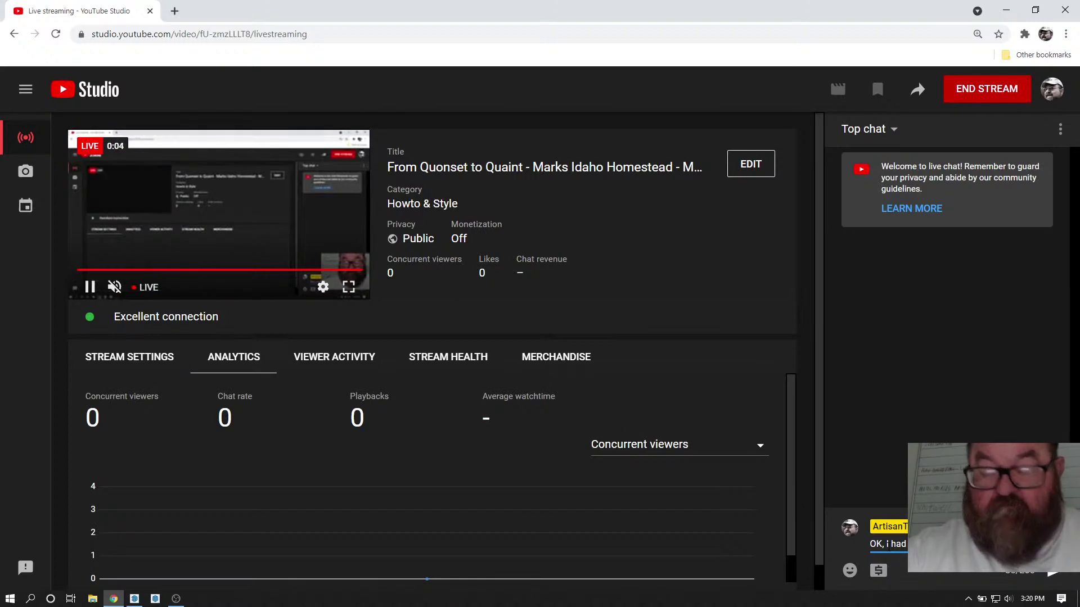
Step: Send "OK, I had lunch and now I am back" with a smiley in the live chat and switch to the MarksIdahoHome.skp model in SketchUp
key(Return)
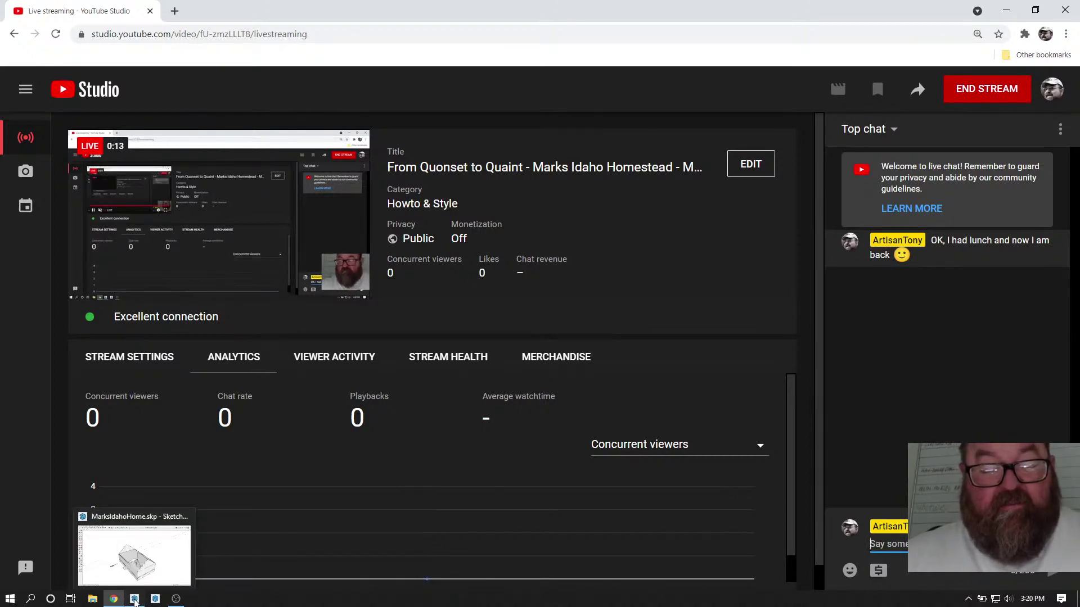
click(135, 601)
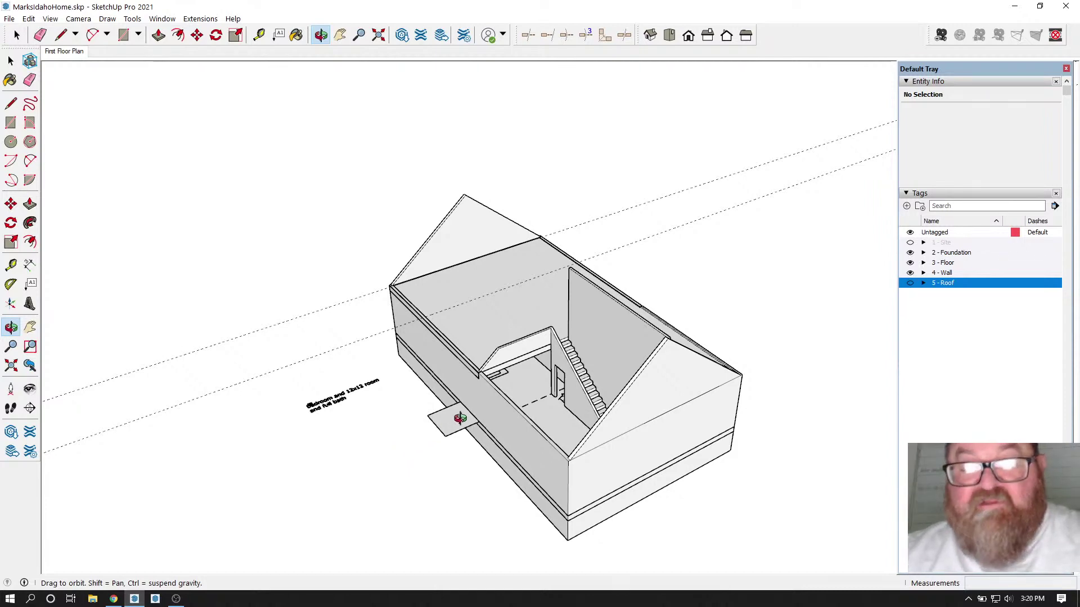
Step: Examine the open-roofed house from above, focusing on the upper floor, the staircase and the walls around it
drag(486, 349, 433, 378)
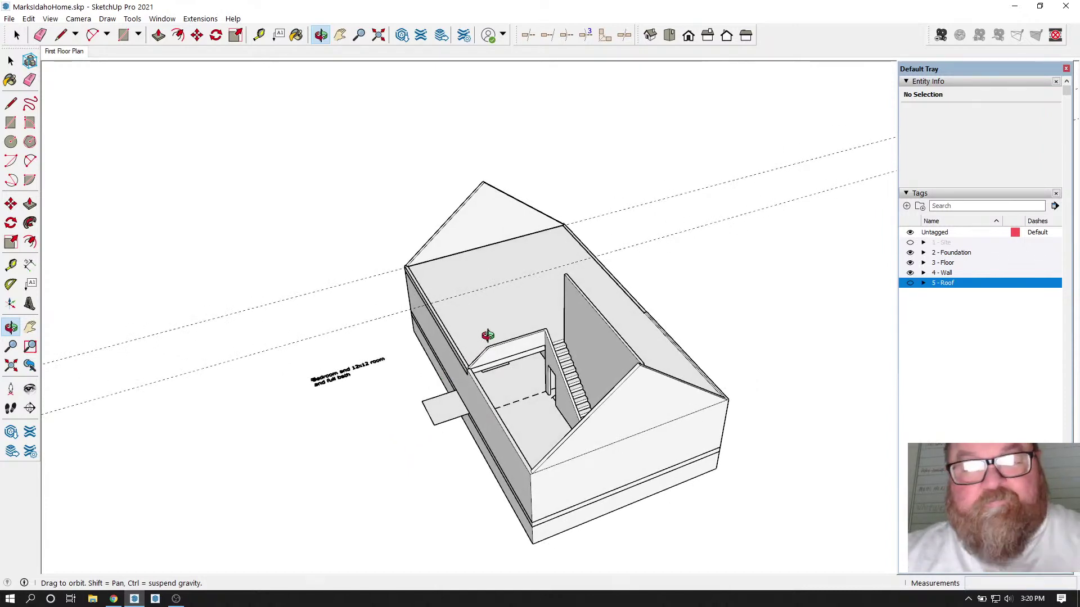
drag(487, 336, 556, 325)
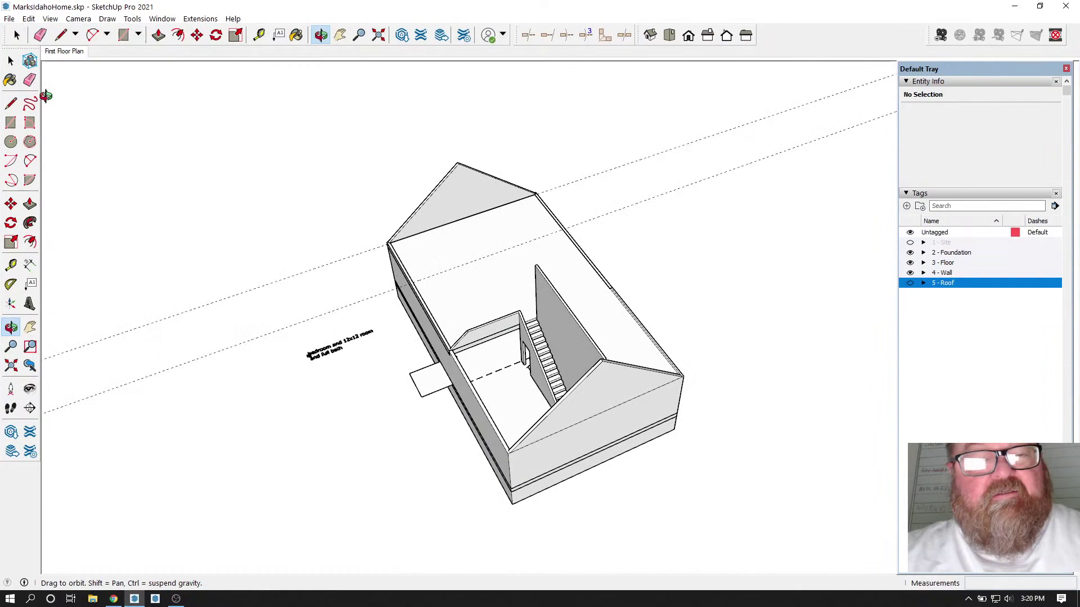
click(10, 60)
scroll(425, 323, up, 2)
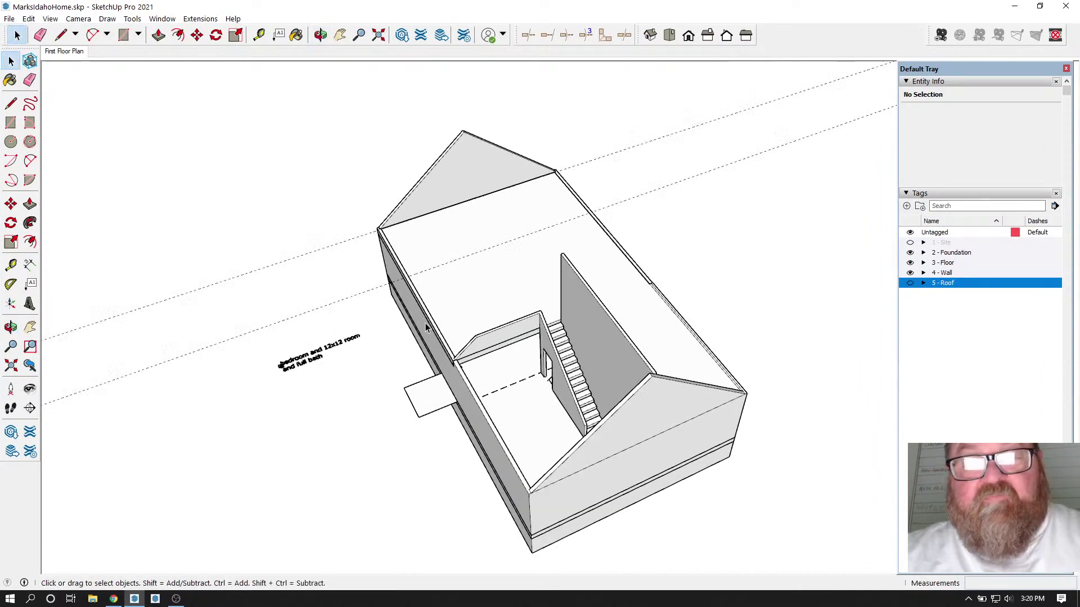
click(320, 36)
drag(461, 315, 631, 292)
scroll(642, 427, up, 2)
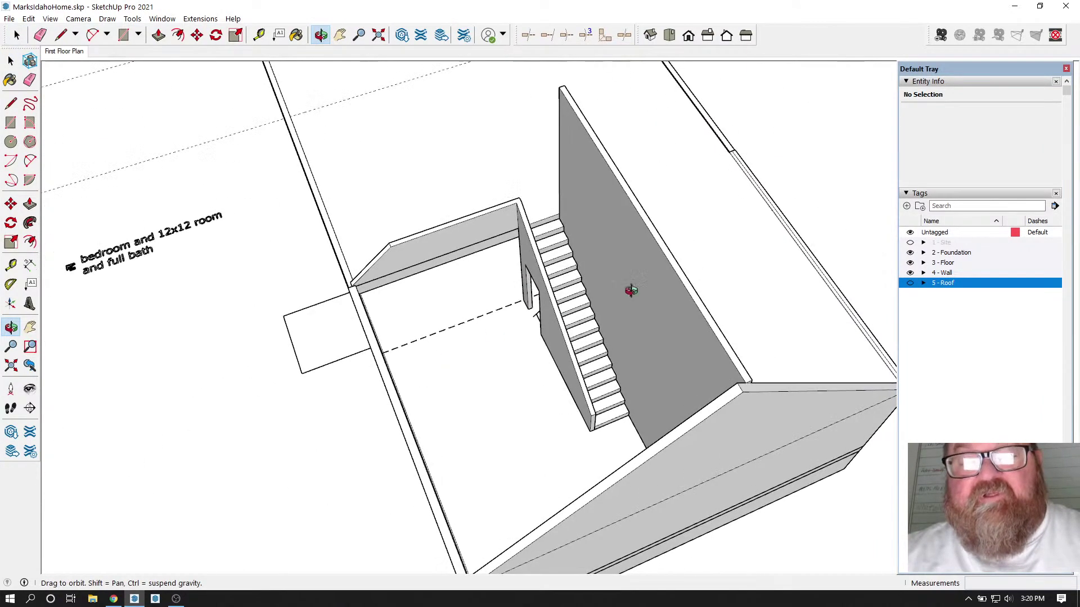
scroll(630, 298, down, 3)
Step: Copy the upper floor, the stairwell wall and the staircase groups together 100' away from the house along the red axis
click(17, 36)
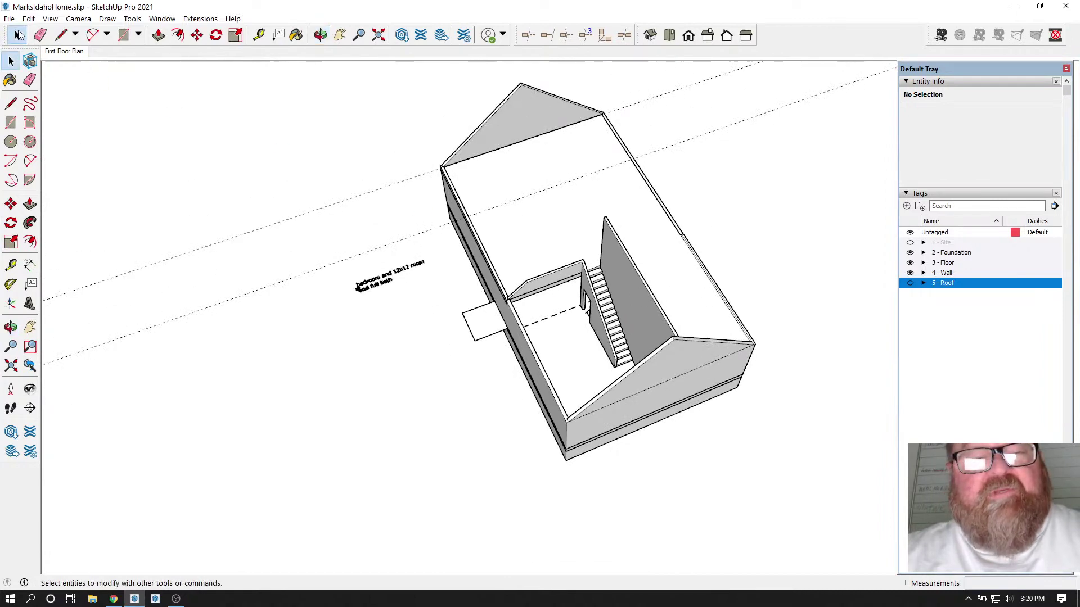
click(551, 255)
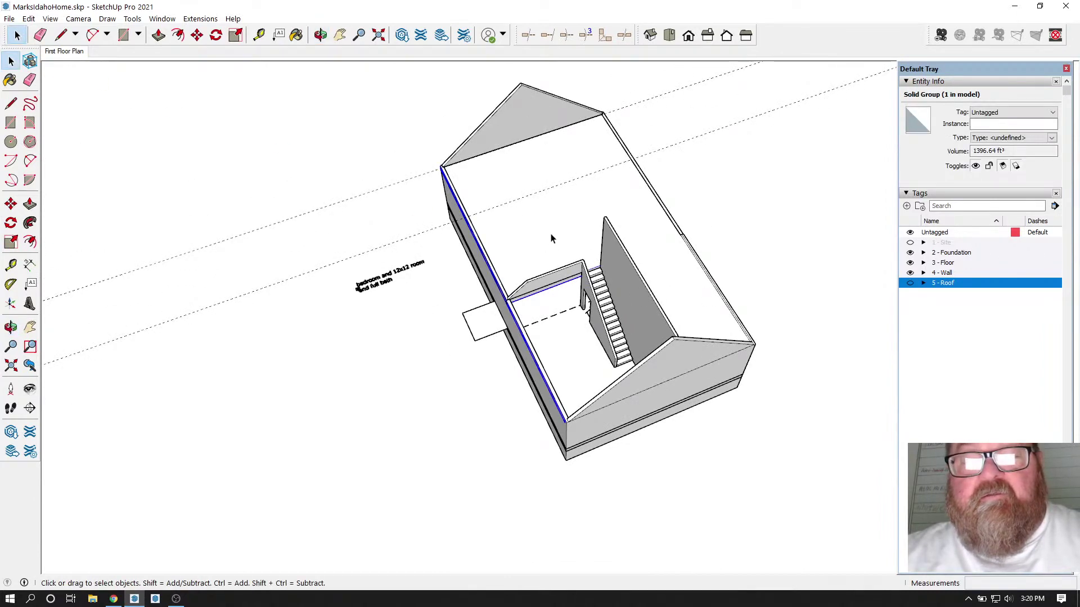
ctrl+click(559, 290)
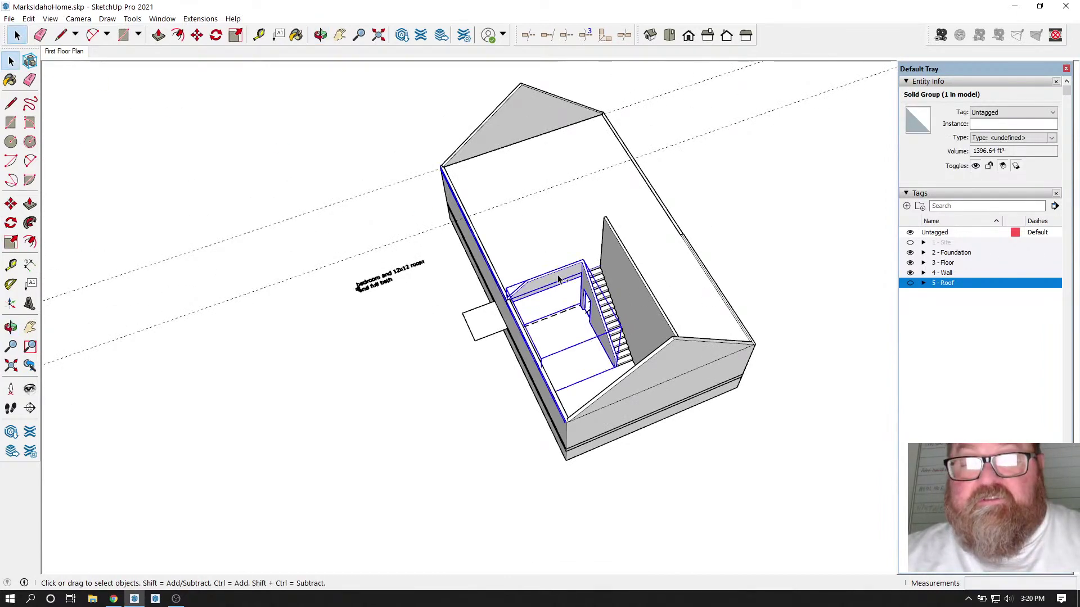
scroll(598, 294, up, 4)
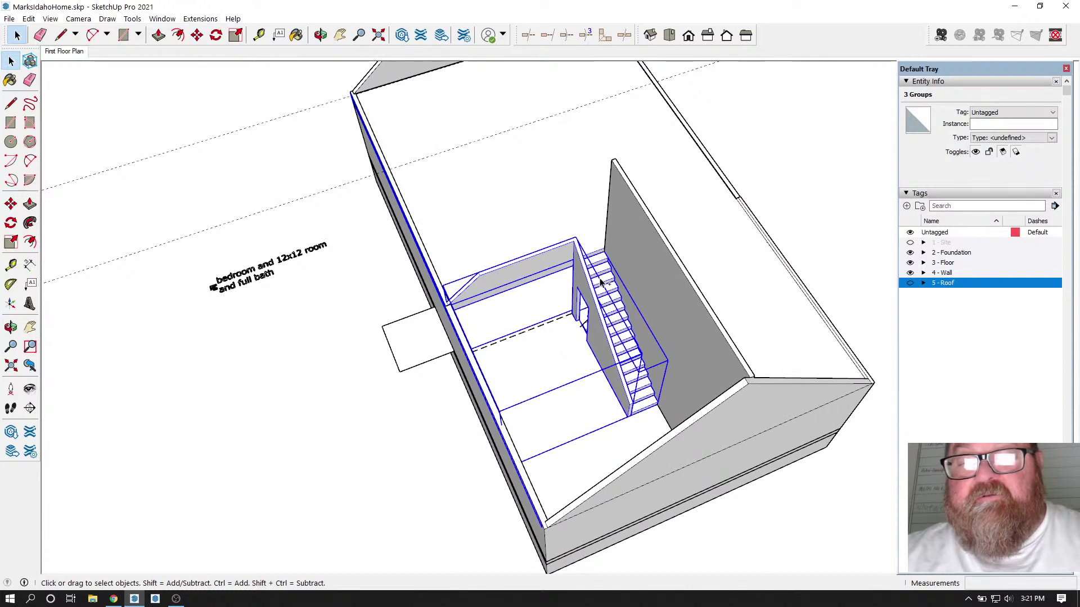
scroll(588, 281, down, 6)
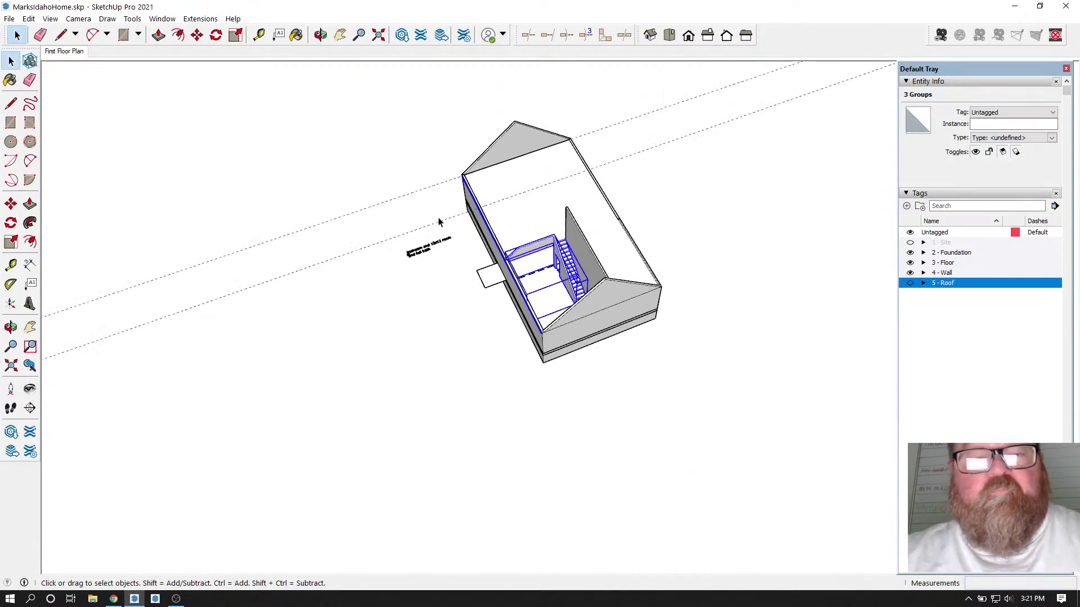
click(197, 35)
click(424, 121)
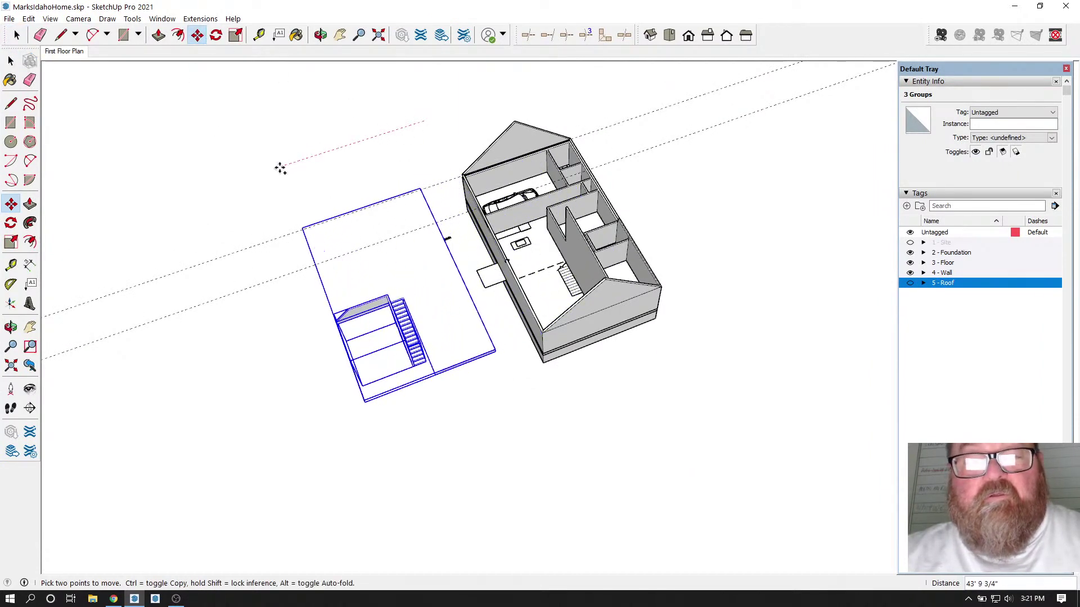
key(ctrl)
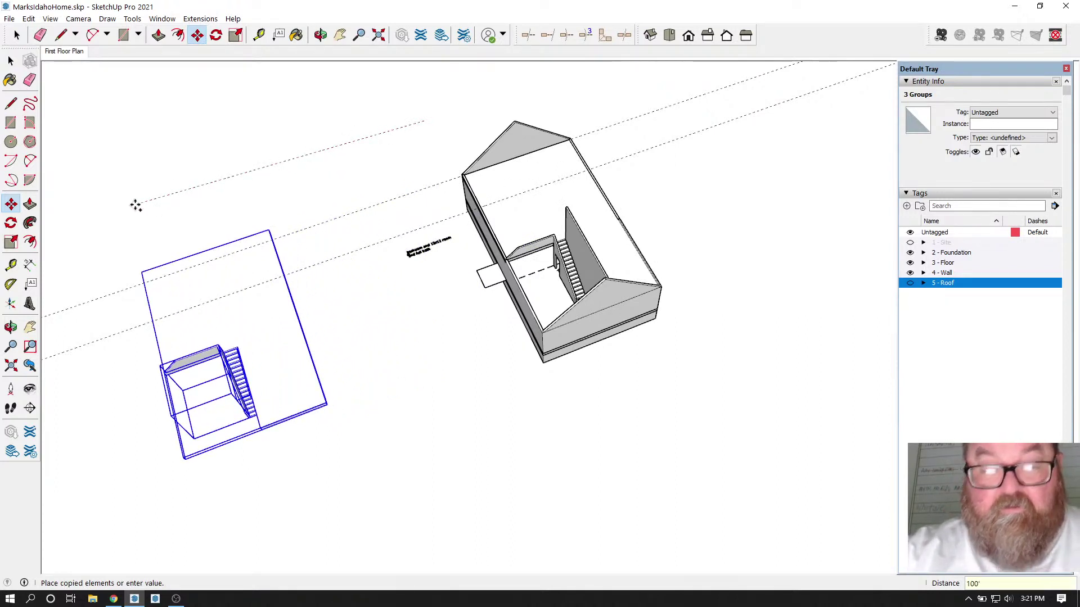
key(Return)
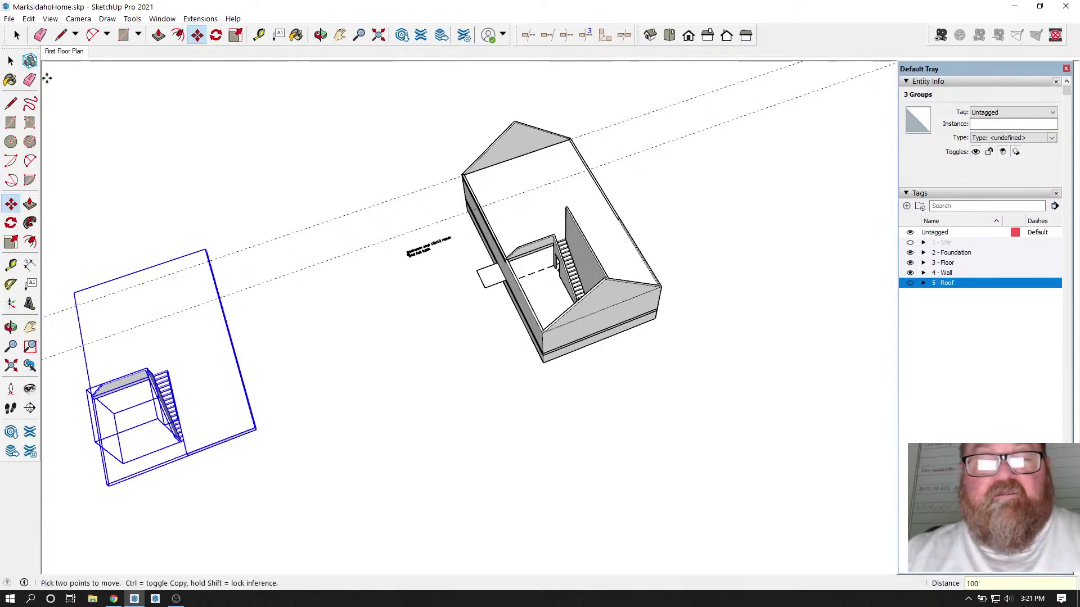
click(12, 35)
click(86, 85)
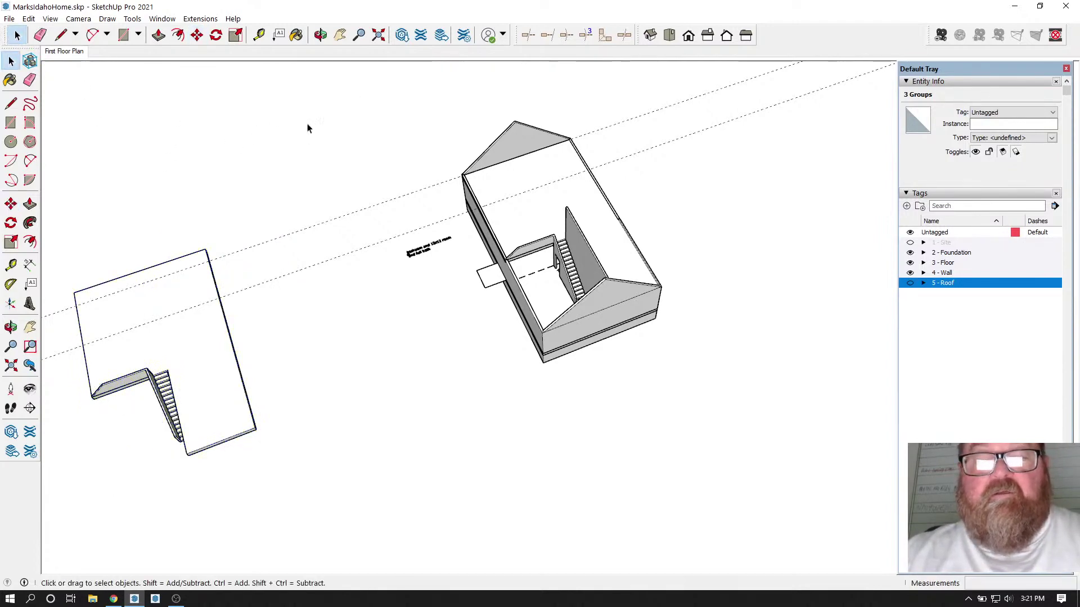
Step: Open the wall group beside the house's staircase, which contains the door opening, for editing
click(320, 35)
drag(370, 181, 515, 167)
drag(536, 208, 333, 463)
scroll(593, 186, up, 10)
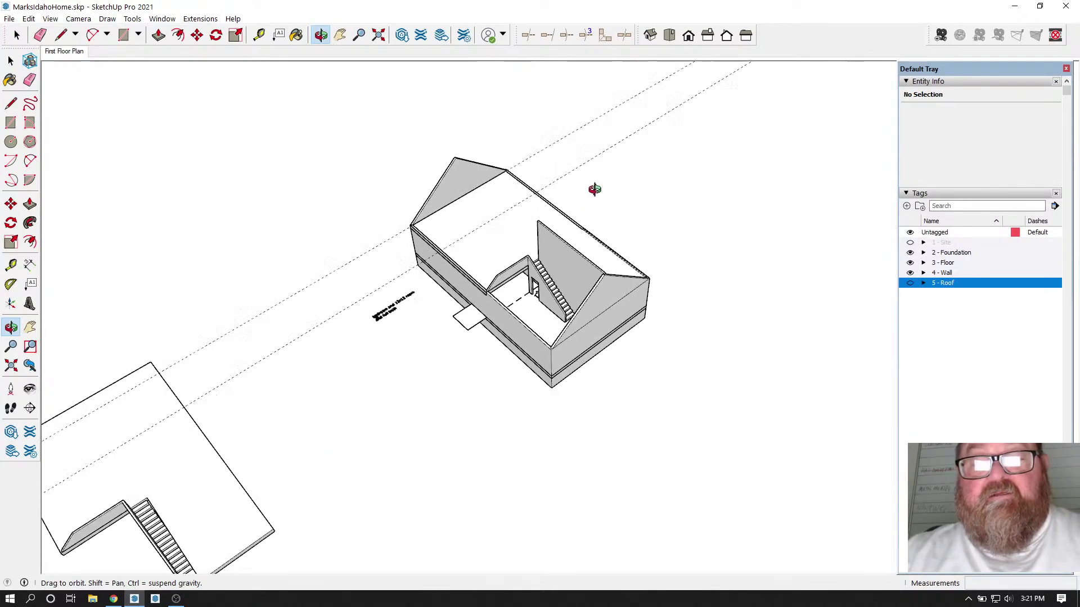
drag(548, 336, 440, 334)
drag(374, 331, 604, 240)
scroll(431, 273, up, 3)
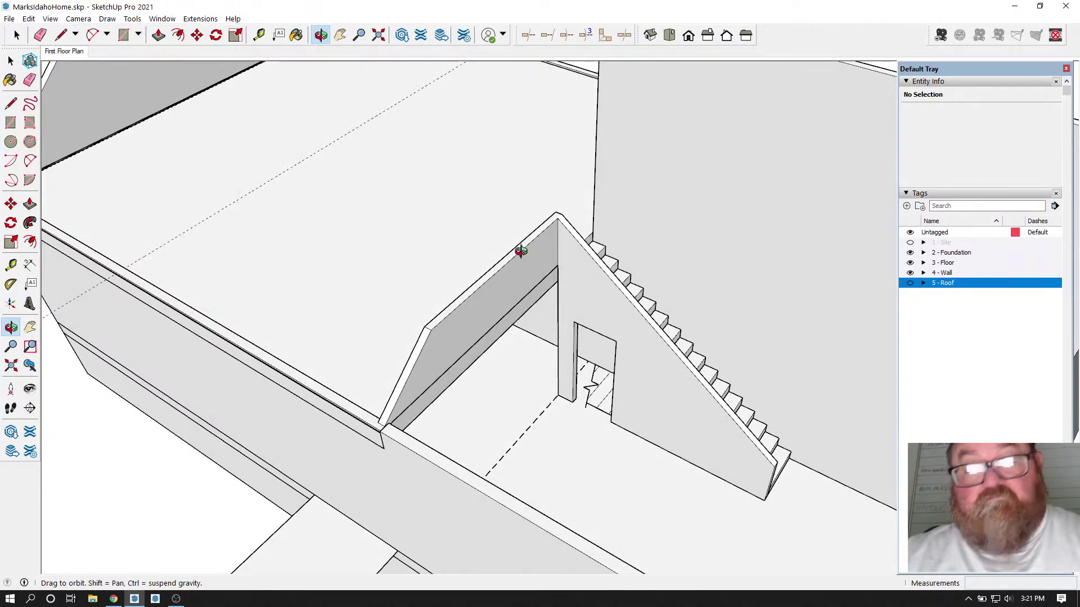
drag(520, 251, 466, 276)
click(16, 36)
scroll(441, 300, down, 1)
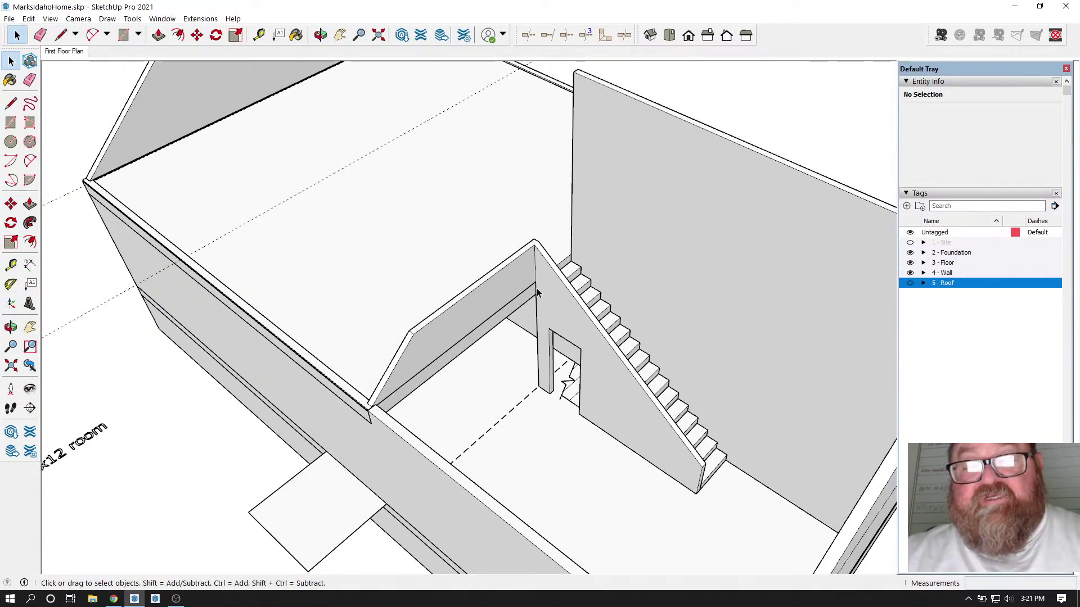
scroll(565, 297, up, 3)
double_click(569, 298)
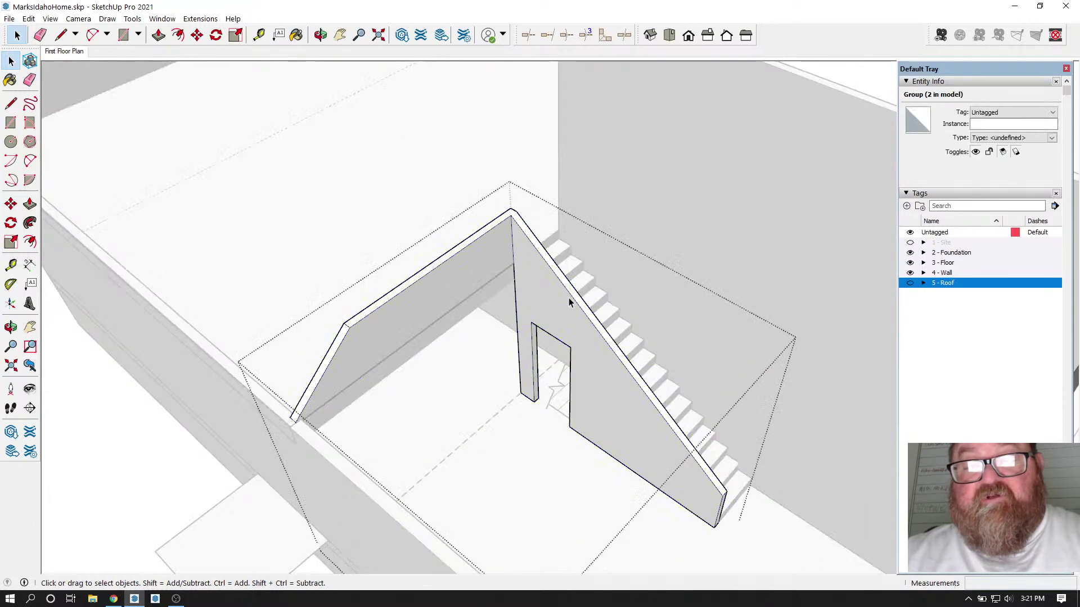
click(559, 295)
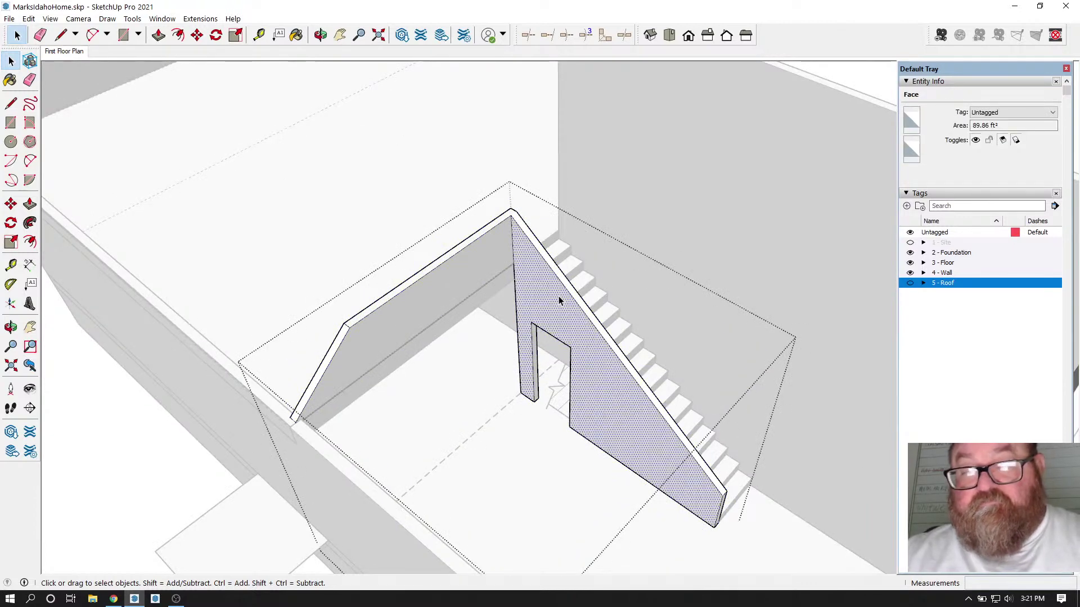
key(Delete)
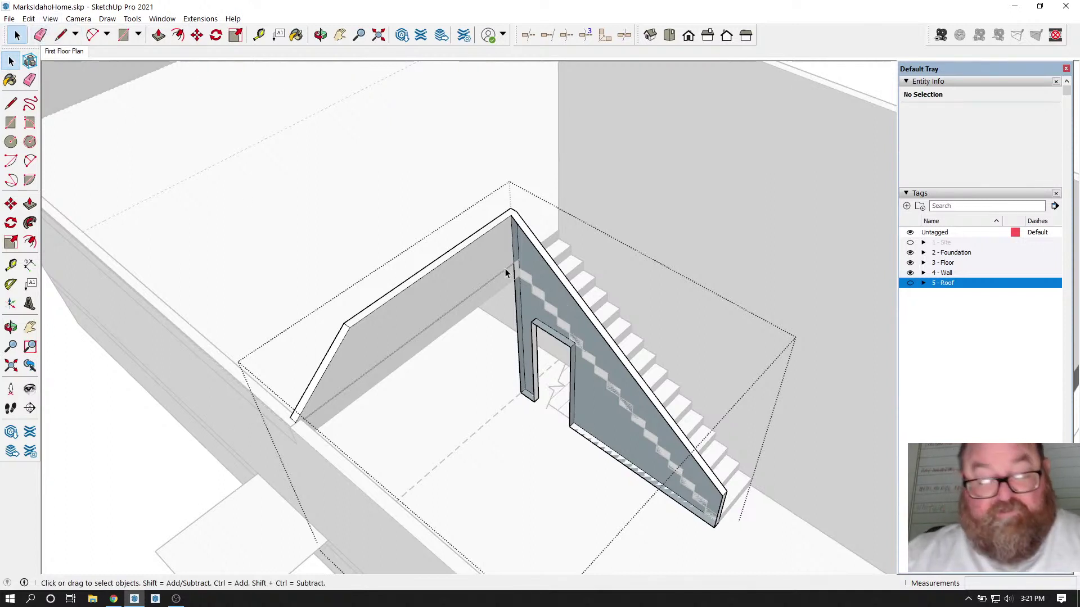
key(ctrl+z)
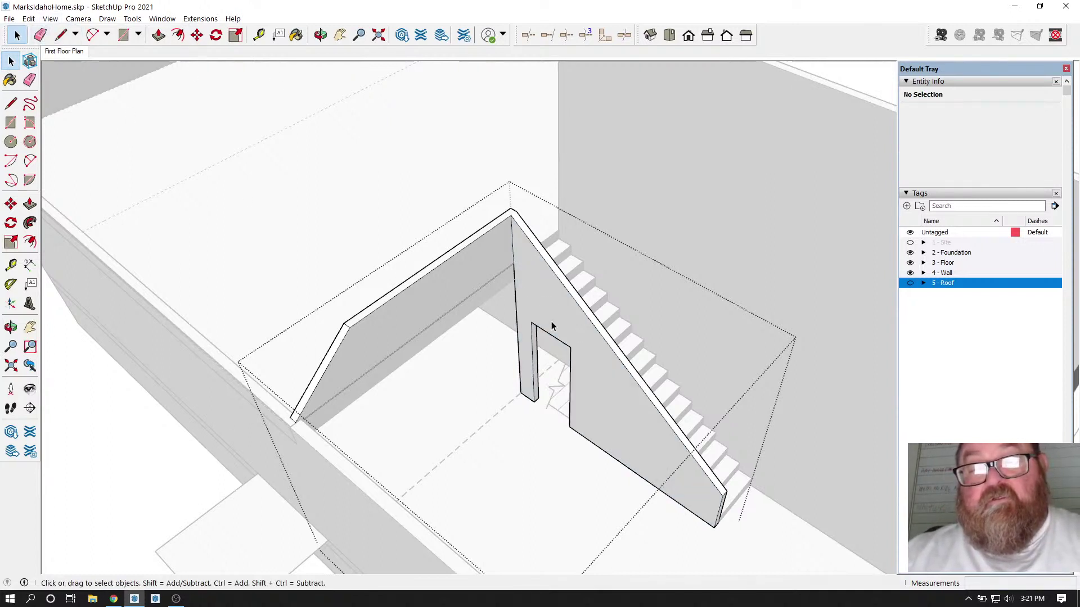
Step: Push the doorway's jamb face back about 1' 9/16" to remove the narrow wall strip beside the opening under the stairs
click(320, 35)
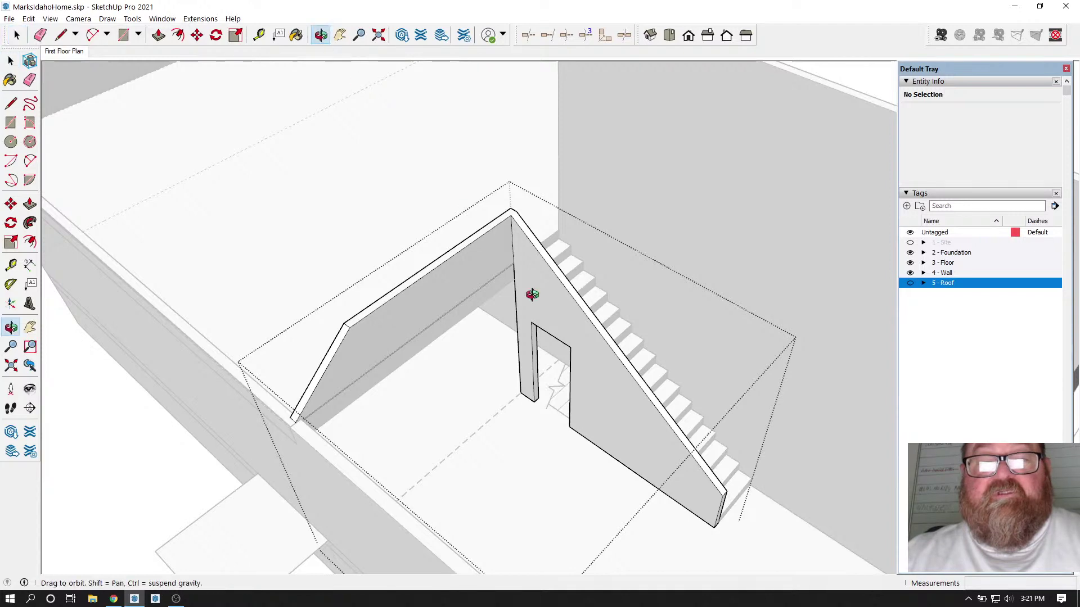
drag(526, 294, 683, 308)
scroll(655, 328, up, 6)
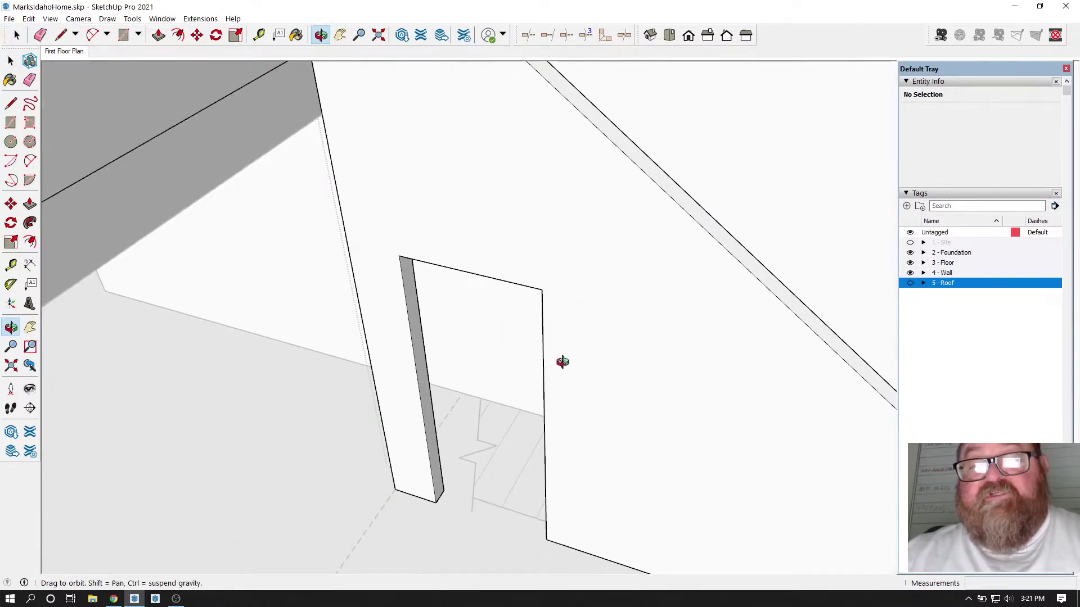
drag(563, 361, 587, 381)
drag(485, 268, 391, 290)
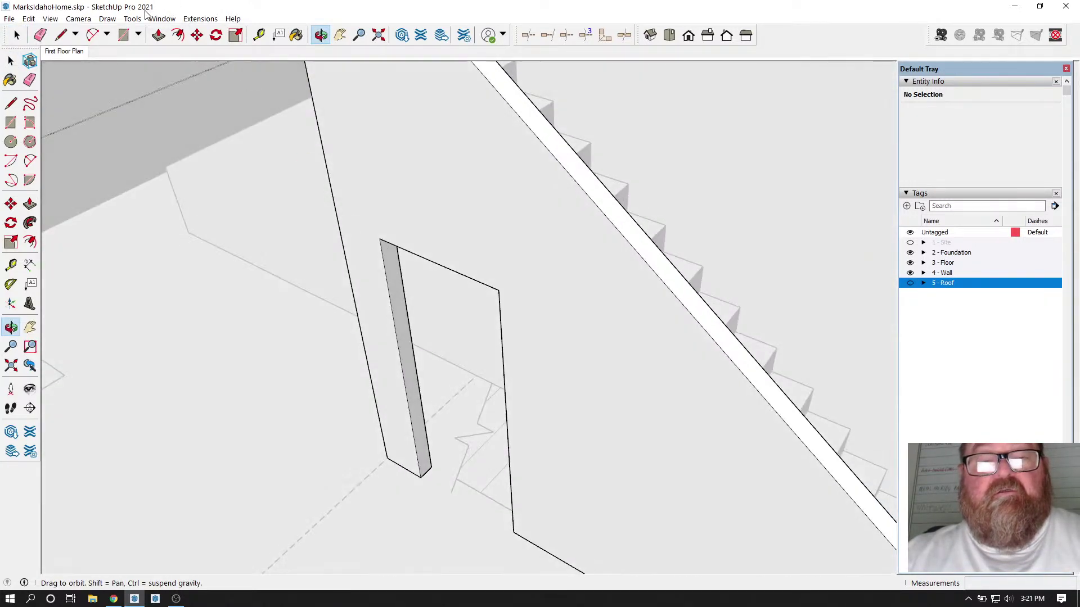
key(p)
click(391, 290)
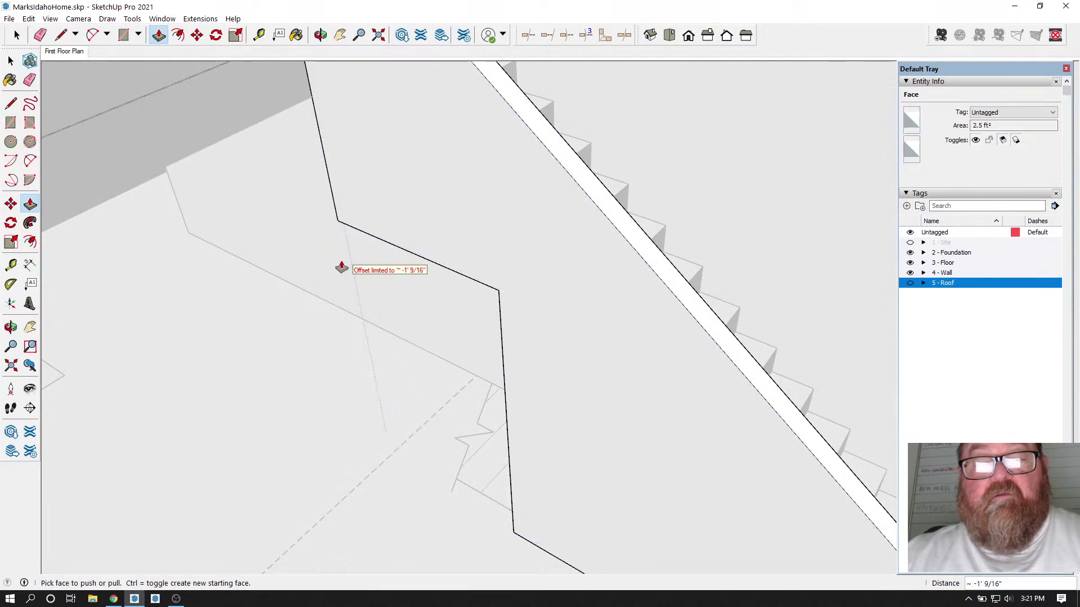
click(340, 265)
Step: Raise the head of the door opening about 2' 5 1/8" to the underside of the upper floor
click(320, 35)
drag(391, 214, 394, 277)
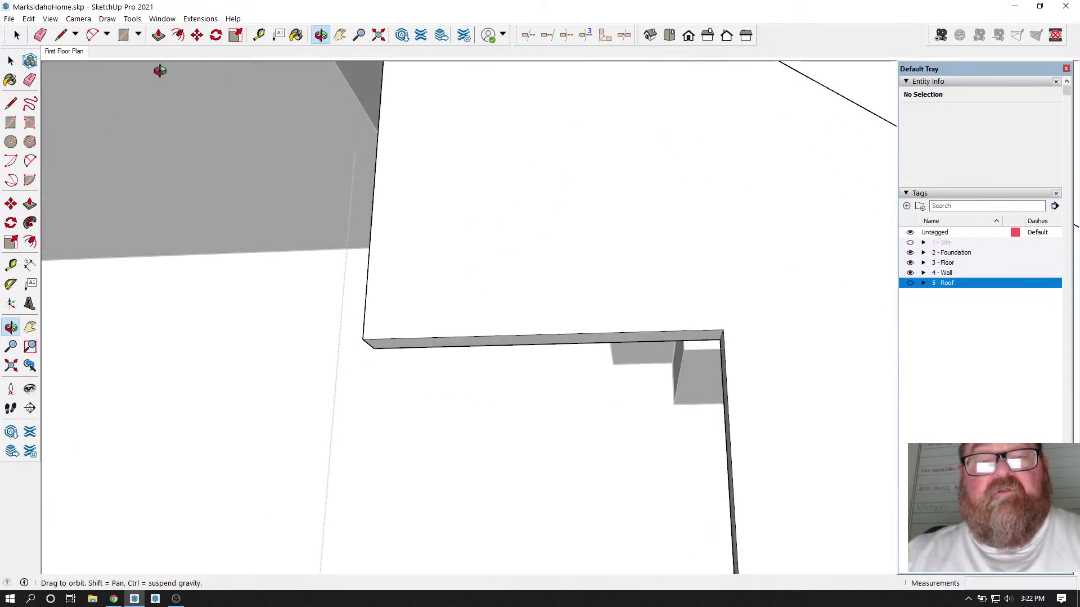
key(p)
click(378, 344)
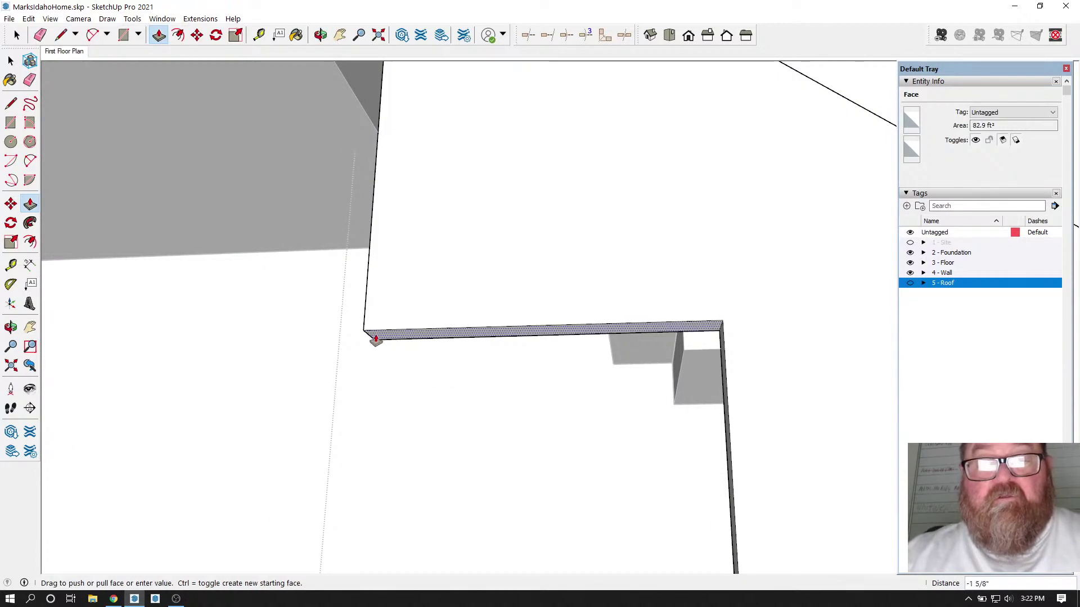
click(378, 148)
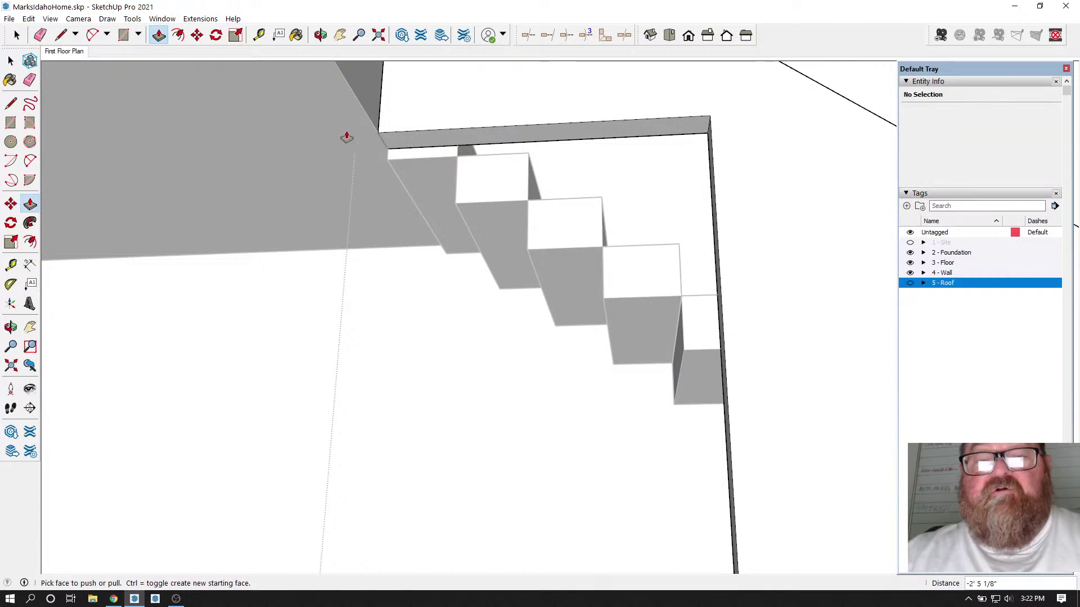
Step: Draw a diagonal line beneath the stairs from the opening's upper corner at the floor to its far vertical edge
click(320, 35)
drag(528, 141, 654, 169)
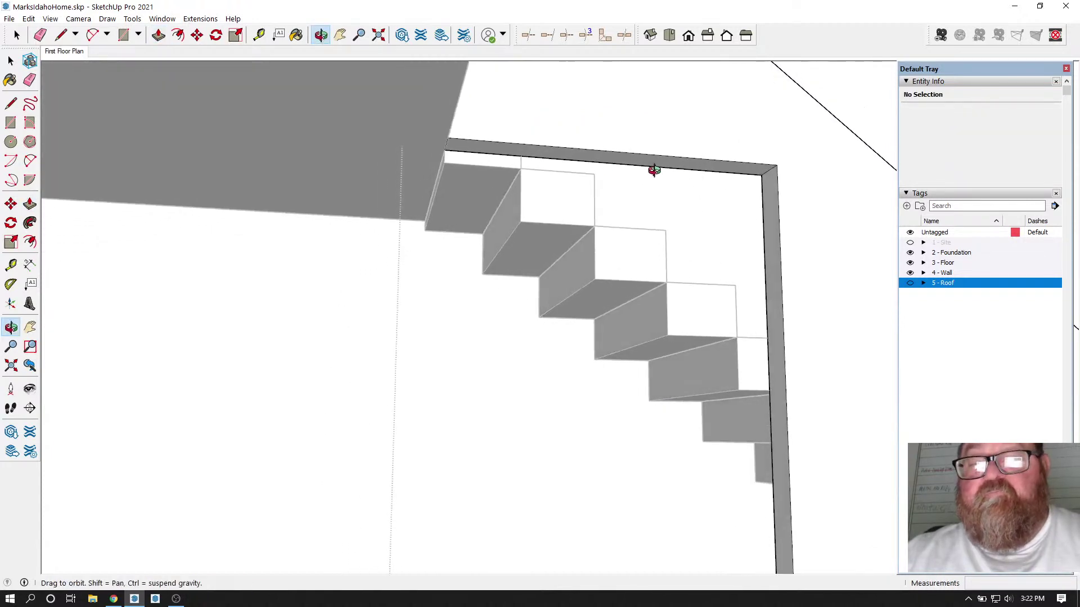
click(60, 35)
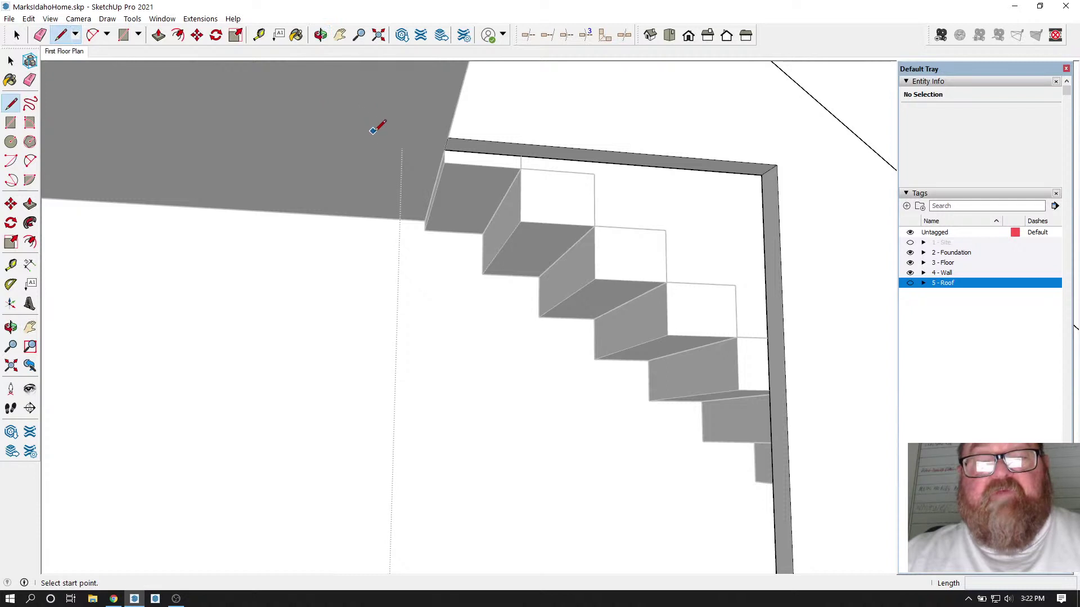
click(444, 150)
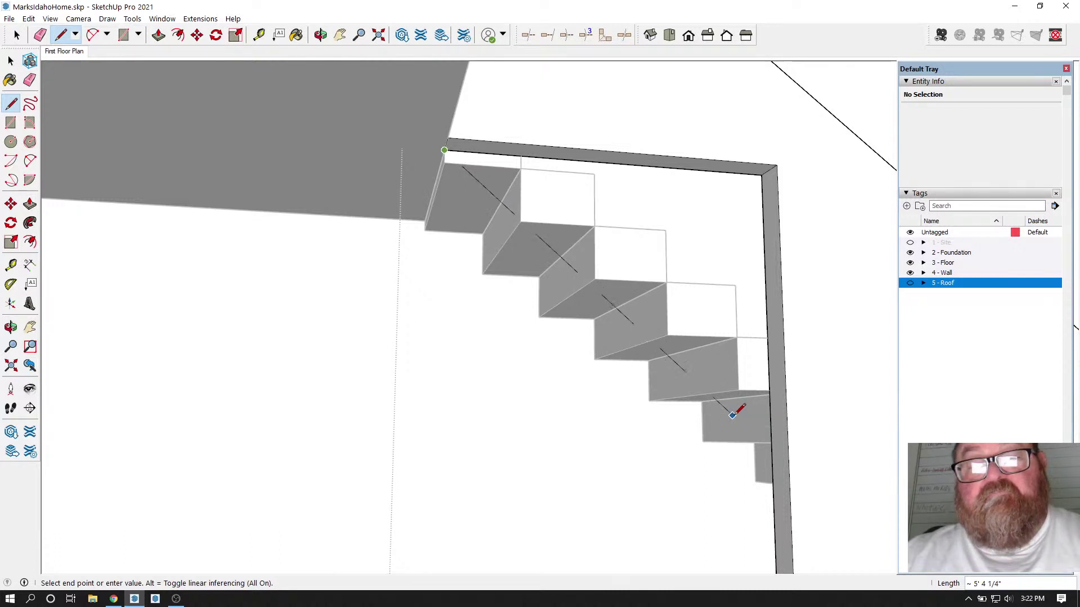
click(771, 423)
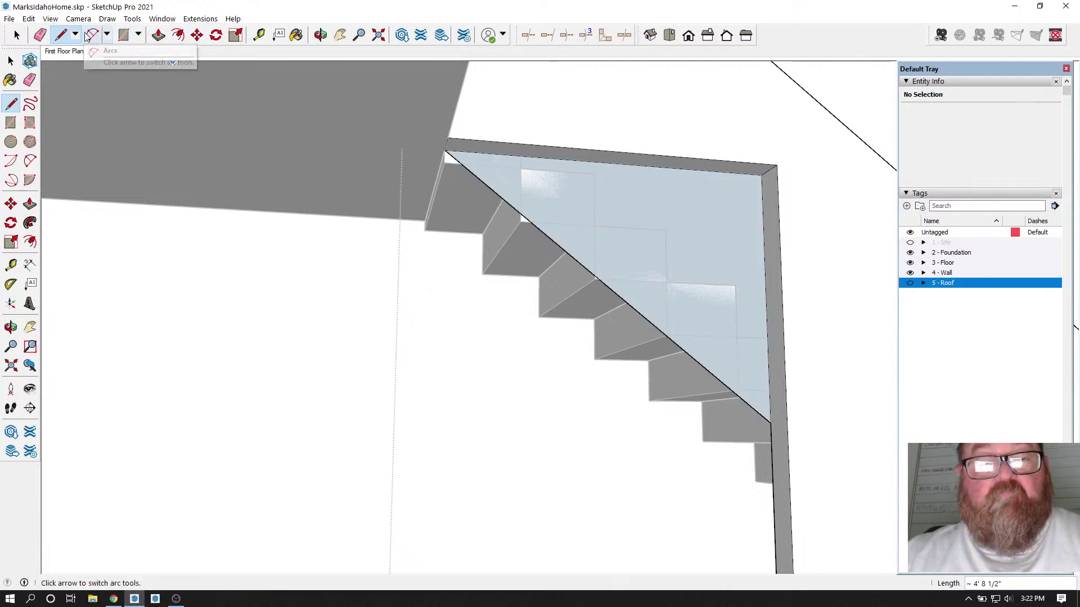
Step: Push the triangular face above the diagonal back 4 1/2" to match the wall's thickness
click(159, 35)
click(574, 176)
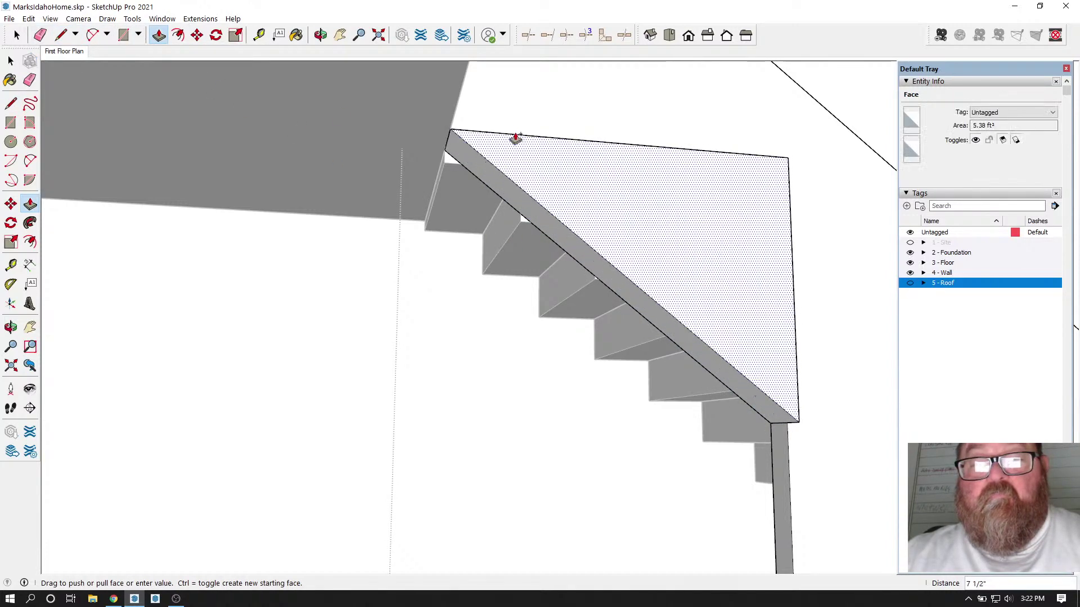
click(471, 159)
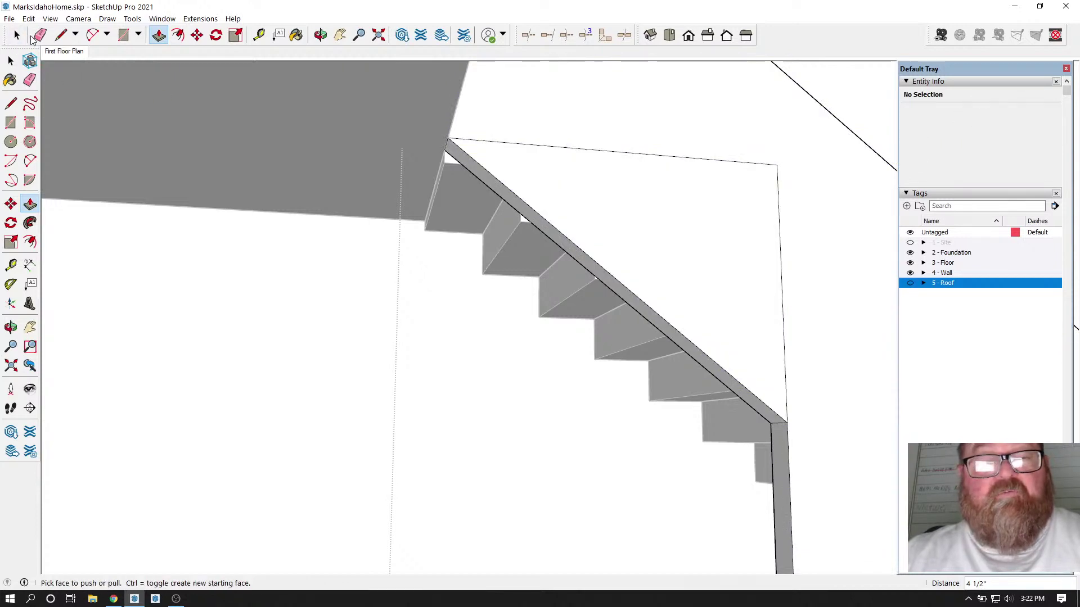
Step: Erase the two leftover edges of the former opening above the diagonal beneath the stairs
key(e)
click(528, 143)
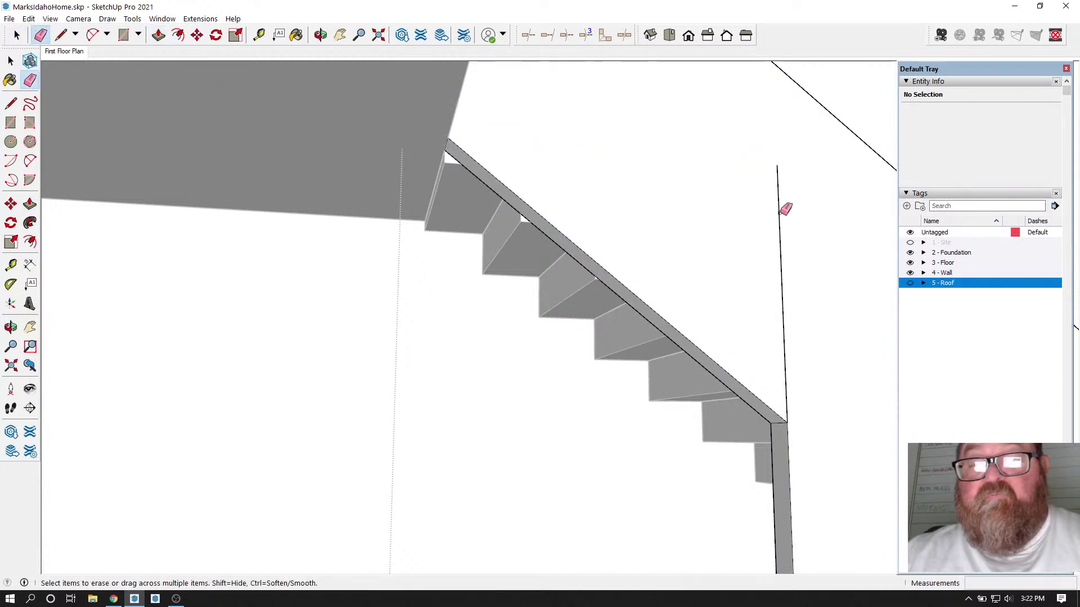
click(780, 212)
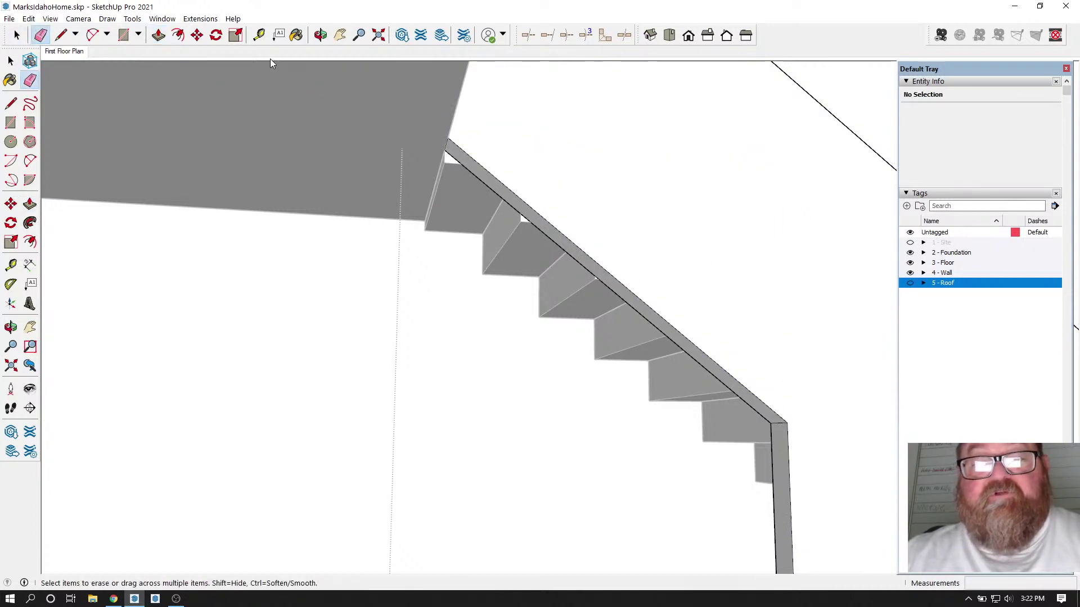
Step: Extend the stair diagonal across the wall face from the opening's corner, and drop a line about 3' 7 3/8" to the wall's base
click(321, 34)
drag(595, 126, 458, 270)
click(378, 34)
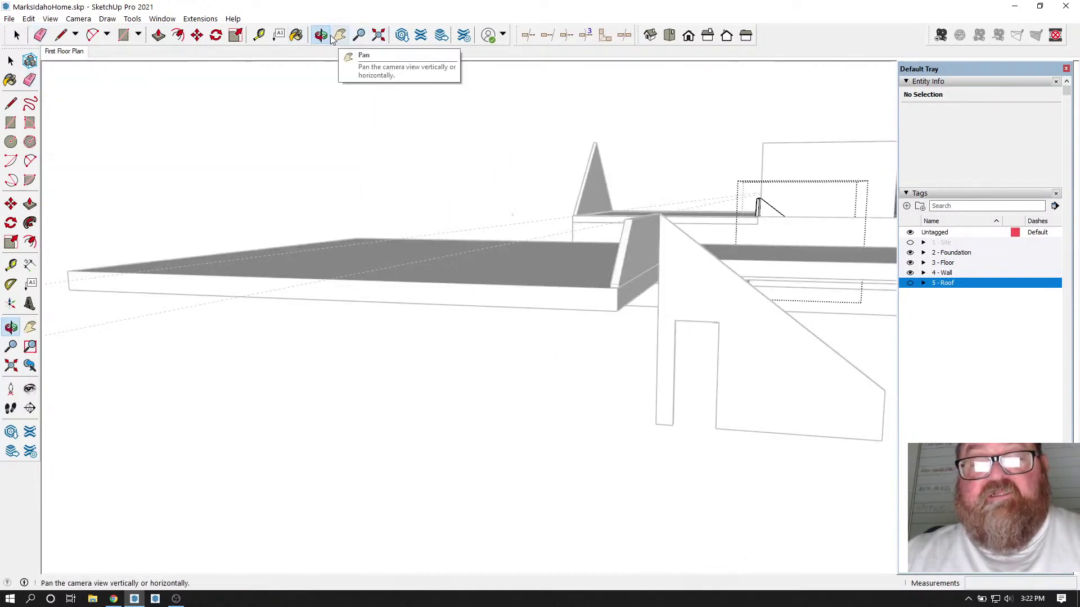
drag(323, 137, 779, 190)
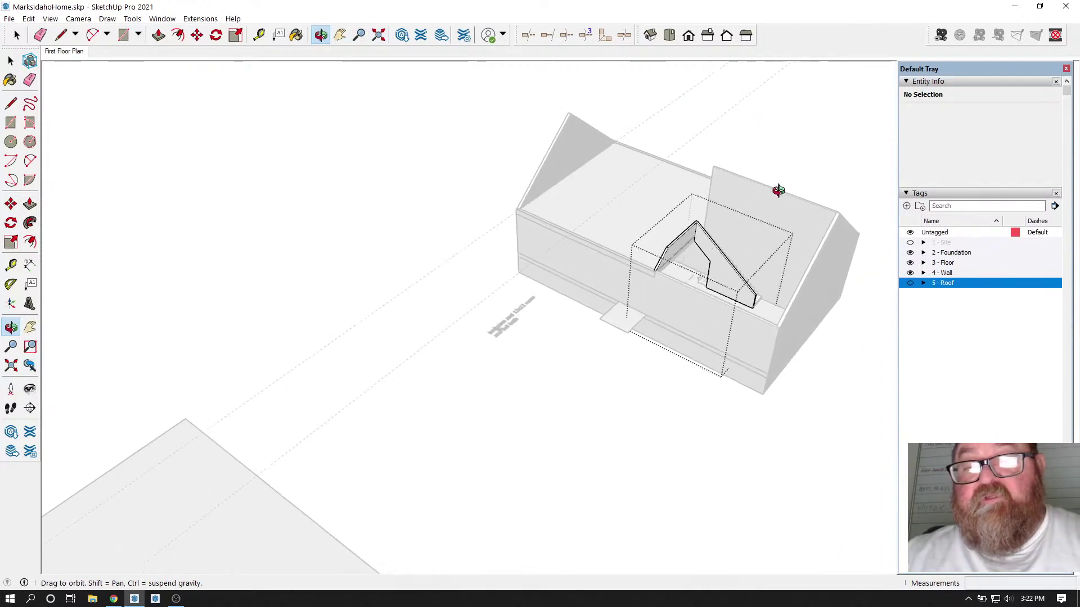
scroll(711, 241, up, 10)
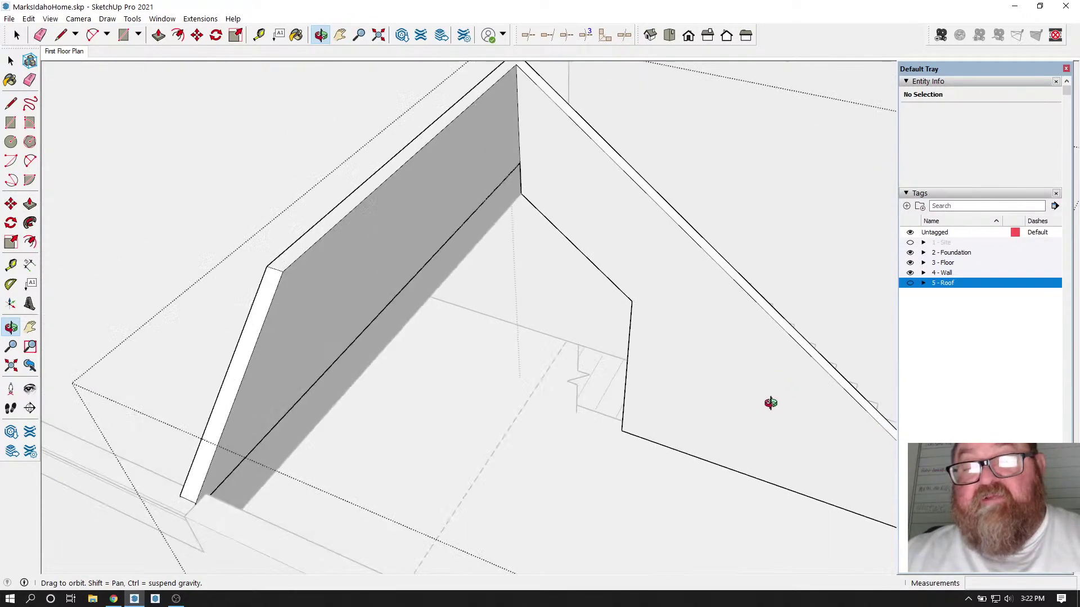
scroll(771, 402, up, 3)
scroll(674, 365, down, 3)
scroll(719, 364, up, 6)
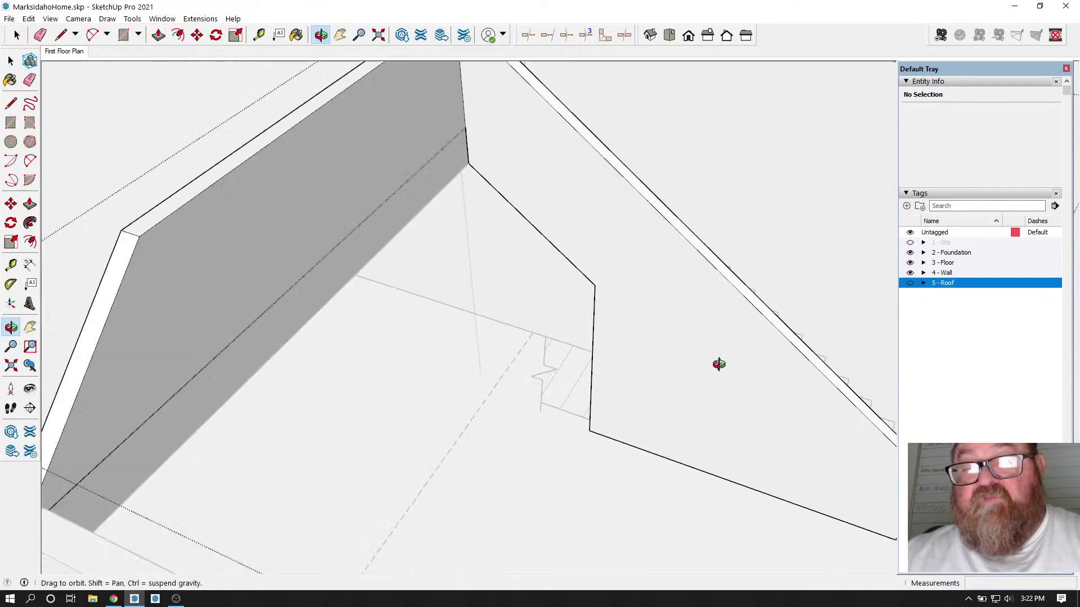
drag(718, 364, 596, 214)
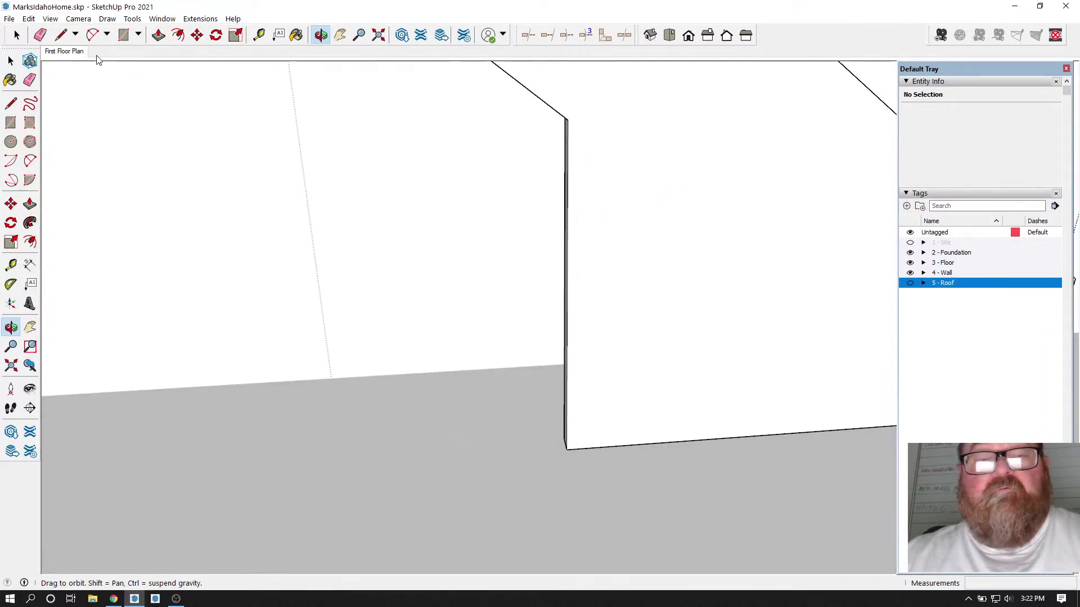
click(60, 35)
scroll(471, 156, up, 3)
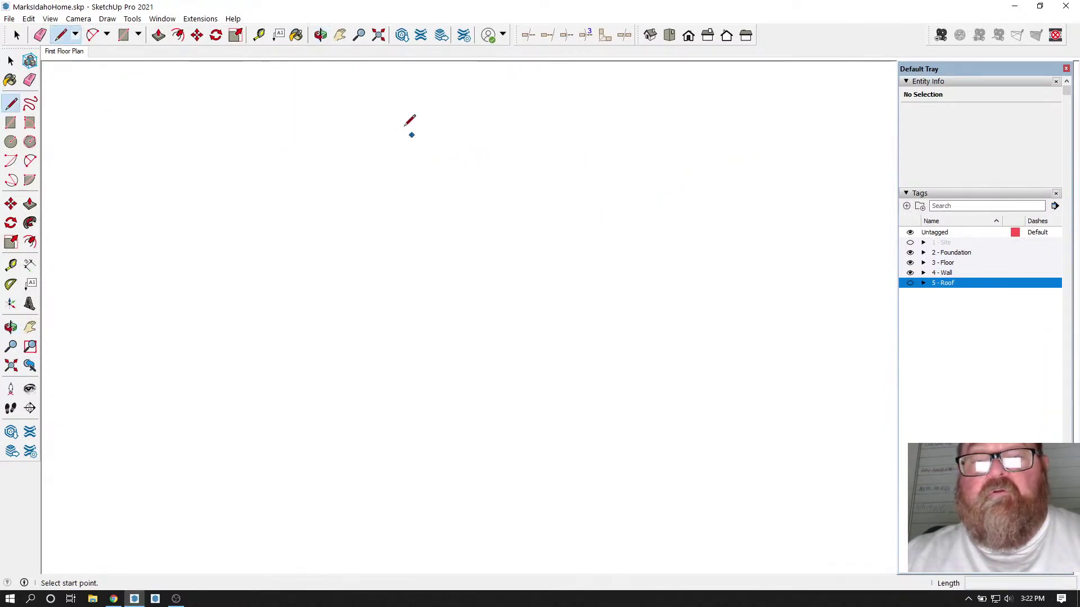
click(378, 35)
scroll(596, 148, up, 10)
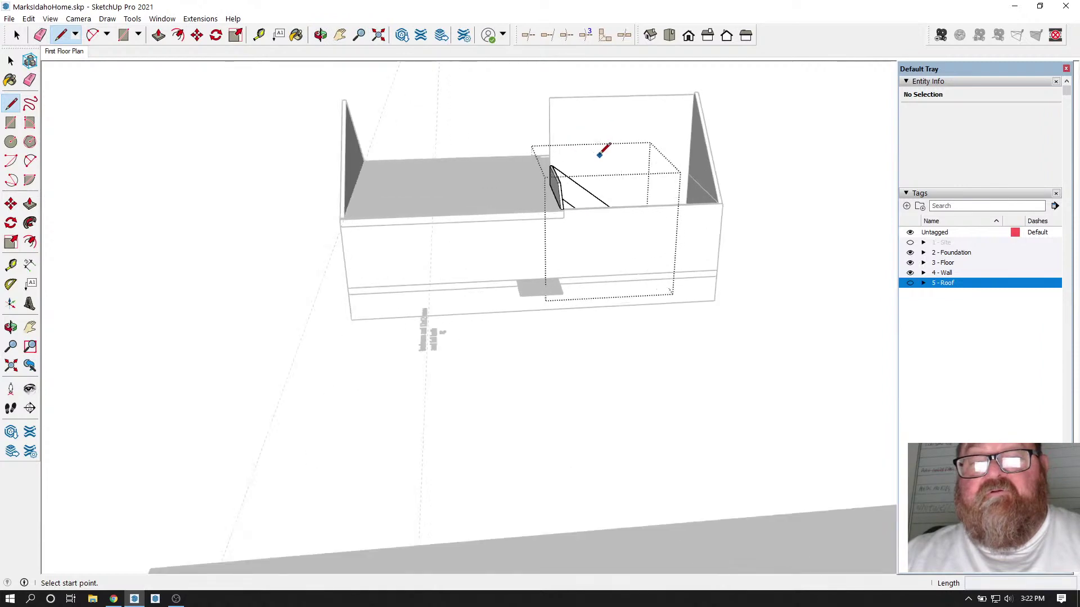
scroll(544, 384, up, 5)
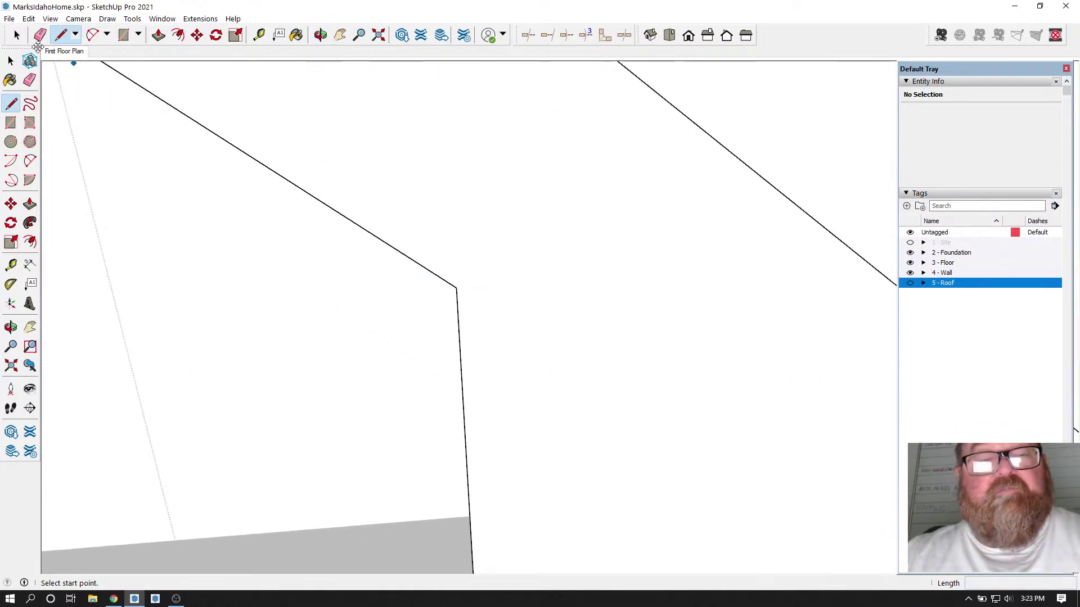
click(17, 35)
click(385, 137)
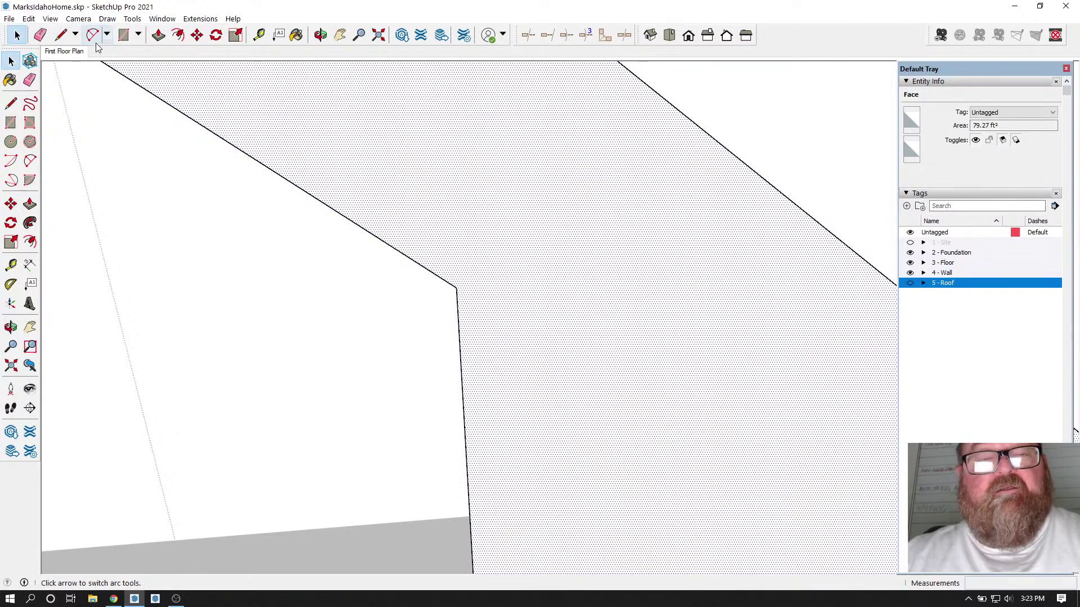
click(61, 35)
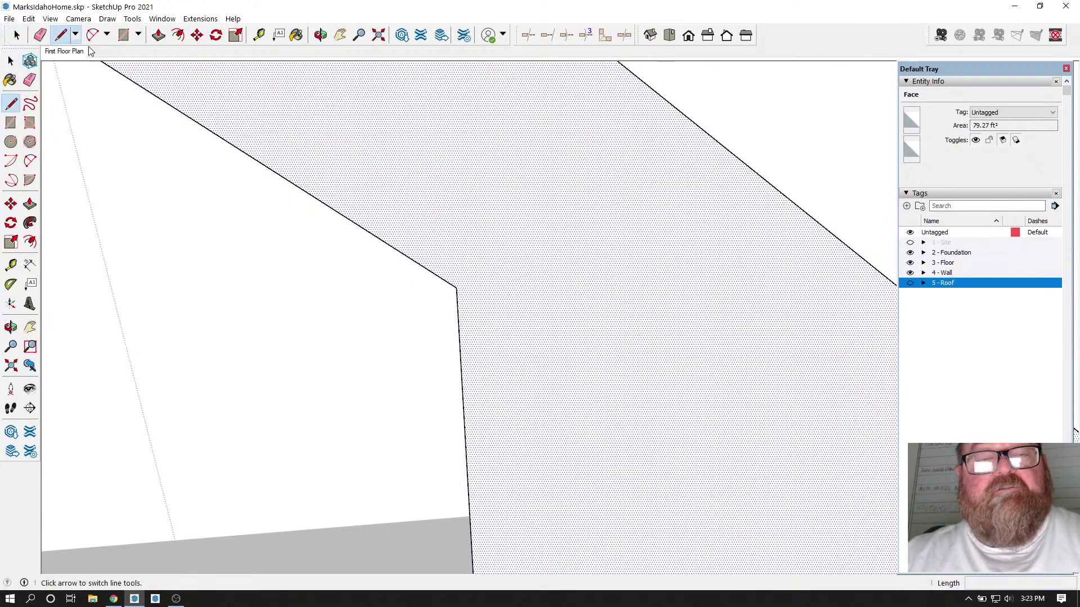
click(456, 287)
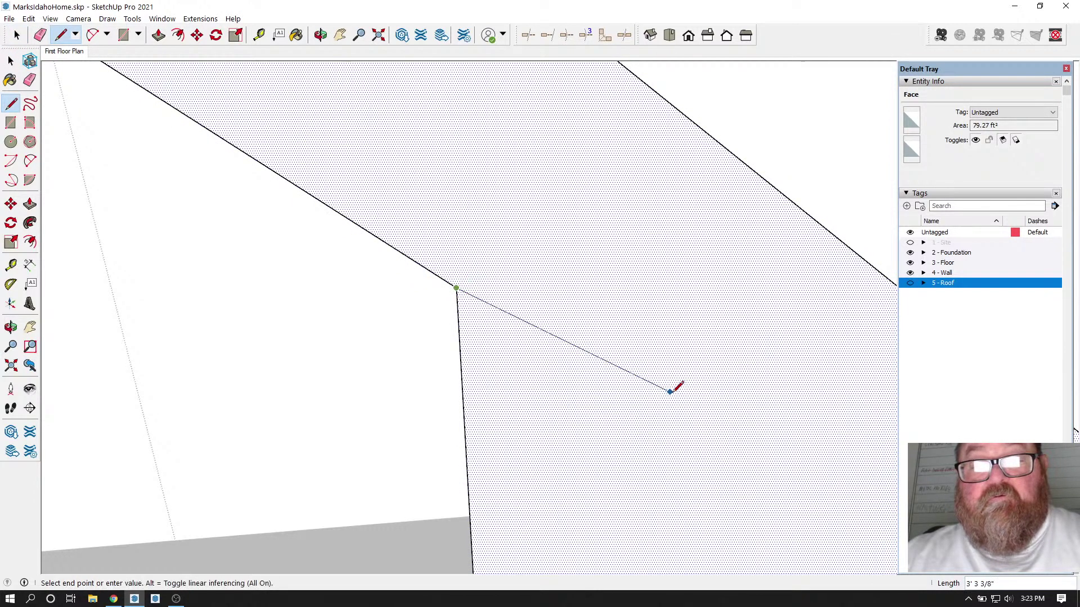
click(704, 442)
scroll(704, 442, down, 4)
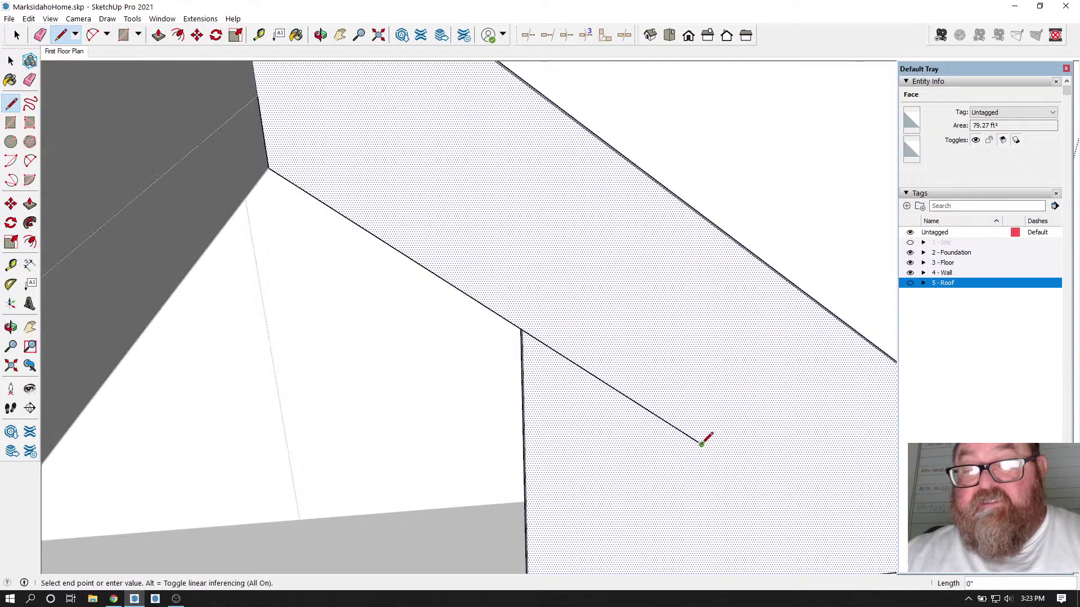
click(693, 558)
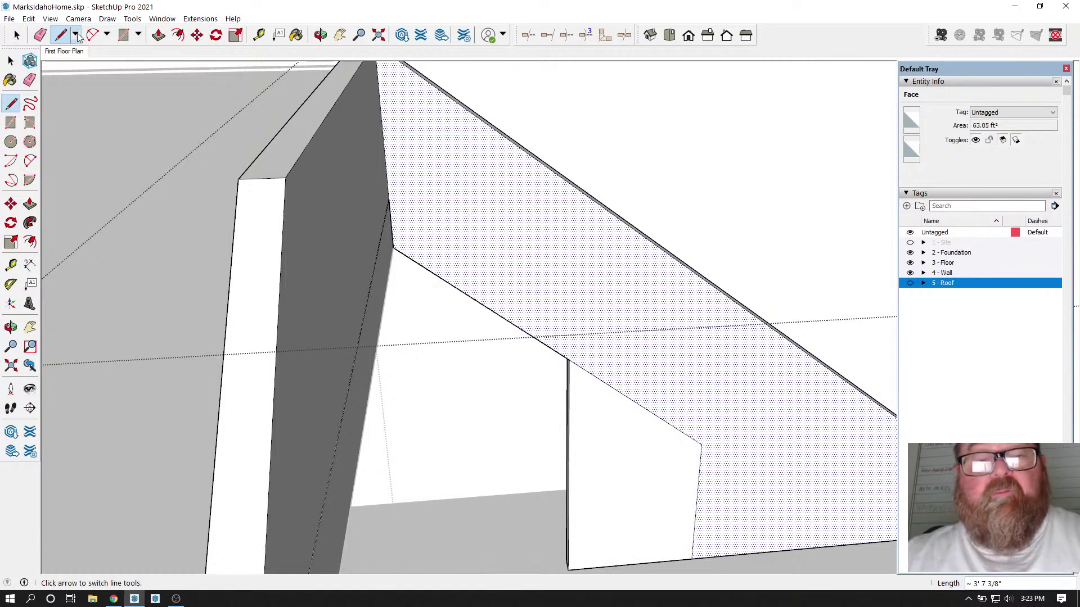
Step: Push the enclosed four-sided face beside the opening back 4 1/2" through the wall
click(158, 35)
click(570, 464)
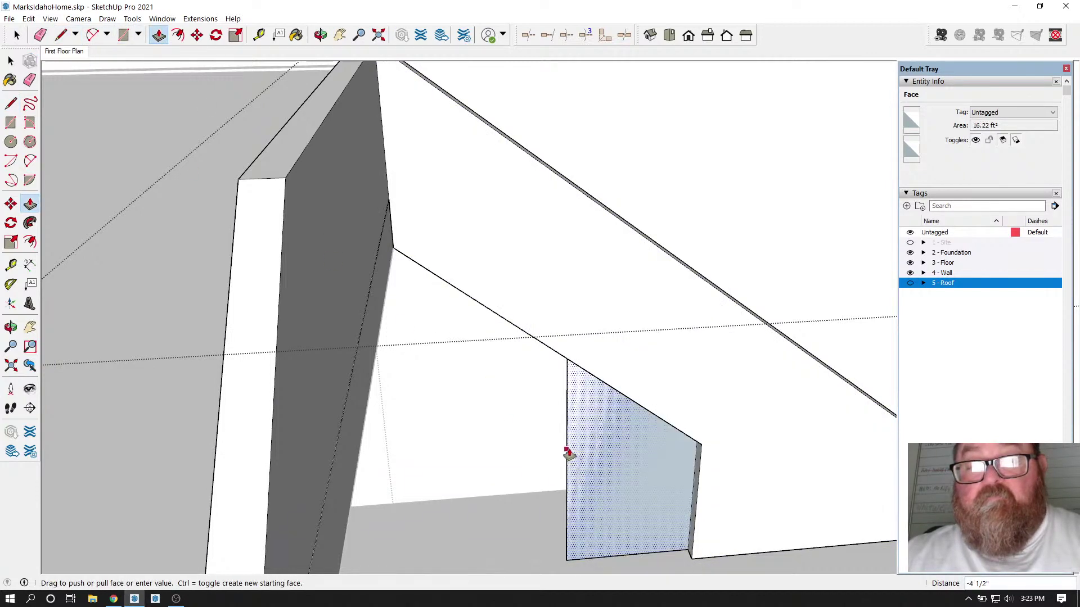
click(568, 454)
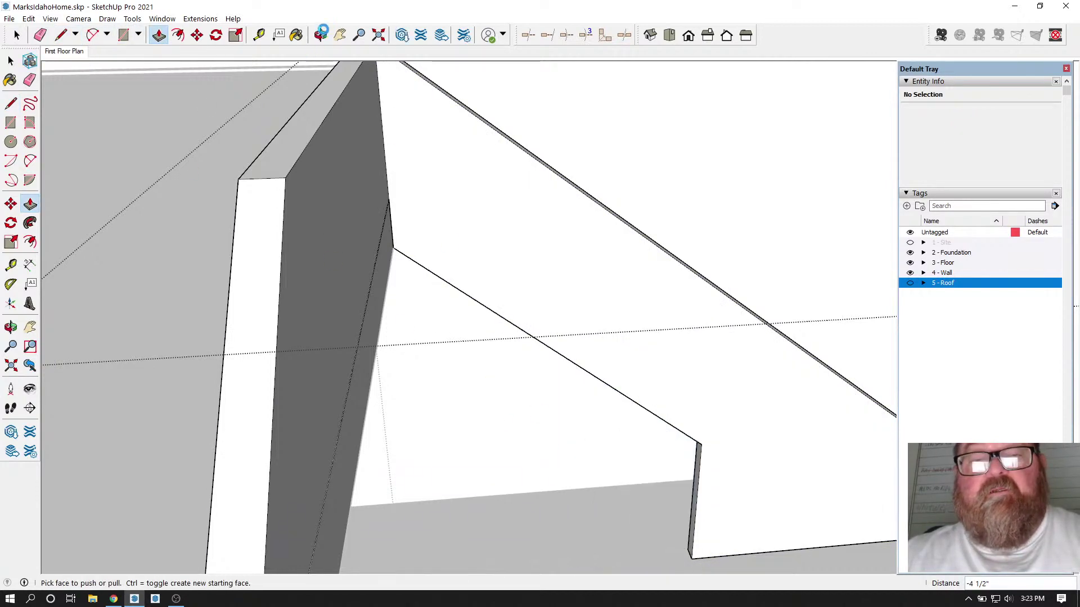
Step: Draw a line about 5' 10 1/2" long from the opening's upper corner along the diagonal's direction to the wall's bottom edge
click(321, 35)
drag(571, 224, 747, 435)
scroll(632, 445, up, 5)
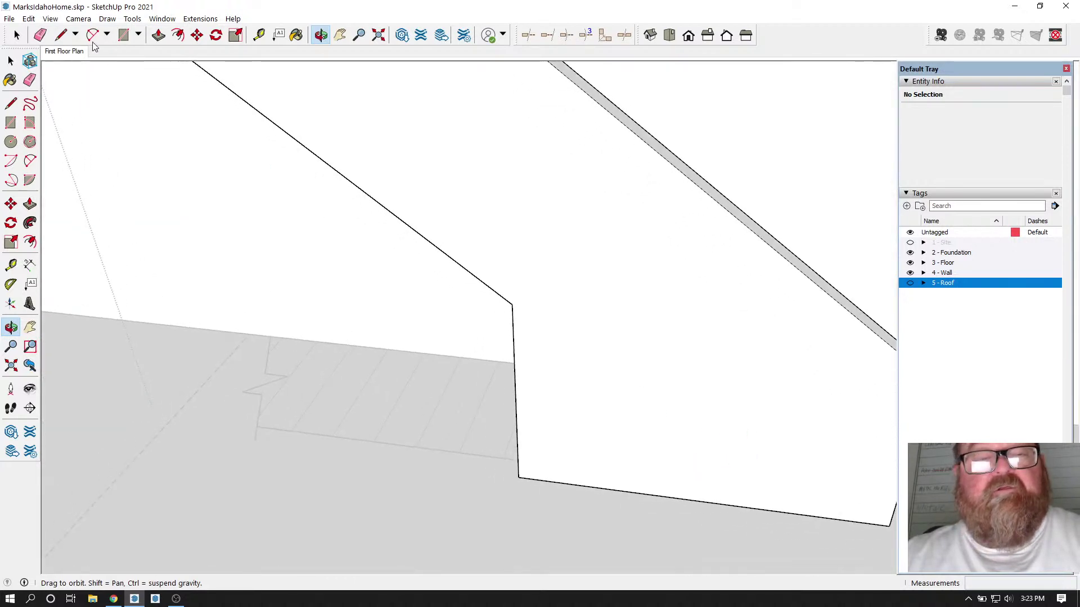
key(l)
click(512, 305)
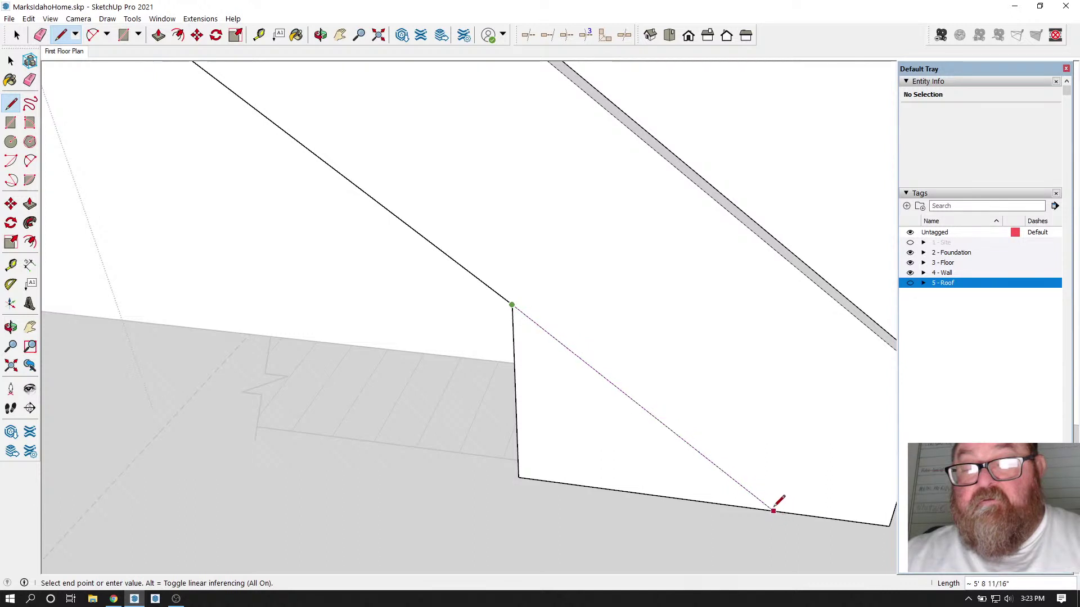
key(shift)
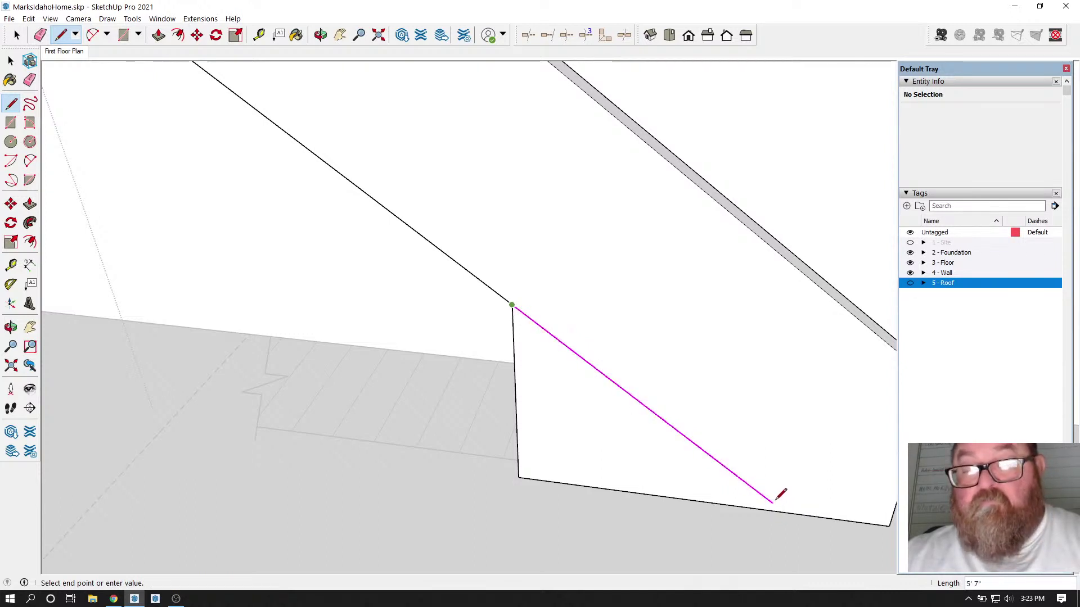
click(784, 511)
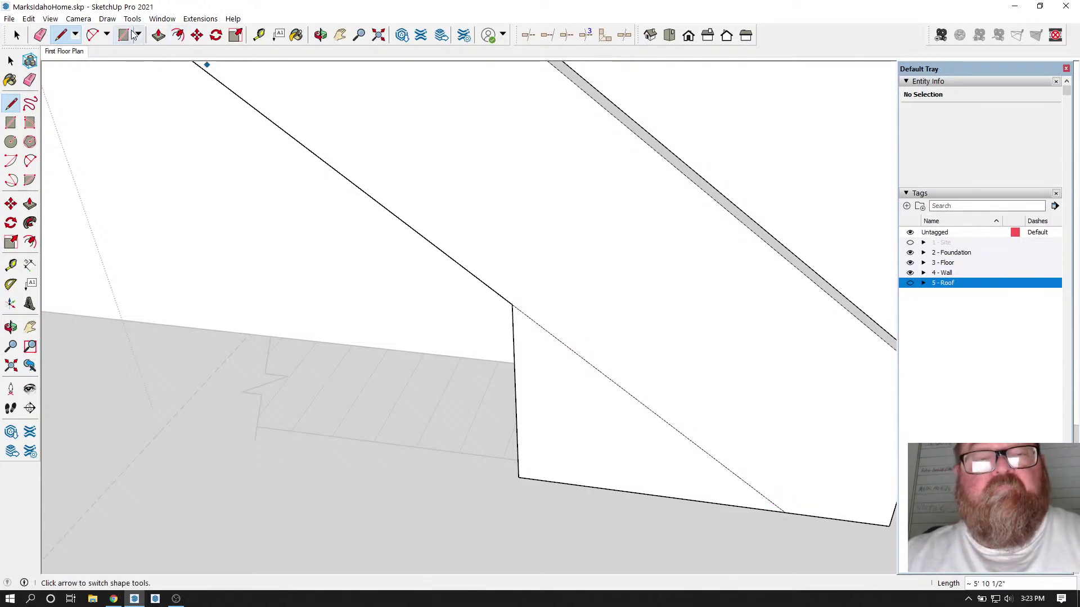
Step: Push the triangular face below the diagonal back 4 1/2" through the wall and close the wall group
click(158, 35)
click(540, 382)
click(539, 381)
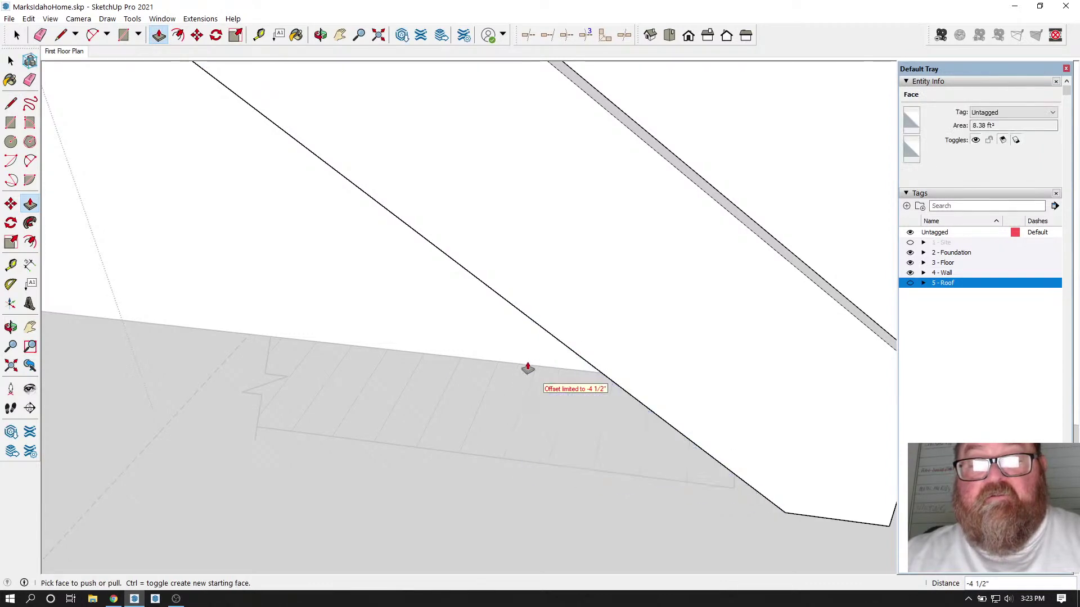
middle_drag(528, 369, 487, 332)
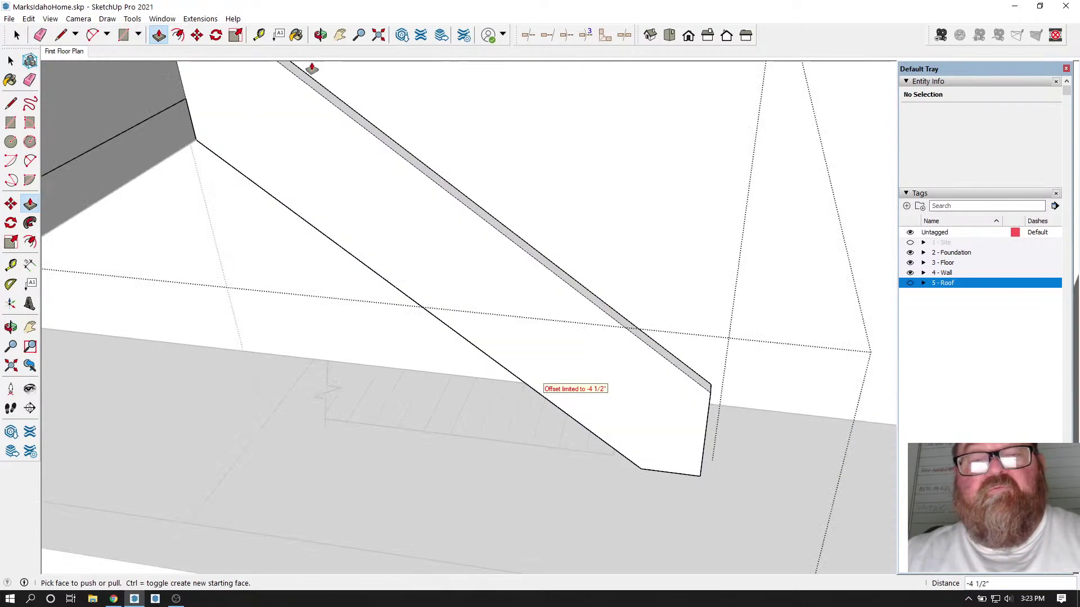
click(320, 35)
drag(428, 253, 666, 417)
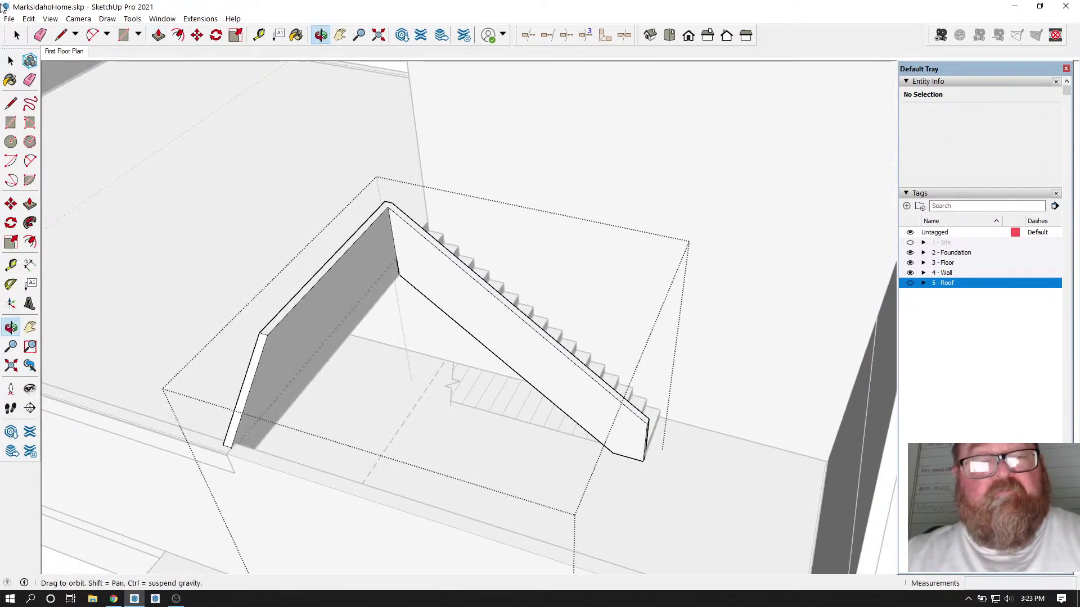
click(18, 36)
click(276, 156)
scroll(582, 377, down, 2)
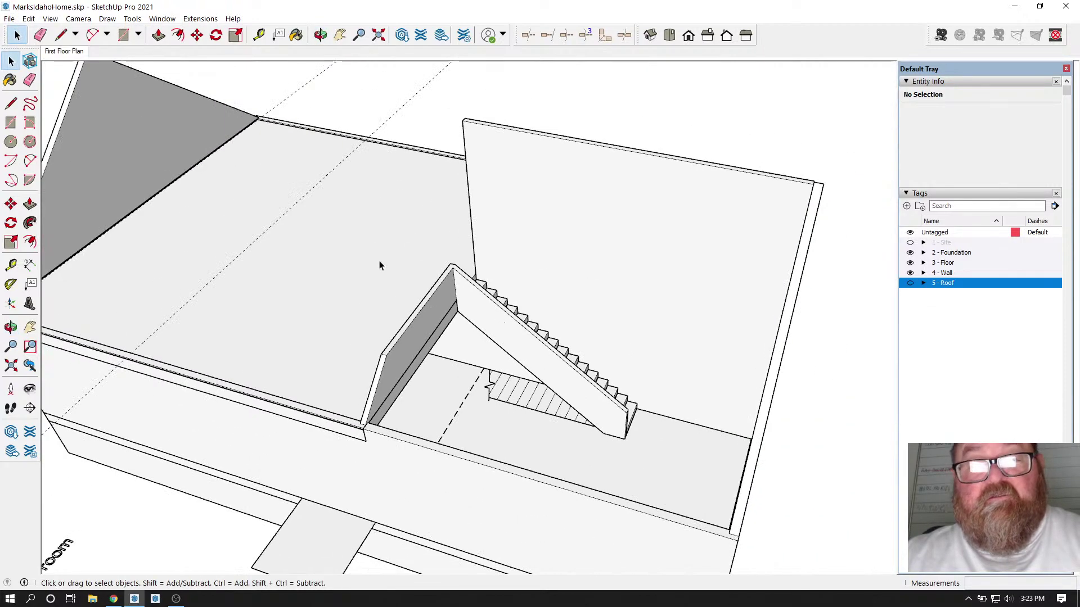
Step: Combine the sloped stair wall group and the staircase group into a single group
click(443, 305)
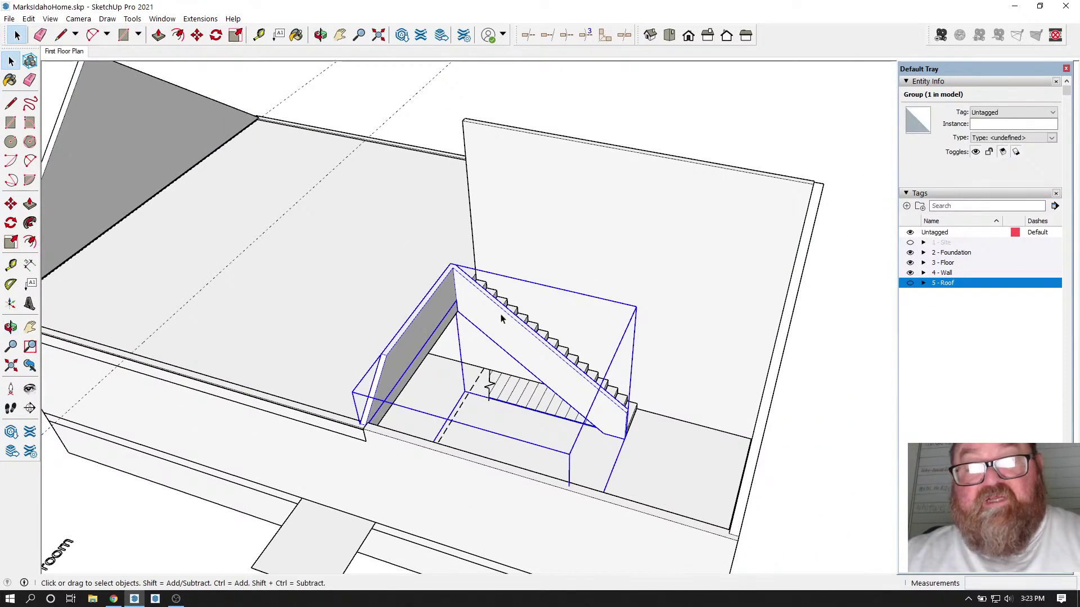
scroll(502, 319, up, 2)
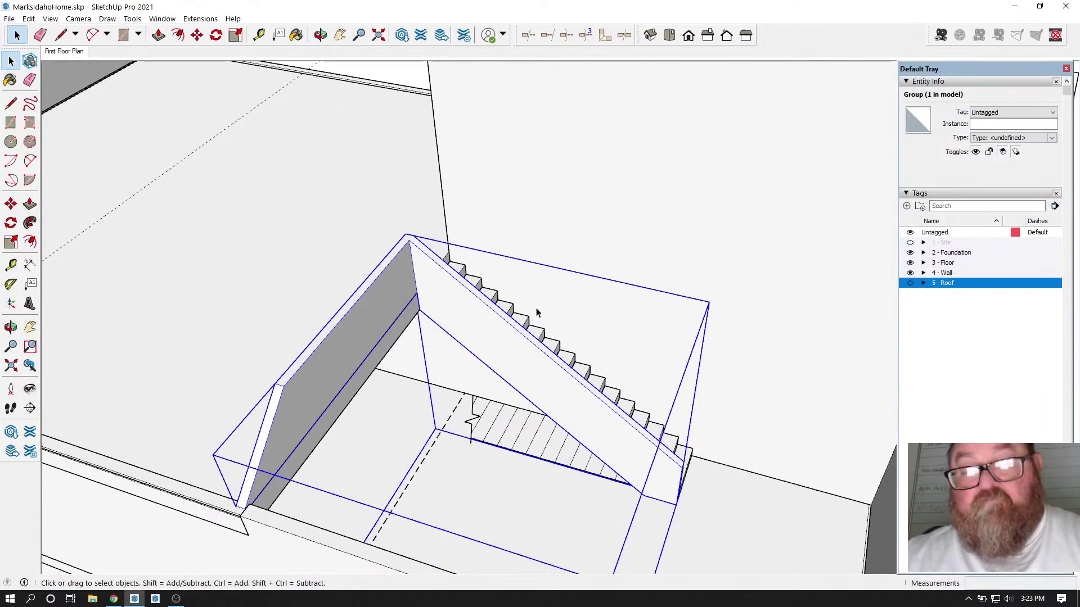
shift+click(559, 349)
right_click(558, 349)
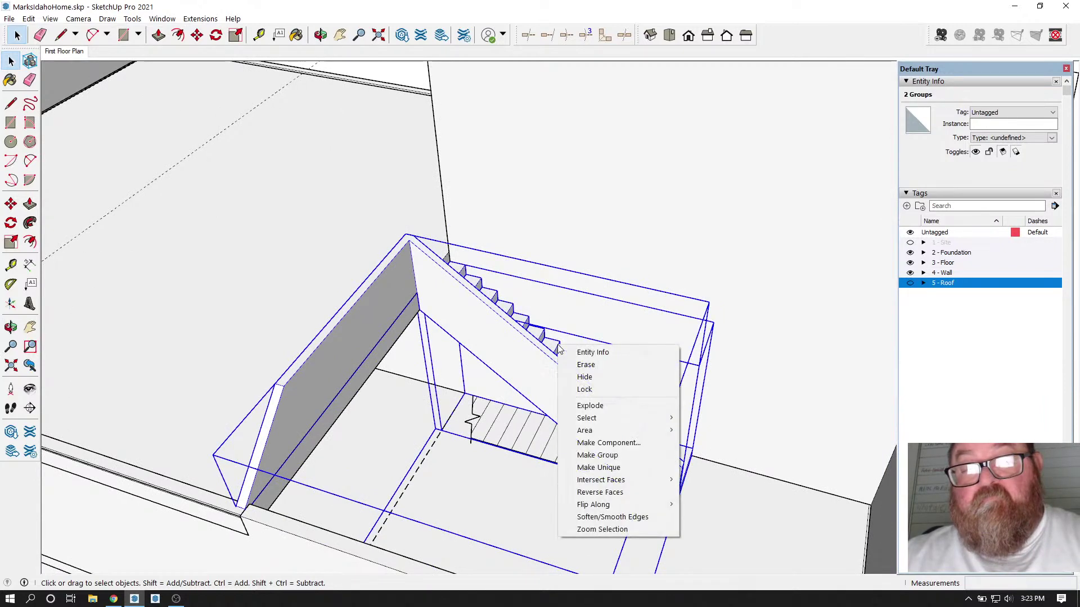
click(581, 457)
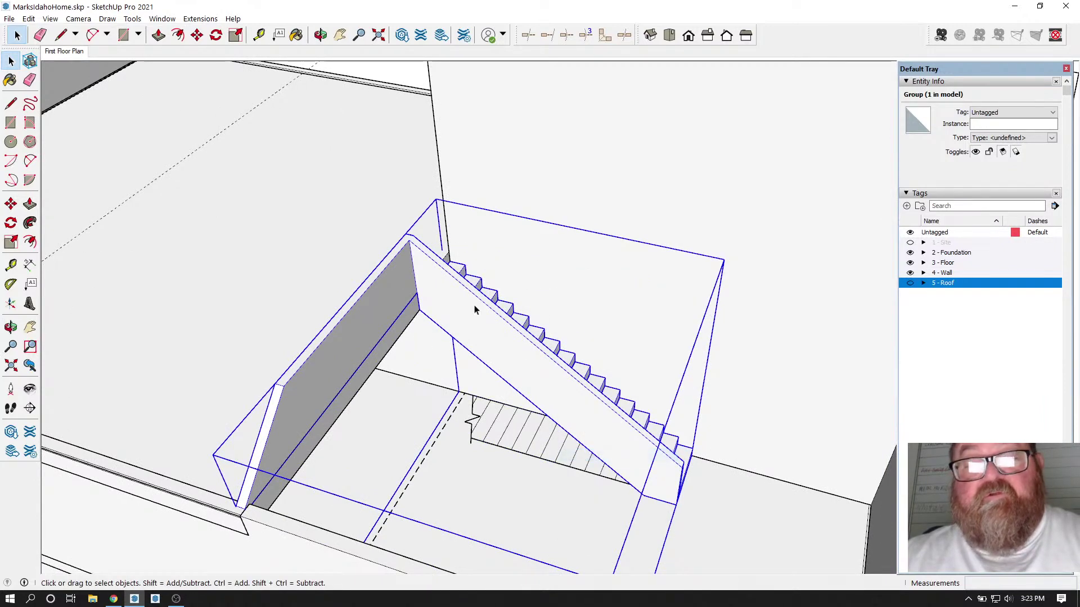
Step: Move the combined stair and wall group 6' along the house's length toward the upper floor
click(197, 36)
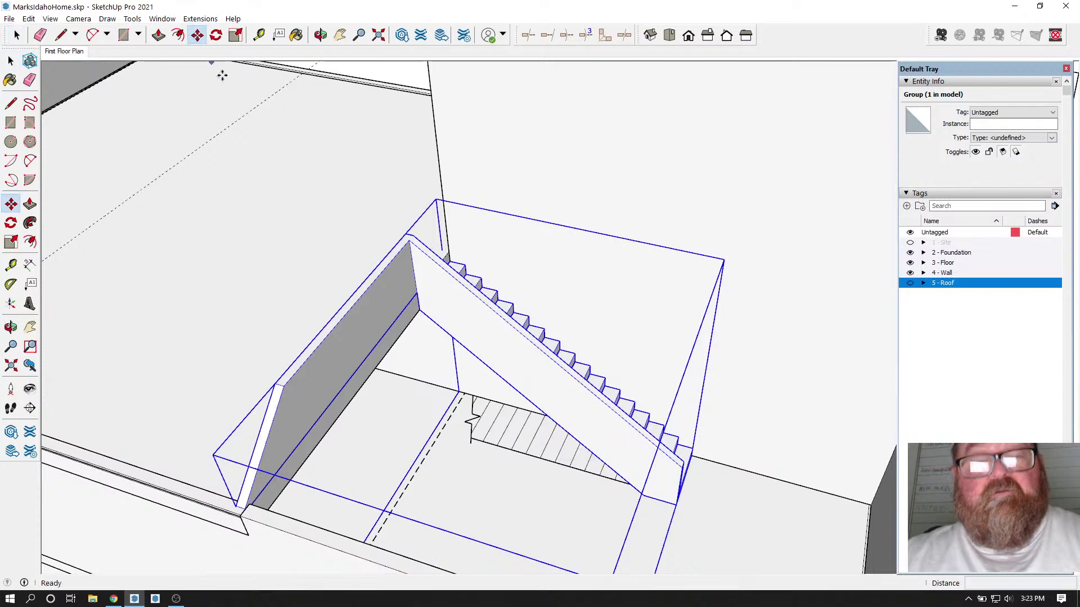
click(363, 258)
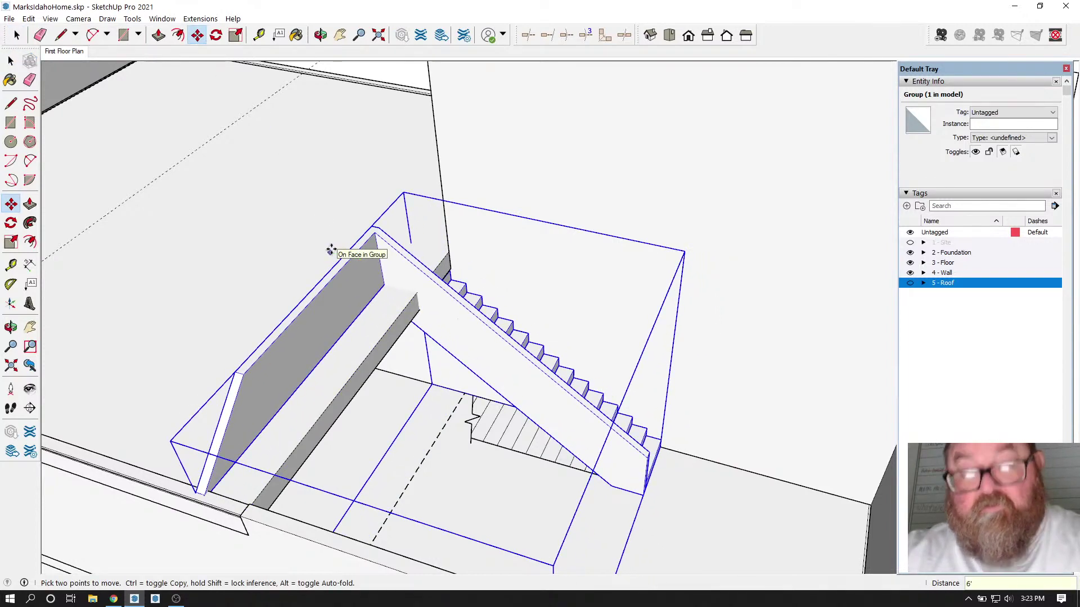
key(Return)
Step: Measure the distance from the gable end wall to the foot of the relocated staircase group
scroll(362, 274, down, 2)
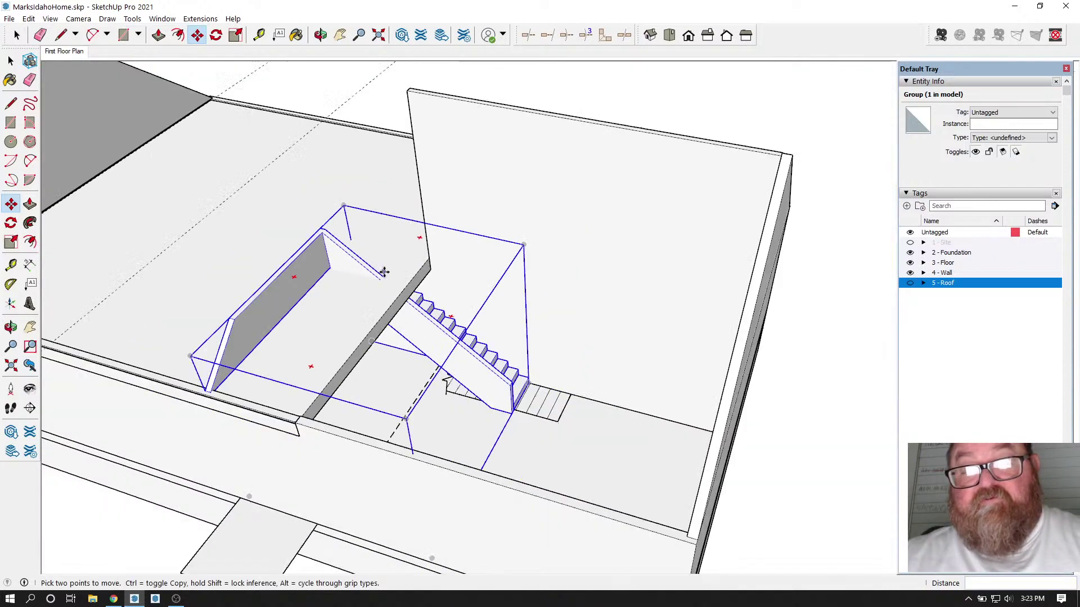
click(321, 34)
drag(483, 270, 601, 430)
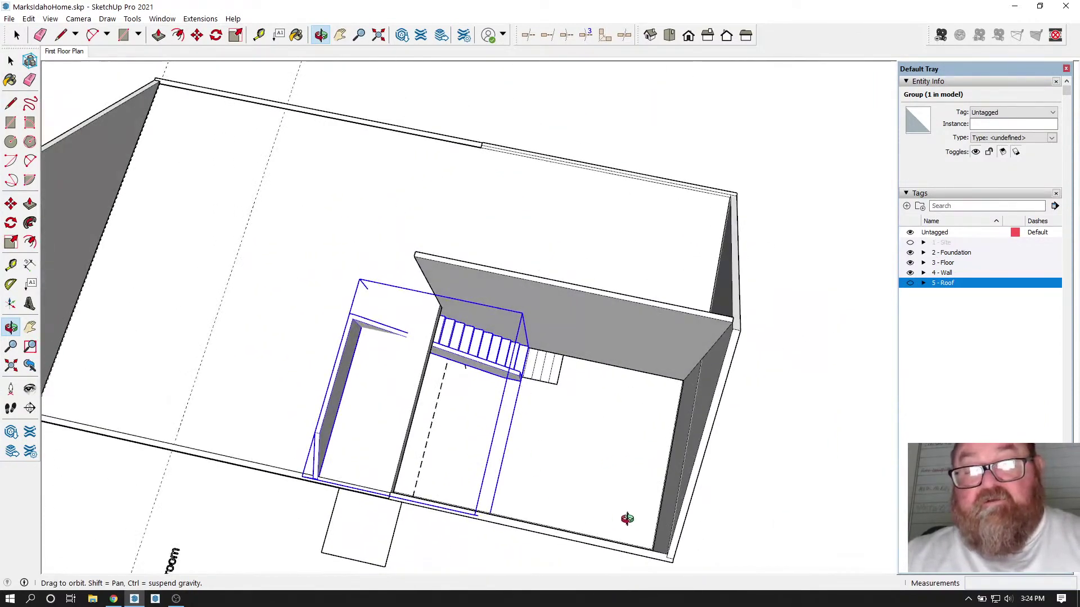
scroll(643, 492, up, 4)
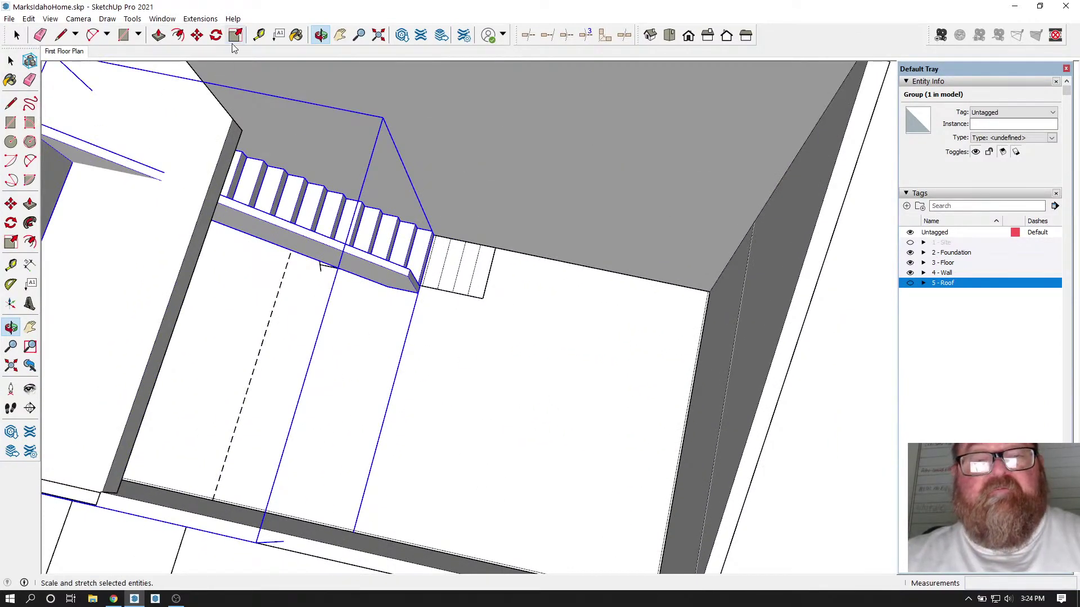
click(258, 35)
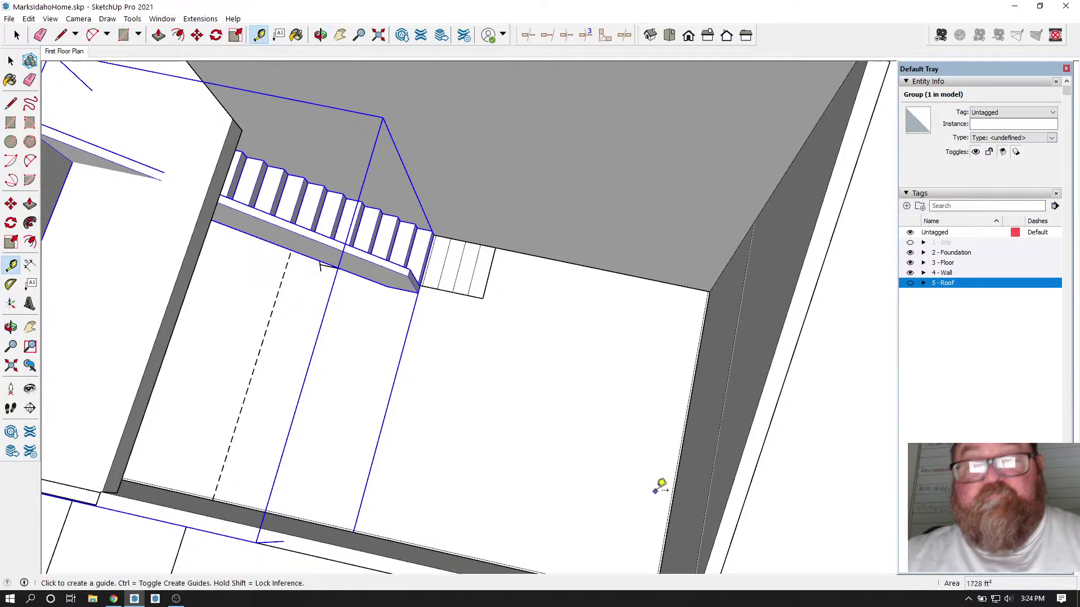
click(687, 424)
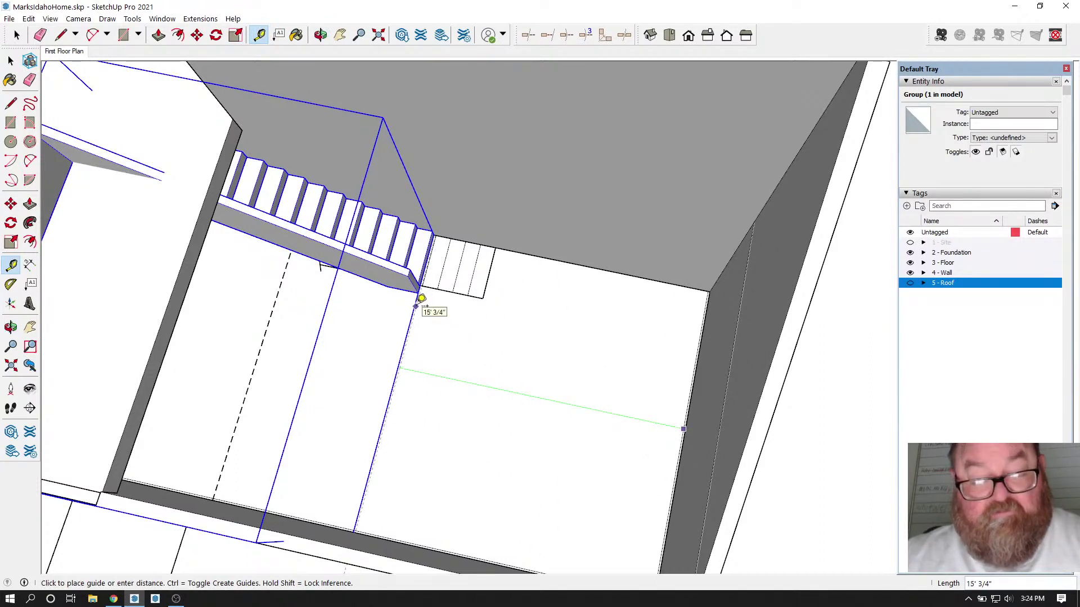
click(422, 298)
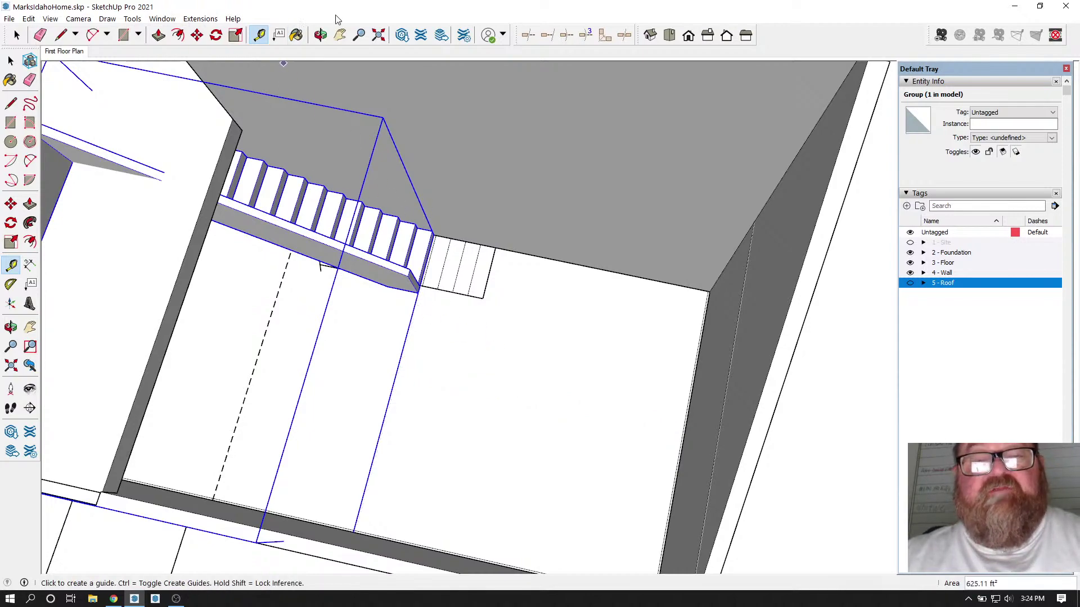
Step: Measure the room's width from the long exterior wall across to the sloped wall beside the stairs
click(320, 35)
drag(618, 337, 559, 517)
scroll(560, 517, down, 5)
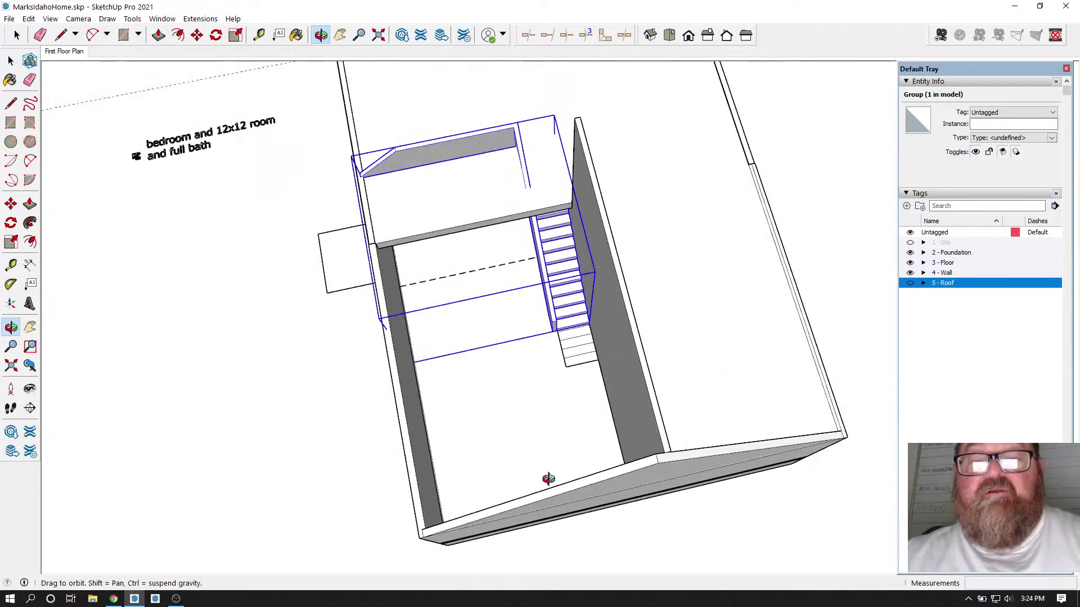
scroll(437, 195, up, 3)
scroll(536, 323, down, 2)
scroll(536, 323, up, 4)
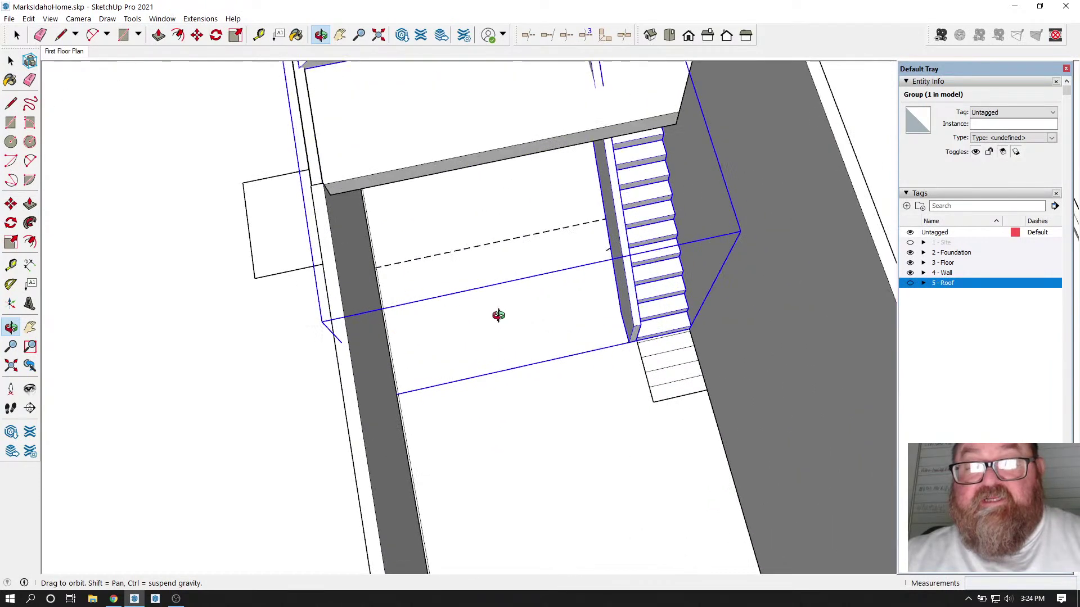
click(259, 34)
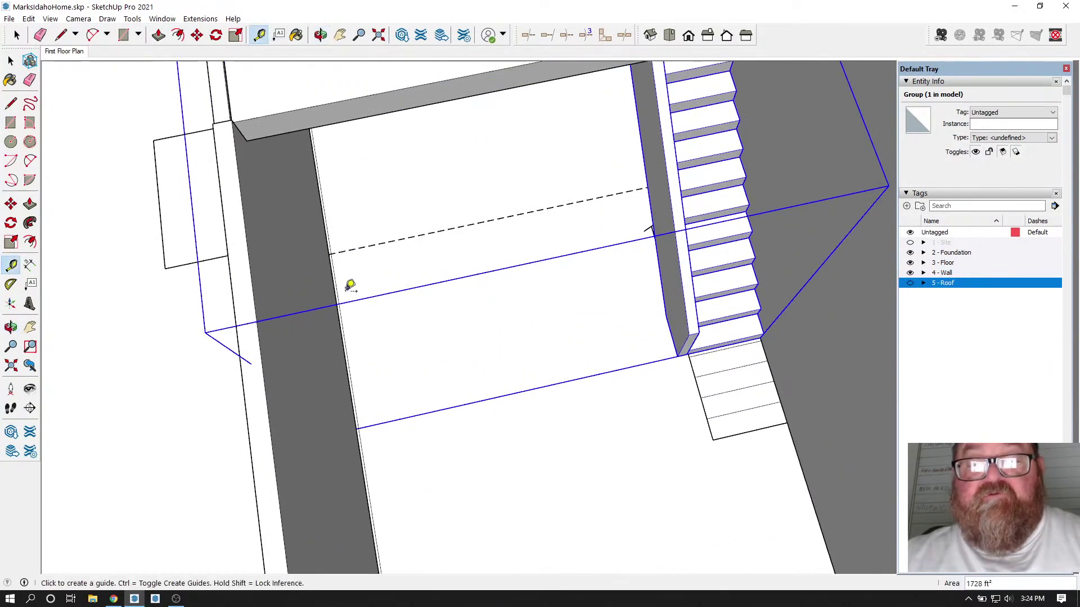
click(340, 330)
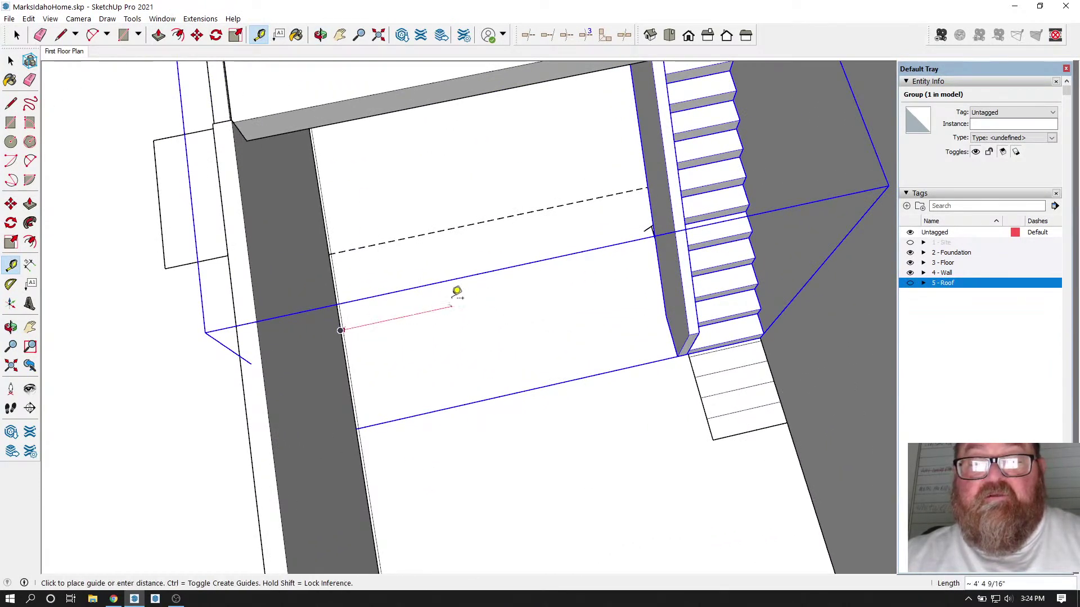
click(593, 306)
Step: Examine the upper floor area behind the stair opening and its relation to the moved stair group
scroll(561, 462, down, 4)
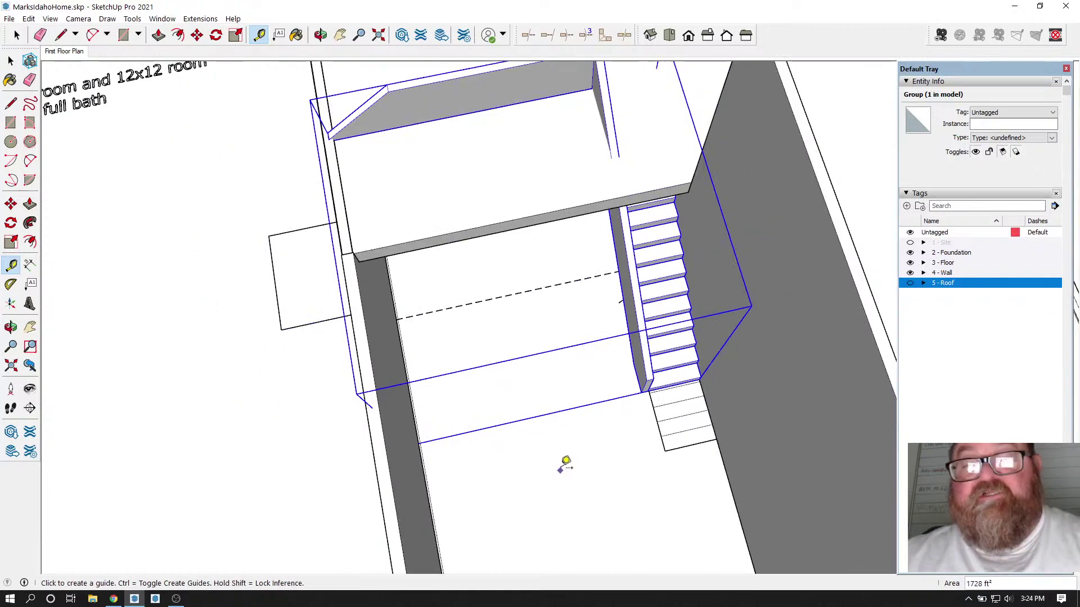
scroll(506, 336, down, 3)
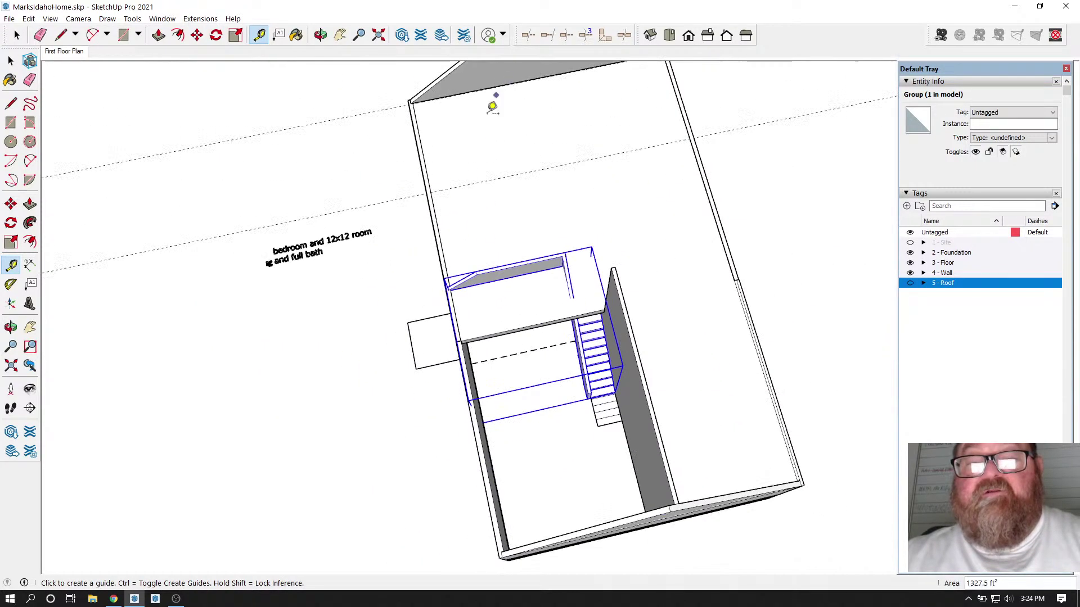
scroll(487, 127, up, 1)
scroll(508, 298, down, 2)
scroll(502, 127, up, 2)
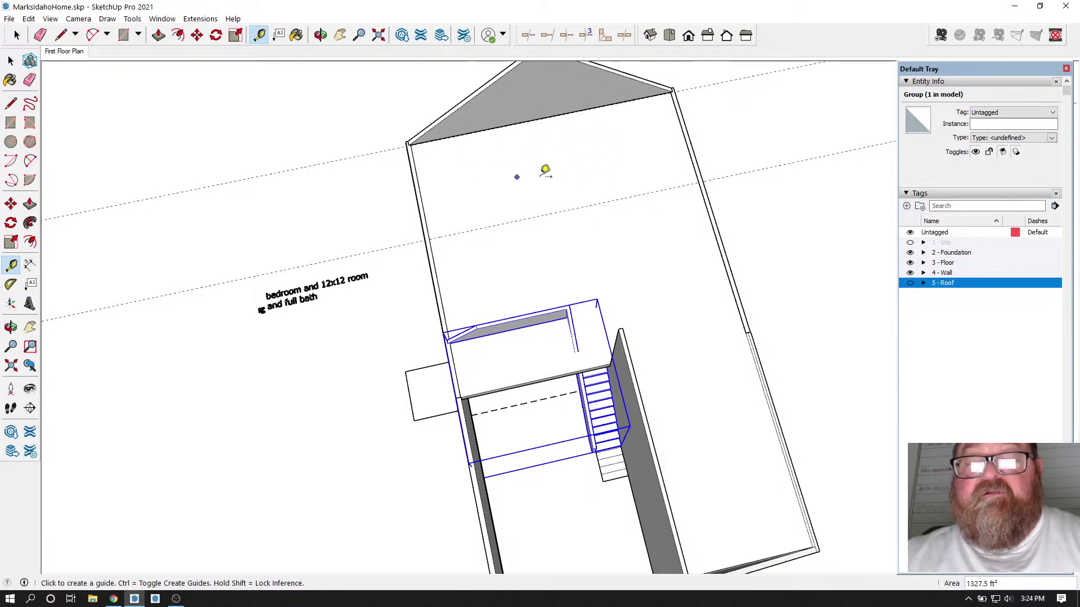
click(321, 35)
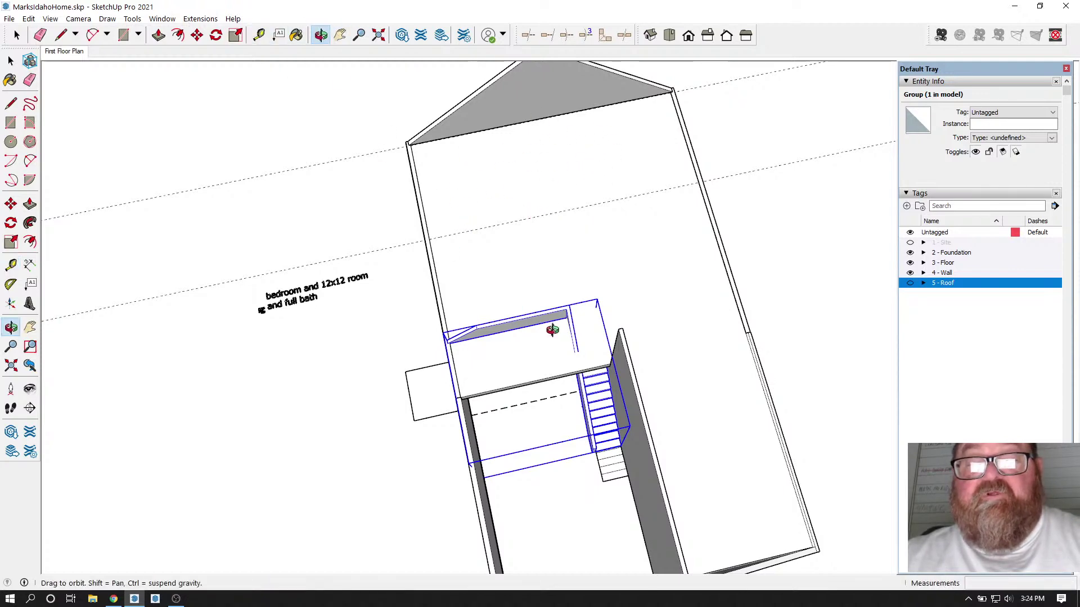
drag(549, 328, 543, 279)
drag(550, 238, 578, 410)
scroll(574, 400, up, 4)
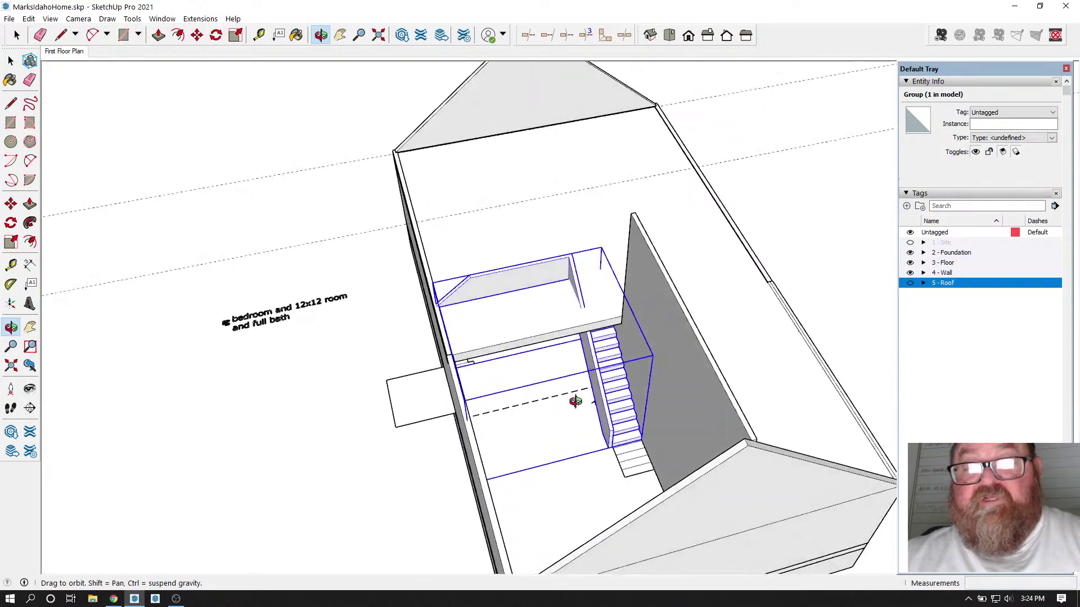
scroll(669, 500, down, 2)
scroll(211, 361, up, 3)
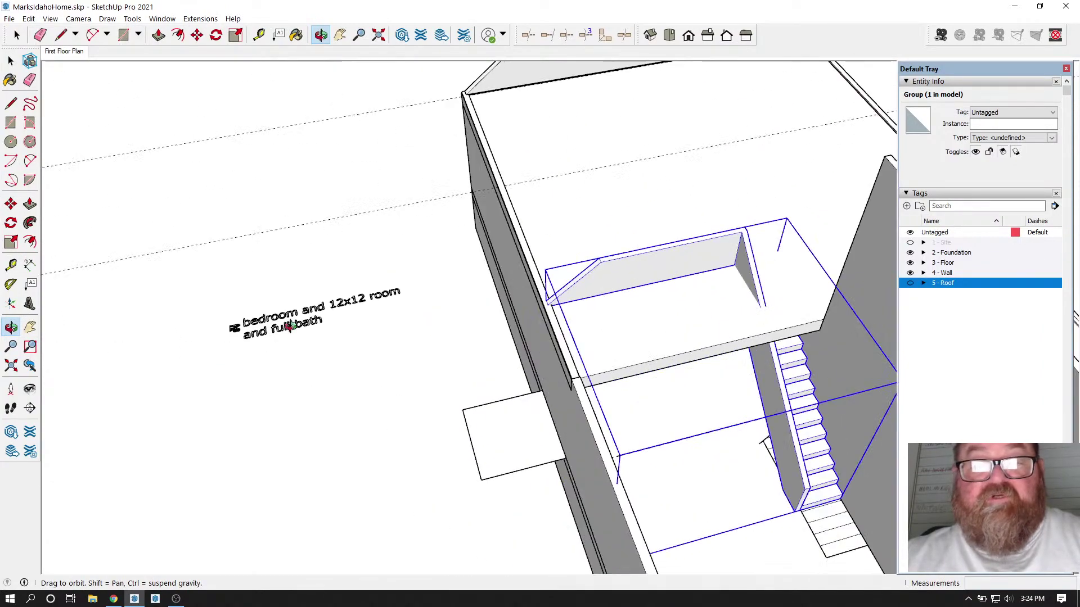
Step: Examine the "bedroom and 12x12 room and full bath" note and the small framing detail drawing beside the house
drag(290, 326, 265, 415)
scroll(291, 293, up, 4)
scroll(292, 292, up, 2)
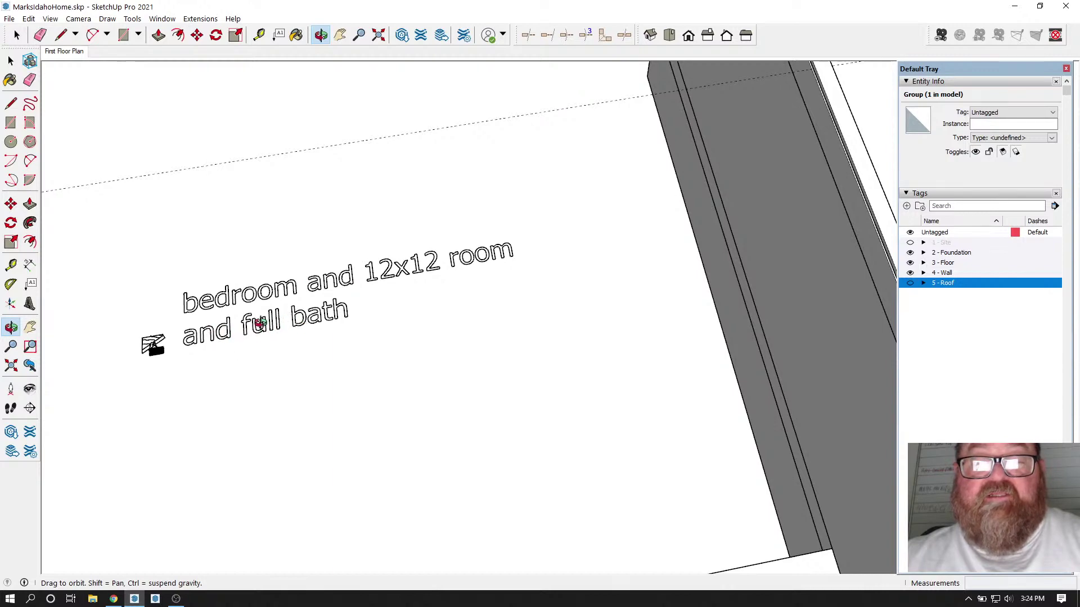
scroll(264, 321, down, 4)
scroll(217, 336, up, 5)
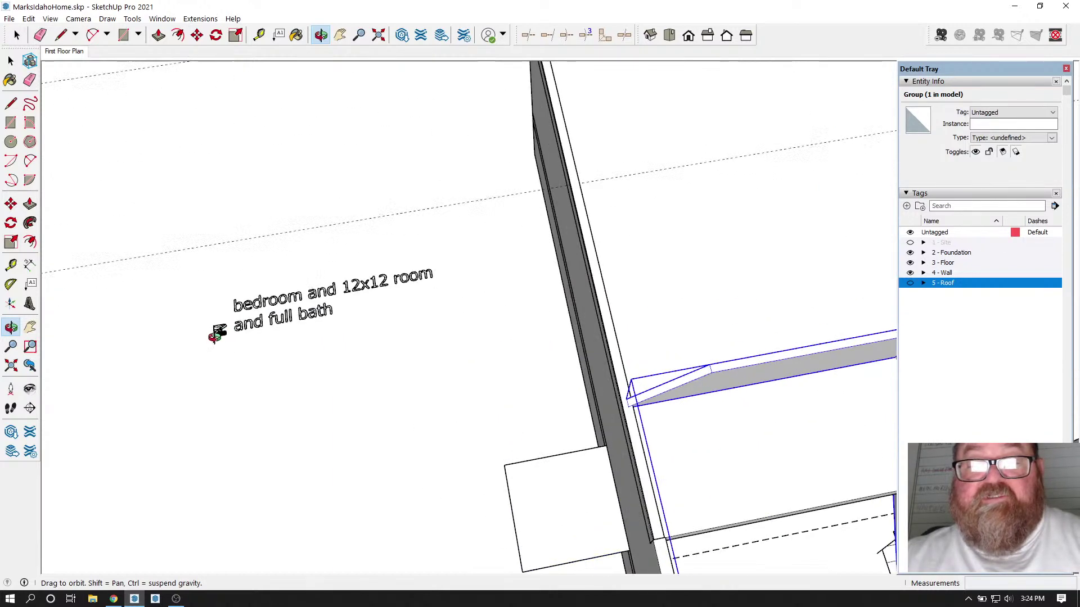
scroll(215, 338, up, 8)
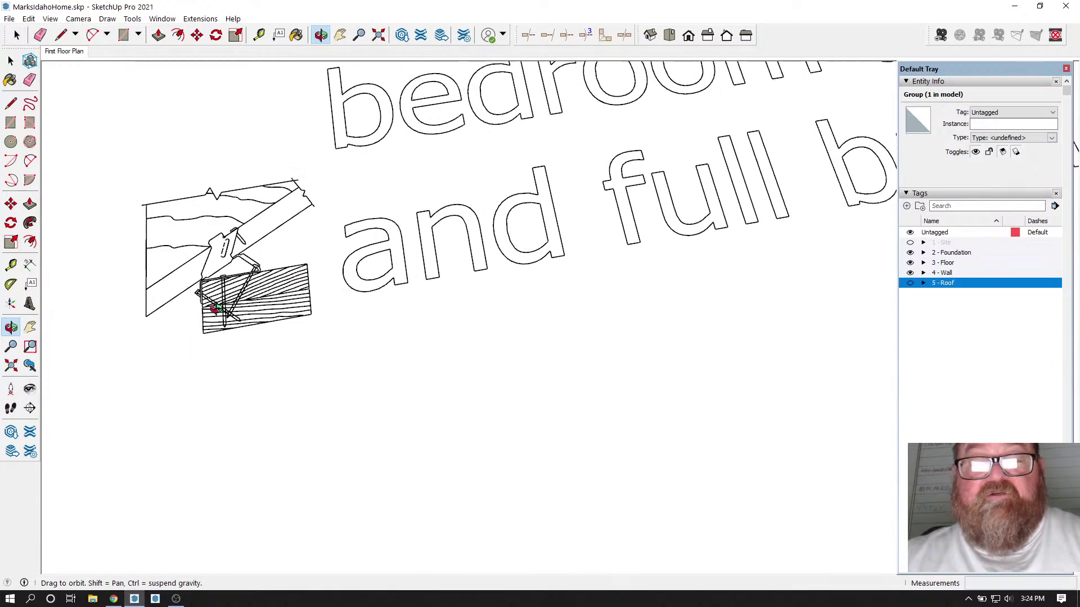
mouse_move(277, 281)
mouse_down()
mouse_move(241, 335)
mouse_move(383, 395)
mouse_up()
scroll(239, 215, up, 2)
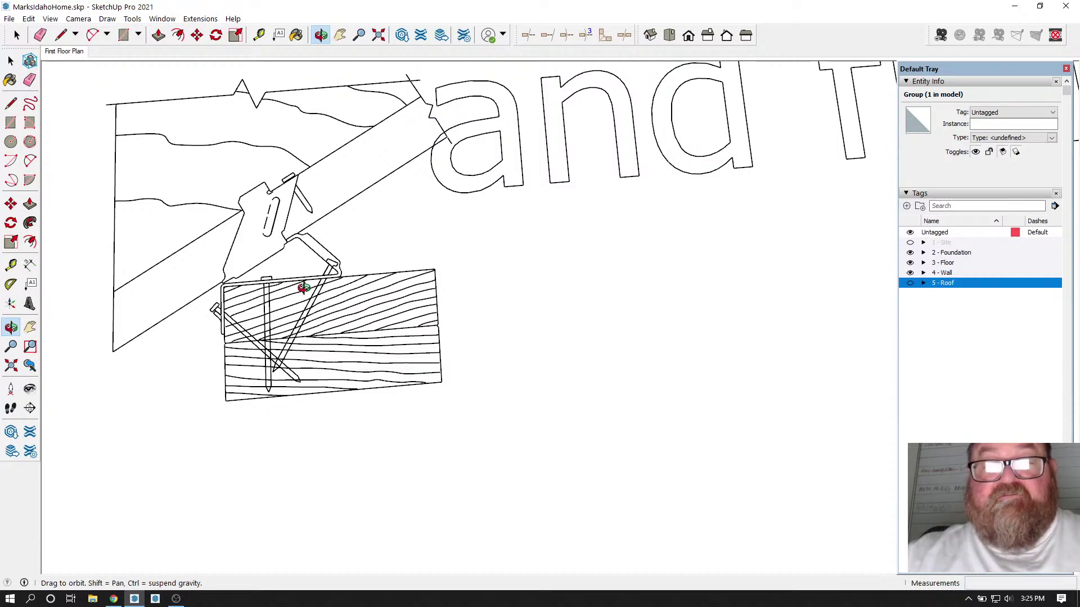
Step: Examine how the moved stairs and their guard walls meet the edge of the upper floor
scroll(237, 273, down, 8)
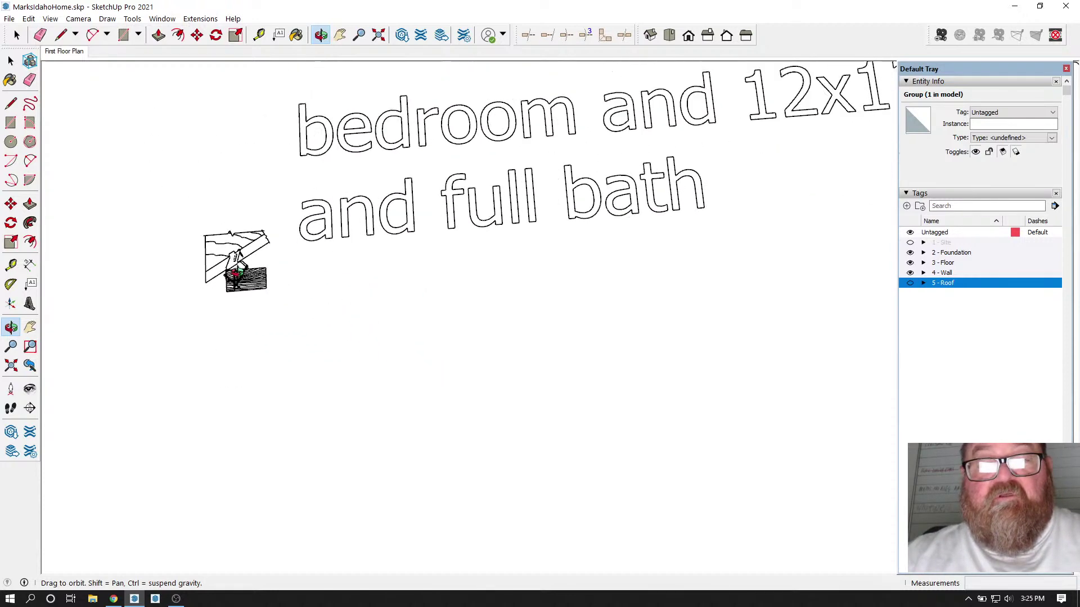
scroll(236, 264, down, 10)
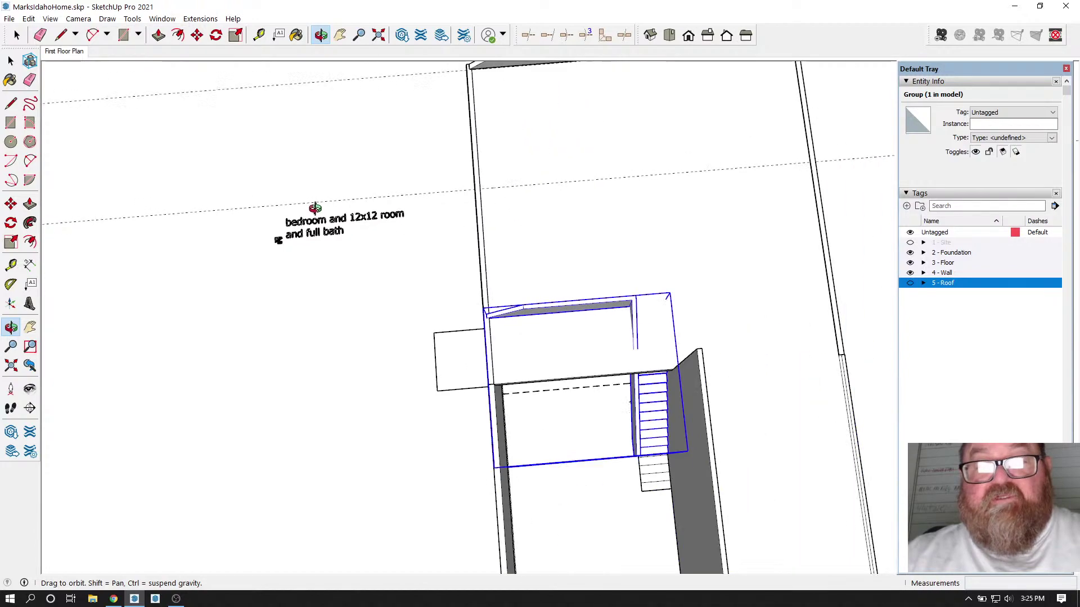
scroll(315, 208, down, 5)
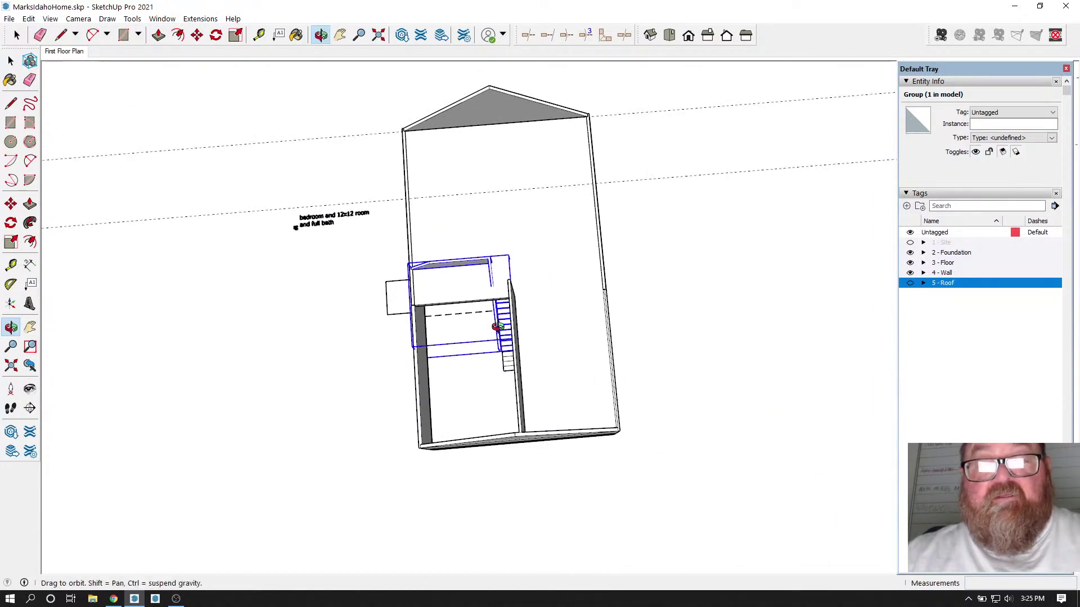
middle_drag(498, 326, 609, 287)
scroll(498, 328, up, 8)
middle_drag(497, 328, 608, 246)
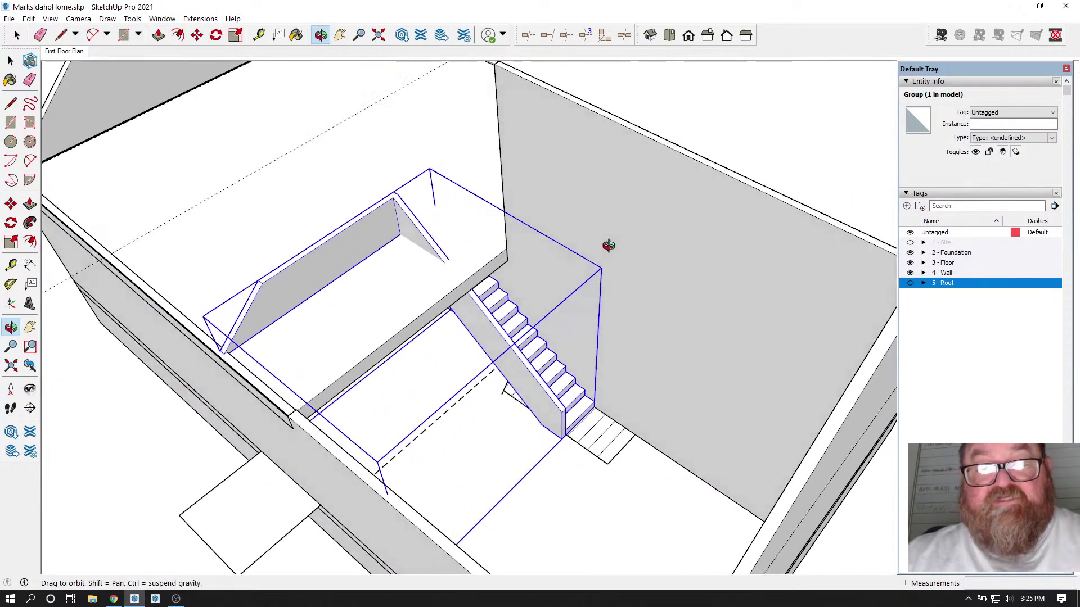
scroll(474, 338, up, 5)
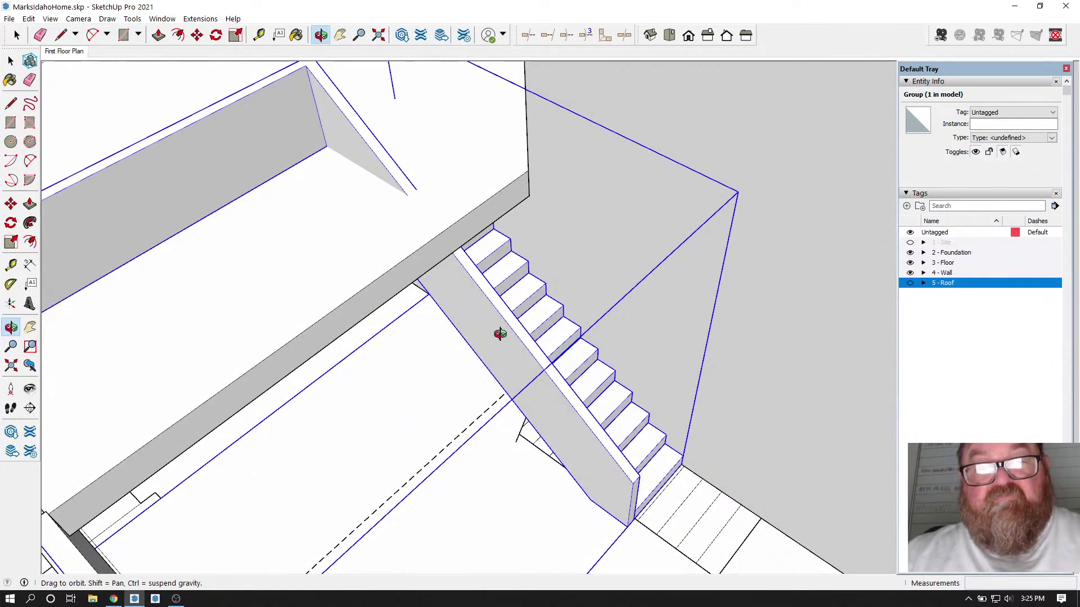
middle_drag(554, 352, 525, 357)
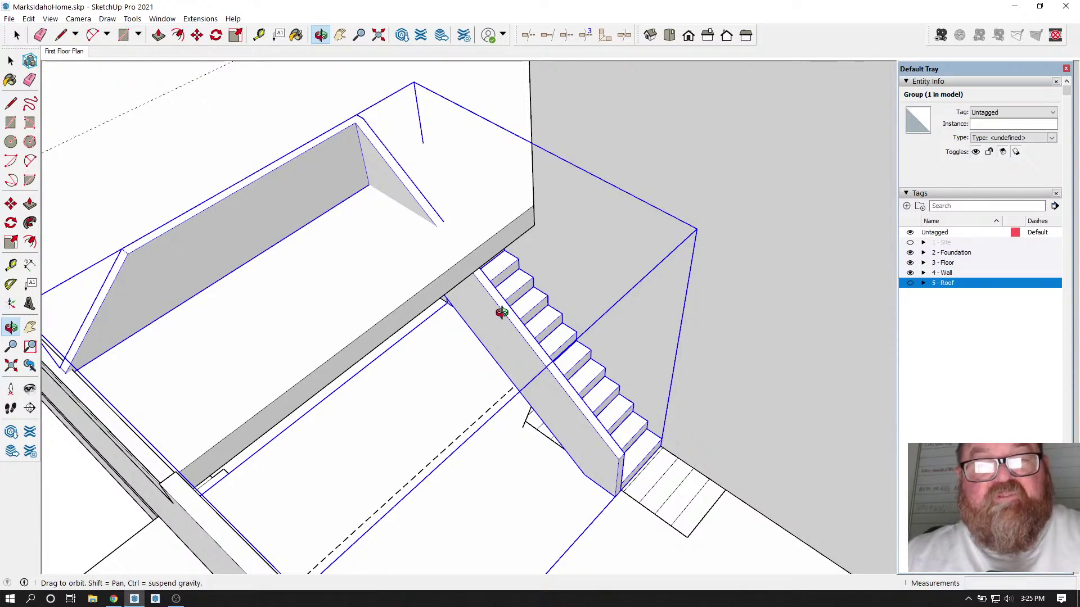
middle_drag(501, 313, 527, 341)
scroll(529, 325, down, 1)
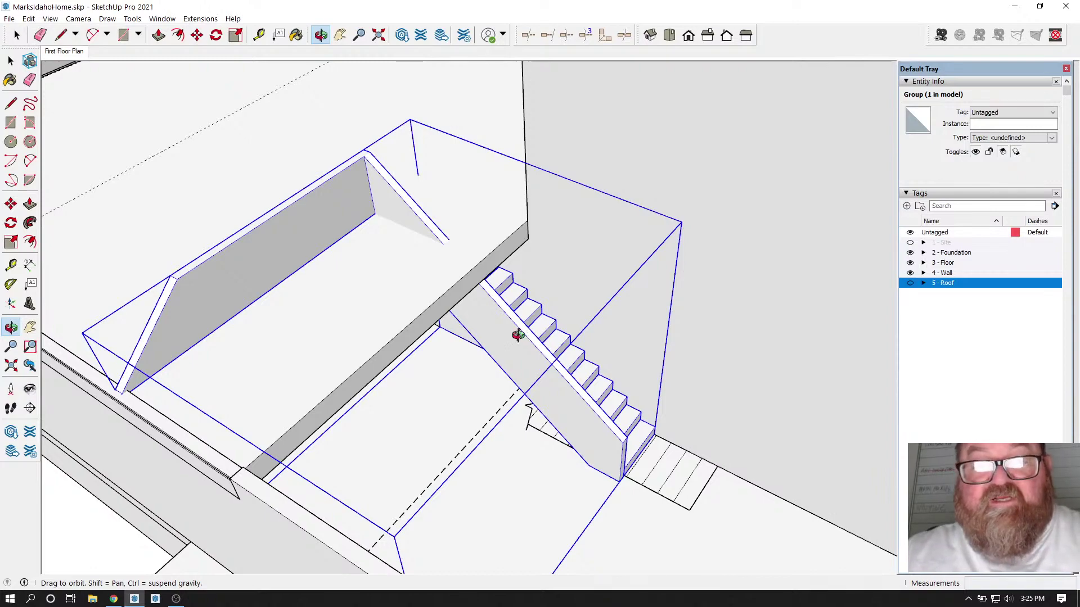
drag(385, 236, 444, 309)
drag(336, 304, 265, 284)
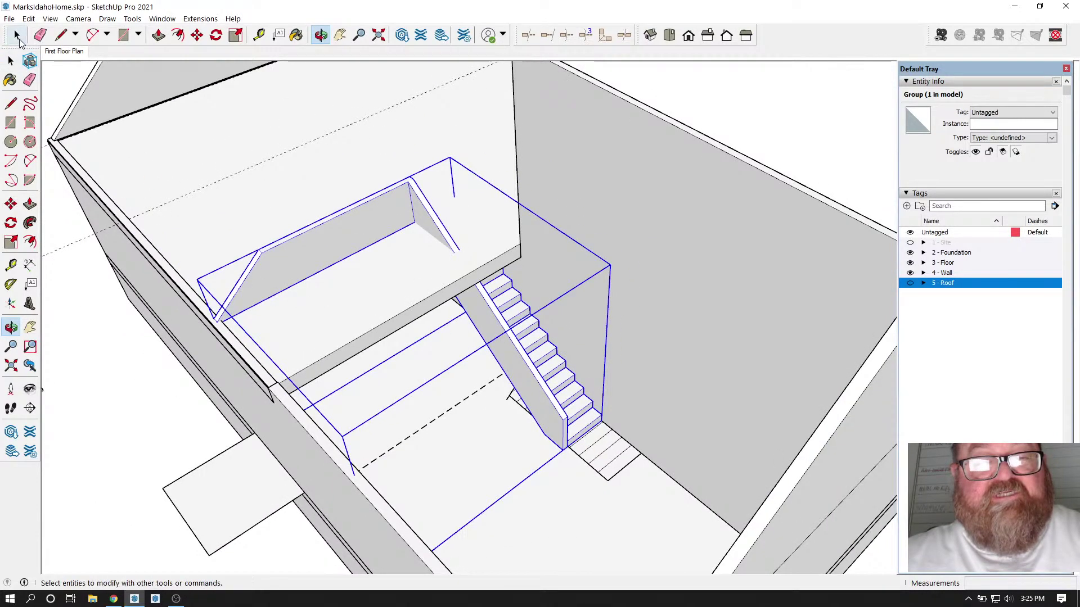
Step: Open the upper floor group and push the floor's edge above the stairs back about 7' 8 1/4" to enlarge the stair opening
click(10, 60)
scroll(231, 163, down, 1)
click(216, 149)
scroll(403, 273, down, 2)
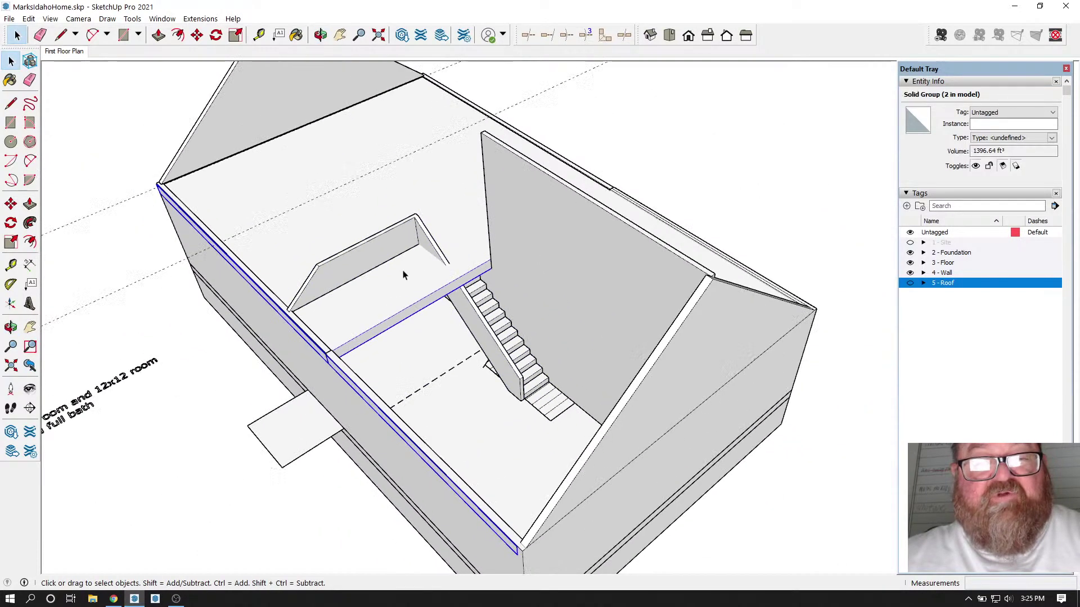
scroll(337, 217, up, 4)
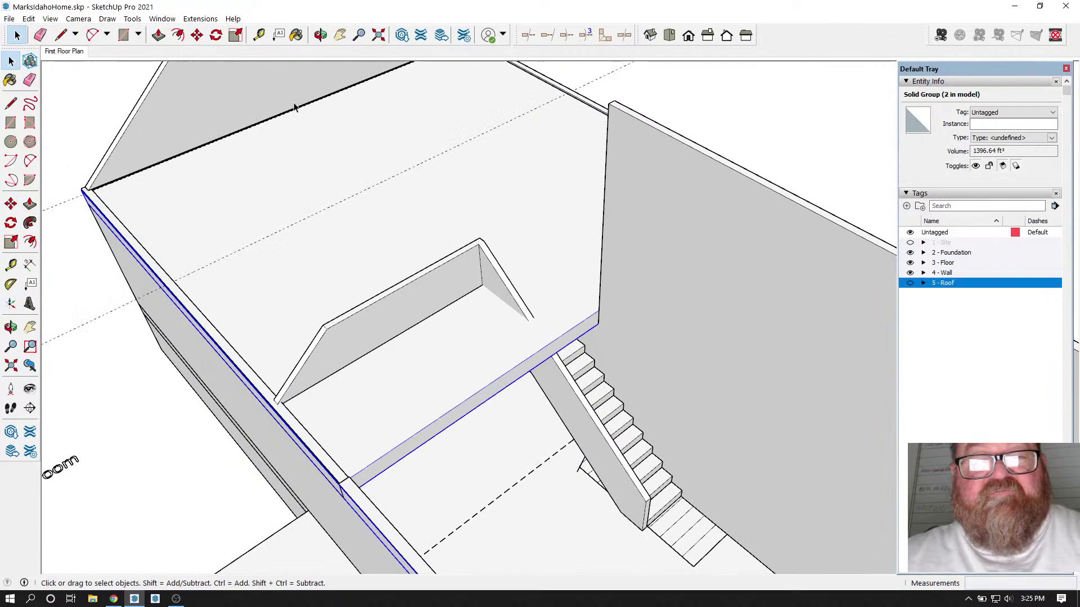
click(320, 35)
mouse_move(404, 237)
mouse_down()
mouse_move(328, 264)
mouse_move(231, 243)
mouse_move(306, 325)
mouse_move(296, 334)
mouse_up()
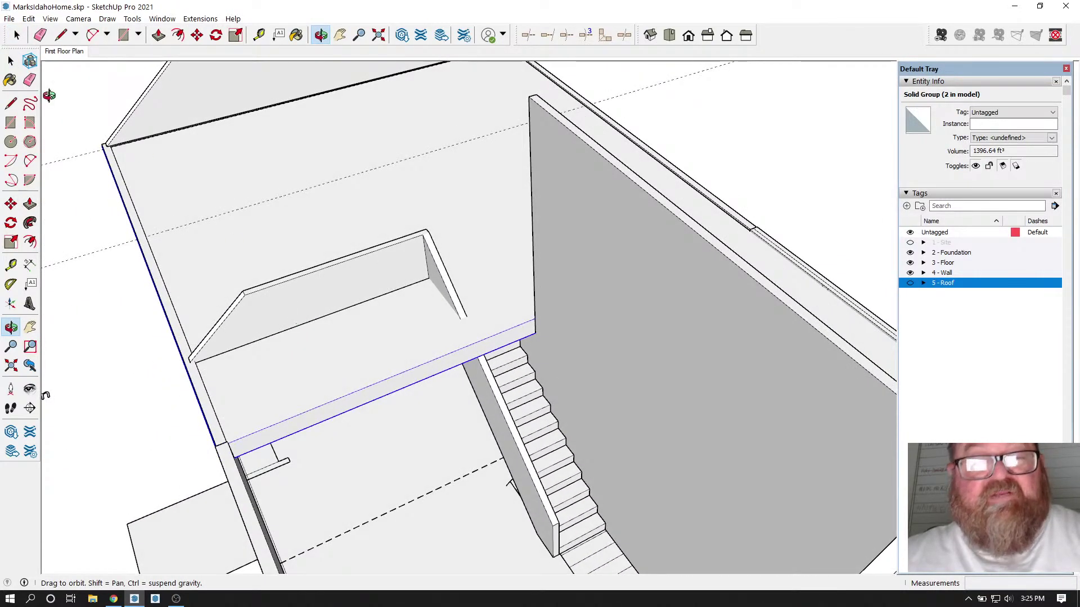
click(16, 35)
double_click(281, 186)
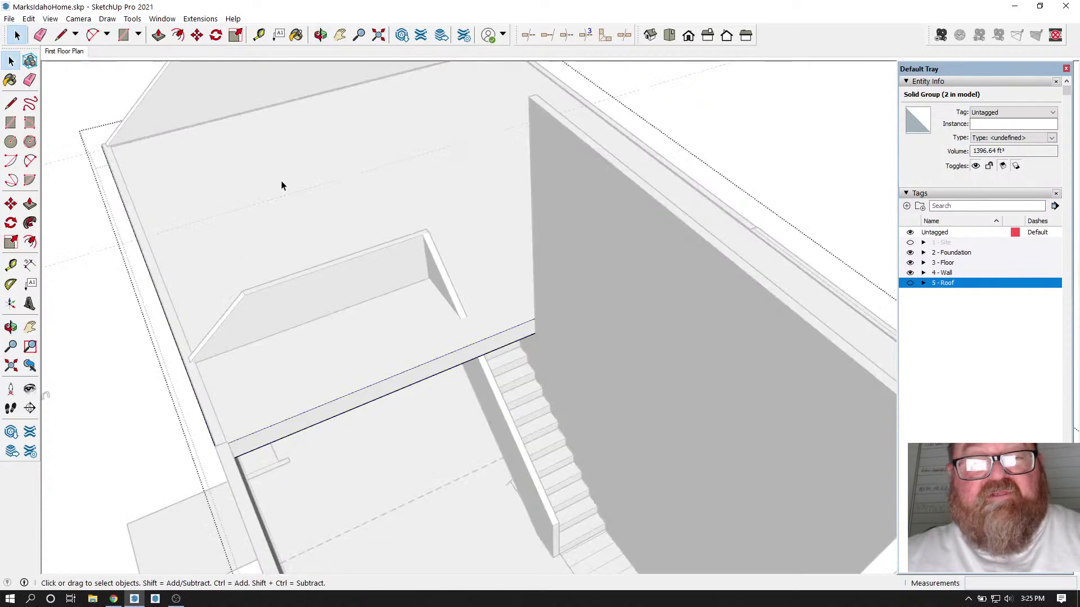
key(p)
drag(337, 402, 198, 287)
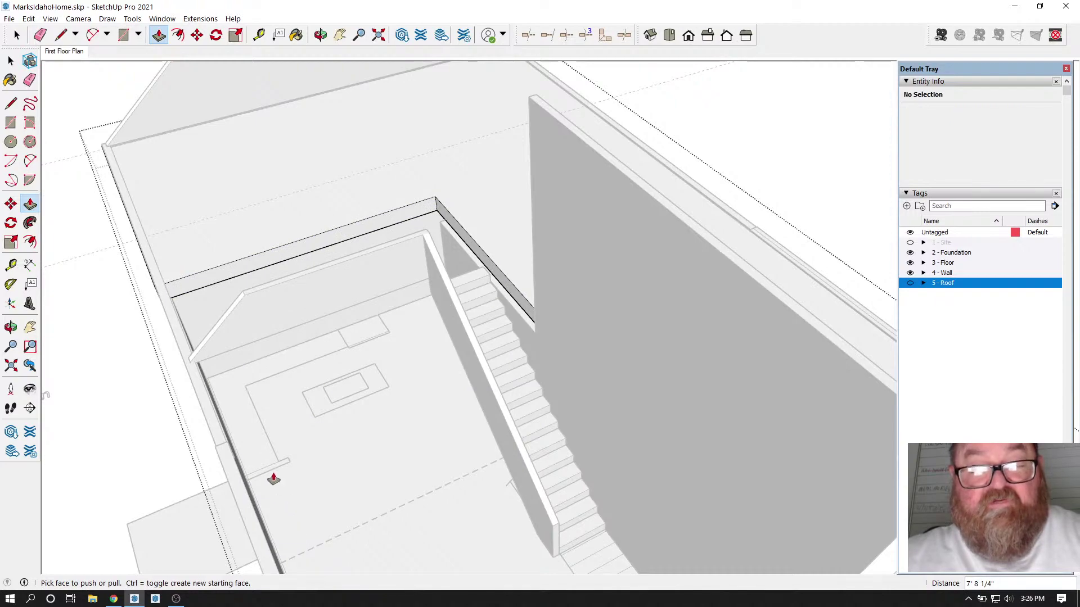
middle_drag(281, 106, 350, 369)
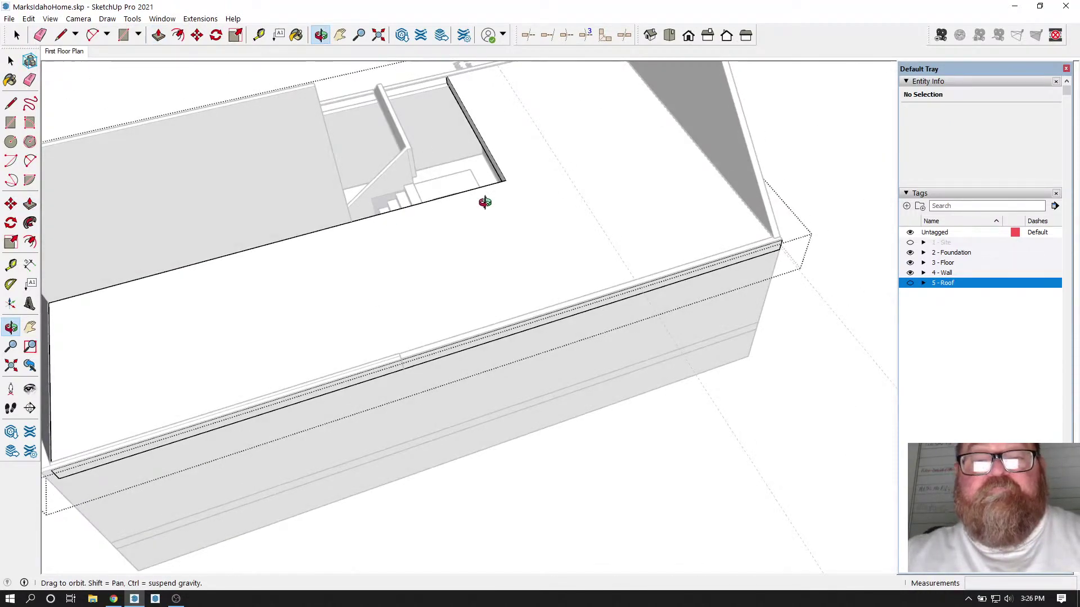
middle_drag(482, 205, 612, 151)
scroll(436, 115, up, 3)
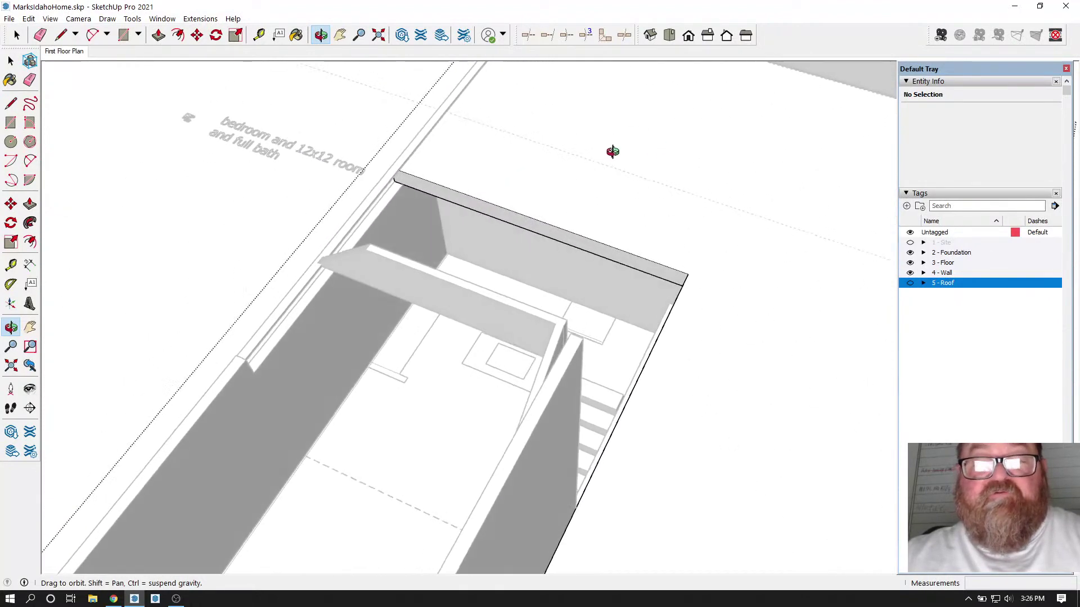
Step: Pull the upper floor's edge above the stairs out 6' 10" to the sloped guard wall and close the floor group
click(158, 35)
drag(413, 188, 405, 387)
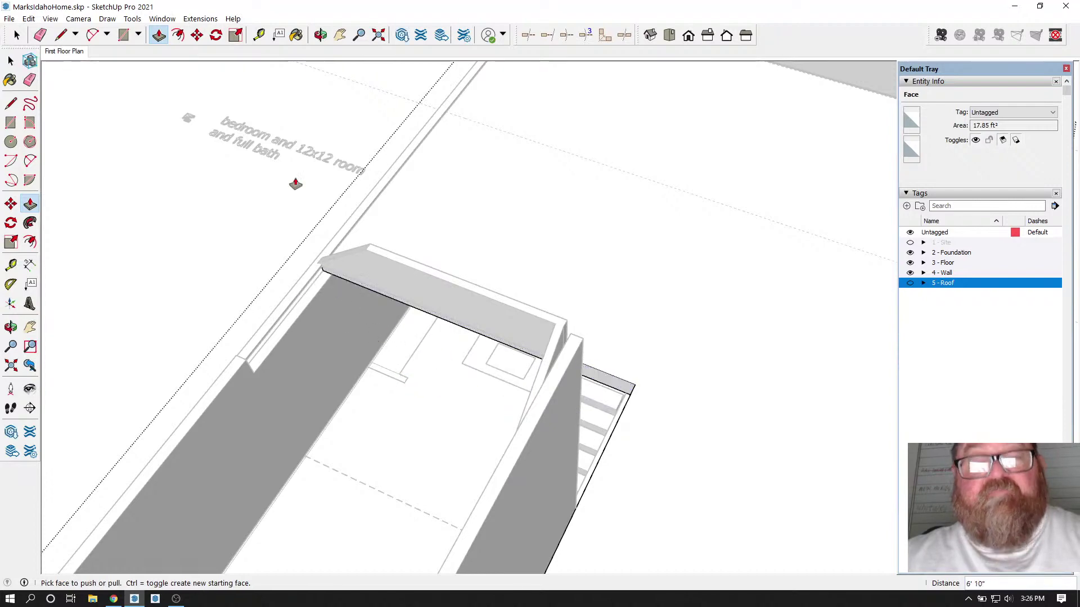
click(321, 35)
drag(393, 113, 514, 213)
drag(418, 228, 523, 265)
scroll(509, 328, up, 8)
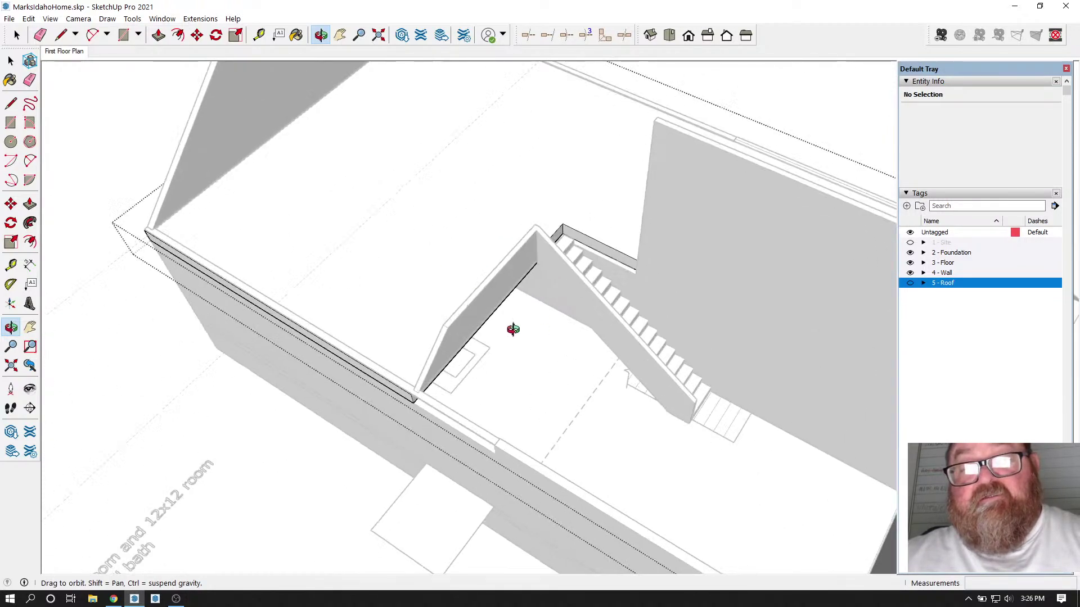
drag(427, 388, 367, 220)
drag(292, 232, 192, 237)
click(16, 35)
click(144, 237)
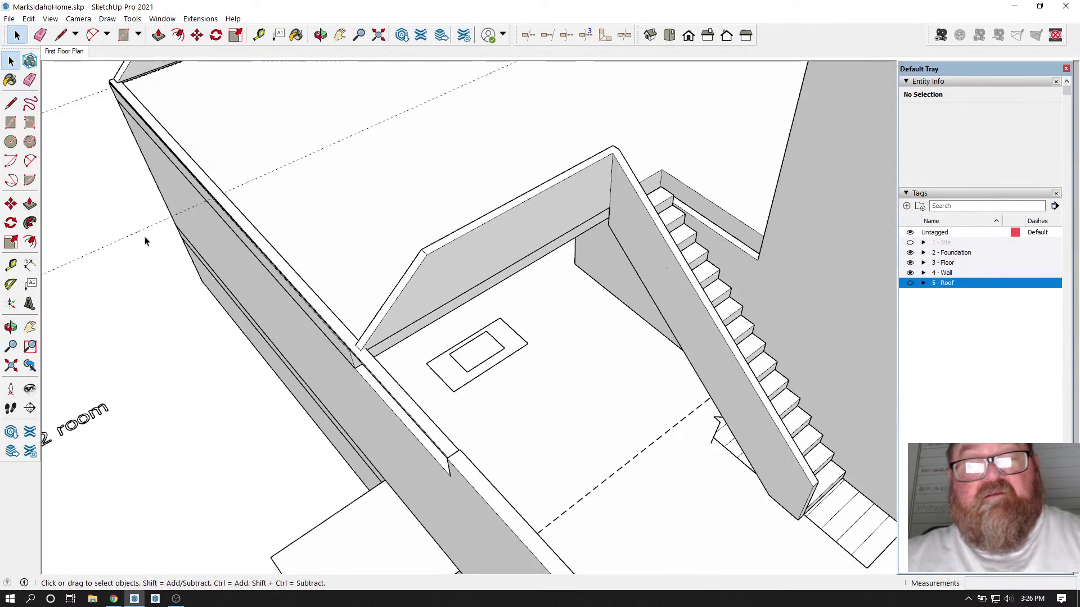
Step: Move the stair group 4 1/2" along the green axis, bringing its guard wall back from the upper floor's edge
scroll(455, 292, up, 1)
click(441, 229)
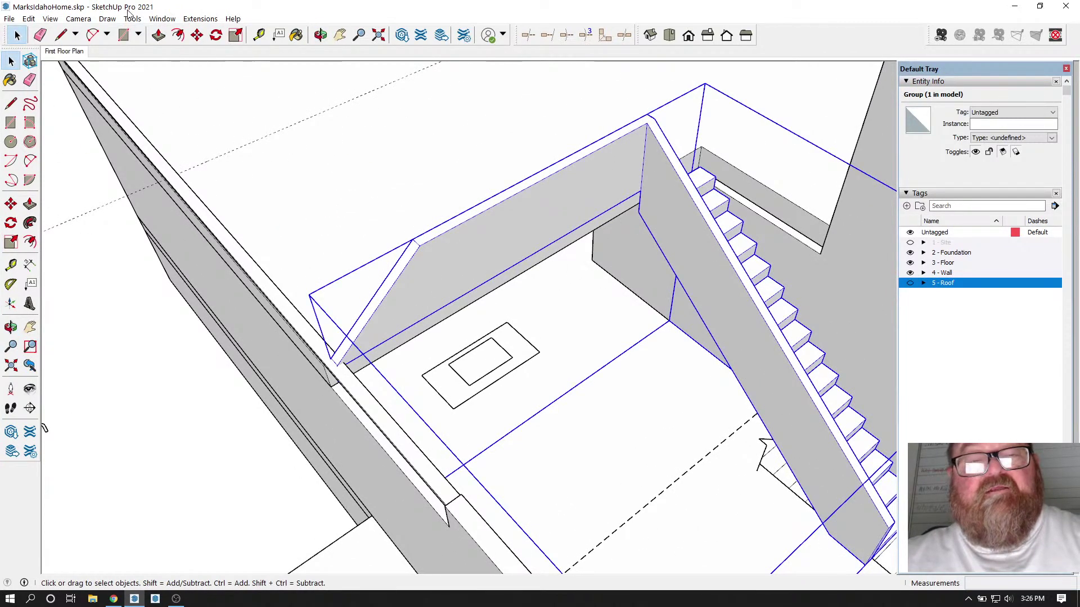
click(197, 35)
scroll(363, 195, up, 2)
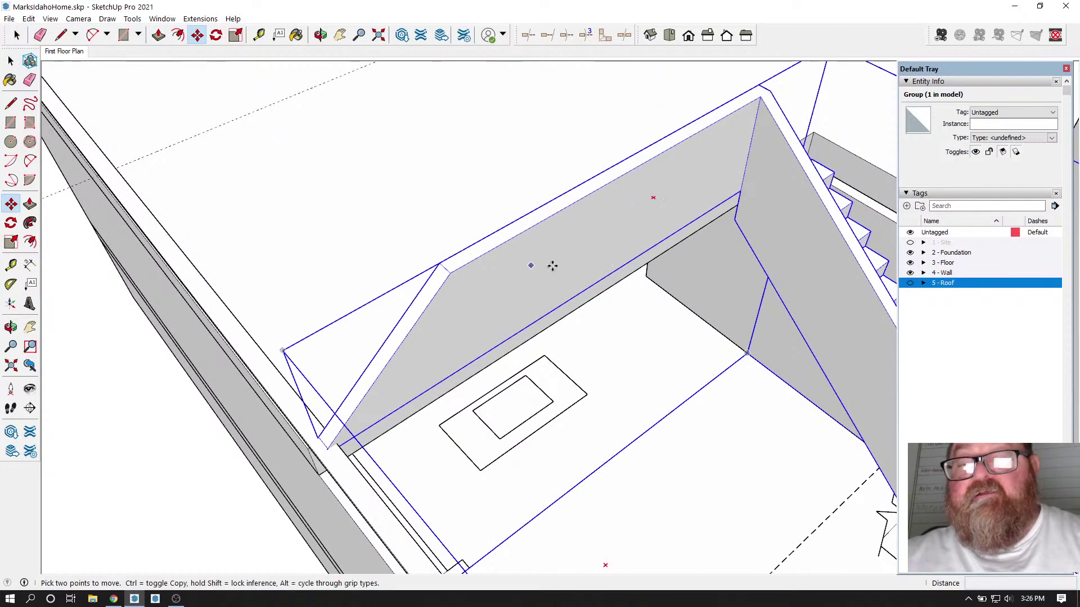
scroll(523, 289, up, 1)
scroll(246, 506, up, 1)
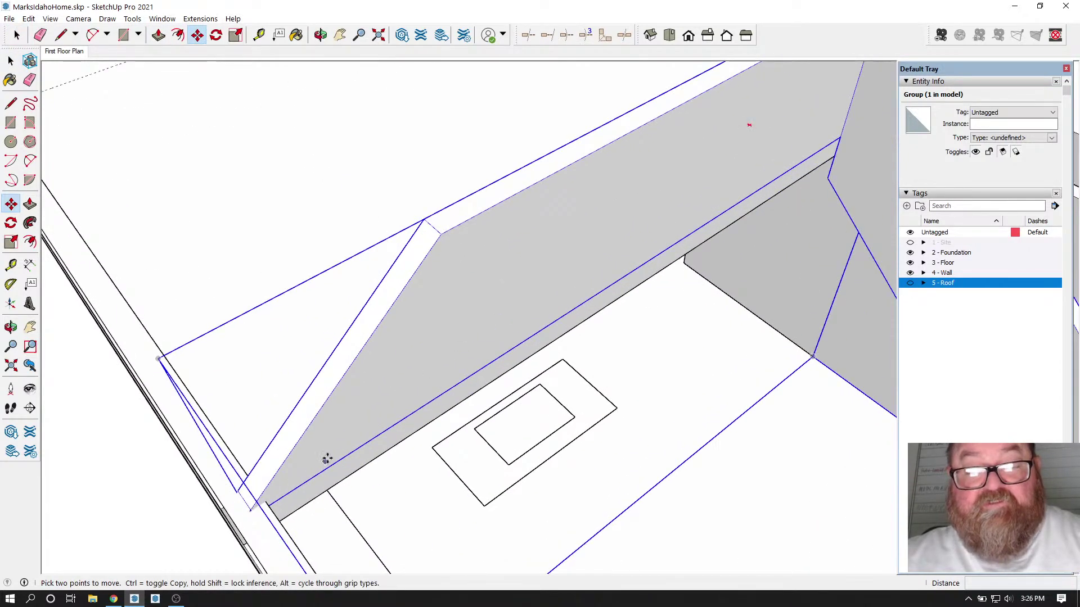
click(377, 350)
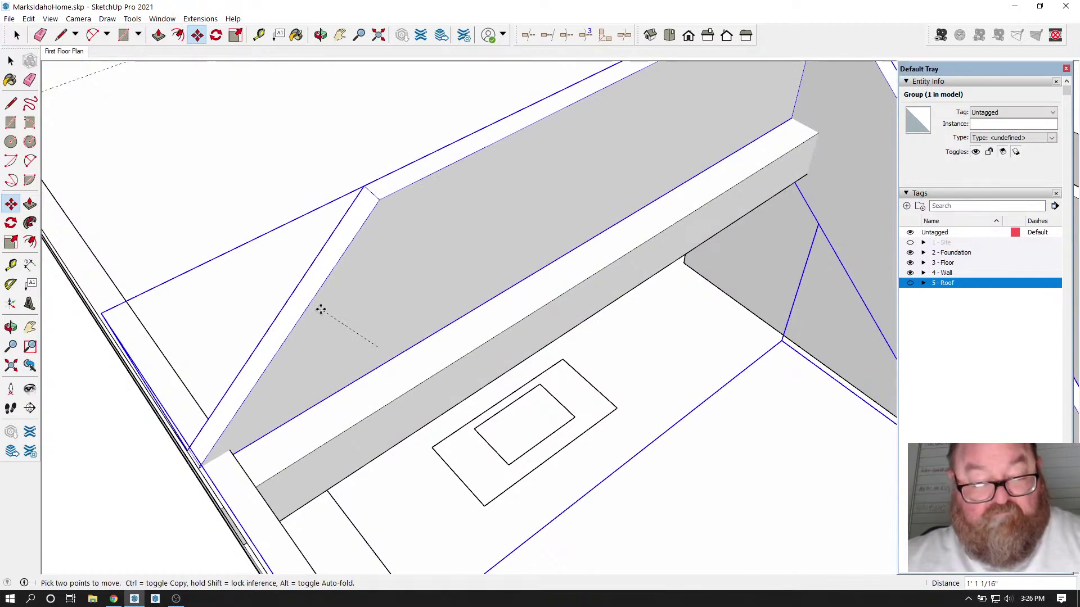
key(Escape)
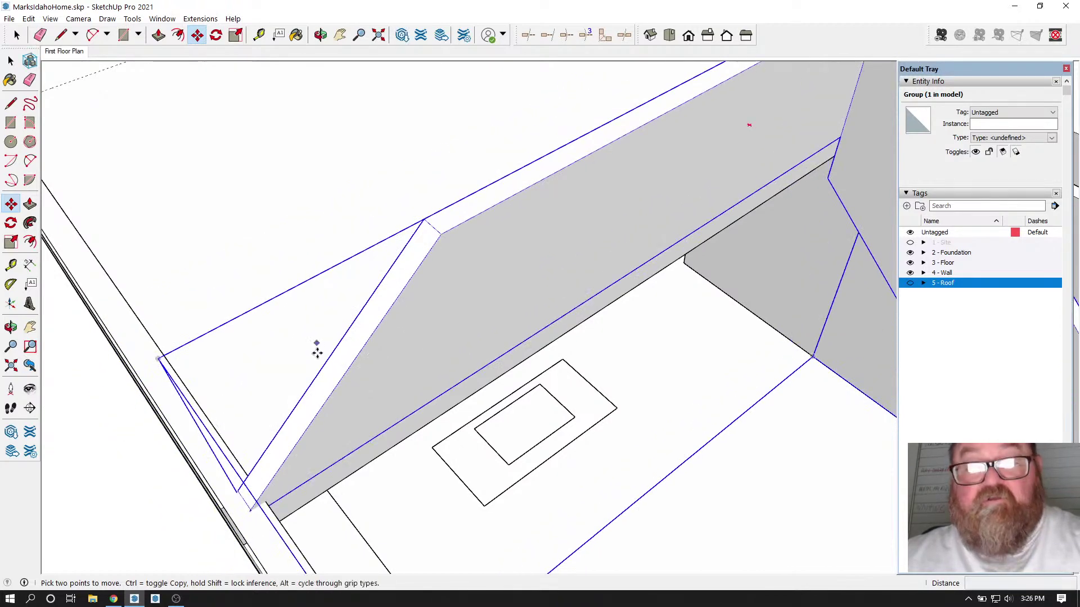
scroll(315, 473, up, 3)
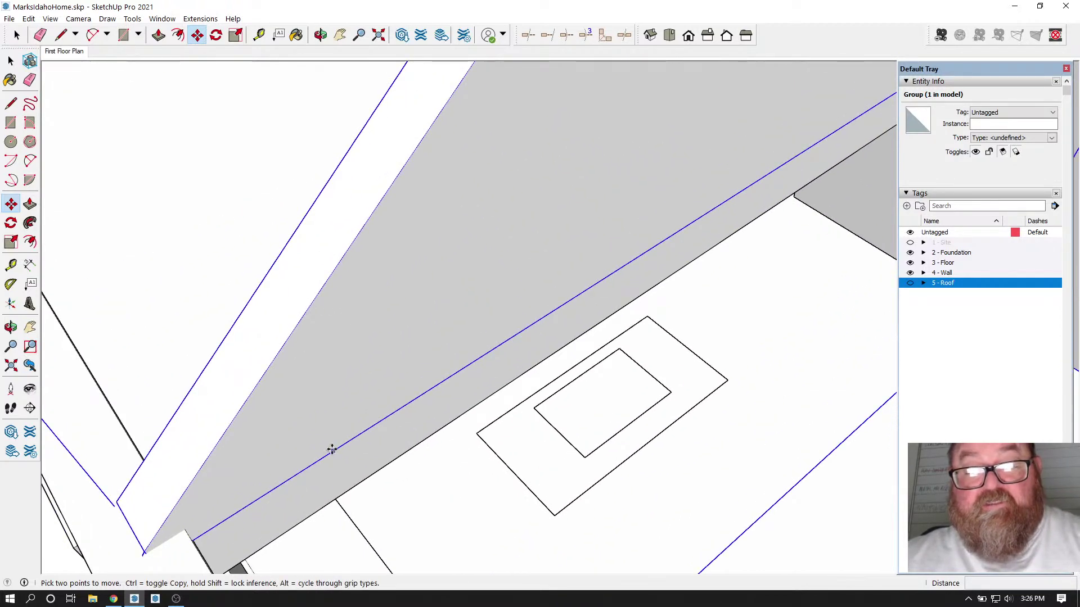
click(335, 451)
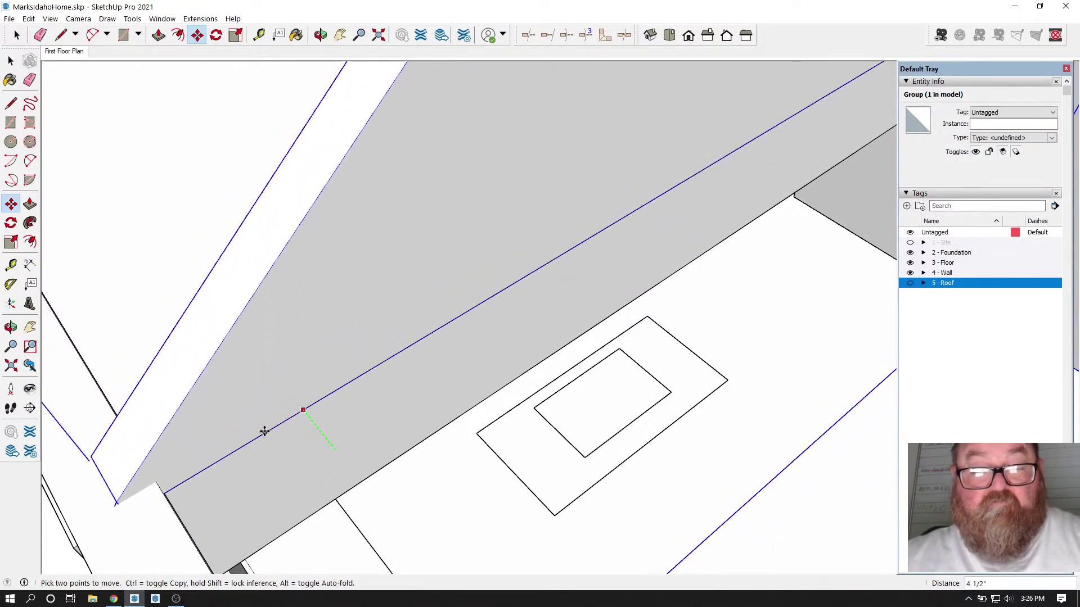
click(277, 436)
scroll(277, 437, down, 10)
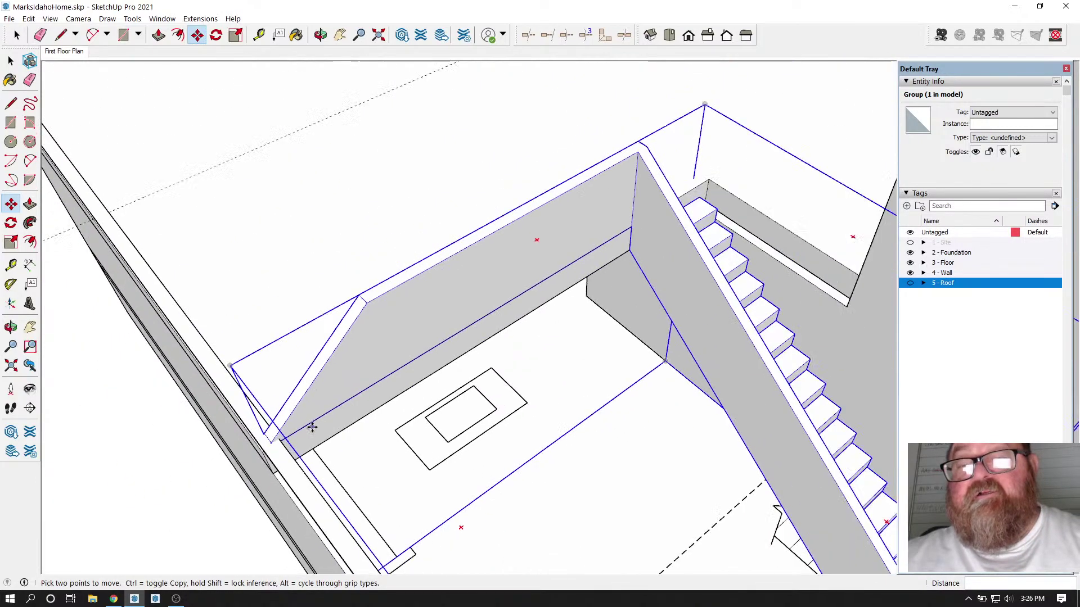
scroll(331, 332, down, 5)
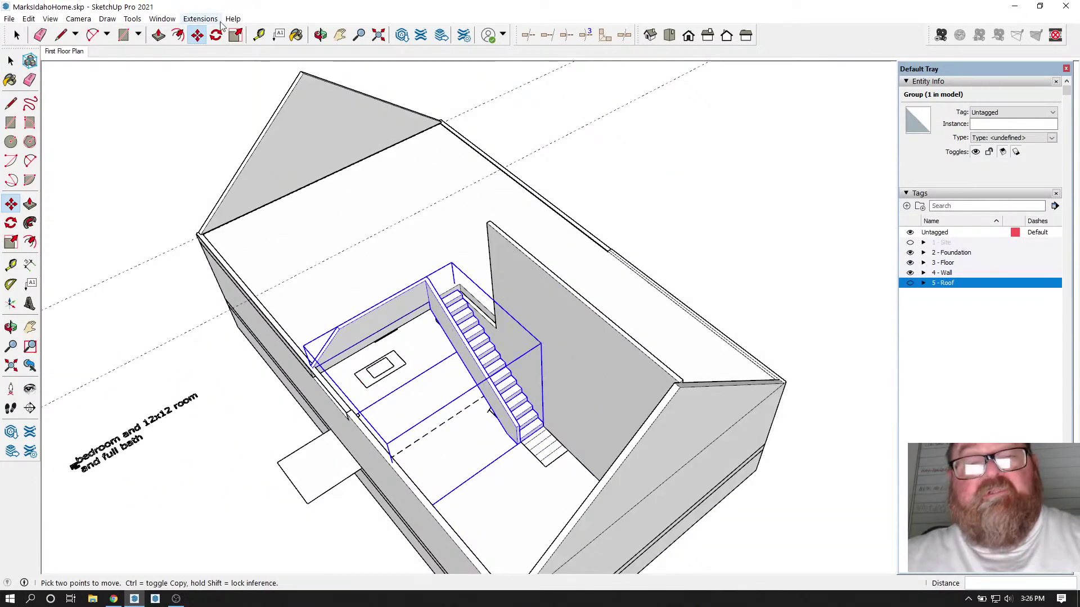
Step: Examine the open floor area between the foot of the stairs and the house's end wall
click(320, 34)
drag(340, 73, 352, 96)
scroll(493, 346, up, 10)
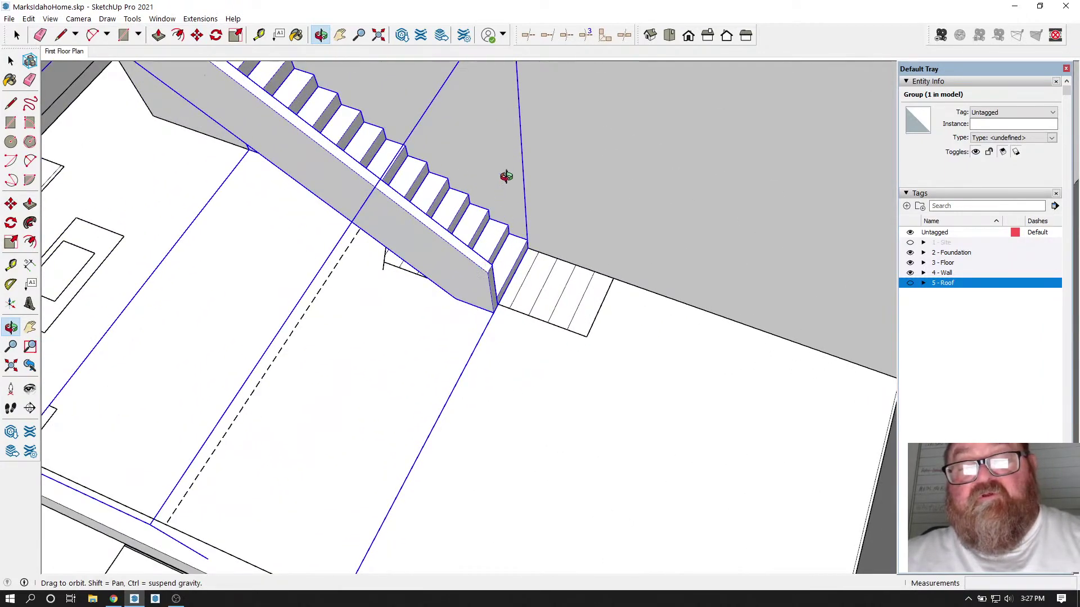
scroll(504, 186, down, 3)
drag(511, 285, 621, 295)
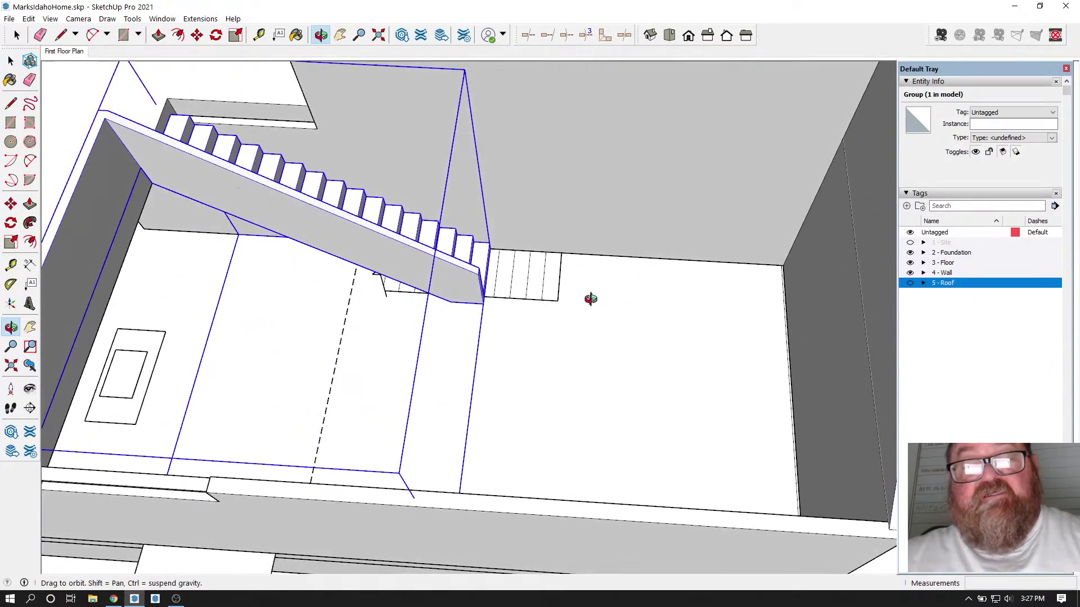
scroll(591, 299, down, 2)
key(space)
scroll(619, 286, down, 4)
scroll(640, 279, up, 3)
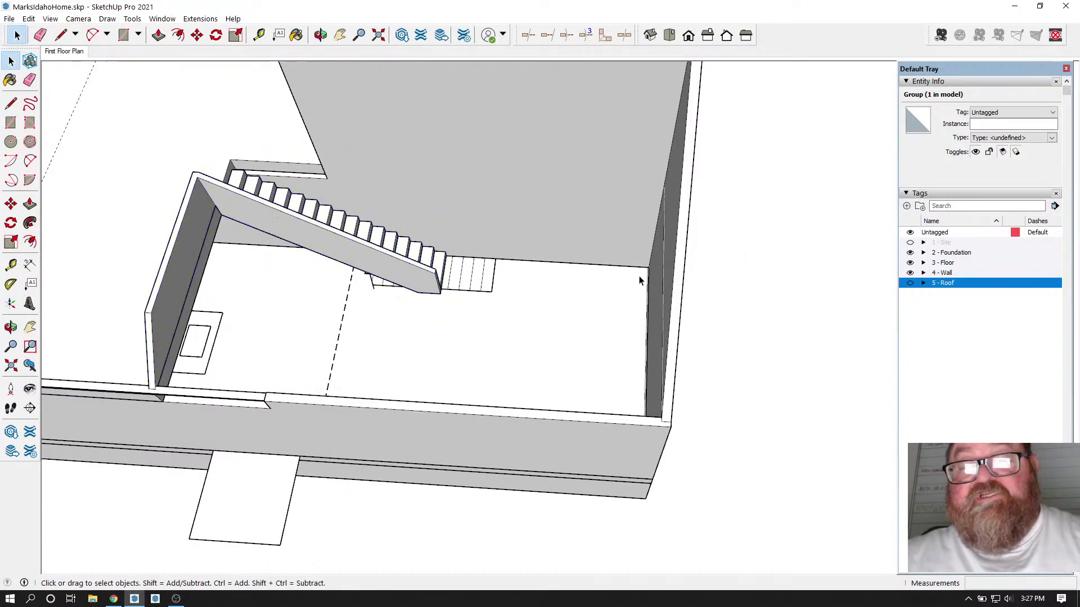
scroll(486, 286, up, 3)
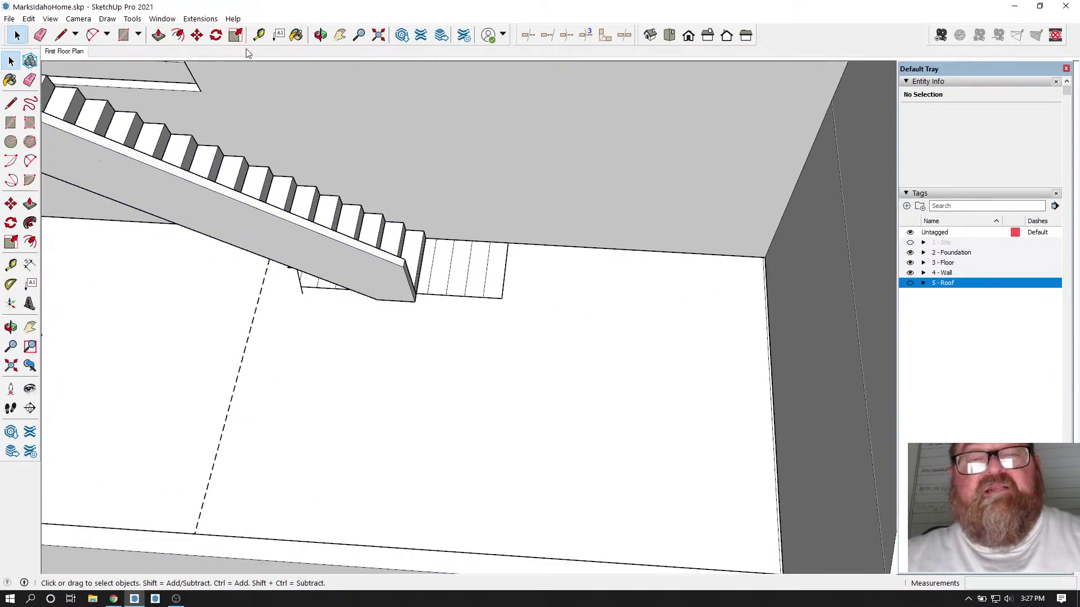
click(320, 35)
drag(355, 208, 464, 361)
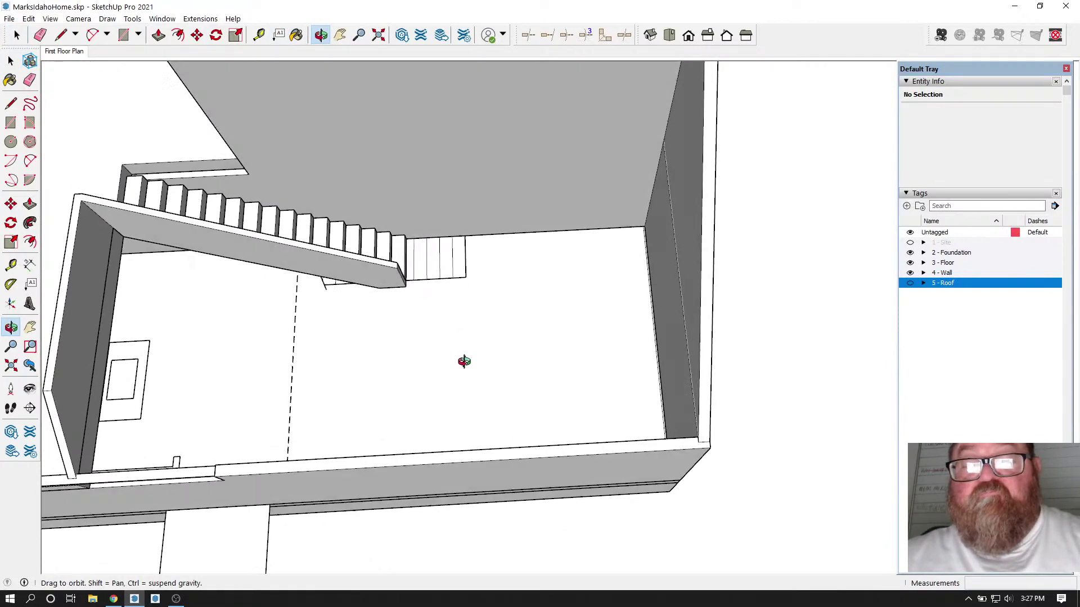
scroll(462, 360, up, 2)
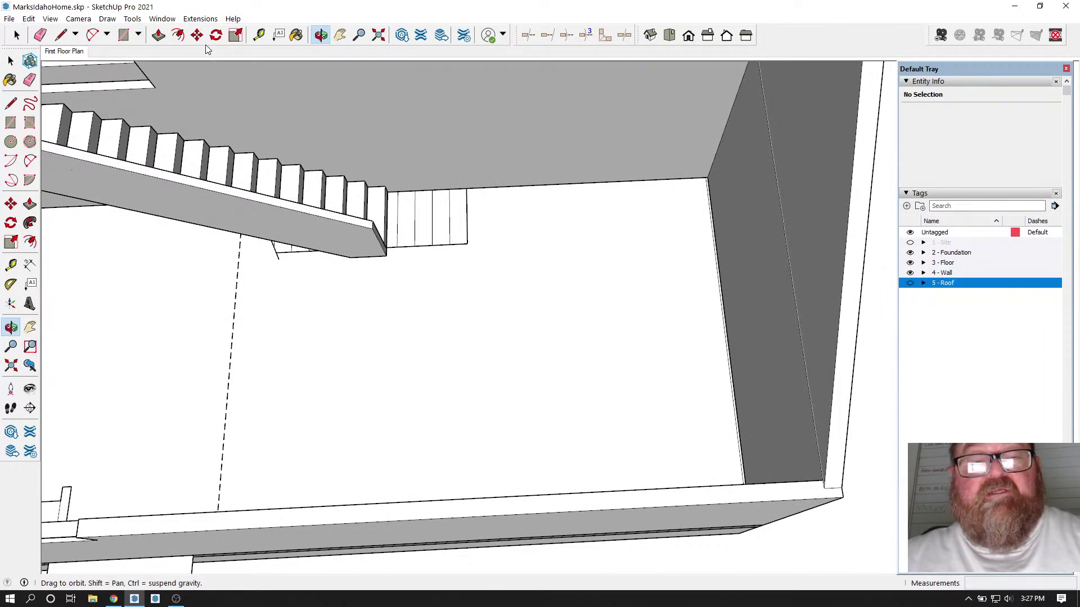
Step: Measure the distance from the end wall to the foot of the stairs' guard wall
click(259, 35)
scroll(635, 305, up, 2)
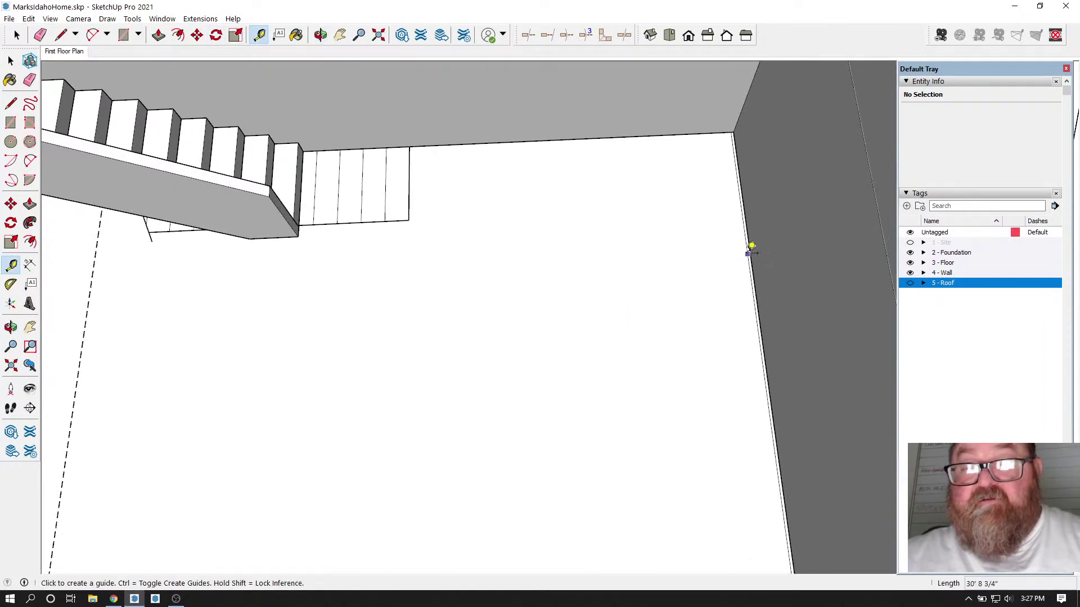
click(748, 252)
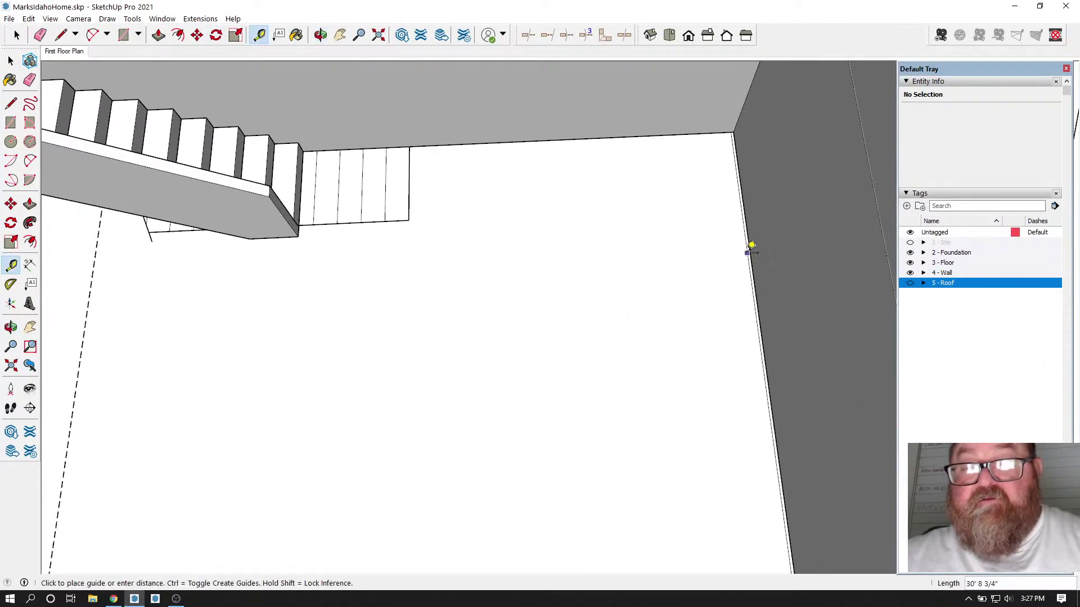
click(302, 228)
scroll(453, 268, down, 3)
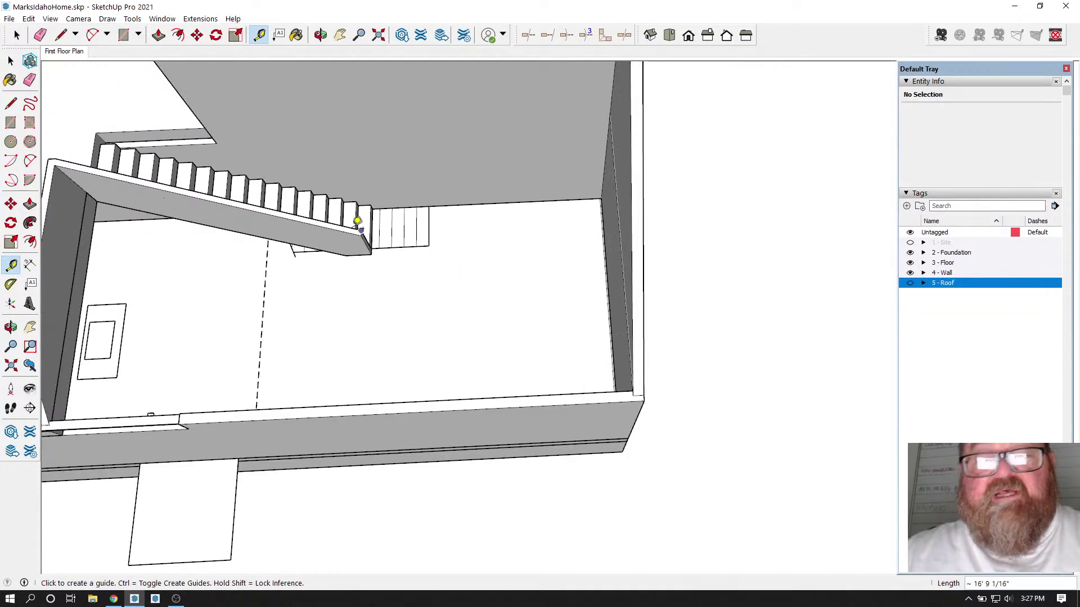
Step: Measure the room's width near the end wall, from the outer side wall across to the tall interior wall
click(320, 34)
drag(301, 132, 460, 240)
key(t)
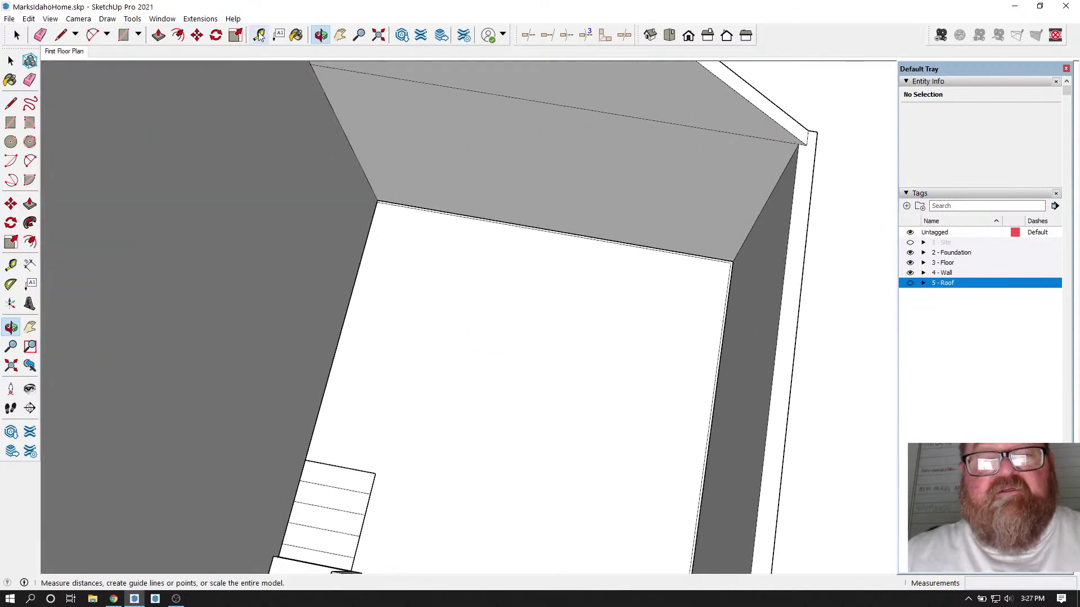
scroll(635, 317, up, 2)
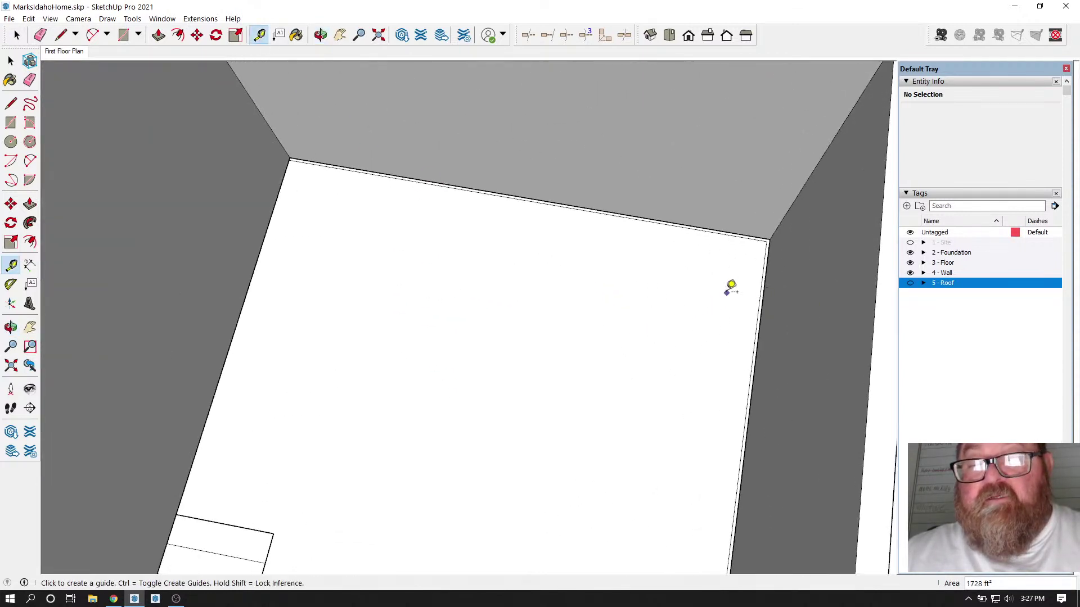
click(762, 280)
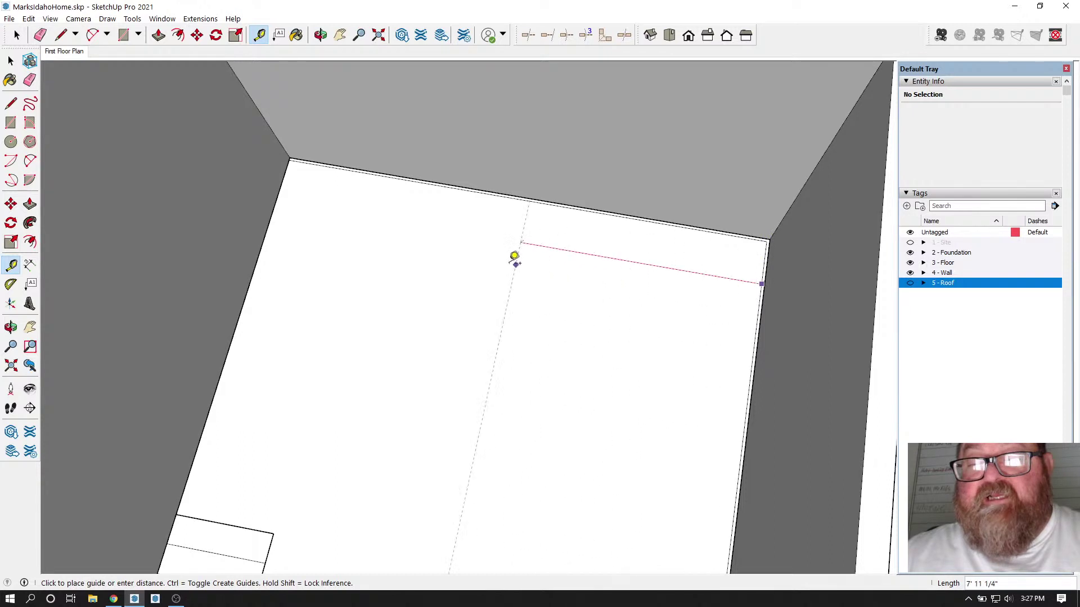
click(271, 216)
scroll(637, 406, down, 4)
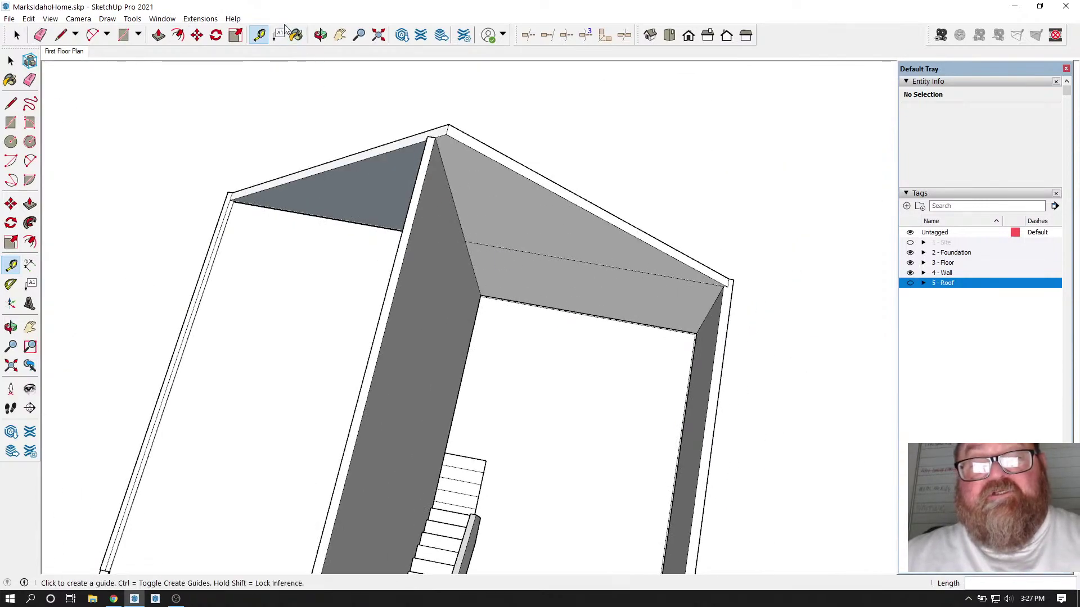
Step: Open the upper floor group and draw a line about 1' 5/8" up the stair opening's edge face at the tall wall's corner
click(321, 35)
drag(661, 394, 257, 342)
scroll(364, 218, up, 4)
drag(570, 368, 592, 201)
scroll(592, 200, up, 3)
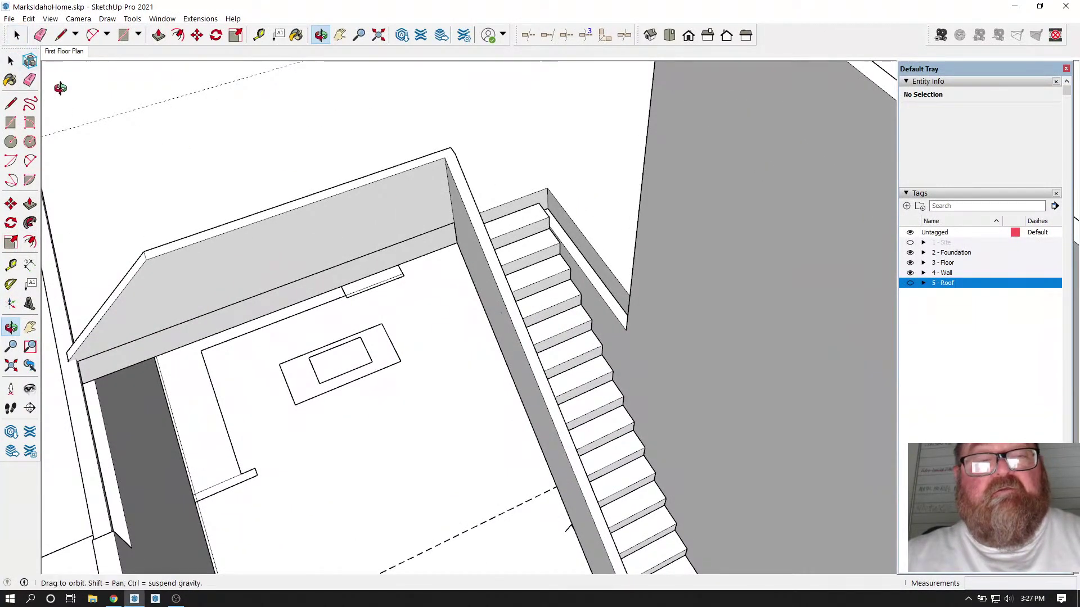
drag(255, 212, 633, 230)
click(10, 61)
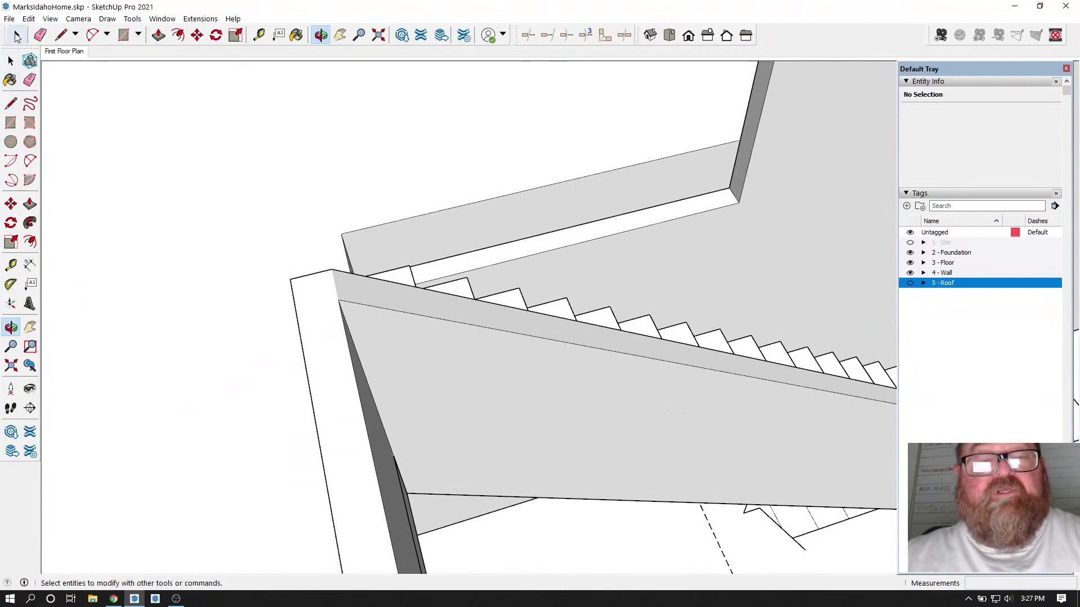
click(479, 213)
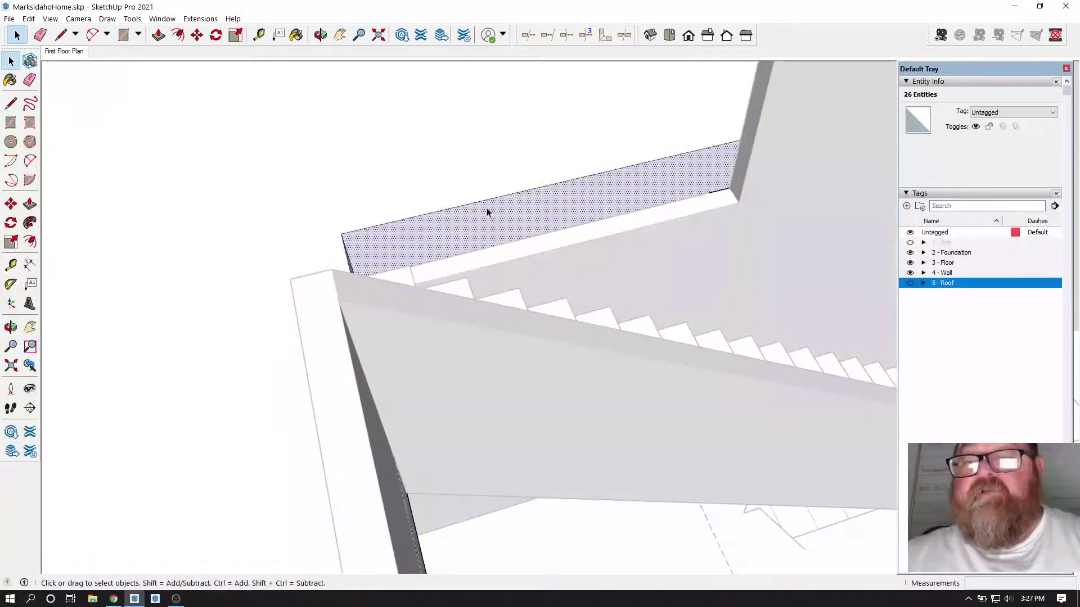
click(60, 35)
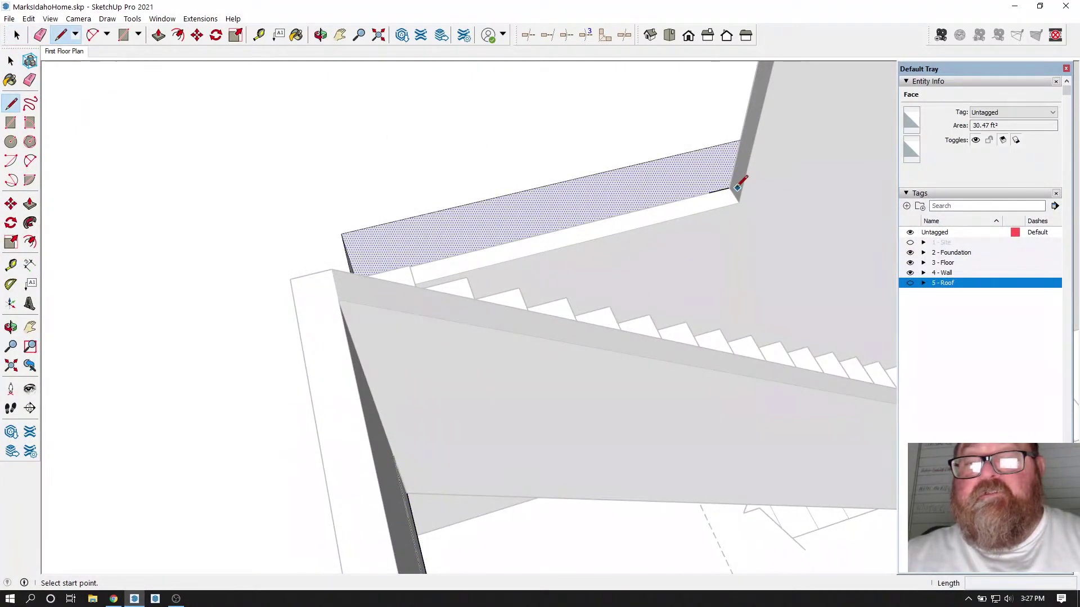
click(730, 187)
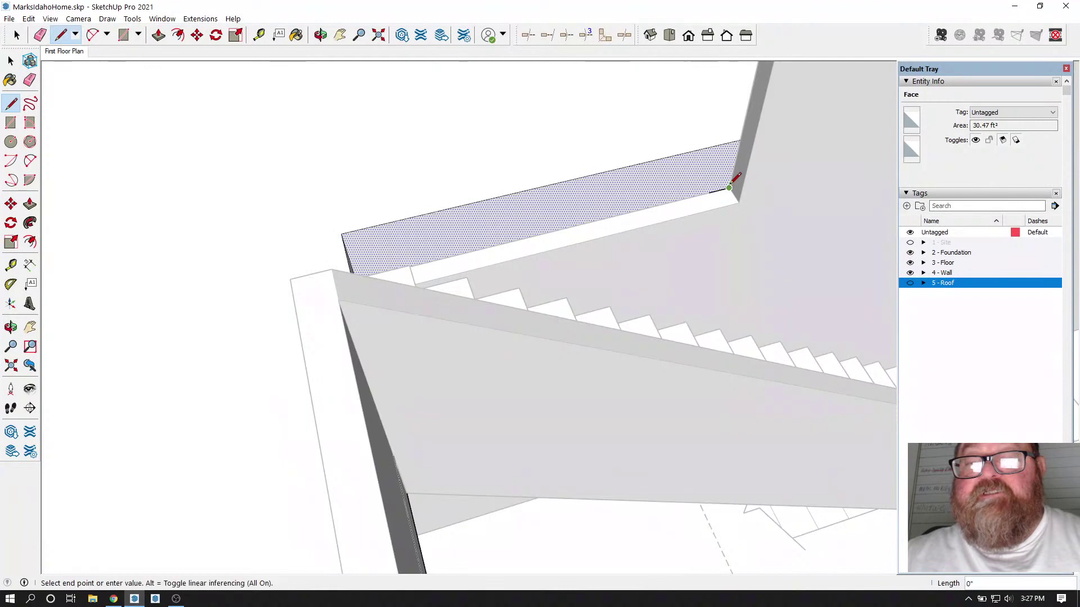
click(740, 140)
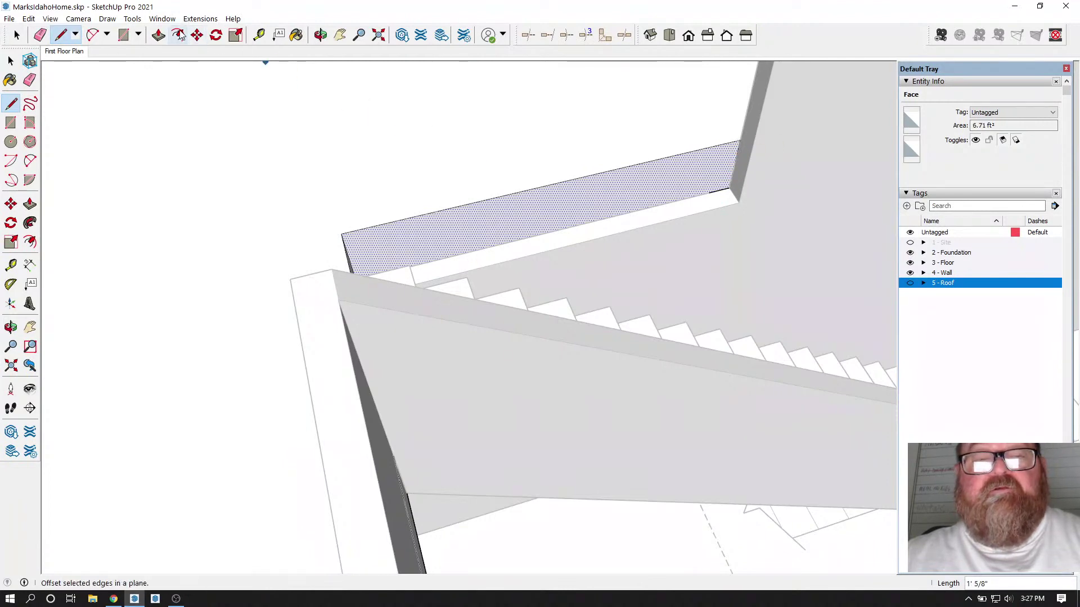
Step: Try to pull the split floor edge face above the stairs out about 11 1/16", and undo the pull
click(158, 35)
click(533, 195)
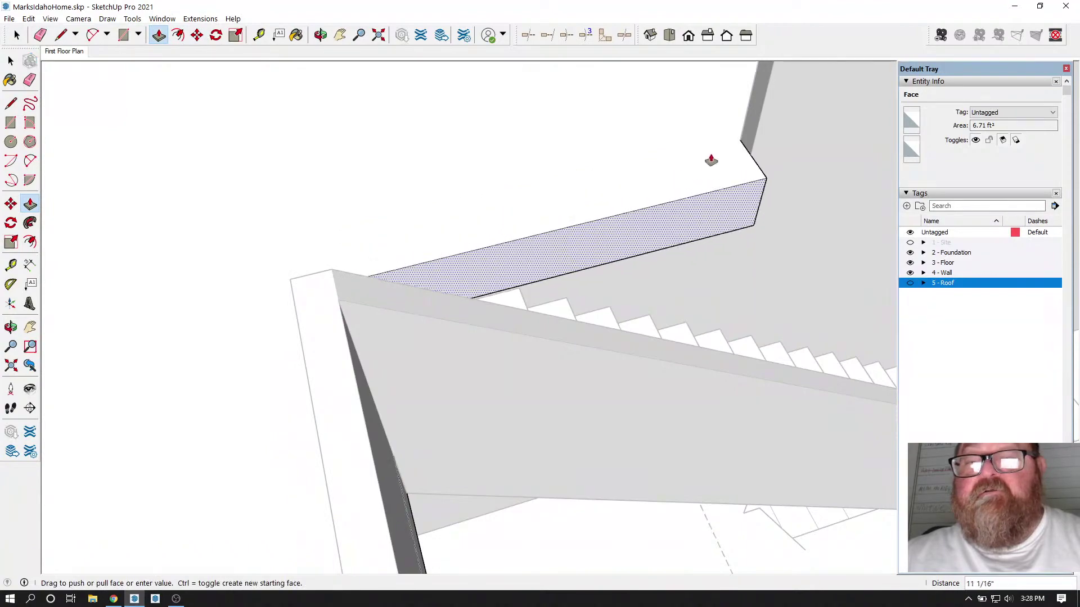
click(711, 161)
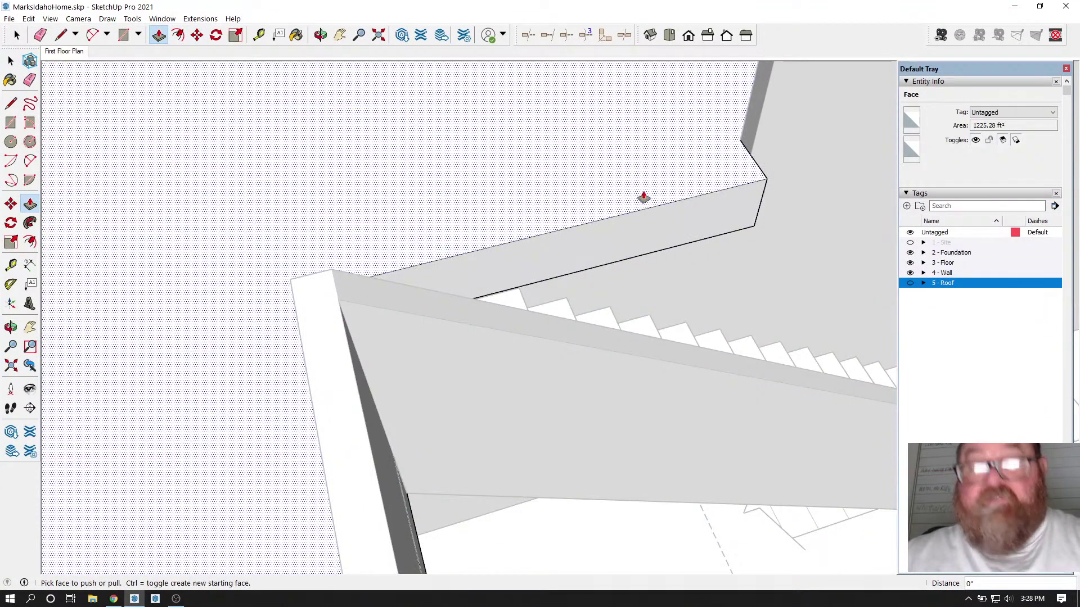
key(ctrl+z)
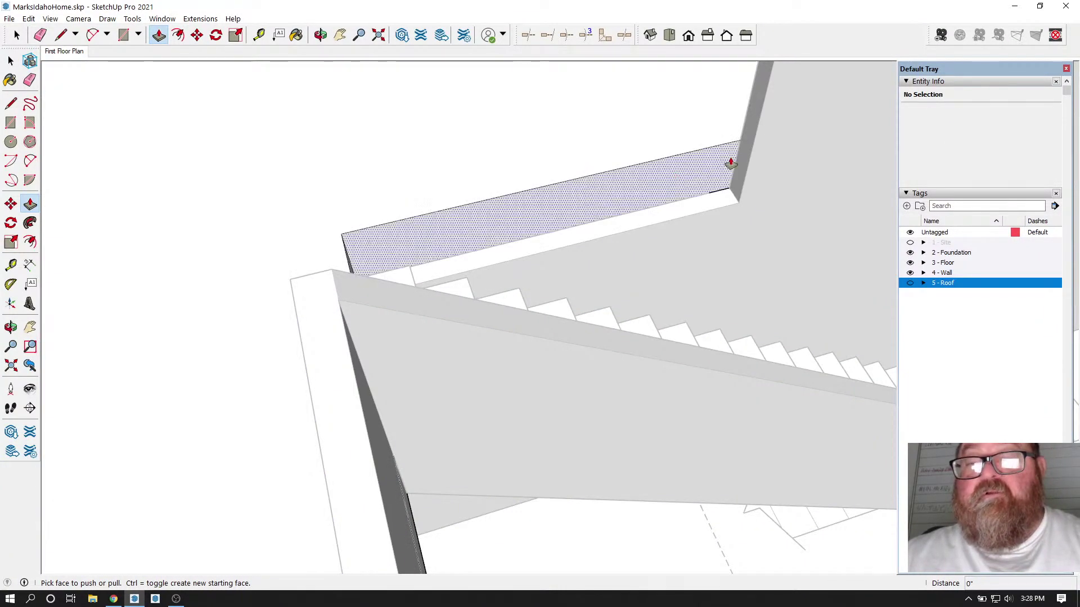
key(space)
scroll(352, 302, down, 4)
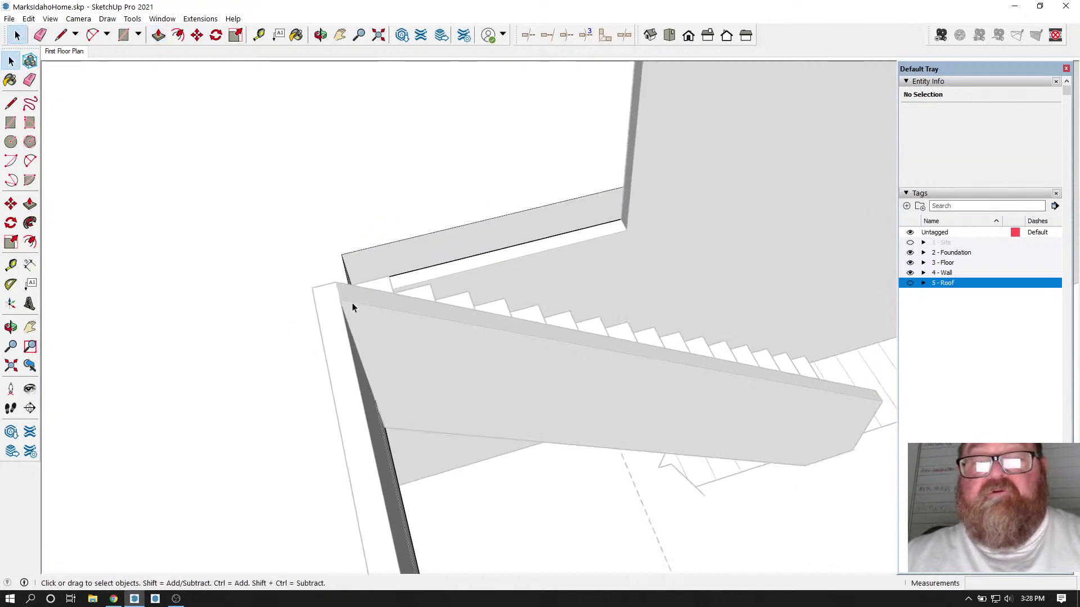
Step: Open the wall group and Push/Pull the tall interior wall's end face 6' 4 1/2" out to the upper floor's edge at the stair head
scroll(392, 345, down, 6)
scroll(496, 271, up, 6)
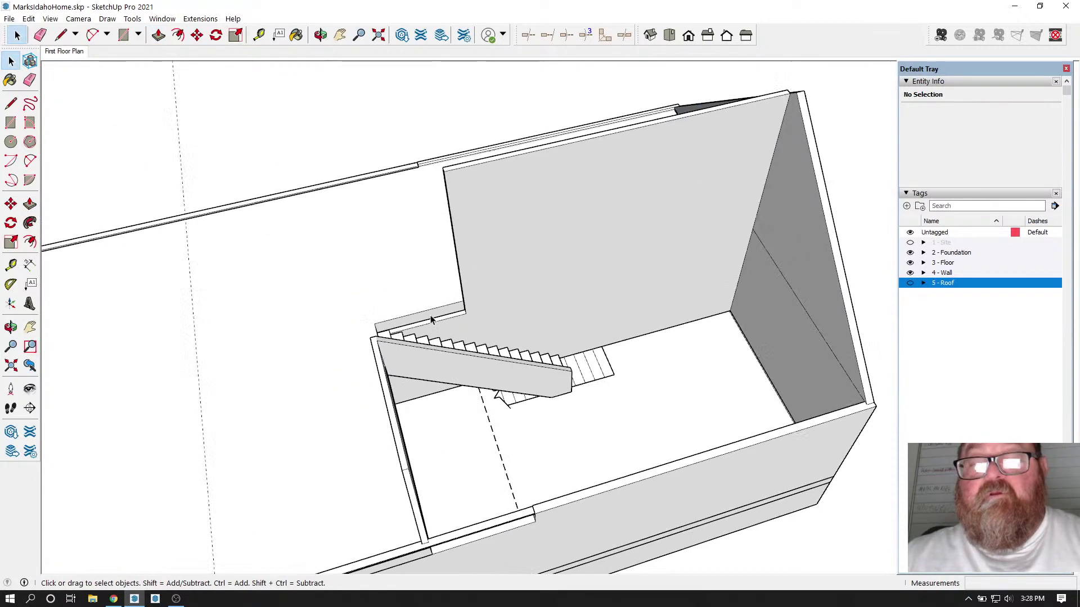
double_click(498, 234)
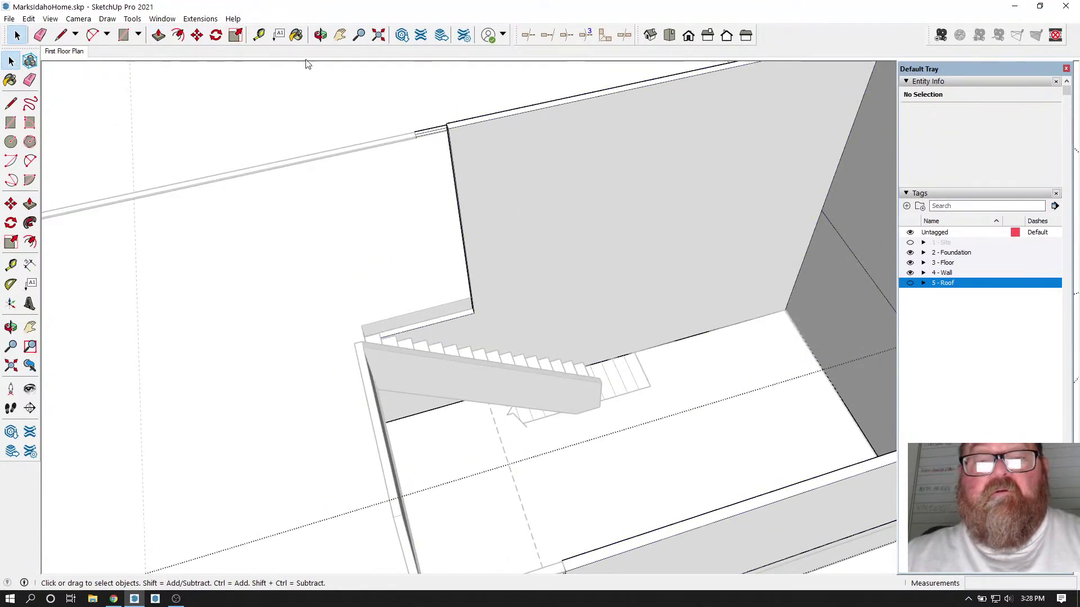
click(322, 34)
drag(428, 146, 473, 398)
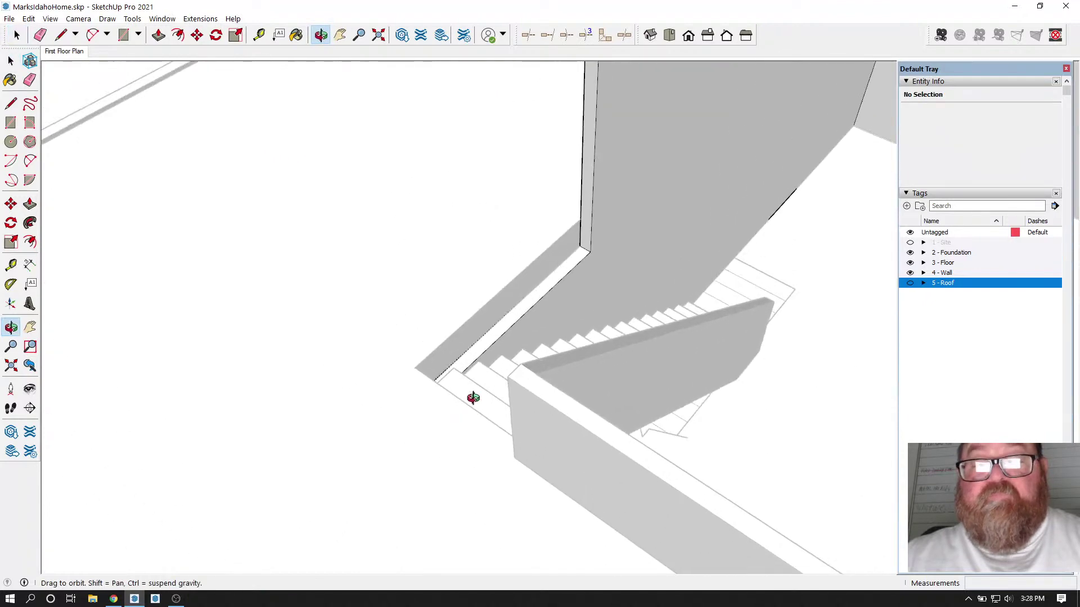
click(158, 34)
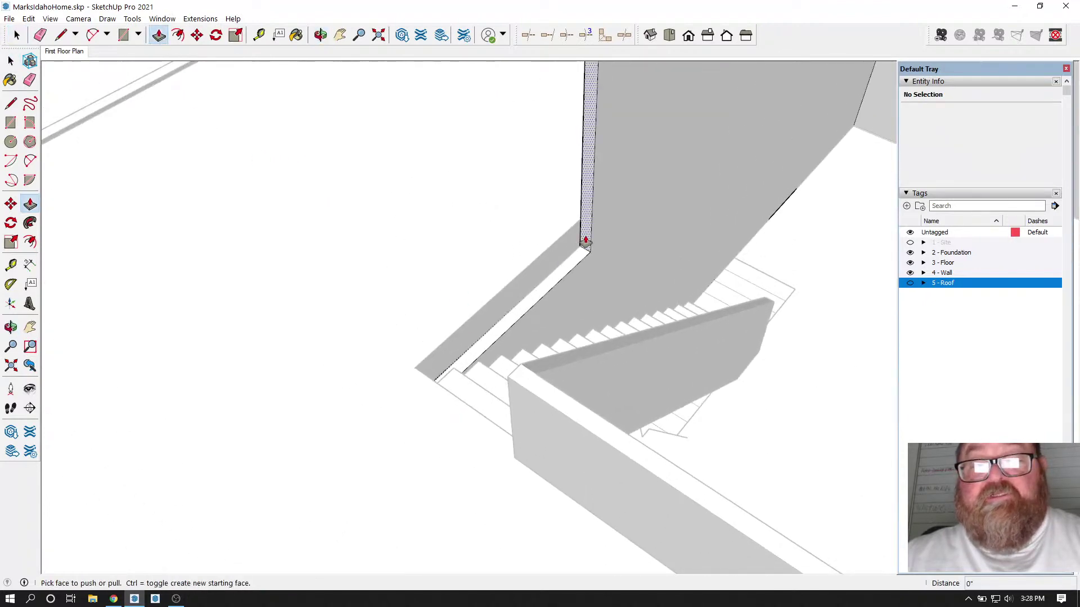
drag(581, 239, 417, 376)
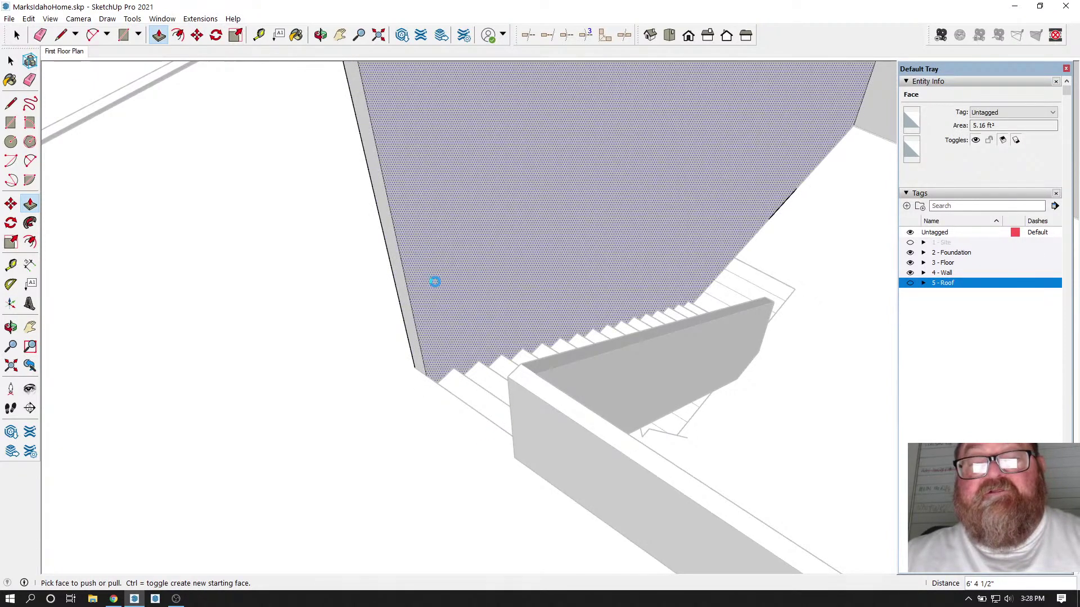
scroll(450, 312, down, 1)
scroll(485, 310, down, 1)
Step: Inspect the extended tall wall where it meets the stair head from several angles, and close the wall group
click(320, 35)
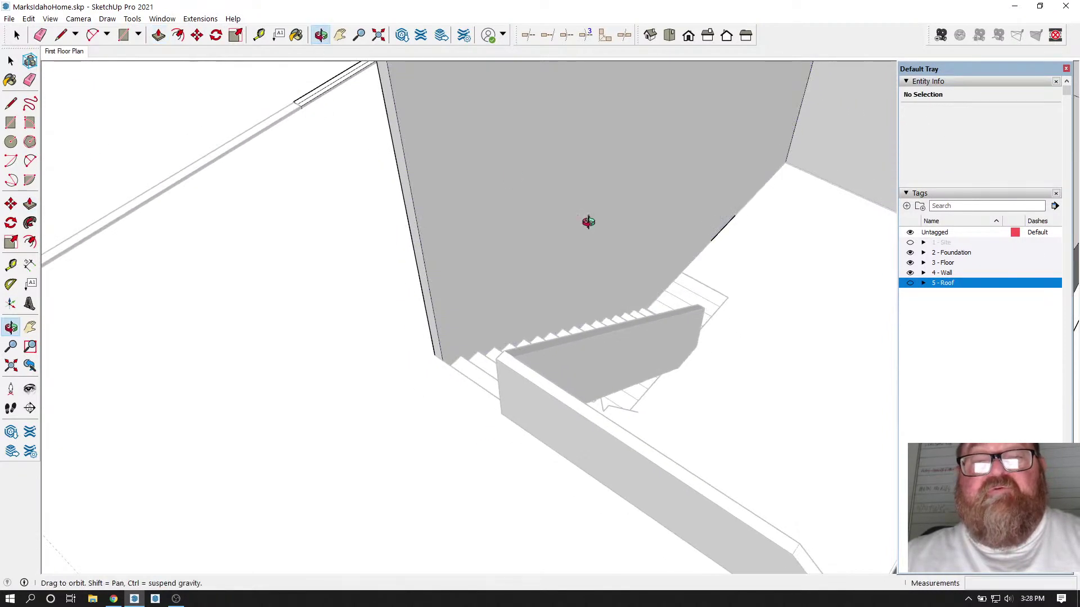
drag(579, 219, 431, 311)
scroll(591, 332, down, 4)
drag(638, 350, 386, 345)
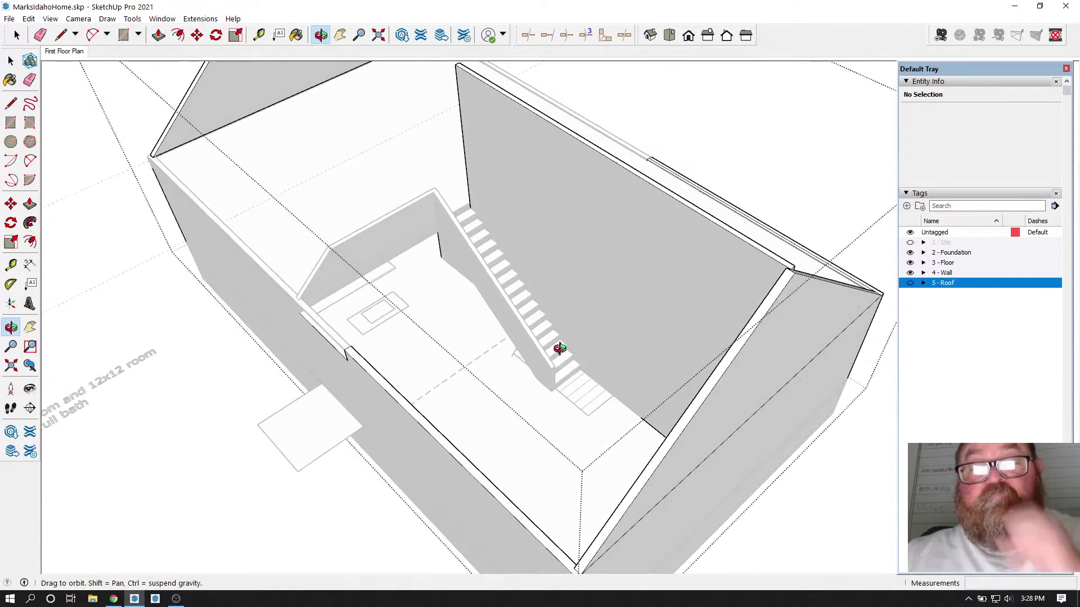
drag(567, 342, 462, 236)
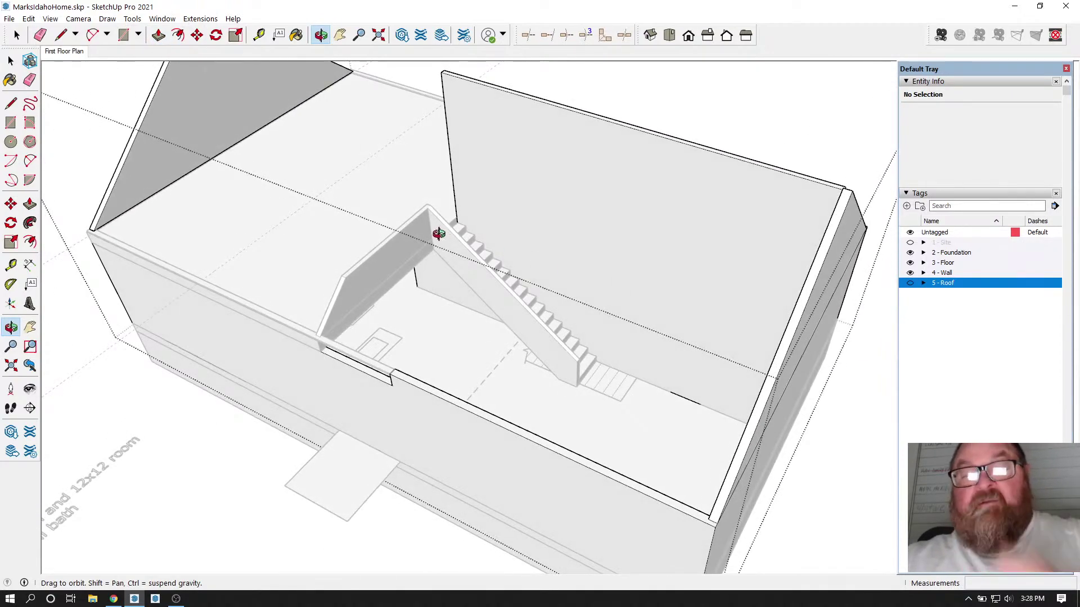
scroll(438, 234, up, 5)
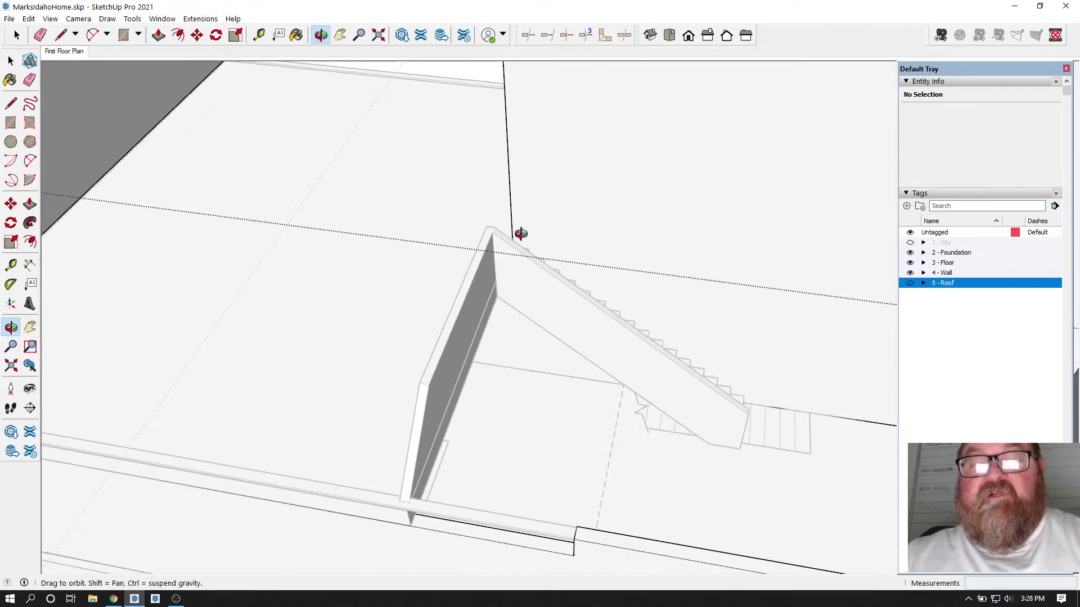
drag(577, 226, 513, 177)
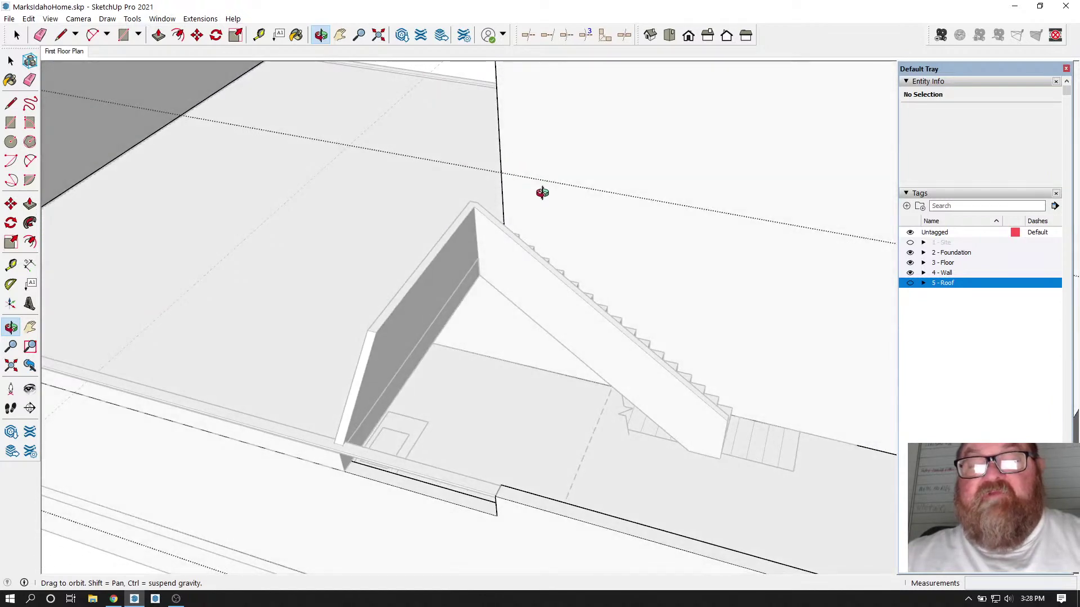
drag(622, 267, 568, 307)
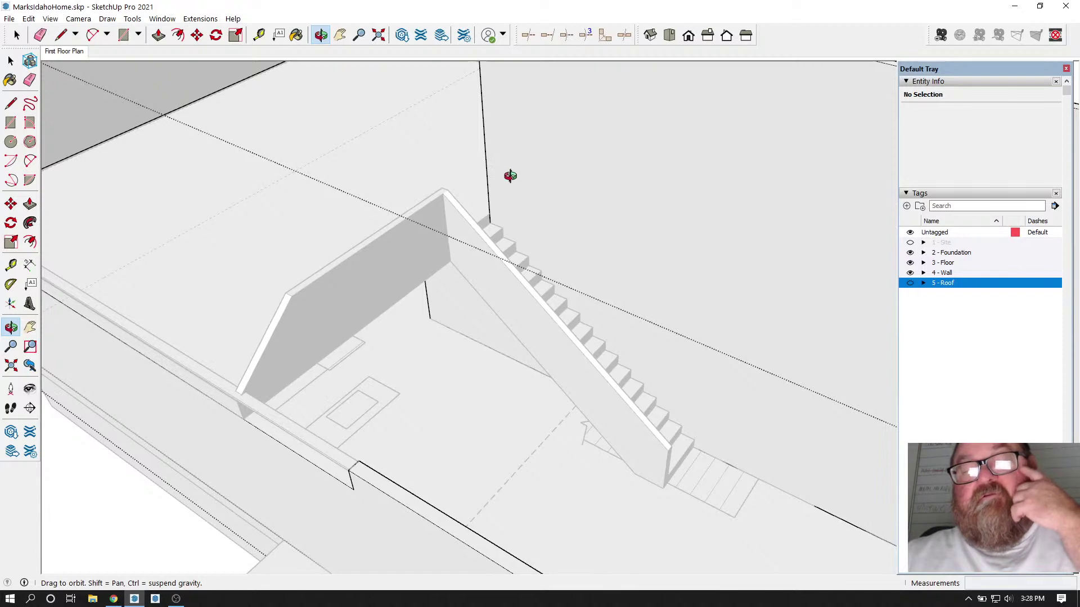
drag(553, 313, 506, 315)
key(space)
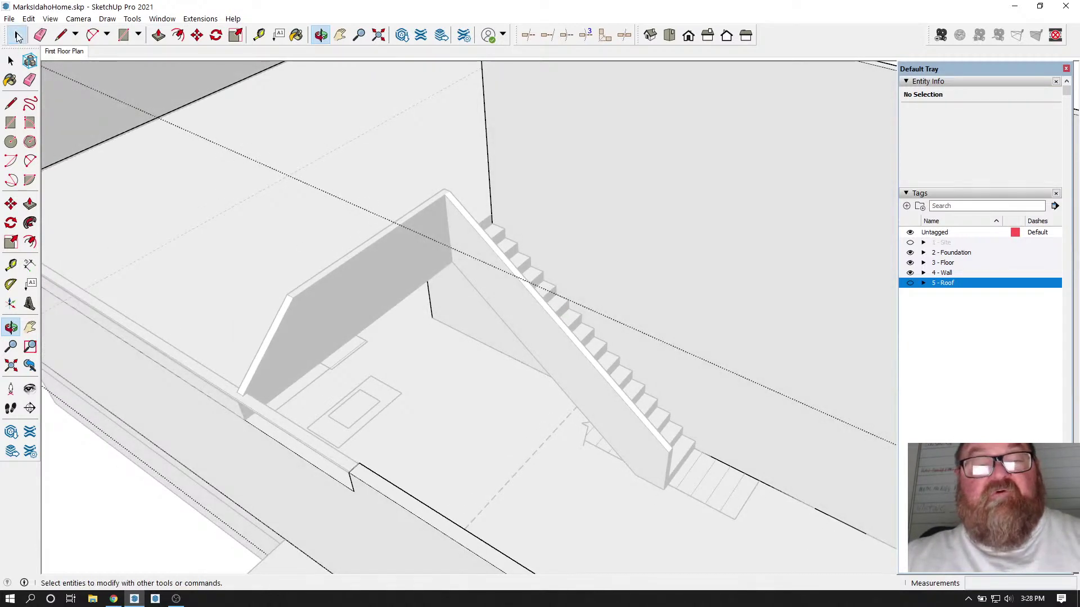
scroll(495, 289, up, 2)
click(511, 297)
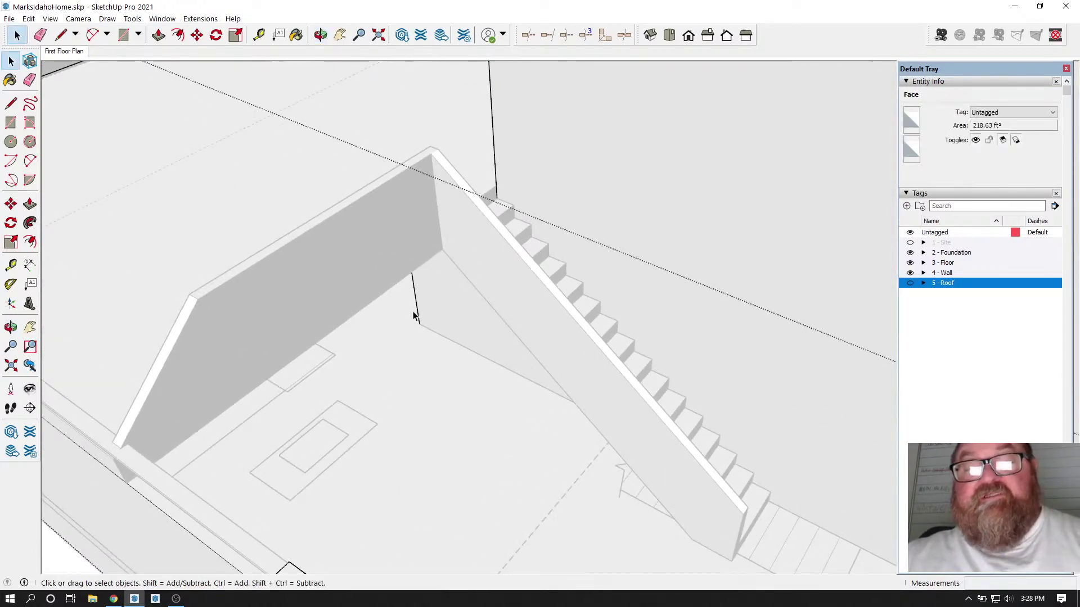
scroll(426, 331, down, 6)
click(98, 130)
Step: Examine the stairs, their guard wall and the sloped wall above the adjoining room from several angles
scroll(459, 340, up, 3)
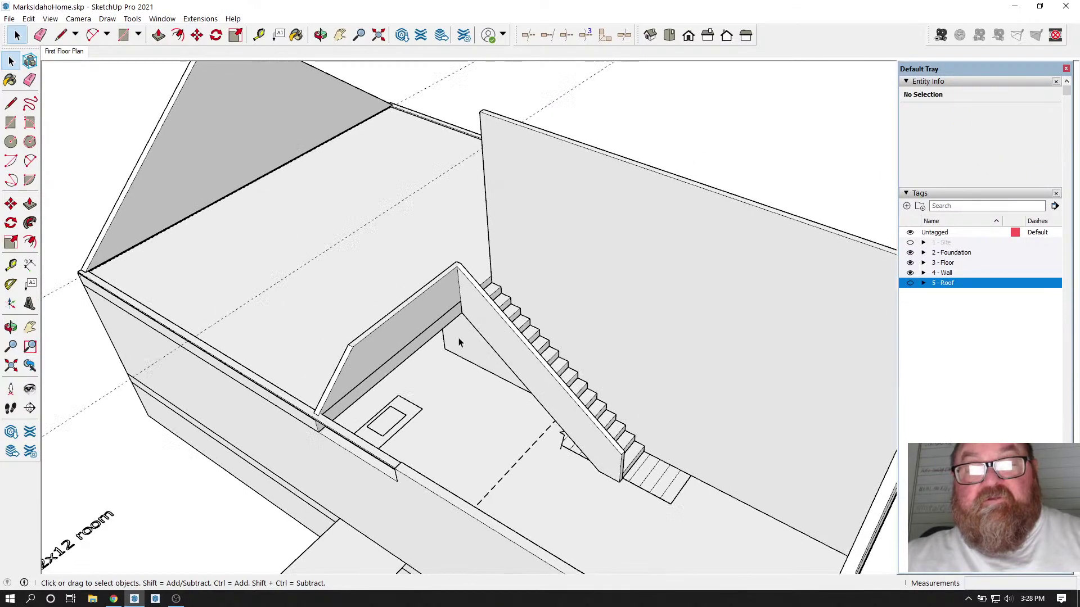
scroll(518, 340, up, 3)
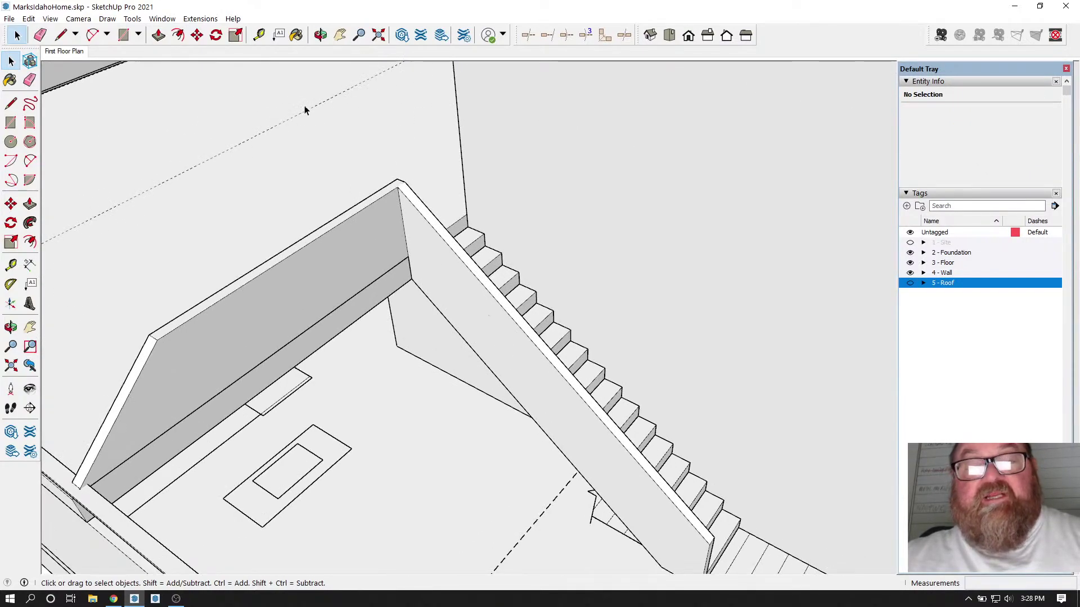
click(320, 36)
drag(506, 308, 607, 348)
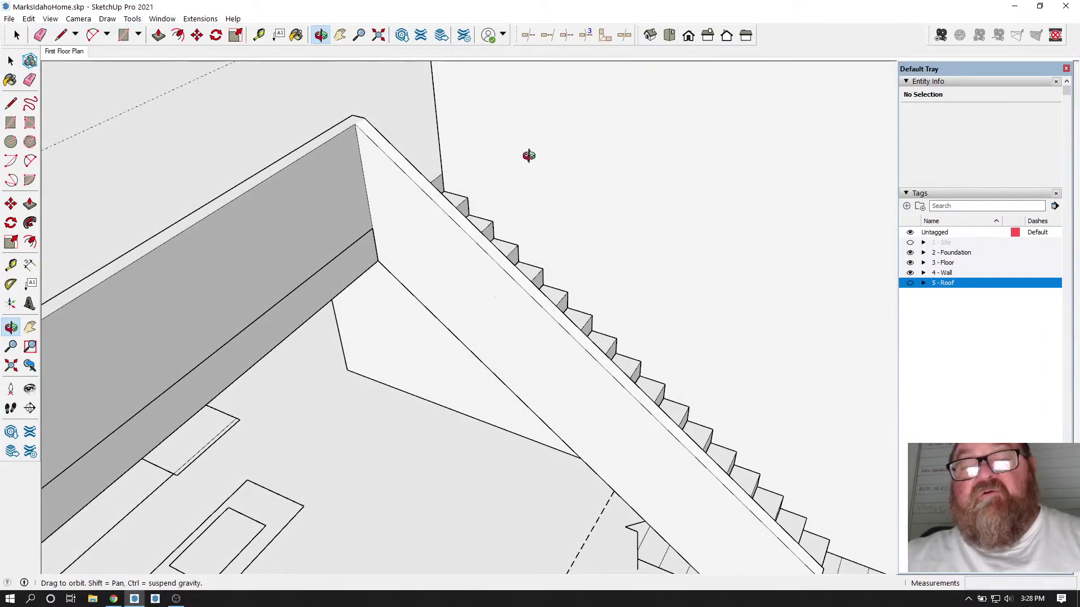
drag(630, 255, 477, 147)
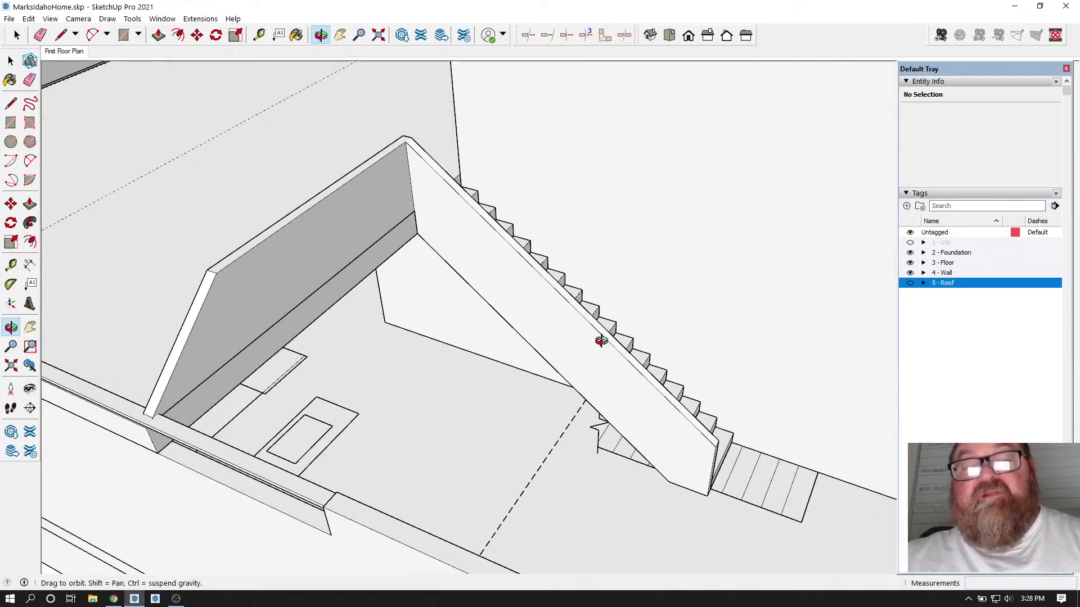
drag(601, 341, 589, 358)
drag(486, 303, 632, 422)
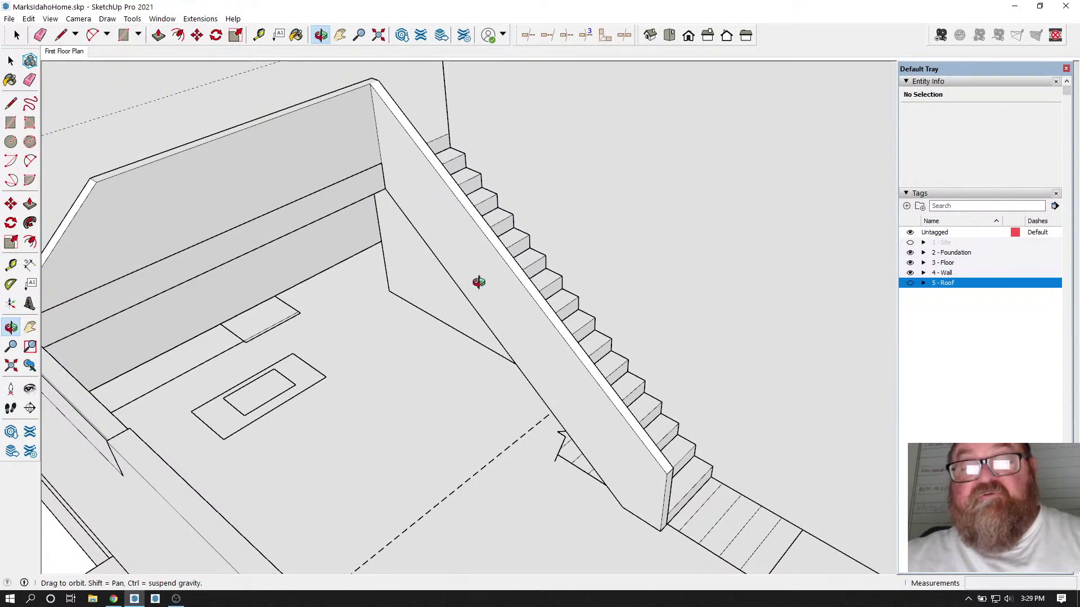
drag(643, 463, 665, 499)
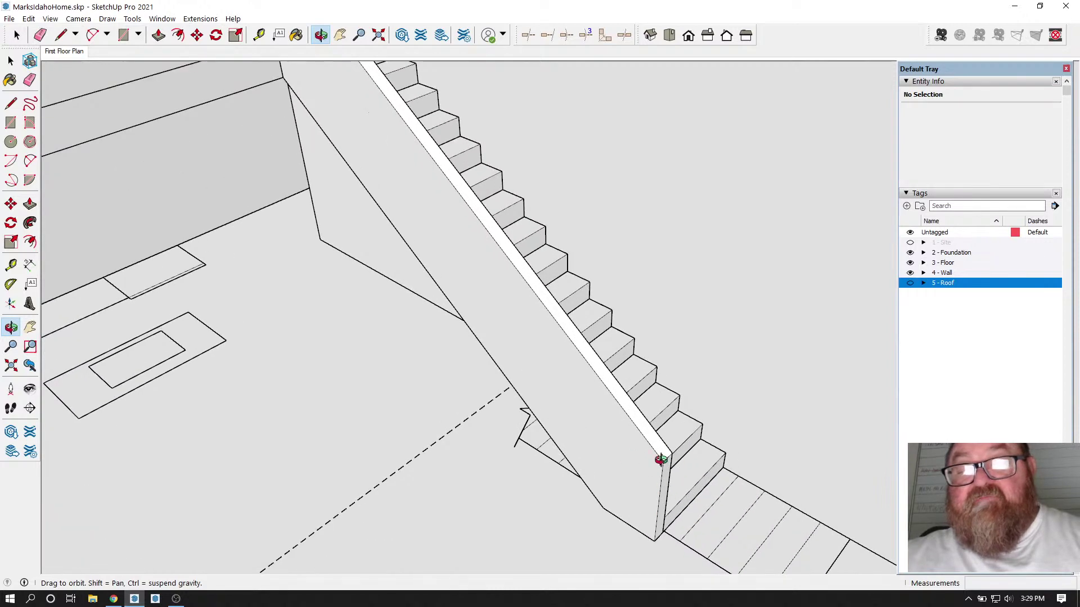
scroll(655, 521, down, 3)
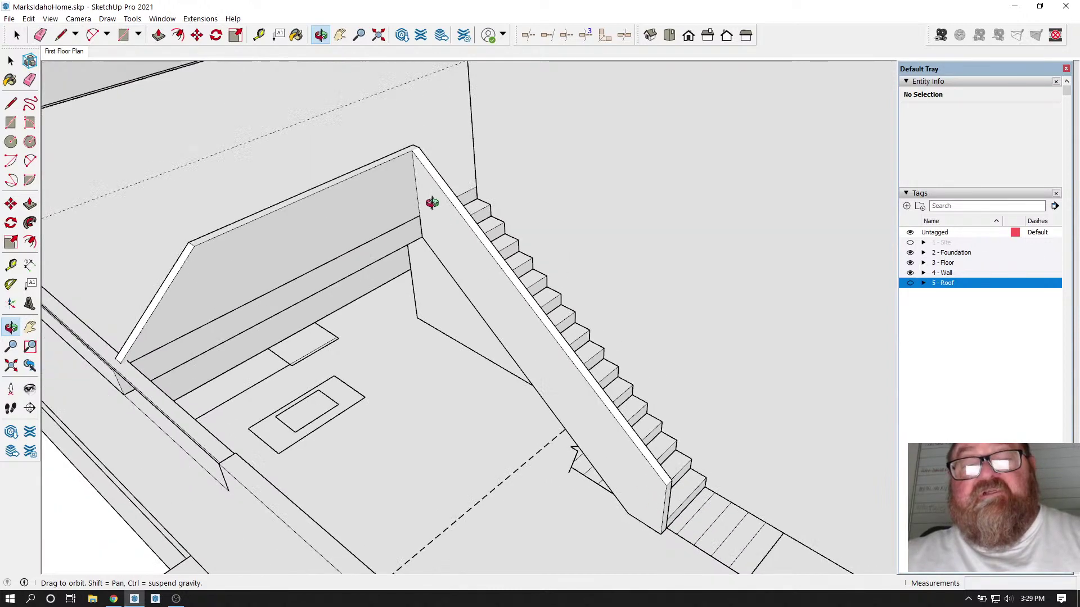
mouse_move(430, 178)
mouse_down()
mouse_move(308, 179)
mouse_move(443, 176)
mouse_up()
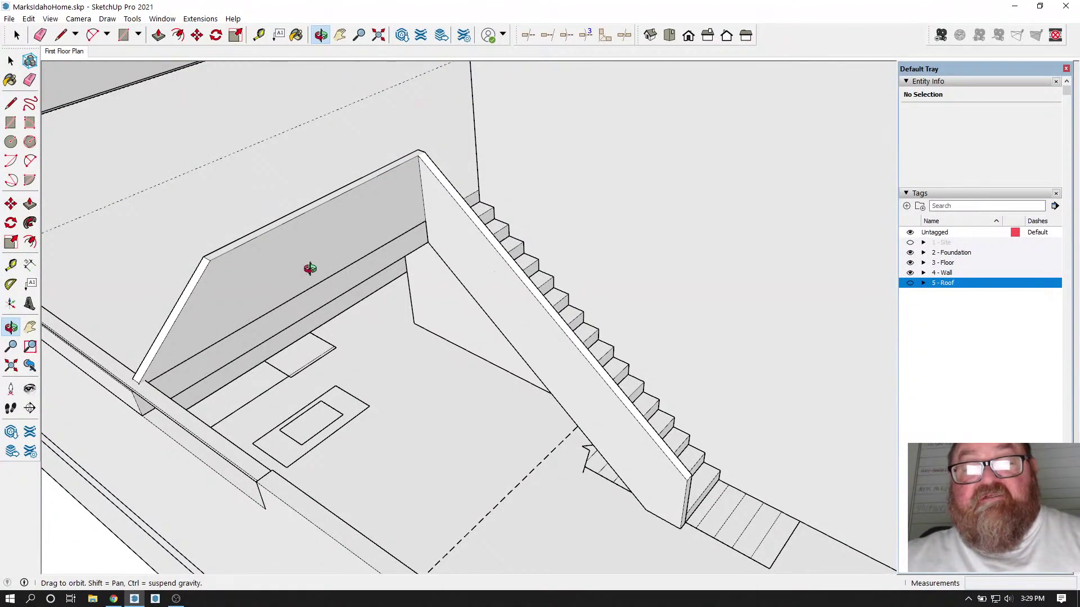
drag(310, 268, 520, 282)
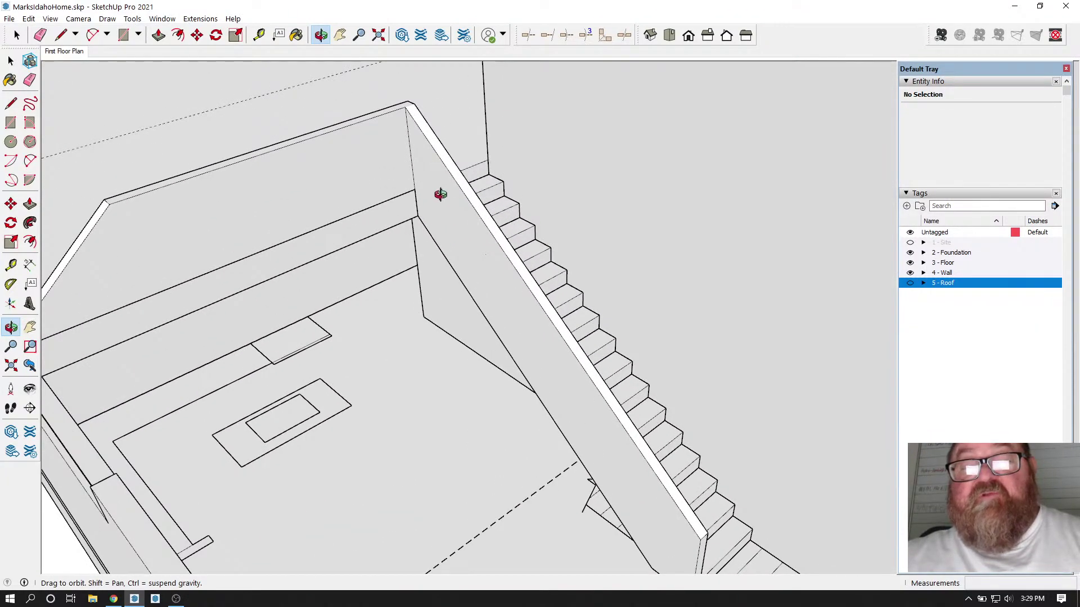
drag(484, 219, 392, 85)
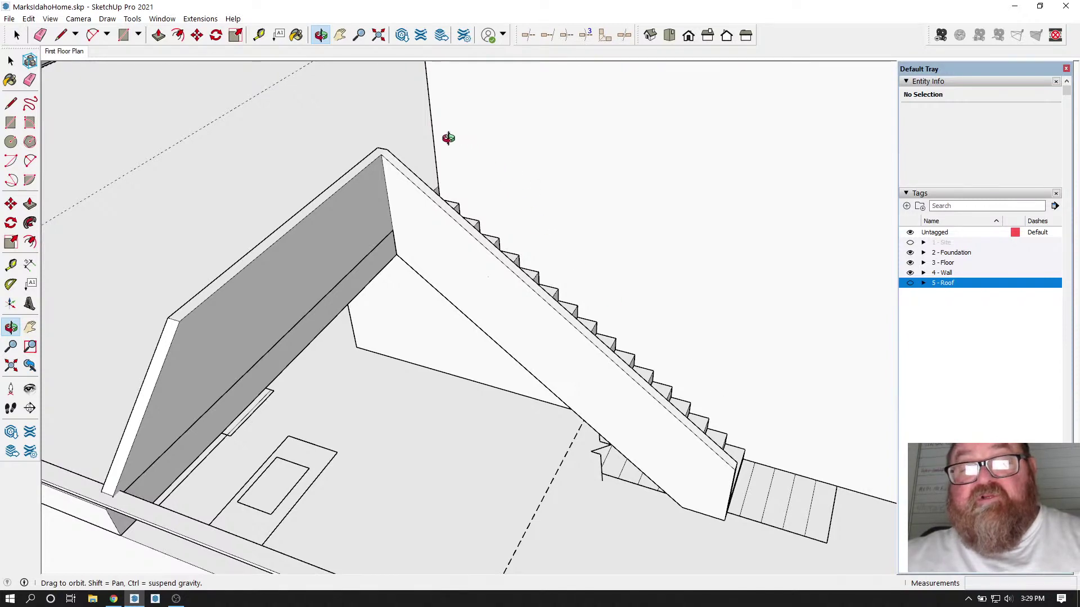
drag(471, 202, 506, 338)
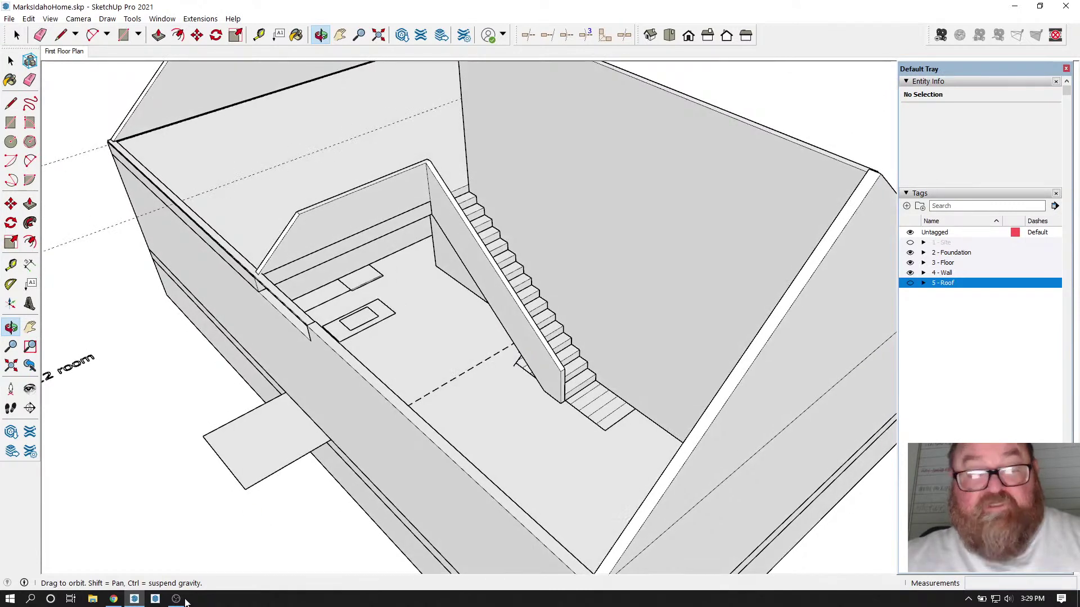
Step: Check the livestream dashboard in YouTube Studio, and return to SketchUp
click(117, 600)
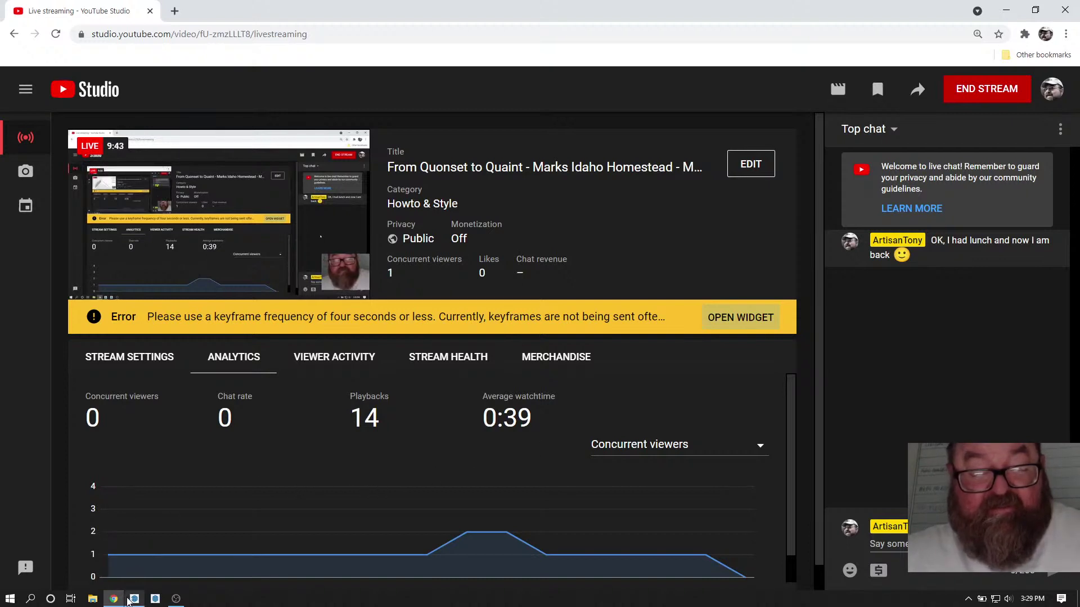
click(135, 599)
Step: Open the wall group, Push/Pull the outer side wall's notch end face 6' 4 1/2" to the floor corner below the sloped wall, and close the group
drag(349, 380, 681, 349)
scroll(682, 386, up, 4)
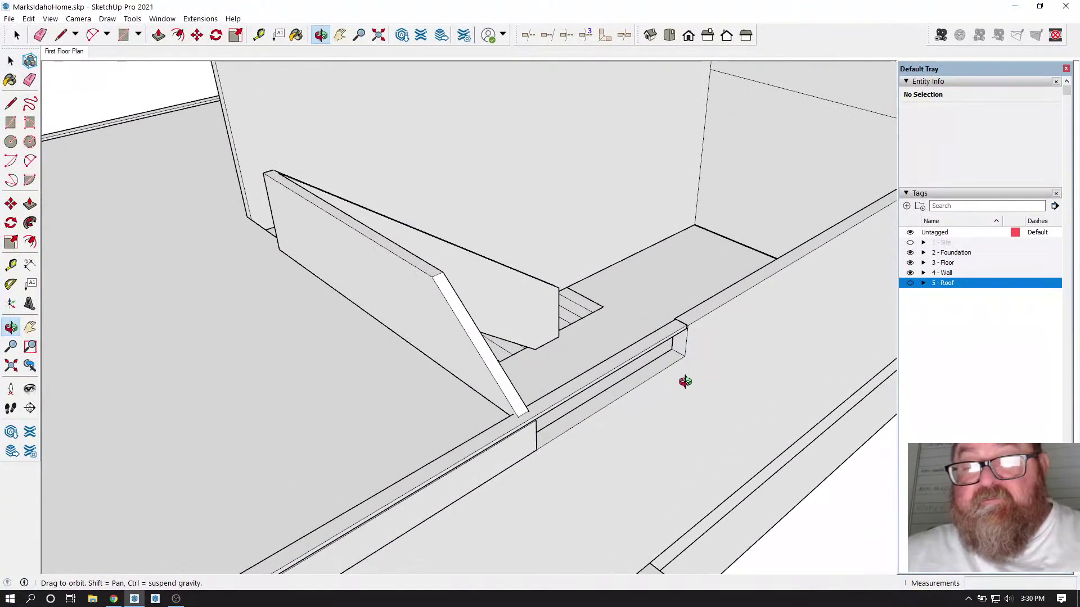
click(15, 37)
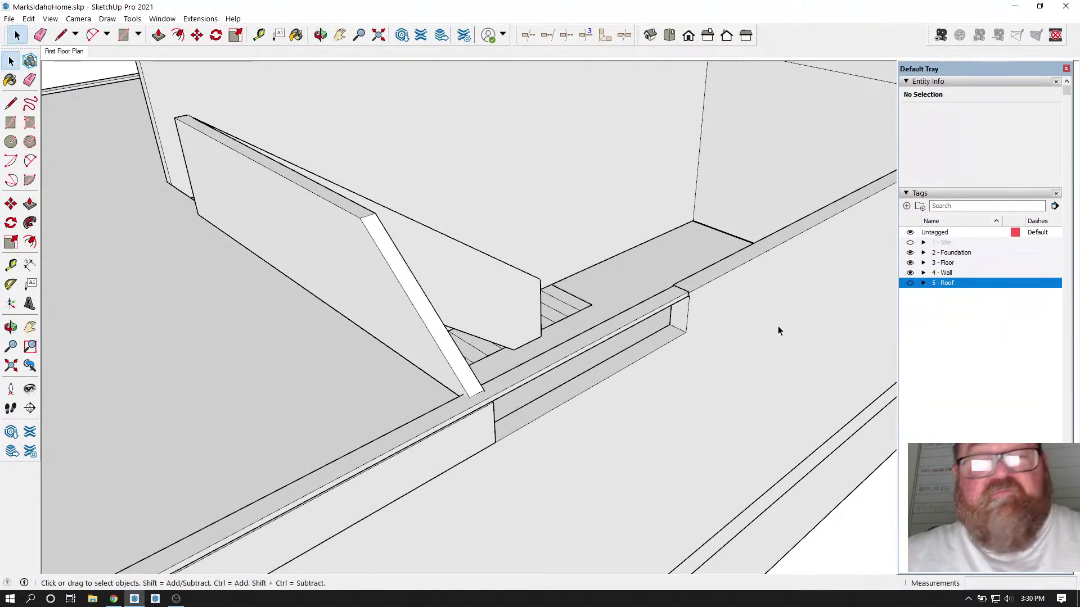
double_click(716, 310)
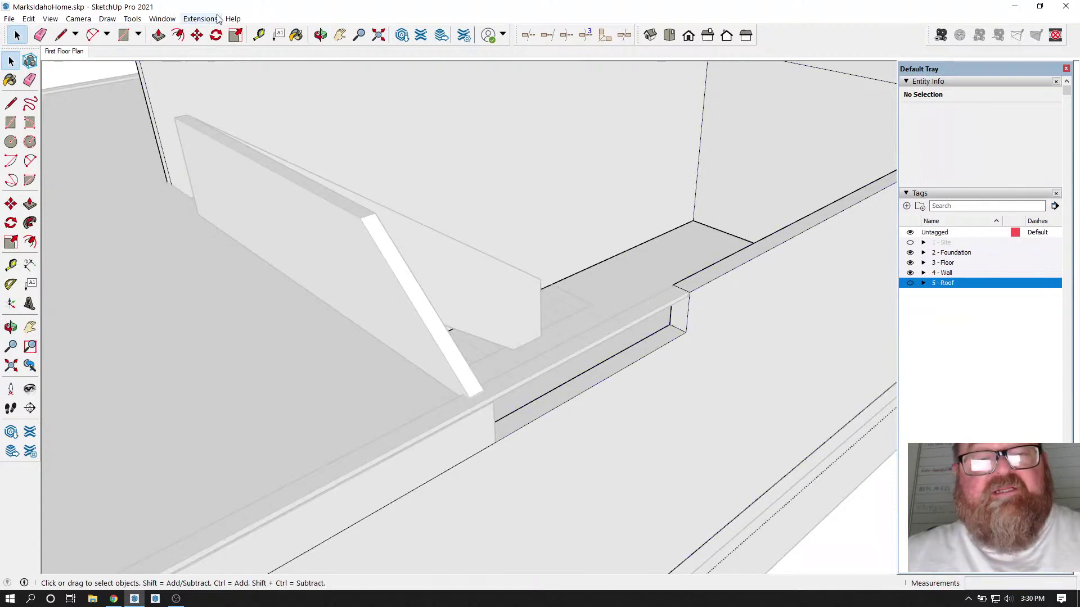
click(158, 35)
click(675, 308)
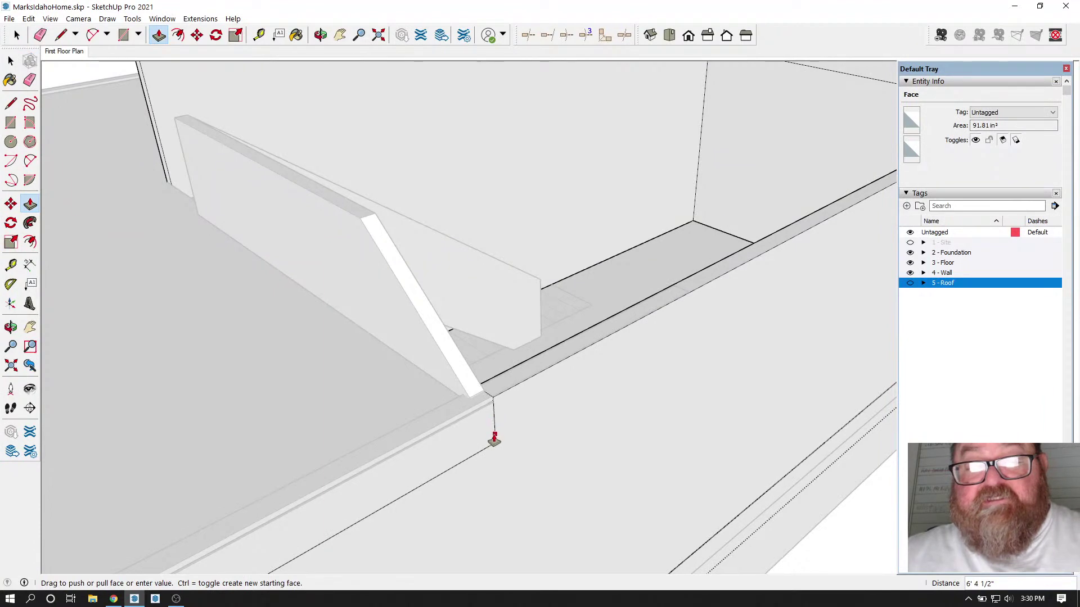
click(526, 450)
key(space)
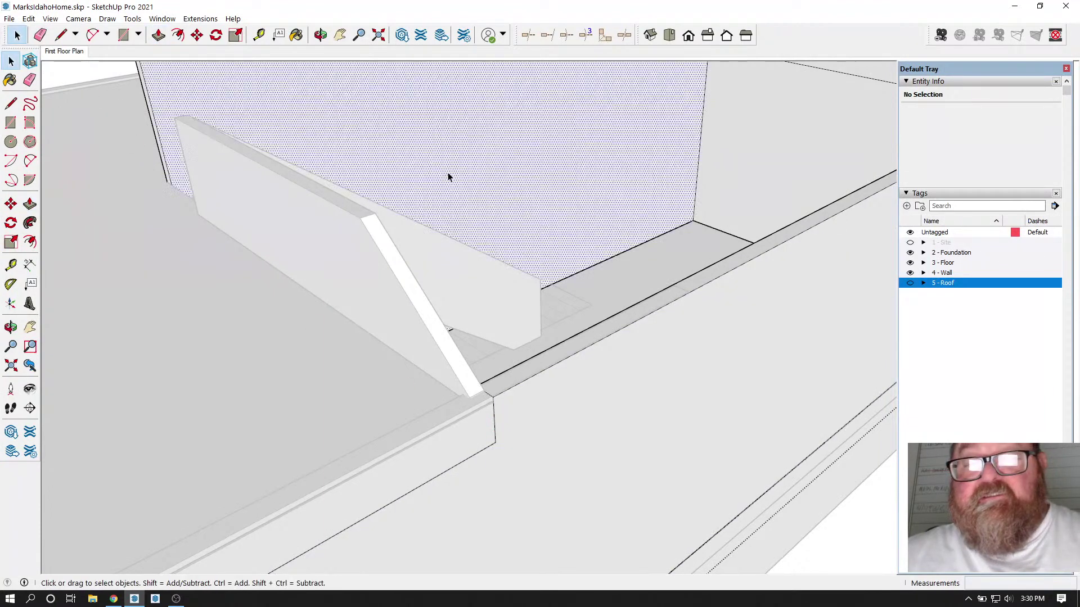
scroll(507, 420, up, 2)
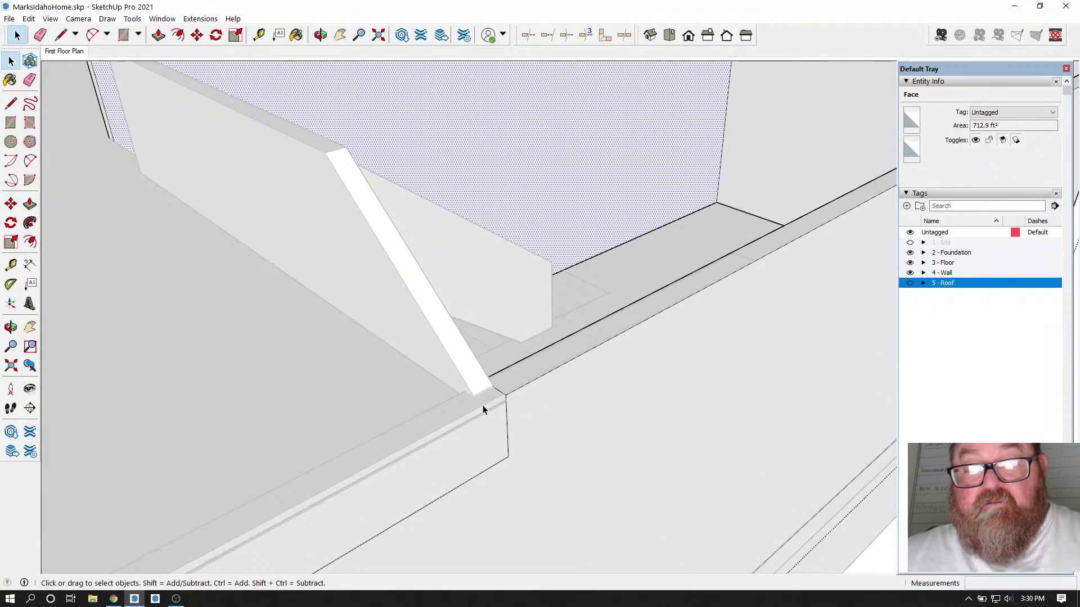
click(483, 403)
middle_drag(493, 414, 849, 476)
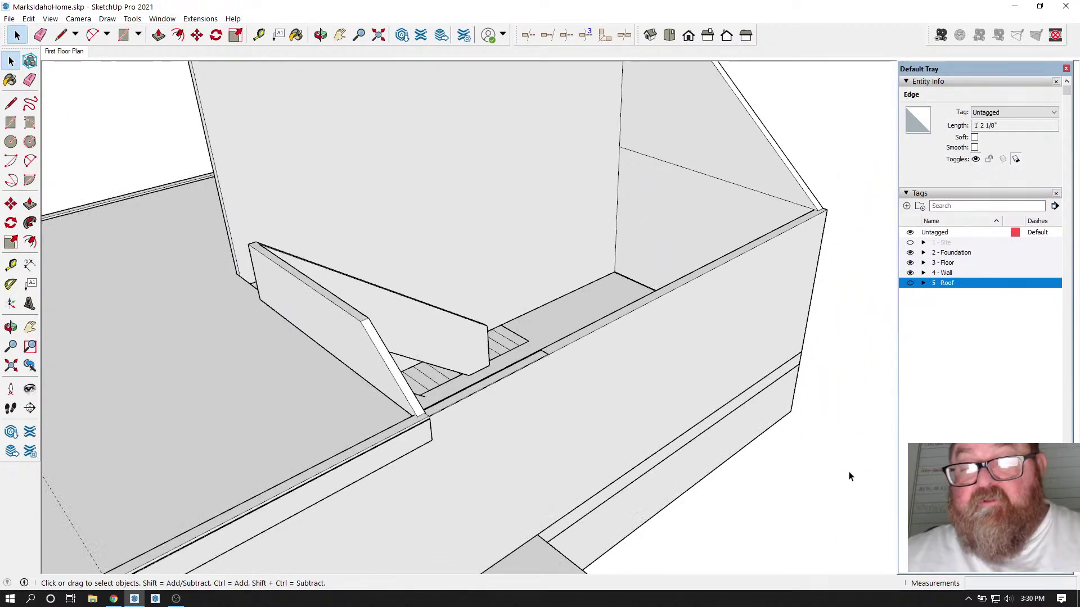
click(746, 469)
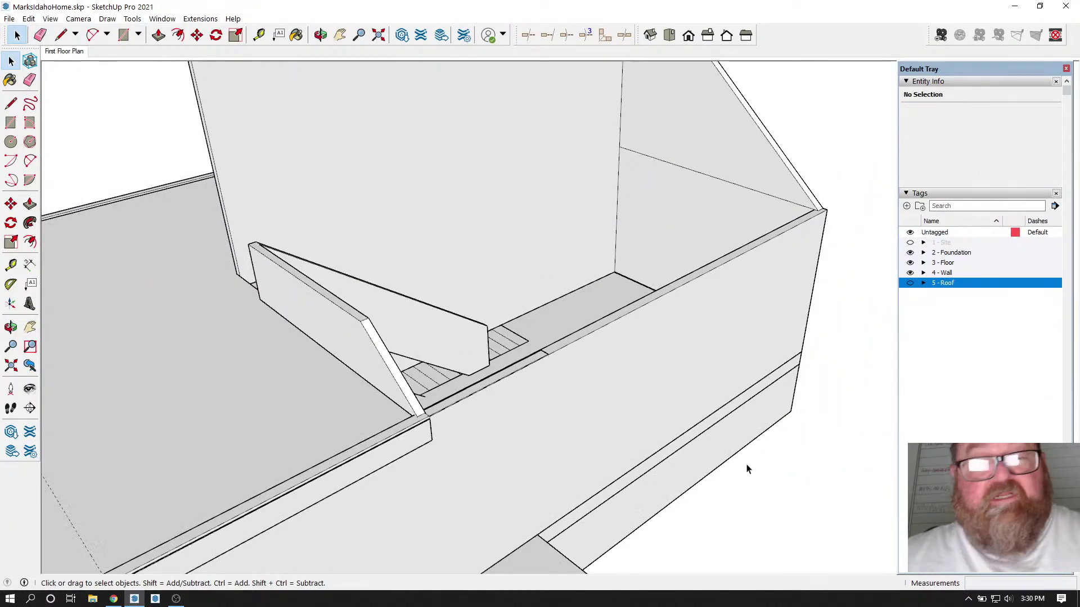
Step: Open the thin edge strip group along the upper floor's outer side and Push/Pull its projecting end face back 6"
double_click(400, 430)
drag(521, 328, 595, 391)
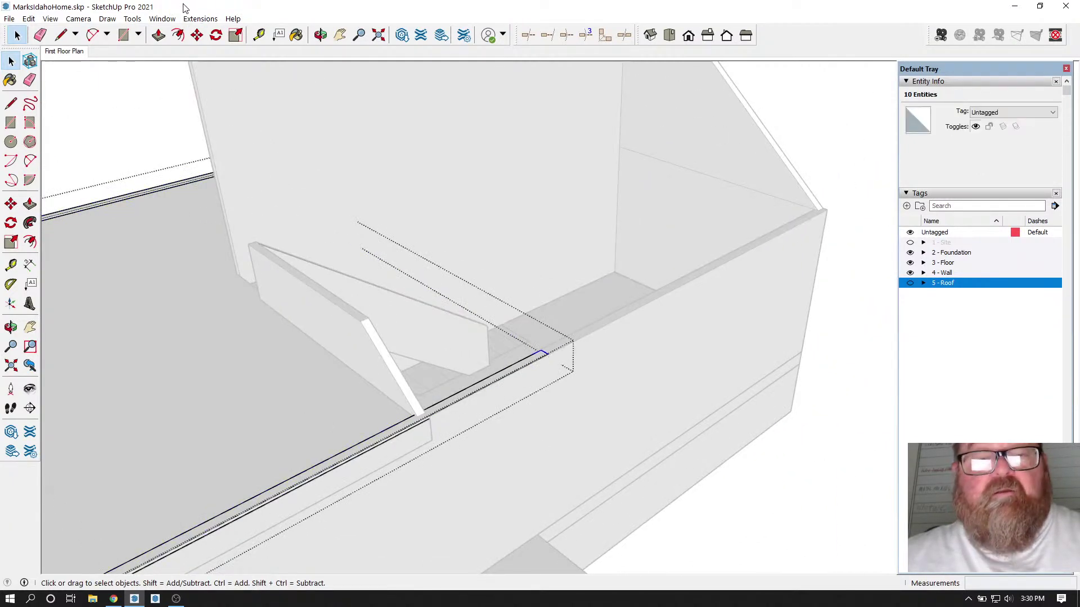
click(321, 35)
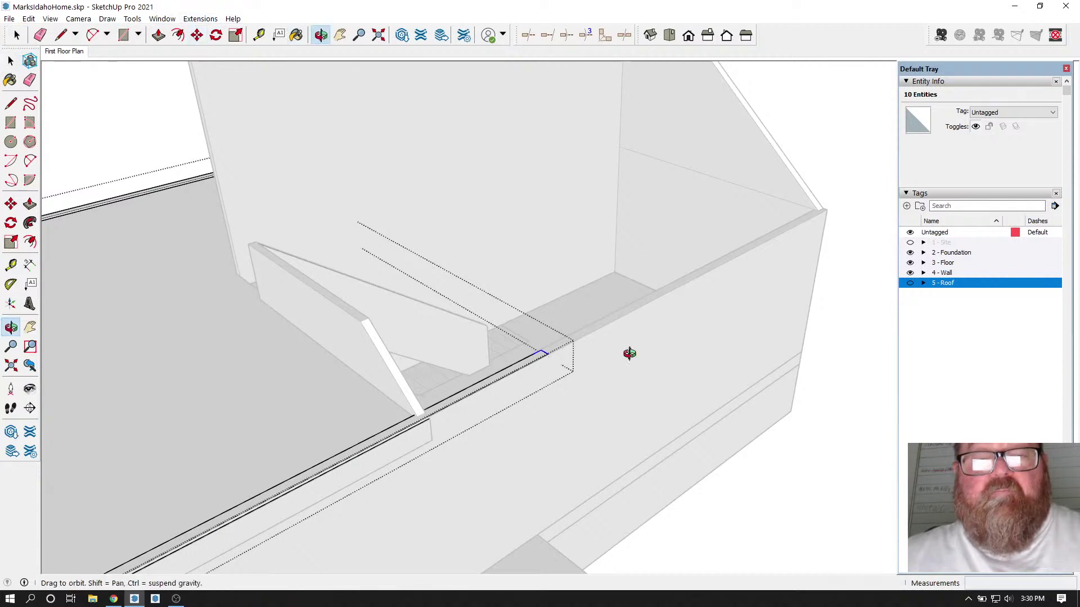
drag(619, 349, 553, 413)
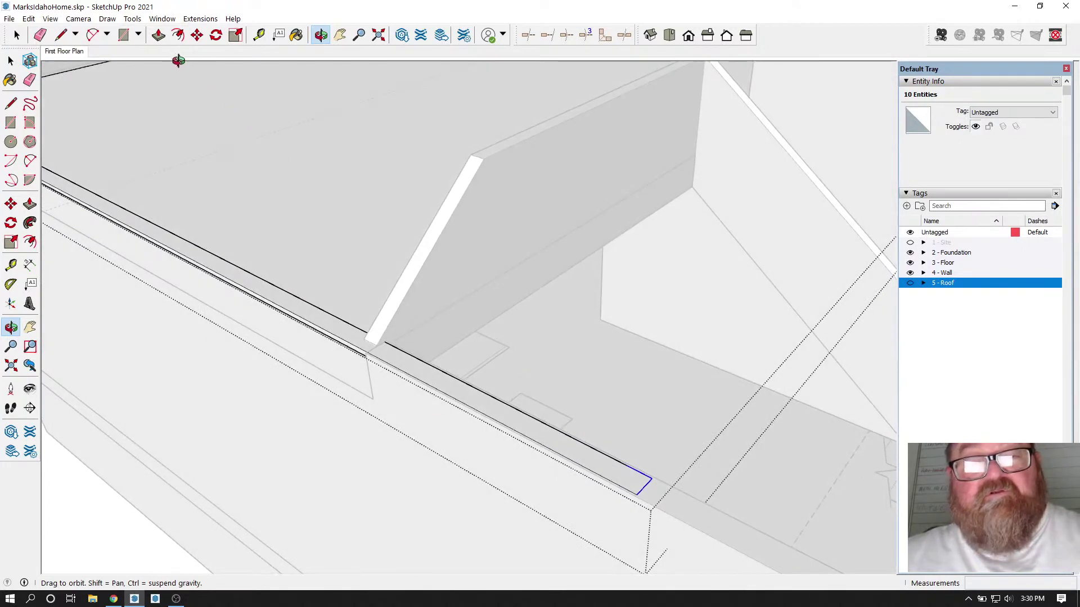
click(159, 35)
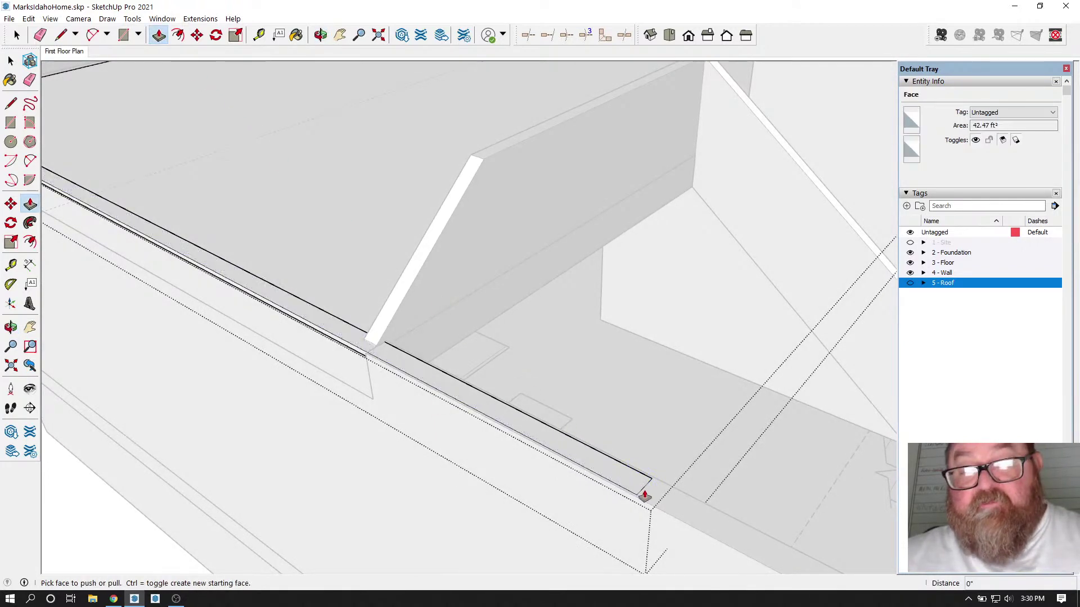
drag(644, 495, 594, 474)
click(366, 354)
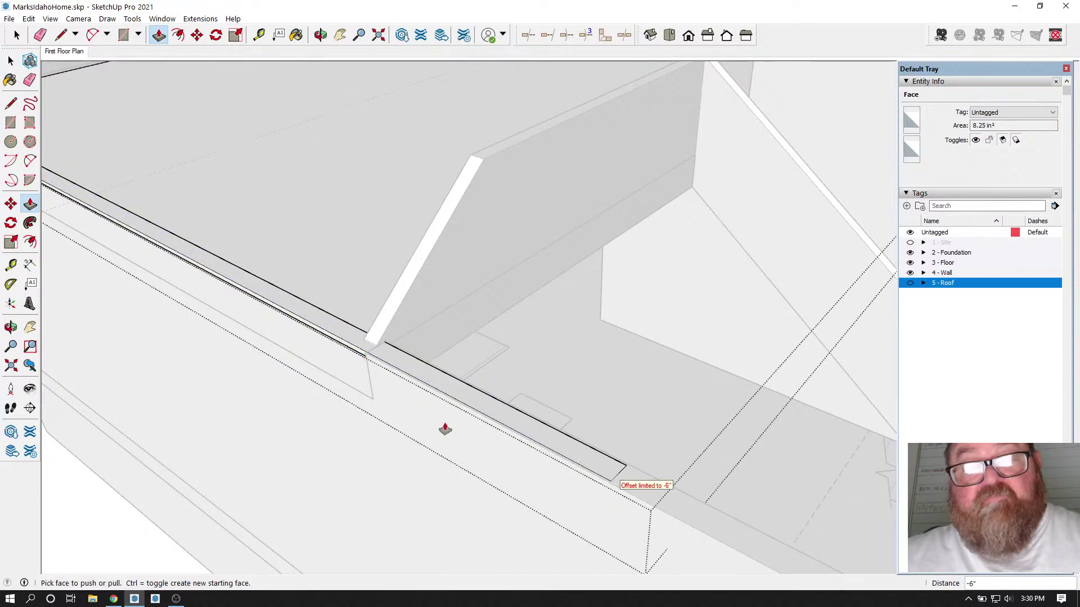
Step: Push/Pull the edge strip's end face back another 5' 10 1/2" to the foot of the sloped wall, and close the group
scroll(494, 477, down, 1)
scroll(587, 479, up, 2)
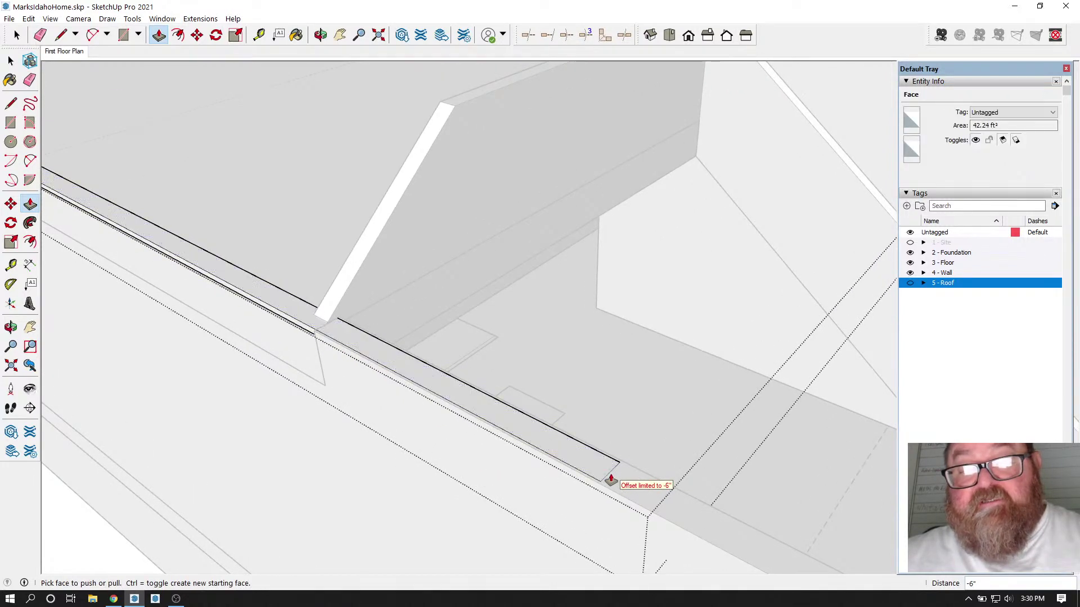
click(609, 476)
click(314, 337)
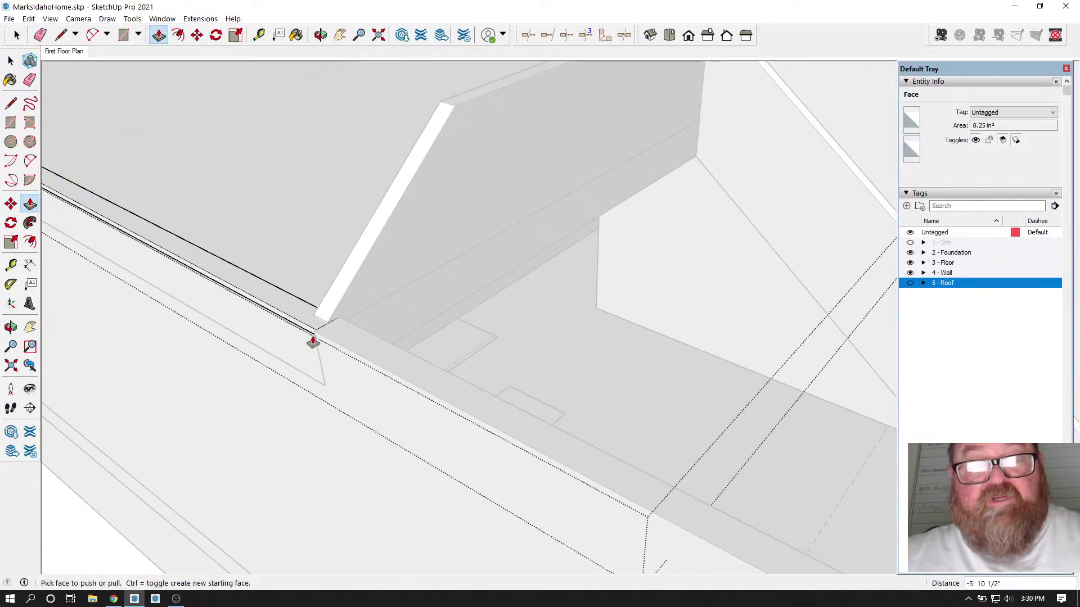
scroll(464, 473, down, 2)
scroll(563, 486, down, 4)
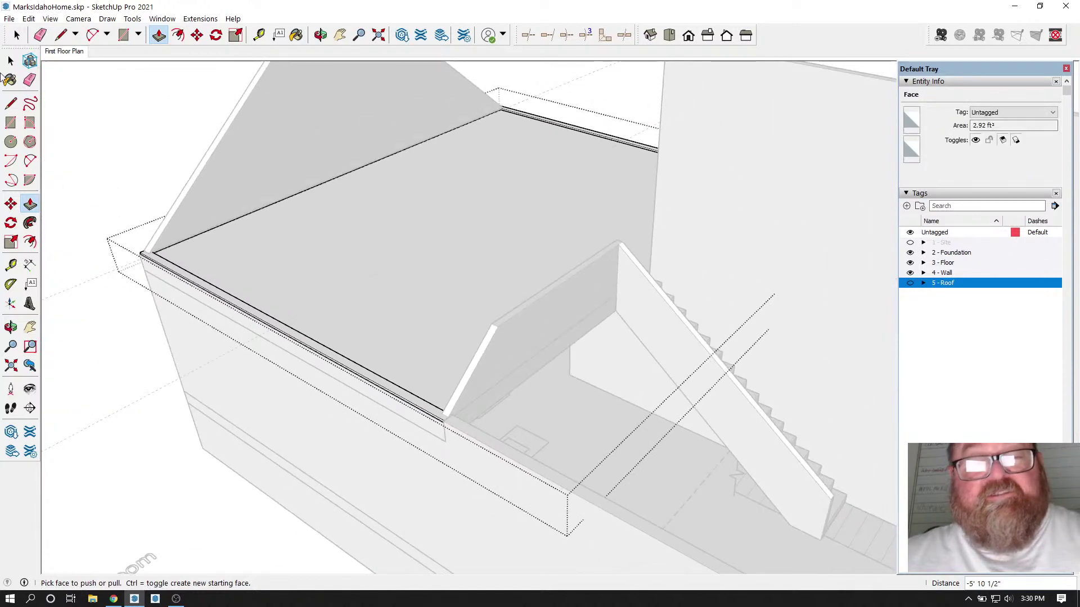
click(17, 35)
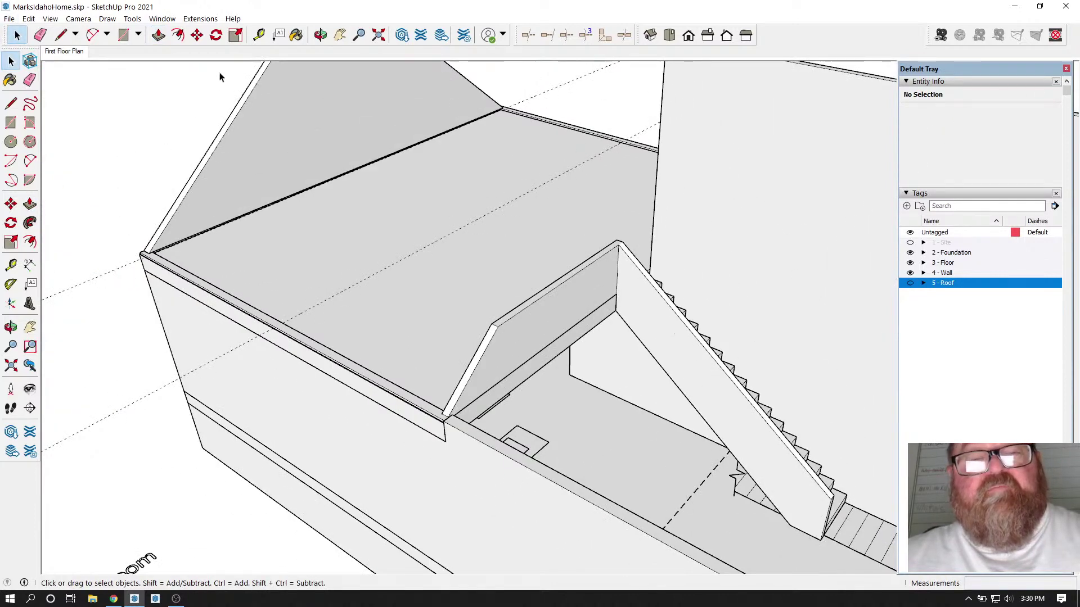
Step: Open the main wall group, delete the lengthwise edge along the top of the opposite outer side wall, and close the group
click(320, 35)
drag(337, 197, 427, 404)
scroll(419, 374, up, 1)
scroll(512, 410, down, 1)
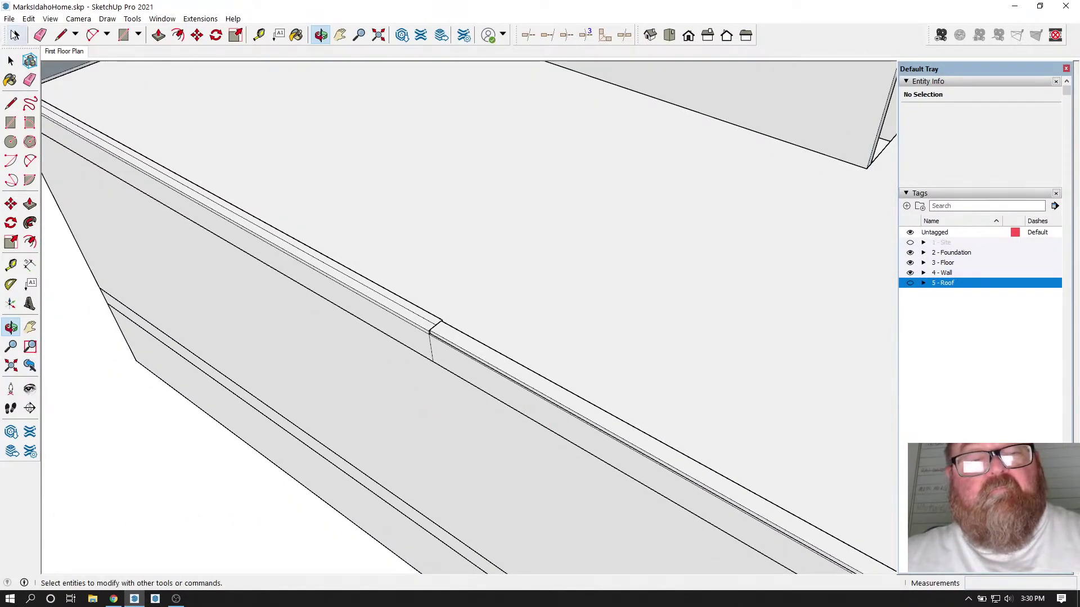
click(16, 35)
scroll(370, 295, up, 1)
click(367, 305)
double_click(378, 295)
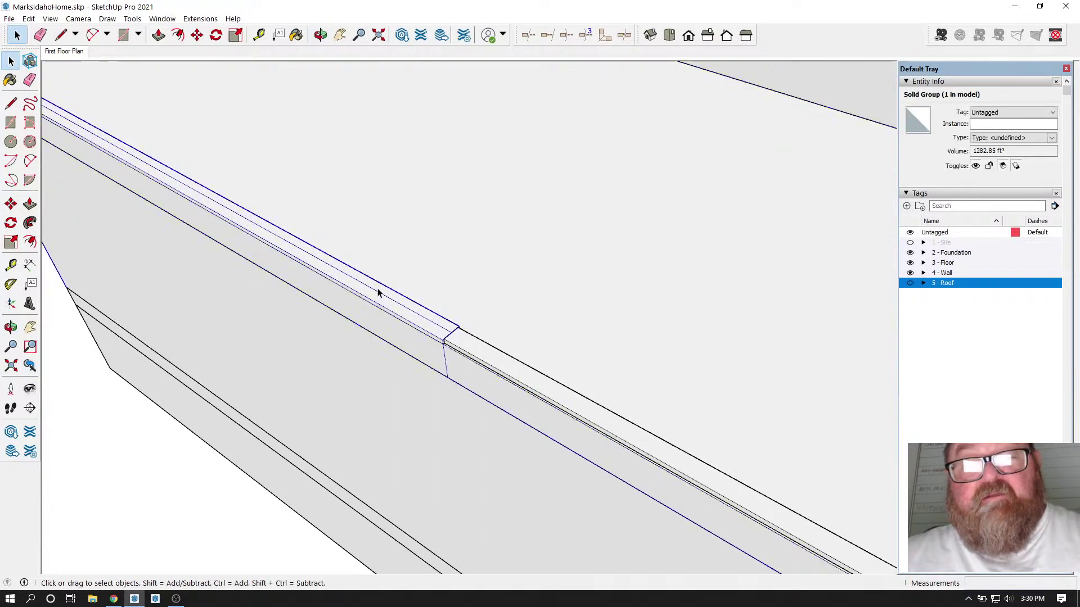
click(379, 296)
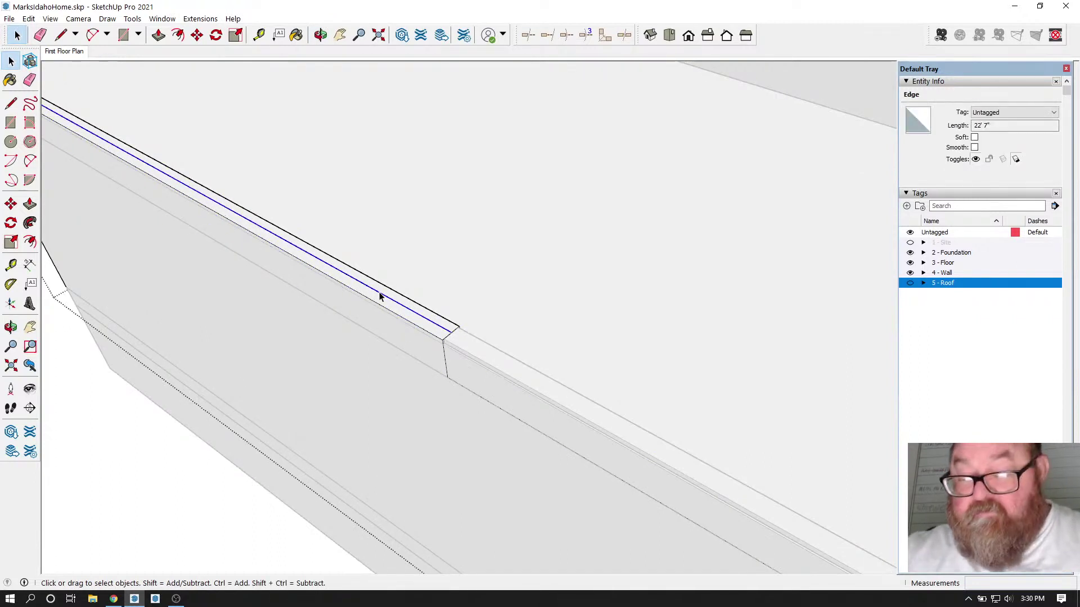
key(Delete)
scroll(393, 326, down, 4)
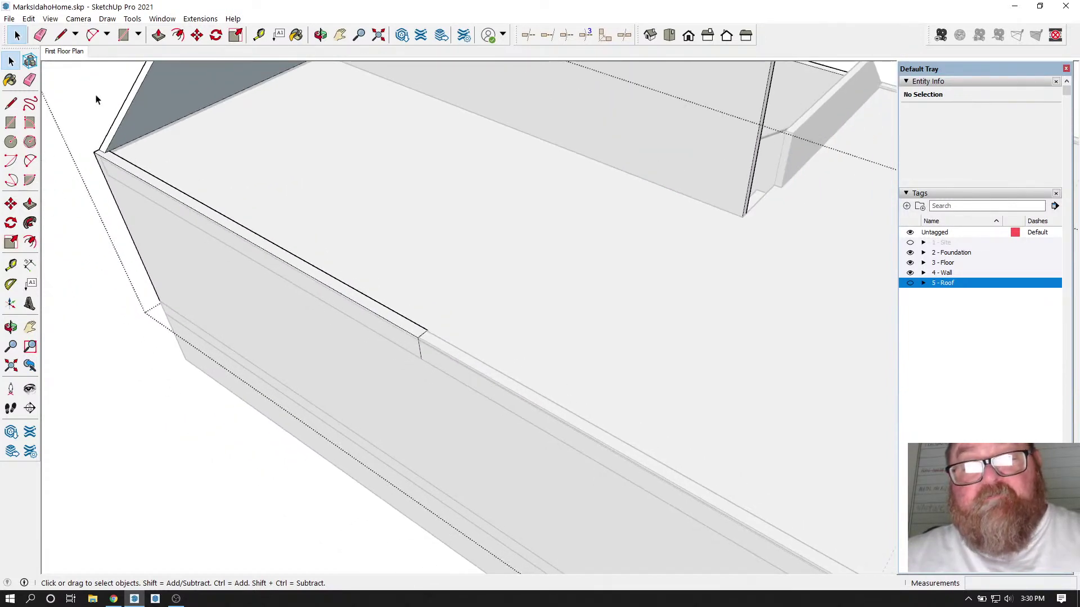
scroll(181, 213, down, 3)
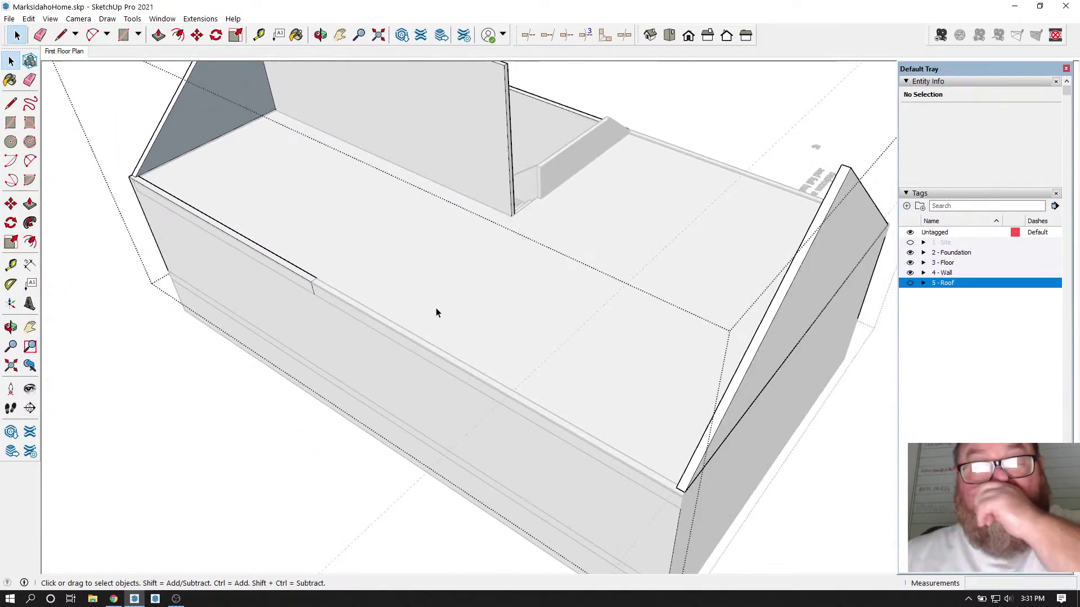
click(321, 35)
drag(739, 369, 176, 171)
key(space)
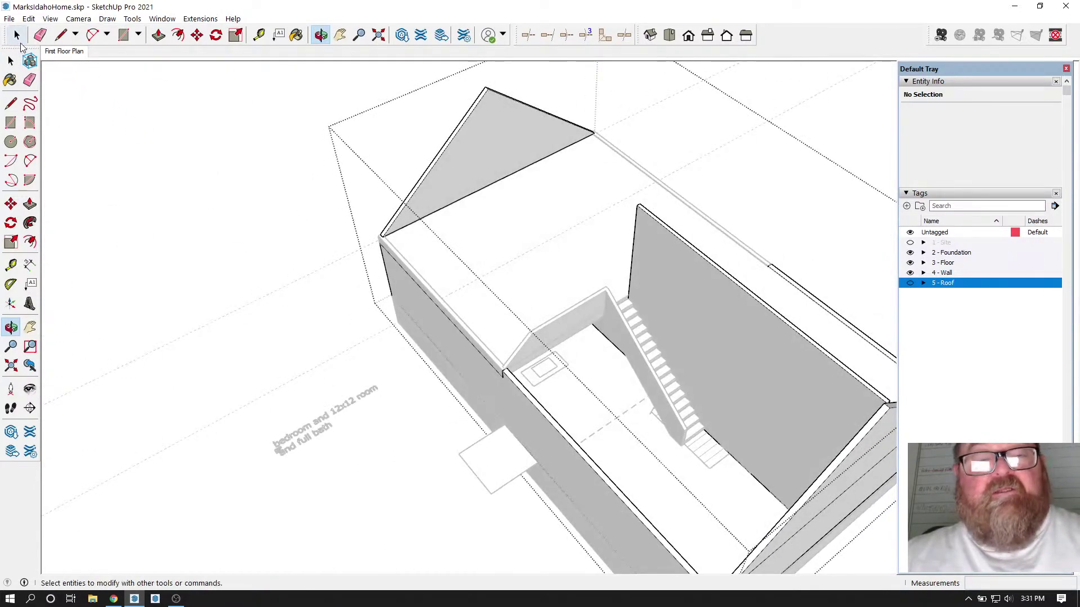
click(195, 143)
Step: Examine the enlarged room's side wall, floor, stairs and sloped wall from several angles
scroll(482, 124, up, 2)
scroll(337, 183, down, 2)
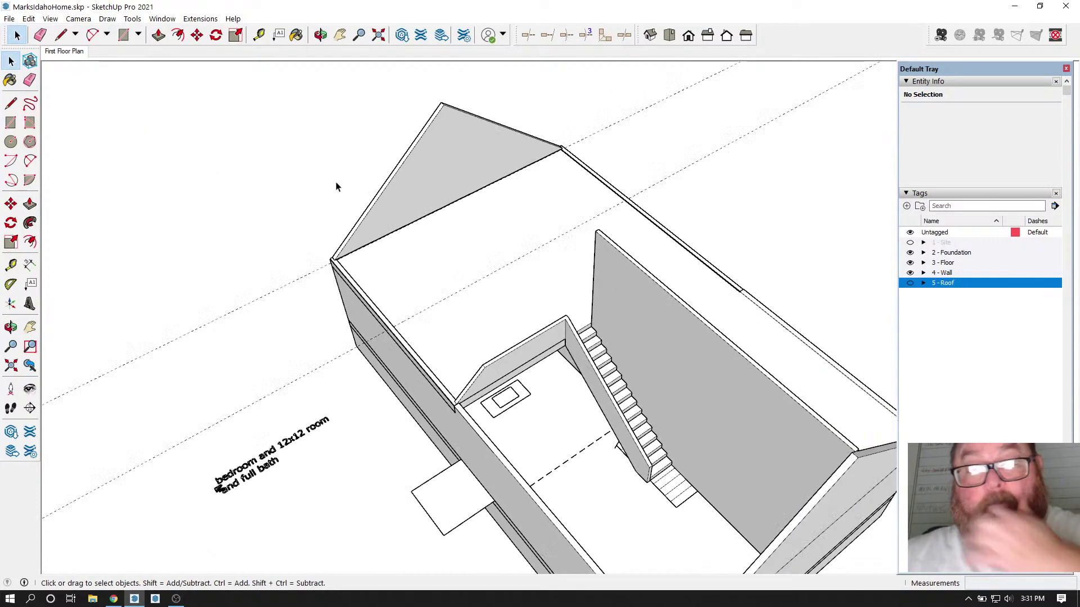
click(320, 36)
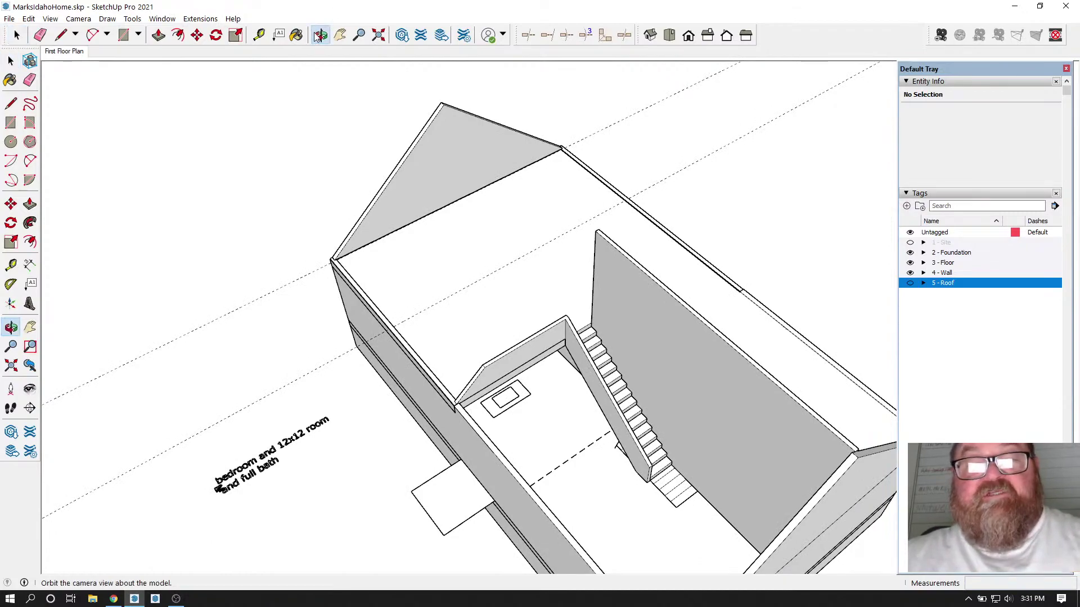
drag(427, 343, 319, 388)
scroll(424, 403, up, 6)
drag(413, 401, 442, 468)
scroll(329, 438, up, 3)
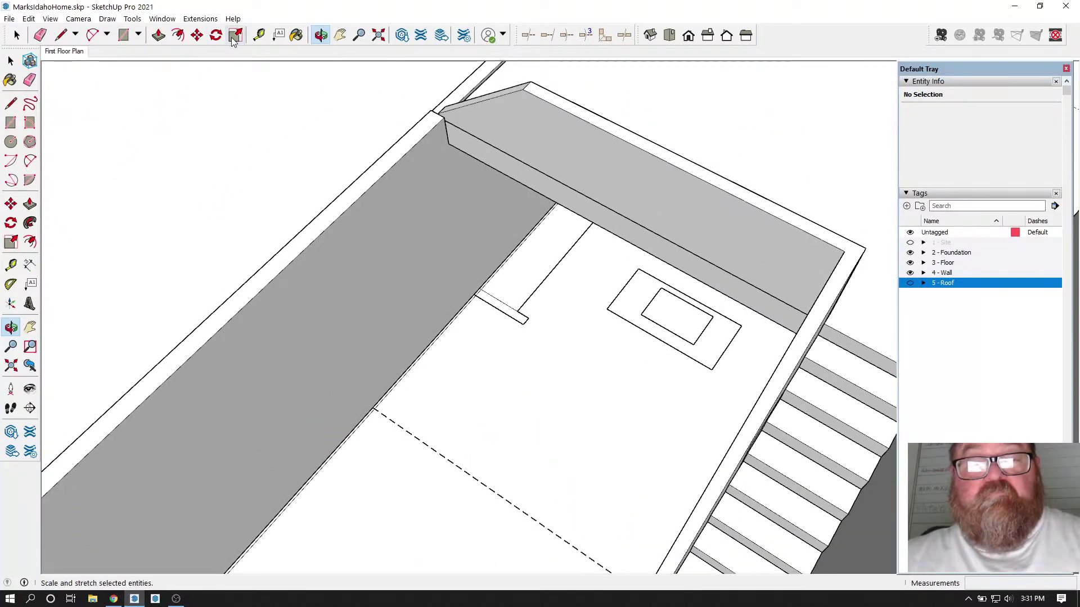
click(259, 35)
scroll(563, 253, down, 2)
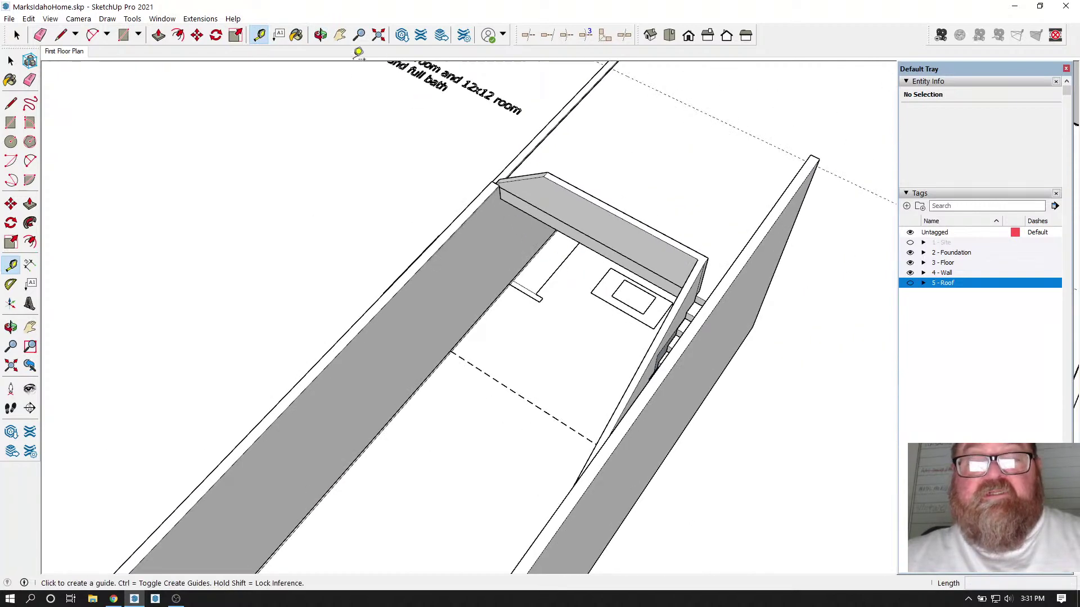
click(320, 35)
drag(703, 292, 346, 240)
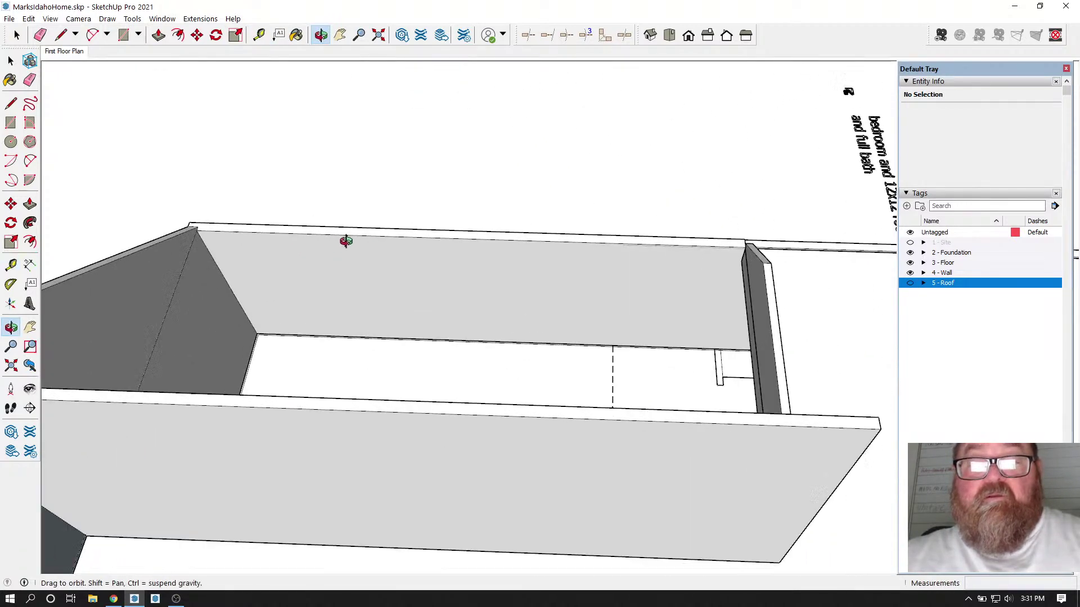
Step: Place vertical guides on the side wall's inner face at the dashed floor line and 6' 4 1/2" farther, at the short interior wall
click(259, 35)
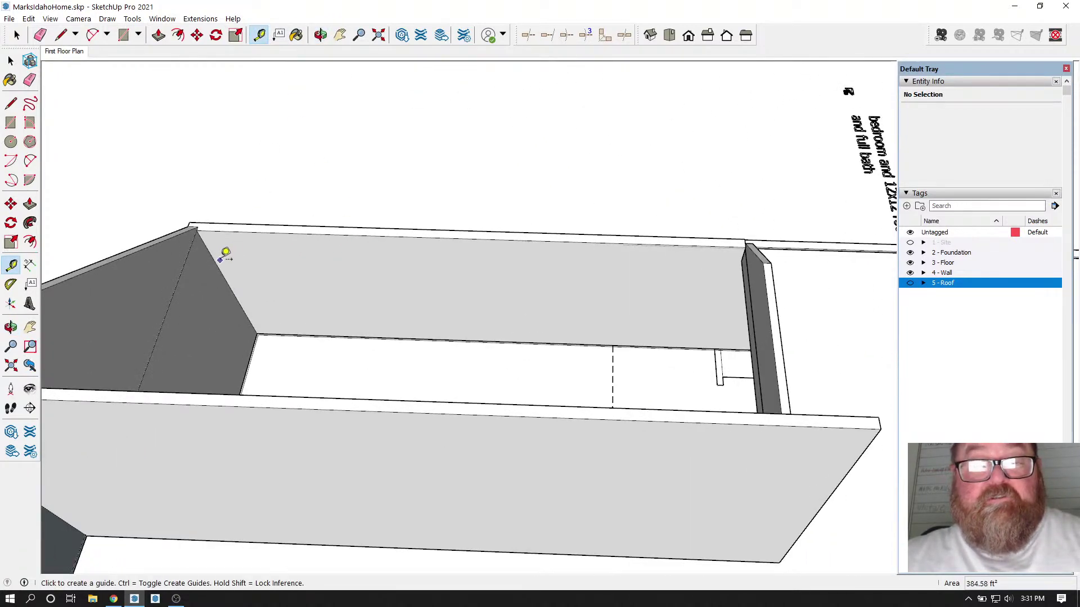
click(222, 257)
scroll(480, 313, up, 6)
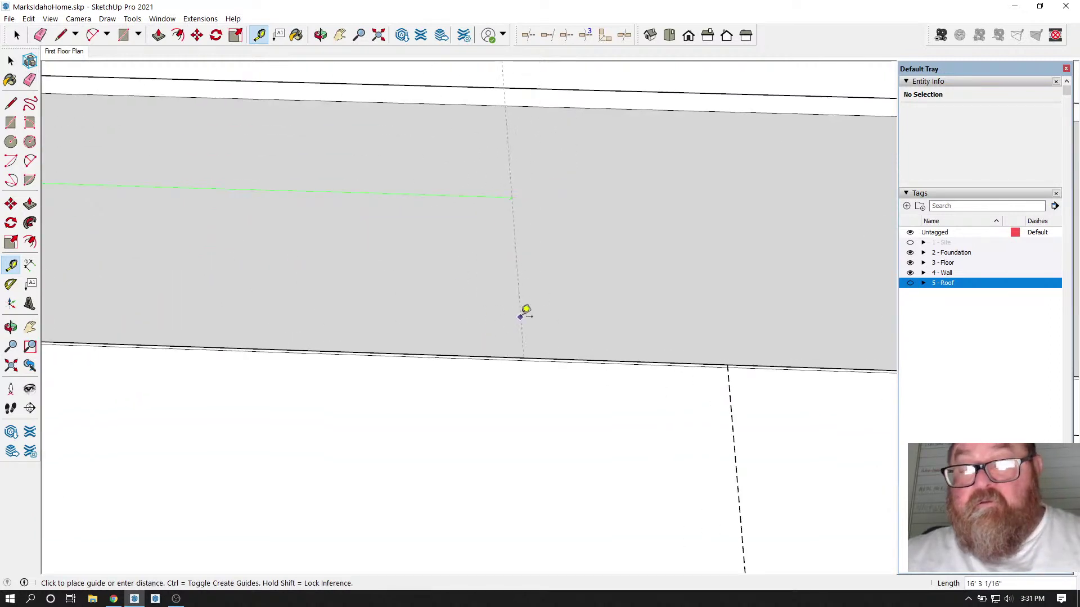
scroll(531, 310, down, 2)
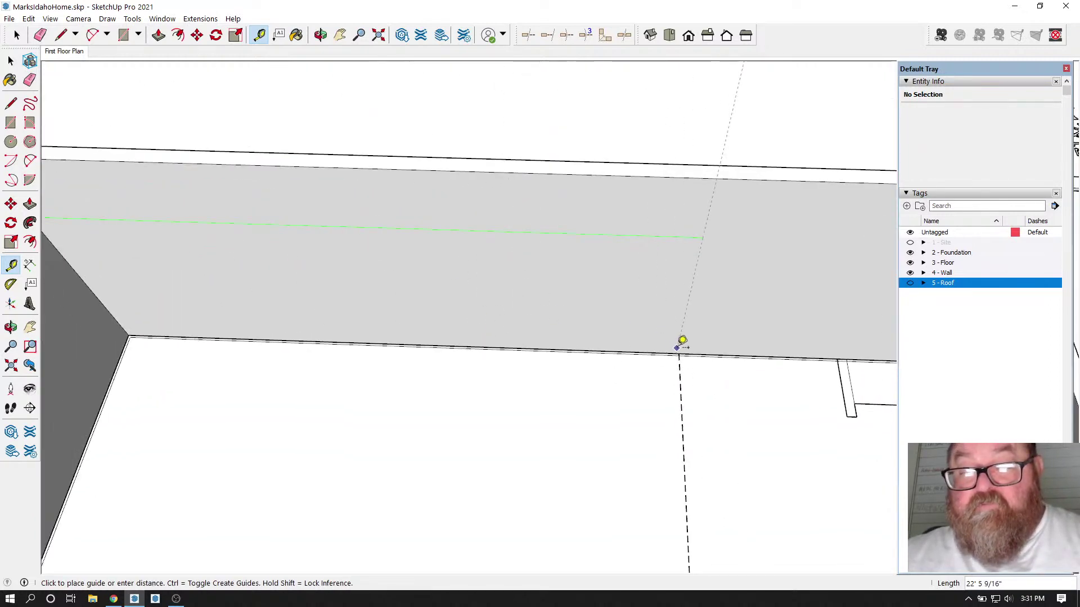
click(685, 344)
click(685, 332)
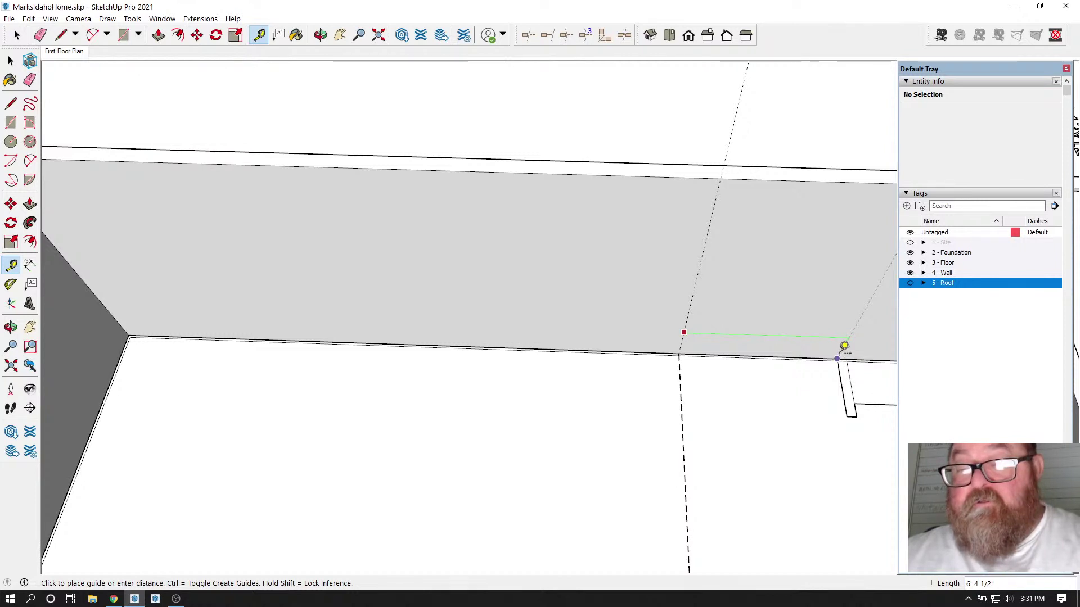
click(844, 345)
Step: Add a guide 36" from the short-wall guide toward the dashed line, plus guides 18" to either side of it
click(850, 334)
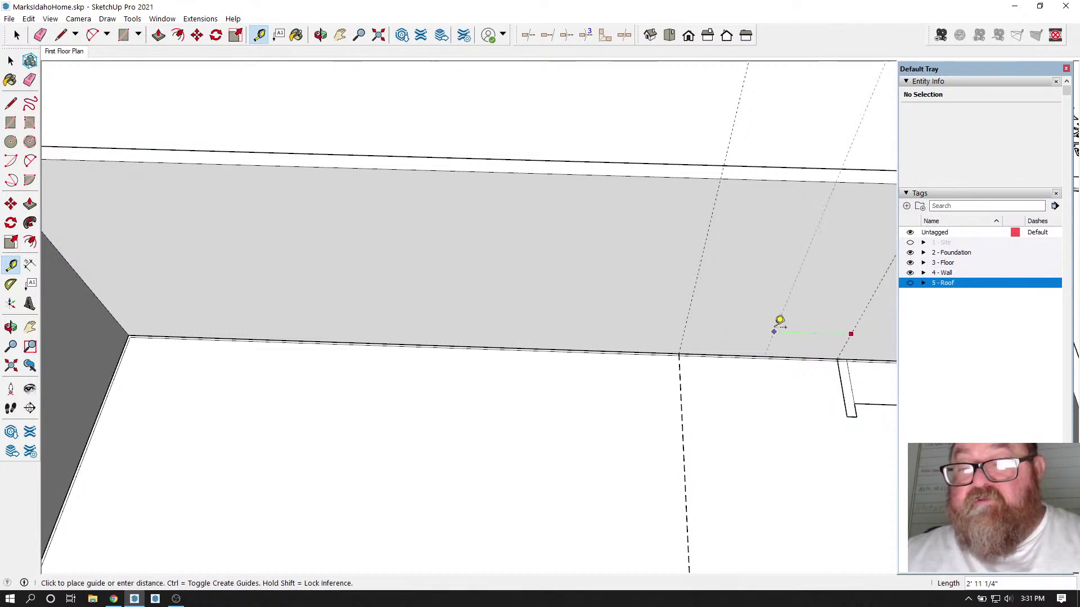
text(3)
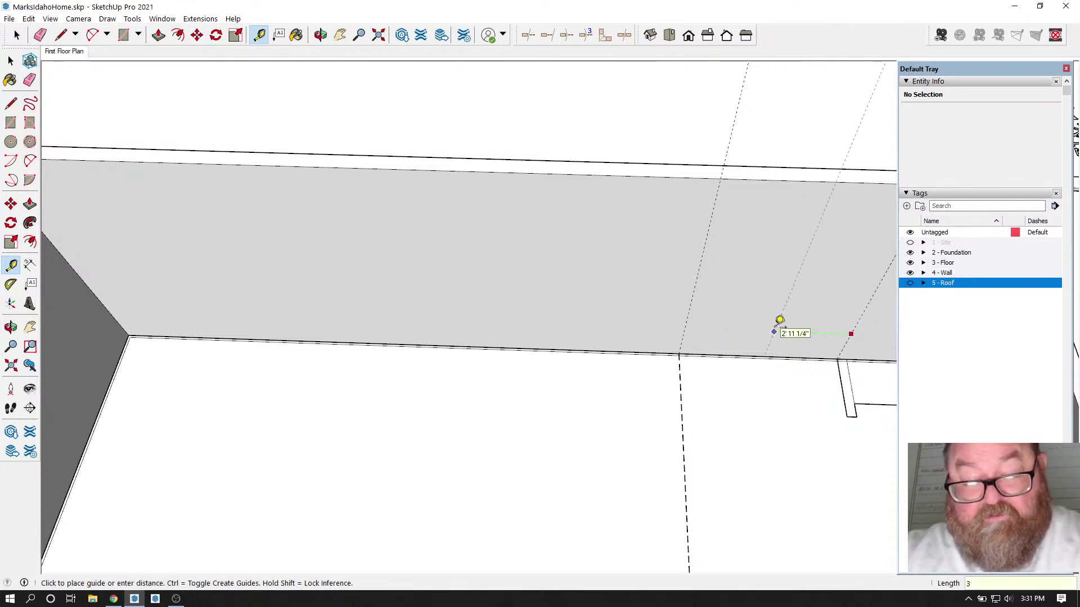
text(6)
key(Return)
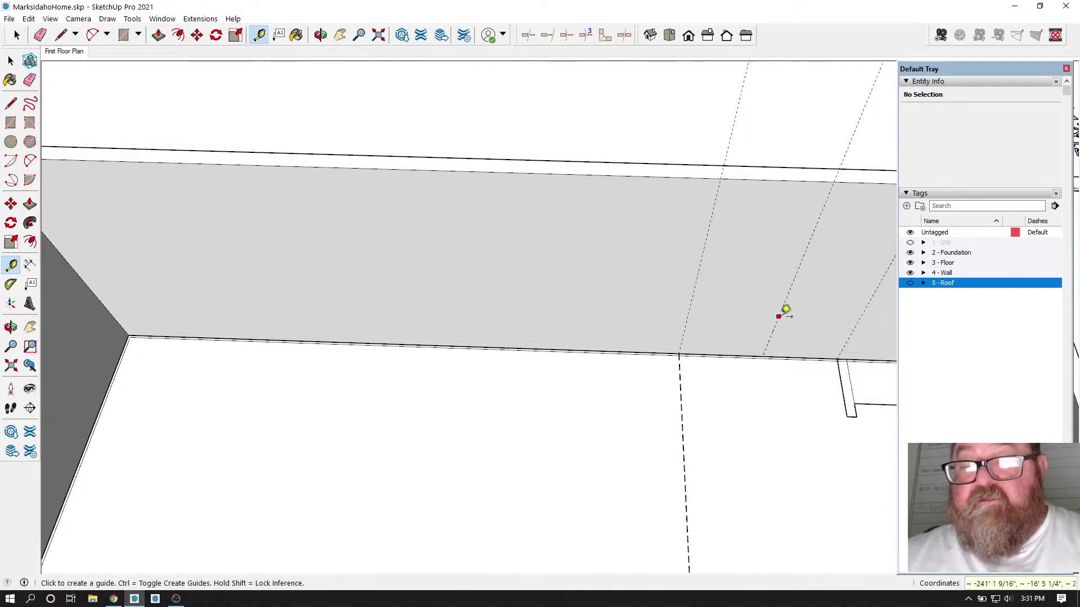
click(779, 316)
text(18)
key(Return)
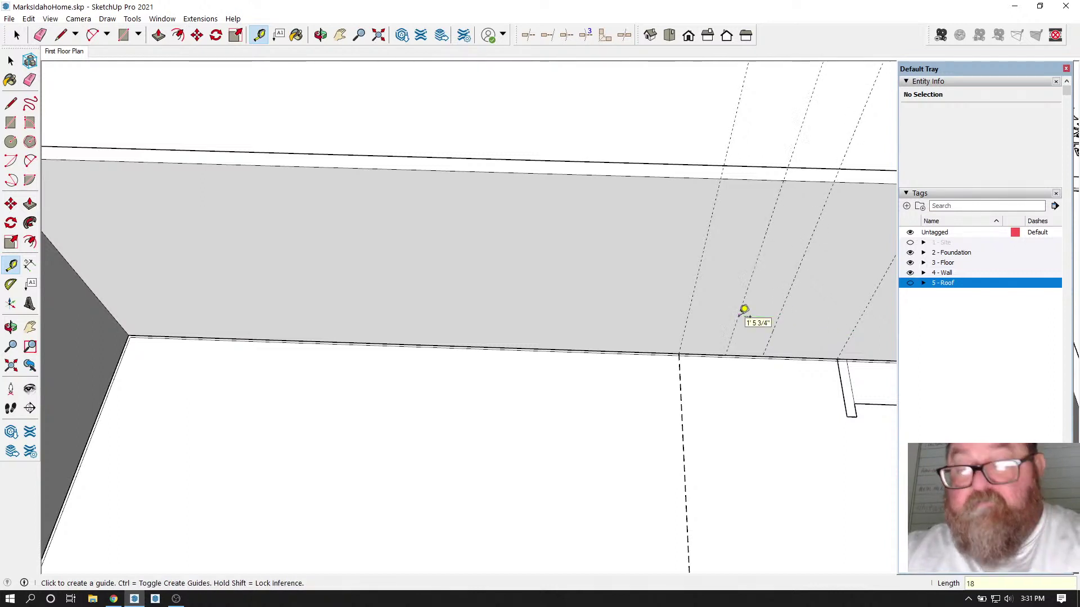
click(781, 310)
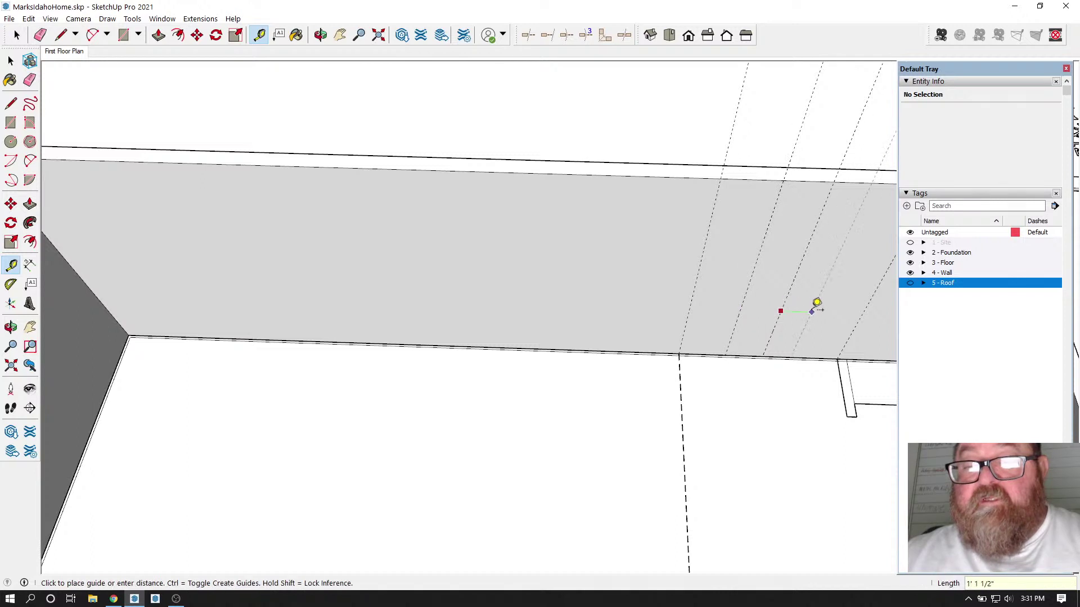
text(18)
key(Return)
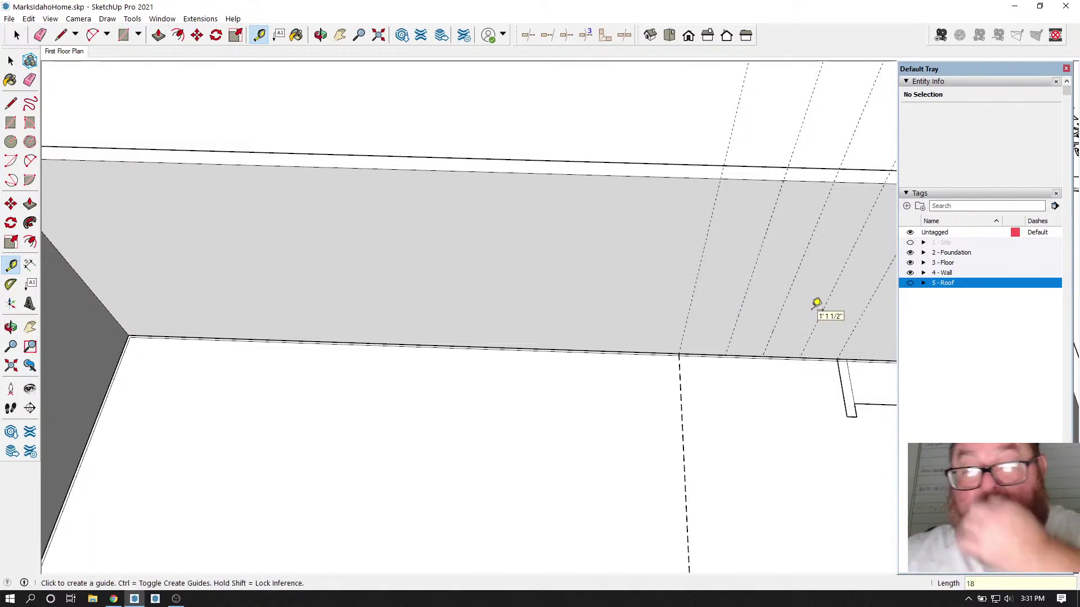
click(123, 35)
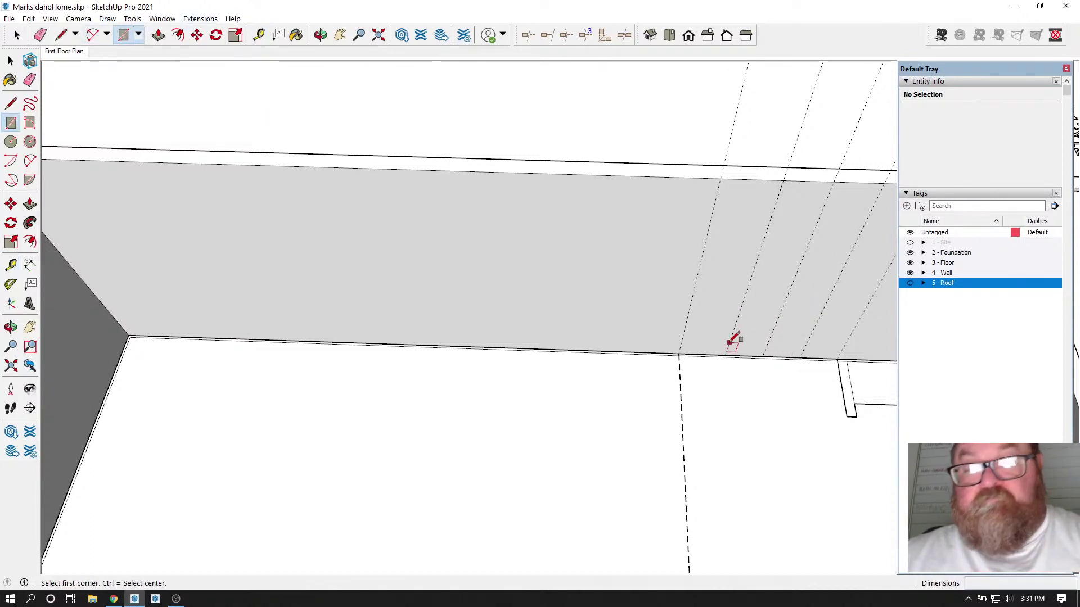
click(799, 358)
click(765, 257)
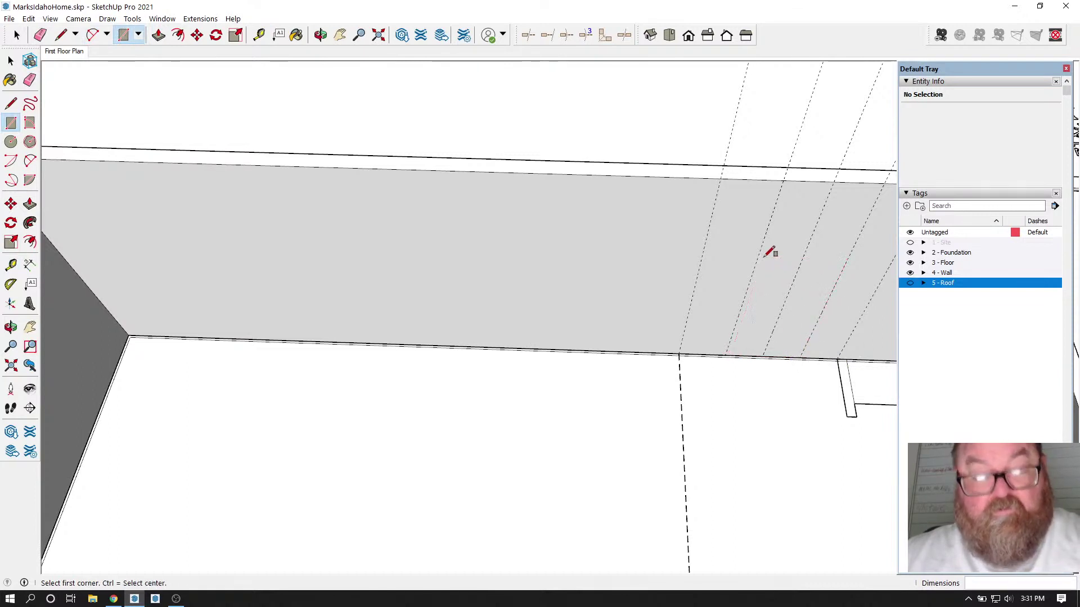
Step: Open the main wall group and draw a 6'8" high by 36" wide doorway rectangle between the guides at the side wall's base
click(16, 35)
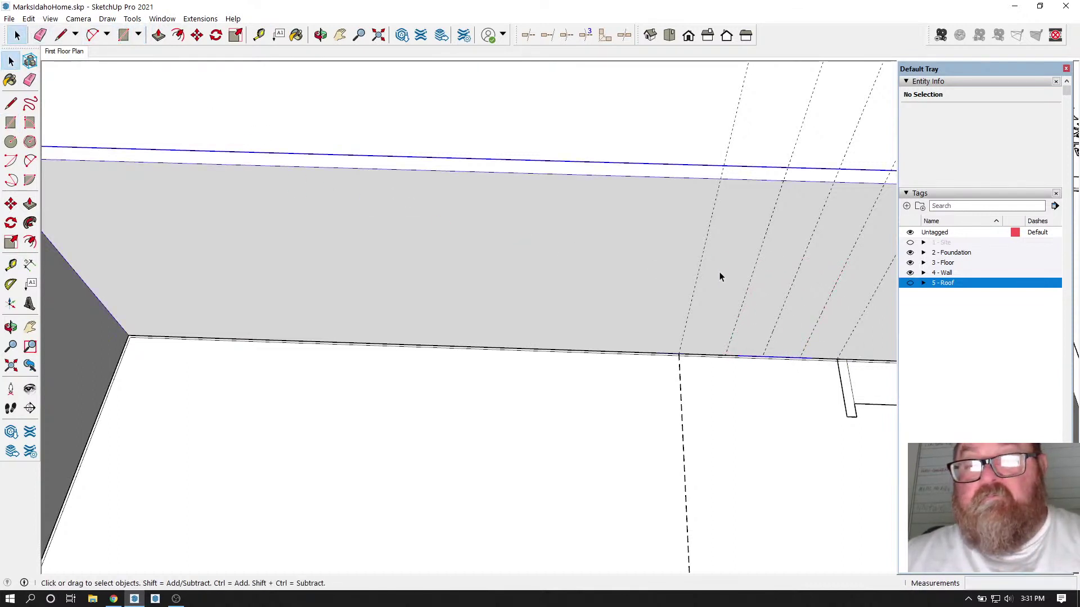
double_click(720, 276)
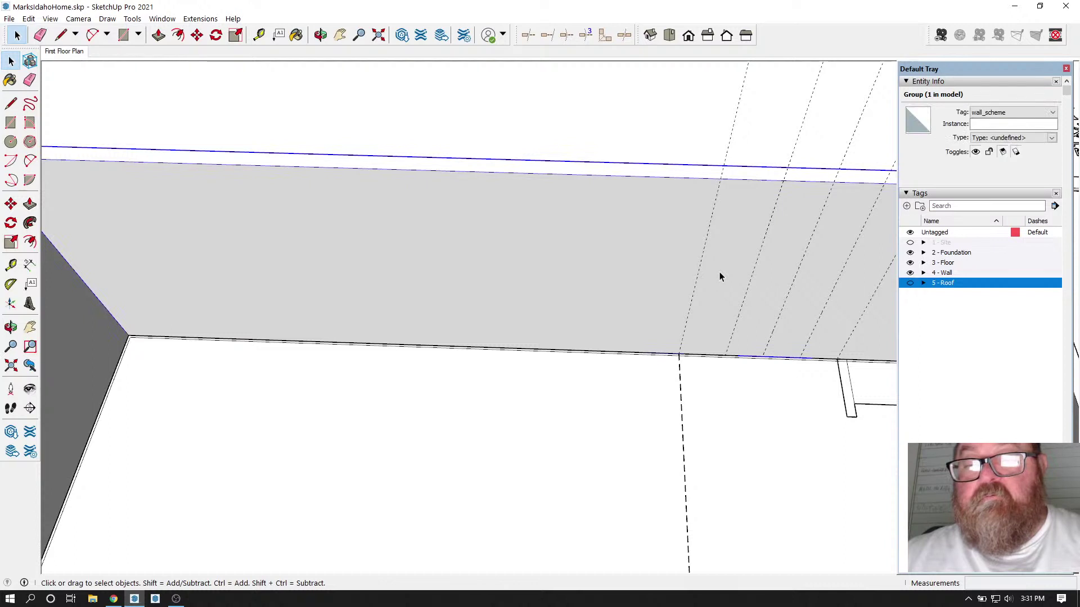
click(127, 35)
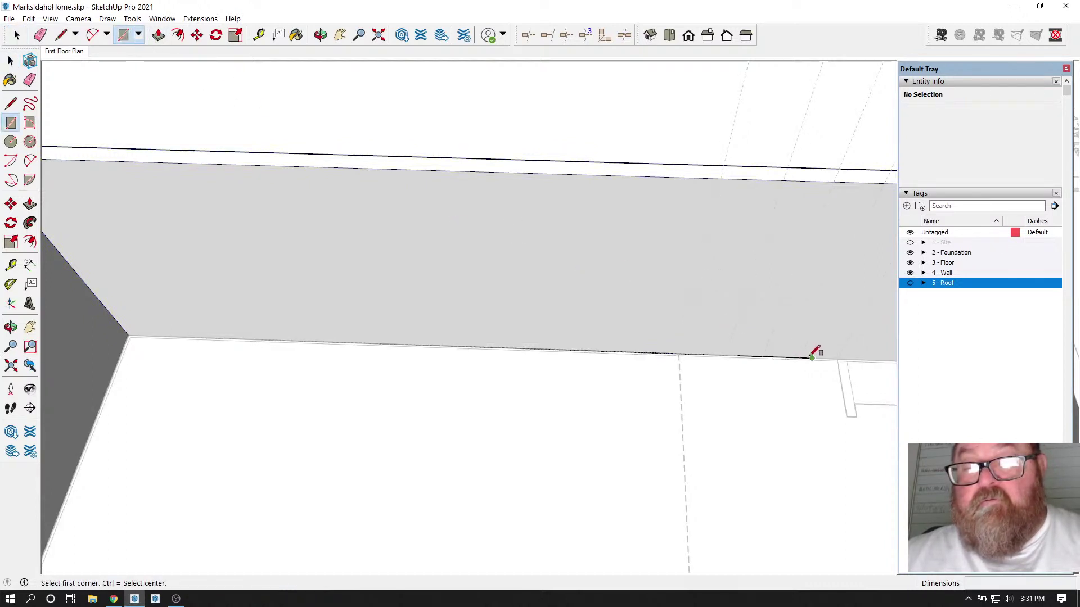
scroll(827, 353, up, 2)
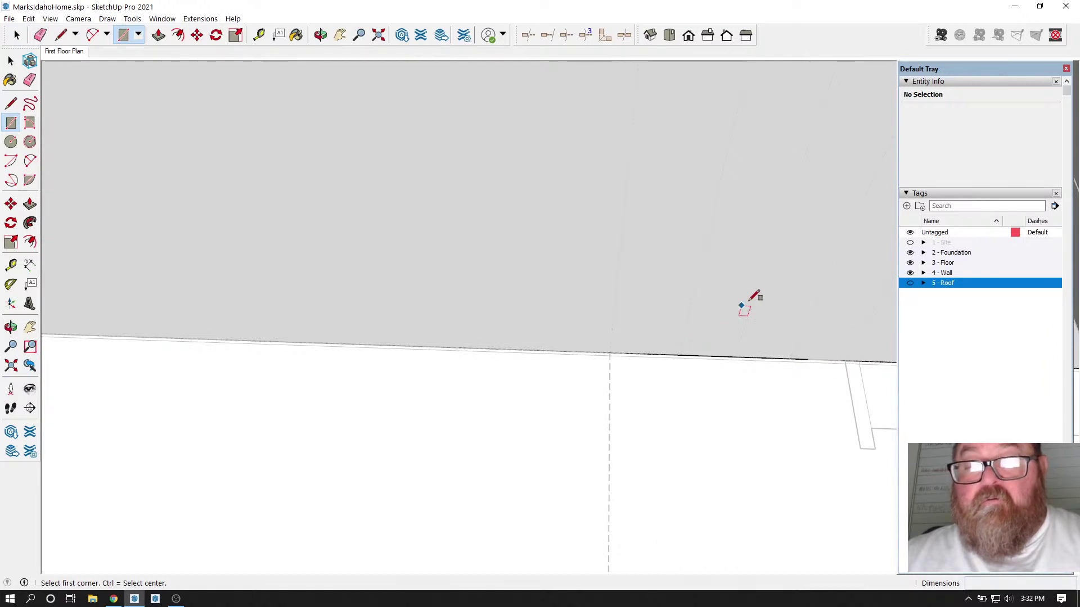
click(678, 355)
scroll(681, 353, down, 2)
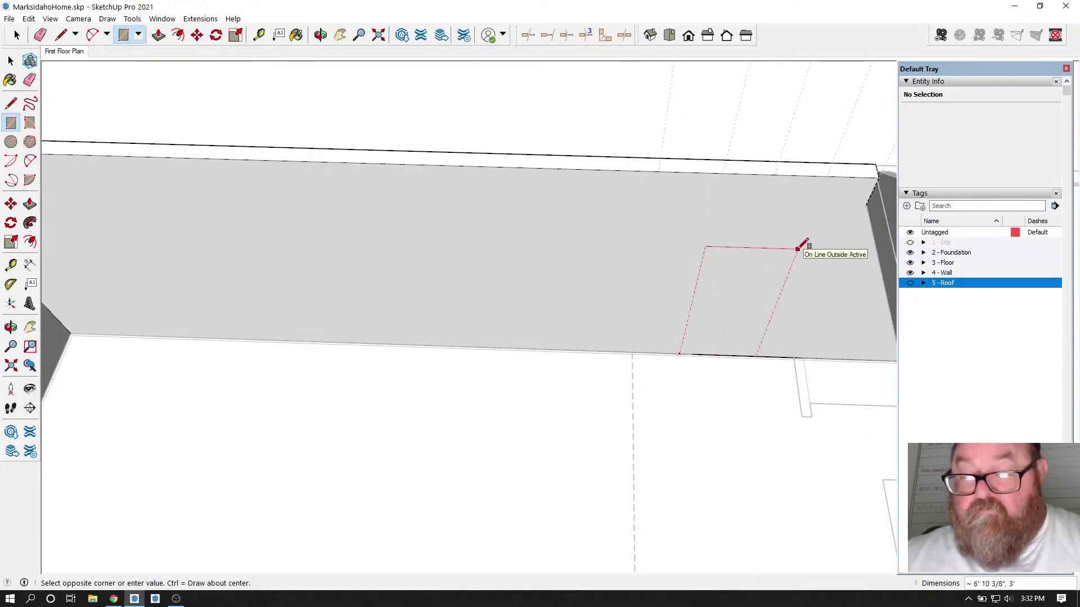
text(6')
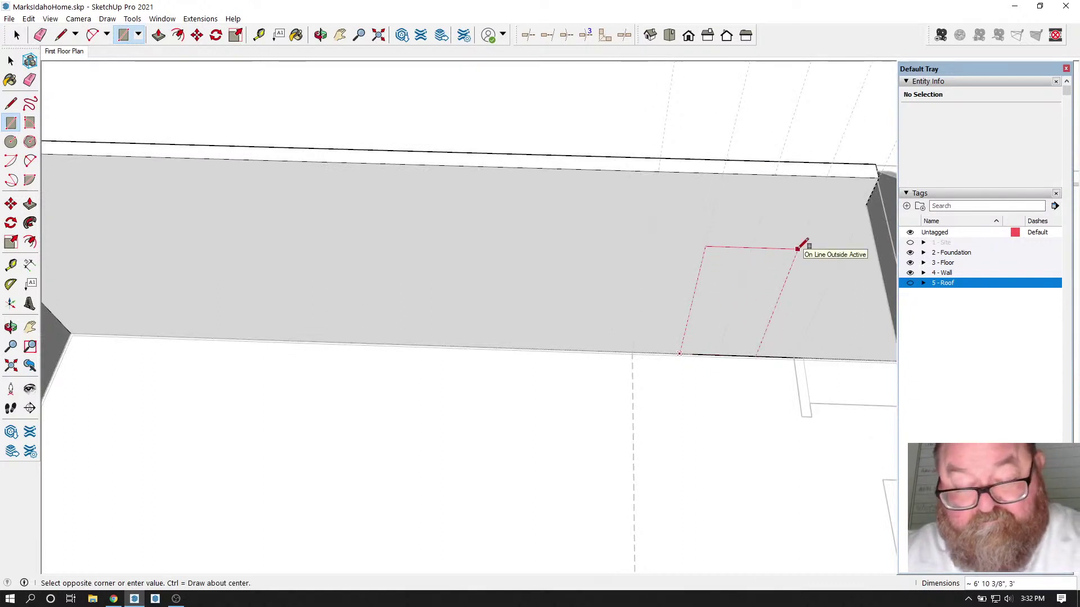
text(8,3)
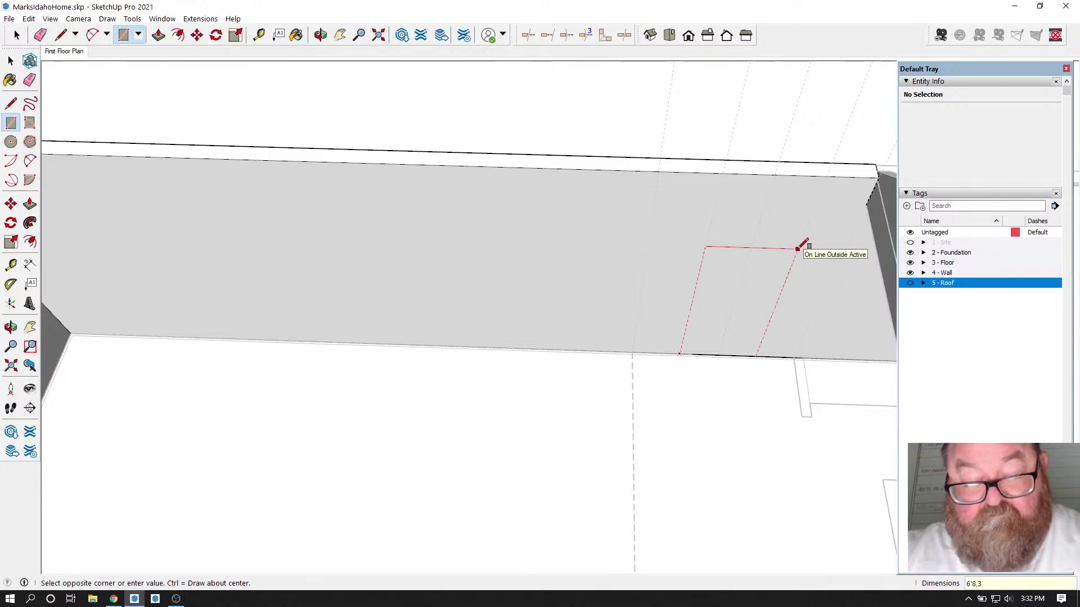
text(6)
key(Return)
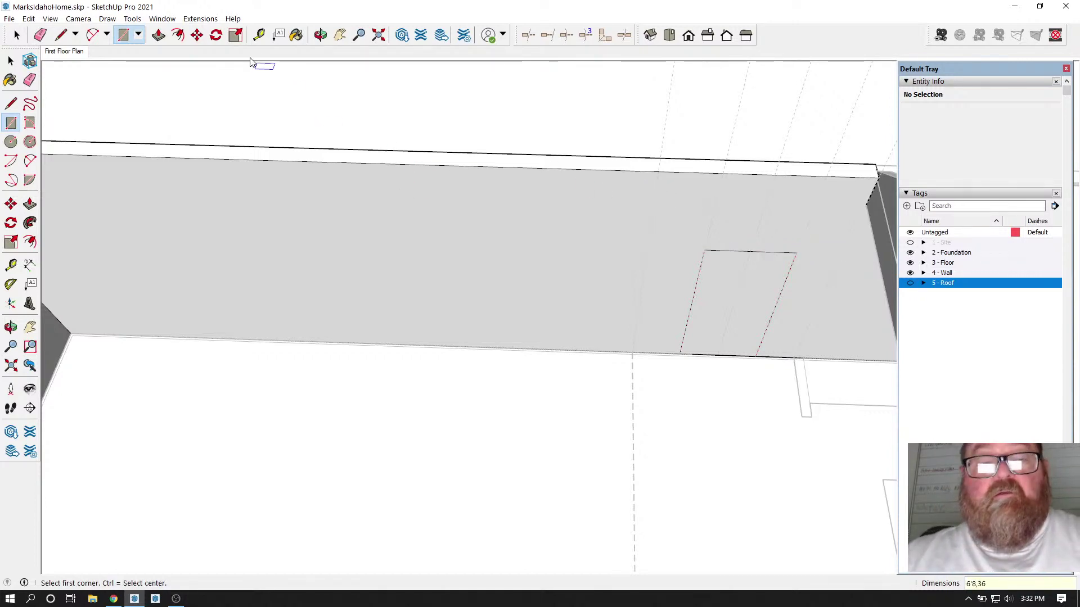
Step: Push the doorway rectangle 6 1/2" through the side wall to cut the opening
click(158, 35)
click(719, 277)
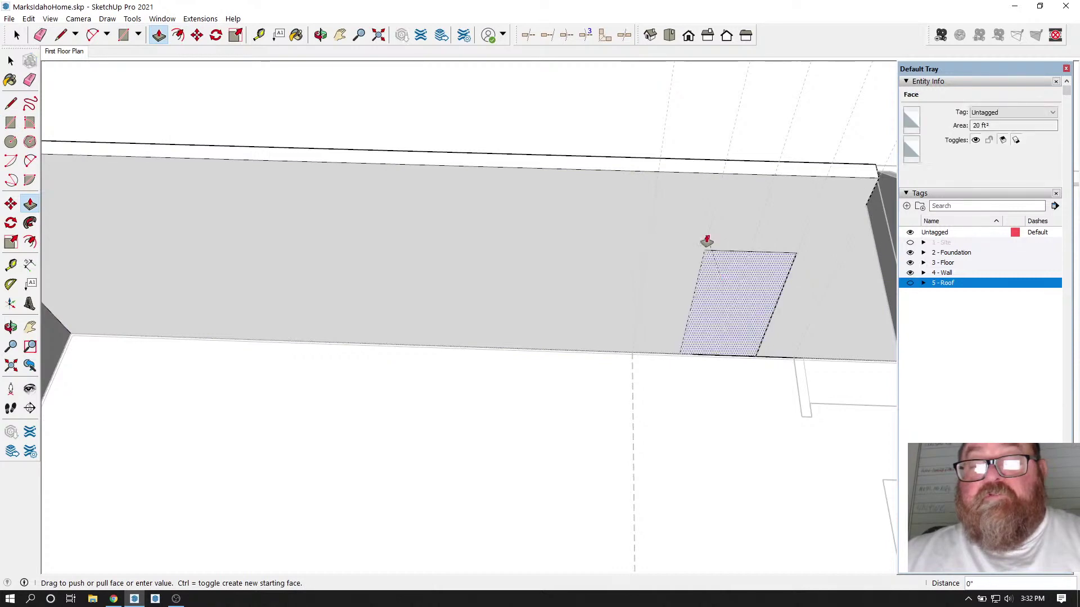
click(703, 165)
scroll(593, 265, down, 2)
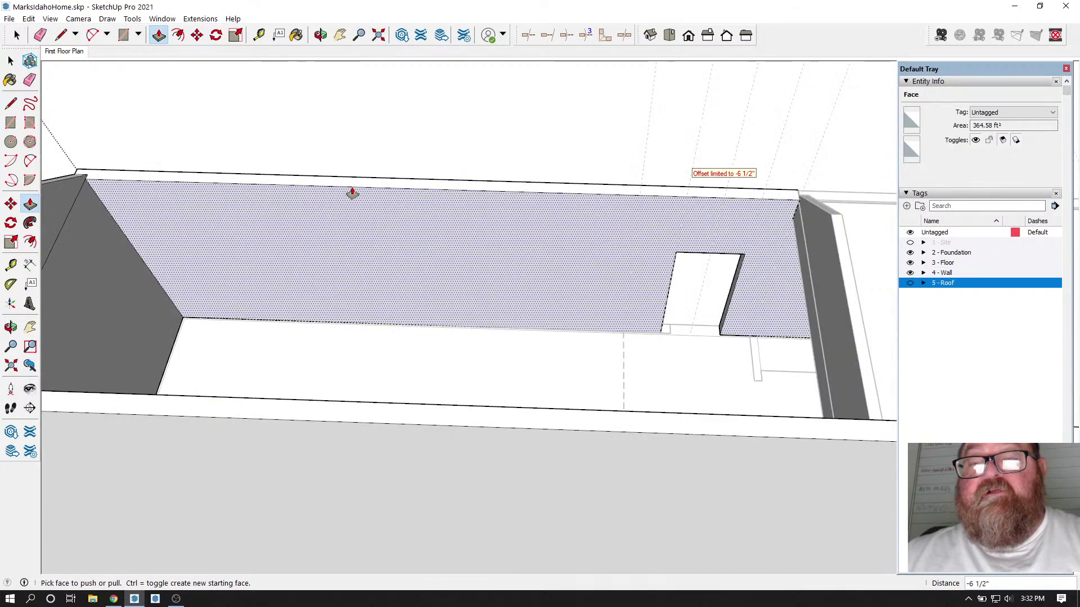
Step: Close the wall group and delete all guides in the model
key(e)
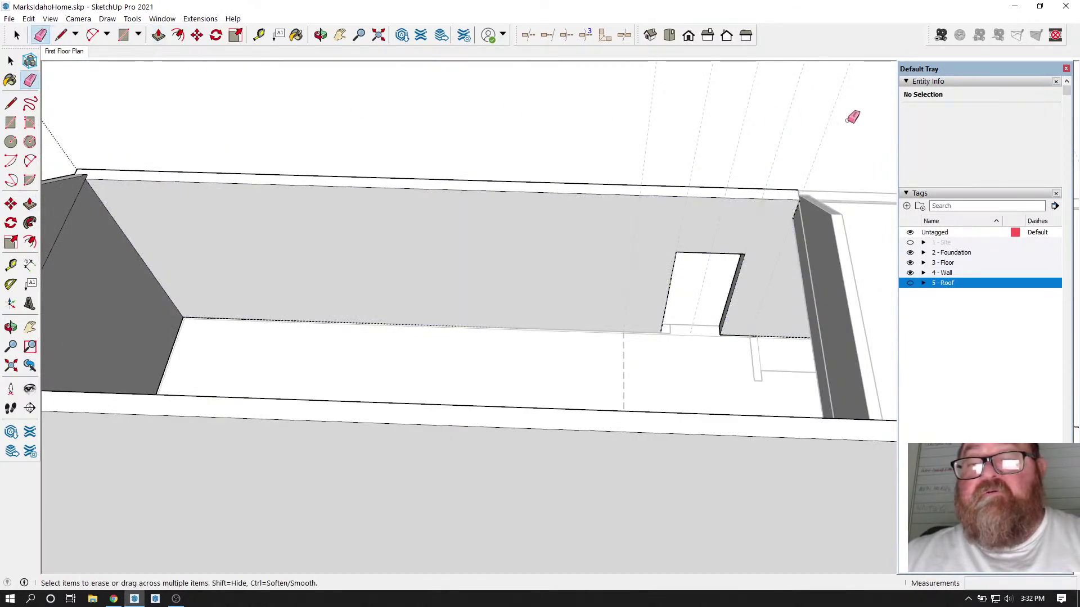
scroll(737, 145, down, 2)
key(space)
scroll(374, 161, down, 2)
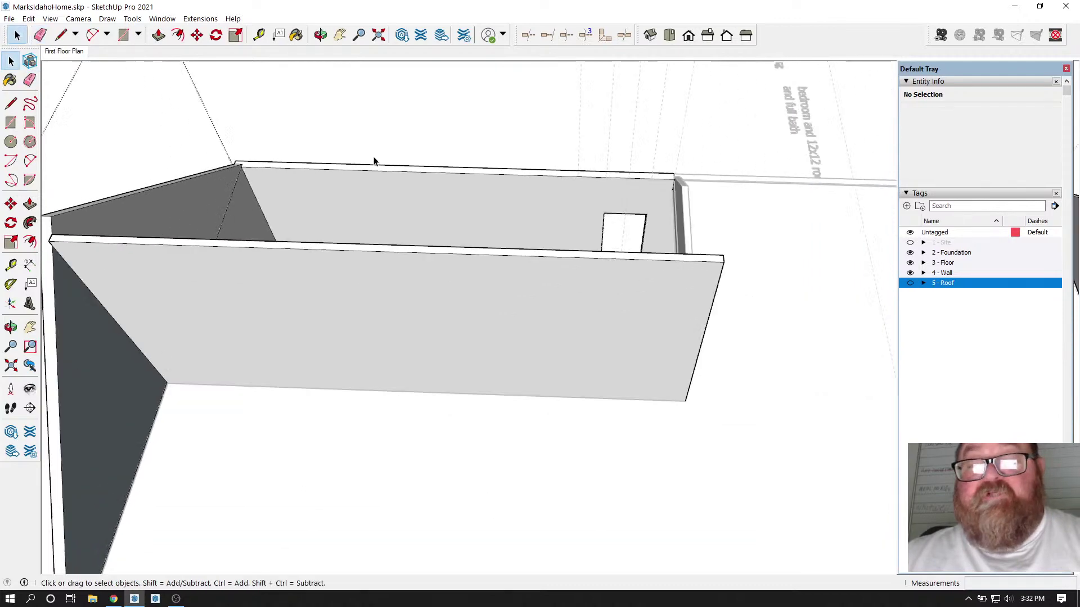
scroll(374, 162, down, 2)
scroll(488, 243, down, 2)
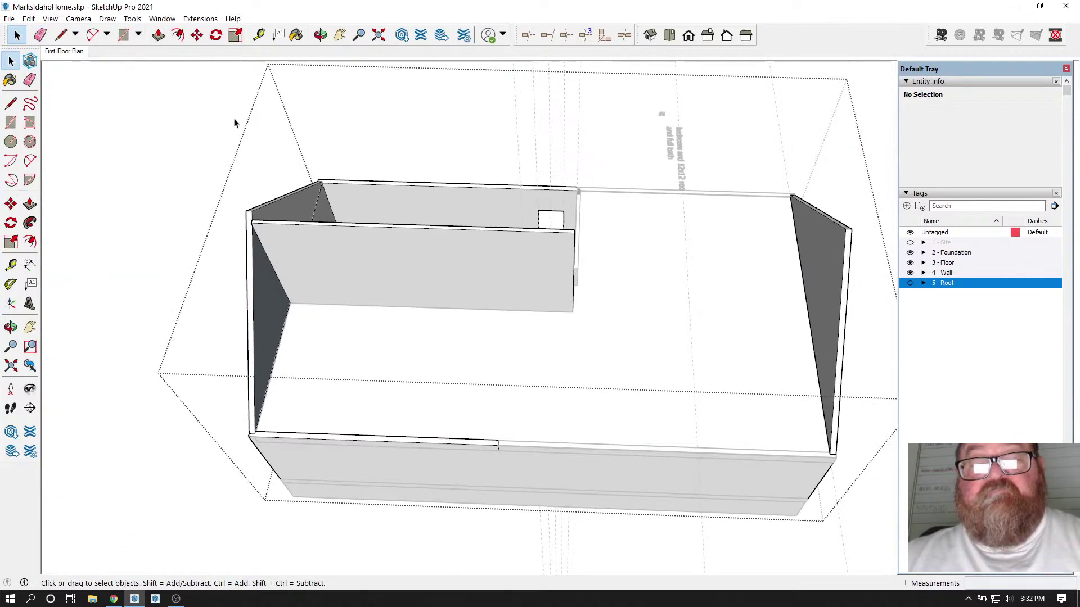
click(28, 18)
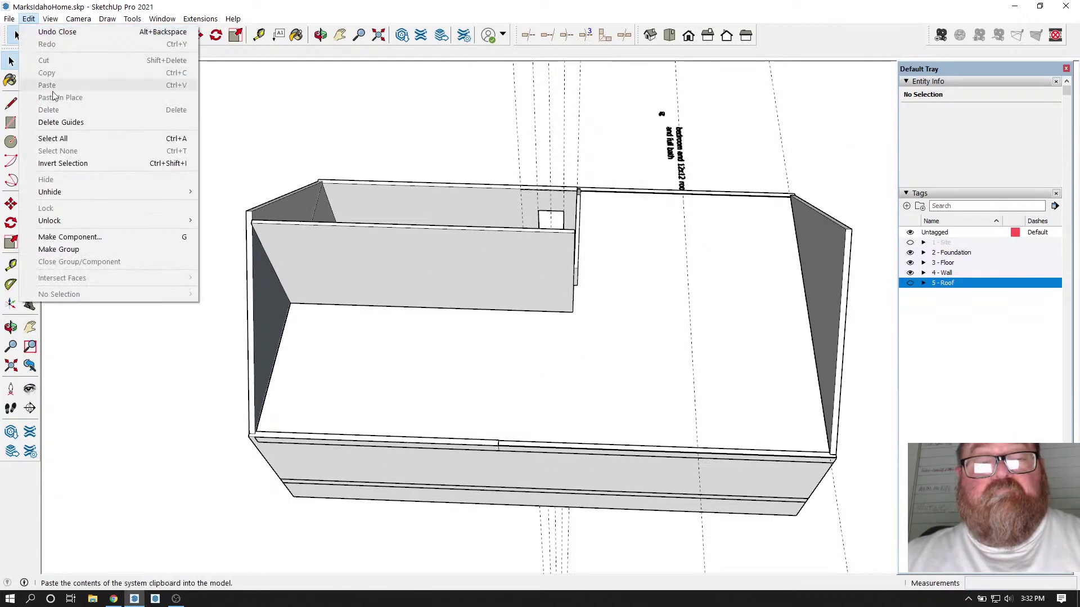
click(61, 122)
Step: Examine the new doorway in the side wall and its surroundings from outside the house
click(320, 35)
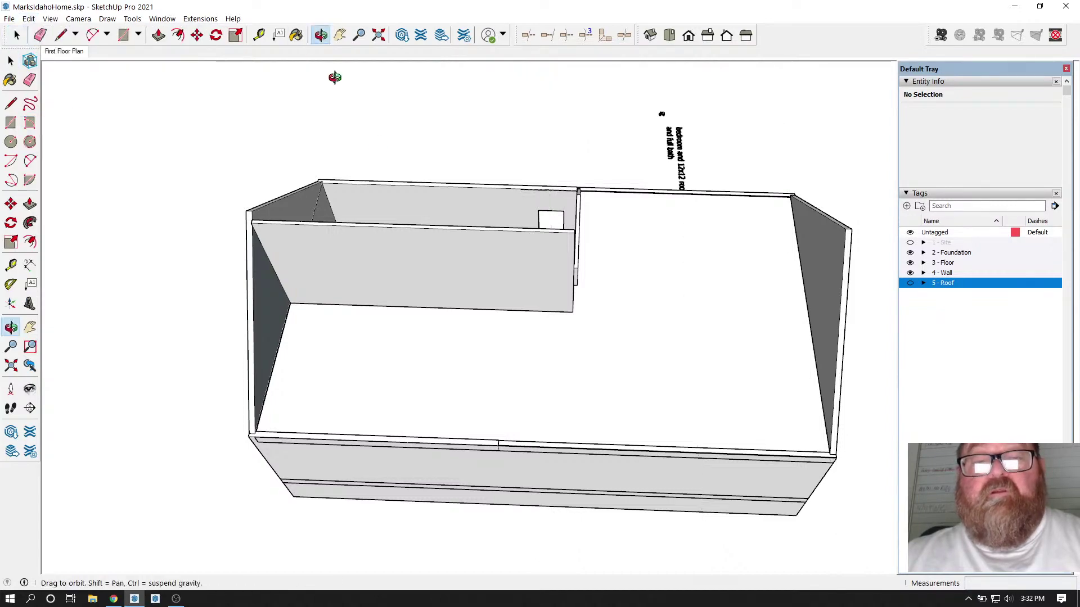
drag(338, 77, 884, 282)
scroll(506, 289, up, 3)
drag(585, 347, 354, 309)
scroll(407, 197, up, 4)
drag(426, 297, 620, 158)
scroll(472, 375, down, 5)
drag(471, 375, 679, 405)
scroll(697, 386, up, 5)
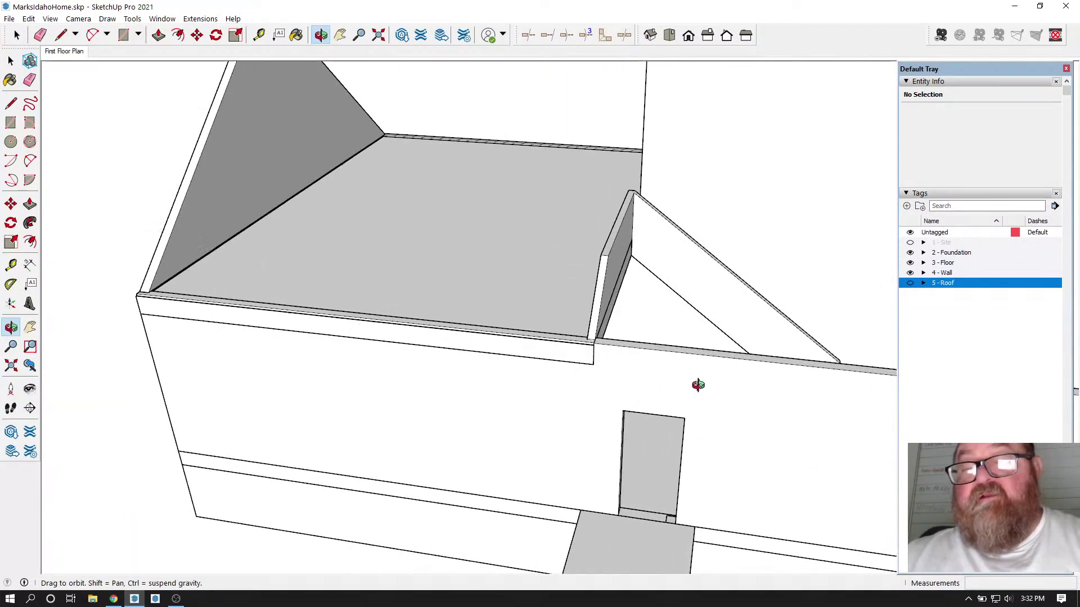
Step: Examine the view through the doorway toward the stairs, and the upper floor around the stair opening
drag(716, 360, 697, 417)
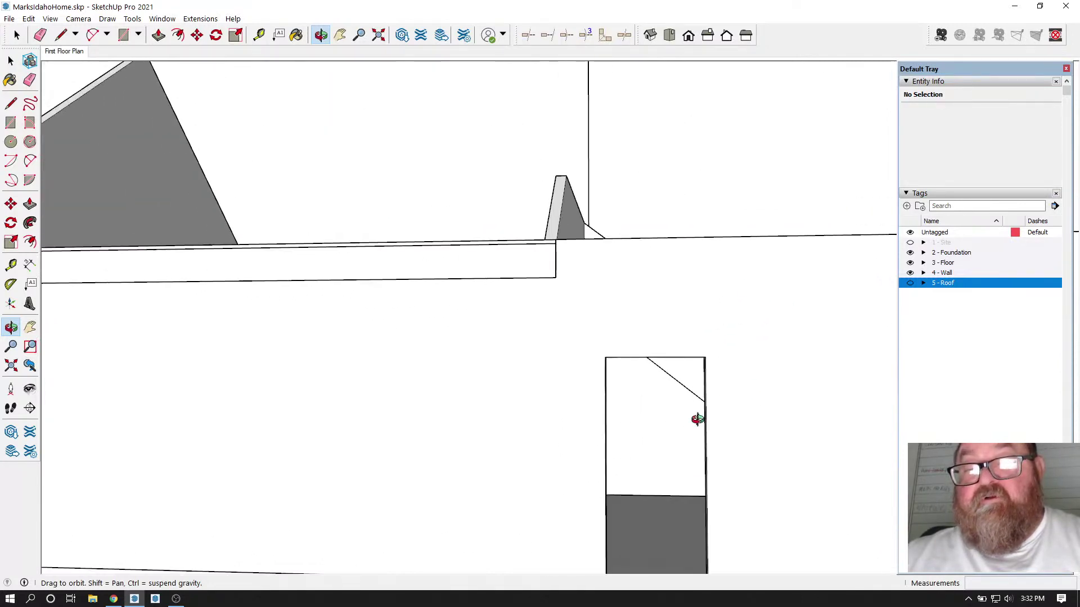
scroll(696, 417, up, 6)
scroll(695, 287, up, 3)
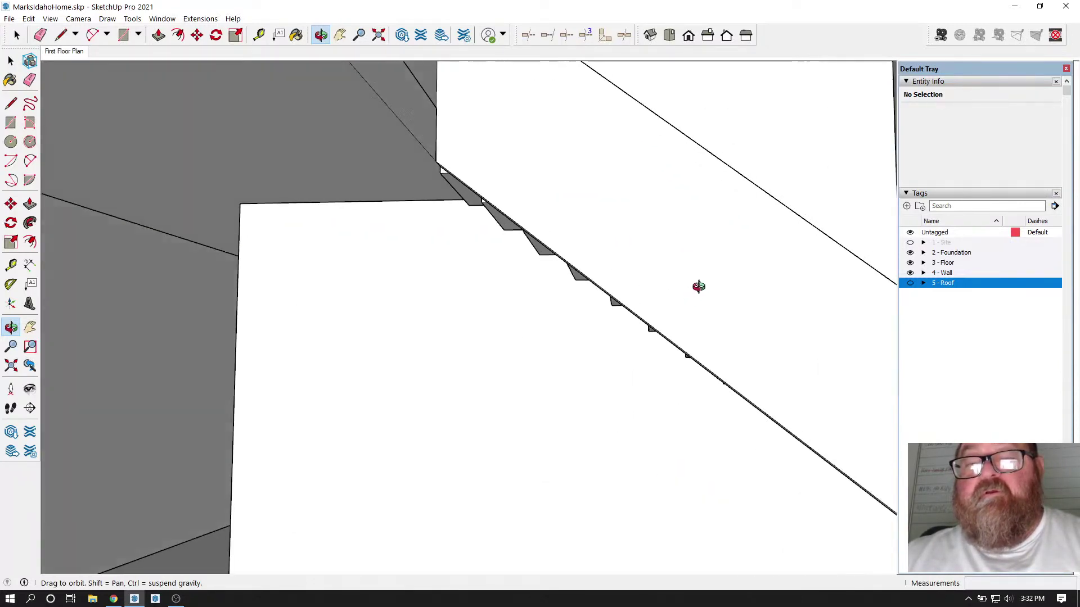
scroll(752, 265, up, 3)
scroll(601, 300, down, 3)
scroll(602, 301, down, 3)
drag(725, 320, 616, 262)
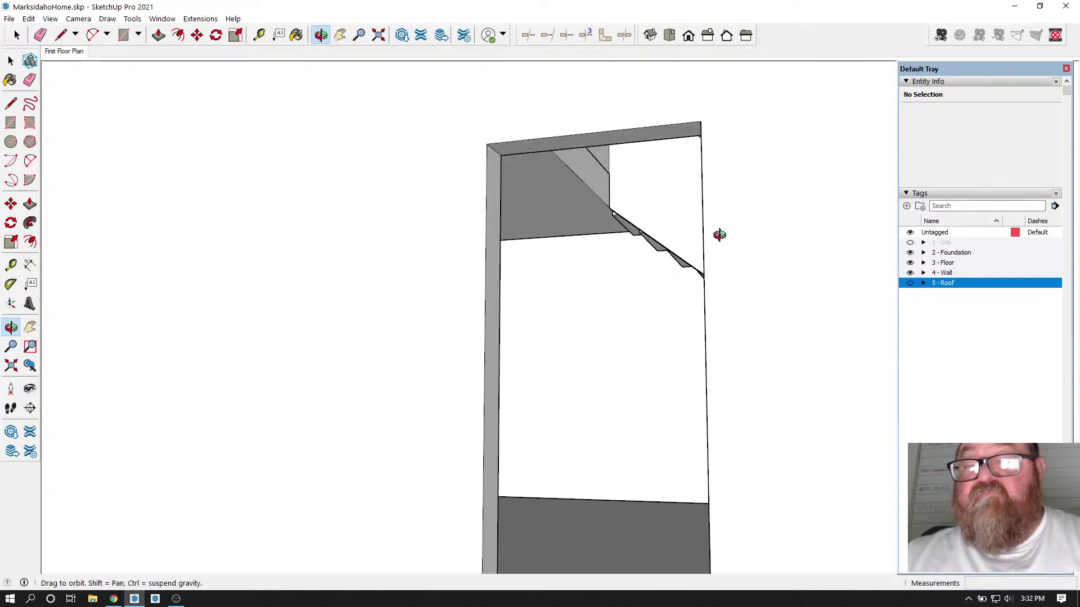
scroll(591, 369, up, 3)
scroll(654, 400, up, 3)
scroll(690, 407, down, 3)
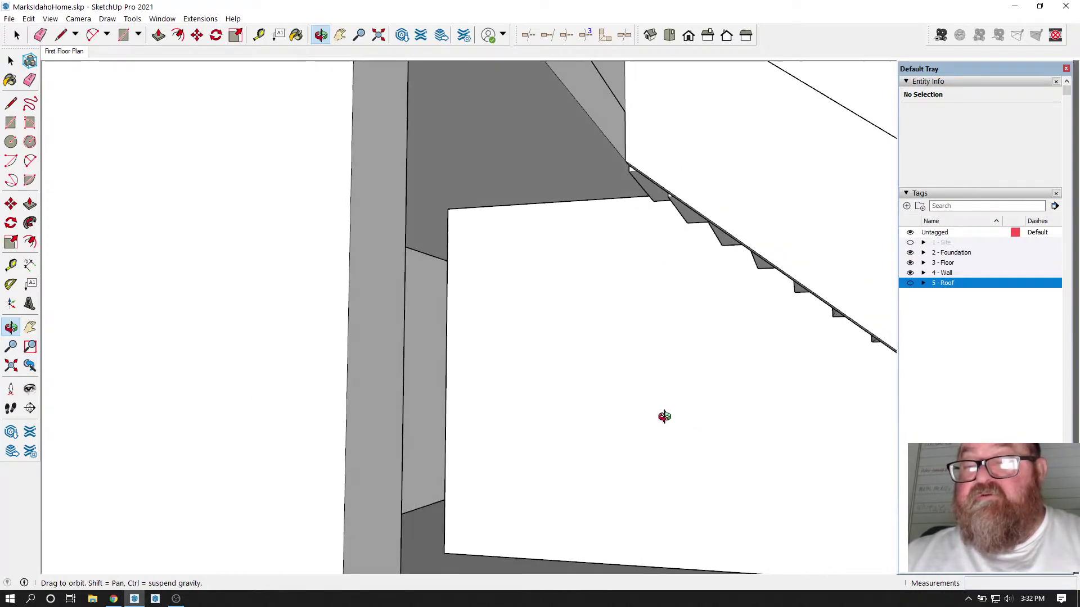
scroll(646, 393, down, 3)
drag(646, 393, 484, 547)
scroll(512, 436, down, 3)
scroll(464, 228, up, 1)
scroll(478, 236, up, 1)
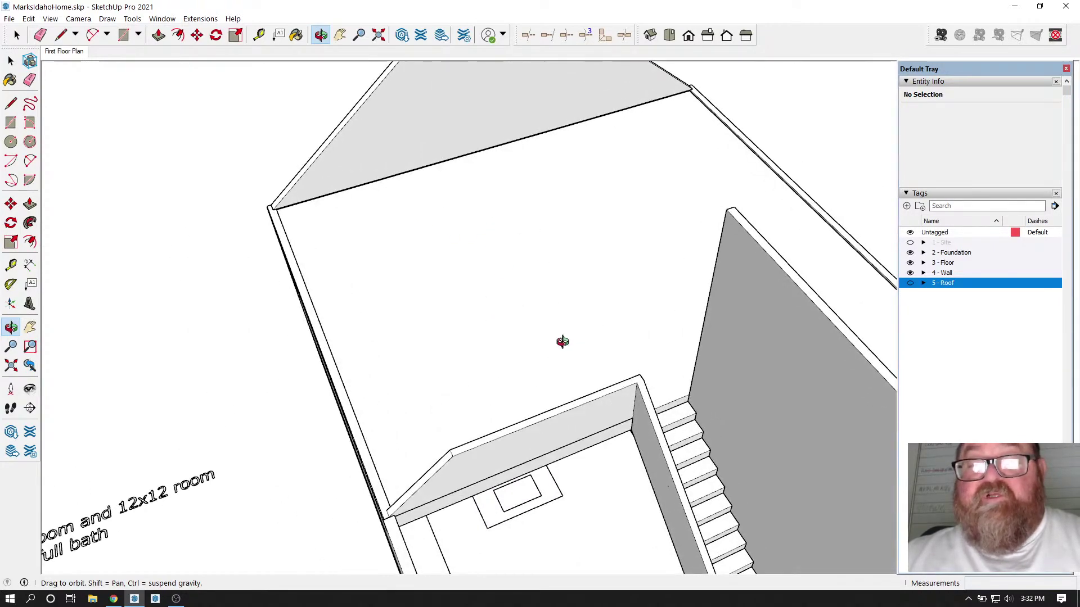
Step: Draw a 4.5" by 12' rectangle on the upper floor near the gable wall, running roughly along the outer side wall
drag(562, 342, 480, 368)
scroll(480, 368, down, 2)
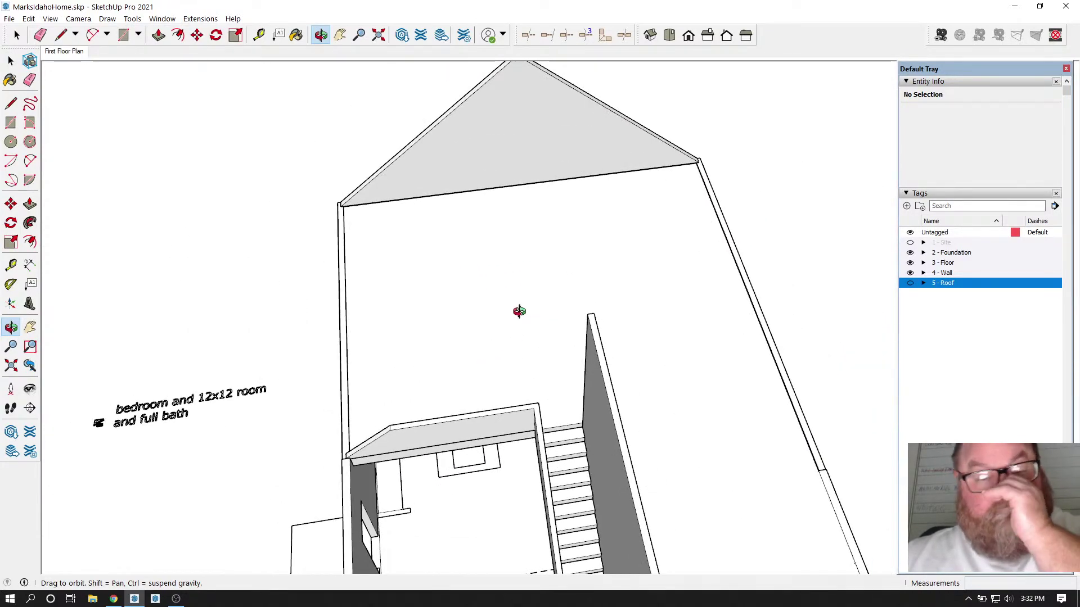
drag(488, 322, 457, 345)
scroll(356, 184, up, 4)
drag(545, 340, 639, 288)
click(123, 35)
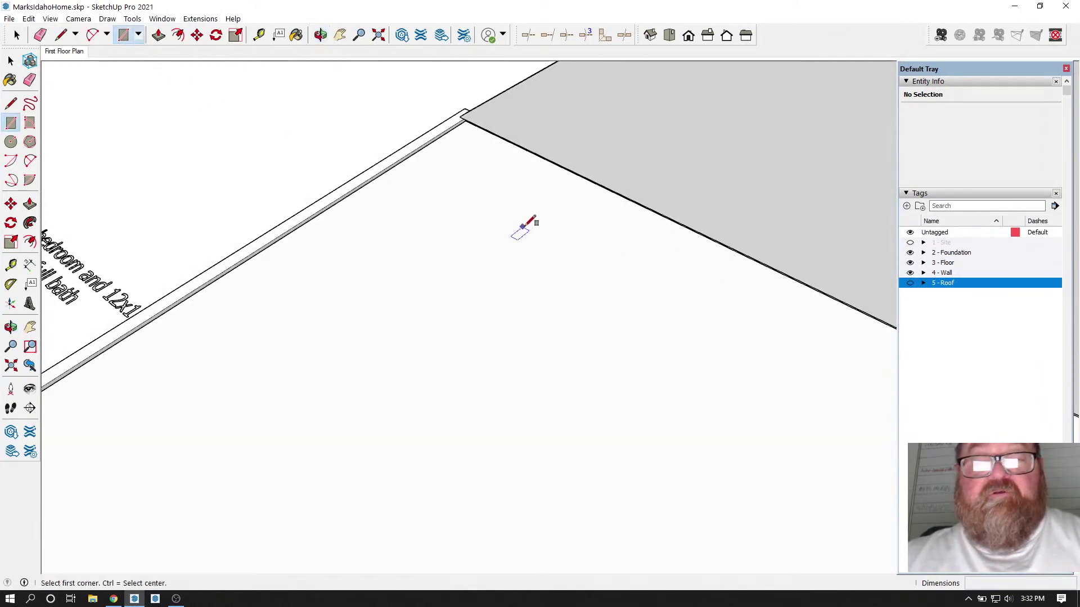
click(562, 195)
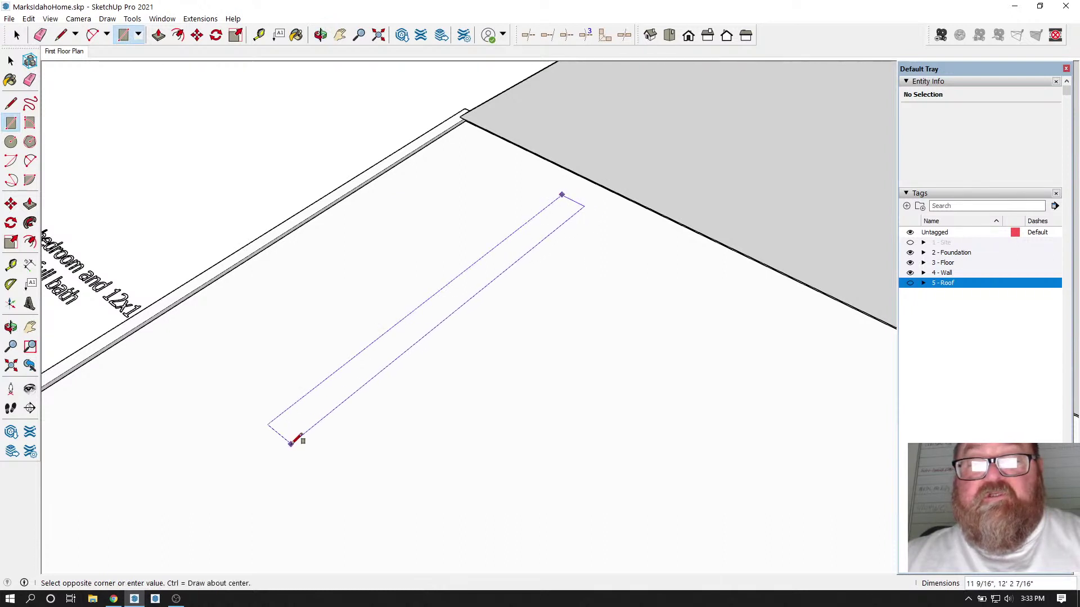
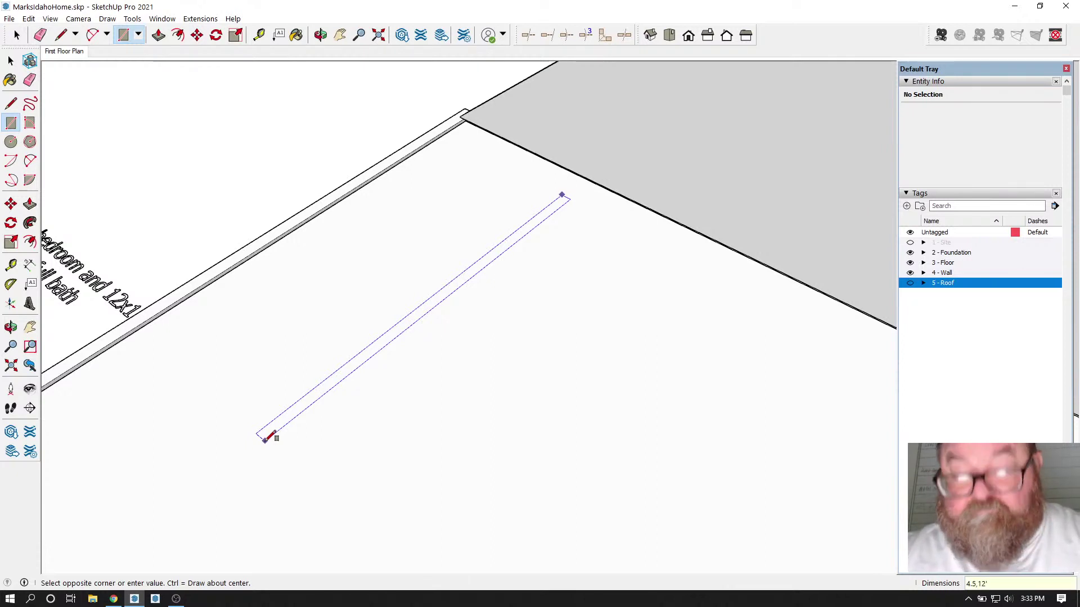
key(Return)
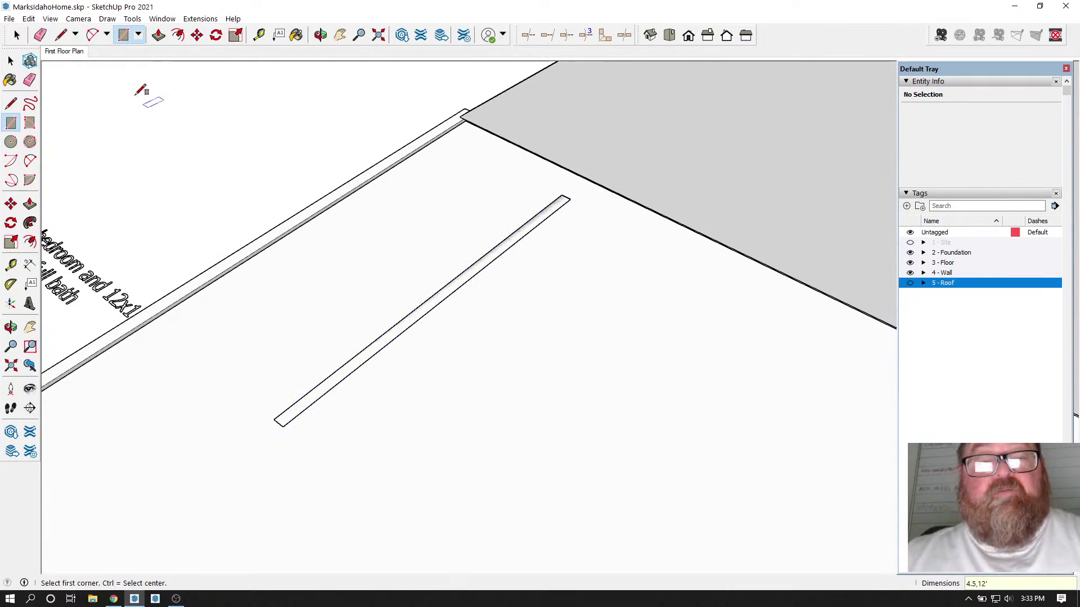
Step: Try extruding the narrow floor rectangle 8" upward and undo the extrusion
click(158, 34)
drag(358, 368, 358, 316)
text(8)
key(Return)
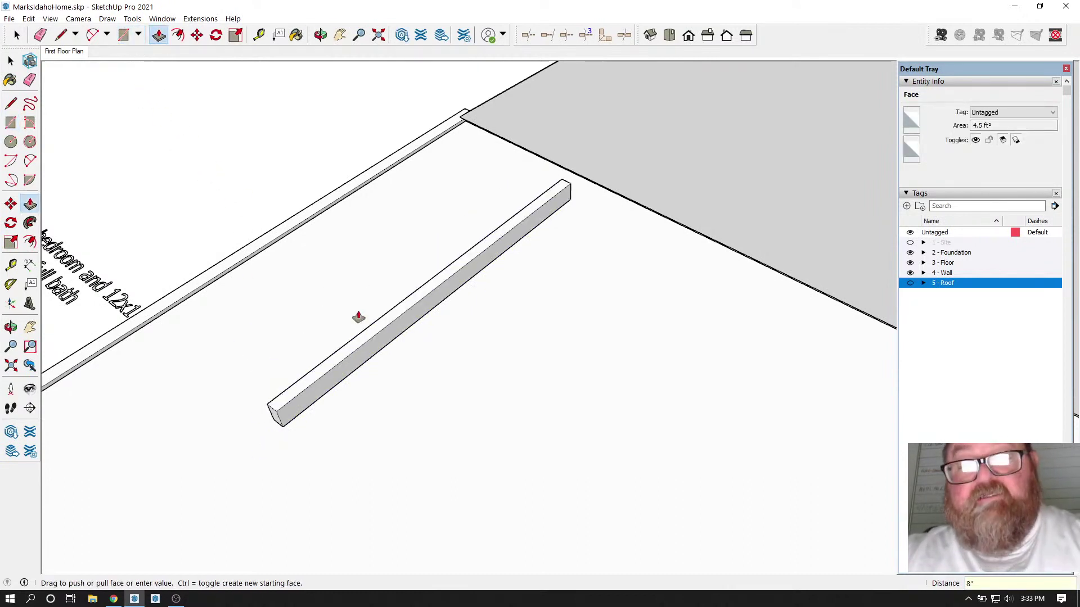
key(ctrl+z)
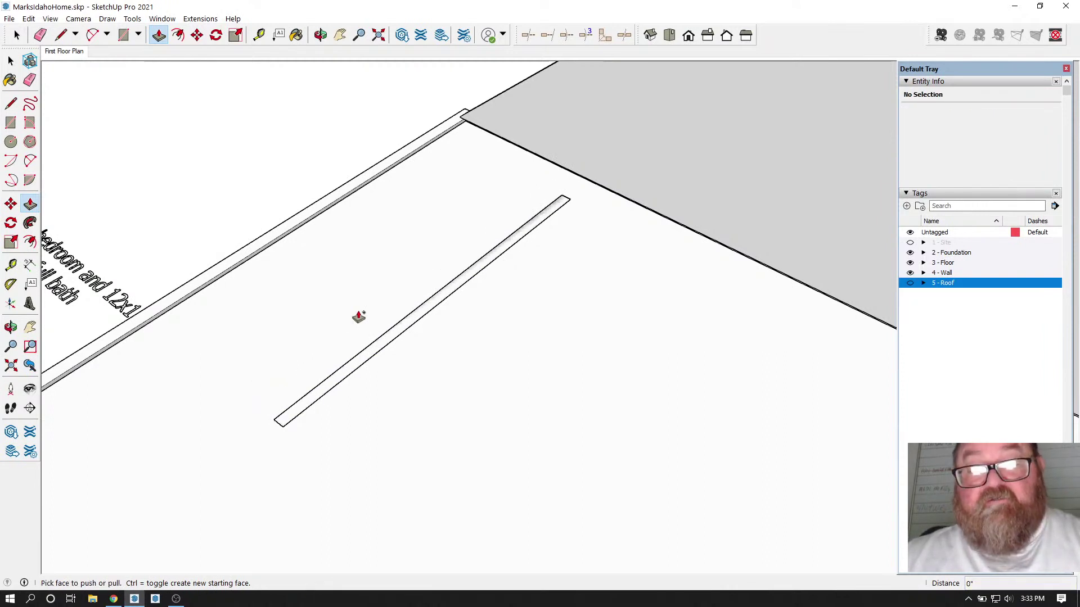
Step: Try to extrude the narrow rectangle upward 48", measure its height, and undo the extrusion
drag(343, 368, 332, 325)
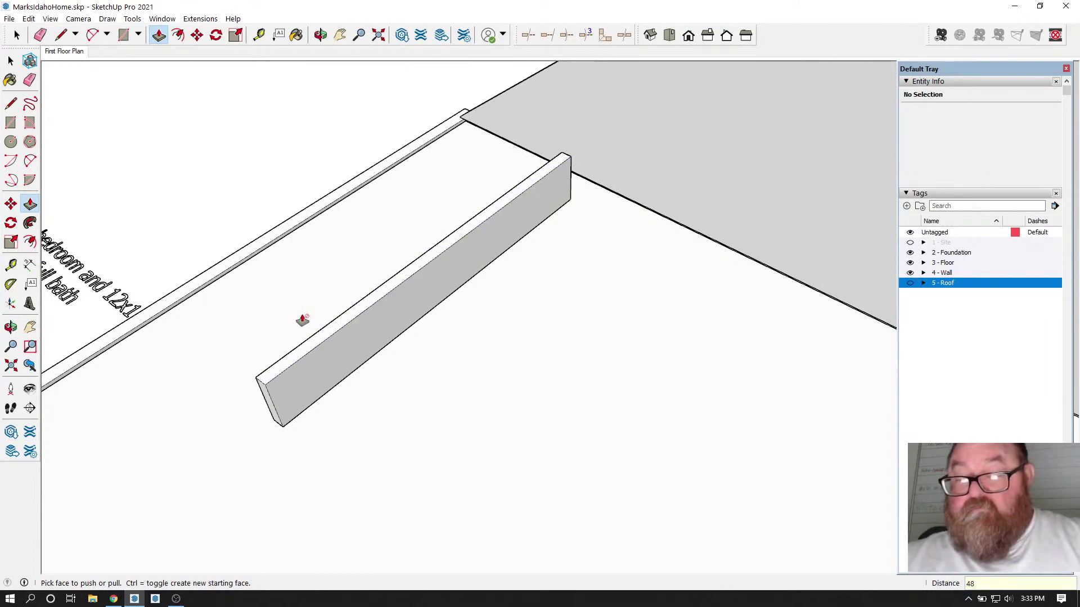
key(o)
drag(279, 113, 320, 302)
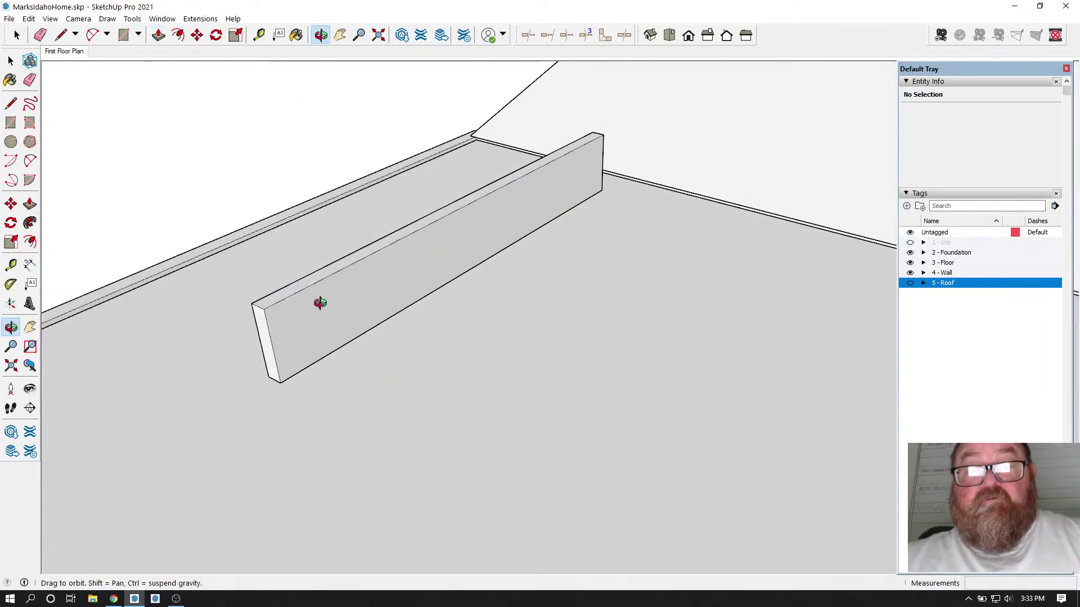
scroll(320, 302, up, 3)
click(259, 35)
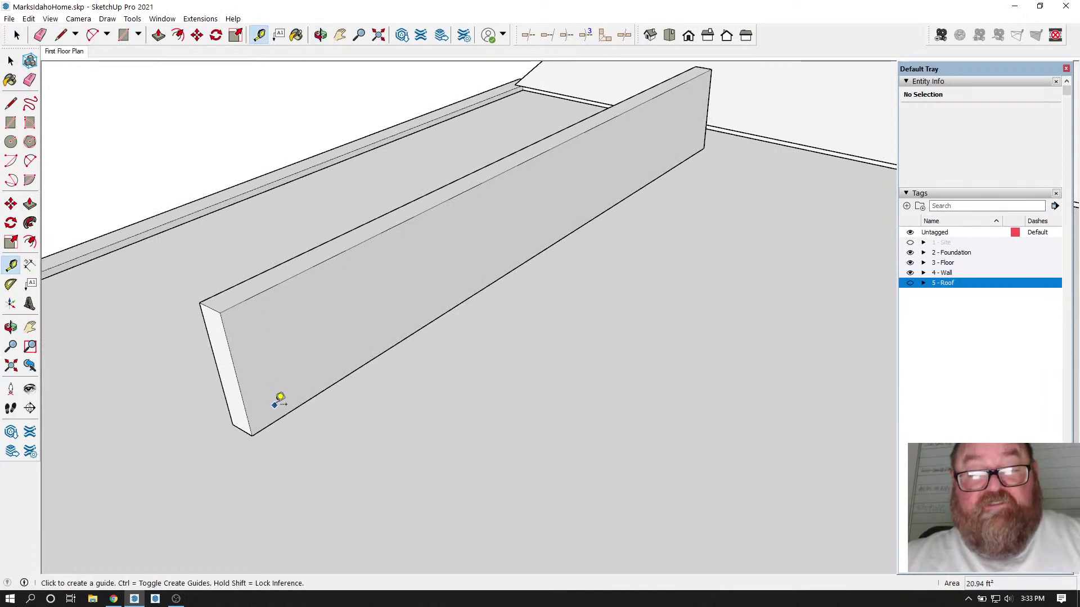
click(281, 417)
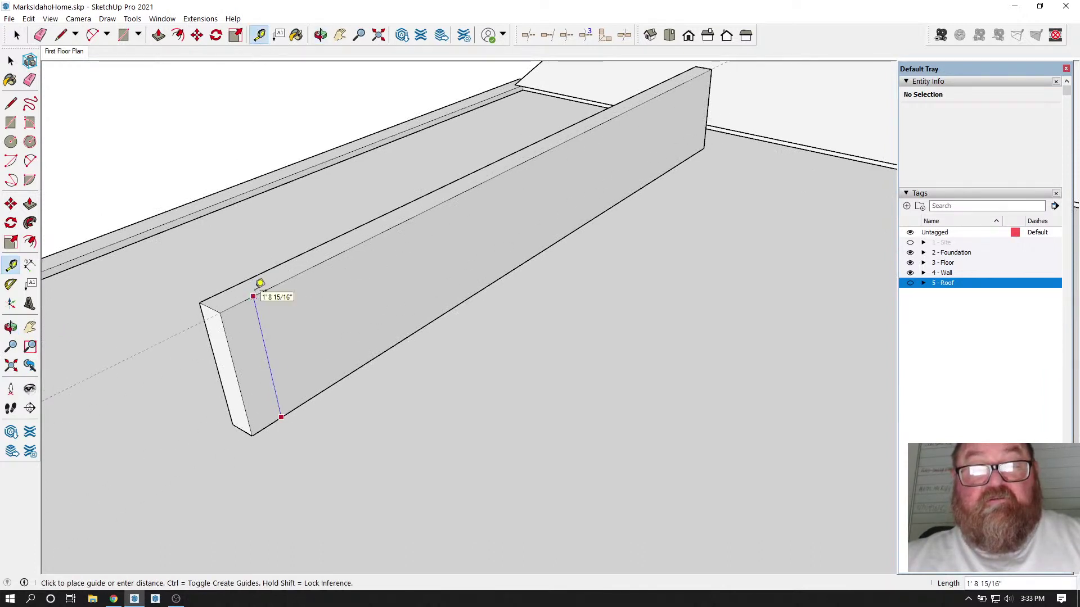
click(253, 297)
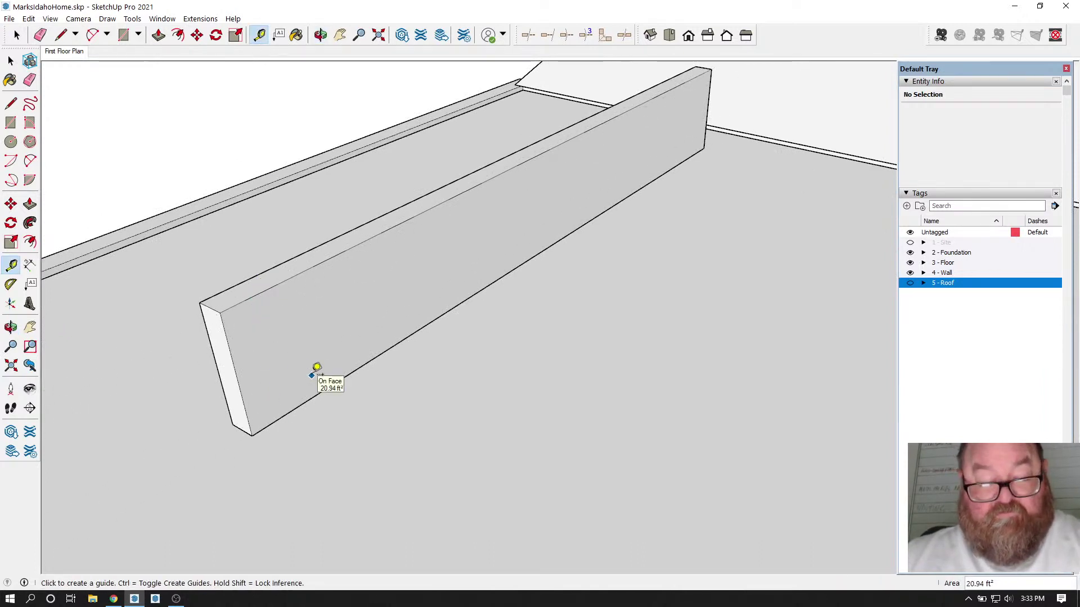
key(ctrl+z)
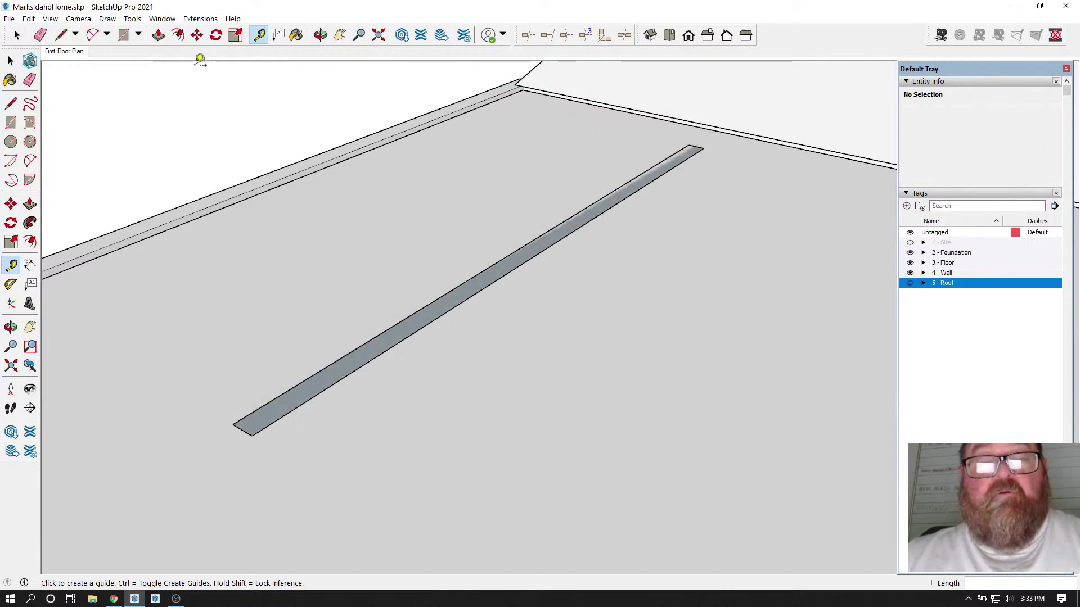
Step: Extrude the narrow 4.5" by 12' rectangle on the upper floor upward by 48" to form a short wall
click(158, 35)
click(291, 391)
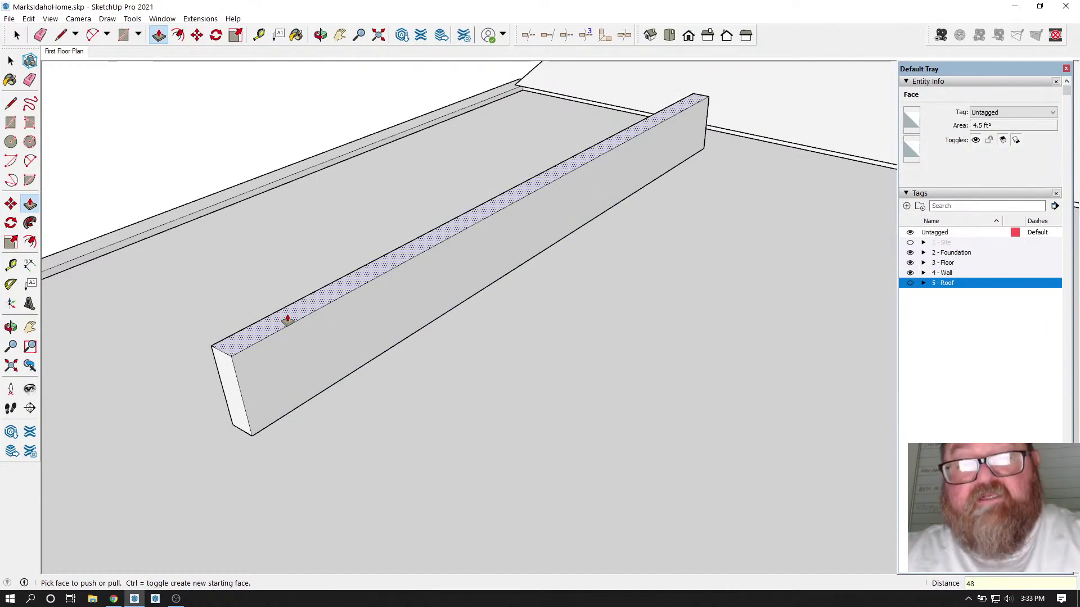
key(Return)
middle_drag(285, 316, 297, 474)
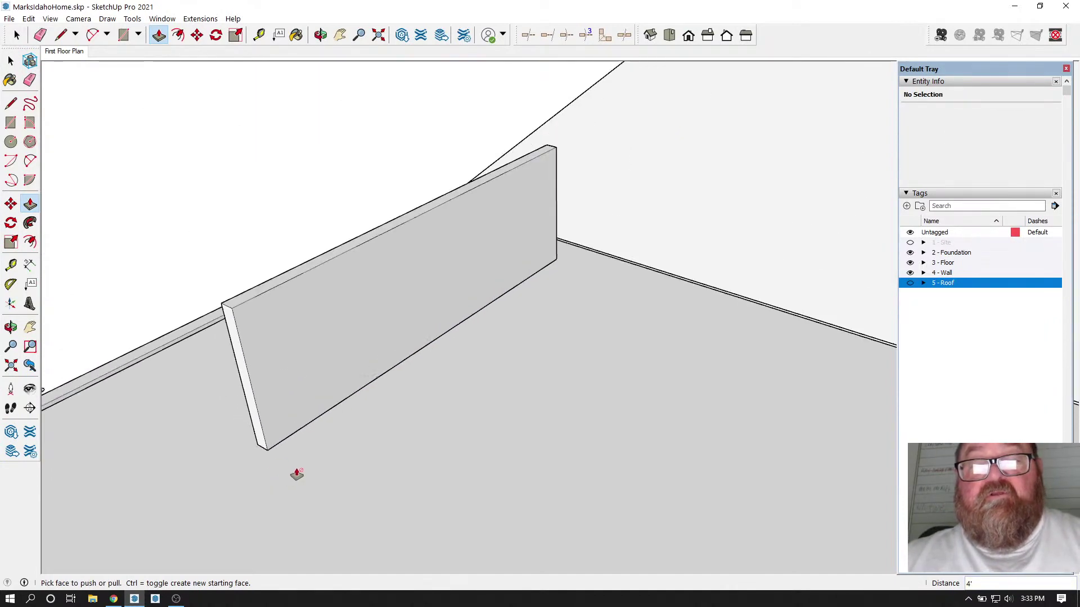
Step: Try grouping only the short wall's front face together with its bounding edges
click(11, 60)
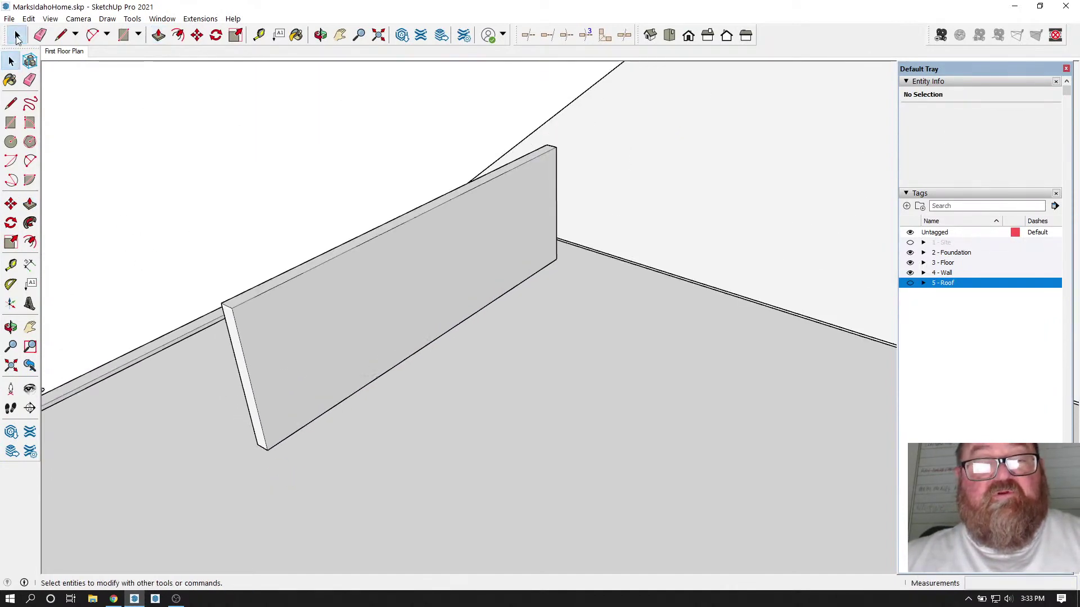
click(303, 343)
double_click(304, 342)
right_click(306, 341)
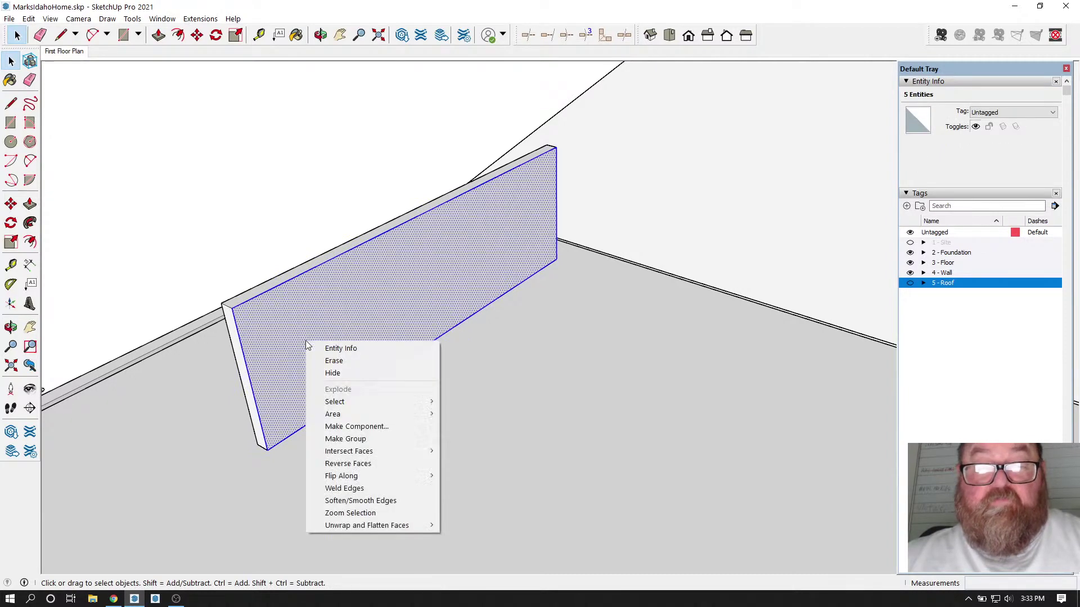
click(352, 440)
scroll(309, 479, down, 3)
scroll(451, 293, up, 4)
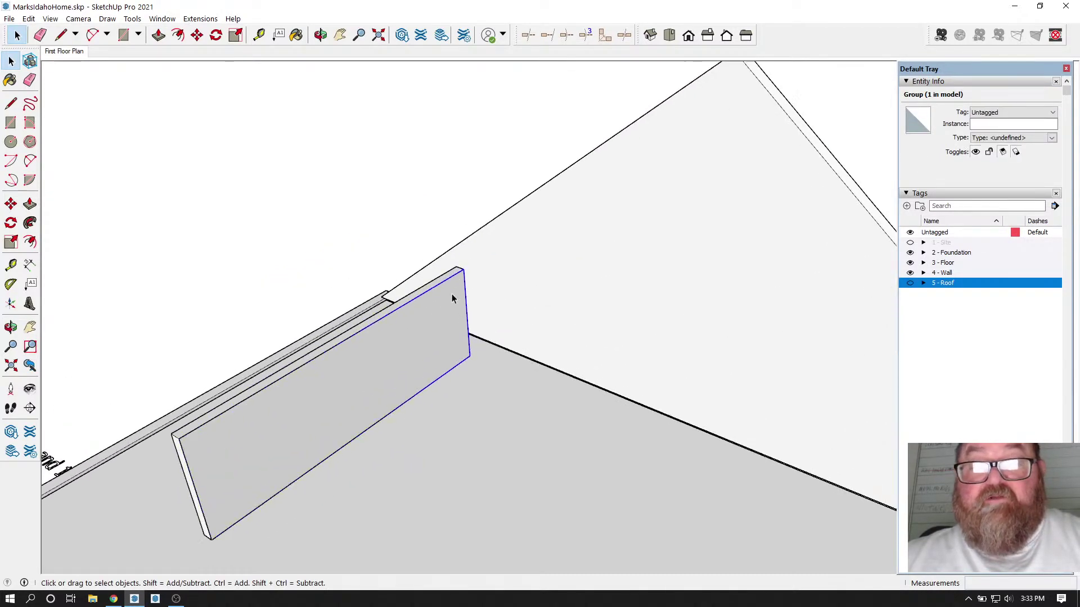
Step: Try moving the grouped wall face by its upper corner toward the gable wall, cancel the move, and undo the grouping
click(197, 35)
click(468, 256)
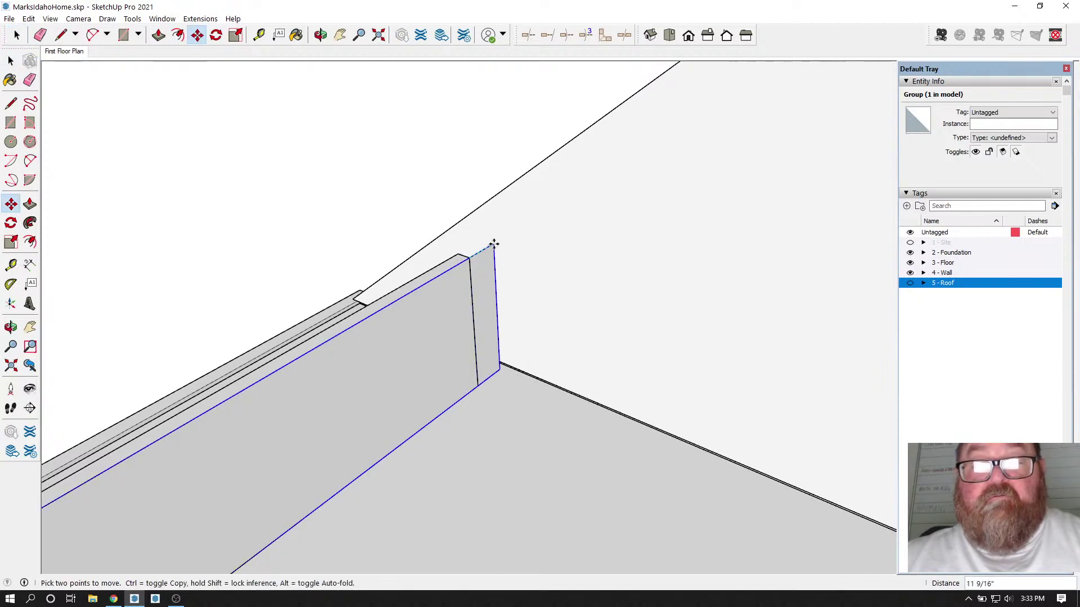
key(Escape)
scroll(498, 337, down, 2)
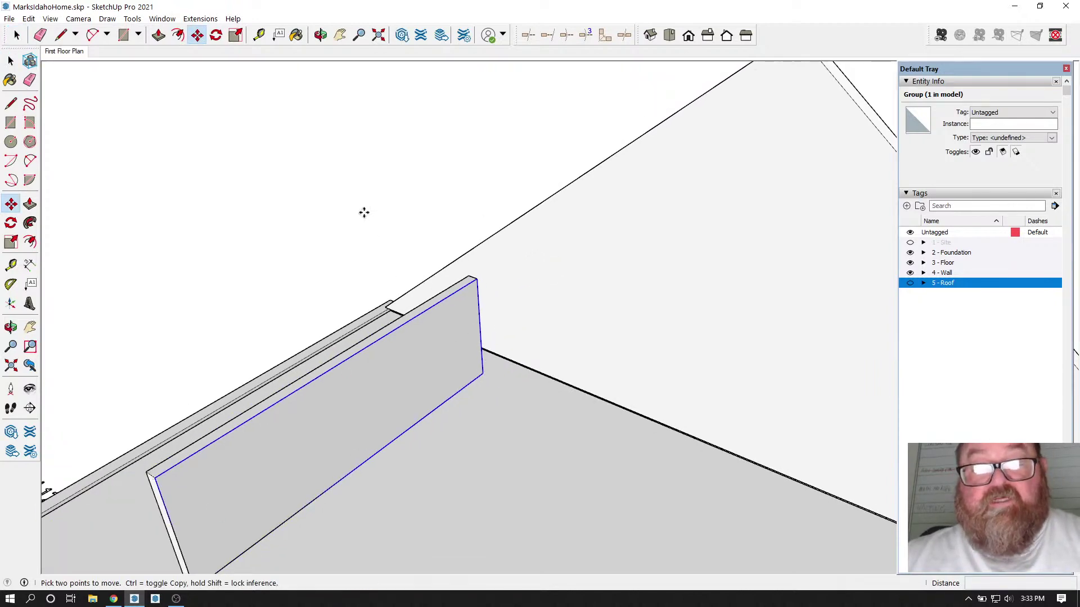
scroll(364, 212, down, 3)
scroll(258, 319, up, 4)
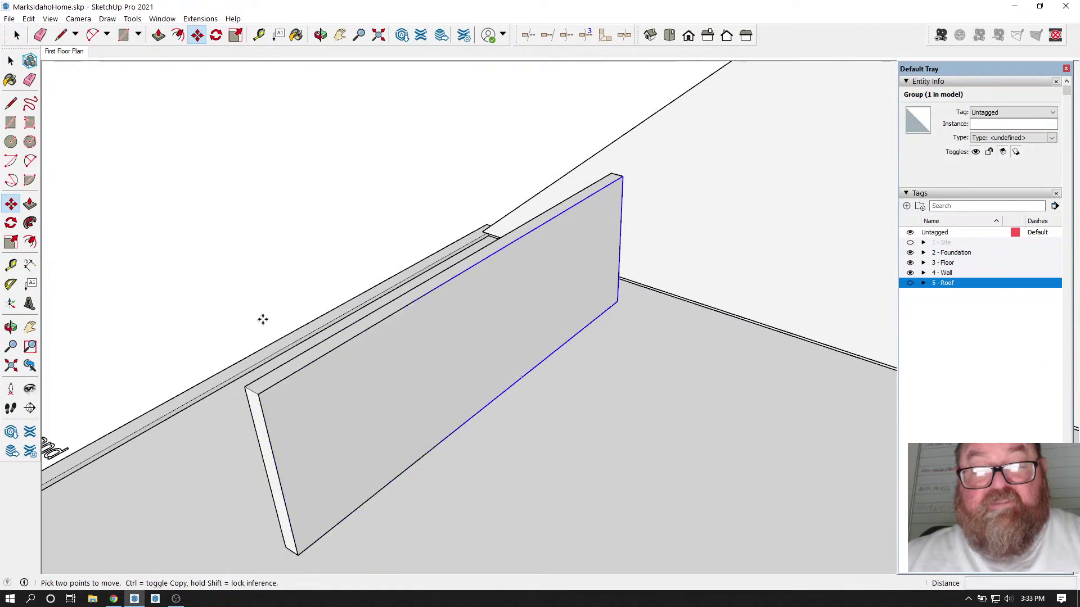
key(ctrl+t)
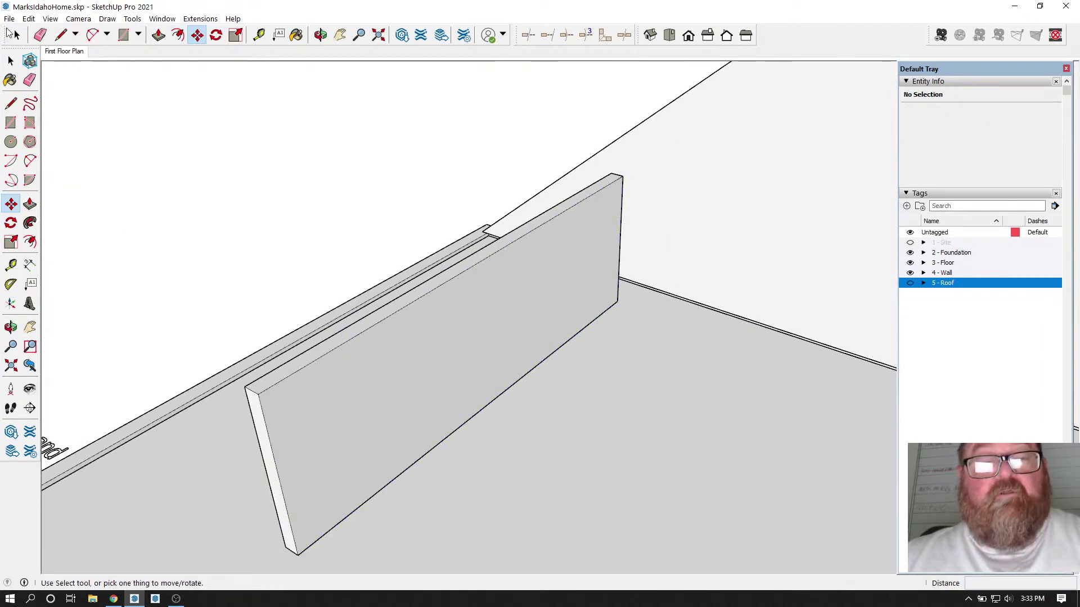
Step: Make a group from all the connected faces and edges of the short wall
click(10, 32)
click(356, 352)
triple_click(339, 369)
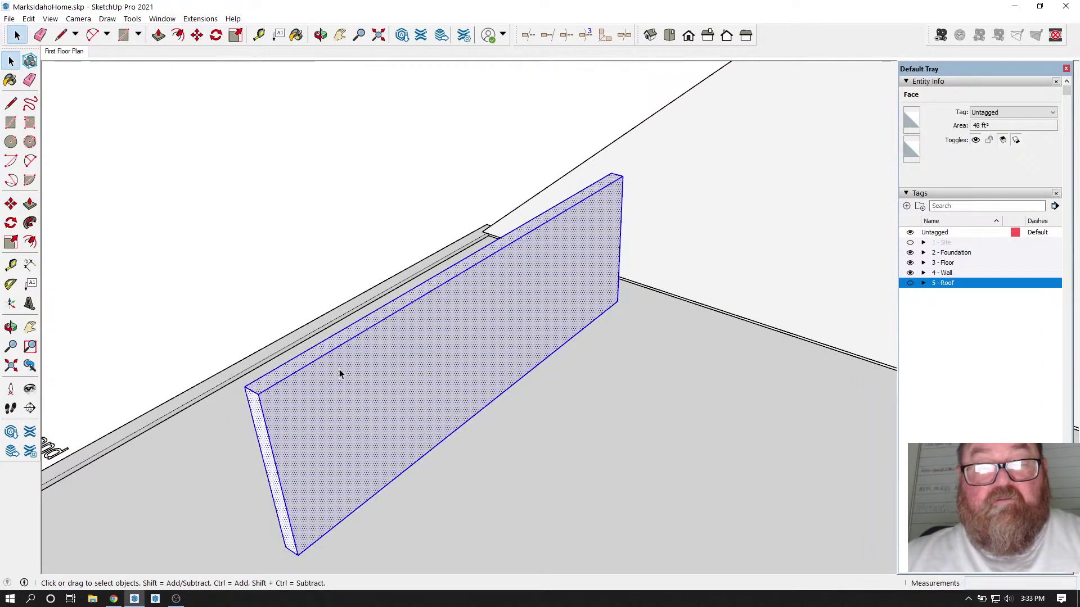
right_click(339, 369)
click(374, 467)
scroll(207, 422, down, 2)
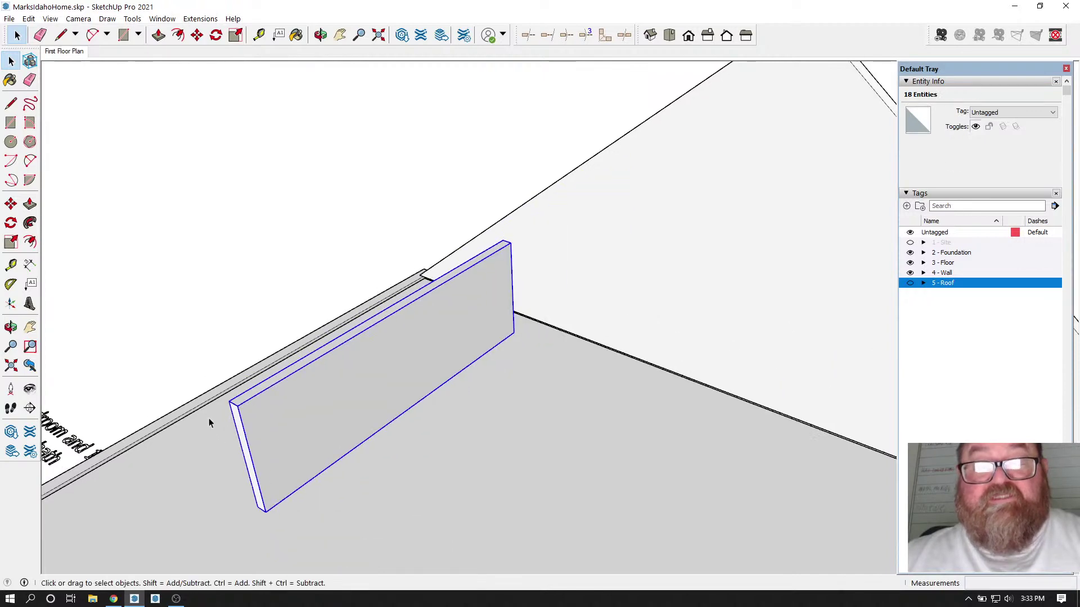
scroll(479, 247, up, 4)
scroll(479, 248, up, 1)
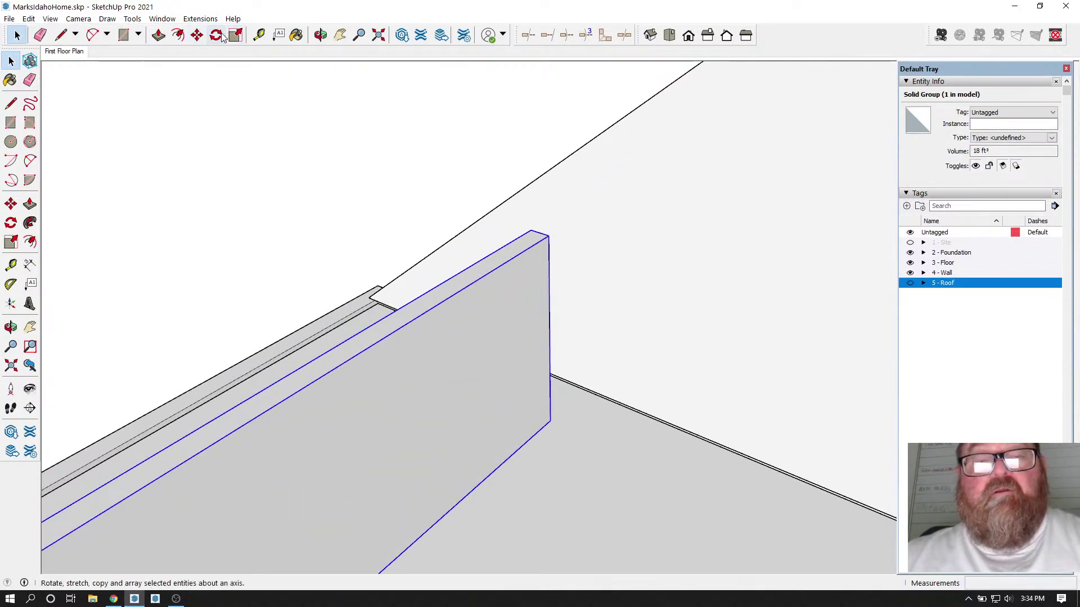
Step: Move the short wall group about 1' 6 5/8" so its upper end corner meets the gable wall's sloping edge
key(m)
click(548, 240)
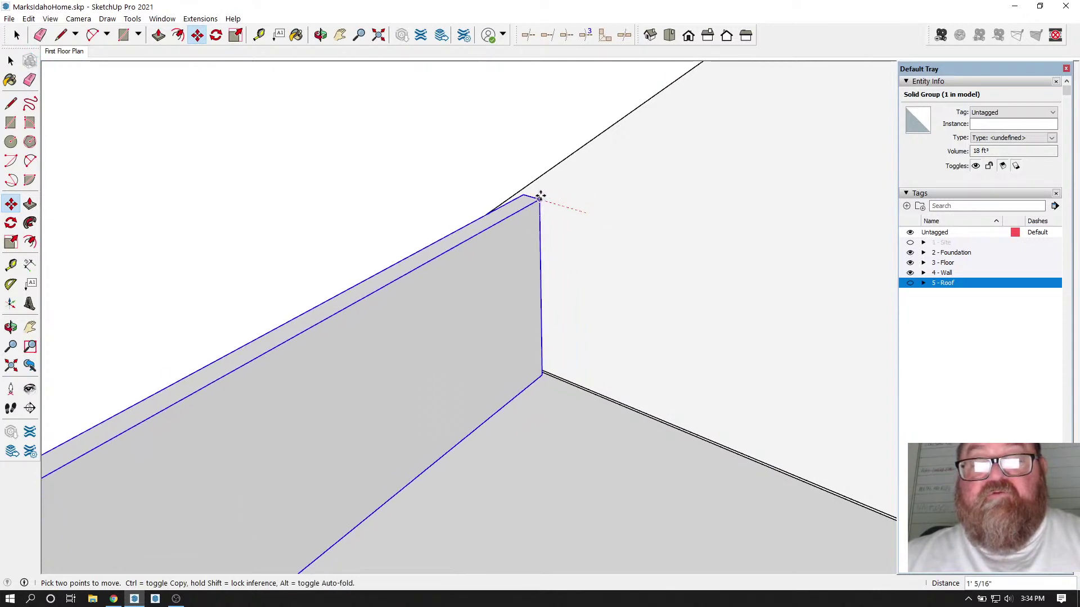
click(517, 194)
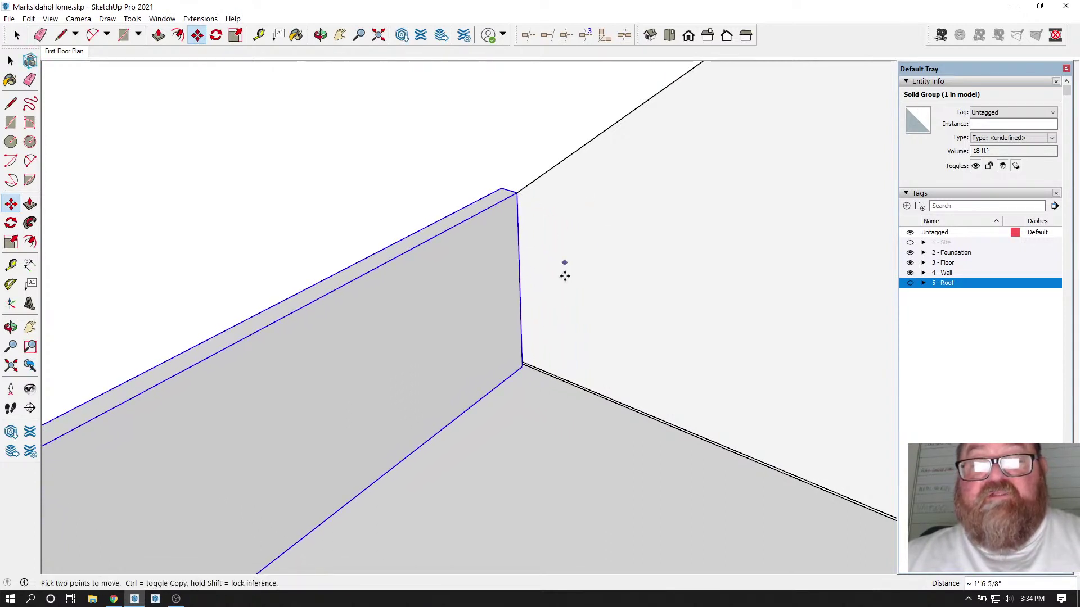
Step: Turn on the visibility of the 5 - Roof tag and examine where the rafters pass over the short wall
scroll(563, 284, down, 2)
click(320, 35)
drag(330, 87, 540, 328)
scroll(547, 320, up, 4)
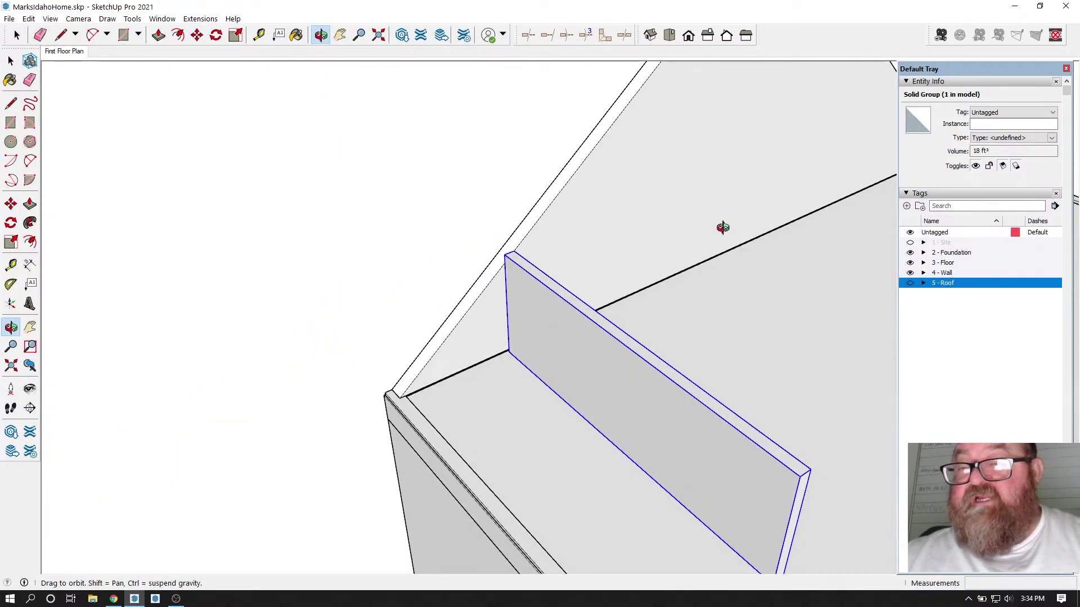
click(910, 283)
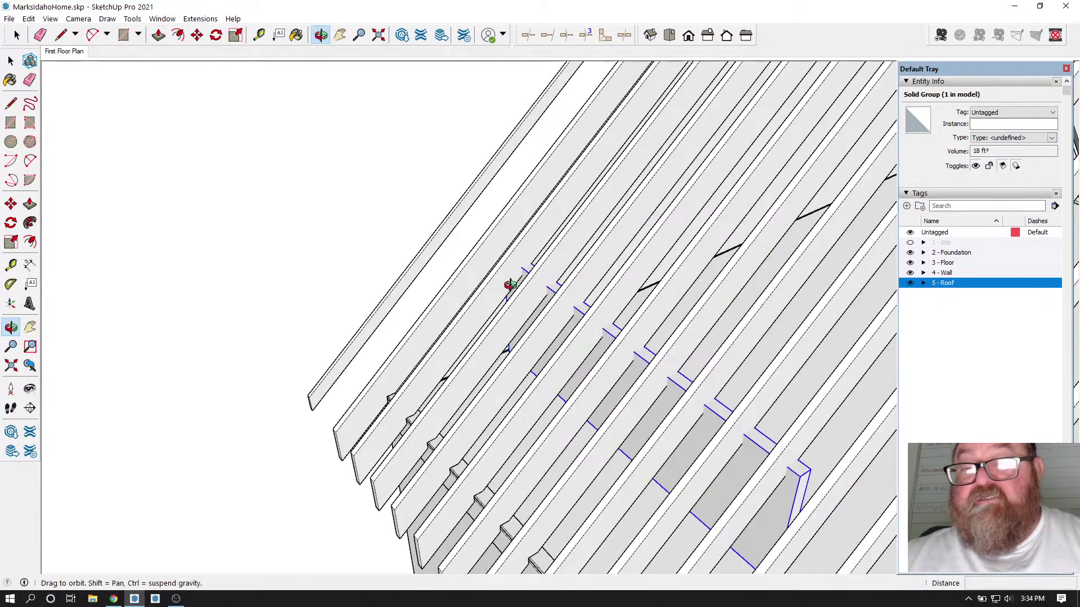
scroll(511, 283, down, 3)
scroll(560, 302, up, 1)
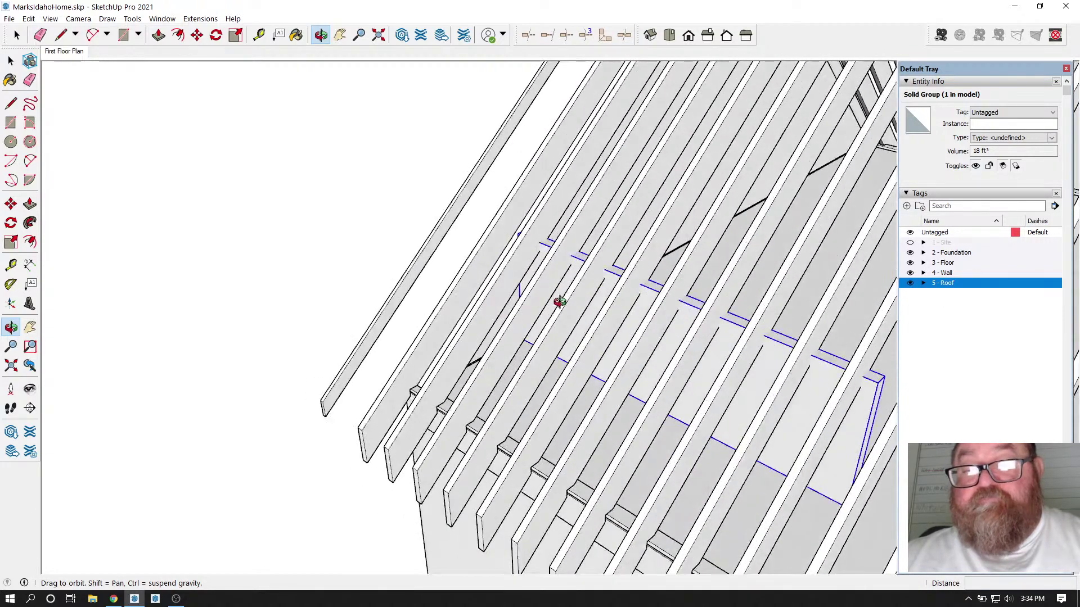
scroll(422, 396, up, 2)
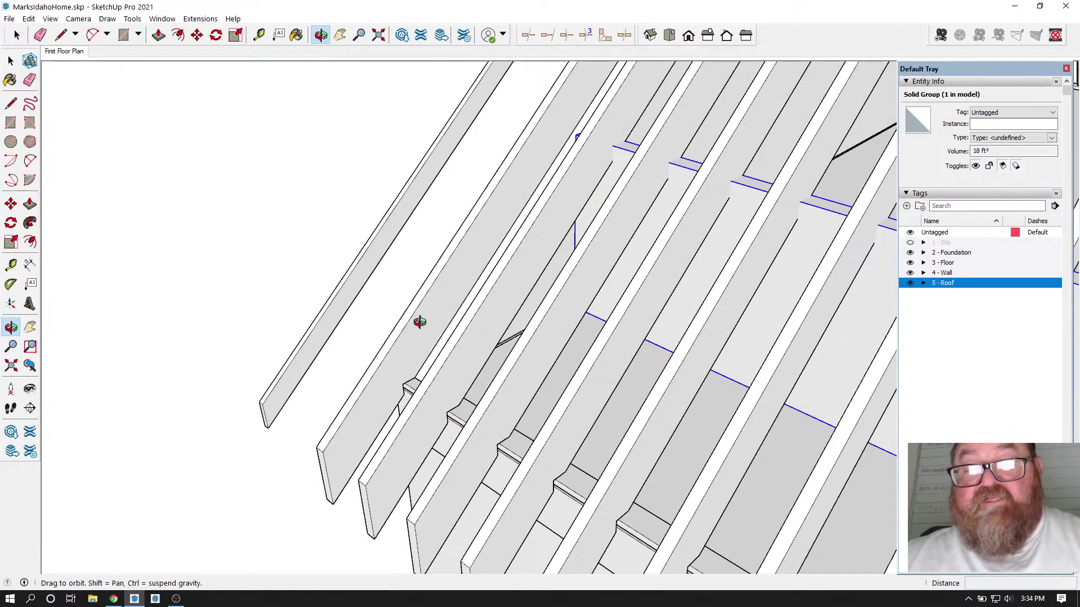
scroll(343, 333, down, 5)
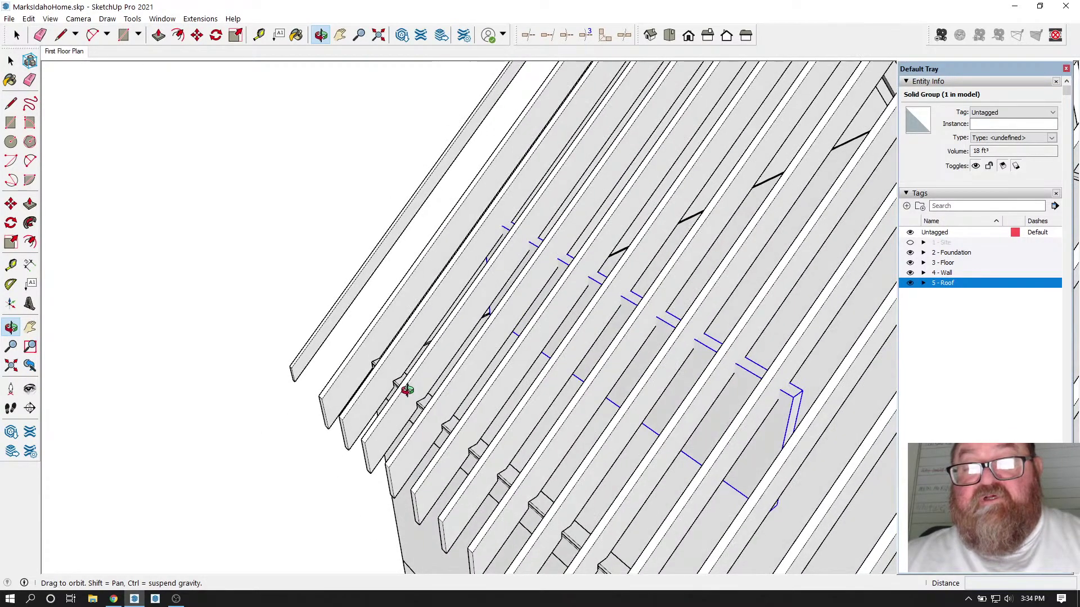
scroll(422, 384, up, 5)
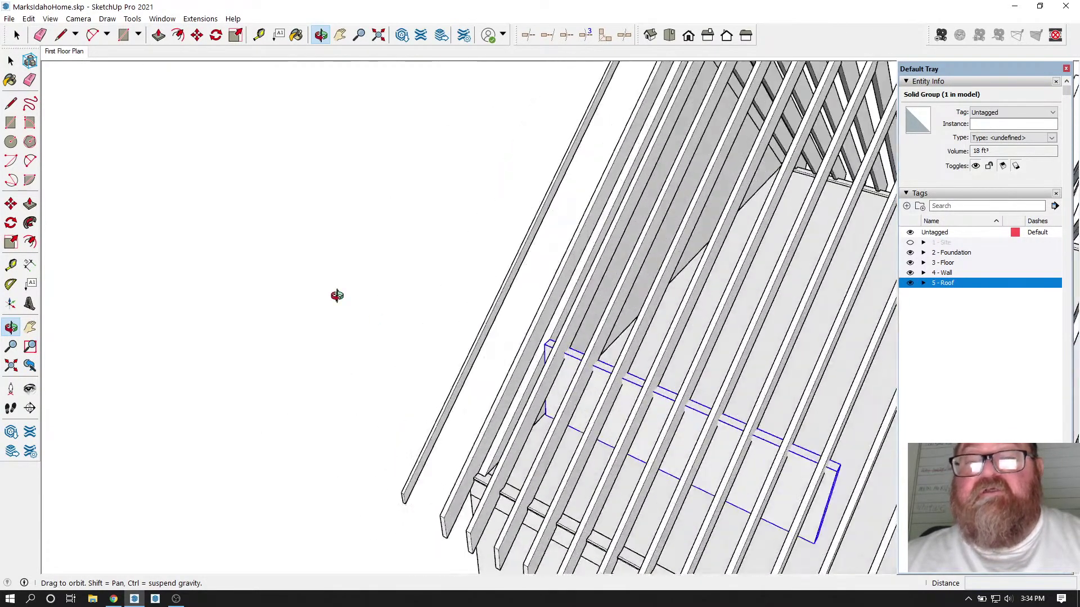
Step: Open the roof rafter group for editing near the short wall's gable end
click(11, 61)
scroll(393, 292, down, 2)
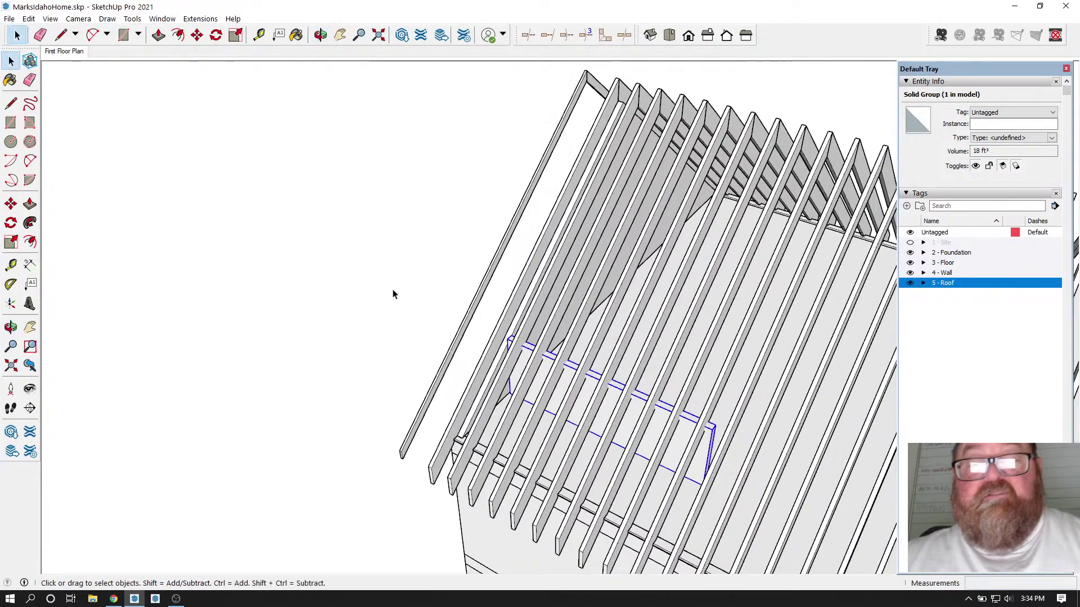
scroll(477, 324, up, 3)
scroll(535, 352, down, 1)
scroll(535, 352, down, 1)
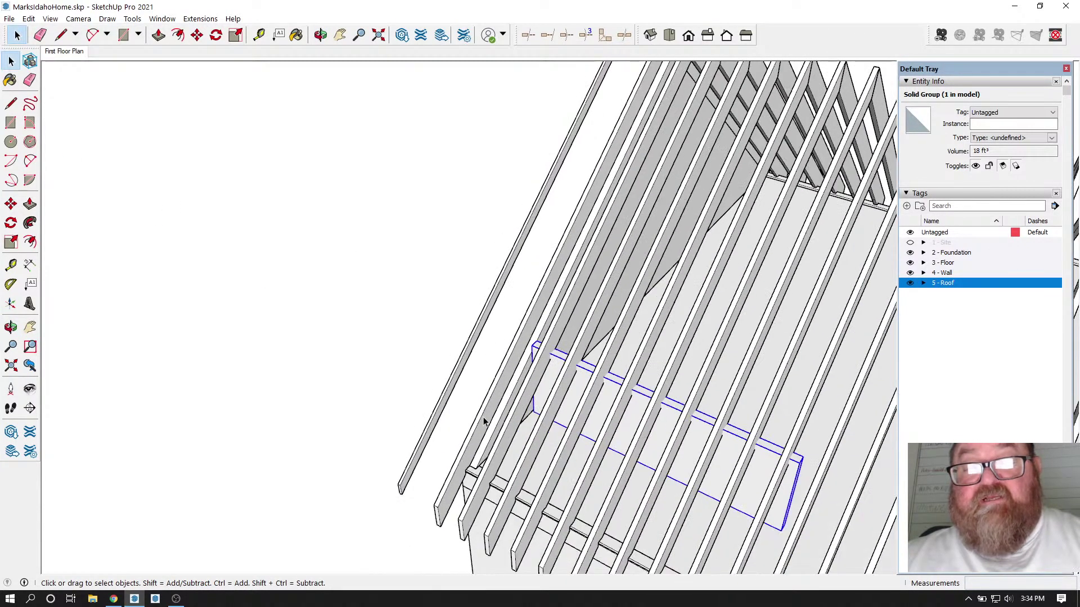
scroll(456, 444, up, 1)
click(514, 403)
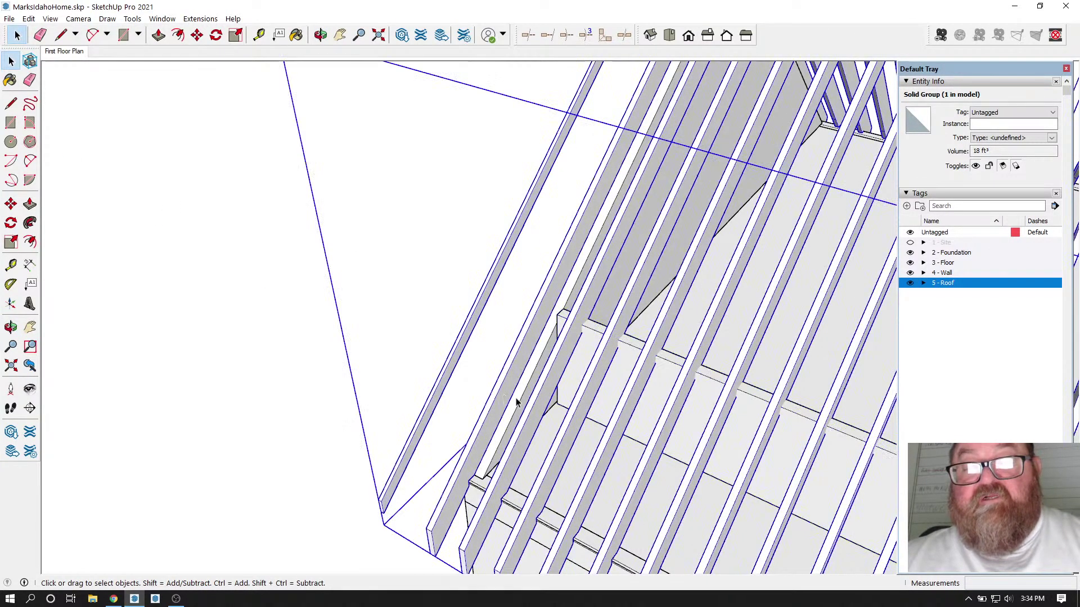
double_click(505, 381)
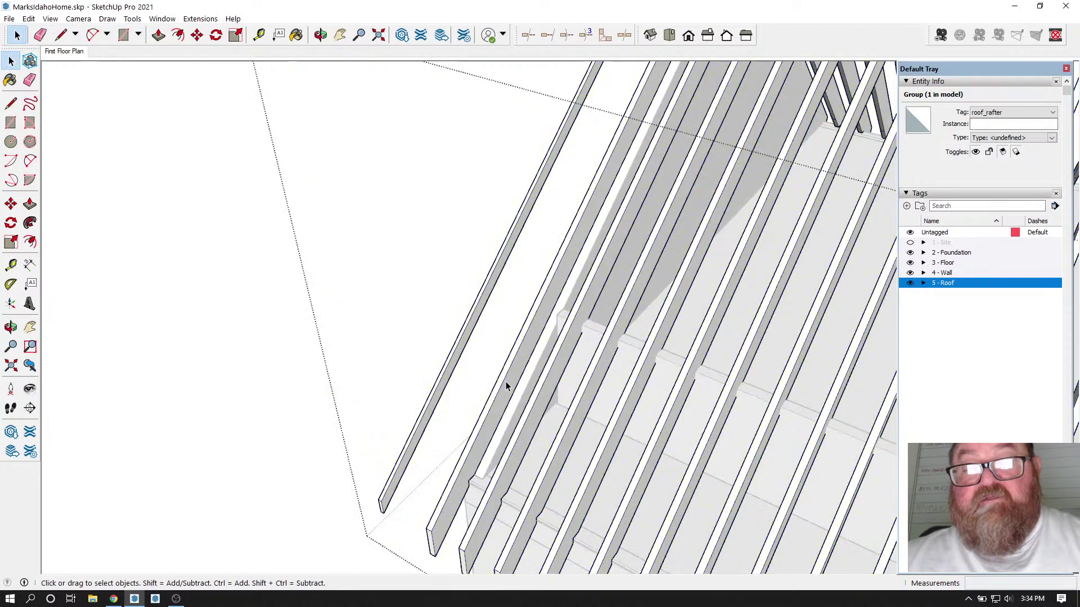
Step: Copy the second rafter from the gable end about 17' 11 1/8" outward, clear of the house
click(497, 410)
scroll(503, 469, down, 2)
scroll(502, 468, down, 1)
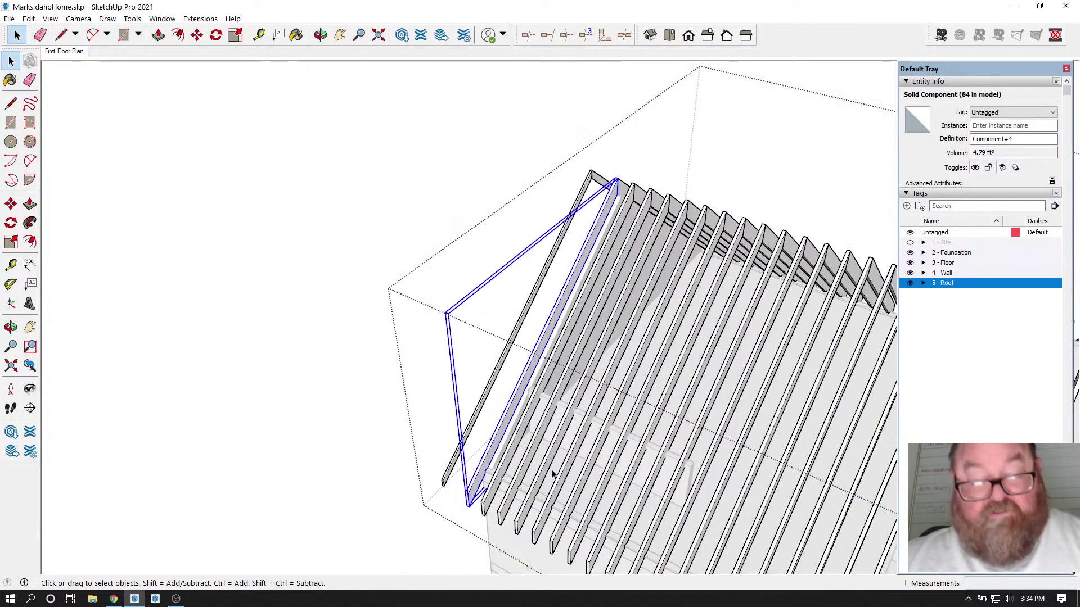
click(197, 34)
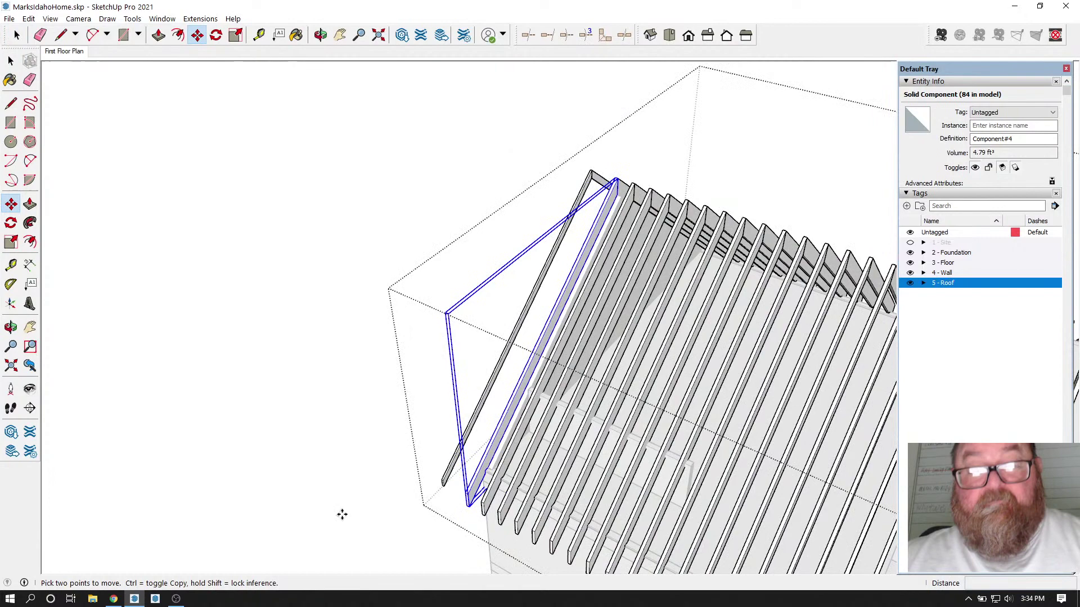
click(405, 538)
key(ctrl)
click(221, 434)
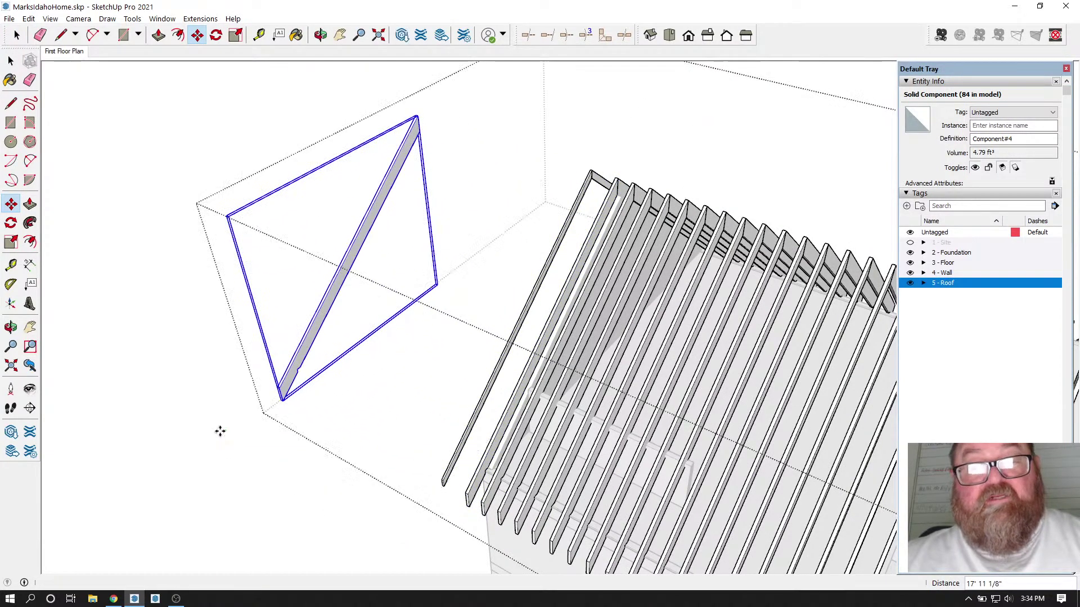
Step: Start a Medeek Truss floor assembly with the TJI Floor family and a Rectangle outline
scroll(269, 132, up, 5)
click(321, 34)
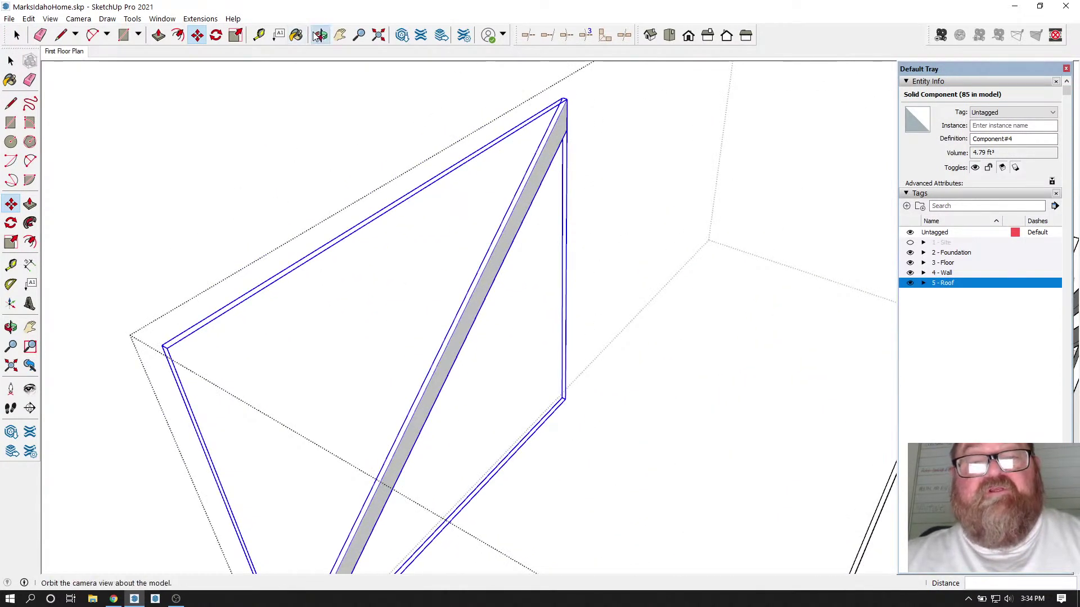
drag(348, 292, 419, 304)
drag(359, 211, 111, 61)
click(203, 19)
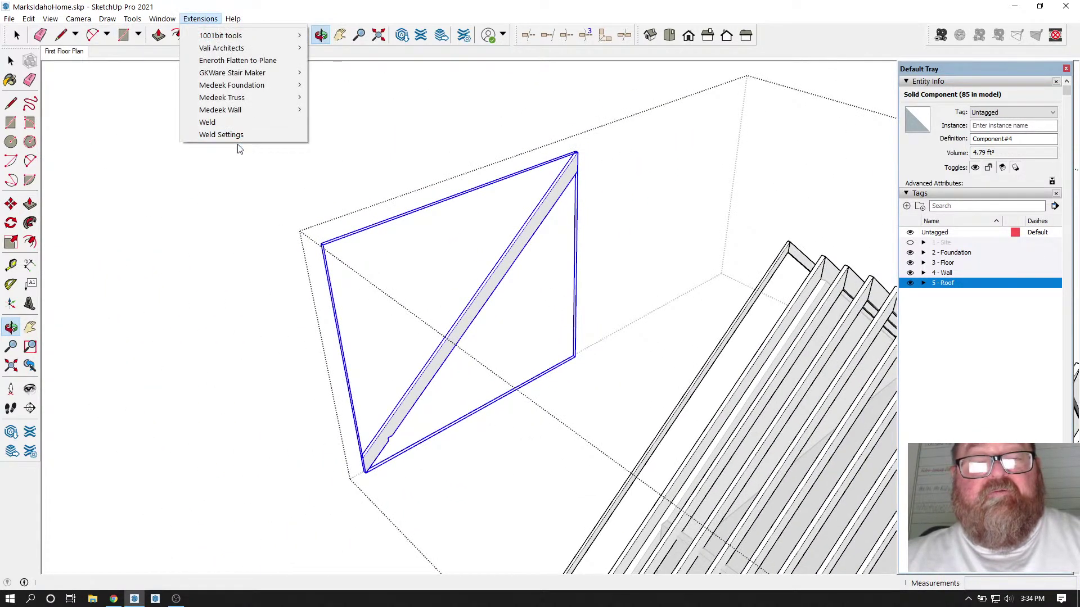
mouse_move(240, 114)
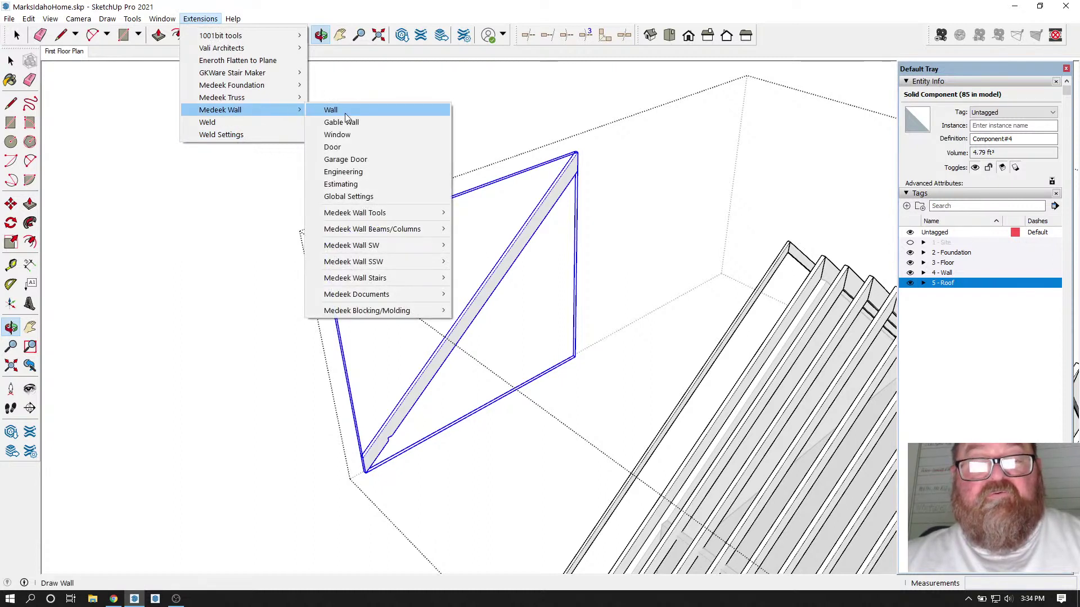
mouse_move(258, 98)
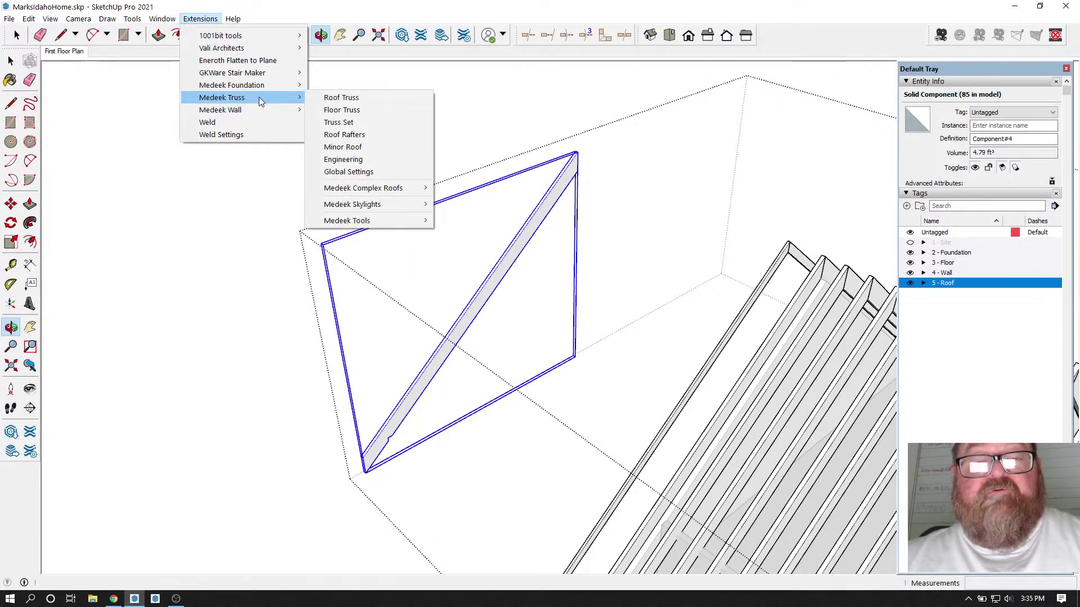
click(369, 112)
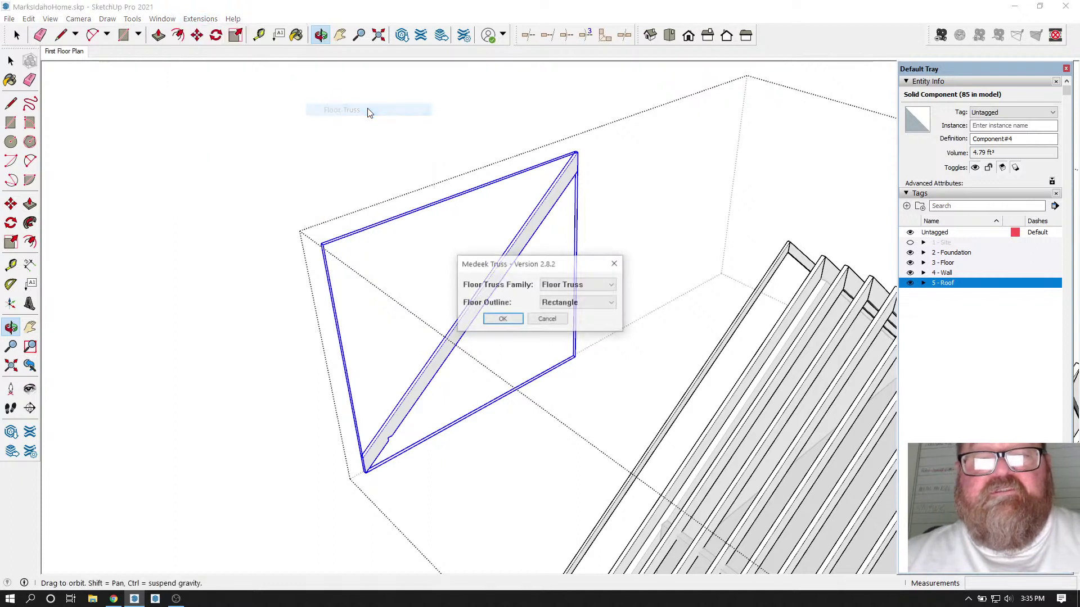
click(614, 285)
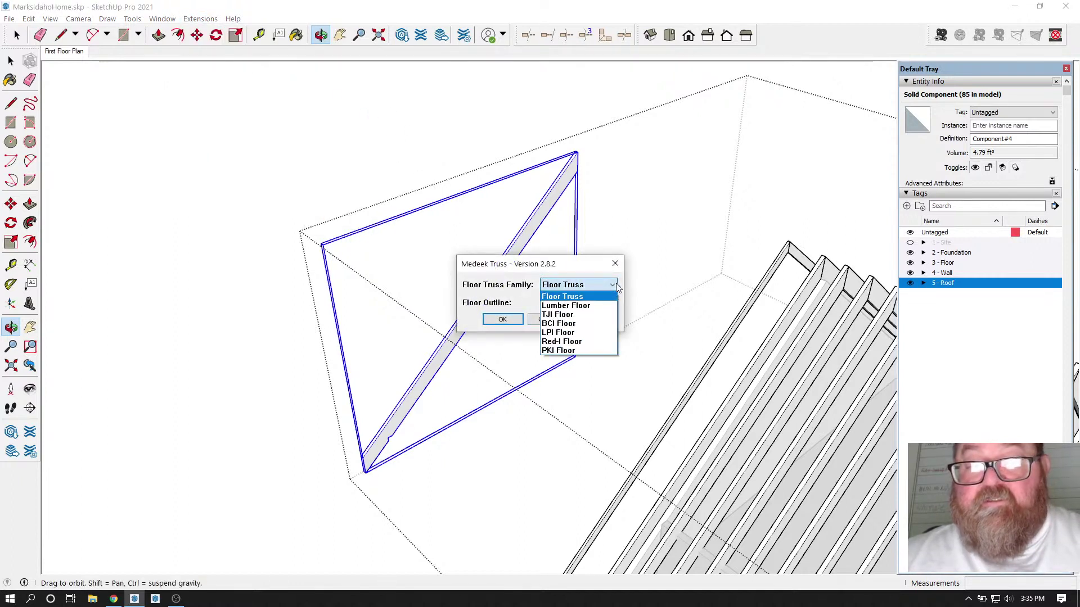
click(585, 315)
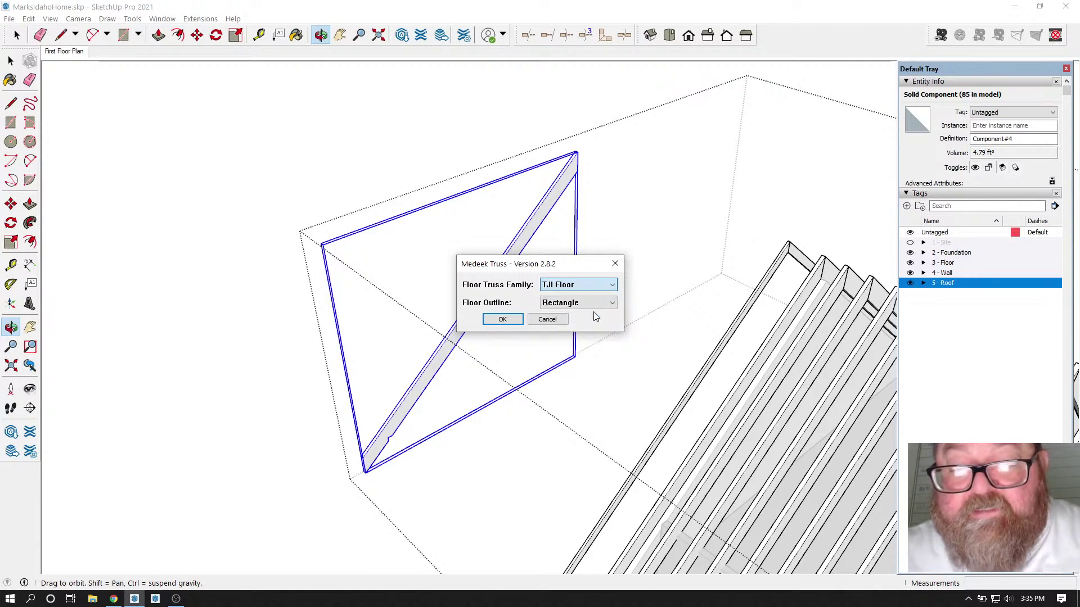
click(502, 319)
Step: Outline a rectangular floor about 34' 6 1/2" by 35' 3 1/4" in the empty area beyond the copied rafter
scroll(562, 345, down, 3)
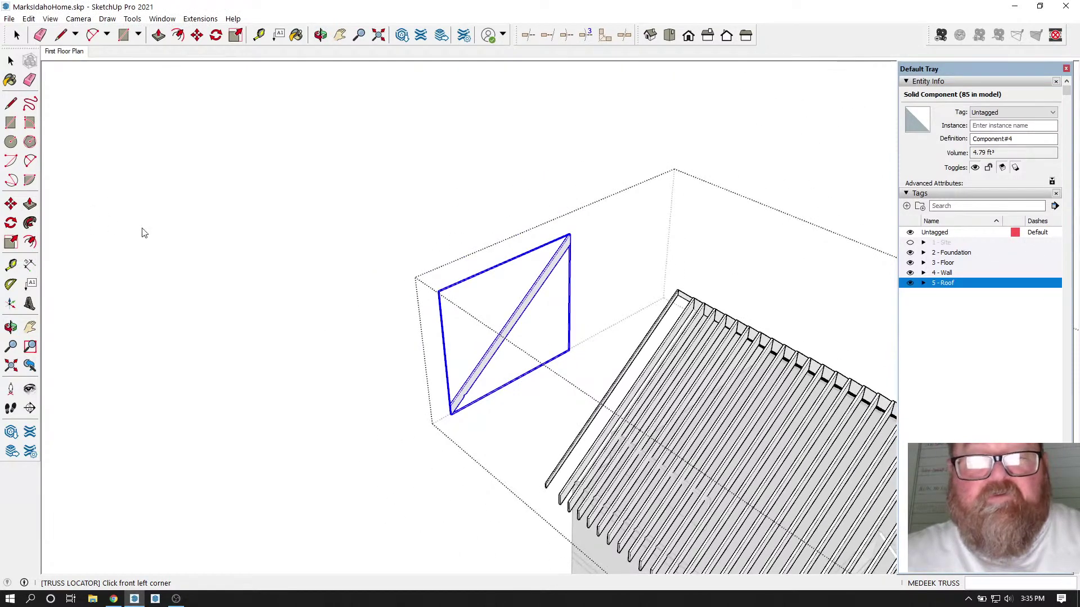
click(148, 230)
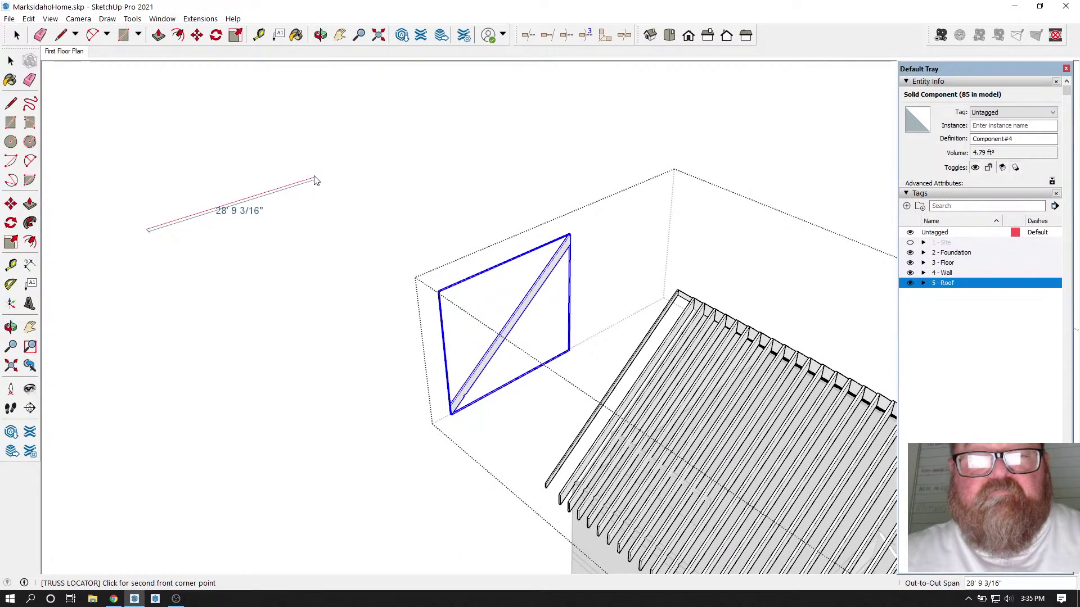
click(343, 170)
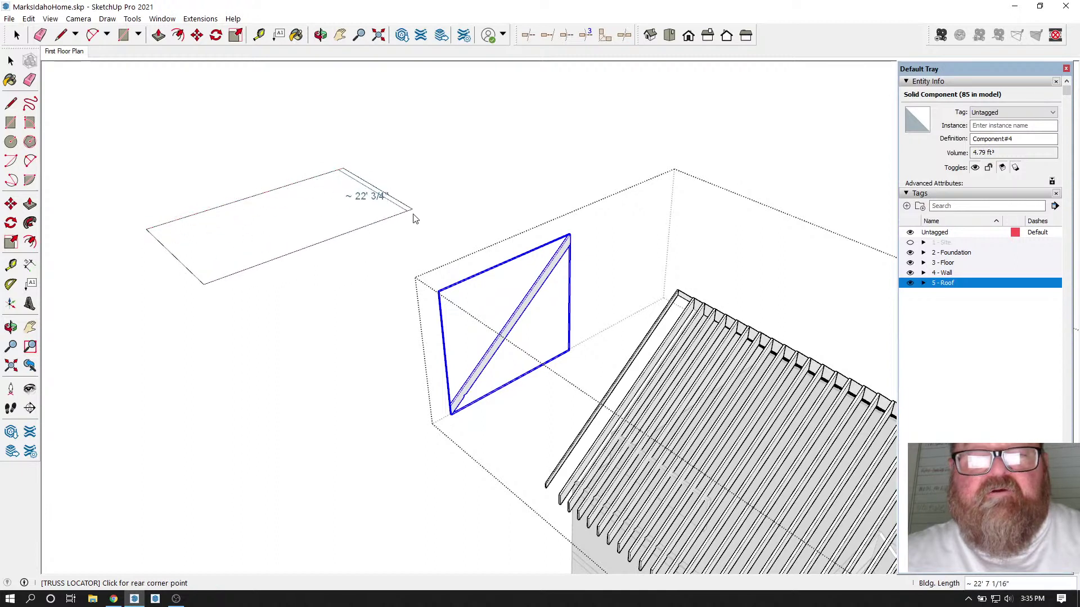
click(459, 244)
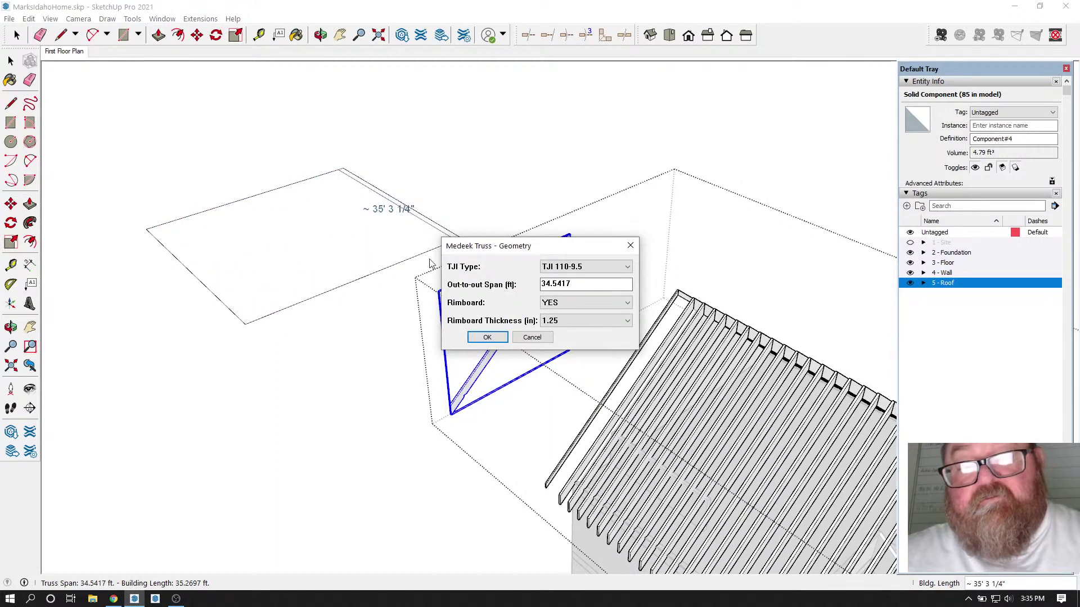
Step: Generate the floor using TJI 110-9.5 joists at 16 in spacing with a 1.25 in rimboard and no advanced floor options
click(487, 337)
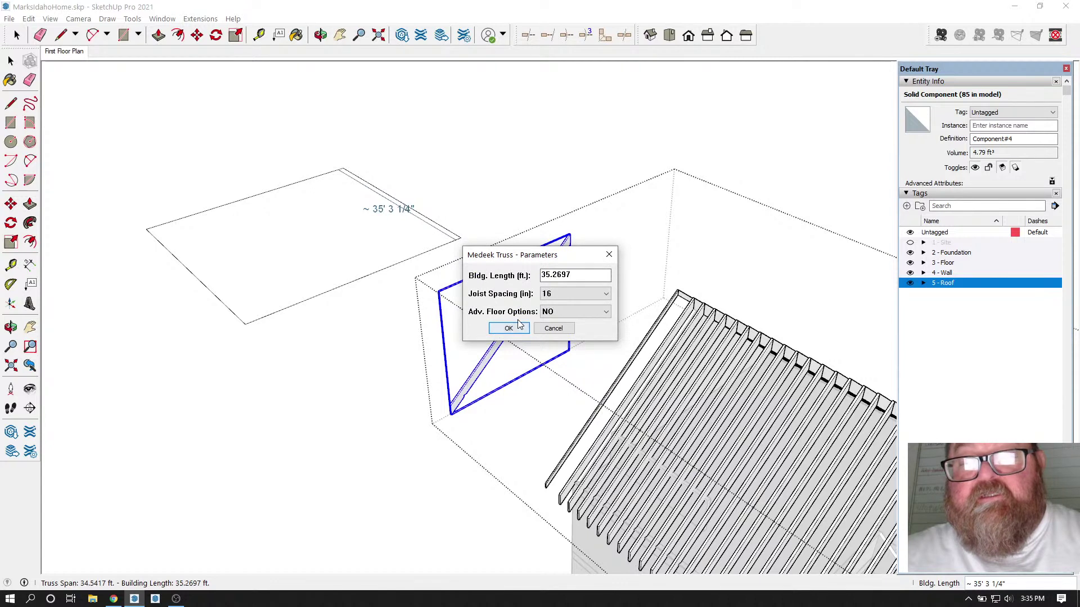
click(607, 313)
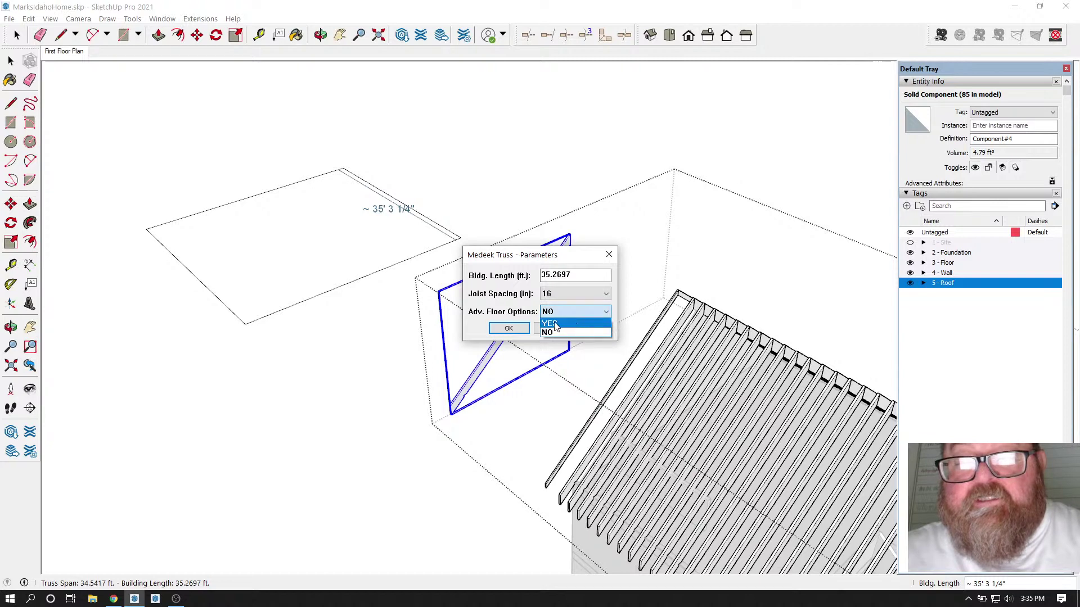
click(506, 330)
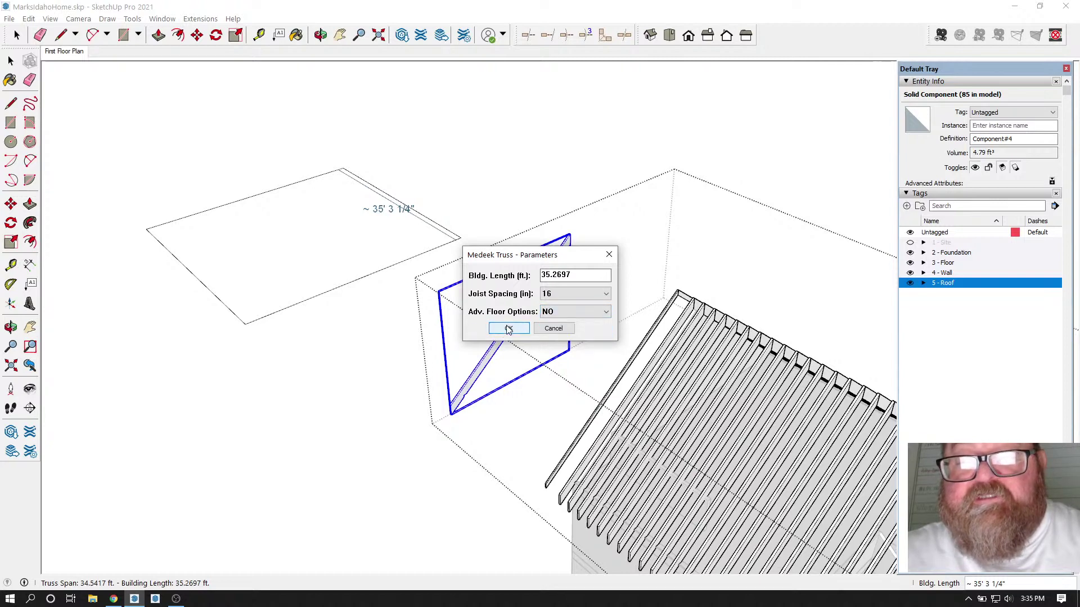
click(510, 328)
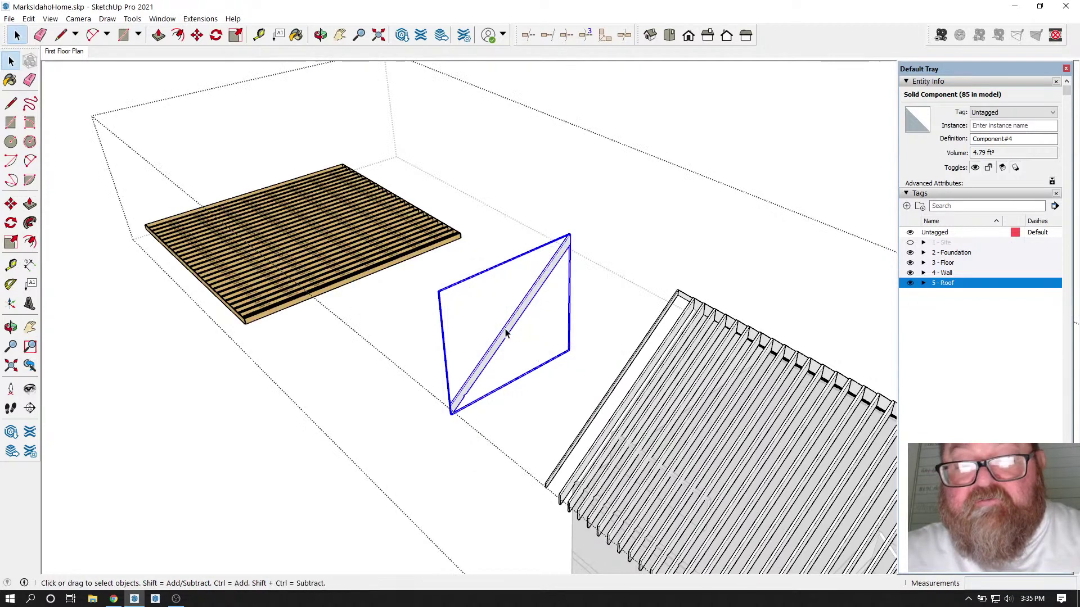
Step: Open the new floor assembly and move one of its TJI joists about 37' 3 9/16" out to the copied rafter
scroll(220, 272, up, 10)
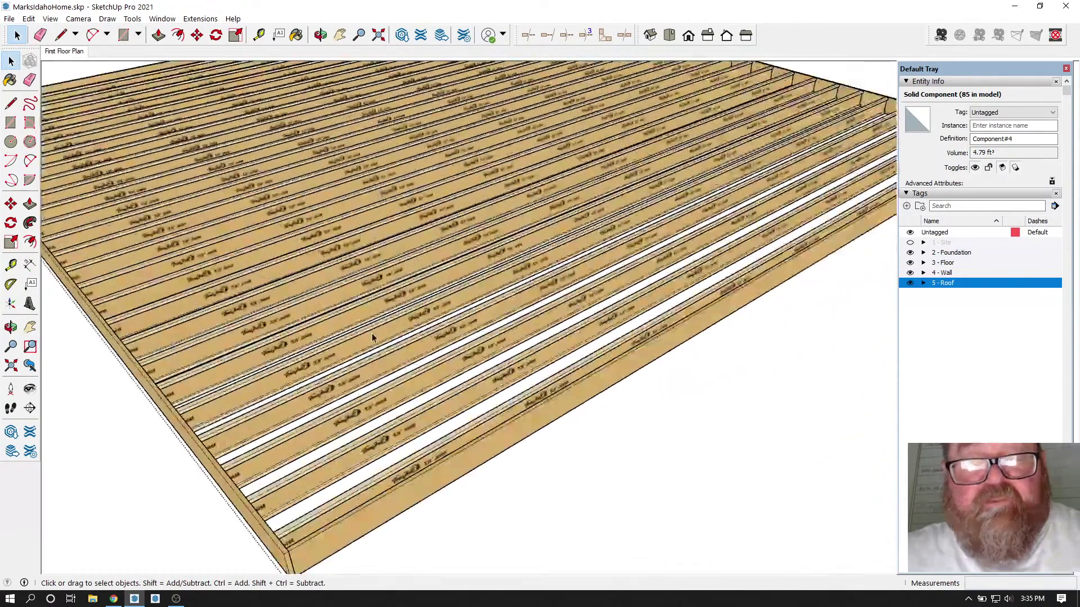
scroll(363, 400, down, 5)
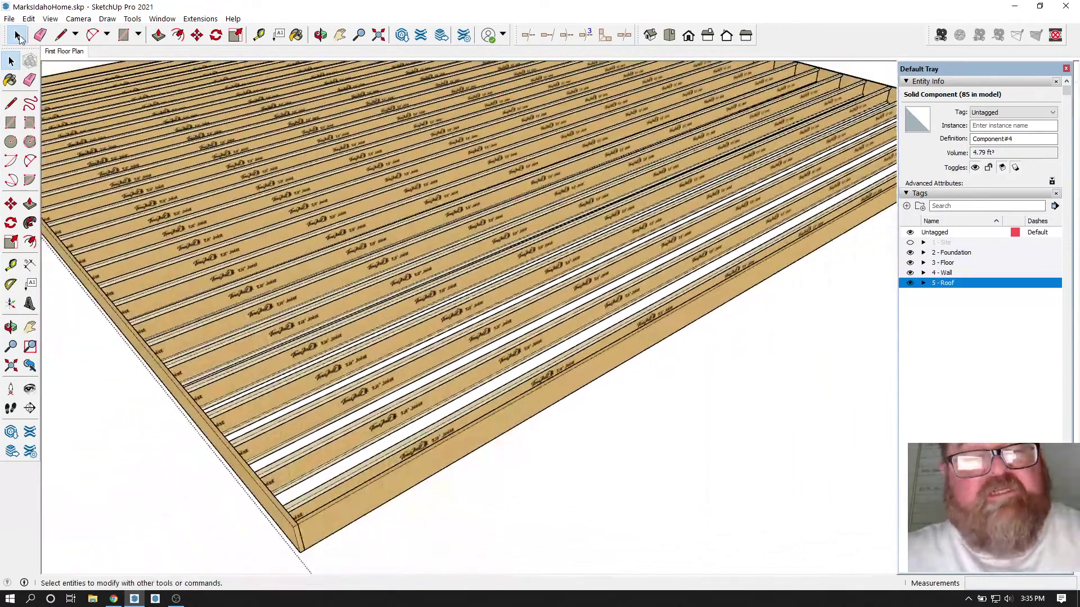
double_click(296, 368)
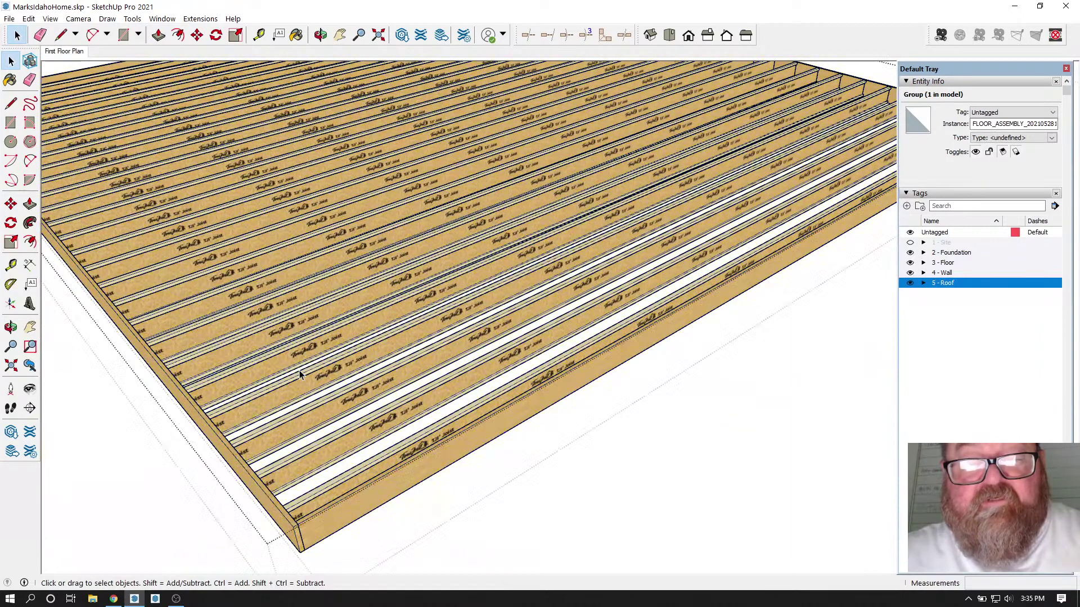
click(295, 385)
scroll(297, 383, up, 3)
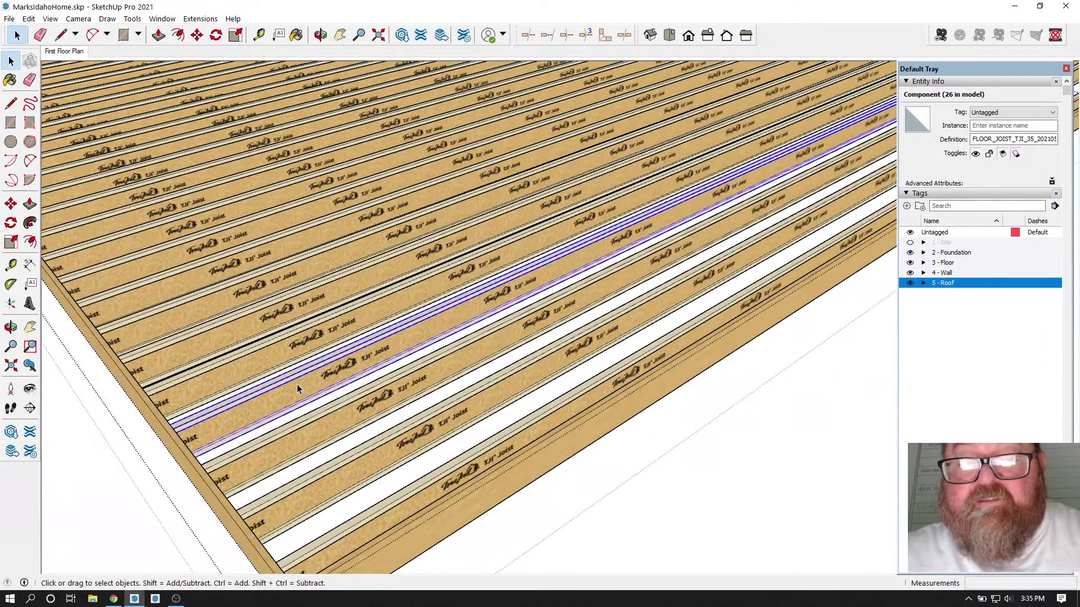
click(198, 36)
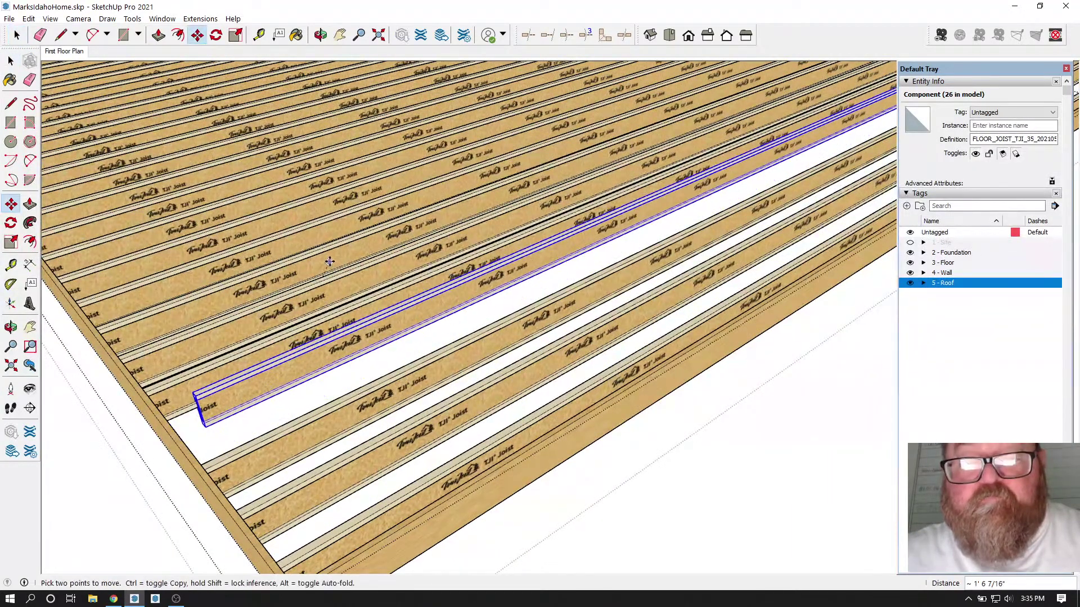
scroll(367, 267, down, 5)
scroll(367, 267, down, 5)
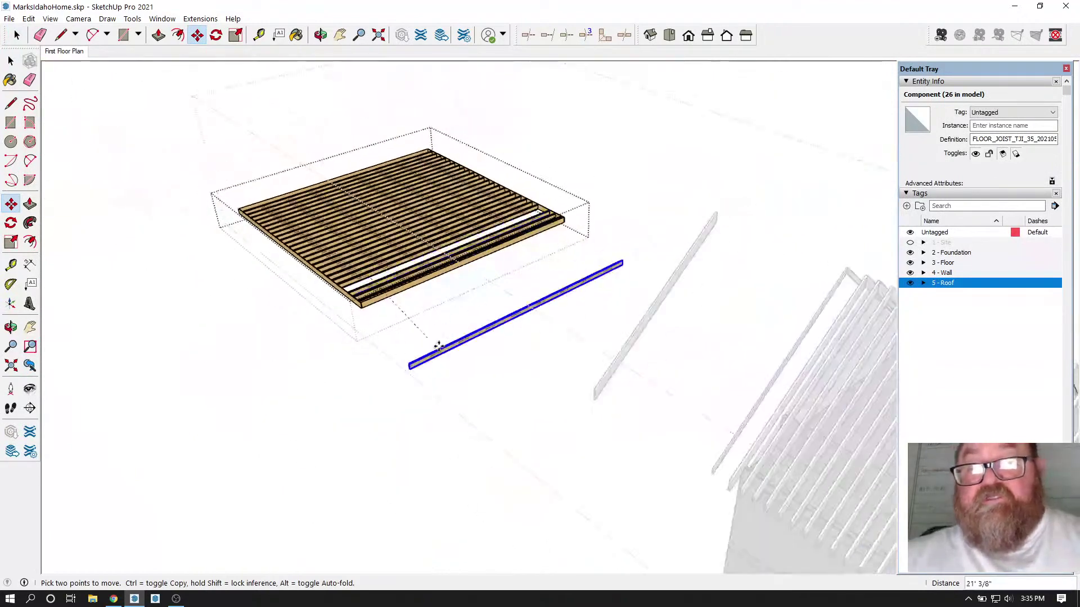
click(480, 432)
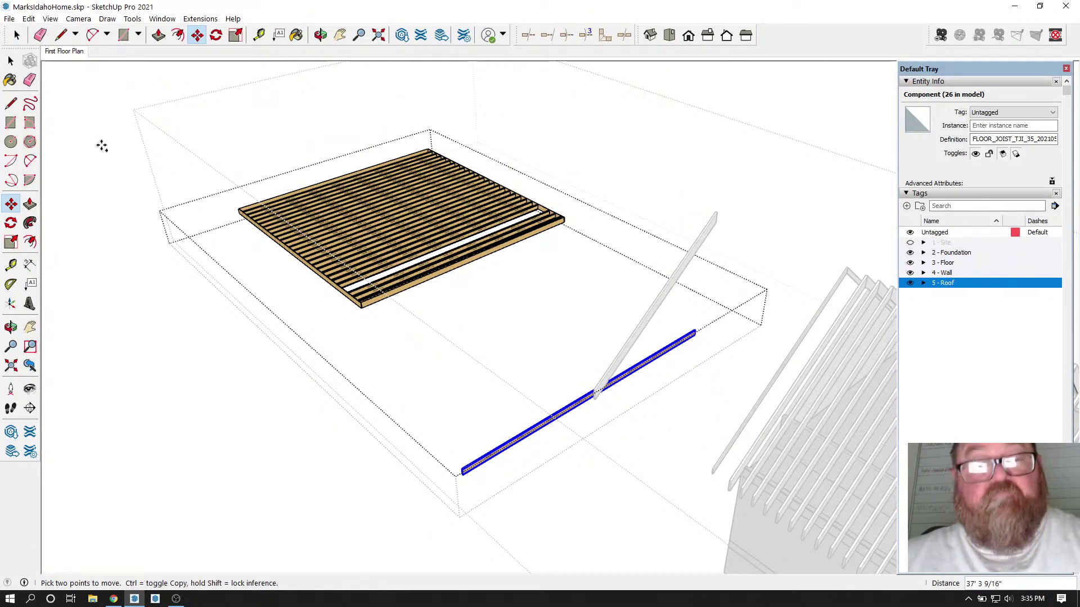
Step: Cut the moved TJI joist out of the floor assembly and paste it in place outside all groups
click(29, 18)
click(51, 62)
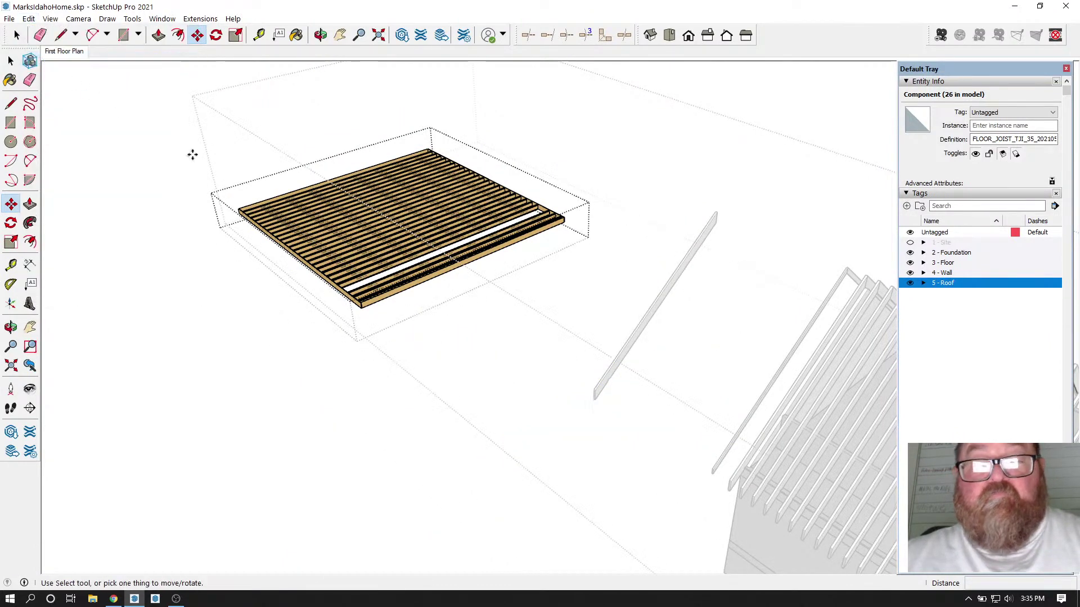
click(17, 35)
click(117, 120)
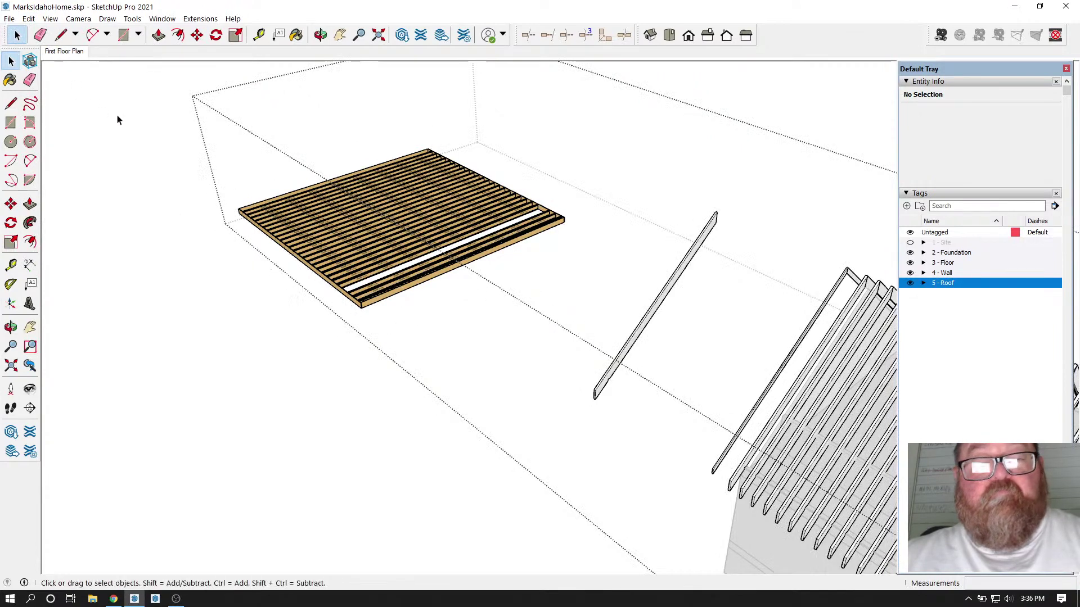
click(157, 133)
scroll(284, 292, down, 1)
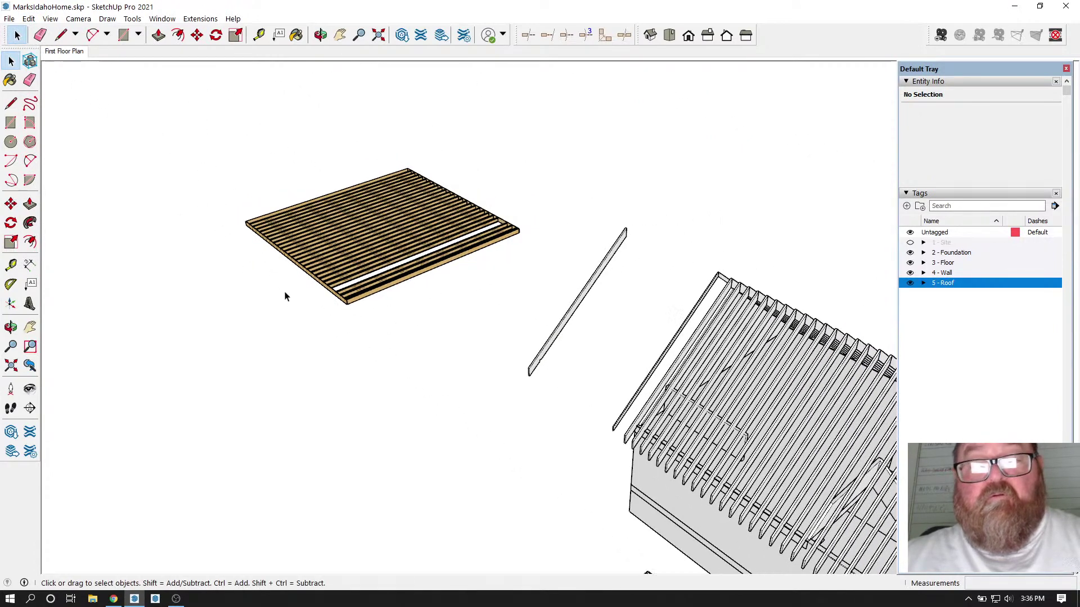
click(28, 19)
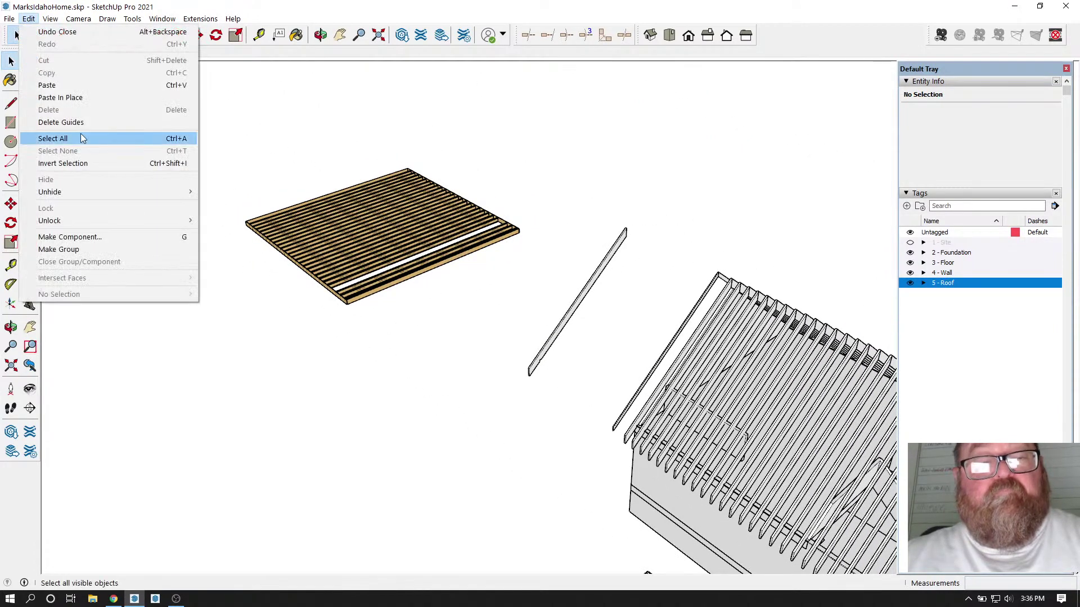
click(67, 95)
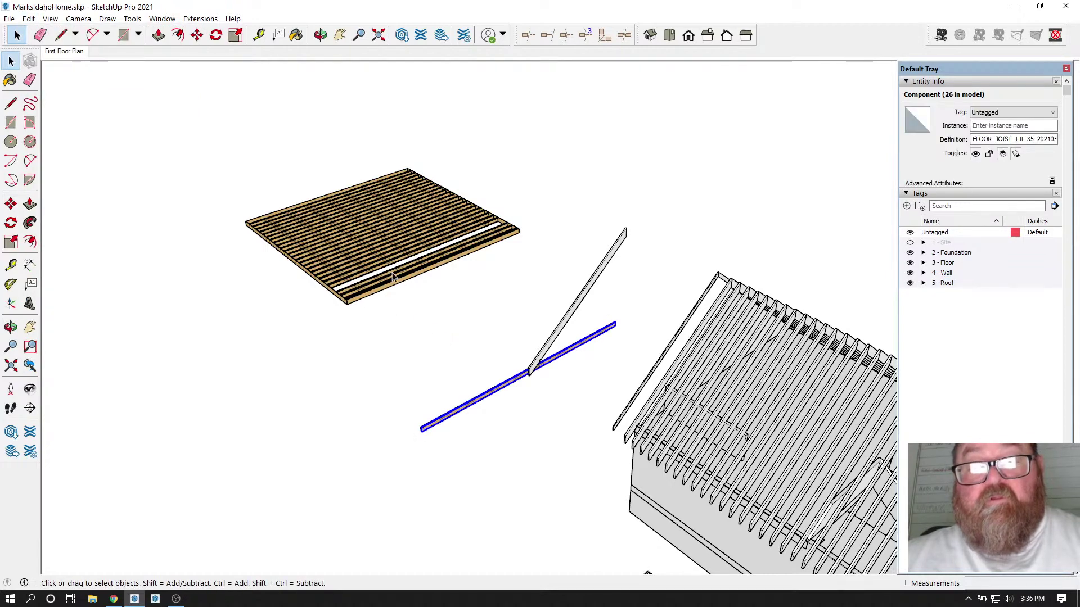
Step: Reopen the roof rafter group, delete the leftover TJI floor assembly from it, and close the group
click(373, 258)
double_click(373, 258)
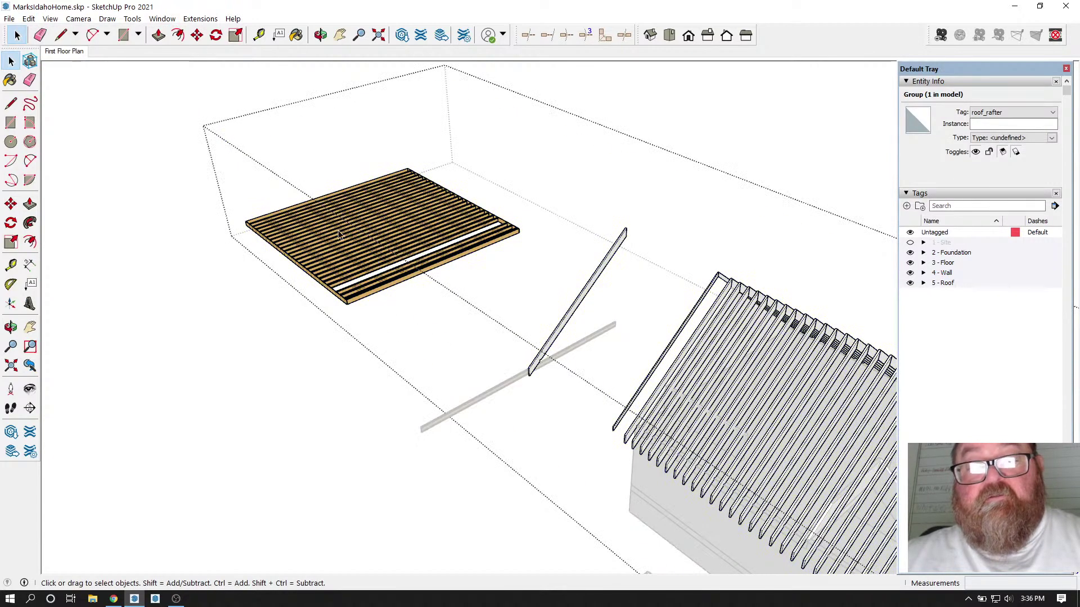
drag(161, 121, 531, 322)
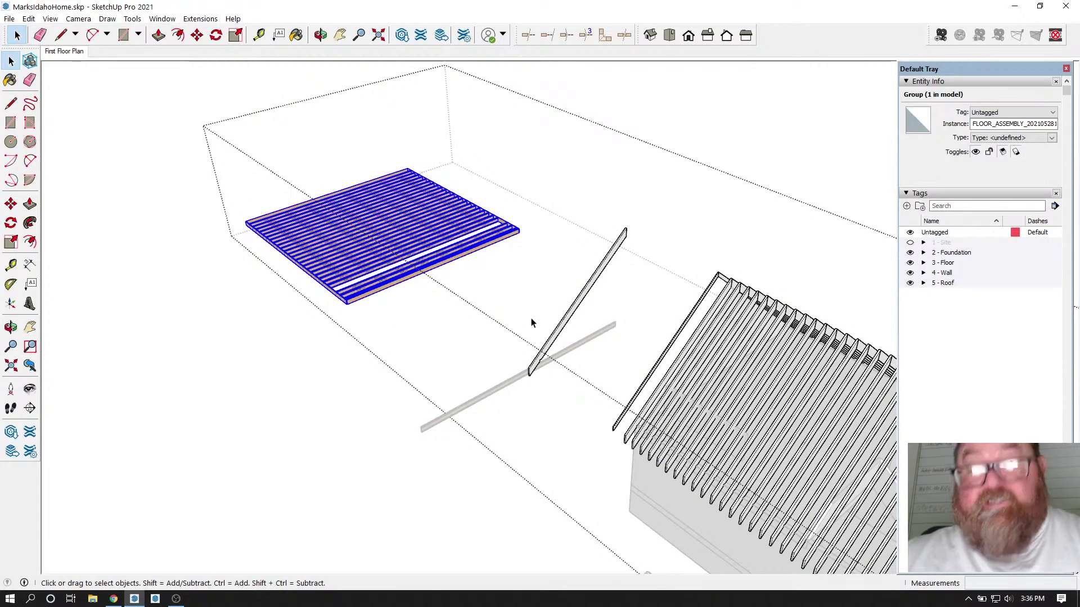
key(Delete)
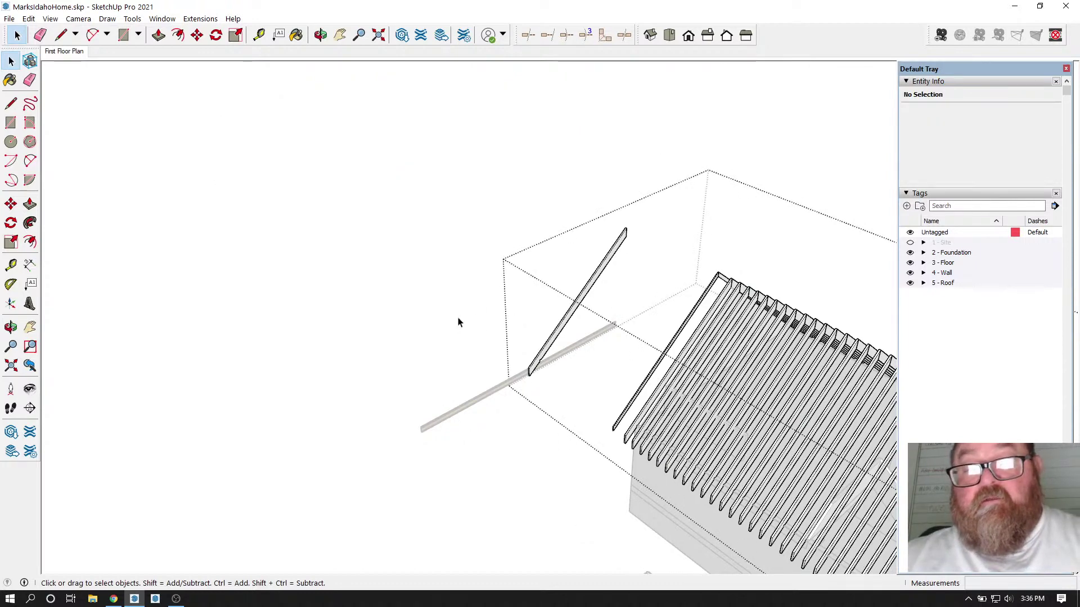
click(469, 362)
Step: Measure the depth of the loose TJI joist from its lower edge to its upper edge
click(491, 393)
scroll(495, 388, up, 5)
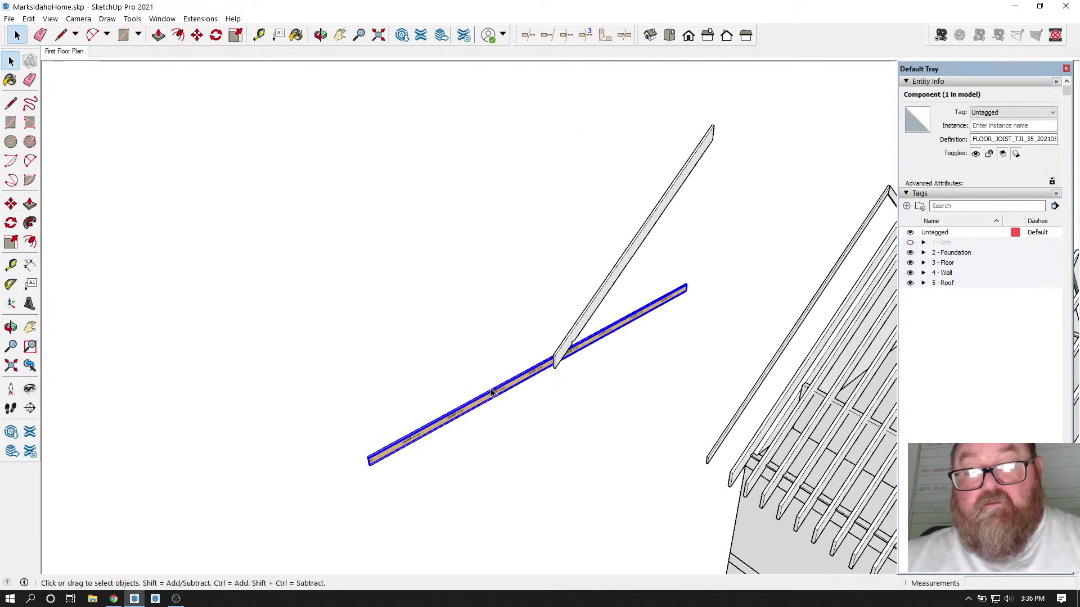
scroll(373, 410, up, 6)
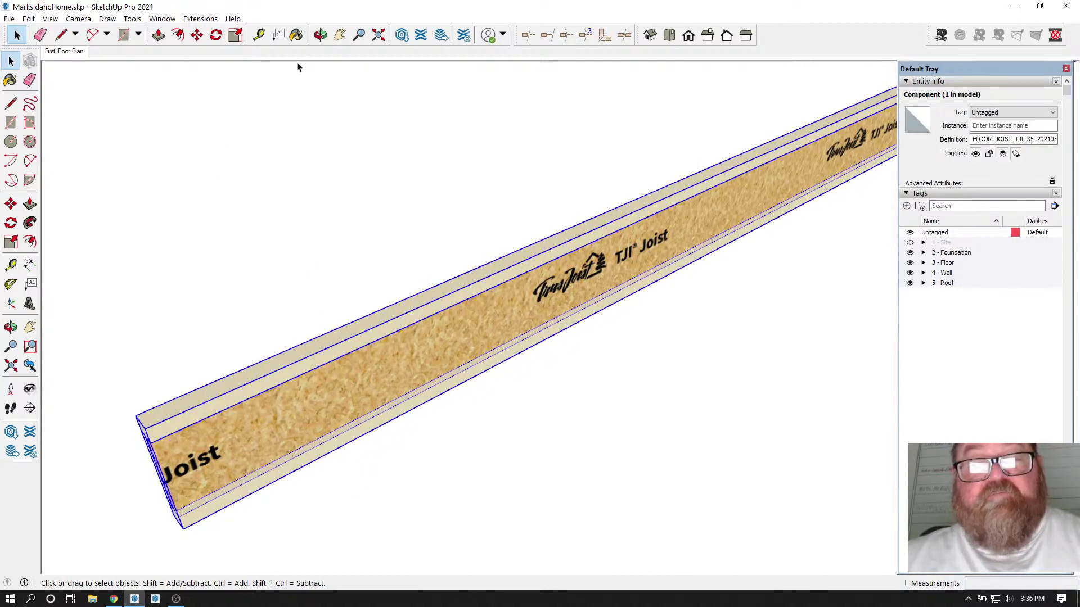
click(259, 34)
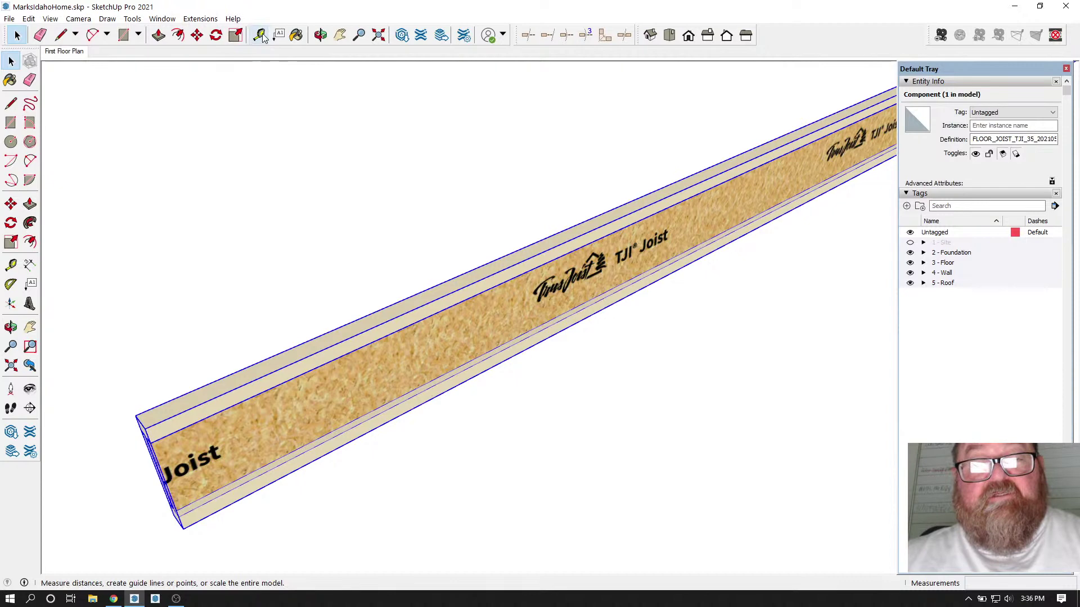
click(426, 402)
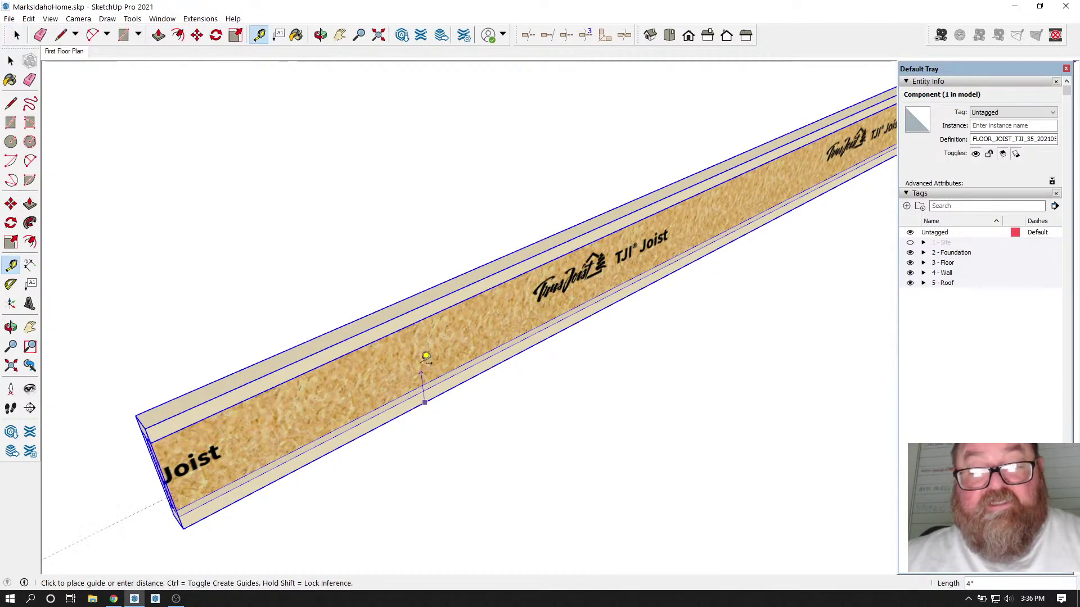
click(415, 299)
scroll(371, 464, down, 8)
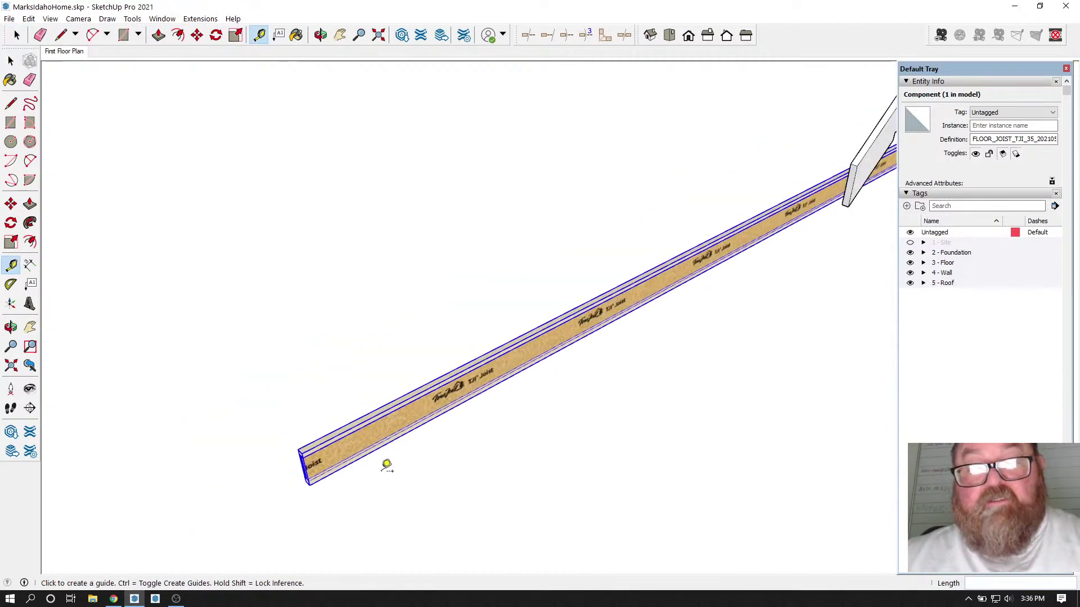
Step: Undo the recent edits back to before the TJI joist was pasted and the cut floor assembly was deleted
key(ctrl+z)
key(ctrl+z)
key(ctrl+z)
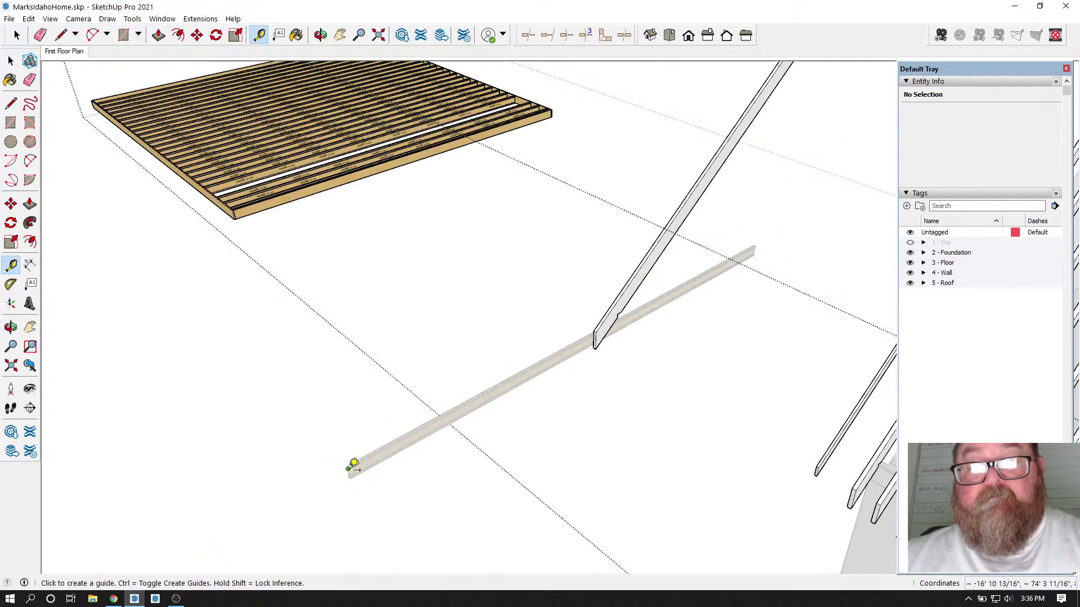
key(ctrl+z)
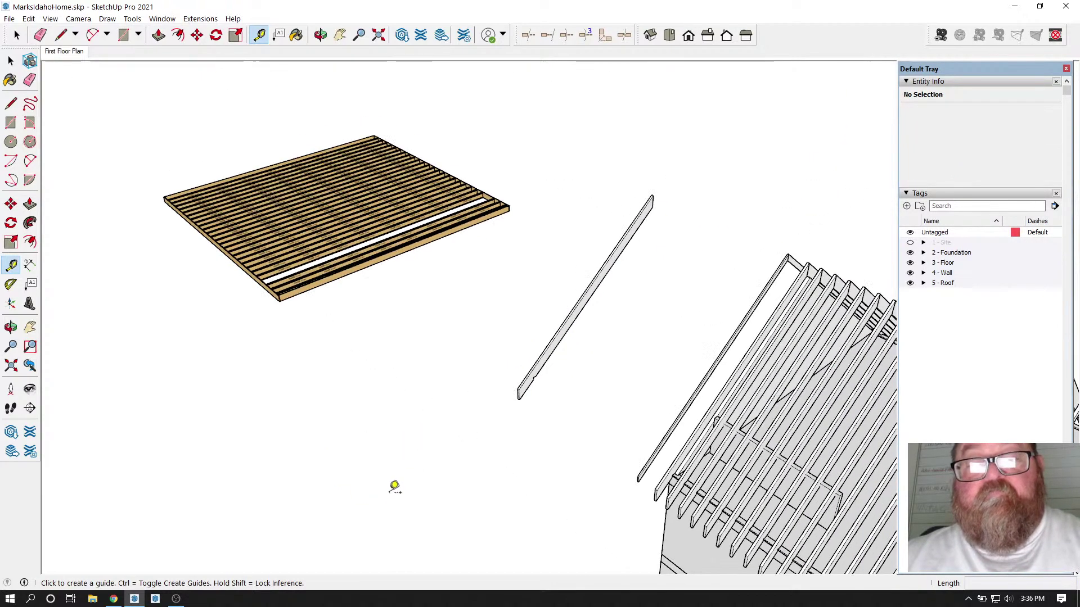
Step: Edit the I-joist floor assembly, set its I-joist type to TJI 230-11.875, update it, and close the settings
click(11, 60)
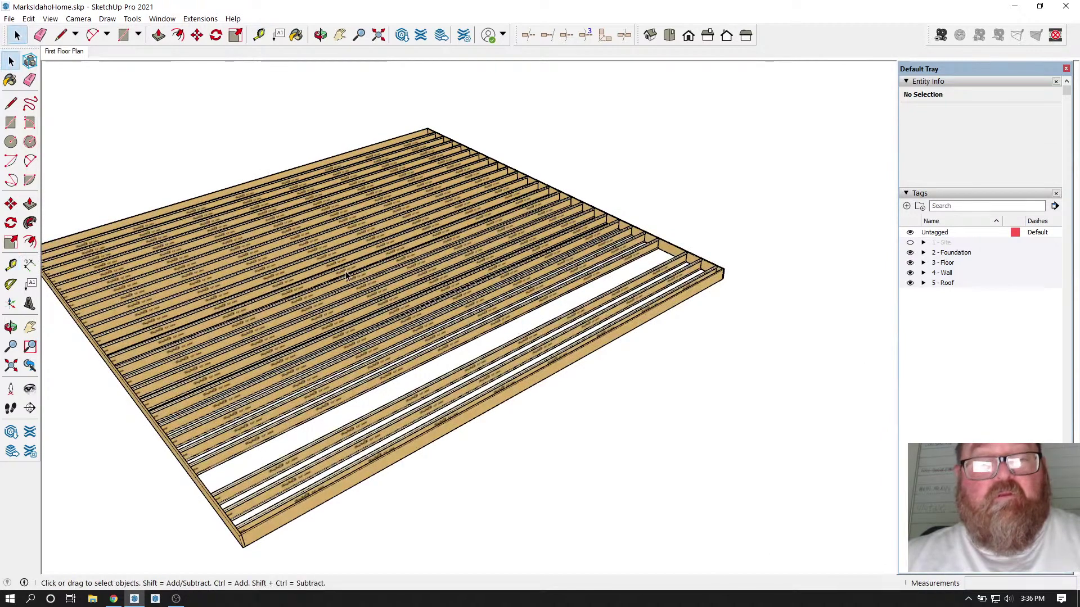
click(437, 353)
scroll(417, 302, down, 2)
click(417, 302)
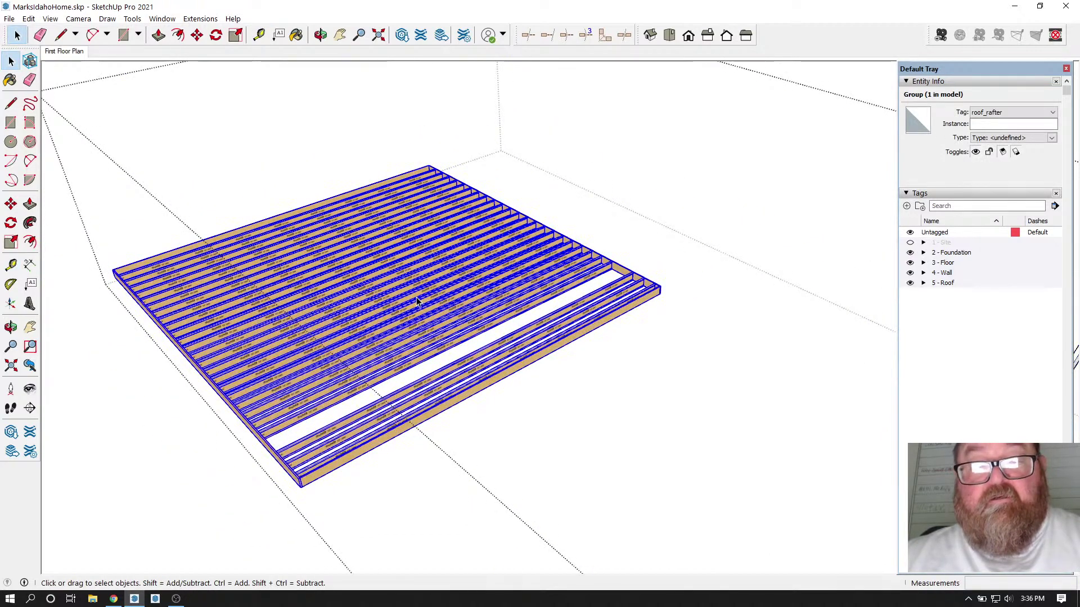
right_click(417, 297)
click(454, 492)
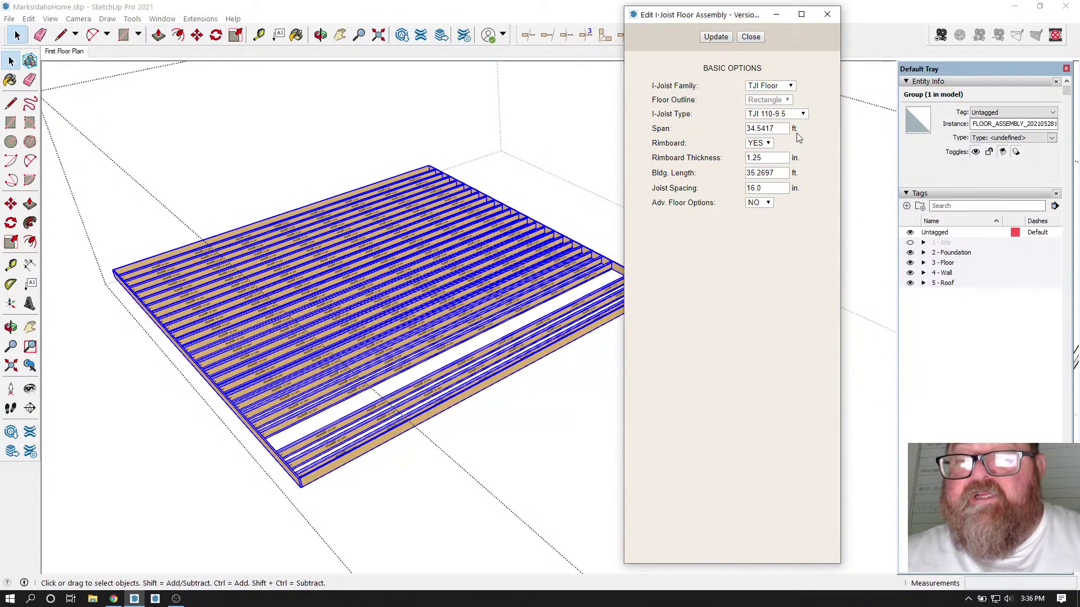
click(804, 115)
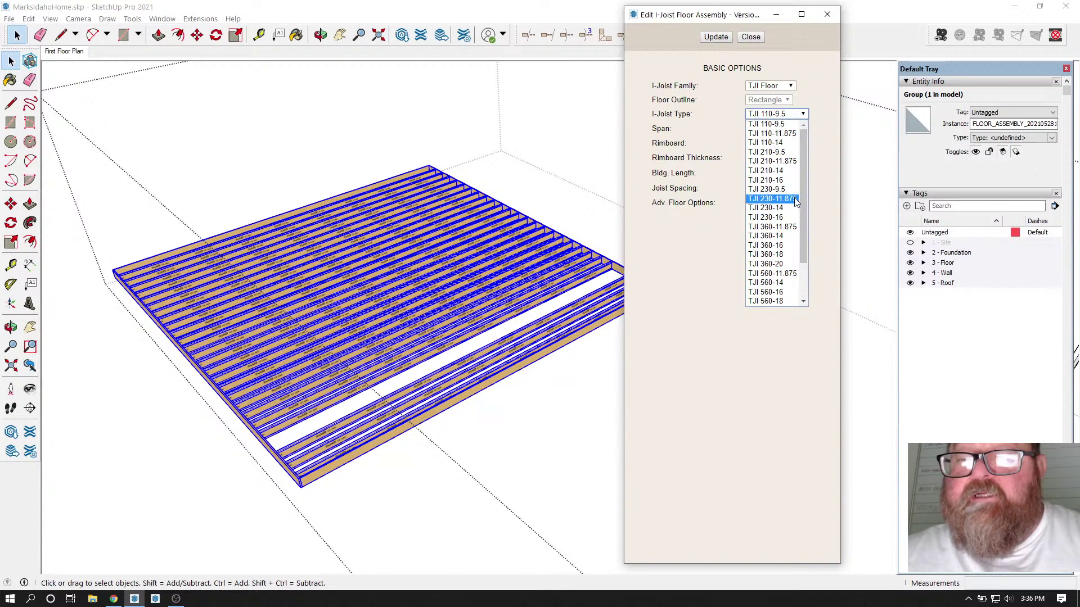
click(772, 199)
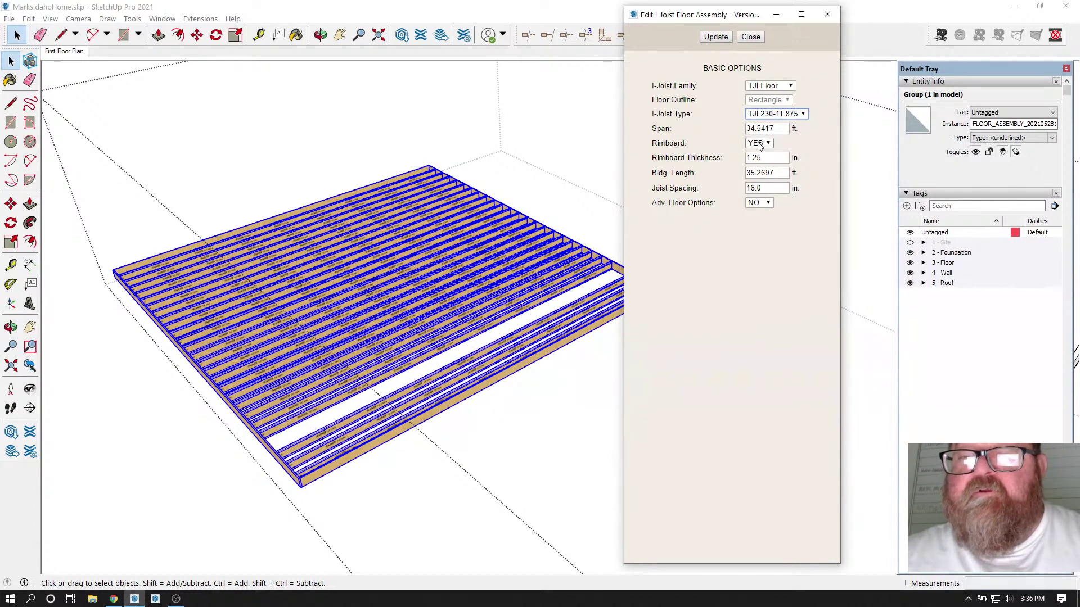
click(715, 37)
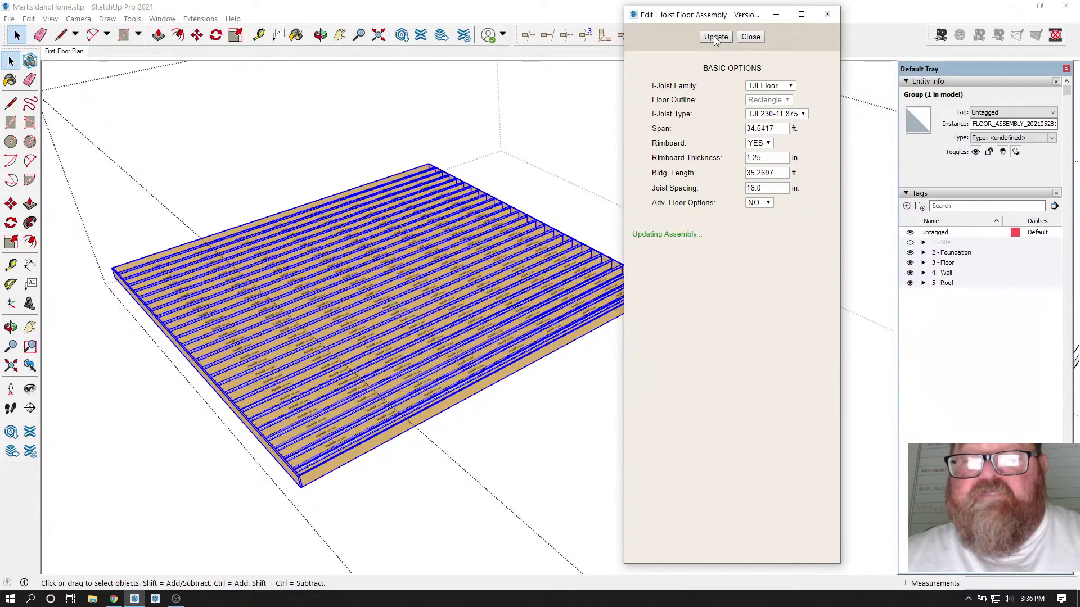
click(751, 37)
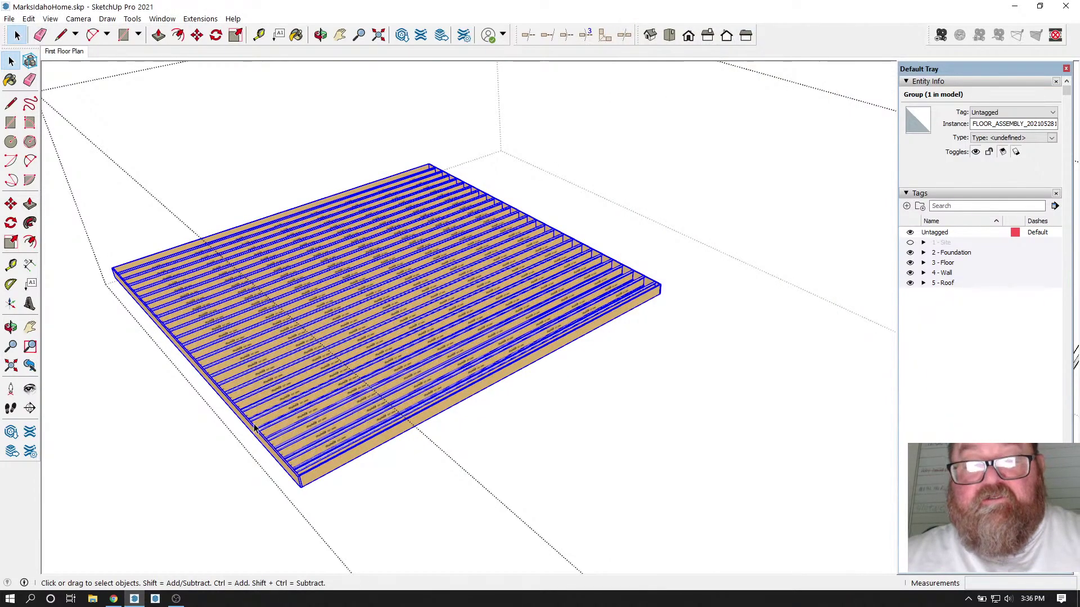
Step: Measure the flange width across the top of one joist in the updated floor assembly
scroll(236, 430, up, 5)
scroll(361, 451, up, 5)
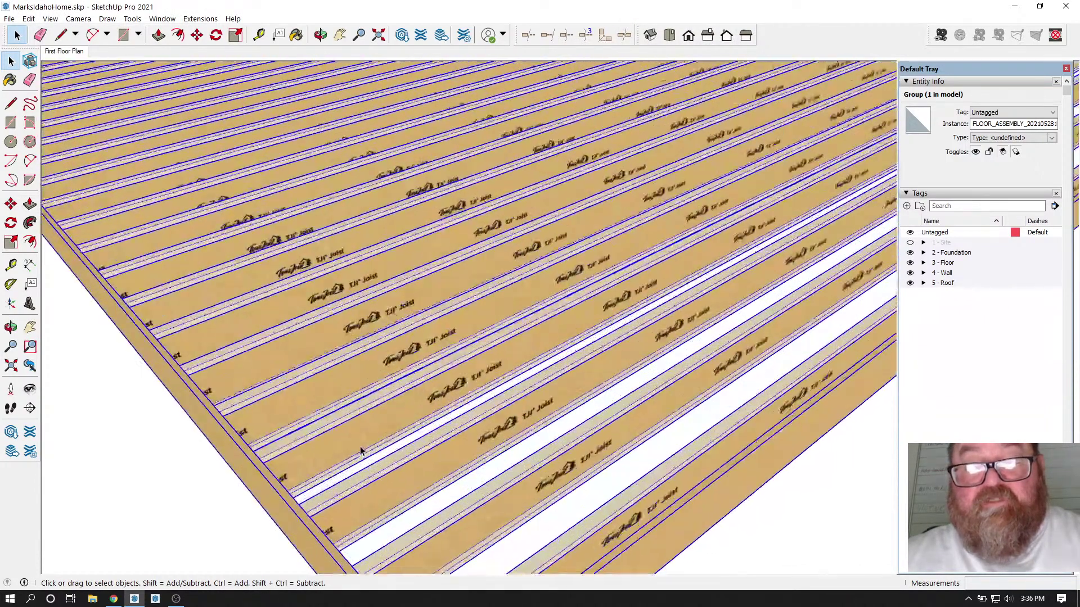
scroll(440, 427, down, 2)
click(320, 34)
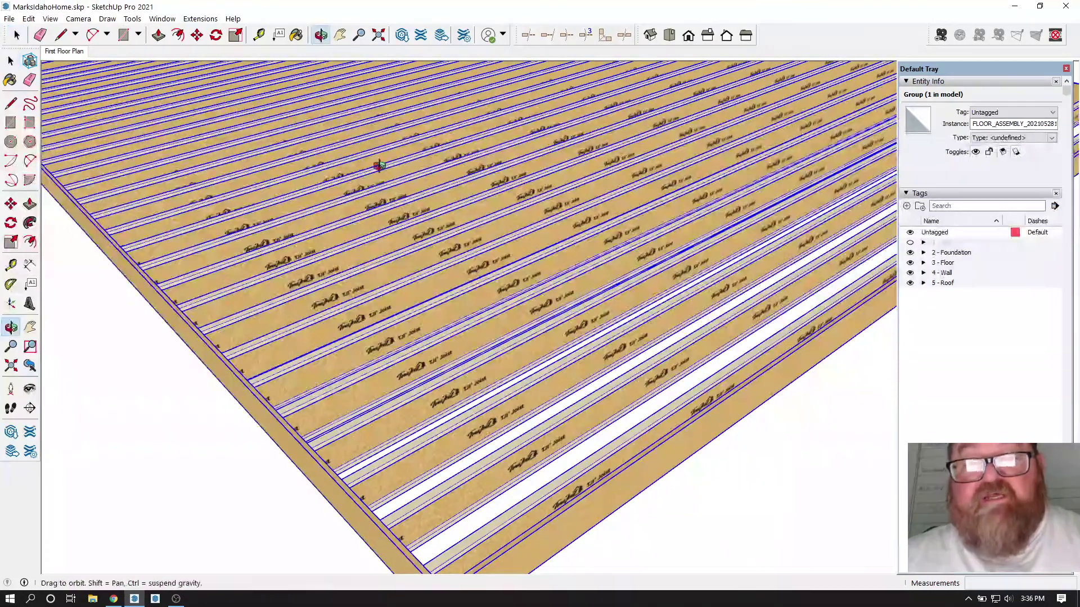
drag(378, 166, 556, 426)
drag(569, 426, 576, 401)
key(t)
middle_drag(561, 332, 642, 347)
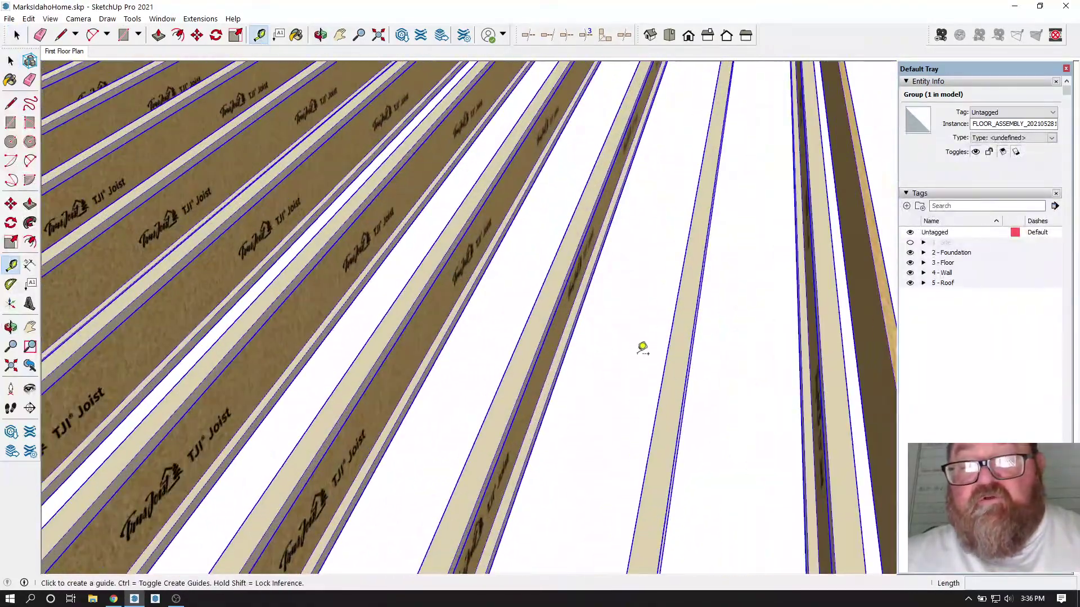
click(668, 346)
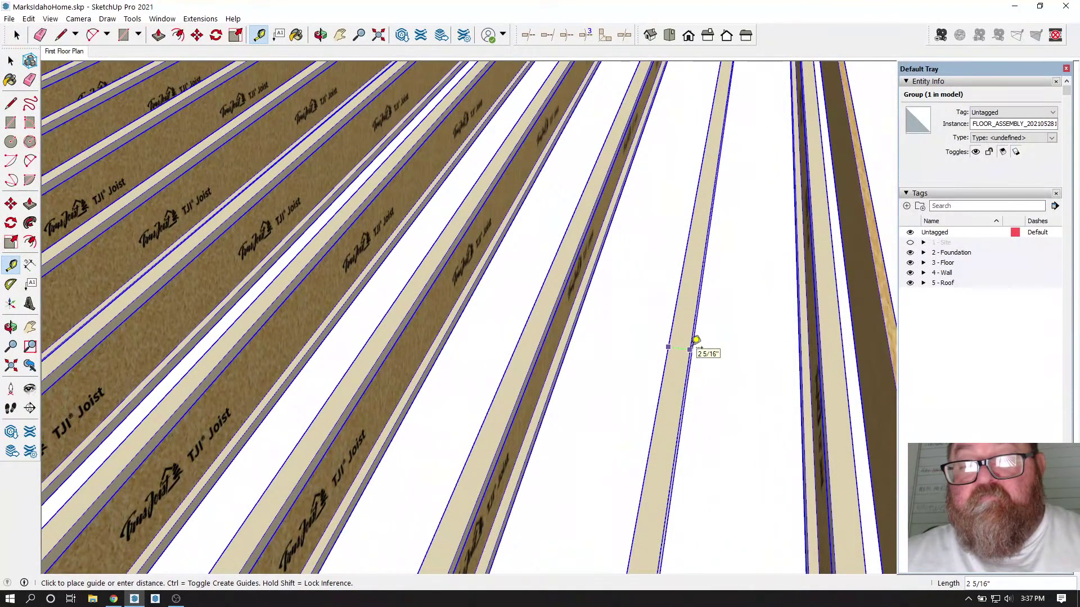
scroll(695, 340, down, 5)
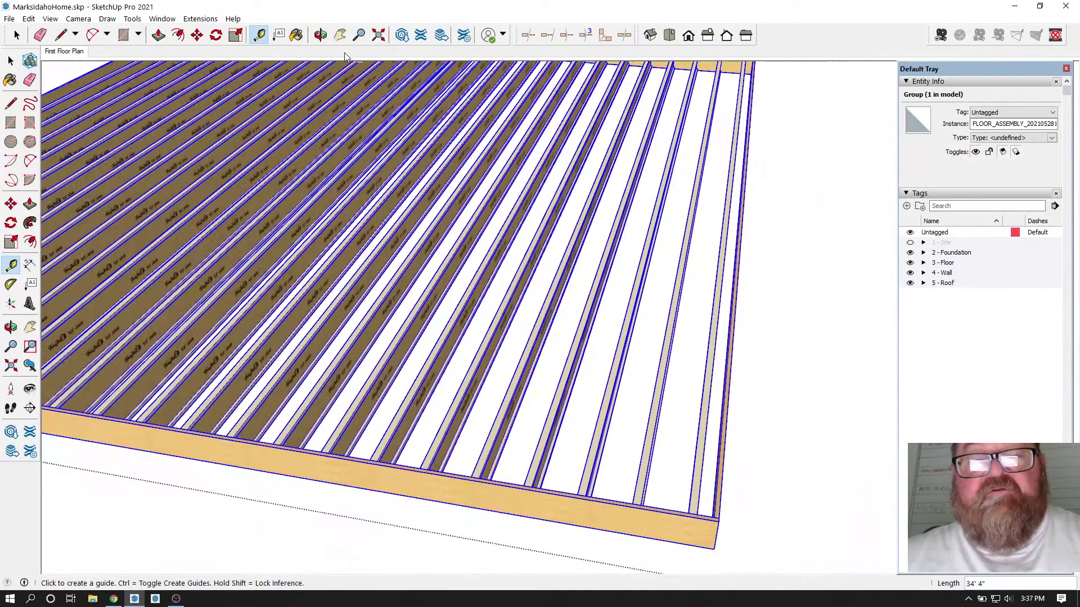
click(320, 36)
drag(540, 478, 419, 453)
scroll(481, 454, up, 2)
scroll(481, 454, down, 2)
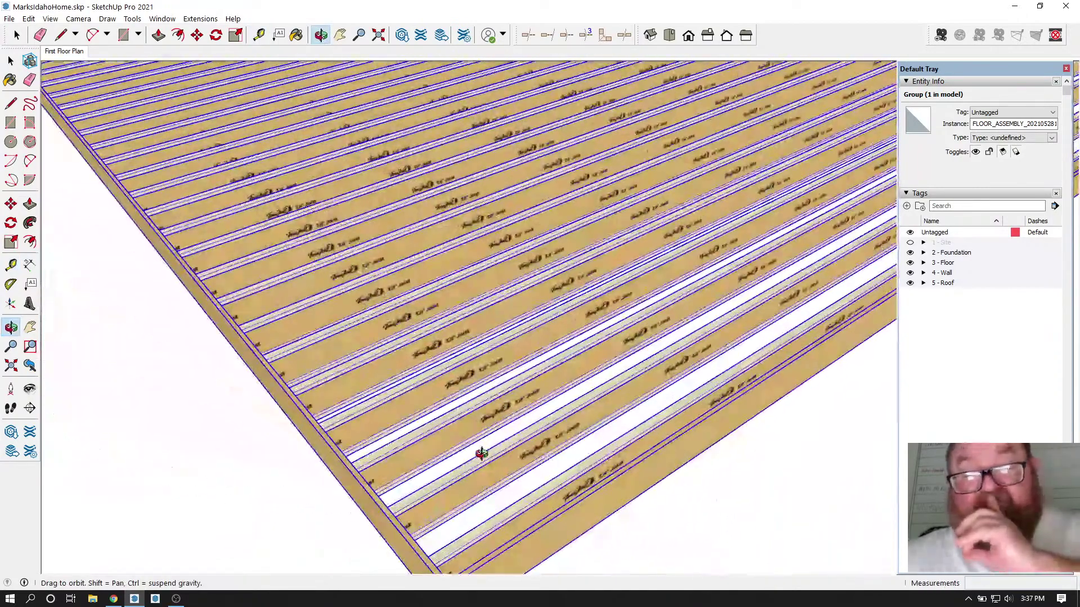
scroll(394, 423, down, 3)
key(space)
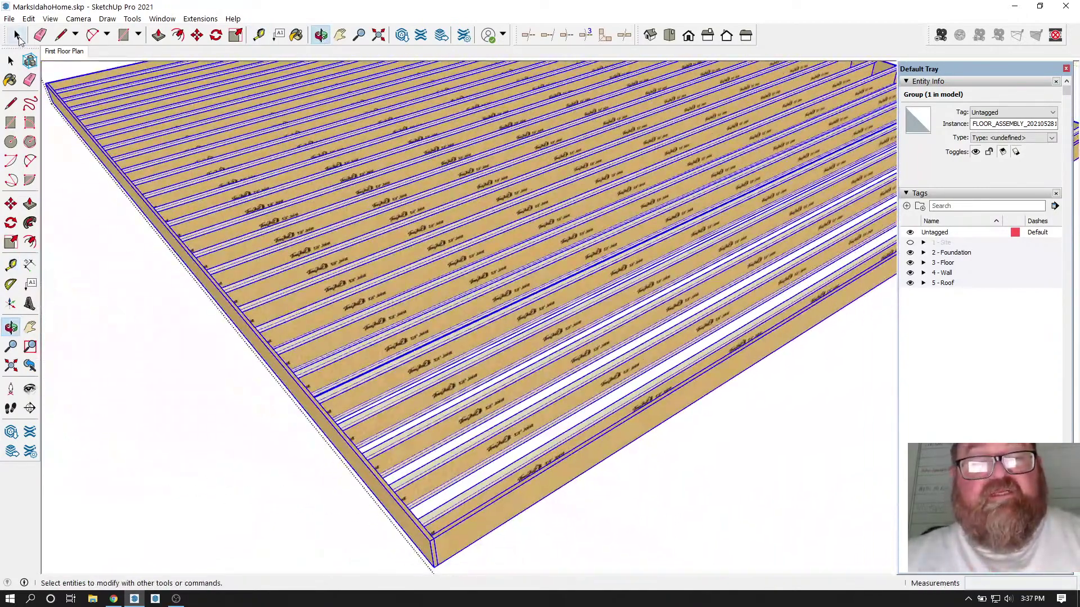
scroll(387, 317, up, 2)
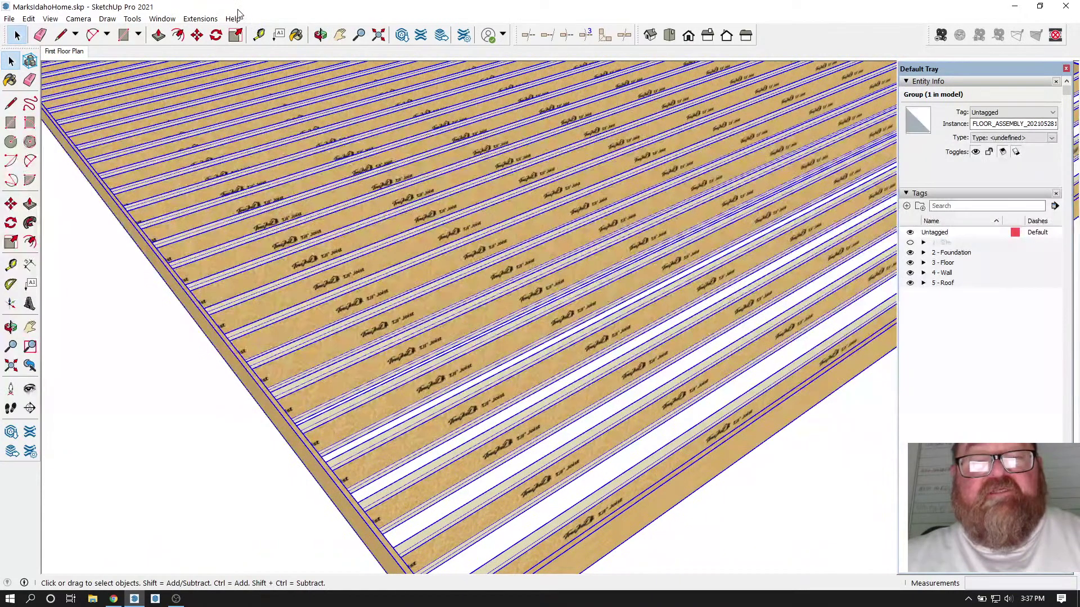
scroll(328, 225, down, 3)
scroll(449, 443, up, 3)
scroll(476, 416, up, 1)
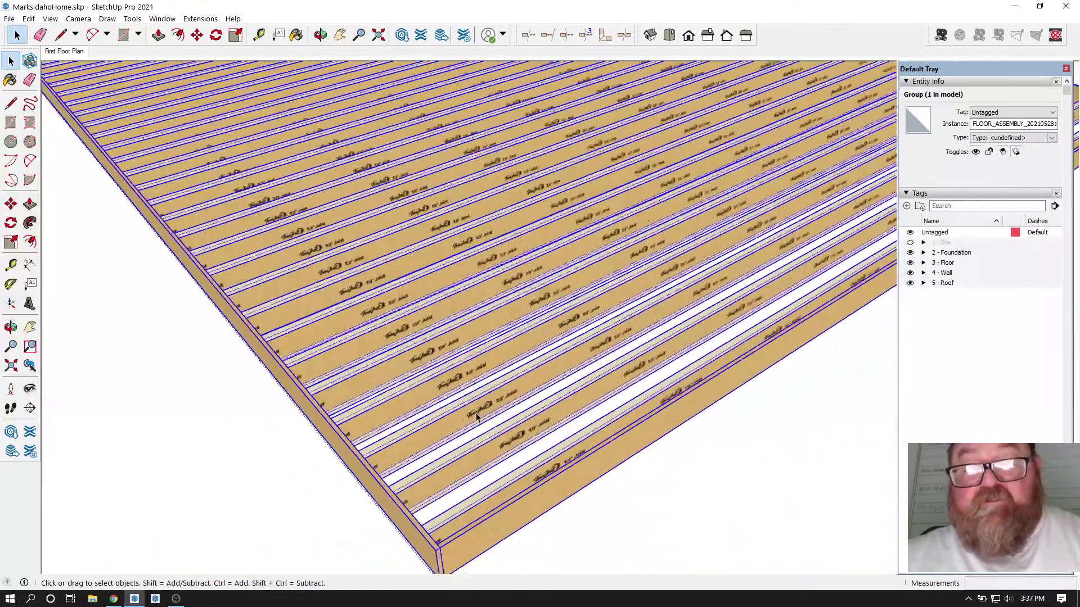
scroll(476, 416, down, 3)
scroll(481, 417, up, 3)
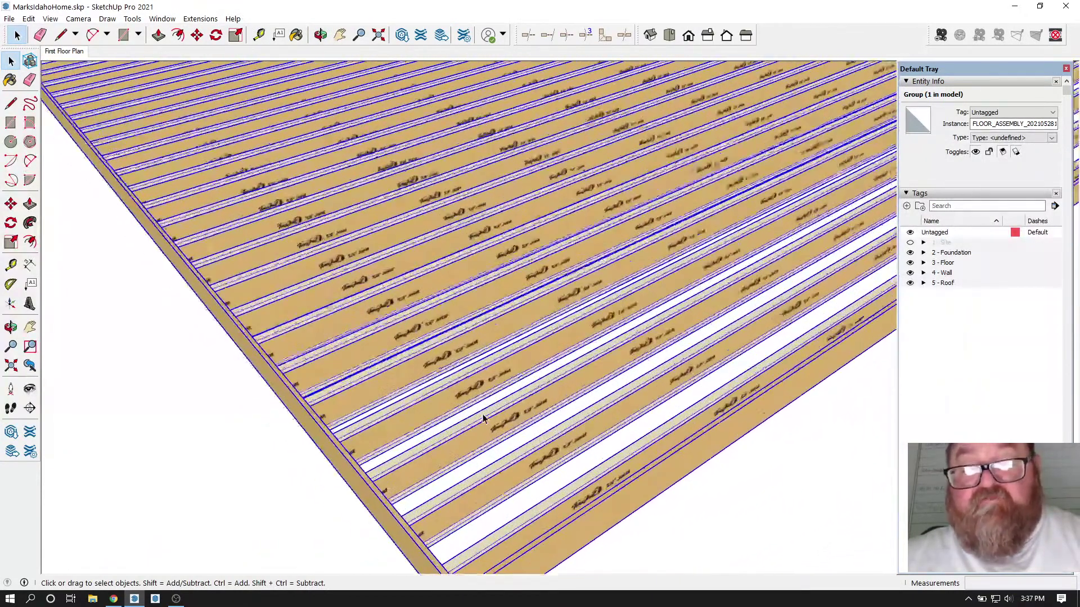
Step: Open the floor assembly and cut one TJI joist near its front edge out of it
double_click(479, 419)
click(481, 421)
scroll(357, 392, down, 2)
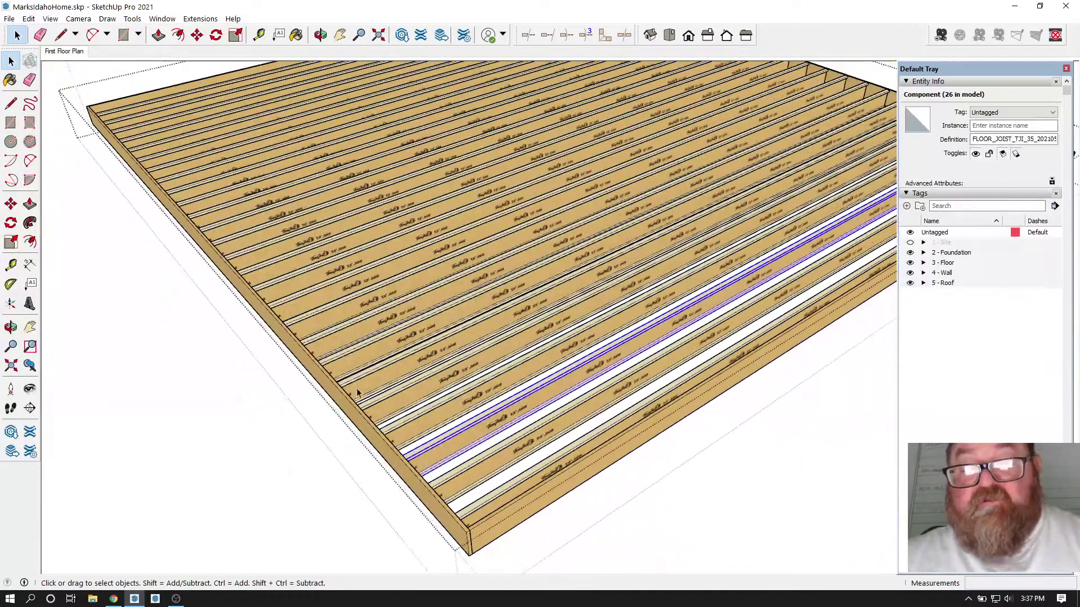
scroll(357, 392, down, 3)
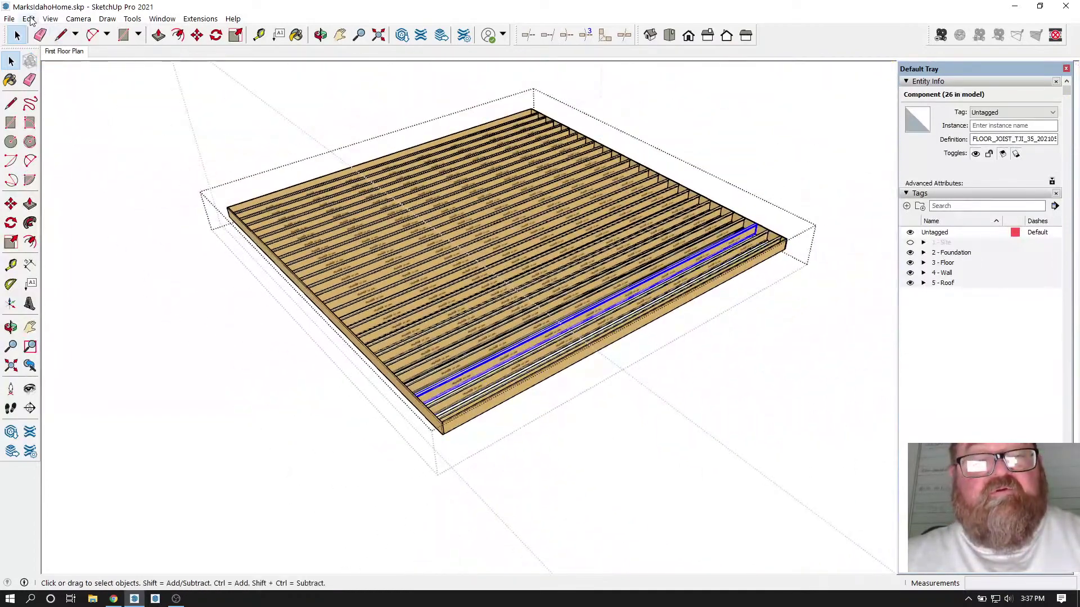
click(29, 19)
click(51, 67)
scroll(233, 167, down, 4)
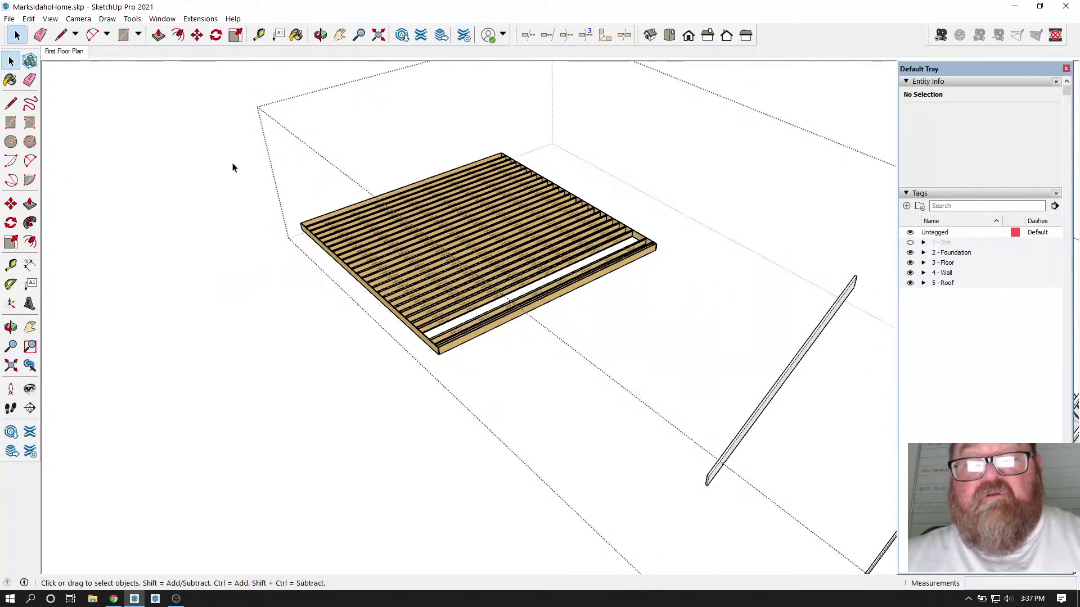
Step: Delete the leftover floor assembly and paste the cut TJI joist in place inside the roof rafter group
click(454, 267)
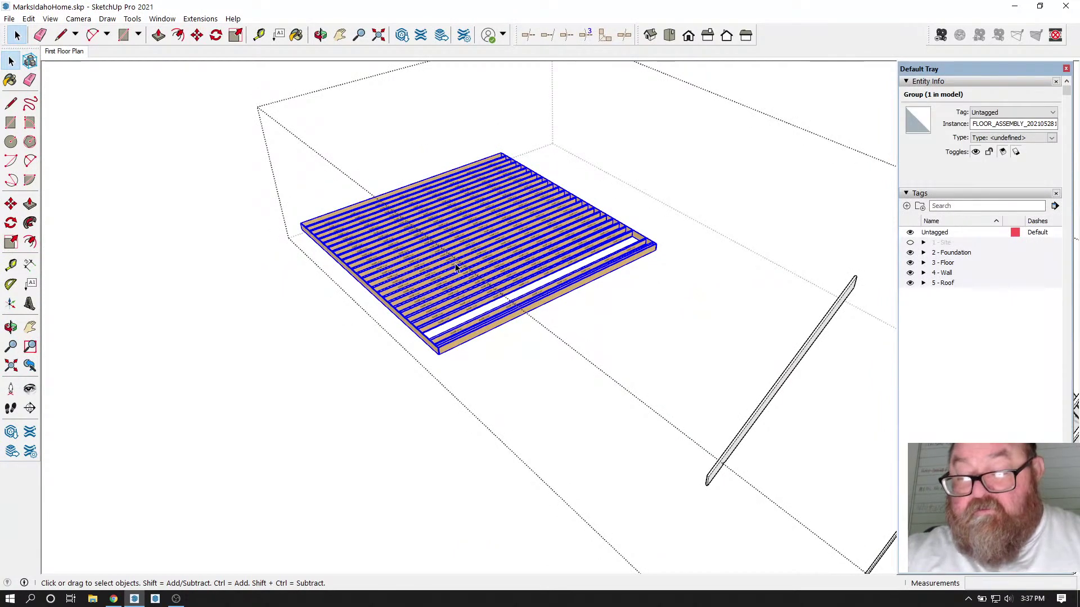
key(Delete)
scroll(439, 301, down, 2)
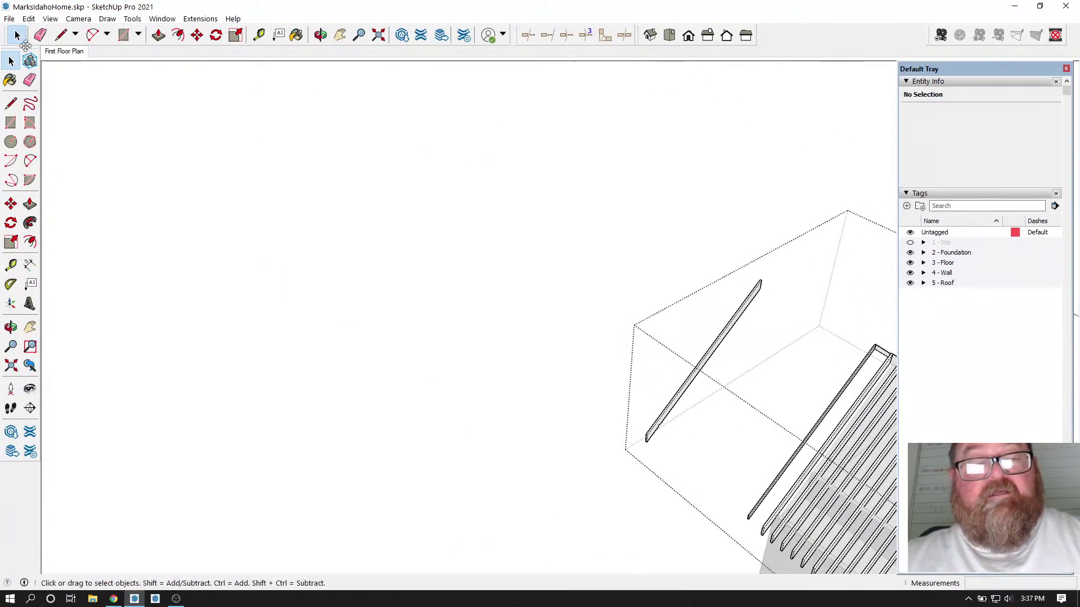
click(29, 19)
click(62, 96)
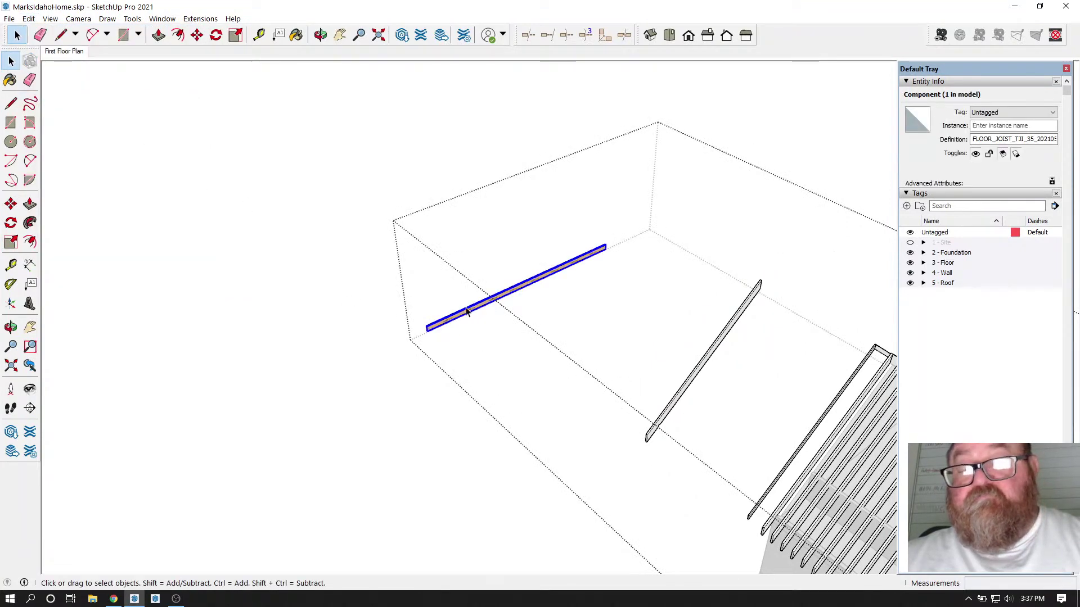
scroll(466, 312, down, 2)
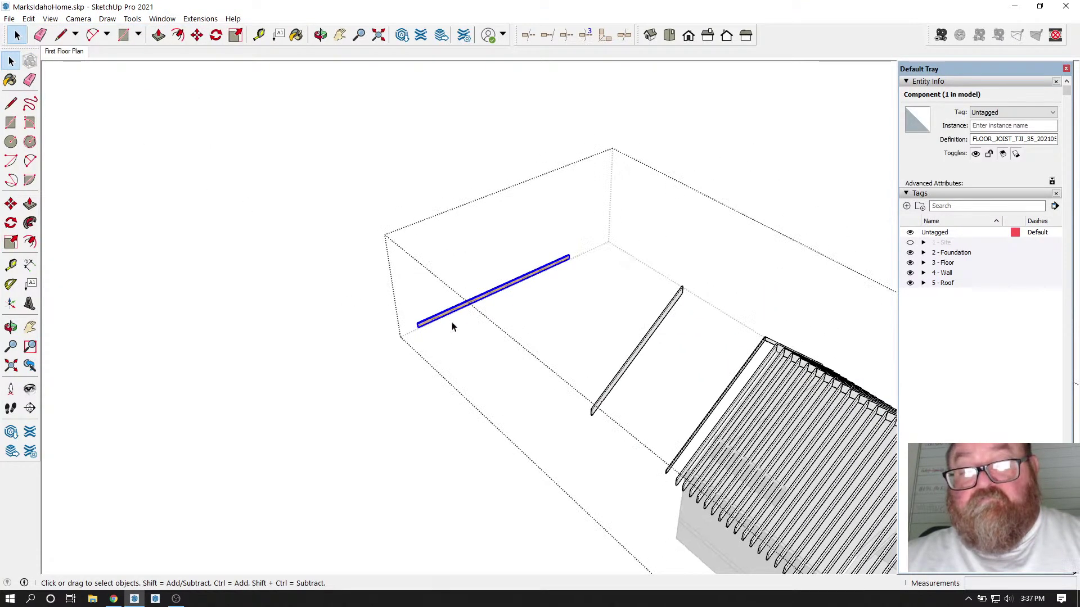
Step: Move the pasted TJI joist so its upper end corner meets the upper corner of the copied rafter's lower end
click(197, 35)
click(415, 320)
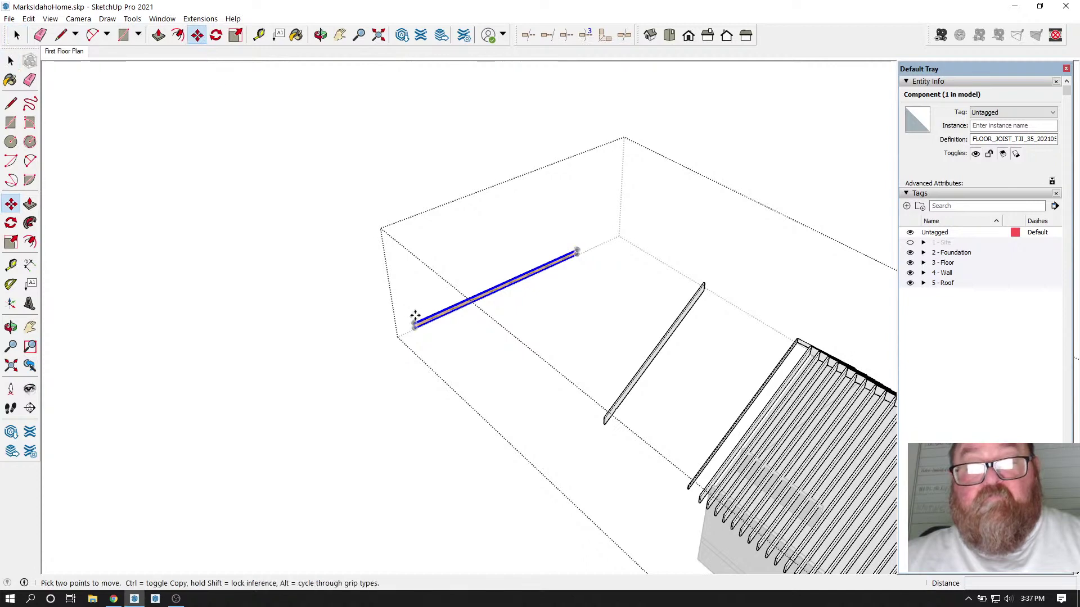
click(601, 409)
scroll(601, 413, up, 5)
scroll(597, 434, up, 6)
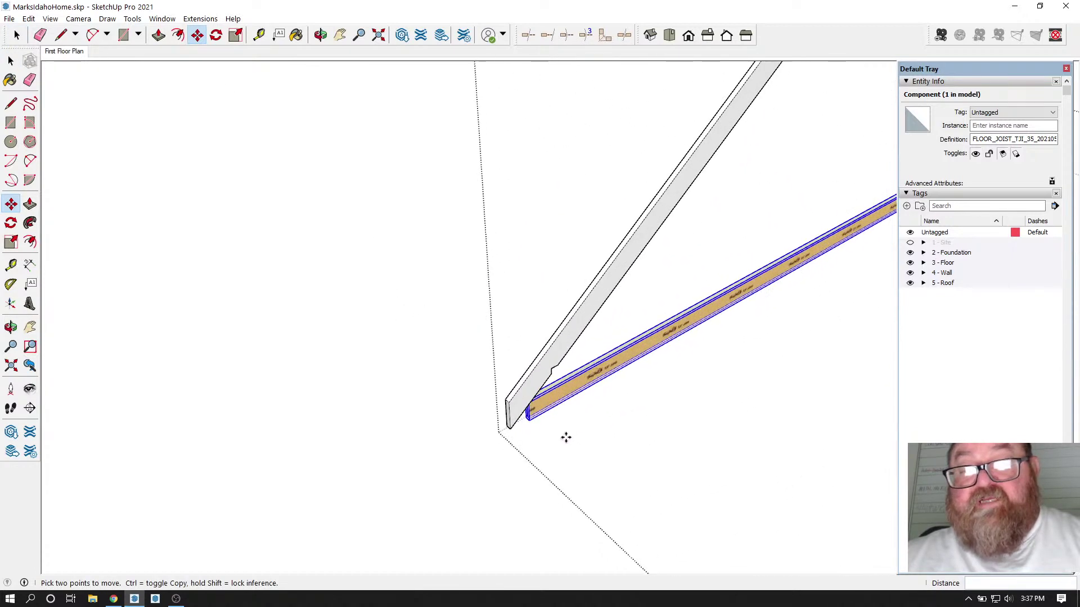
scroll(529, 375, up, 2)
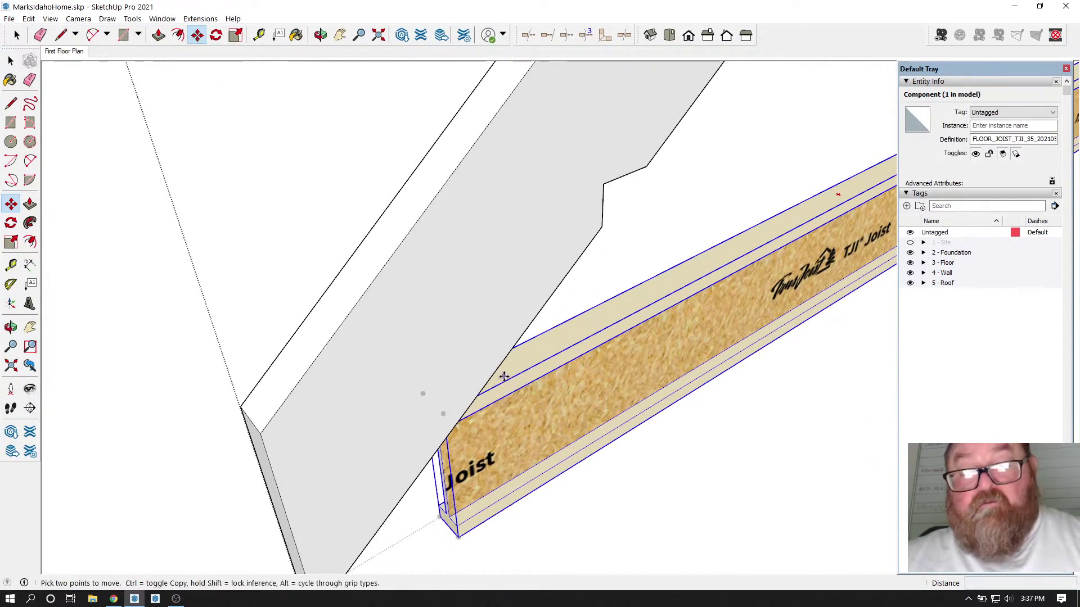
click(475, 500)
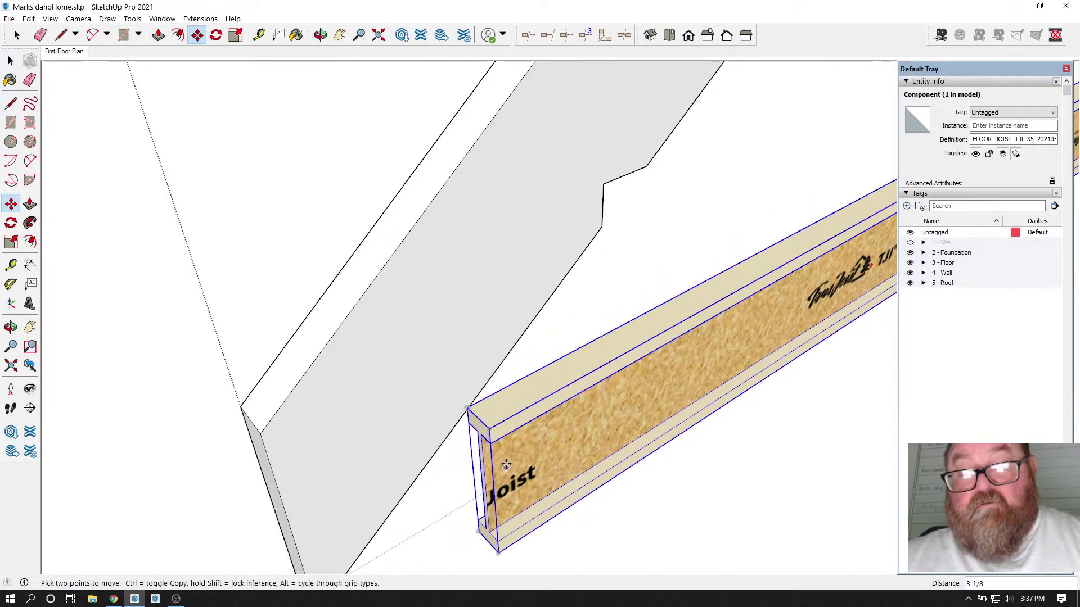
click(262, 430)
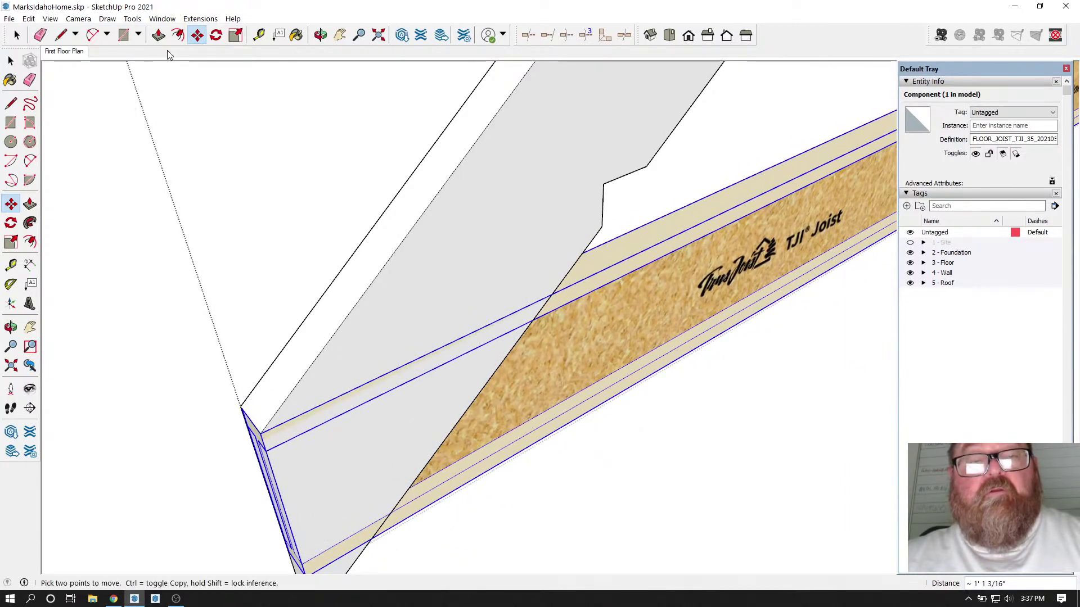
Step: Rotate the TJI joist about 39.8° around the shared lower-end corner to align it with the rafter's top edge
click(216, 35)
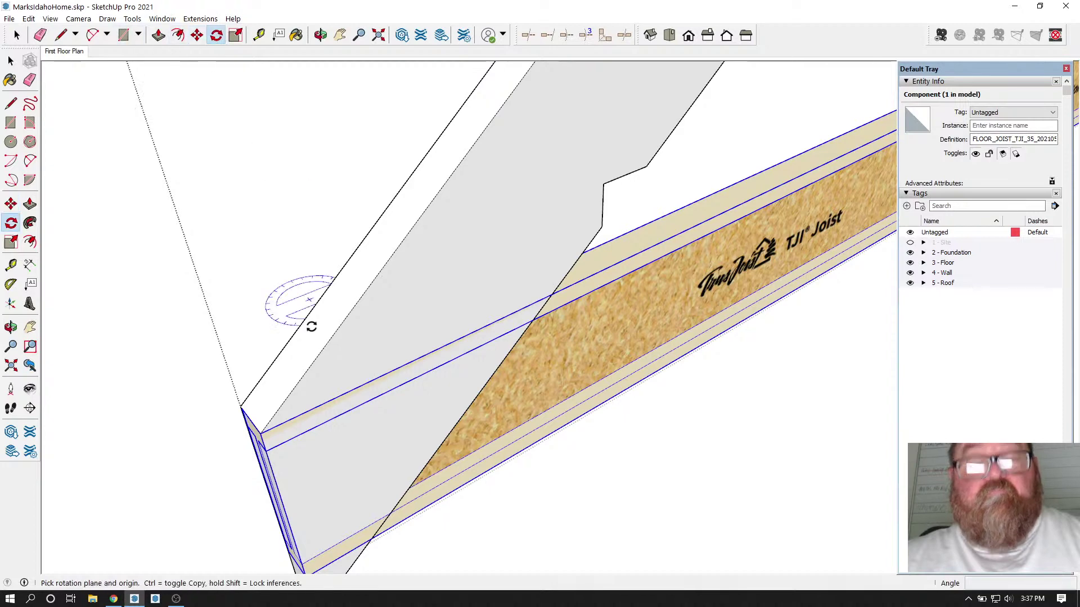
click(260, 433)
click(429, 353)
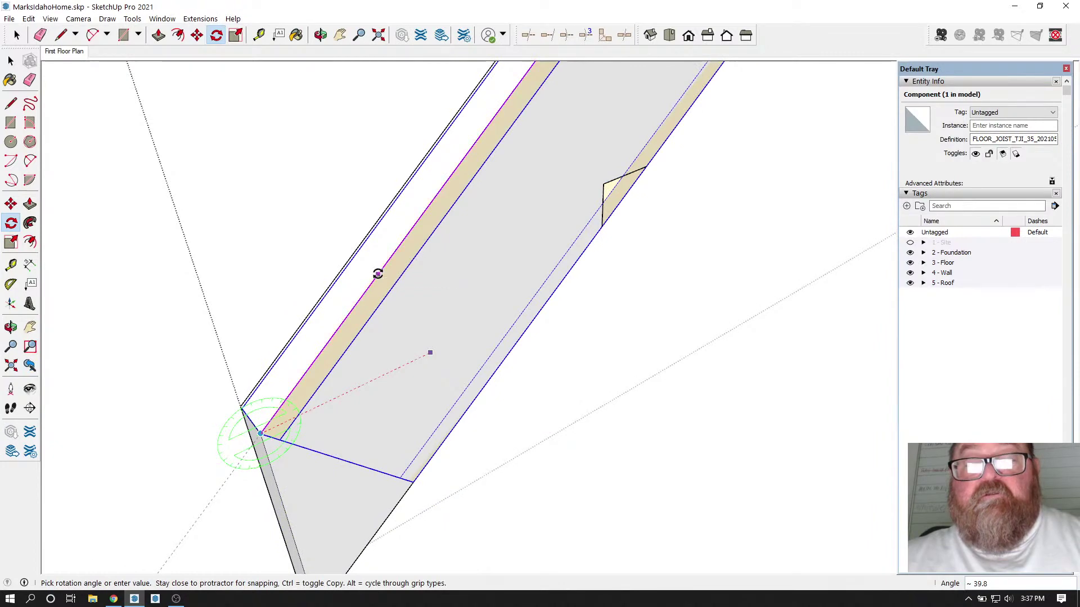
click(382, 279)
scroll(326, 465, down, 3)
scroll(325, 474, down, 5)
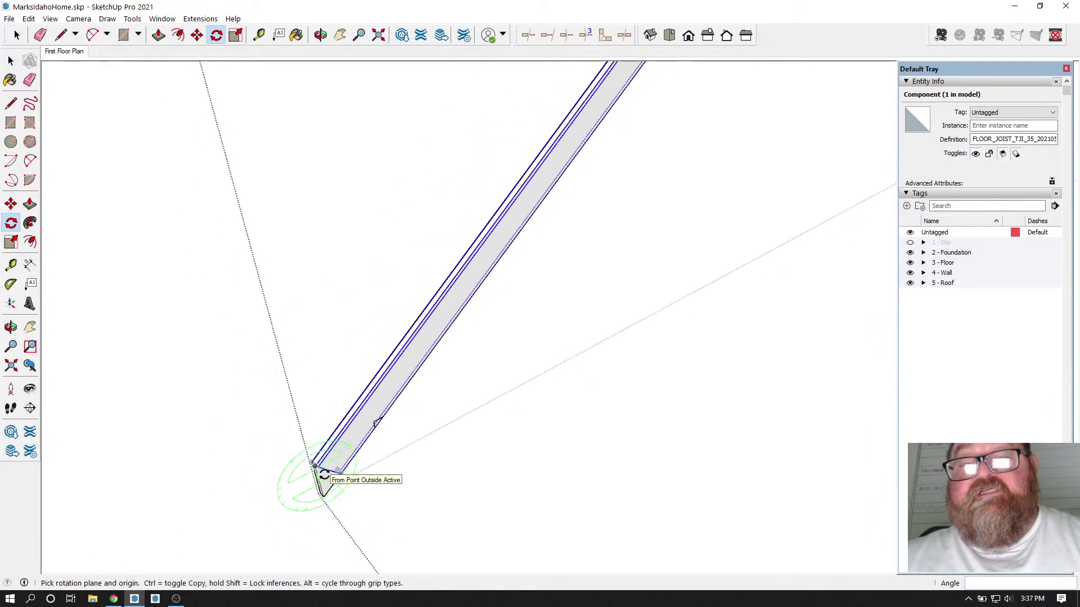
scroll(579, 109, up, 3)
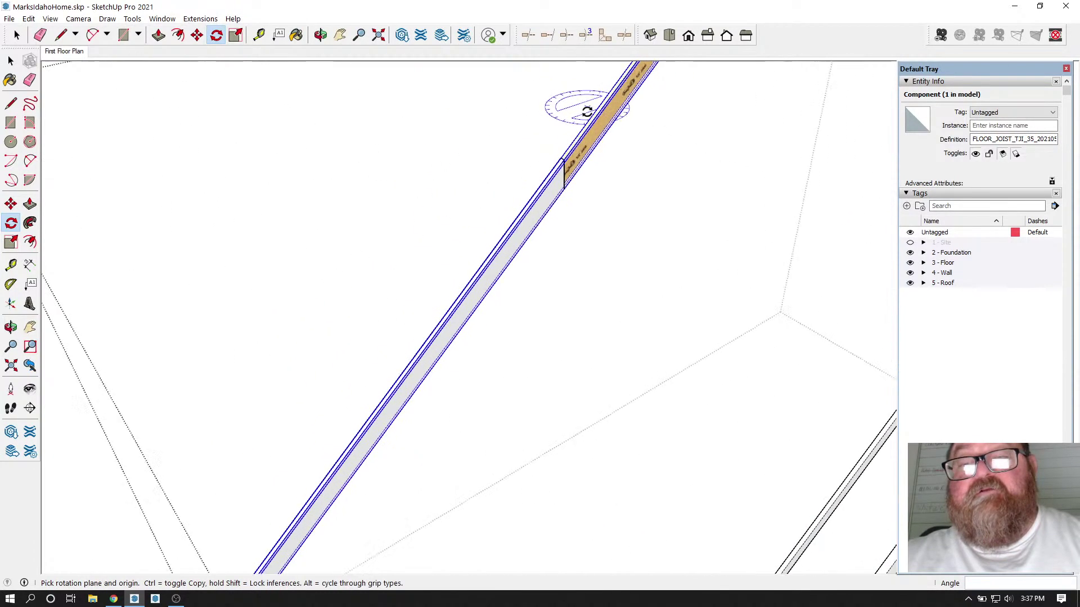
Step: Examine how the rotated TJI joist lines up with the existing rafter at its lower and upper ends
scroll(552, 277, down, 2)
scroll(574, 181, up, 5)
scroll(553, 222, up, 5)
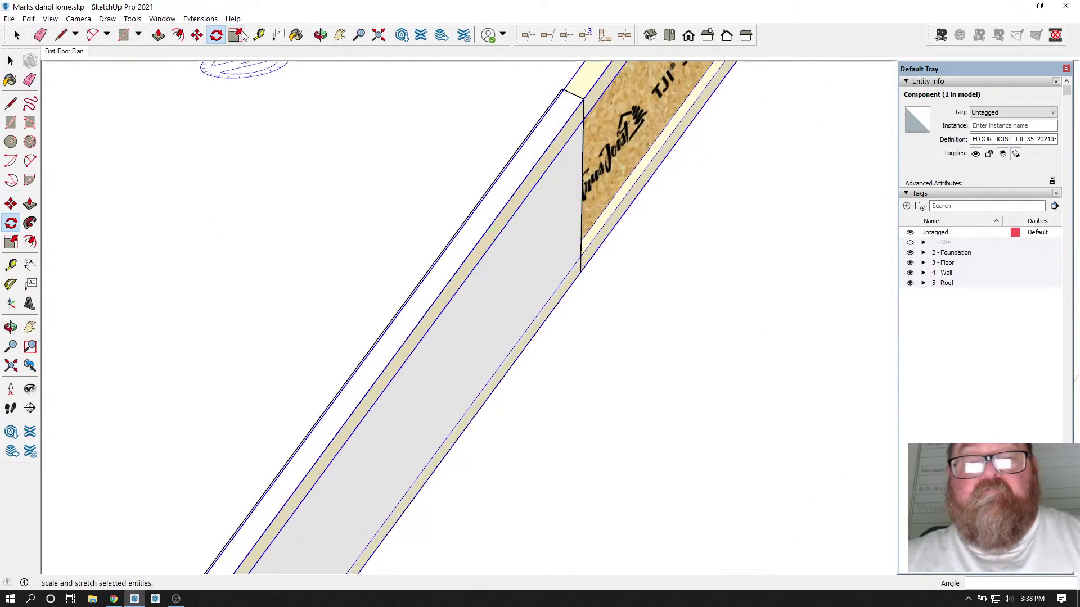
middle_drag(242, 66, 506, 207)
middle_drag(467, 243, 399, 331)
scroll(287, 386, down, 9)
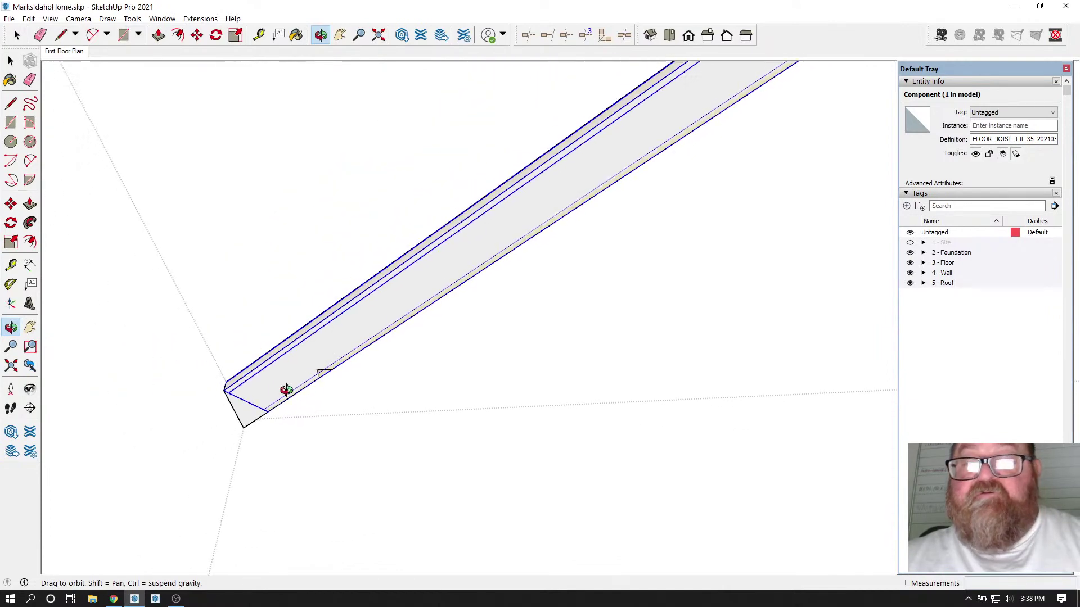
middle_drag(335, 369, 662, 239)
scroll(663, 240, up, 5)
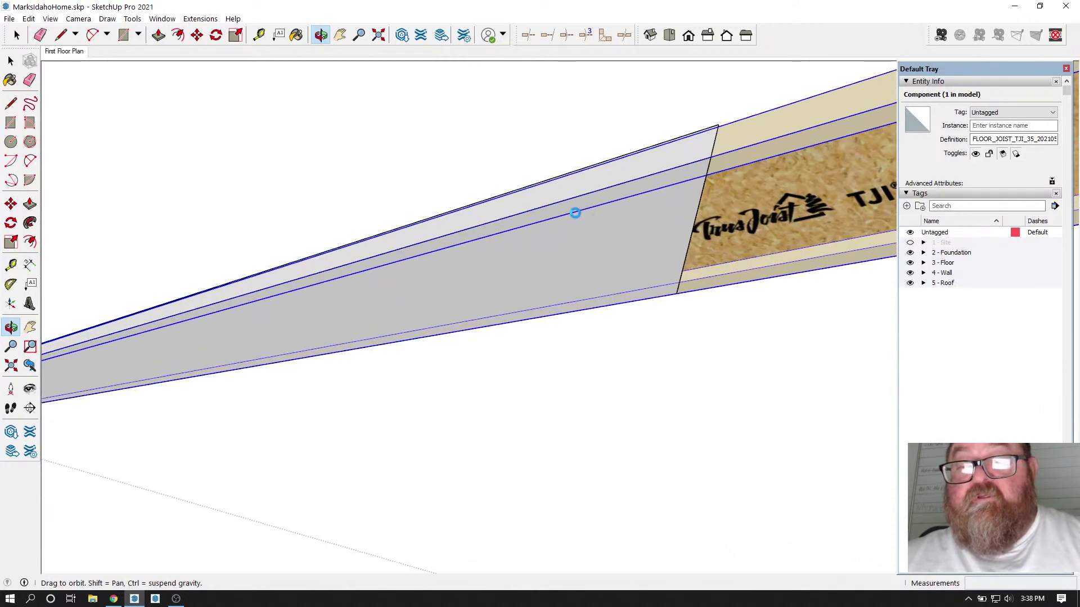
drag(575, 213, 574, 211)
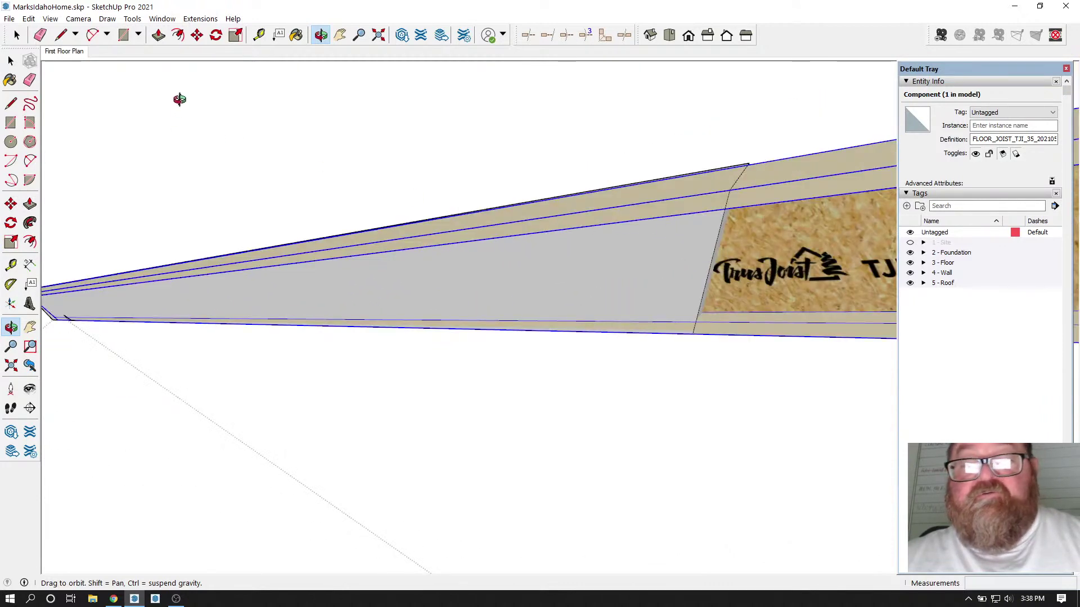
Step: Draw a vertical rectangular face about 1' 1 9/16" by 2' 4 3/16" from the upper corner of the rafter's plumb-cut ridge end
click(125, 35)
scroll(426, 181, down, 2)
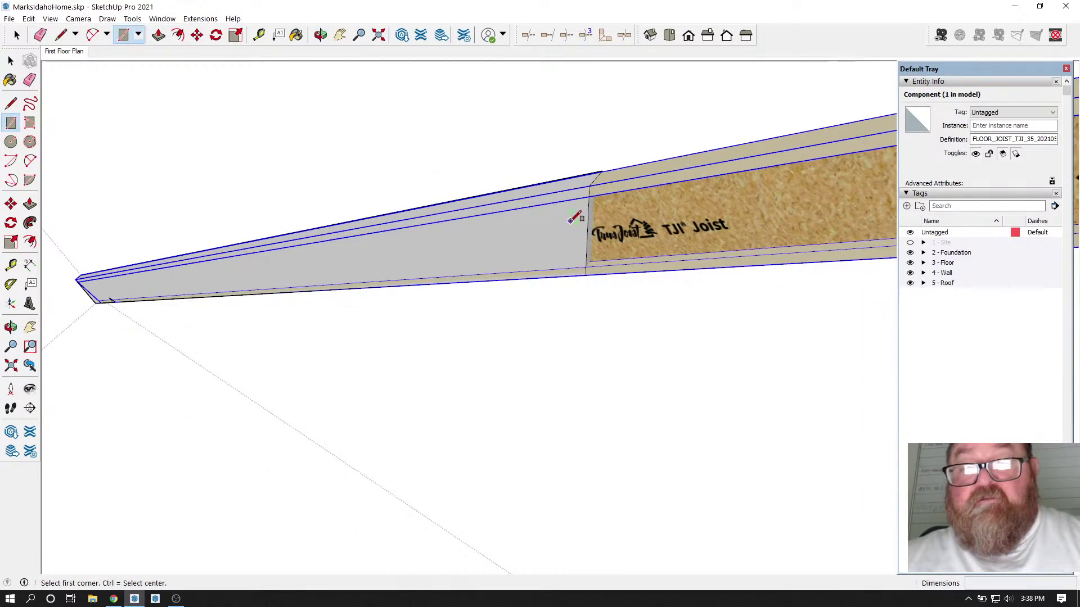
scroll(575, 220, up, 1)
click(61, 35)
scroll(531, 248, up, 3)
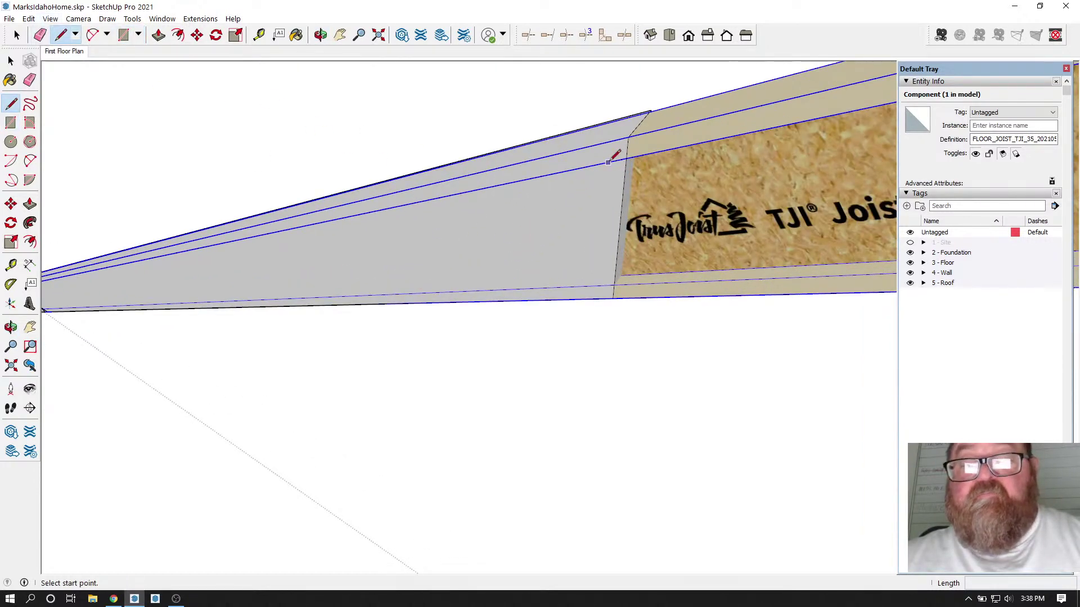
click(628, 137)
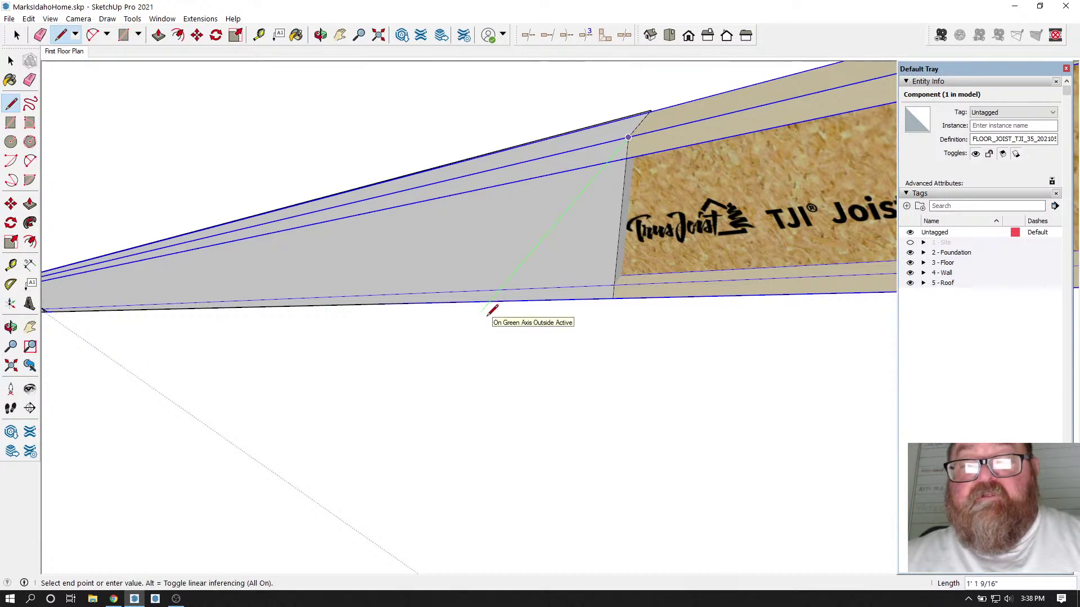
click(480, 313)
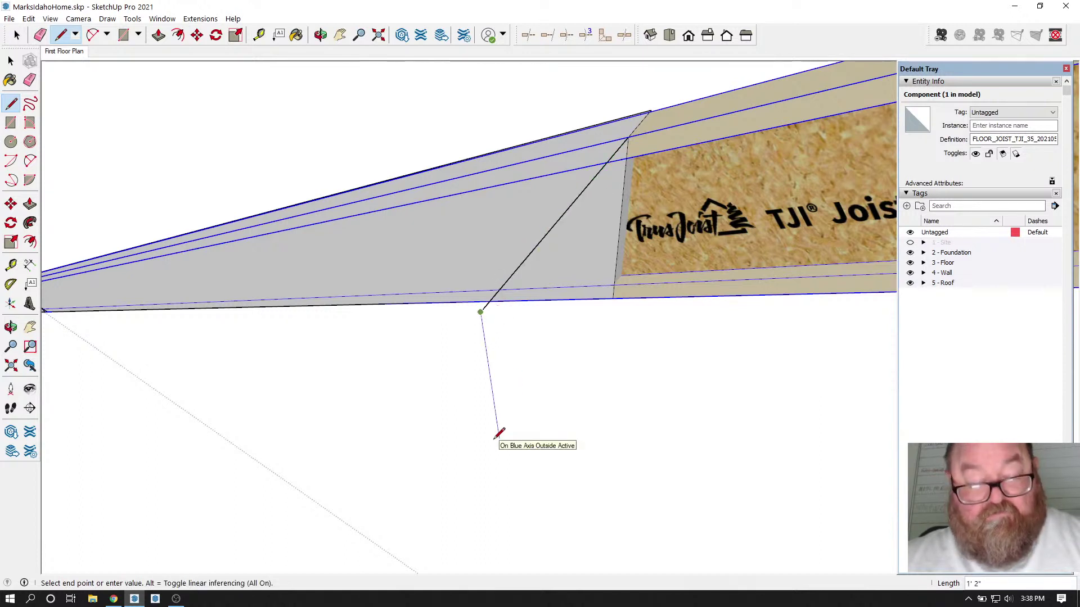
click(510, 517)
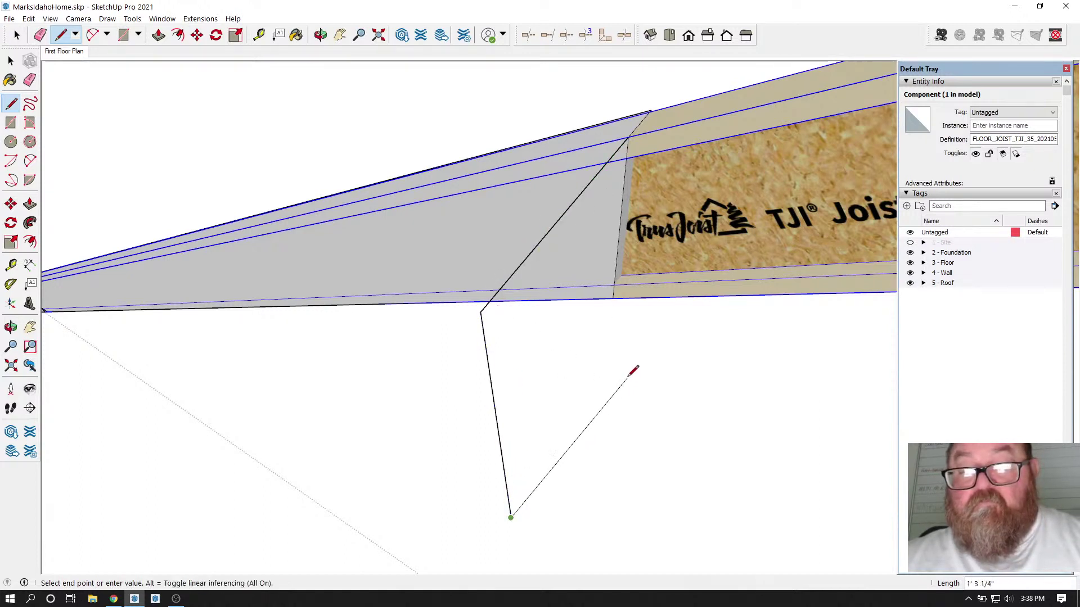
click(604, 386)
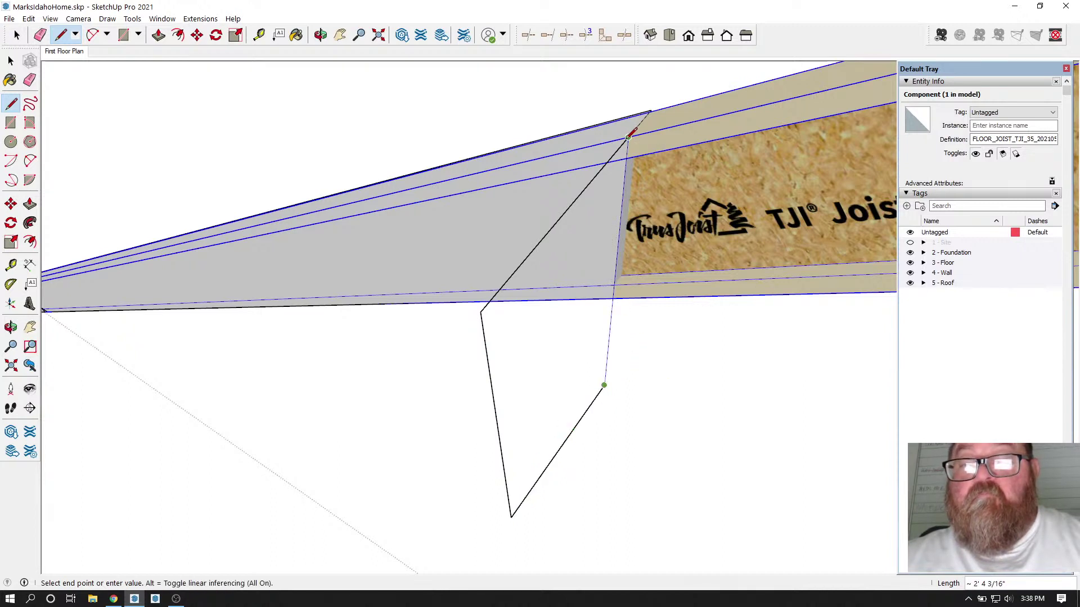
click(628, 138)
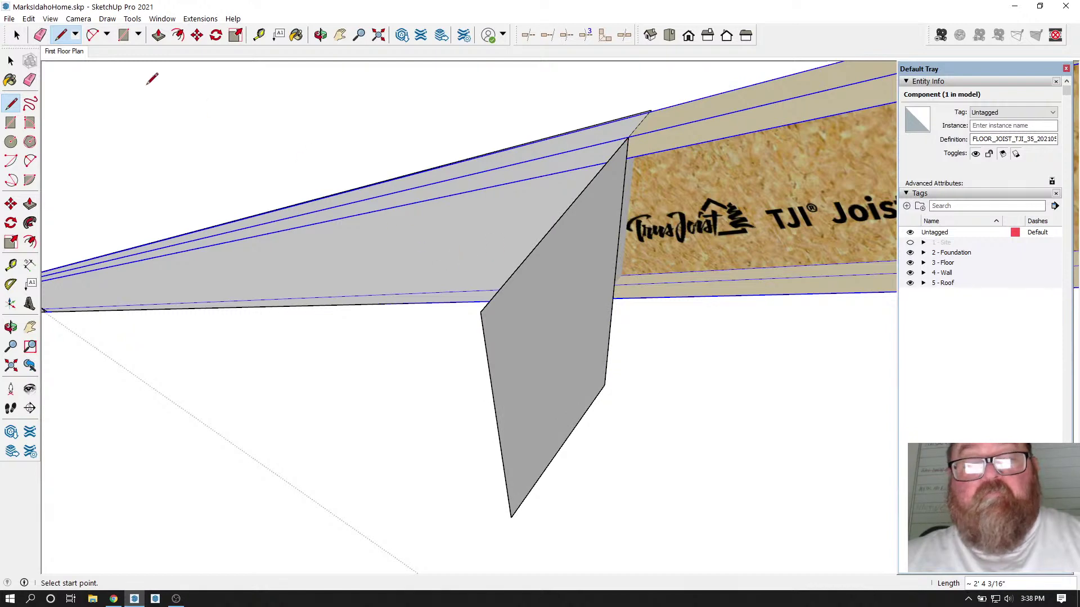
Step: Extrude the vertical face into a thin plate and make the whole solid a group
click(159, 35)
click(518, 333)
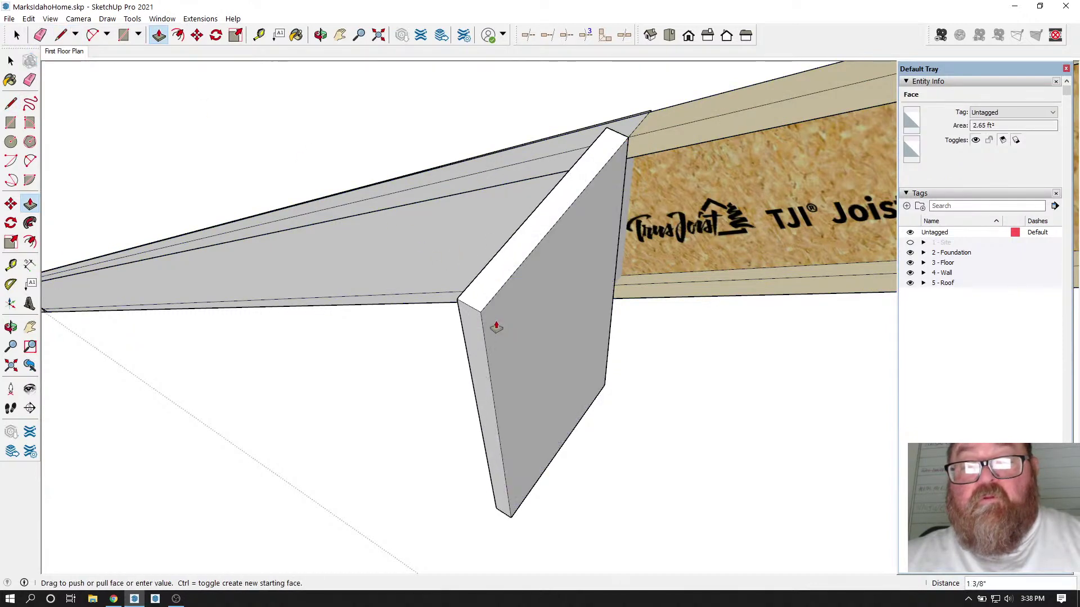
click(501, 329)
key(space)
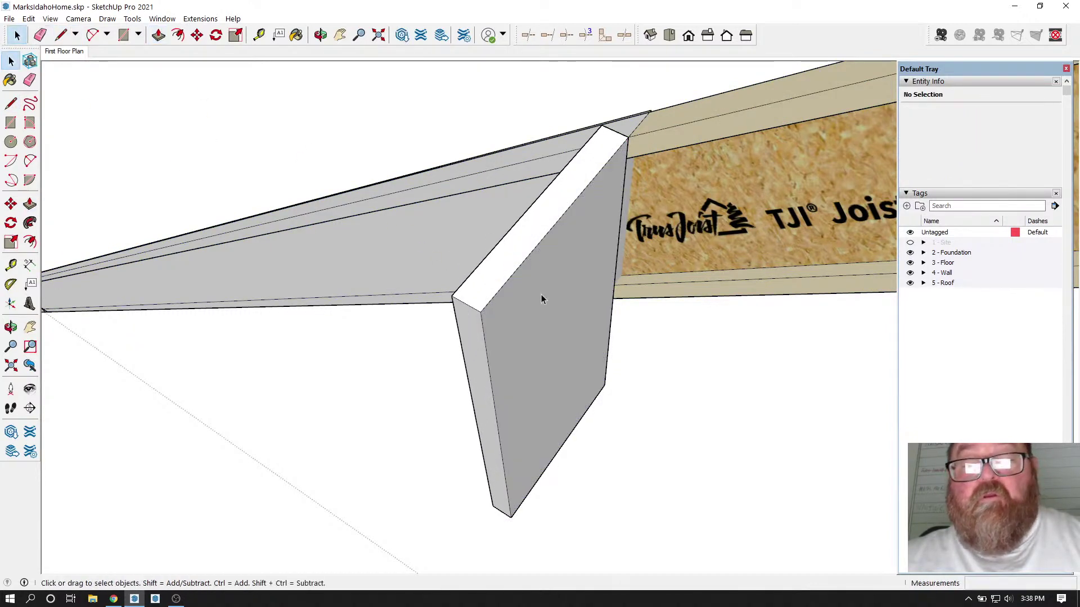
triple_click(541, 295)
right_click(527, 294)
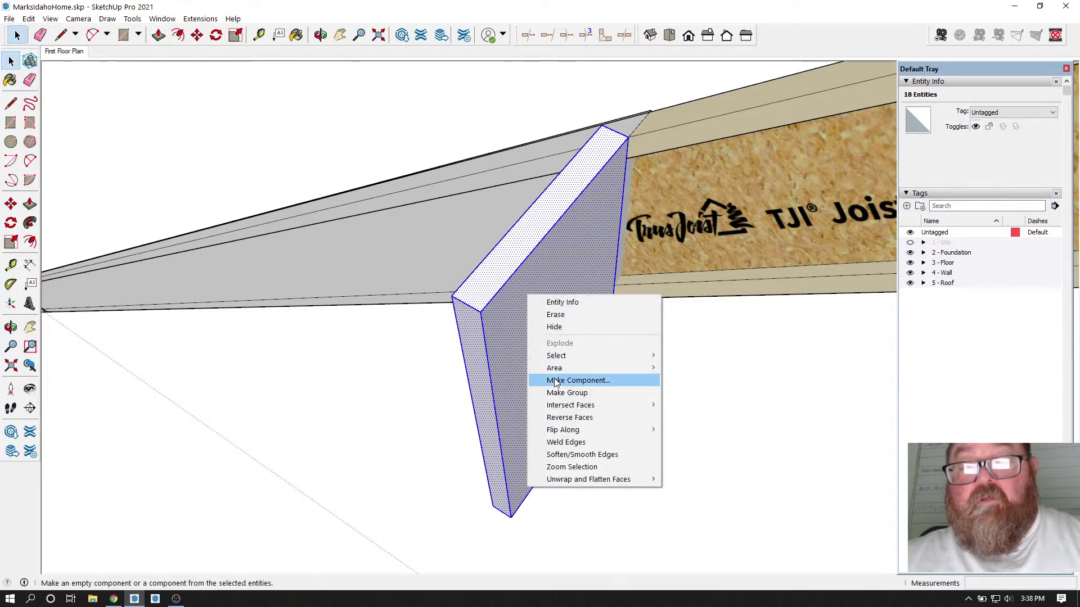
click(565, 393)
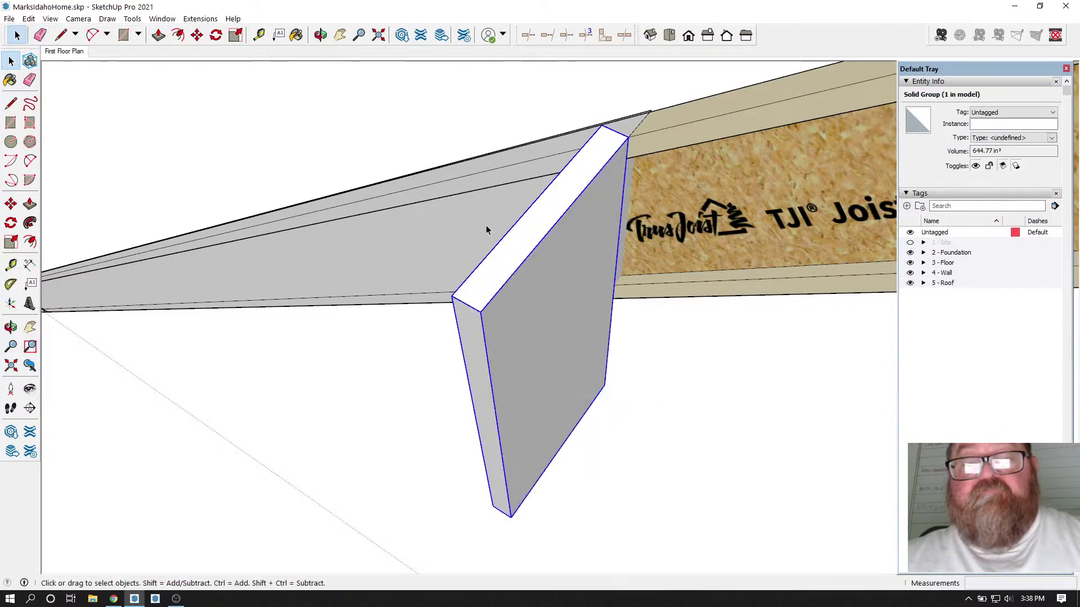
Step: Move the plate group up and sideways within its plane until it fully crosses the TJI joist at the rafter's ridge end
key(m)
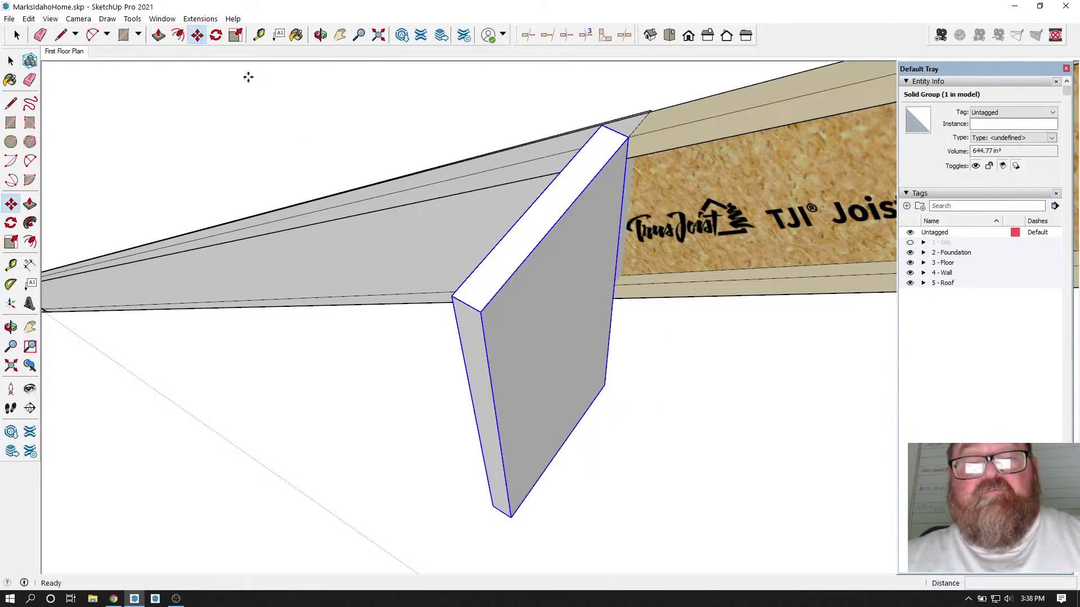
click(327, 409)
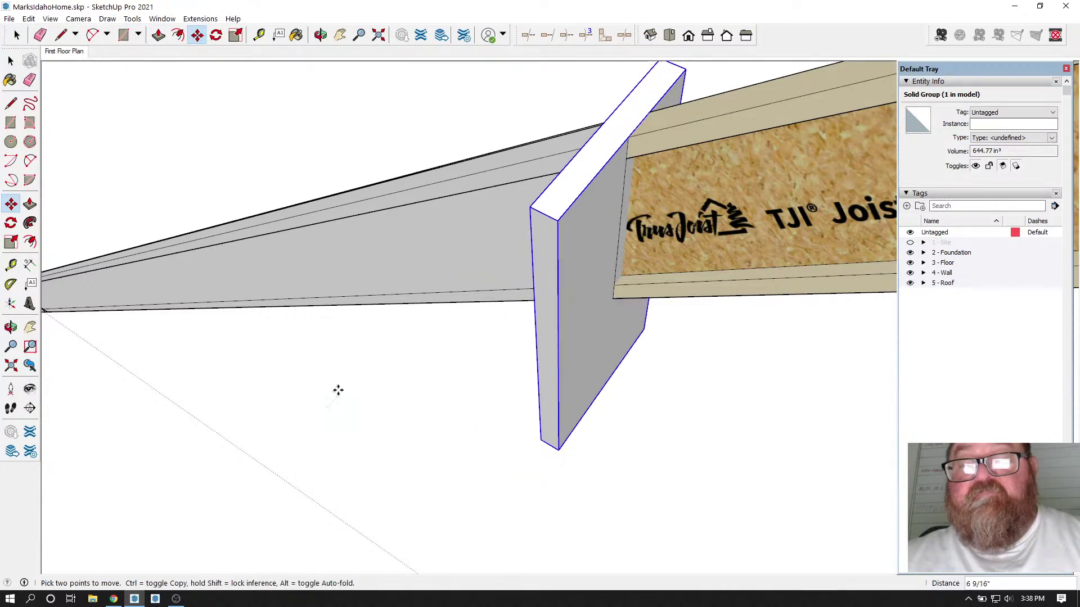
click(338, 387)
scroll(493, 246, up, 2)
scroll(494, 246, up, 1)
scroll(352, 403, down, 5)
scroll(404, 330, up, 4)
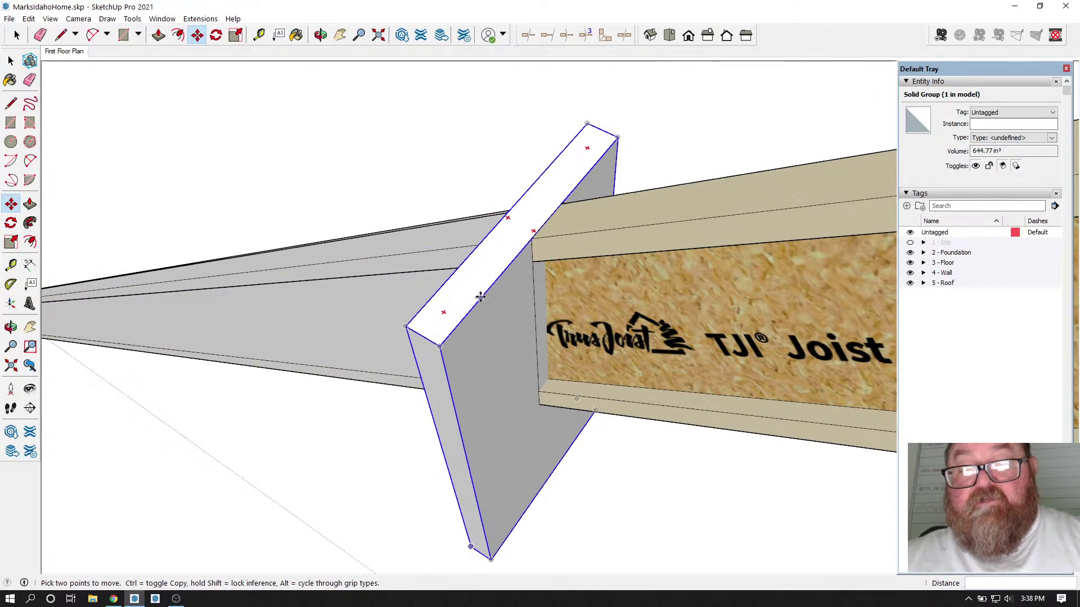
Step: Move the plate group 7/8" along the red axis, back from the rafter's ridge end toward its lower end
click(484, 295)
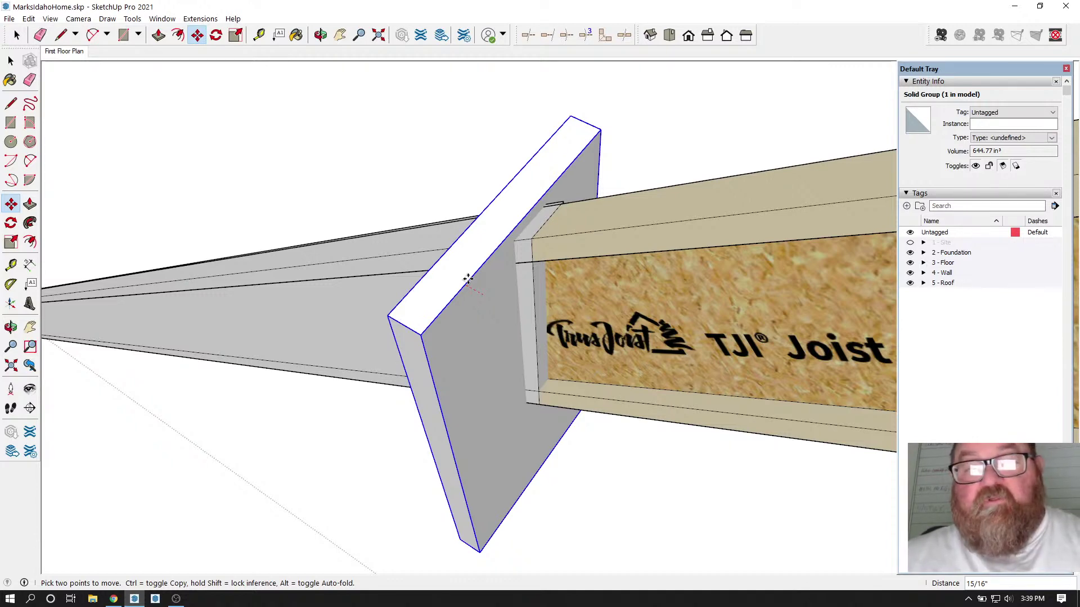
click(465, 284)
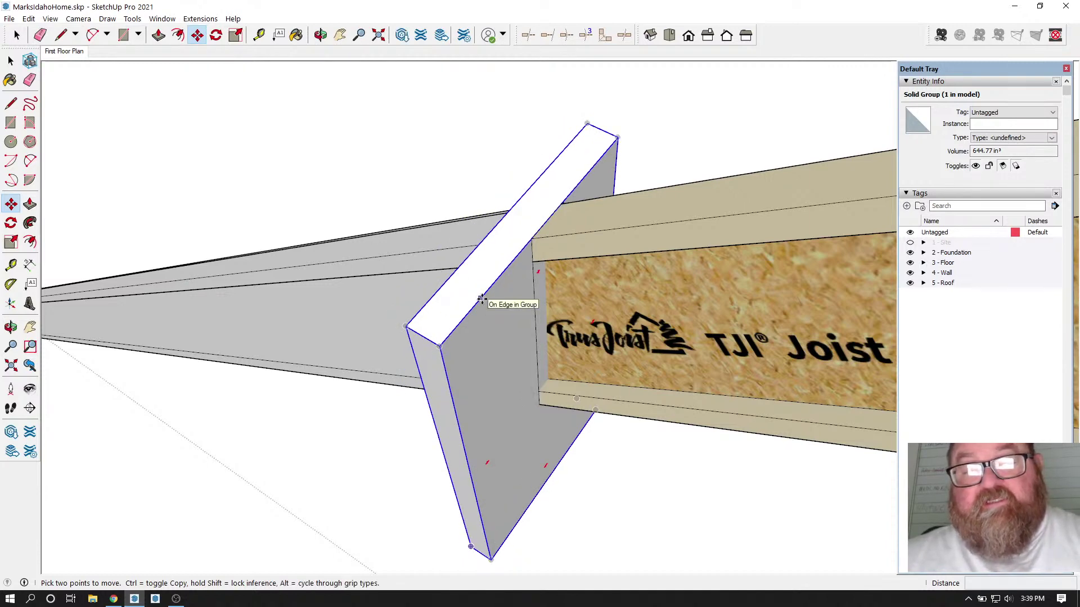
click(481, 299)
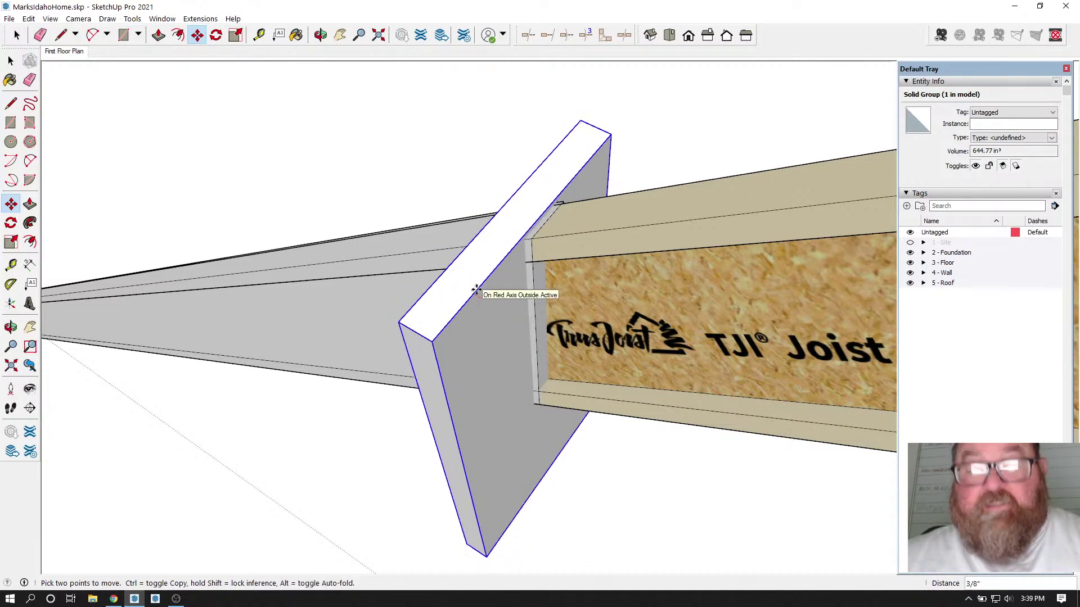
text(7/8)
key(Return)
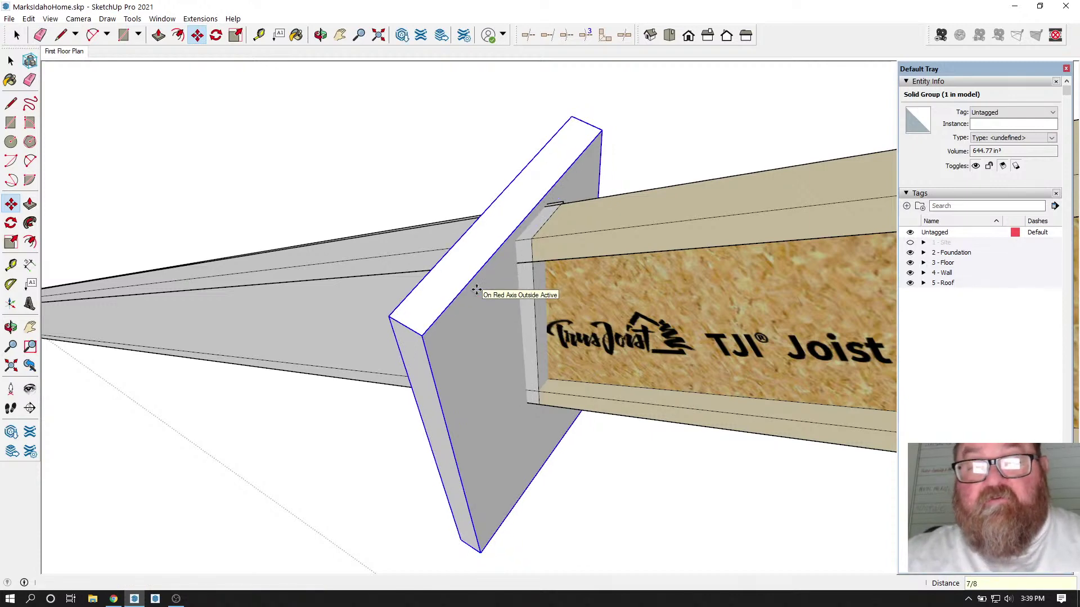
key(space)
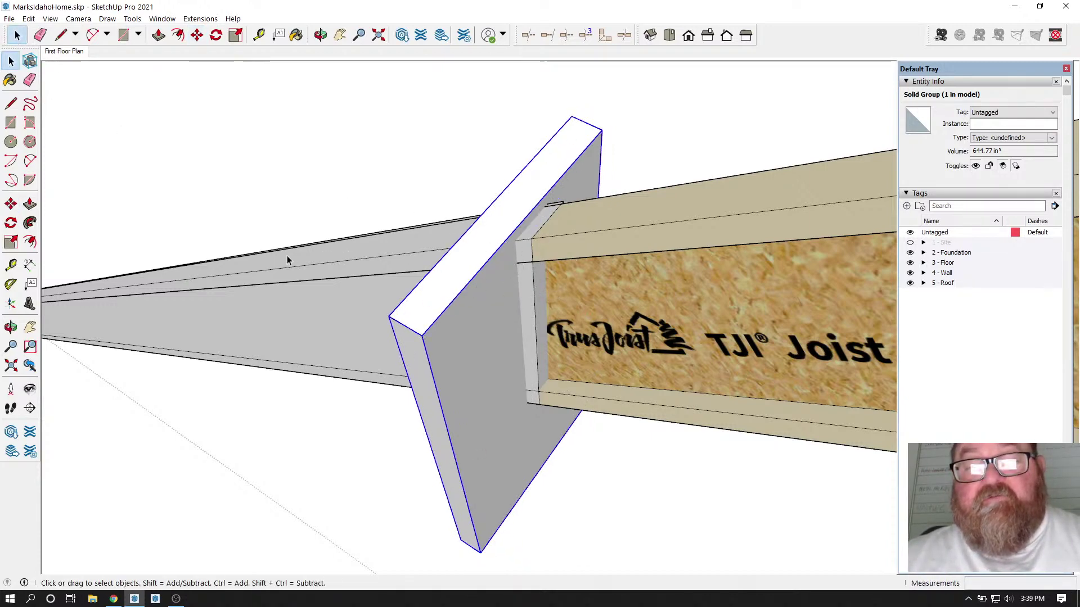
Step: Trim the TJI joist with the Medeek Trim tool against the plate's outer face, removing the part beyond the ridge end
scroll(159, 271, down, 2)
click(198, 19)
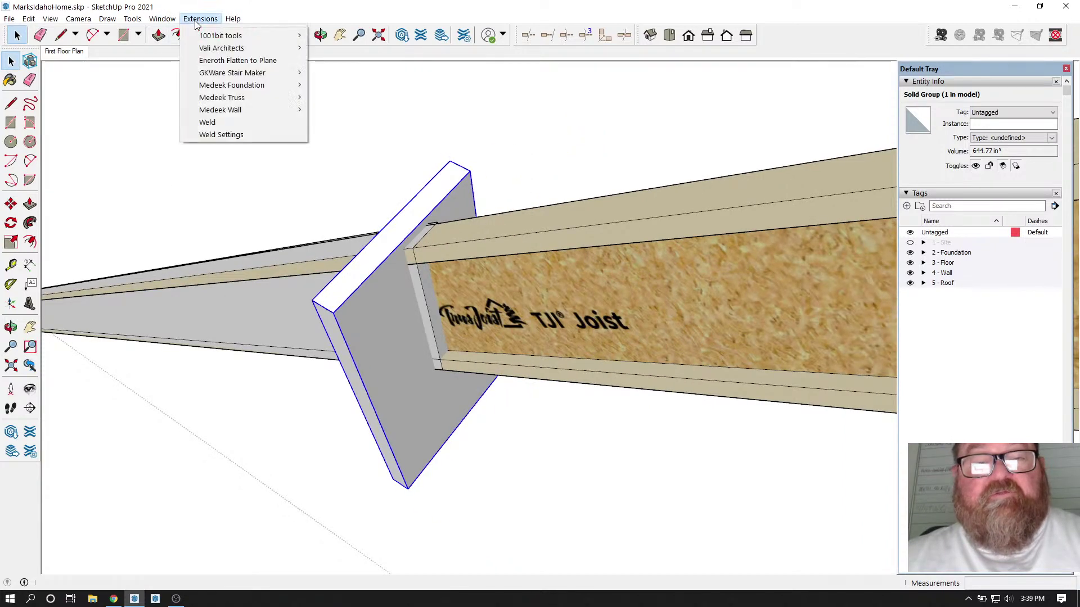
mouse_move(225, 97)
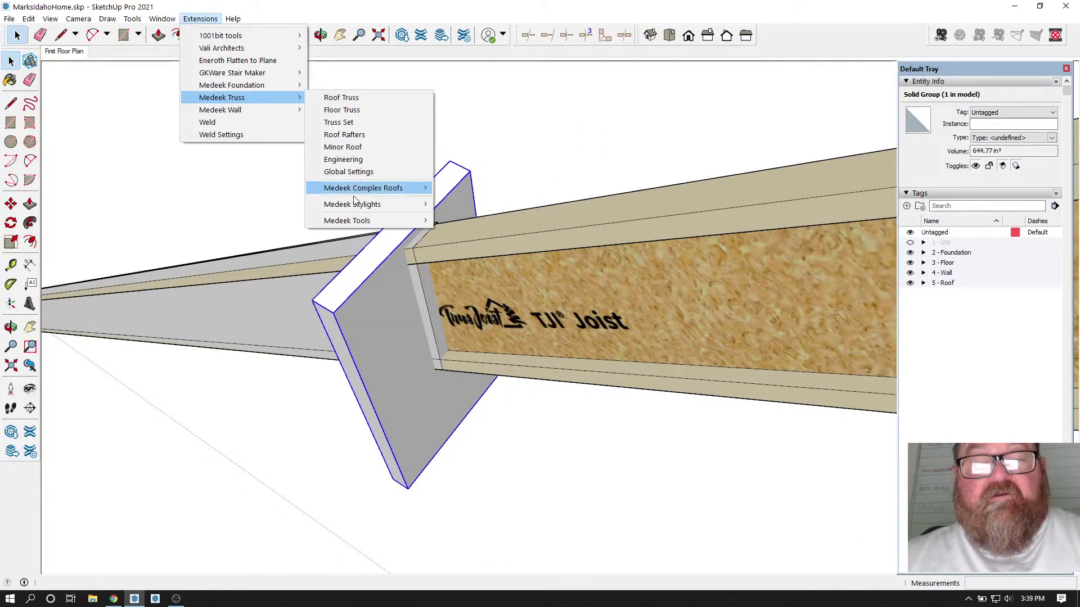
mouse_move(354, 220)
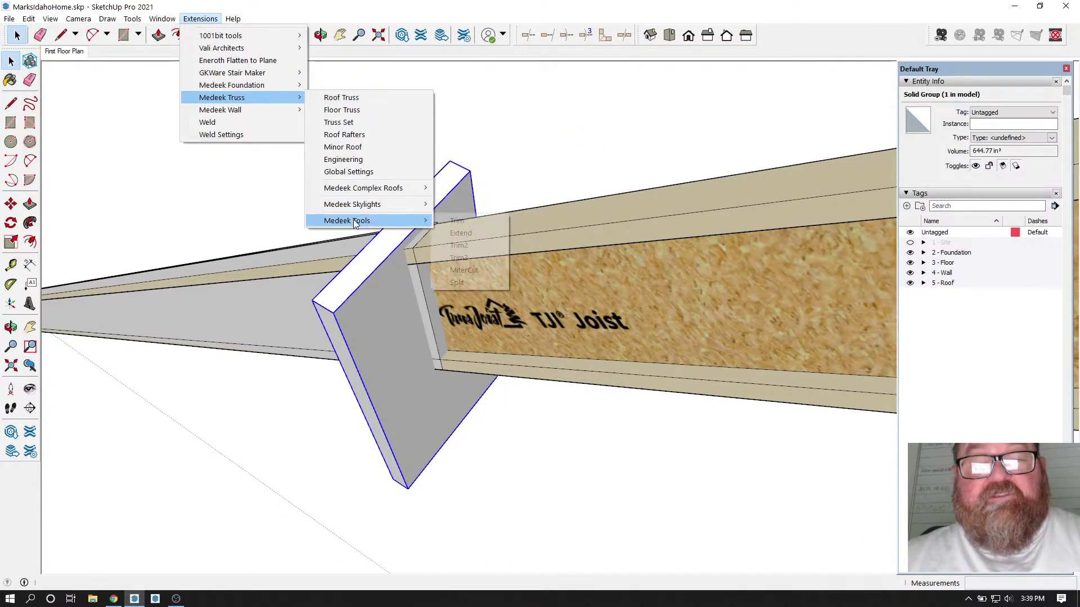
click(470, 222)
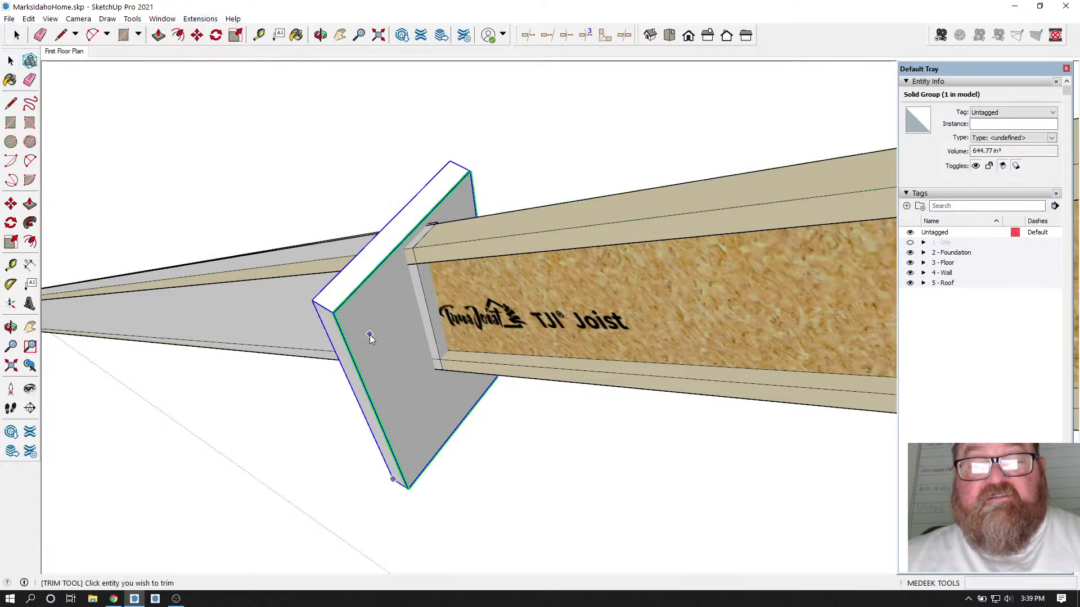
scroll(267, 366, down, 6)
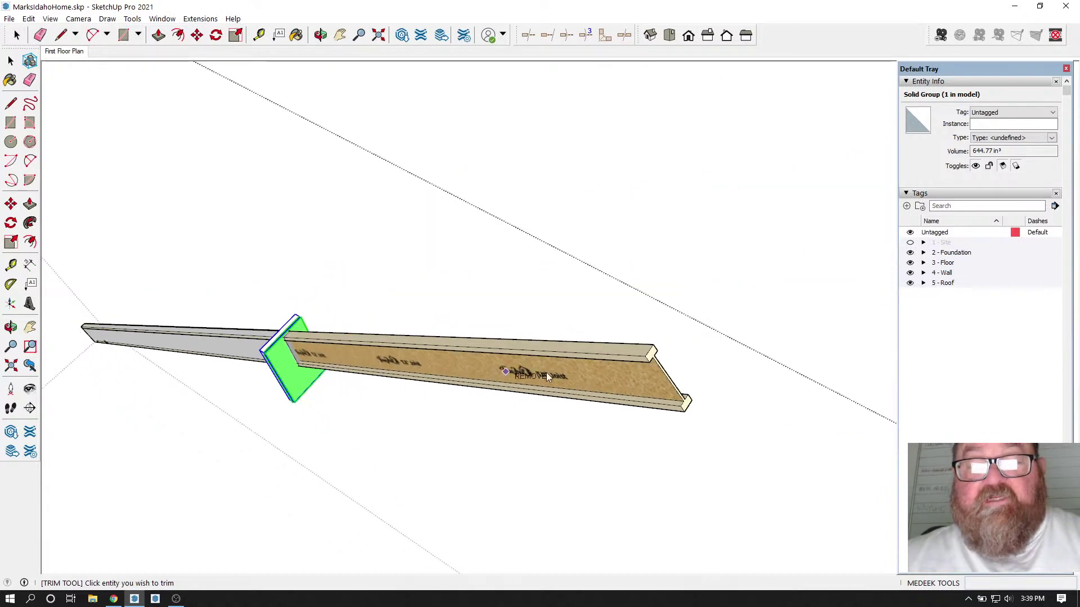
click(648, 357)
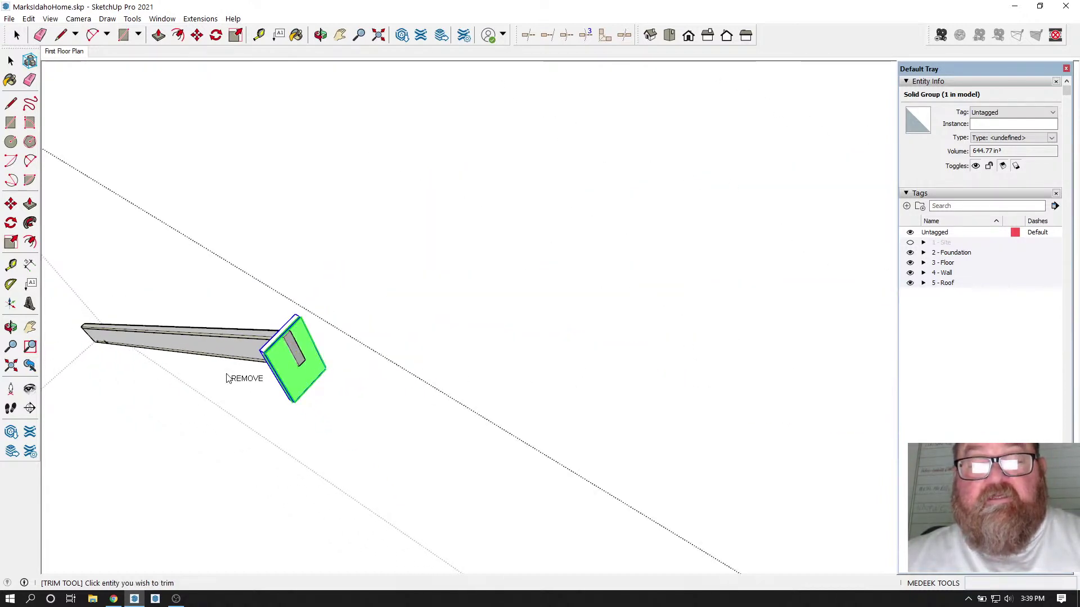
scroll(281, 364, up, 5)
scroll(281, 364, up, 3)
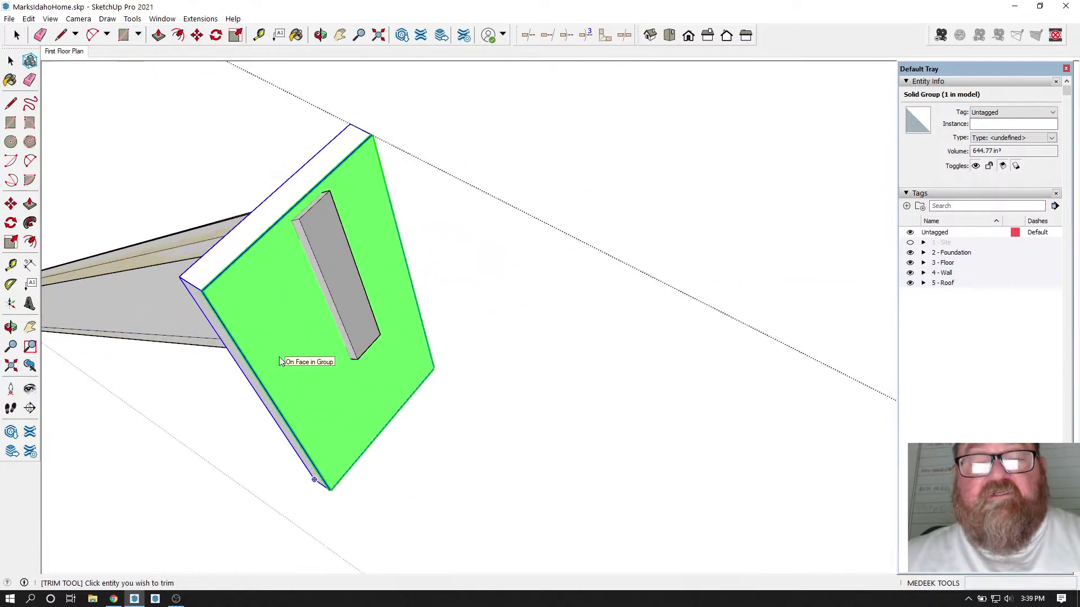
Step: Delete the plate group used as the cutter at the TJI joist's ridge end
click(16, 34)
scroll(382, 163, down, 2)
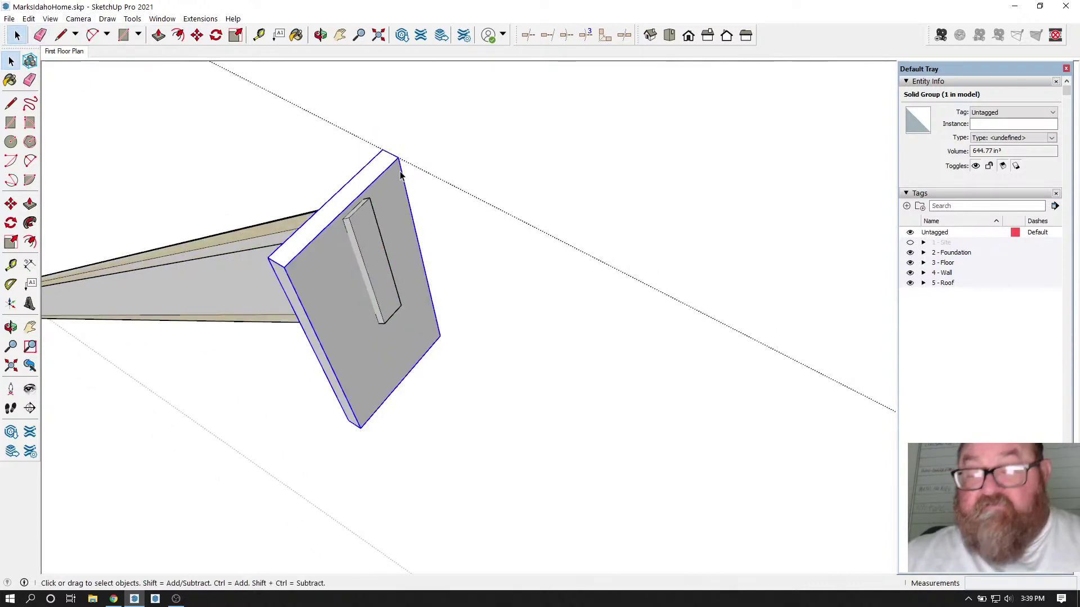
key(Delete)
scroll(323, 218, up, 3)
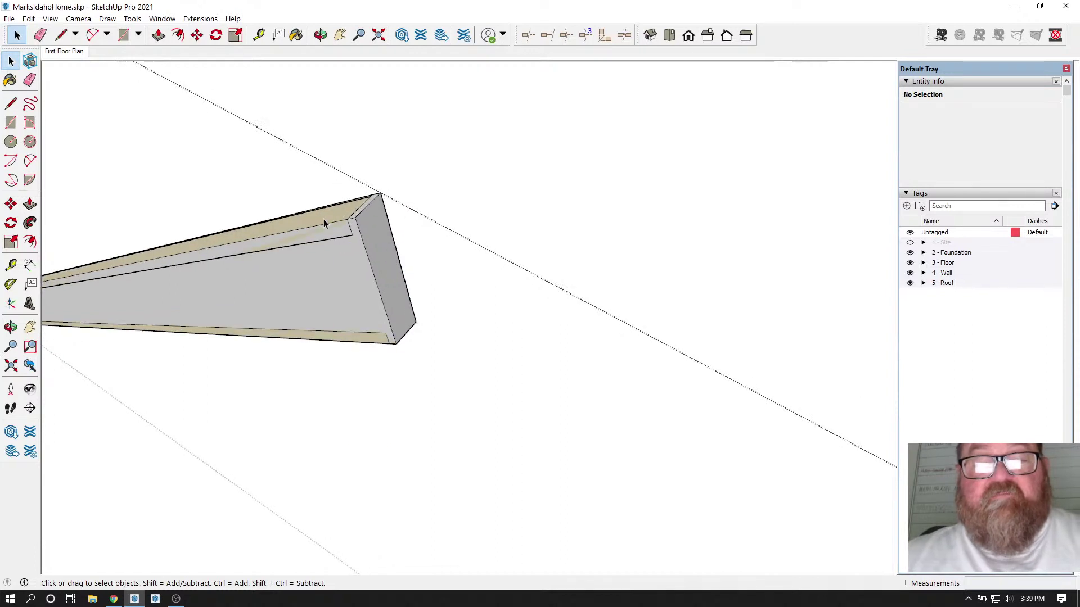
middle_drag(379, 289, 554, 316)
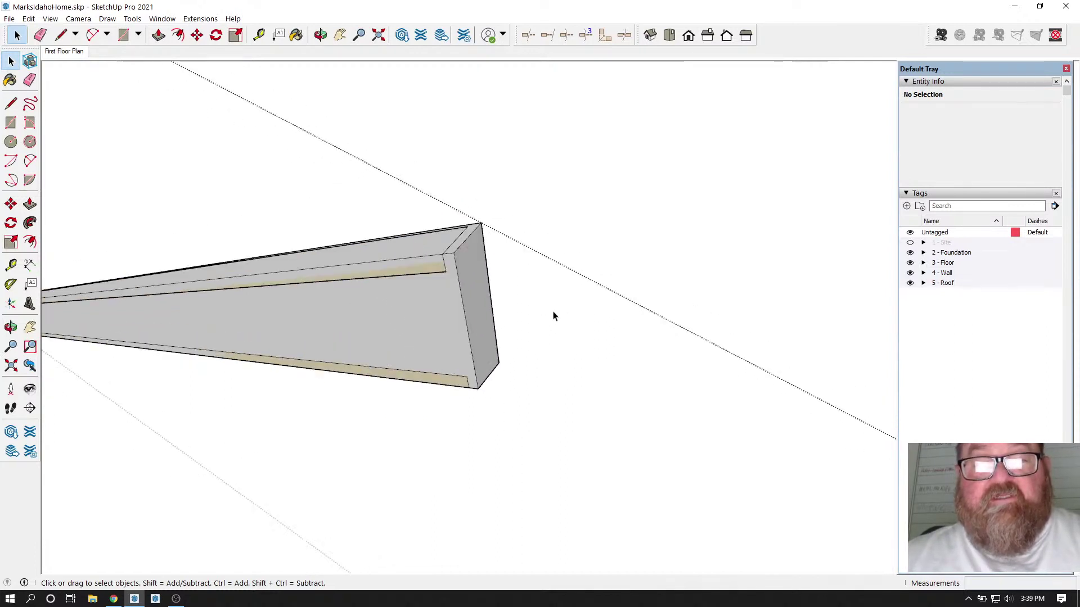
Step: Cut the trimmed TJI joist and paste it in place inside the overlapping solid rafter component
click(422, 272)
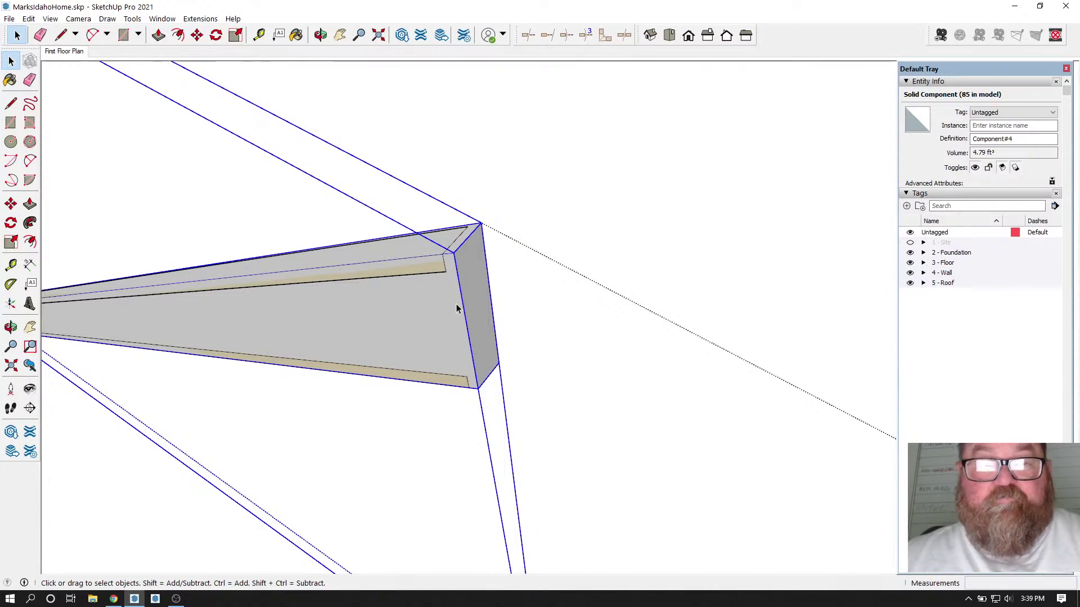
scroll(457, 308, down, 4)
scroll(58, 330, up, 5)
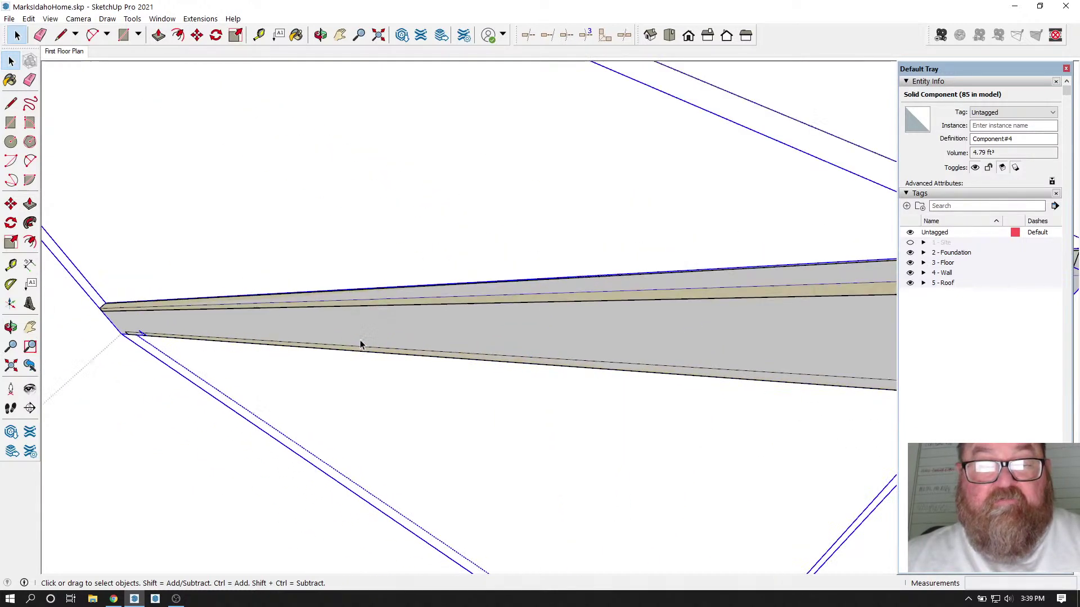
middle_drag(361, 344, 133, 327)
click(224, 257)
middle_drag(294, 292, 442, 346)
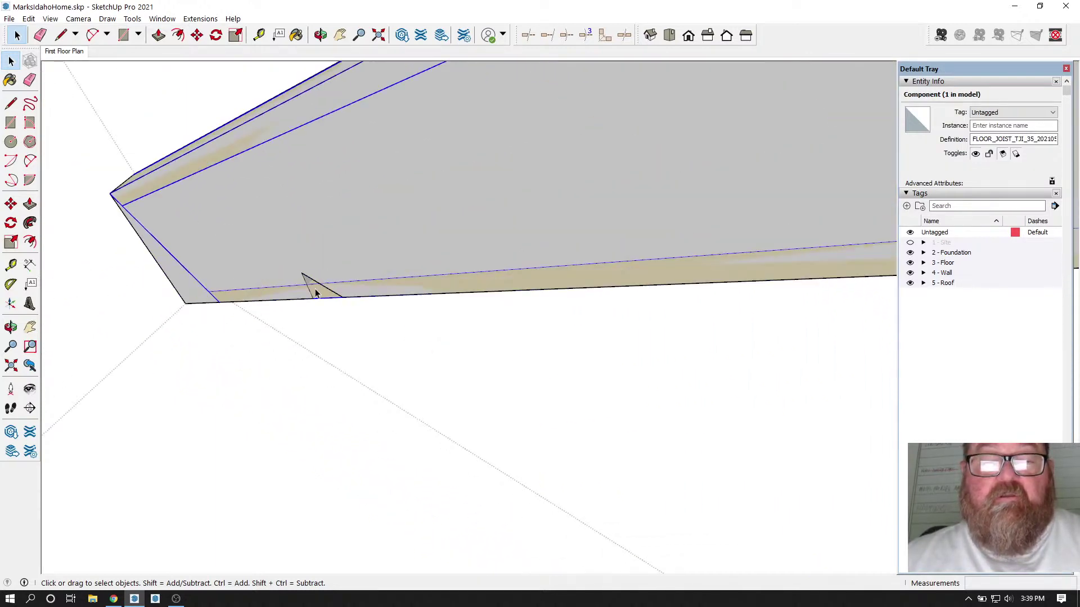
click(28, 18)
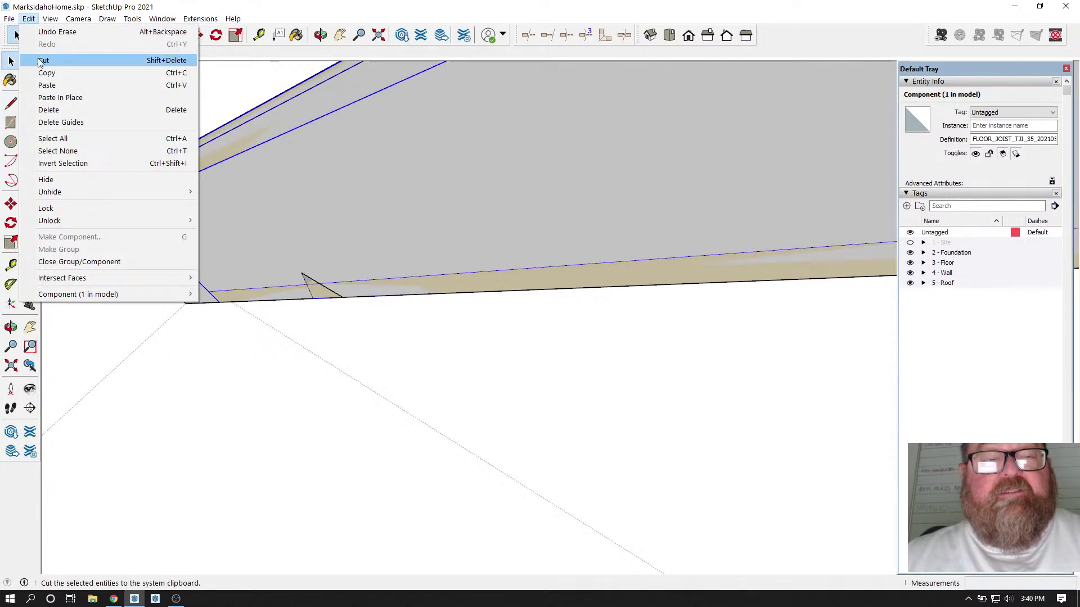
click(49, 61)
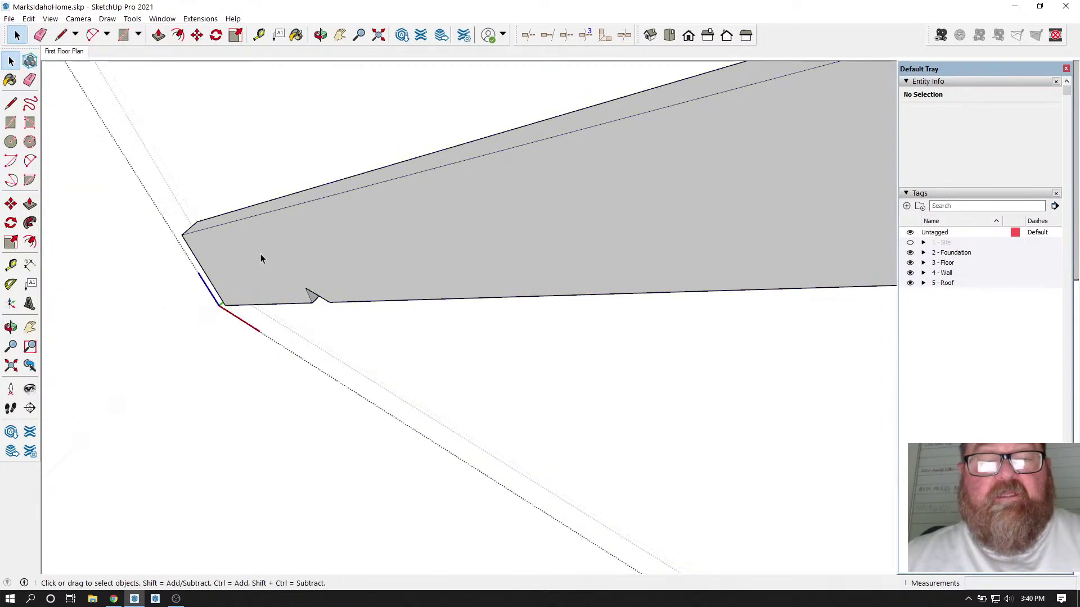
click(28, 18)
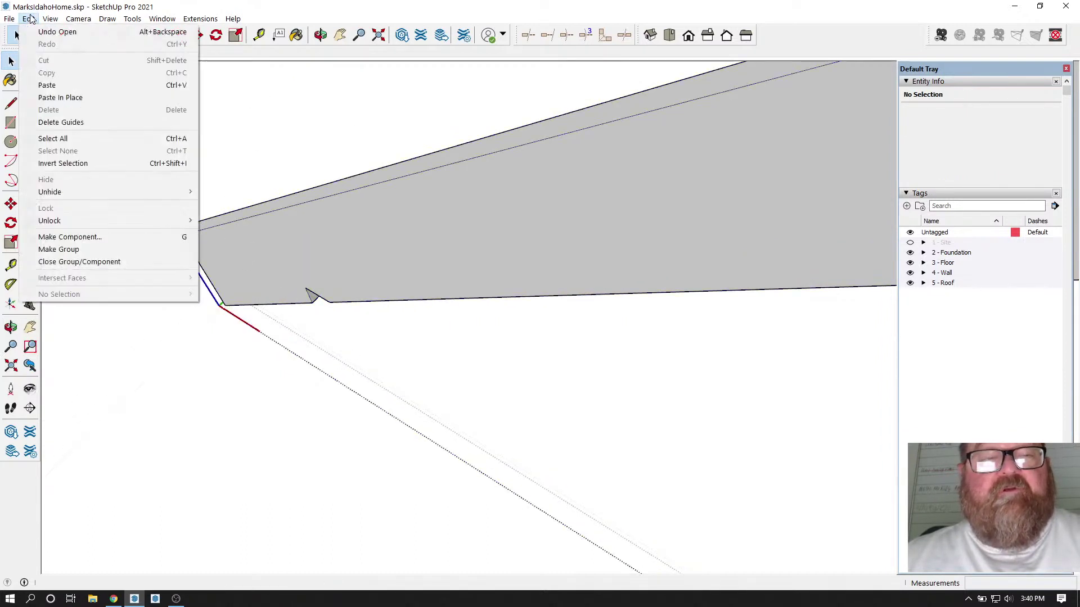
click(51, 93)
scroll(168, 284, down, 6)
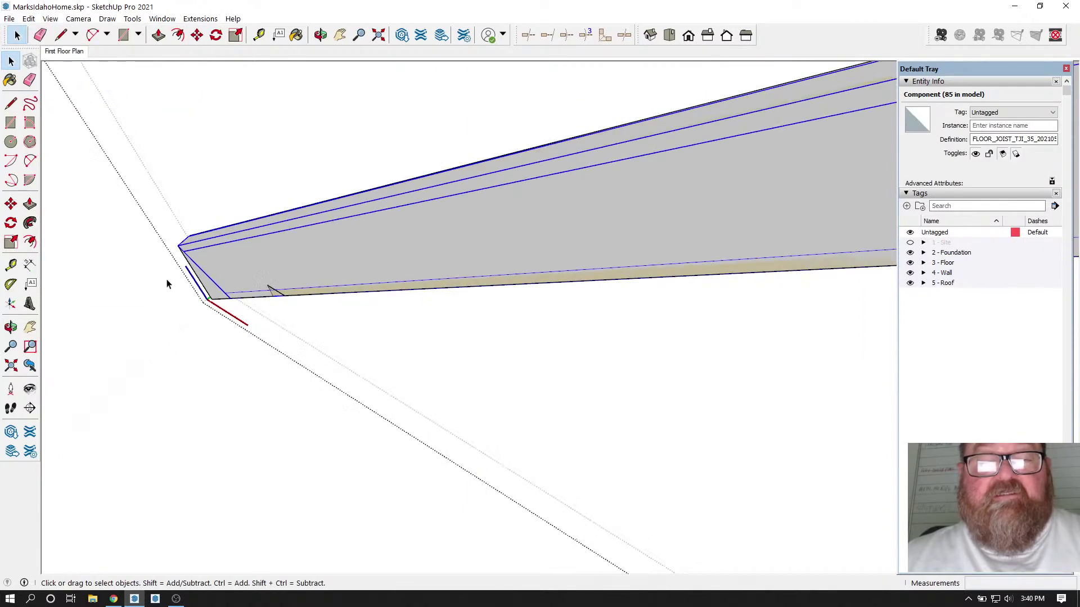
Step: Delete the old solid rafter's faces and edges inside the component, including the remnants at the ridge end and lower end
scroll(568, 234, up, 5)
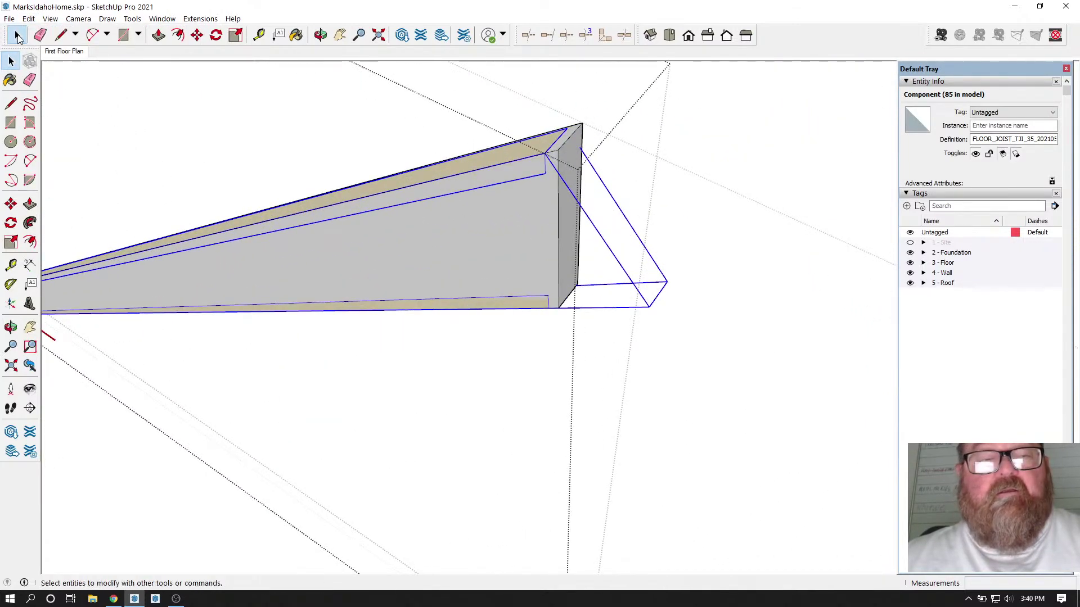
click(551, 198)
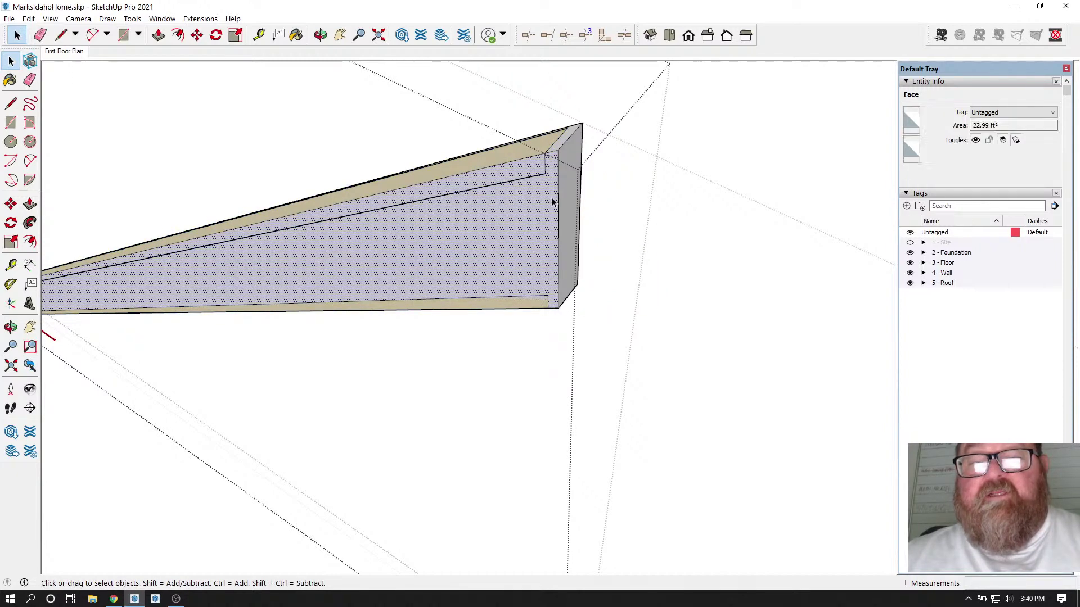
click(563, 181)
scroll(559, 275, down, 1)
drag(502, 152, 636, 331)
click(636, 334)
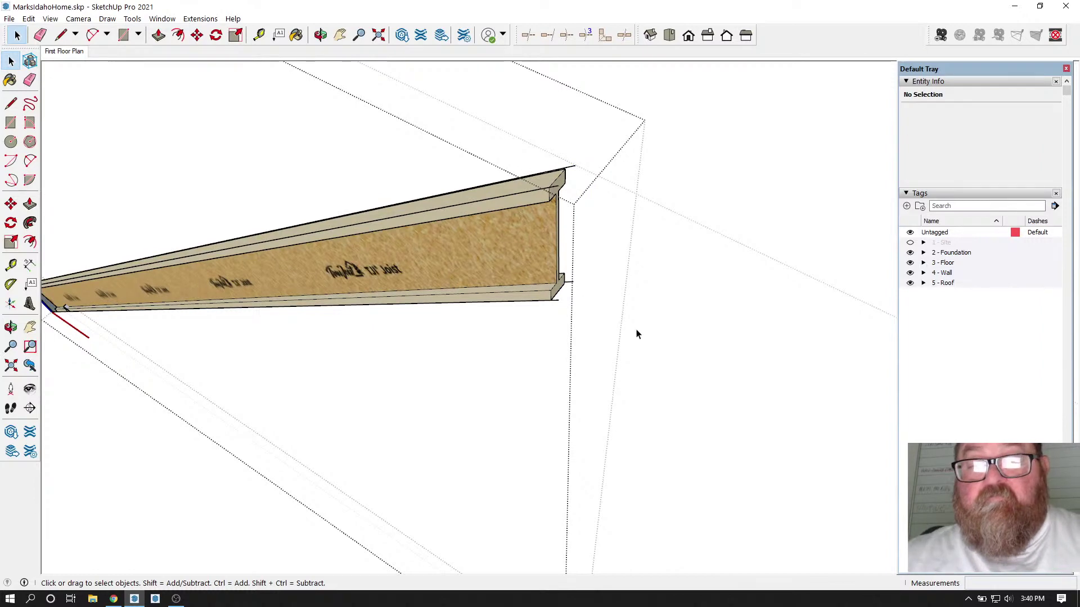
scroll(552, 326, down, 3)
drag(141, 241, 264, 356)
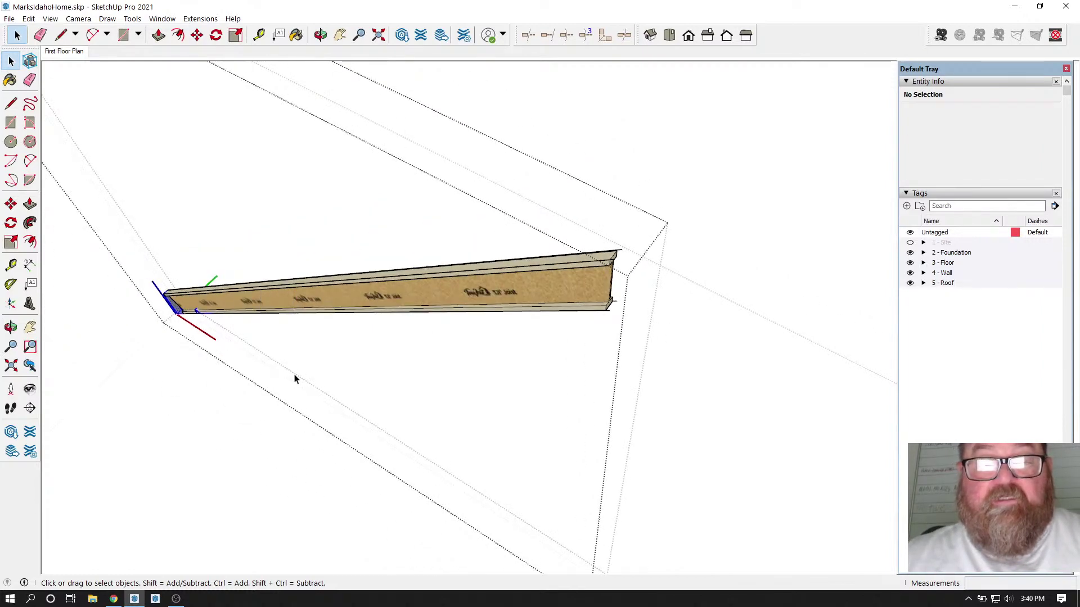
click(295, 379)
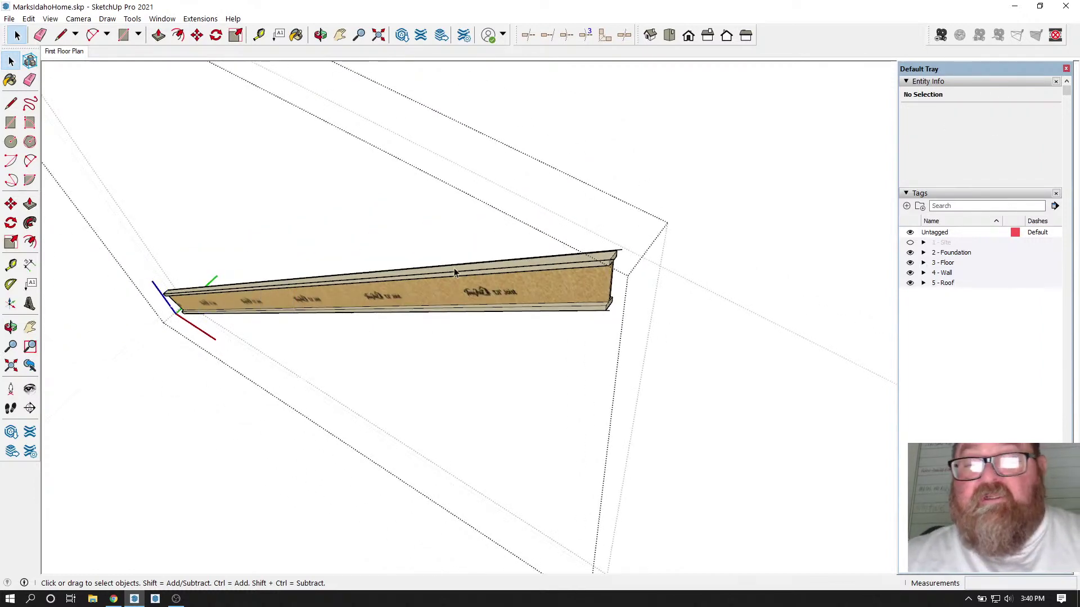
Step: Erase the stray edges of the old rafter sticking out past the TJI joist's flanges at the ridge end
scroll(632, 241, up, 4)
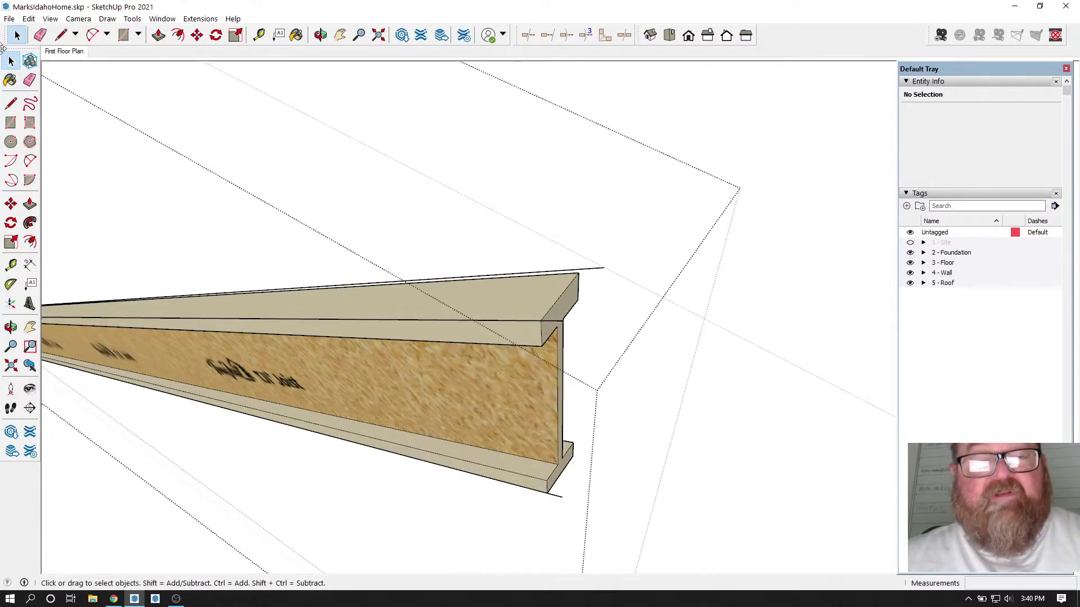
click(40, 35)
click(595, 270)
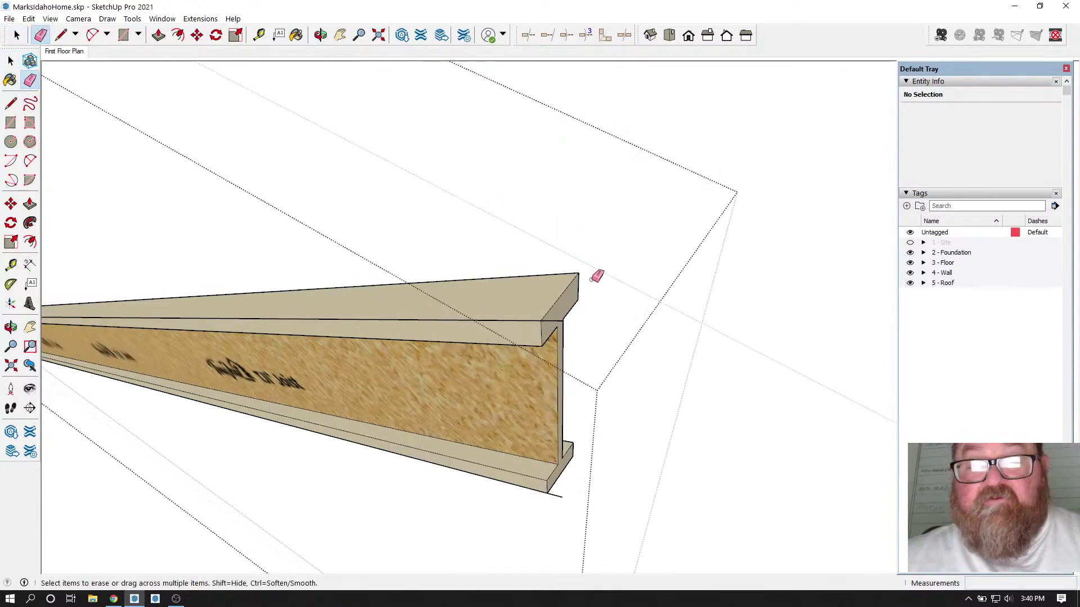
click(554, 321)
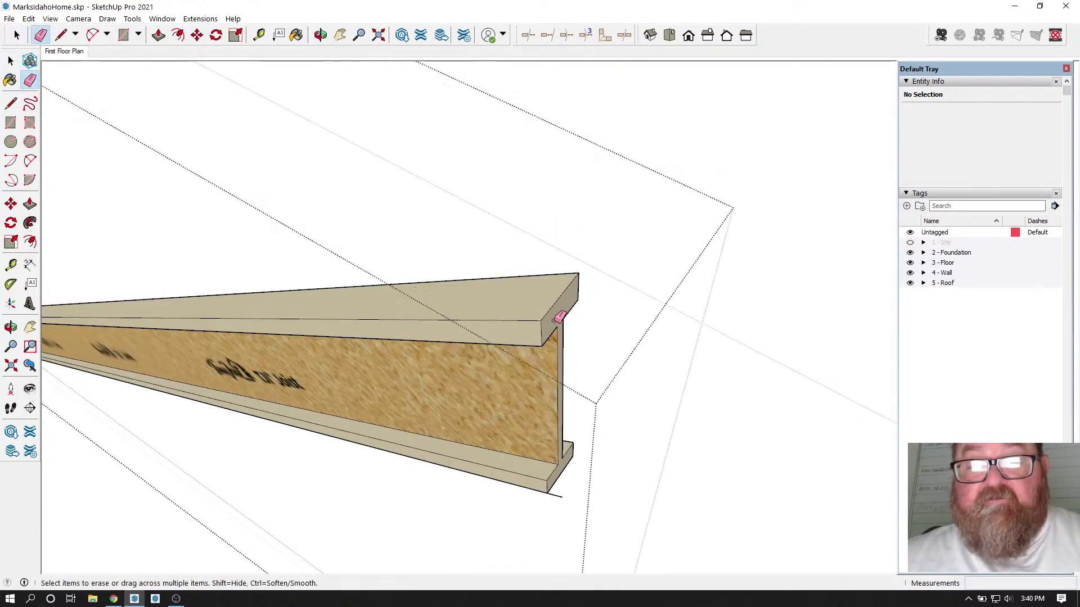
click(560, 494)
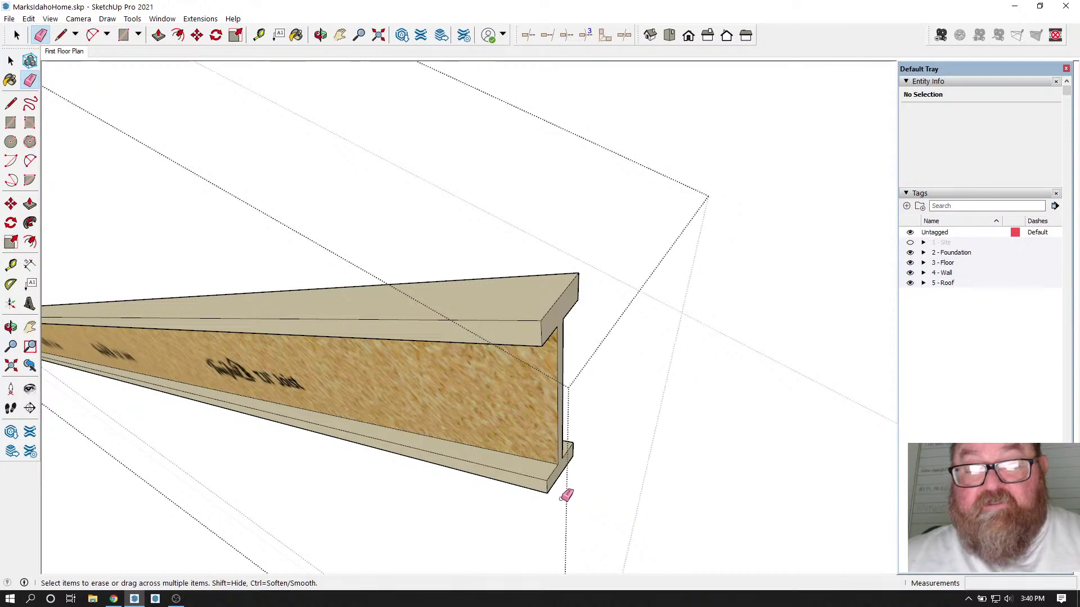
Step: Inspect the TJI joist's ridge end from several angles for leftover geometry of the old rafter
click(320, 34)
drag(518, 394, 627, 409)
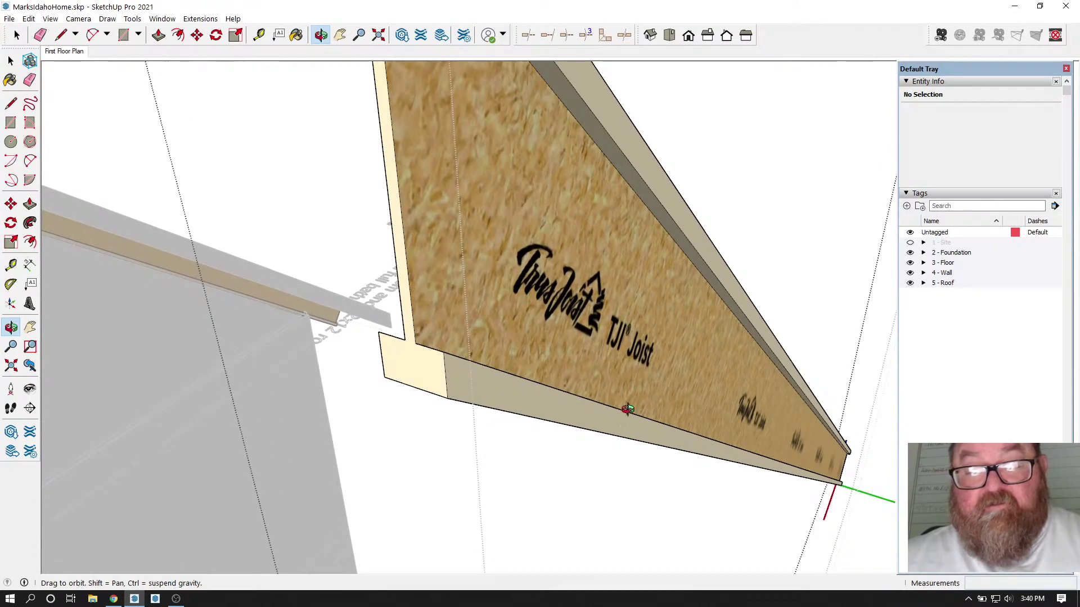
click(11, 61)
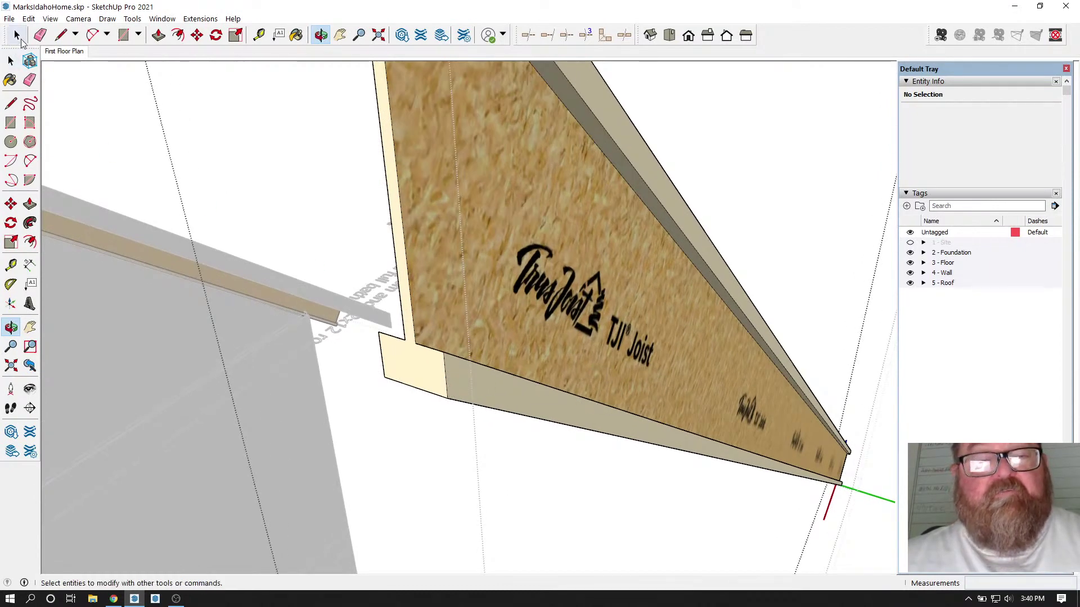
click(466, 408)
scroll(467, 399, down, 5)
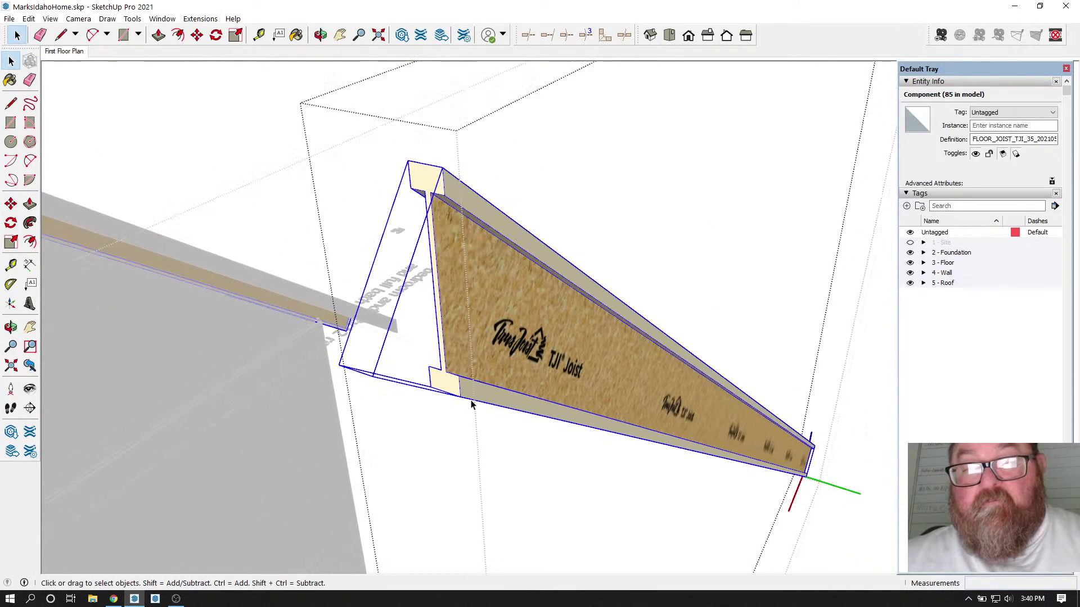
click(321, 35)
drag(483, 326, 610, 338)
click(15, 36)
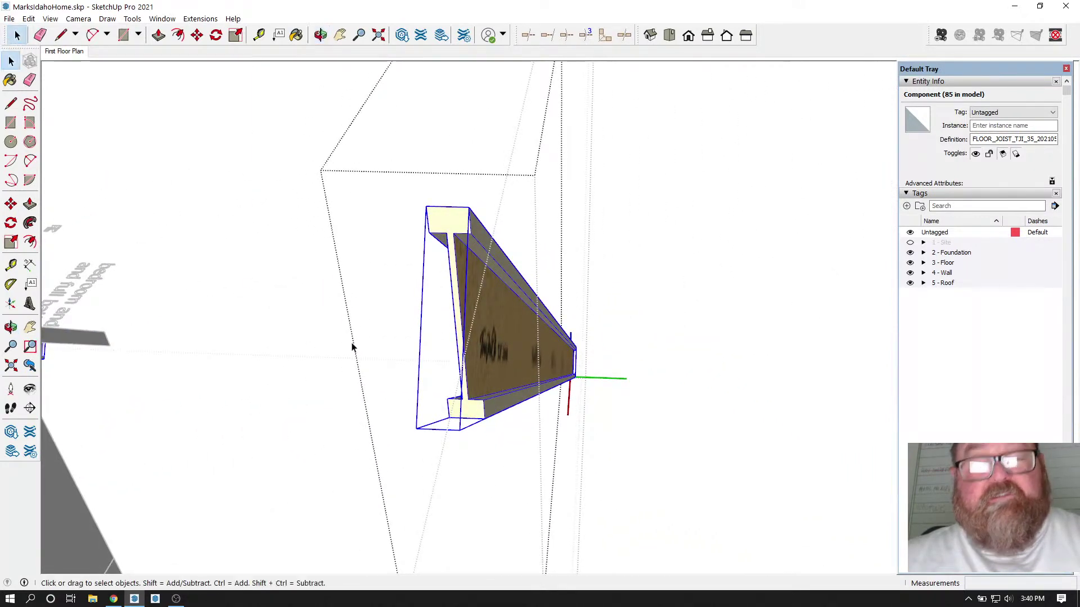
drag(324, 345, 708, 481)
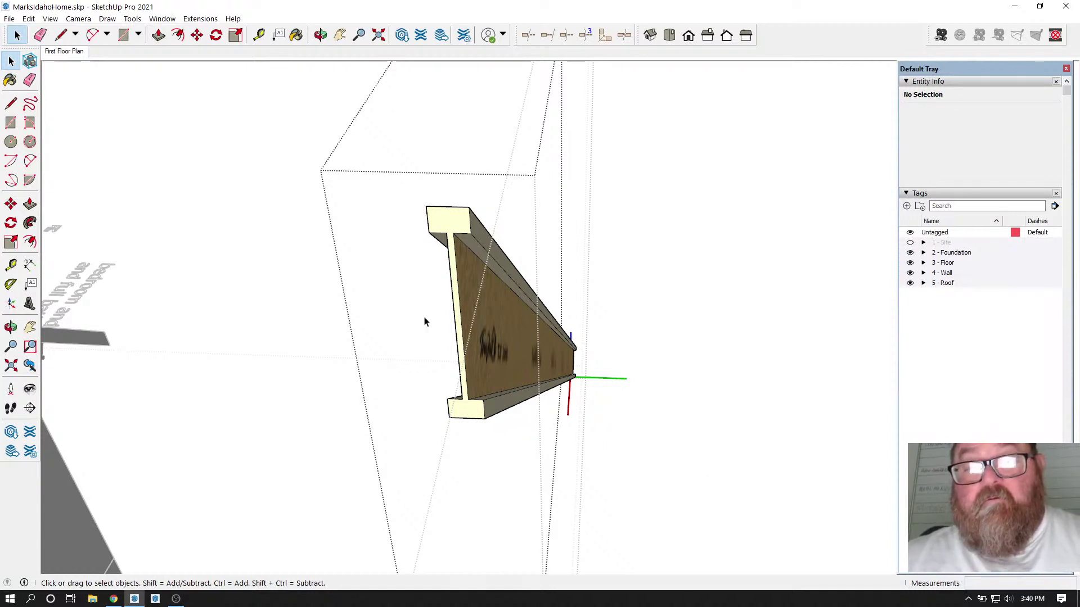
drag(387, 306, 641, 448)
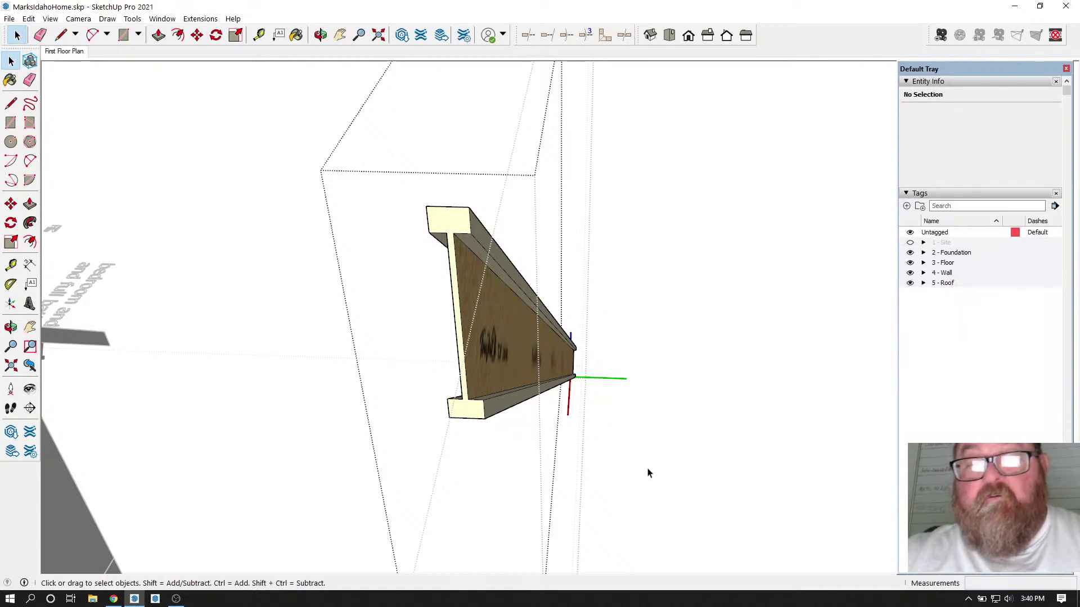
Step: Examine the TJI rafters along both roof slopes, from the ridge and eaves to the gable ends
scroll(690, 362, down, 10)
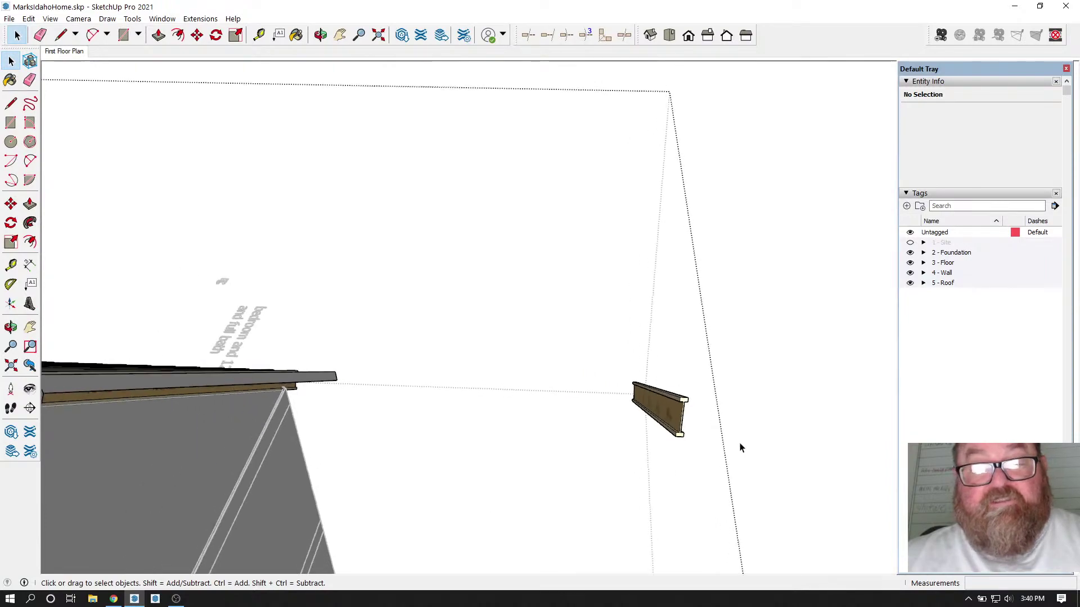
scroll(740, 448, down, 3)
scroll(341, 457, up, 6)
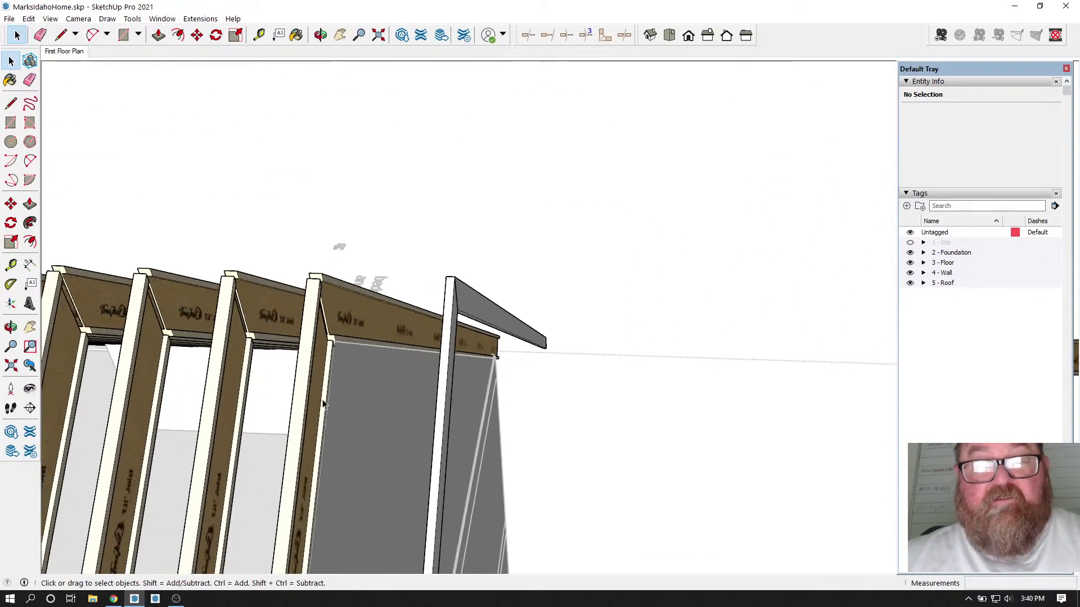
scroll(324, 404, down, 8)
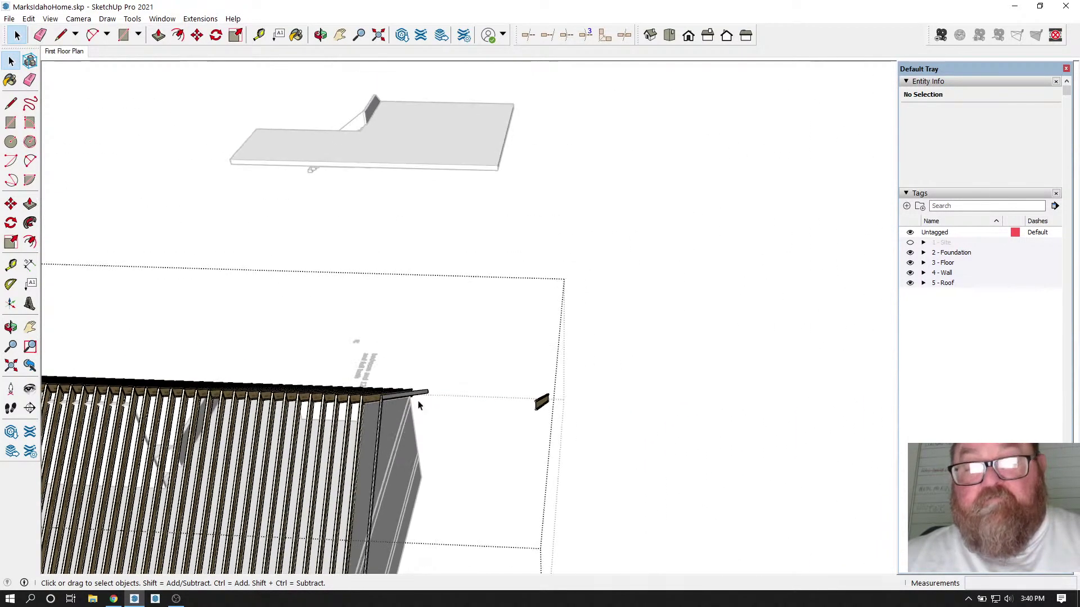
click(320, 35)
drag(393, 174, 482, 510)
scroll(632, 374, up, 8)
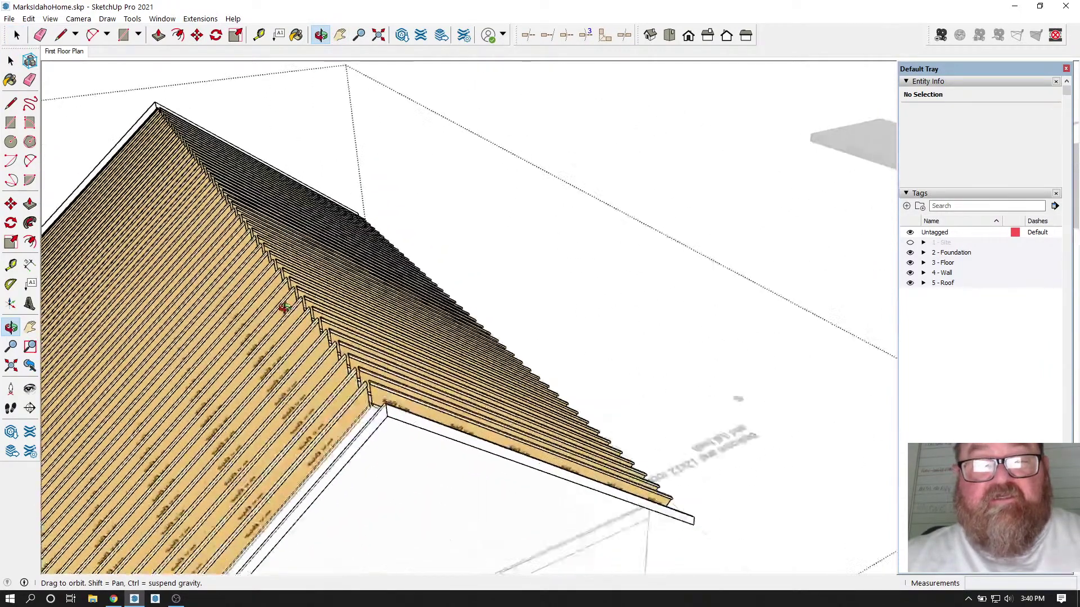
drag(285, 307, 462, 380)
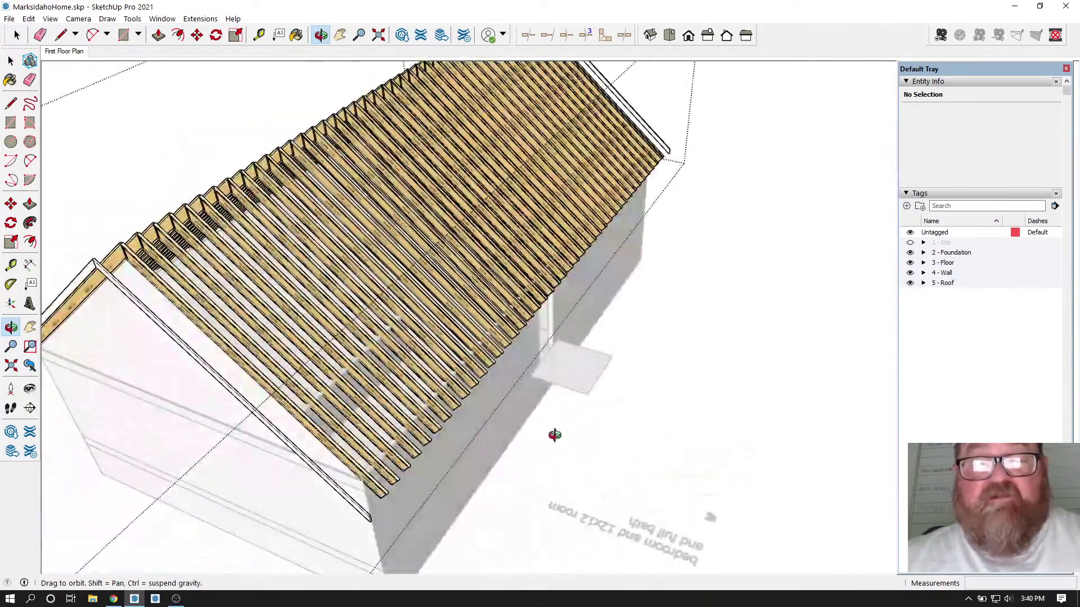
scroll(554, 435, down, 6)
drag(559, 430, 386, 356)
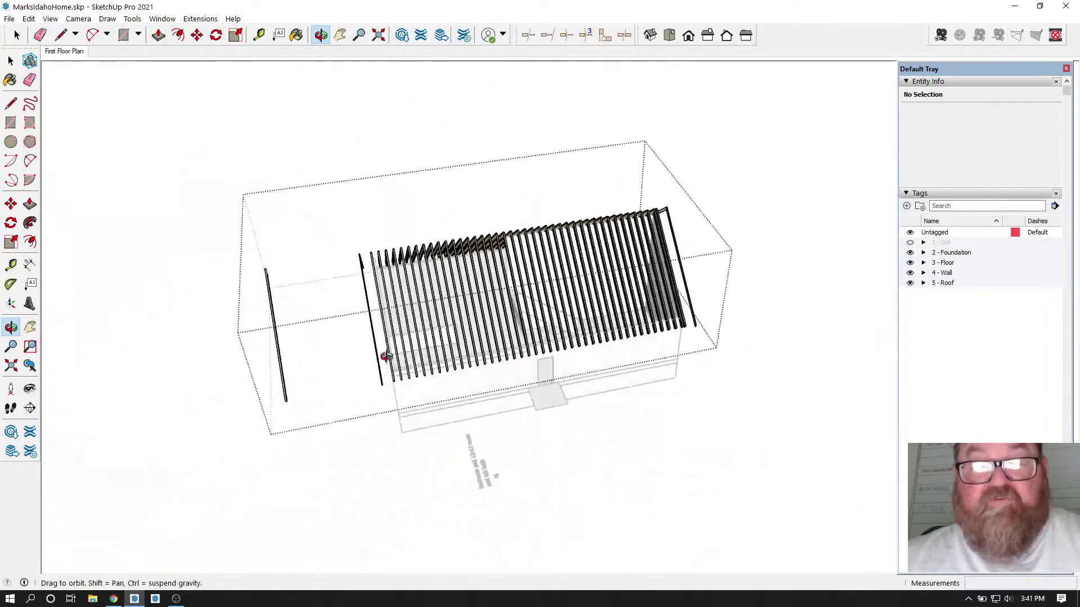
scroll(386, 356, up, 5)
drag(515, 451, 309, 451)
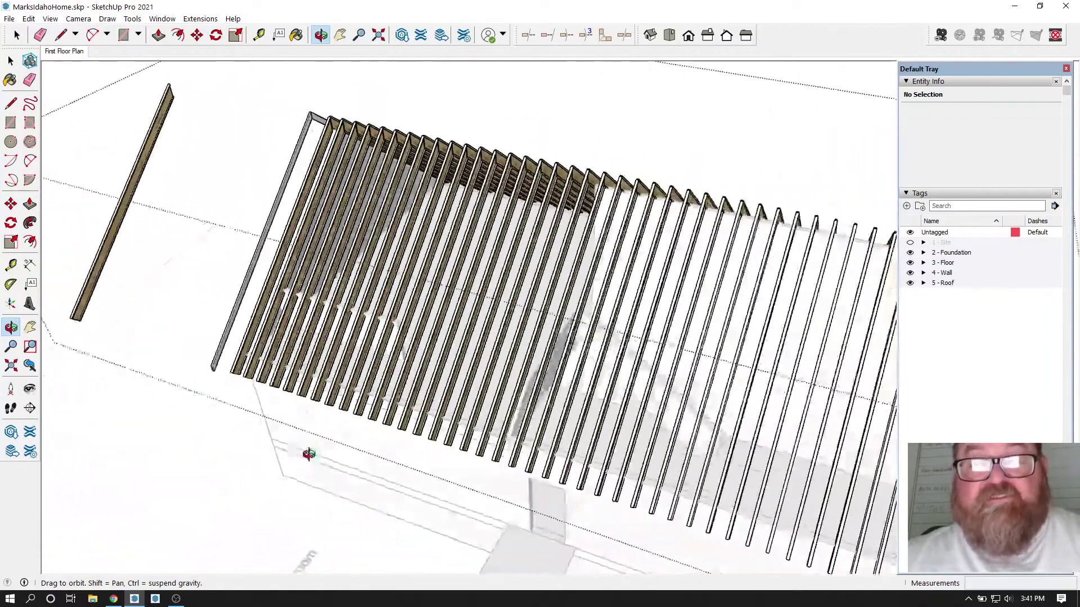
Step: Delete the spare TJI joist component standing apart from the row of roof joists
scroll(424, 159, up, 5)
scroll(425, 160, up, 8)
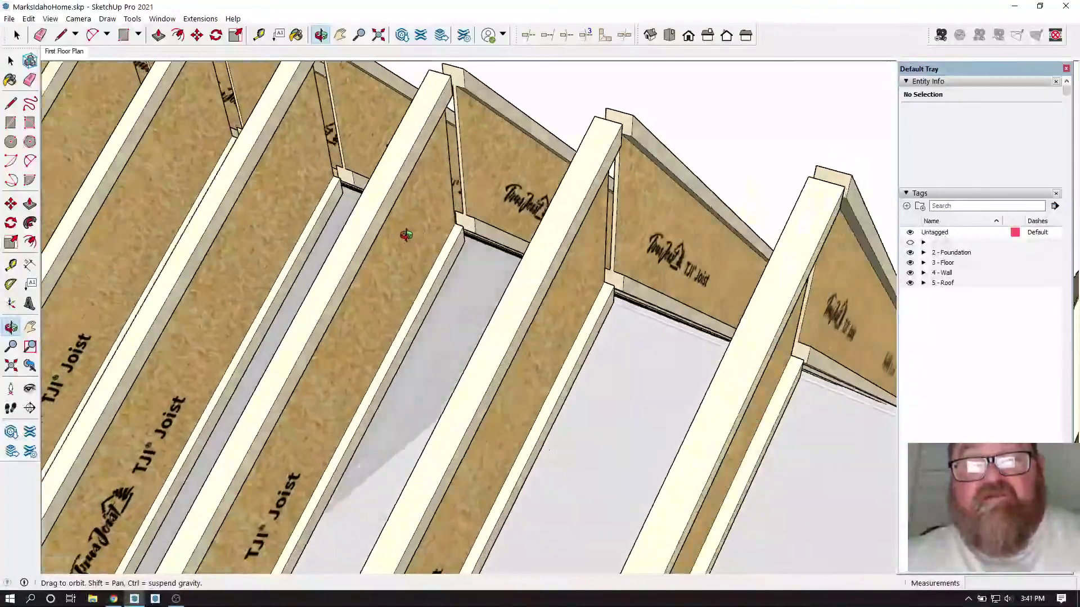
drag(406, 235, 364, 197)
scroll(729, 245, down, 5)
scroll(744, 266, down, 8)
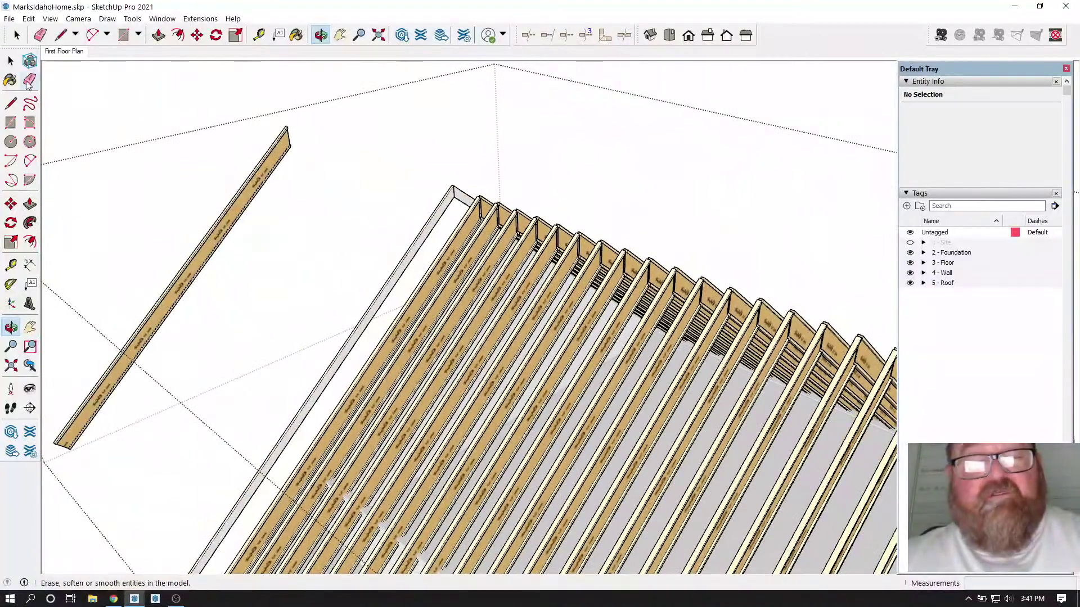
click(18, 39)
scroll(337, 178, down, 2)
click(282, 173)
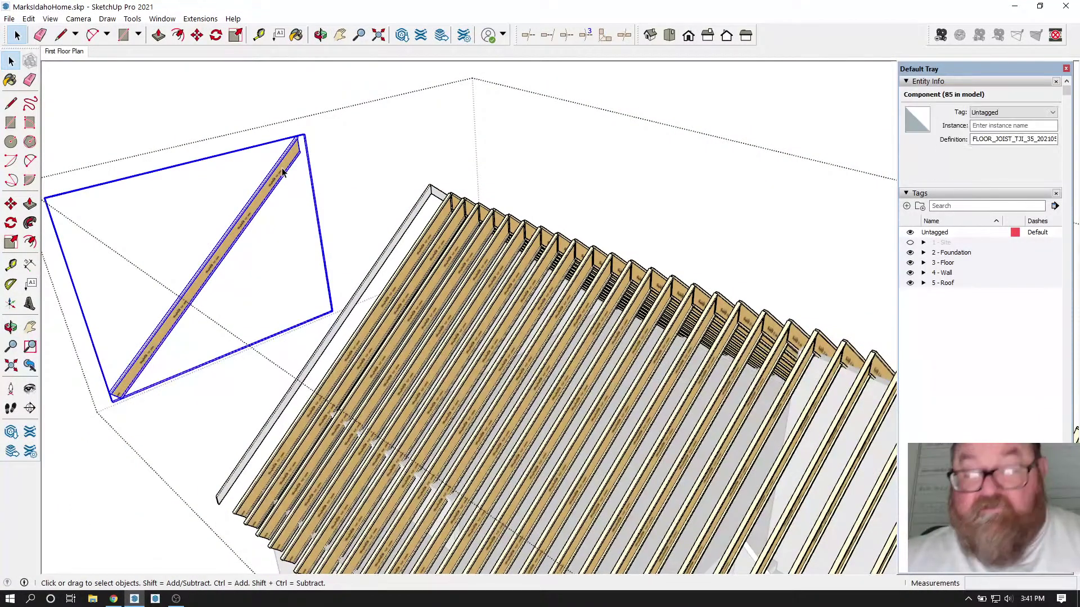
scroll(188, 389, down, 1)
scroll(189, 389, up, 5)
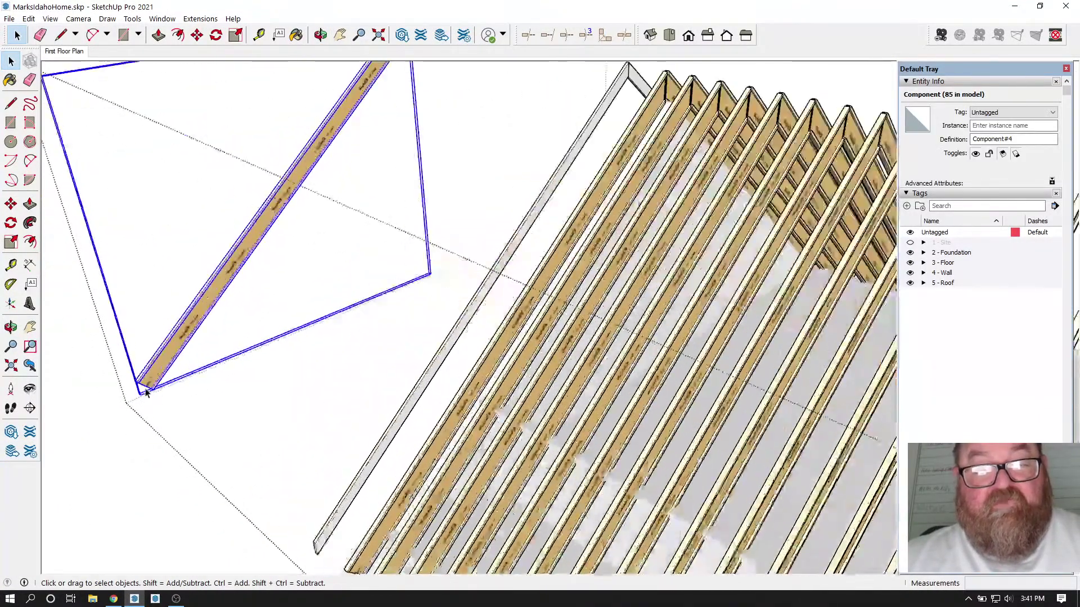
scroll(313, 349, down, 5)
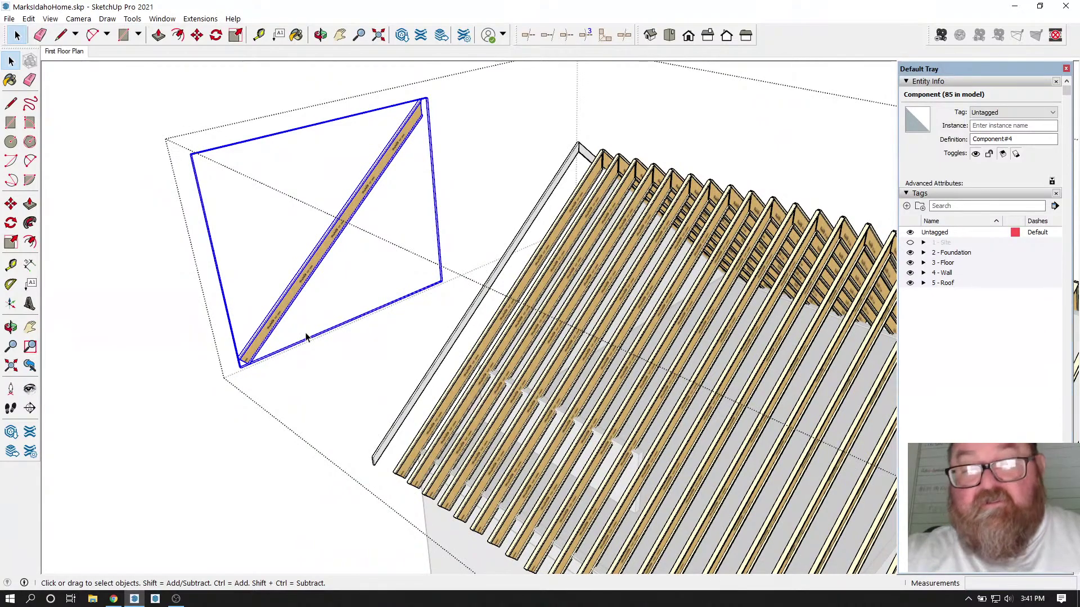
key(Delete)
Step: Move the VPA2 connector detail drawing about 11" off the bedroom and bath label text
scroll(417, 322, down, 2)
scroll(416, 321, down, 3)
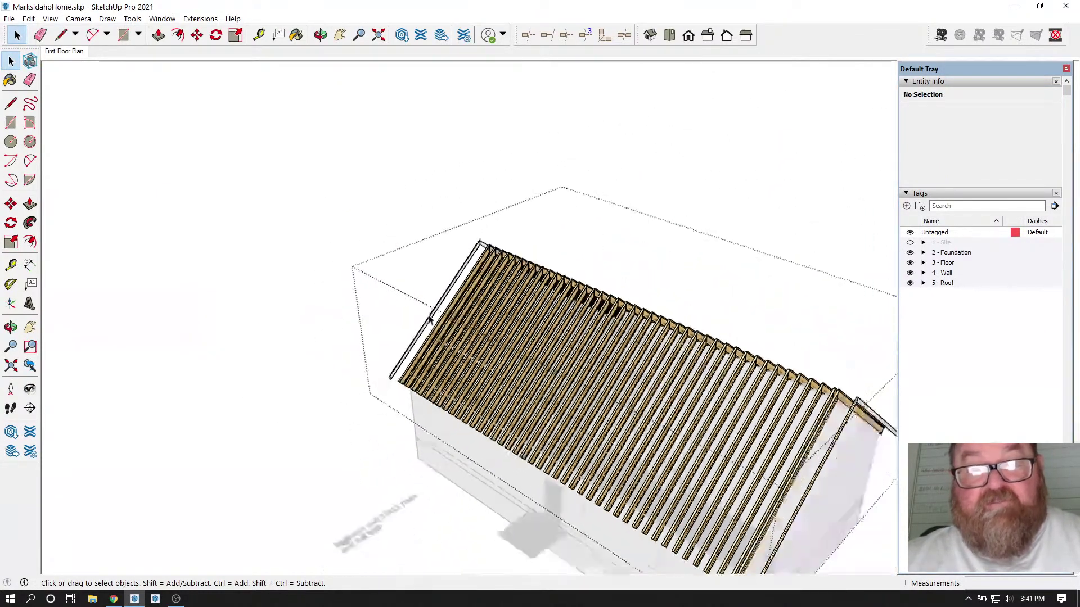
scroll(383, 430, up, 5)
scroll(374, 442, up, 5)
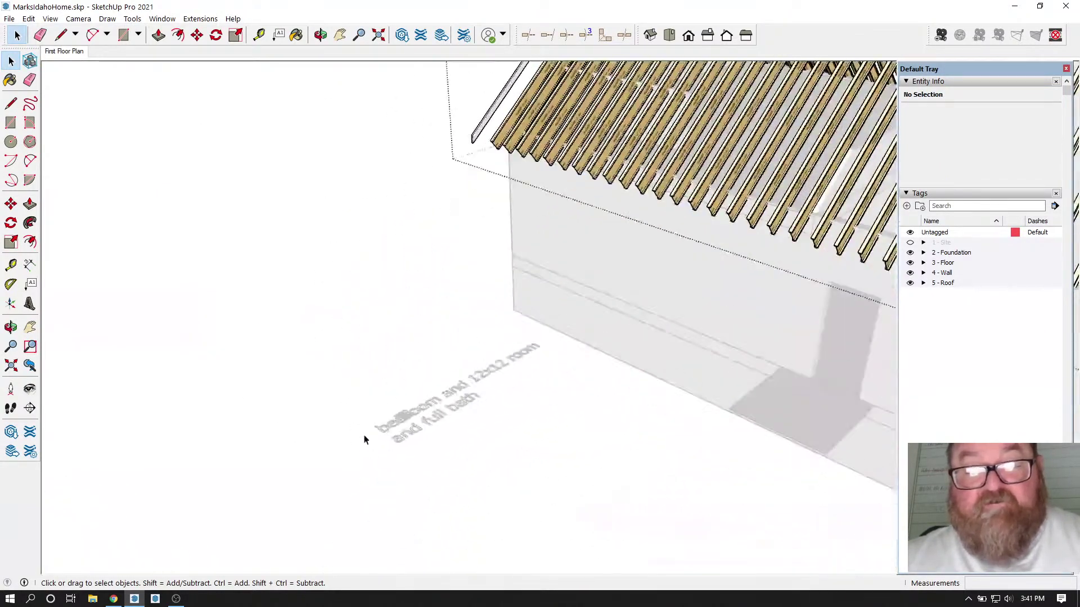
scroll(459, 377, up, 2)
scroll(458, 378, up, 3)
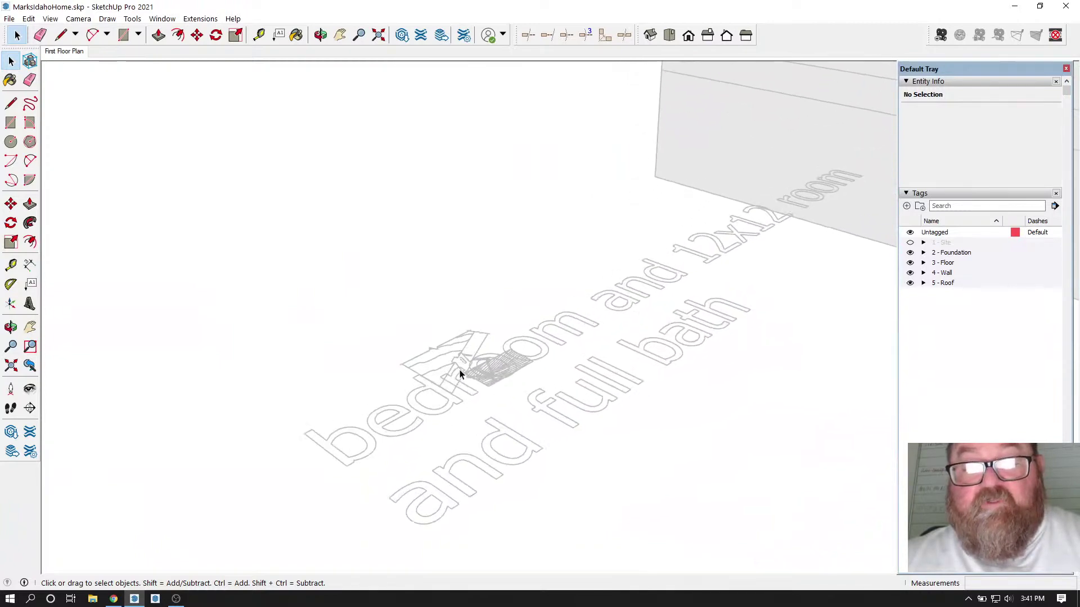
click(457, 396)
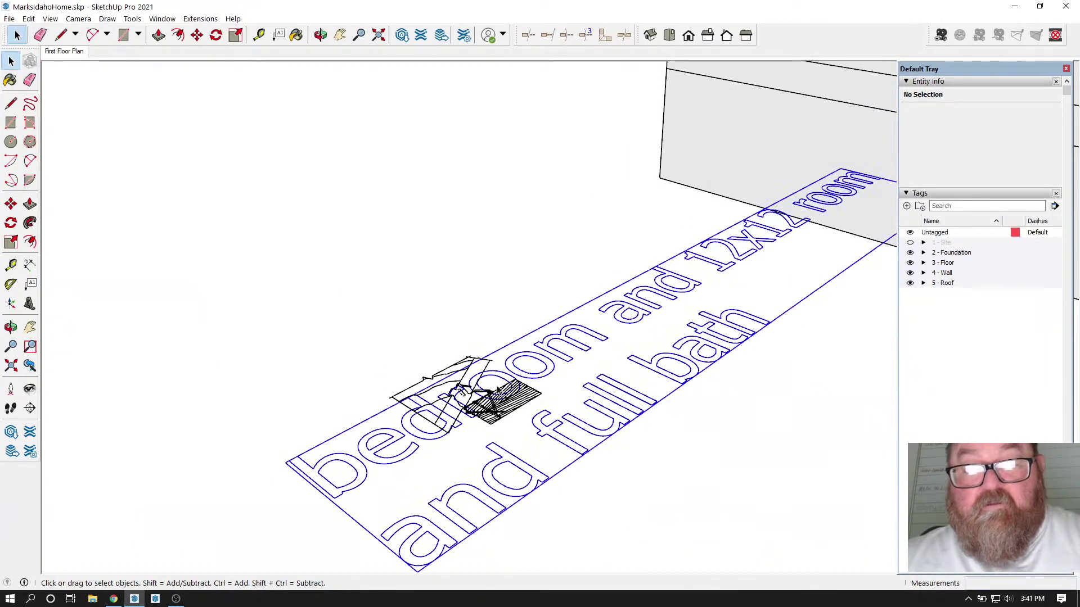
click(468, 361)
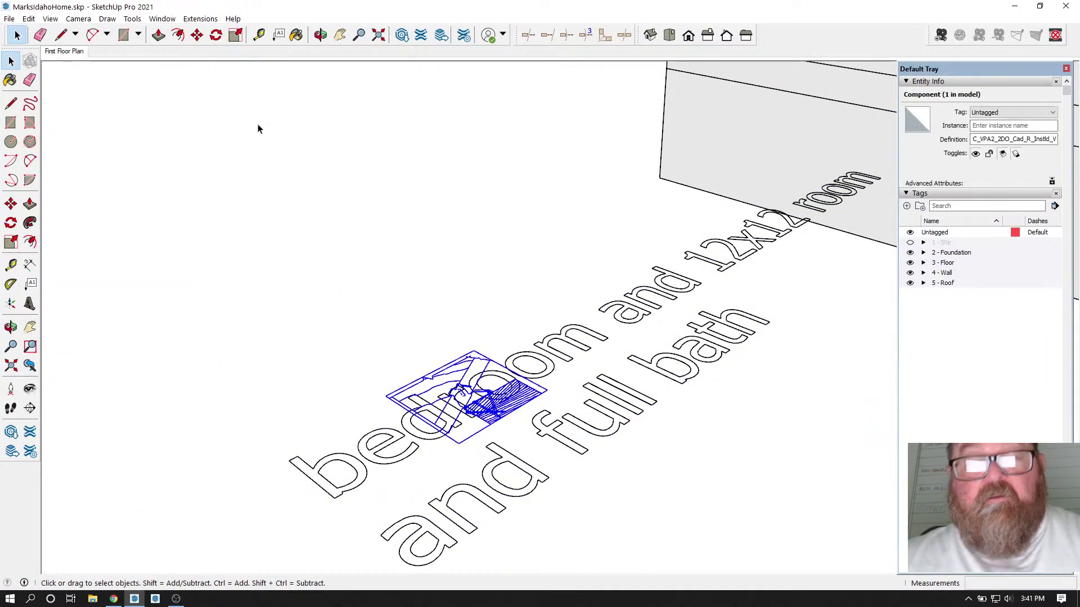
click(197, 35)
click(490, 316)
click(420, 309)
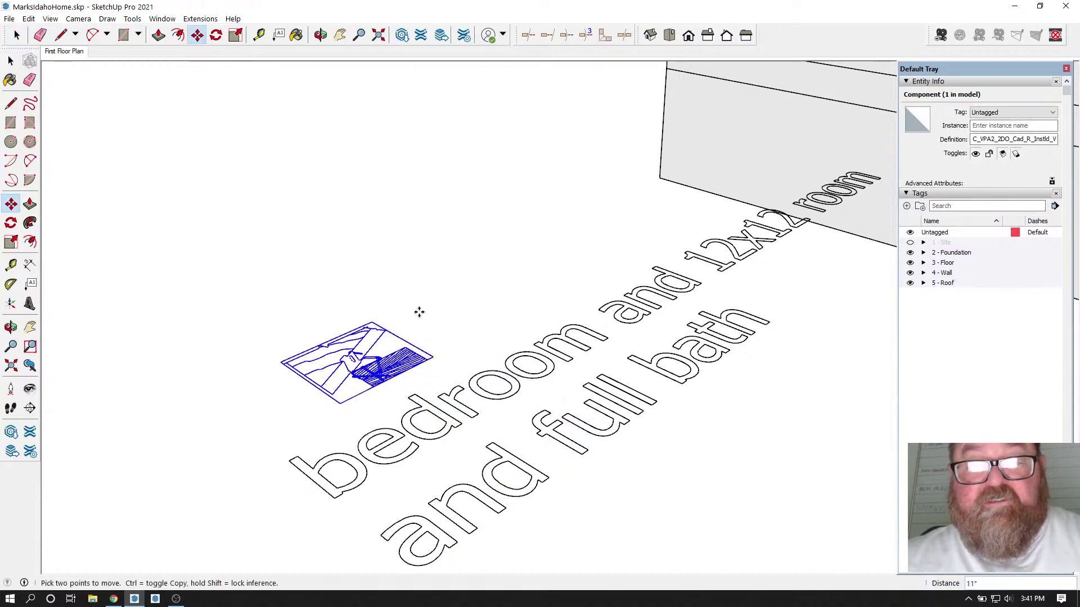
Step: View the VPA2 connector detail from nearly overhead and open its component for editing
scroll(427, 315, up, 5)
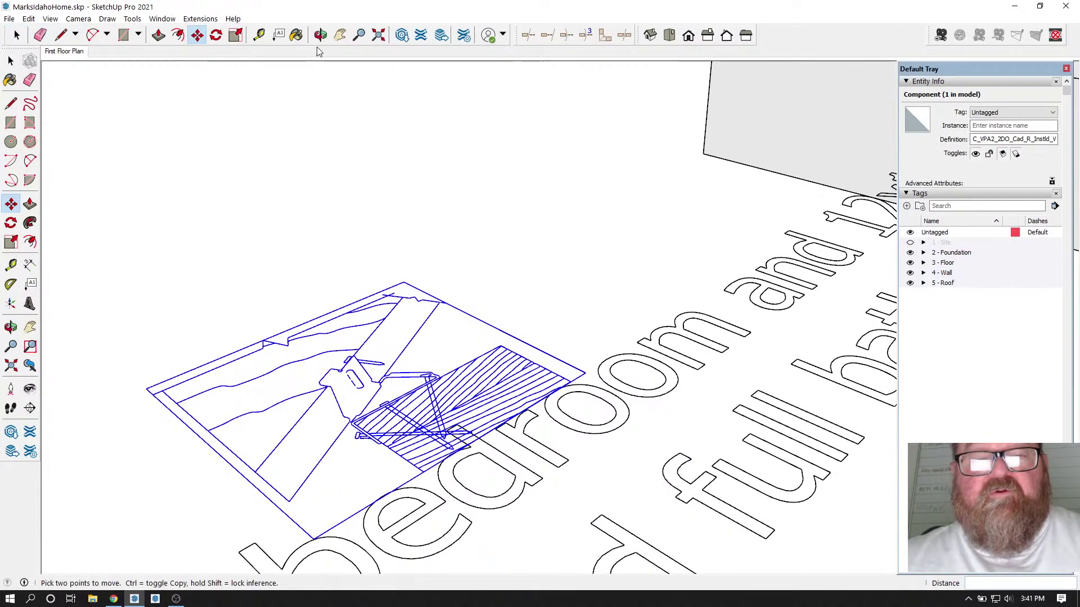
key(o)
drag(433, 321, 437, 520)
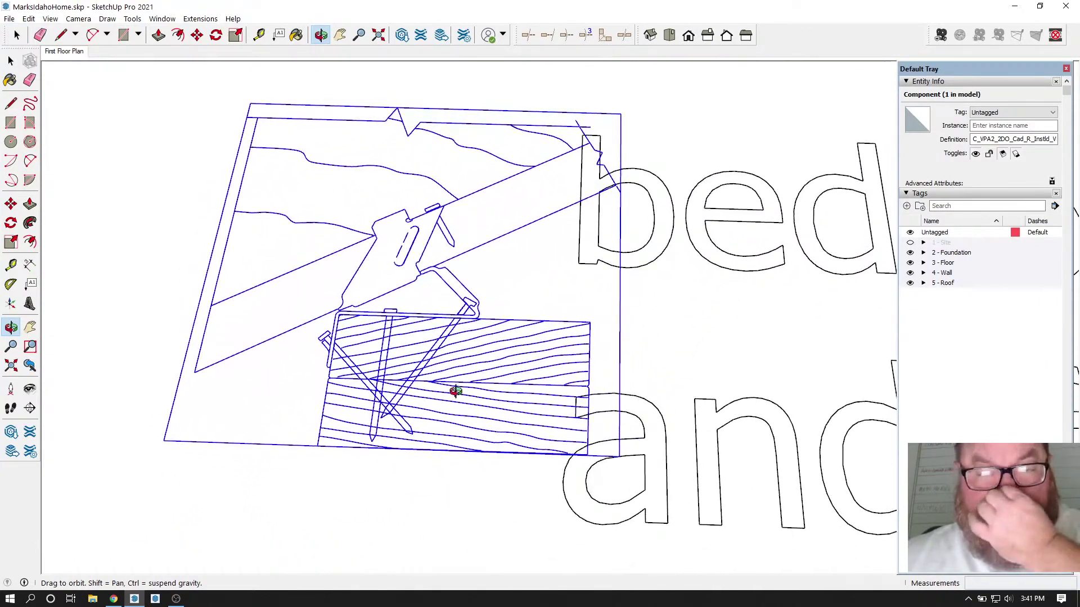
drag(456, 392, 491, 429)
key(space)
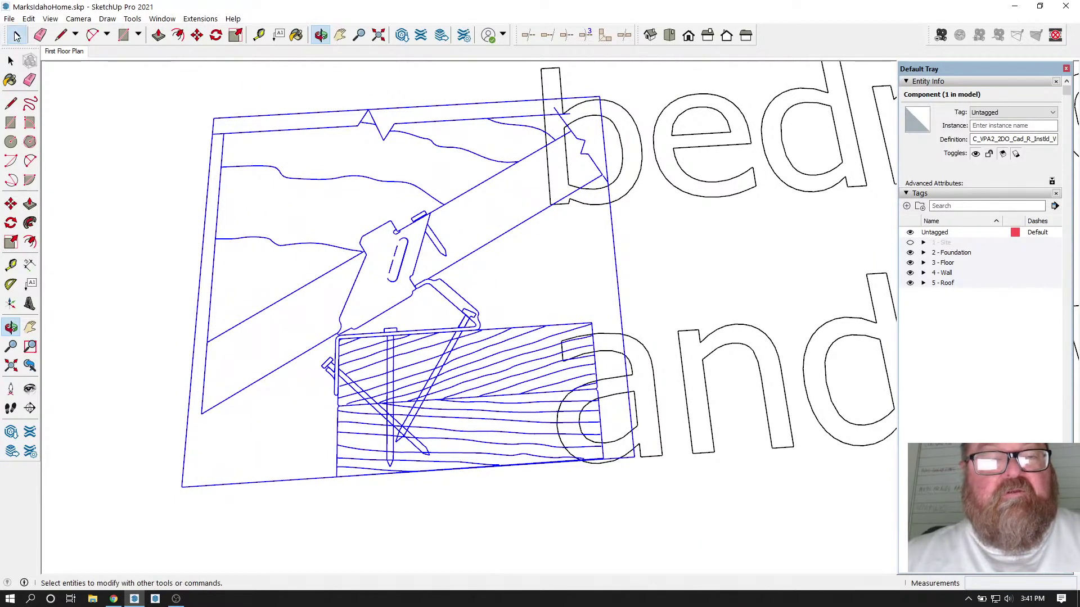
click(325, 285)
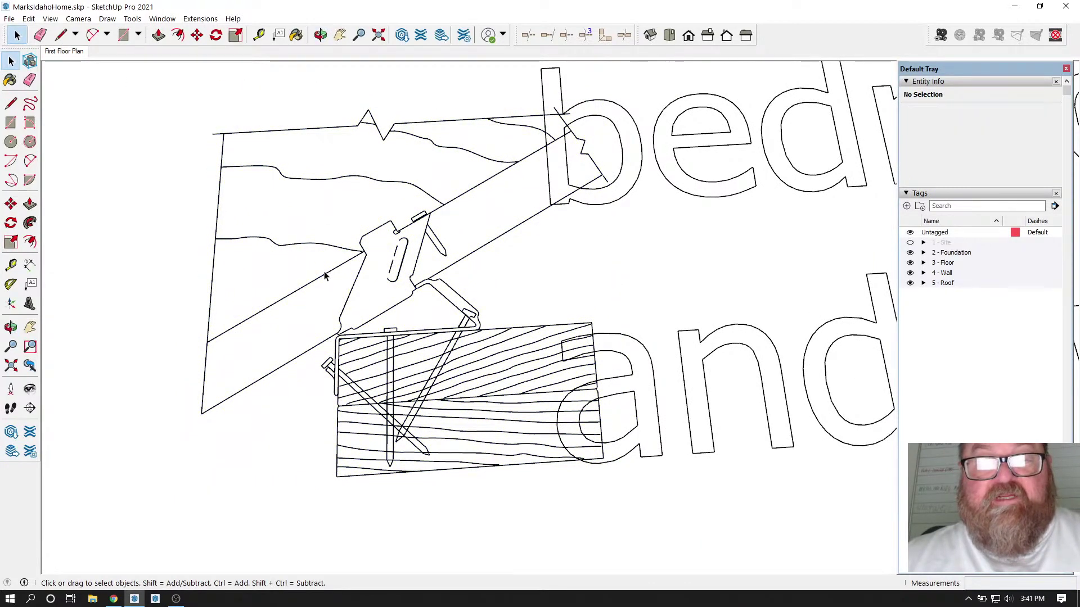
click(325, 280)
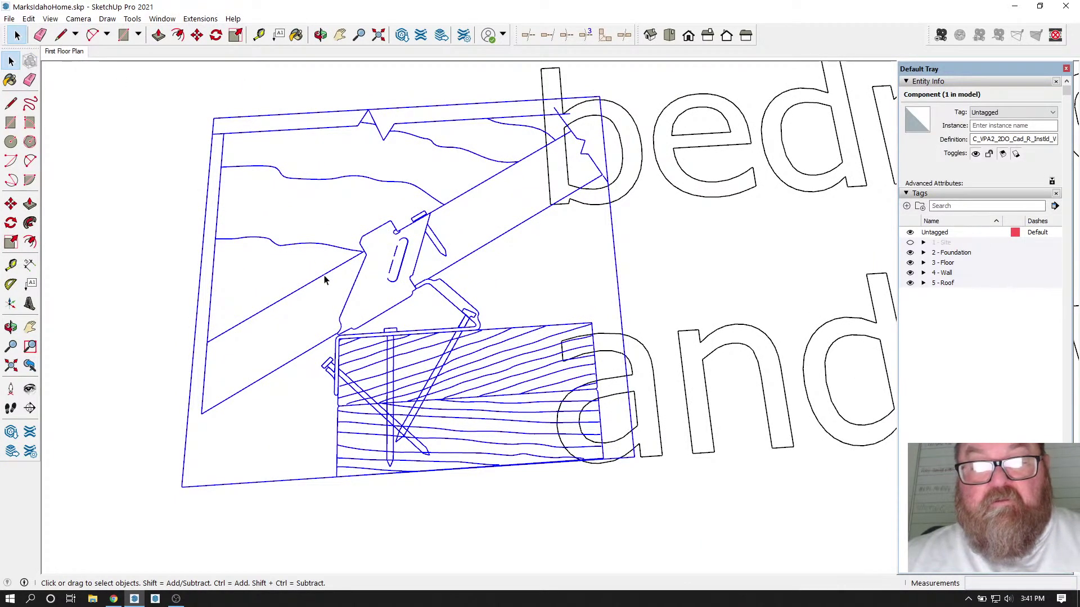
double_click(327, 280)
Step: Copy the connector bracket linework about 9 11/16" to the clear space beside the original detail
scroll(454, 259, down, 2)
click(455, 258)
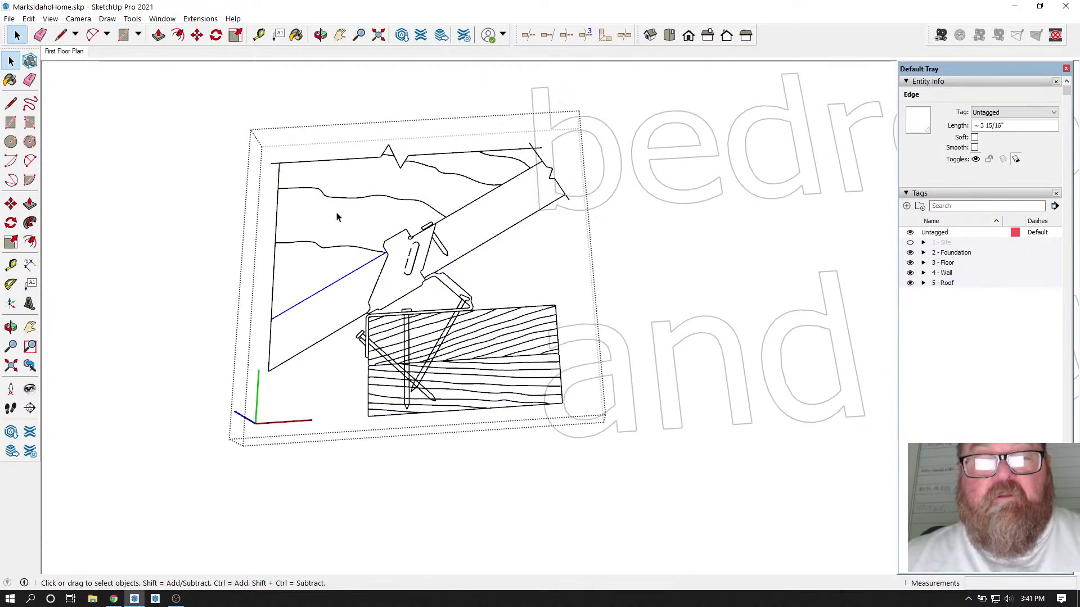
scroll(337, 218, down, 1)
drag(346, 212, 485, 356)
middle_drag(485, 355, 613, 306)
click(197, 35)
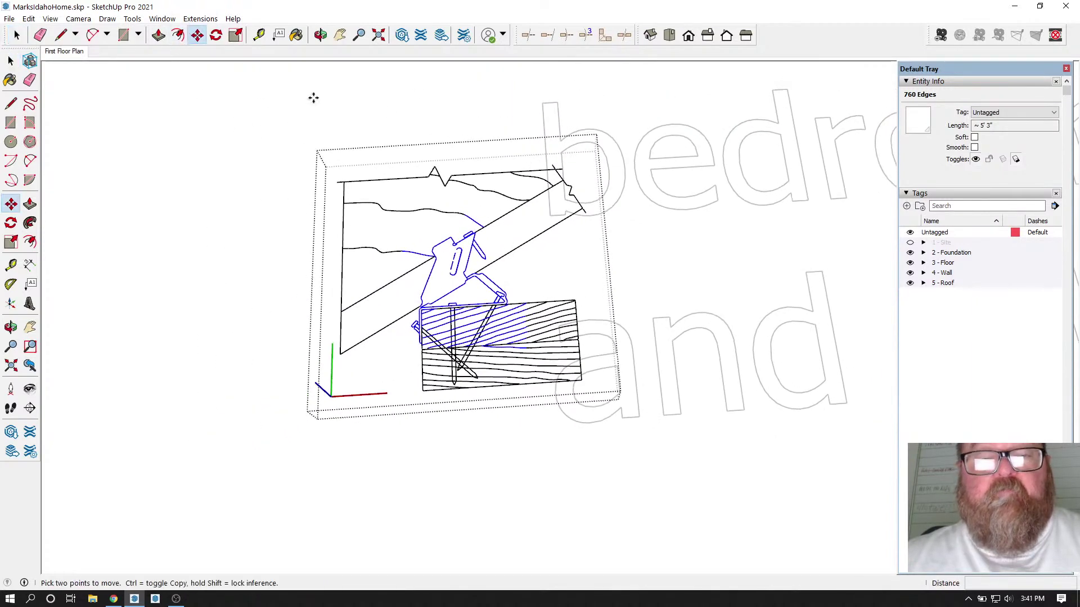
key(ctrl)
click(389, 112)
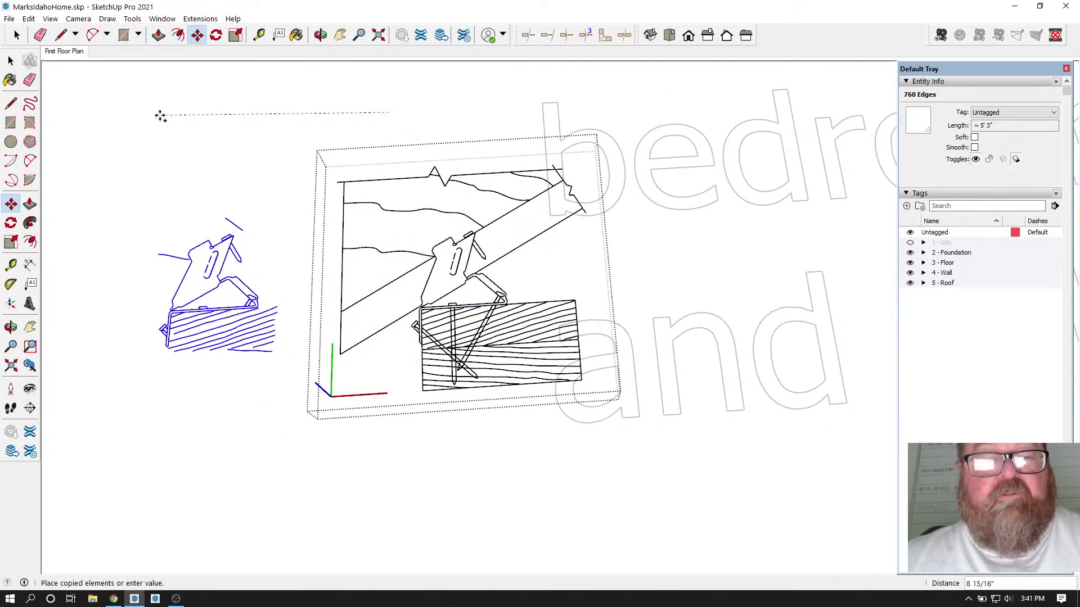
click(140, 130)
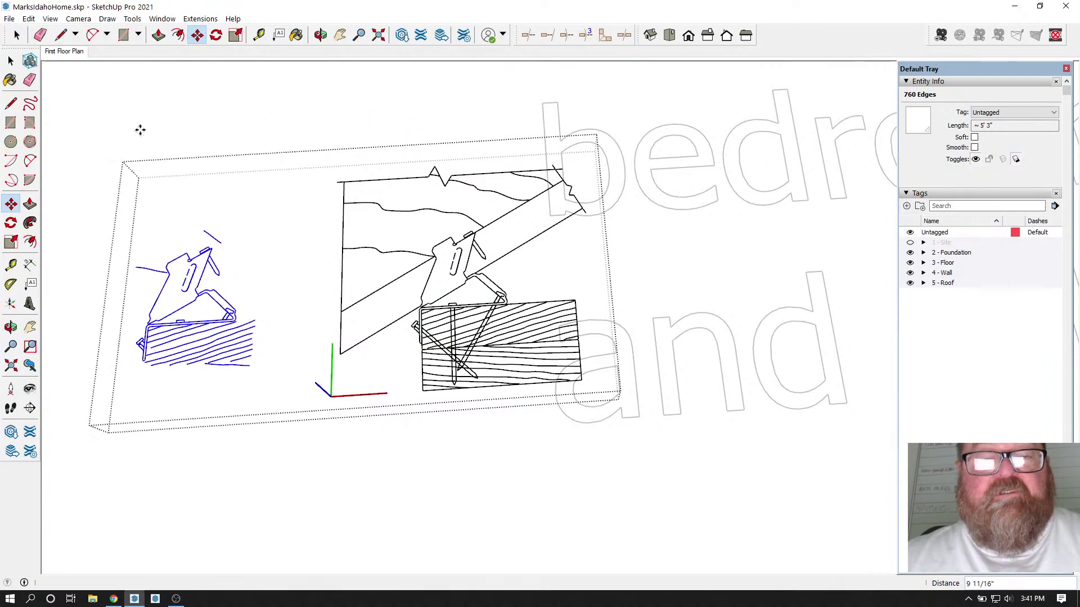
Step: Delete the wood grain lines beneath the copied bracket, leaving the bracket outline
scroll(225, 338, up, 8)
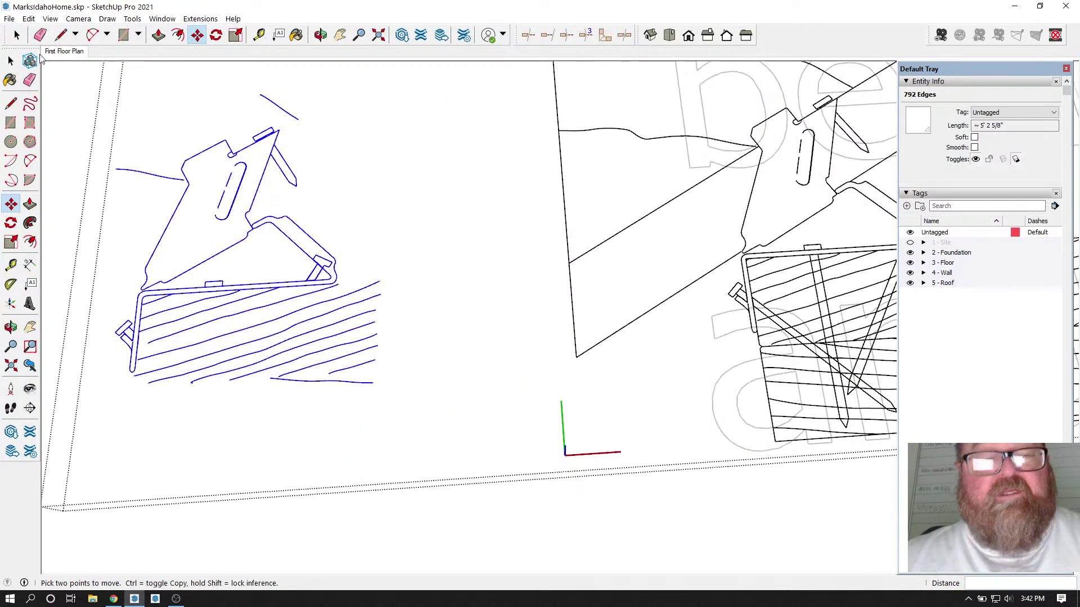
click(40, 35)
drag(369, 373, 376, 268)
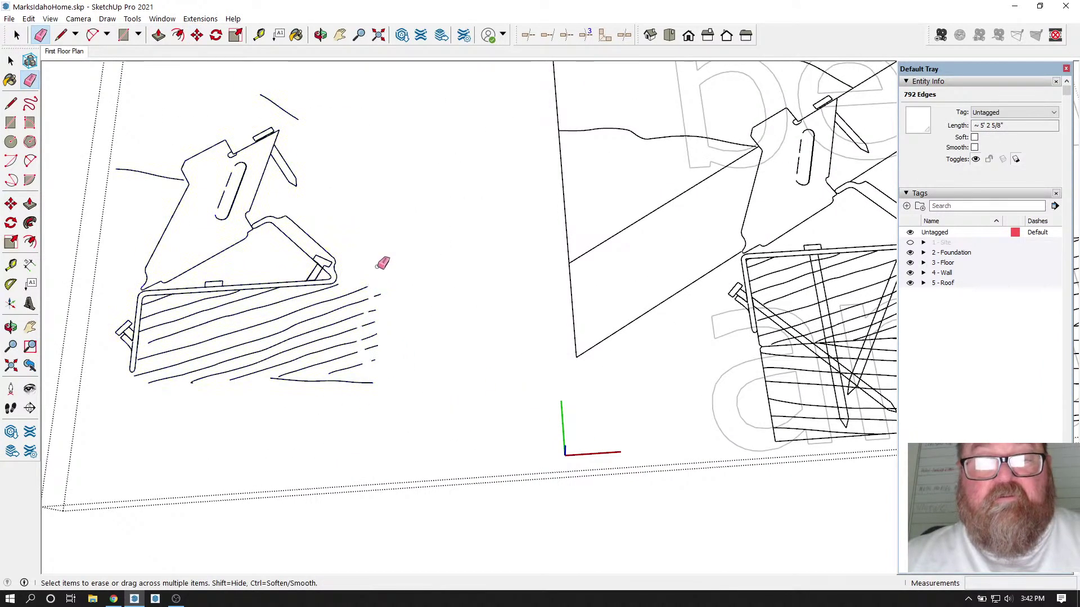
click(11, 60)
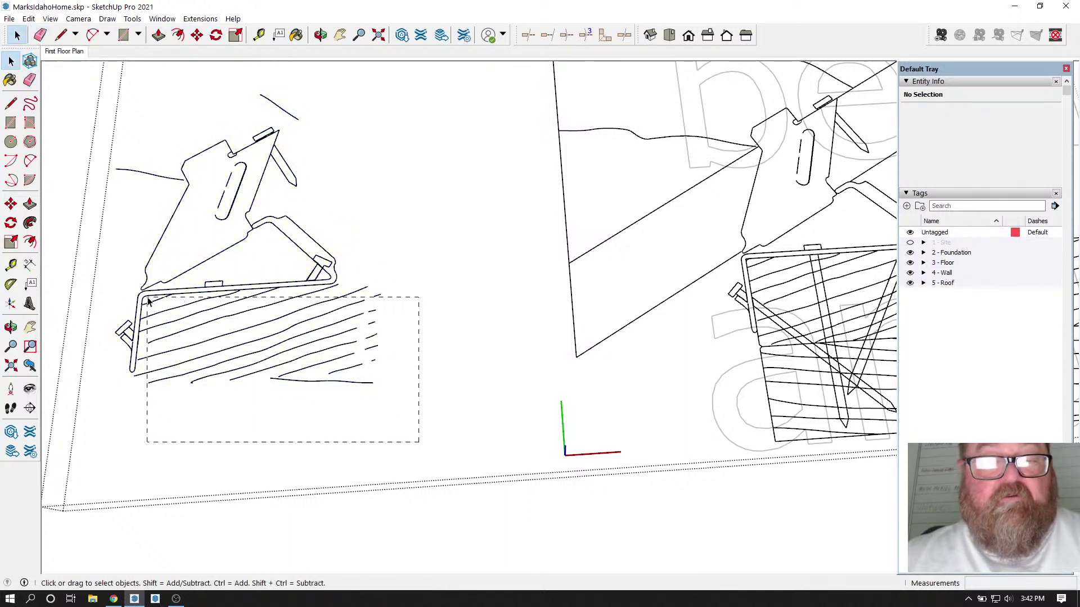
click(173, 321)
key(Delete)
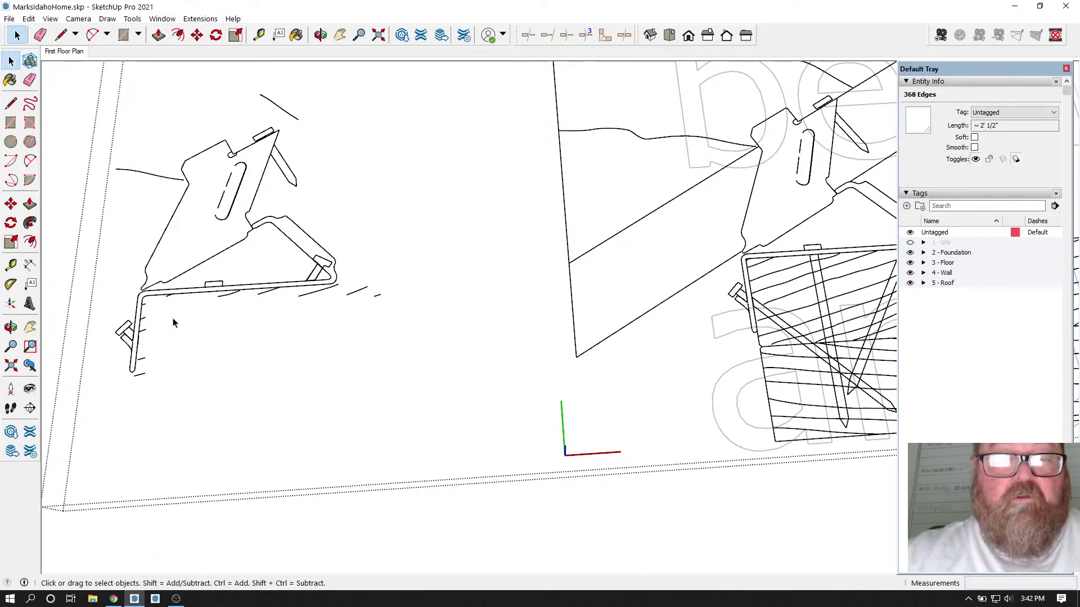
Step: Delete the short grain line segments beside the copied bracket's vertical leg
scroll(145, 371, up, 3)
scroll(278, 456, down, 1)
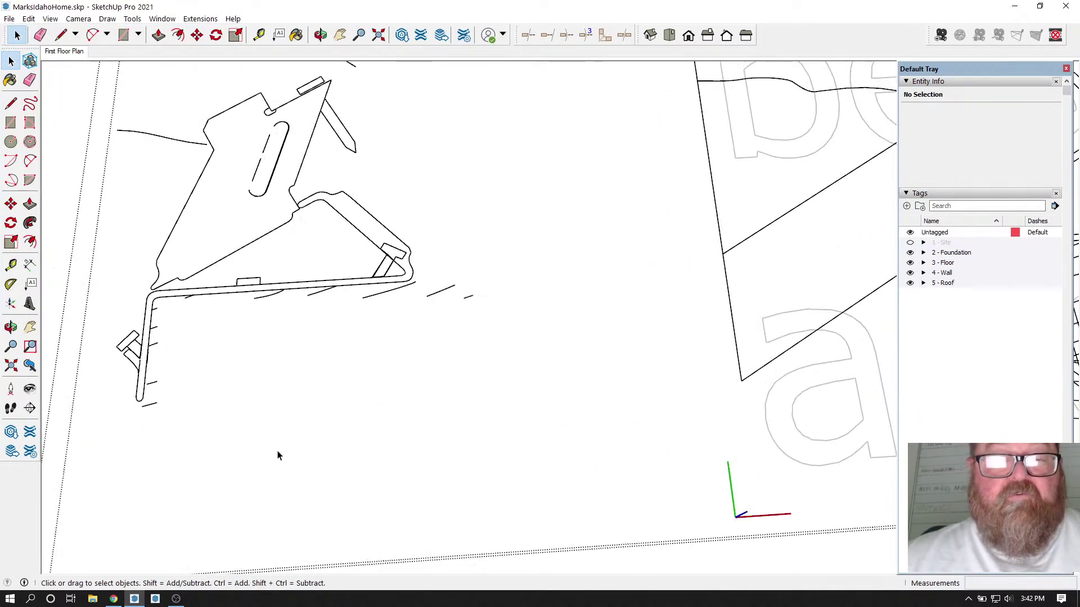
drag(157, 317, 156, 314)
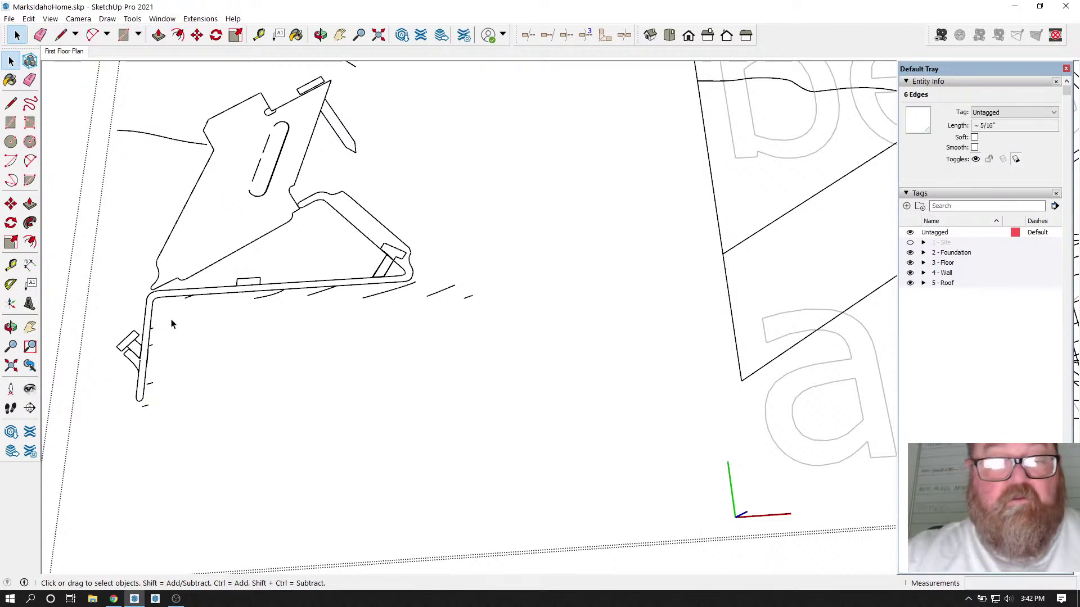
click(171, 323)
Step: Erase the grain line stubs extending below and past the end of the copied bracket's horizontal flange
click(40, 34)
drag(262, 296, 475, 292)
click(440, 288)
click(472, 297)
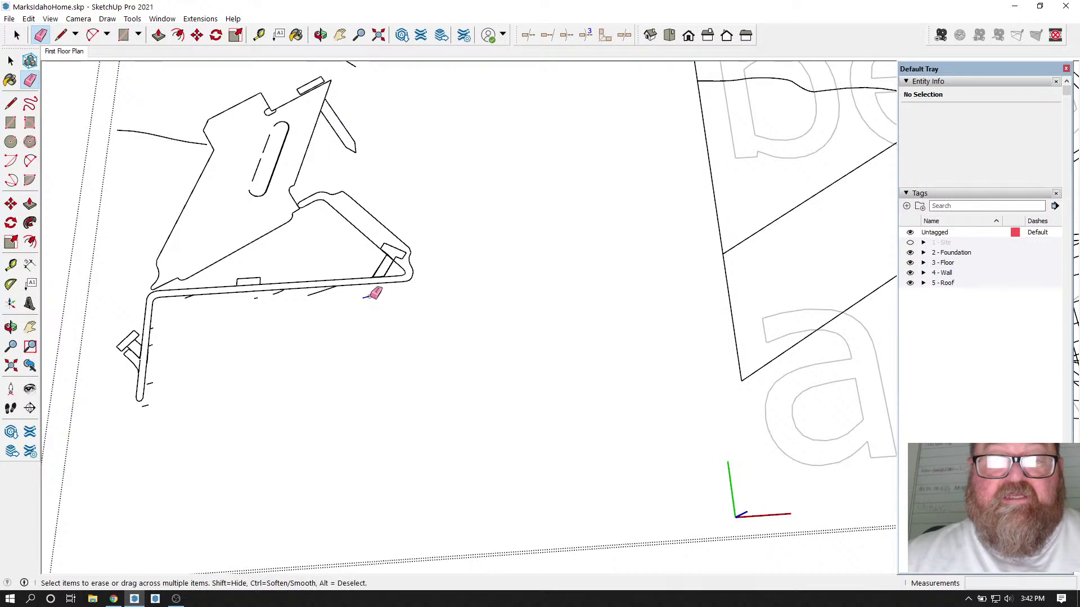
mouse_move(370, 297)
mouse_down()
mouse_move(384, 305)
mouse_move(326, 294)
mouse_up()
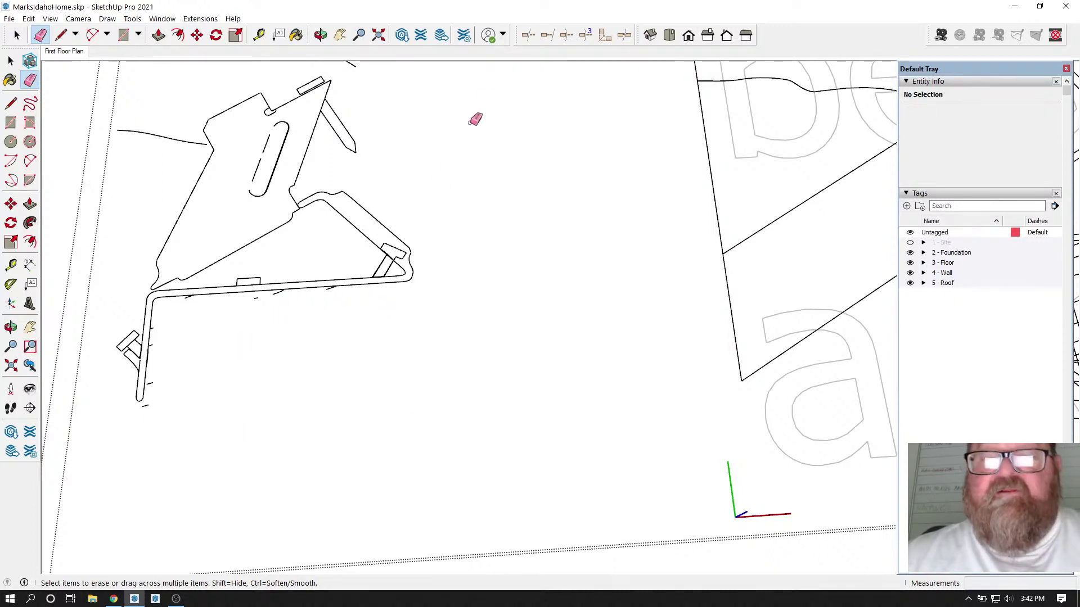
Step: Switch to the Top view and erase the leftover grain stubs by the copied bracket's leg and under its flange
click(669, 35)
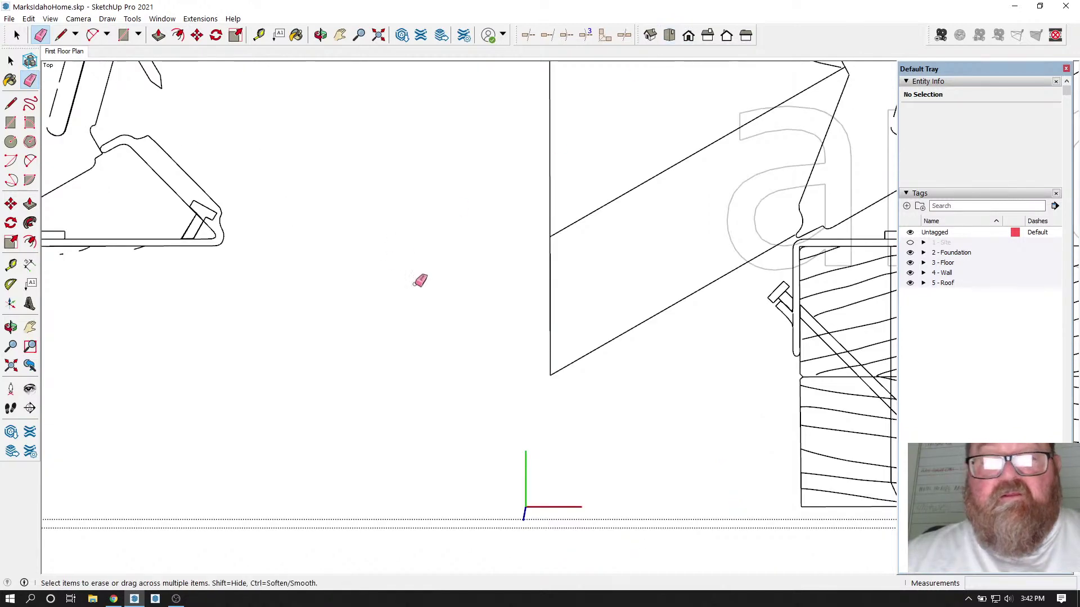
scroll(118, 309, up, 5)
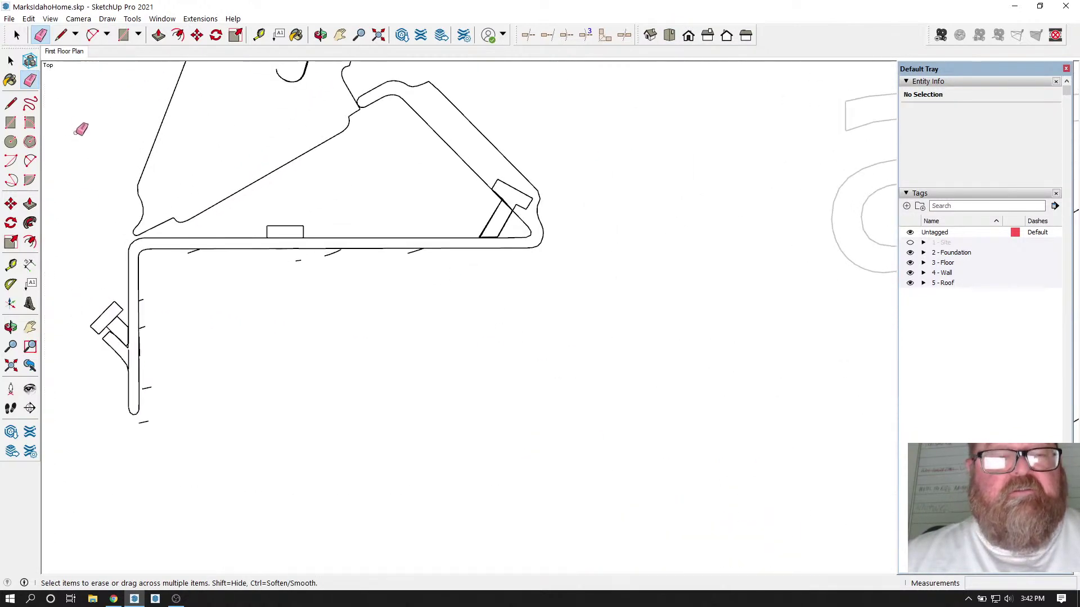
scroll(113, 434, up, 2)
scroll(168, 298, up, 5)
scroll(208, 318, down, 3)
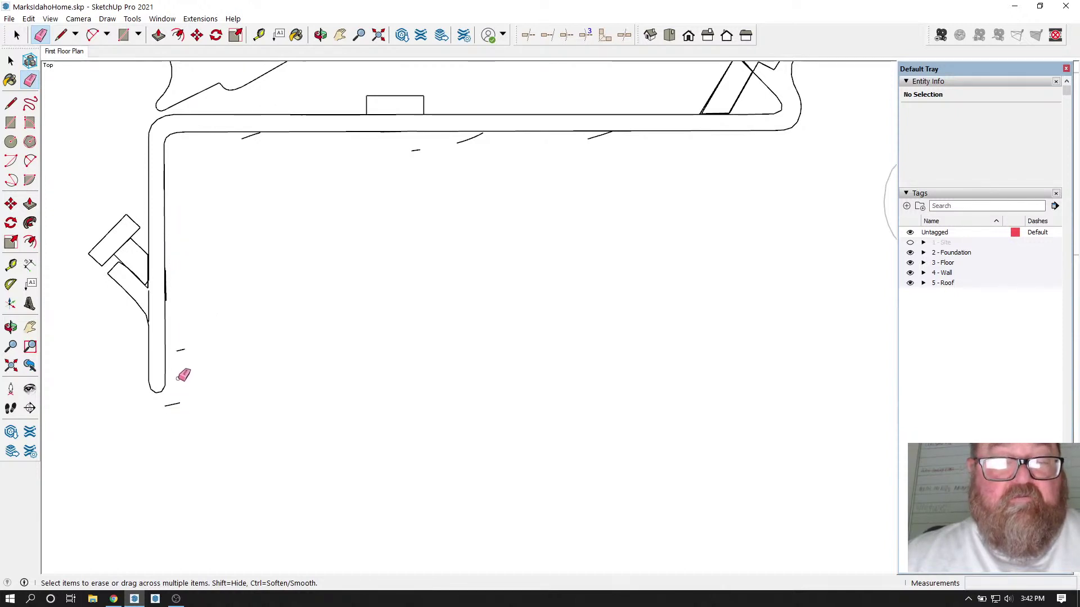
click(180, 351)
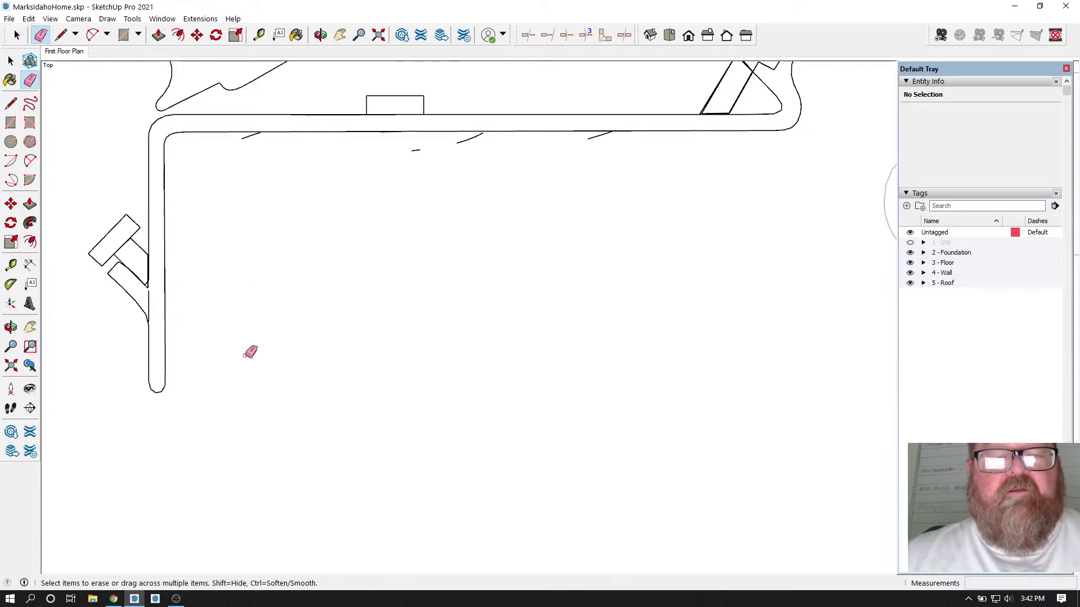
click(421, 148)
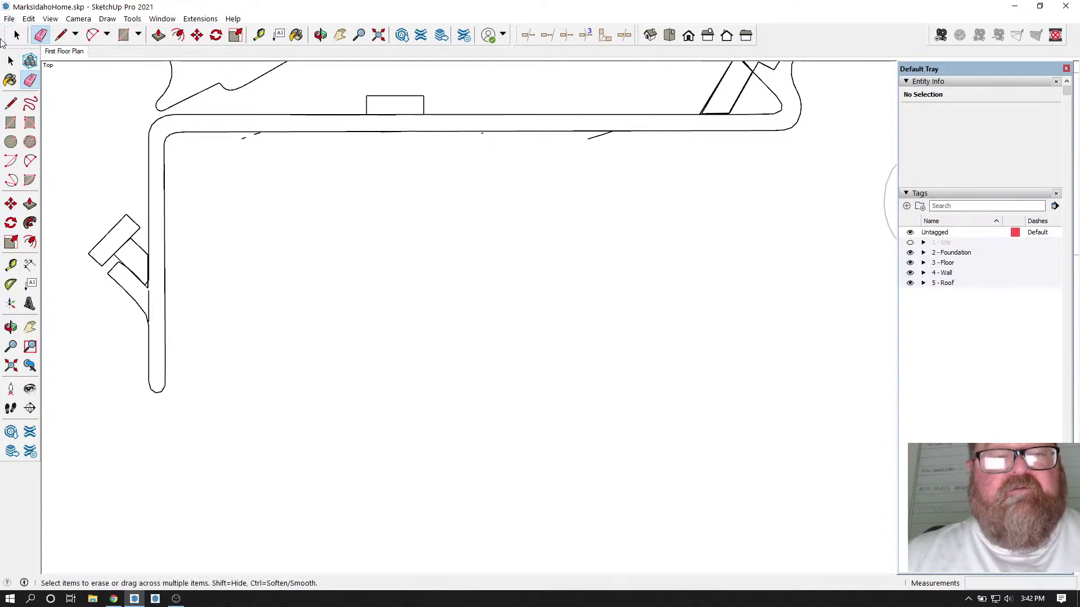
Step: Select and delete loose grain fragments just beneath the copied bracket's horizontal flange
key(space)
drag(735, 323, 173, 163)
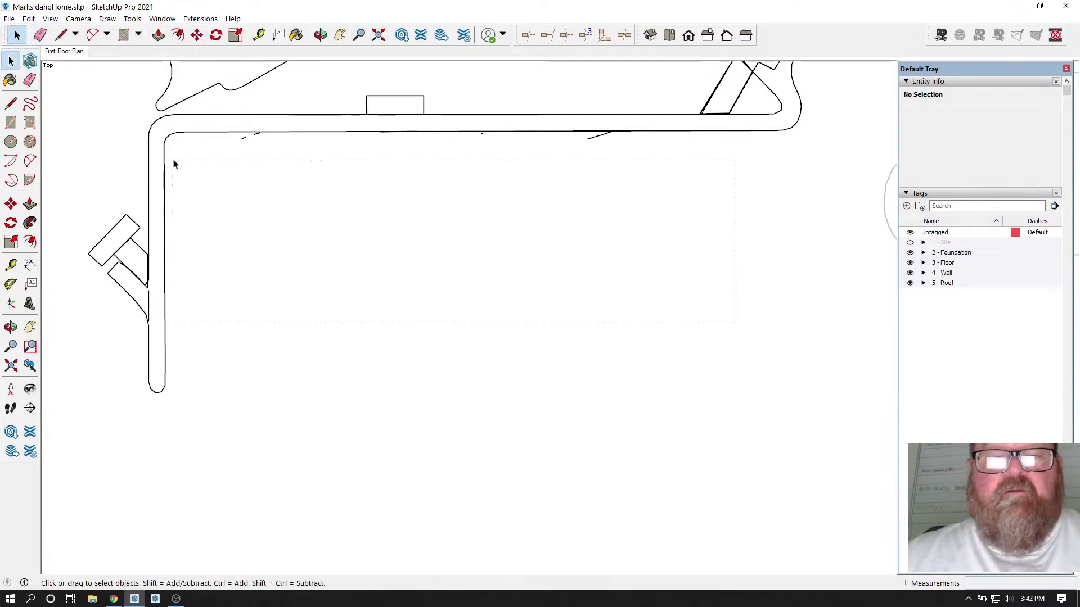
click(227, 200)
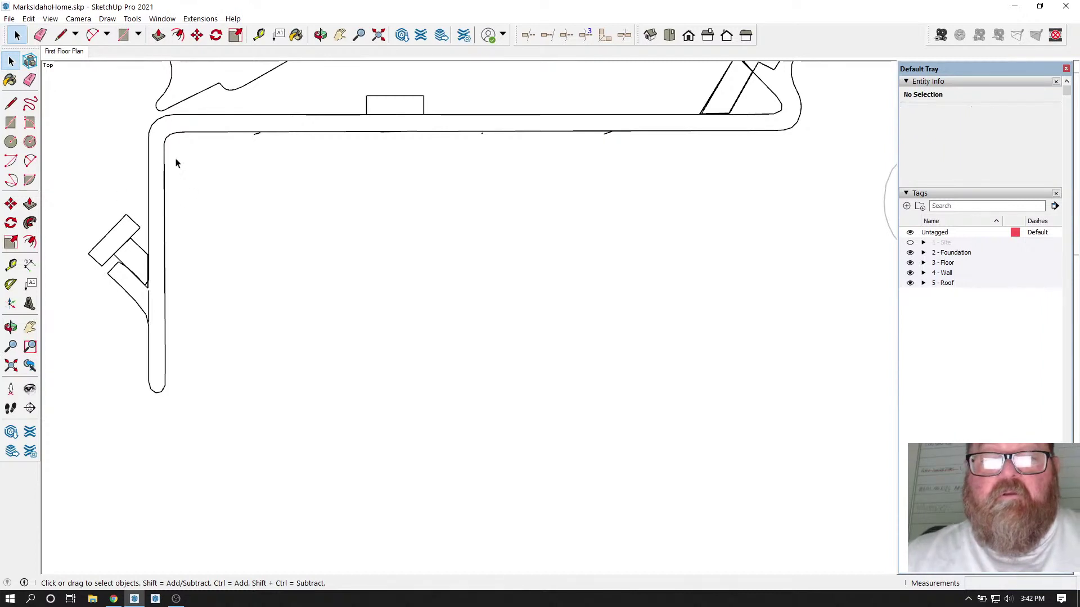
Step: Delete the last short slanted grain stubs along the underside of the bracket's horizontal flange
click(274, 151)
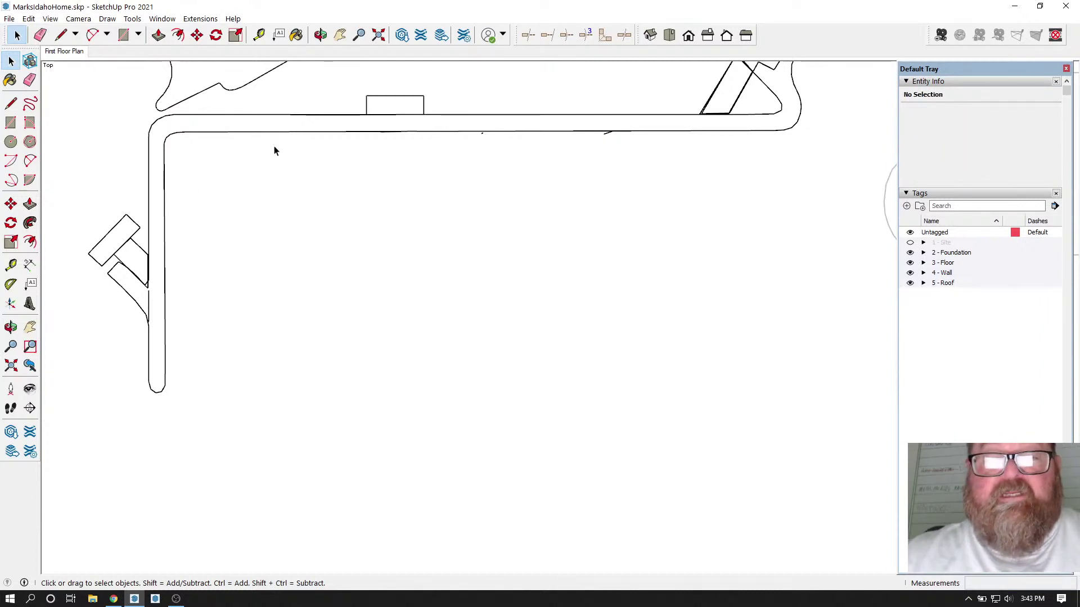
click(609, 133)
click(619, 164)
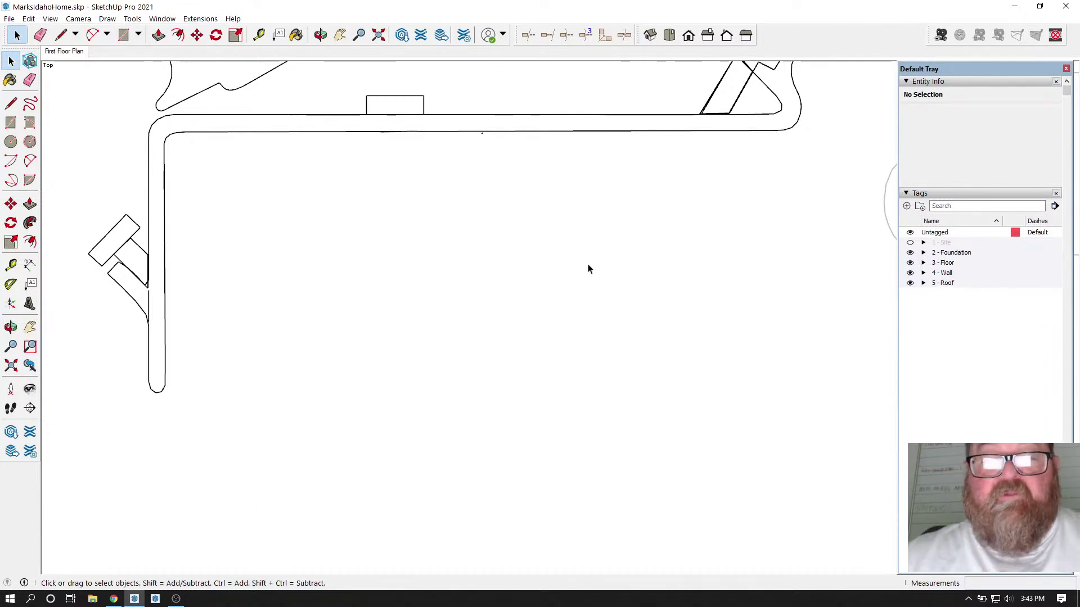
Step: Select and delete the loose curved lines above and beside the bracket's upper plate
scroll(585, 281, down, 5)
scroll(549, 261, down, 2)
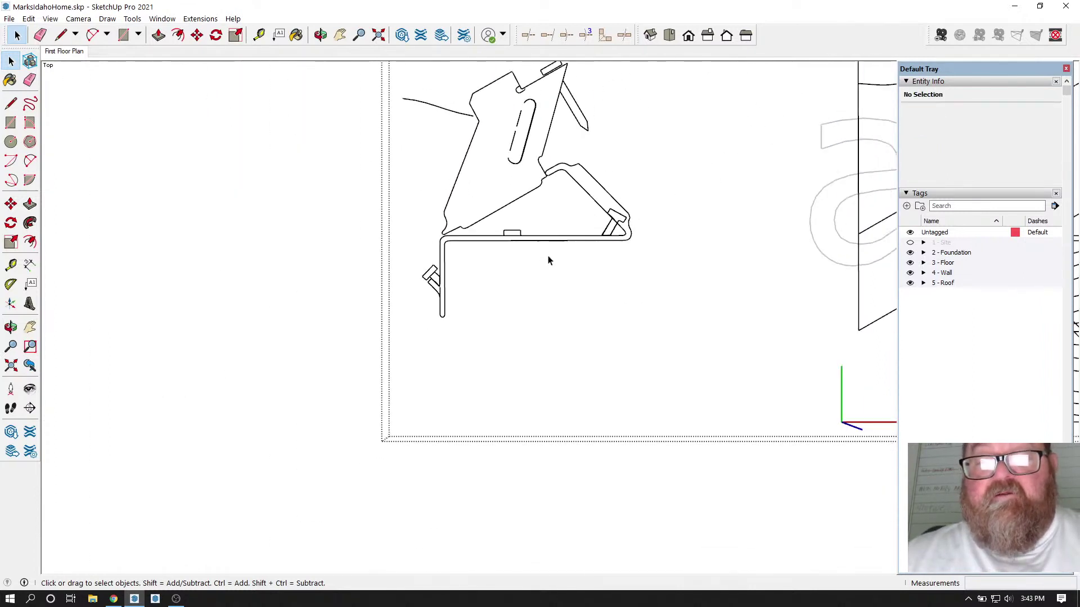
scroll(568, 272, down, 2)
scroll(559, 158, up, 4)
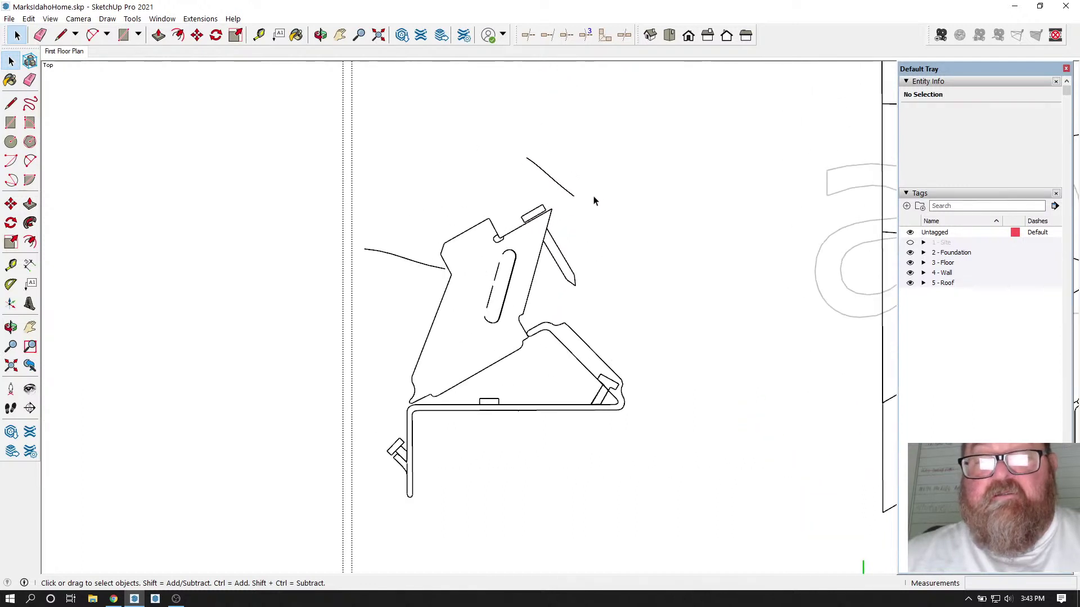
click(476, 137)
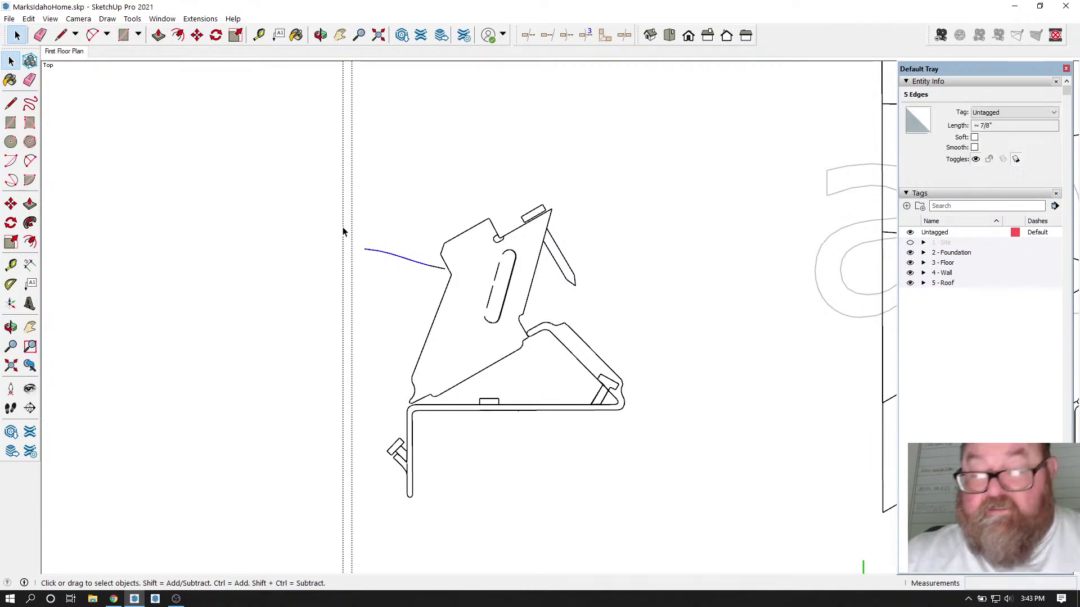
key(Delete)
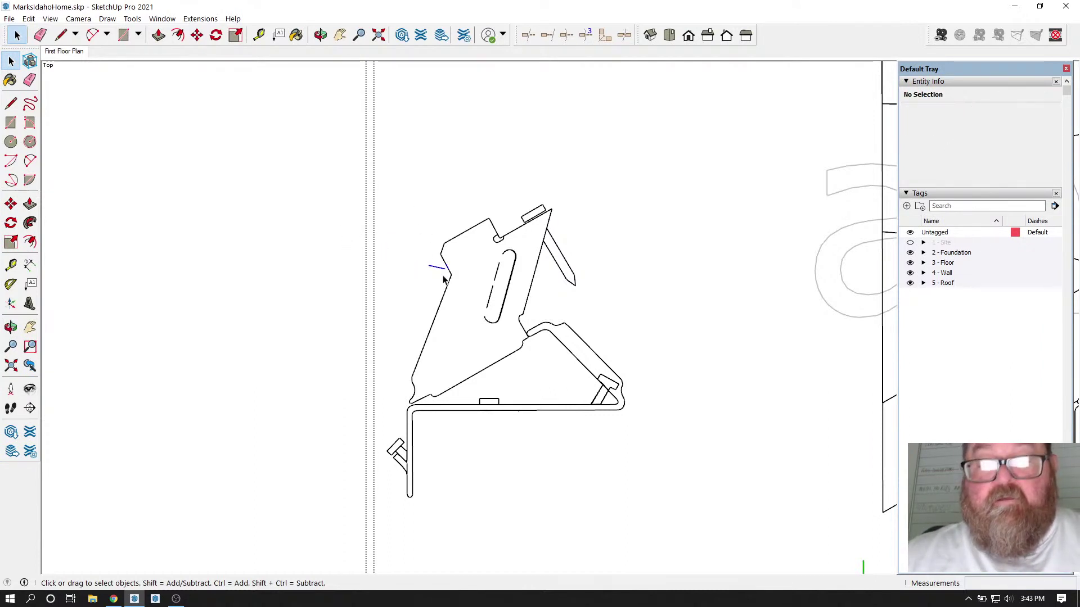
Step: Erase the short leftover line stub beside the notch in the upper plate, keeping the plate's outline intact
click(443, 280)
key(Delete)
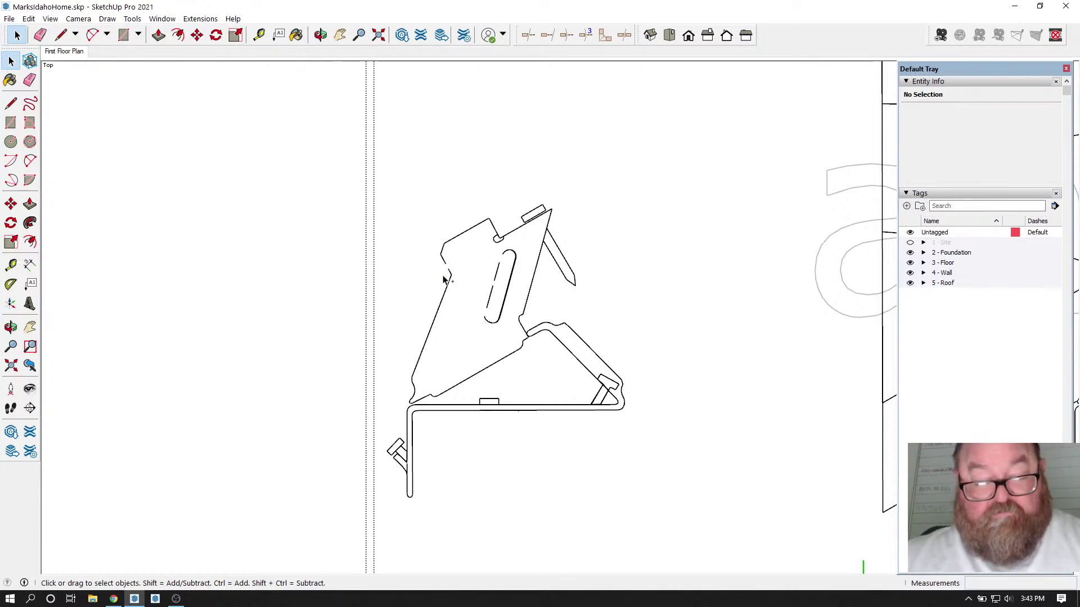
scroll(443, 280, up, 5)
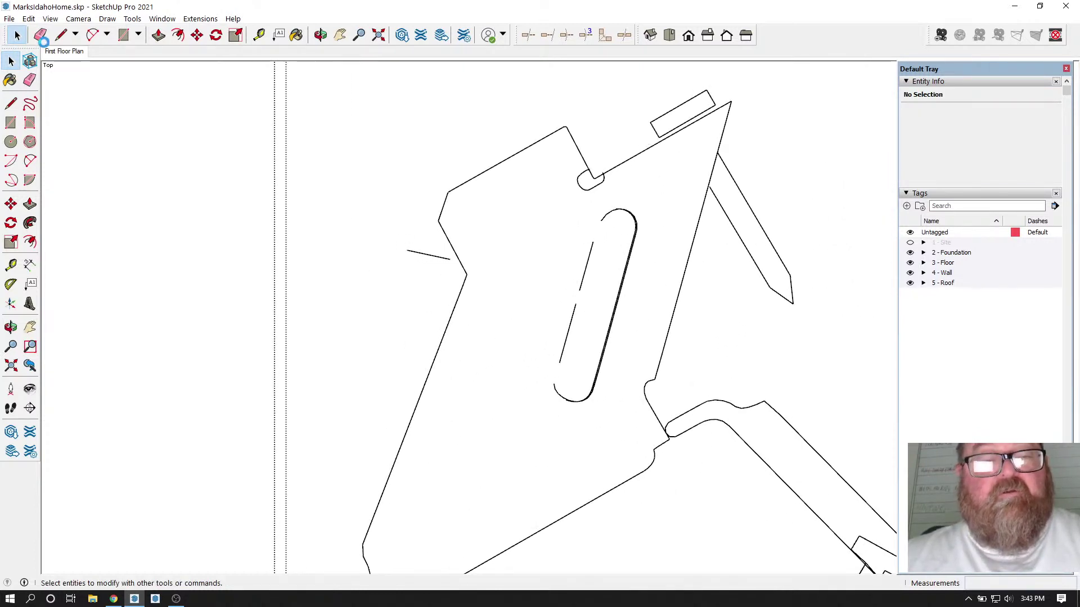
click(41, 35)
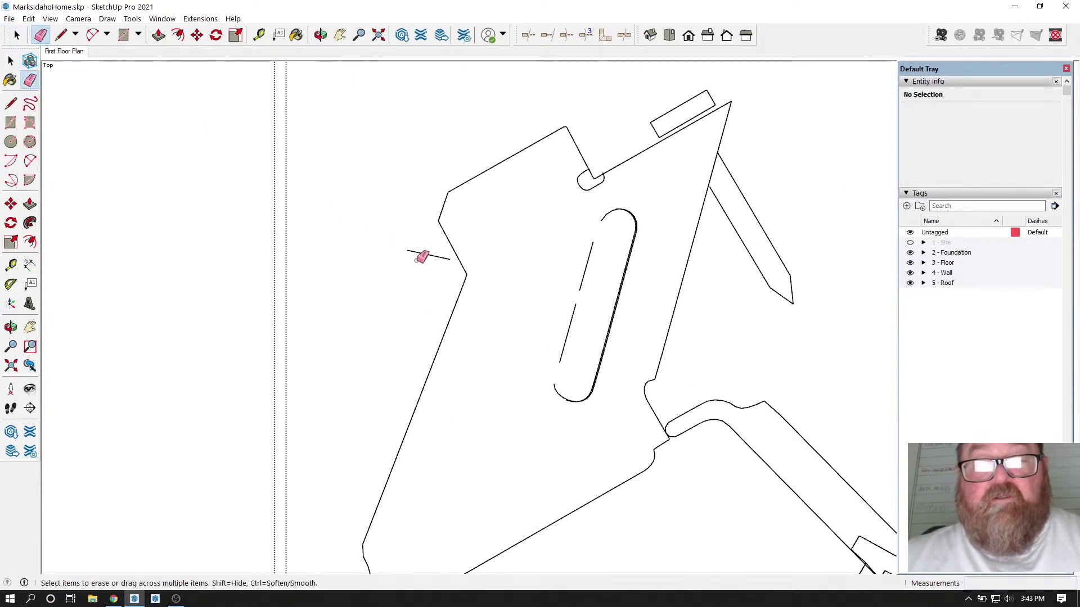
scroll(341, 208, down, 5)
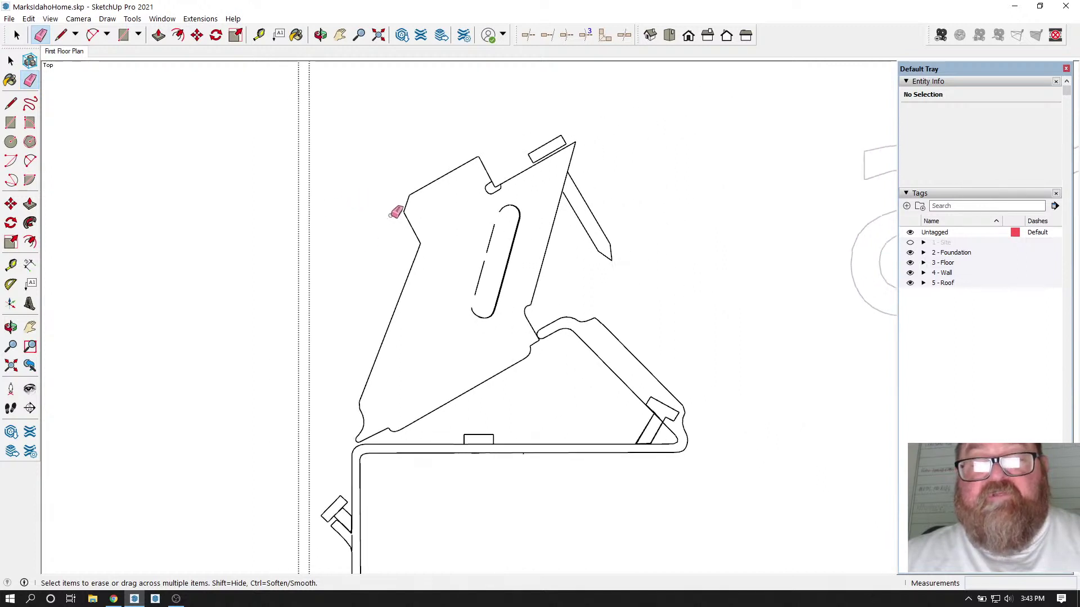
scroll(335, 213, down, 2)
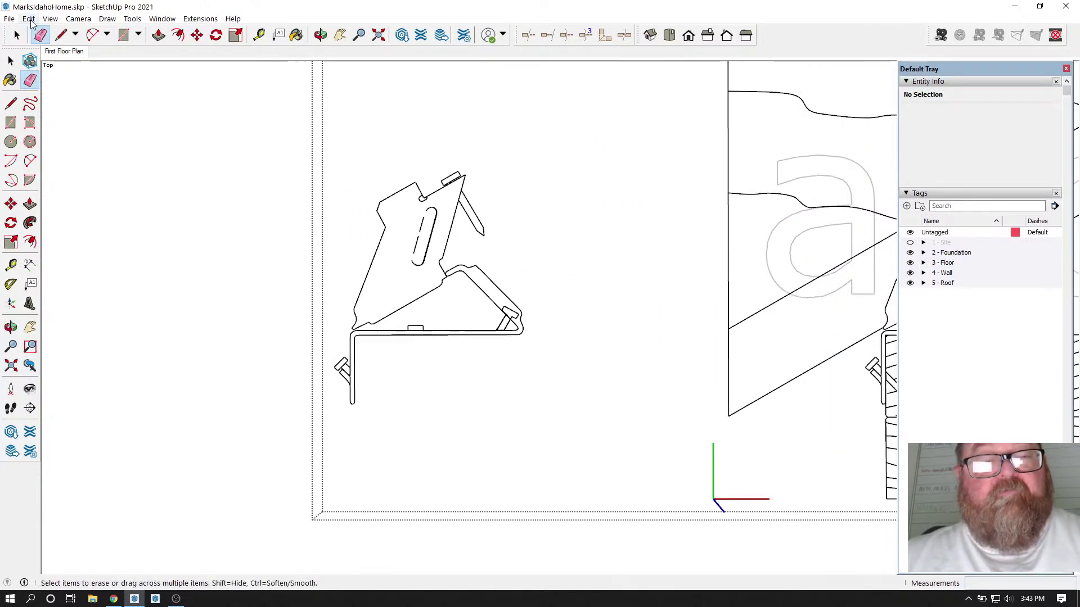
Step: Select the entire cleaned bracket outline, copy it, and close the surrounding detail group
click(28, 18)
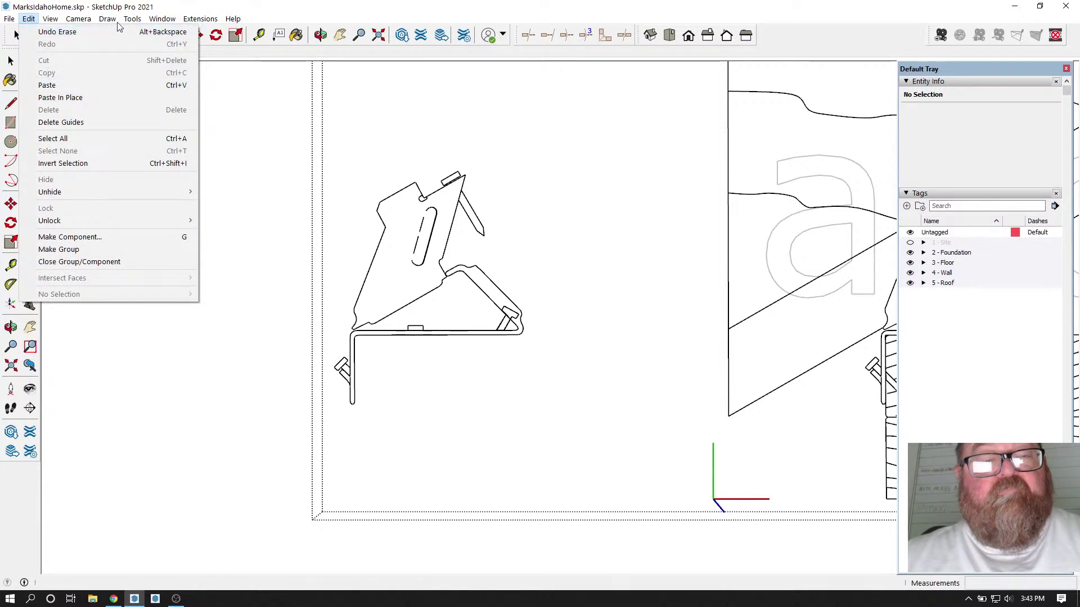
click(200, 3)
click(17, 35)
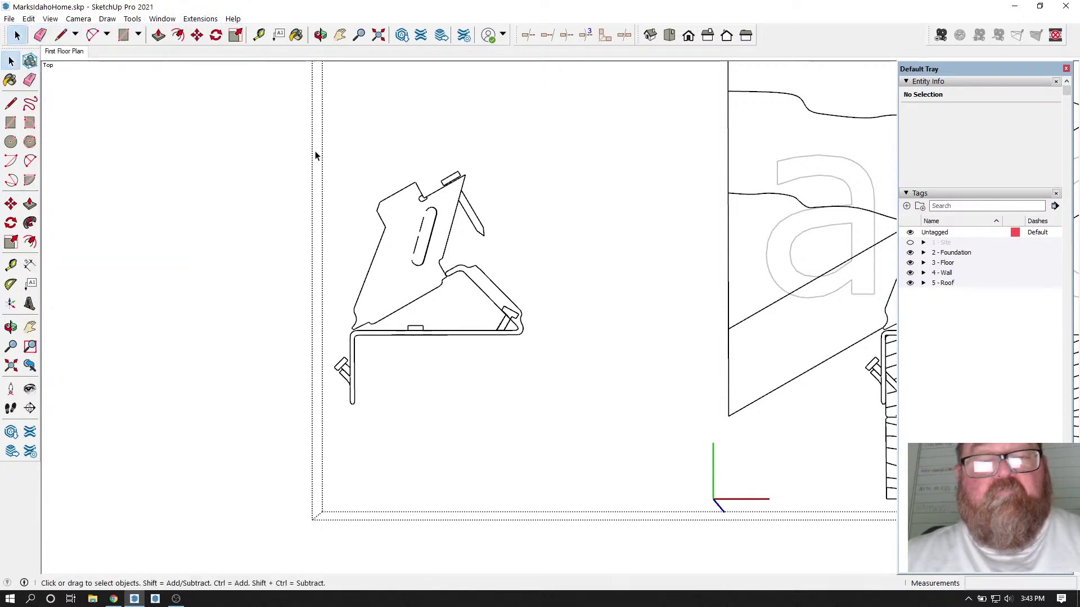
mouse_move(284, 133)
mouse_down()
mouse_move(490, 364)
mouse_move(598, 450)
mouse_up()
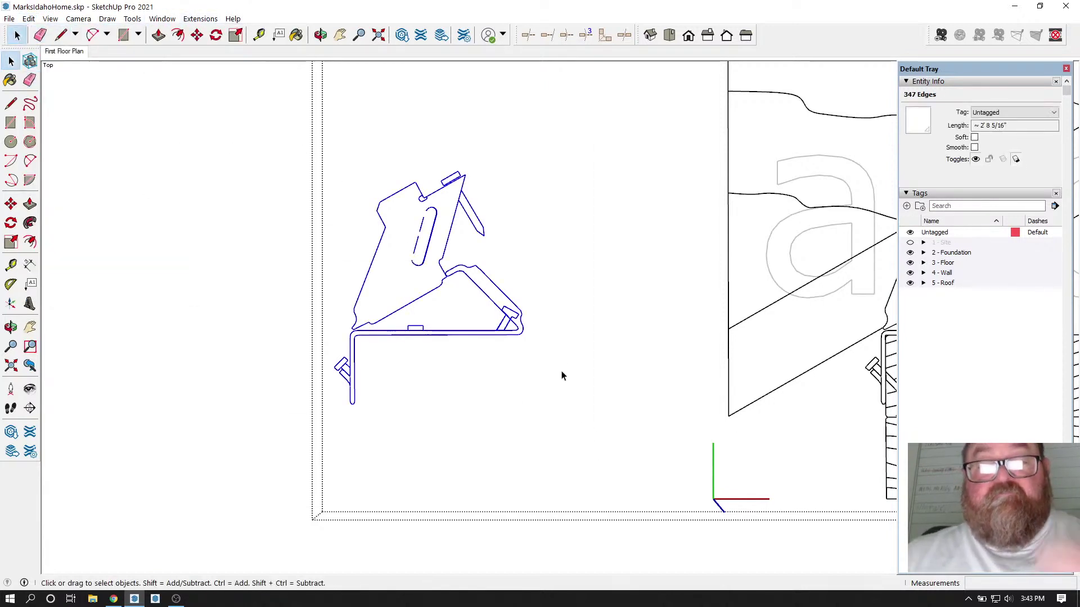
right_click(442, 261)
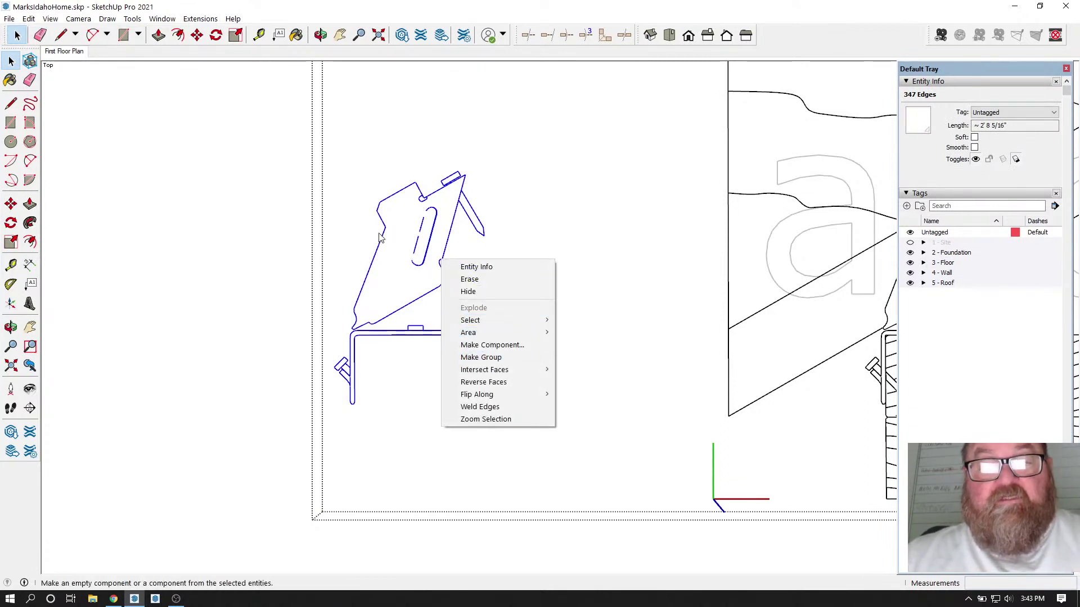
click(29, 19)
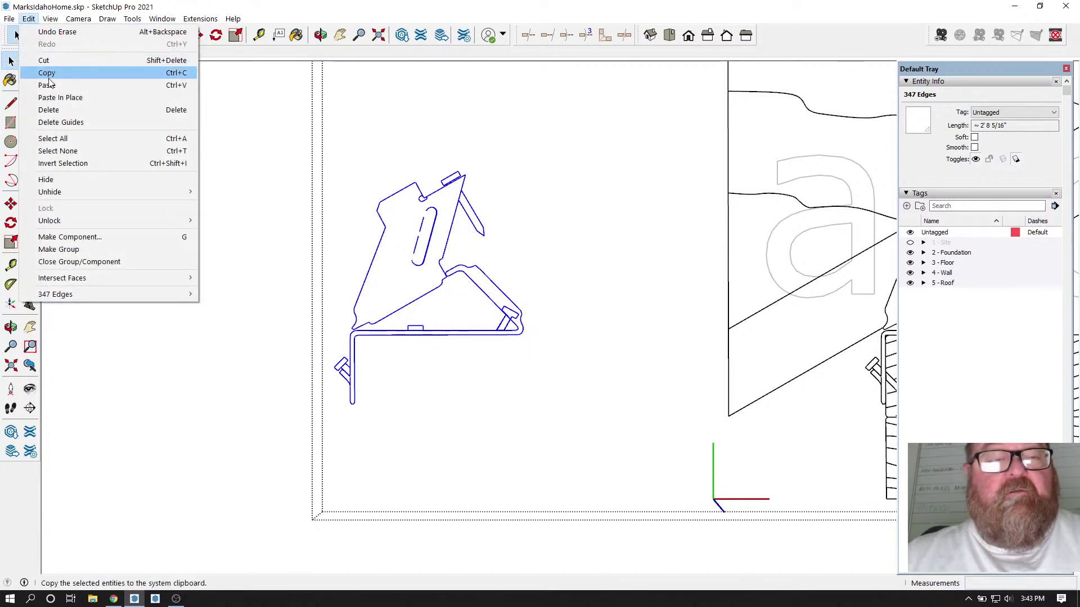
click(42, 72)
click(292, 197)
Step: Paste the copied bracket outline onto the wall's top plate between two TJI roof joists
scroll(247, 259, down, 10)
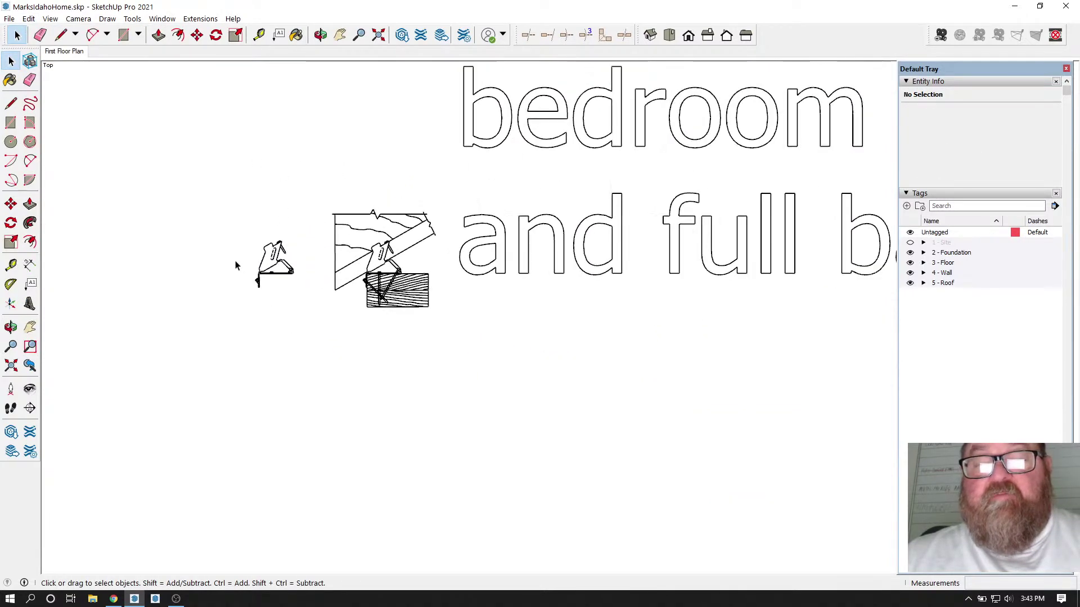
scroll(247, 262, down, 5)
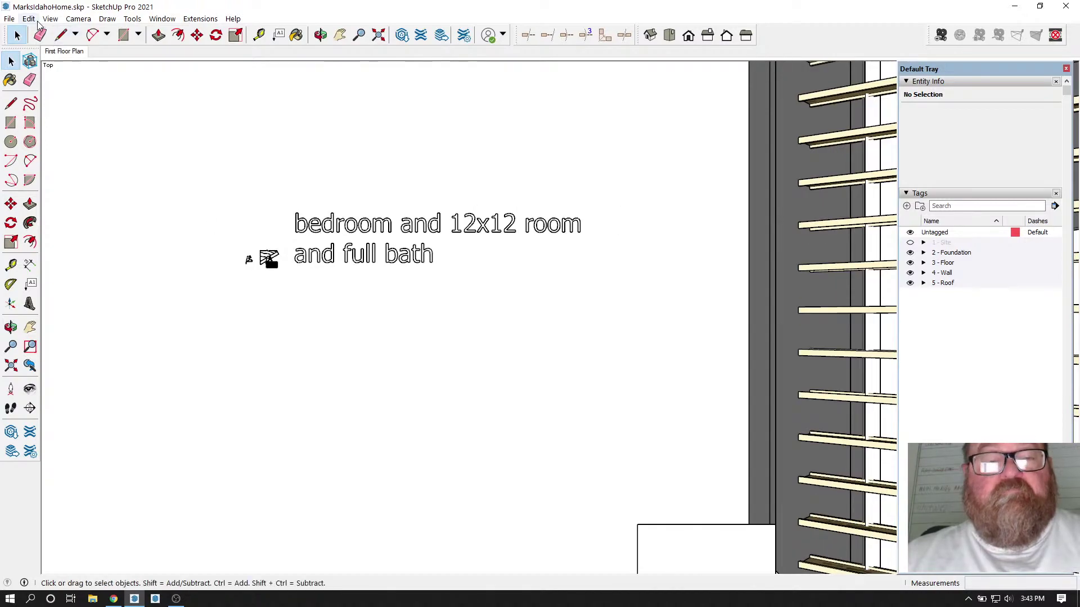
click(29, 18)
click(46, 84)
scroll(244, 189, down, 3)
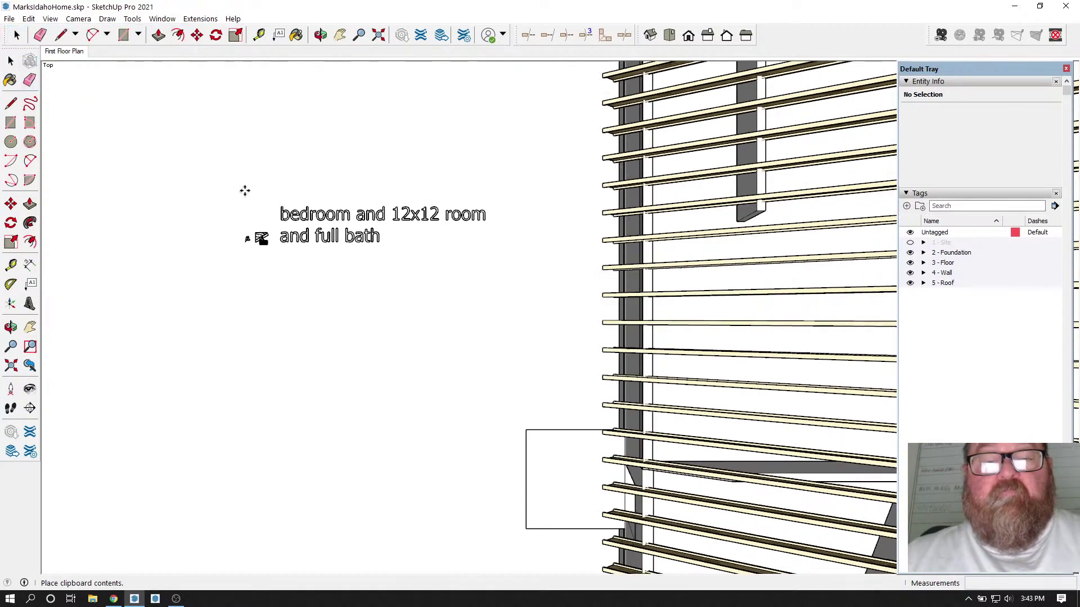
click(322, 35)
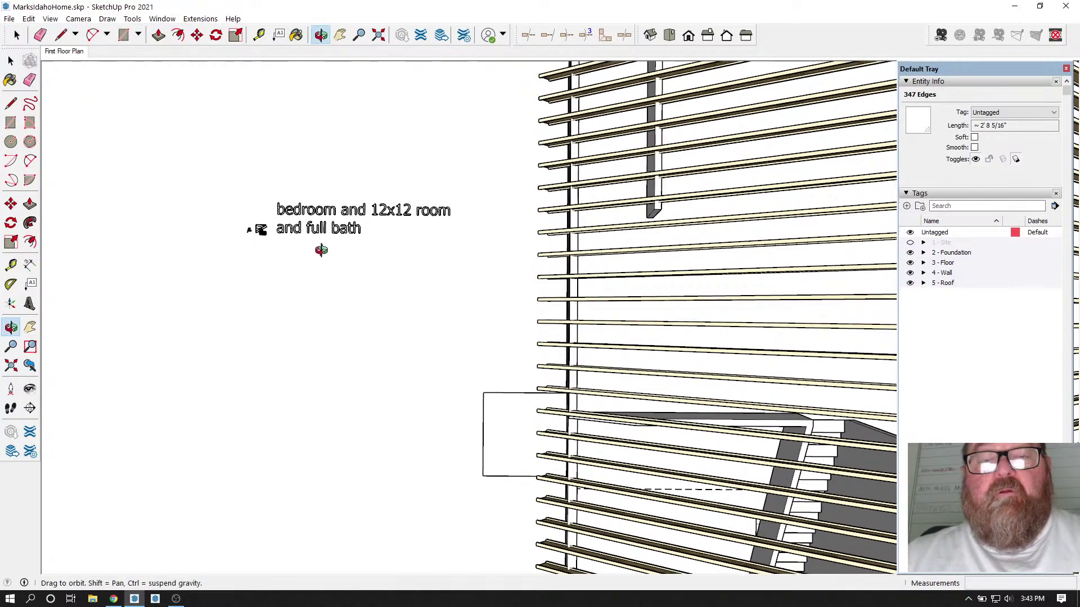
drag(320, 249, 421, 122)
scroll(419, 123, up, 10)
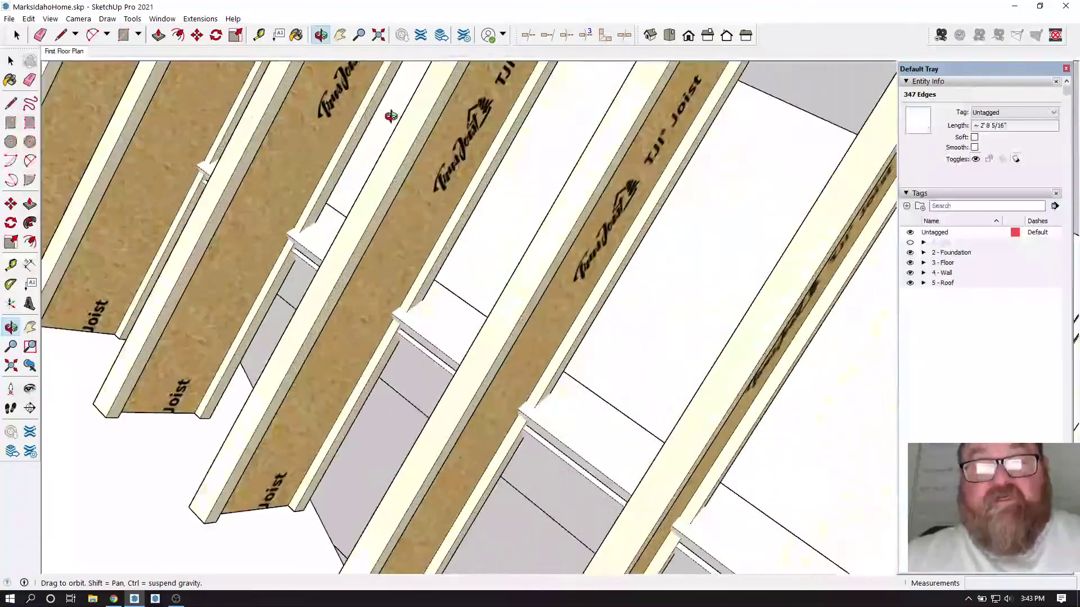
right_click(396, 167)
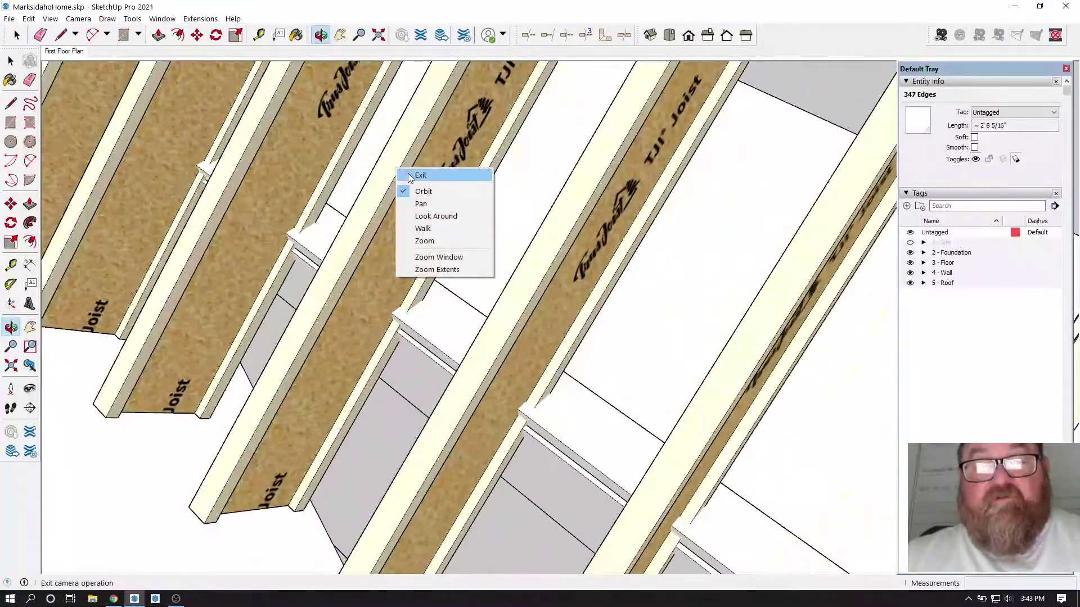
click(407, 173)
scroll(444, 389, up, 4)
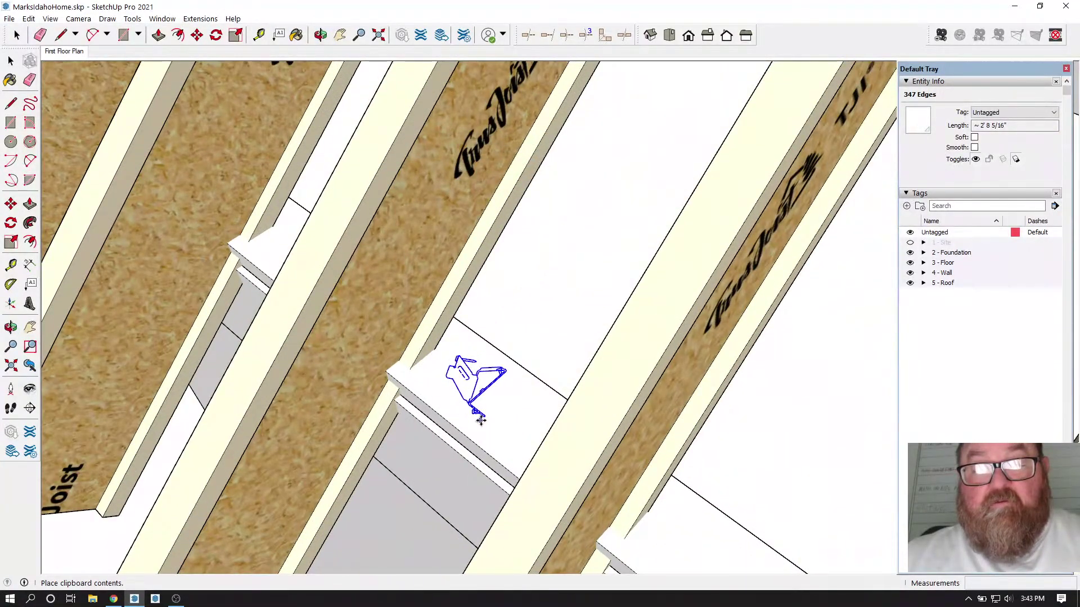
click(459, 408)
scroll(461, 426, up, 2)
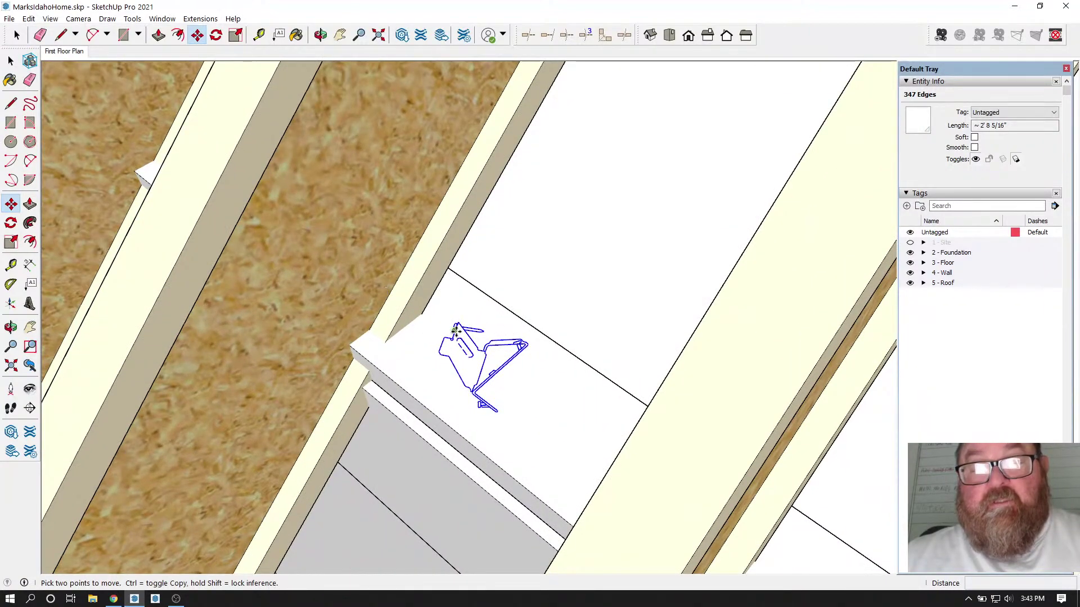
Step: Select the roof_rafter group that contains the TJI joists
click(320, 35)
drag(433, 298, 472, 286)
scroll(471, 286, down, 5)
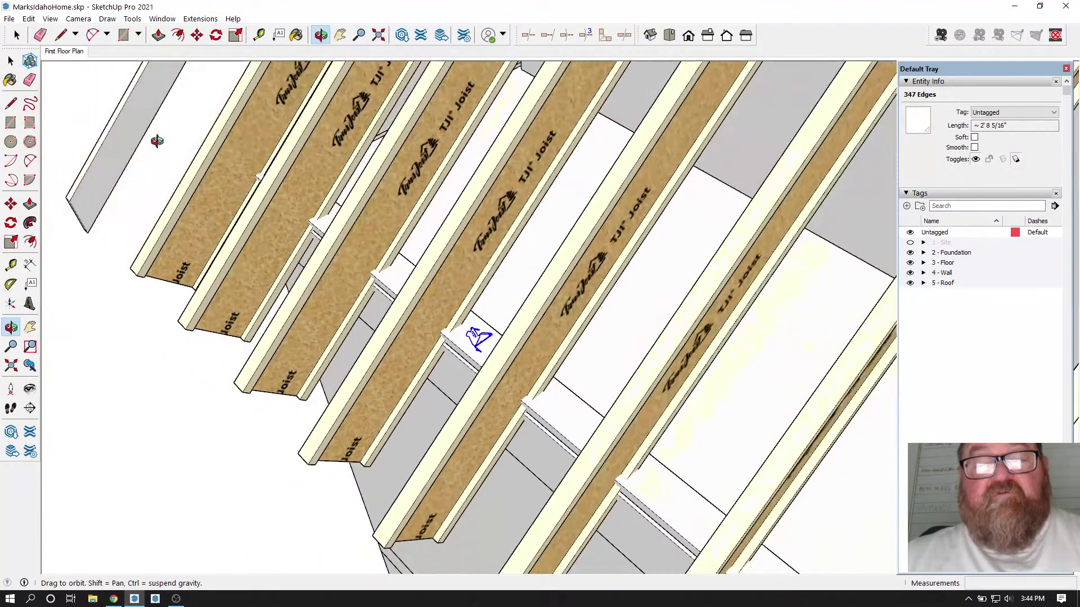
click(17, 35)
click(347, 366)
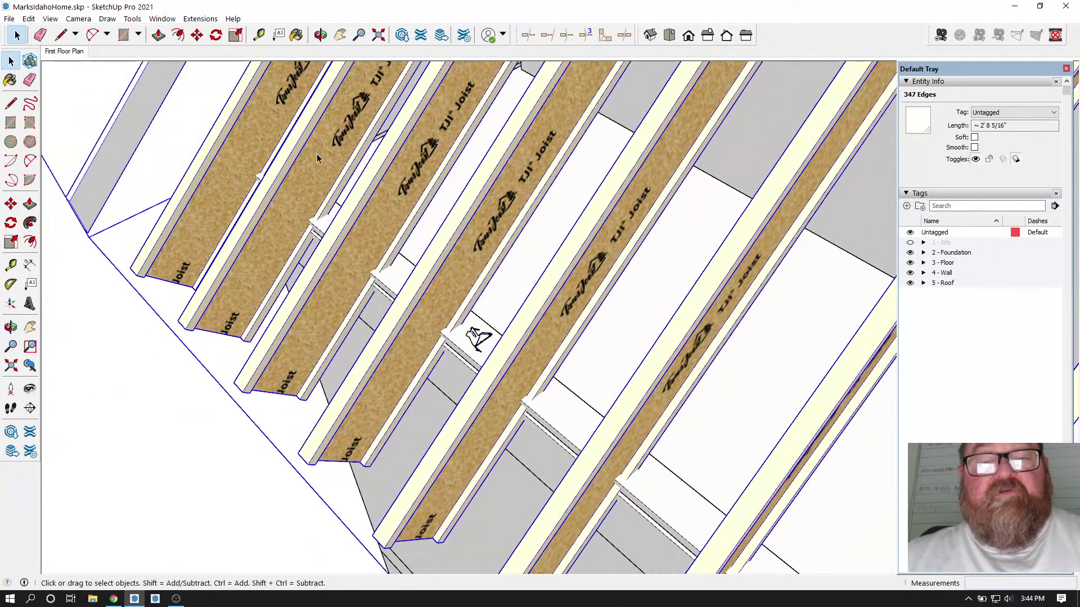
Step: Examine where the selected roof joists cross the tops of the walls, near the eave and at the interior wall
scroll(348, 366, down, 2)
scroll(348, 367, down, 4)
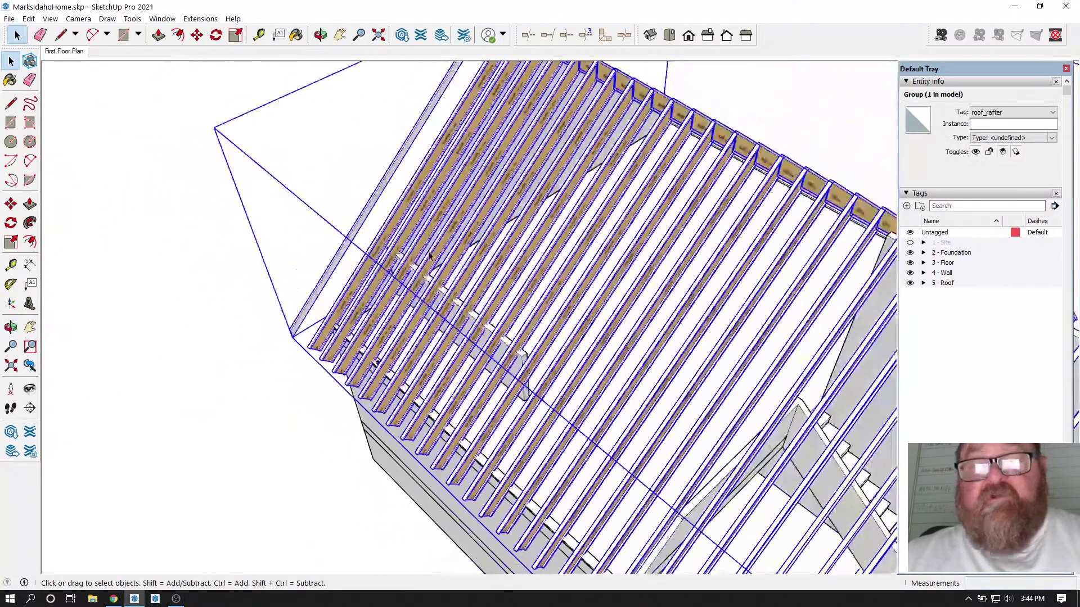
scroll(466, 331, up, 4)
scroll(453, 276, up, 2)
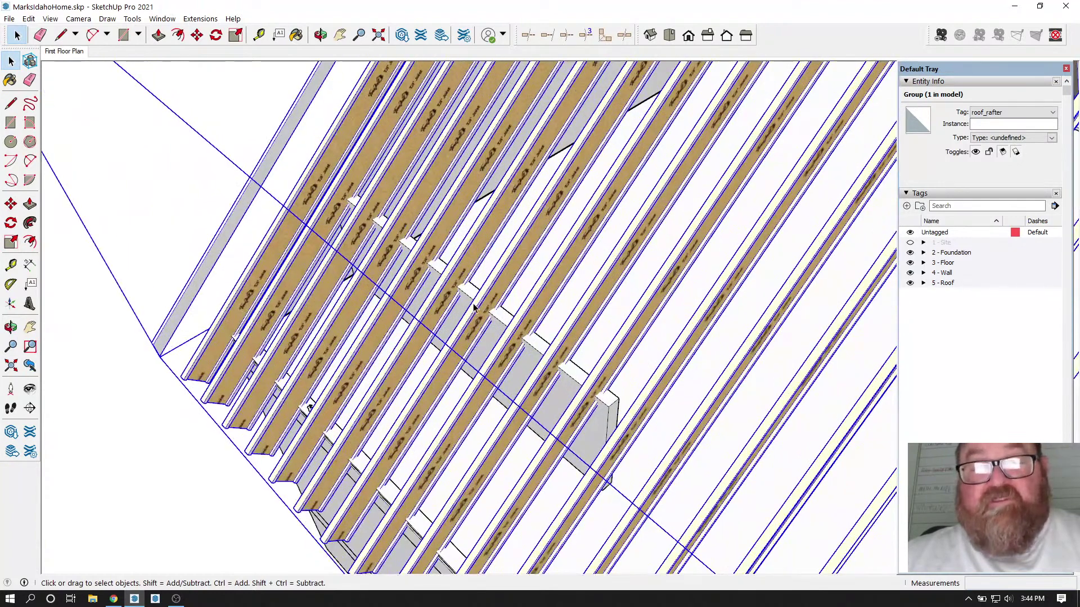
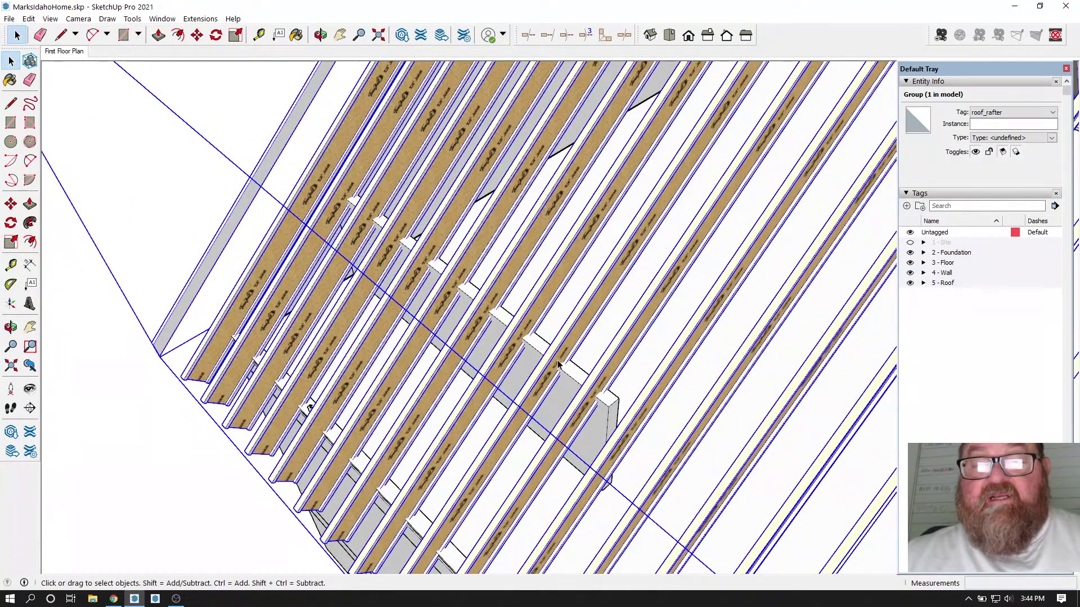
scroll(555, 336, down, 4)
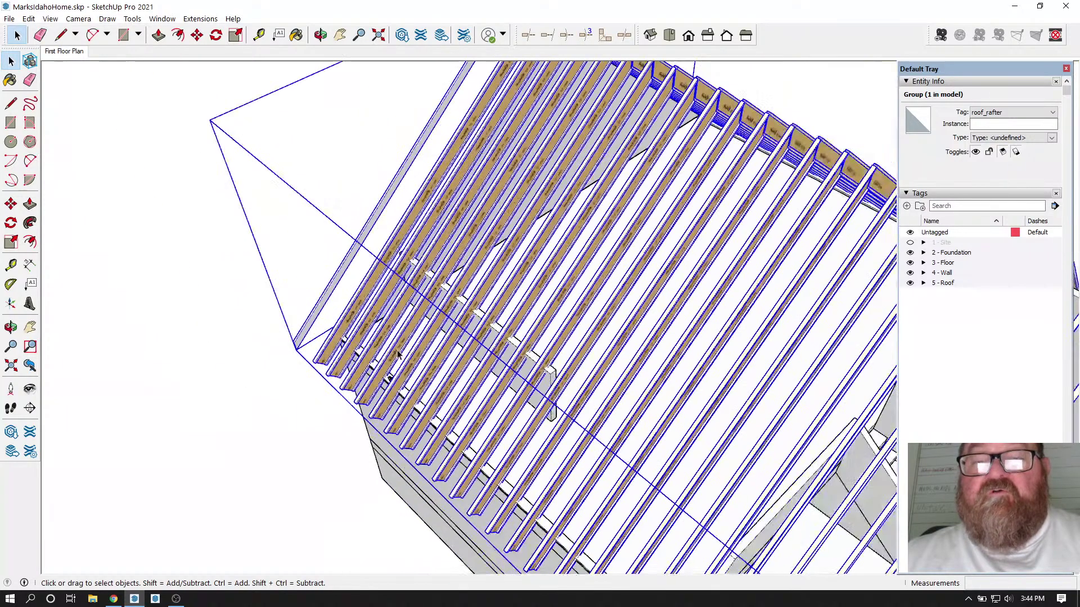
scroll(397, 352, up, 2)
scroll(358, 272, up, 5)
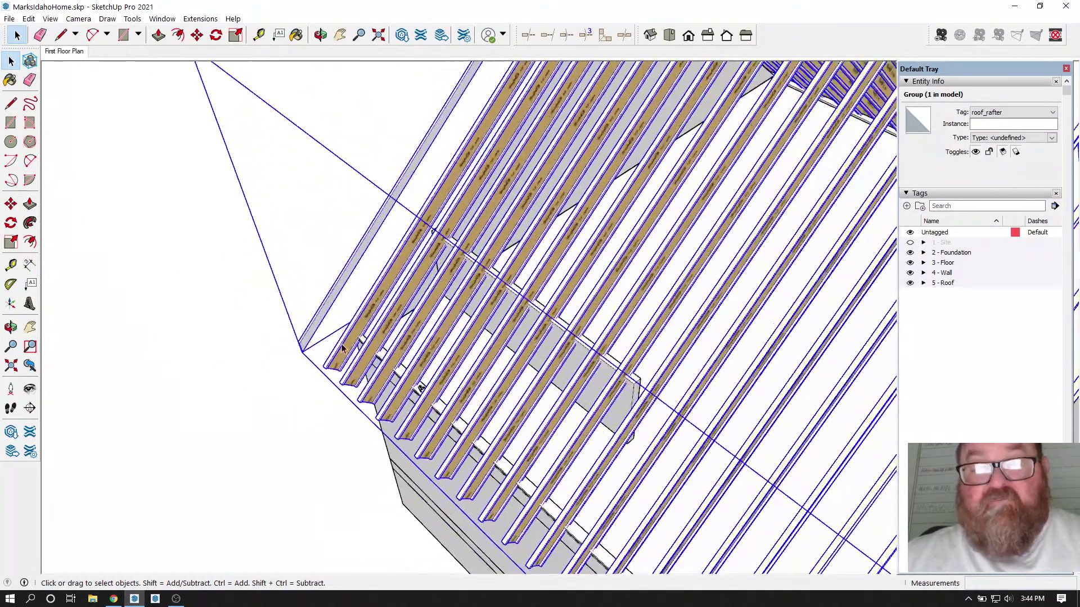
scroll(415, 419, up, 3)
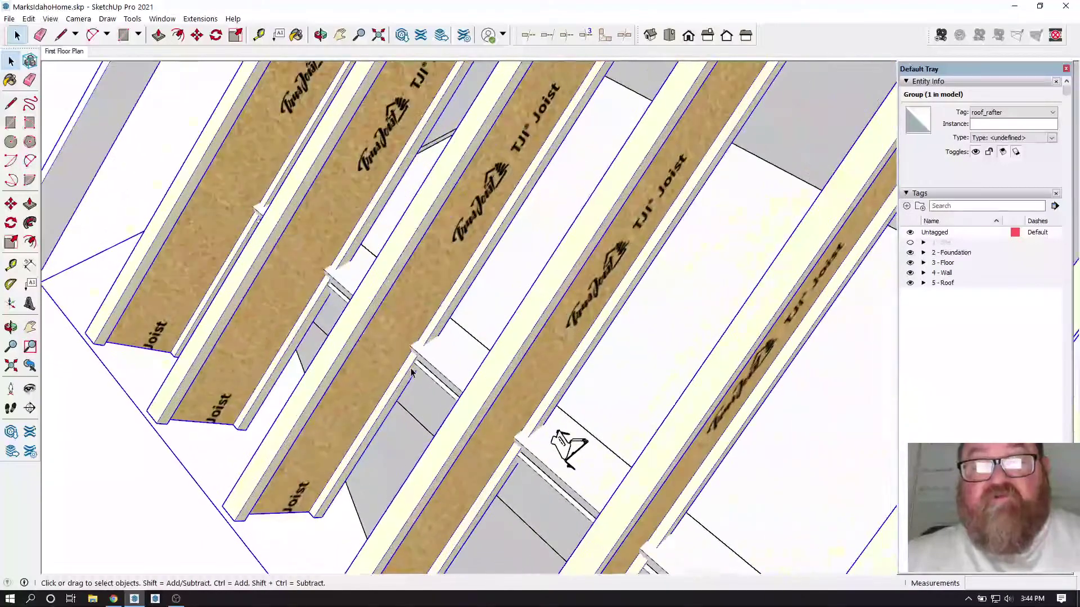
scroll(476, 358, up, 2)
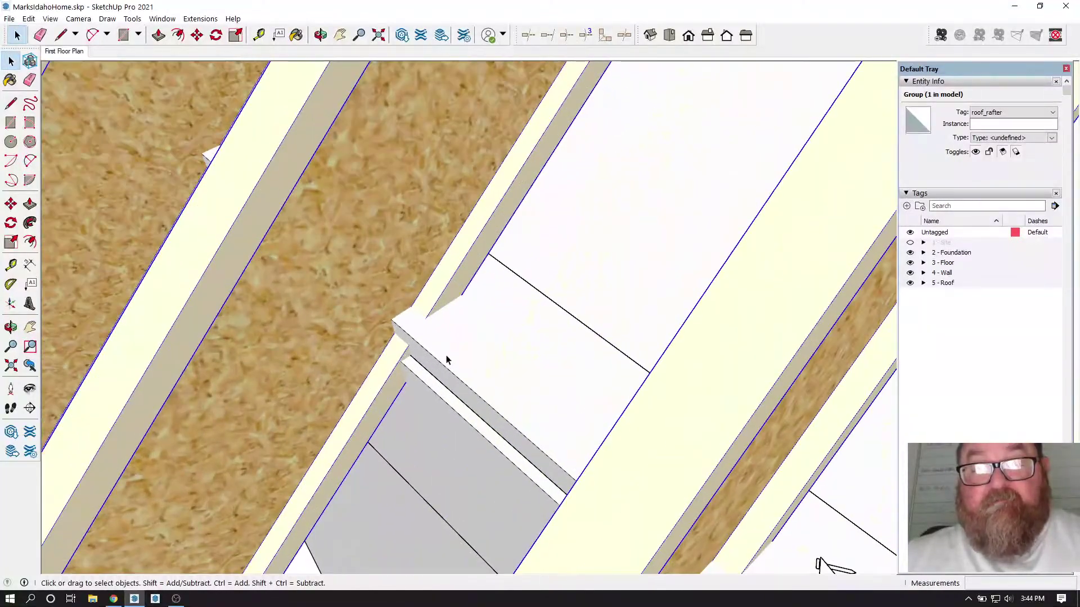
Step: Try to raise the selected roof rafter group vertically off the wall's top plate
click(197, 35)
scroll(458, 286, down, 1)
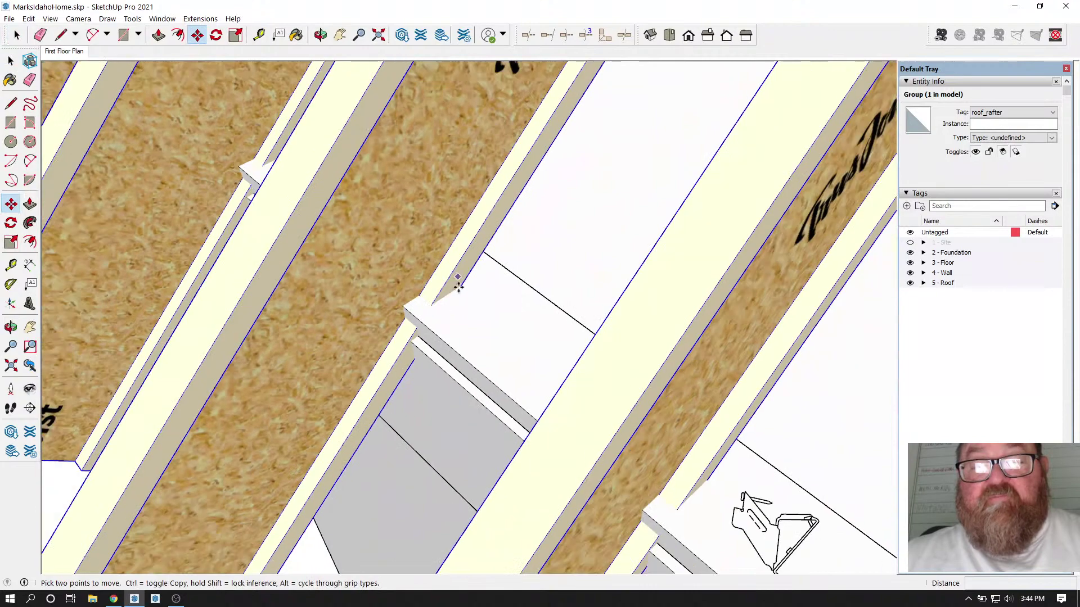
click(451, 457)
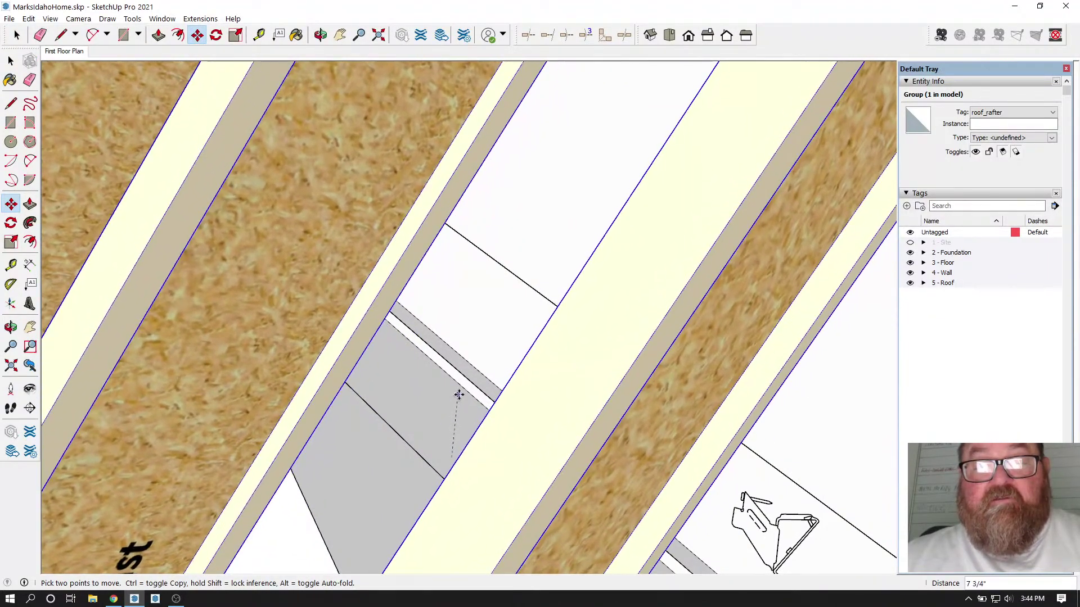
scroll(459, 396, down, 6)
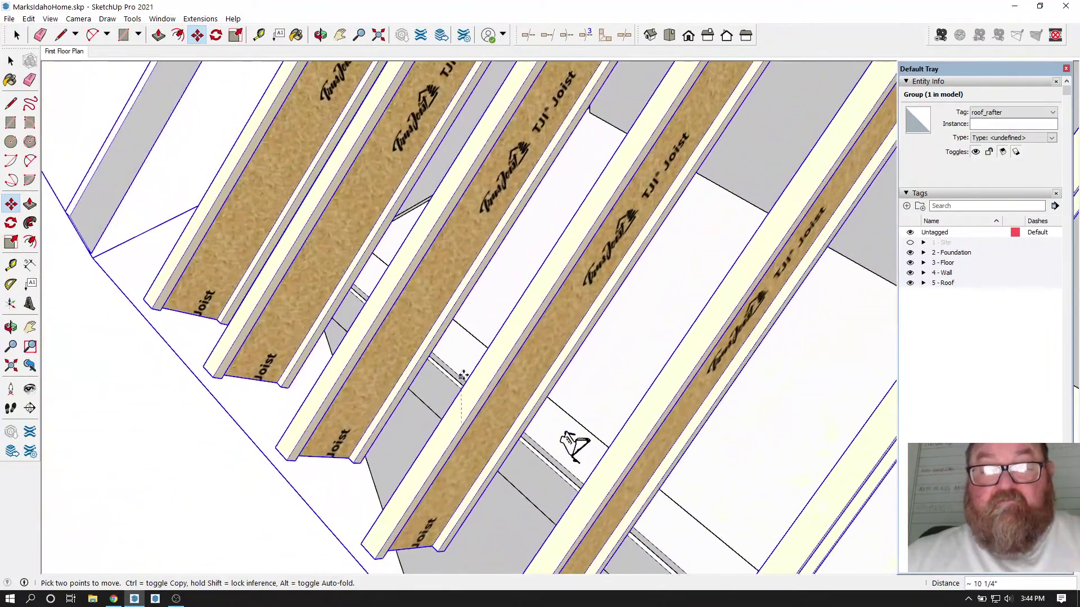
scroll(463, 375, up, 2)
click(462, 377)
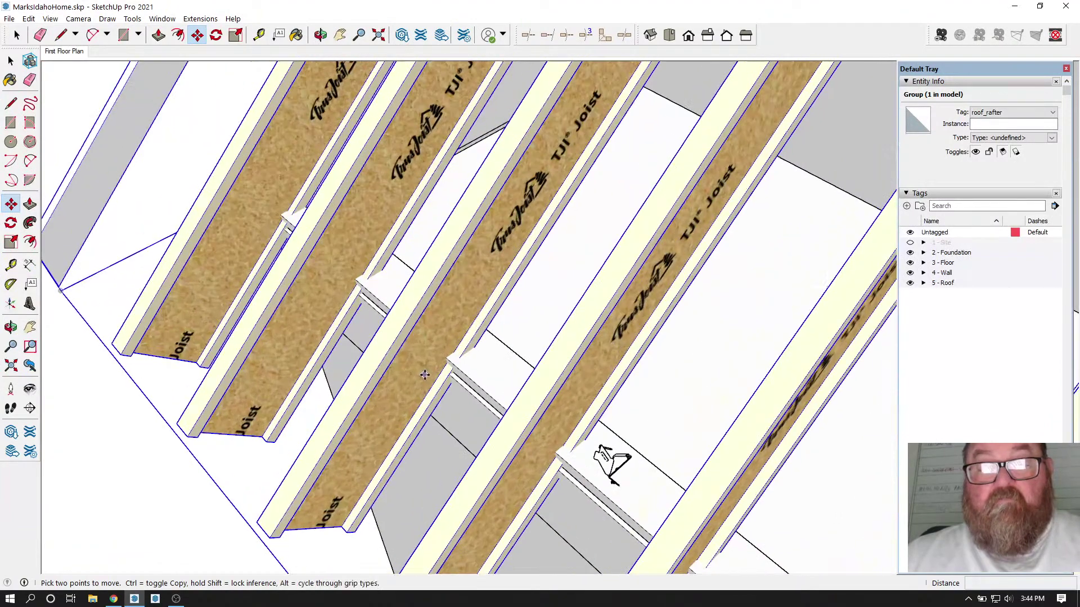
Step: Draw a vertical reference line about 2 15/16" long upward from the joist's bottom edge where it crosses the eave wall
scroll(458, 377, up, 5)
scroll(456, 378, up, 3)
scroll(485, 377, down, 3)
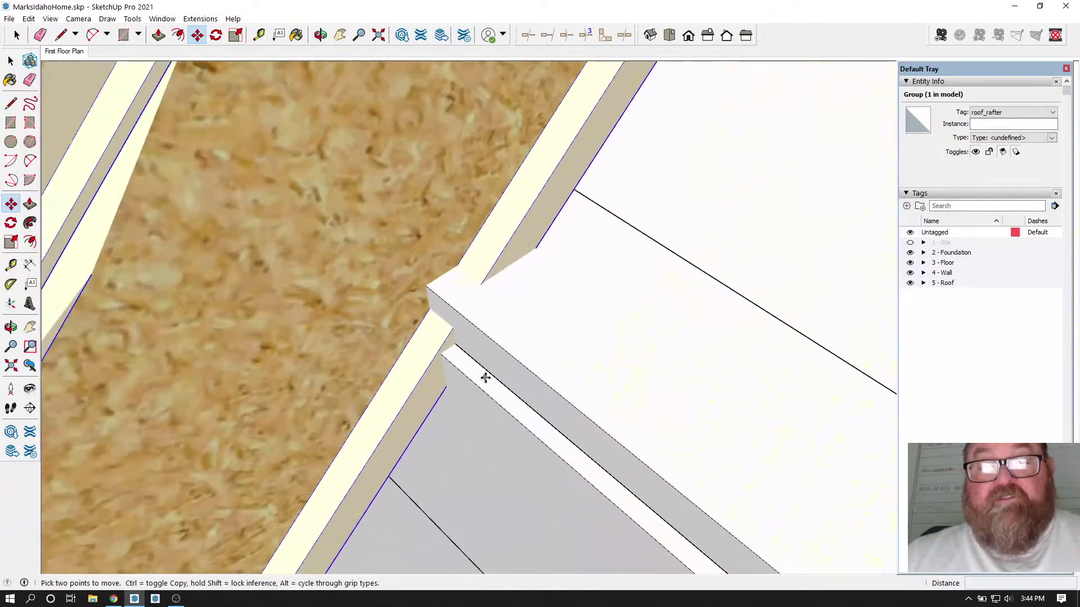
key(l)
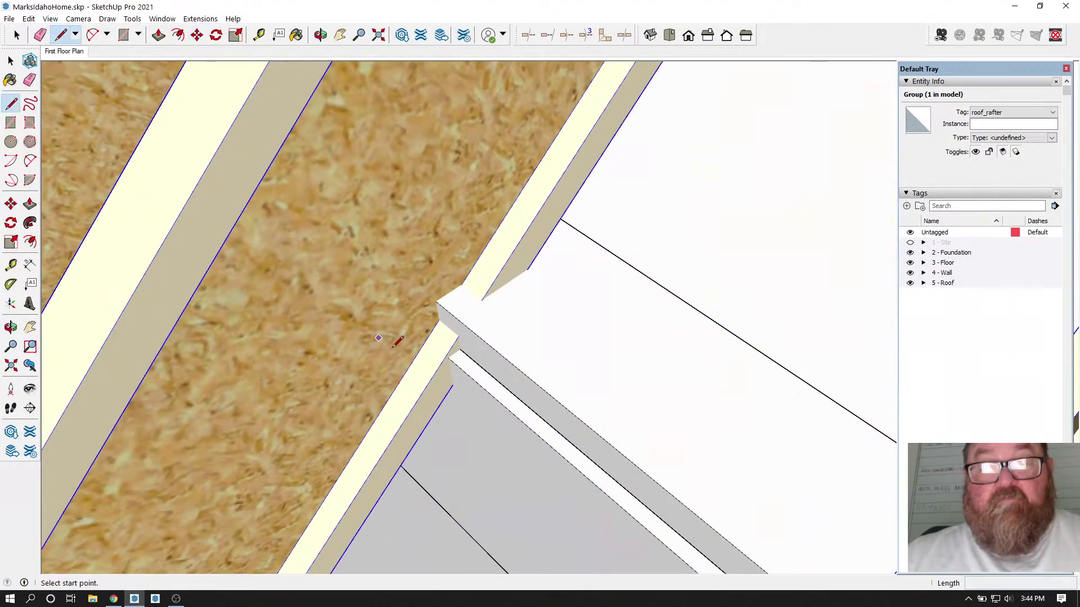
click(452, 384)
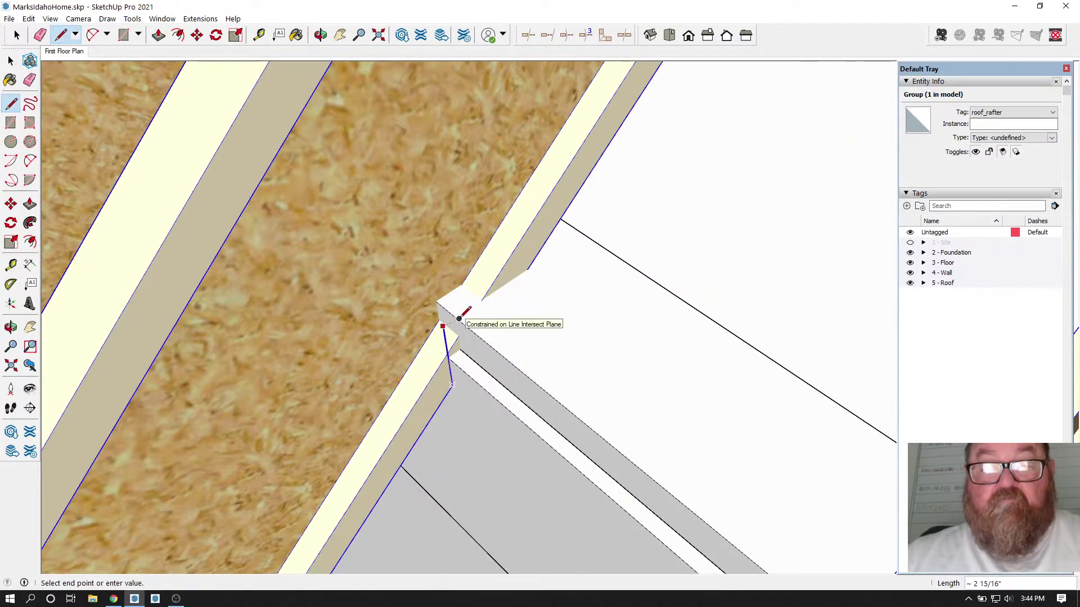
click(460, 319)
key(Escape)
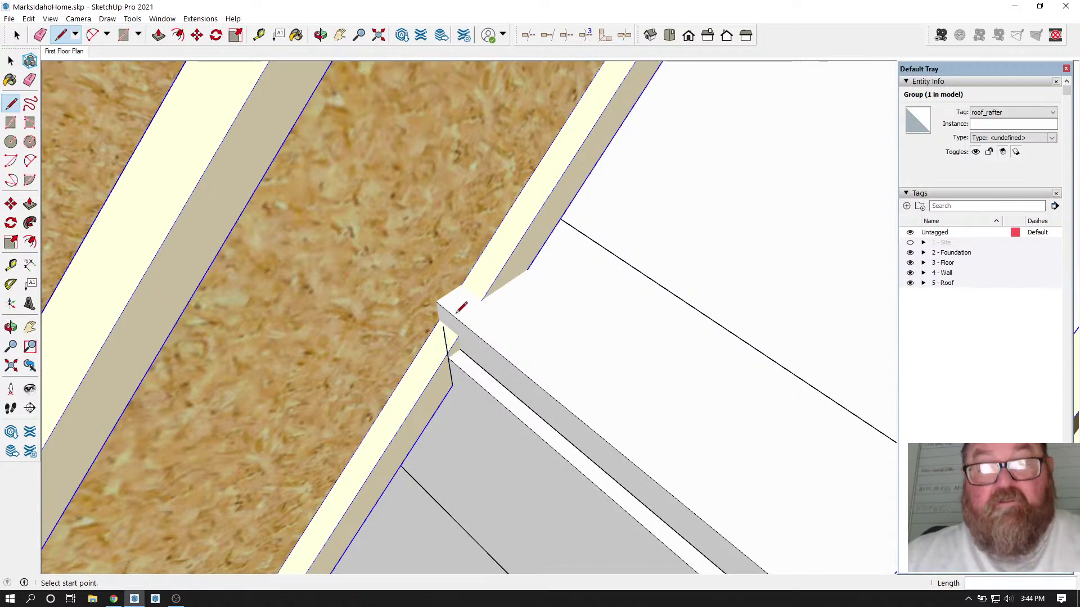
Step: Move the roof rafter group up about 2 15/16", from the reference line's lower end to its upper end
click(16, 35)
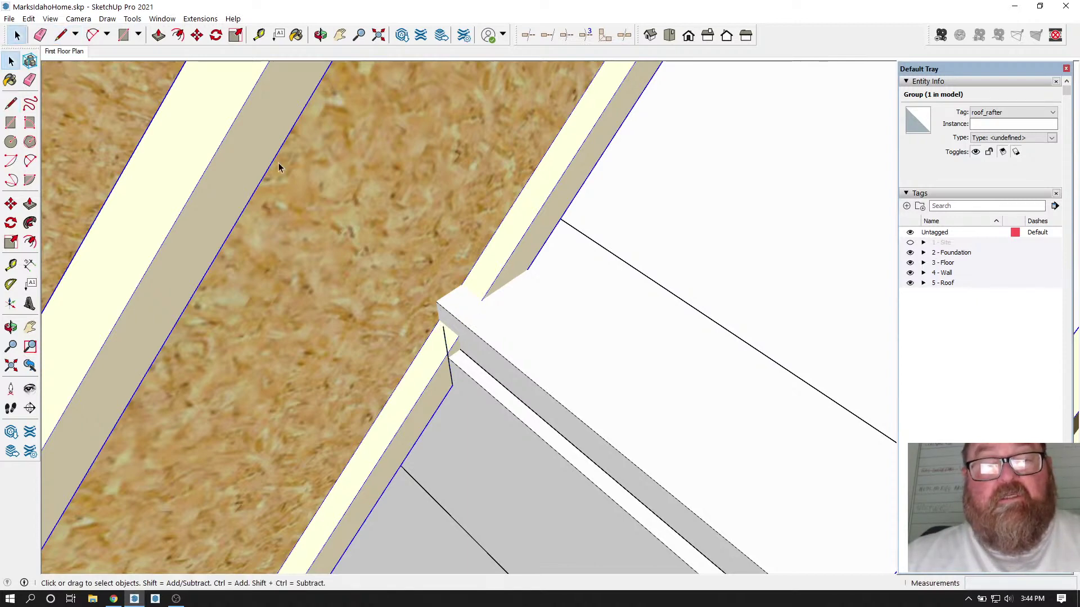
click(197, 35)
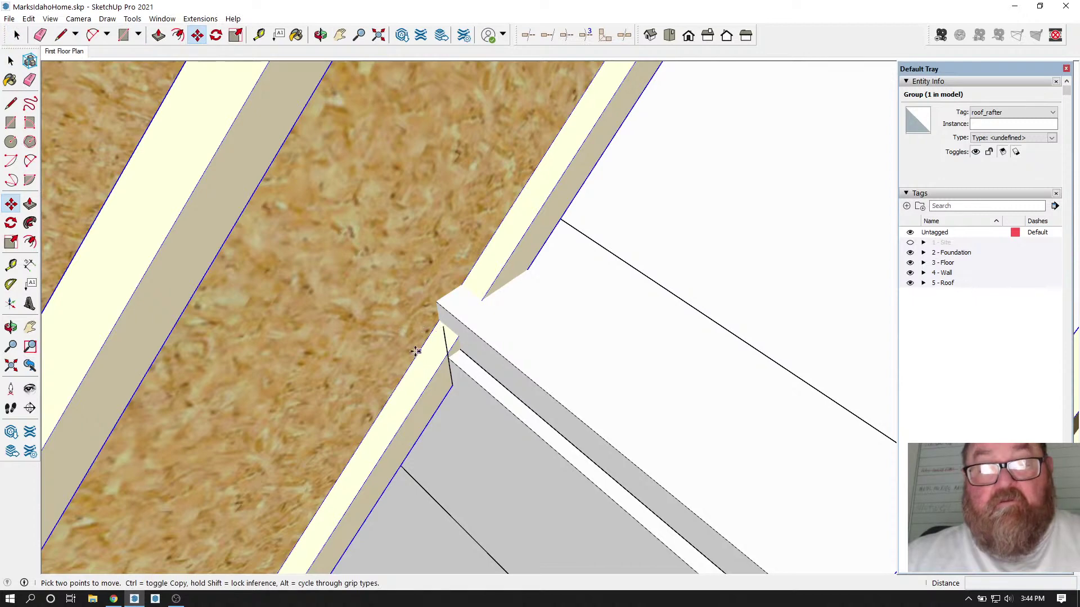
click(453, 387)
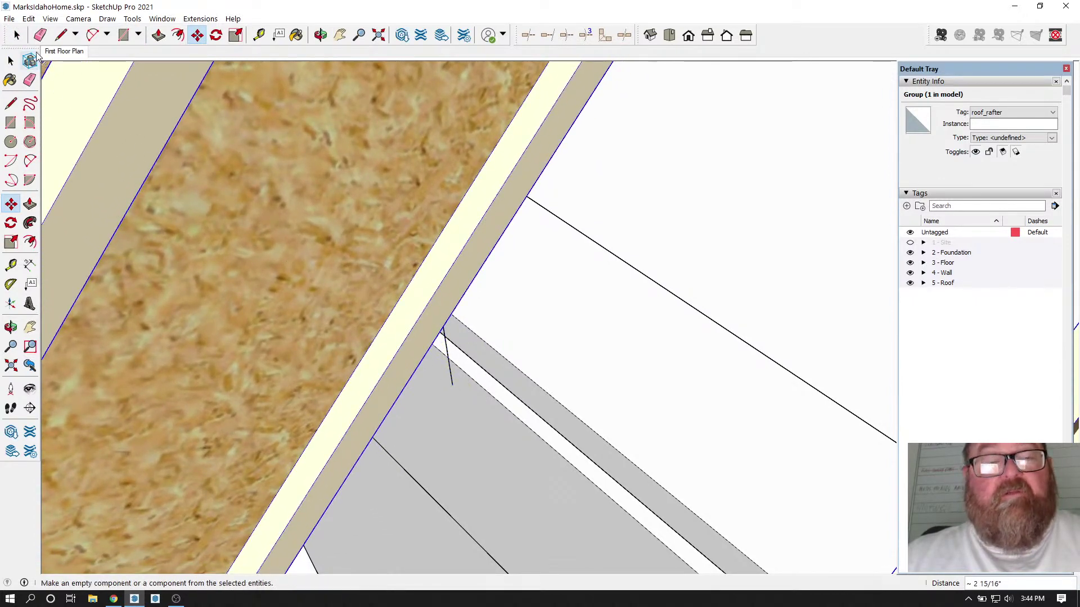
Step: Erase the short reference line at the eave wall's top plate
click(29, 80)
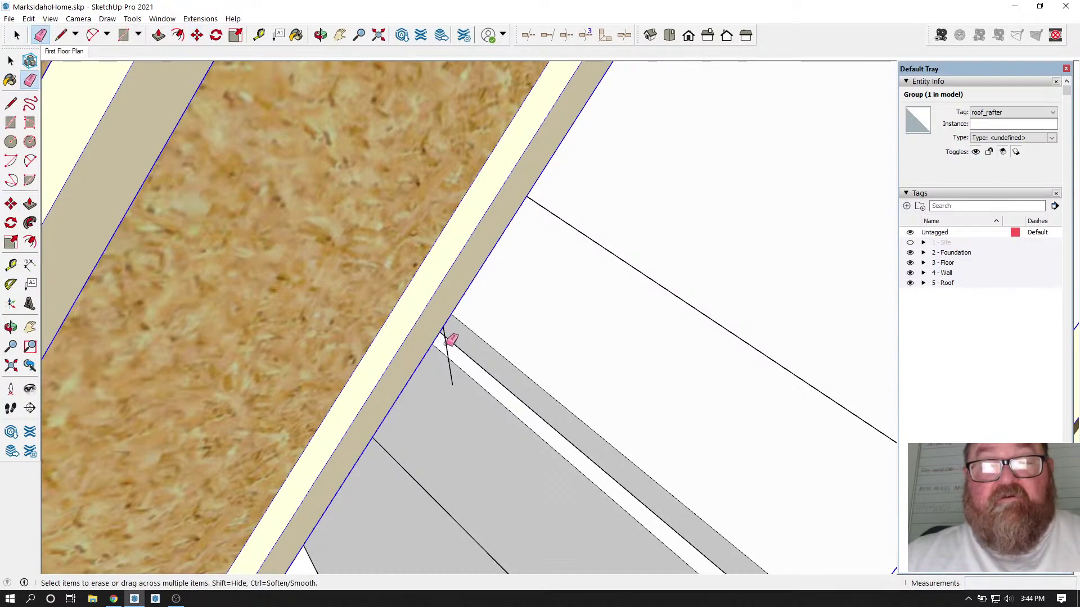
scroll(452, 340, down, 6)
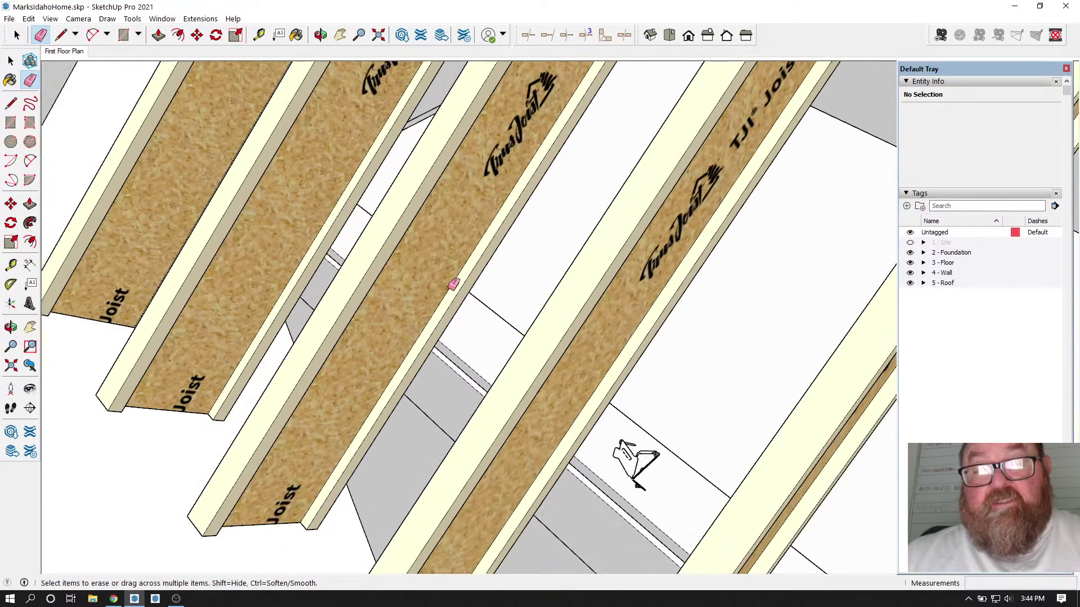
scroll(406, 410, down, 6)
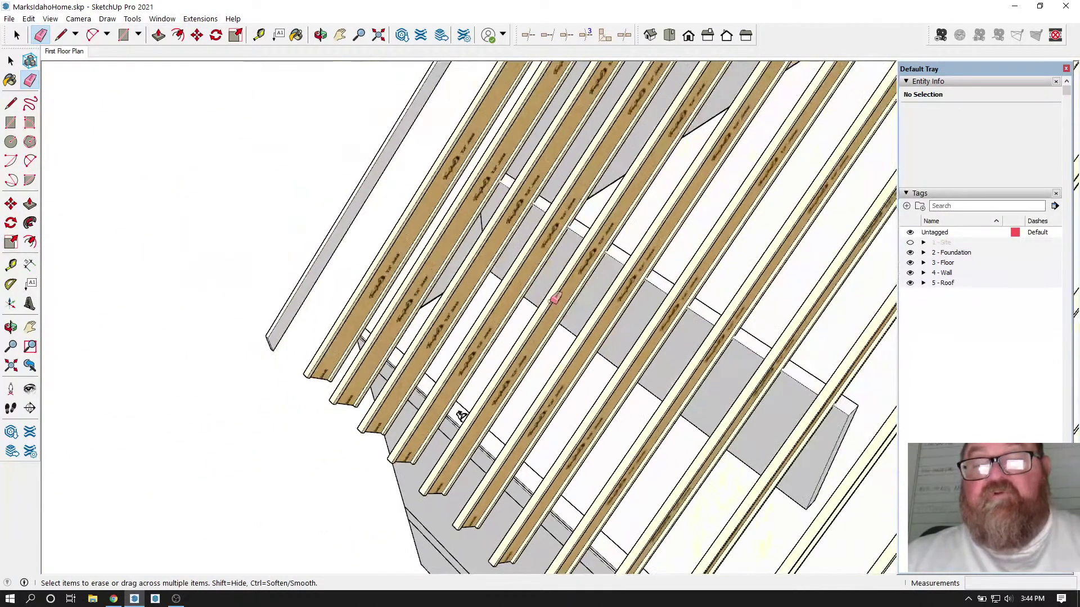
Step: Select the interior wall beneath the rafters and move it 3 1/2" along the red axis toward the eave
scroll(590, 251, up, 4)
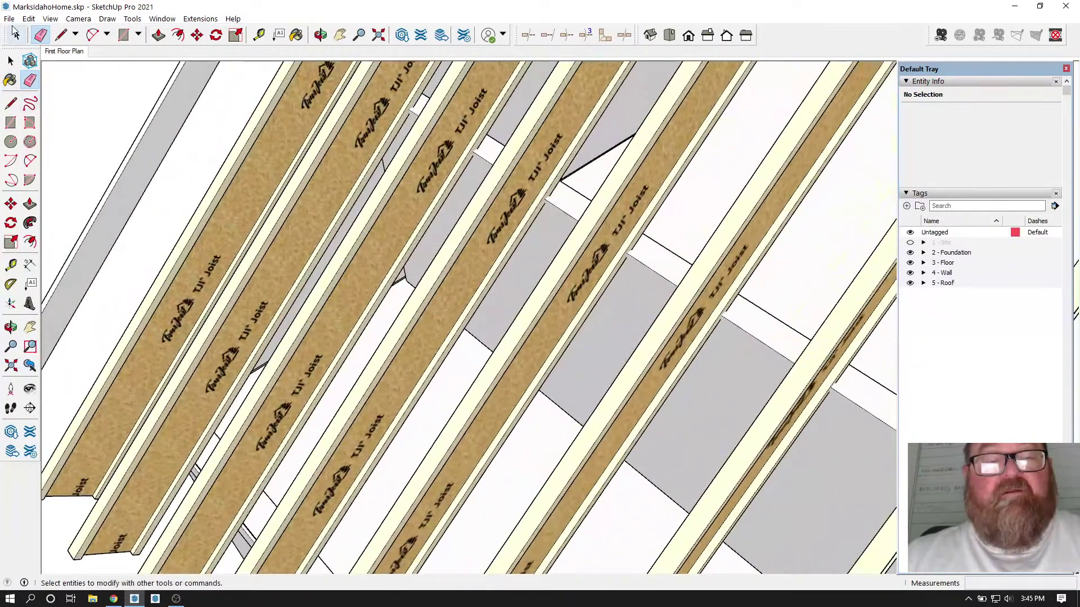
click(11, 60)
click(571, 211)
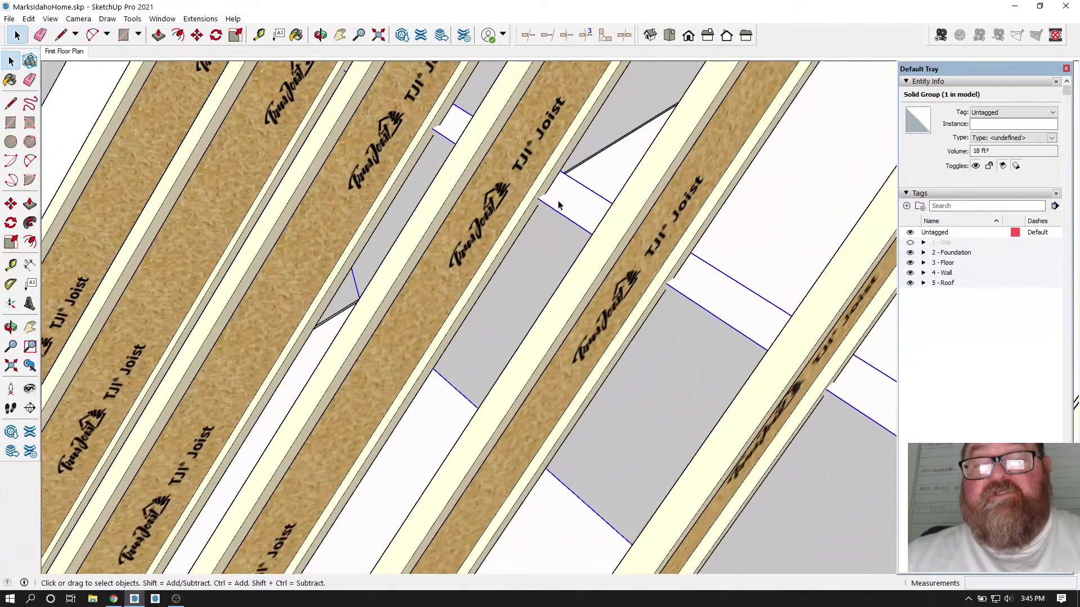
scroll(560, 206, up, 3)
click(197, 35)
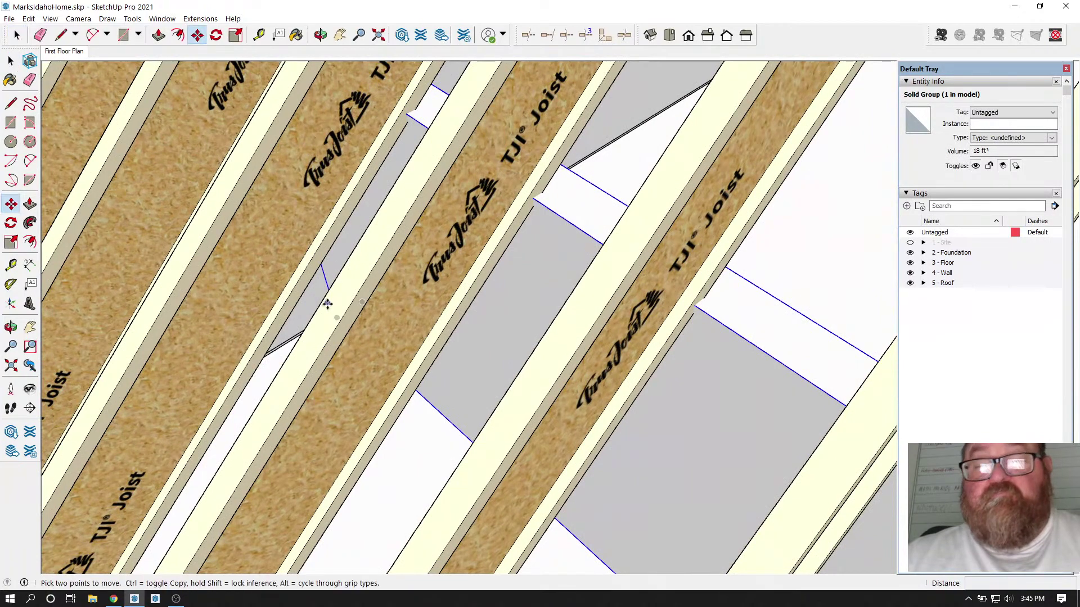
scroll(327, 303, down, 2)
scroll(754, 347, up, 4)
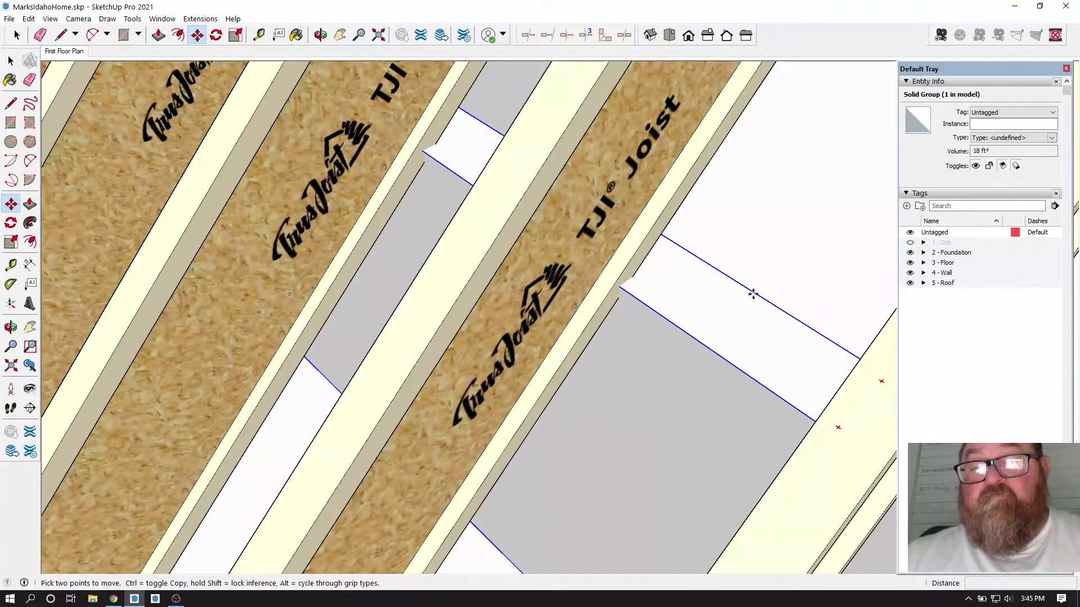
click(753, 295)
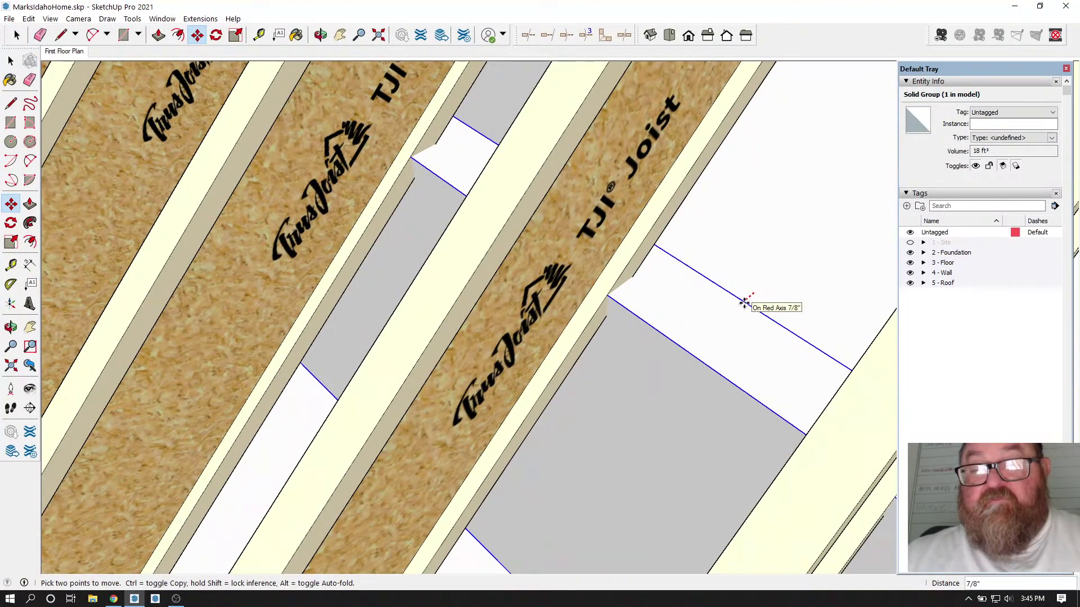
click(645, 279)
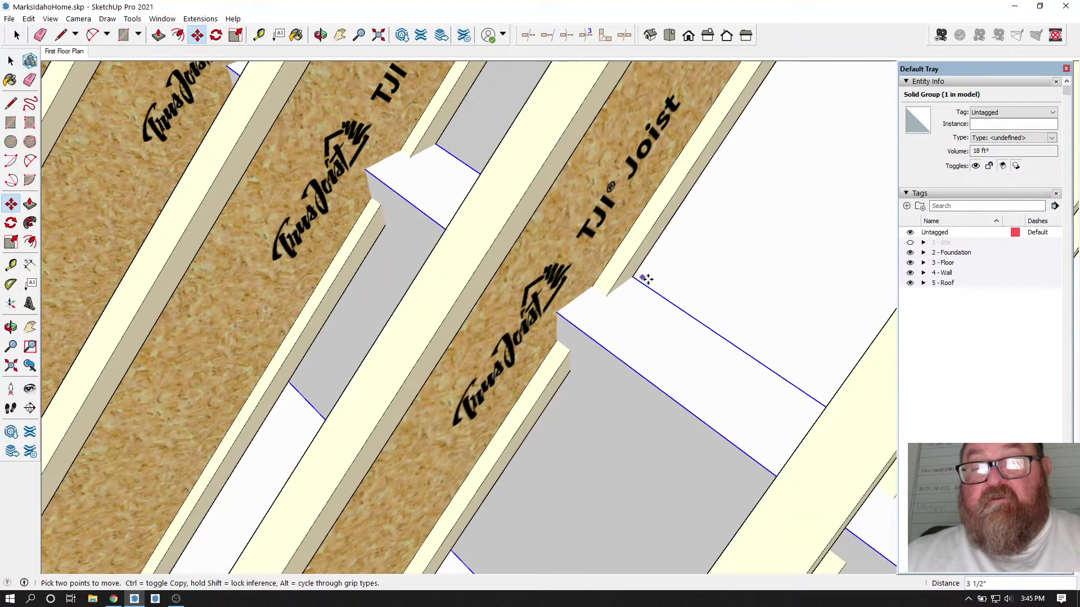
Step: Examine how the raised joists sit over the walls and view the bracket outline on the top plate up close
scroll(694, 285, down, 5)
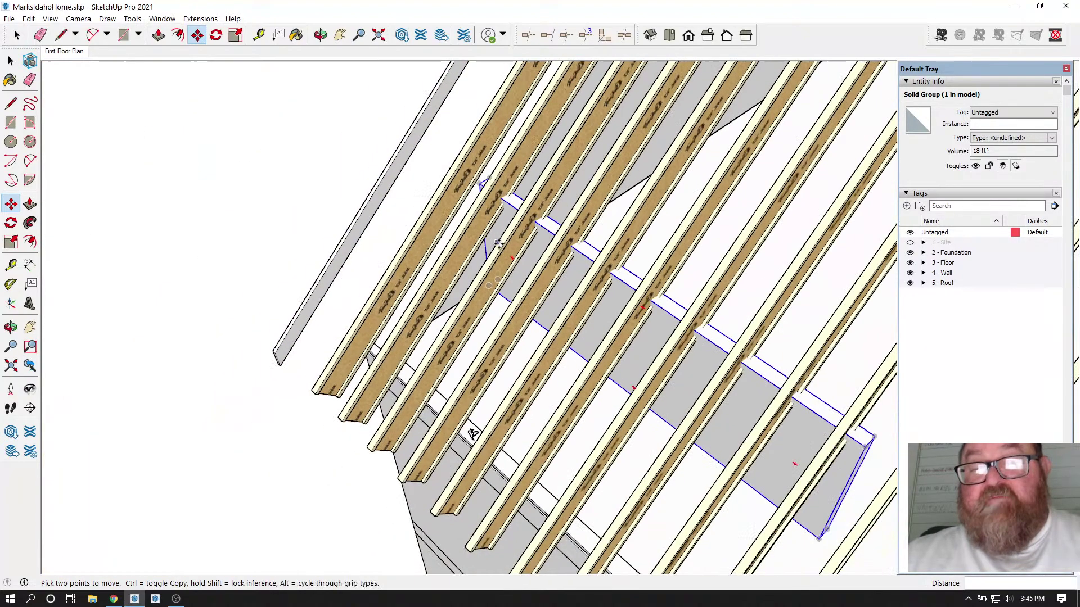
scroll(505, 260, down, 2)
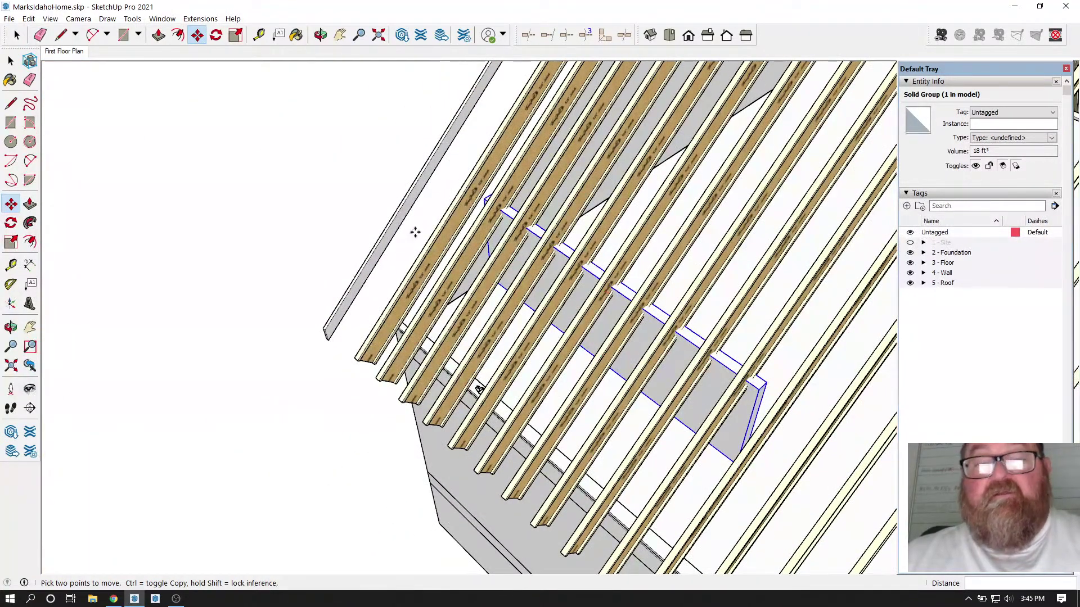
scroll(505, 443, up, 3)
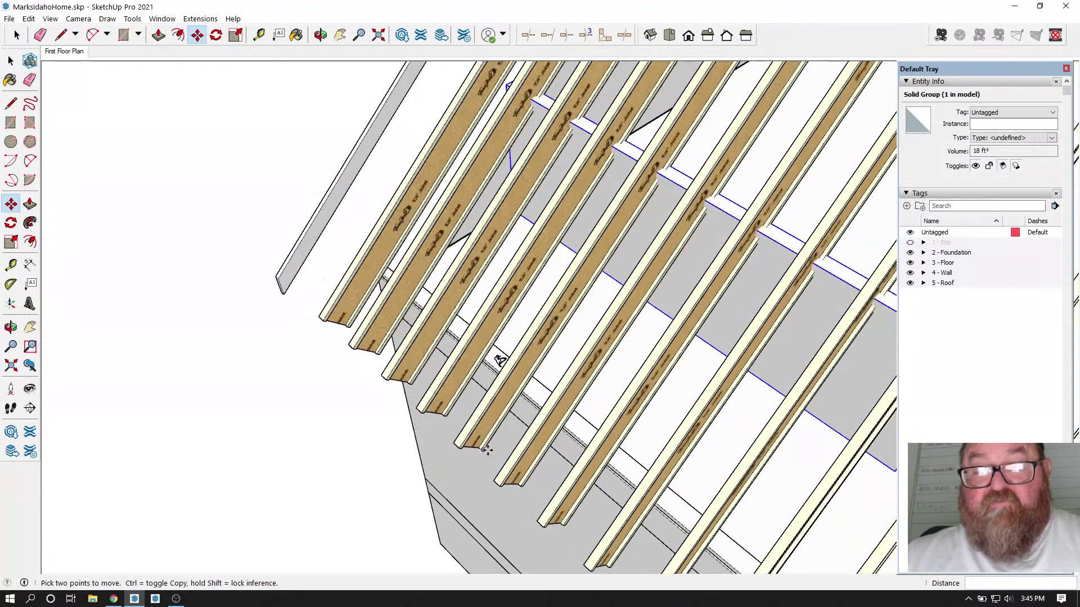
scroll(452, 319, up, 3)
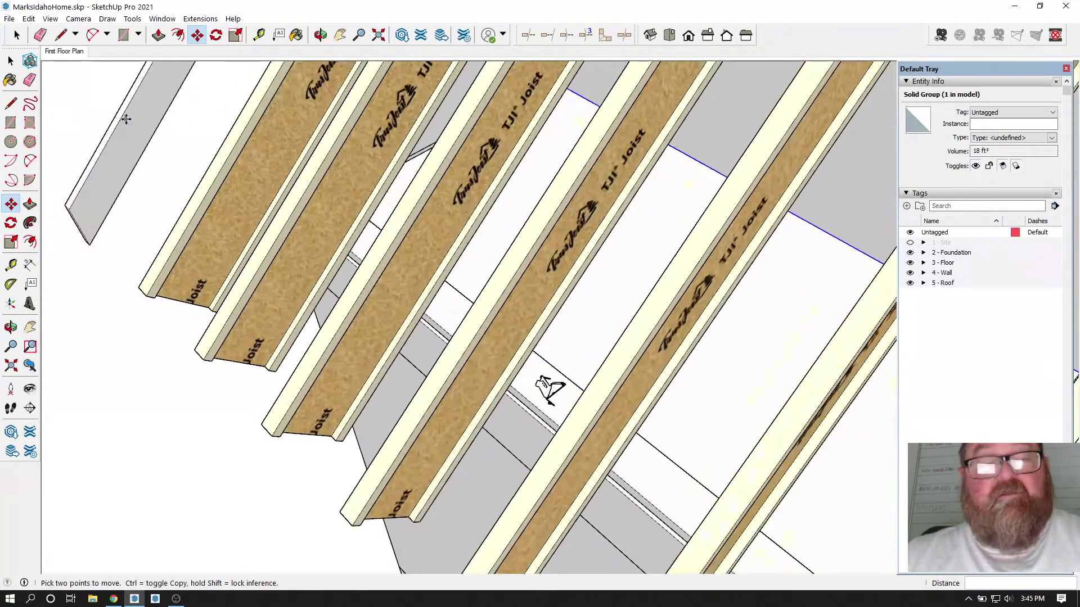
key(space)
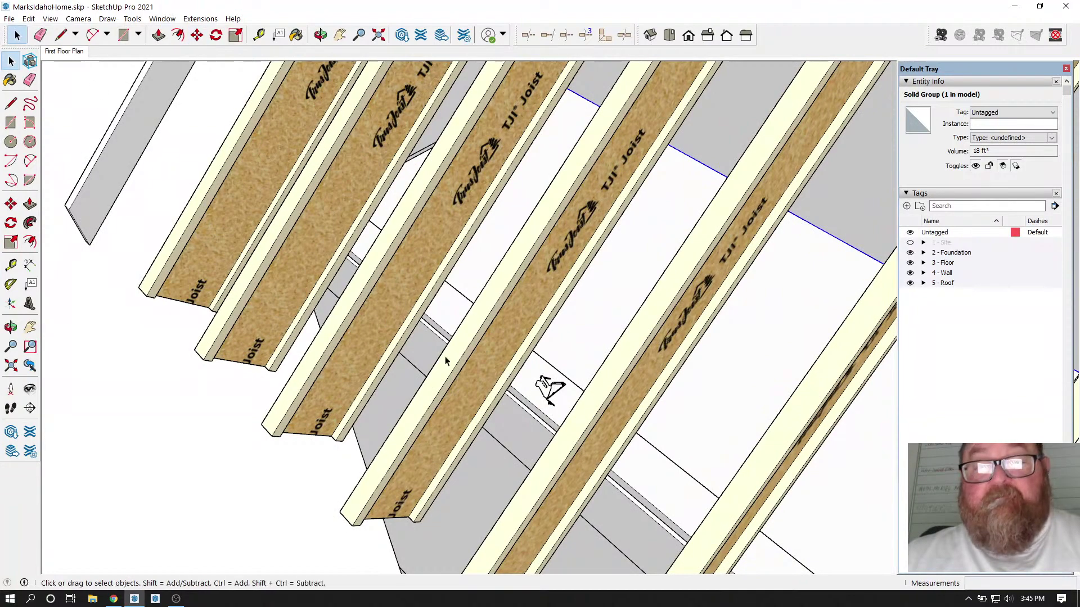
scroll(568, 383, up, 3)
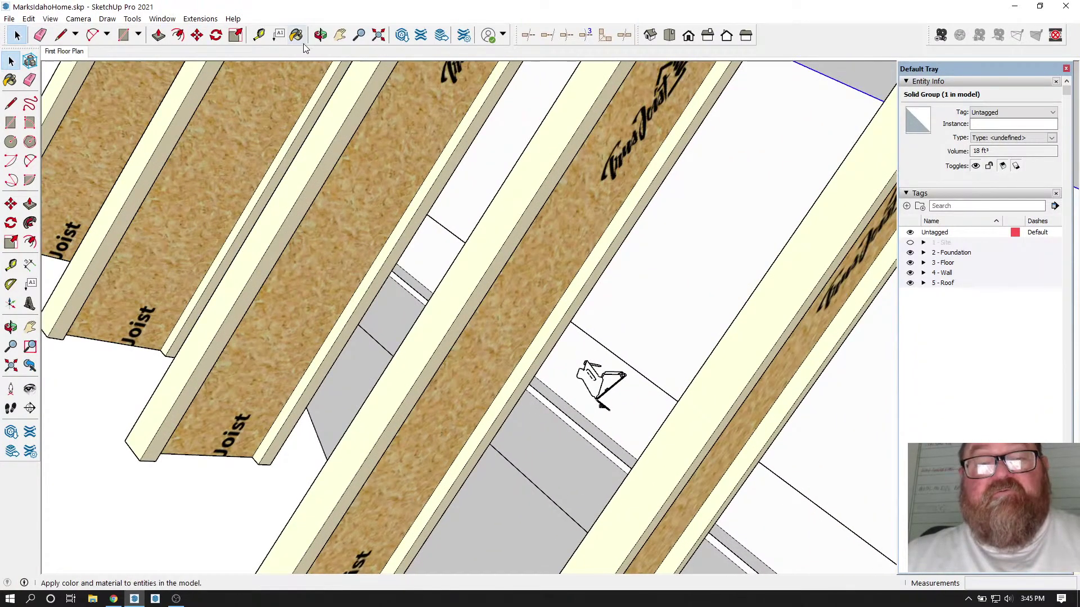
click(320, 35)
drag(437, 197, 702, 360)
scroll(661, 395, up, 3)
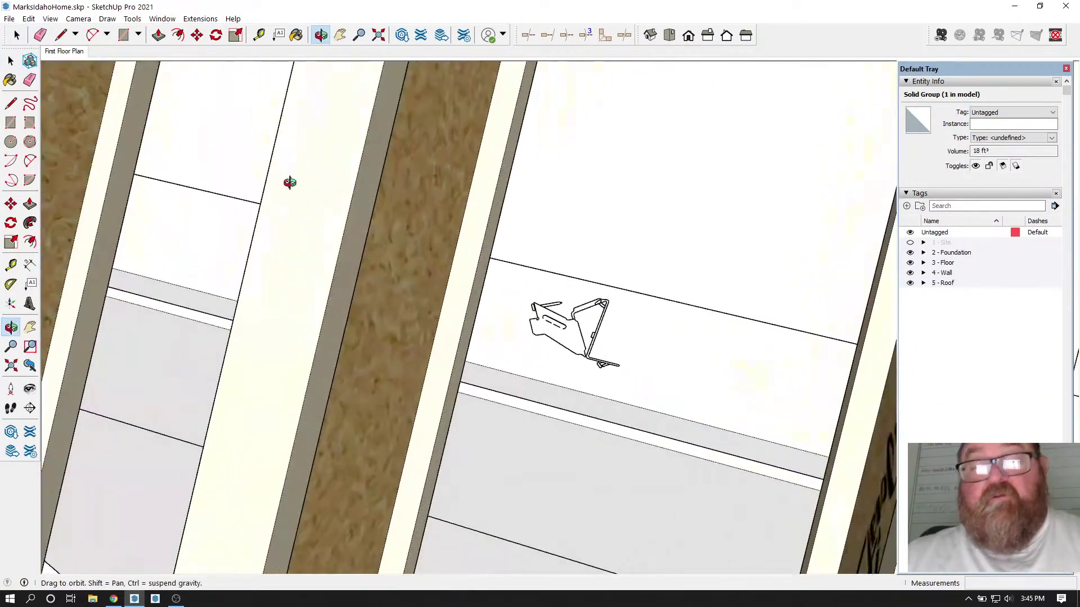
click(125, 35)
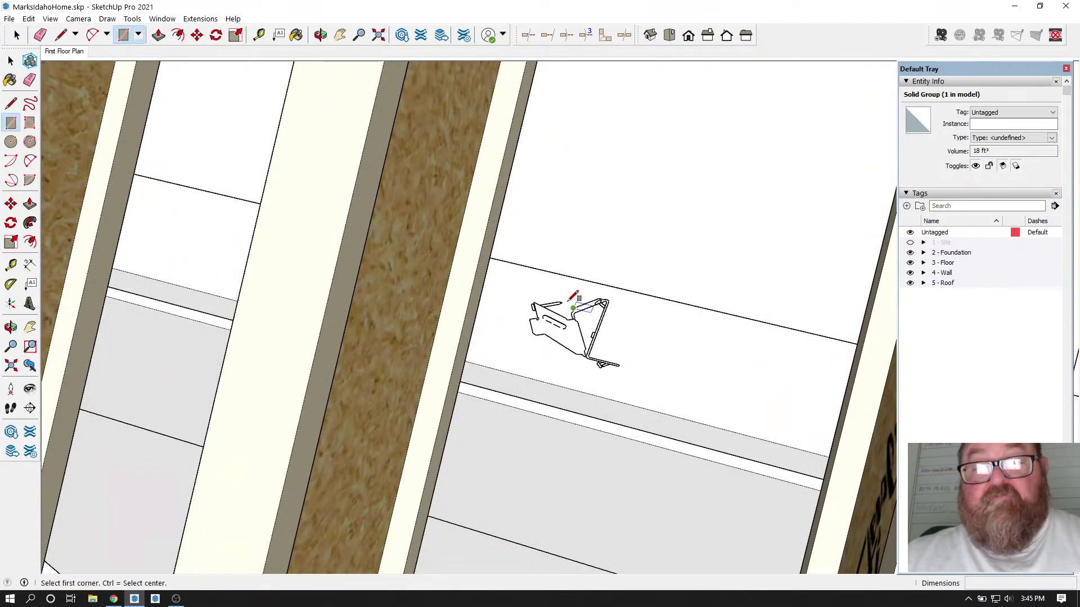
click(542, 271)
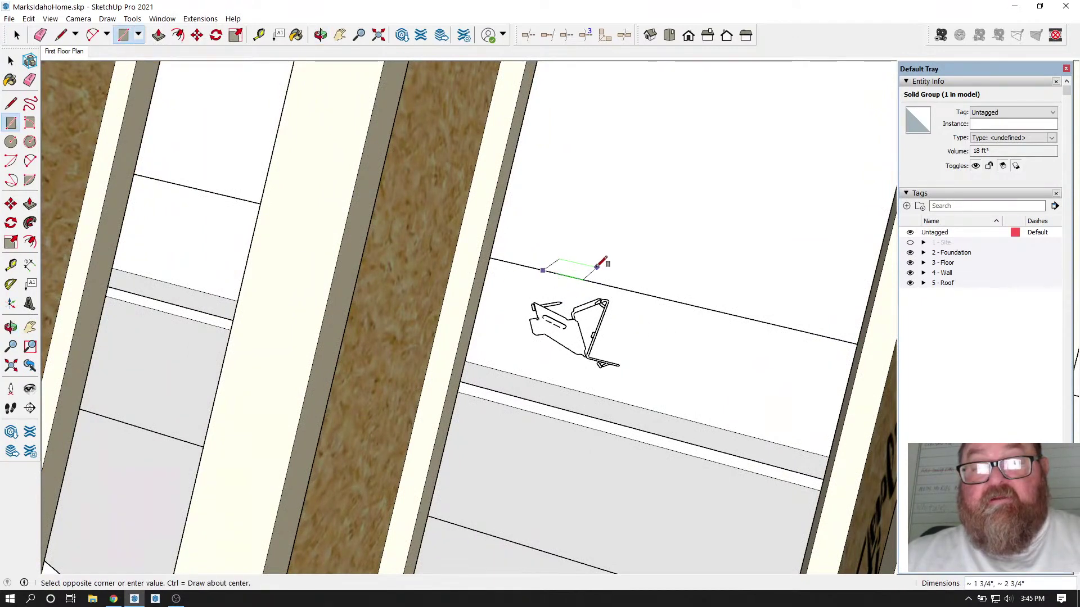
key(Escape)
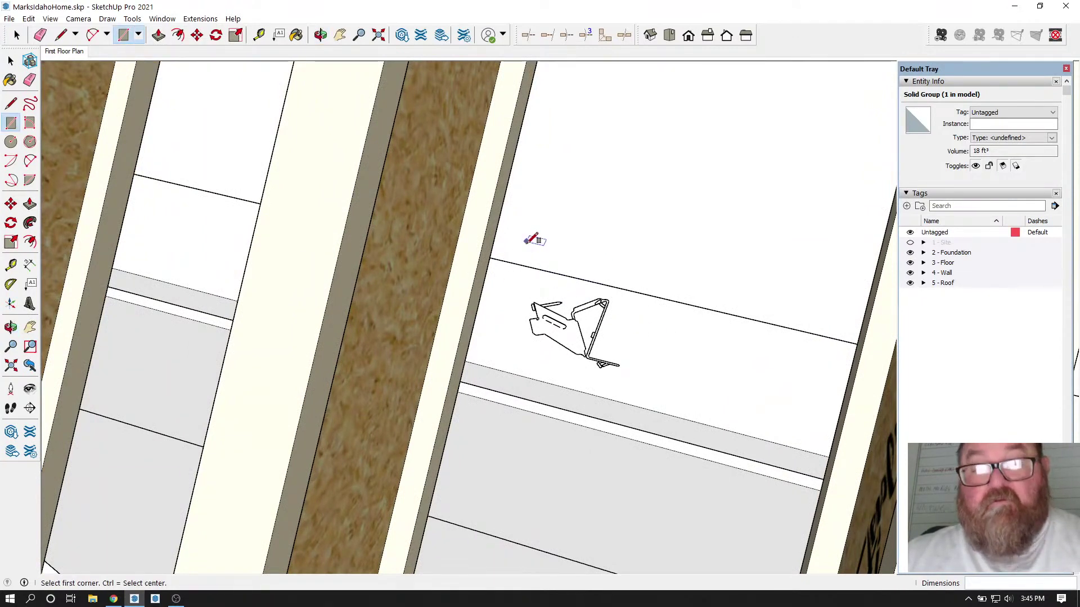
Step: Select all edges of the bracket outline on the top plate and make them a group
click(16, 35)
click(560, 321)
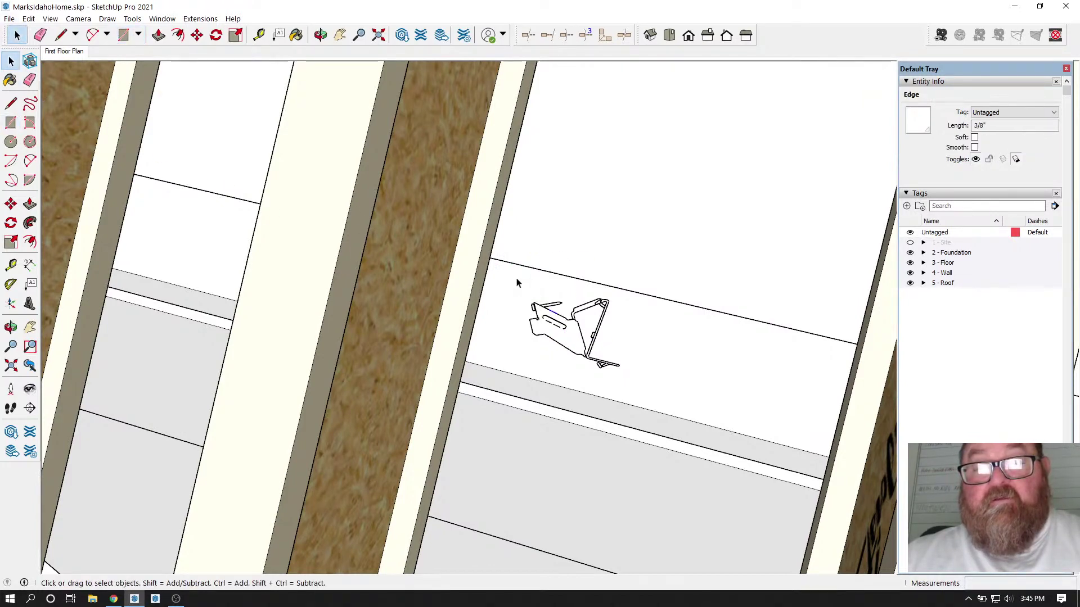
drag(517, 282, 659, 396)
right_click(582, 334)
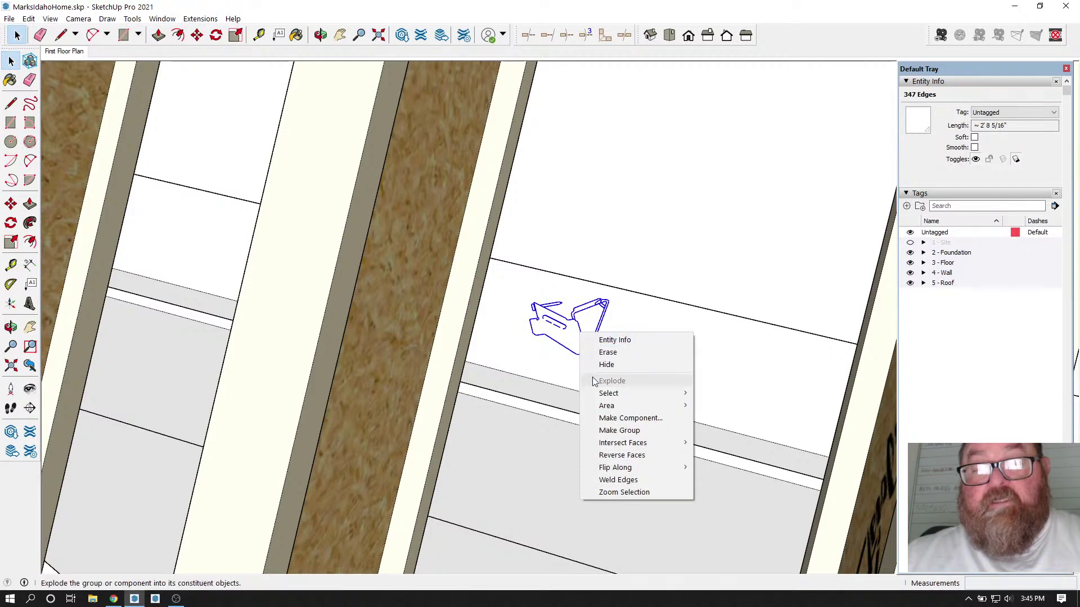
click(614, 430)
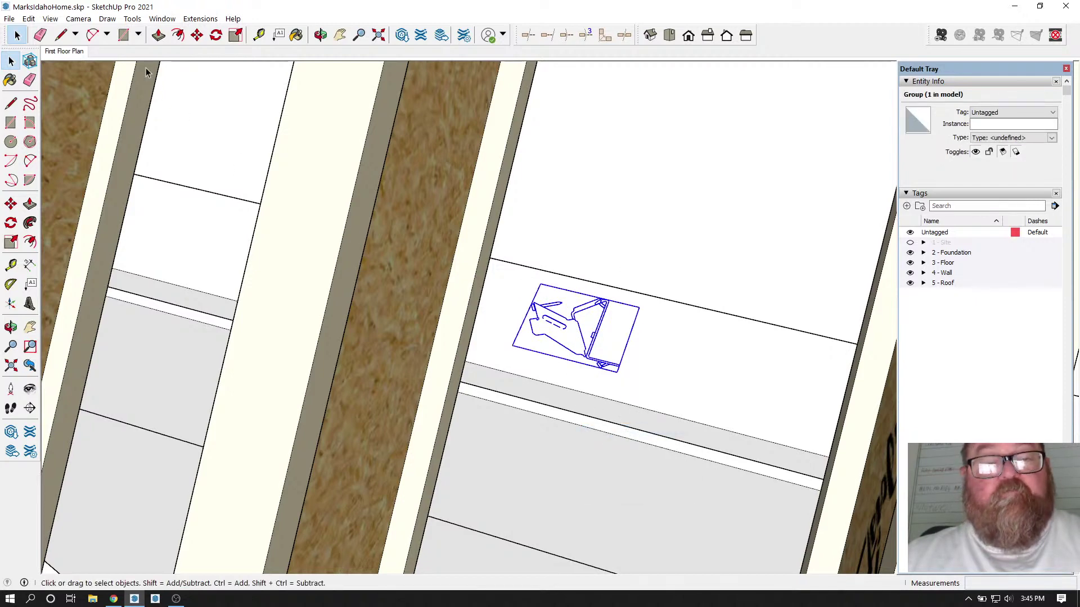
Step: Rotate the bracket outline group 90 degrees about the red axis so it stands upright on the wall's top plate
click(216, 35)
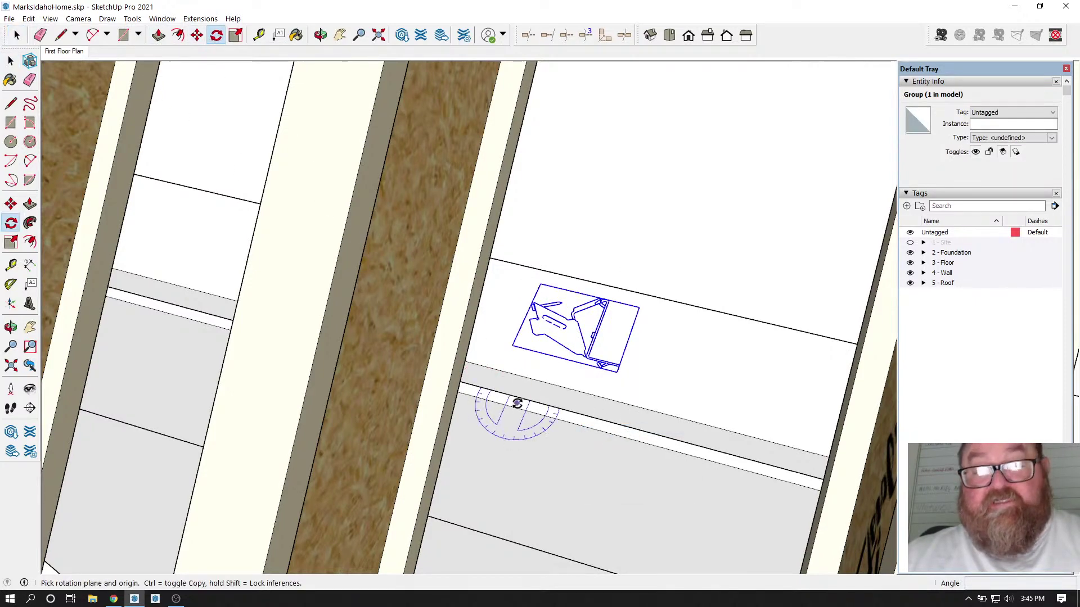
click(565, 400)
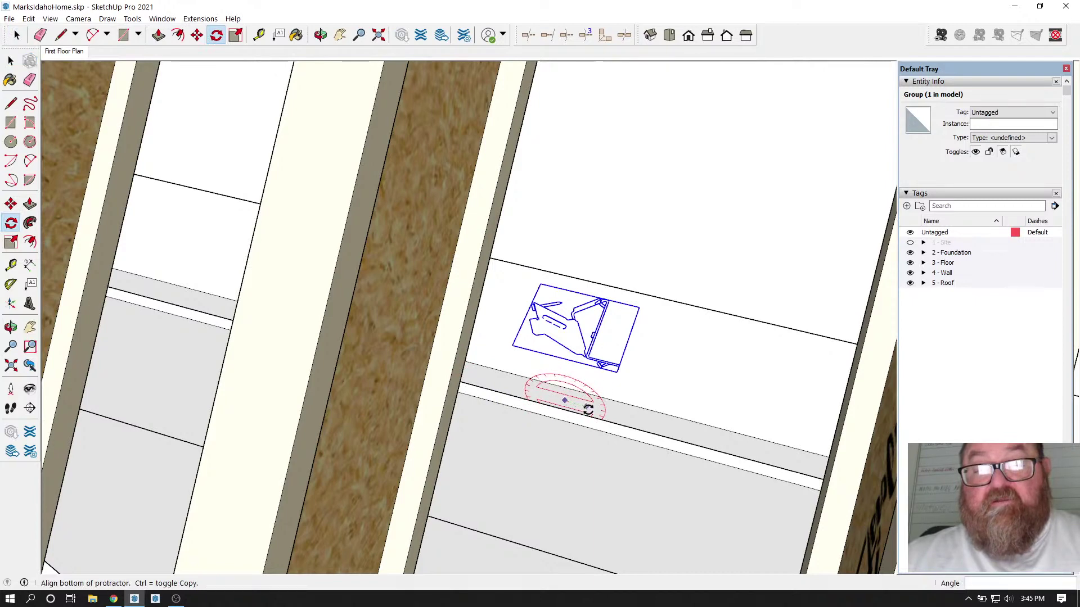
click(586, 406)
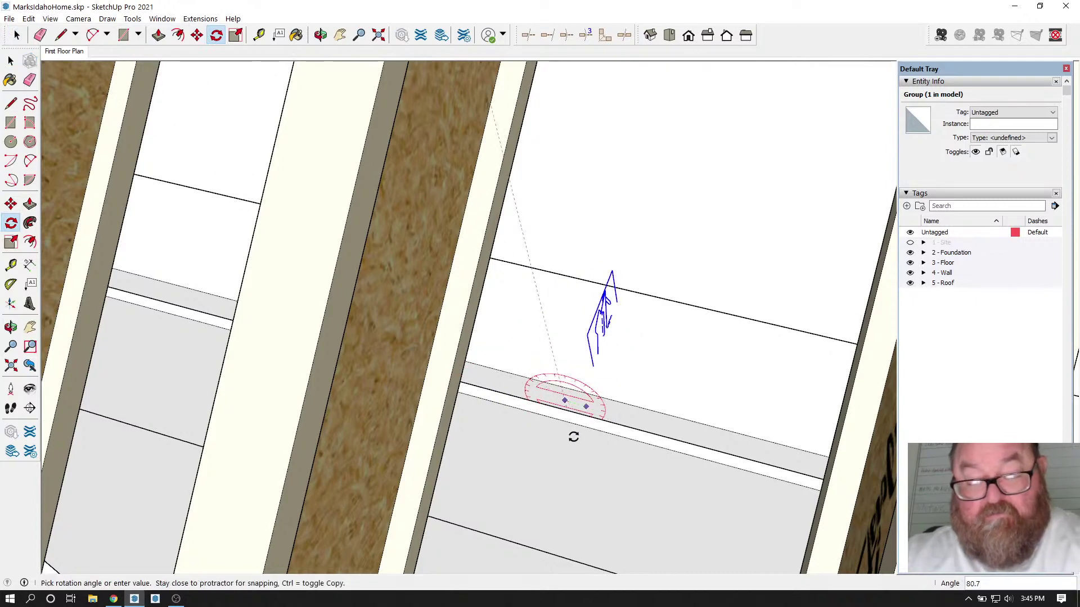
text(90)
key(Return)
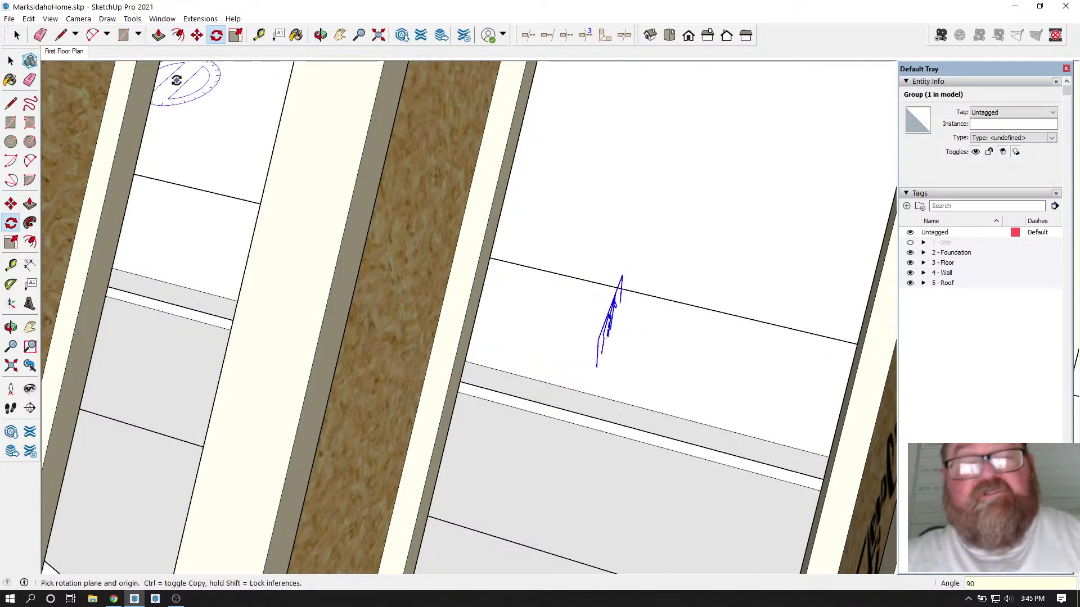
Step: Move the upright bracket outline about 5 1/4" across the top plate to the lower flange of the adjacent rafter
click(197, 35)
click(599, 339)
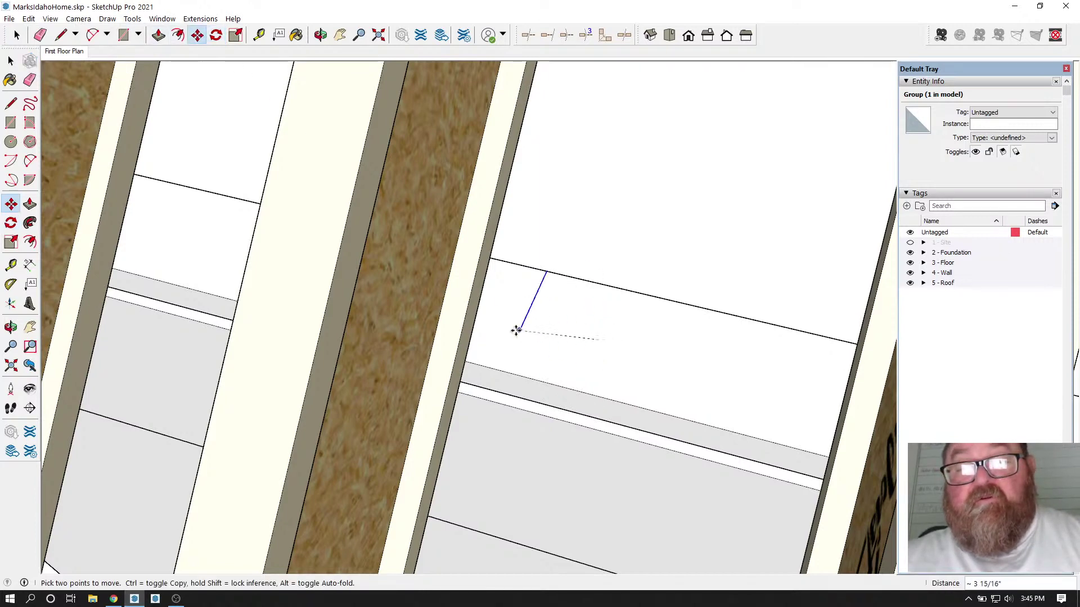
click(450, 354)
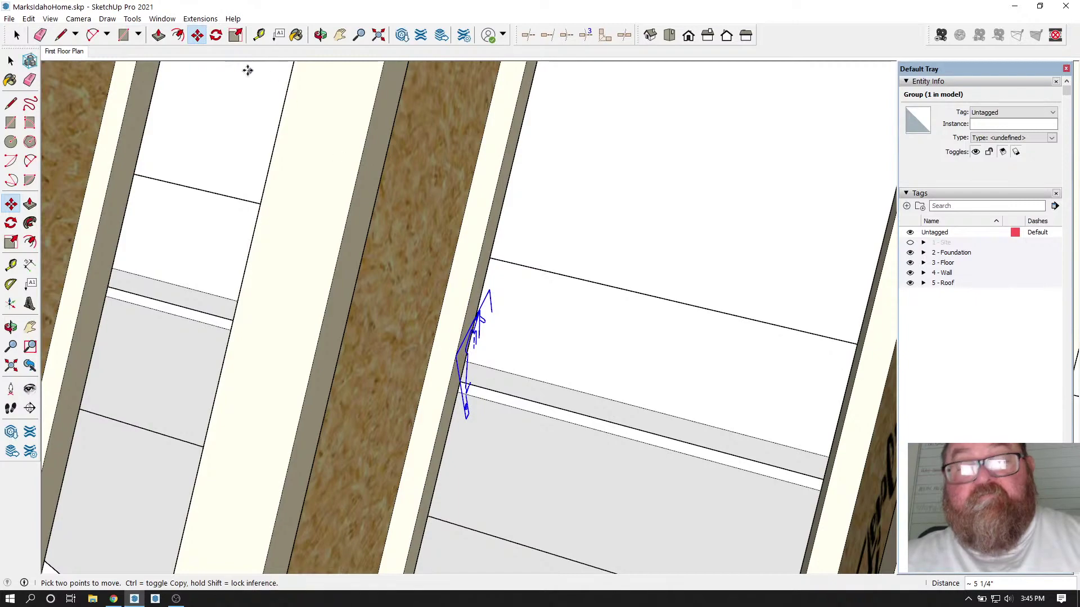
Step: Shift the bracket outline up along the rafter's lower flange by about 1 1/16", followed by another 9/16"
click(320, 35)
drag(343, 84, 171, 288)
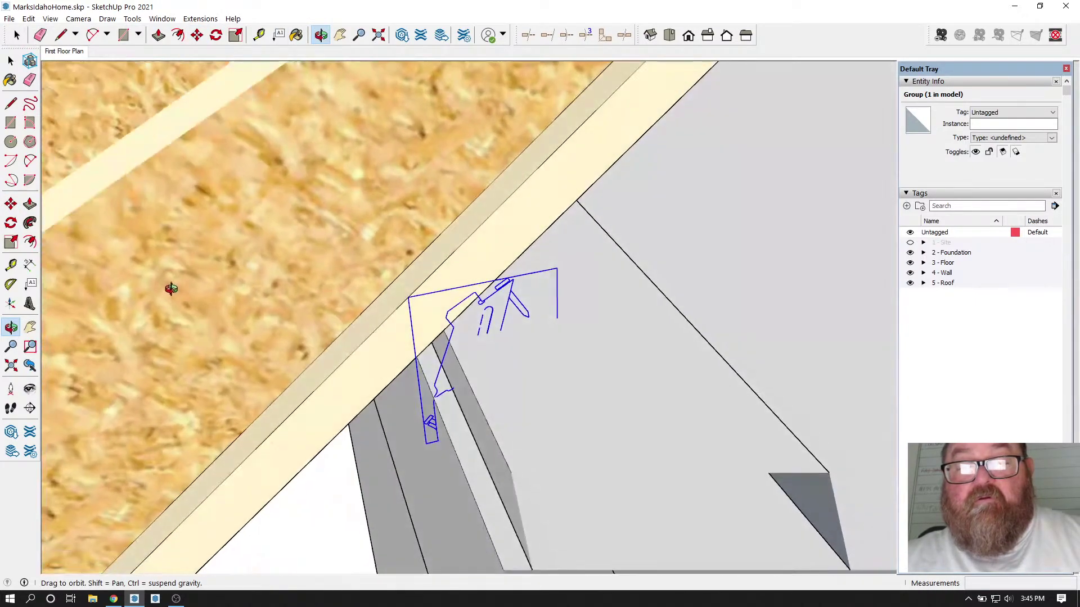
click(197, 35)
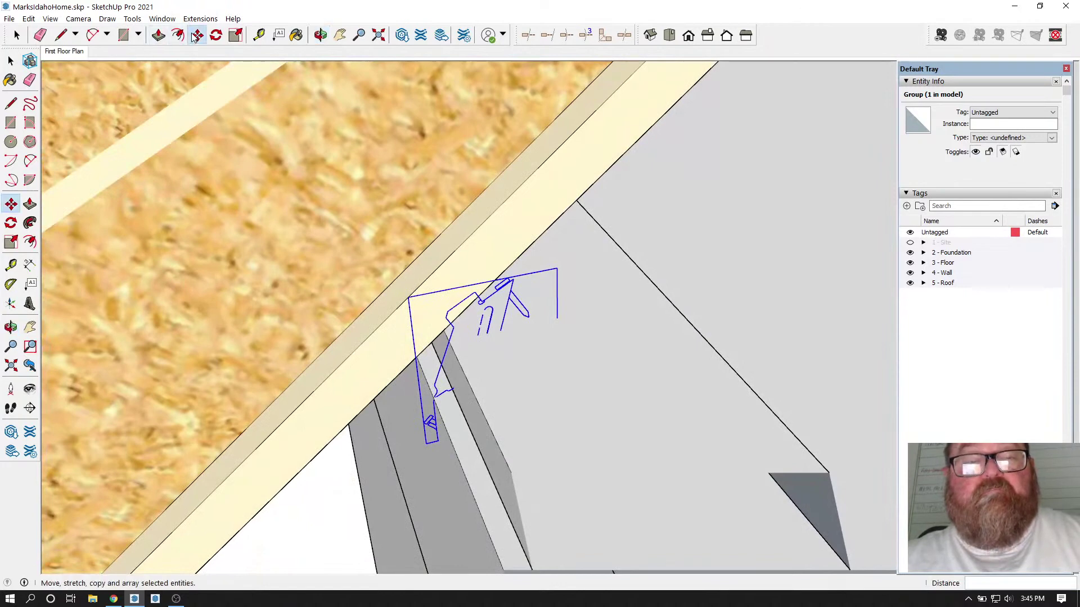
click(447, 313)
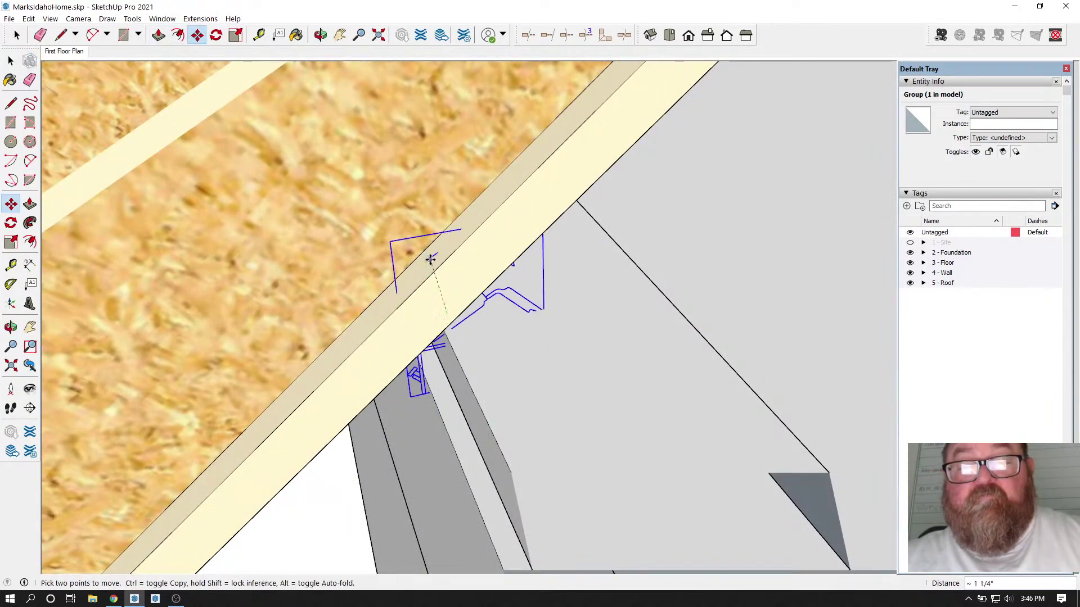
click(428, 277)
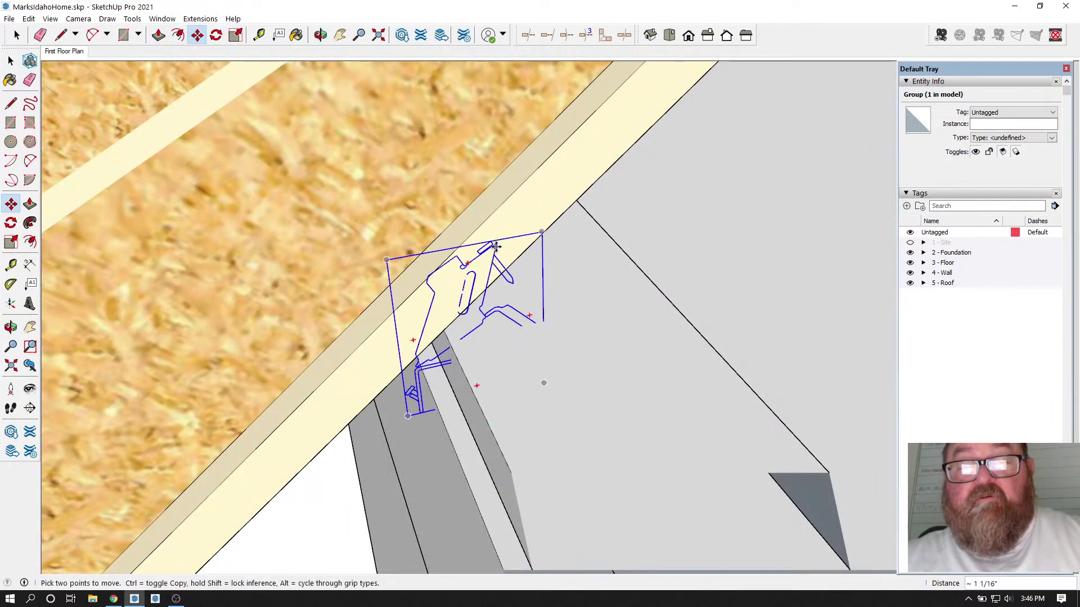
click(495, 247)
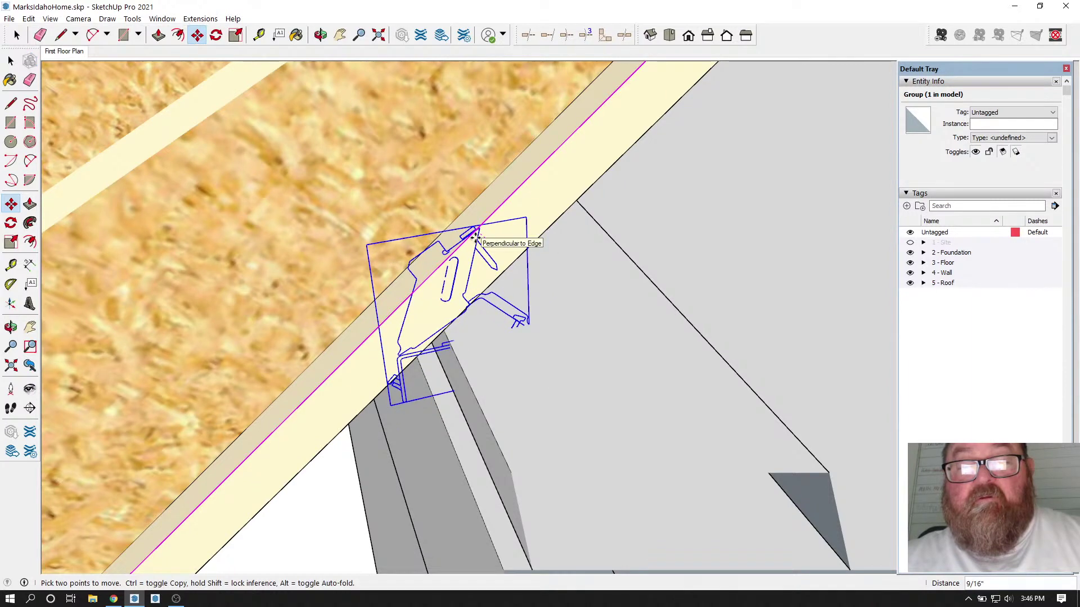
click(475, 236)
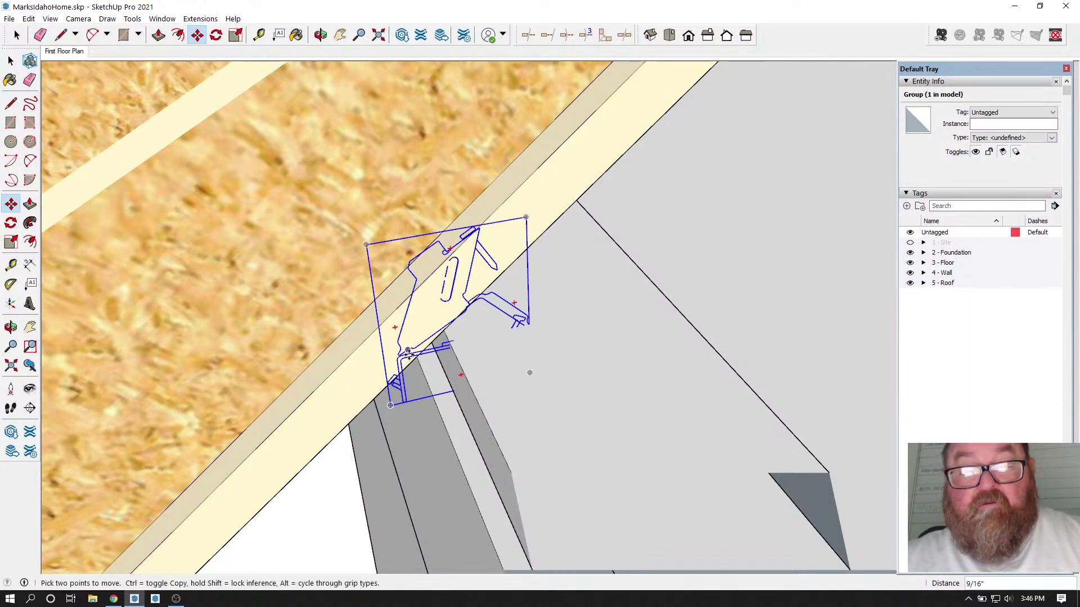
Step: Move the bracket outline about 1 1/16" from its bend point to seat it on the corner of the wall's top plate
click(406, 364)
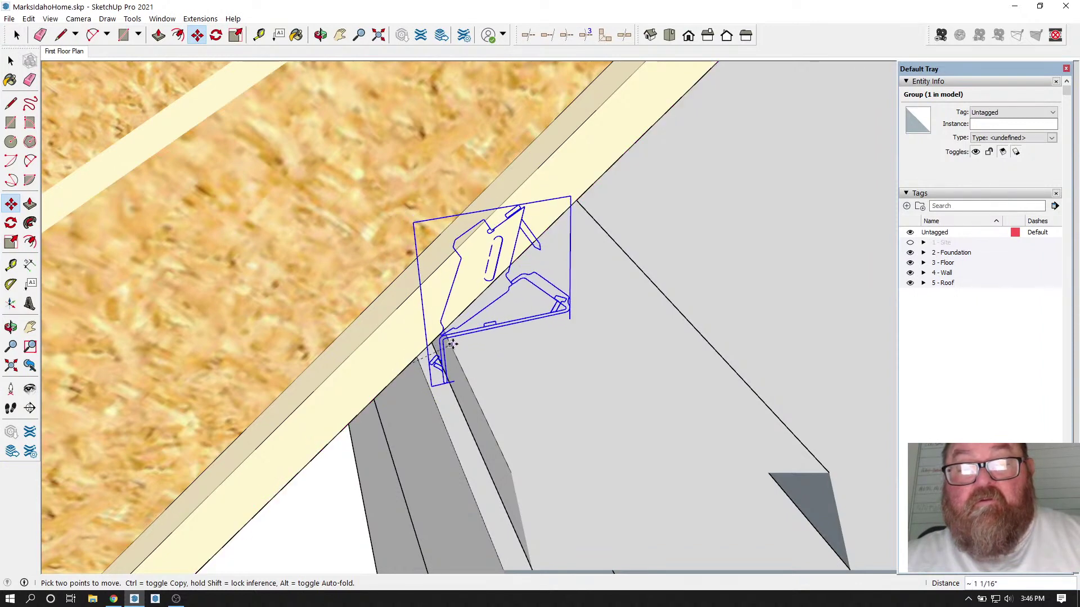
click(452, 343)
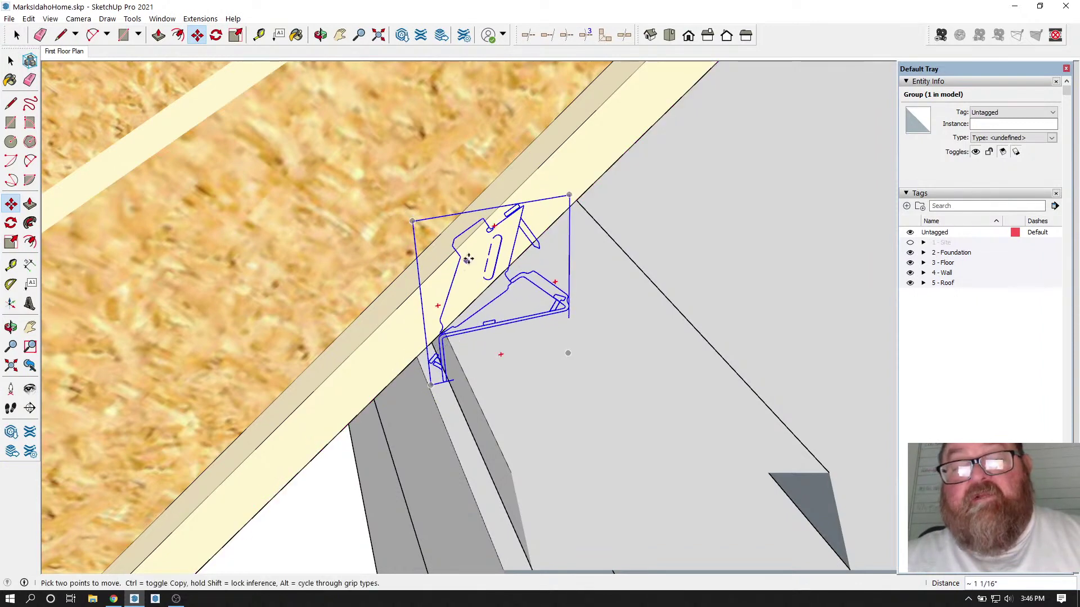
click(320, 35)
drag(473, 225, 459, 268)
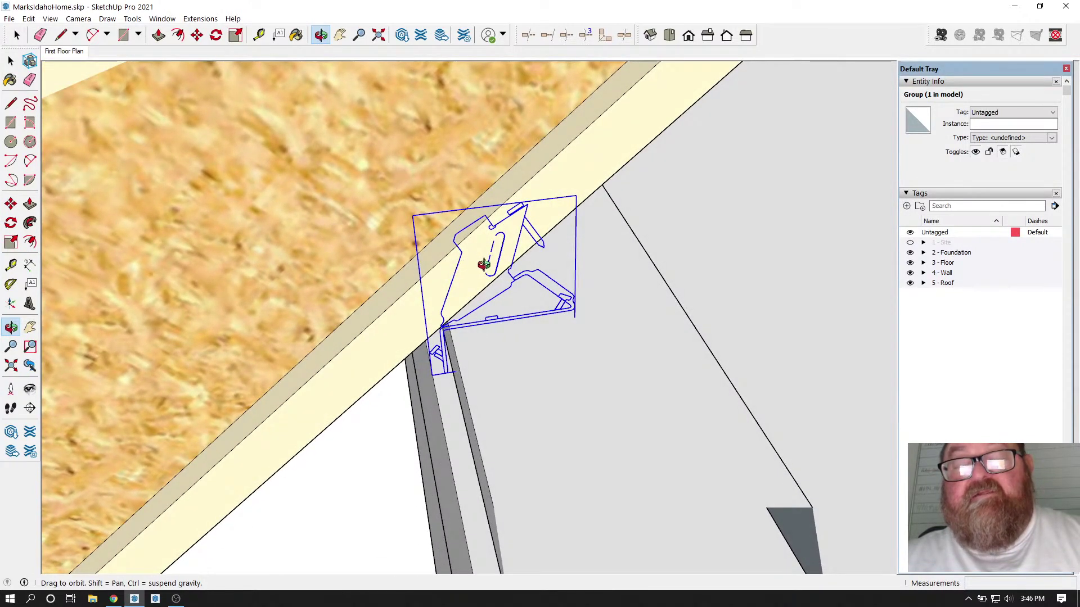
Step: Cut the bracket outline, open the rafter group for editing, and paste the outline in place there
click(16, 35)
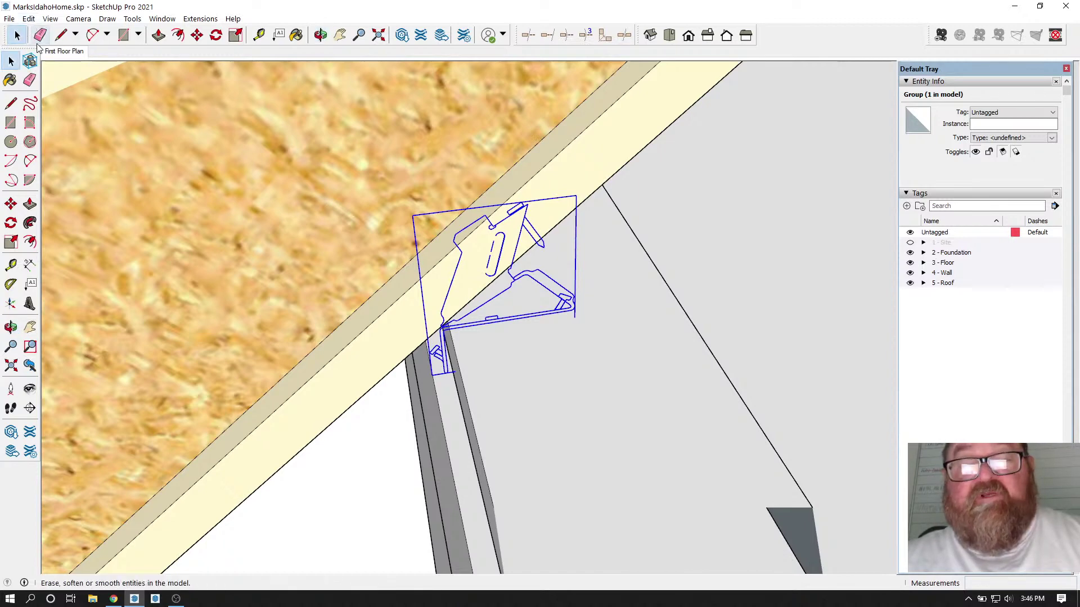
click(28, 19)
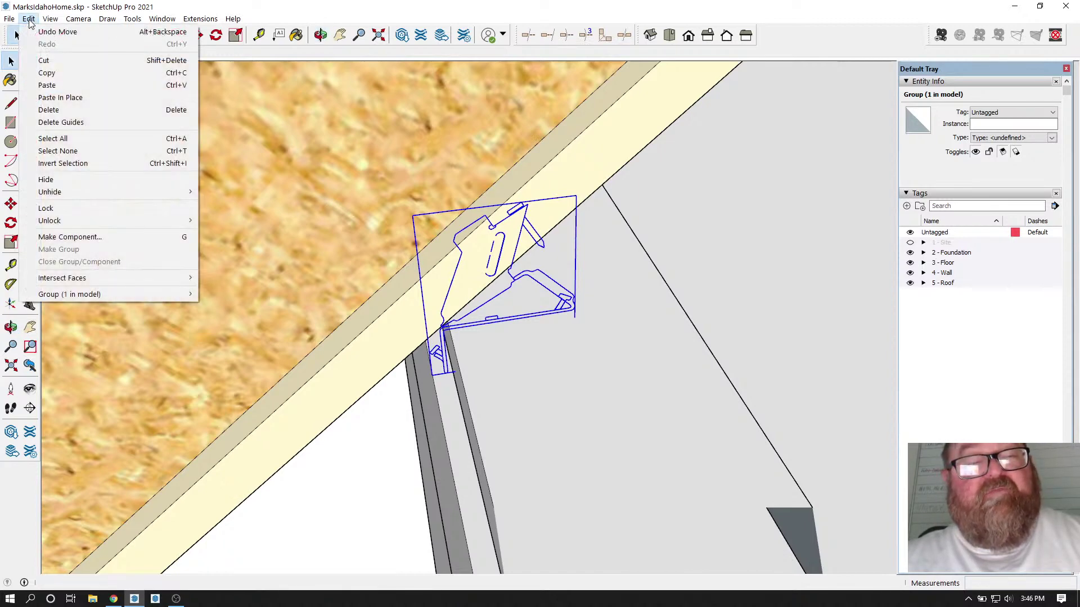
click(47, 61)
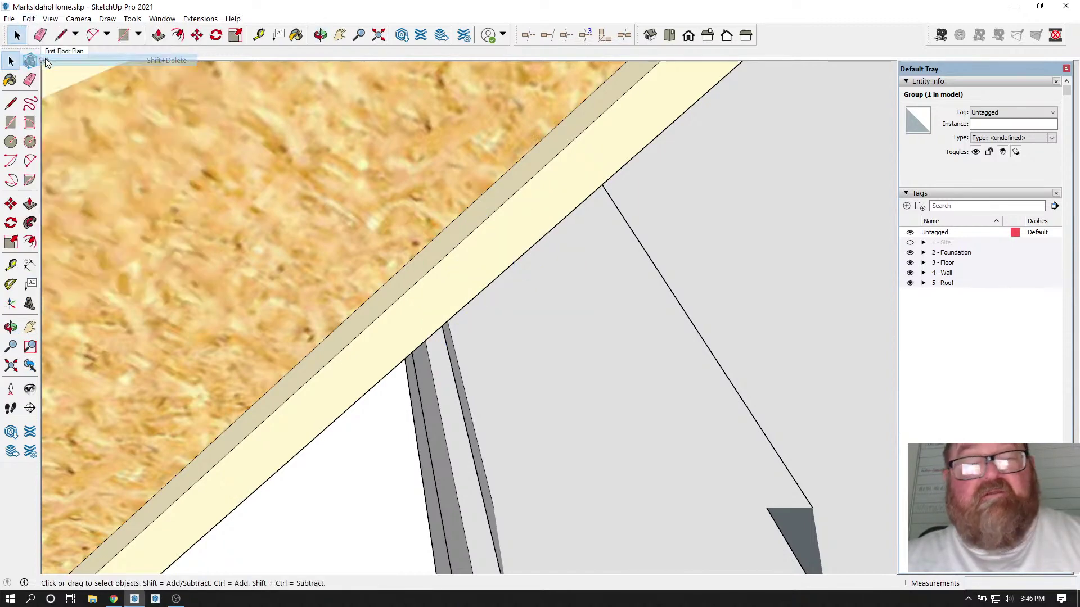
double_click(490, 244)
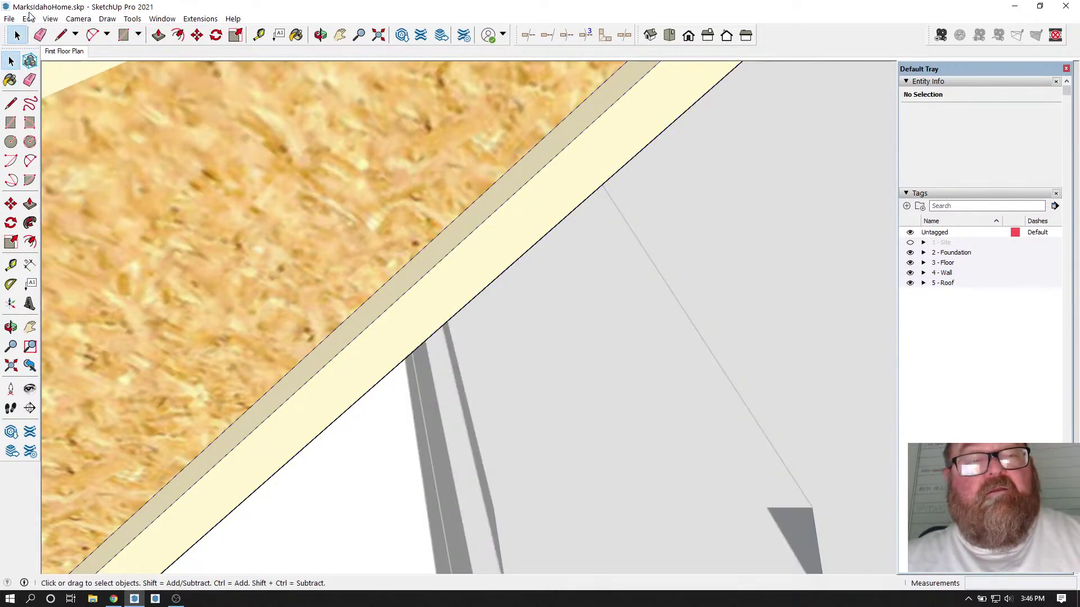
click(28, 19)
click(62, 98)
scroll(443, 262, down, 7)
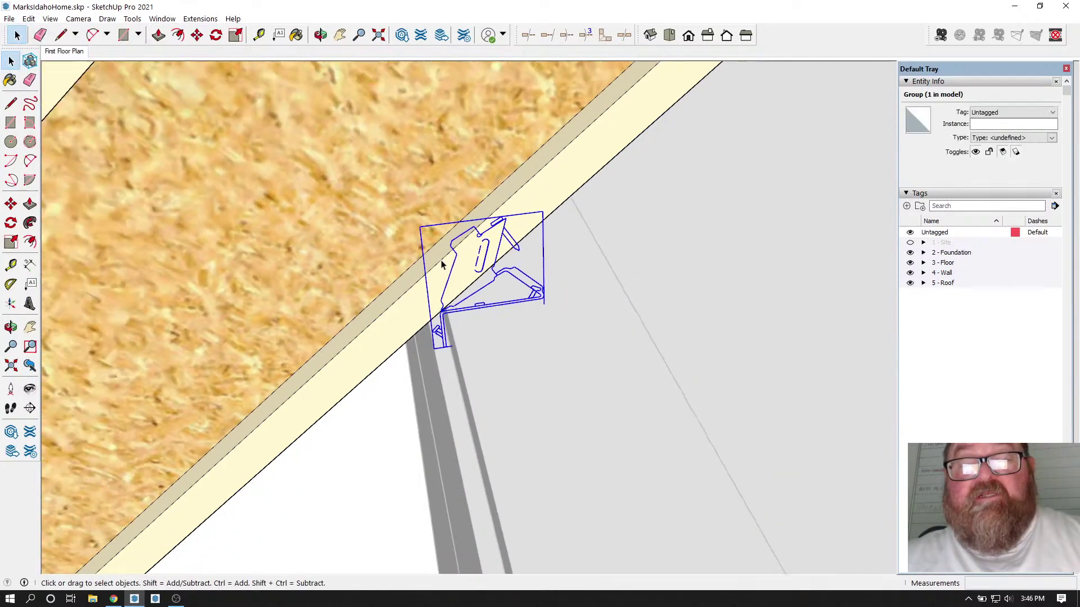
scroll(447, 261, up, 10)
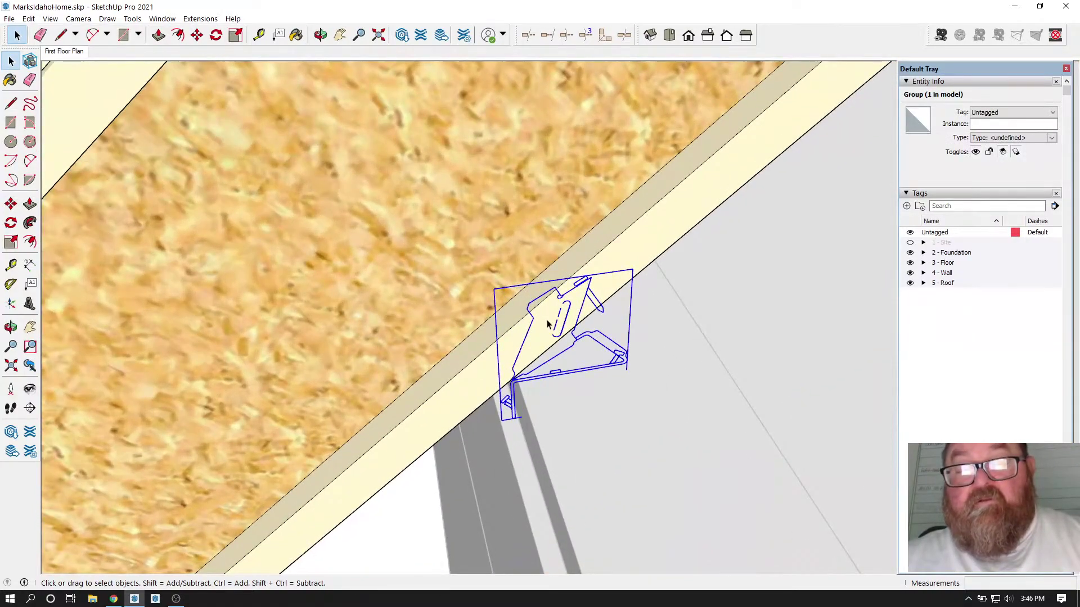
Step: Cut the bracket outline again, open the individual rafter component, and paste the outline in place inside it
click(28, 19)
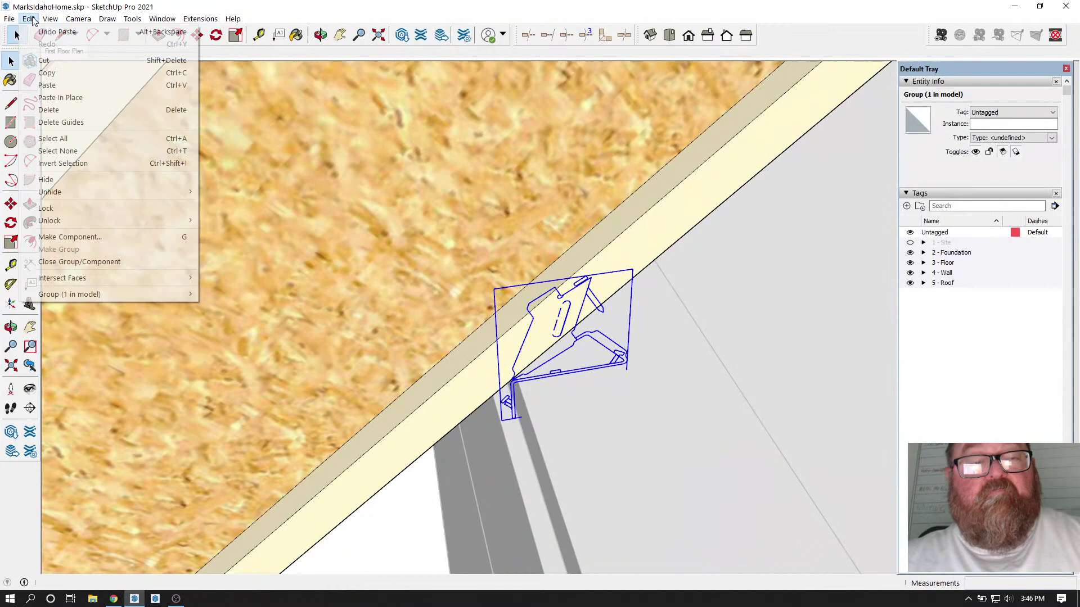
click(51, 60)
click(439, 275)
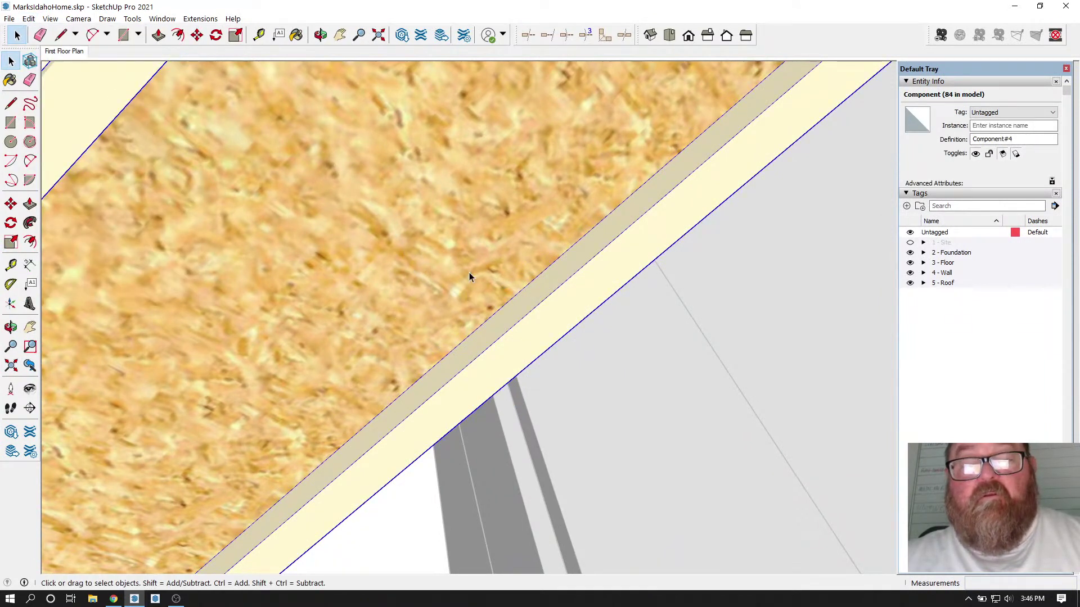
click(526, 302)
double_click(545, 313)
triple_click(548, 313)
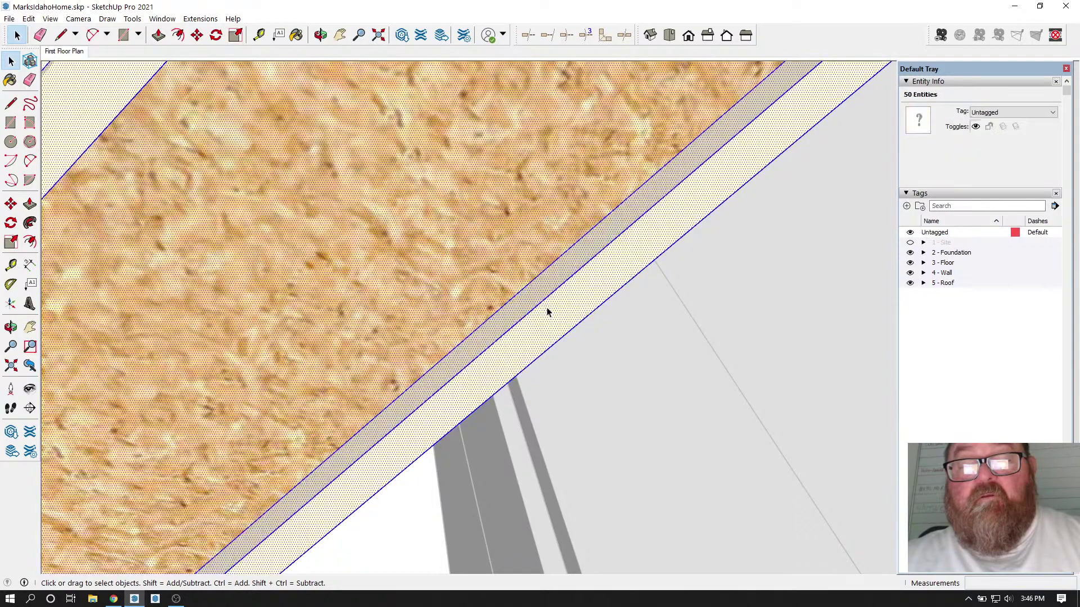
double_click(553, 313)
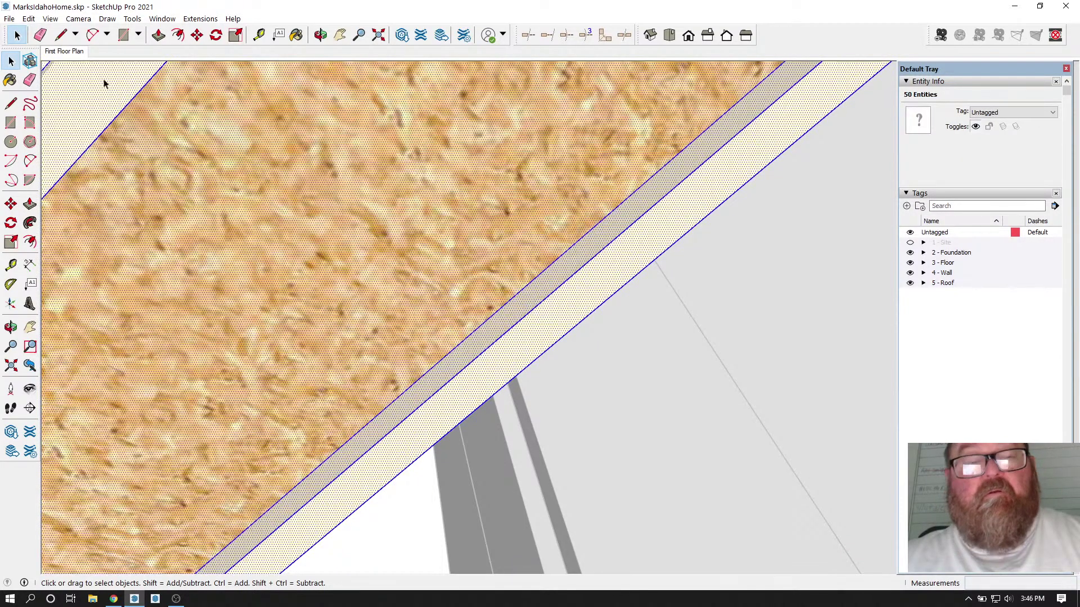
click(28, 19)
click(58, 97)
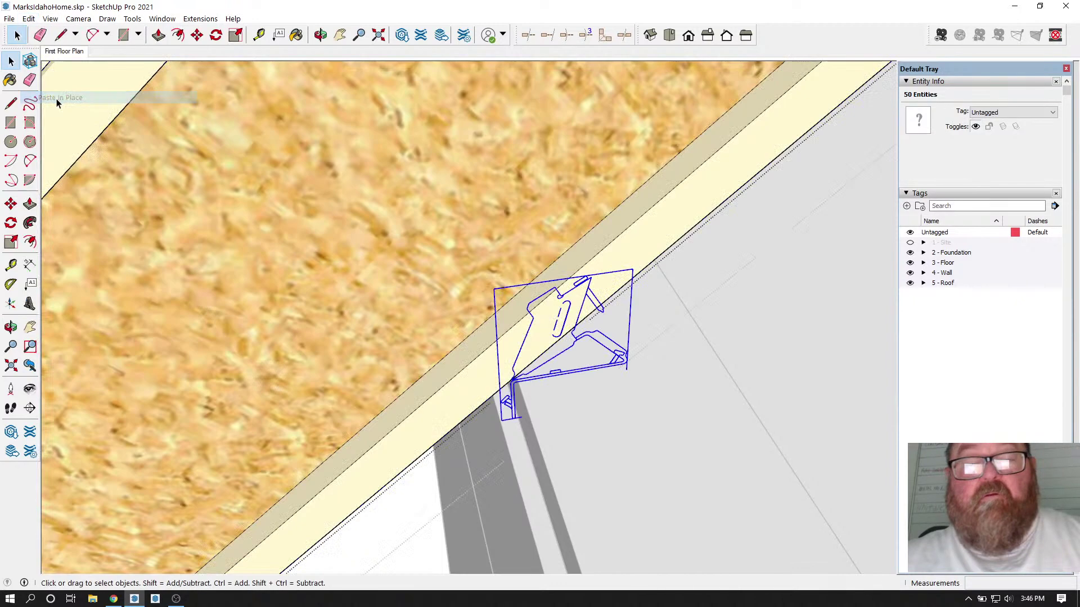
Step: Close the rafter component and its parent group, and examine the brackets repeated along the rafters at the wall
scroll(486, 302, down, 6)
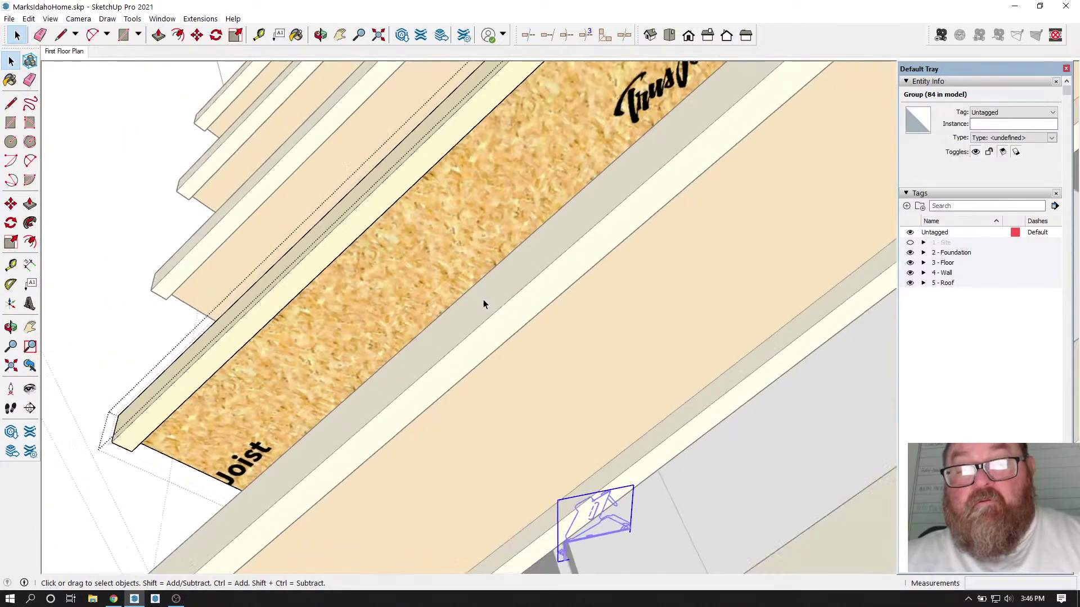
scroll(534, 354, down, 3)
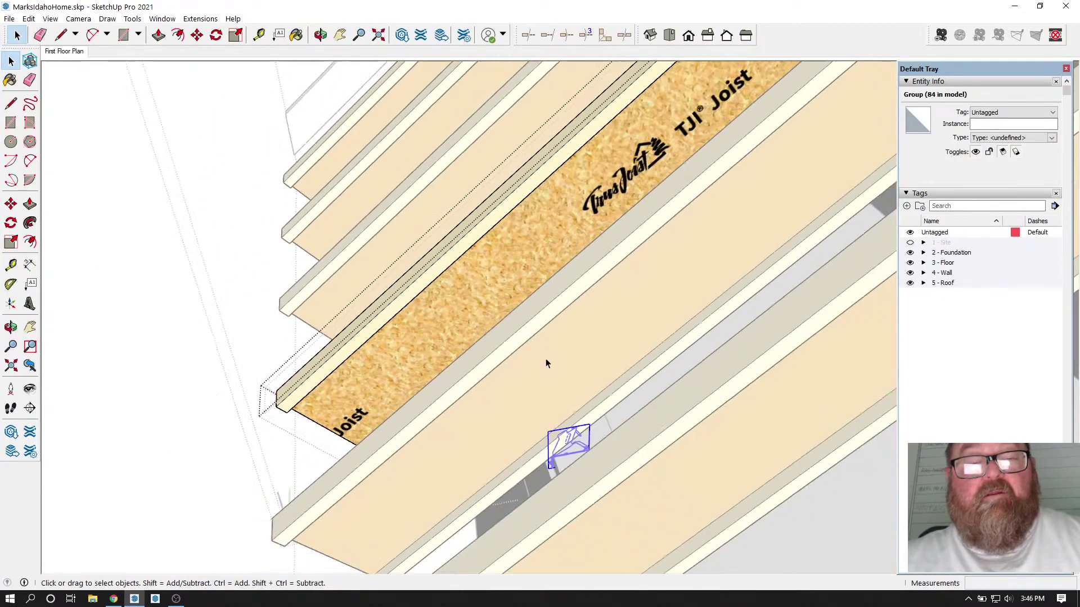
click(174, 201)
scroll(536, 448, up, 3)
scroll(536, 444, down, 2)
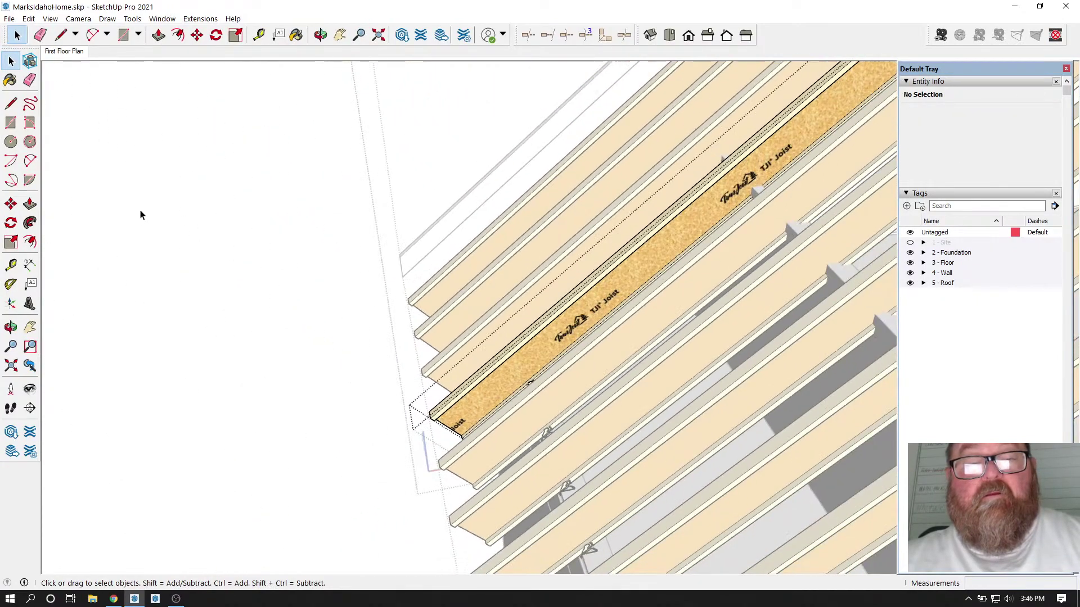
click(140, 211)
scroll(425, 387, down, 2)
click(116, 223)
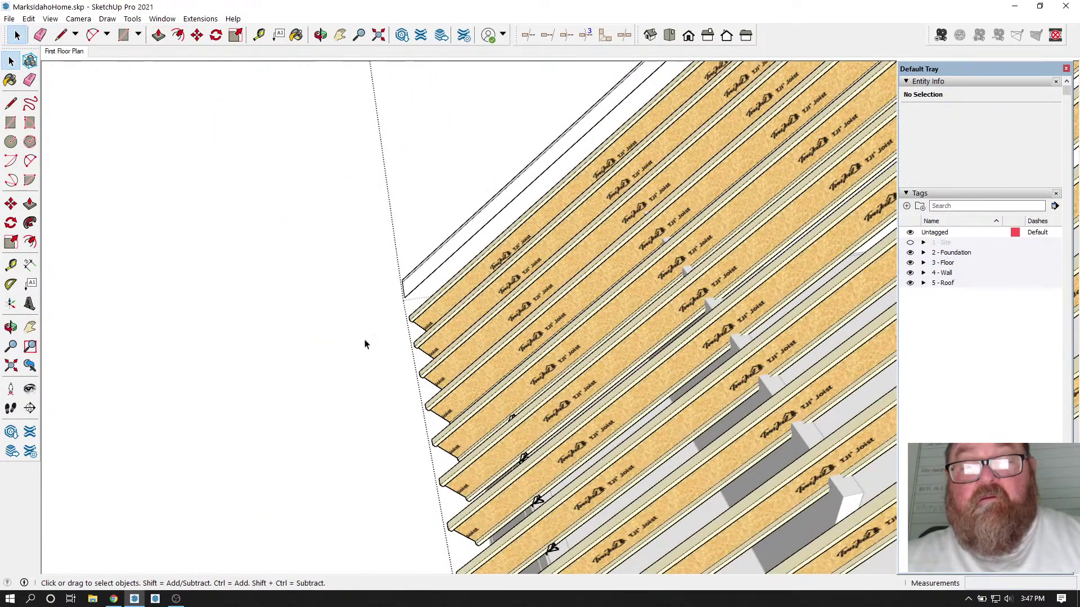
scroll(559, 457, up, 6)
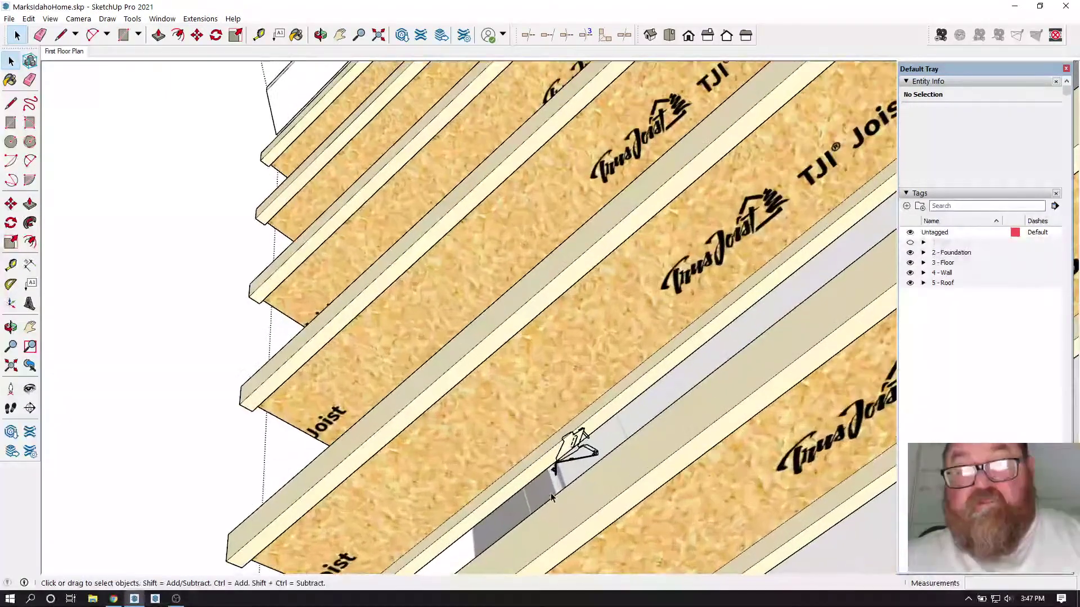
scroll(551, 497, up, 5)
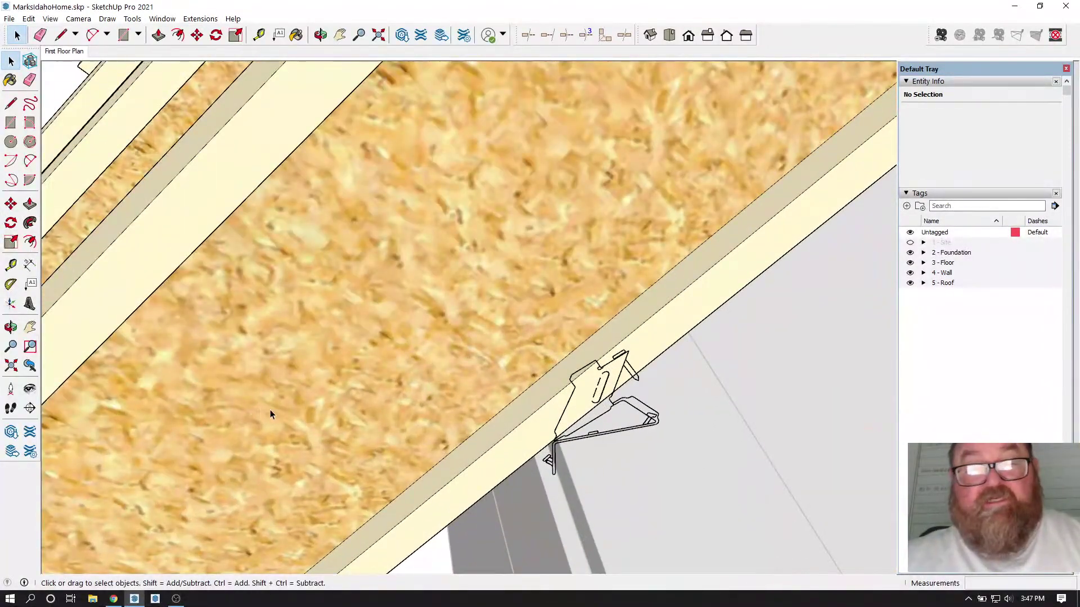
Step: Switch to Chrome and search Google for "simpson tji connector" in a new tab
click(116, 600)
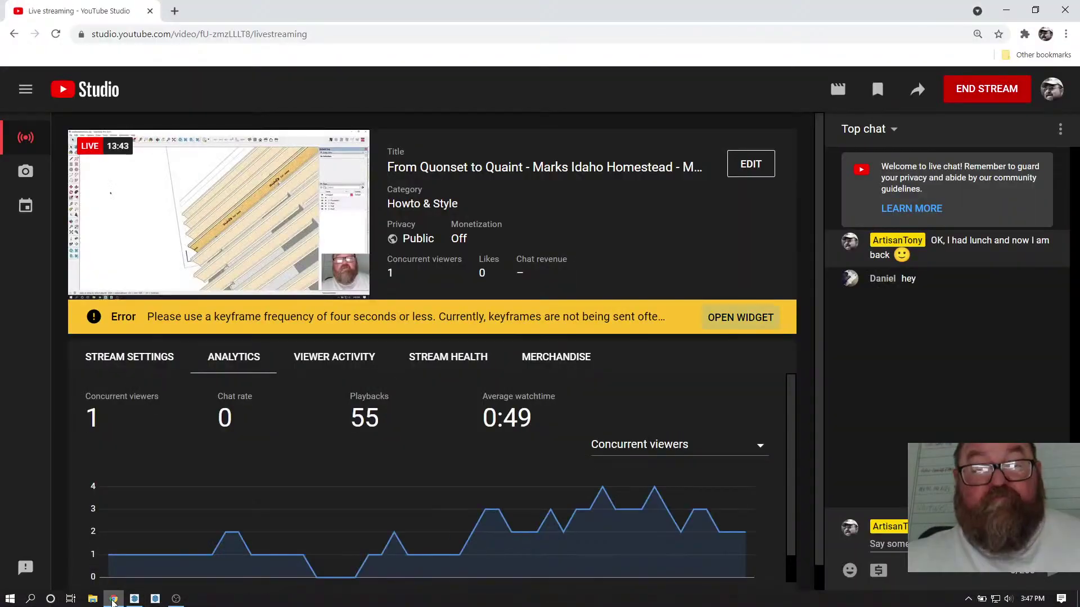
click(176, 8)
click(485, 265)
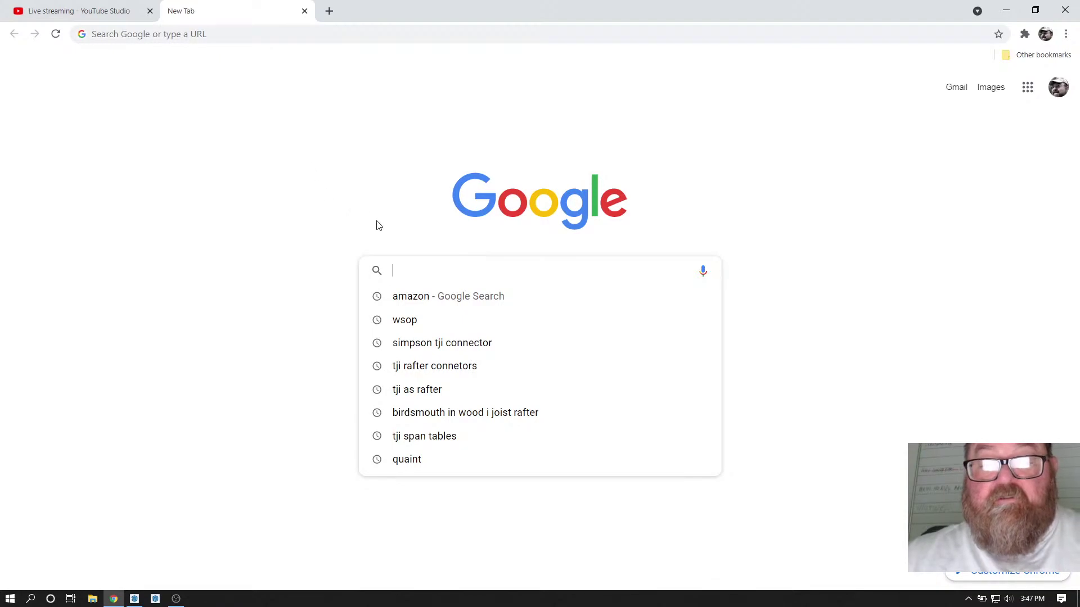
click(442, 343)
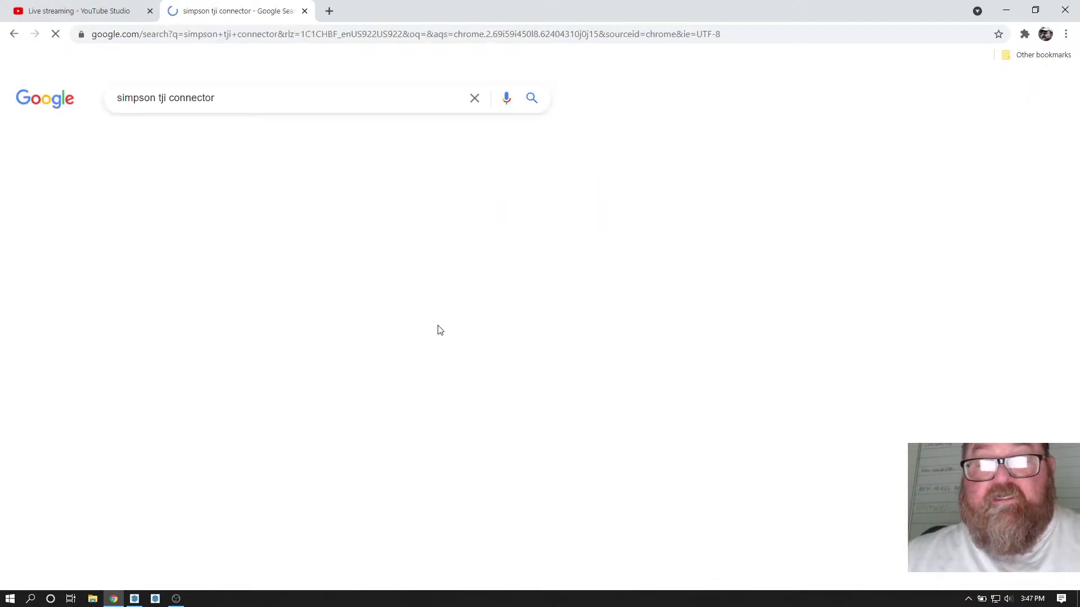
Step: Show the image results for the "simpson tji connector" search and browse the connector pictures
scroll(386, 335, down, 3)
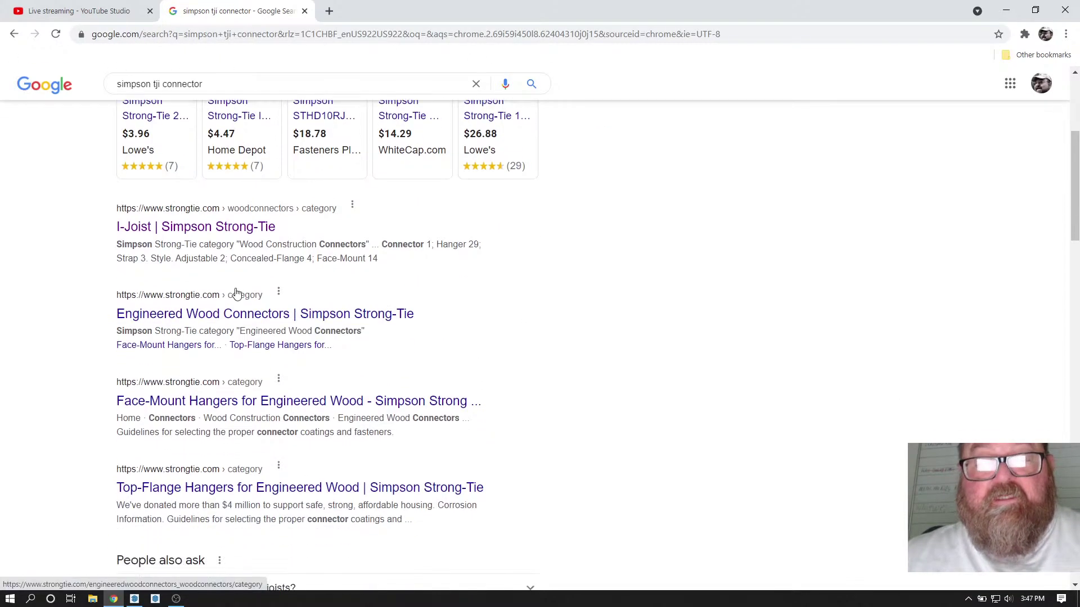
scroll(225, 253, up, 3)
click(236, 142)
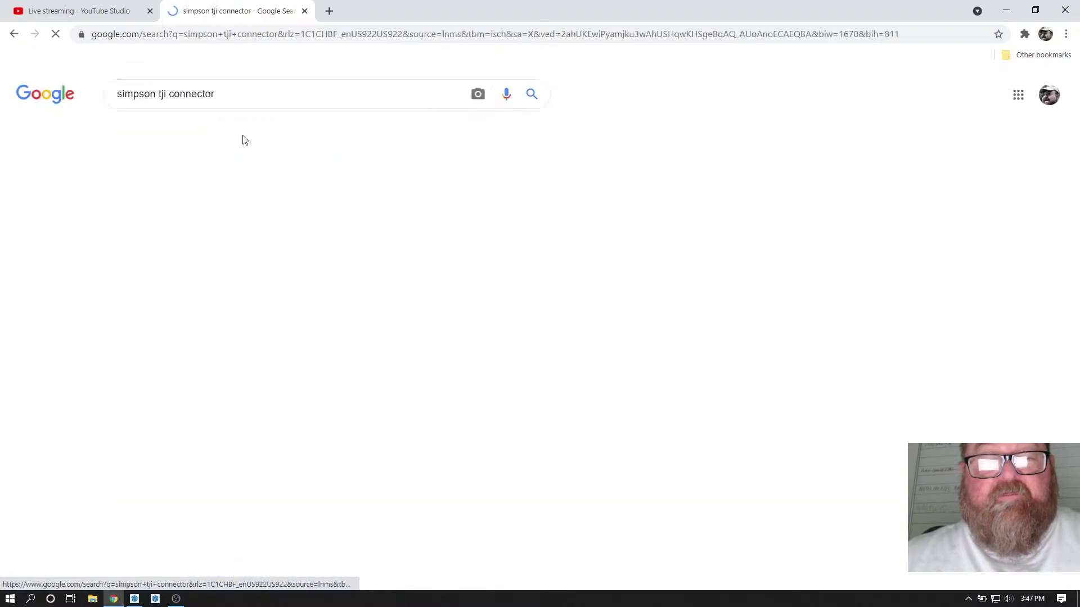
scroll(628, 360, down, 1)
scroll(629, 360, down, 2)
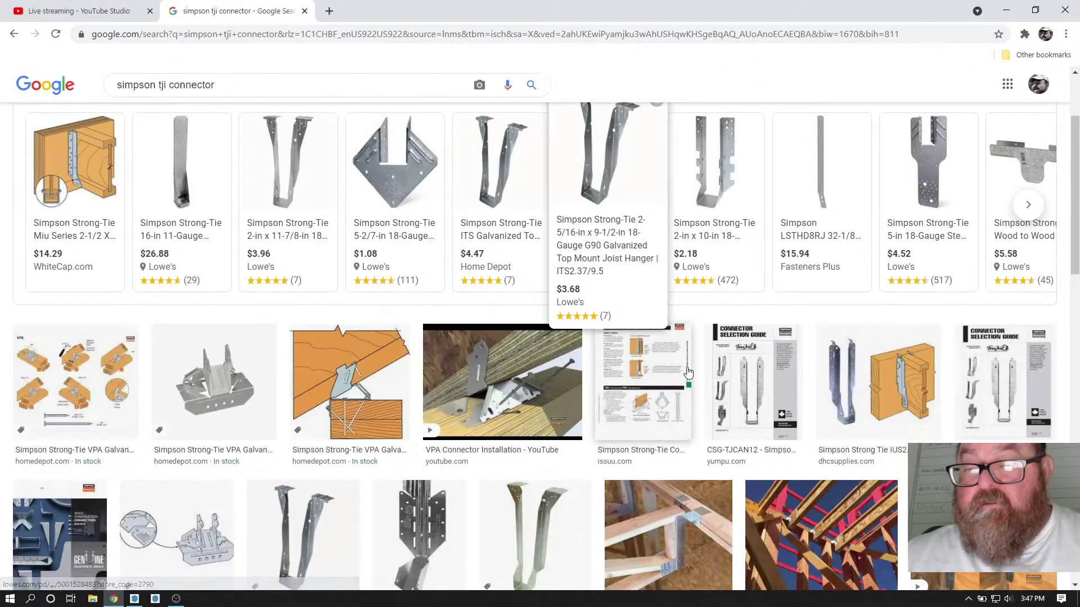
scroll(313, 280, down, 5)
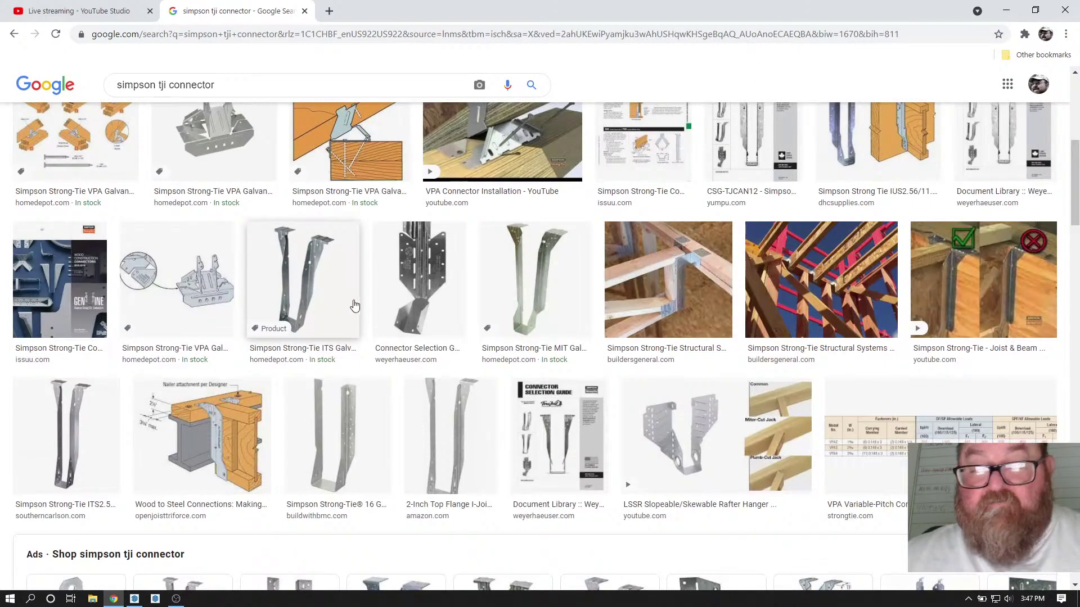
scroll(349, 308, down, 8)
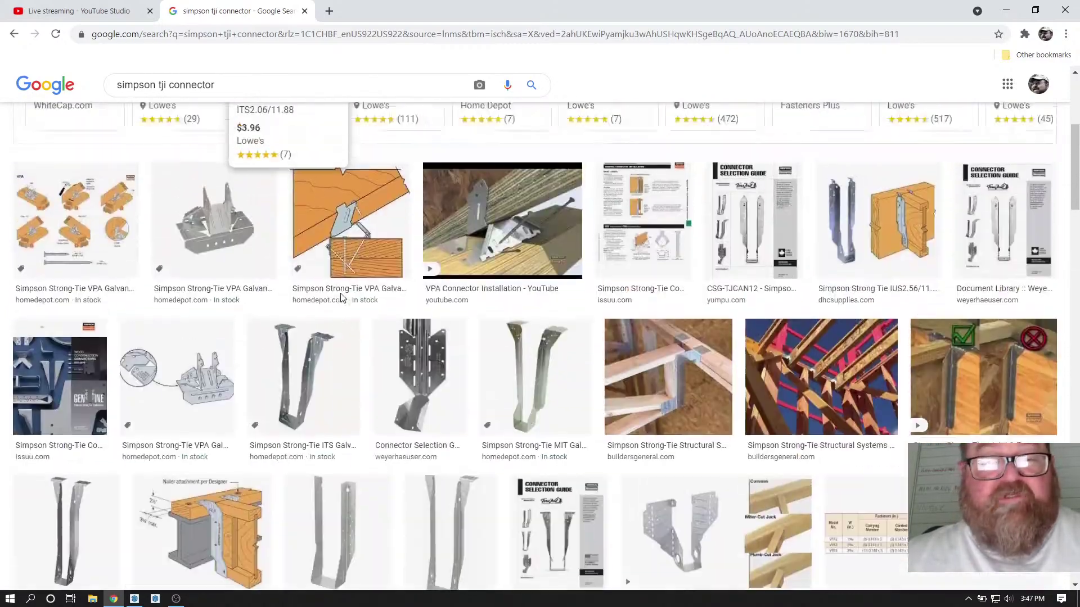
scroll(282, 253, up, 5)
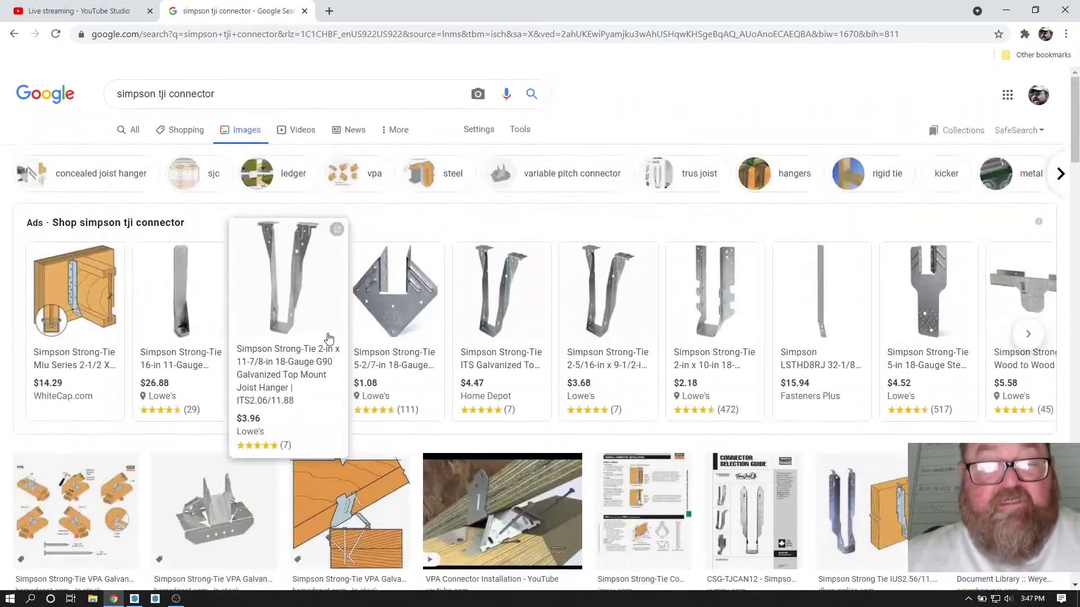
Step: Open the Home Depot product page of the Simpson Strong-Tie VPA connector from its product photo in the image results
scroll(270, 430, down, 2)
scroll(271, 430, down, 1)
click(217, 346)
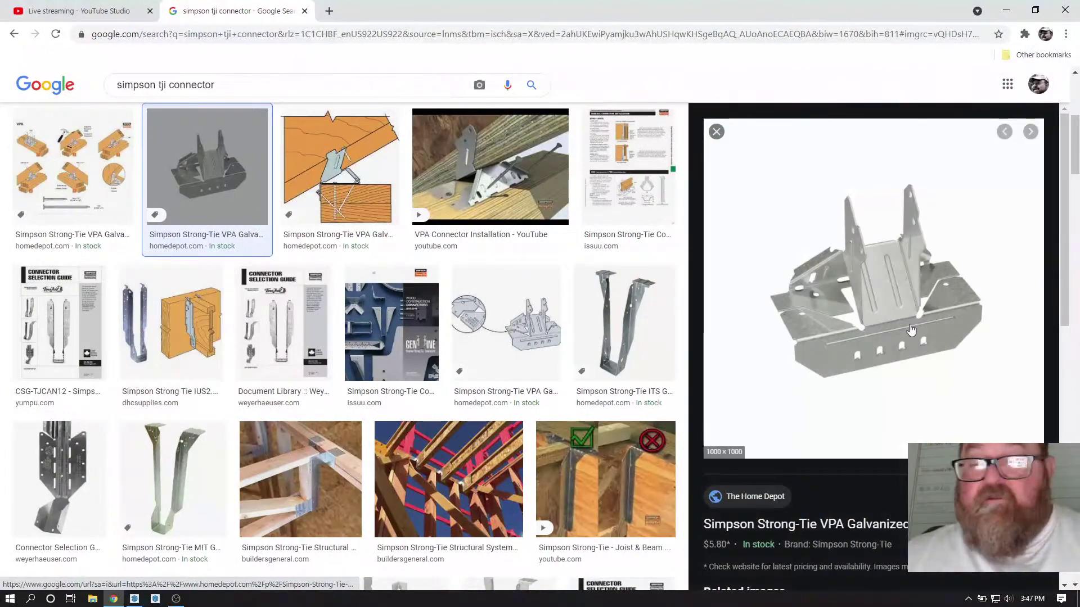
click(884, 309)
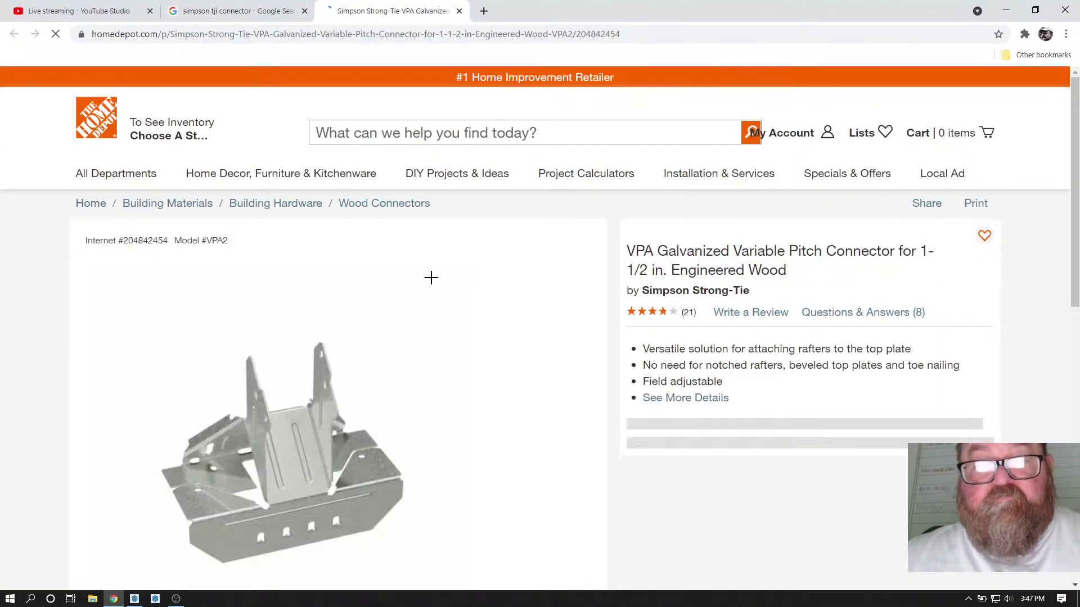
Step: Examine the VPA connector's installation diagrams, side-view drawing and installed photo to see how it seats the rafter on the top plate
scroll(429, 278, down, 4)
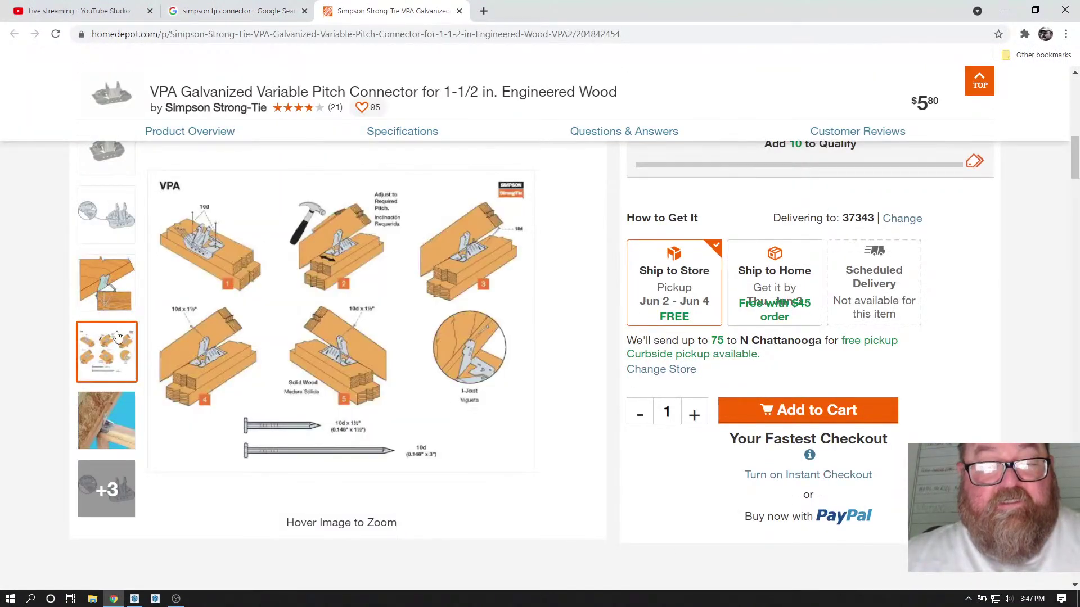
mouse_move(363, 380)
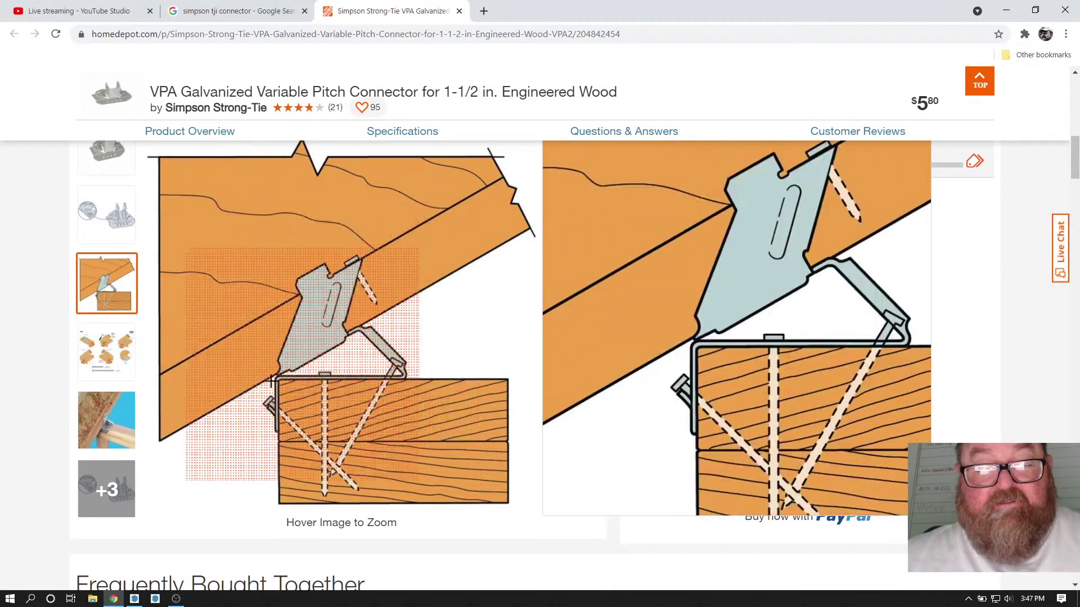
click(110, 427)
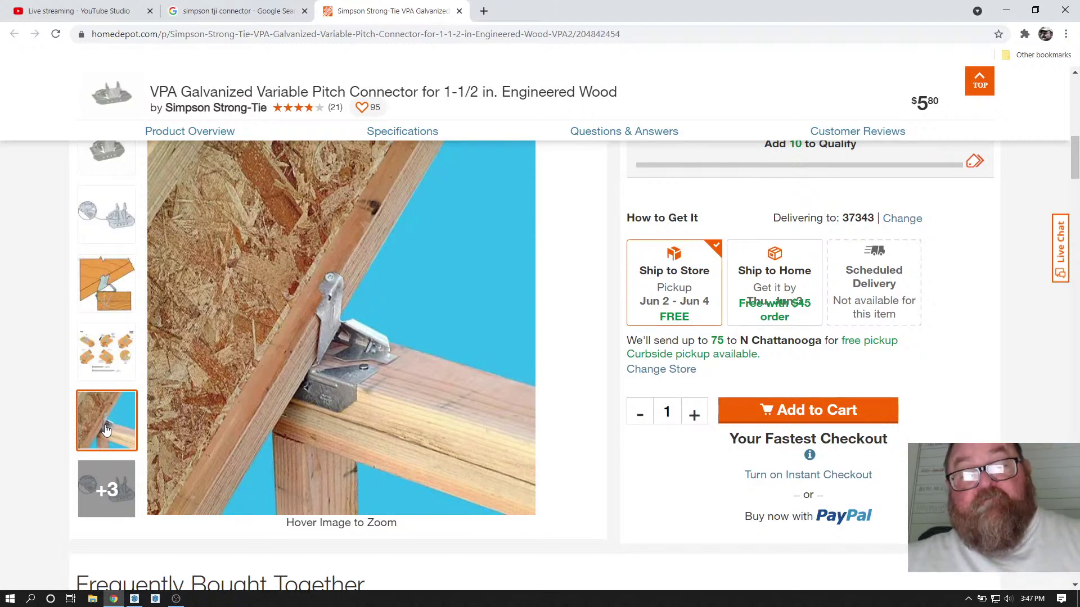
mouse_move(307, 360)
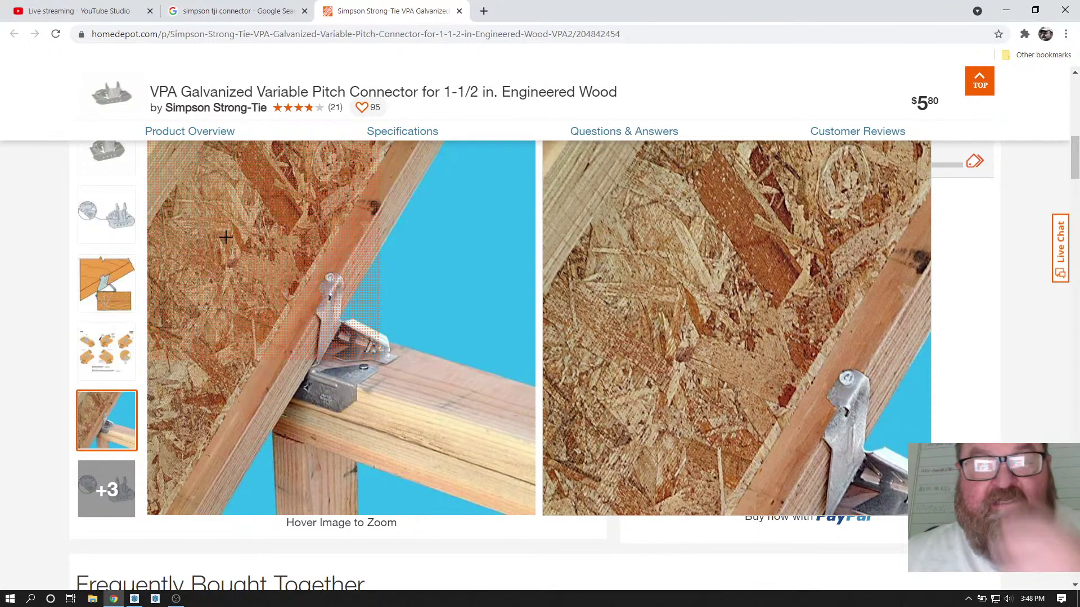
scroll(21, 285, up, 5)
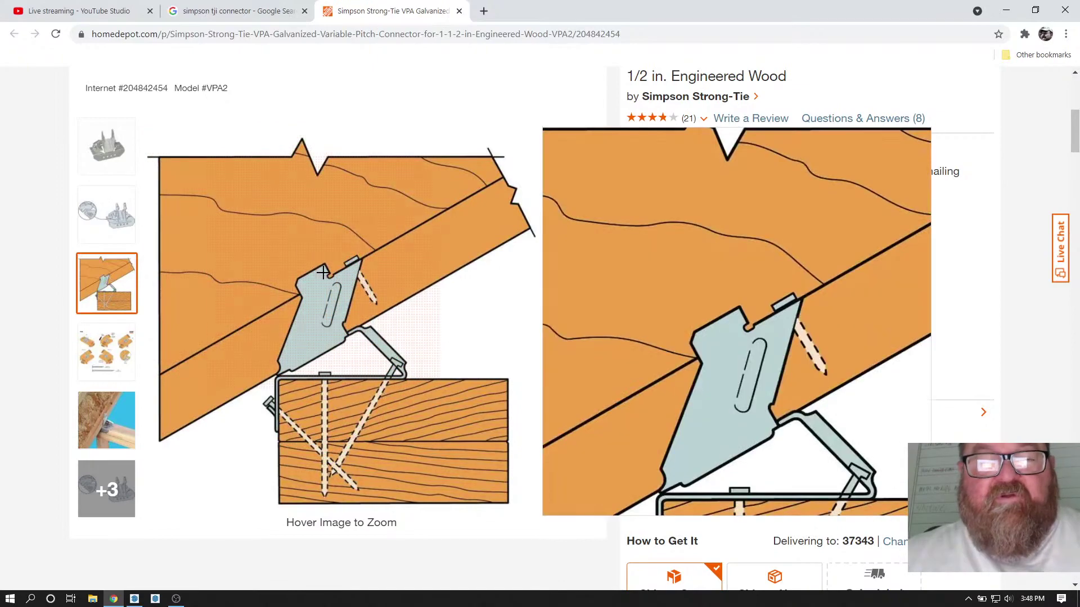
Step: Switch back to SketchUp and examine the connector outlines along the rafters and the joist tails beyond the wall
click(134, 599)
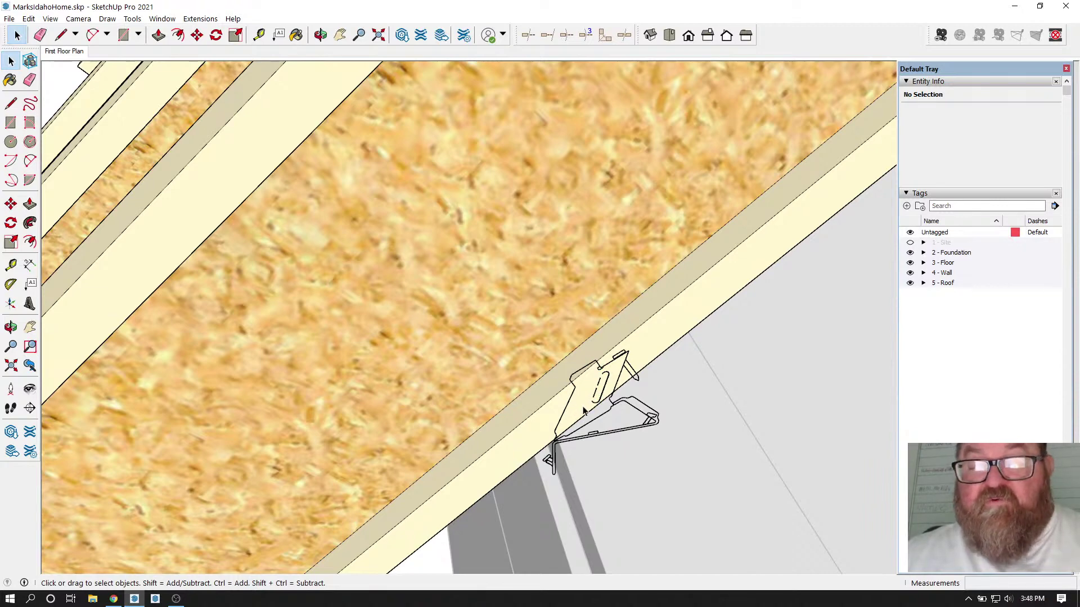
middle_drag(355, 126, 487, 331)
middle_drag(407, 343, 429, 359)
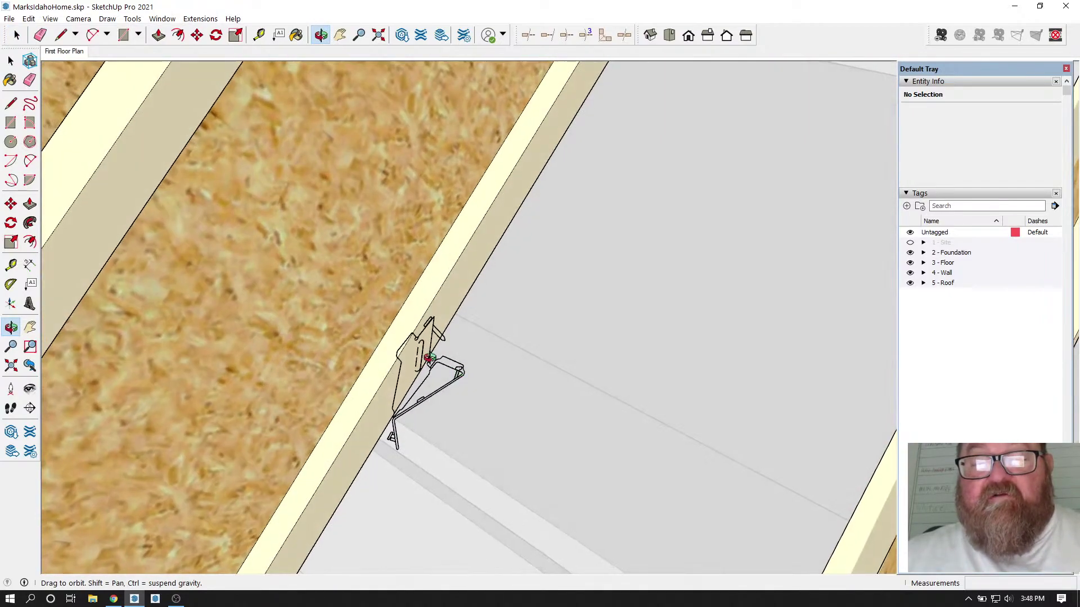
scroll(458, 357, down, 10)
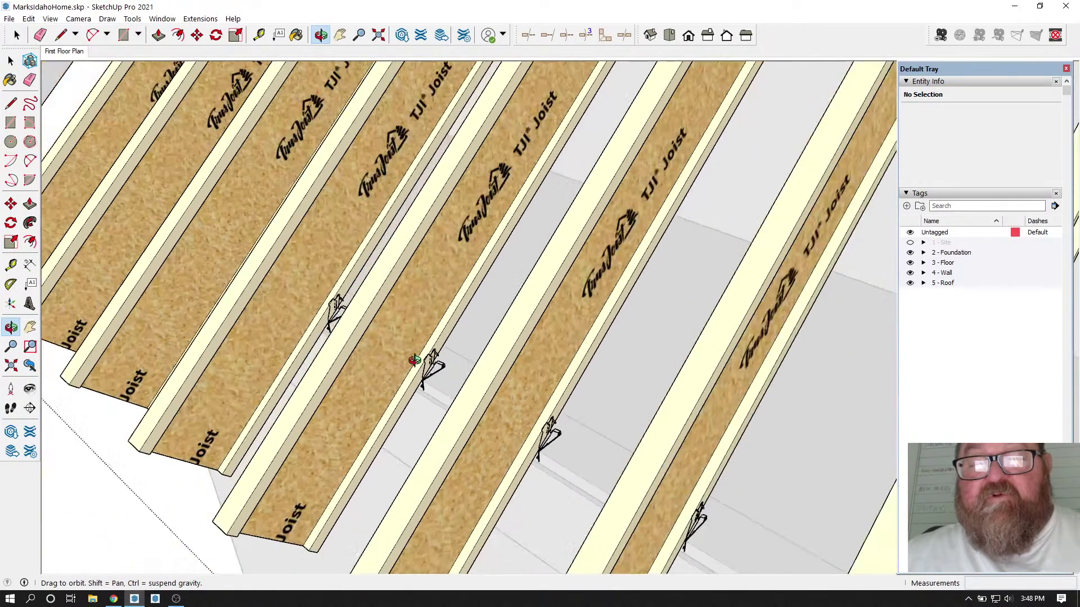
scroll(396, 358, down, 4)
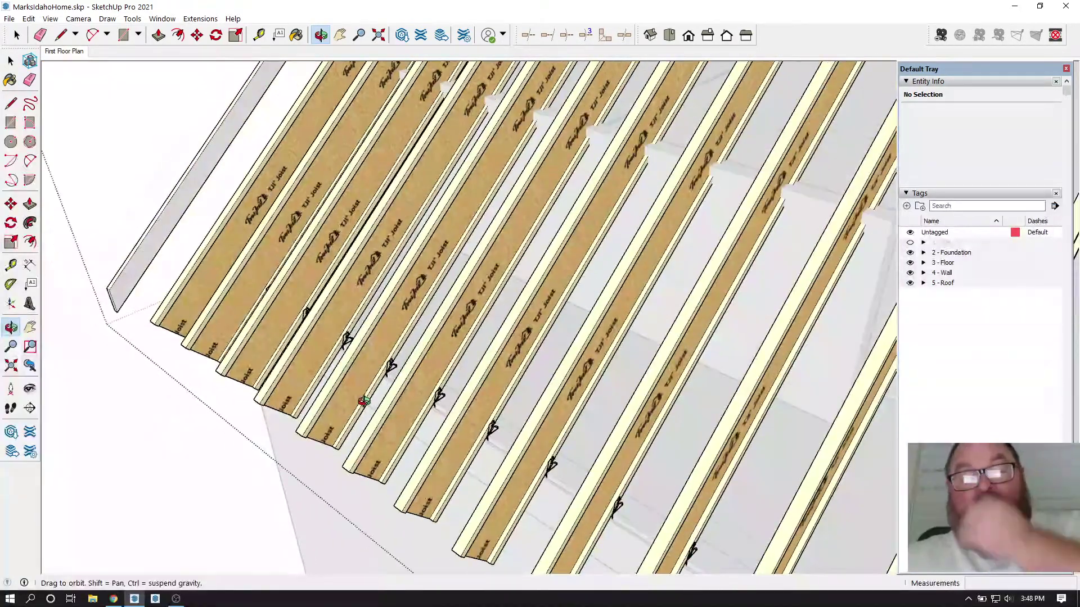
middle_drag(363, 401, 450, 435)
scroll(358, 414, up, 8)
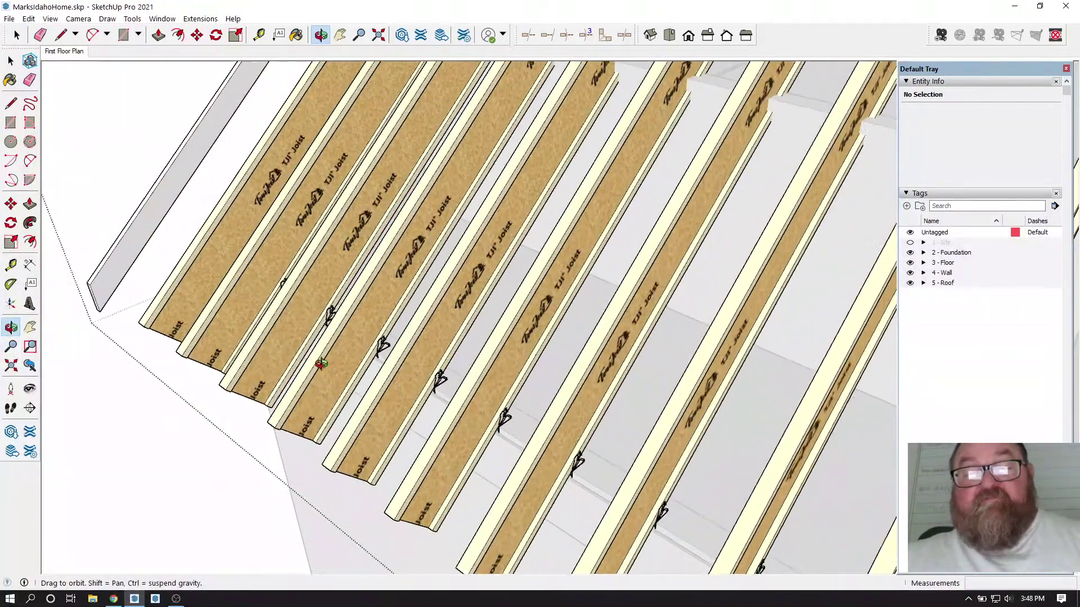
scroll(388, 442, up, 2)
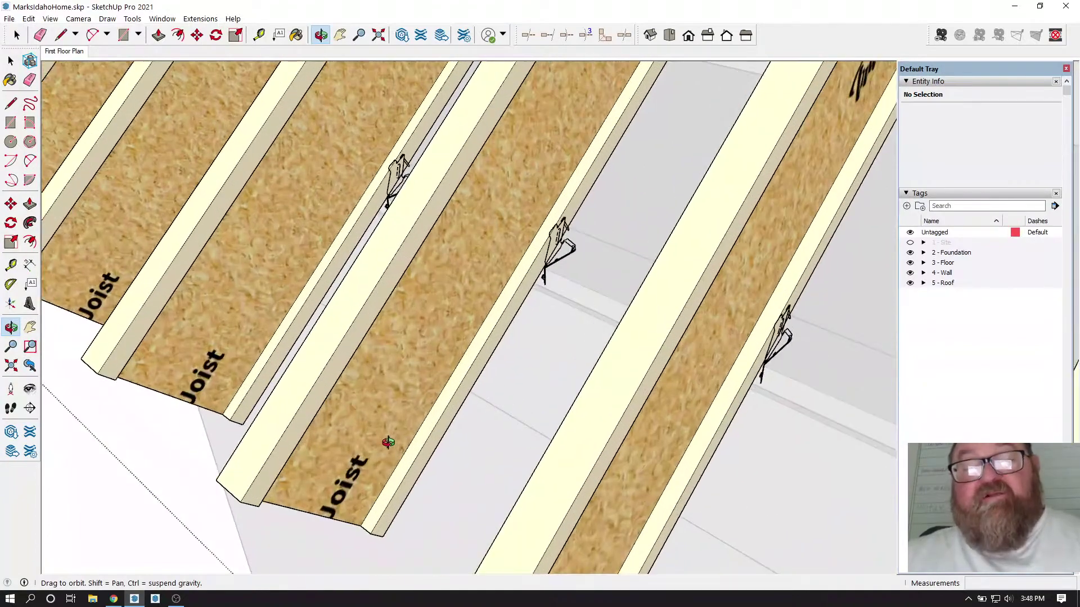
mouse_move(397, 444)
middle_down()
mouse_move(321, 415)
mouse_move(381, 437)
middle_up()
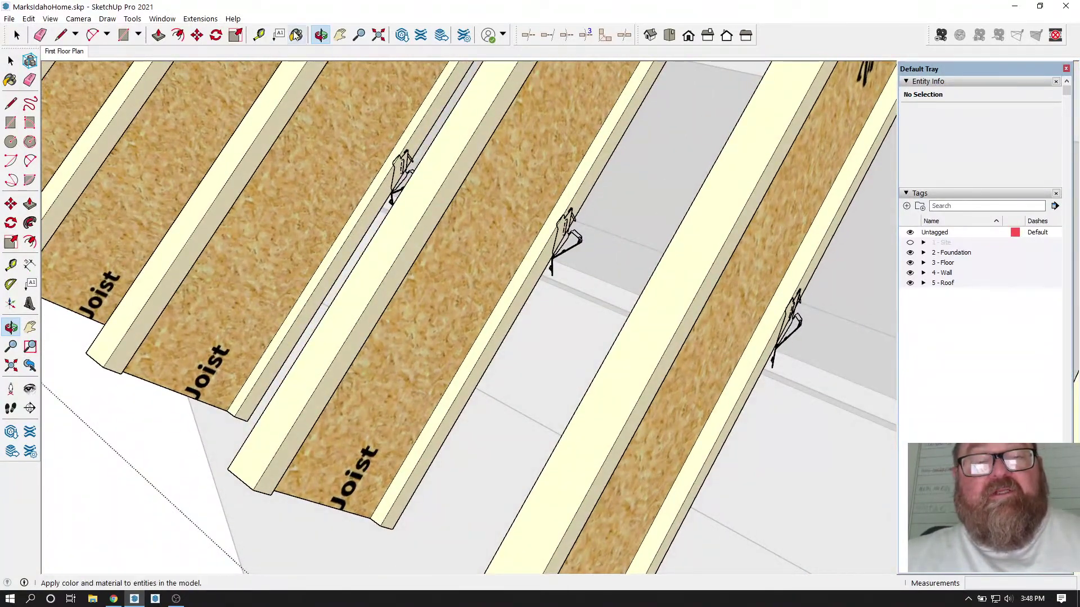
Step: Open the TJI joist component for editing at its tail end and select all of its geometry
drag(397, 172, 264, 307)
key(space)
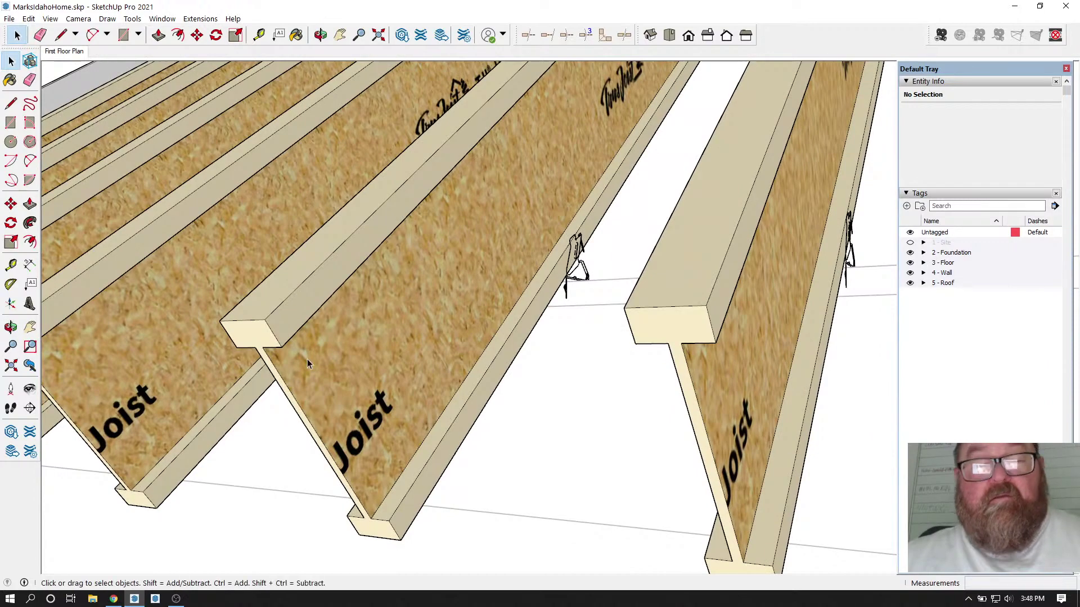
click(309, 343)
double_click(322, 361)
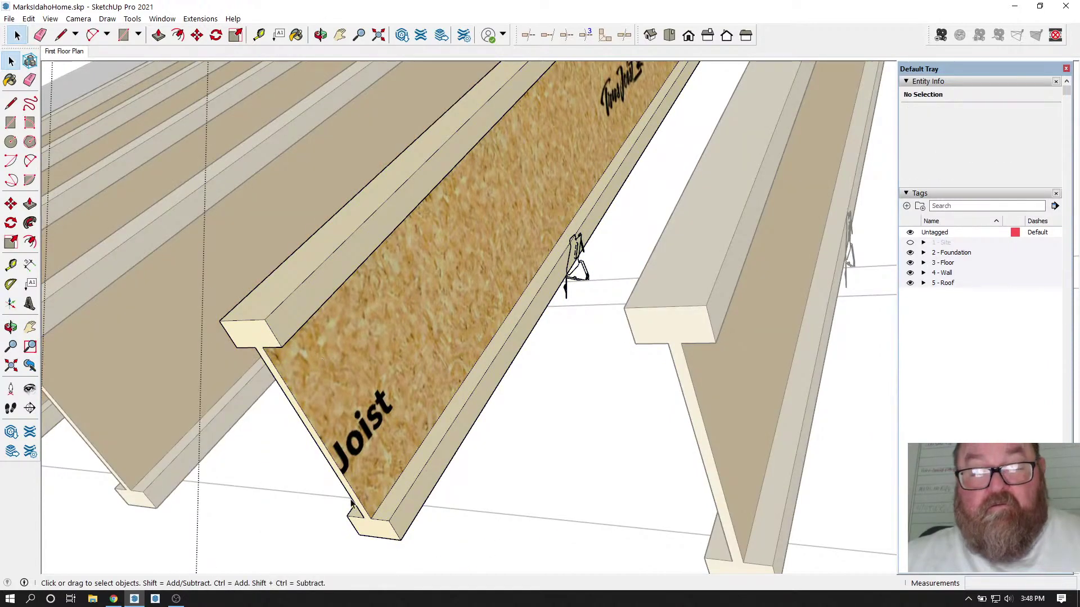
click(372, 531)
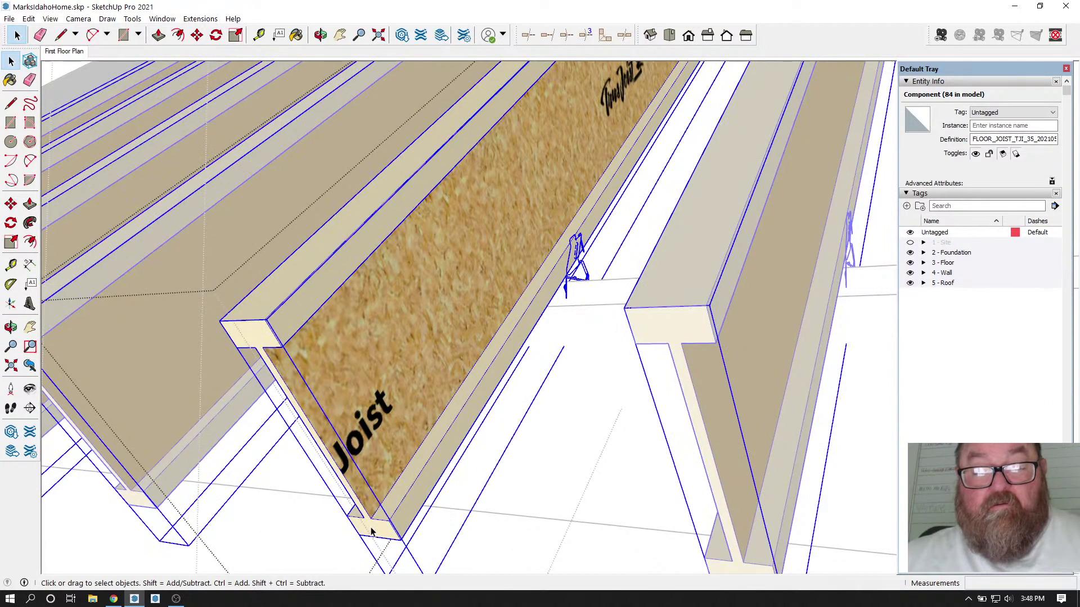
key(ctrl+a)
Step: Separate the bottom flange from the web with a 3/8" line at the joist end, and push the flange back 1' 2 13/16"
click(61, 38)
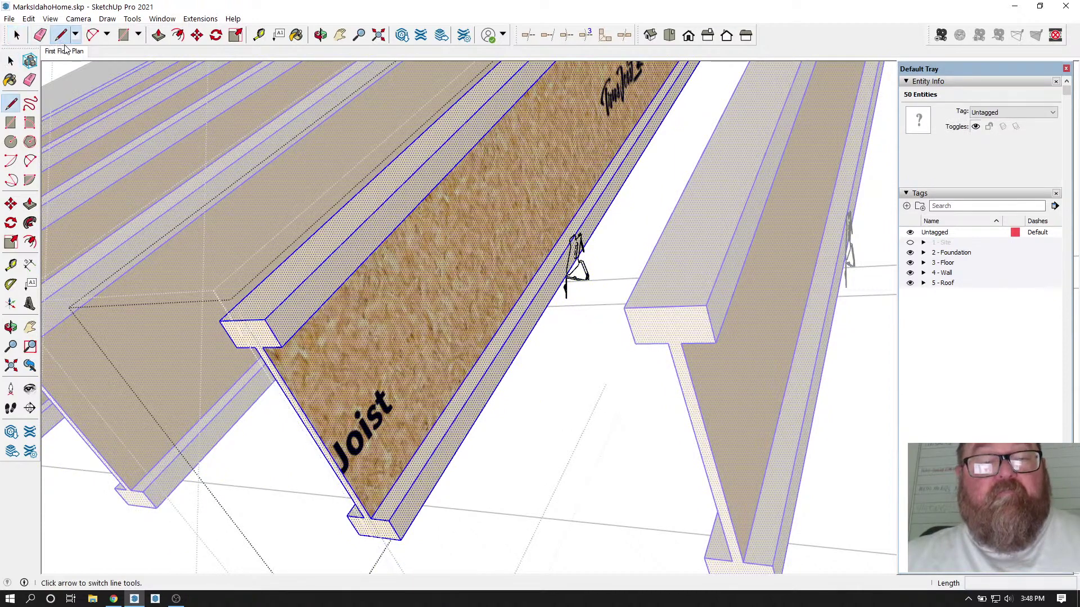
click(371, 518)
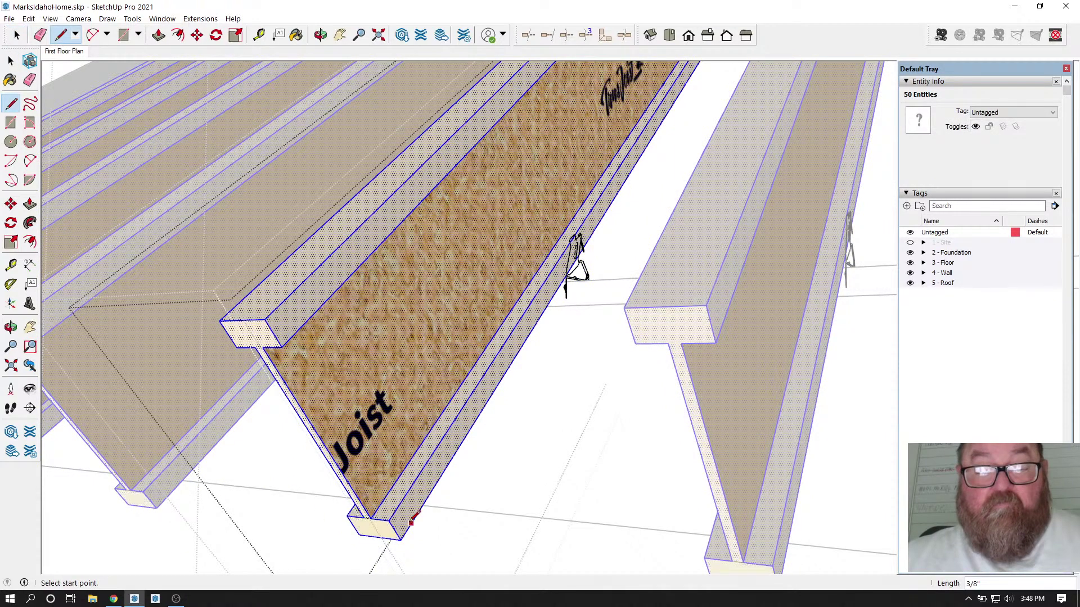
click(158, 35)
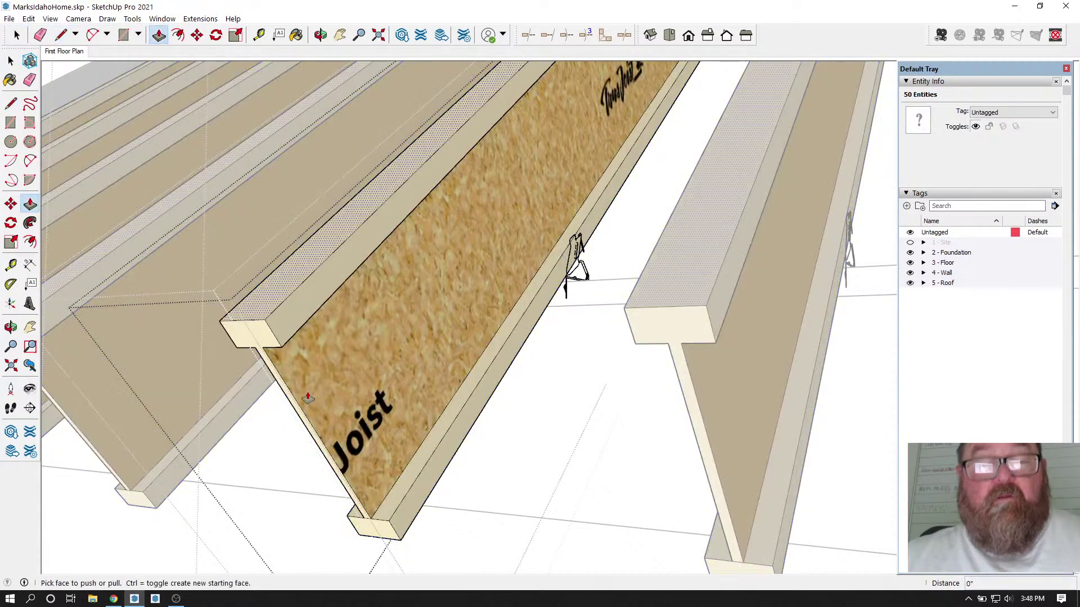
click(374, 525)
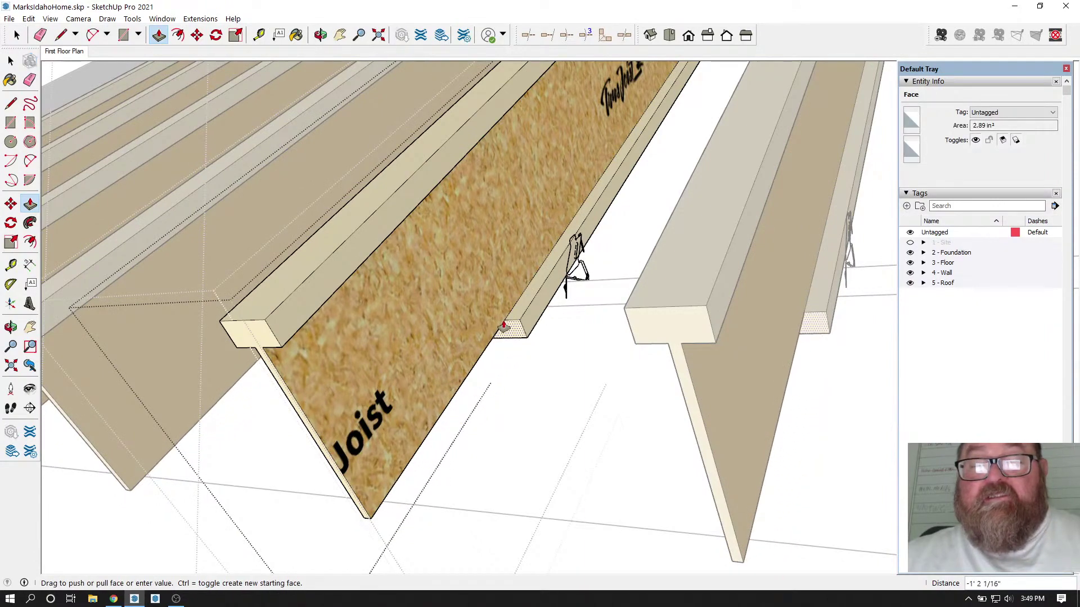
click(505, 319)
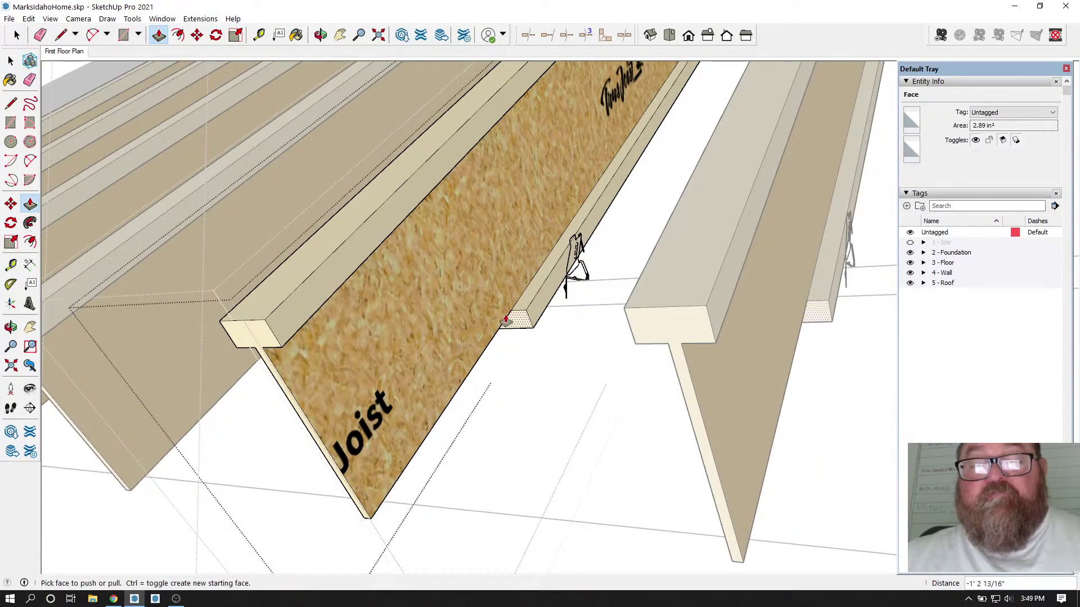
Step: Draw a diagonal line across the web from just below the top flange at the tail to the shortened bottom flange
click(320, 35)
drag(379, 182, 272, 385)
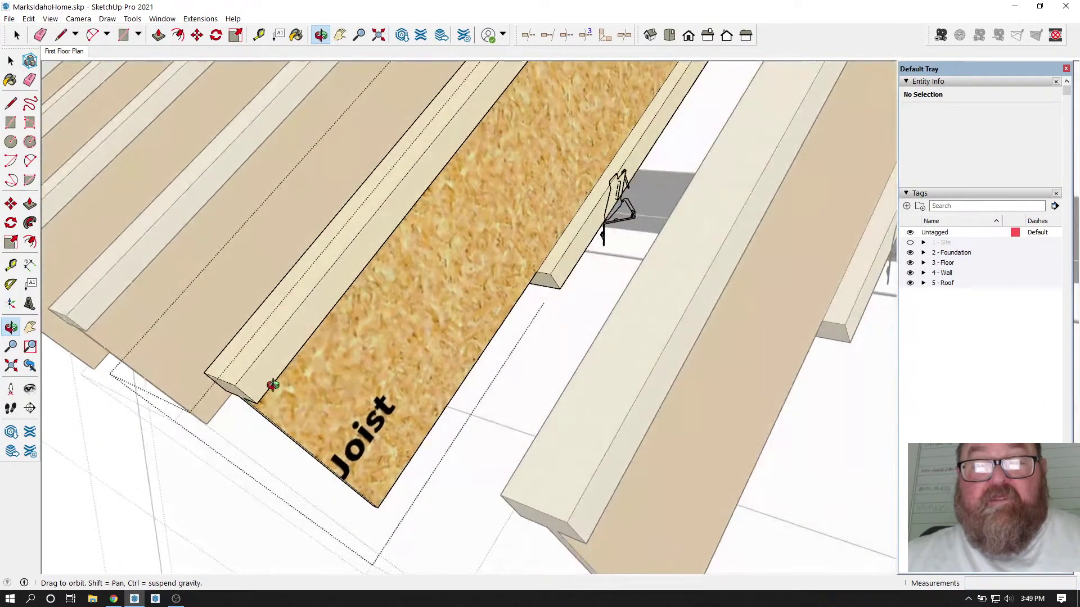
drag(382, 384, 393, 337)
key(l)
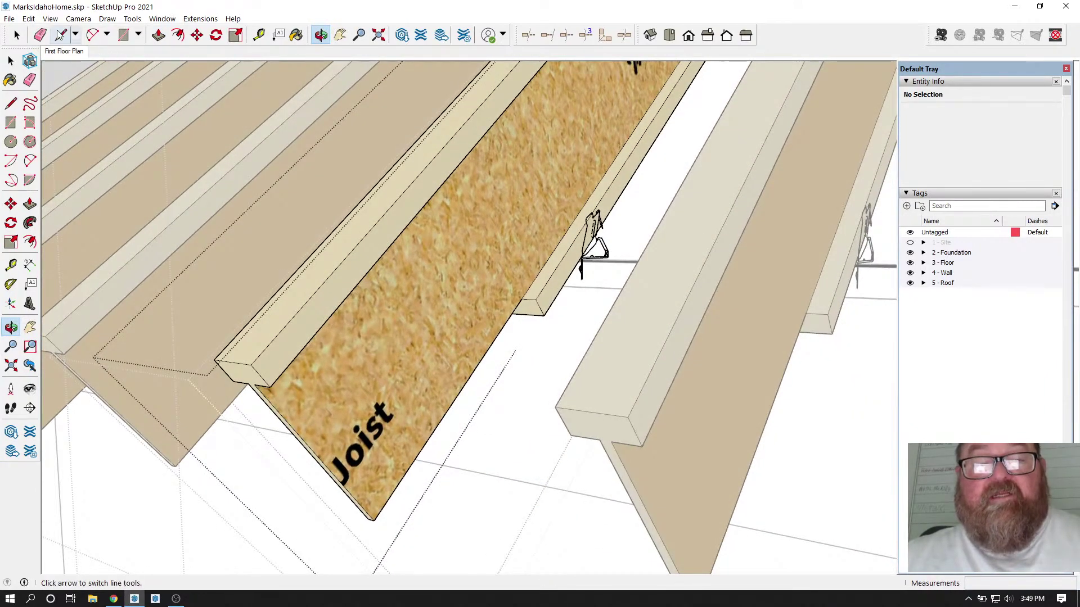
click(265, 396)
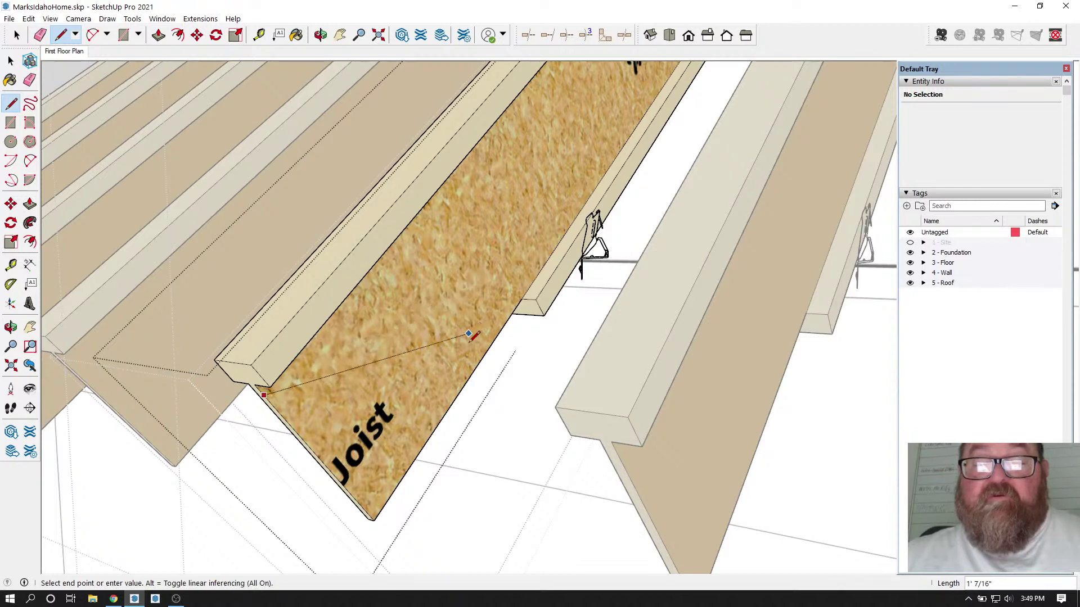
click(502, 319)
Step: Push the web's lower corner through its 3/8" thickness to cut it away, and review the tapered tails on all rafters
click(158, 35)
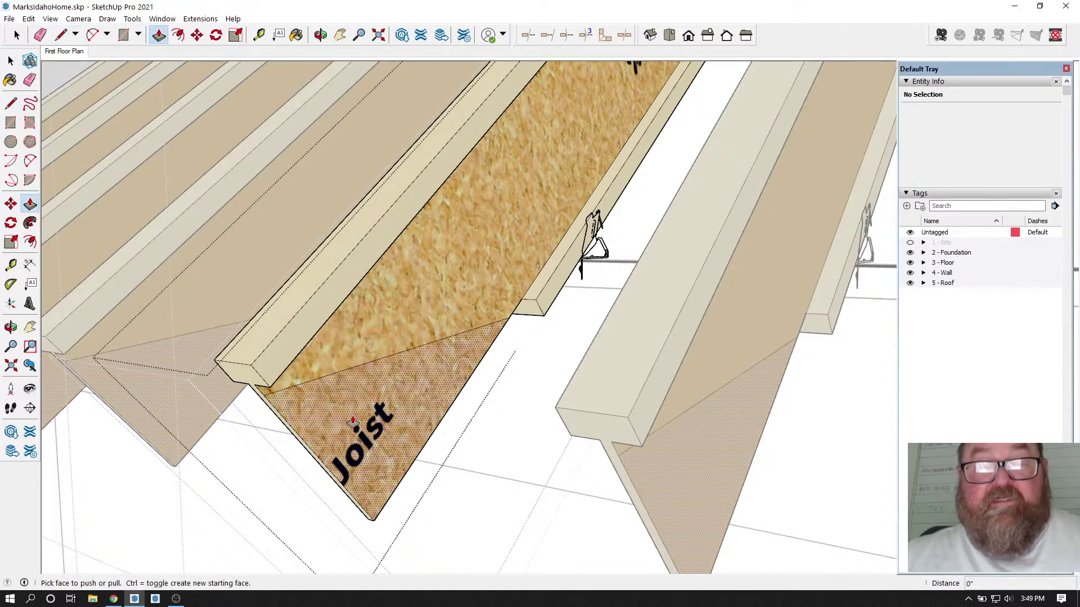
click(352, 419)
scroll(374, 480, down, 2)
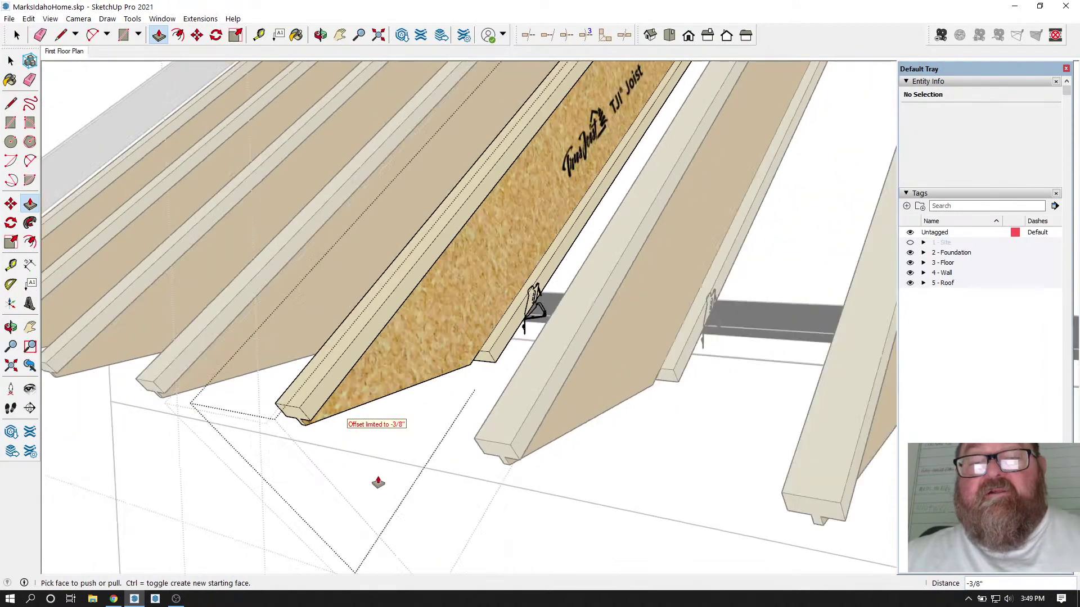
click(10, 61)
scroll(521, 495, down, 3)
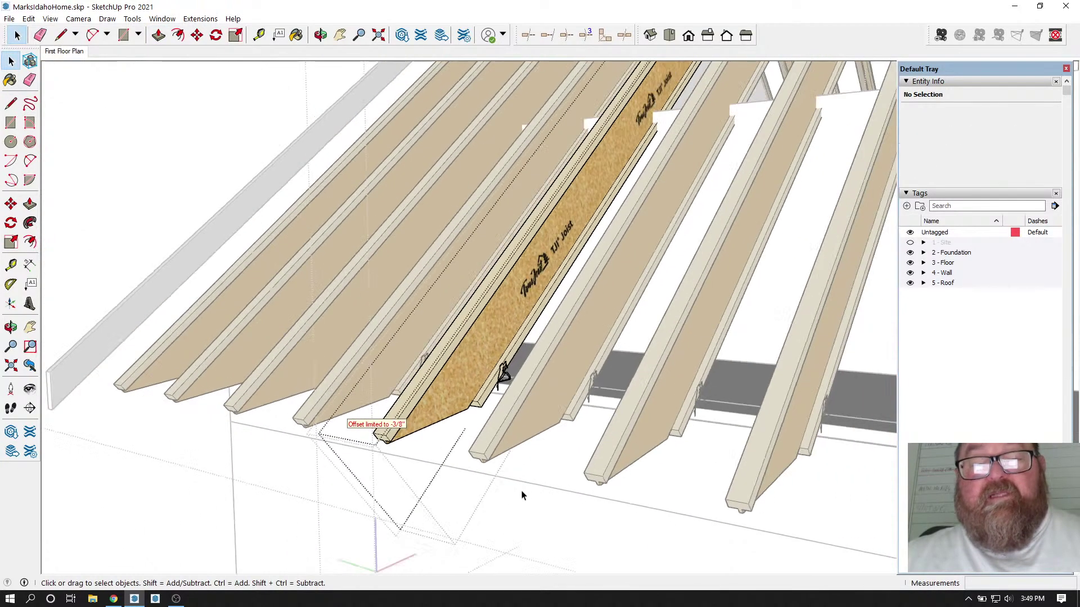
scroll(492, 427, down, 2)
scroll(588, 457, down, 3)
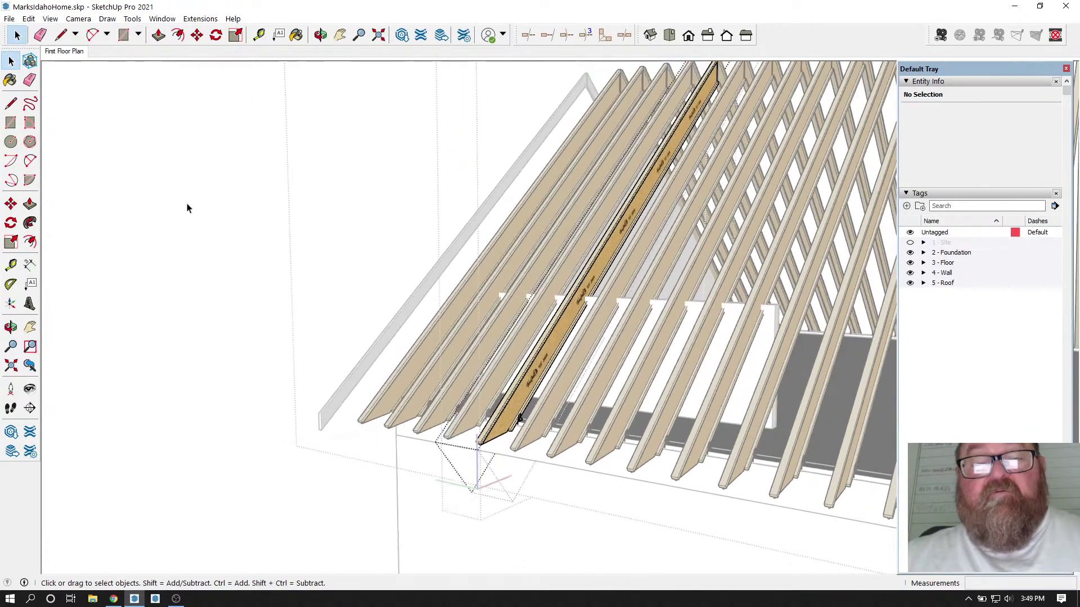
Step: Examine the trimmed rafters from several angles and the gap between the opposing joists at the gable end of the ridge
scroll(212, 246, down, 5)
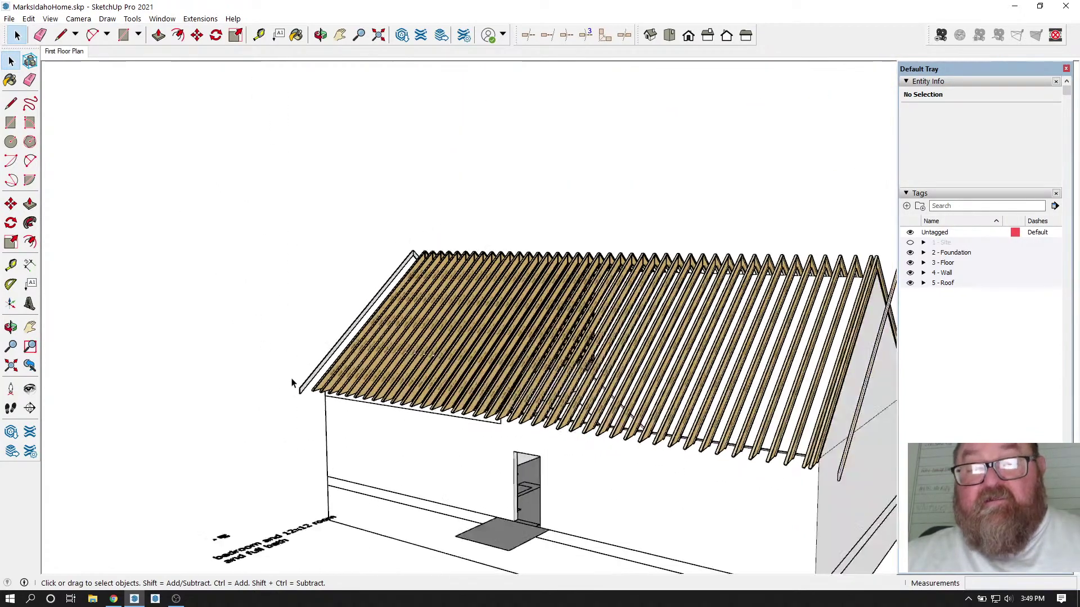
click(321, 35)
drag(388, 456, 265, 395)
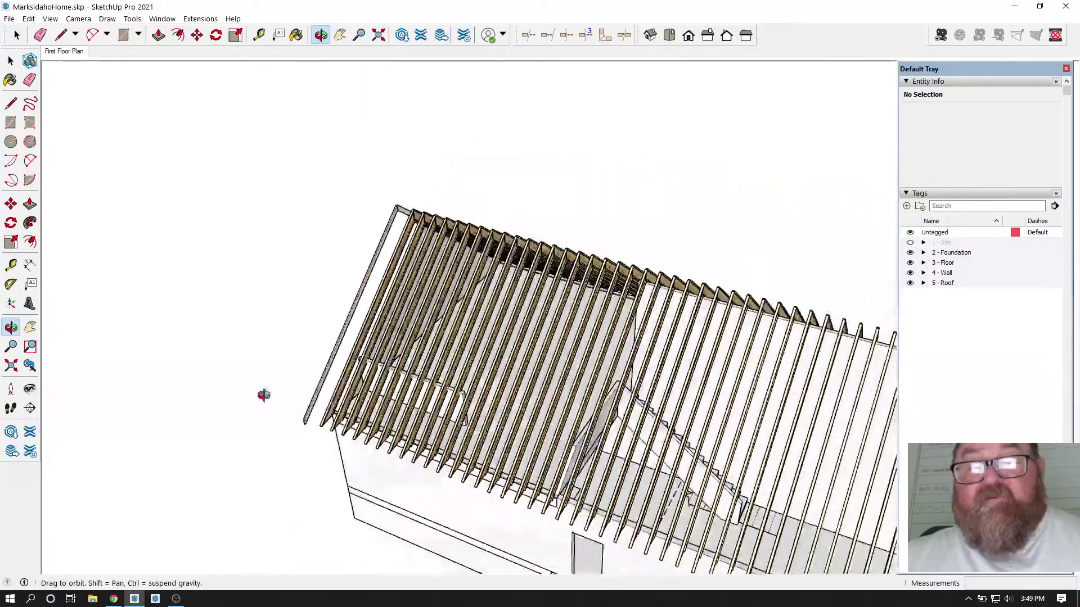
scroll(437, 413, up, 4)
drag(401, 377, 403, 339)
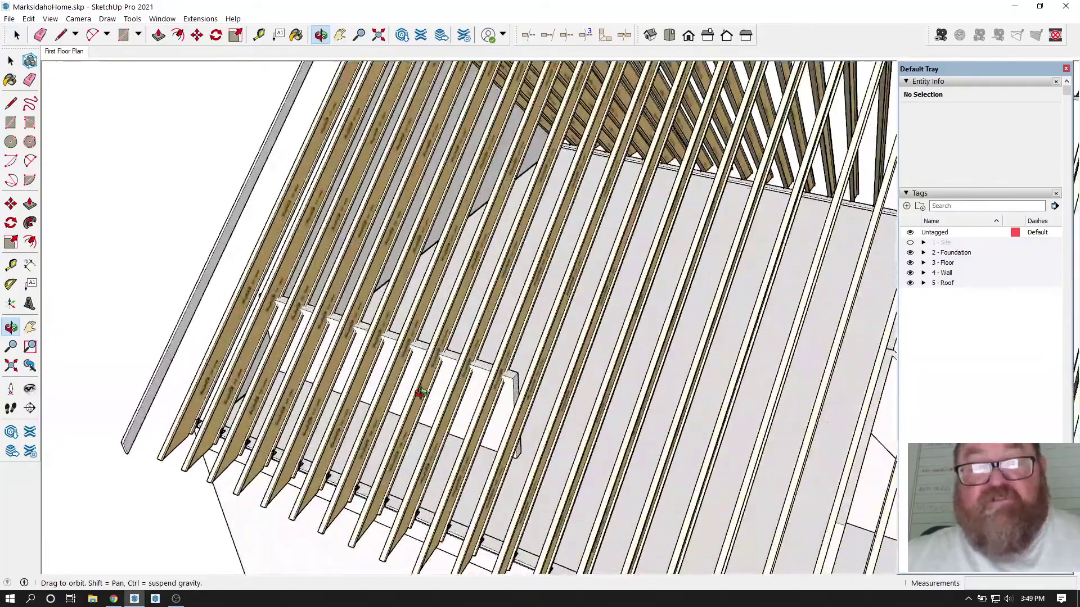
drag(421, 393, 375, 417)
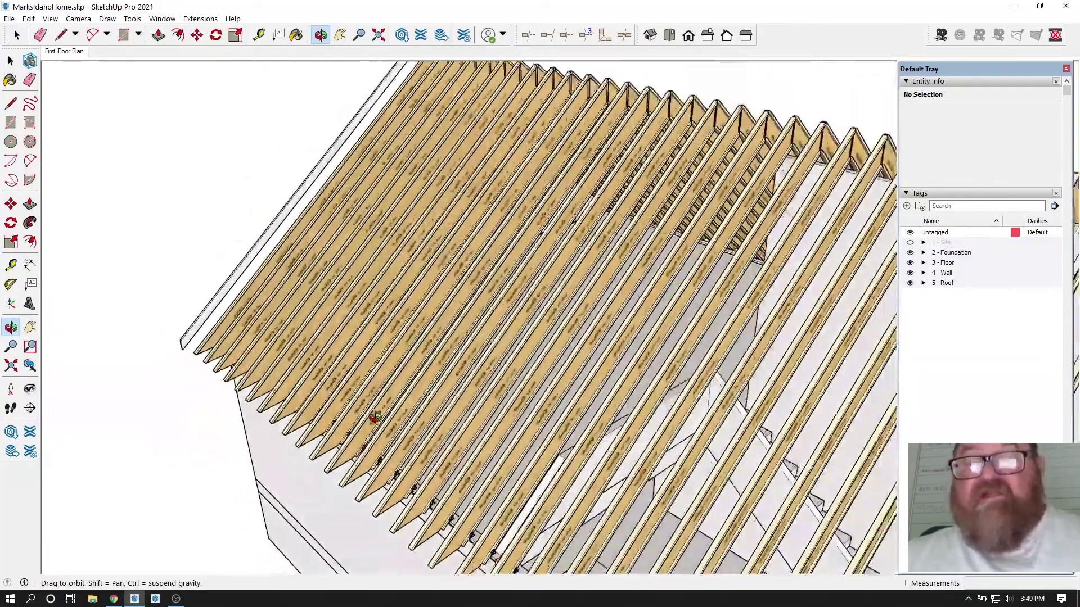
scroll(393, 246, down, 4)
drag(393, 245, 378, 130)
scroll(429, 210, up, 8)
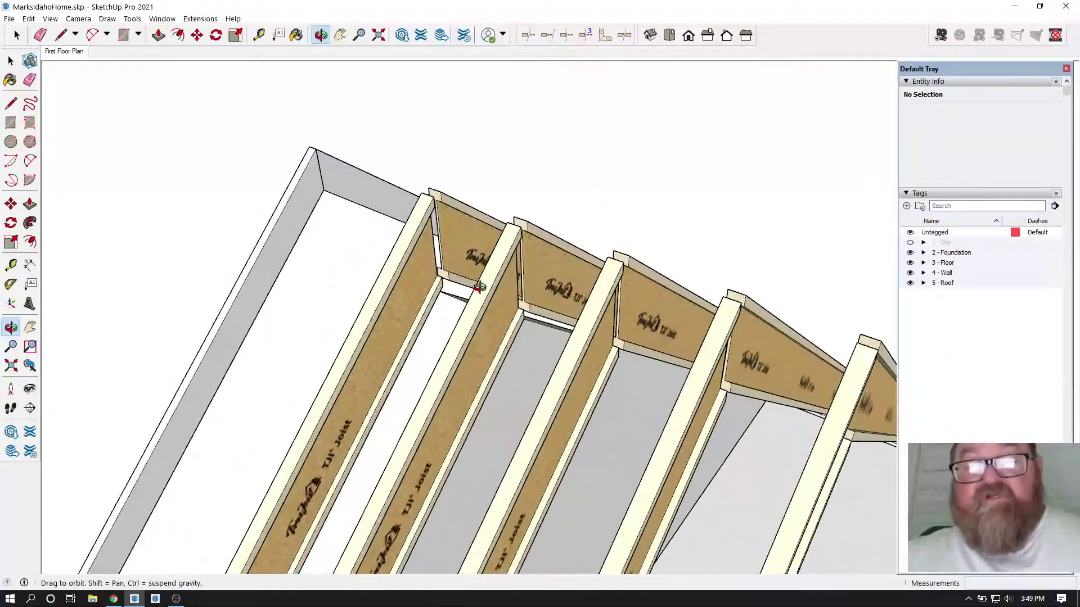
scroll(479, 288, up, 3)
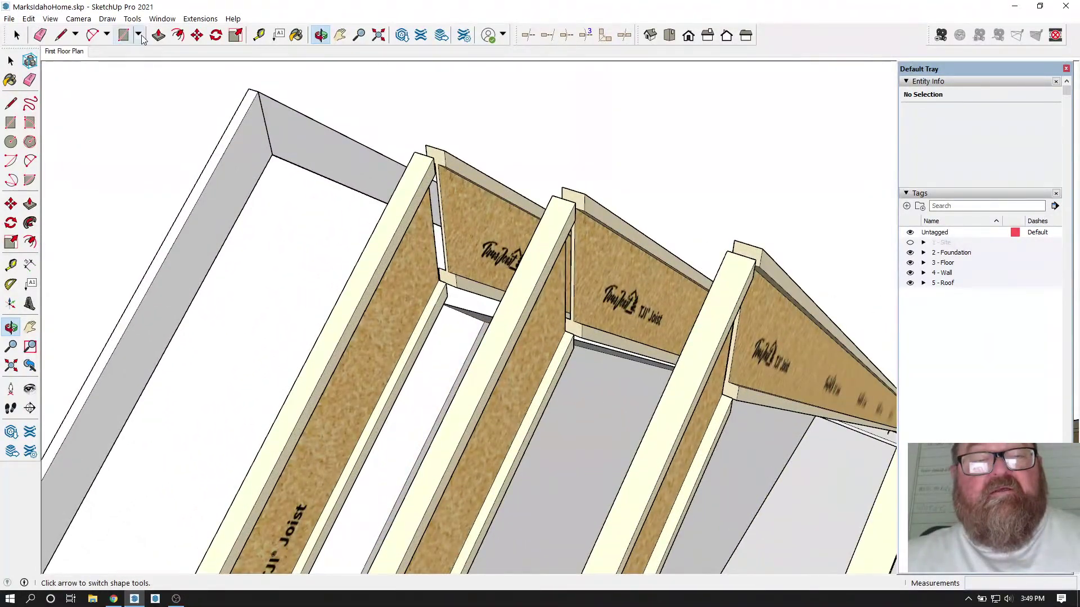
Step: Draw a rectangle of about 1 3/4" by 1' 3 7/16" between the opposing joist ends at the ridge beside the first rafter pair
click(124, 35)
scroll(457, 185, up, 3)
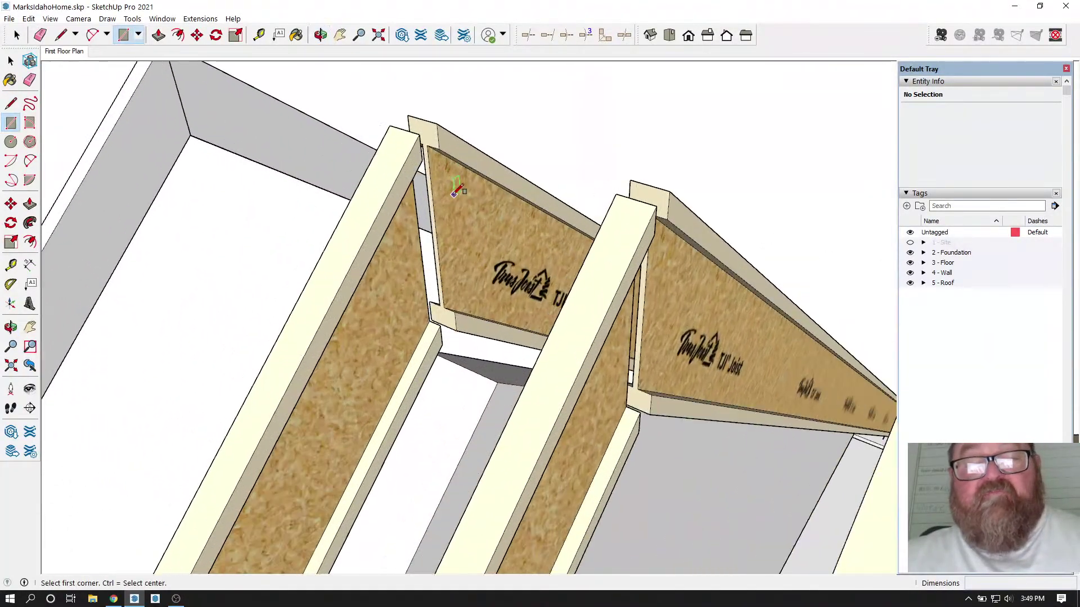
click(419, 134)
click(456, 331)
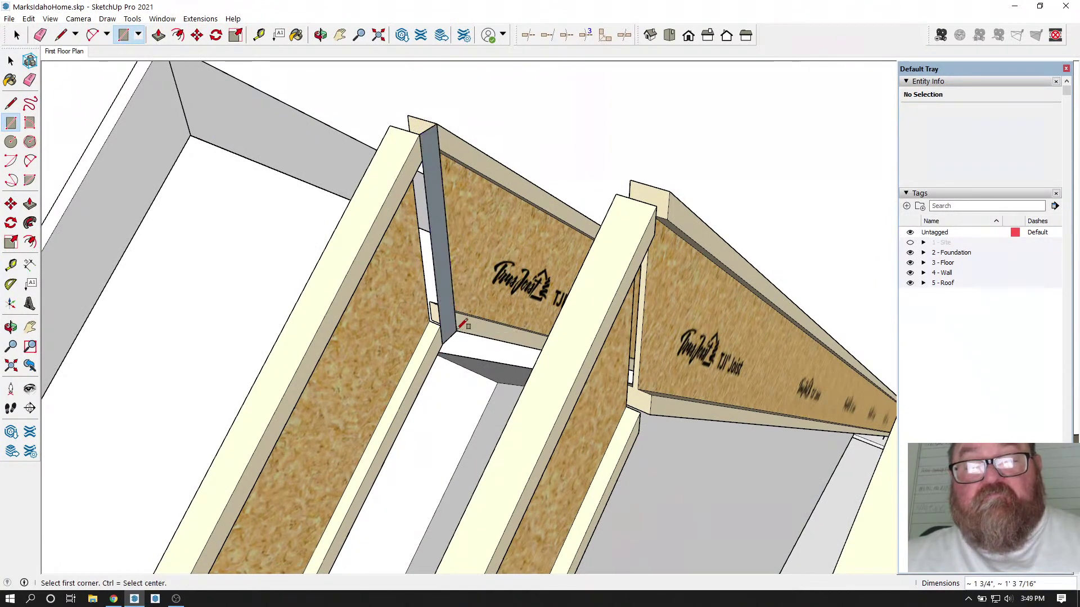
scroll(443, 188, up, 2)
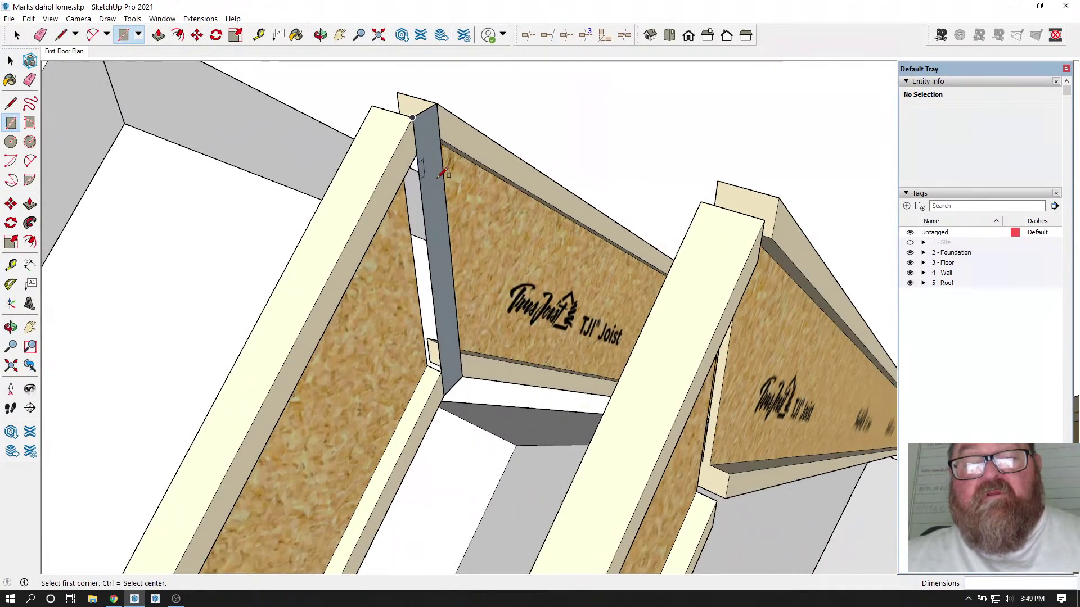
Step: Place a construction guide 16" below the top edge of the ridge rectangle
click(259, 35)
scroll(433, 113, up, 1)
click(433, 91)
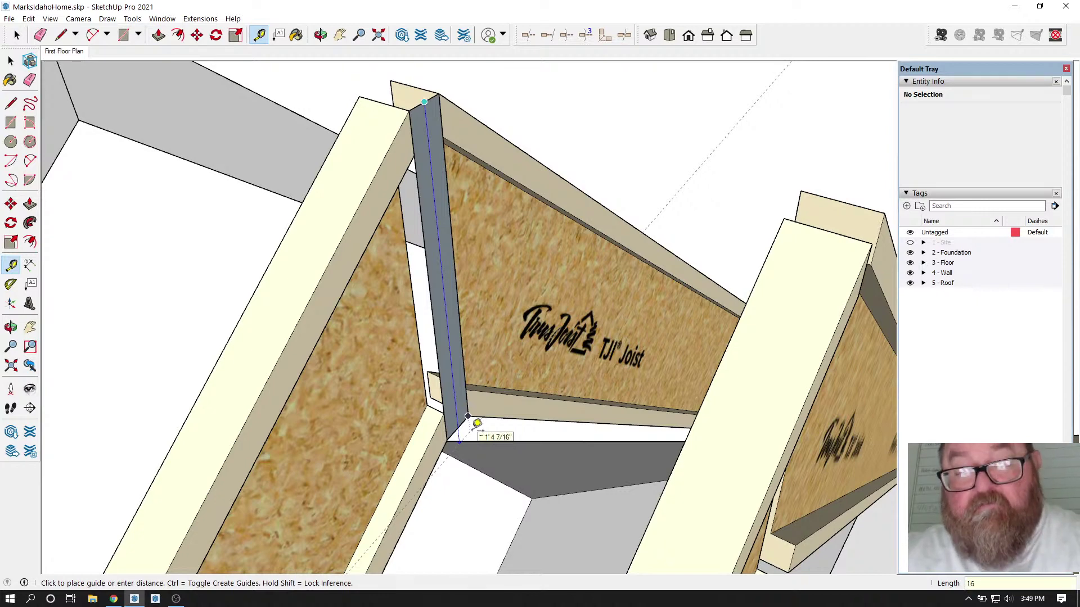
key(Return)
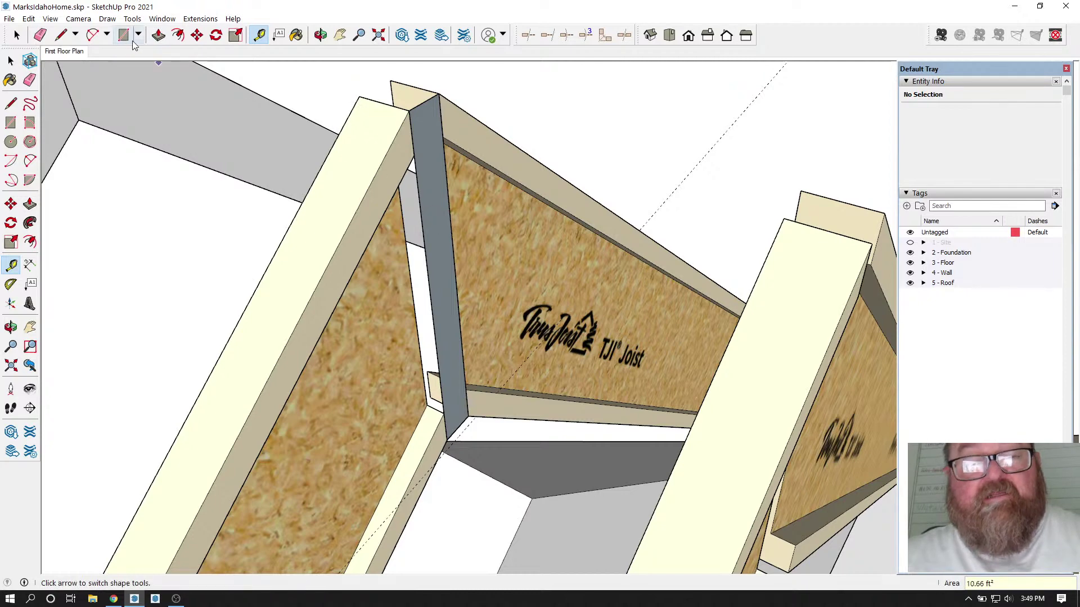
Step: Pull the ridge rectangle out about 1 11/16" along the ridge to form a block
key(p)
click(436, 175)
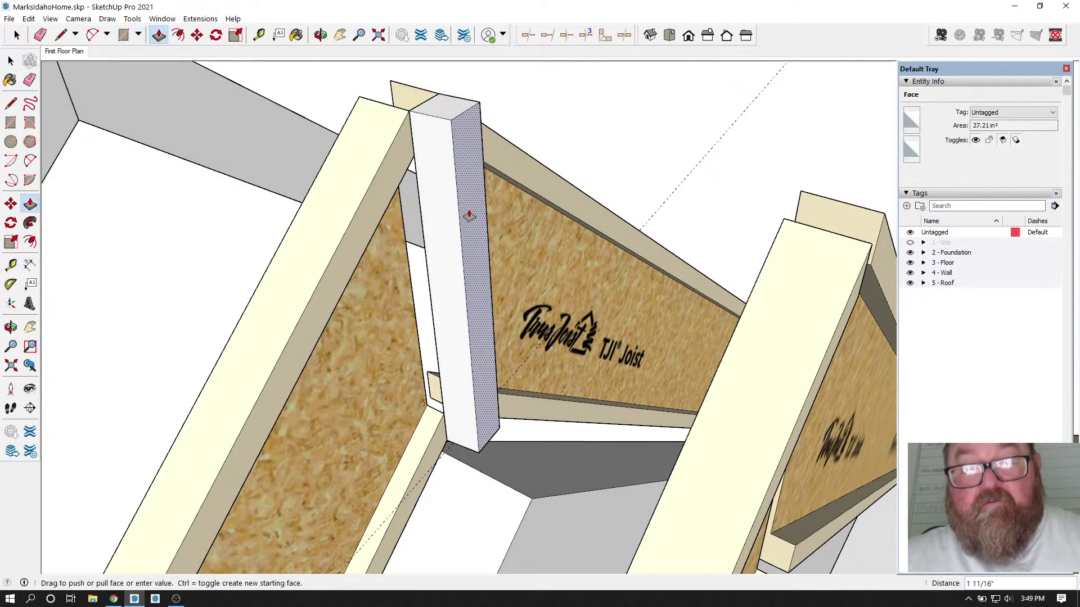
click(469, 216)
Step: Extend the ridge block's bottom face down about 9/16" to the 16" guide
middle_drag(441, 306, 411, 267)
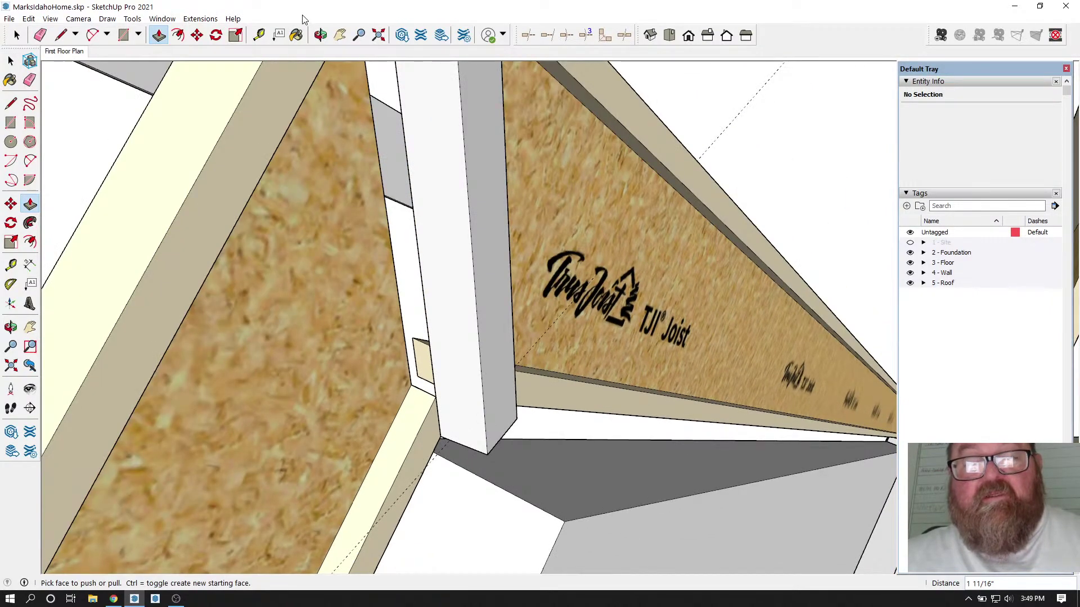
click(320, 35)
drag(428, 141, 448, 300)
drag(431, 342, 376, 260)
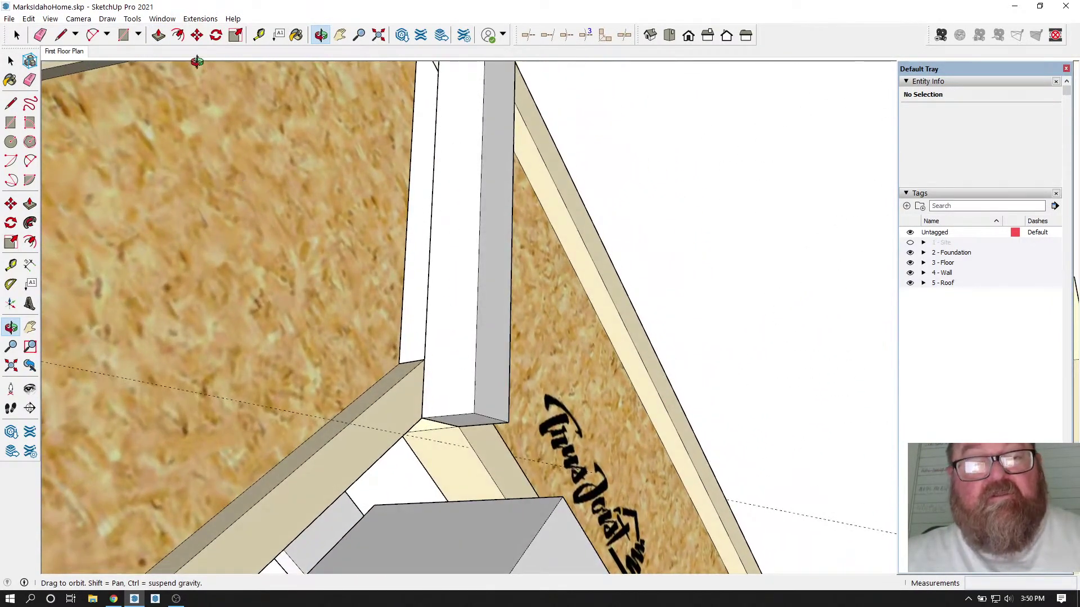
click(159, 35)
click(449, 422)
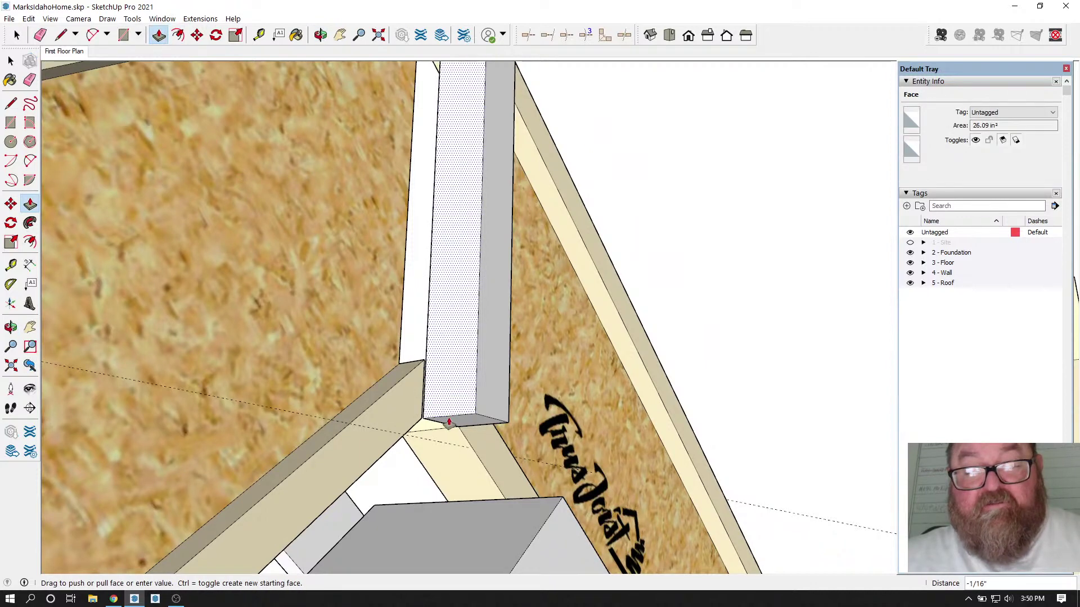
click(449, 422)
click(454, 421)
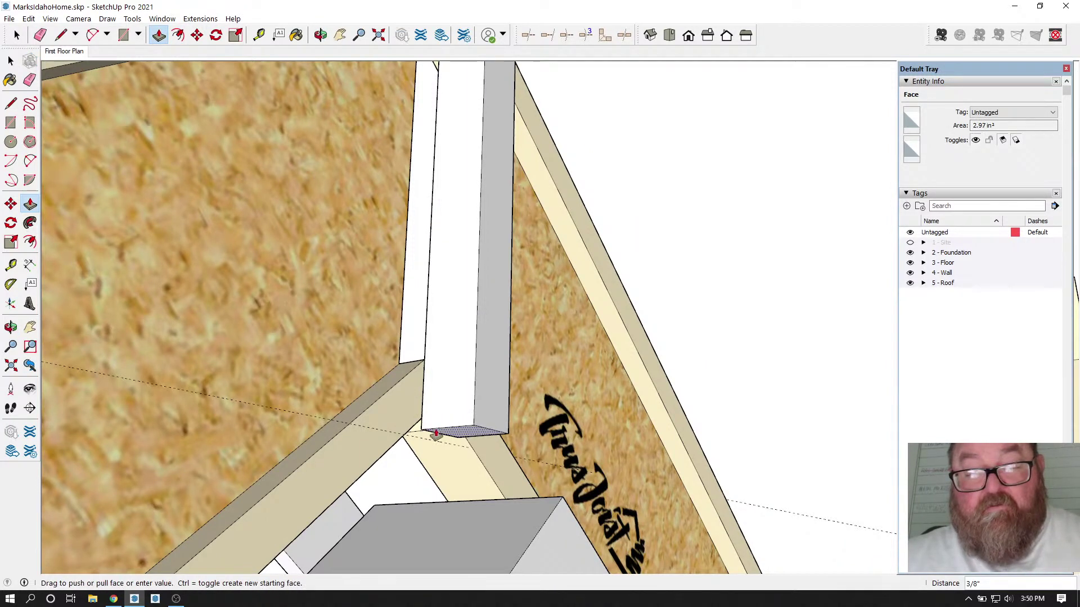
click(415, 441)
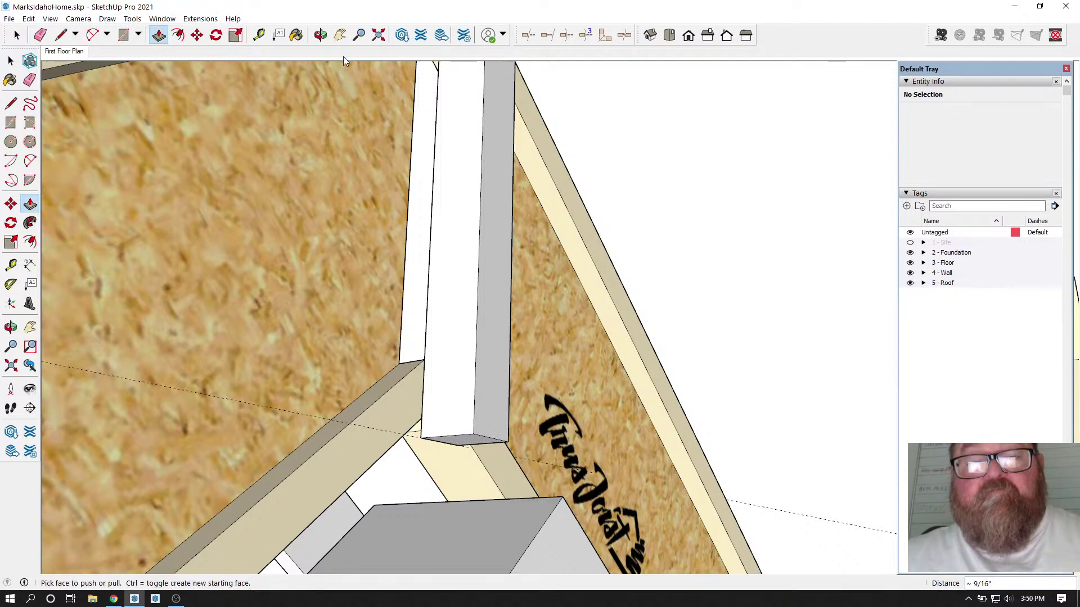
Step: Try to pull the ungrouped ridge block's end face 54' along the ridge, and undo the extension
click(321, 35)
drag(394, 140, 428, 456)
scroll(427, 461, down, 5)
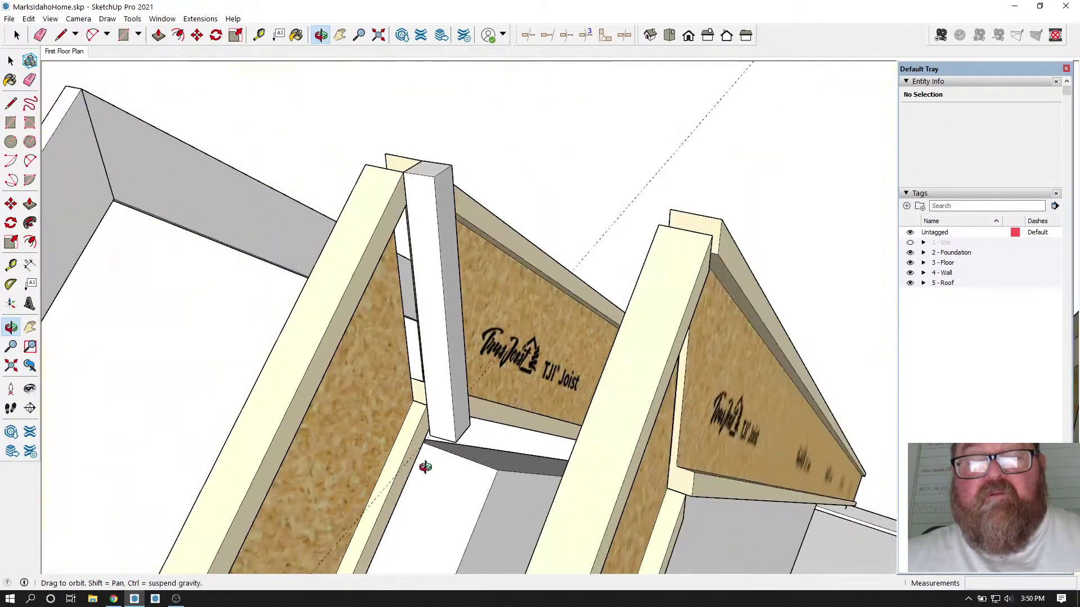
drag(363, 237, 403, 302)
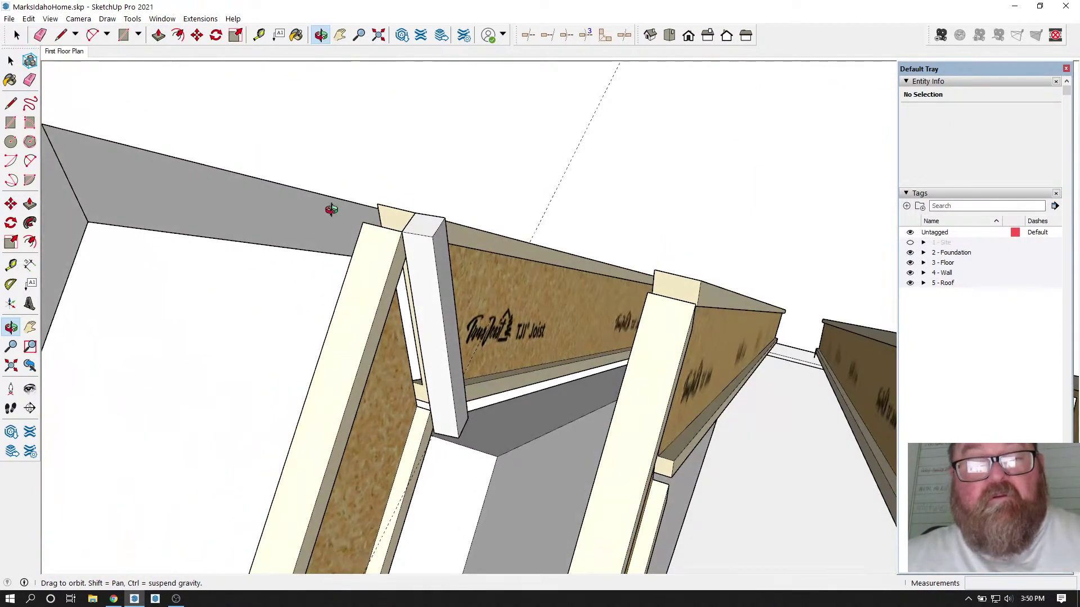
click(158, 35)
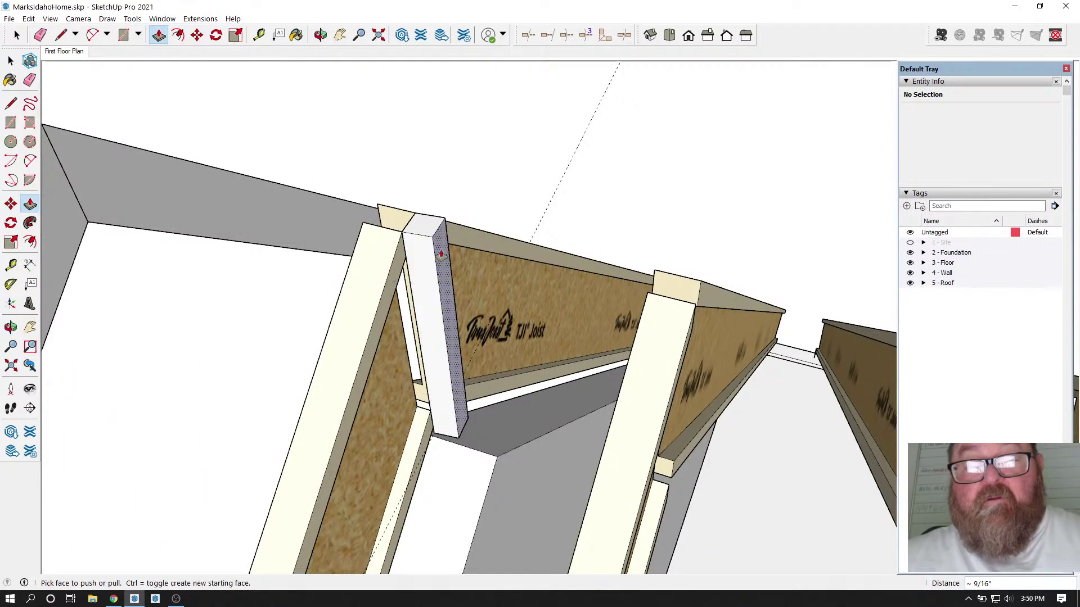
drag(441, 254, 507, 275)
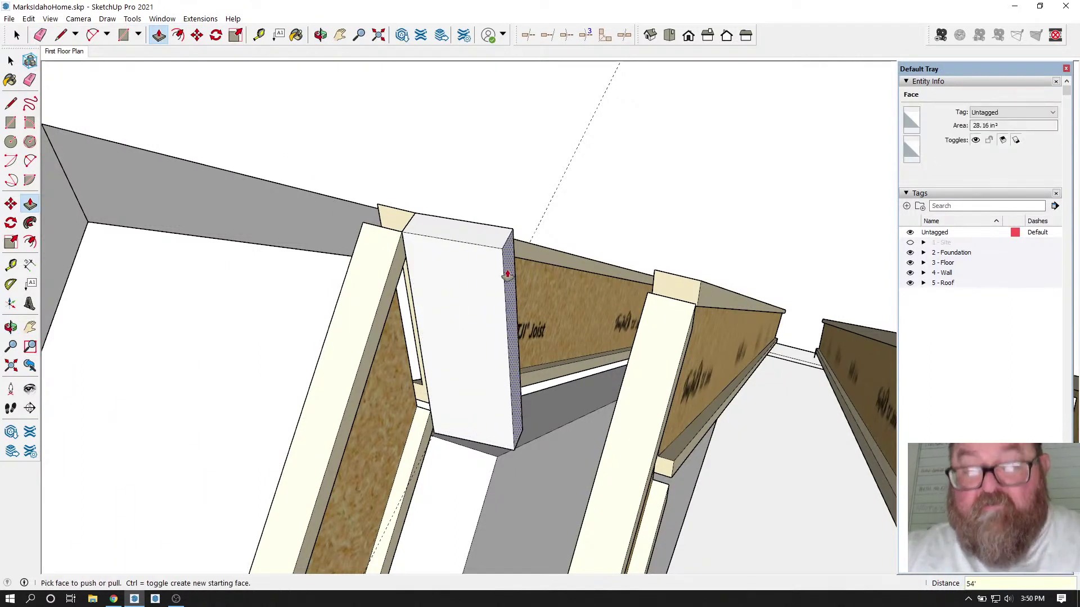
double_click(507, 274)
key(o)
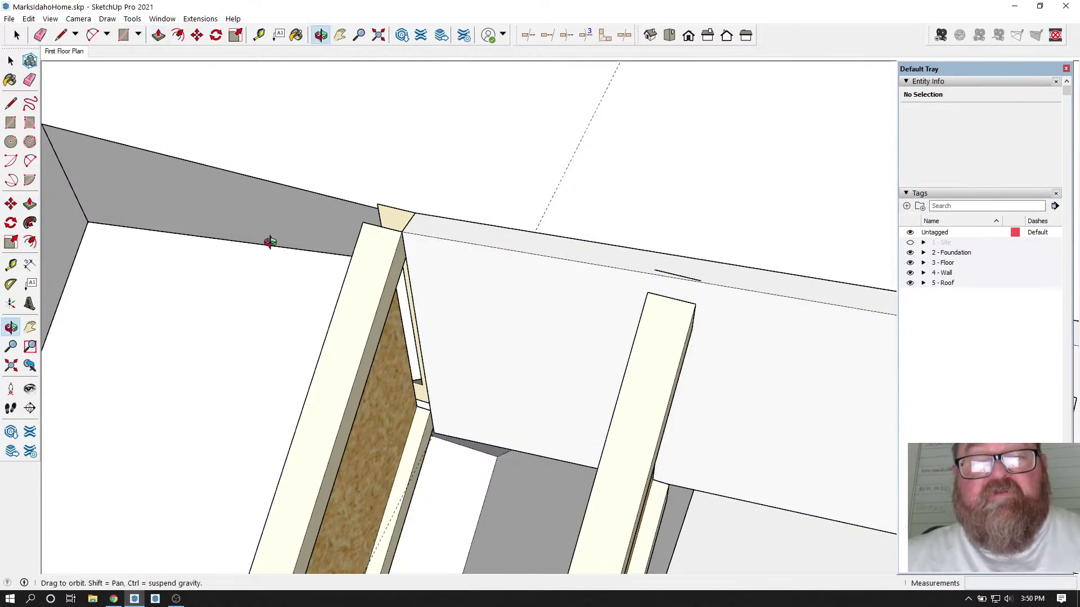
drag(376, 340, 347, 358)
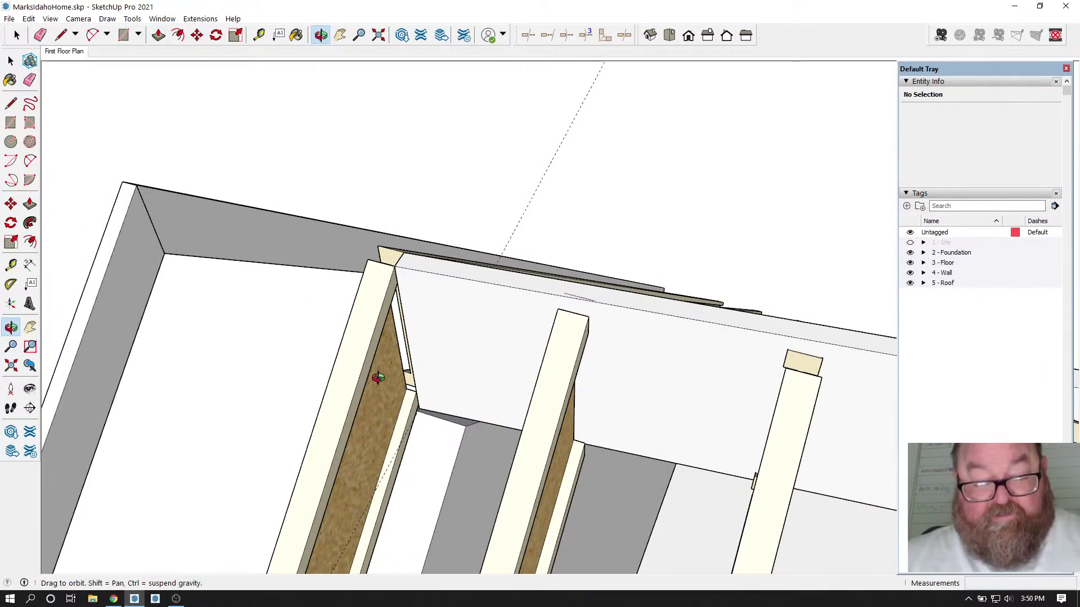
key(ctrl+z)
Step: Select all the geometry of the short block at the ridge and make it a group
click(11, 62)
scroll(403, 319, up, 1)
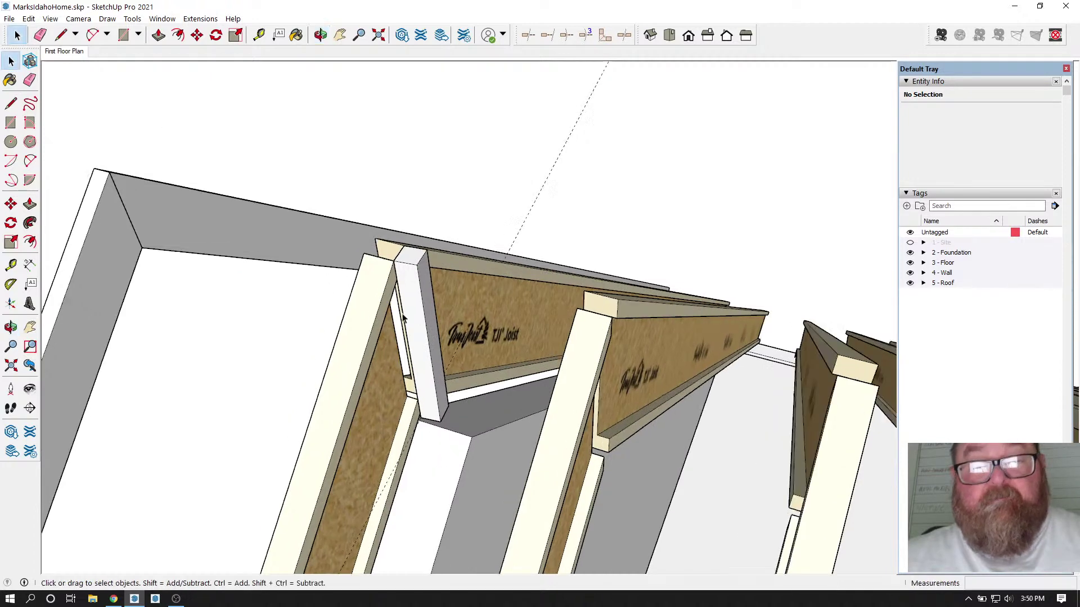
scroll(403, 319, up, 1)
triple_click(417, 302)
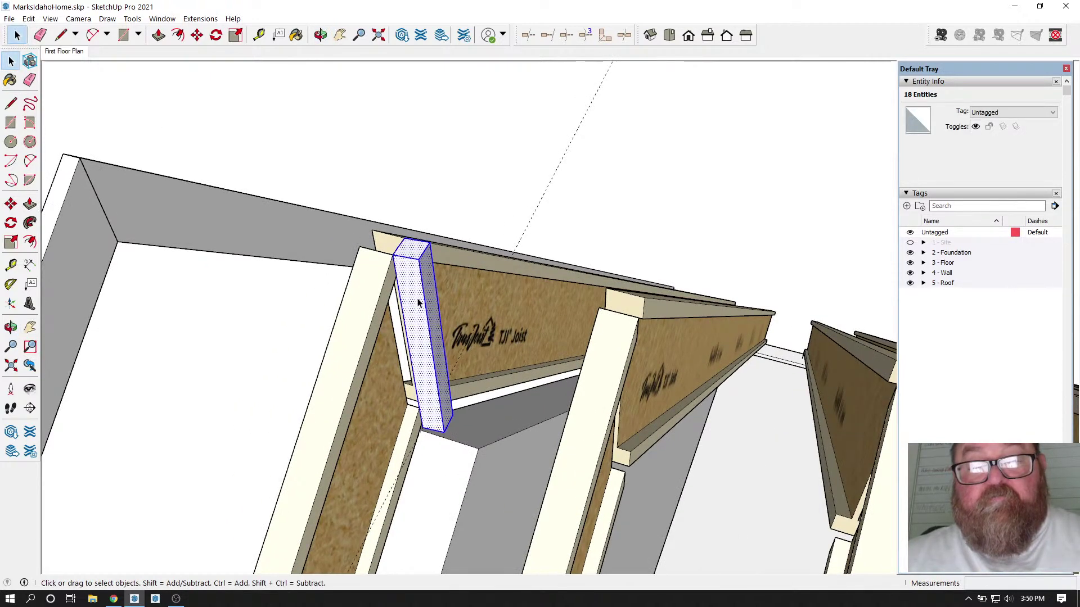
right_click(418, 303)
click(444, 396)
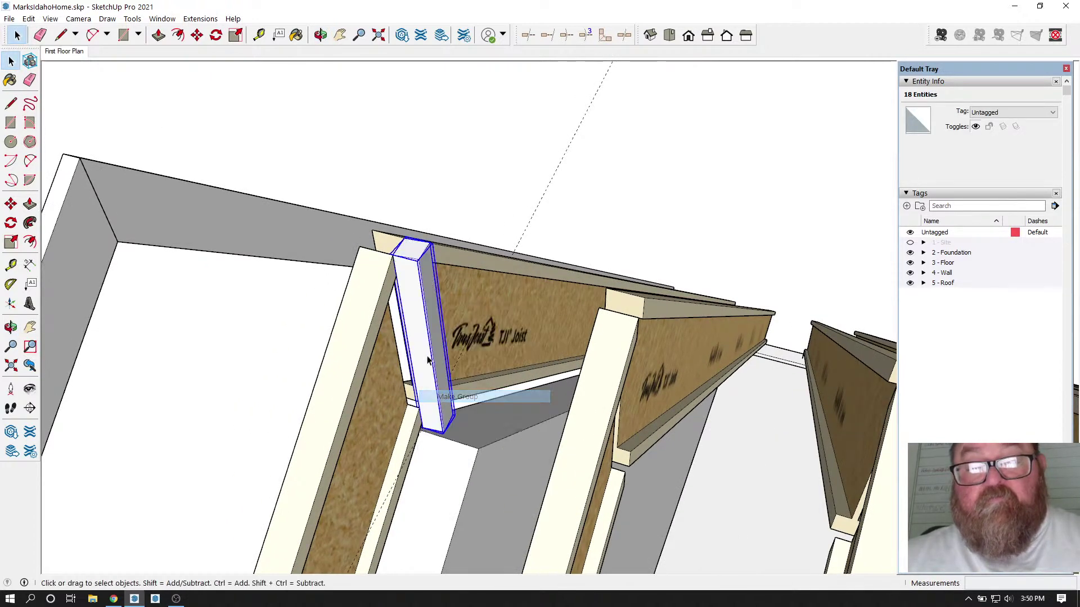
Step: Open the ridge block group for editing and pull its end face 54' along the ridge through the rafters
double_click(429, 335)
click(158, 35)
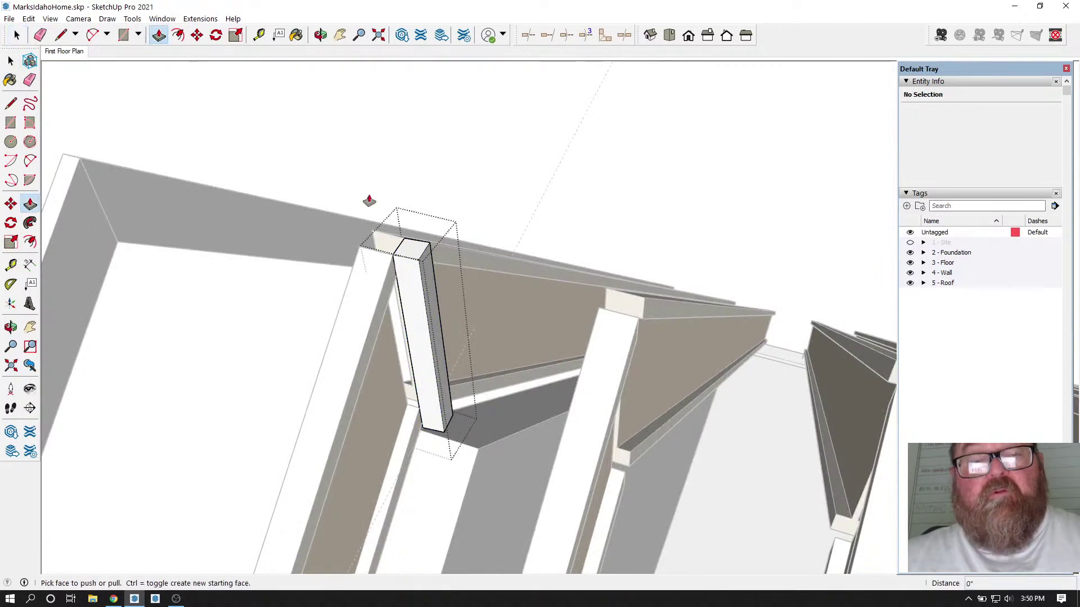
drag(426, 270, 498, 307)
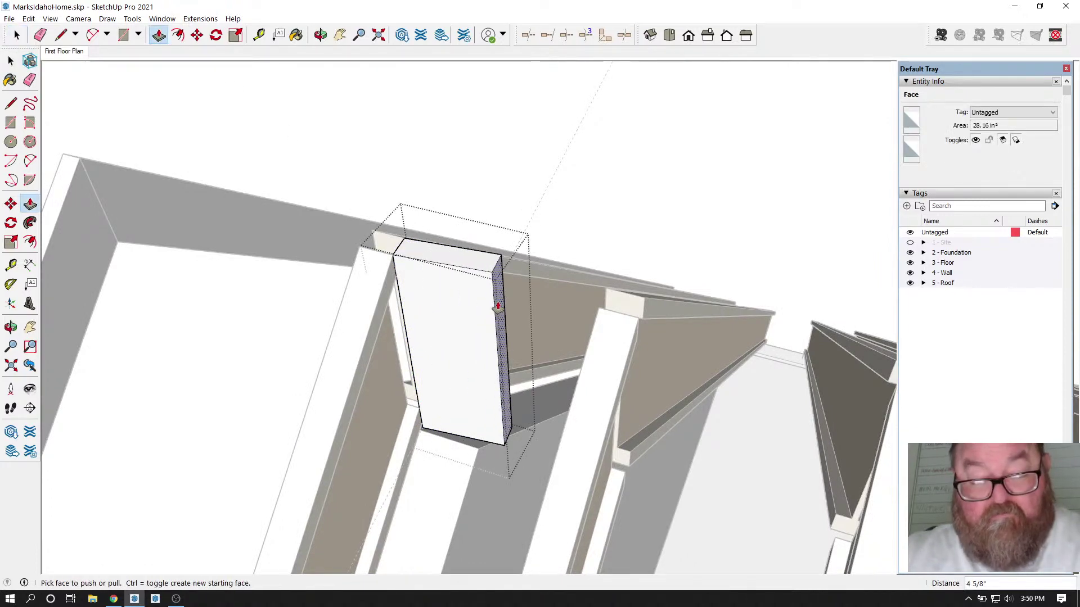
click(498, 307)
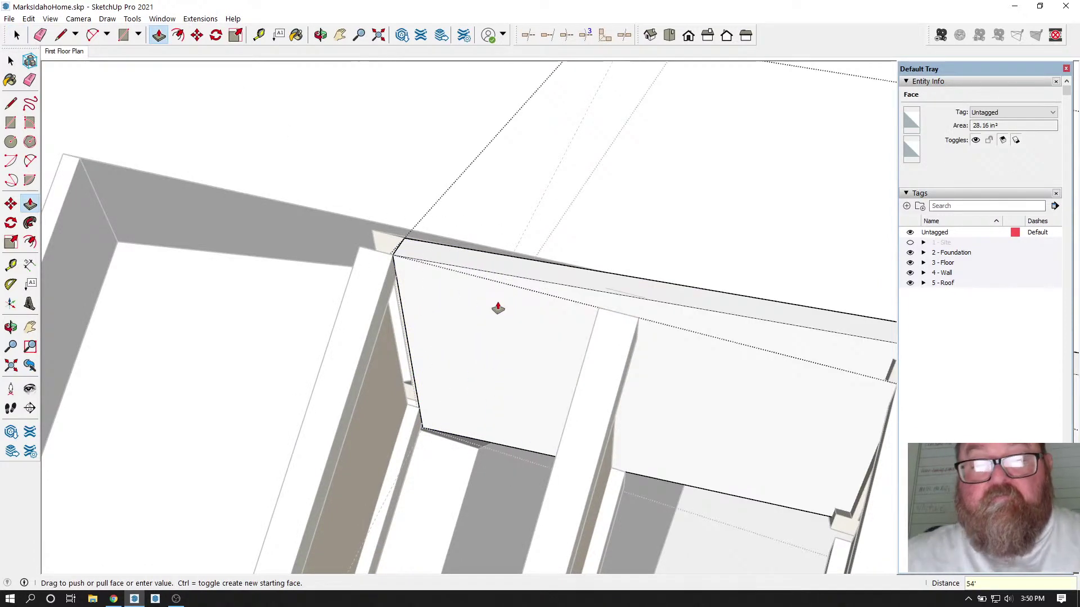
Step: Pull the ridge board's opposite end face out about 2' 3/4" to the overhanging gable rafter
middle_drag(394, 344, 483, 343)
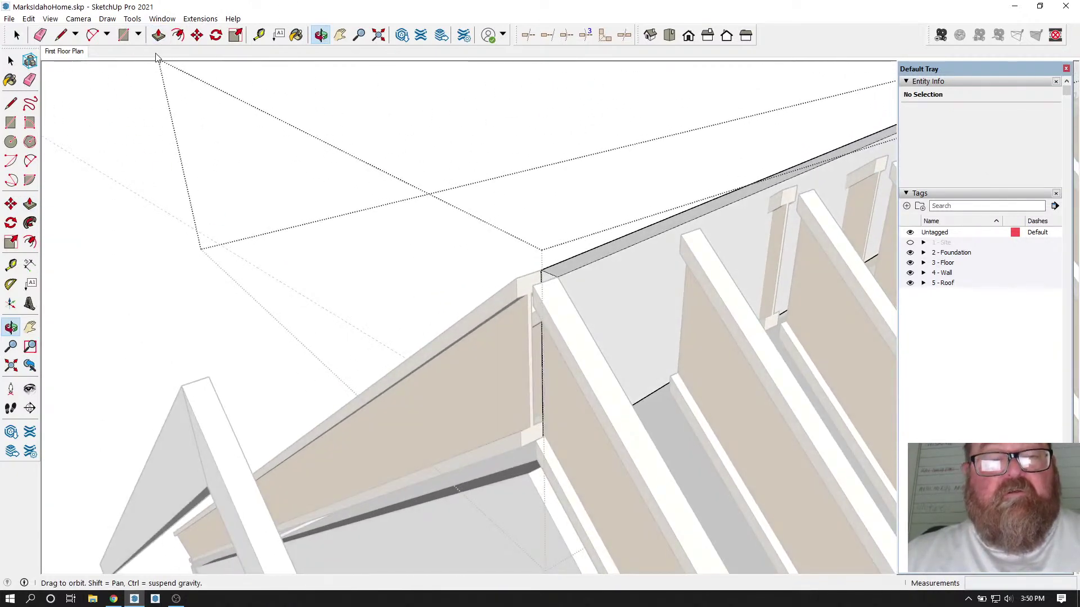
click(159, 35)
click(543, 285)
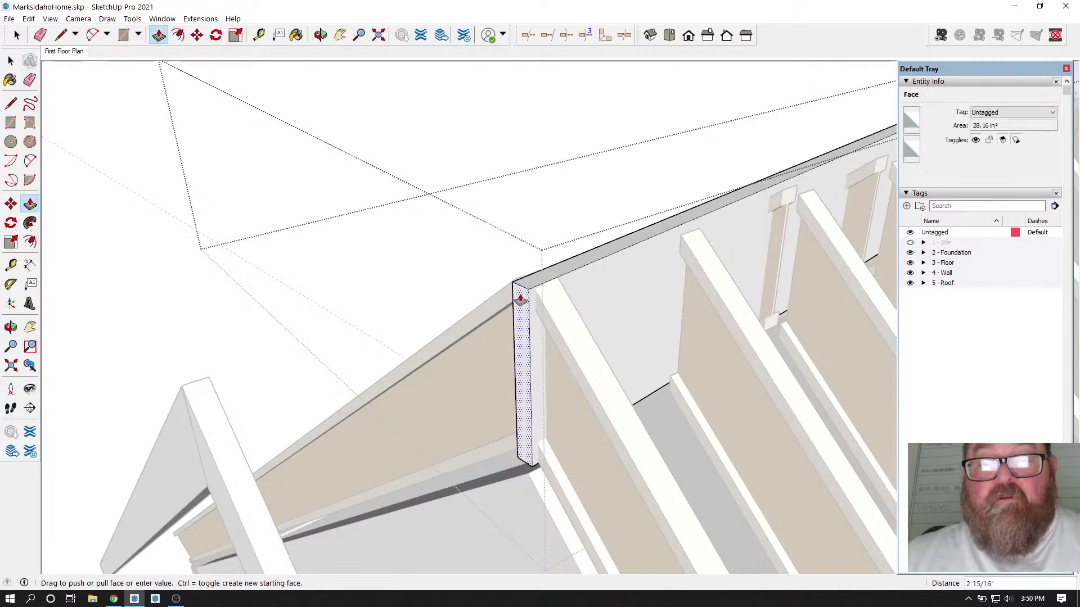
click(209, 382)
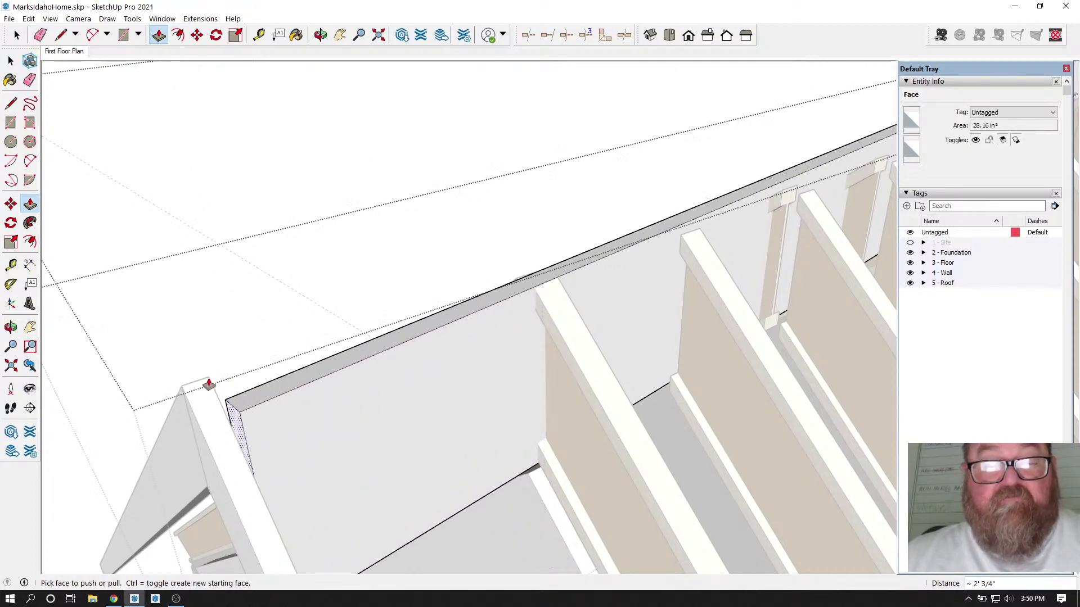
Step: Undo the ridge board extrusions so only its flat end profile is left between the rafter ends
click(320, 35)
drag(447, 306, 526, 230)
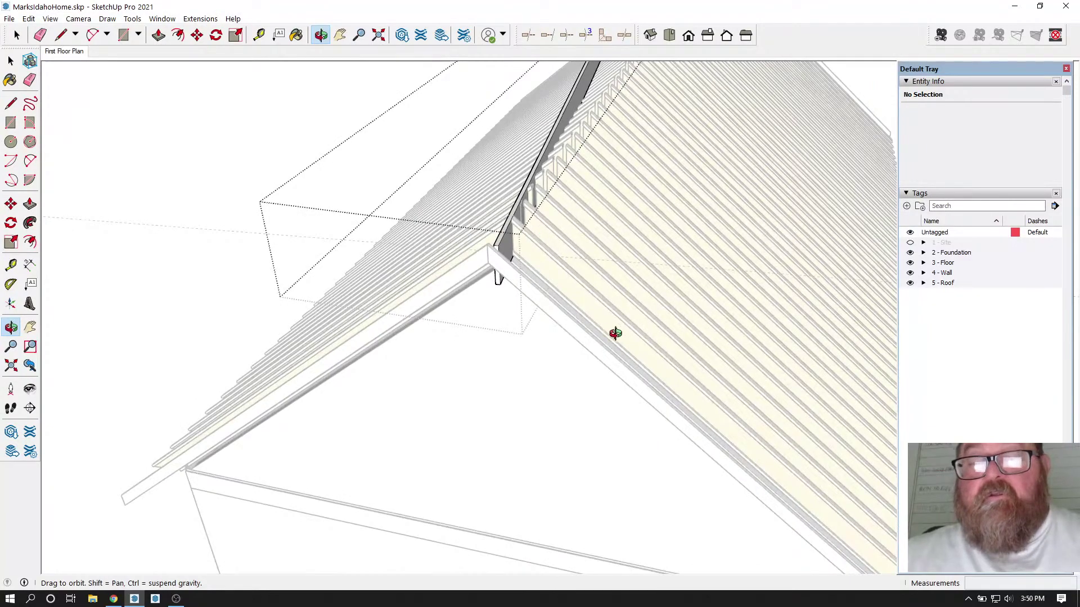
drag(615, 333, 644, 437)
key(p)
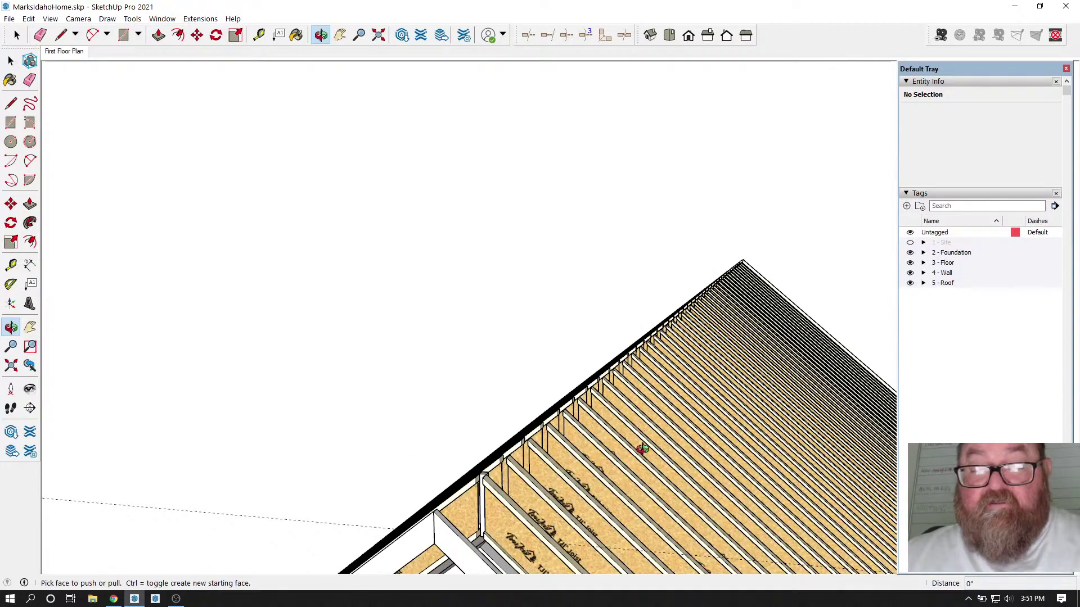
middle_drag(643, 450, 411, 439)
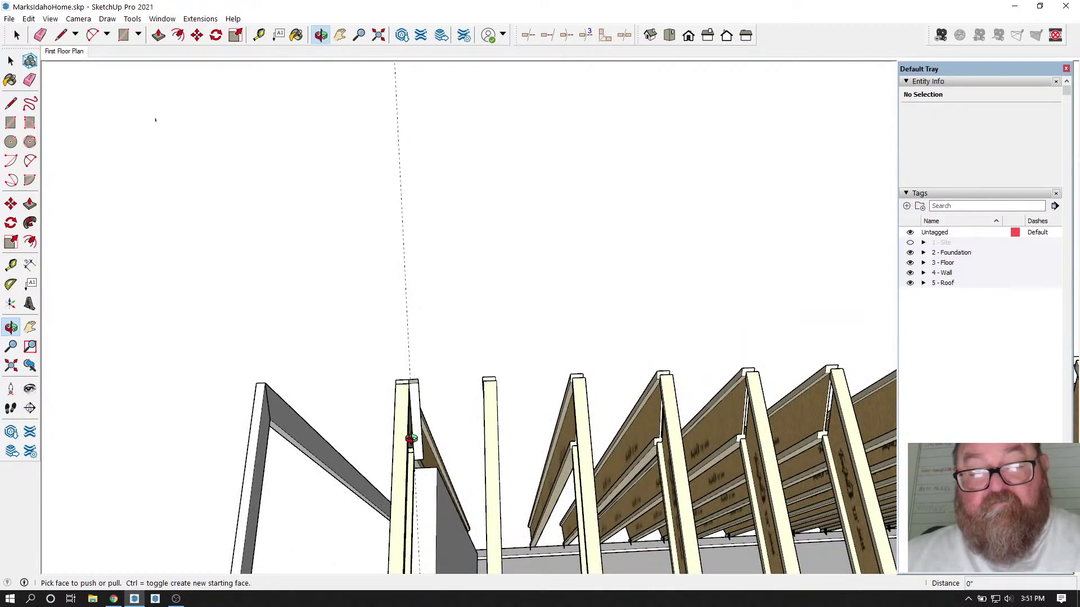
middle_drag(419, 466, 356, 478)
scroll(356, 479, up, 5)
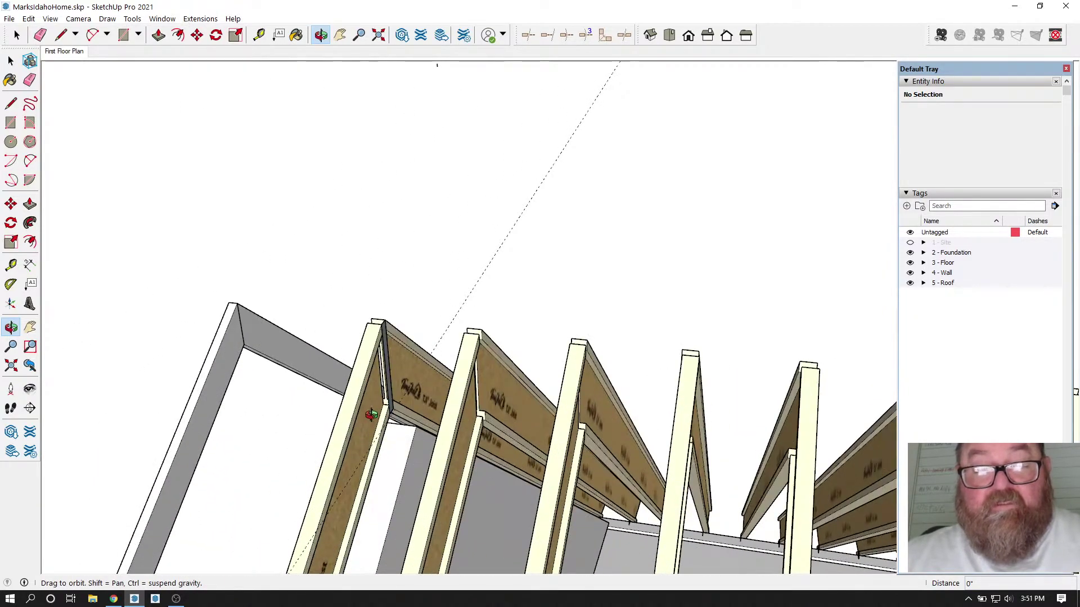
Step: Examine how the ridge profile meets the opposing rafter ends and measure the gap between them
middle_drag(371, 414, 467, 340)
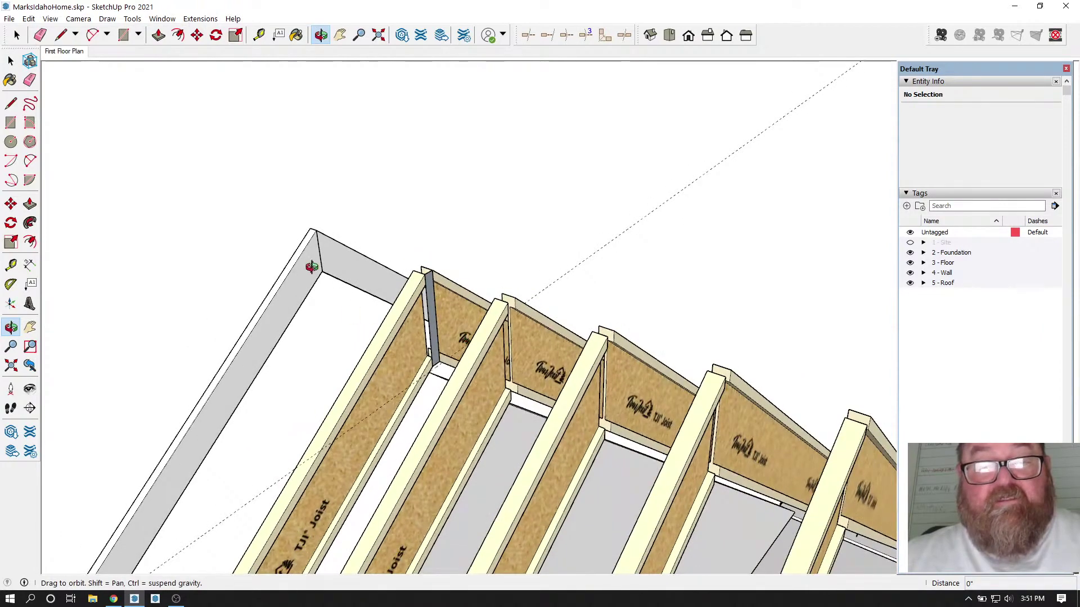
scroll(287, 224, up, 5)
scroll(337, 234, down, 5)
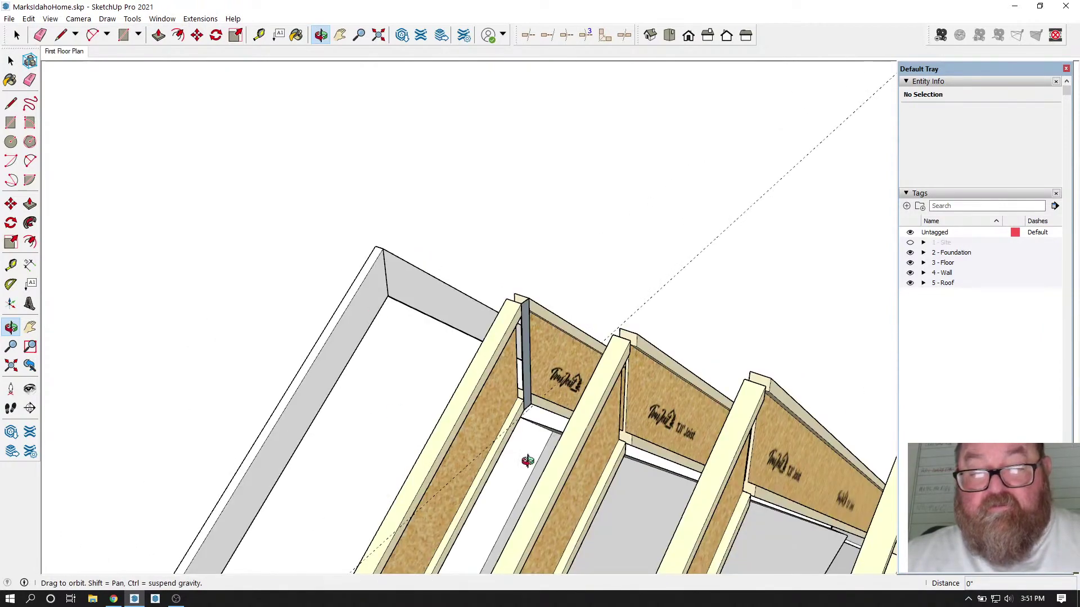
scroll(527, 332, up, 4)
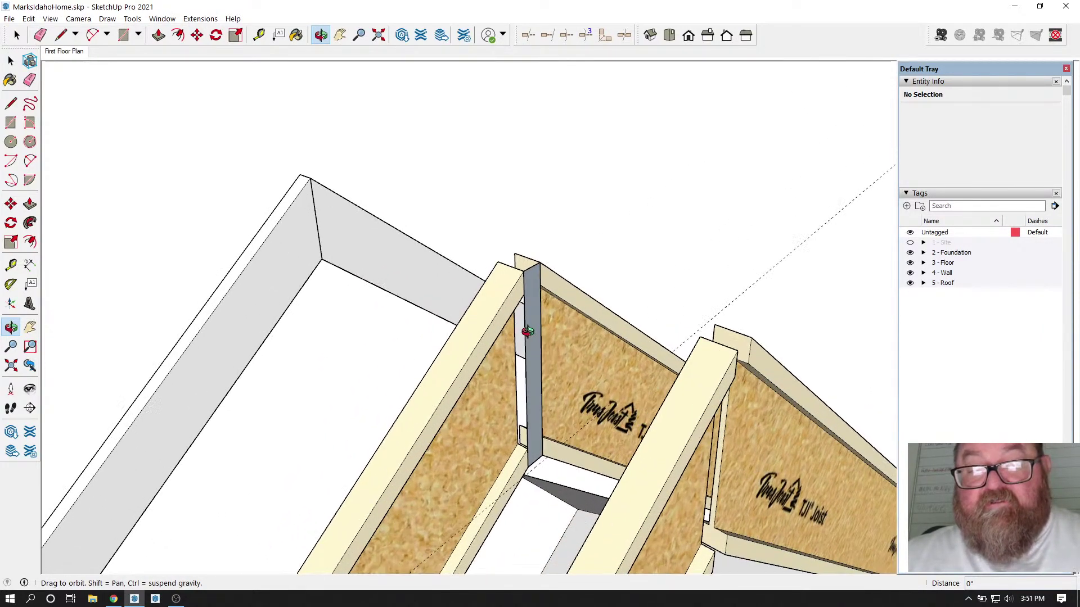
scroll(527, 332, up, 3)
drag(525, 338, 473, 332)
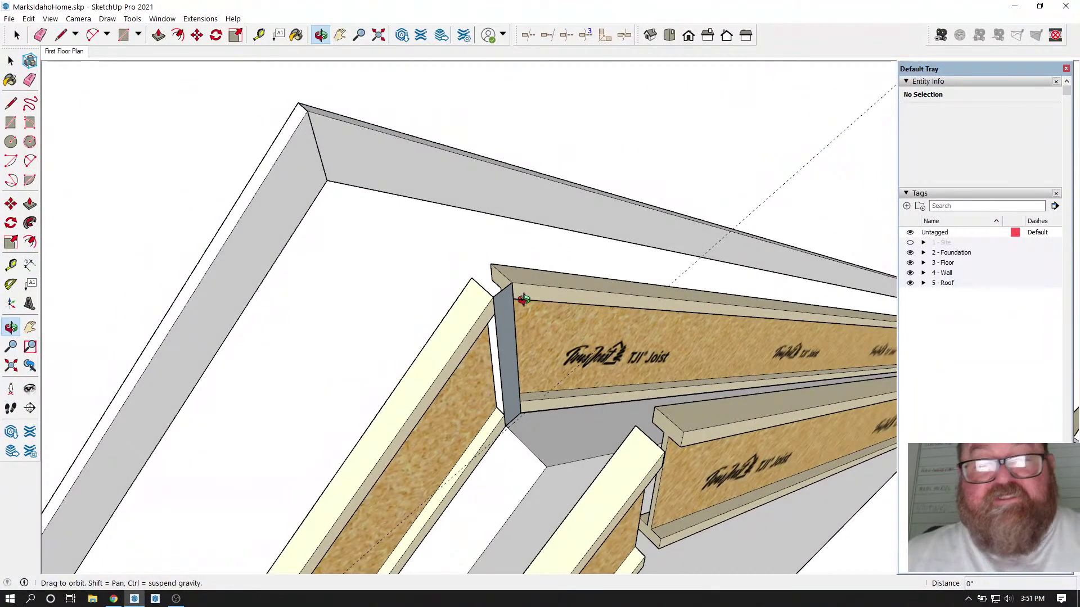
click(10, 60)
scroll(524, 343, up, 3)
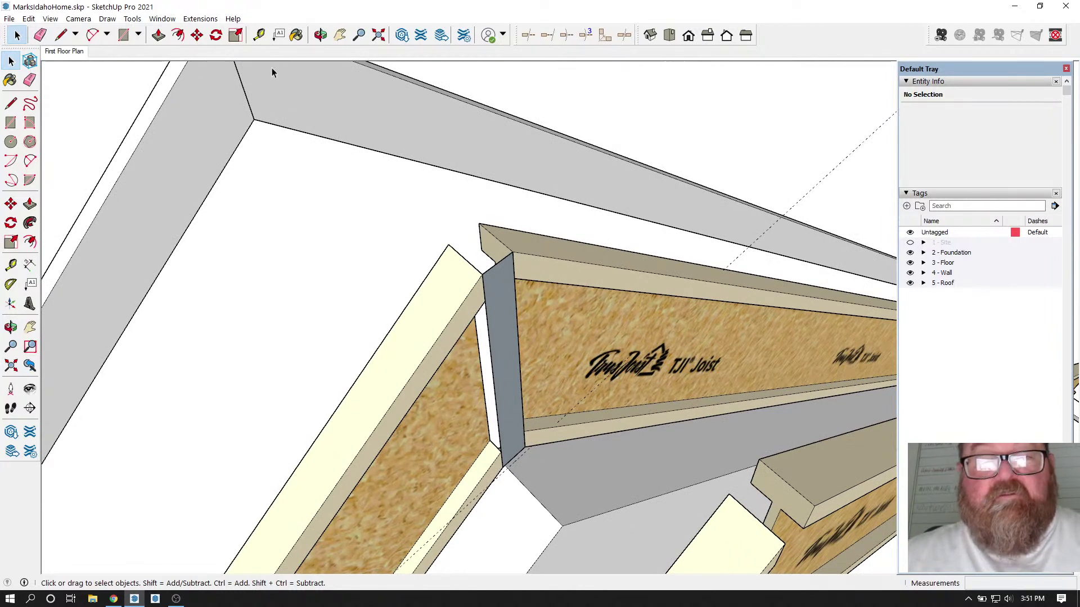
click(259, 35)
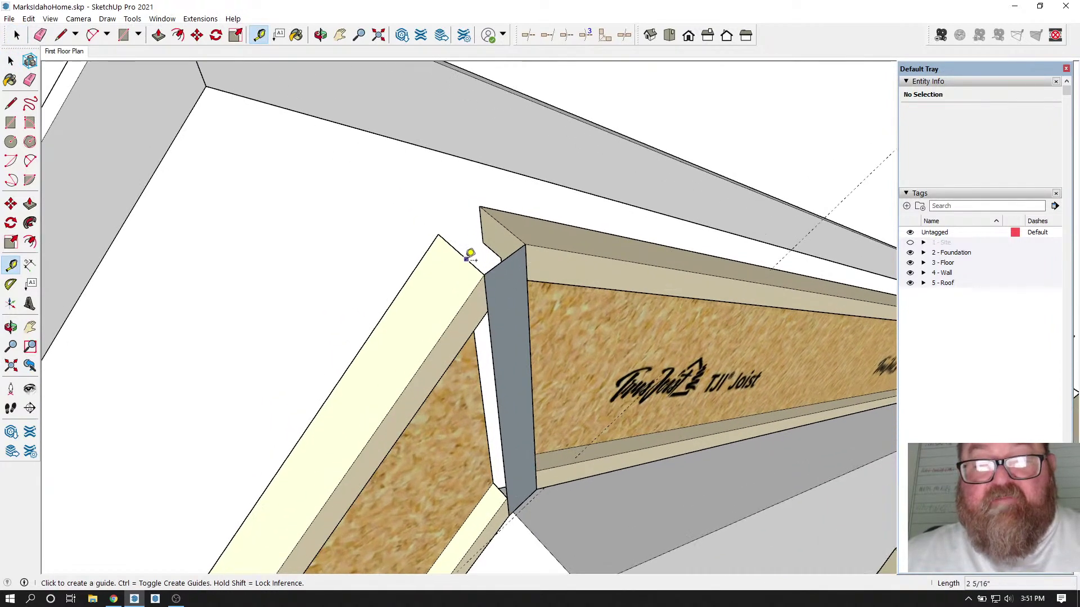
scroll(503, 293, down, 2)
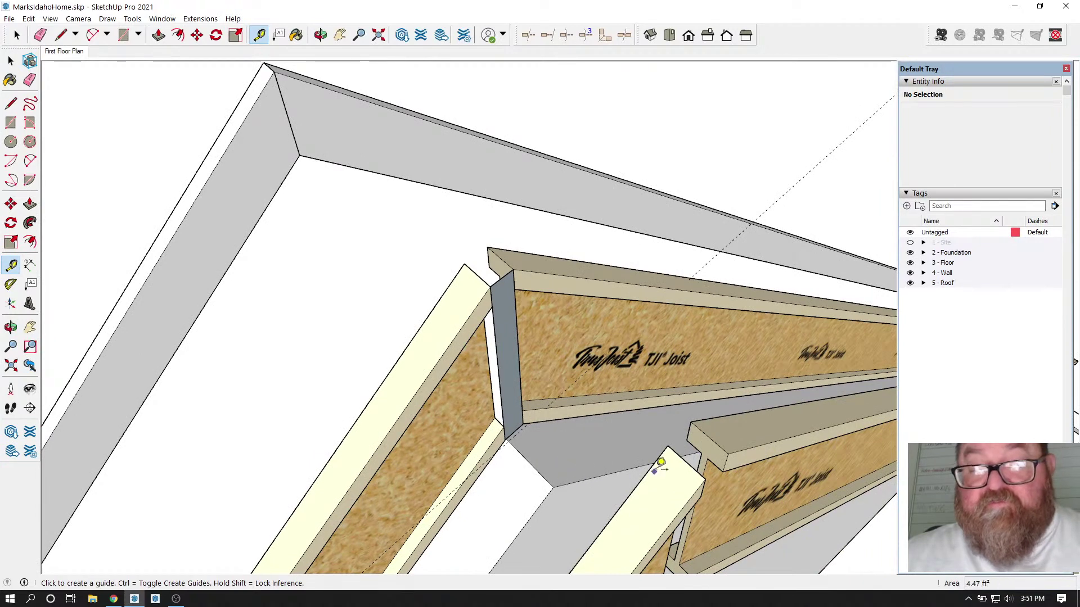
scroll(495, 251, up, 2)
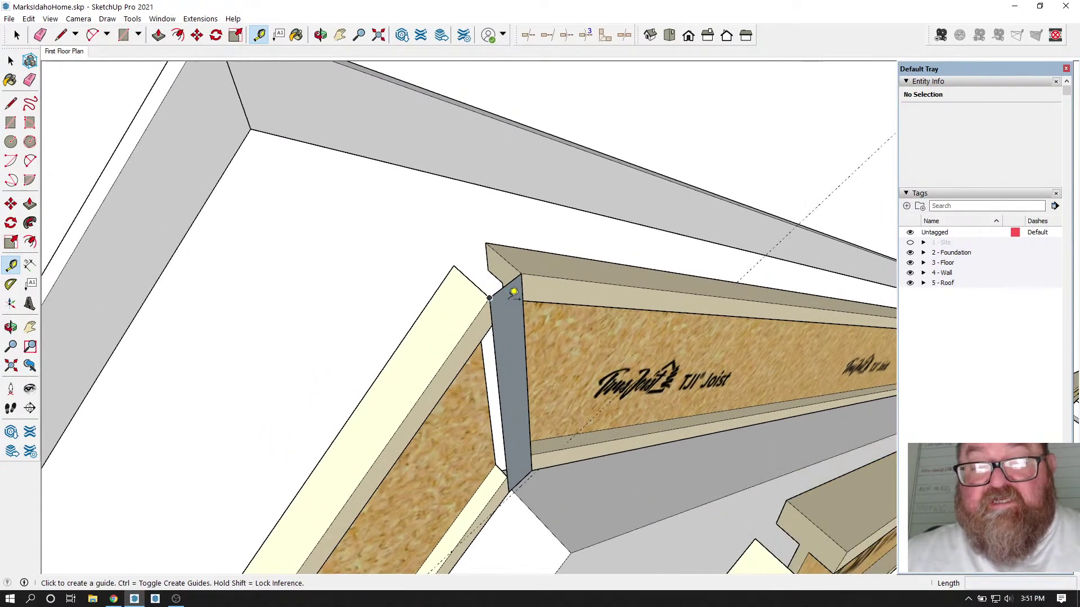
Step: Redraw the ridge profile between the opposing rafter ends as a rectangle 1.75" wide and 16" deep
click(61, 35)
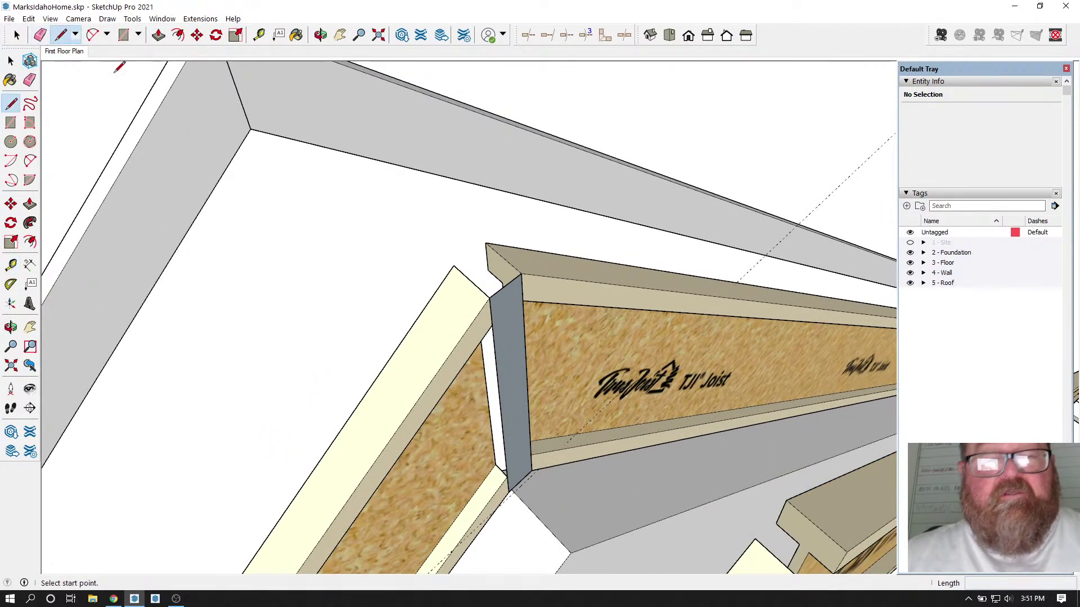
scroll(460, 310, up, 2)
scroll(353, 275, down, 3)
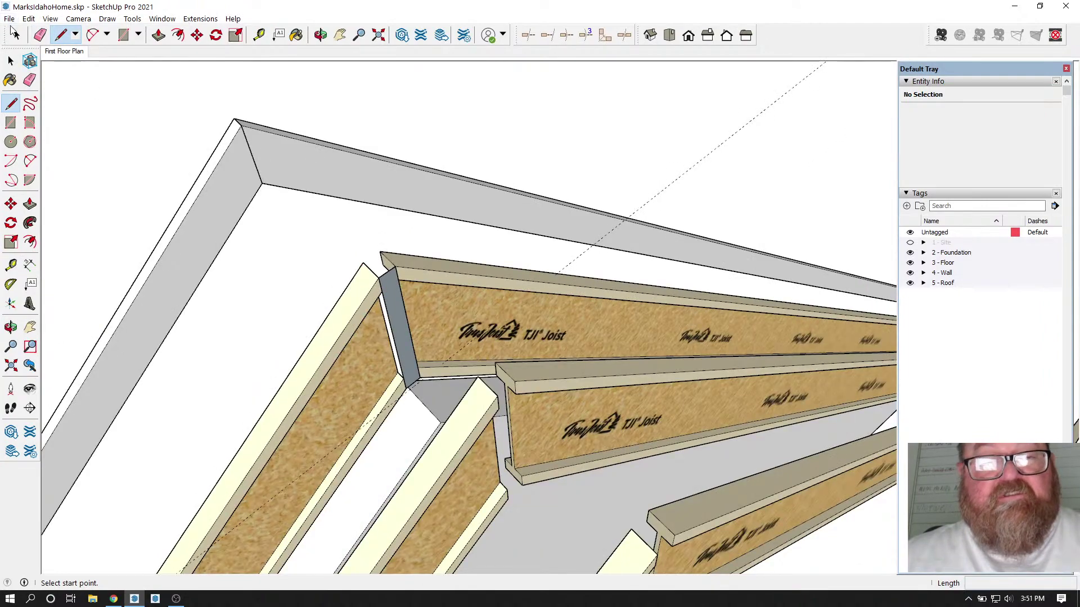
click(15, 34)
scroll(388, 295, up, 3)
click(388, 294)
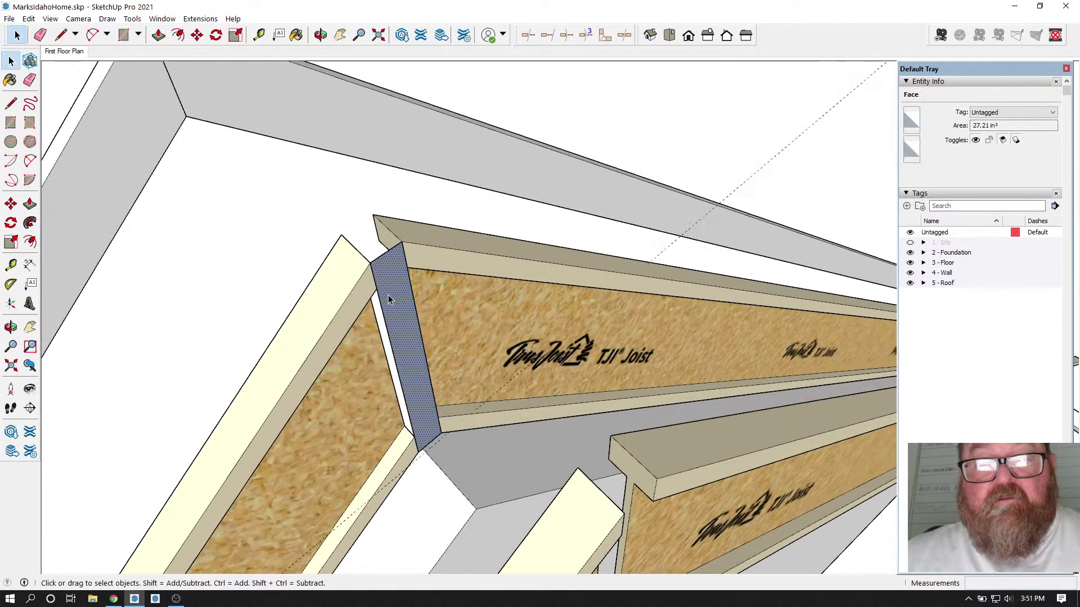
click(61, 35)
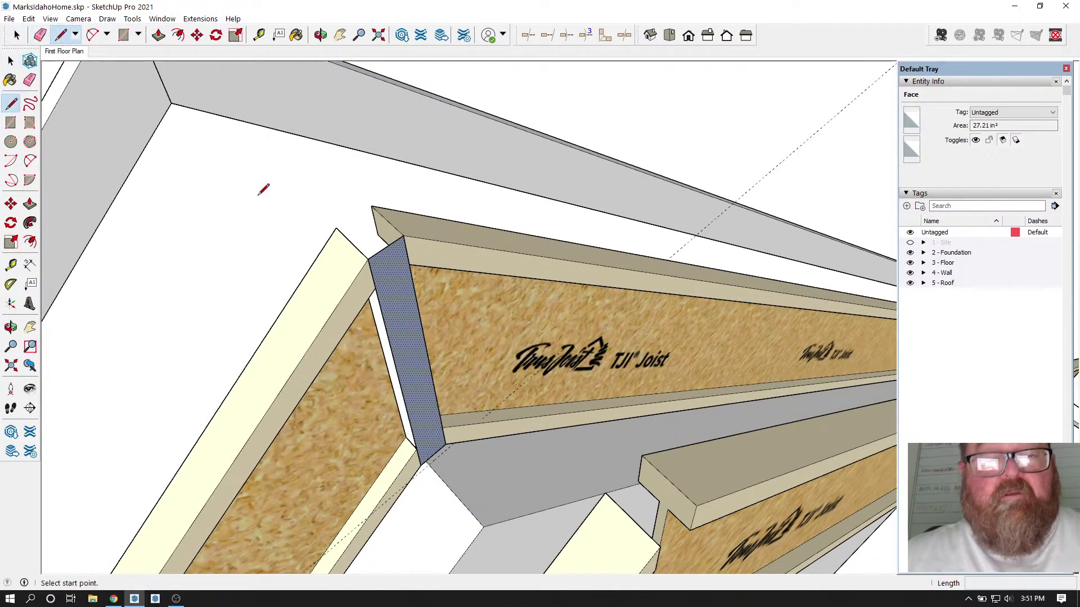
click(367, 259)
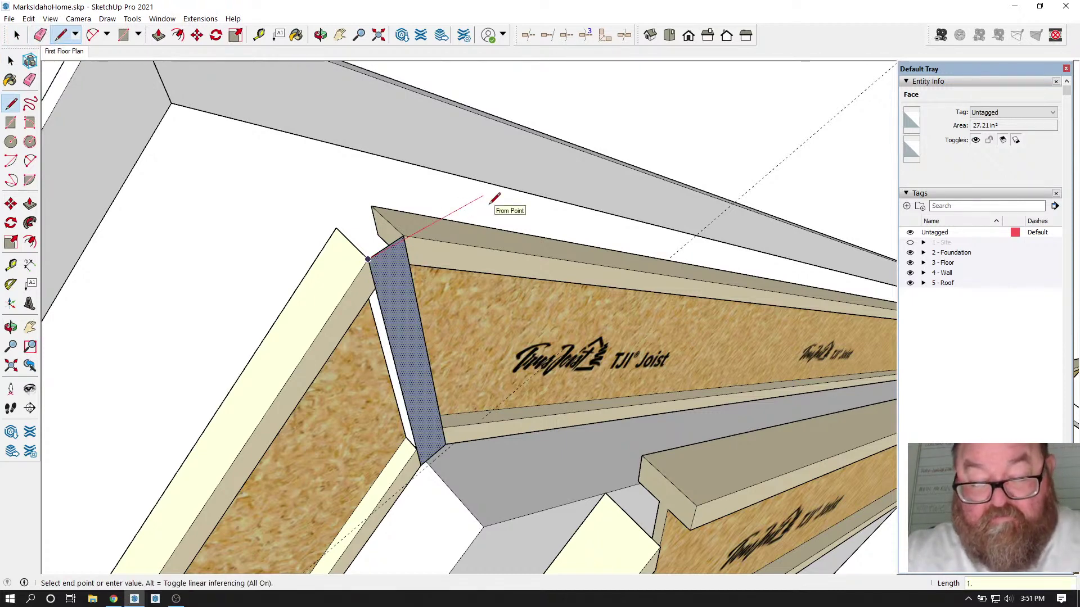
text(1.75)
key(Return)
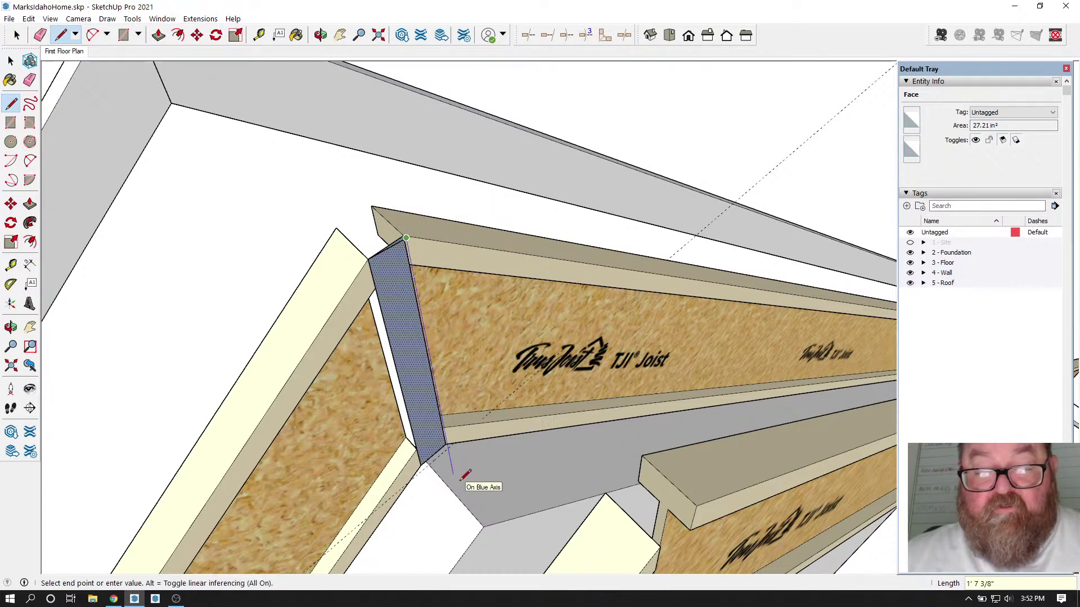
text(16)
key(Return)
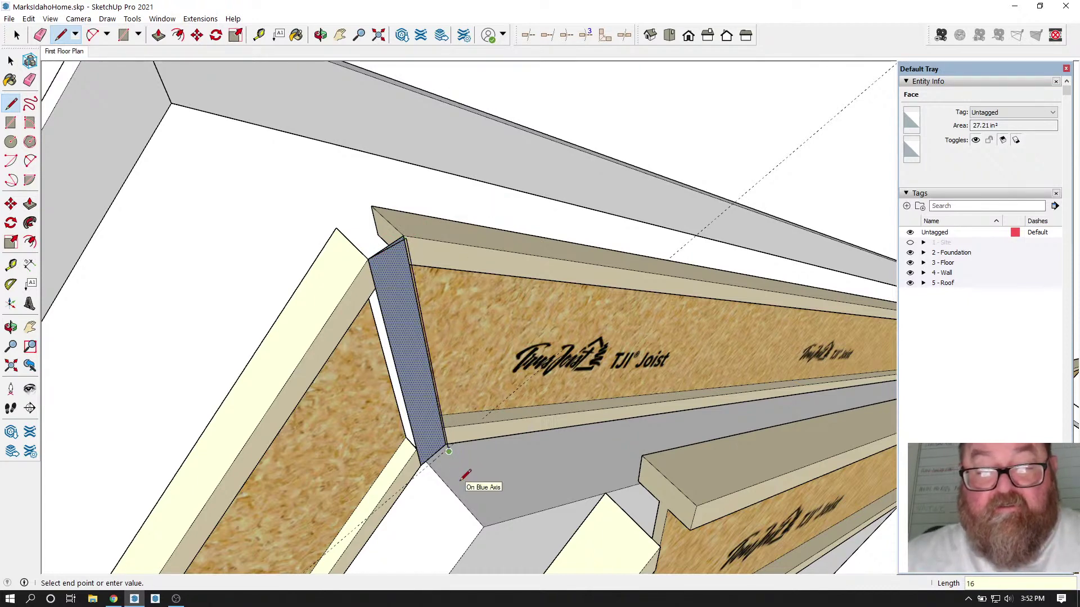
click(421, 464)
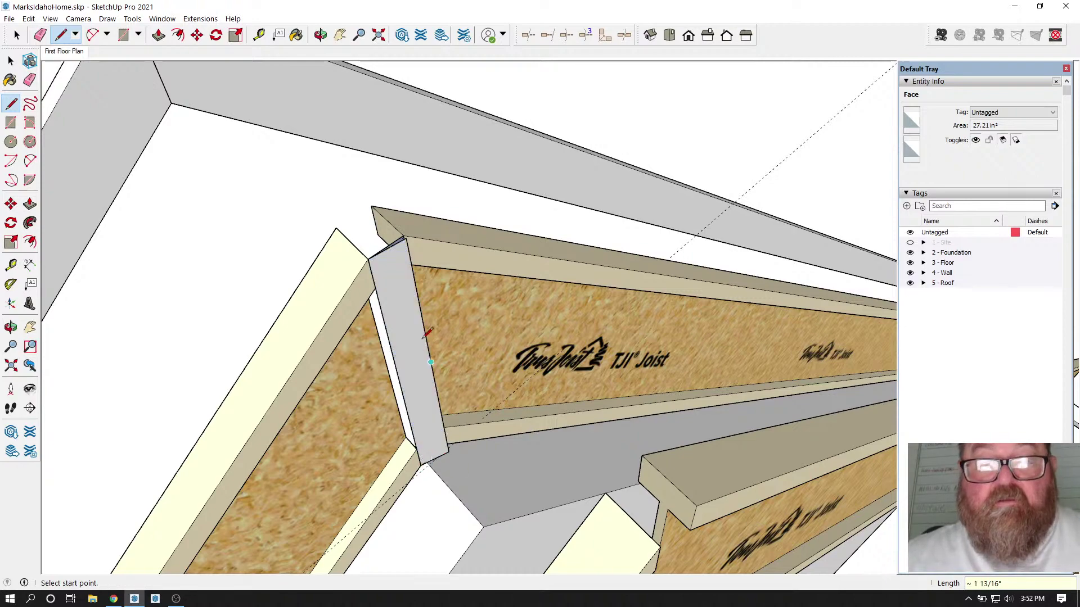
Step: Erase the old profile's leftover edges around the redrawn ridge face
click(42, 35)
scroll(338, 236, up, 5)
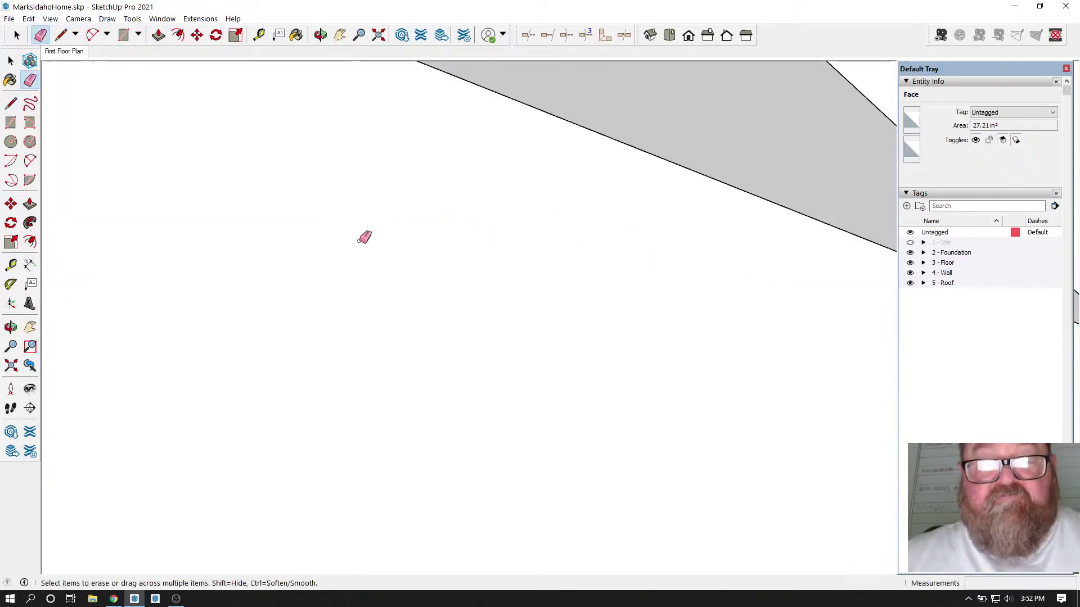
scroll(376, 275, down, 5)
scroll(405, 279, up, 2)
scroll(405, 279, up, 2)
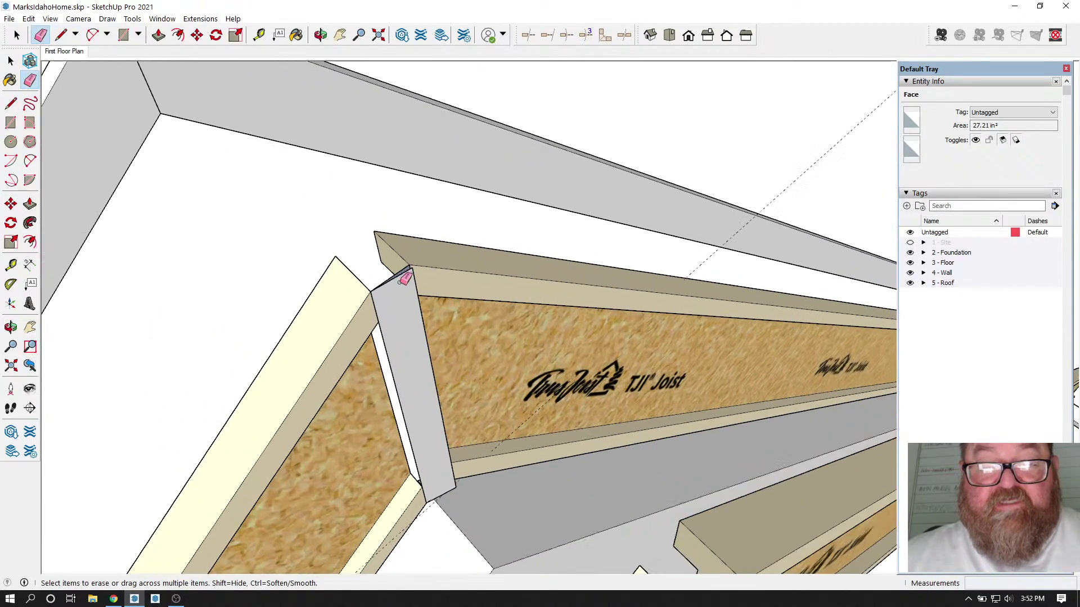
click(397, 274)
scroll(403, 273, up, 1)
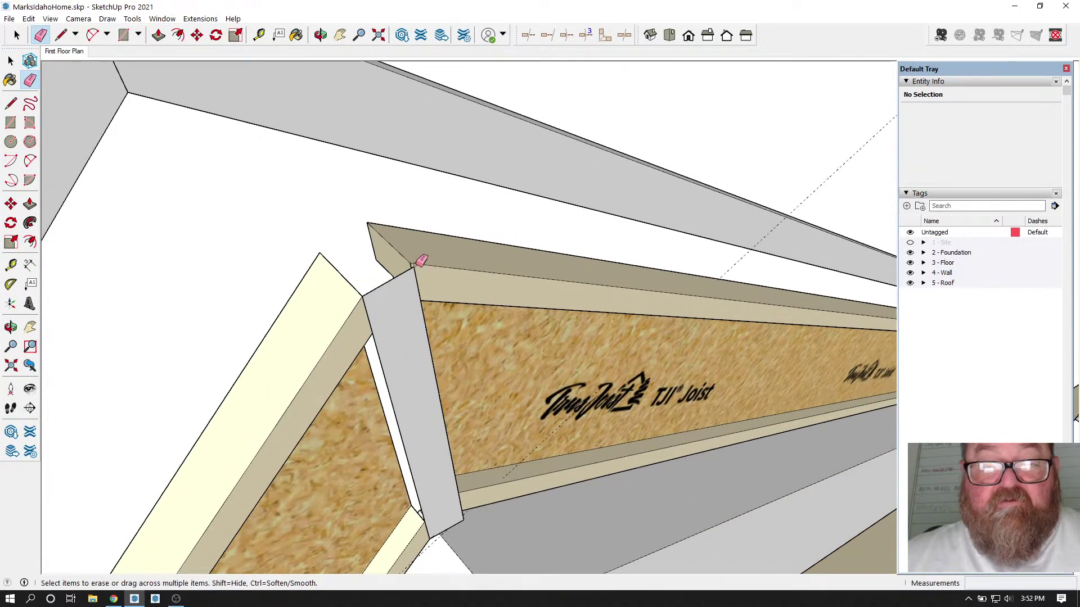
click(10, 60)
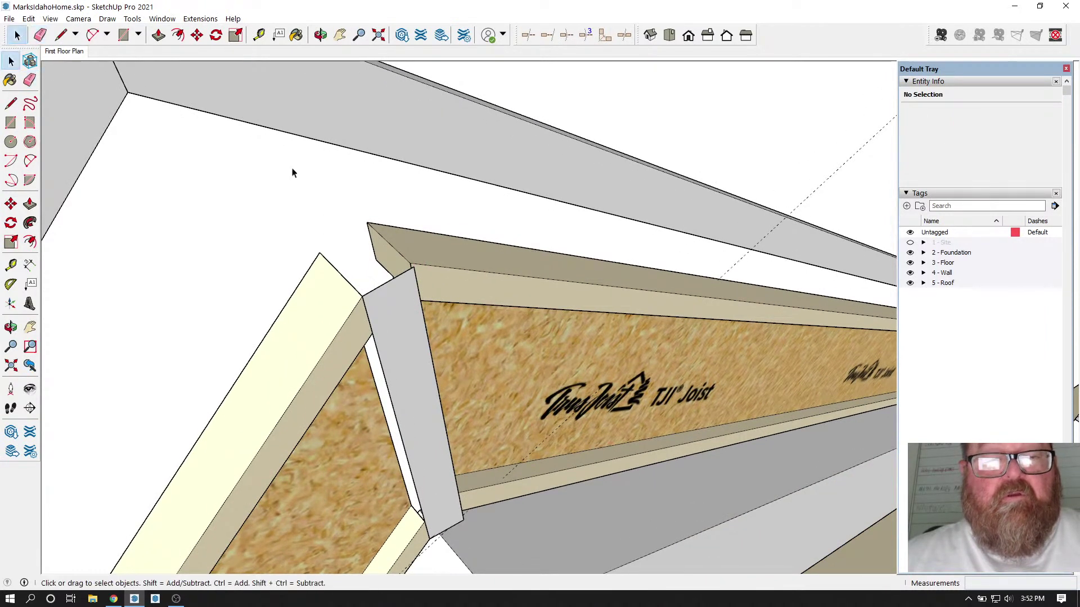
click(434, 291)
key(Delete)
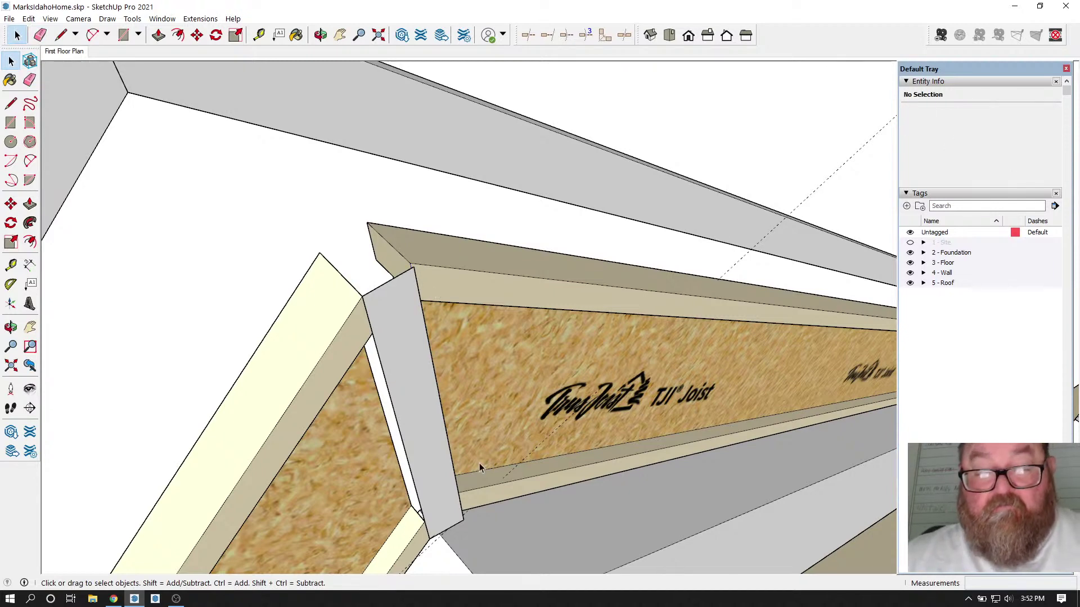
scroll(457, 450, down, 2)
scroll(444, 517, up, 1)
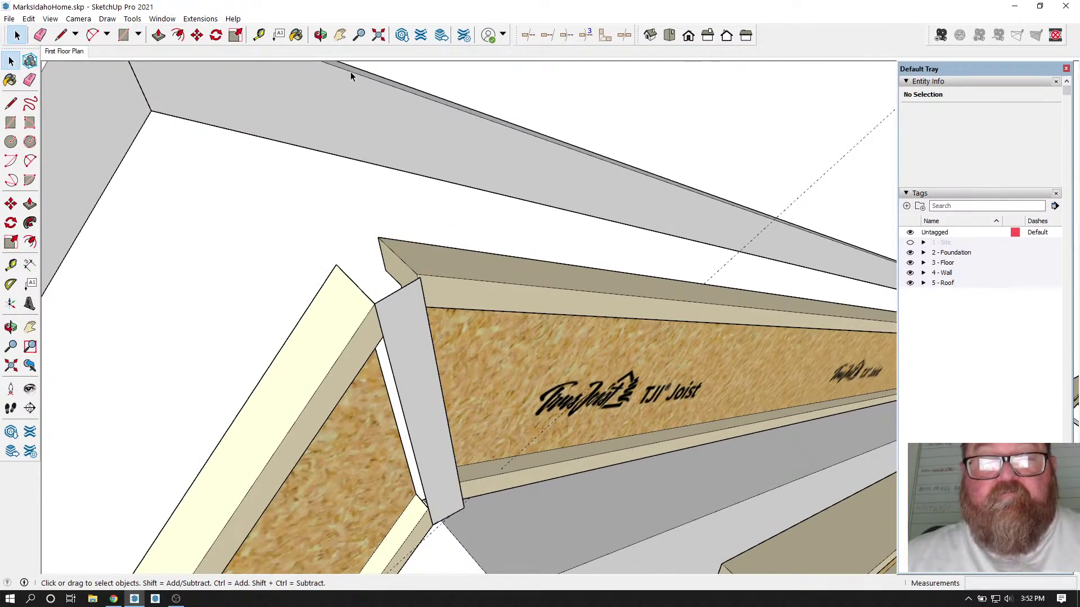
Step: Make the redrawn ridge face and its edges a group and open that group for editing
click(321, 35)
drag(404, 416, 310, 301)
click(16, 35)
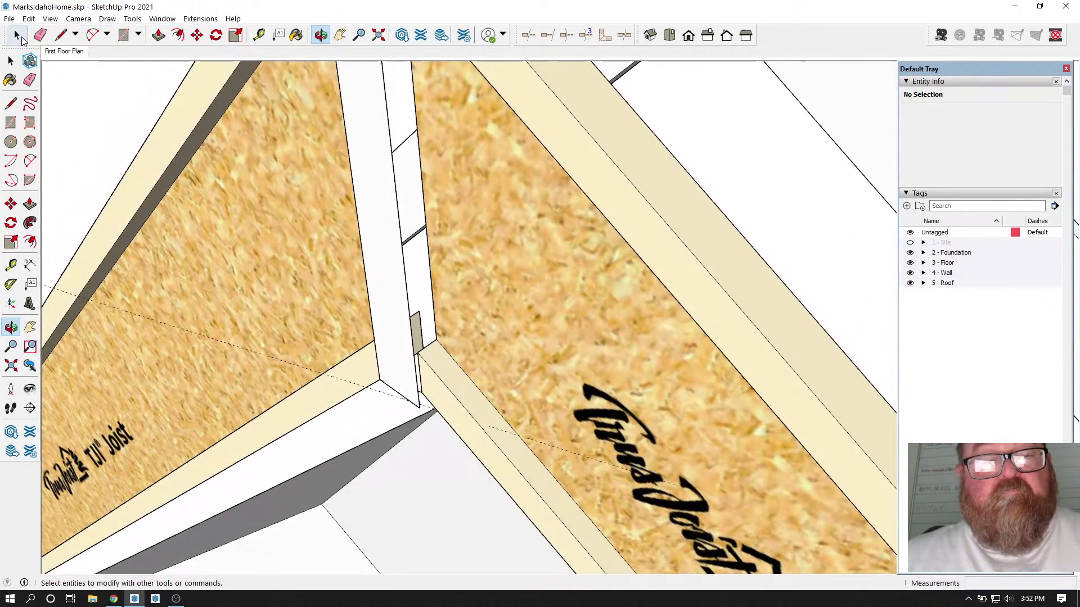
click(427, 406)
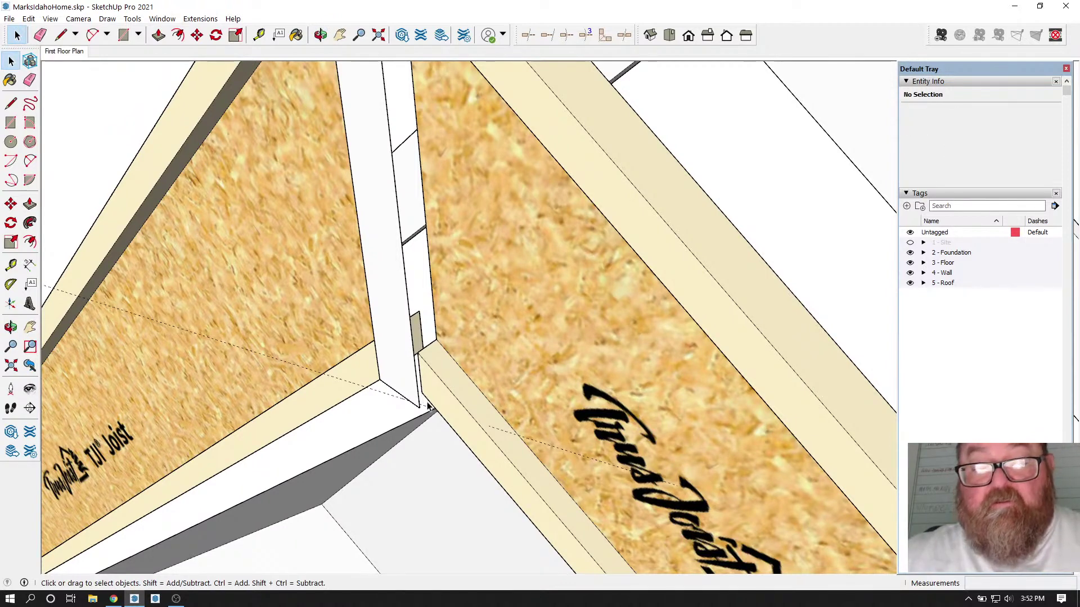
double_click(395, 331)
right_click(396, 329)
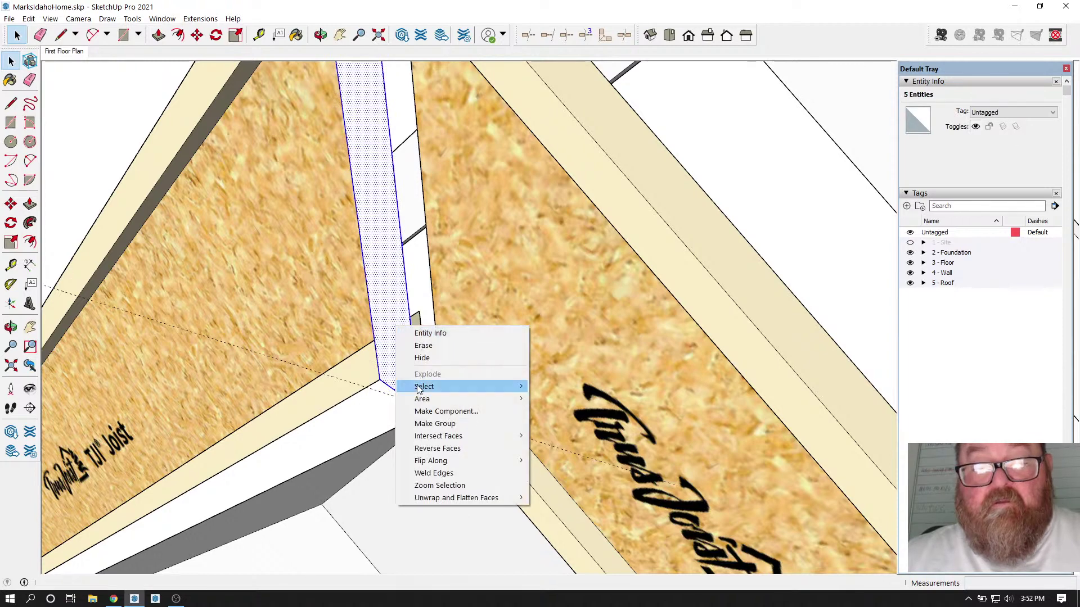
click(422, 425)
double_click(397, 325)
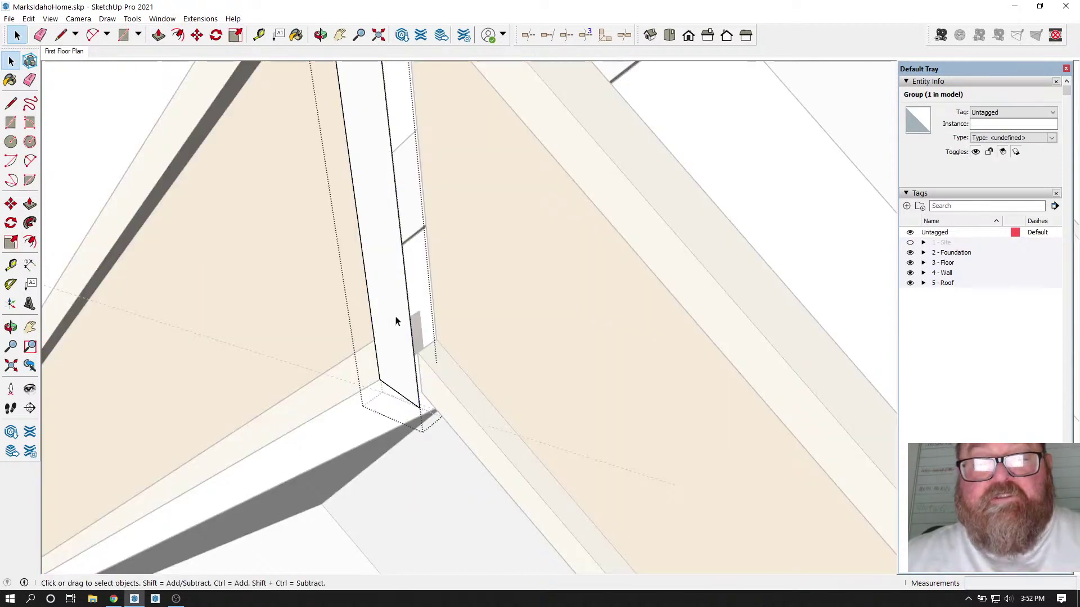
Step: Pull the grouped ridge face 54' along the peak through the rafters
click(158, 34)
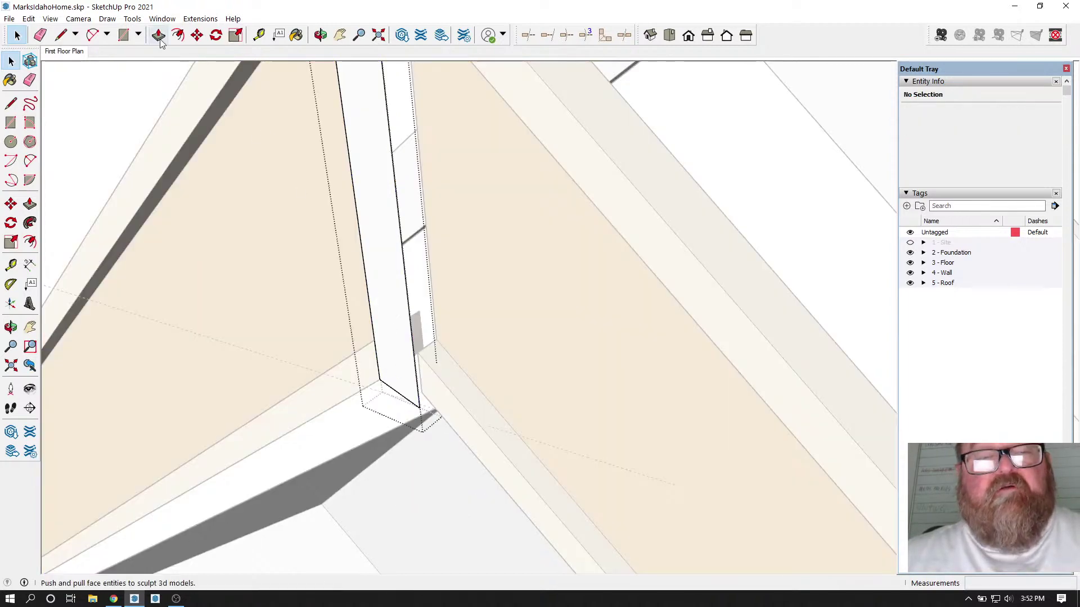
click(360, 154)
click(278, 181)
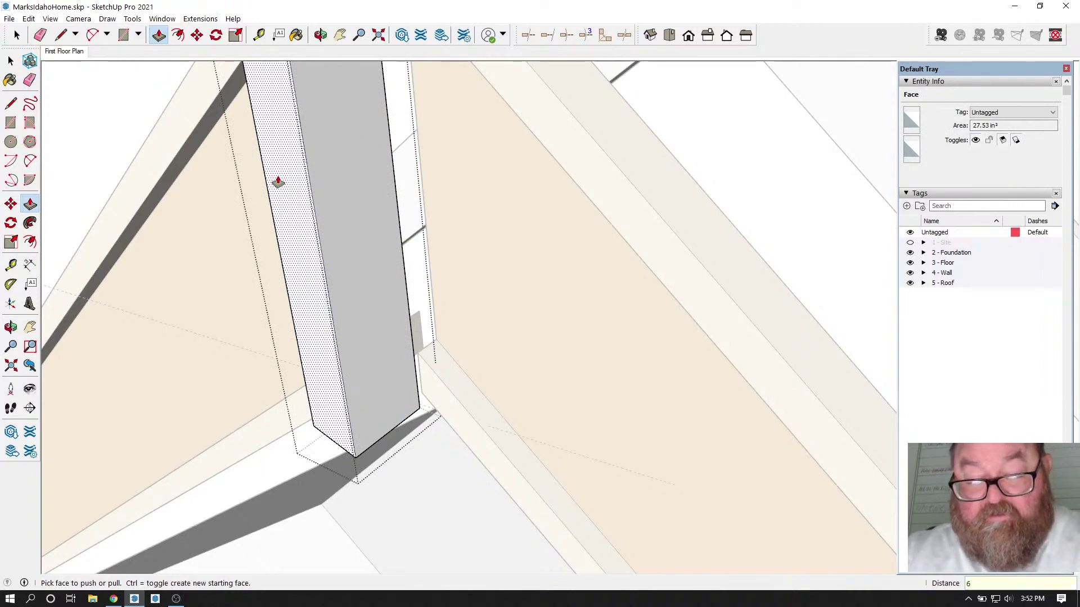
scroll(278, 182, up, 3)
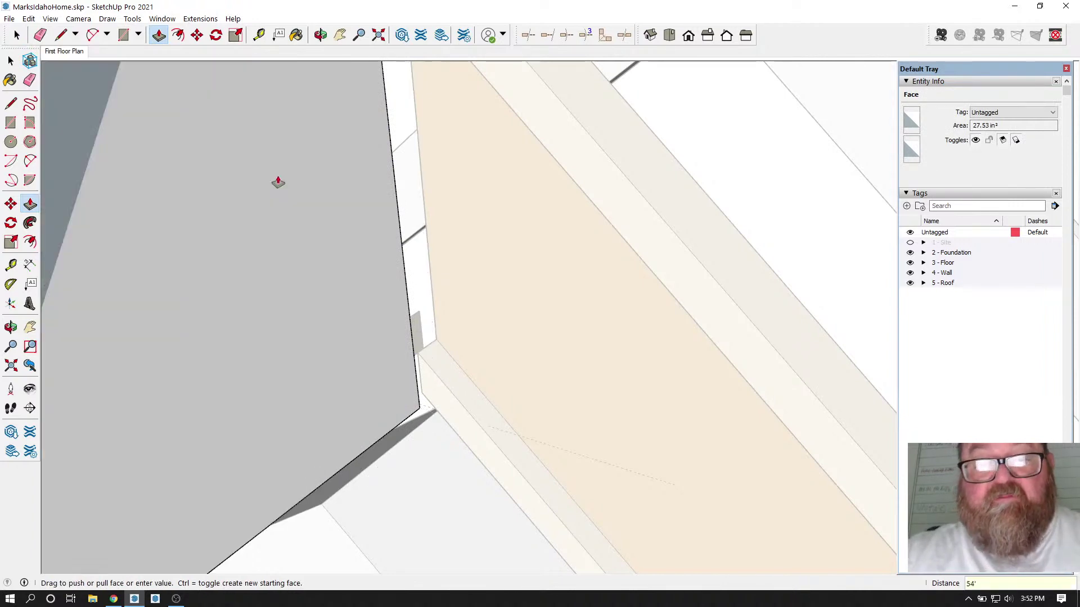
middle_drag(335, 248, 509, 354)
scroll(510, 355, down, 4)
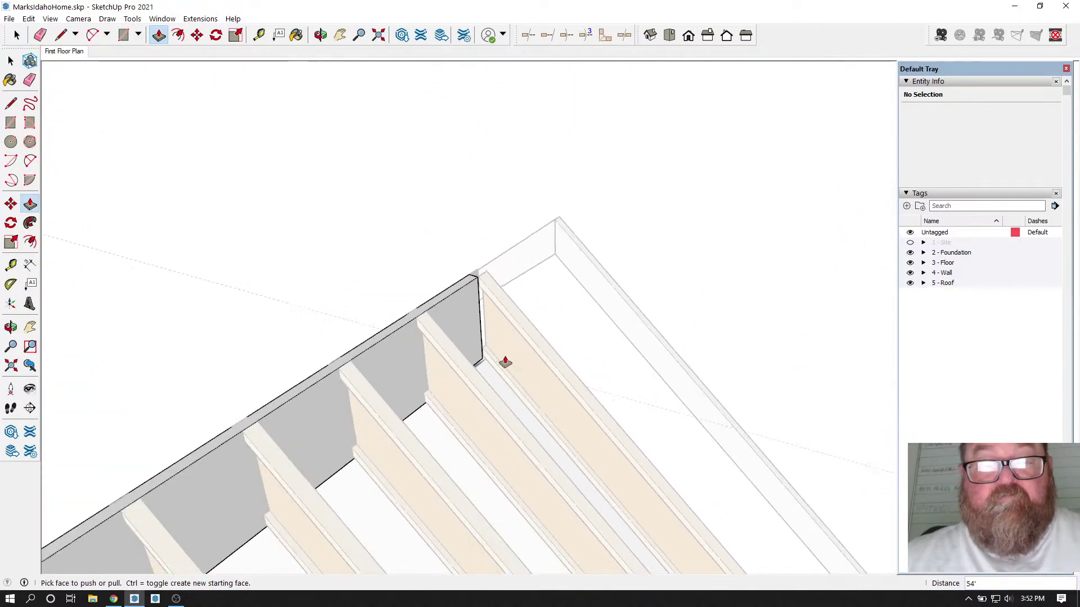
click(321, 34)
drag(554, 319, 540, 387)
click(14, 35)
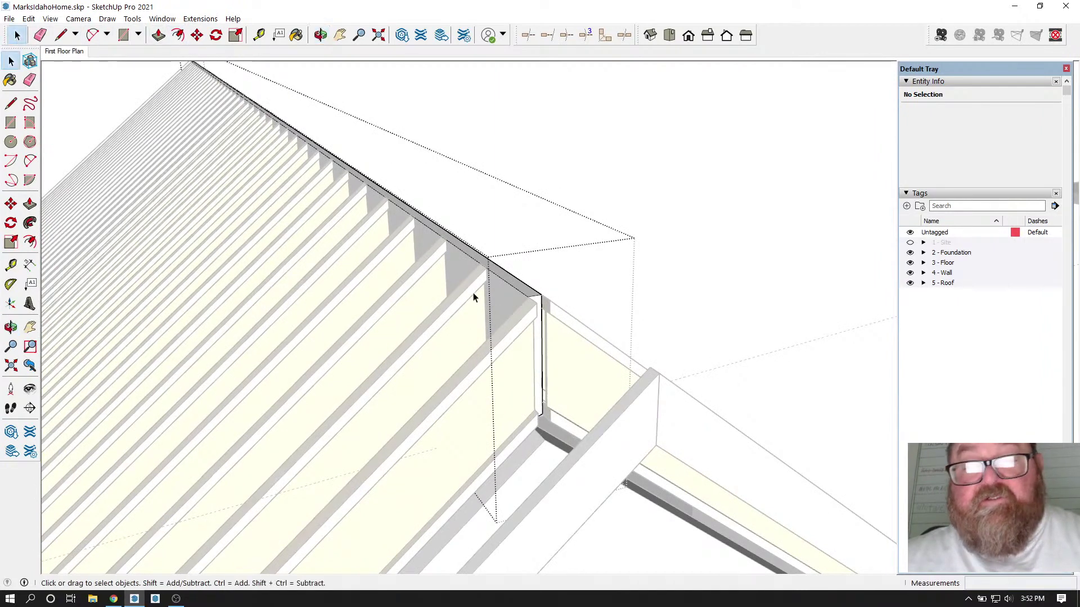
Step: Extend the ridge board's end face 2' 1" to meet the outermost overhang rafter
click(497, 288)
click(158, 35)
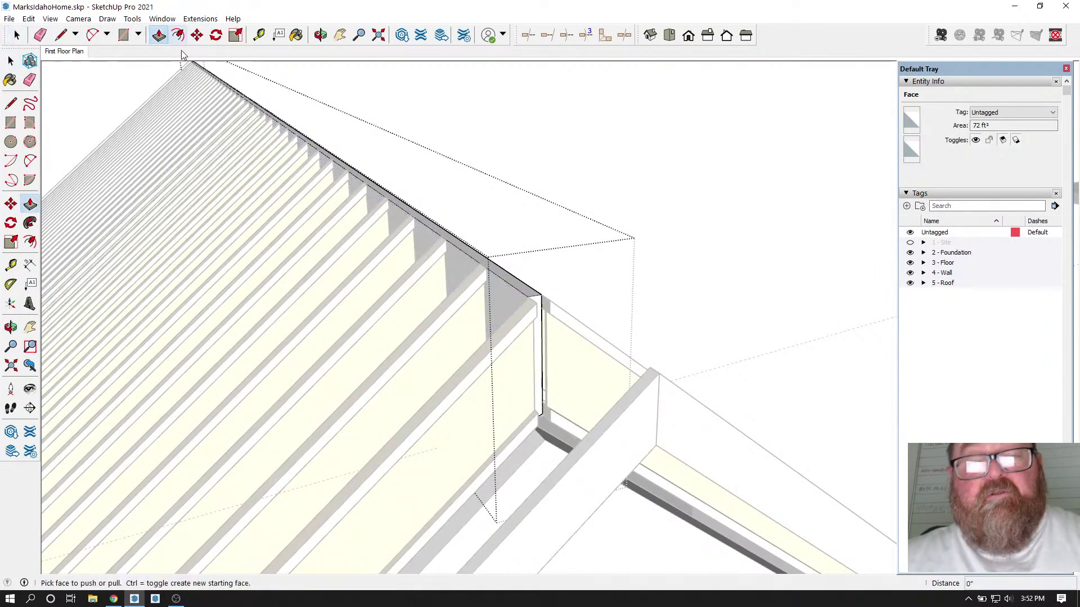
drag(538, 304, 633, 392)
click(627, 395)
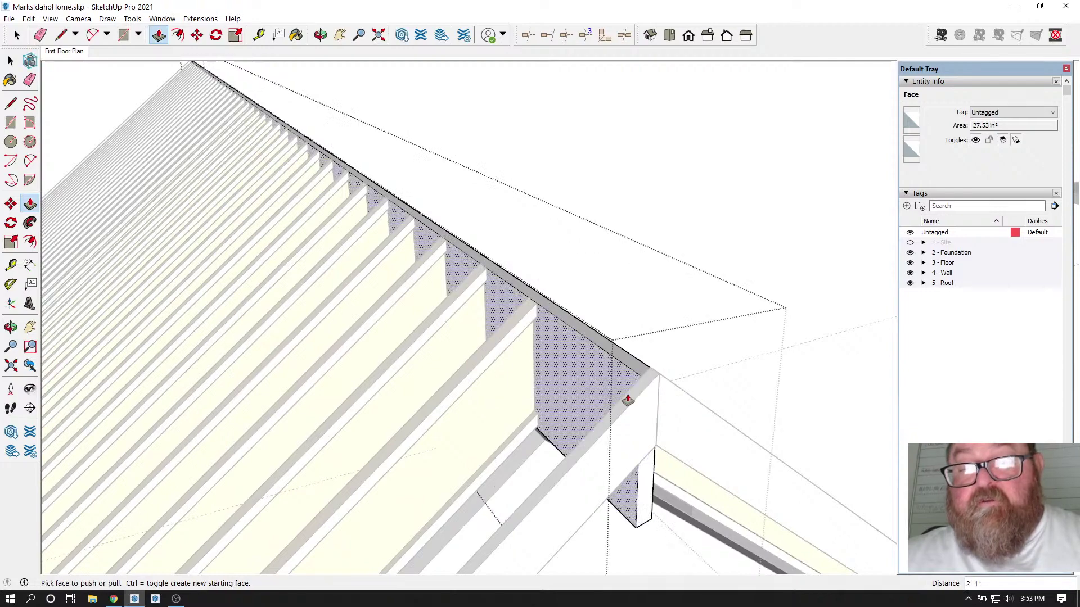
Step: Outline a notch with lines on the ridge board's side face, at the lower corner between the outermost rafter and its neighbour
click(320, 35)
scroll(609, 390, down, 1)
drag(609, 390, 621, 435)
click(63, 36)
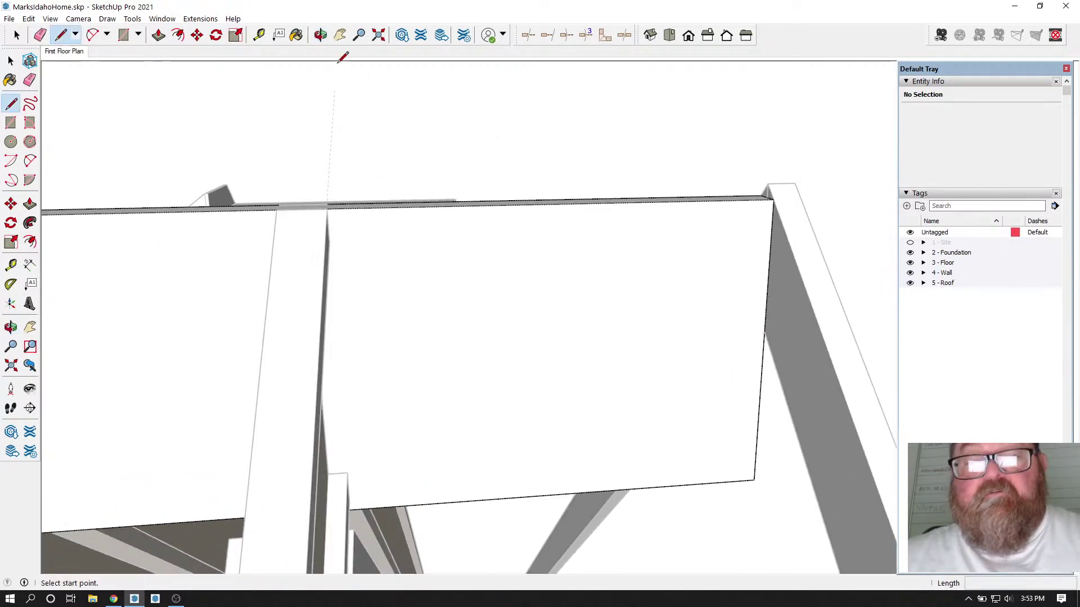
click(320, 35)
drag(586, 238, 635, 291)
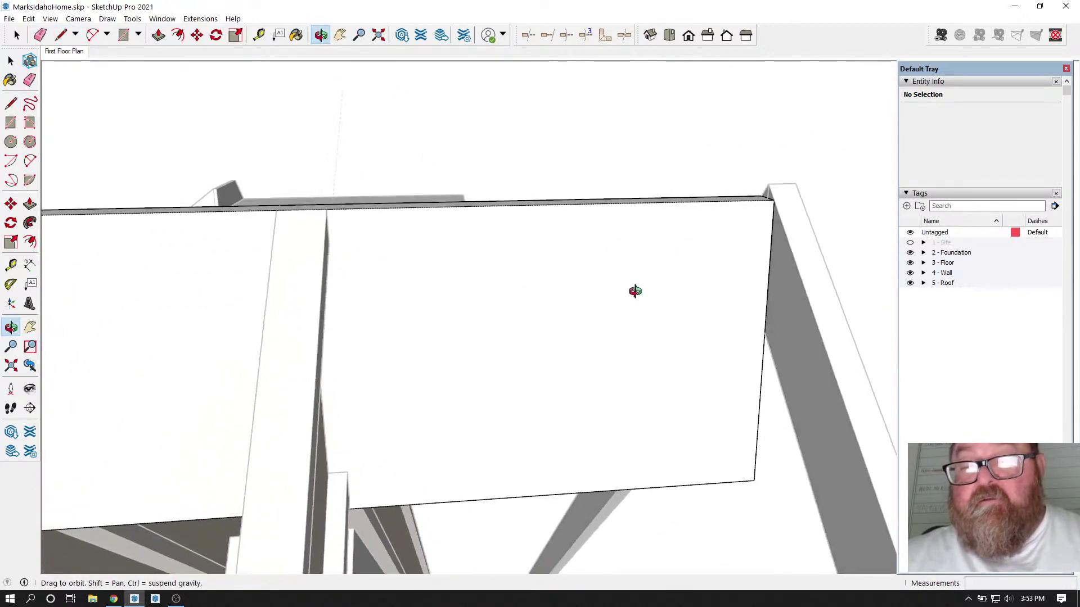
click(60, 35)
click(766, 305)
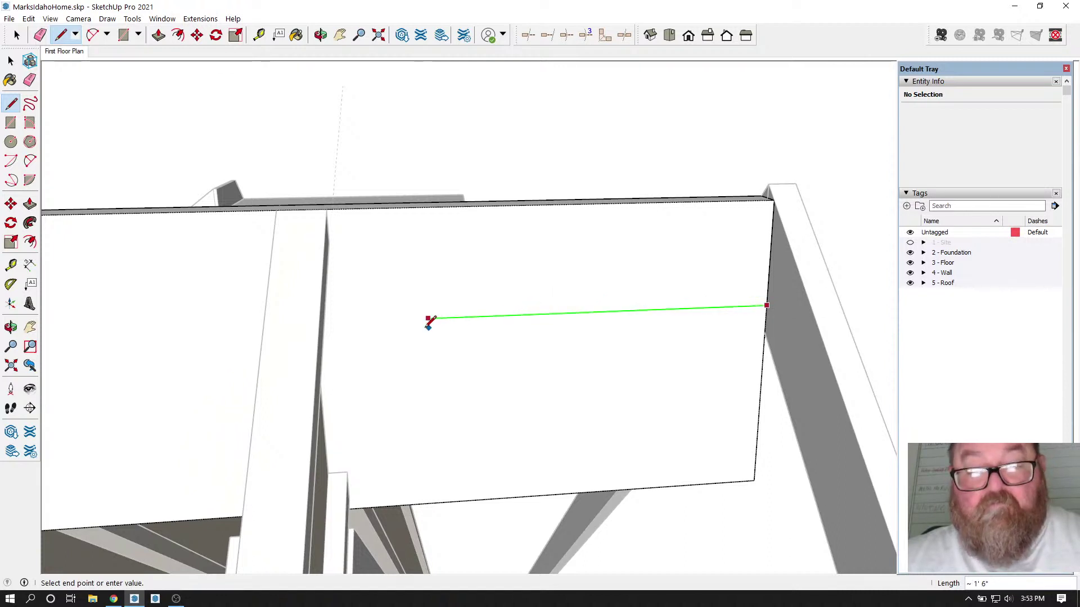
click(351, 466)
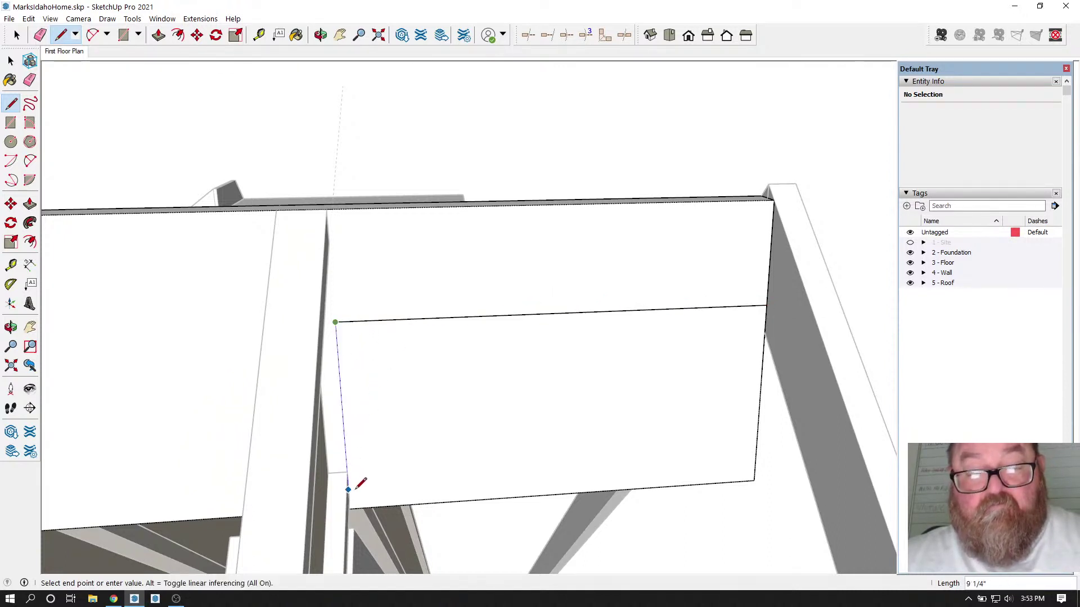
click(350, 509)
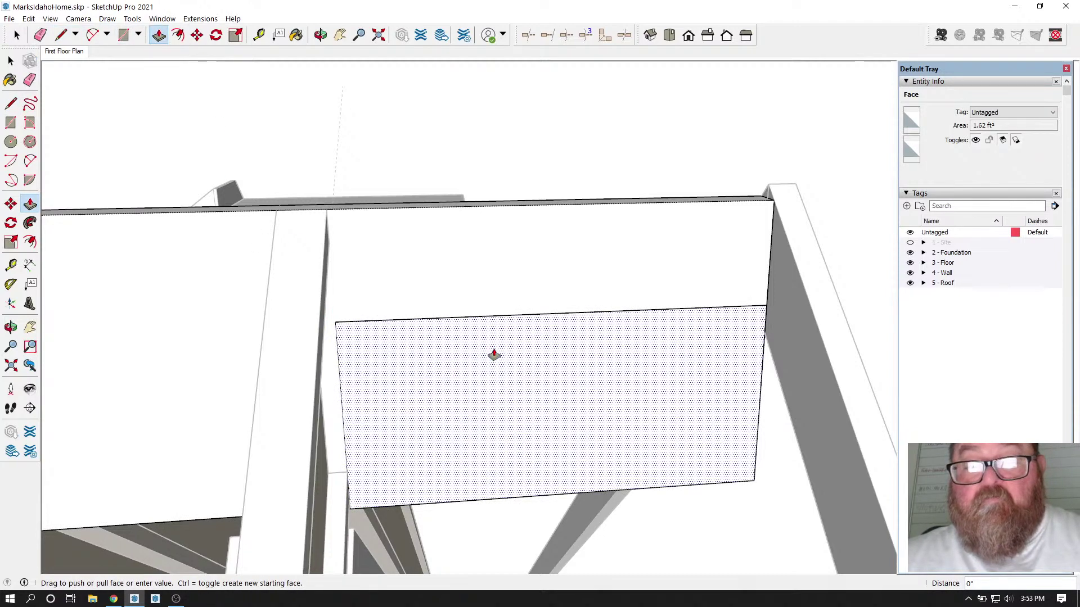
Step: Try to push the outlined corner area through the ridge board, and undo the notch outline
click(320, 35)
drag(473, 394, 254, 424)
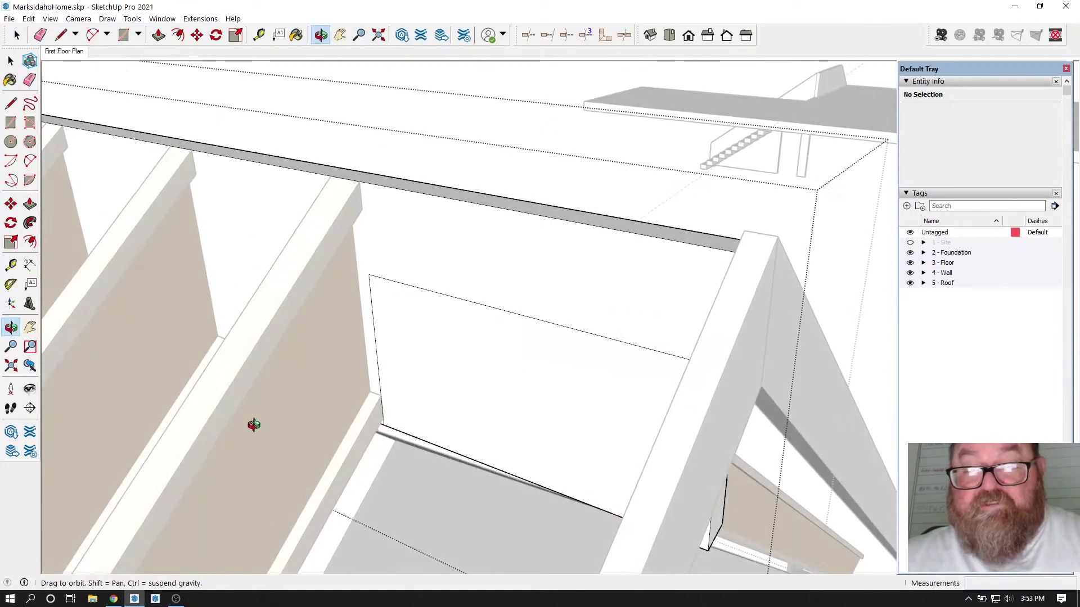
click(159, 35)
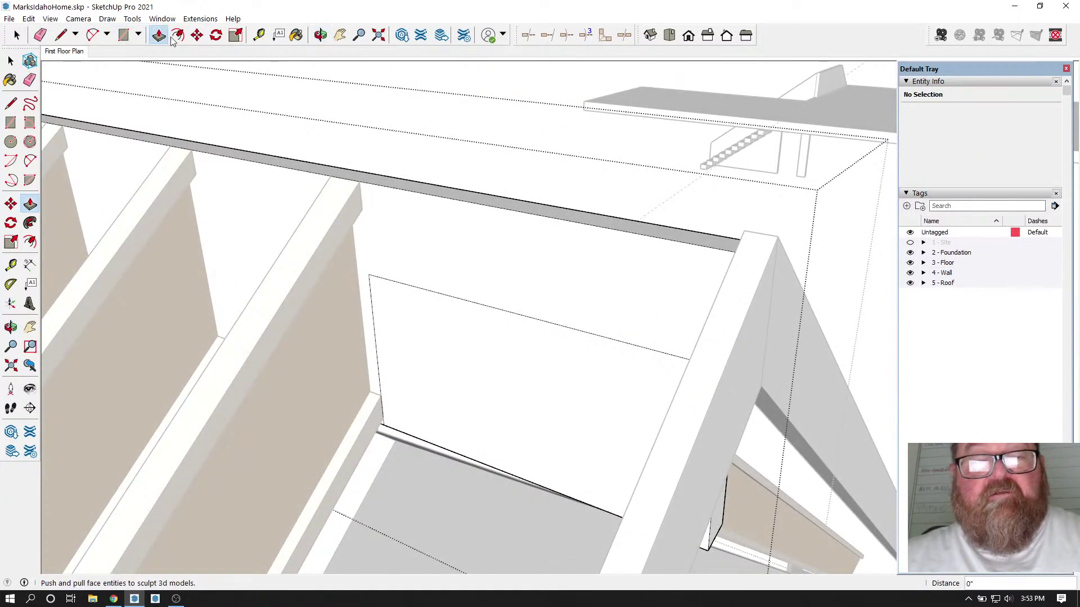
click(399, 363)
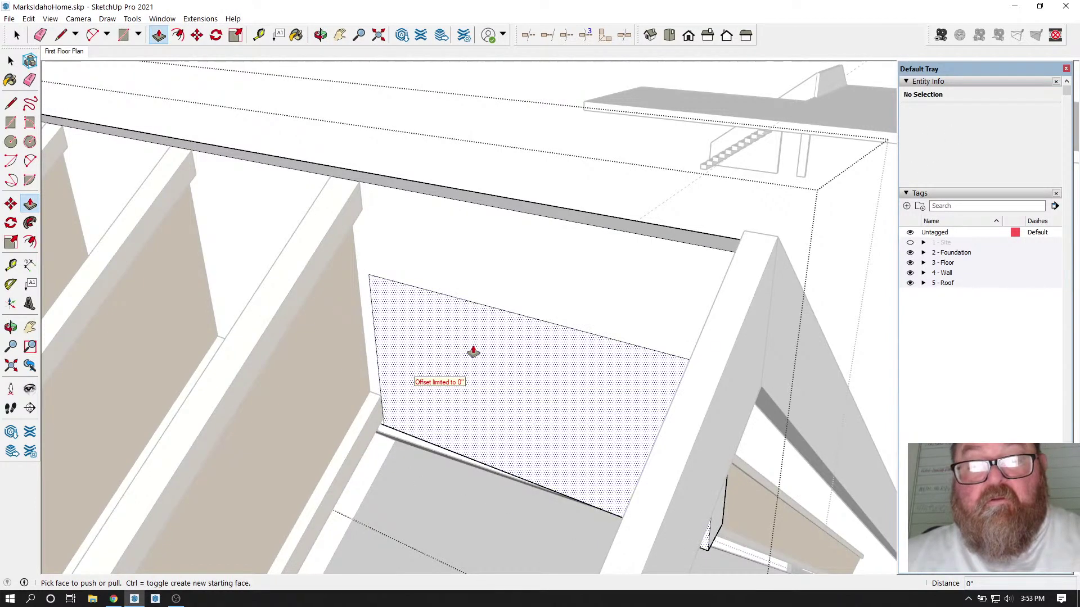
click(473, 353)
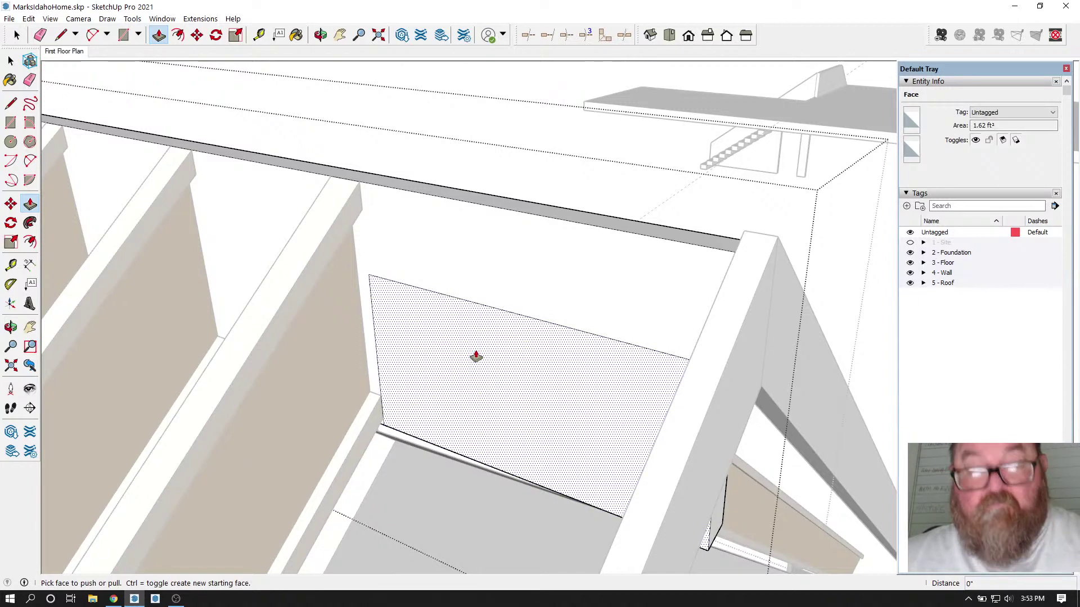
key(ctrl+z)
key(ctrl+z)
key(ctrl+z)
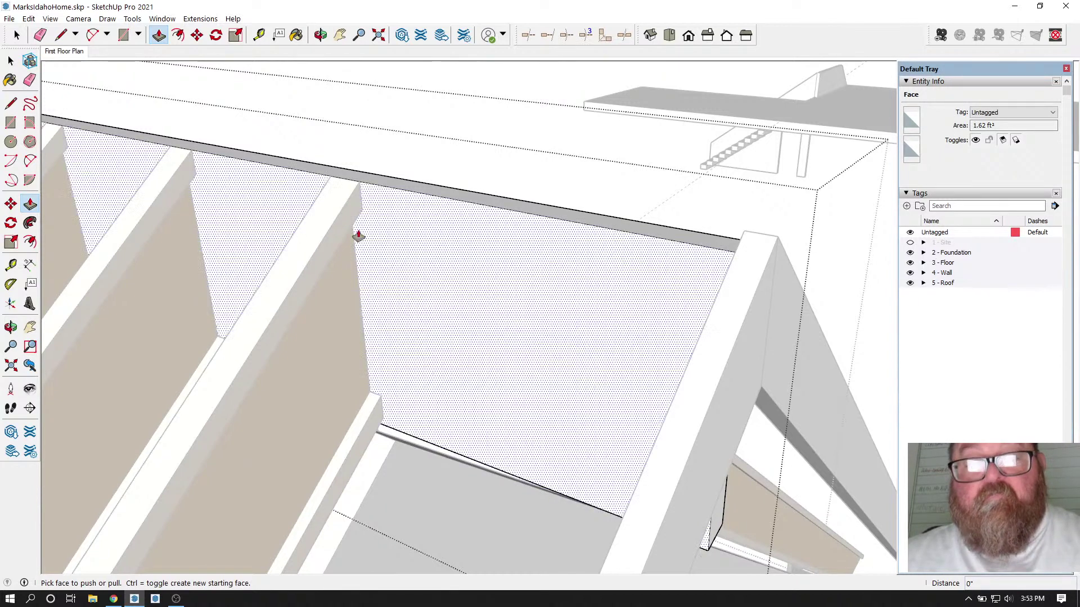
Step: Outline the notch again at the ridge board's lower end corner, with a vertical edge about 10 7/16" long
click(321, 35)
drag(394, 312, 574, 314)
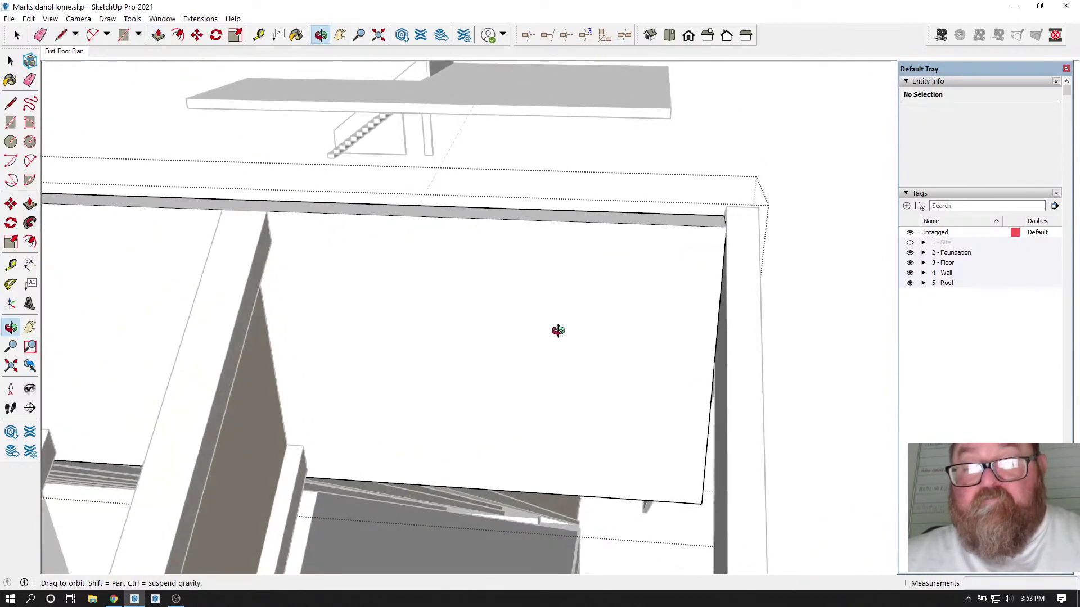
click(17, 35)
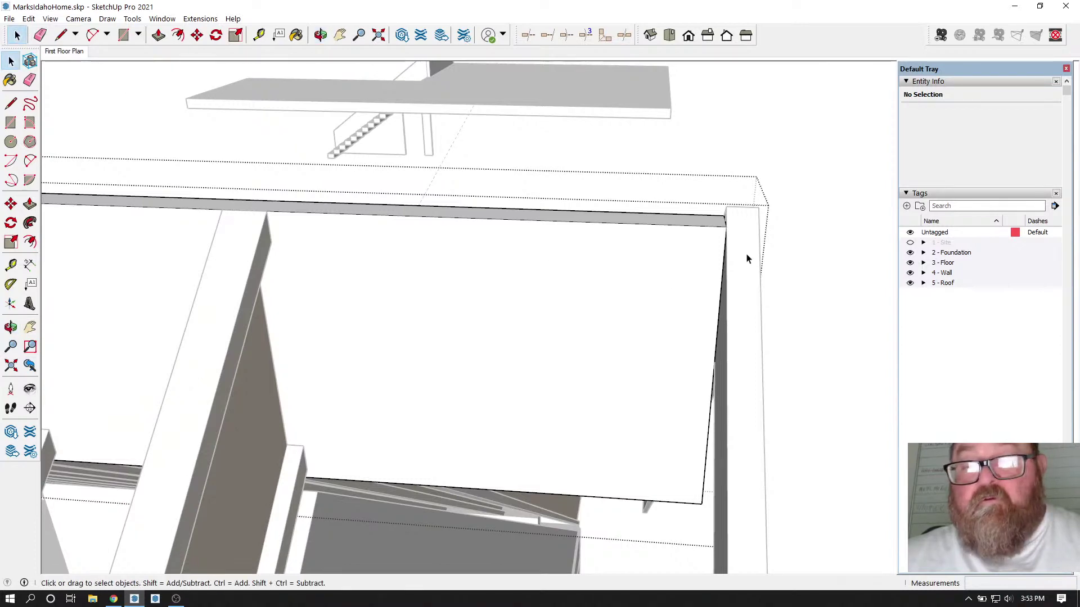
click(349, 262)
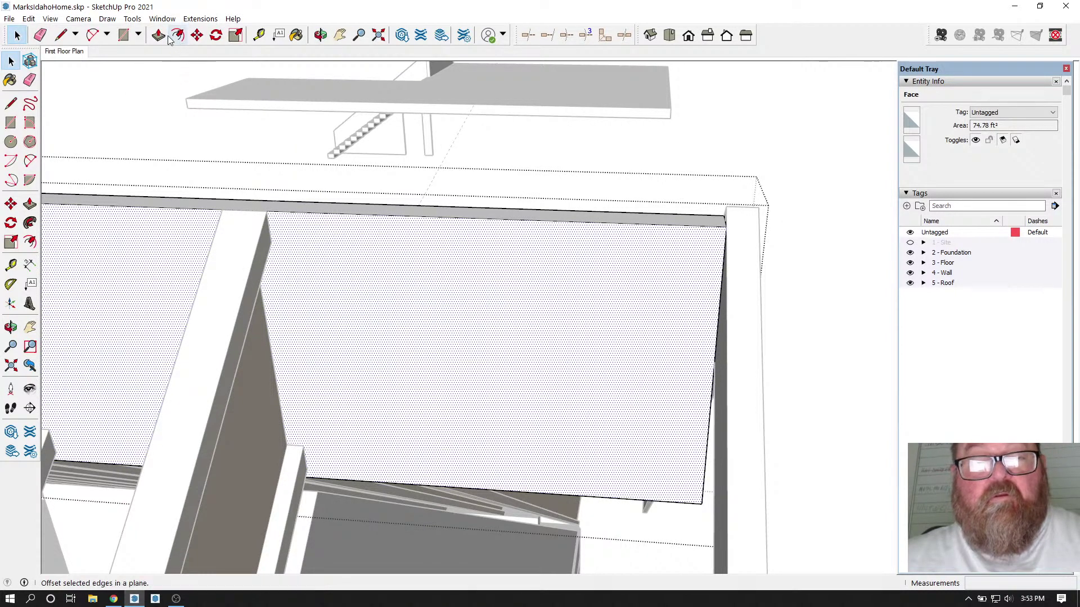
click(61, 35)
scroll(360, 239, up, 1)
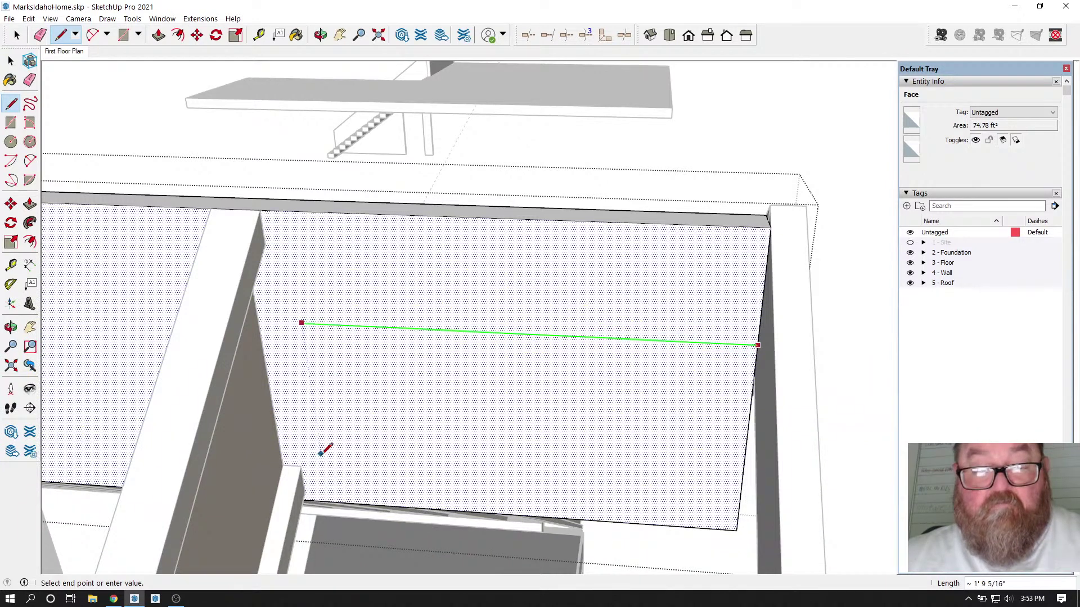
click(310, 499)
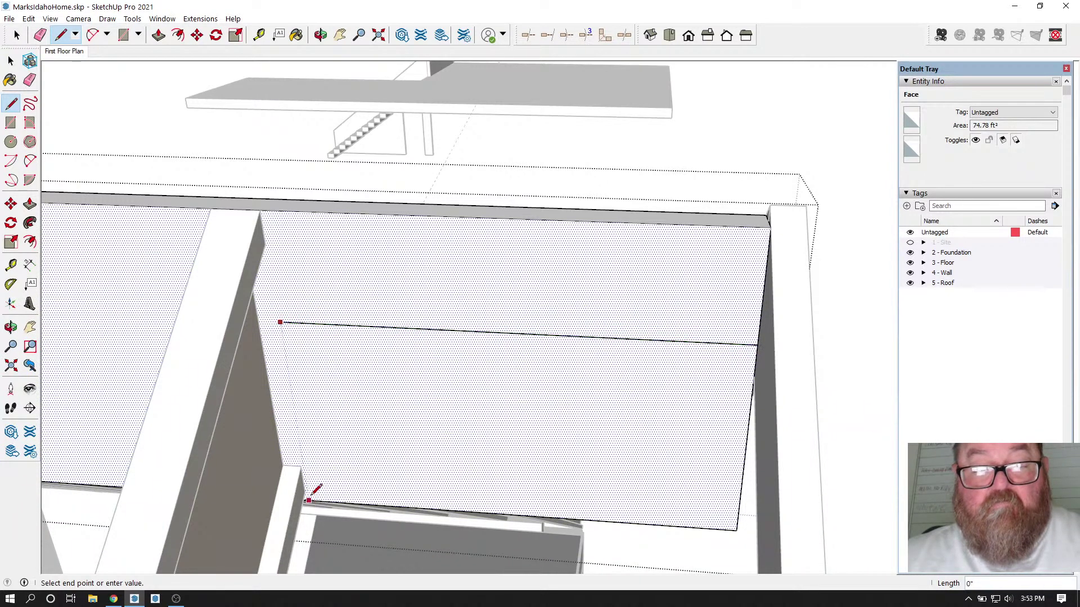
click(309, 499)
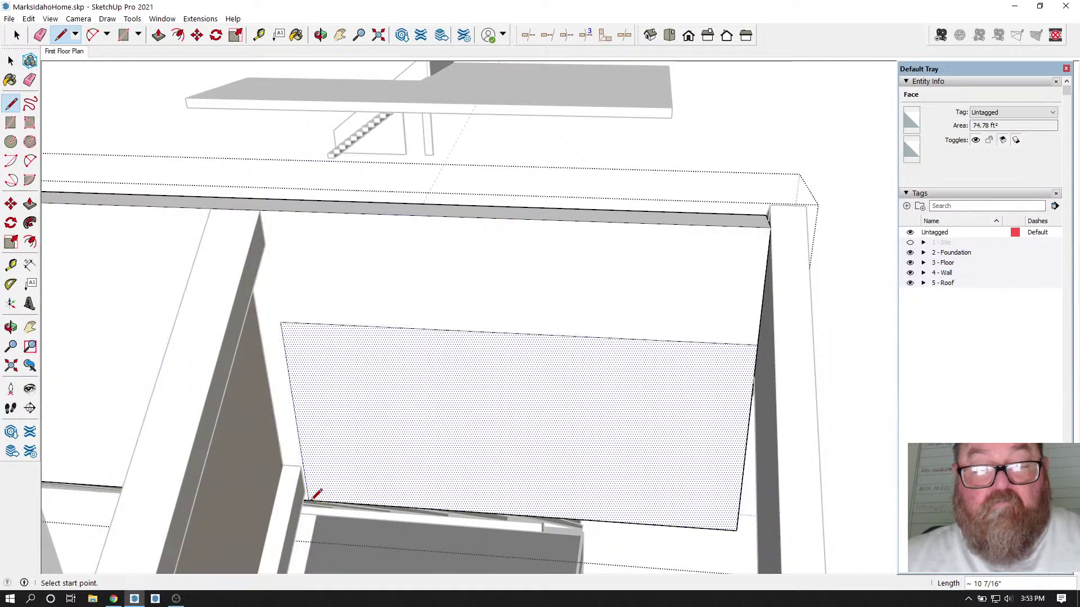
Step: Try to remove the outlined corner by pushing and deleting its face, and undo the attempt along with the outline
click(159, 35)
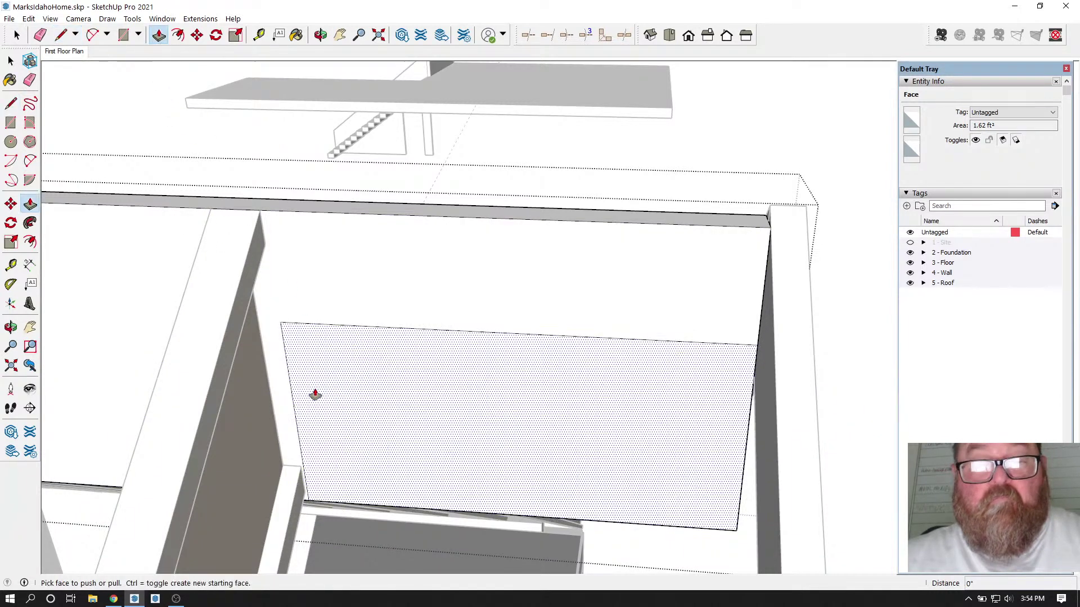
click(356, 376)
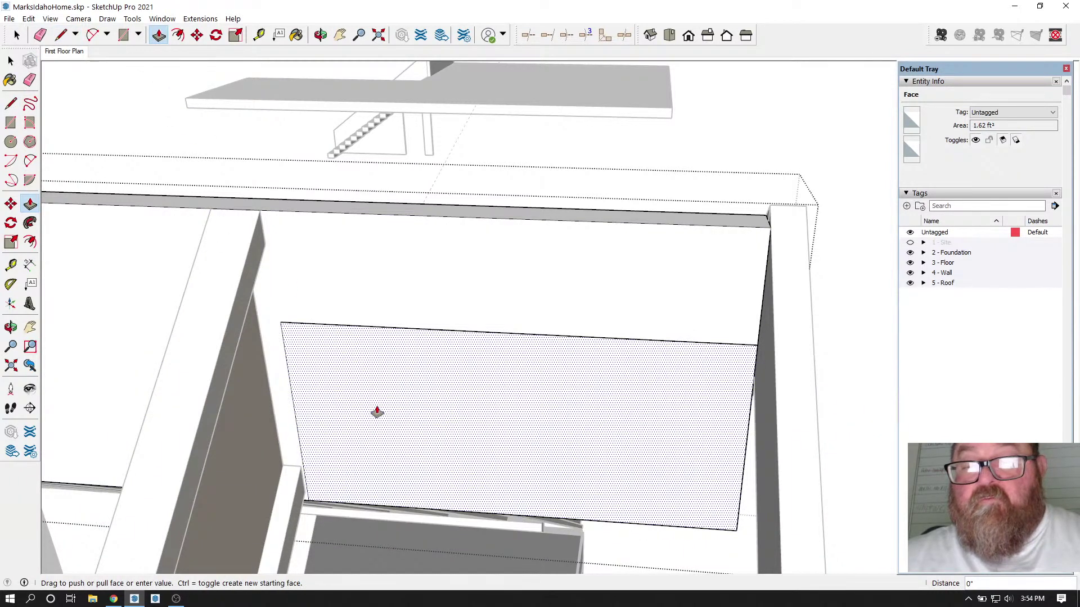
click(388, 408)
key(Delete)
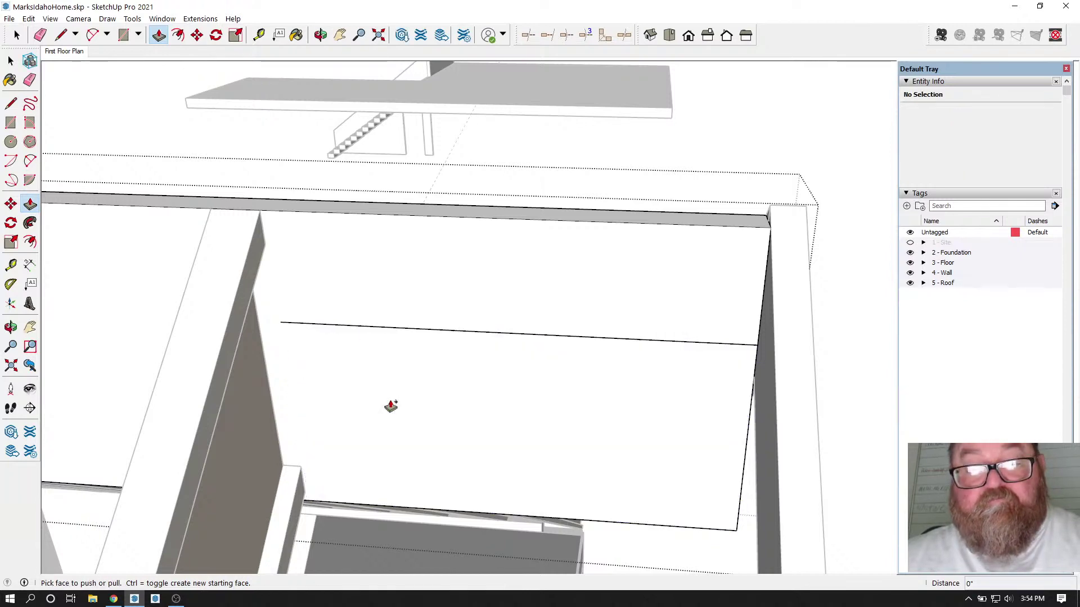
key(ctrl+z)
scroll(607, 413, down, 2)
scroll(758, 455, down, 1)
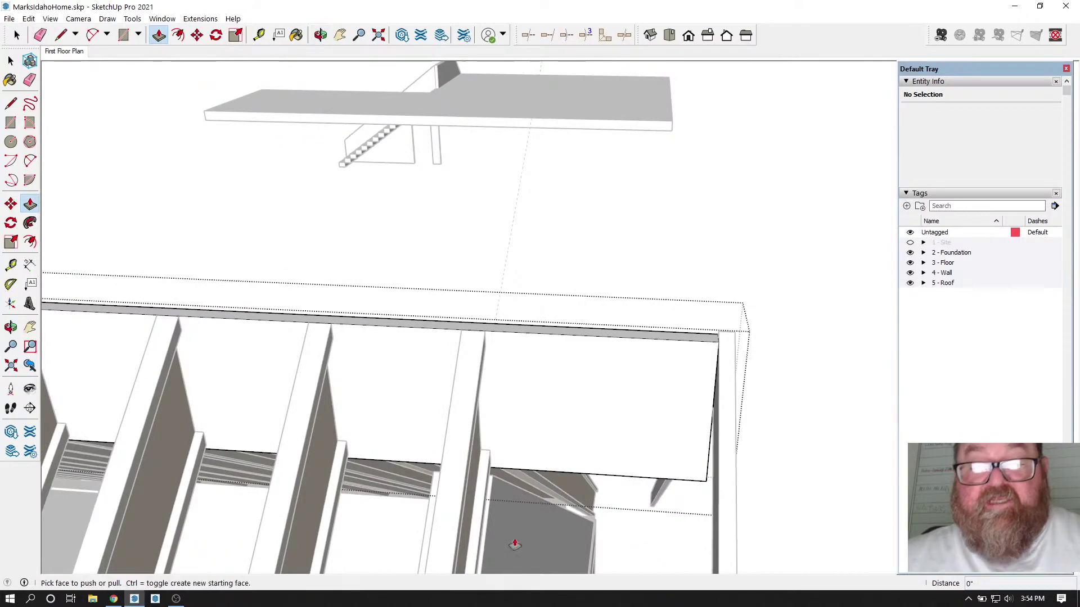
Step: Close the ridge board group and delete all guides from the model
click(321, 35)
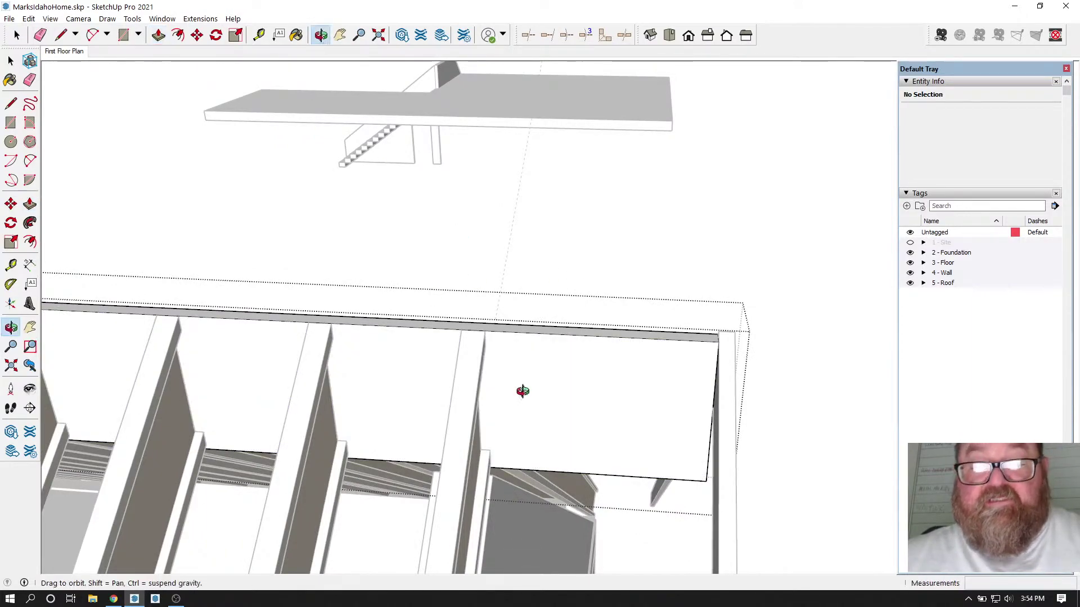
drag(584, 407, 298, 476)
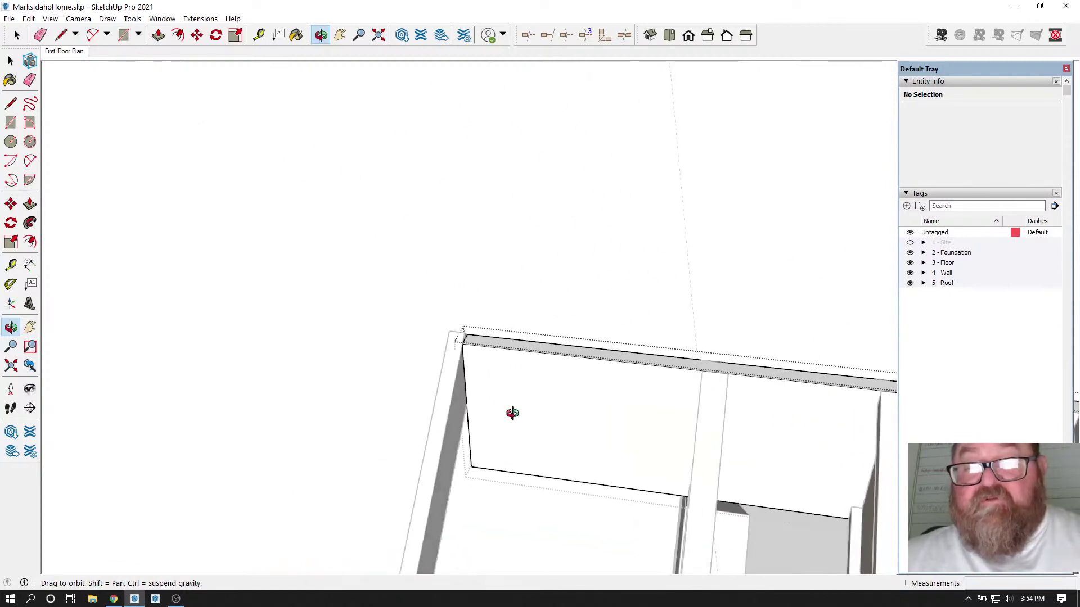
drag(512, 413, 391, 353)
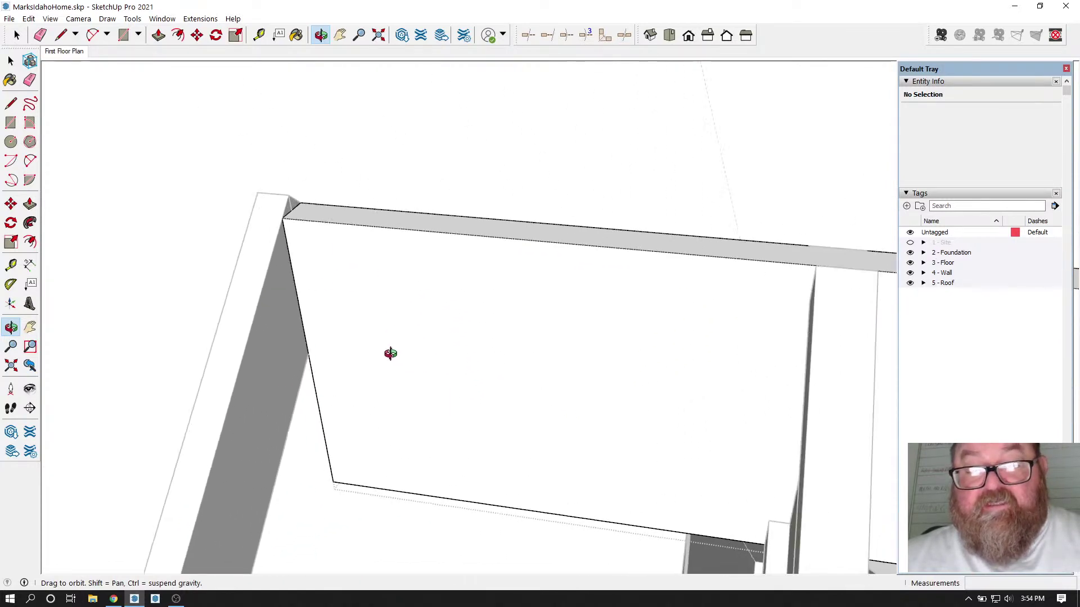
click(19, 35)
scroll(567, 391, down, 6)
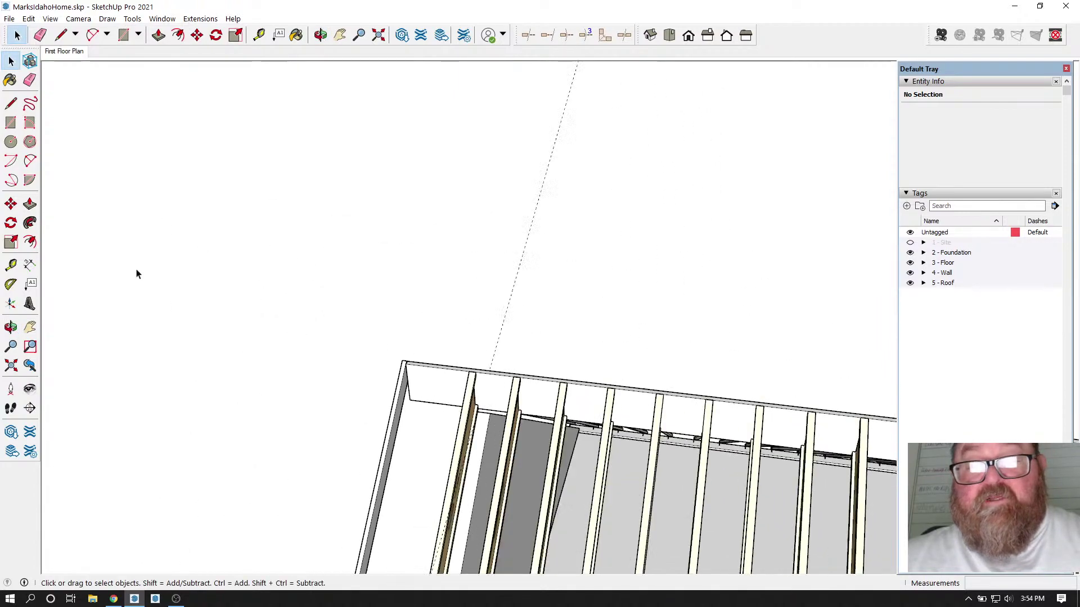
scroll(159, 206, down, 3)
scroll(664, 493, down, 3)
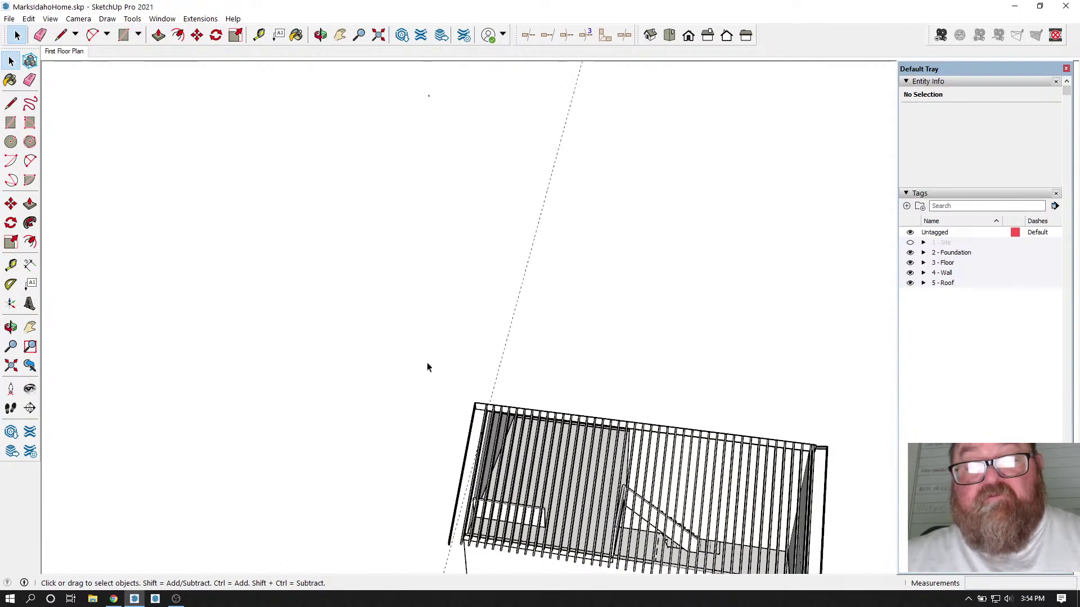
scroll(514, 374, down, 2)
scroll(433, 266, down, 3)
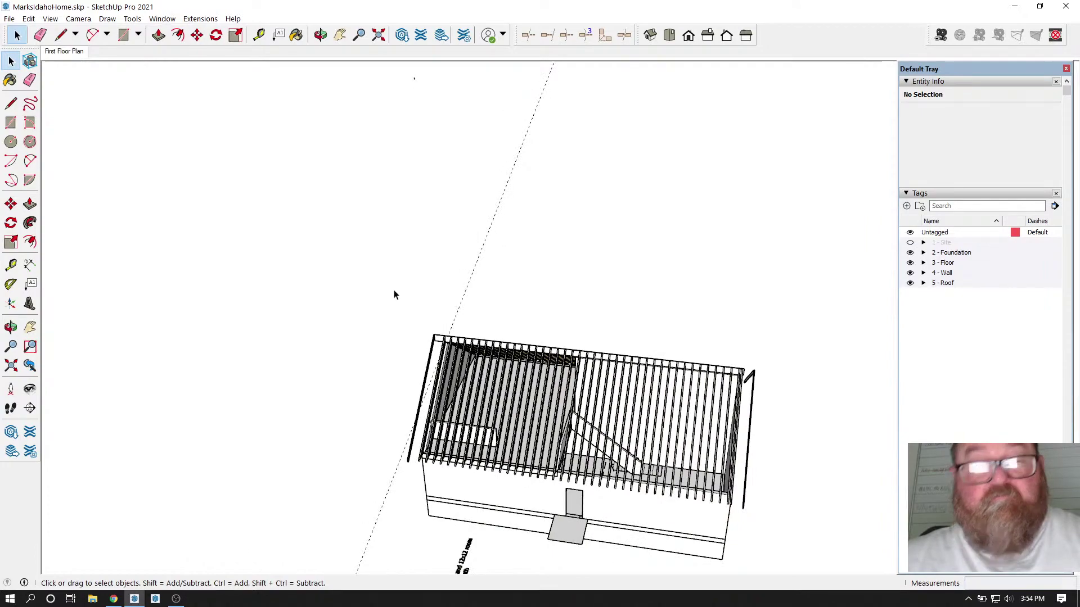
click(28, 19)
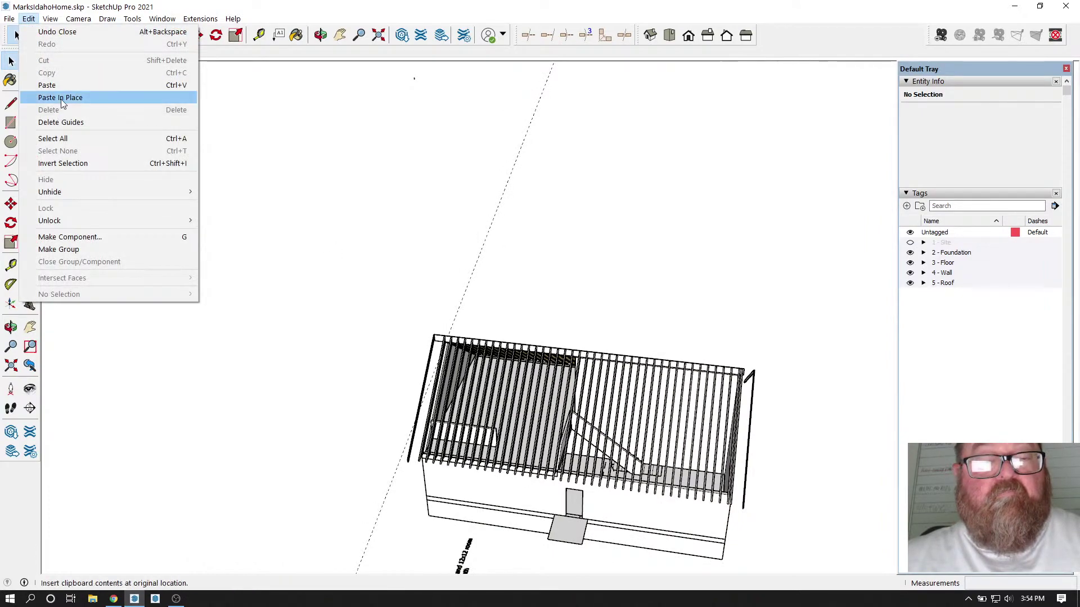
click(61, 122)
Step: Open the ridge board group and cut a rectangular notch through the lower corner of the end at the outermost rafter
scroll(404, 297, up, 4)
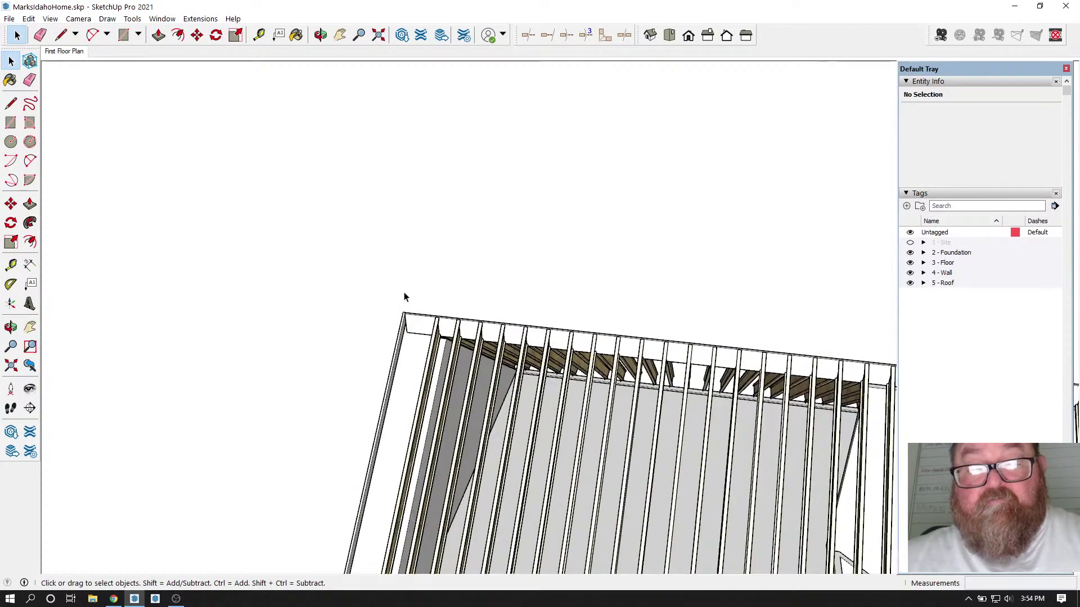
scroll(415, 338, up, 5)
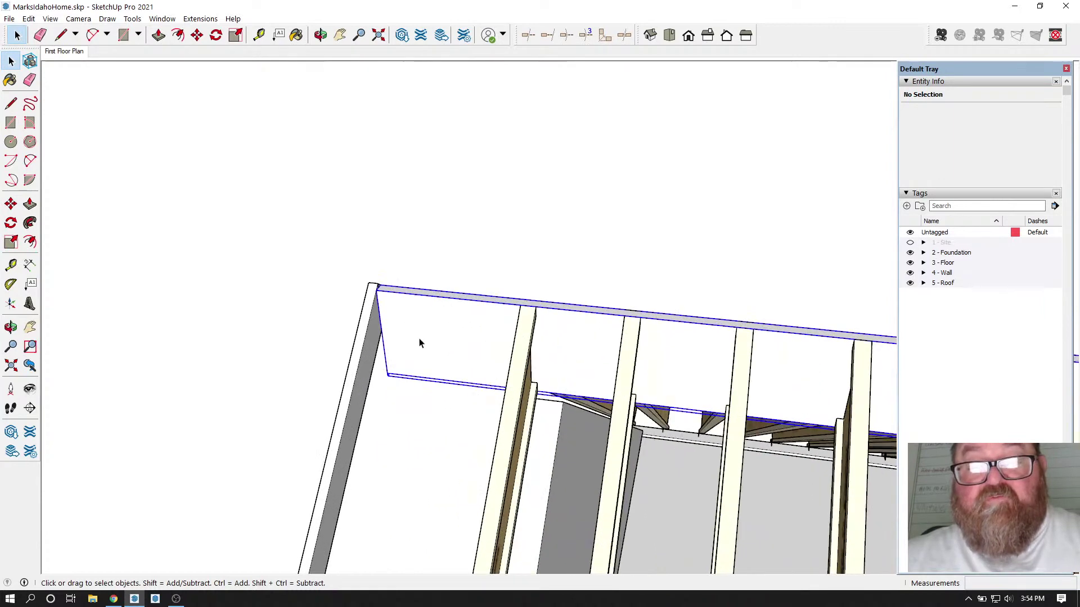
scroll(419, 343, up, 1)
click(419, 344)
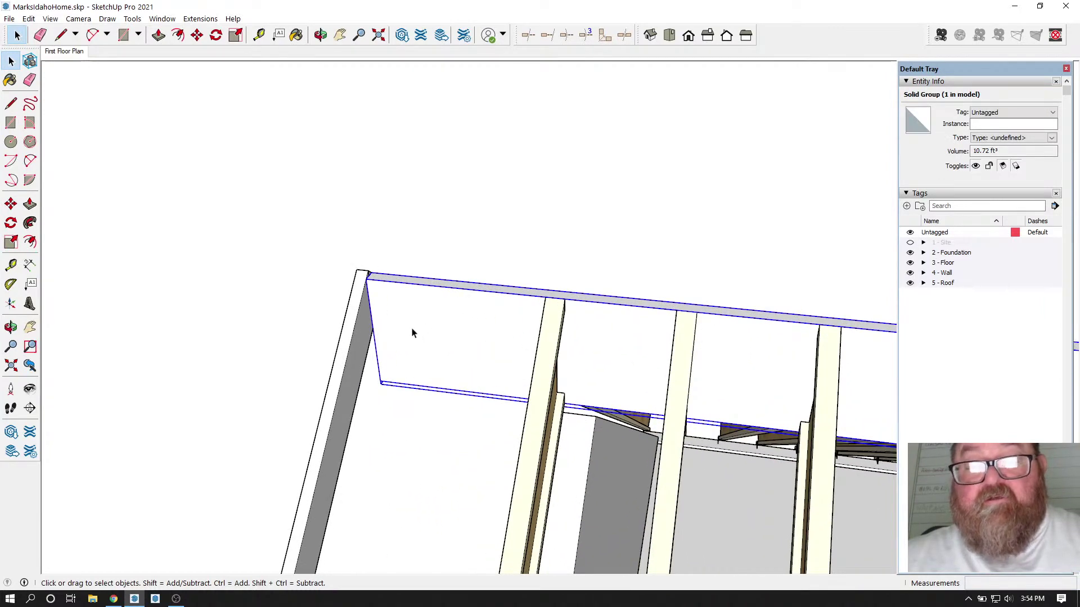
double_click(413, 333)
scroll(413, 332, up, 4)
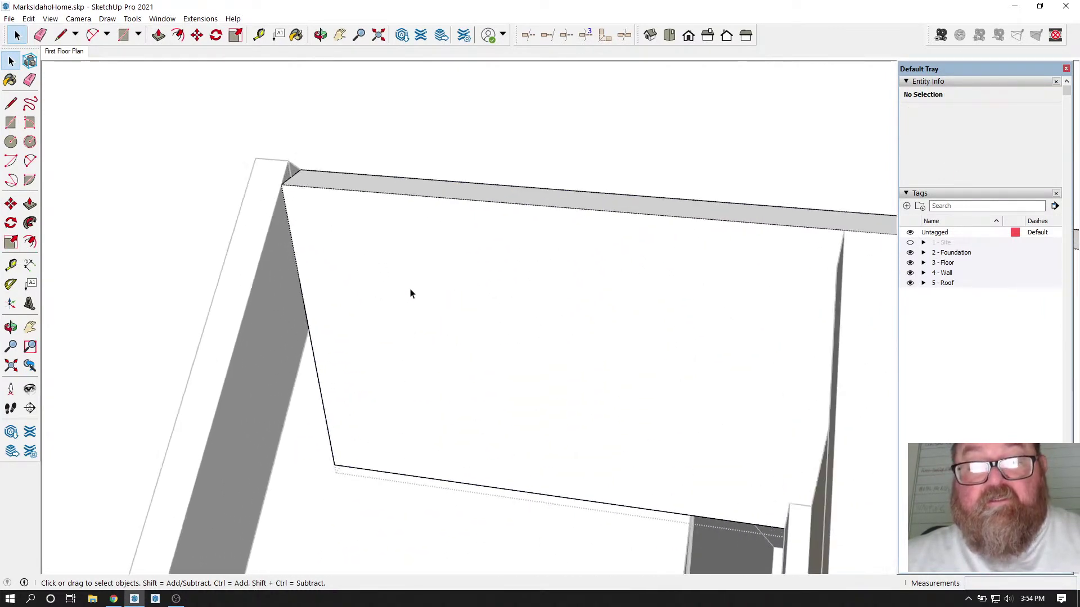
click(123, 35)
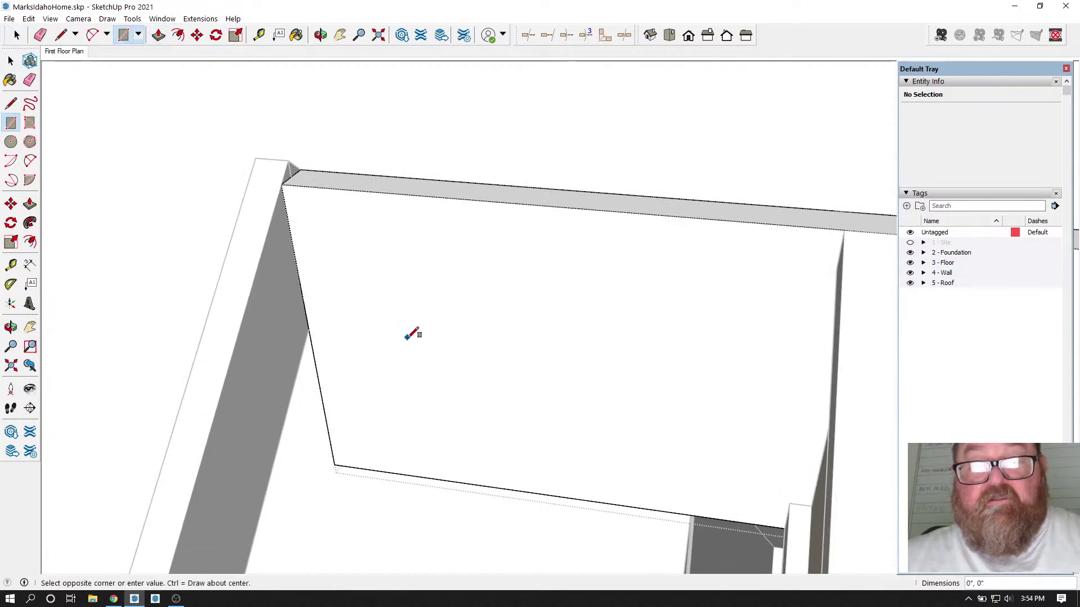
click(158, 35)
drag(424, 398, 382, 489)
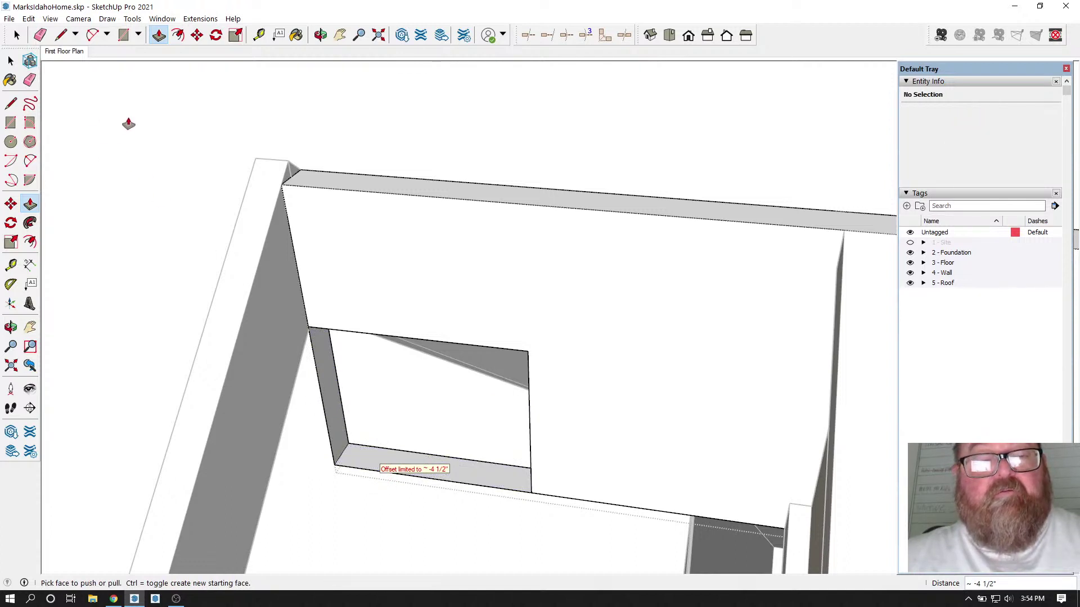
Step: Erase the leftover edges in the ridge board's corner notch and lengthen the notch about 1' 1/4" along the board
key(e)
click(333, 432)
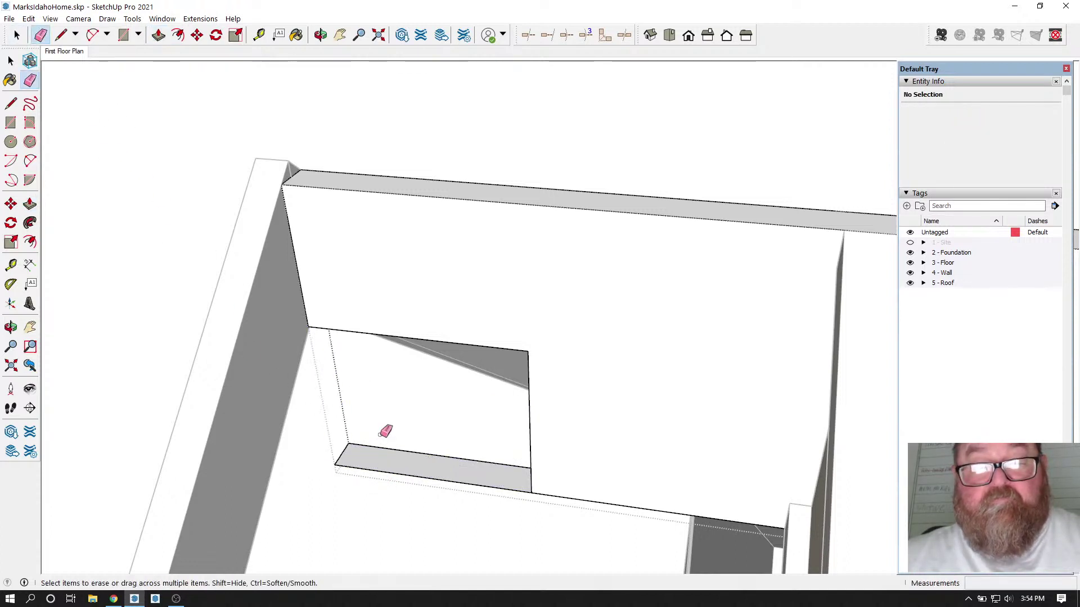
click(341, 457)
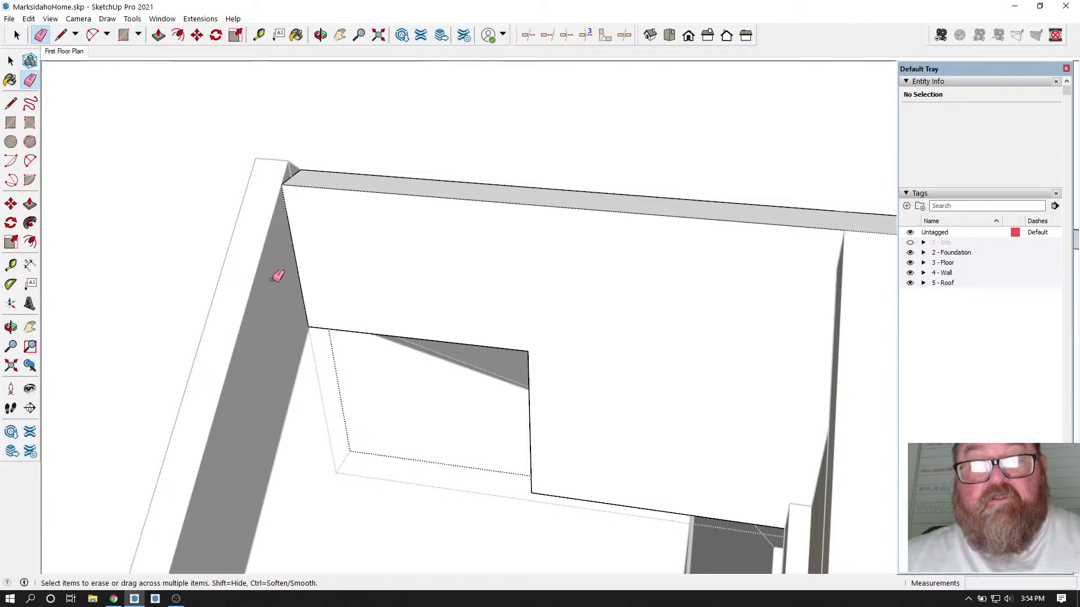
click(320, 35)
drag(647, 287, 716, 332)
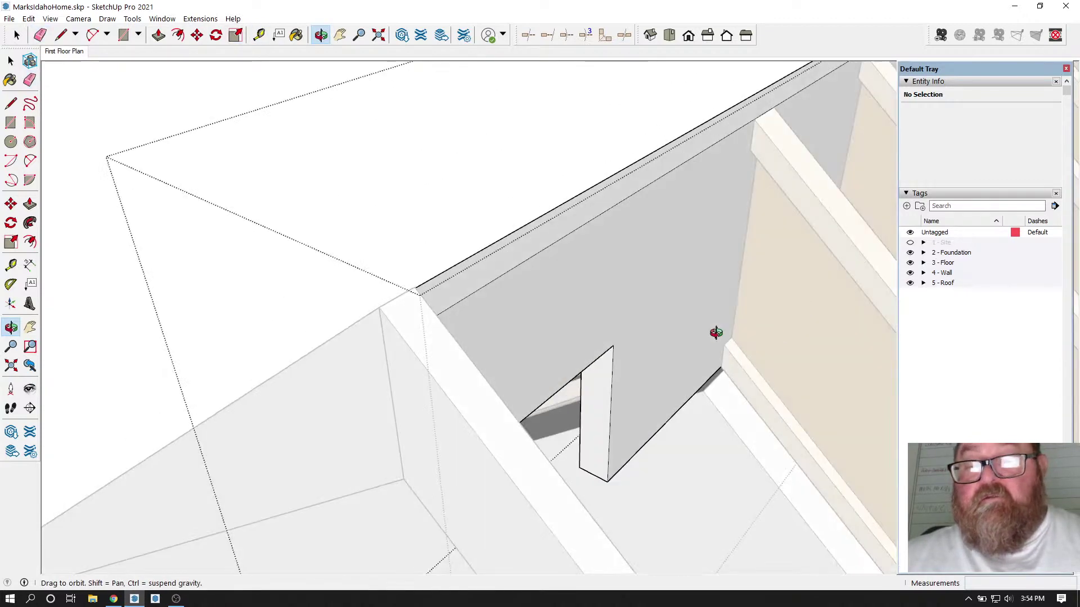
click(159, 35)
drag(595, 399, 736, 366)
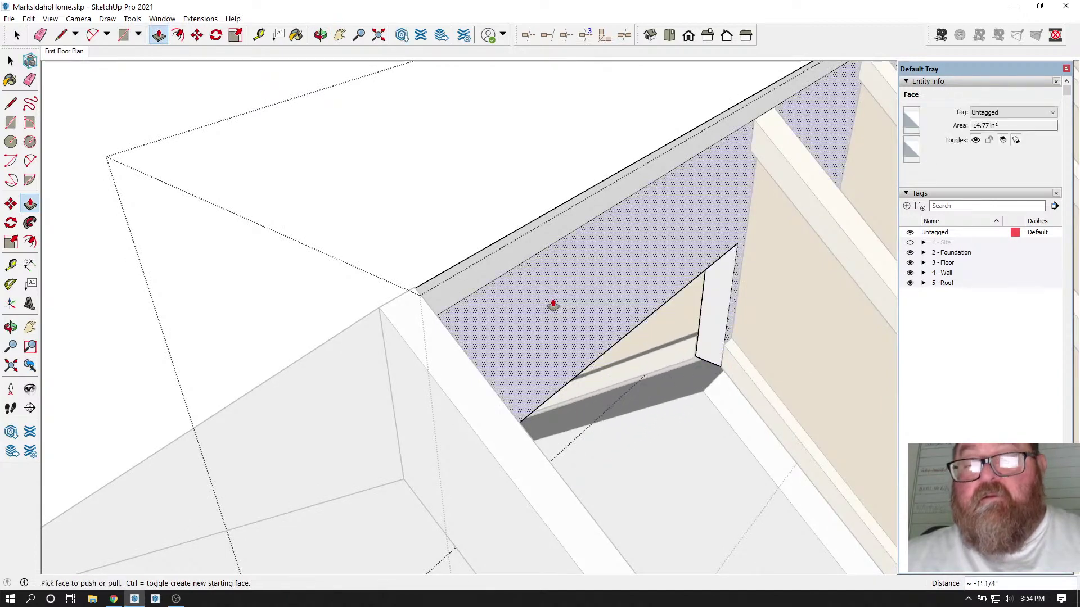
Step: Raise the notch's underside by 1/2" and by a further 3/8" at the ridge board's end
click(320, 35)
drag(509, 239, 448, 261)
scroll(469, 343, up, 8)
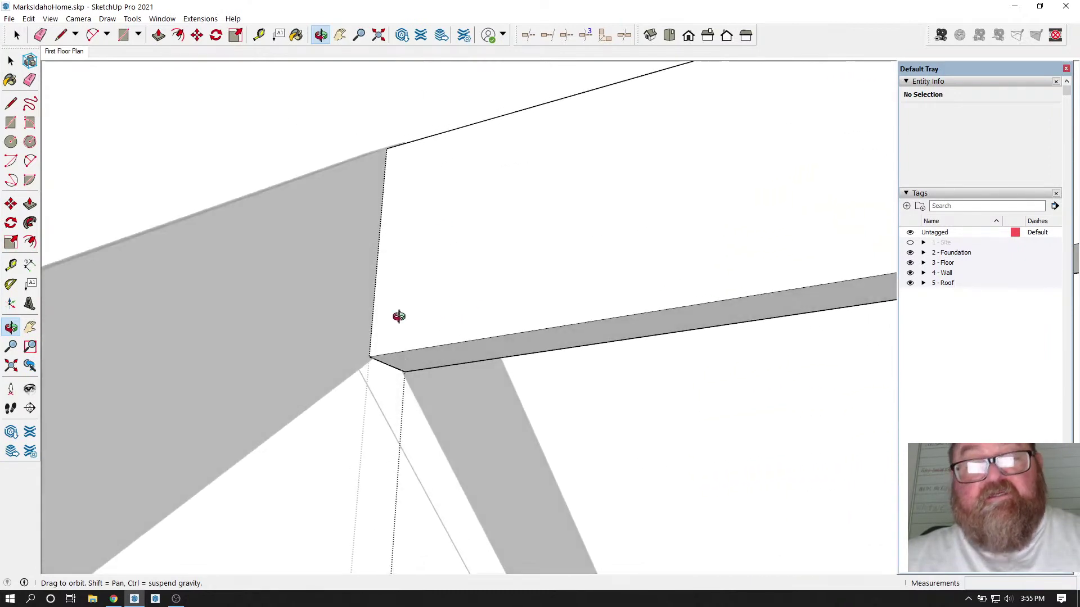
click(159, 36)
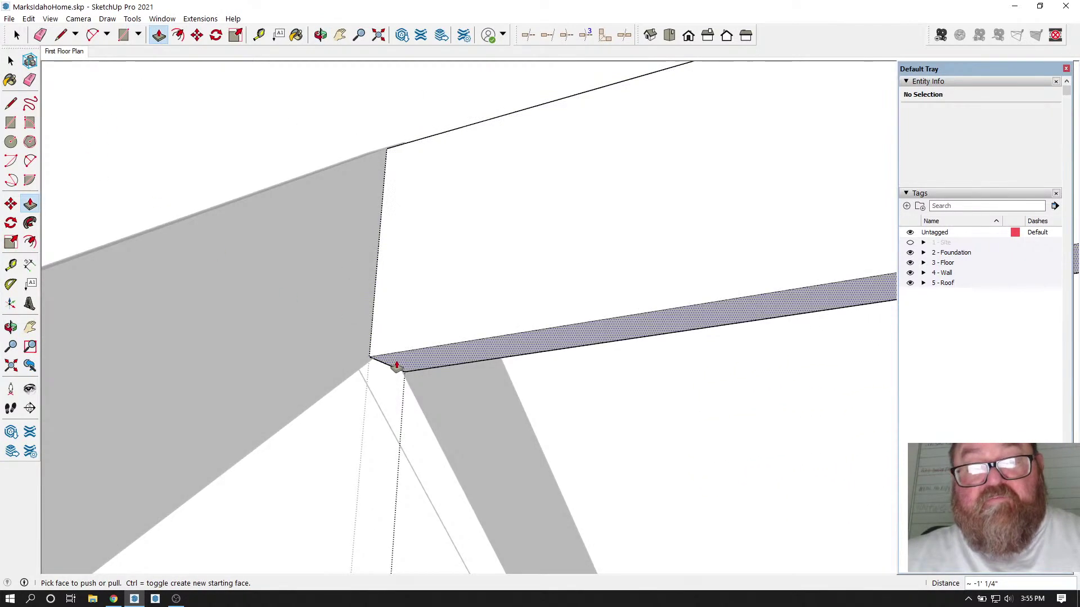
mouse_move(391, 364)
mouse_down()
mouse_move(400, 339)
mouse_move(388, 341)
mouse_move(393, 350)
mouse_up()
click(394, 349)
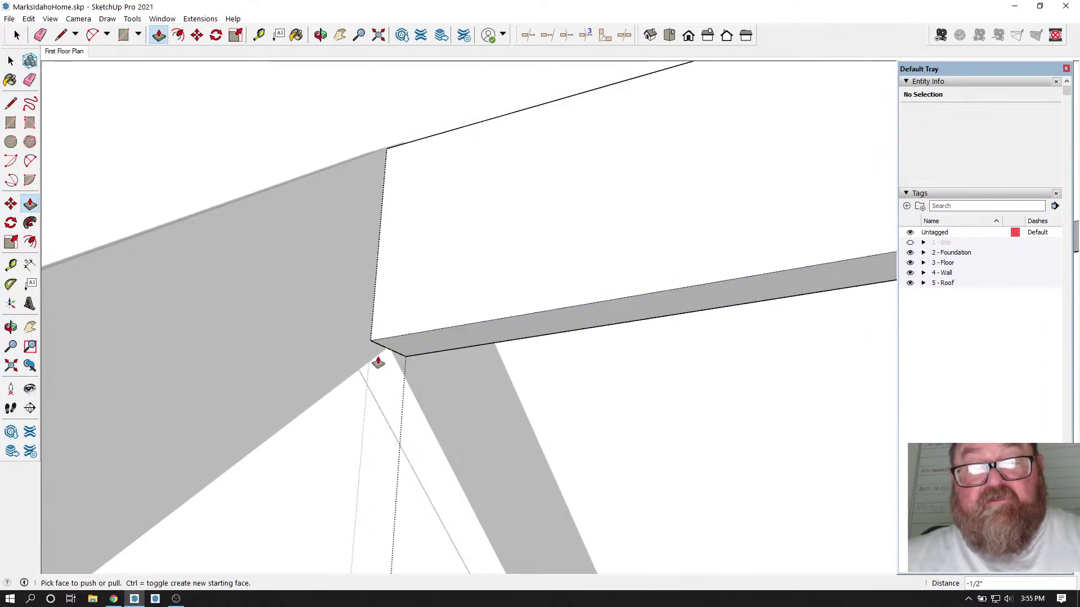
scroll(401, 352, up, 2)
scroll(400, 353, down, 1)
scroll(396, 354, up, 3)
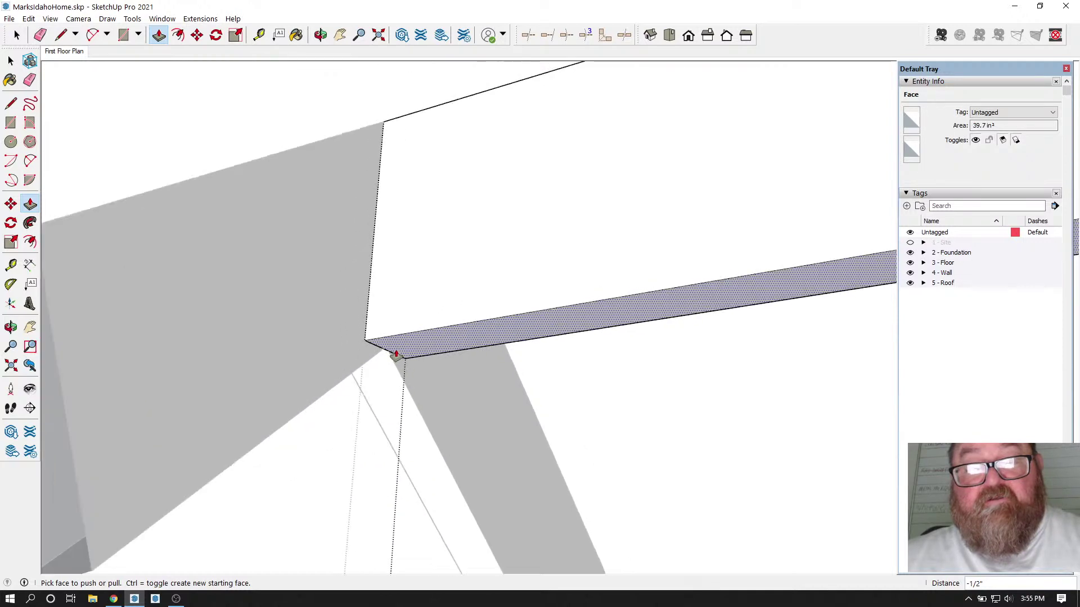
click(397, 354)
click(388, 341)
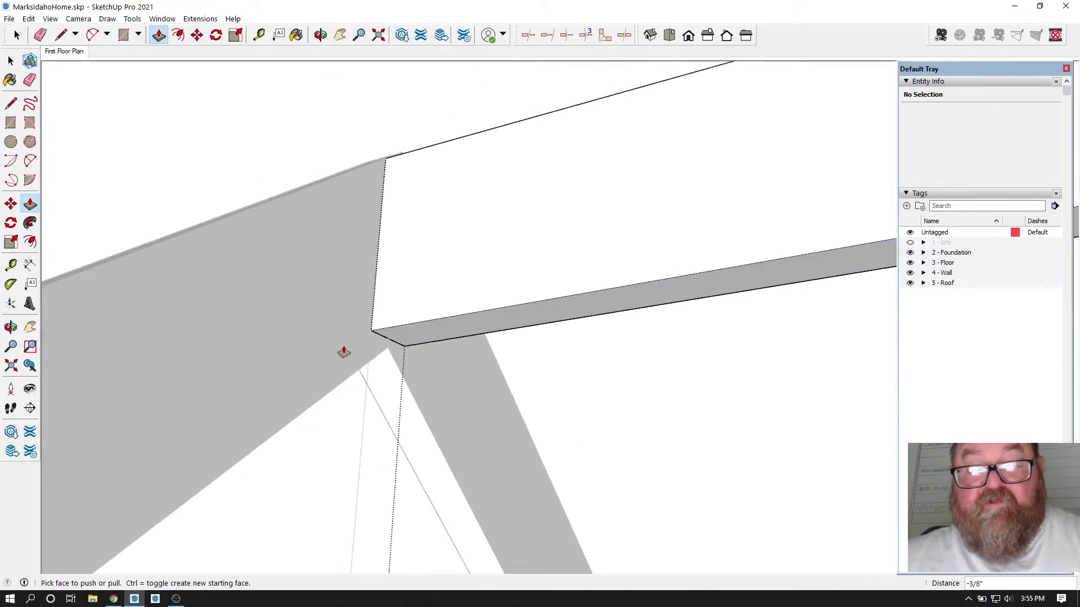
Step: Extend the opposite end of the ridge board 1' 7 1/2" to the outermost overhang rafter
click(320, 35)
drag(439, 202, 625, 408)
scroll(625, 407, up, 10)
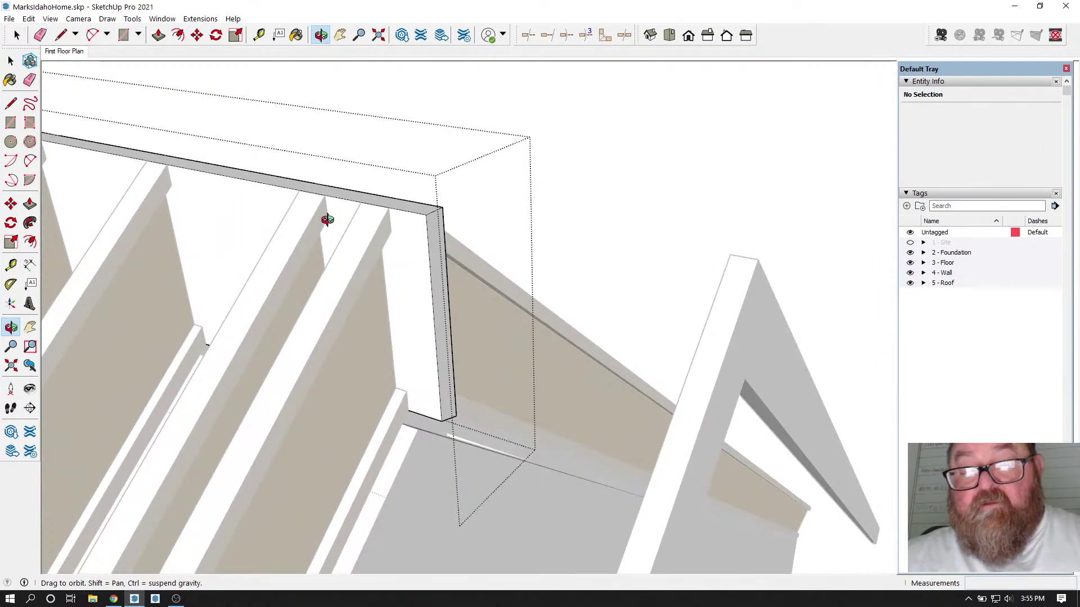
click(158, 35)
drag(424, 228, 736, 292)
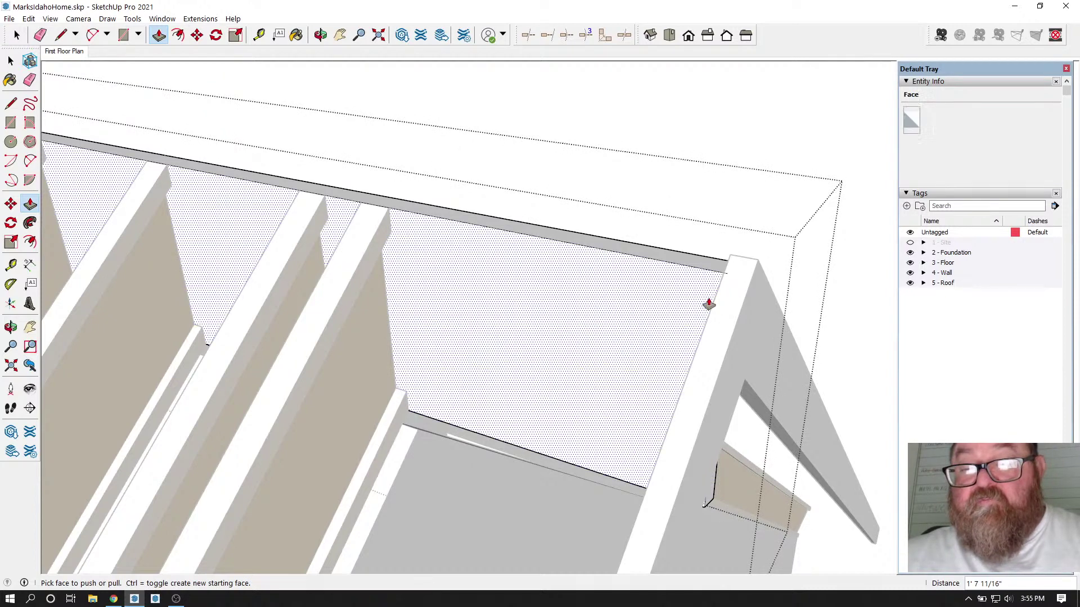
key(ctrl+z)
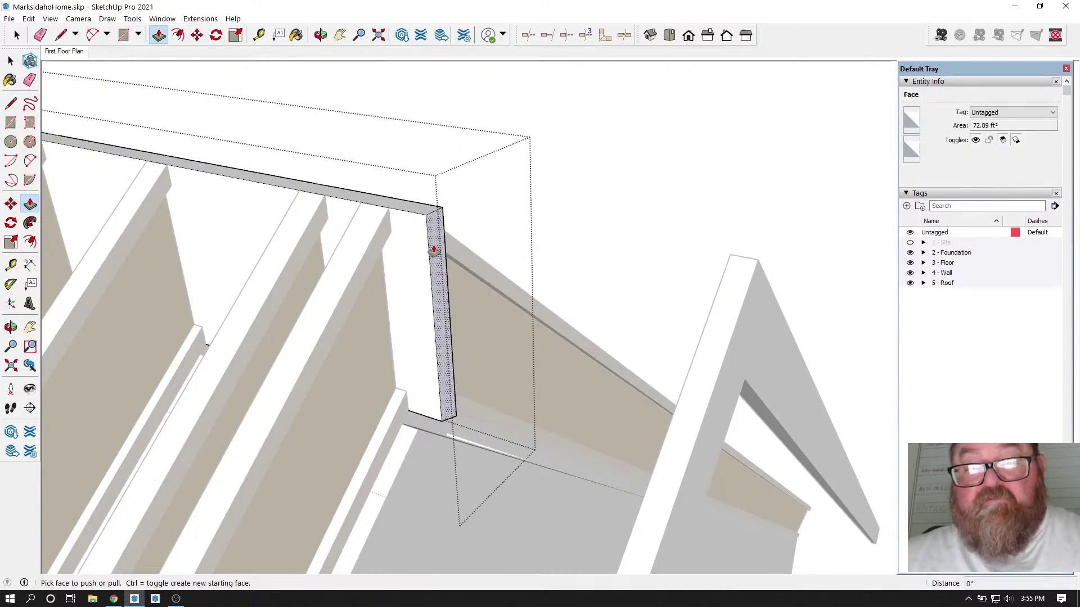
drag(436, 243, 716, 261)
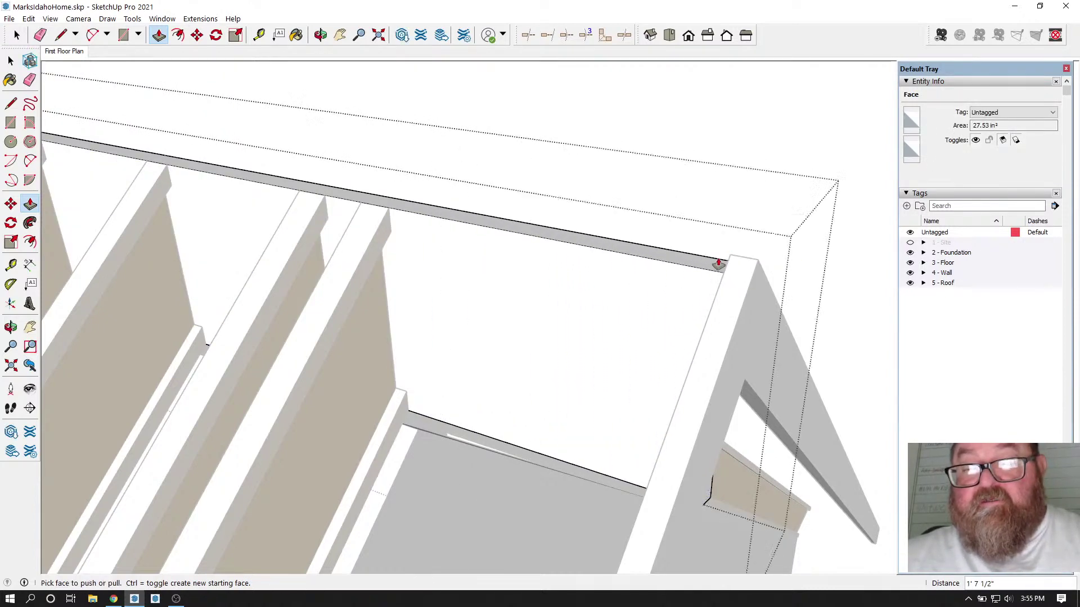
Step: Draw a rectangle about 5 9/16" by 8 15/16" at the lower corner of the extended ridge board end
click(319, 35)
drag(515, 289, 566, 327)
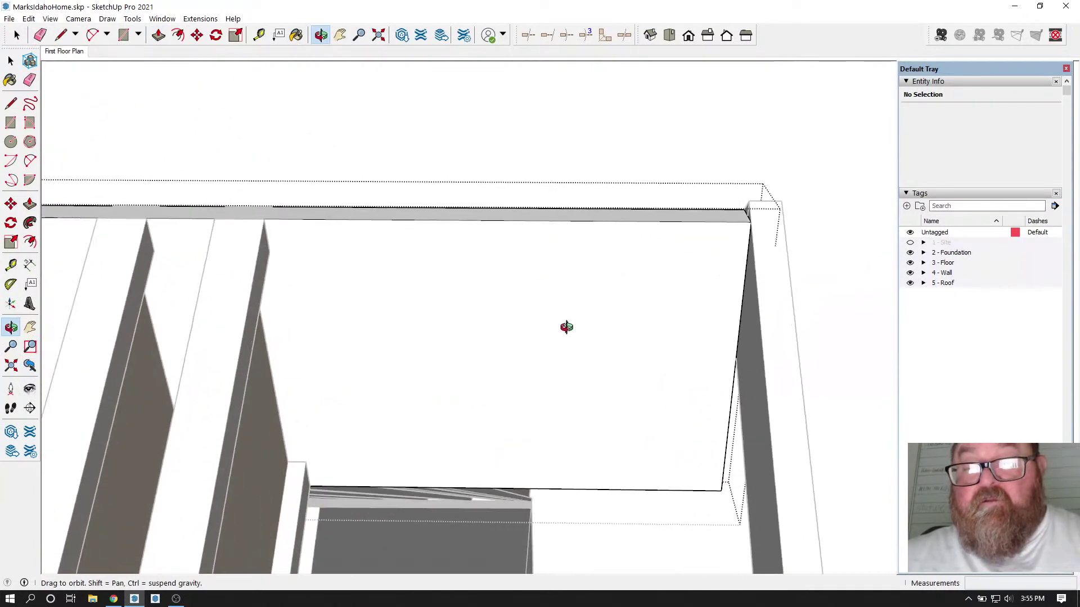
click(123, 35)
click(731, 404)
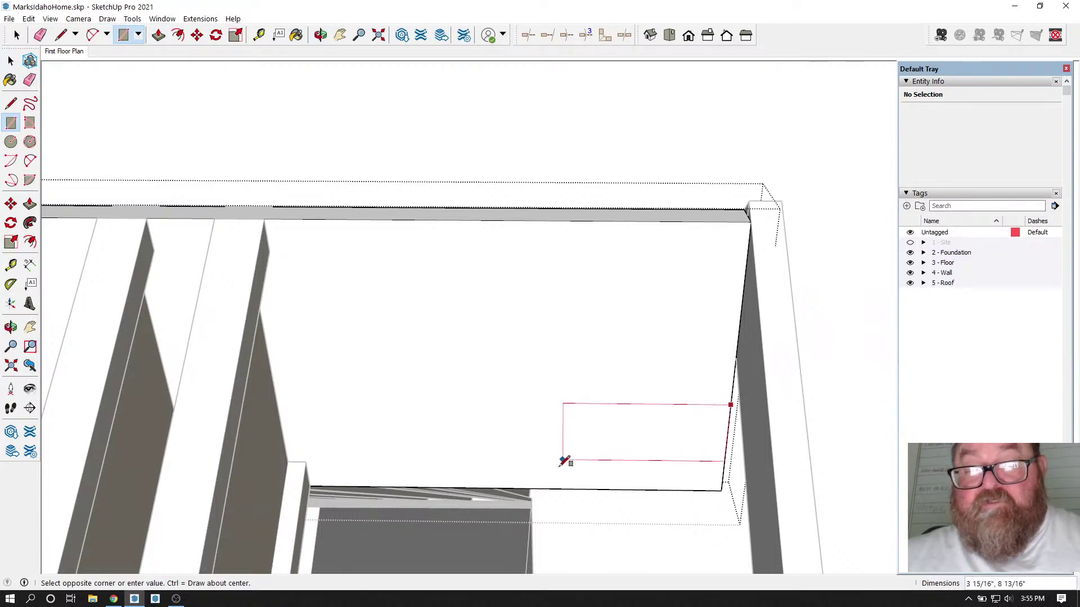
click(557, 489)
Step: Try to push the corner rectangle 1 3/4" through the ridge board's thickness, and undo the push
click(158, 35)
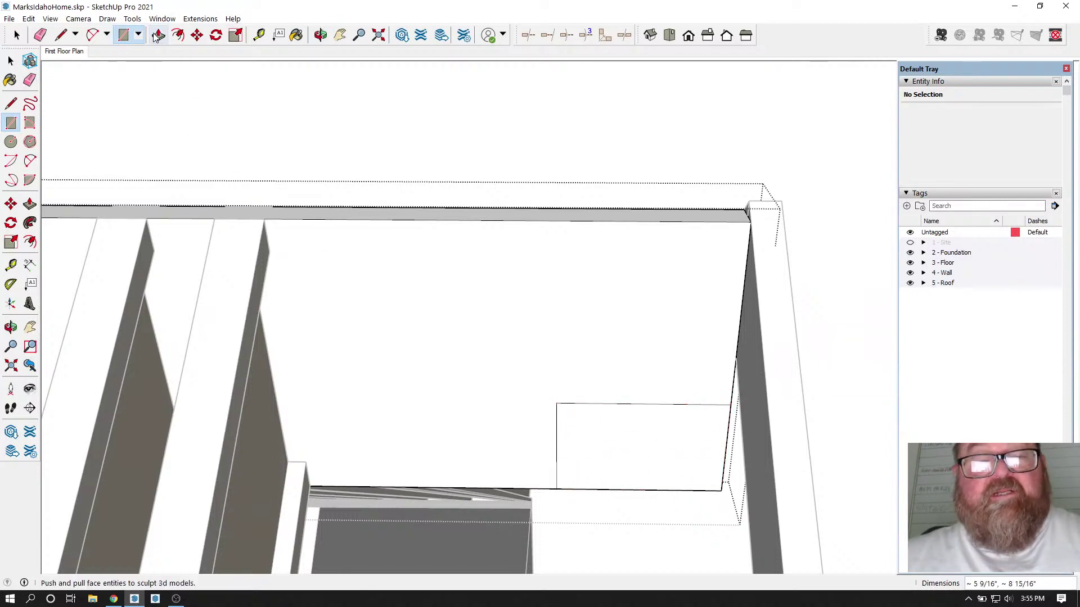
click(652, 485)
click(652, 429)
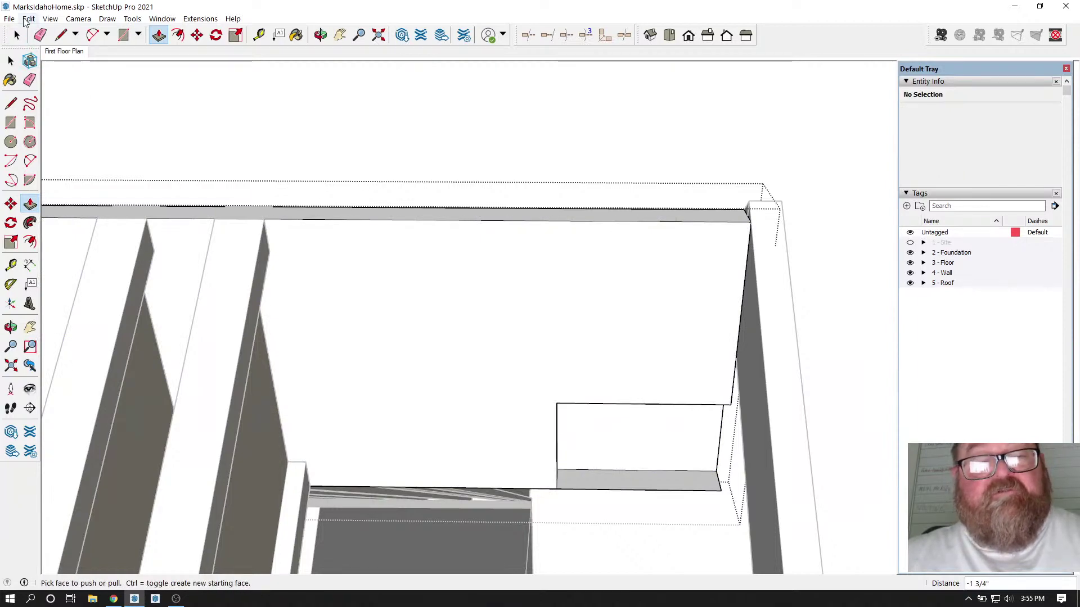
click(39, 35)
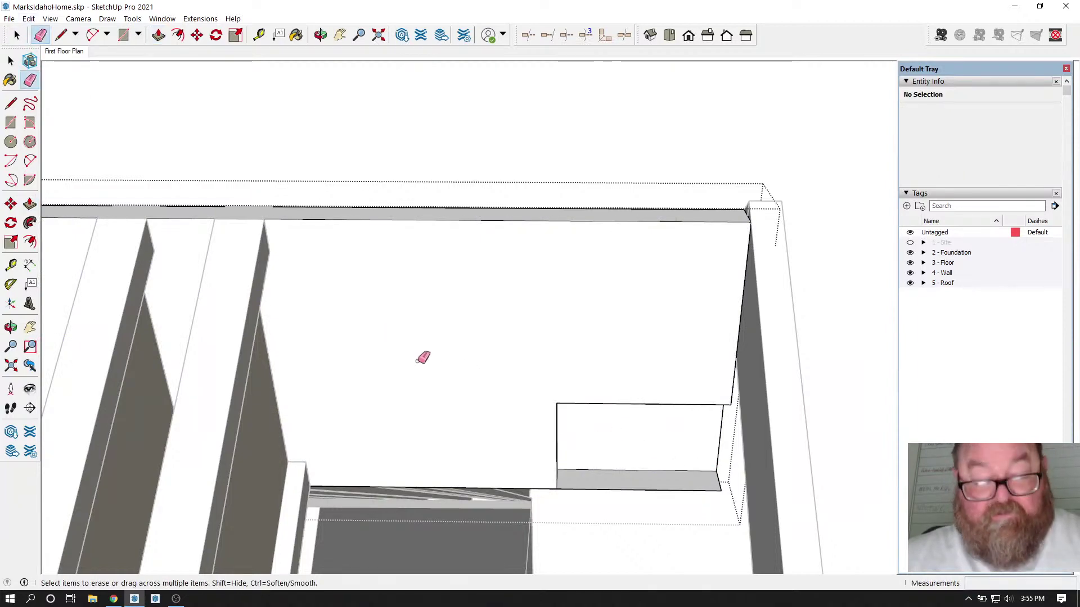
key(ctrl+z)
Step: Push the corner rectangle 1 3/4" through the ridge board and erase the leftover edges to open the notch
click(158, 35)
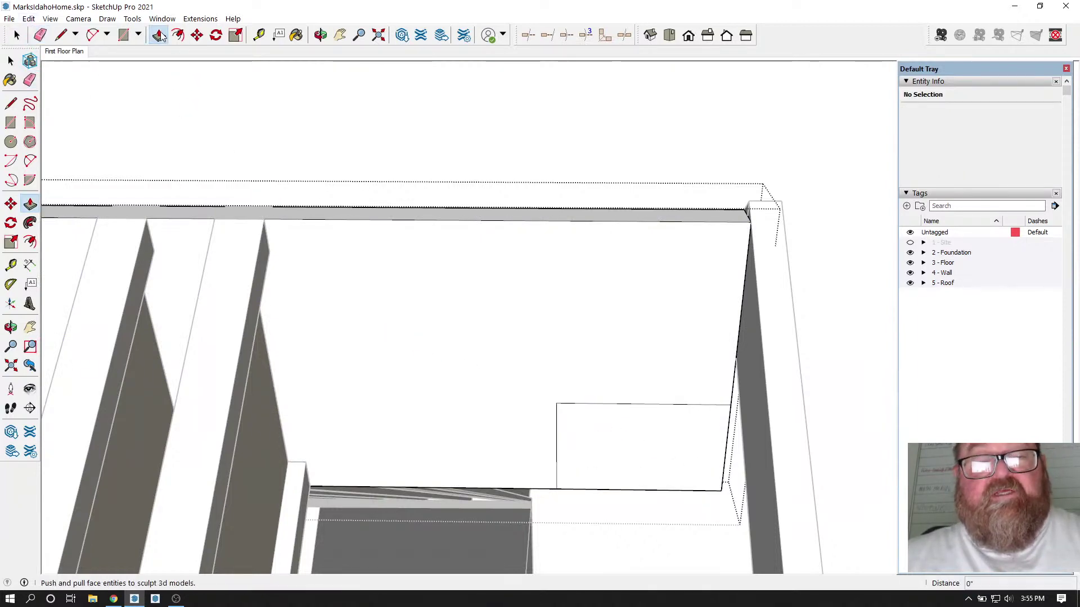
drag(651, 475, 640, 455)
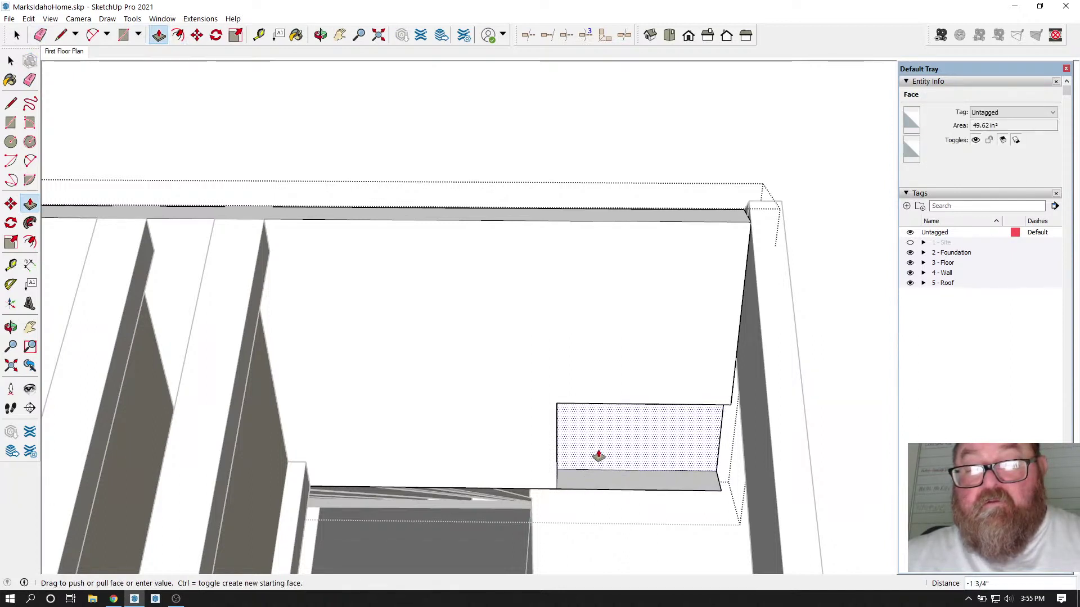
click(609, 430)
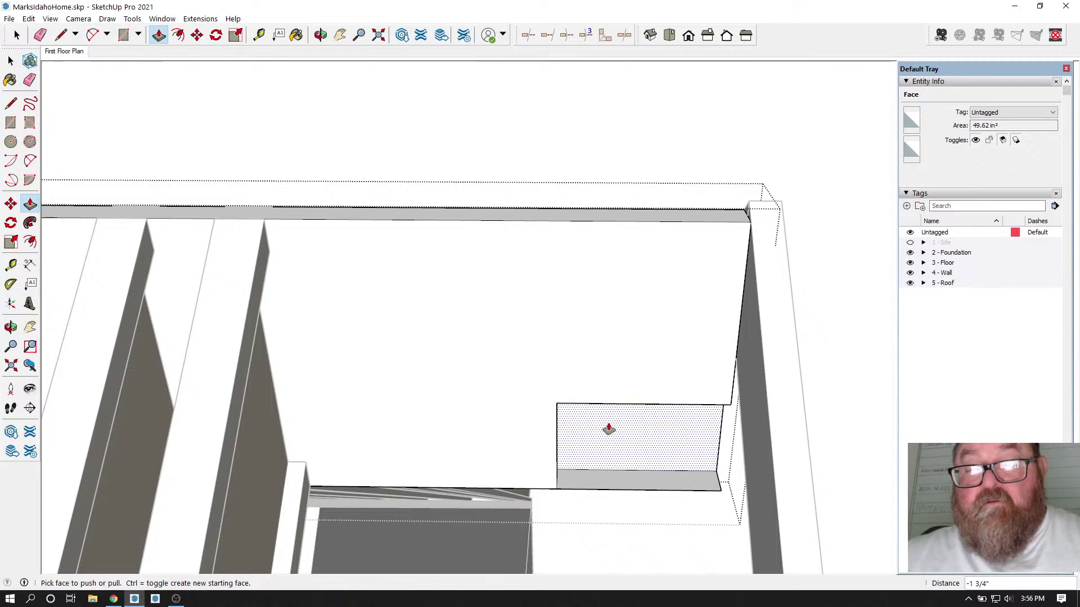
click(40, 35)
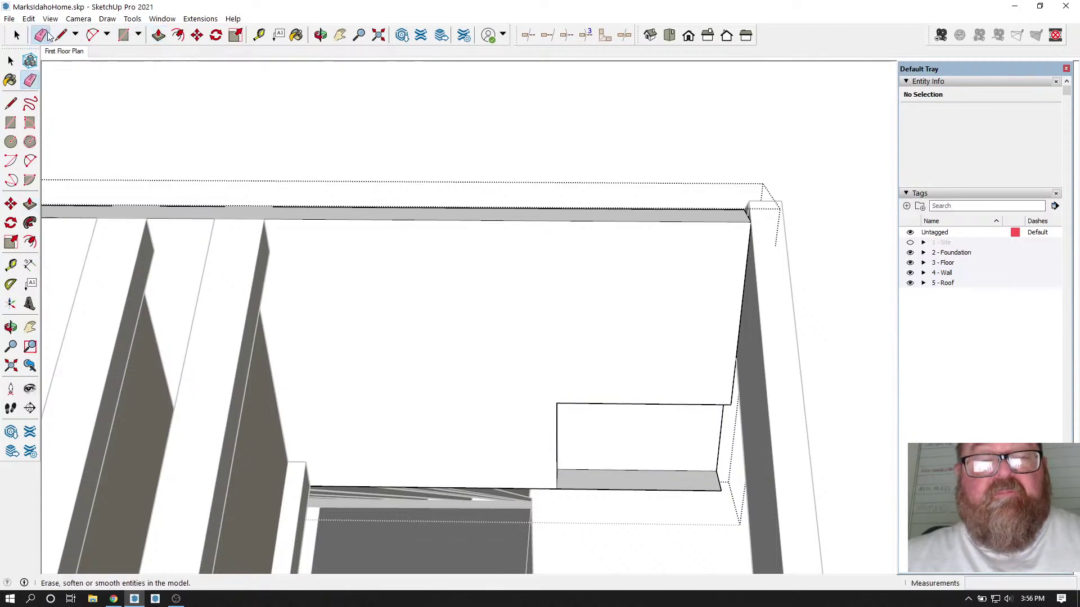
mouse_move(733, 463)
mouse_down()
mouse_move(693, 506)
mouse_move(684, 477)
mouse_up()
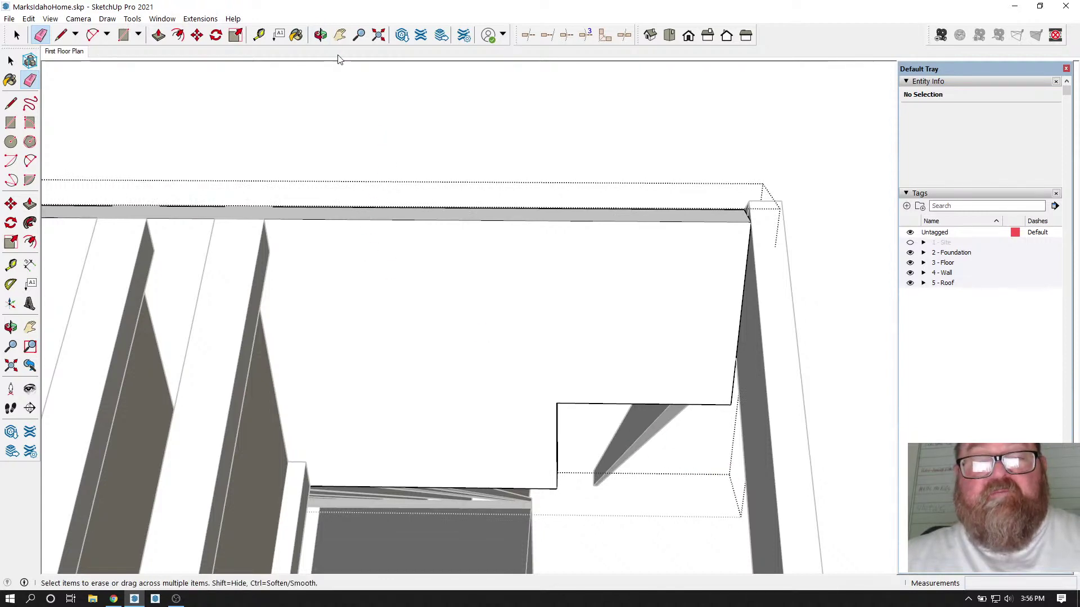
Step: Lengthen the new notch about 1' 1 9/16" along the ridge board and raise its underside by 3 11/16"
click(320, 35)
drag(544, 271, 475, 375)
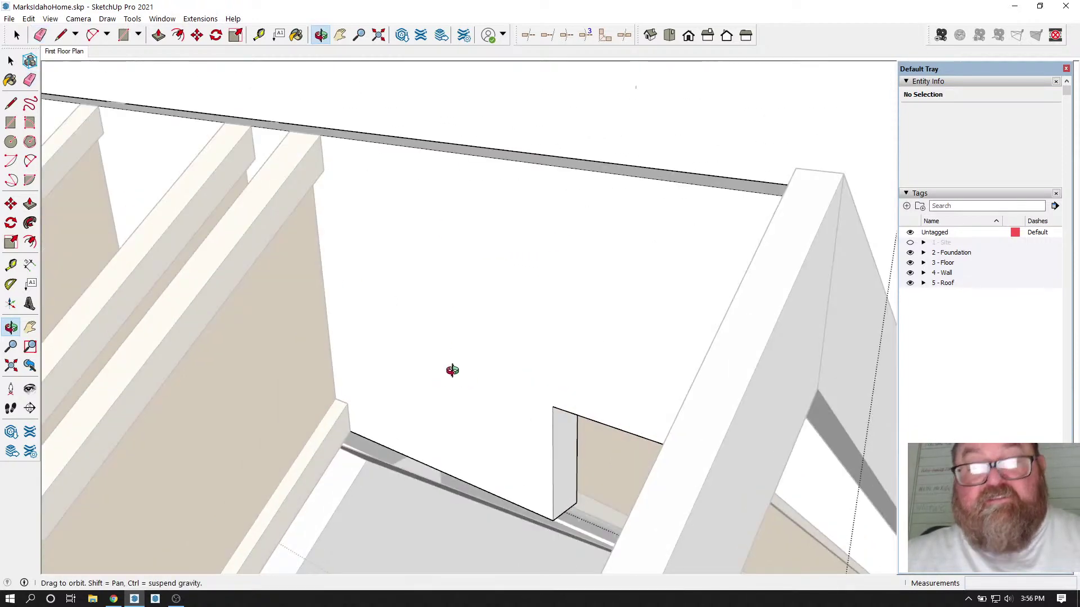
click(159, 35)
drag(560, 433, 327, 440)
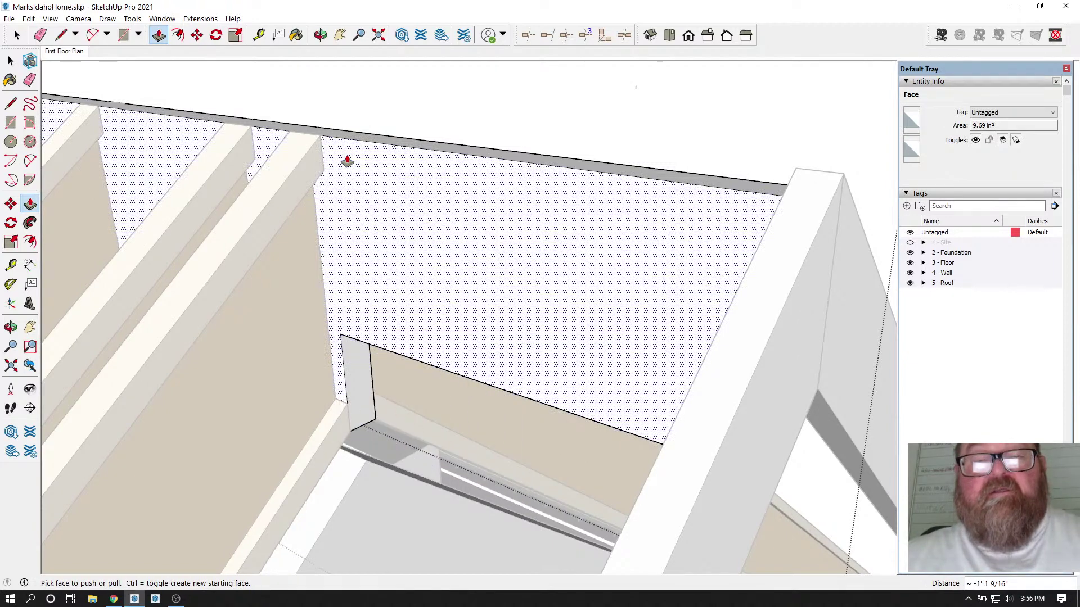
click(321, 35)
drag(574, 247, 592, 233)
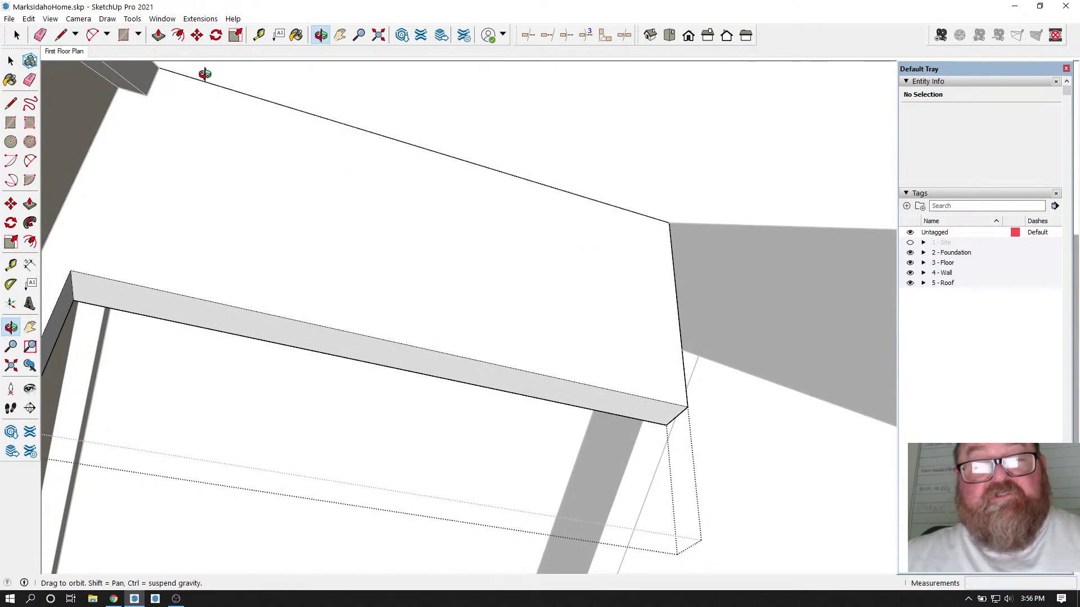
click(158, 35)
drag(429, 364, 675, 251)
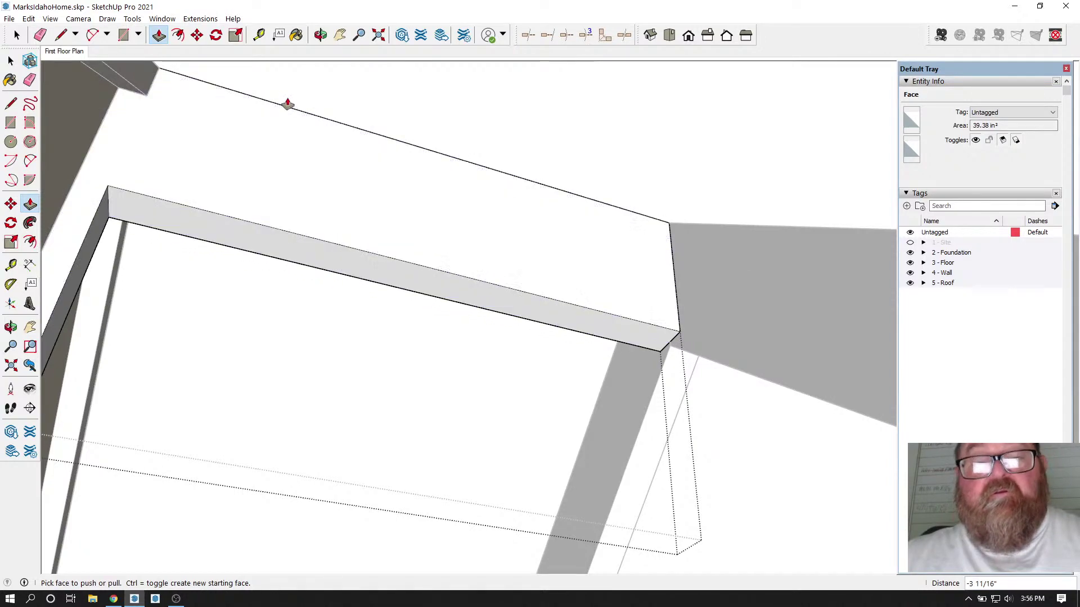
Step: Close the ridge board group and bring the whole rafter layout into view
click(320, 35)
drag(554, 236, 610, 503)
click(16, 35)
scroll(617, 282, down, 6)
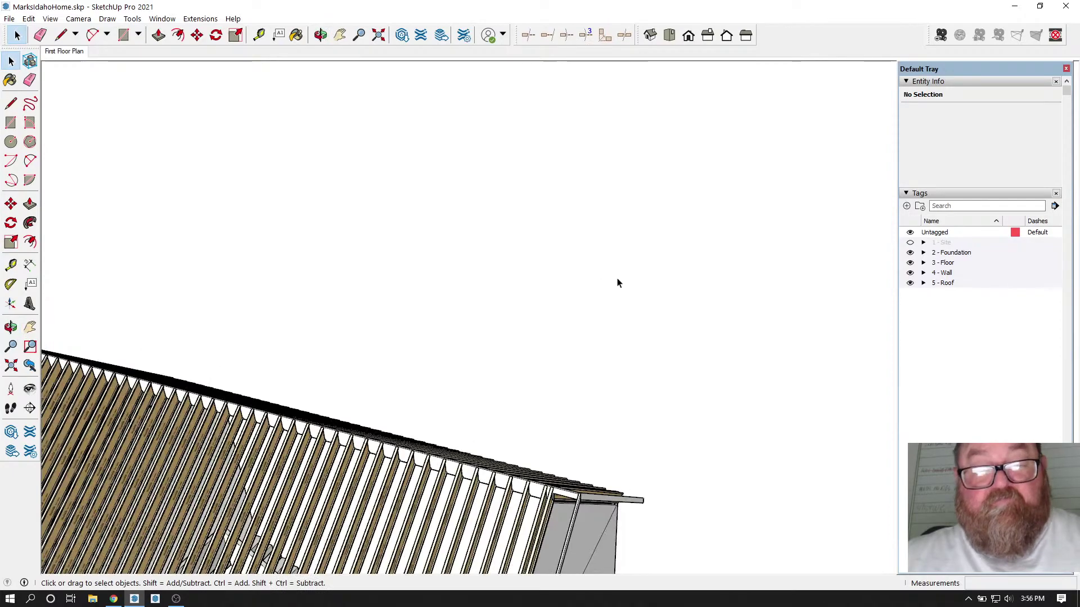
scroll(530, 347, up, 5)
scroll(530, 347, up, 5)
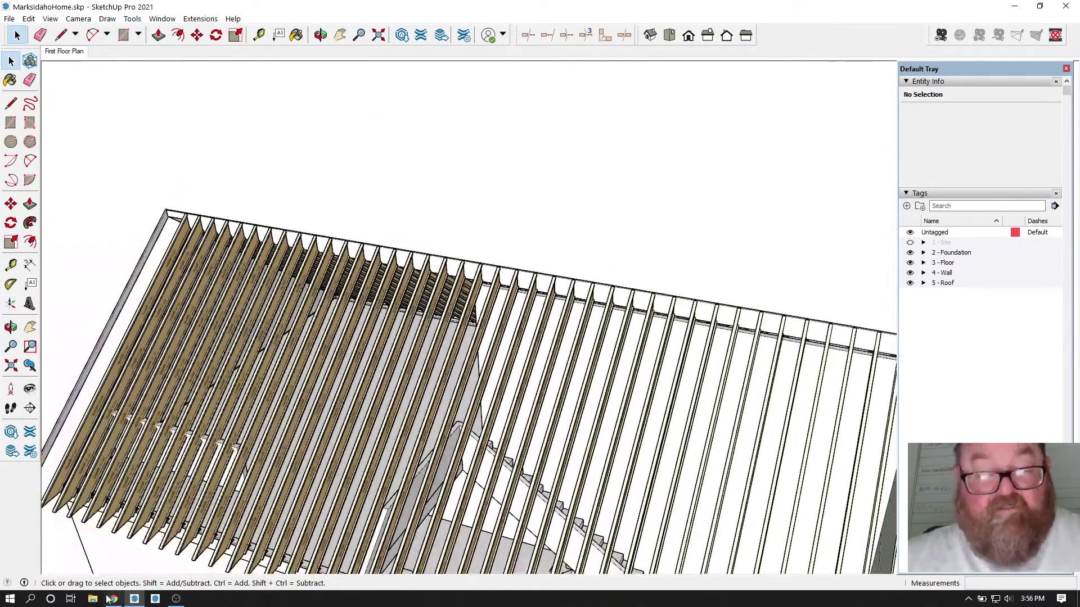
Step: Switch to Chrome to check the live chat in YouTube Studio, and return to the SketchUp model
click(112, 599)
click(207, 7)
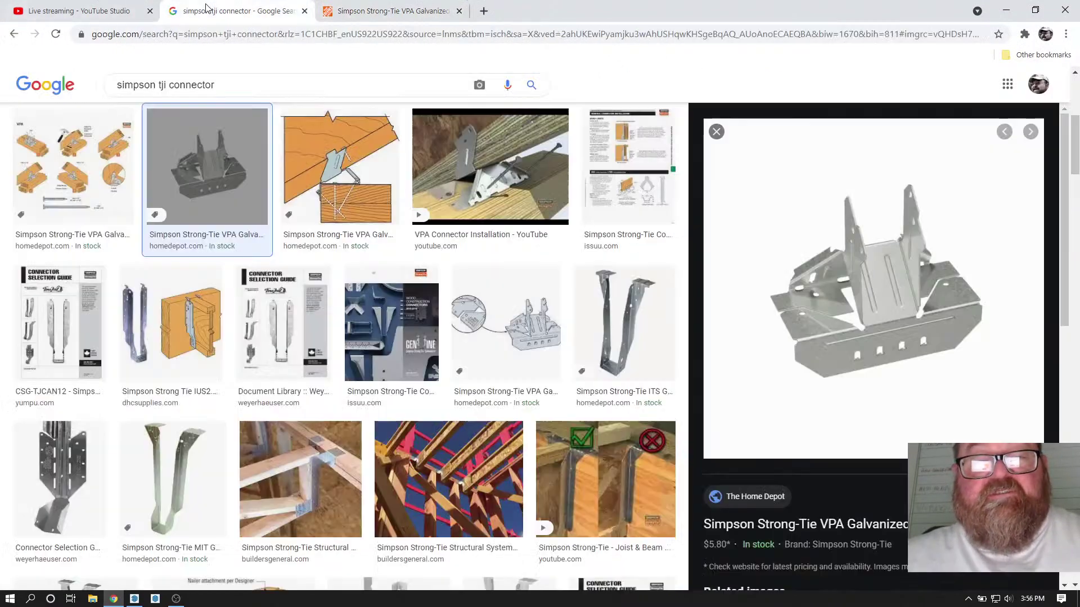
click(79, 11)
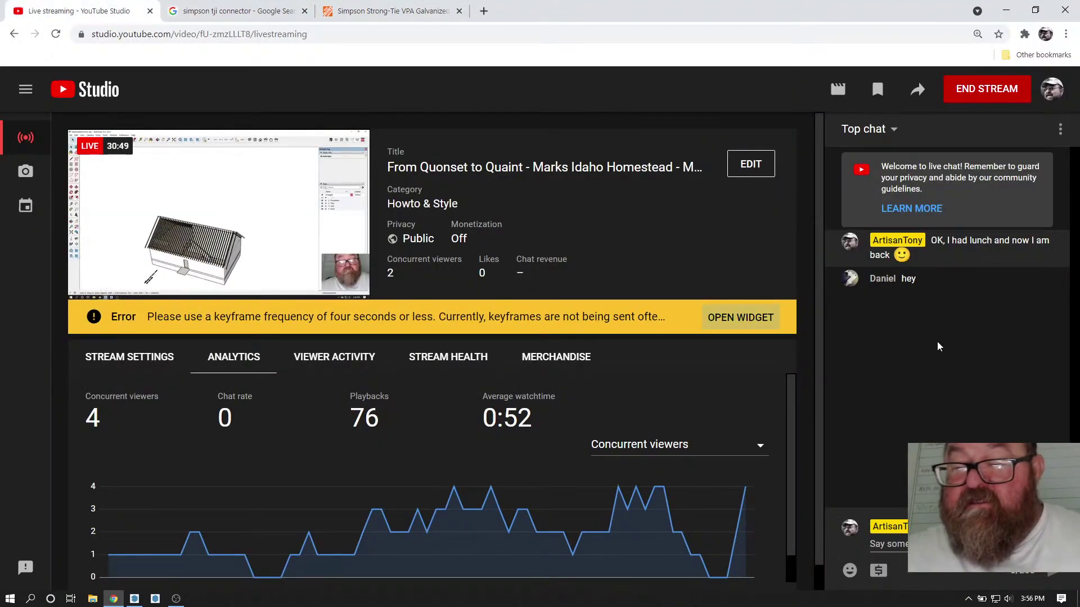
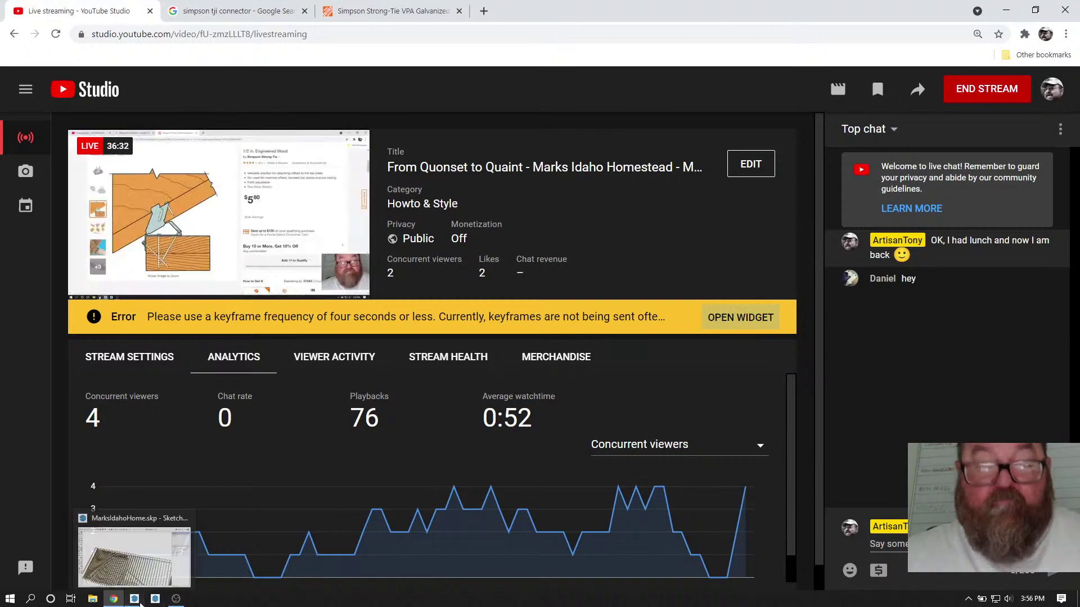
click(138, 599)
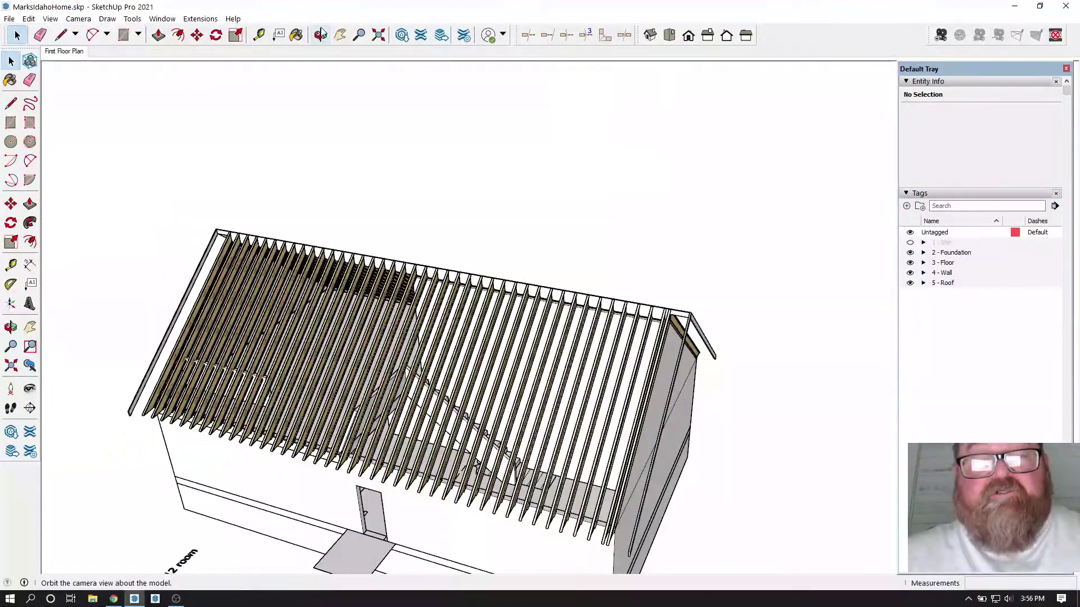
click(320, 34)
scroll(288, 392, up, 10)
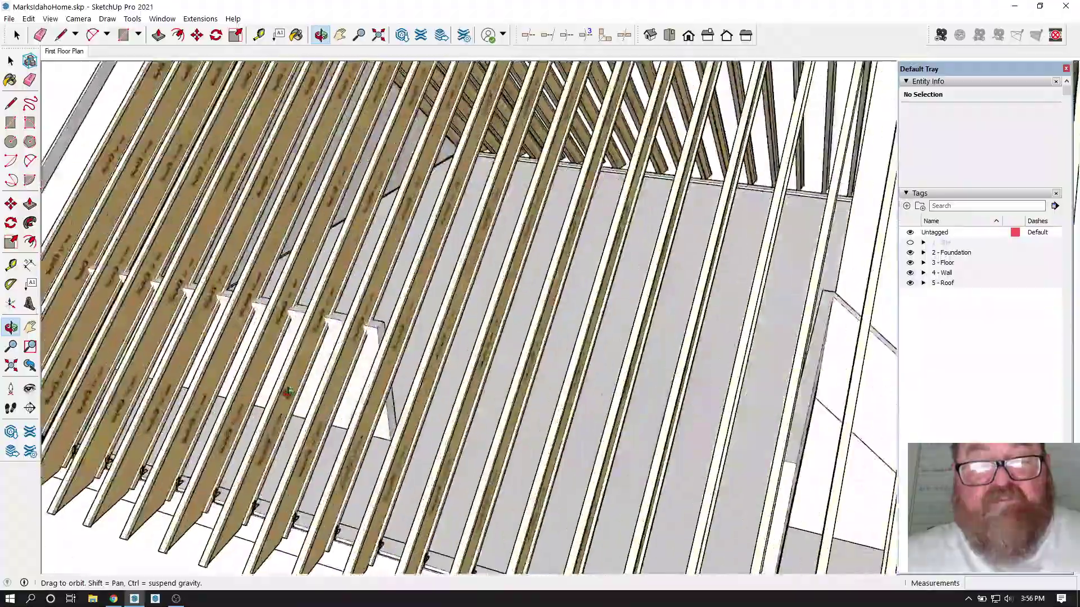
drag(288, 392, 691, 405)
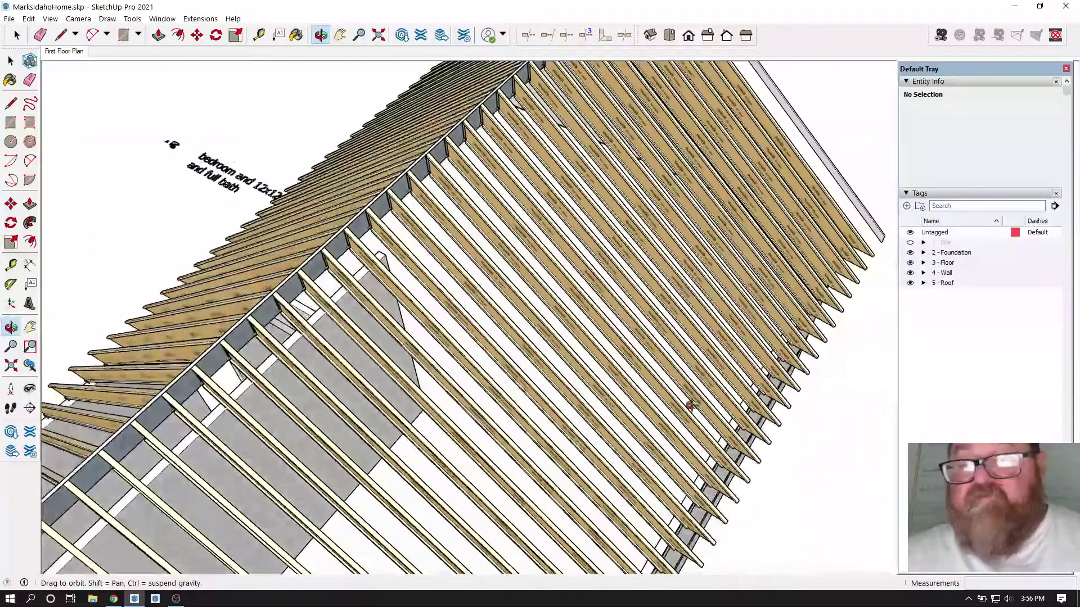
Step: Hide the 5 - Roof tag folder to expose the ridge board and bring its notched gable end up close
scroll(639, 453, down, 2)
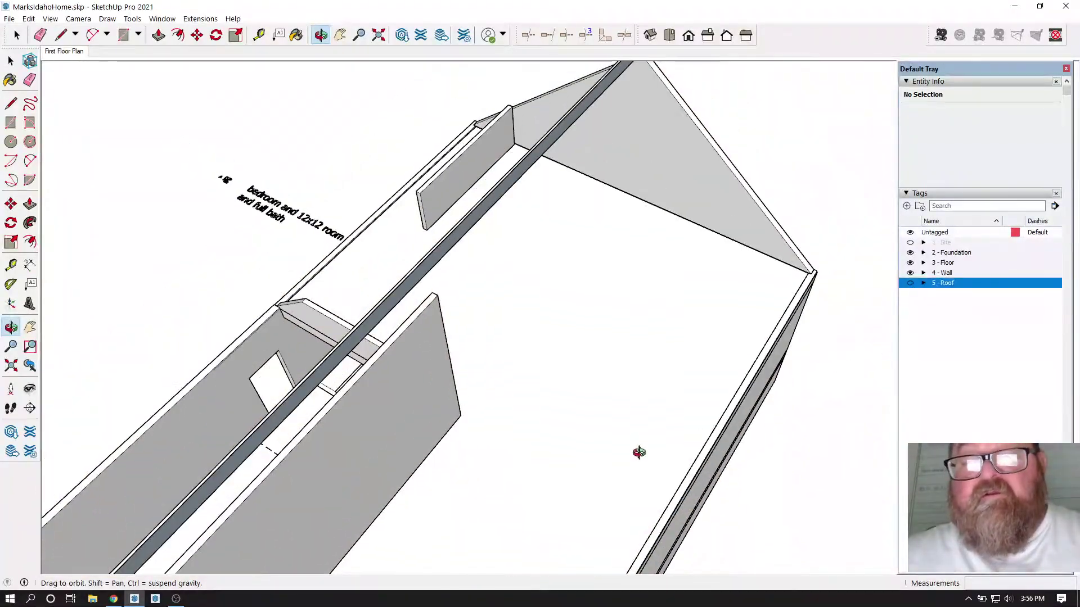
drag(557, 280, 566, 206)
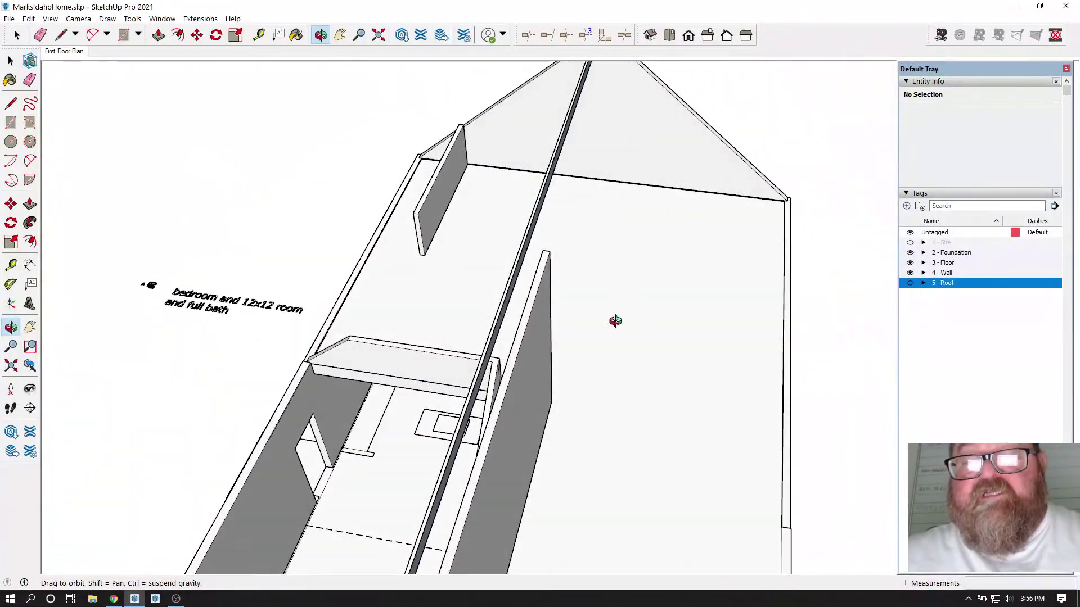
drag(616, 321, 661, 356)
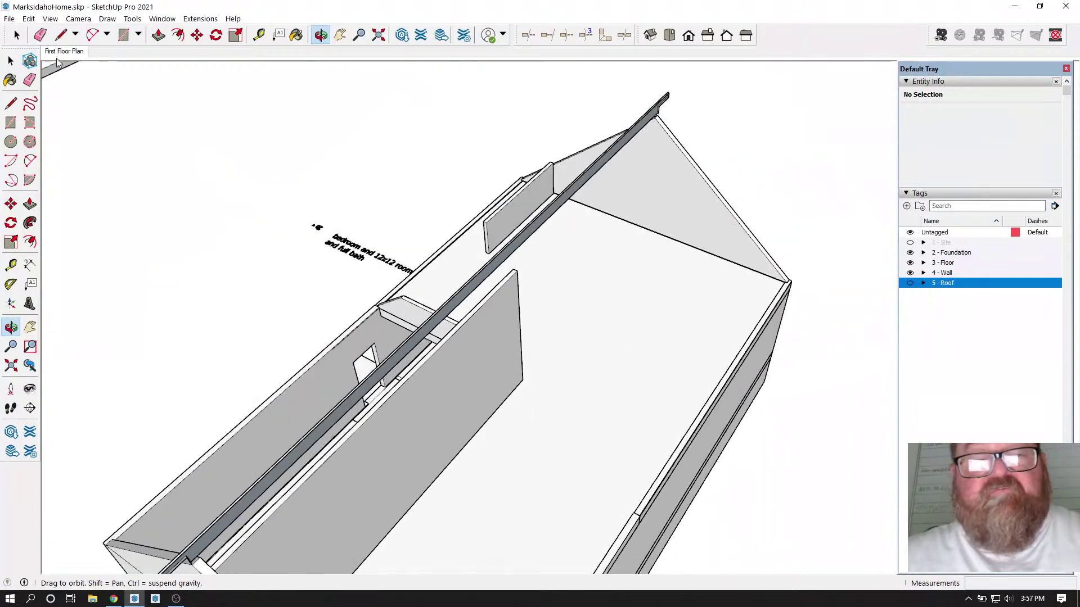
click(17, 35)
click(320, 35)
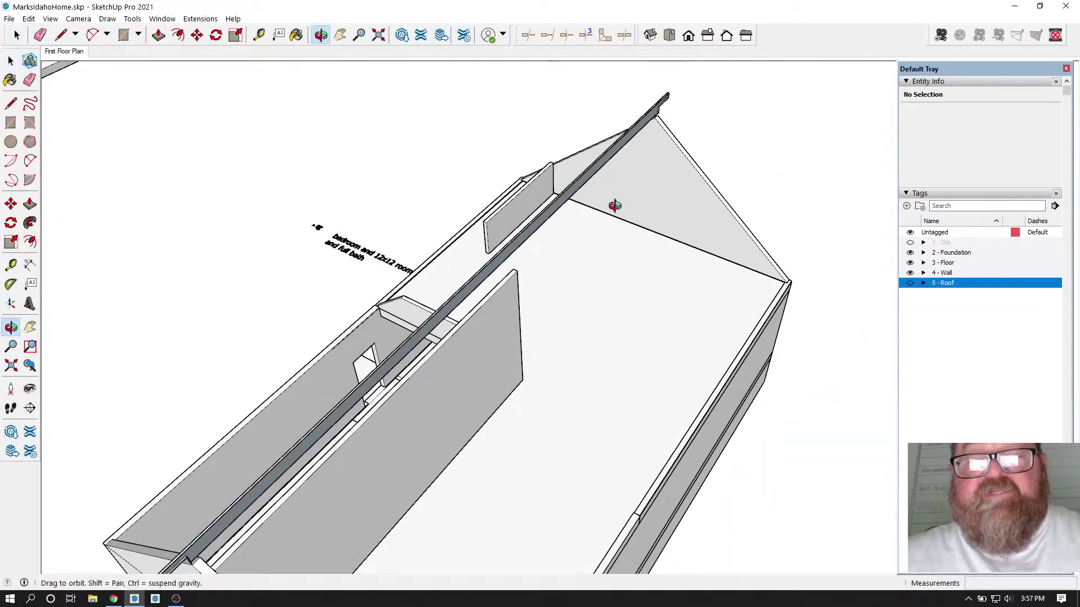
drag(615, 204, 714, 132)
scroll(714, 133, up, 10)
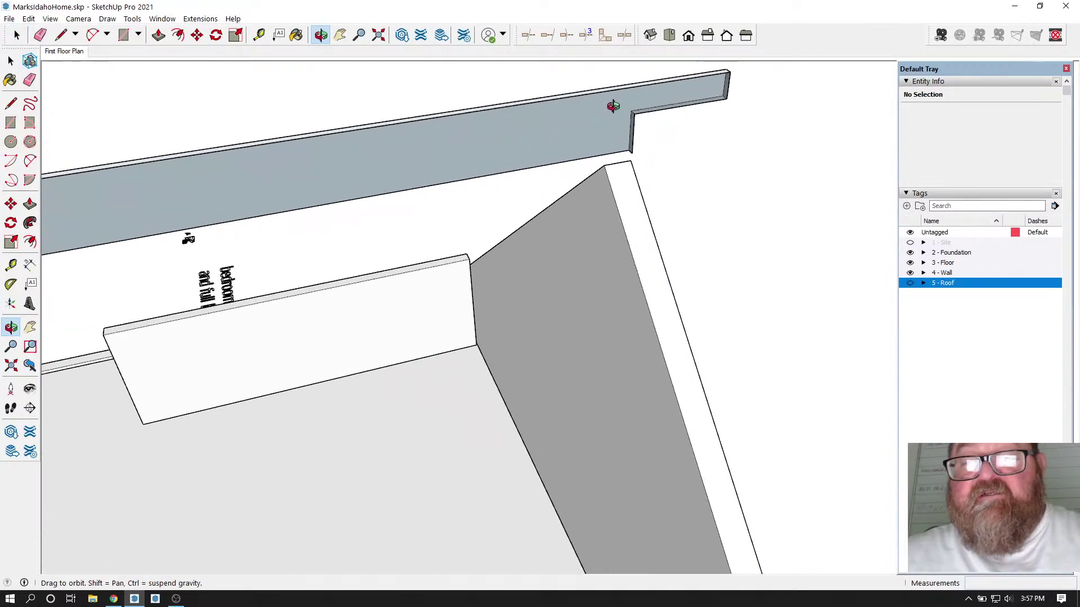
mouse_move(603, 139)
mouse_down()
mouse_move(366, 225)
mouse_move(243, 87)
mouse_move(146, 107)
mouse_up()
Step: Open the ridge board group and draw an edge about 53' 10 11/16" long along its underside between the inner corners of both end notches
click(17, 35)
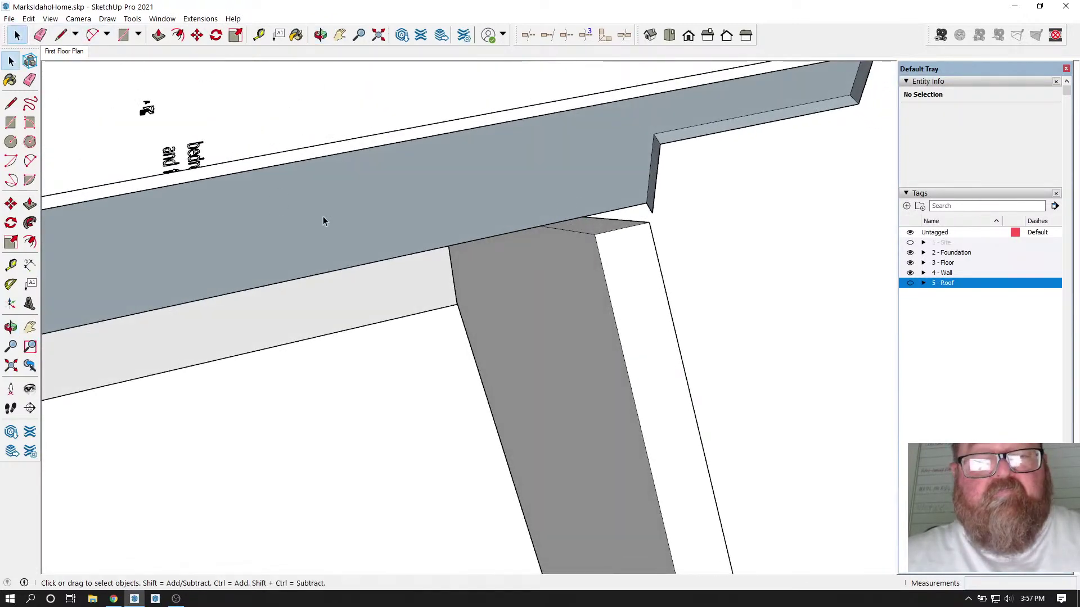
double_click(323, 216)
click(61, 35)
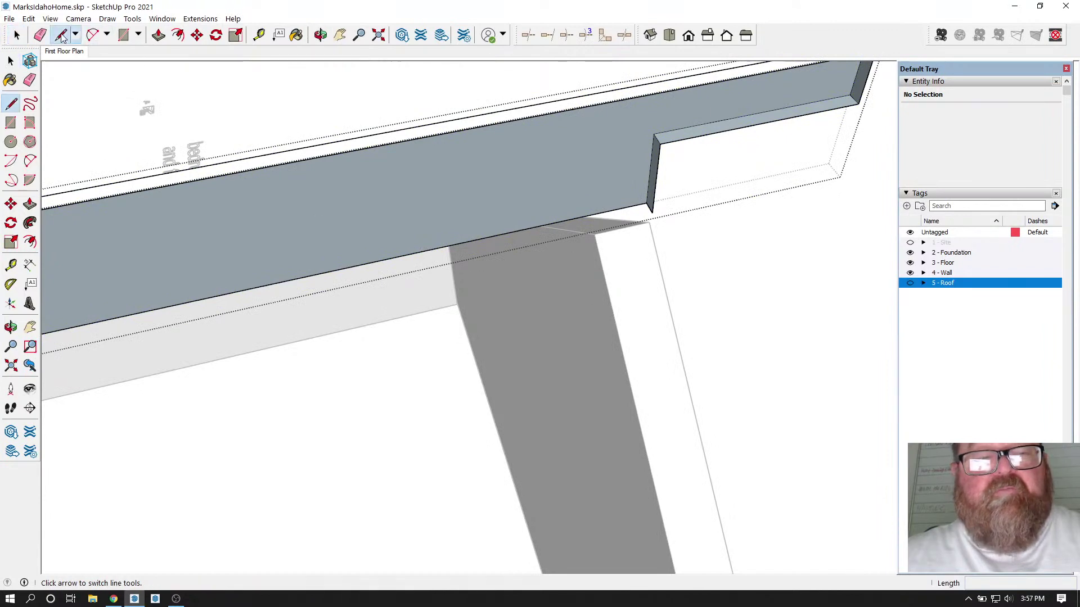
click(652, 212)
scroll(653, 241, down, 6)
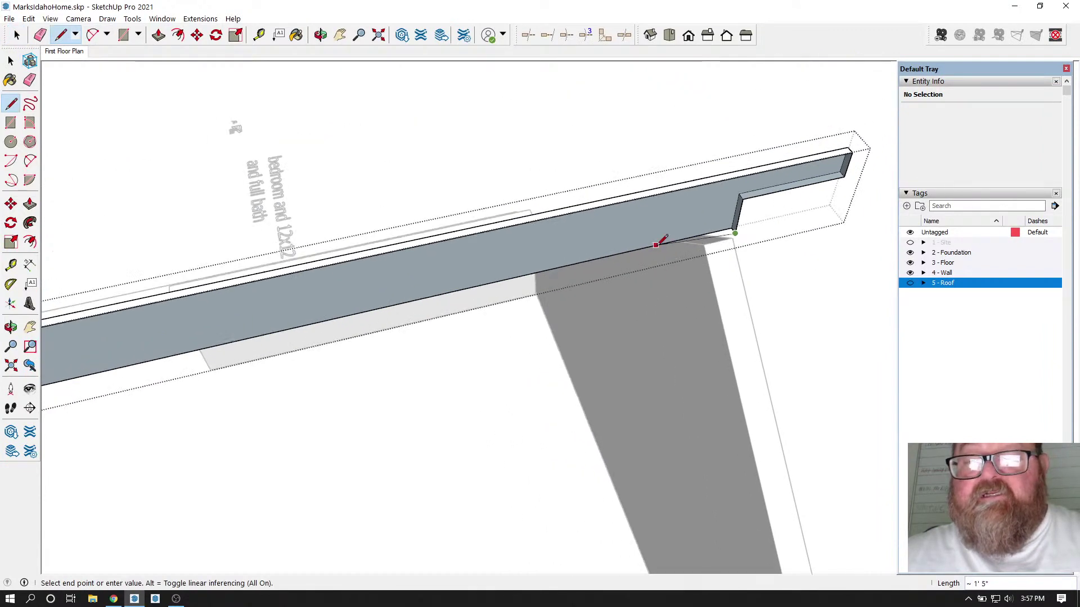
scroll(701, 237, down, 5)
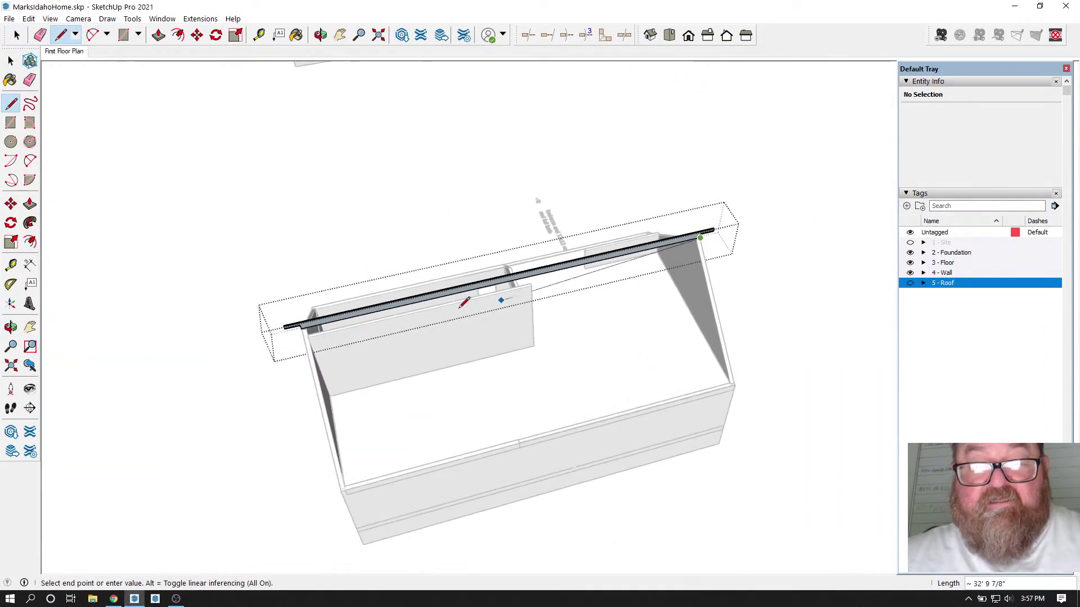
scroll(301, 333, up, 5)
scroll(259, 335, up, 6)
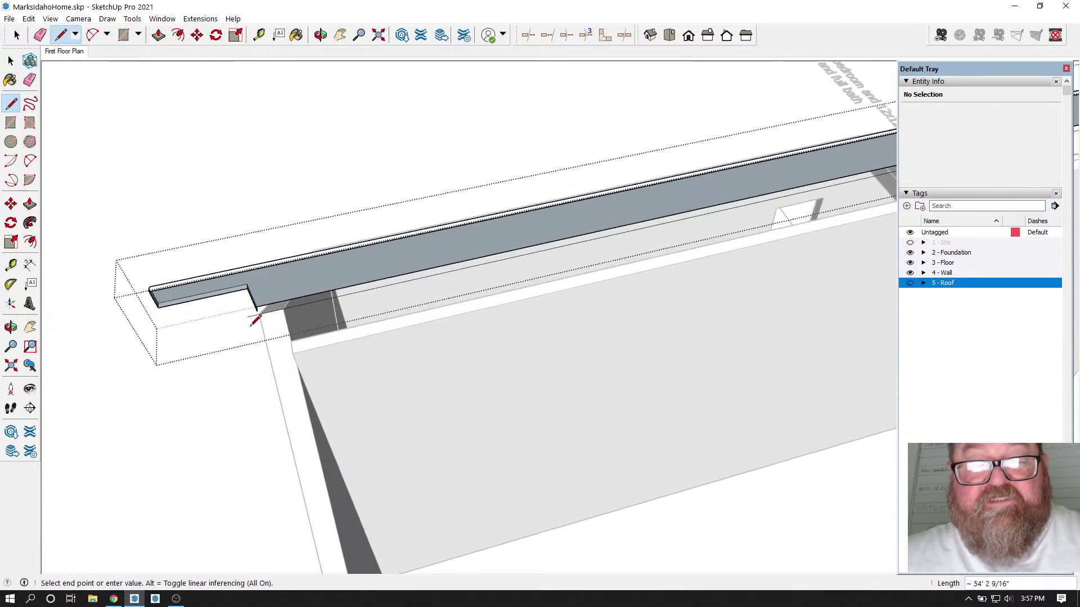
scroll(257, 314, up, 1)
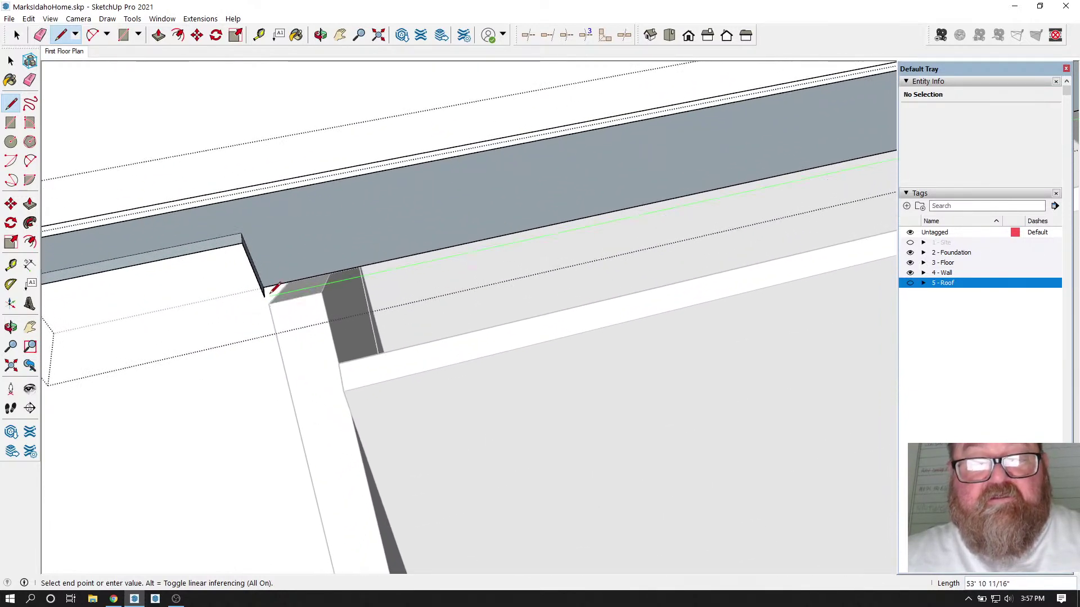
click(264, 297)
Step: Draw a 5 3/16" test square on the ridge board's side near the notch and push it 1 3/4" through the board
scroll(338, 321, down, 2)
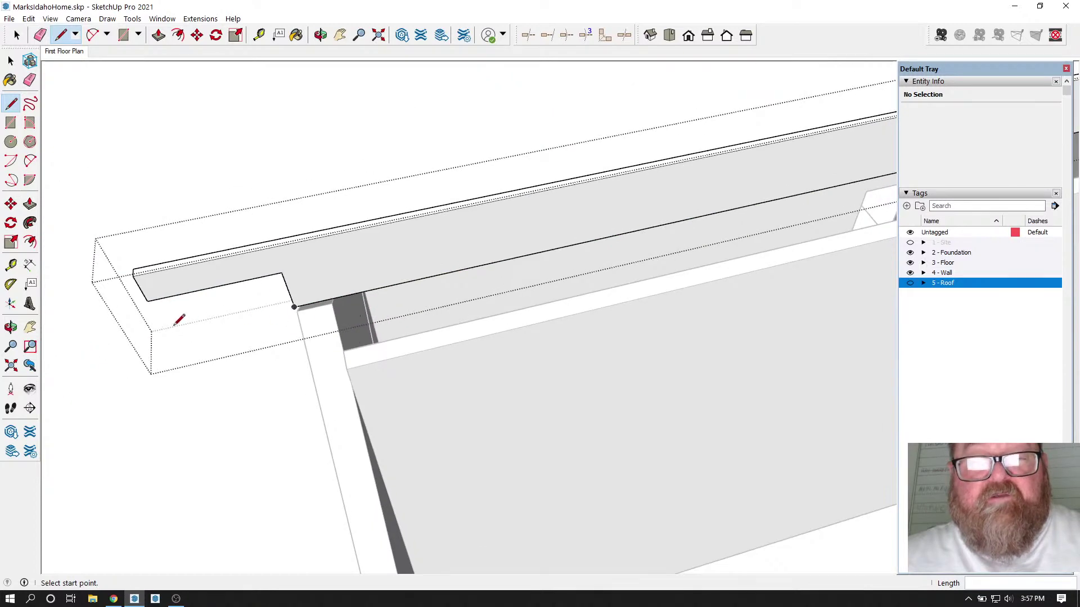
scroll(141, 309, up, 3)
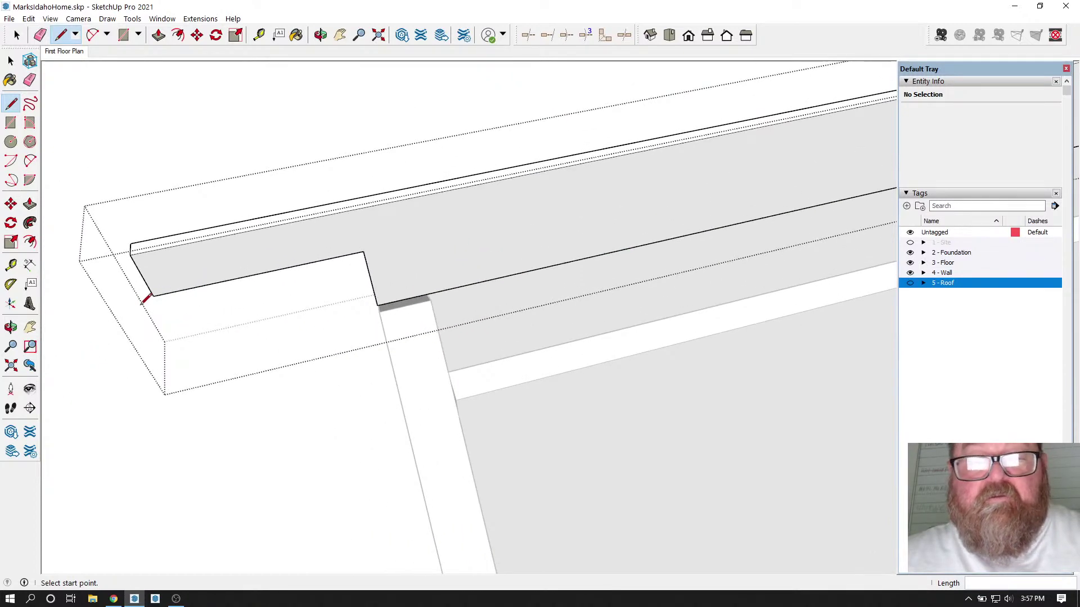
scroll(140, 304, down, 3)
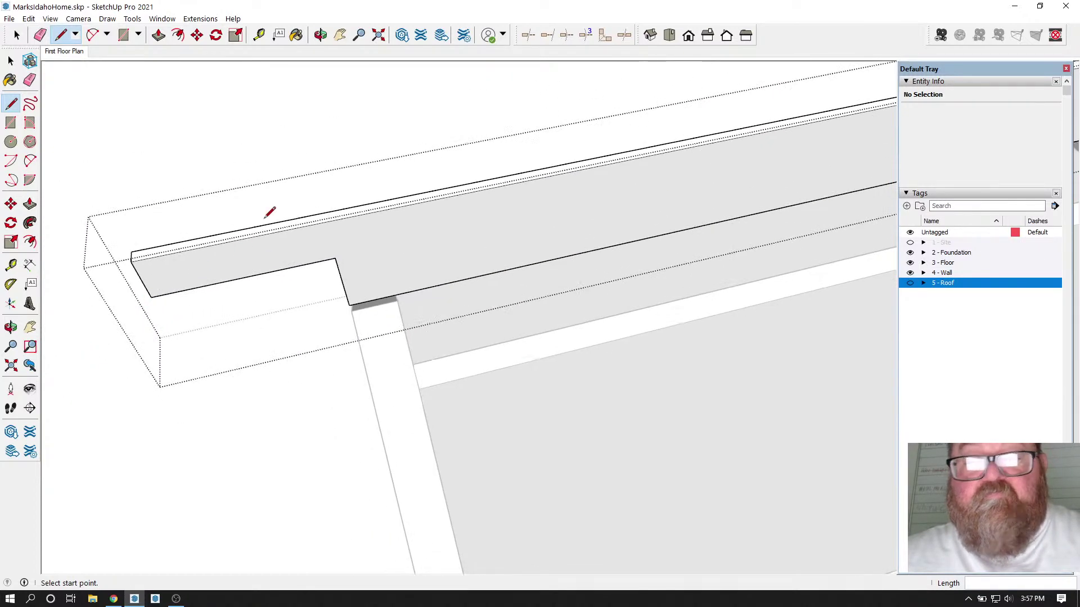
scroll(281, 225, up, 2)
click(124, 35)
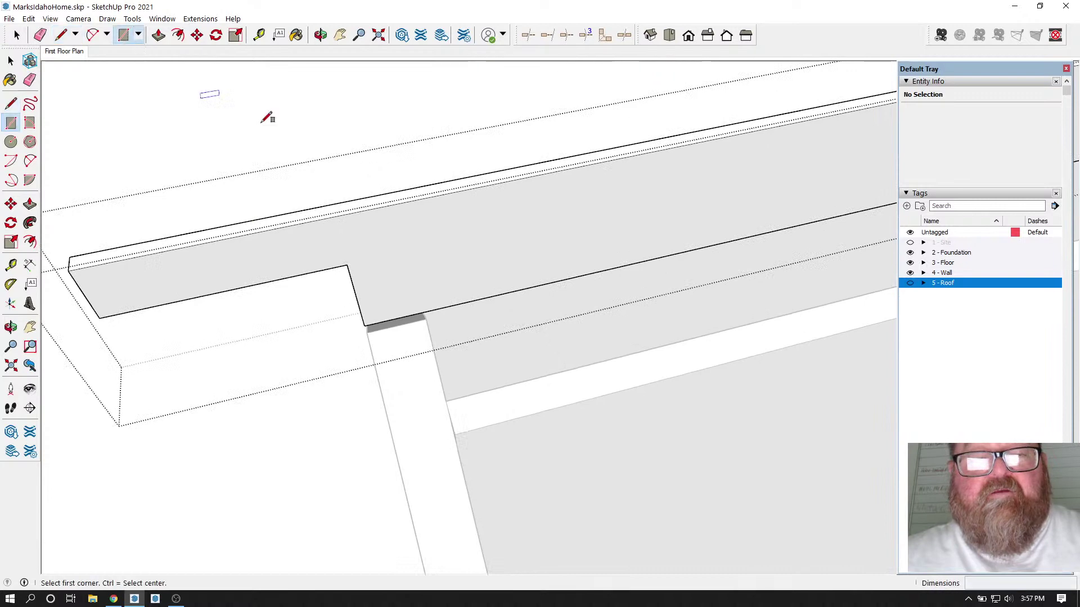
click(475, 223)
click(527, 253)
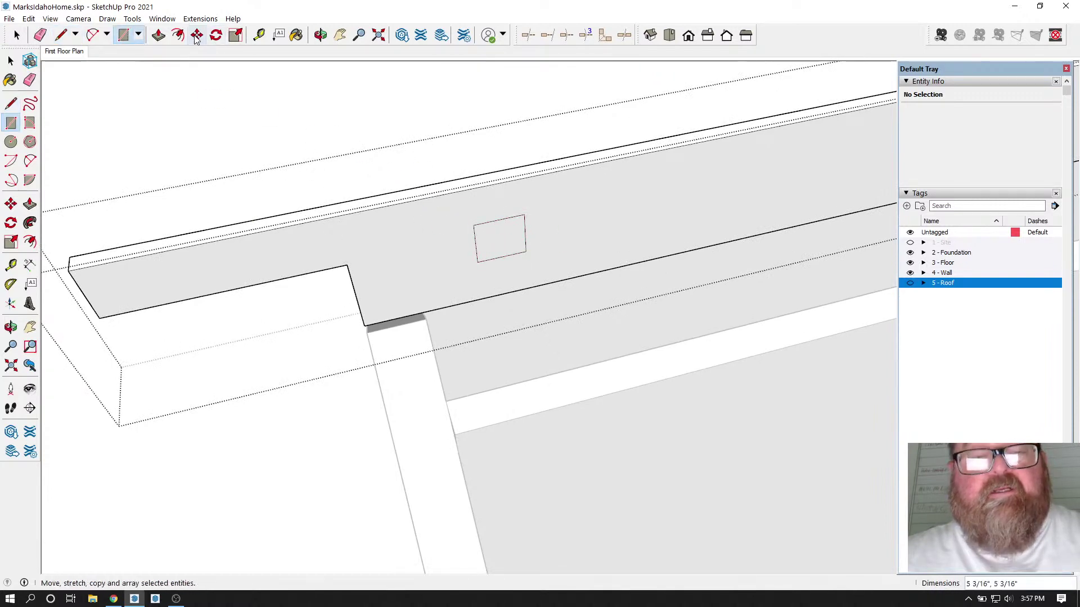
click(159, 35)
click(496, 237)
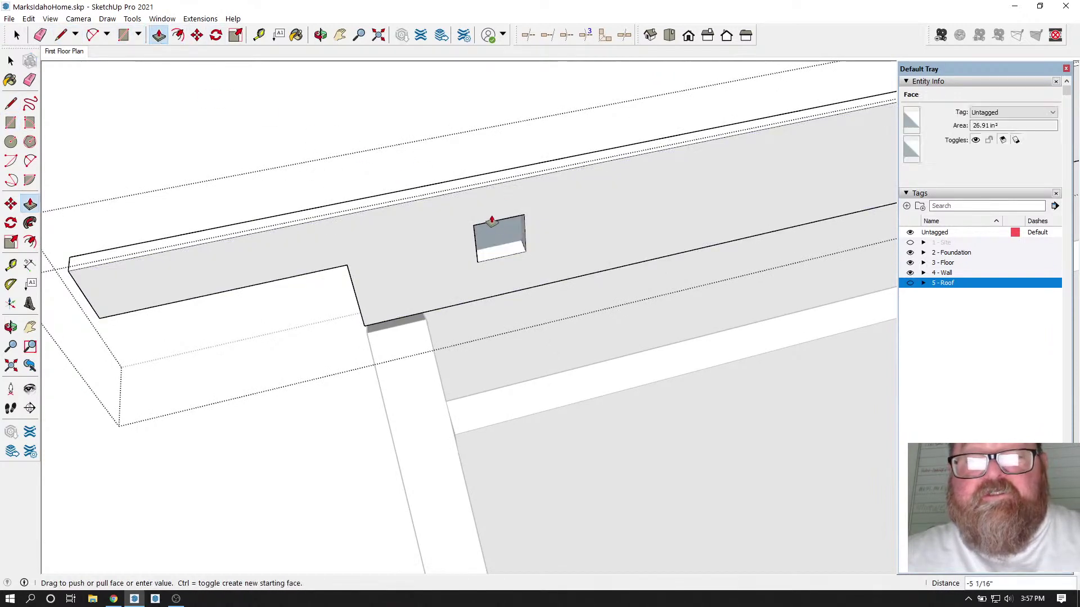
click(487, 236)
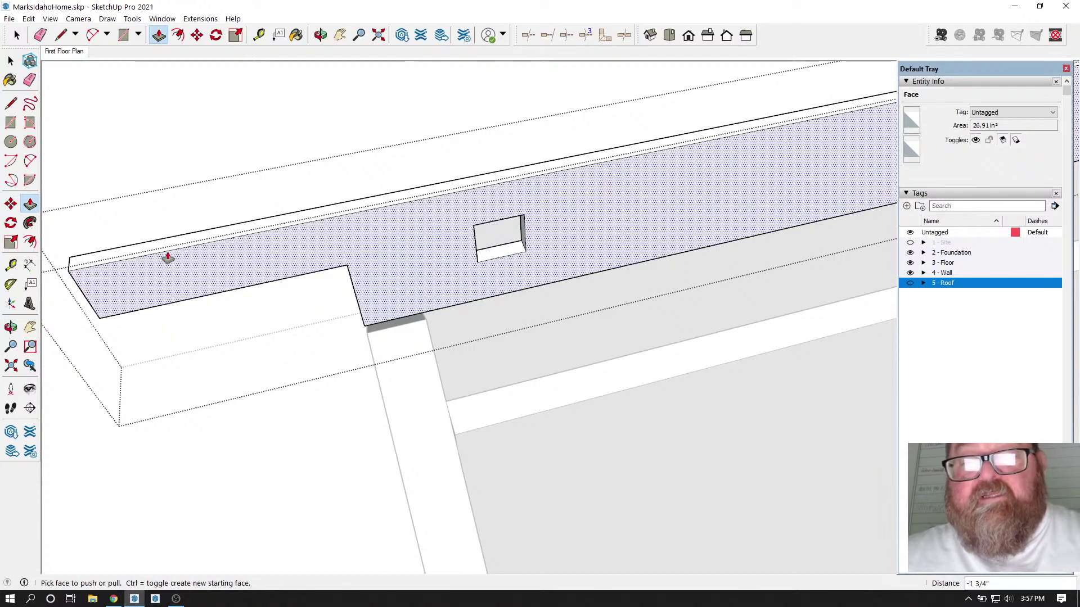
Step: Examine the square test opening in the ridge board, and undo the square and its push-through
click(321, 35)
drag(360, 129, 498, 293)
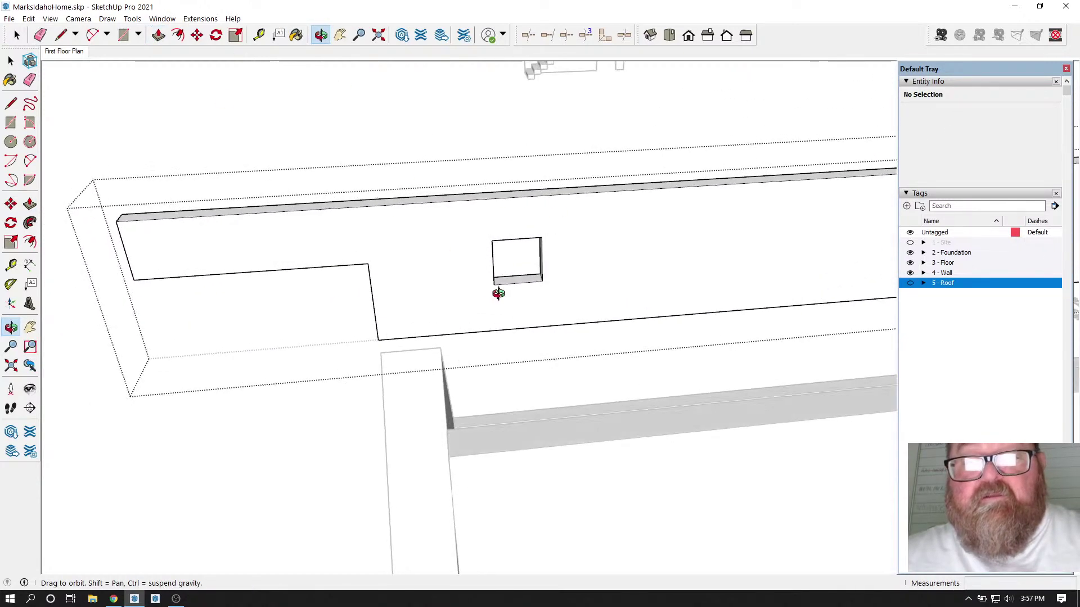
scroll(499, 293, up, 3)
drag(424, 279, 513, 341)
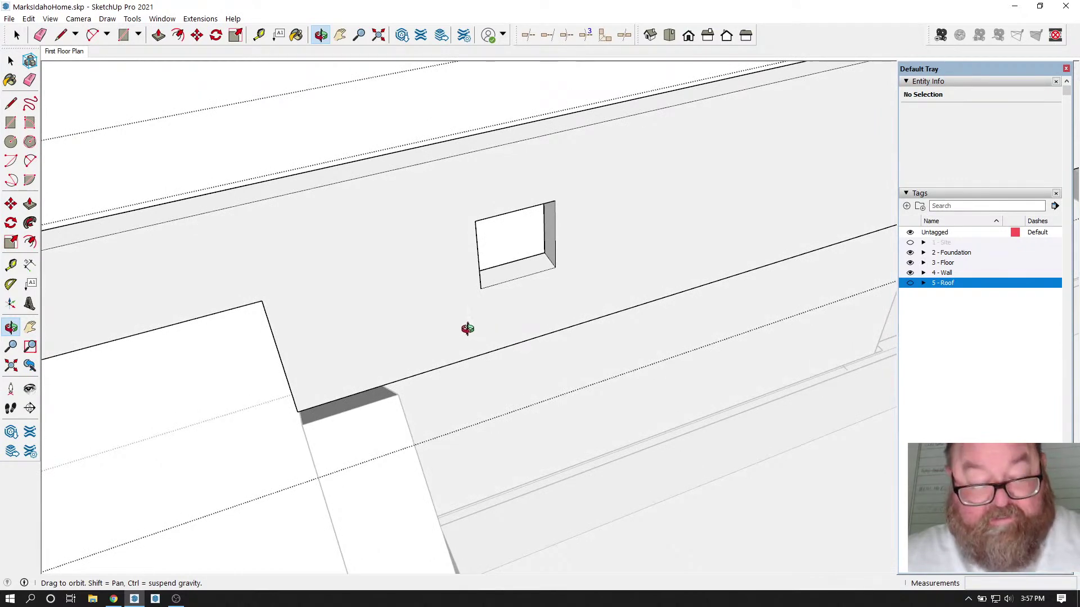
key(ctrl+z)
Step: Close the ridge board group and bring the board's full length into view
scroll(140, 362, down, 6)
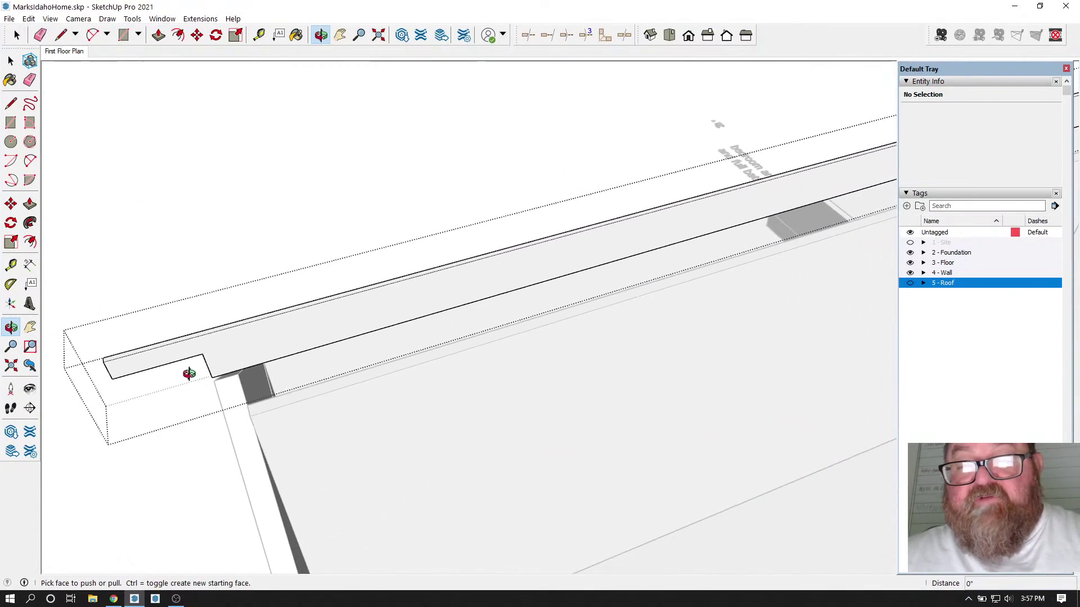
scroll(188, 372, down, 5)
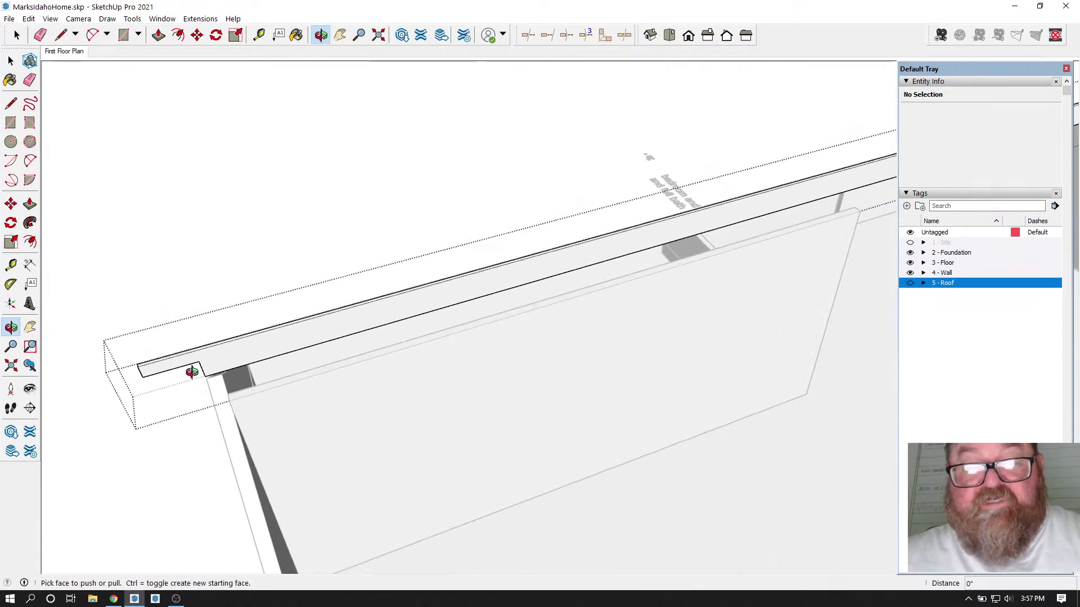
click(17, 36)
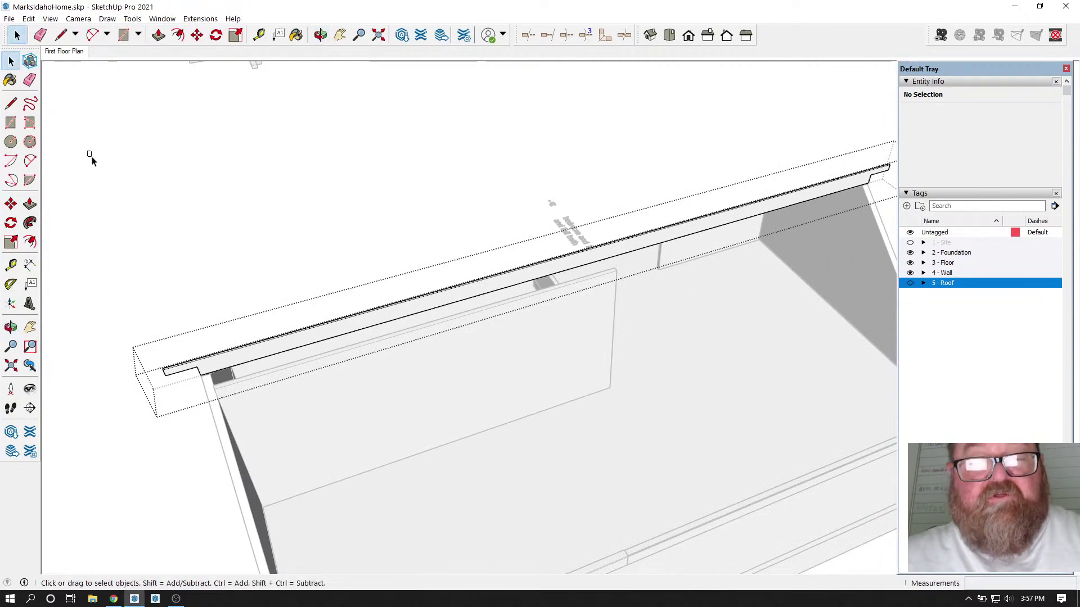
middle_drag(90, 157, 217, 277)
scroll(492, 212, up, 2)
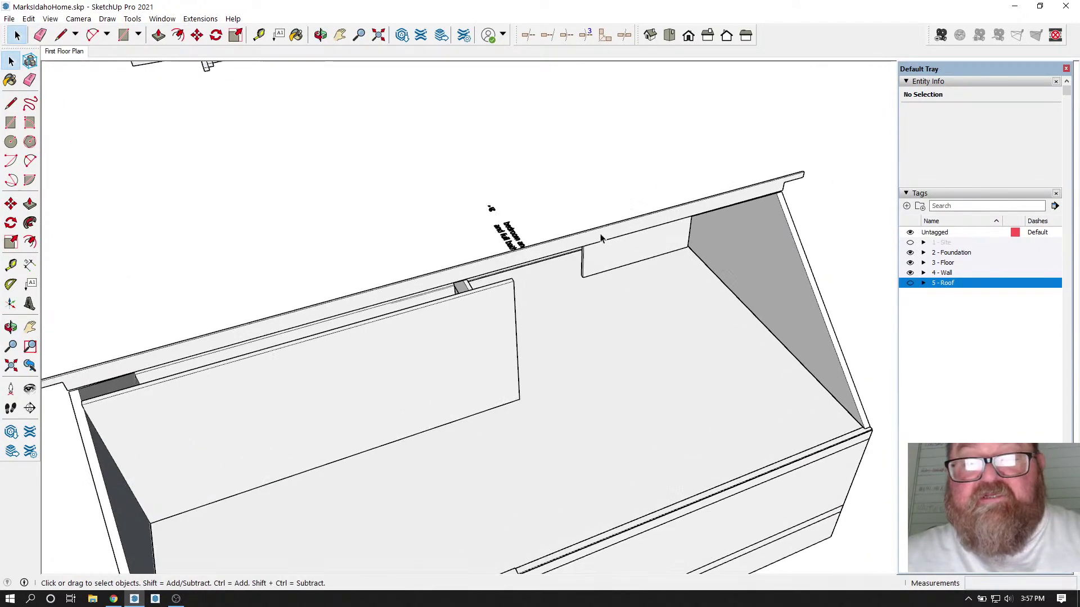
Step: Select the ridge board group to check in Entity Info that it is a solid, and look over its available group commands
scroll(678, 233, up, 3)
click(321, 35)
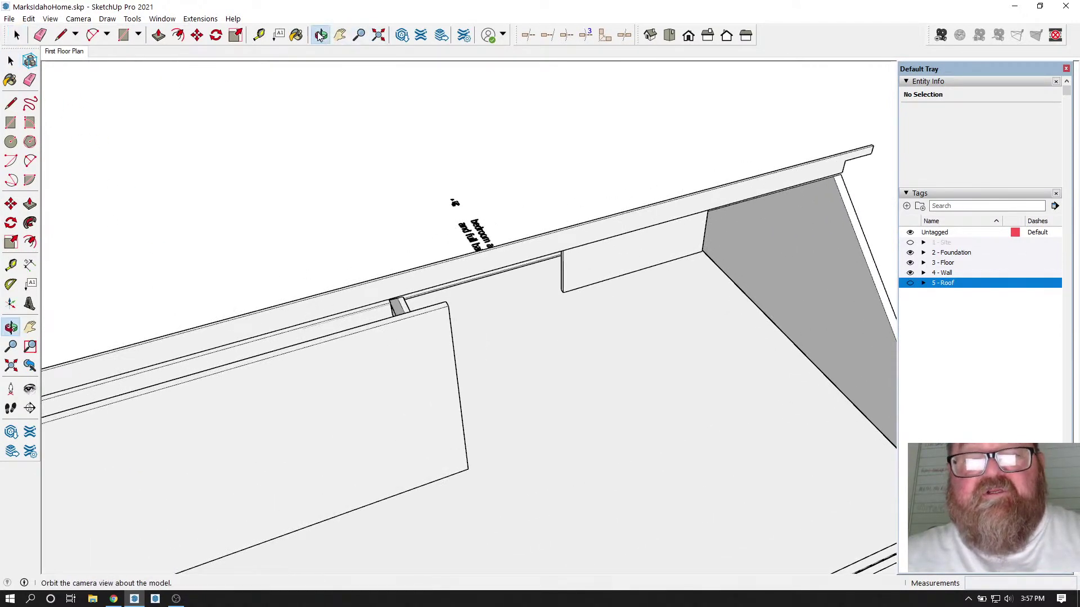
drag(564, 307, 487, 275)
click(16, 35)
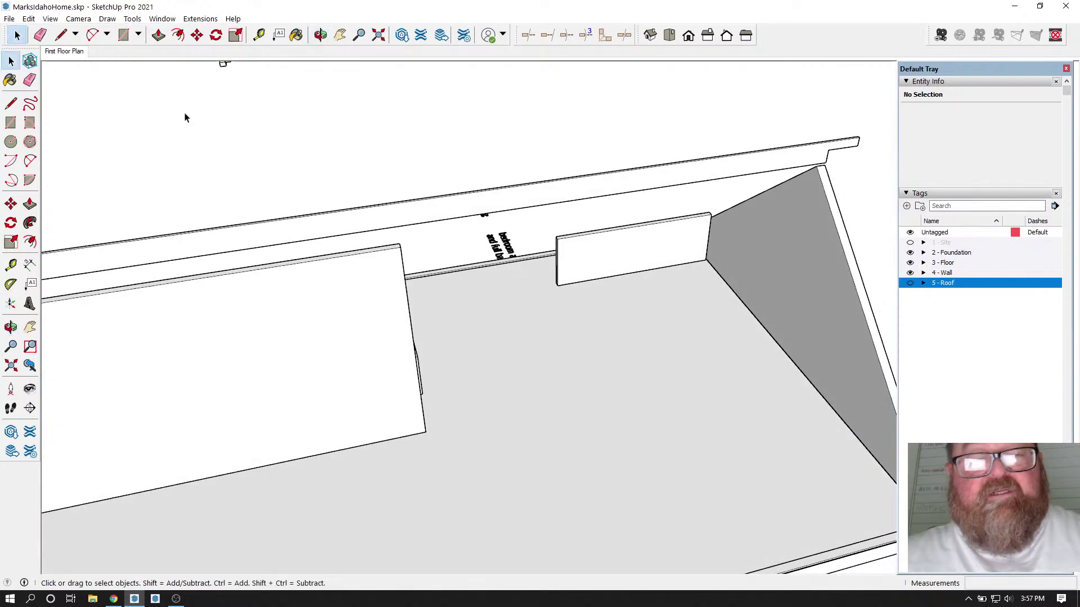
click(629, 186)
right_click(628, 184)
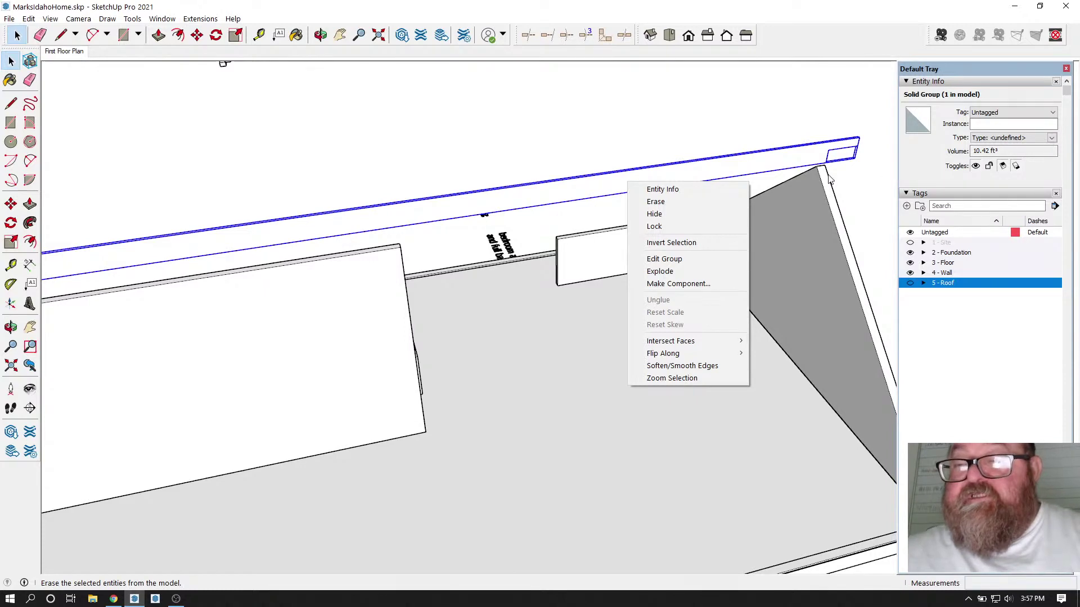
click(403, 162)
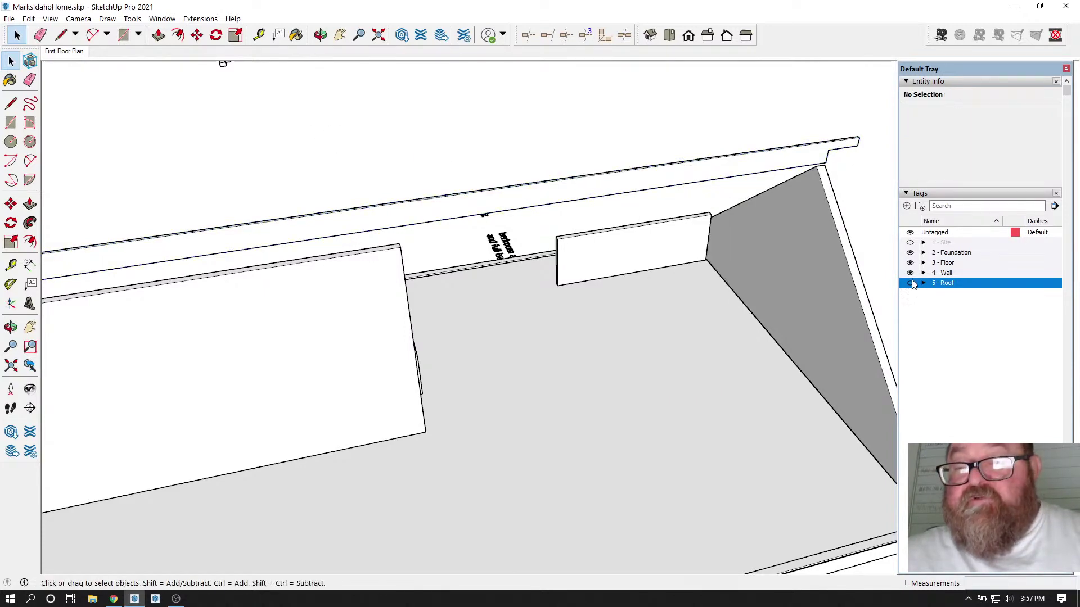
Step: Show the 5 - Roof tag folder and transfer the ridge board into the rafter group by cutting it and pasting it in place there
click(911, 283)
click(642, 179)
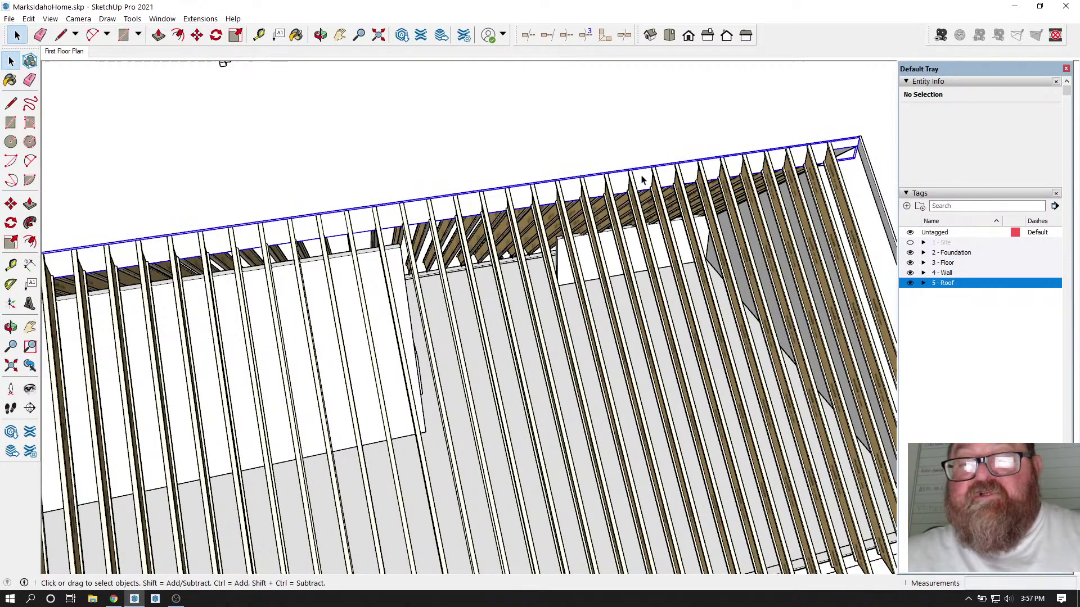
click(29, 19)
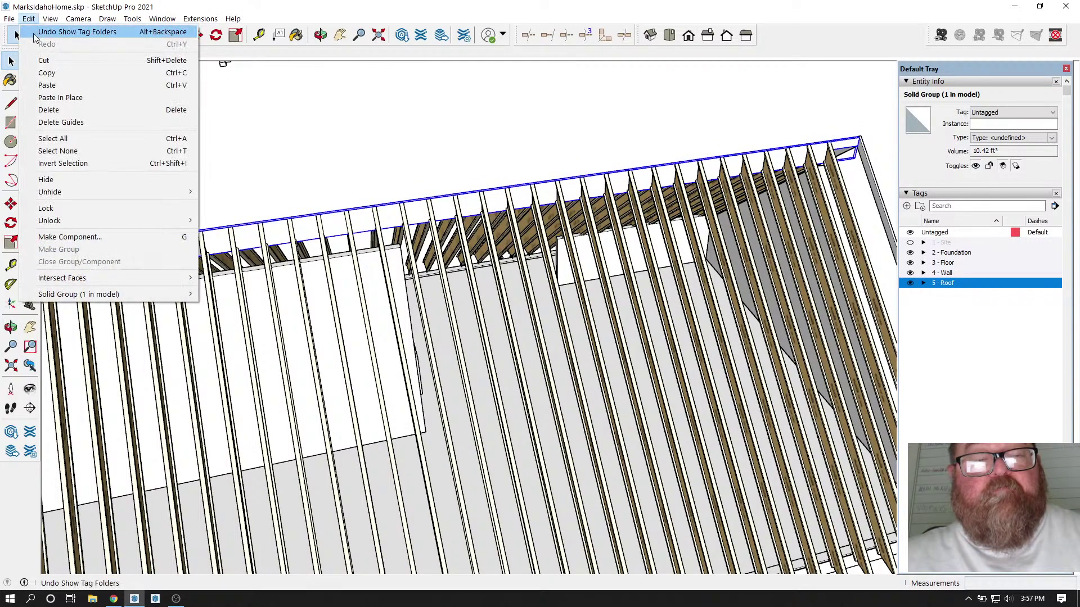
click(44, 60)
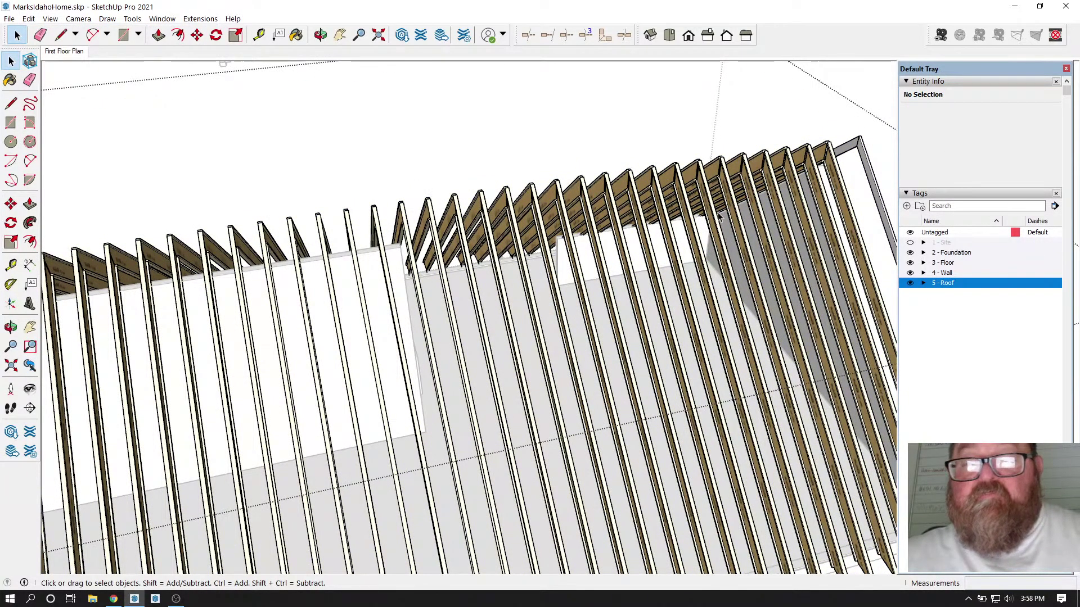
click(739, 191)
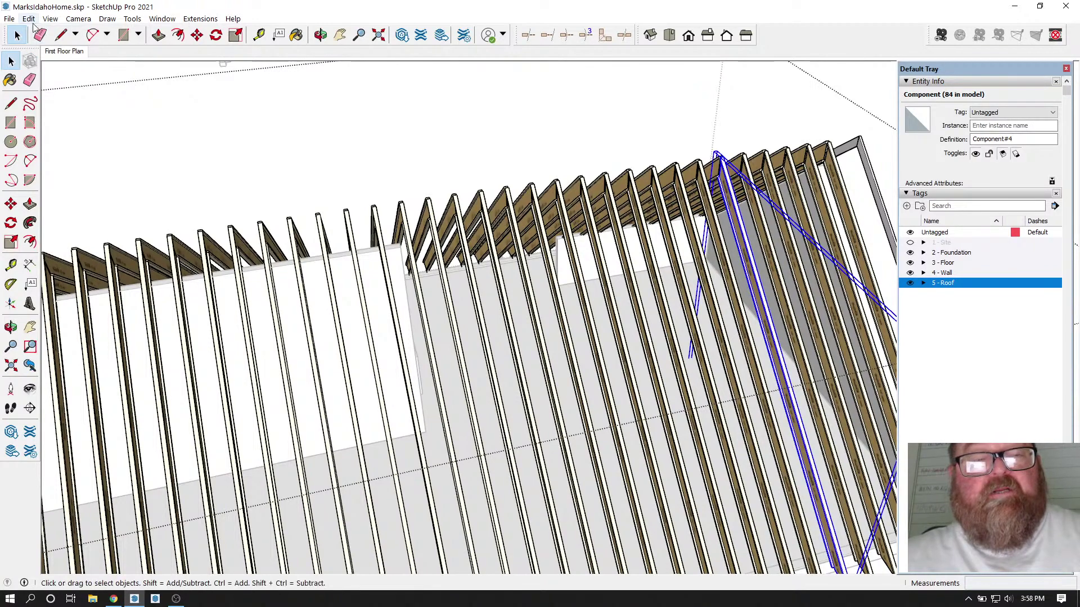
click(28, 18)
click(57, 96)
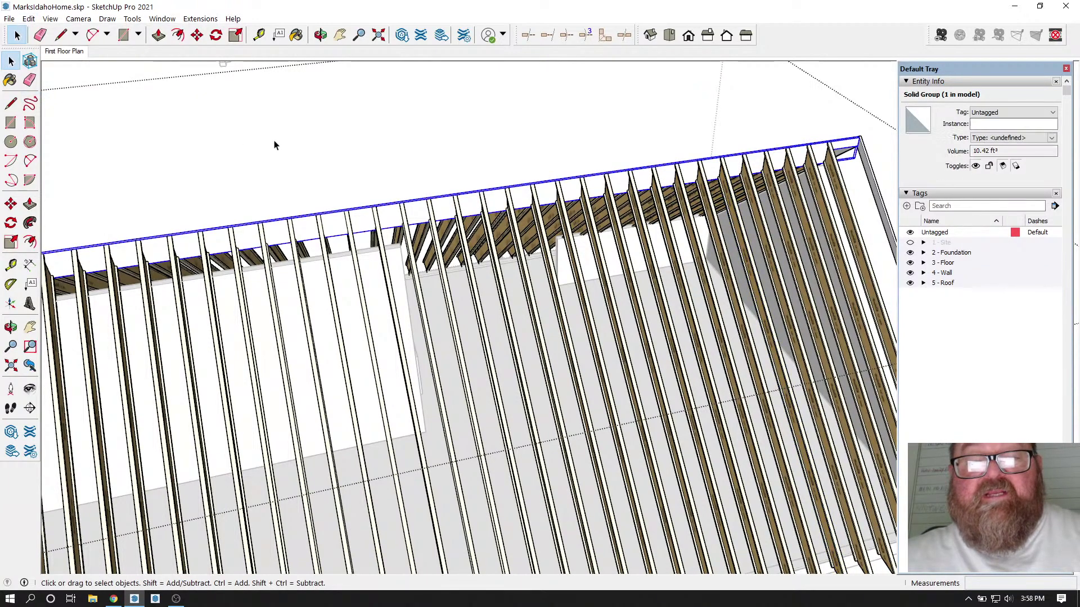
scroll(349, 195, down, 2)
scroll(748, 102, up, 2)
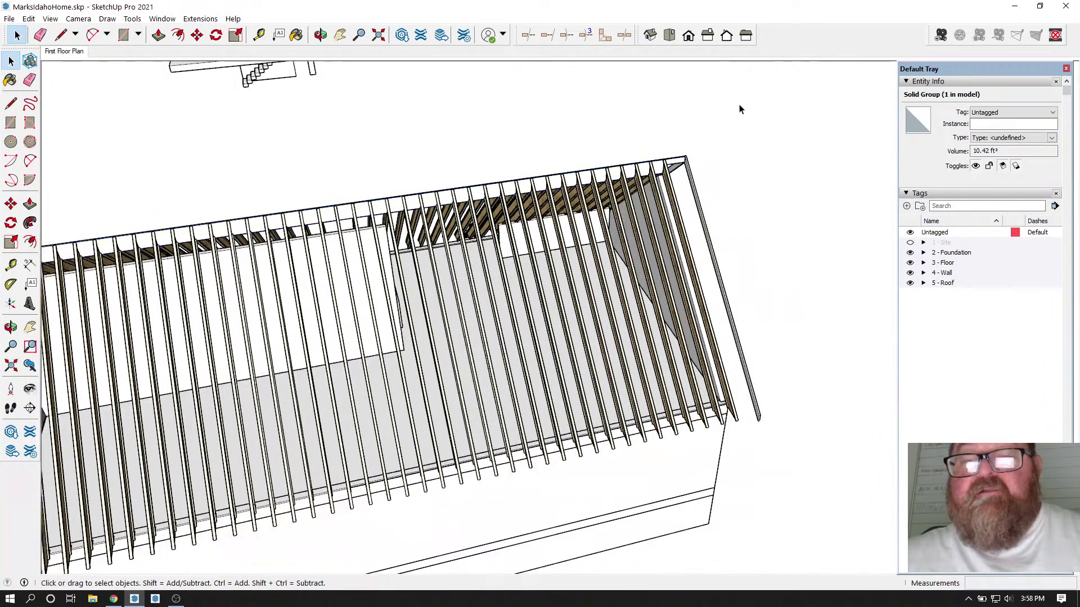
click(740, 106)
scroll(692, 168, up, 3)
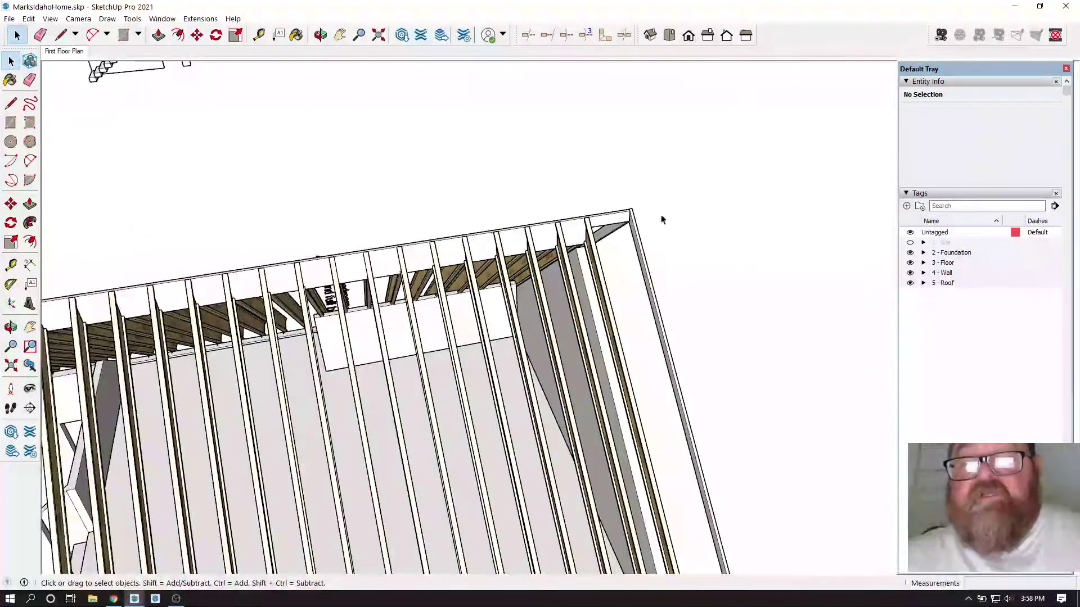
Step: Hide the 5 - Roof tag folder, open the short knee wall's group and extend the wall's end face by 11' 11"
click(910, 282)
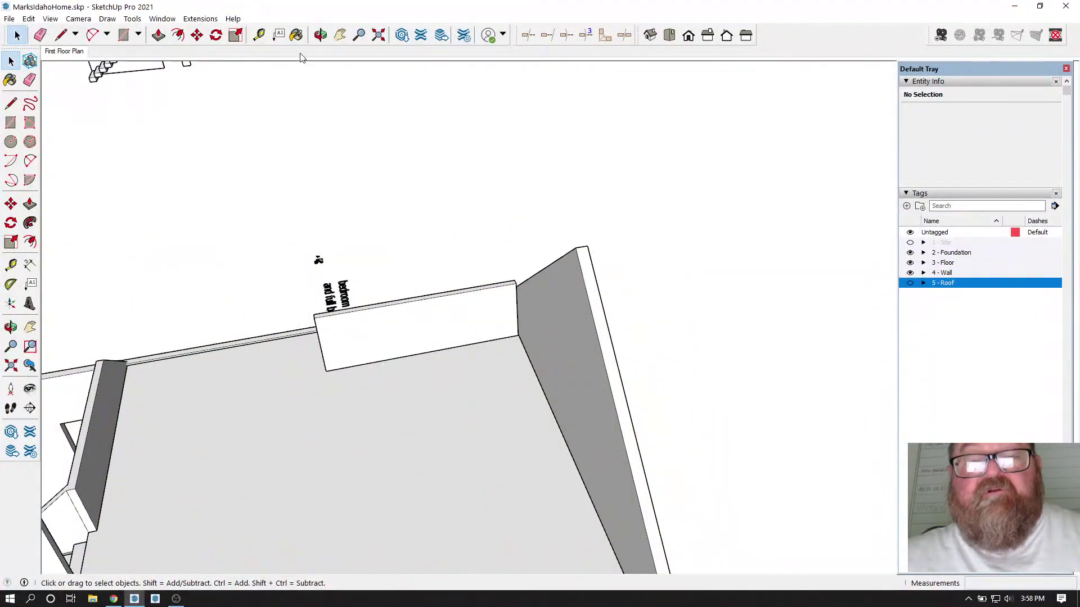
middle_drag(316, 259, 426, 433)
middle_drag(437, 395, 536, 374)
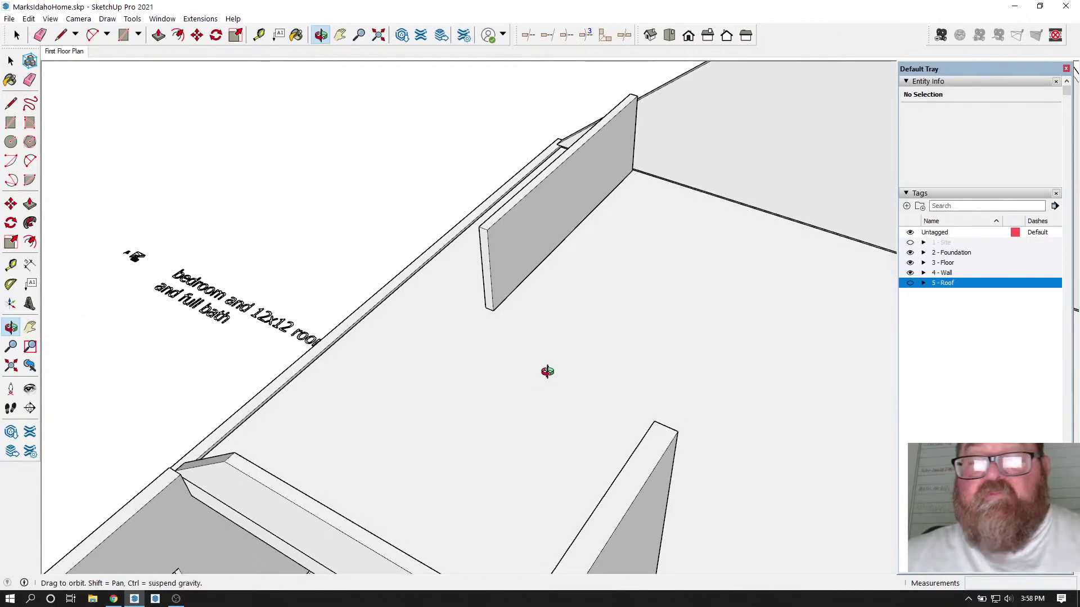
click(17, 35)
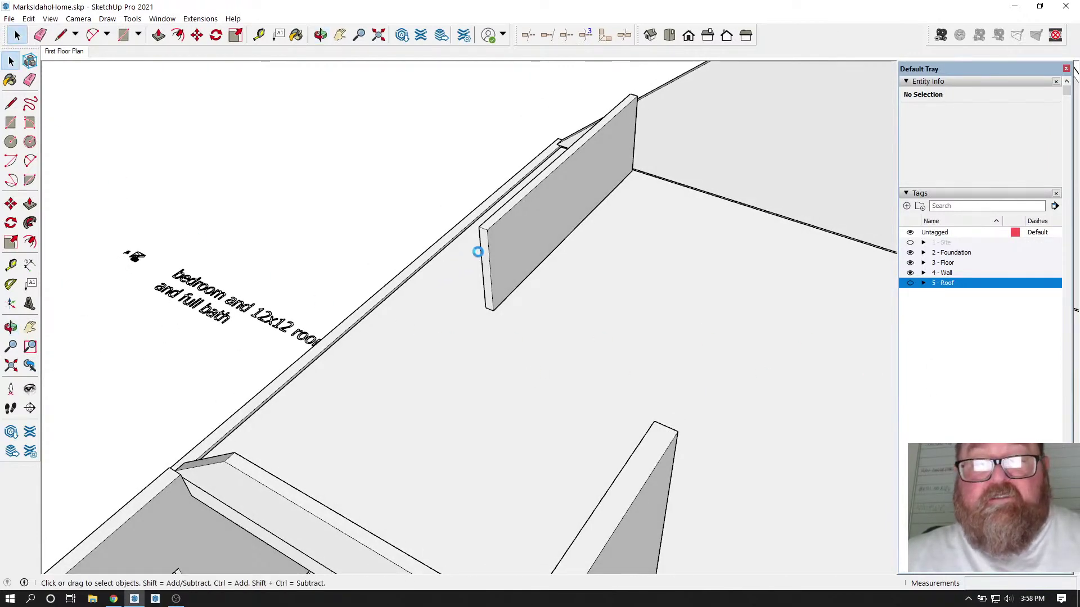
double_click(487, 254)
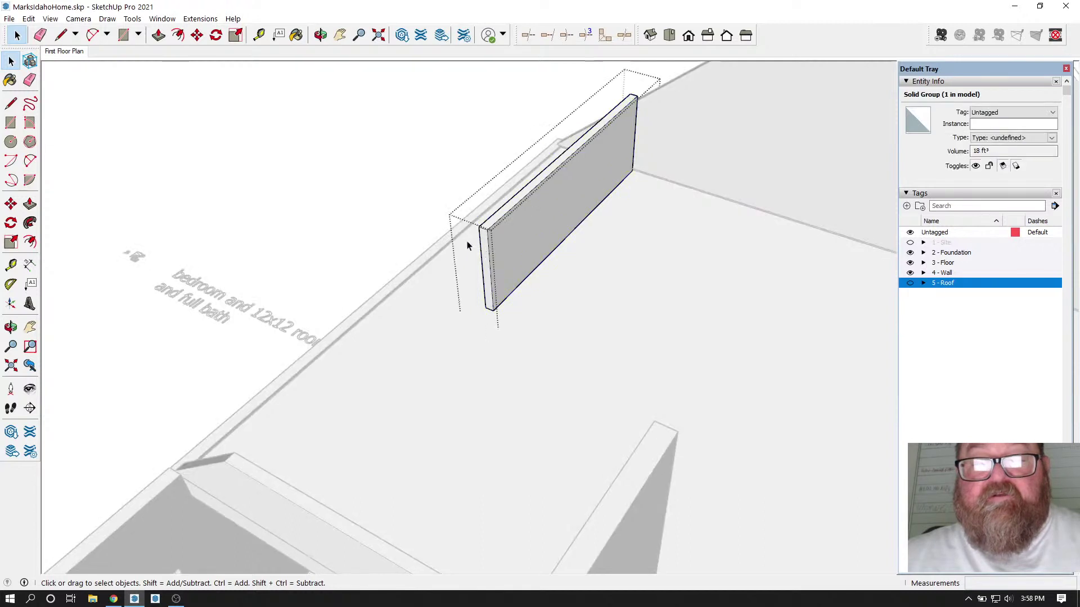
key(p)
drag(483, 265, 258, 484)
scroll(449, 382, down, 2)
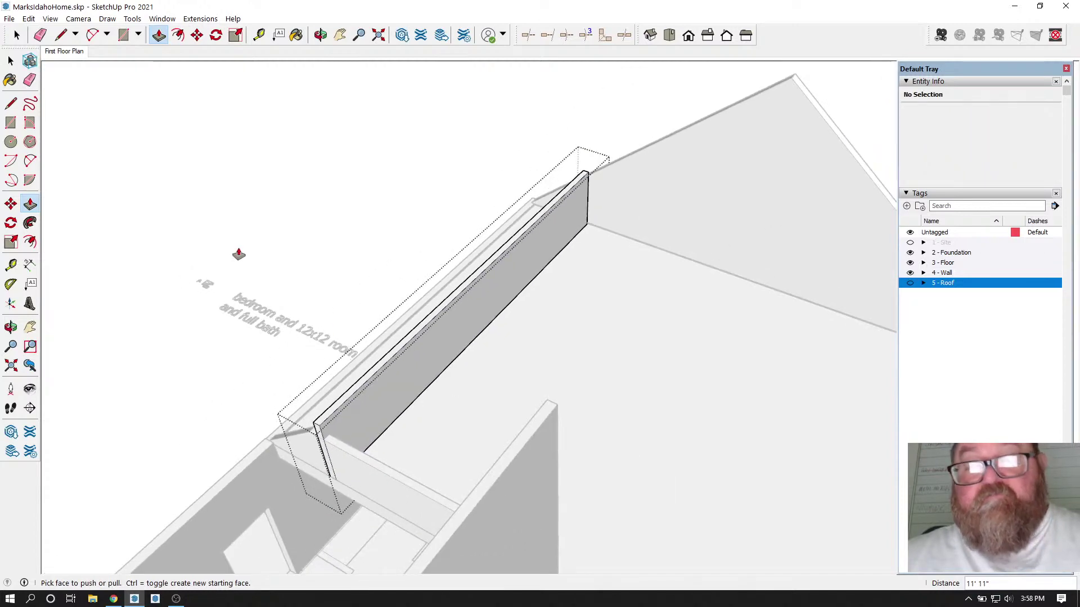
Step: Examine the extended knee wall from several angles where it meets the gable end wall
click(320, 35)
drag(381, 291, 642, 323)
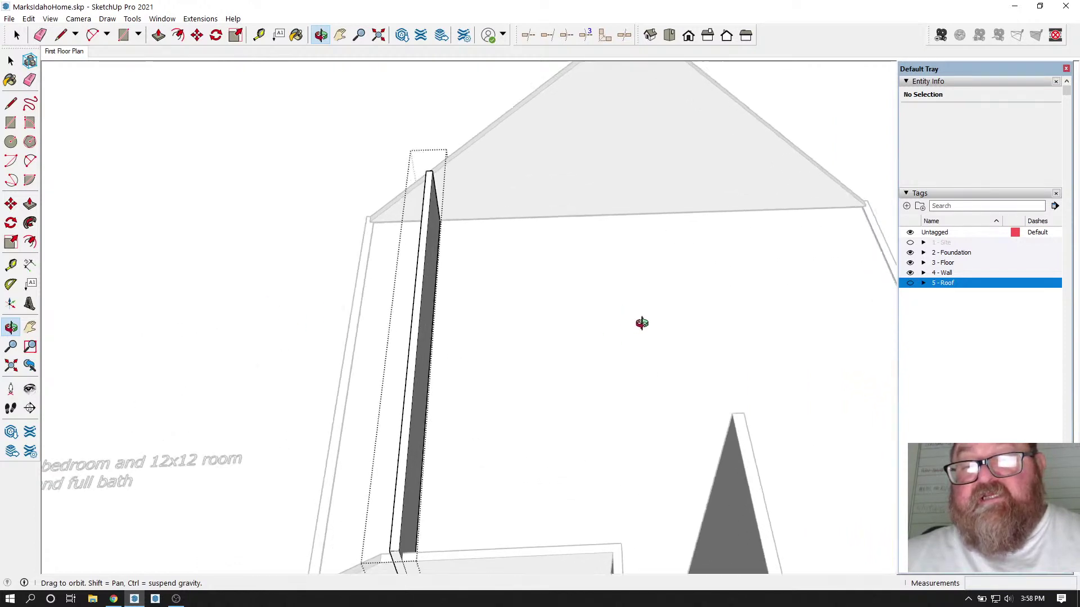
scroll(750, 253, up, 3)
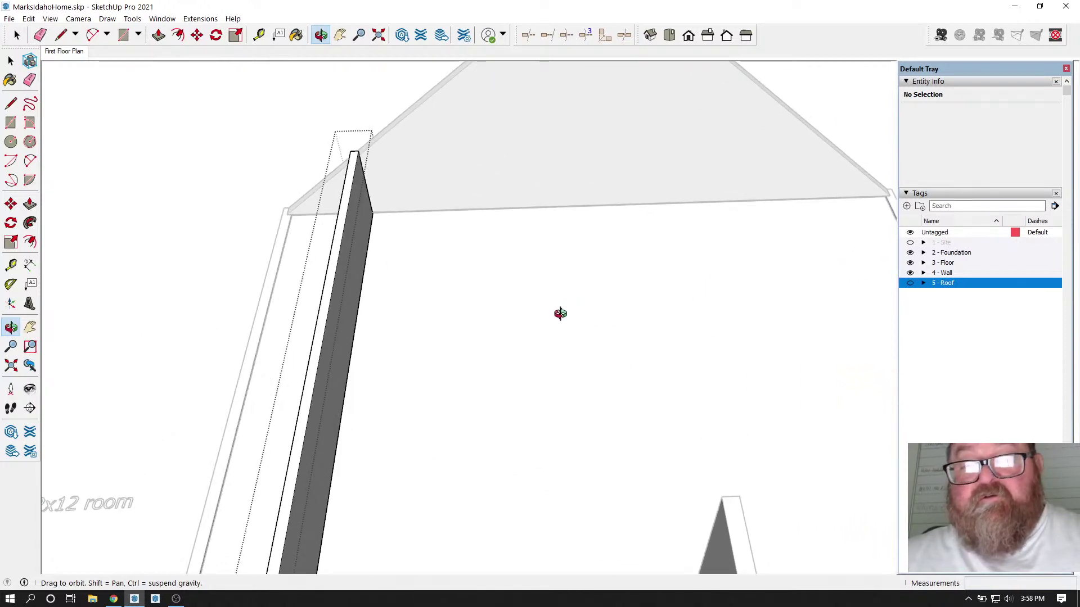
drag(560, 313, 336, 299)
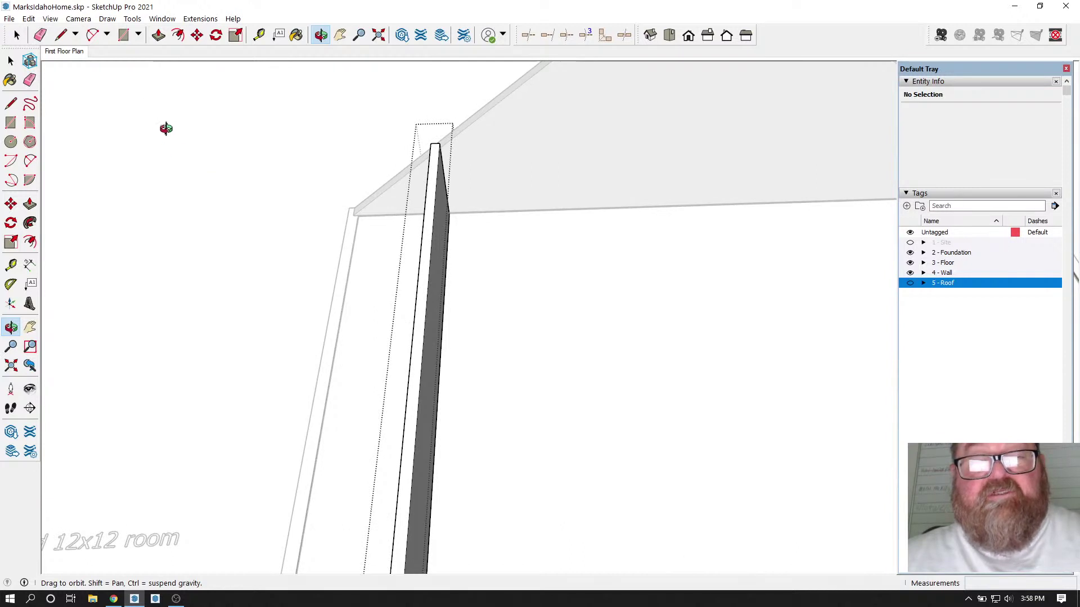
scroll(253, 227, down, 6)
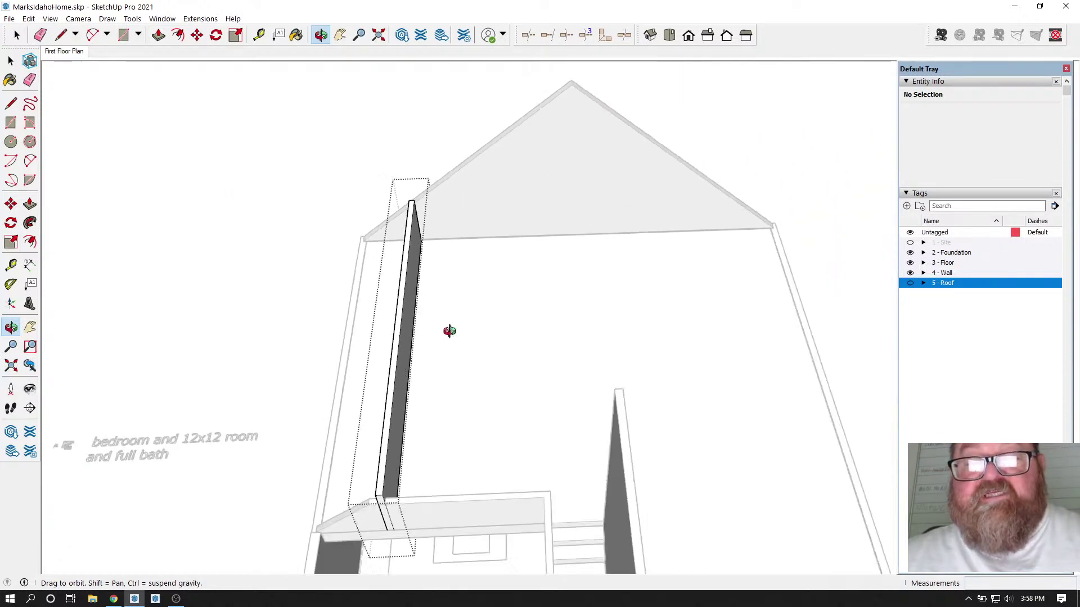
scroll(556, 195, up, 3)
scroll(520, 233, down, 2)
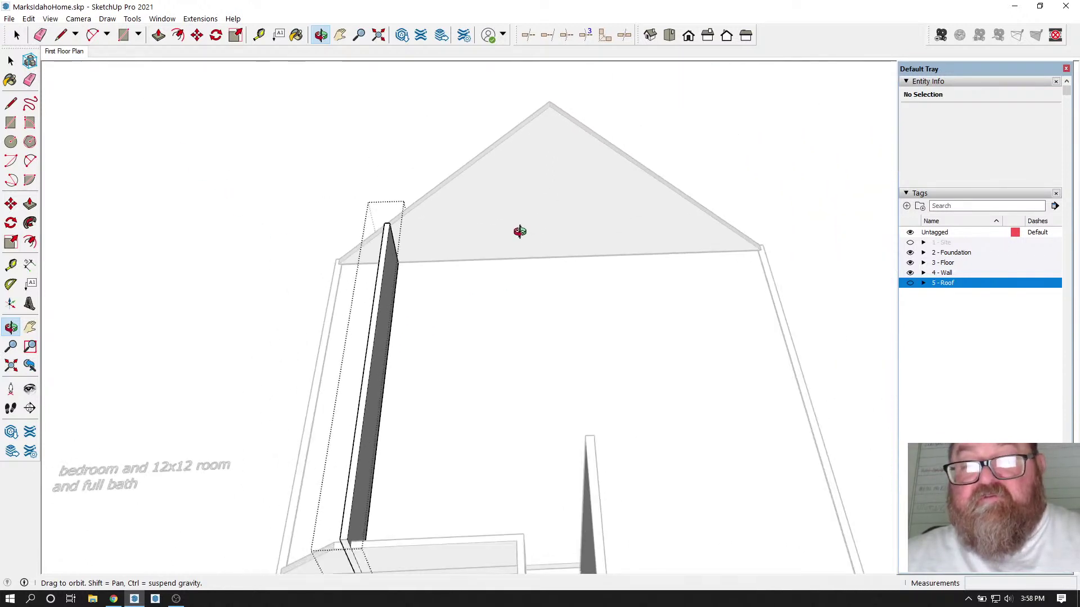
drag(519, 241, 303, 264)
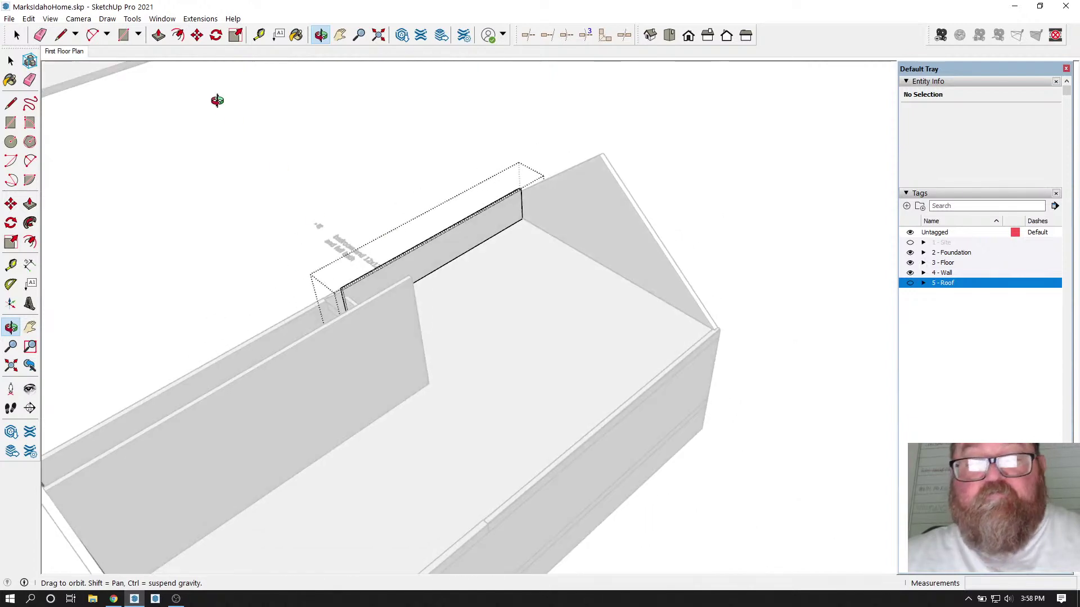
Step: Place a vertical guide through the peak of the gable end wall, parallel to the interior wall's vertical edge
click(259, 35)
scroll(451, 331, up, 2)
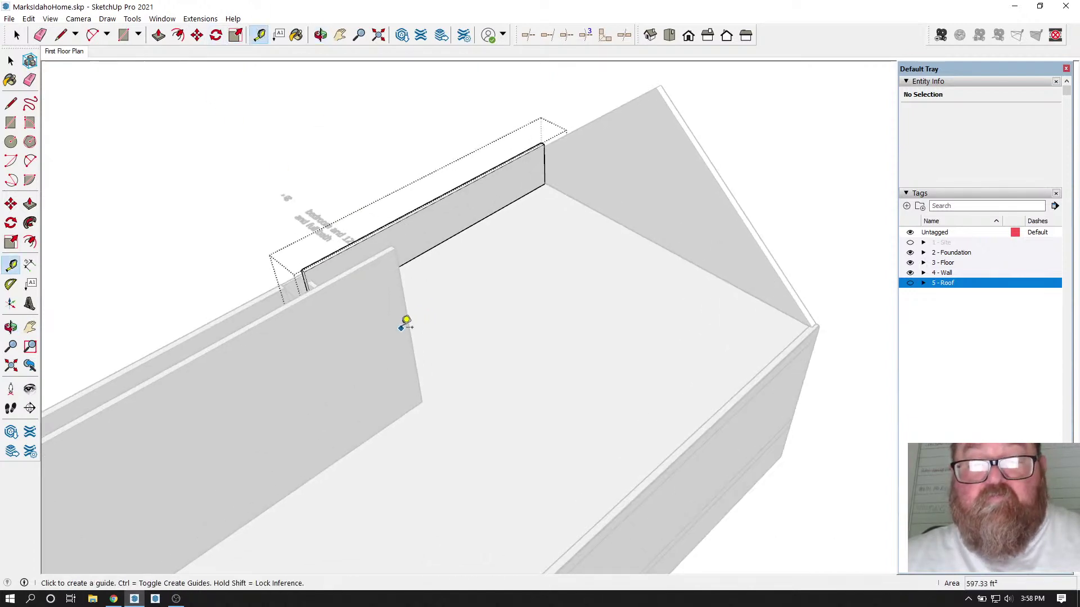
click(408, 321)
scroll(572, 352, up, 2)
scroll(646, 162, up, 2)
scroll(547, 400, down, 4)
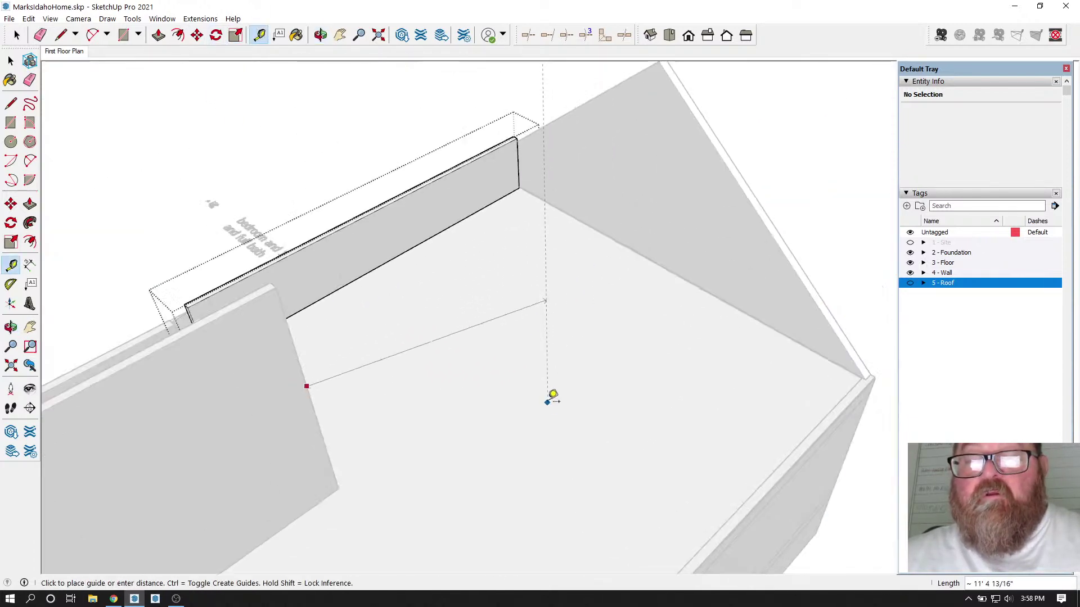
click(637, 138)
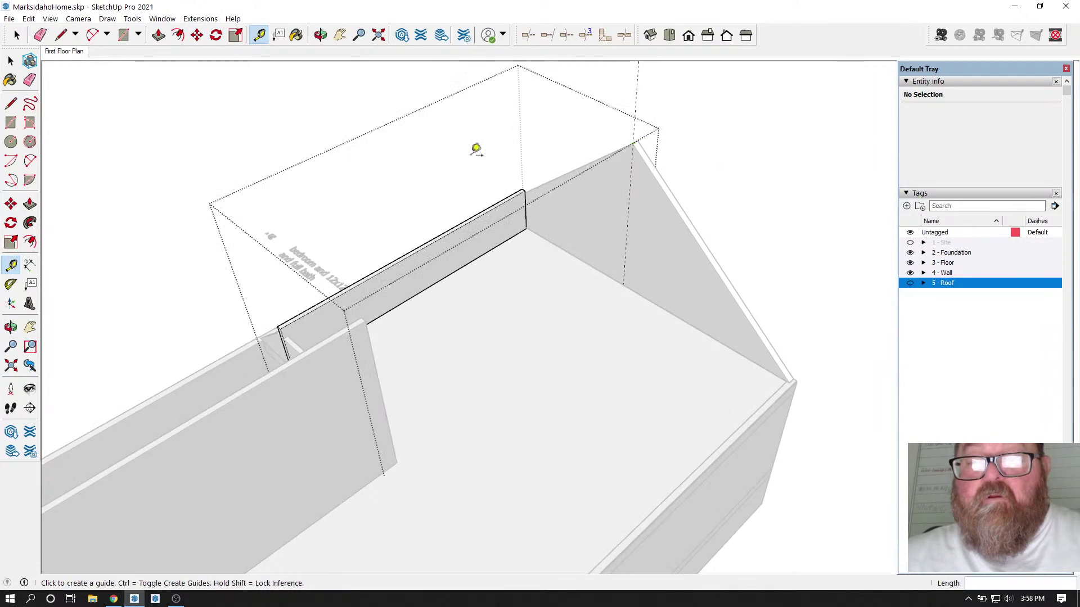
Step: Measure from the peak guide to the knee wall's inner edge and place a parallel guide at 11' 4" there
click(321, 35)
drag(591, 270, 656, 260)
click(258, 35)
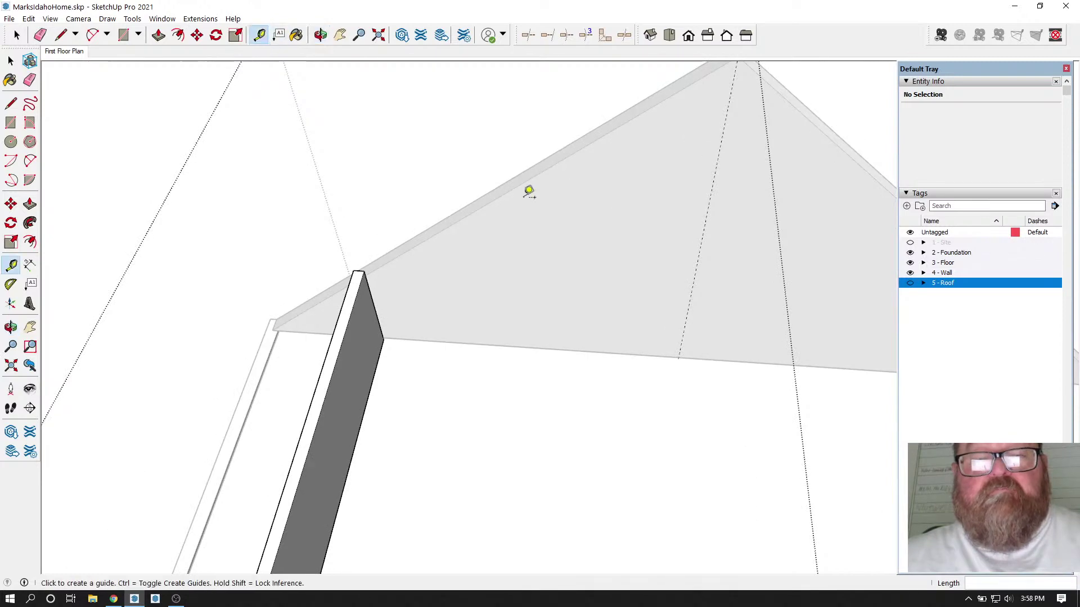
click(690, 296)
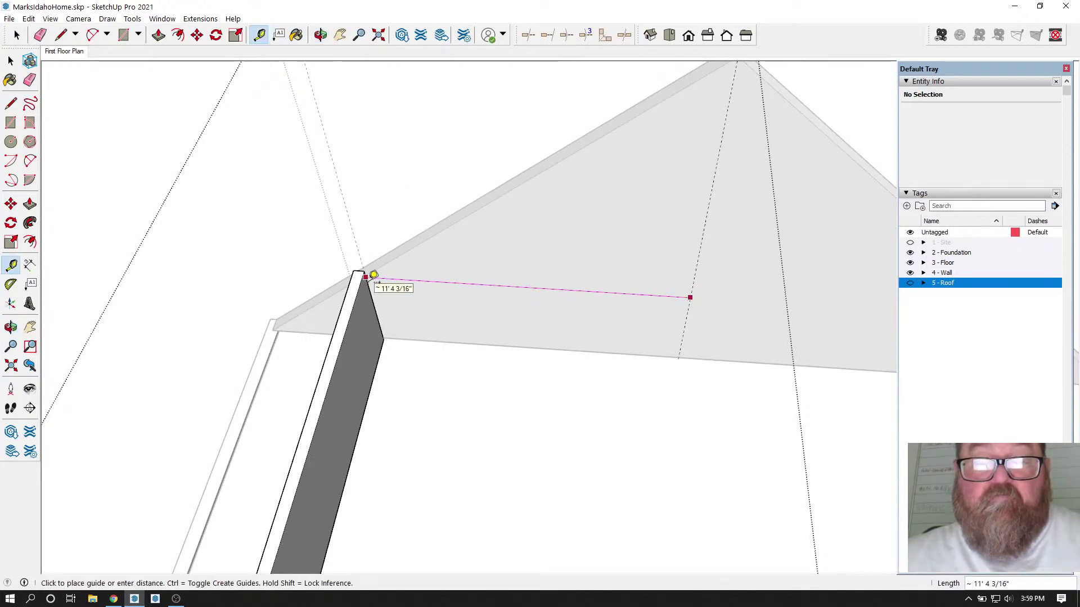
scroll(373, 275, up, 5)
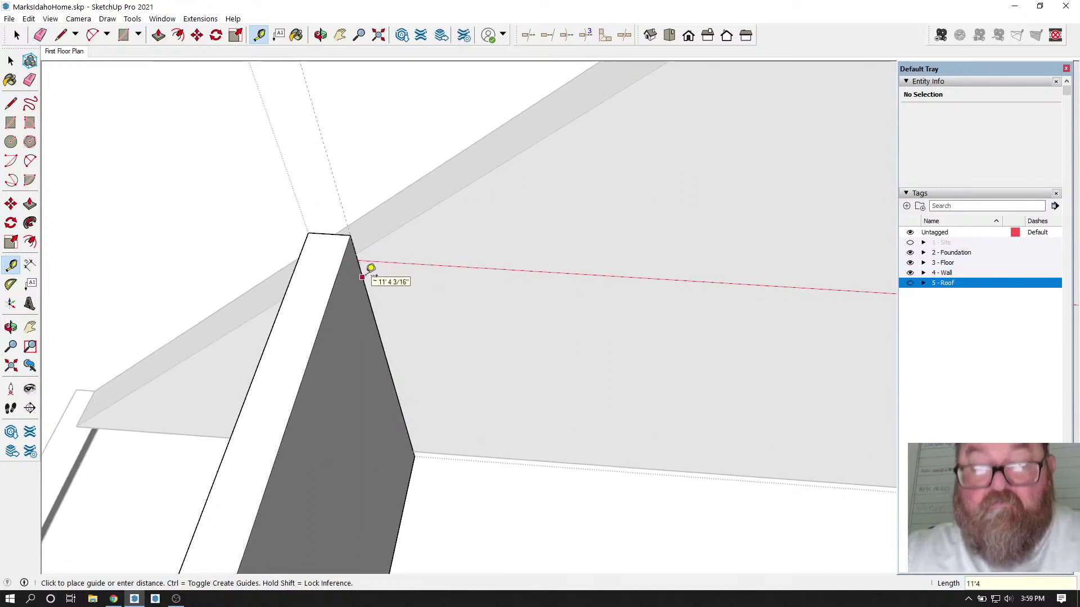
key(Return)
Step: Place a matching vertical guide 11' 4" from the peak guide on the opposite side of the gable
scroll(371, 269, down, 10)
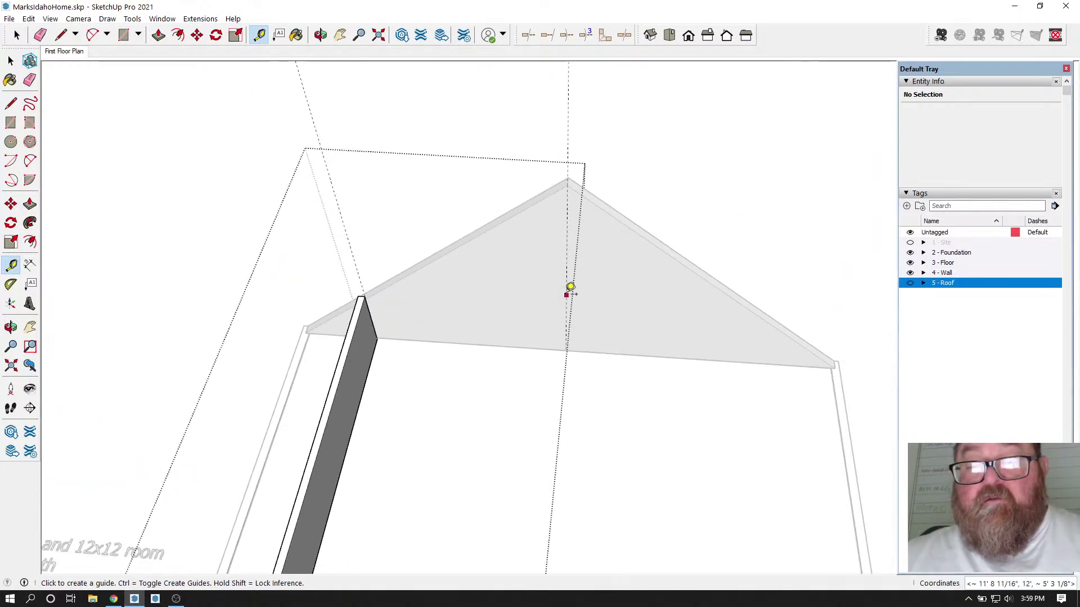
click(567, 295)
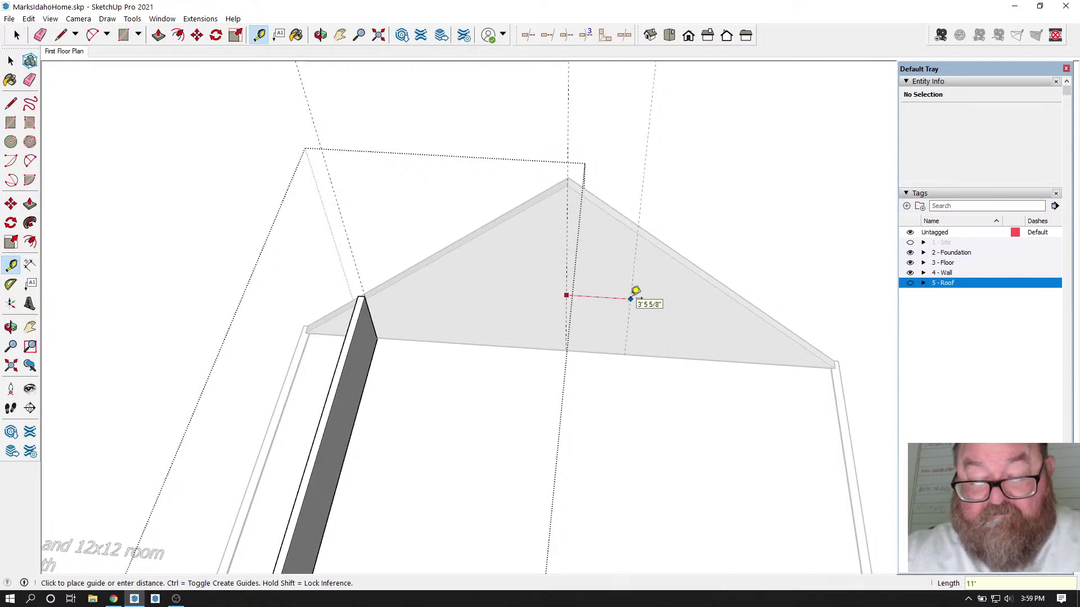
key(Return)
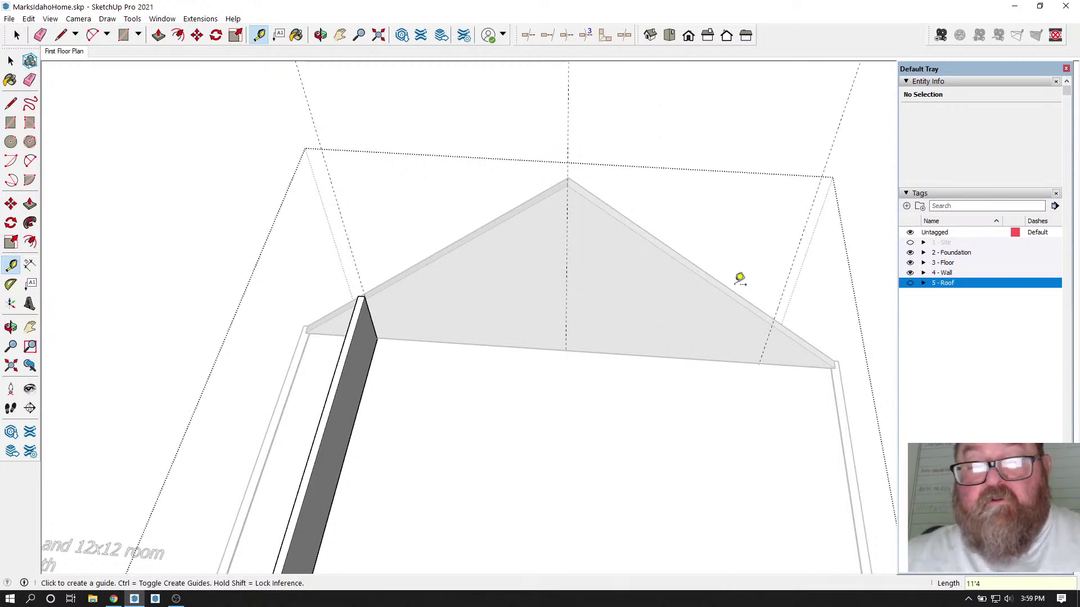
scroll(360, 298, up, 6)
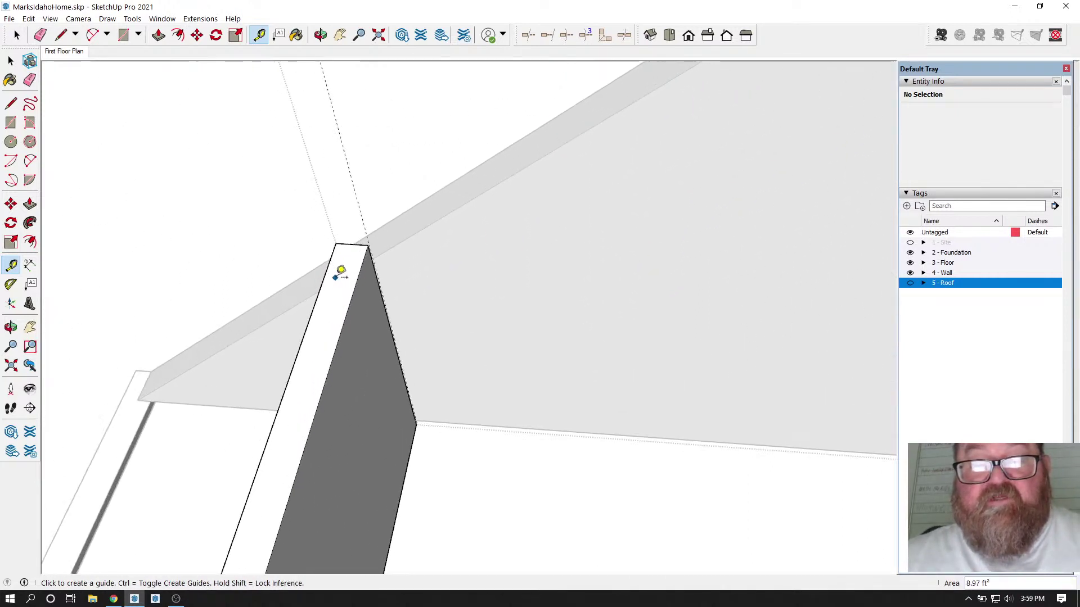
scroll(341, 272, up, 1)
key(space)
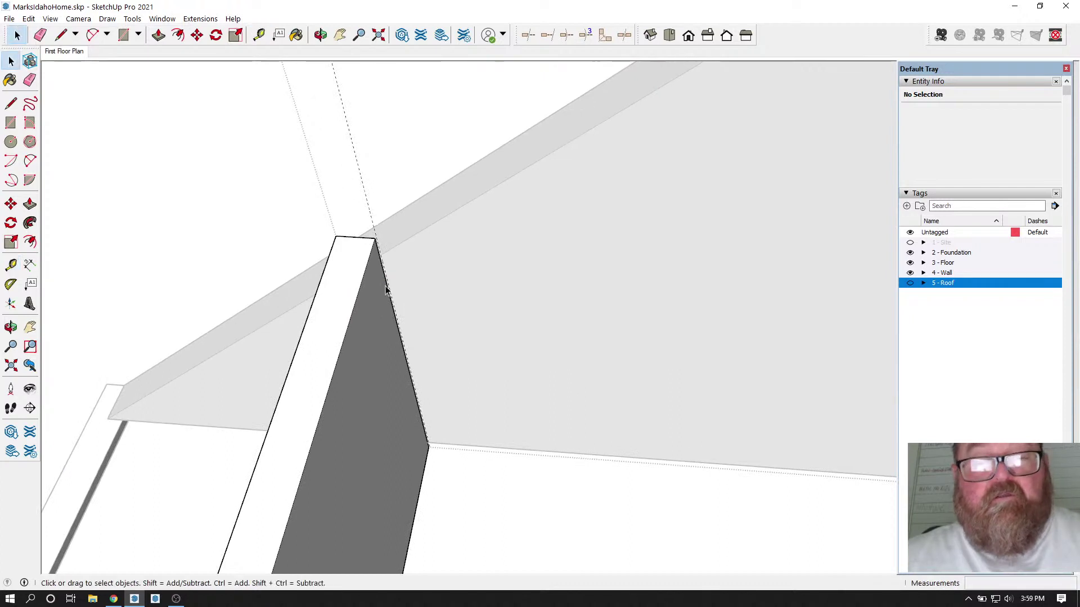
click(388, 267)
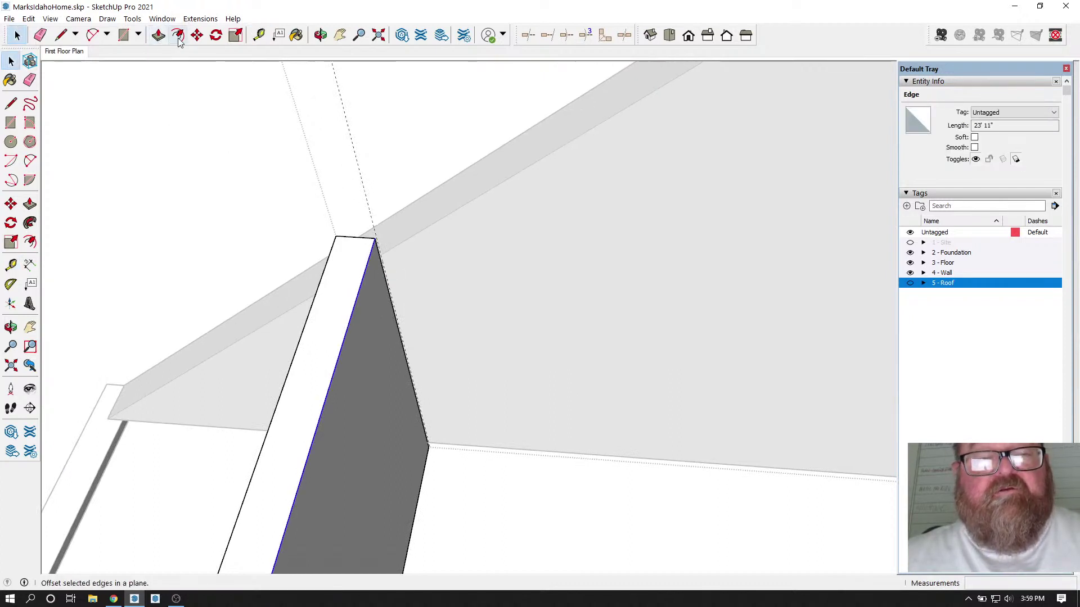
click(158, 35)
click(197, 35)
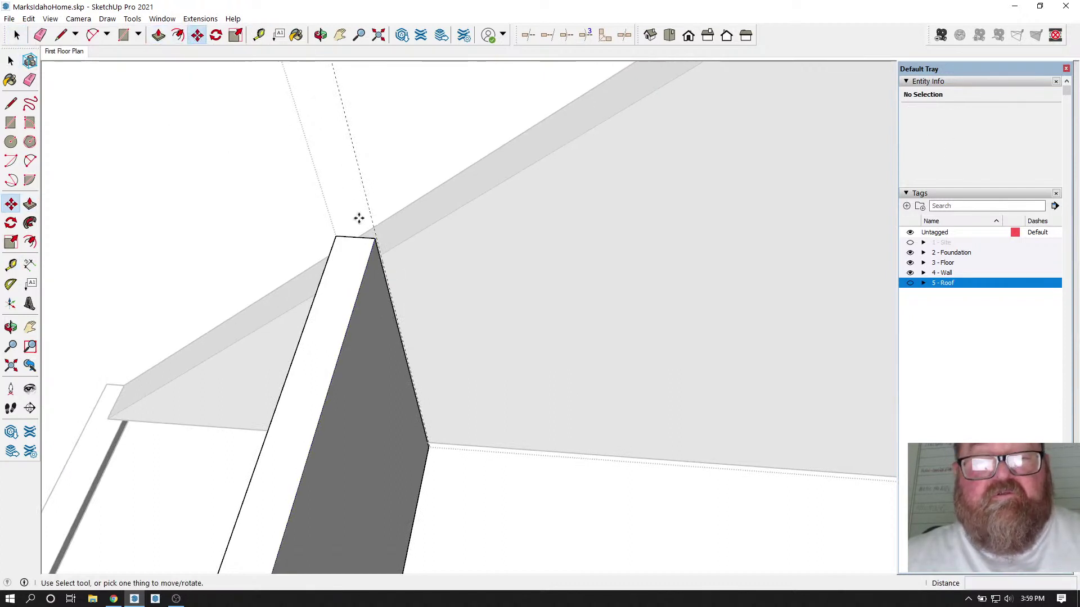
click(373, 236)
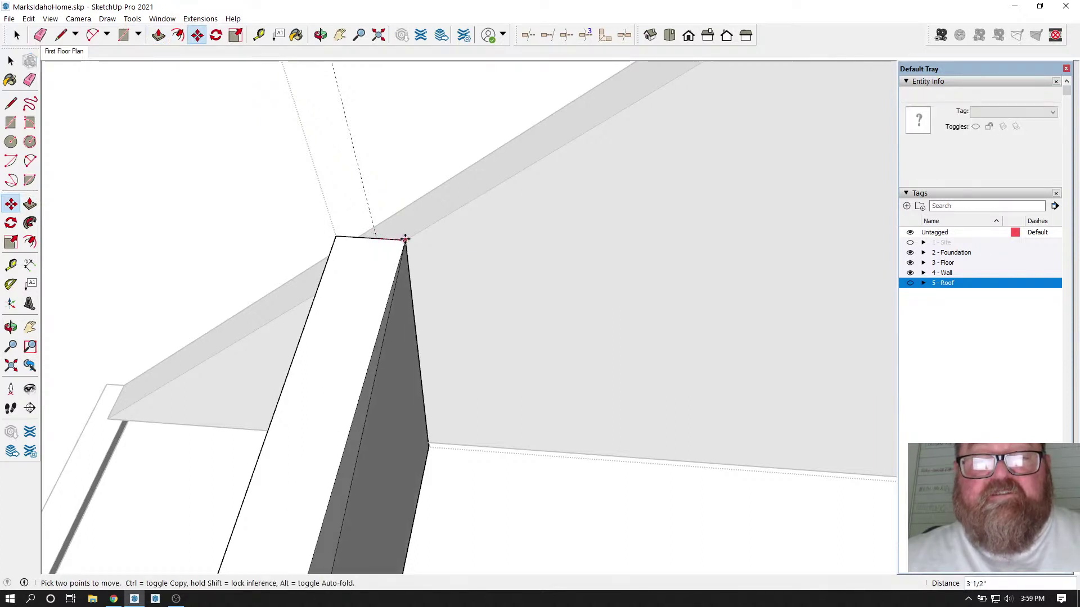
key(Escape)
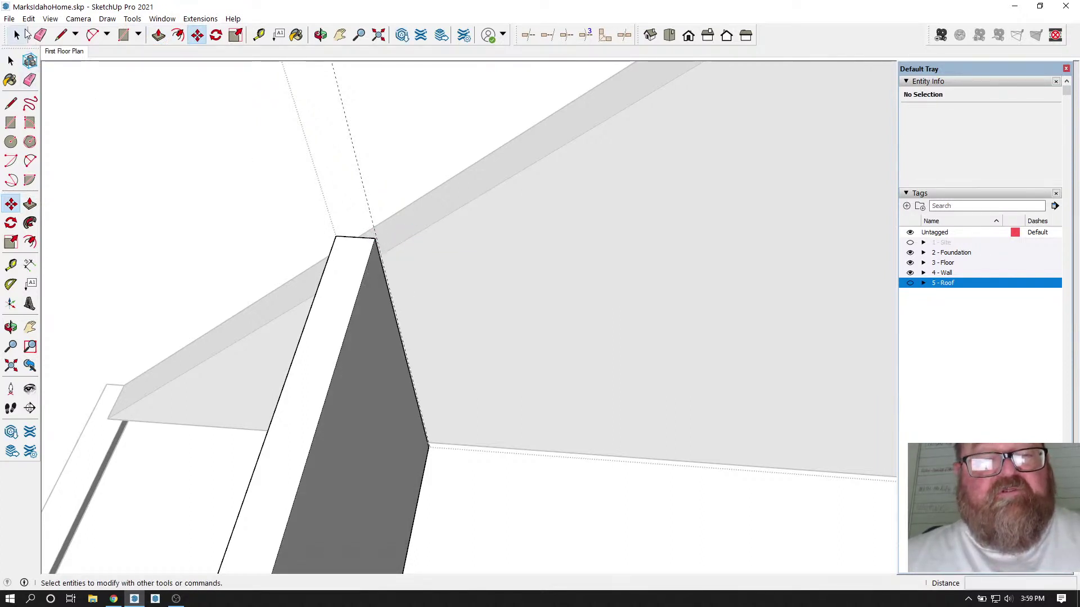
Step: Close the knee wall's group and select the whole group
key(space)
click(334, 243)
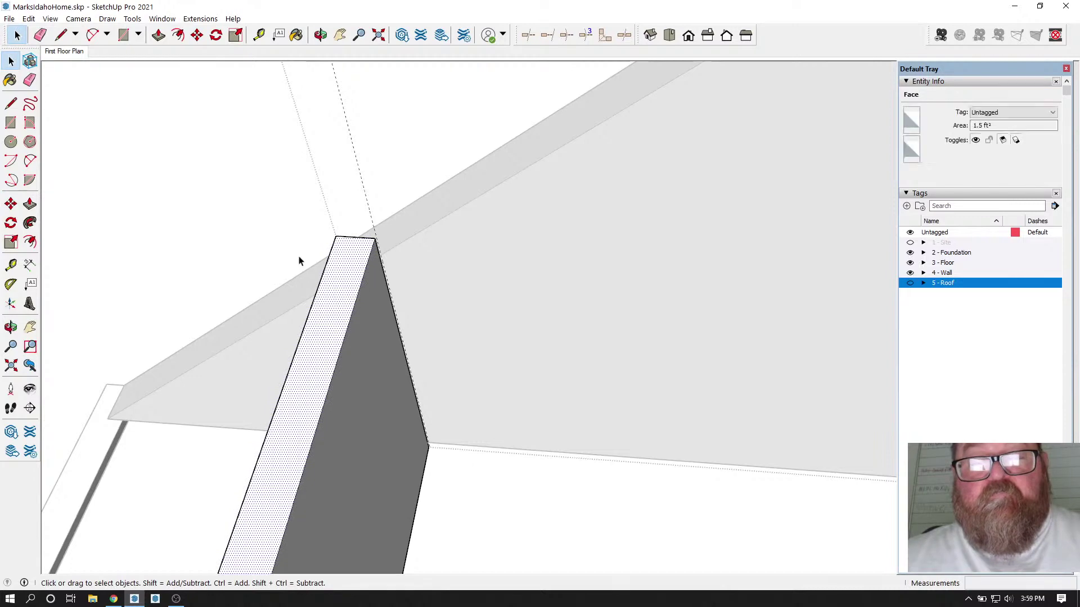
scroll(76, 203, down, 2)
click(287, 209)
scroll(288, 209, down, 3)
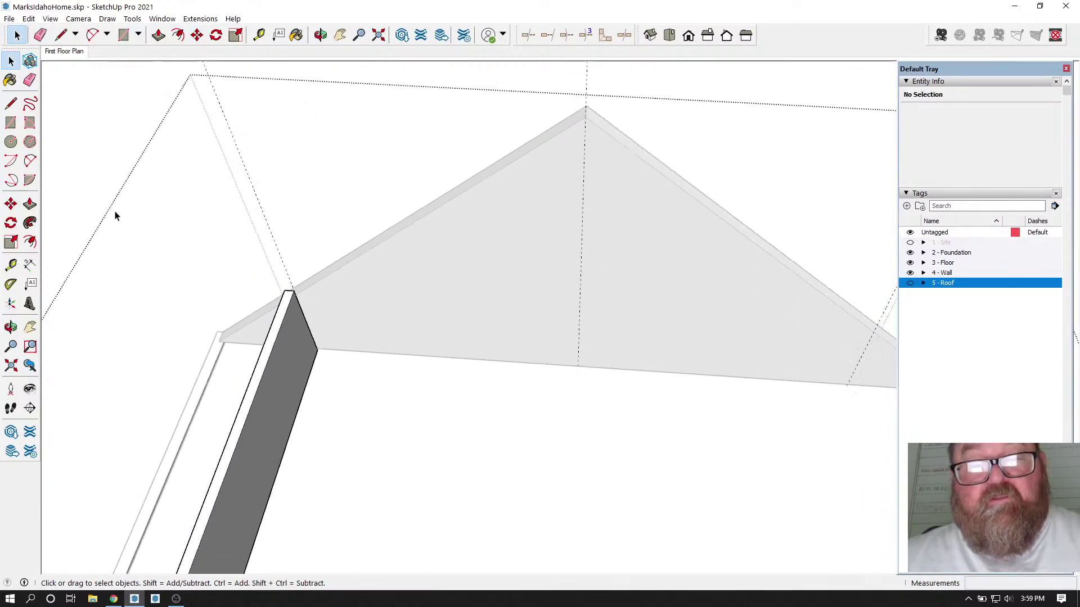
scroll(299, 346, up, 2)
click(298, 343)
scroll(295, 332, up, 3)
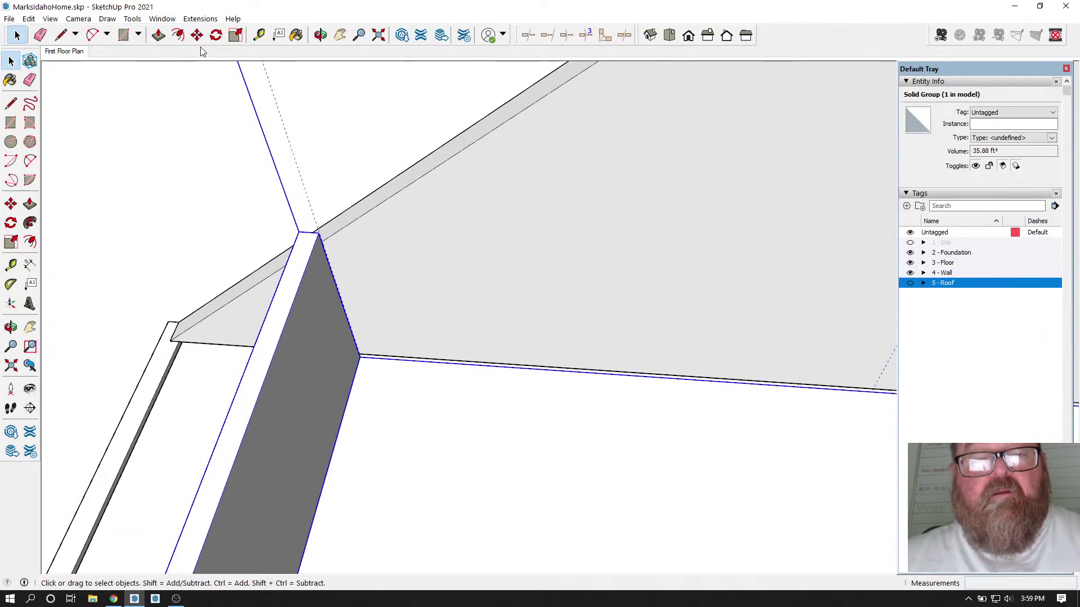
scroll(314, 269, down, 4)
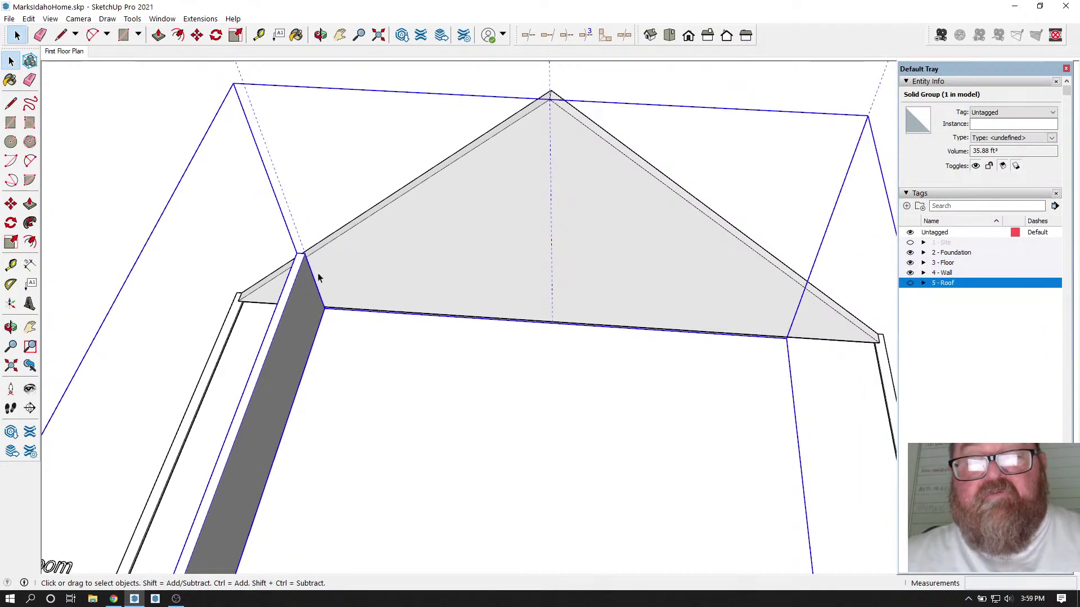
scroll(338, 231, up, 2)
scroll(330, 231, up, 4)
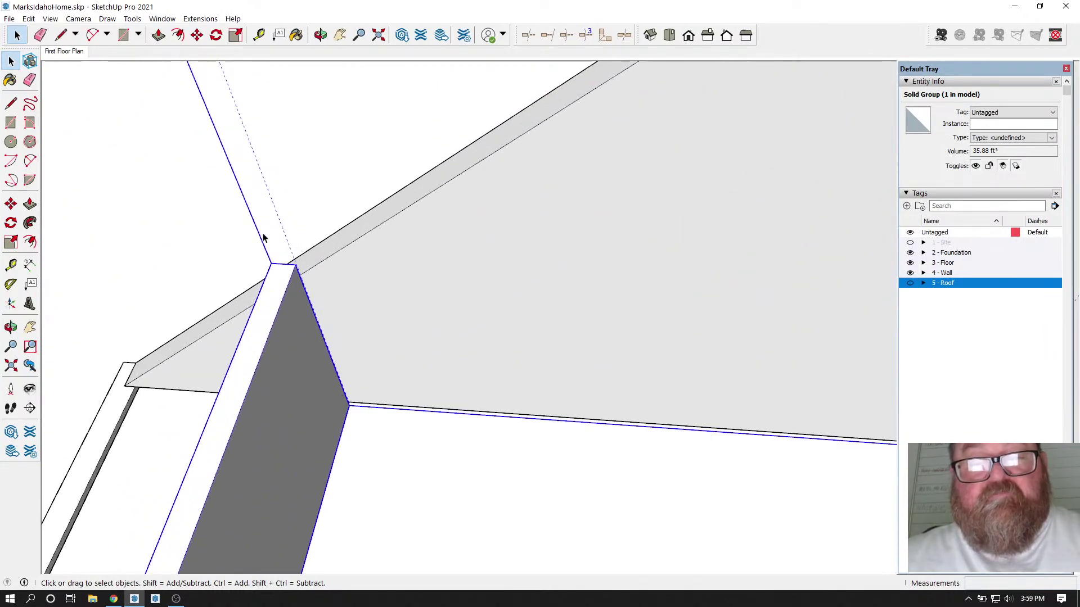
click(197, 35)
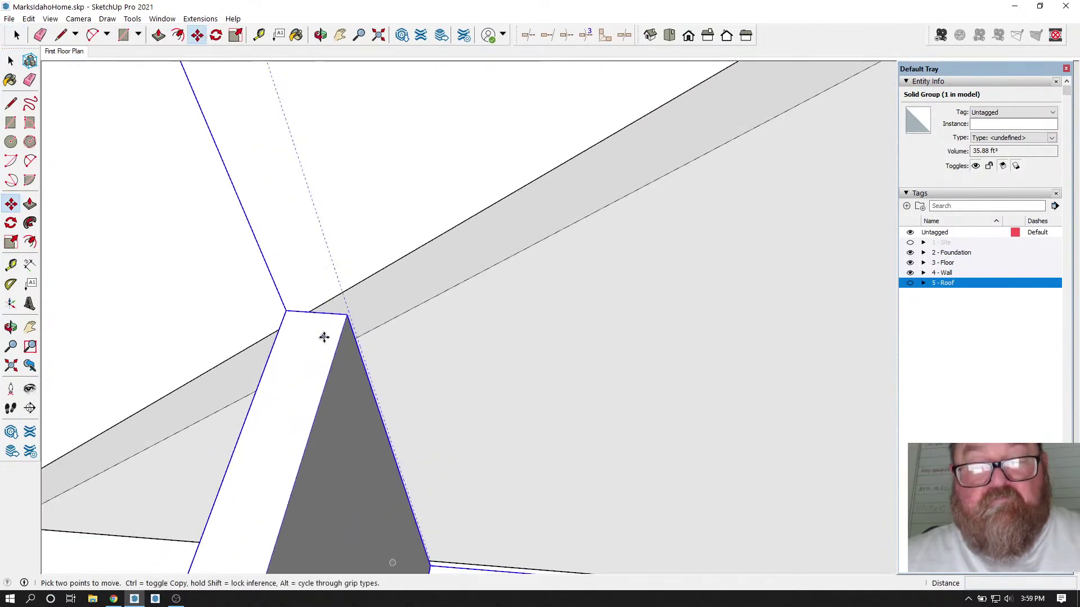
scroll(324, 337, down, 4)
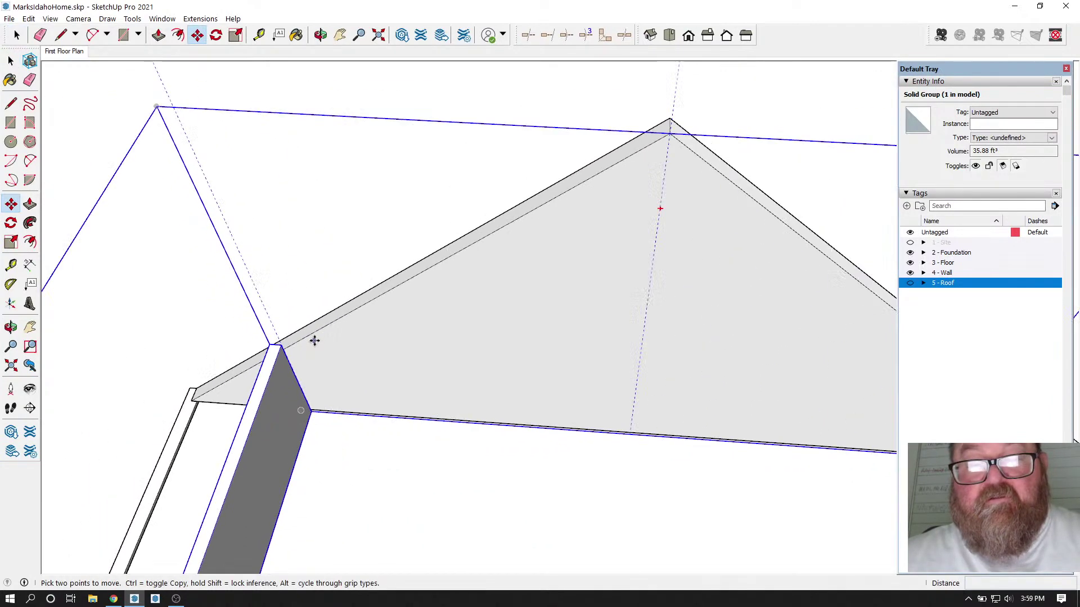
scroll(314, 342, down, 2)
scroll(284, 399, down, 3)
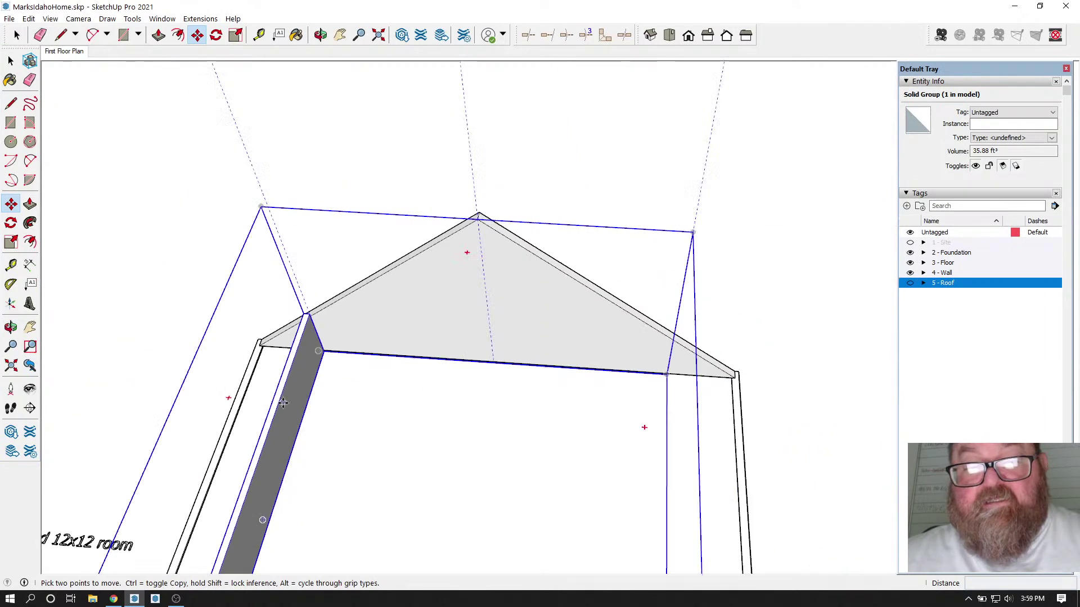
scroll(284, 397, up, 3)
click(11, 60)
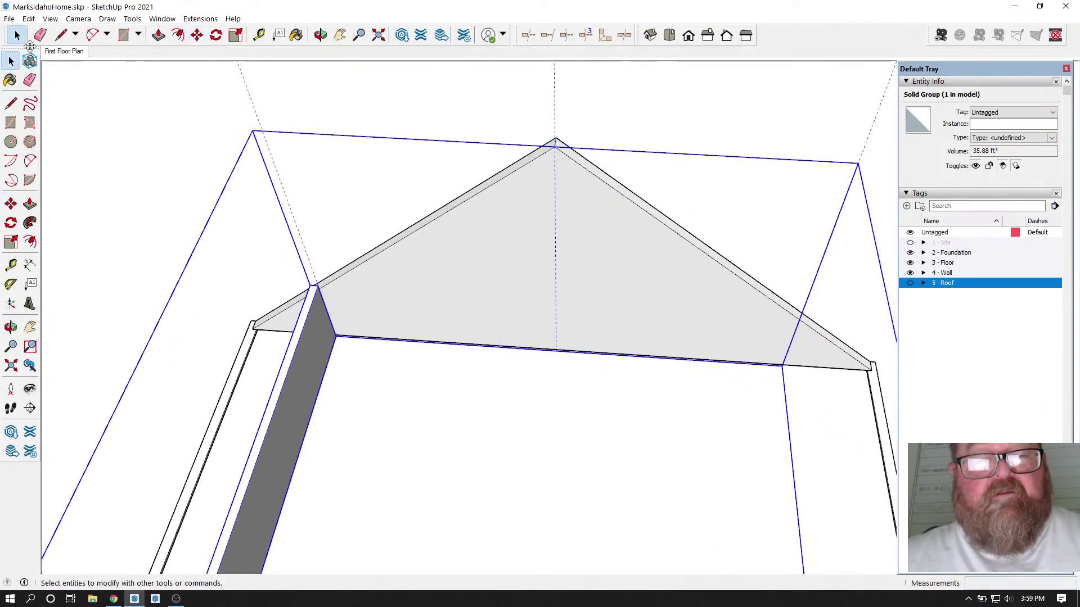
Step: Open the group and make all of the original knee wall's connected geometry a nested group of its own
click(296, 346)
triple_click(296, 346)
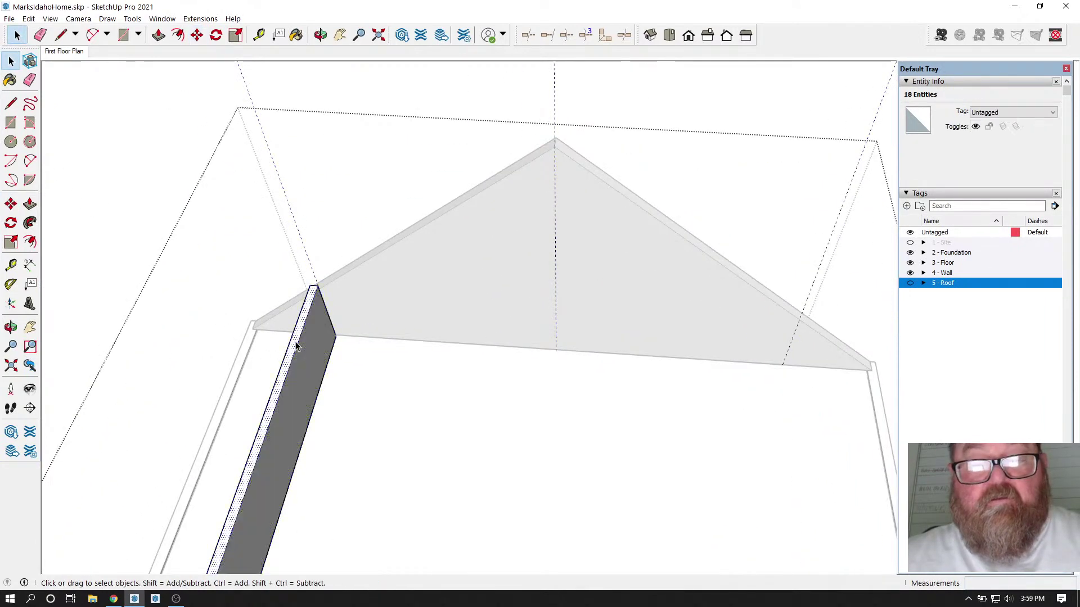
right_click(296, 346)
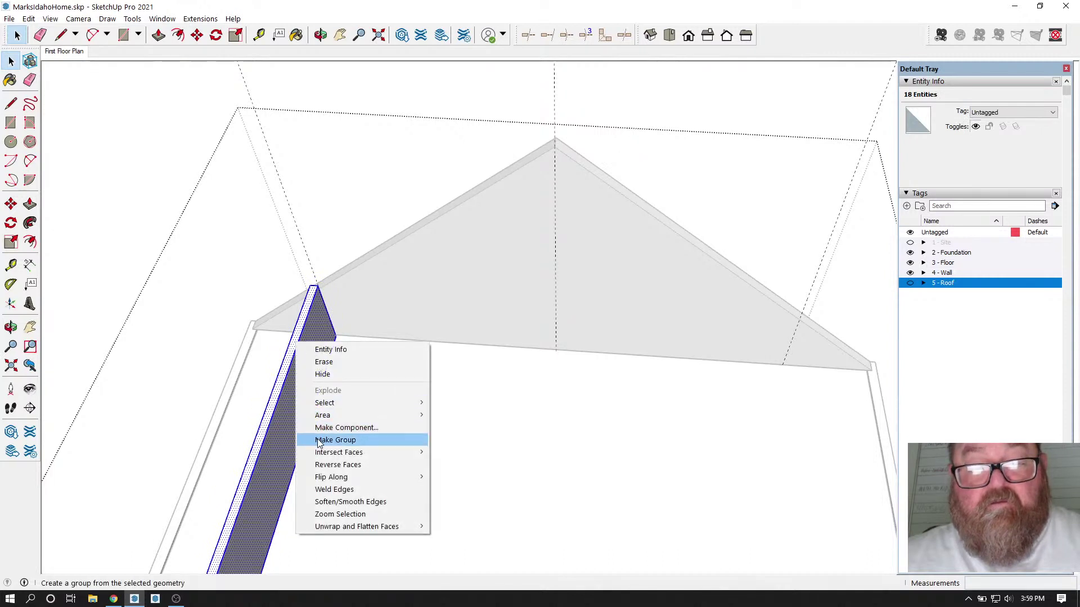
click(336, 440)
Step: Move the knee wall by its inner top corner onto the vertical guide 11' 4" from the peak
scroll(321, 272, up, 3)
scroll(329, 266, up, 3)
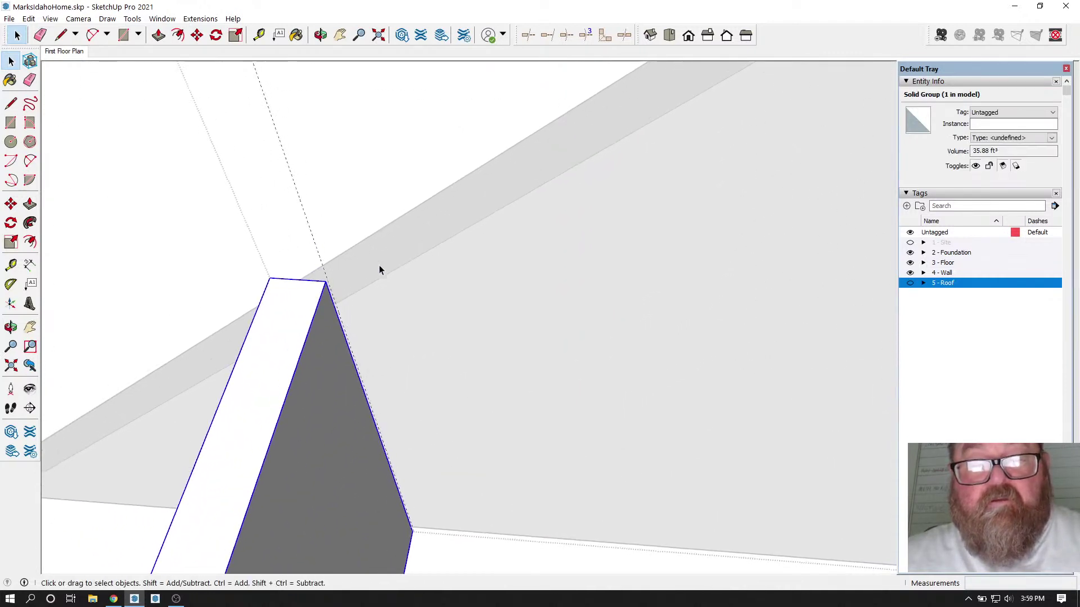
key(m)
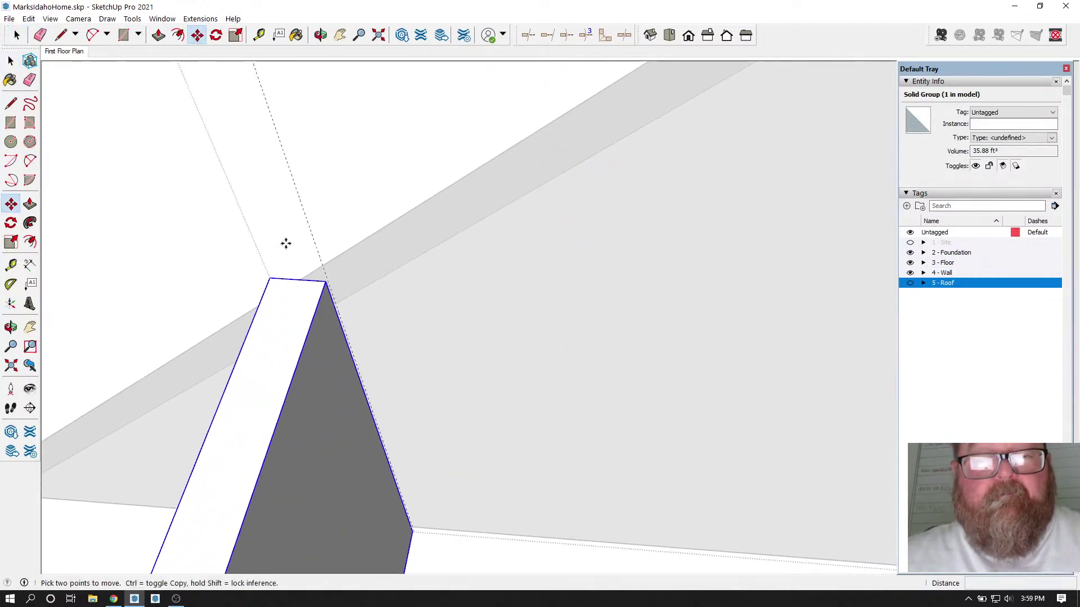
click(329, 283)
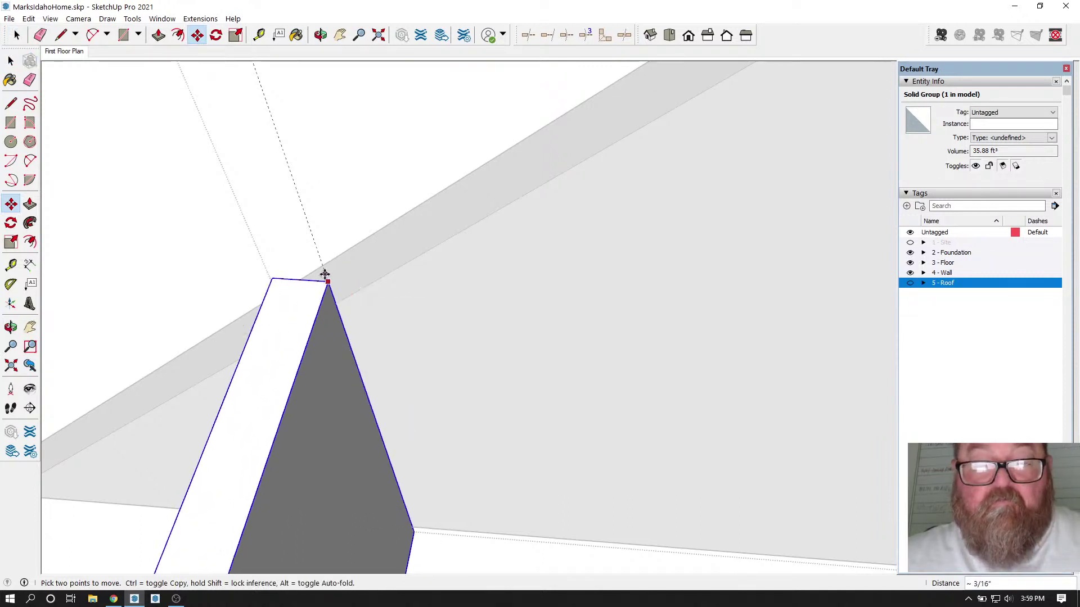
click(325, 279)
scroll(176, 319, down, 1)
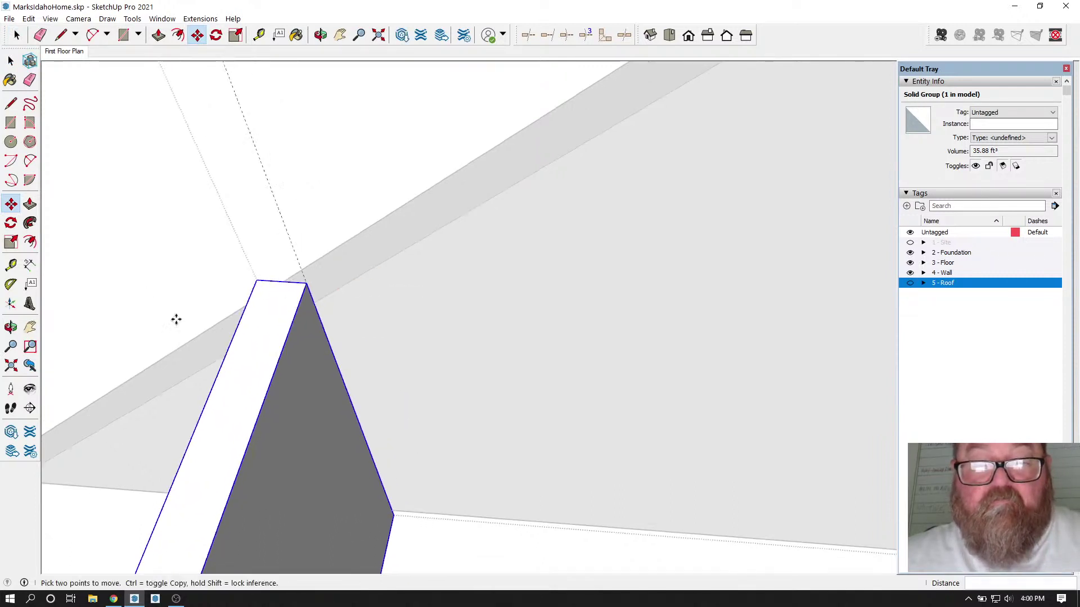
Step: Copy the knee wall 23' 1/2" across the gable along the red axis, from its outer top corner to the opposite guide
click(257, 282)
key(ctrl)
scroll(309, 293, down, 4)
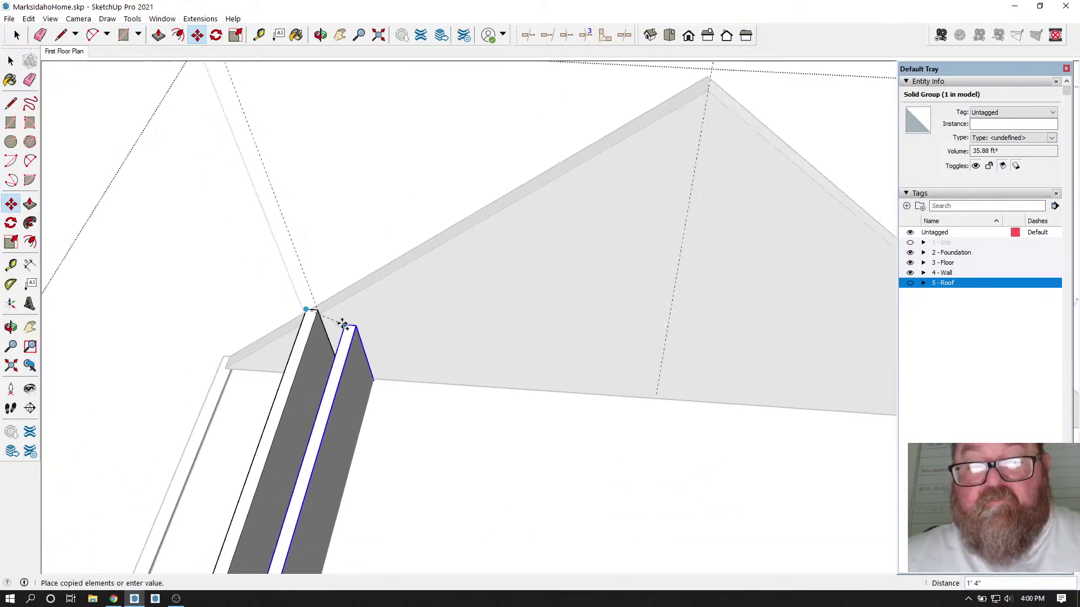
scroll(692, 335, up, 5)
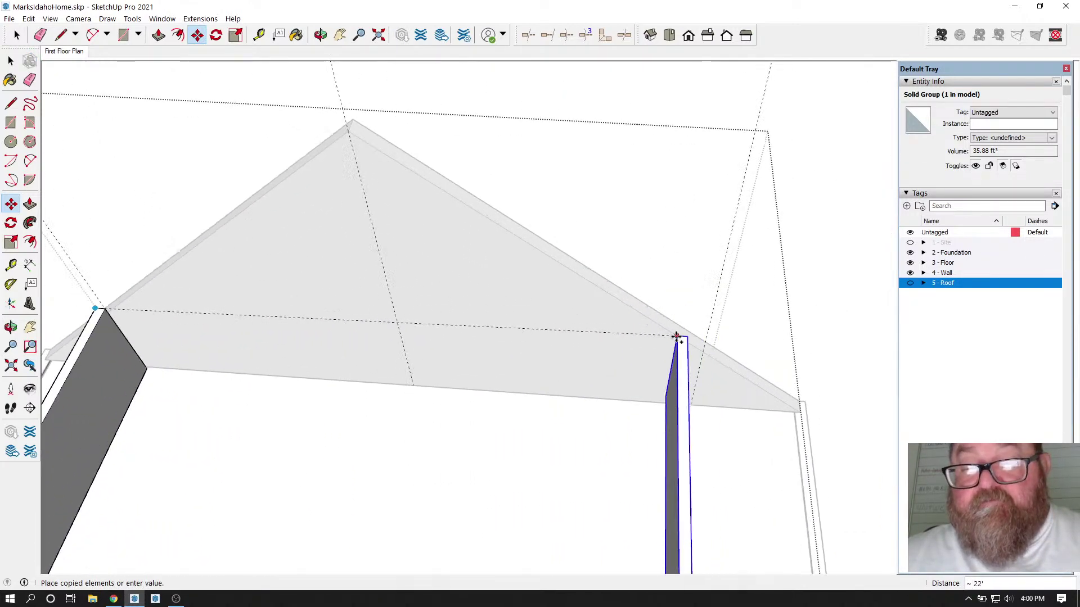
scroll(676, 335, up, 1)
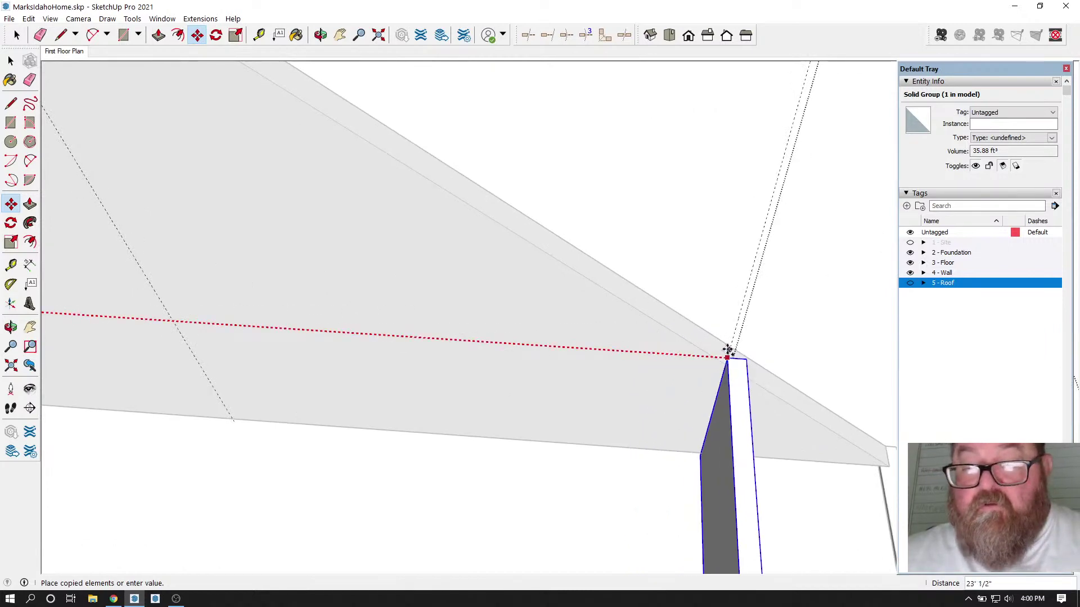
click(730, 355)
scroll(579, 296, down, 6)
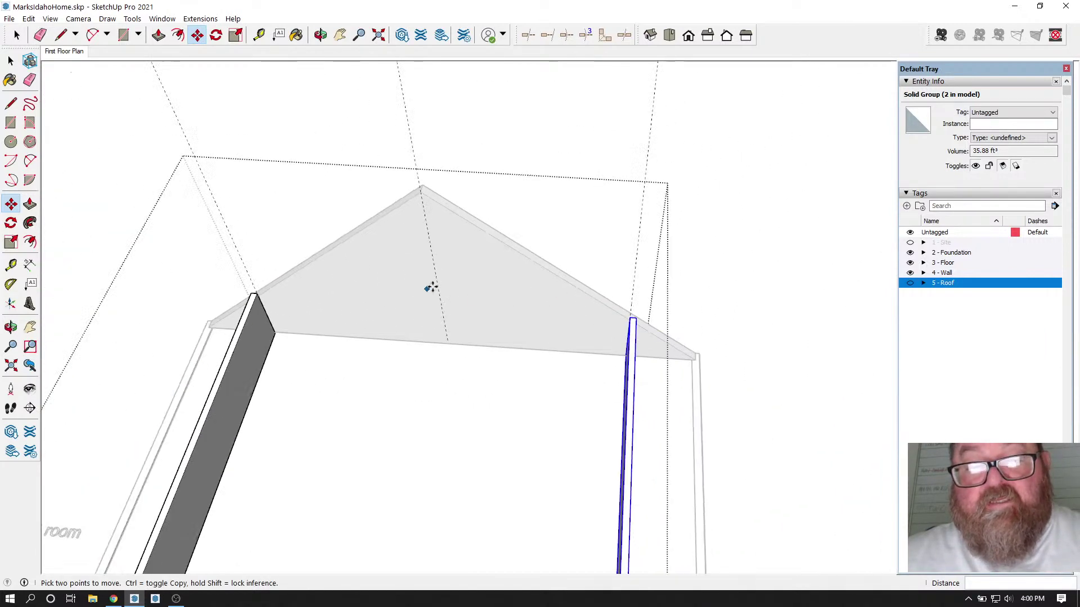
Step: Select the original knee wall and start moving it by its top end at the gable
scroll(436, 298, up, 4)
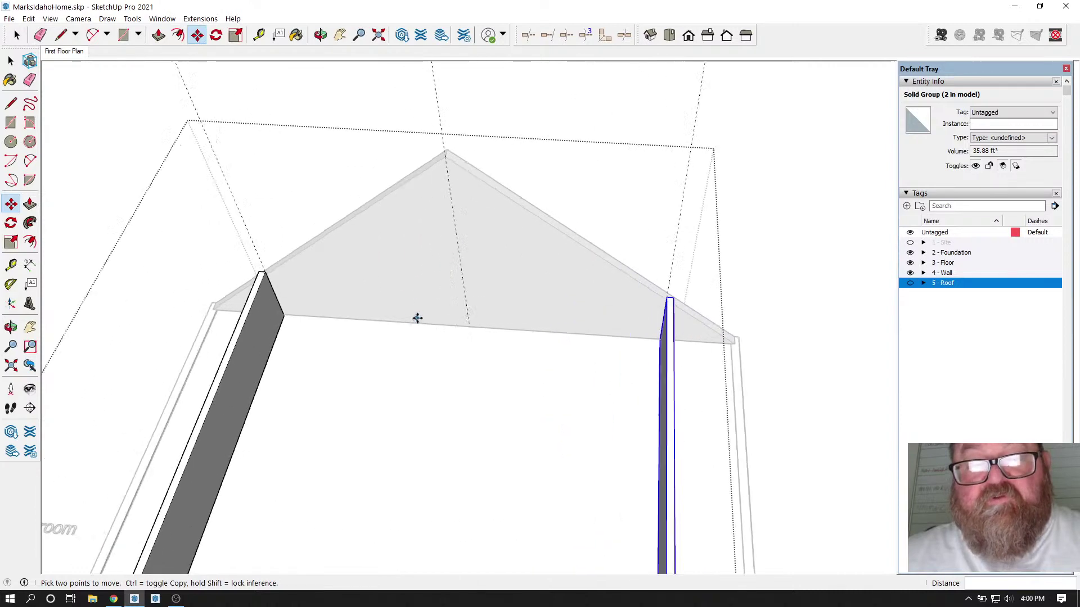
click(258, 36)
scroll(316, 274, up, 2)
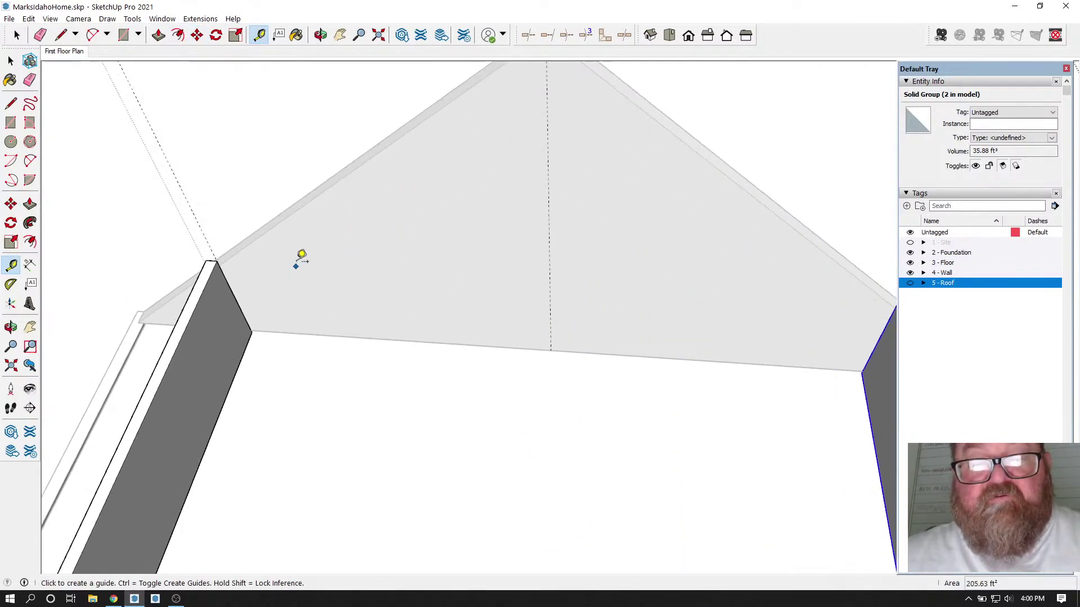
click(198, 293)
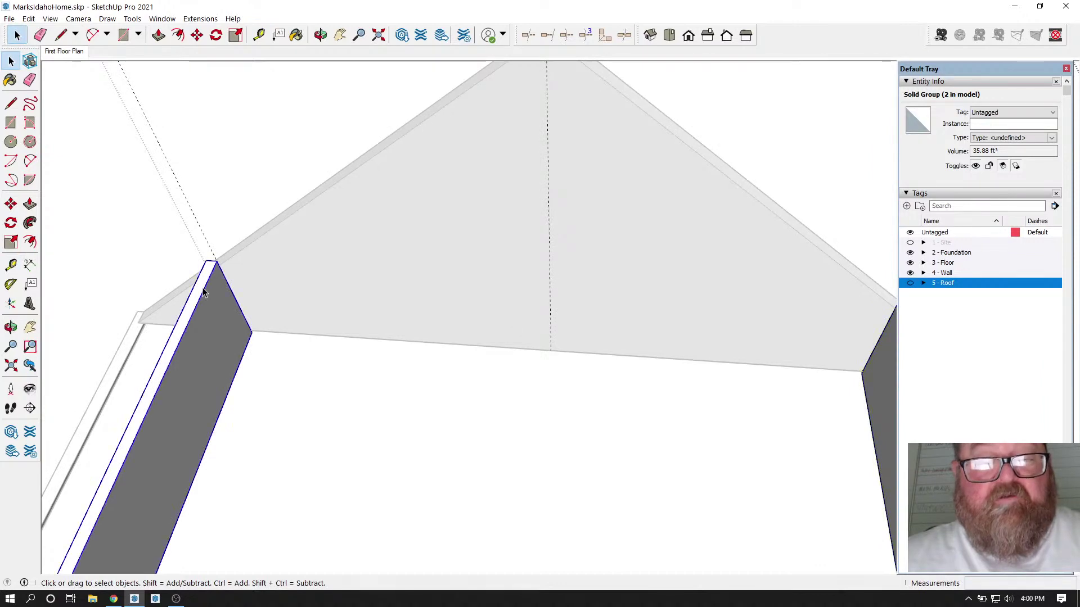
scroll(198, 293, up, 3)
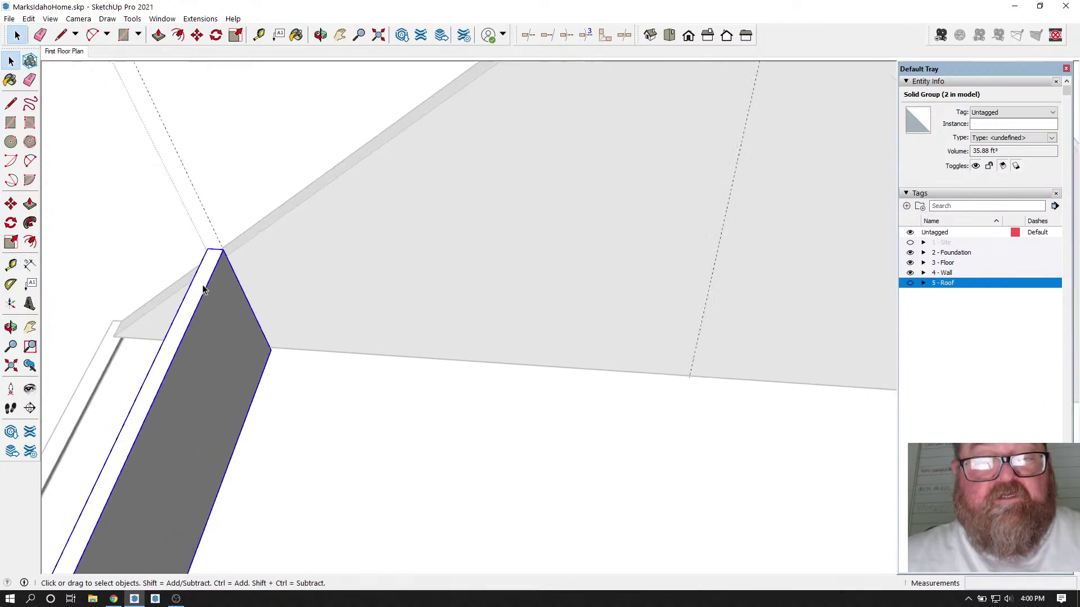
click(196, 35)
scroll(212, 243, up, 1)
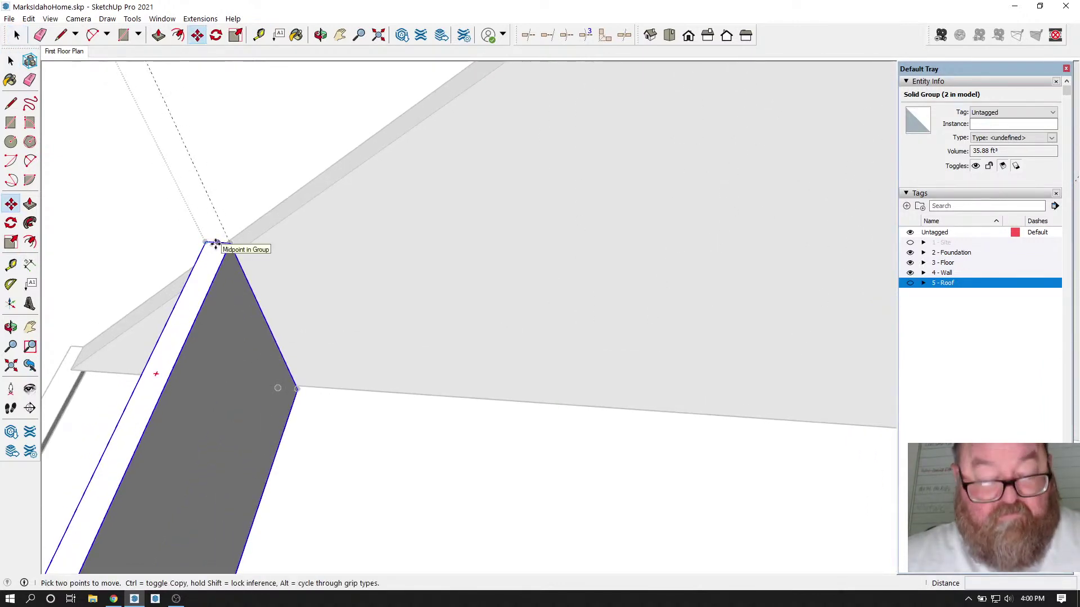
Step: Copy the selected knee wall from its top-edge midpoint to the vertical guide beneath the gable's ridge
click(215, 243)
key(ctrl)
scroll(234, 243, down, 2)
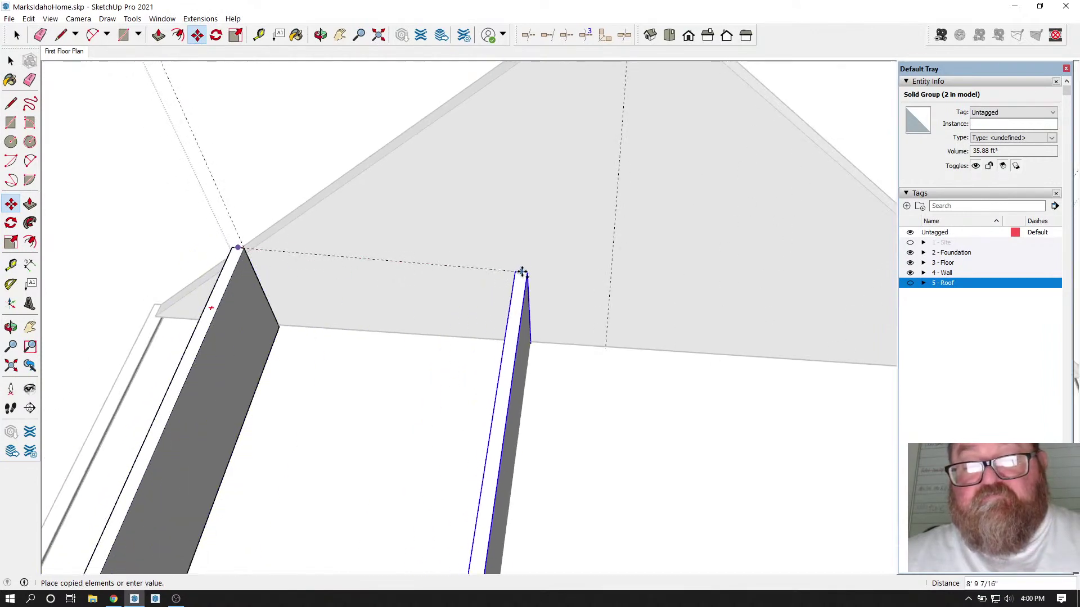
click(611, 250)
scroll(454, 258, down, 1)
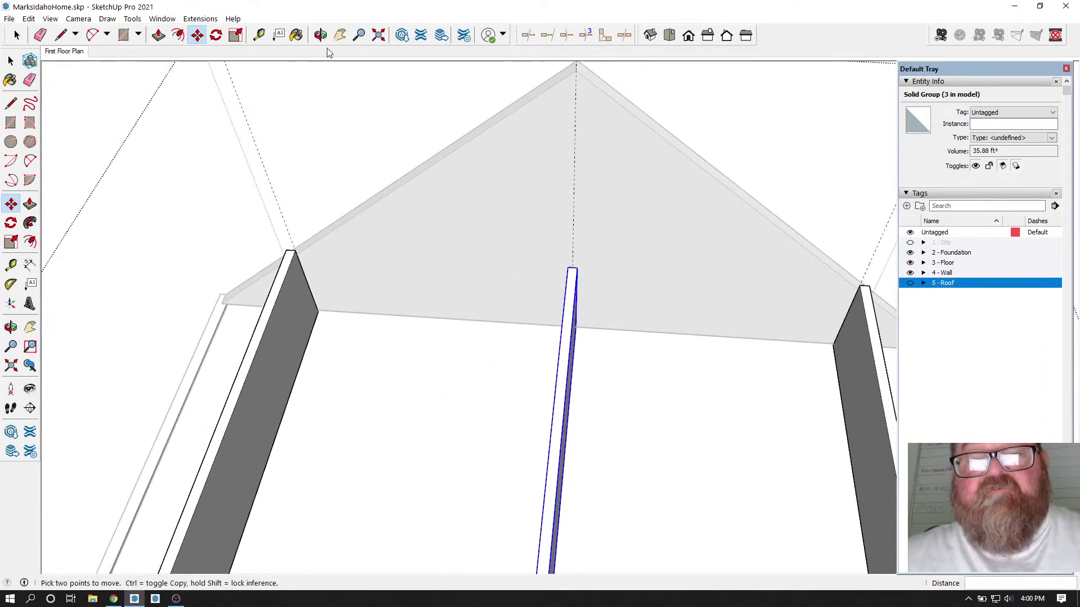
Step: Measure the distance between the knee wall and the copied center wall along the gable end
click(321, 35)
drag(563, 236, 410, 280)
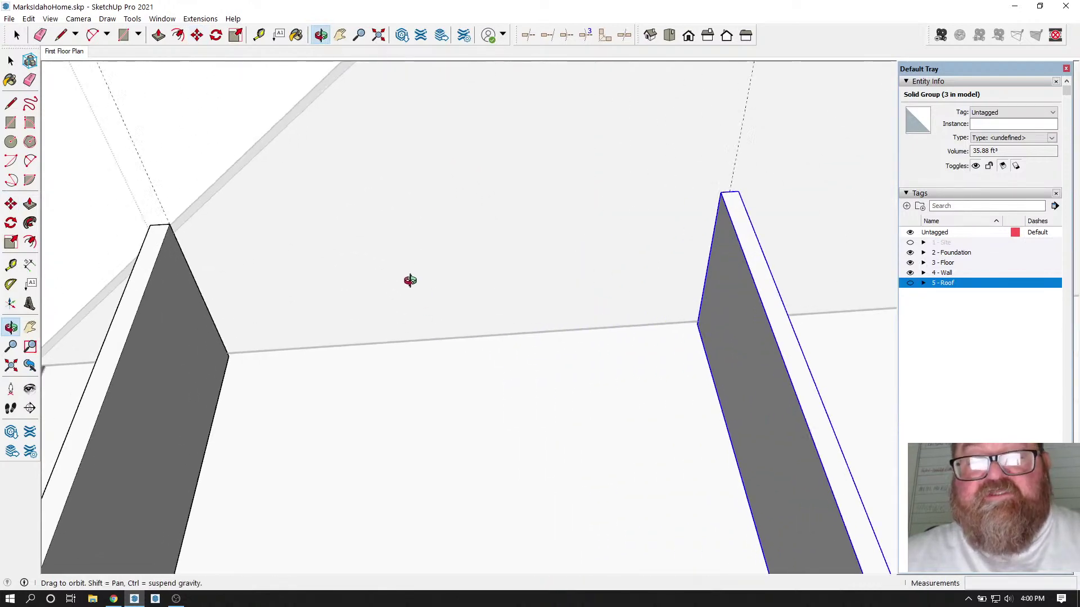
click(259, 35)
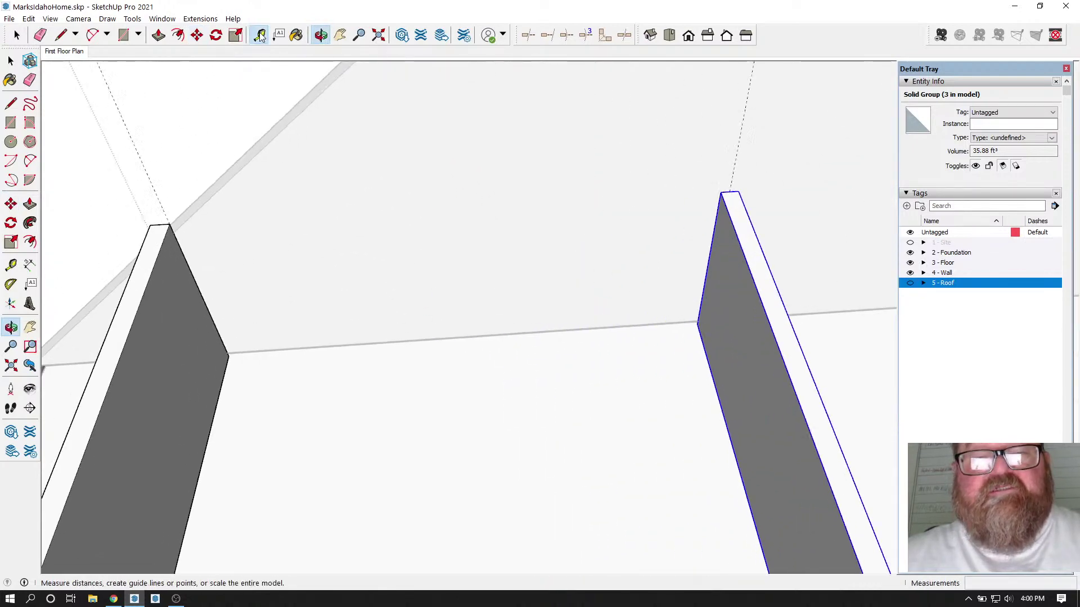
click(189, 269)
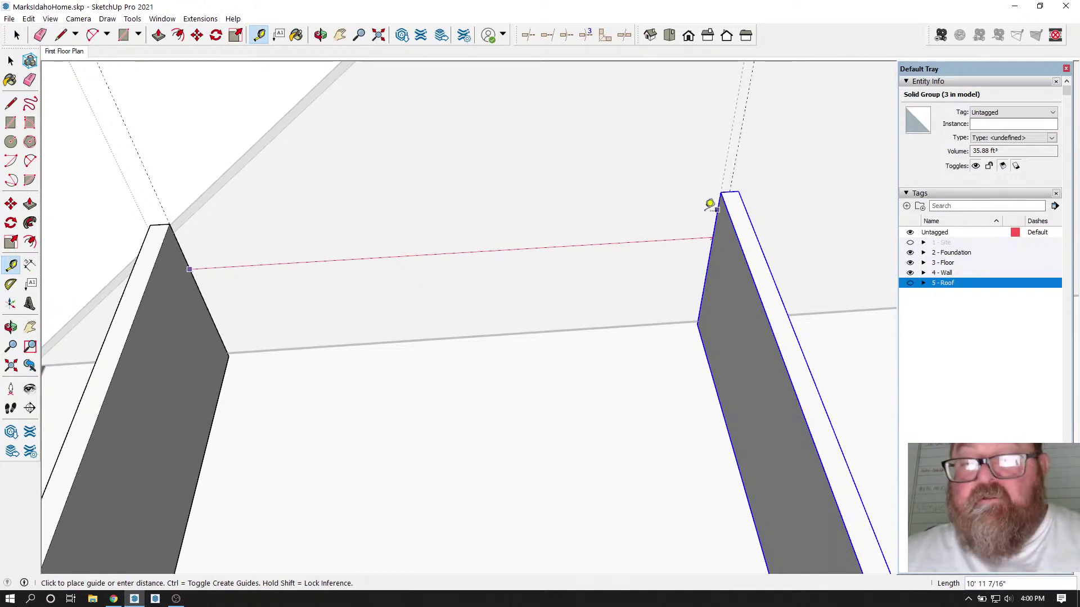
key(Escape)
scroll(291, 304, down, 3)
scroll(425, 291, down, 2)
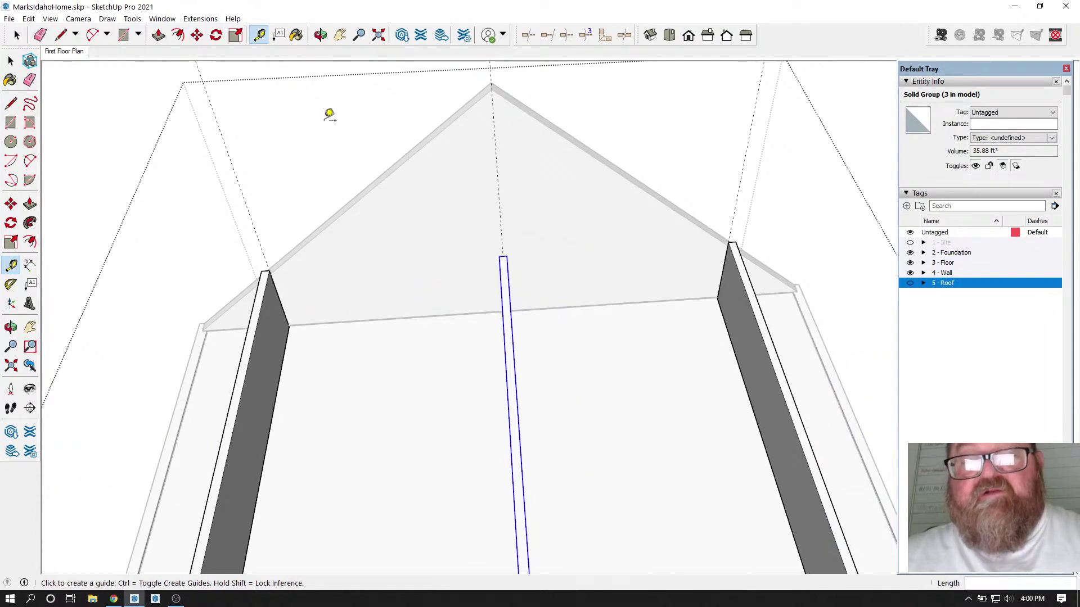
Step: Examine how the center wall and the knee walls meet the floor and the sloped edges of the gable
click(320, 35)
drag(511, 234, 501, 253)
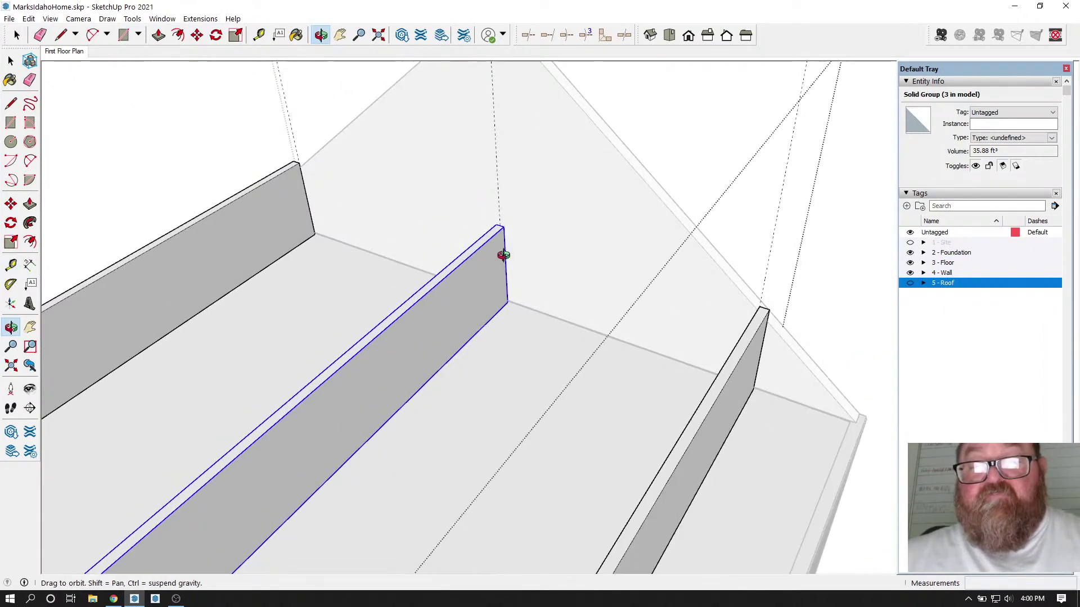
click(61, 34)
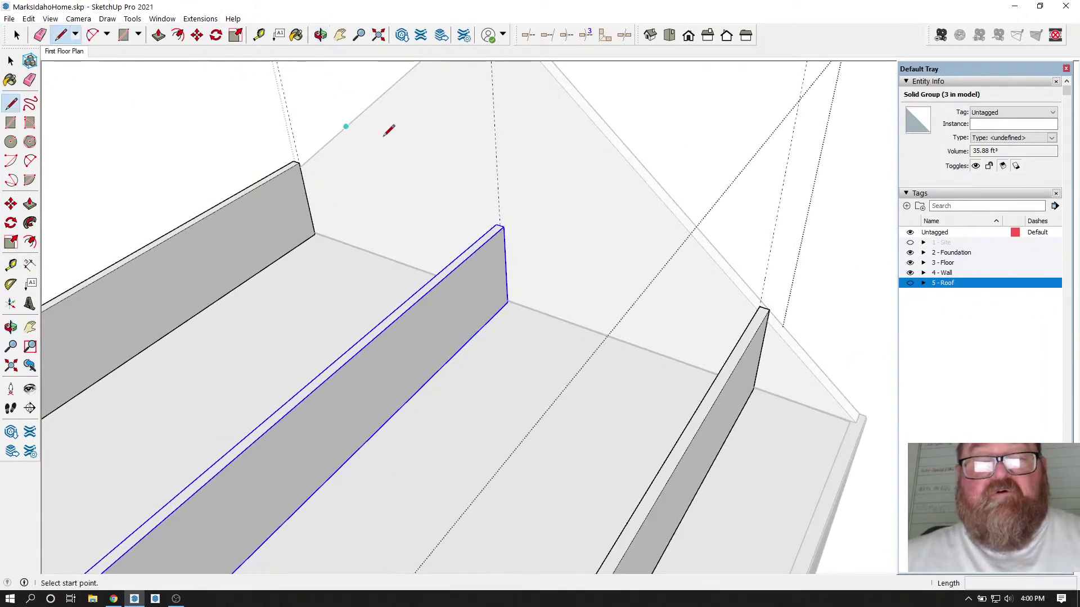
scroll(500, 232, up, 4)
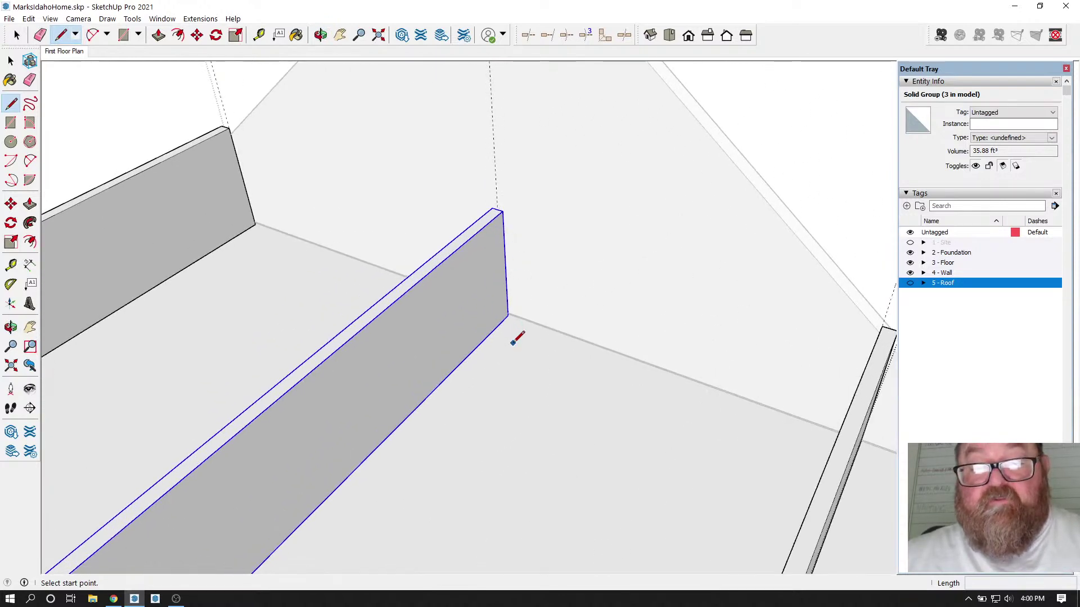
click(321, 35)
drag(365, 270, 228, 304)
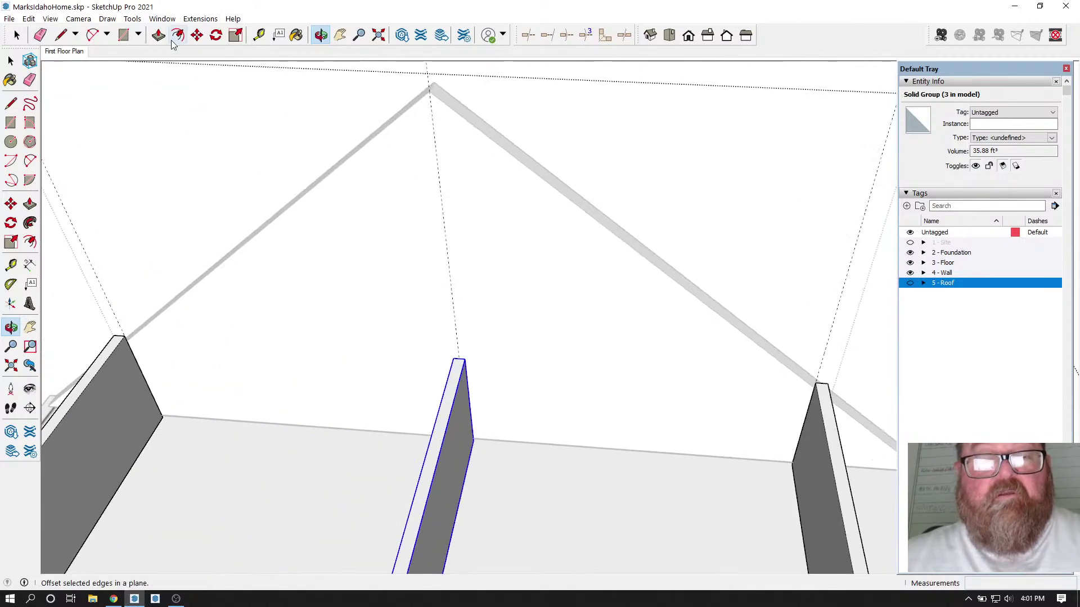
click(259, 35)
scroll(452, 251, down, 2)
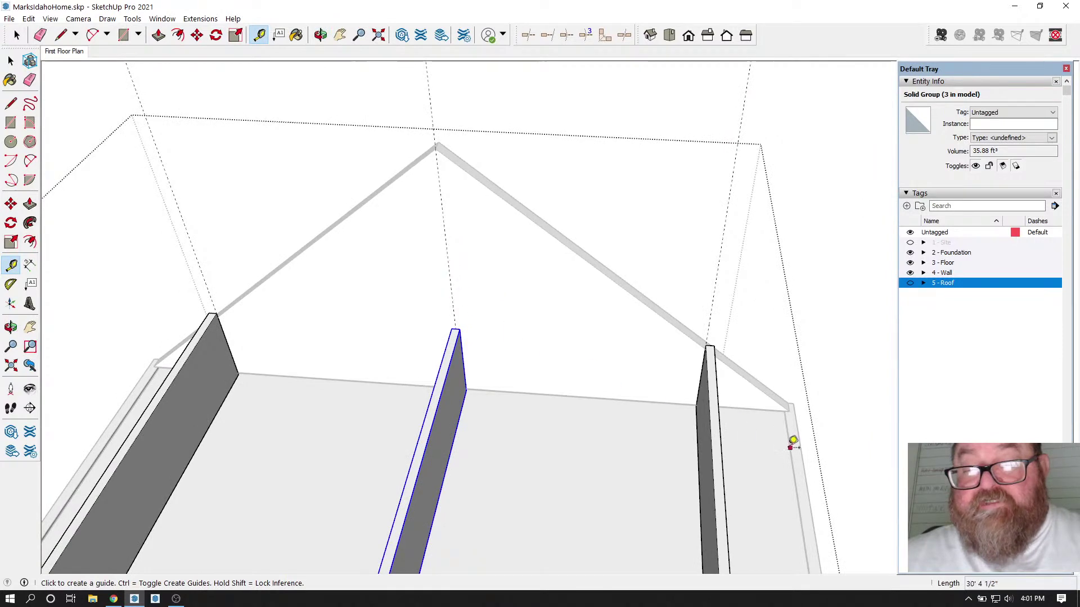
scroll(810, 410, up, 4)
scroll(787, 405, up, 2)
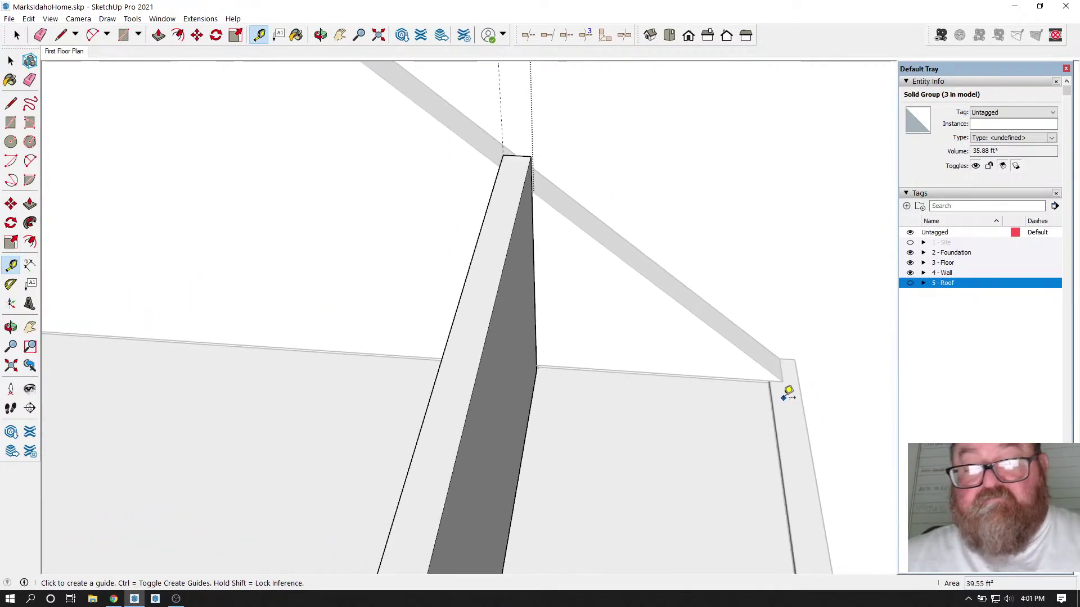
scroll(788, 392, down, 4)
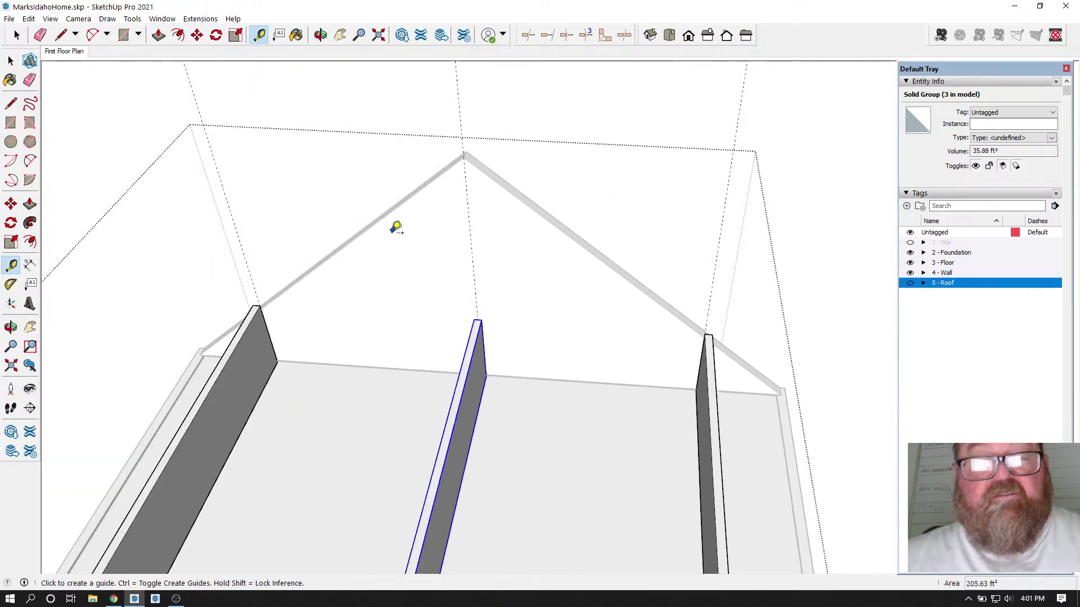
Step: Draw an 8'1 1/8" vertical reference line up from the floor beside the center wall, then extend it to the gable face
click(320, 35)
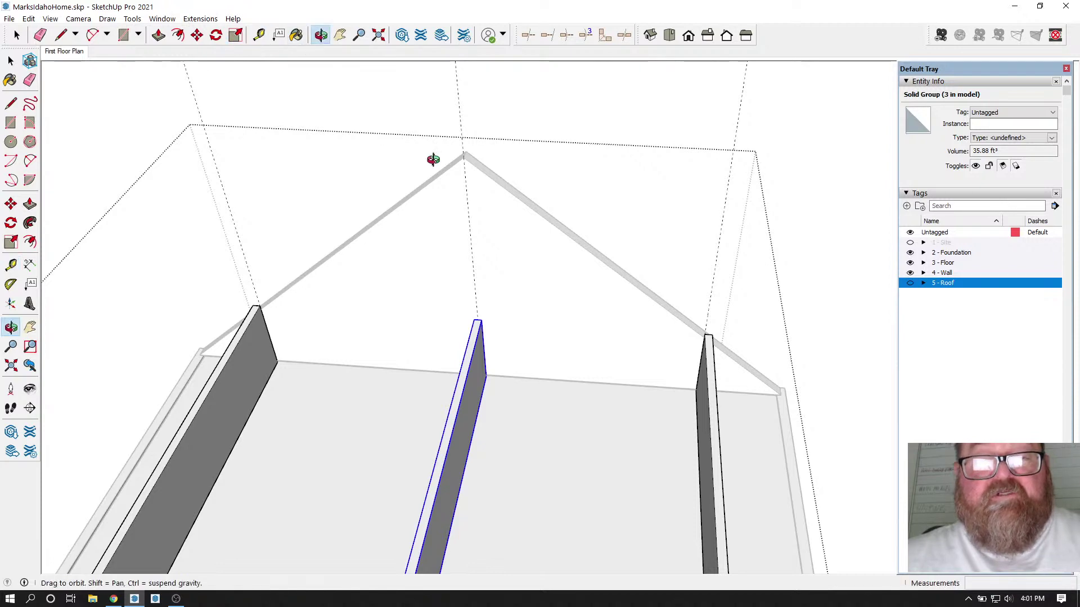
drag(429, 157, 327, 254)
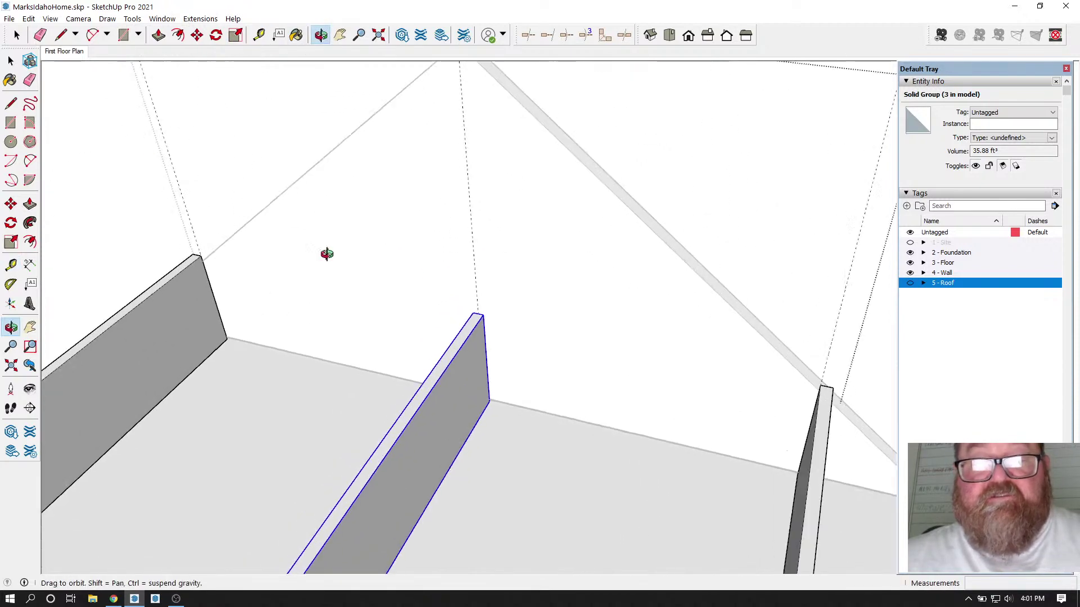
click(60, 35)
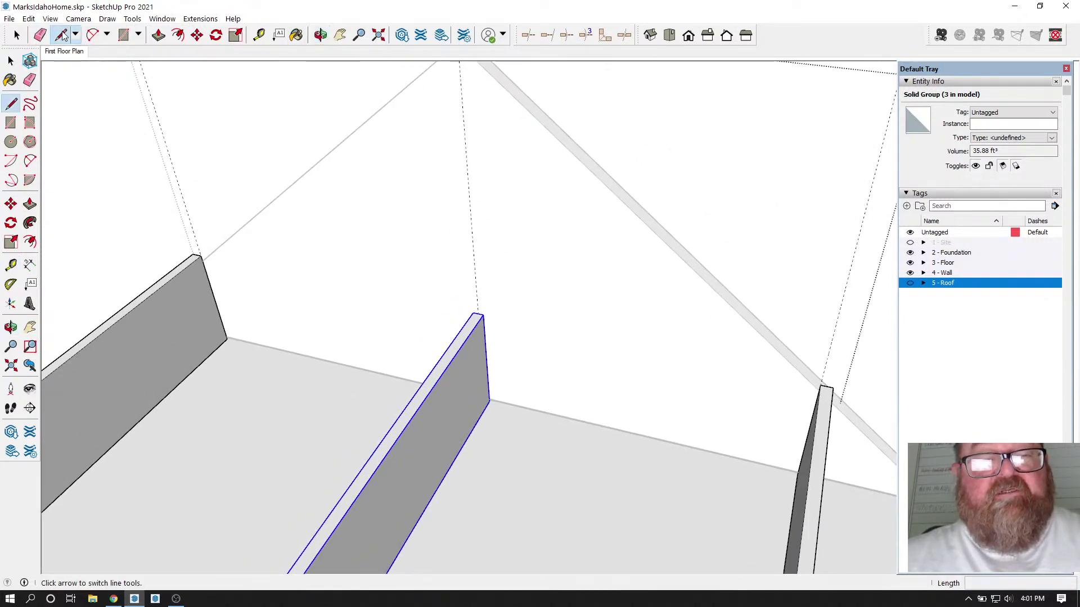
click(506, 479)
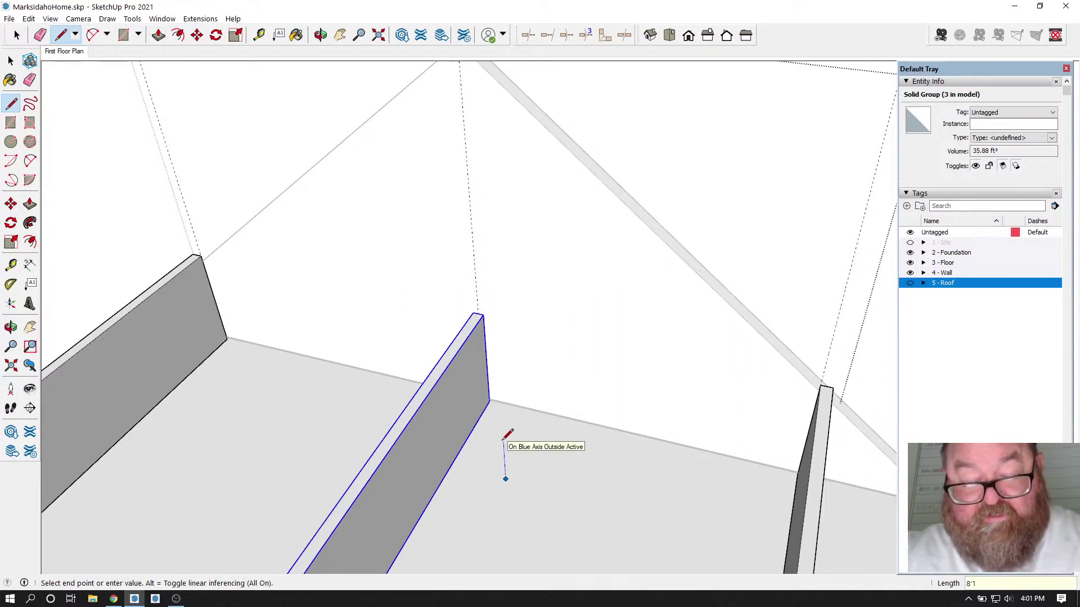
text(8'1 1/8)
key(Return)
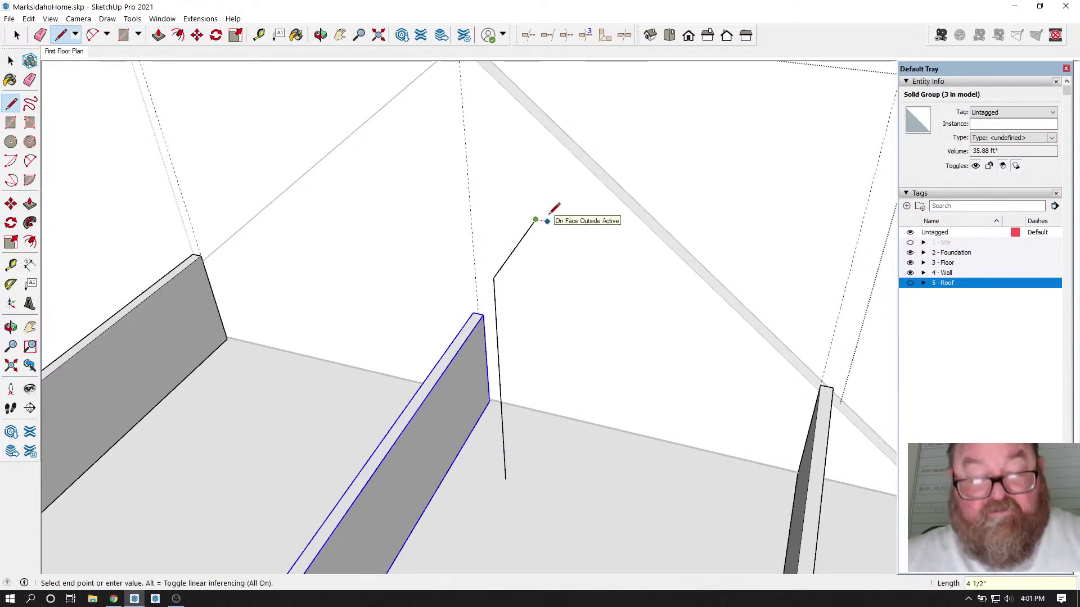
key(Escape)
Step: Place a horizontal guide across the gable face, offset from its bottom edge to the end of the reference line
click(258, 34)
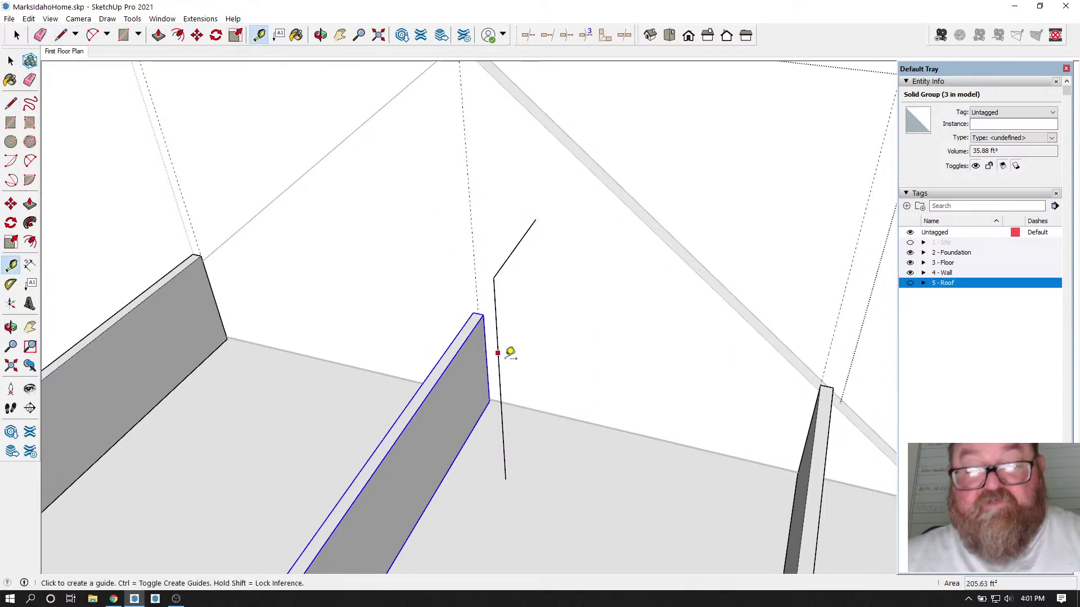
click(517, 404)
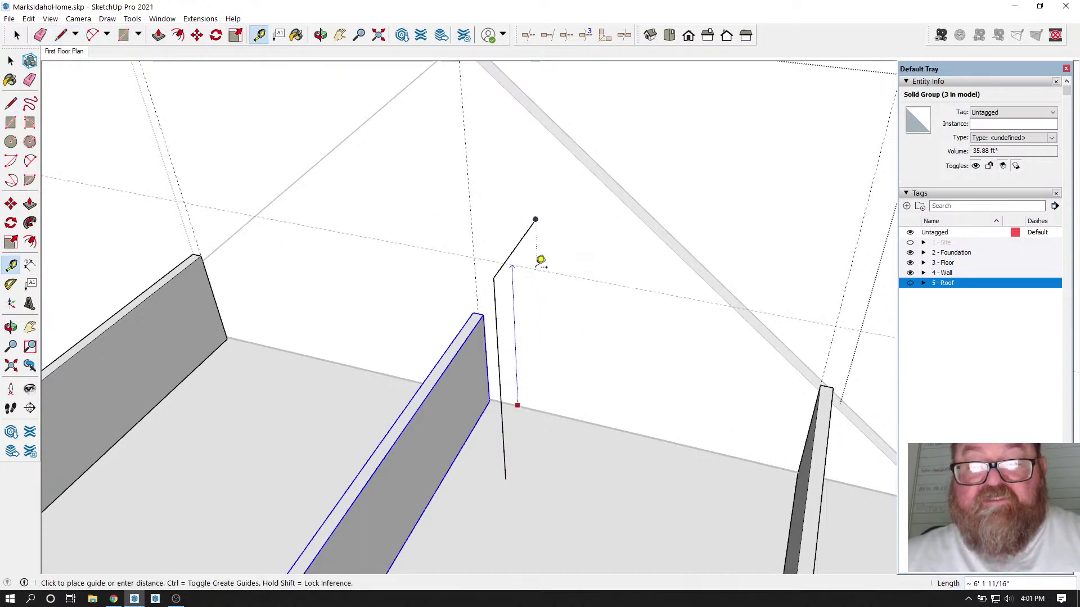
click(536, 219)
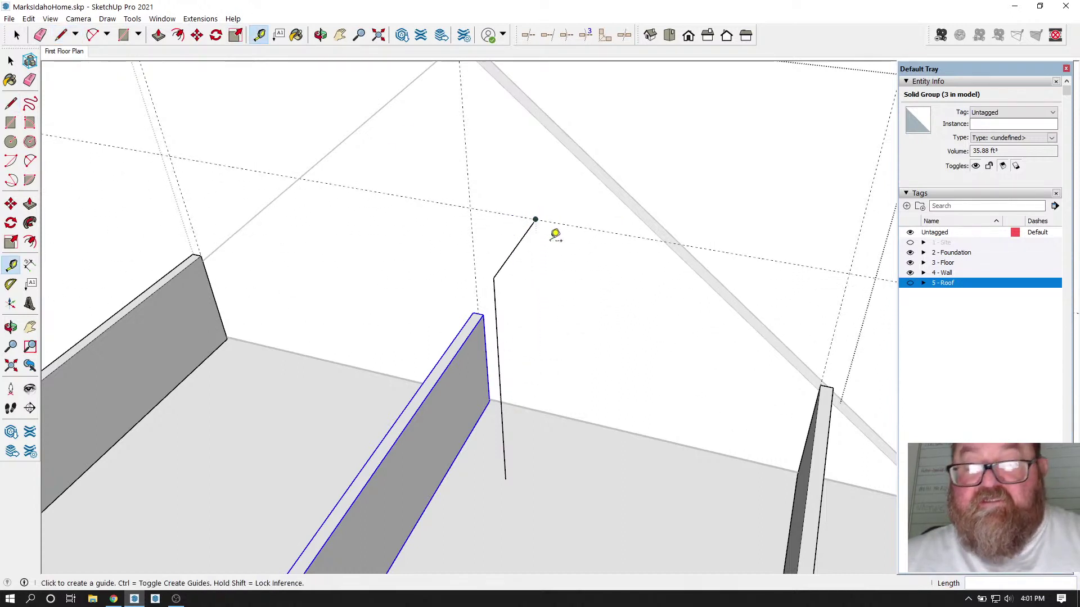
Step: Erase both segments of the temporary reference line beside the center wall
key(e)
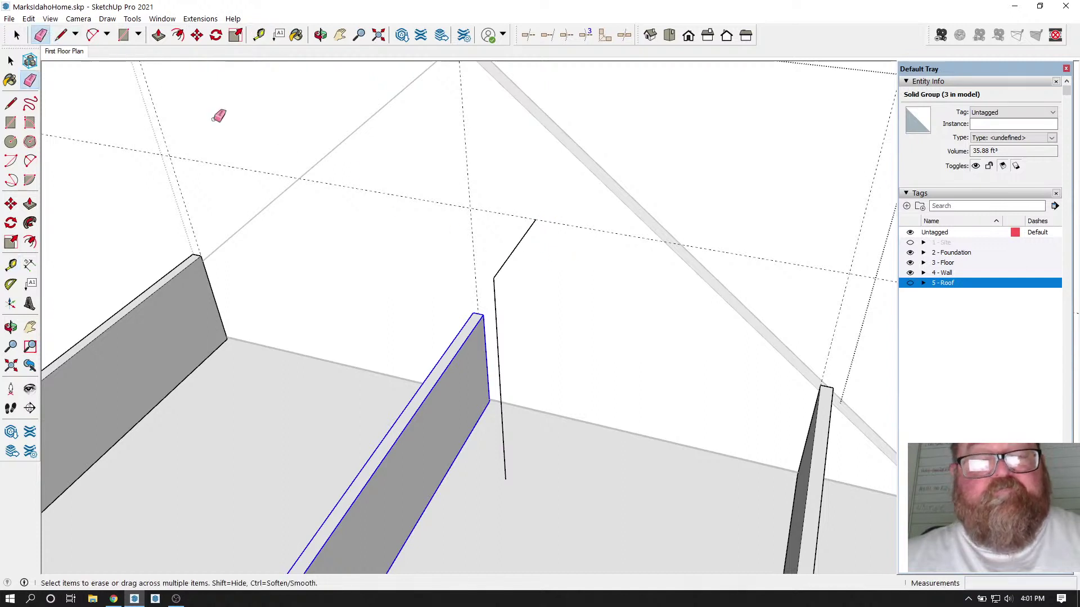
click(515, 250)
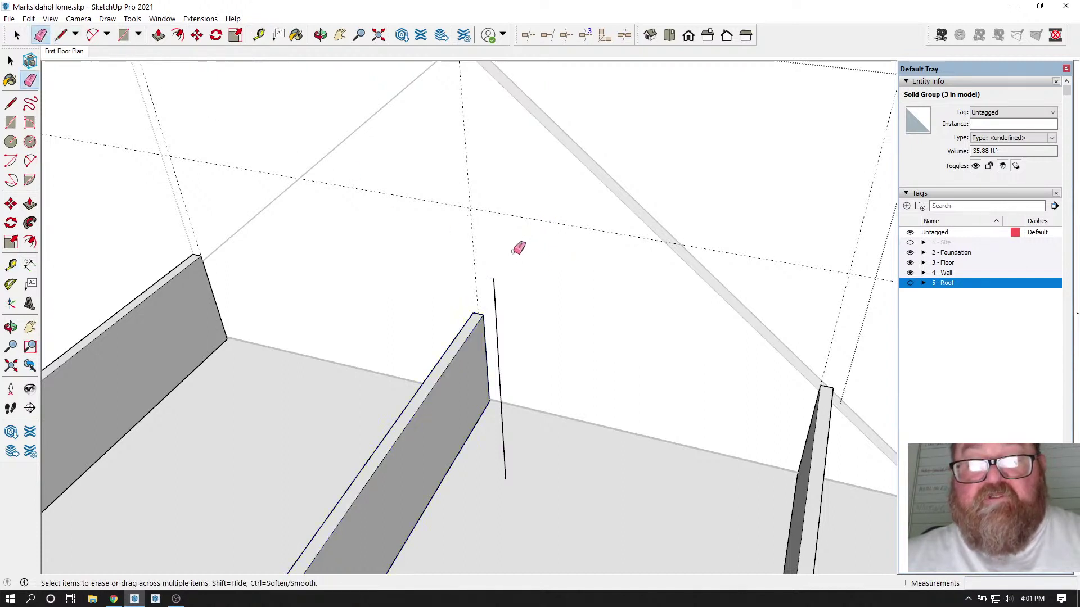
click(495, 299)
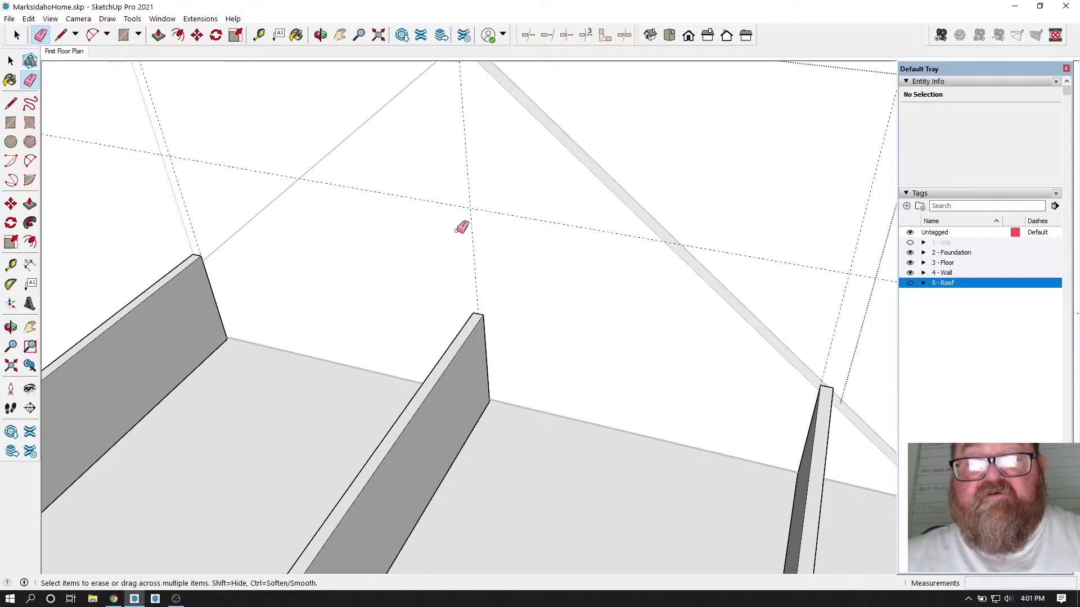
Step: Open the center wall group for editing and push/pull its top face up 4' 1 1/8" to the horizontal guide
click(16, 35)
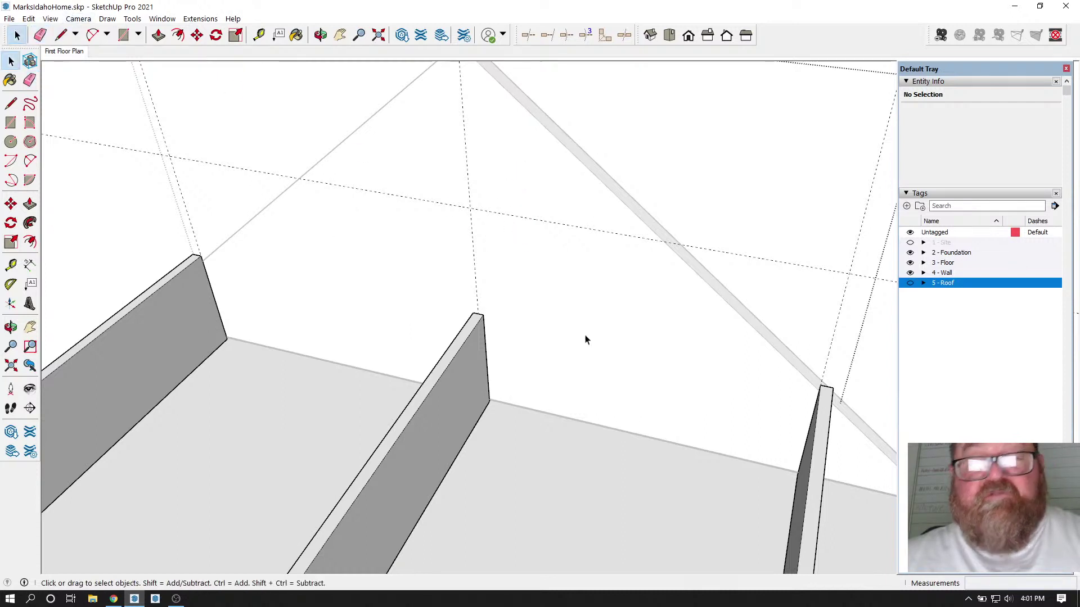
scroll(328, 168, up, 1)
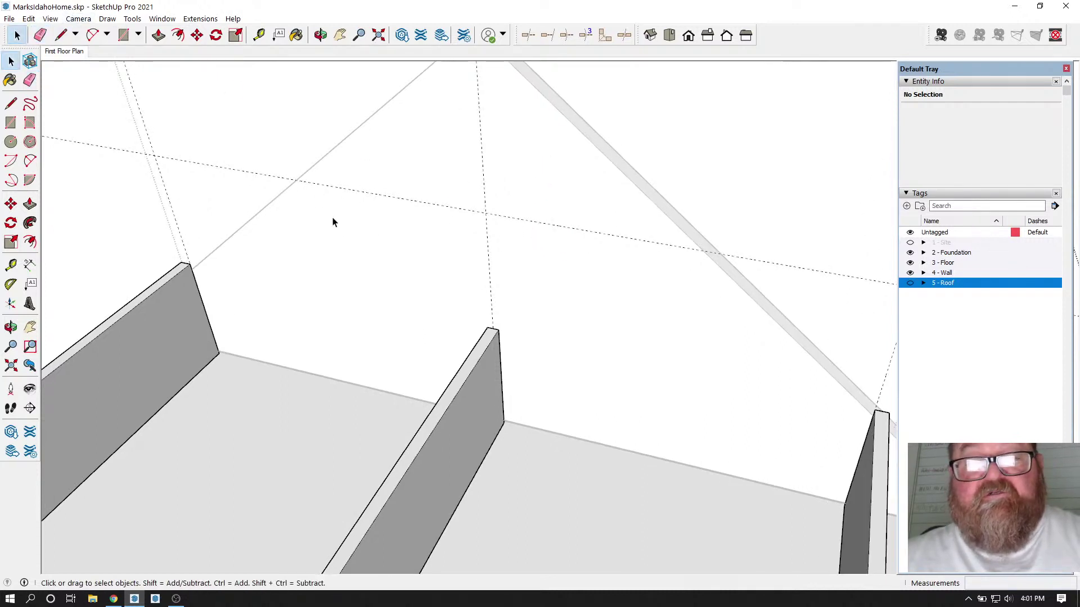
click(481, 363)
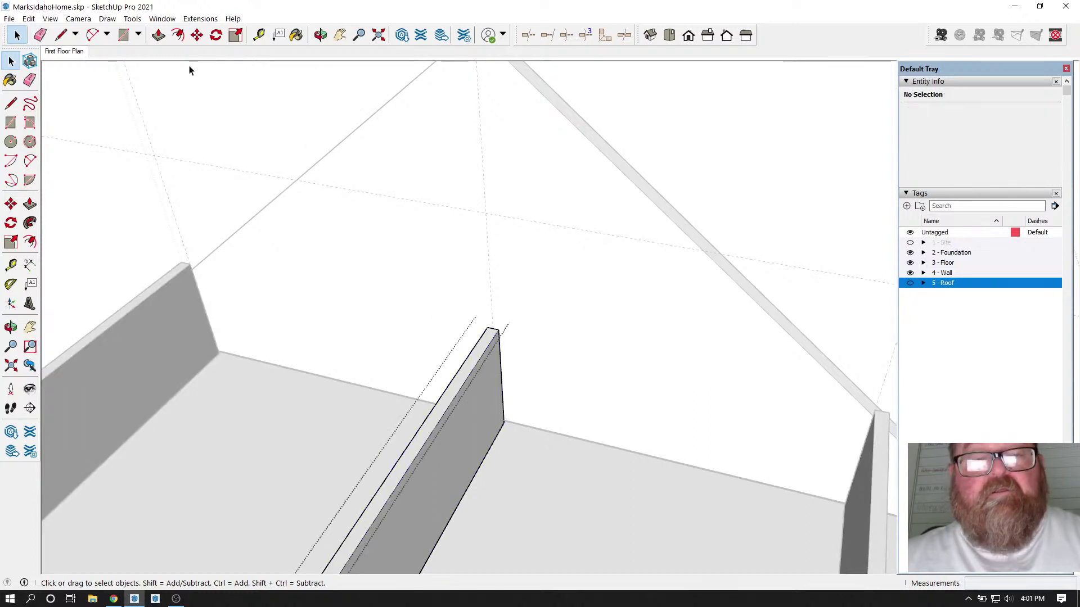
click(158, 34)
click(490, 334)
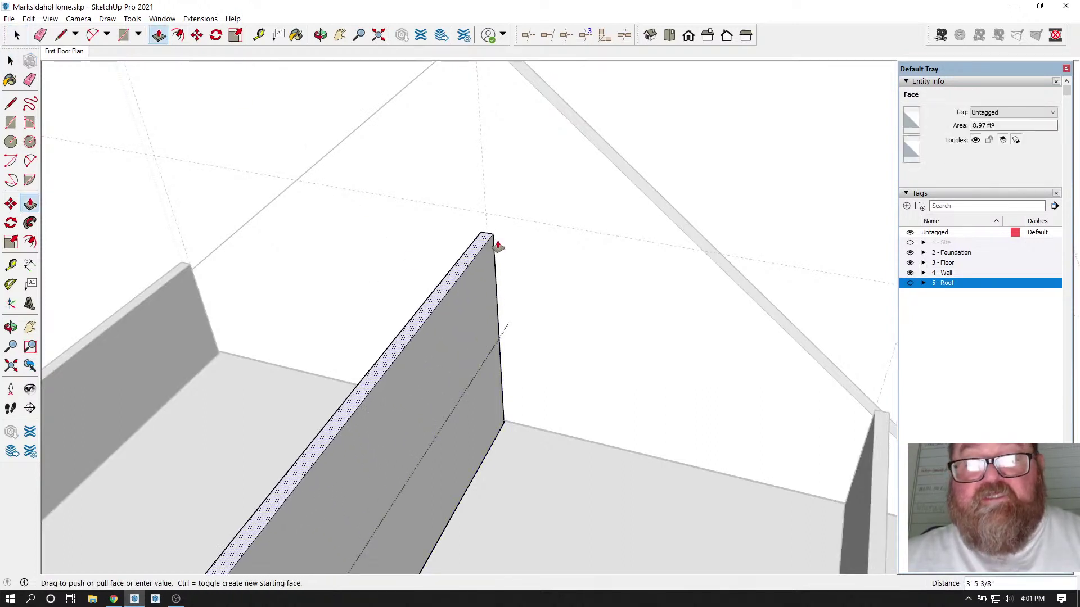
click(506, 220)
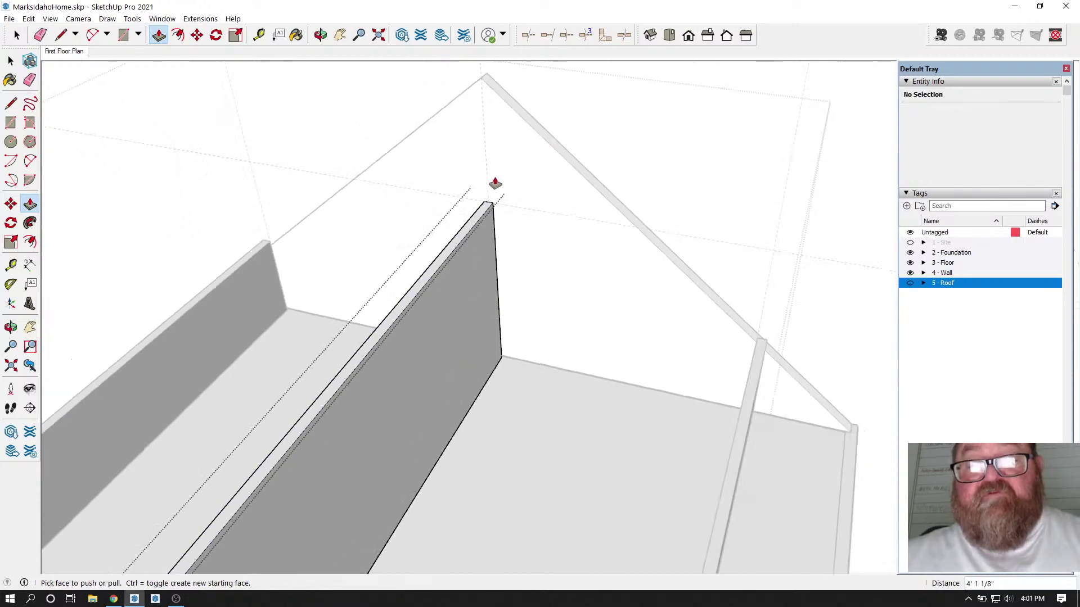
Step: Shorten the center wall by pushing its stair-side end face back about 11' 4" toward the gable
scroll(494, 183, down, 3)
click(321, 34)
drag(362, 92, 737, 400)
scroll(592, 270, up, 5)
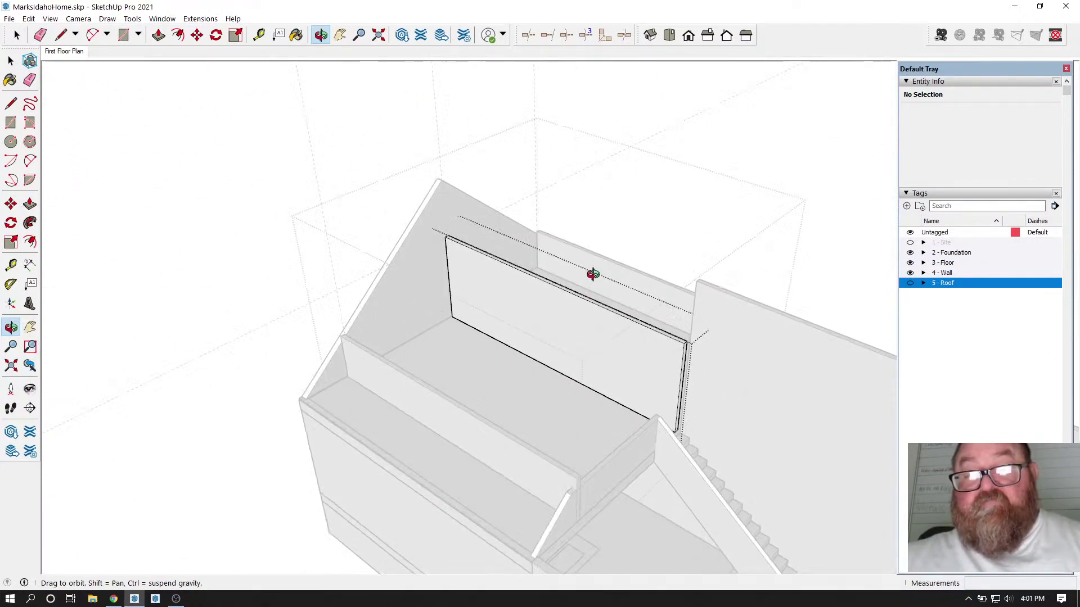
scroll(419, 257, down, 2)
drag(485, 359, 470, 369)
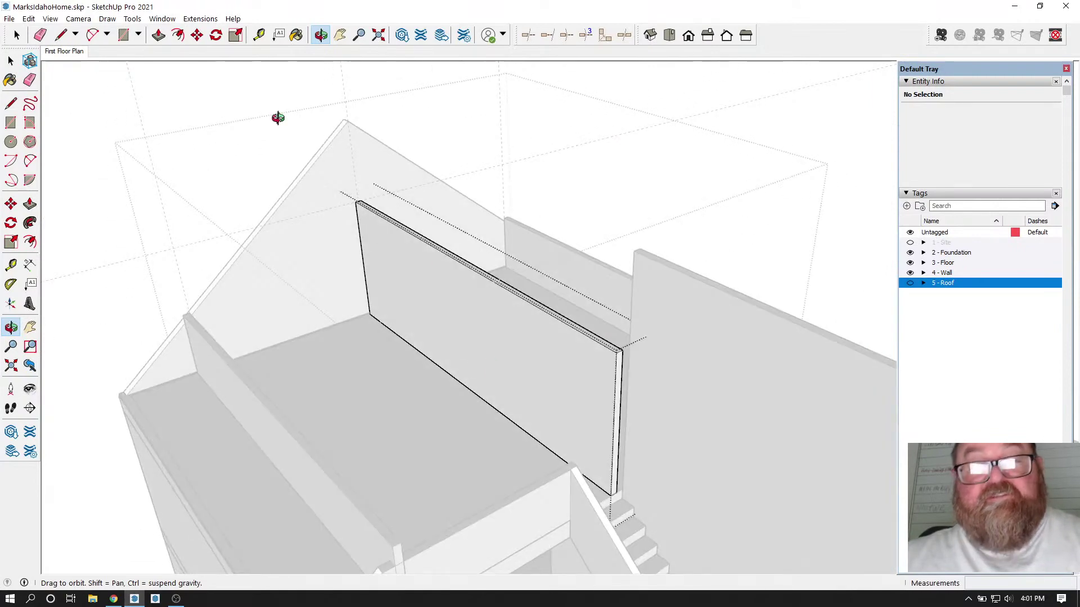
click(159, 35)
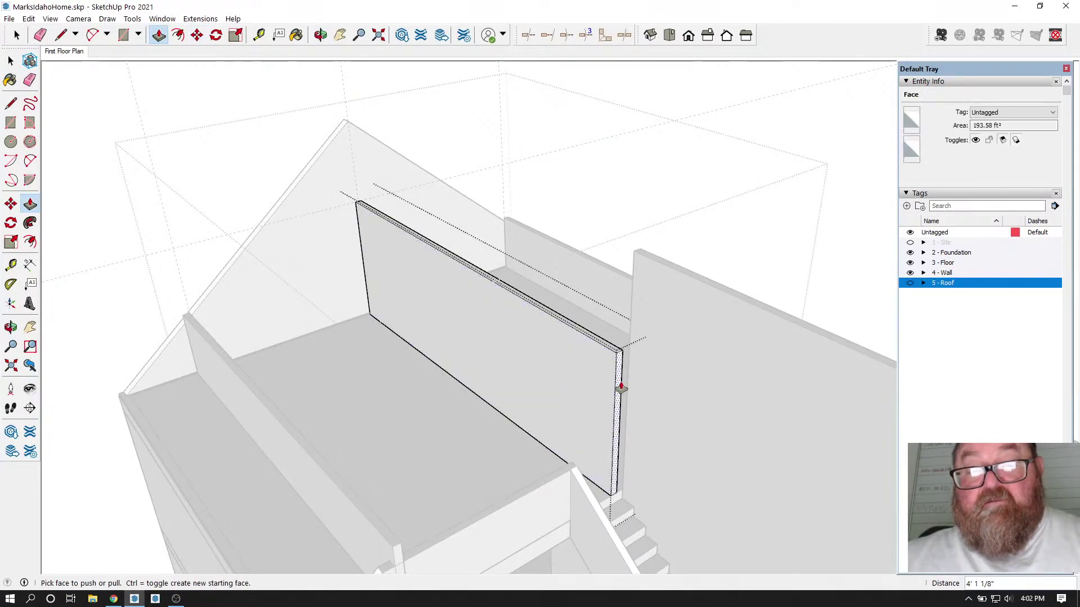
drag(621, 388, 473, 308)
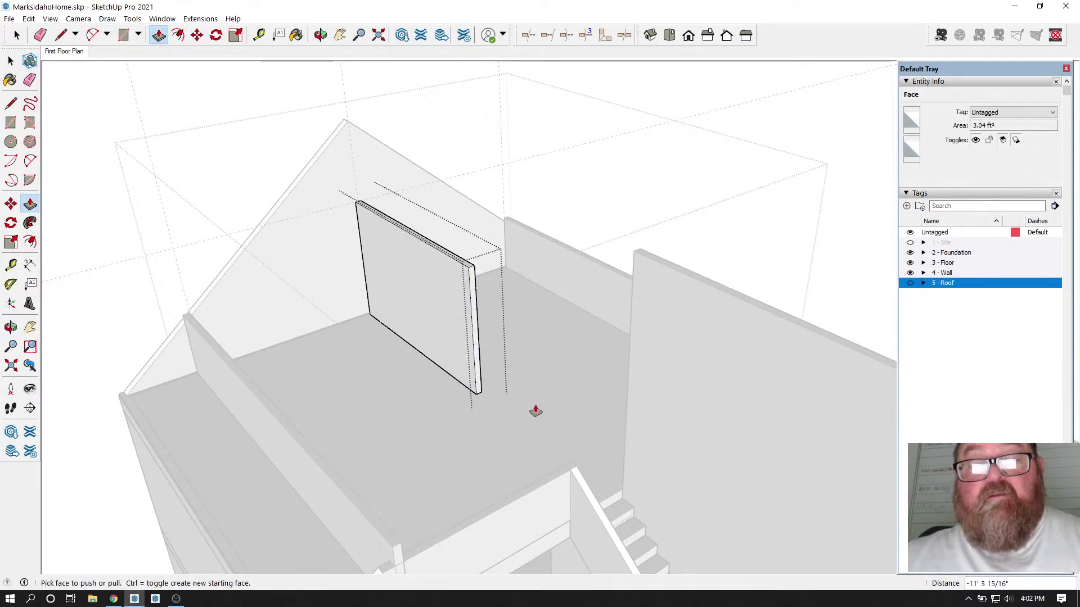
middle_drag(535, 411, 506, 366)
click(321, 35)
drag(466, 289, 509, 347)
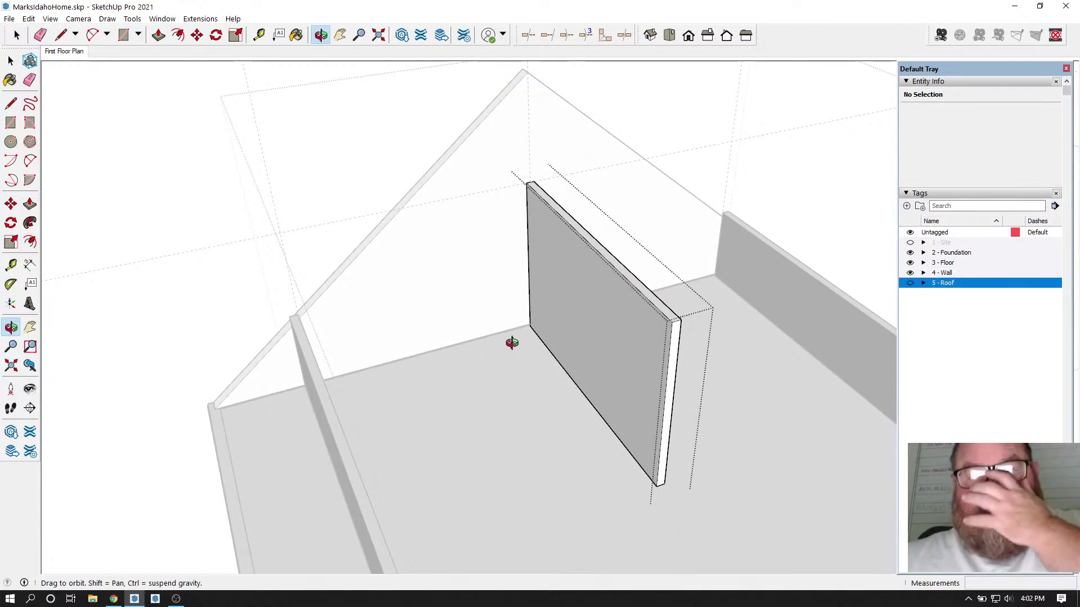
drag(572, 318, 463, 343)
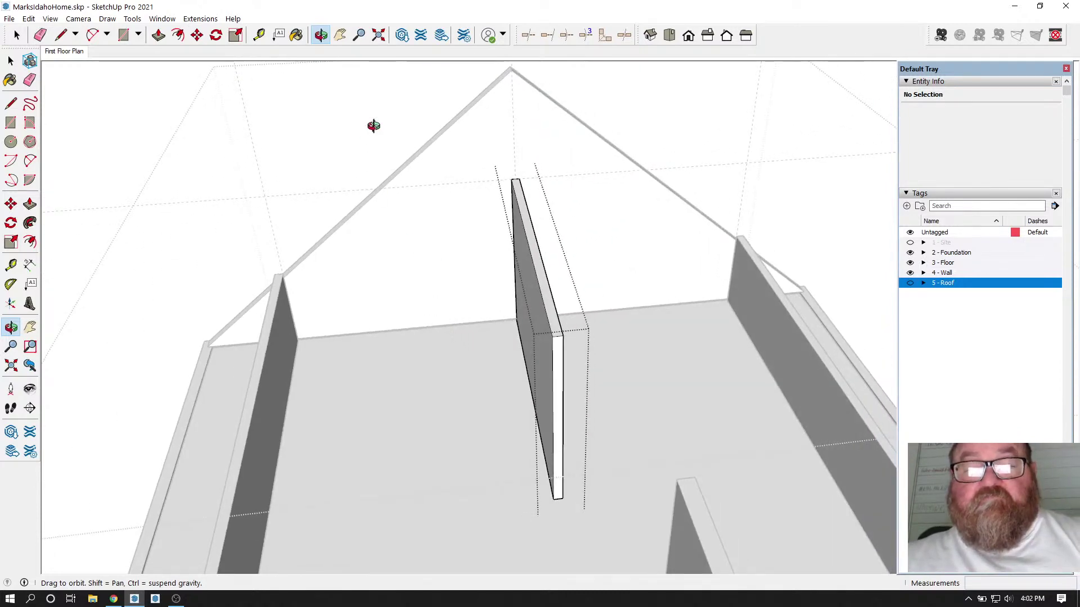
Step: Add a parallel guide 7.25" above the horizontal guide at the center wall's top, and close the wall group
drag(378, 124, 432, 141)
scroll(439, 152, up, 5)
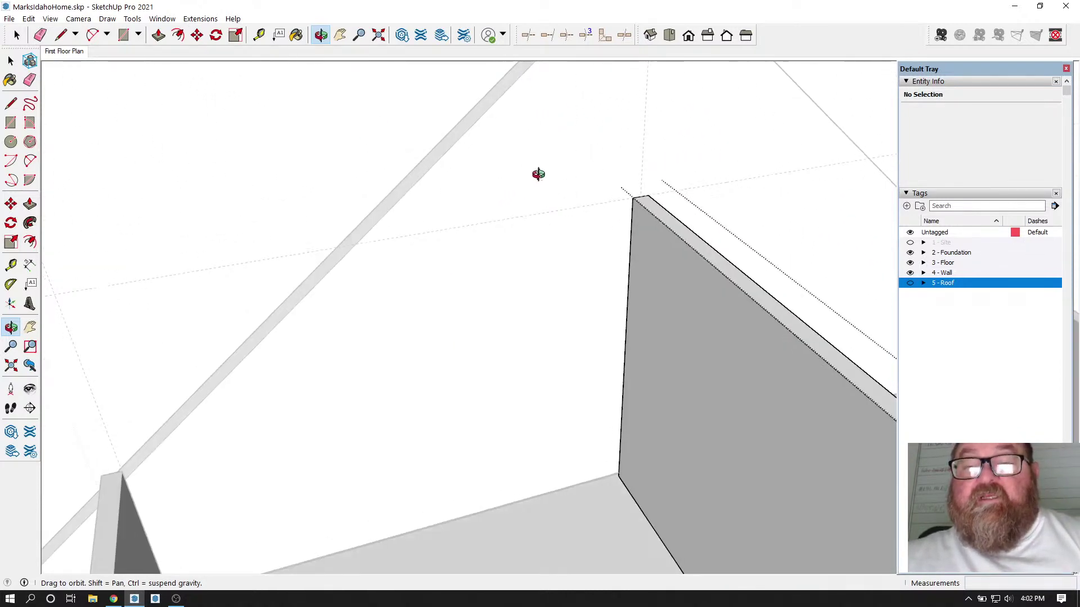
click(258, 34)
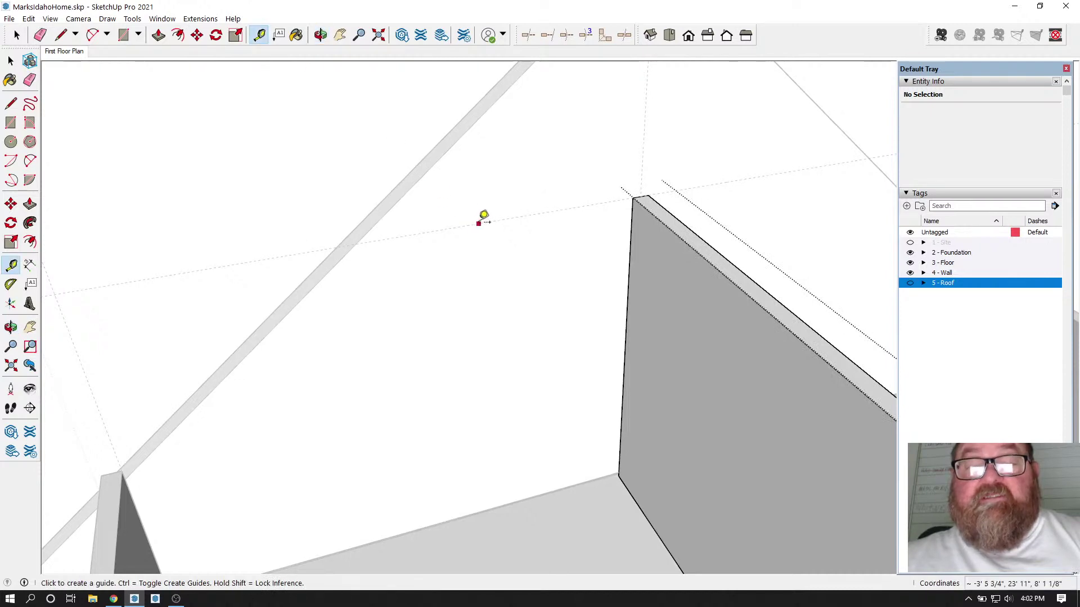
click(478, 223)
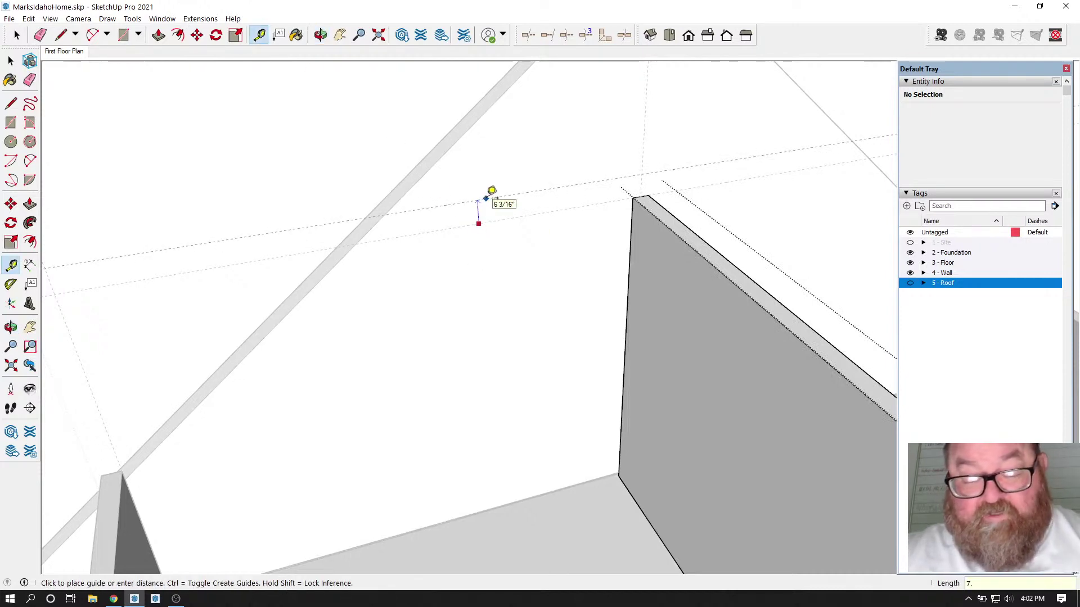
key(Return)
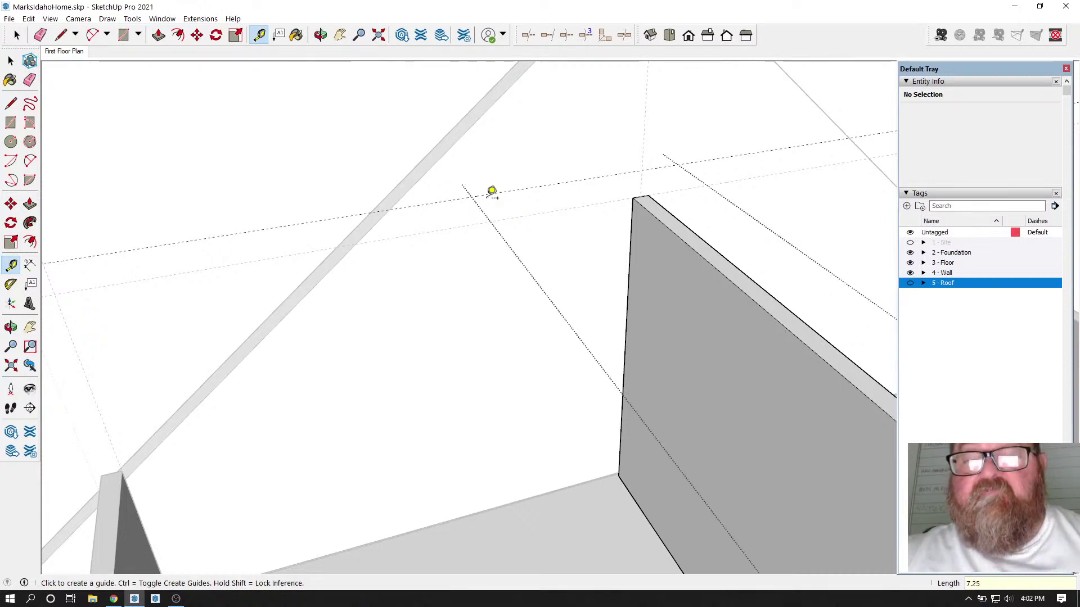
scroll(282, 239, down, 1)
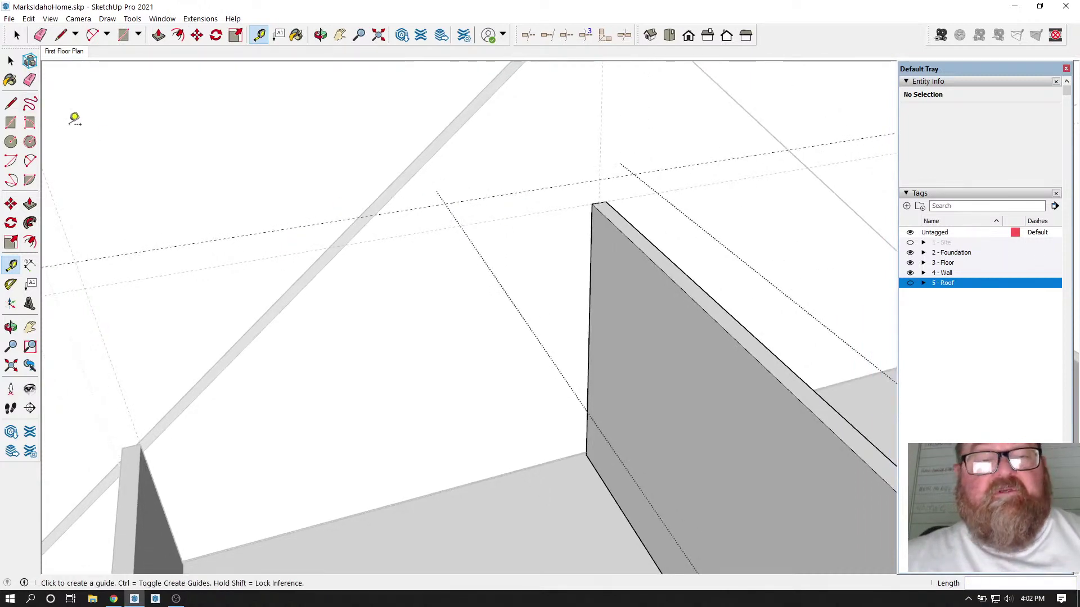
scroll(482, 283, down, 4)
scroll(501, 295, up, 1)
scroll(506, 289, up, 1)
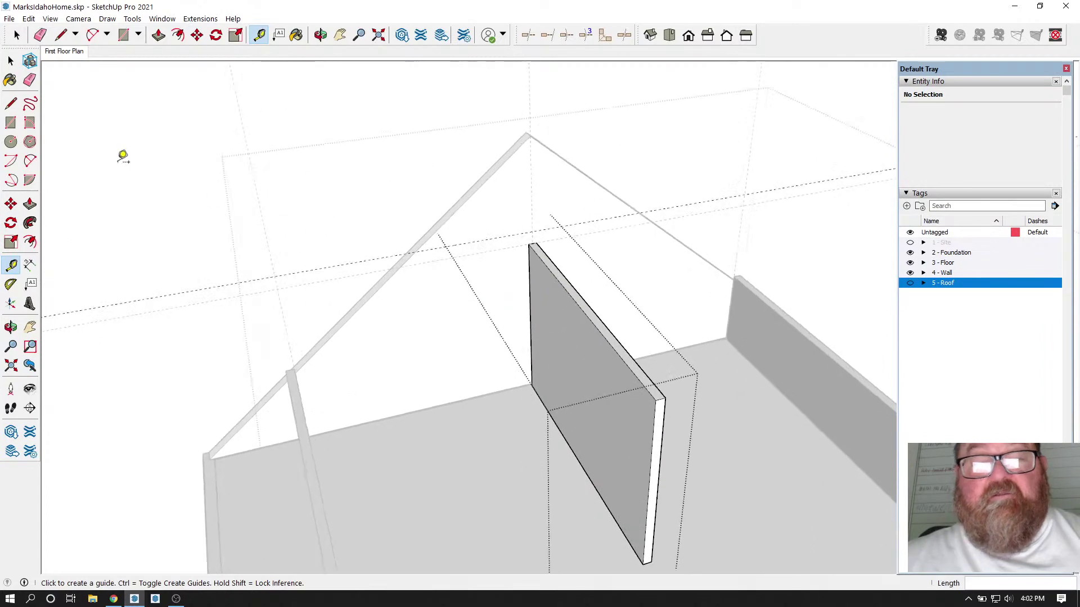
click(11, 60)
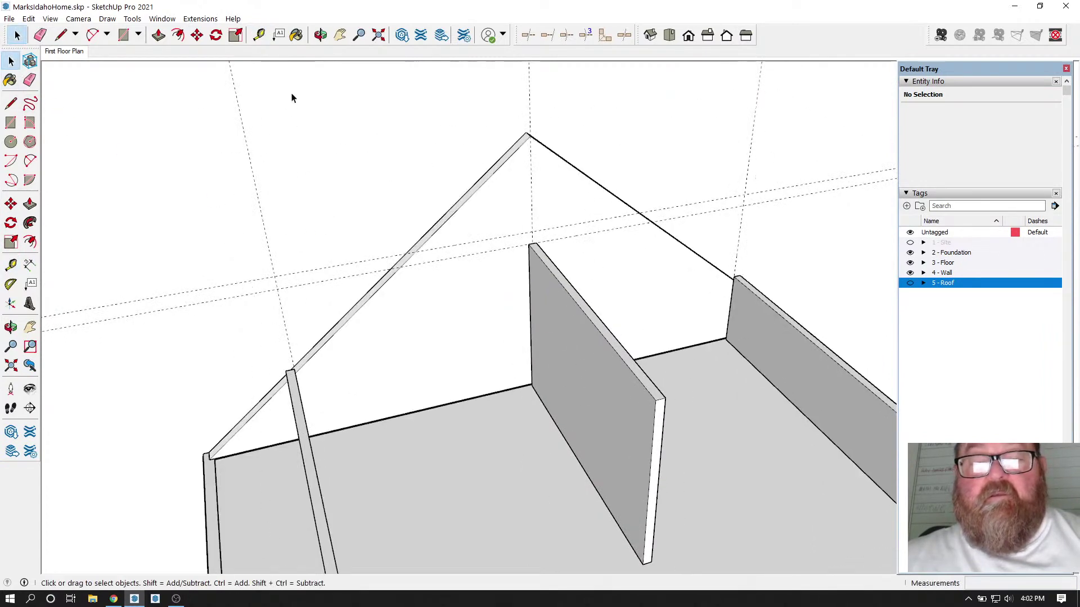
Step: Draw two lines across the gable along the parallel guides, spanning between its sloped edges to outline a ceiling band
scroll(458, 271, up, 2)
scroll(459, 271, up, 2)
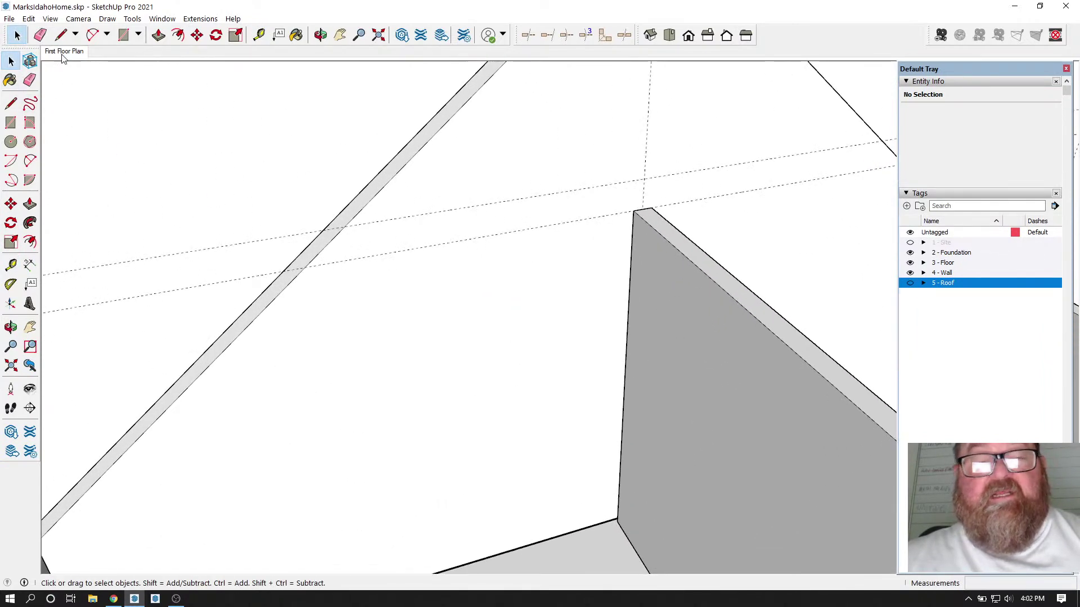
click(59, 35)
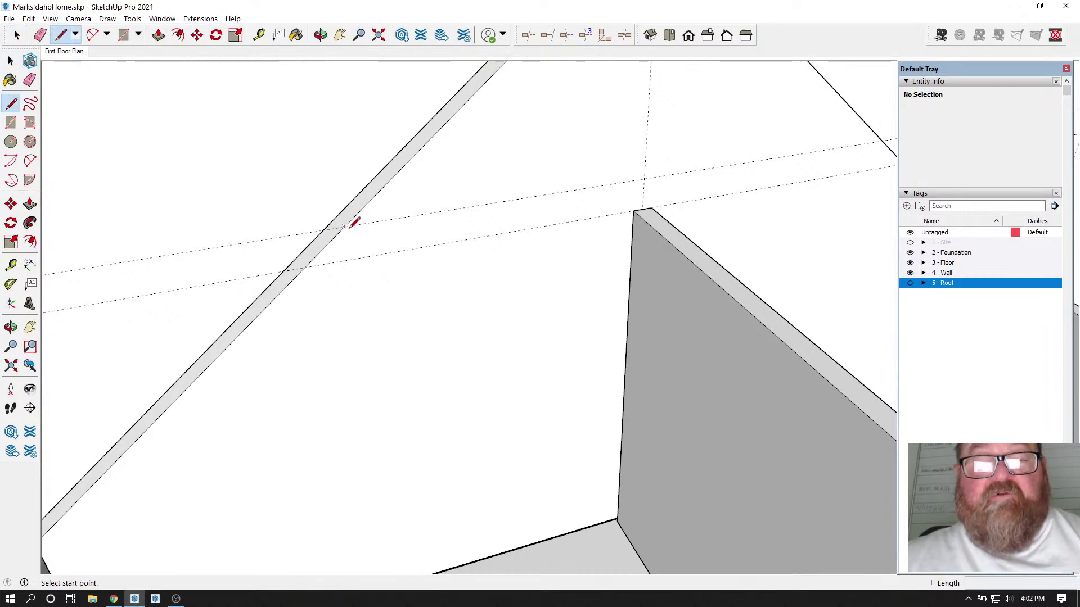
click(344, 227)
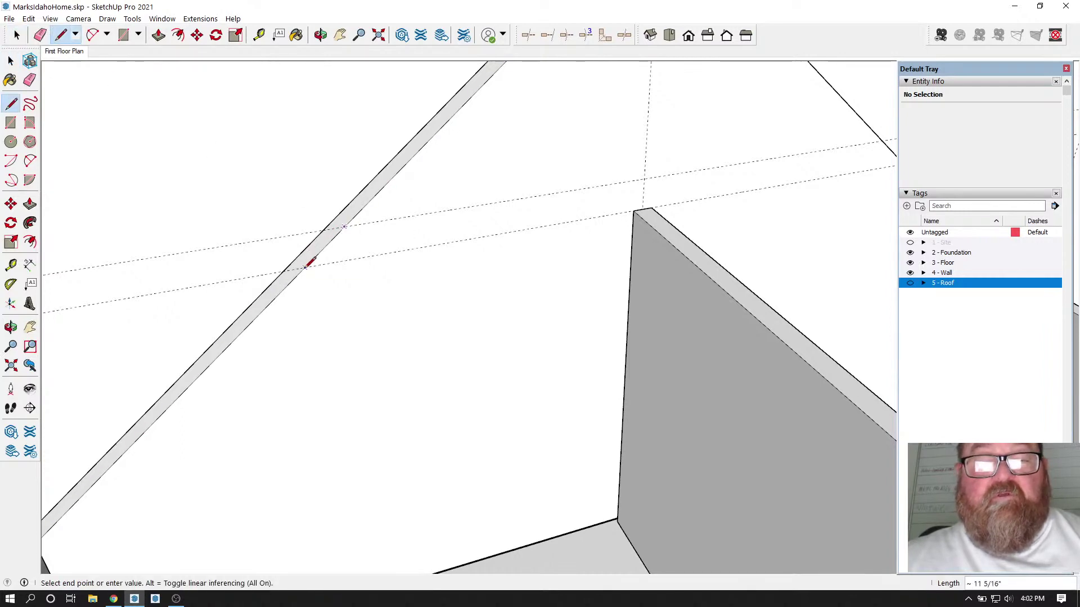
scroll(308, 269, down, 3)
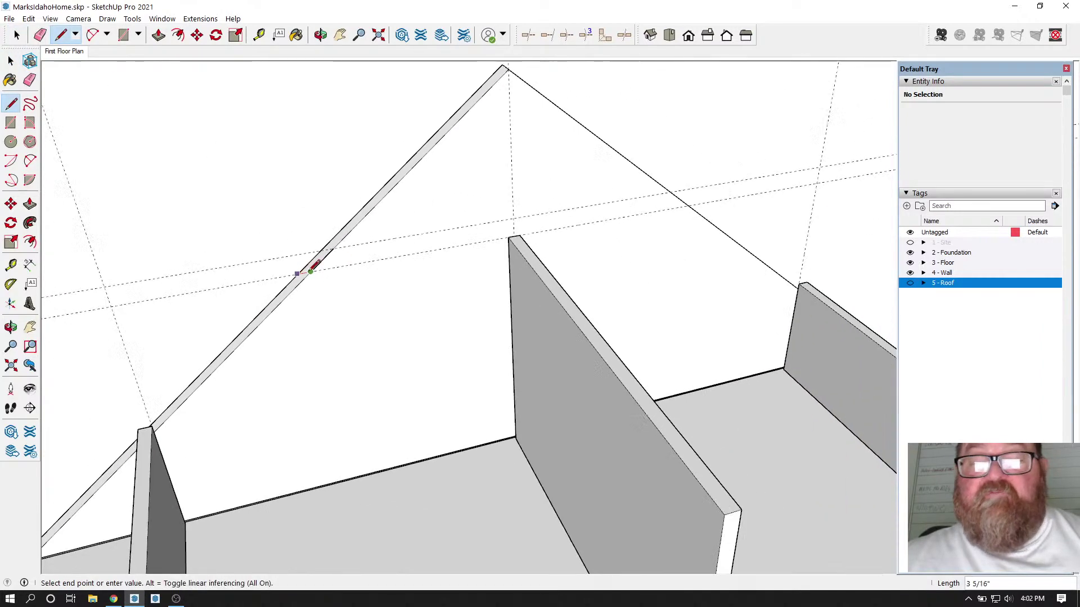
click(685, 206)
click(669, 193)
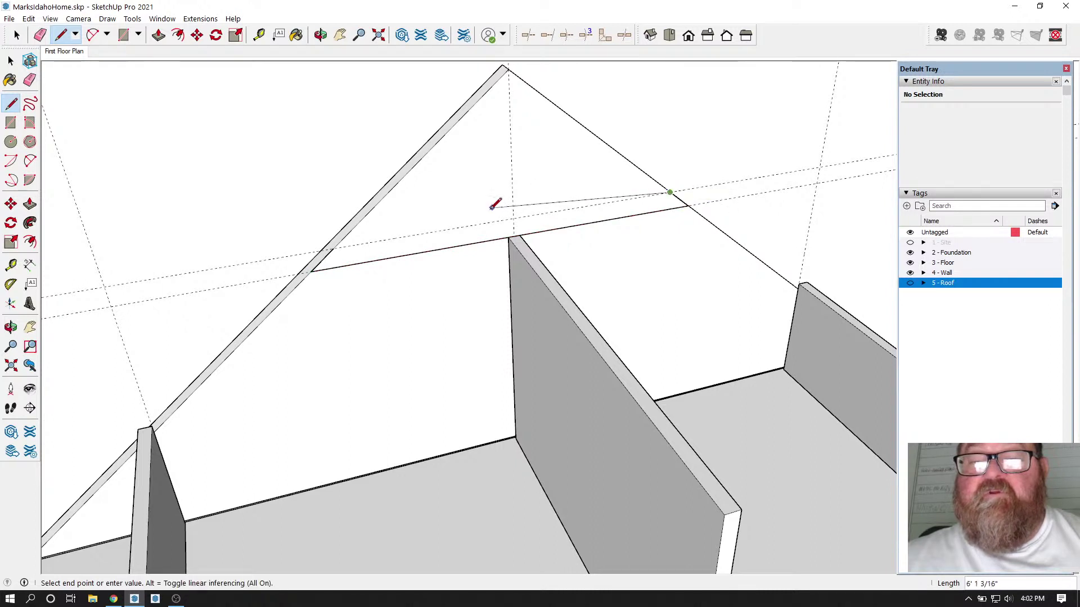
click(334, 247)
scroll(356, 248, up, 2)
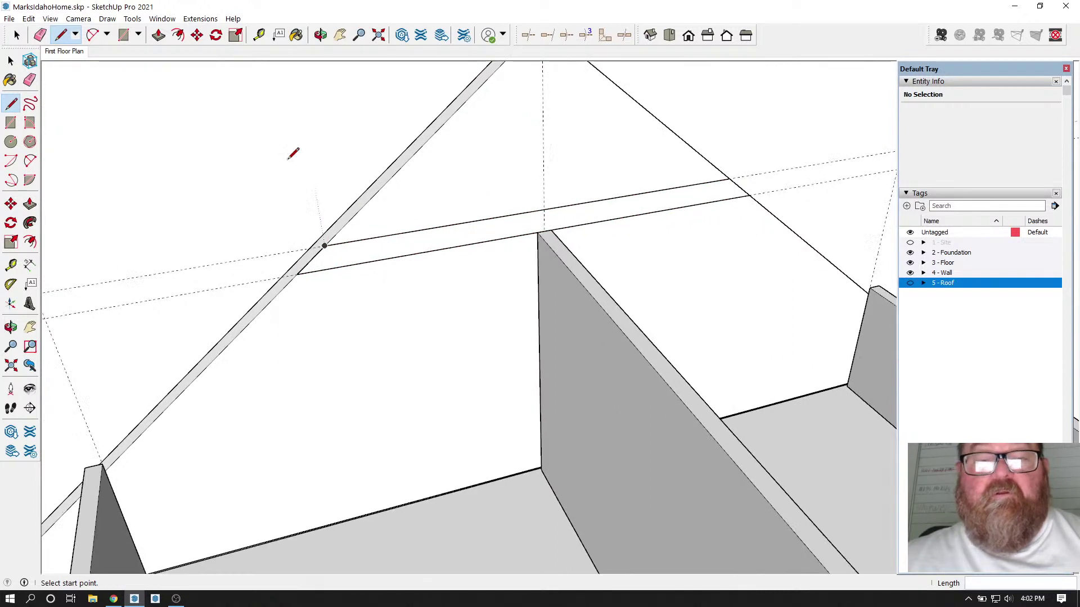
Step: Push/pull the ceiling band out about 1' 10 3/8" from the gable and group the whole solid
click(159, 35)
drag(374, 246, 405, 278)
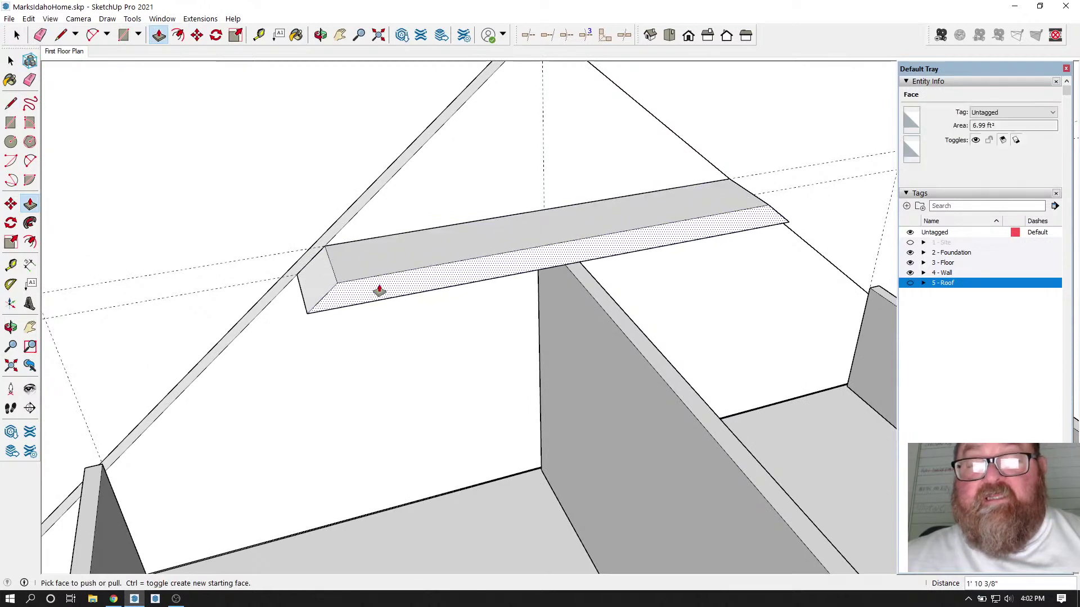
click(11, 60)
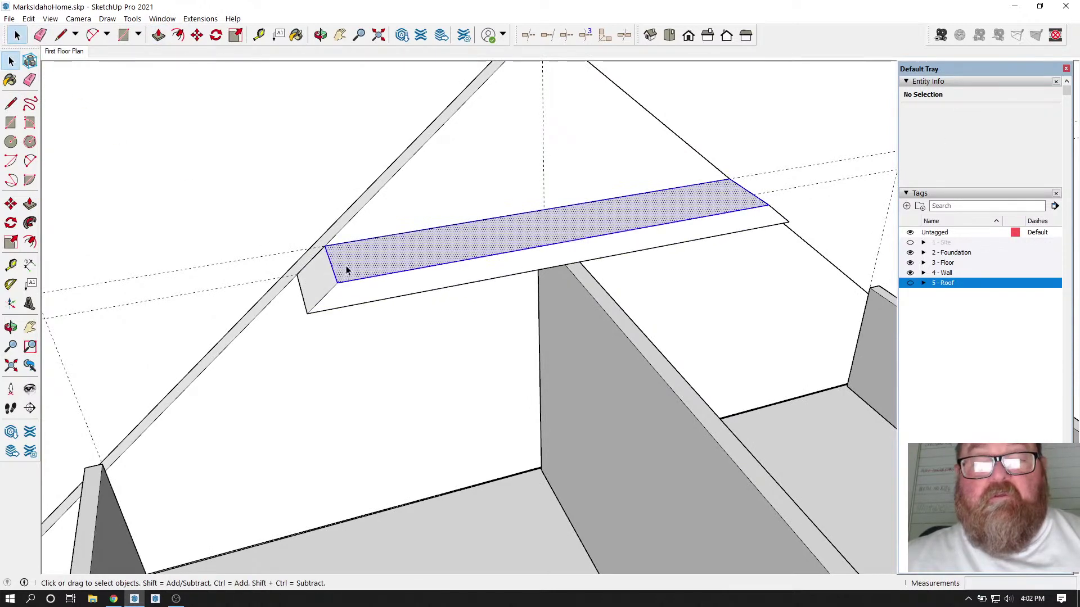
triple_click(347, 269)
right_click(347, 269)
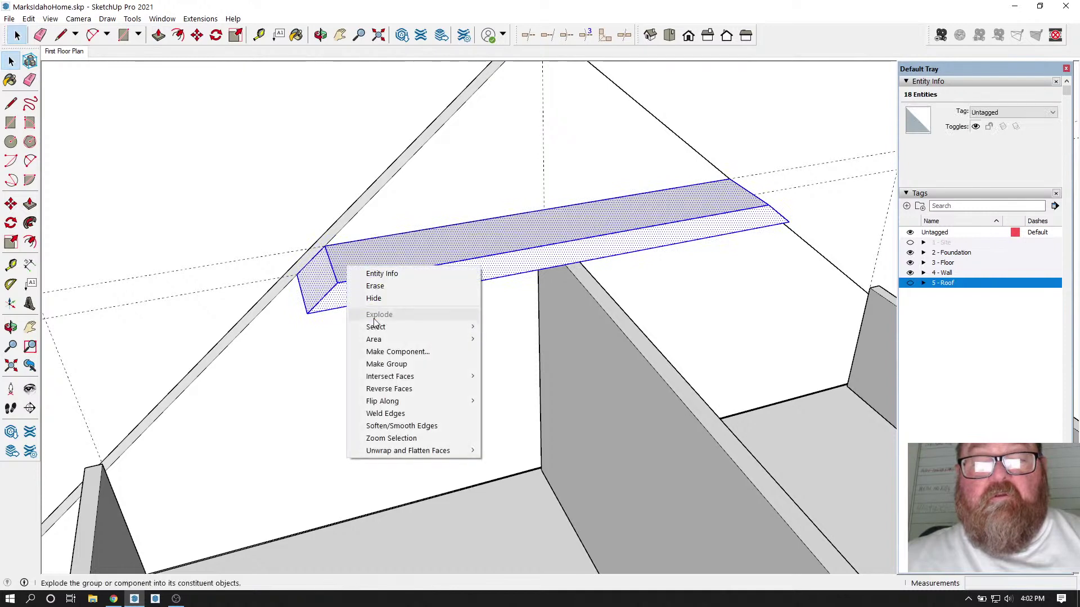
click(387, 364)
Step: Open the ceiling group and extend its front face another 10' 7 5/16" to the free end of the center wall
double_click(357, 266)
scroll(346, 239, down, 2)
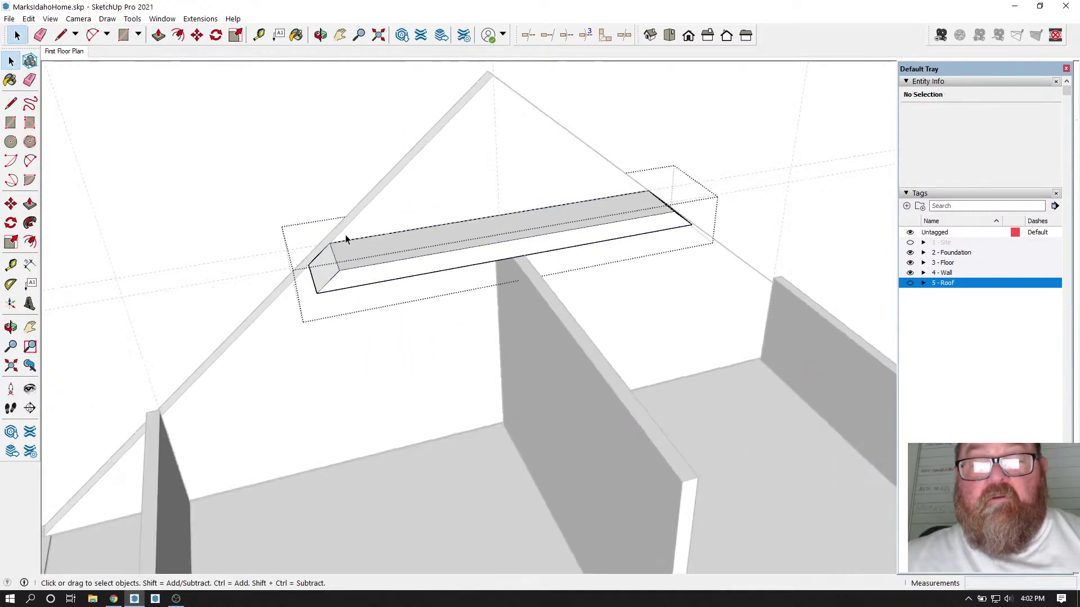
scroll(346, 239, down, 1)
click(159, 35)
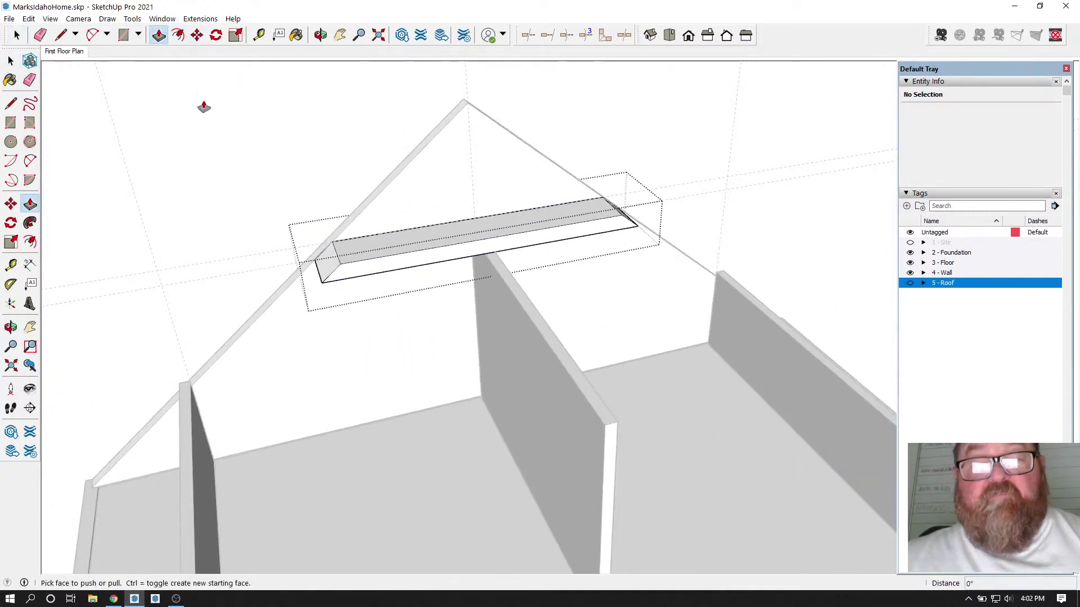
scroll(236, 146, down, 1)
click(361, 248)
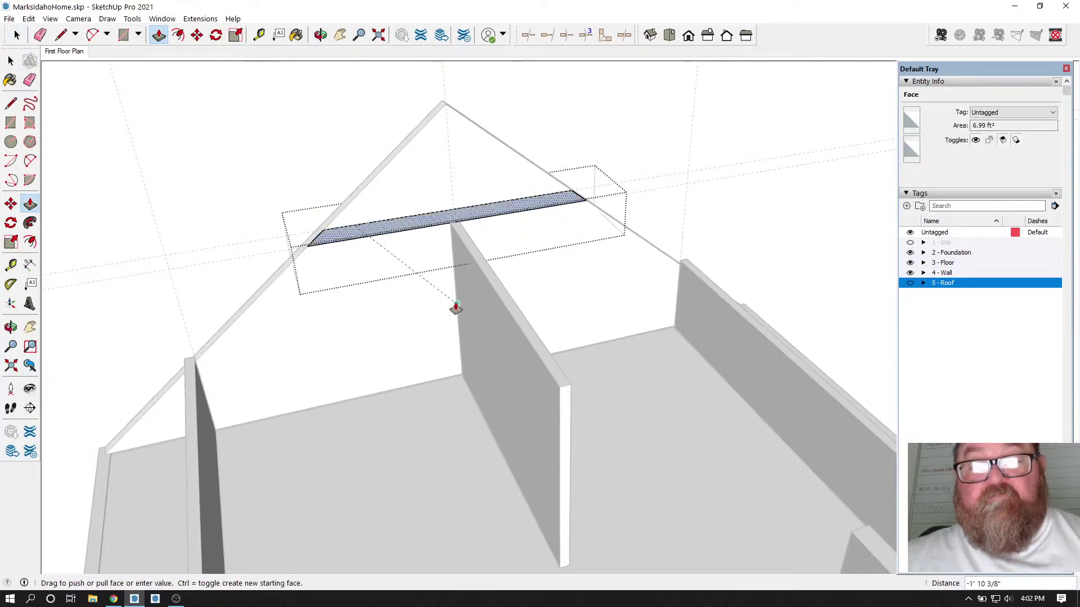
click(529, 332)
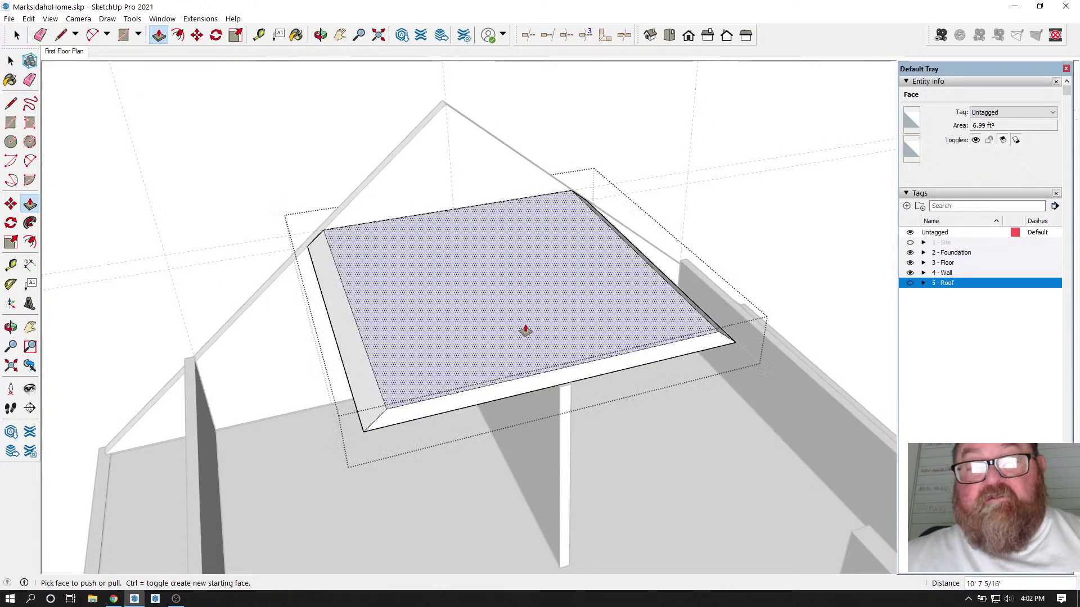
Step: Close and select the ceiling group, and add a tag named attic_clng in the 5 - Roof tag folder
scroll(314, 222, down, 2)
click(320, 35)
drag(304, 180, 482, 248)
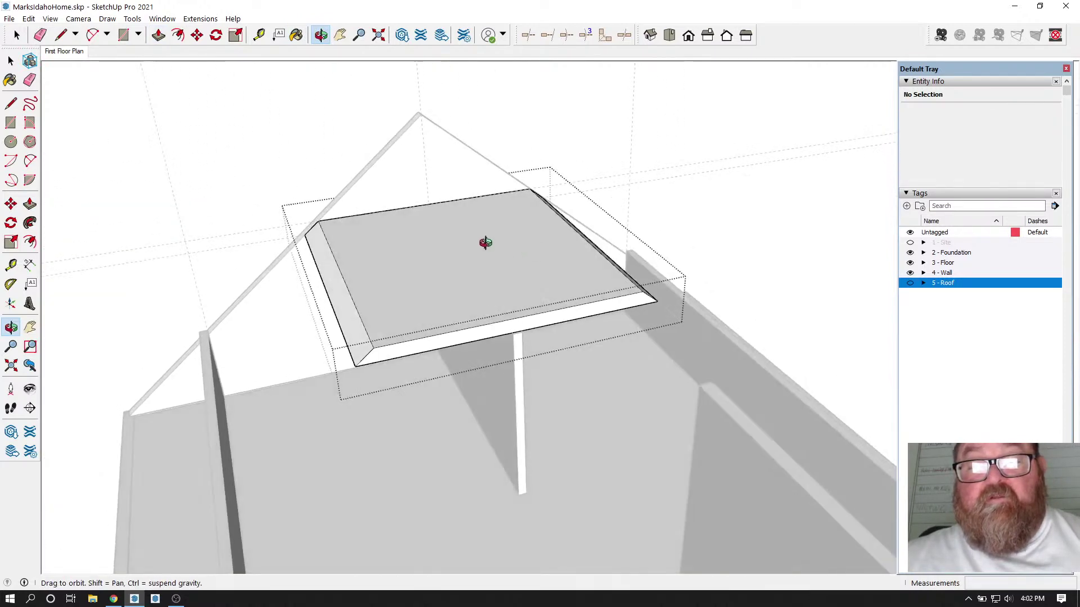
click(17, 36)
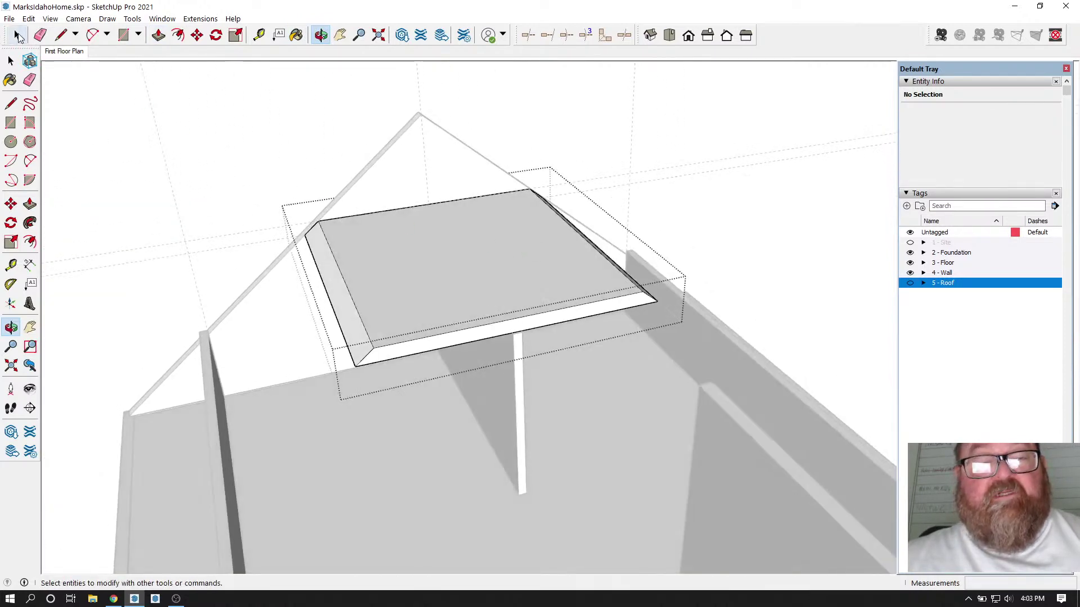
click(403, 243)
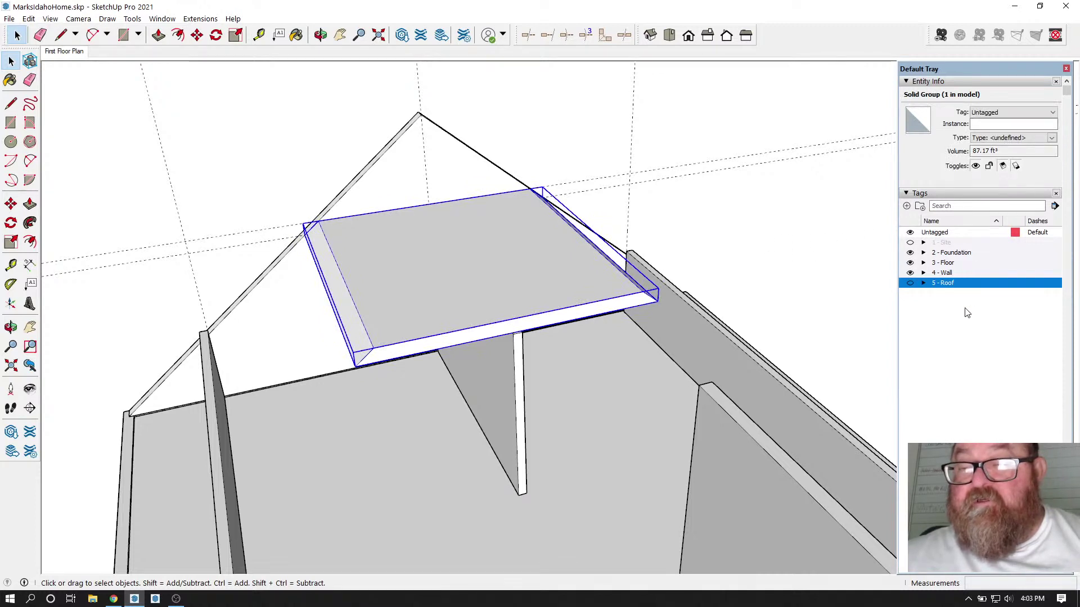
click(923, 283)
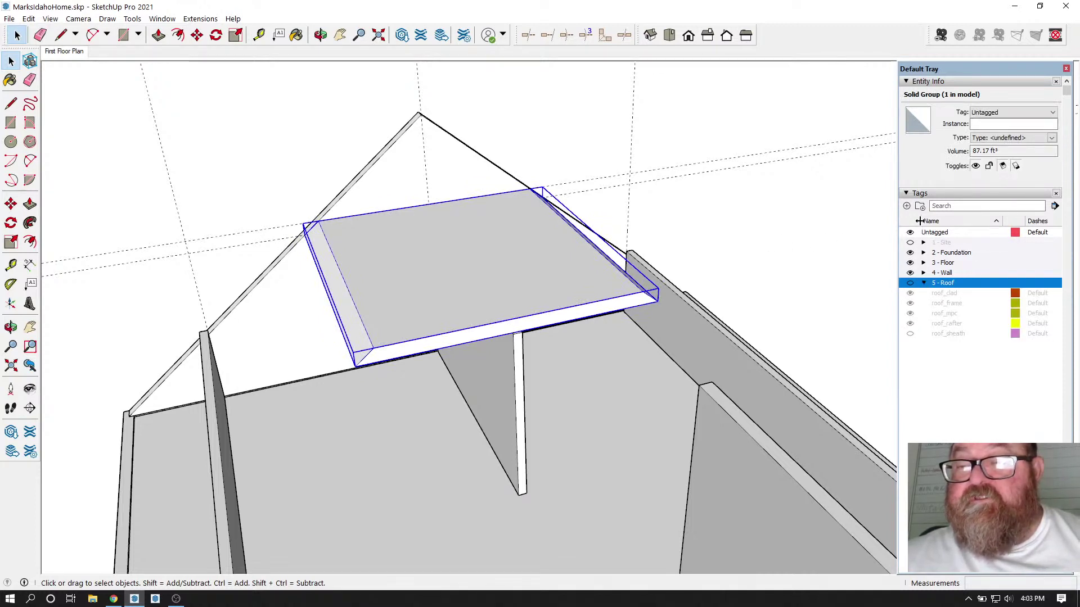
click(907, 207)
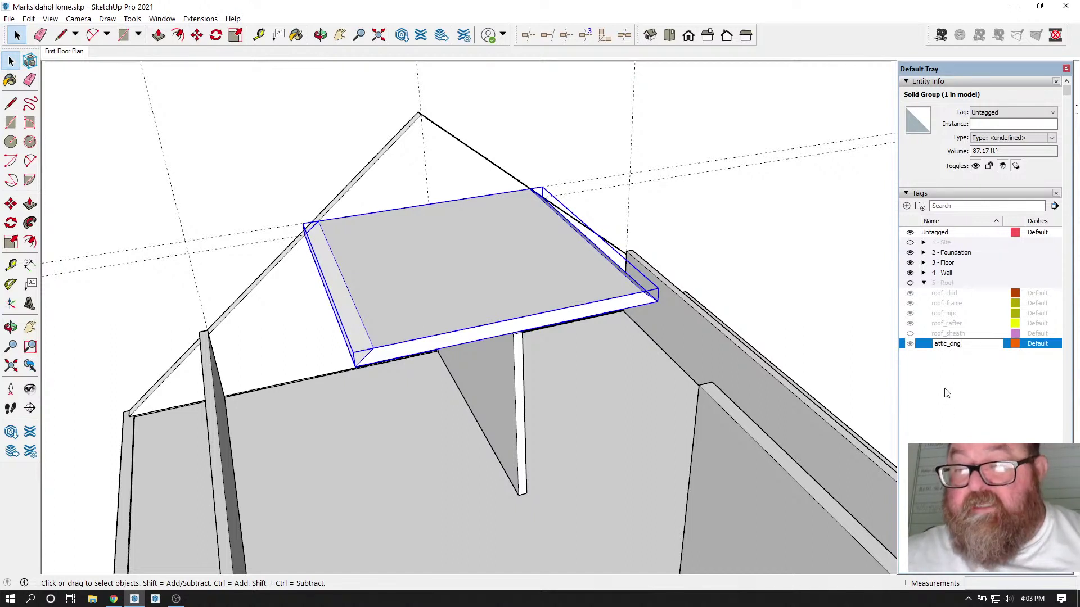
key(Return)
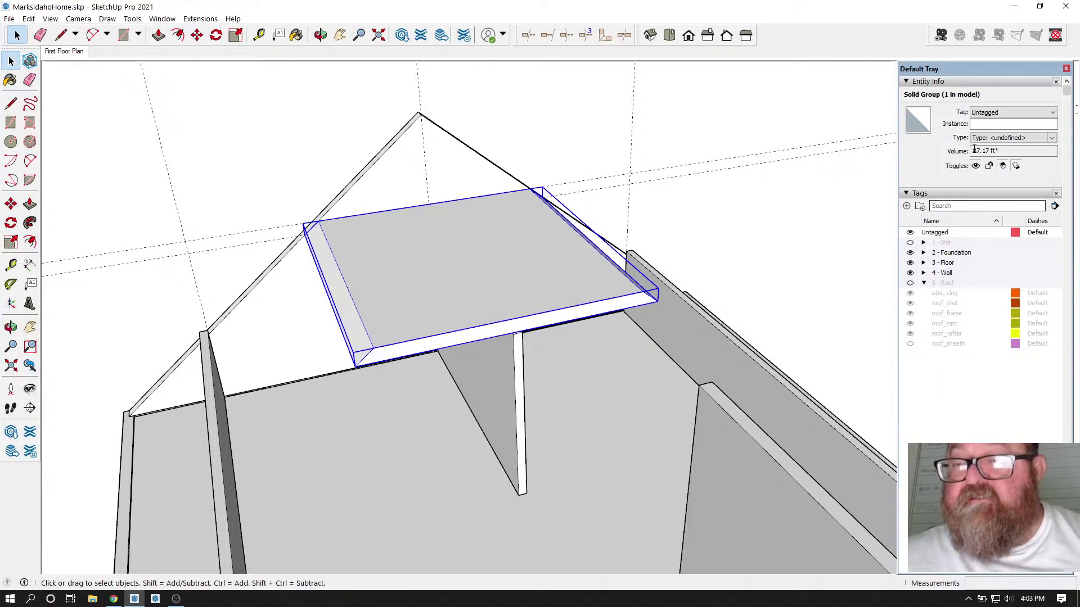
Step: Assign the attic_clng tag to the selected ceiling group and clear the selection
click(1053, 113)
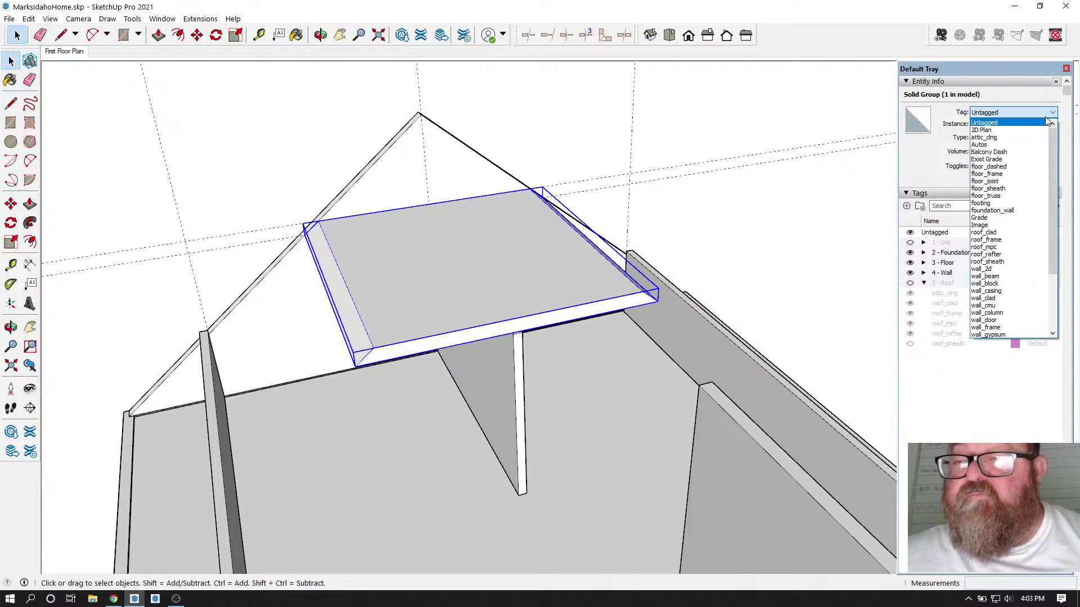
click(984, 137)
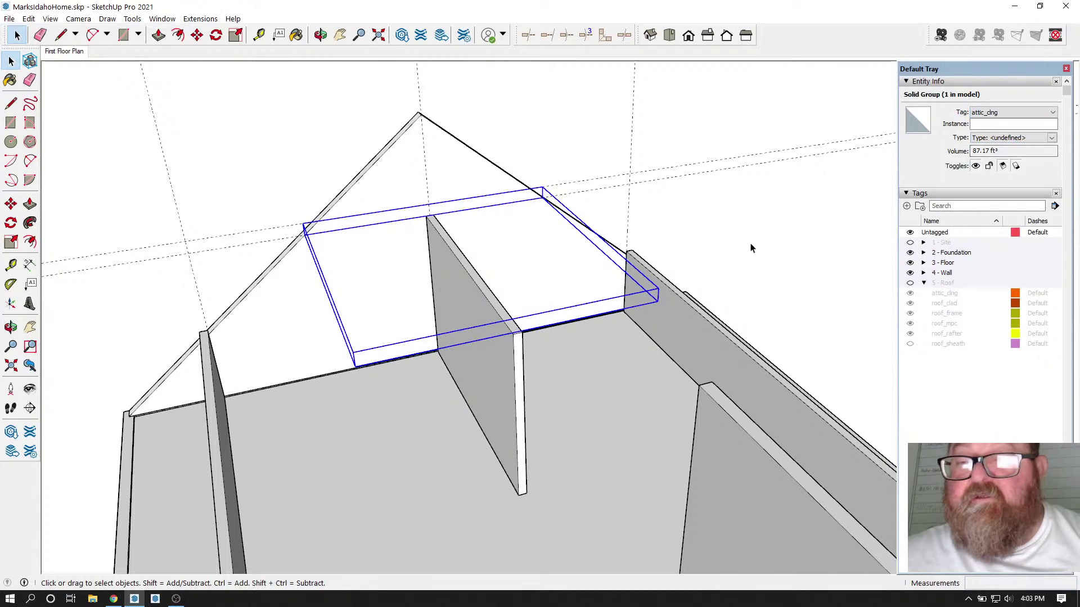
click(804, 277)
Step: Delete all guides from the model
scroll(720, 339, down, 2)
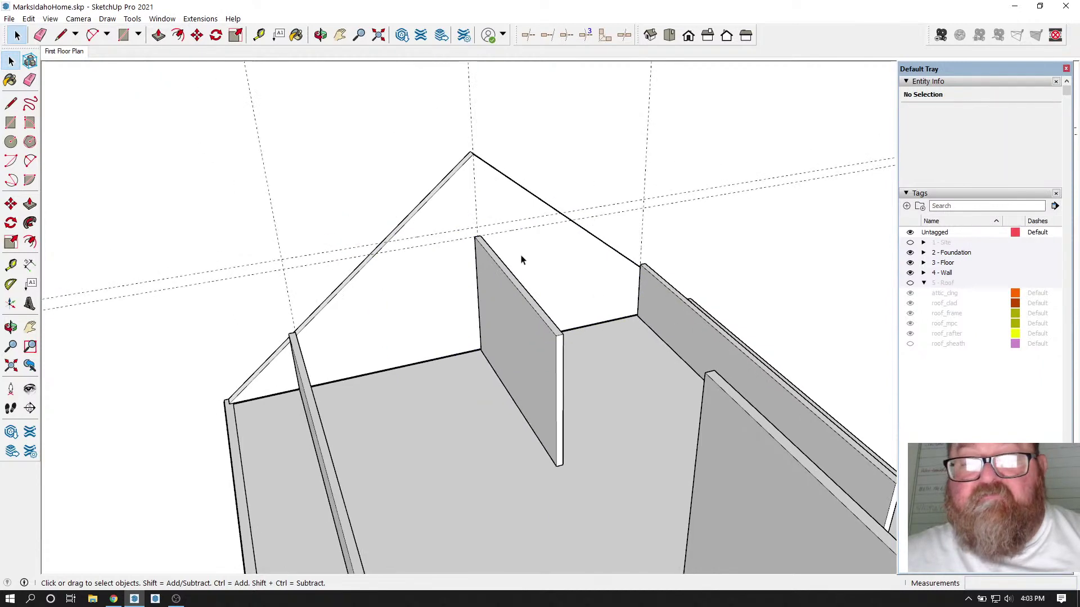
click(29, 18)
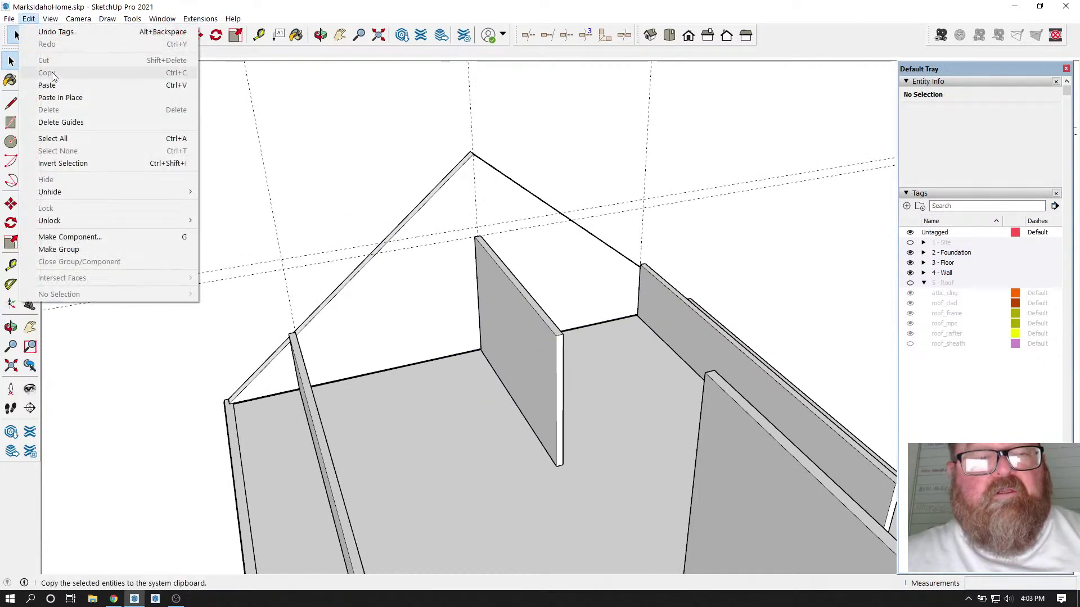
click(62, 123)
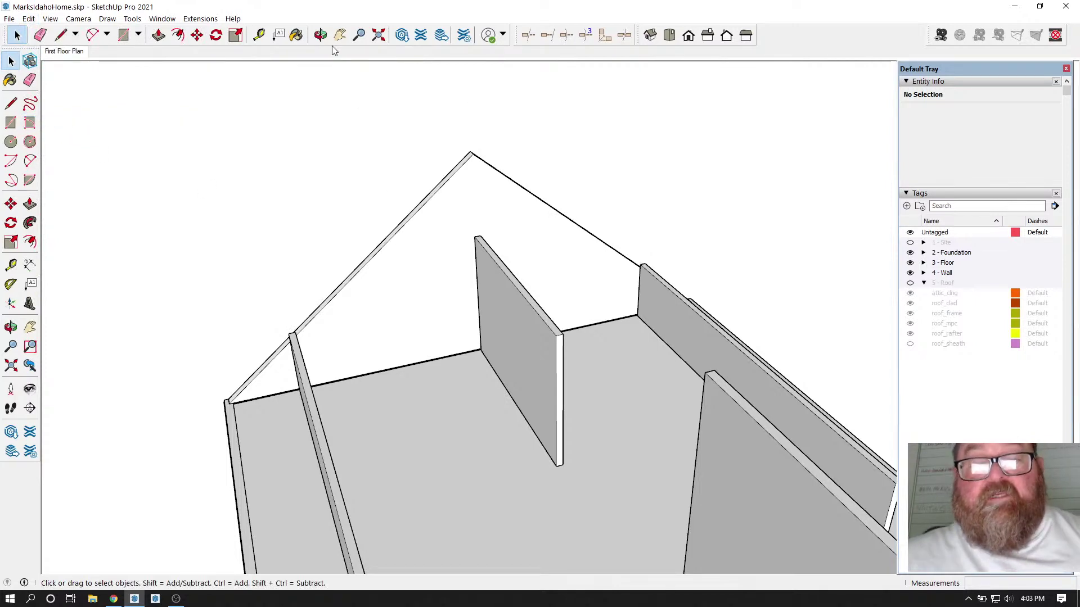
click(321, 35)
drag(371, 242, 396, 257)
drag(388, 283, 462, 341)
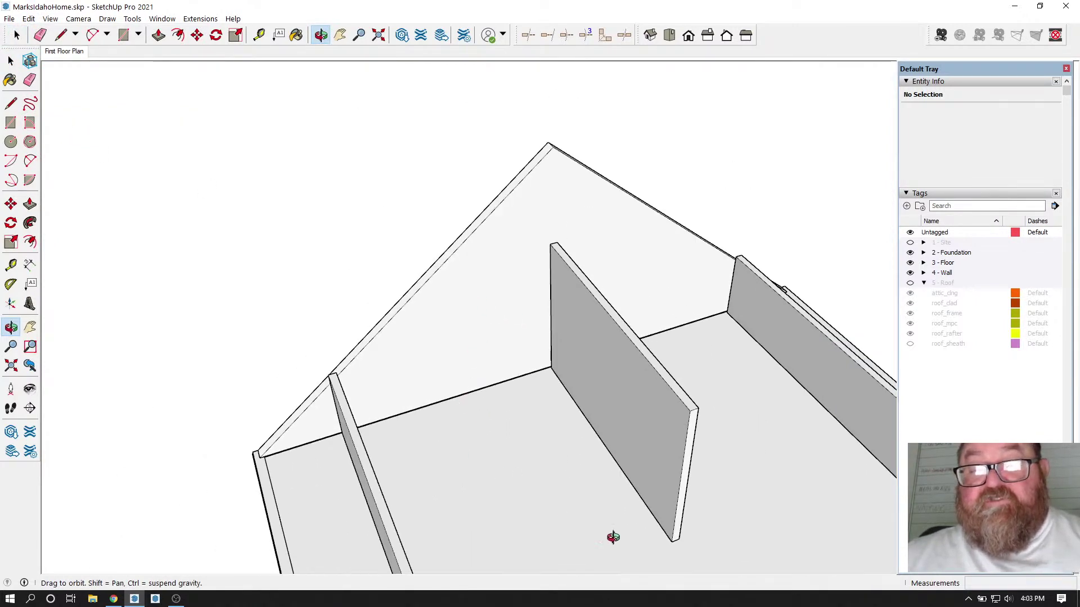
drag(727, 448, 544, 448)
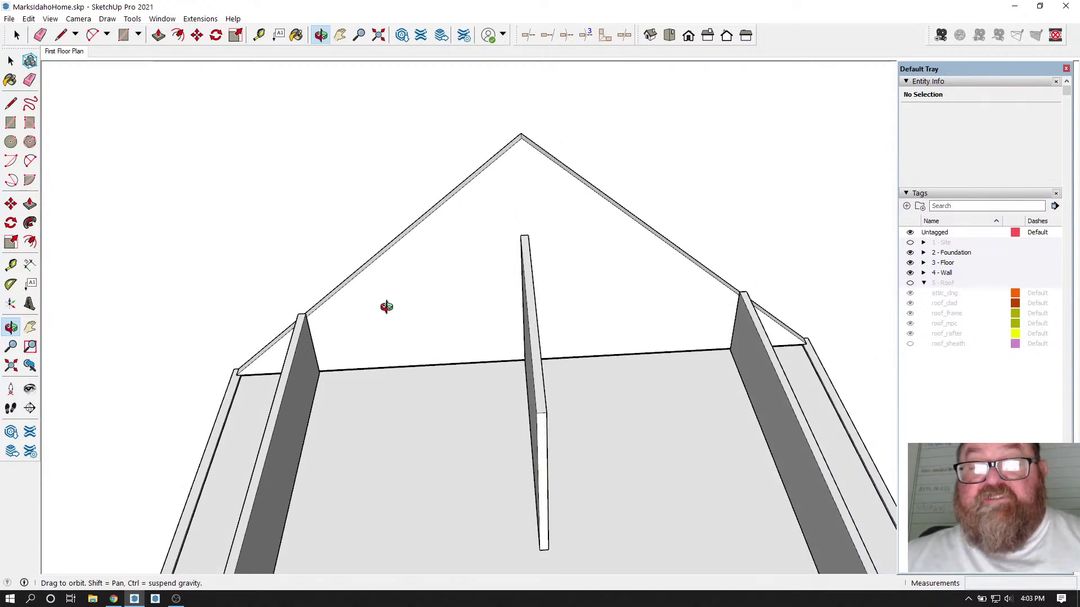
drag(387, 306, 422, 284)
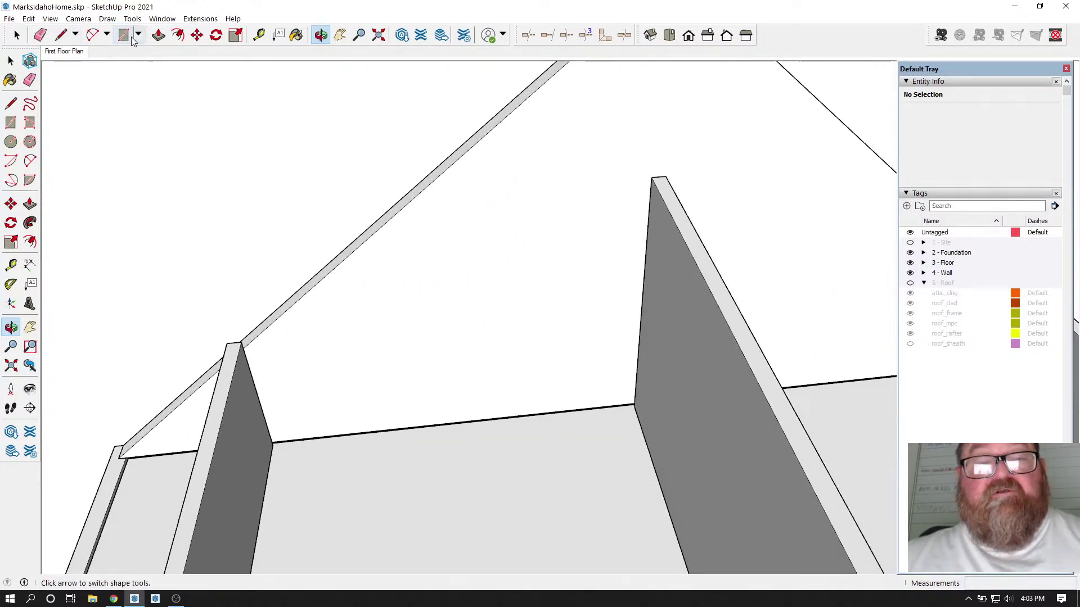
click(258, 35)
scroll(432, 251, down, 3)
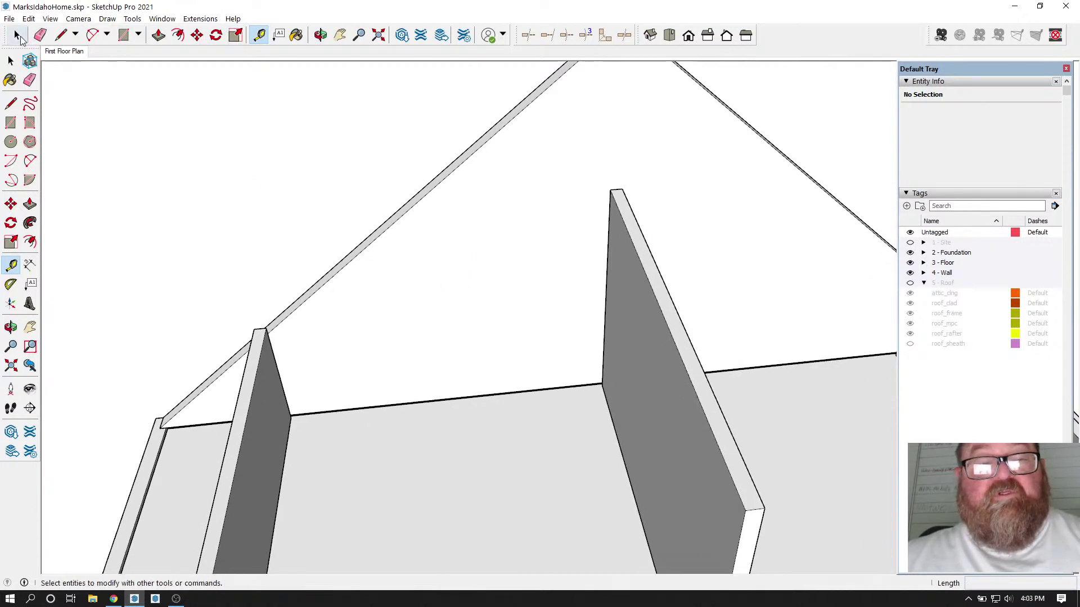
Step: Open the far gable end wall group for editing at its lower corner
click(17, 35)
click(493, 287)
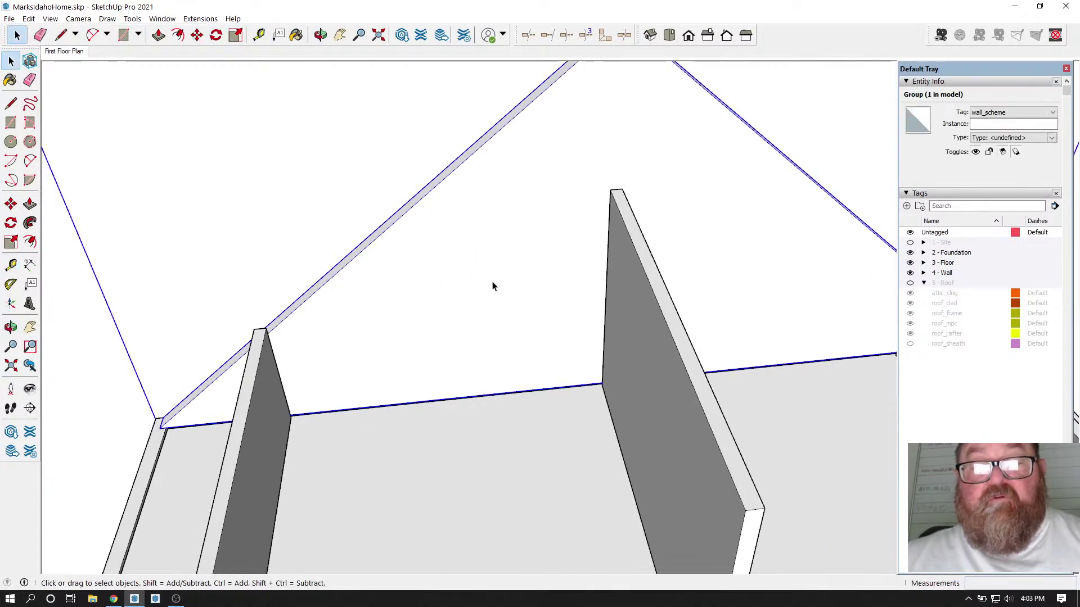
click(321, 35)
drag(345, 306, 326, 483)
scroll(366, 420, up, 10)
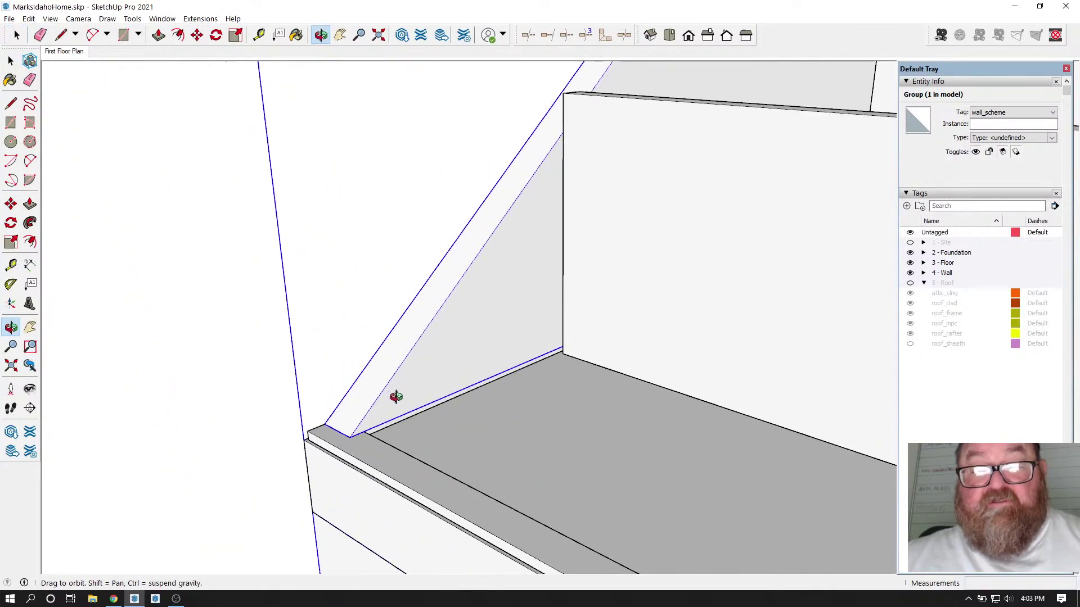
scroll(389, 394, up, 3)
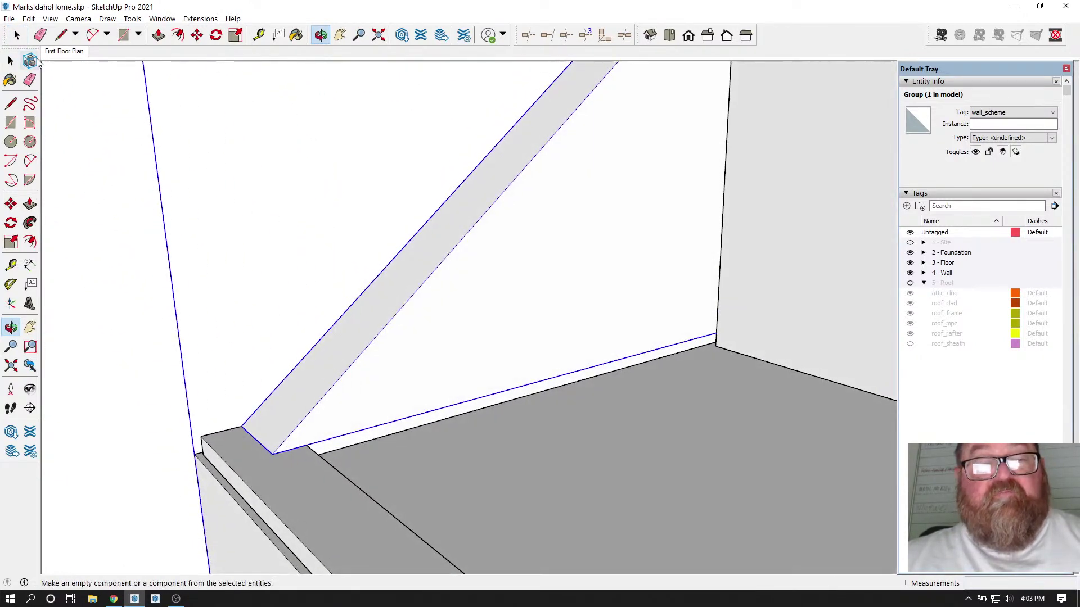
click(17, 36)
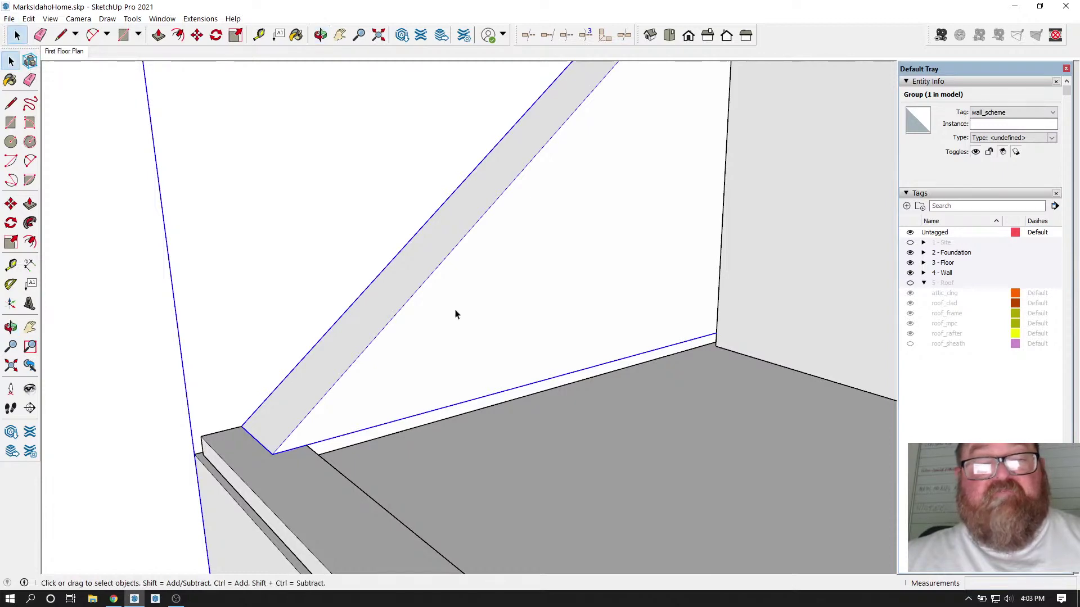
triple_click(540, 302)
scroll(319, 440, up, 4)
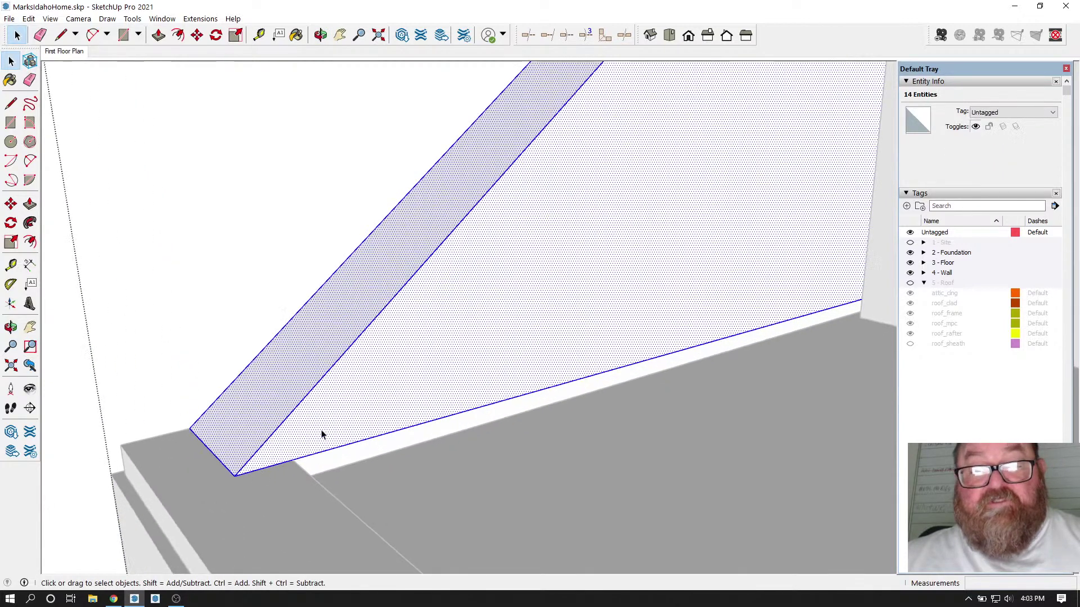
Step: Draw a 1 1/2" vertical line from the gable face's bottom edge down to the floor at the inner edge of the plate
click(321, 35)
mouse_move(294, 317)
mouse_down()
mouse_move(598, 324)
mouse_move(393, 378)
mouse_move(740, 280)
mouse_move(603, 369)
mouse_move(646, 353)
mouse_move(614, 392)
mouse_move(381, 415)
mouse_move(457, 463)
mouse_move(321, 472)
mouse_move(574, 381)
mouse_move(410, 364)
mouse_move(514, 356)
mouse_move(457, 289)
mouse_move(451, 261)
mouse_move(444, 342)
mouse_move(399, 364)
mouse_move(513, 446)
mouse_up()
key(space)
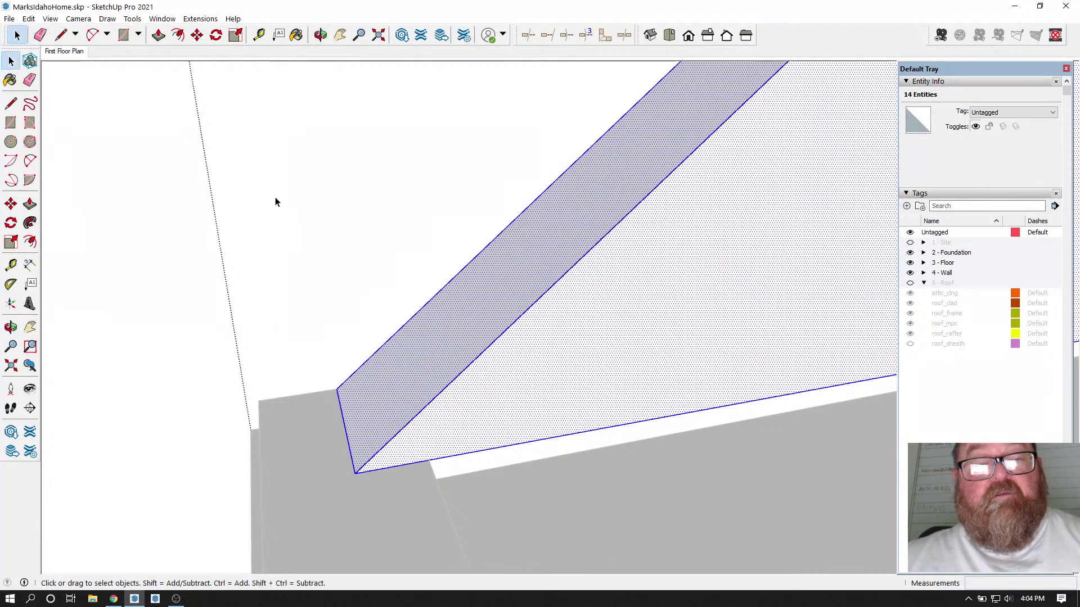
triple_click(504, 359)
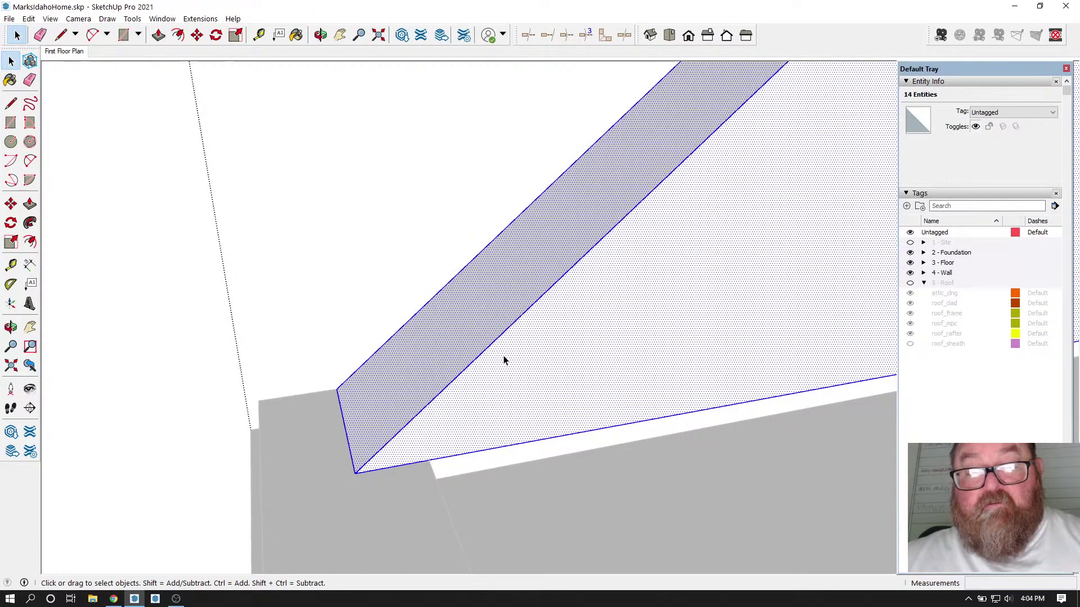
double_click(503, 359)
click(60, 35)
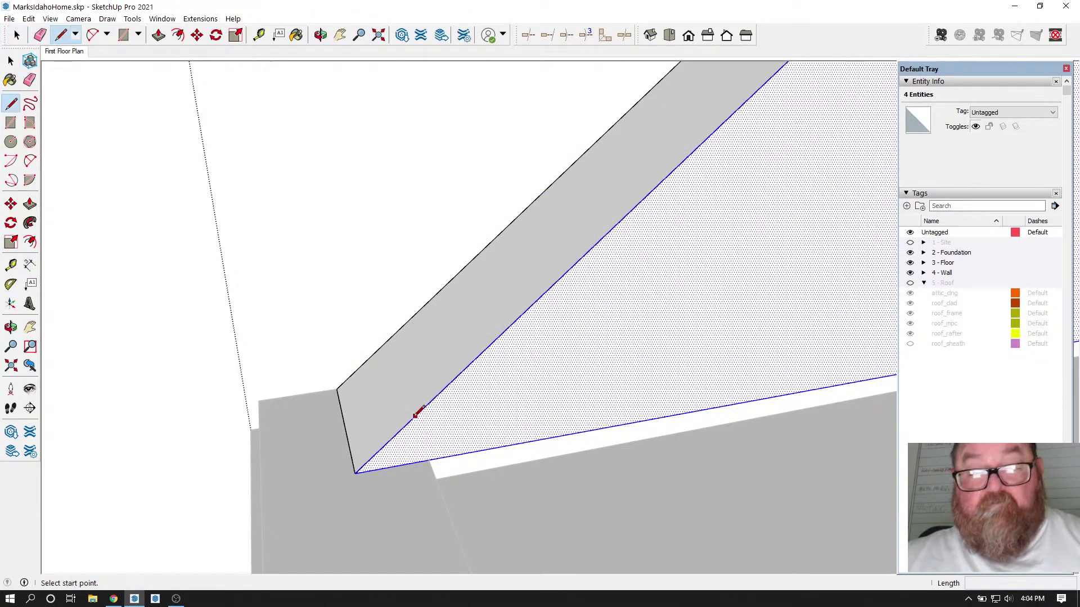
click(321, 35)
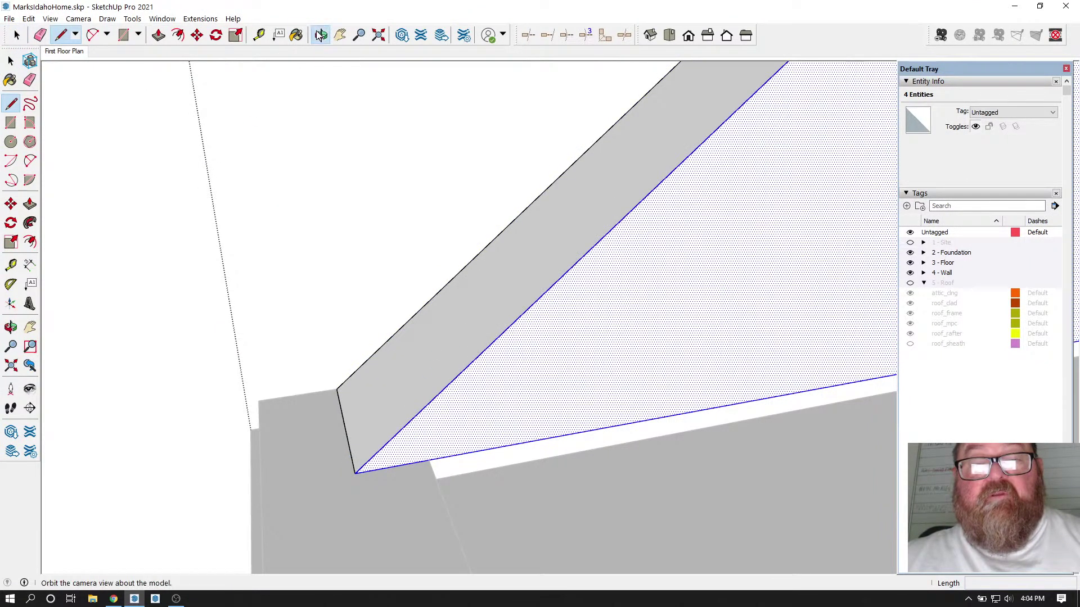
drag(421, 196, 233, 225)
click(60, 35)
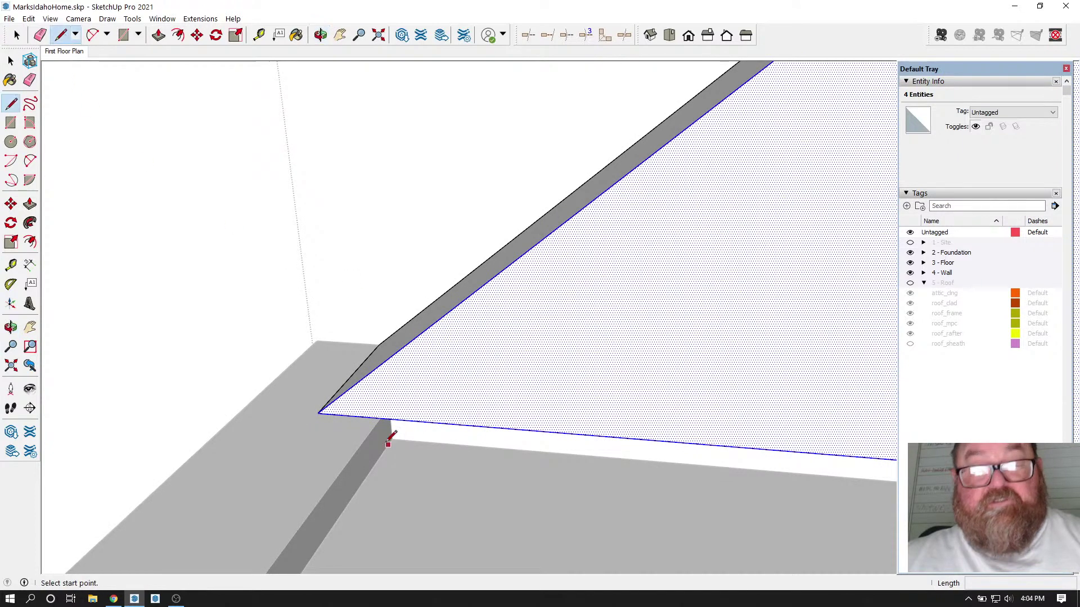
click(381, 418)
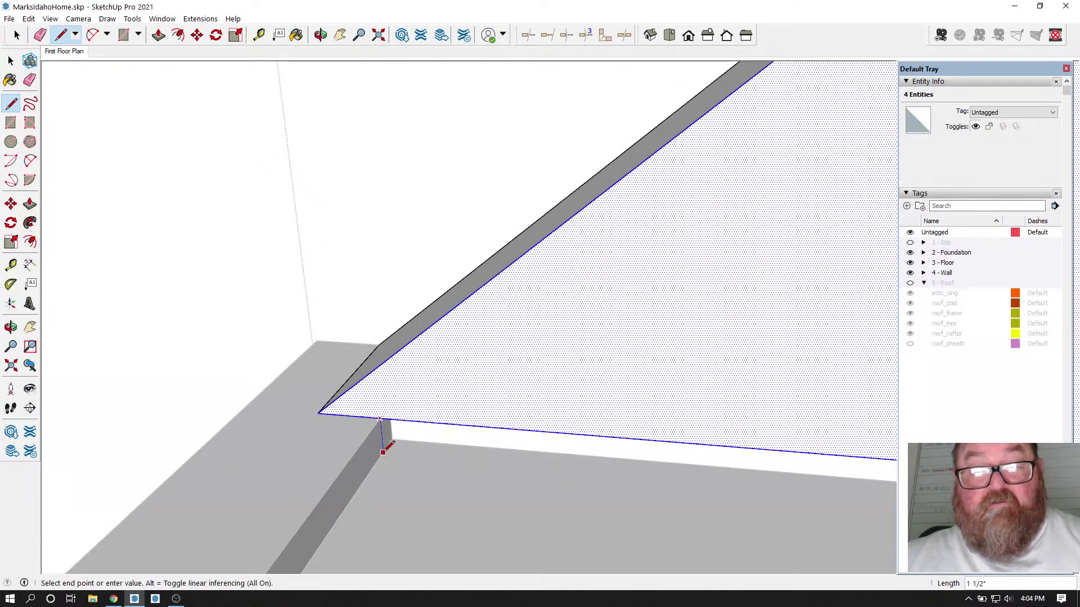
Step: Continue the line along the floor to the opposite plate and up 1 1/2" to the gable face, closing the strip
scroll(143, 481, down, 2)
scroll(143, 482, down, 5)
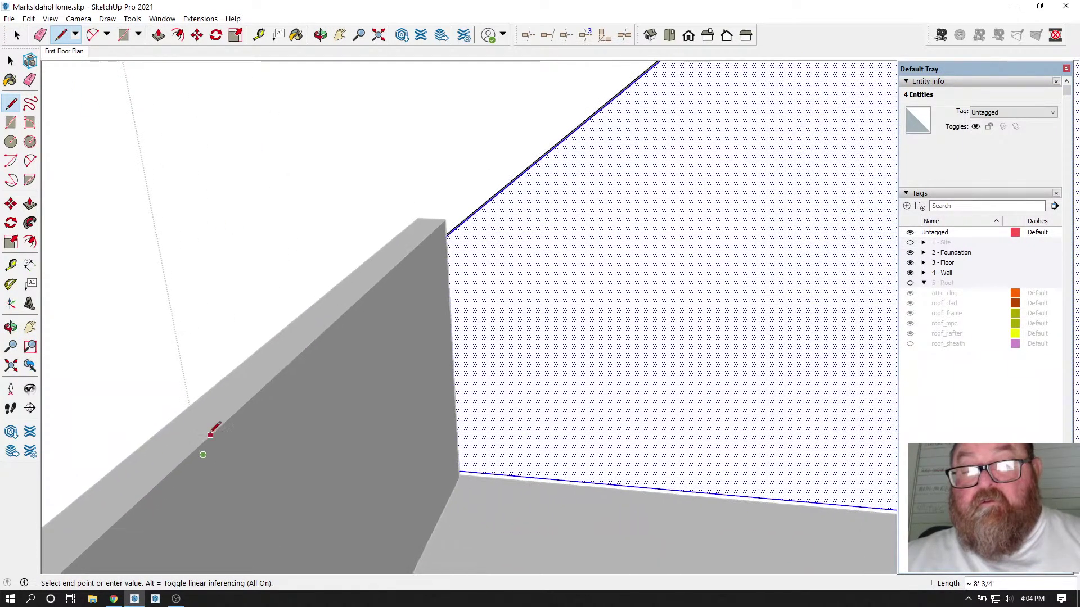
scroll(304, 433, down, 3)
scroll(639, 465, up, 8)
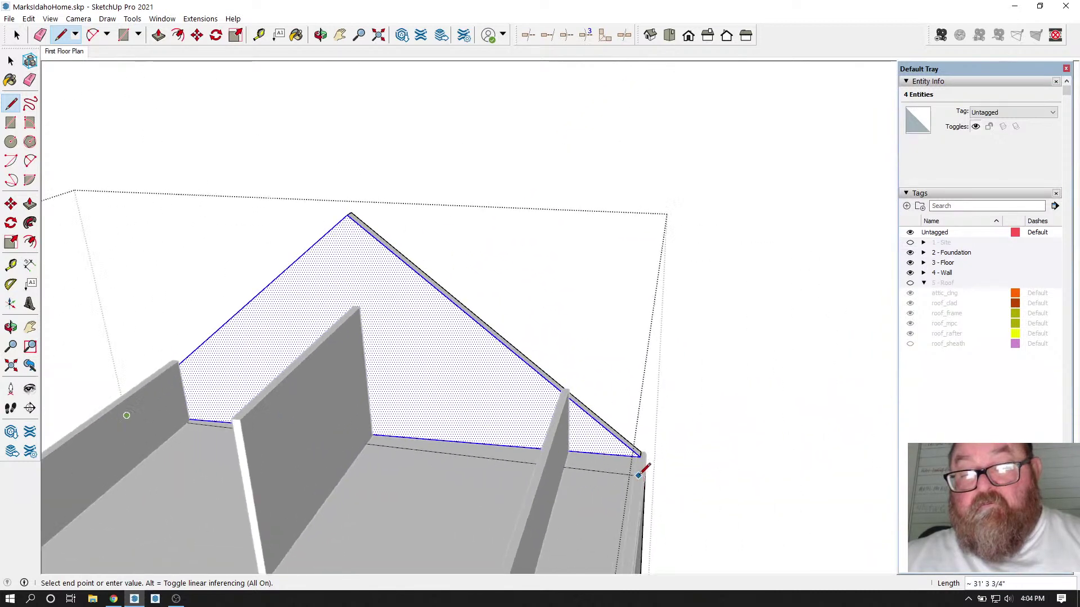
scroll(660, 456, up, 6)
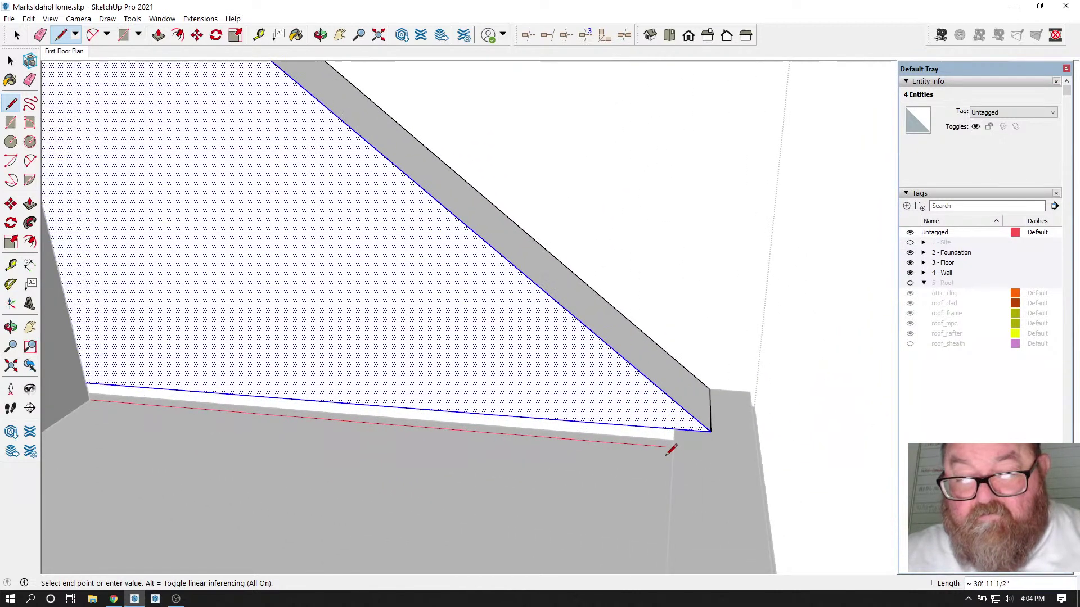
scroll(626, 435, up, 2)
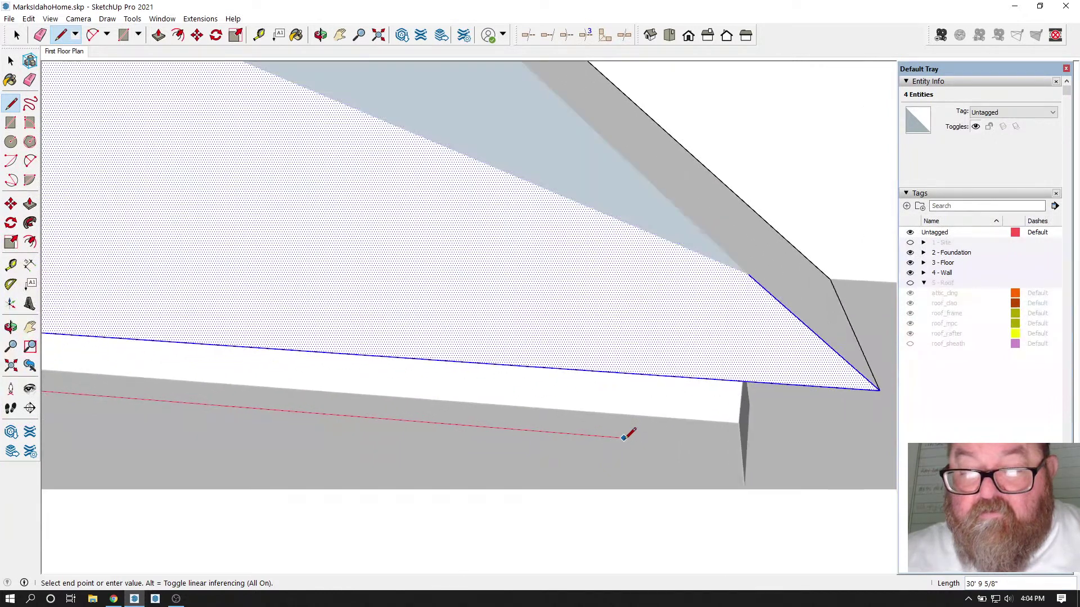
key(shift)
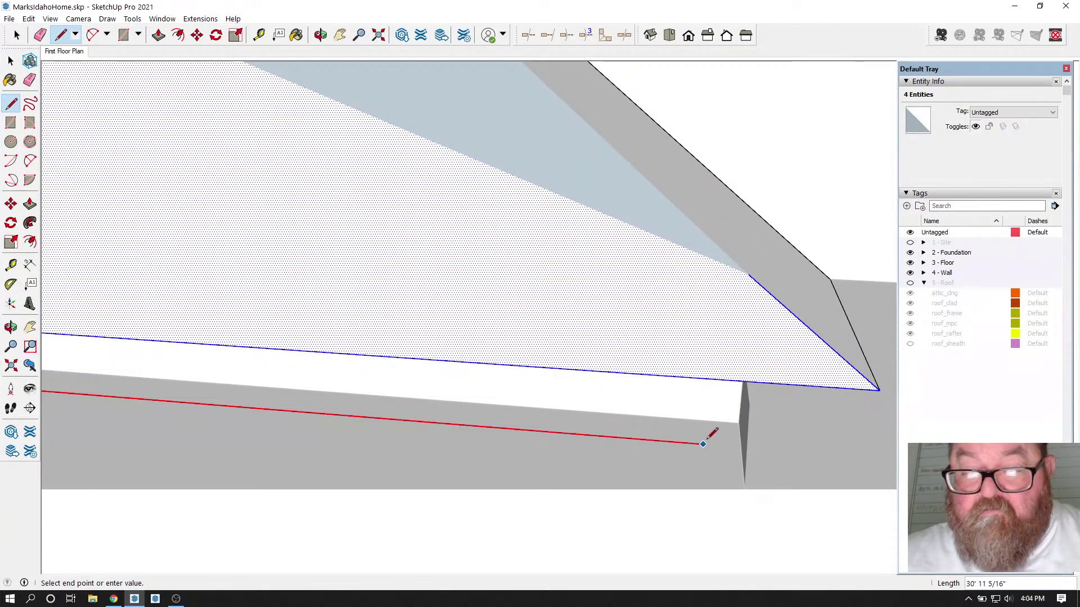
click(746, 382)
click(747, 382)
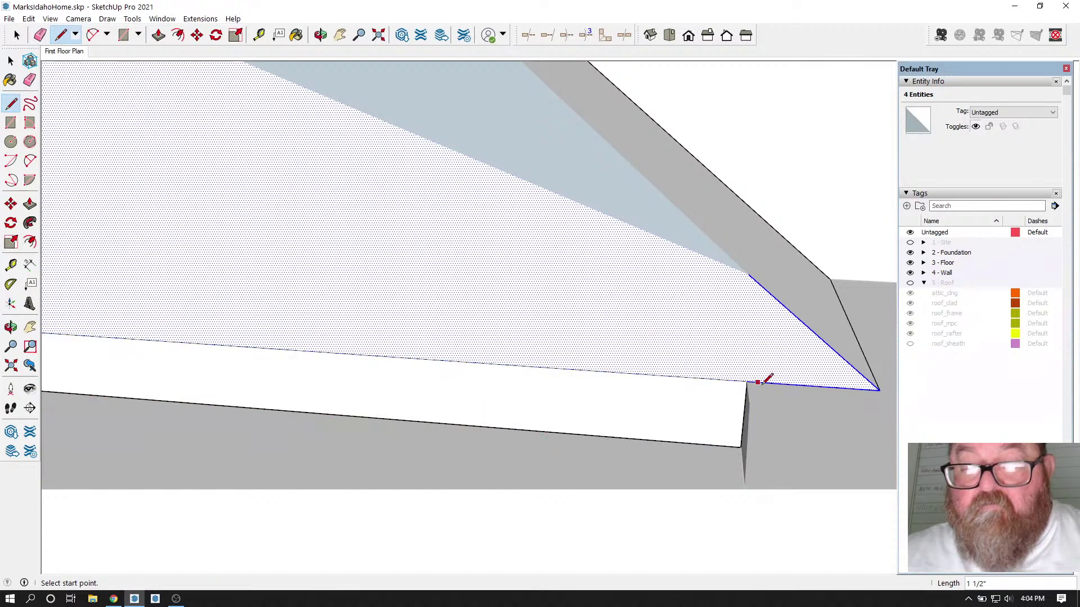
Step: Erase the edge dividing the gable wall face from the new bottom strip and close the wall group
click(40, 35)
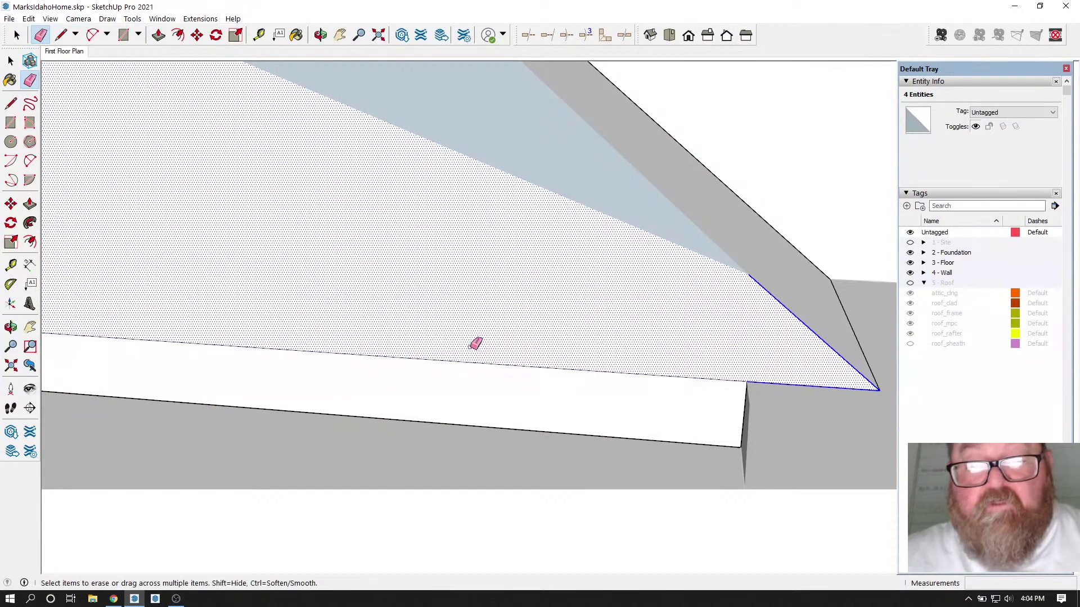
click(482, 360)
middle_drag(482, 362, 596, 414)
click(60, 36)
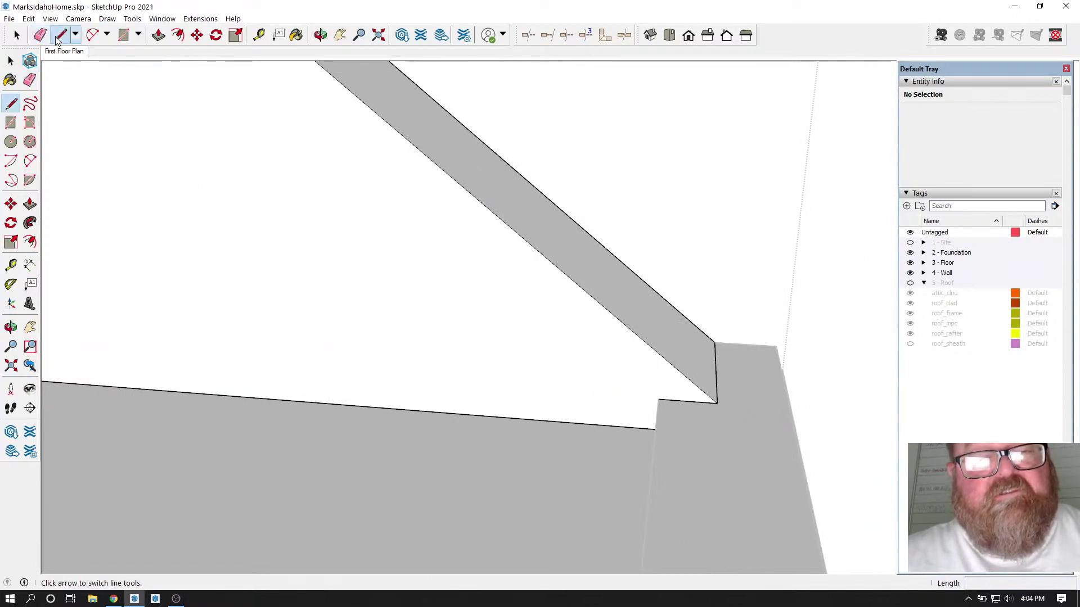
click(15, 36)
middle_drag(643, 197, 333, 402)
scroll(533, 407, down, 8)
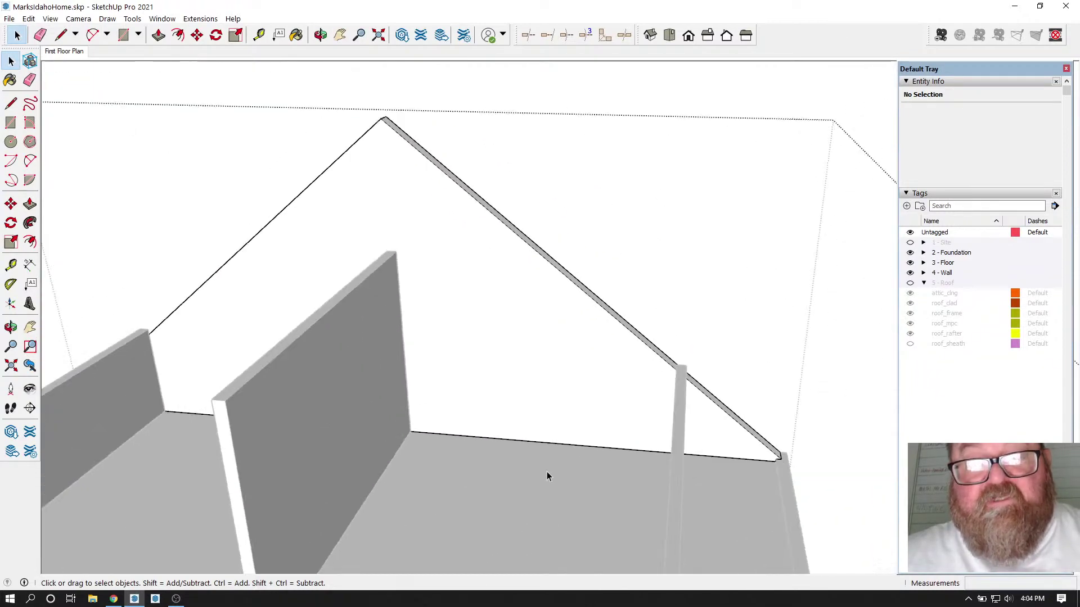
click(320, 34)
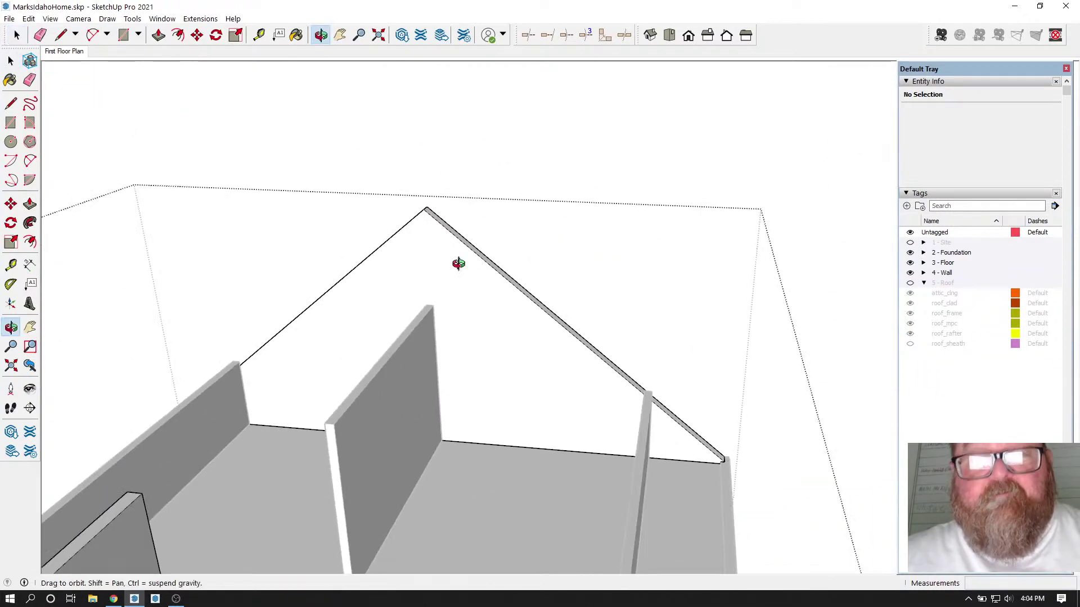
drag(446, 258, 525, 355)
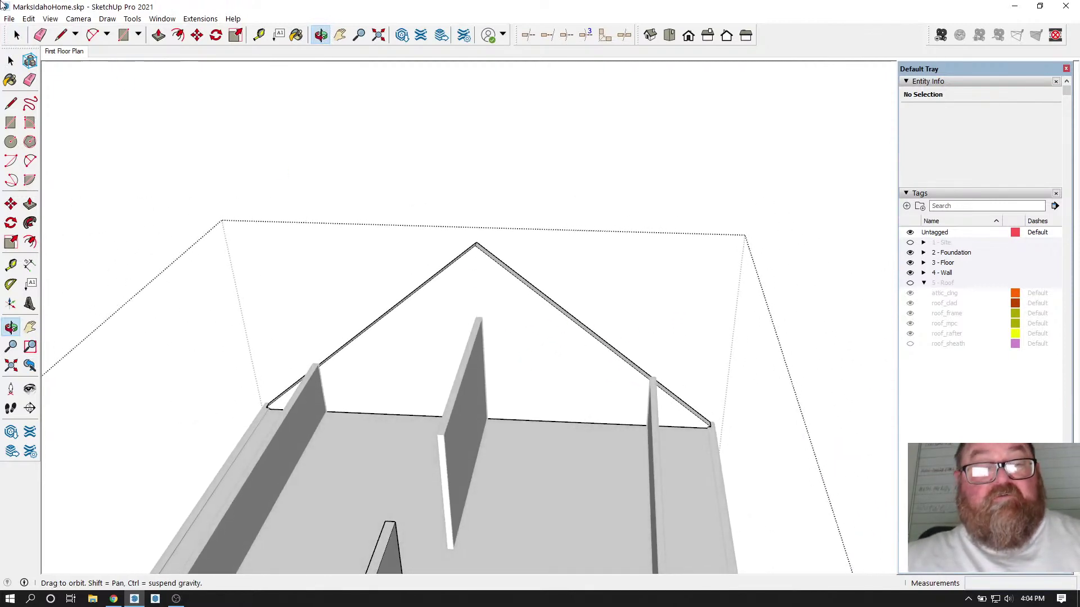
click(17, 35)
scroll(549, 174, down, 3)
scroll(479, 321, up, 2)
scroll(480, 321, up, 2)
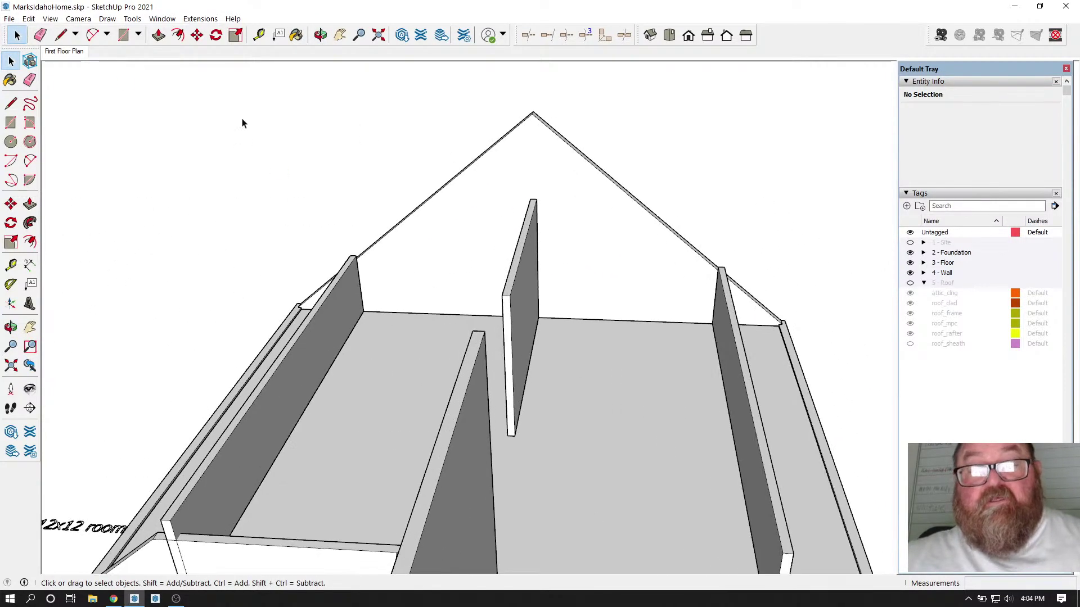
Step: Reopen the gable wall group, select its inner face and place a horizontal guide 6' 10" above the floor edge
click(320, 36)
drag(320, 197, 457, 216)
scroll(438, 247, up, 4)
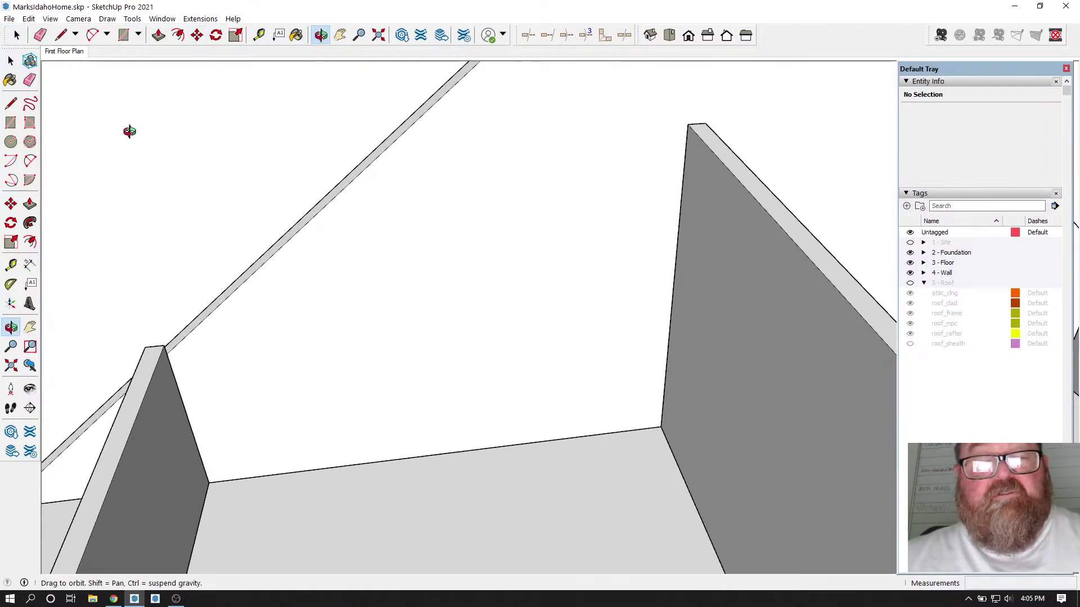
click(17, 35)
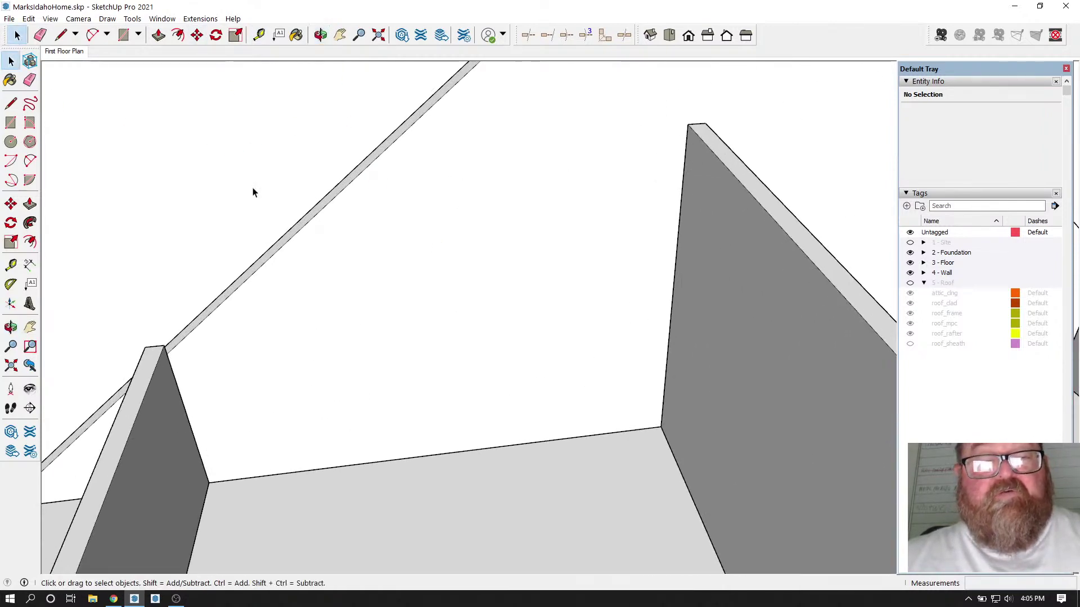
click(397, 262)
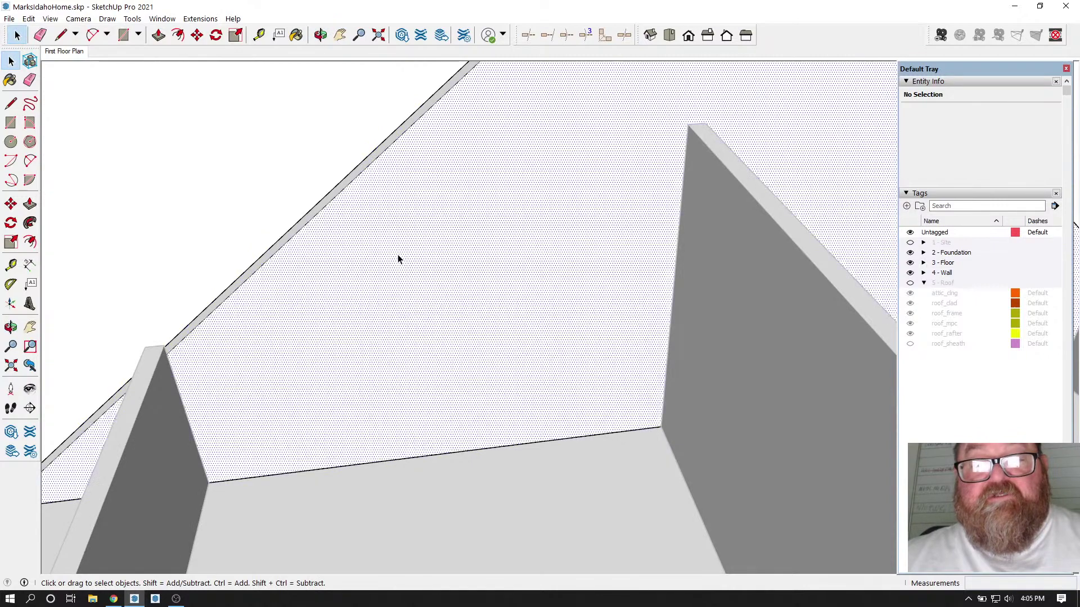
click(259, 35)
click(479, 448)
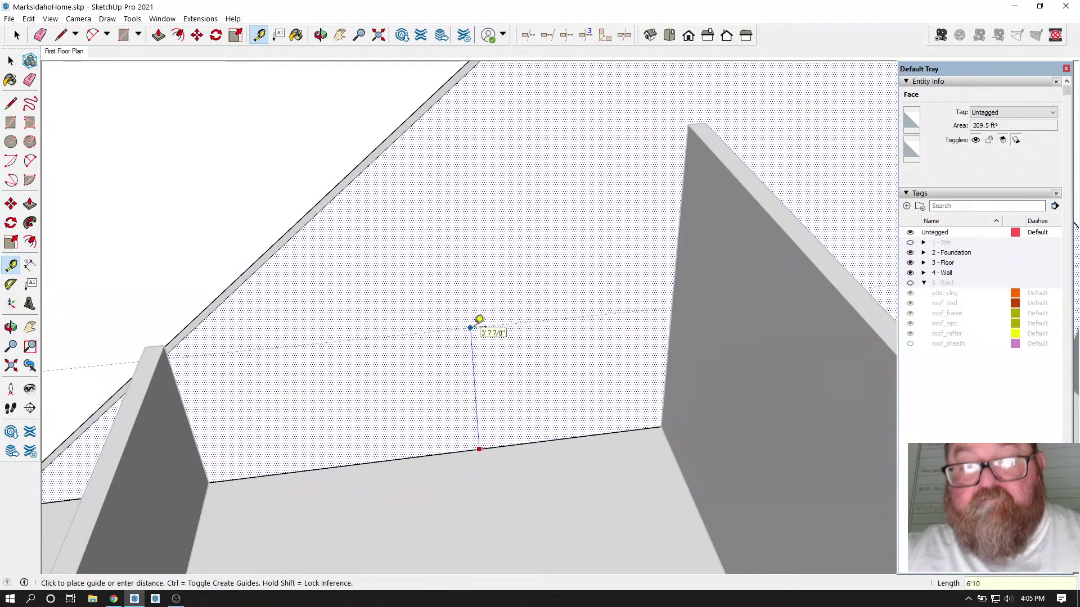
click(479, 320)
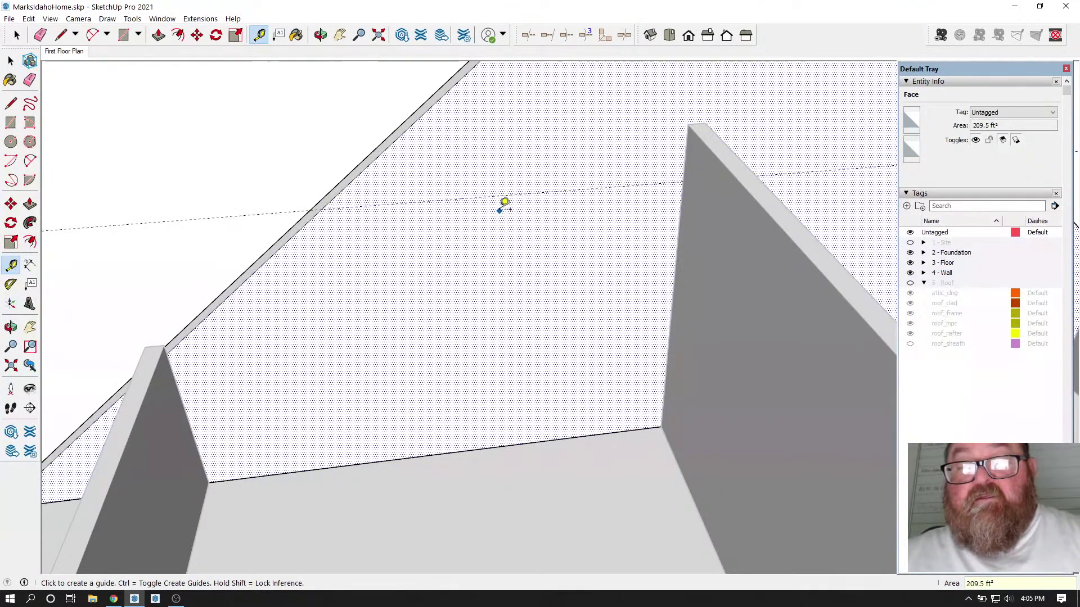
Step: Try to place a second horizontal guide 4' 6" below the 6' 10" guide
click(510, 194)
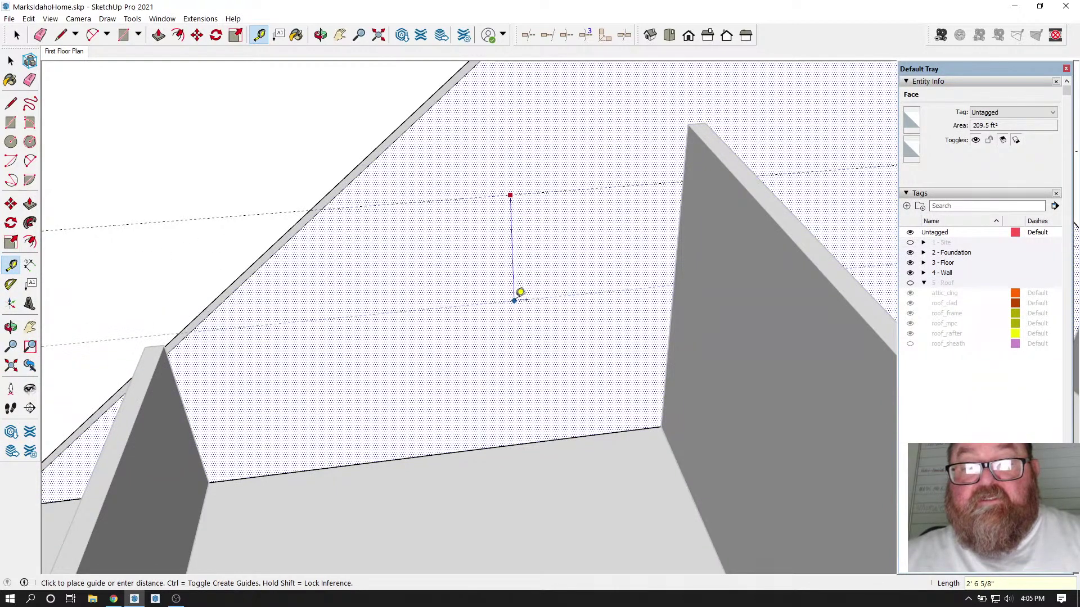
text(4')
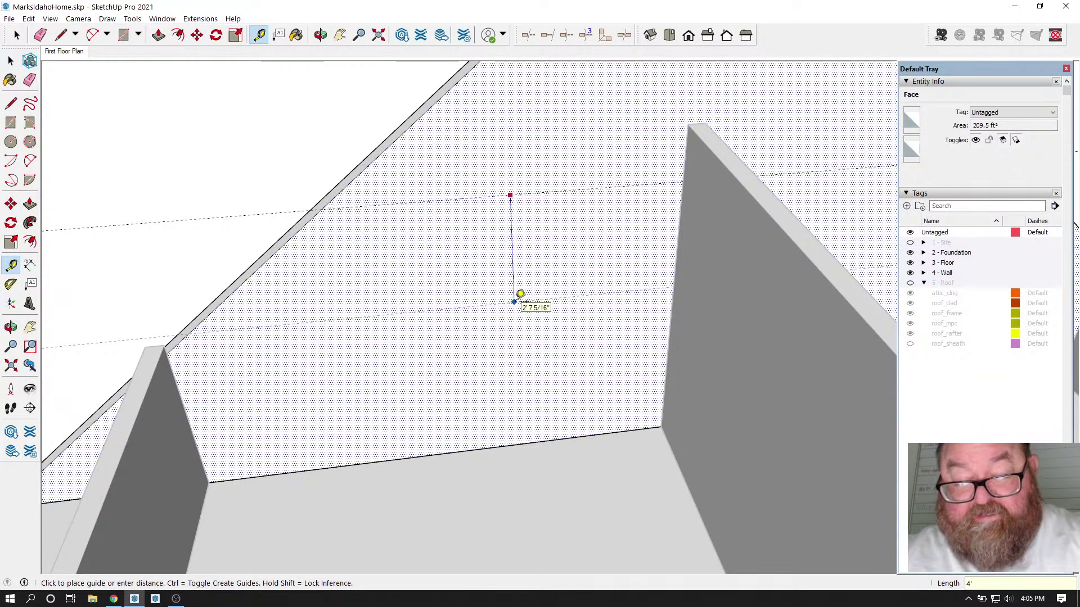
text(6)
key(Return)
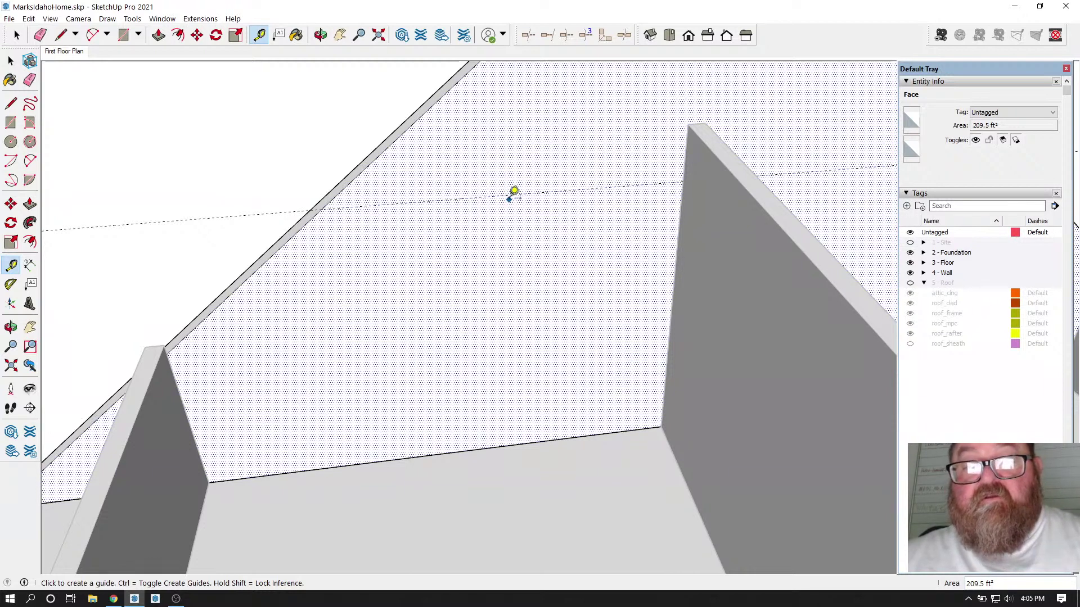
Step: Place a second horizontal guide 52" below the 6' 10" guide on the gable wall
click(510, 196)
text(5)
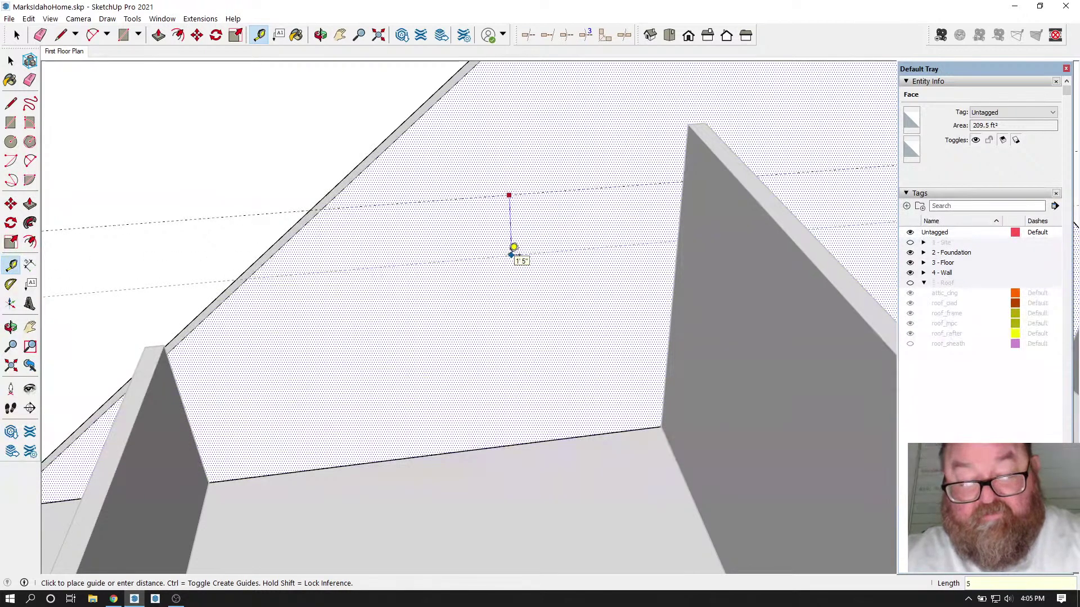
text(2)
key(Return)
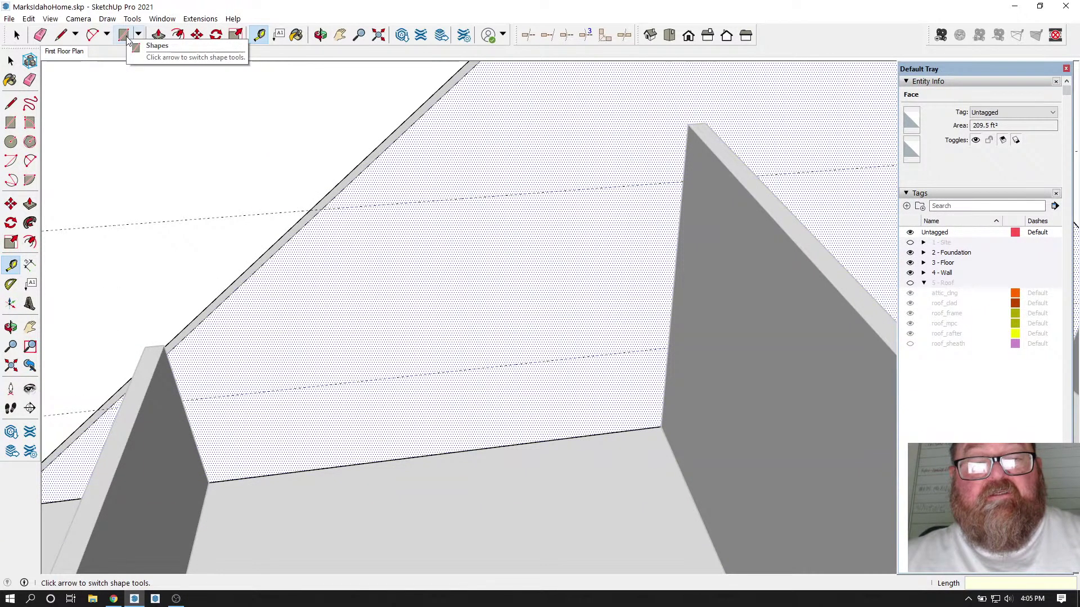
Step: Draw a window rectangle 32" wide and 48" high on the gable wall face, with its top edge on the upper guide
click(123, 36)
click(483, 196)
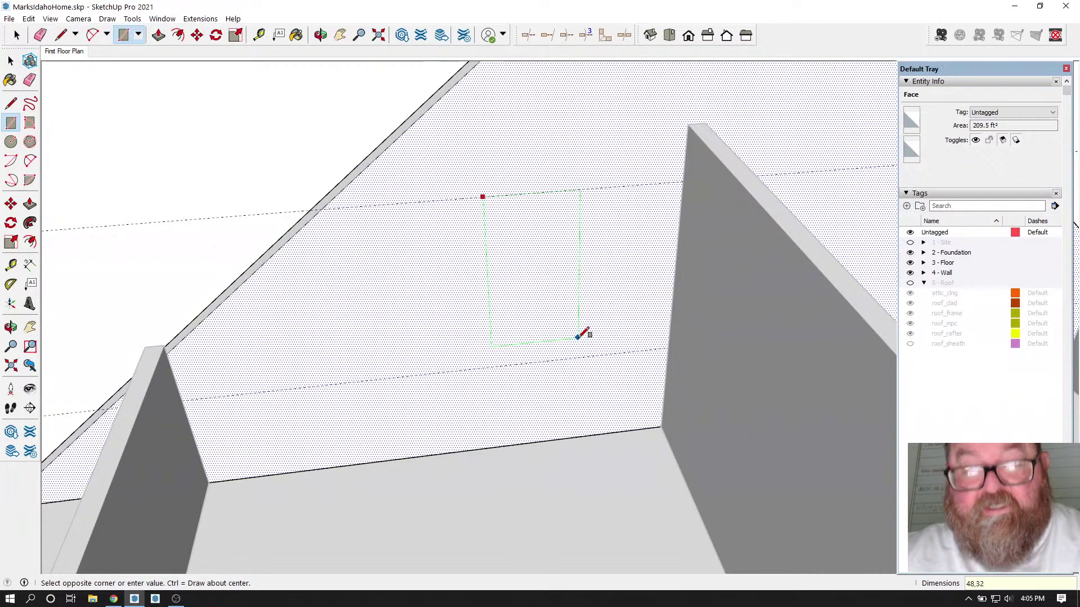
click(605, 342)
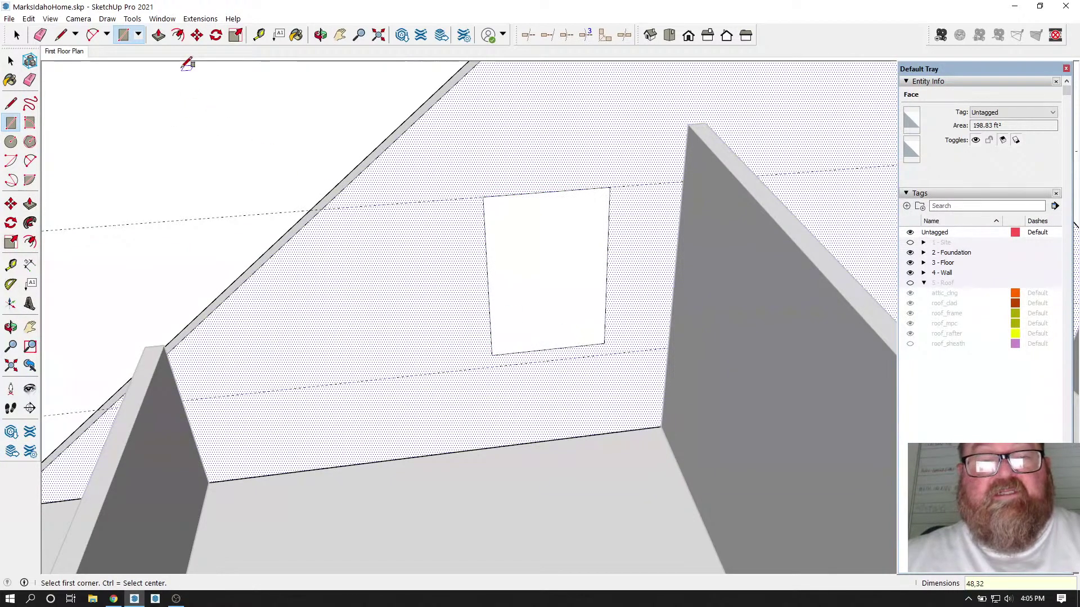
Step: Push the window rectangle 6 1/2" through the gable wall to cut the opening
click(158, 35)
click(506, 249)
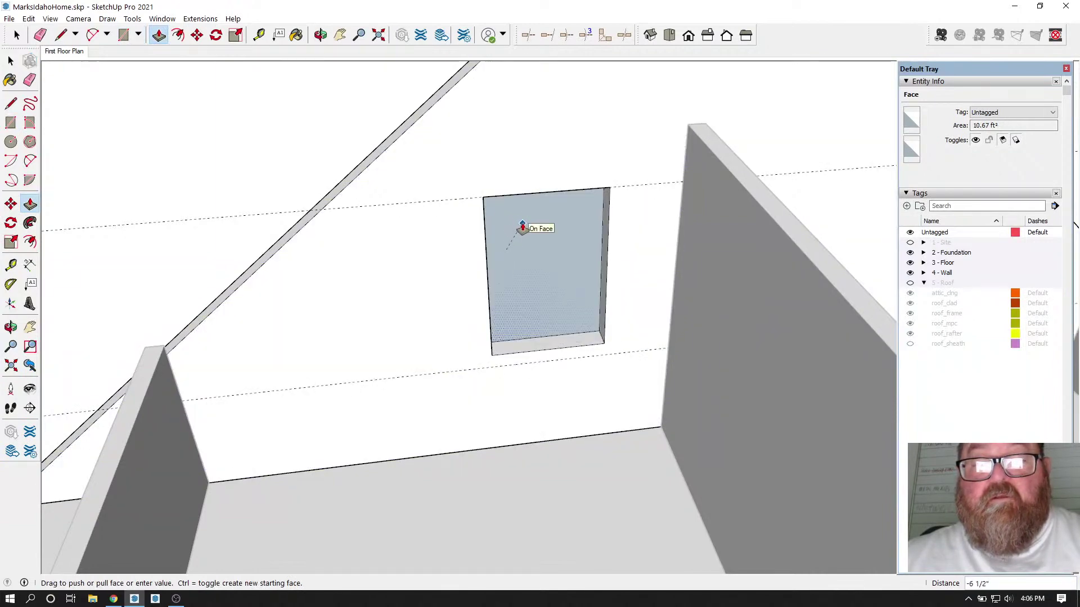
click(522, 227)
scroll(268, 410, down, 3)
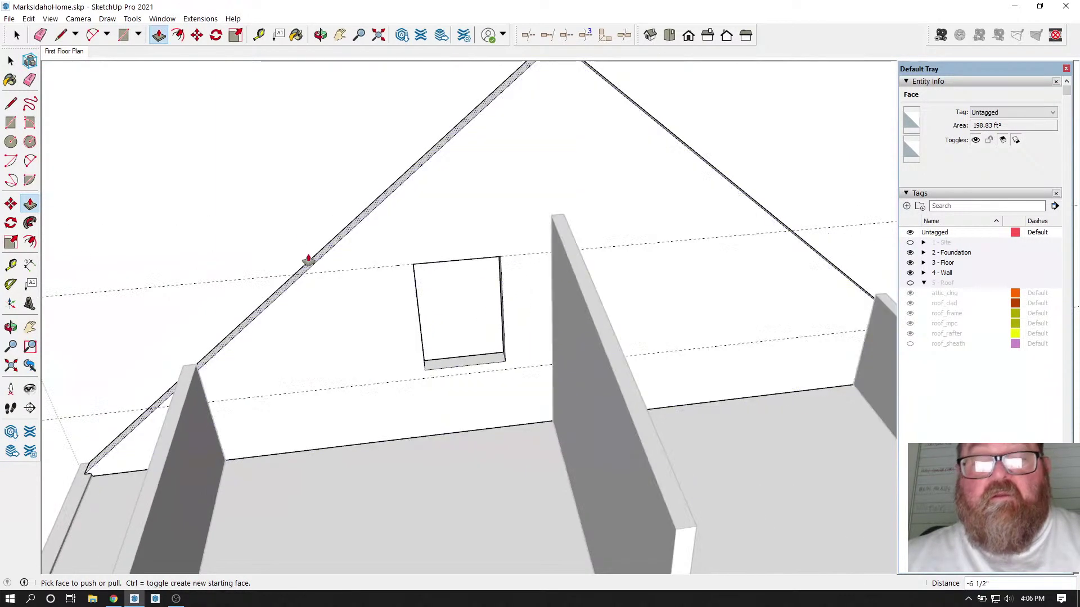
scroll(376, 267, up, 3)
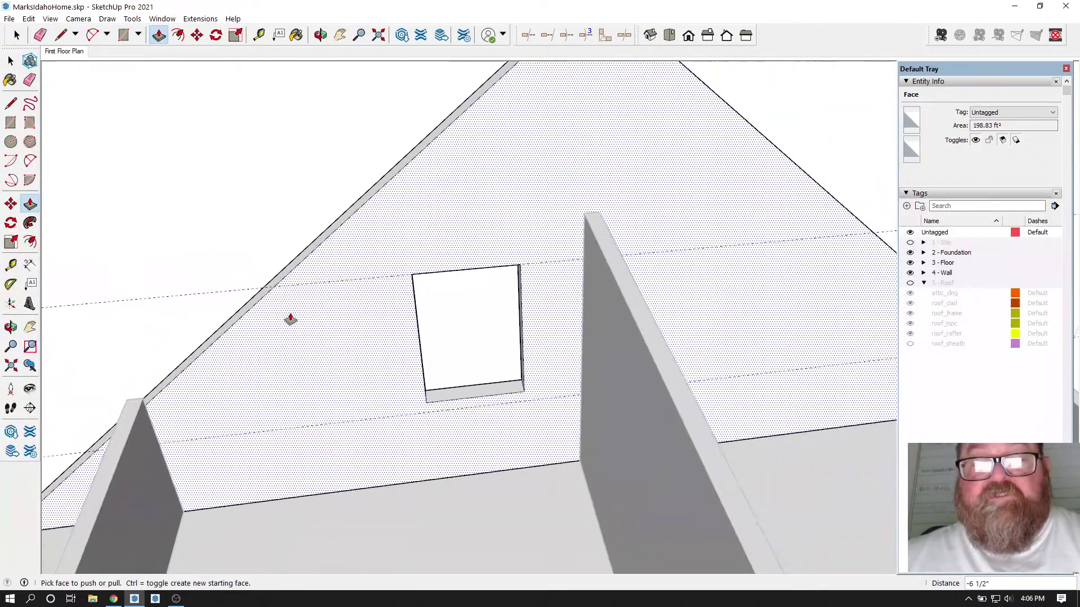
click(320, 34)
drag(530, 174, 386, 325)
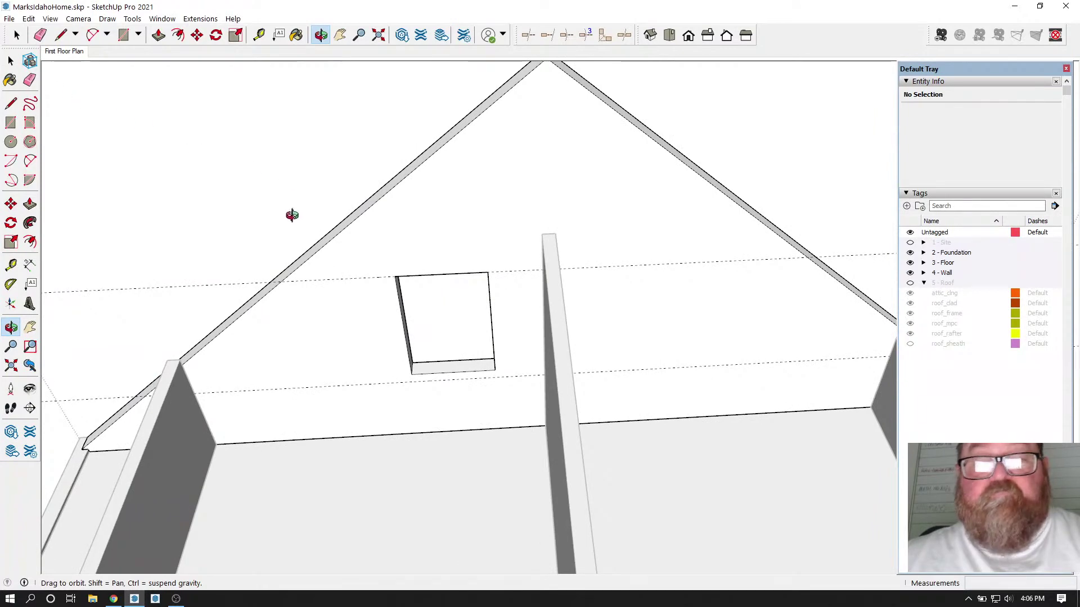
click(259, 34)
scroll(437, 333, up, 2)
scroll(259, 388, up, 2)
scroll(259, 388, up, 1)
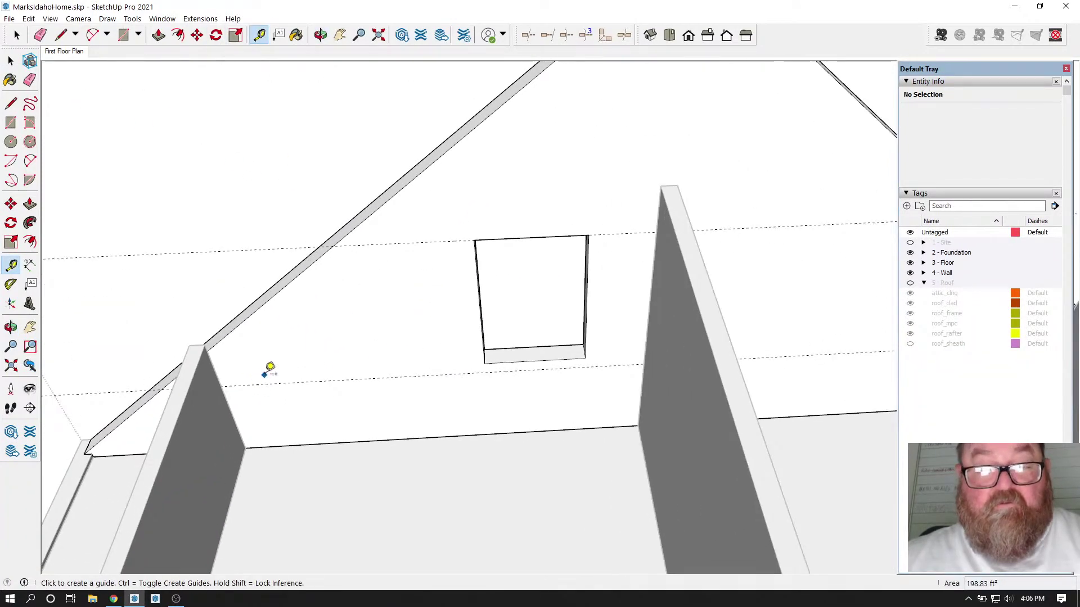
click(226, 400)
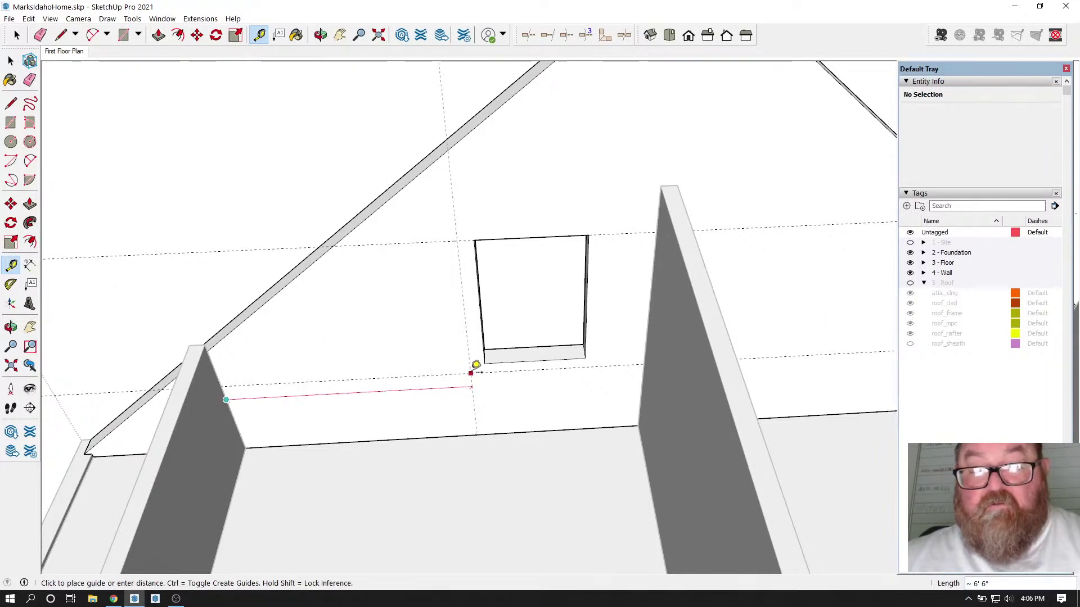
key(Escape)
Step: Place a vertical guide on the gable wall 16" from the middle partition, on the window's side
scroll(611, 278, up, 2)
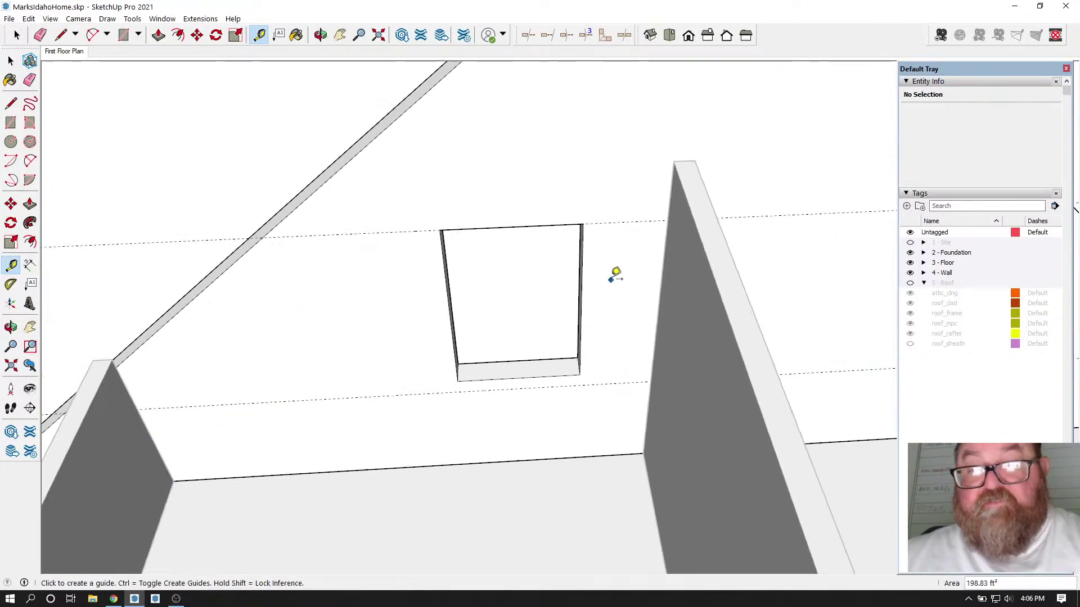
click(676, 247)
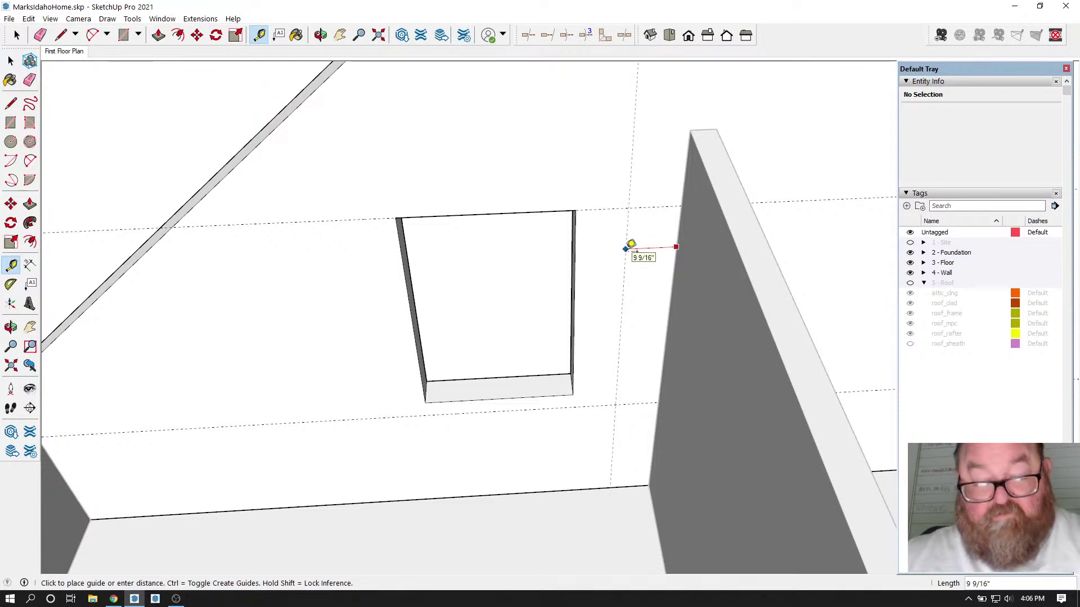
text(1)
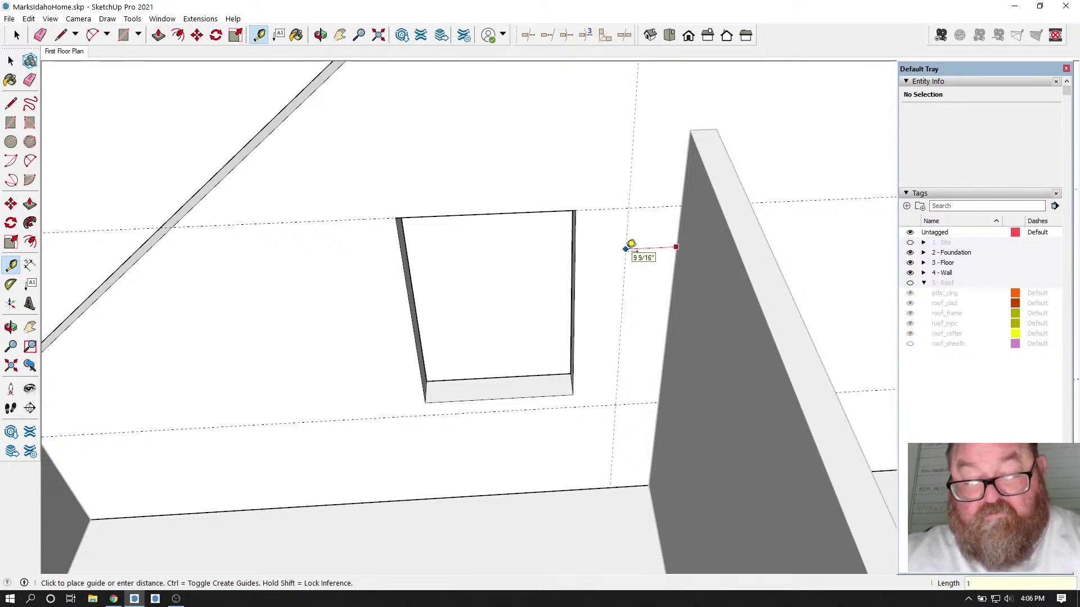
text(6)
key(Return)
scroll(325, 270, down, 6)
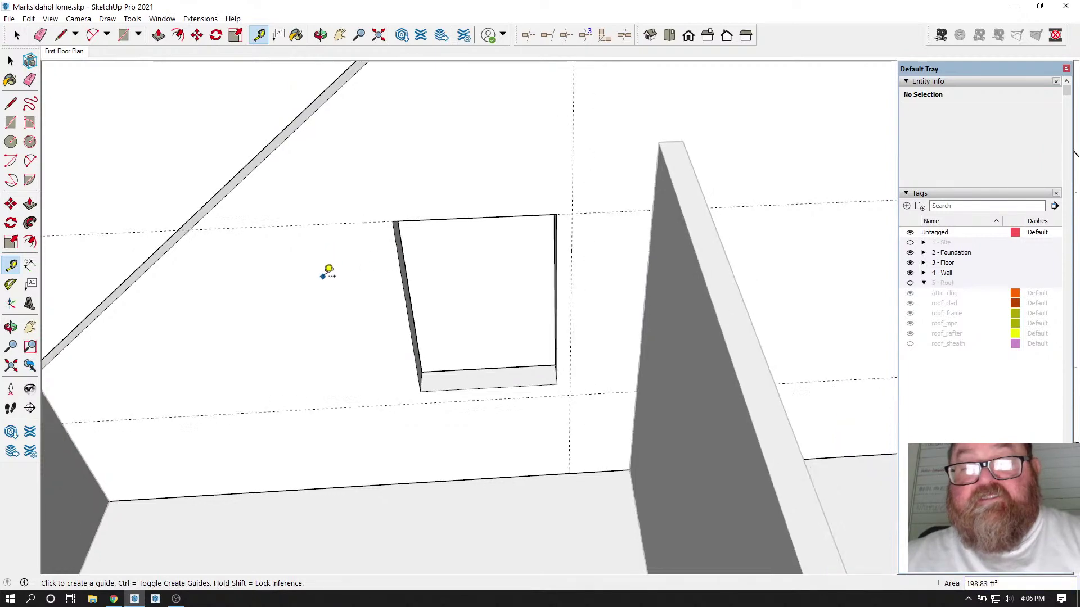
Step: Place another vertical guide on the gable wall on the opposite side of the middle partition
scroll(463, 251, up, 4)
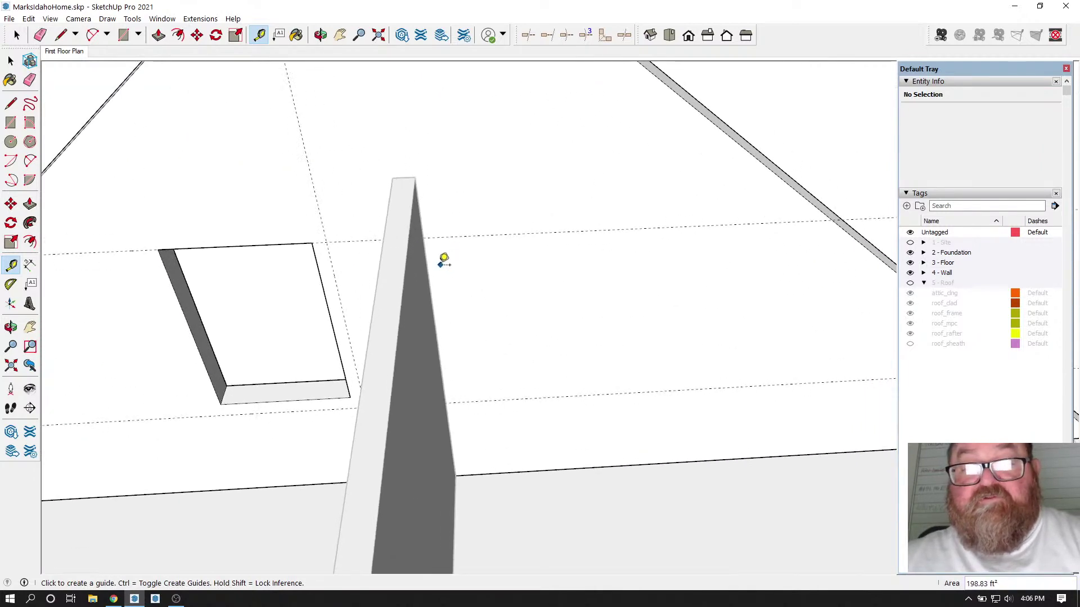
click(326, 252)
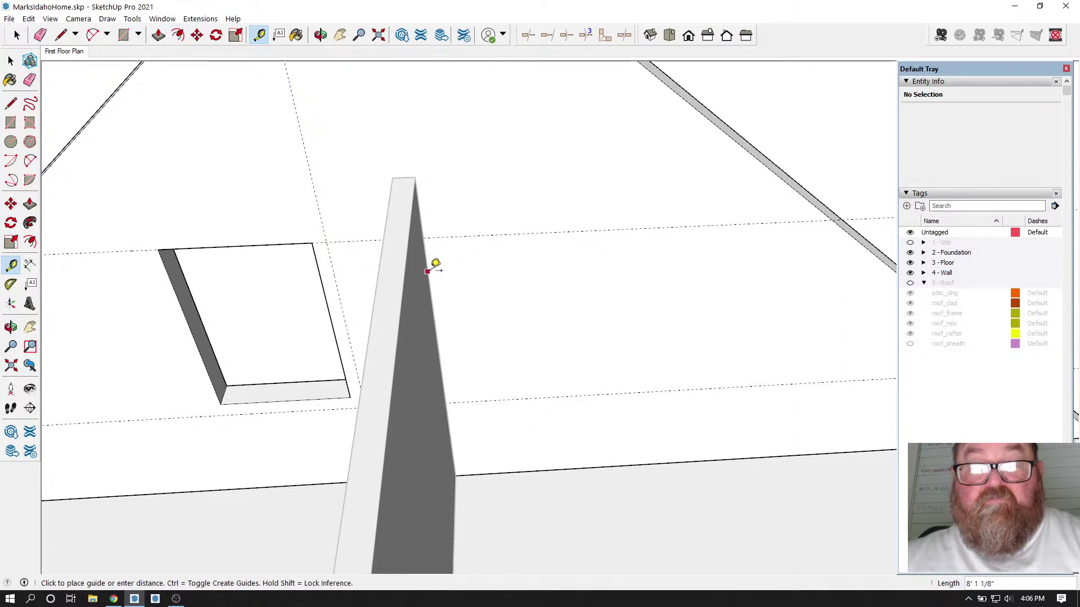
click(500, 268)
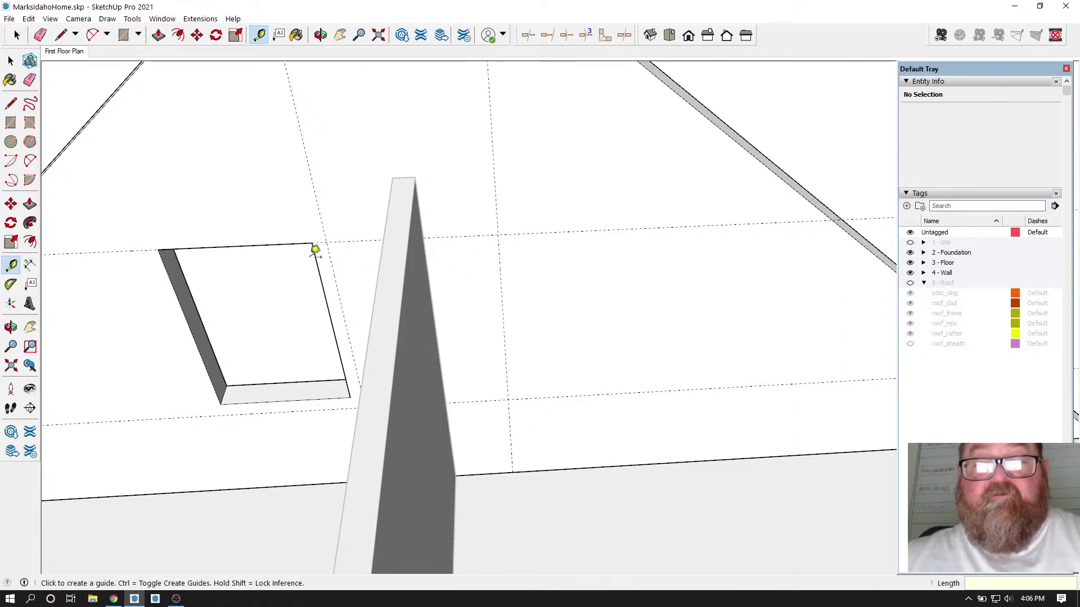
click(296, 108)
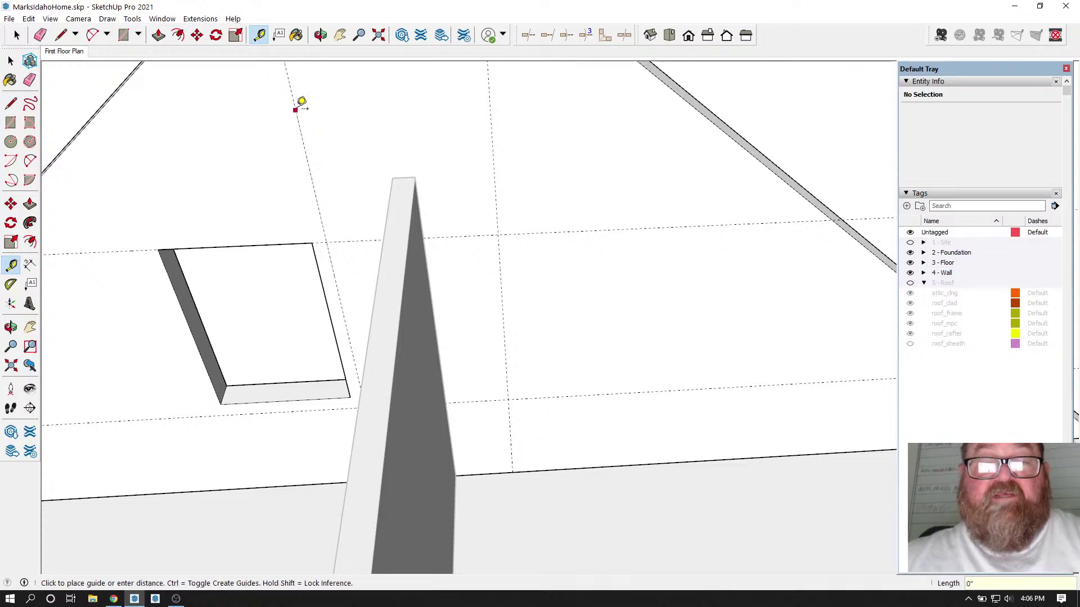
click(492, 103)
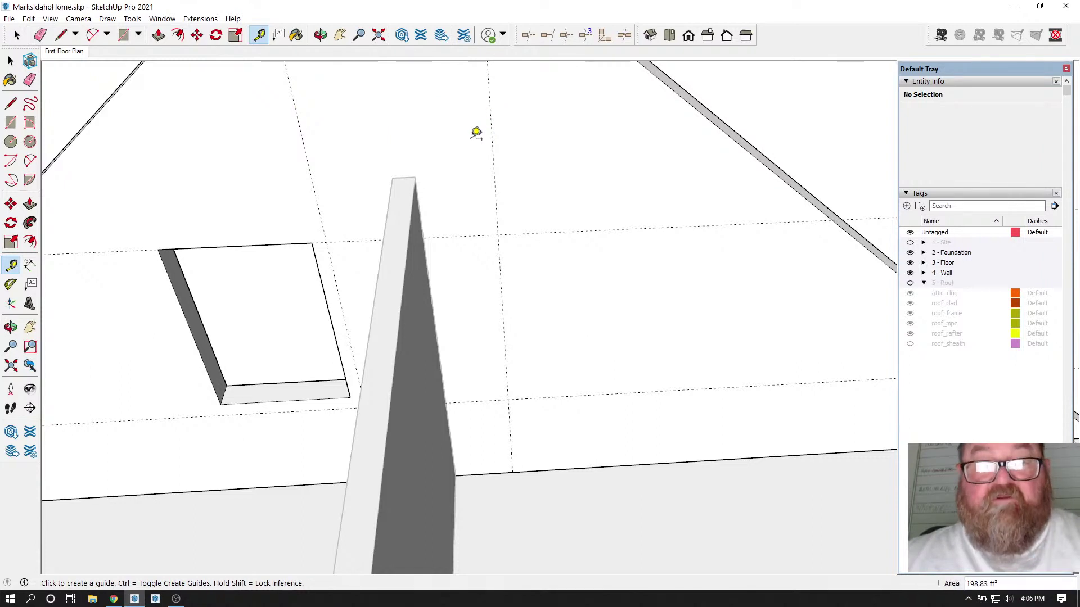
scroll(335, 236, down, 3)
scroll(200, 277, up, 3)
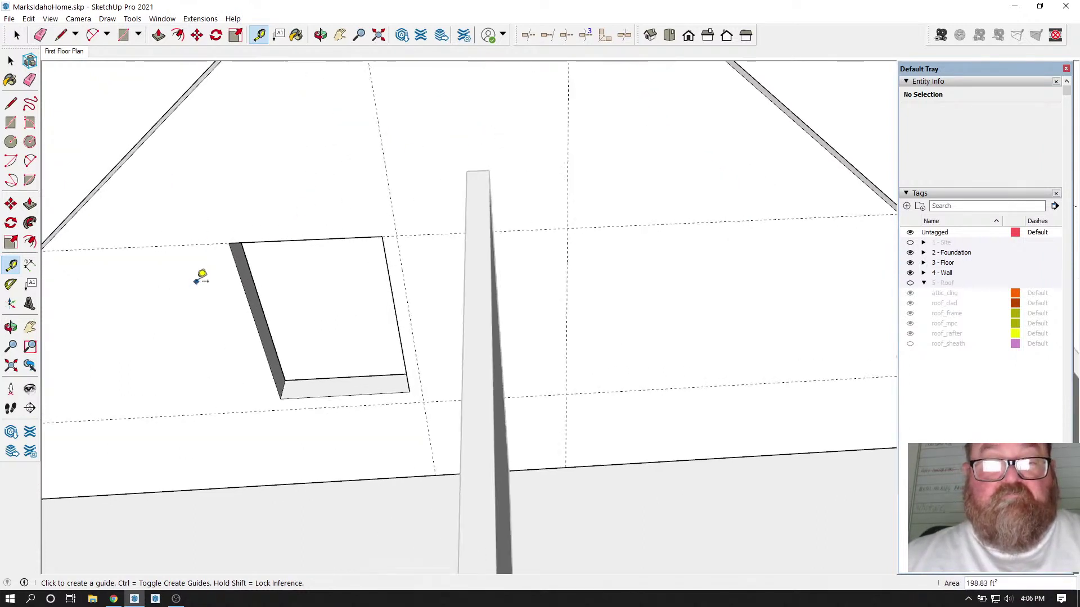
Step: Select the whole window opening and move it so its upper corner nearest the partition meets the guide intersection
click(19, 36)
drag(213, 195, 438, 423)
scroll(388, 259, up, 2)
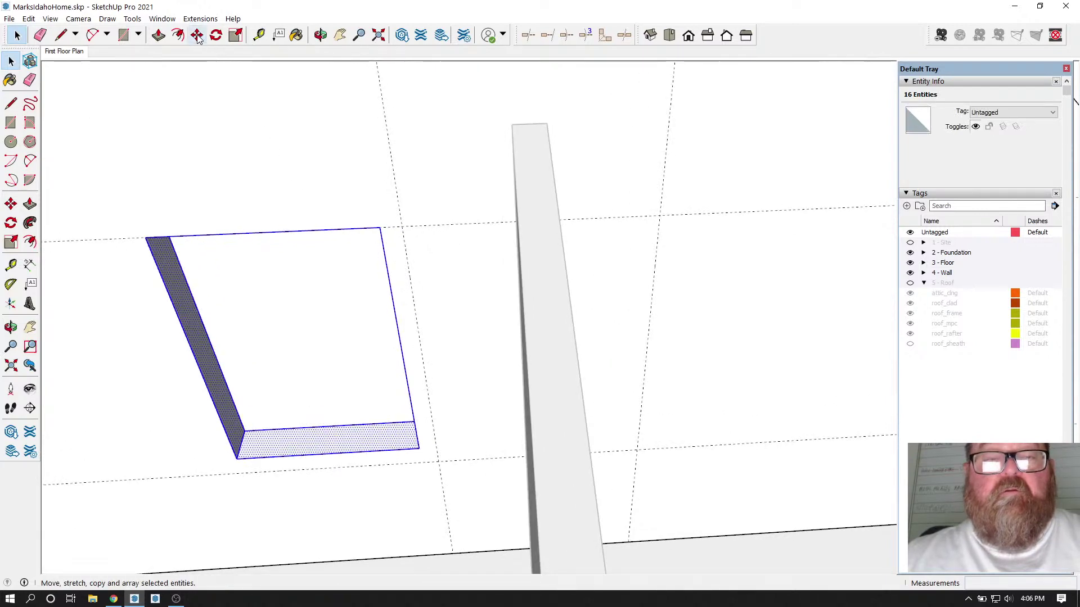
click(197, 35)
click(380, 225)
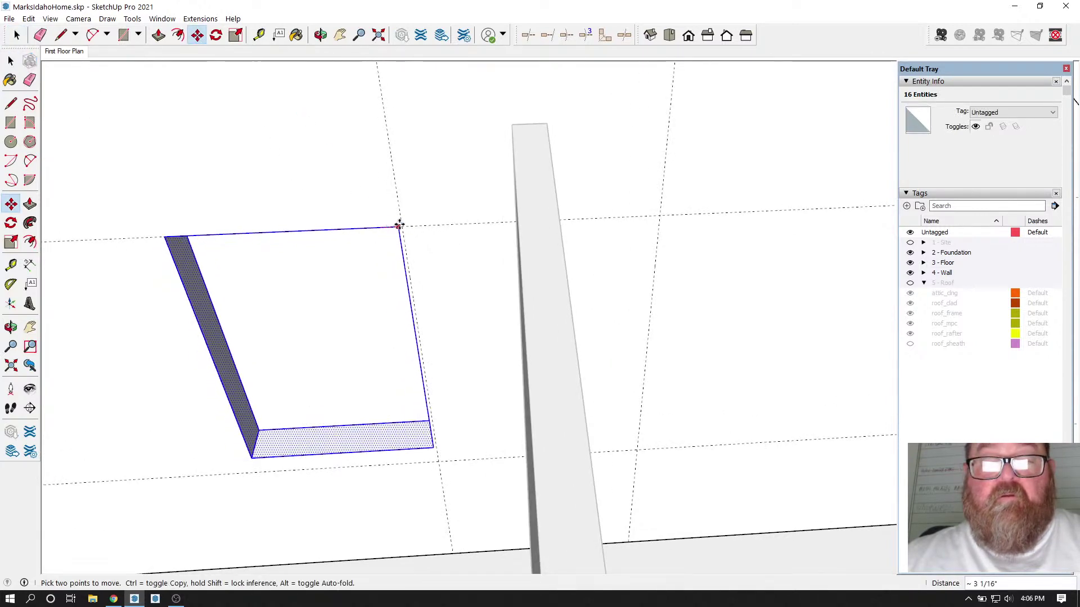
click(403, 226)
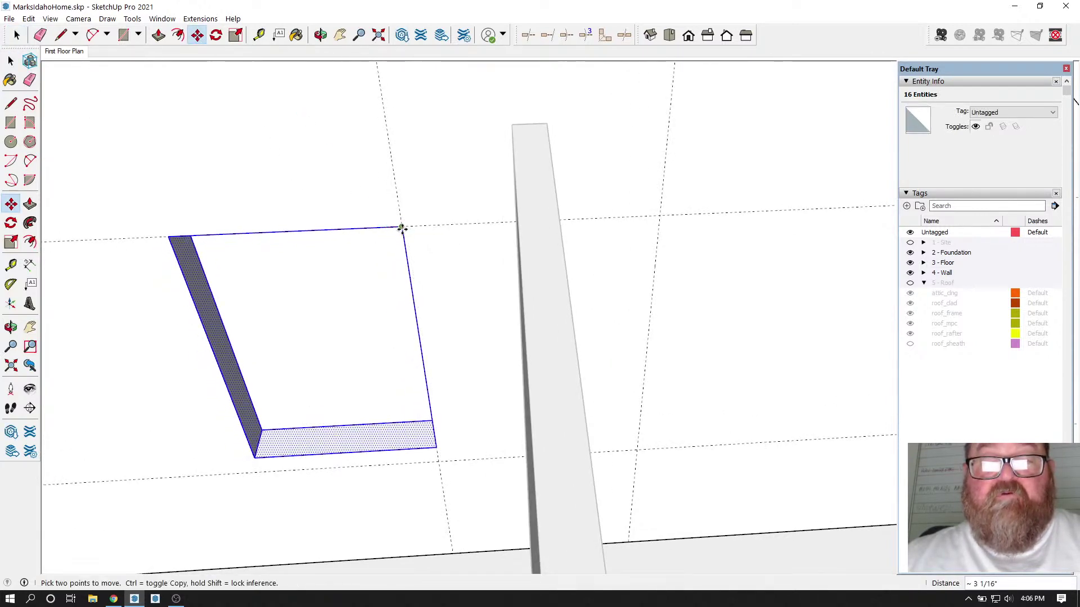
click(403, 228)
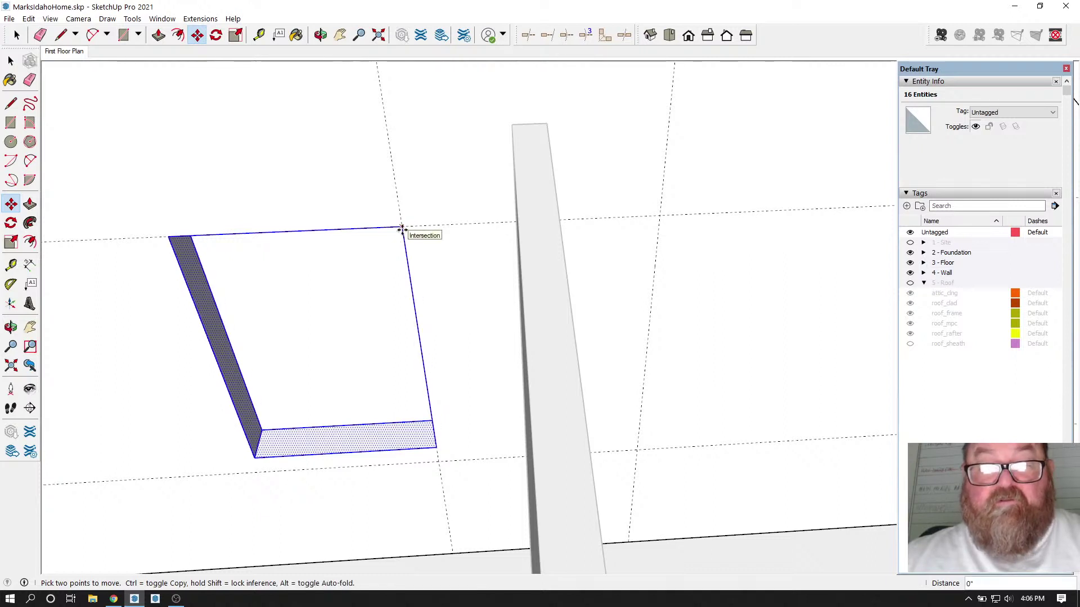
click(406, 229)
scroll(341, 252, down, 2)
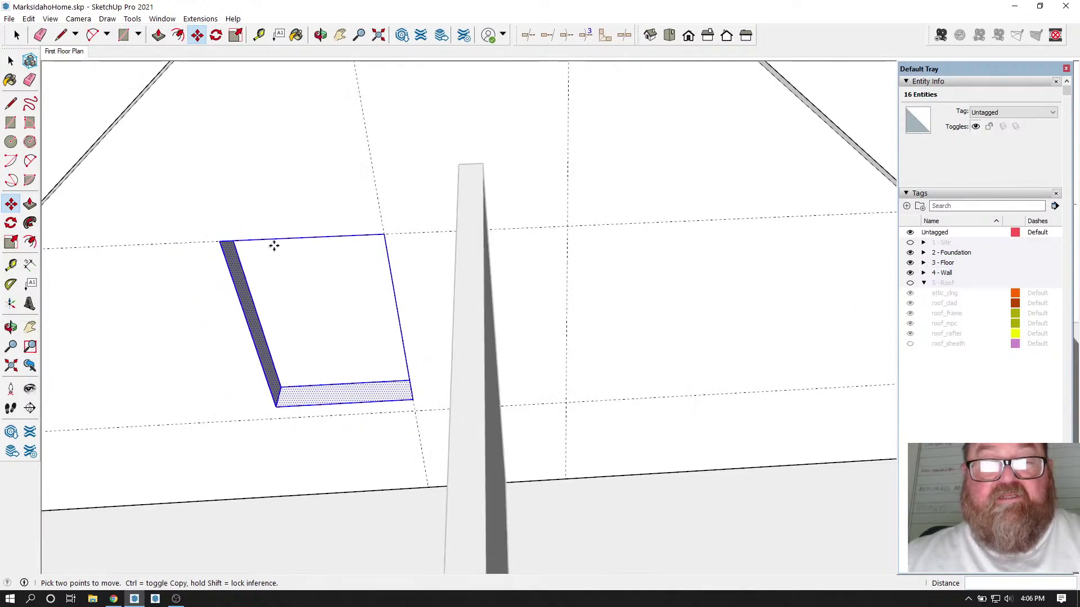
Step: Copy the window opening along the upper guide to the vertical guide on the other side of the partition
click(220, 241)
key(ctrl)
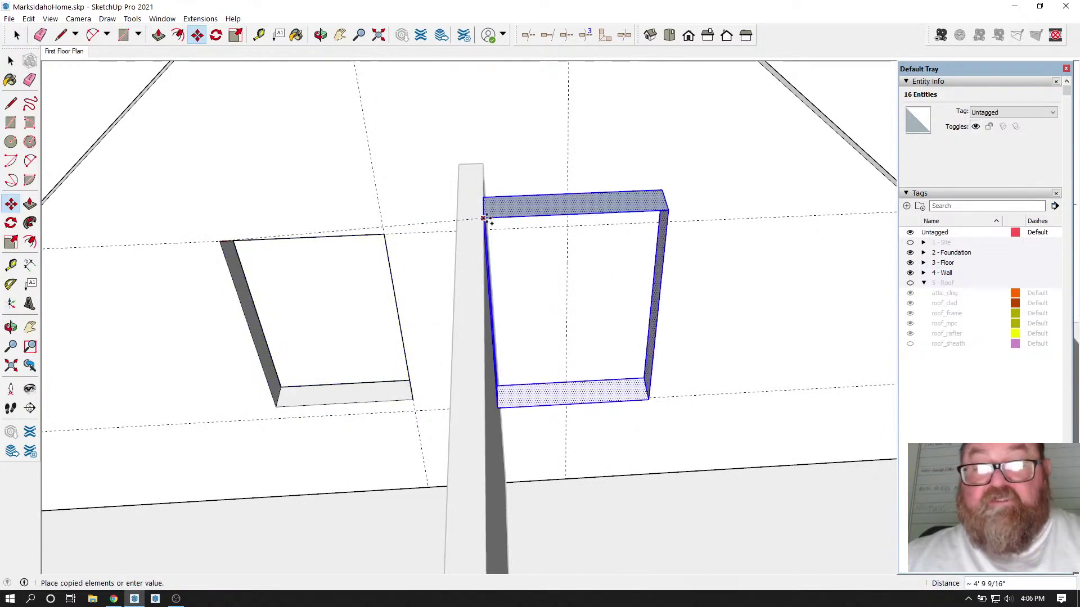
click(568, 225)
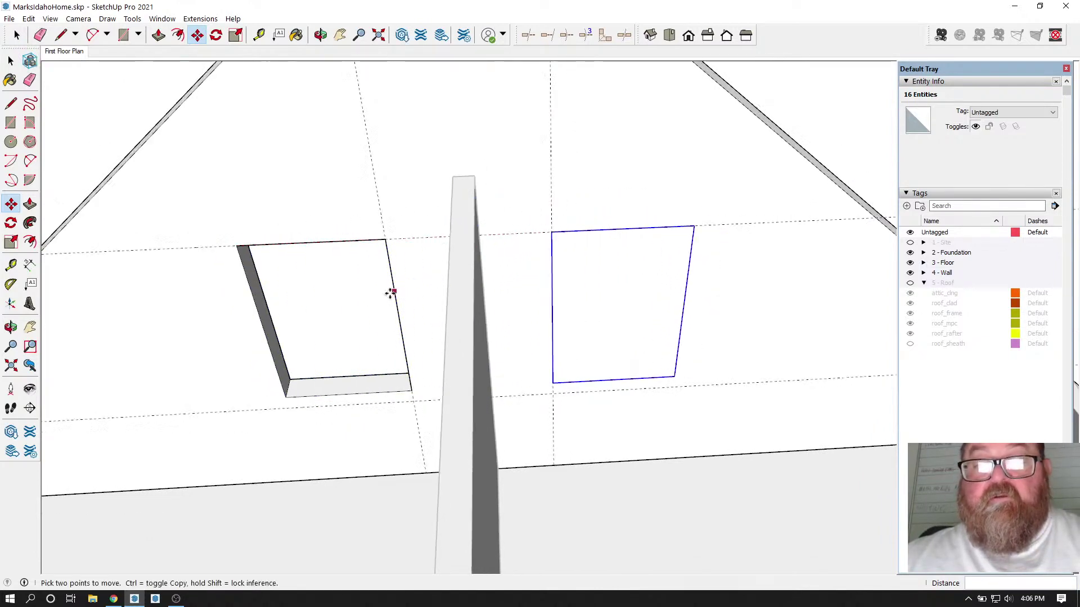
Step: Erase the construction guides used to lay out the two gable windows
scroll(409, 380, down, 4)
key(e)
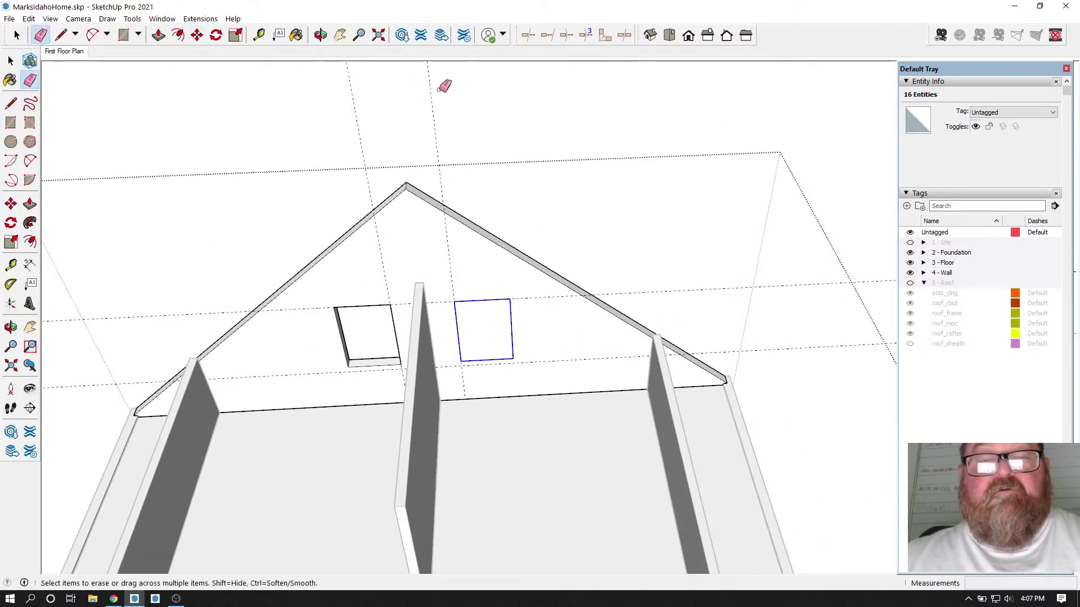
click(404, 128)
scroll(556, 165, down, 2)
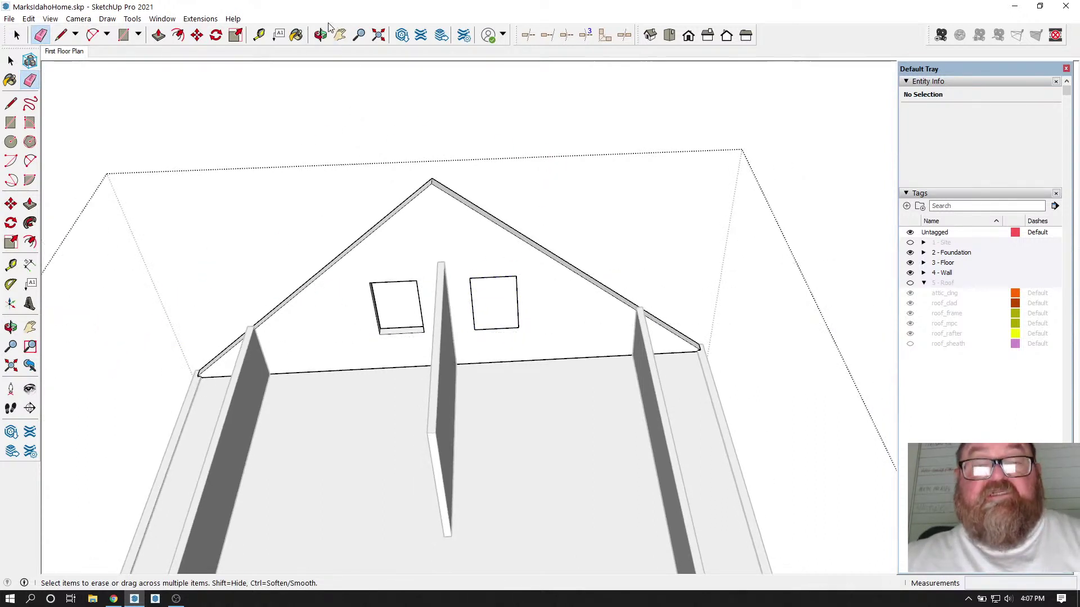
Step: Close the gable wall group and open the upper-floor interior walls group for editing
click(320, 35)
drag(495, 247, 424, 322)
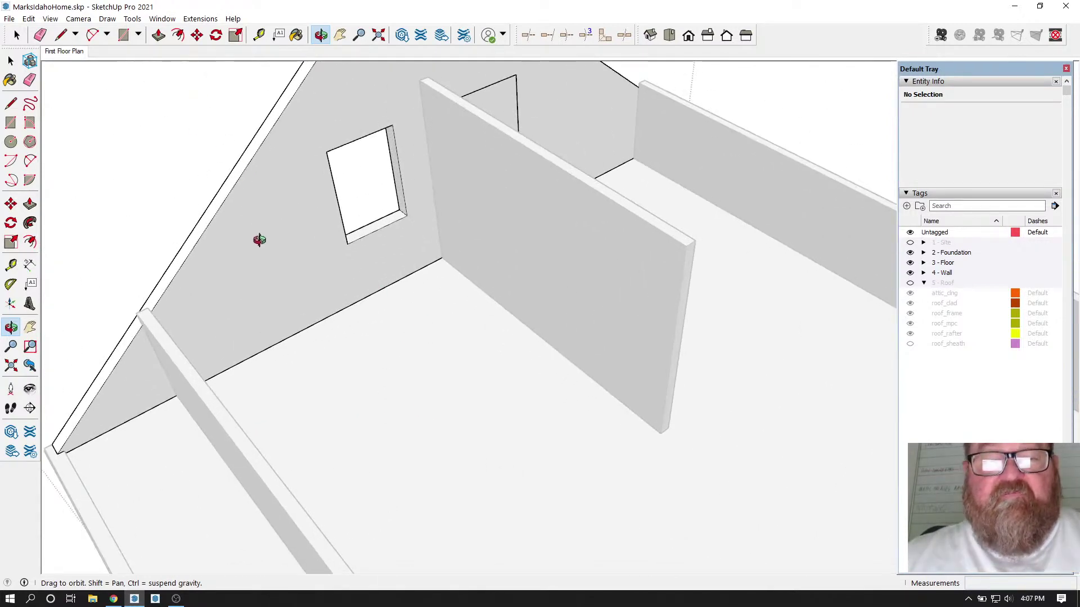
drag(259, 240, 330, 328)
scroll(330, 327, up, 3)
drag(252, 223, 231, 222)
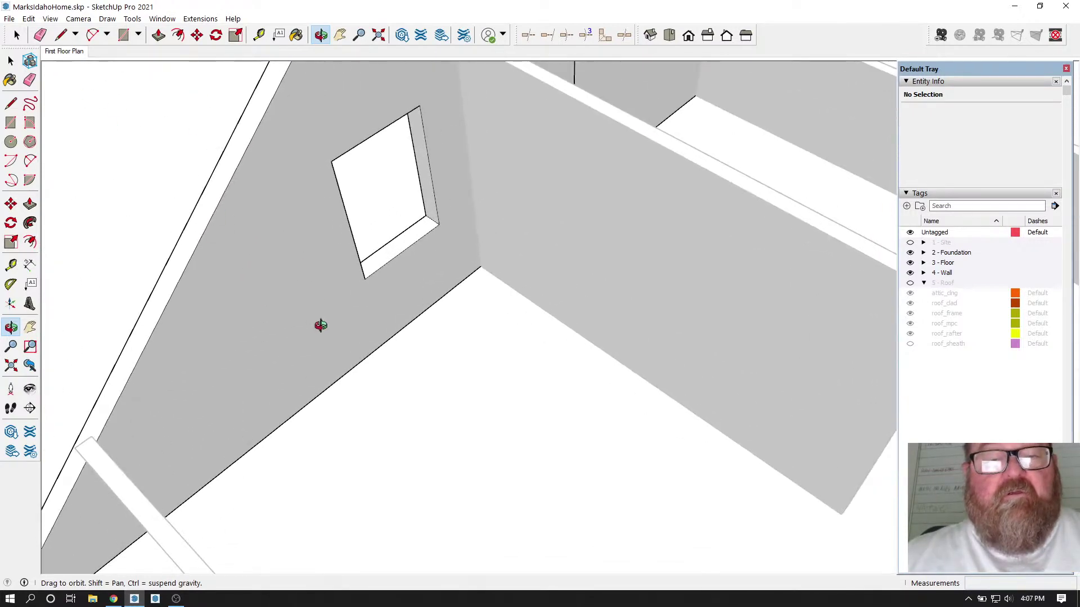
scroll(321, 326, down, 5)
click(12, 35)
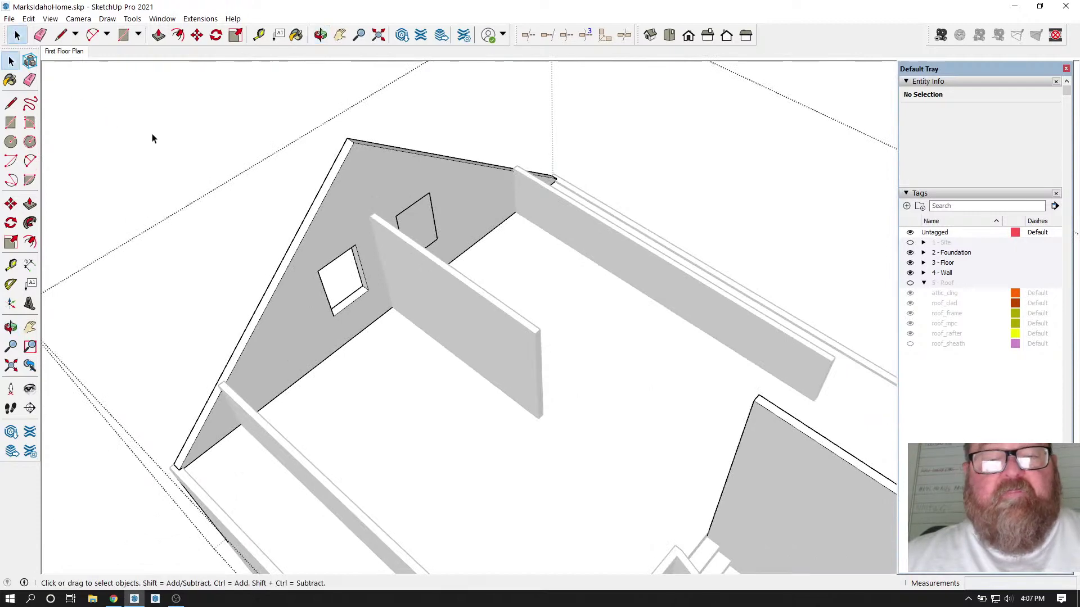
scroll(383, 307, up, 4)
click(386, 298)
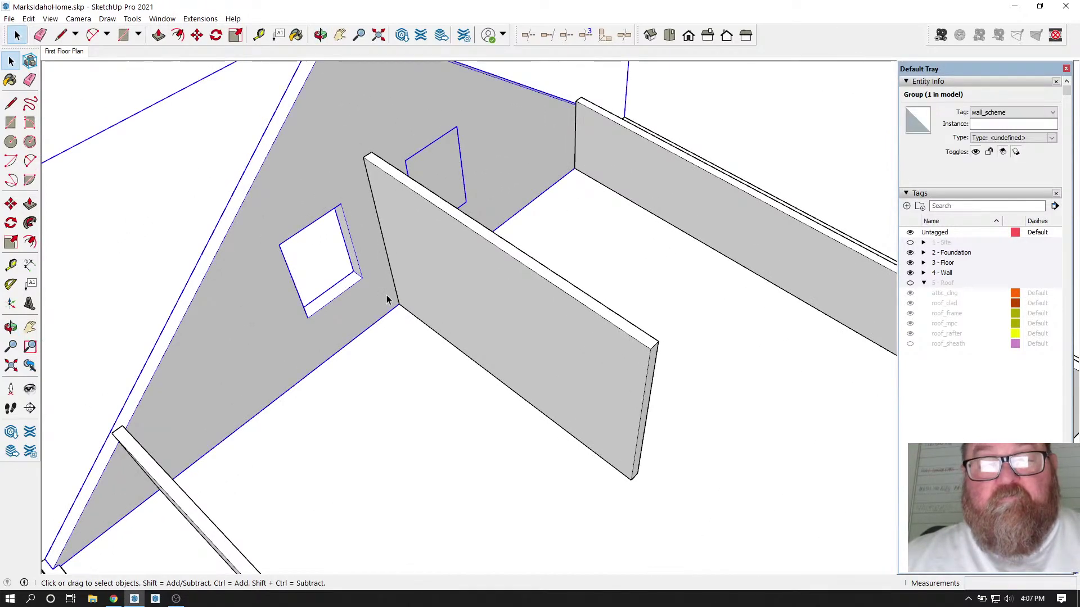
scroll(387, 295, down, 2)
scroll(473, 311, down, 1)
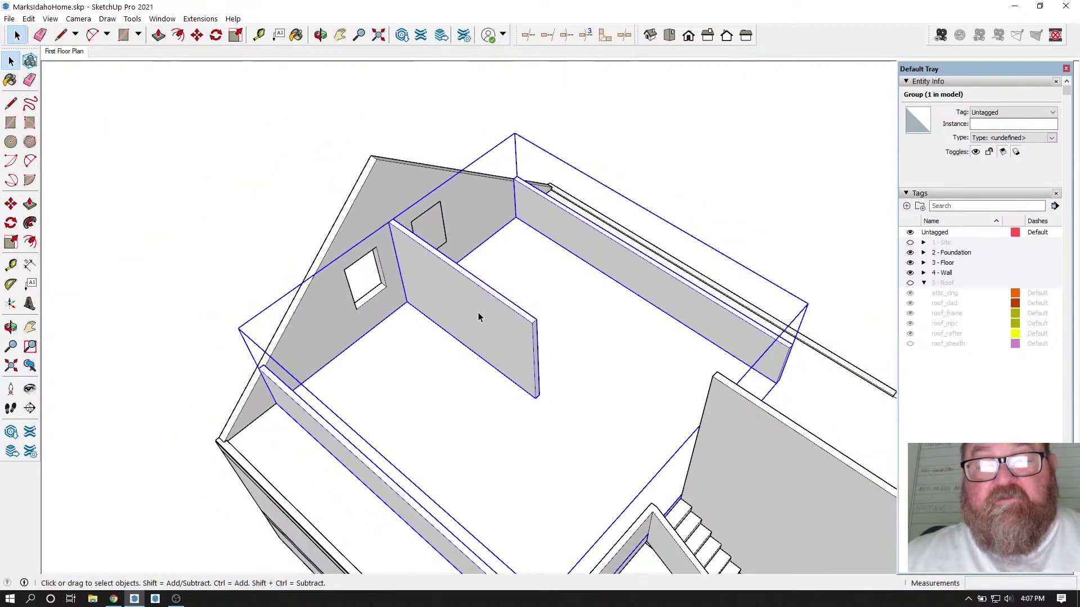
double_click(478, 312)
Step: Place a guide on the floor parallel to the gable wall, 12' from its inner face
scroll(450, 337, up, 2)
click(259, 35)
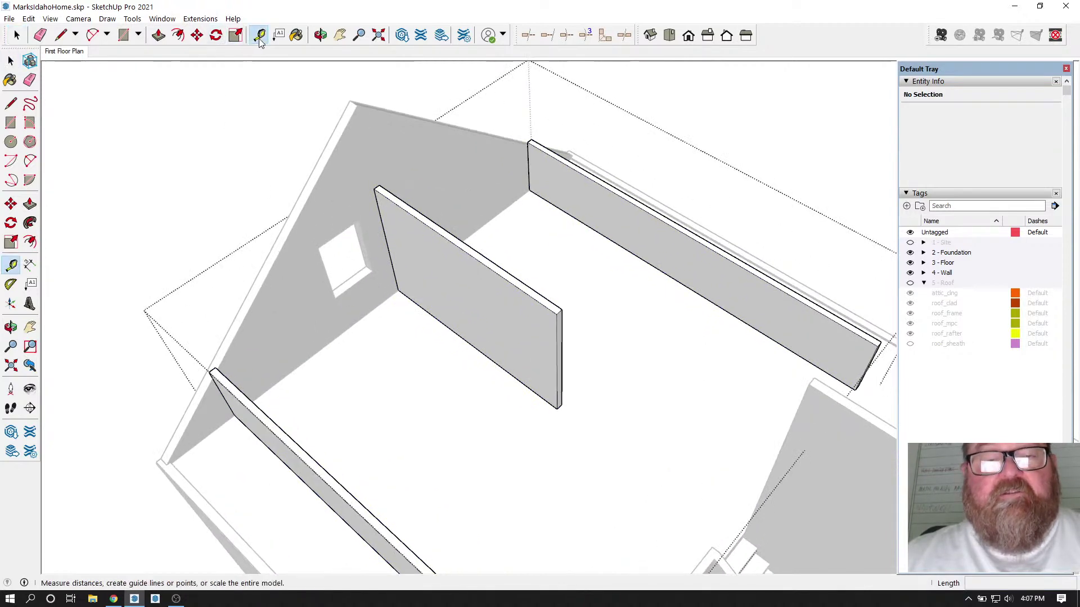
scroll(331, 356, up, 2)
click(338, 321)
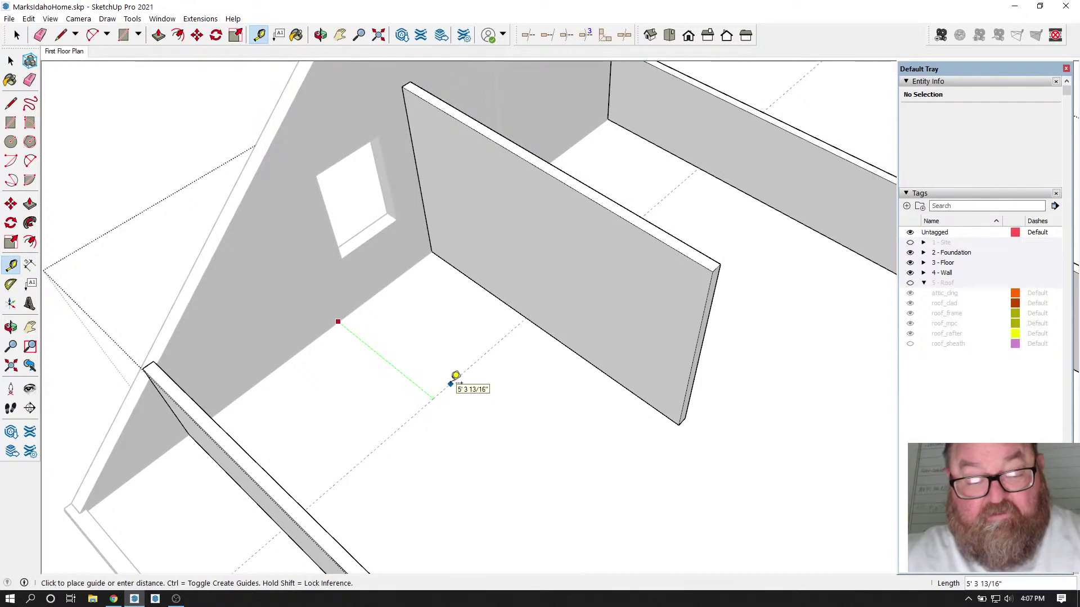
key(Return)
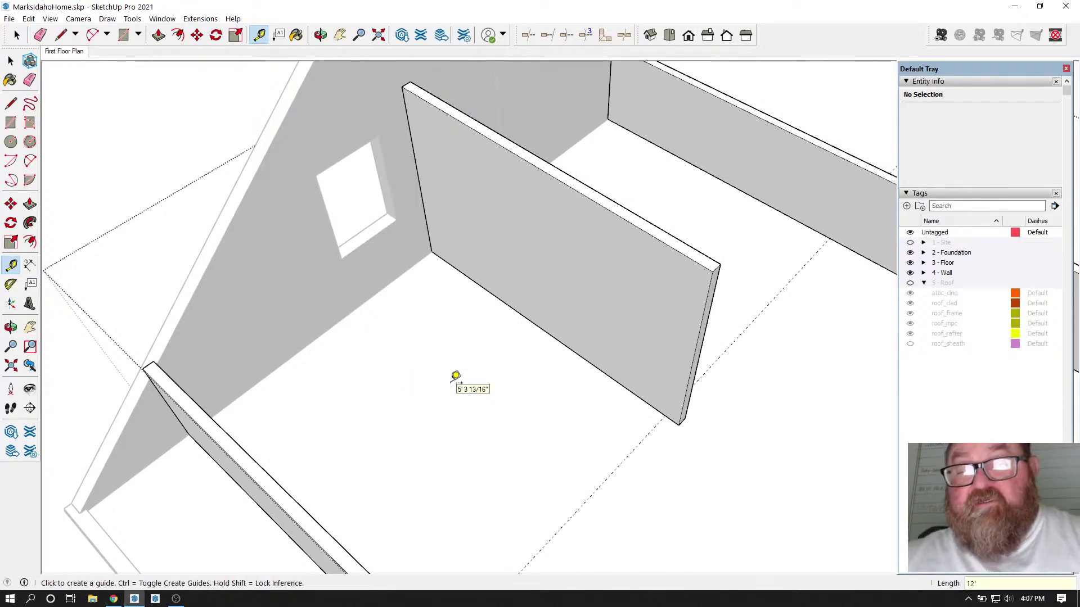
Step: Place a parallel guide on the floor 4.5" beyond the 12' guide to mark the cross wall's thickness
scroll(365, 360, down, 3)
scroll(477, 450, up, 3)
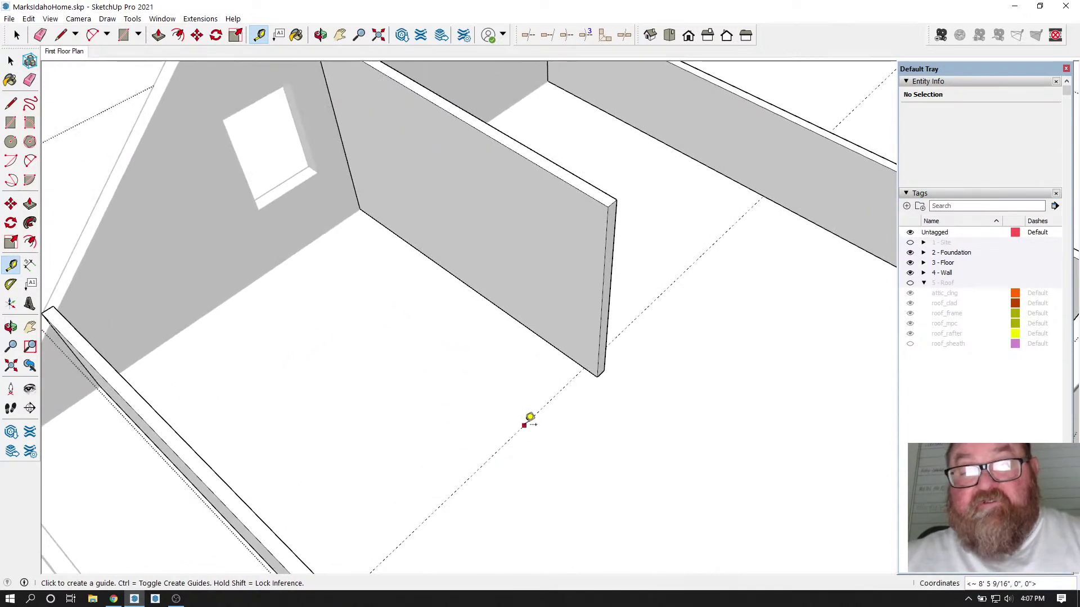
click(524, 424)
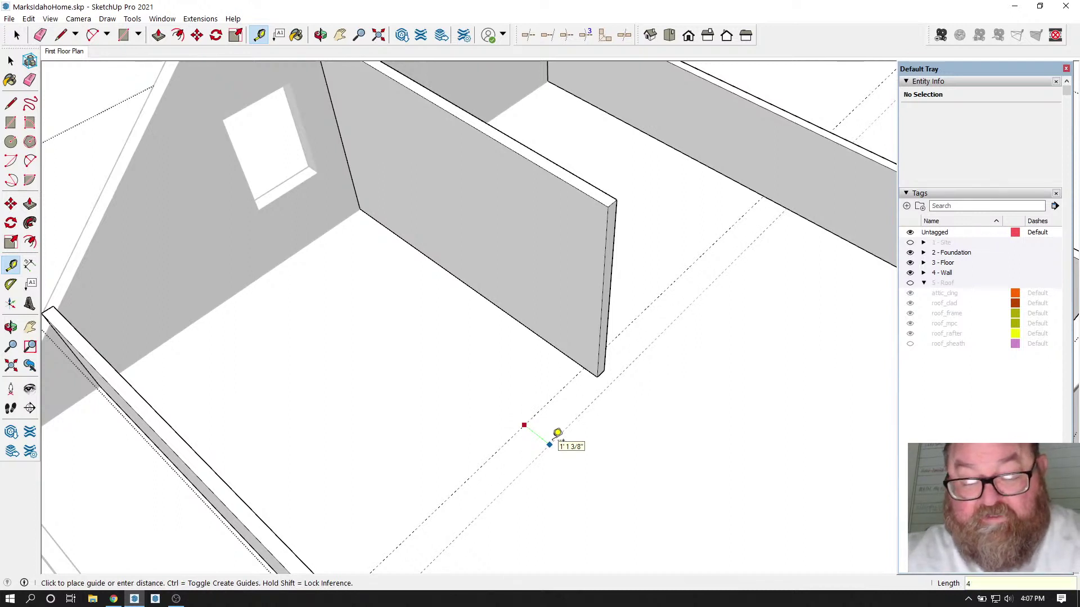
text(4.5)
key(Return)
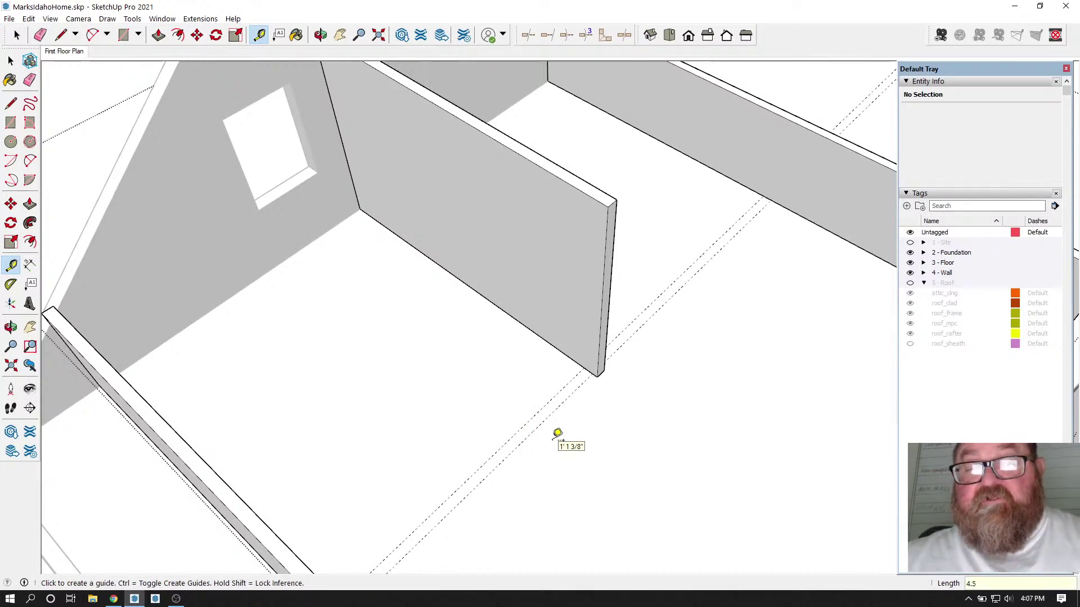
Step: Open the middle partition for editing and push its free end face back to the 12' guide
click(158, 35)
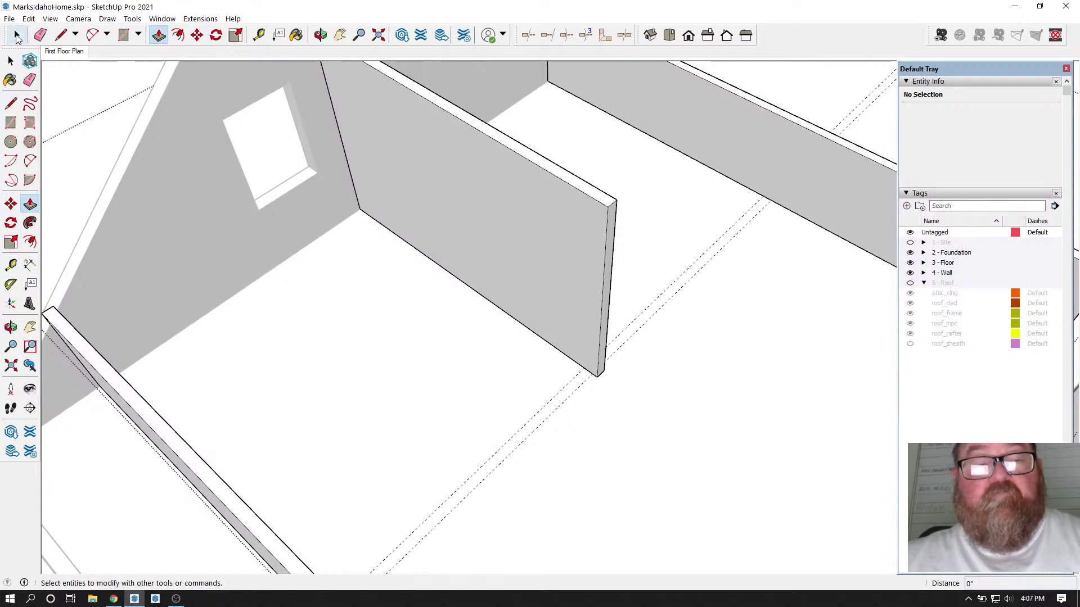
click(11, 61)
click(512, 234)
double_click(589, 309)
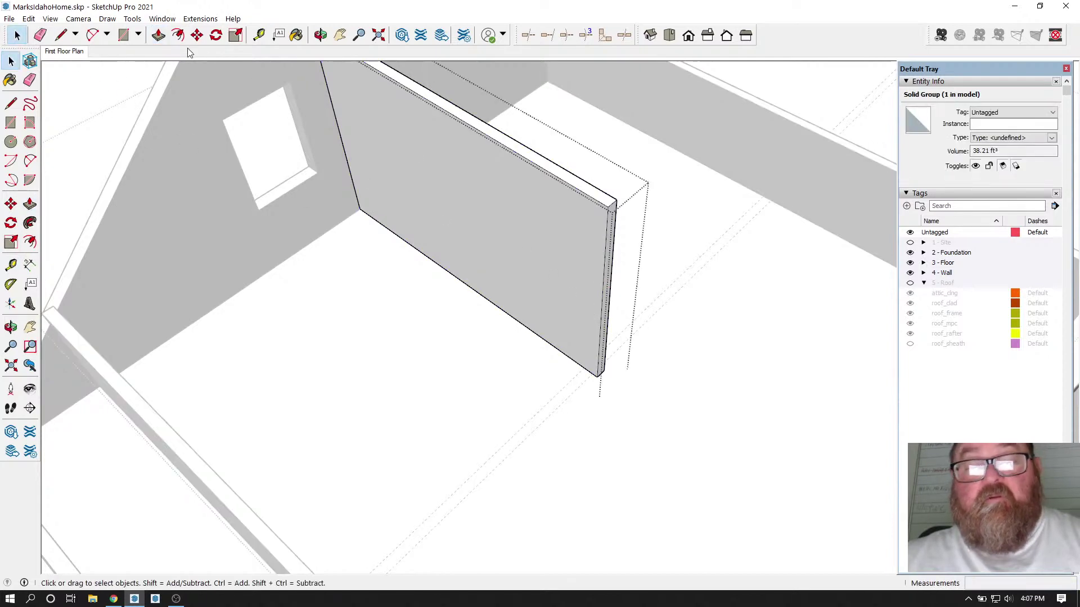
key(p)
drag(565, 305, 580, 413)
scroll(580, 414, down, 3)
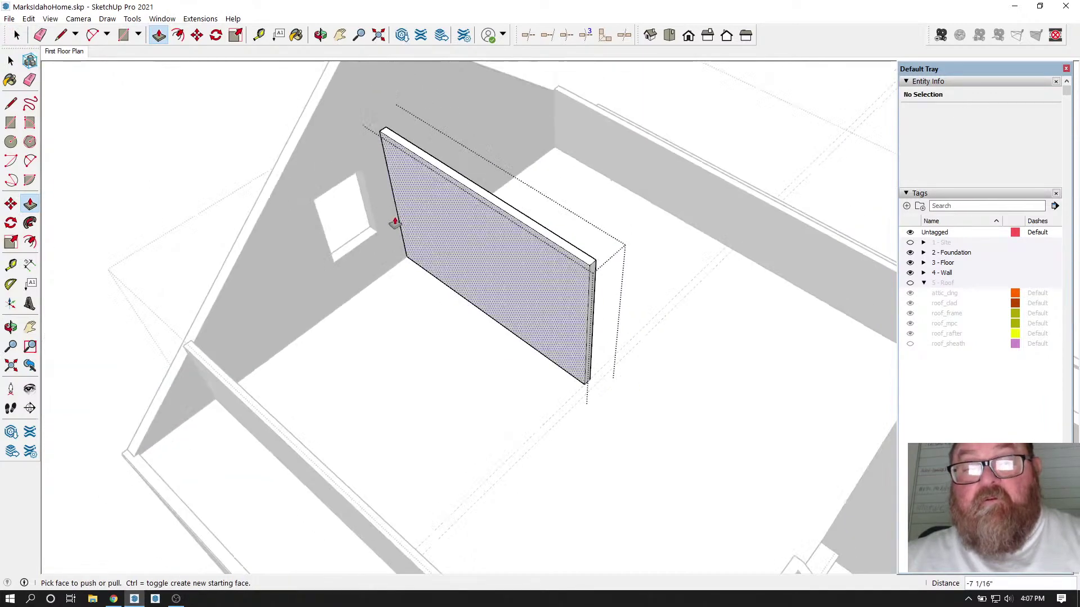
Step: Draw a 22' 8" by 4 1/2" rectangle on the floor between the two guides, spanning from one side wall to the other
click(320, 35)
drag(478, 345, 197, 268)
scroll(294, 318, down, 4)
scroll(286, 267, up, 2)
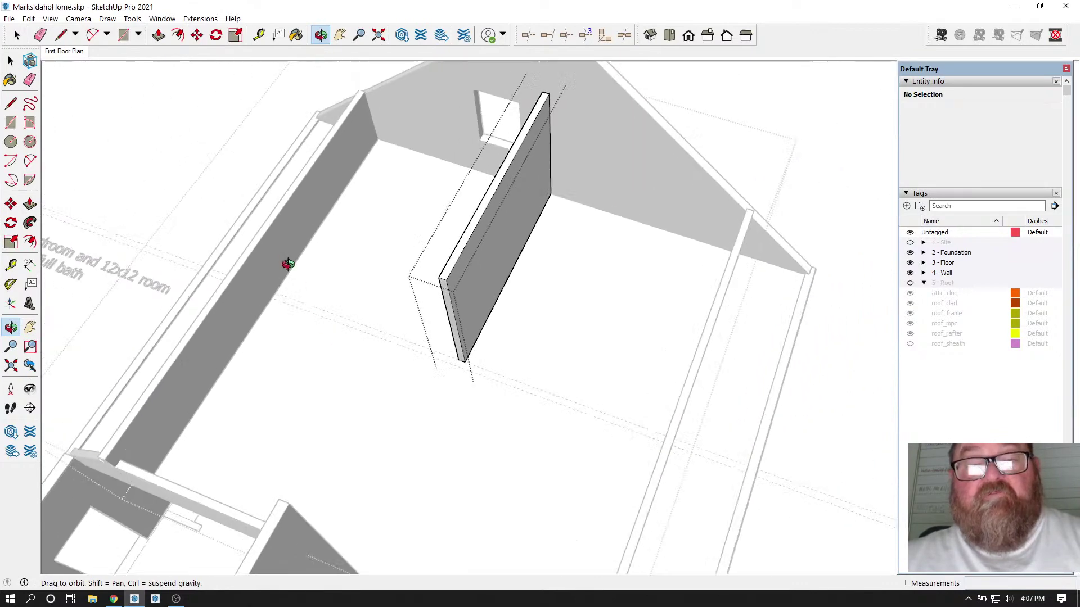
scroll(296, 295, down, 3)
scroll(276, 302, up, 4)
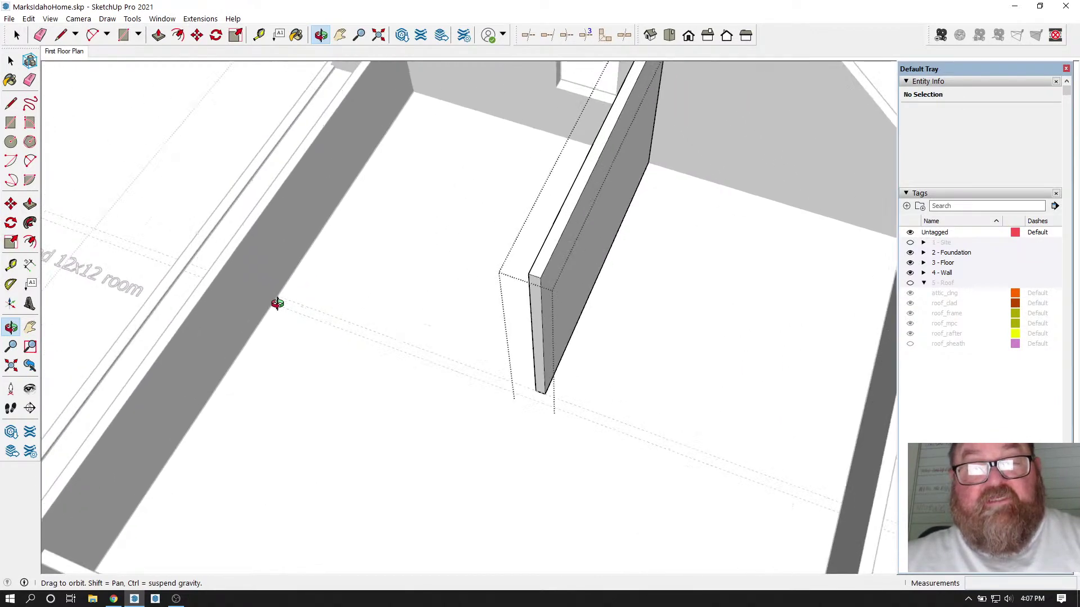
click(124, 35)
scroll(316, 366, up, 2)
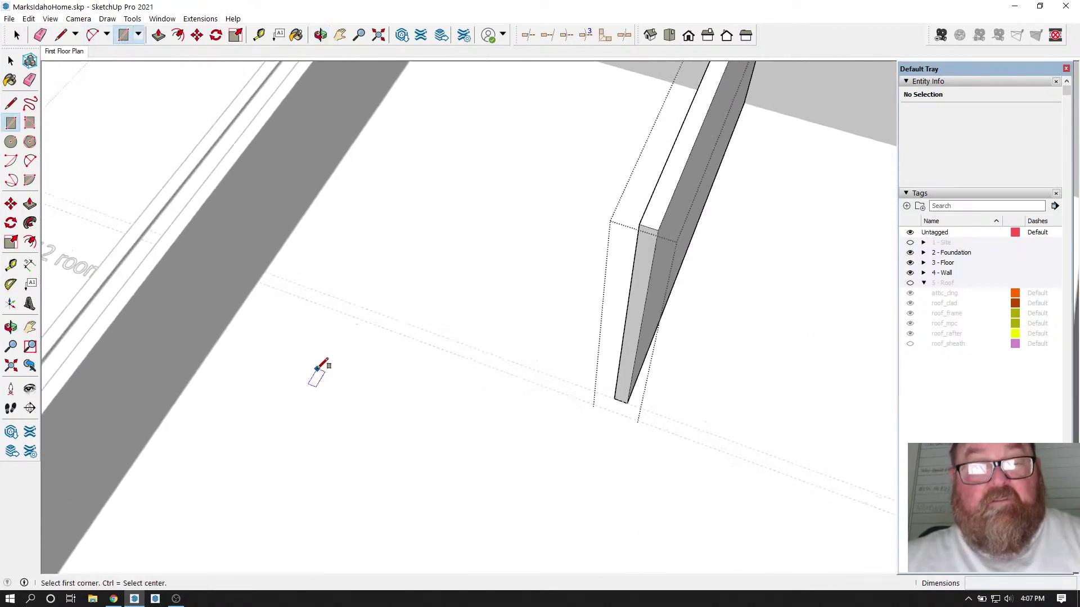
click(259, 279)
scroll(579, 460, down, 5)
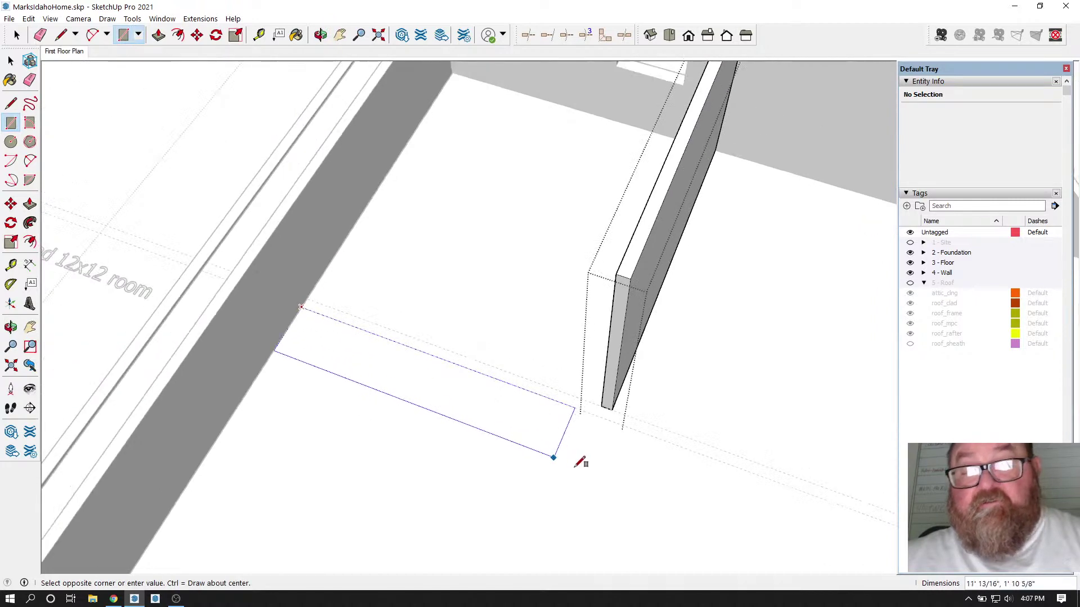
scroll(706, 506, up, 8)
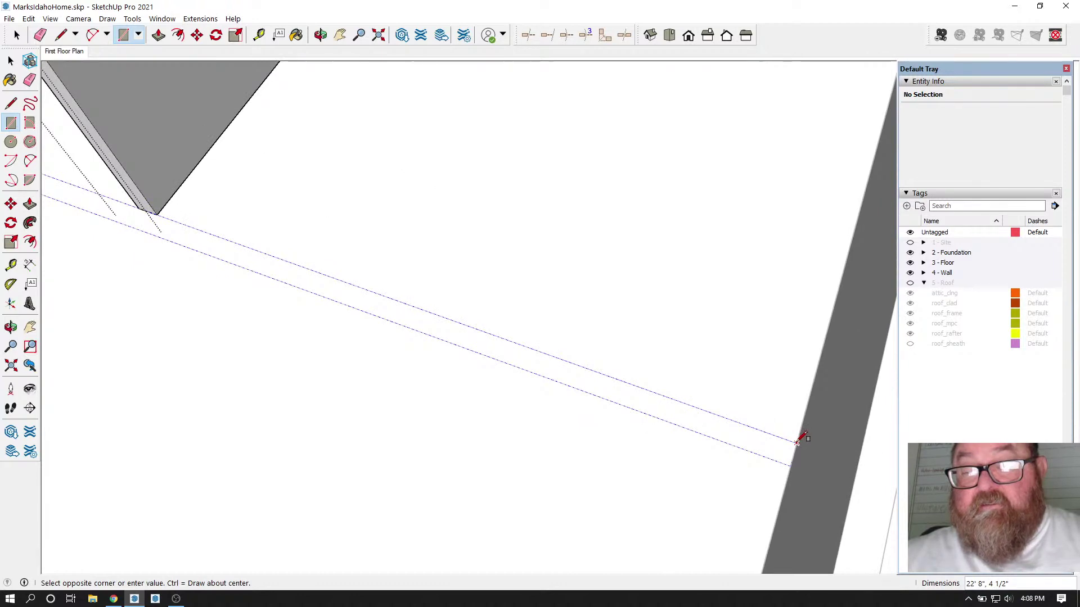
click(797, 443)
scroll(787, 450, down, 5)
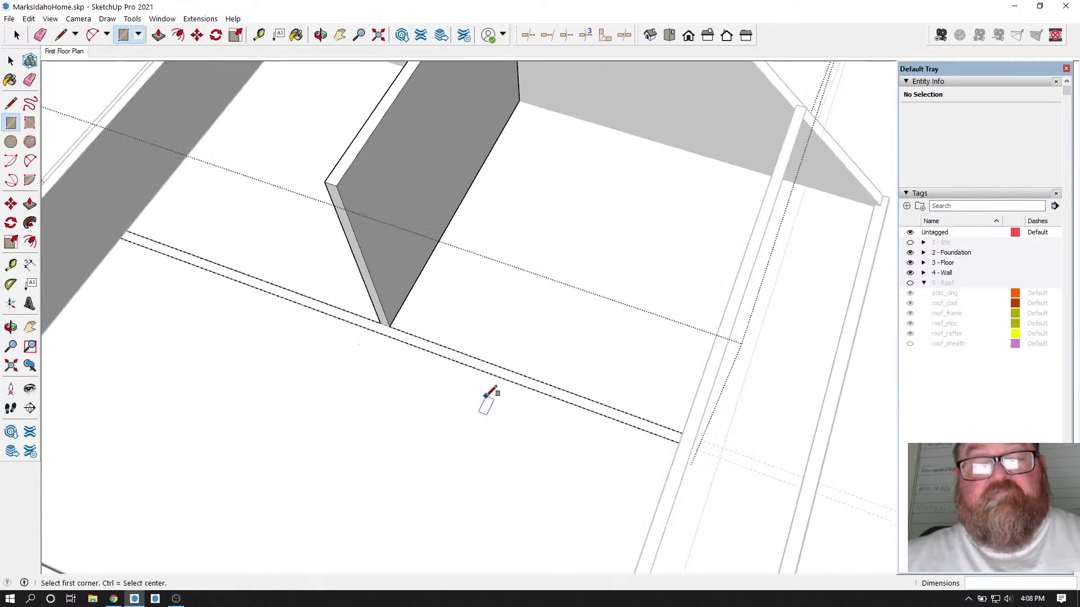
Step: Pull the floor rectangle up 8' 1 1/8" to the middle partition's height and erase the joint line between the two wall tops
scroll(488, 397, down, 2)
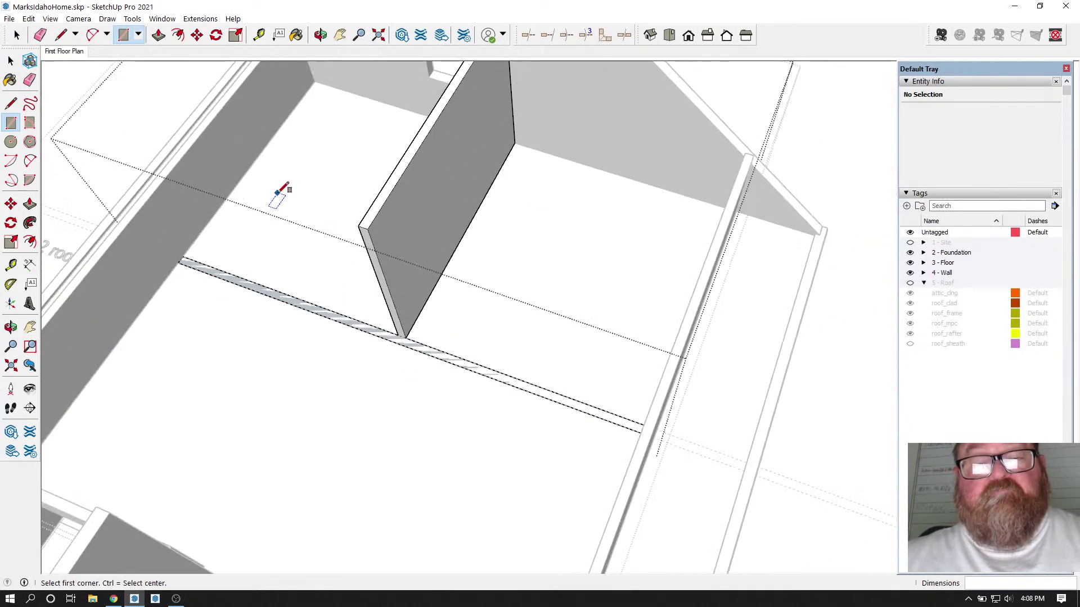
click(158, 36)
click(355, 325)
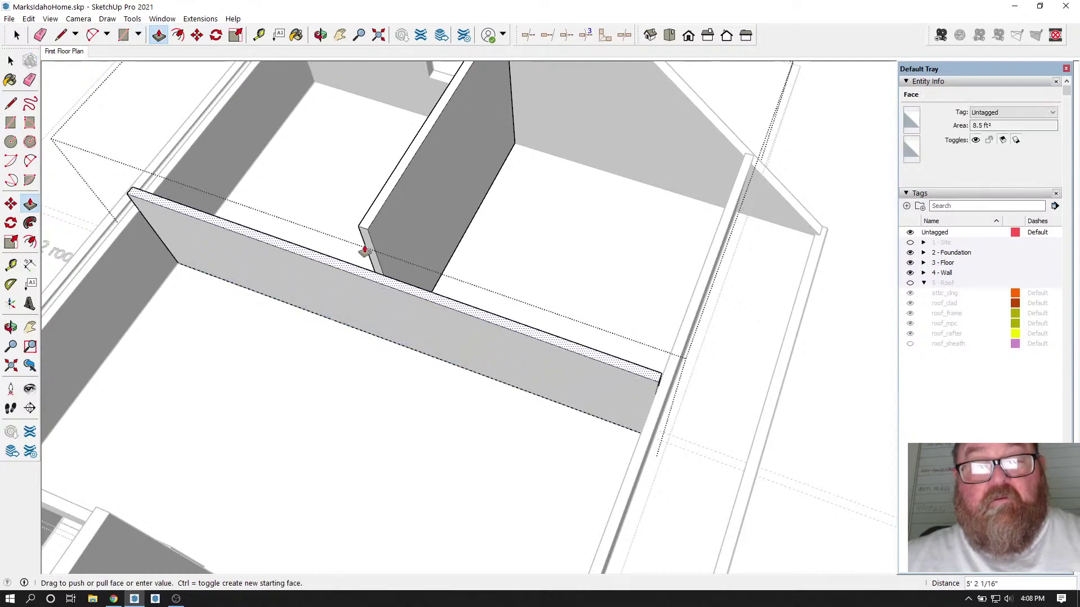
click(365, 250)
scroll(402, 280, up, 3)
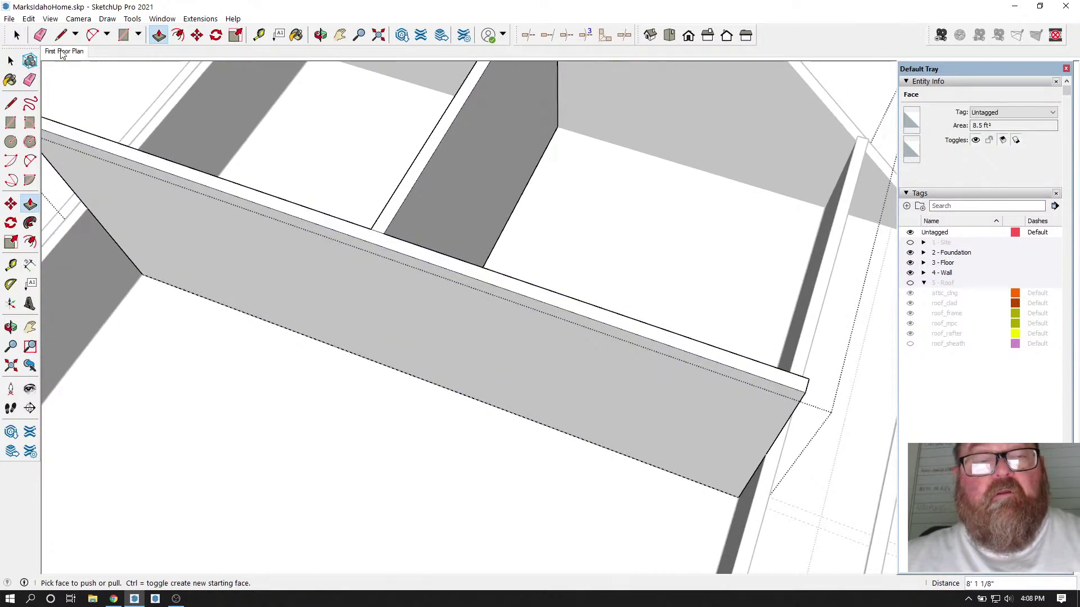
key(e)
scroll(393, 222, up, 2)
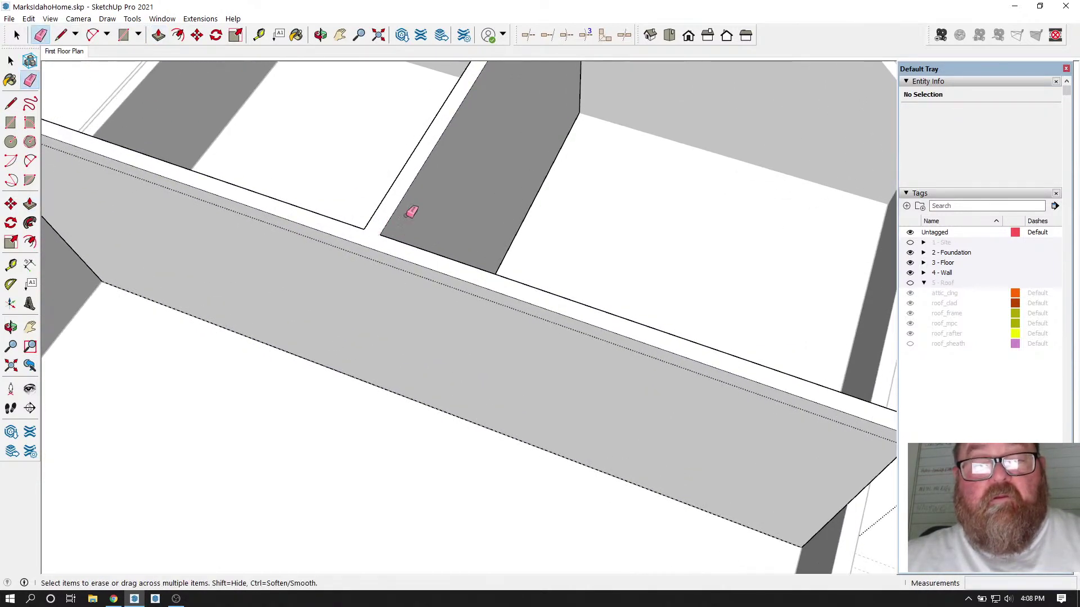
Step: Show the 5 - Roof tag folder with roof_clad, roof_frame, roof_mpc and roof_rafter hidden, keeping attic_clng visible
scroll(501, 303, down, 2)
key(o)
drag(438, 265, 470, 292)
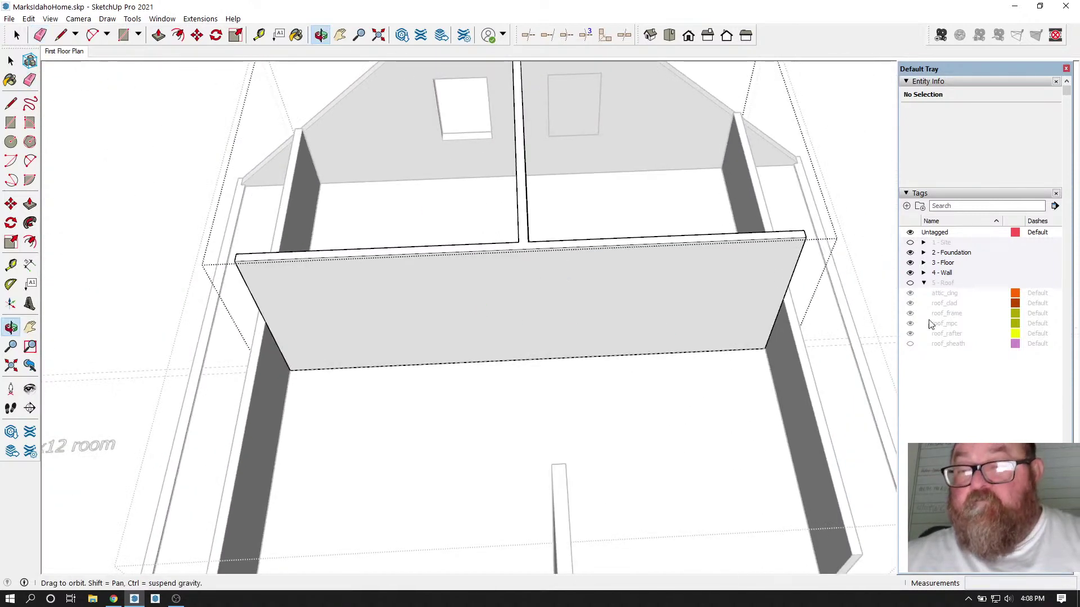
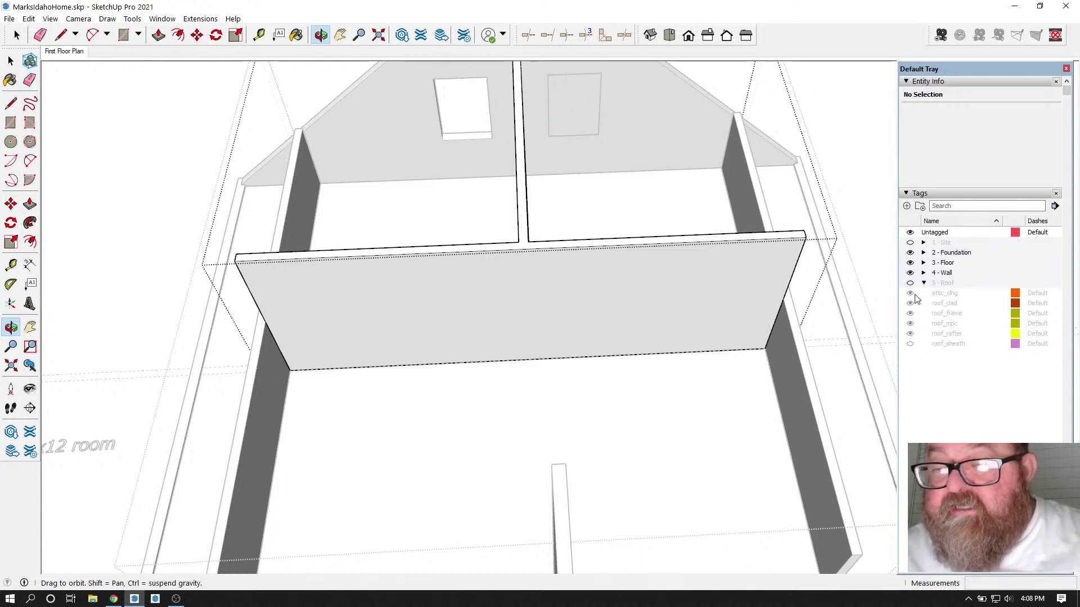
drag(812, 323, 749, 369)
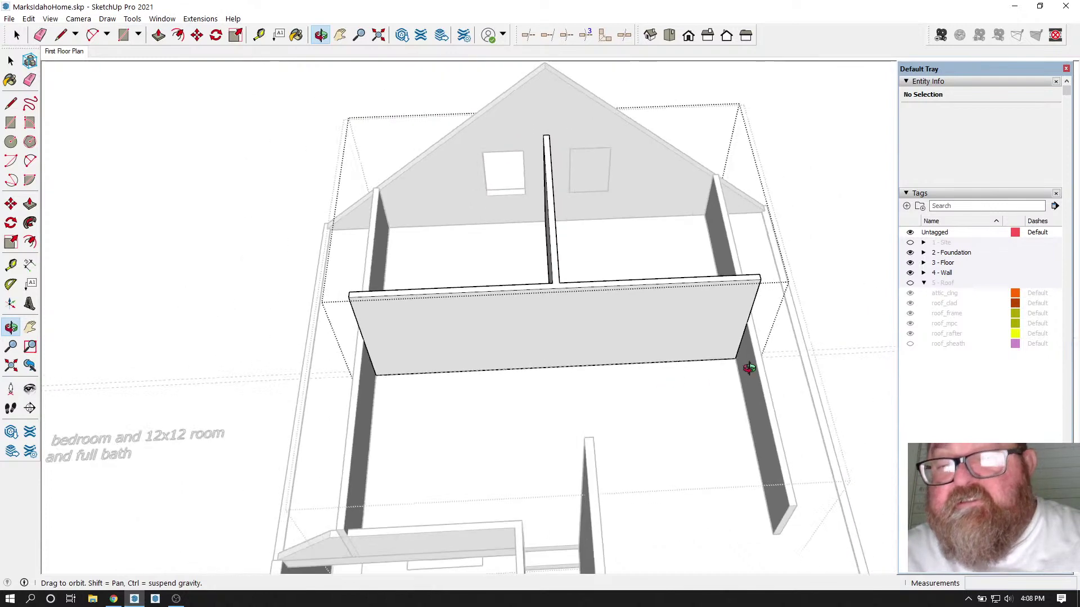
click(910, 283)
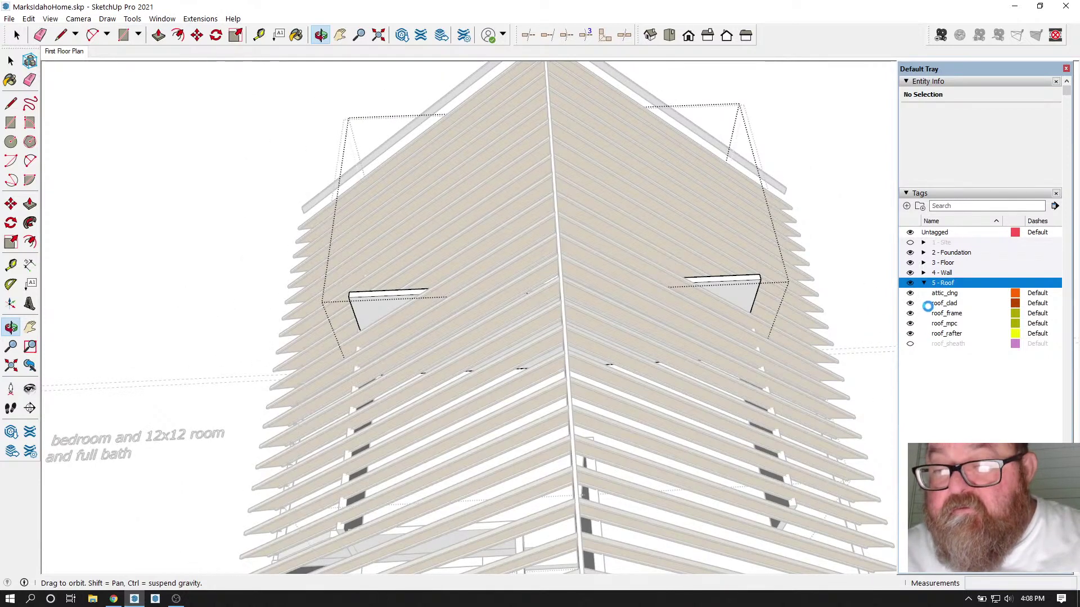
click(910, 303)
click(910, 313)
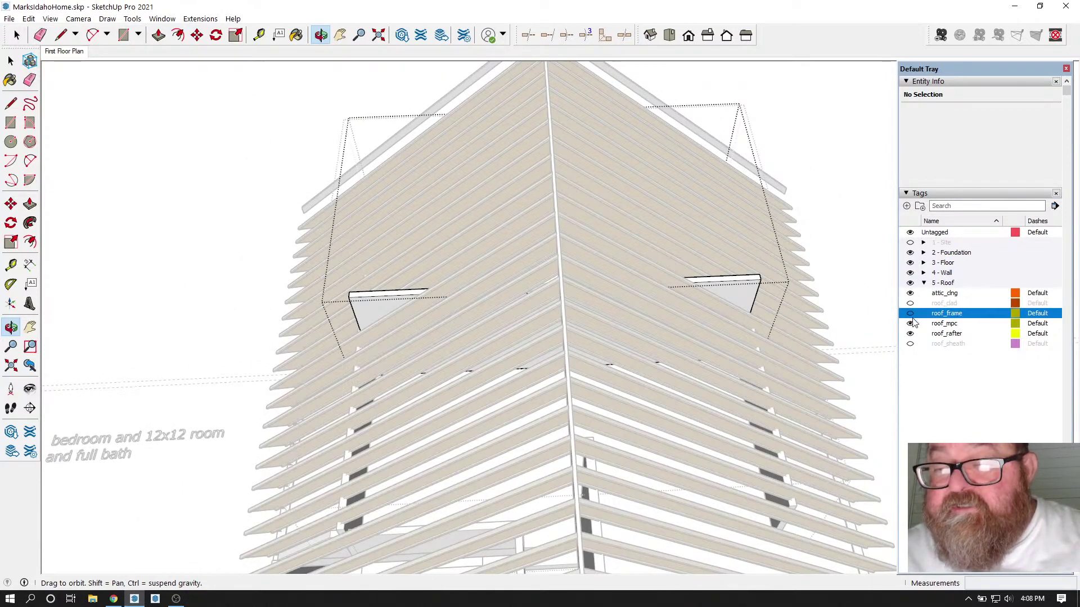
click(910, 323)
click(910, 333)
scroll(514, 253, up, 5)
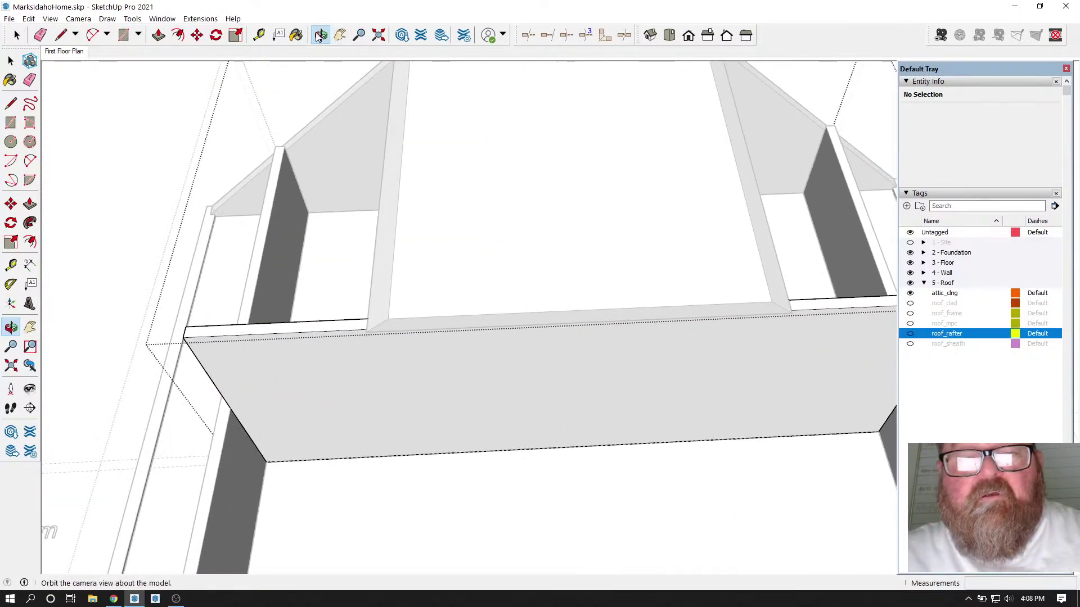
Step: Open the attic ceiling for editing and push its end face back 1 3/16" to be flush with the cross wall's face
drag(385, 146, 442, 185)
click(60, 34)
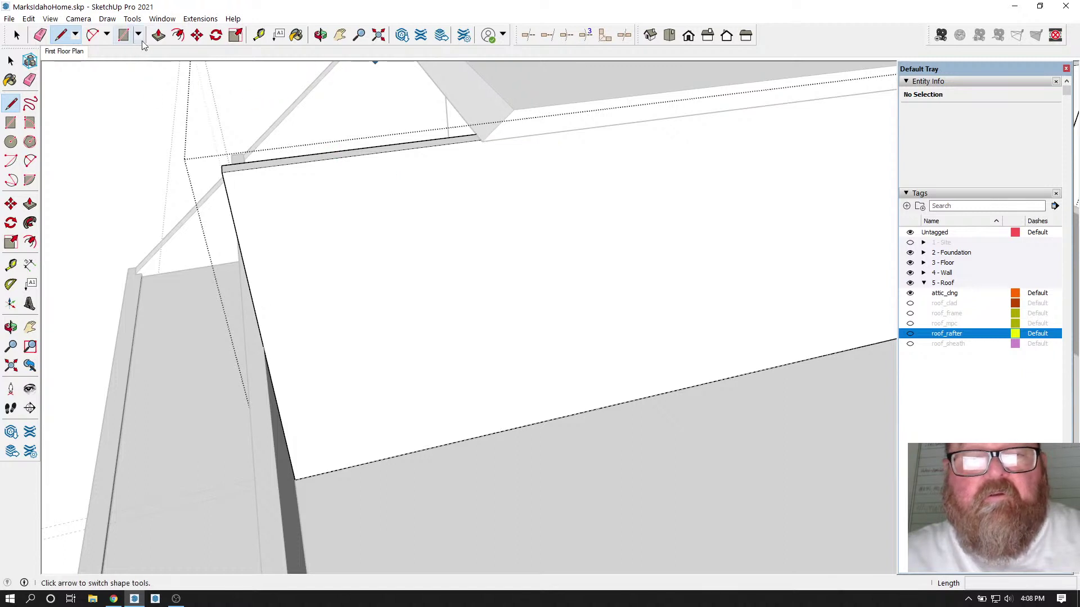
click(158, 35)
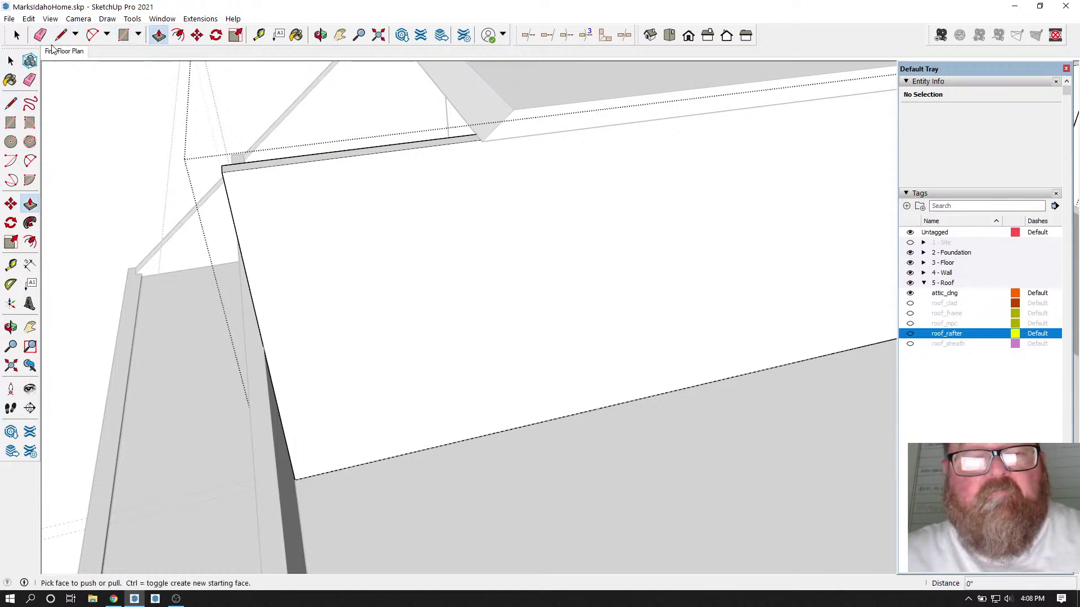
click(16, 35)
middle_drag(214, 174, 344, 191)
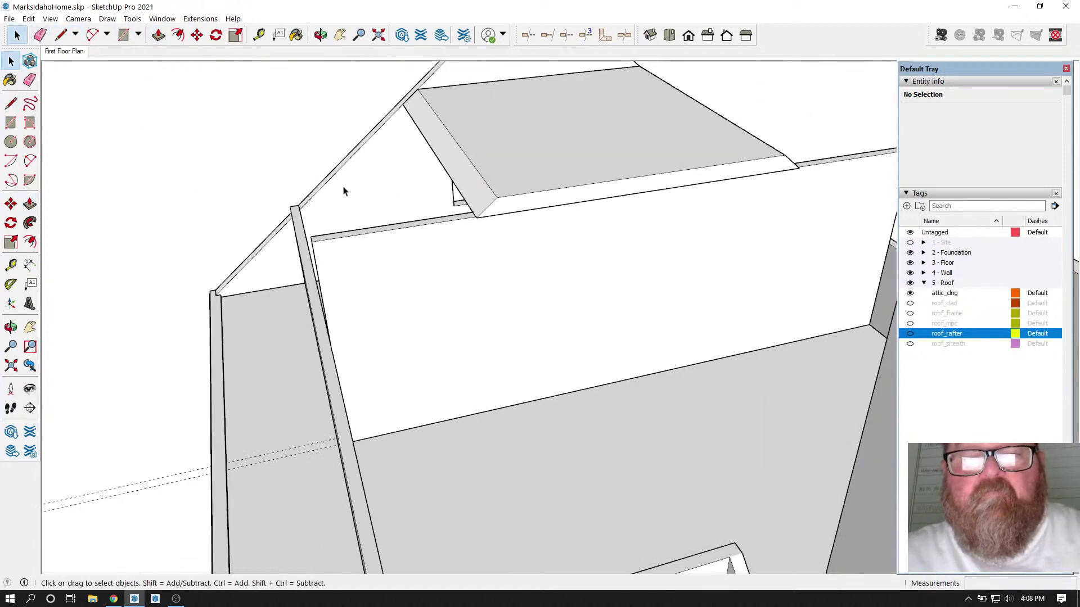
double_click(517, 182)
click(158, 35)
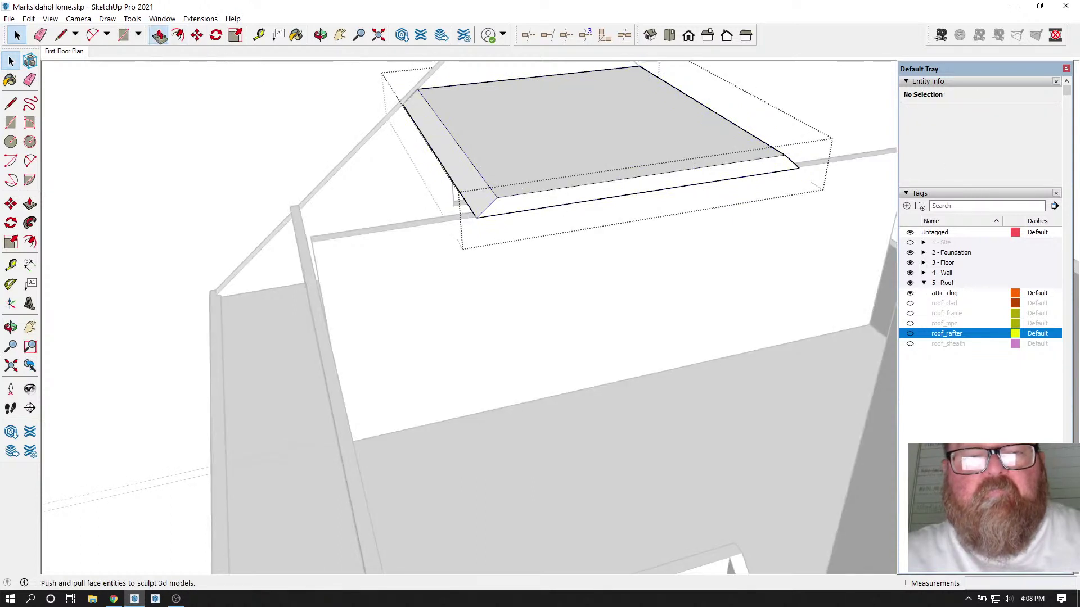
click(515, 208)
click(464, 225)
scroll(461, 242, up, 1)
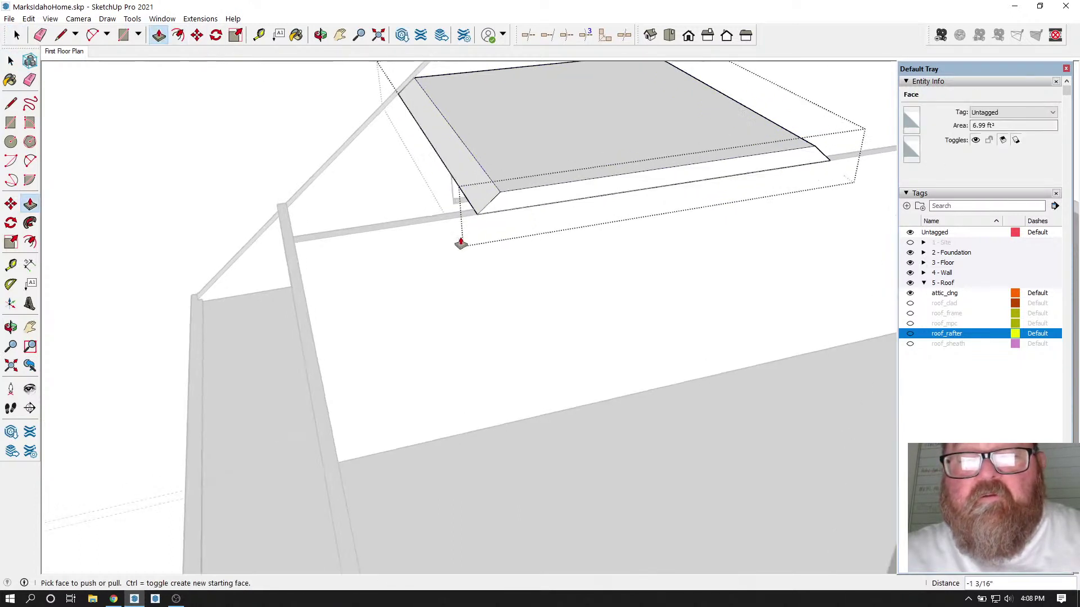
Step: Reopen the interior walls group and draw a sloping line on the cross wall from the attic ceiling's lower corner to the side wall's top edge
click(17, 36)
click(217, 146)
click(391, 242)
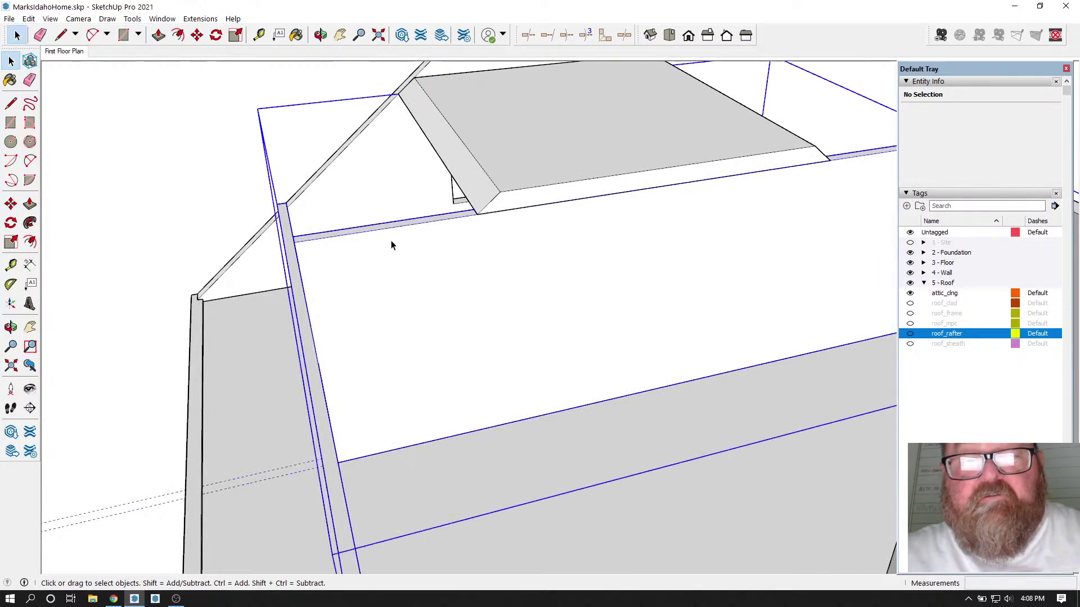
double_click(395, 244)
scroll(403, 244, up, 2)
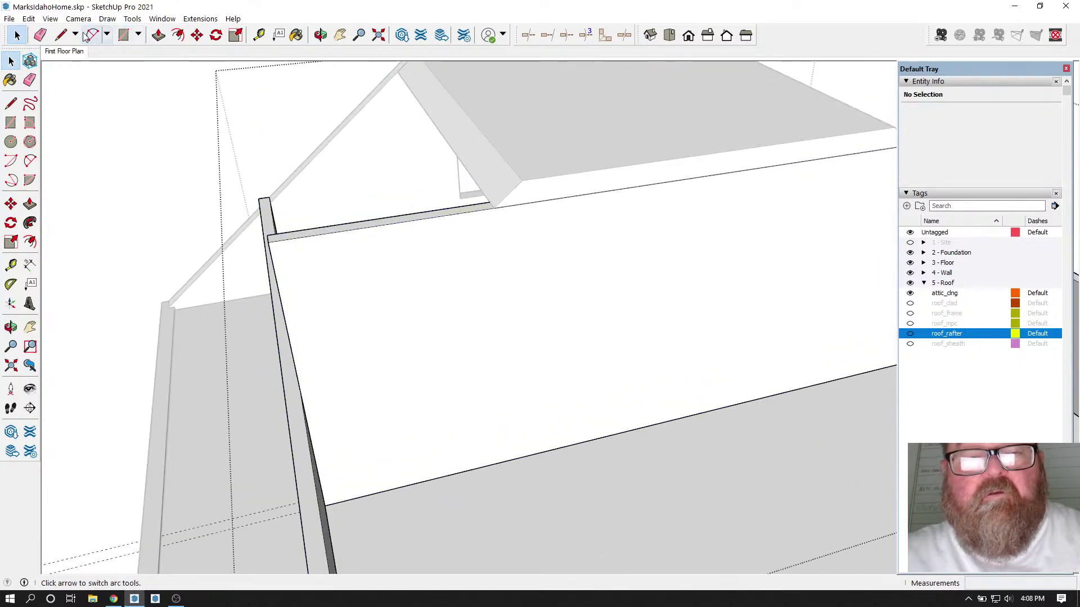
click(60, 34)
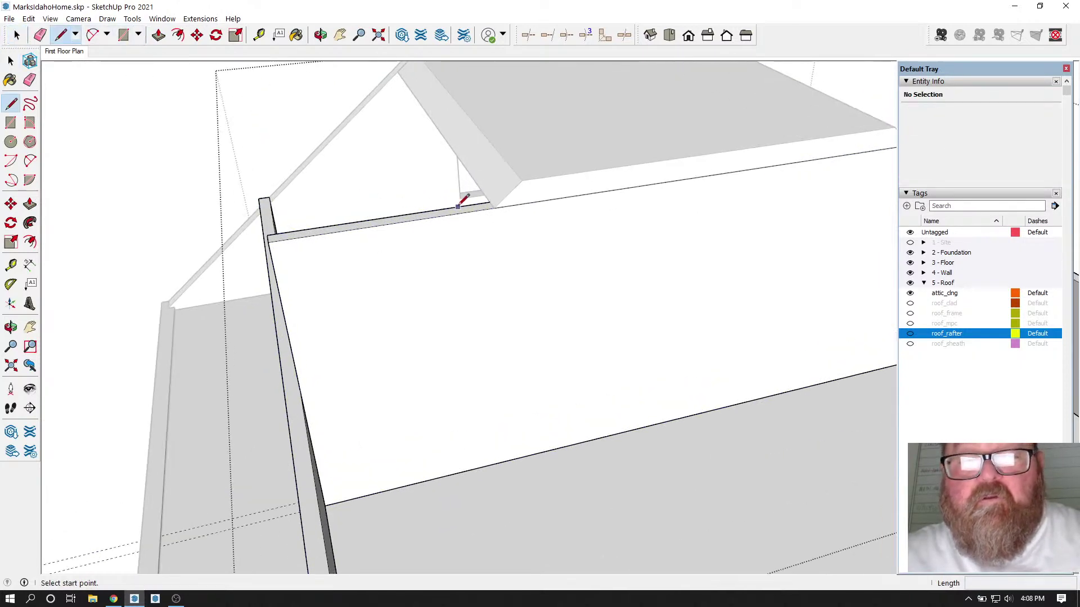
click(493, 209)
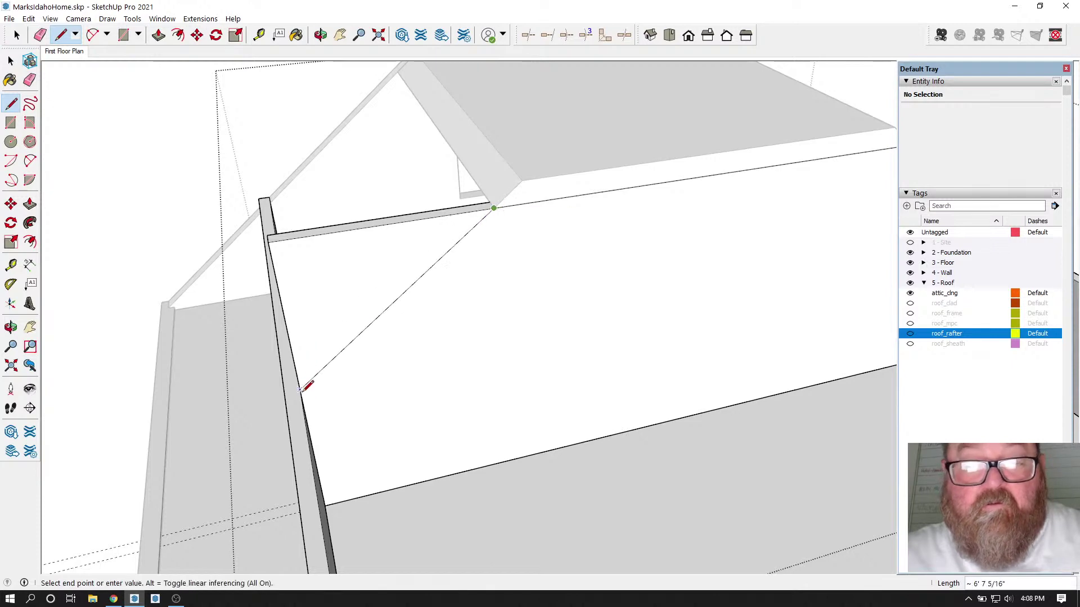
key(o)
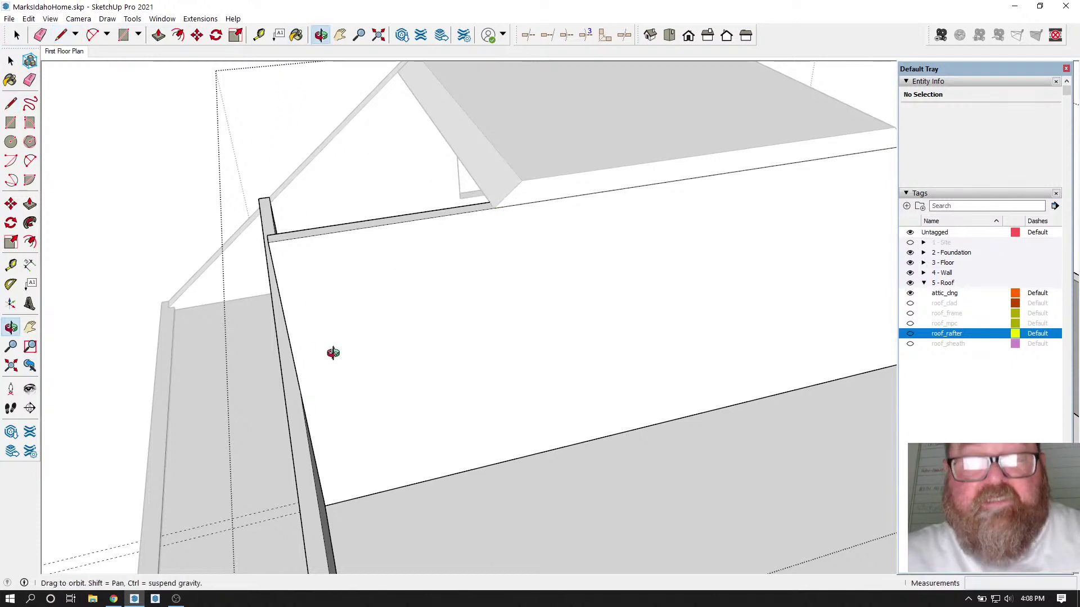
drag(333, 352, 388, 391)
right_click(400, 372)
click(405, 376)
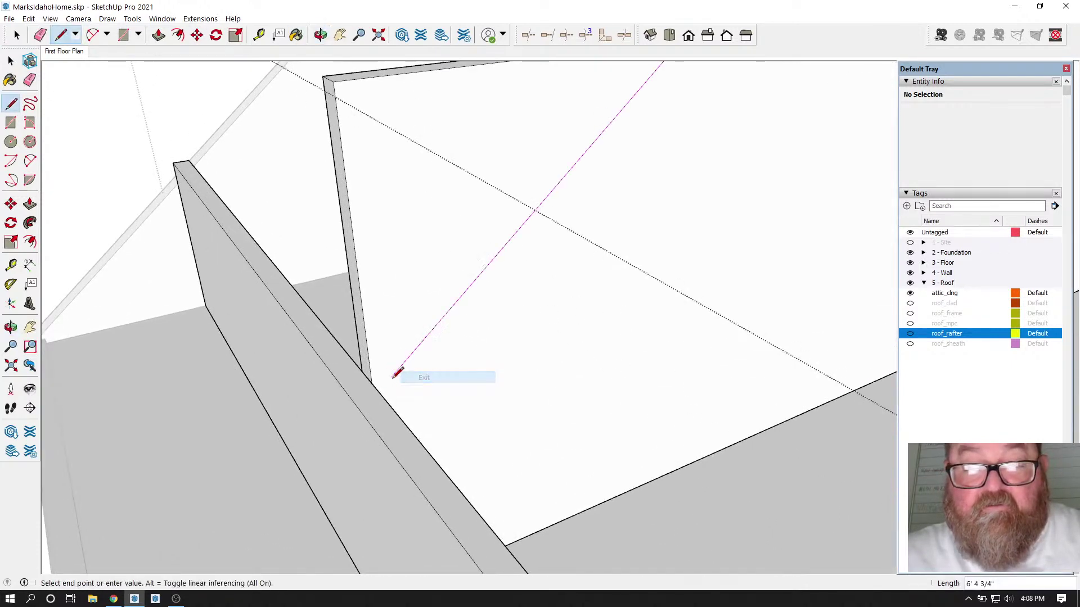
click(371, 377)
middle_drag(446, 367, 386, 373)
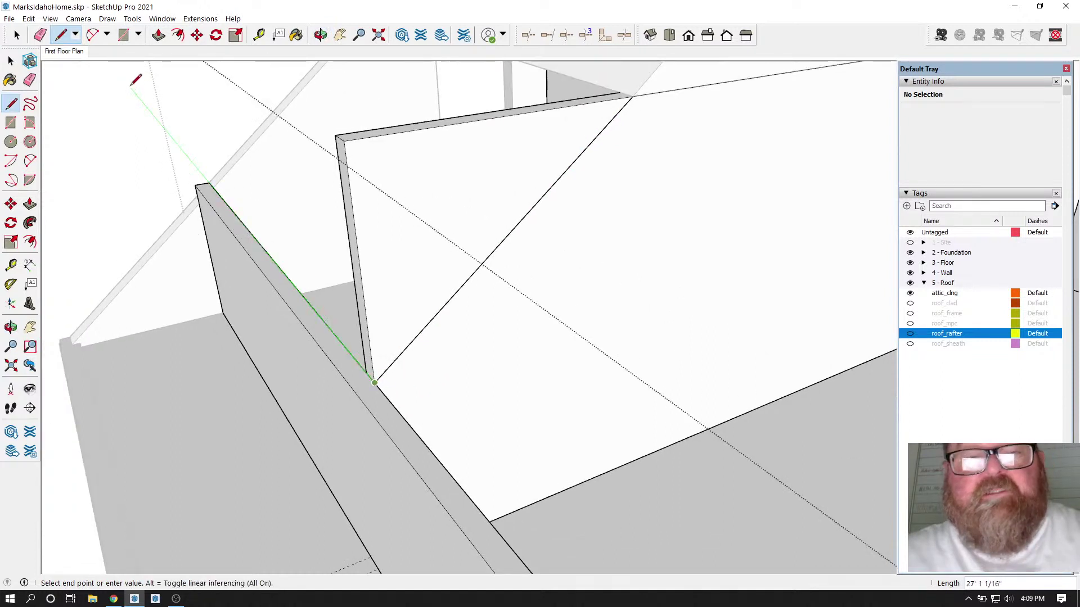
Step: Undo the sloping line, open the cross wall's own group and redraw the line from the attic ceiling's lower corner to the side wall's top edge
key(p)
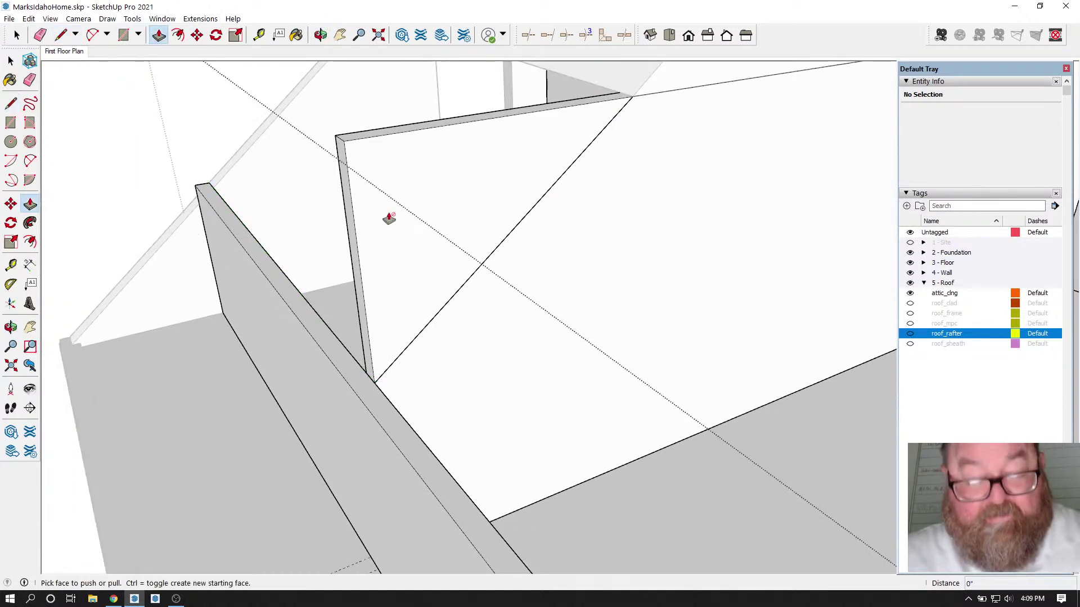
key(ctrl+z)
key(space)
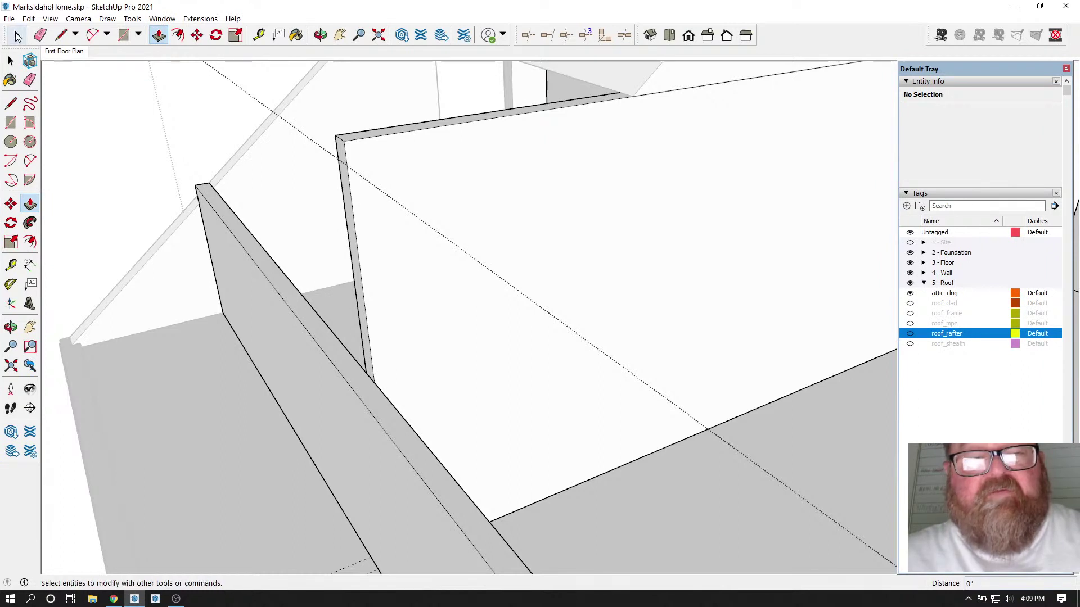
click(429, 140)
key(Escape)
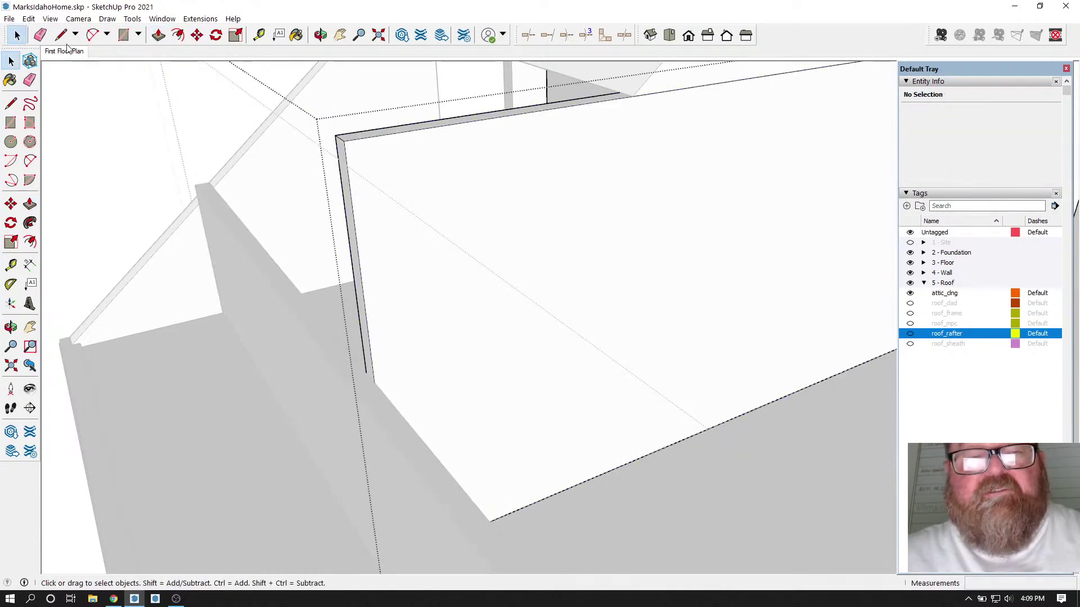
key(l)
click(633, 96)
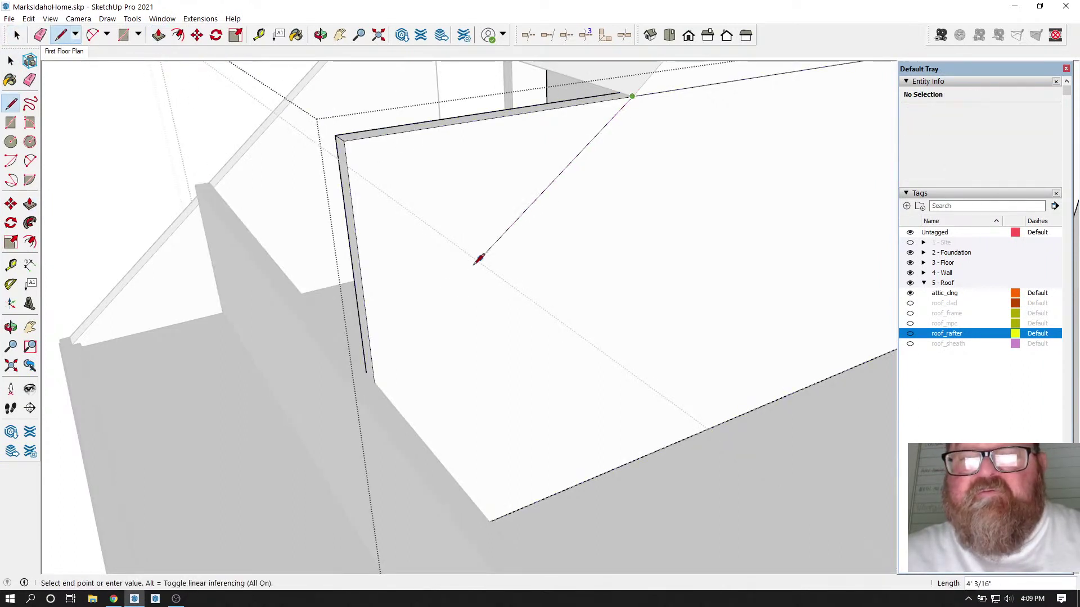
click(375, 383)
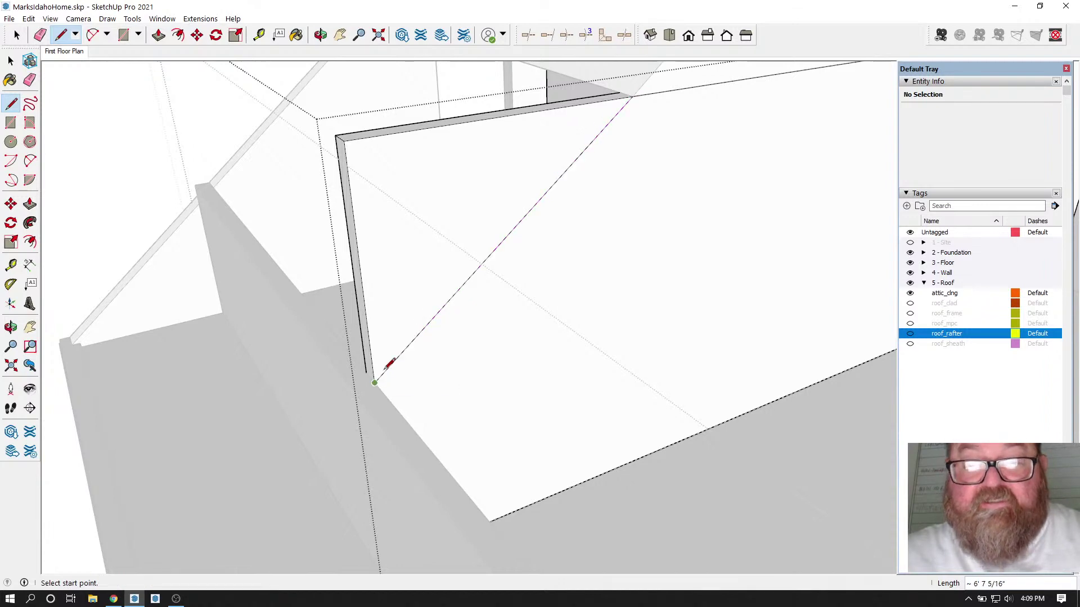
Step: Push the triangular face above the sloping line back 4 1/2" through the cross wall to cut that corner away
click(158, 35)
click(371, 216)
click(345, 254)
scroll(259, 366, down, 3)
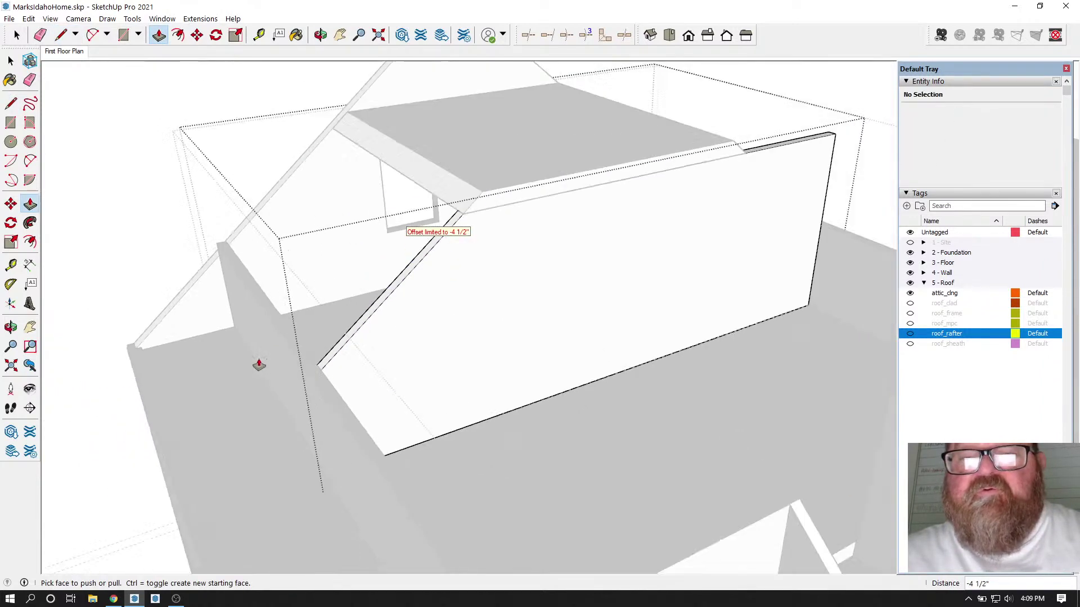
Step: Draw the matching sloping line at the cross wall's other end and push the triangle above it back 4 1/2" to remove the corner
click(321, 35)
drag(686, 214, 460, 160)
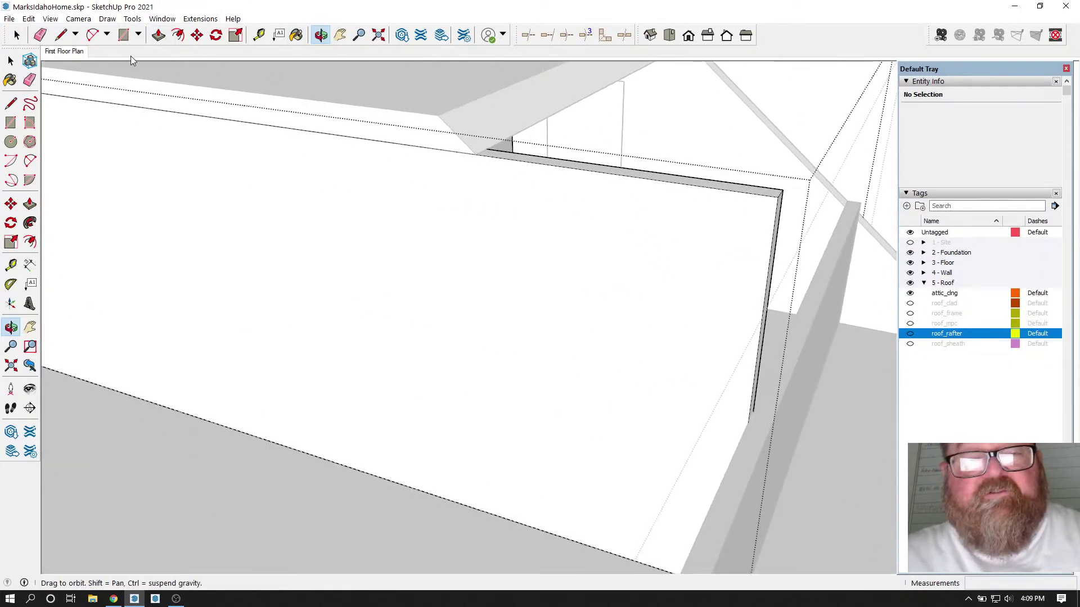
click(61, 35)
click(475, 154)
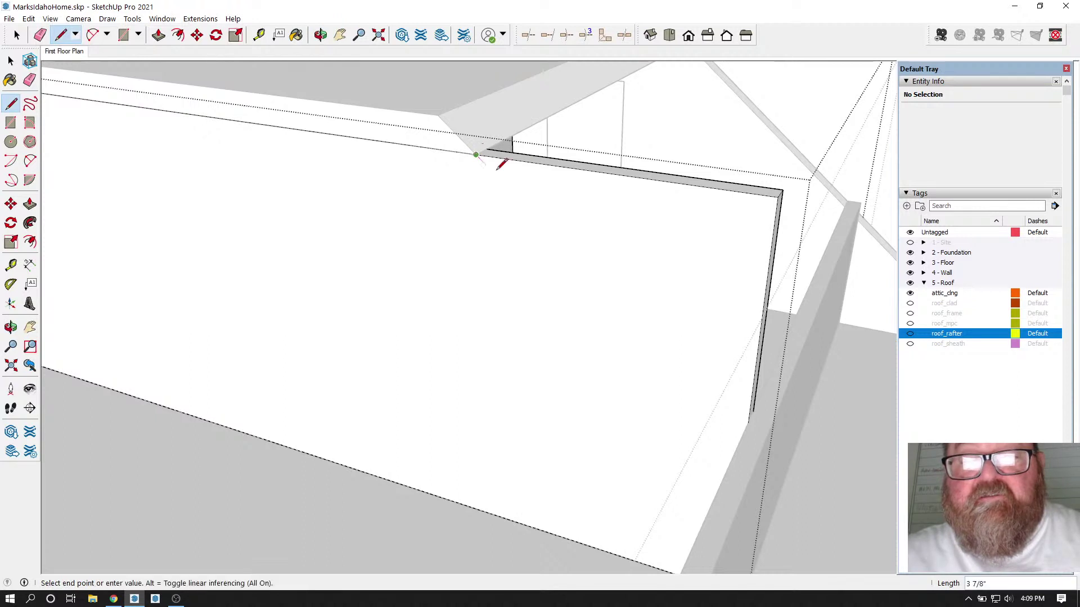
click(748, 421)
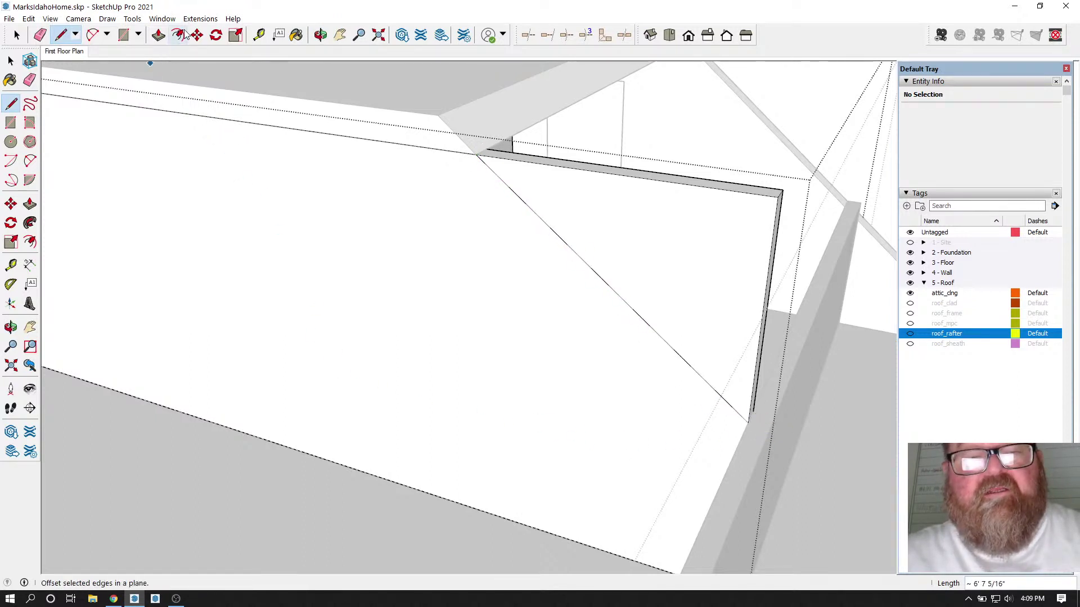
click(159, 35)
click(589, 244)
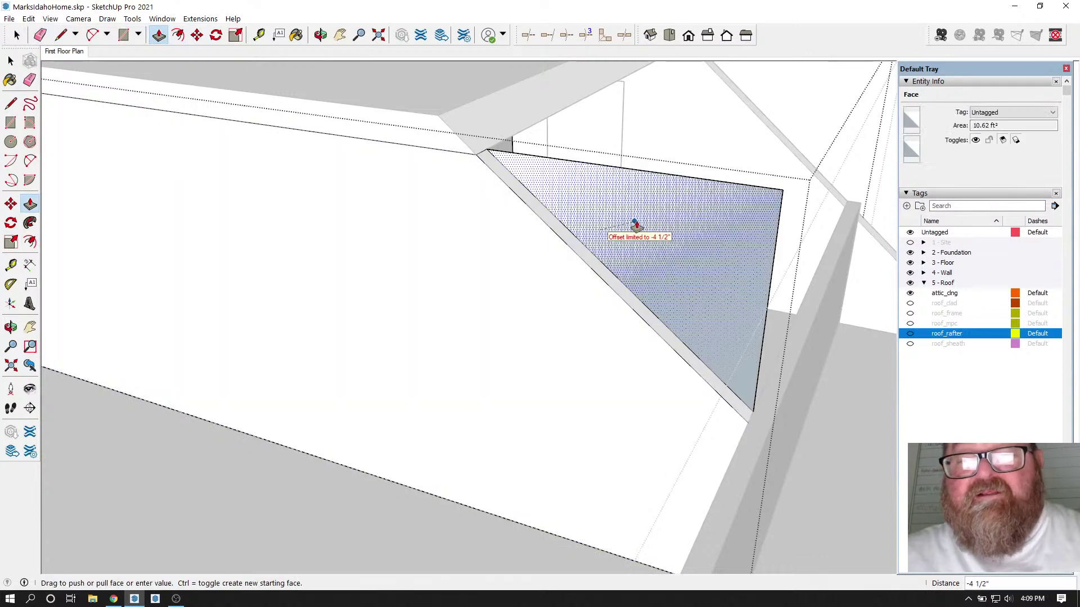
middle_drag(663, 258, 617, 284)
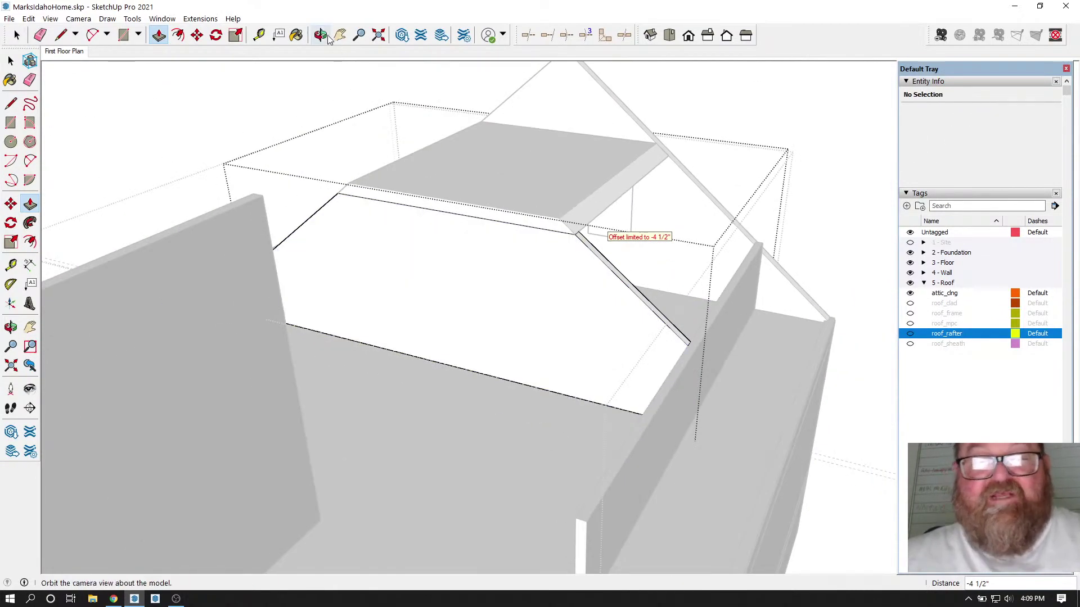
Step: Close the cross wall group and hide the attic_clng tag
click(321, 35)
drag(523, 242, 563, 263)
click(16, 35)
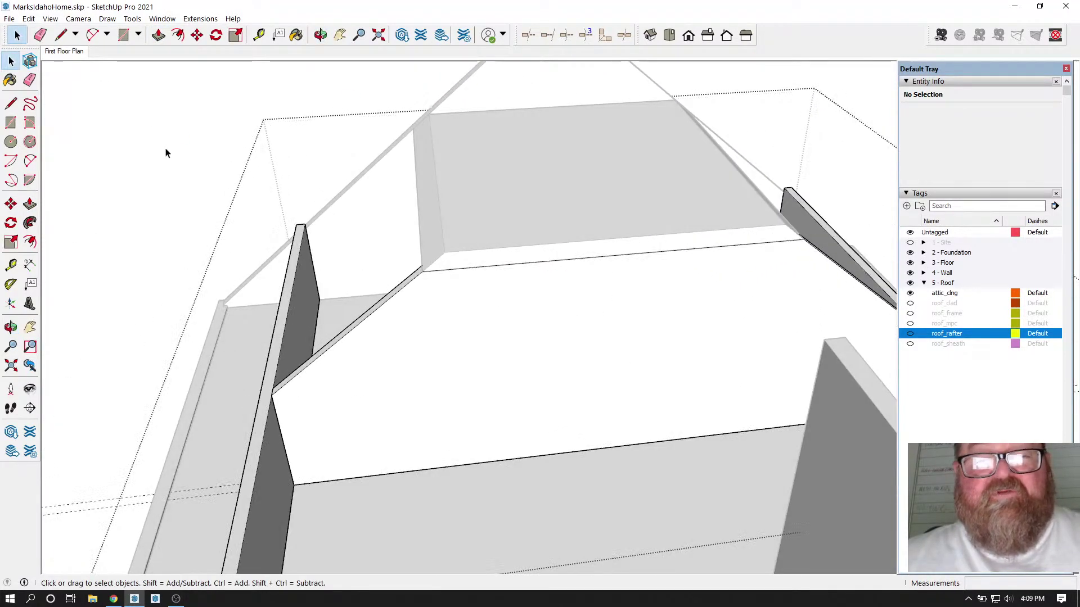
scroll(176, 129, down, 3)
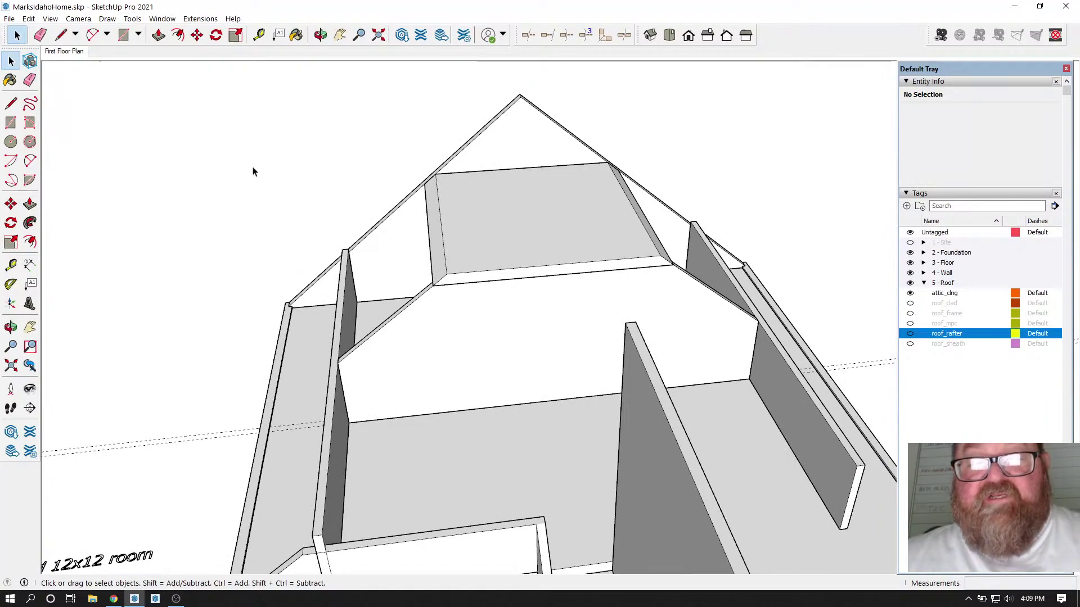
click(320, 35)
drag(612, 272, 844, 375)
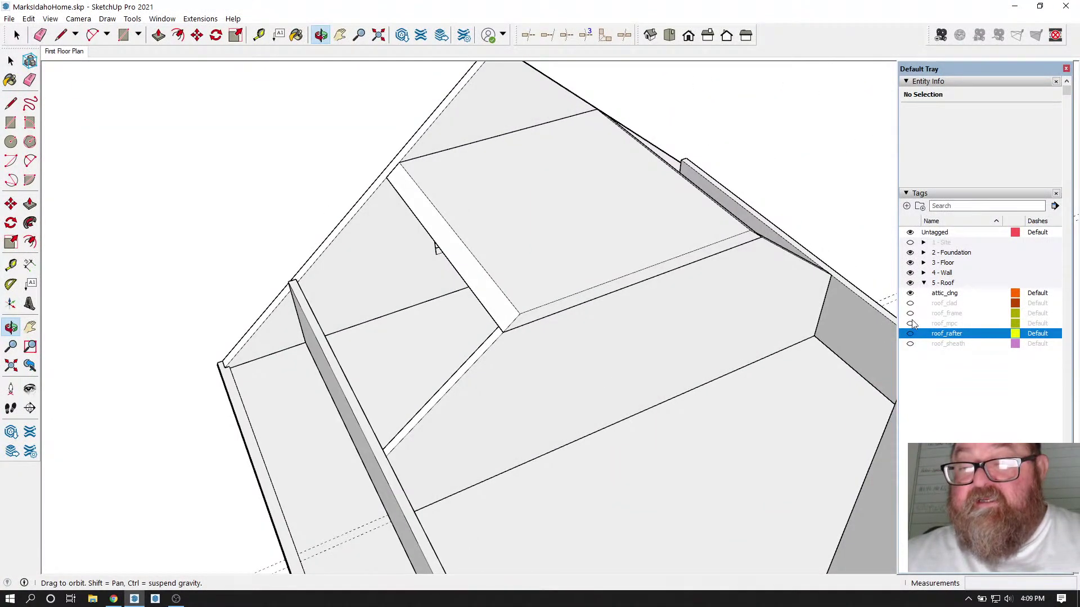
click(911, 294)
Step: Measure the cross wall's height from its base edge to its top edge beside the middle partition
drag(774, 309, 658, 171)
scroll(652, 175, up, 3)
scroll(716, 314, up, 2)
scroll(482, 294, up, 2)
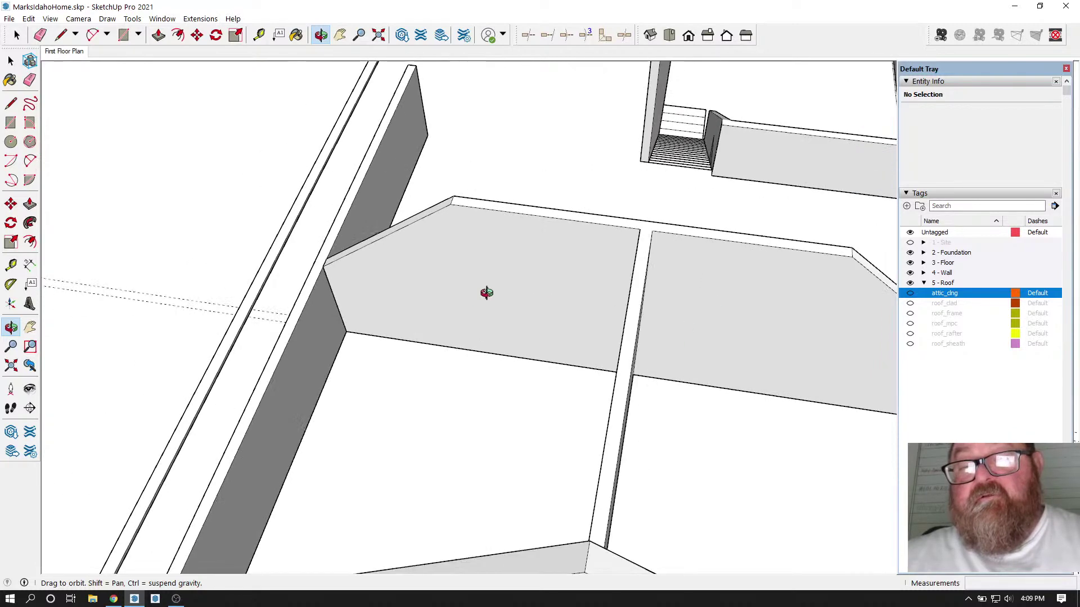
drag(711, 321, 589, 307)
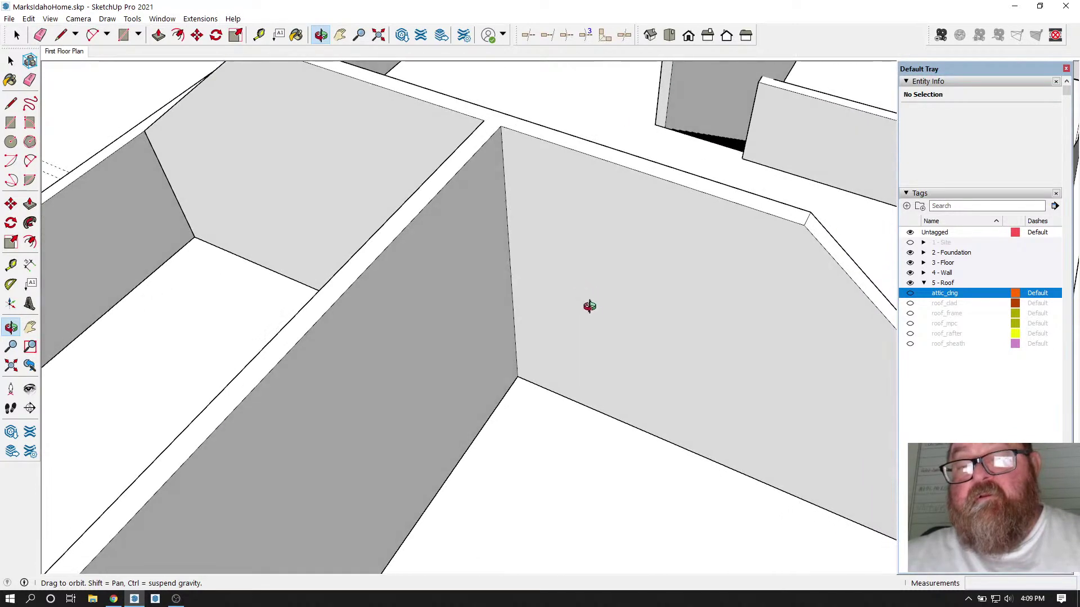
click(259, 34)
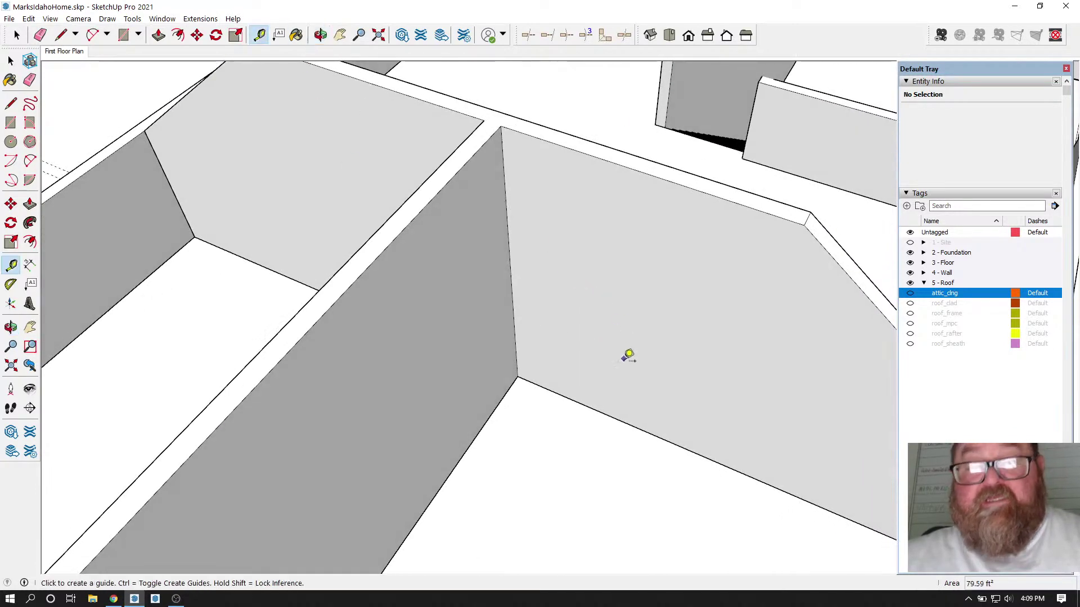
click(586, 403)
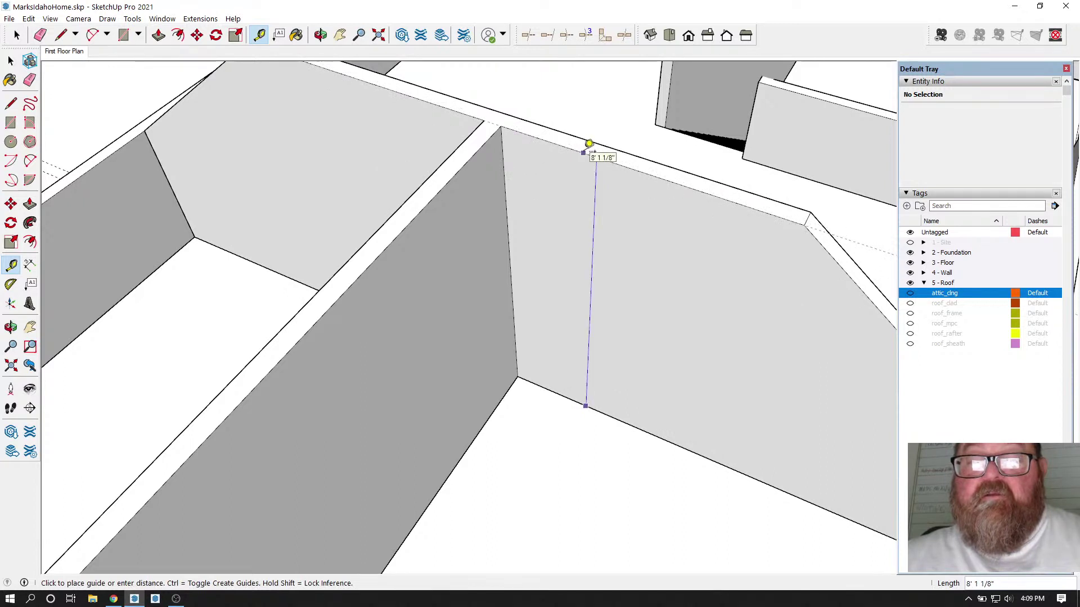
click(588, 145)
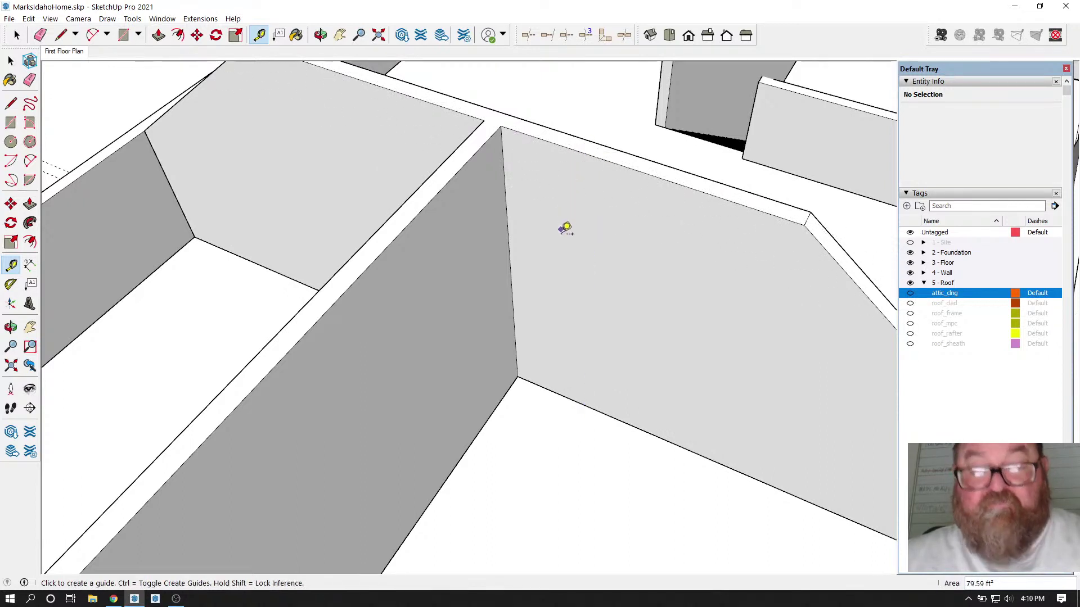
Step: Place a vertical guide on the cross wall 4.5" from the middle partition and a second one 32" from the first
click(508, 243)
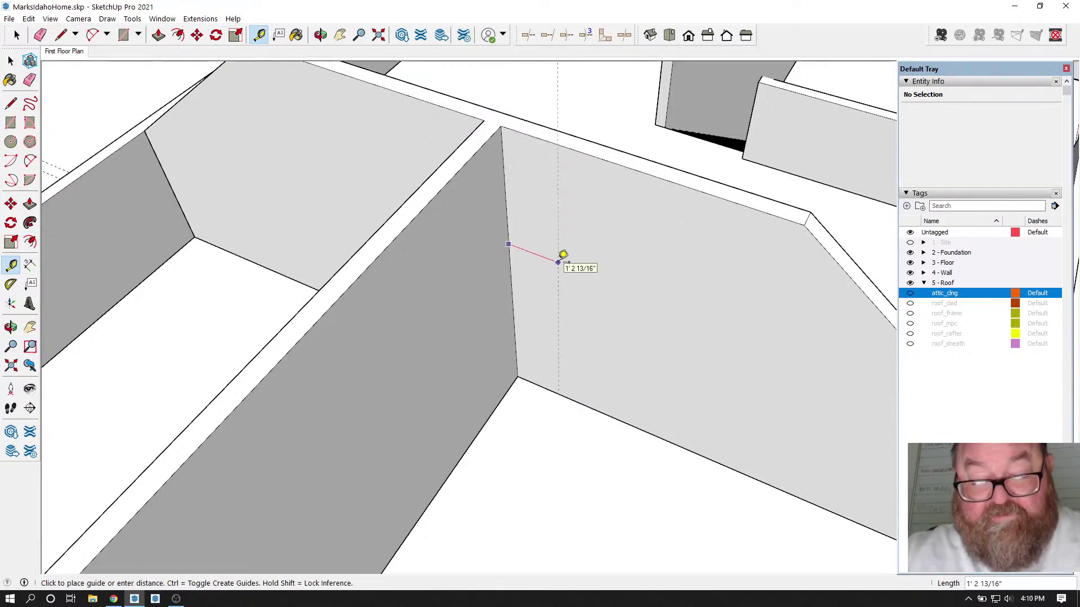
text(4.5)
key(Return)
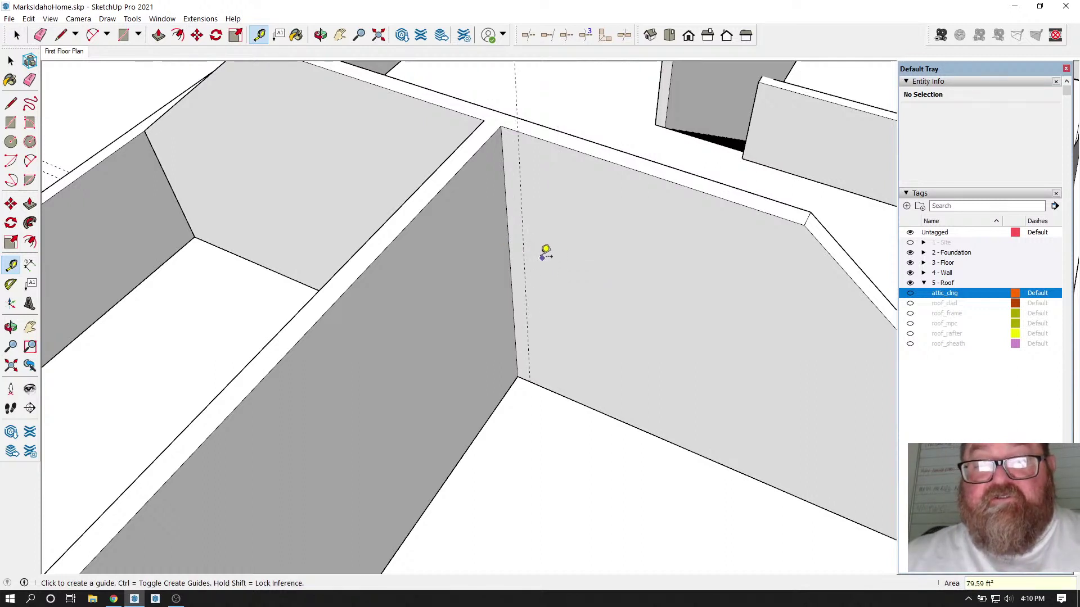
click(523, 253)
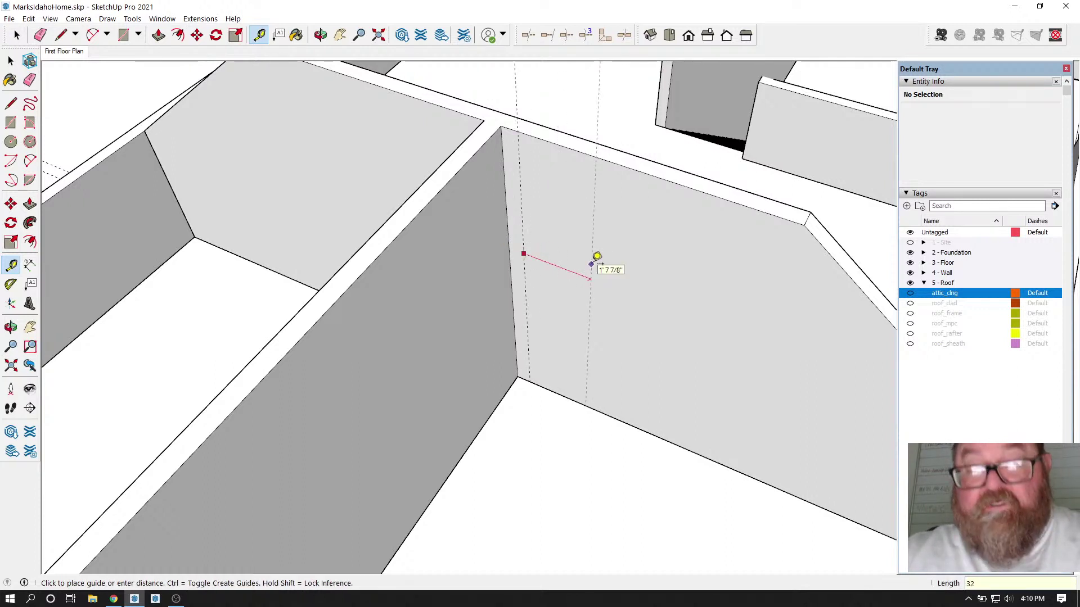
text(32)
key(Return)
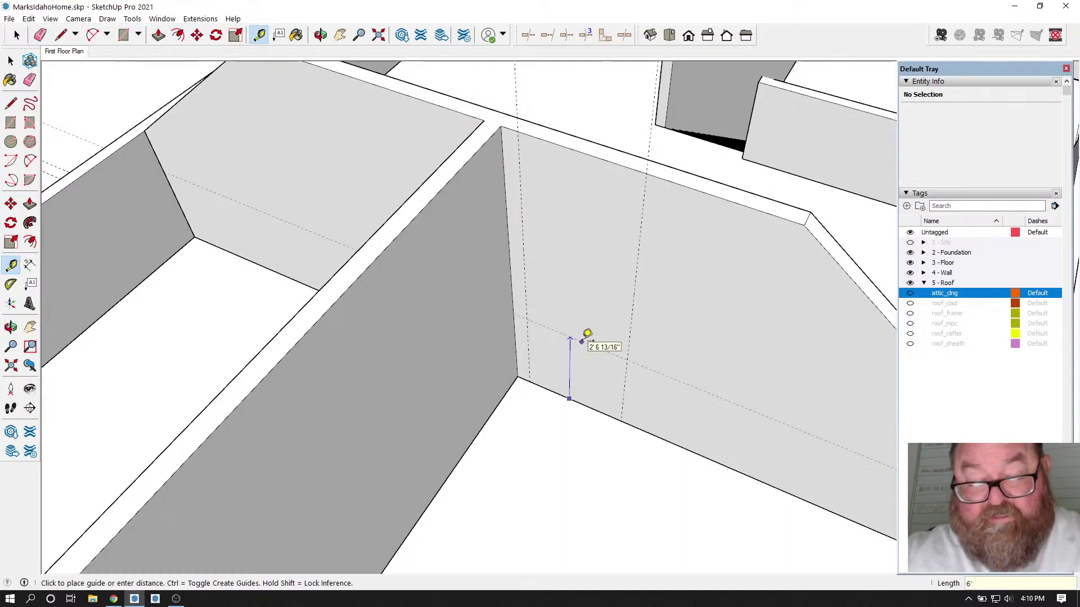
Step: Place a horizontal guide on the cross wall 6'10" above its base edge for the door head
text(6'10\)
key(Return)
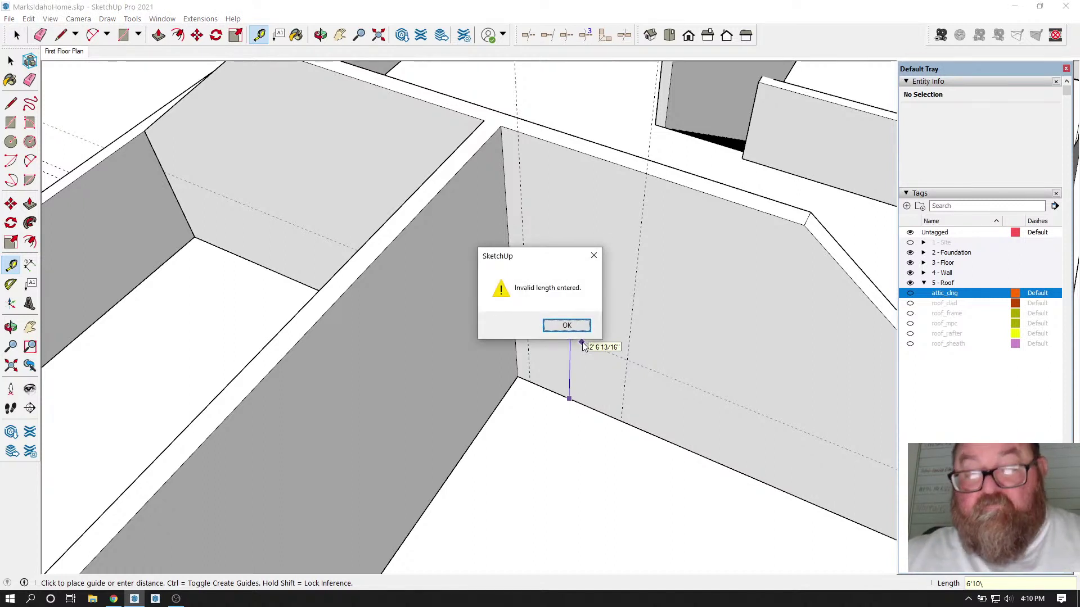
click(567, 326)
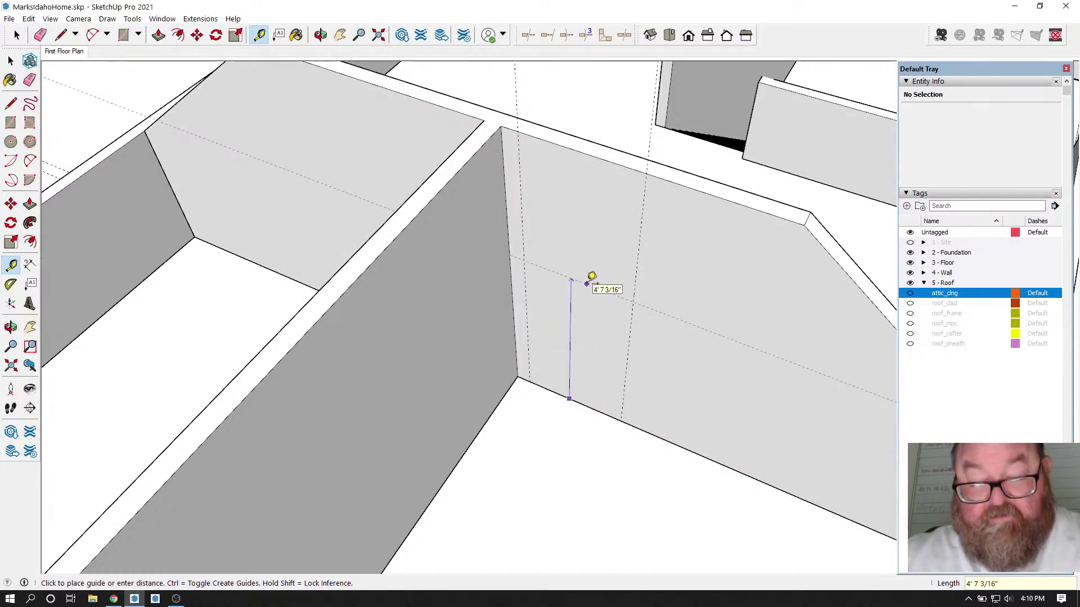
key(Return)
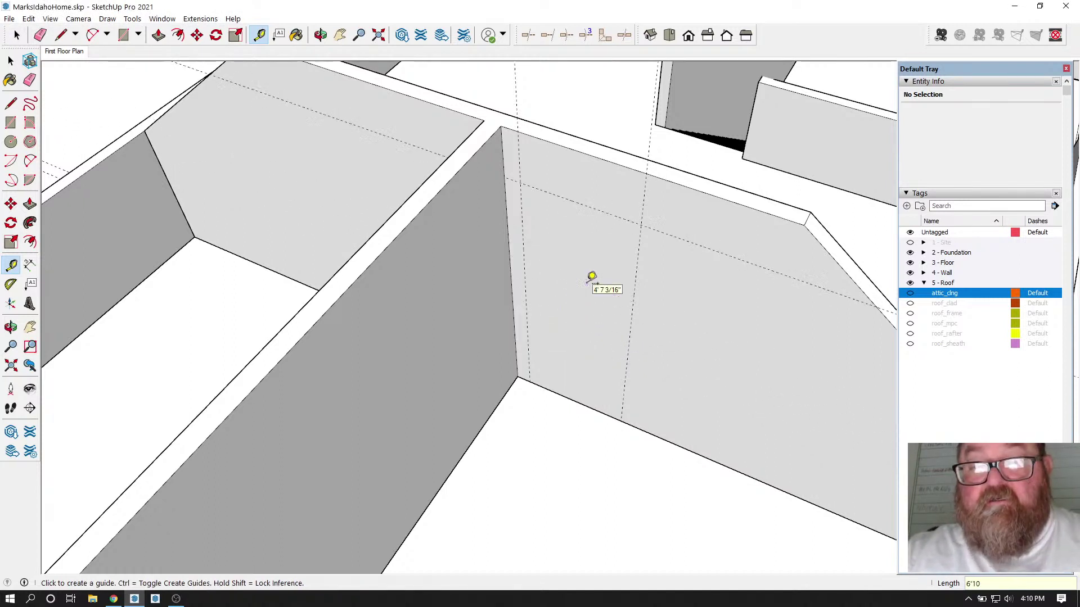
text(12')
Step: Open the cross wall group, draw a door rectangle about 2' 9" by 6' 10" between the guides, and undo the rectangle
click(124, 35)
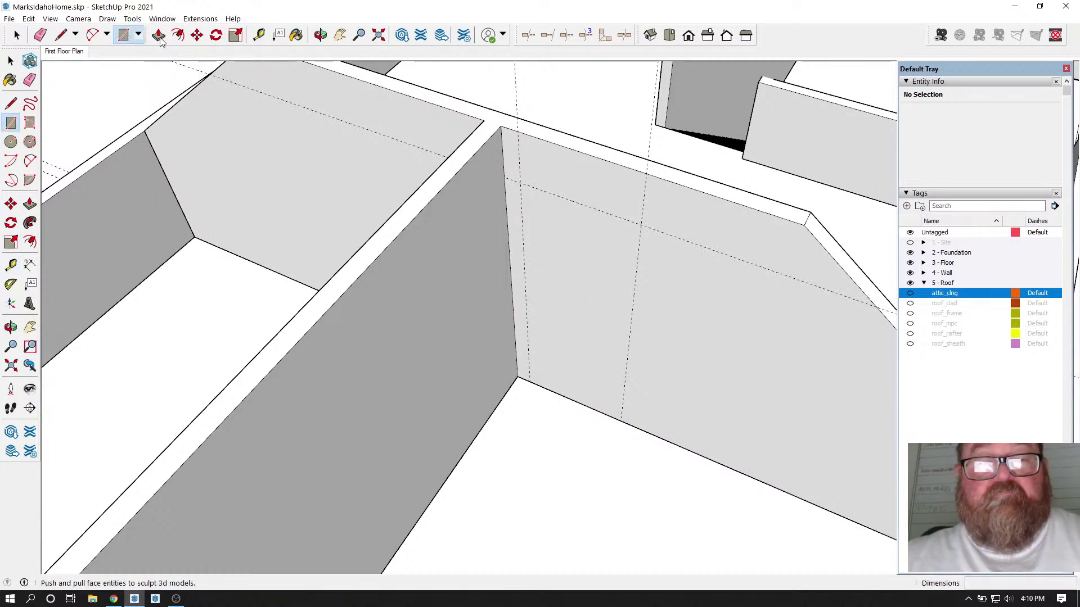
click(15, 35)
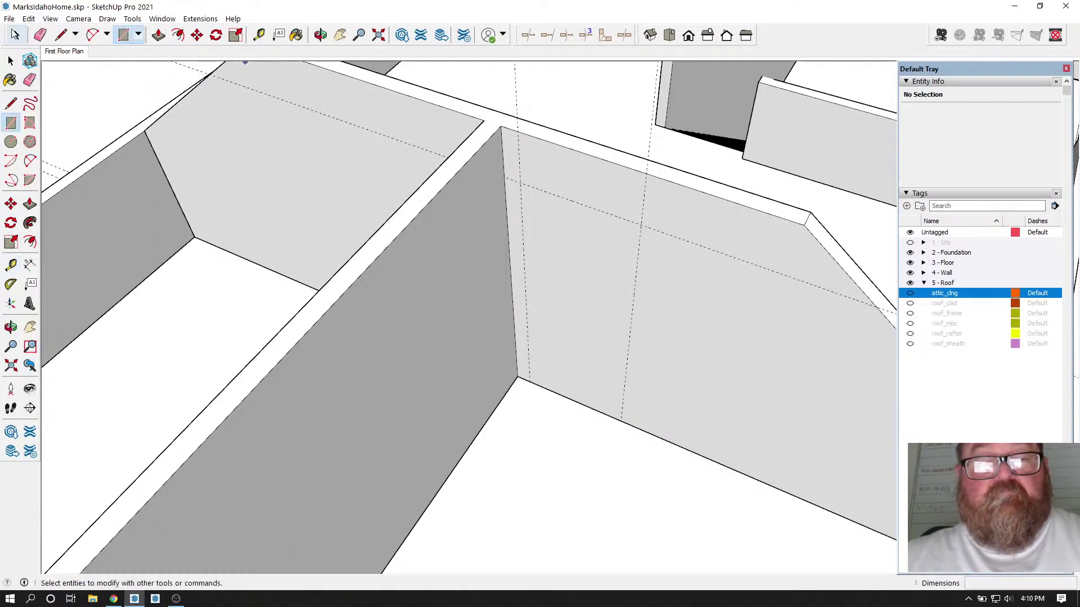
double_click(585, 228)
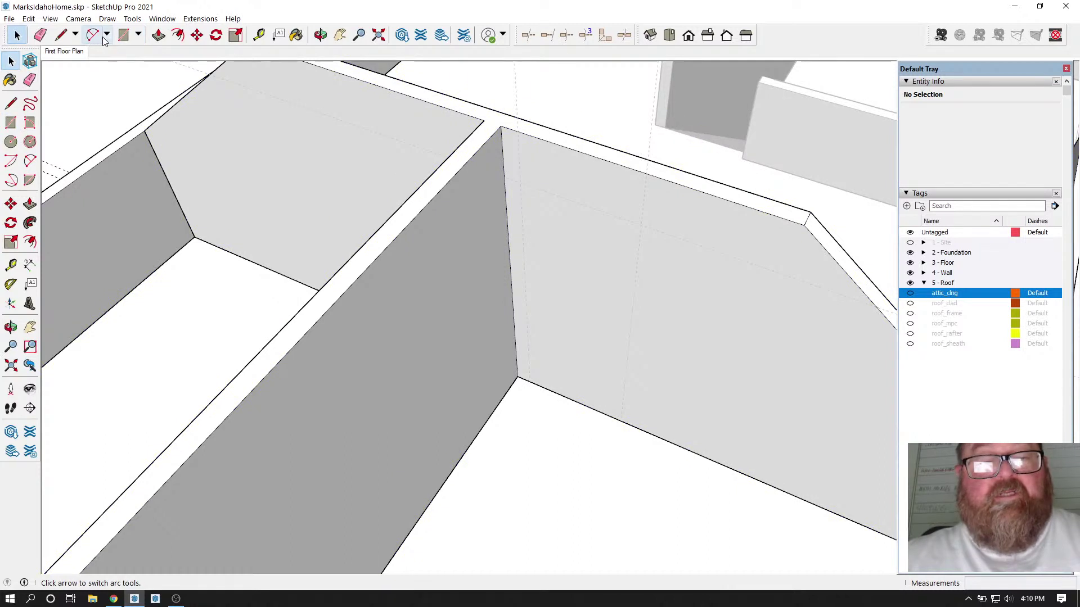
click(123, 35)
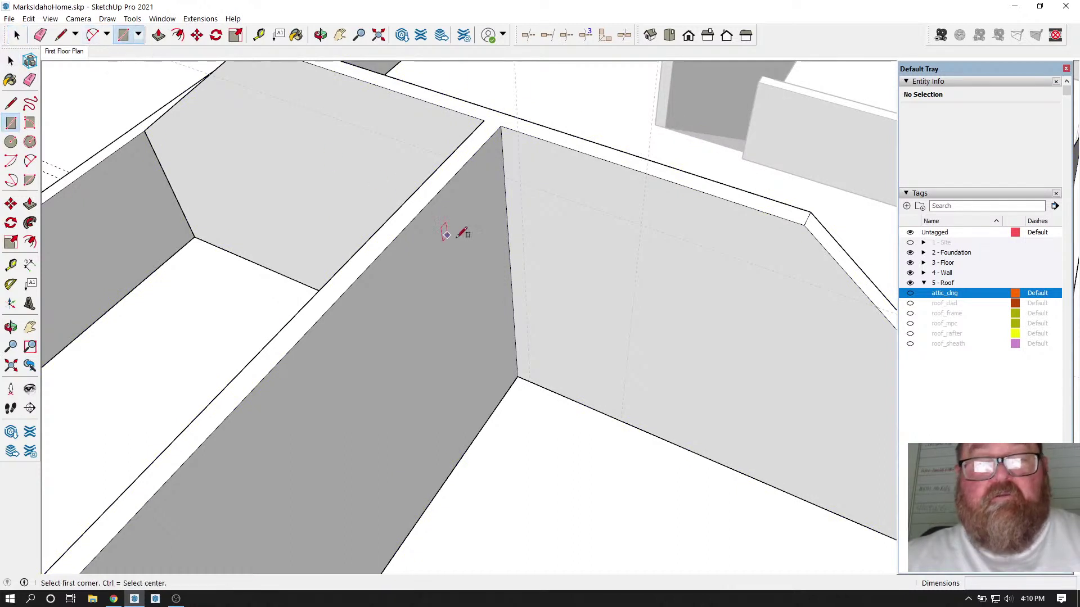
click(520, 183)
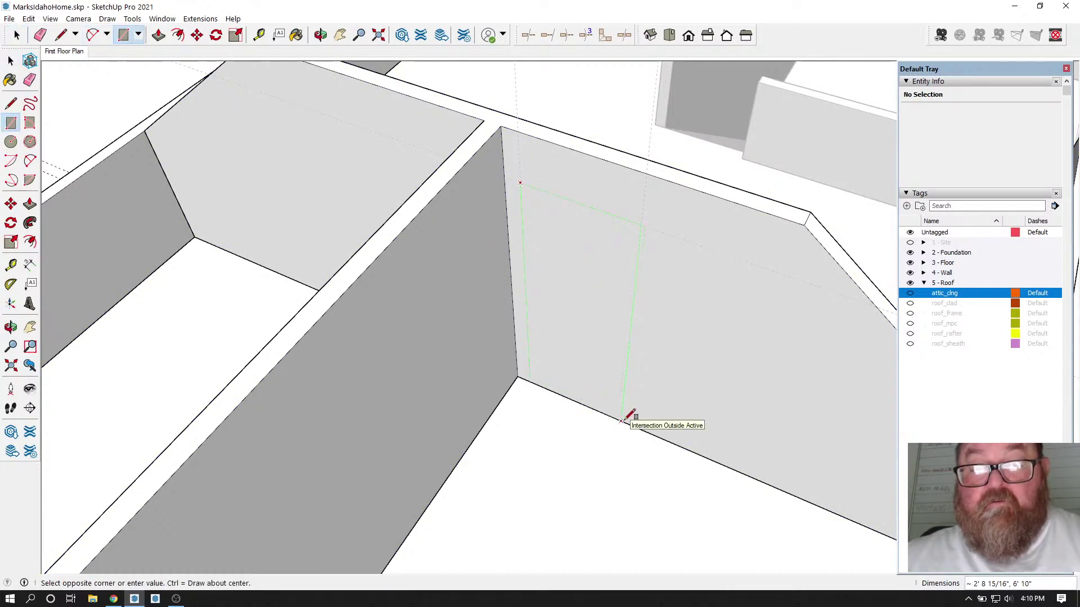
click(622, 419)
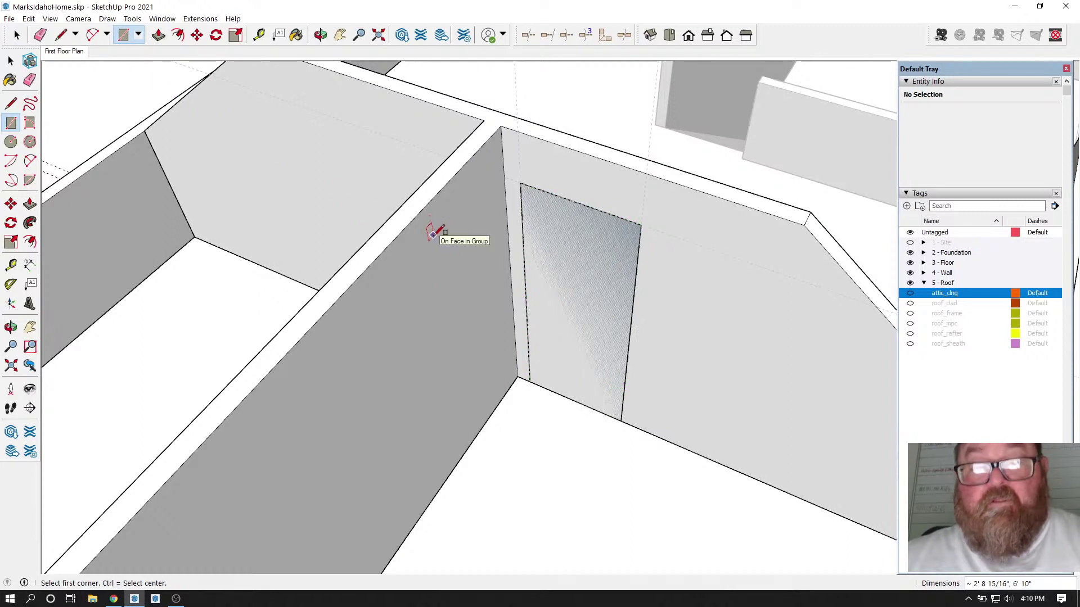
key(ctrl+z)
Step: Redraw the door rectangle centred on the upper guide intersection, with its corner where the second vertical guide meets the cross wall's base
scroll(531, 292, up, 2)
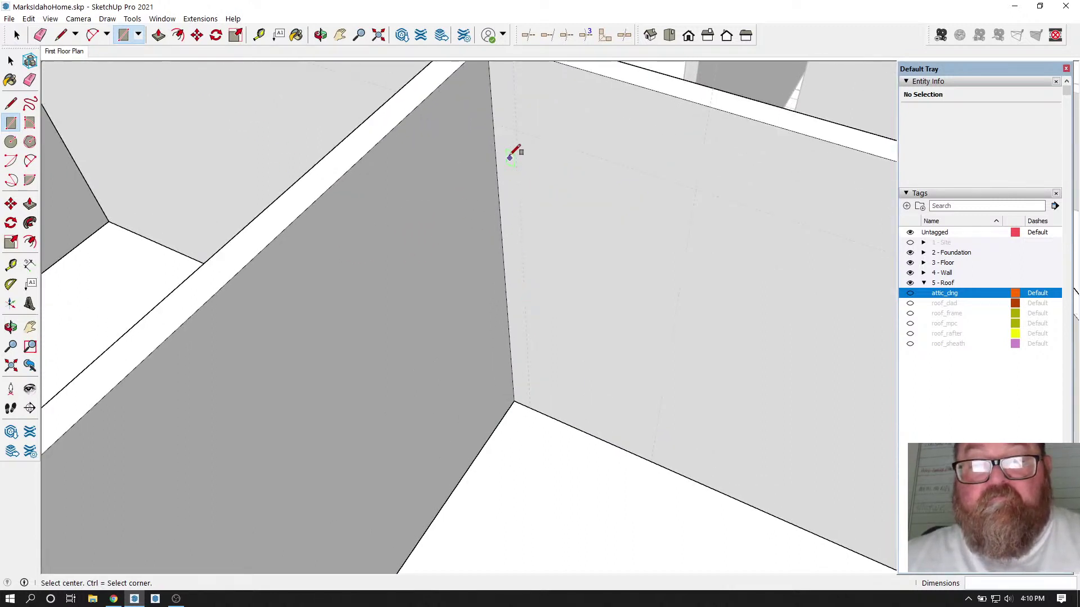
click(517, 130)
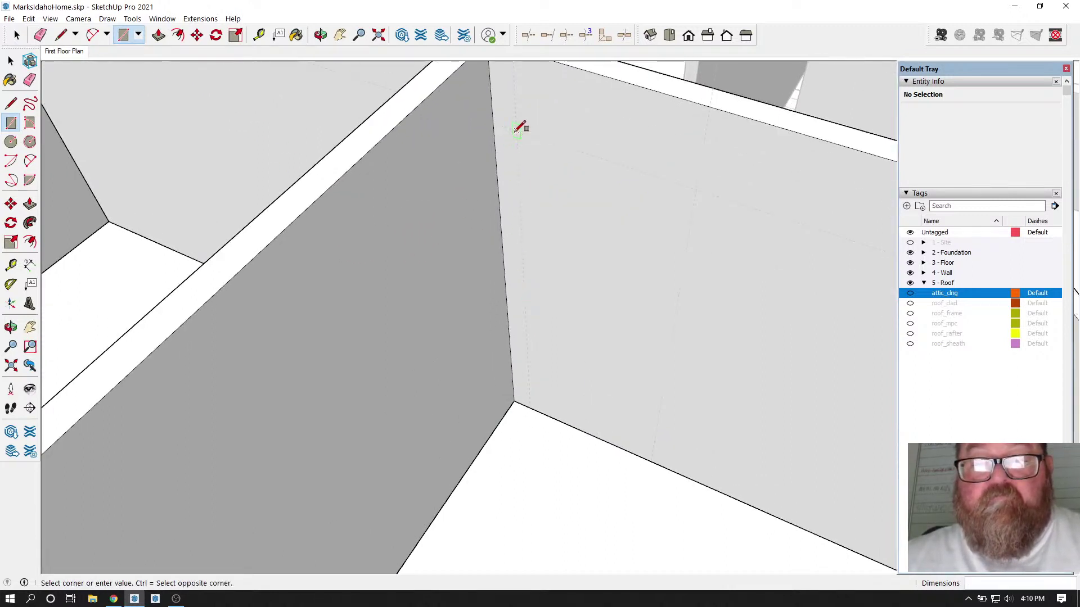
click(651, 459)
scroll(651, 453, down, 4)
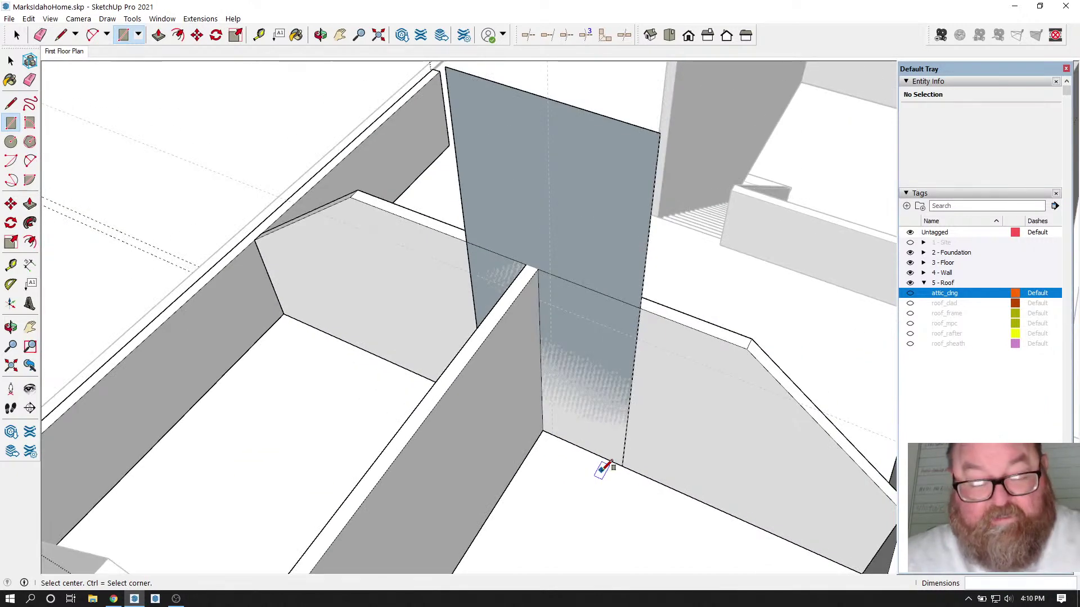
Step: Undo the door rectangle, try redrawing it centred where the second vertical guide meets the cross wall's base, and undo that attempt
key(ctrl+z)
scroll(602, 403, up, 4)
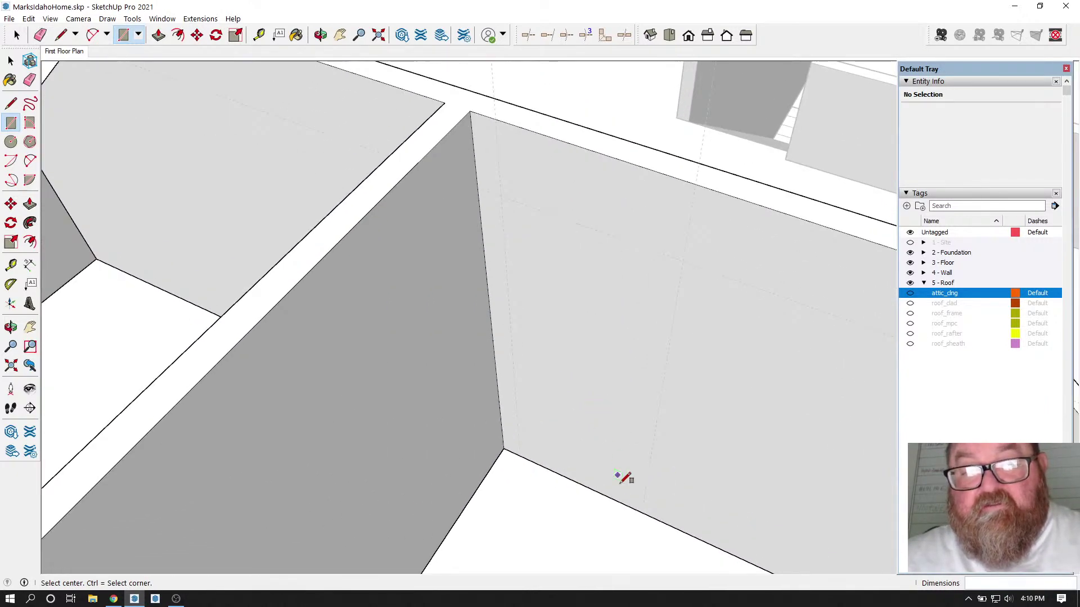
click(642, 511)
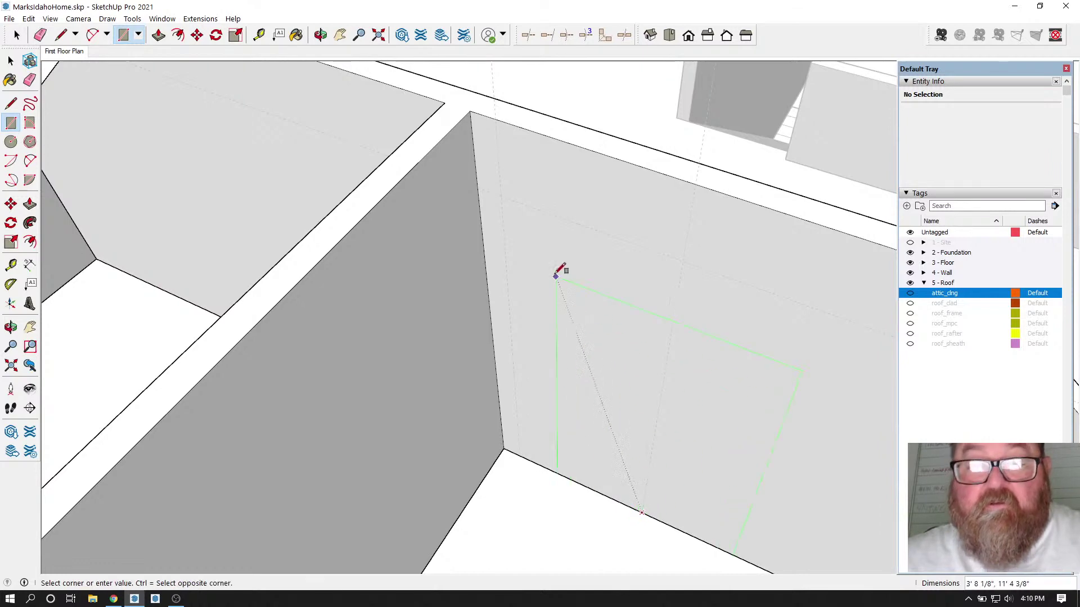
click(505, 234)
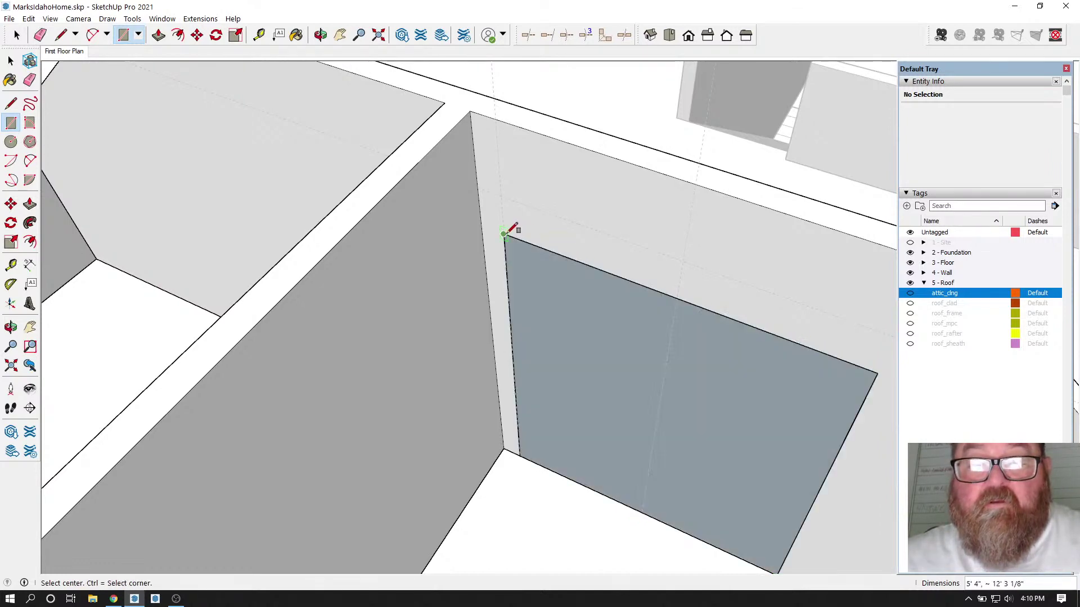
scroll(490, 275, down, 5)
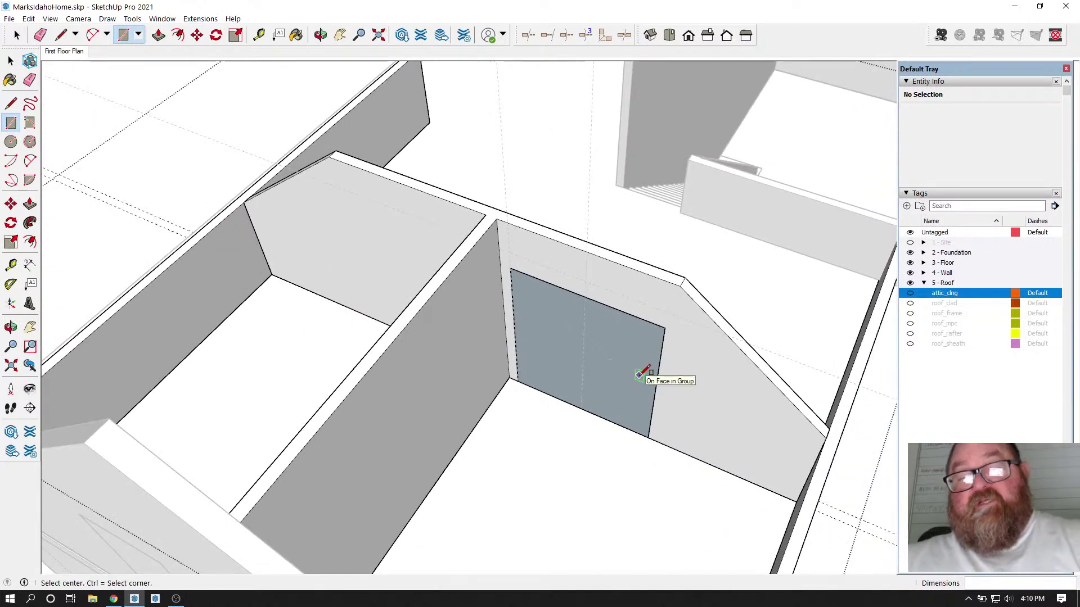
scroll(586, 366, up, 4)
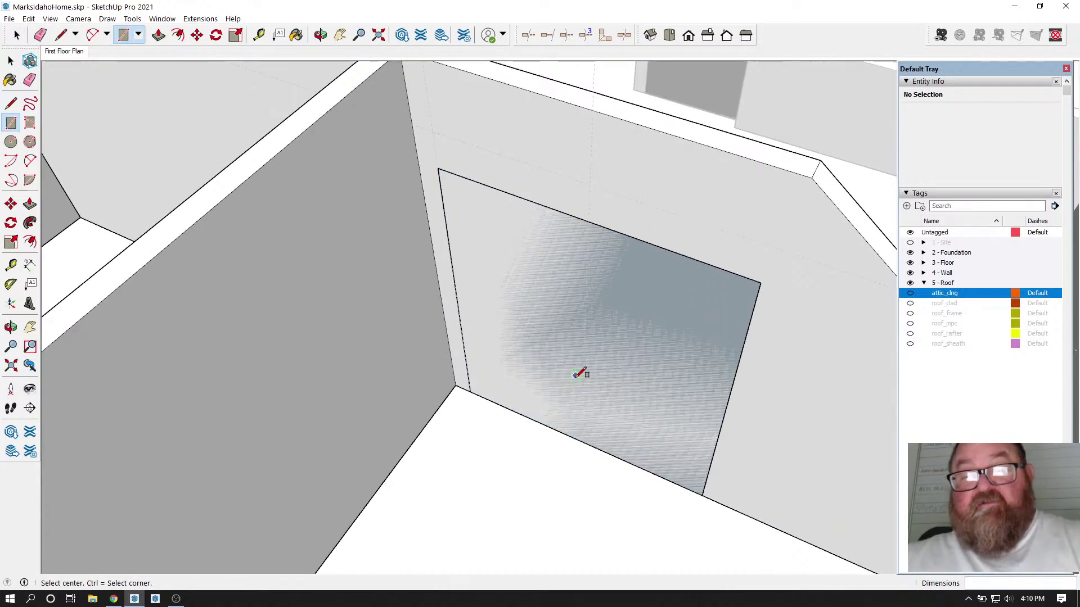
scroll(579, 380, down, 2)
key(ctrl+z)
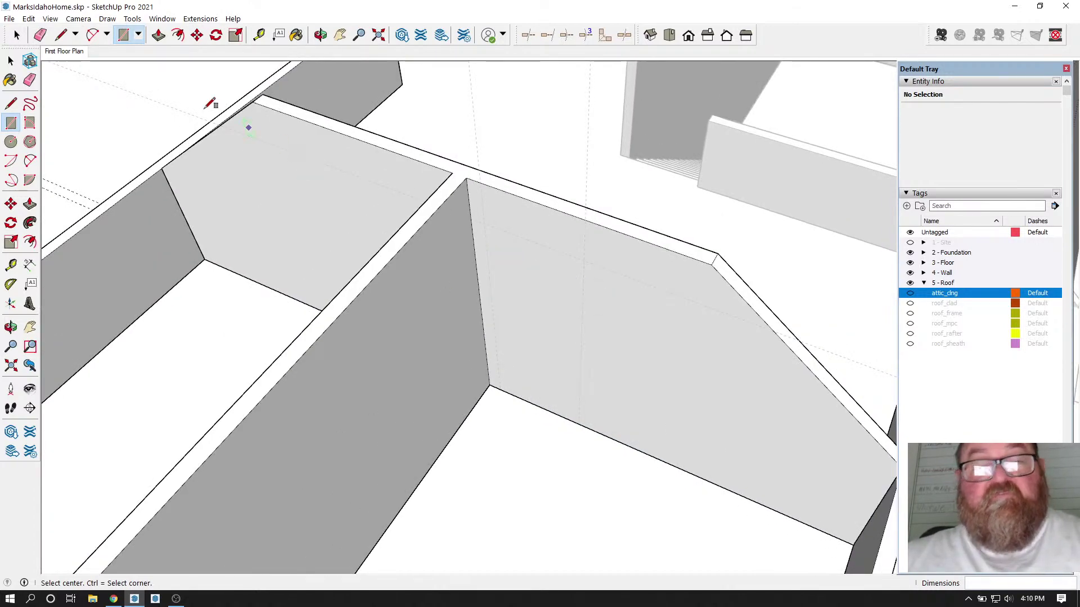
Step: Open the cross wall group and draw a corner-to-corner door rectangle, 2' 8" by 6' 10", between the two vertical guides and the head guide
click(17, 35)
click(489, 231)
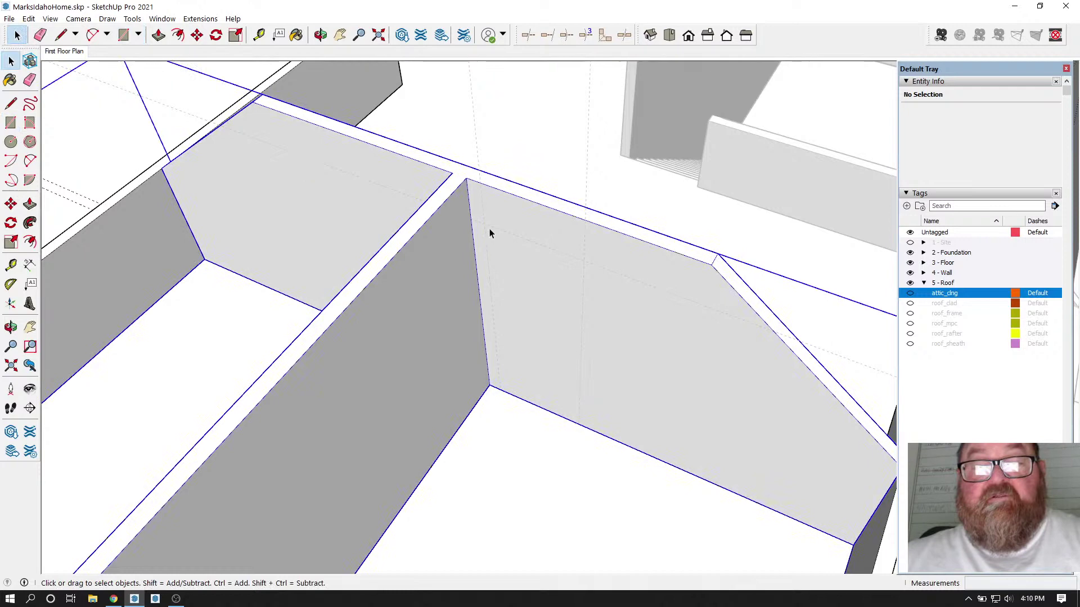
double_click(521, 247)
scroll(500, 276, up, 3)
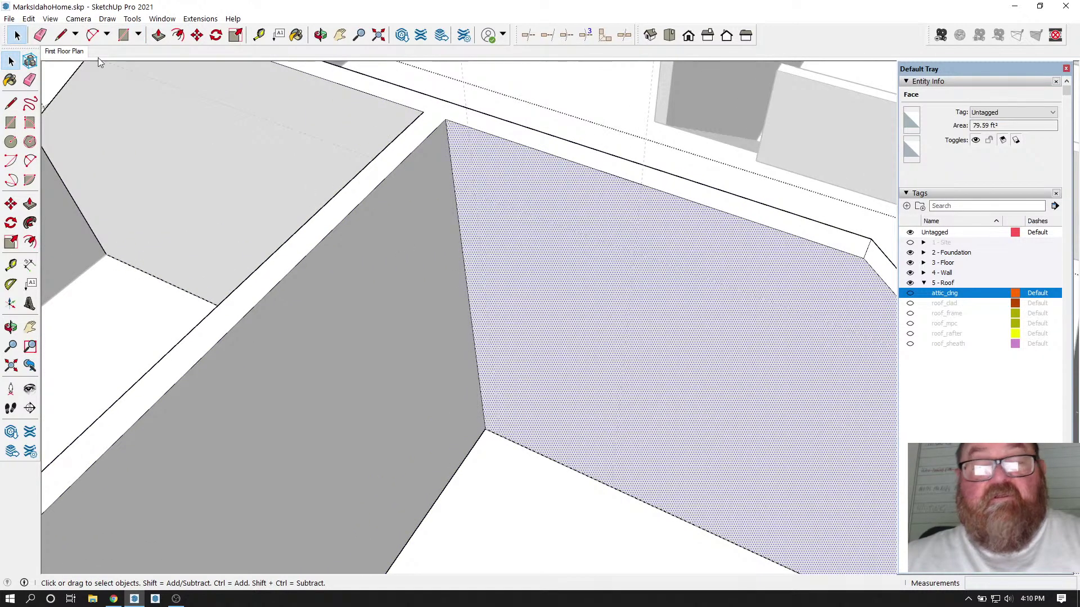
click(123, 36)
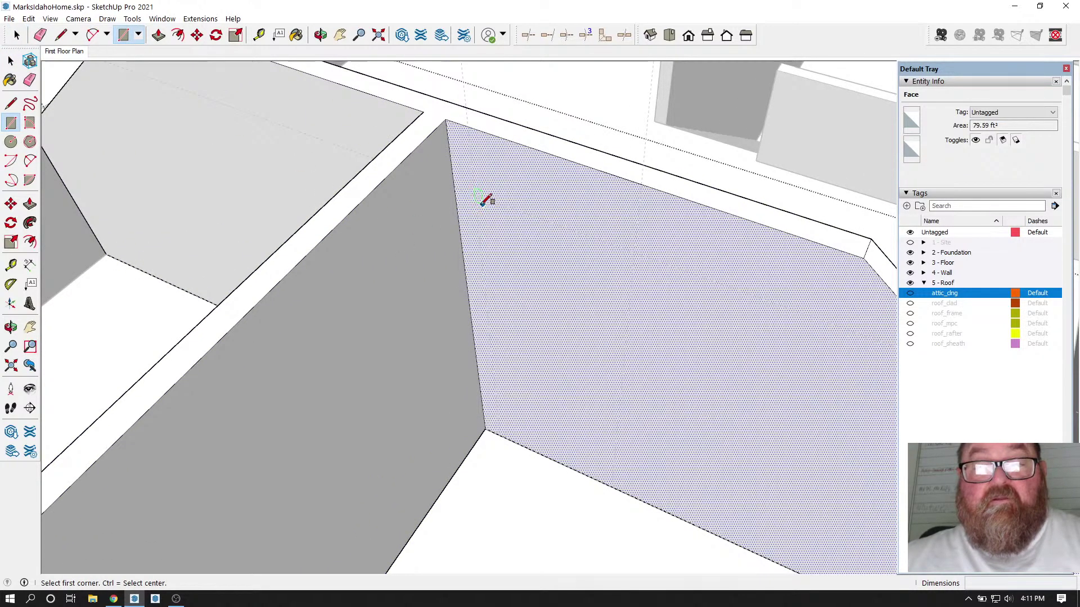
click(611, 485)
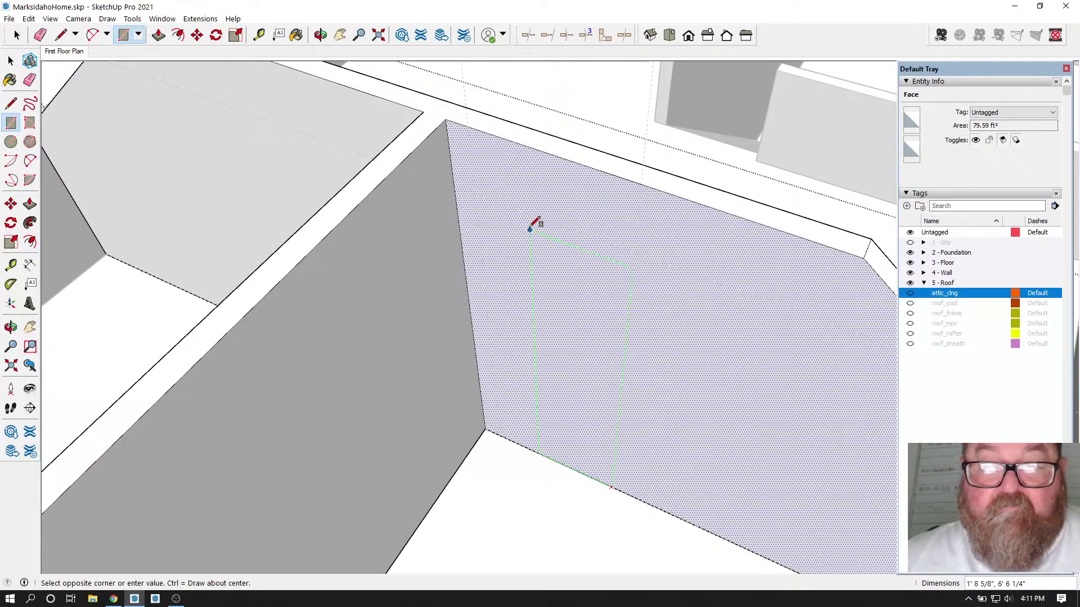
click(480, 193)
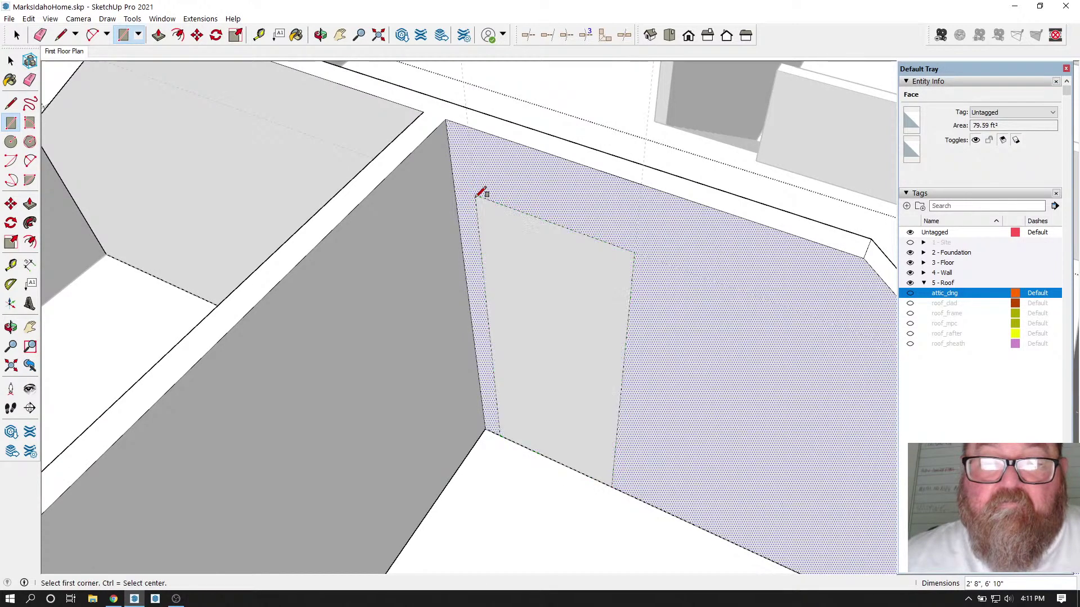
Step: Push the door rectangle 4 1/2" through the cross wall to cut the opening
key(p)
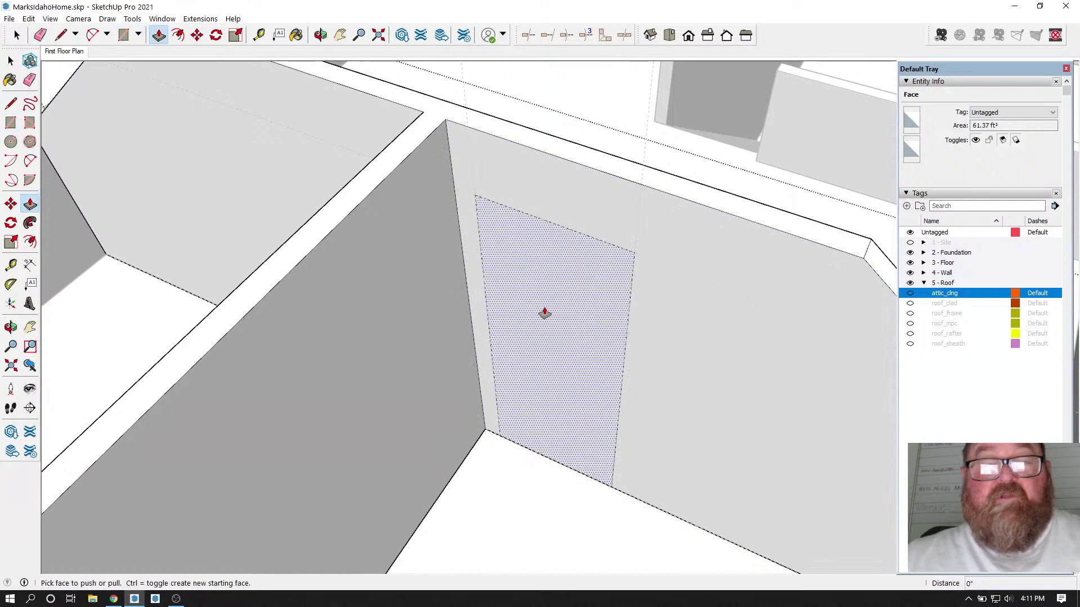
click(543, 314)
click(577, 289)
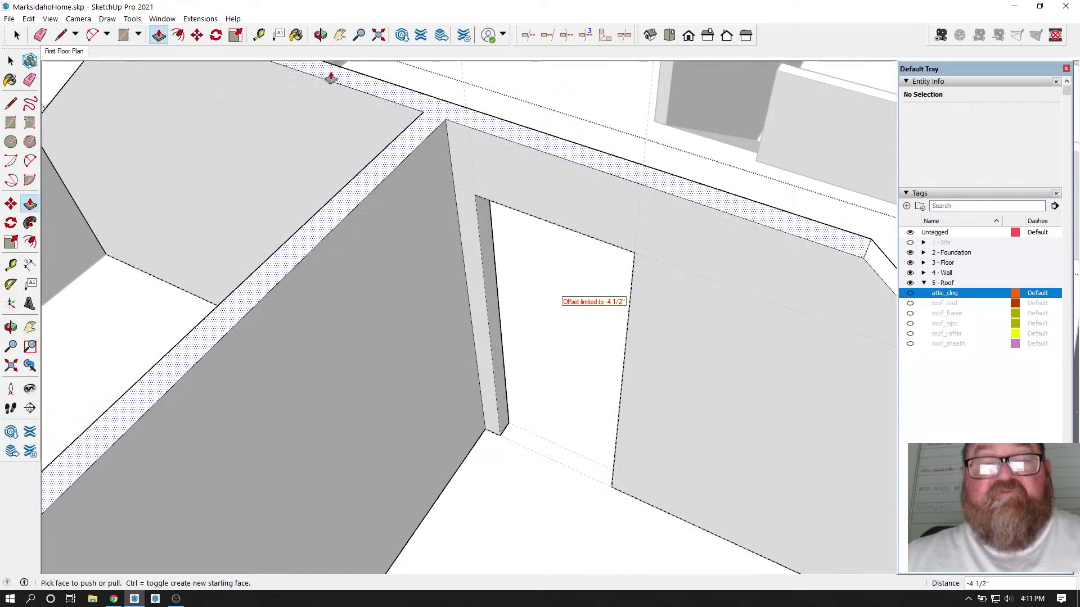
Step: On the other side of the middle partition, place a vertical guide on the cross wall 4.5" from the partition
click(321, 35)
drag(461, 157, 522, 267)
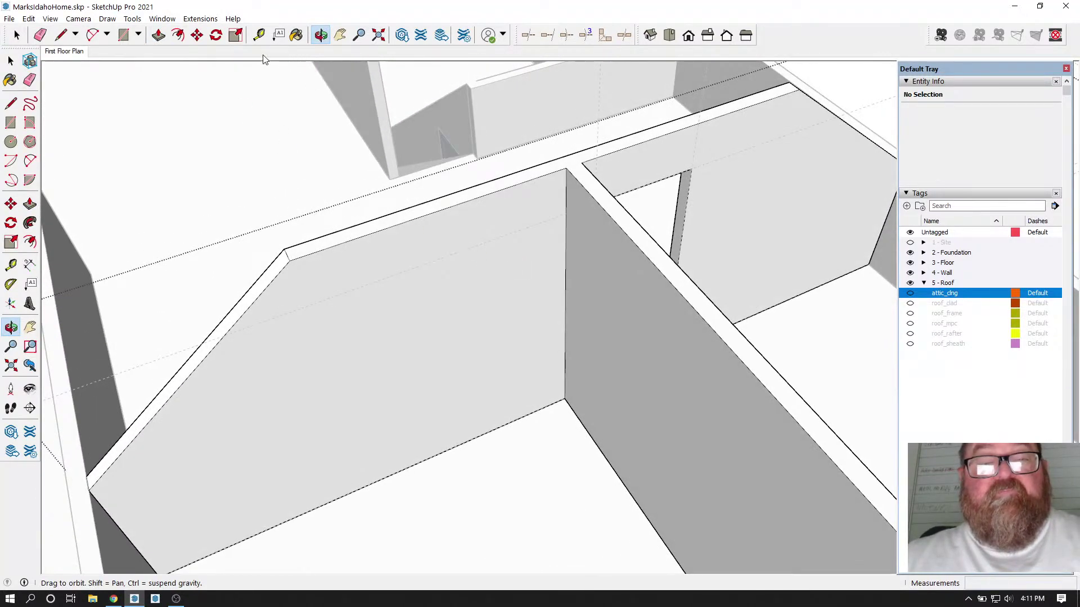
key(t)
click(566, 213)
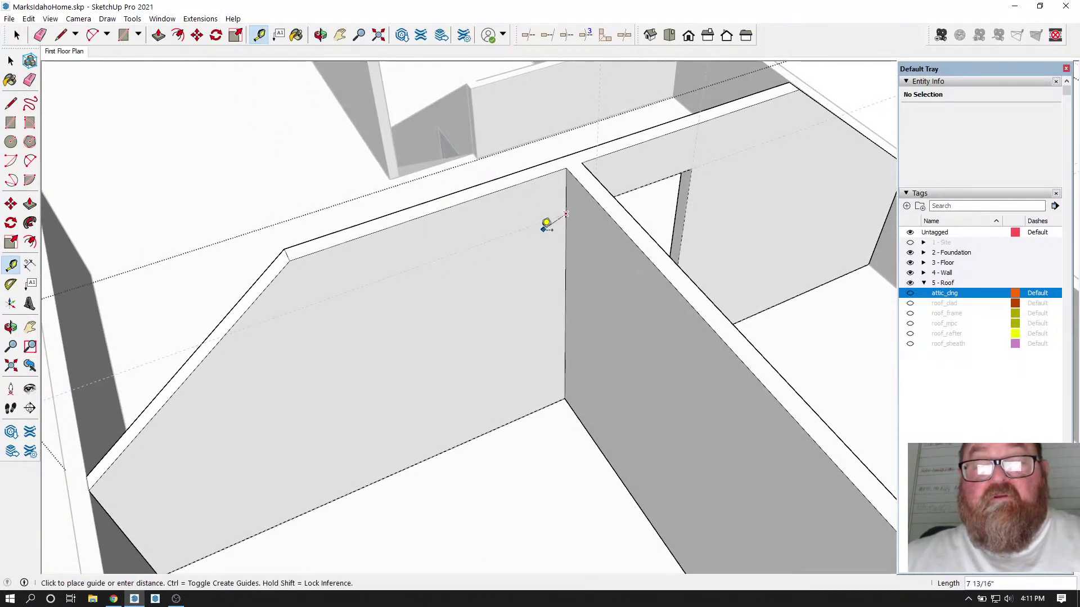
scroll(541, 233, up, 3)
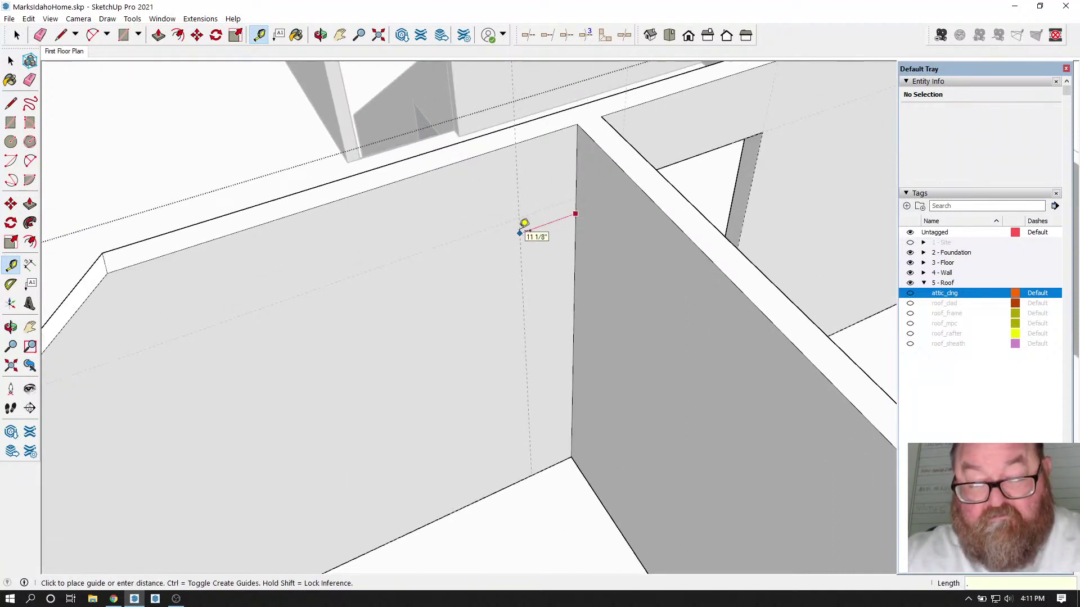
text(.5)
key(Return)
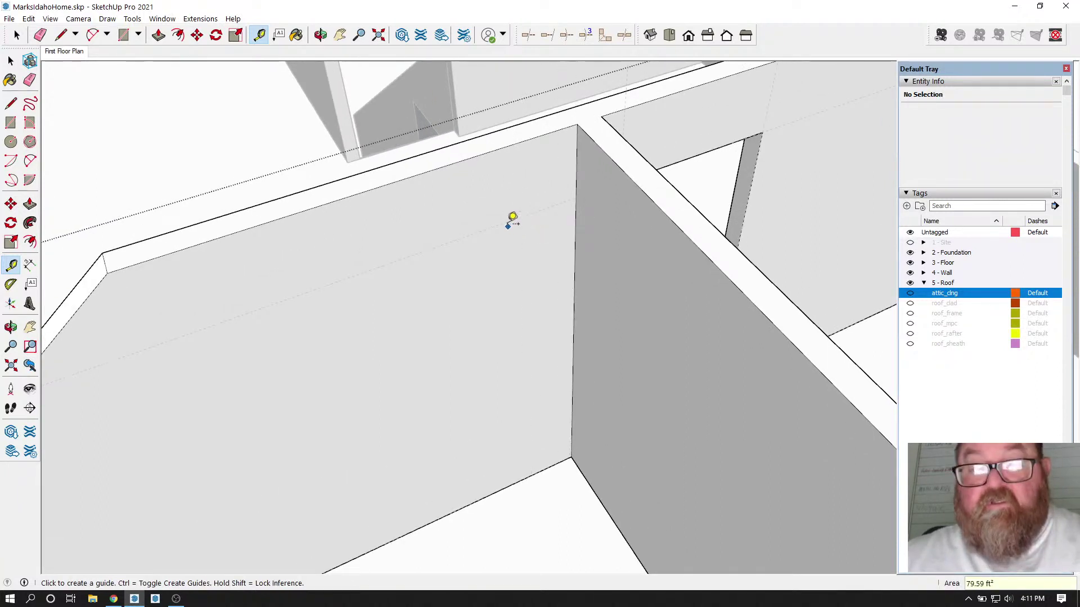
click(576, 163)
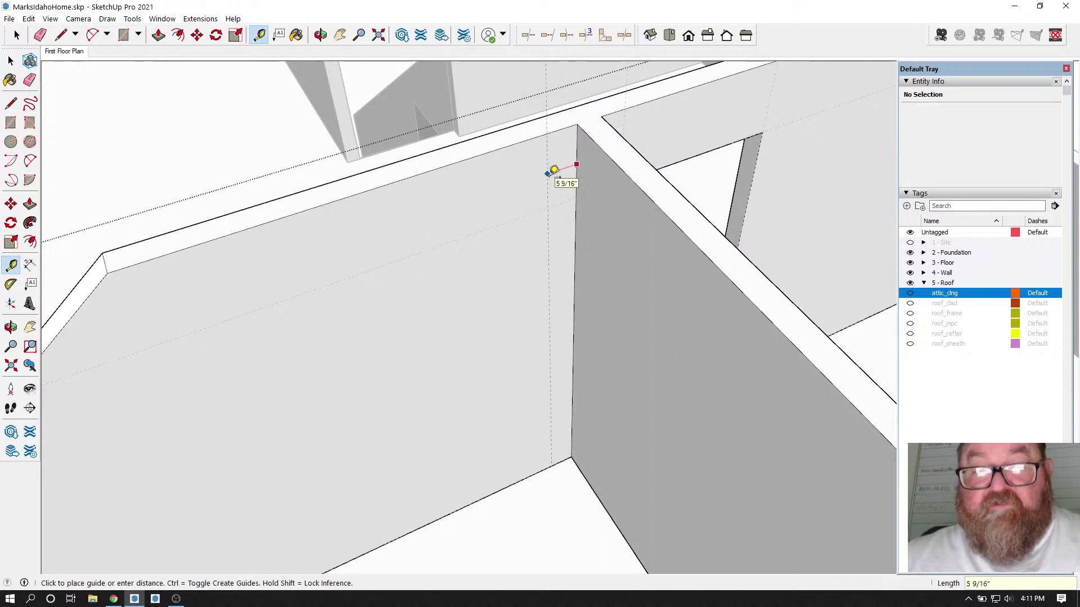
text(4.5)
key(Return)
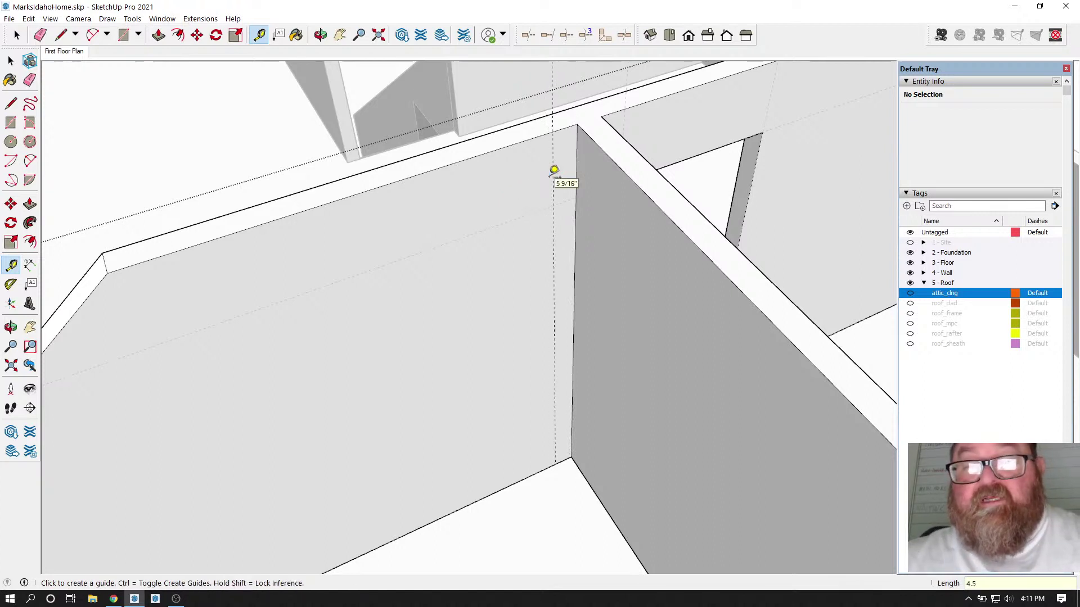
Step: Place a second vertical guide on the cross wall 32" from the new guide, on the side away from the partition
click(552, 171)
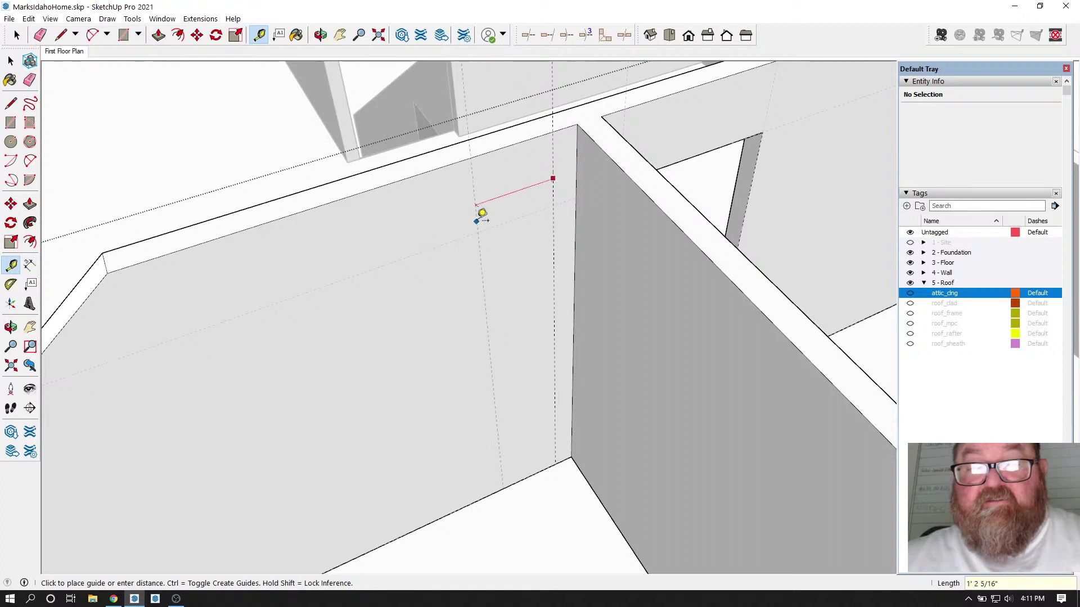
text(32)
key(Return)
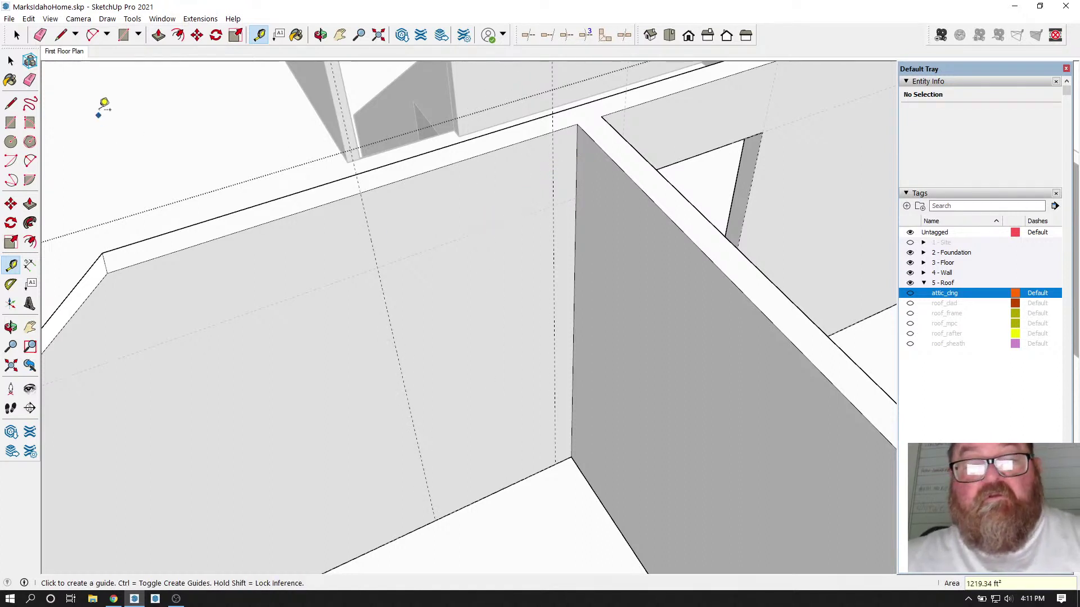
Step: Draw the second door rectangle, 2' 8" by 6' 10", between the new guides and push it 4 1/2" through the cross wall
click(123, 35)
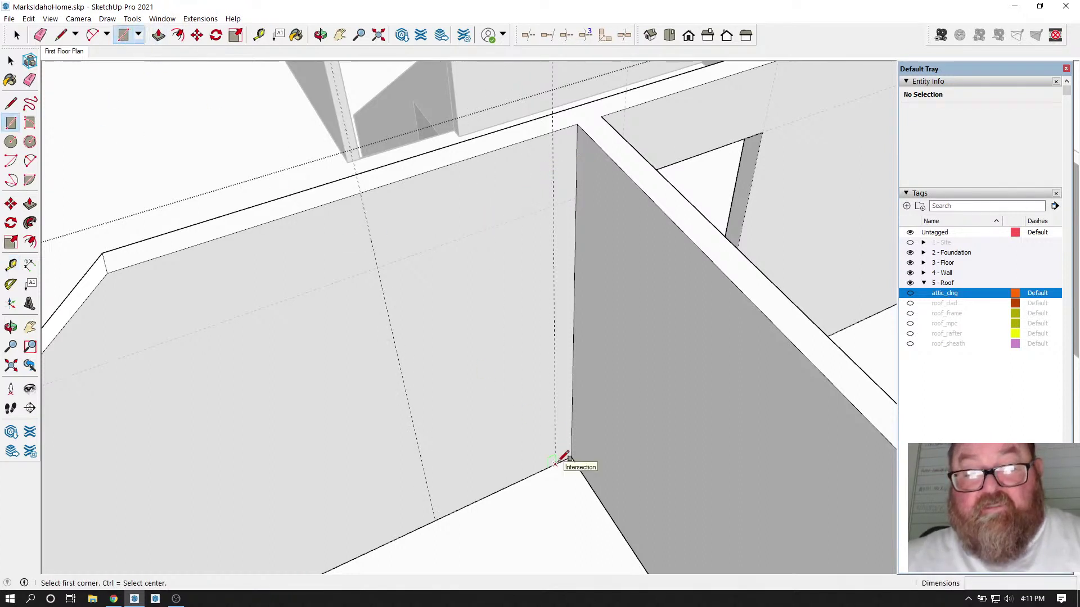
click(555, 463)
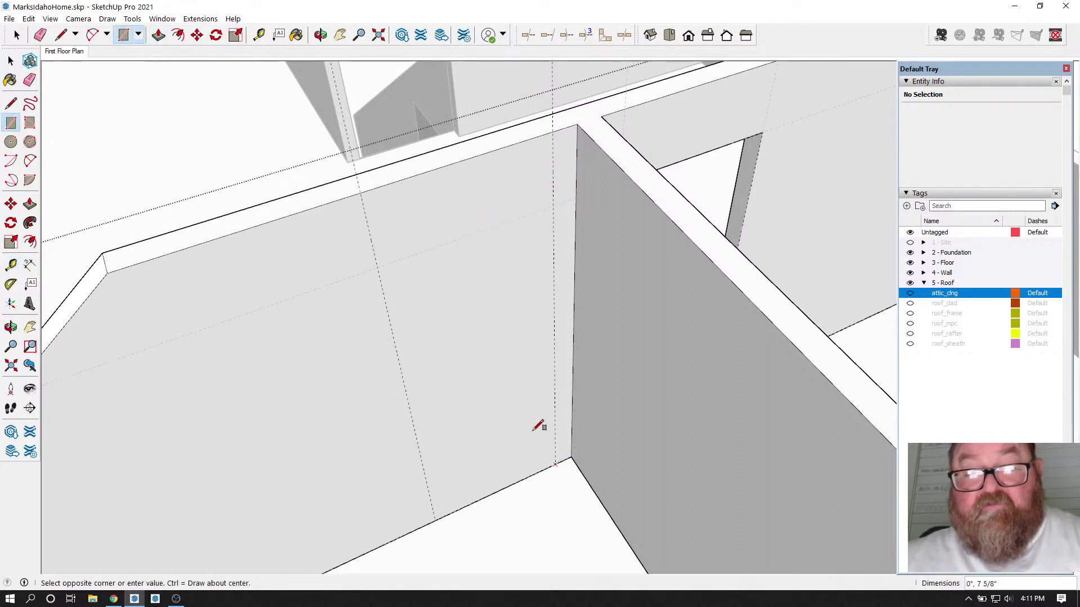
click(378, 269)
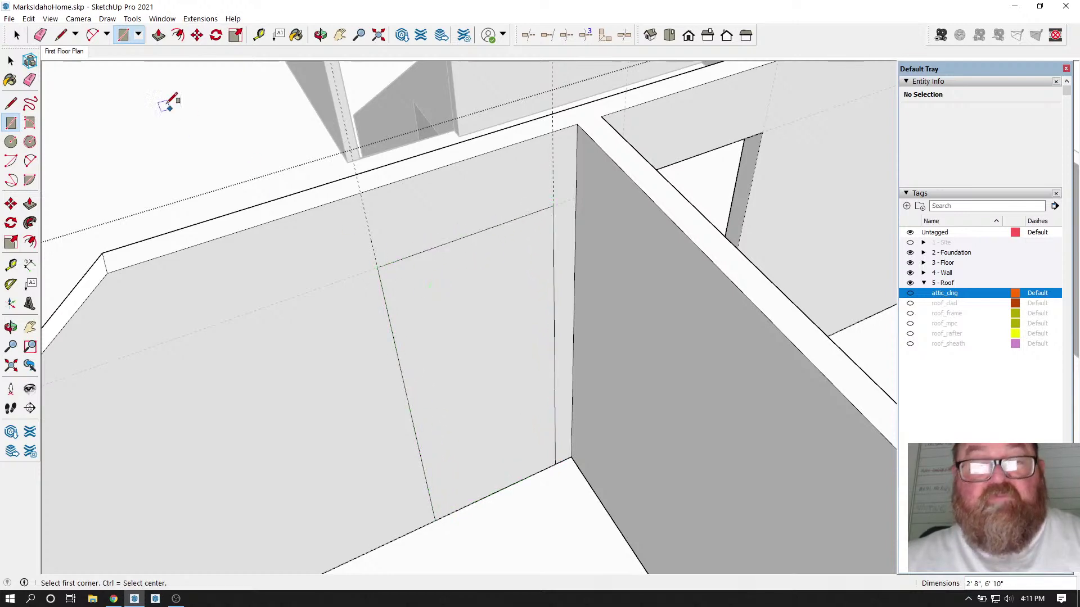
click(158, 36)
click(431, 305)
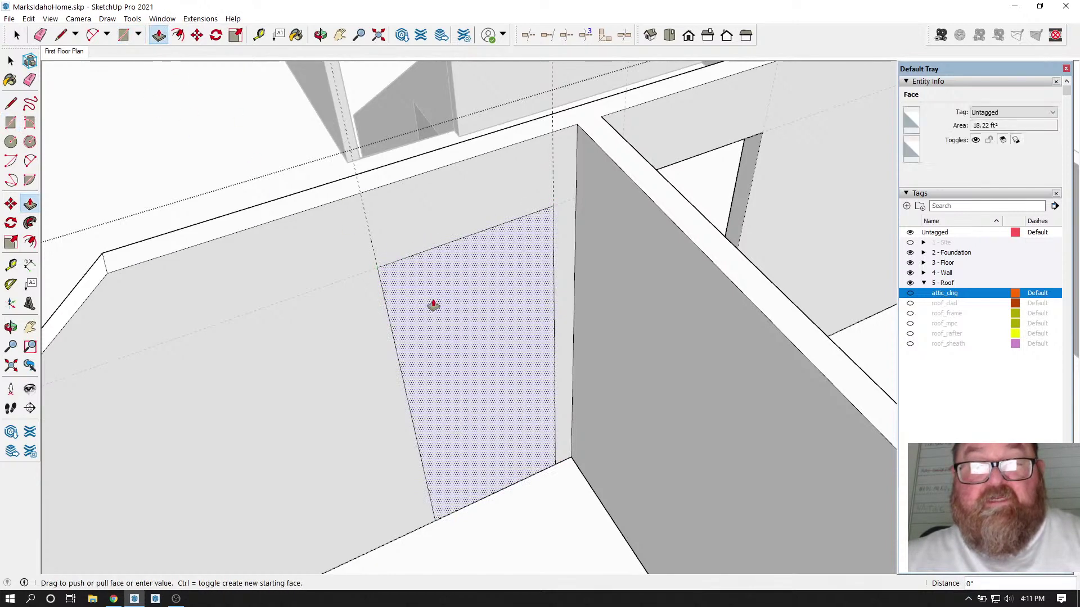
click(407, 291)
scroll(468, 330, down, 3)
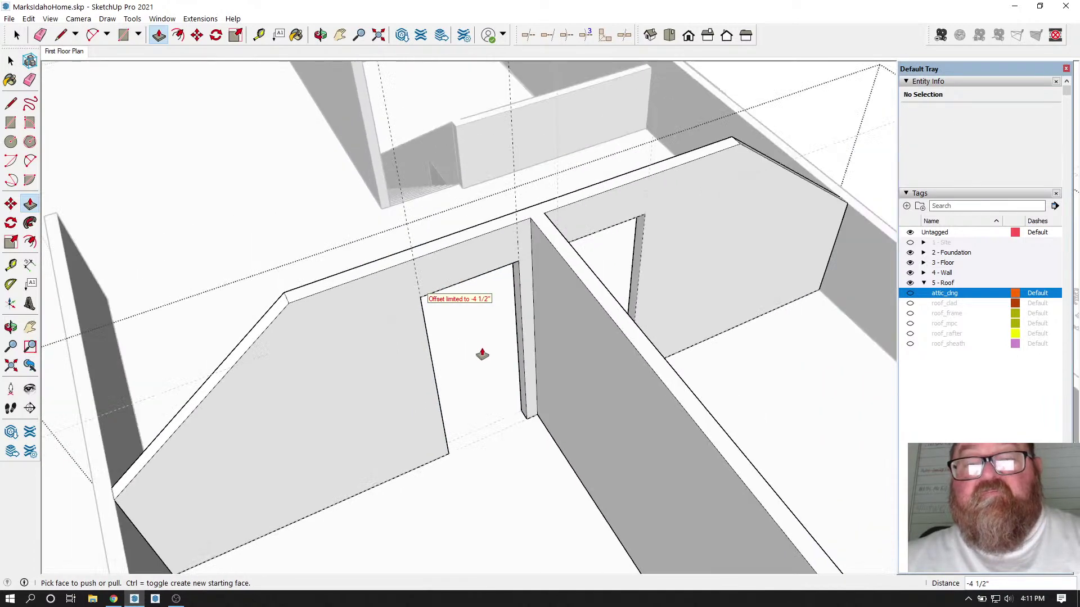
scroll(363, 277, down, 2)
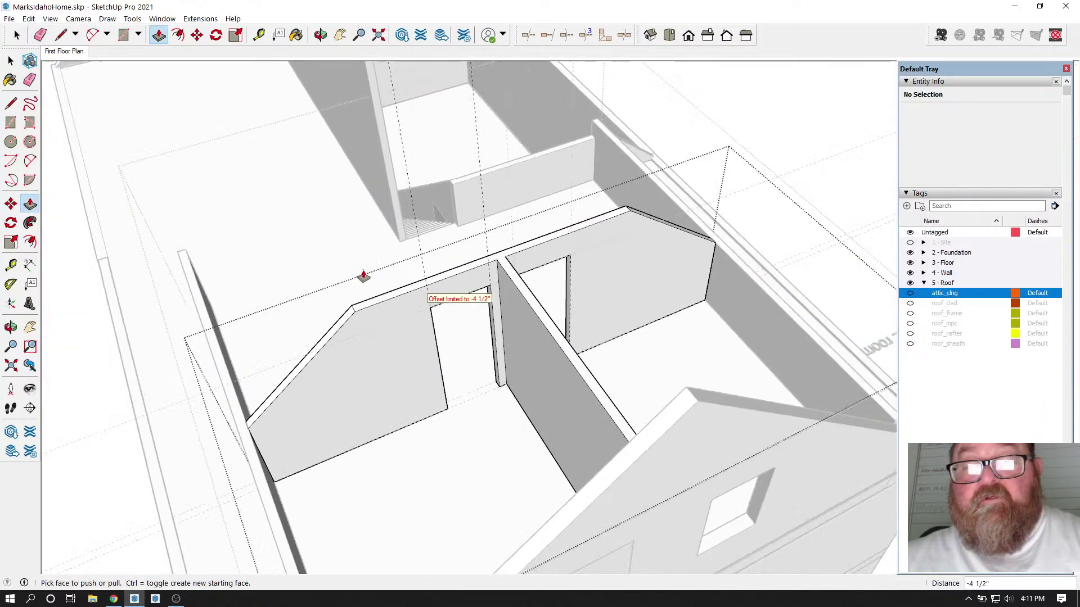
Step: Examine both door openings and the adjoining upper-floor rooms from several angles, with a brief check of the live stream page in the browser
click(321, 35)
drag(315, 236, 623, 145)
scroll(624, 133, up, 2)
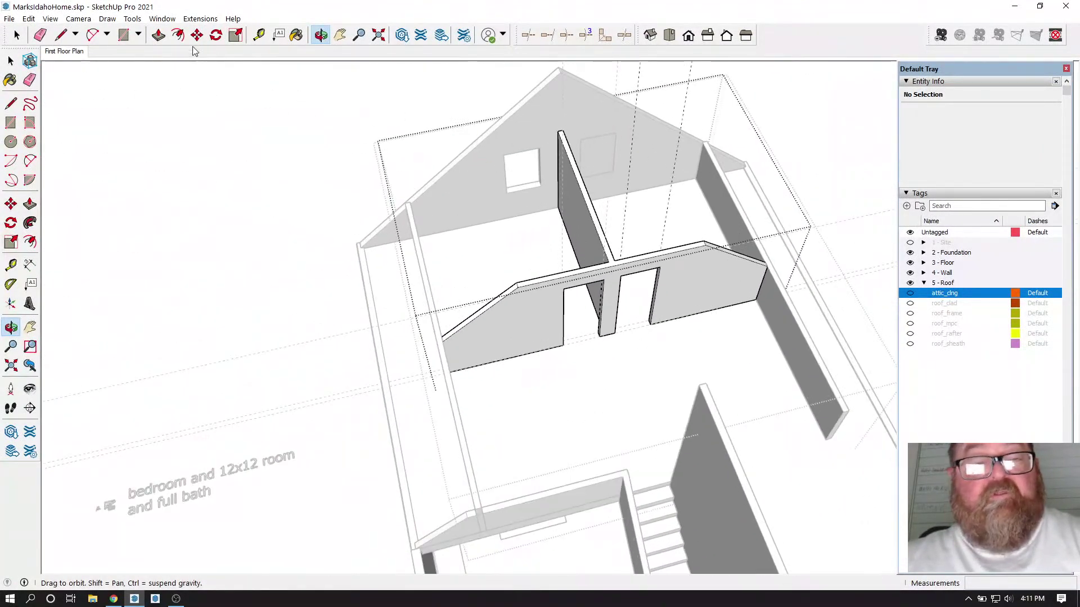
scroll(504, 160, up, 2)
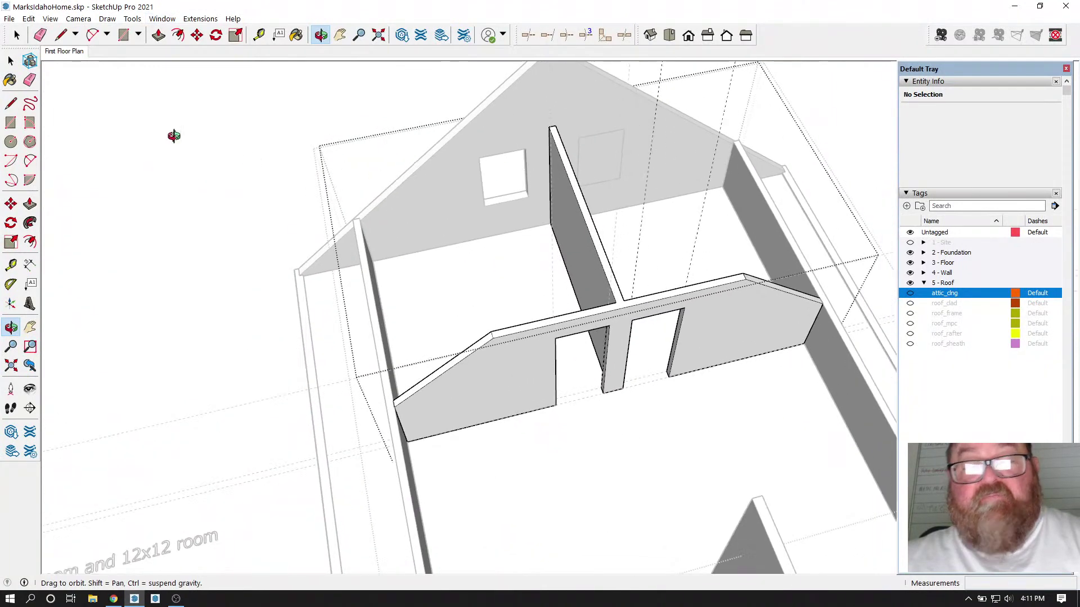
click(114, 599)
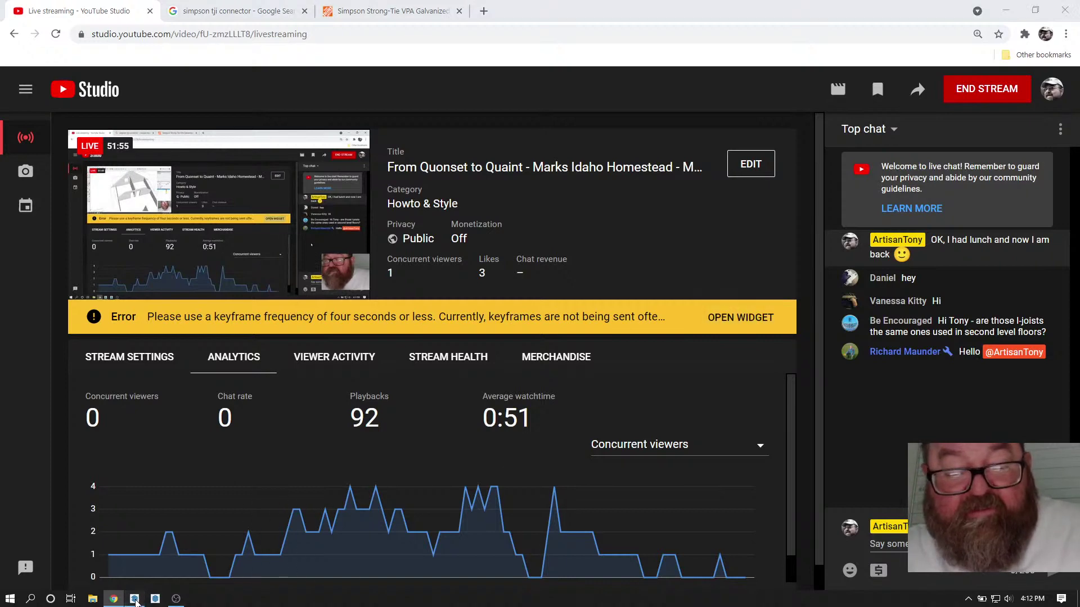
click(136, 599)
drag(442, 395, 481, 406)
scroll(551, 222, up, 3)
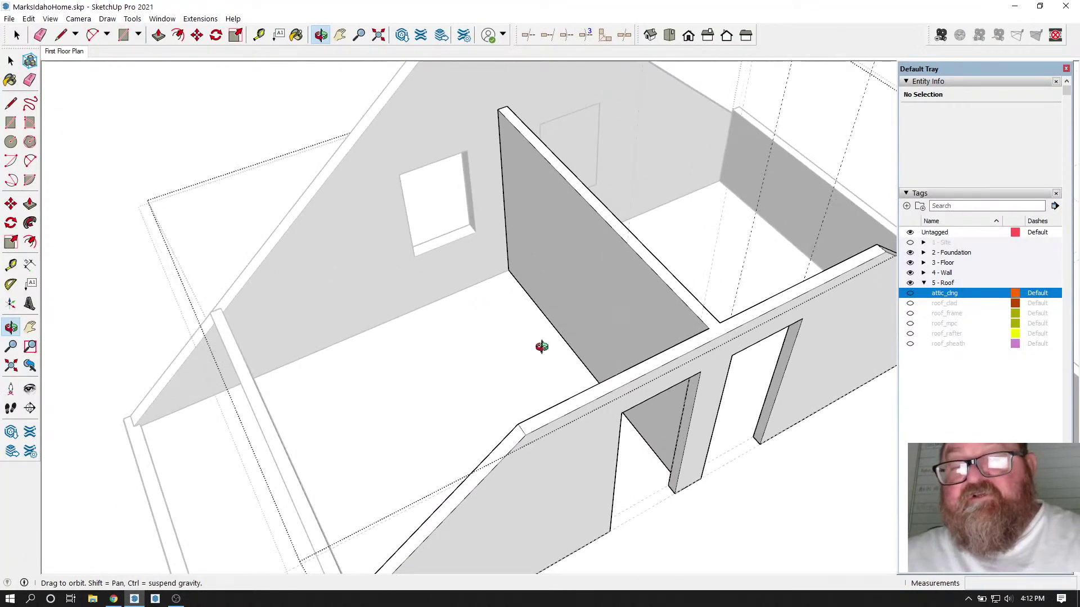
scroll(520, 355, down, 1)
scroll(554, 430, down, 1)
scroll(503, 452, down, 1)
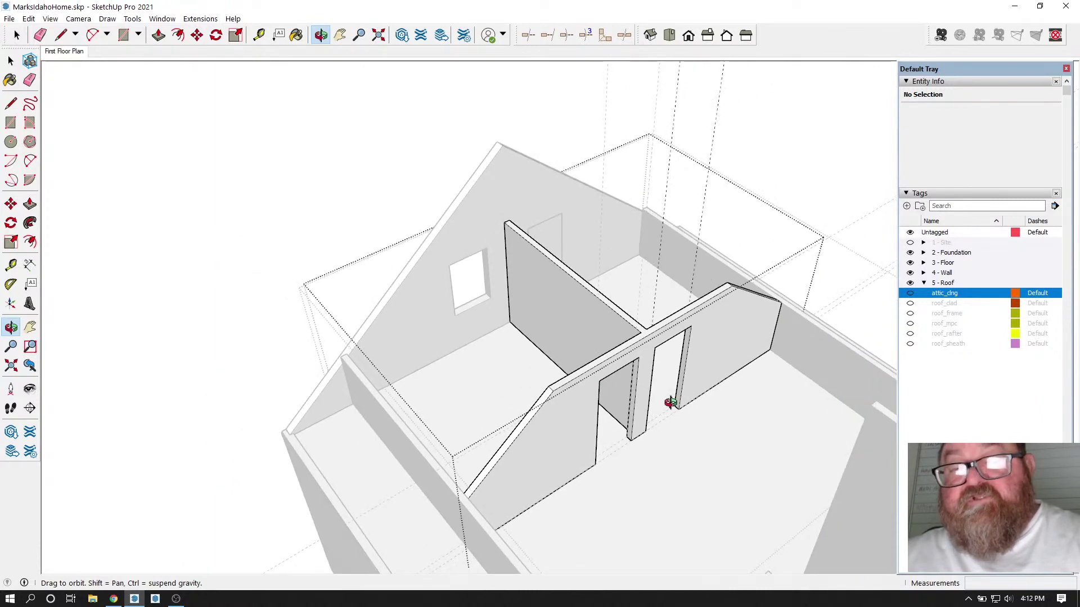
Step: Delete the guides inside the open wall group and leave the group
click(28, 18)
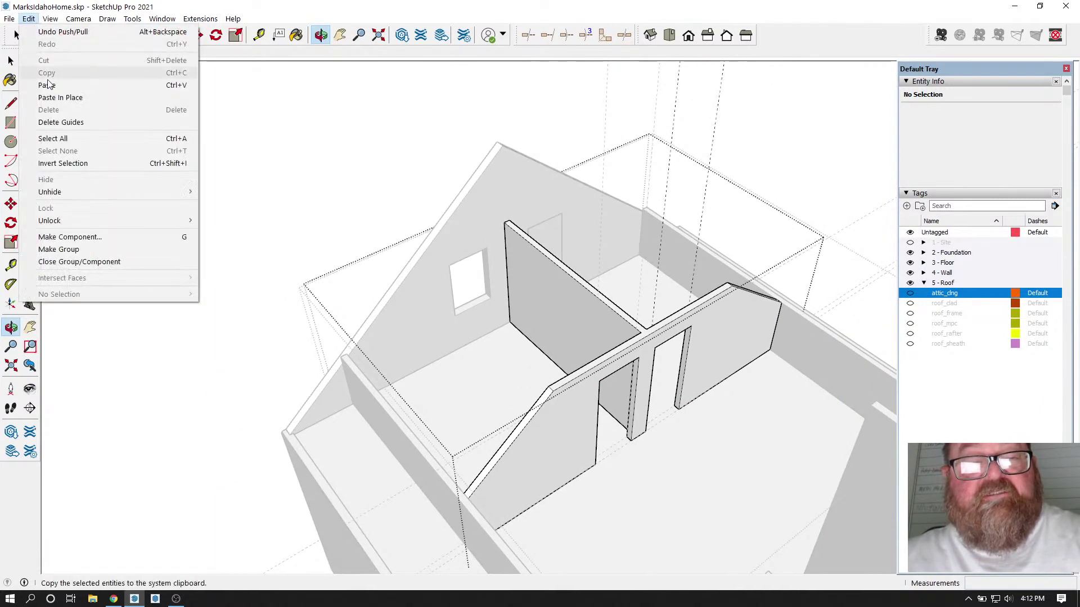
click(69, 122)
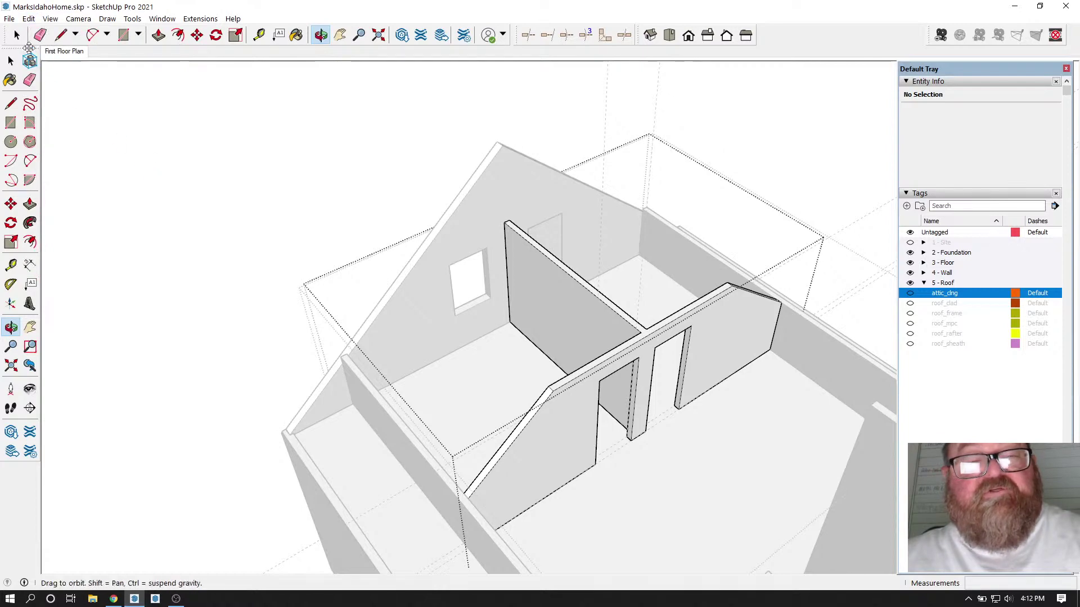
key(space)
scroll(225, 225, down, 1)
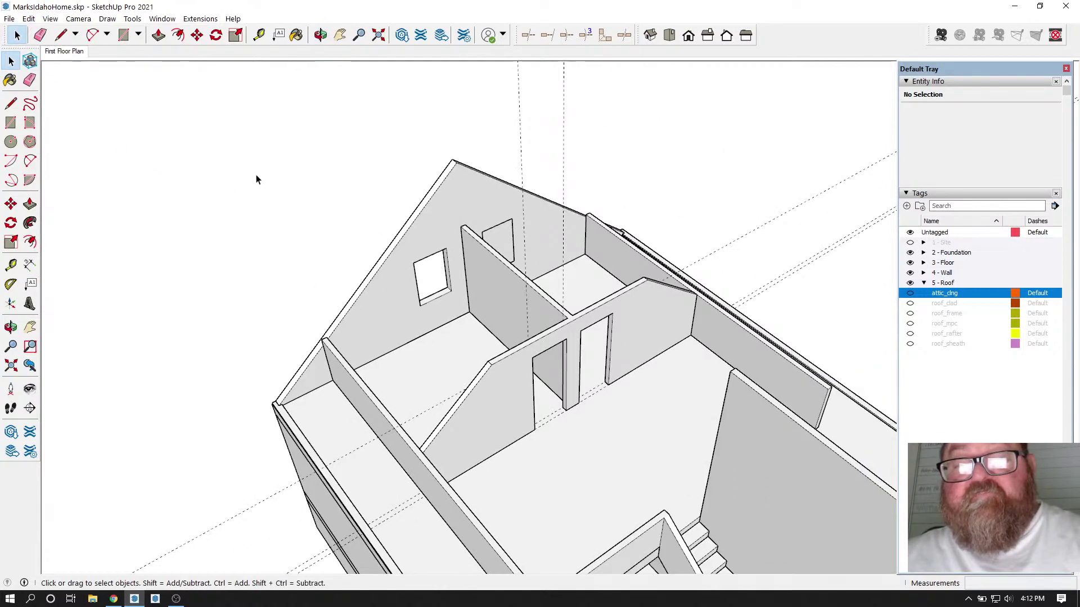
click(29, 18)
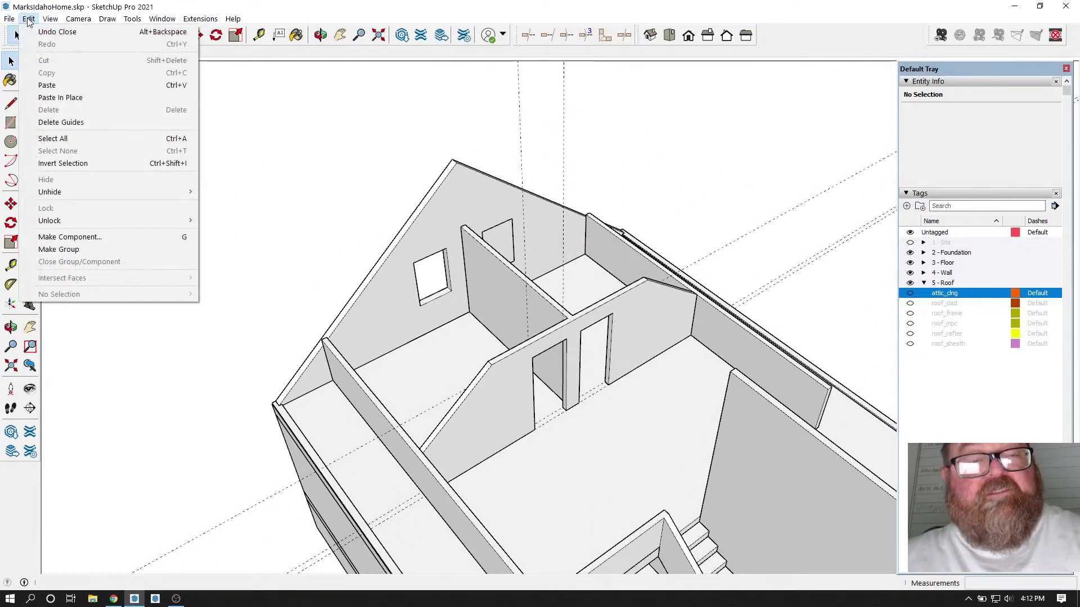
click(93, 98)
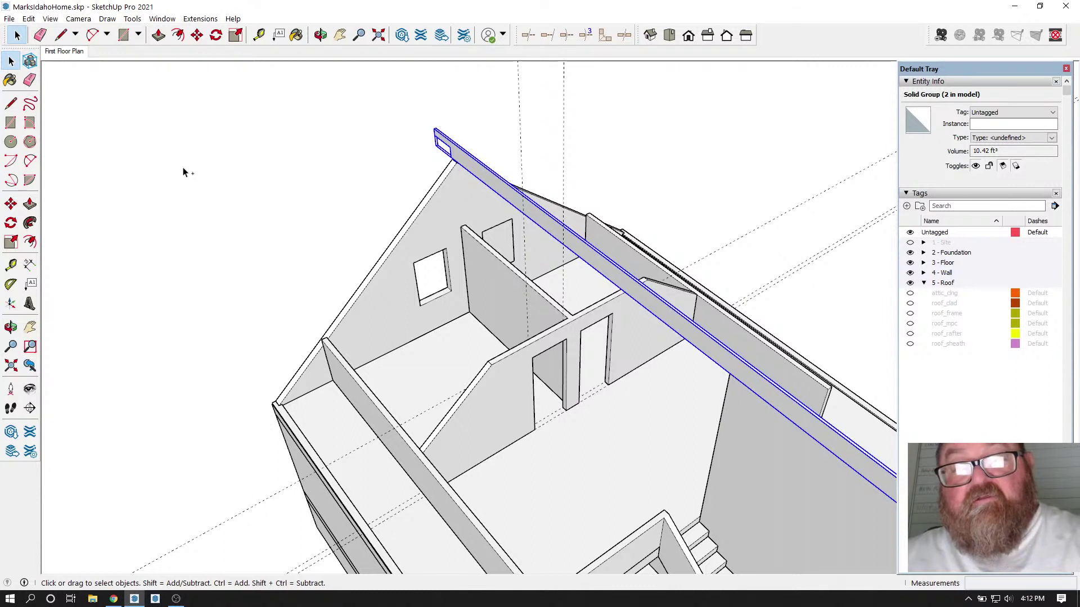
key(Delete)
Step: Delete all remaining guides from the model
click(29, 19)
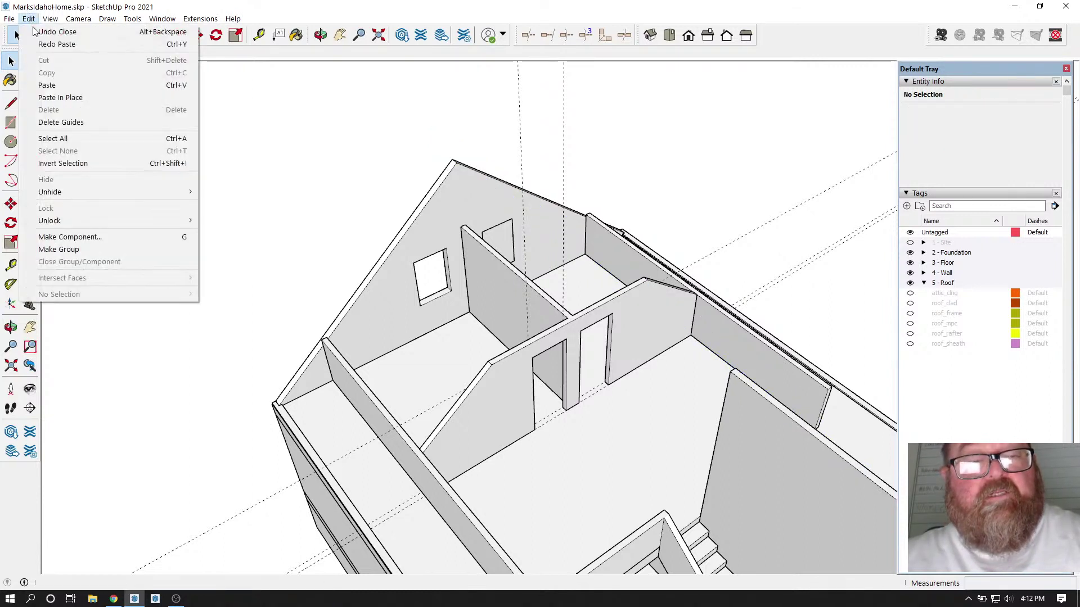
click(66, 123)
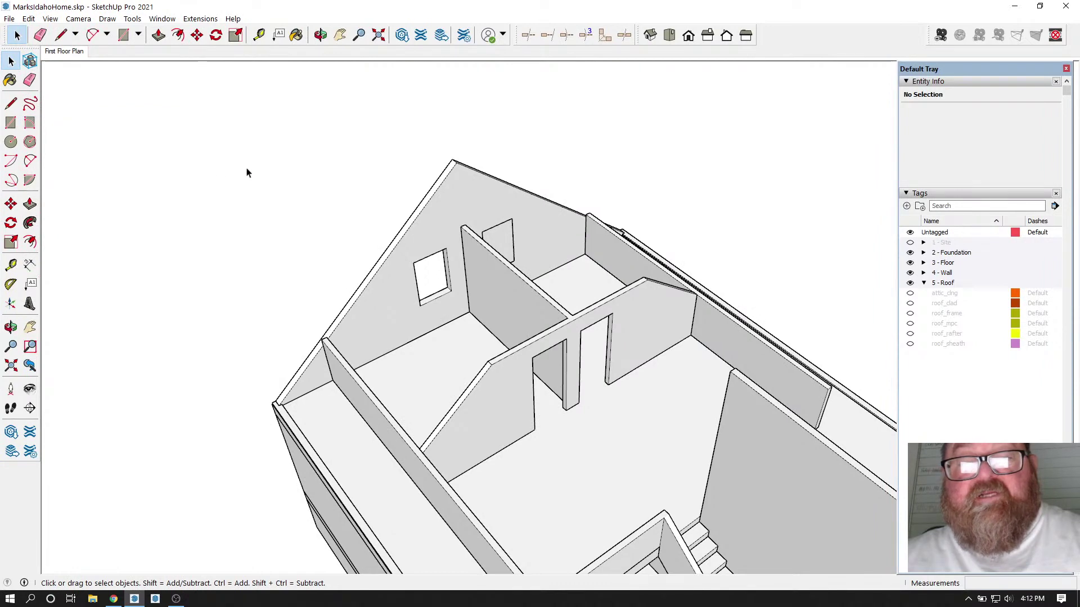
Step: Open the gable wall group and trace a 4' by 2' 8" rectangle over the uncut window outline
scroll(568, 264, up, 3)
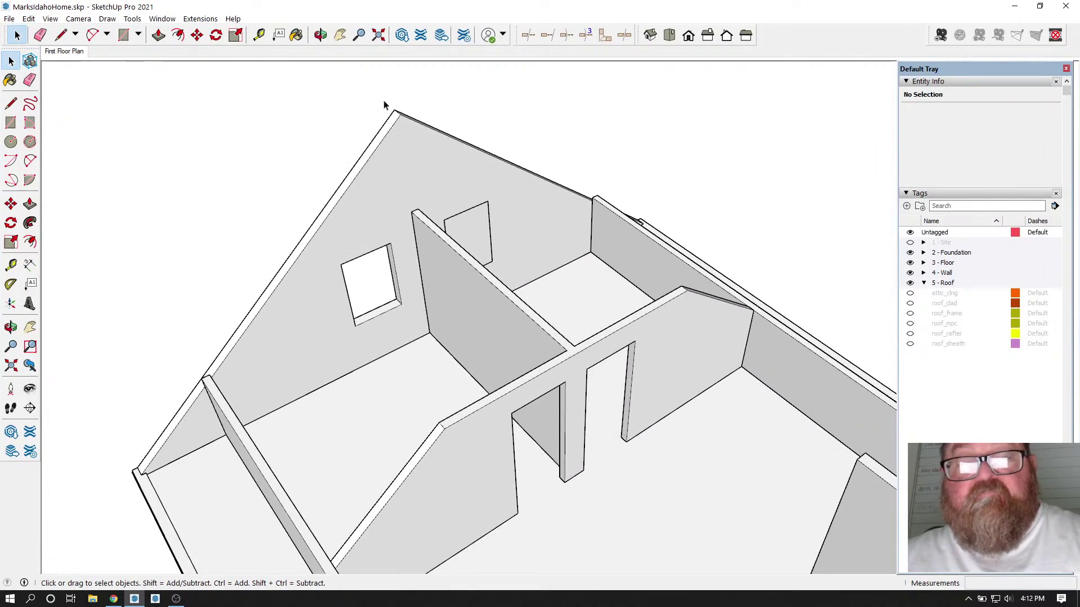
scroll(416, 101, up, 5)
click(522, 352)
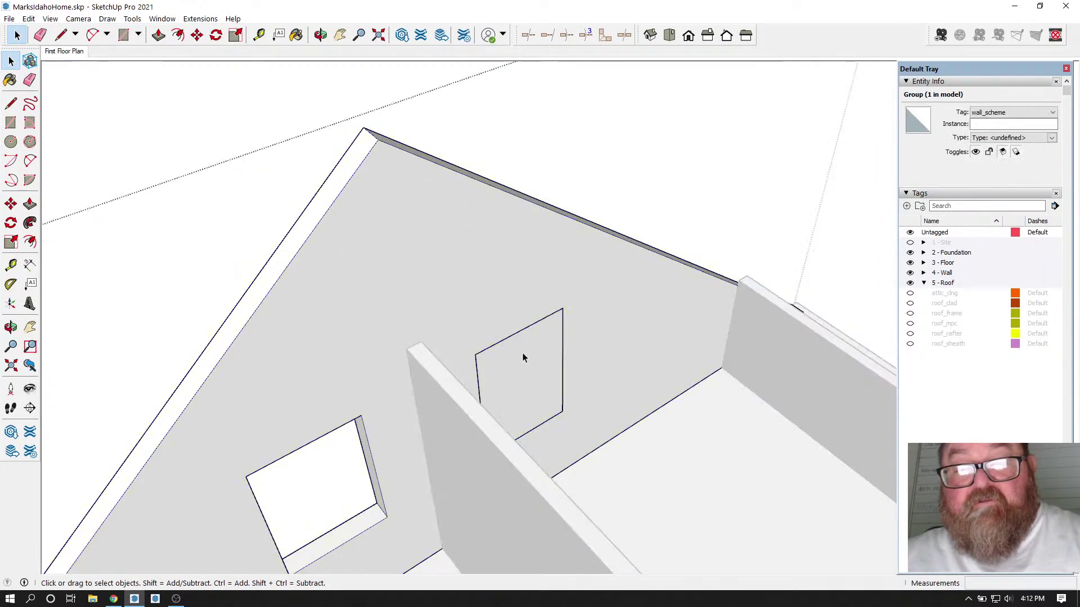
double_click(522, 353)
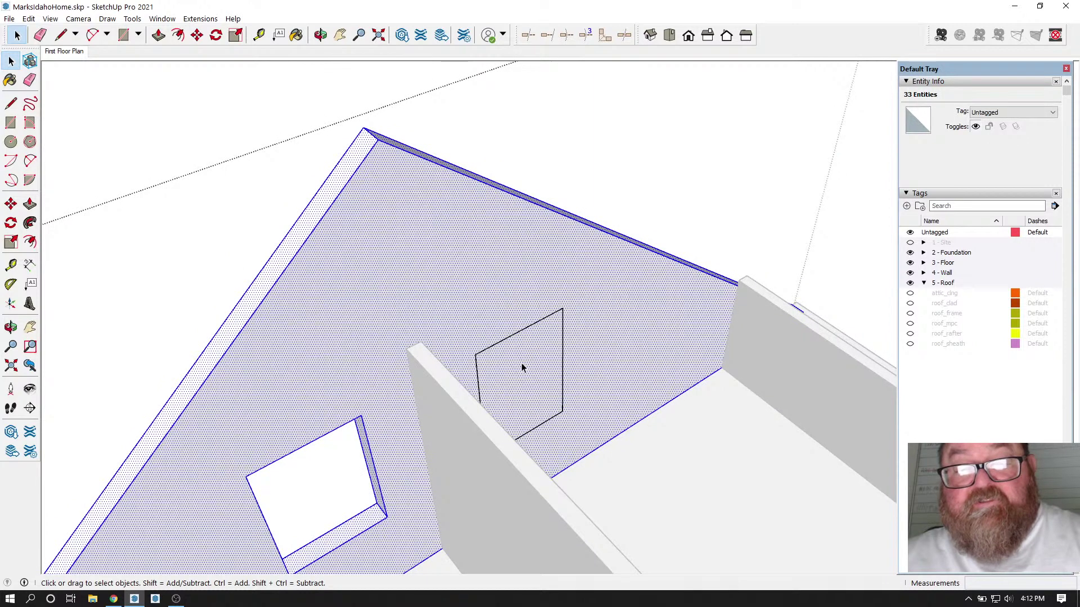
click(521, 368)
click(321, 35)
drag(509, 321, 441, 285)
key(p)
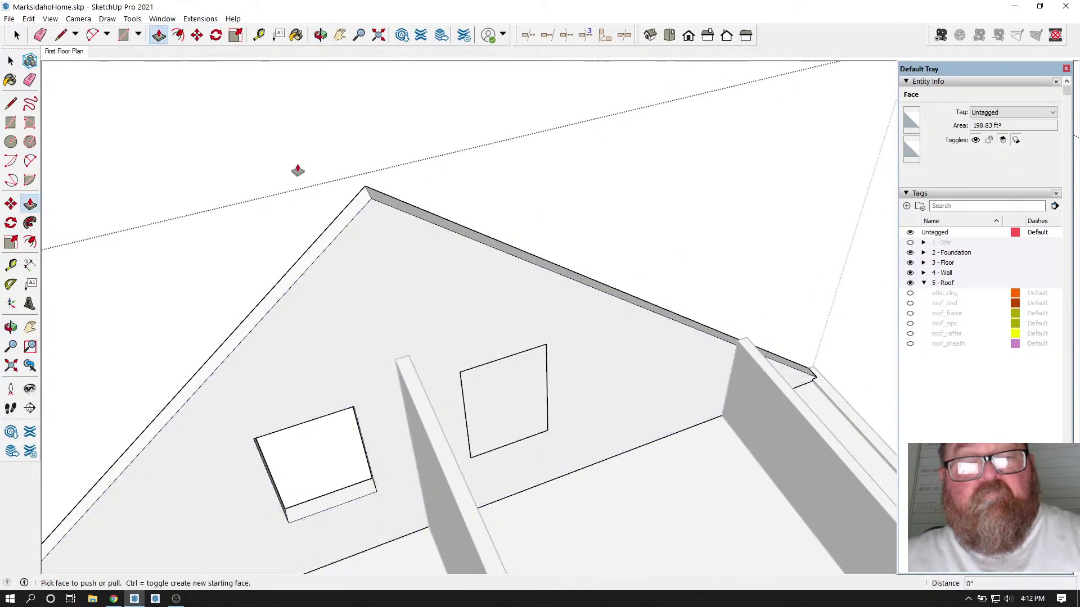
click(123, 35)
click(460, 371)
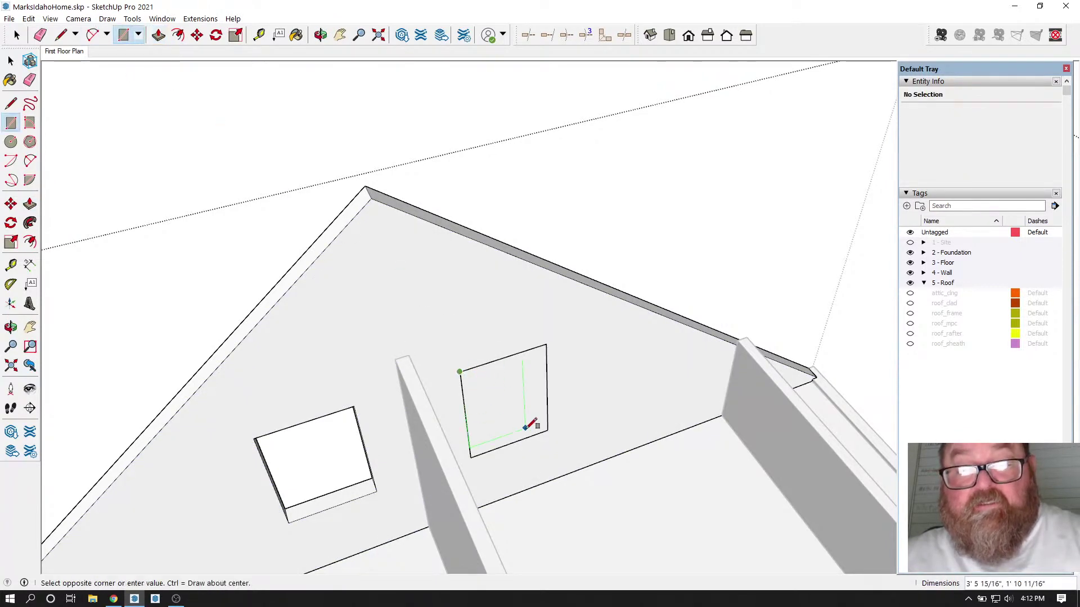
click(548, 431)
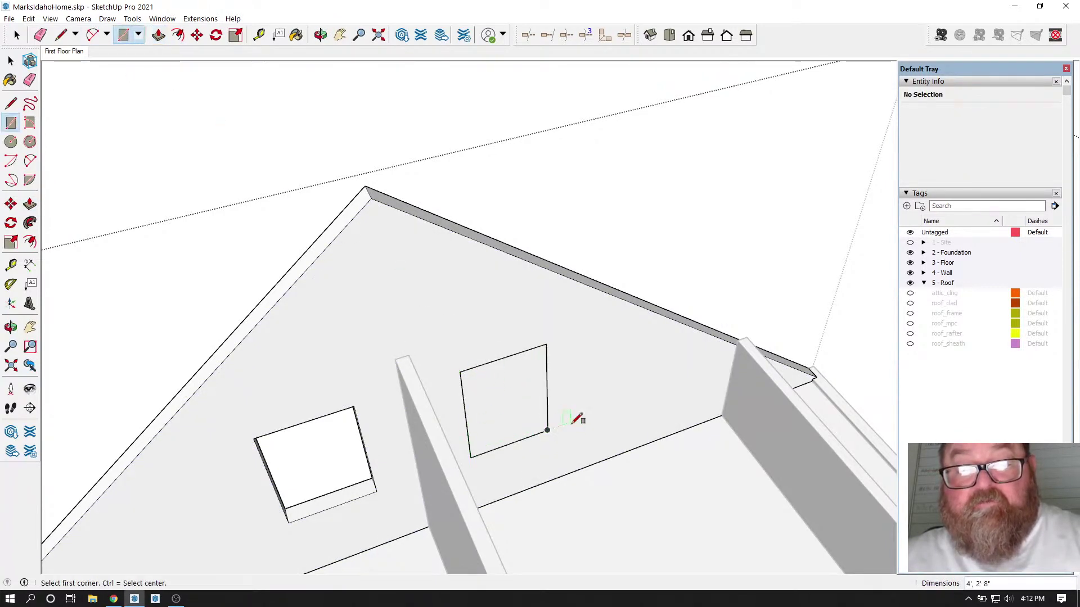
Step: Try to push the traced window face through the gable wall, and check the selection of the wall's inner face
click(159, 35)
click(492, 383)
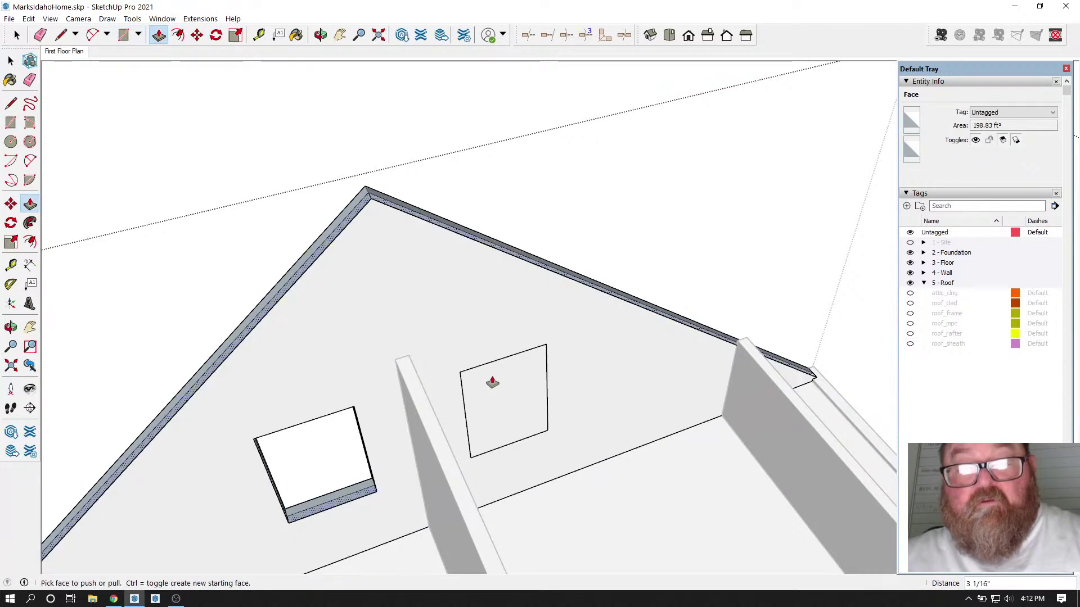
key(space)
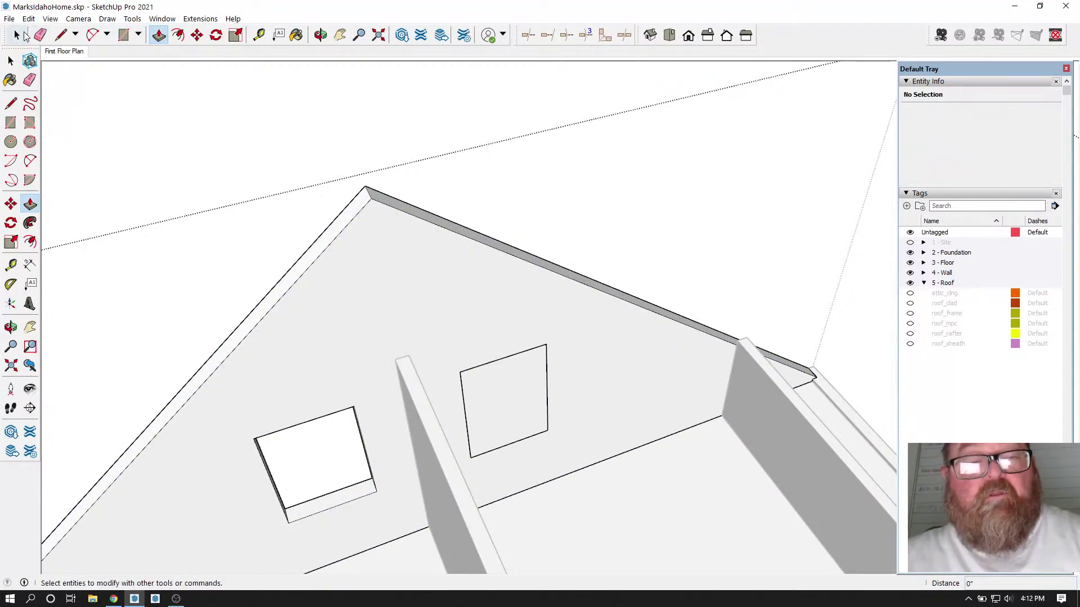
click(362, 259)
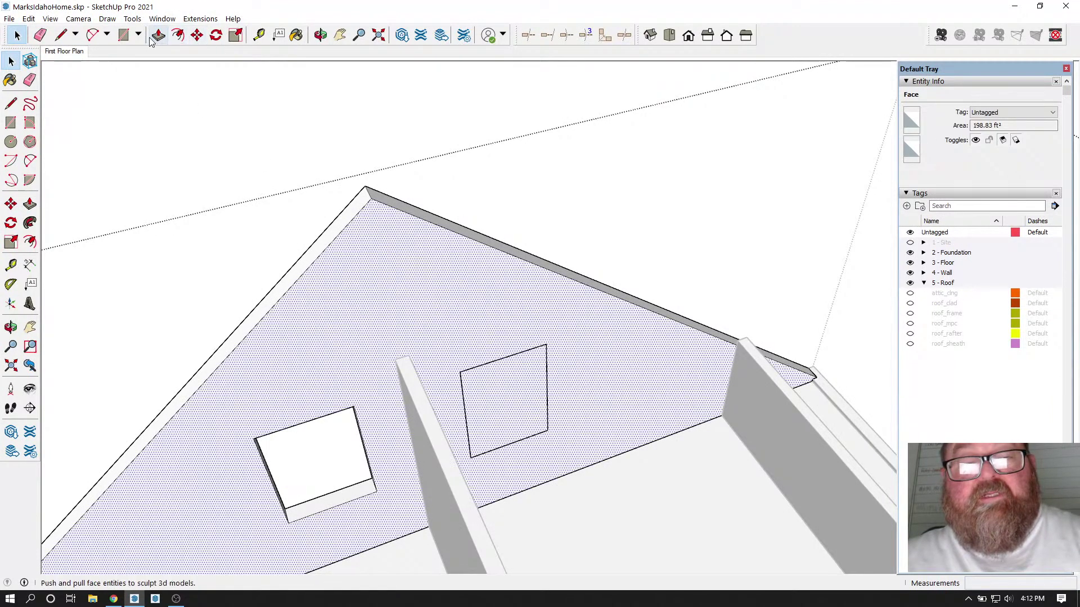
Step: Undo the recent edits back to before the guides were deleted, leaving the open wall group
scroll(311, 202, down, 2)
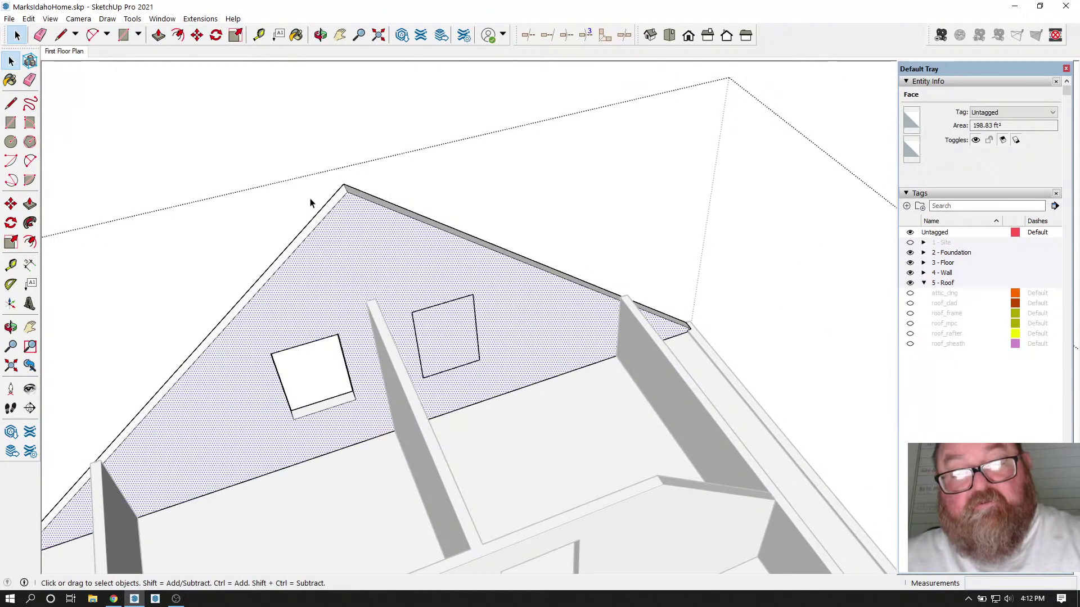
key(Delete)
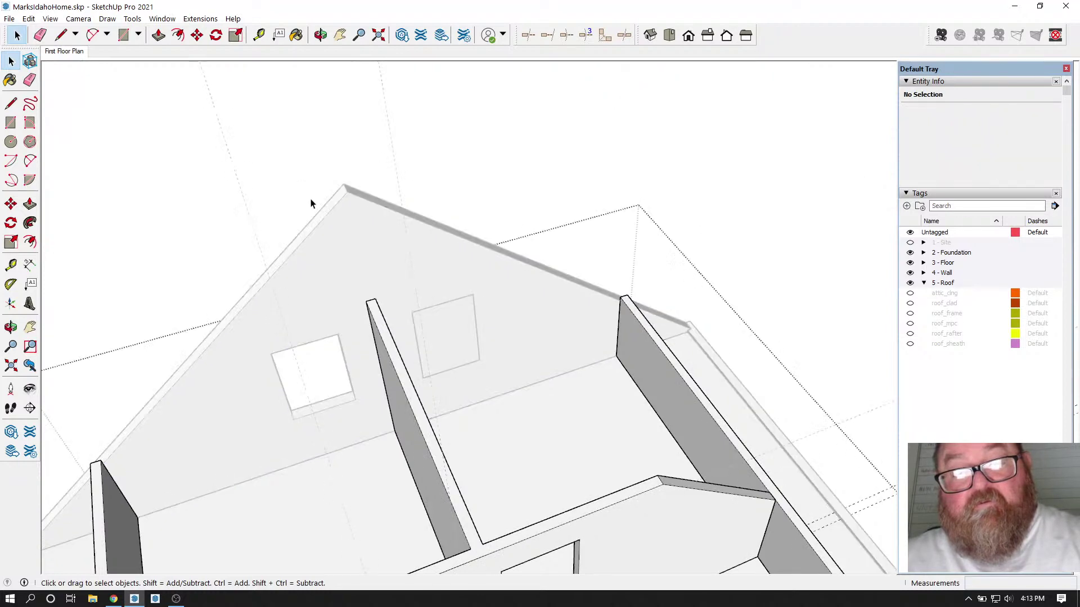
scroll(311, 202, down, 1)
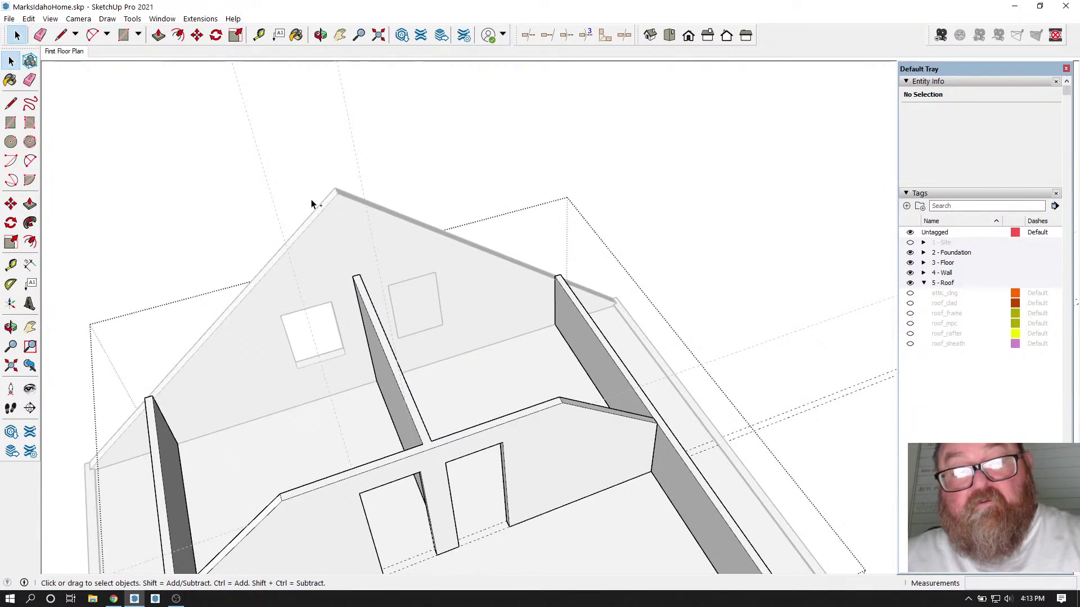
key(ctrl+z)
scroll(298, 204, up, 3)
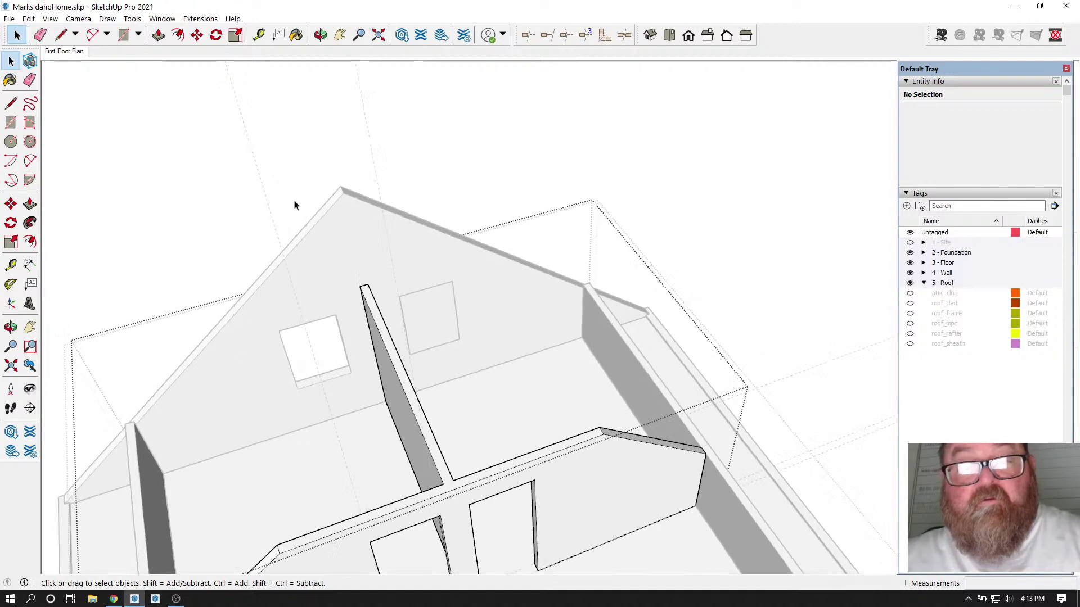
scroll(350, 234, up, 1)
scroll(362, 298, down, 3)
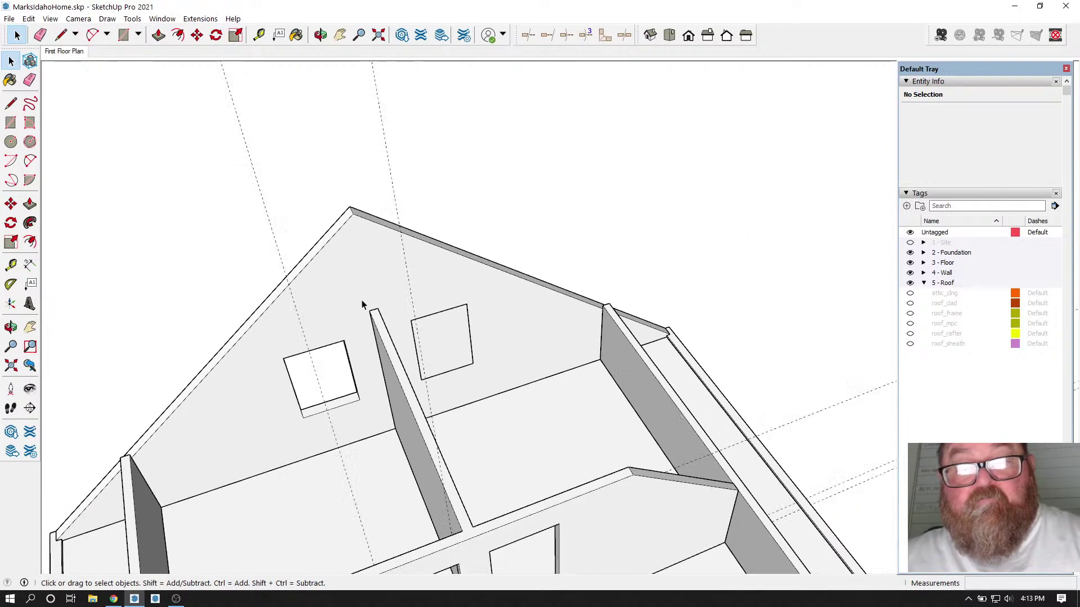
Step: Reopen the gable wall group and redraw the uncut window's outline on the inner face as a 4' by 2' 8" rectangle
click(372, 289)
double_click(373, 289)
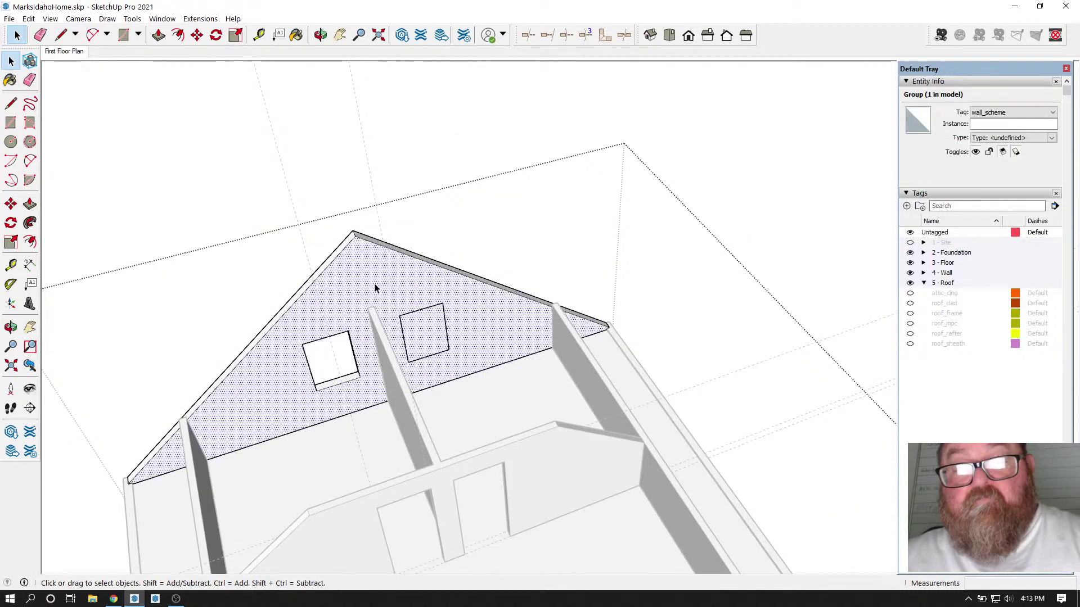
scroll(382, 298, up, 3)
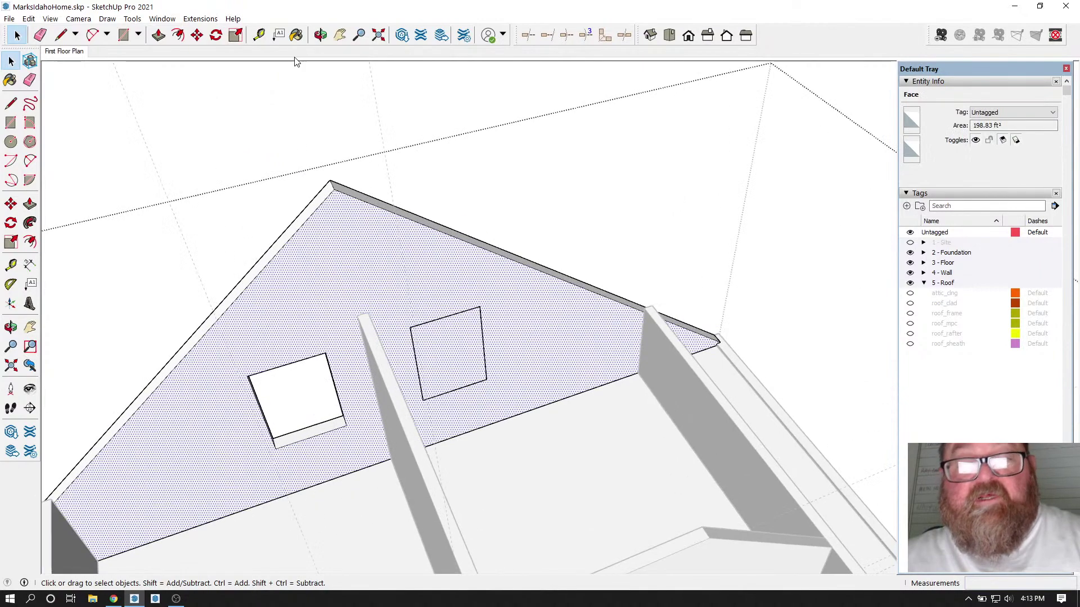
click(321, 35)
drag(547, 315, 716, 383)
click(17, 35)
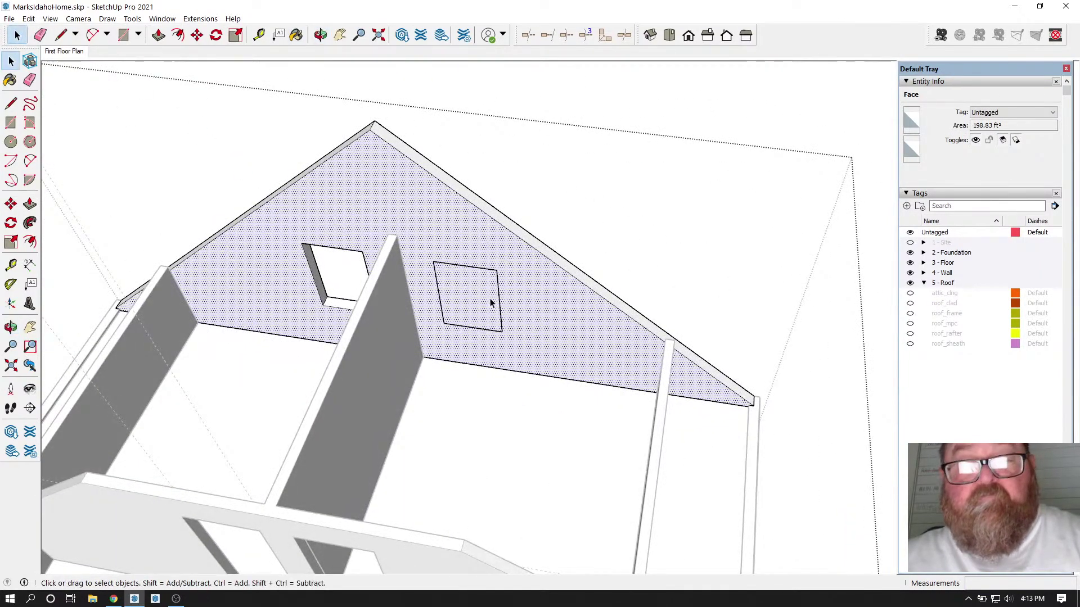
scroll(448, 281, up, 4)
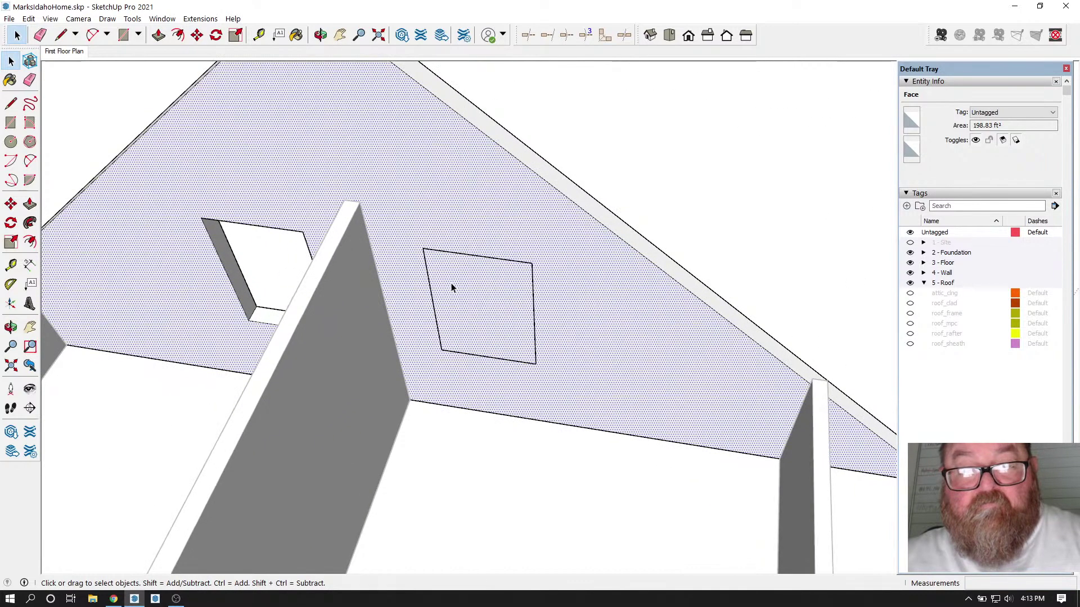
click(123, 35)
click(423, 248)
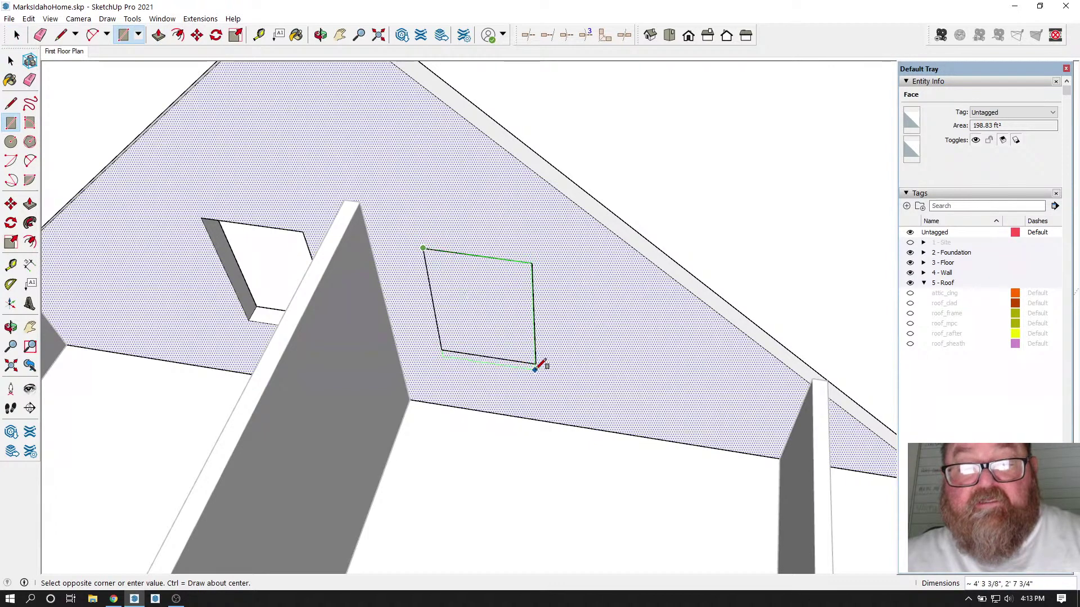
text(4',2'8)
key(Return)
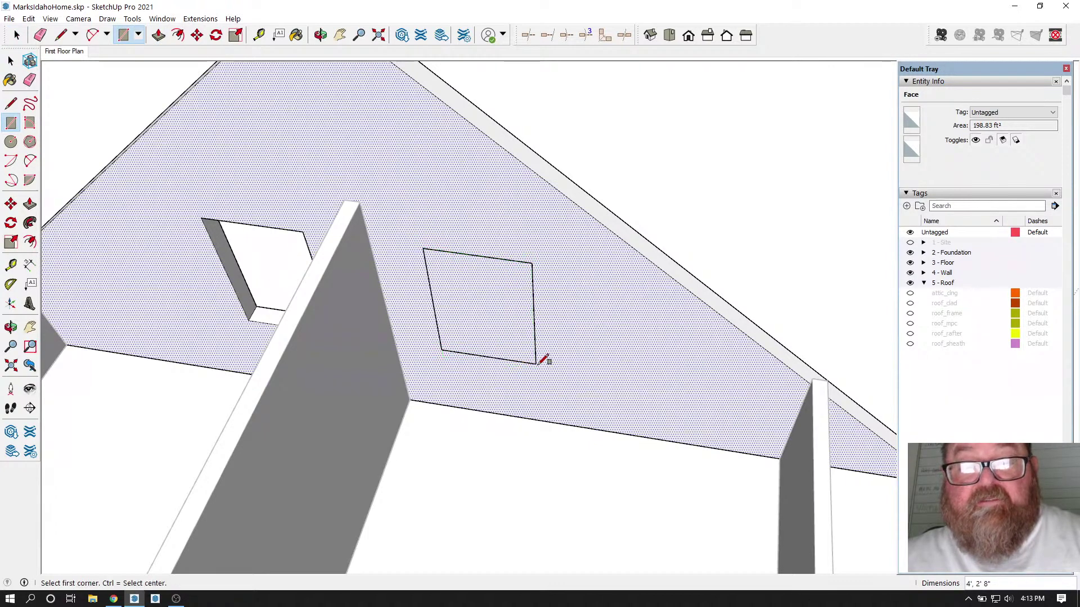
Step: Try to push the redrawn window rectangle through the gable wall
click(158, 35)
scroll(458, 285, down, 3)
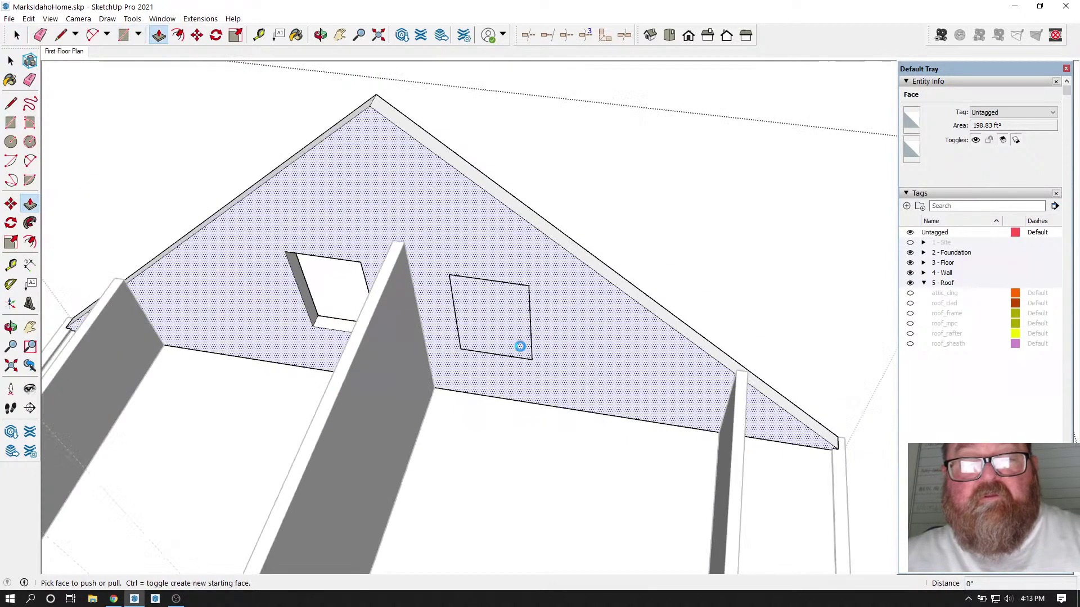
click(16, 35)
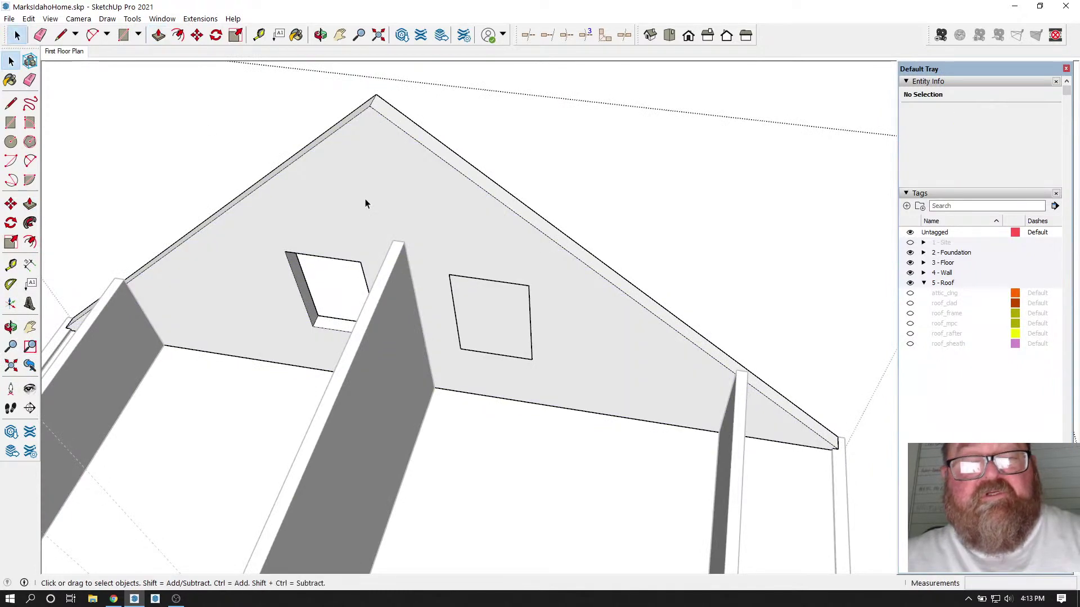
Step: Select the uncut window outline with the surrounding gable wall faces and intersect the faces with their context
drag(434, 228, 602, 388)
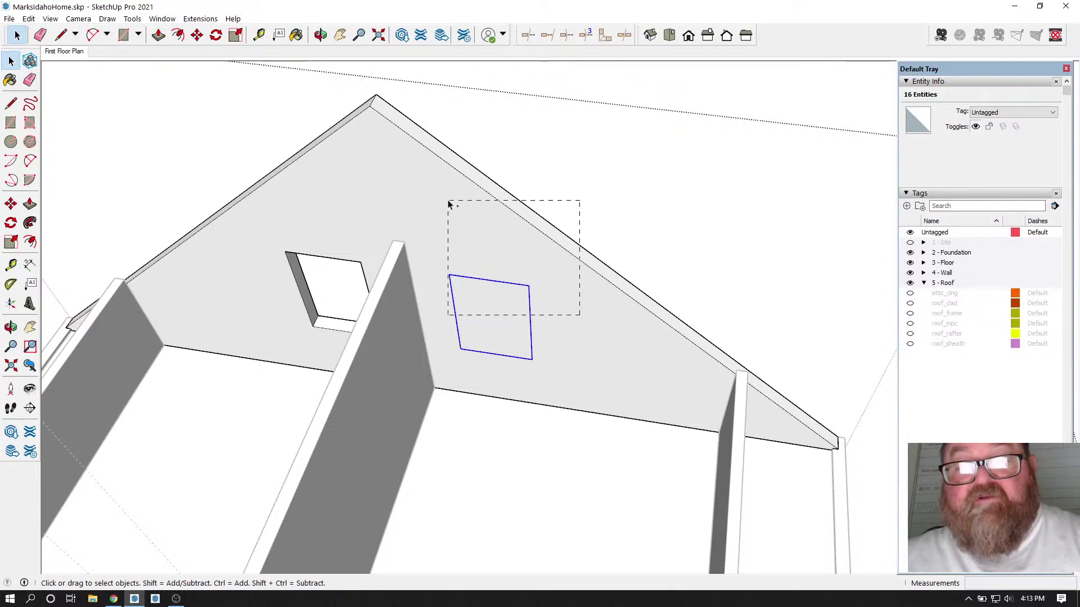
ctrl+drag(443, 200, 443, 199)
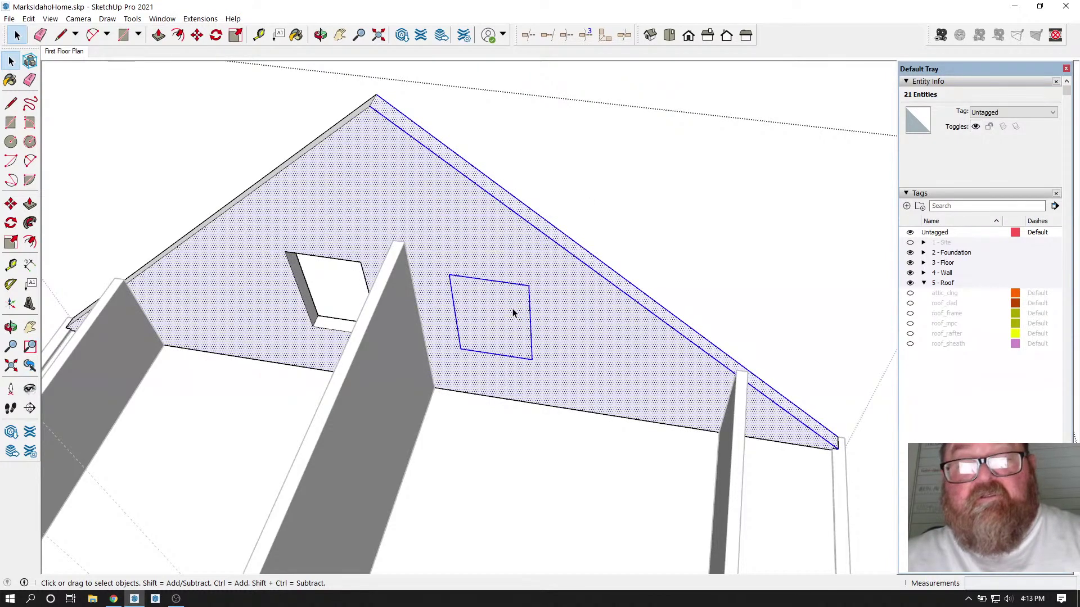
right_click(509, 310)
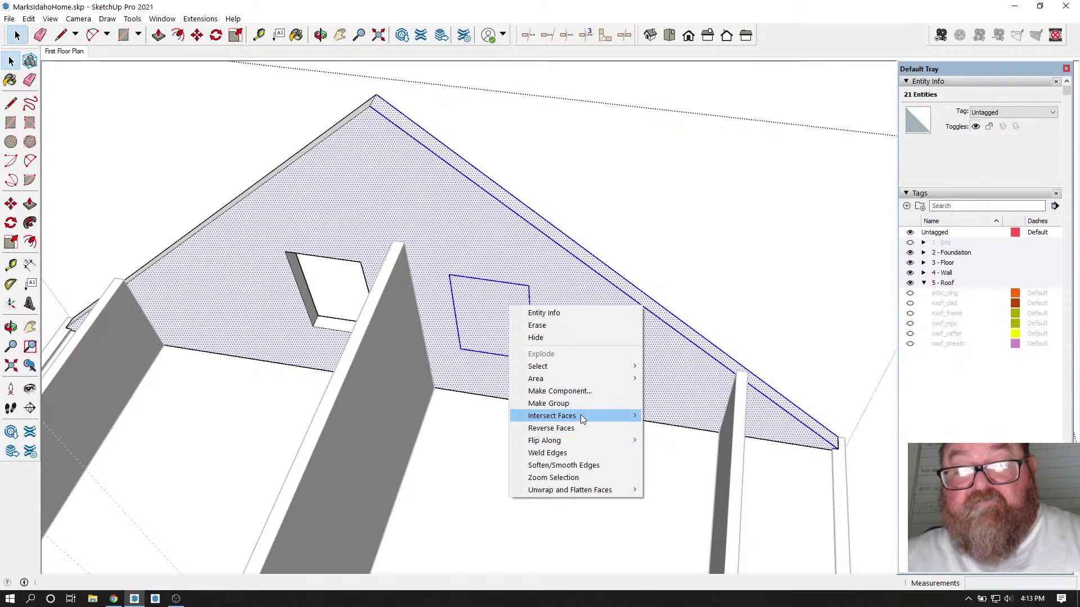
mouse_move(583, 415)
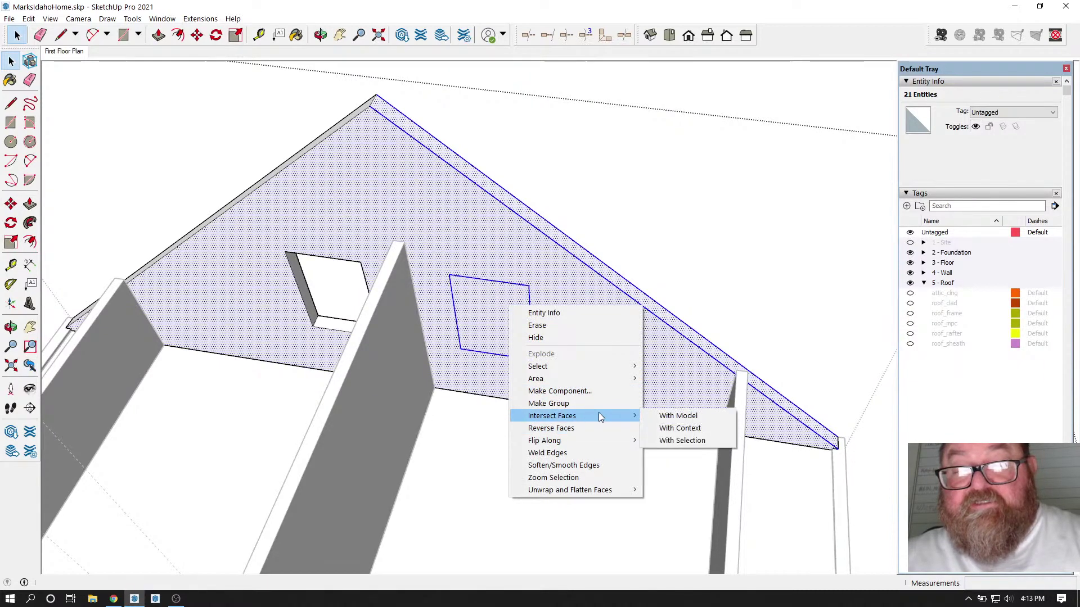
click(681, 430)
click(470, 308)
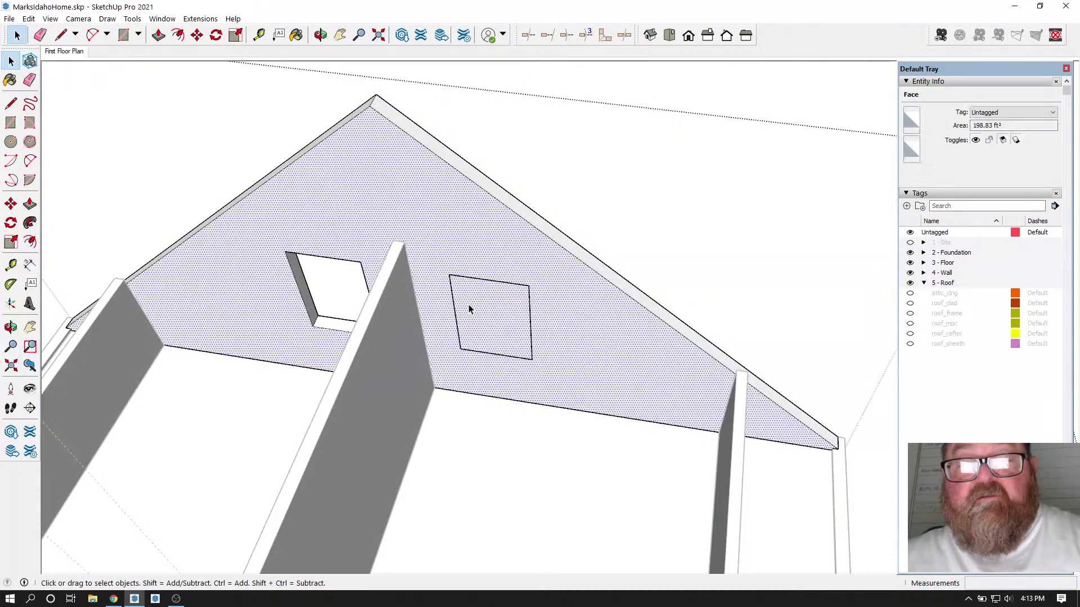
Step: Redraw the uncut window's outline on the gable wall's outer face as a 4' by 2' 8" rectangle
scroll(470, 309, up, 2)
scroll(470, 309, down, 3)
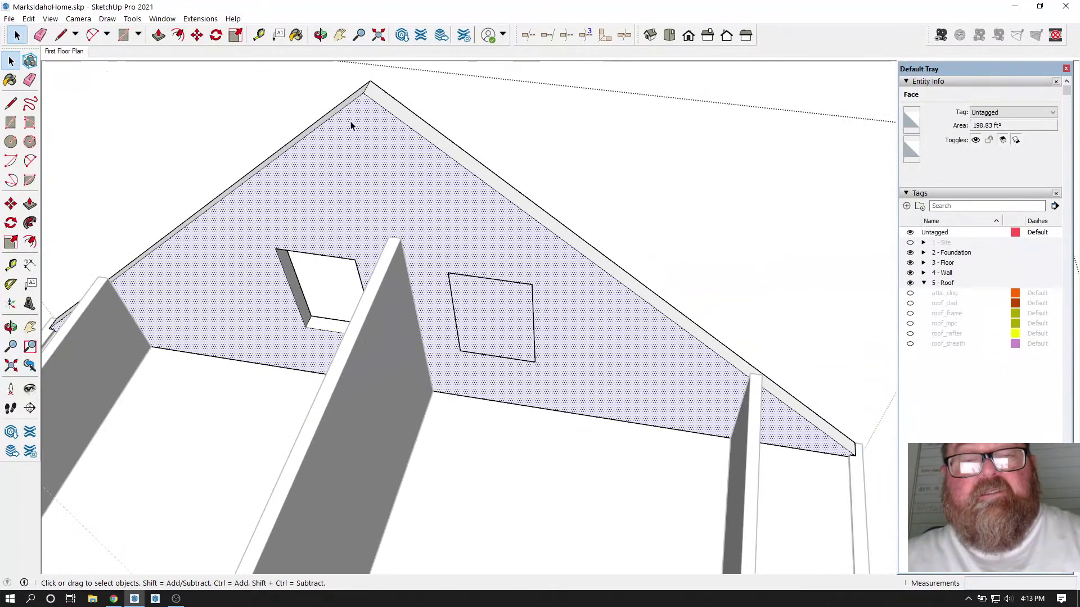
click(320, 35)
drag(564, 335, 457, 257)
scroll(337, 194, up, 3)
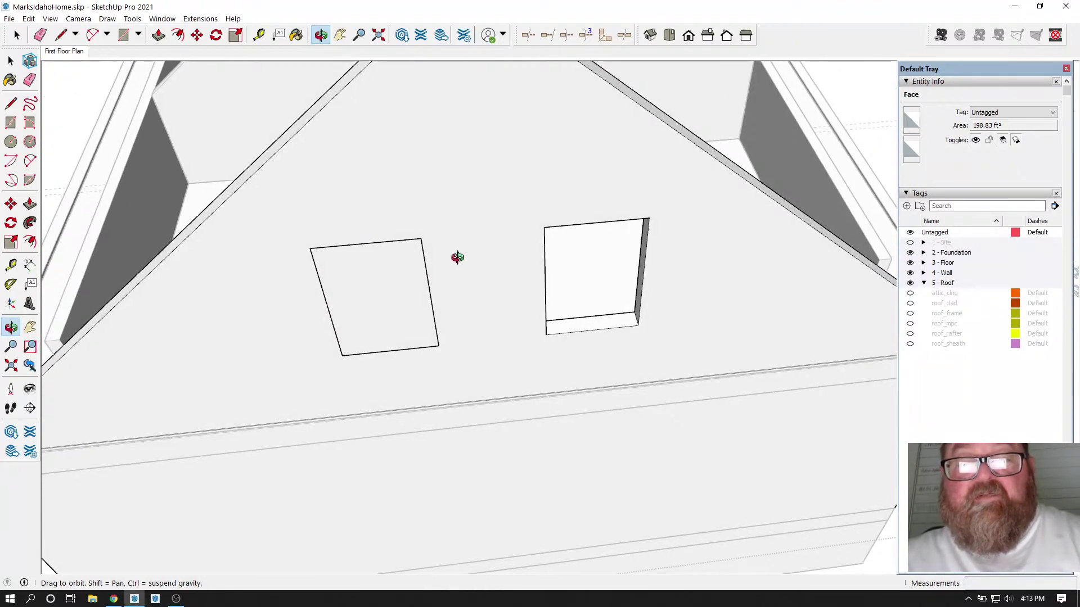
click(11, 60)
click(388, 211)
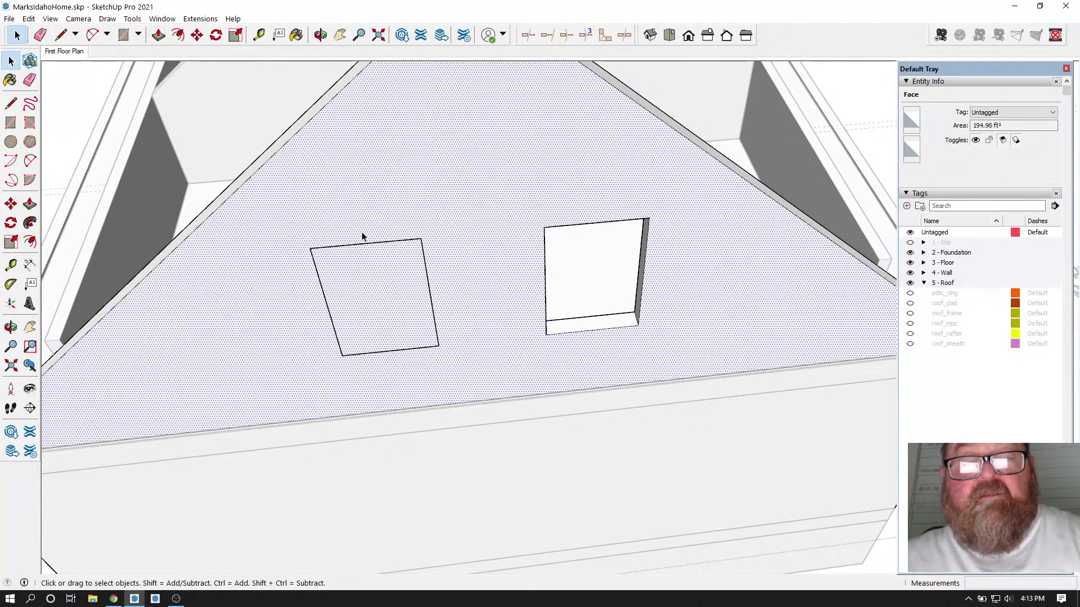
click(123, 35)
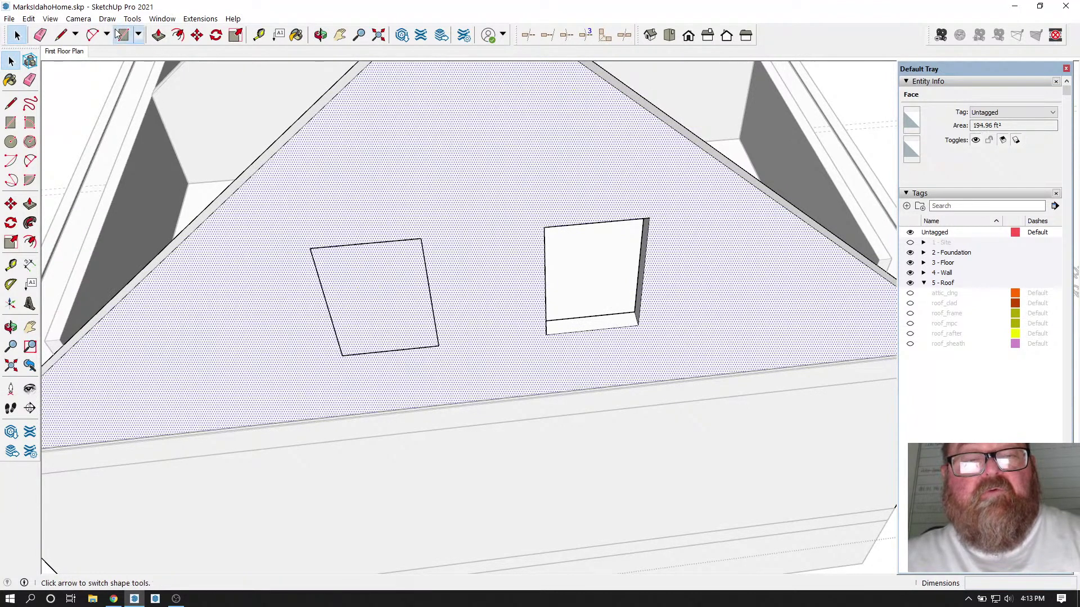
click(310, 248)
click(439, 345)
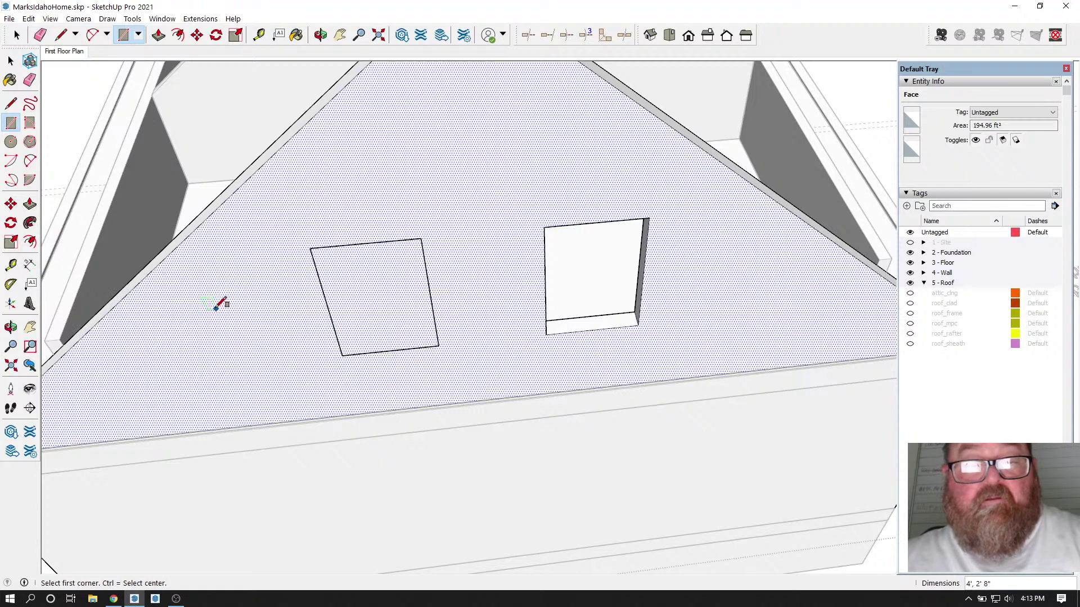
Step: Try cutting a test opening about 3' by 1' 3" through the gable wall beside the uncut window outline, and undo it
click(197, 289)
click(280, 363)
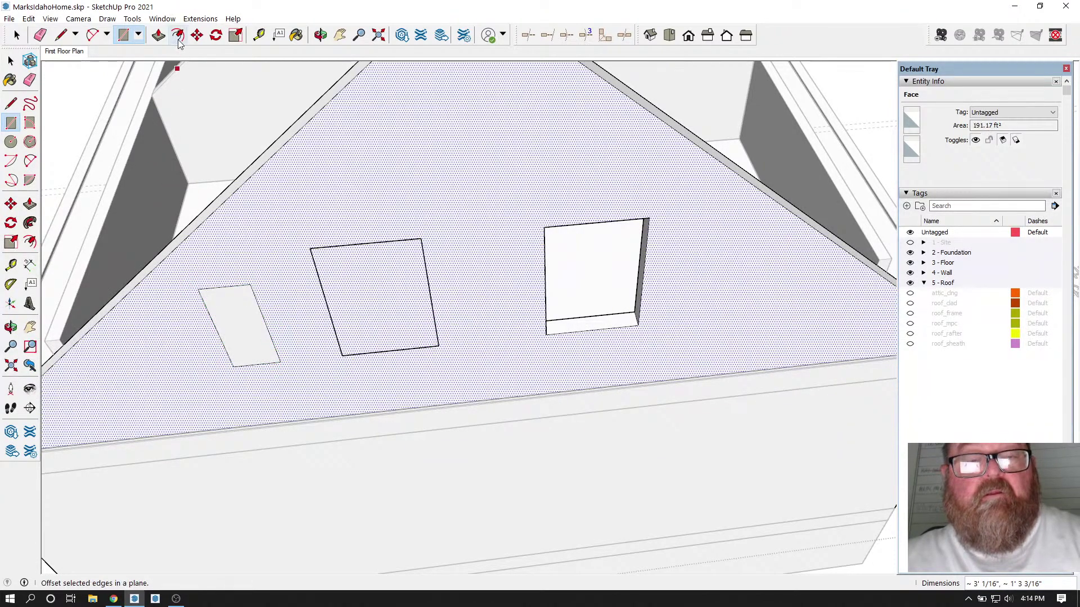
click(158, 35)
click(253, 336)
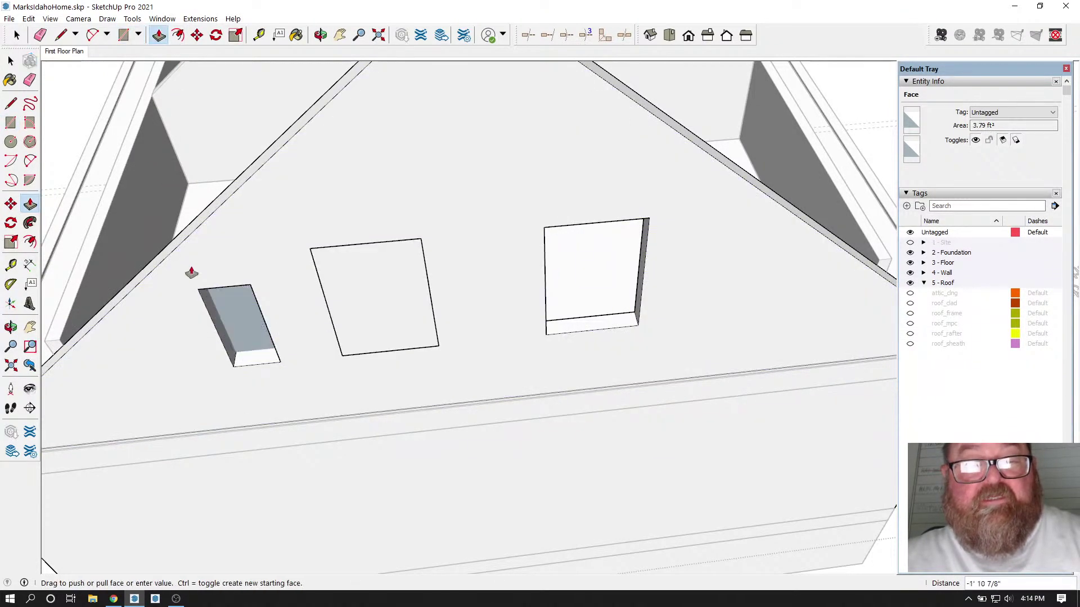
click(178, 237)
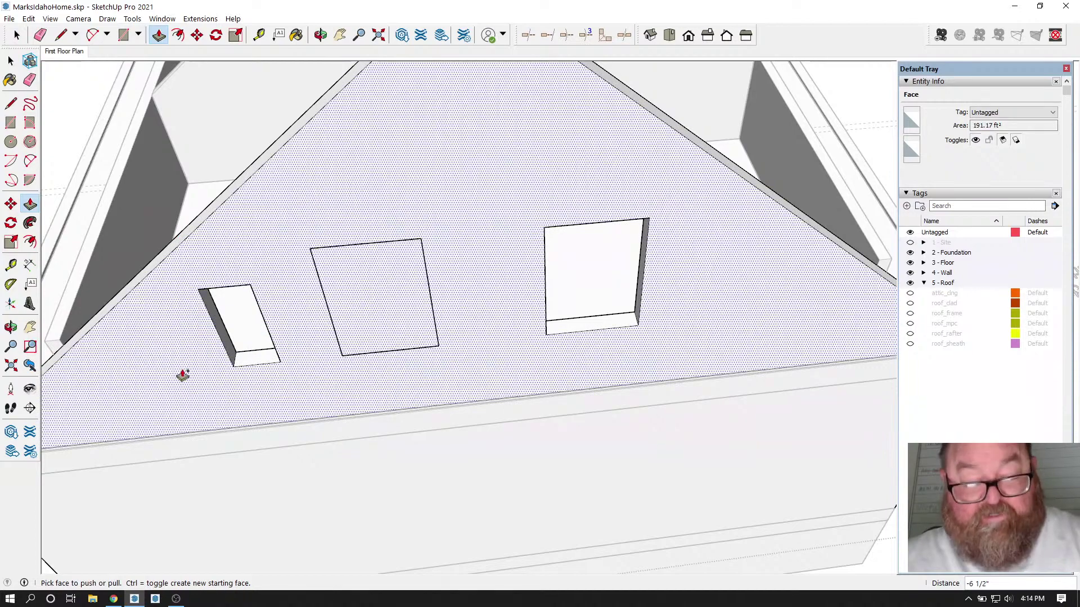
key(ctrl+z)
key(ctrl+z)
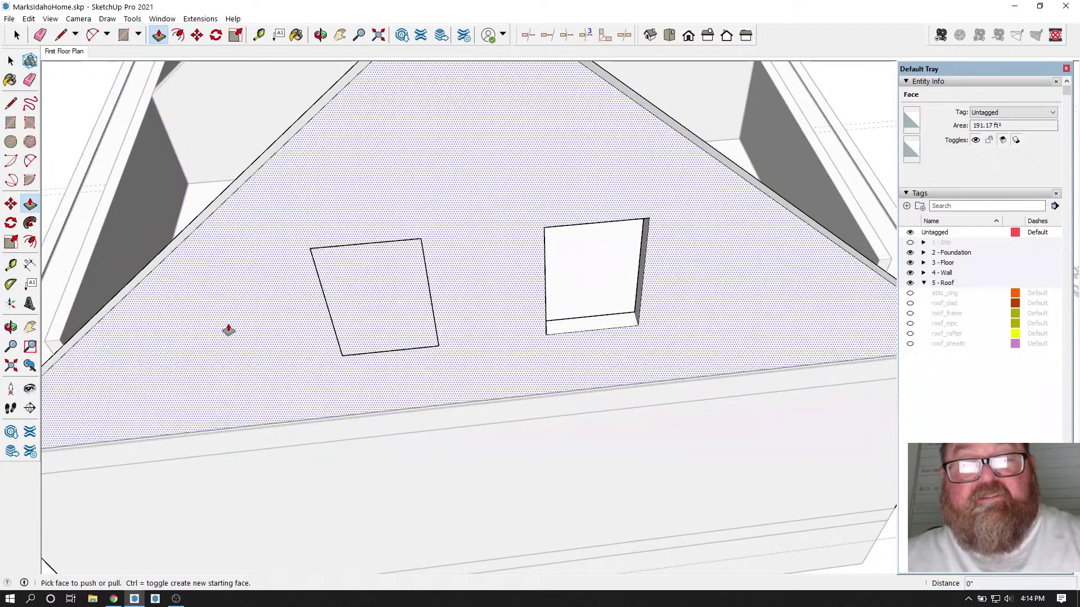
Step: Erase the uncut window's outline from both the outer and inner faces of the gable wall
key(e)
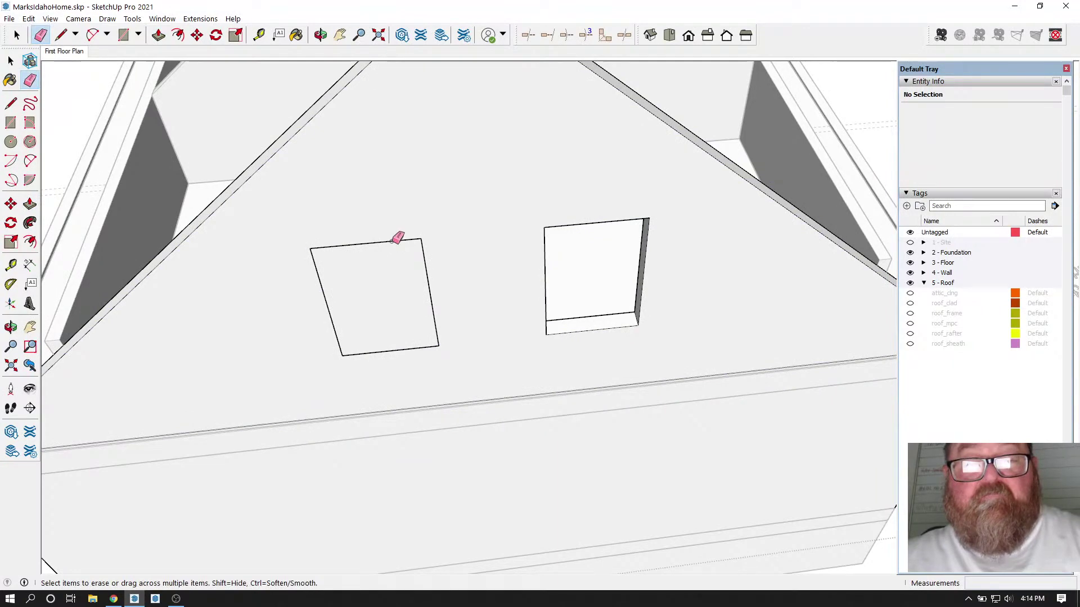
click(320, 281)
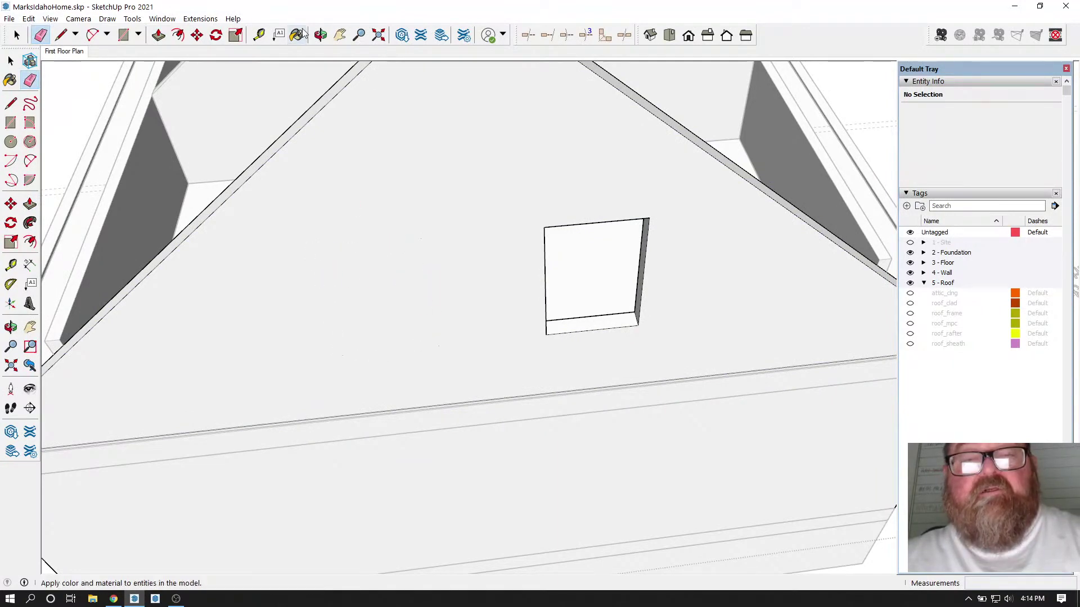
click(321, 35)
drag(330, 96, 568, 258)
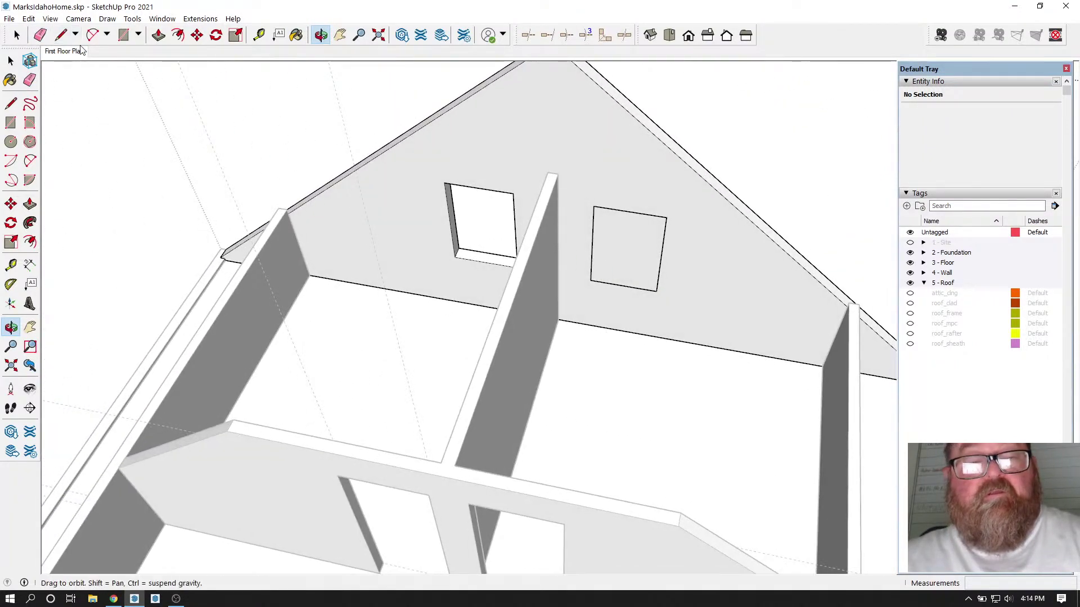
click(40, 35)
scroll(632, 268, up, 2)
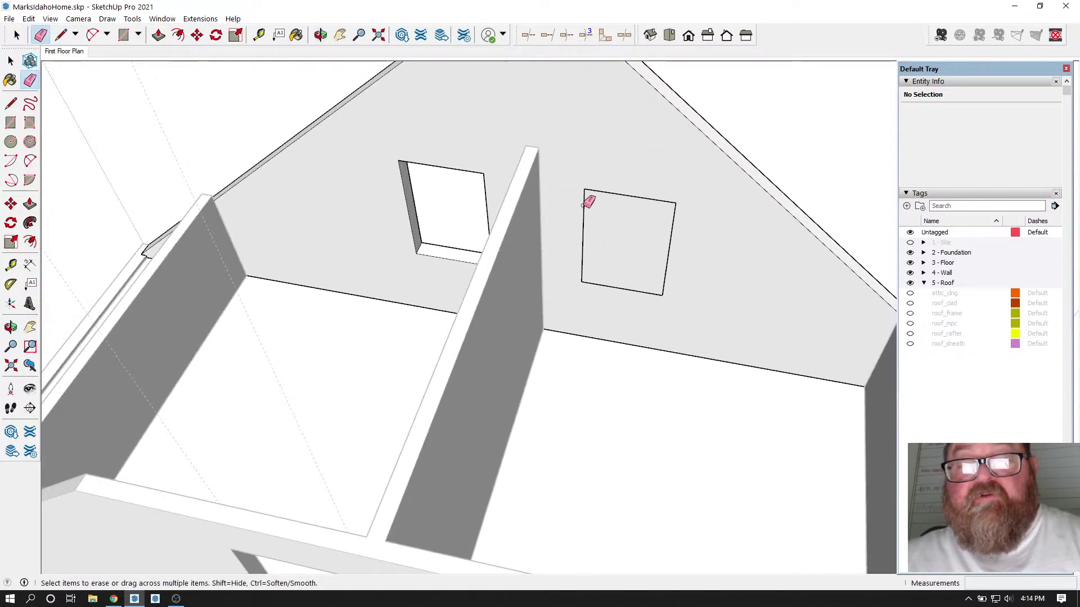
click(599, 193)
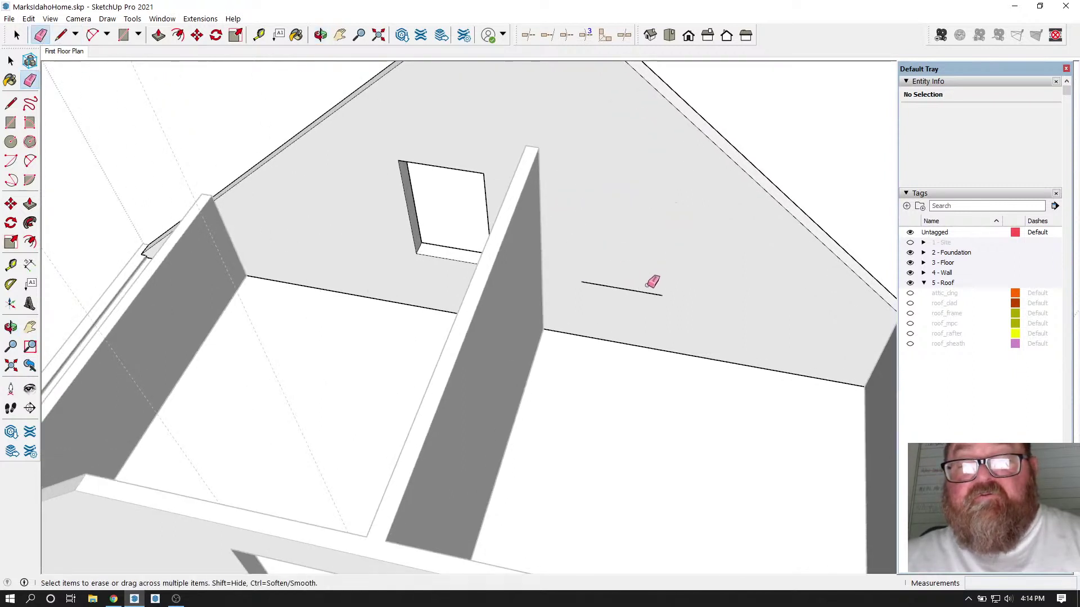
scroll(484, 196, up, 2)
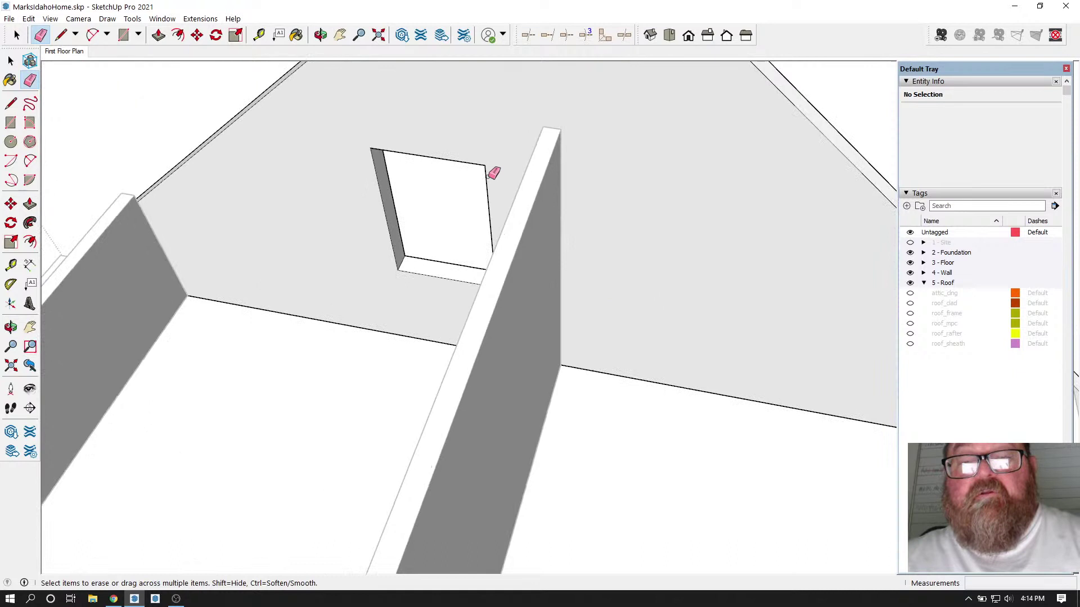
Step: Place vertical guides on the gable wall's inner face 36.5" from the cut window's near edge and 32" beyond that guide
click(258, 35)
click(487, 183)
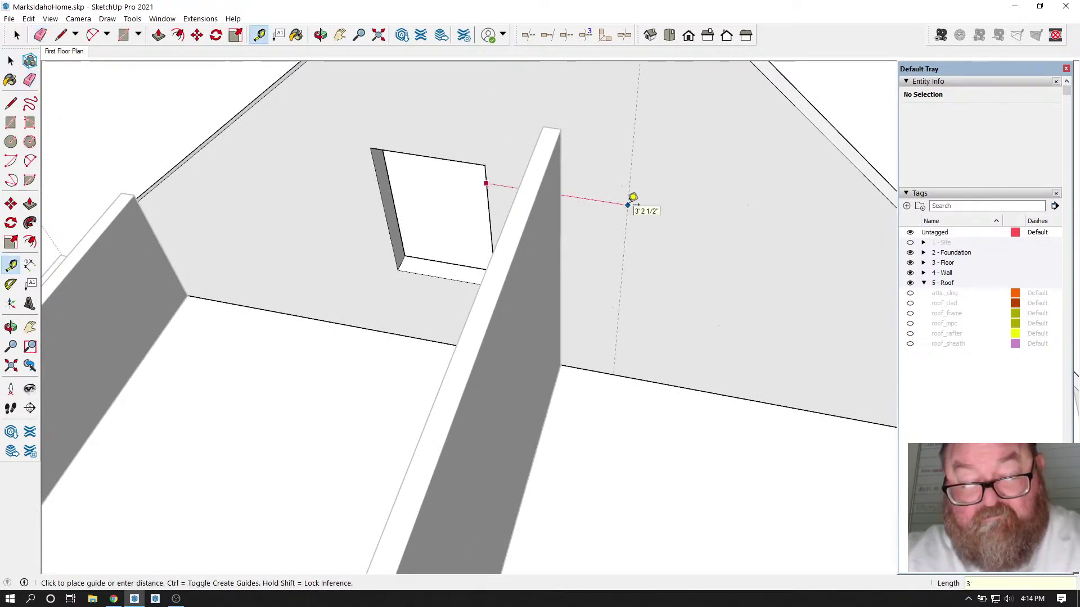
text(36.5)
key(Return)
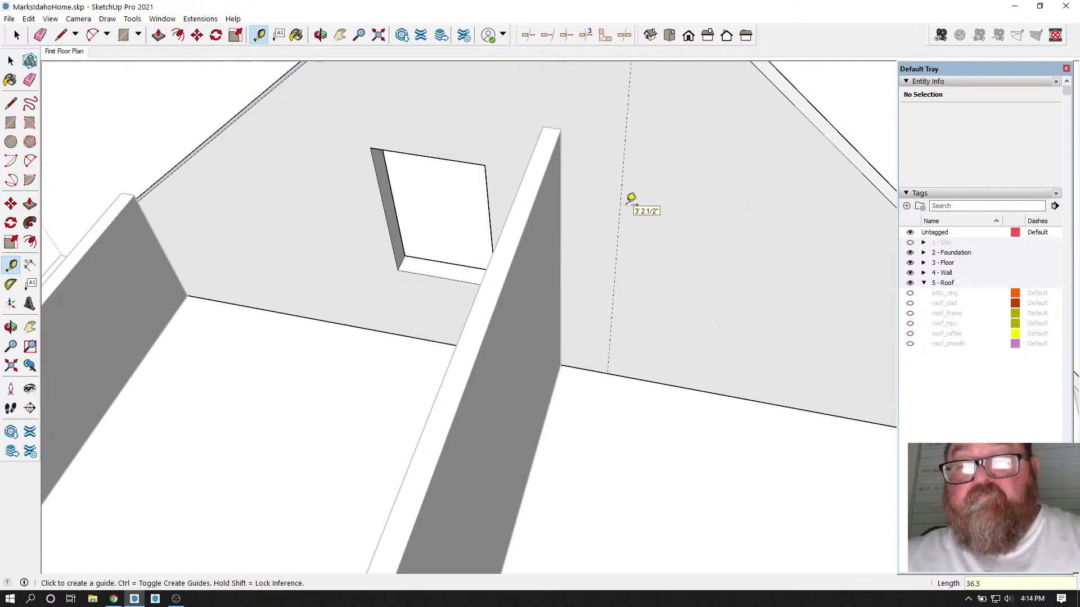
click(619, 209)
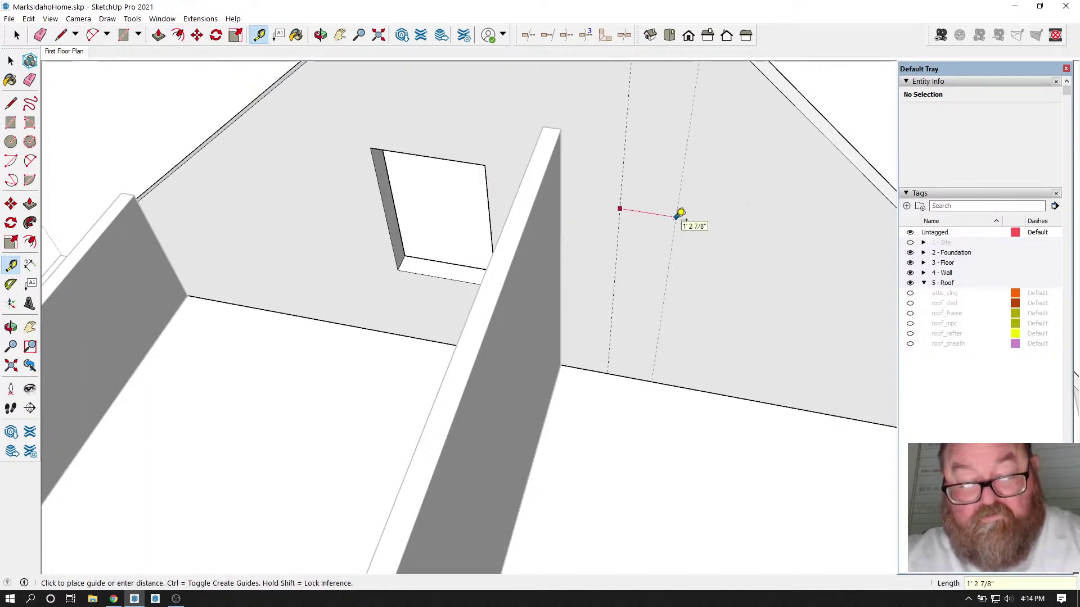
text(32)
key(Return)
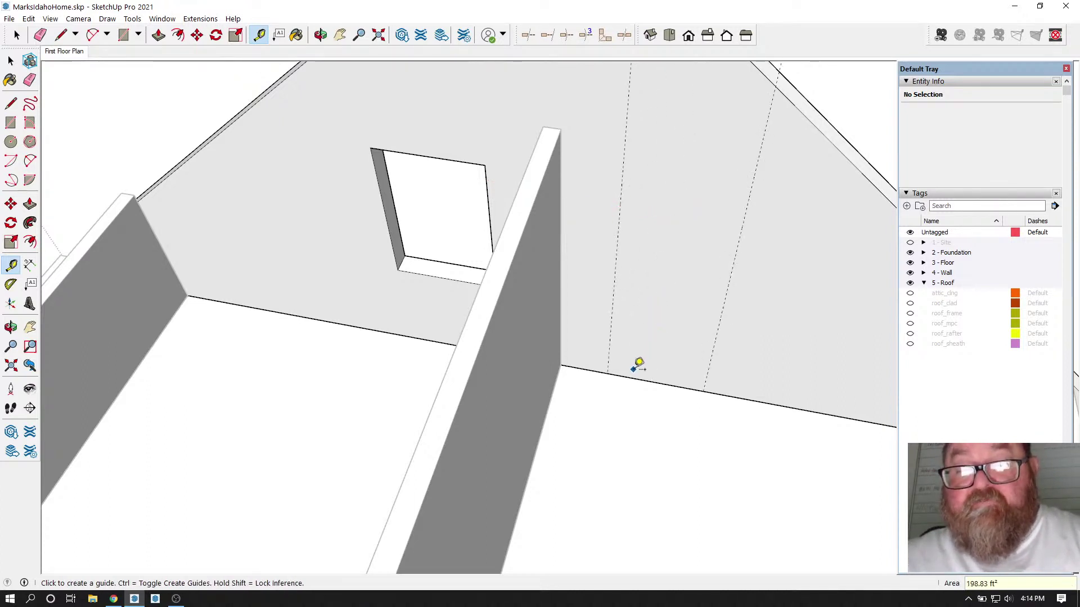
Step: Place horizontal guides on the gable wall in line with the cut window's head and sill
click(439, 272)
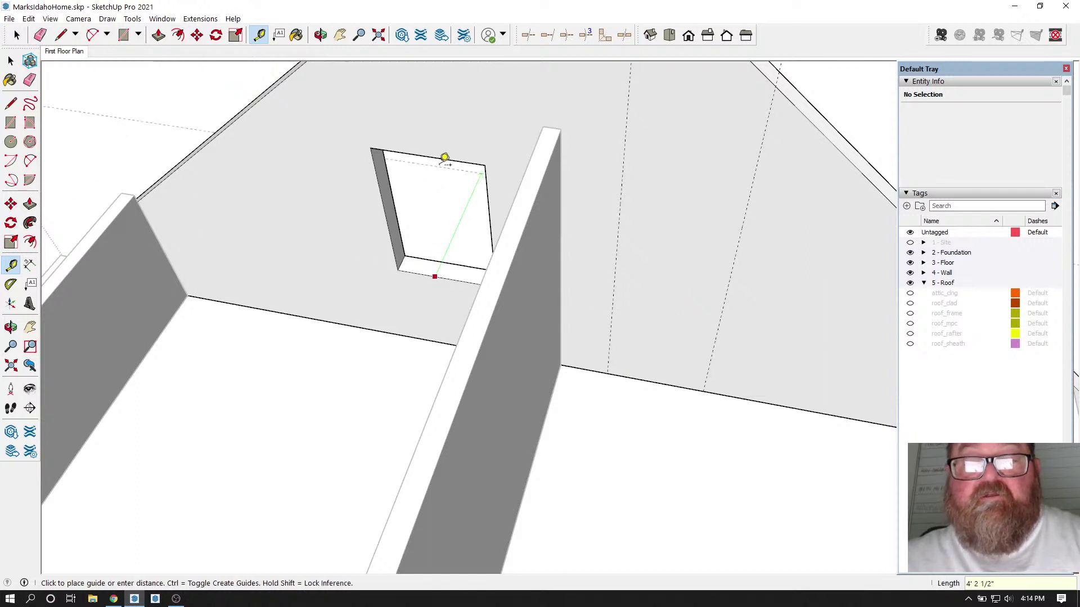
click(444, 152)
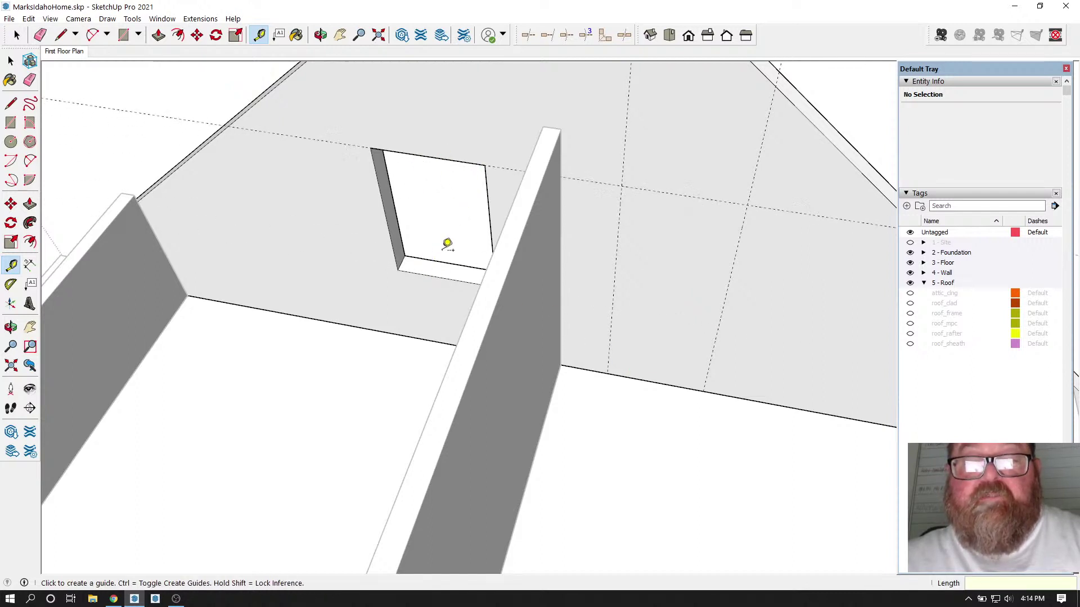
click(509, 159)
click(444, 269)
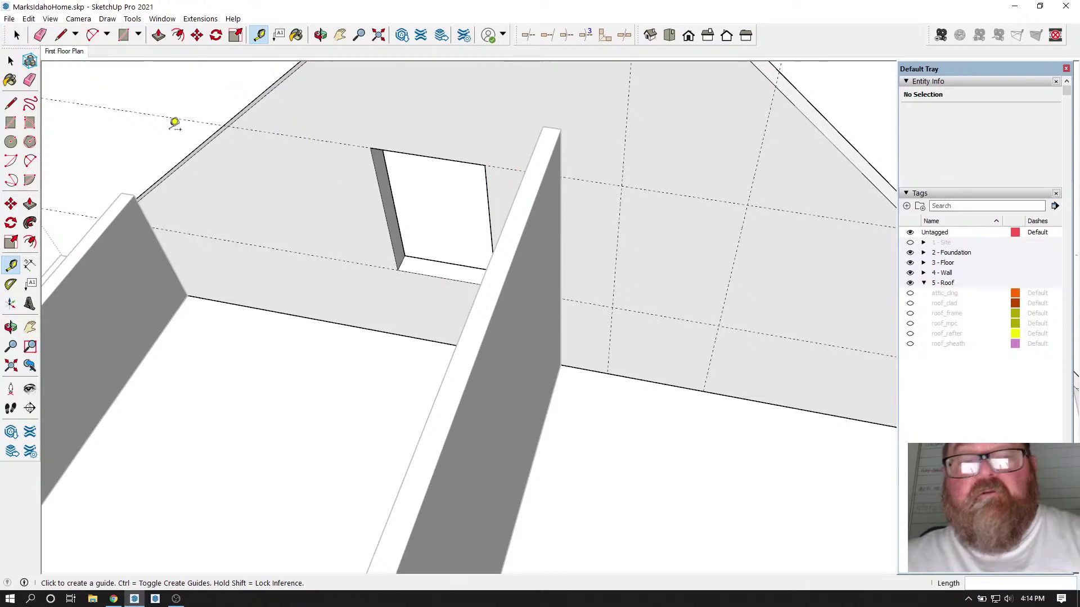
Step: Draw the second window as a 4' by 2' 8" rectangle between the guide intersections on the inner face
click(123, 36)
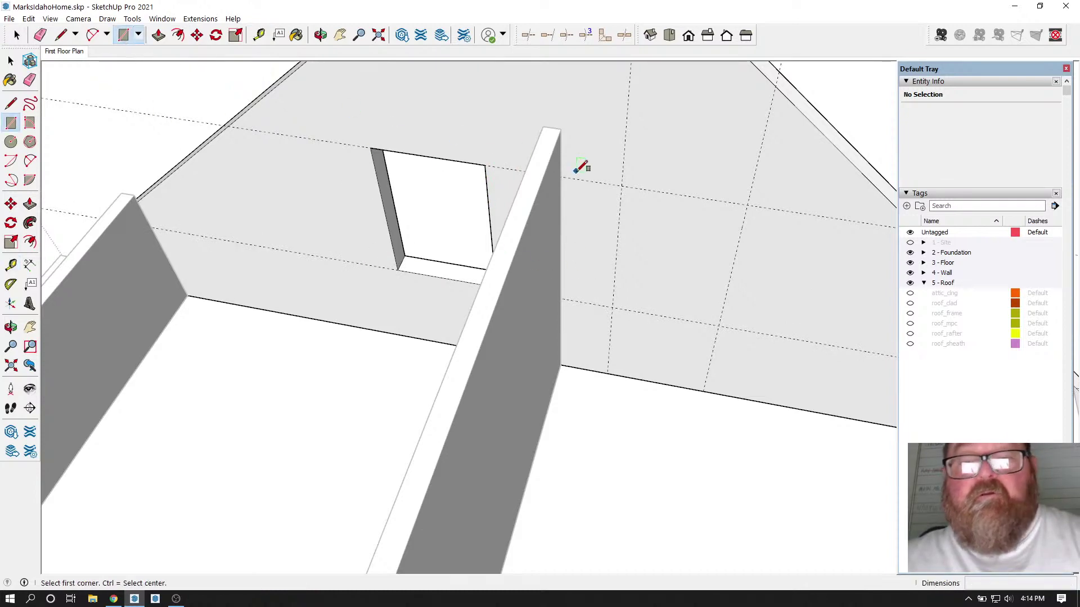
click(622, 185)
click(719, 325)
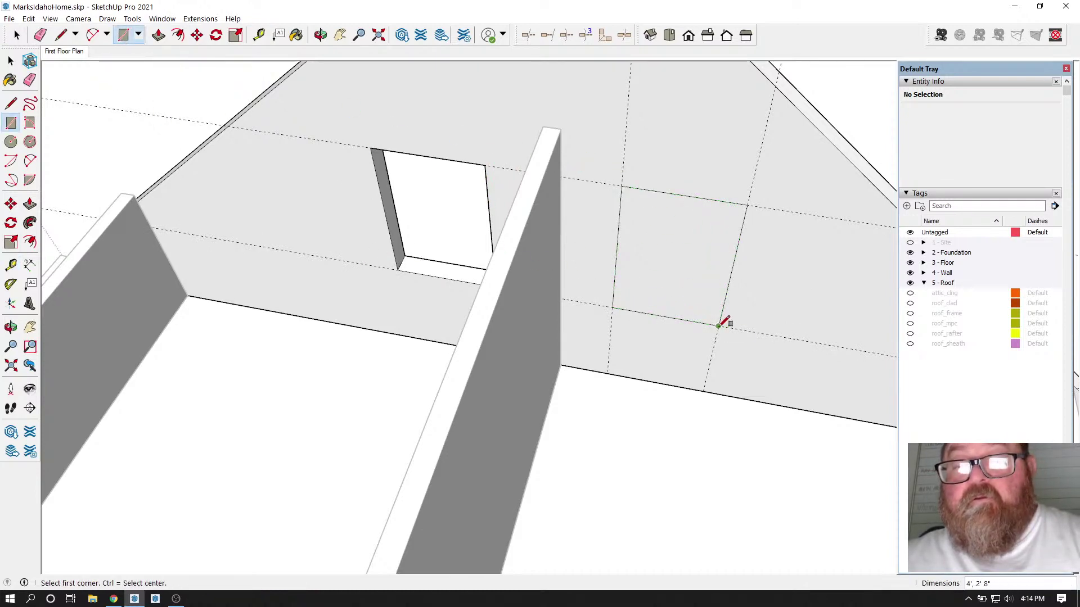
Step: Push the second window rectangle 6 1/2" through the gable wall and delete the face still closing the opening
scroll(461, 319, down, 5)
scroll(508, 284, up, 5)
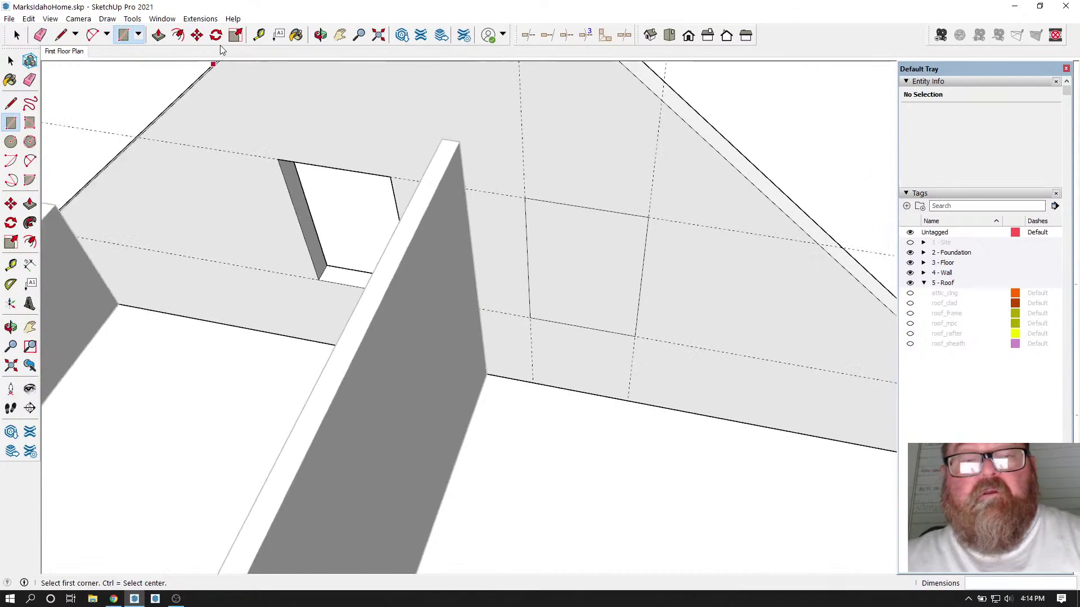
click(159, 35)
drag(550, 255, 590, 236)
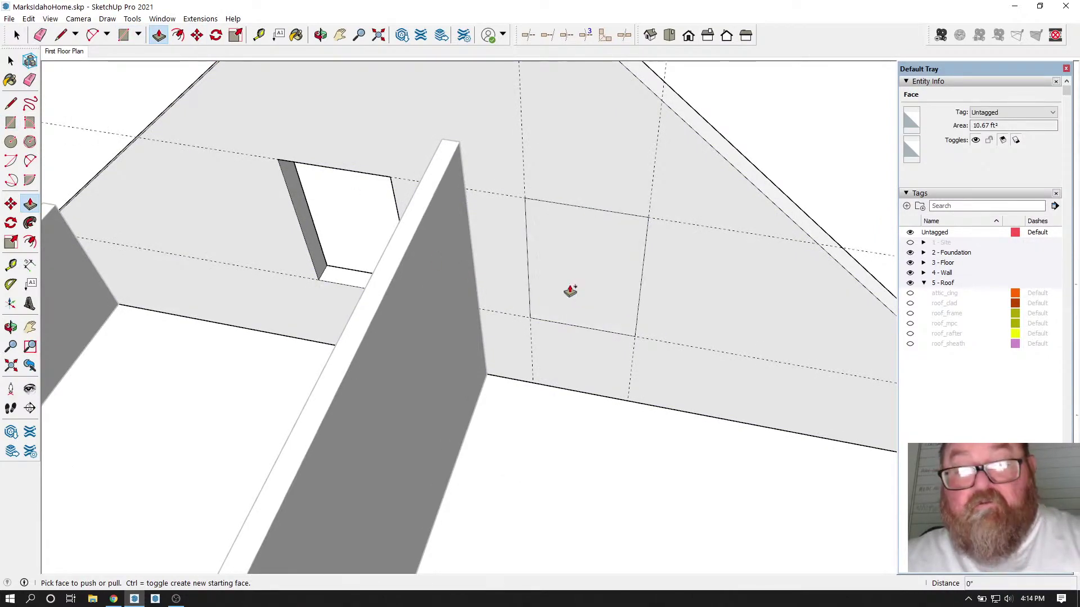
click(588, 271)
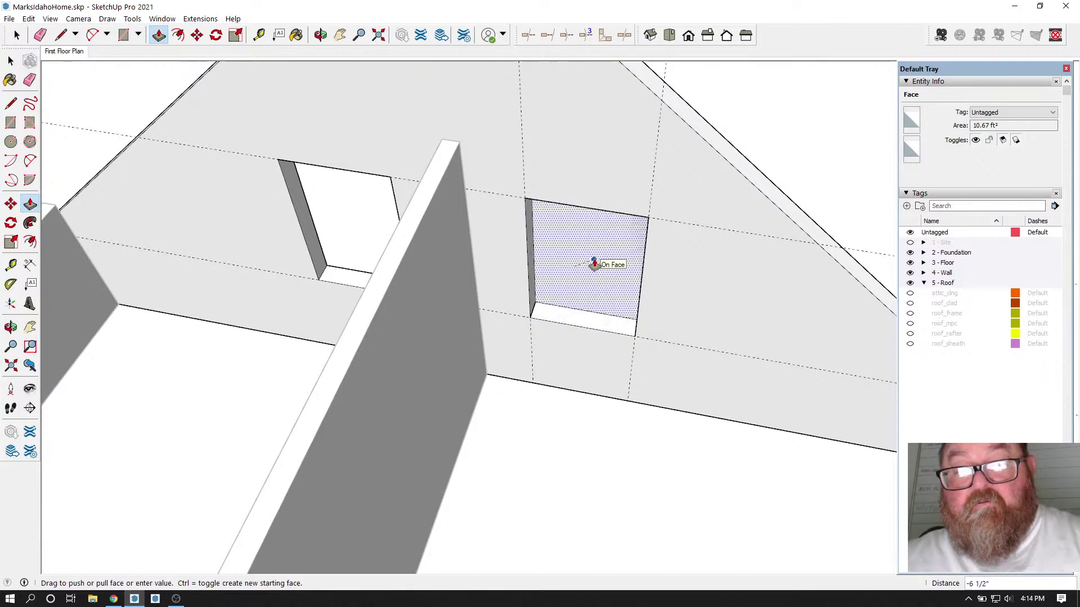
click(594, 264)
key(space)
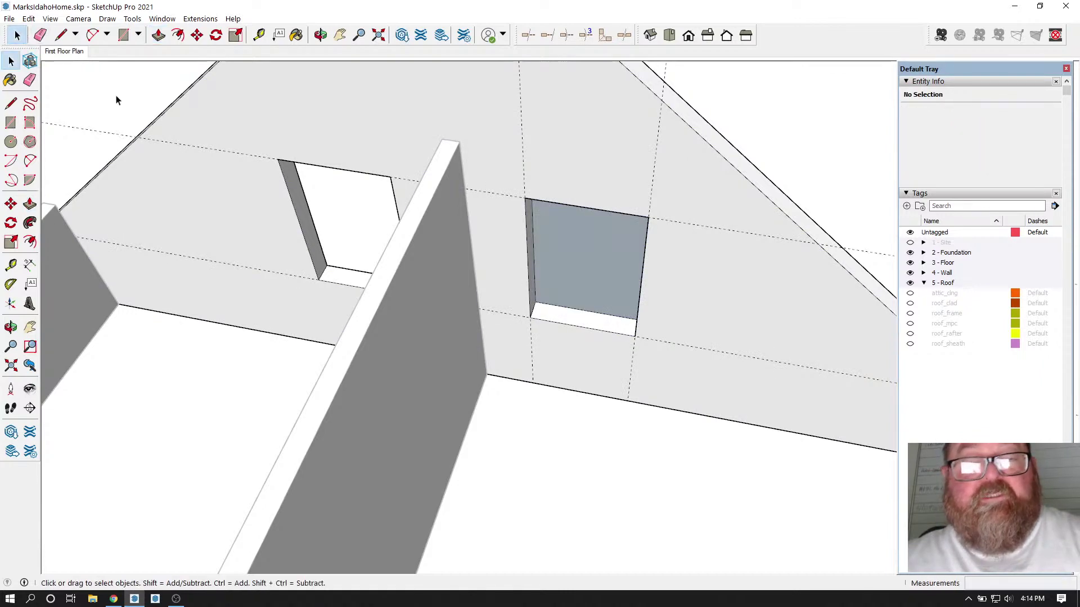
click(589, 248)
key(Delete)
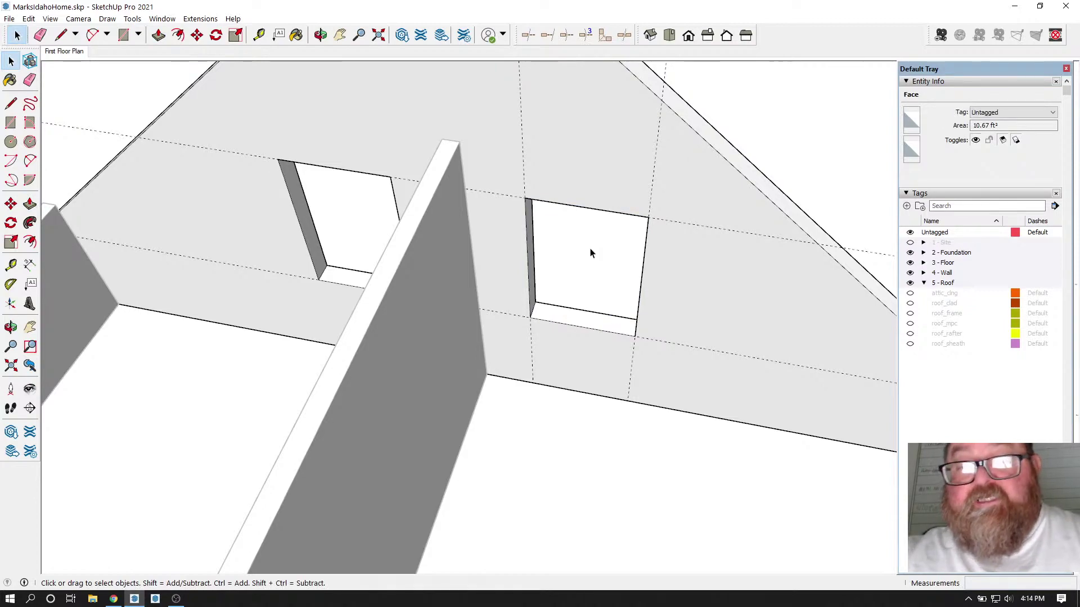
Step: Erase the window guides in the gable wall, close the wall group, and erase the two vertical guides outside it
scroll(590, 248, down, 2)
click(321, 35)
drag(427, 168, 446, 216)
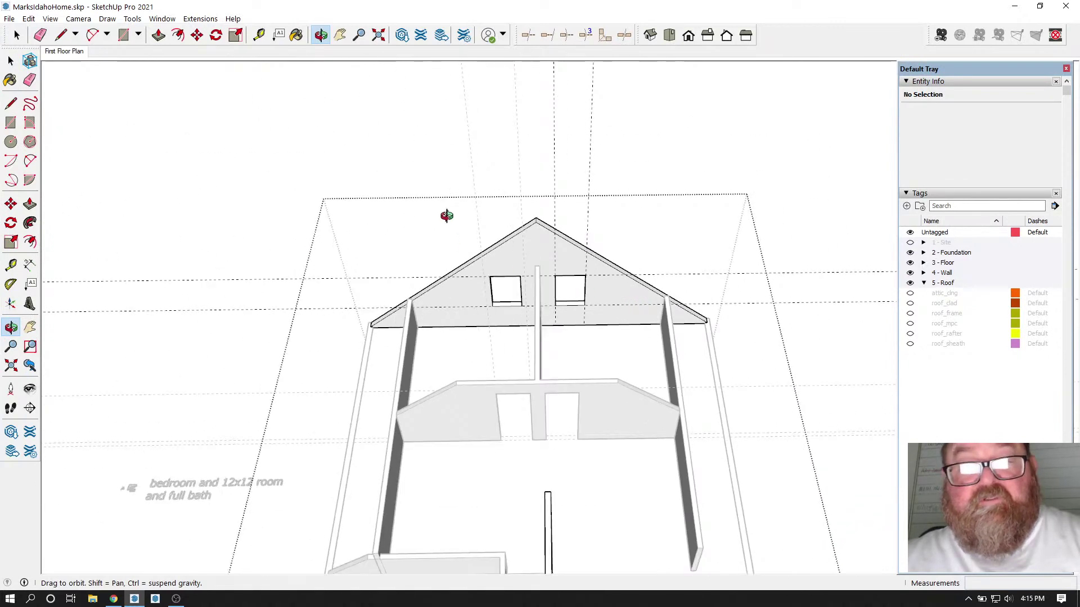
click(41, 35)
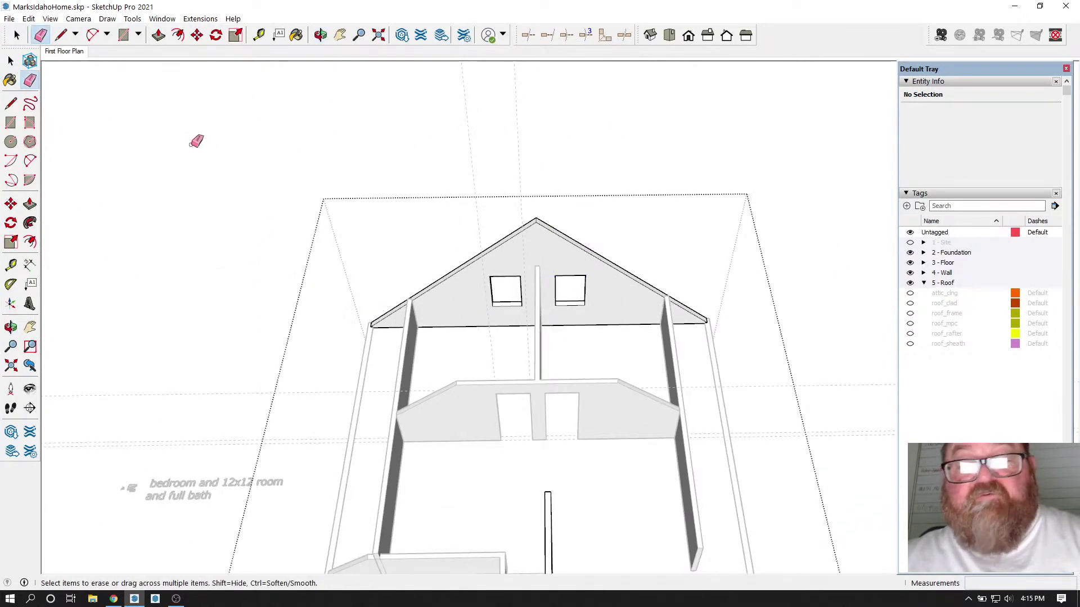
click(17, 36)
click(290, 134)
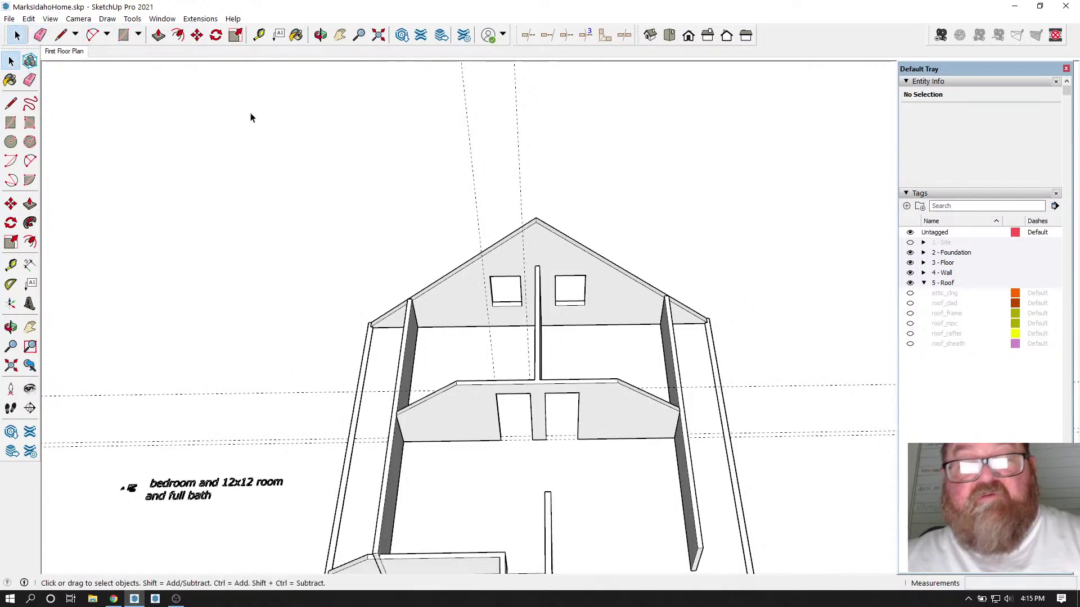
click(40, 36)
drag(453, 181, 538, 171)
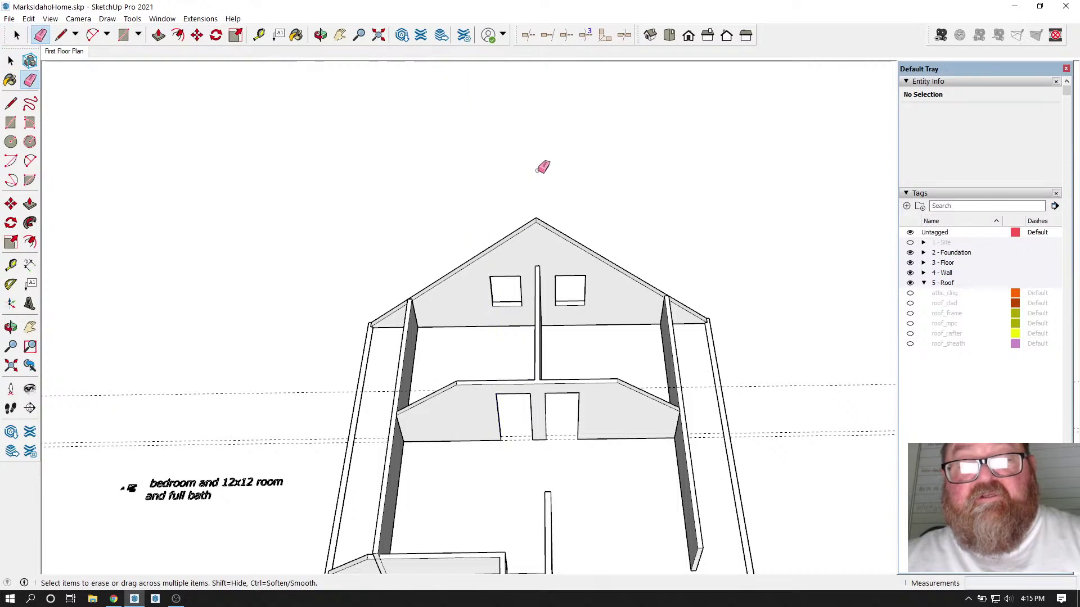
Step: Delete all remaining guides from the model
click(320, 35)
drag(585, 281, 622, 283)
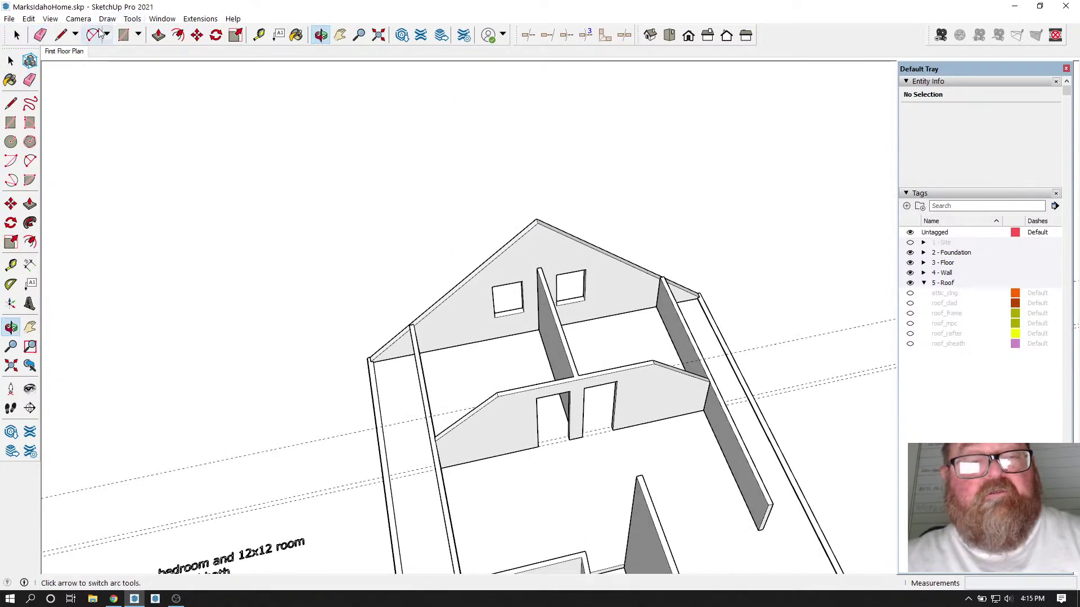
click(28, 19)
click(56, 122)
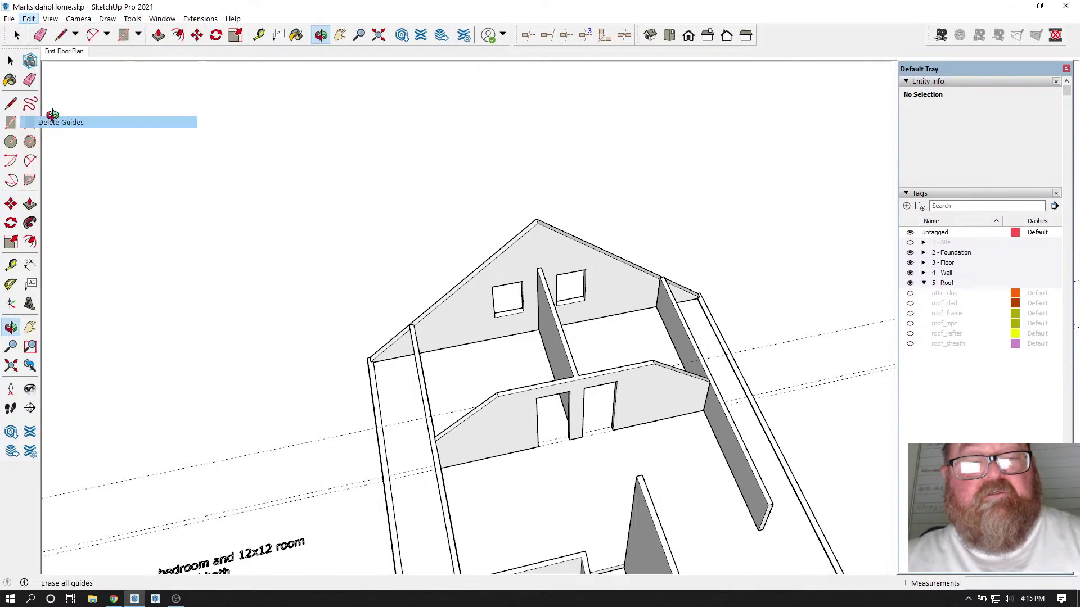
Step: Make the attic_clng, roof_clad, roof_frame, roof_mpc, roof_rafter and roof_sheath tags visible
click(910, 293)
click(910, 304)
click(910, 313)
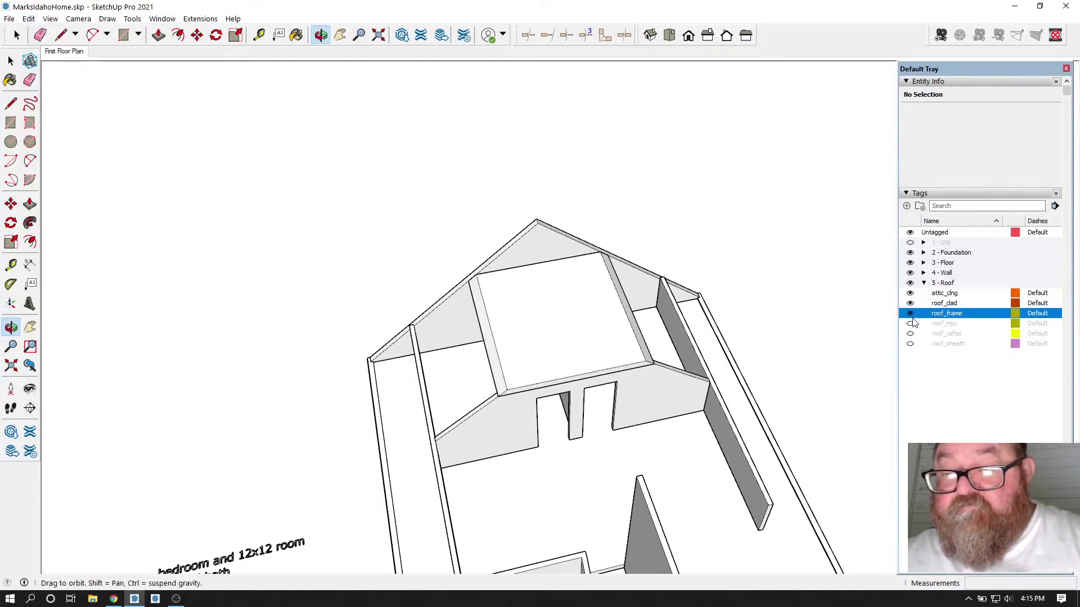
click(910, 324)
click(910, 334)
click(910, 343)
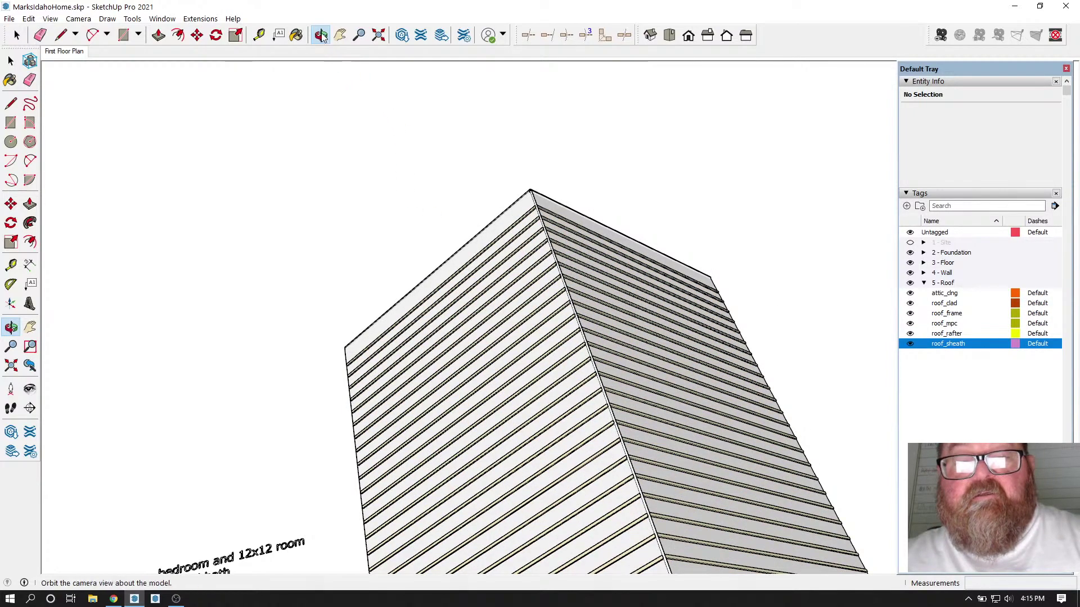
Step: Select both roof sheathing groups, one on each slope of the gable roof
drag(647, 168, 684, 313)
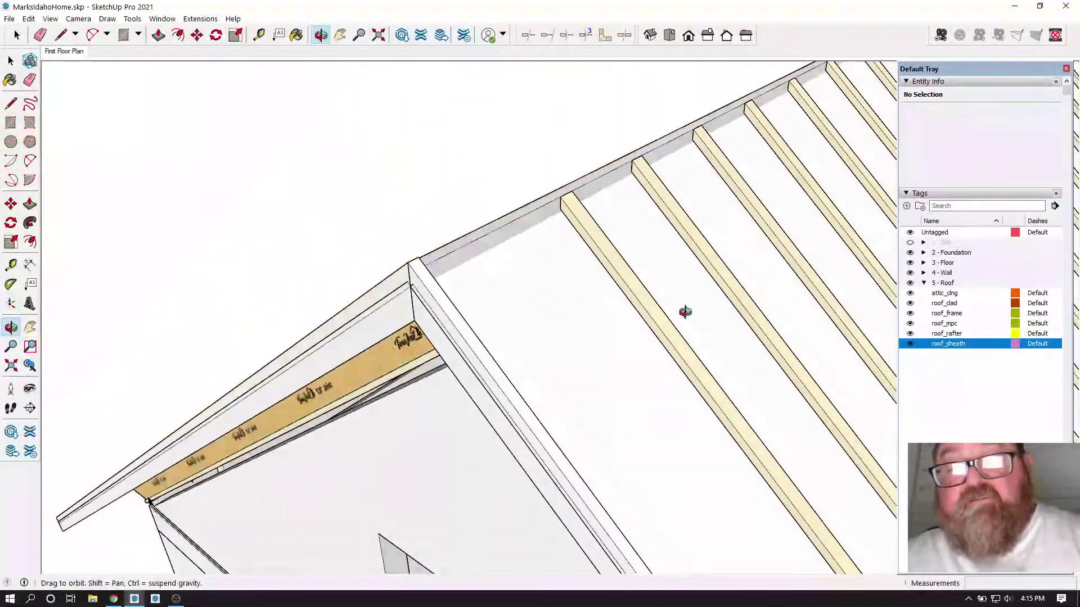
click(11, 60)
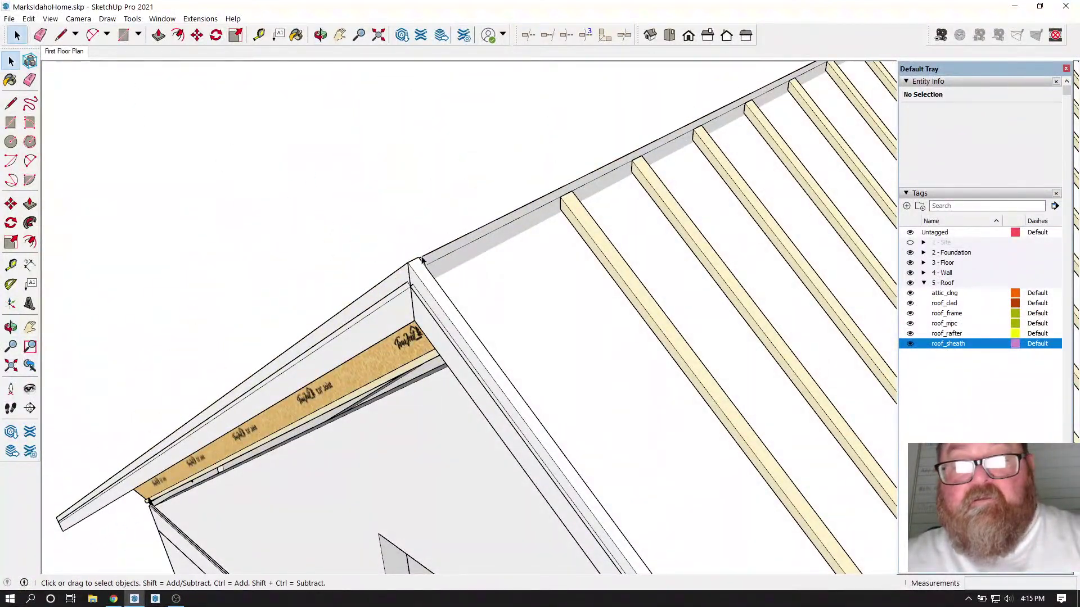
click(499, 295)
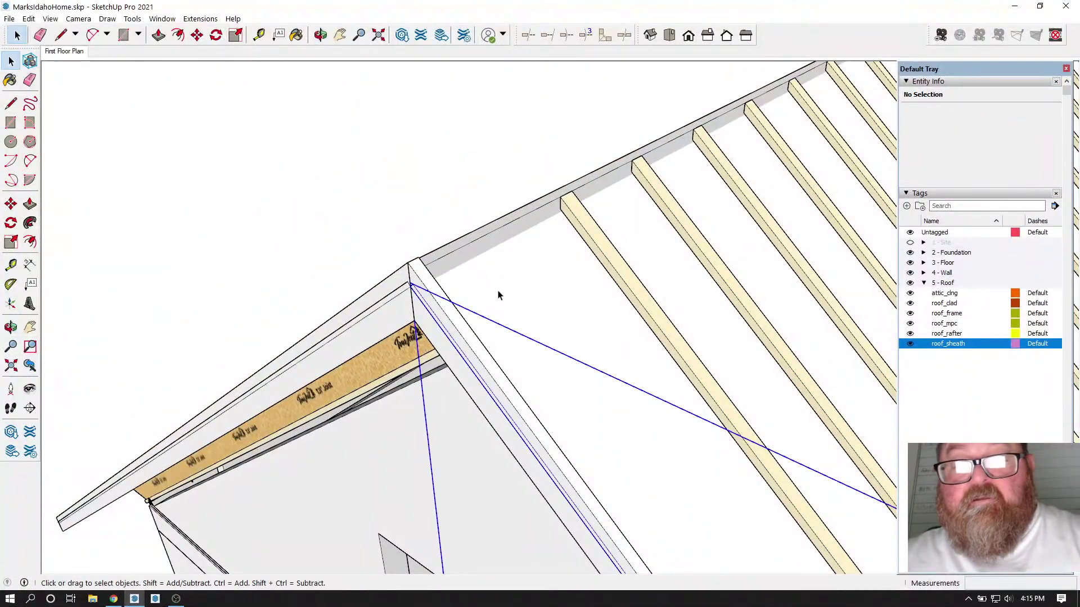
click(320, 35)
drag(362, 164, 540, 292)
click(10, 61)
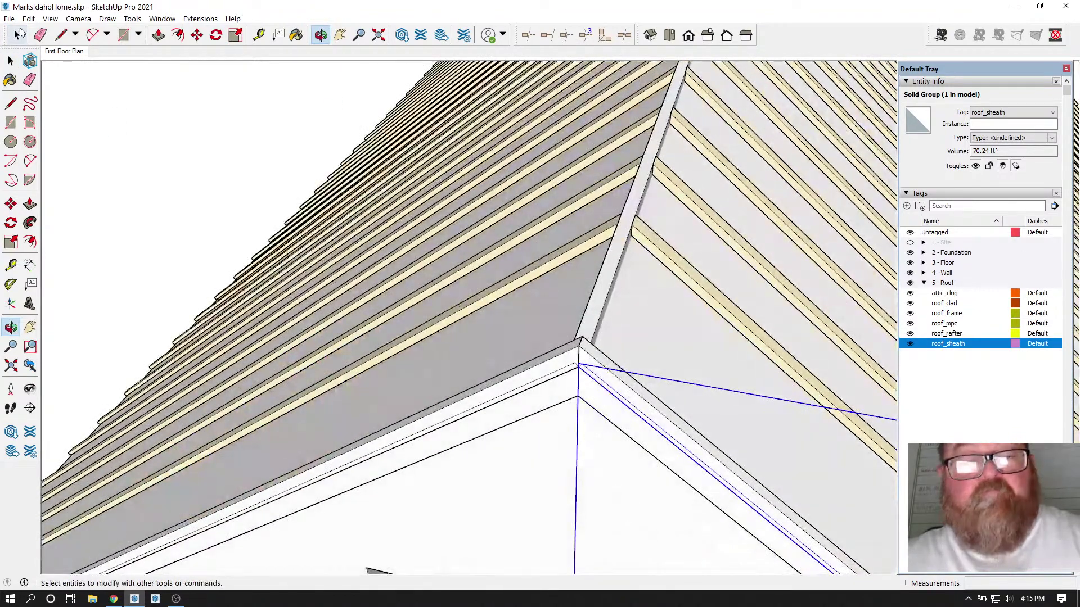
ctrl+click(481, 332)
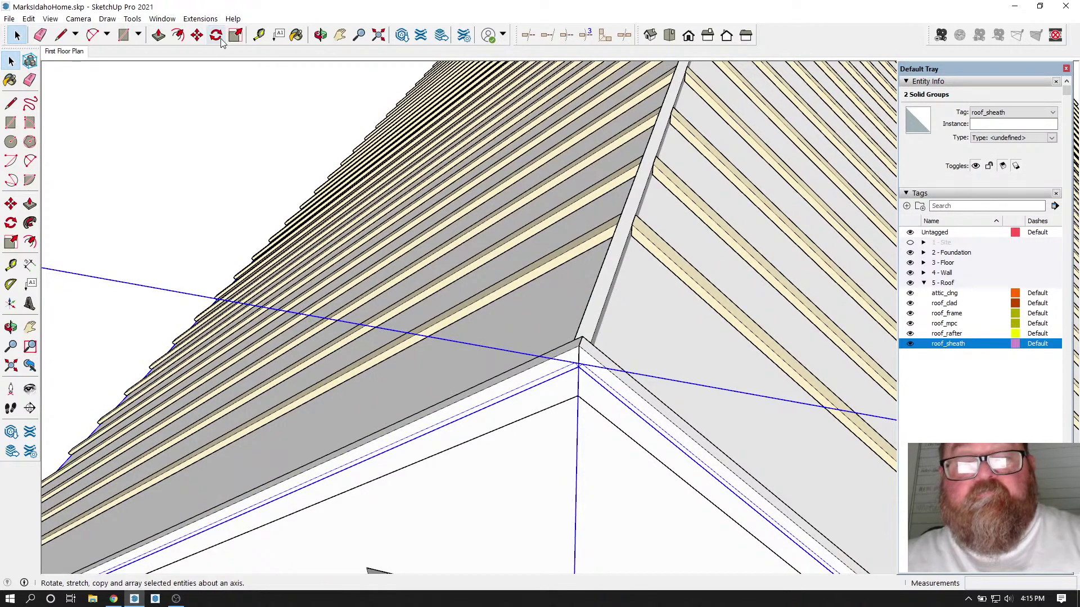
Step: Move both sheathing groups straight up along the blue axis by about 5 5/8", above the rafters
click(197, 36)
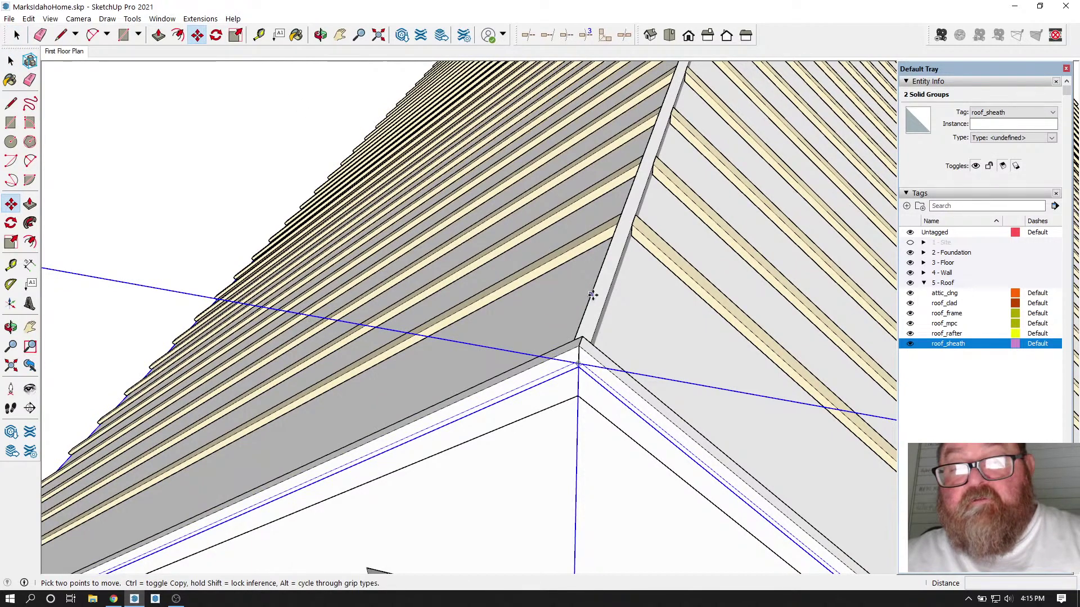
click(591, 263)
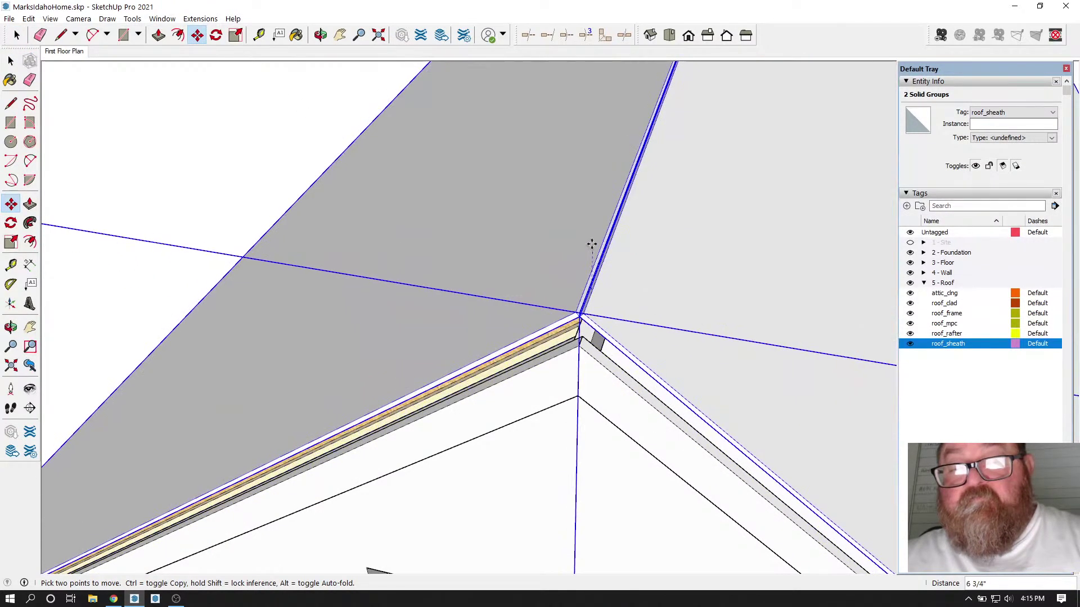
click(597, 259)
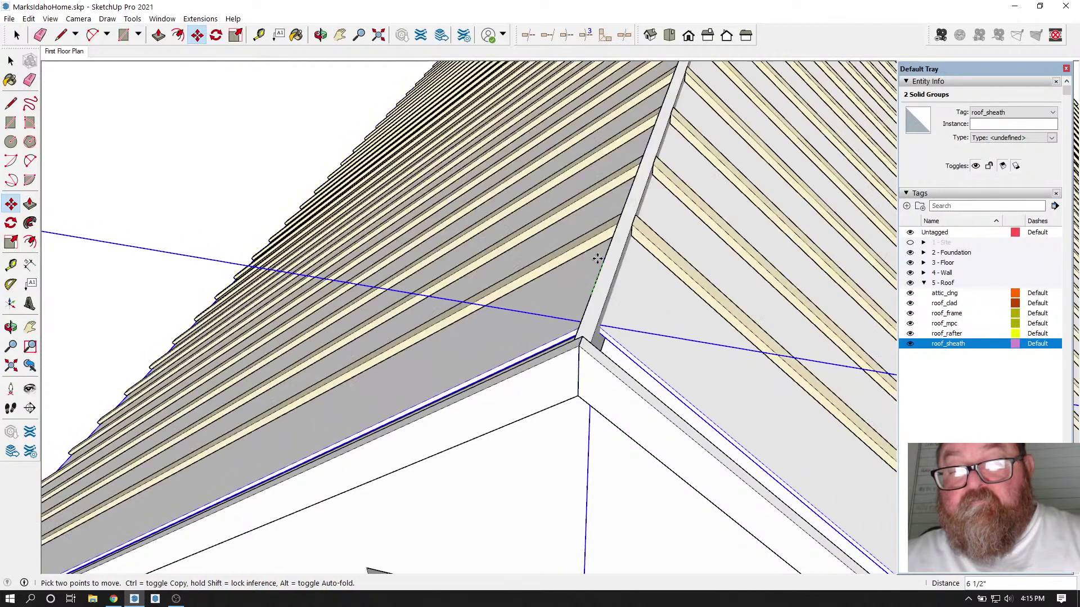
click(597, 256)
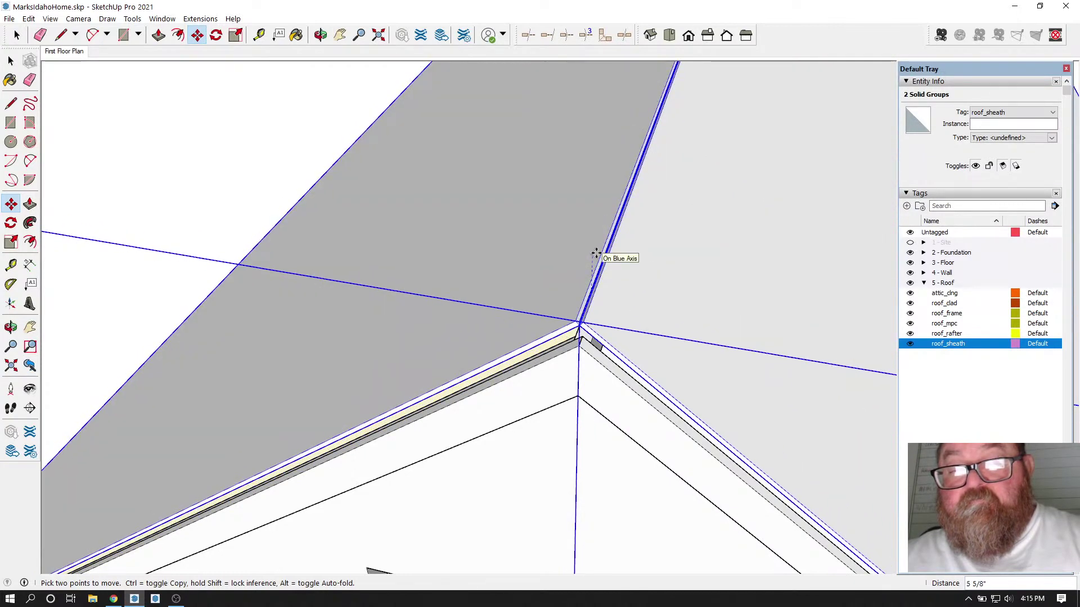
click(596, 254)
Step: Move both sheathing groups down about 2 11/16" from their lower ridge corner onto the peak of the gable-end overhang boards
scroll(577, 347, up, 5)
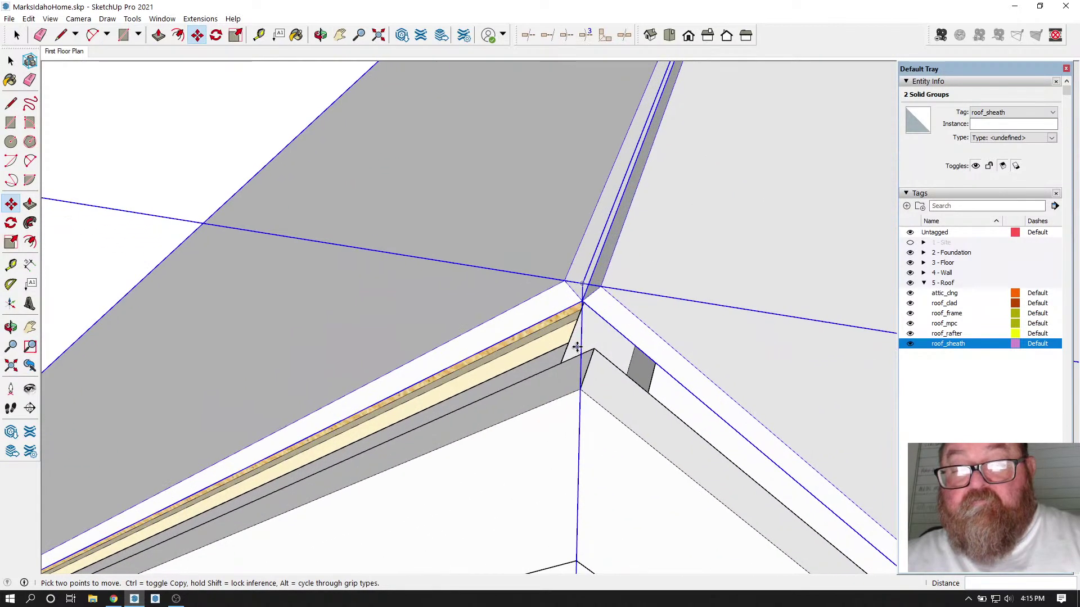
scroll(579, 345, up, 2)
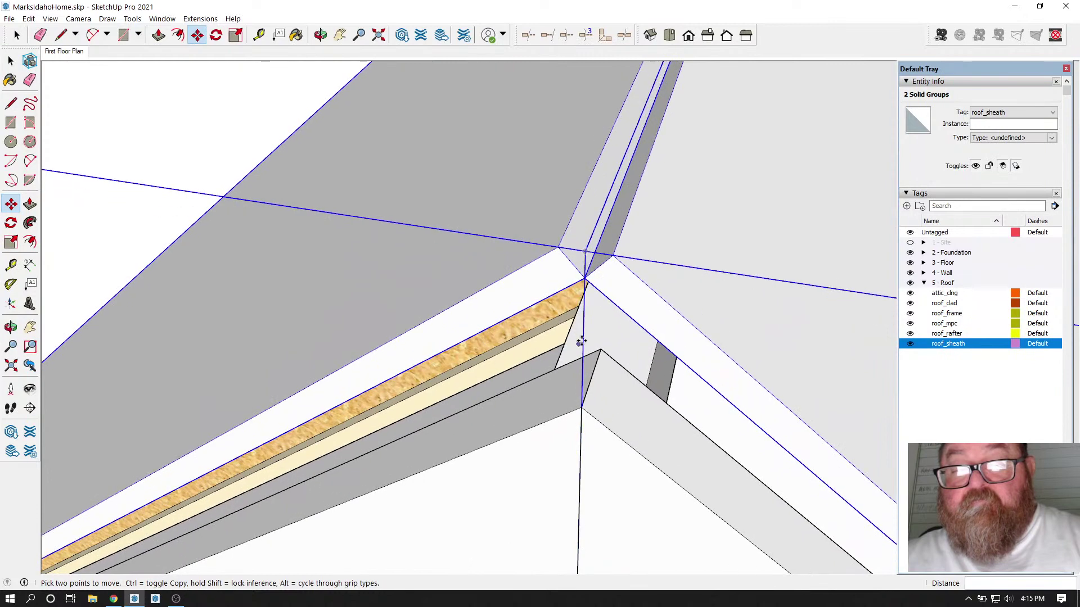
click(422, 320)
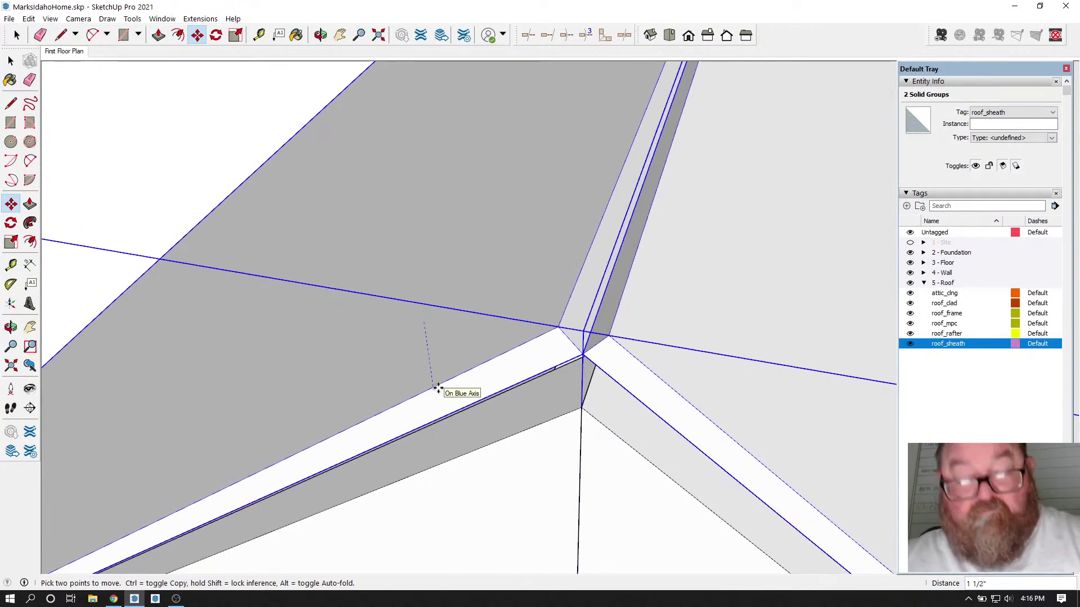
click(462, 377)
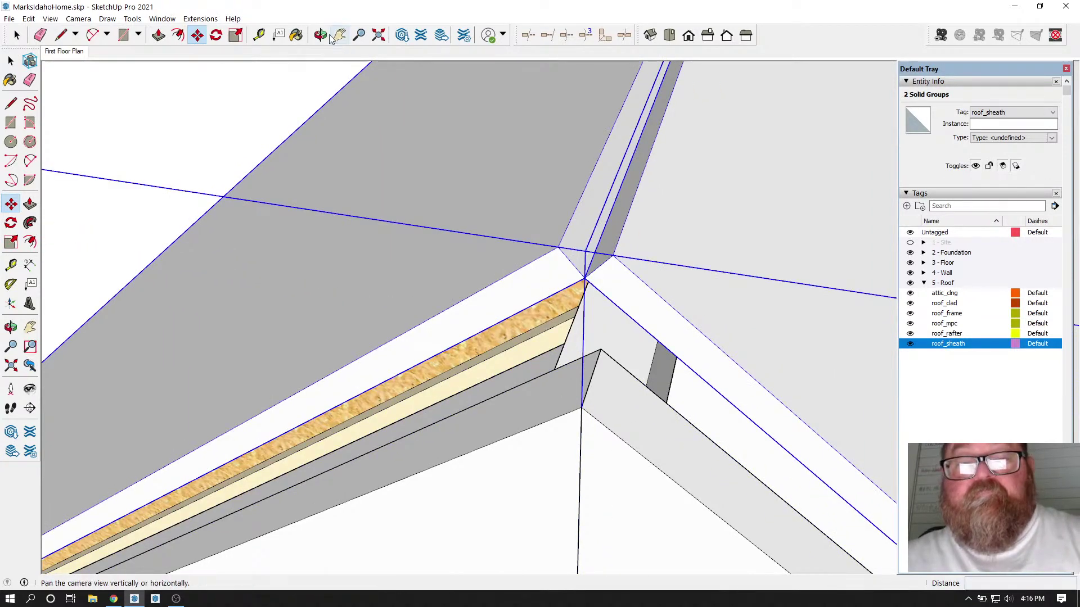
mouse_move(509, 254)
middle_down()
mouse_move(608, 173)
mouse_move(566, 176)
mouse_move(581, 240)
mouse_move(551, 261)
mouse_move(493, 253)
middle_up()
middle_drag(184, 93, 184, 93)
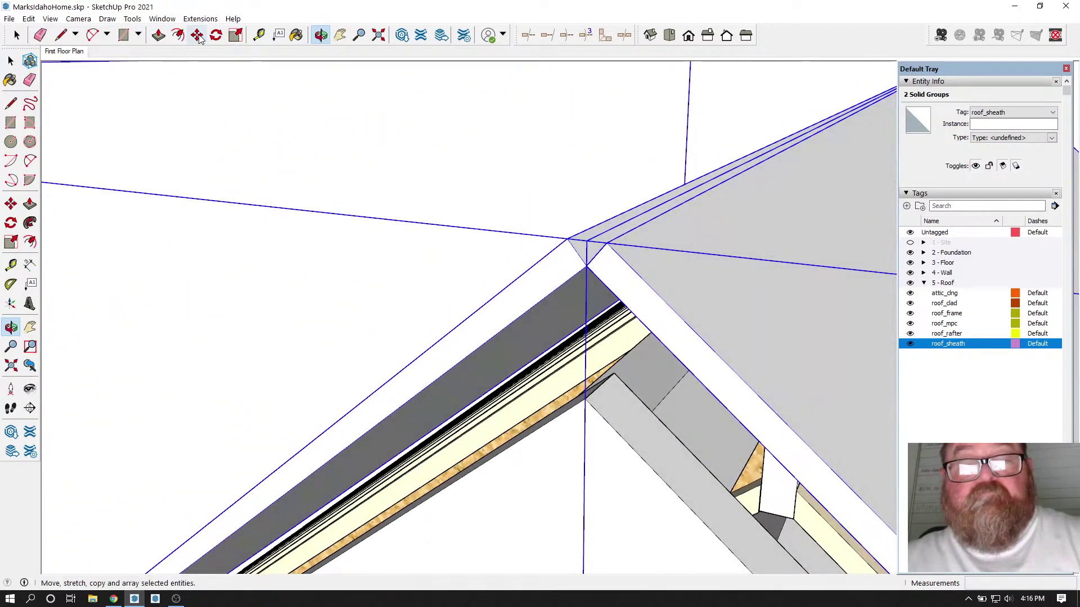
click(584, 268)
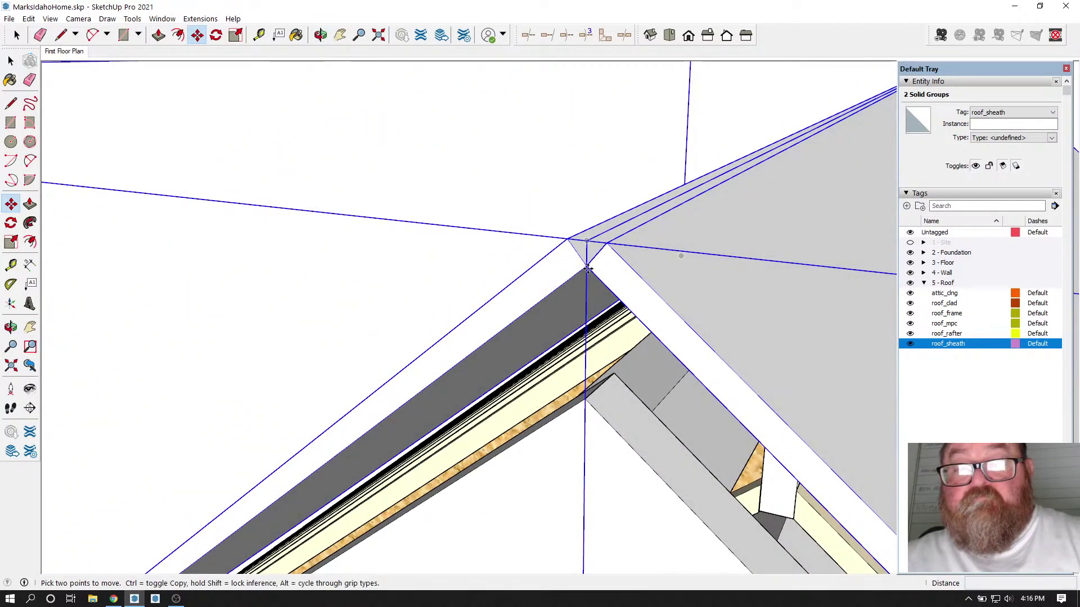
click(586, 400)
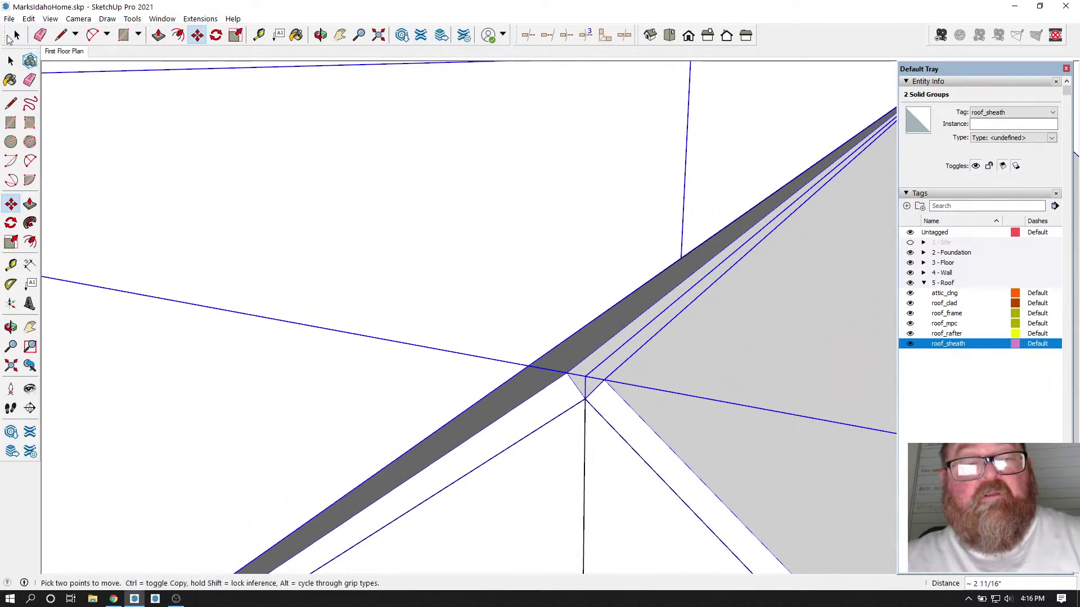
click(277, 137)
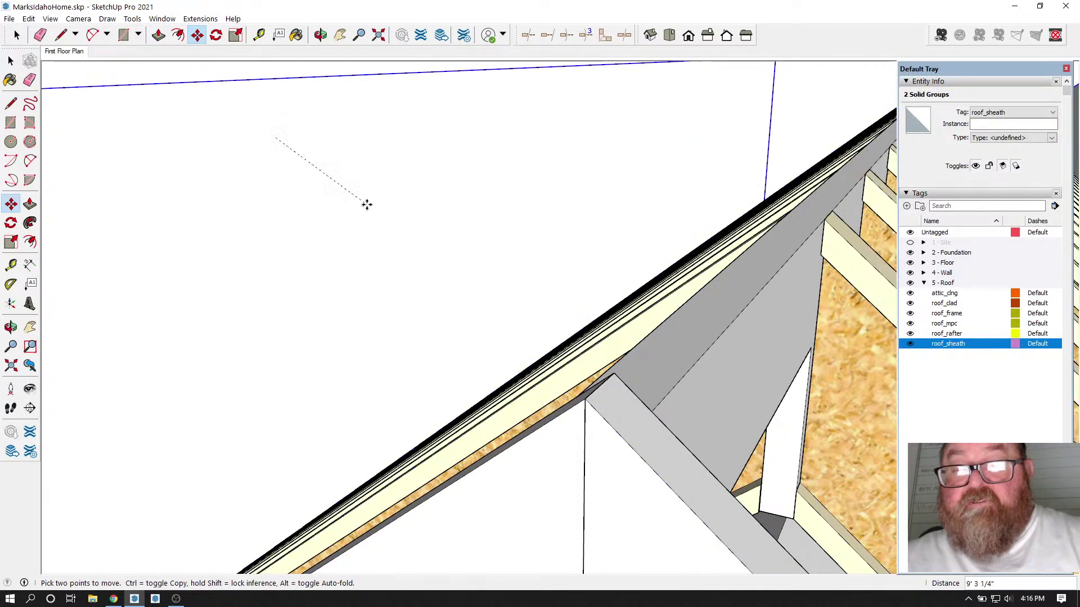
click(319, 209)
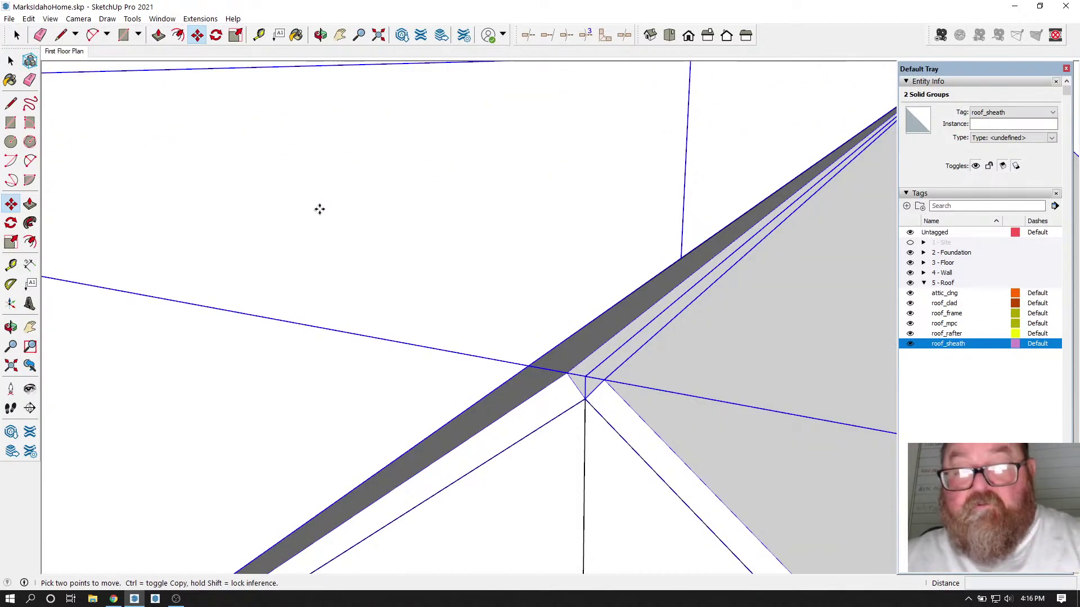
Step: Clear the sheathing selection and hide the roof_sheath tag to expose the rafters
scroll(463, 243, down, 5)
click(17, 35)
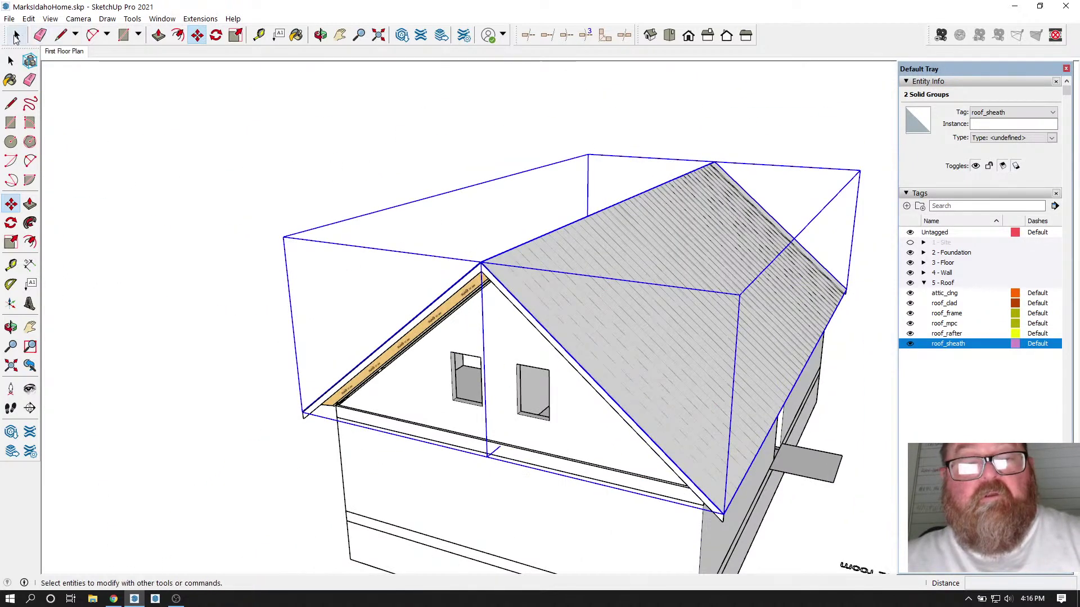
click(265, 174)
scroll(483, 298, up, 4)
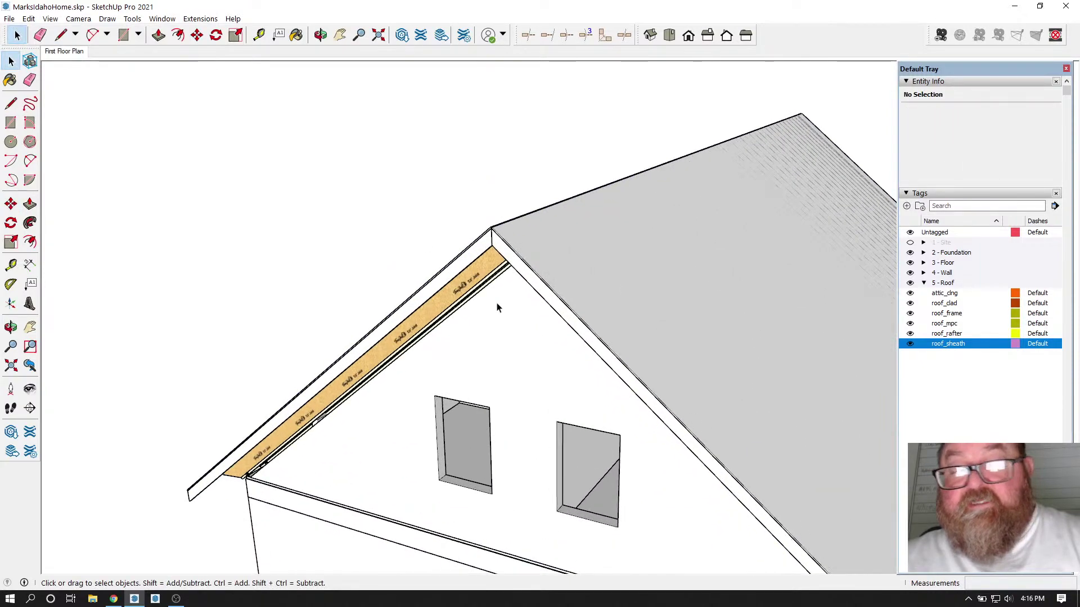
click(911, 343)
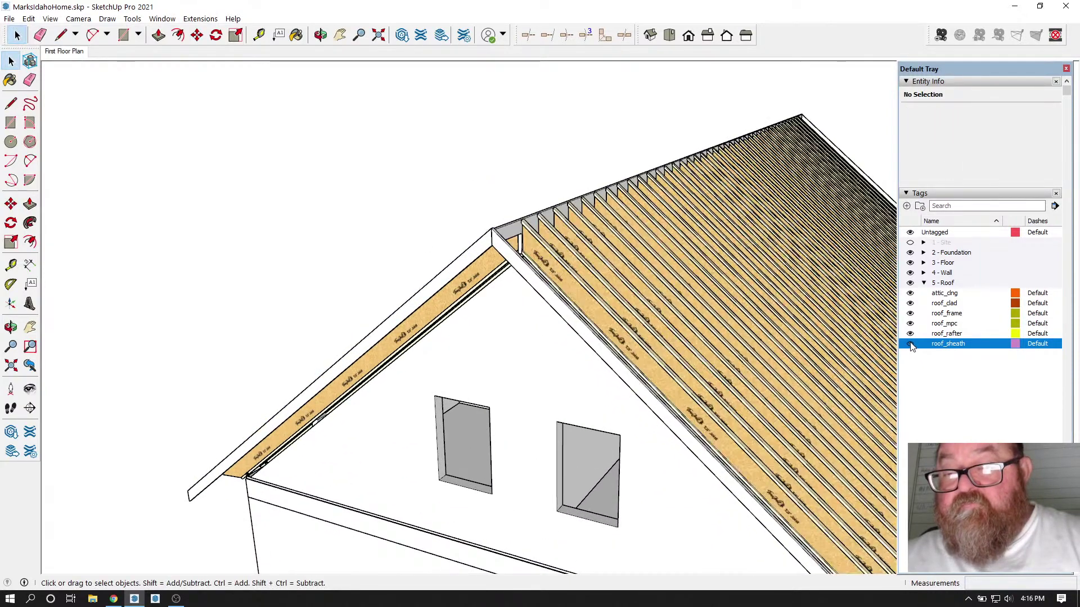
Step: Examine the TJI rafters and how their upper ends meet the ridge beam
click(319, 38)
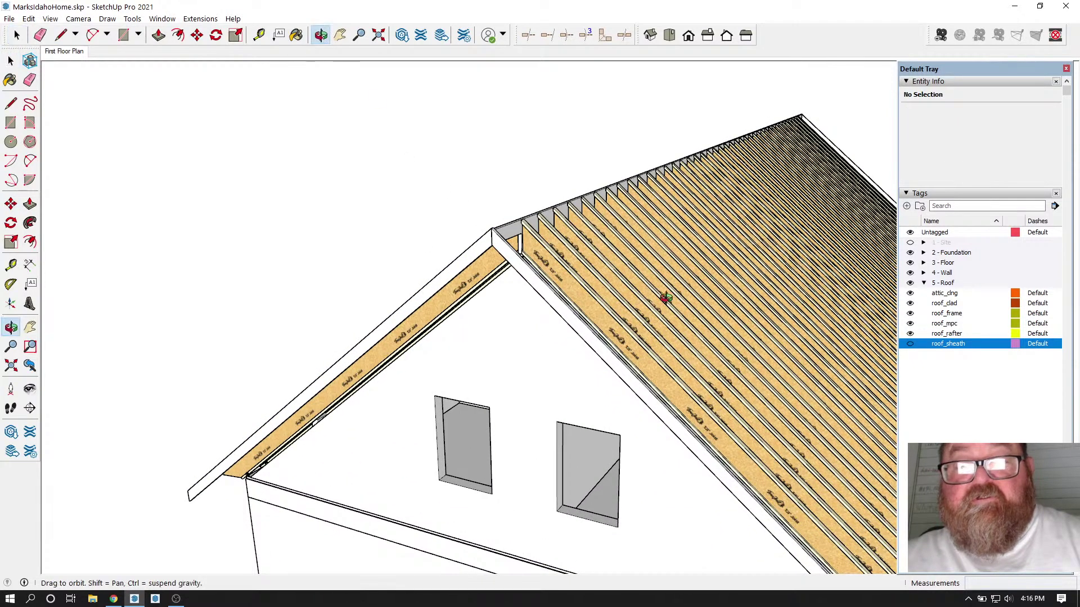
drag(665, 299, 552, 349)
scroll(435, 287, up, 4)
scroll(435, 287, down, 5)
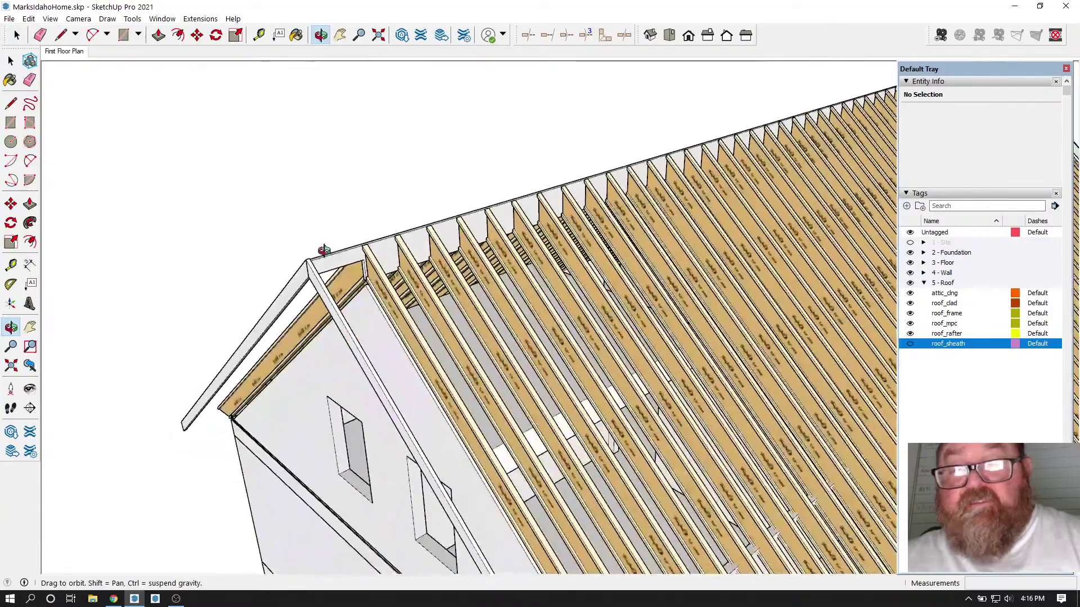
drag(323, 251, 553, 349)
scroll(575, 284, up, 2)
drag(574, 284, 595, 357)
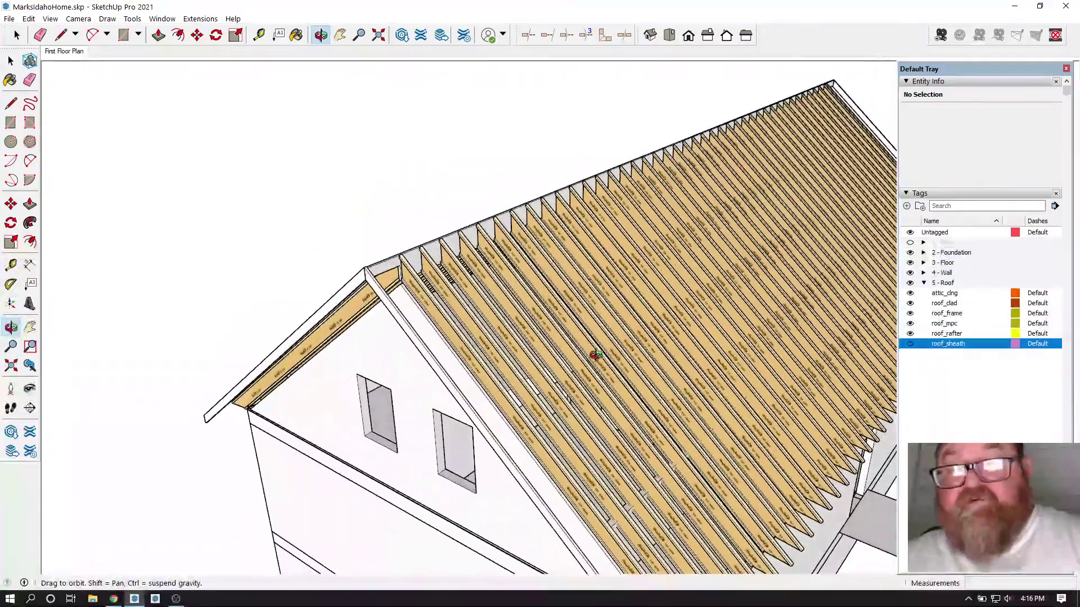
scroll(481, 221, up, 6)
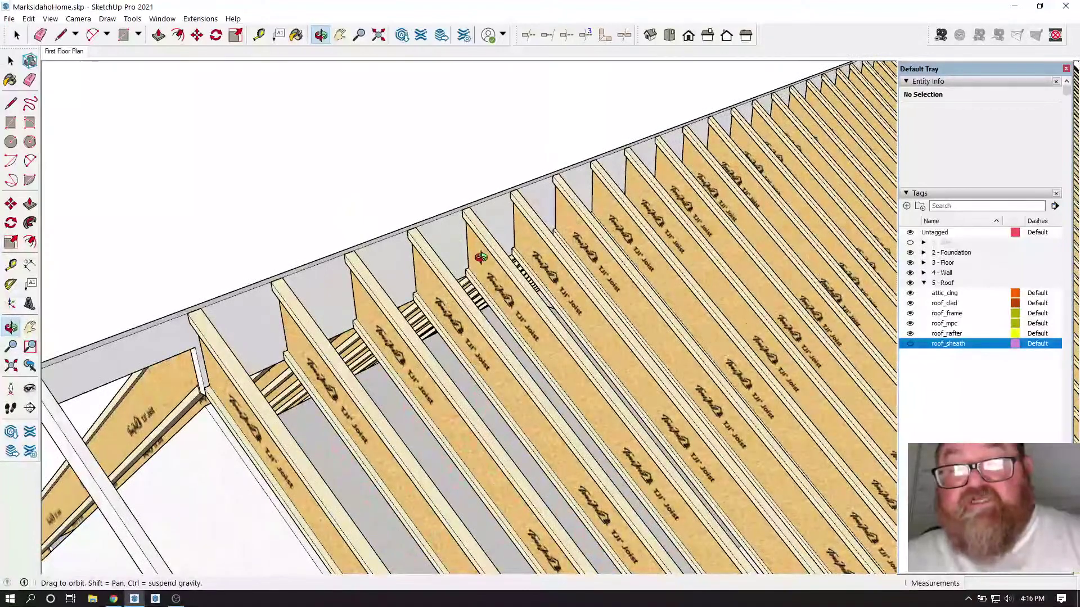
mouse_move(481, 222)
mouse_down()
mouse_move(495, 264)
mouse_move(464, 274)
mouse_move(494, 215)
mouse_move(458, 233)
mouse_move(306, 217)
mouse_move(471, 215)
mouse_up()
scroll(471, 216, up, 3)
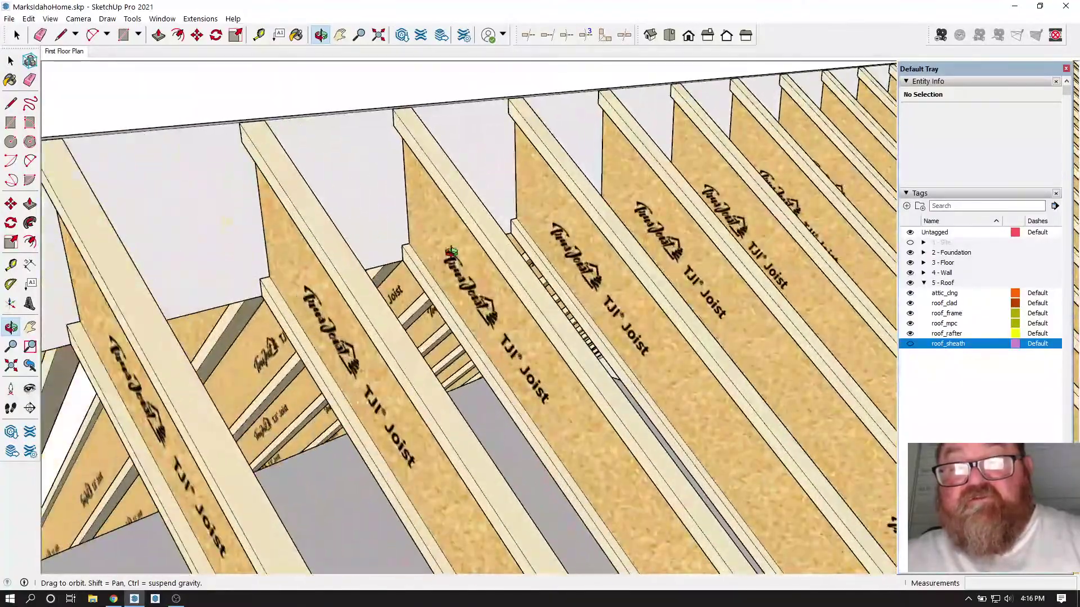
drag(486, 279, 510, 254)
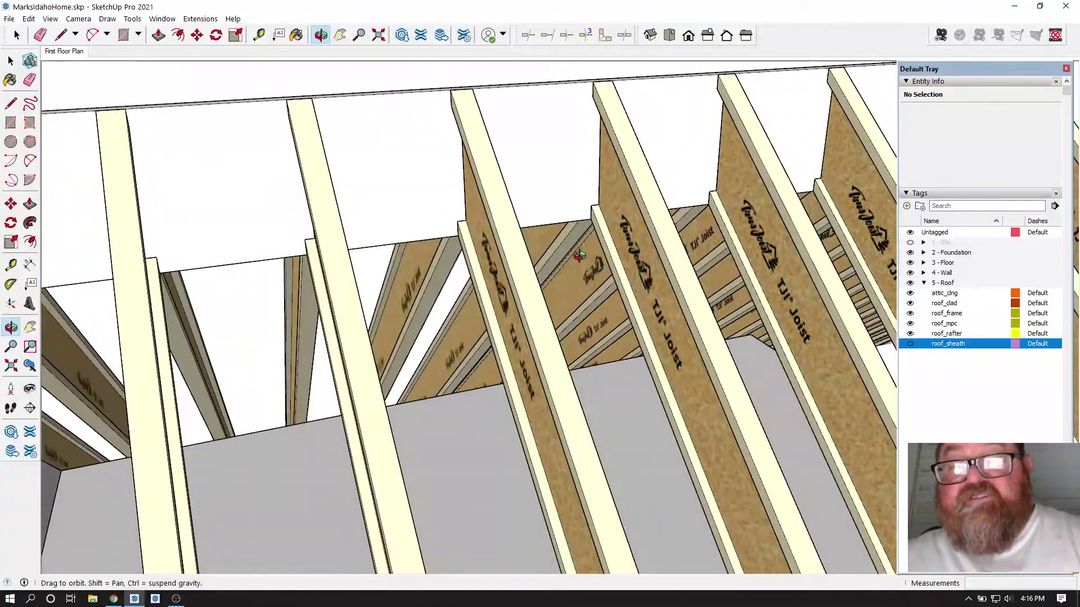
scroll(579, 256, up, 3)
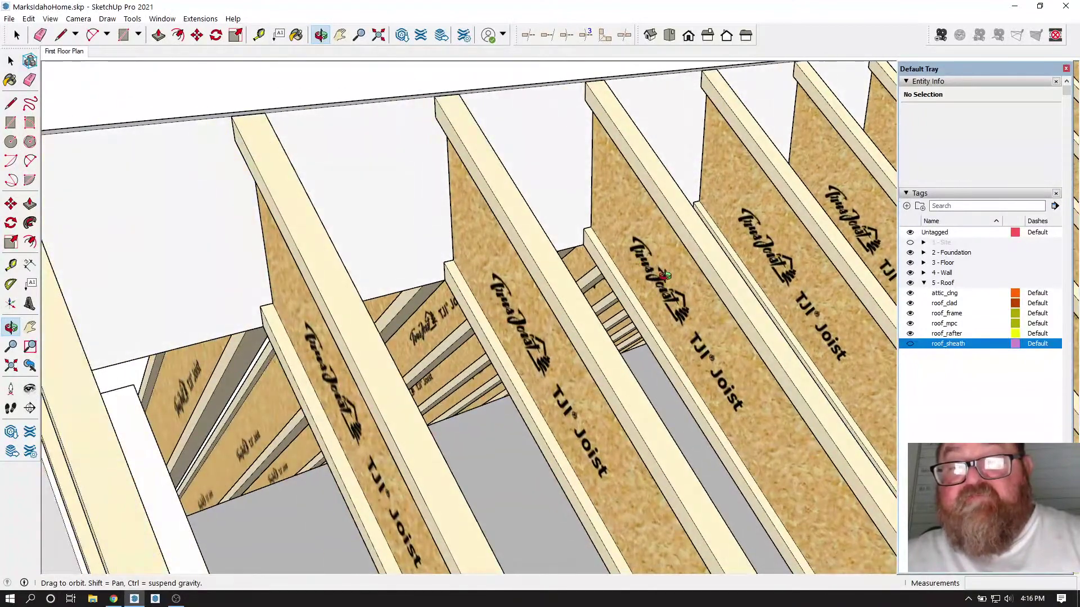
drag(697, 231, 579, 264)
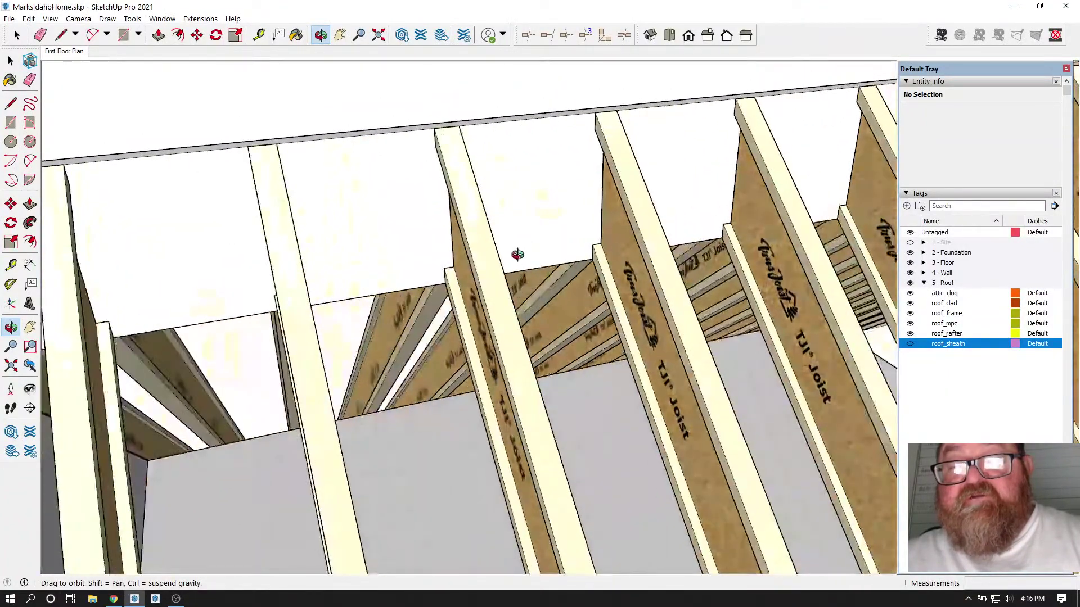
drag(489, 275, 628, 259)
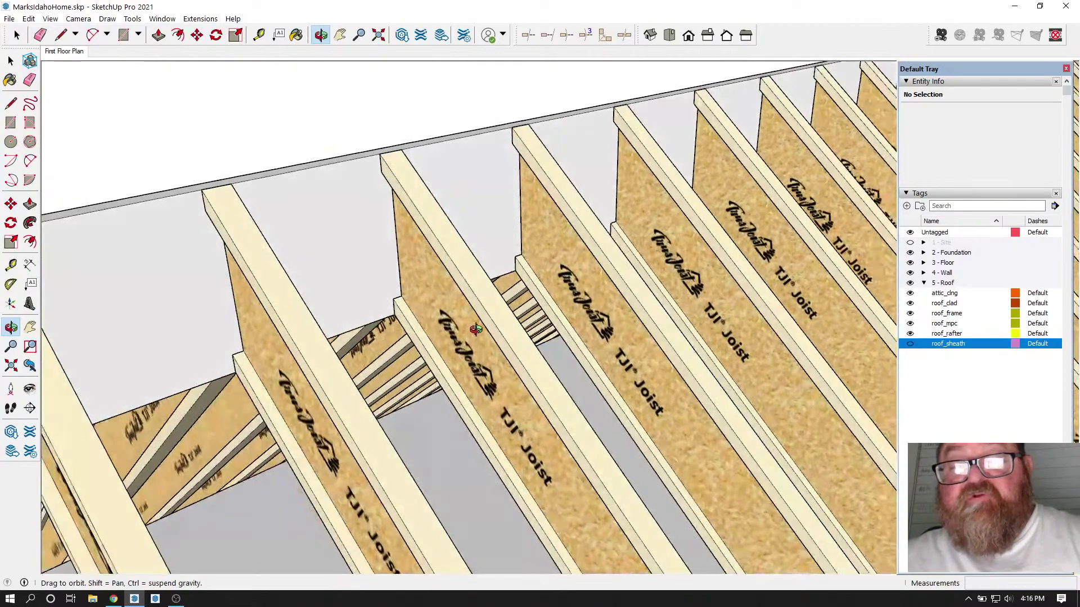
drag(476, 329, 478, 286)
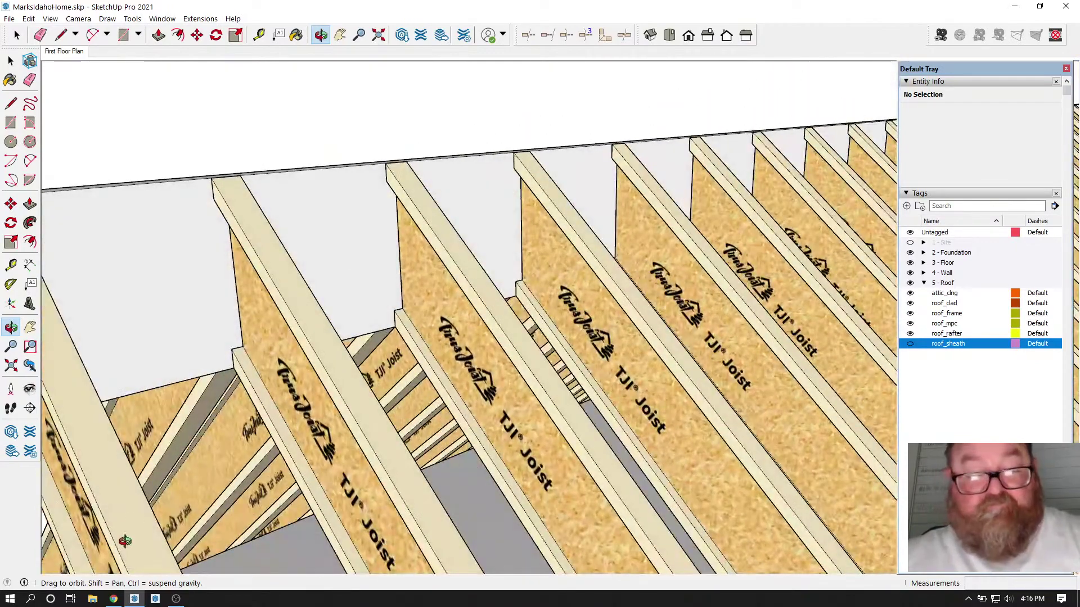
Step: Switch to YouTube Studio in the browser to read the live chat and return to the SketchUp model
scroll(125, 541, down, 3)
click(114, 599)
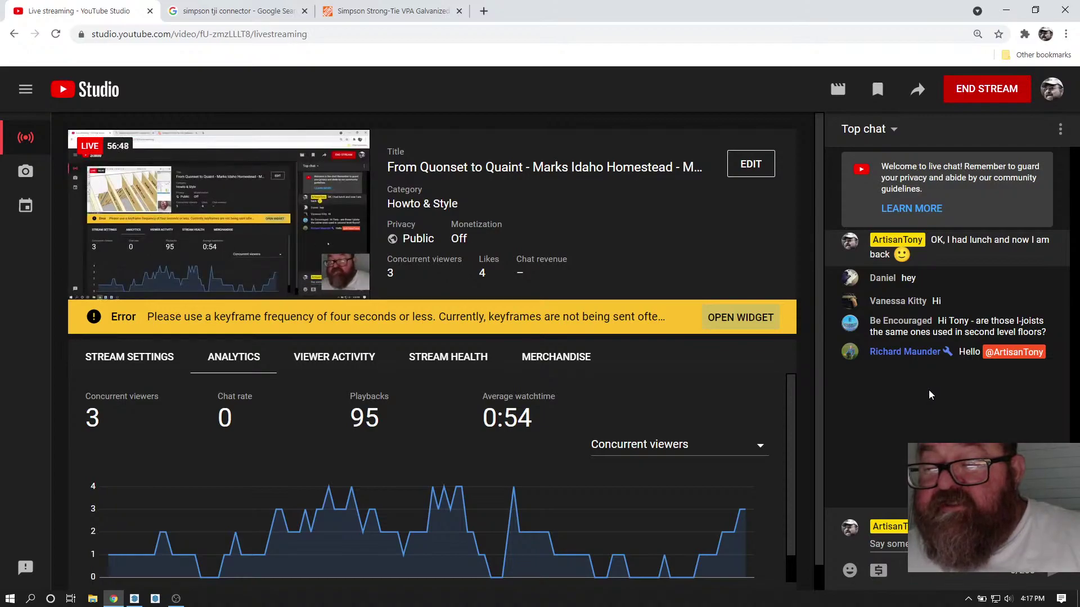
click(134, 598)
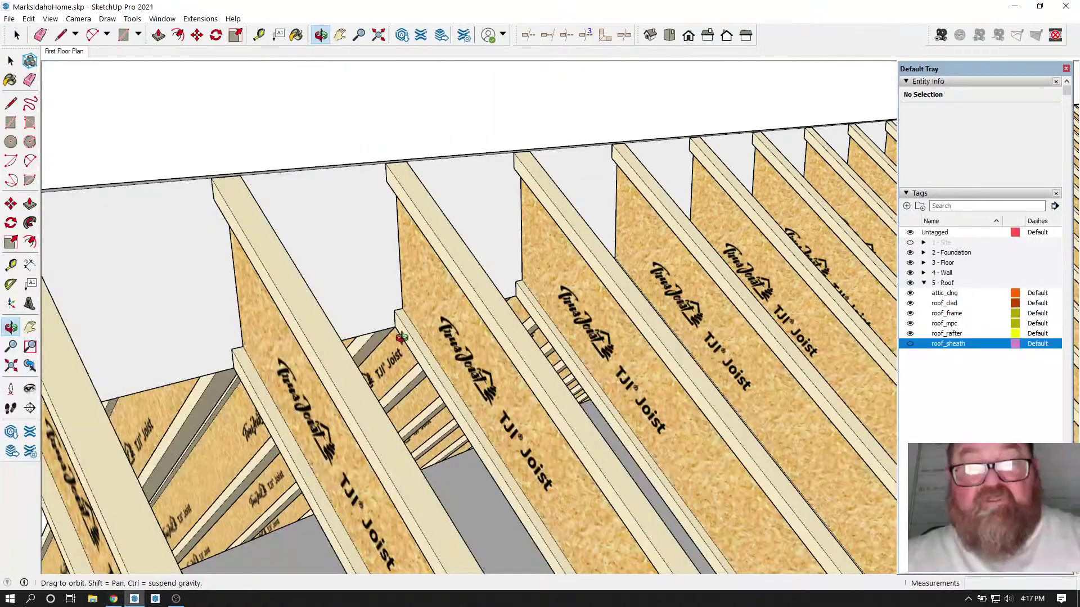
Step: Examine the lower ends of the TJI rafters and the metal connectors fastening them to the eave wall
drag(349, 242, 362, 240)
scroll(362, 240, down, 6)
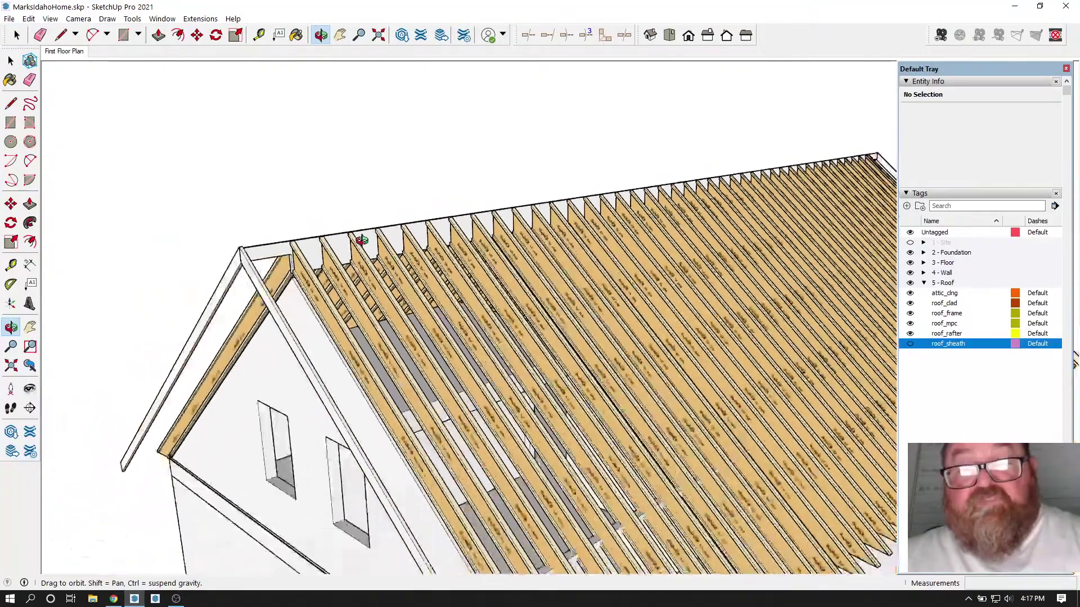
drag(409, 323, 466, 364)
scroll(467, 365, up, 6)
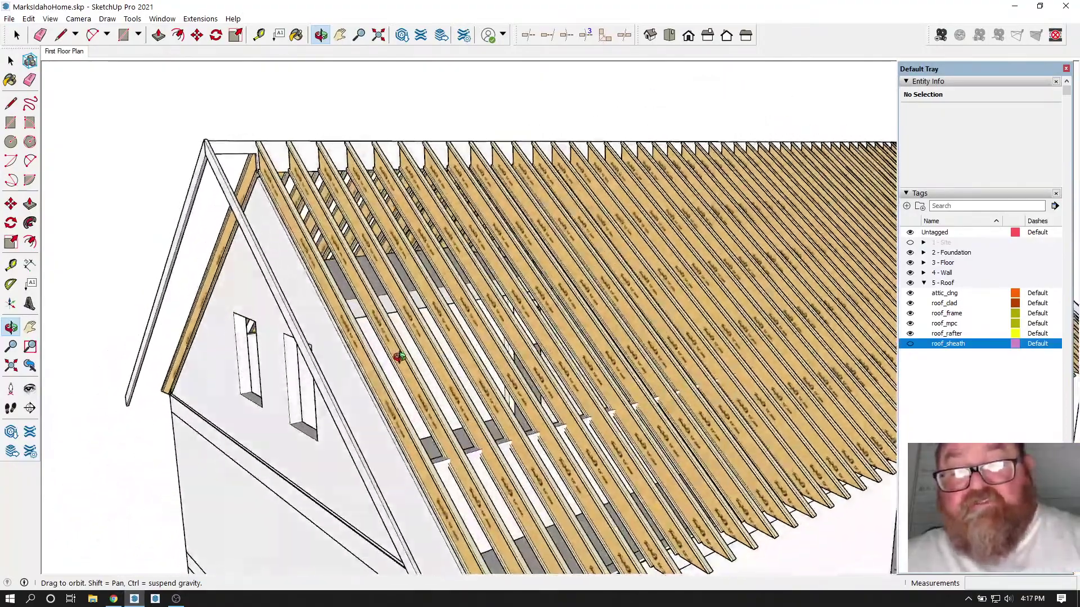
drag(400, 357, 487, 445)
scroll(691, 542, up, 6)
scroll(697, 435, up, 6)
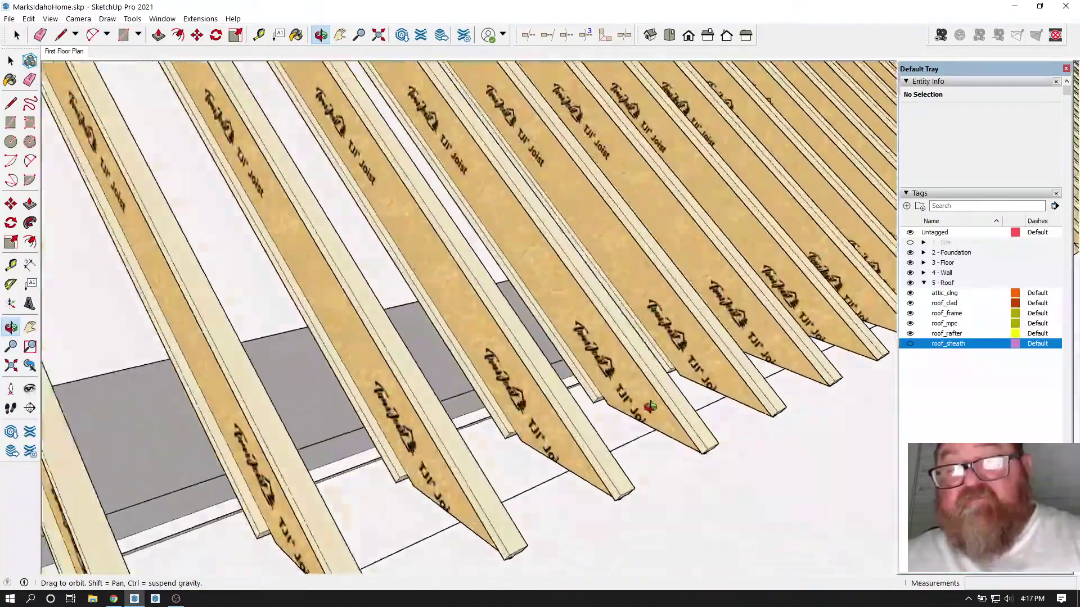
drag(653, 409, 200, 473)
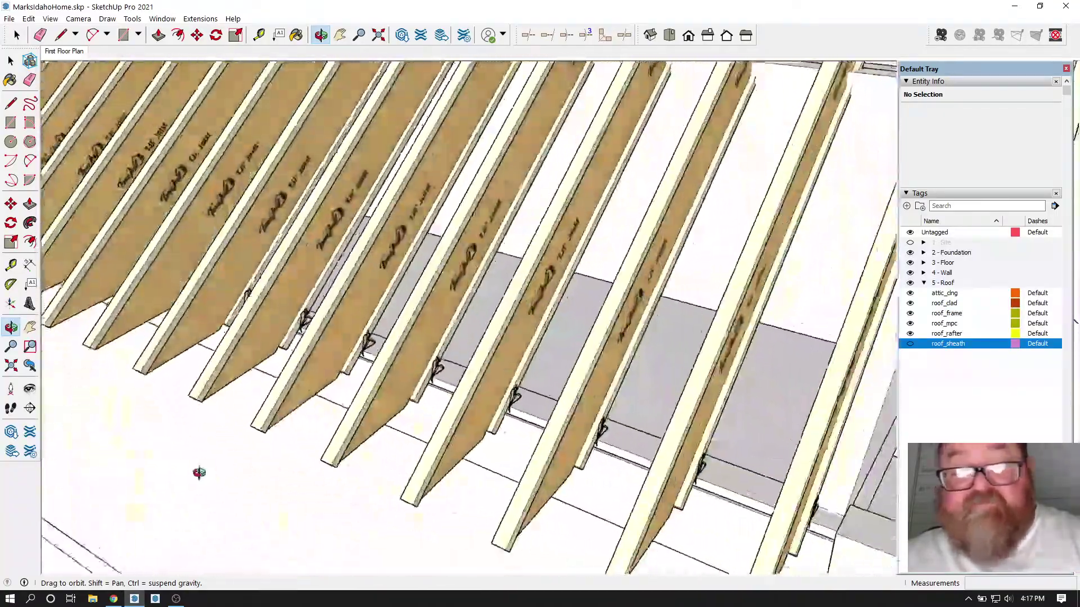
scroll(337, 327, up, 6)
scroll(422, 360, up, 3)
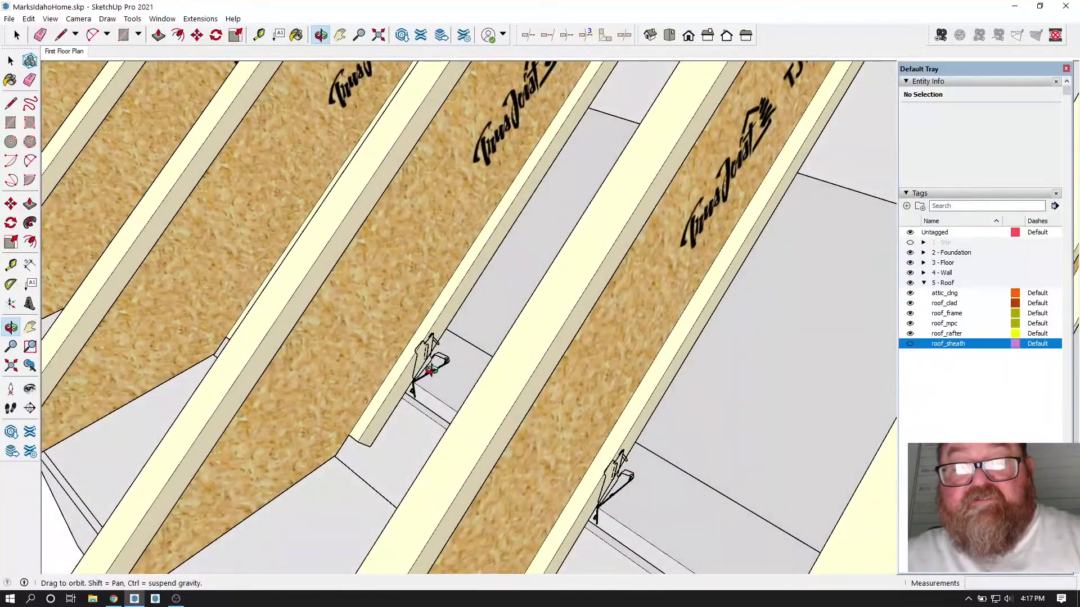
scroll(394, 353, up, 1)
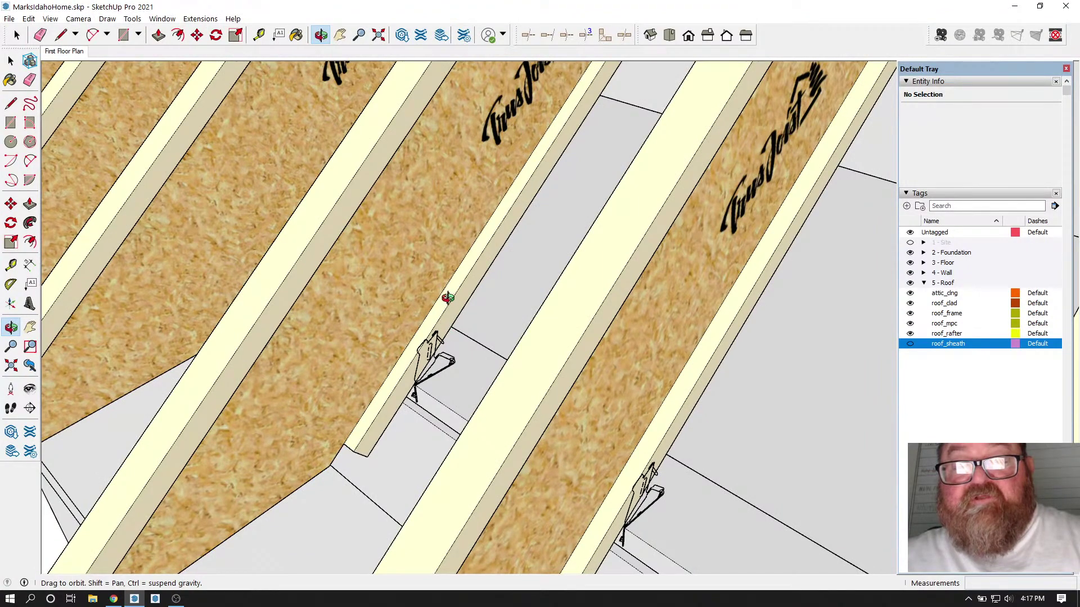
scroll(440, 348, down, 3)
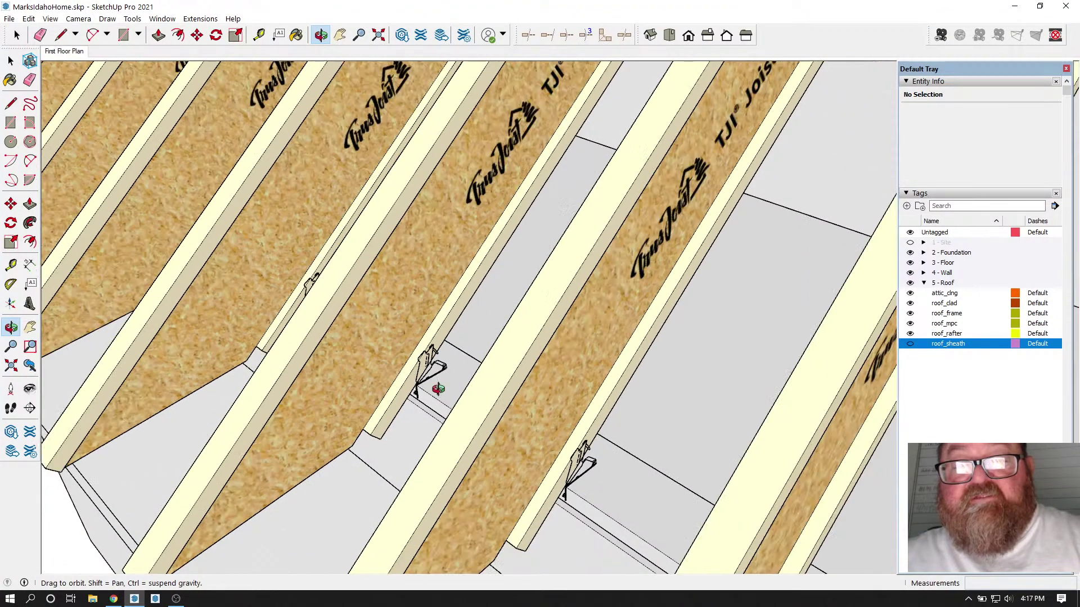
scroll(548, 434, down, 3)
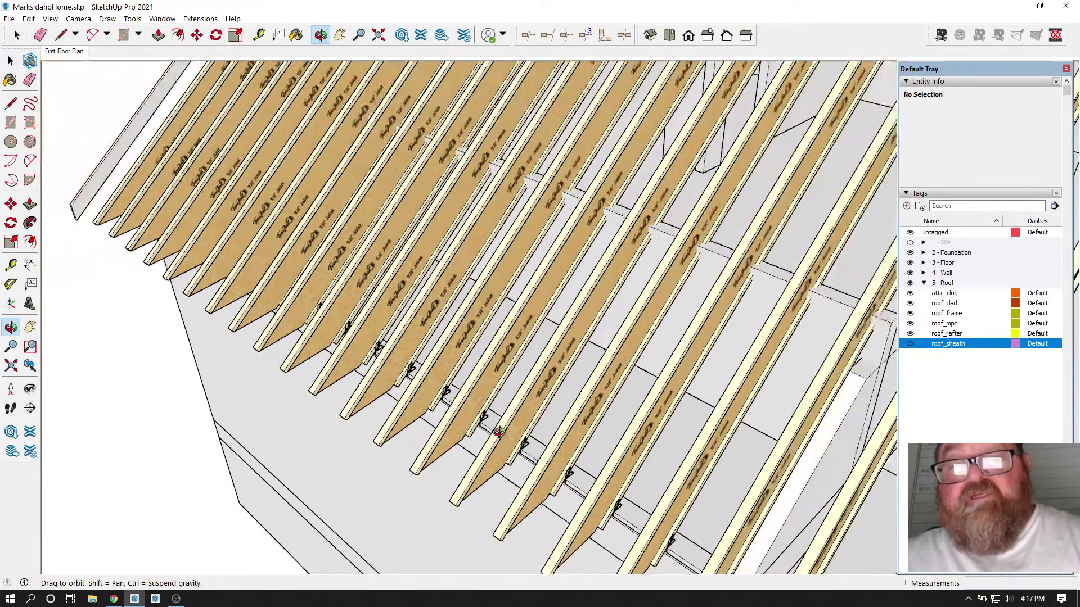
scroll(489, 410, up, 3)
scroll(488, 410, up, 5)
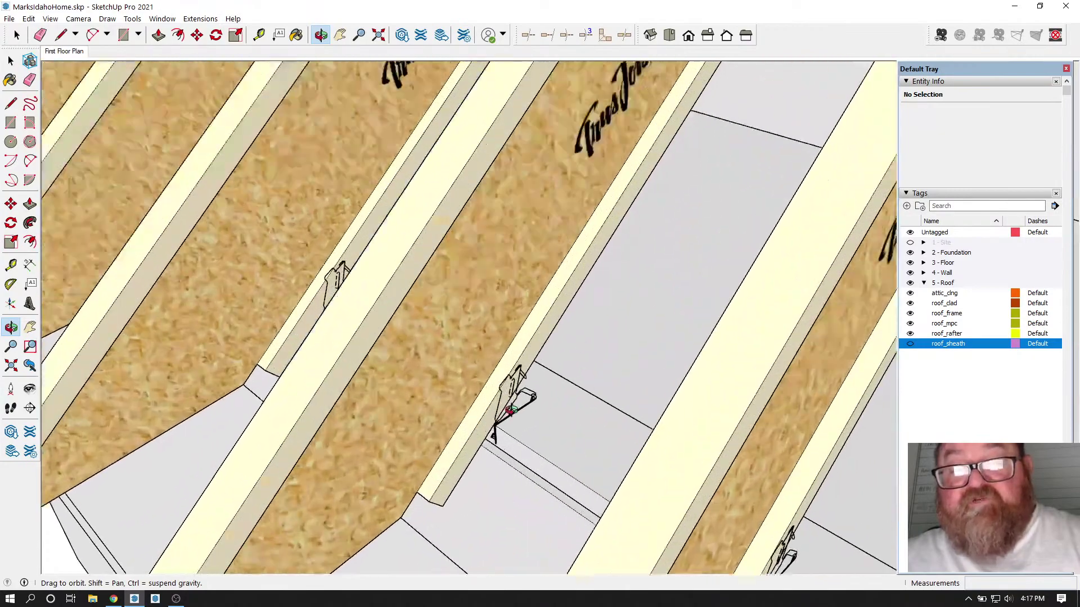
scroll(489, 407, down, 6)
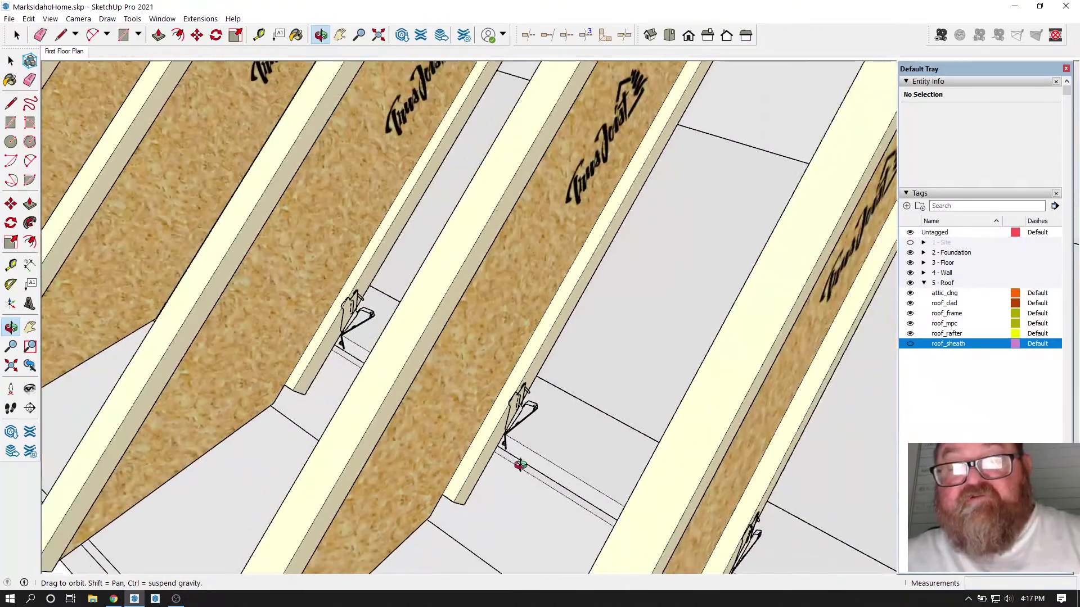
scroll(540, 496, down, 2)
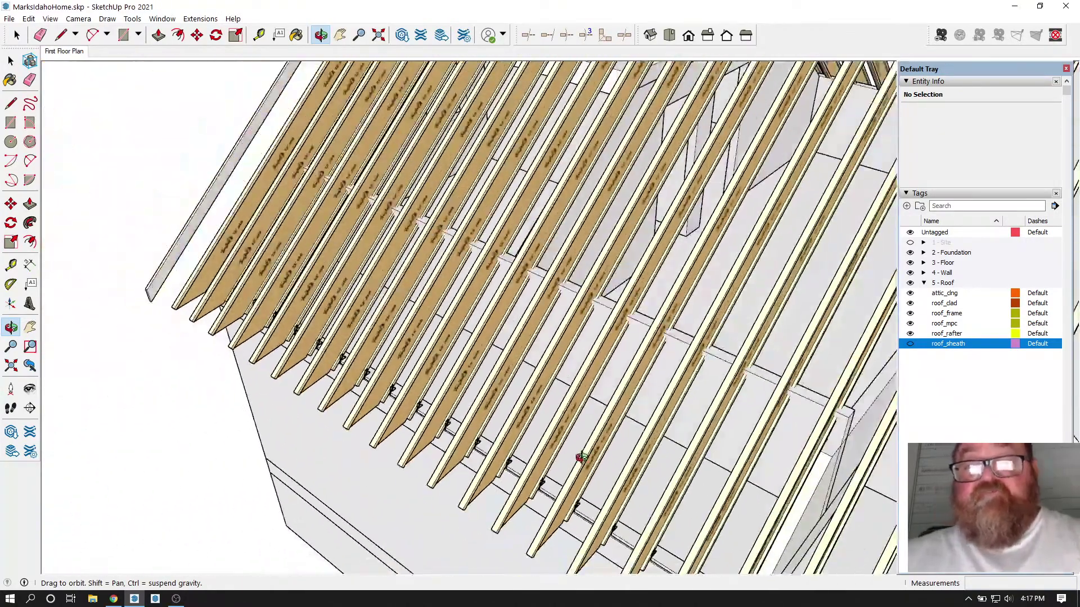
Step: Examine the rafters up to the ridge beam and dismiss the Malwarebytes update notice
scroll(582, 458, up, 6)
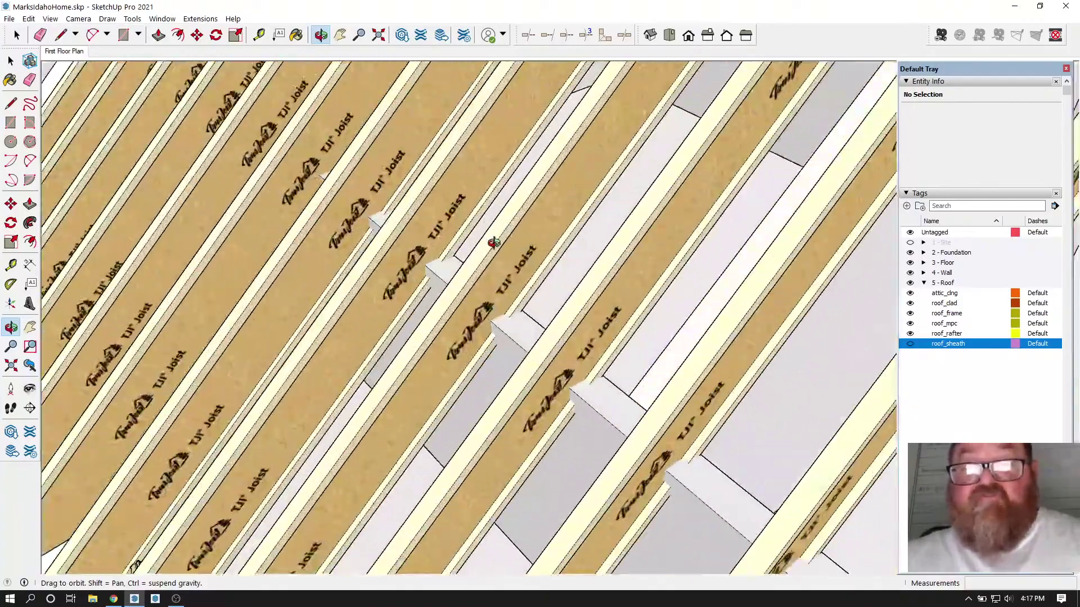
drag(493, 242, 581, 402)
drag(676, 280, 647, 311)
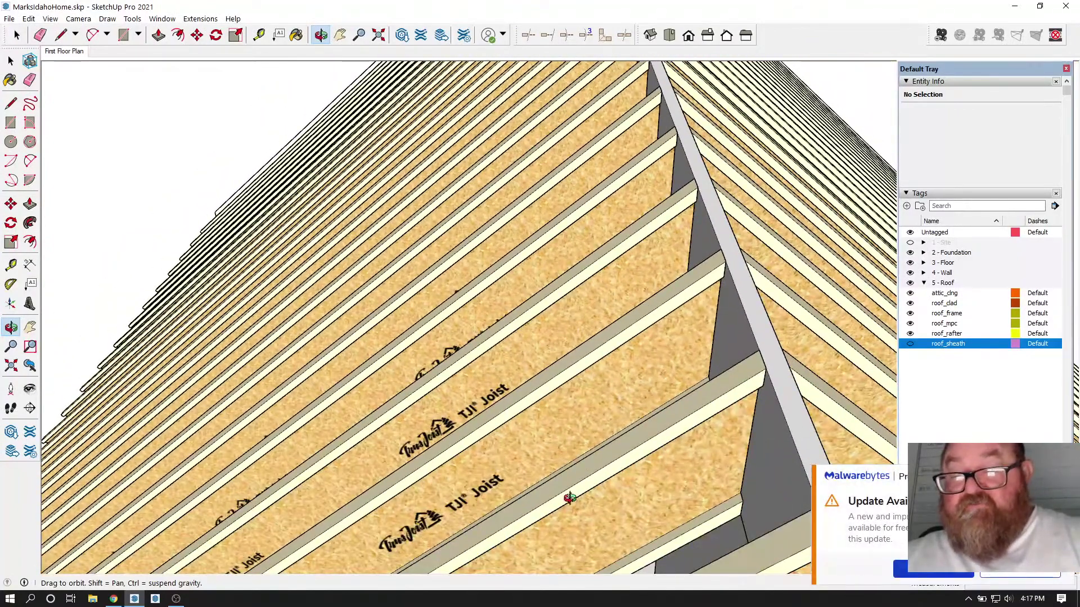
drag(587, 420, 573, 518)
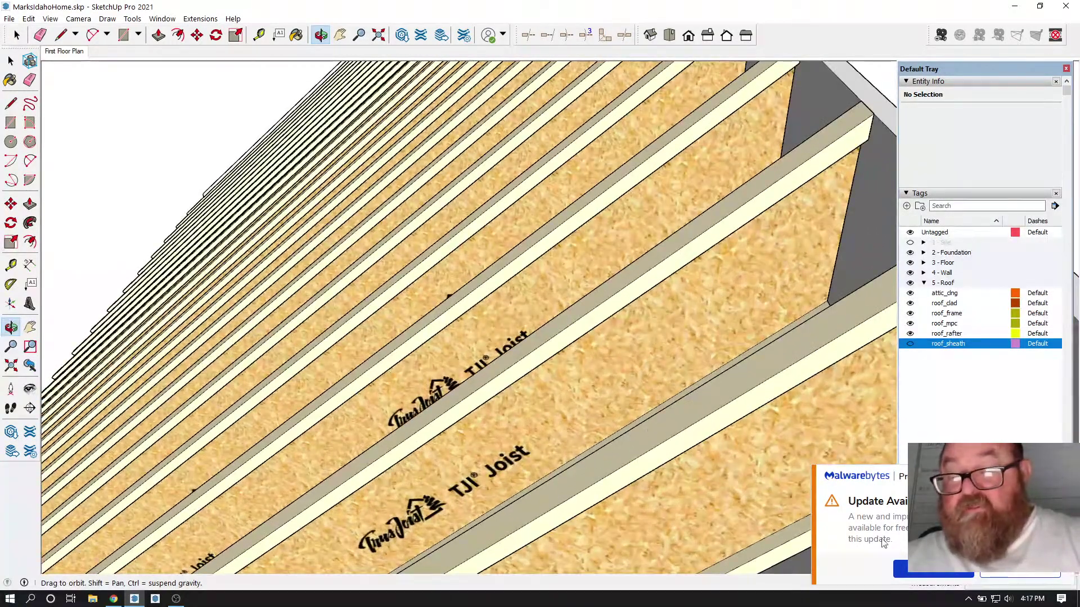
click(1019, 573)
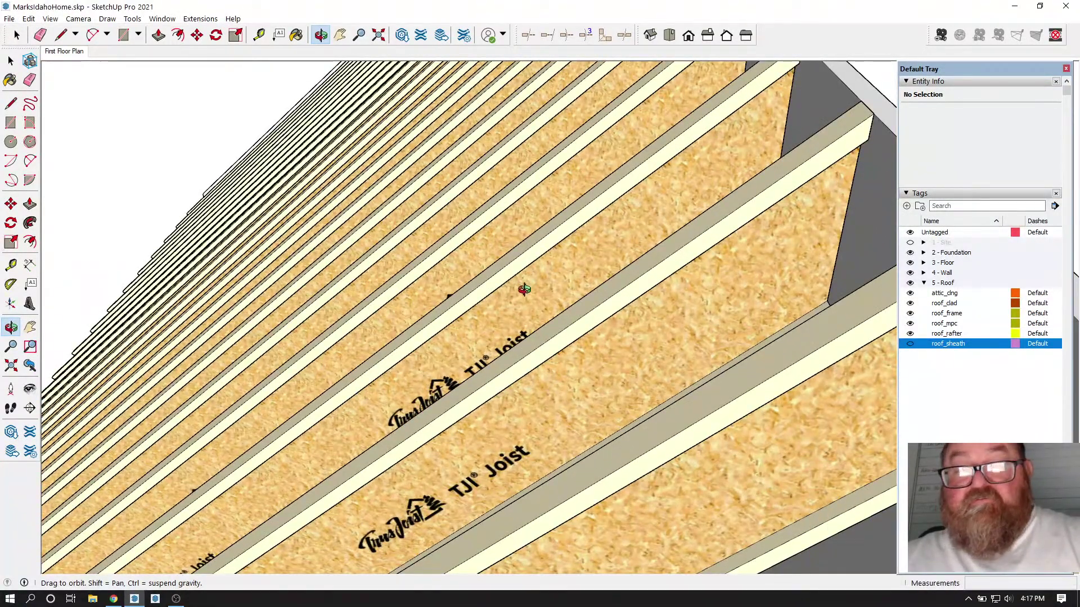
drag(581, 320, 366, 268)
scroll(608, 330, down, 8)
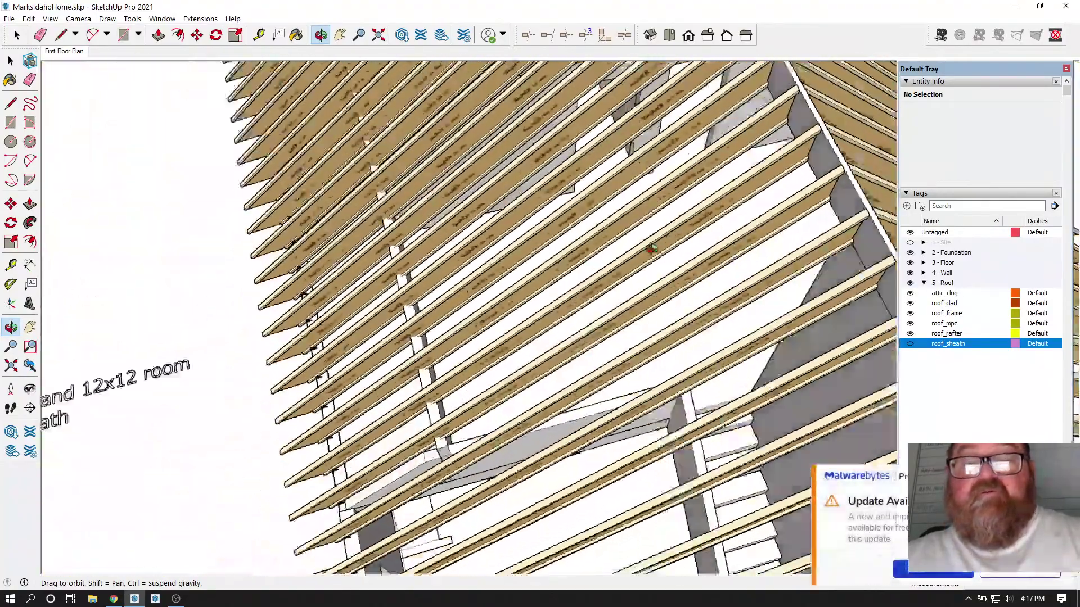
Step: Dismiss the returning Malwarebytes notice and examine from above and below how the rafters bear on the sloped top of the knee wall
drag(651, 249, 575, 350)
scroll(360, 287, up, 6)
scroll(569, 373, up, 8)
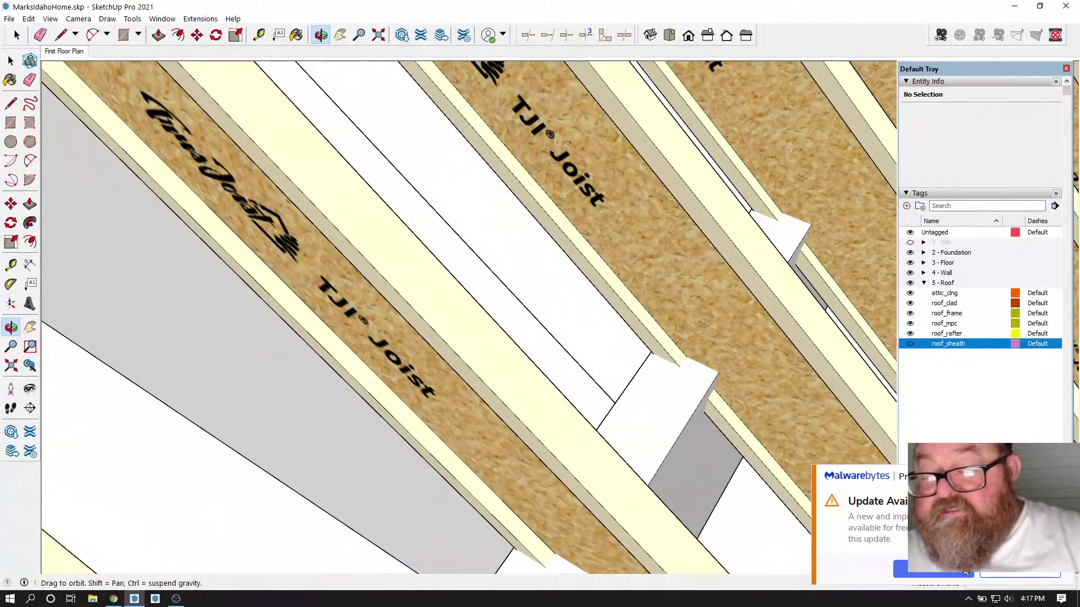
click(1021, 574)
drag(694, 398, 639, 424)
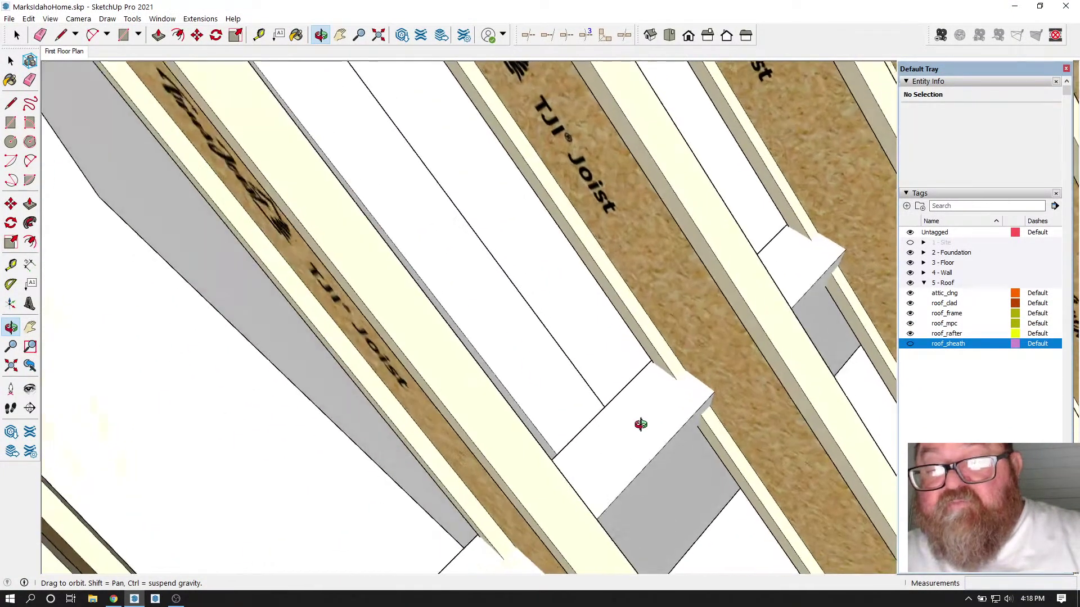
scroll(600, 381, up, 5)
scroll(651, 460, down, 2)
drag(652, 460, 352, 407)
drag(430, 462, 289, 412)
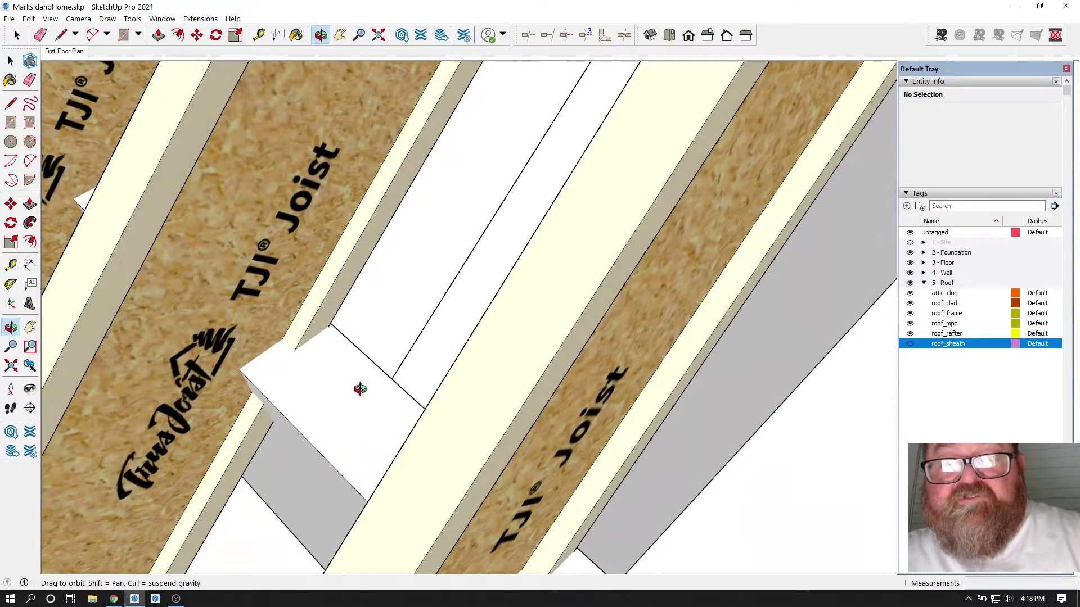
middle_drag(360, 390, 259, 383)
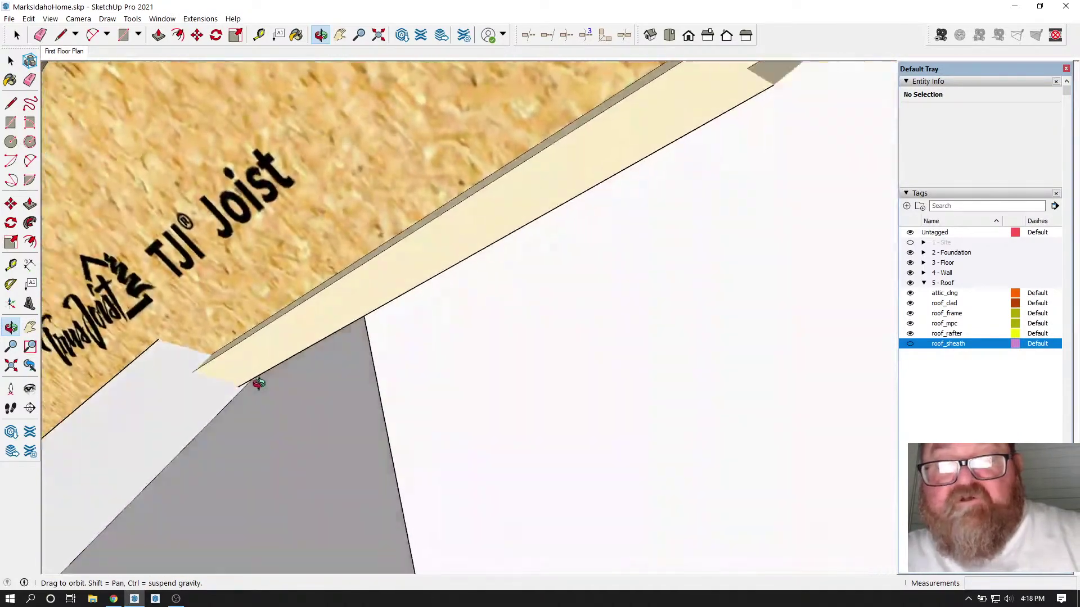
drag(258, 383, 300, 268)
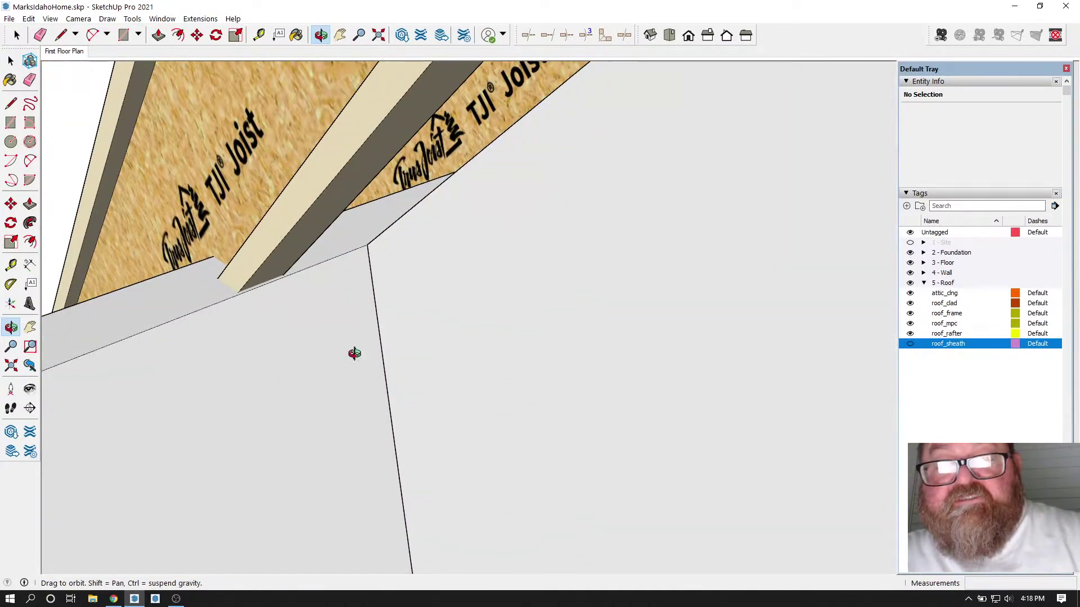
drag(354, 353, 405, 319)
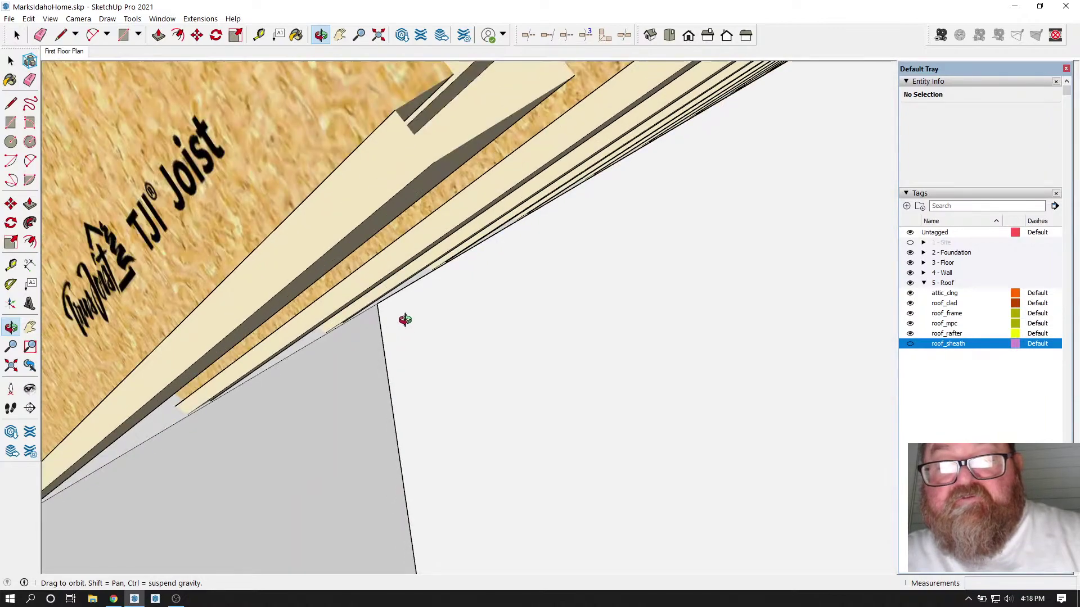
drag(452, 356, 435, 325)
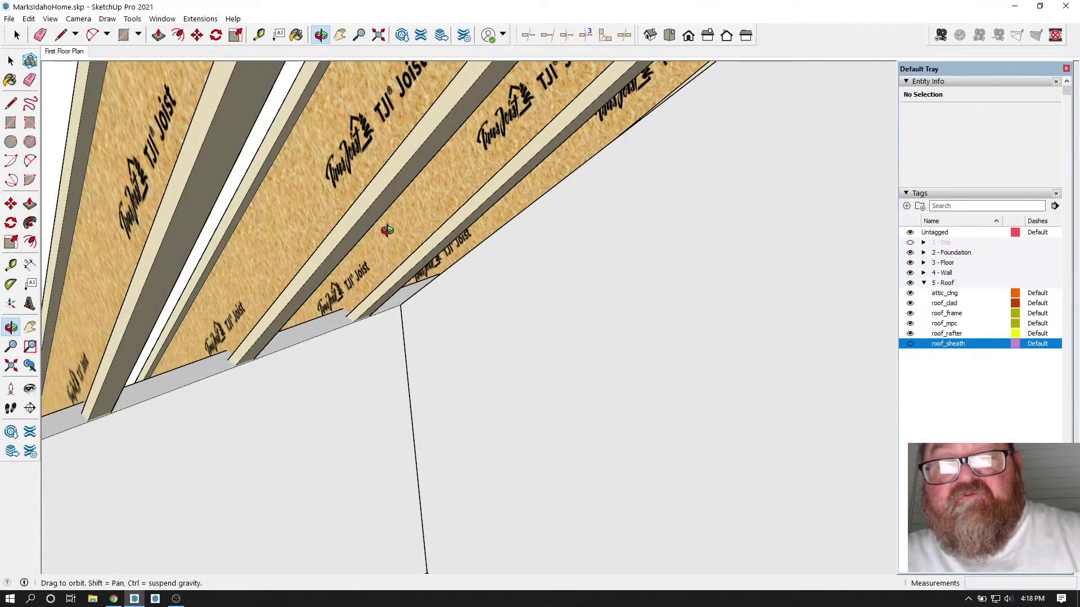
drag(387, 231, 349, 318)
drag(417, 344, 476, 352)
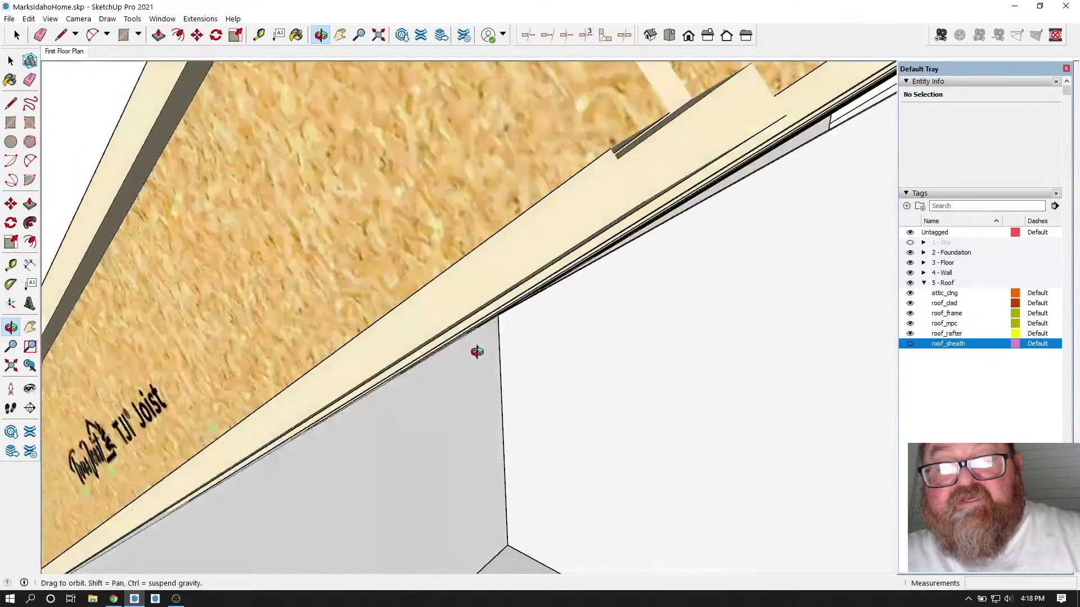
Step: Hide the entire 5 - Roof tag folder to expose the upper floor walls, and save the model
click(911, 344)
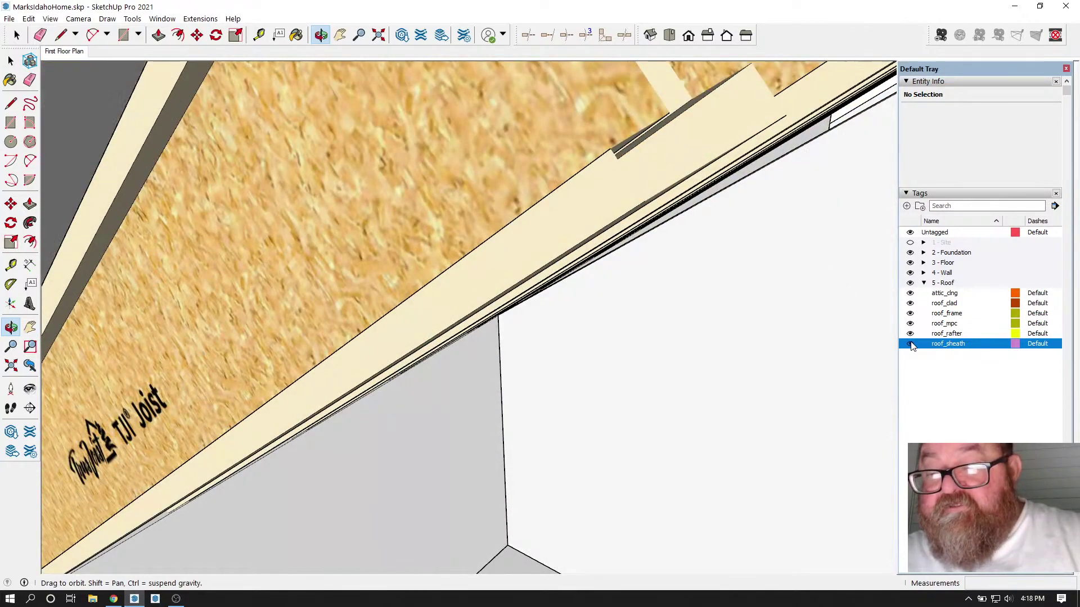
click(911, 343)
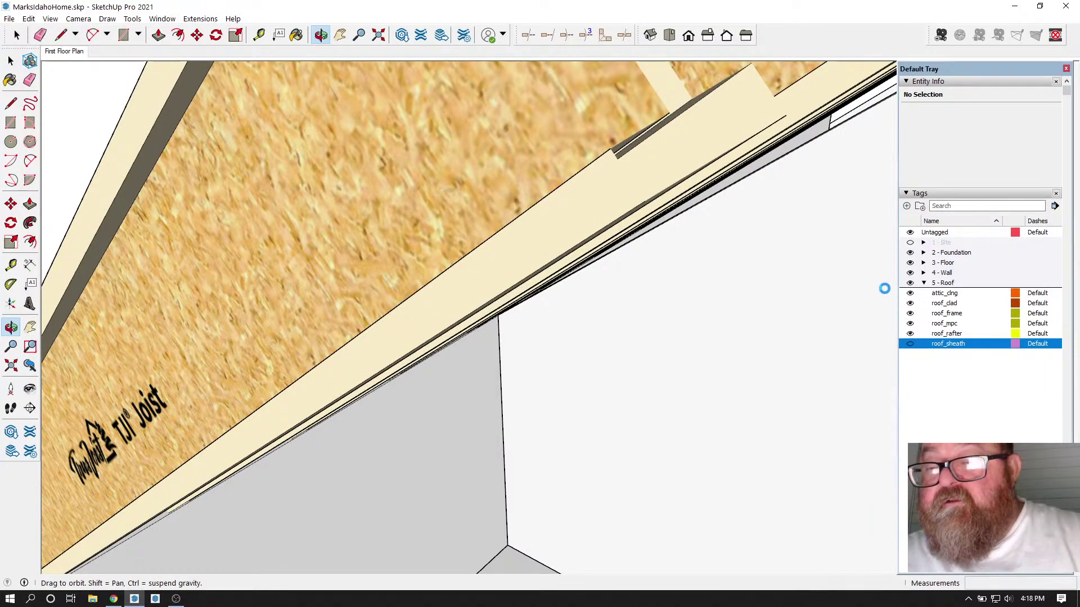
click(908, 284)
drag(607, 306, 470, 330)
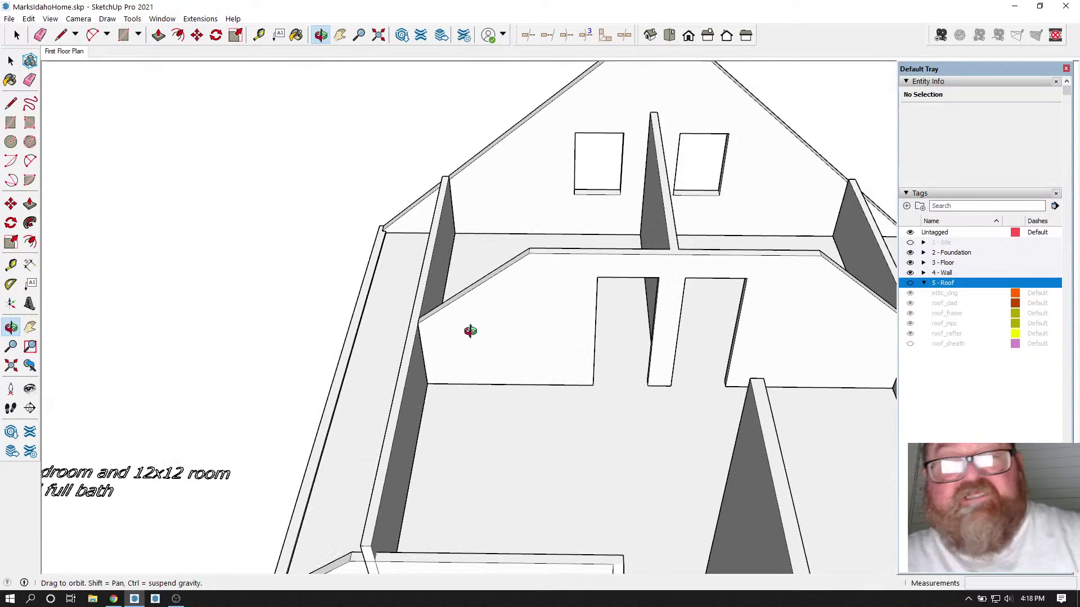
click(9, 18)
click(25, 72)
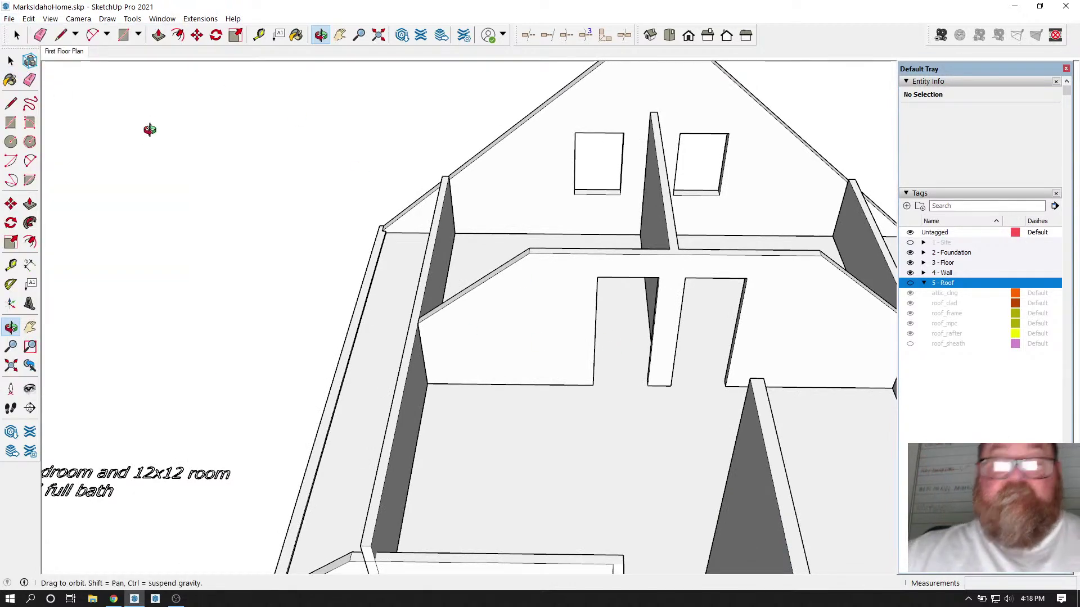
Step: Measure the width of the gable-end bedroom from the knee wall to the center partition
scroll(229, 195, down, 3)
drag(357, 224, 421, 296)
scroll(400, 244, up, 4)
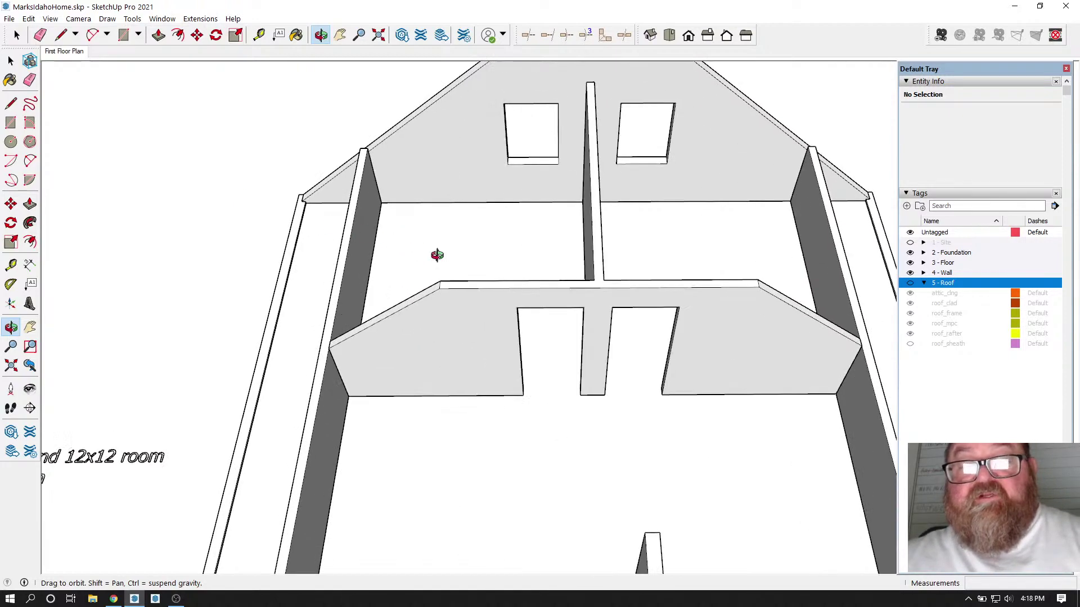
drag(437, 255, 377, 146)
drag(370, 215, 453, 280)
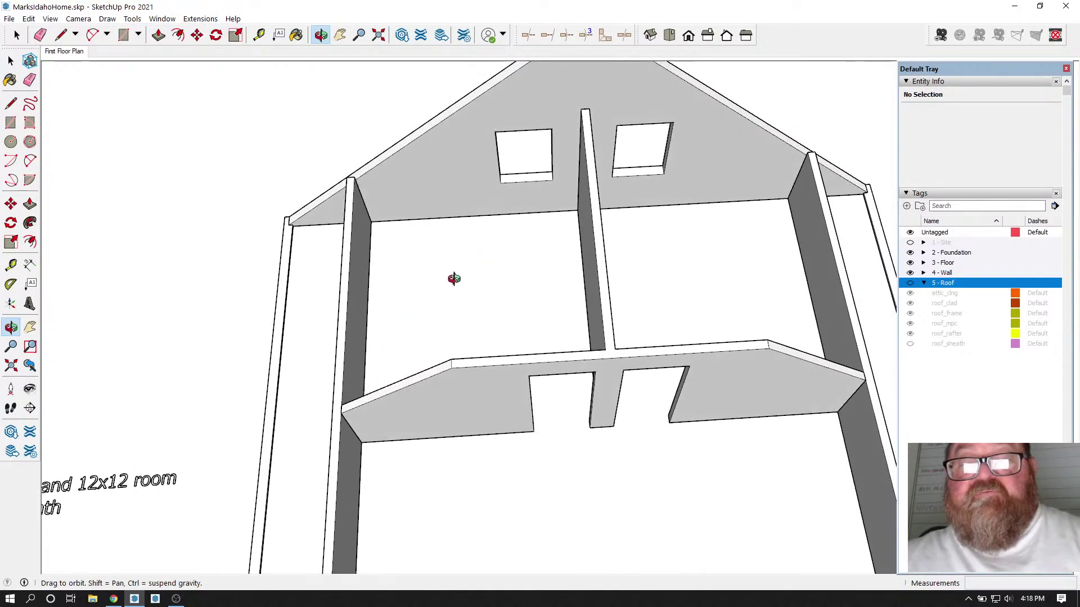
scroll(447, 259, up, 4)
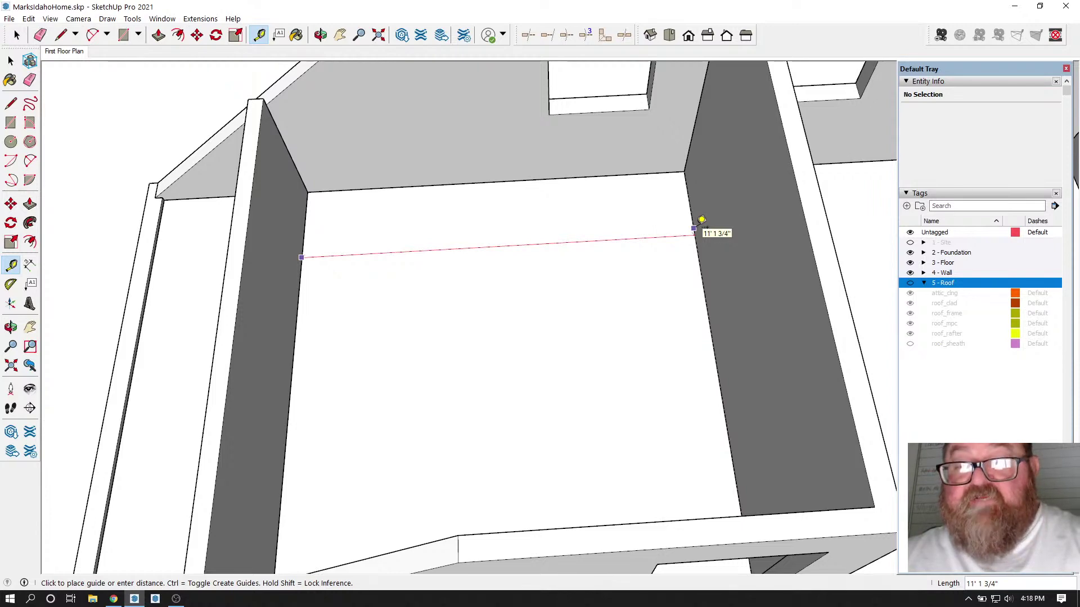
click(321, 35)
Step: Inspect the upper floor bedrooms, doorways and stair opening, and switch to YouTube Studio in the browser to read the live chat
scroll(296, 232, down, 5)
drag(297, 231, 642, 377)
scroll(573, 325, up, 6)
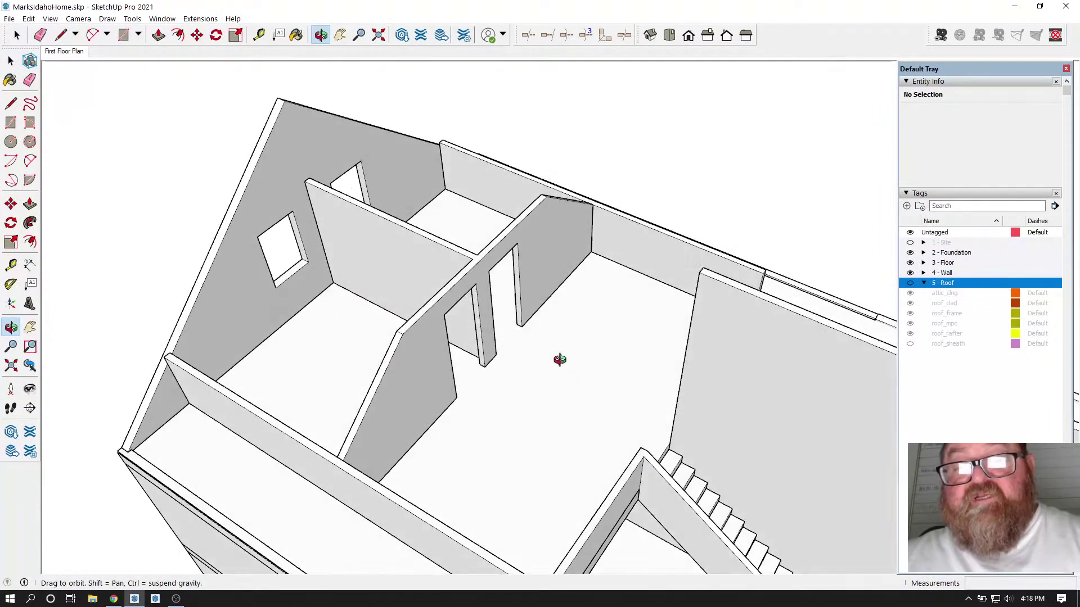
scroll(582, 276, down, 5)
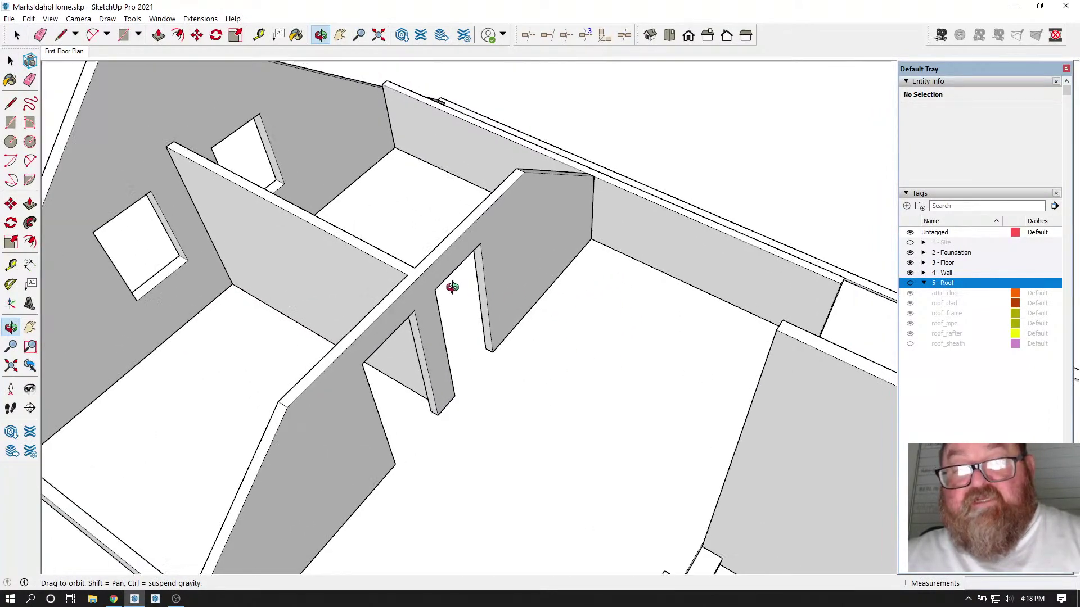
drag(410, 362, 437, 334)
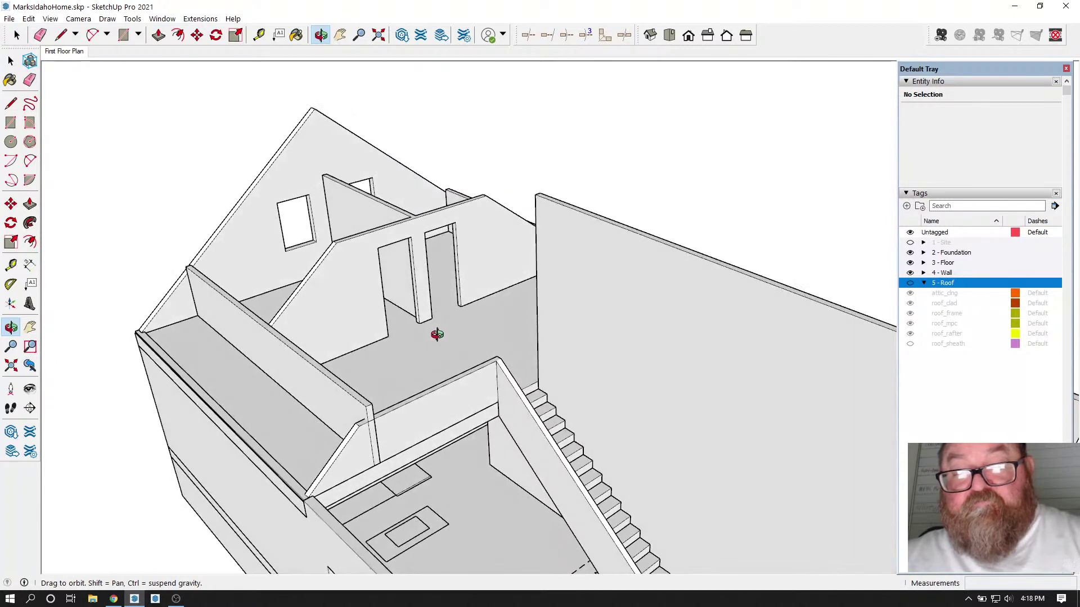
click(113, 599)
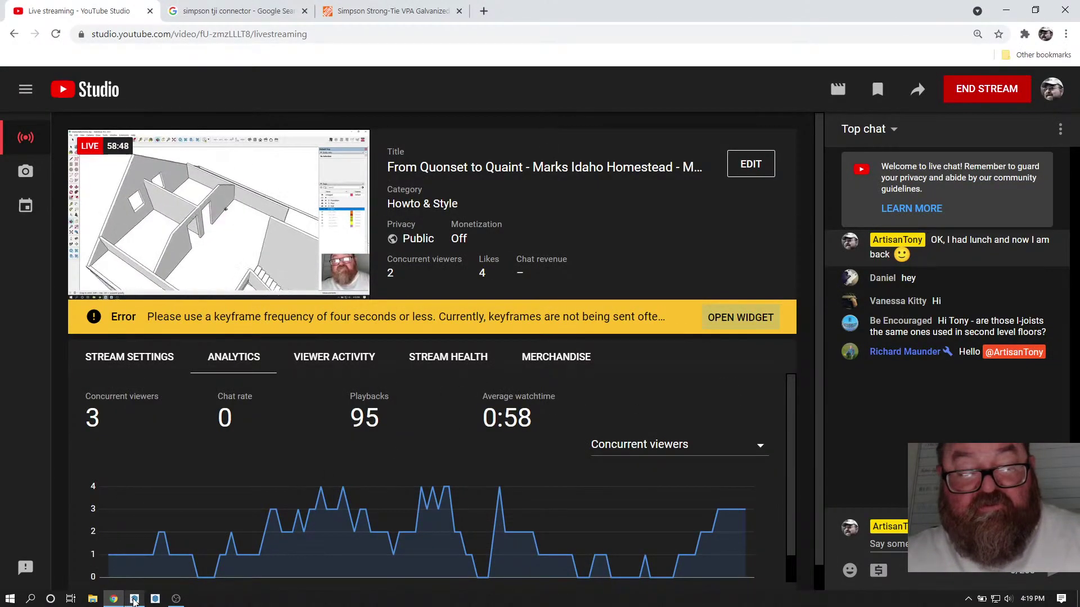
Step: Switch back to SketchUp and examine the upper floor layout over the whole house against the bedroom and bath text note
click(133, 599)
scroll(339, 299, down, 2)
drag(339, 299, 299, 318)
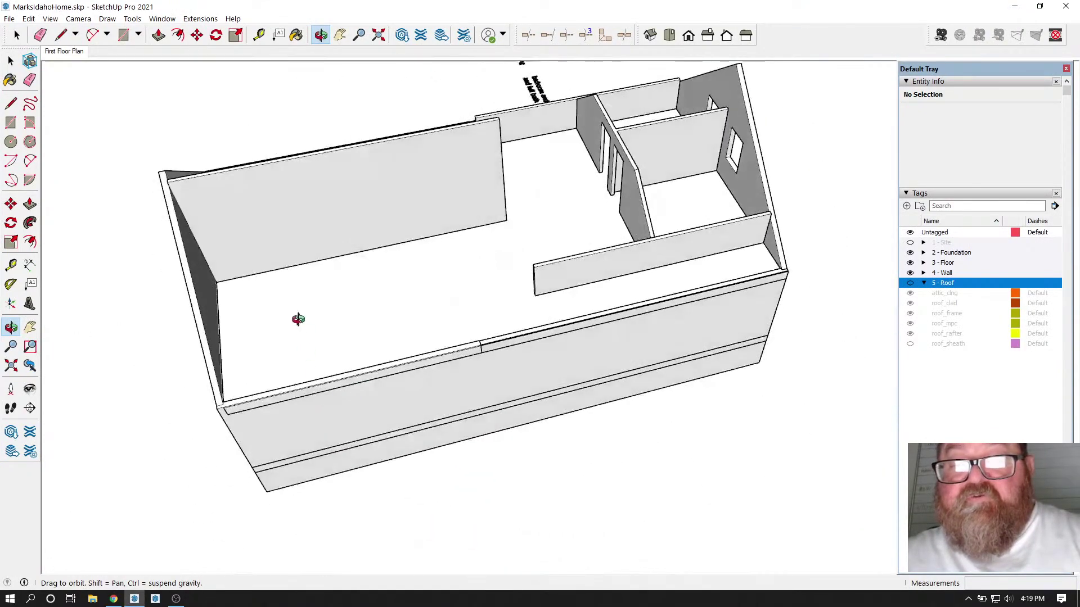
scroll(296, 315, up, 5)
drag(516, 385, 588, 431)
scroll(509, 378, down, 3)
drag(508, 378, 569, 399)
scroll(532, 433, down, 3)
mouse_move(532, 433)
mouse_down()
mouse_move(566, 355)
mouse_move(504, 376)
mouse_move(697, 209)
mouse_move(666, 135)
mouse_move(613, 193)
mouse_move(788, 217)
mouse_move(704, 289)
mouse_up()
drag(841, 276, 263, 181)
scroll(408, 159, up, 3)
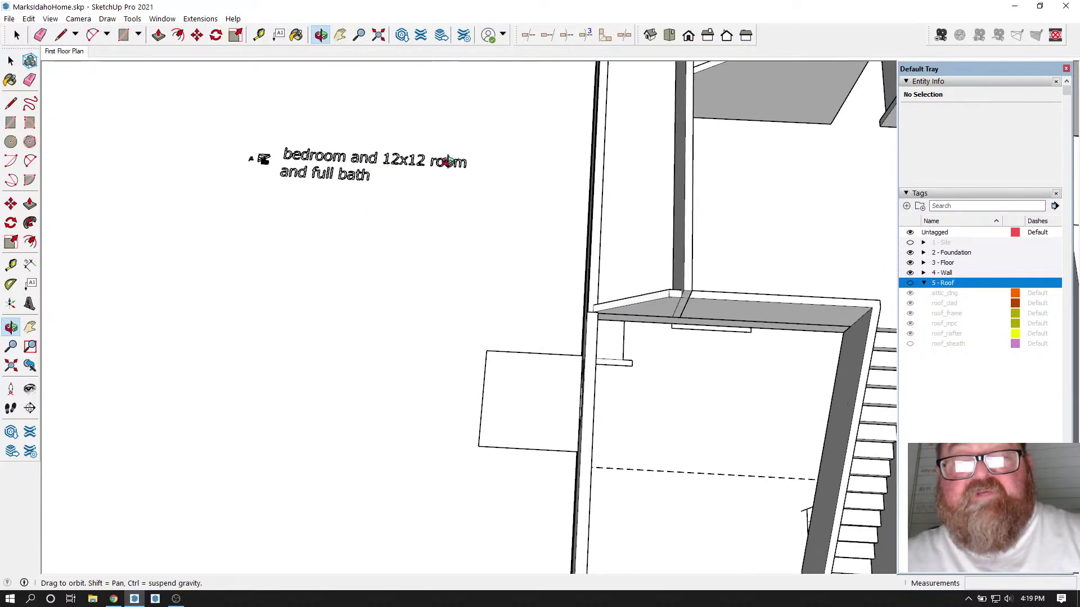
scroll(340, 174, down, 5)
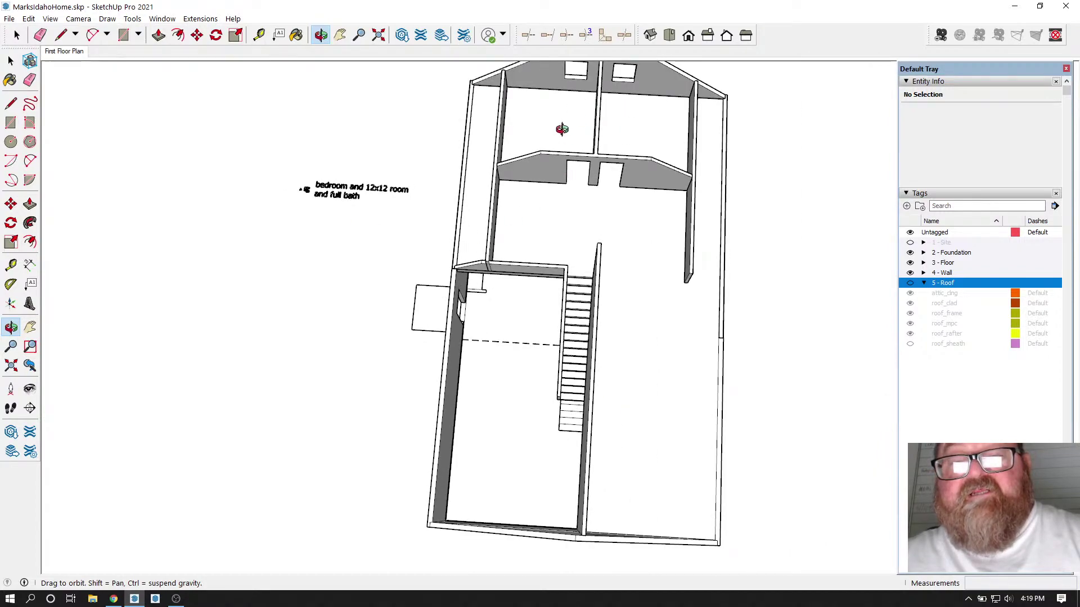
Step: Examine the stairs, the opening beside them and the floor area at the gable end opposite the bedrooms
drag(570, 182, 666, 118)
scroll(504, 216, up, 4)
drag(554, 248, 920, 220)
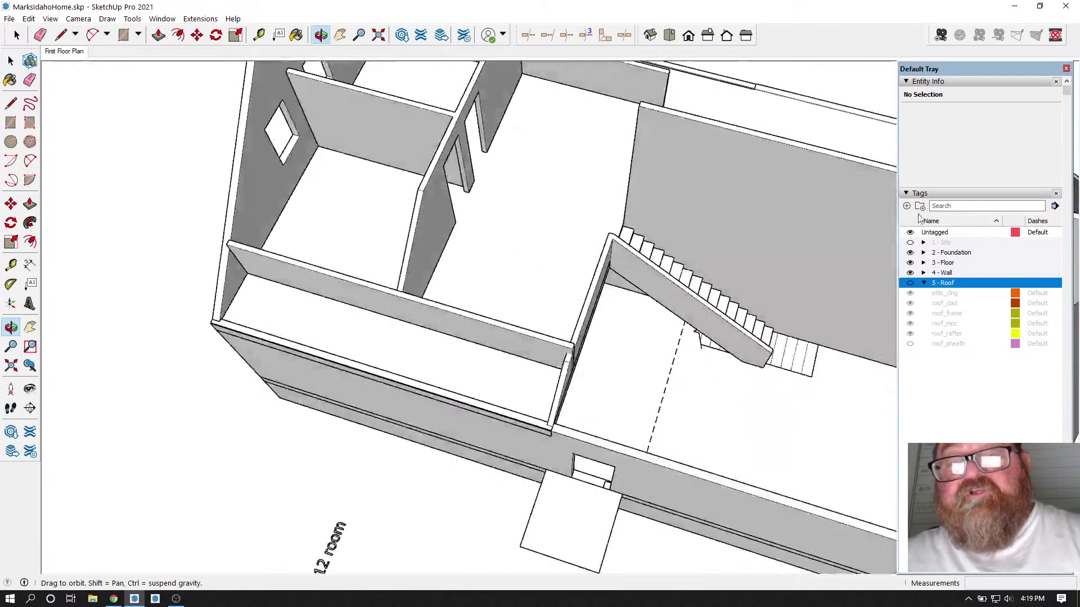
scroll(572, 126, down, 5)
drag(383, 208, 446, 207)
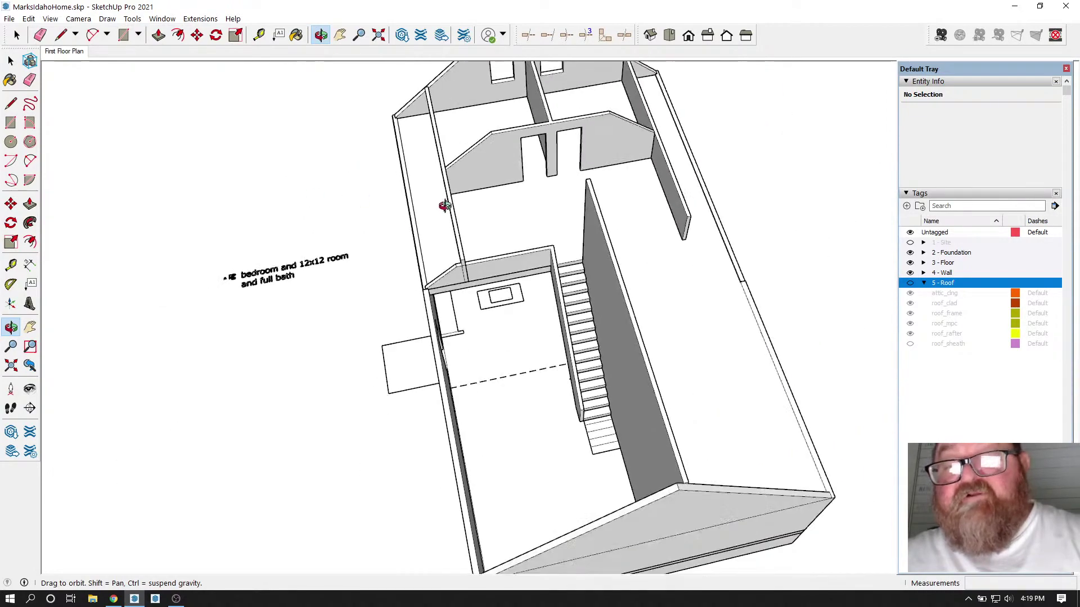
scroll(665, 376, down, 3)
drag(665, 376, 475, 322)
scroll(457, 411, down, 2)
mouse_move(482, 437)
mouse_down()
mouse_move(402, 385)
mouse_move(485, 316)
mouse_up()
scroll(414, 360, up, 5)
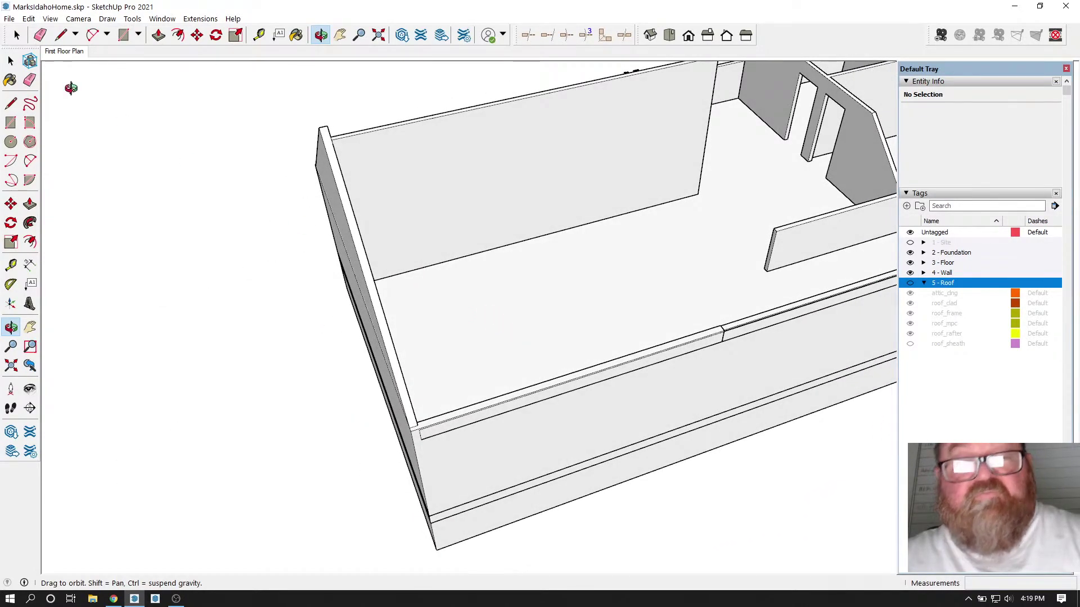
Step: Open the upper floor for editing and push its gable-end edge inward about 12' 3", plus another 3' 11 7/16"
double_click(435, 326)
scroll(427, 353, up, 3)
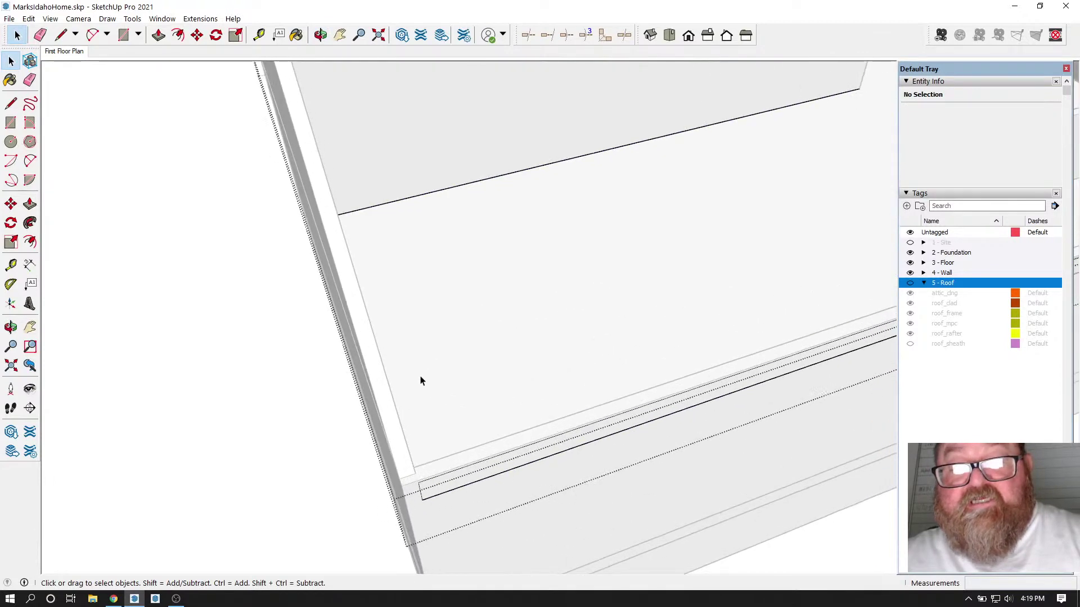
click(320, 35)
drag(461, 225, 524, 272)
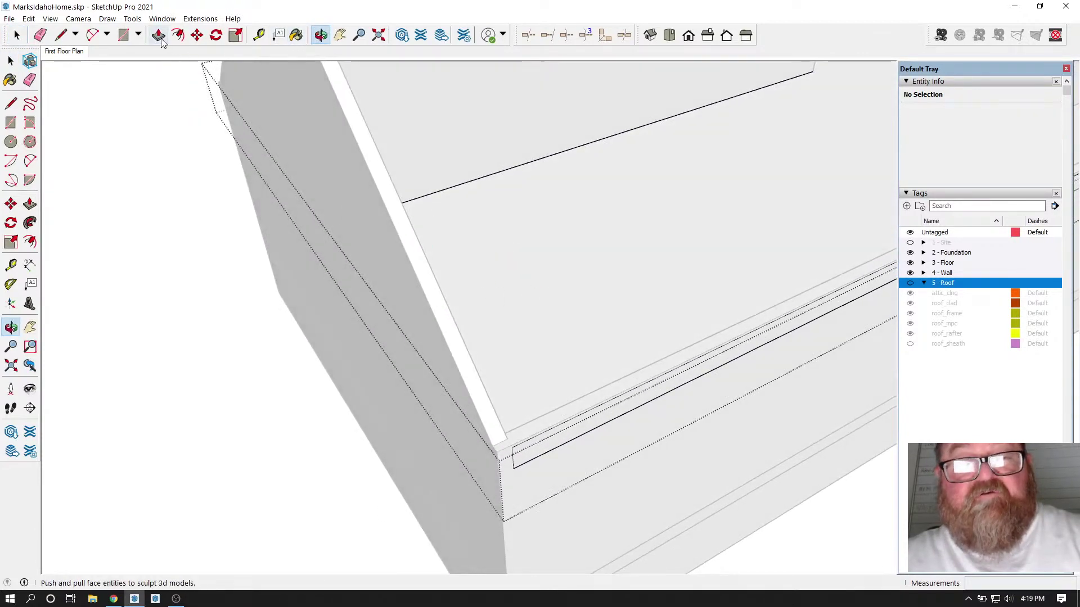
drag(501, 450, 777, 324)
scroll(313, 470, down, 5)
scroll(585, 311, up, 5)
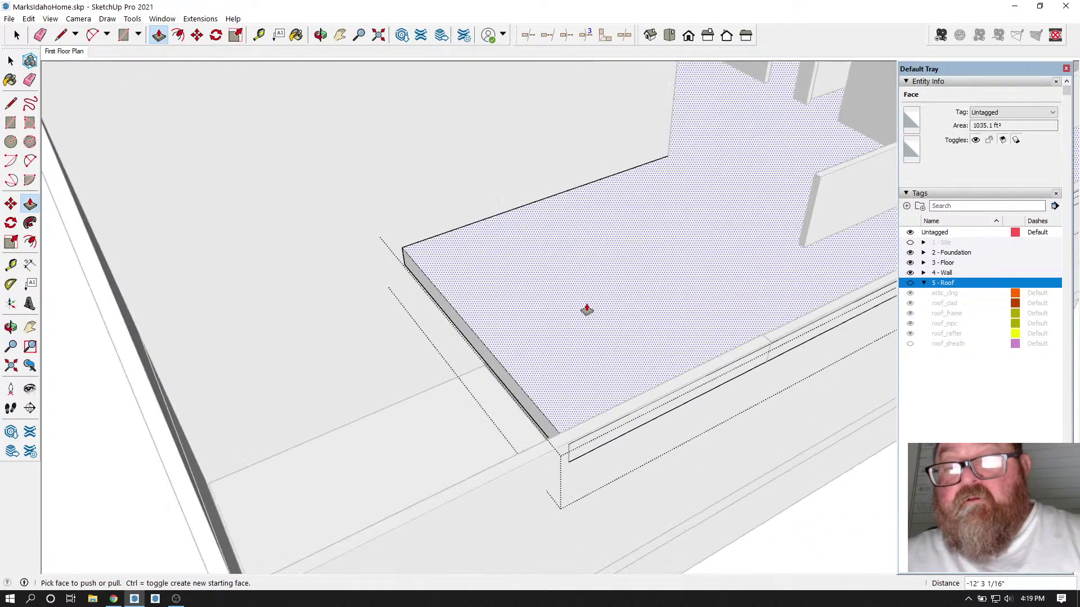
drag(488, 358, 572, 349)
scroll(549, 441, down, 4)
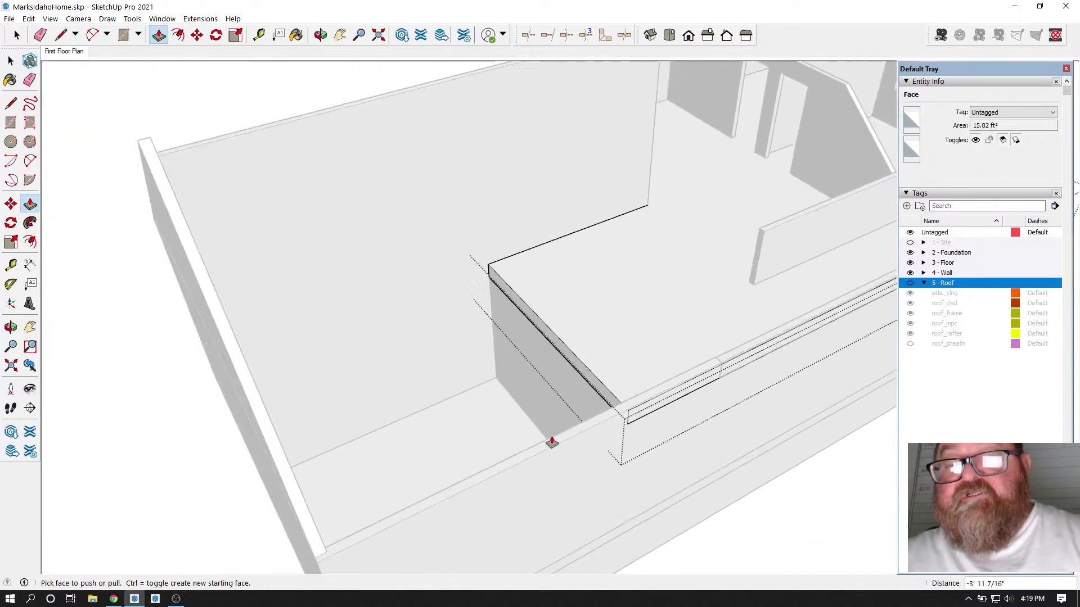
scroll(554, 312, down, 1)
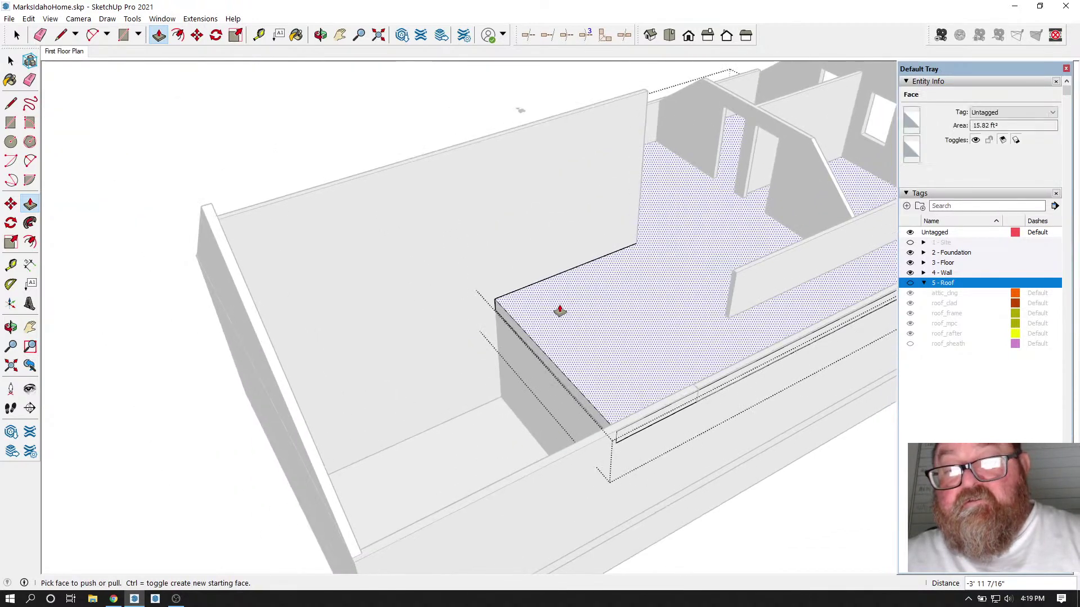
Step: Close the floor group, open the wall group for editing and select the darker triangular face inside the gable wall
click(321, 35)
scroll(563, 318, up, 3)
scroll(563, 317, down, 3)
drag(482, 357, 474, 293)
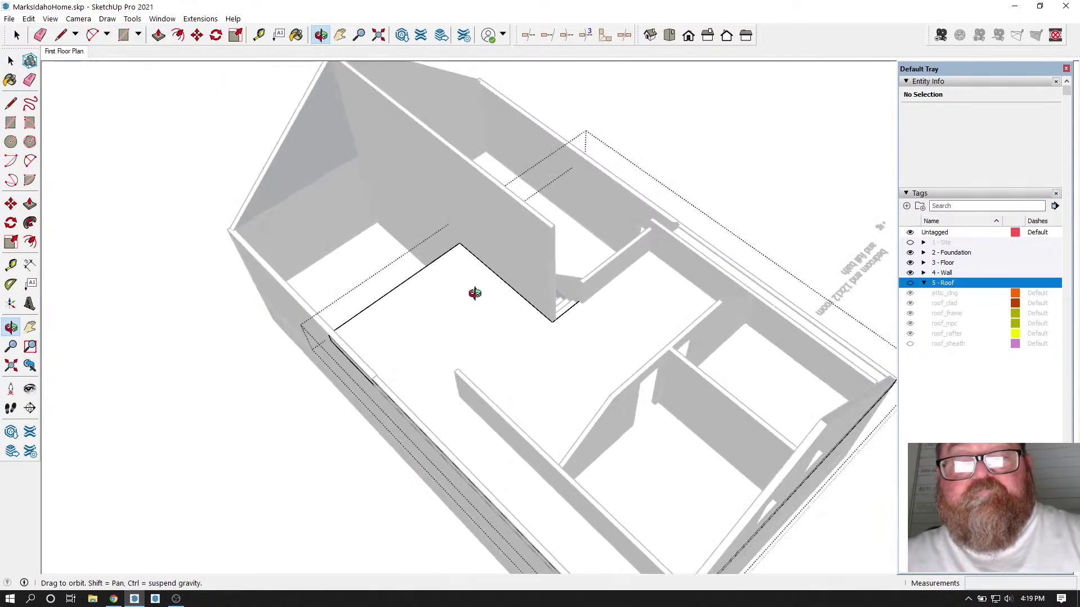
click(16, 35)
scroll(305, 214, up, 3)
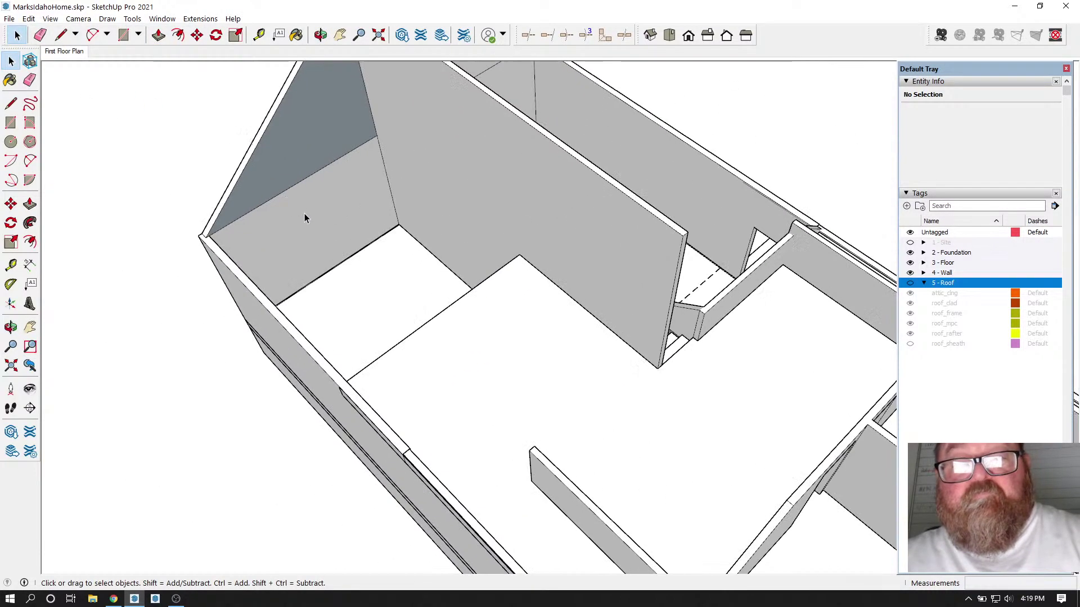
scroll(477, 366, down, 3)
scroll(385, 198, up, 5)
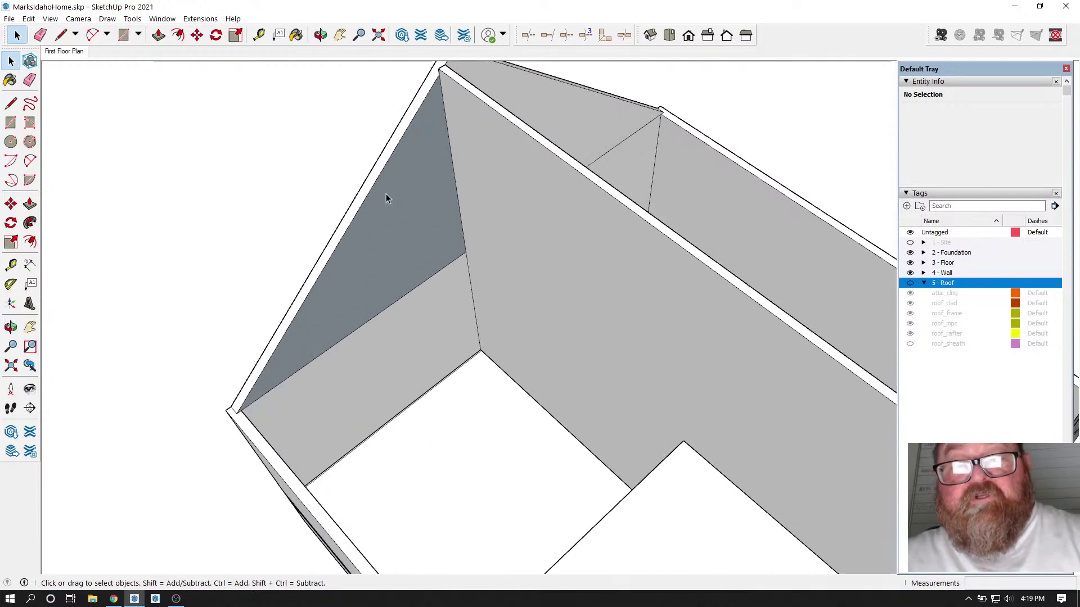
triple_click(413, 203)
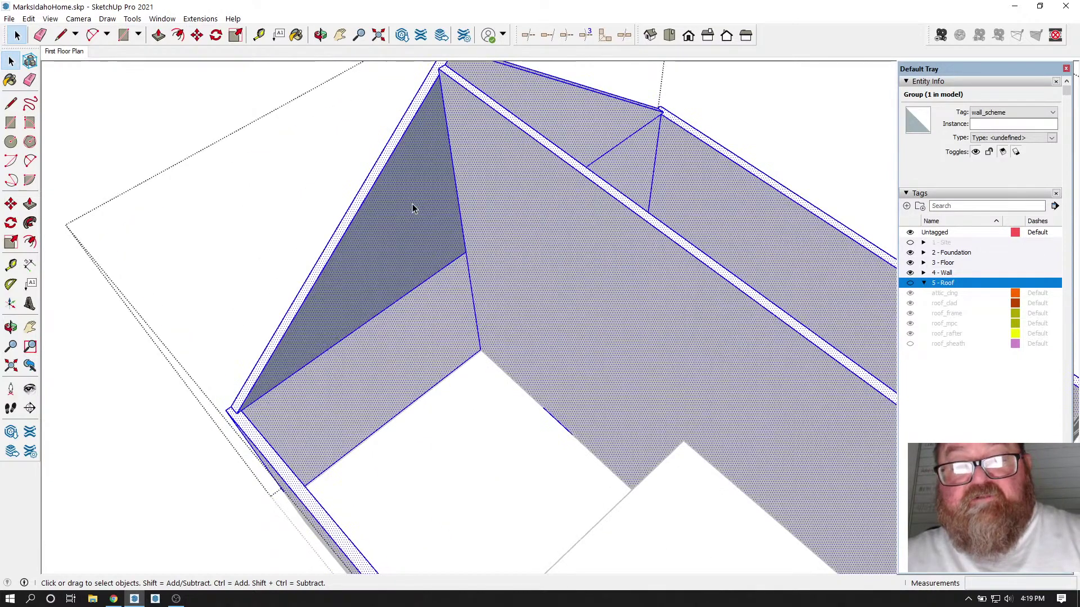
click(404, 201)
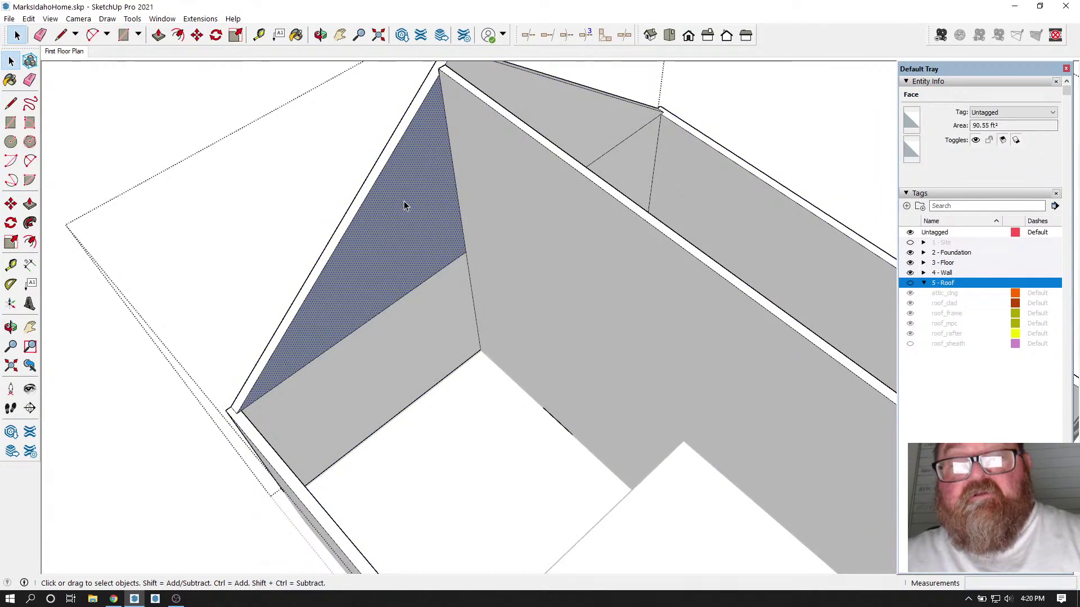
Step: Reverse the triangular gable face above the end wall and clear the selection
right_click(403, 201)
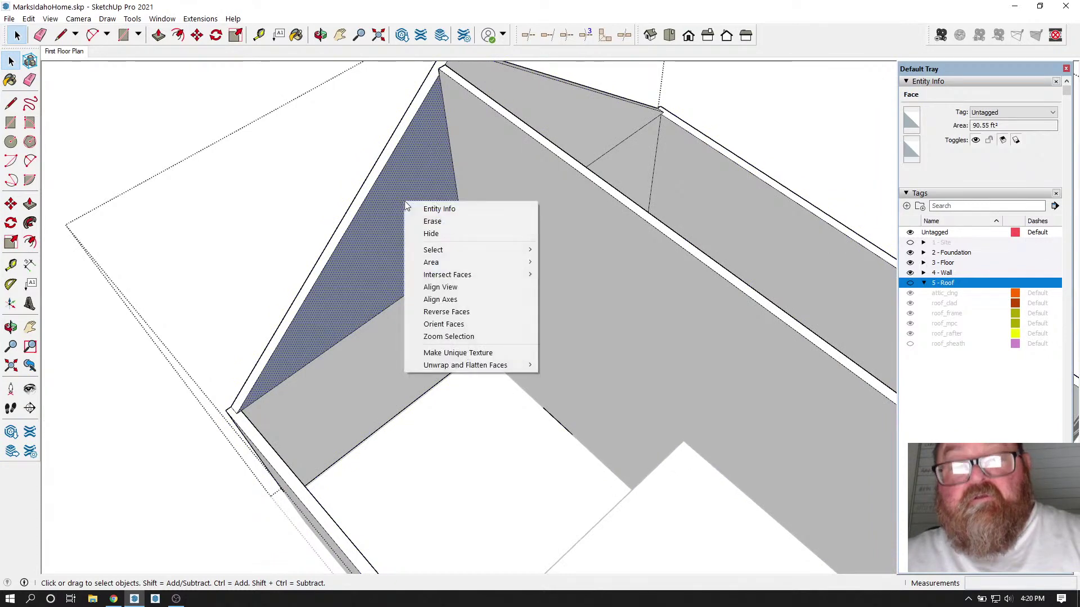
click(444, 311)
scroll(461, 315, down, 2)
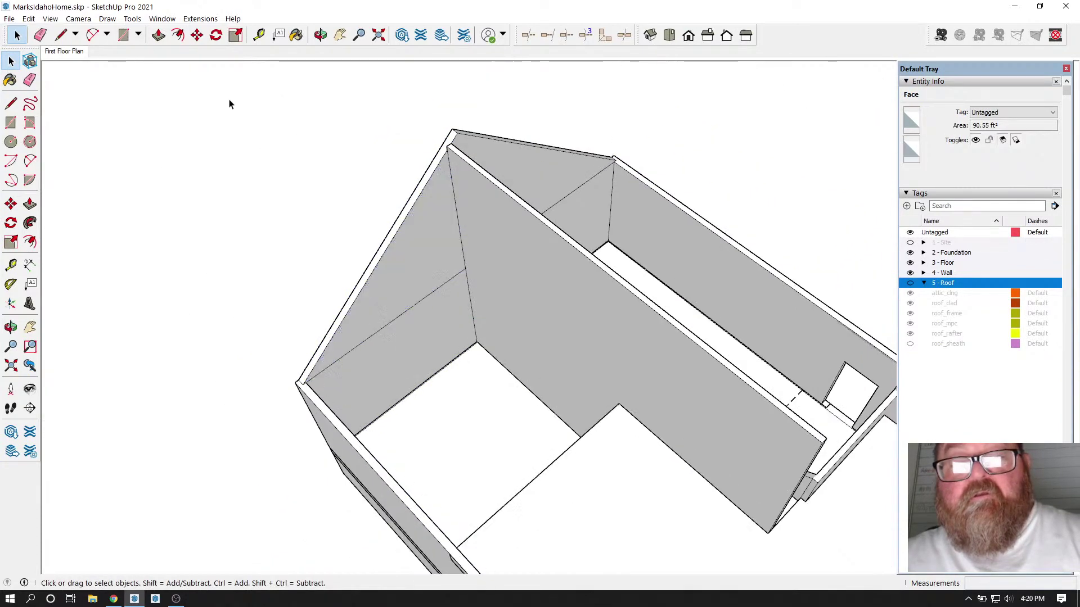
click(229, 140)
scroll(236, 141, down, 1)
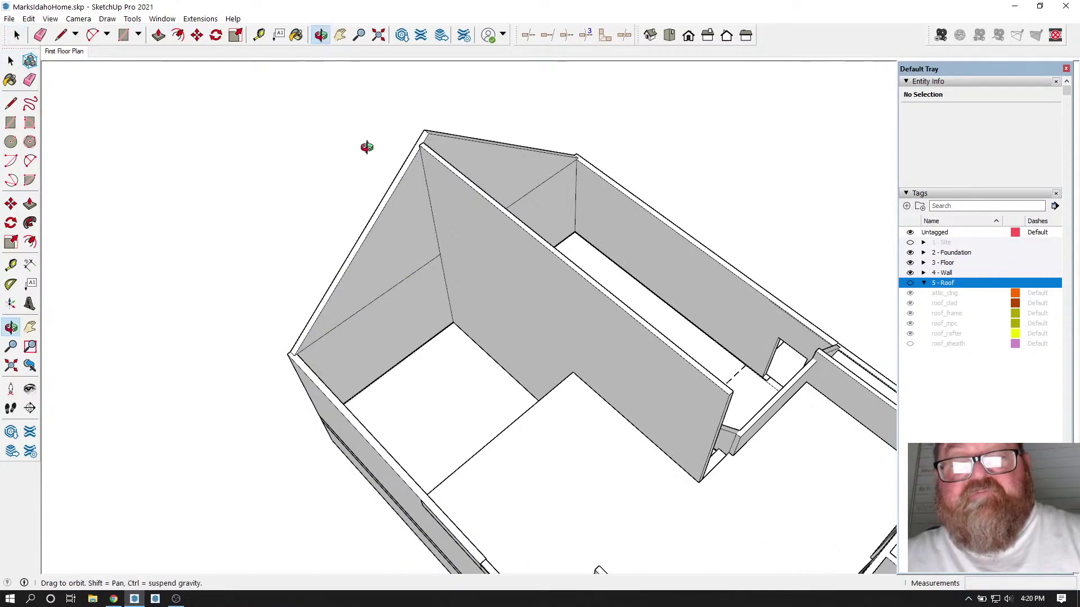
Step: Examine the open upper-floor area between the tall interior wall, the stairwell and the low side wall
drag(367, 147, 454, 238)
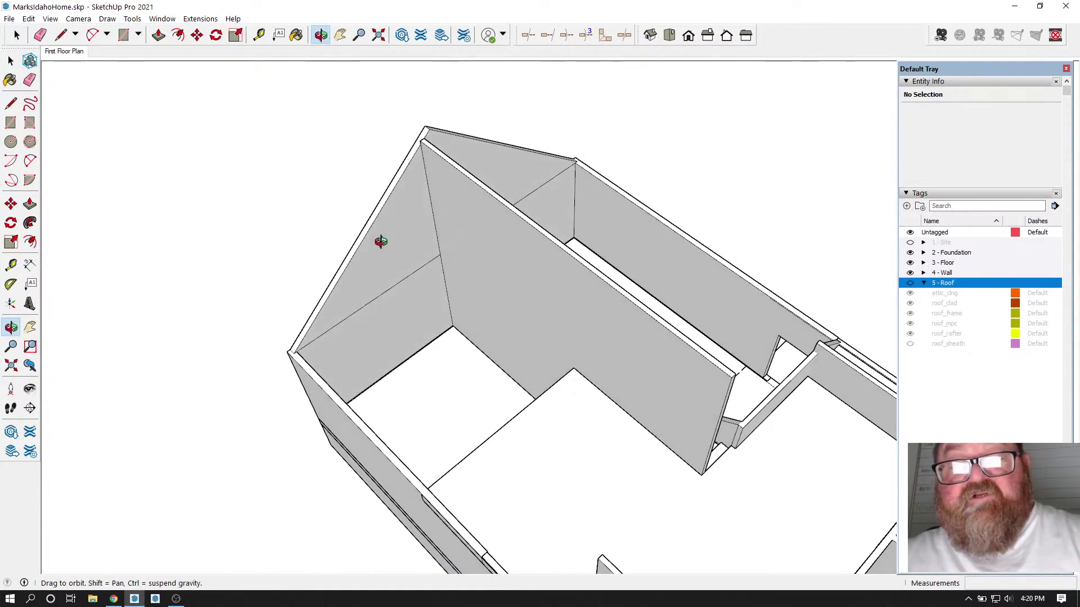
scroll(394, 282, down, 3)
drag(449, 328, 326, 381)
scroll(590, 377, up, 3)
scroll(398, 357, up, 4)
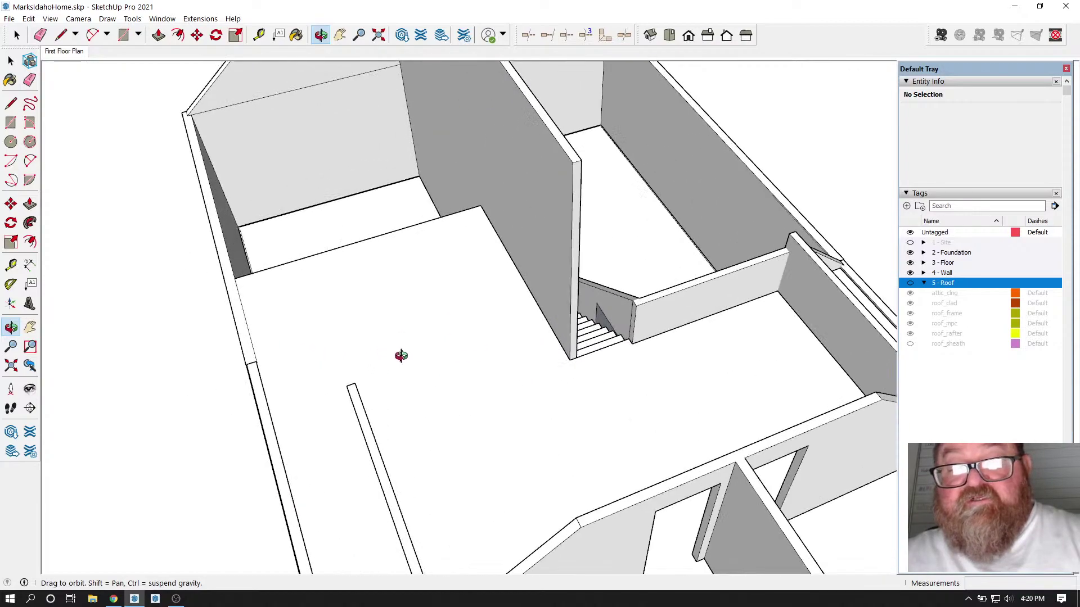
scroll(409, 346, down, 3)
drag(554, 333, 655, 337)
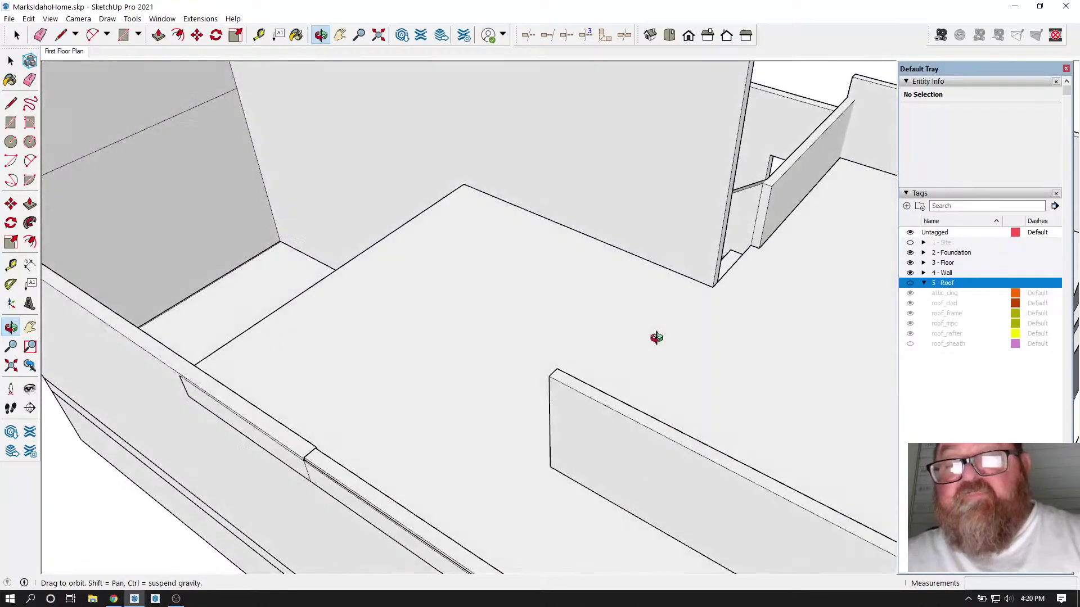
scroll(656, 338, up, 3)
drag(396, 340, 486, 360)
drag(645, 357, 523, 275)
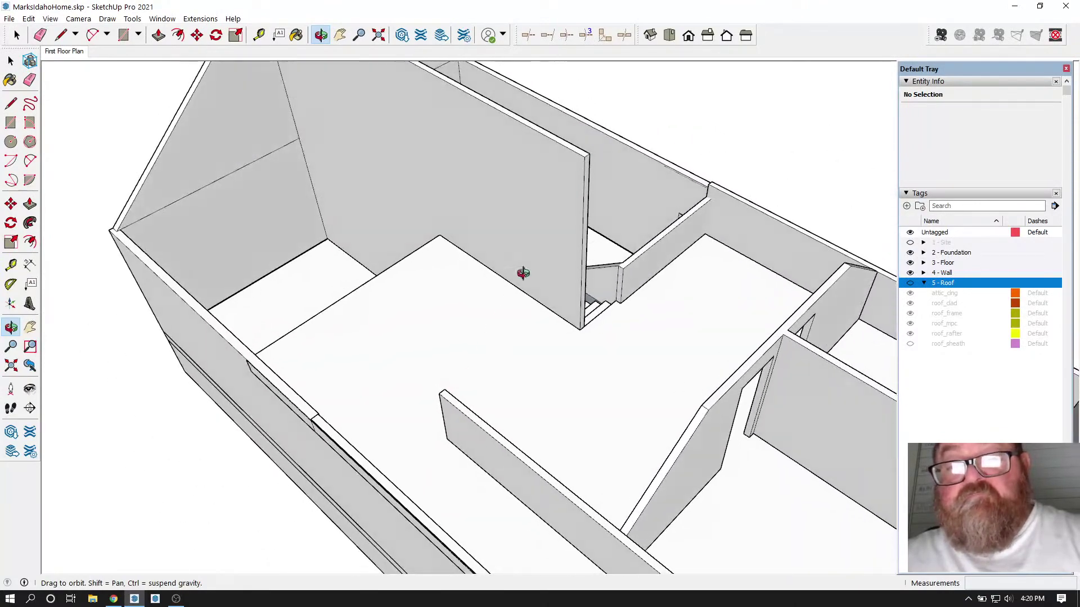
scroll(520, 275, up, 2)
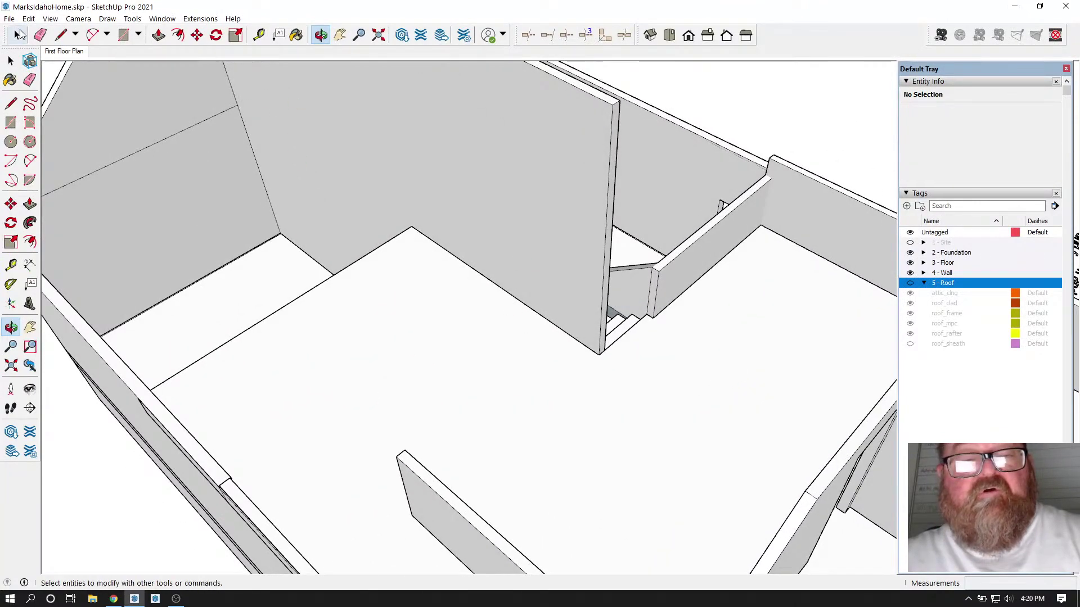
scroll(298, 201, down, 3)
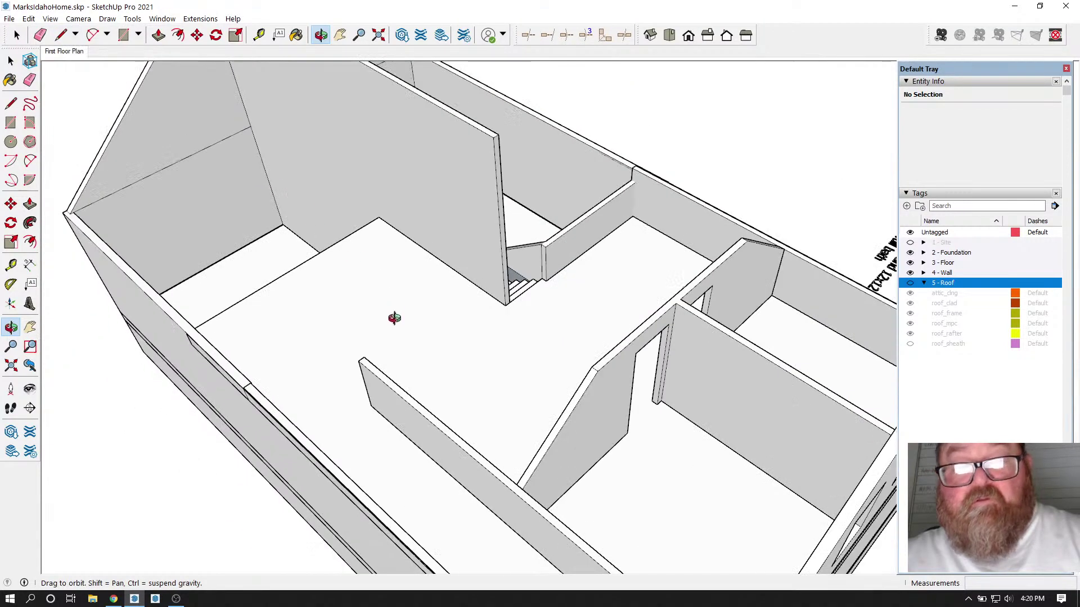
Step: Open the wall group for editing and add a vertical guide 4.5 inches in from the tall interior wall's free end
click(15, 35)
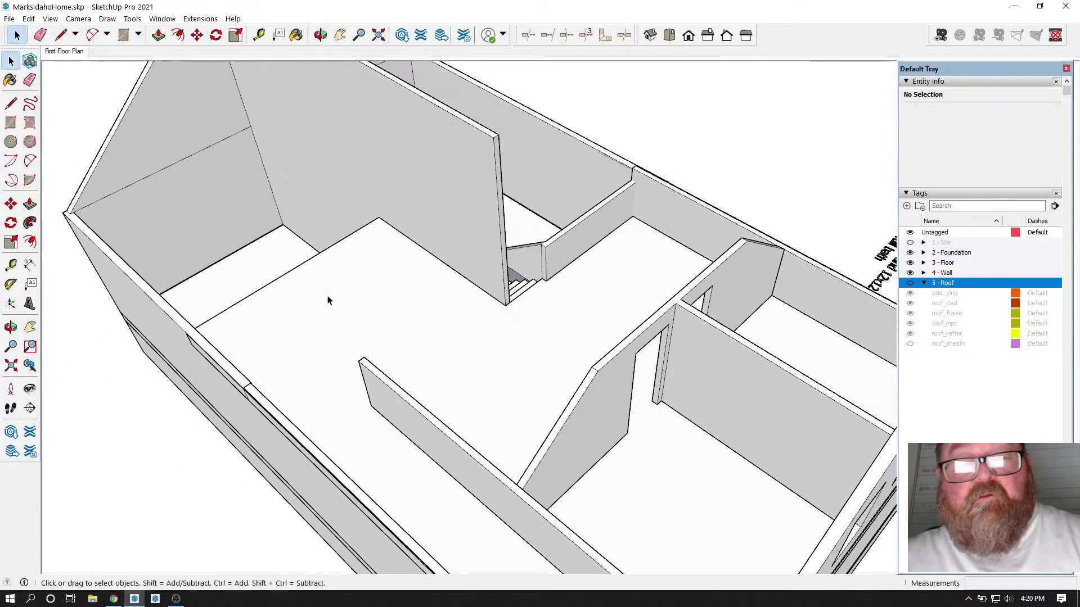
click(450, 185)
scroll(477, 238, up, 2)
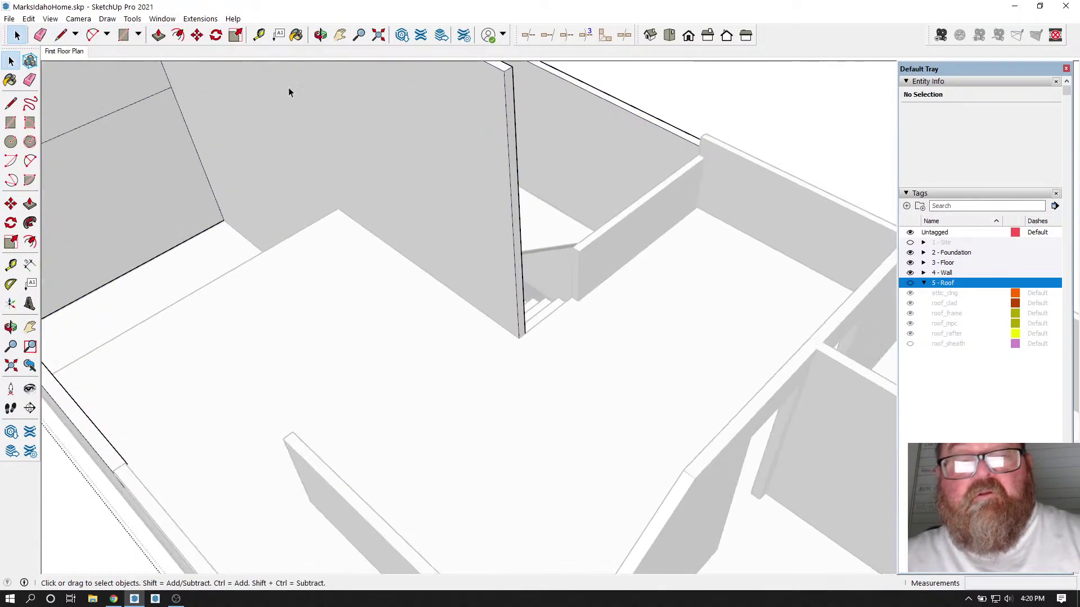
click(259, 35)
scroll(484, 256, up, 2)
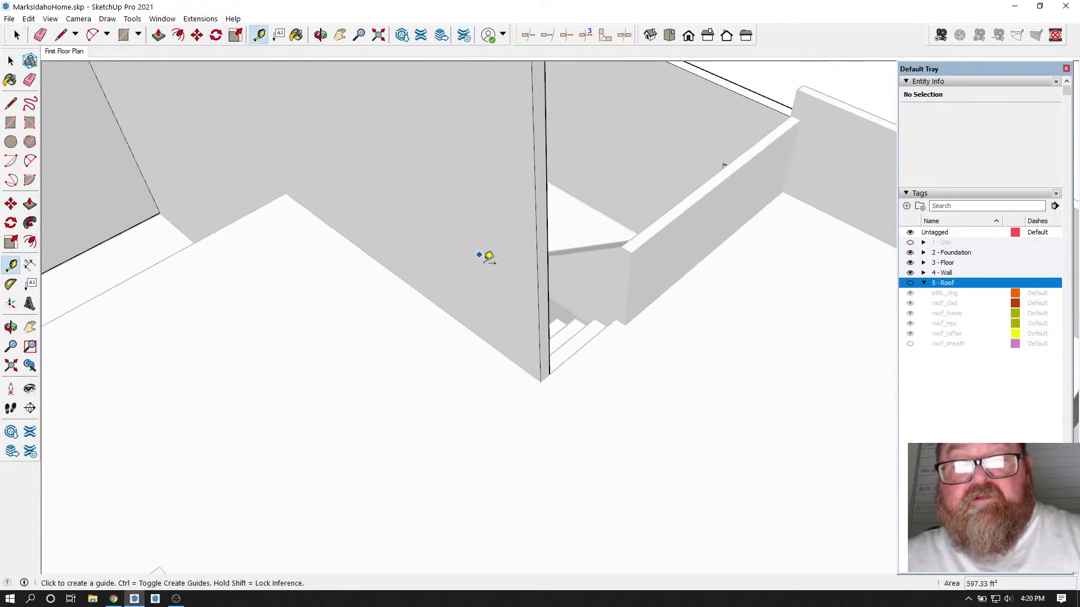
click(540, 332)
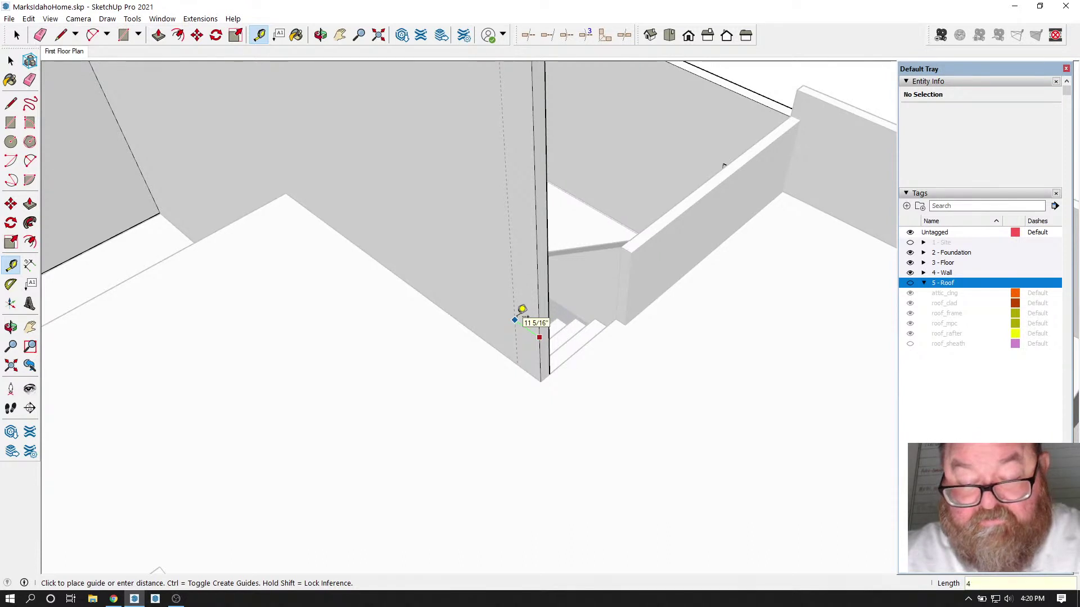
text(4.5)
key(Return)
scroll(516, 319, down, 2)
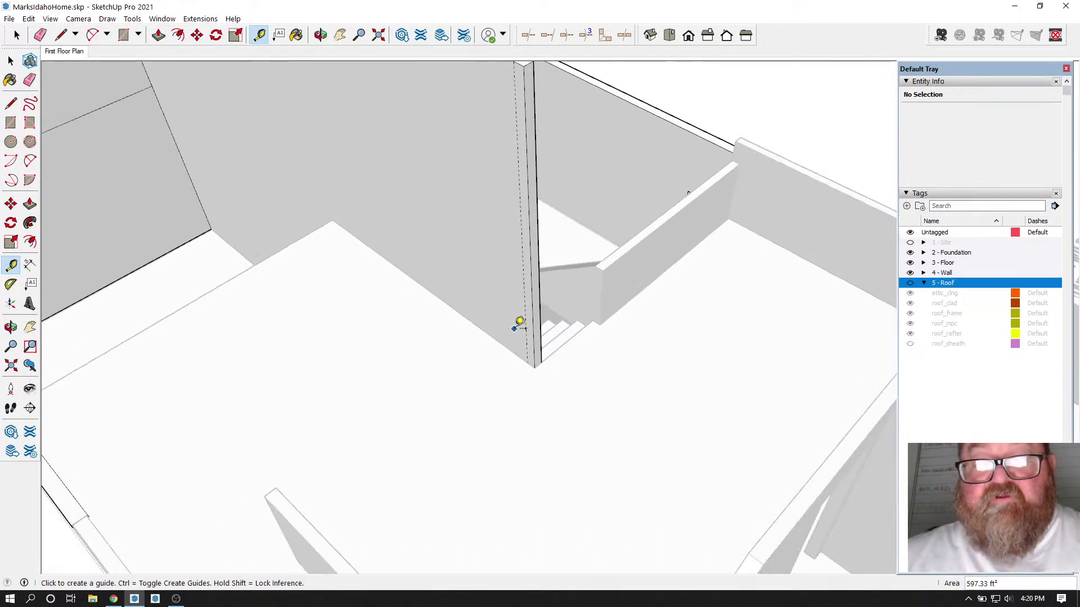
Step: Add a guide 8'1 1/8" above the bottom edge of the tall interior wall
scroll(506, 318, up, 3)
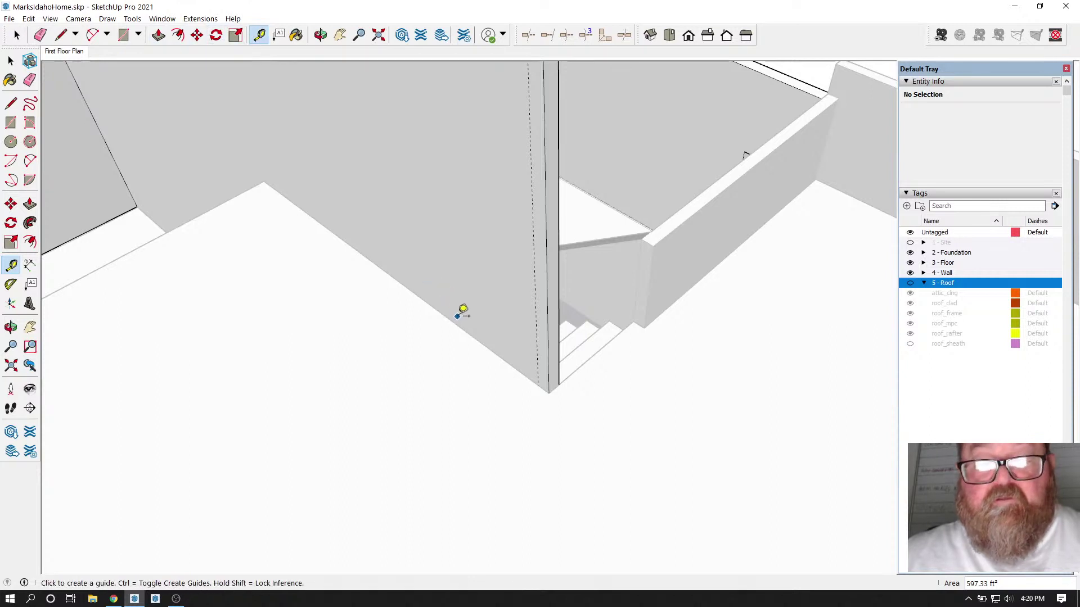
click(458, 325)
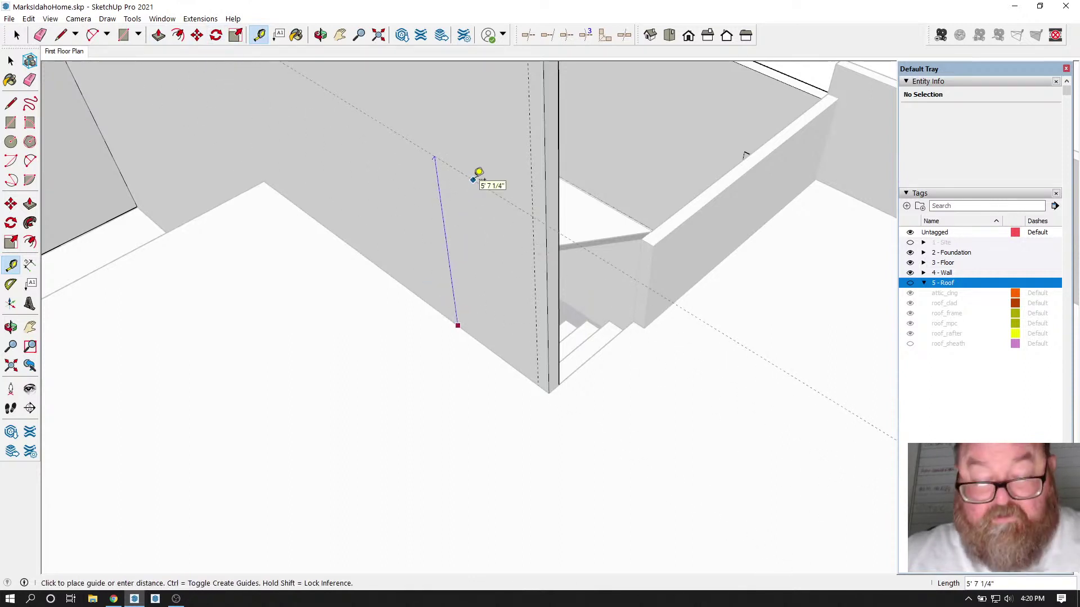
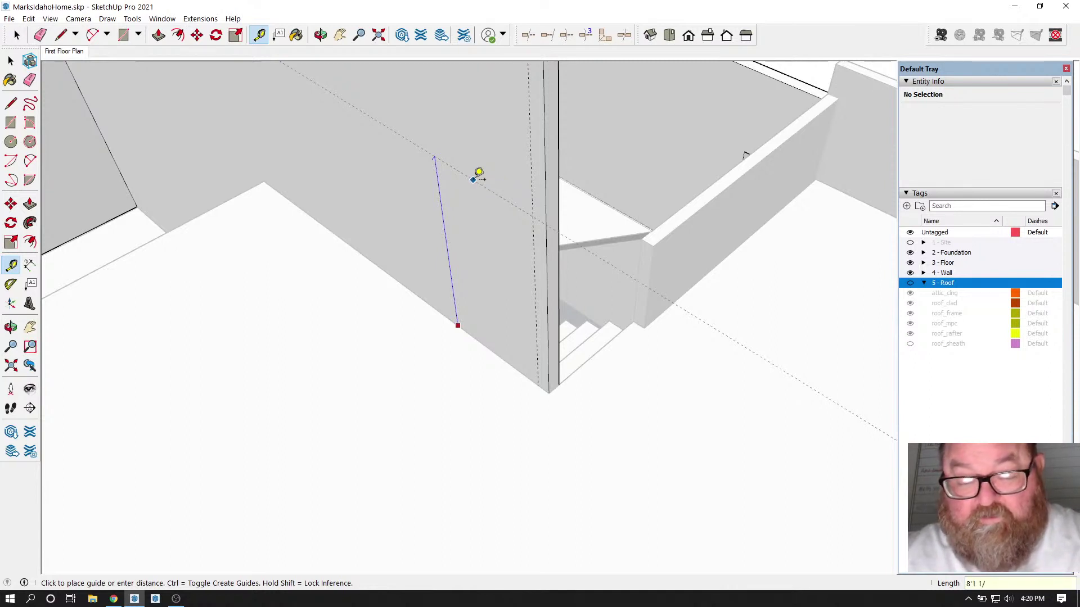
text(8'1 1/8)
key(Return)
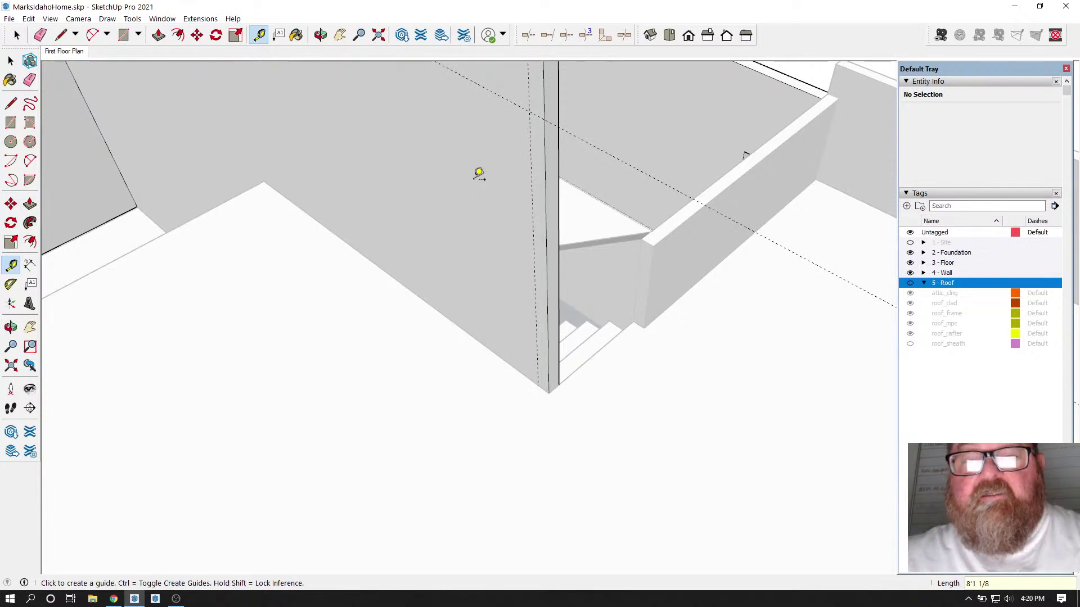
Step: Draw a rectangle on the tall wall's face from its bottom end corner to the intersection of the two guides
click(124, 35)
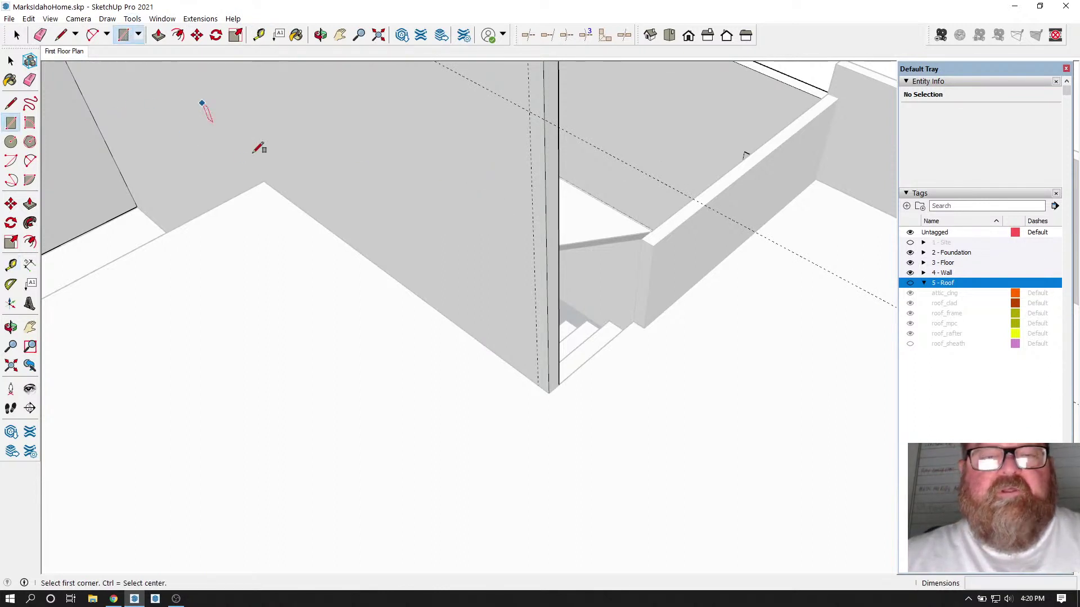
click(549, 392)
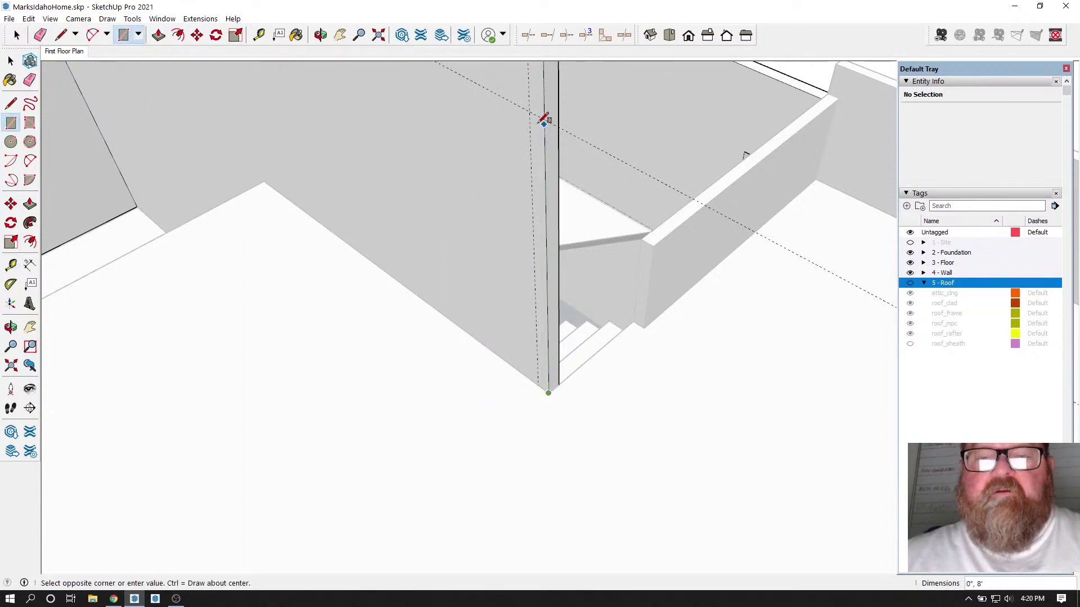
click(530, 111)
scroll(445, 212, down, 2)
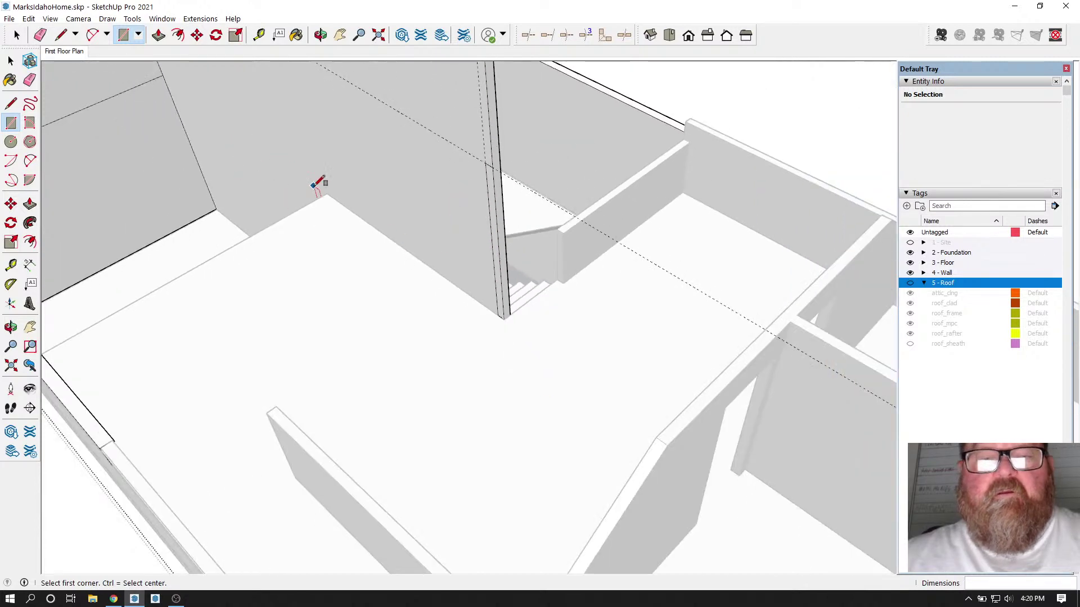
scroll(311, 186, down, 1)
Step: Push/Pull the narrow rectangle about 14' 6 3/8" to the exterior side wall to form a new partition wall
key(f)
key(p)
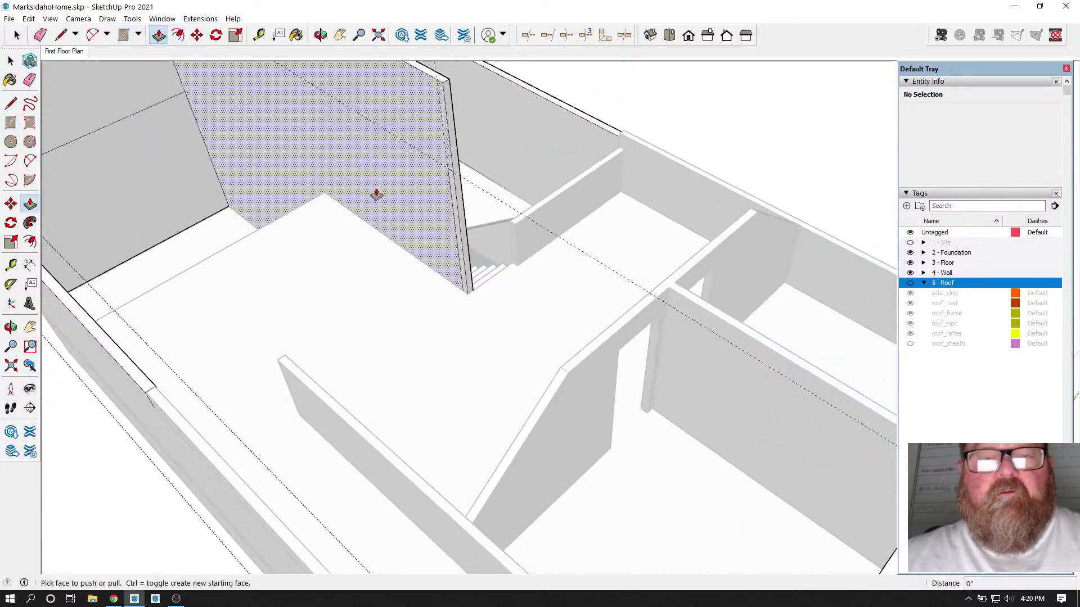
click(453, 189)
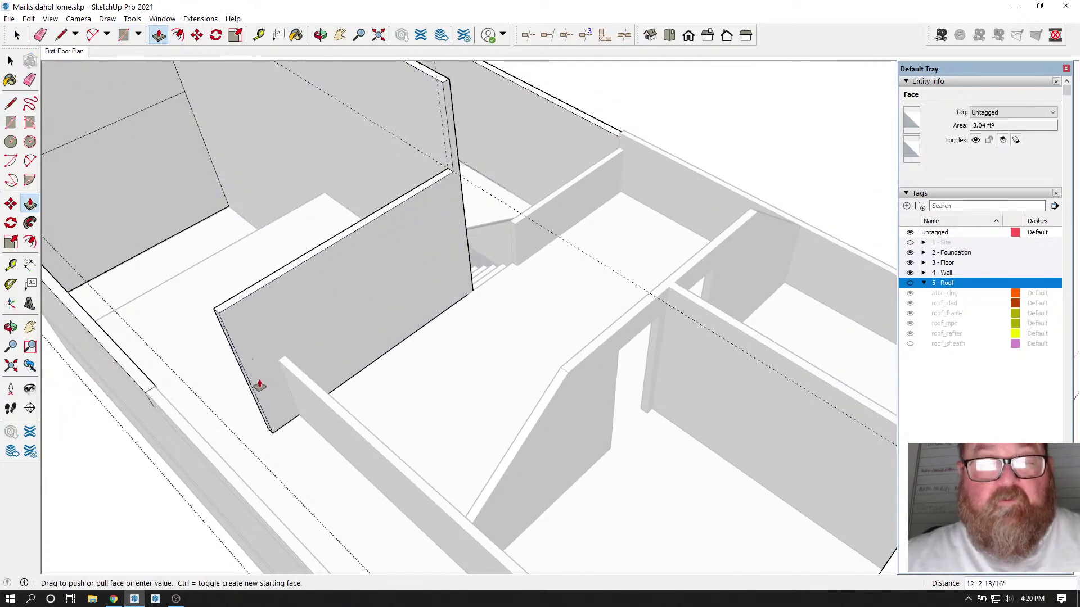
click(230, 464)
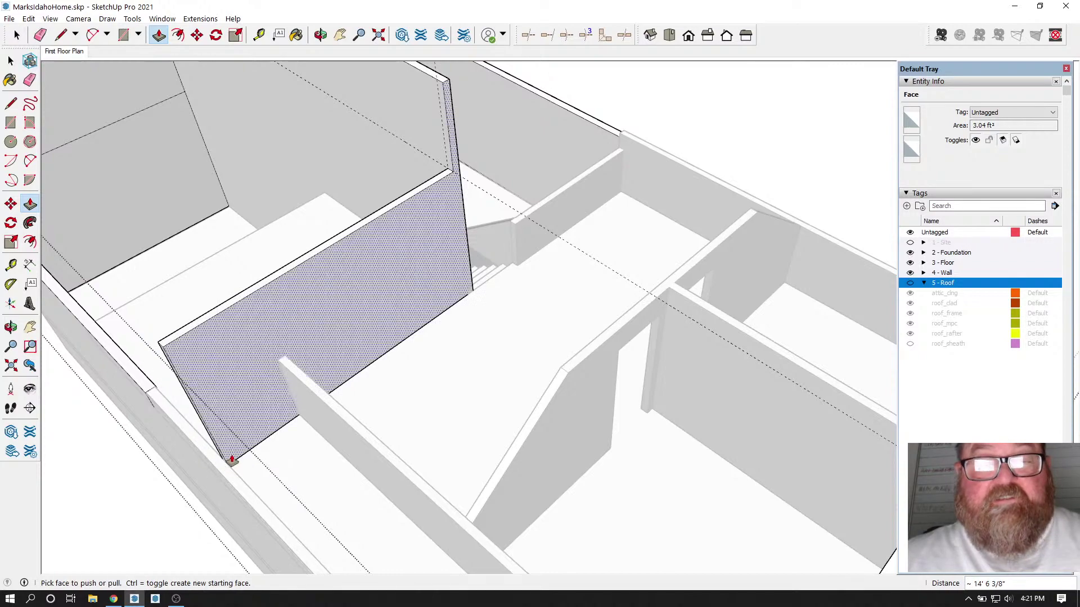
Step: Erase the vertical guide at the end of the tall wall and close the wall group
key(o)
drag(361, 169, 406, 252)
key(e)
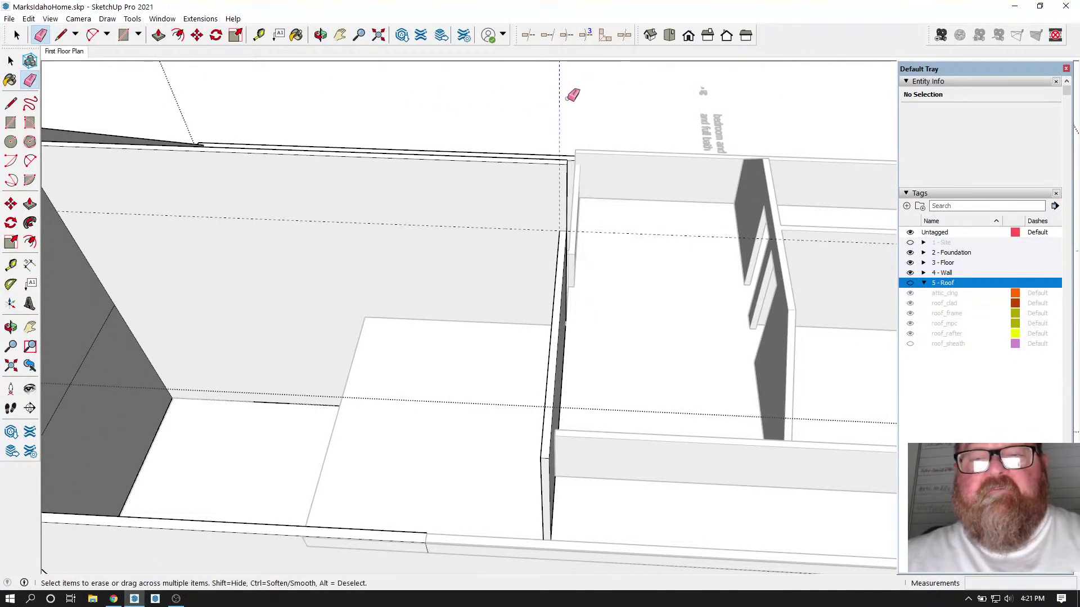
click(320, 34)
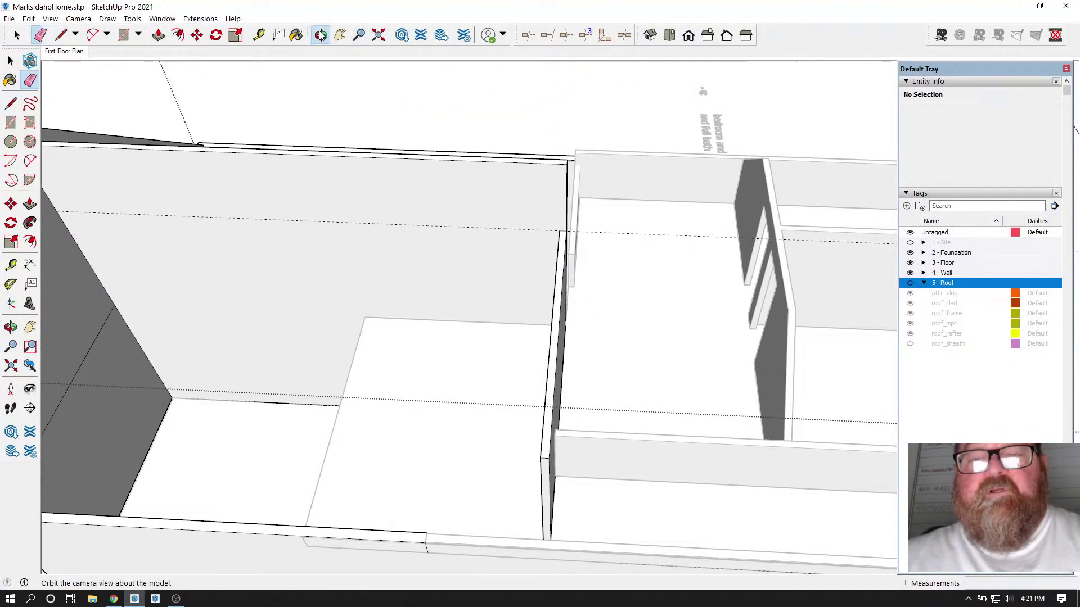
drag(461, 323, 506, 221)
scroll(493, 161, up, 5)
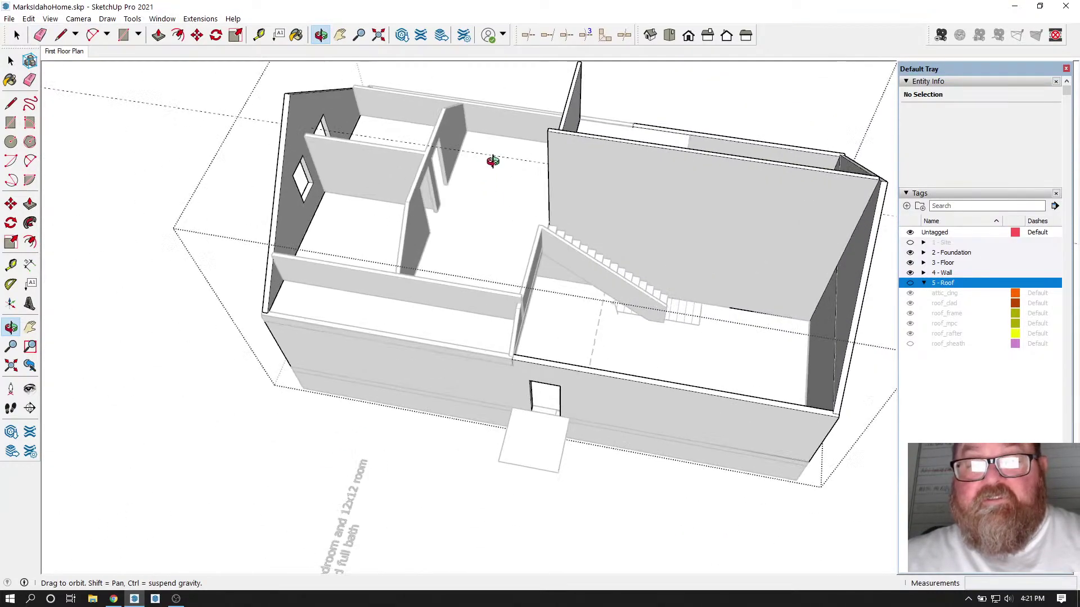
scroll(493, 160, down, 6)
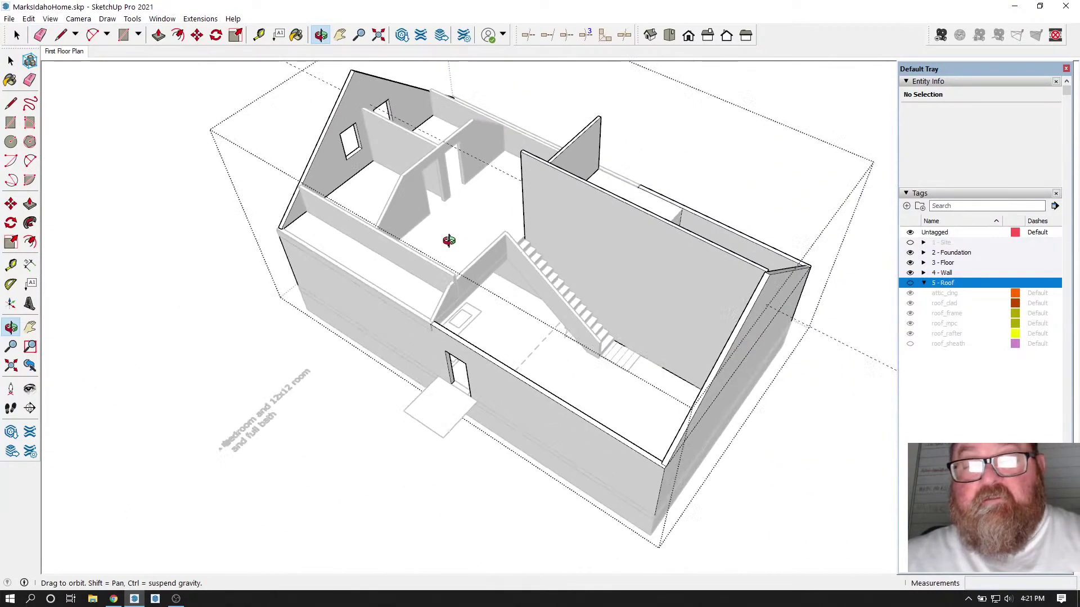
click(11, 60)
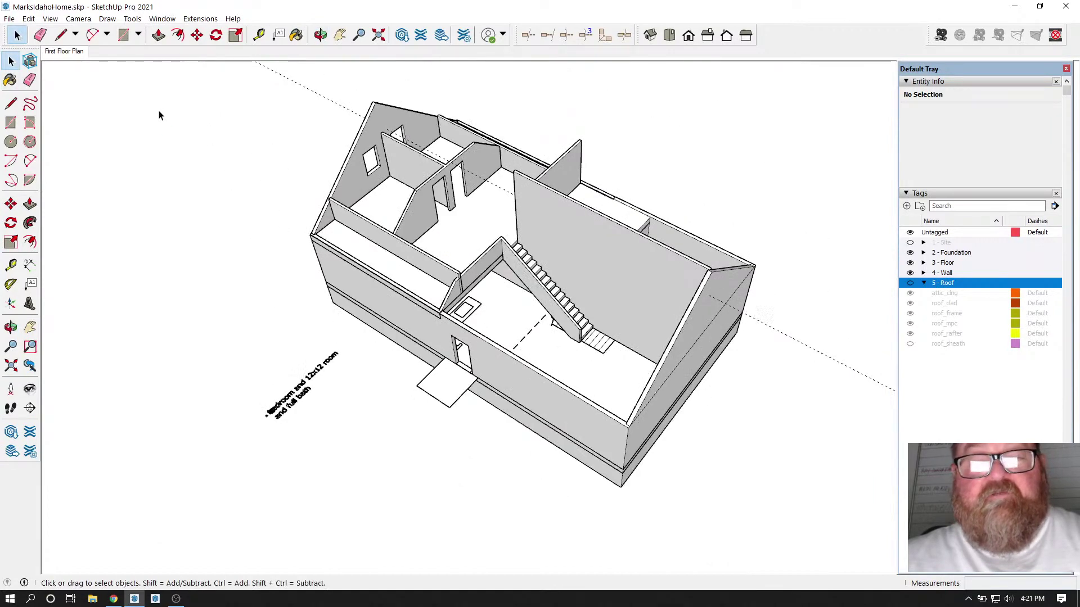
click(531, 325)
scroll(492, 264, down, 1)
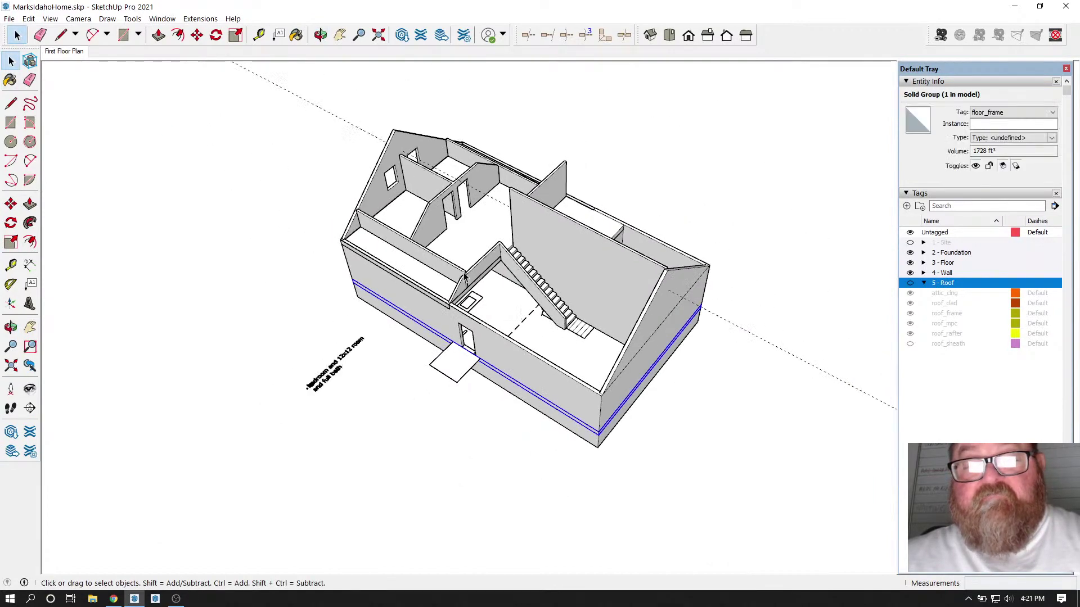
click(197, 35)
click(268, 146)
key(ctrl)
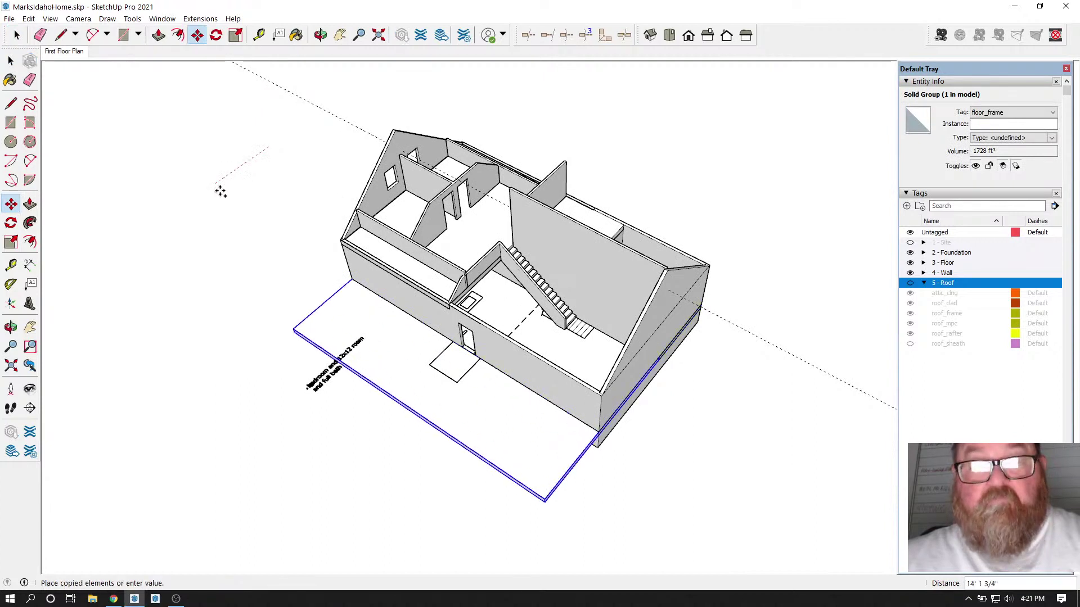
key(Escape)
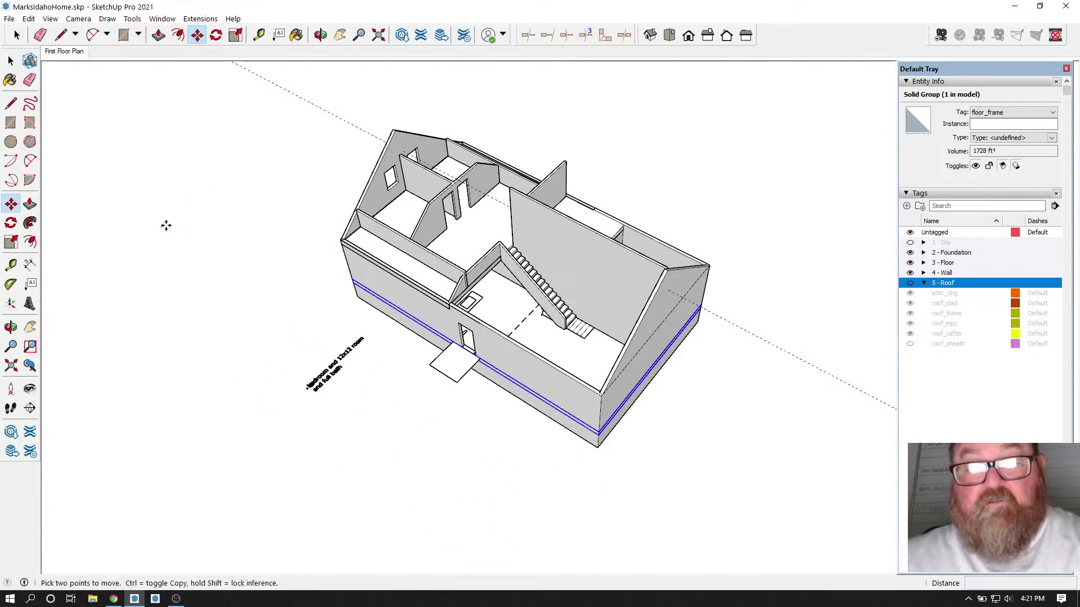
click(17, 36)
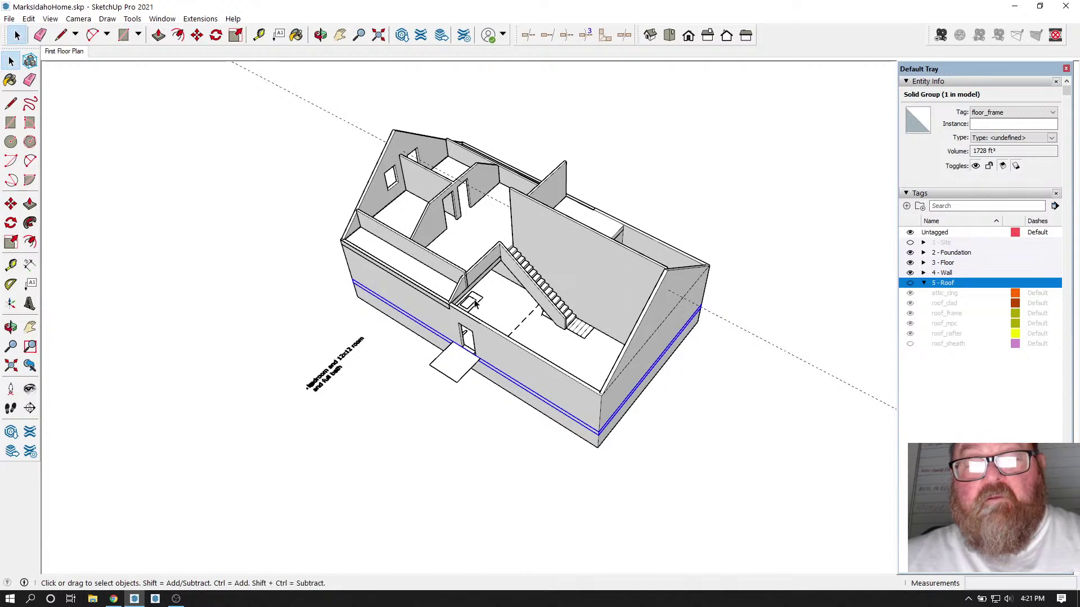
click(197, 35)
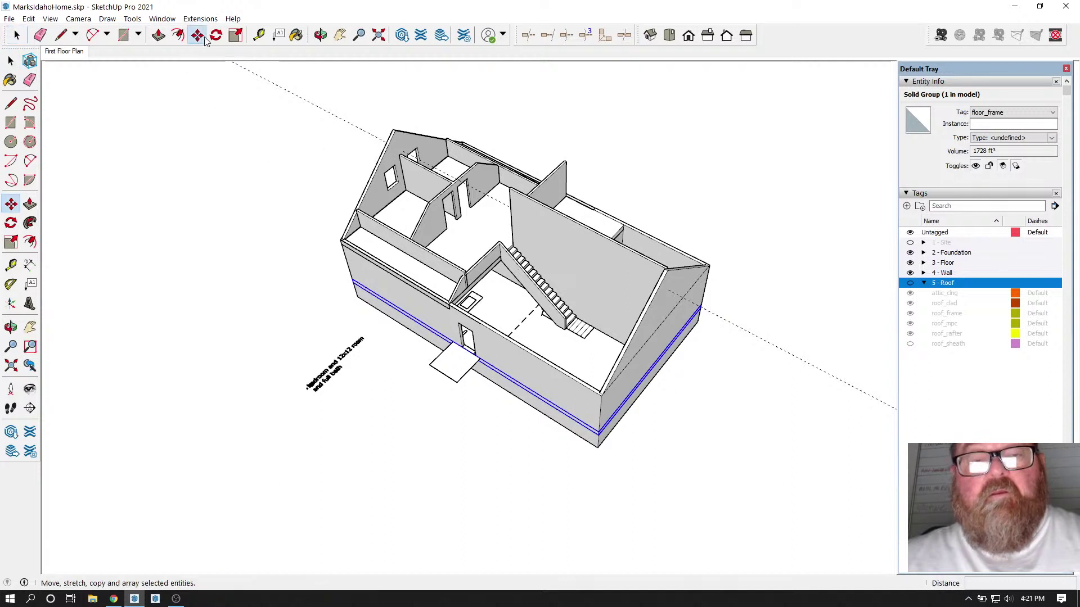
click(473, 287)
click(446, 311)
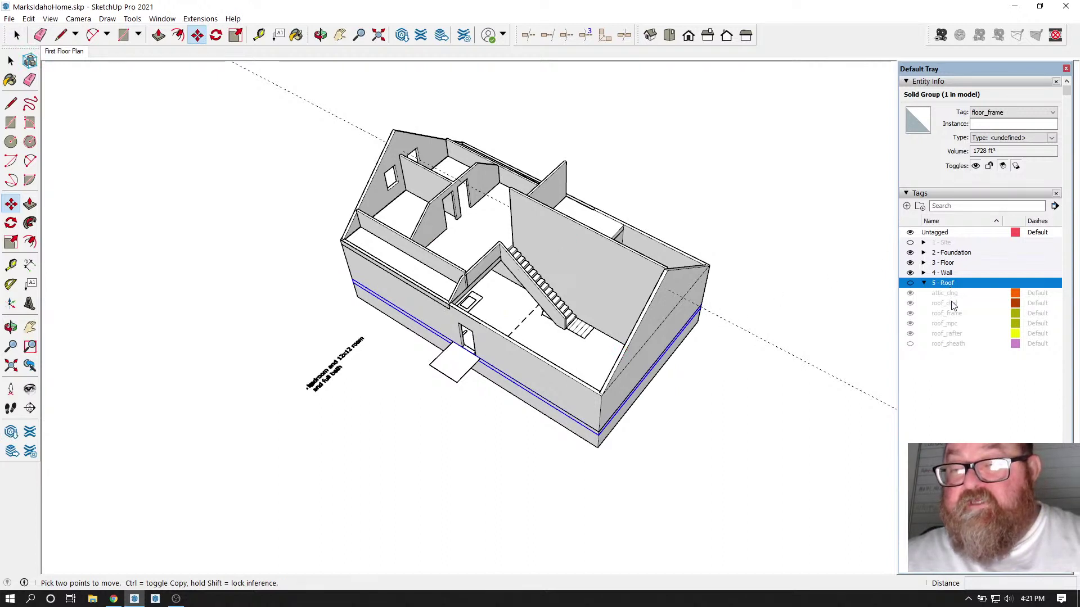
Step: Toggle the 3 - Floor and 2 - Foundation tag folders off and back on to see what they contain
click(911, 263)
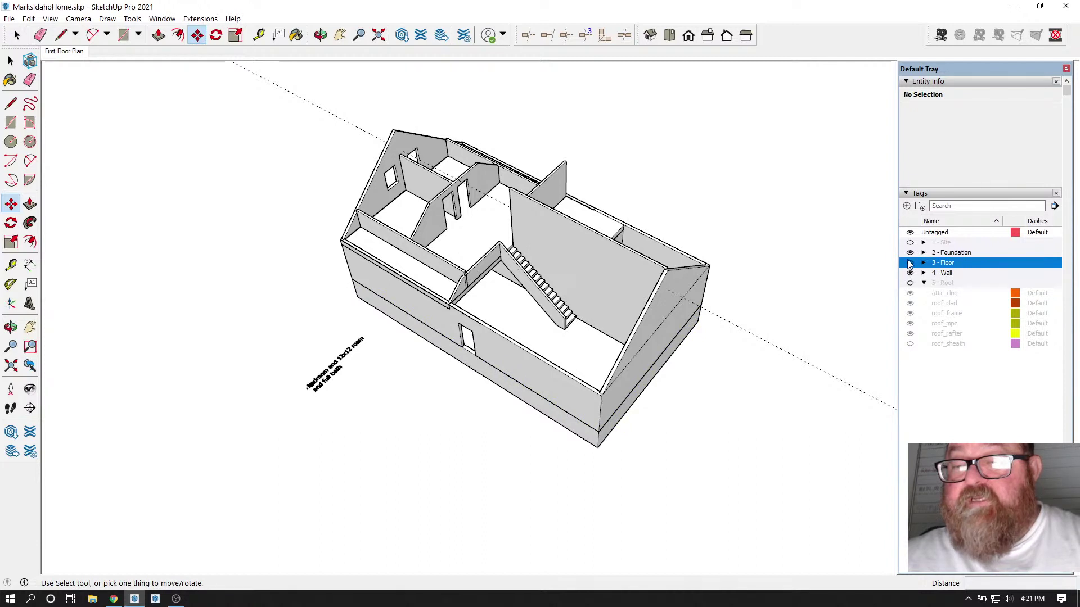
click(911, 263)
click(910, 253)
click(910, 263)
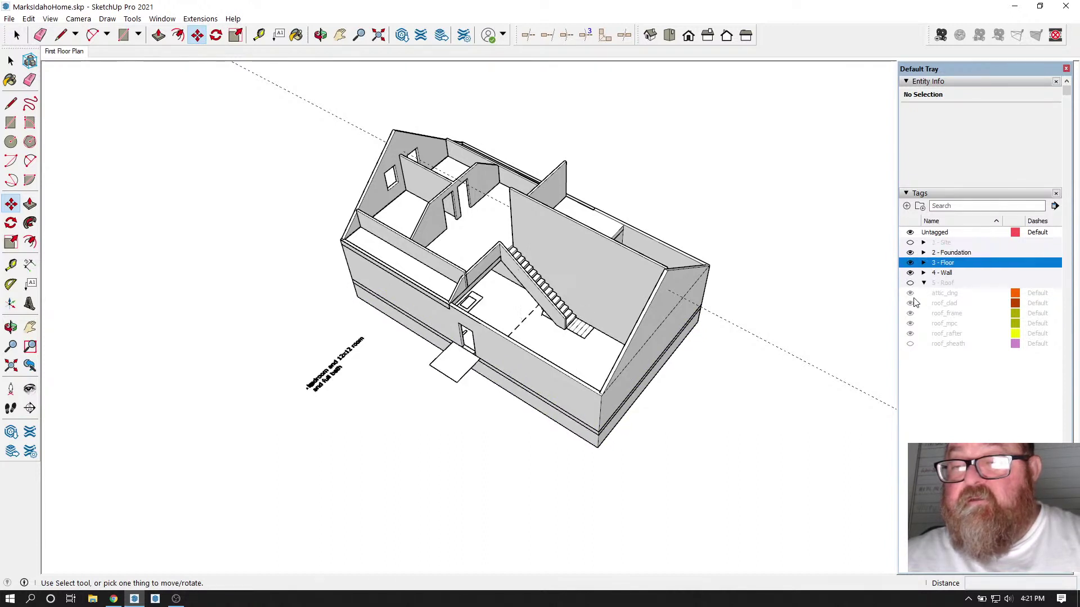
Step: Expand the 3 - Floor tag folder, select the floor frame group between foundation and walls, and hide its floor_frame tag
click(923, 263)
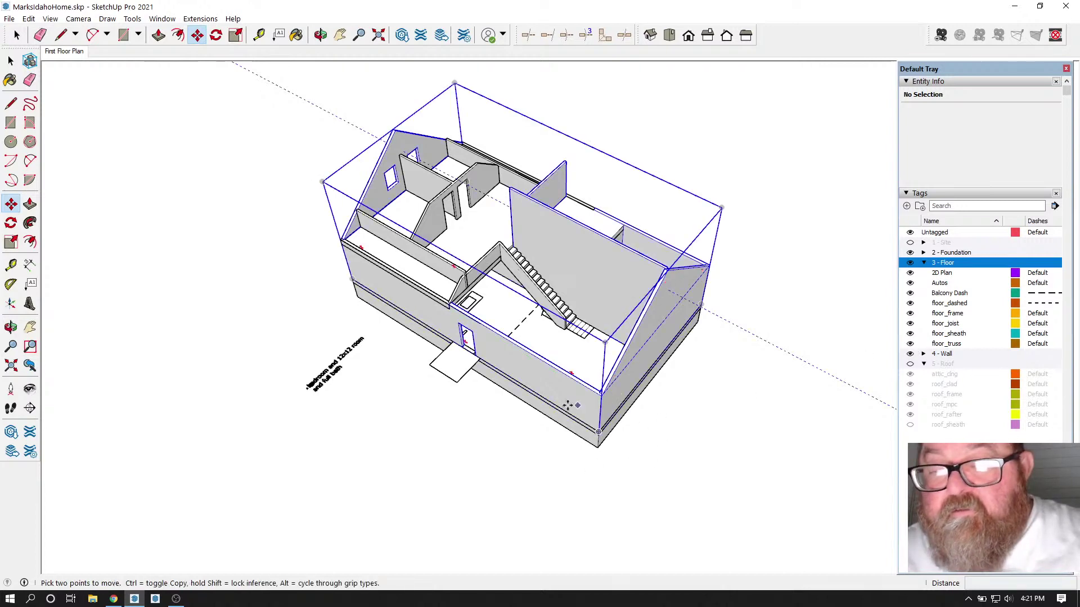
click(320, 35)
drag(557, 405, 591, 383)
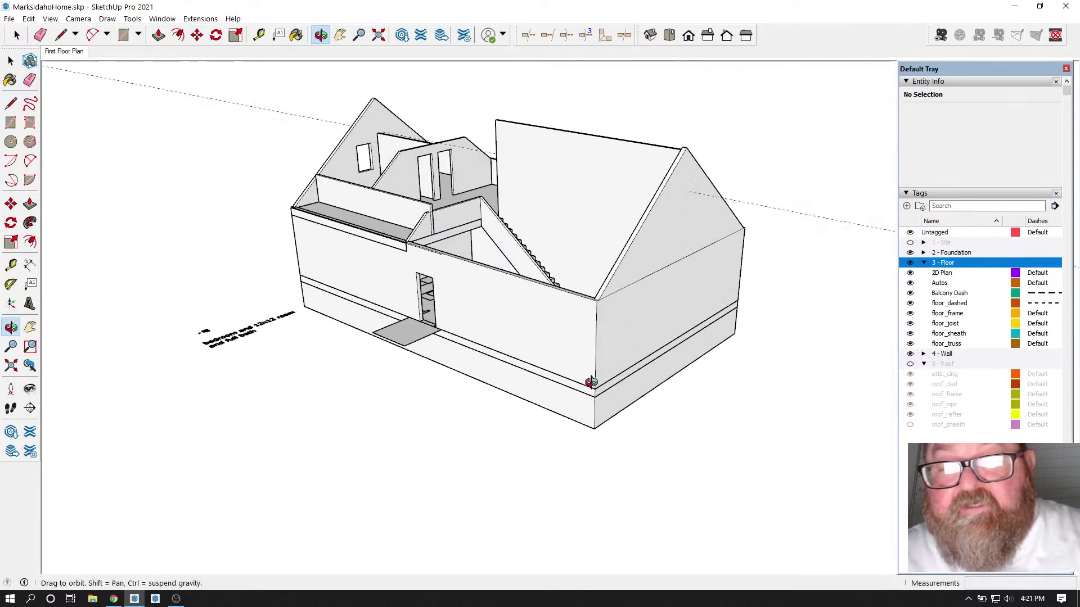
scroll(591, 383, up, 3)
click(10, 60)
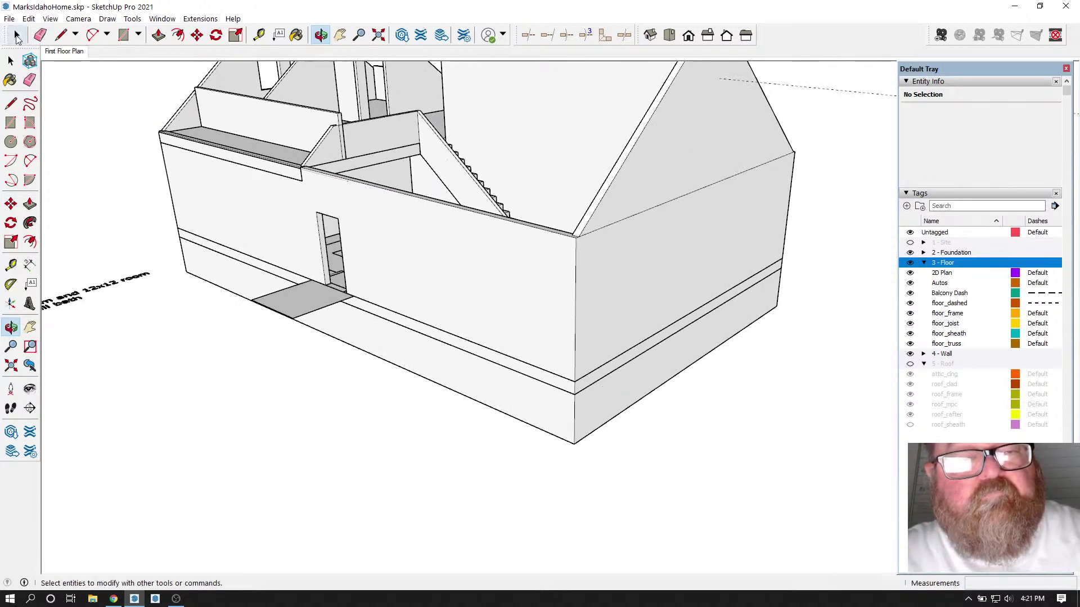
click(515, 372)
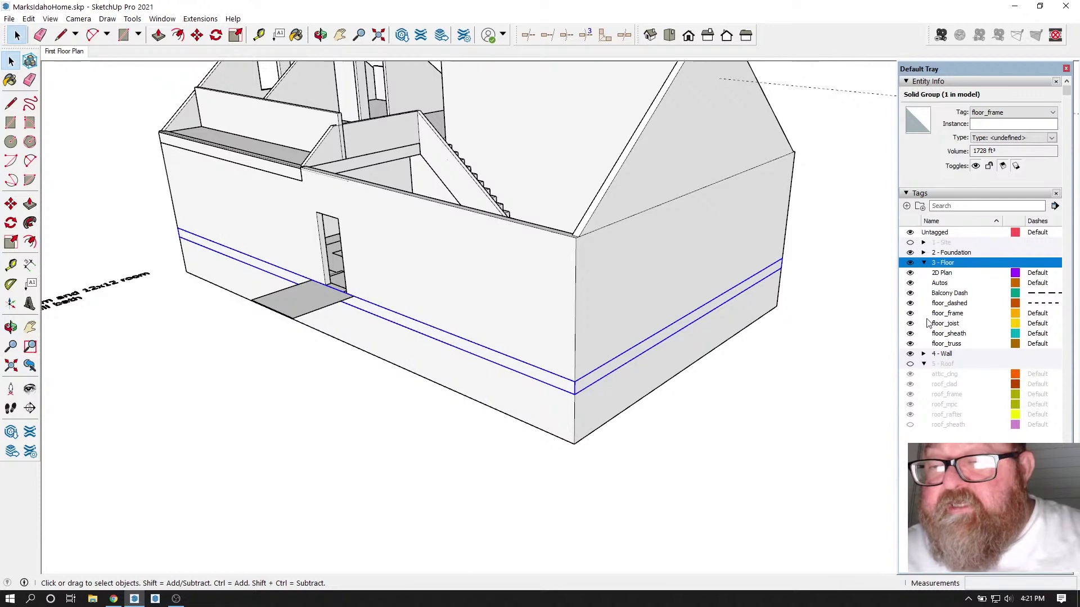
click(910, 313)
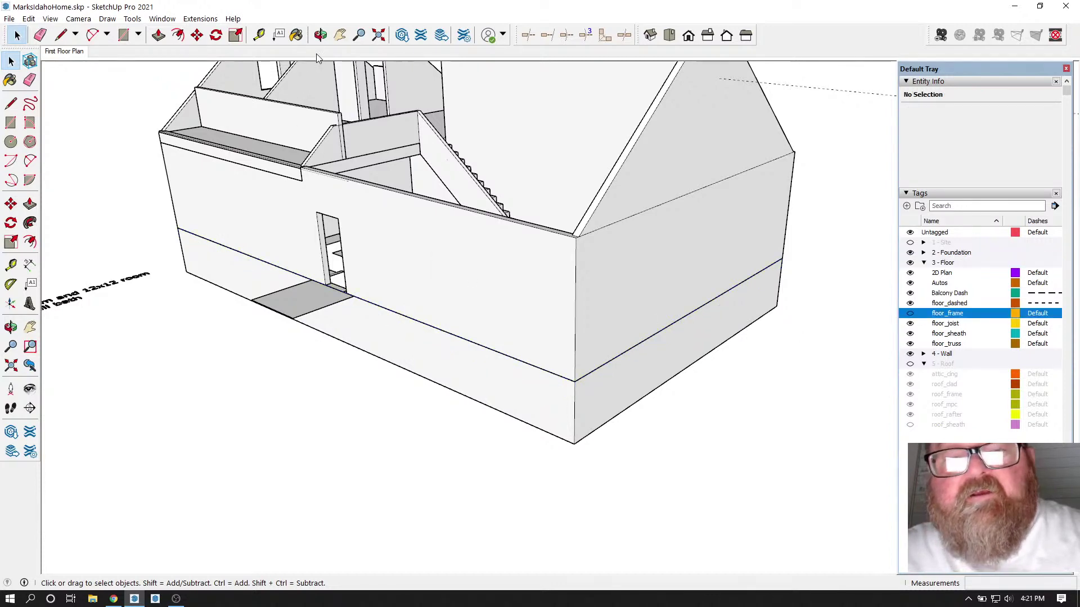
Step: Copy the 2D Plan group about 55' 9 13/16" out in front of the house and show the floor_frame tag again
click(320, 35)
drag(378, 149, 560, 374)
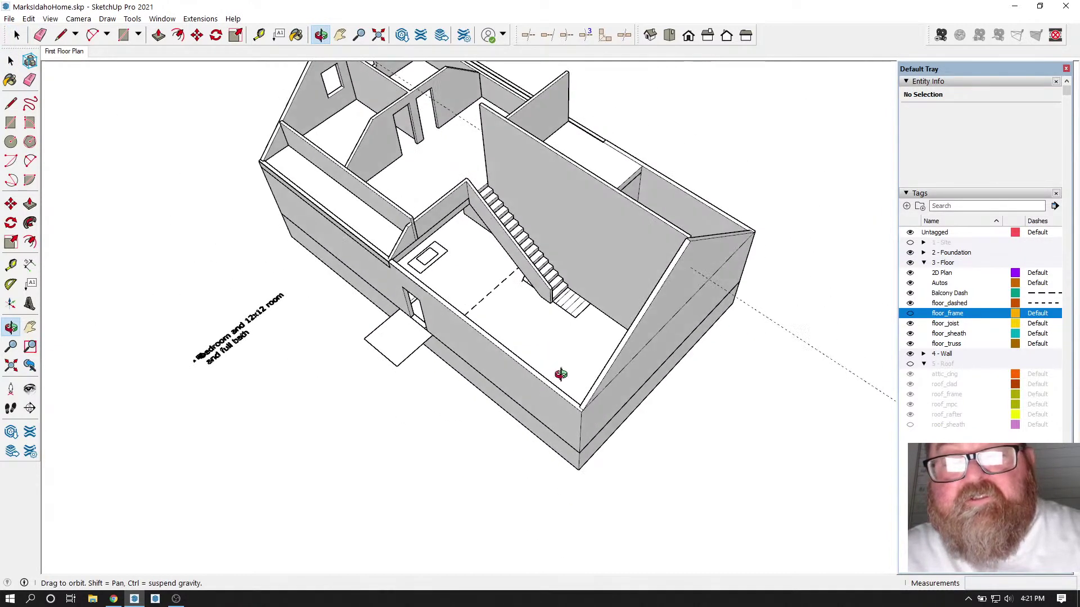
click(10, 60)
click(444, 256)
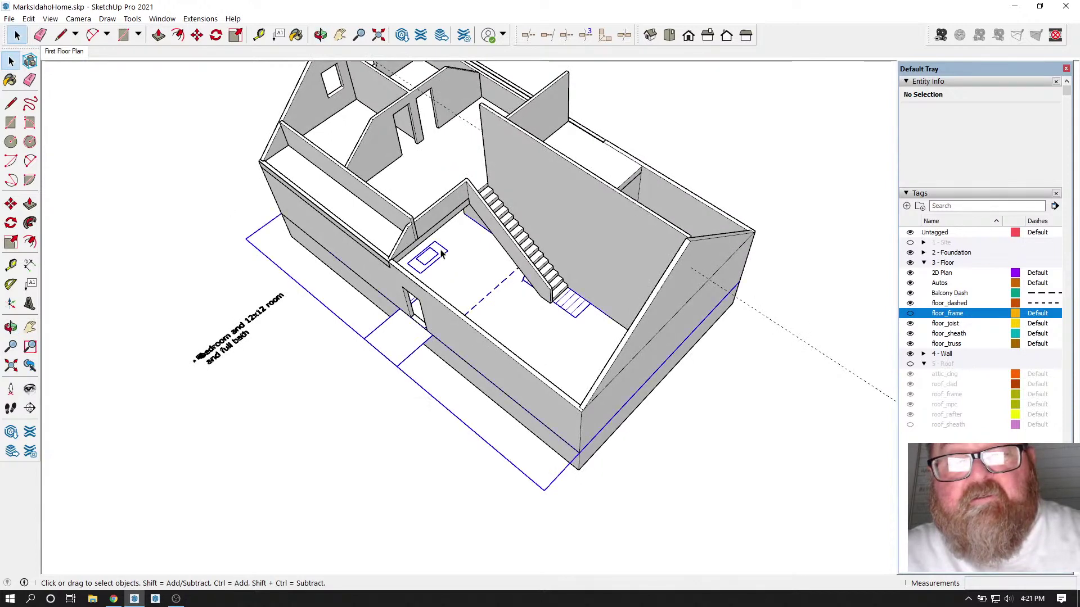
scroll(463, 281, down, 3)
click(197, 35)
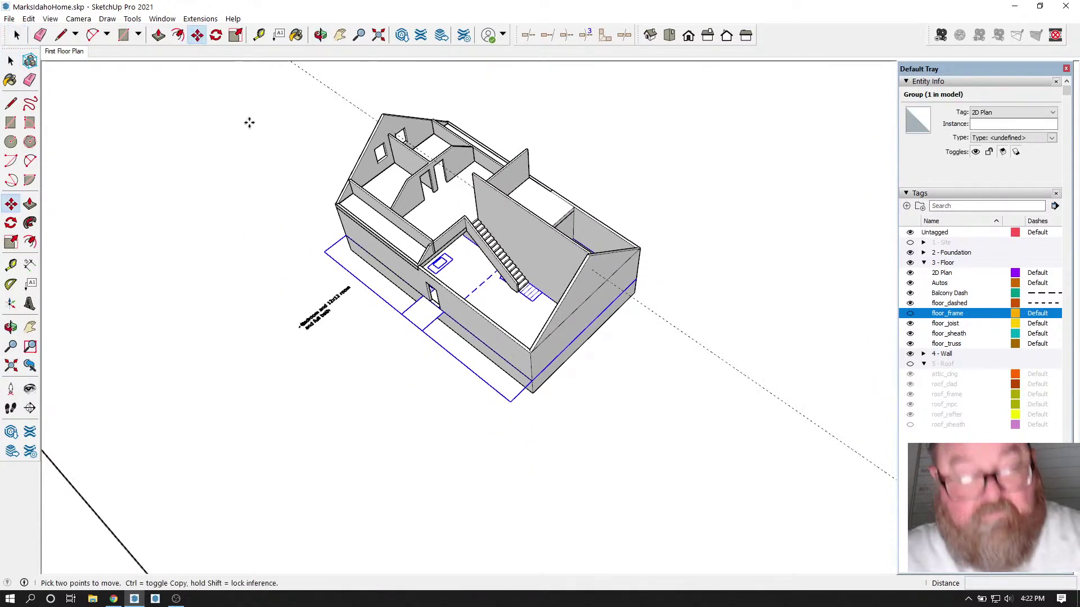
click(290, 142)
key(ctrl)
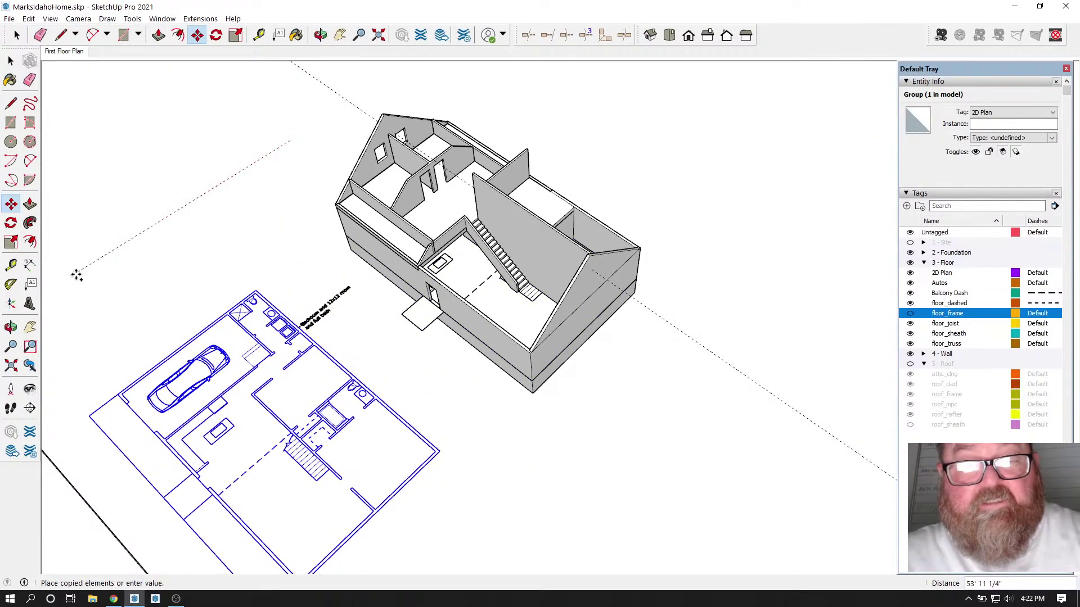
click(70, 284)
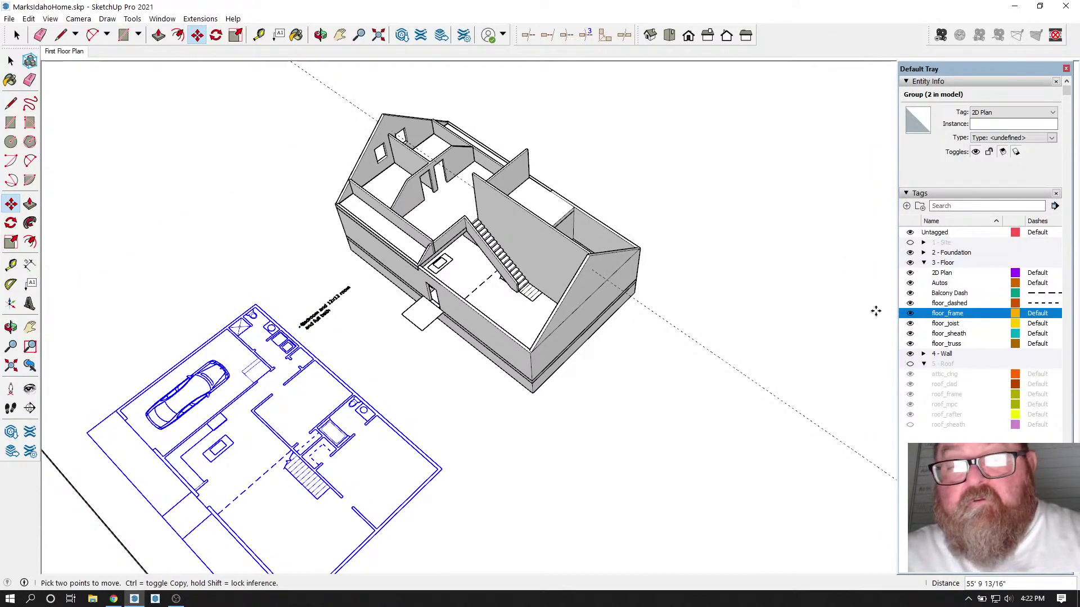
Step: Open the copied 2D plan group for editing and select the bathroom's sink vanity, toilet and bathtub groups together
scroll(574, 135, down, 2)
scroll(396, 315, up, 5)
scroll(482, 289, down, 2)
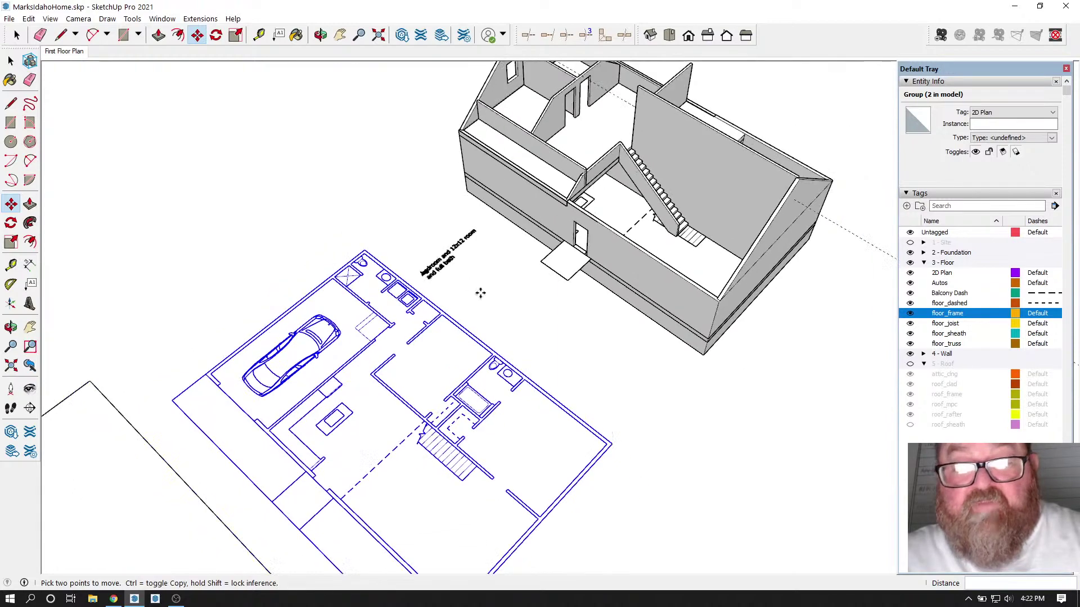
scroll(452, 462, up, 3)
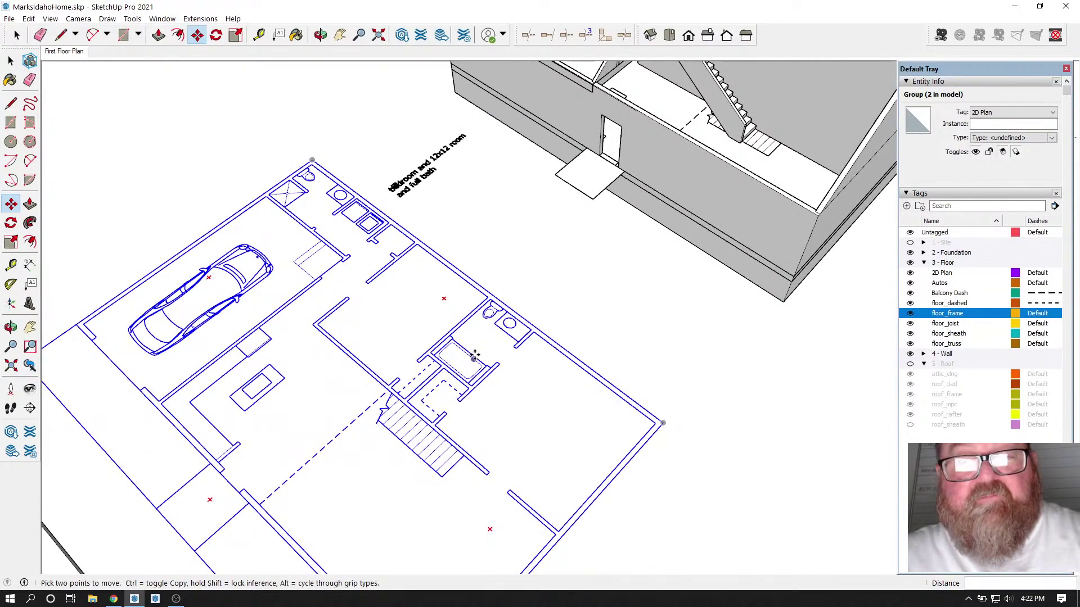
scroll(476, 392, up, 2)
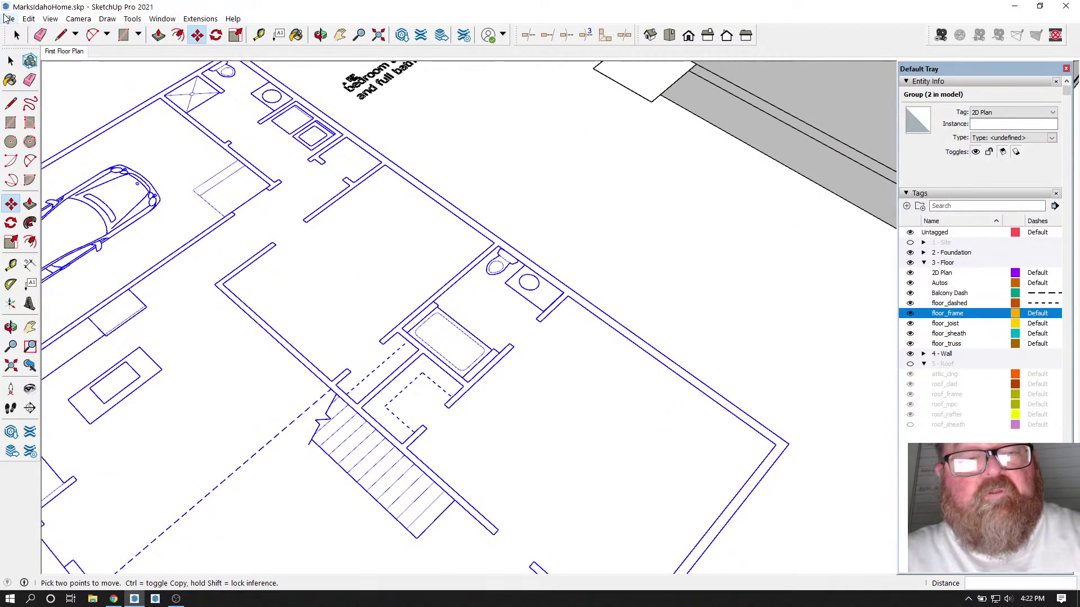
key(space)
scroll(508, 302, up, 2)
click(521, 292)
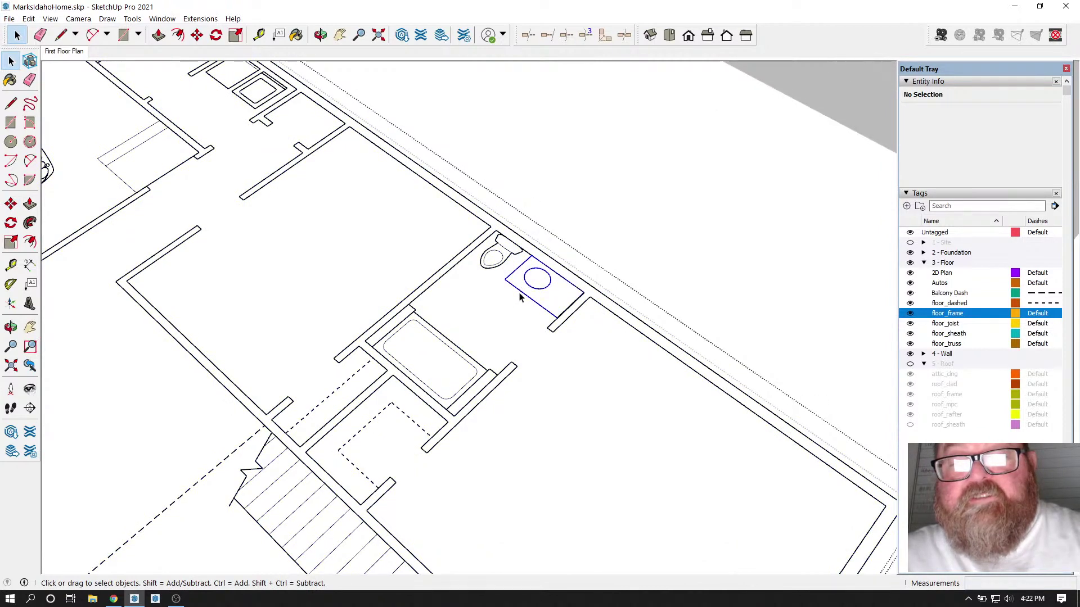
click(520, 298)
shift+click(493, 264)
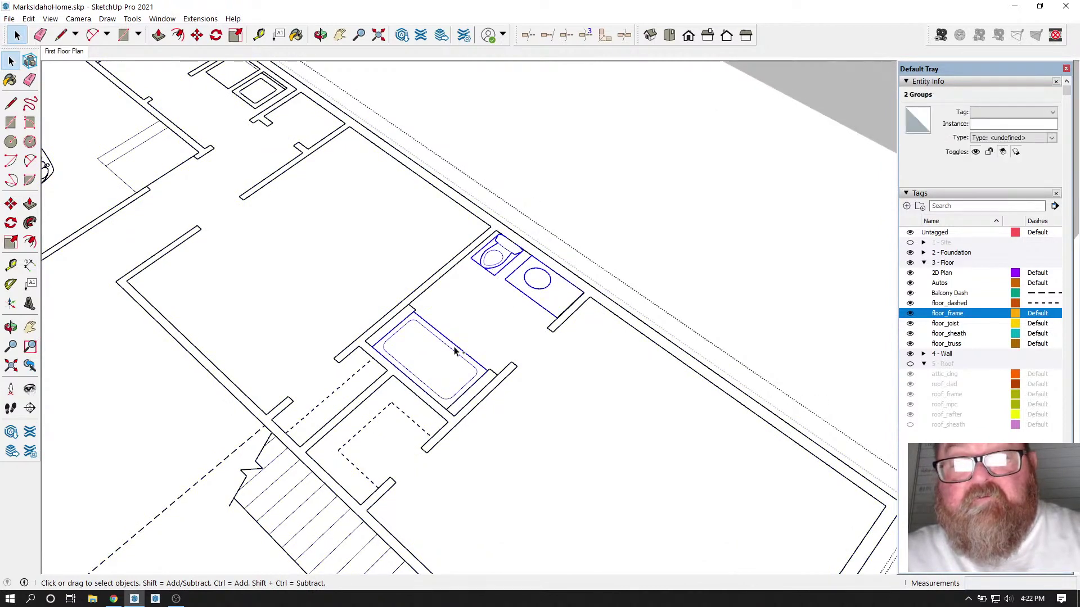
Step: Place a copy of the three bathroom fixtures on the house's upper floor, near the top of the stairs
key(m)
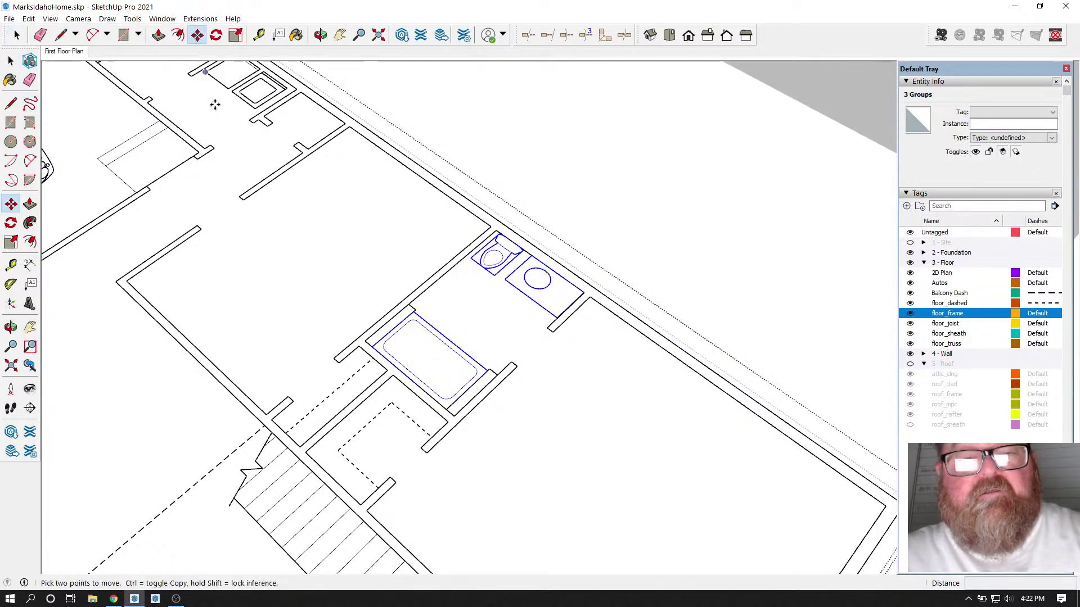
click(274, 245)
key(ctrl)
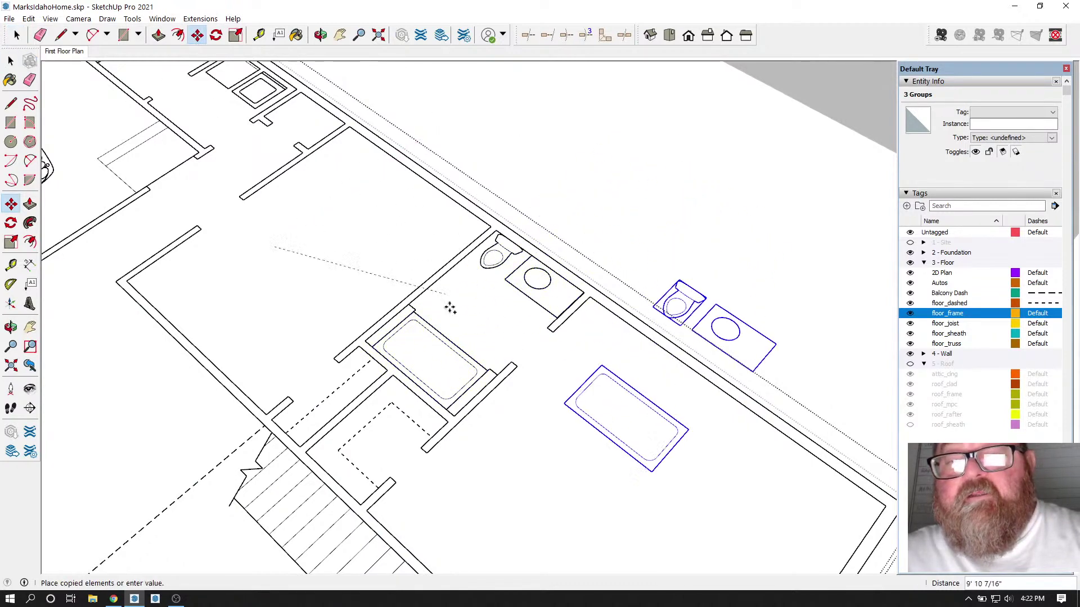
scroll(456, 360, down, 8)
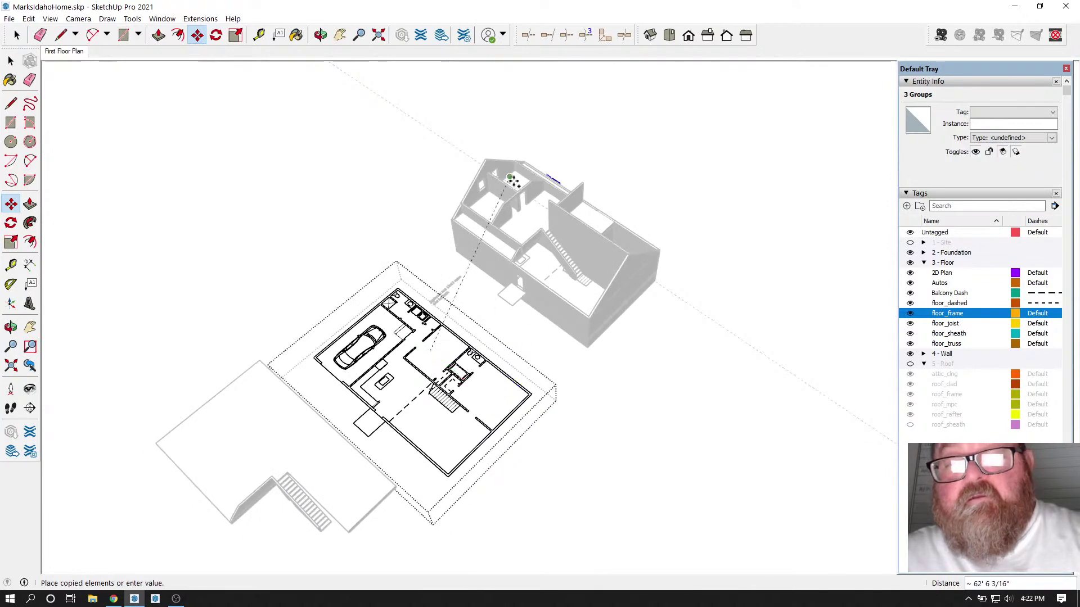
click(507, 191)
scroll(507, 191, up, 6)
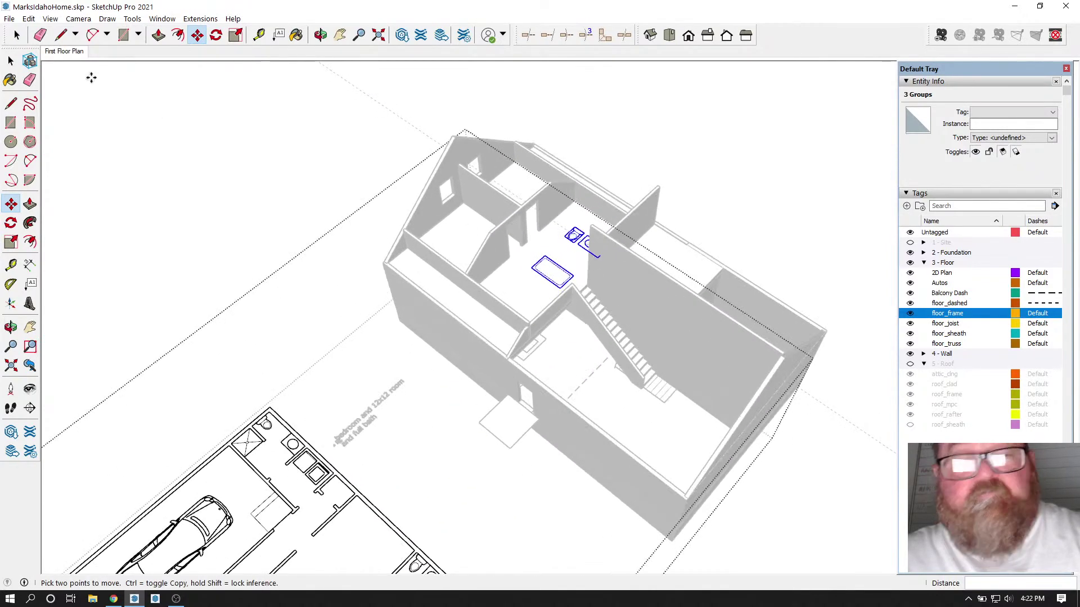
Step: Cut the copied fixtures out of the 2D plan group, close the group, and paste them in place on the upper floor
click(28, 19)
click(45, 62)
scroll(357, 147, up, 3)
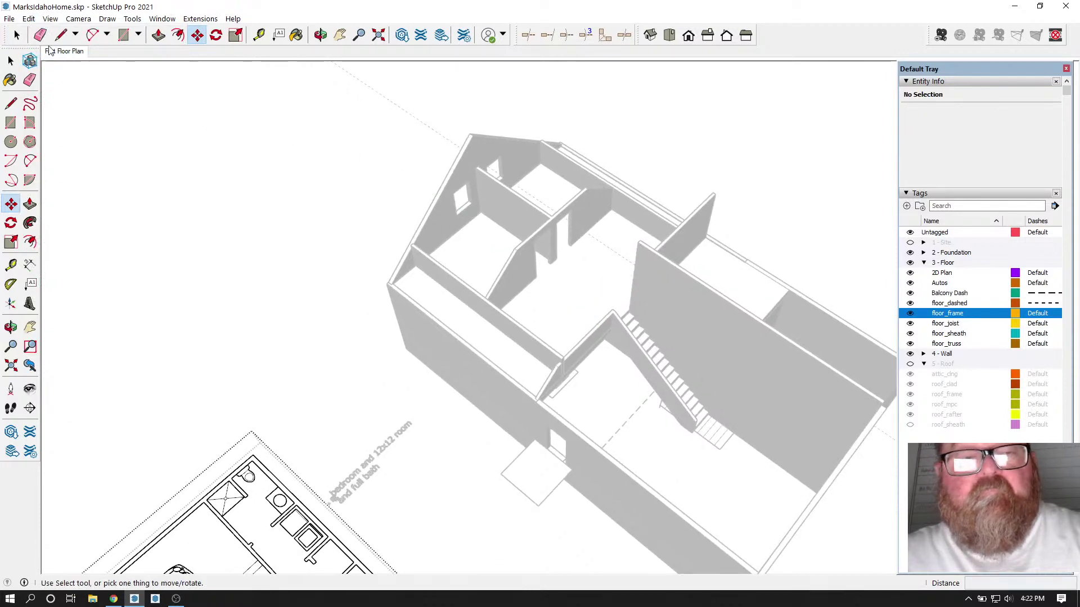
click(17, 35)
scroll(232, 126, down, 2)
scroll(570, 215, up, 3)
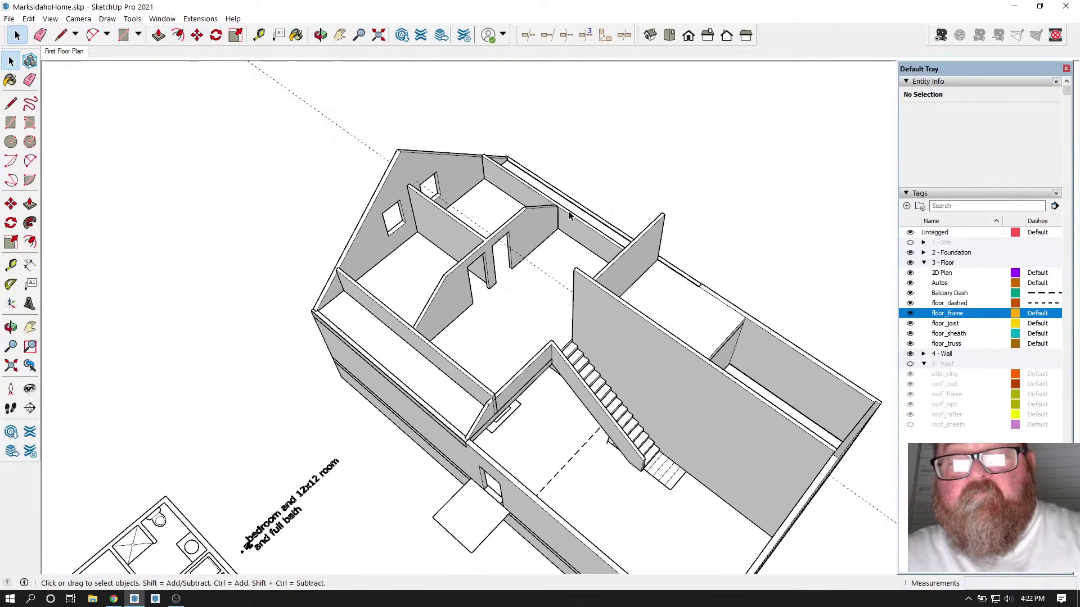
click(50, 19)
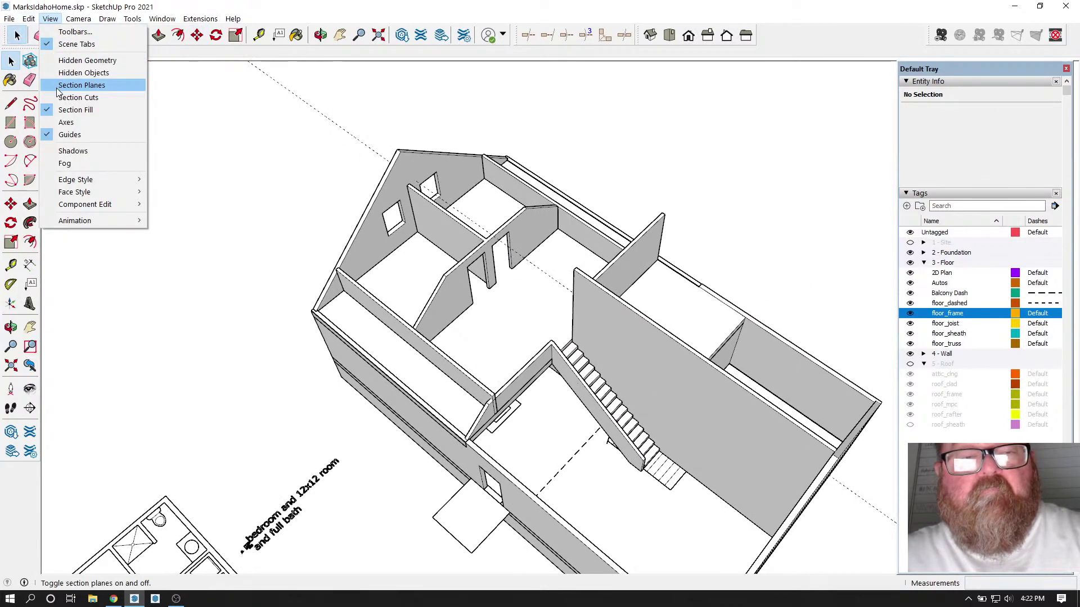
mouse_move(28, 18)
click(49, 99)
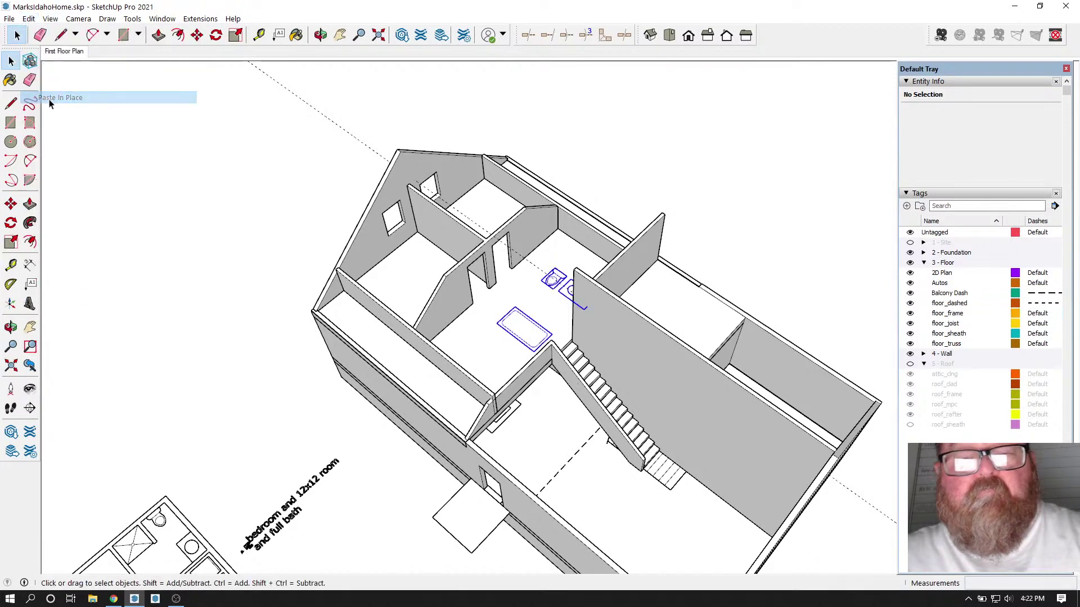
Step: Move the three fixtures so the toilet's back-edge midpoint meets the bottom wall corner at the door opening
scroll(590, 225, up, 6)
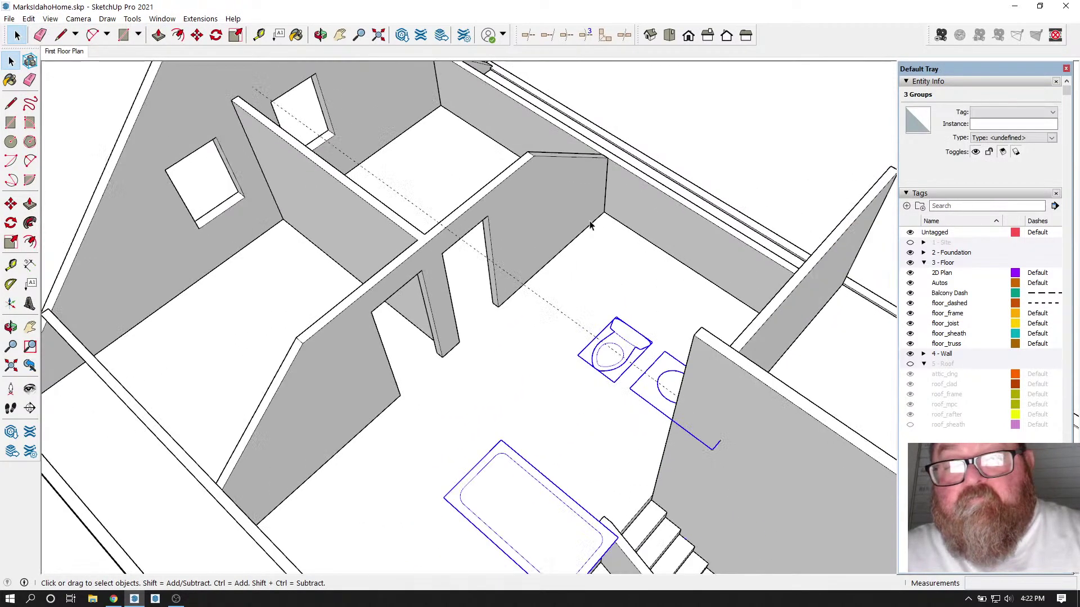
scroll(557, 315, up, 2)
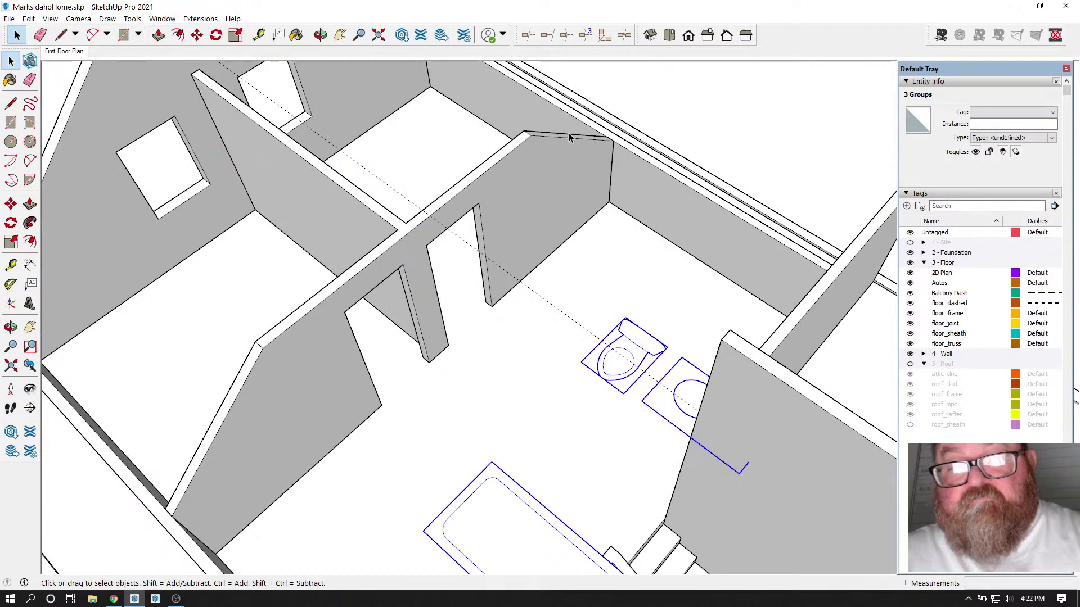
scroll(565, 138, down, 2)
scroll(570, 214, up, 2)
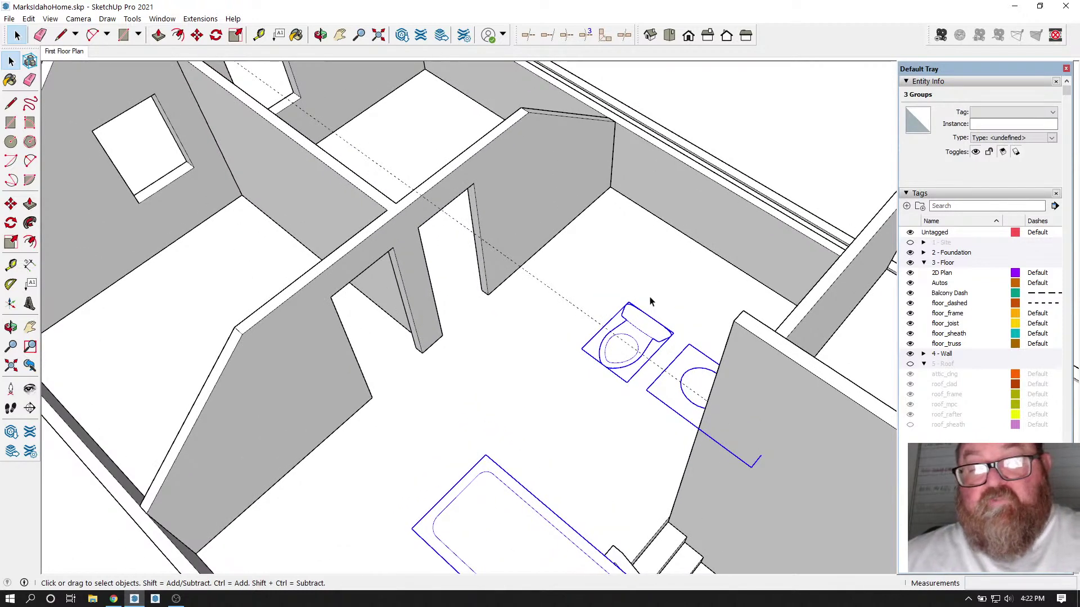
click(321, 34)
drag(535, 184, 729, 185)
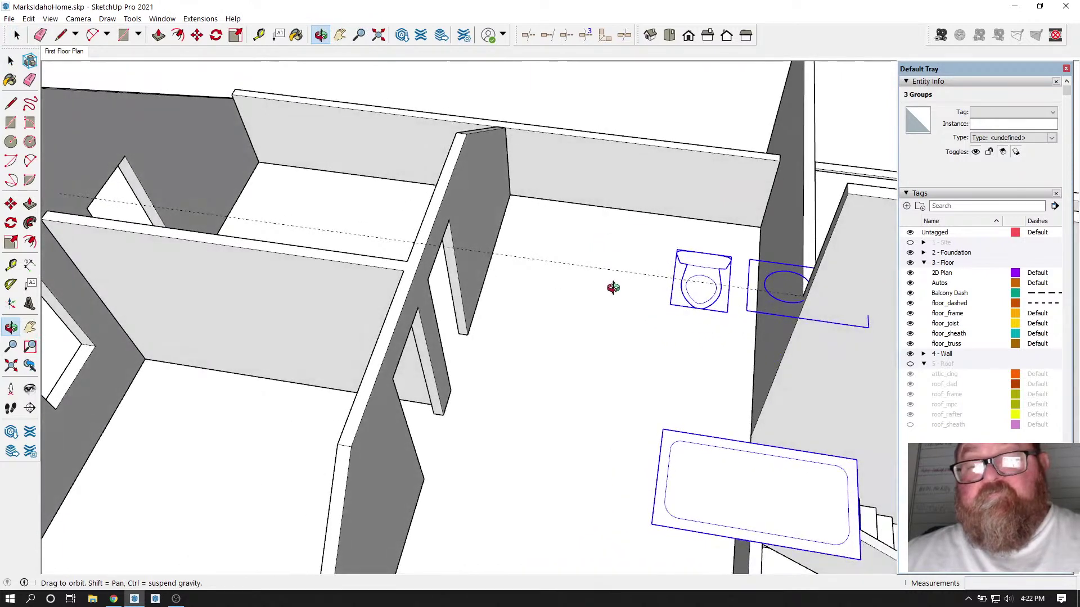
drag(615, 284, 535, 262)
click(197, 34)
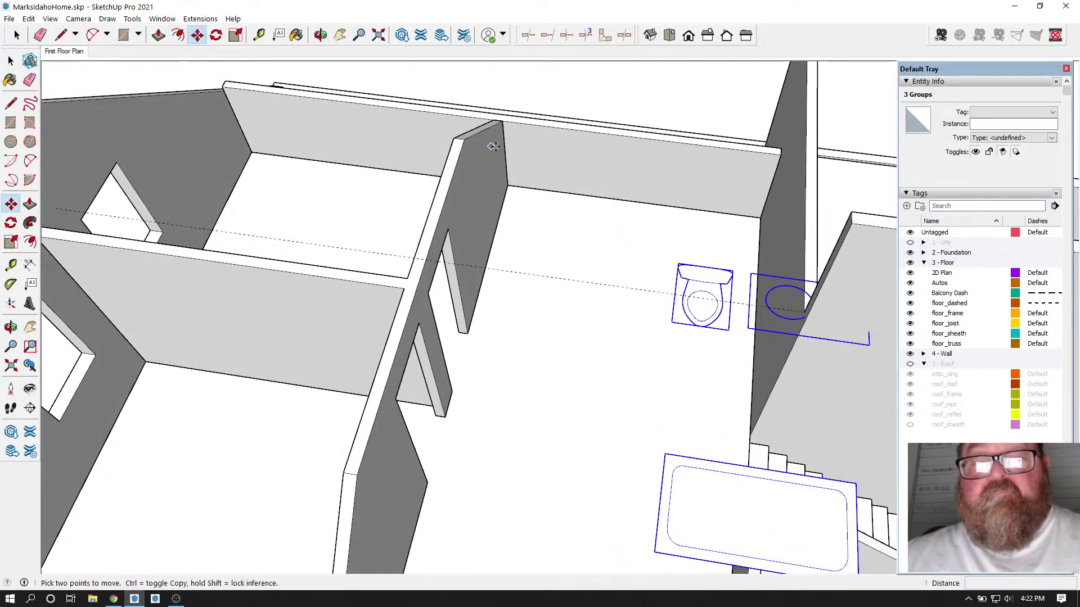
click(679, 263)
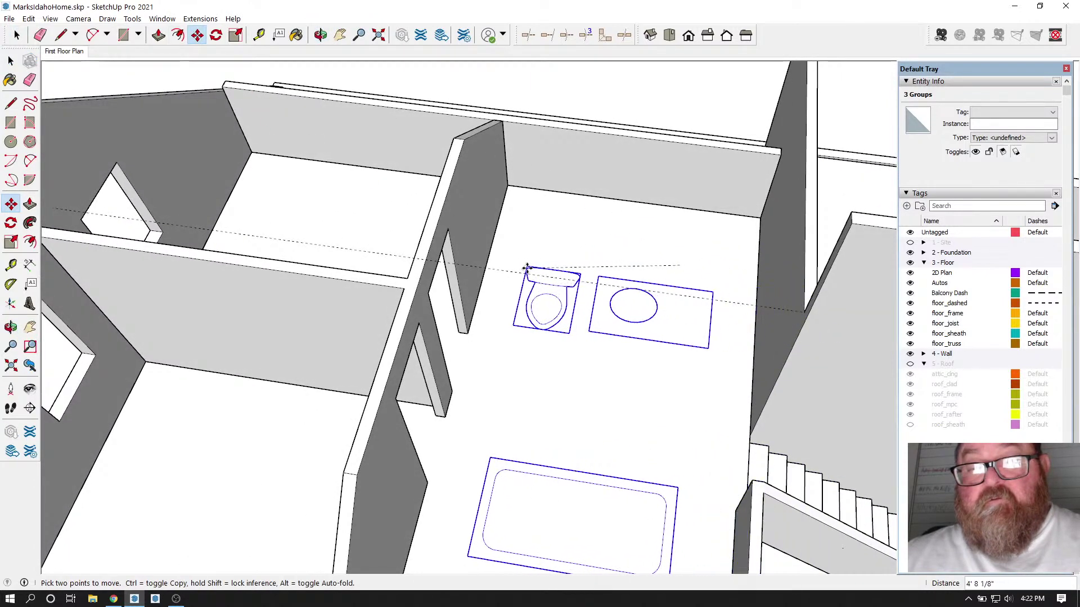
scroll(494, 291, up, 10)
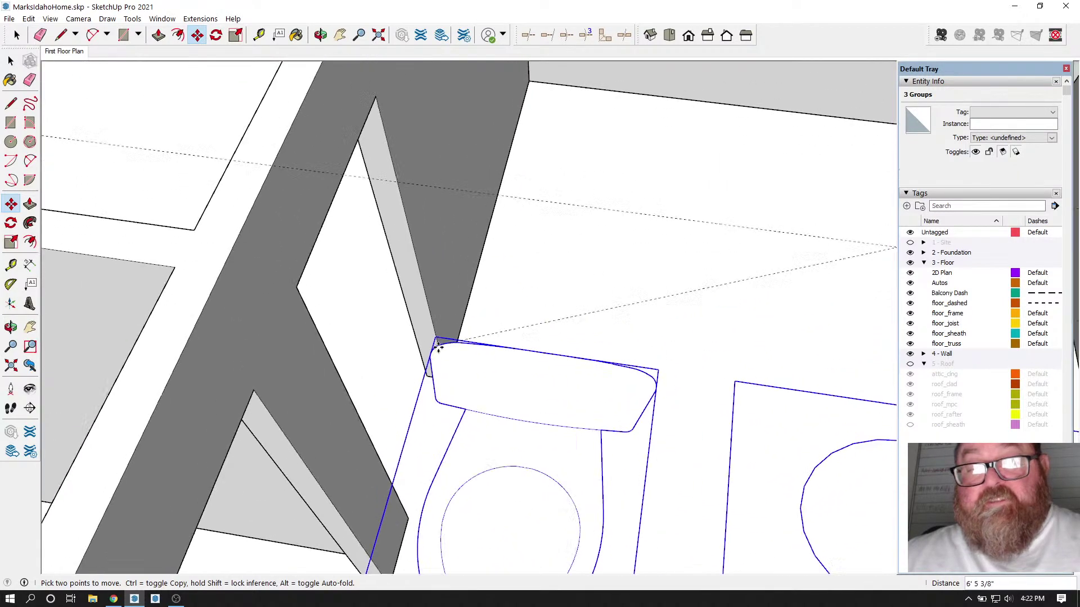
scroll(445, 383, down, 5)
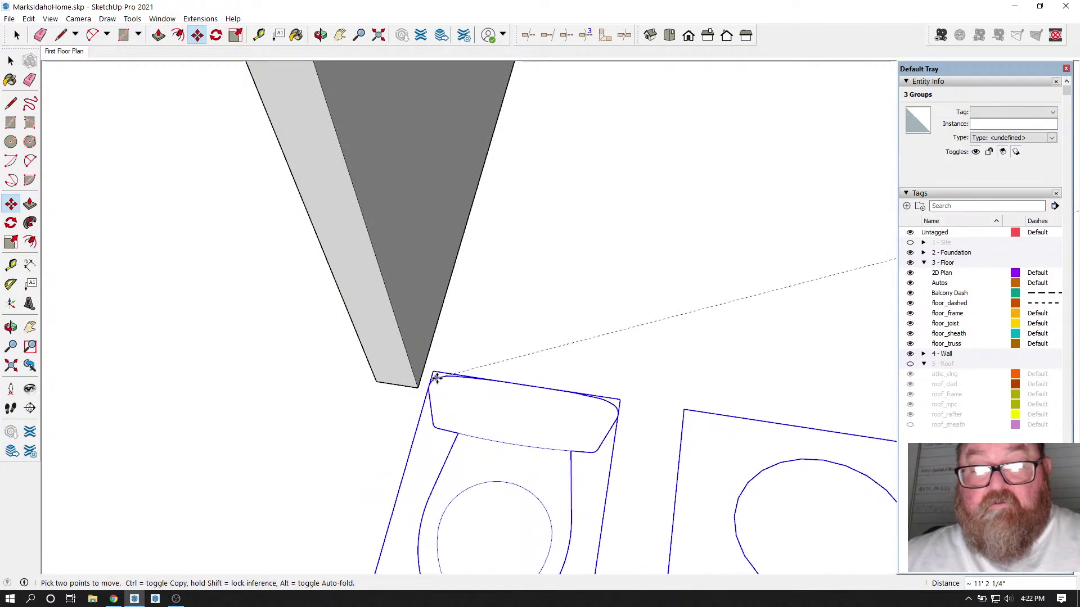
click(436, 372)
click(526, 384)
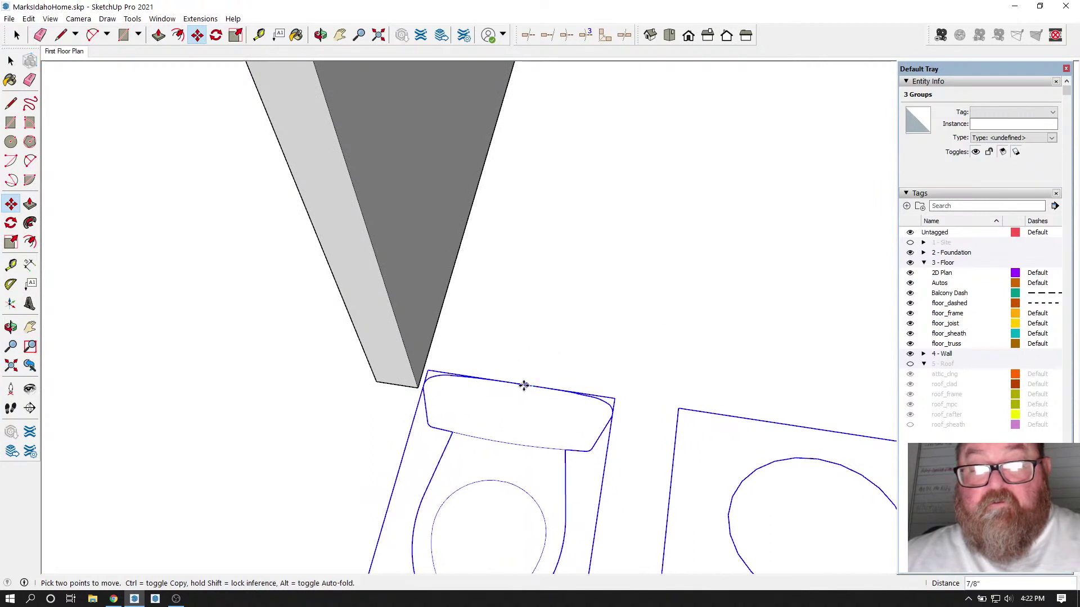
click(419, 389)
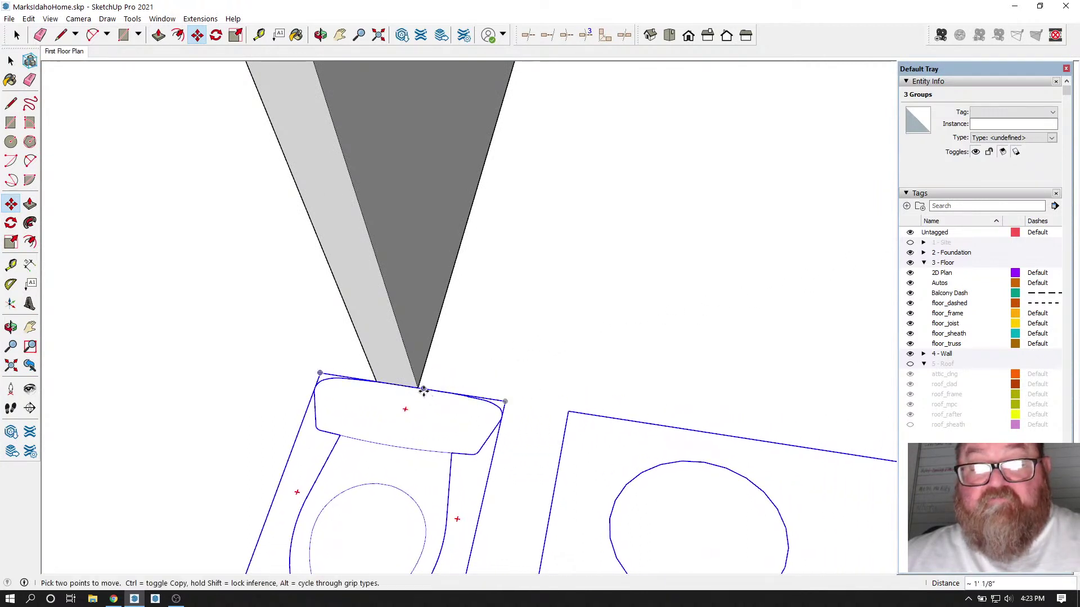
Step: Move the three bathroom fixtures sideways away from the wall corner so they stand clear of the door opening
click(424, 389)
click(634, 410)
scroll(434, 361, down, 5)
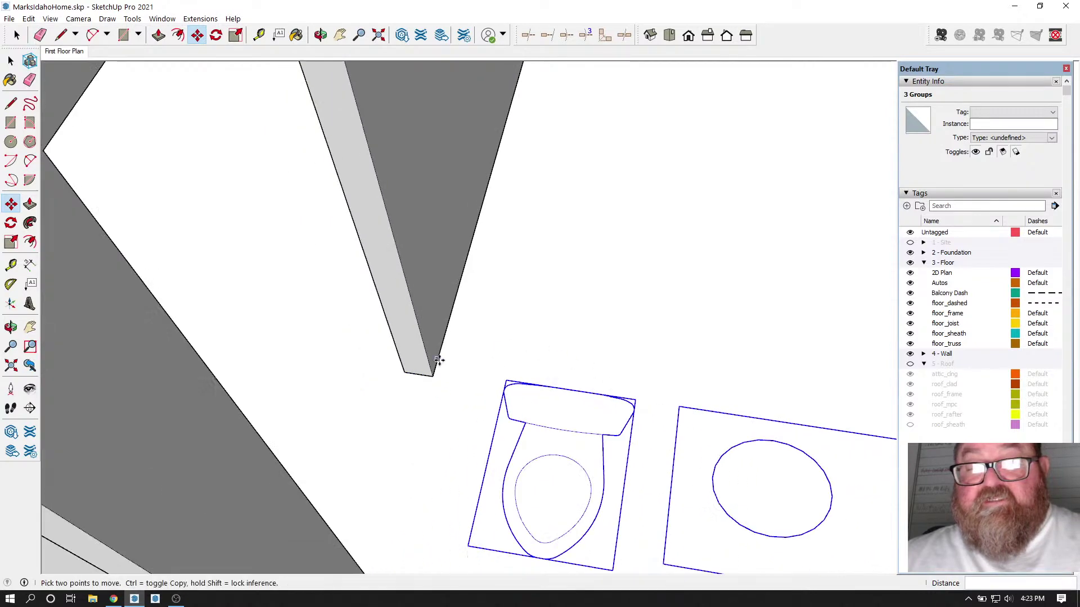
scroll(478, 312, down, 4)
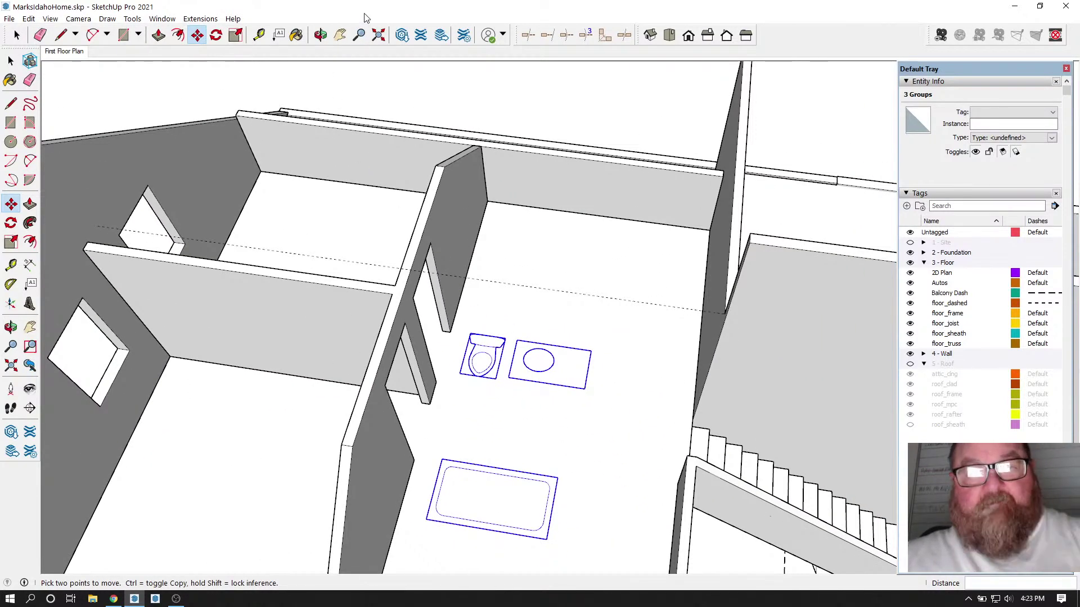
Step: Examine the toilet, vanity and bathtub positions relative to the partition wall, door openings and exterior wall from several angles
click(320, 35)
drag(568, 314, 605, 150)
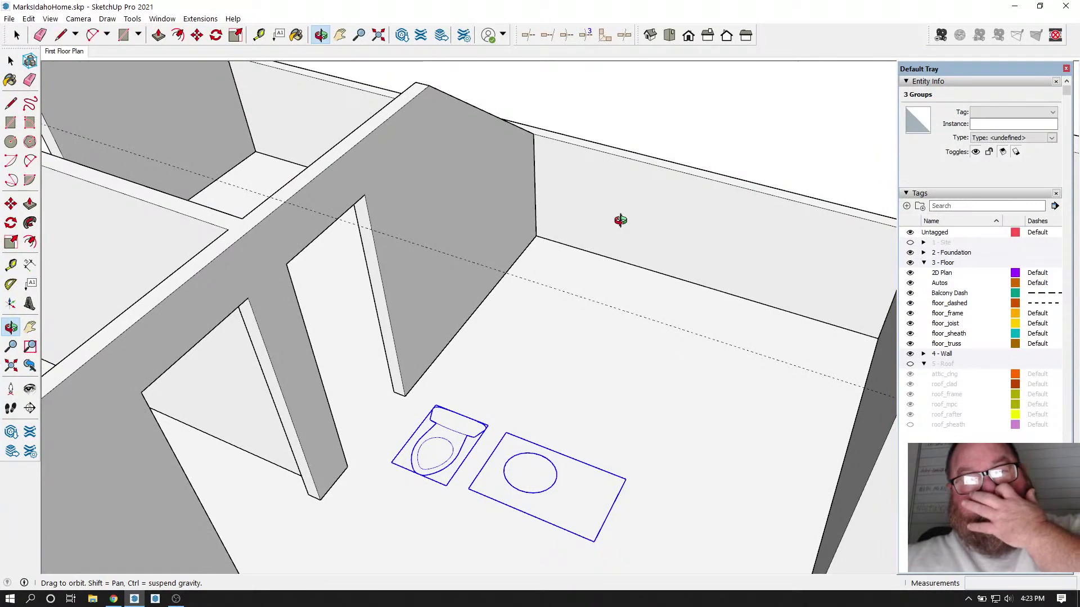
mouse_move(617, 234)
mouse_down()
mouse_move(501, 268)
mouse_move(615, 273)
mouse_move(619, 251)
mouse_up()
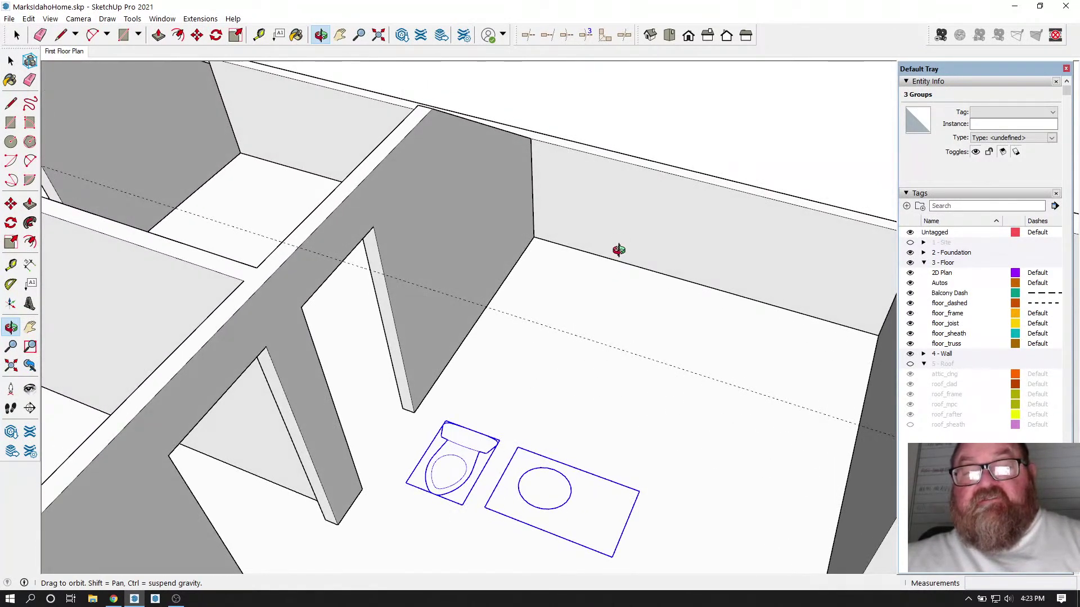
scroll(567, 251, down, 4)
drag(614, 315, 518, 337)
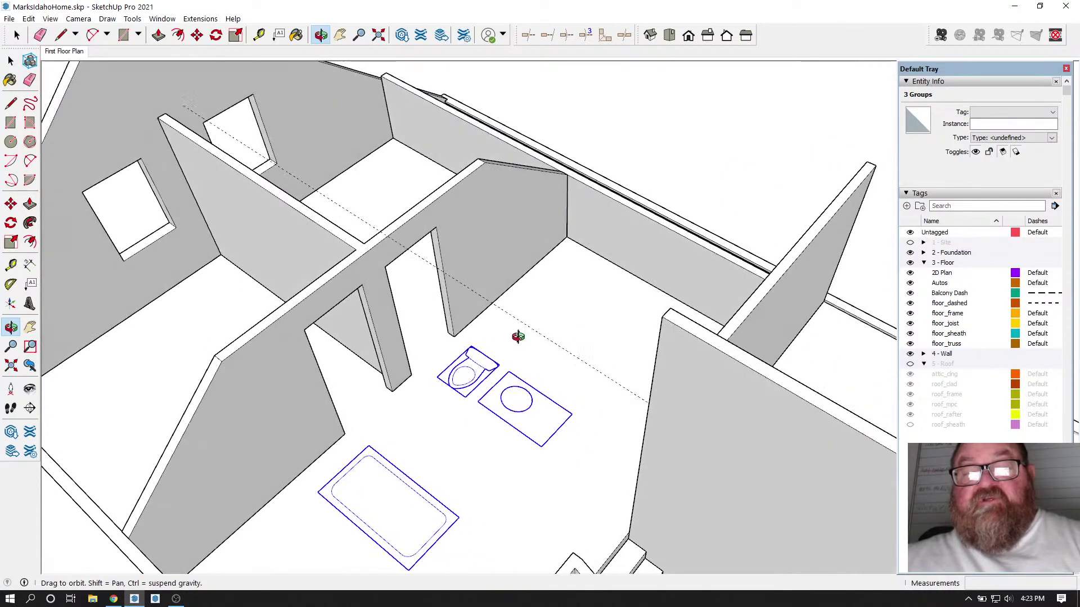
scroll(487, 329, up, 2)
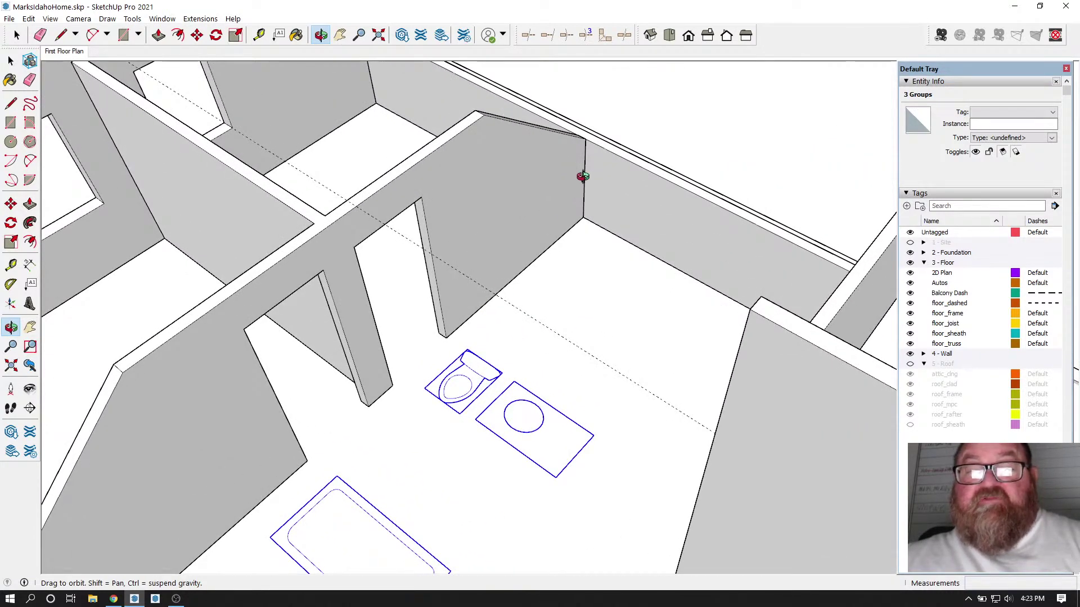
scroll(585, 202, down, 4)
drag(579, 224, 515, 314)
scroll(545, 244, up, 4)
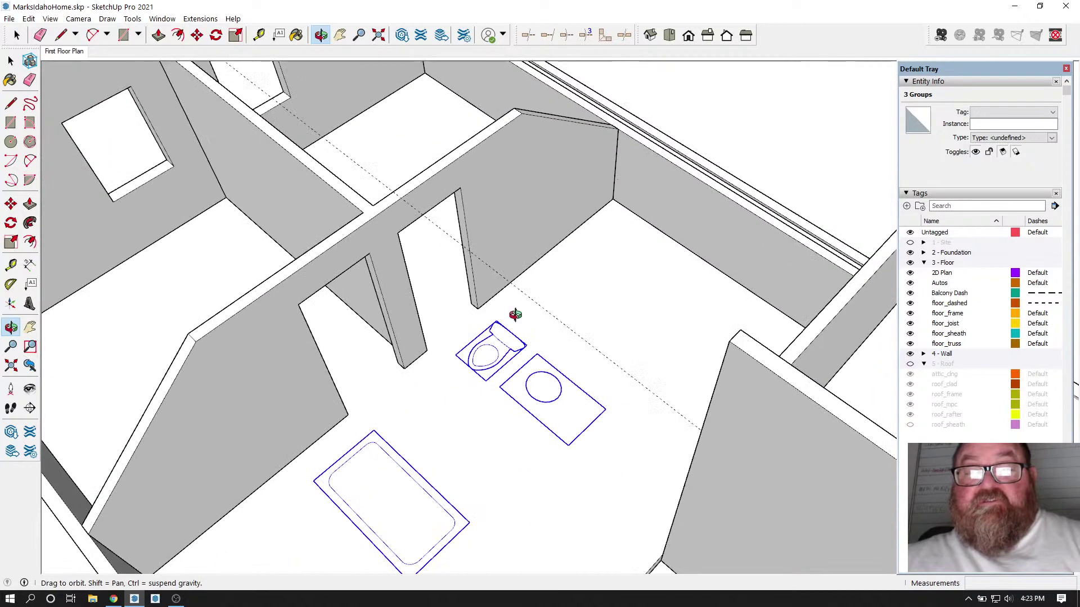
Step: Measure the length of the bathtub
click(259, 35)
scroll(392, 421, up, 1)
click(360, 432)
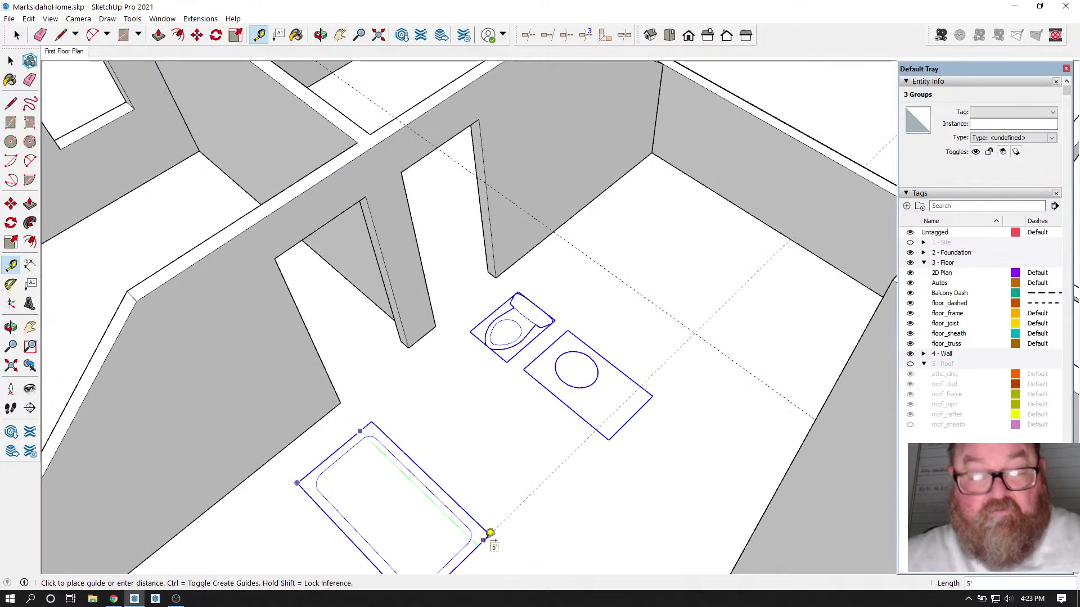
key(Escape)
Step: Select only the bathtub and rotate it 90 degrees about its center so its long side runs parallel to the partition wall
click(23, 36)
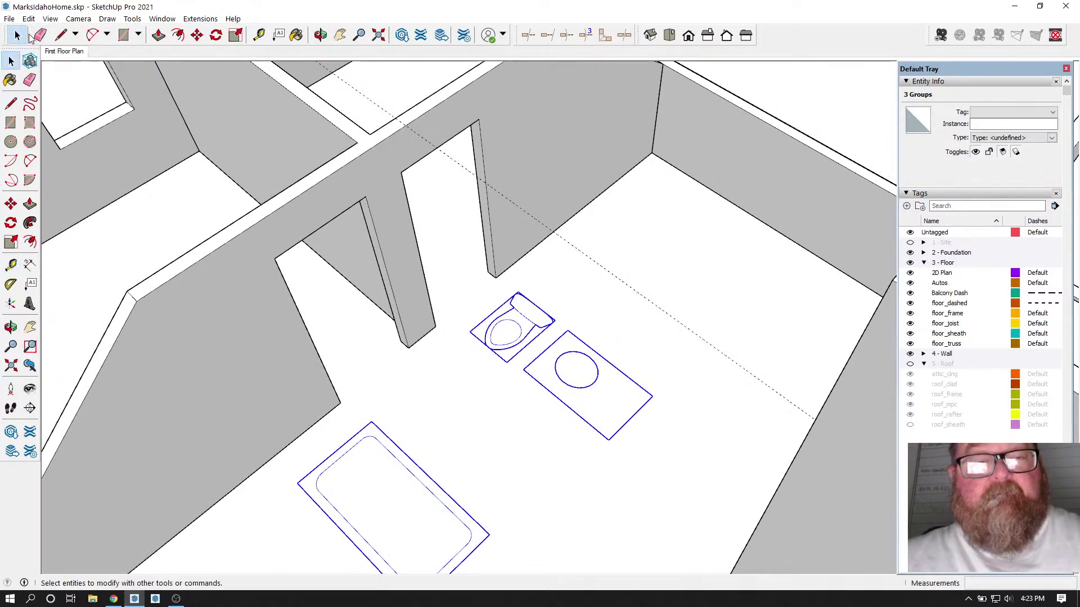
scroll(454, 420, down, 2)
click(435, 432)
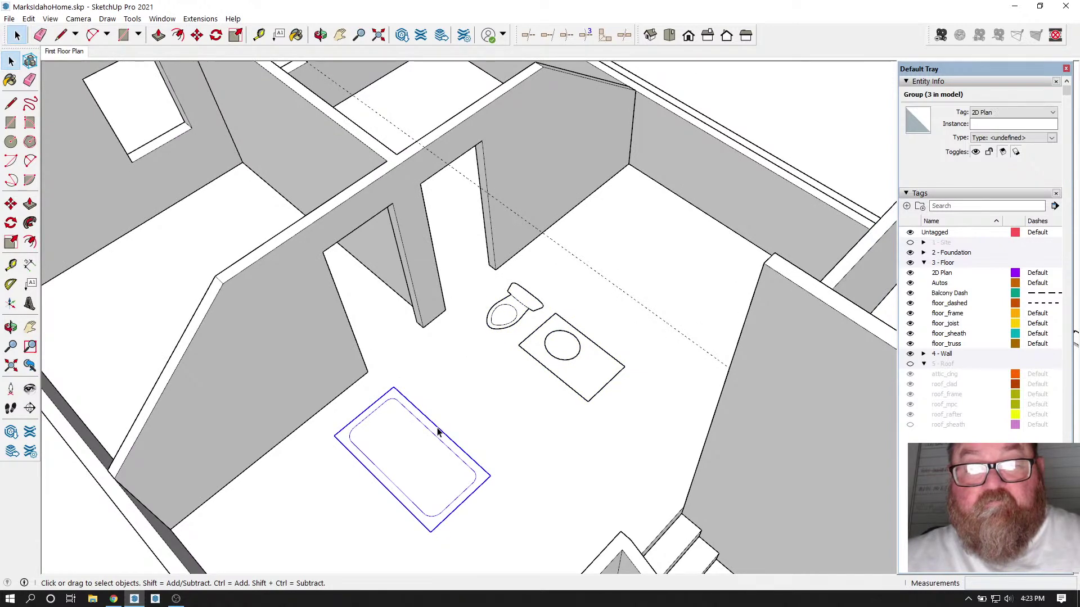
click(217, 35)
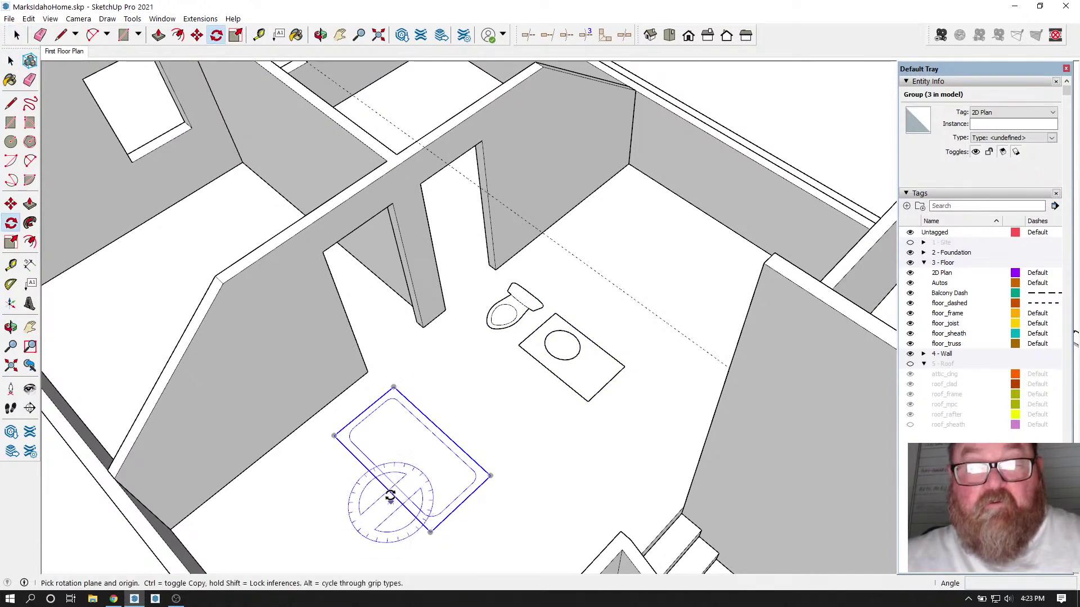
click(396, 447)
click(424, 474)
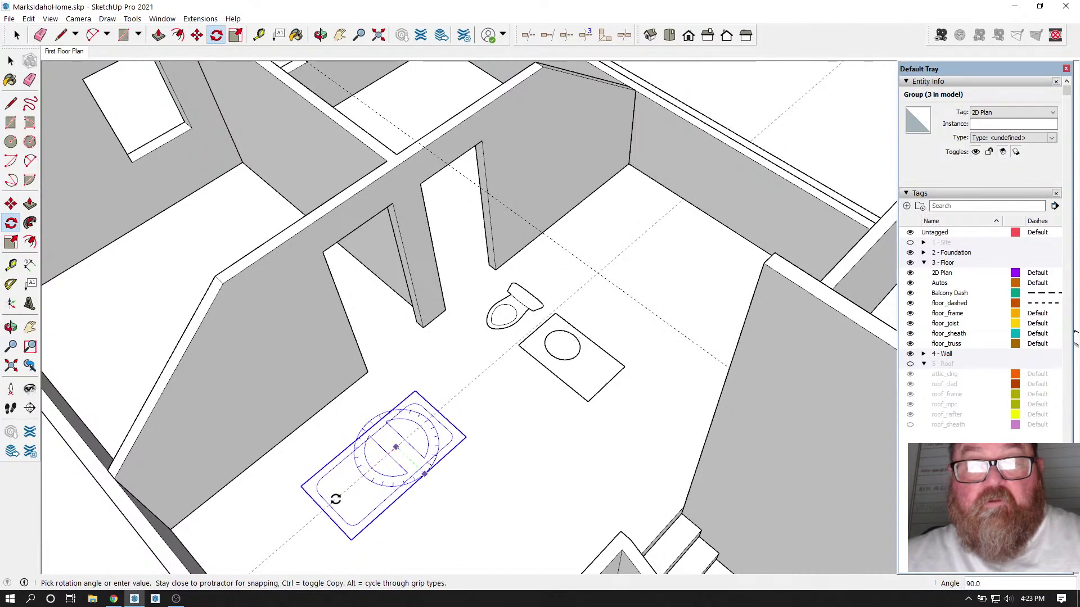
click(335, 500)
Step: Move the bathtub by its corner so its long side sits against the partition wall, beside the door opening
click(197, 35)
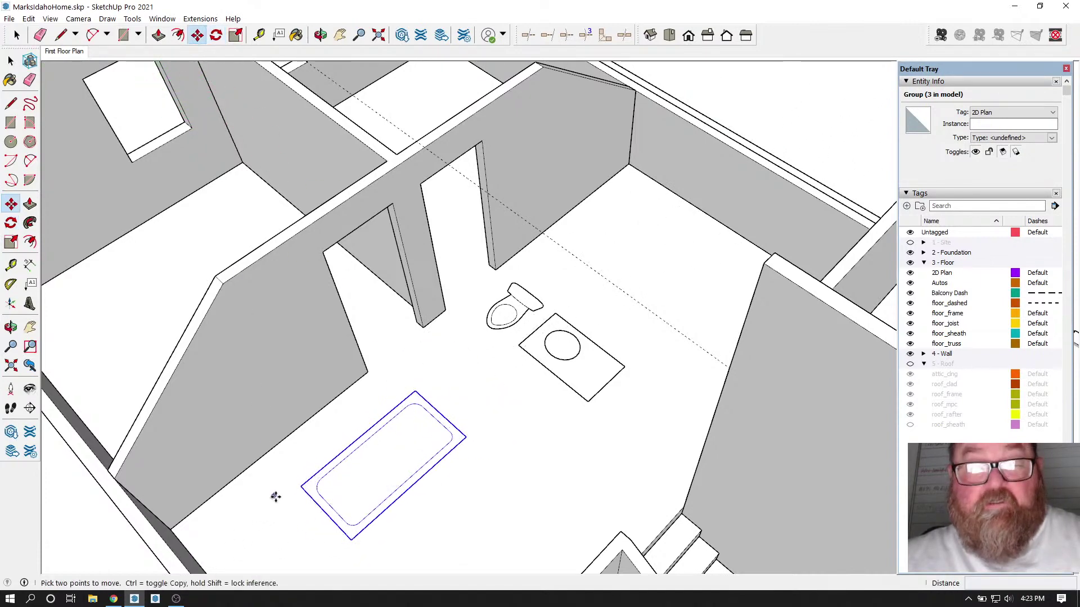
click(300, 487)
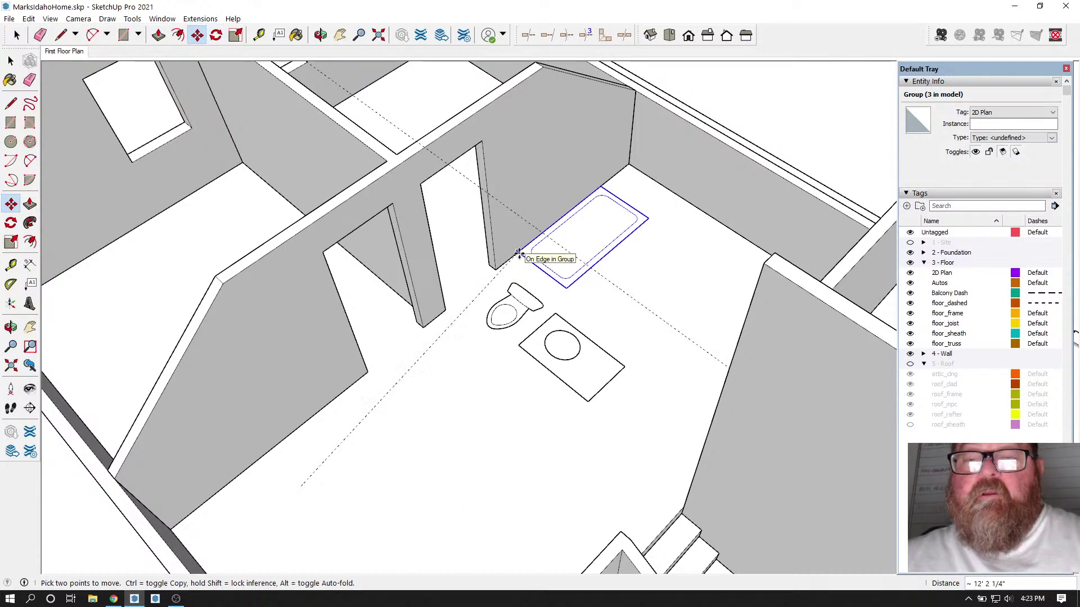
click(518, 255)
scroll(457, 317, down, 2)
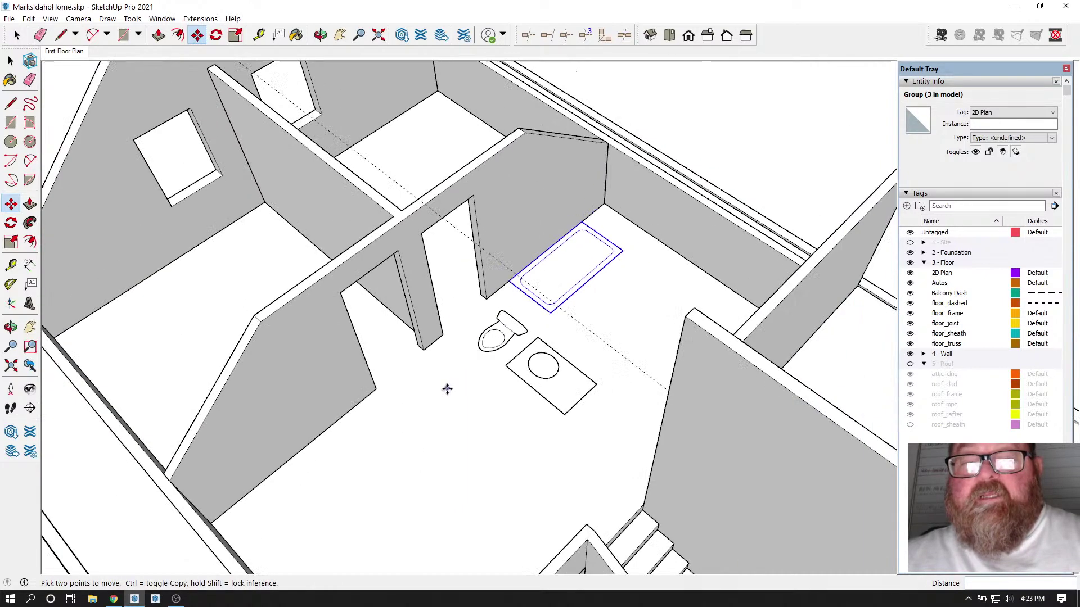
scroll(545, 270, up, 4)
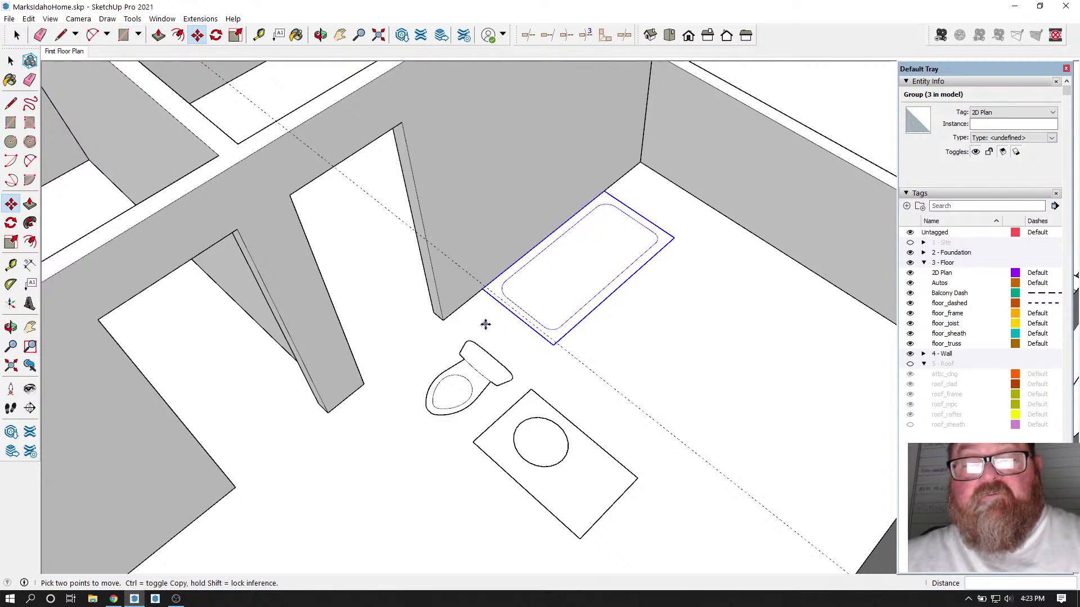
scroll(519, 296, down, 2)
scroll(520, 297, up, 1)
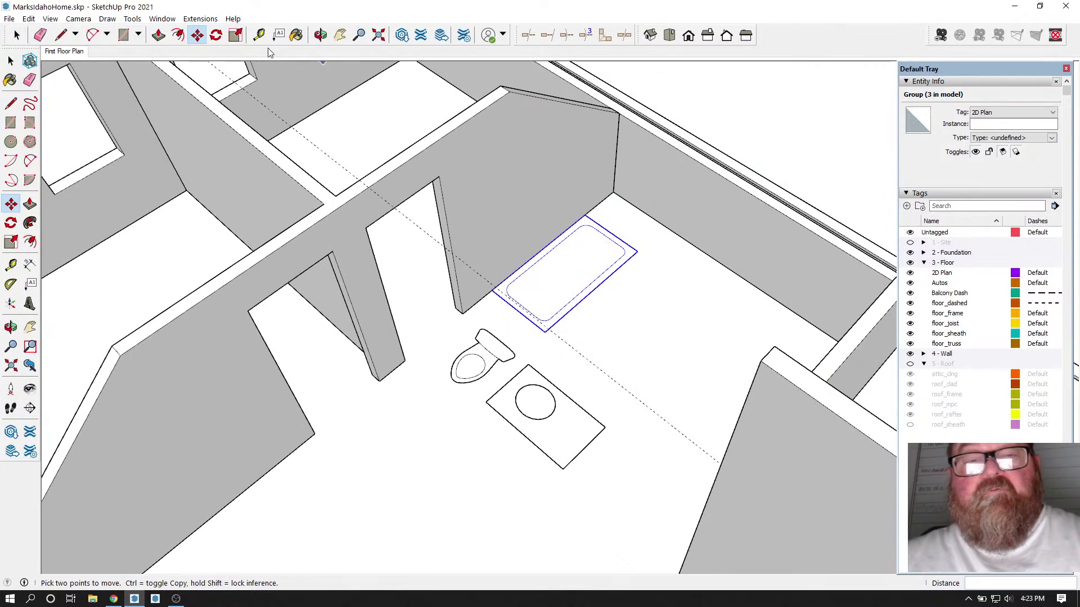
click(60, 35)
scroll(534, 169, up, 2)
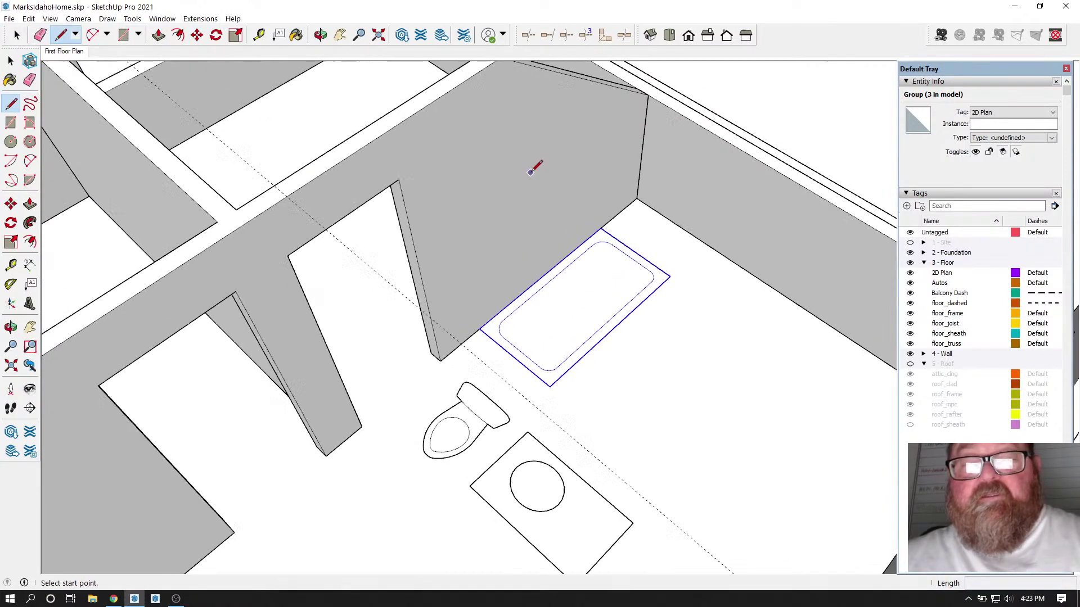
scroll(534, 169, up, 1)
click(605, 232)
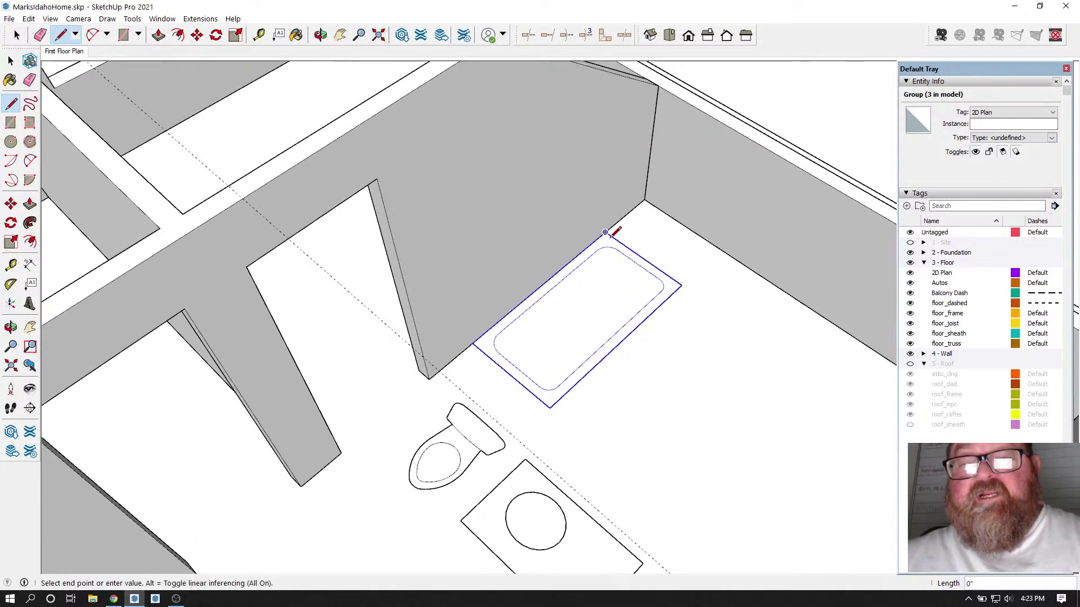
scroll(605, 233, down, 1)
key(Up)
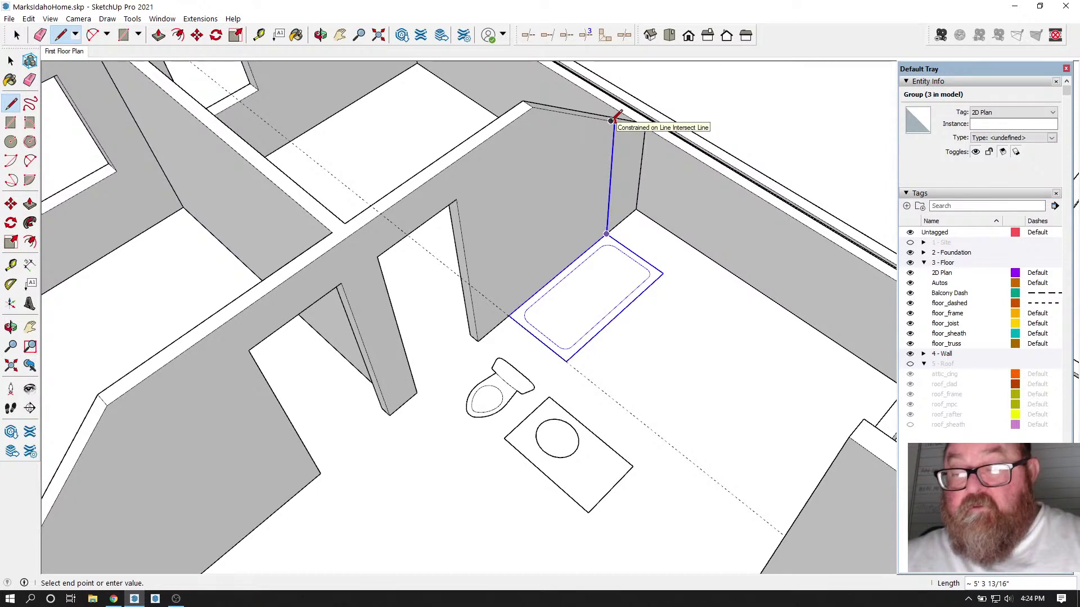
key(Escape)
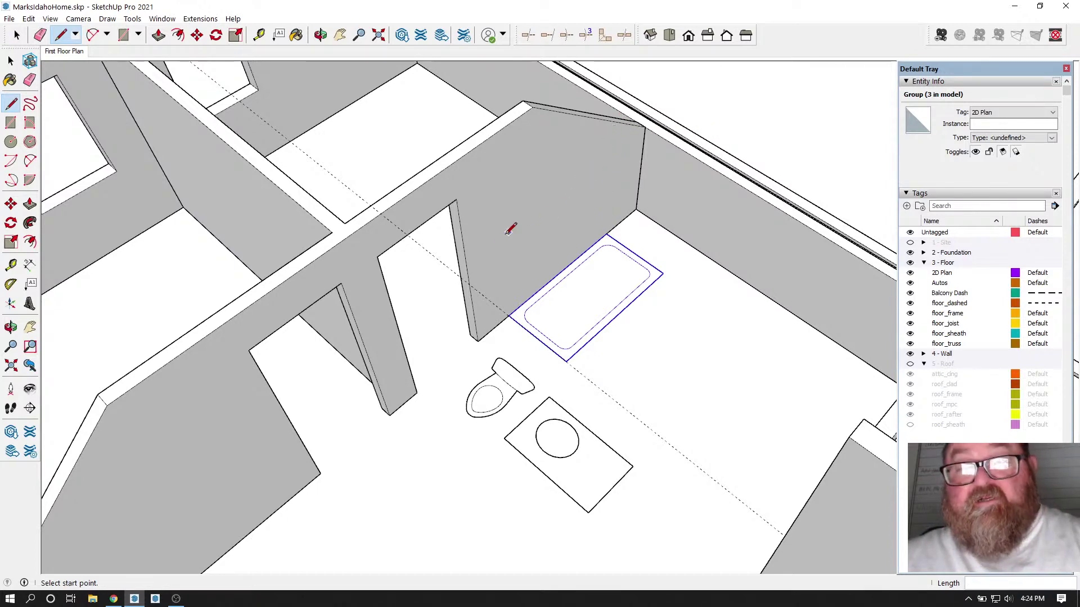
Step: Place a vertical guide on the partition wall 6" from the door opening's edge on the tub side, and a second guide 4.5" beyond it
scroll(508, 231, up, 5)
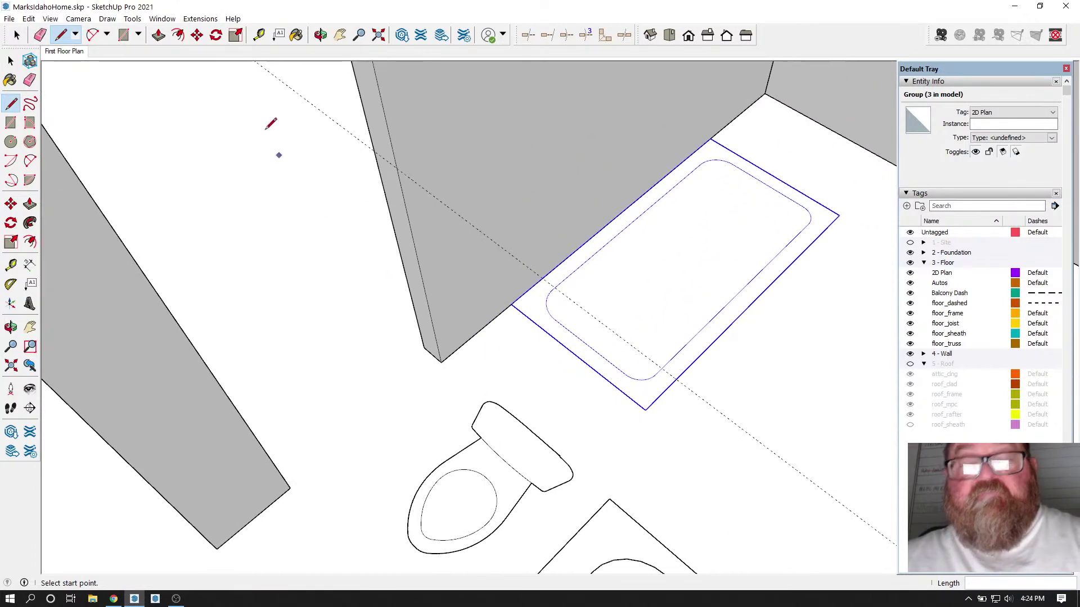
click(320, 34)
drag(506, 259, 360, 285)
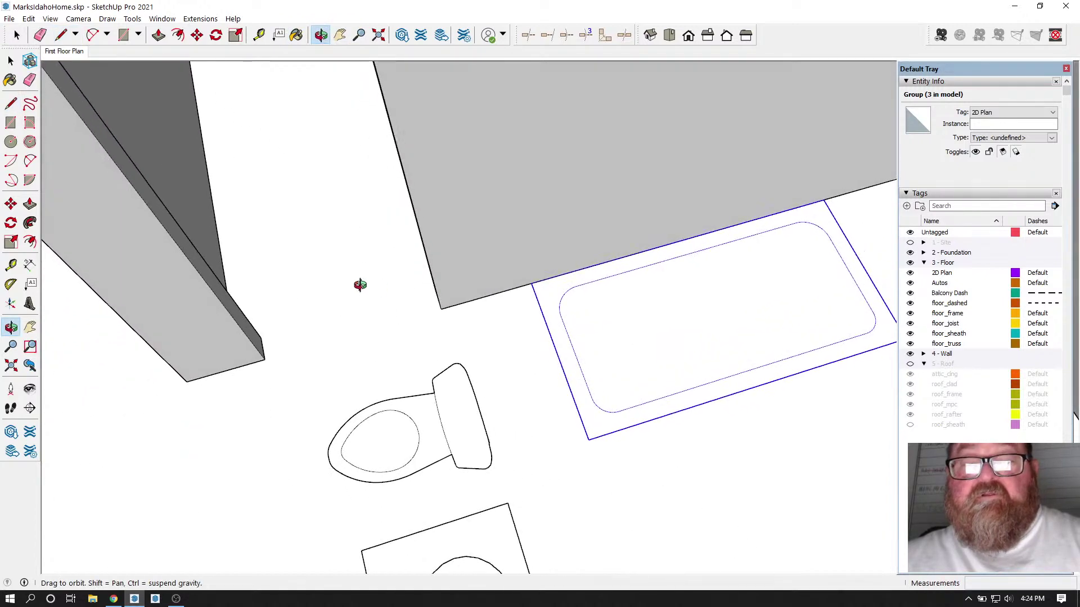
click(258, 35)
scroll(506, 203, down, 4)
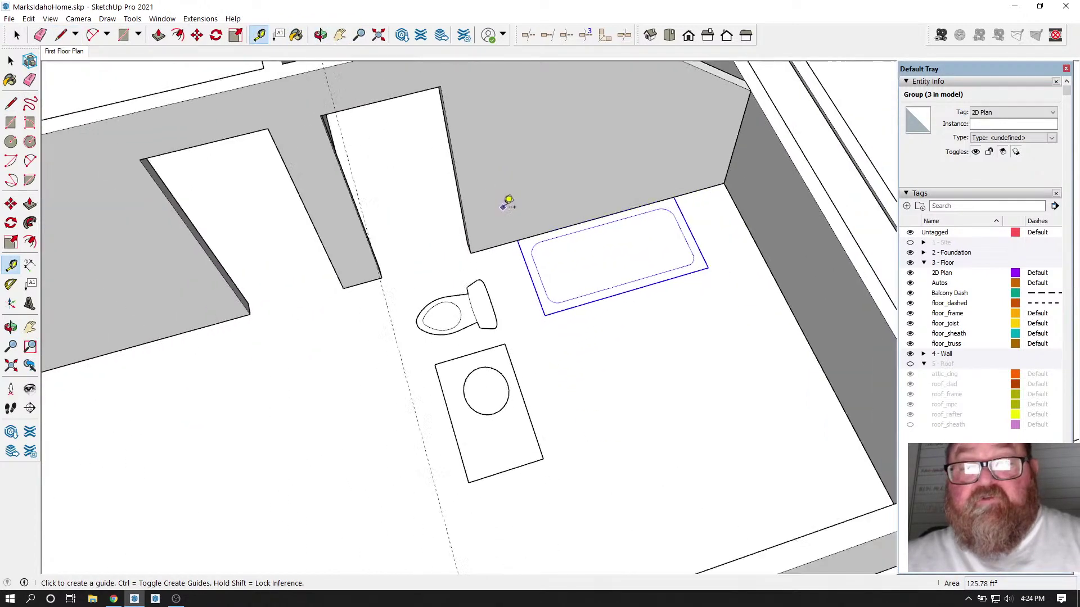
scroll(554, 431, down, 4)
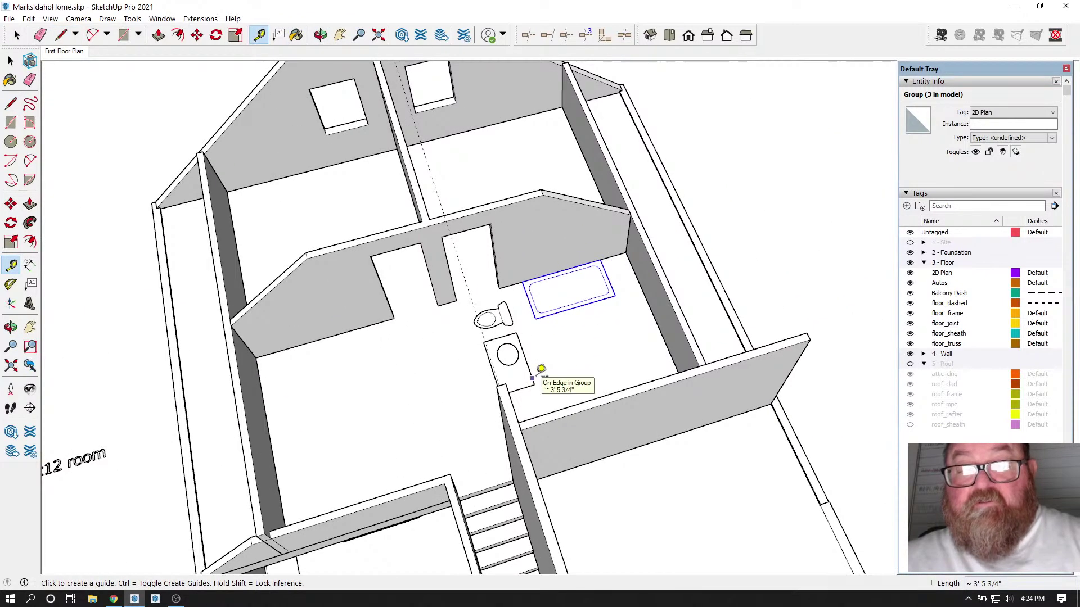
scroll(510, 270, up, 4)
scroll(509, 268, up, 4)
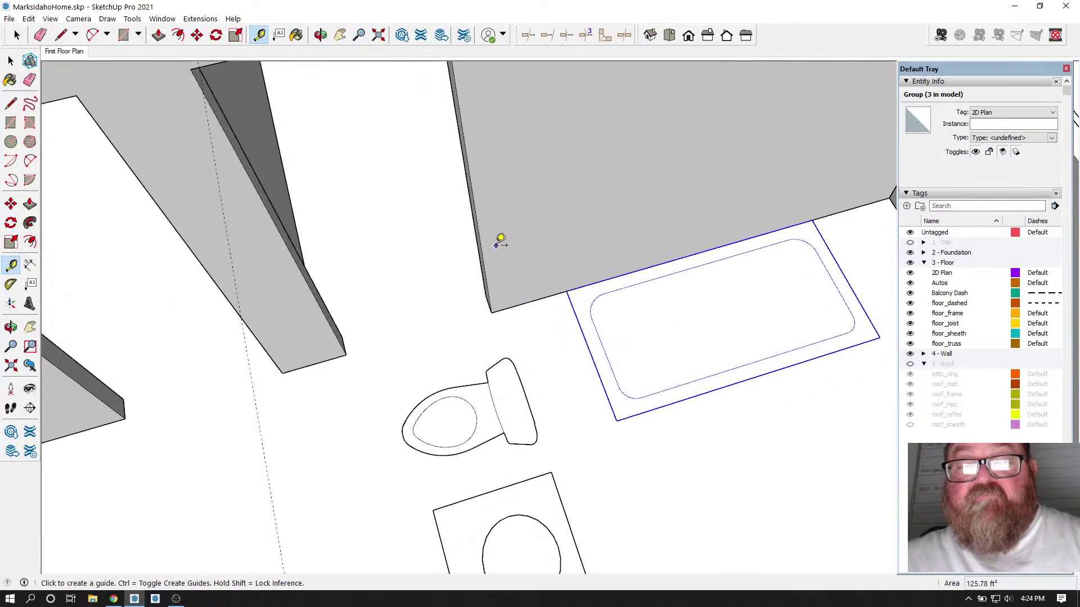
click(485, 243)
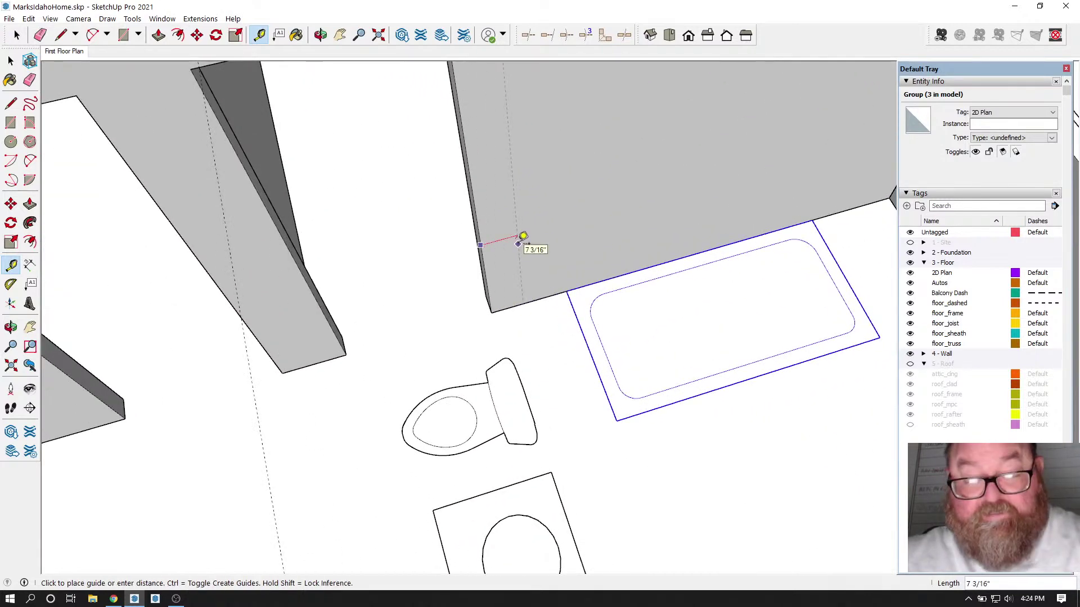
text(6)
key(Return)
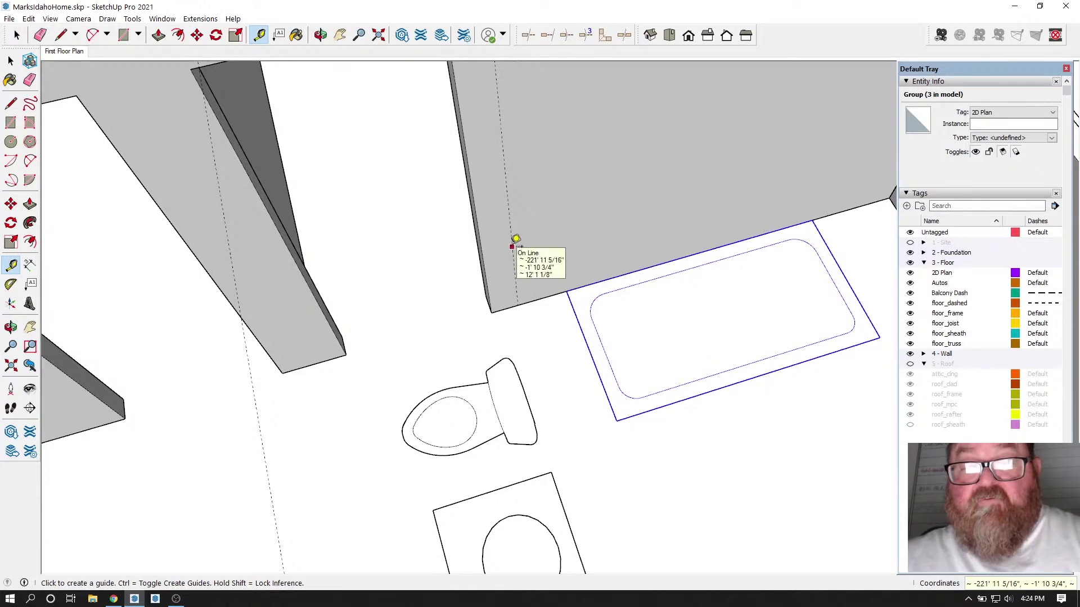
click(511, 247)
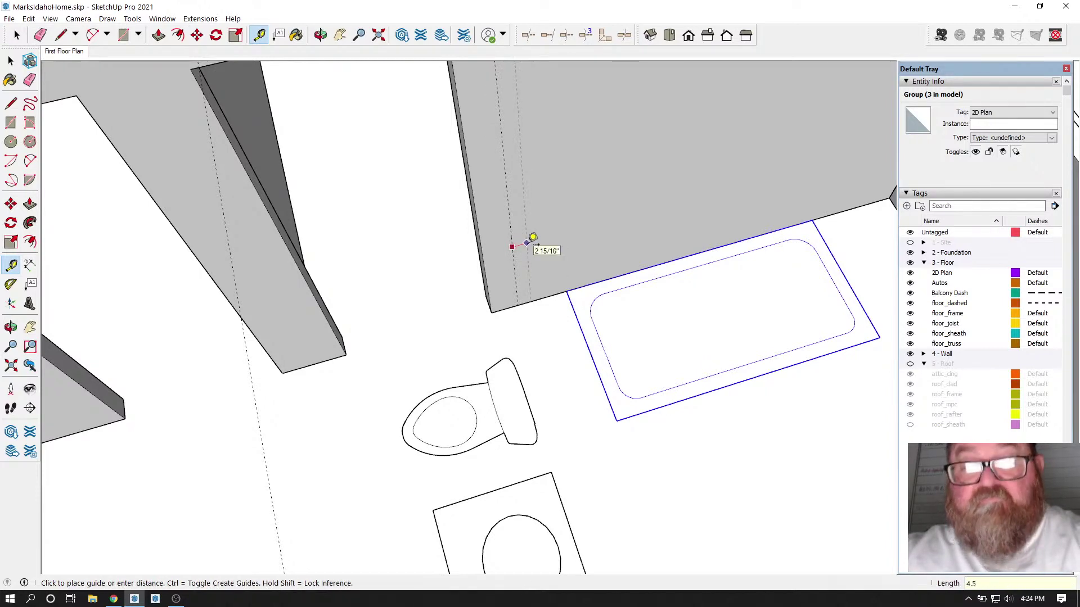
key(Return)
Step: Open the wall group for editing and draw a full-height rectangle 4 1/2" wide on the partition wall between the two guides
scroll(540, 261, down, 5)
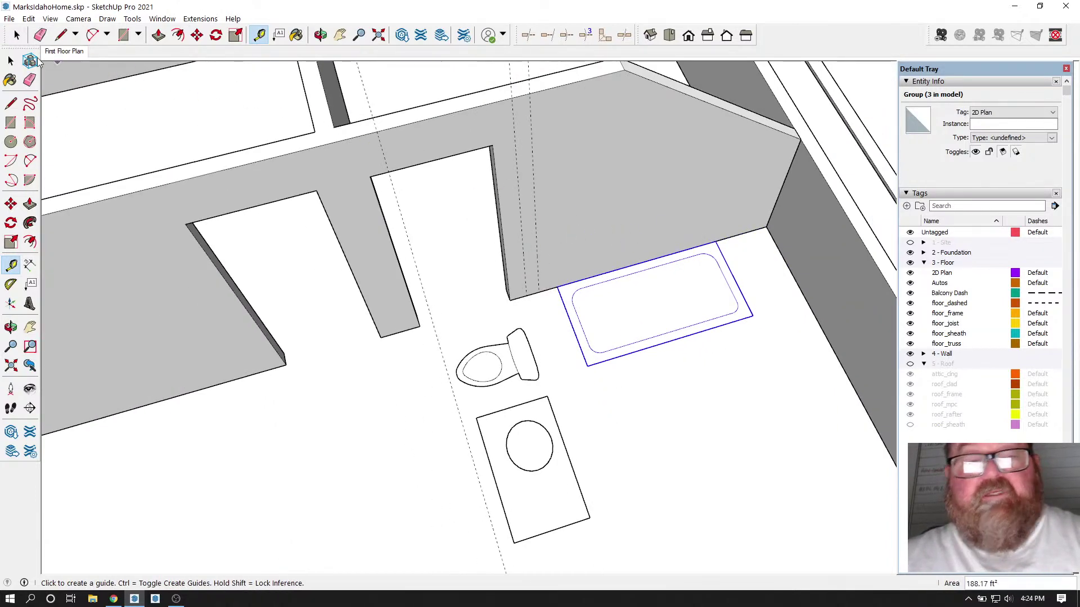
click(16, 35)
click(544, 135)
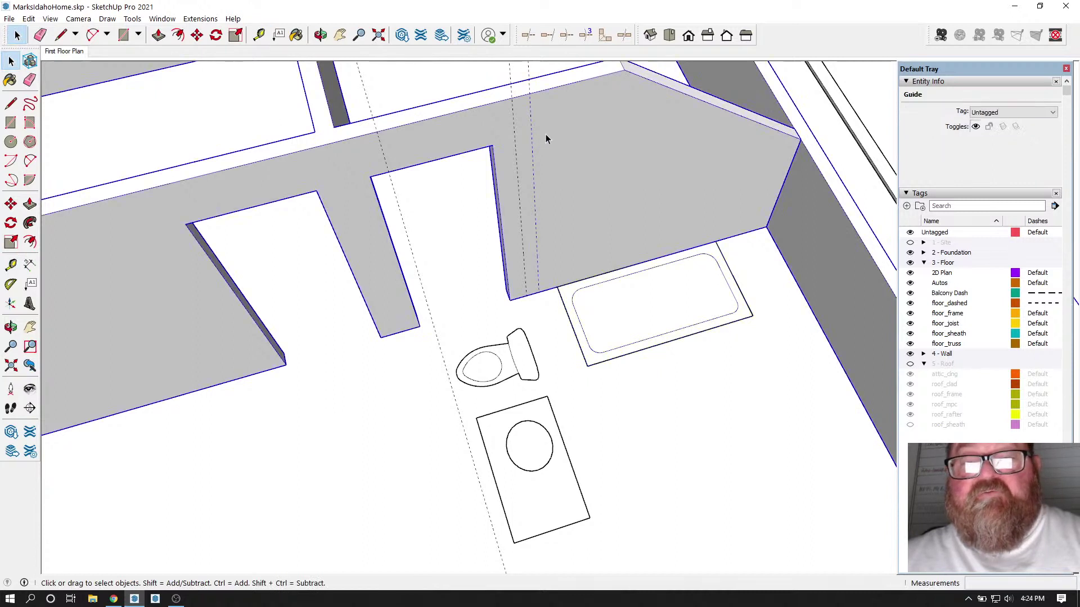
double_click(545, 133)
key(r)
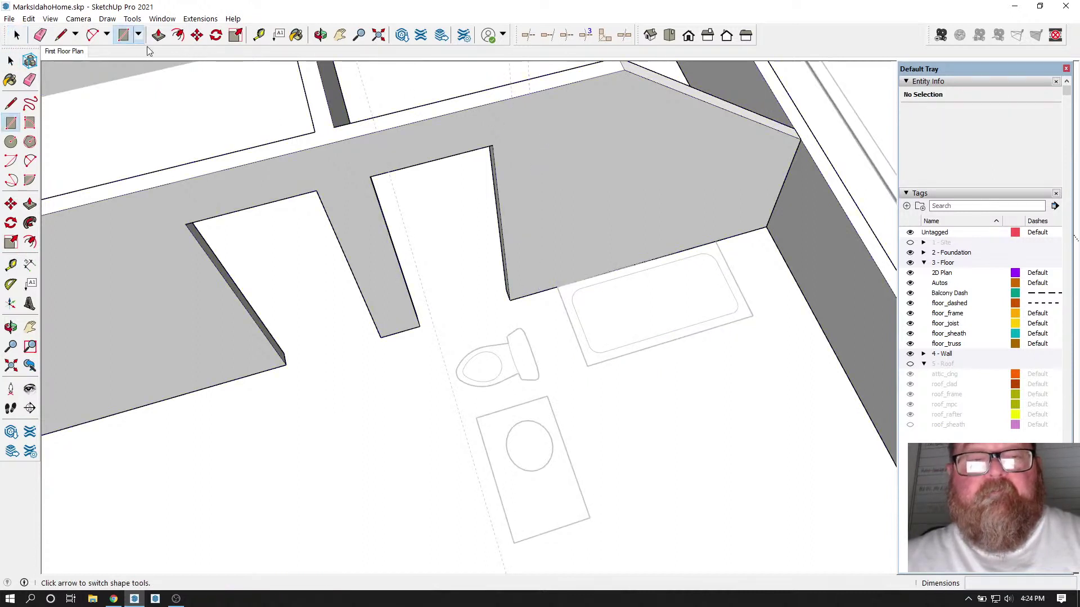
click(512, 97)
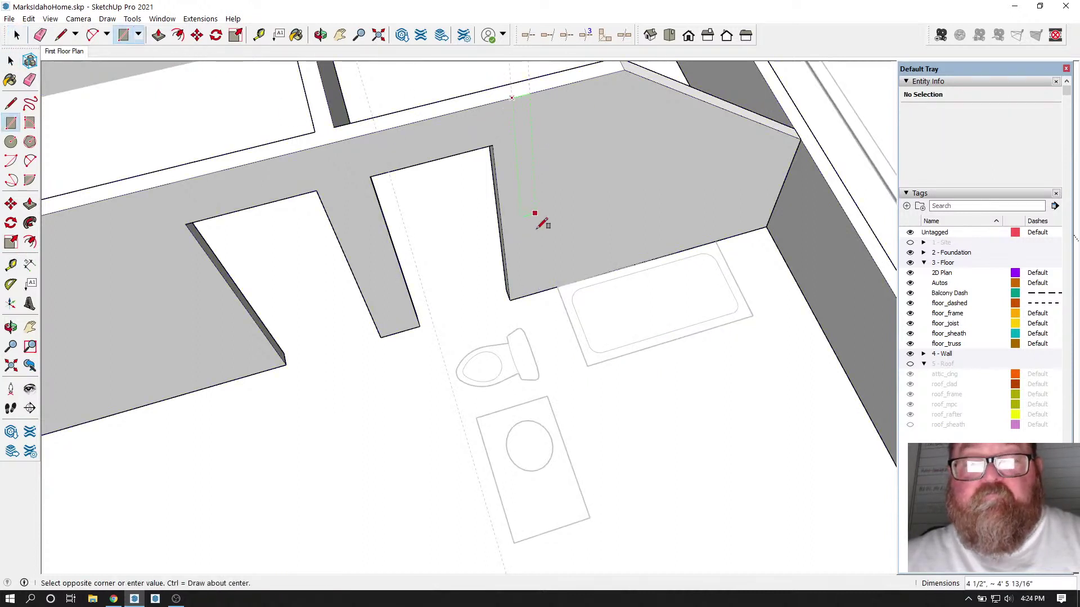
click(538, 292)
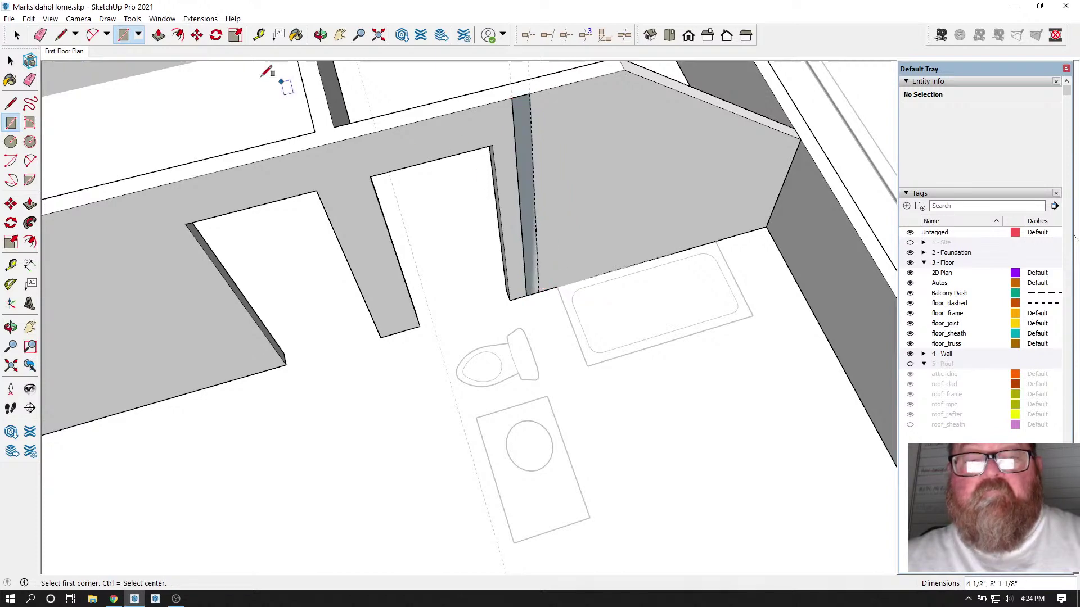
Step: Pull the 4 1/2" wide rectangle on the partition wall out 8' to form a wall beside the door opening
click(159, 35)
scroll(471, 91, down, 3)
drag(506, 107, 547, 267)
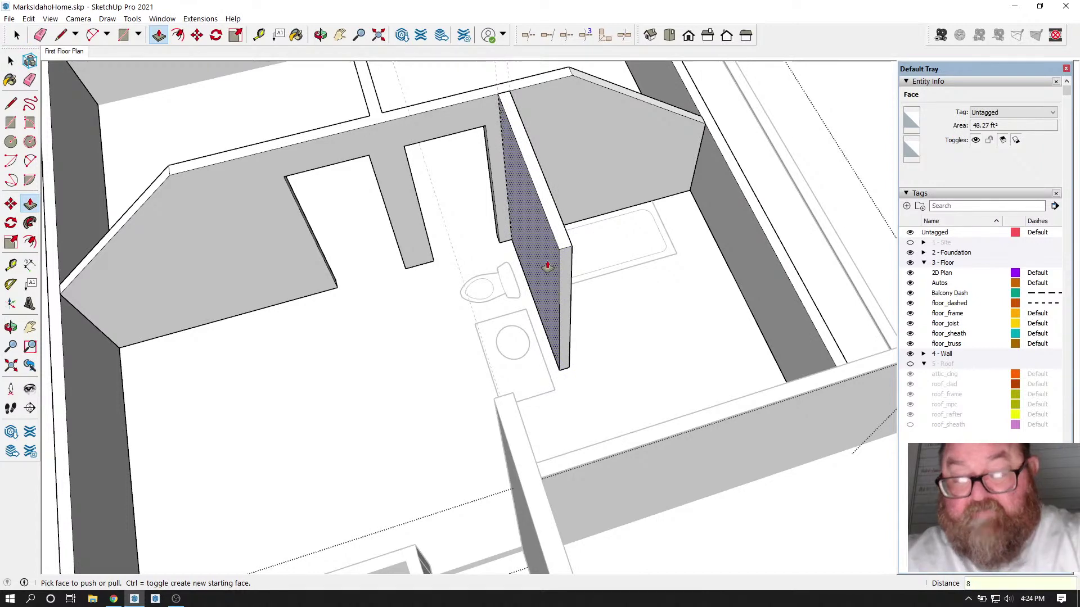
scroll(503, 84, up, 4)
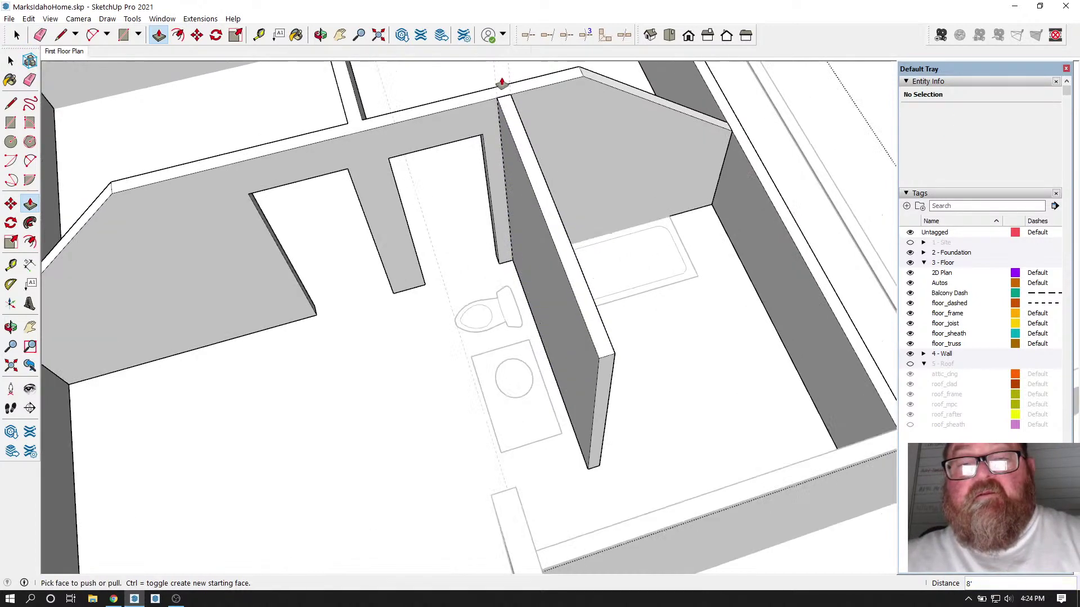
scroll(509, 104, up, 1)
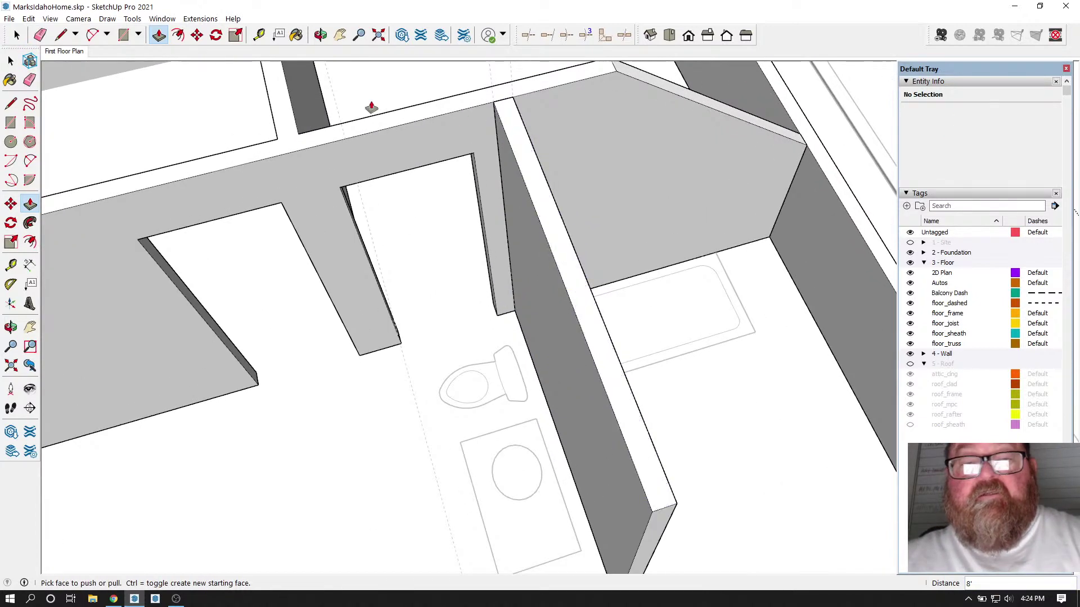
Step: Undo the new wall's extrusion and the rectangle it was pulled from
click(40, 35)
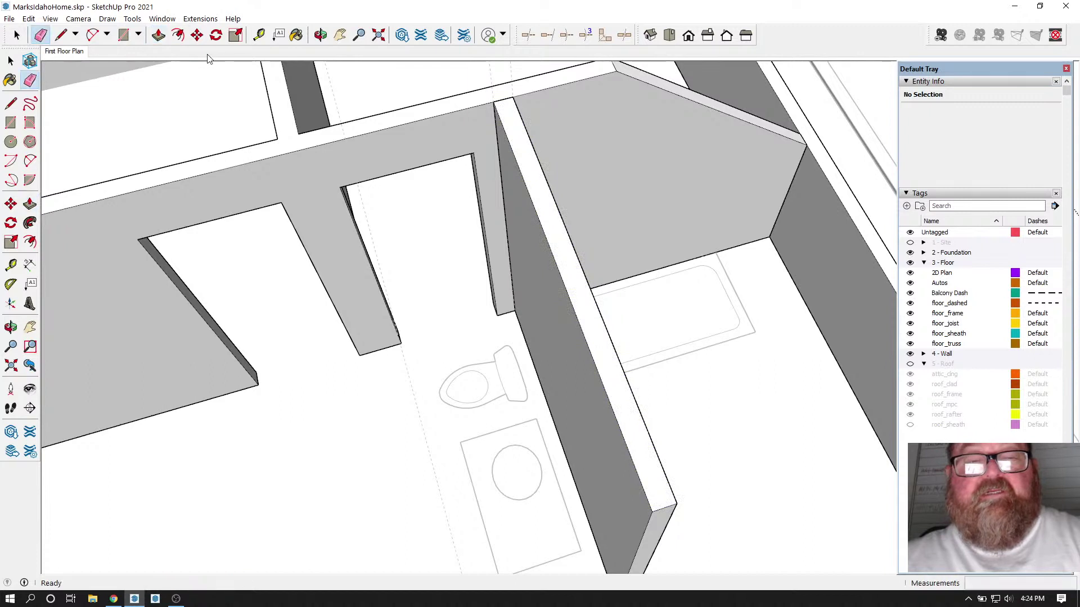
click(508, 100)
key(ctrl+z)
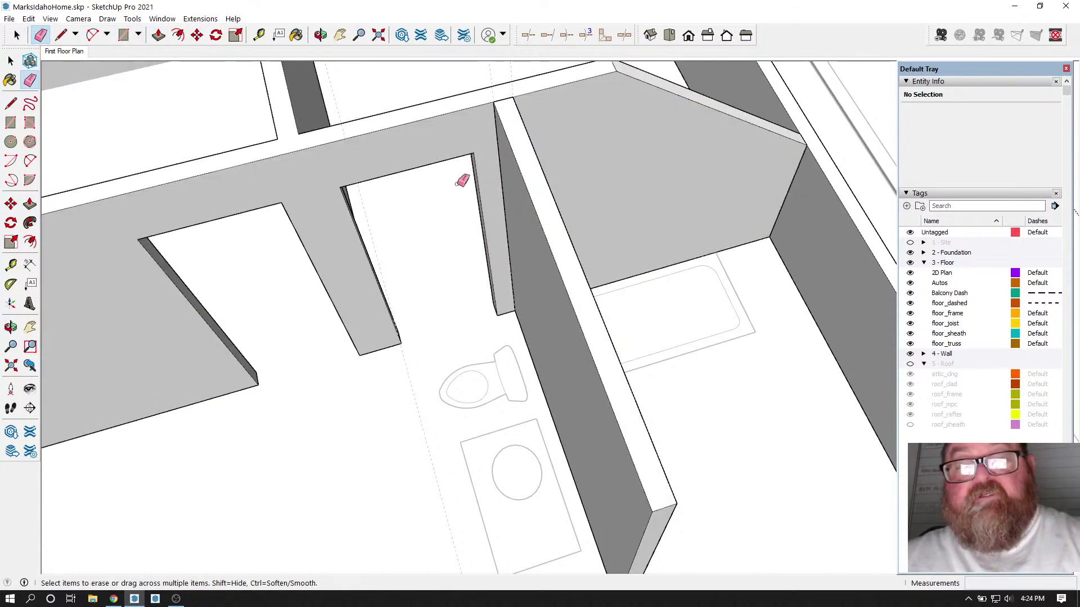
click(463, 180)
click(17, 36)
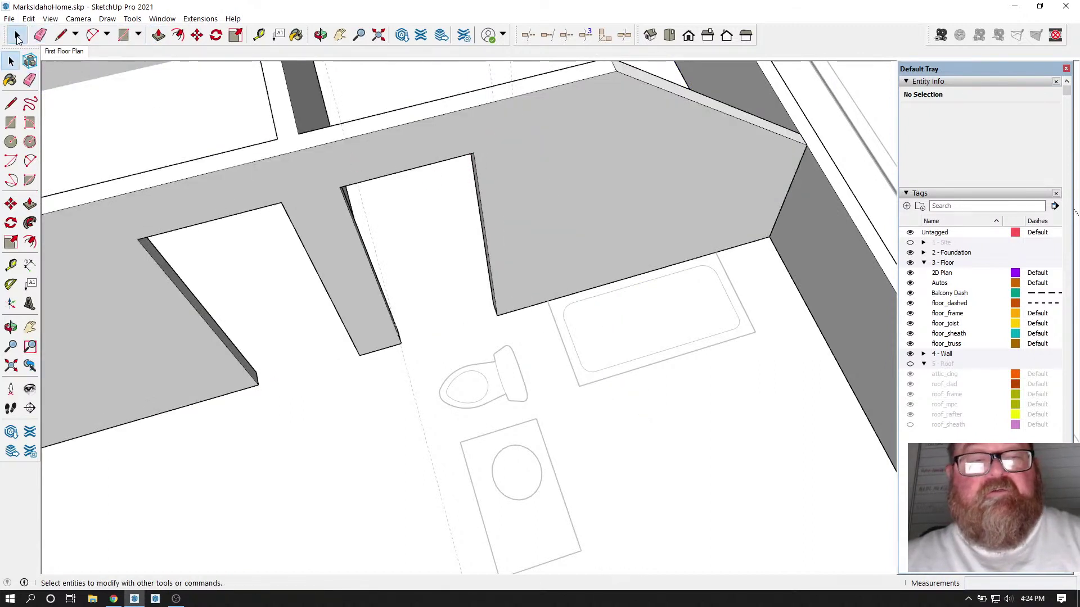
Step: Open the partition wall group for editing and draw a full-height rectangle 4 1/2" wide between the two guides
click(478, 110)
key(Escape)
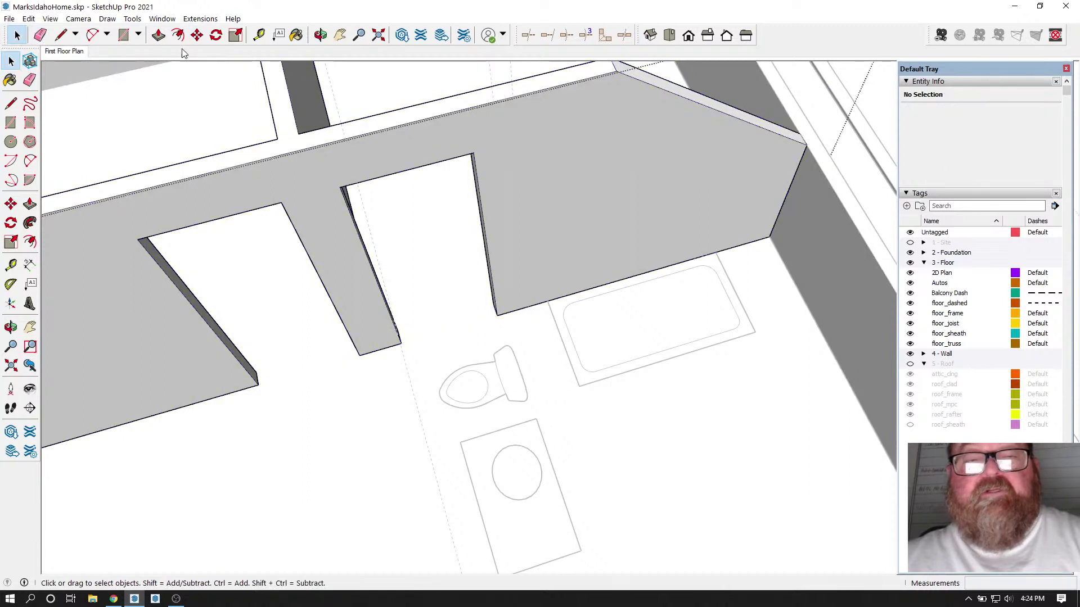
click(123, 35)
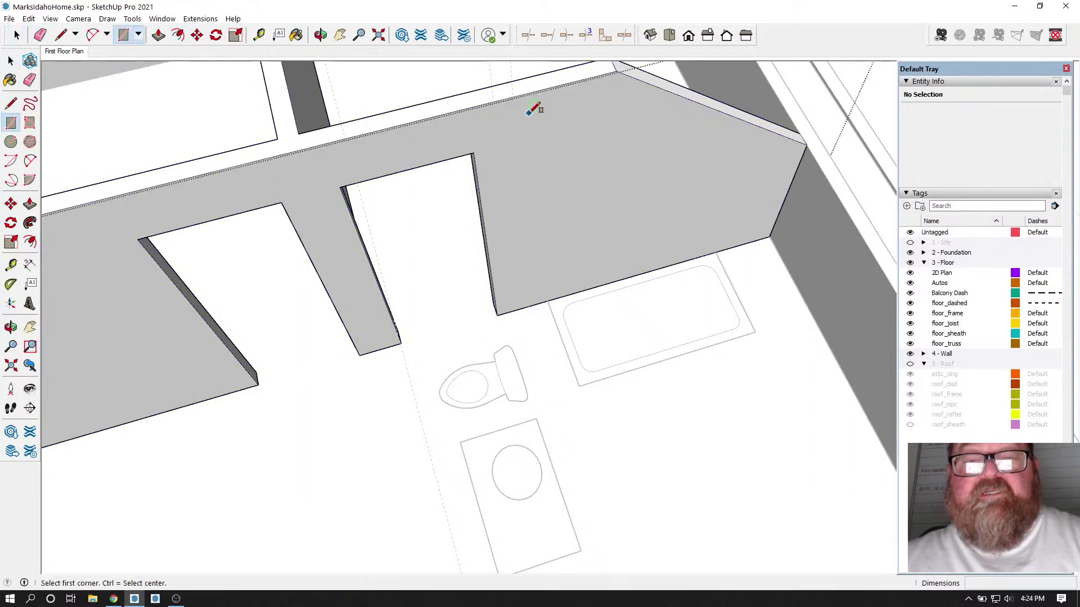
click(493, 102)
scroll(526, 269, up, 2)
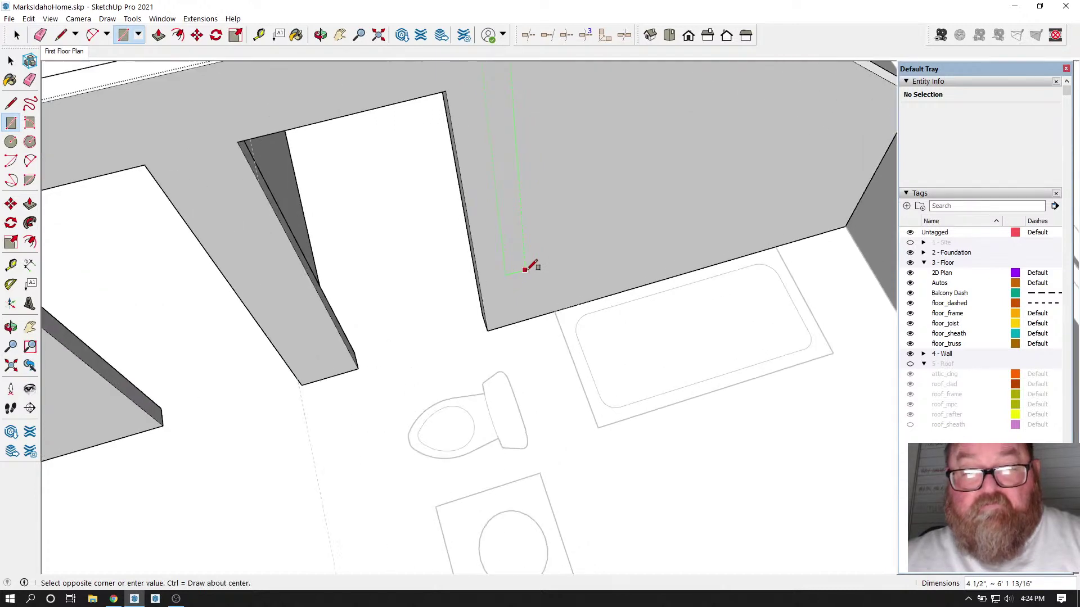
click(533, 316)
scroll(542, 312, down, 4)
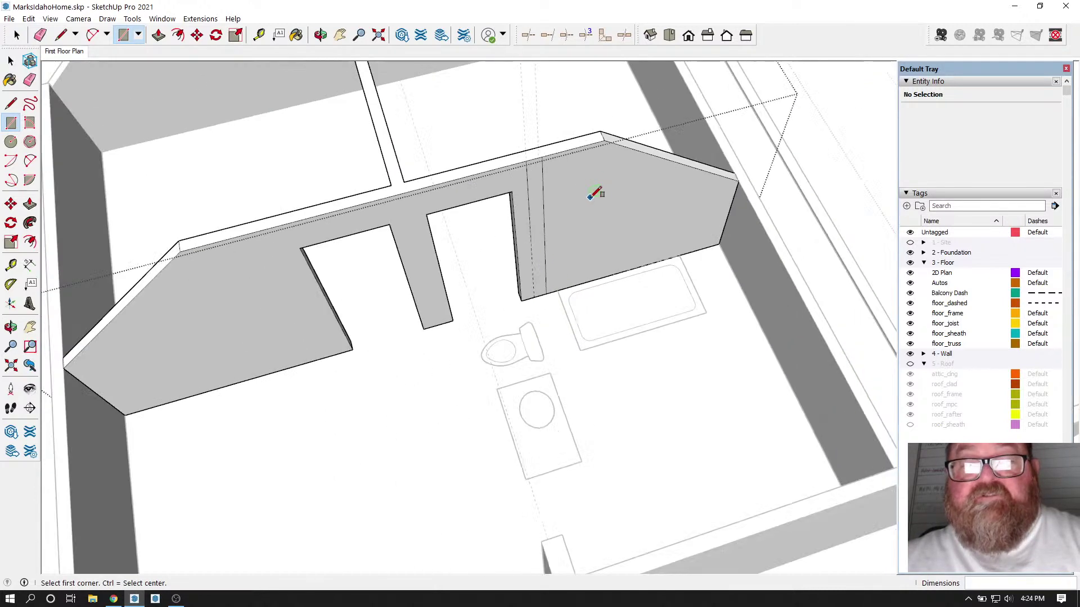
scroll(589, 170, up, 5)
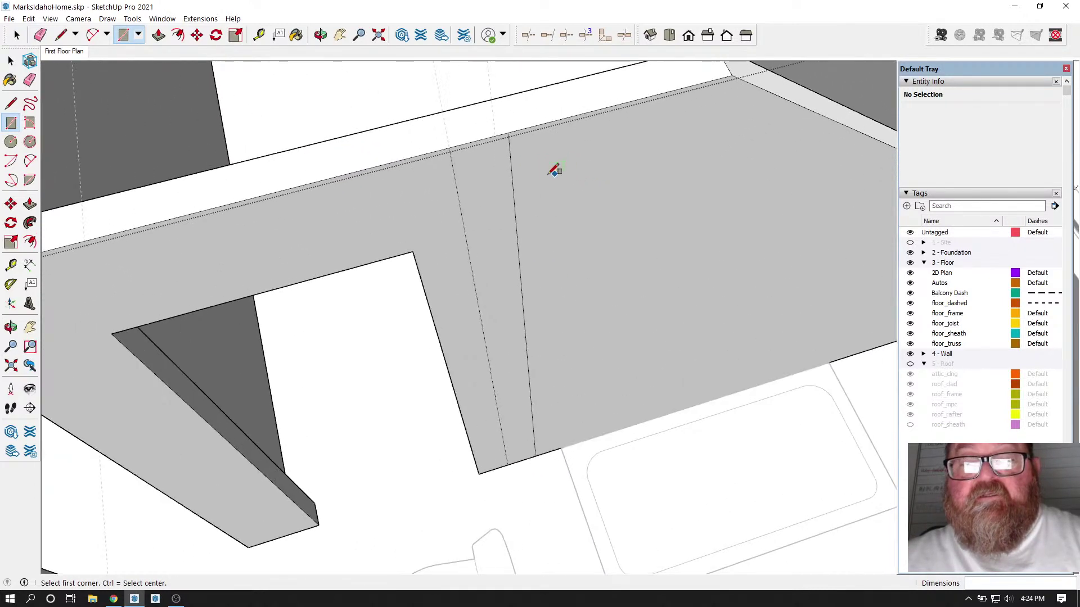
Step: Move the rectangle's tub-side vertical edge so it lines up with the second guide
click(16, 35)
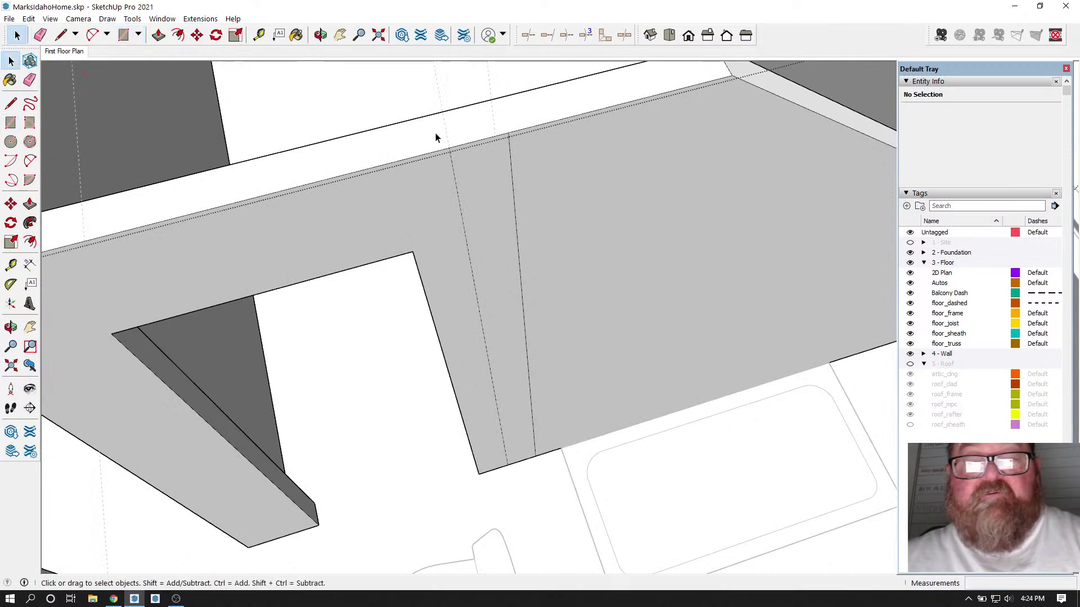
click(512, 147)
click(510, 149)
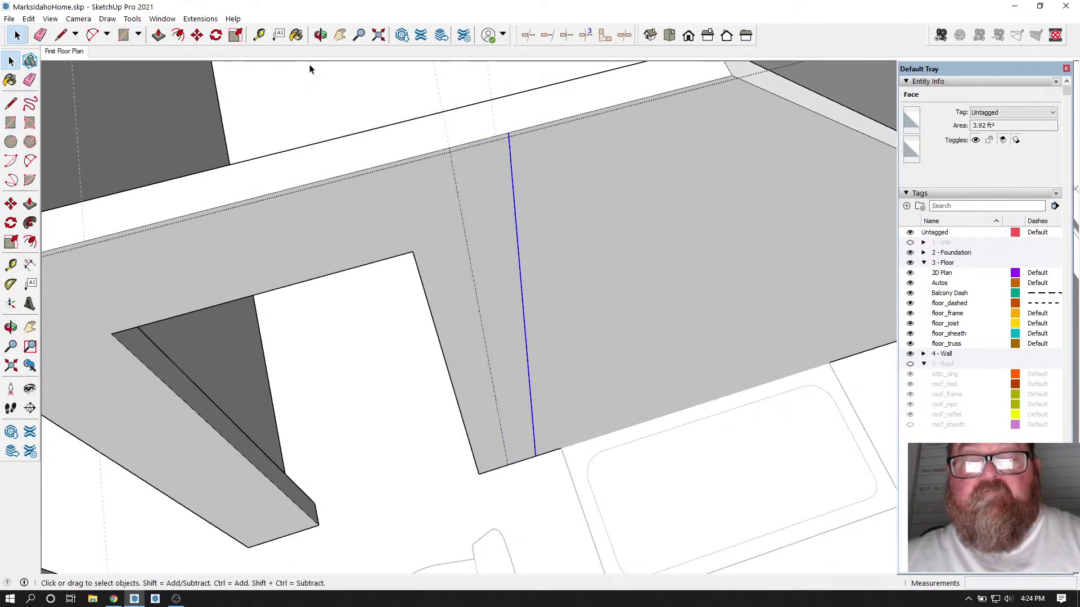
click(197, 35)
click(508, 131)
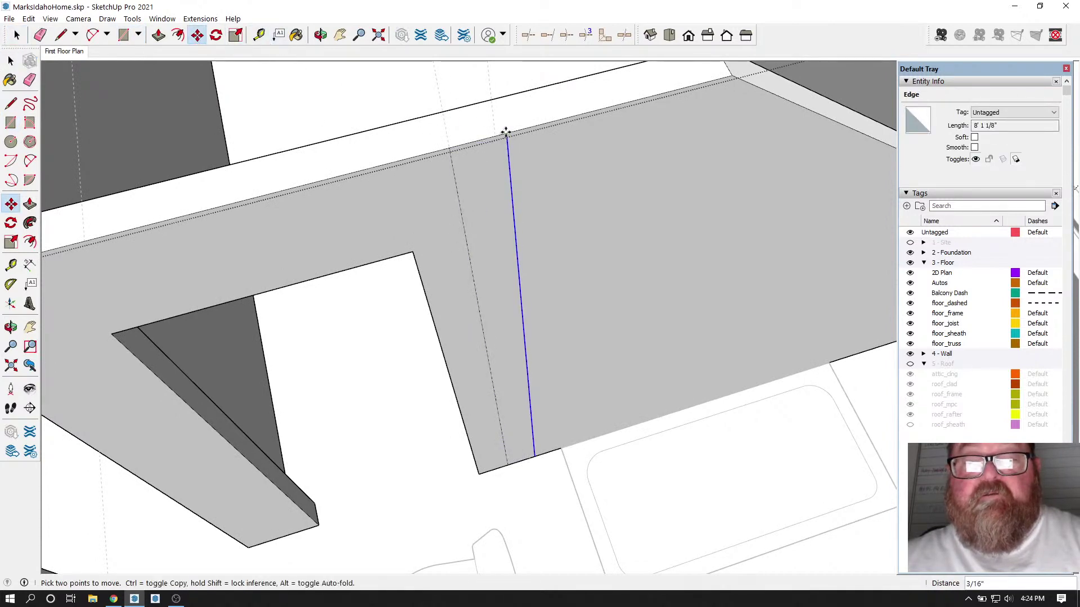
click(495, 133)
scroll(577, 138, down, 2)
scroll(492, 140, down, 3)
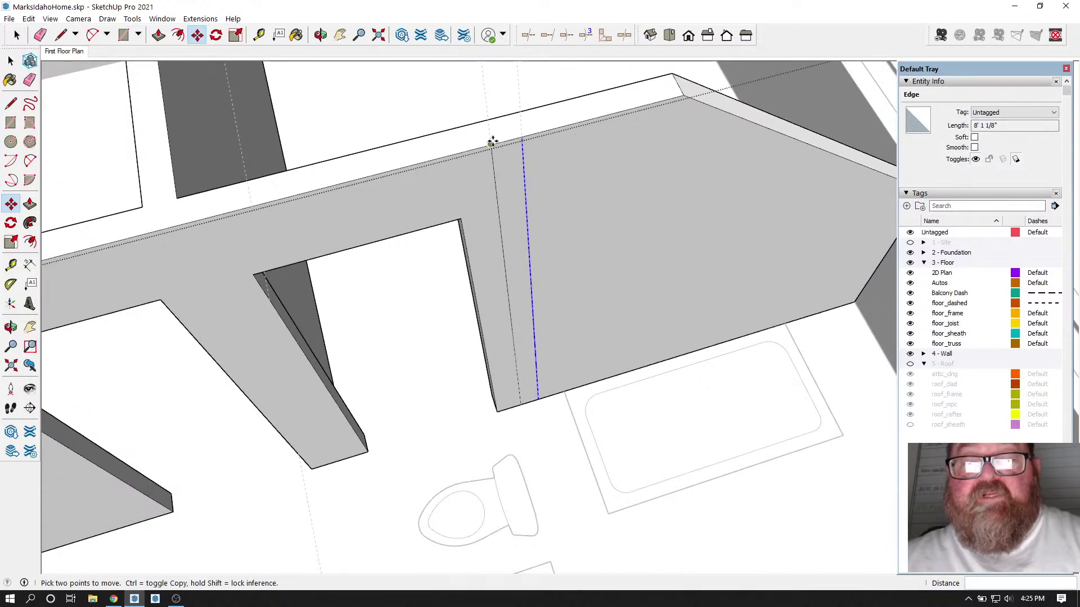
scroll(517, 116, up, 3)
scroll(520, 140, up, 1)
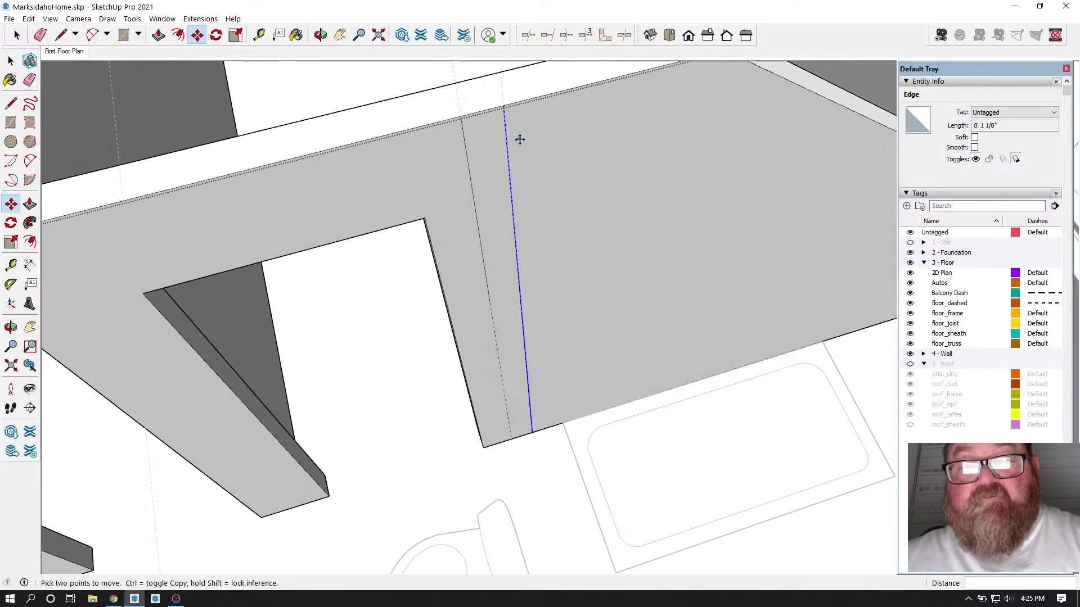
Step: Push/Pull the narrow rectangle 8' into the room as a wall between the toilet and the bathtub
scroll(517, 139, down, 4)
key(p)
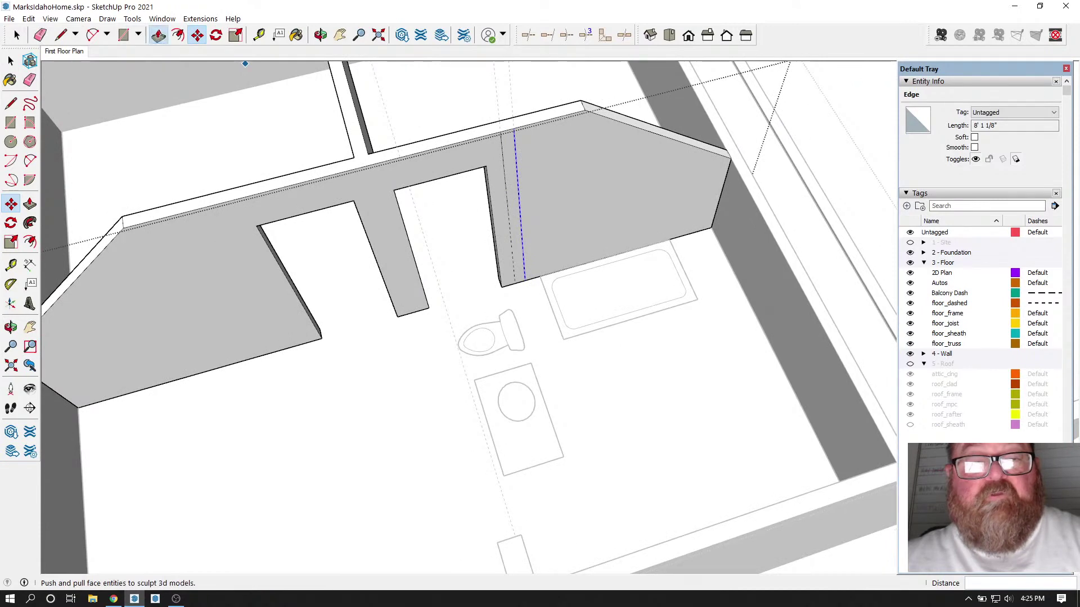
click(503, 162)
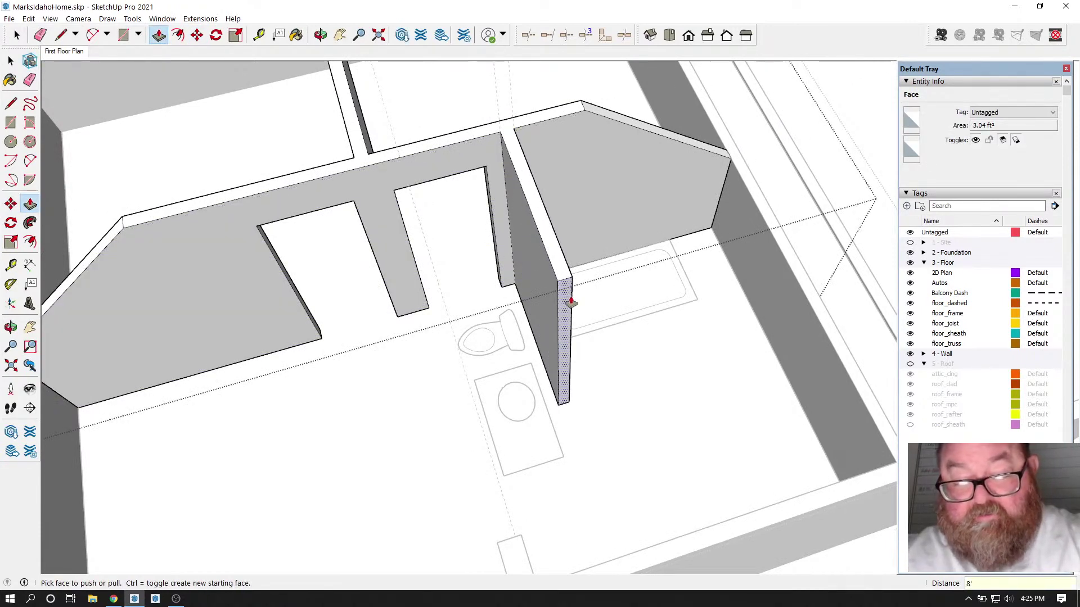
key(Return)
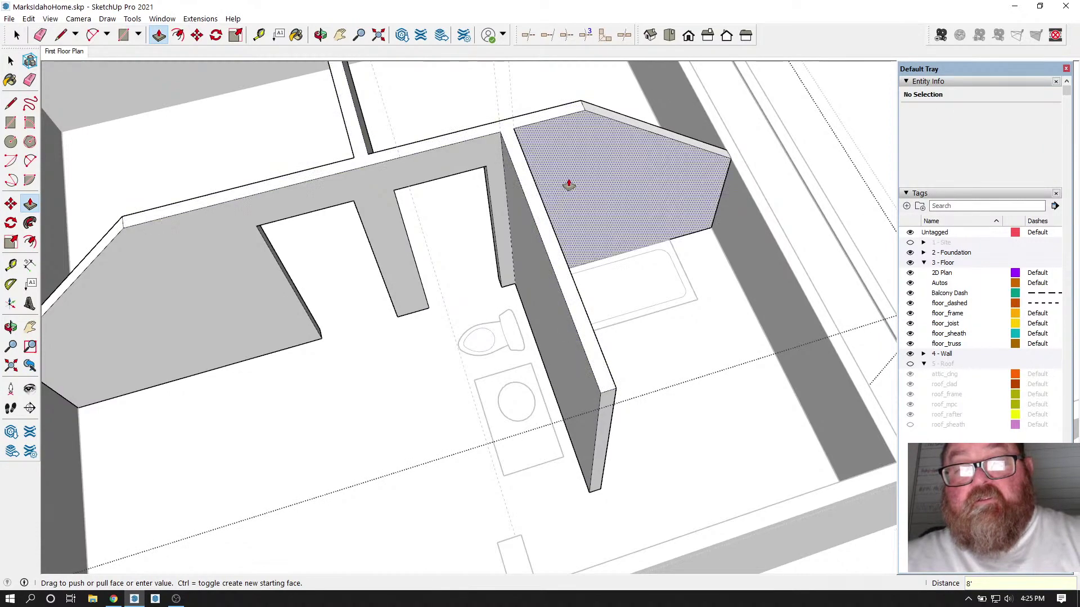
Step: Leave the wall group and move the bathtub by its back corner into the corner between the new wall and the partition wall
click(320, 35)
drag(506, 236, 570, 321)
key(space)
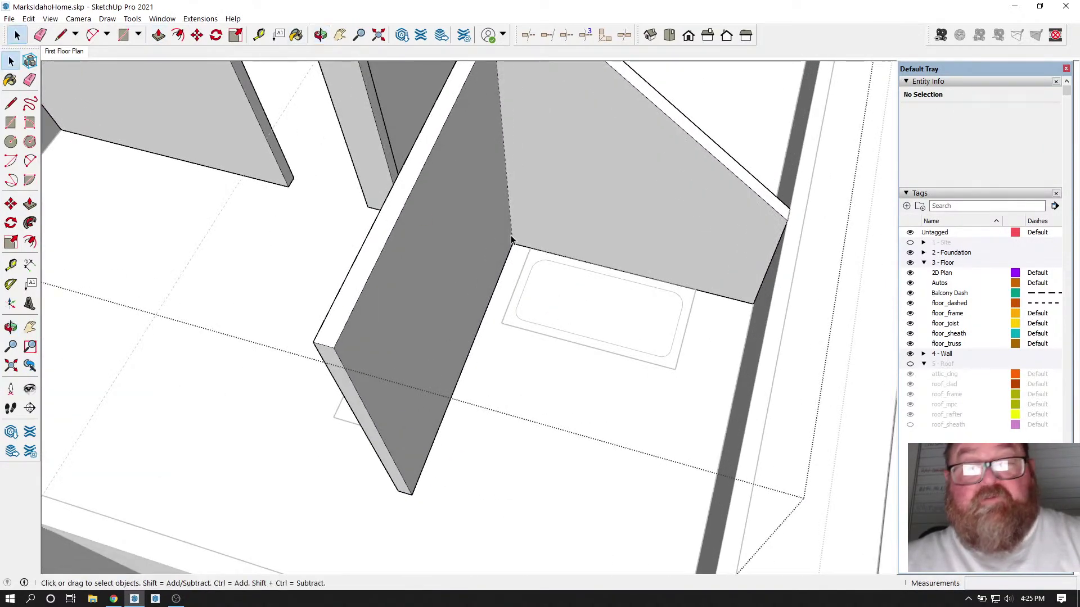
scroll(561, 304, down, 2)
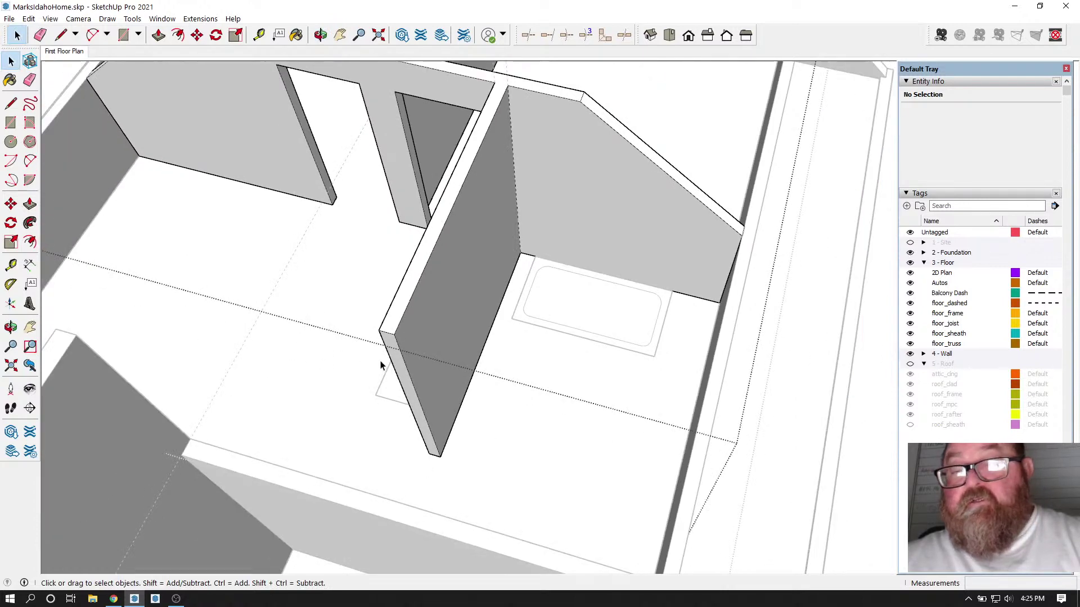
scroll(745, 349, down, 5)
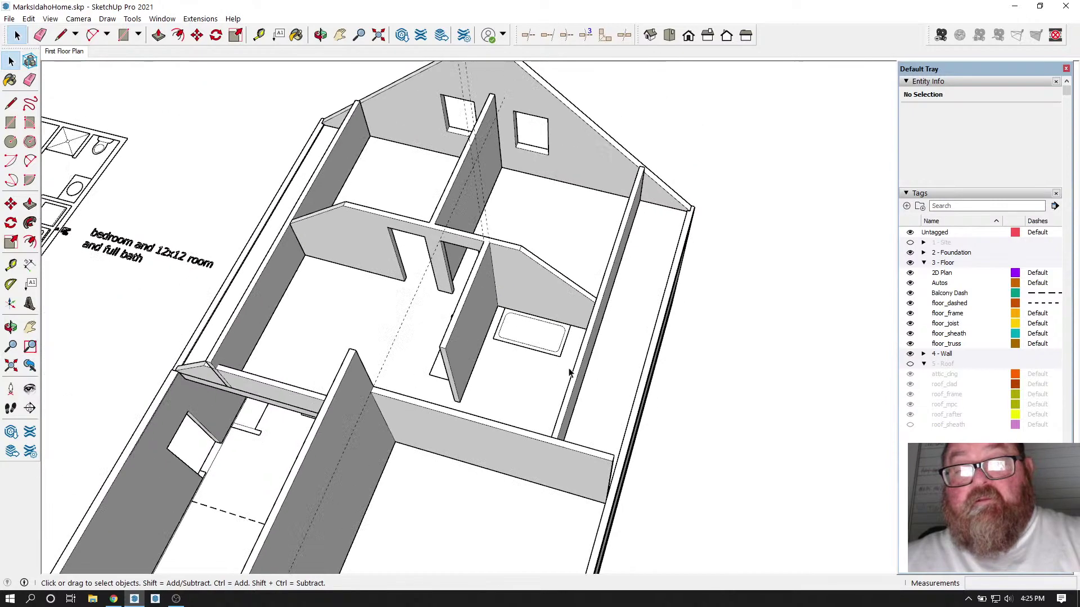
scroll(511, 268, up, 3)
scroll(494, 306, up, 2)
click(494, 306)
scroll(495, 273, up, 2)
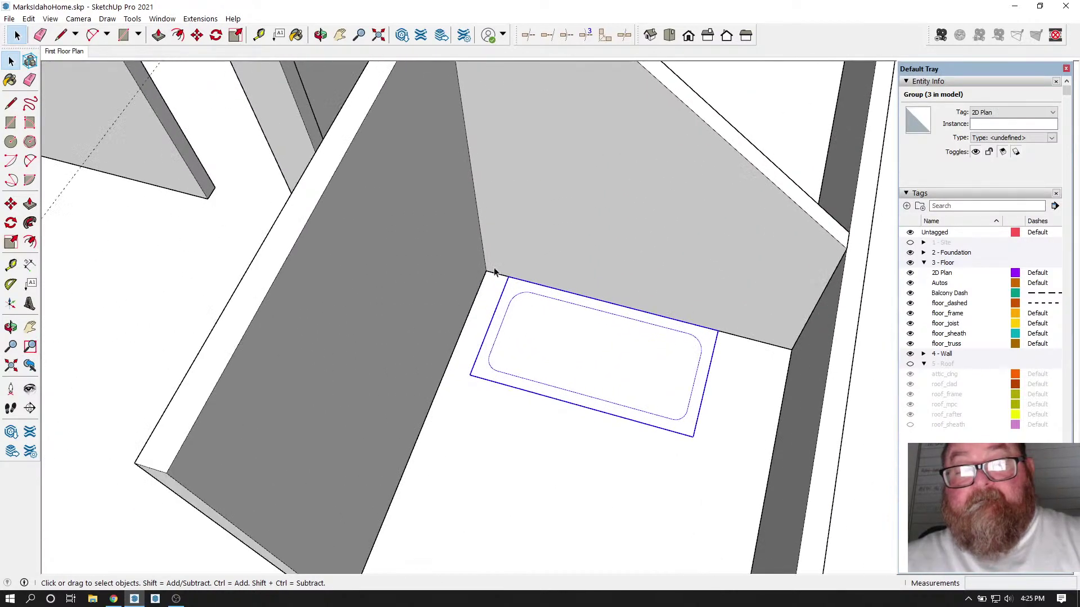
click(196, 35)
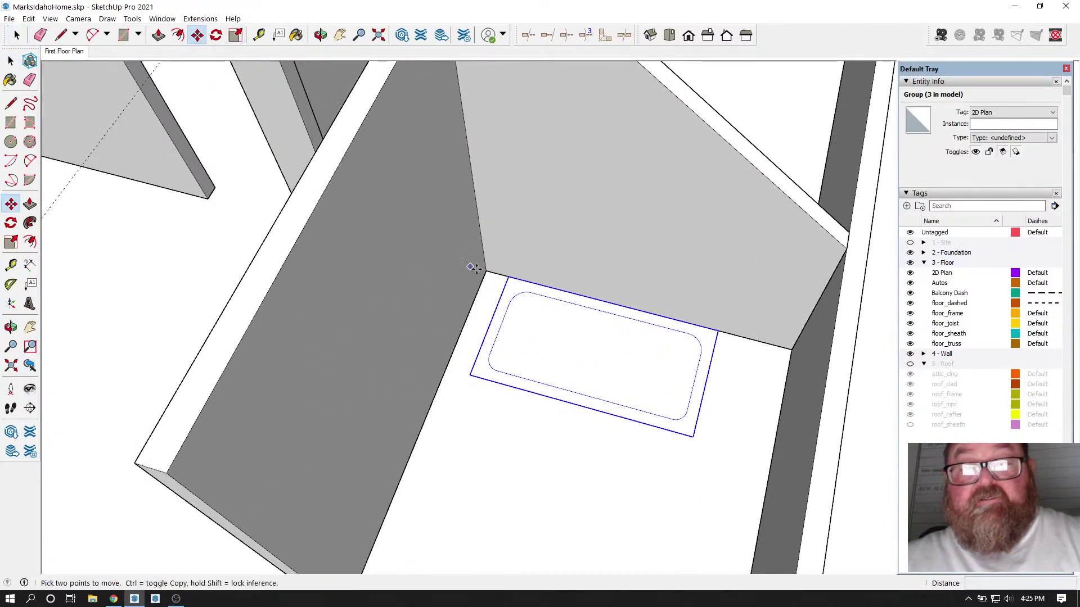
click(508, 278)
click(489, 273)
middle_drag(530, 302, 494, 241)
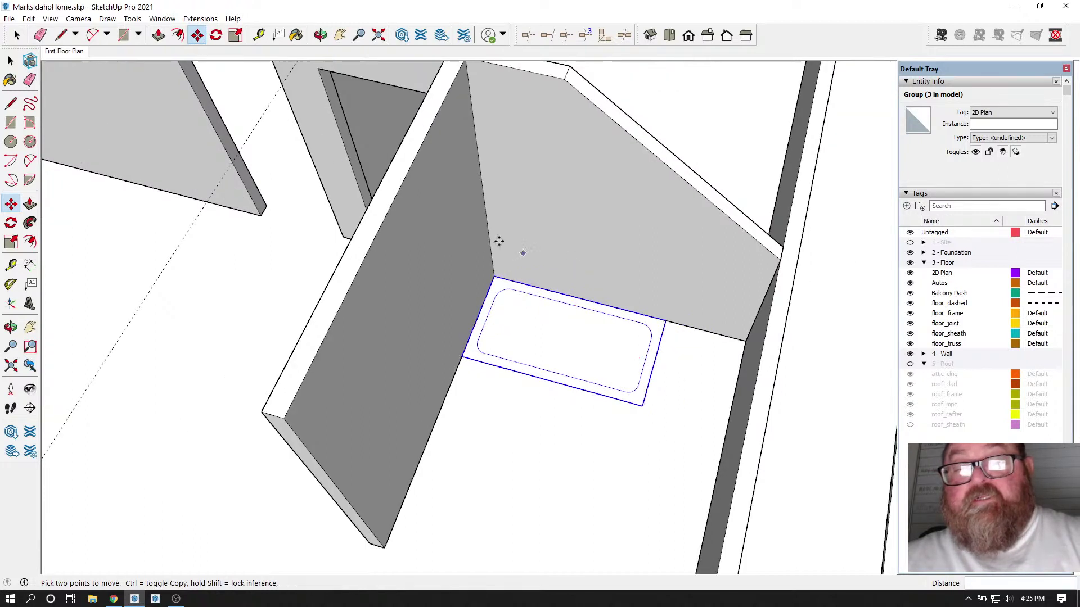
Step: Draw a vertical line on the partition wall from the bathtub's far back corner up to the wall's sloped top edge
click(62, 36)
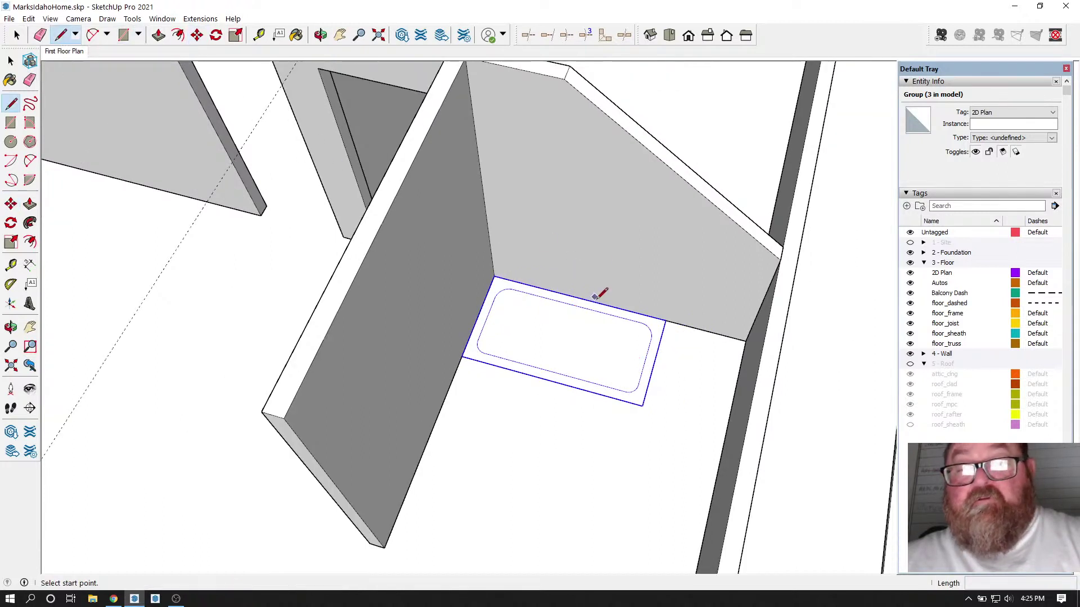
click(666, 320)
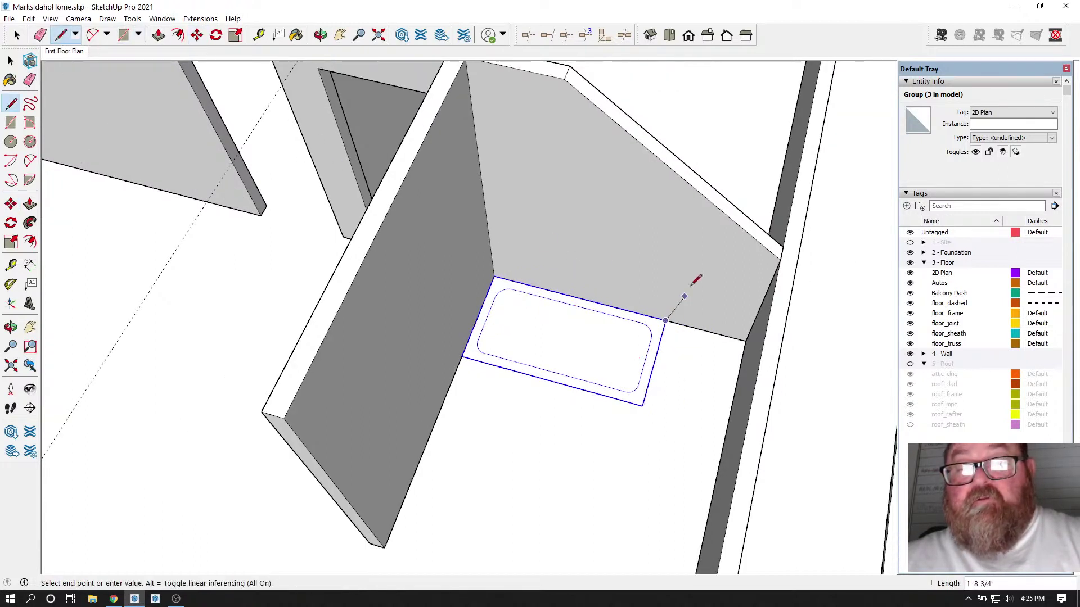
click(696, 189)
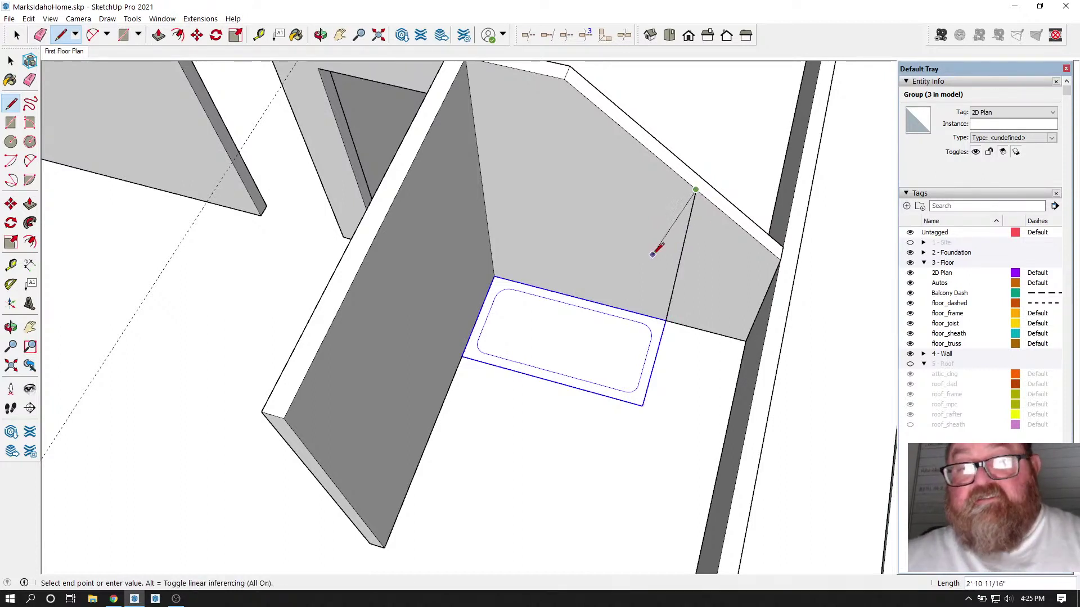
Step: Examine the bathroom layout, the new wall and the adjoining rooms from several sides
click(320, 35)
drag(506, 253, 648, 288)
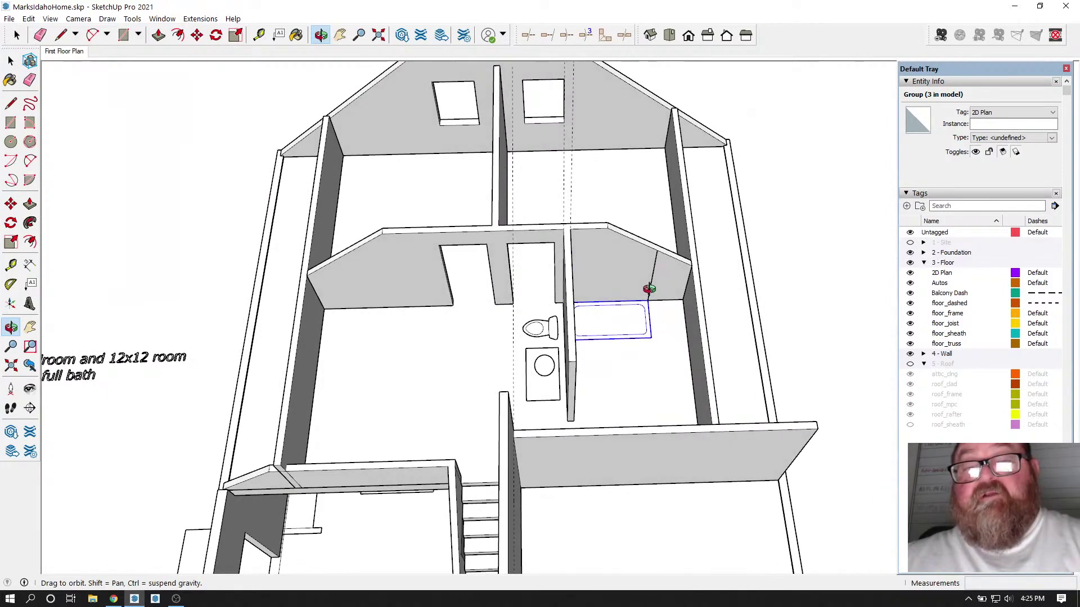
scroll(678, 301, up, 2)
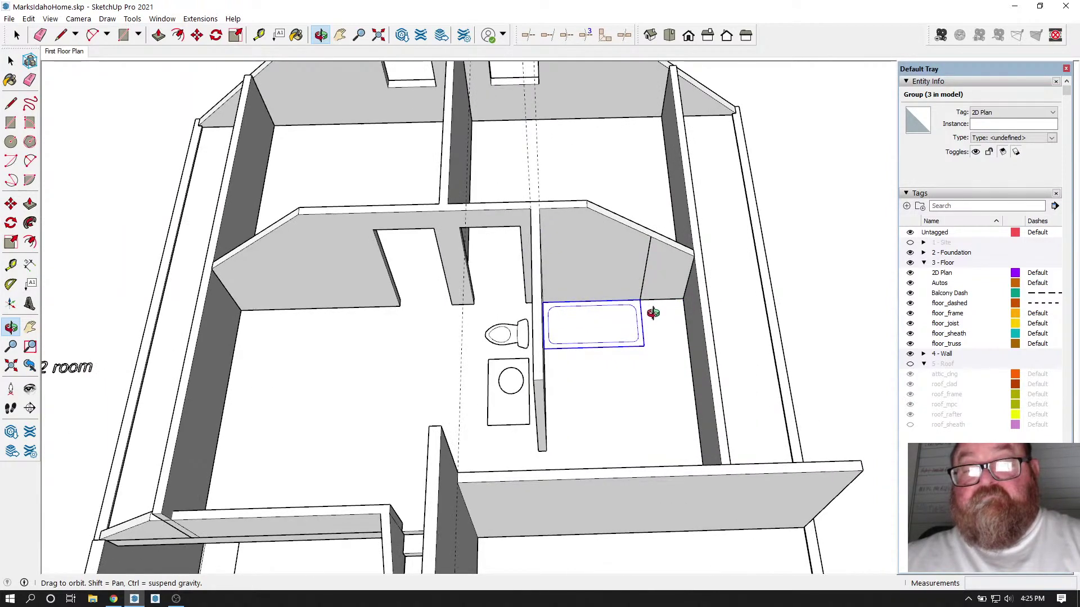
scroll(575, 343, down, 2)
mouse_move(579, 364)
mouse_down()
mouse_move(613, 356)
mouse_move(377, 280)
mouse_up()
scroll(377, 280, up, 3)
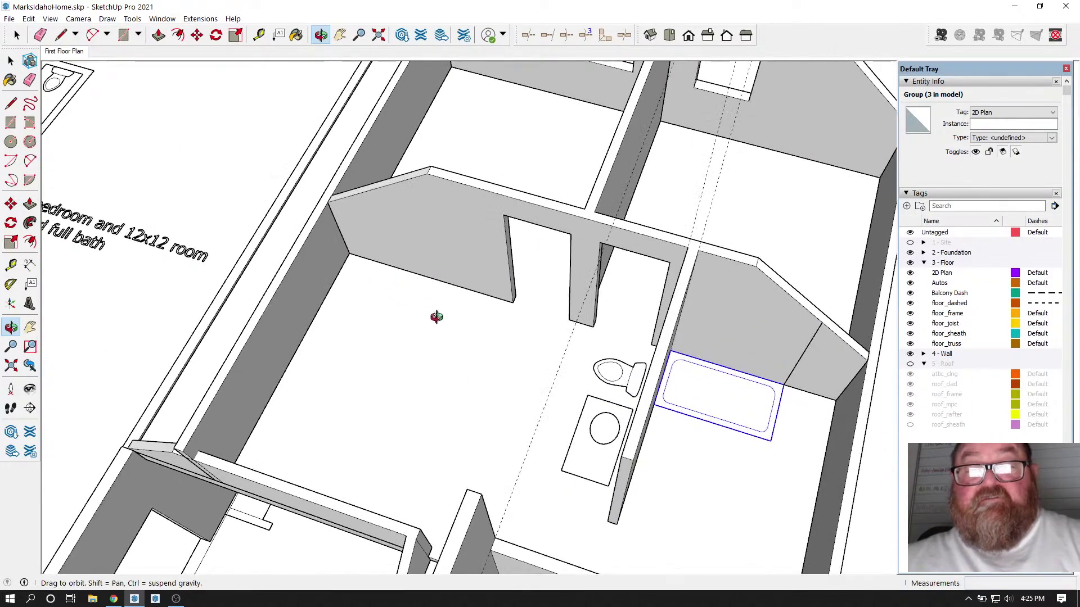
scroll(588, 244, up, 4)
scroll(513, 251, down, 3)
scroll(511, 275, up, 2)
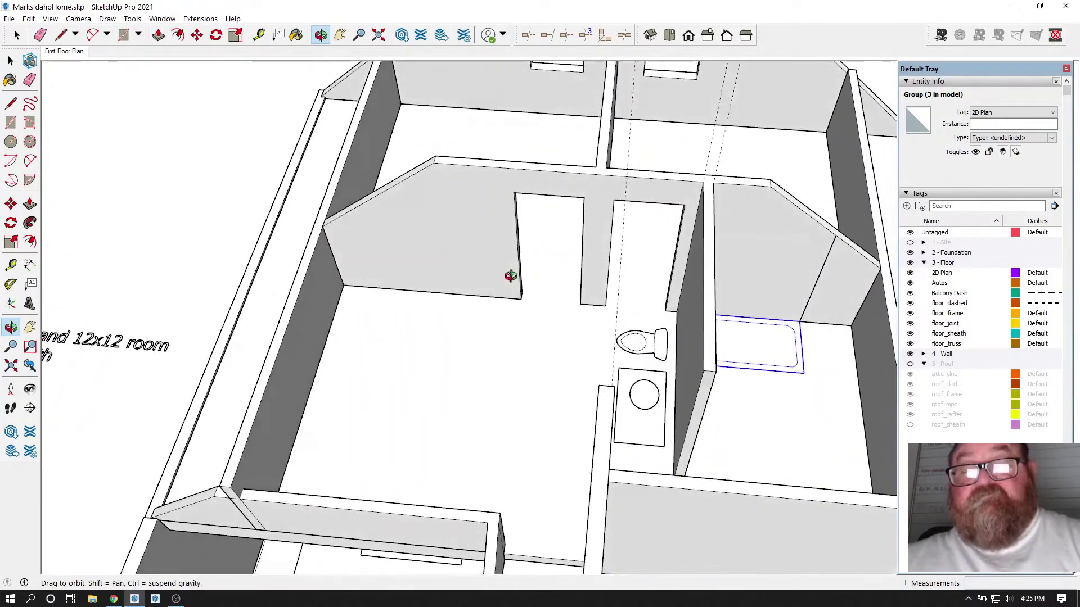
drag(344, 283, 336, 283)
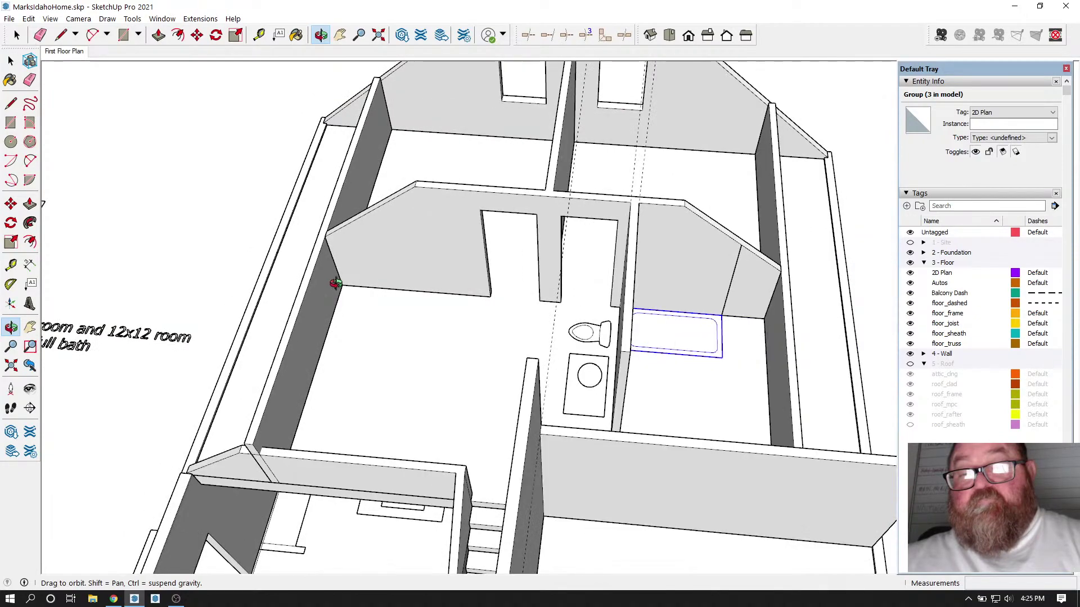
drag(410, 302, 805, 327)
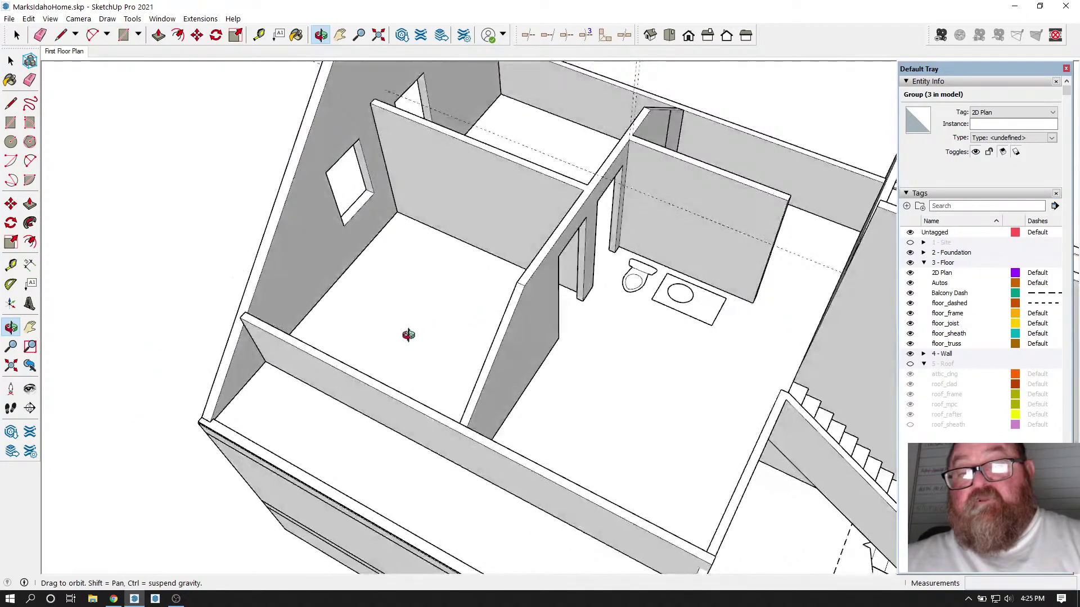
drag(409, 335, 513, 317)
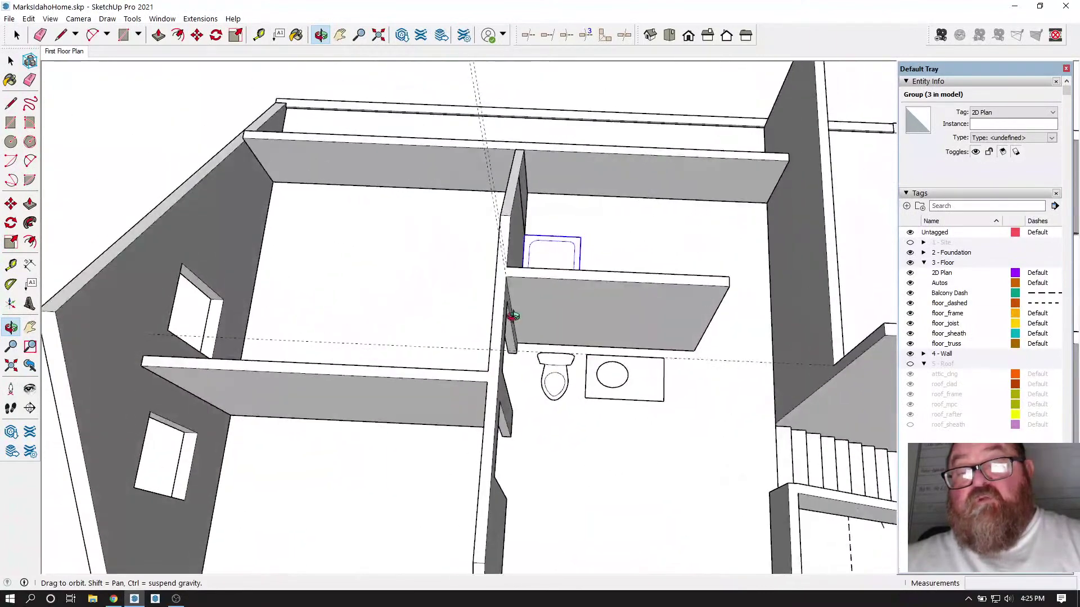
Step: Examine the bathtub corner and the new wall's free end from several sides
scroll(513, 317, down, 1)
scroll(607, 248, up, 3)
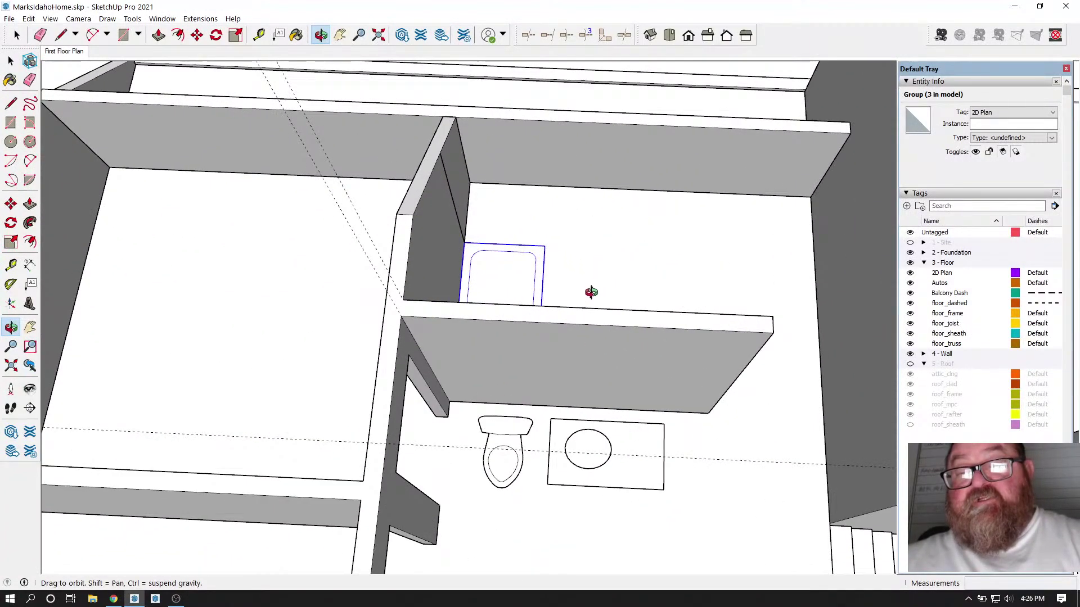
drag(504, 313, 516, 331)
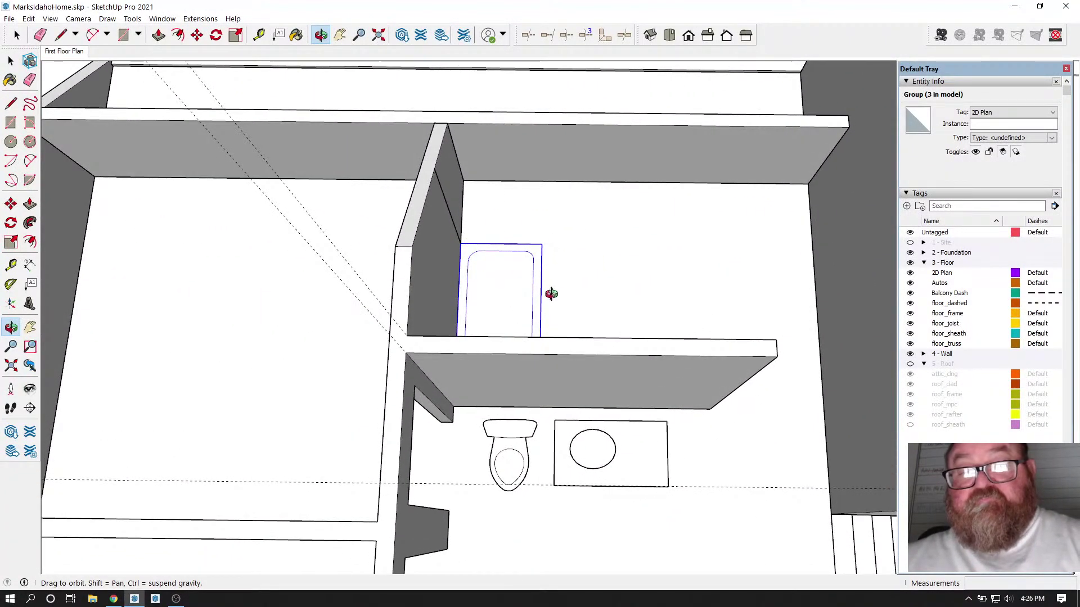
scroll(444, 289, down, 3)
drag(444, 289, 774, 357)
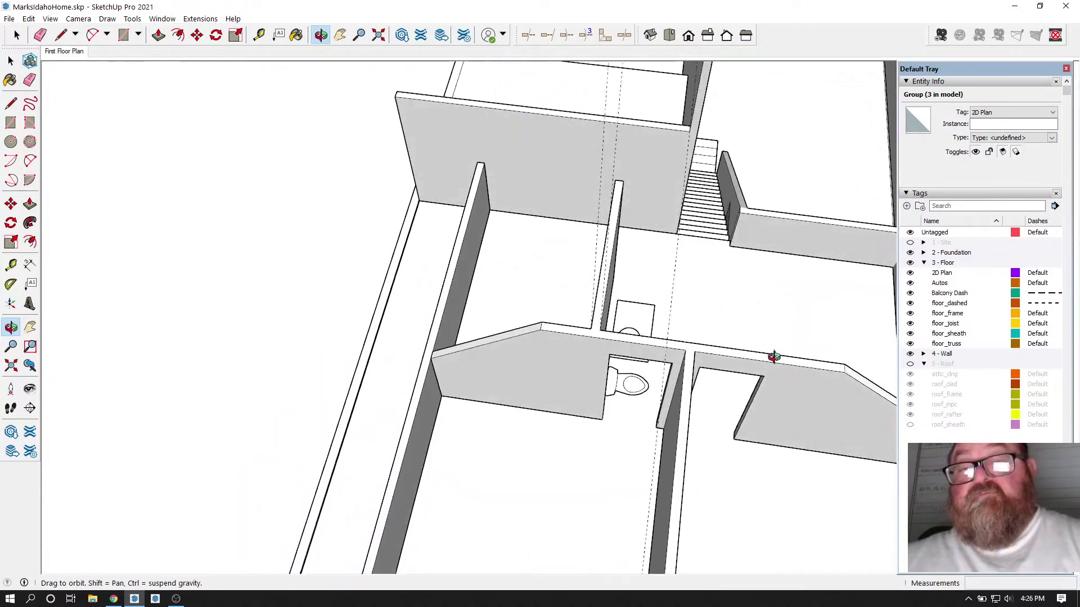
drag(711, 212, 314, 256)
scroll(667, 226, up, 4)
middle_drag(668, 227, 356, 290)
Step: Open the wall group and Push/Pull the new wall's end face about 3' 6 1/2" to meet the cross wall
click(16, 35)
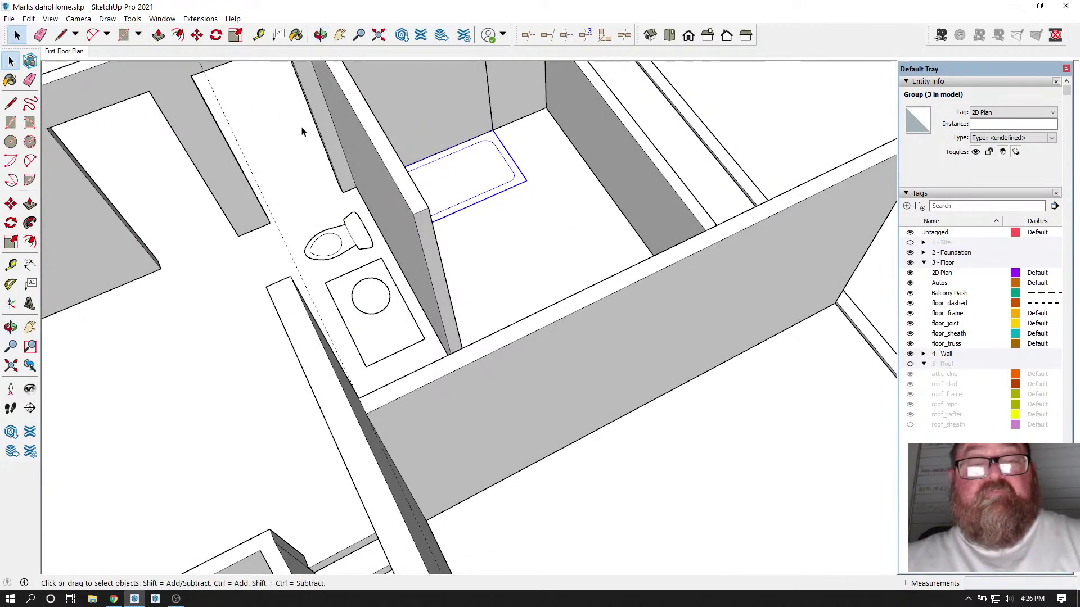
click(360, 125)
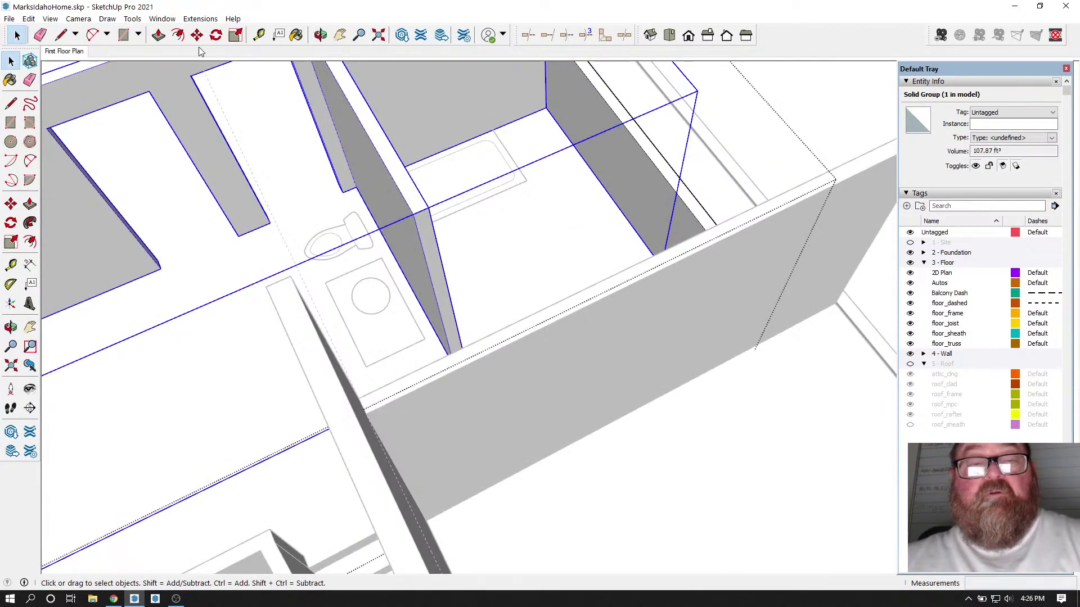
key(p)
click(160, 35)
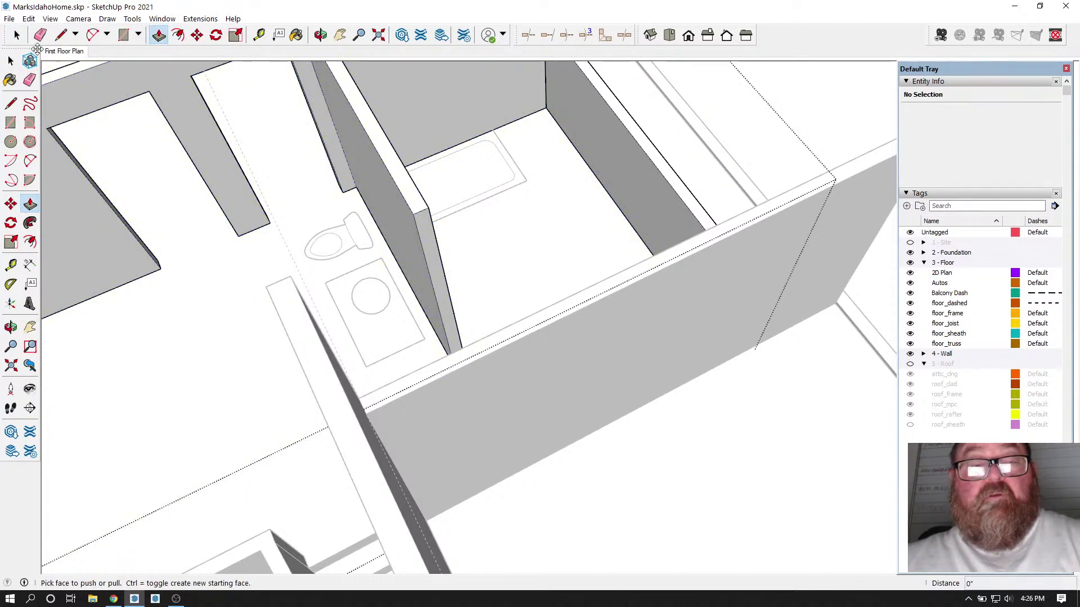
click(16, 35)
double_click(384, 119)
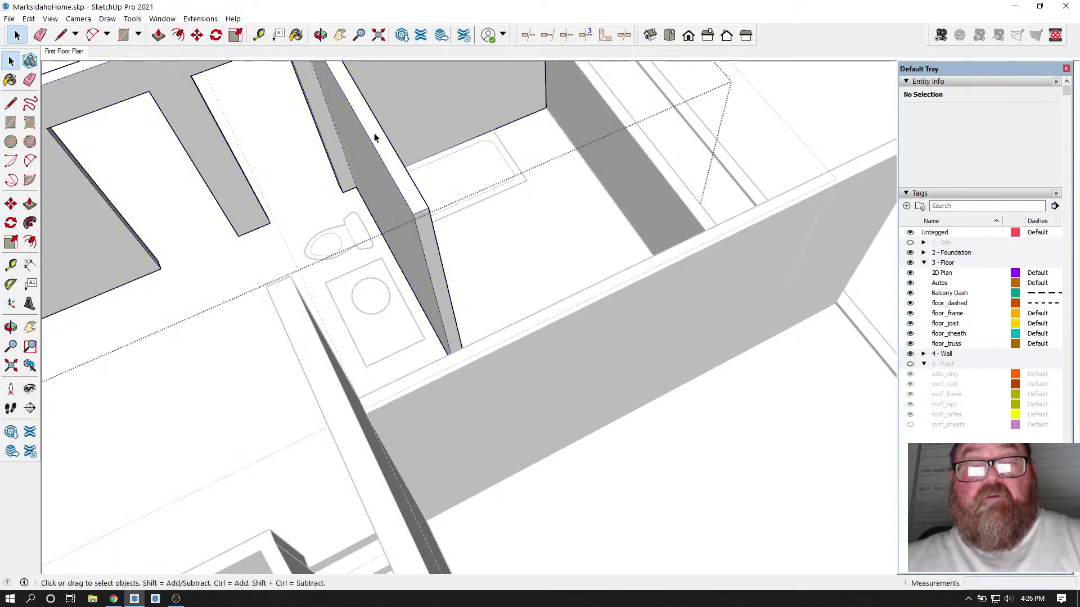
triple_click(375, 137)
double_click(351, 104)
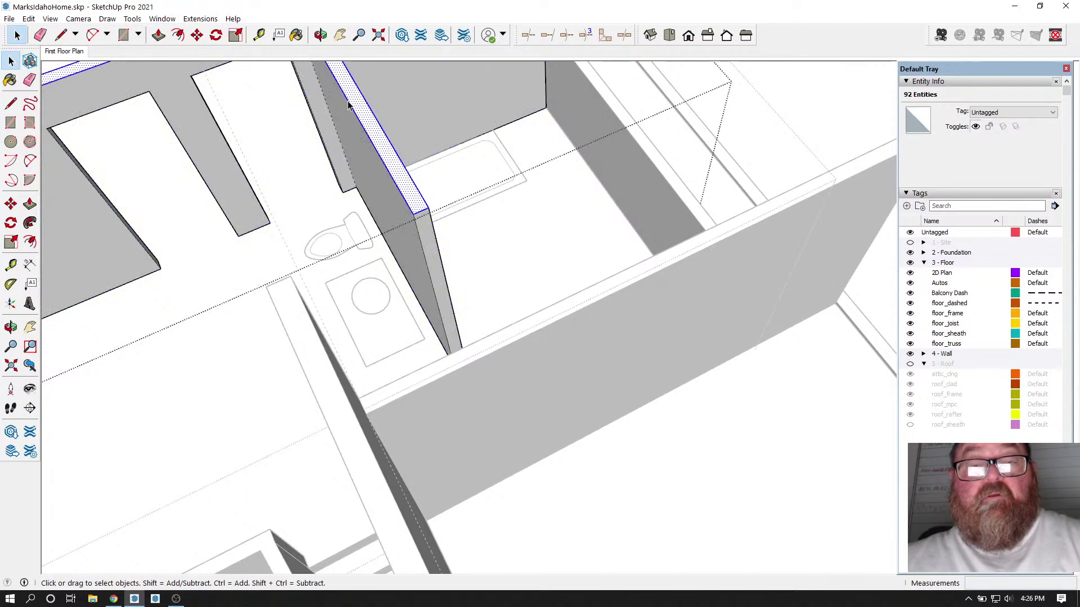
click(160, 35)
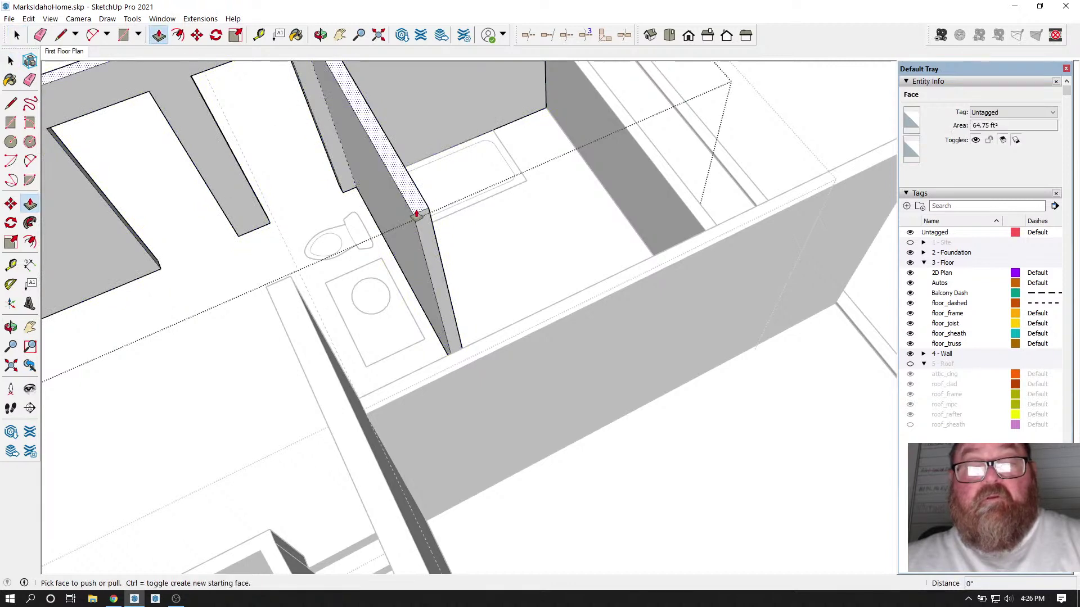
drag(423, 219, 448, 365)
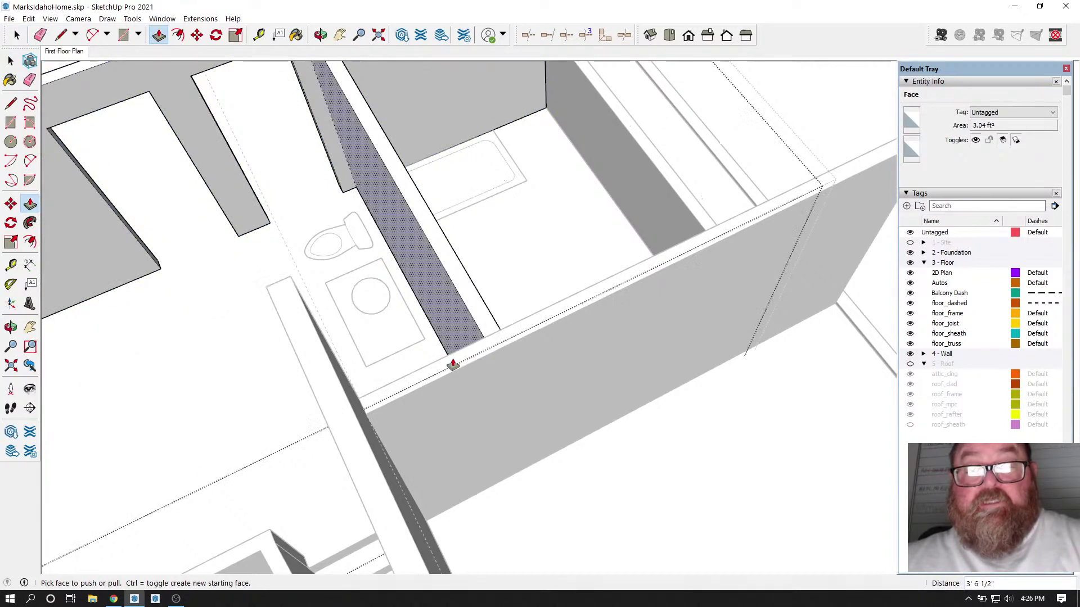
Step: Inspect the extended wall from both sides and leave the wall group
click(320, 35)
drag(362, 169, 764, 359)
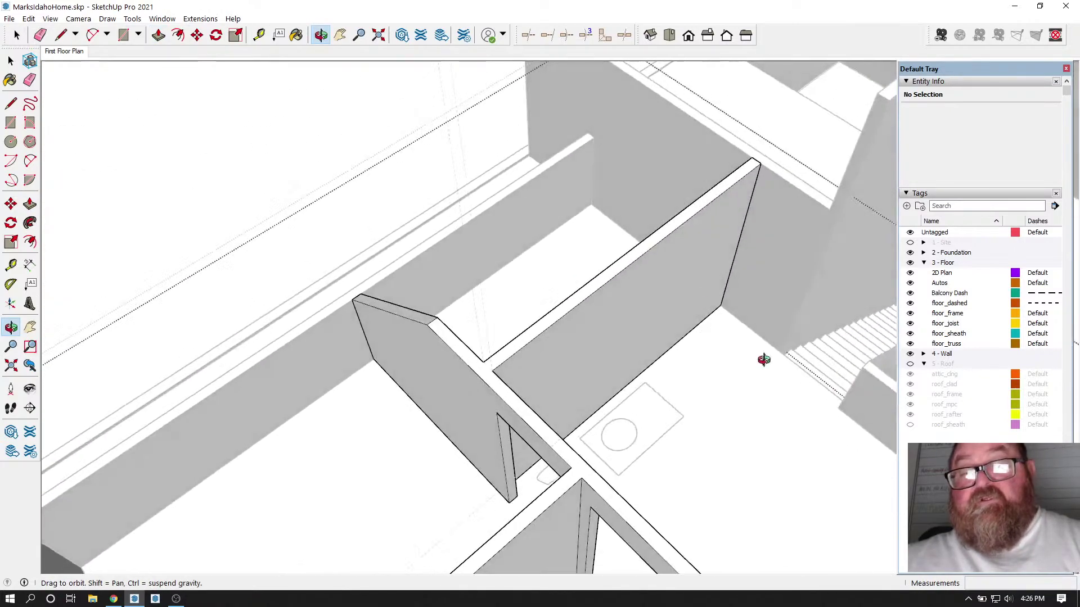
drag(739, 227, 497, 382)
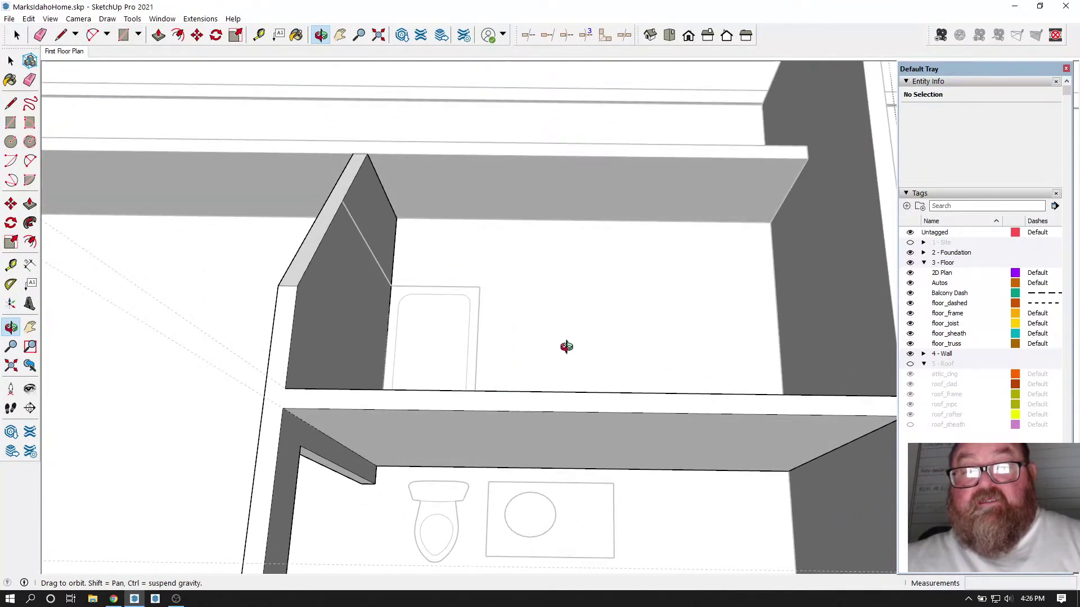
drag(566, 347, 374, 311)
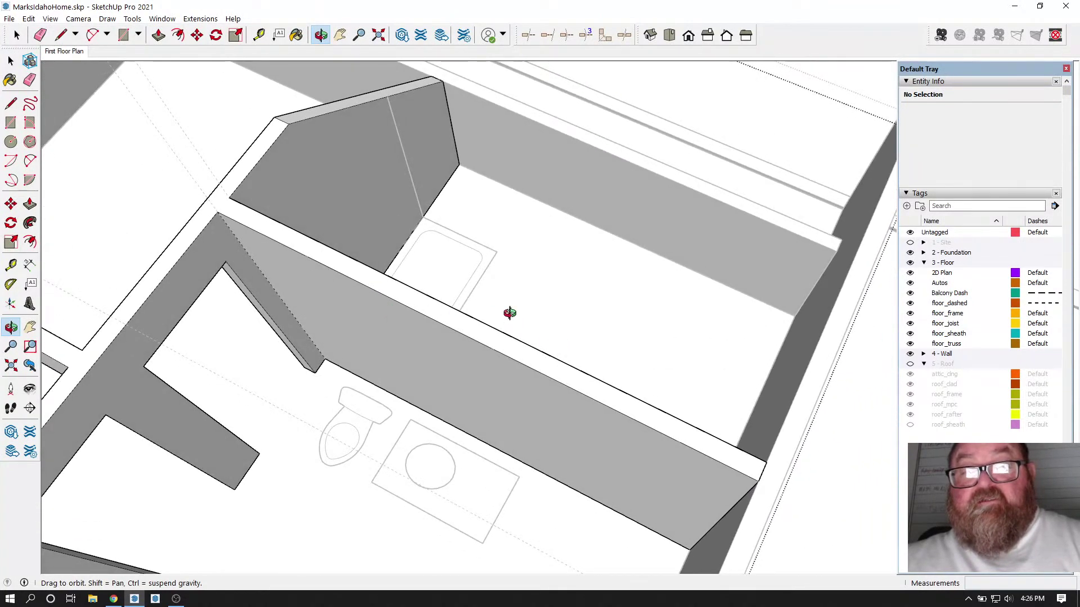
drag(509, 313, 463, 363)
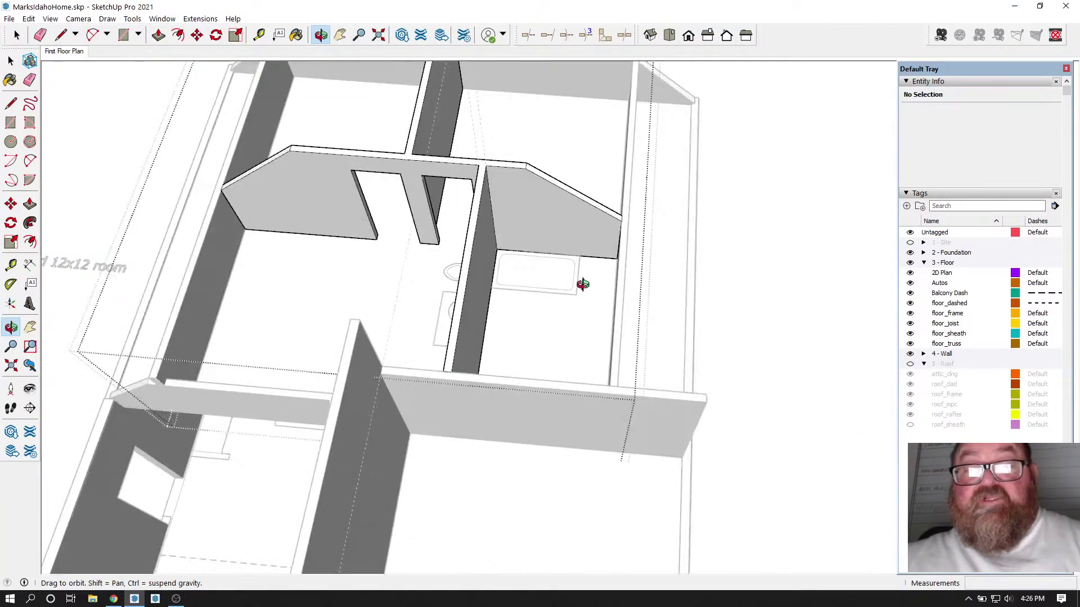
click(17, 35)
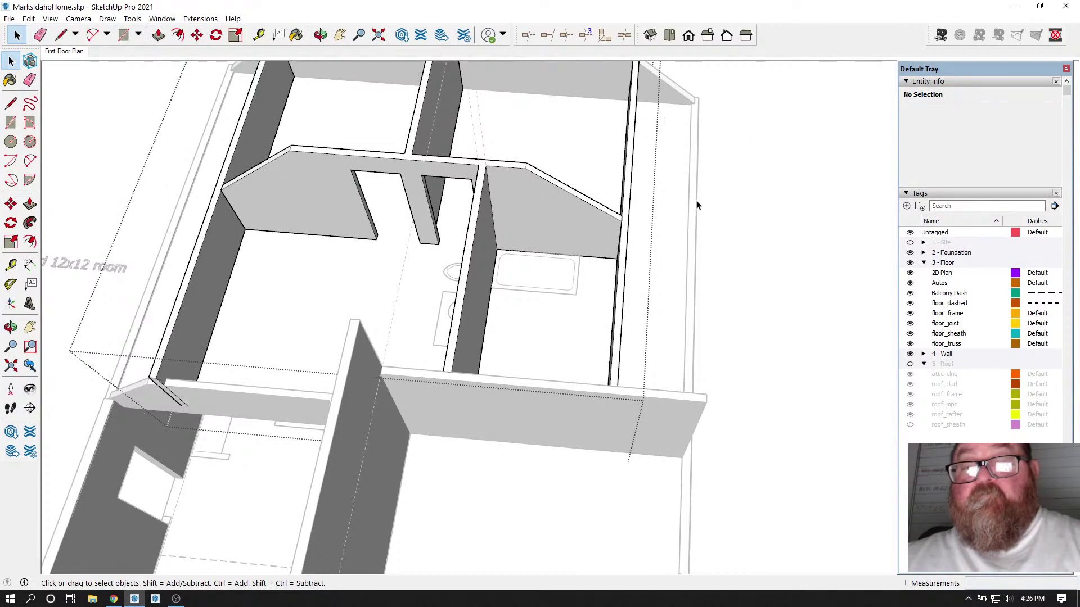
scroll(771, 273, down, 4)
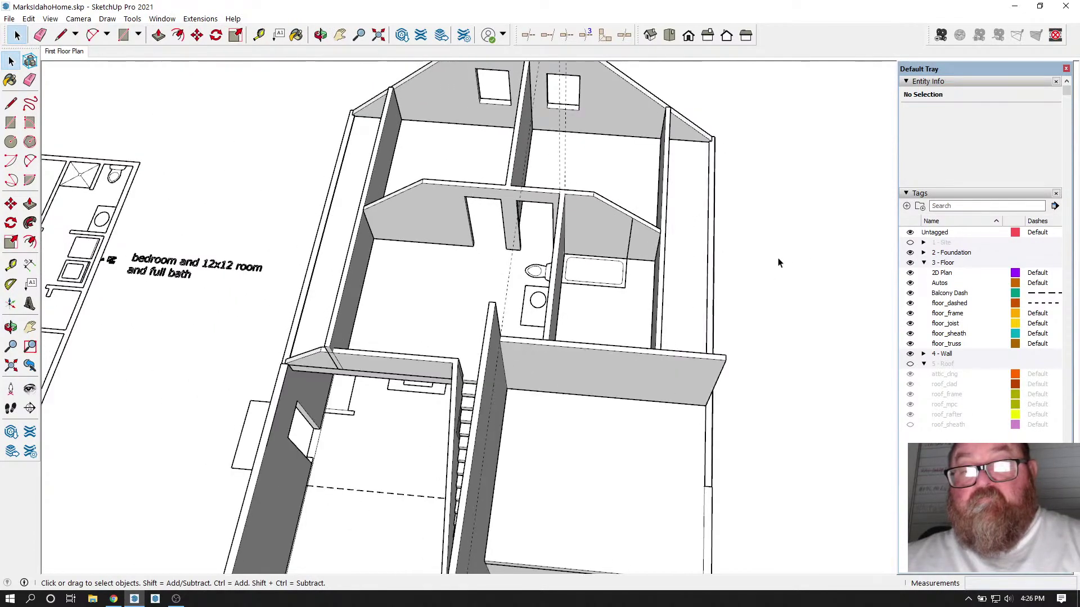
Step: Move the bathtub 2' 4.5" along the new wall, away from the partition wall and toward the cross wall
scroll(609, 293, up, 3)
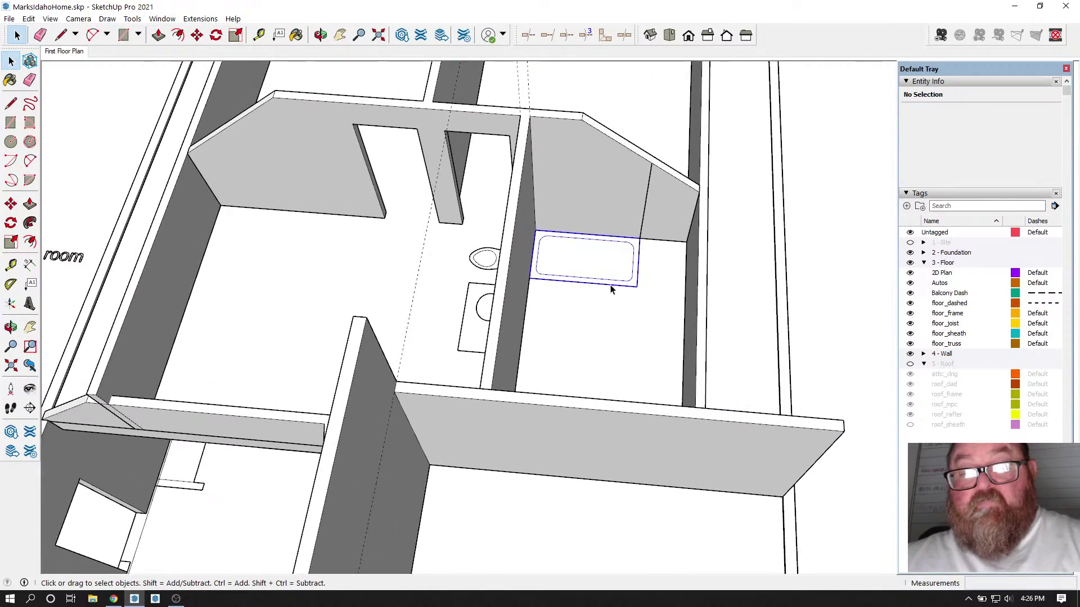
click(611, 289)
key(m)
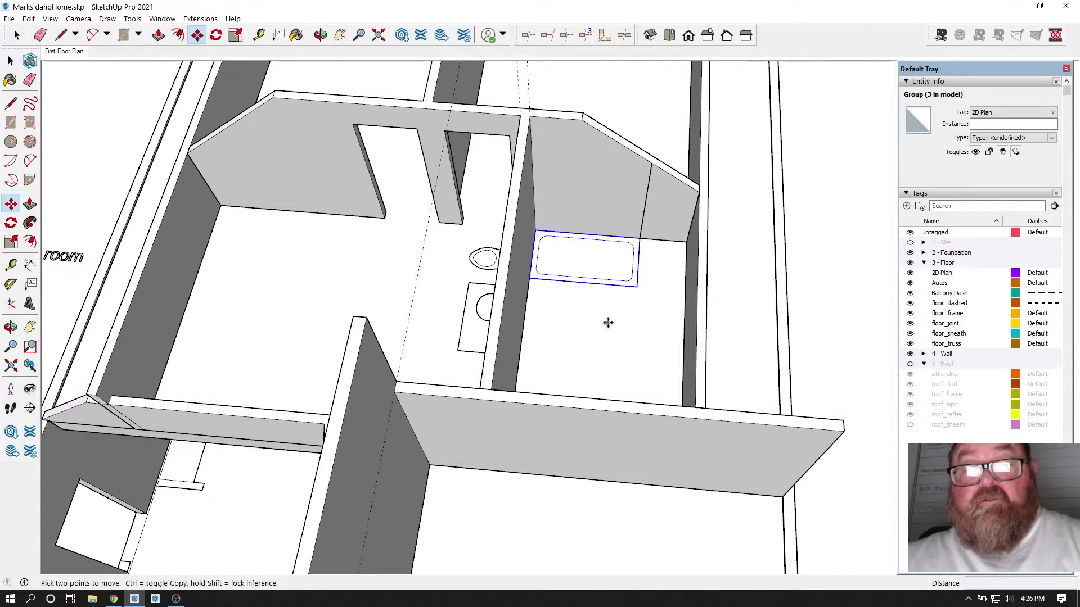
click(608, 322)
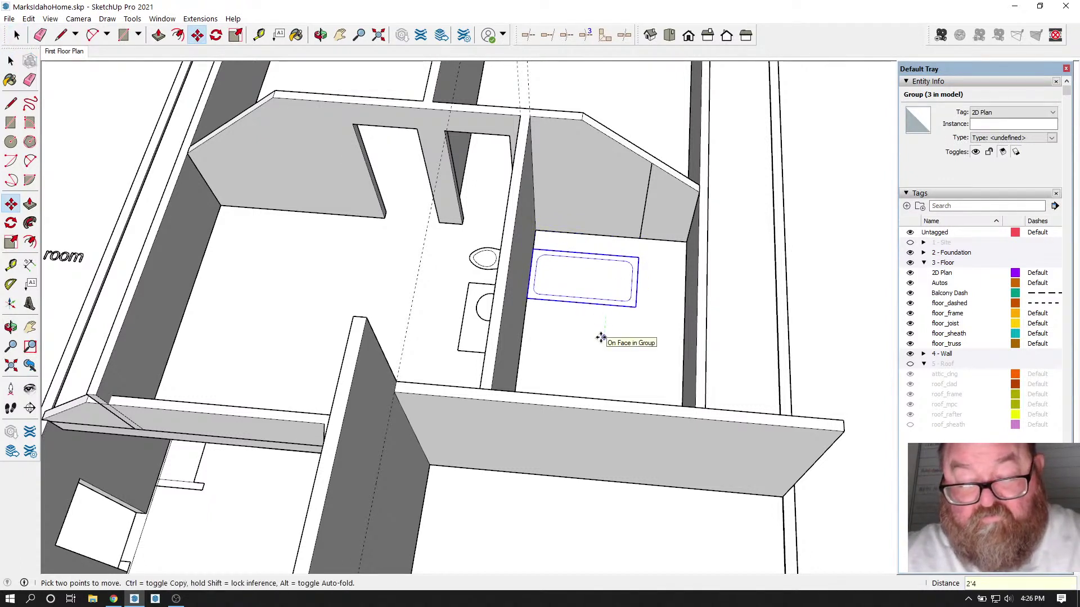
click(600, 337)
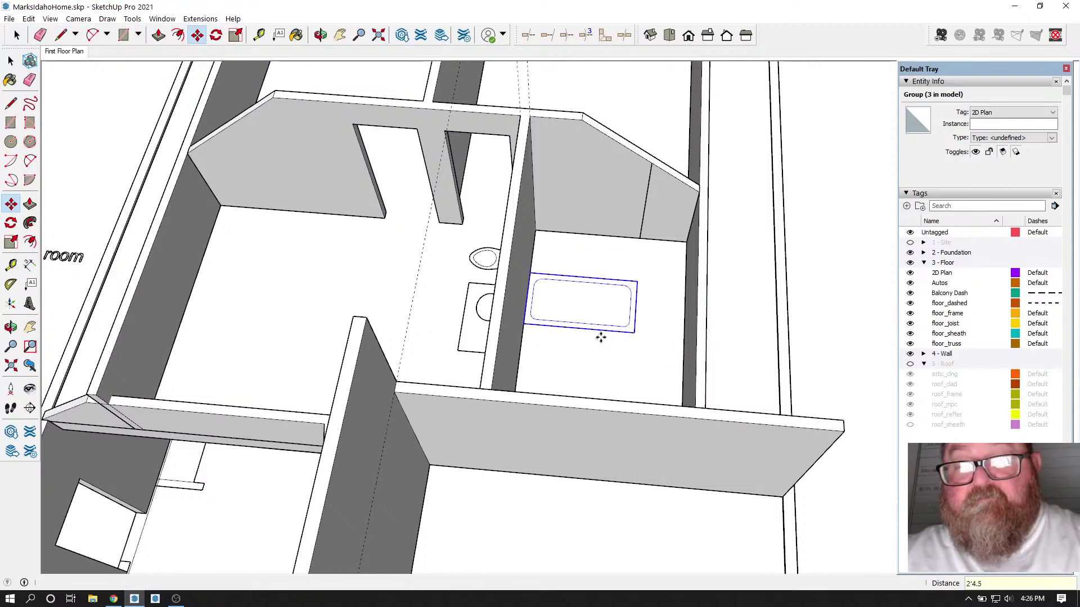
Step: Measure the distance from the bathtub's long edge to the cross wall
key(o)
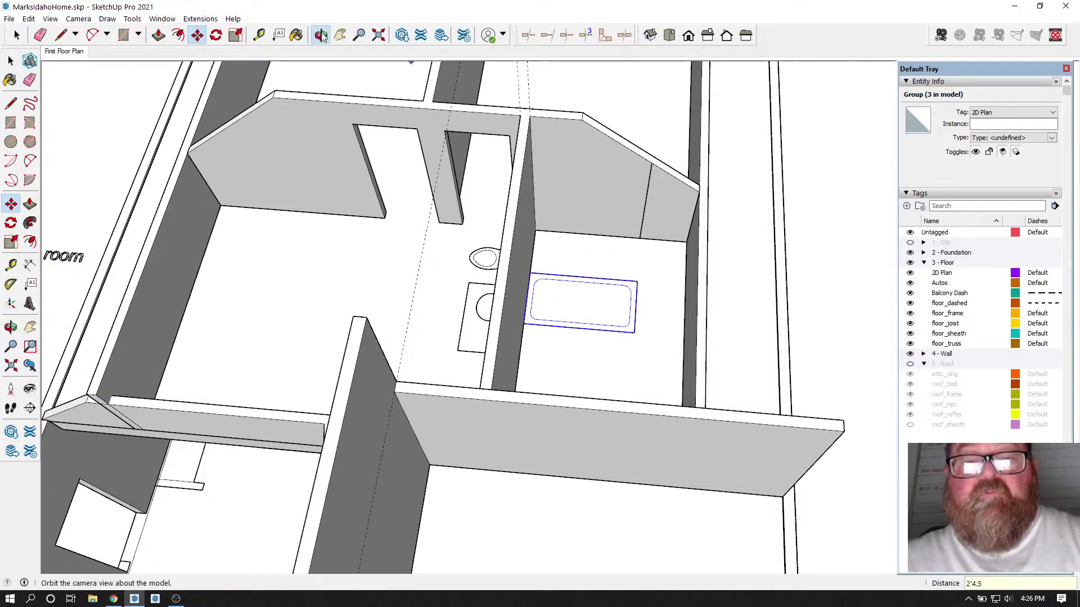
drag(600, 335, 527, 268)
drag(533, 271, 366, 346)
drag(519, 375, 486, 341)
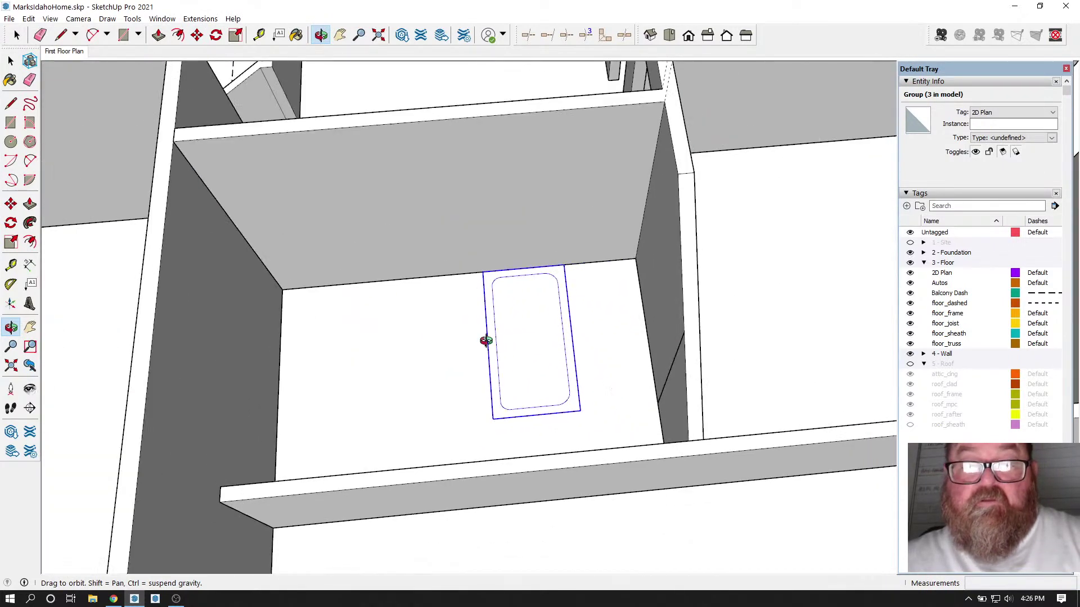
click(259, 35)
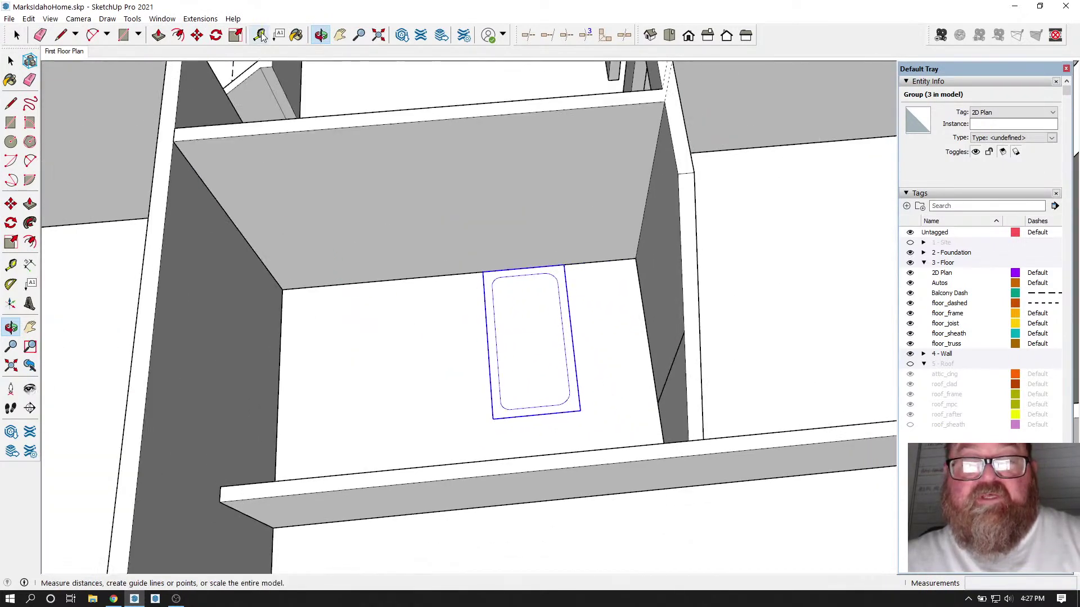
click(484, 294)
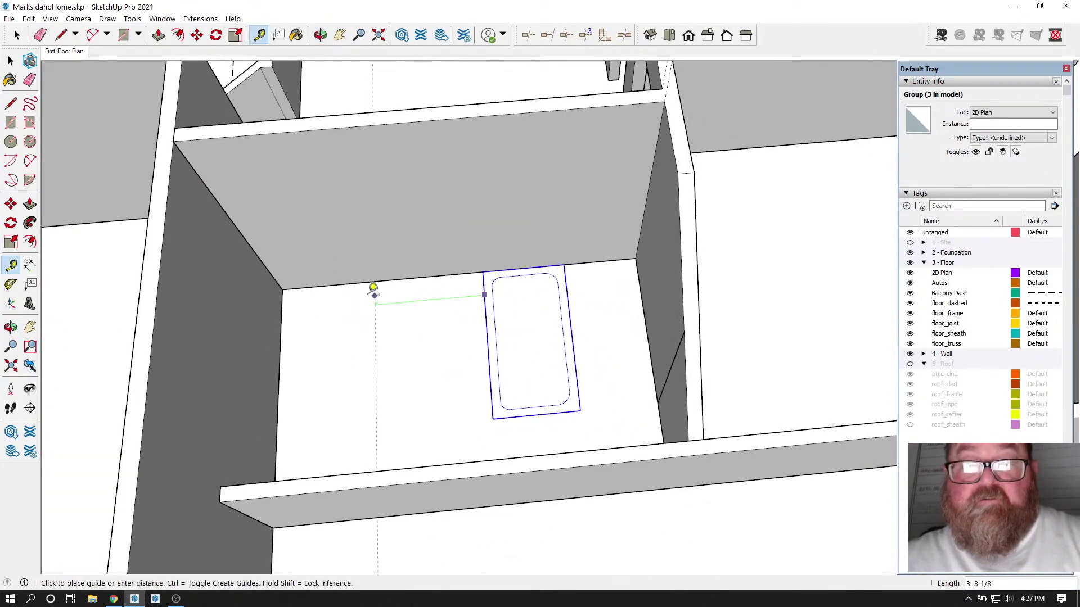
click(291, 301)
scroll(541, 345, down, 5)
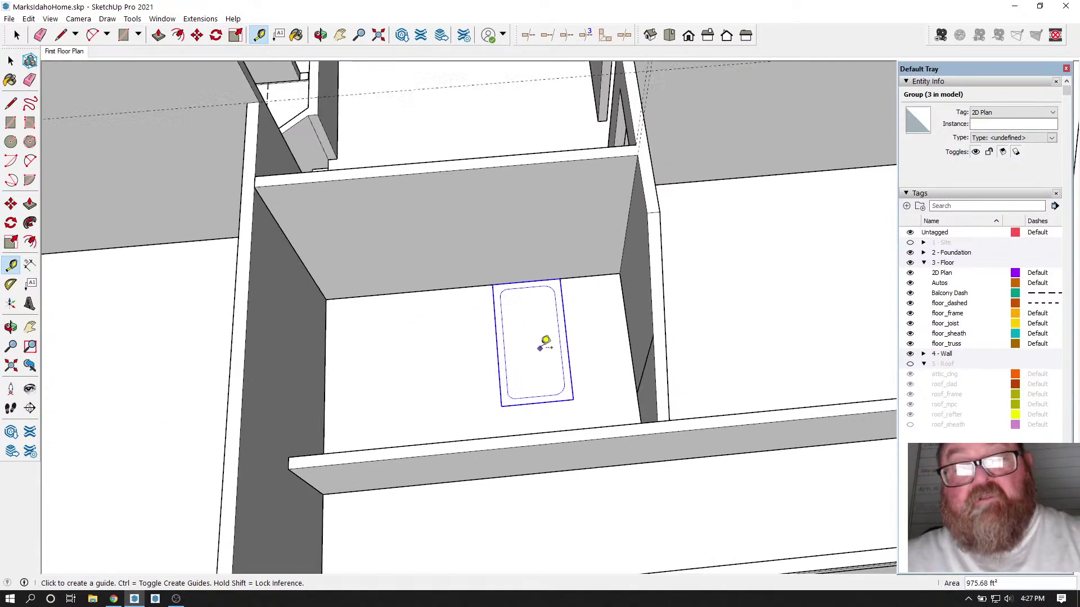
Step: Examine the room beyond the cross wall and the whole upper-floor layout from several sides
click(321, 34)
drag(529, 237, 733, 241)
scroll(585, 356, up, 8)
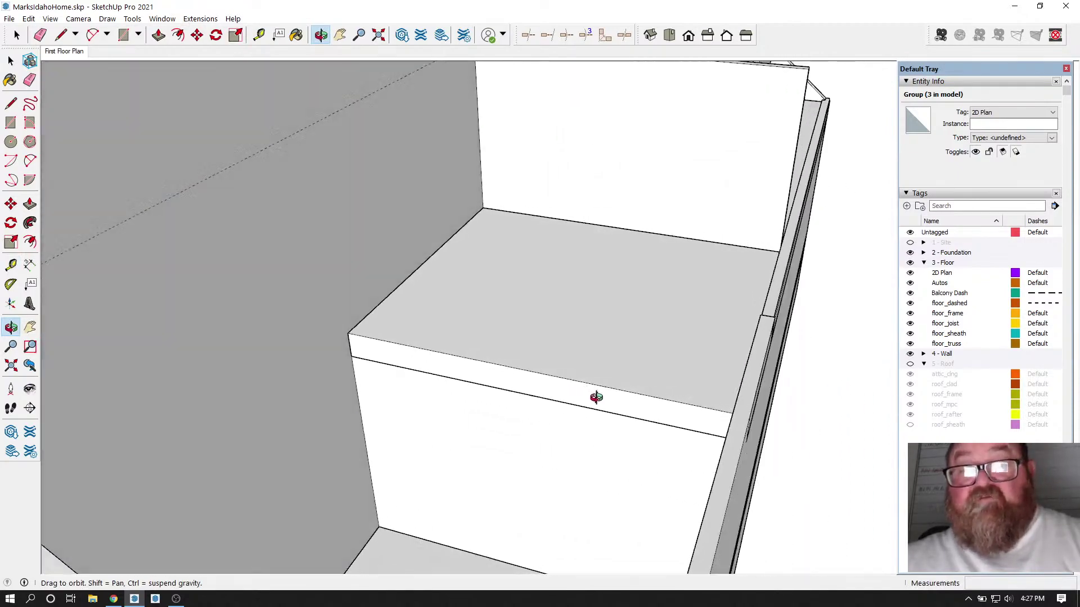
drag(596, 398, 481, 406)
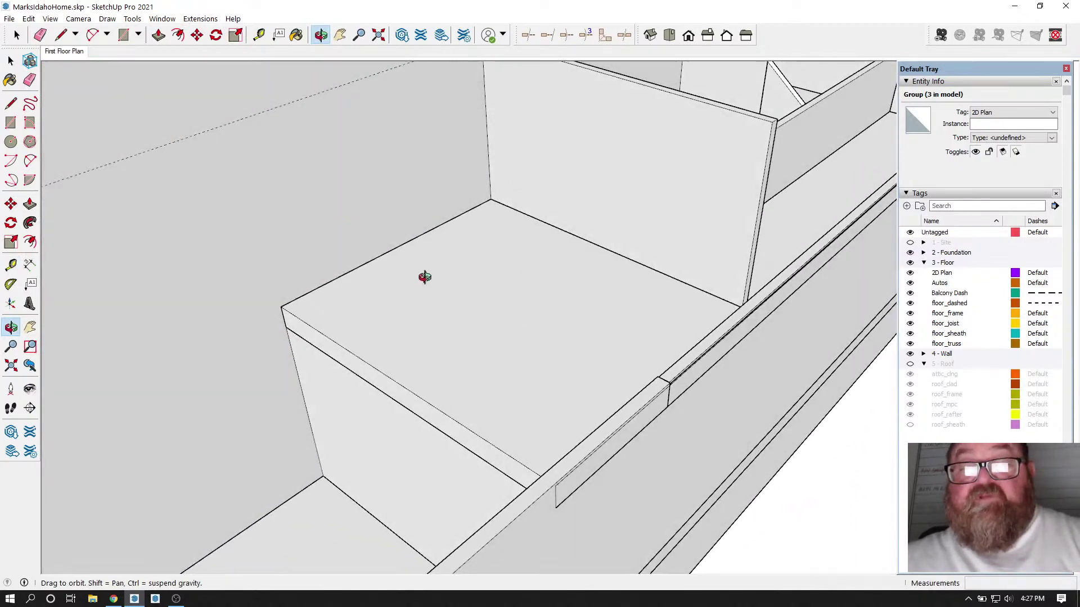
drag(612, 376, 506, 373)
scroll(619, 386, down, 4)
drag(548, 417, 282, 478)
scroll(521, 491, down, 3)
drag(527, 437, 361, 388)
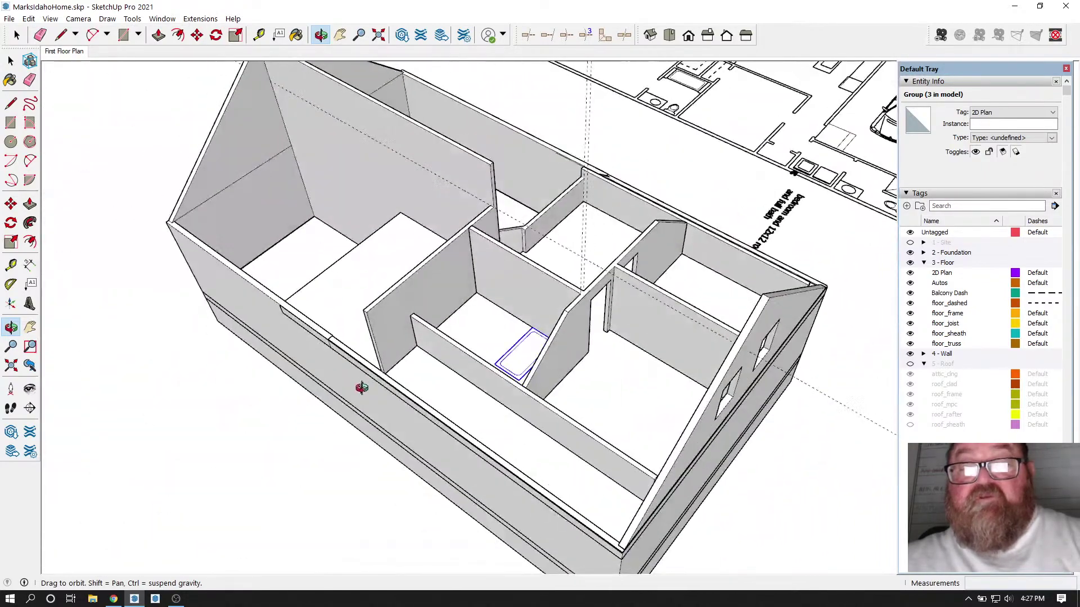
scroll(437, 251, up, 4)
Step: Measure from the vanity side of the new wall to the cross wall's end beside the stairs
drag(455, 229, 298, 283)
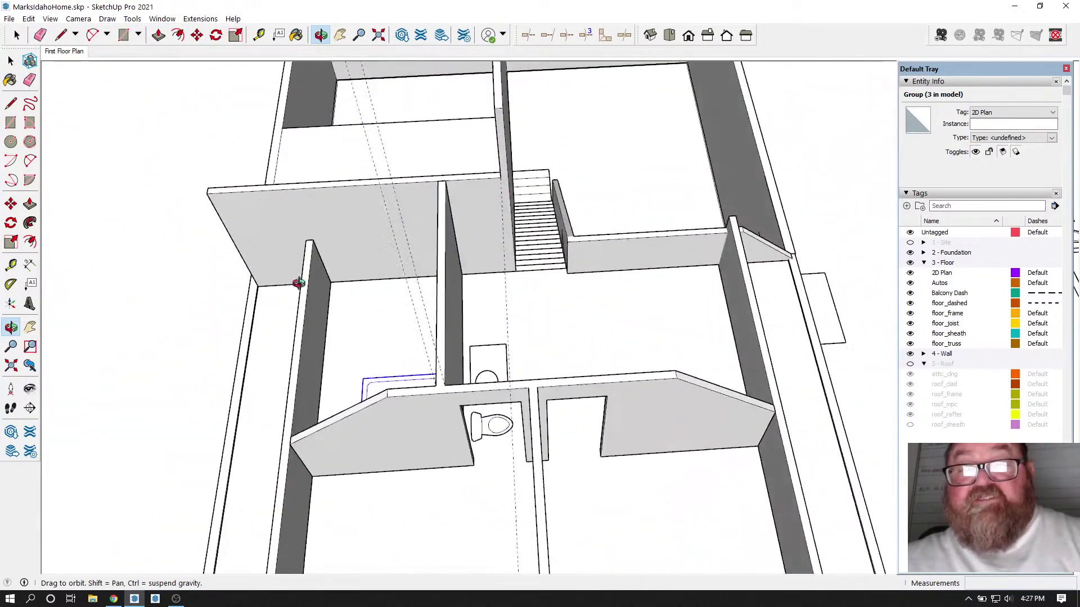
scroll(453, 176, up, 5)
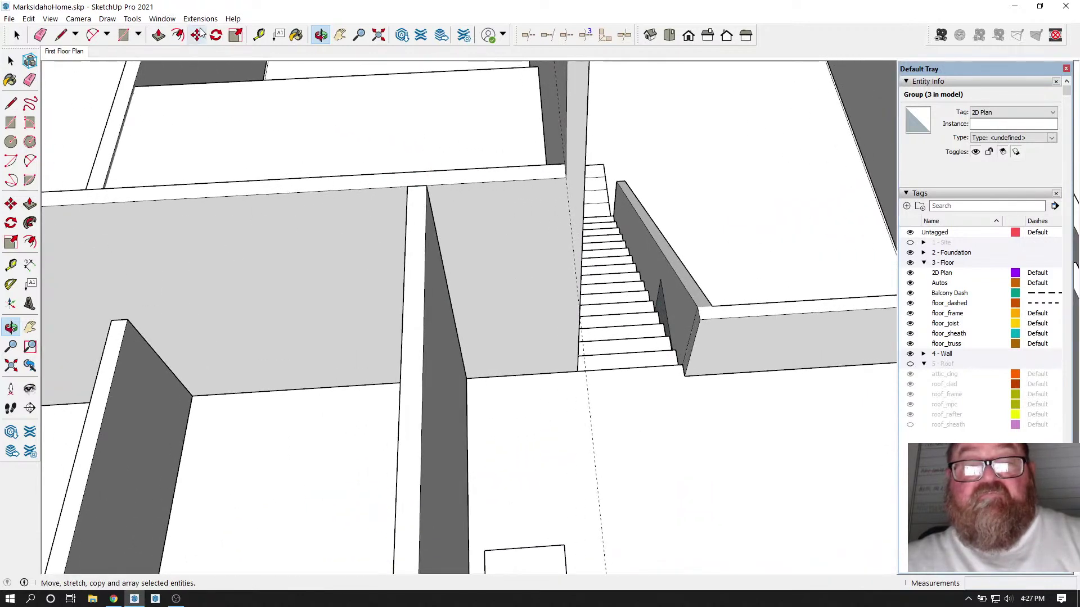
click(257, 35)
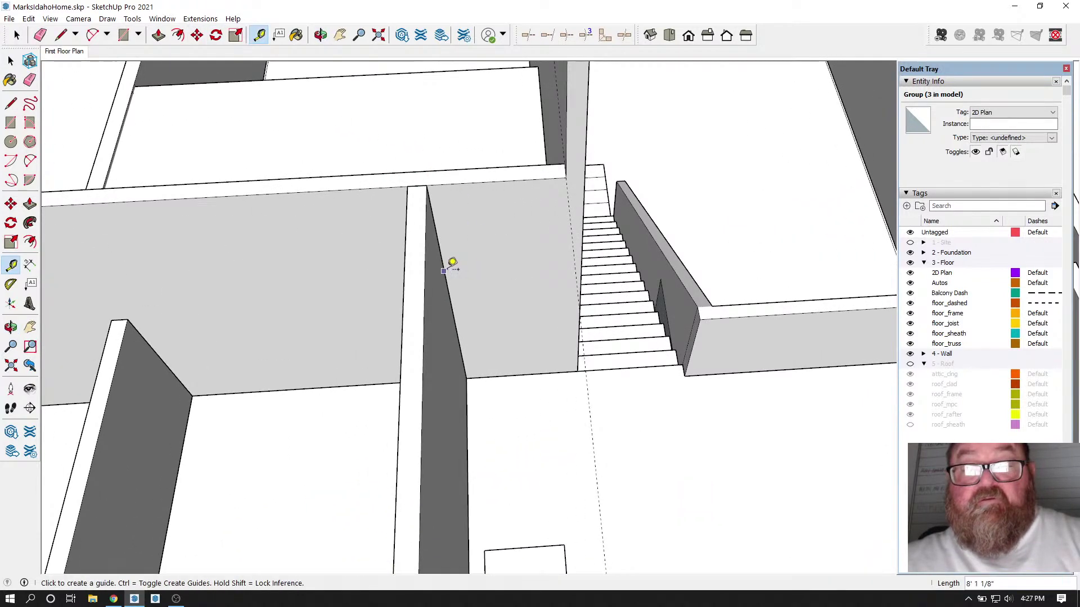
click(445, 271)
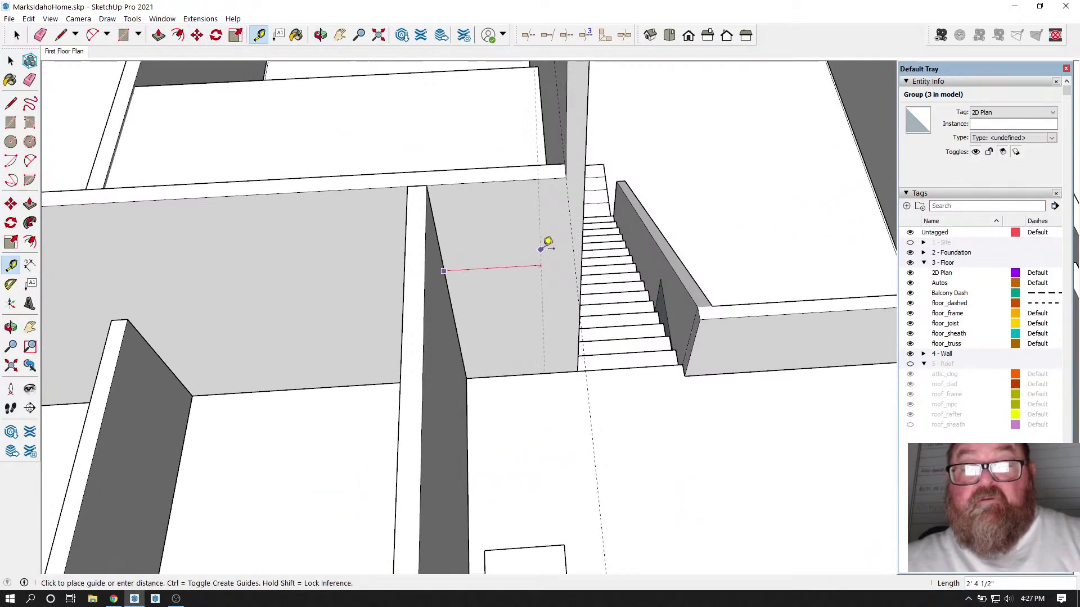
click(565, 170)
scroll(489, 241, down, 2)
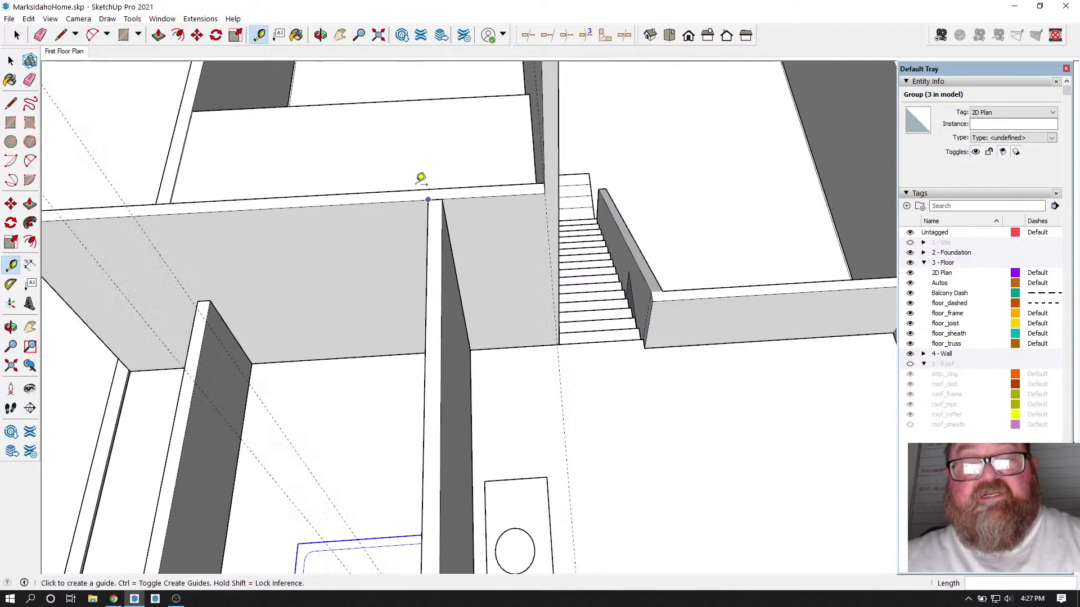
Step: Open the wall group and delete the stray vertical edge on the face of the wall behind the bathtub
click(320, 36)
drag(608, 319, 506, 313)
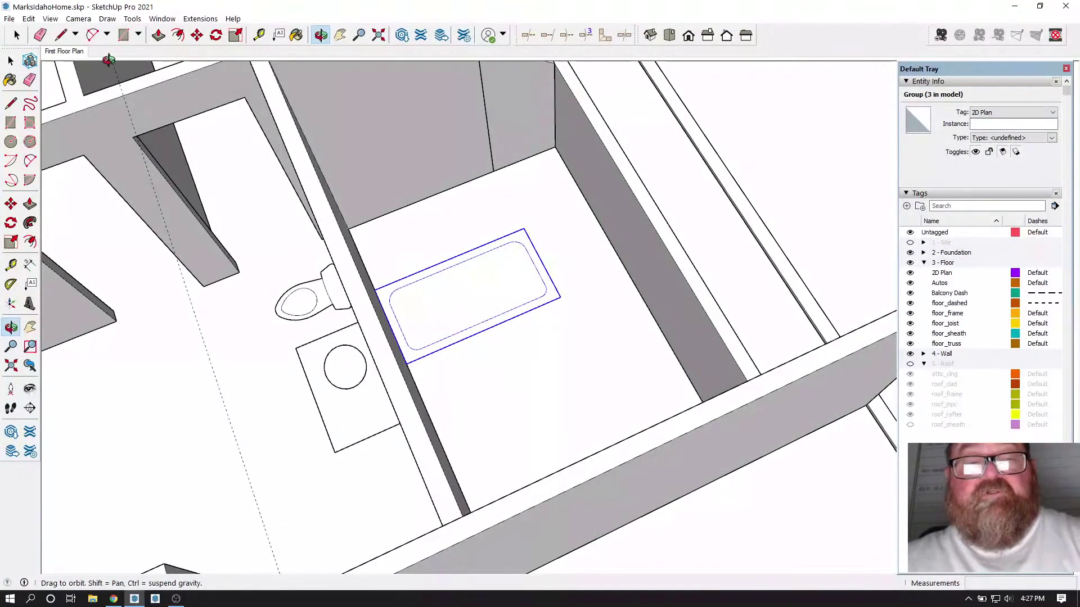
click(16, 35)
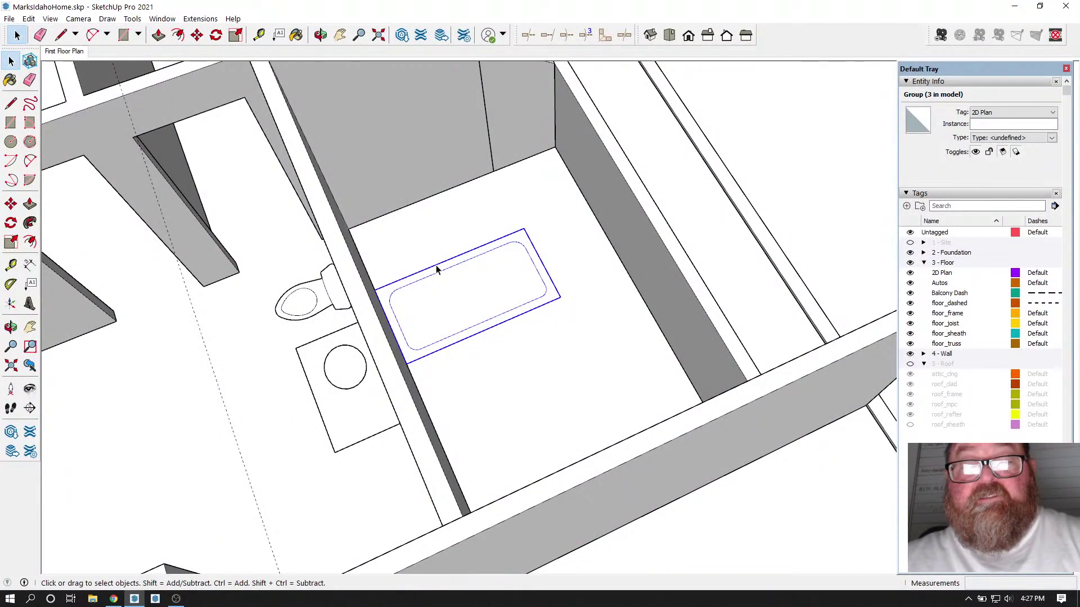
middle_drag(471, 336, 491, 362)
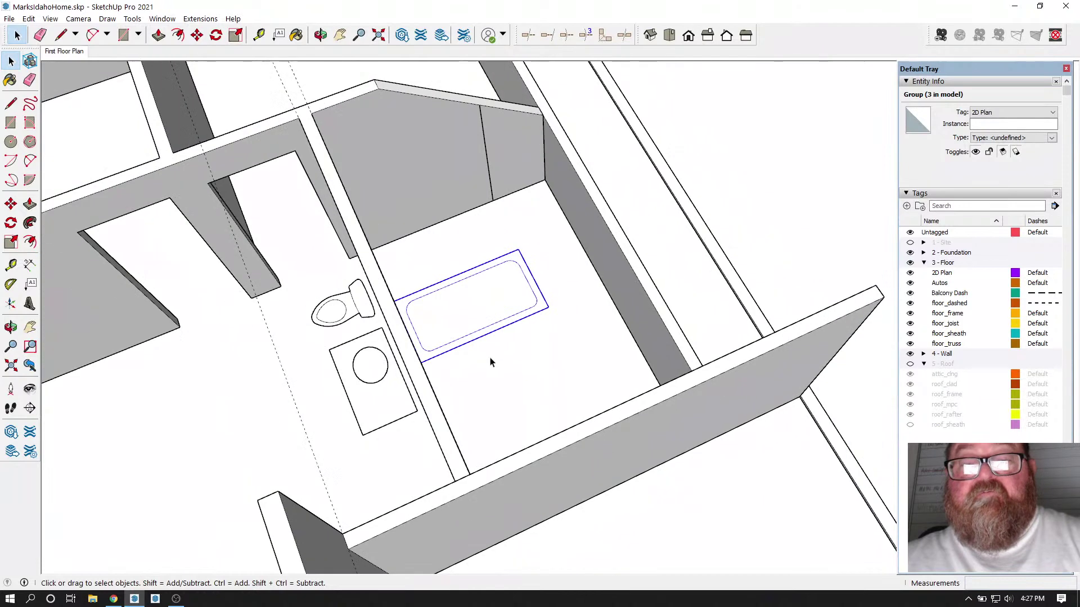
double_click(482, 137)
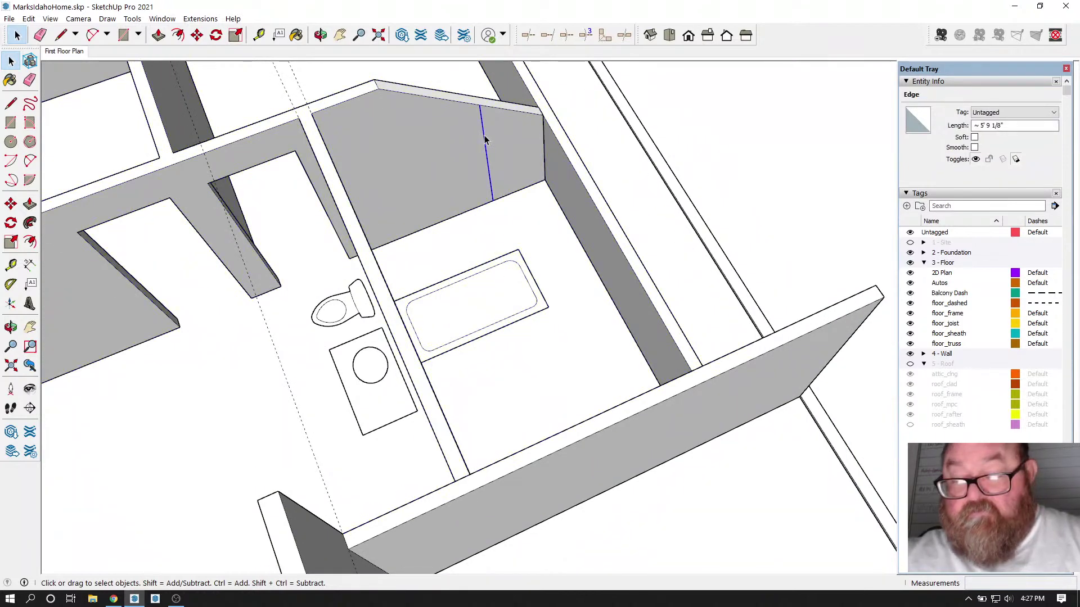
scroll(484, 135, up, 2)
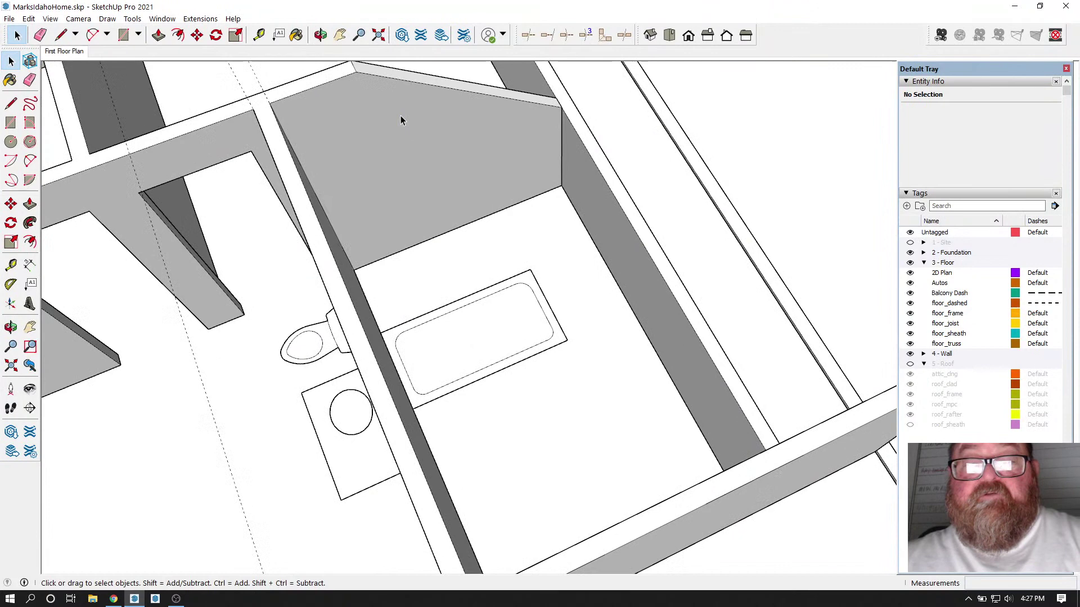
Step: Place a guide on the floor parallel to the wall behind the bathtub, and a second guide 4.5" from it toward the tub
click(321, 35)
drag(450, 260, 202, 65)
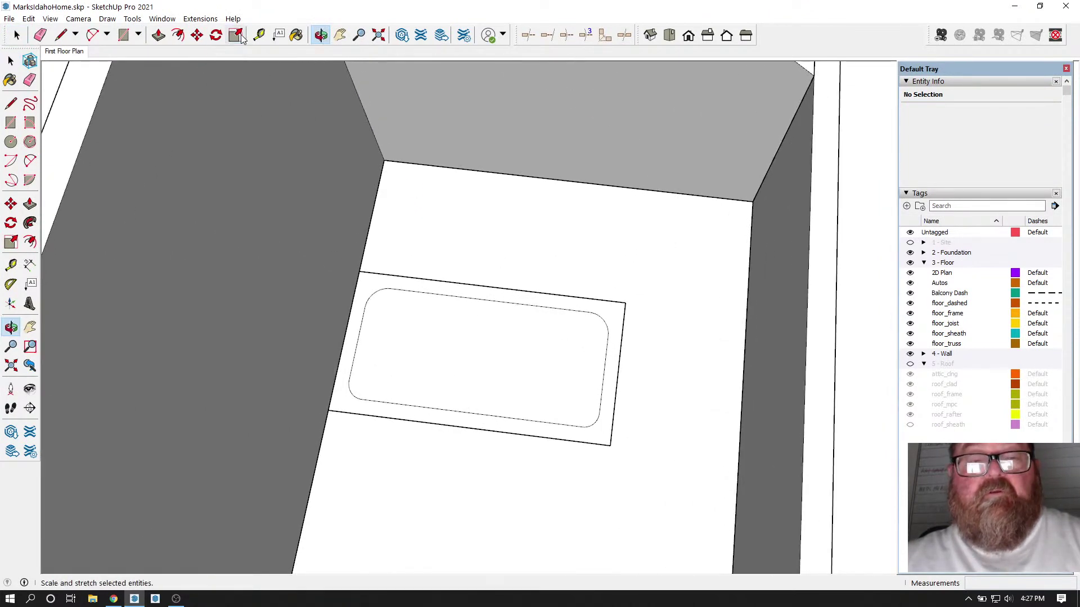
click(259, 35)
click(460, 169)
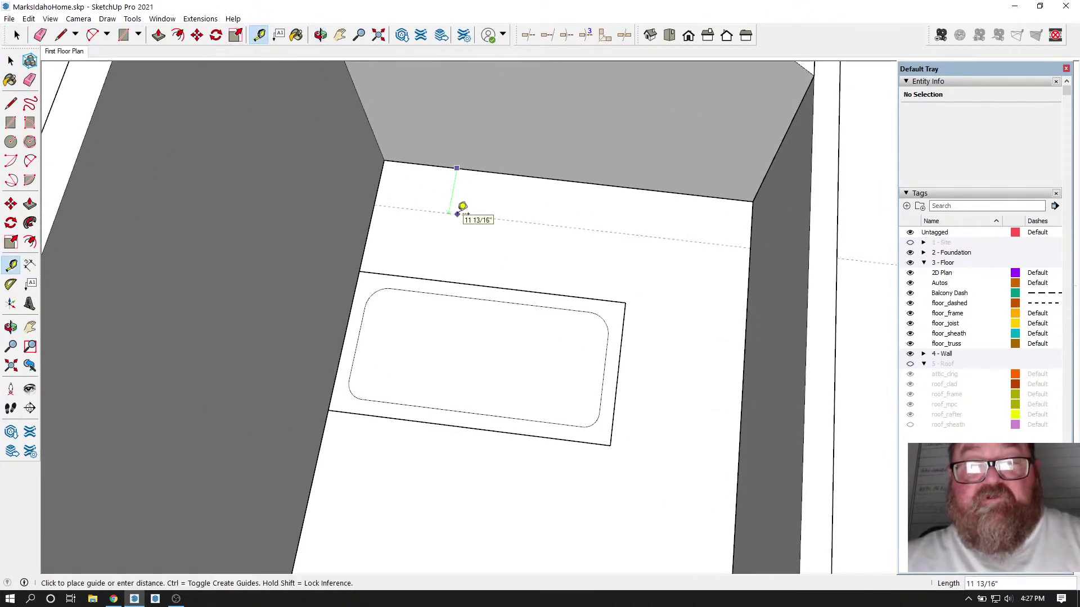
key(Return)
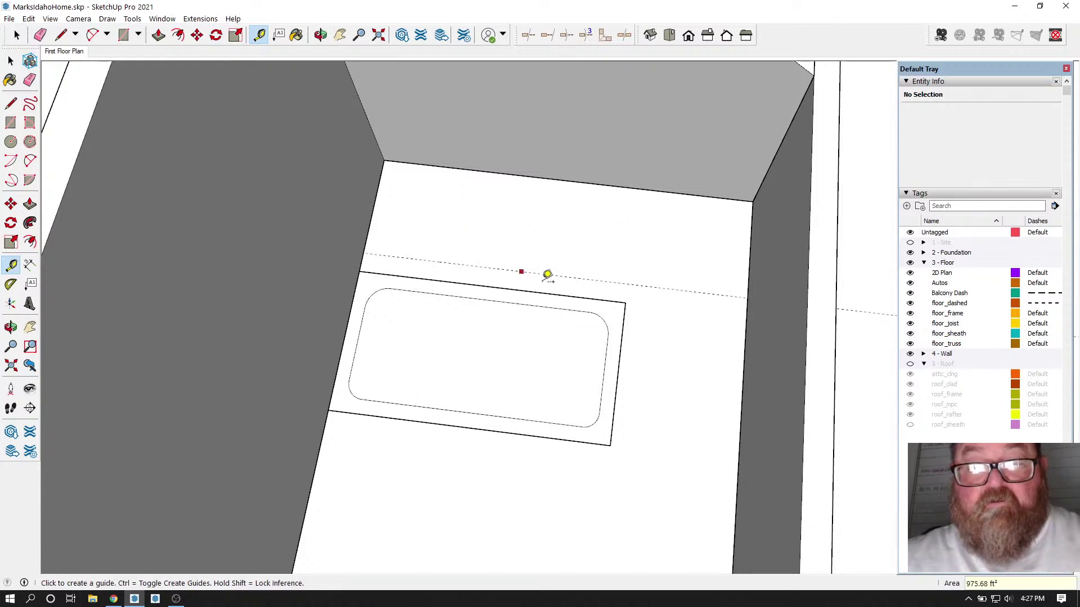
click(599, 280)
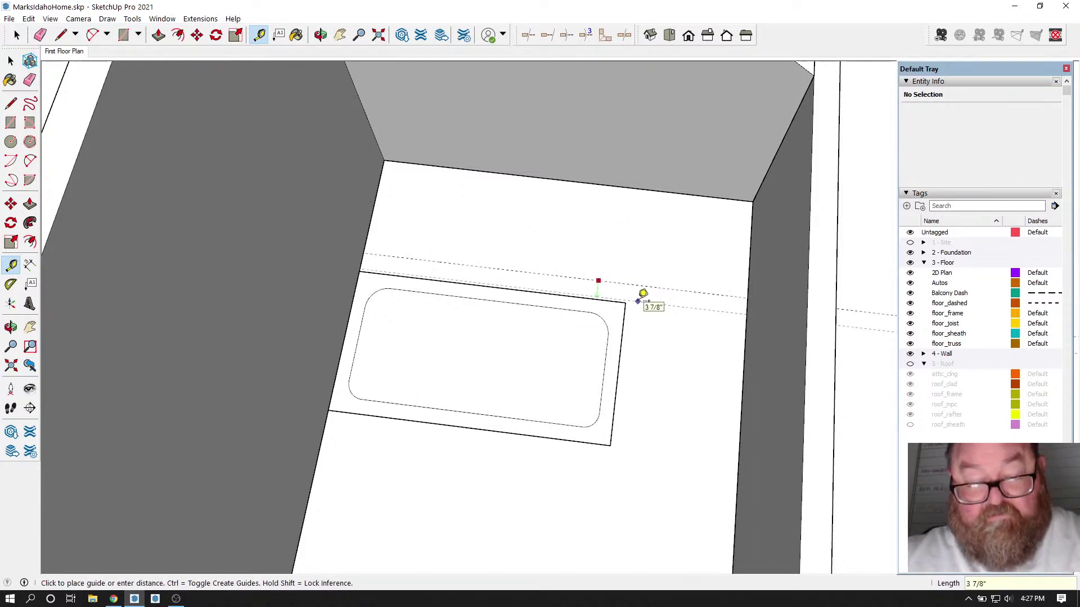
text(4.5)
key(Return)
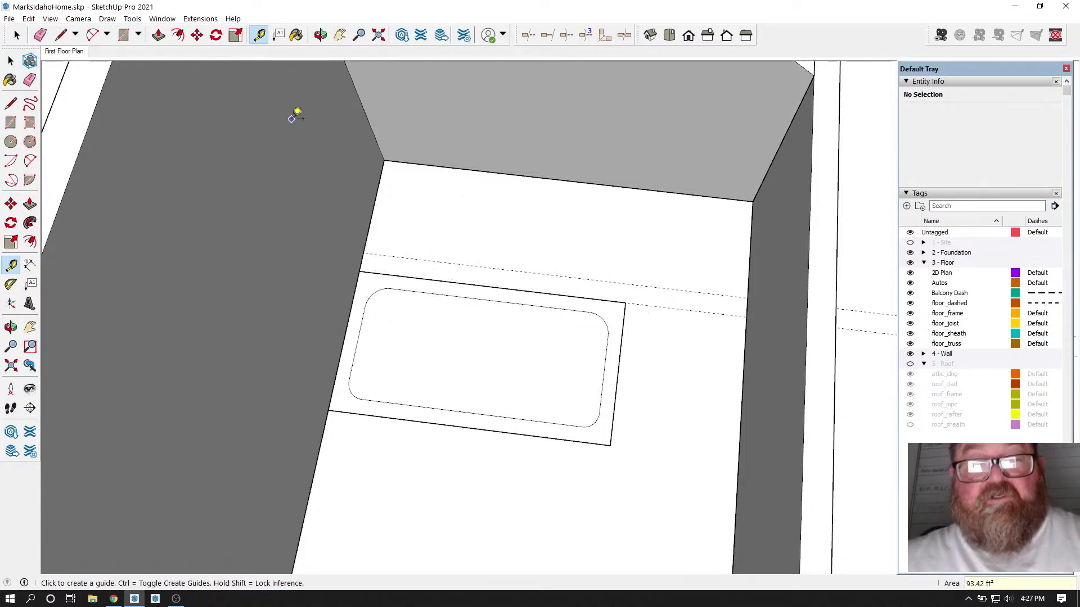
Step: Draw a floor rectangle between the two guides, spanning from the exterior wall to the partition wall beside the bathtub
key(r)
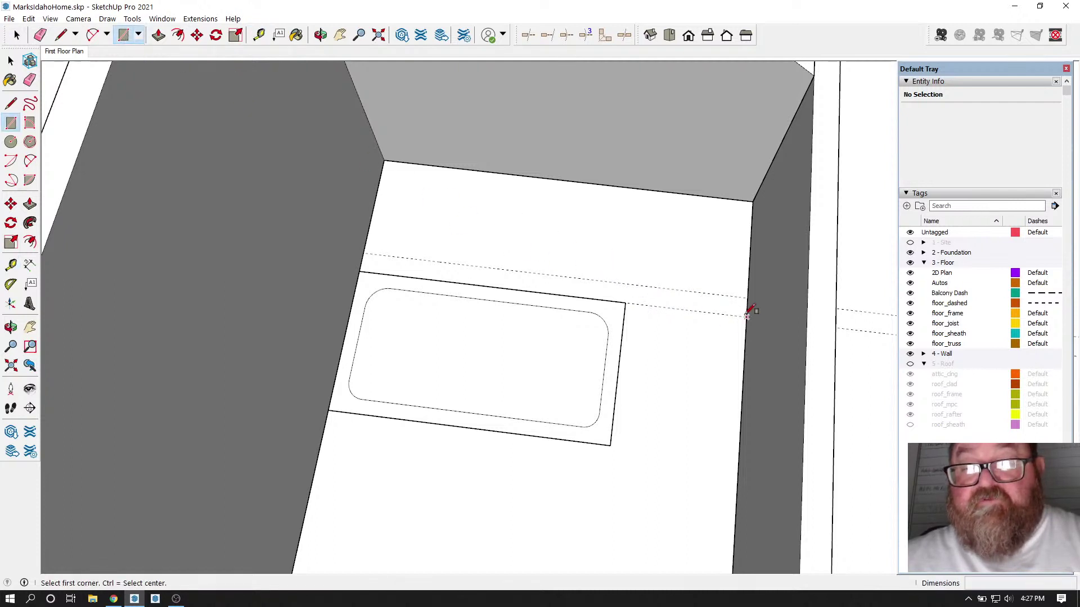
click(746, 316)
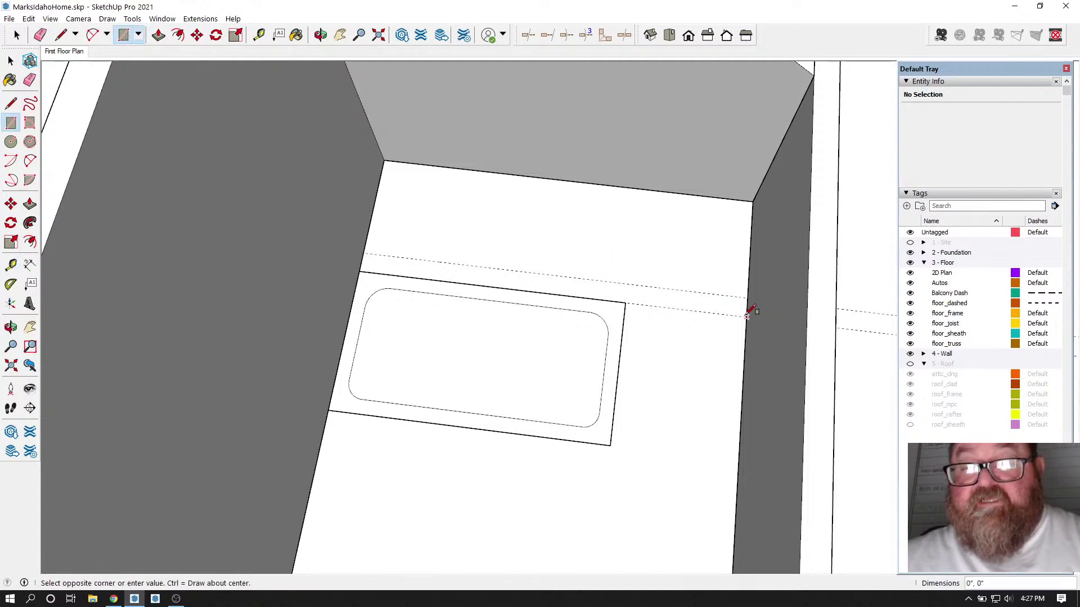
click(365, 254)
scroll(479, 338, down, 3)
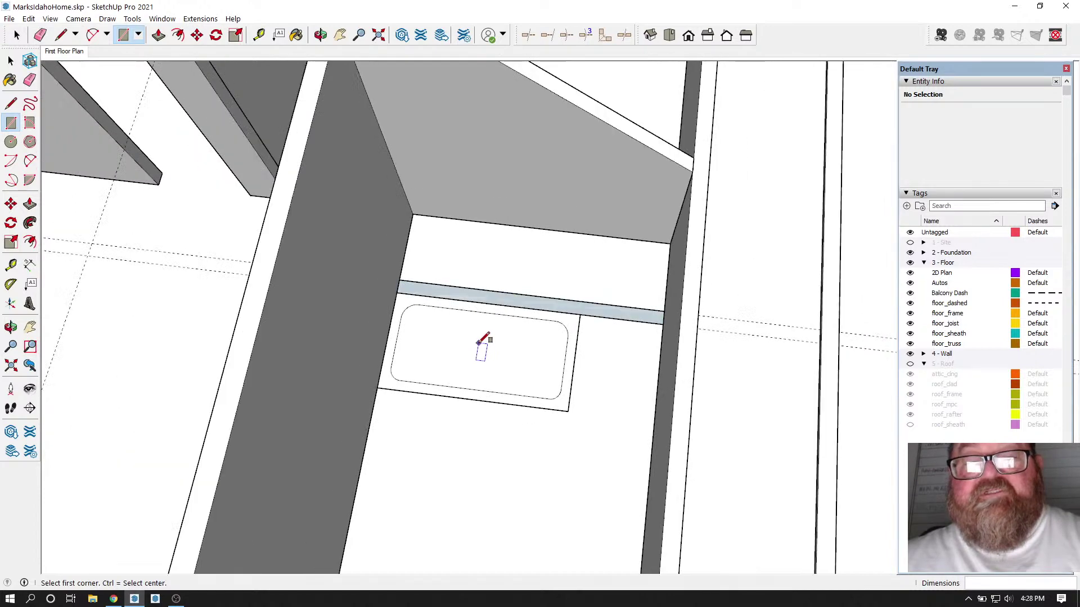
scroll(360, 231, down, 1)
Step: Try to extrude the rectangle up to the top of the adjoining wall and erase its seam, and undo both operations
key(p)
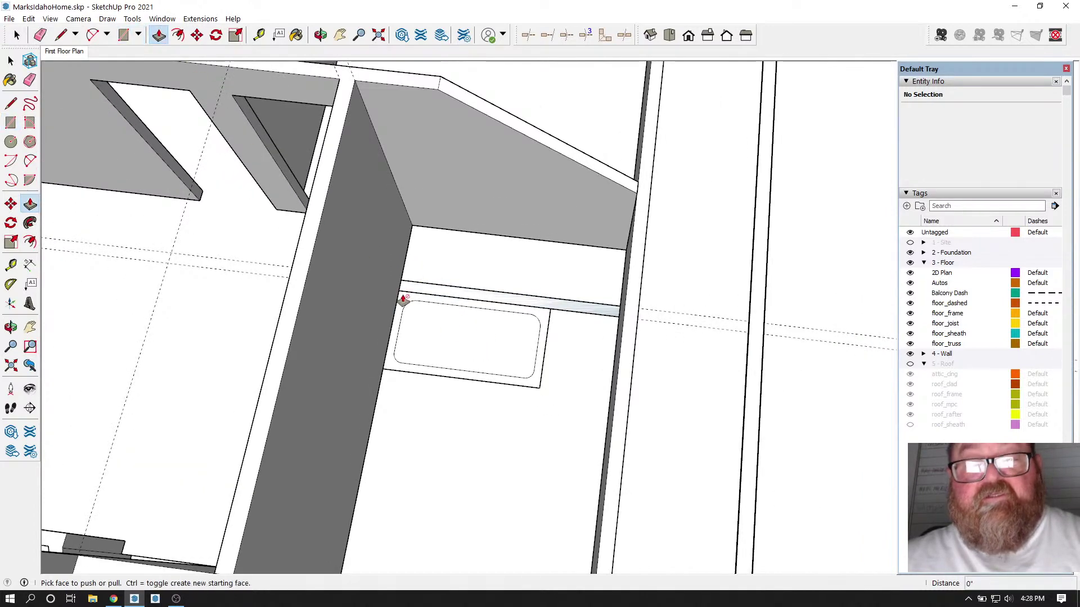
click(405, 293)
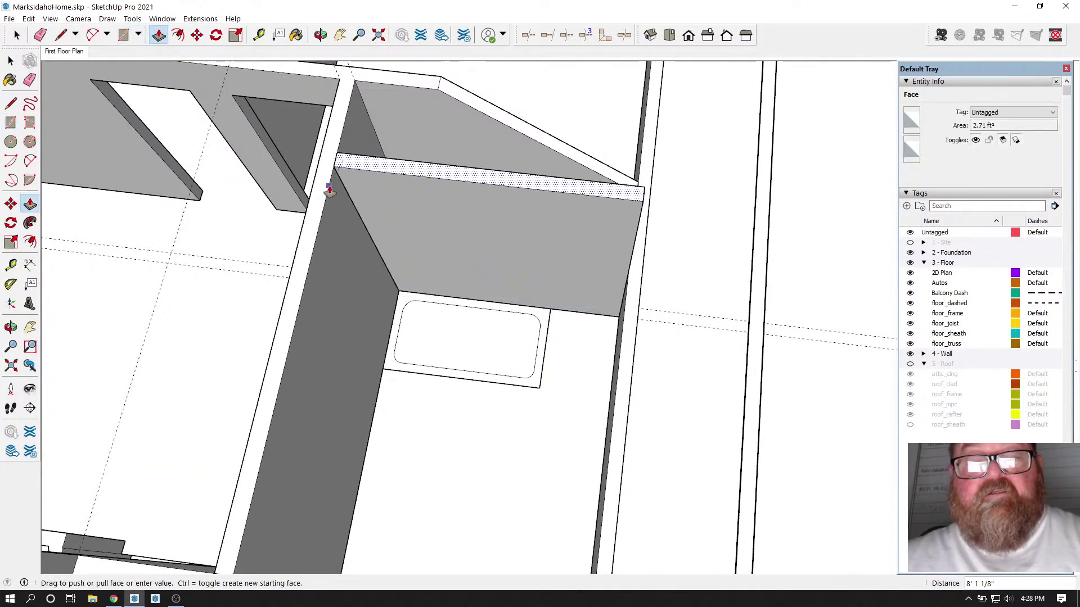
click(383, 180)
key(e)
scroll(340, 161, up, 1)
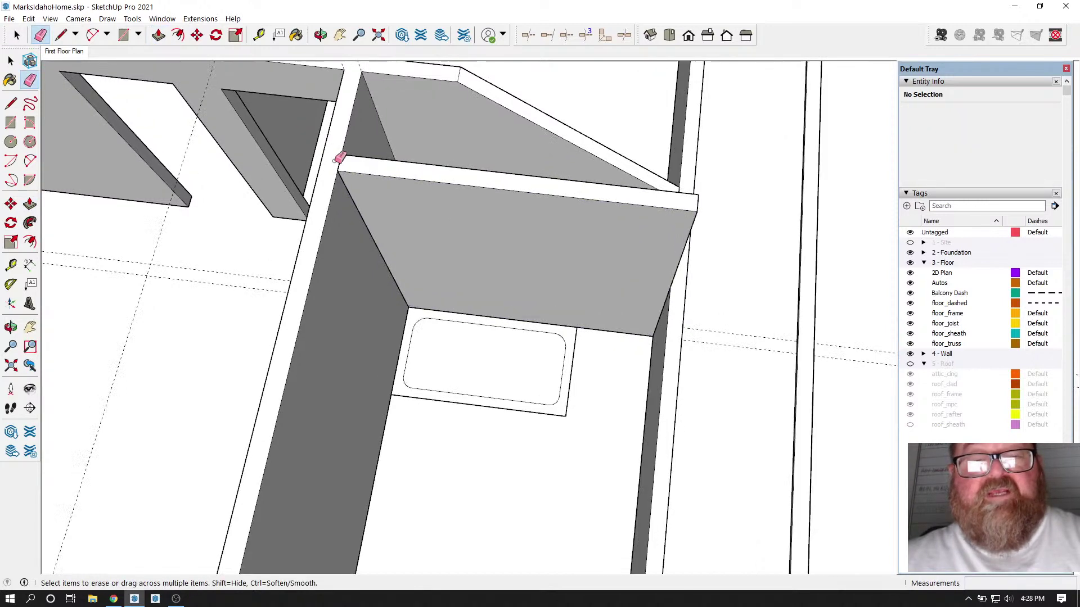
click(342, 165)
key(ctrl+z)
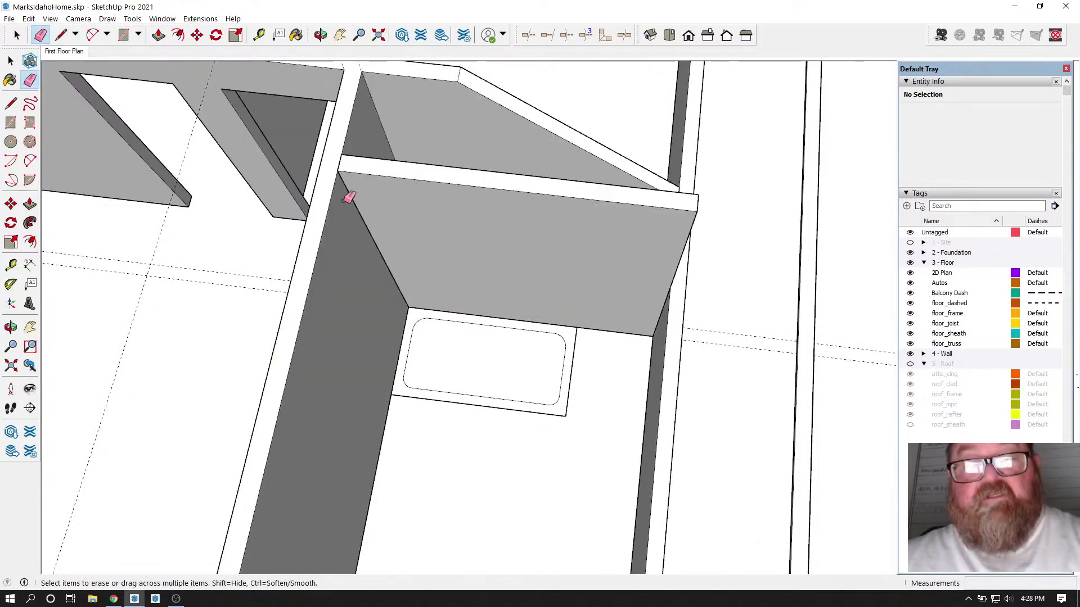
key(ctrl+z)
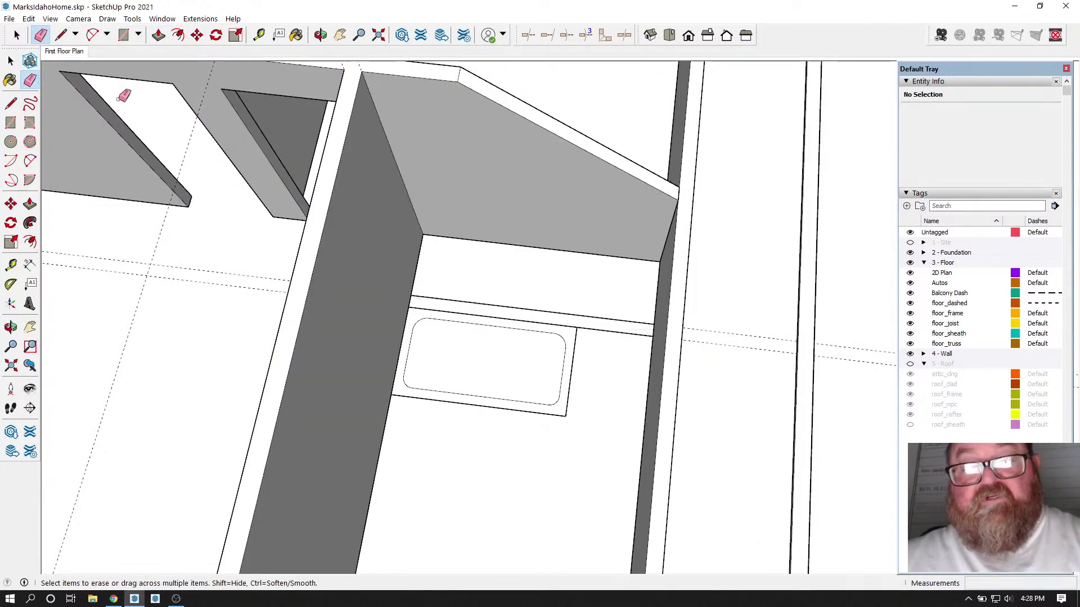
Step: Cut the rectangle's outline and face, and paste them in place inside the wall group
key(space)
mouse_move(392, 271)
mouse_down()
mouse_move(565, 341)
mouse_move(663, 339)
mouse_up()
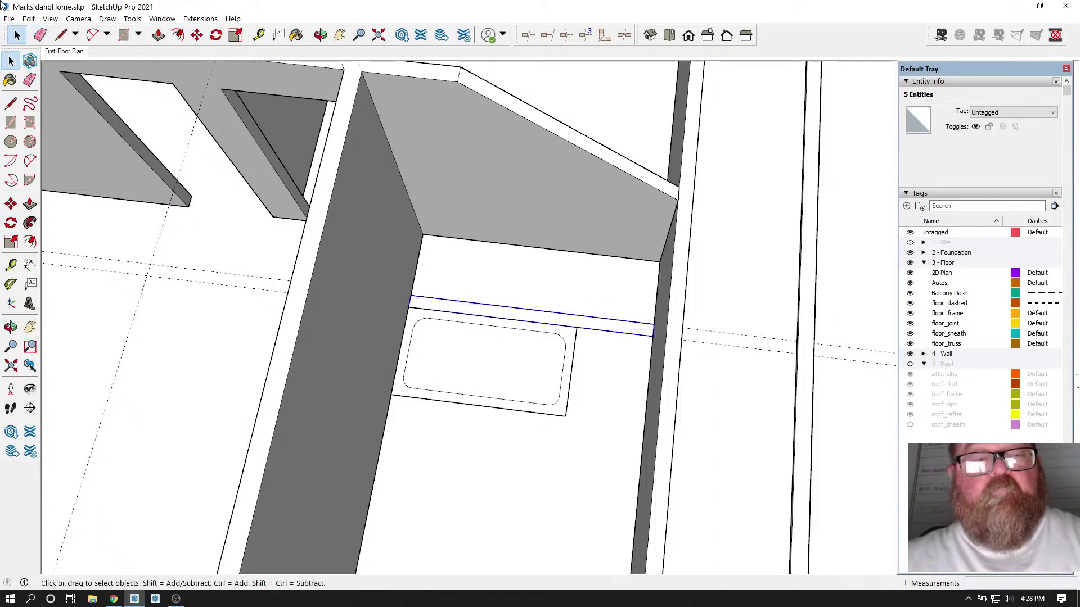
click(28, 18)
click(35, 56)
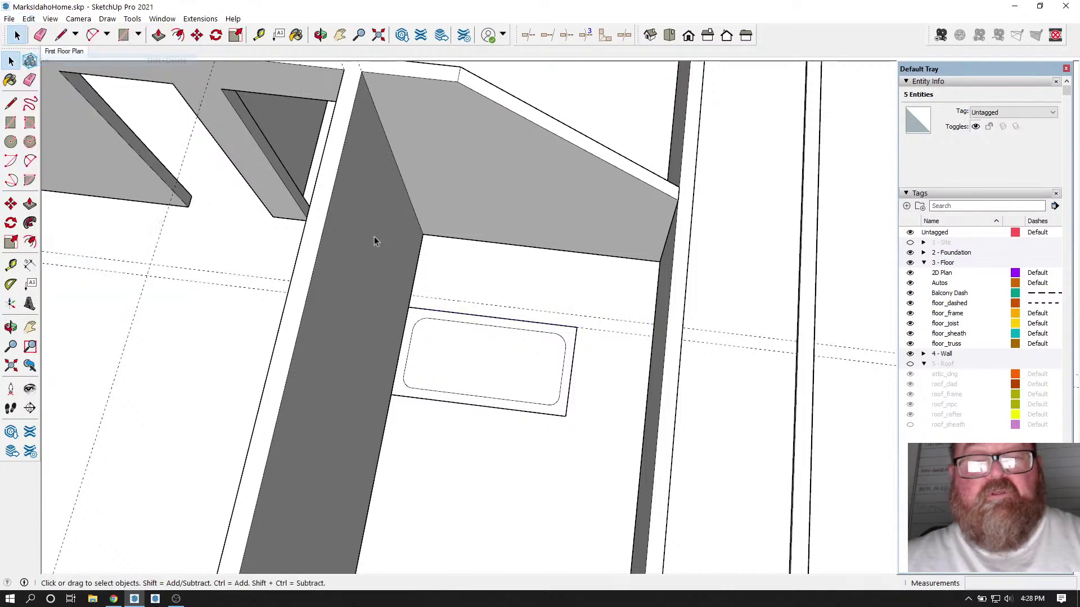
click(375, 227)
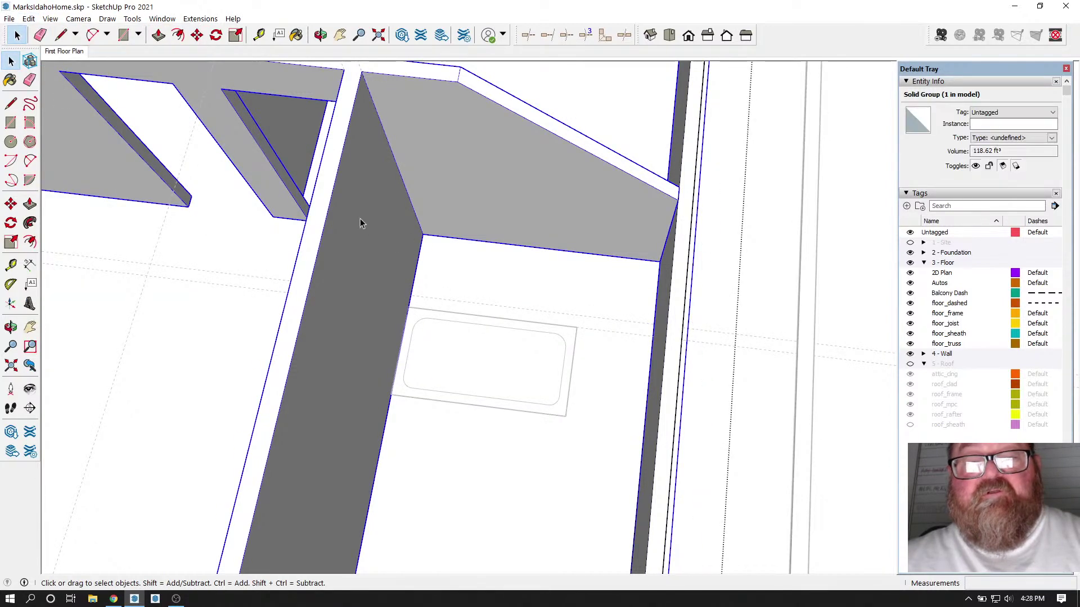
double_click(357, 203)
click(357, 203)
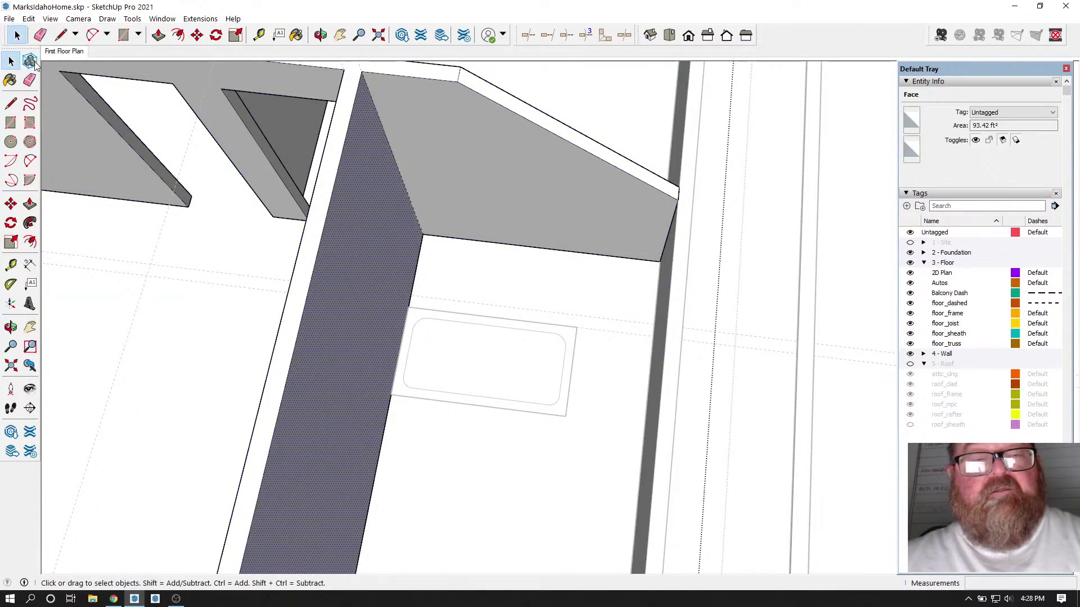
click(29, 19)
click(45, 96)
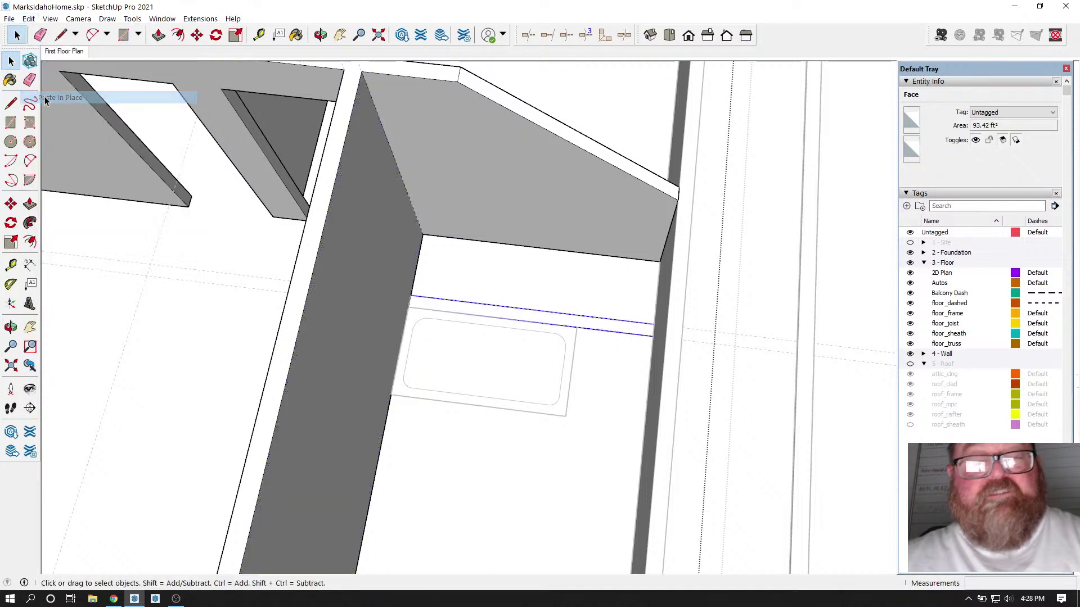
Step: Try to extrude the pasted rectangle up to the adjoining wall's top inside the wall group, and undo the extrusion
scroll(377, 271, up, 2)
click(158, 35)
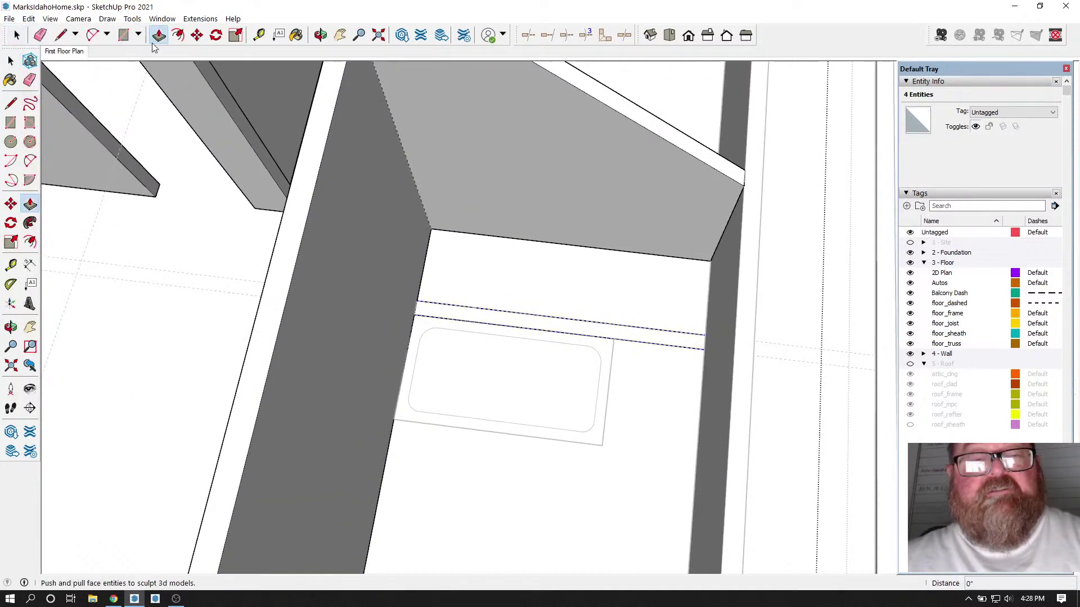
click(415, 304)
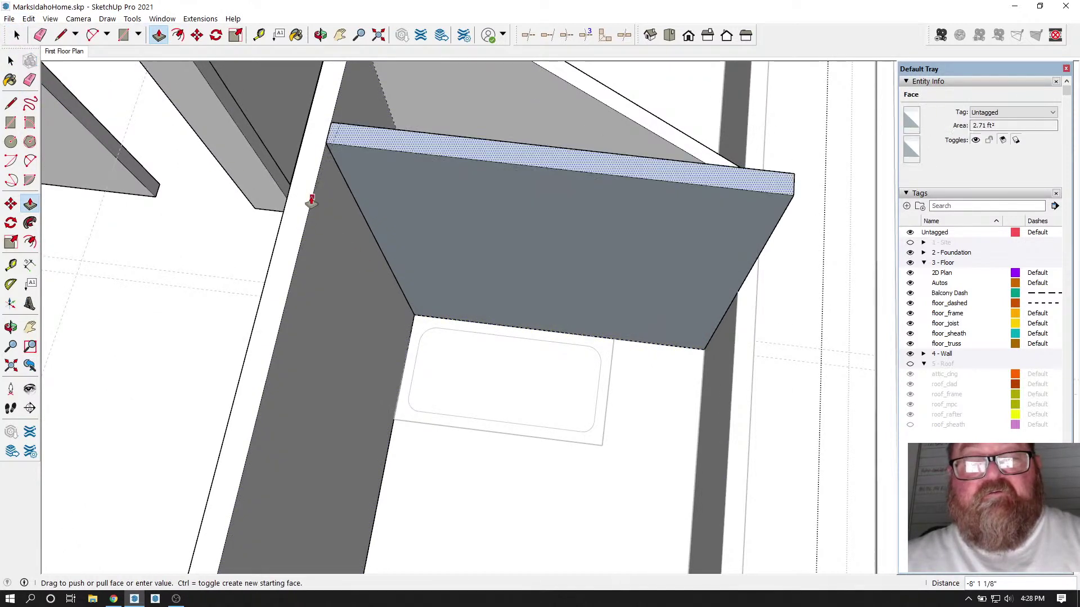
click(309, 198)
key(ctrl+z)
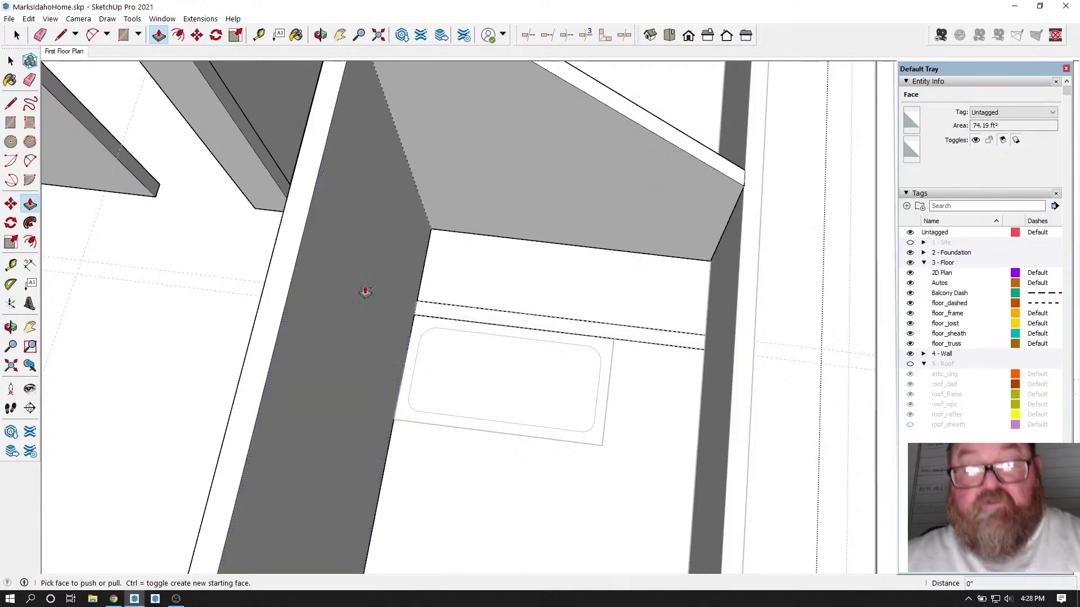
Step: Reverse the face of the pasted rectangle beside the bathtub
click(17, 35)
click(17, 35)
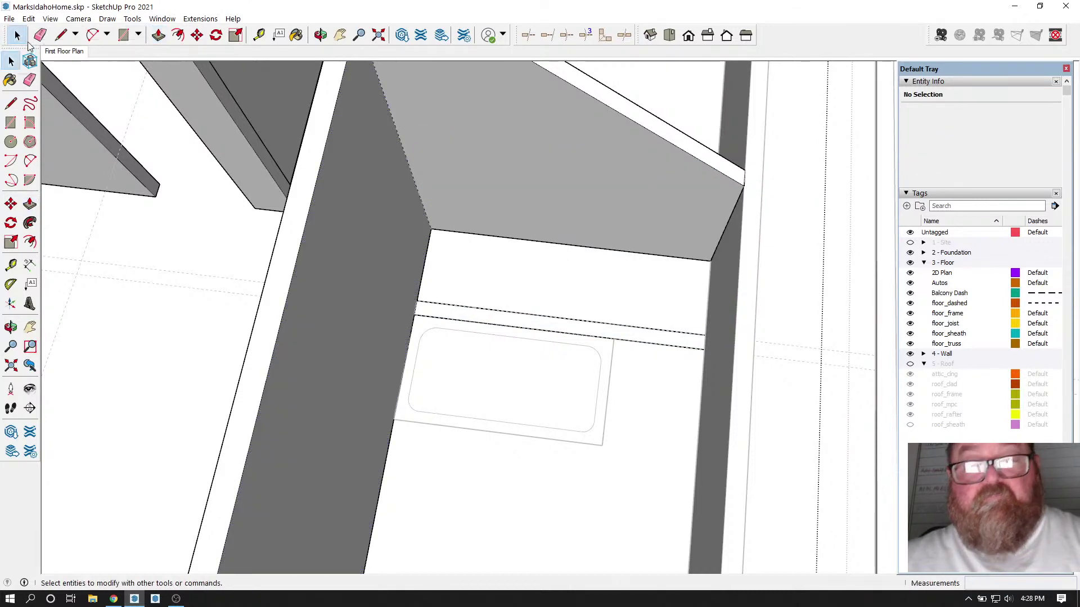
right_click(437, 311)
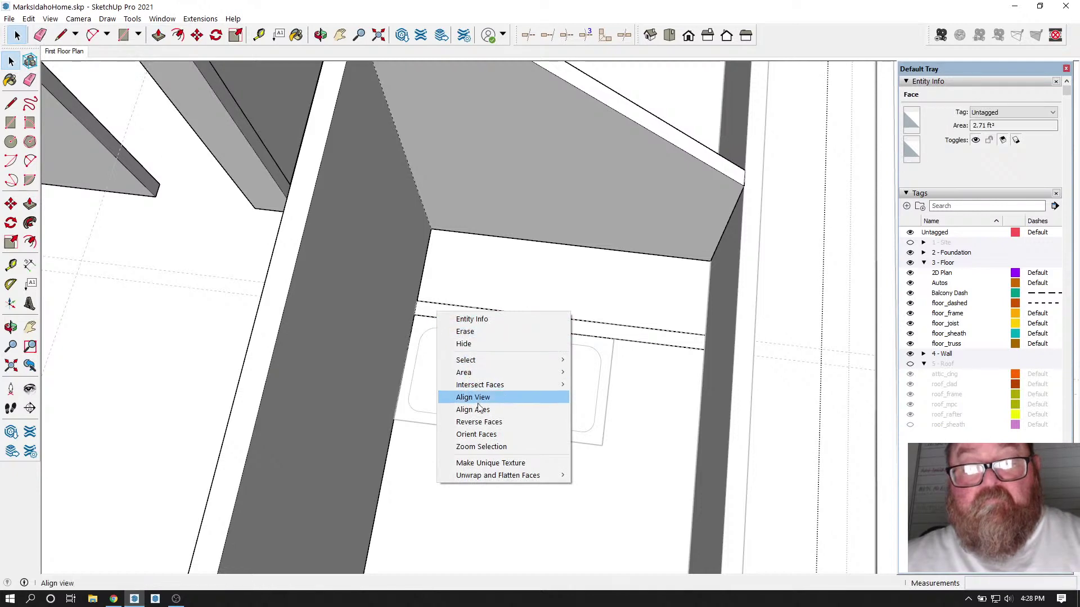
click(483, 423)
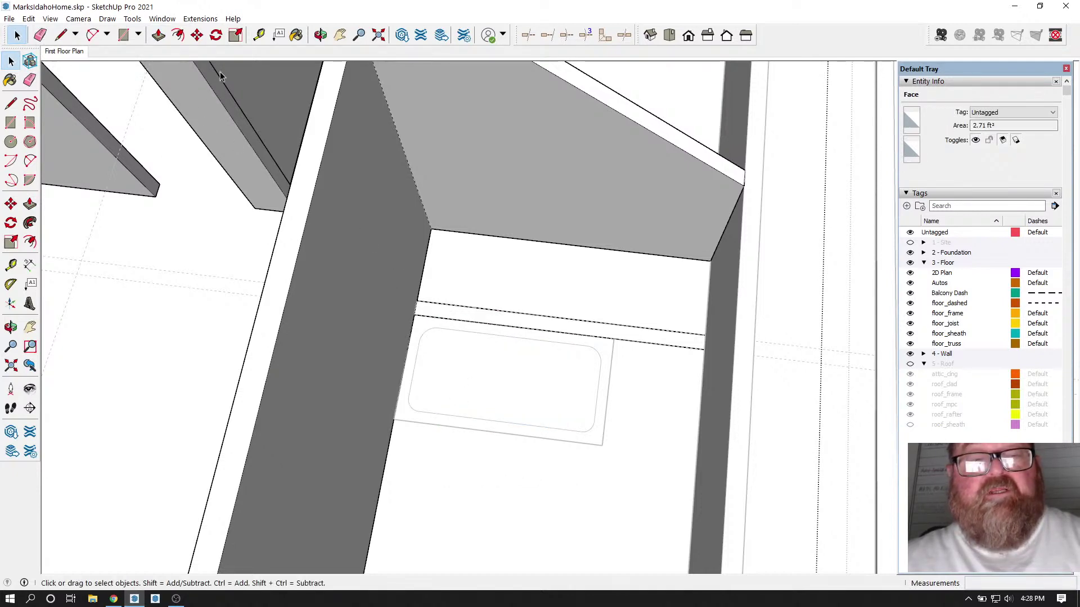
Step: Extrude the reversed face up to the top of the adjoining wall and erase the seam where their tops meet
click(159, 35)
drag(426, 312, 313, 181)
key(e)
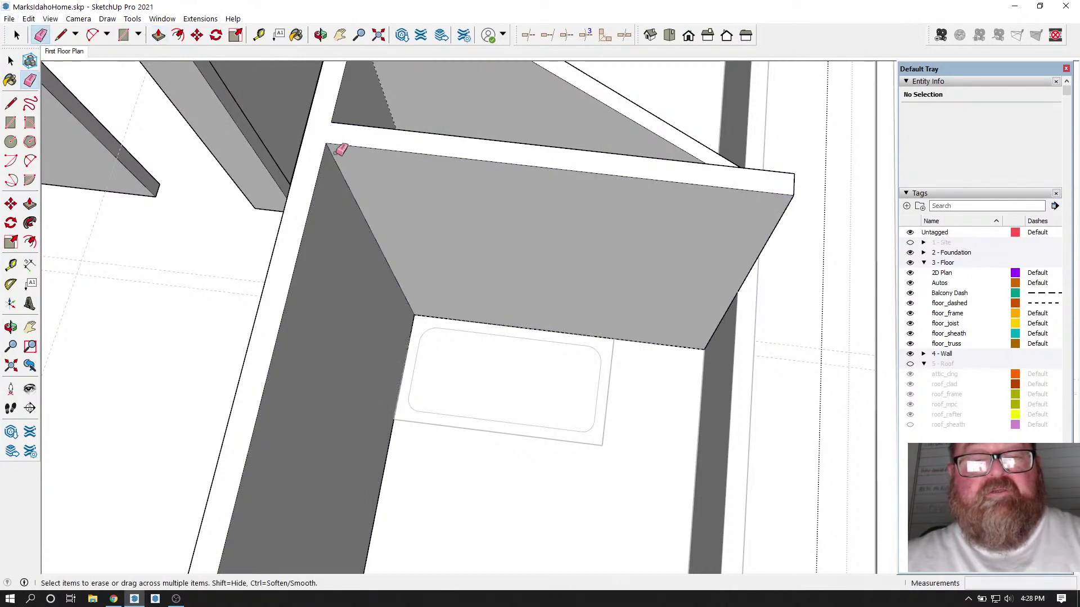
scroll(375, 218, down, 2)
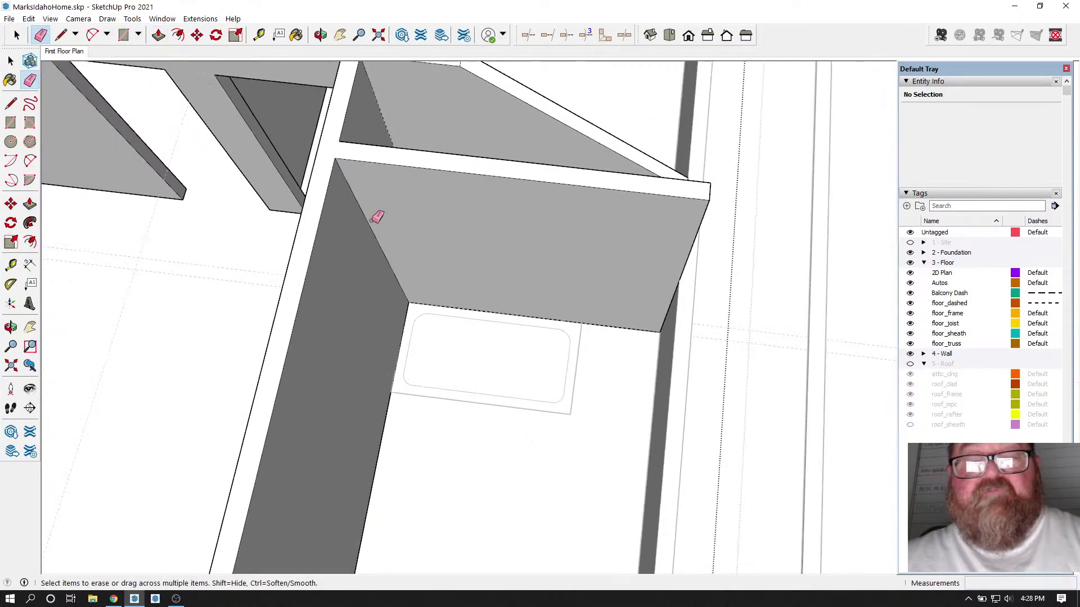
Step: Draw a 2' 4 1/2" line across from the neighbouring wall's slope break, and a sloped line about 6' 6 15/16" down the new wall's face
click(321, 35)
drag(448, 168, 652, 218)
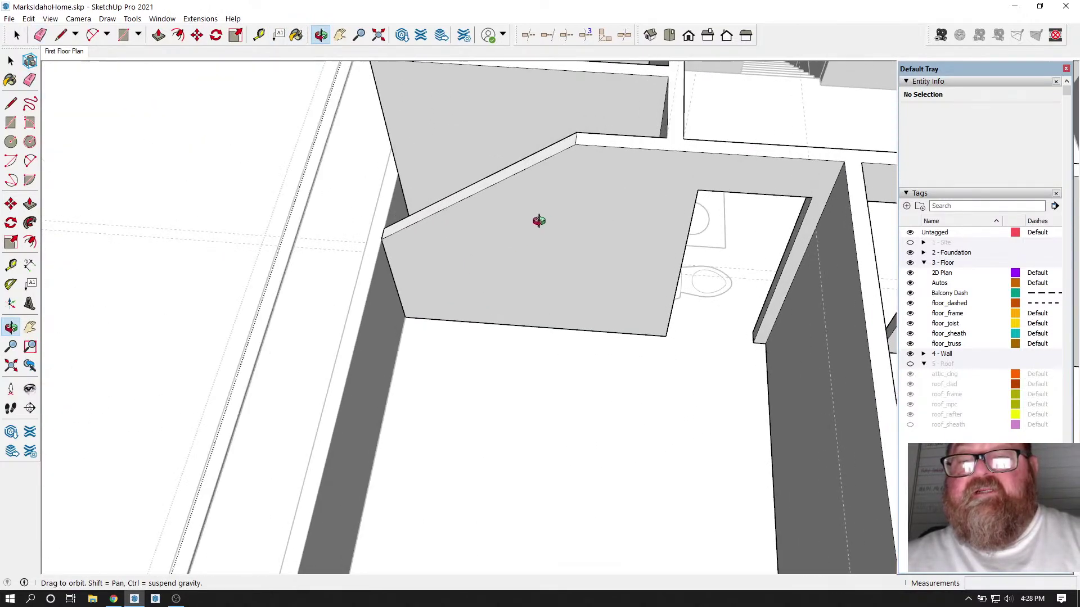
drag(538, 251, 701, 273)
scroll(365, 160, up, 2)
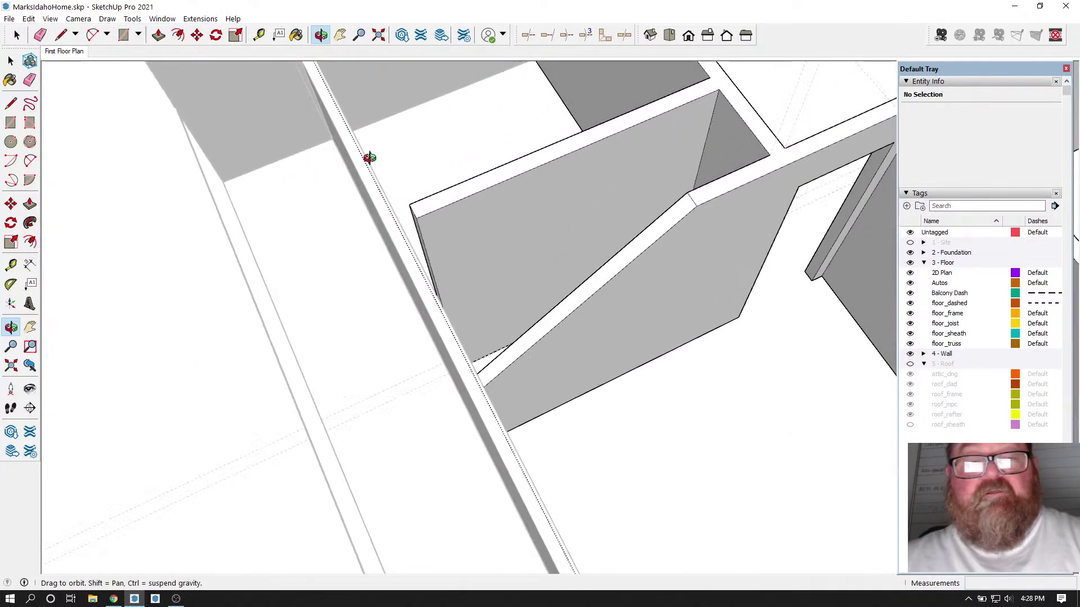
click(61, 36)
scroll(392, 187, down, 1)
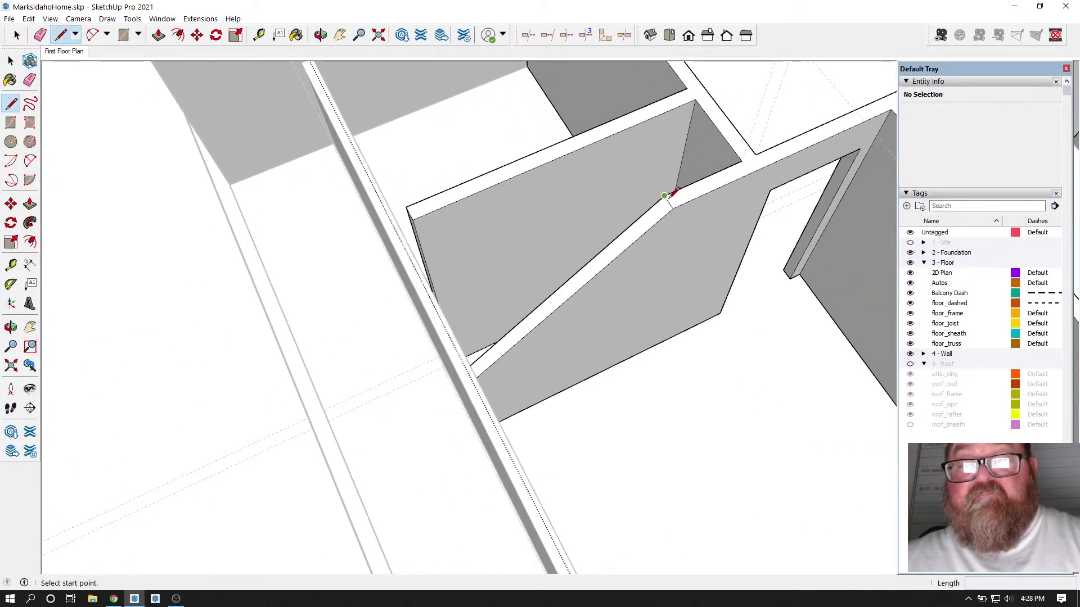
click(664, 196)
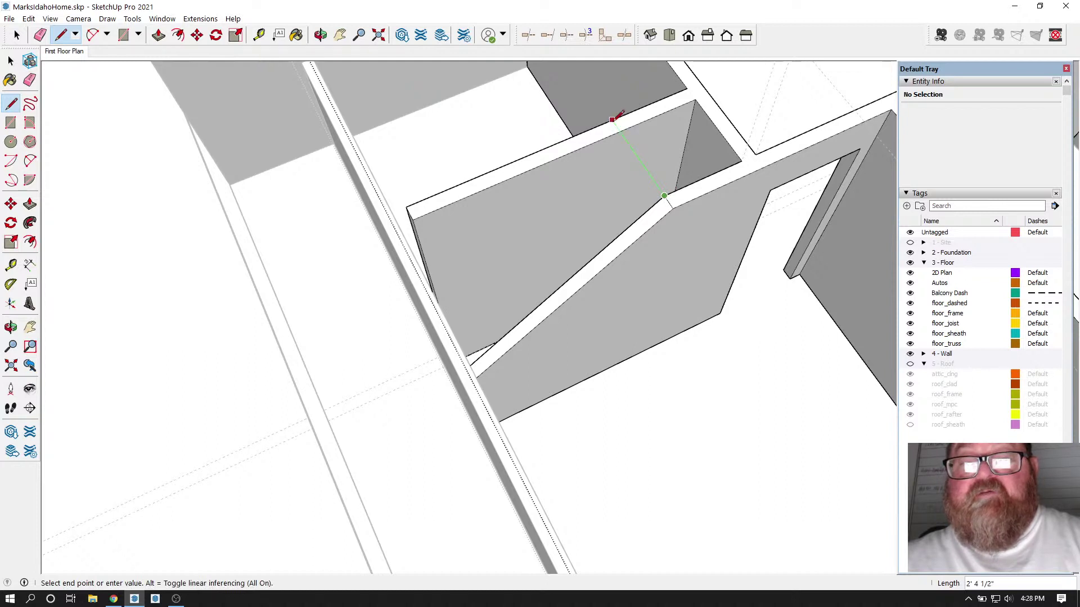
click(619, 131)
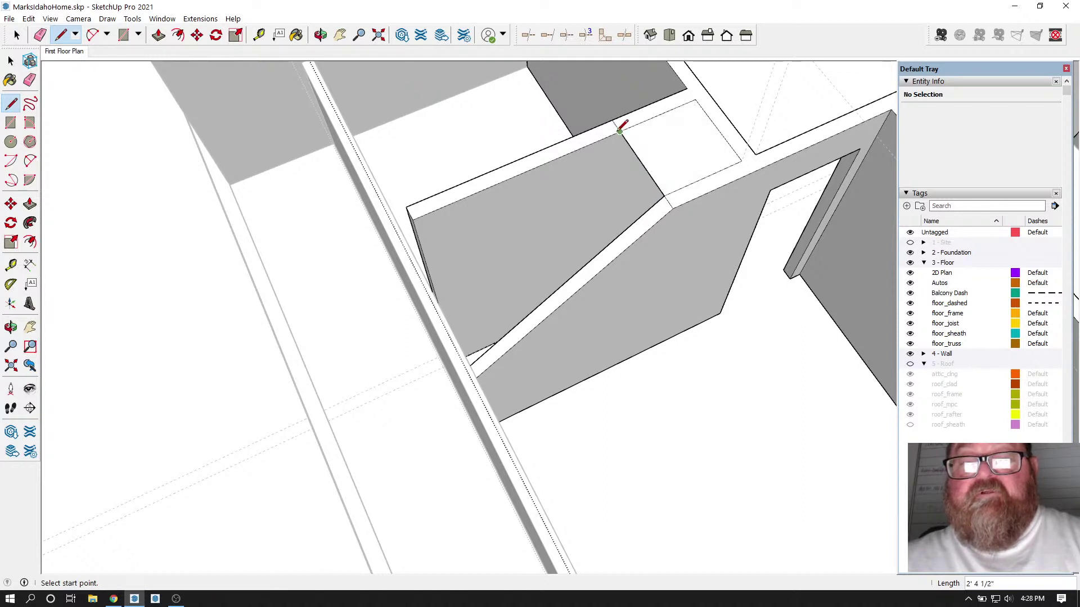
click(437, 294)
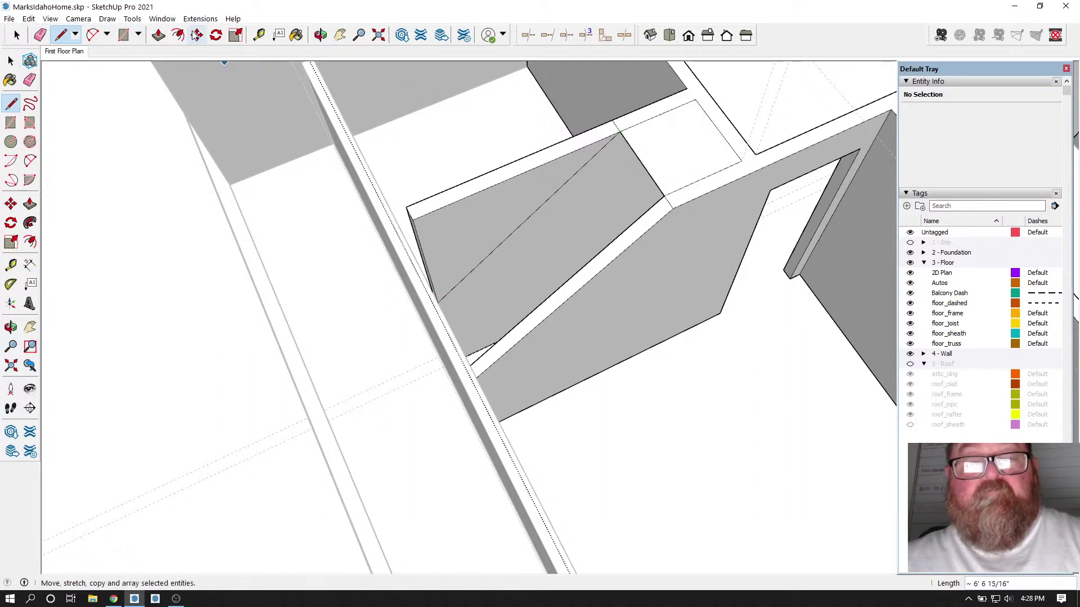
Step: Push the face above the sloped line back 4 1/2" to remove the wall corner, and erase the helper line between the two walls
click(158, 35)
drag(466, 234, 376, 253)
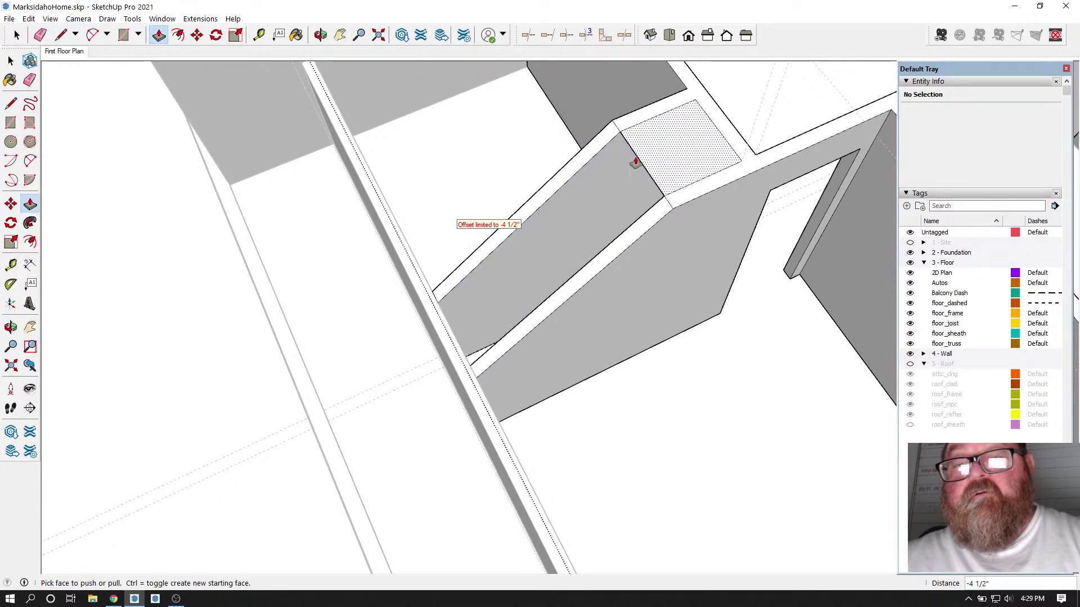
click(40, 35)
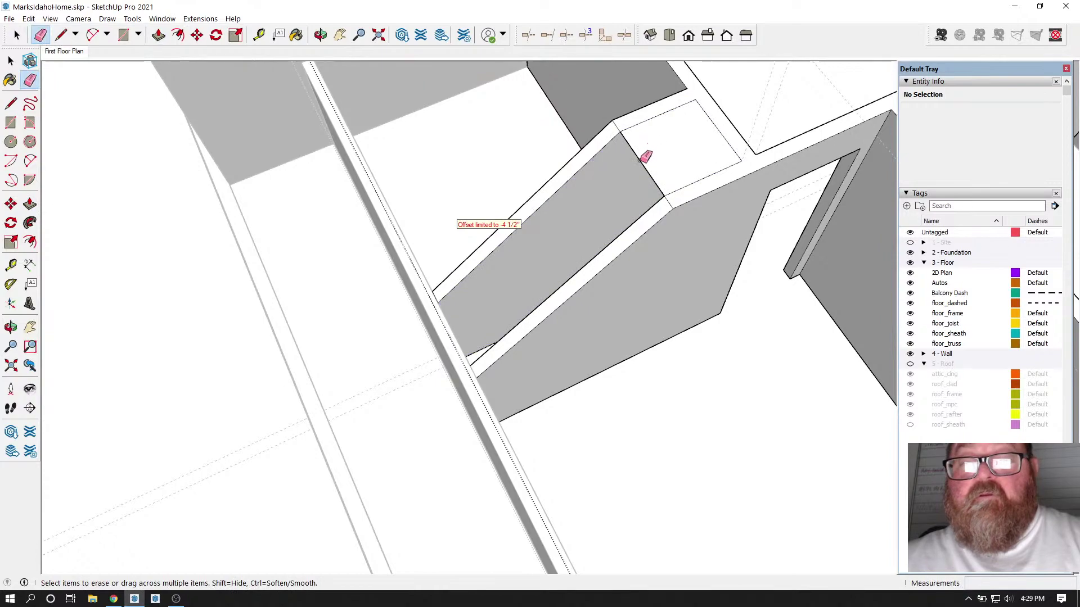
click(640, 161)
middle_drag(585, 283, 750, 319)
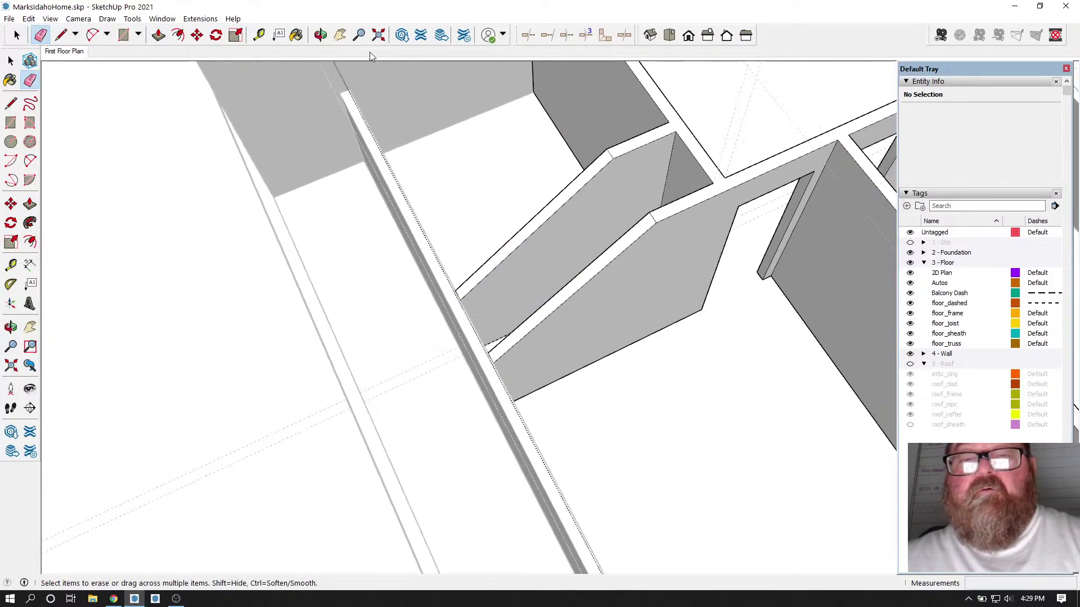
Step: Leave the wall group and rotate the bathtub 90 degrees on the floor, perpendicular to the new partition
click(321, 35)
mouse_move(585, 242)
mouse_down()
mouse_move(585, 260)
mouse_move(730, 285)
mouse_move(769, 265)
mouse_move(726, 277)
mouse_move(716, 314)
mouse_move(793, 294)
mouse_move(532, 292)
mouse_up()
click(16, 35)
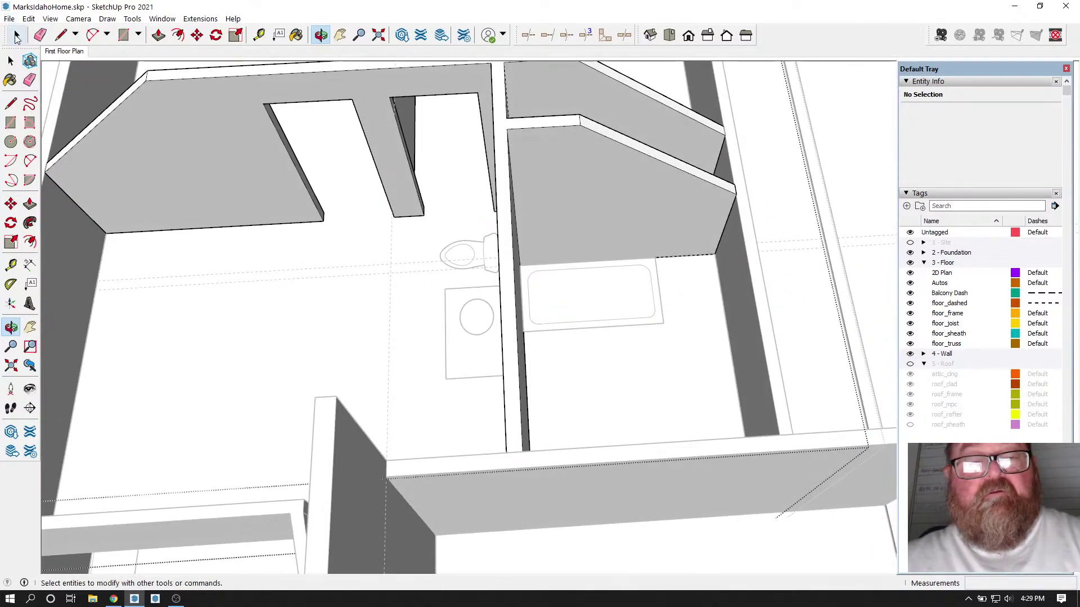
scroll(286, 196, down, 1)
scroll(596, 261, up, 3)
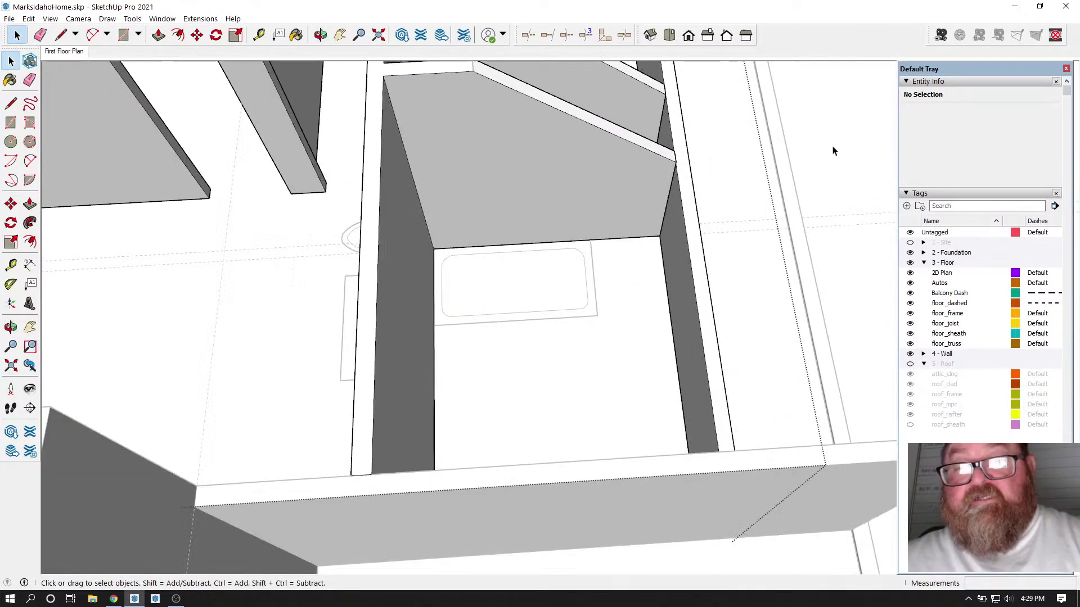
scroll(587, 299, down, 2)
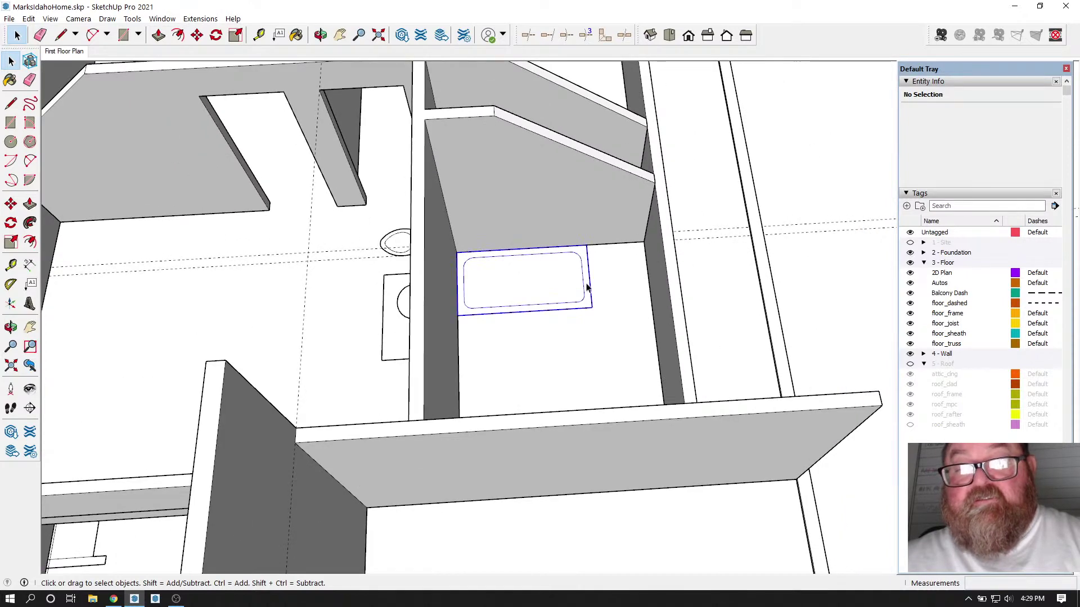
click(587, 287)
scroll(587, 287, up, 1)
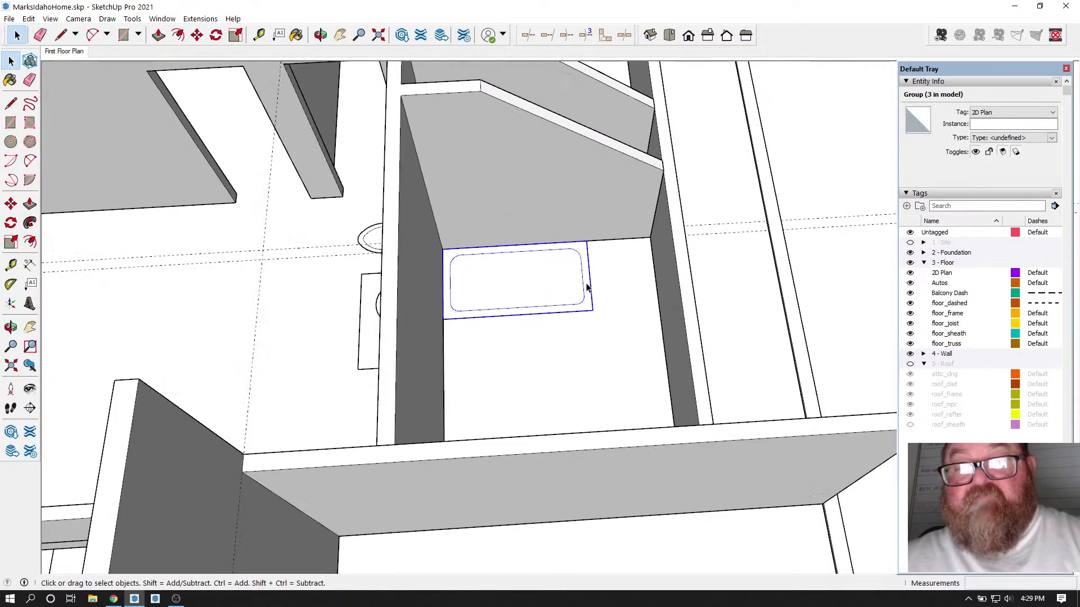
click(216, 35)
click(502, 284)
click(531, 283)
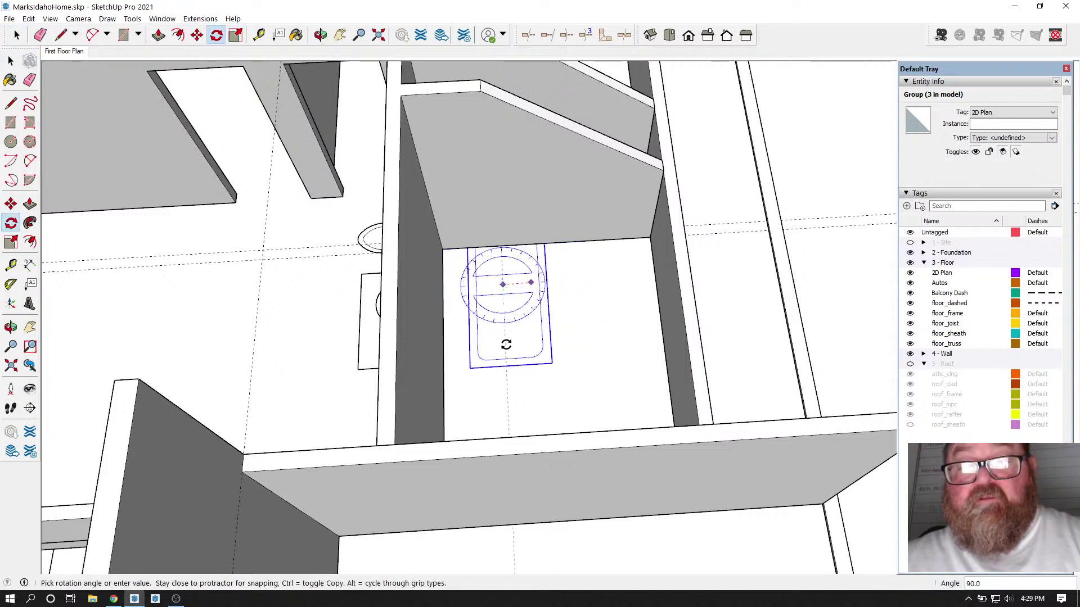
click(508, 346)
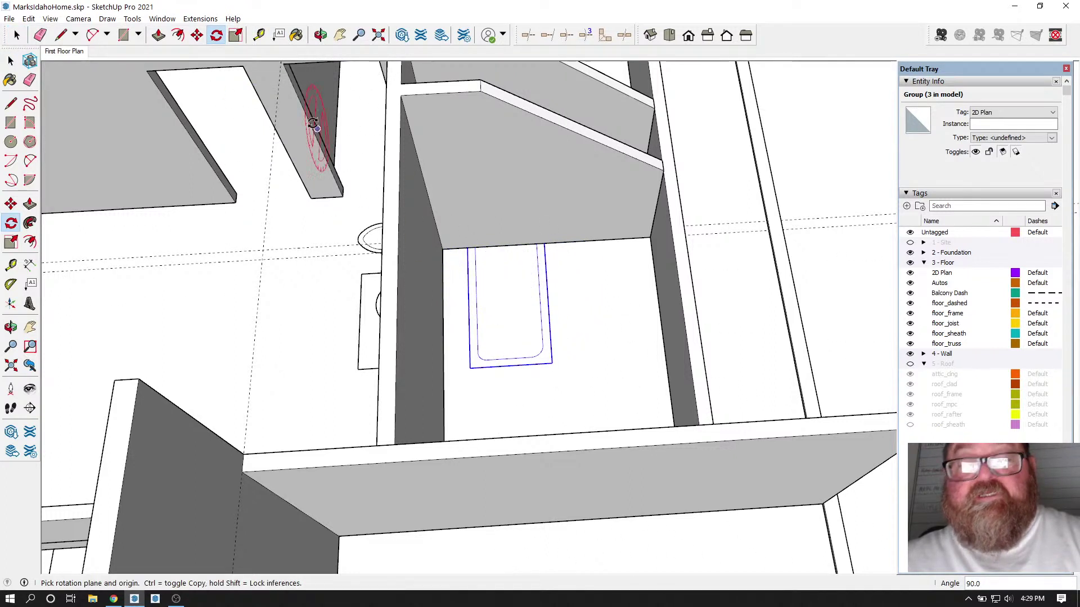
Step: Move the rotated bathtub out from the partition and snap its corner against the partition's base, away from the room corner
click(198, 36)
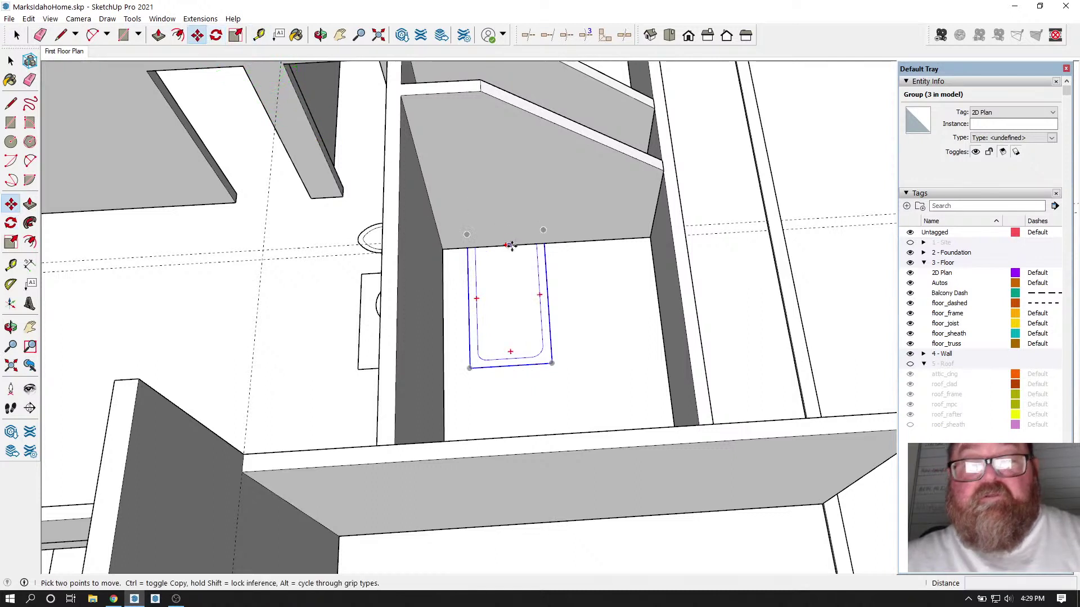
drag(518, 273, 521, 304)
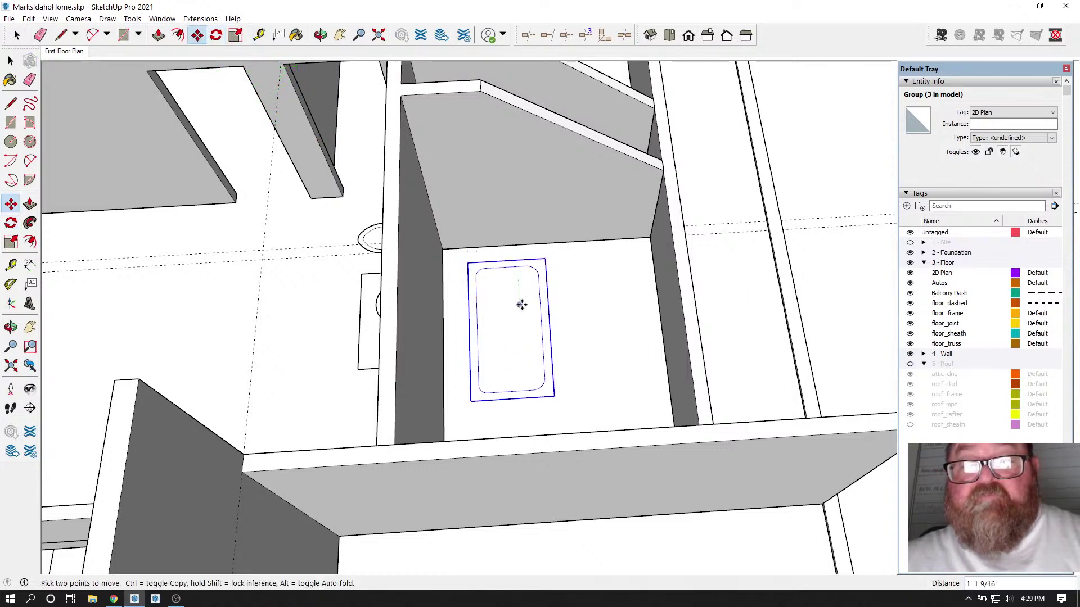
click(545, 257)
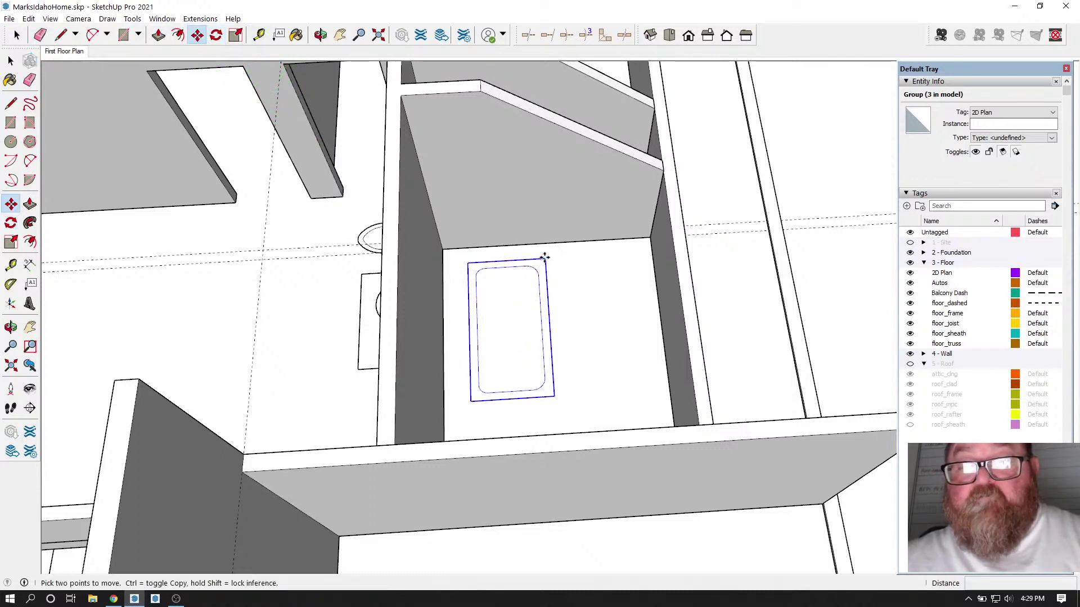
click(586, 241)
scroll(603, 248, up, 2)
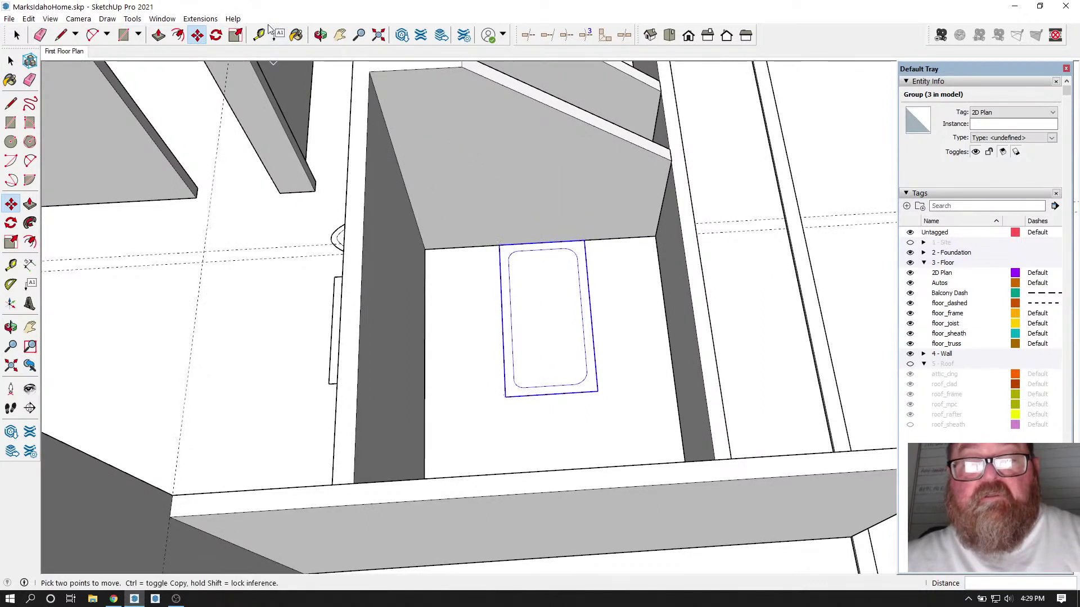
Step: Examine the bathroom, stairs and surrounding walls from several angles with the bathtub in its rotated position
click(321, 35)
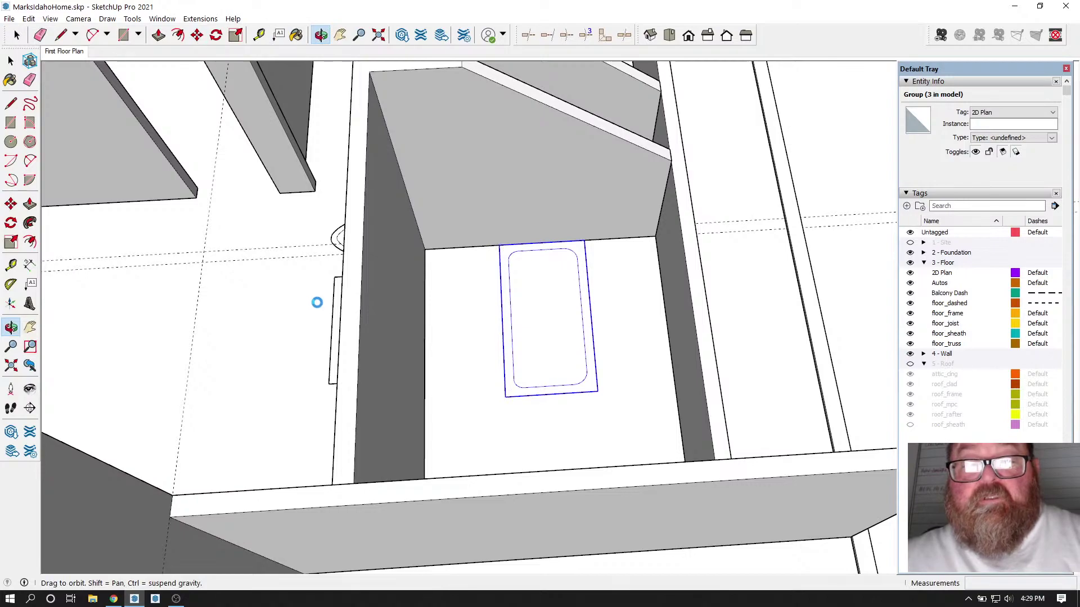
drag(317, 303, 369, 299)
drag(481, 292, 758, 336)
drag(485, 307, 593, 272)
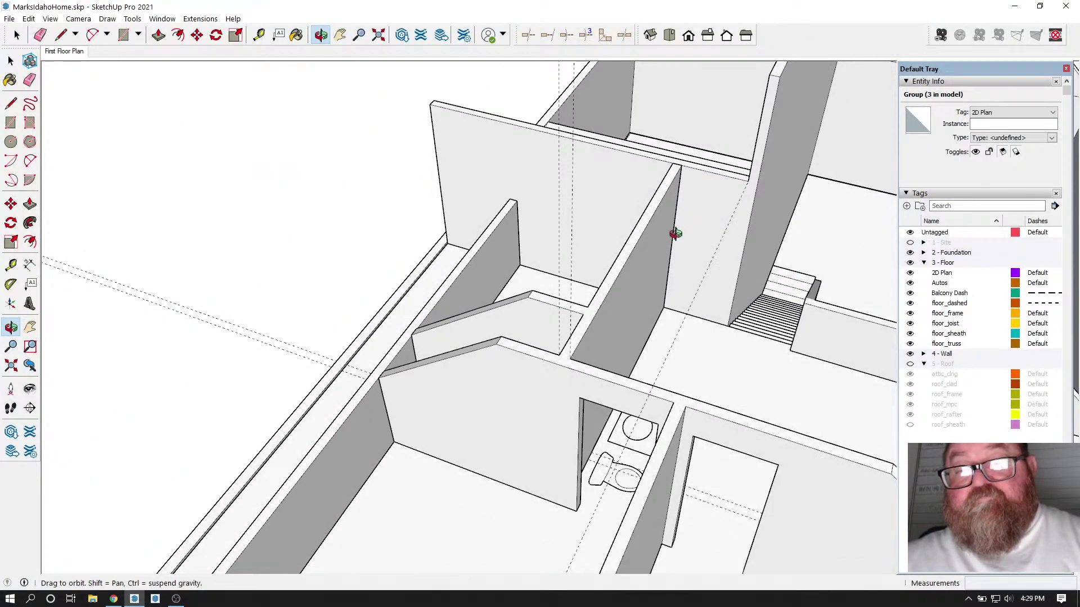
drag(675, 233, 595, 303)
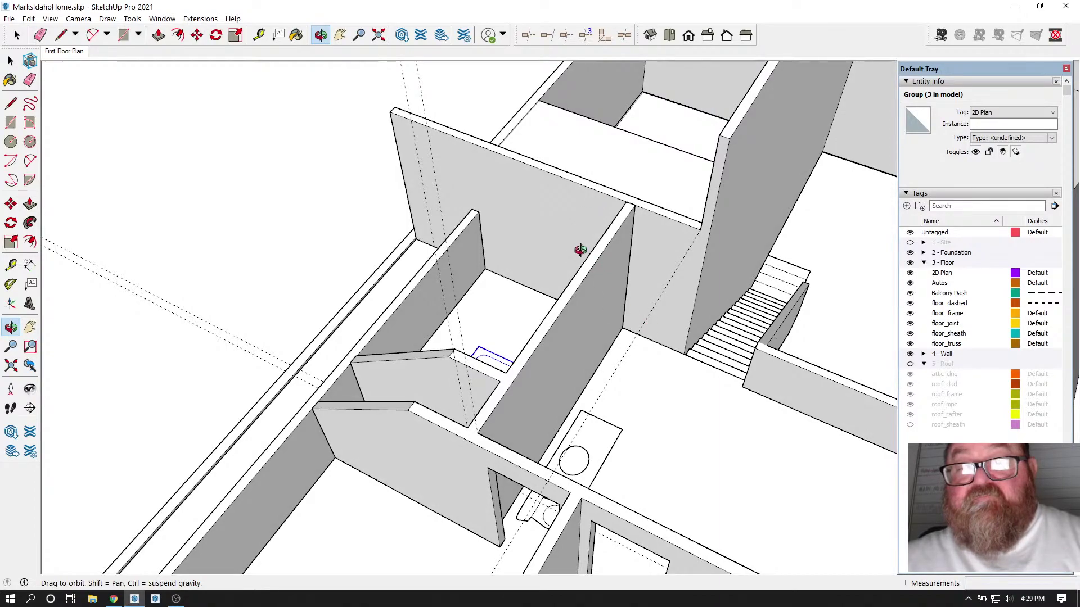
drag(580, 250, 572, 353)
drag(722, 434, 388, 385)
scroll(295, 136, up, 4)
drag(599, 315, 427, 284)
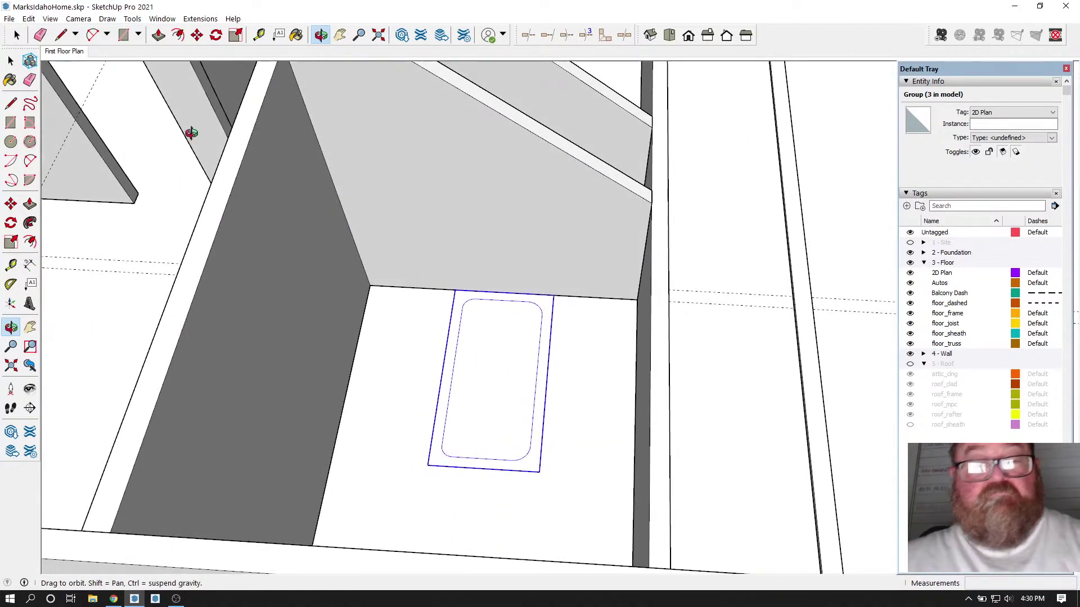
Step: Rotate the bathtub 90 degrees so it runs along the partition, and snap its corner into the room corner
click(216, 35)
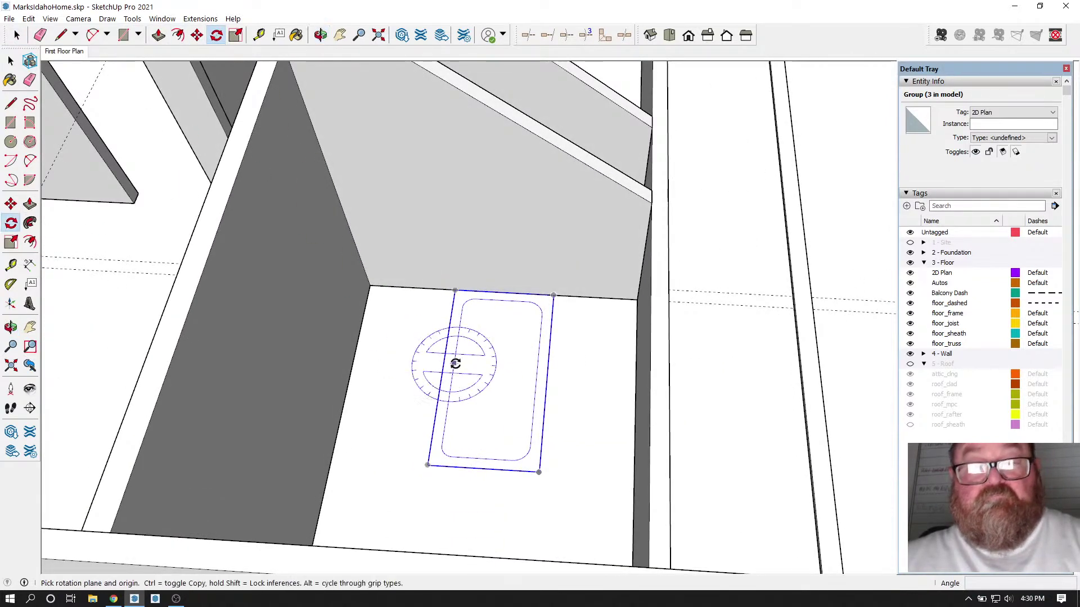
click(493, 366)
click(513, 366)
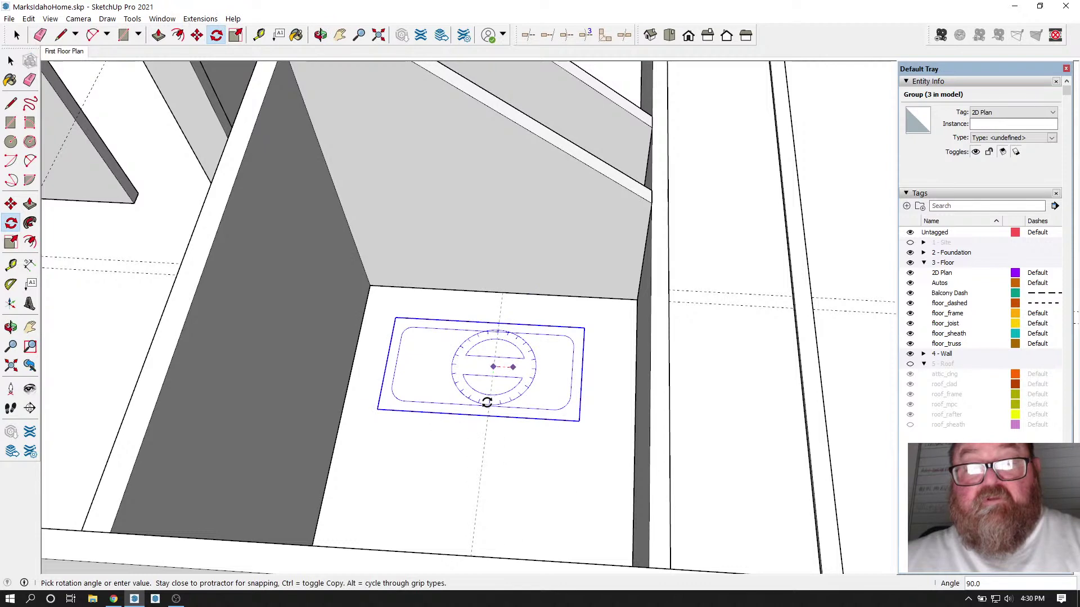
click(487, 403)
click(197, 34)
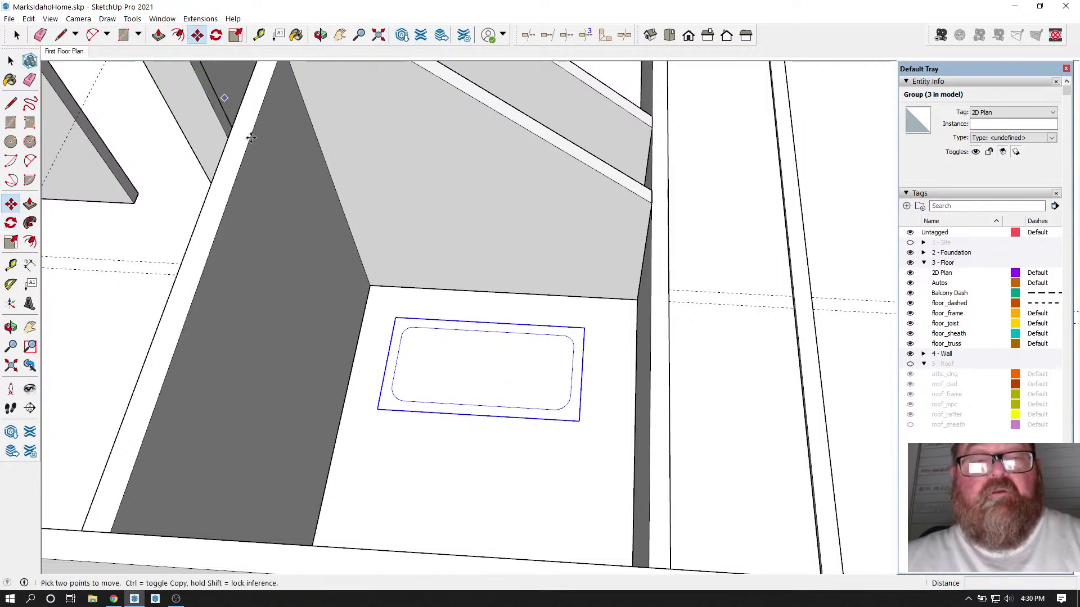
click(395, 319)
click(370, 287)
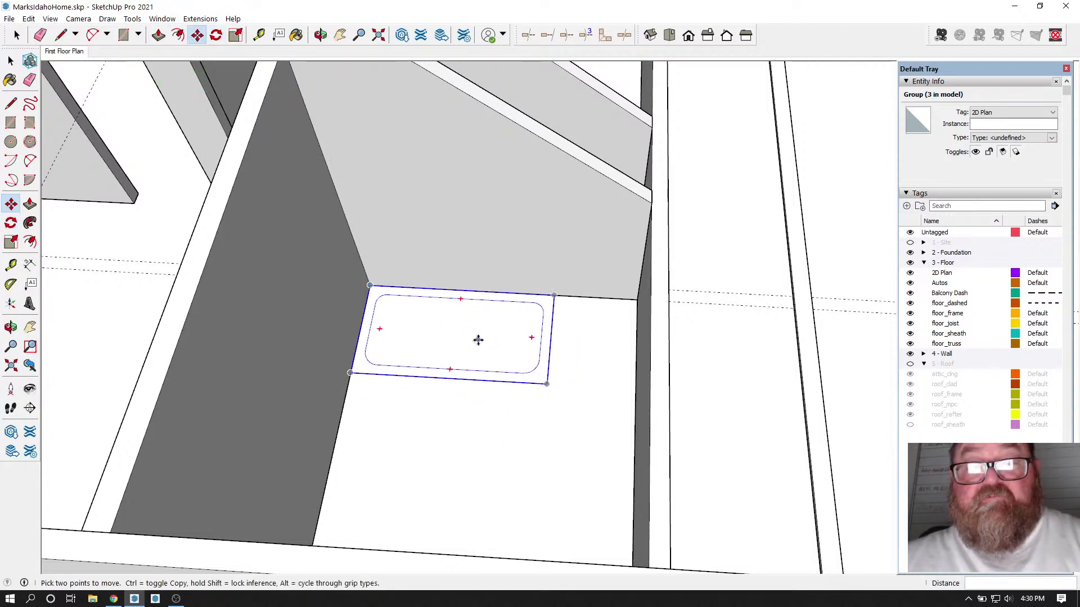
Step: Open the low side wall's nested group for editing and select its inner face beside the bathtub
scroll(478, 341, down, 2)
click(321, 35)
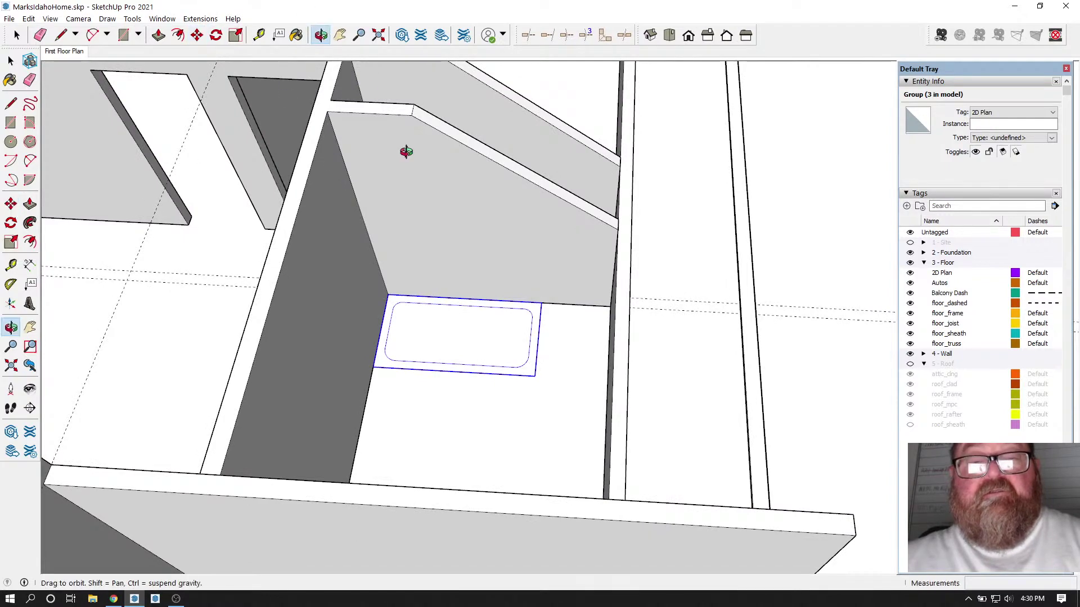
drag(405, 149, 624, 229)
drag(540, 238, 626, 246)
click(18, 37)
scroll(507, 286, down, 1)
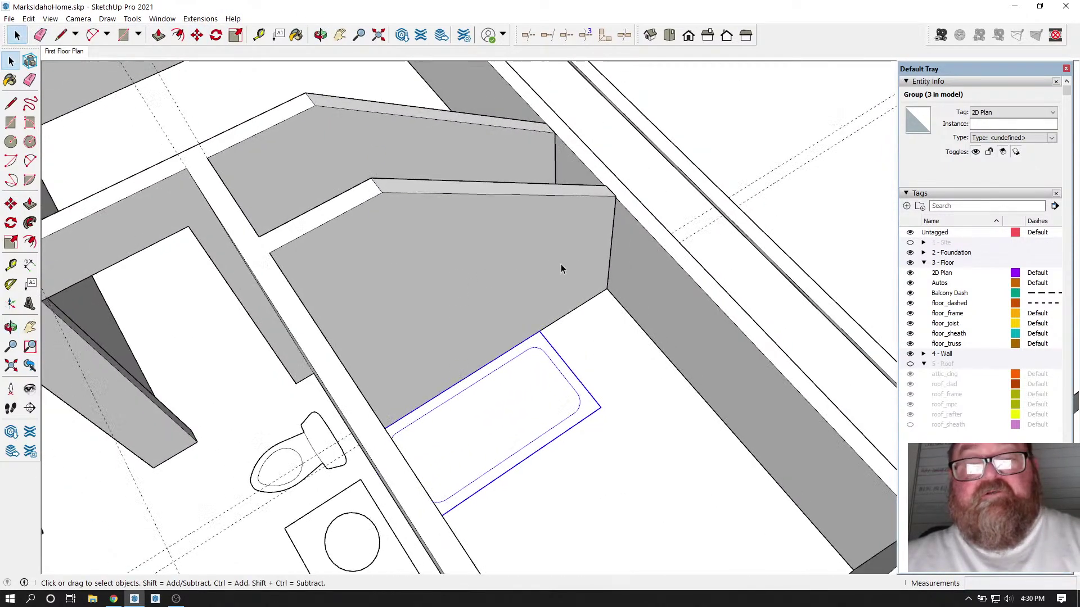
click(636, 254)
double_click(630, 238)
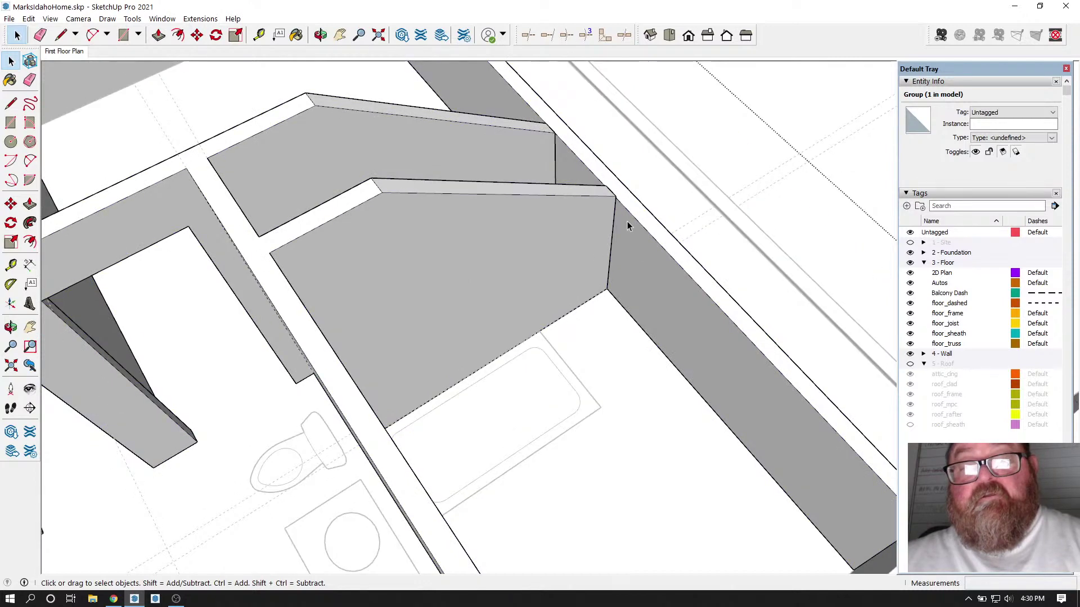
click(626, 221)
double_click(624, 222)
click(623, 222)
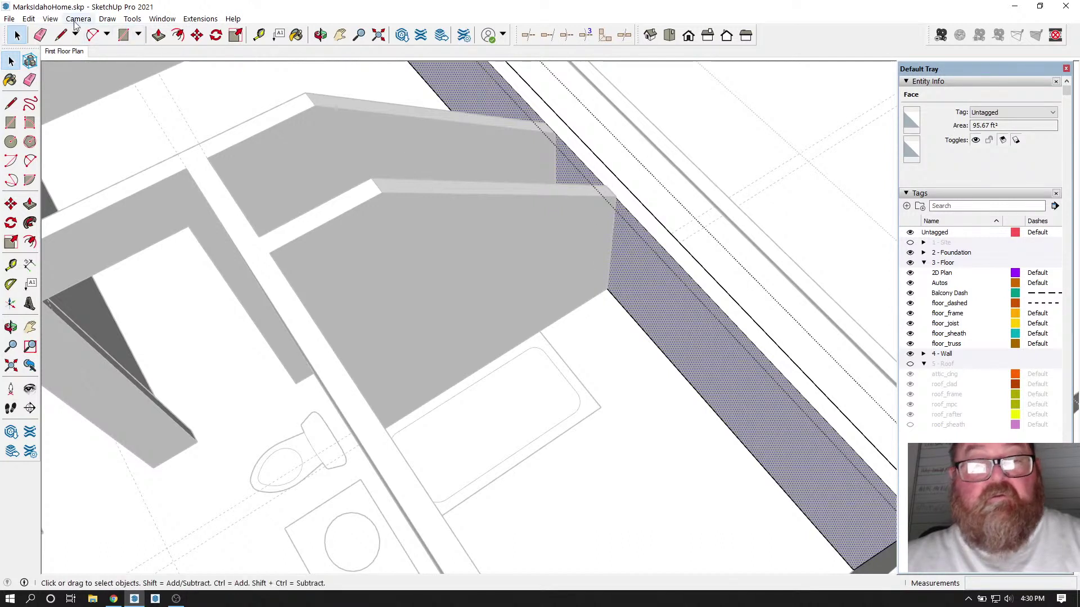
Step: Split the side wall's inner face along the partition's end edge, and push the section beside the bathtub back 4 1/2" to remove it
click(60, 34)
click(607, 289)
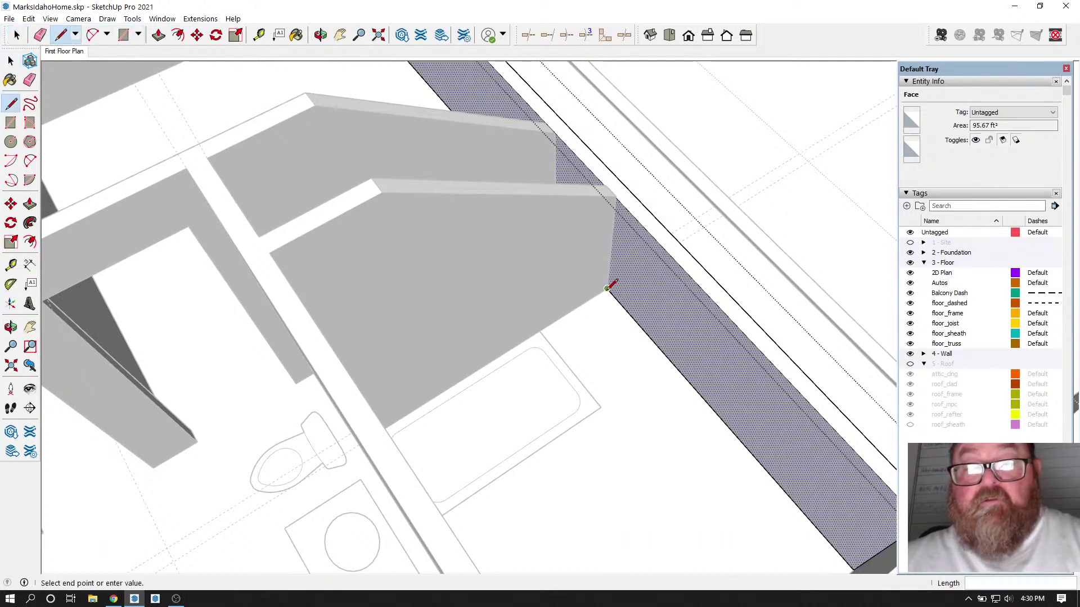
click(616, 196)
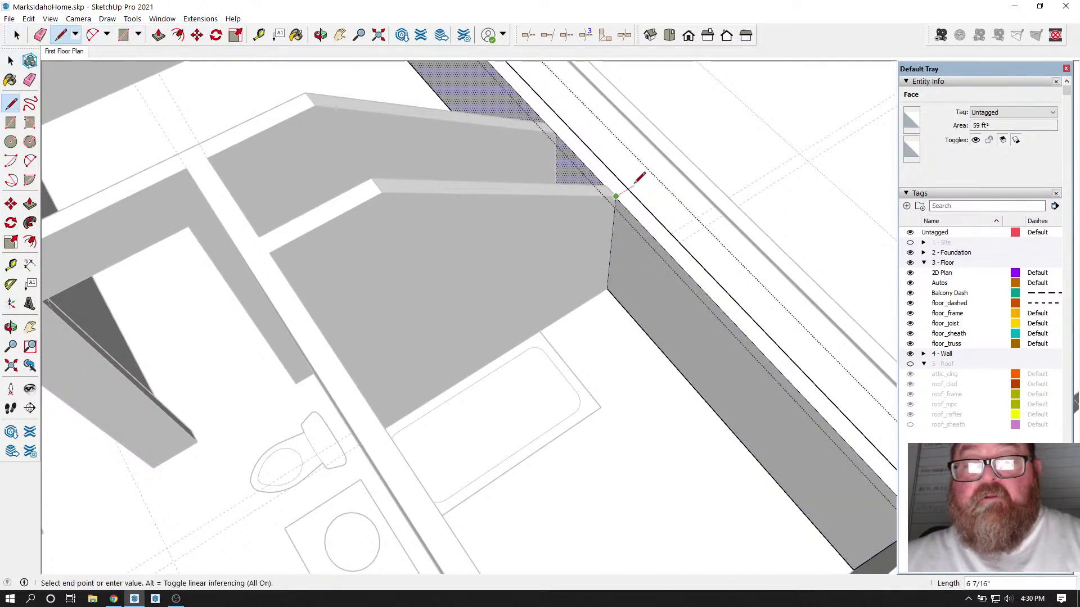
click(159, 35)
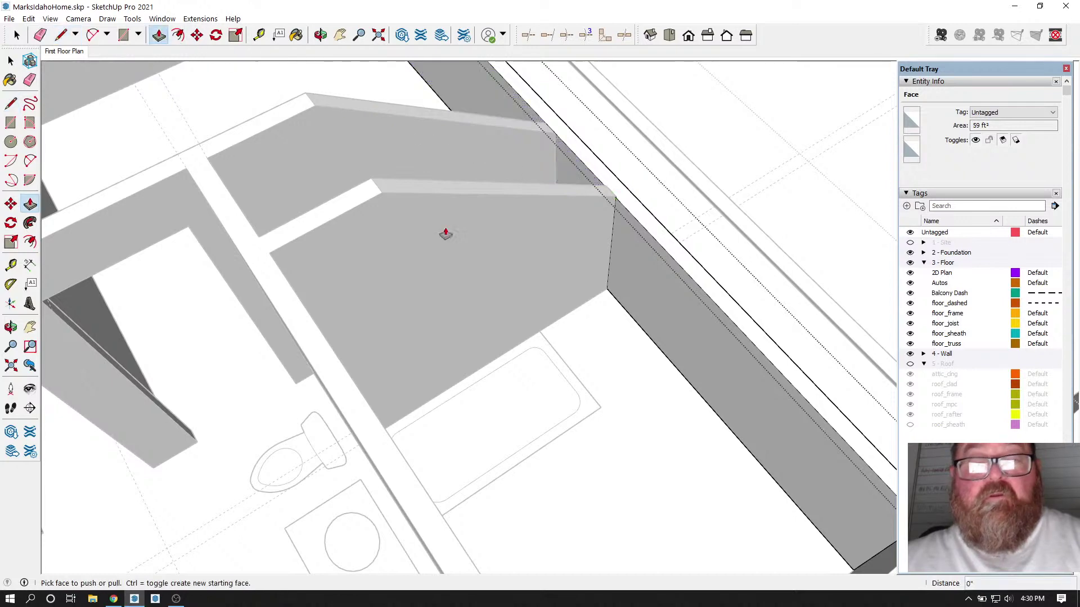
drag(633, 291, 664, 277)
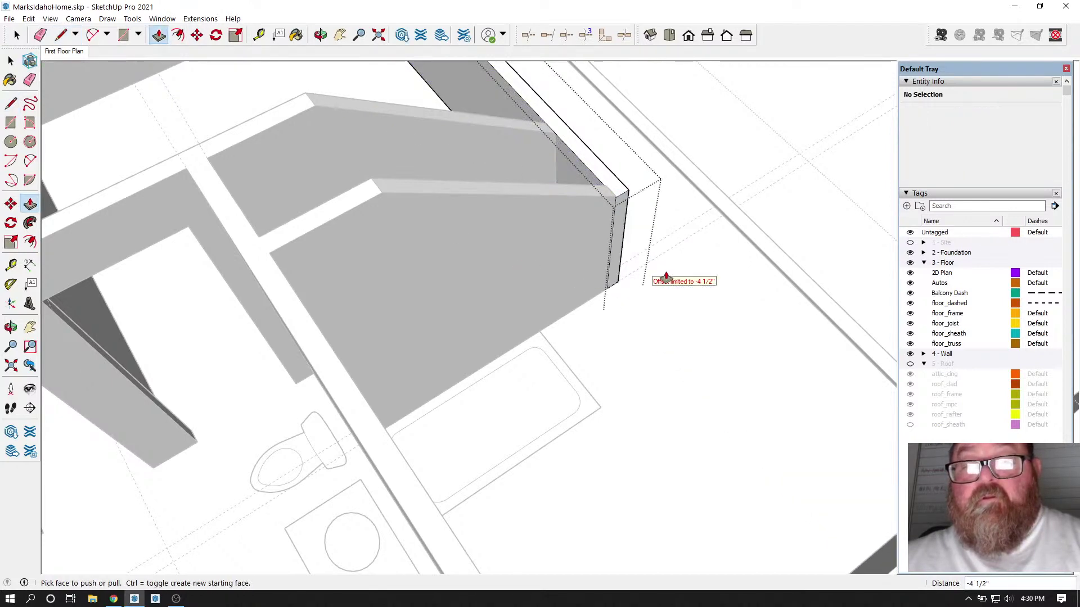
Step: Draw a 2' 8" line along the bathtub's end and a second line from the tub's outer corner straight to the side wall
click(320, 34)
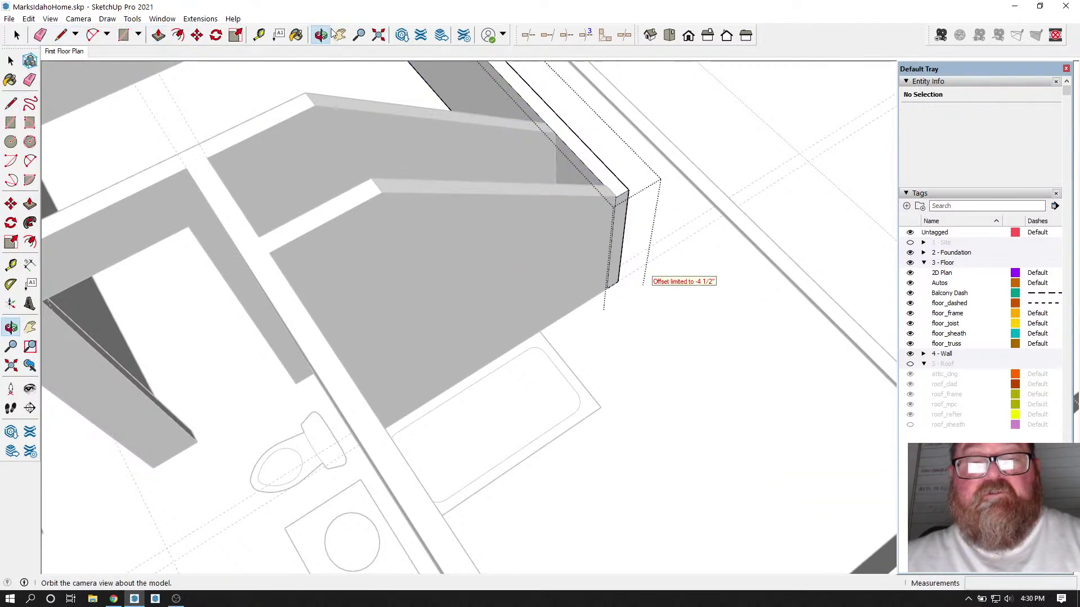
drag(616, 271, 435, 275)
drag(607, 248, 400, 377)
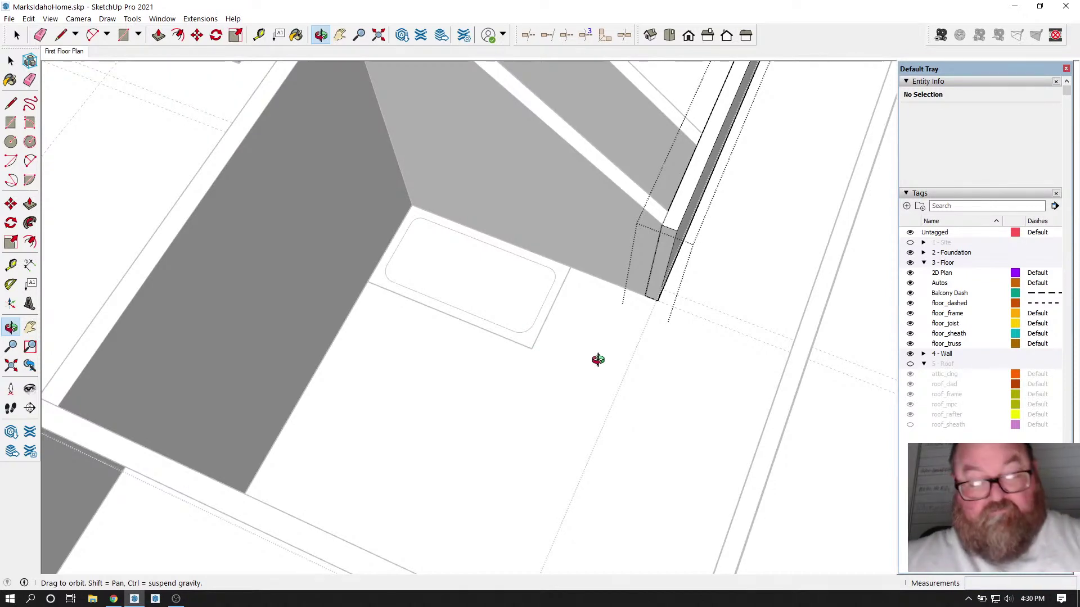
key(p)
drag(598, 362, 576, 367)
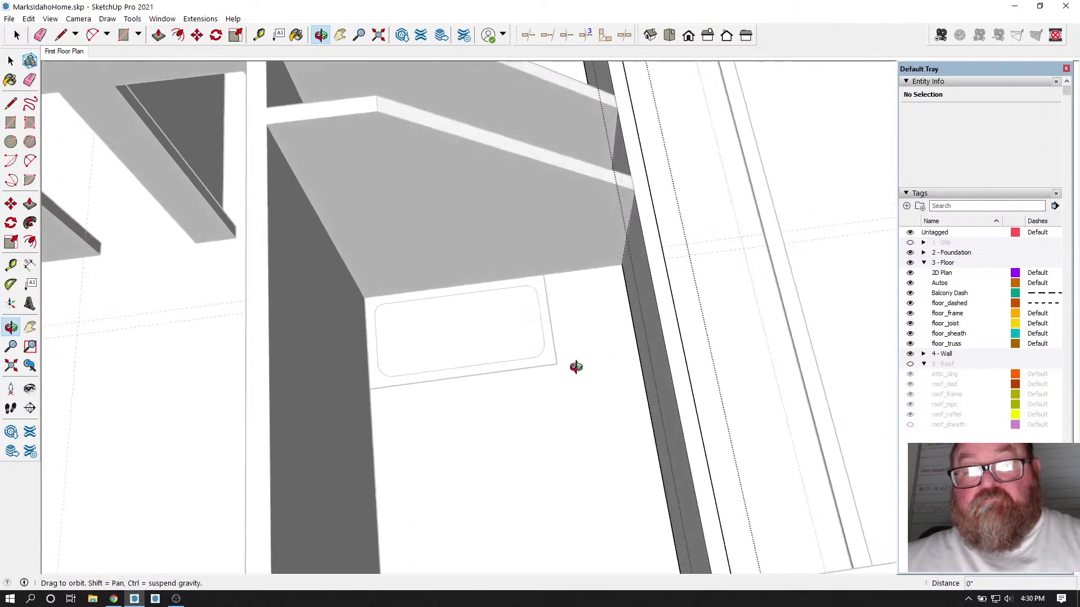
click(60, 35)
click(544, 274)
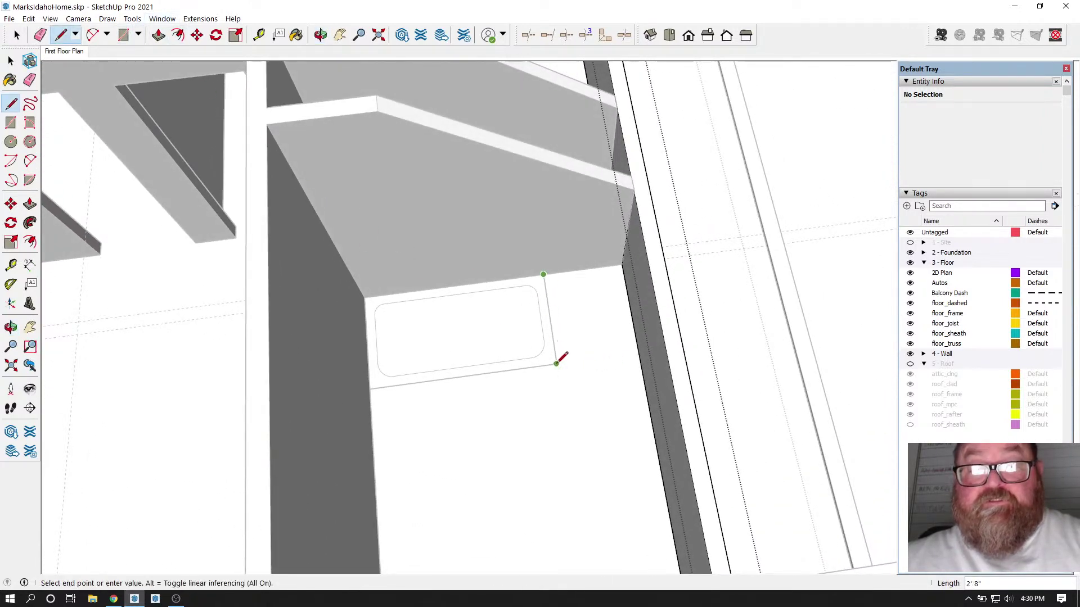
click(556, 364)
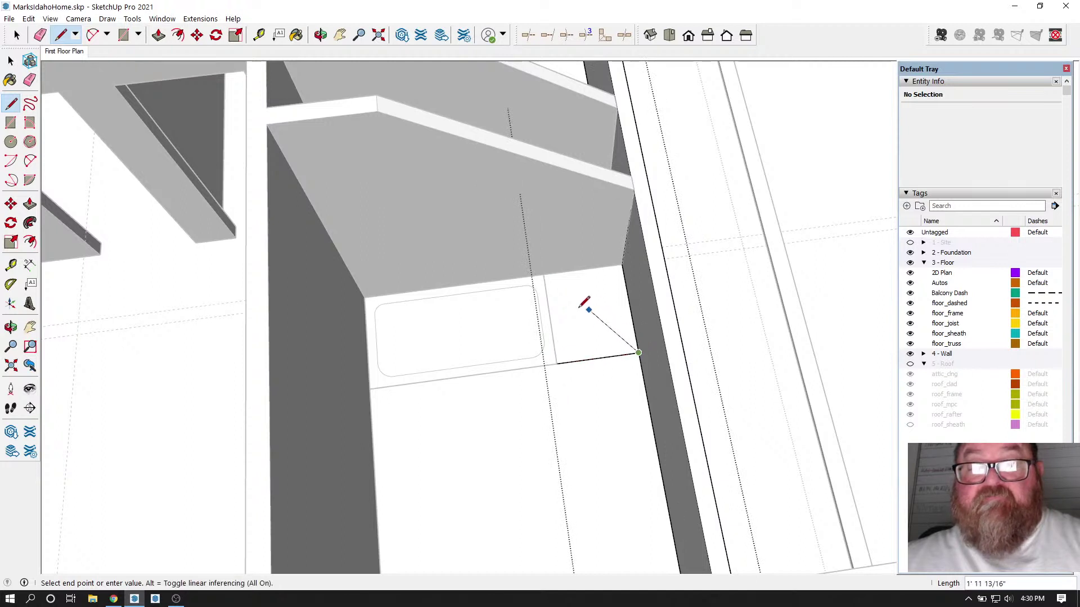
click(320, 35)
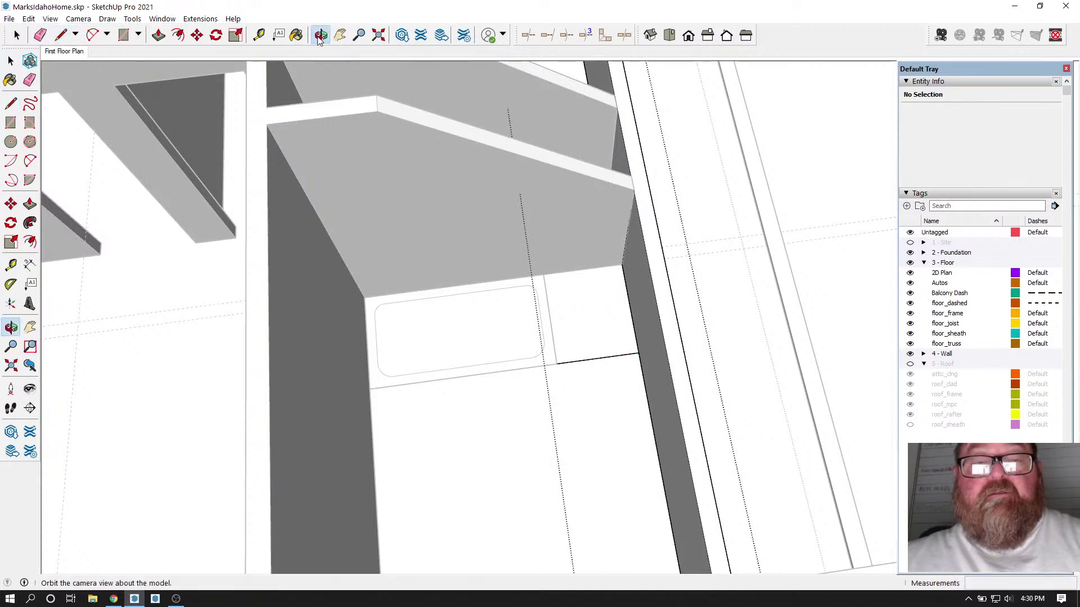
click(158, 35)
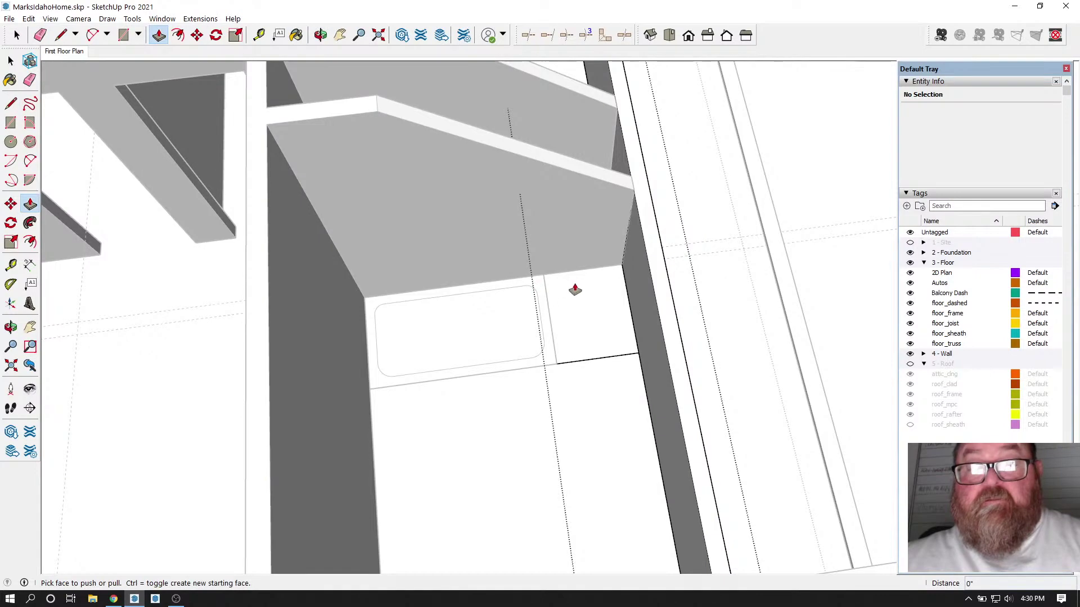
click(320, 36)
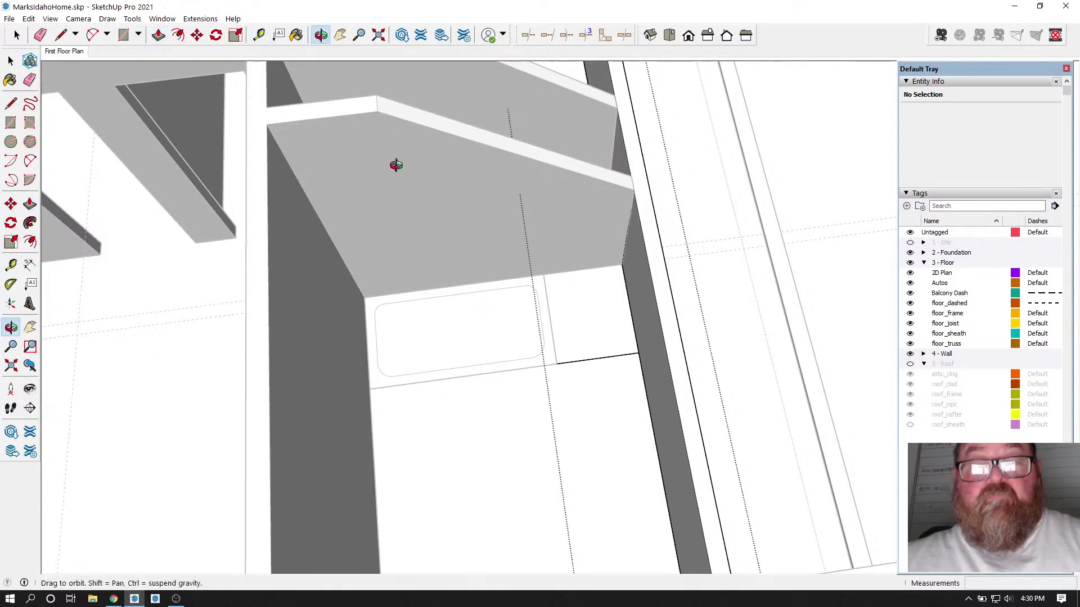
drag(386, 205, 531, 430)
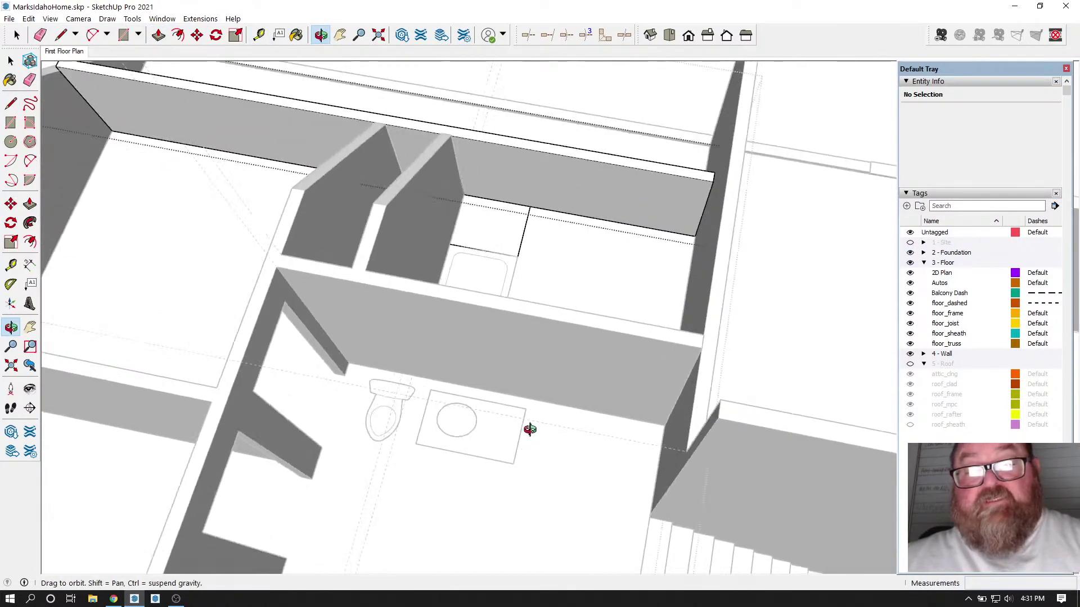
Step: Leave the wall group and move the toilet about 9' 4" from beside the sink vanity to the low side wall next to the bathtub
click(10, 60)
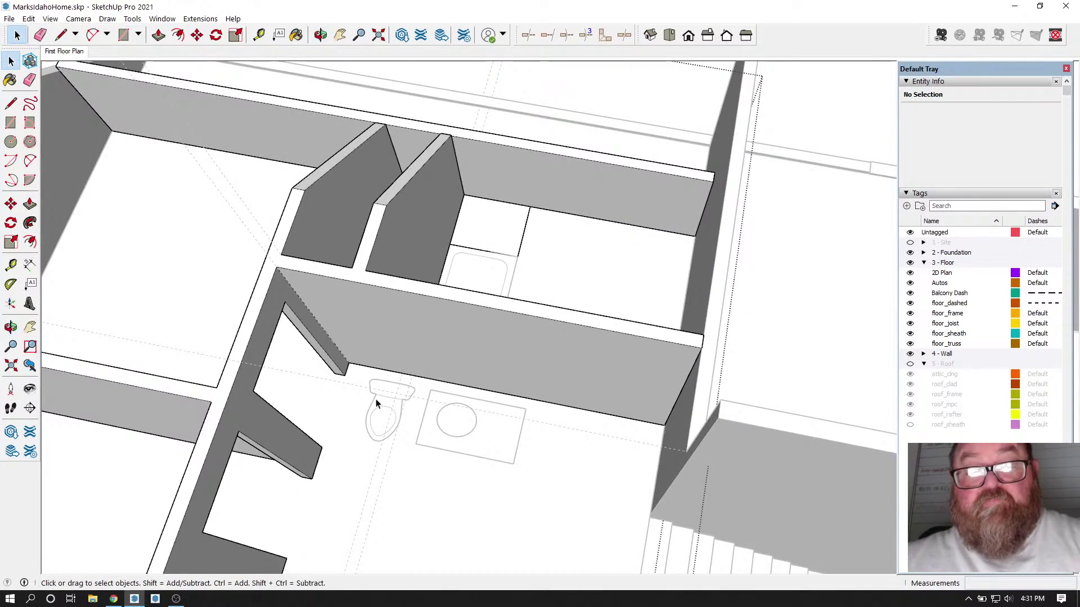
scroll(433, 402, down, 3)
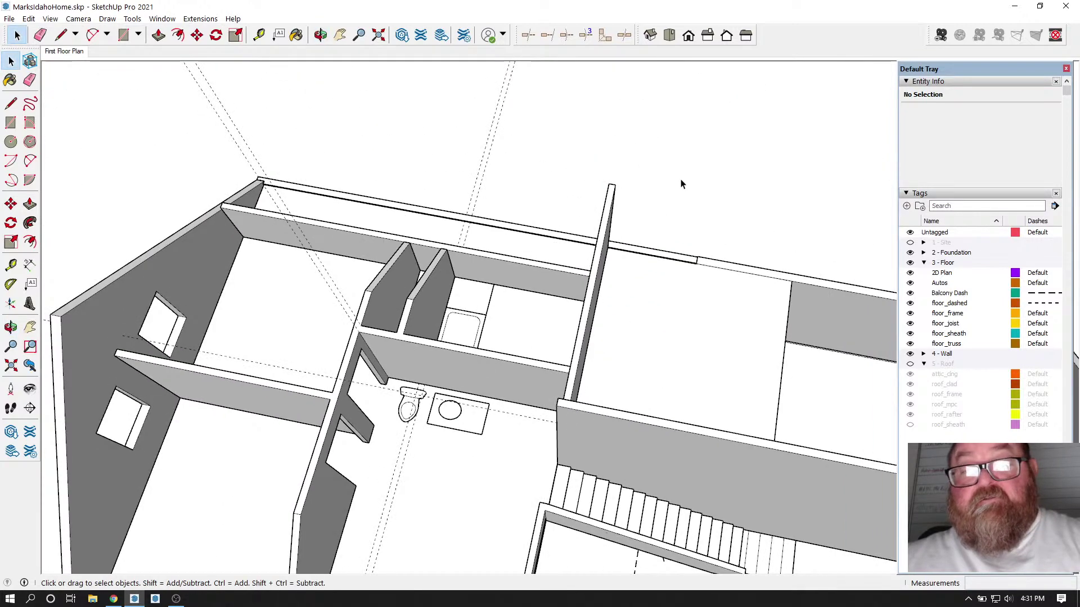
scroll(445, 408, up, 1)
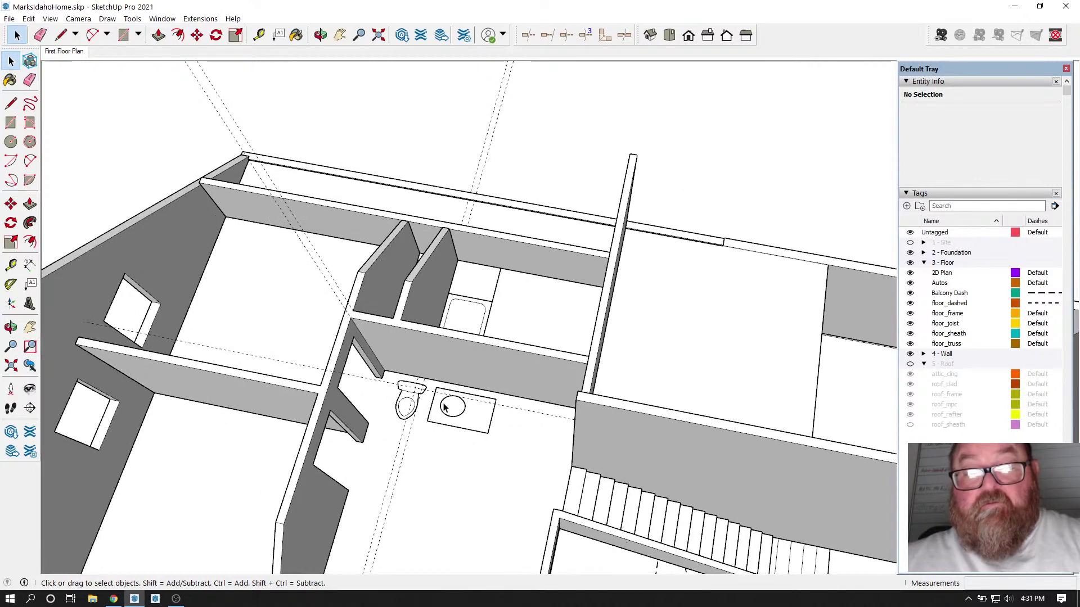
scroll(415, 396, up, 4)
click(410, 390)
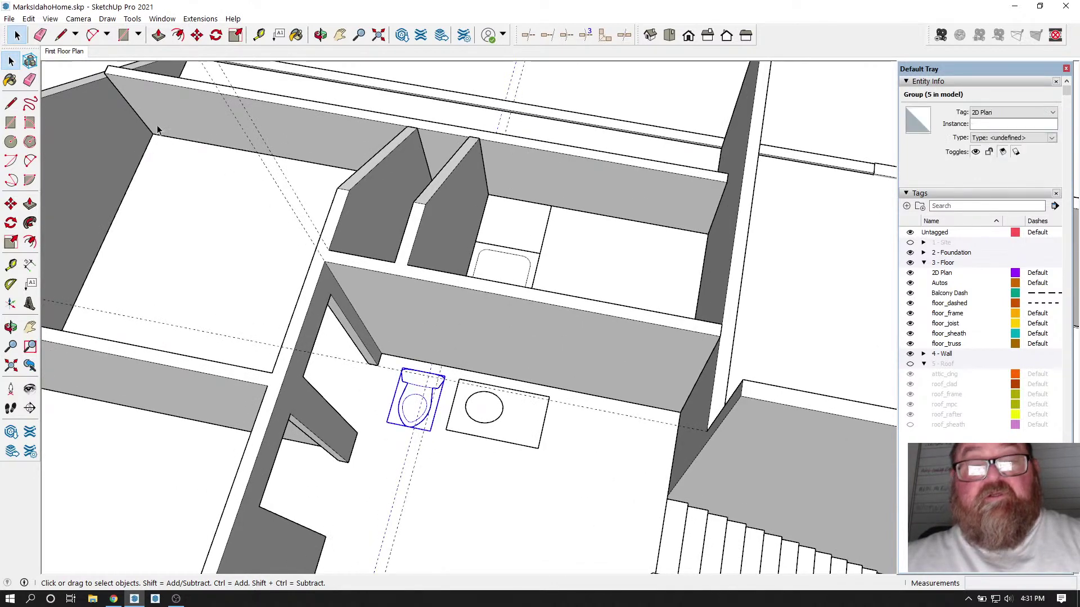
click(197, 35)
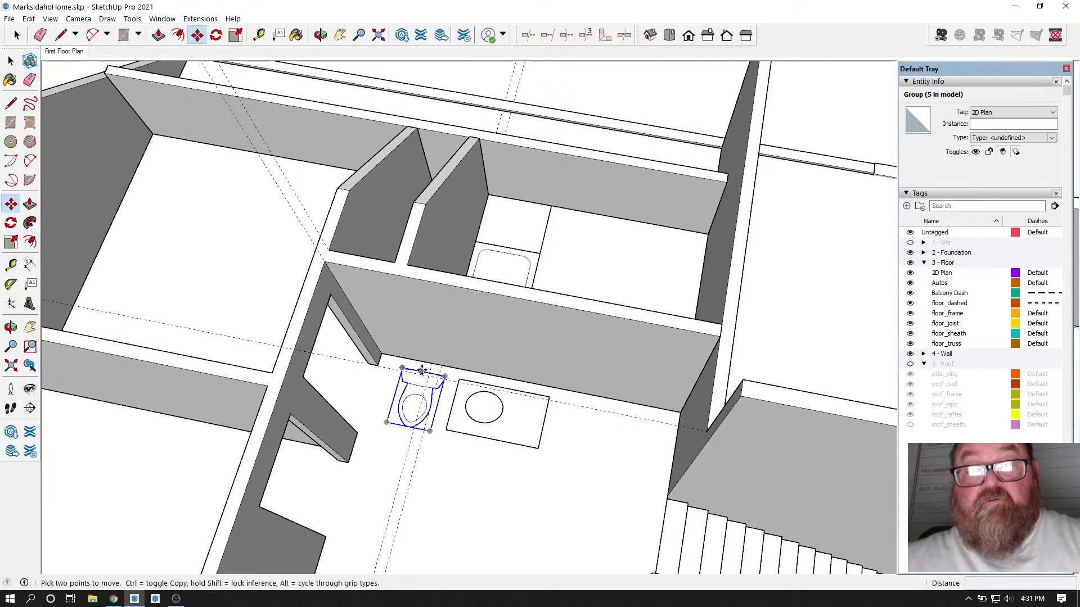
click(426, 388)
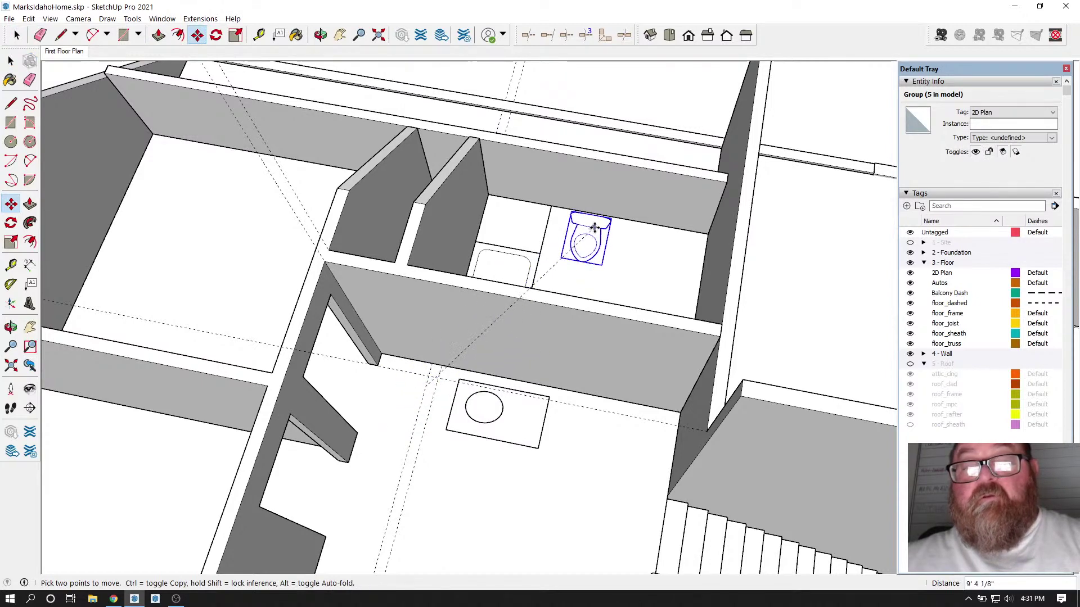
click(597, 227)
middle_drag(467, 313, 393, 318)
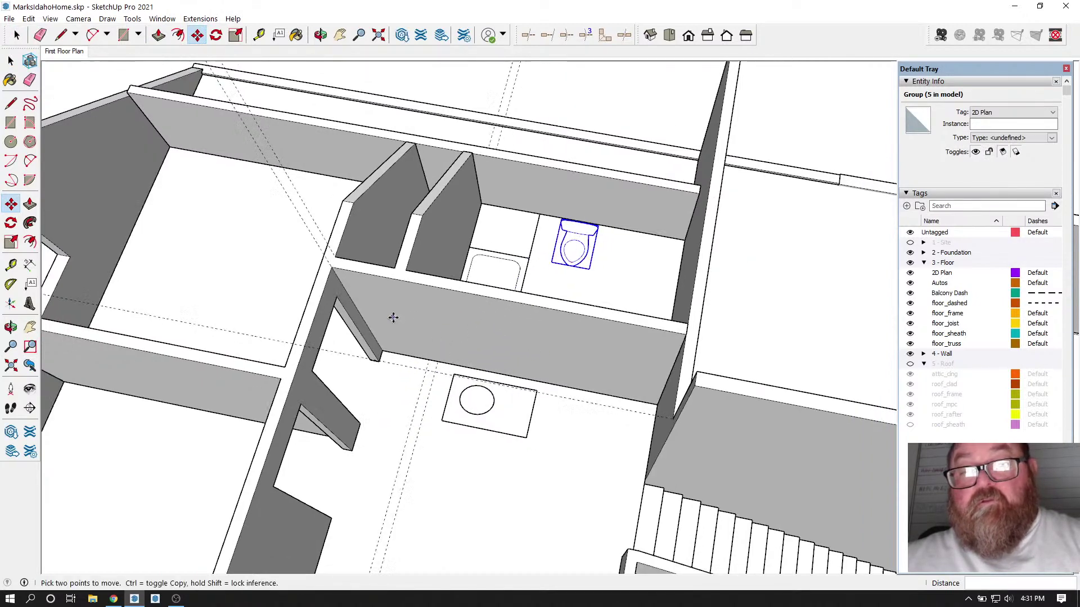
Step: Draw a vertical line about 6' high from the floor at the toilet's front edge to check the headroom
click(322, 36)
drag(428, 236, 685, 265)
scroll(507, 228, up, 2)
drag(522, 244, 776, 281)
scroll(553, 222, up, 3)
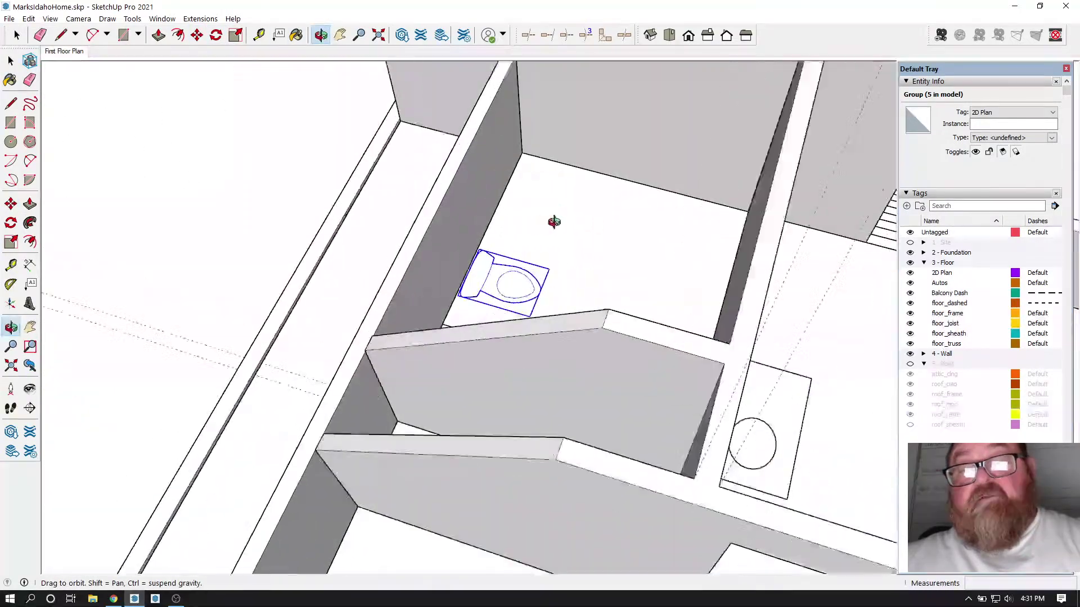
drag(512, 270, 549, 309)
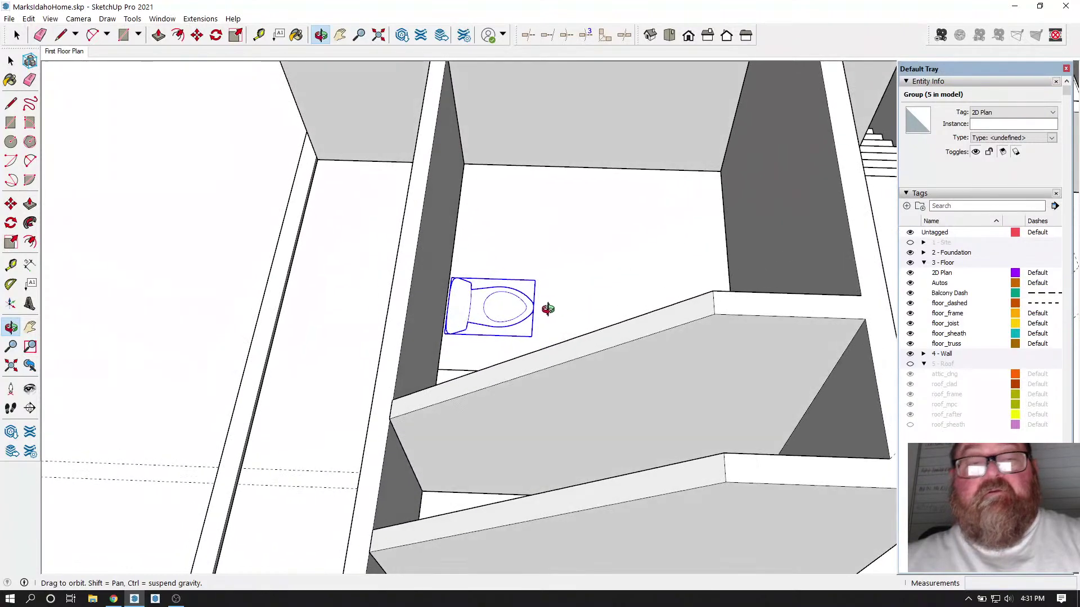
click(61, 35)
scroll(503, 273, down, 2)
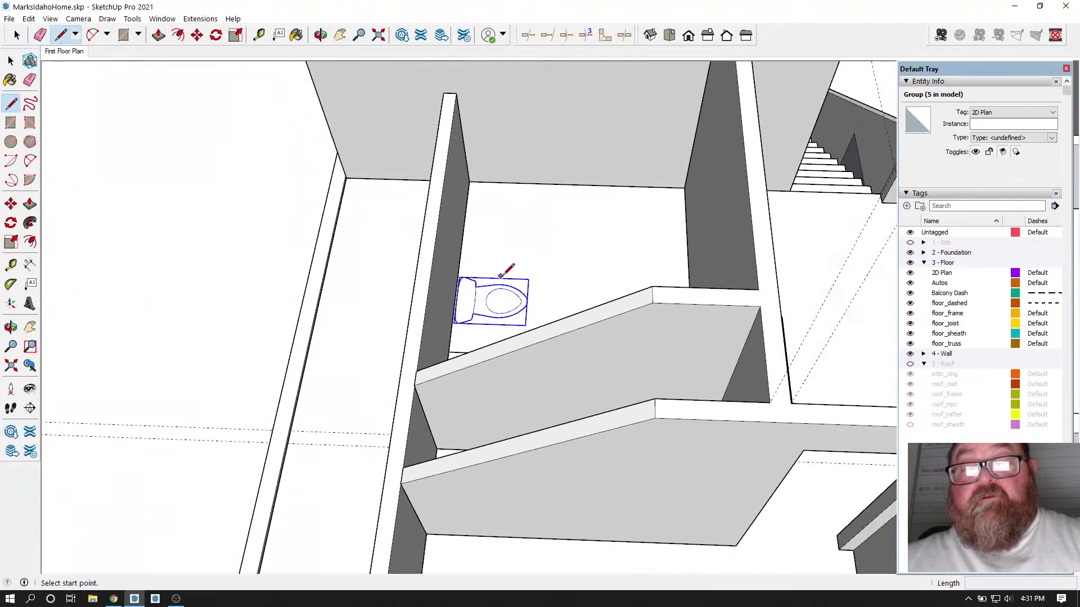
click(531, 301)
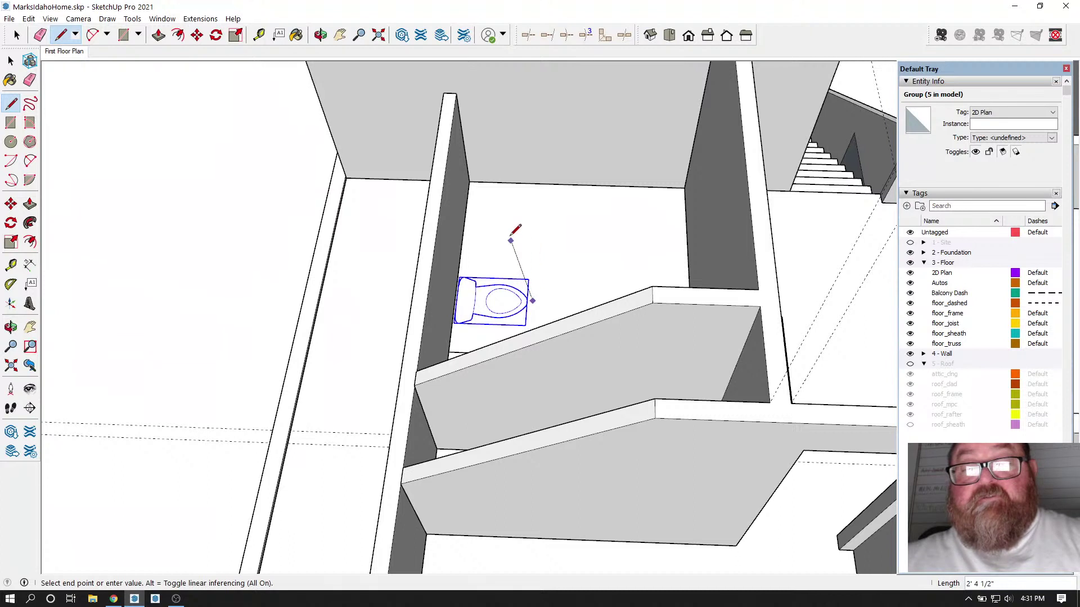
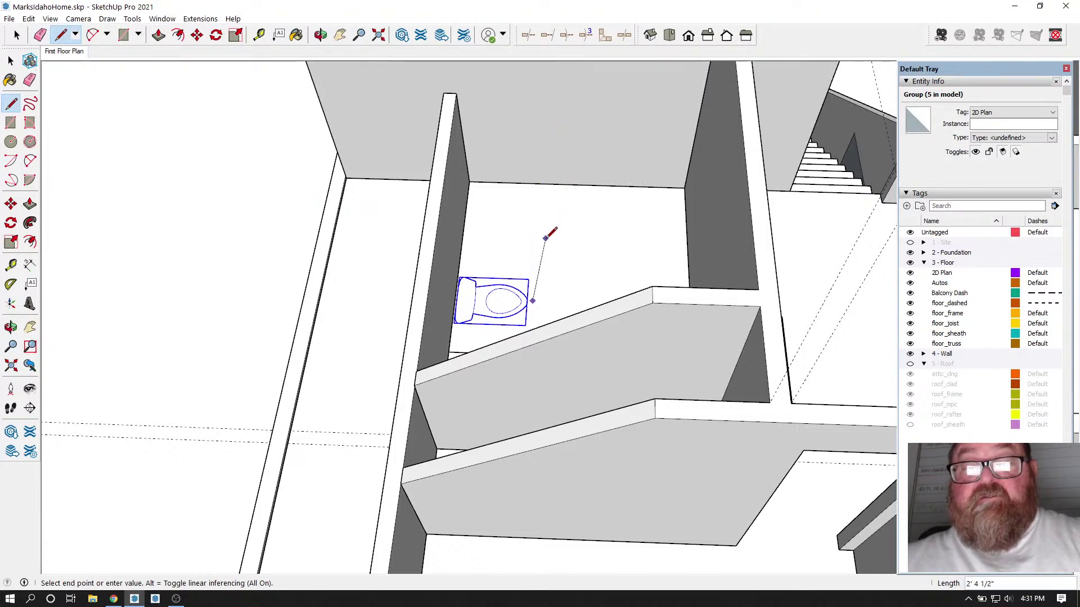
click(321, 35)
drag(624, 242, 561, 272)
right_click(563, 276)
click(580, 283)
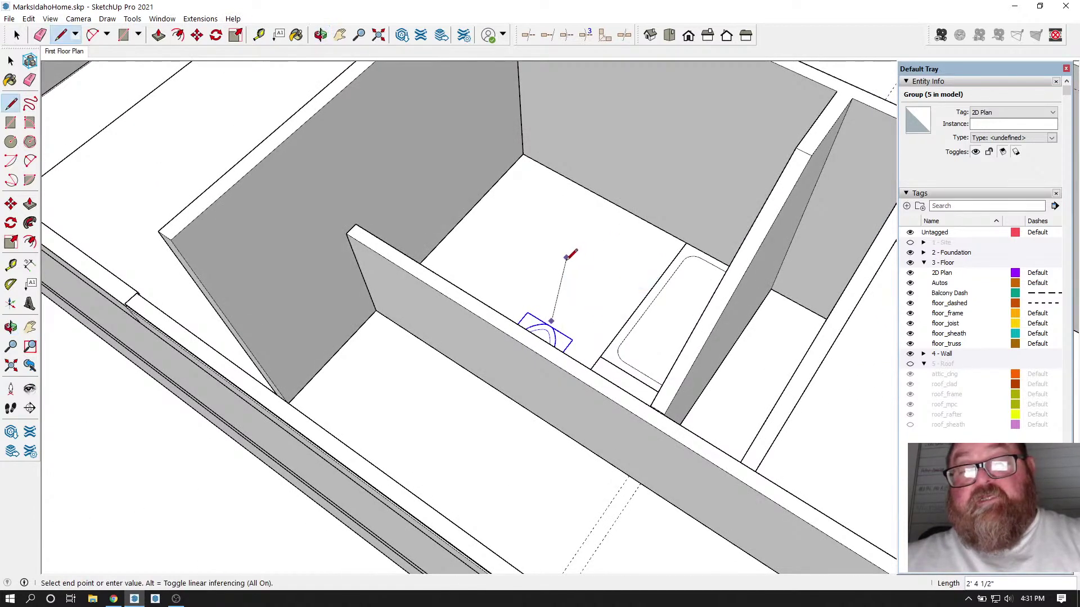
key(Up)
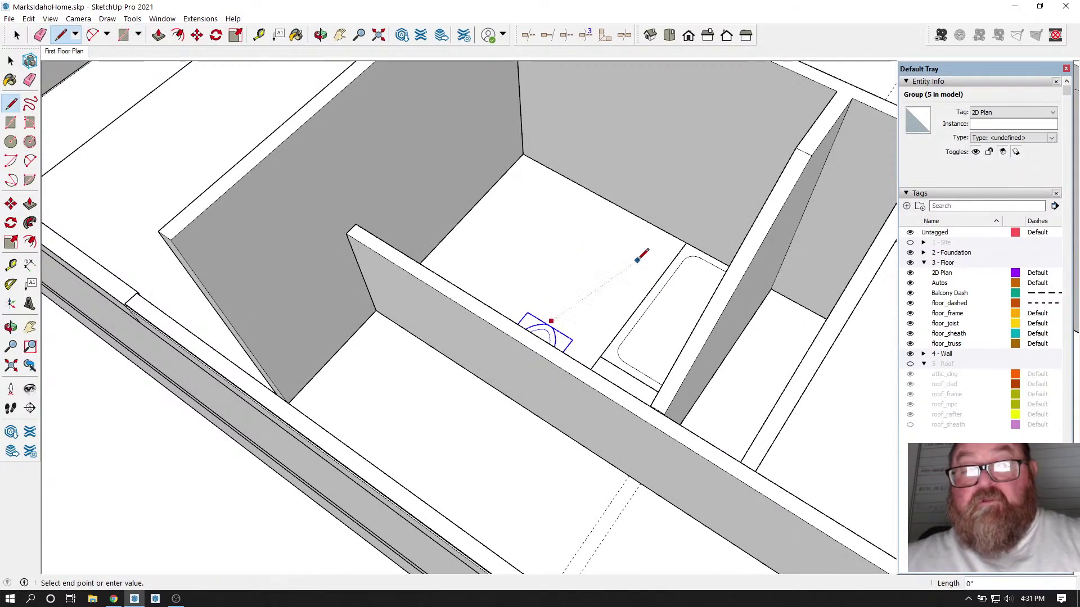
key(Up)
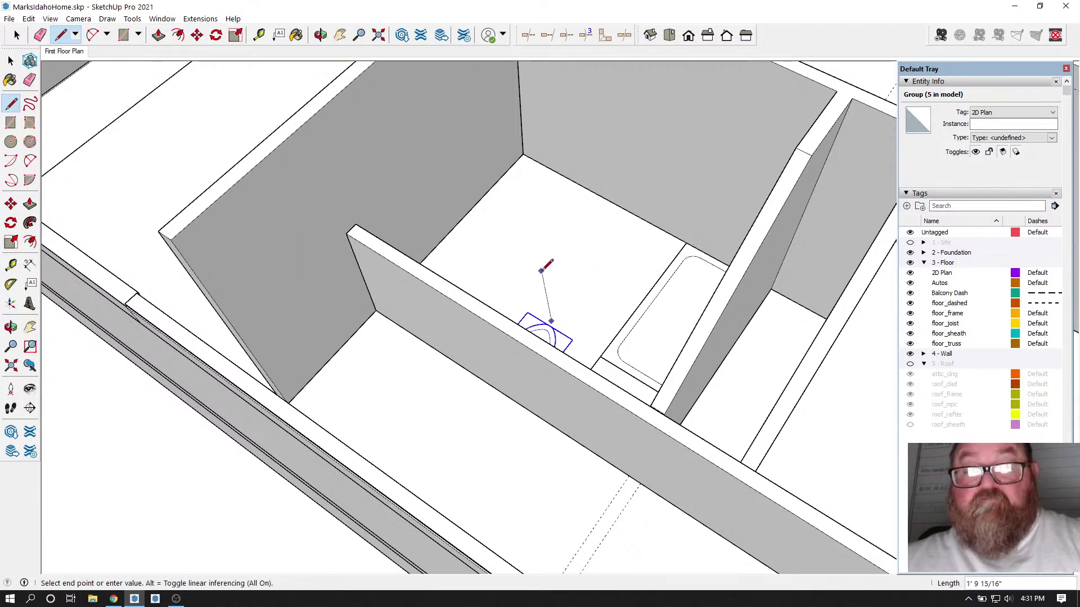
key(Up)
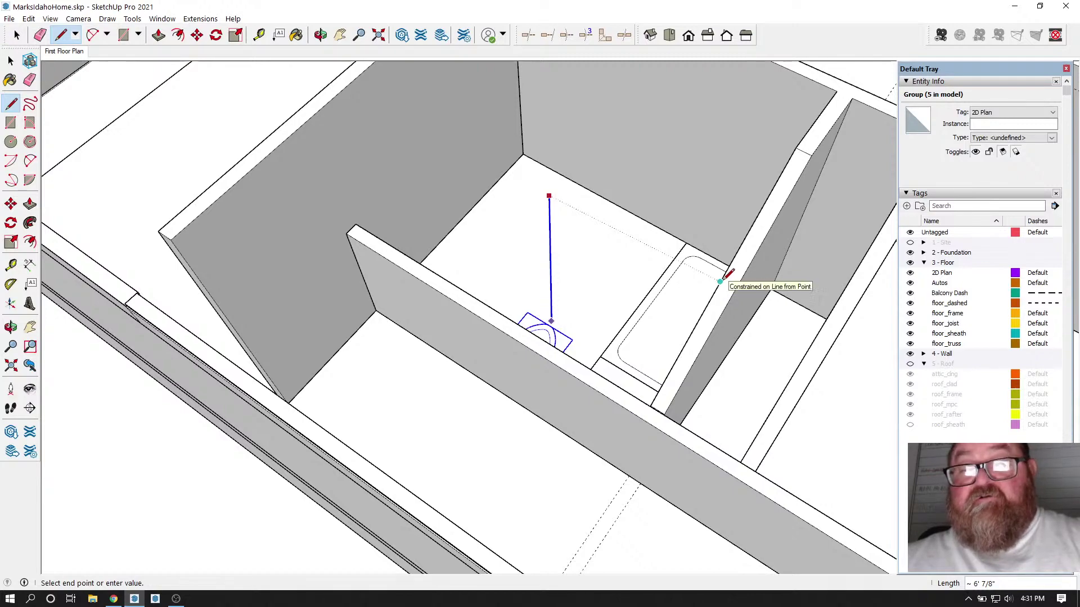
click(721, 280)
Step: Inspect the headroom line against the surrounding walls from several angles, and erase it
middle_drag(318, 85, 459, 295)
middle_drag(565, 275, 638, 287)
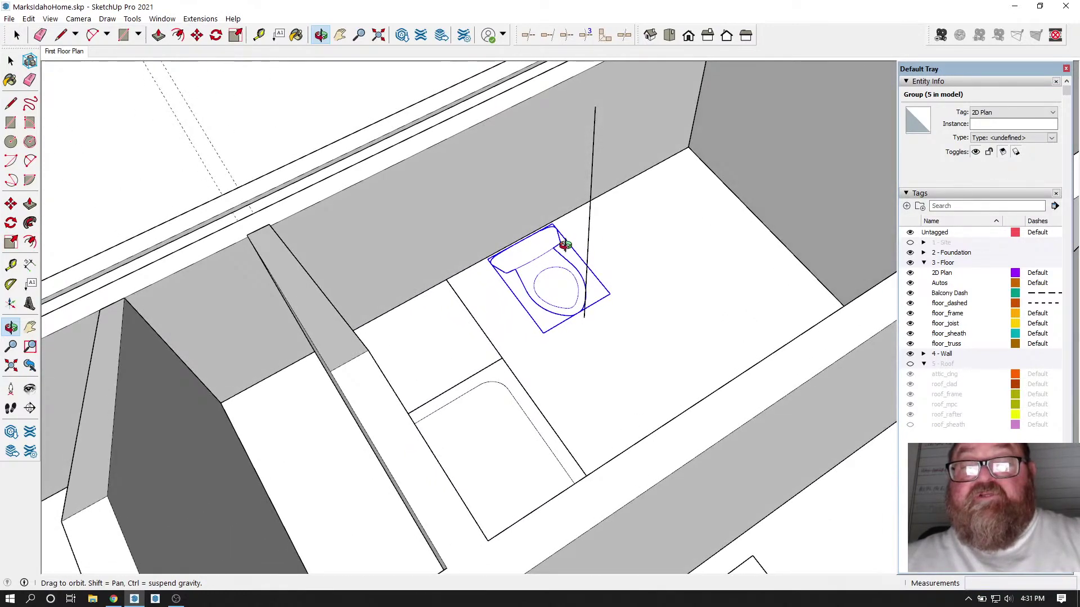
middle_drag(498, 262, 704, 265)
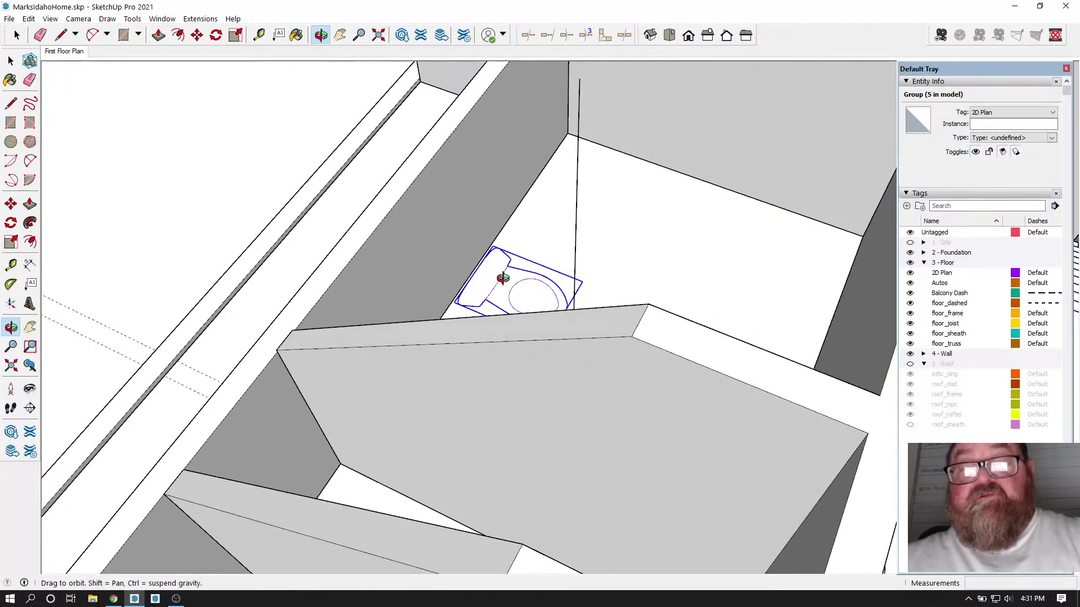
middle_drag(504, 277, 605, 220)
drag(526, 277, 176, 164)
key(e)
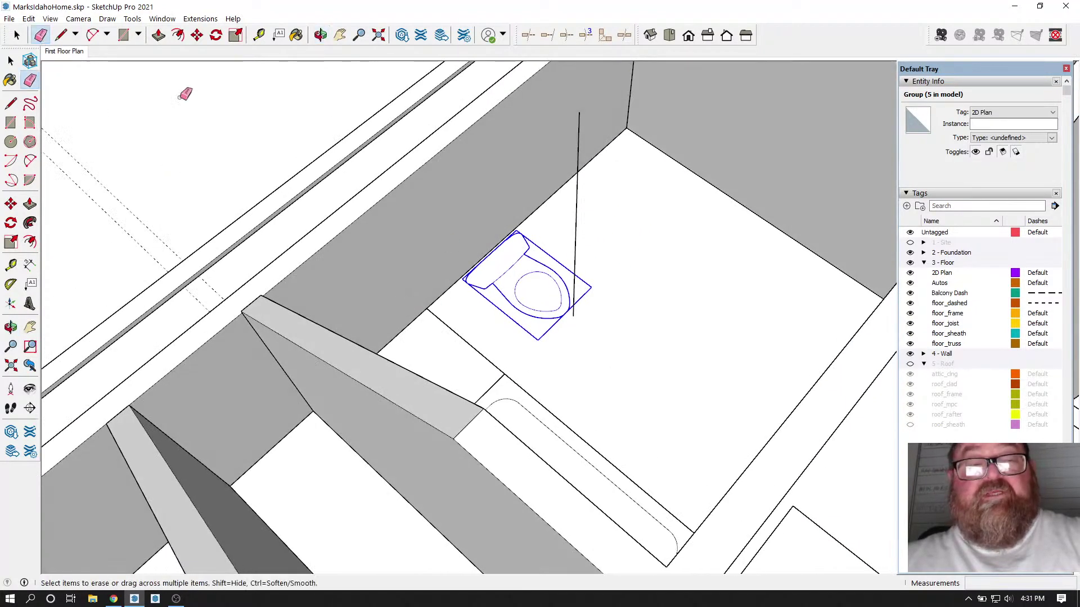
click(575, 213)
scroll(545, 263, down, 1)
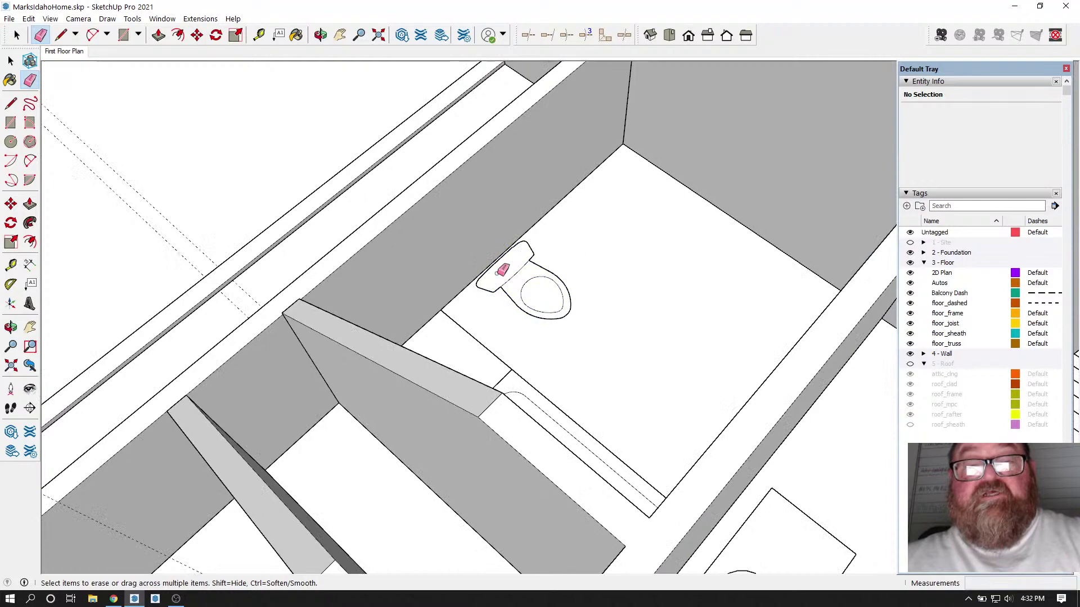
Step: Rotate the sink vanity outside the bathroom by 90 degrees on the floor plane
click(319, 38)
drag(525, 274, 320, 345)
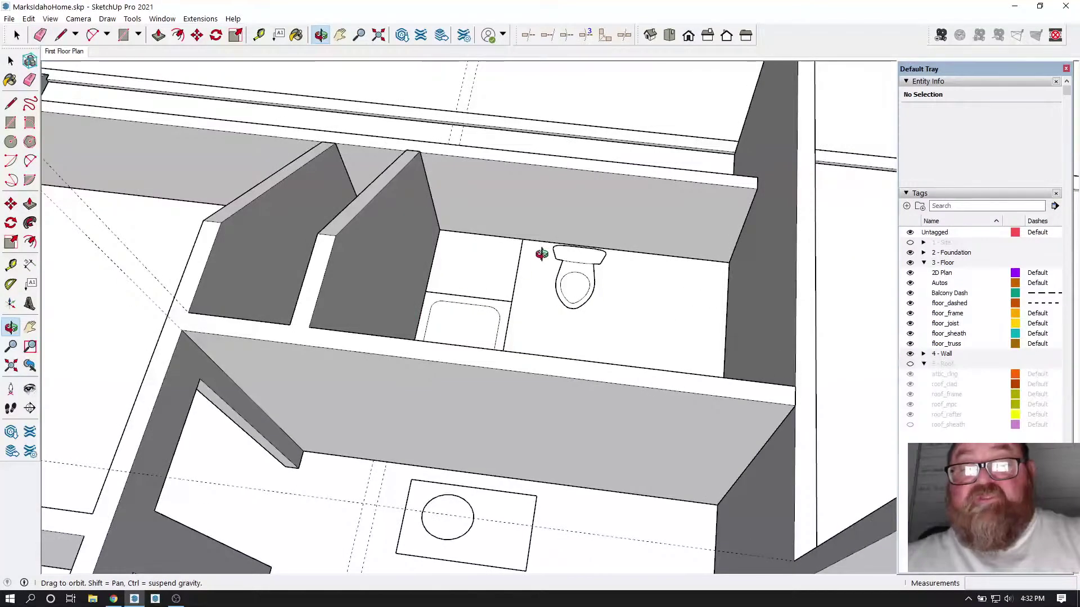
drag(521, 276, 489, 304)
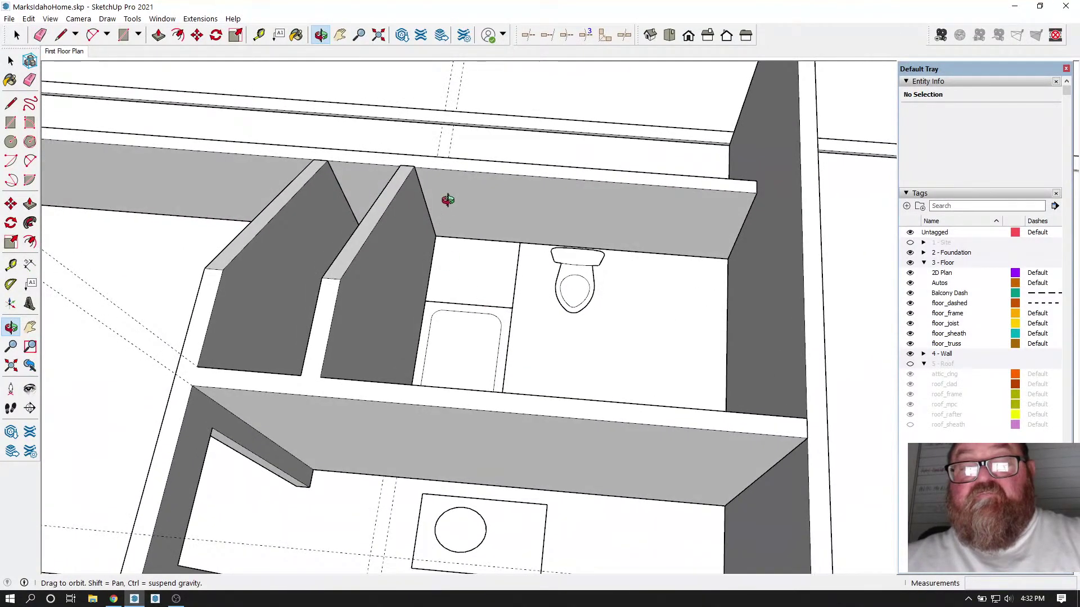
drag(449, 275, 331, 217)
key(space)
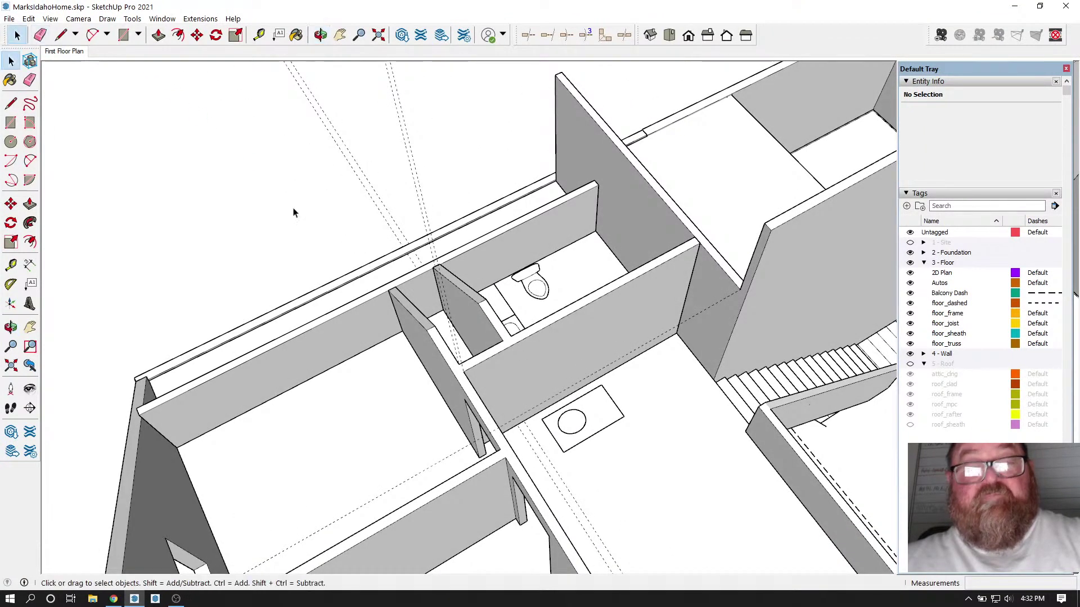
click(586, 429)
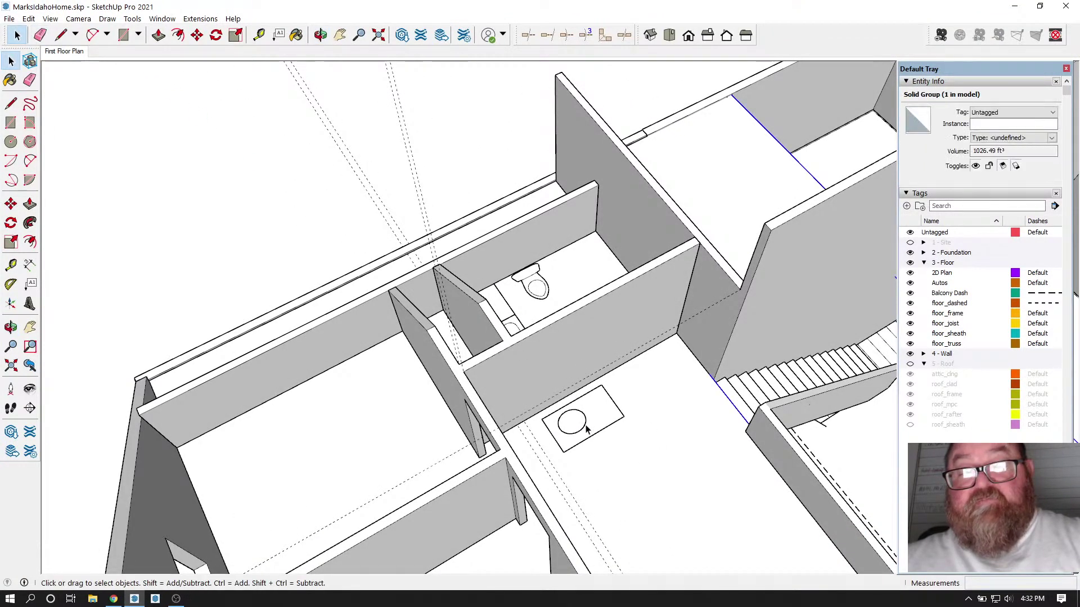
click(216, 35)
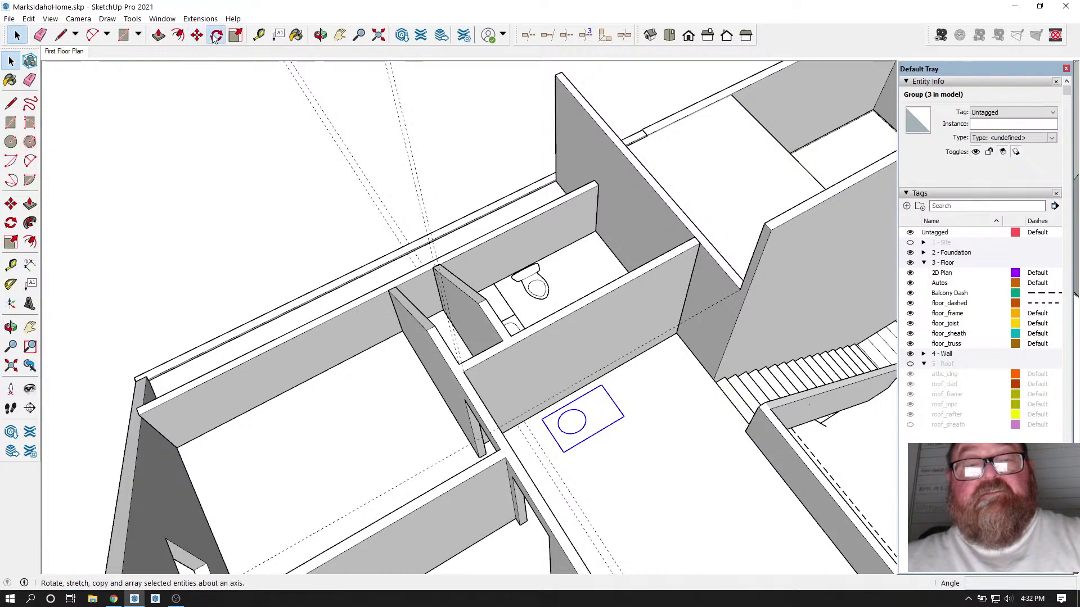
click(616, 476)
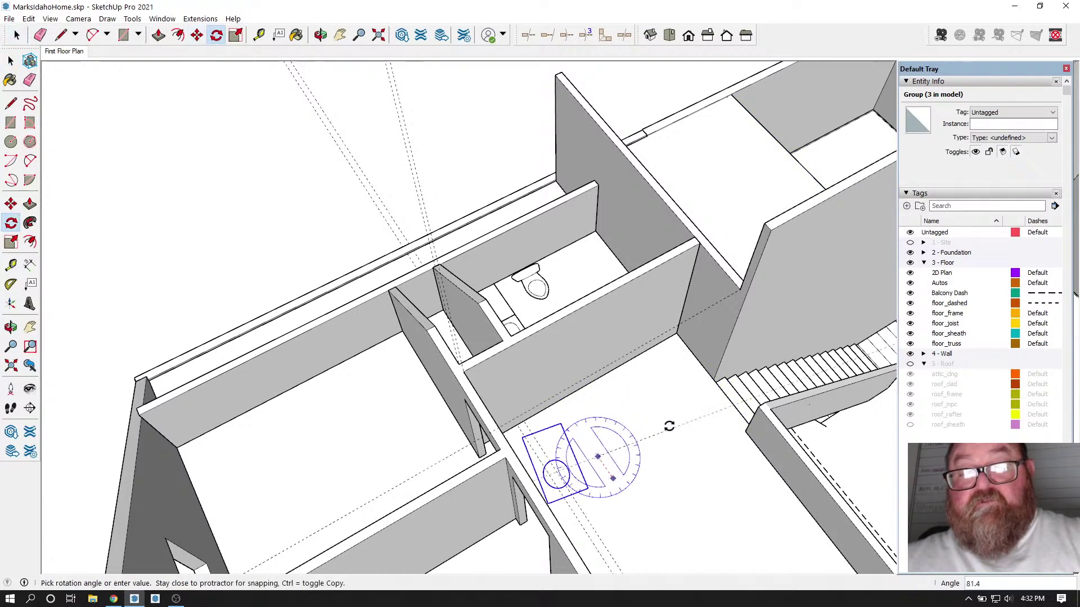
text(9)
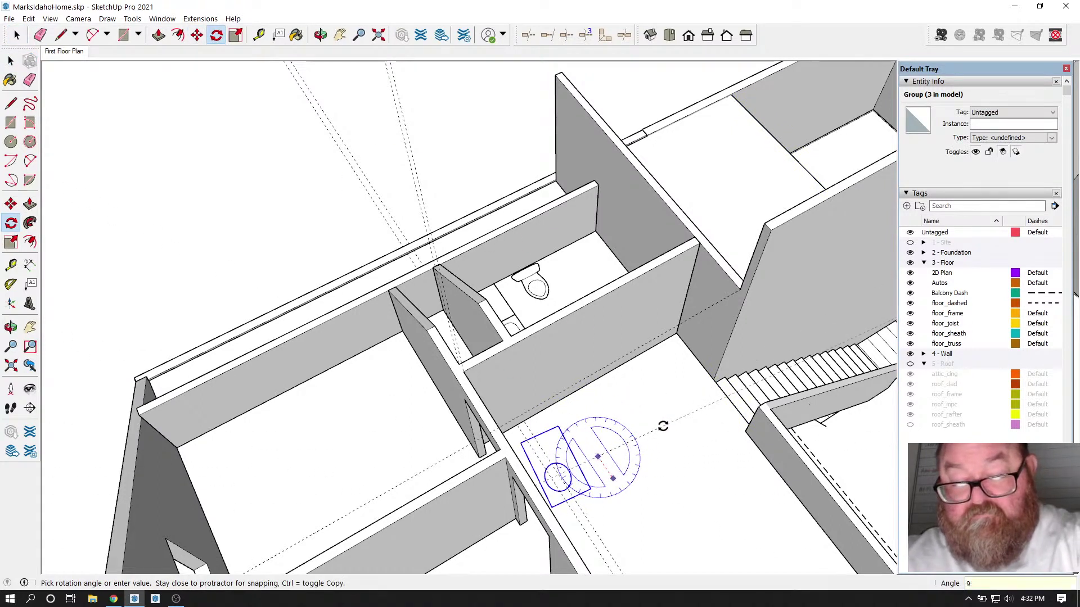
text(0)
key(Return)
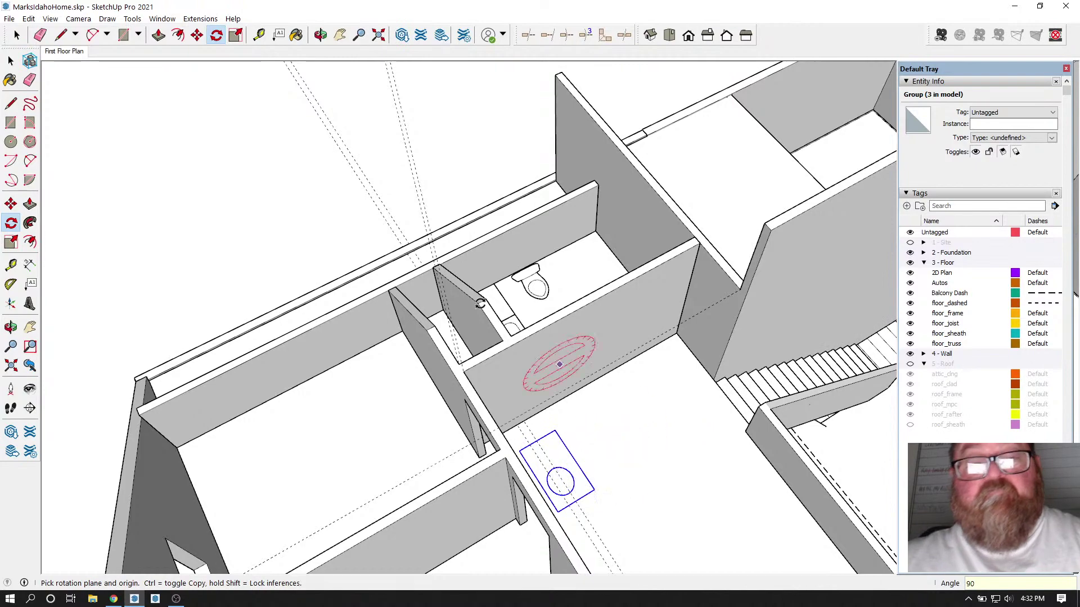
Step: Move the sink vanity by its corner about 9' 7" into the bathroom corner opposite the bathtub
click(198, 34)
click(594, 490)
scroll(327, 365, down, 1)
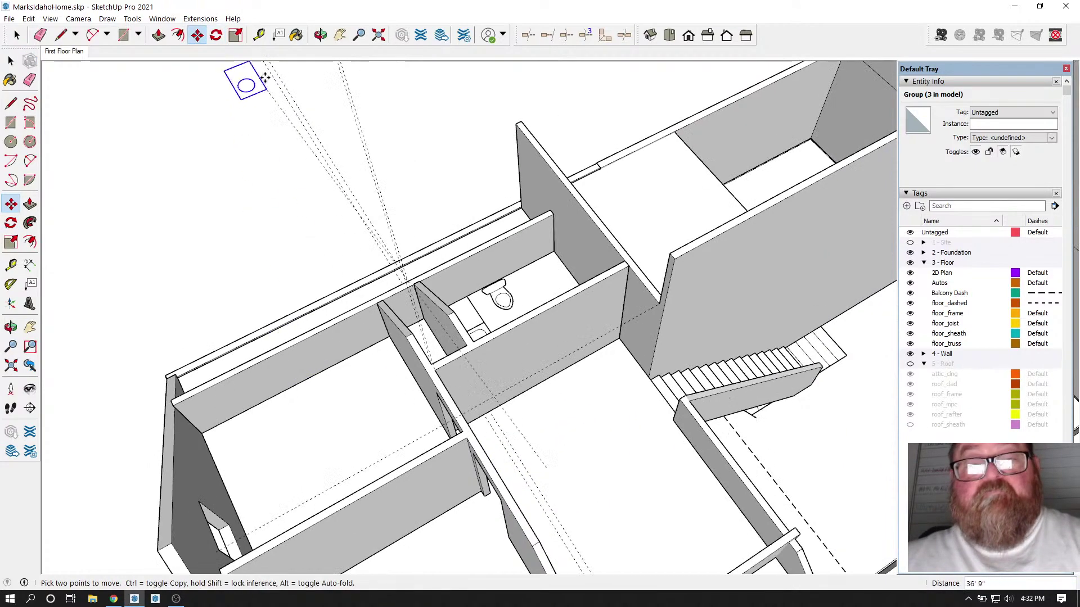
click(322, 35)
drag(485, 316, 670, 335)
scroll(581, 305, up, 3)
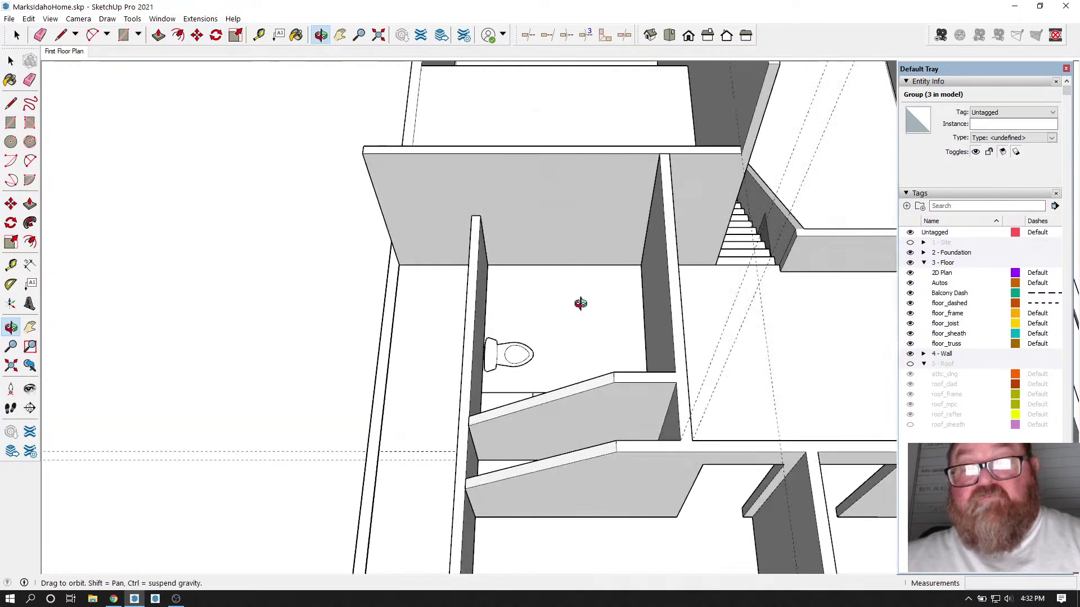
right_click(583, 306)
click(596, 315)
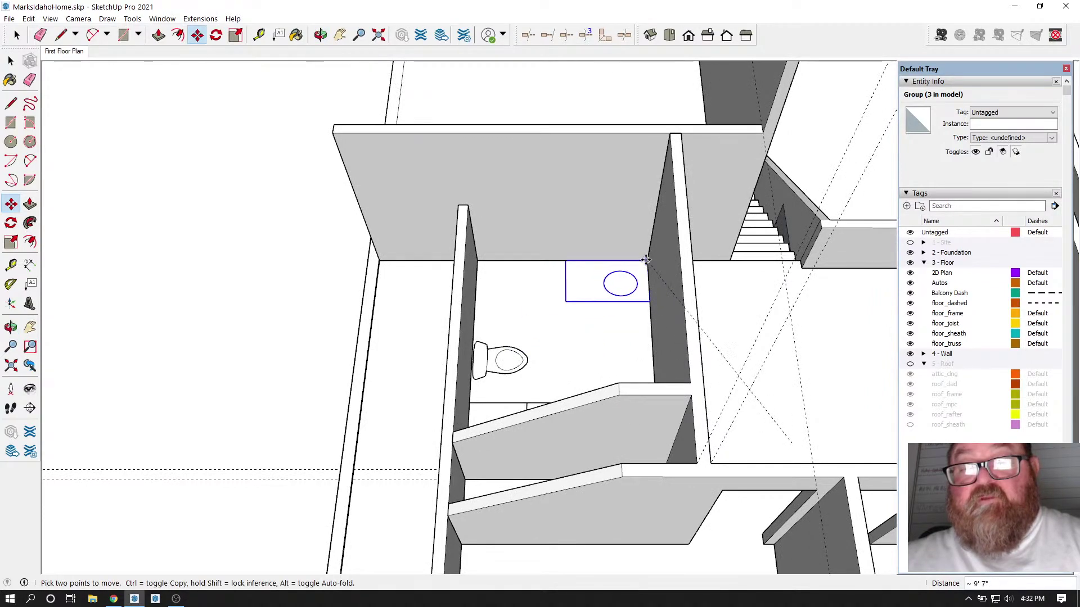
click(647, 260)
scroll(539, 382, down, 2)
scroll(551, 262, up, 2)
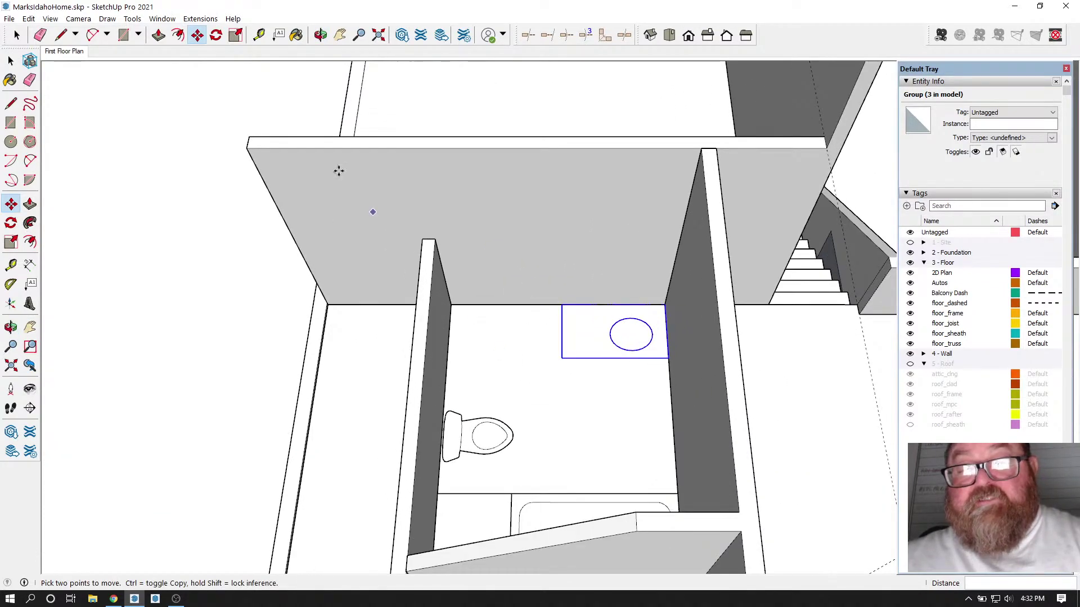
Step: Place a guide 3" in from the end edge of the tall wall beside the stairs
click(321, 35)
drag(494, 282, 767, 410)
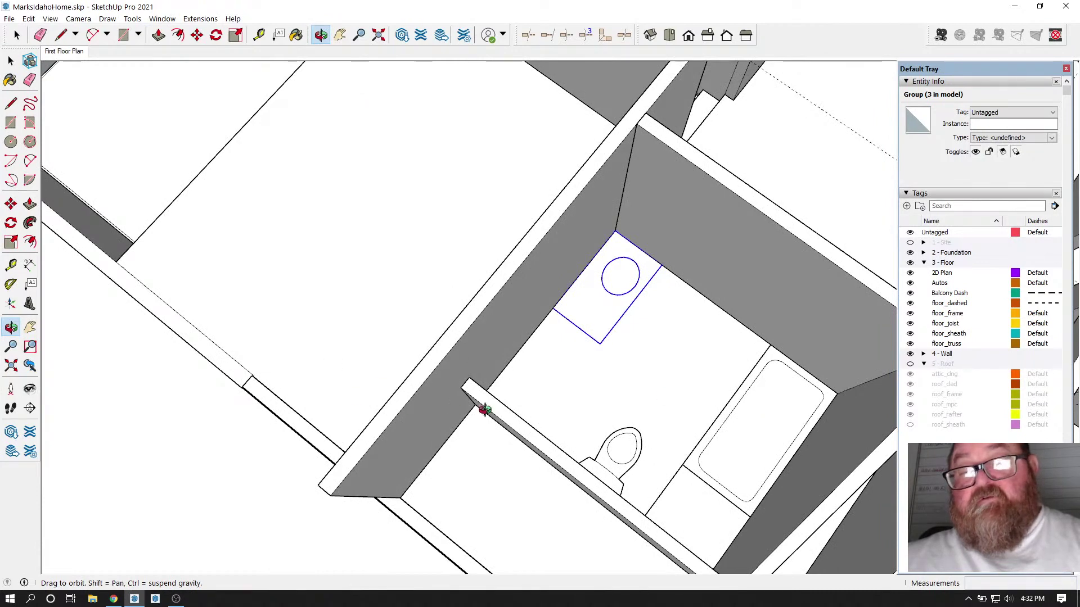
drag(484, 410, 526, 408)
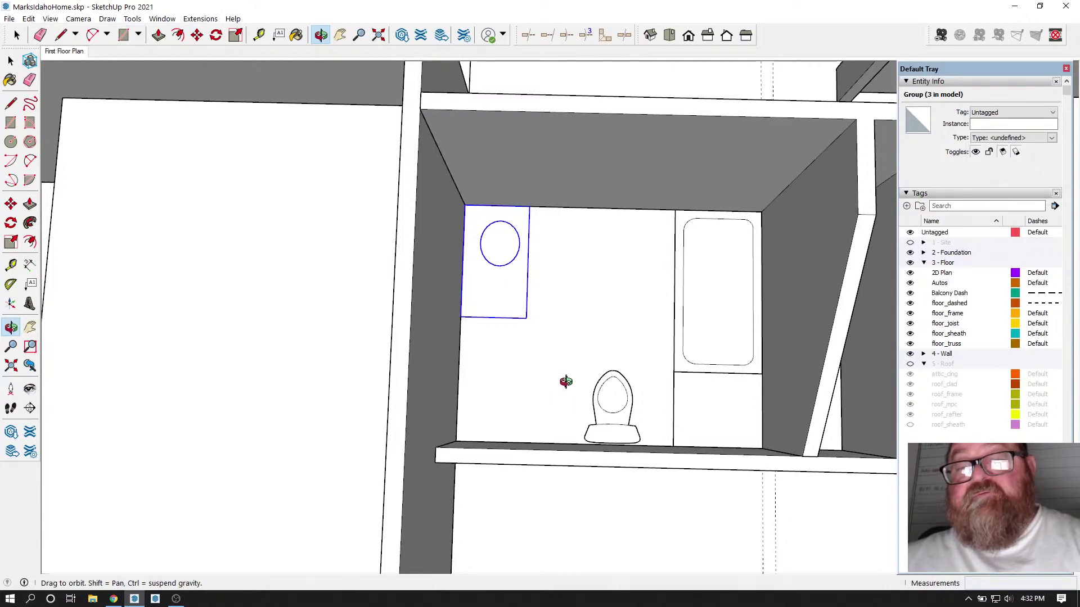
drag(566, 382, 634, 281)
drag(602, 319, 295, 394)
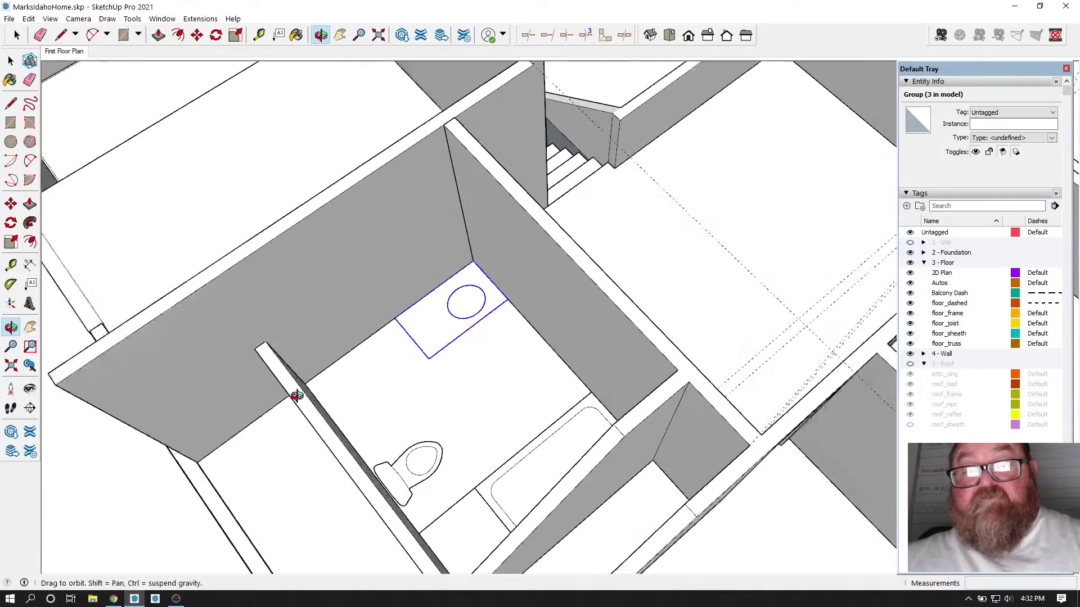
drag(509, 389, 248, 96)
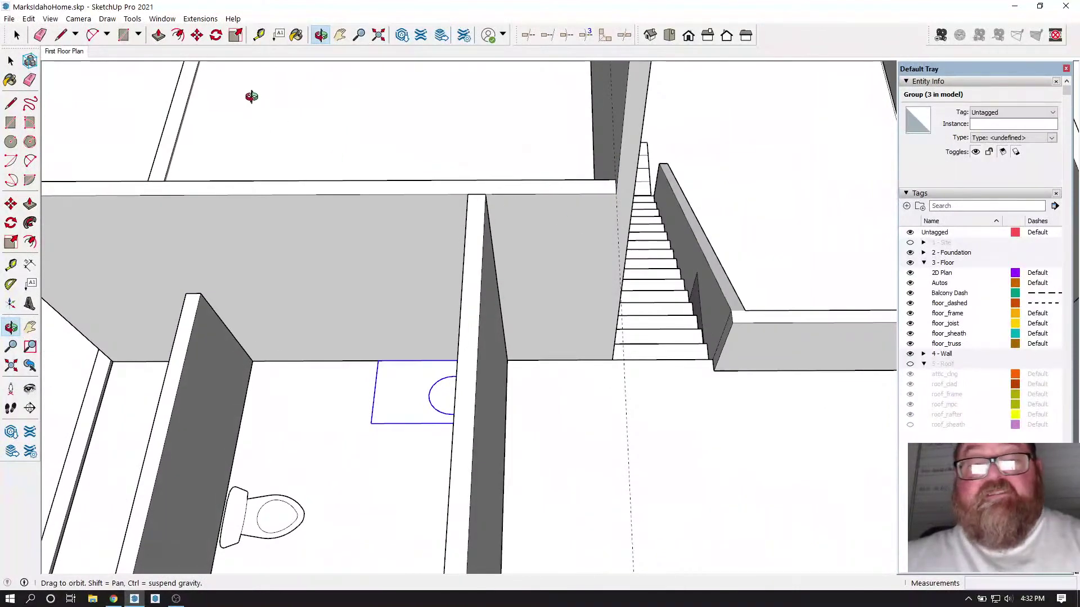
click(259, 35)
scroll(593, 197, up, 1)
scroll(603, 220, up, 1)
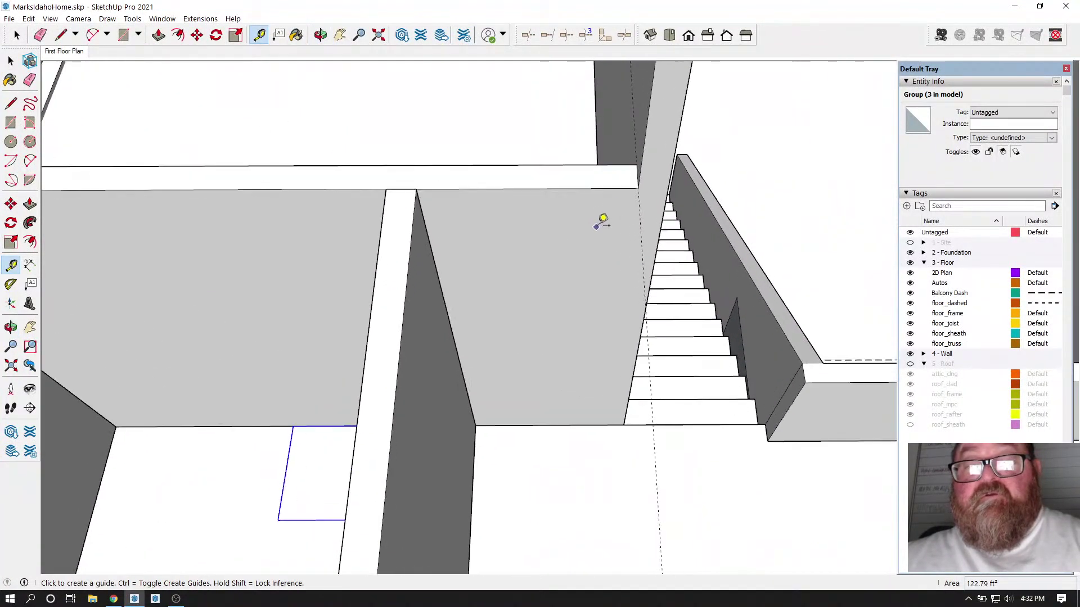
click(640, 177)
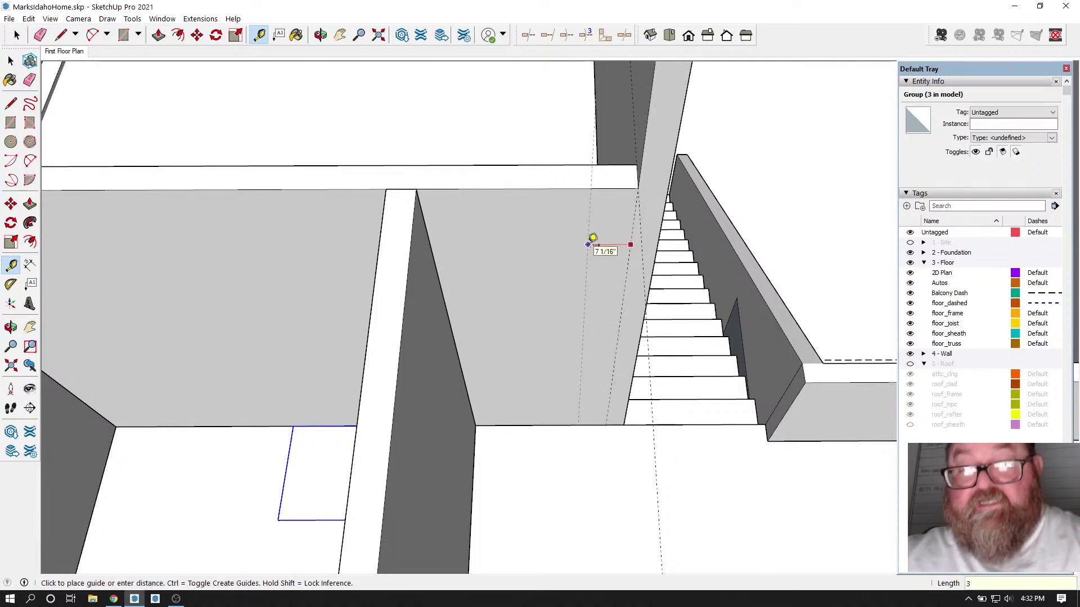
key(Return)
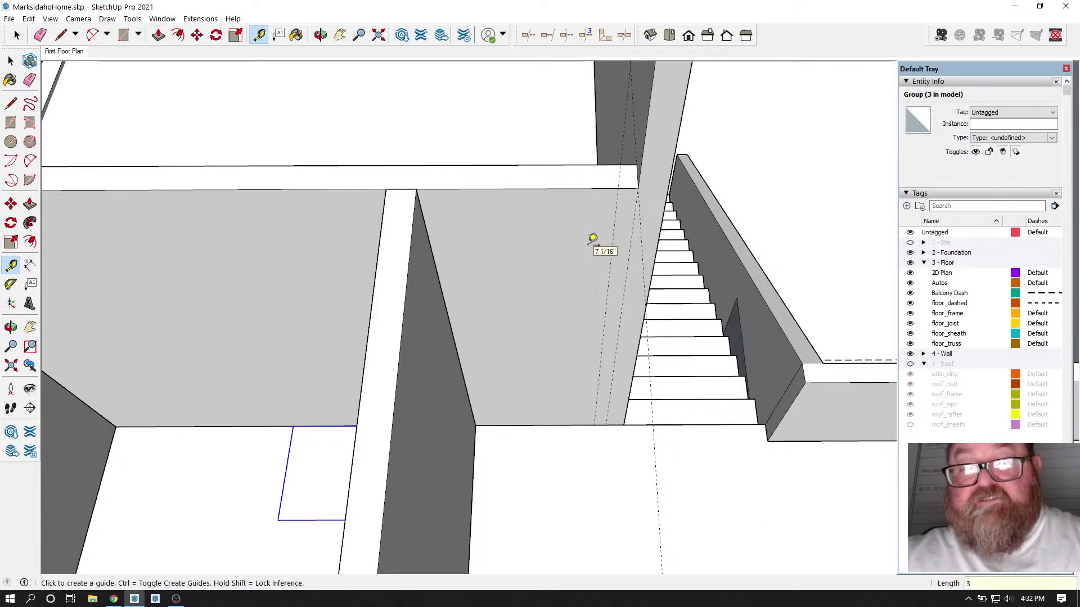
Step: Place a guide 30" beyond the 3" guide on the tall wall, and another 3" farther toward the bathroom
click(614, 225)
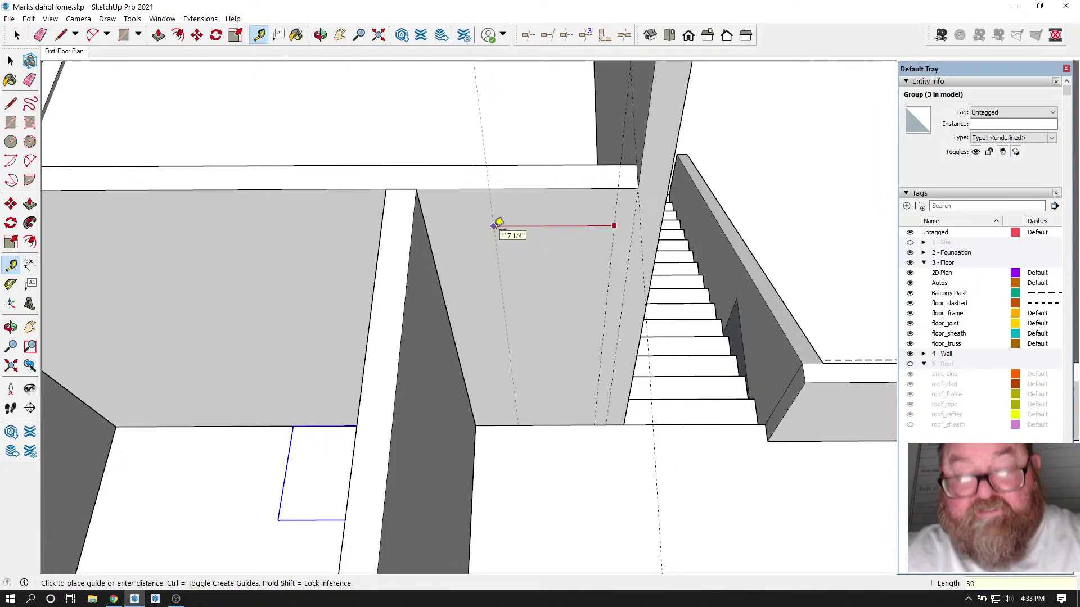
text(30)
key(Return)
scroll(499, 223, down, 3)
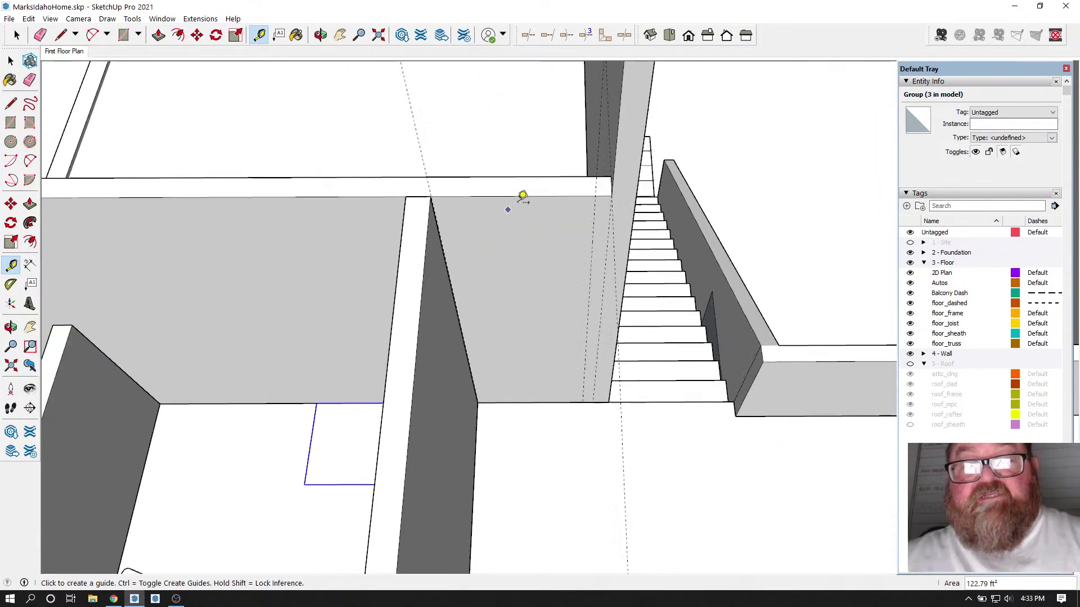
scroll(361, 174, up, 2)
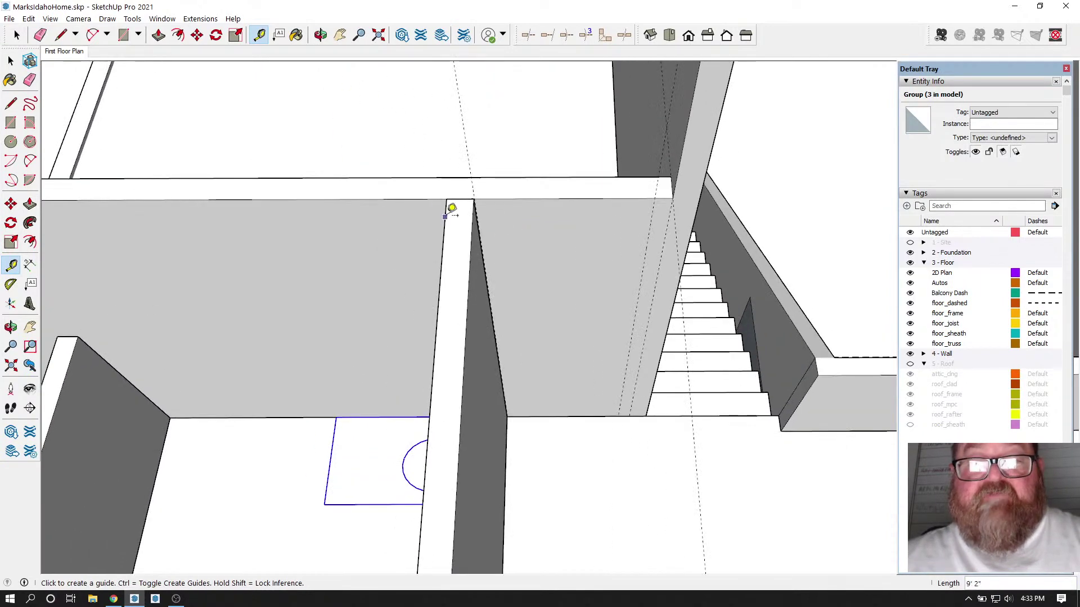
scroll(452, 217, up, 3)
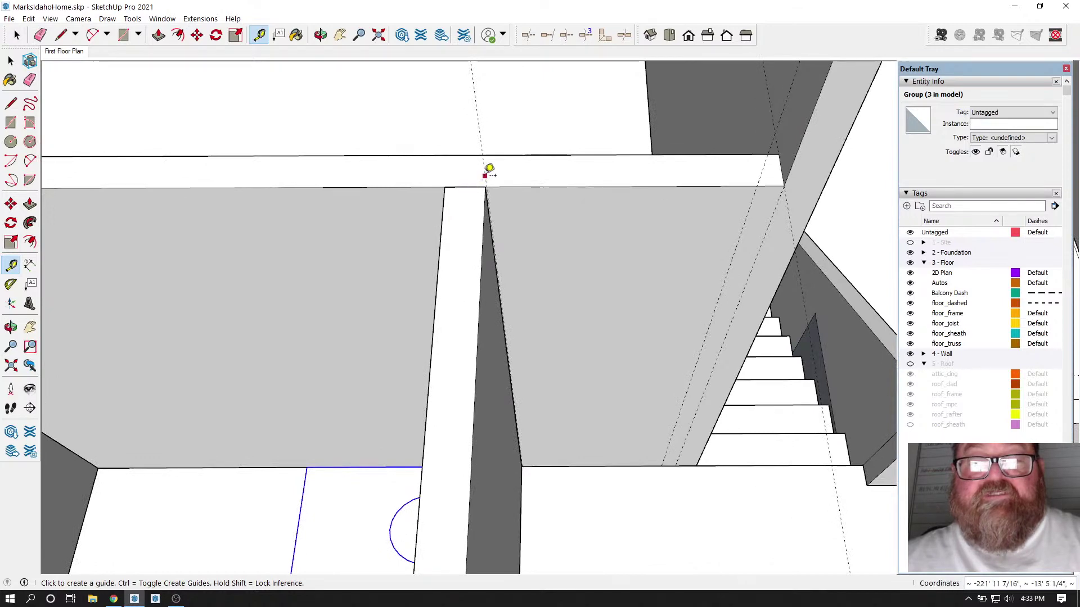
click(485, 176)
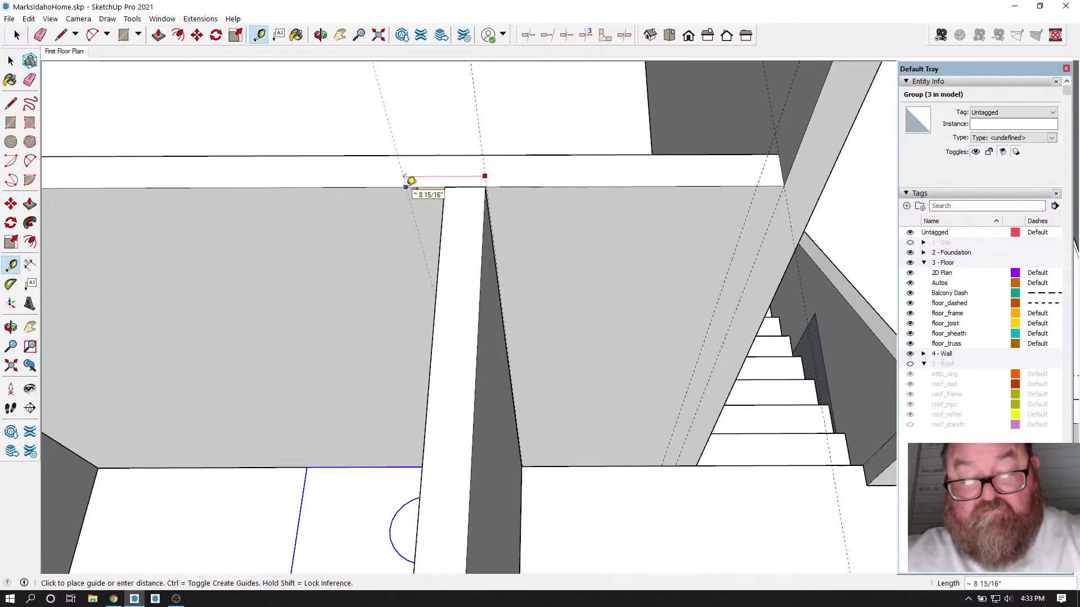
key(Return)
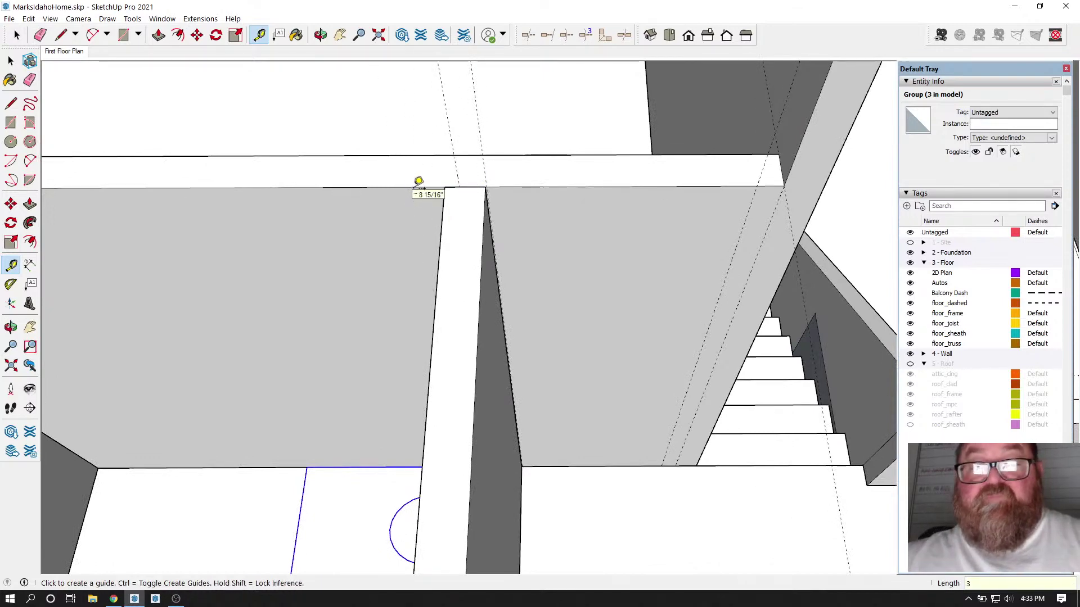
scroll(552, 185, down, 5)
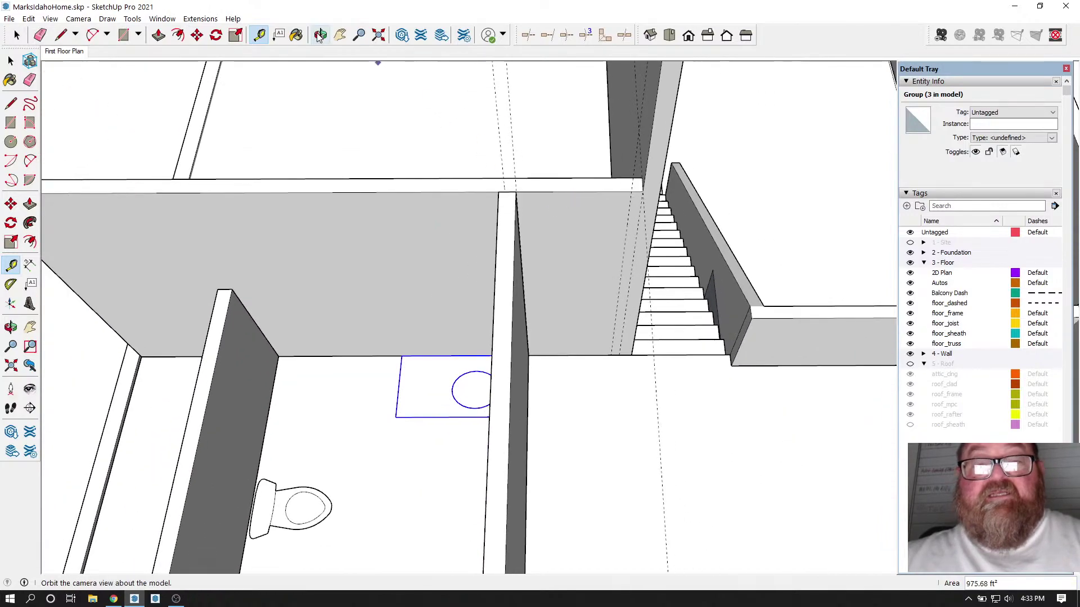
Step: Open the interior wall group containing the partition beside the sink vanity for editing
click(320, 38)
drag(551, 210, 391, 272)
drag(461, 235, 525, 214)
drag(492, 276, 515, 337)
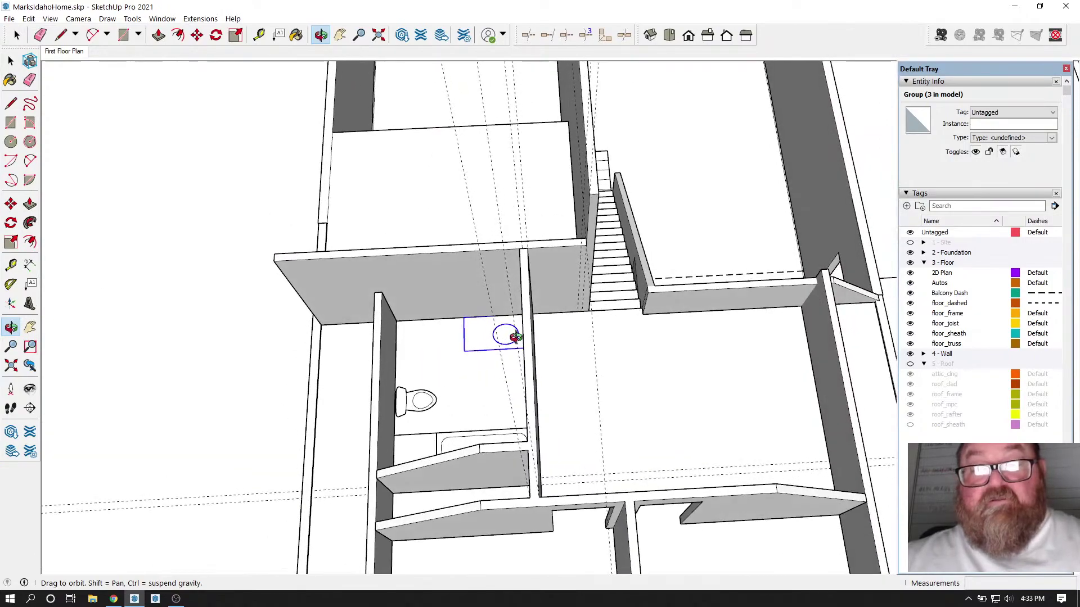
drag(417, 273, 551, 227)
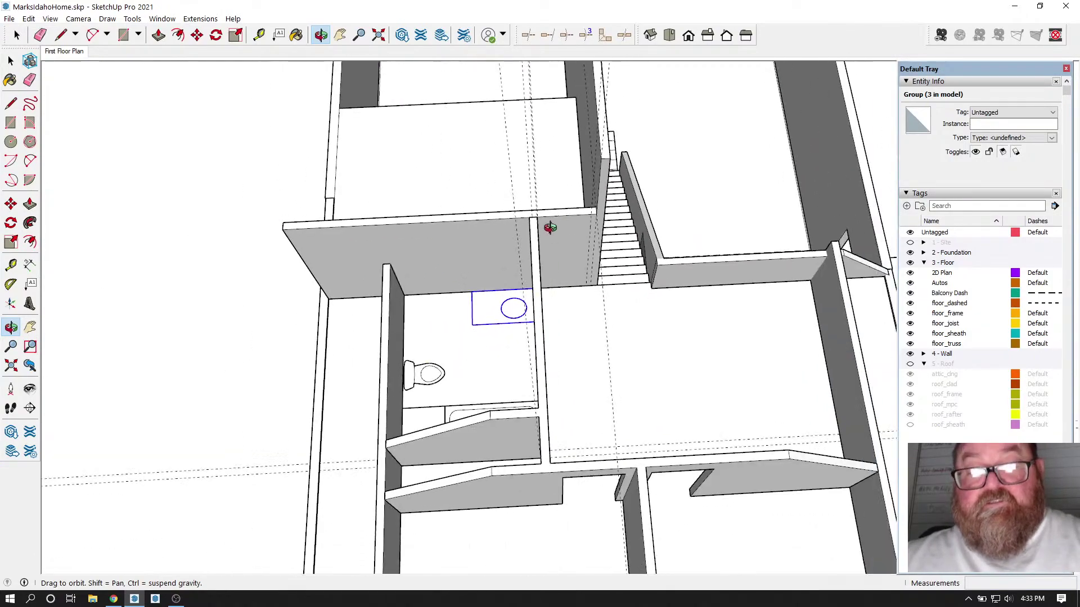
drag(516, 406, 459, 366)
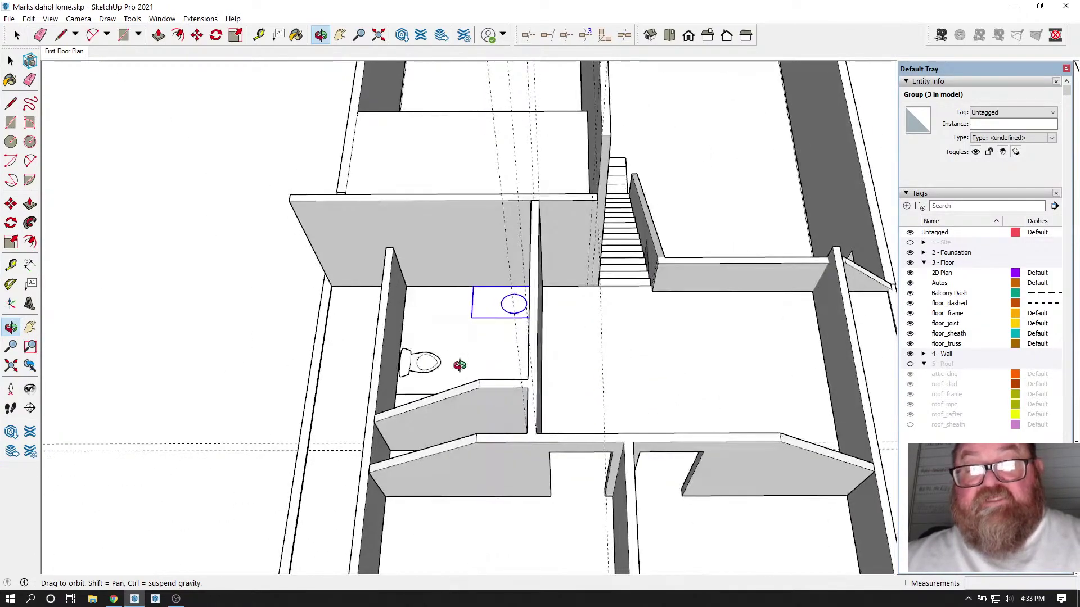
click(10, 60)
double_click(536, 261)
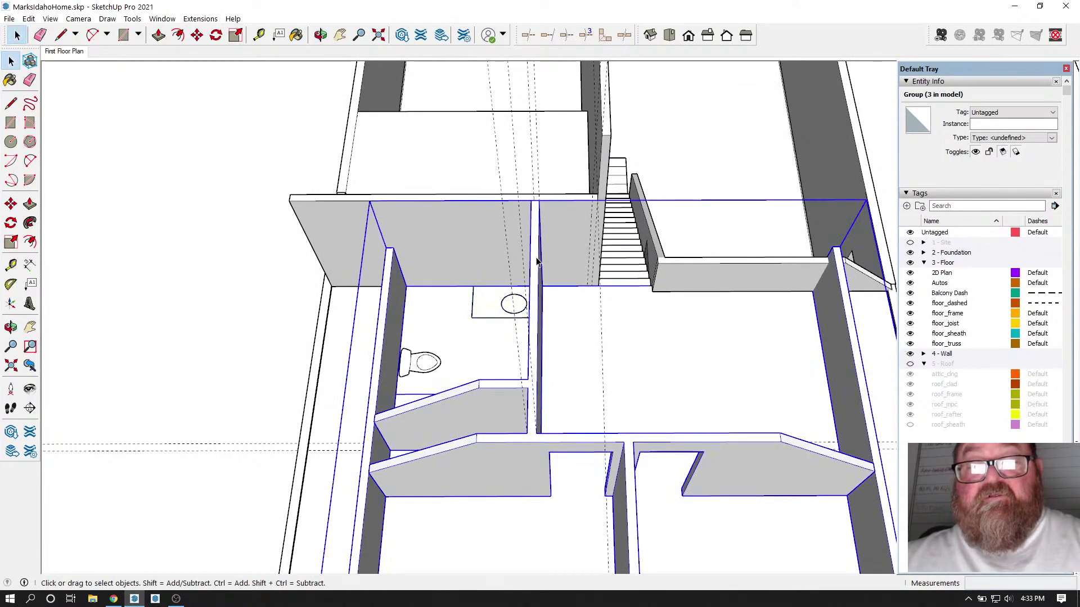
click(536, 261)
double_click(536, 261)
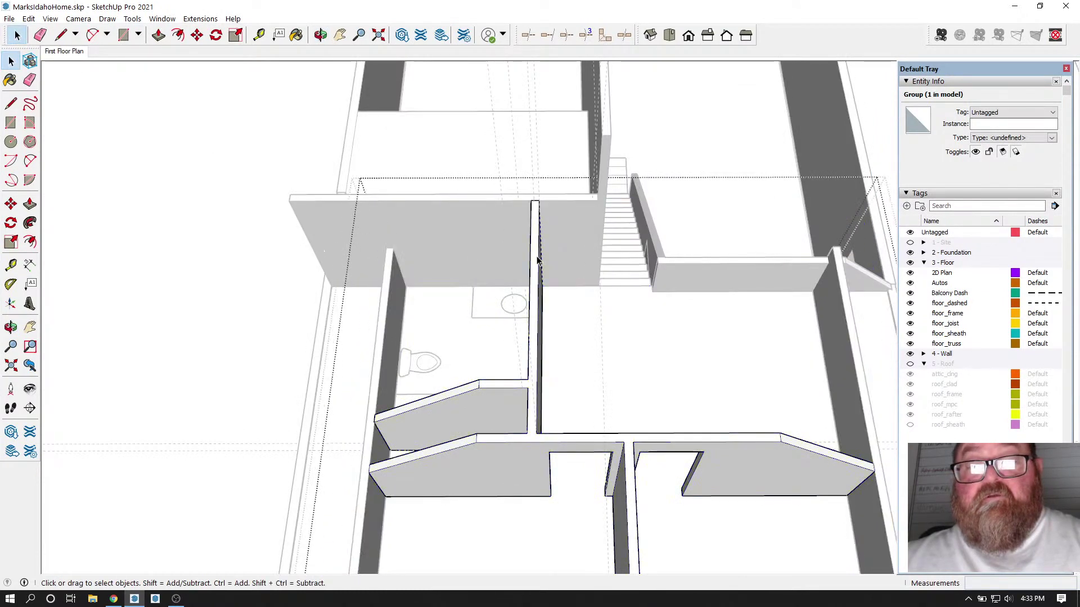
Step: Move the partition beside the sink vanity about 2 7/8" into the bathroom to the nearer guide, and leave the wall group
triple_click(531, 269)
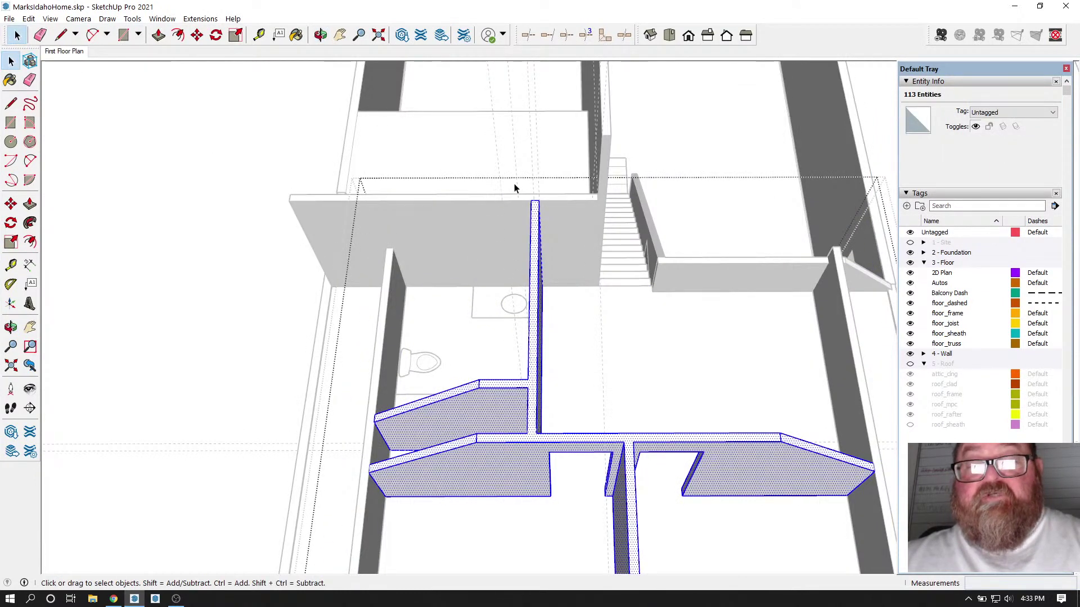
drag(521, 179, 545, 528)
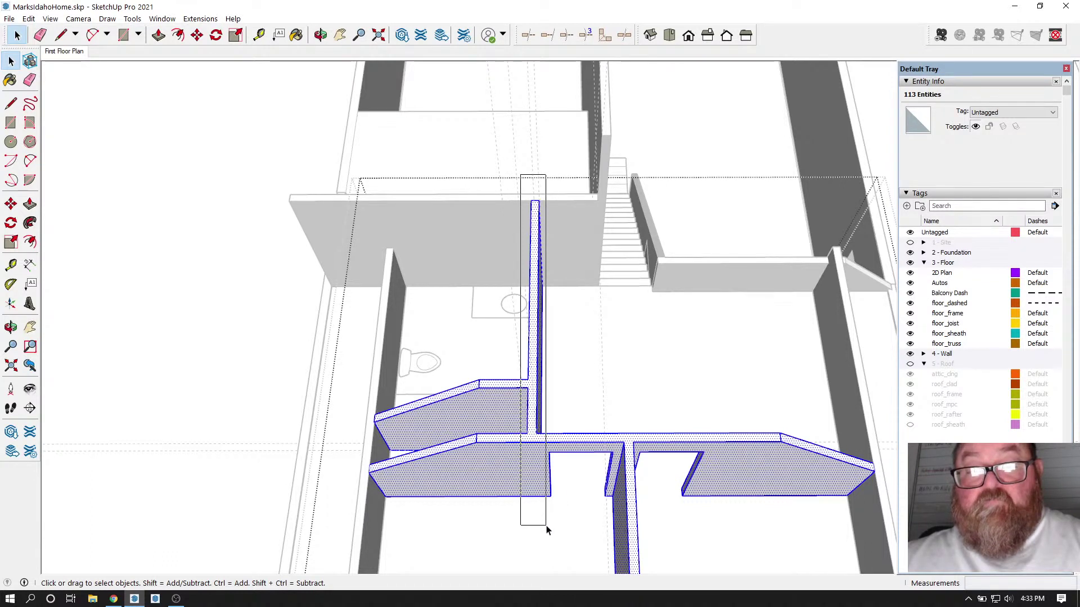
scroll(532, 229, up, 5)
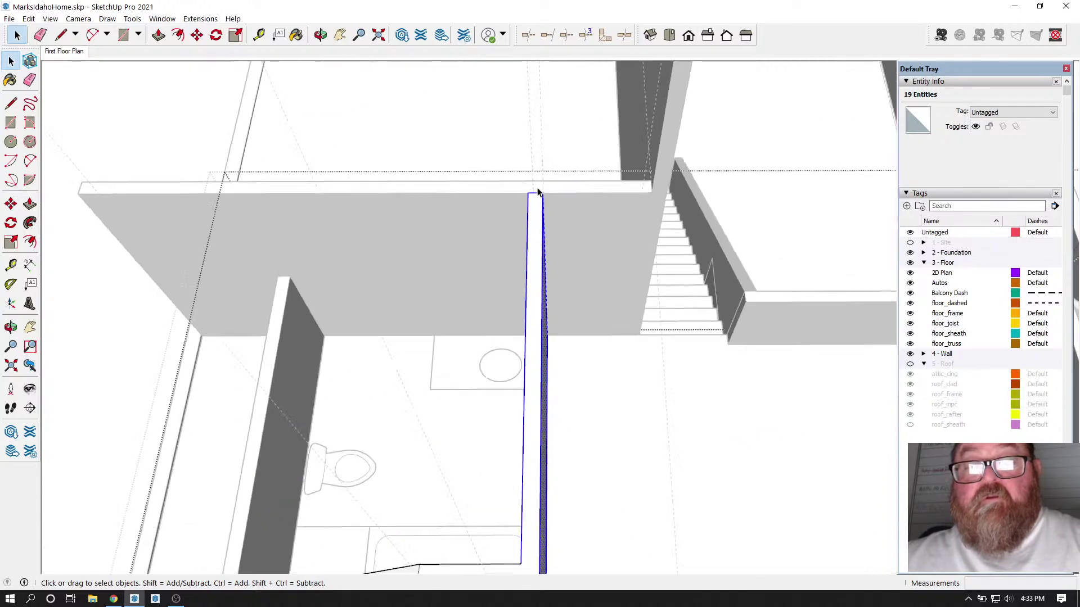
click(197, 35)
scroll(502, 210, up, 2)
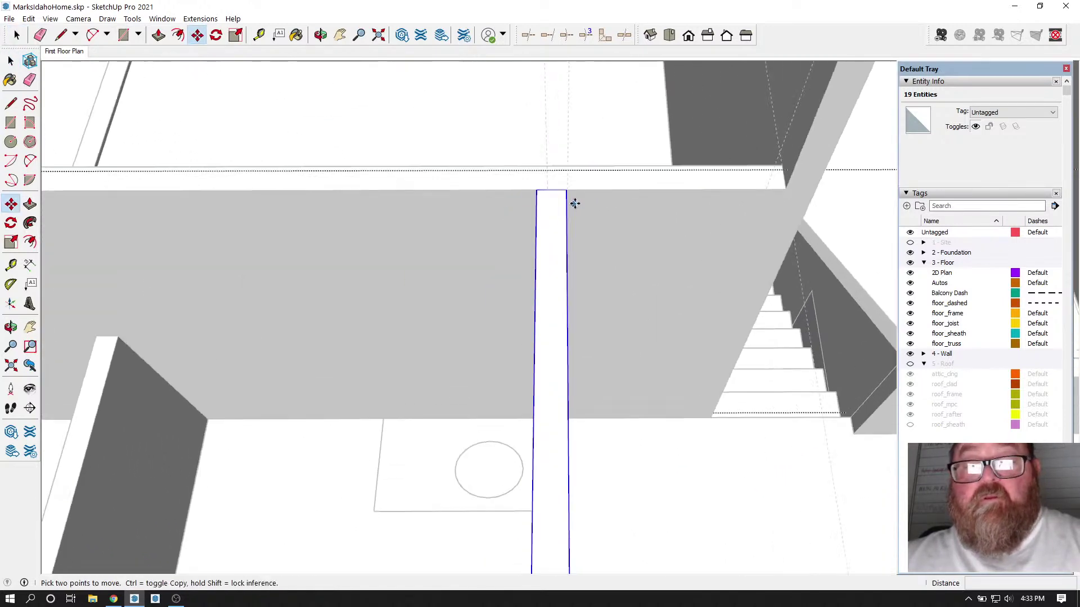
click(566, 190)
click(549, 191)
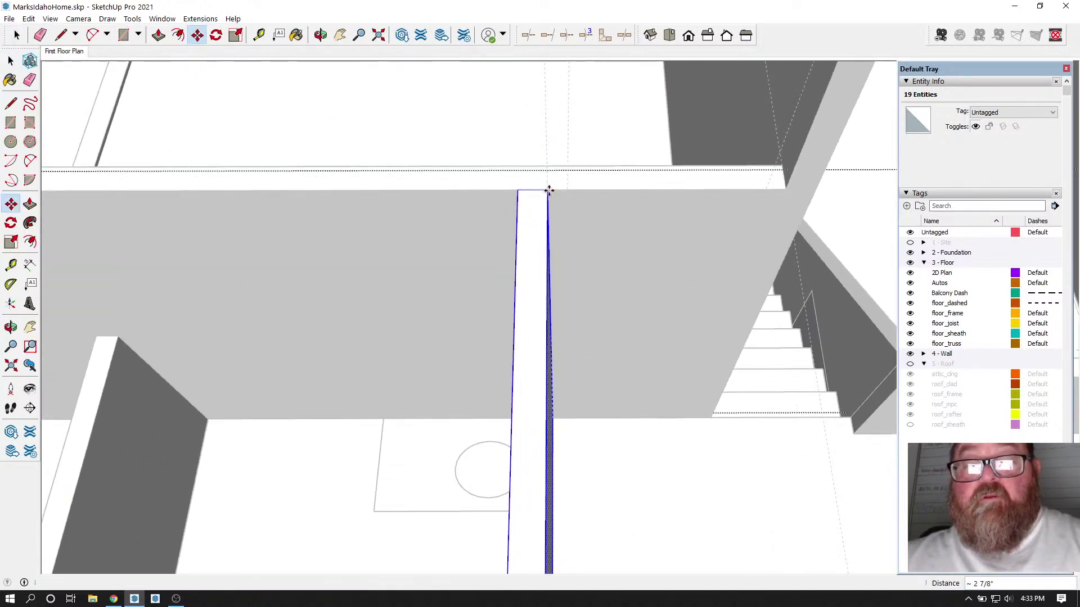
scroll(523, 232, down, 2)
scroll(521, 231, down, 5)
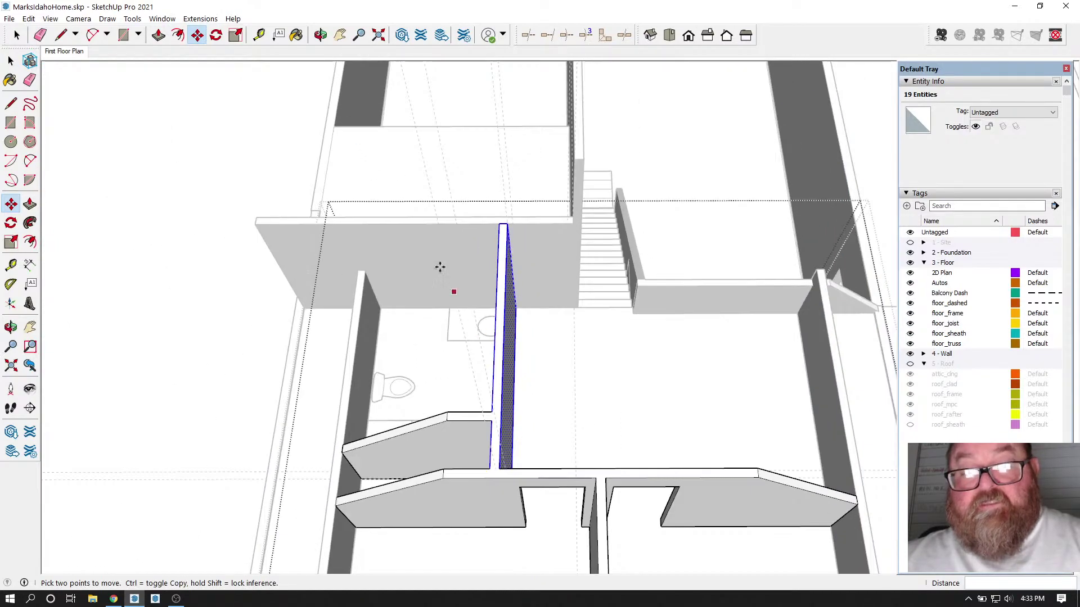
click(320, 35)
drag(568, 349, 621, 344)
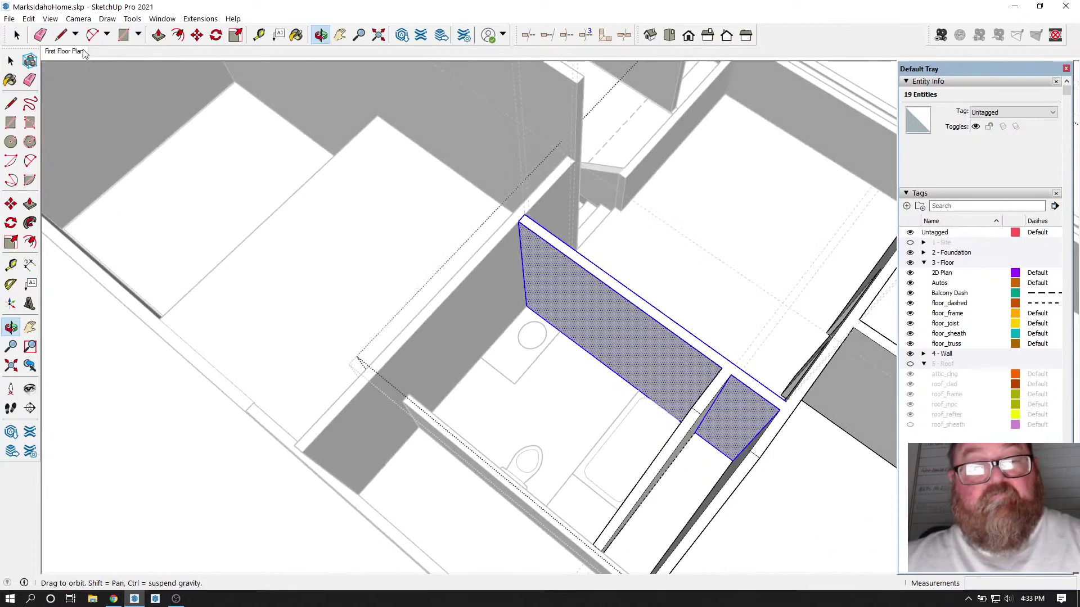
click(17, 35)
mouse_move(458, 338)
middle_down()
mouse_move(464, 348)
mouse_move(231, 405)
middle_up()
click(515, 367)
Step: Move the sink vanity and bathtub together away from the shifted partition so they sit against its bathroom face
scroll(565, 419, down, 5)
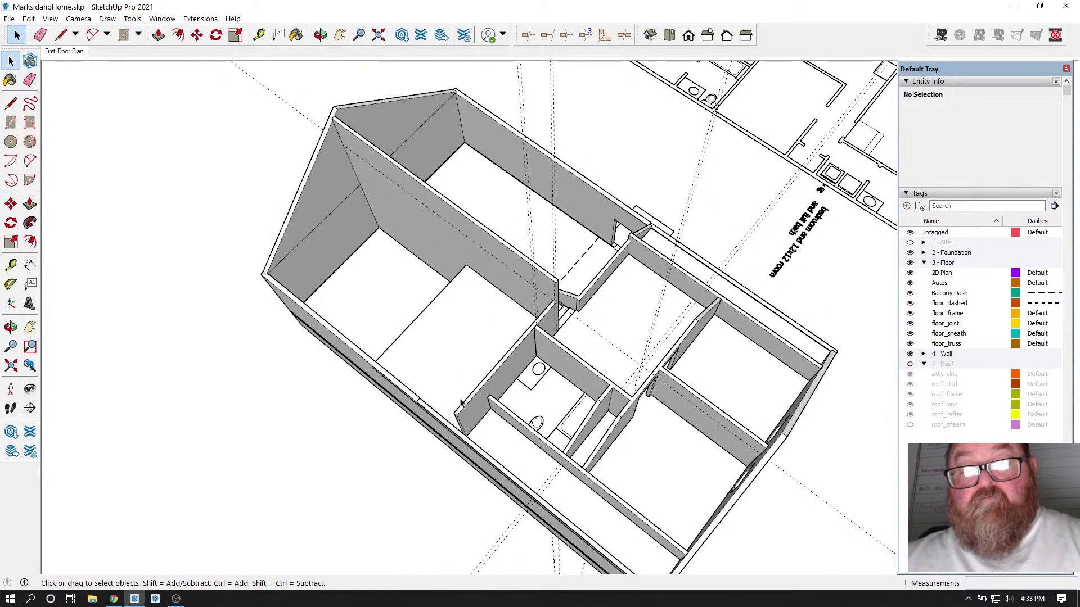
scroll(508, 398, up, 5)
scroll(545, 373, up, 2)
click(546, 374)
click(565, 363)
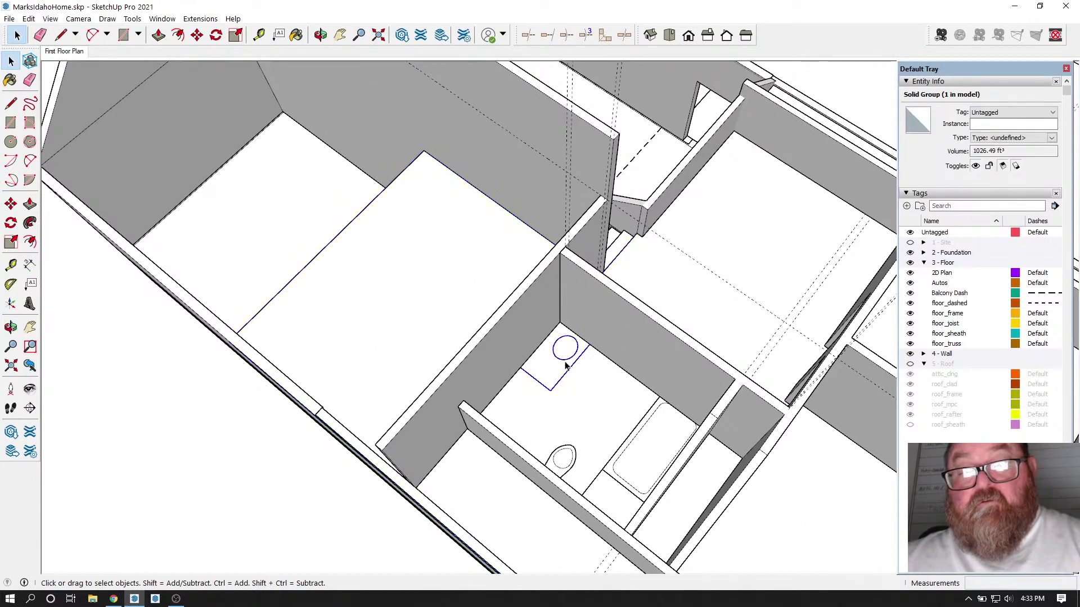
scroll(573, 393, up, 3)
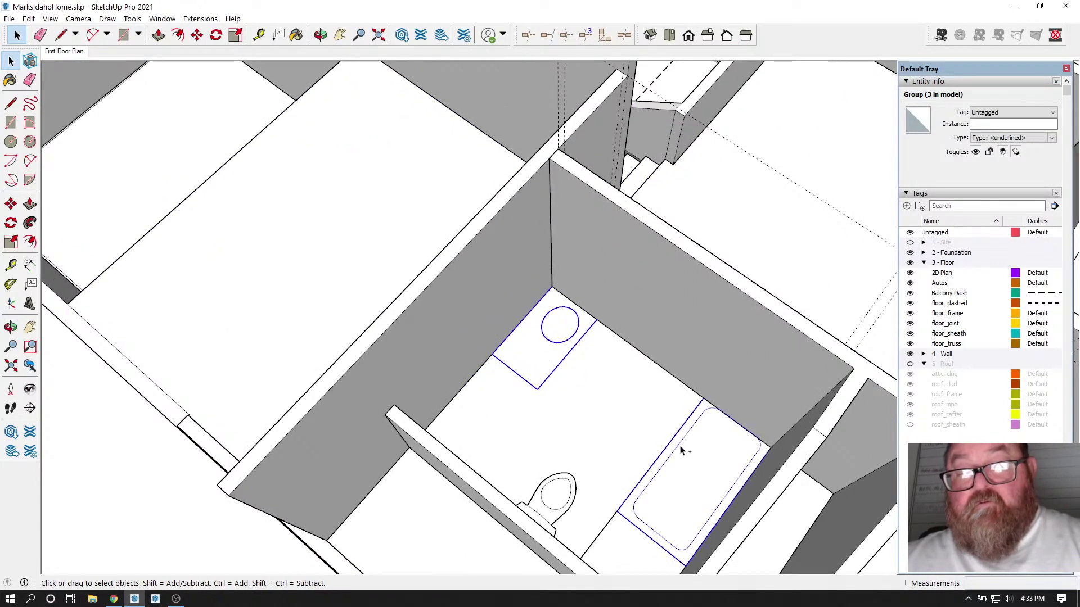
ctrl+click(680, 449)
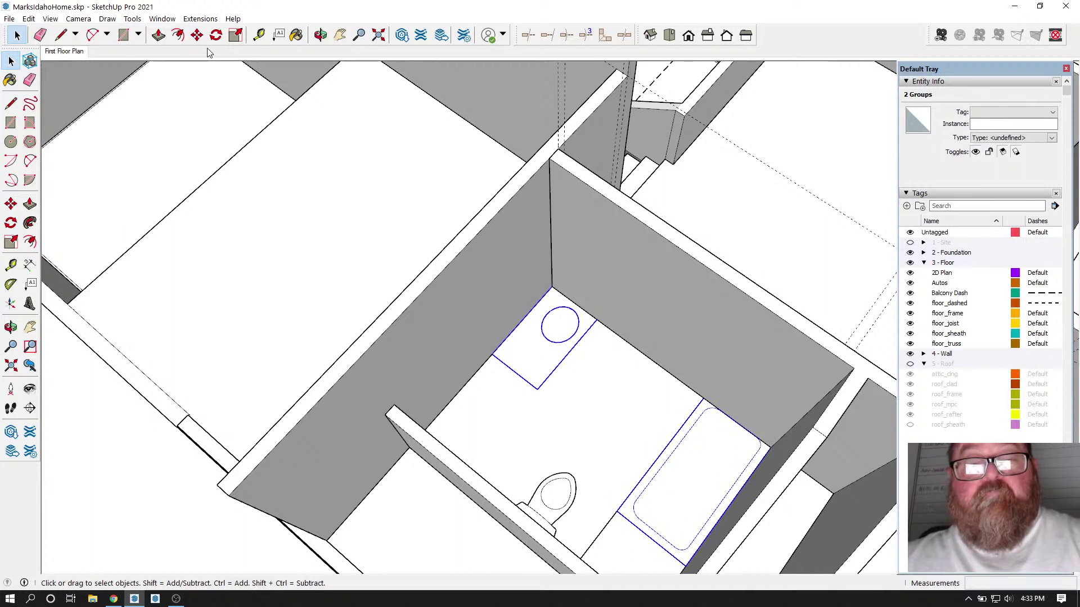
key(m)
click(551, 307)
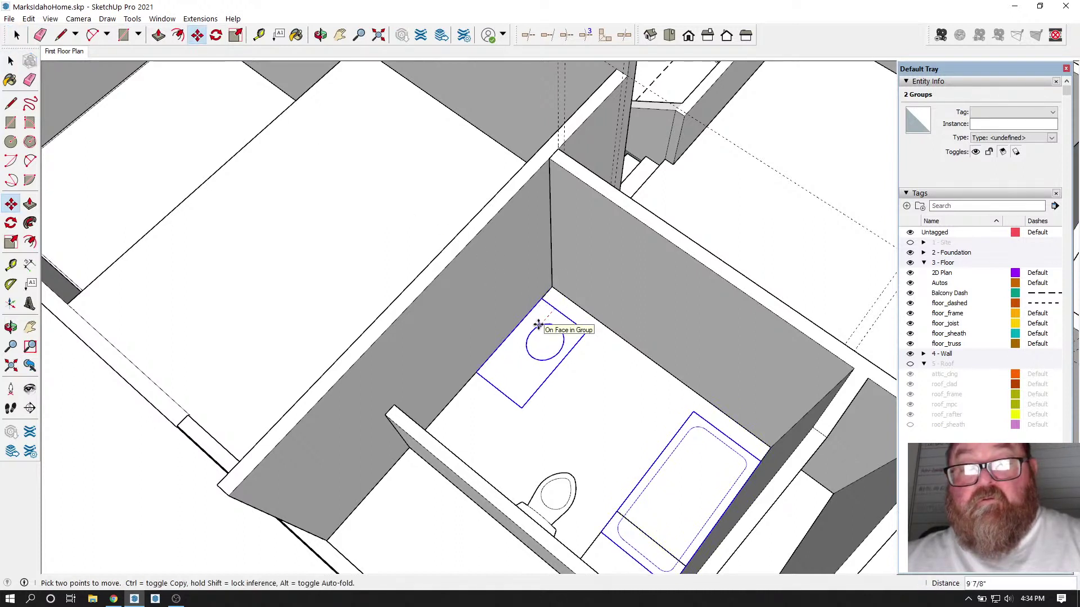
click(546, 294)
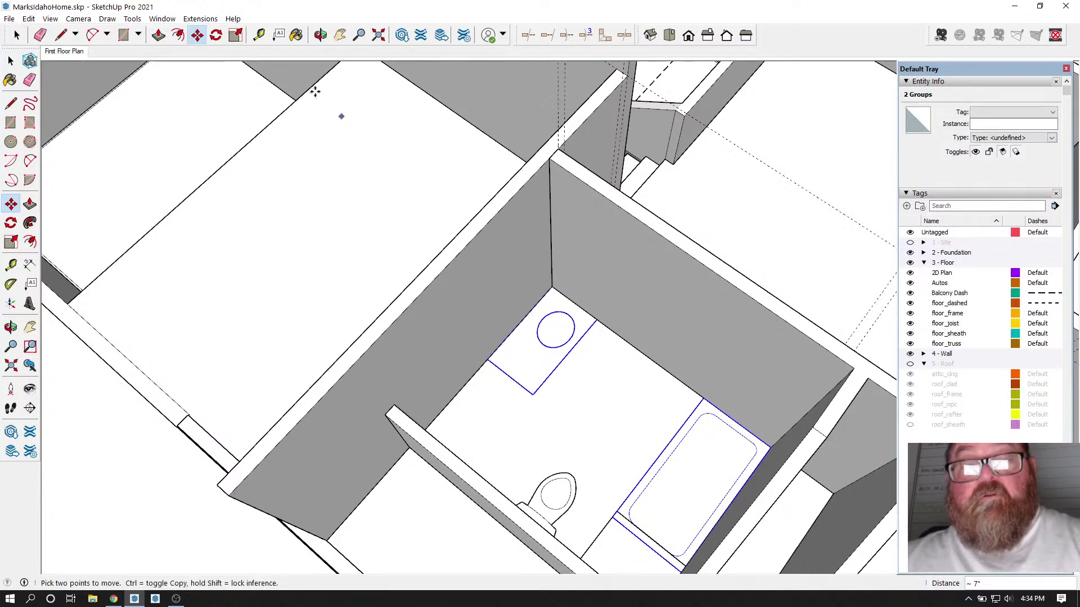
Step: Rotate the toilet 90° so its tank faces the tall wall behind the sink vanity
click(321, 35)
drag(619, 336, 164, 413)
scroll(585, 505, down, 2)
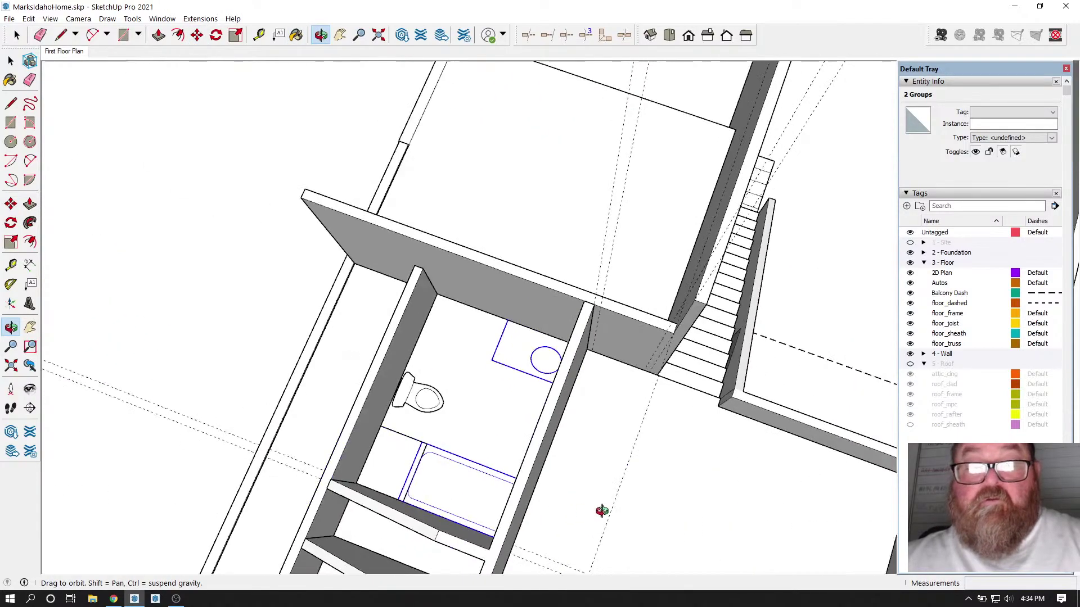
drag(602, 511, 270, 484)
scroll(433, 212, up, 4)
drag(393, 268, 679, 274)
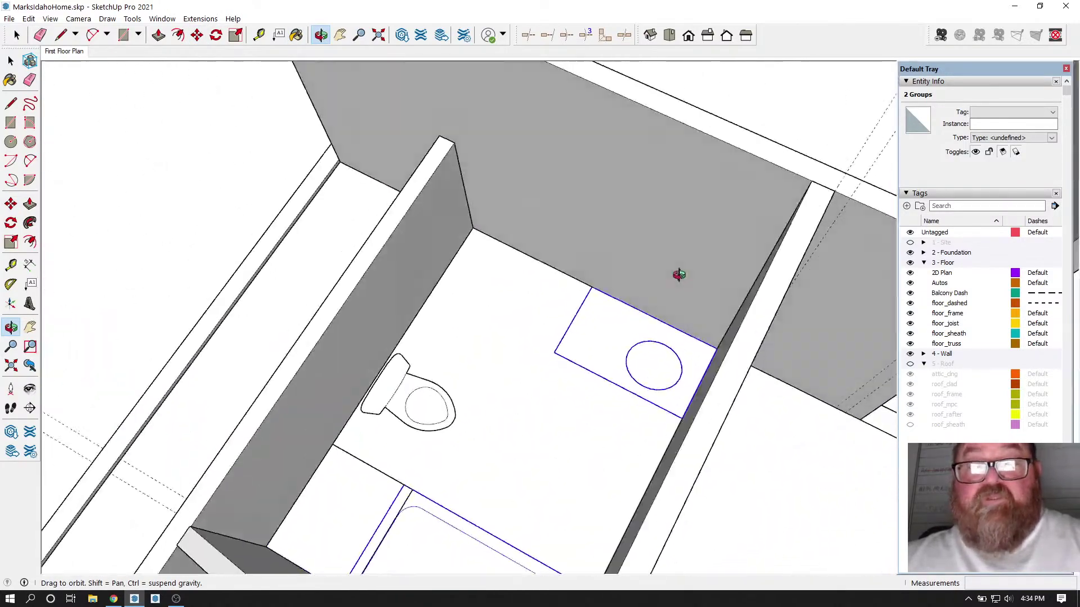
click(17, 35)
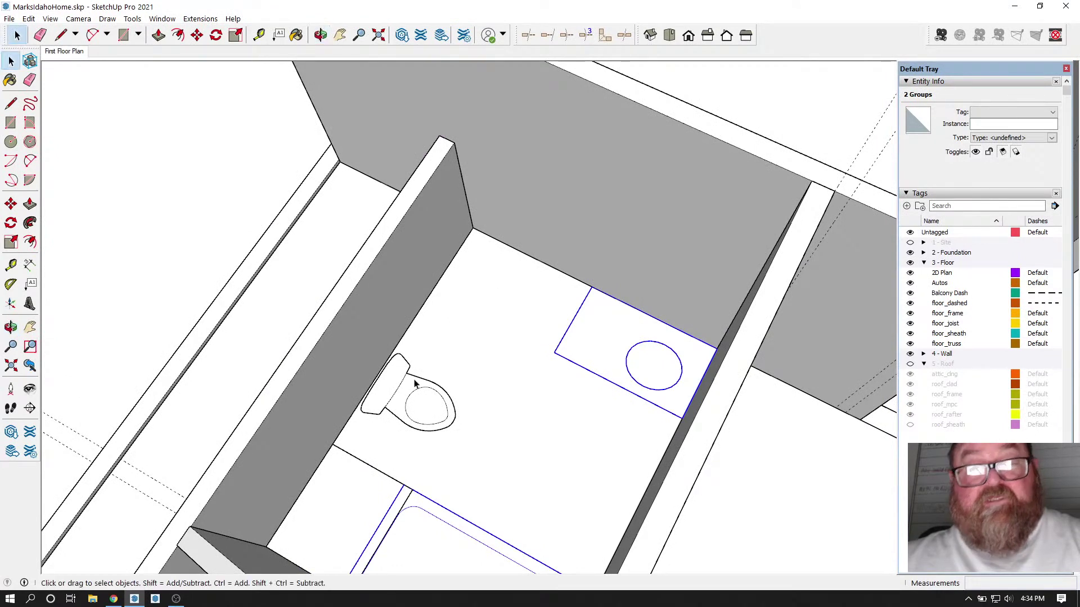
click(418, 373)
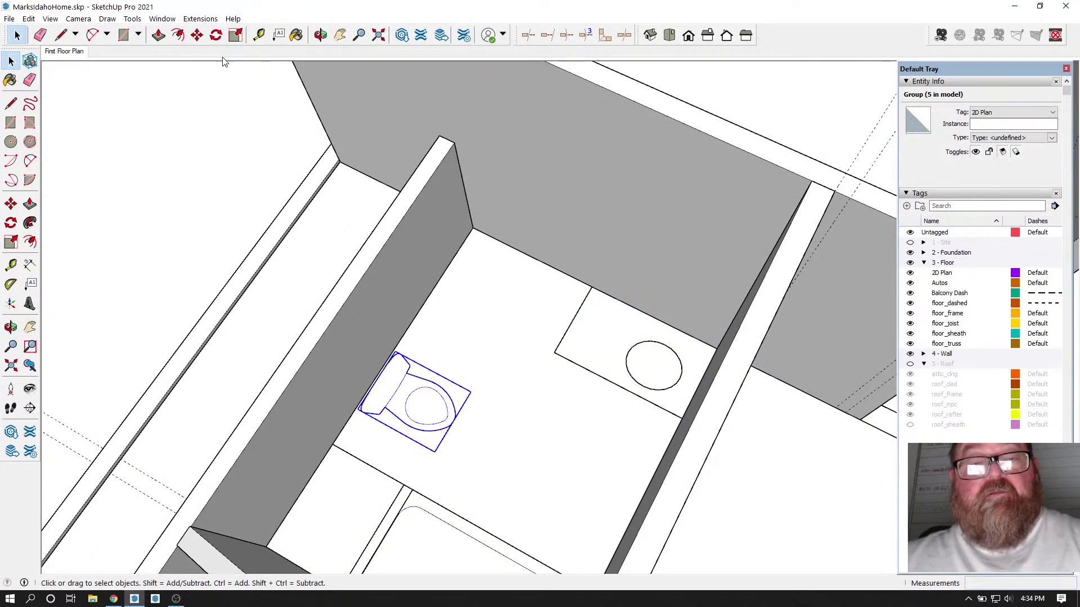
click(216, 35)
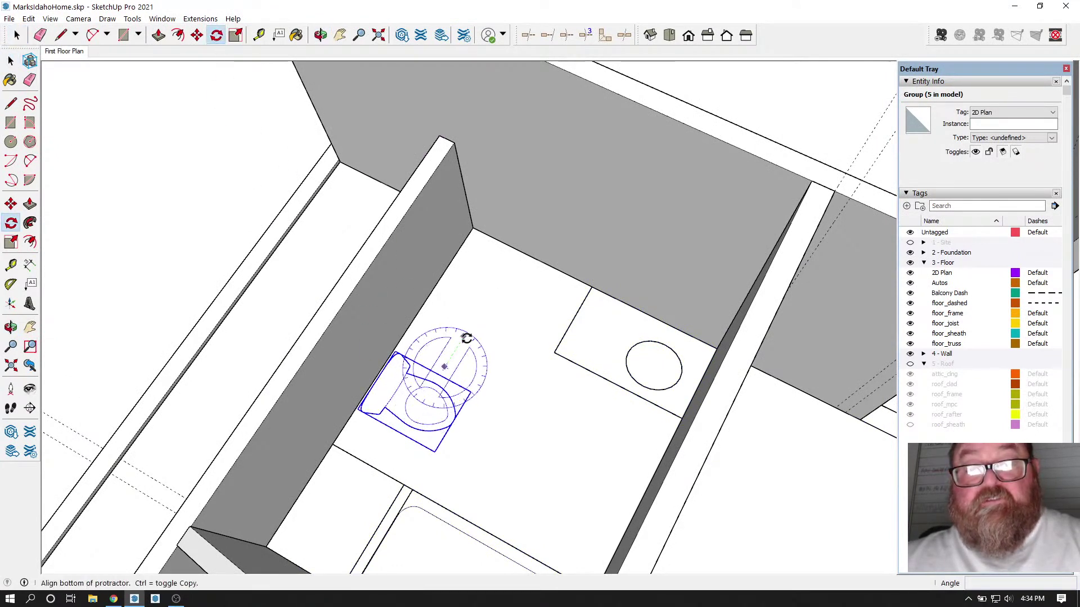
click(464, 337)
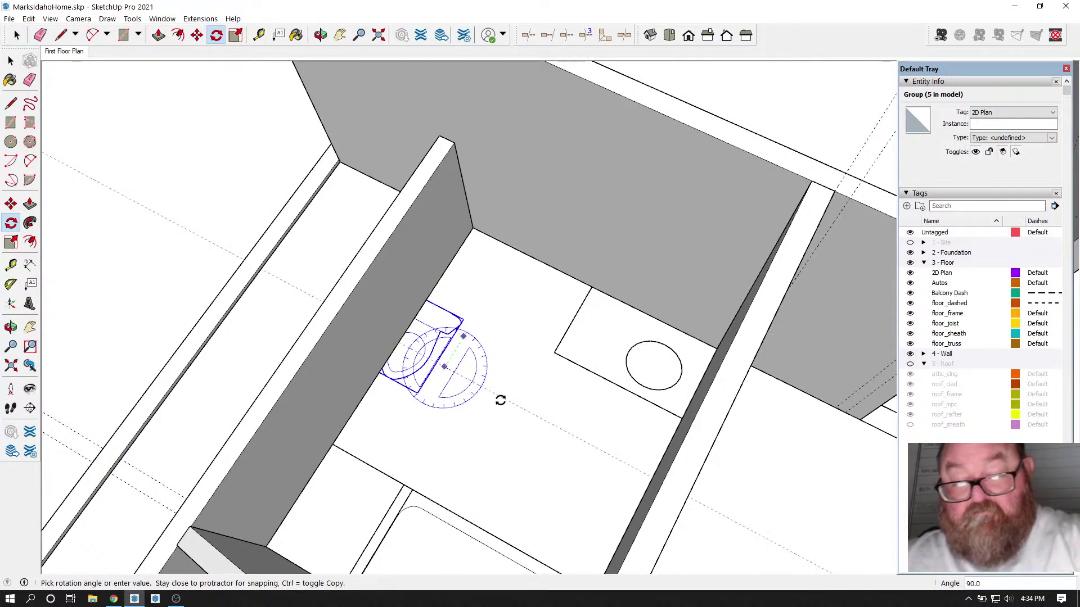
click(500, 400)
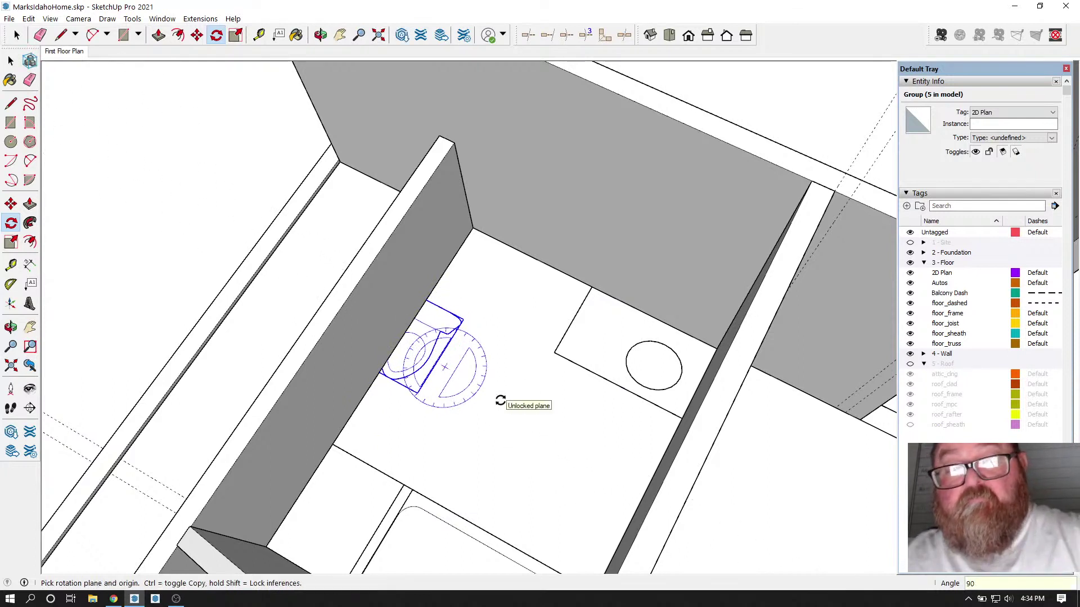
Step: Move the toilet about 2' 9 9/16" so its tank sits against the tall wall beside the sink vanity
click(197, 35)
click(439, 310)
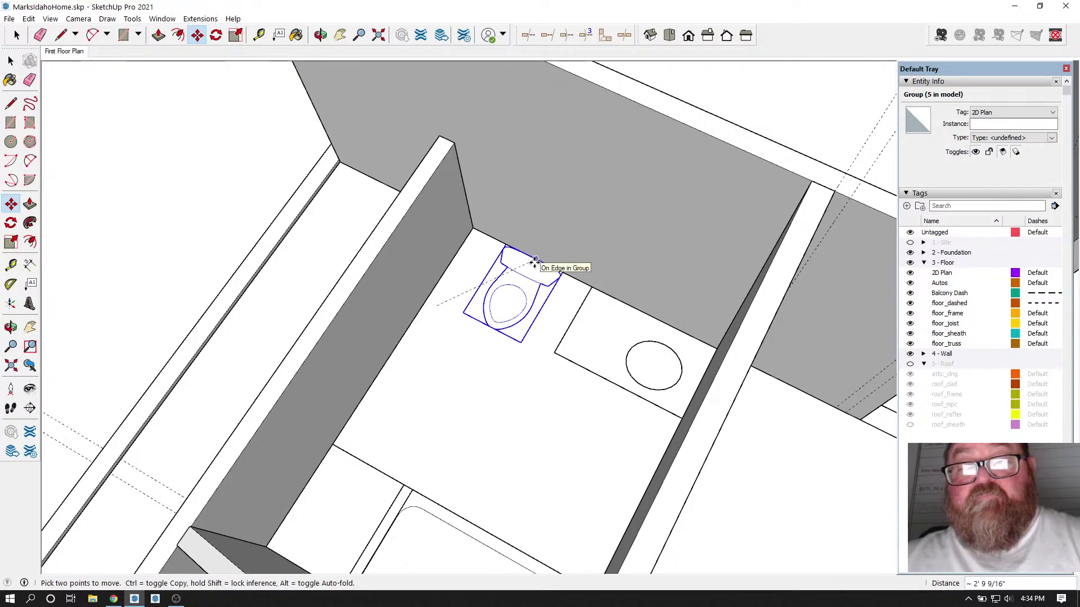
click(534, 262)
scroll(552, 366, down, 3)
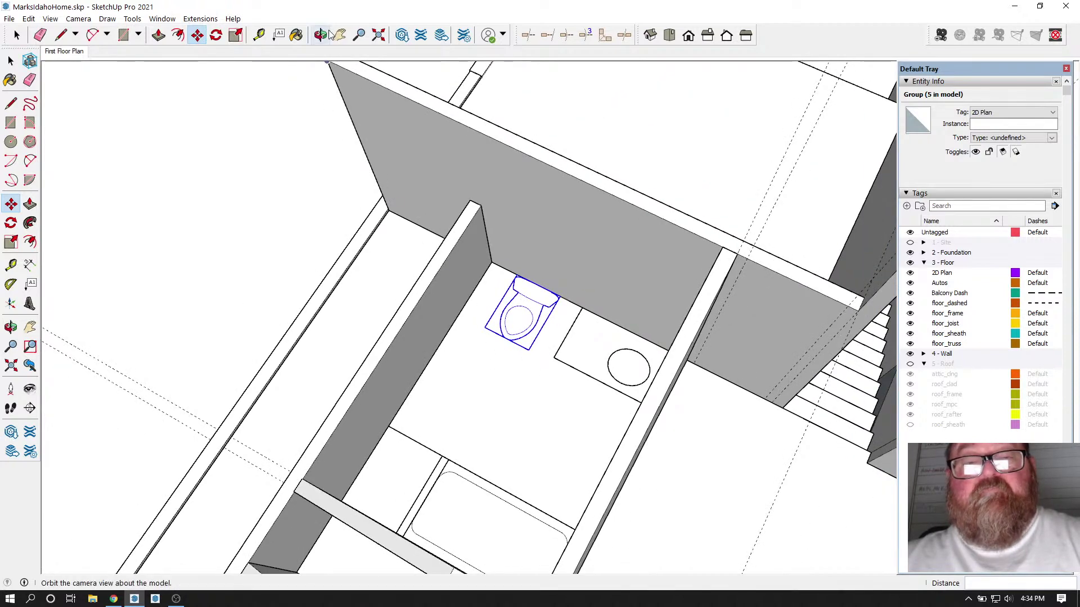
click(321, 35)
drag(626, 248, 703, 277)
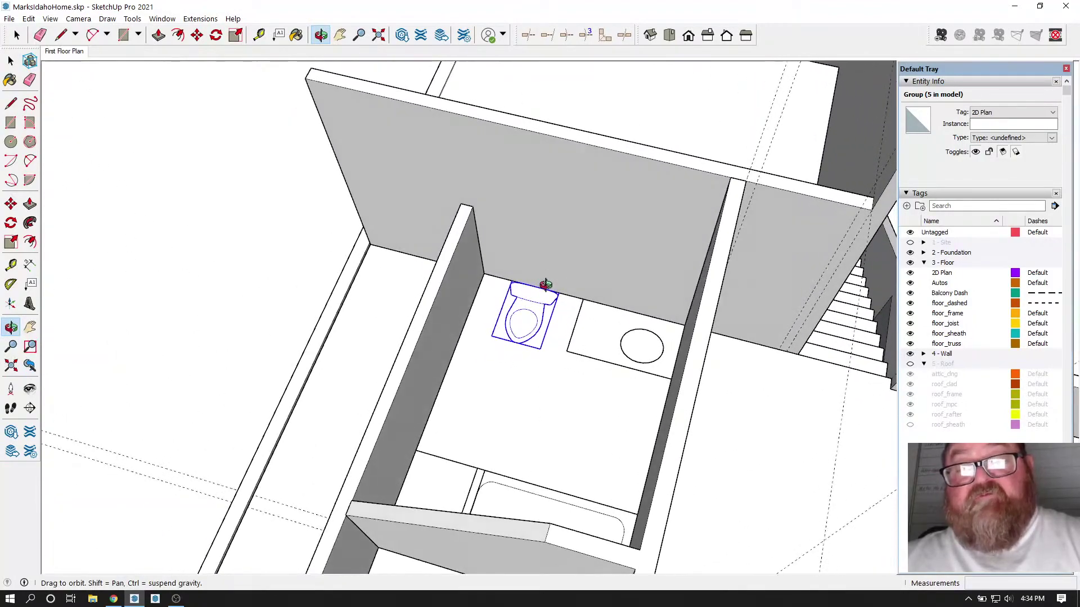
drag(547, 283, 487, 473)
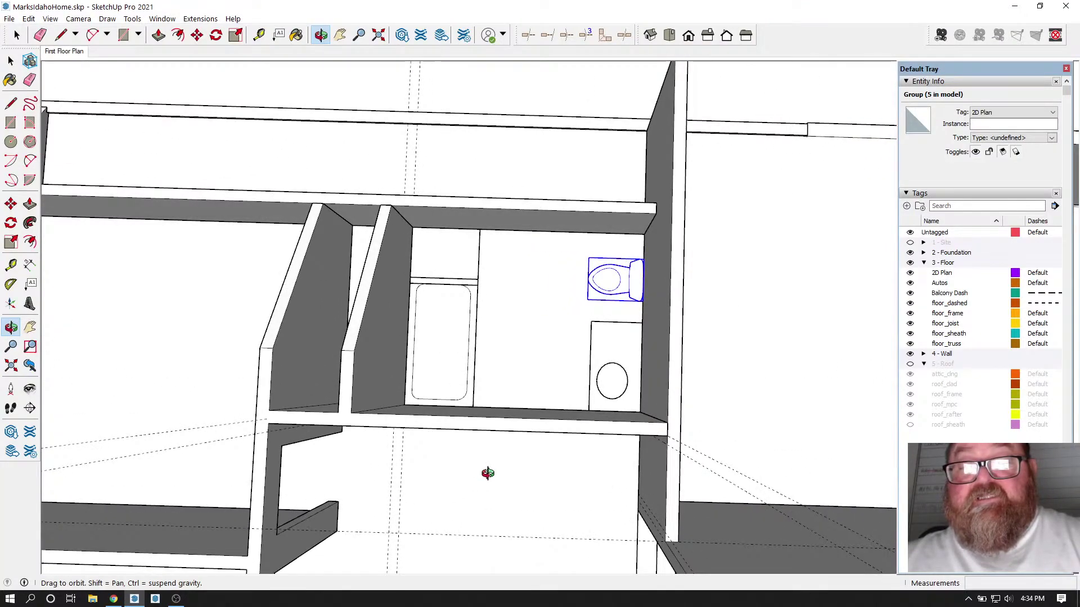
drag(568, 312, 705, 358)
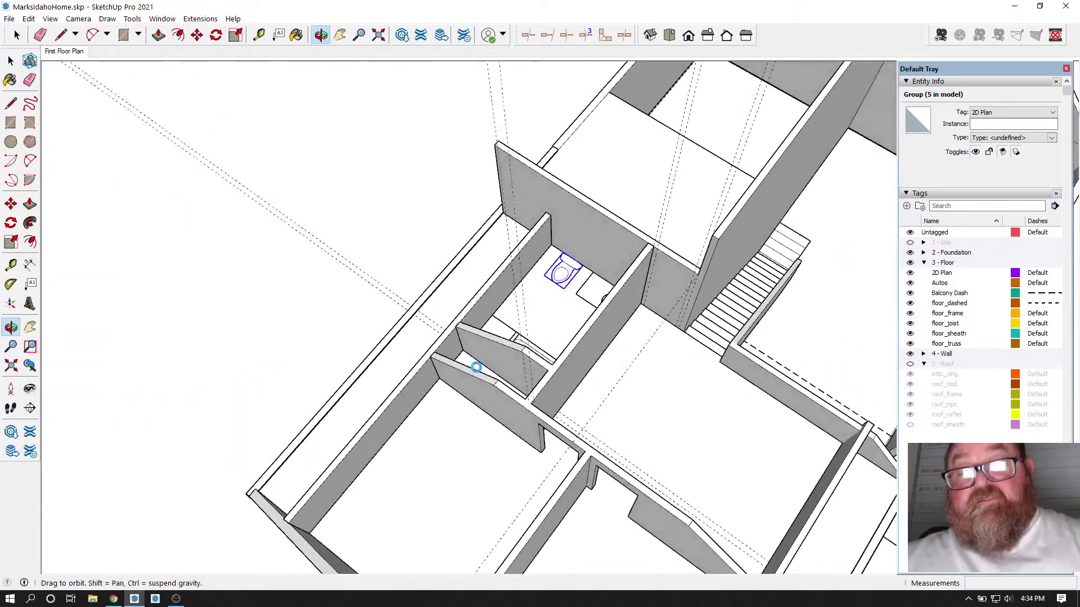
drag(565, 357, 371, 417)
drag(508, 142, 562, 126)
click(260, 35)
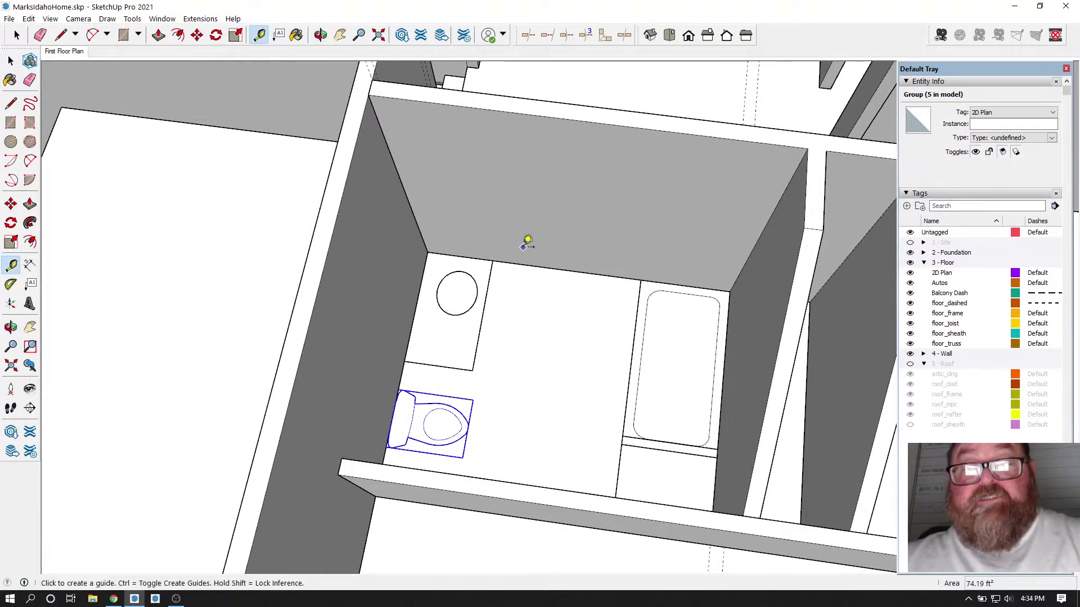
click(421, 232)
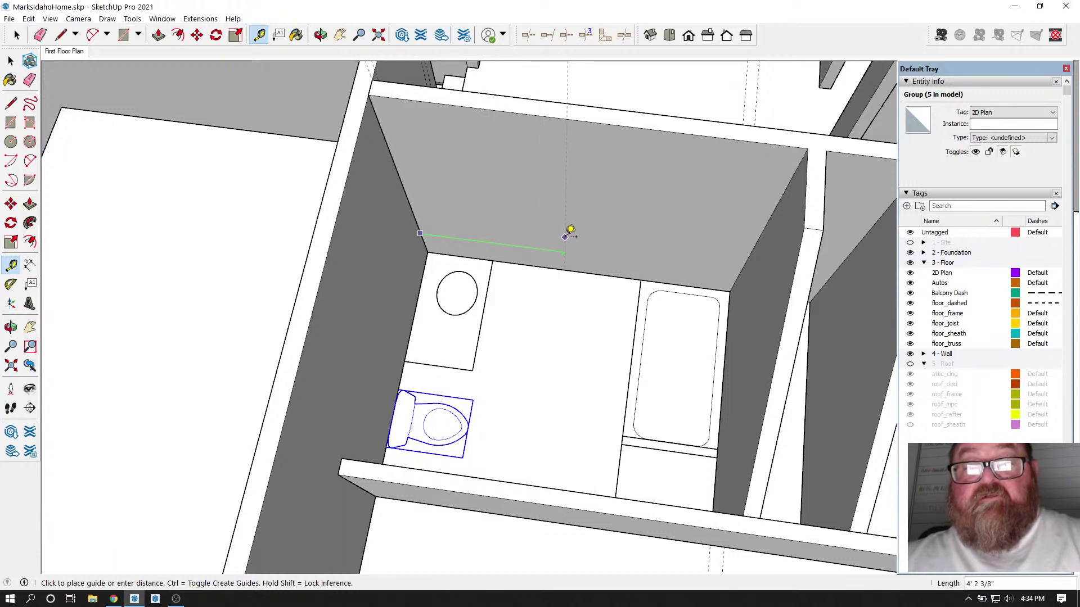
key(Escape)
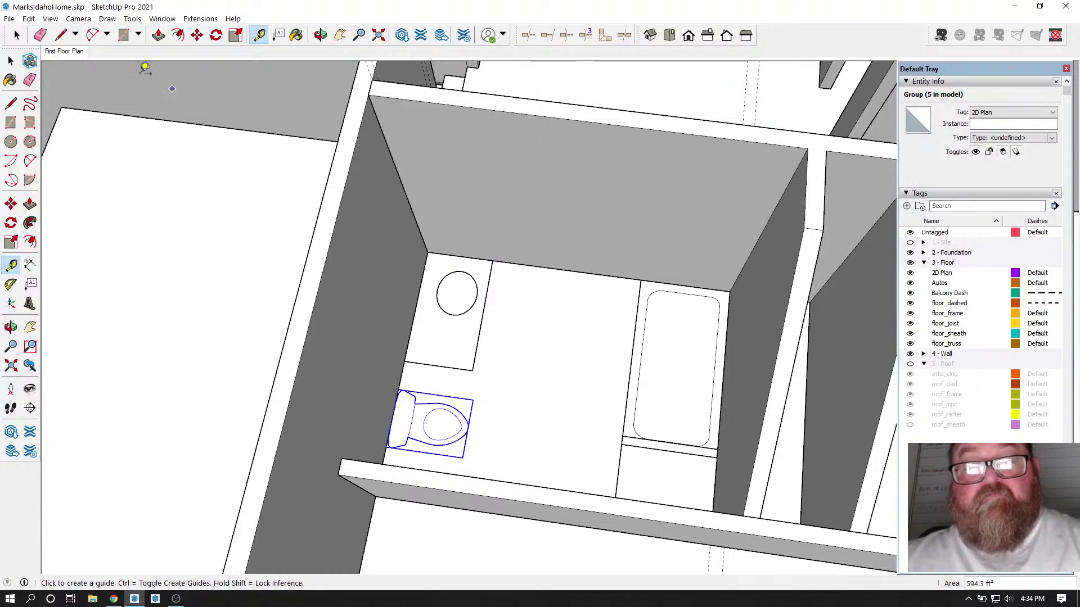
Step: Open the interior wall group for editing and select the partition's bathroom-side face
key(space)
click(643, 194)
double_click(572, 181)
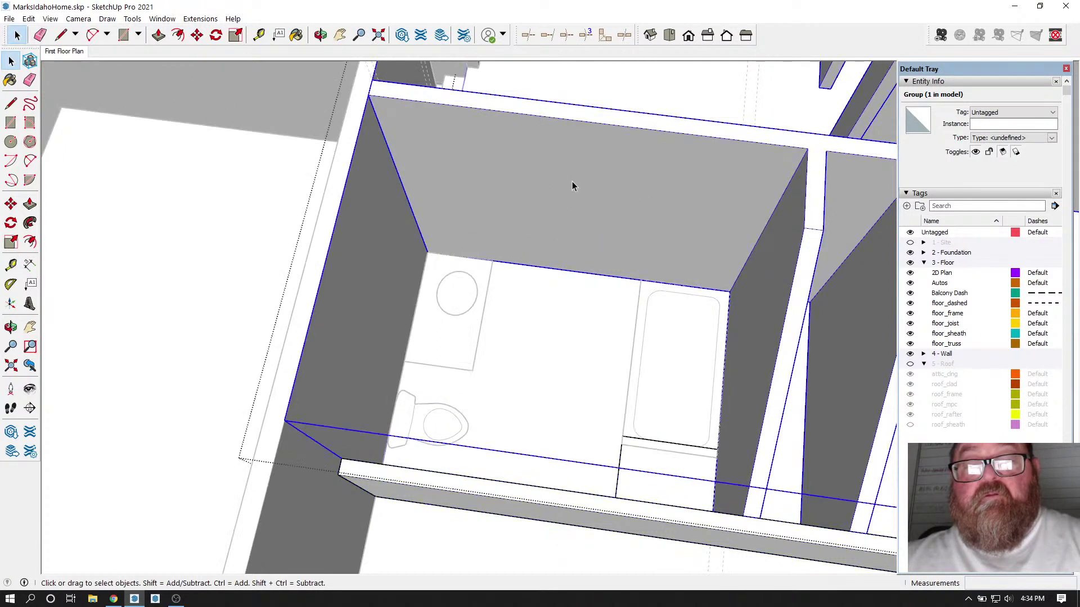
double_click(572, 181)
triple_click(572, 181)
click(548, 187)
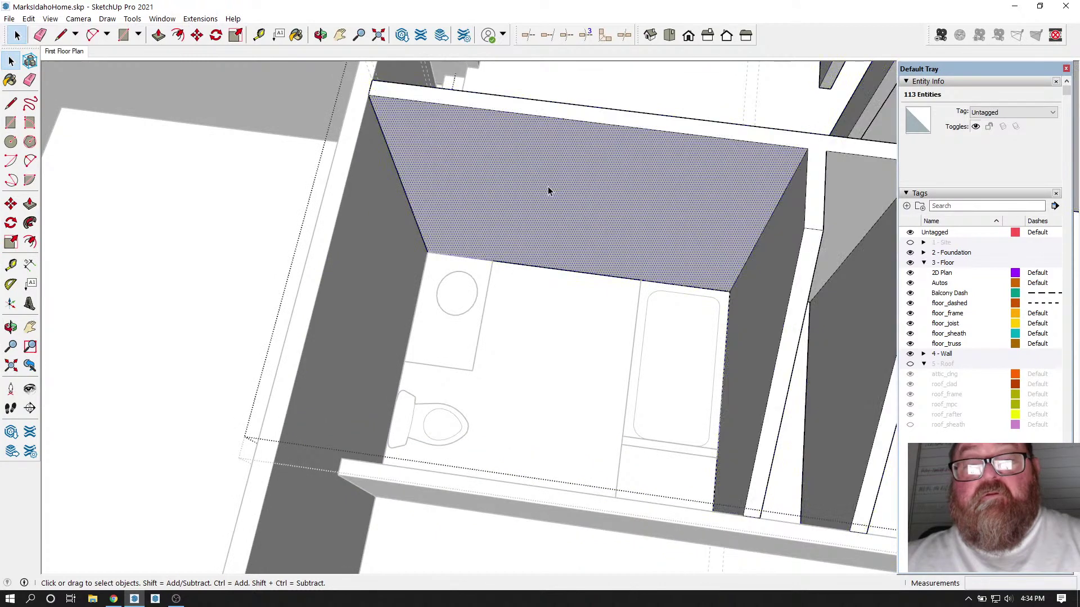
Step: Place a vertical guide on the partition face about 2' from the vanity corner, in line with the vanity's front edge
click(258, 35)
click(421, 232)
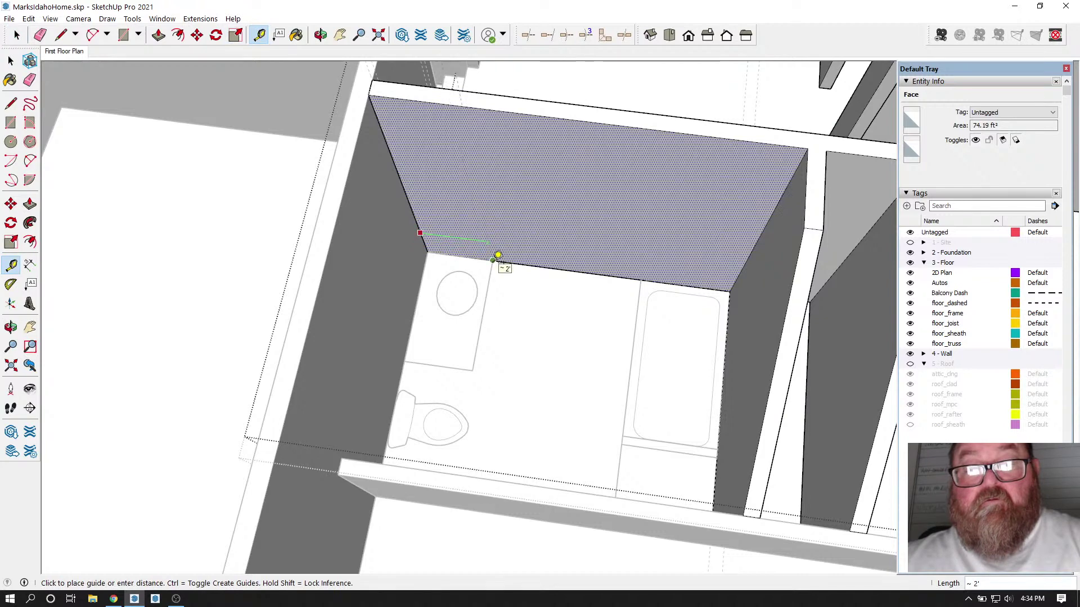
click(497, 256)
Step: Try a guide 21" from the vanity-edge guide toward the bathtub on the partition face
click(488, 235)
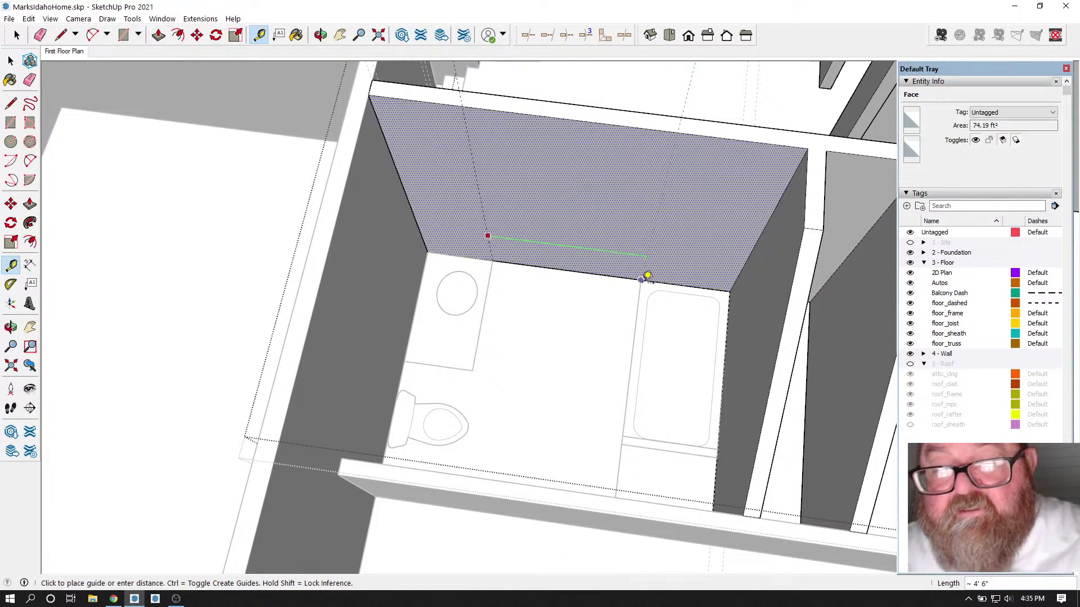
text(21)
key(Return)
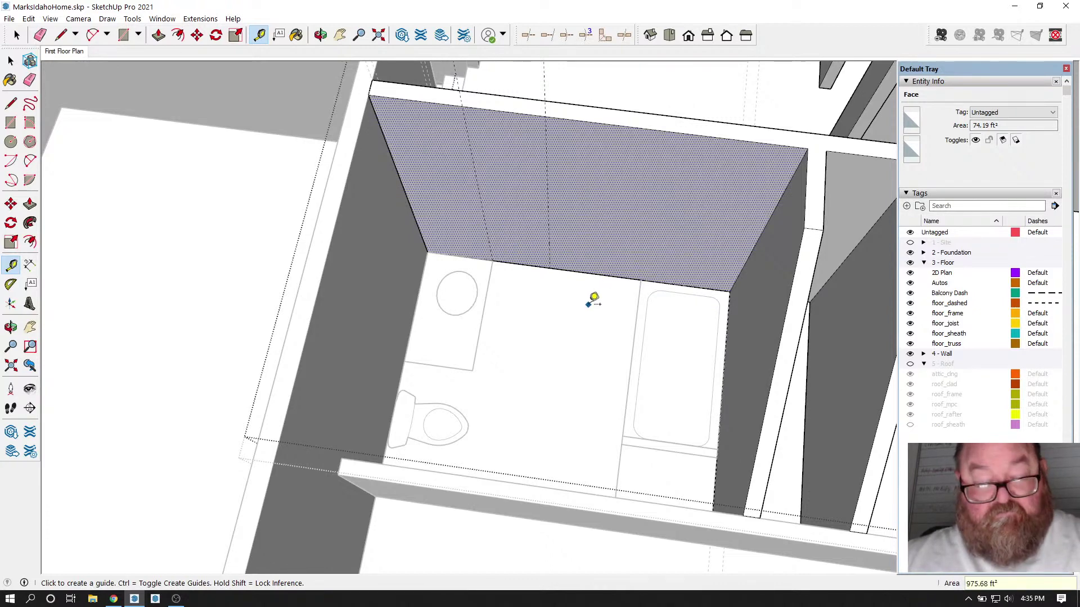
Step: Place a vertical guide 27" from the vanity-edge guide toward the bathtub on the partition's bathroom-side face
click(492, 251)
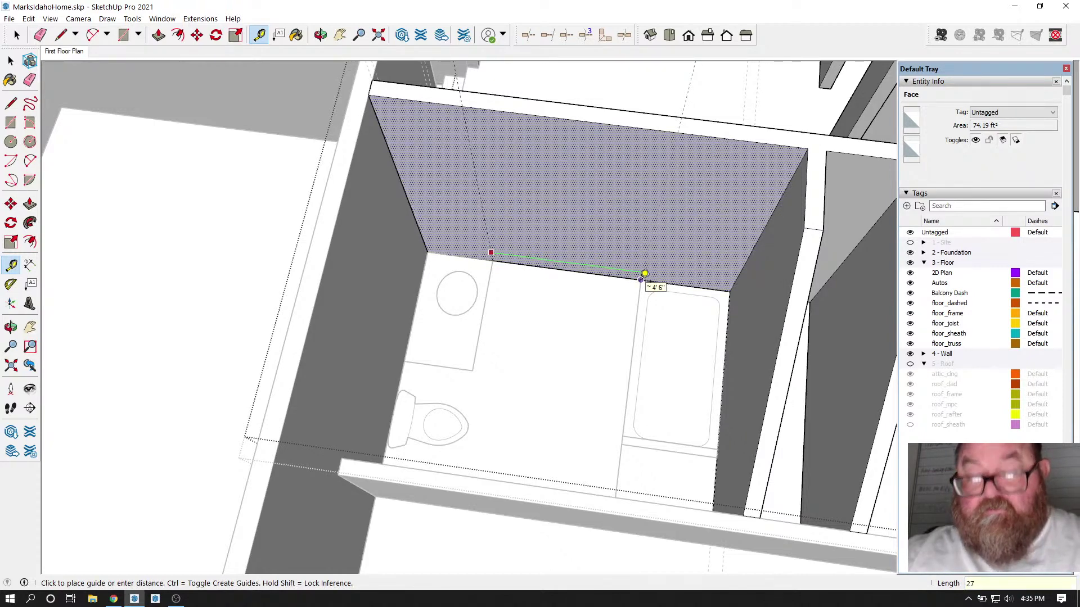
text(27)
key(Return)
Step: Add vertical guides 15" to either side of the door centerline guide on the partition face
click(566, 242)
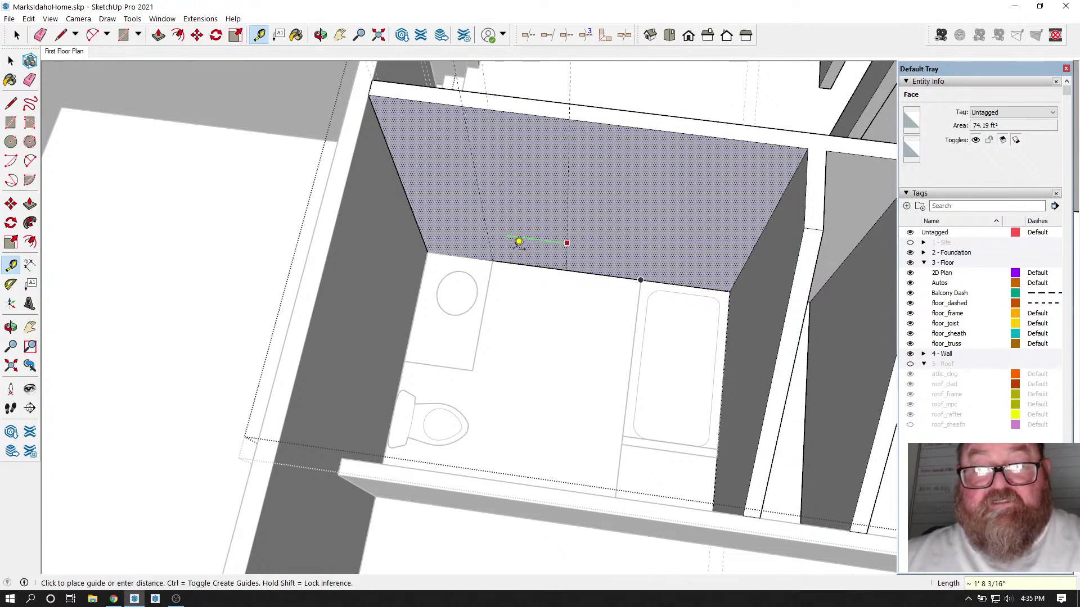
text(1)
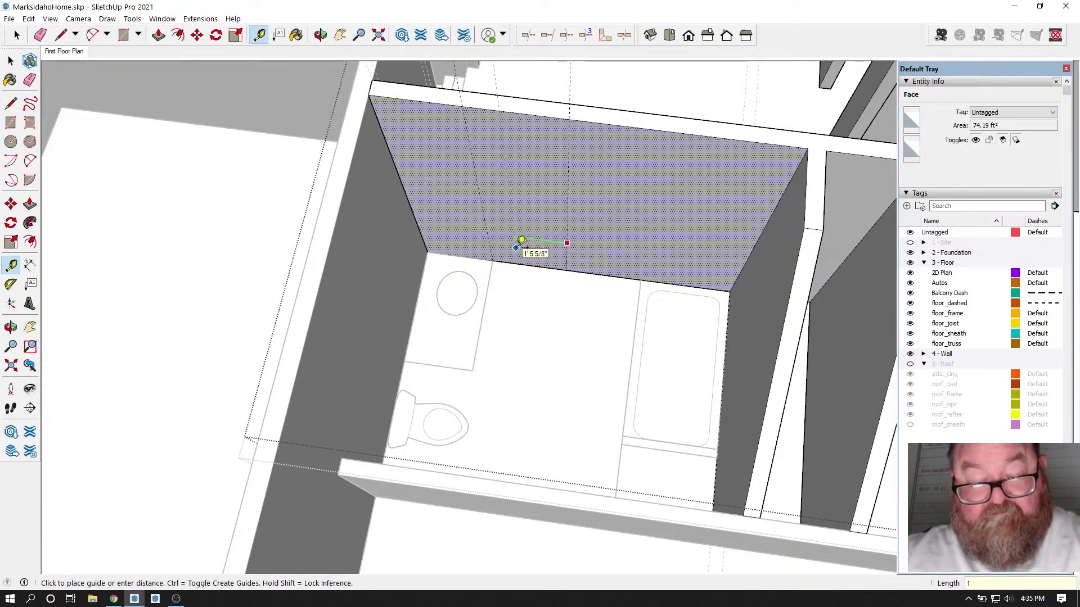
text(5)
key(Return)
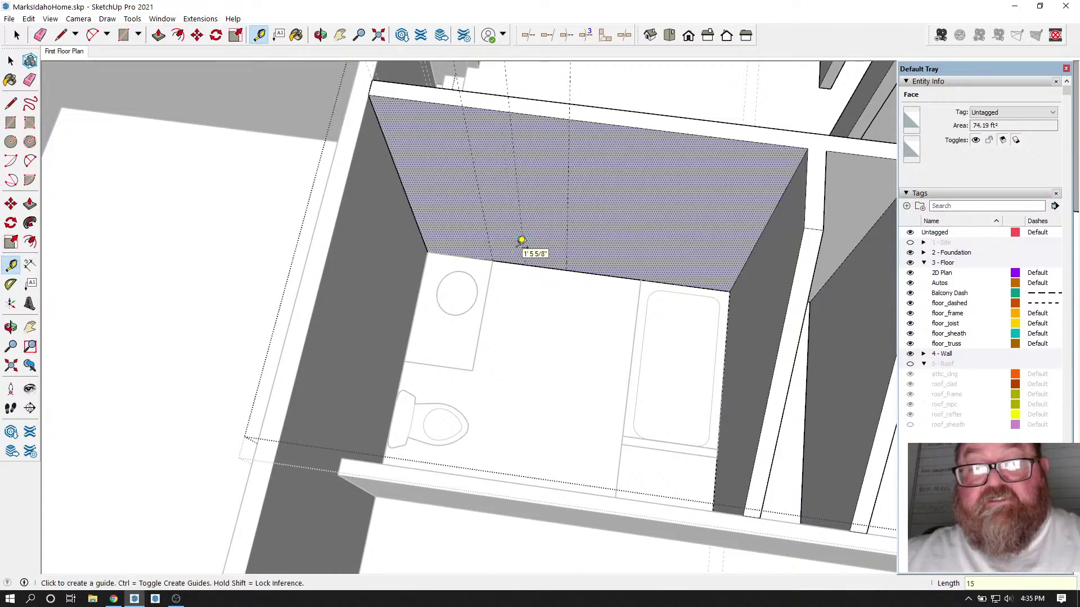
click(567, 230)
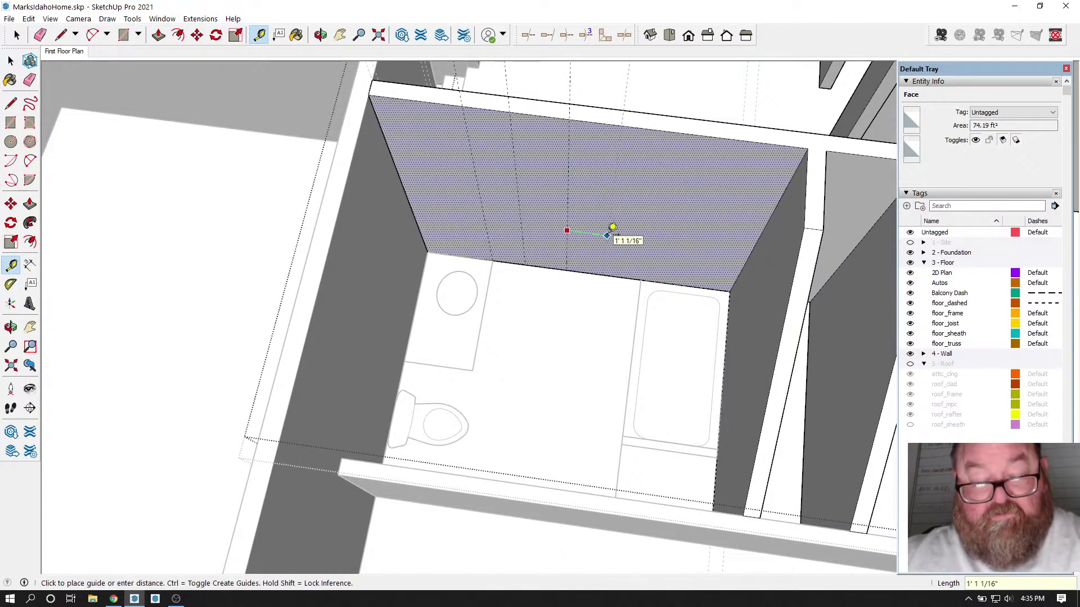
text(15)
key(Return)
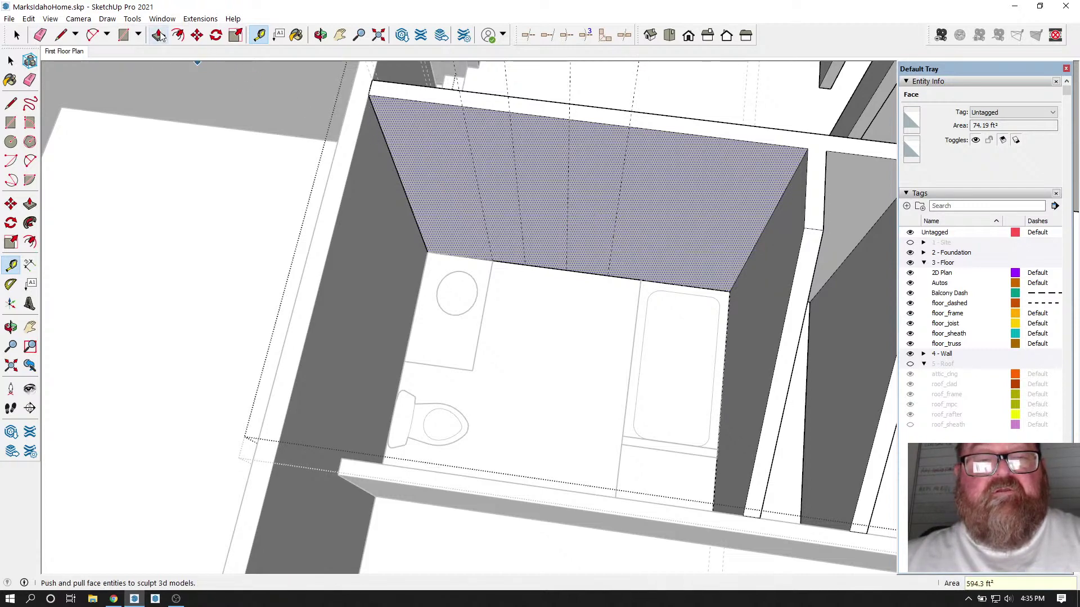
Step: Draw a 30 by 80 inch door rectangle up from the floor between the outer guides and push it 4 1/2" through the partition
click(123, 35)
click(526, 260)
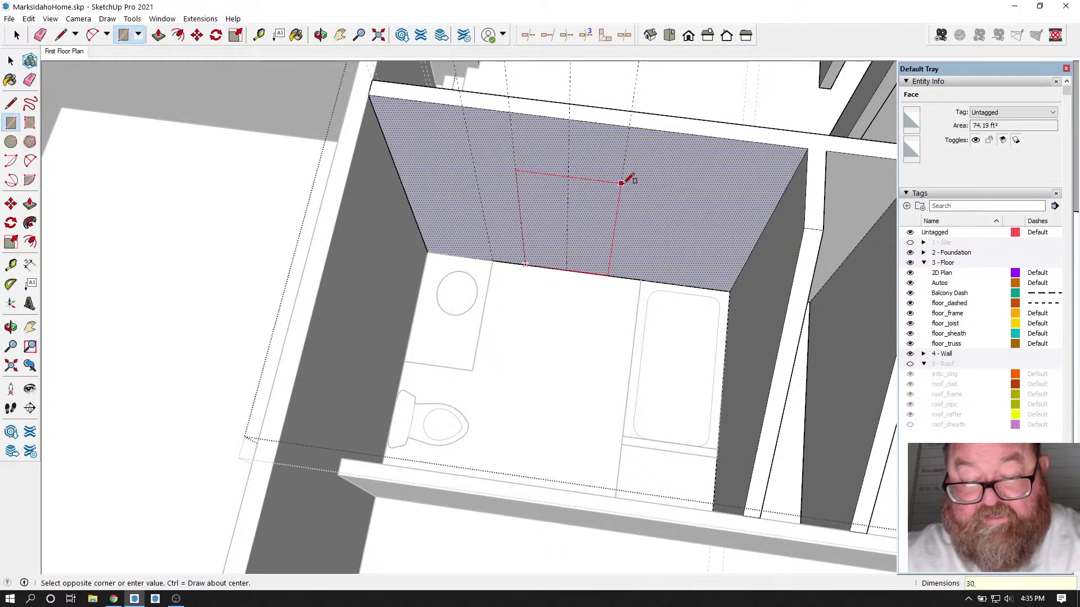
click(623, 163)
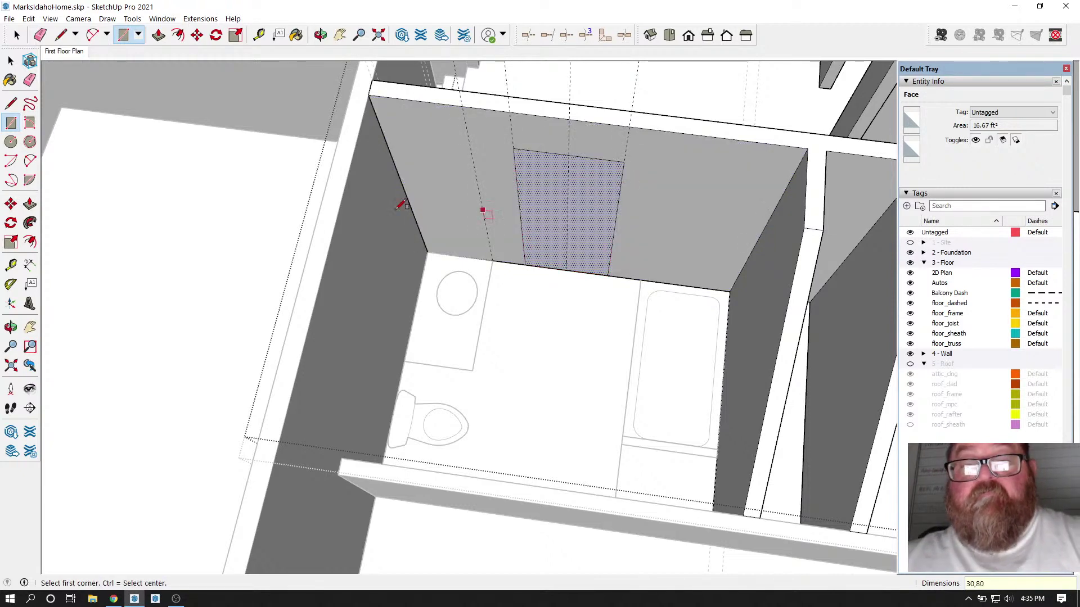
click(159, 35)
drag(543, 223, 558, 185)
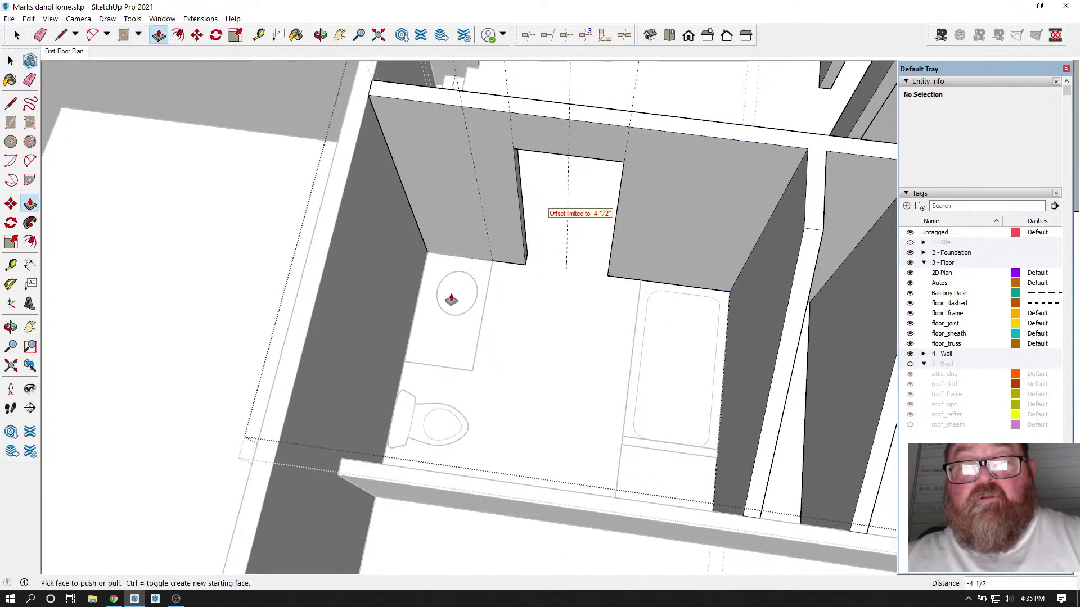
Step: Open the group of the tall wall between the toilet and the stairs for editing
scroll(538, 320, down, 2)
scroll(605, 372, down, 2)
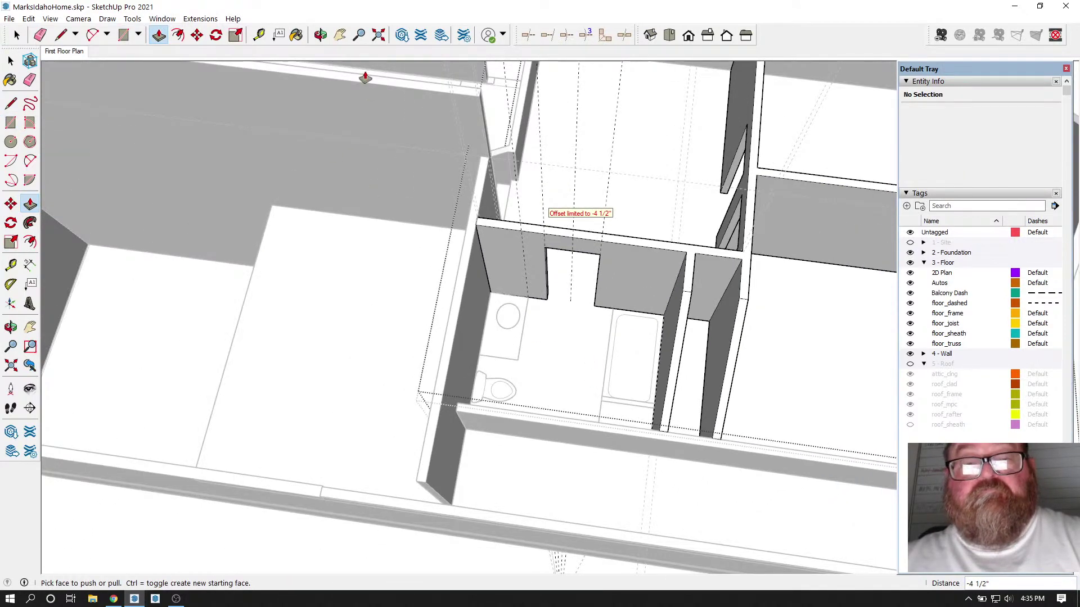
click(320, 34)
drag(520, 332, 451, 261)
drag(549, 339, 613, 370)
scroll(564, 301, up, 6)
key(space)
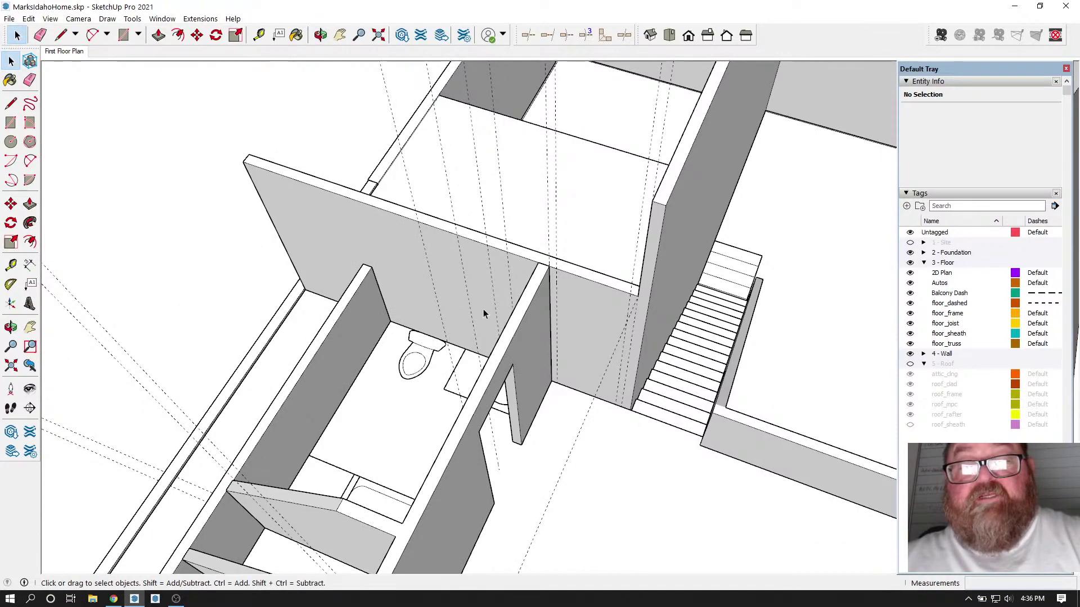
middle_drag(484, 309, 515, 308)
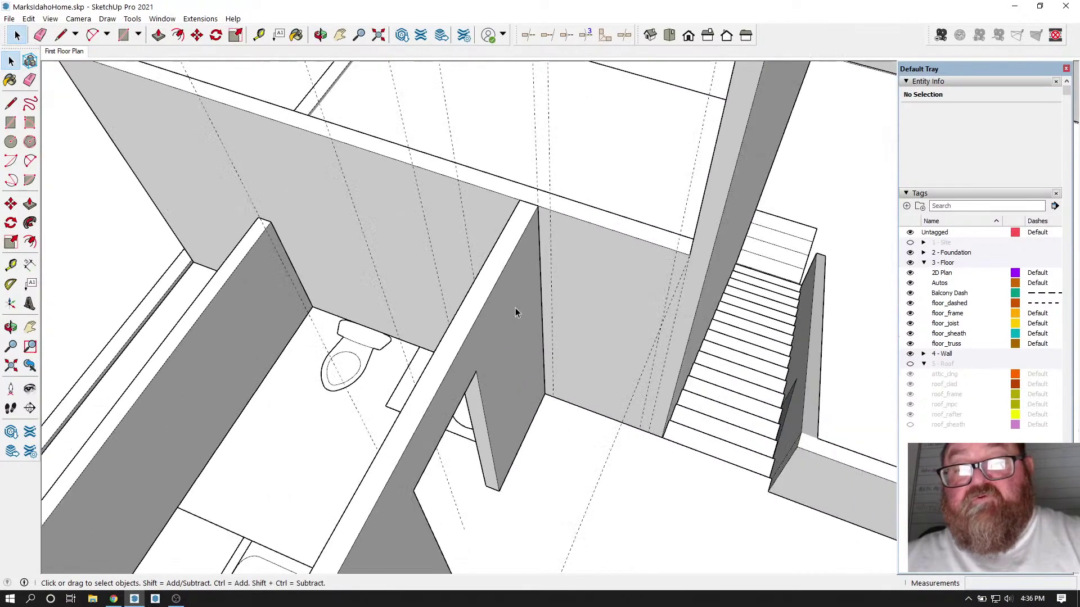
double_click(602, 288)
triple_click(603, 287)
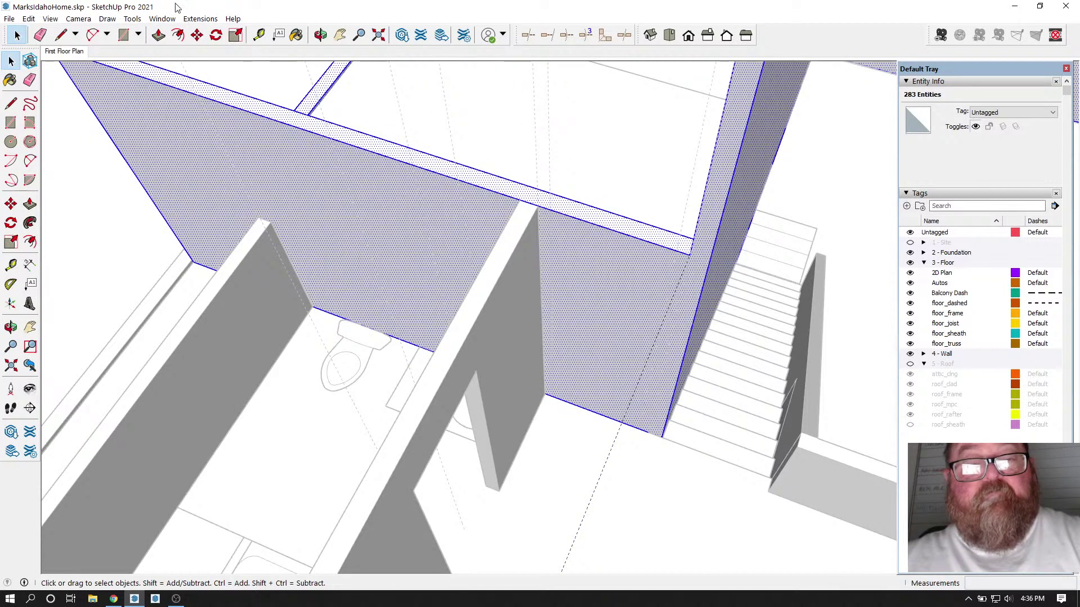
Step: Draw a 30 by 80 inch door rectangle on the tall wall between the partition and the stairs, and push it 4 1/2" through
click(123, 35)
scroll(571, 338, up, 3)
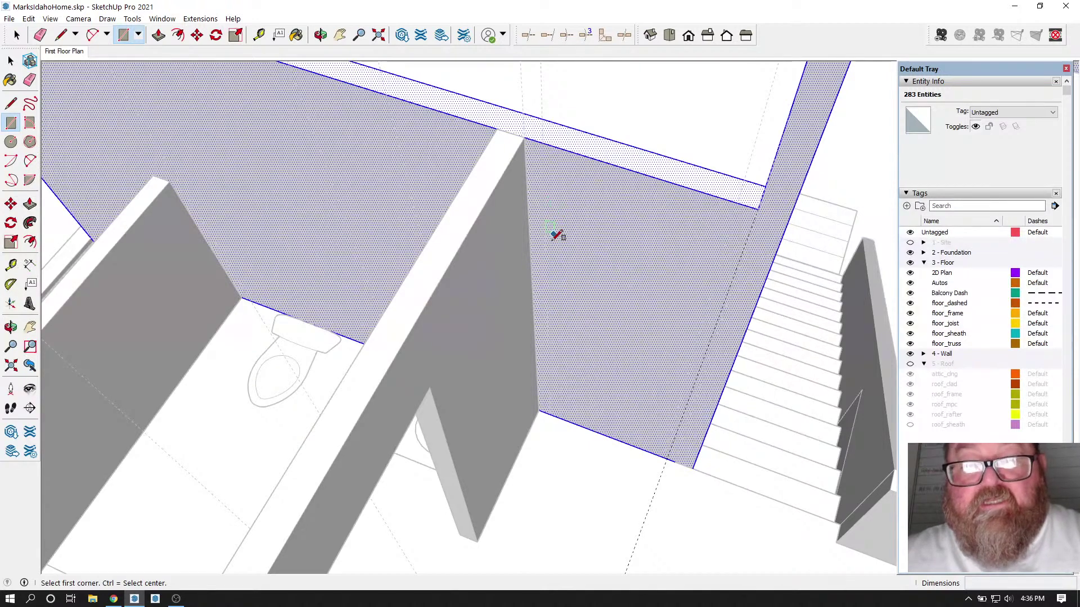
click(548, 415)
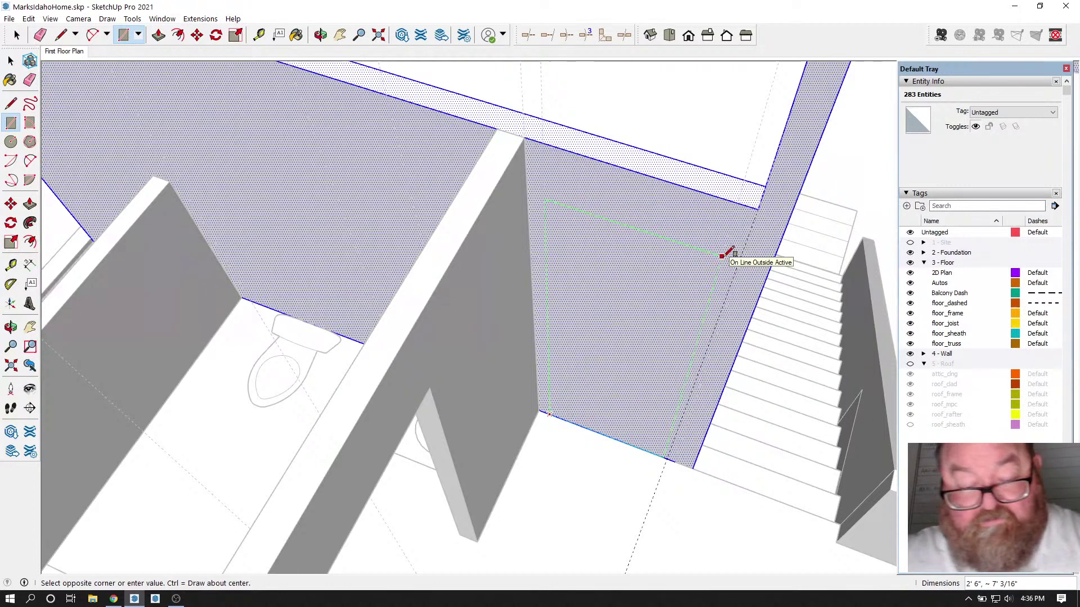
text(30,80)
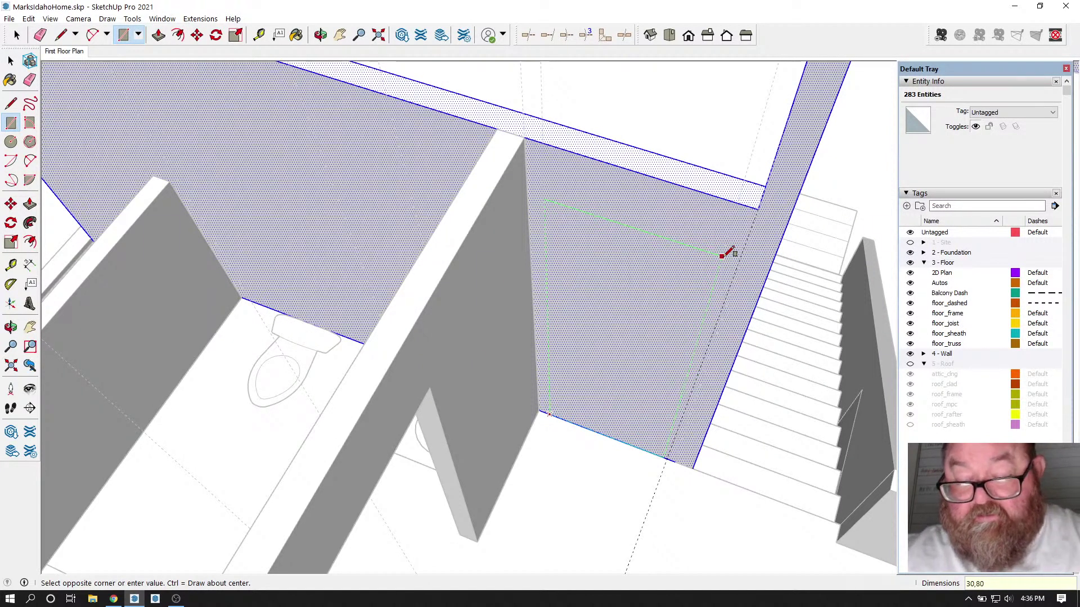
key(Return)
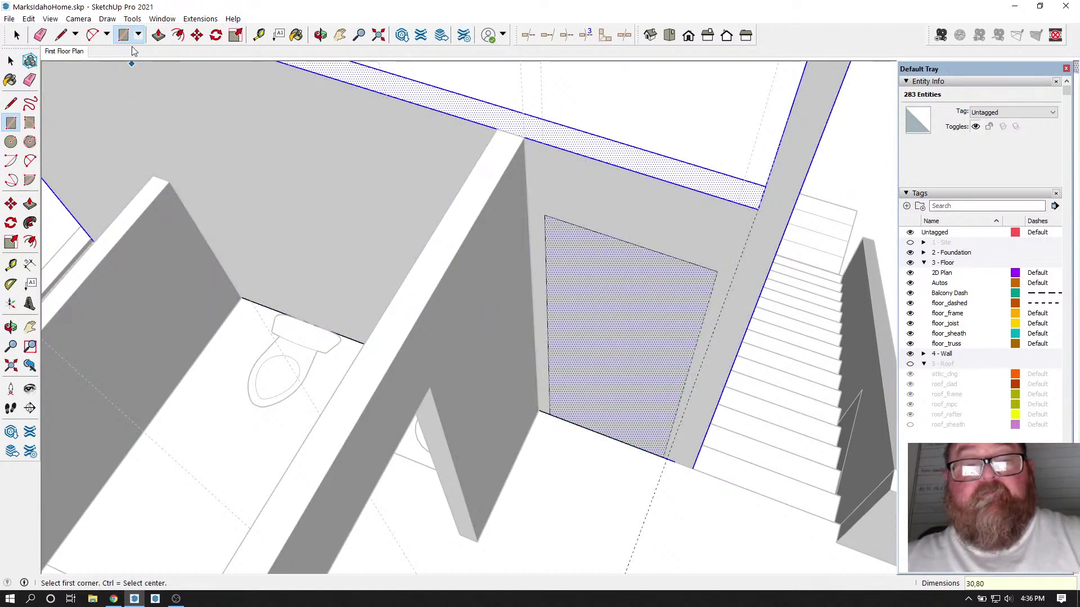
click(158, 34)
click(589, 304)
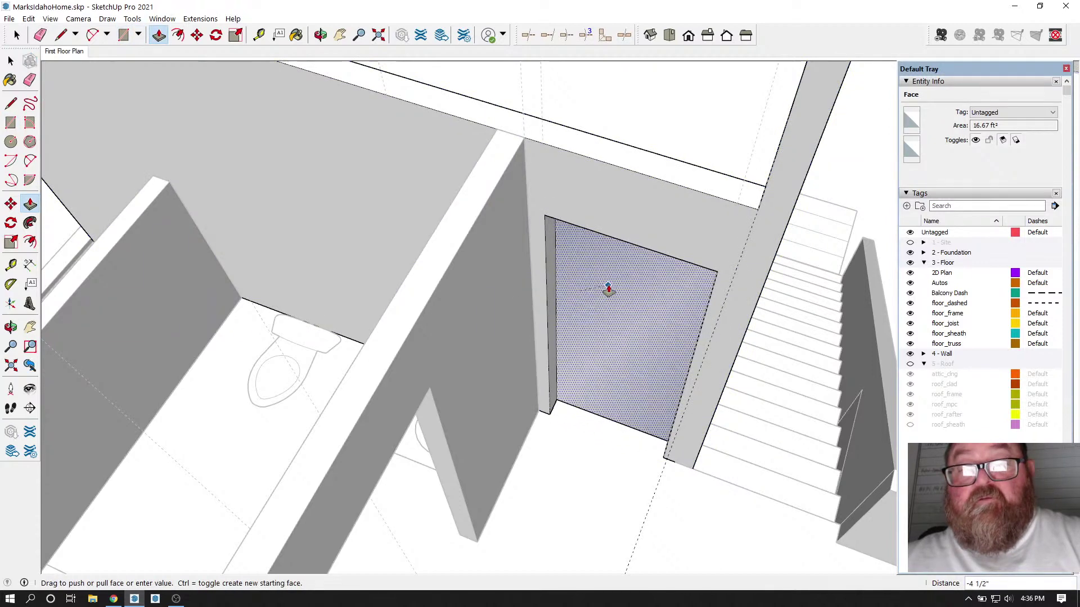
click(608, 289)
Step: Leave the wall group and delete all guides from the model
scroll(608, 374, down, 3)
middle_drag(607, 374, 571, 372)
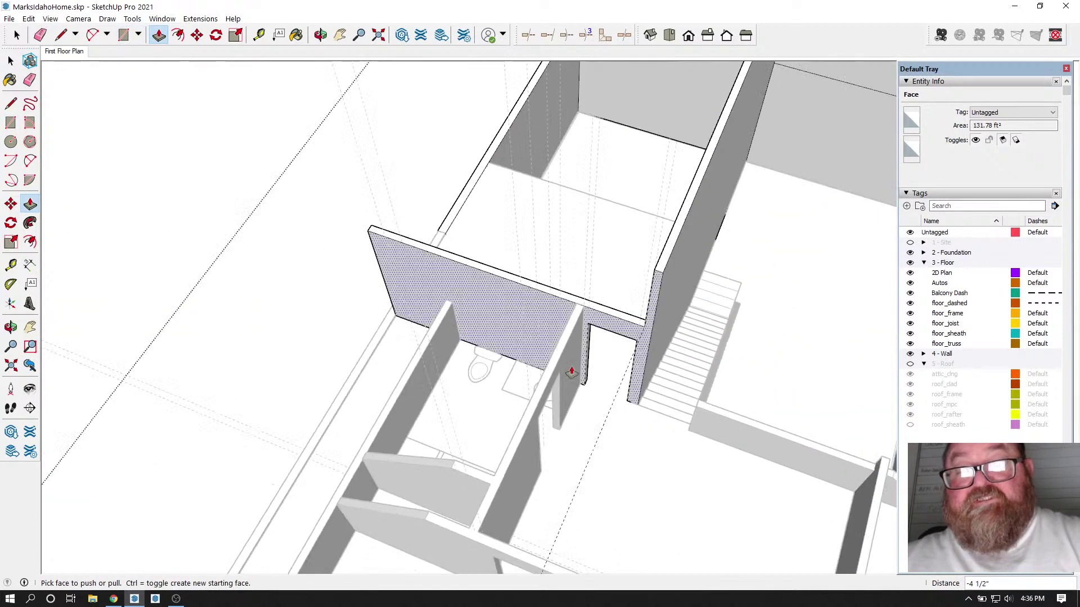
click(321, 35)
drag(482, 265, 718, 280)
drag(470, 176, 336, 302)
drag(573, 318, 301, 255)
key(space)
scroll(340, 333, down, 5)
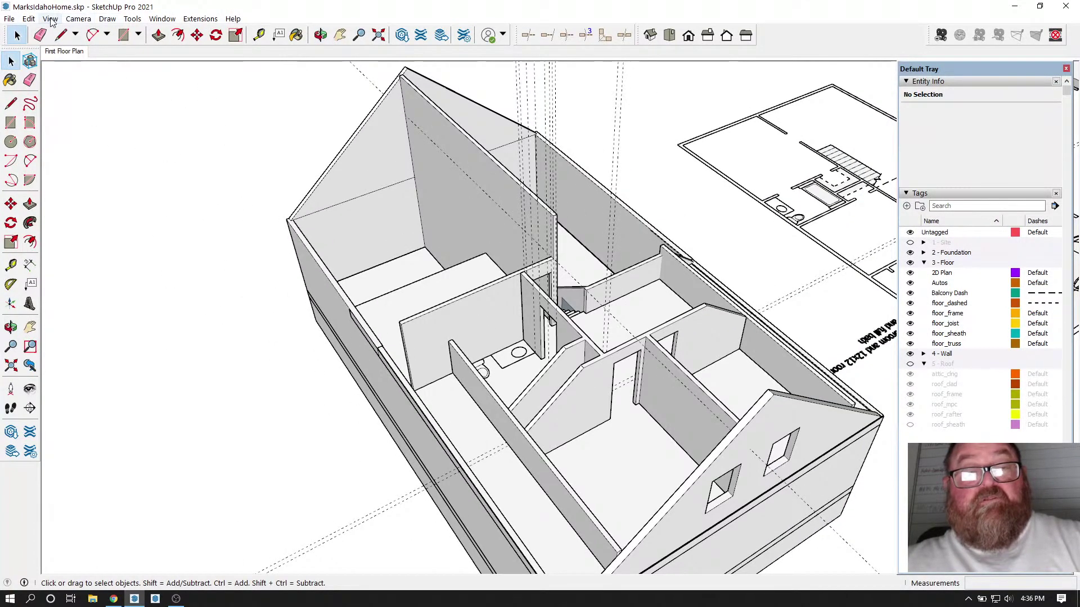
click(29, 18)
click(52, 122)
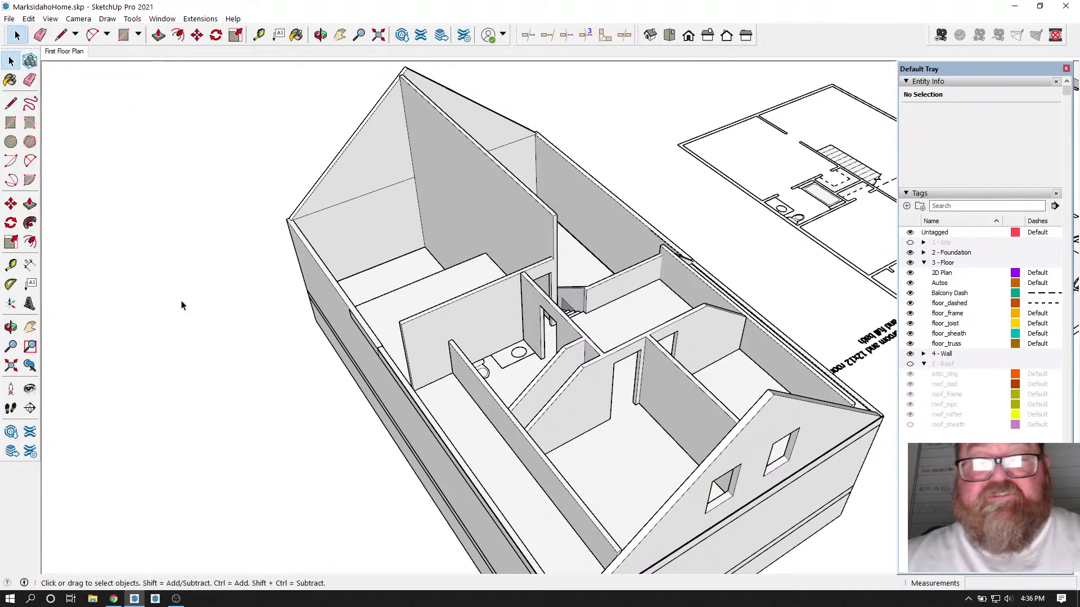
Step: Switch to Chrome to check the YouTube Studio live chat, and return to the SketchUp model
click(112, 600)
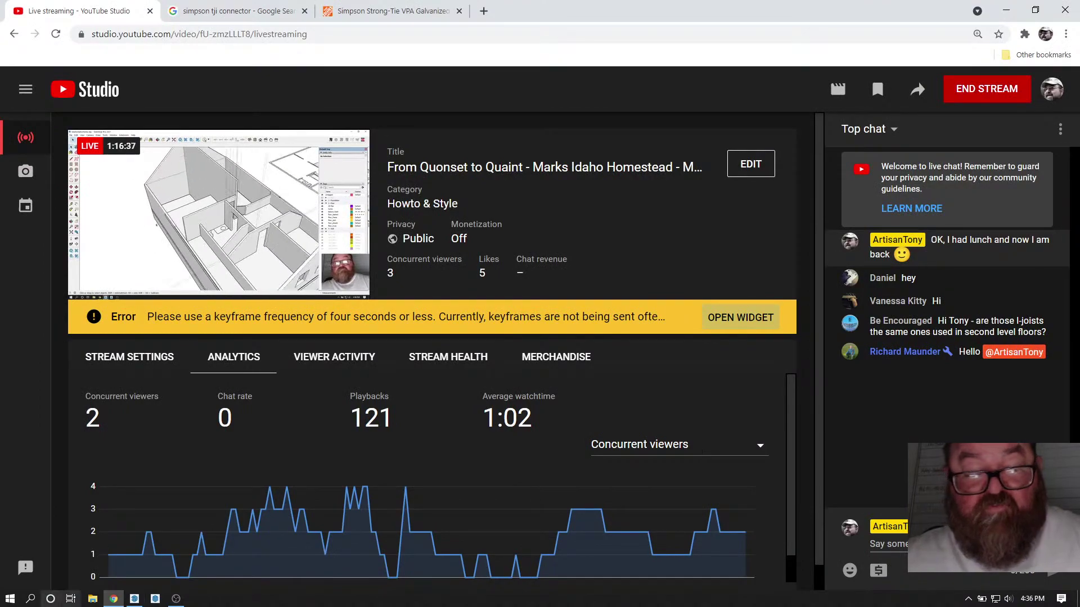
click(140, 598)
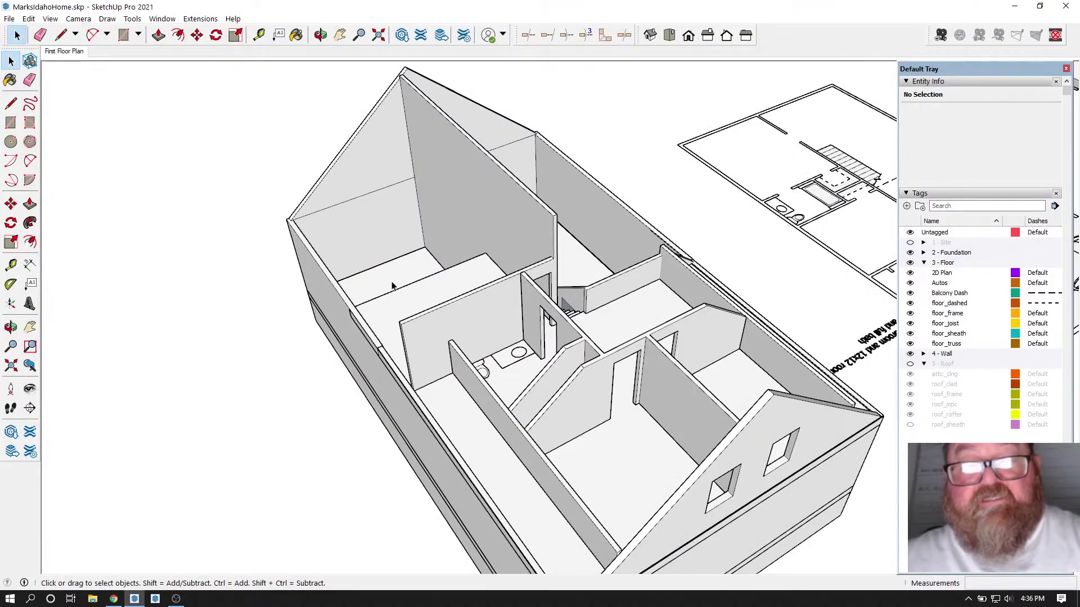
Step: Open the tall wall's group for editing and select its face on the toilet and vanity side
click(321, 36)
scroll(506, 281, up, 5)
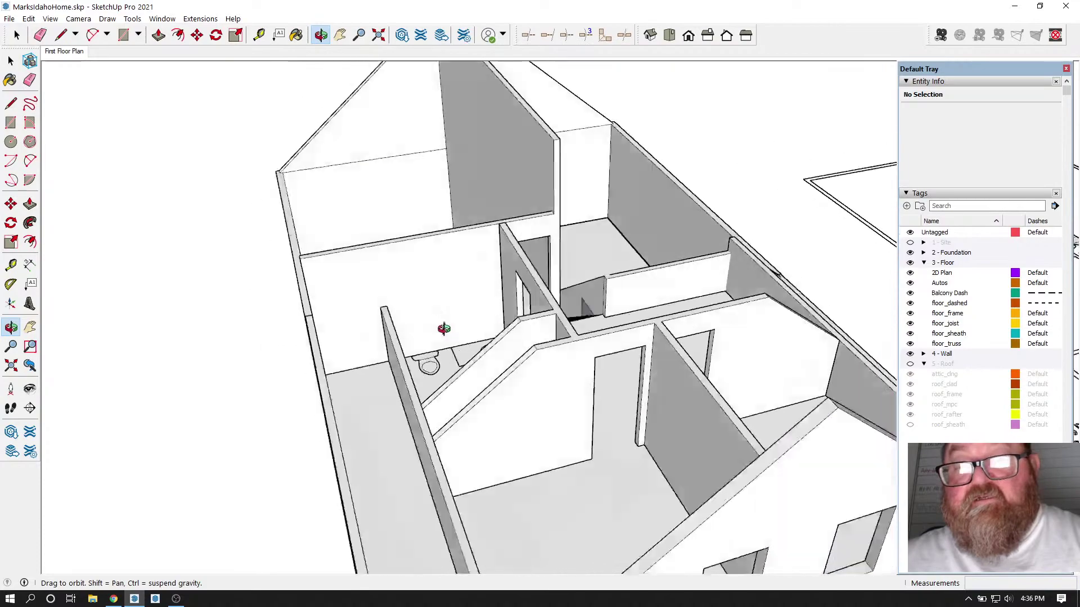
drag(444, 329, 578, 405)
drag(649, 449, 600, 400)
scroll(513, 335, up, 4)
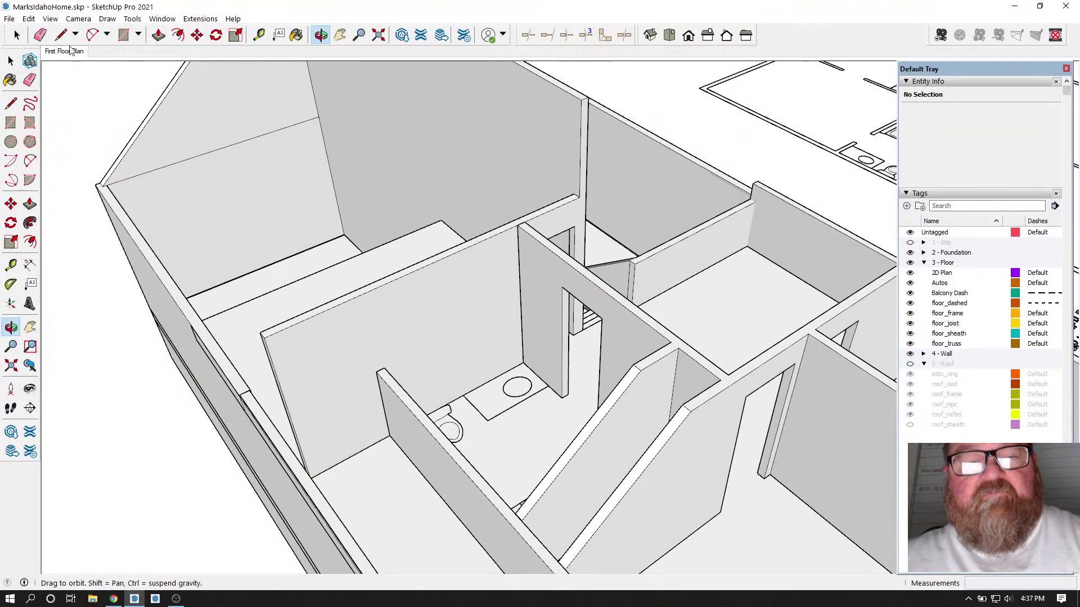
key(l)
key(space)
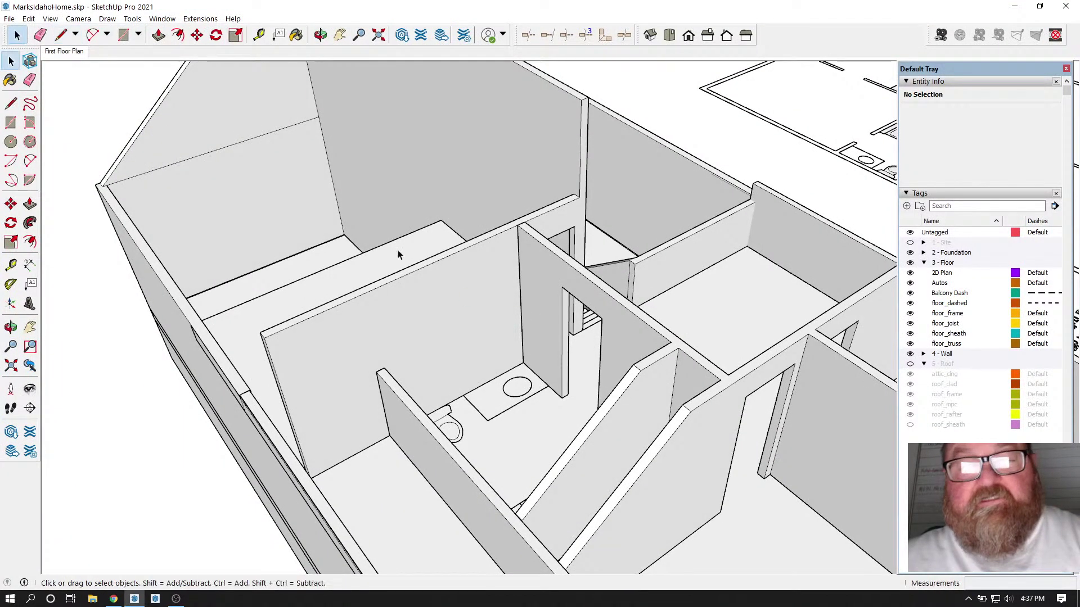
double_click(444, 287)
click(443, 288)
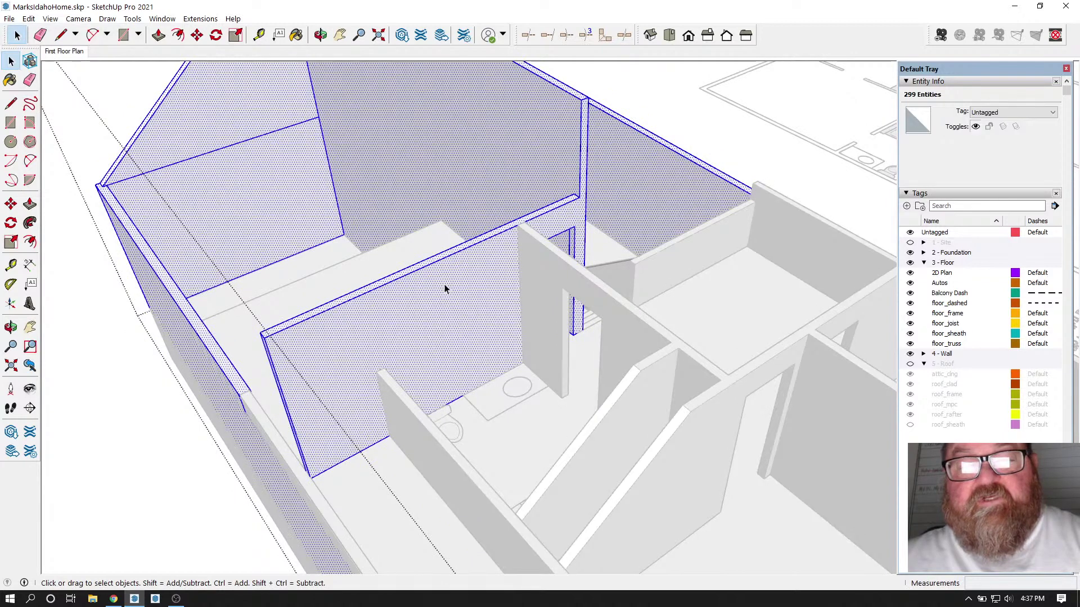
click(442, 290)
Step: Draw a line about 12' 1 7/16" along the green axis from the sloped partition's upper corner across the tall wall's top edge
click(61, 35)
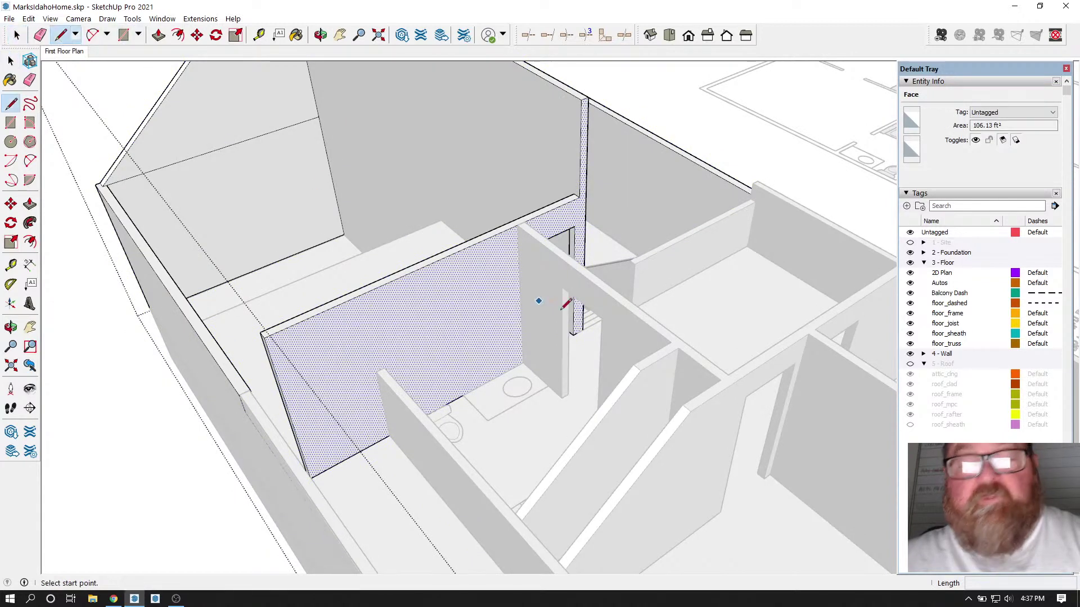
click(634, 364)
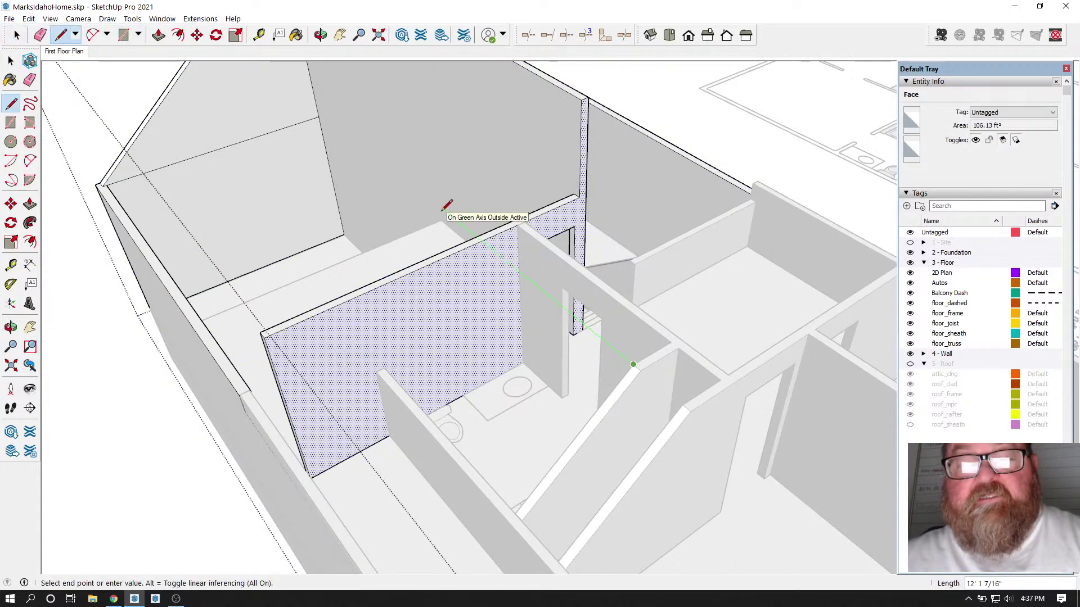
click(460, 259)
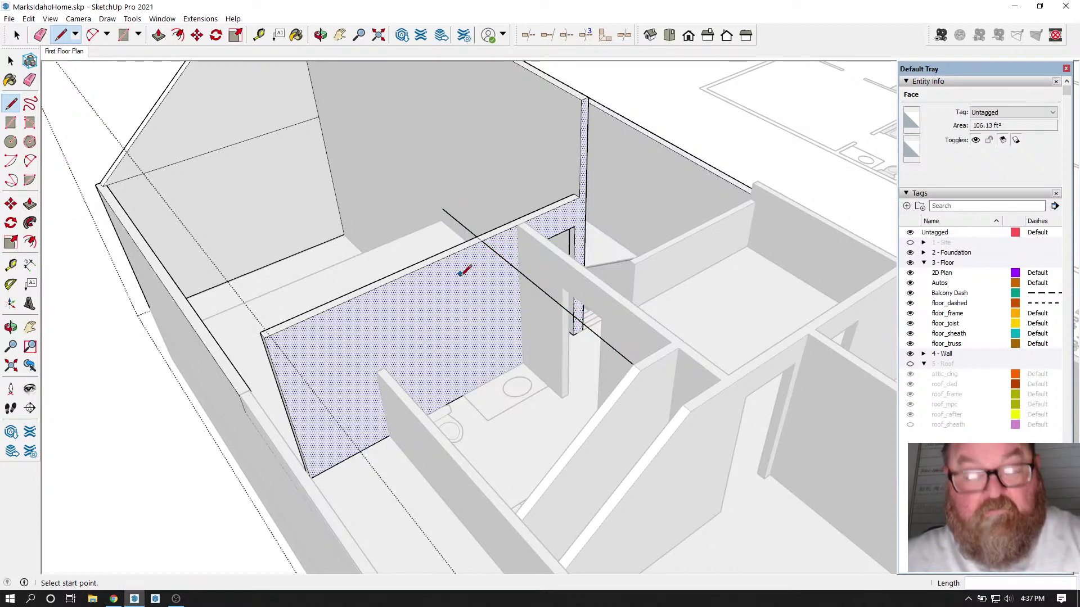
click(481, 241)
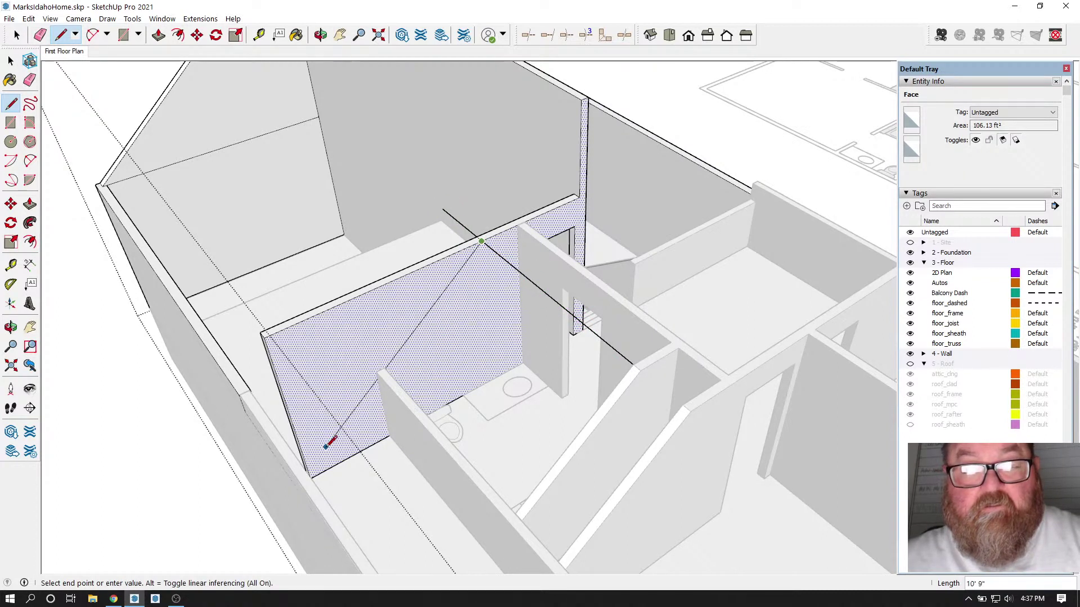
click(307, 472)
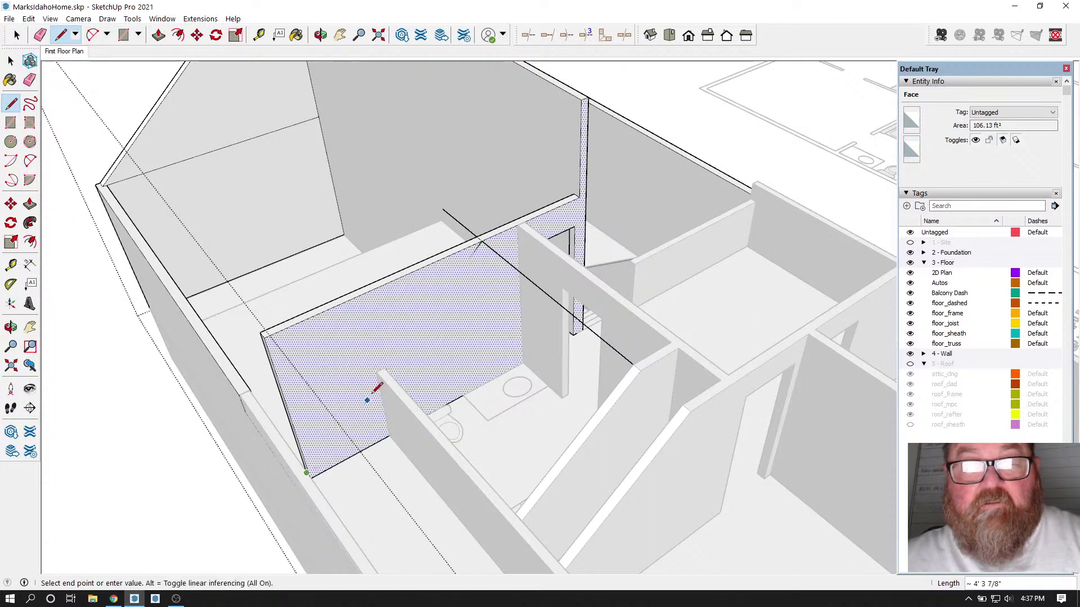
key(Escape)
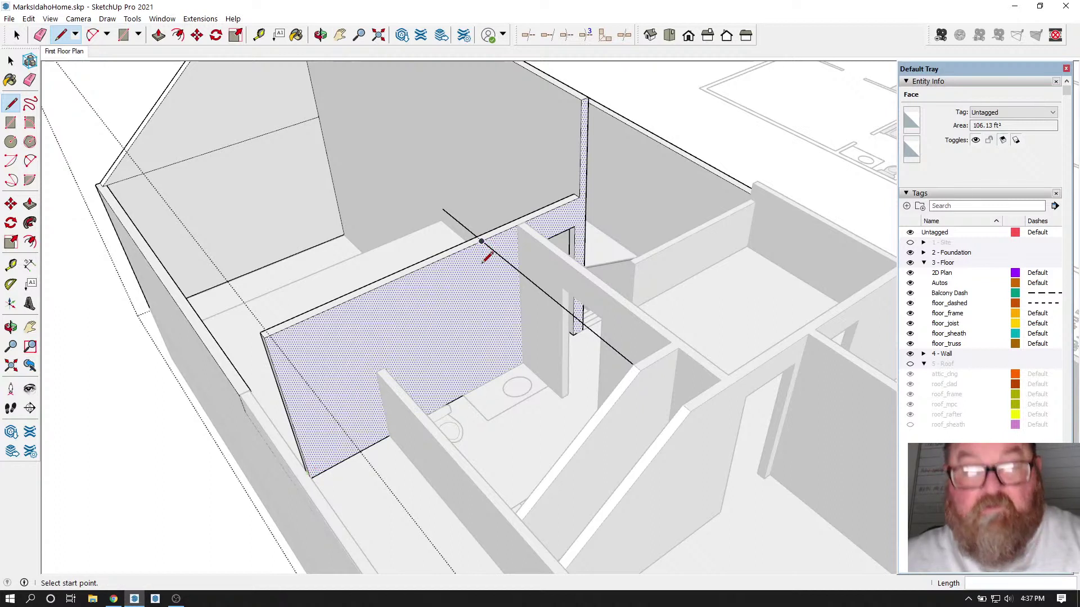
Step: Draw a diagonal about 12' 3 7/16" on the wall face from the reference line's crossing at the top edge to the bottom outer corner
click(482, 241)
scroll(273, 463, up, 4)
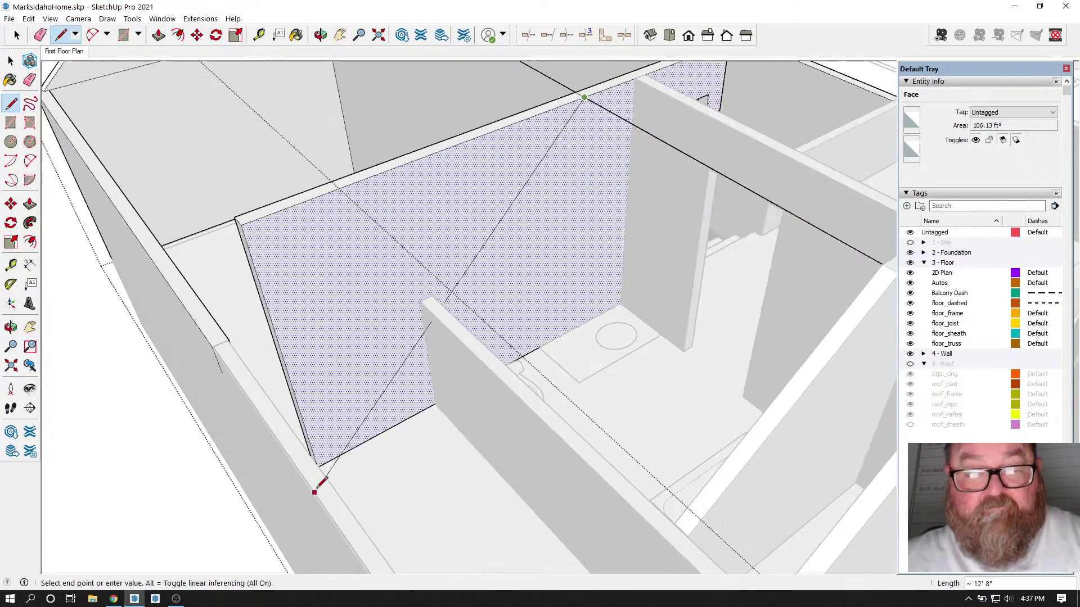
click(317, 461)
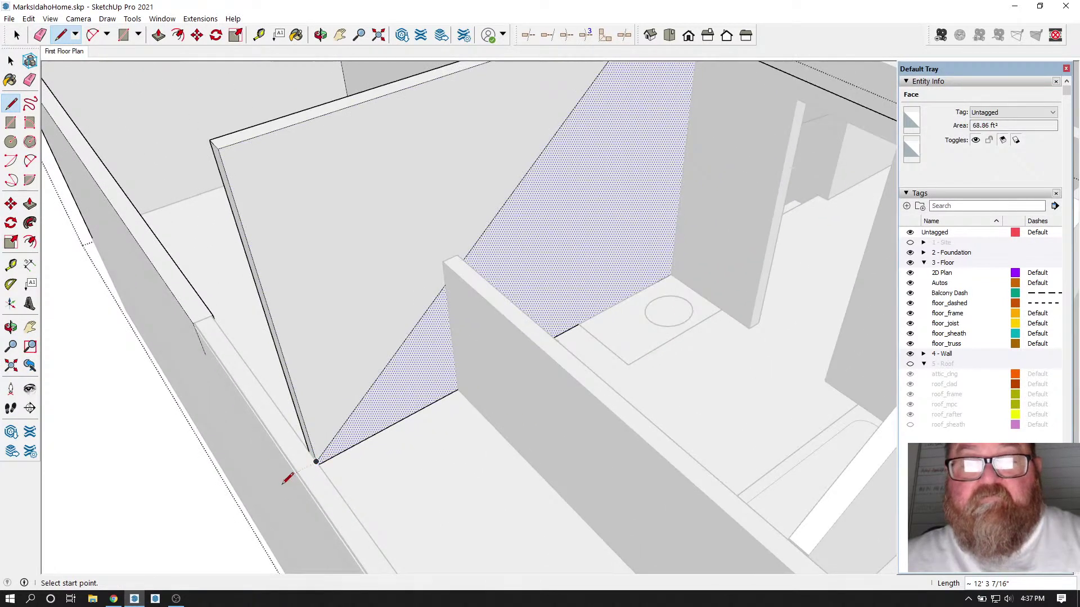
Step: Redraw the roof-slope line on the tall wall face from the reference crossing through the low partition's top corner, about 4' 8 1/2" onward to the outer edge
scroll(288, 478, down, 2)
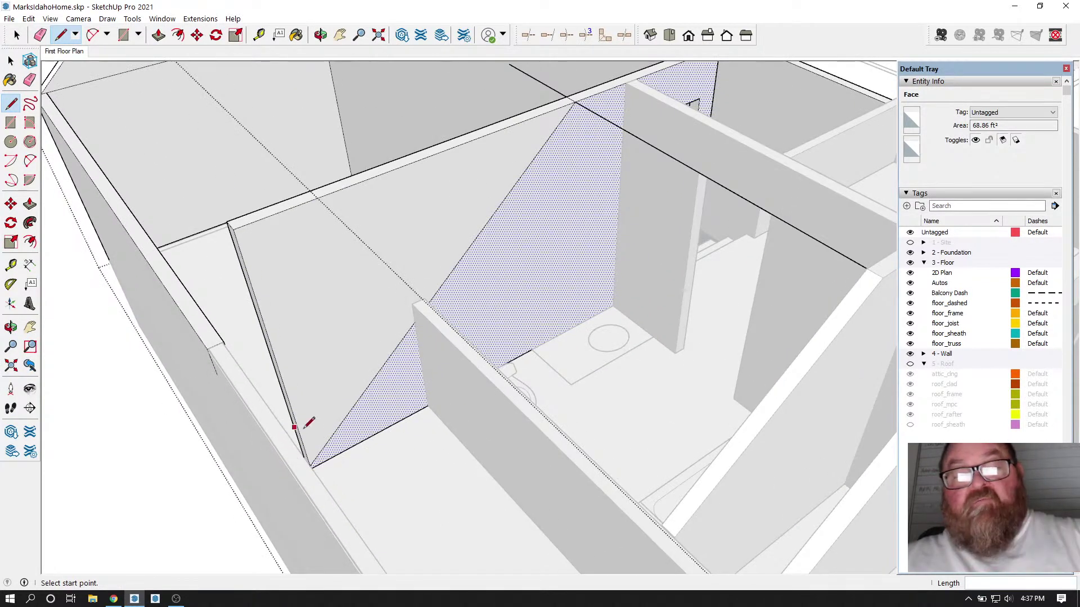
click(320, 35)
drag(356, 161, 400, 319)
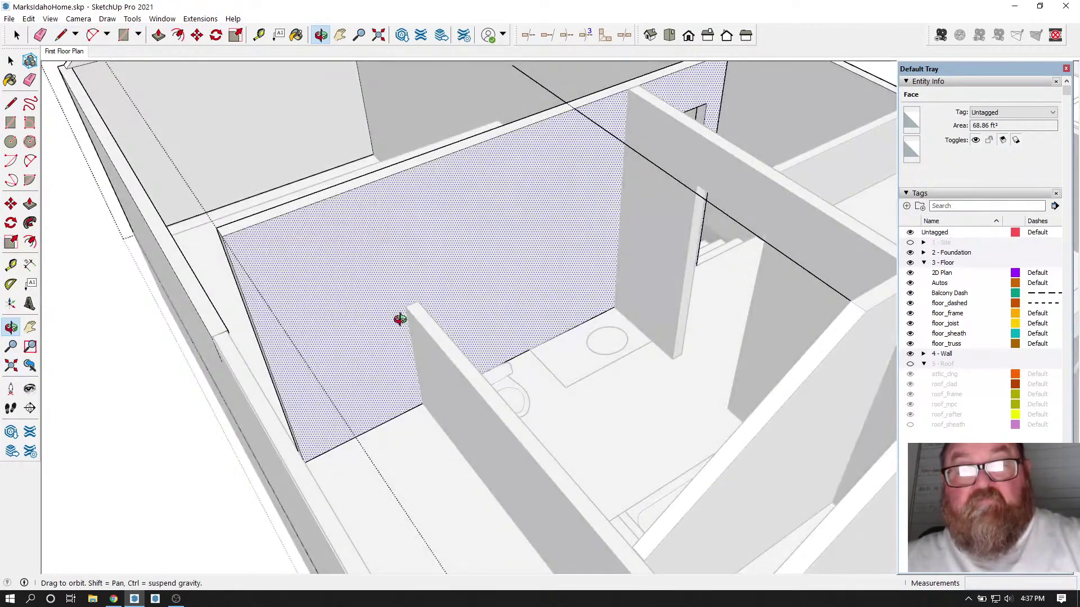
click(60, 34)
click(574, 108)
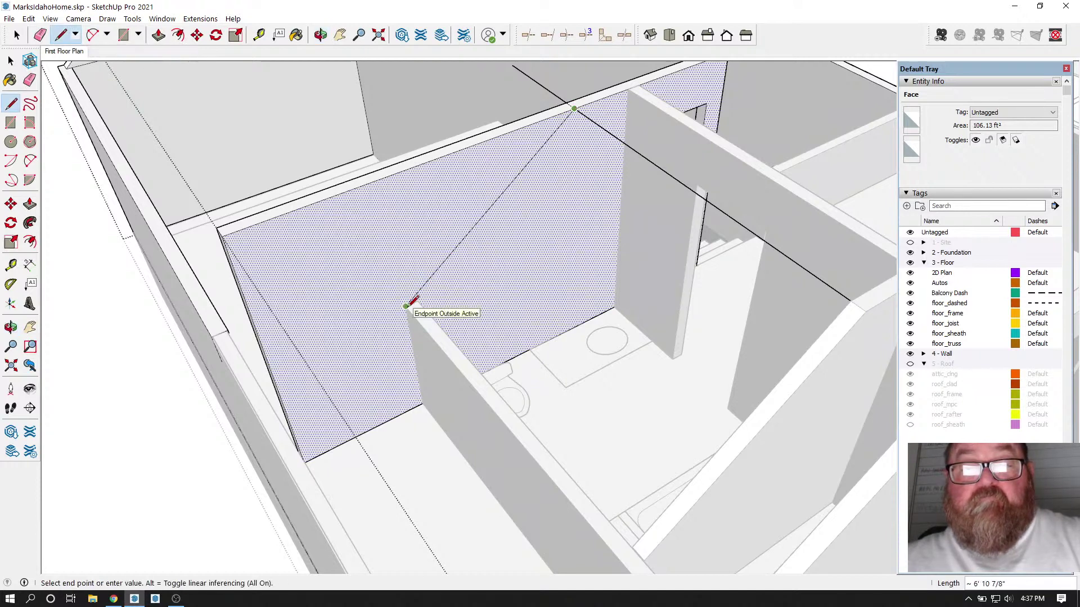
click(405, 306)
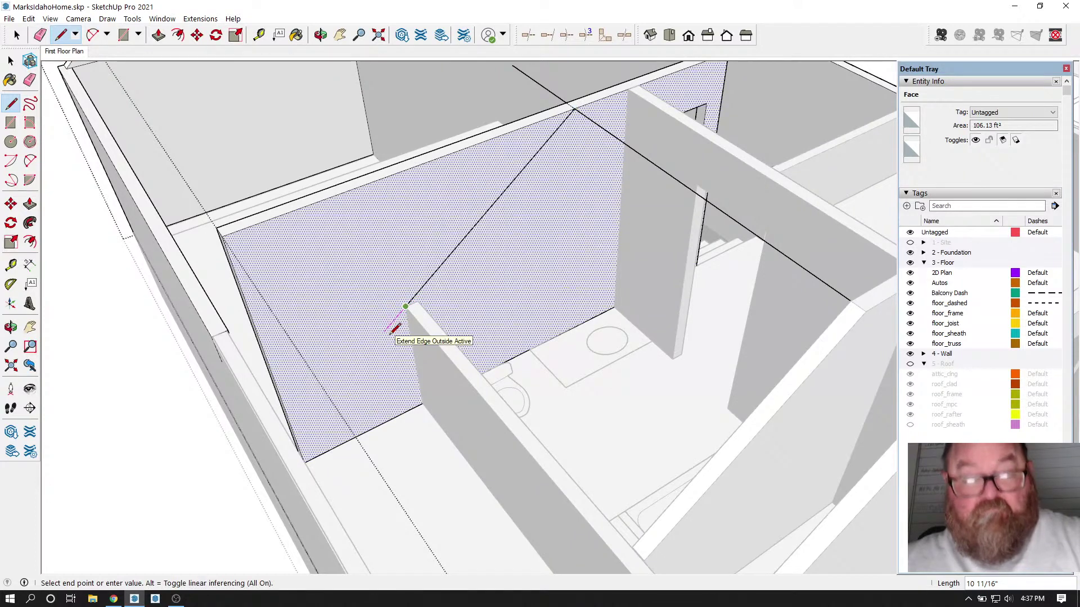
click(295, 437)
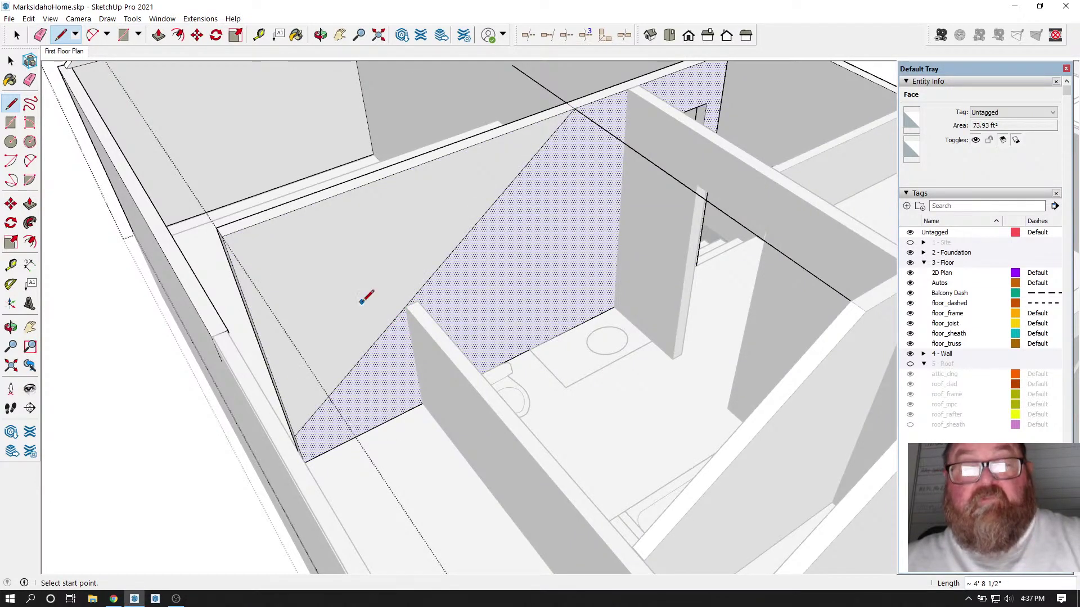
Step: Push the triangular face above the slope line back 4 1/2" to cut it away, and erase the green-axis reference line
click(158, 35)
click(321, 252)
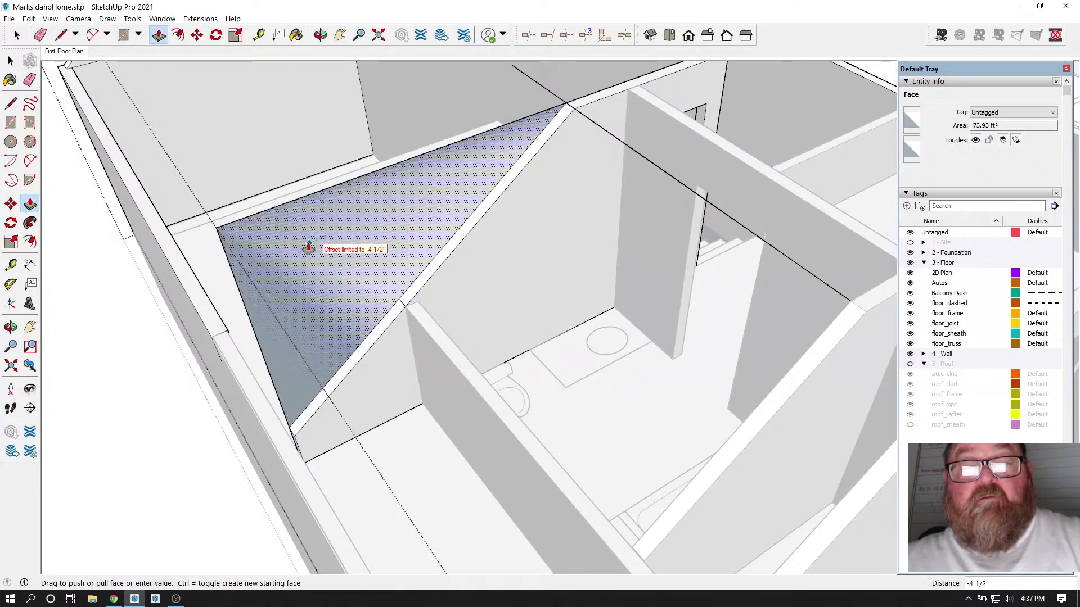
click(287, 244)
scroll(366, 419, down, 3)
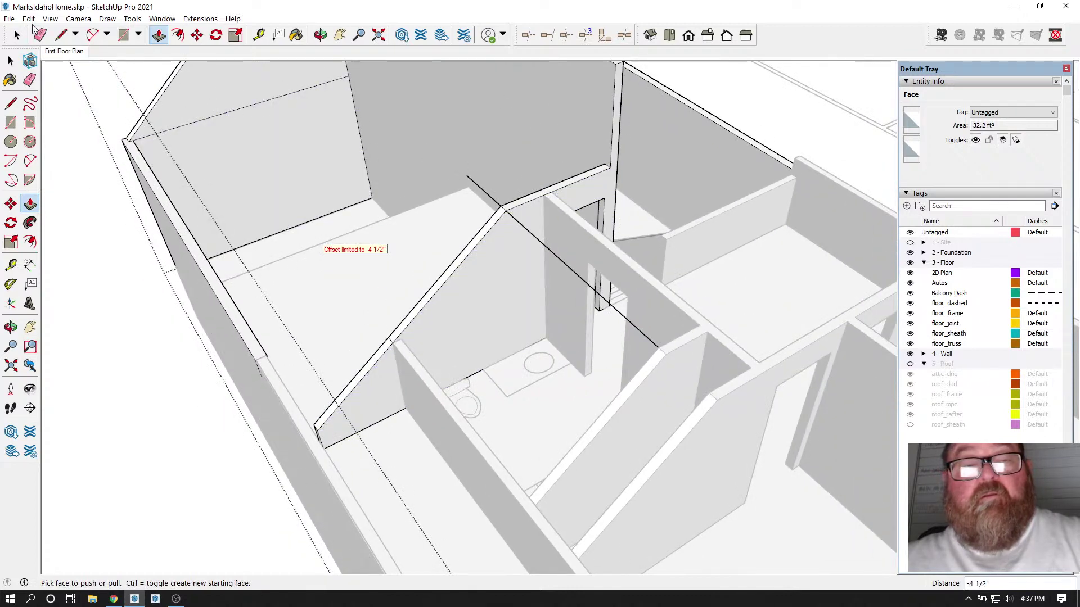
key(e)
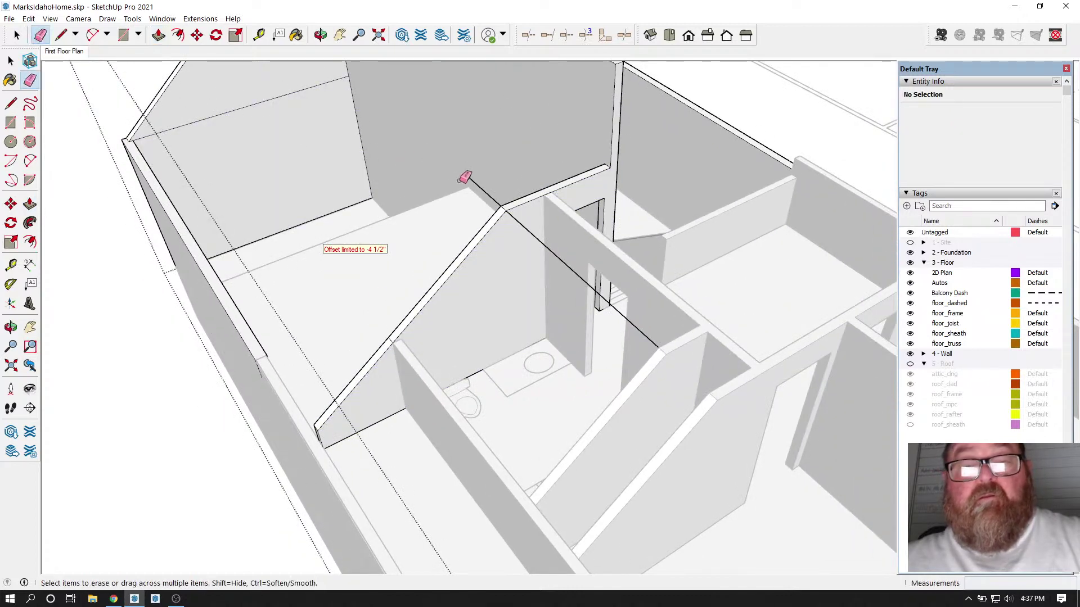
click(514, 219)
scroll(387, 264, down, 2)
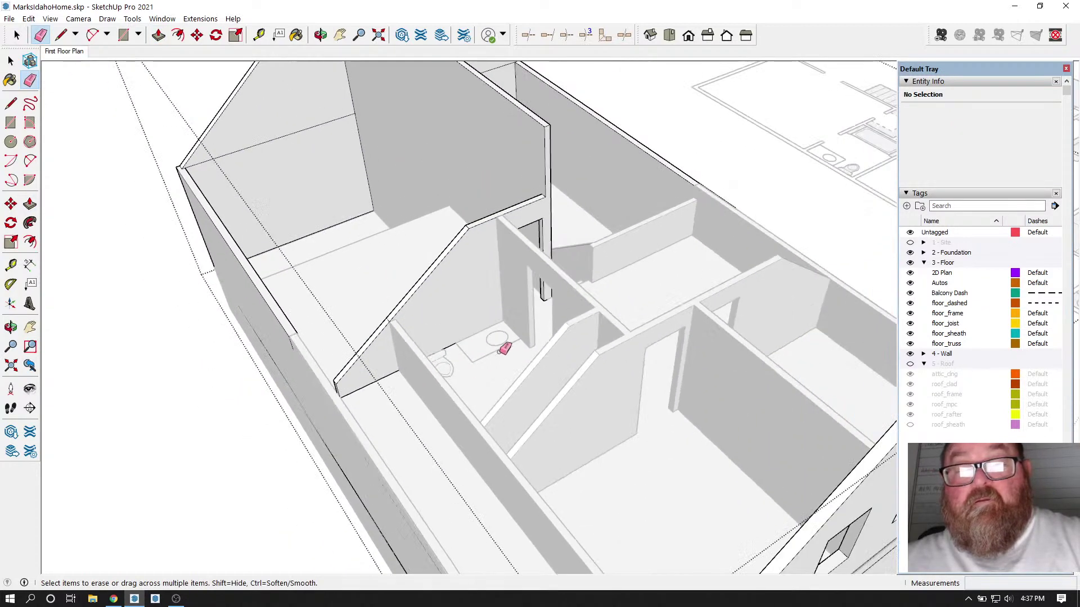
Step: Place a vertical guide on the trimmed wall face about 5' 2 1/8" from the inner corner, behind the toilet
click(321, 34)
drag(491, 325, 390, 322)
scroll(390, 322, up, 5)
key(t)
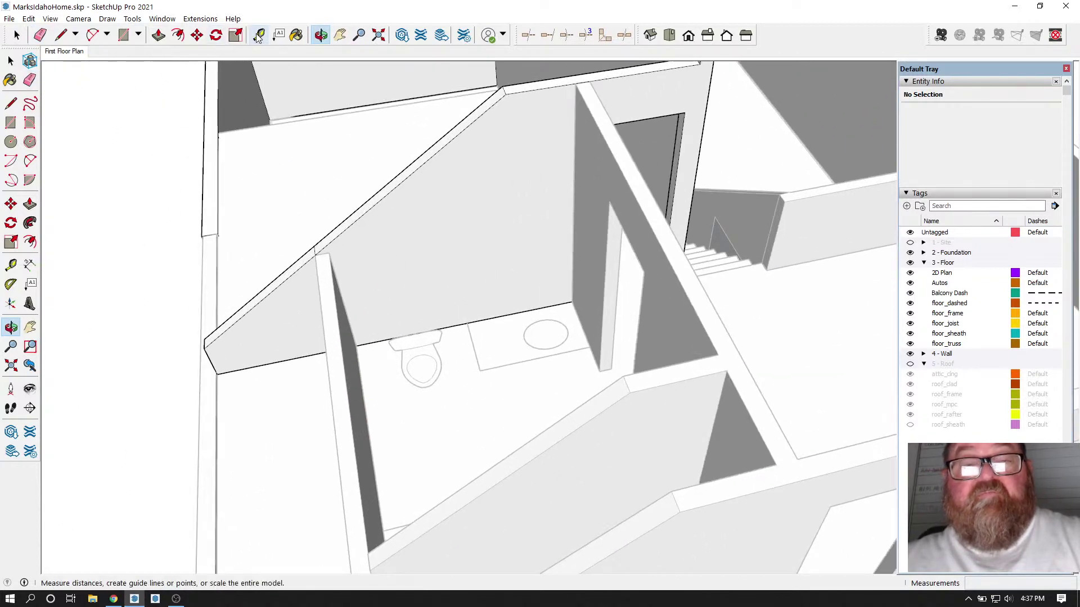
scroll(405, 232, up, 1)
click(608, 240)
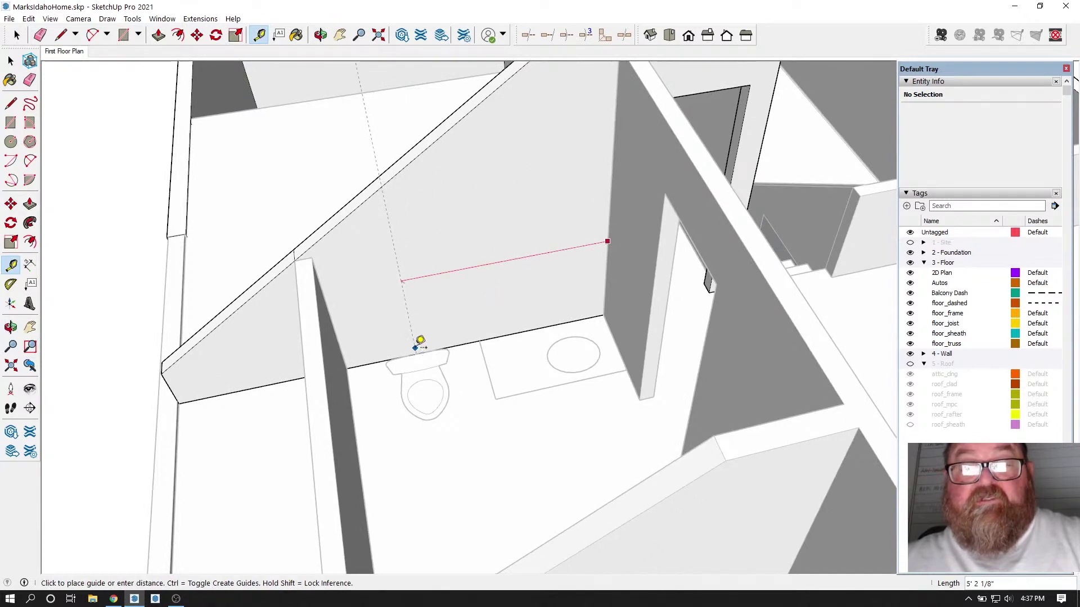
click(416, 346)
Step: Try to draw a line up the guide behind the toilet, and erase that guide
click(60, 34)
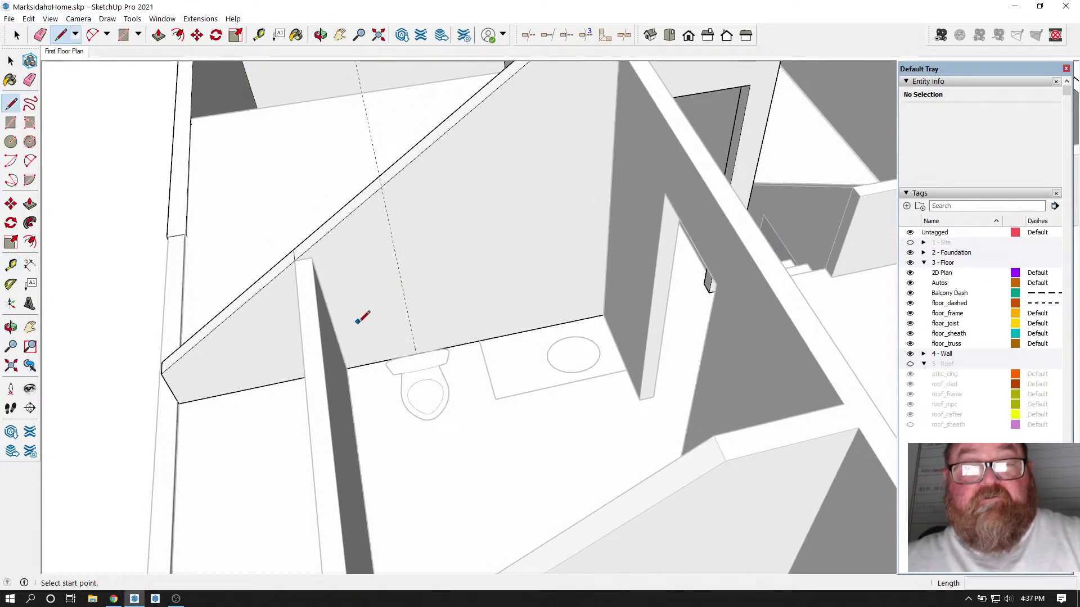
click(417, 353)
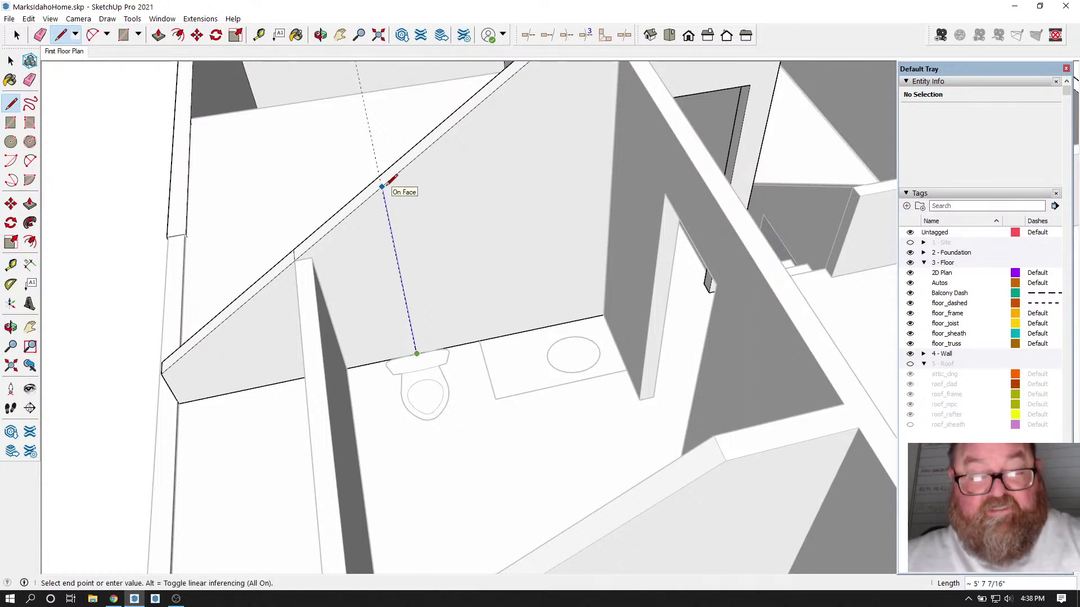
key(Escape)
scroll(506, 289, down, 1)
scroll(530, 309, up, 2)
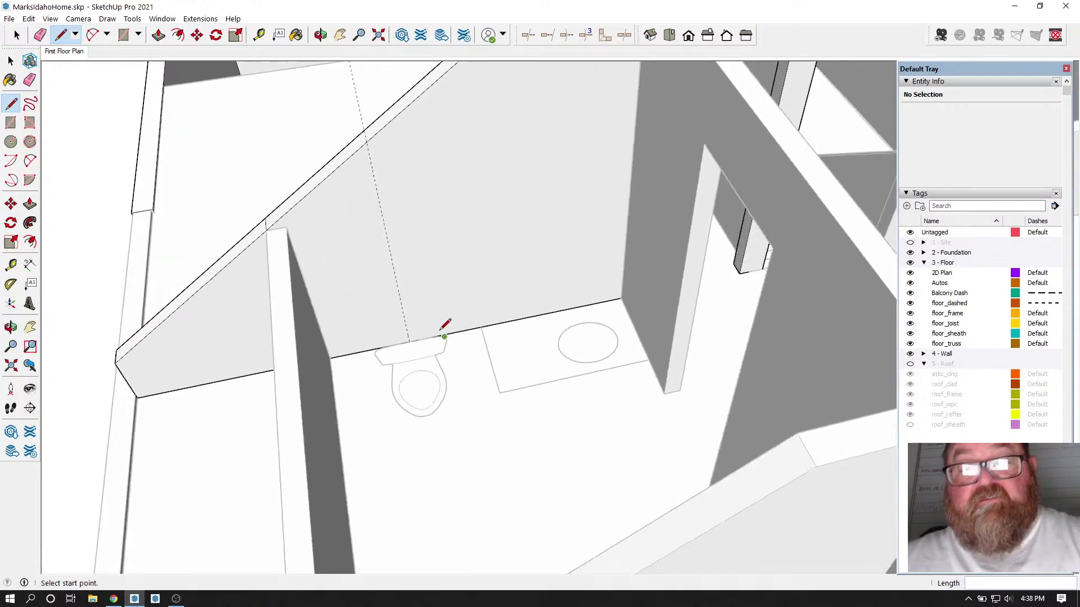
scroll(524, 363, down, 1)
click(40, 35)
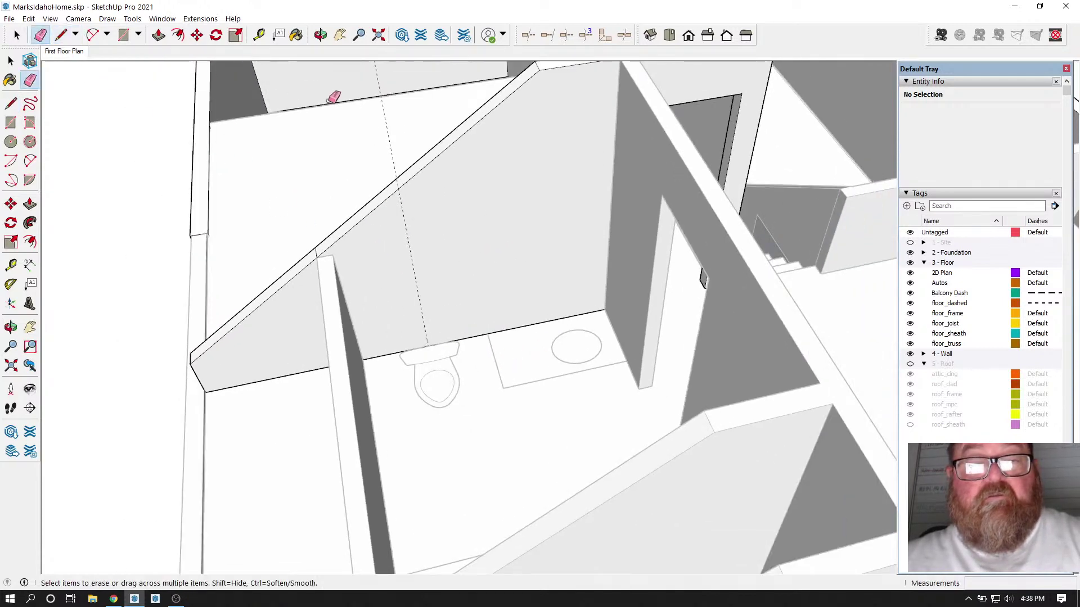
scroll(548, 370, down, 2)
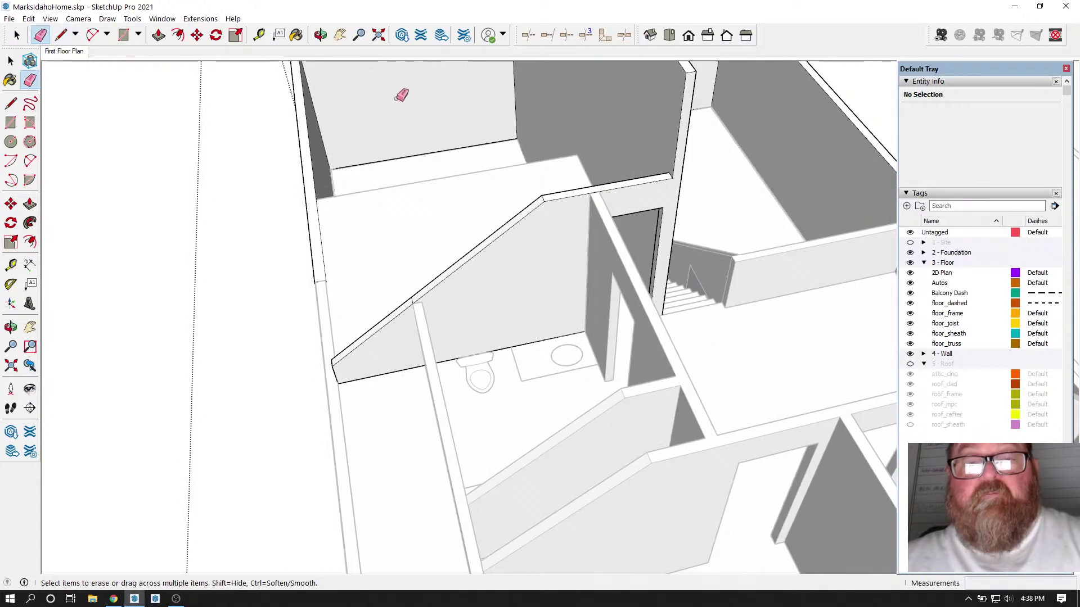
Step: Place a vertical guide on the trimmed wall 36" from the vanity-side corner and a second one 16" farther toward the toilet
click(320, 34)
drag(540, 349, 617, 466)
drag(403, 387, 522, 415)
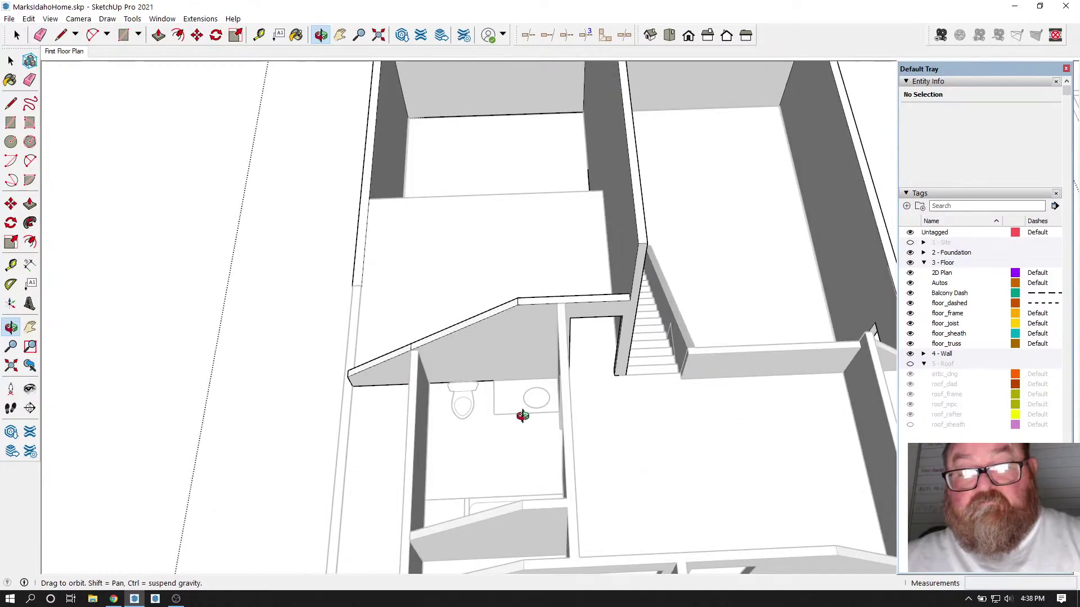
drag(584, 442, 652, 297)
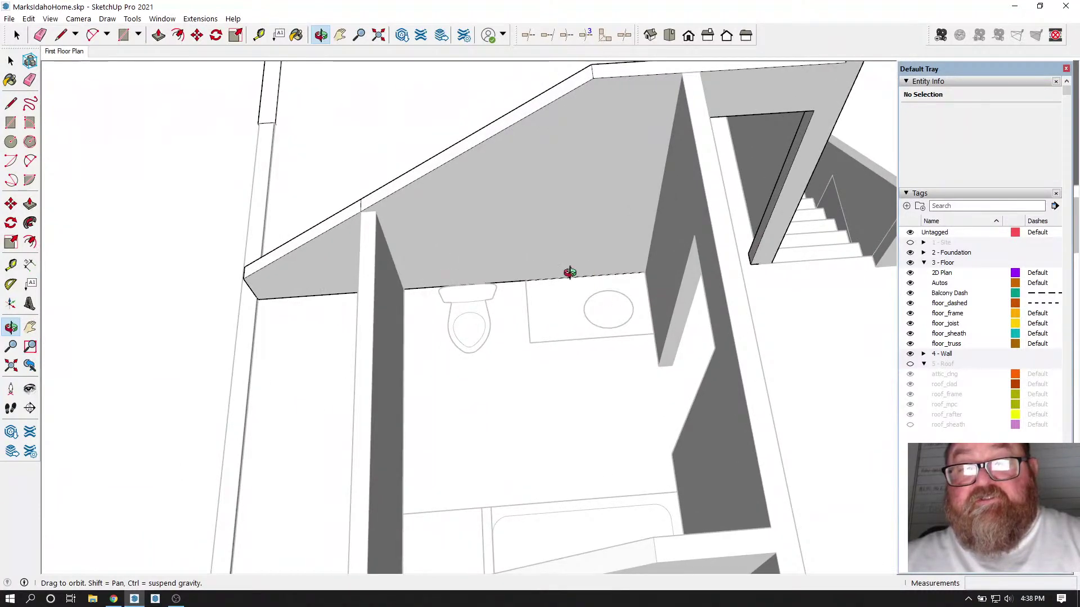
click(260, 35)
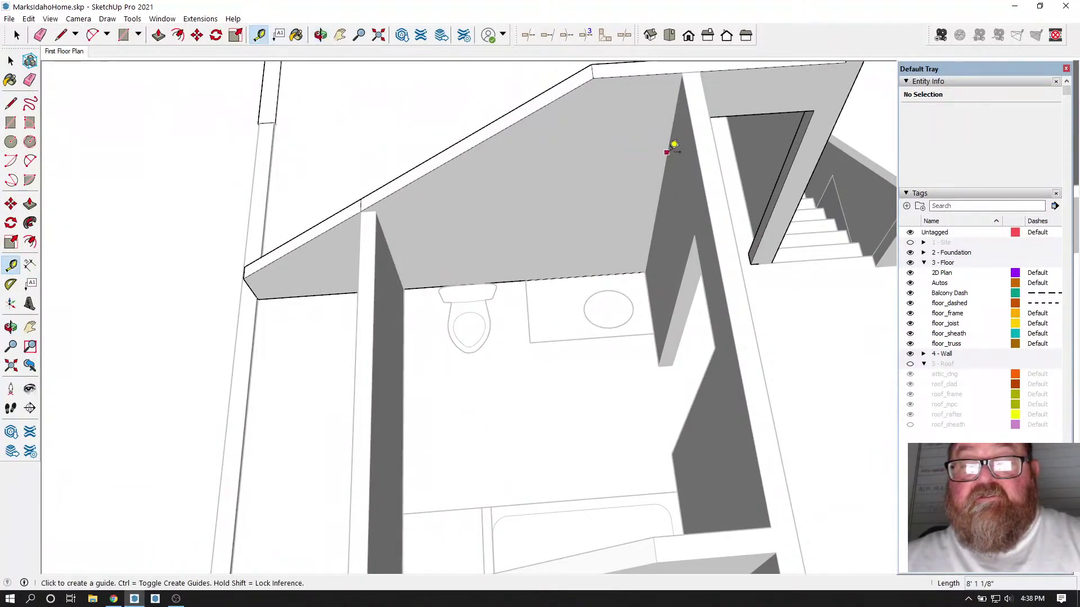
click(666, 153)
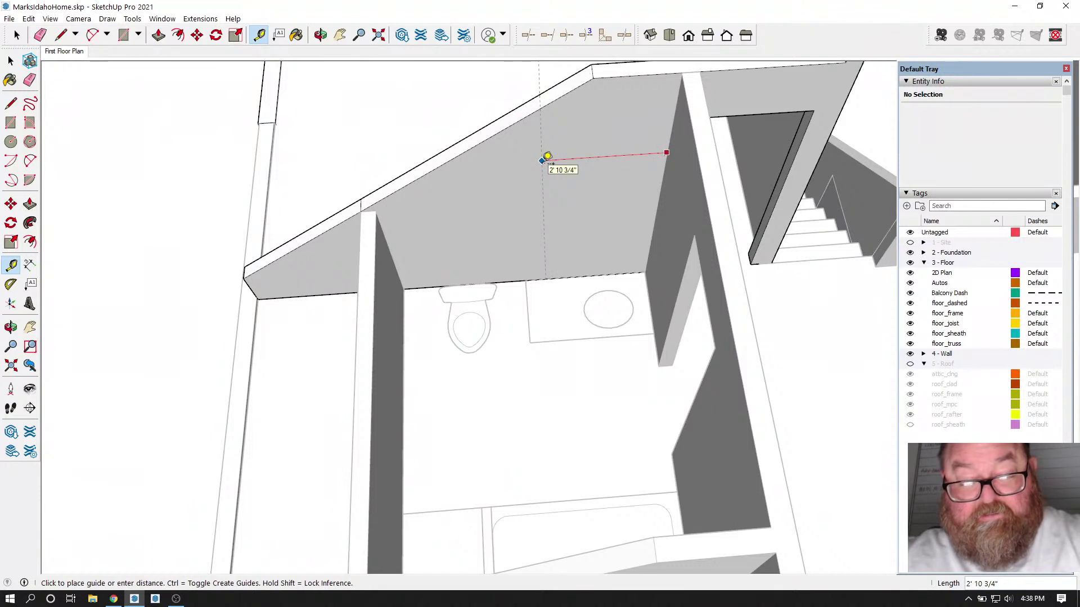
text(36)
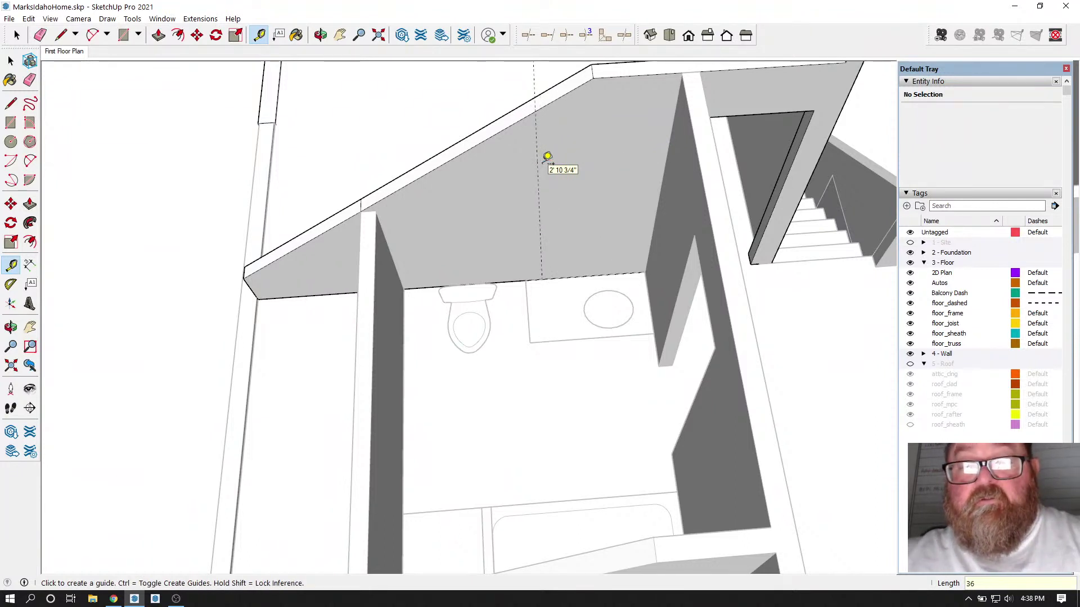
click(539, 202)
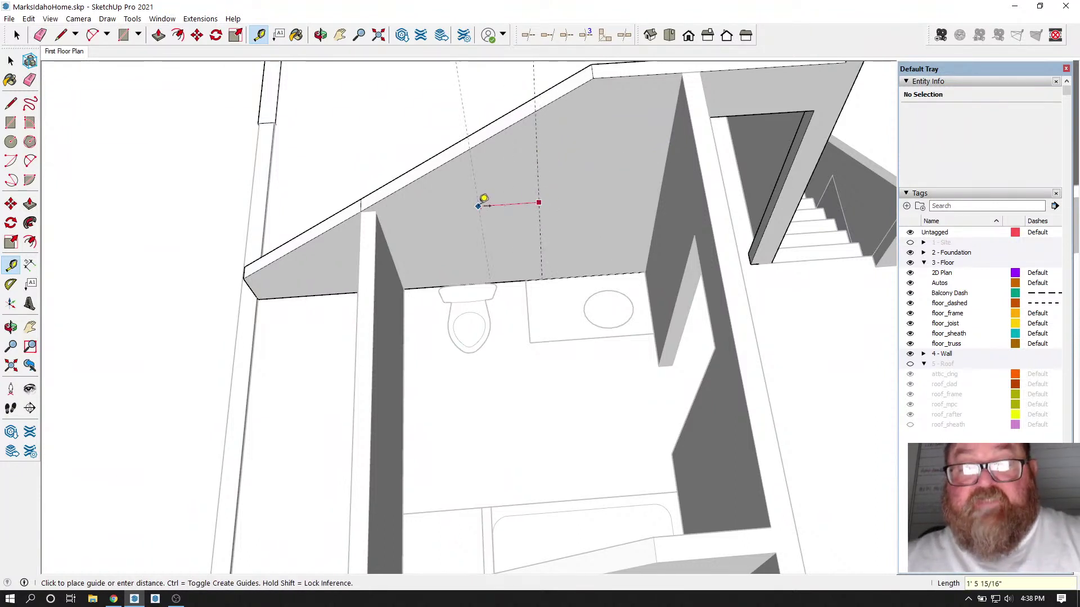
text(16)
key(Return)
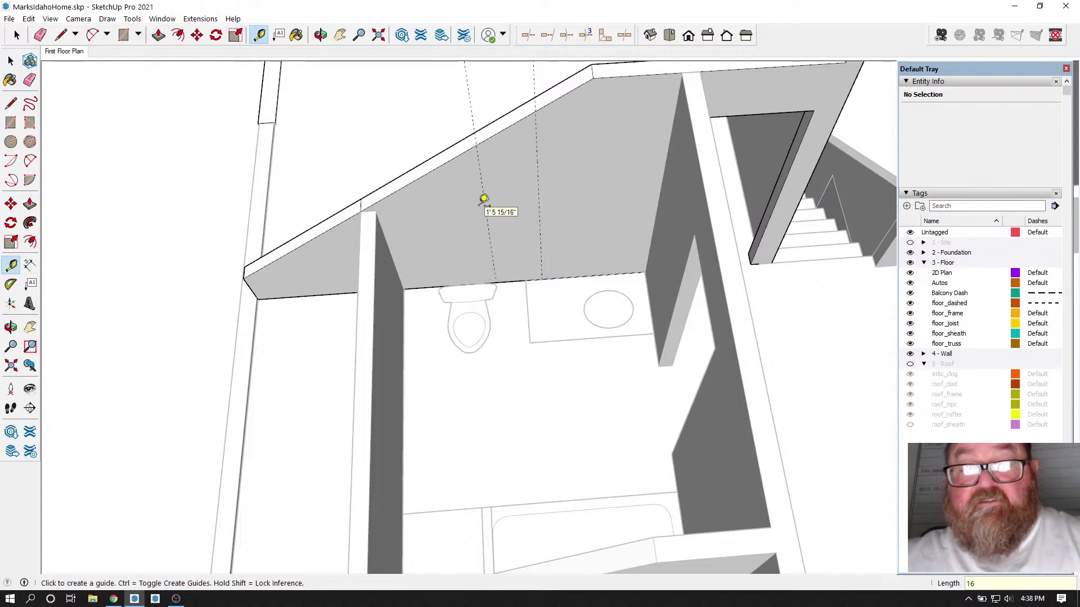
click(11, 61)
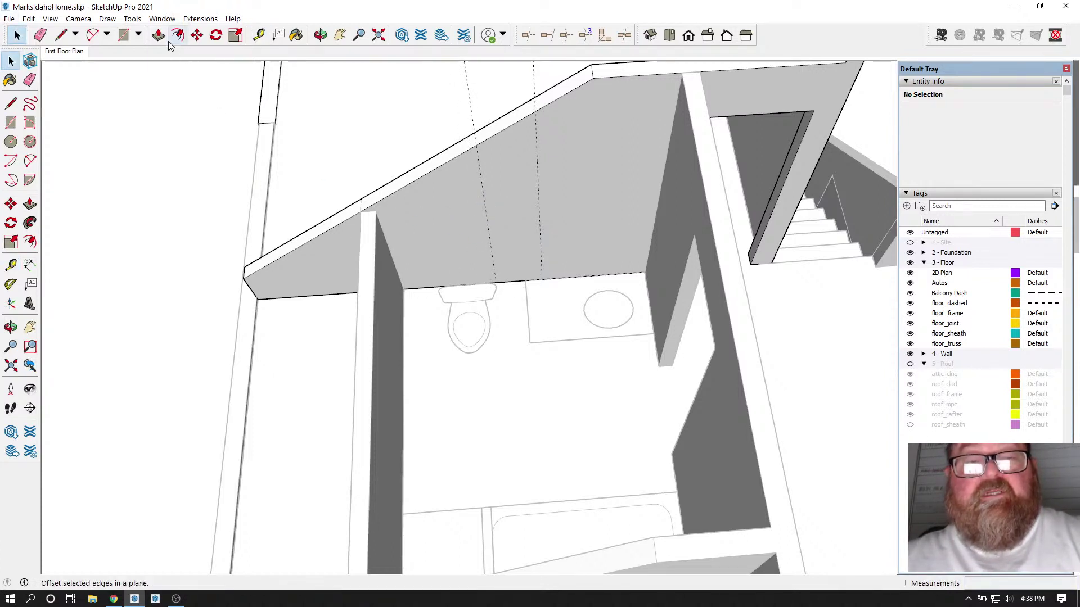
click(61, 35)
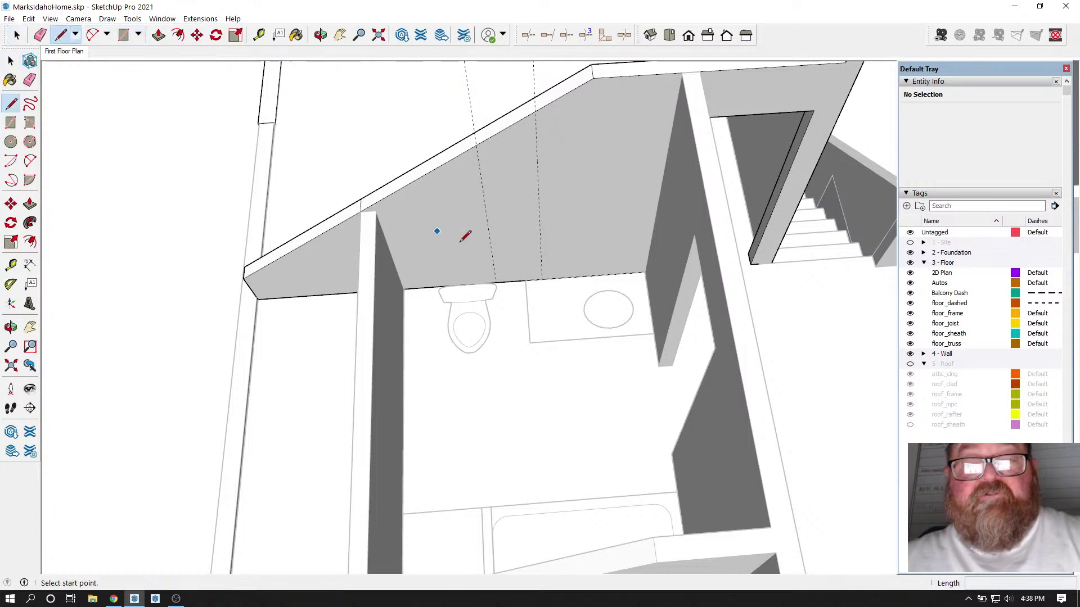
click(496, 283)
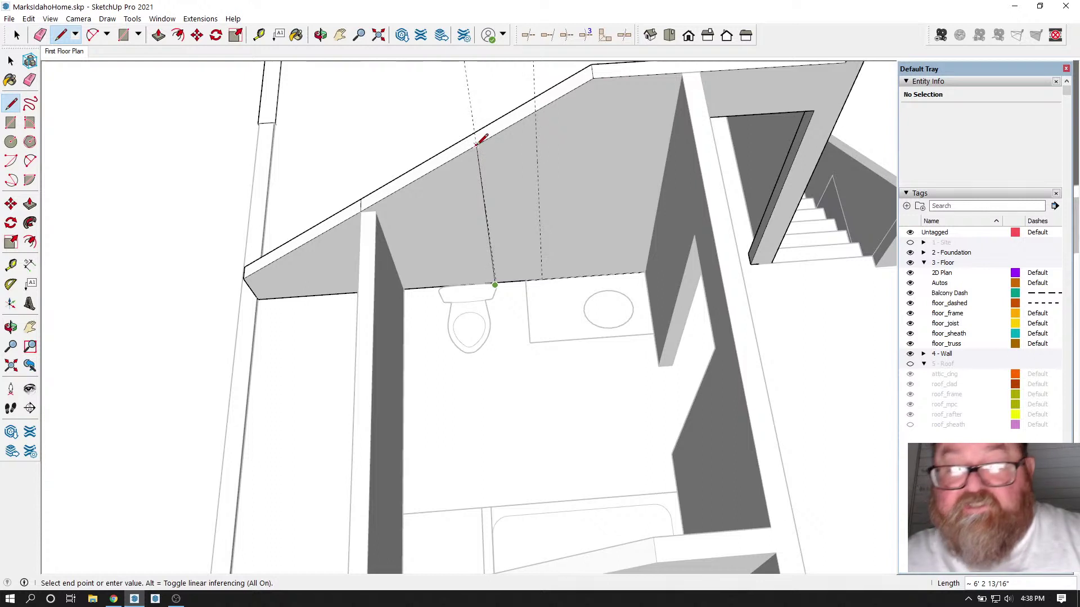
key(Escape)
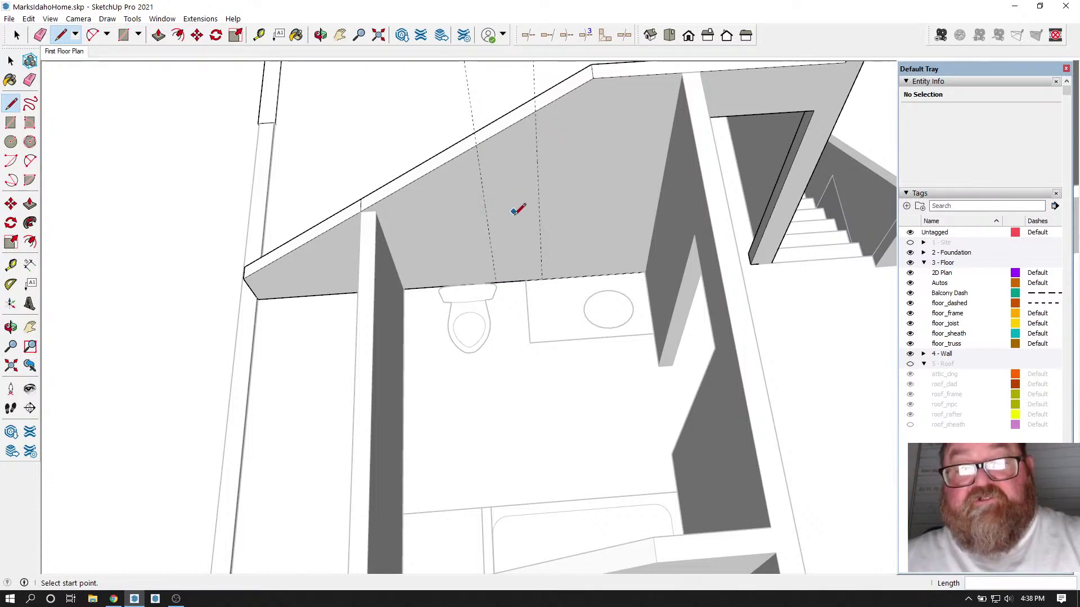
Step: Erase the dashed construction guides crossing the bathroom's end wall
scroll(489, 304, down, 1)
key(e)
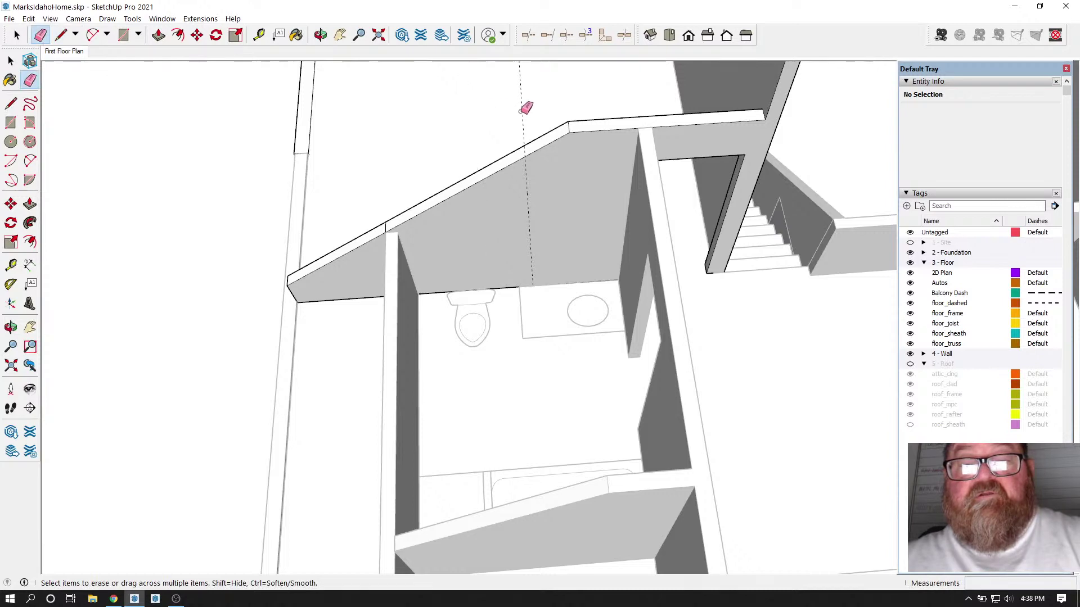
scroll(477, 307, down, 1)
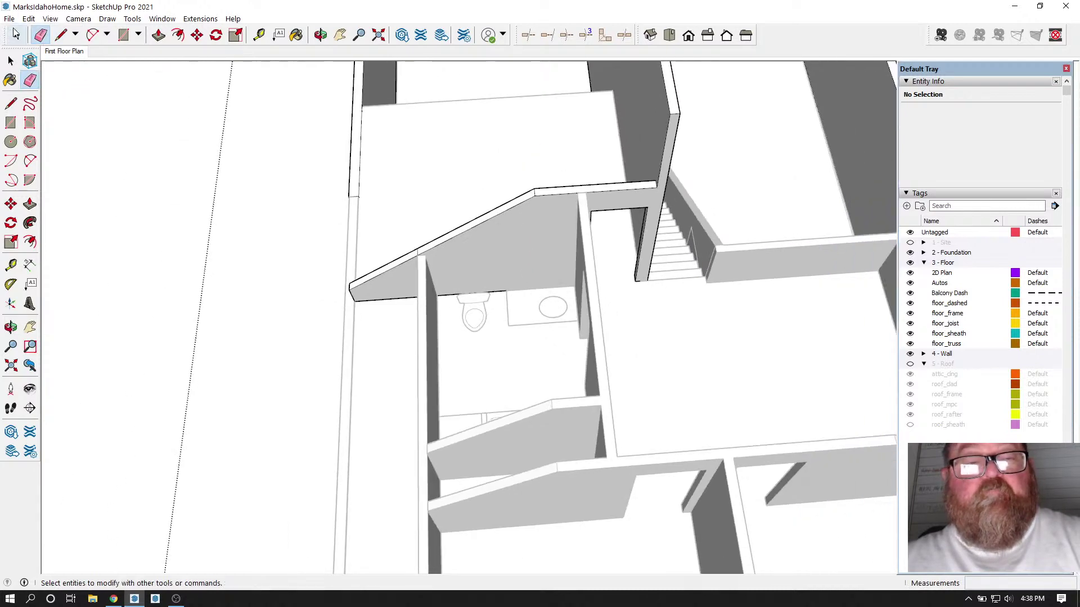
click(16, 35)
scroll(238, 267, down, 2)
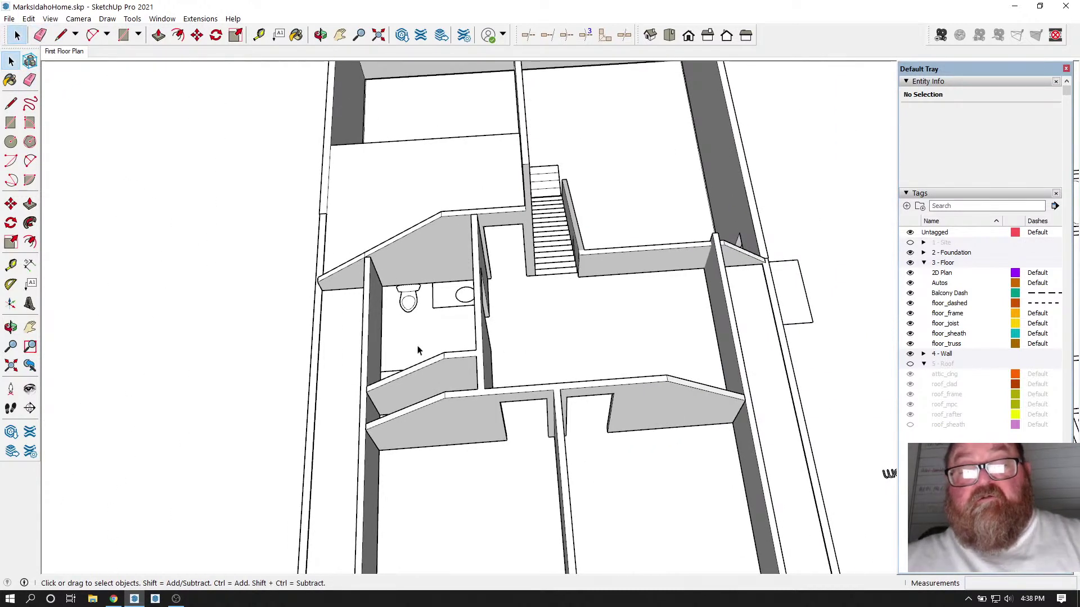
click(321, 35)
drag(608, 355, 622, 212)
click(17, 35)
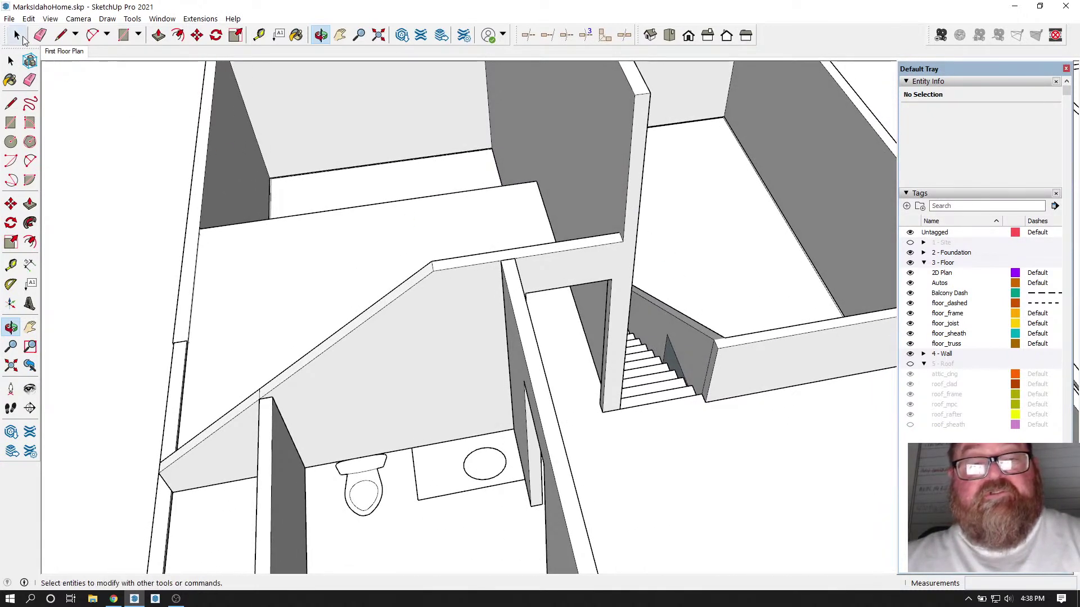
click(443, 268)
double_click(442, 268)
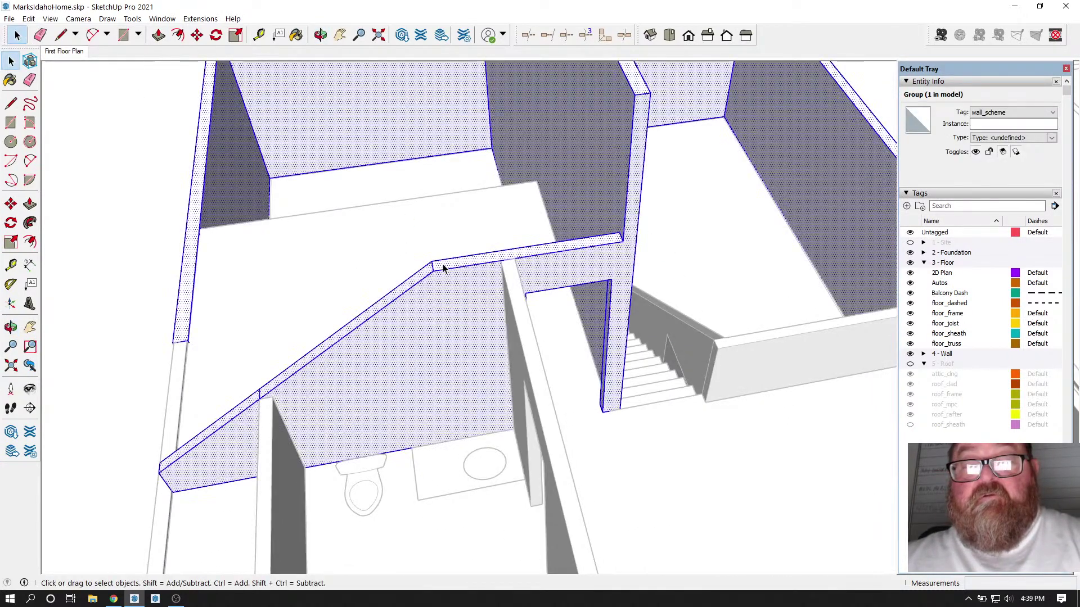
click(60, 35)
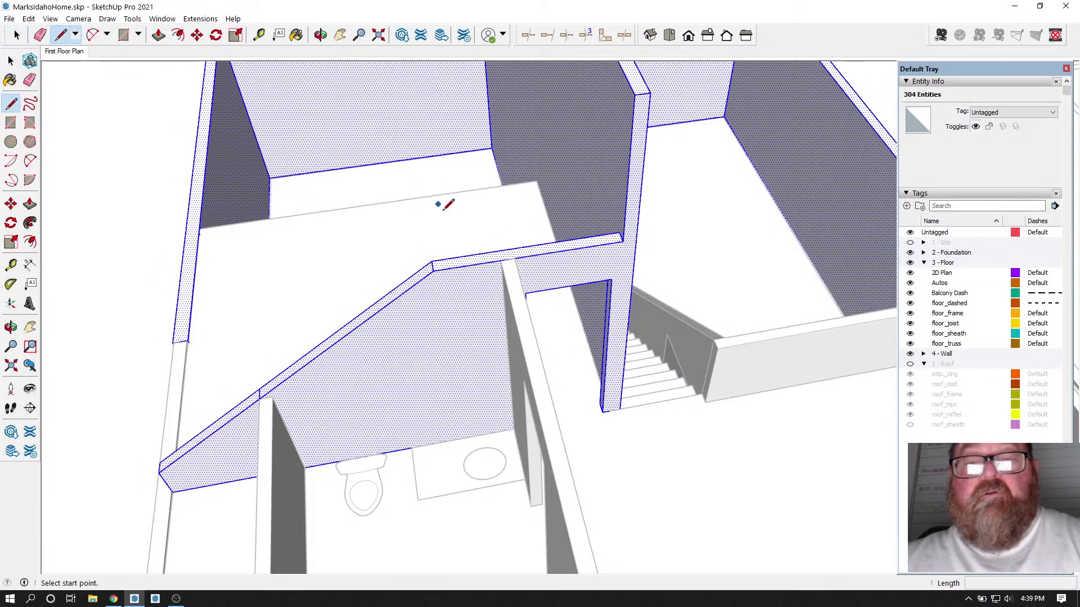
click(17, 35)
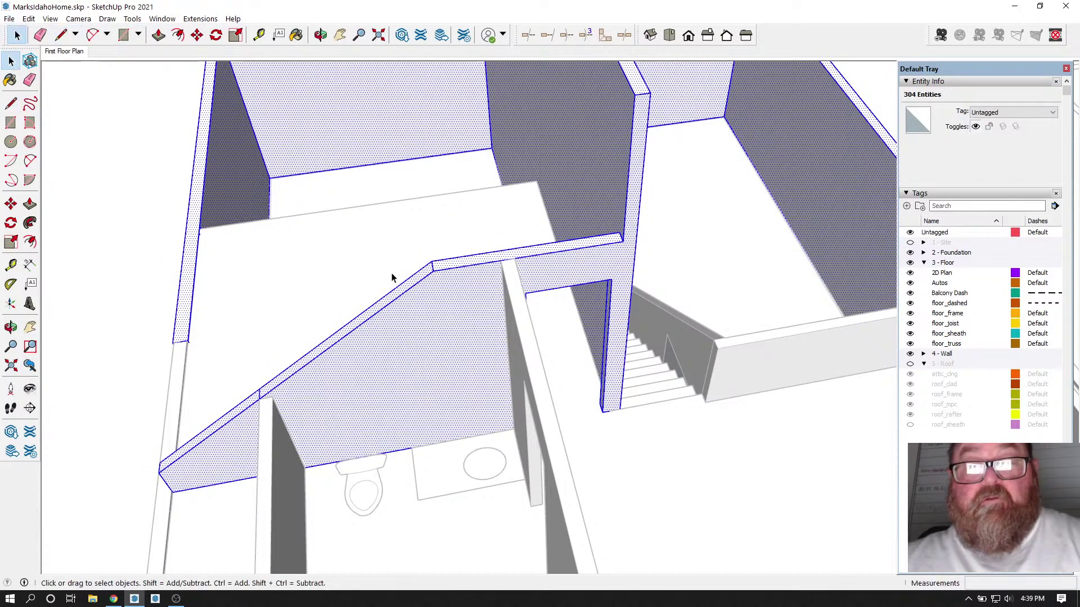
click(443, 299)
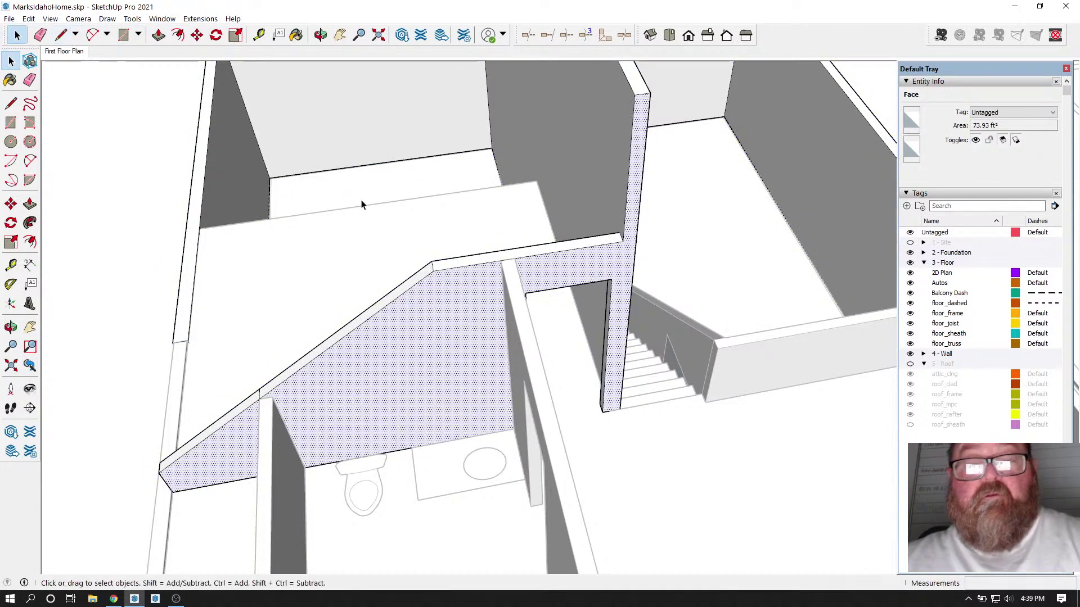
scroll(360, 200, down, 2)
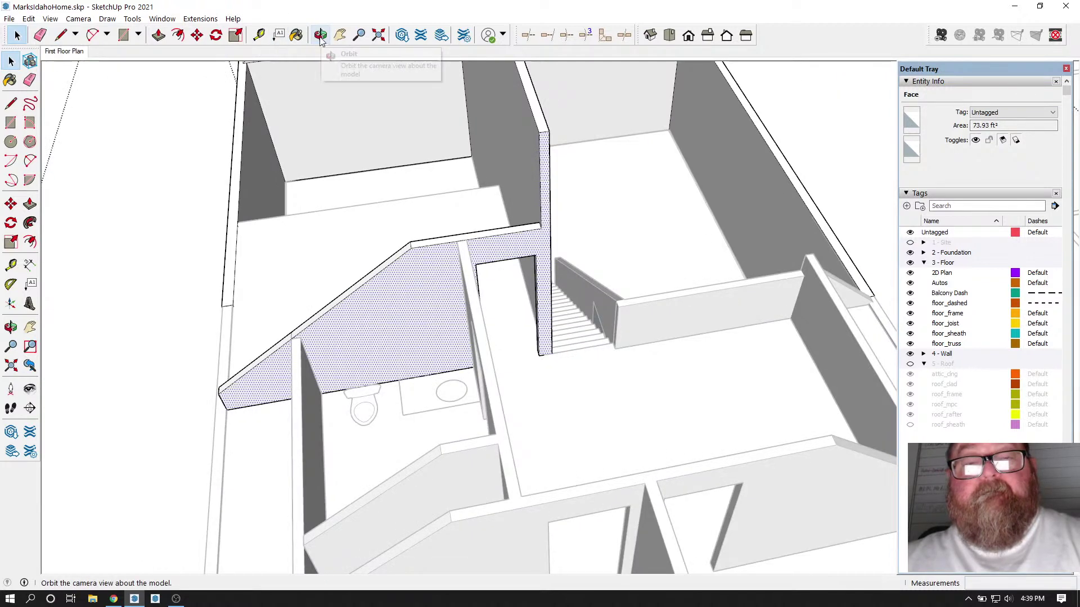
scroll(417, 245, up, 1)
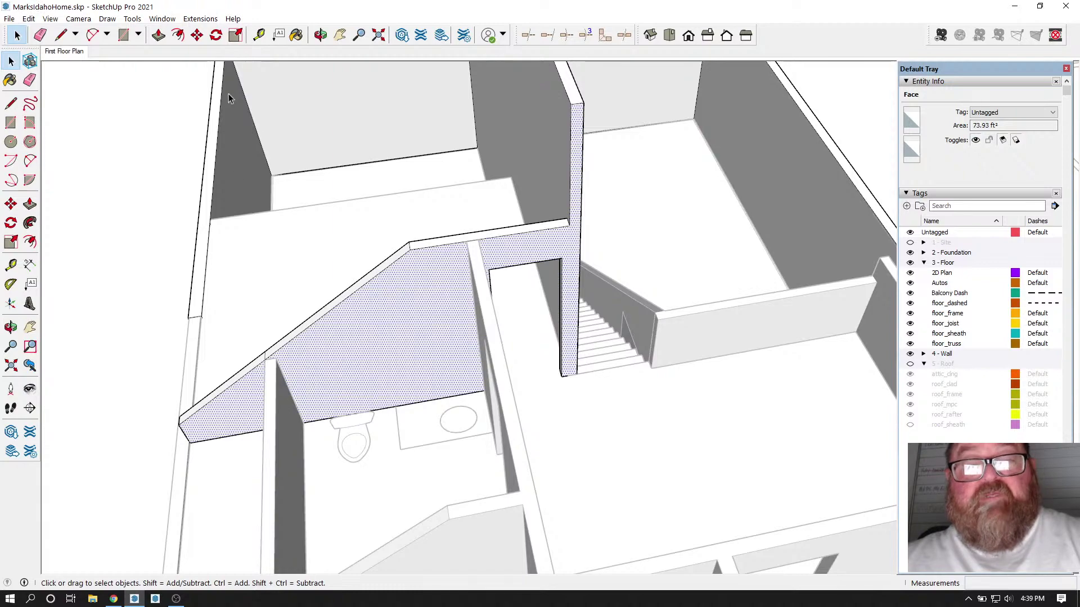
Step: Examine the upper-floor room walls and door openings from the stair side
click(320, 36)
drag(429, 145, 149, 433)
scroll(373, 98, up, 6)
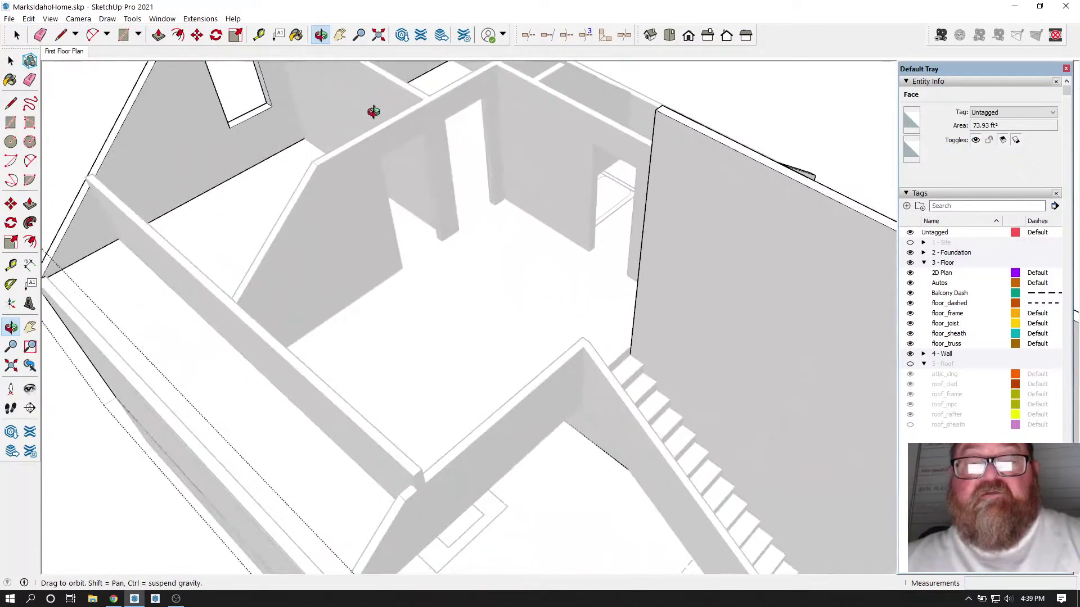
drag(439, 249, 394, 282)
scroll(490, 314, down, 2)
scroll(461, 135, up, 2)
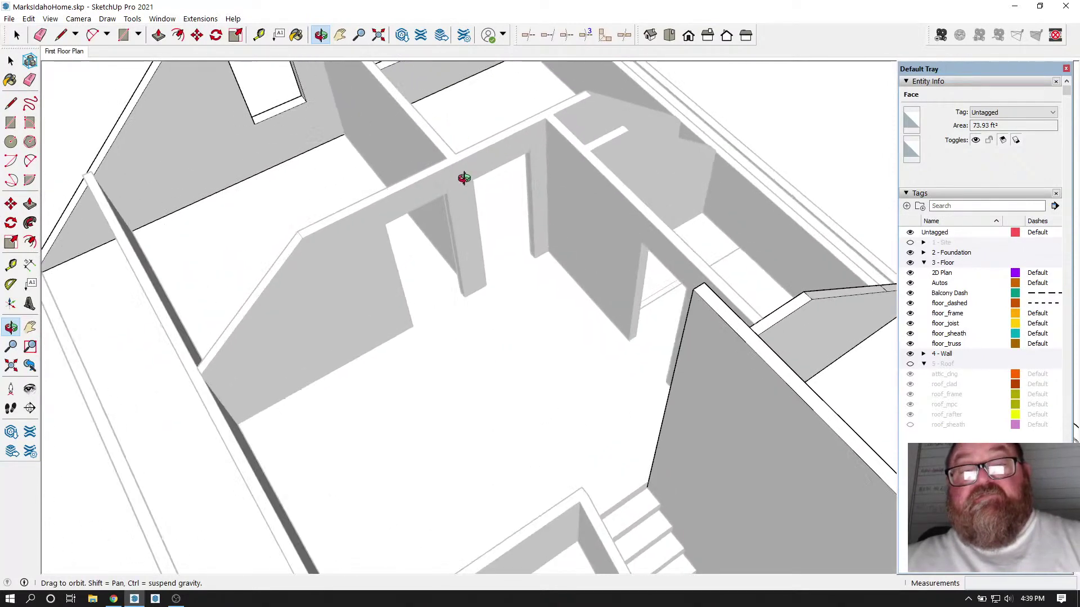
scroll(493, 360, down, 2)
drag(460, 207, 452, 186)
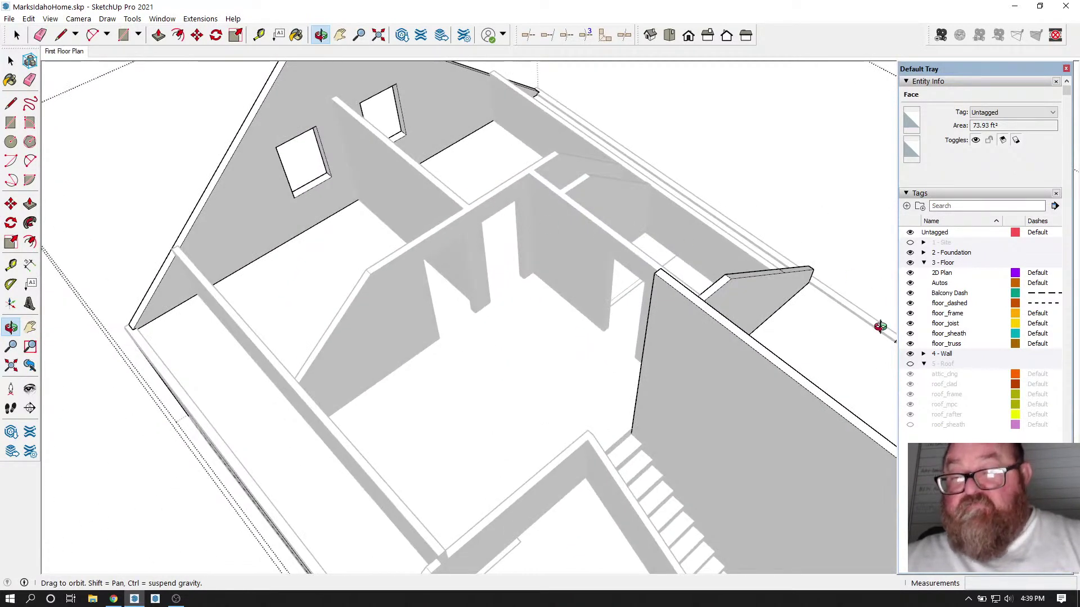
Step: Make the 5 - Roof tag folder visible and close the wall group that is open for editing
click(911, 364)
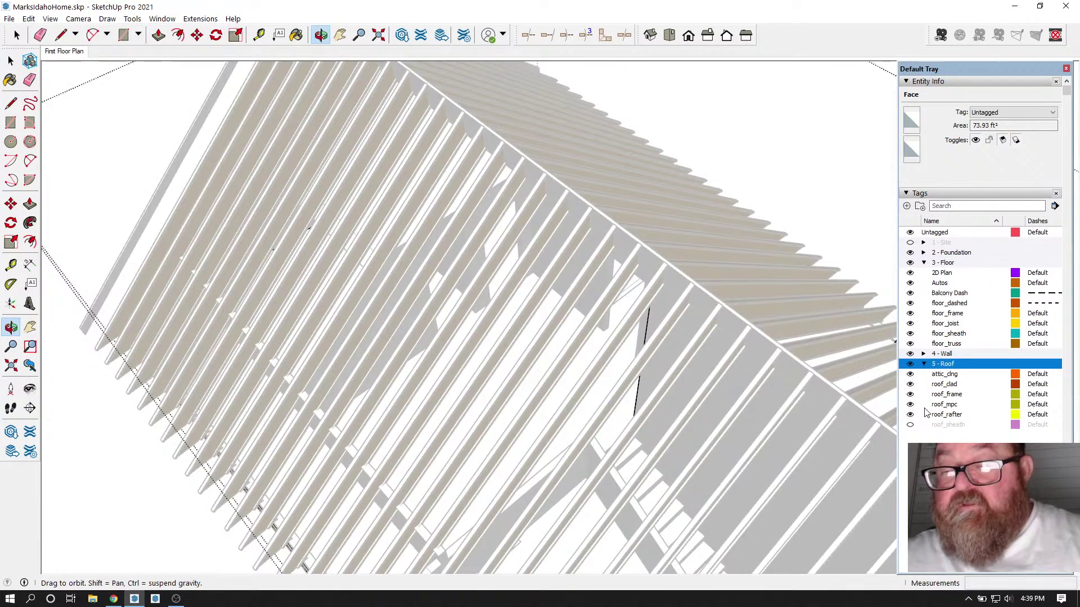
middle_drag(687, 347, 546, 305)
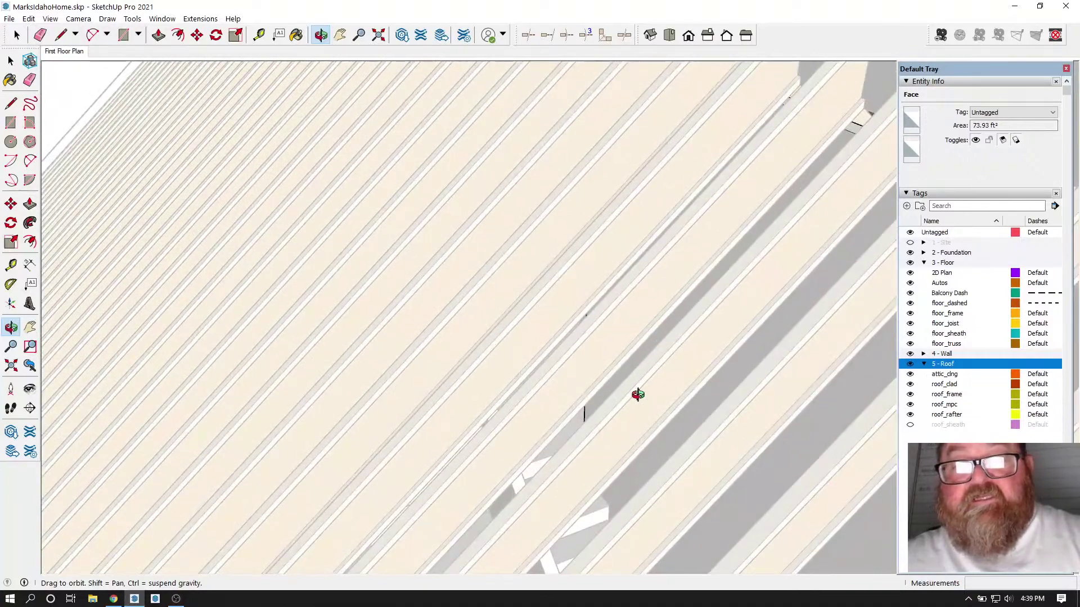
middle_drag(638, 395, 663, 434)
click(17, 35)
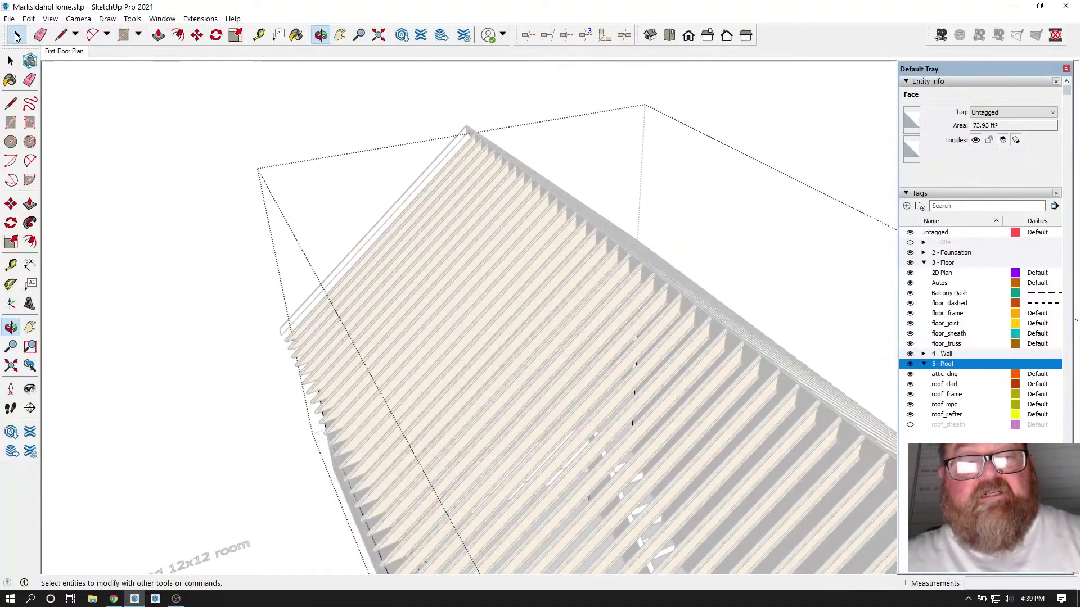
scroll(654, 395, up, 6)
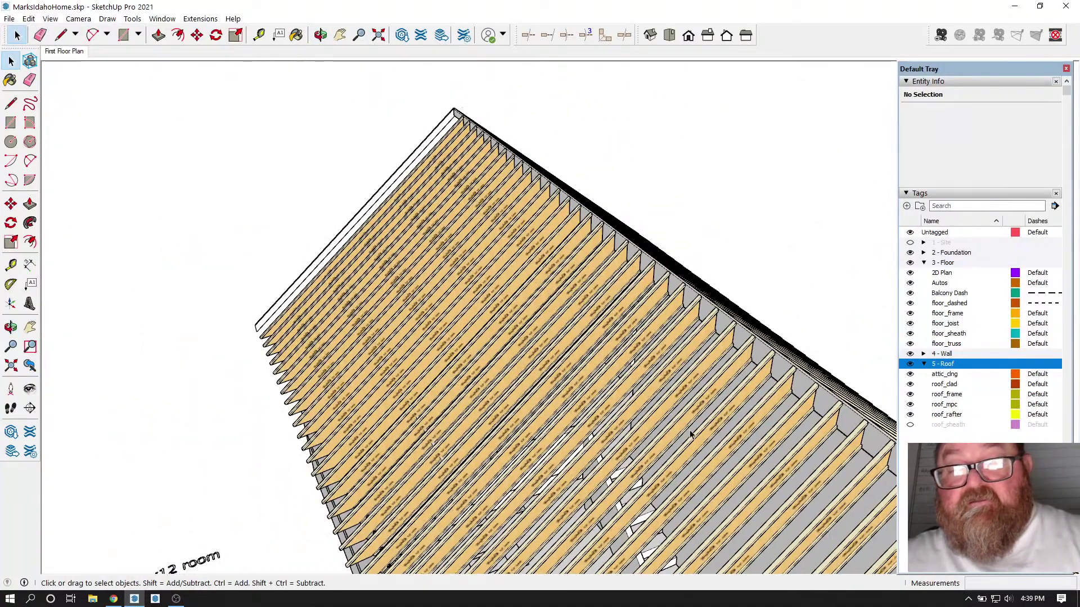
Step: Examine the stair landing and door openings beneath the roof rafters
scroll(748, 445, up, 8)
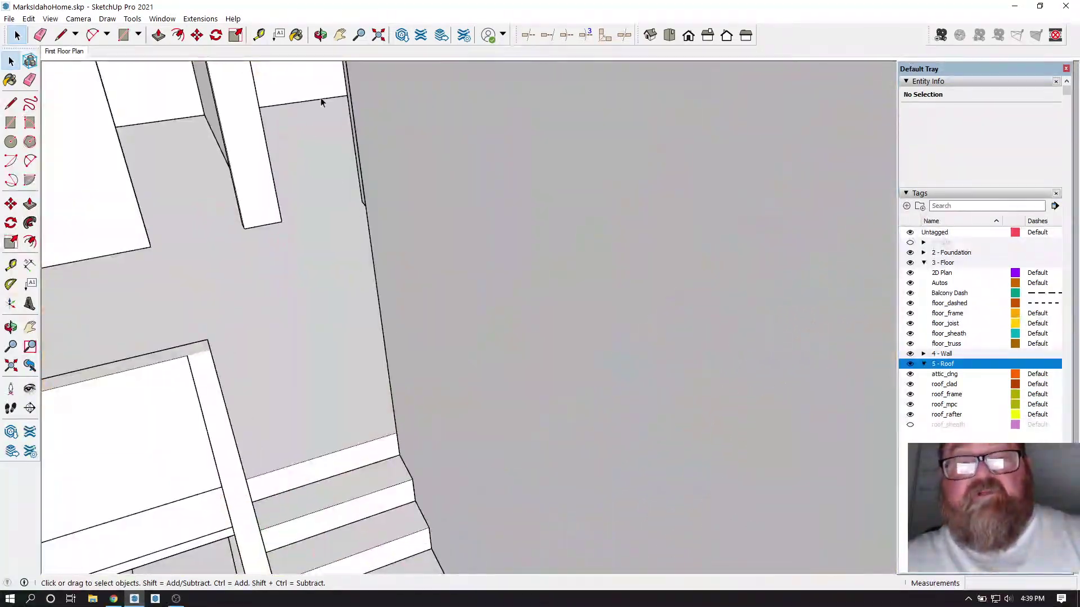
click(320, 35)
drag(337, 146, 260, 101)
click(341, 36)
drag(405, 90, 596, 163)
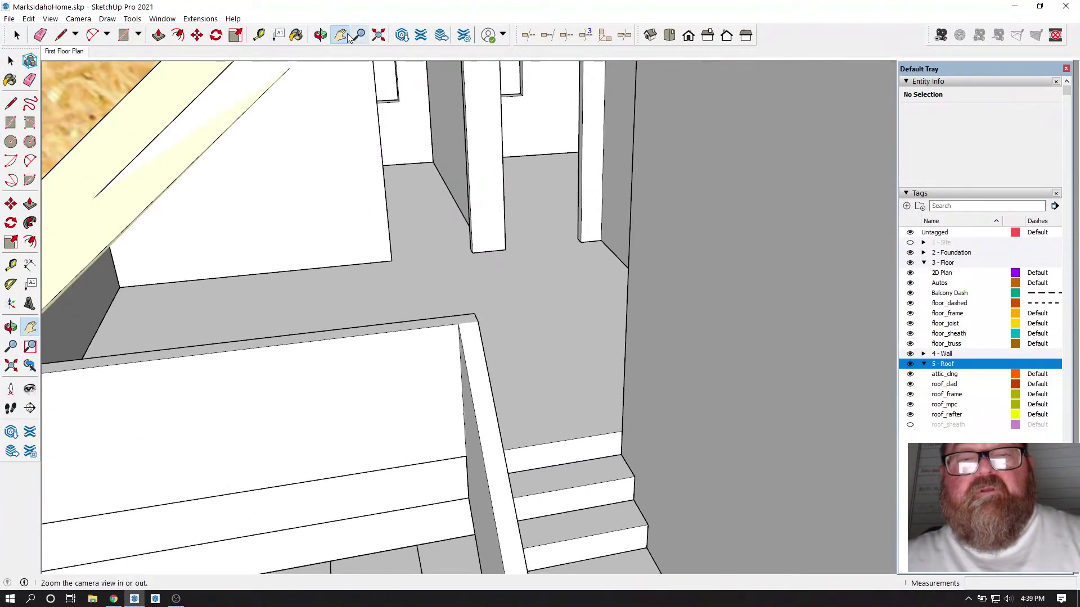
key(o)
drag(342, 62, 596, 307)
scroll(386, 209, up, 3)
scroll(476, 317, down, 3)
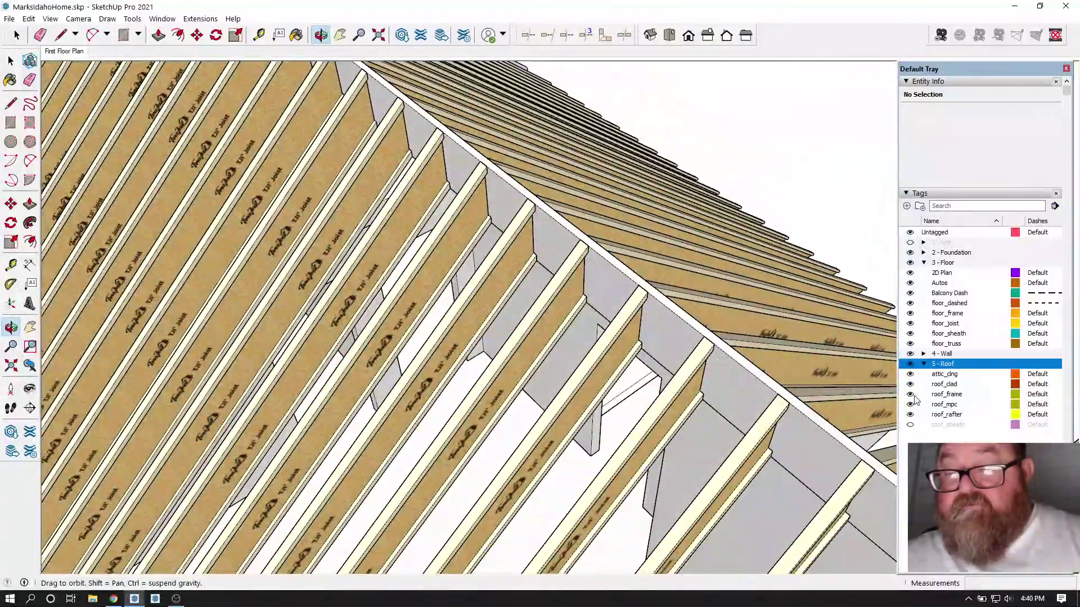
Step: Hide the roof_frame, roof_mpc and roof_rafter tags
click(910, 394)
click(910, 404)
click(910, 415)
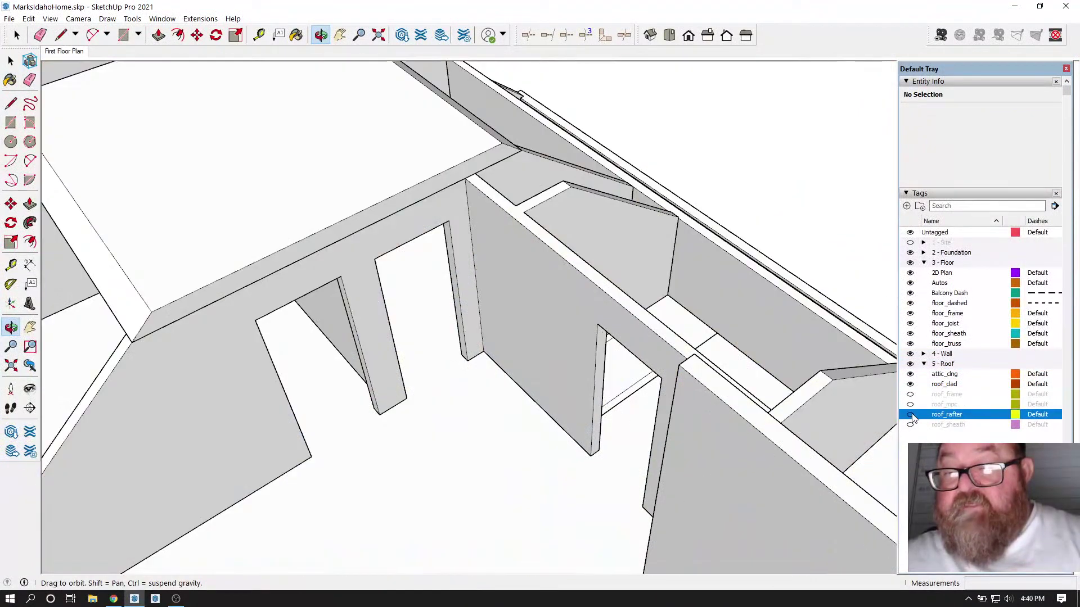
Step: Open the attic ceiling slab's group and draw a 7 1/4" vertical line across its edge face at the bathroom wall corner
drag(563, 214, 417, 234)
drag(524, 272, 311, 112)
drag(392, 185, 427, 281)
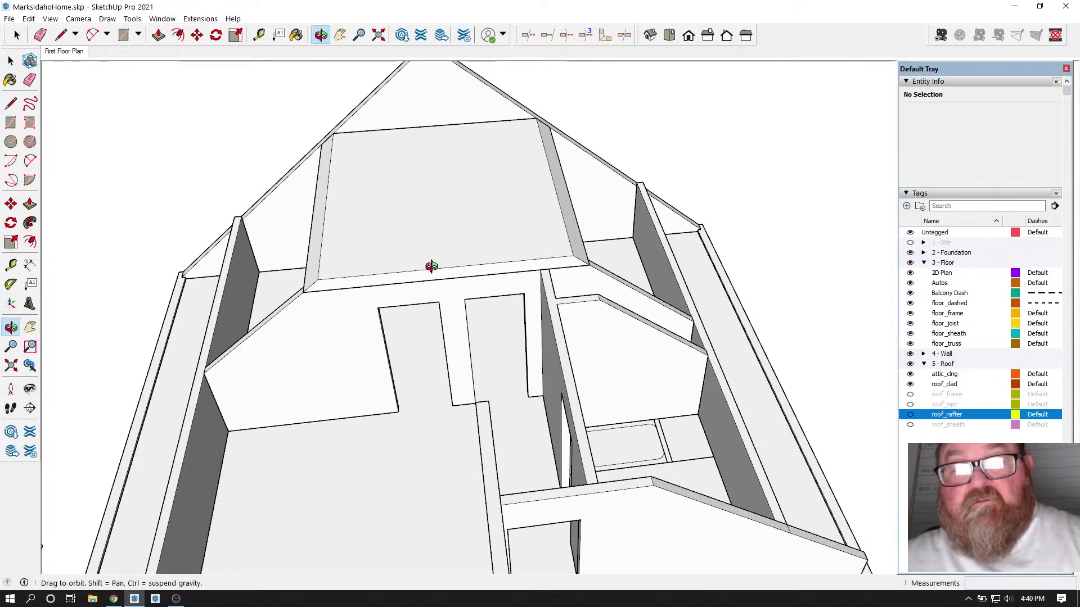
drag(432, 266, 539, 280)
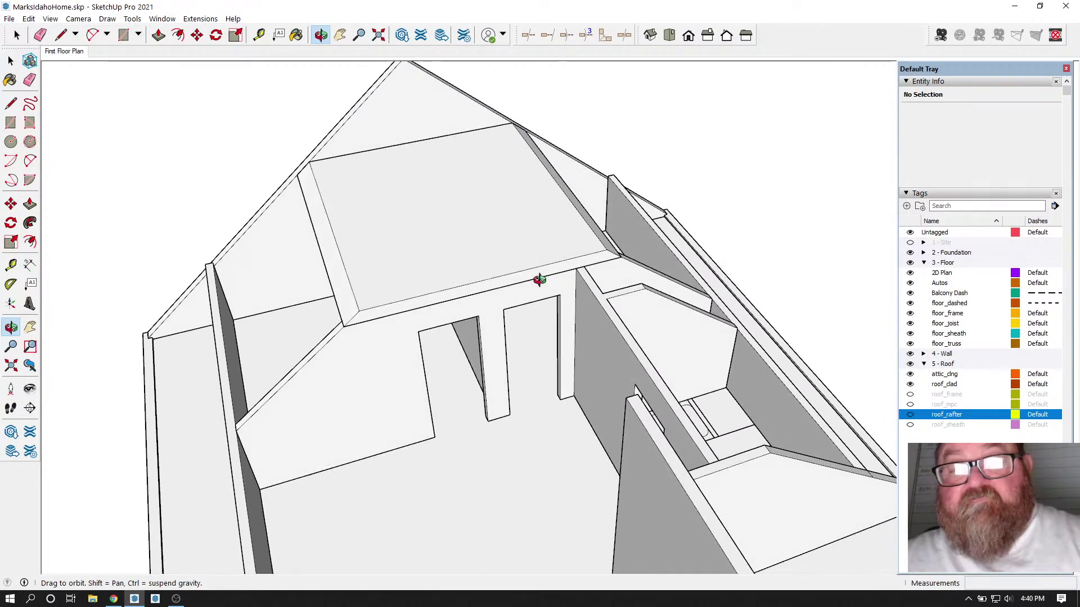
key(space)
scroll(565, 254, down, 1)
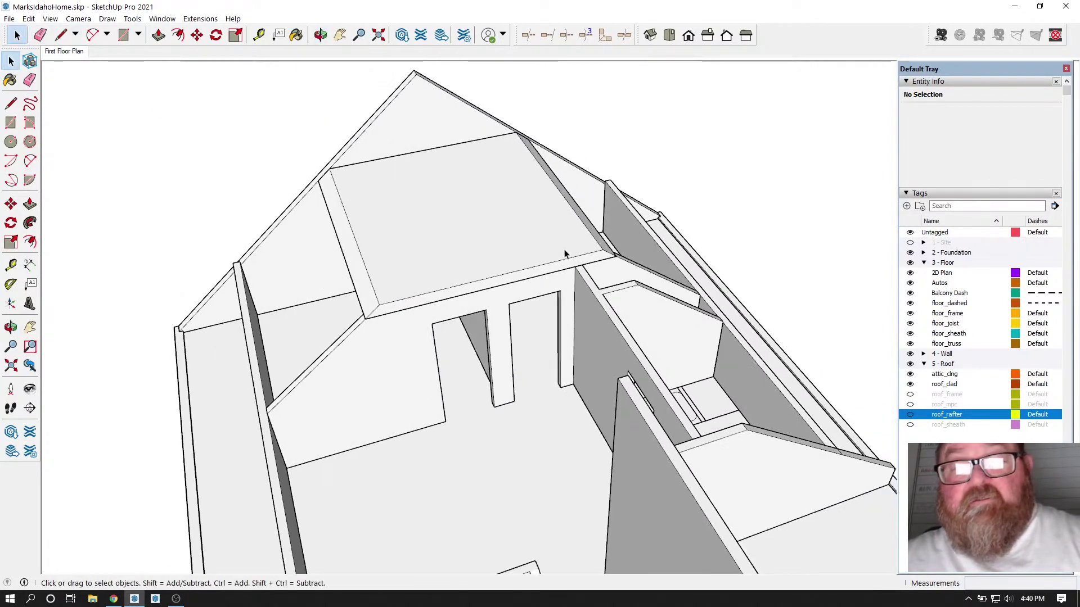
double_click(567, 260)
scroll(580, 269, up, 3)
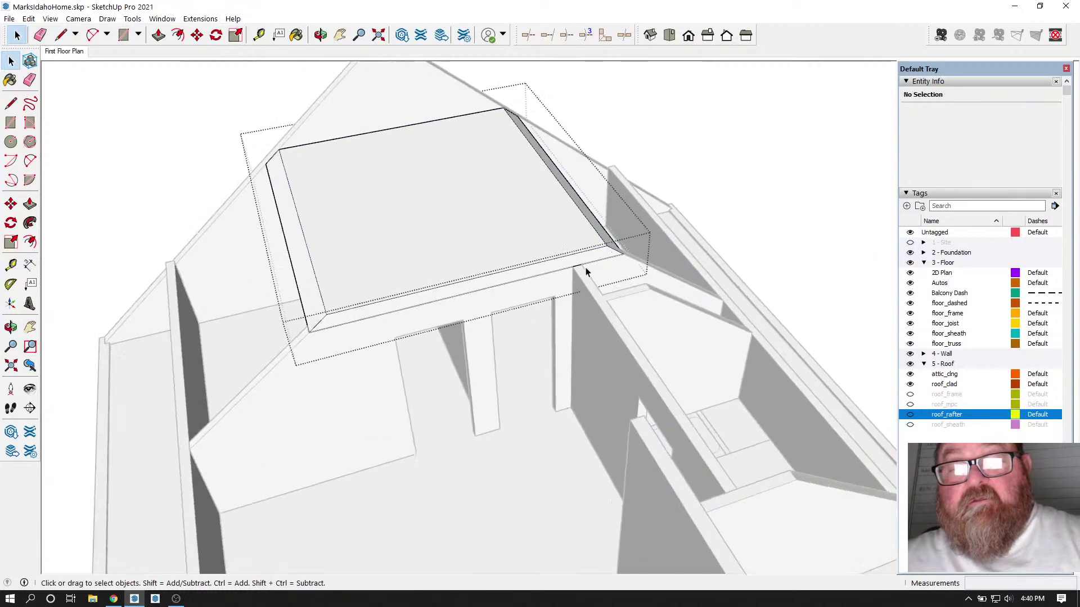
scroll(586, 273, up, 1)
click(65, 35)
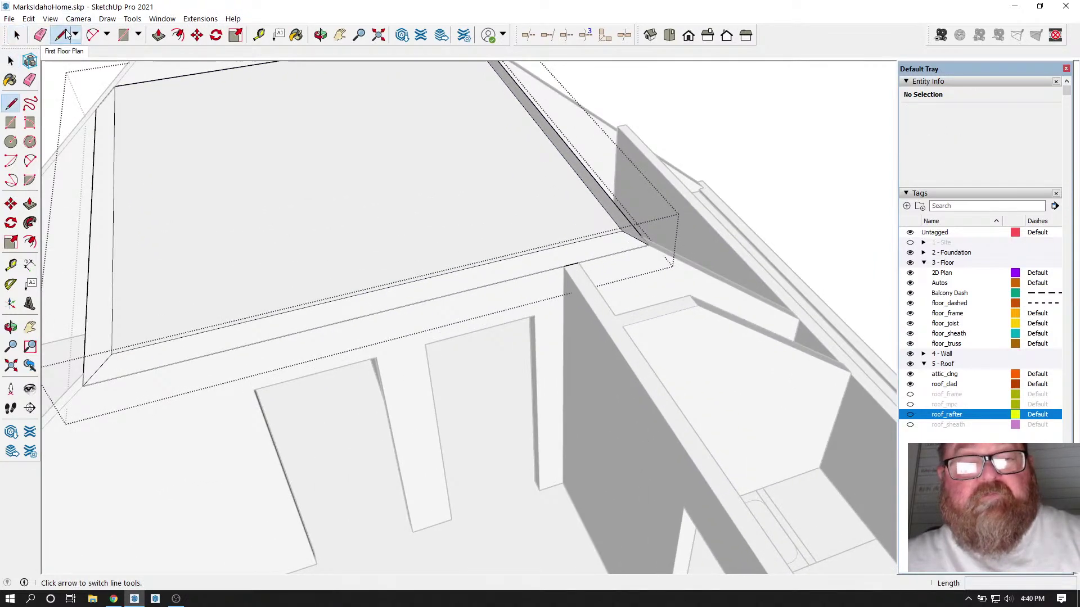
click(563, 244)
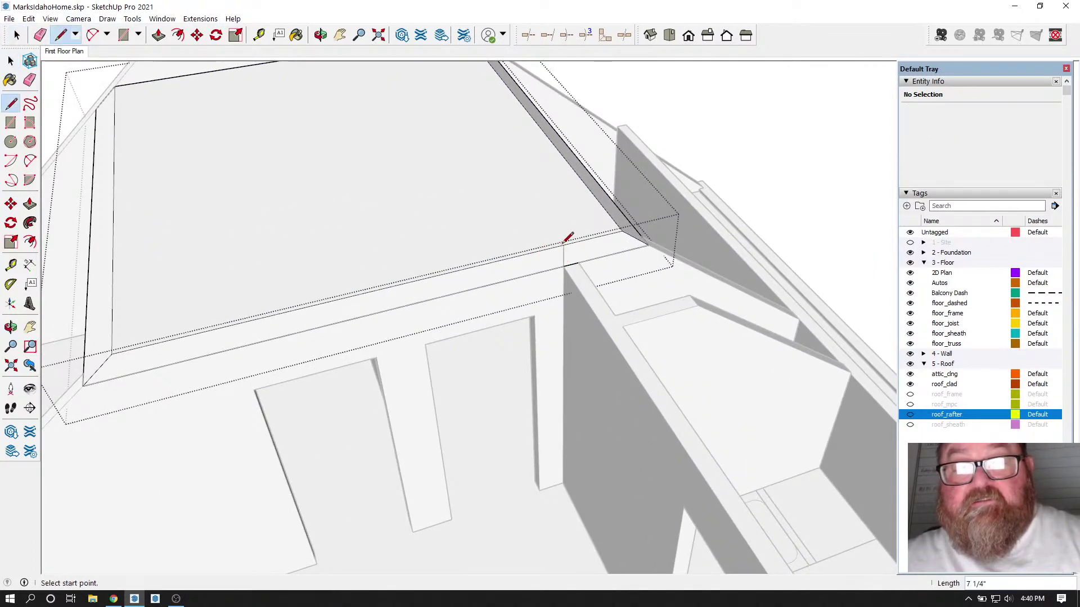
scroll(459, 235, down, 1)
Step: Push/Pull the small edge face beside the new line 11' 11" to extend the ceiling over the bathroom to its far wall
click(158, 35)
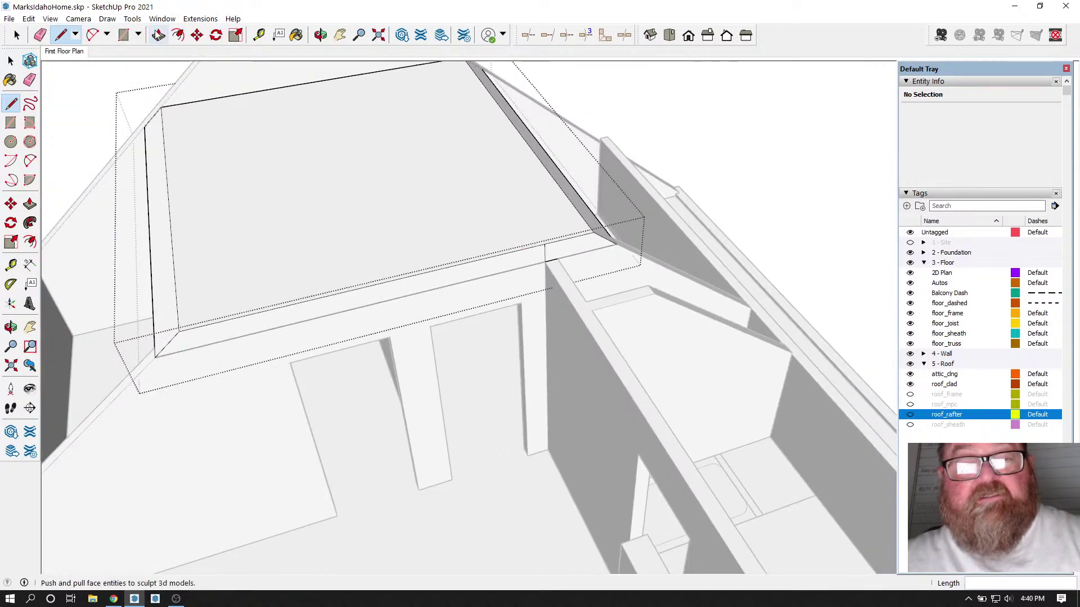
scroll(535, 169, down, 2)
click(562, 214)
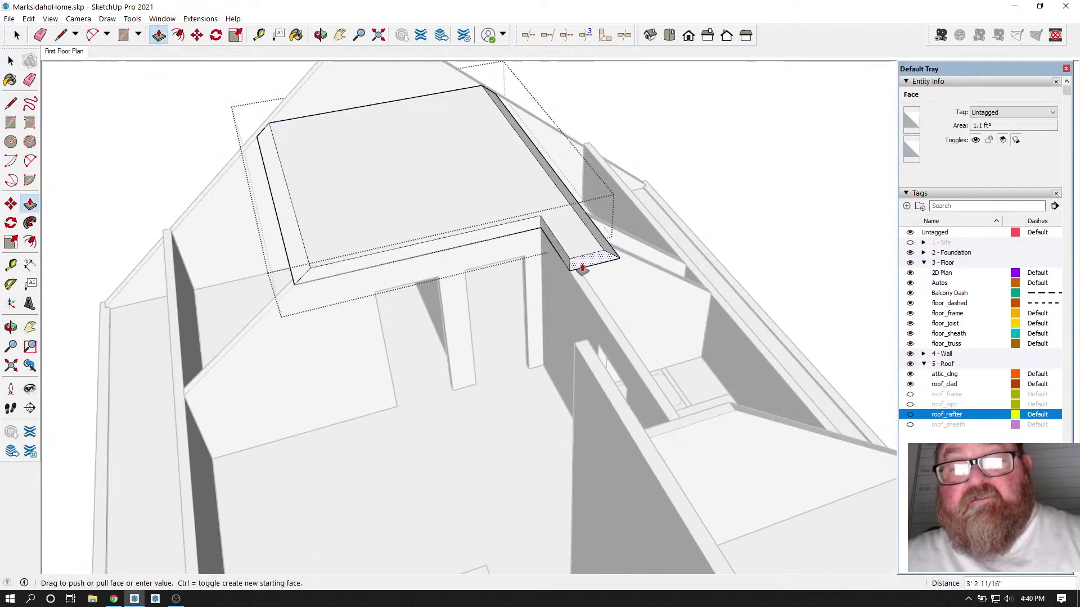
click(668, 434)
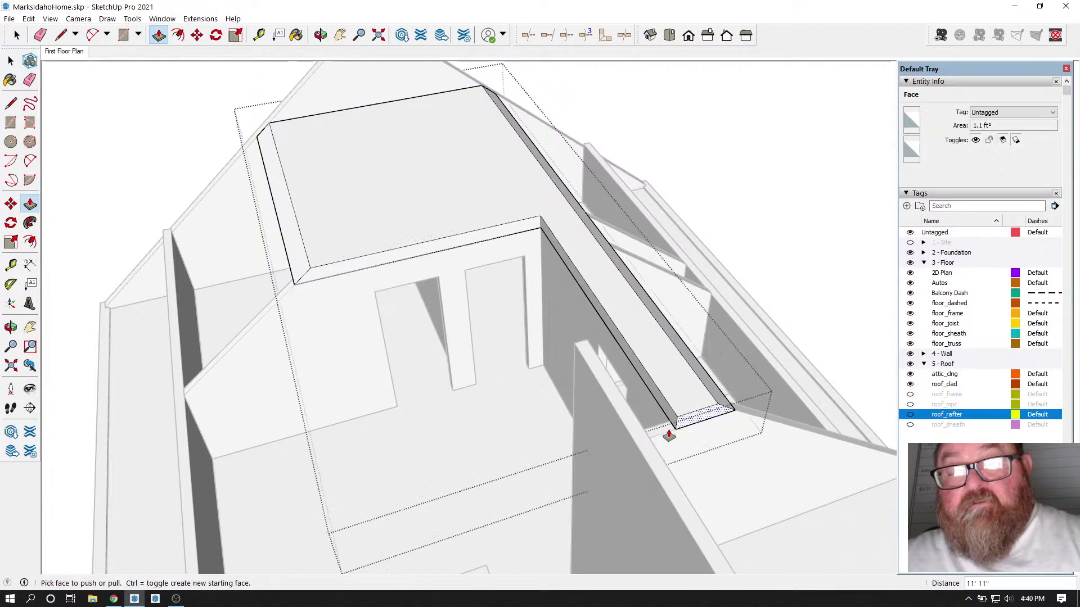
Step: Push the ceiling slab's long edge above the wall with the two door openings back by 4 1/2"
click(320, 35)
drag(495, 296, 615, 301)
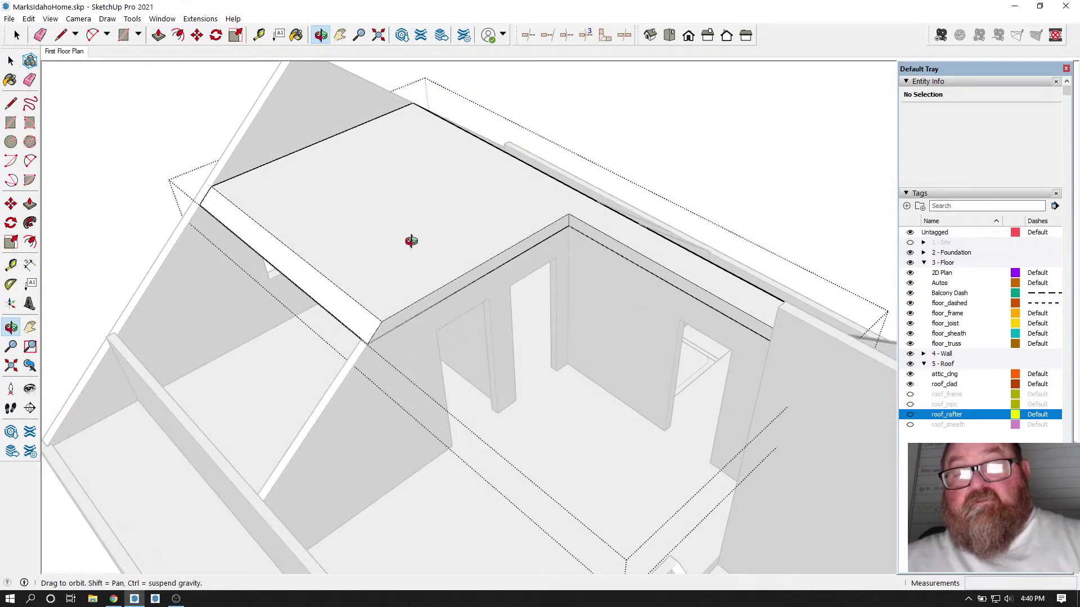
scroll(431, 250, up, 5)
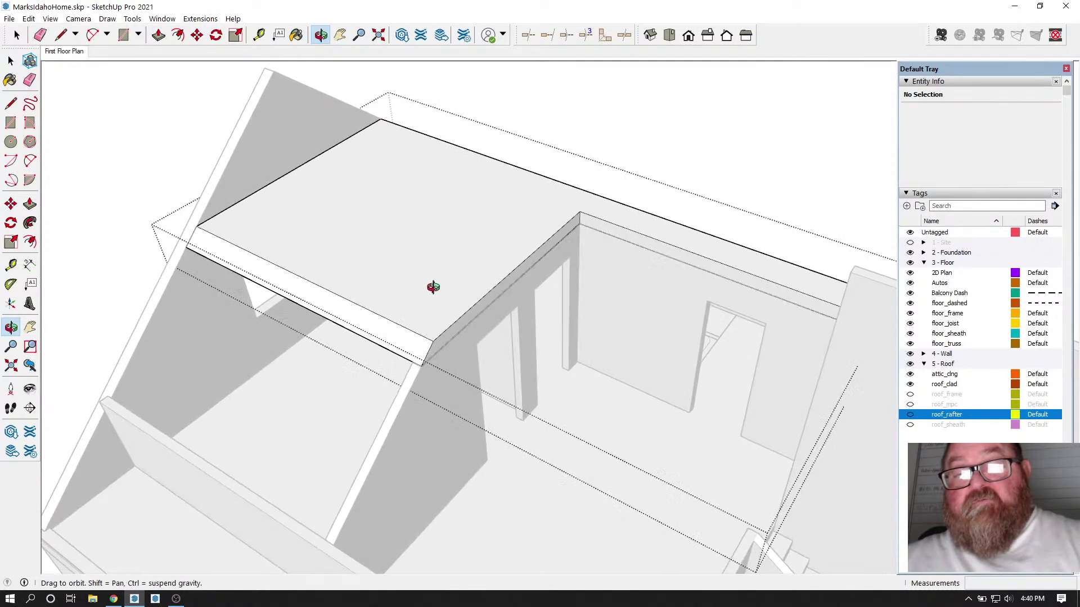
drag(445, 337, 439, 286)
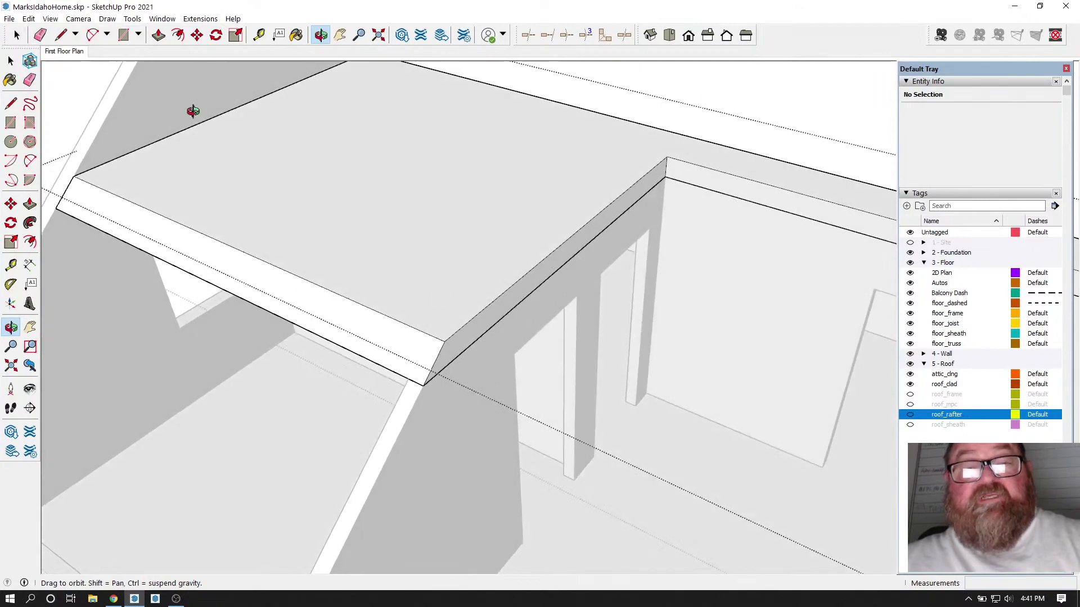
click(159, 36)
click(446, 358)
click(398, 400)
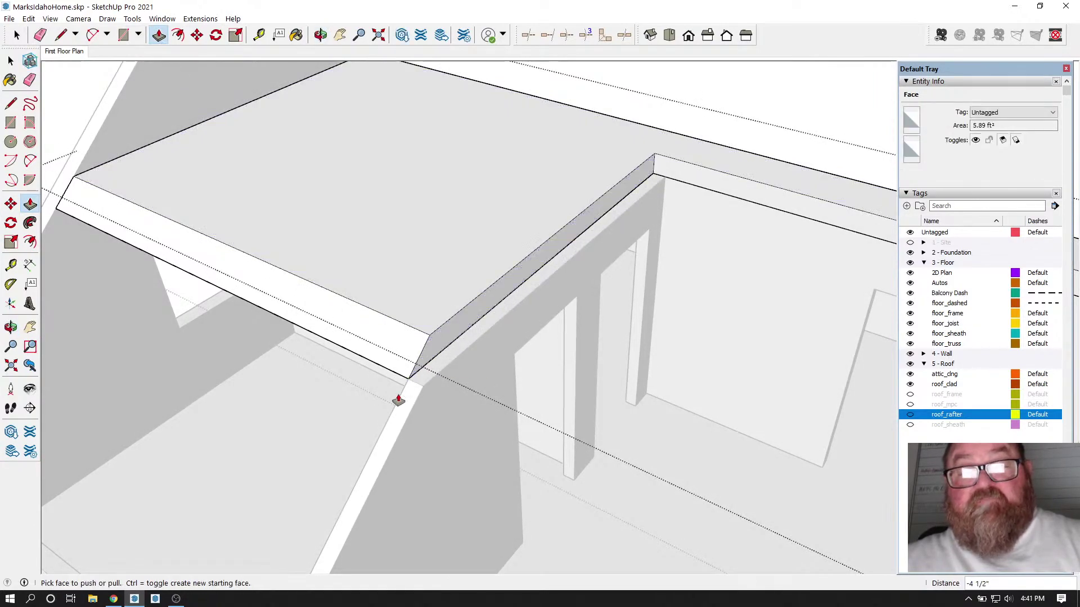
Step: Push the ceiling slab's edge above the adjoining wall at the inner corner back by 4 1/2" and close the slab's group
scroll(308, 457, down, 2)
scroll(605, 252, up, 3)
click(591, 273)
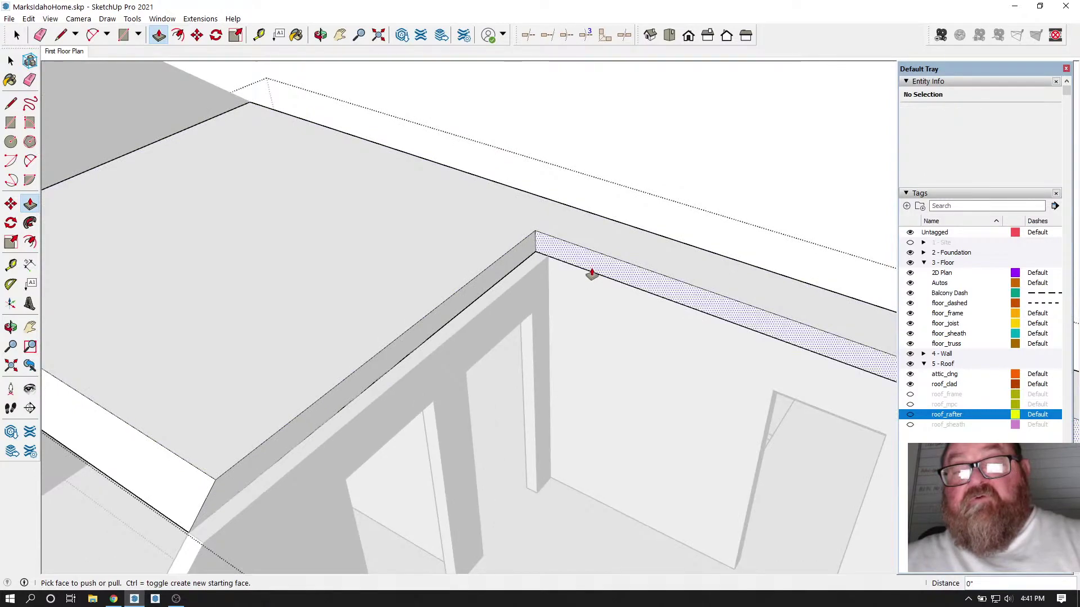
click(592, 273)
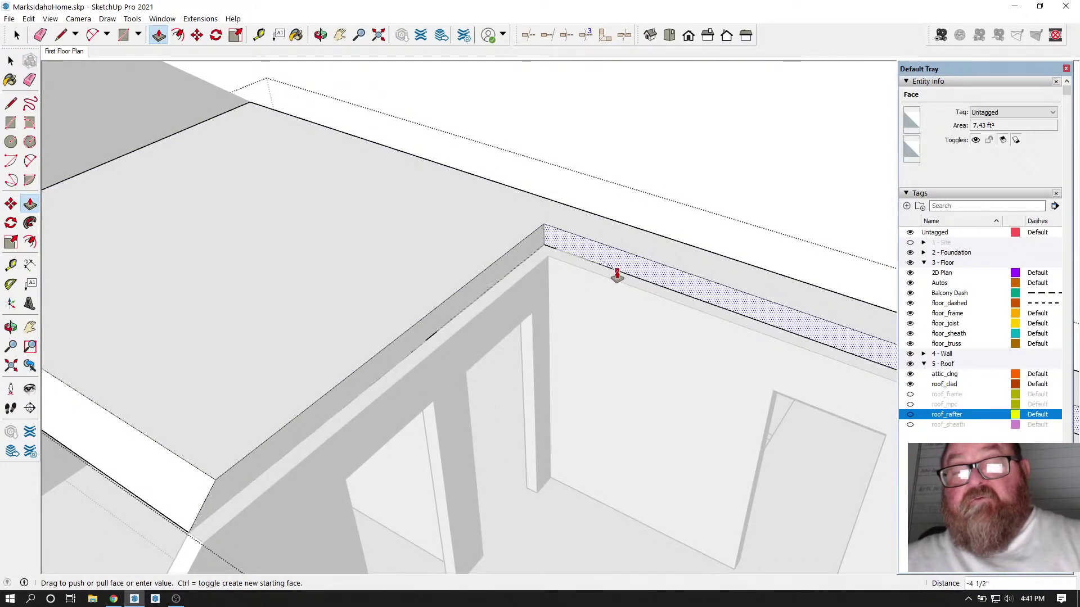
click(617, 276)
middle_drag(602, 299, 538, 338)
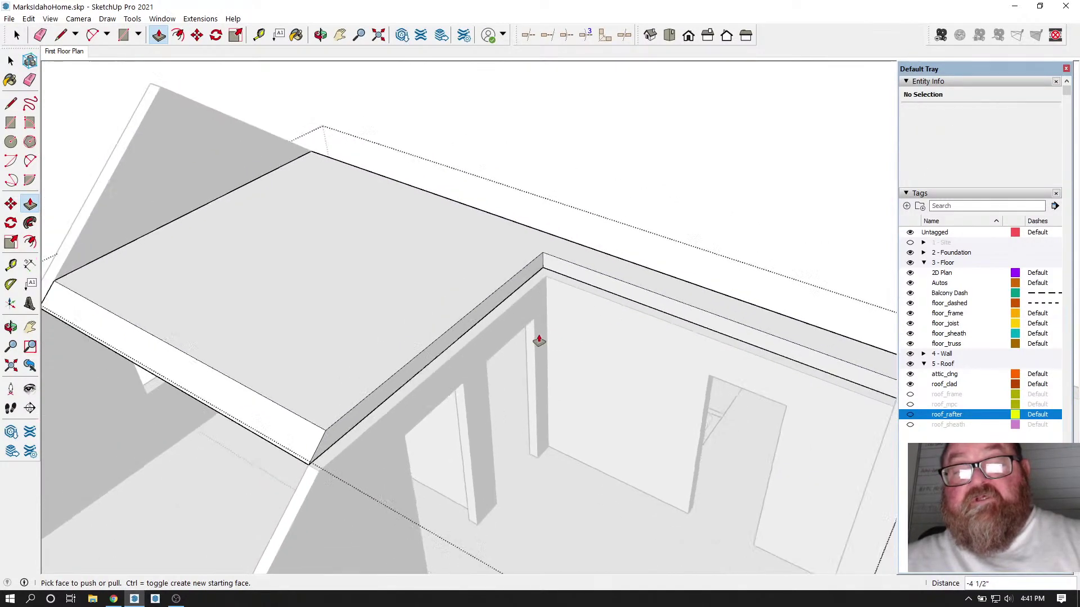
click(319, 35)
drag(518, 265, 467, 284)
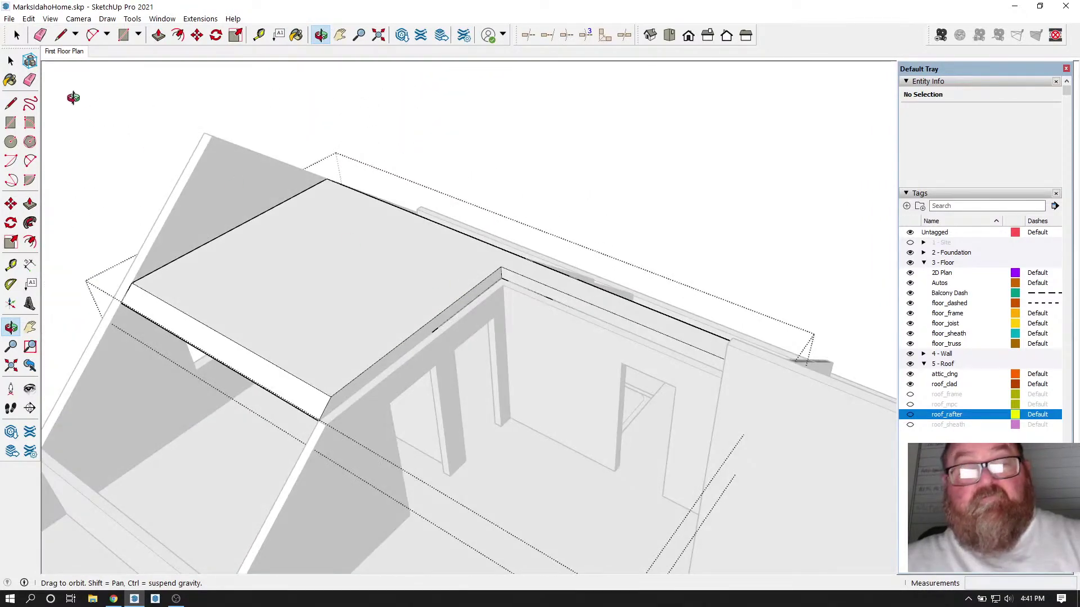
click(18, 36)
click(398, 84)
scroll(499, 190, down, 3)
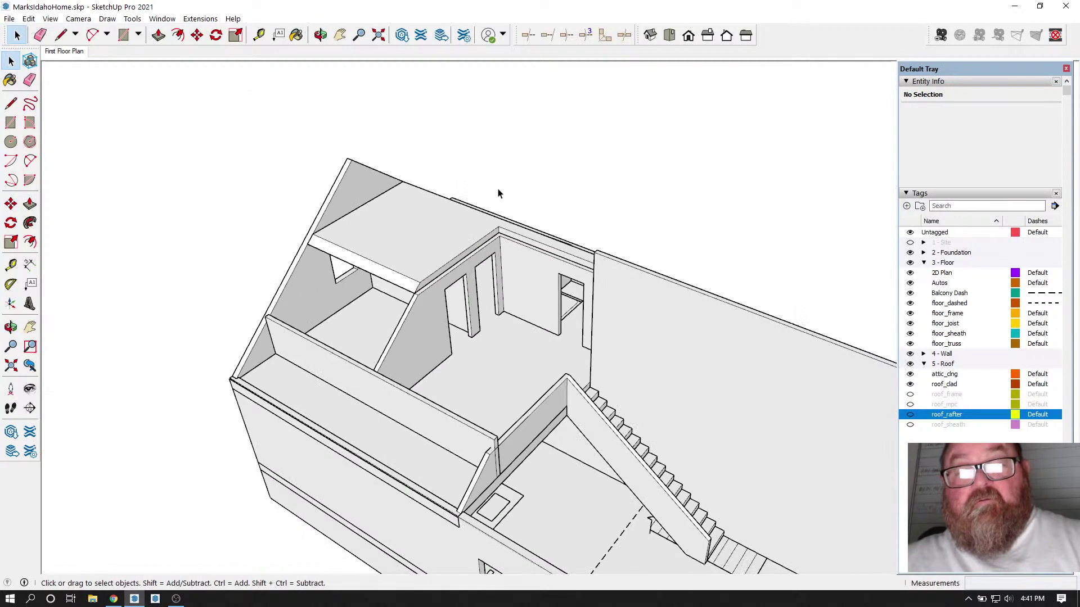
scroll(413, 262, up, 3)
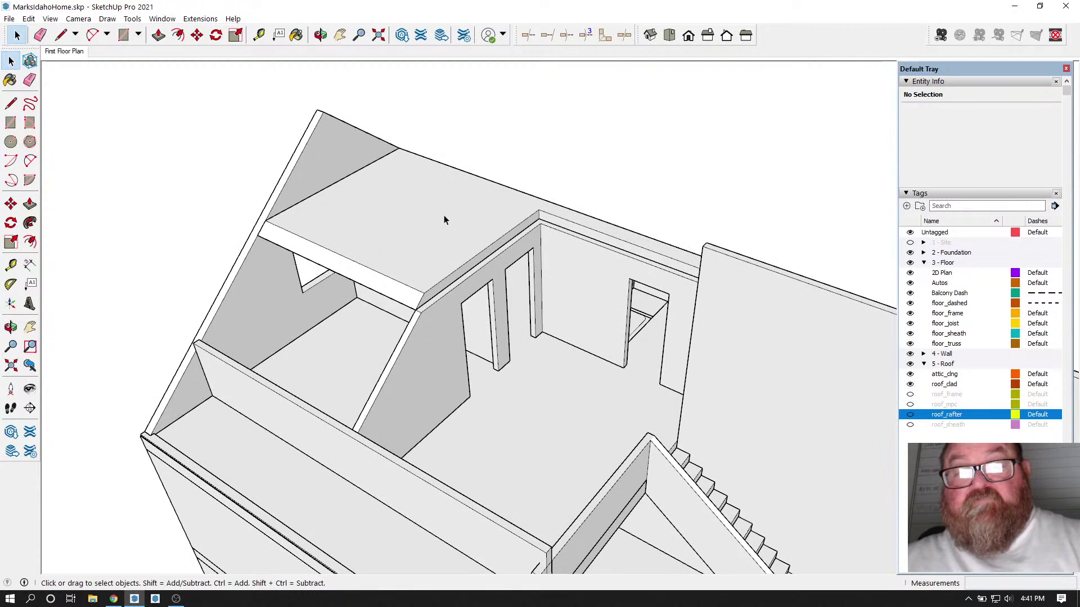
scroll(433, 314, up, 4)
scroll(460, 377, down, 4)
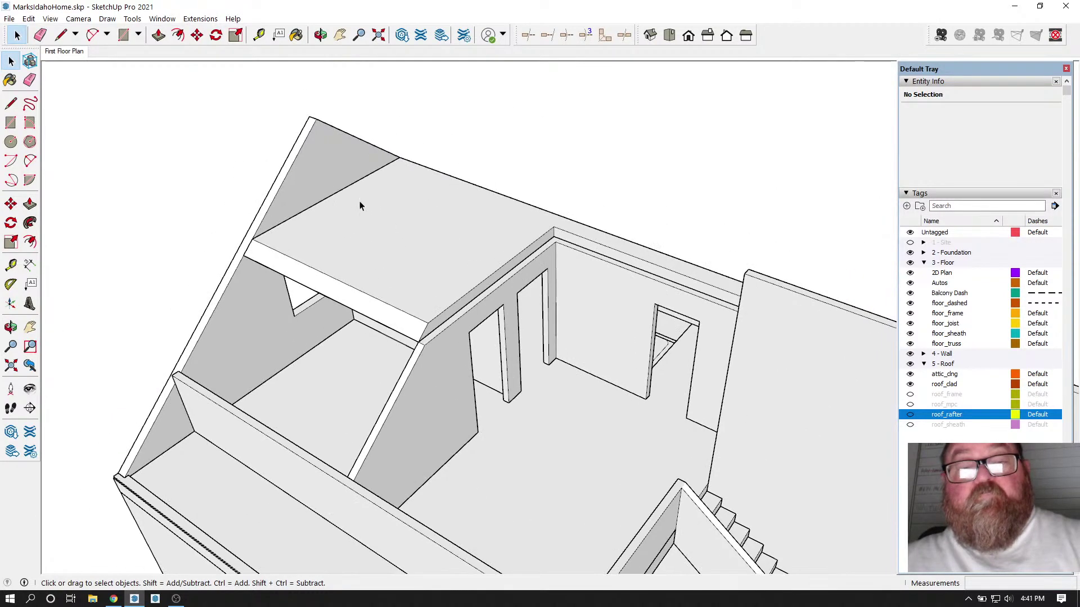
click(61, 34)
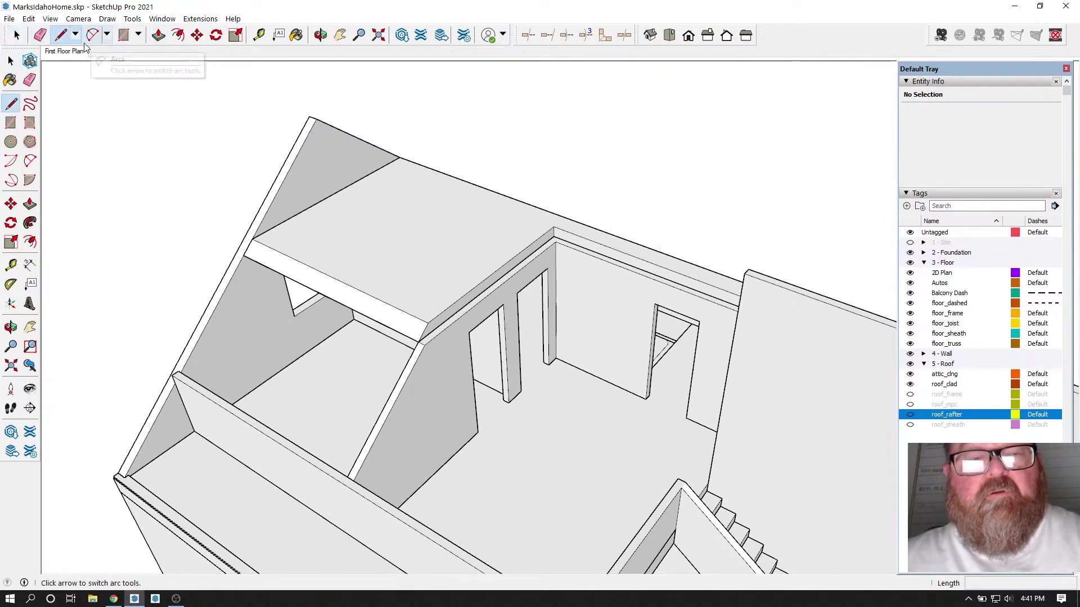
click(316, 119)
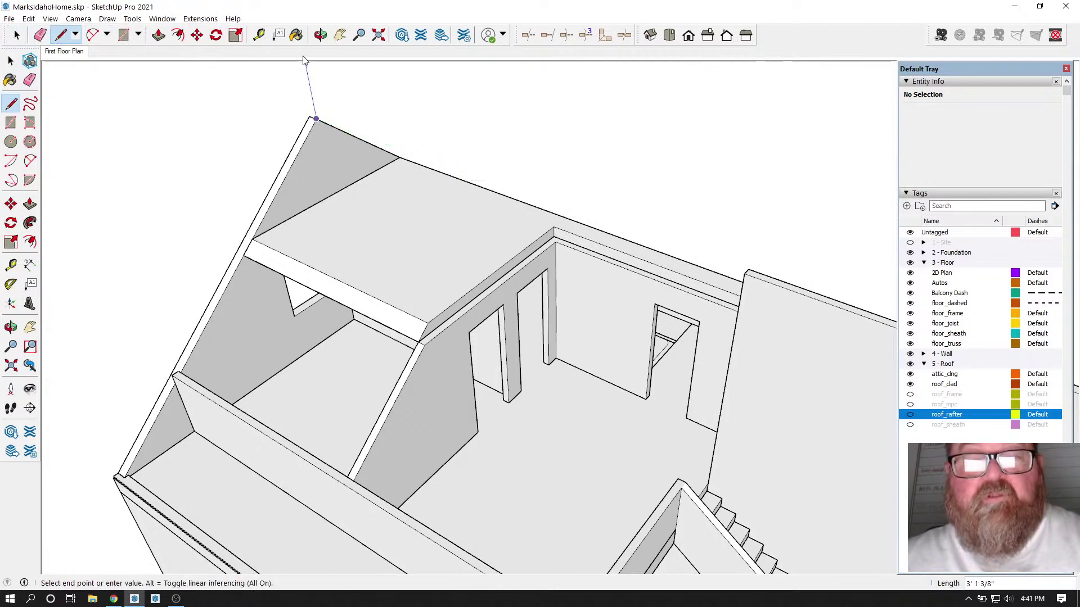
Step: Show the roof_rafter tag and examine how the gable wall's peak meets the rafters beneath the ridge beam
click(320, 34)
drag(596, 141, 673, 319)
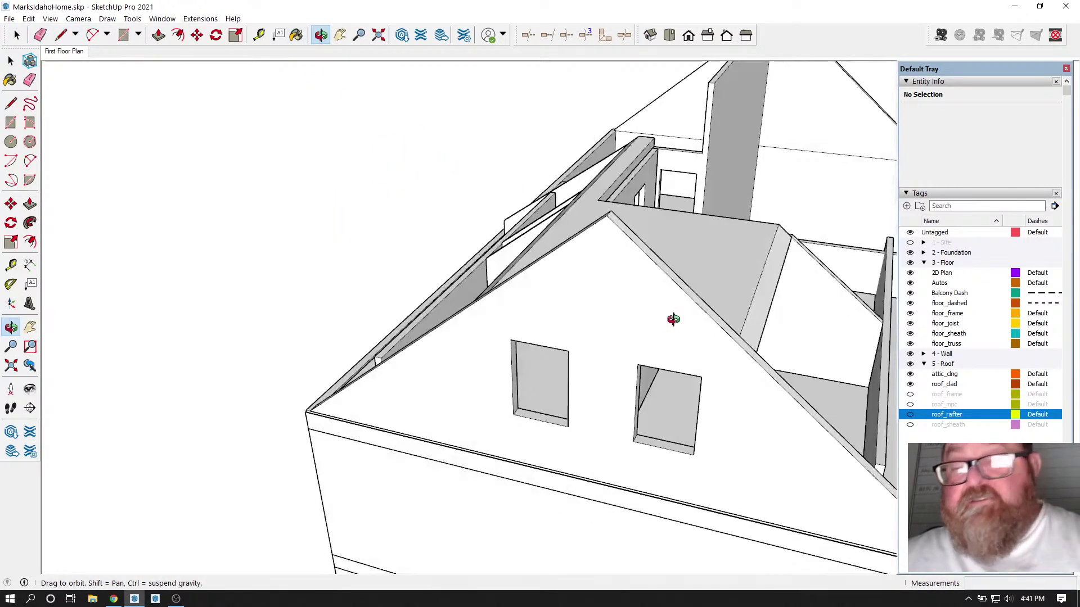
click(910, 414)
scroll(567, 280, up, 6)
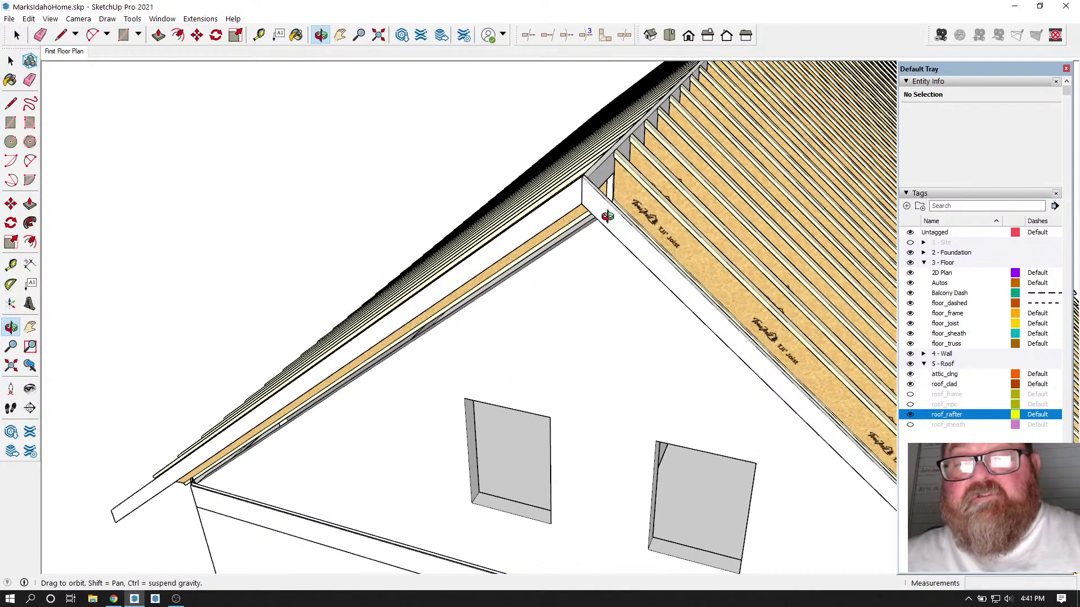
scroll(567, 280, up, 8)
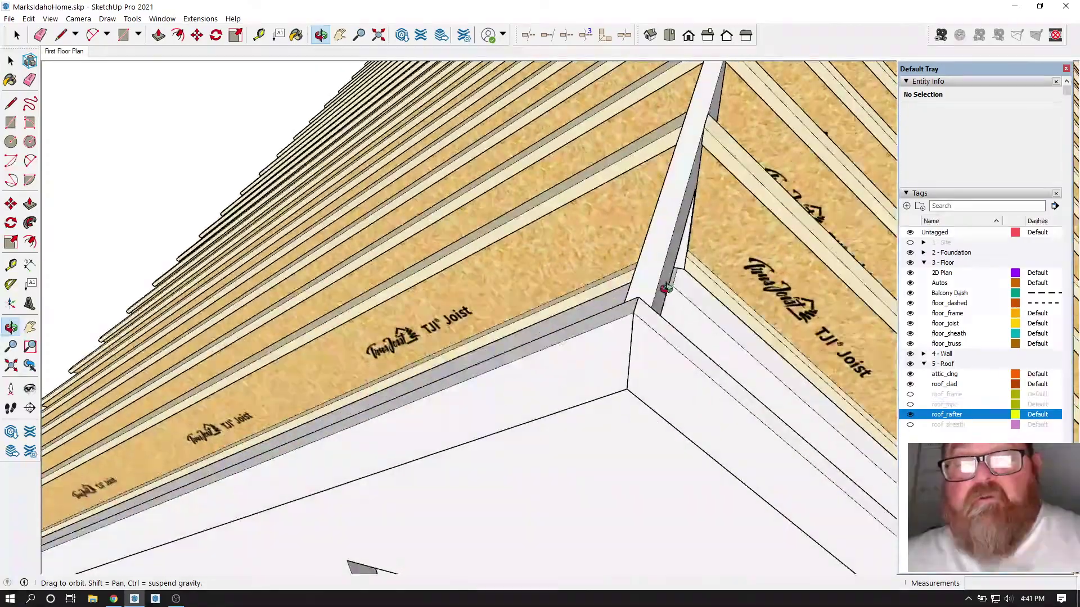
drag(666, 288, 663, 335)
scroll(704, 331, up, 10)
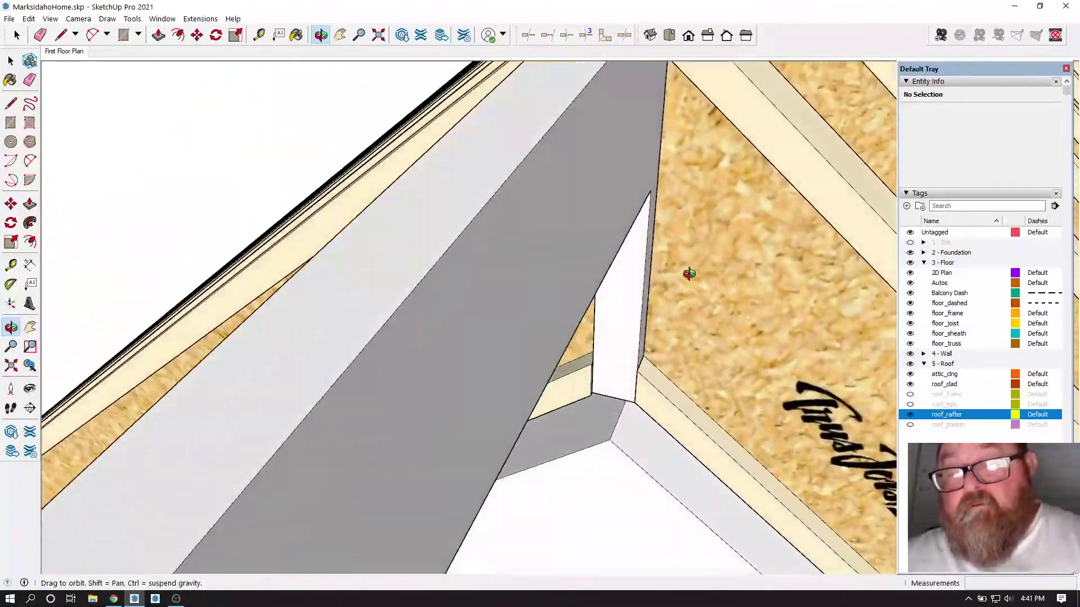
drag(689, 274, 689, 311)
scroll(636, 436, up, 4)
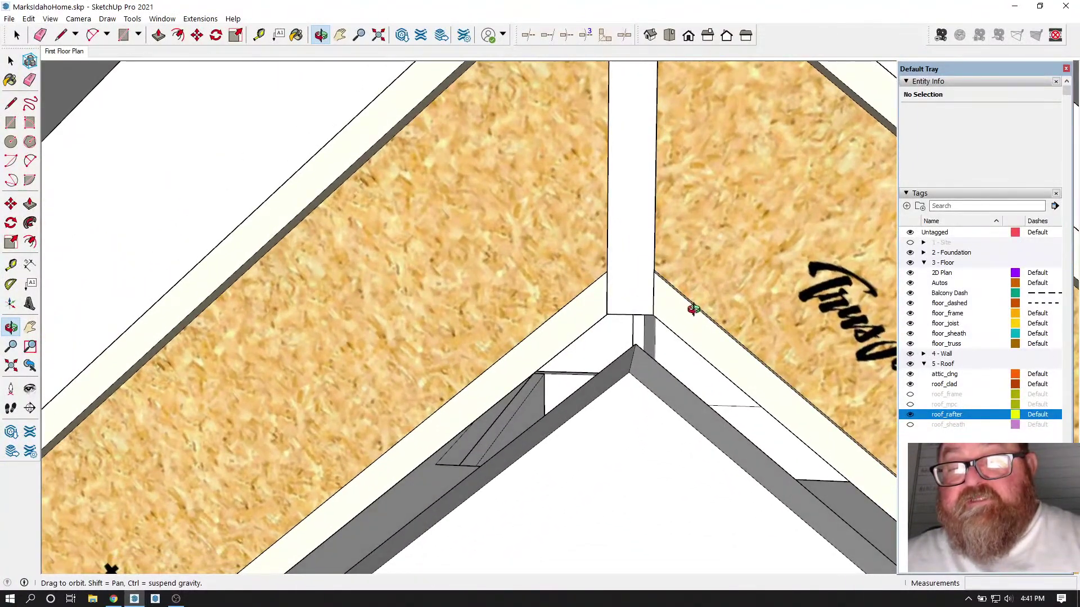
Step: Open the gable wall's group and move its short peak edge 2 7/8" up along the blue axis to meet the rafters
key(space)
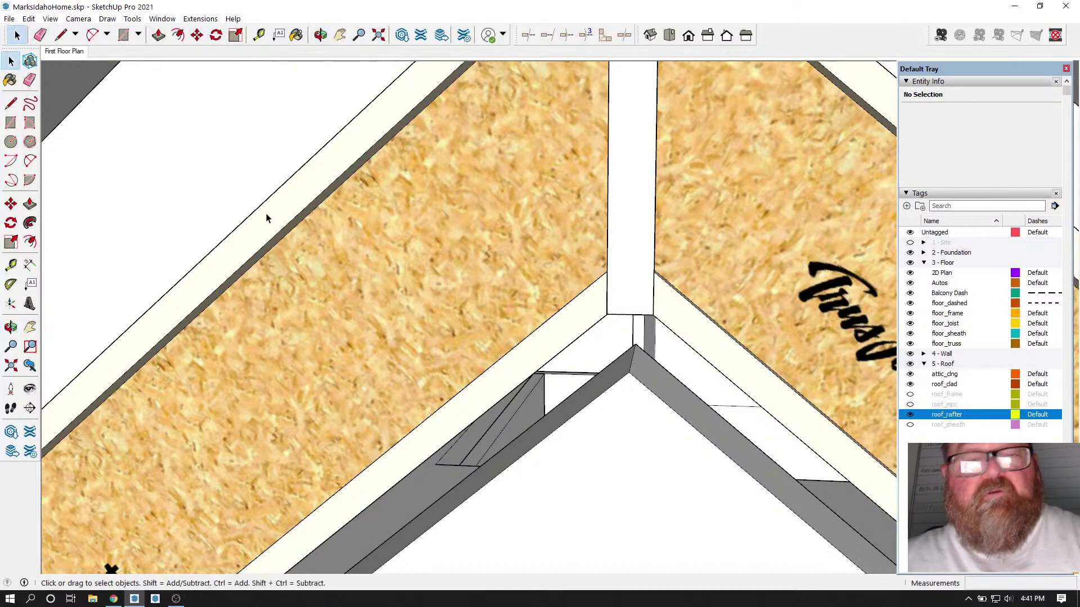
double_click(638, 399)
click(636, 363)
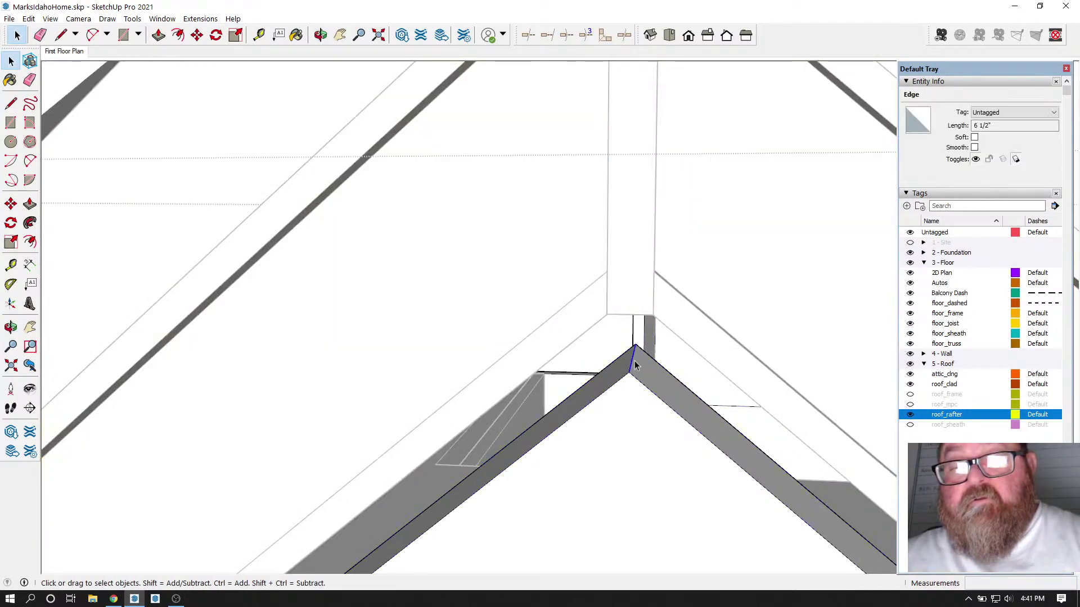
click(197, 35)
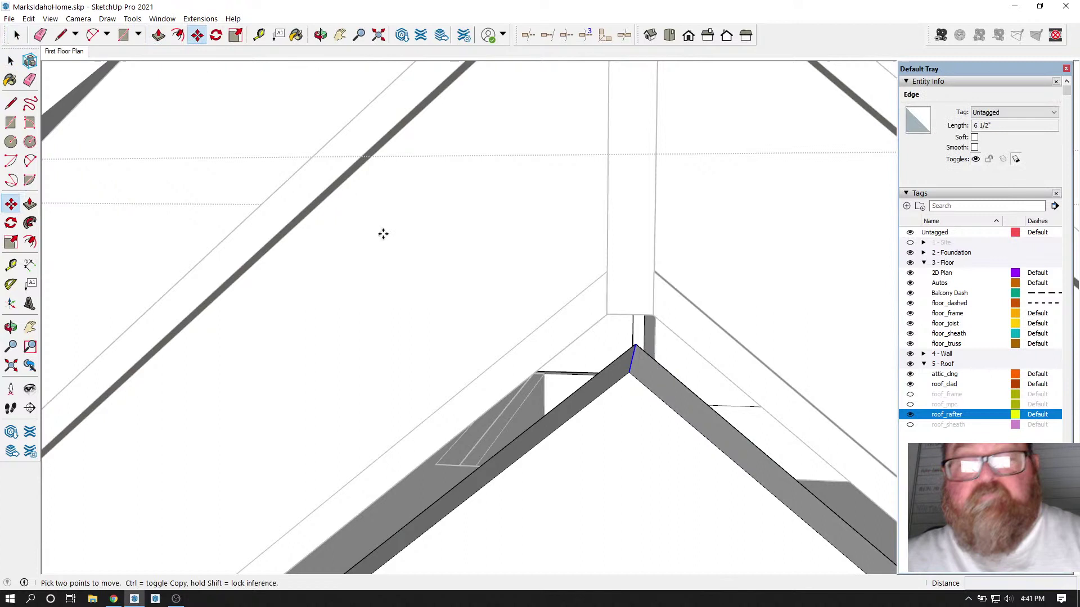
click(631, 377)
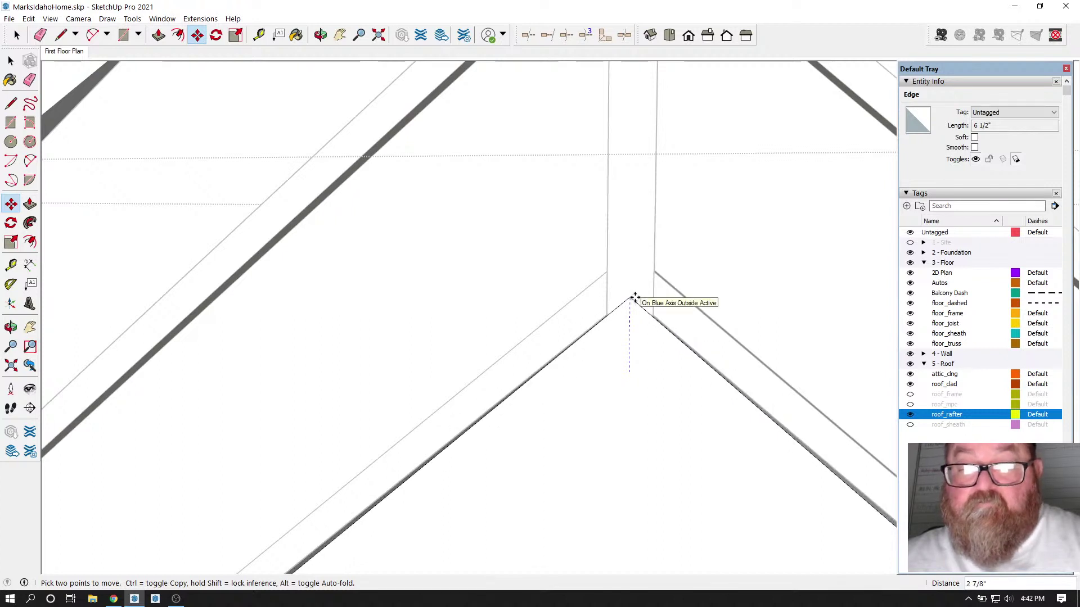
click(635, 297)
scroll(624, 378, down, 3)
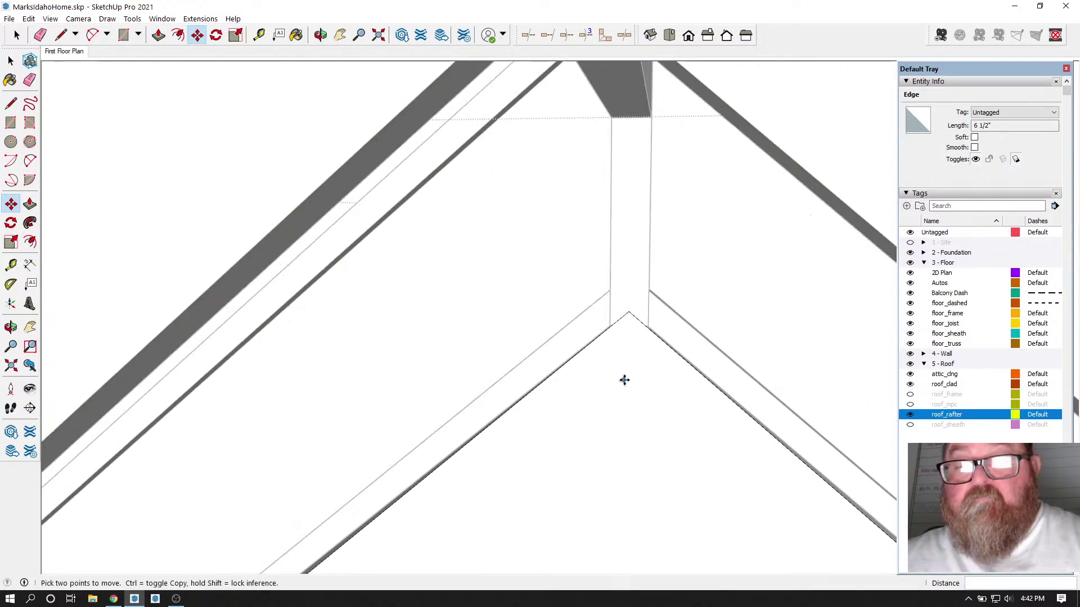
Step: Close the gable wall's group and hide the roof_rafter tag
click(321, 34)
drag(523, 225, 513, 374)
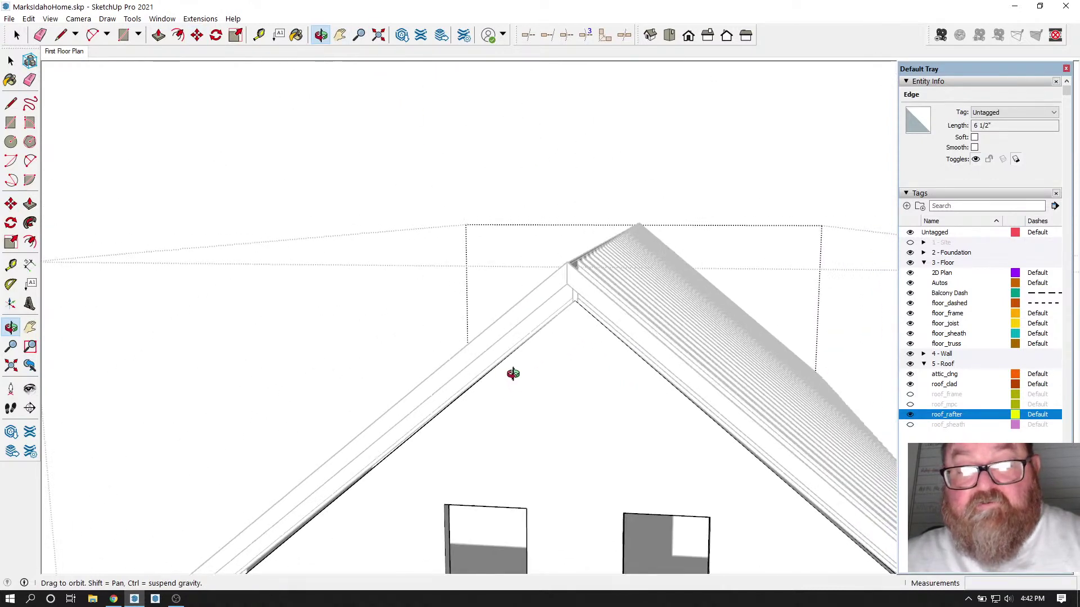
drag(431, 425, 397, 388)
click(19, 39)
click(176, 90)
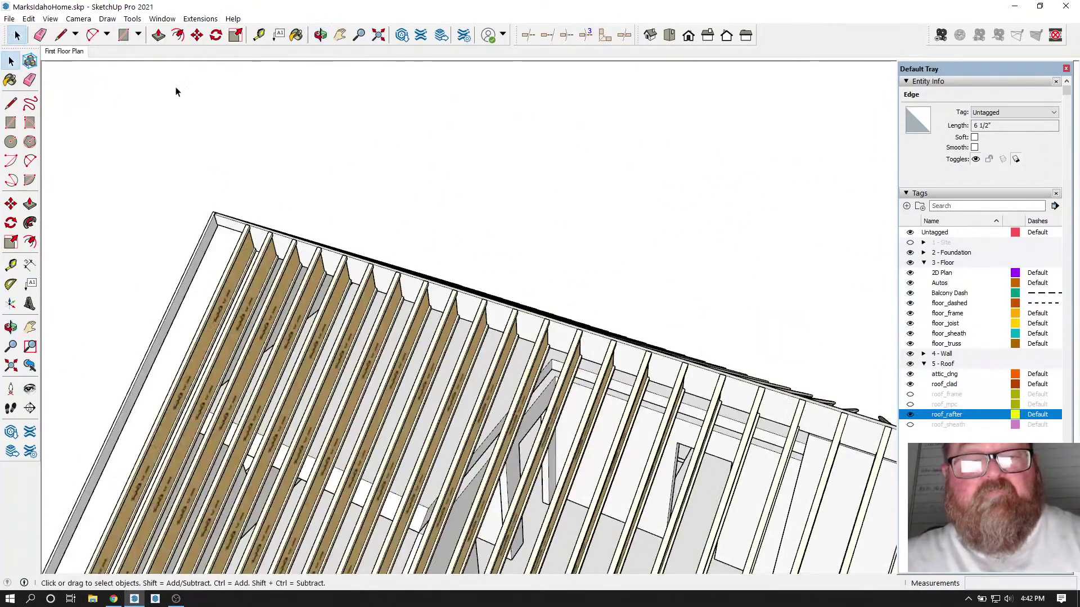
scroll(332, 181, down, 4)
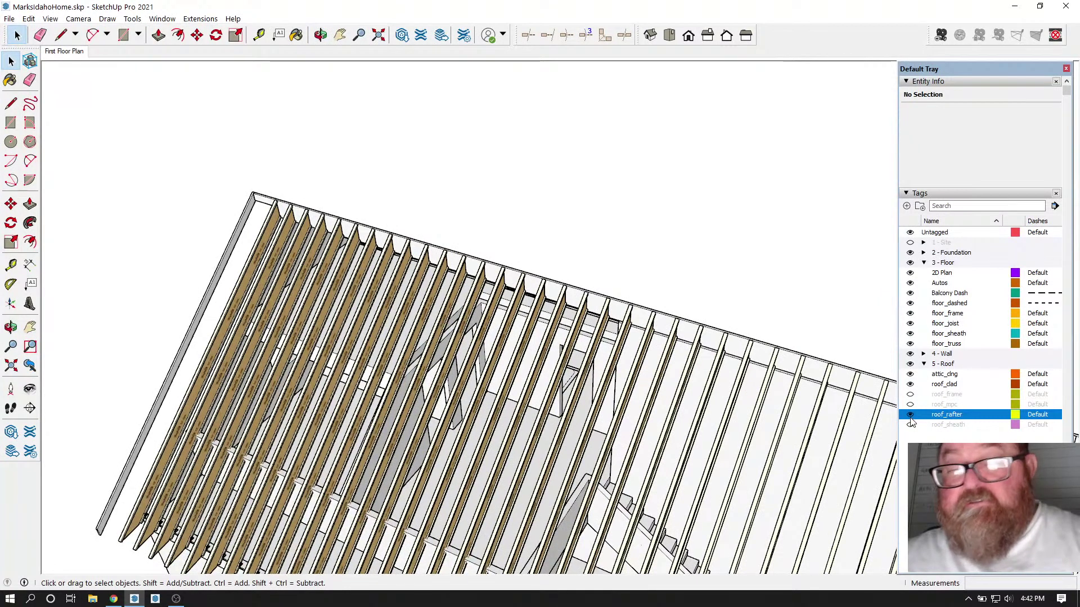
click(910, 416)
Step: Draw a line along the green axis from the gable wall's inner peak to the plane of the wall with two door openings
scroll(375, 312, up, 4)
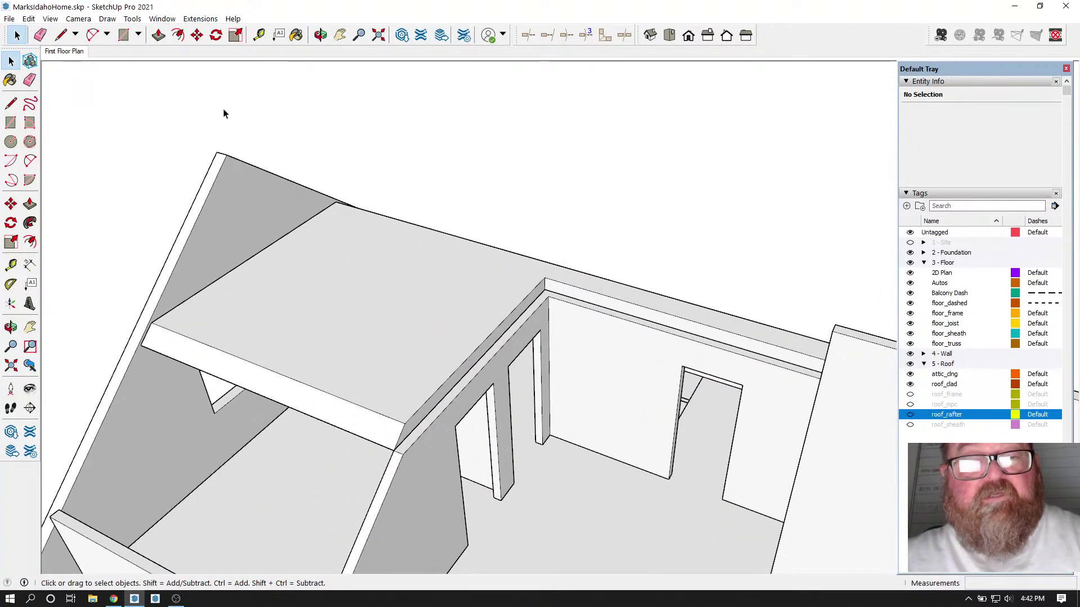
key(l)
click(226, 155)
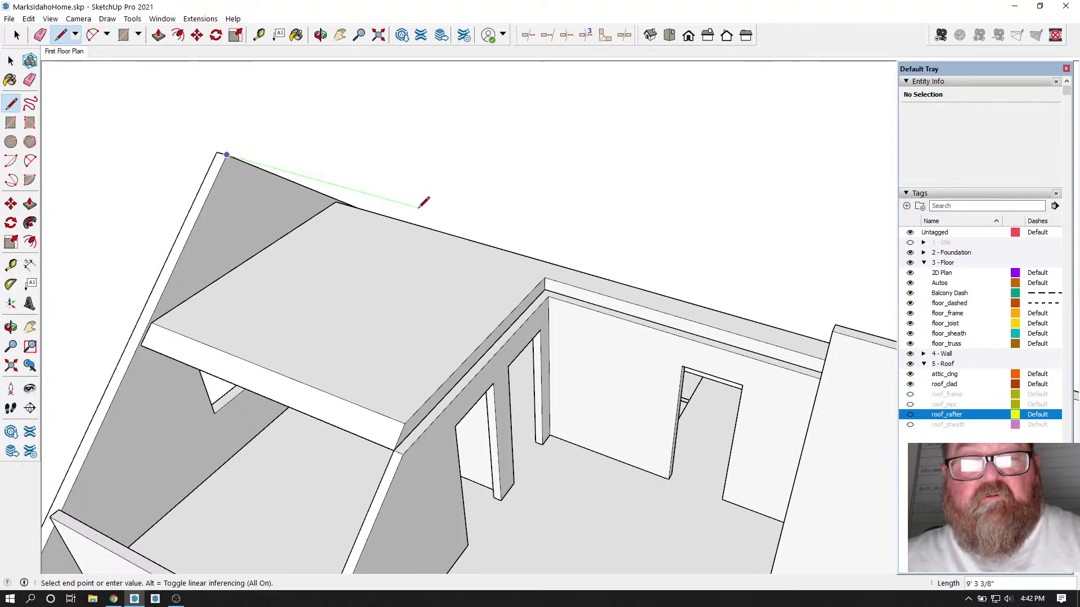
click(493, 356)
scroll(422, 410, up, 1)
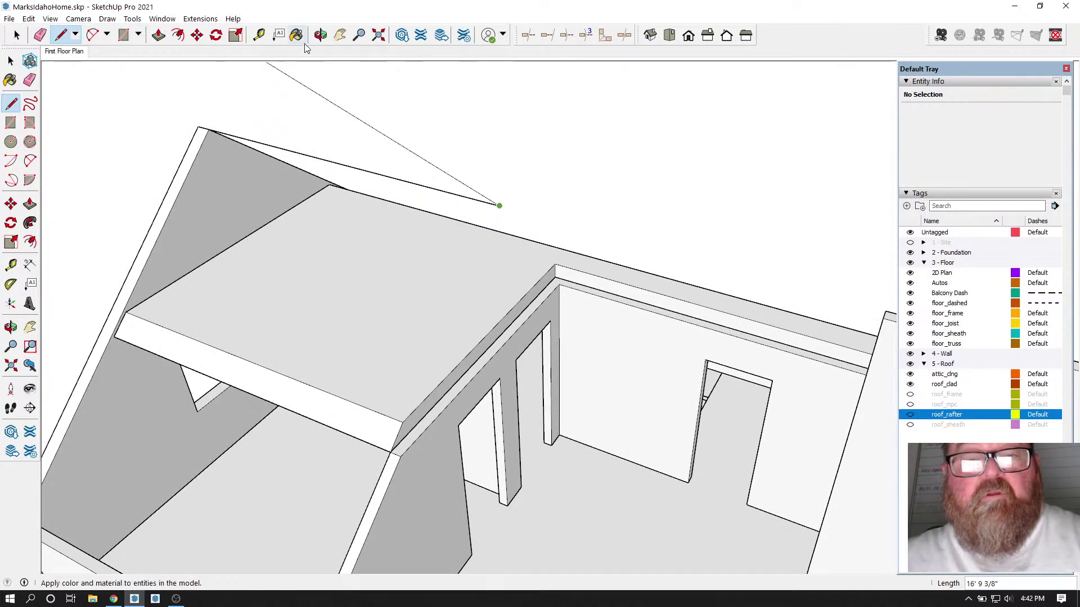
click(320, 35)
drag(574, 294, 66, 95)
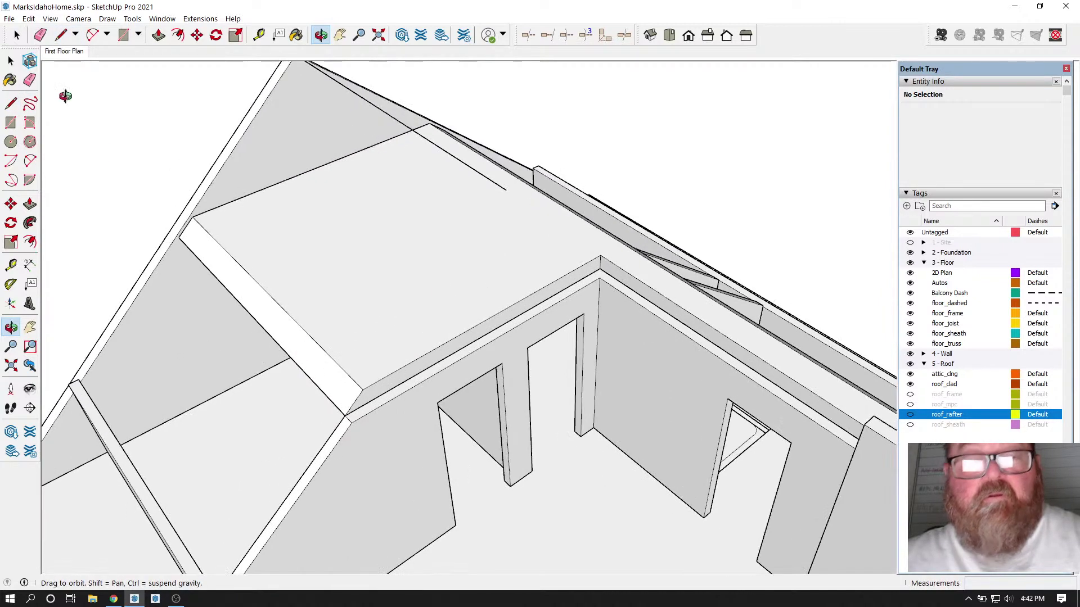
Step: Open the two-door wall's group and draw a triangular face from its top corner up to the ridge line and about 5' straight down
click(17, 35)
double_click(360, 438)
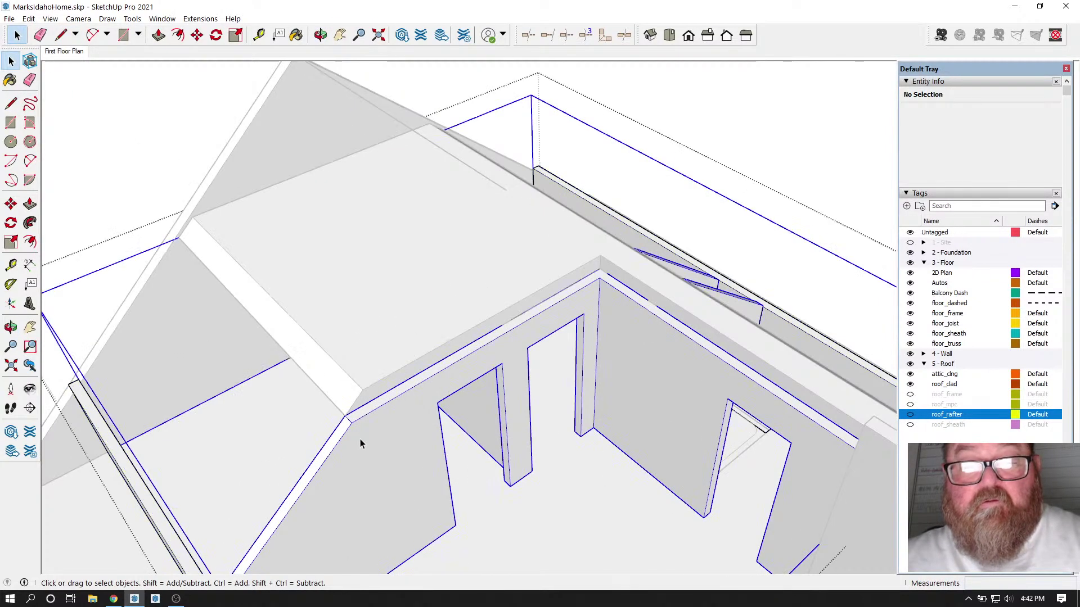
click(356, 426)
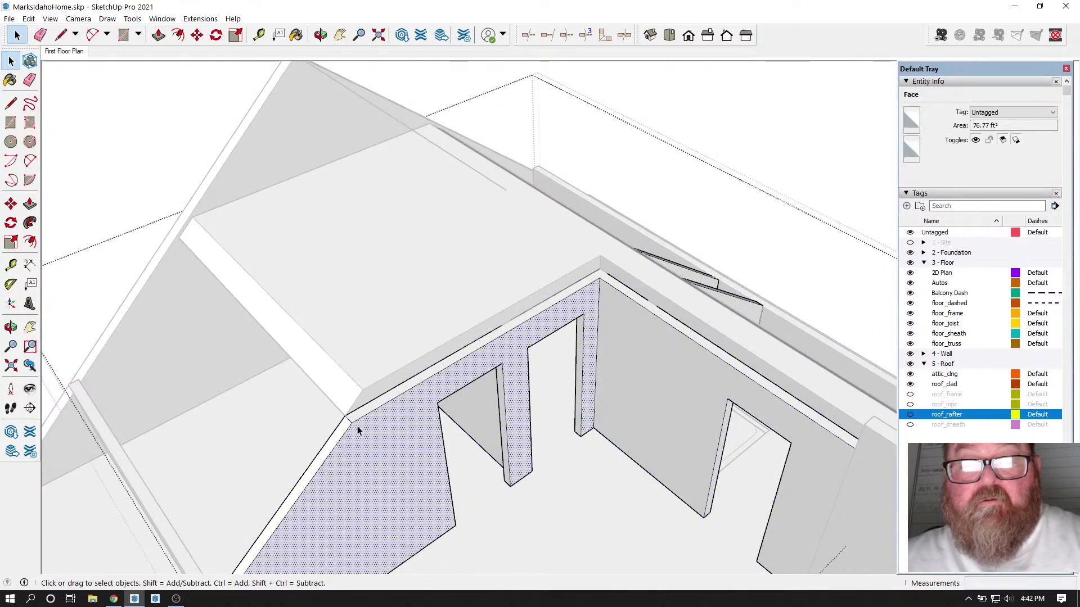
click(61, 34)
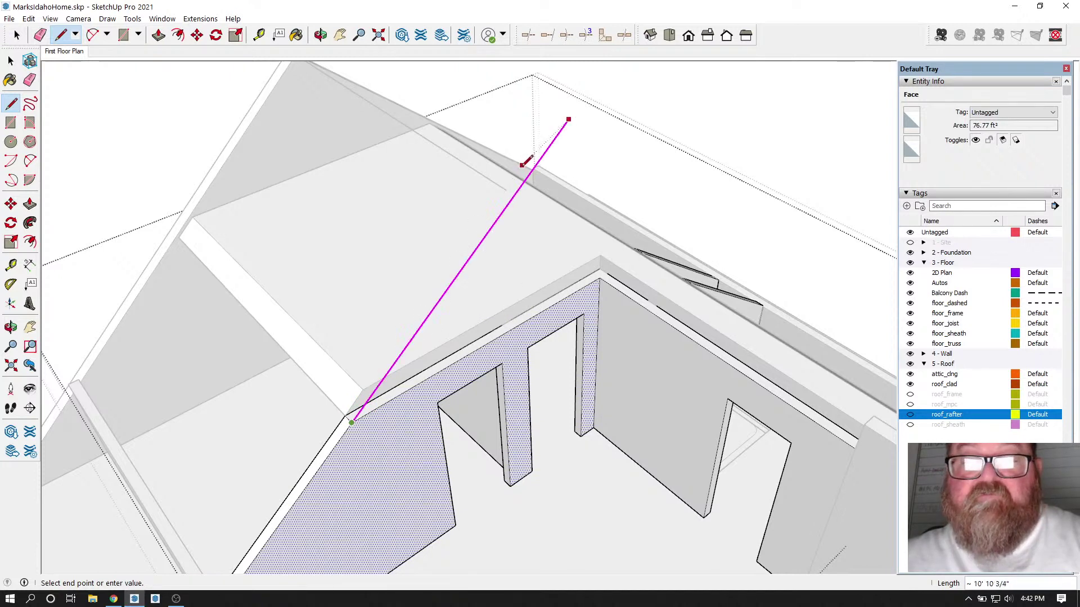
click(513, 196)
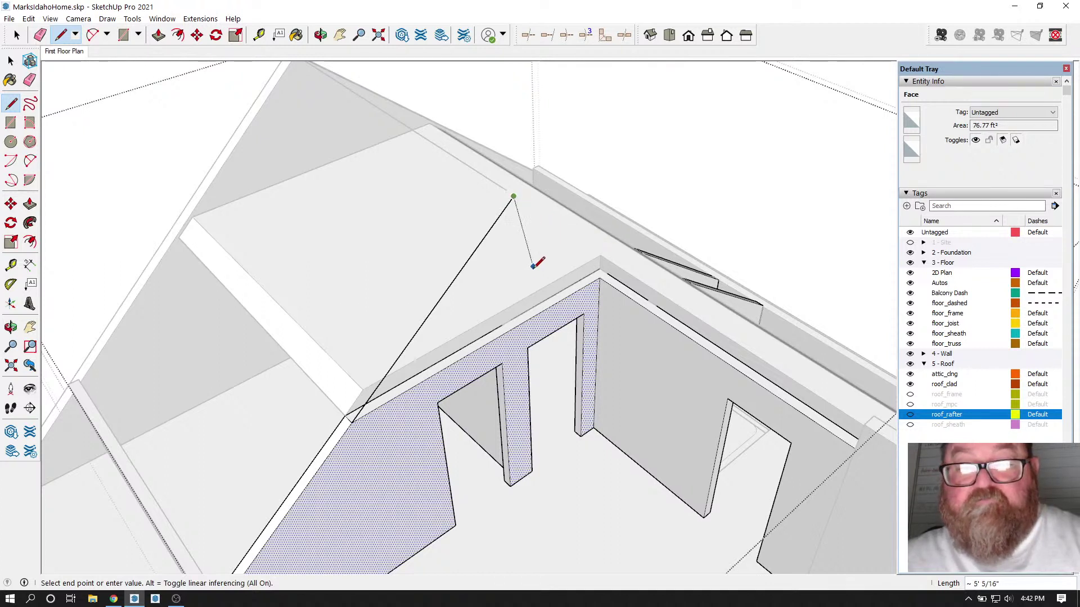
click(519, 324)
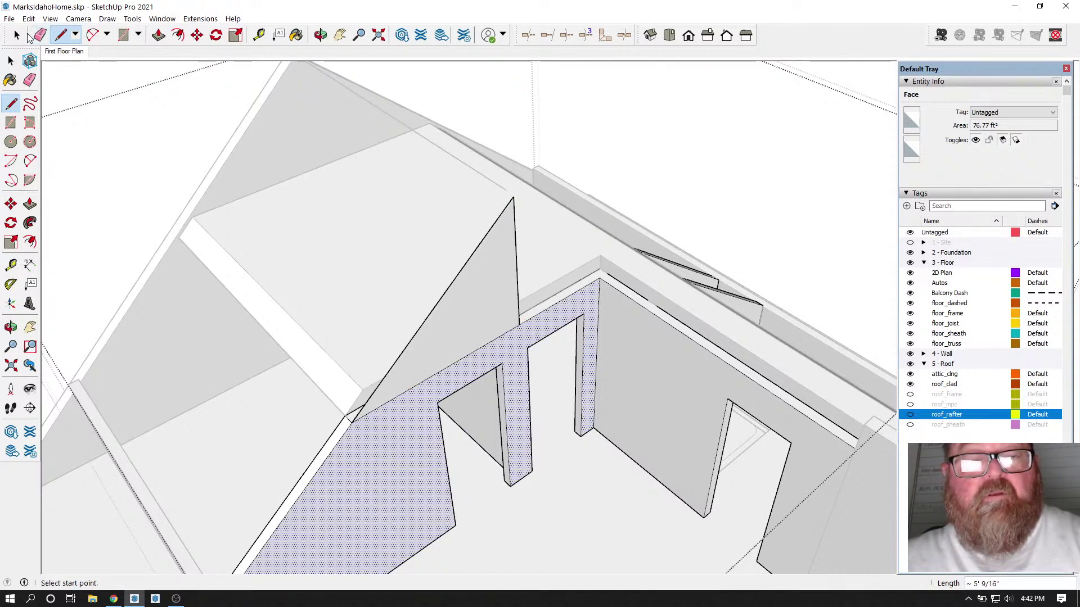
Step: Push/Pull the triangular face 4 1/2" to match the thickness of the wall below
click(160, 35)
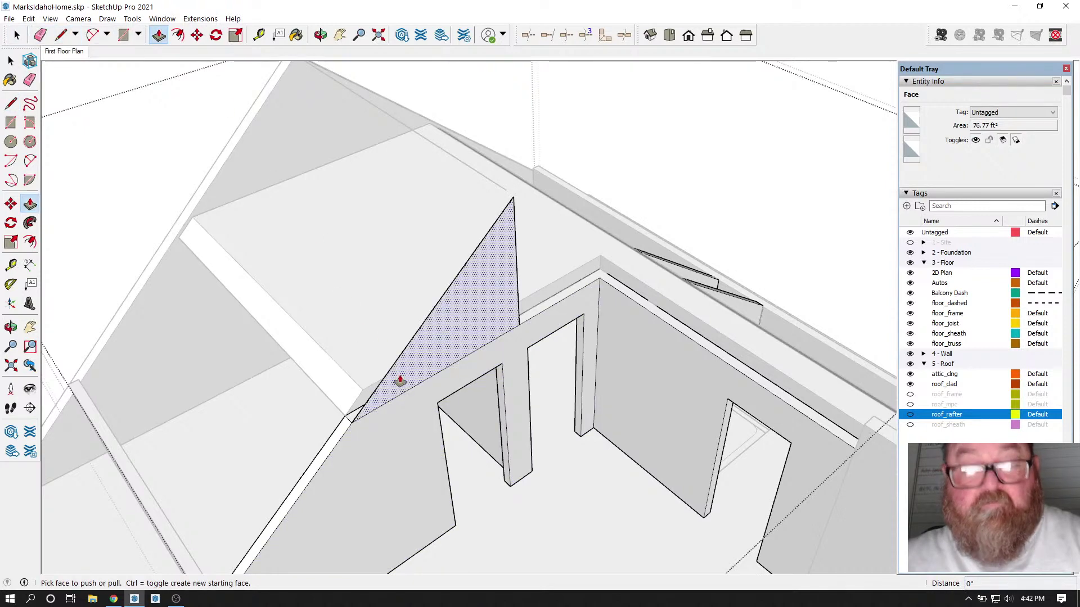
click(400, 381)
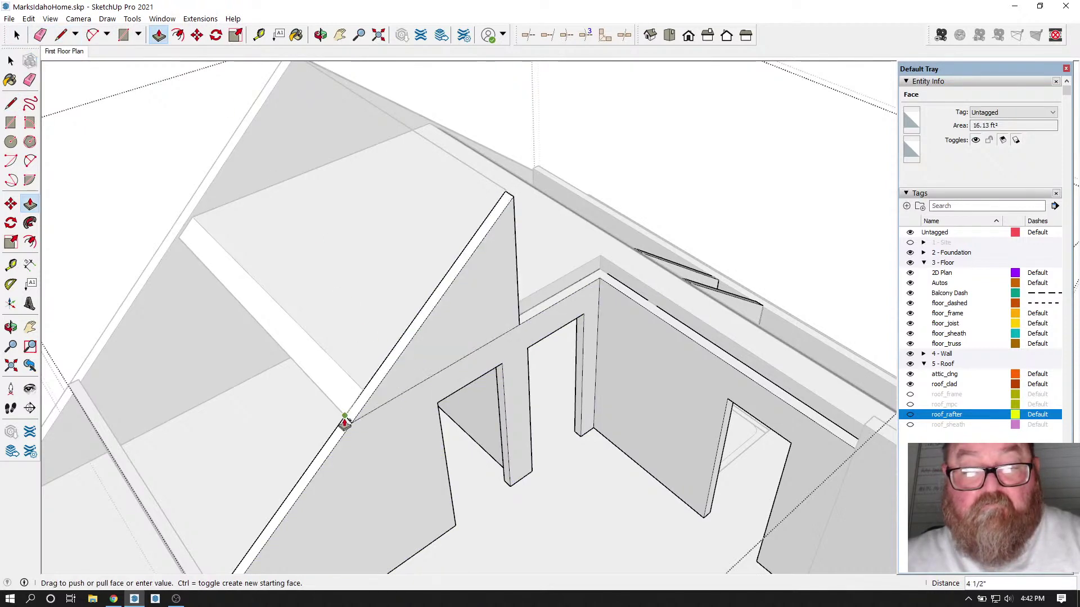
click(342, 423)
Step: Reverse the triangular face and erase the two seam edges where the extension meets the wall below
key(space)
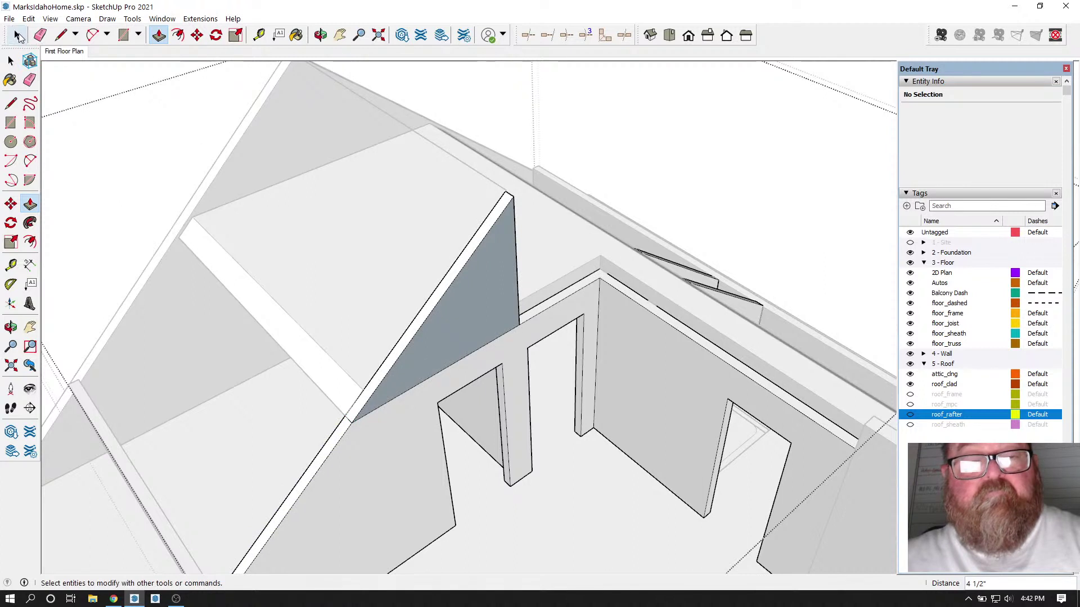
click(484, 308)
right_click(483, 307)
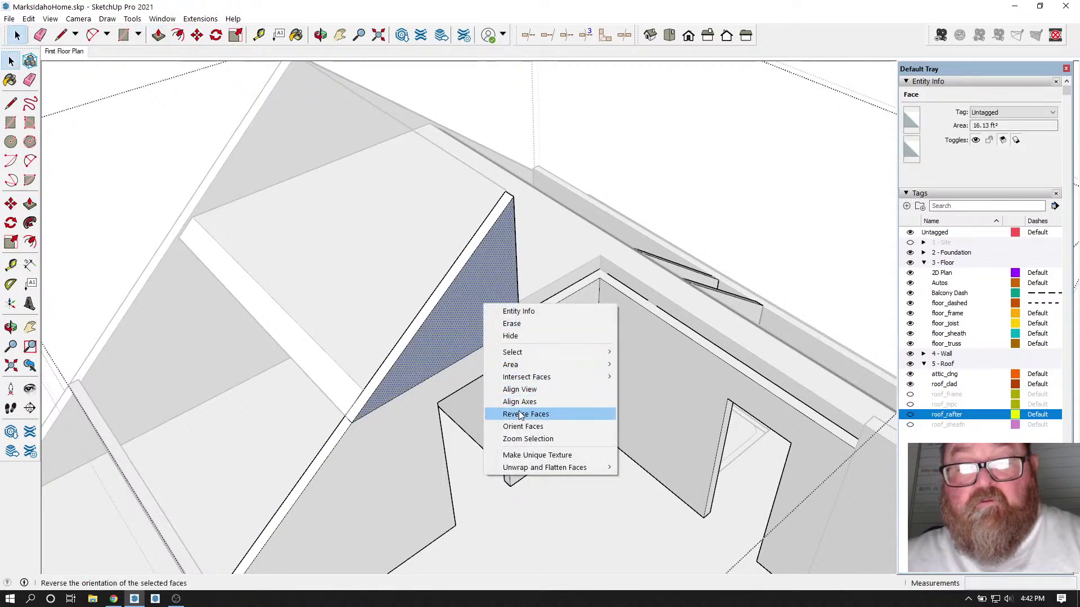
click(507, 413)
click(482, 348)
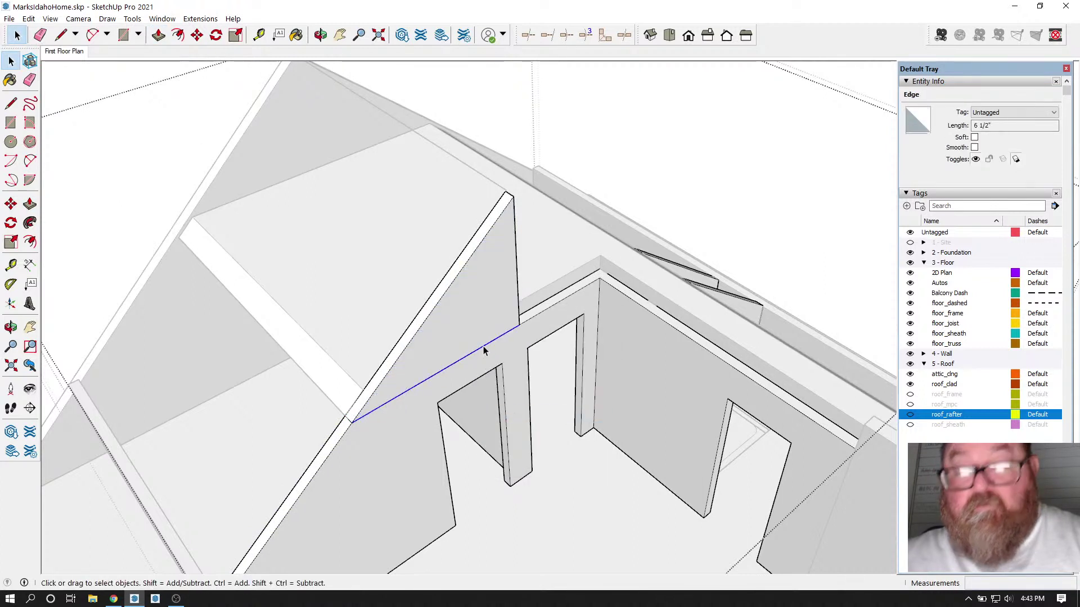
key(Escape)
scroll(368, 432, up, 2)
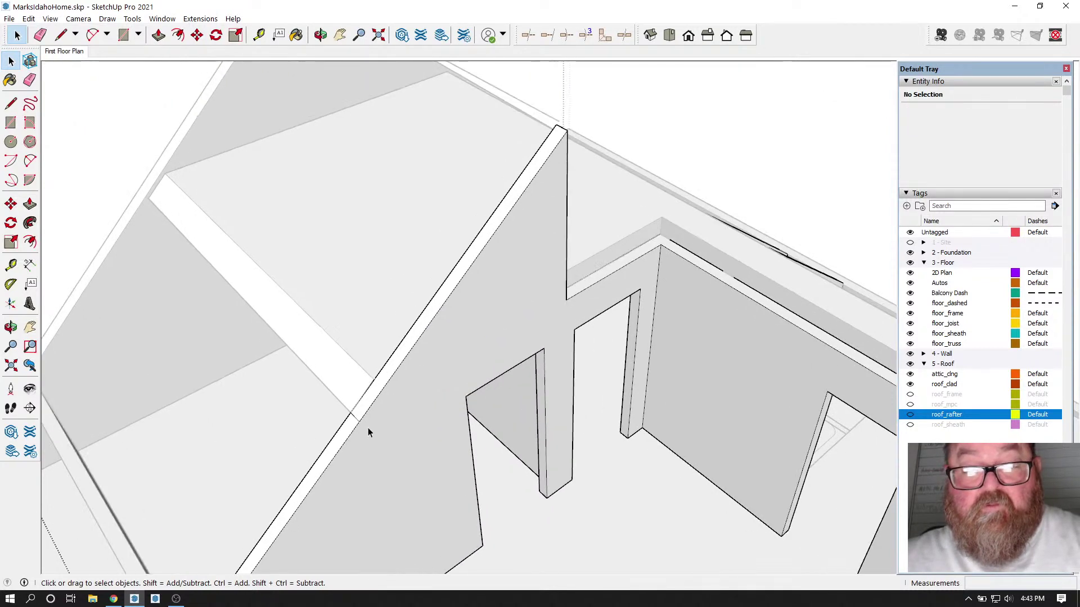
click(353, 419)
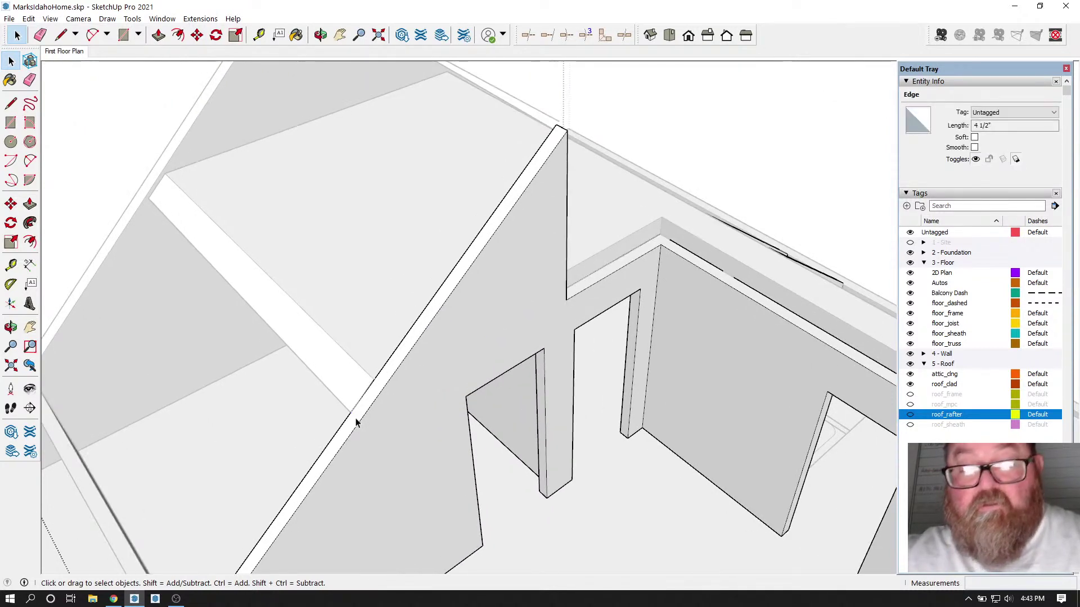
key(Escape)
Step: Show the roof_rafter tag and examine the wall tops beneath the rafters
click(321, 35)
drag(463, 212, 622, 226)
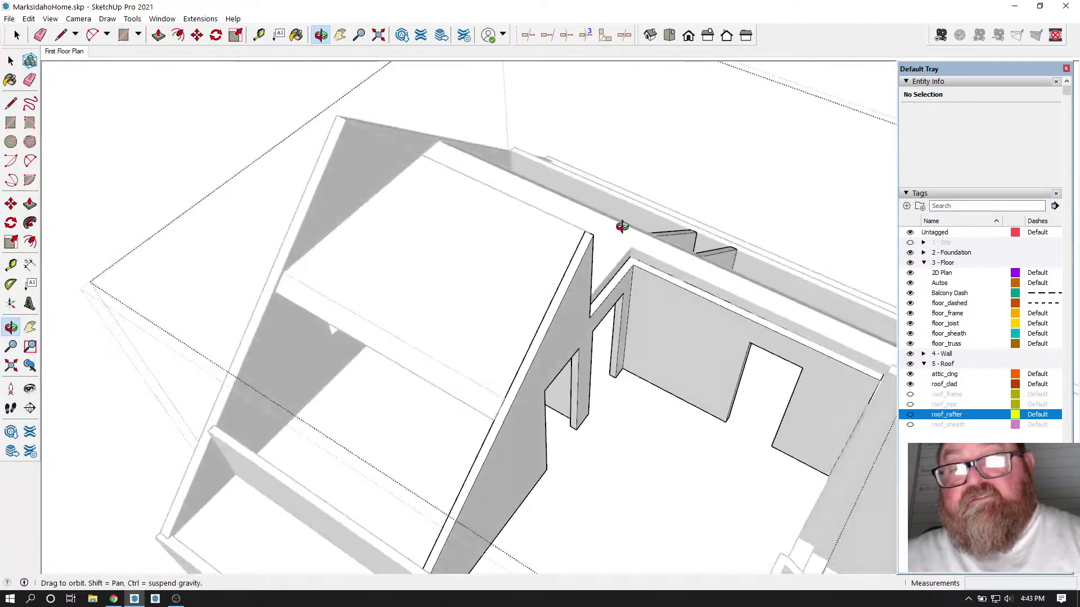
drag(673, 264, 503, 262)
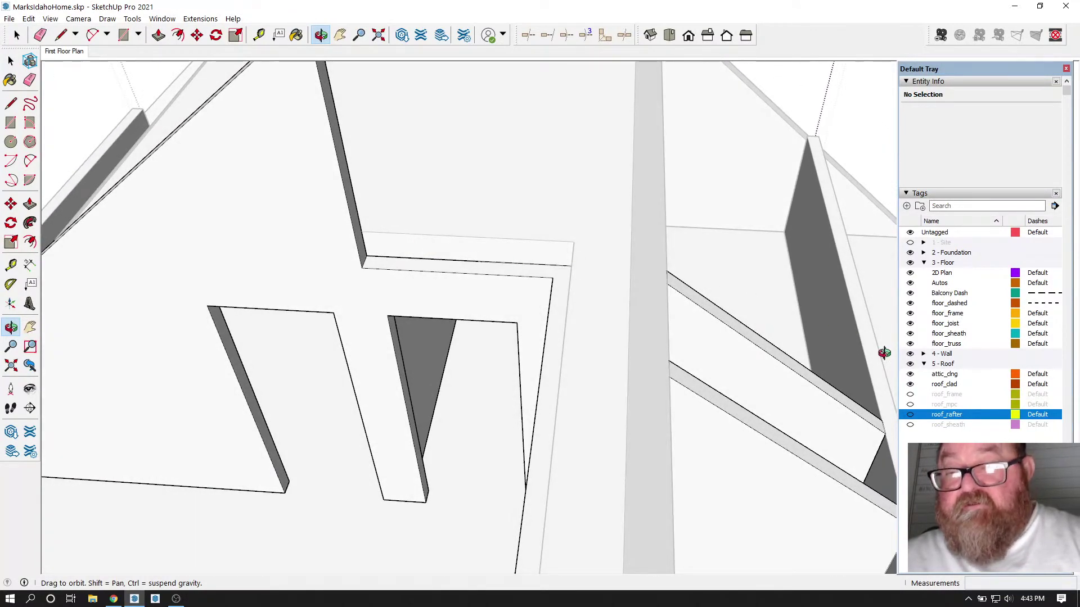
click(910, 414)
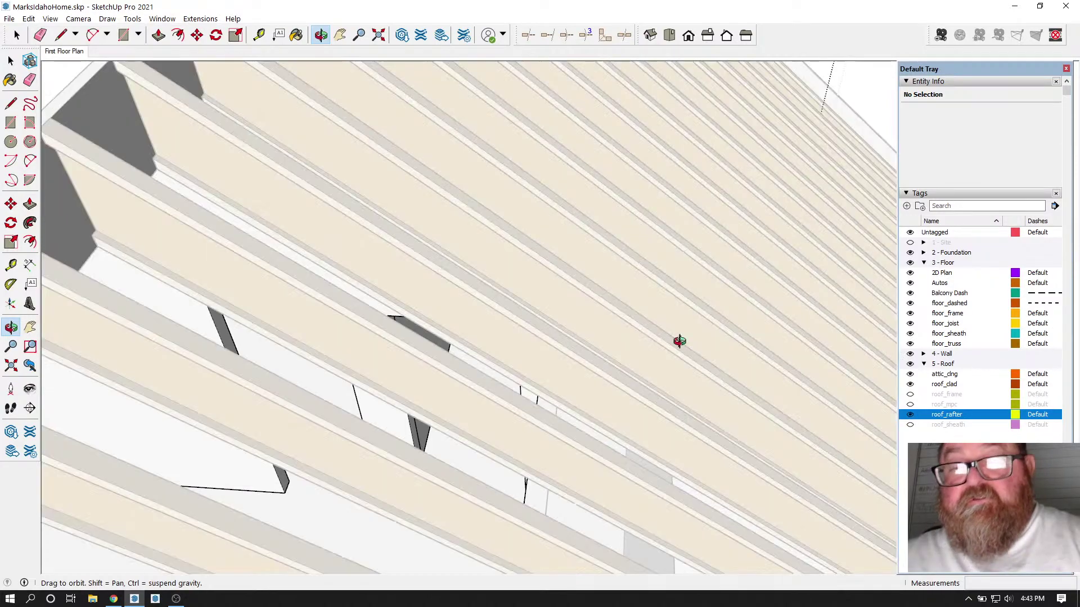
drag(682, 343, 460, 386)
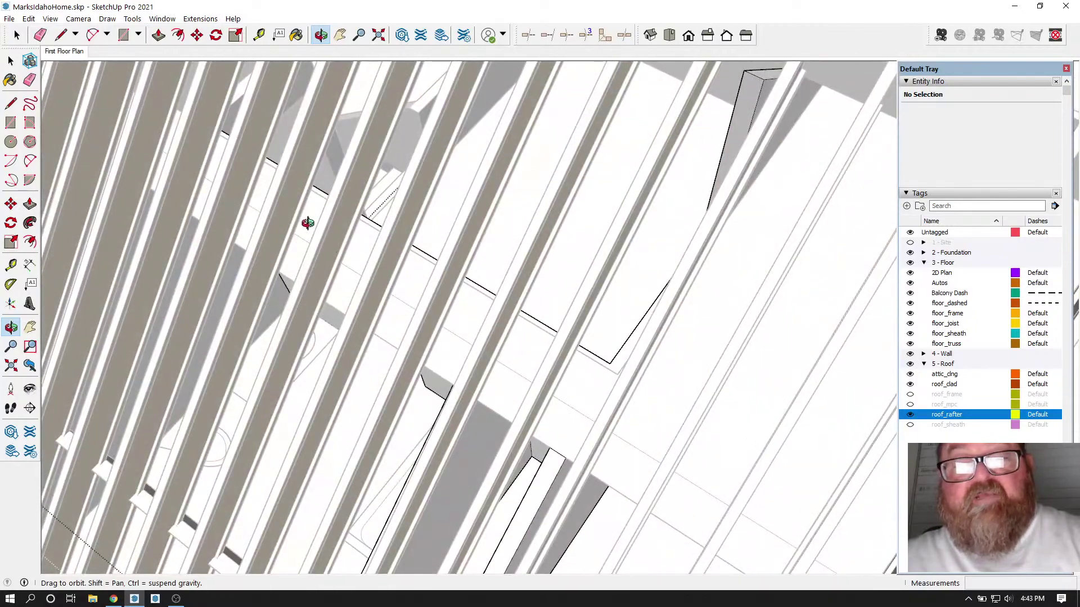
drag(307, 223, 707, 355)
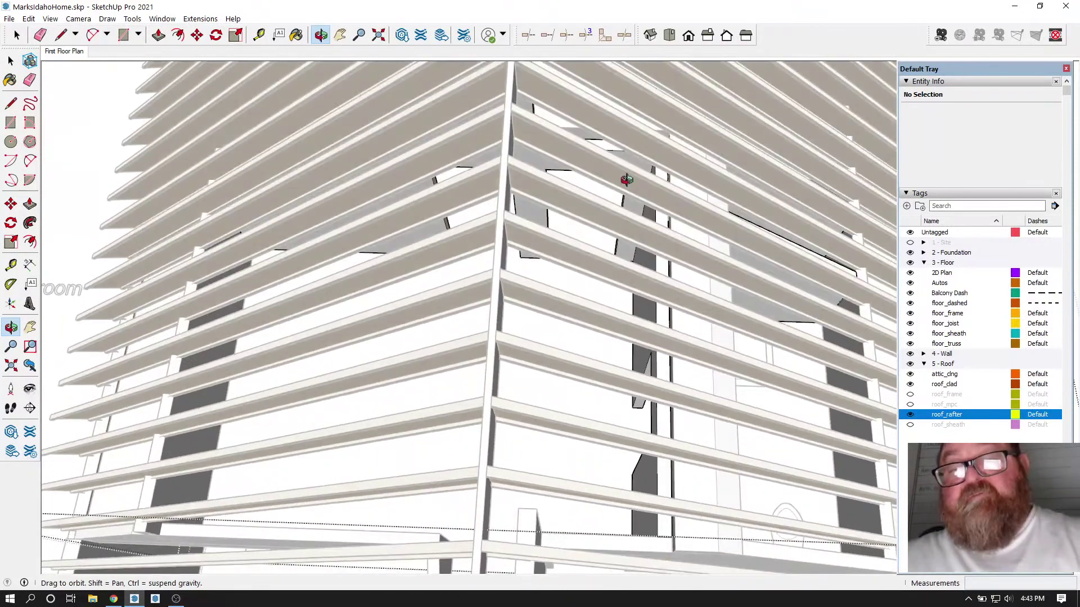
drag(626, 180, 697, 99)
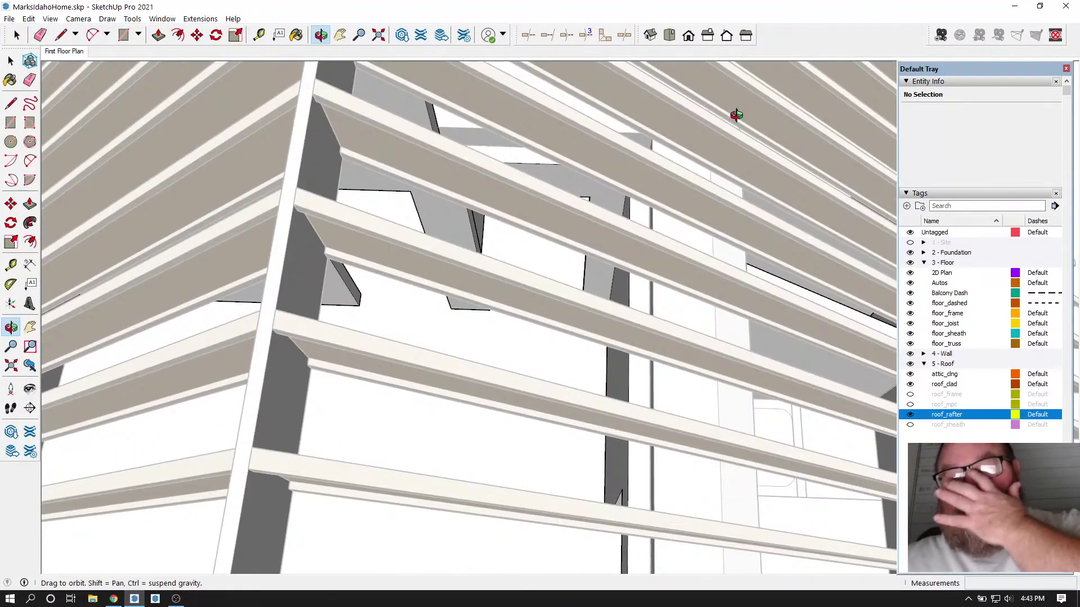
drag(736, 114, 738, 234)
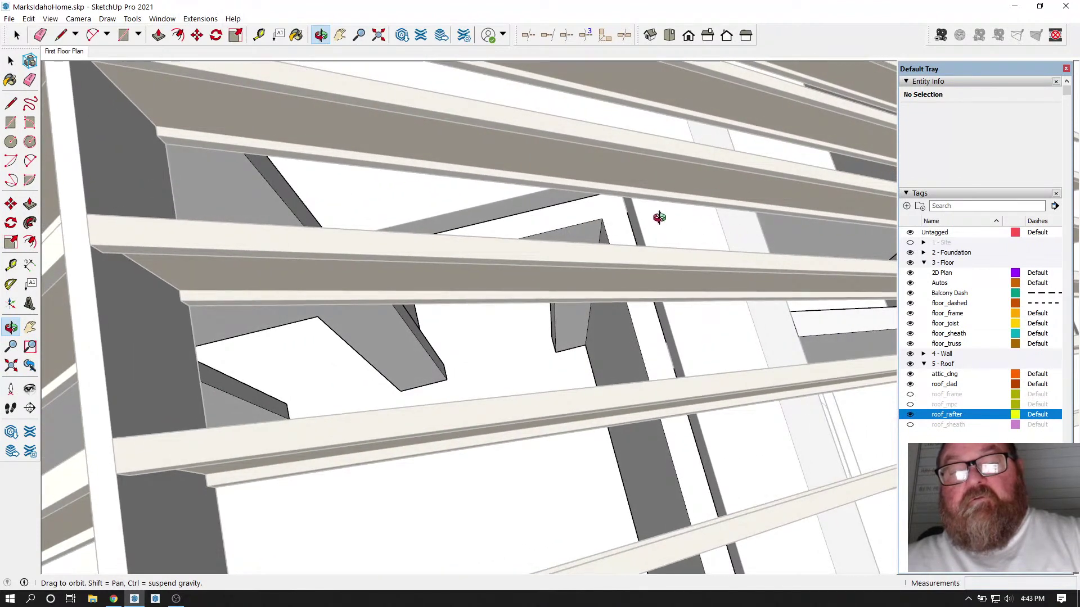
Step: Split the L-shaped wall top with a 4 1/2" line at its inner corner and Push/Pull the long section up about 2' 13/16"
click(16, 35)
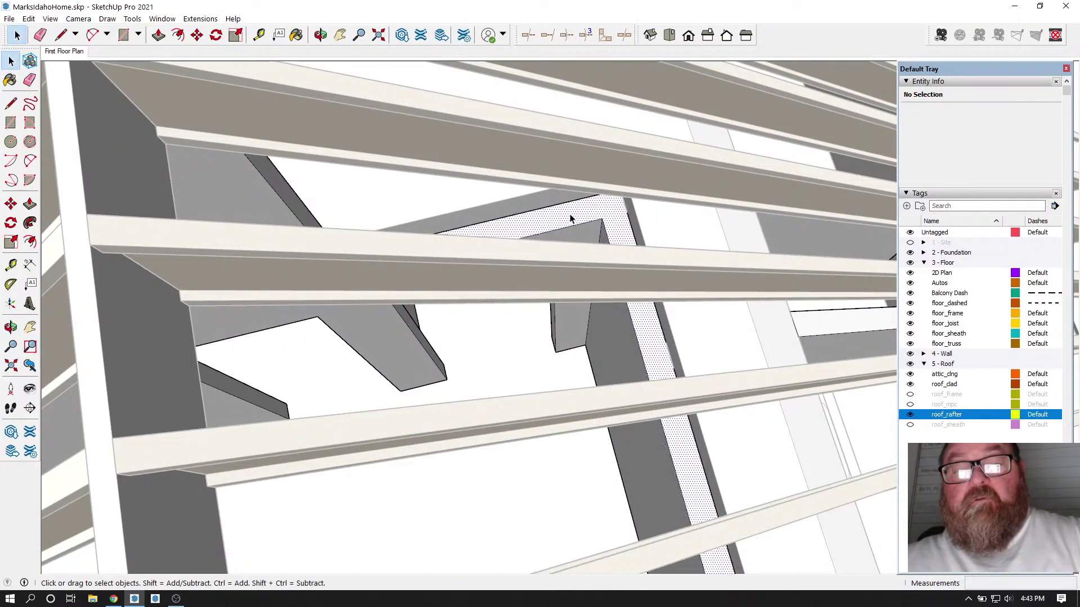
click(597, 222)
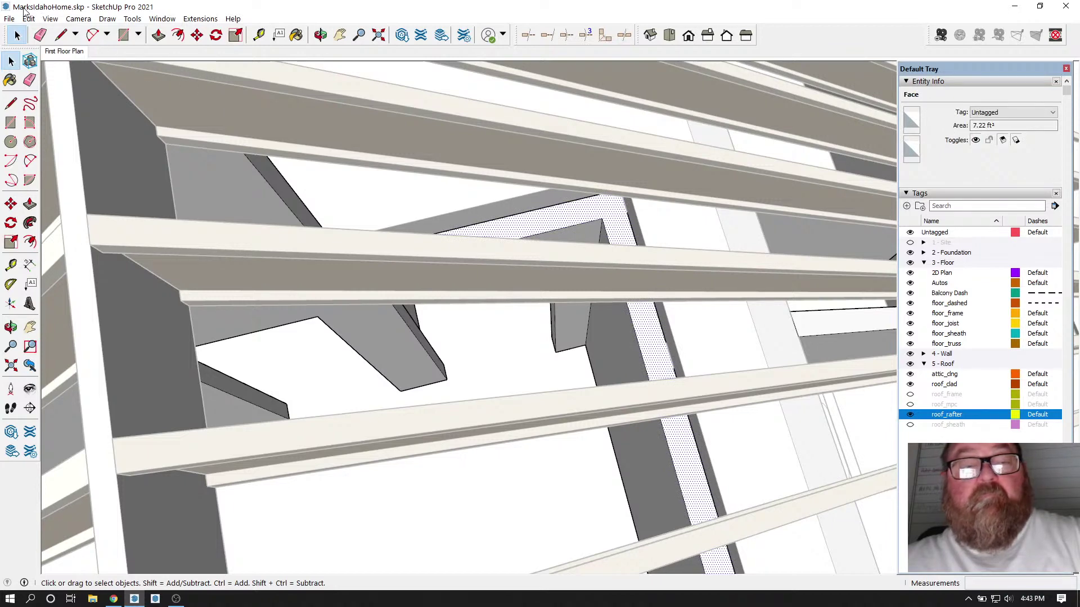
click(61, 35)
click(602, 217)
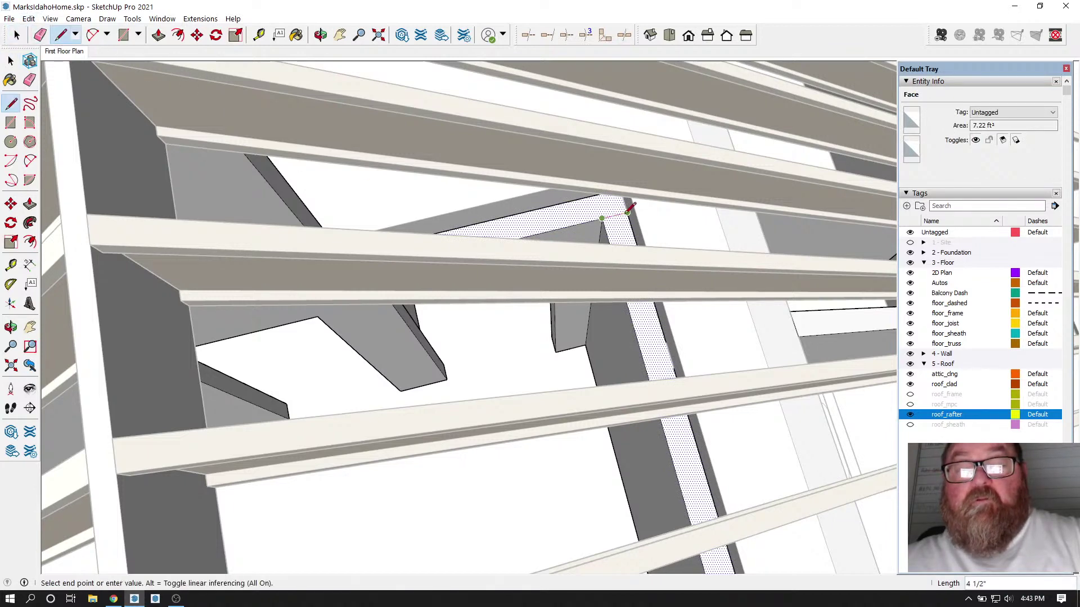
click(626, 213)
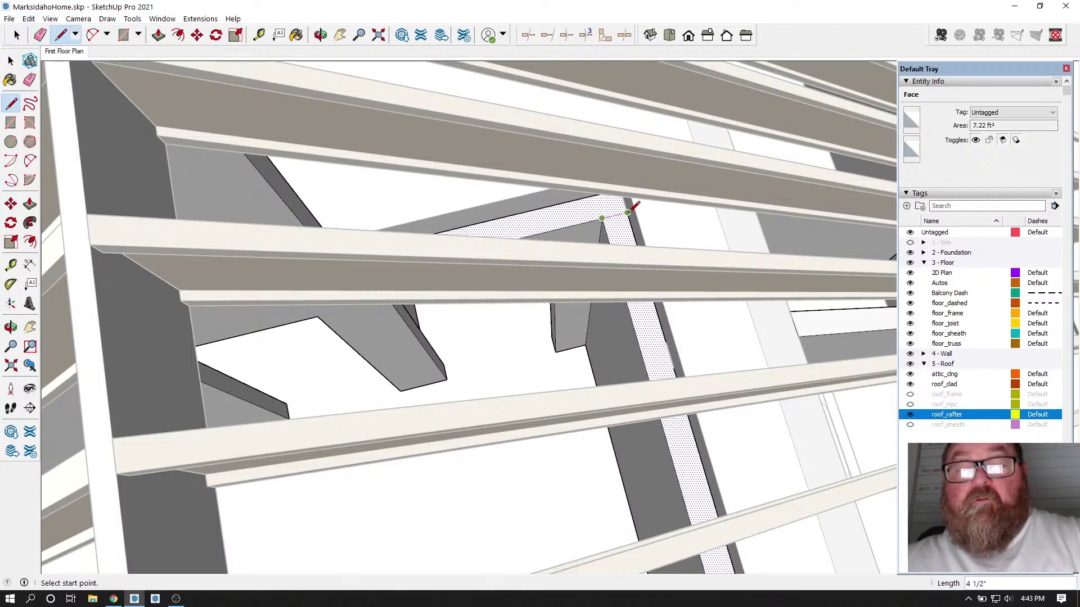
click(158, 35)
click(622, 234)
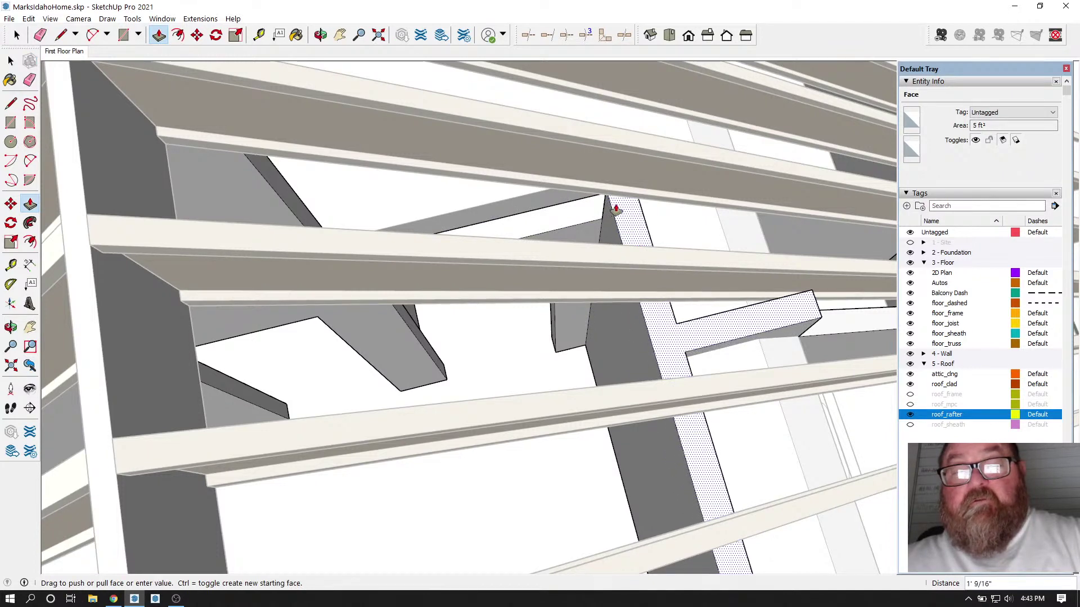
click(622, 202)
Step: Split off the raised wall's end section at the cross wall, push it back down about 2' 13/16" and erase the leftover vertical edge
scroll(624, 202, up, 5)
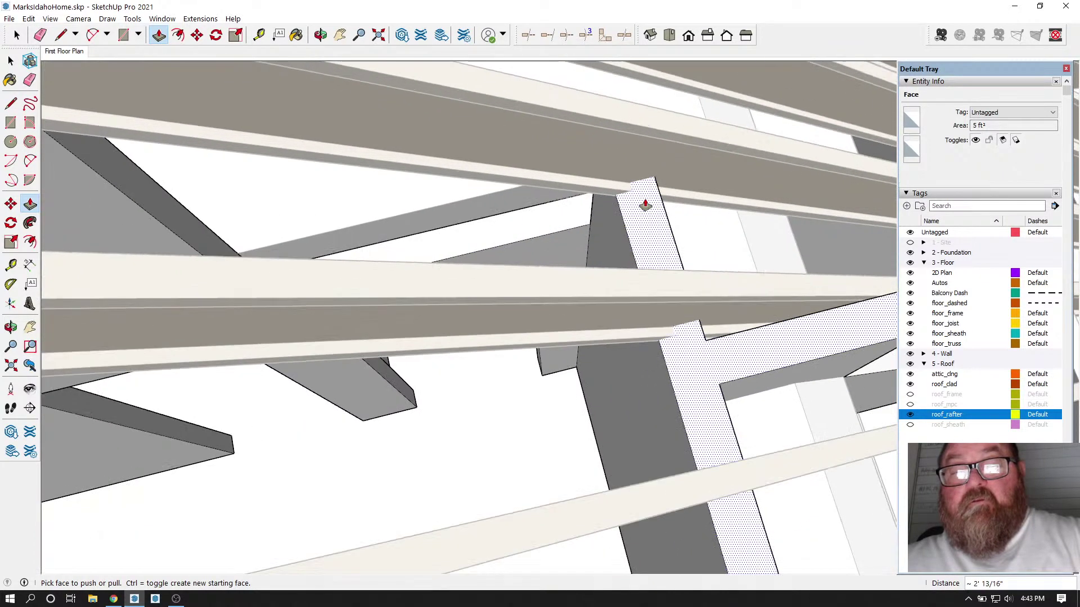
click(321, 35)
drag(540, 163, 498, 298)
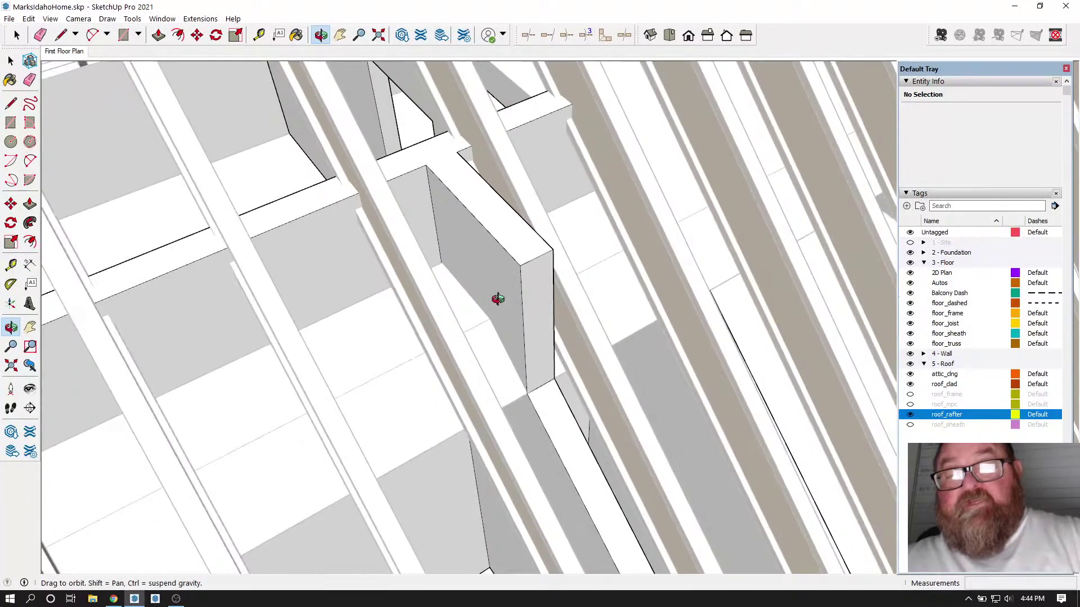
key(space)
key(l)
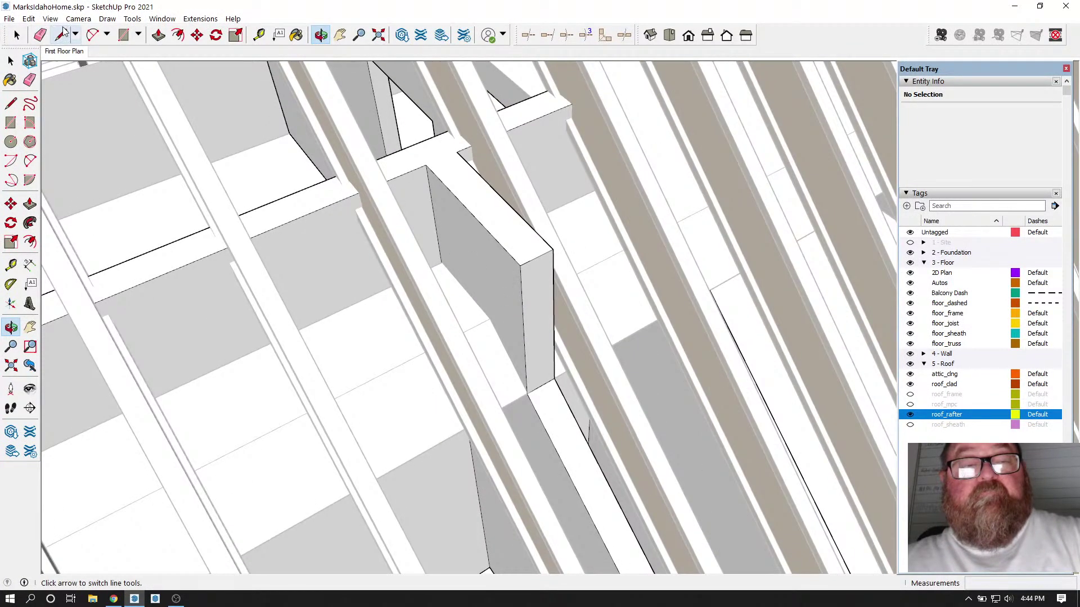
click(426, 164)
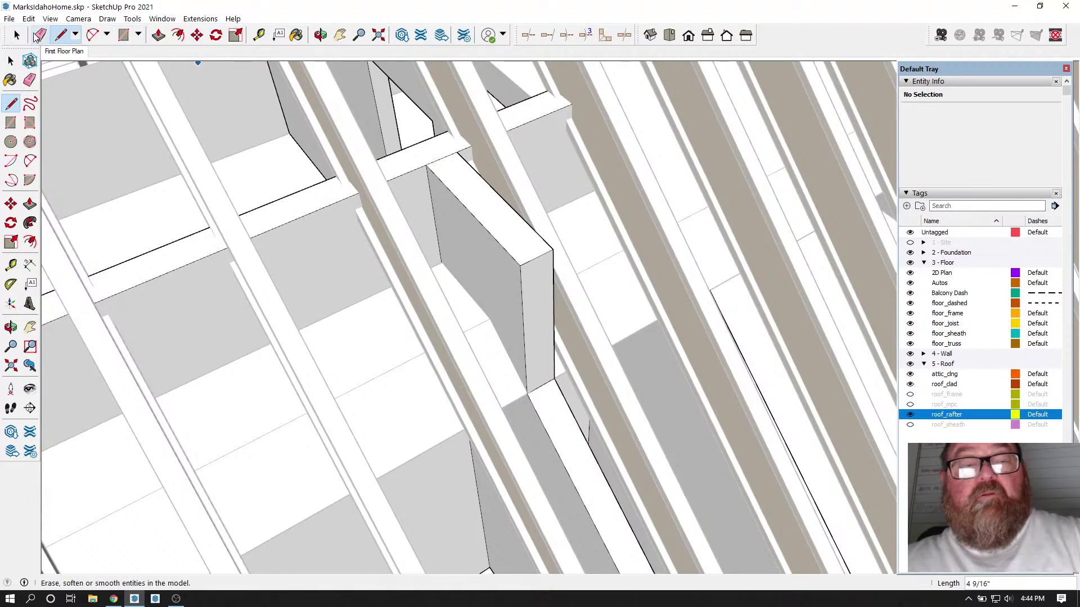
click(158, 35)
drag(478, 204, 541, 394)
scroll(561, 238, down, 2)
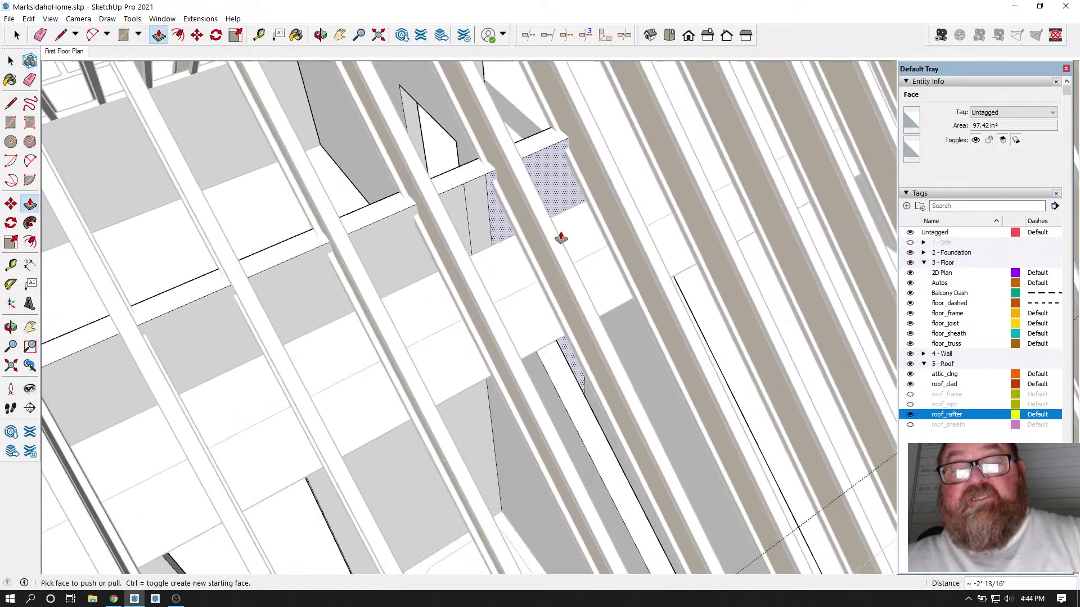
click(40, 35)
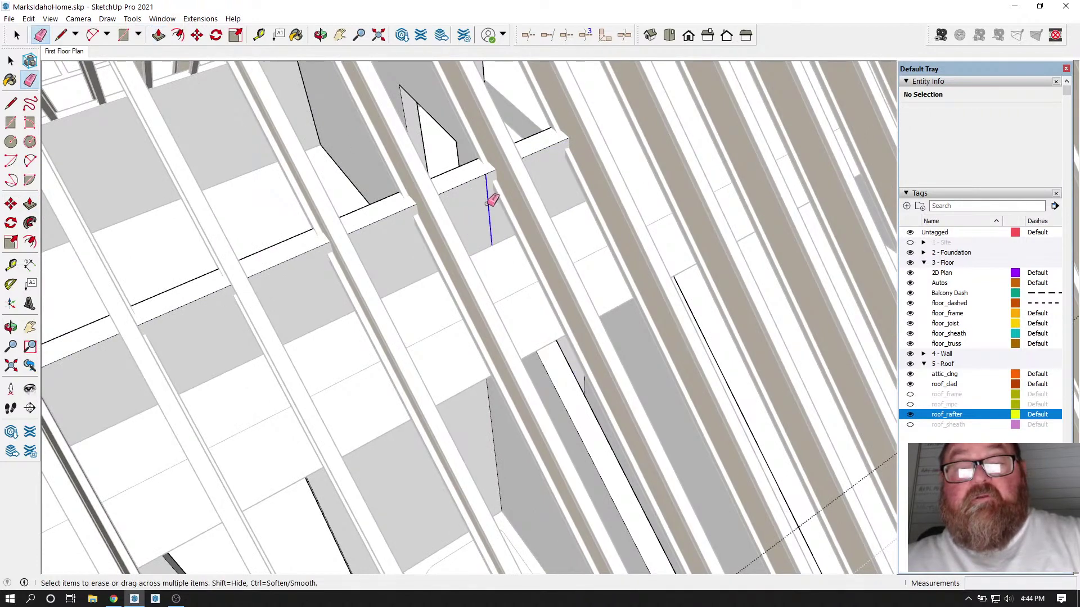
scroll(518, 207, down, 2)
Step: Check the raised wall sections against the rafters and hide the roof_rafter tag
click(320, 35)
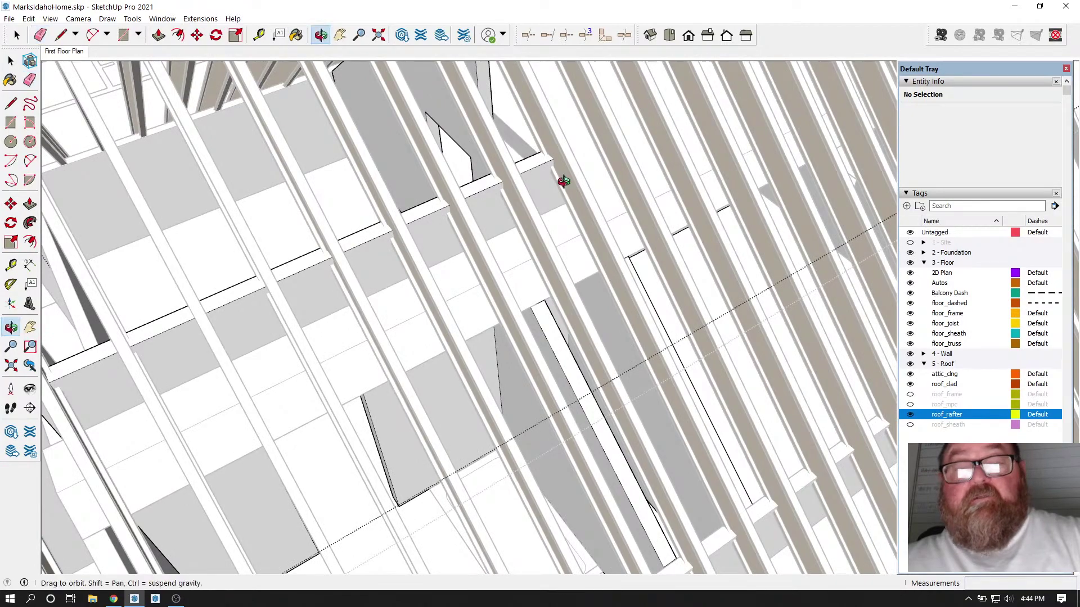
scroll(557, 177, up, 3)
drag(578, 223, 714, 325)
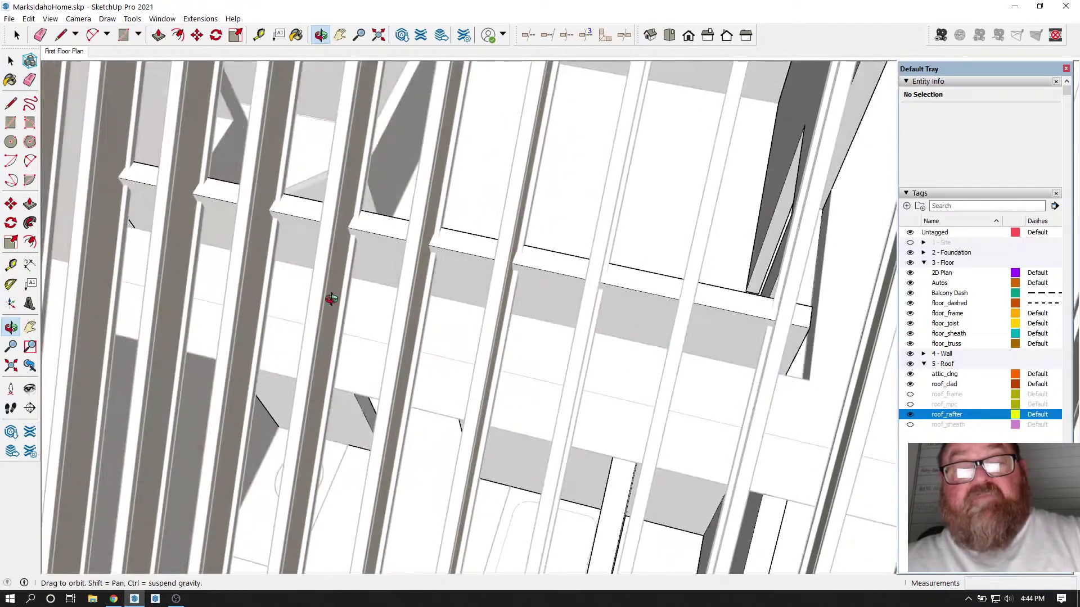
drag(332, 299, 414, 321)
drag(348, 303, 719, 273)
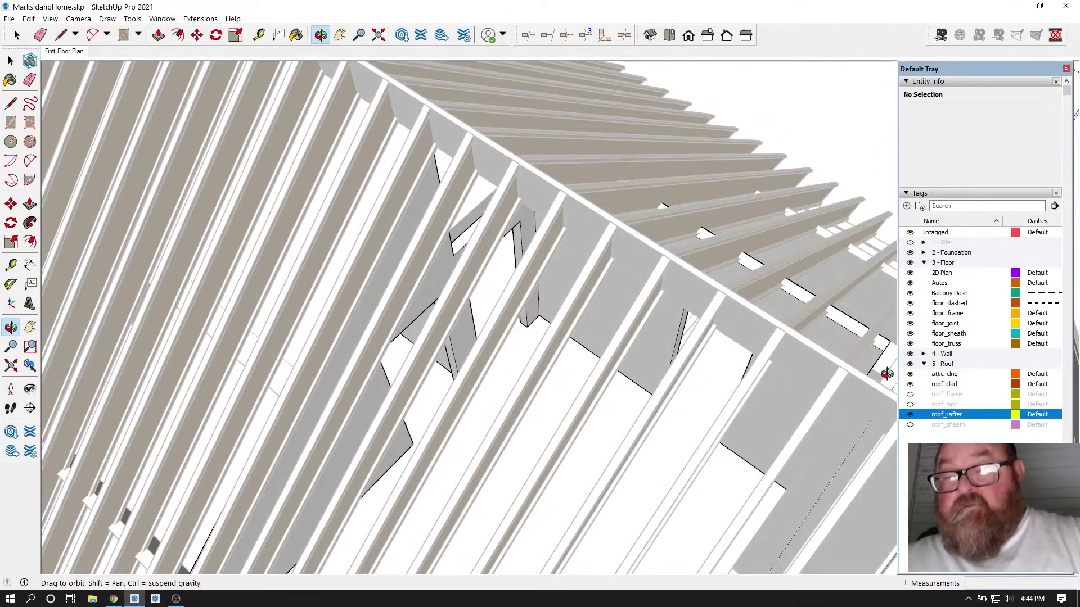
click(909, 414)
Step: Draw a line about 7' 9" long from the triangular wall's peak down to the top corner of the opposite sloped partition, closing a new face
scroll(520, 152, up, 5)
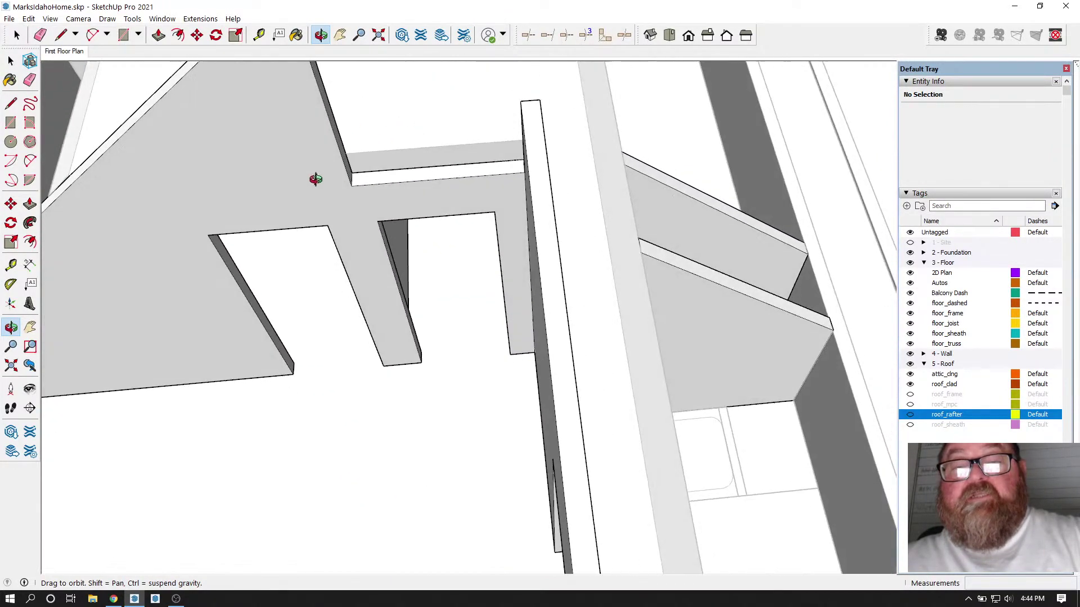
drag(315, 179, 539, 307)
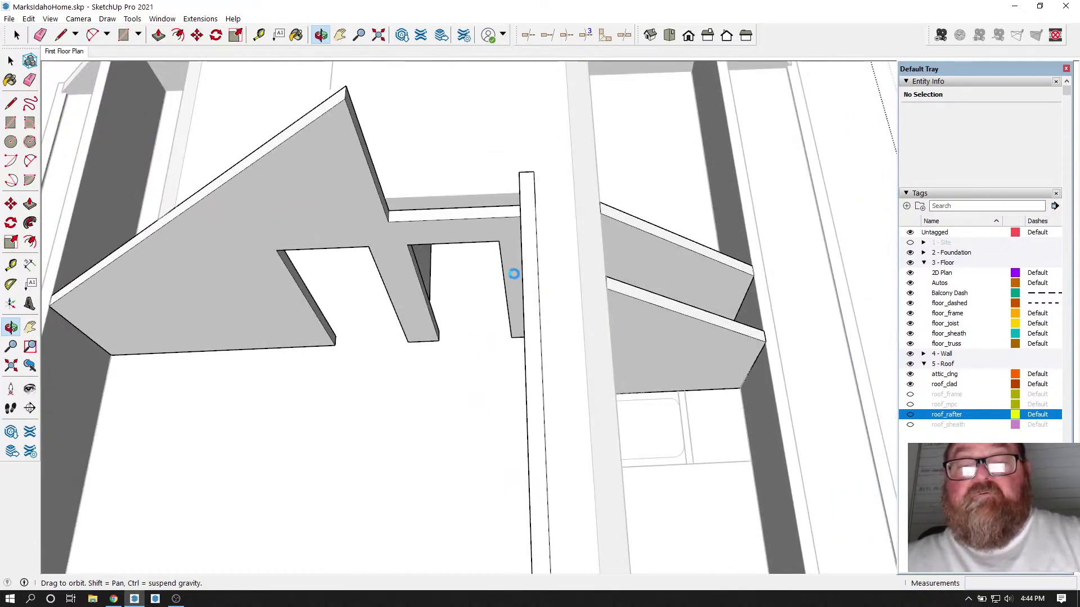
drag(561, 271, 452, 410)
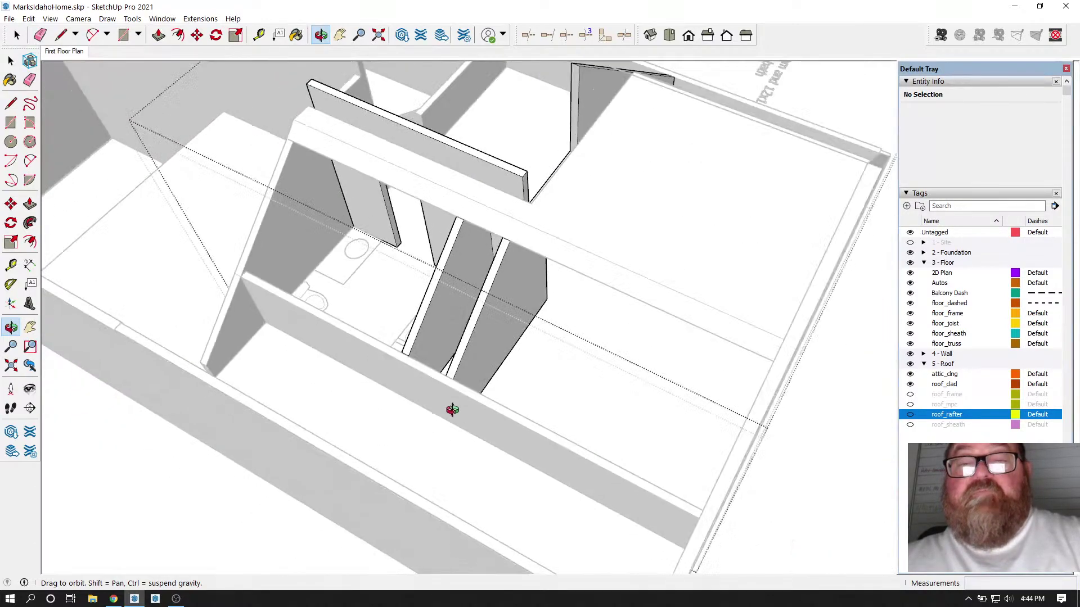
drag(613, 99, 522, 249)
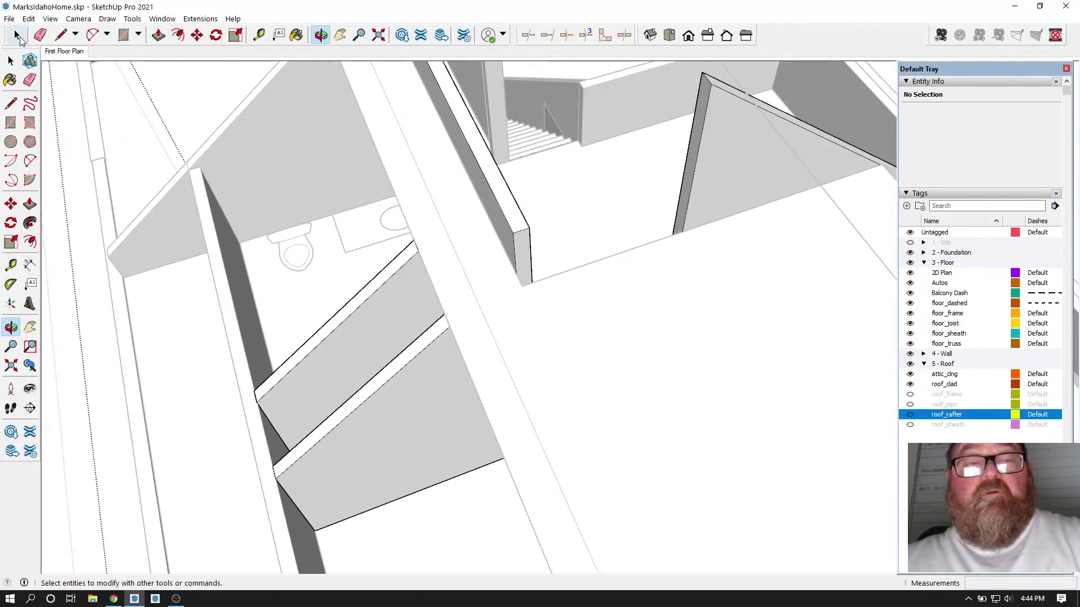
click(15, 37)
double_click(731, 124)
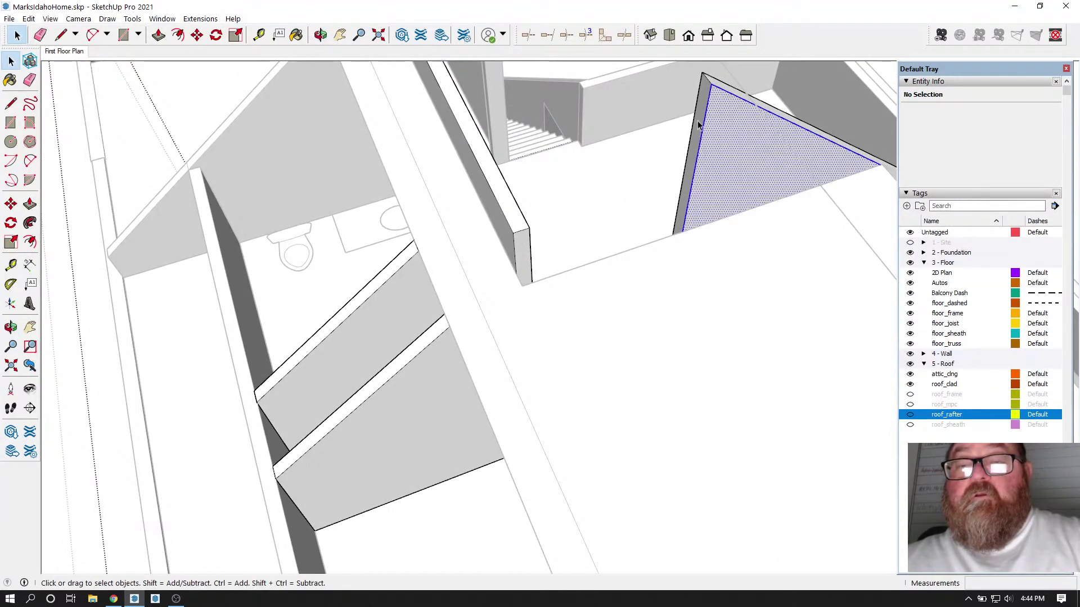
click(726, 127)
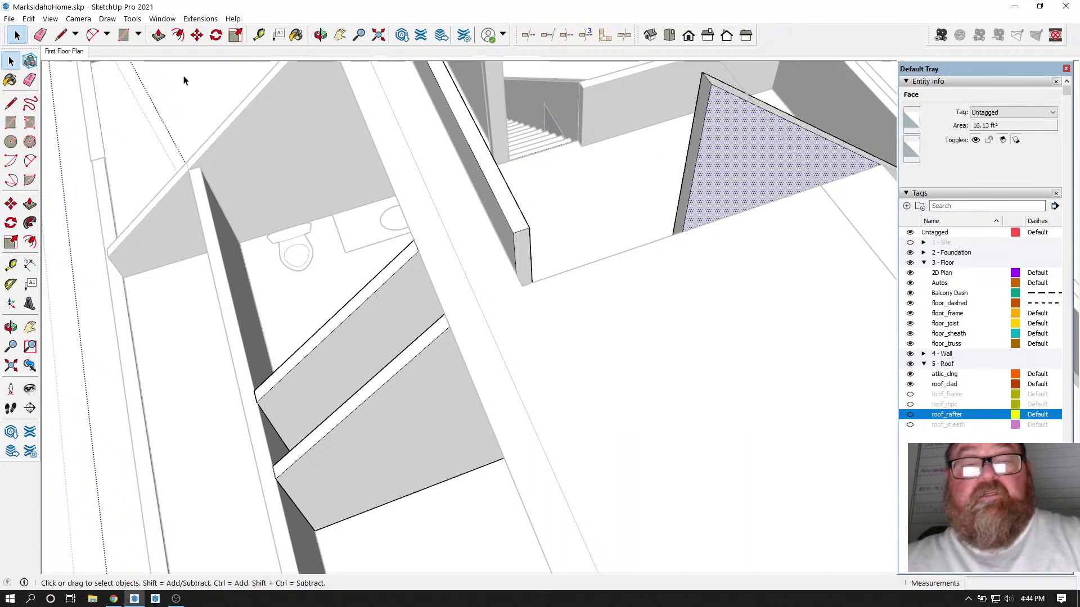
click(61, 35)
click(711, 82)
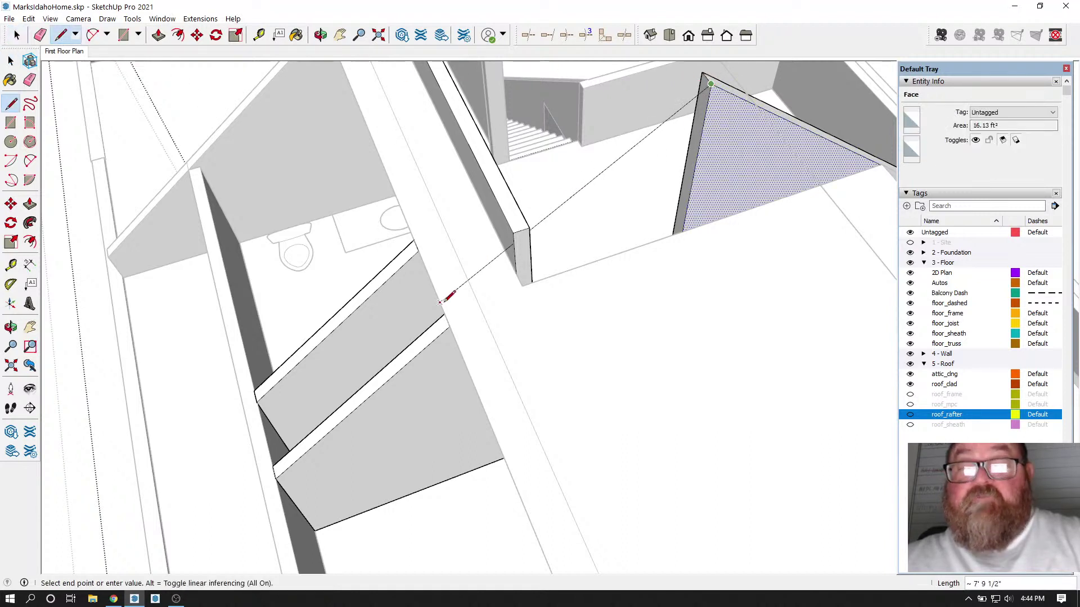
click(450, 320)
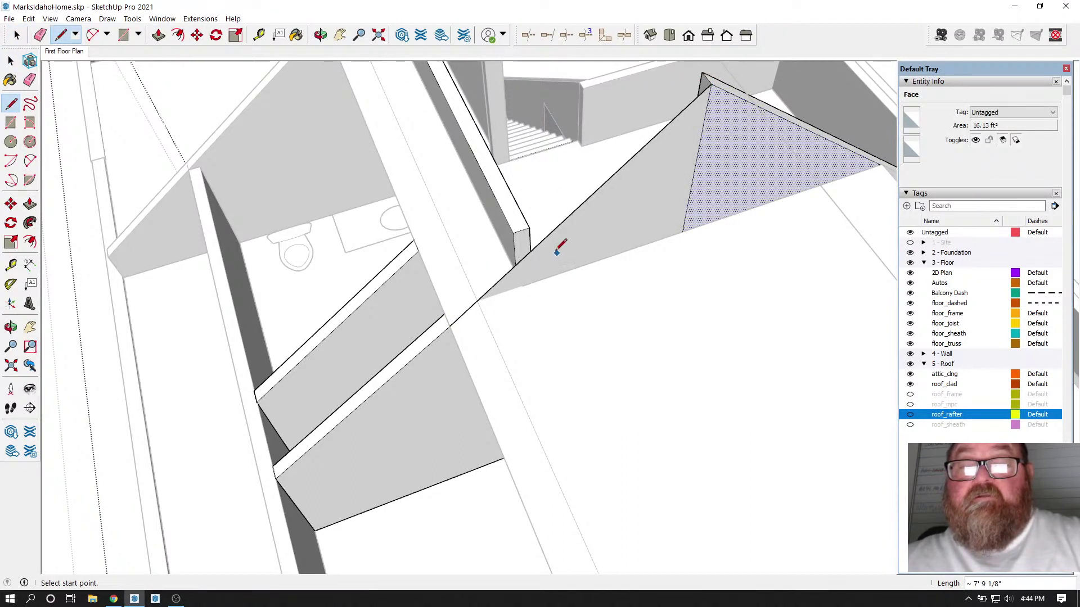
scroll(534, 233, up, 1)
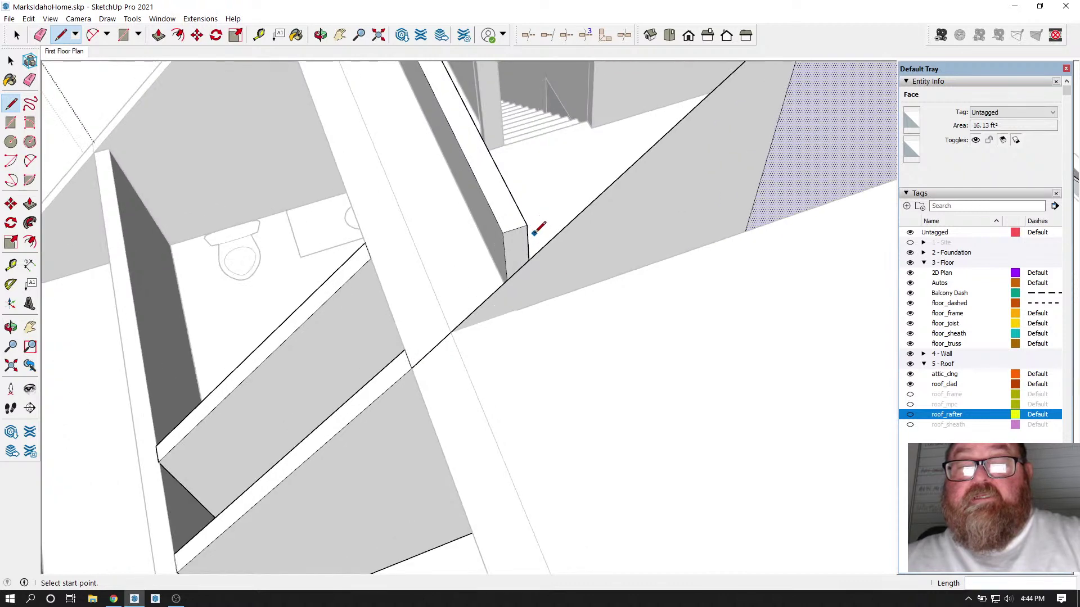
Step: Push/Pull the long raised wall's end face 4 1/2" and thicken the new triangular gable face 4 1/2" to the adjoining wall's depth
click(321, 35)
drag(398, 145, 610, 313)
key(f)
key(p)
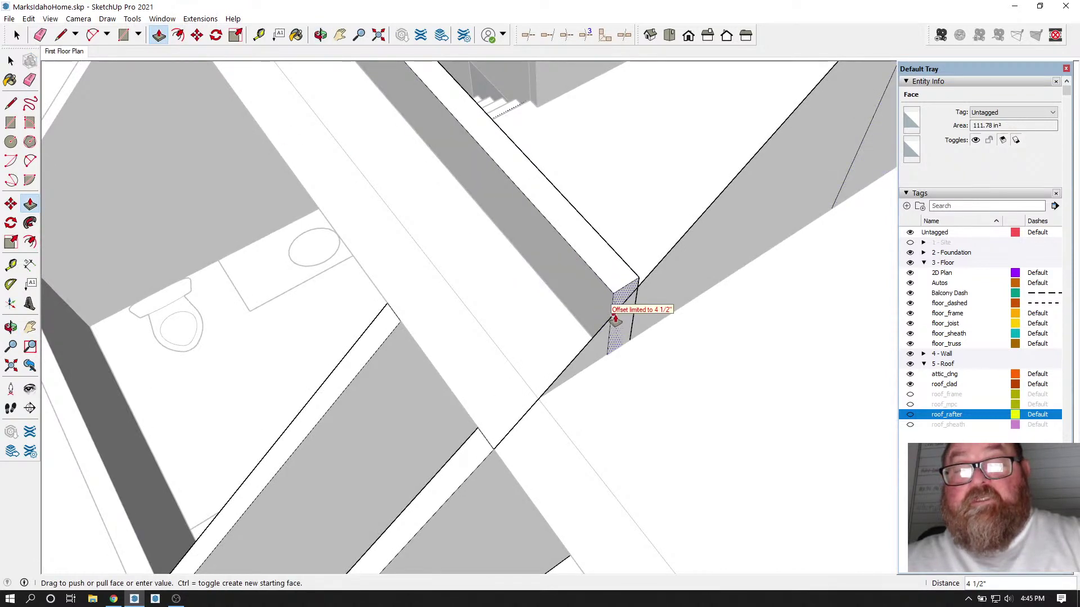
click(614, 317)
scroll(336, 257, down, 1)
scroll(316, 316, down, 2)
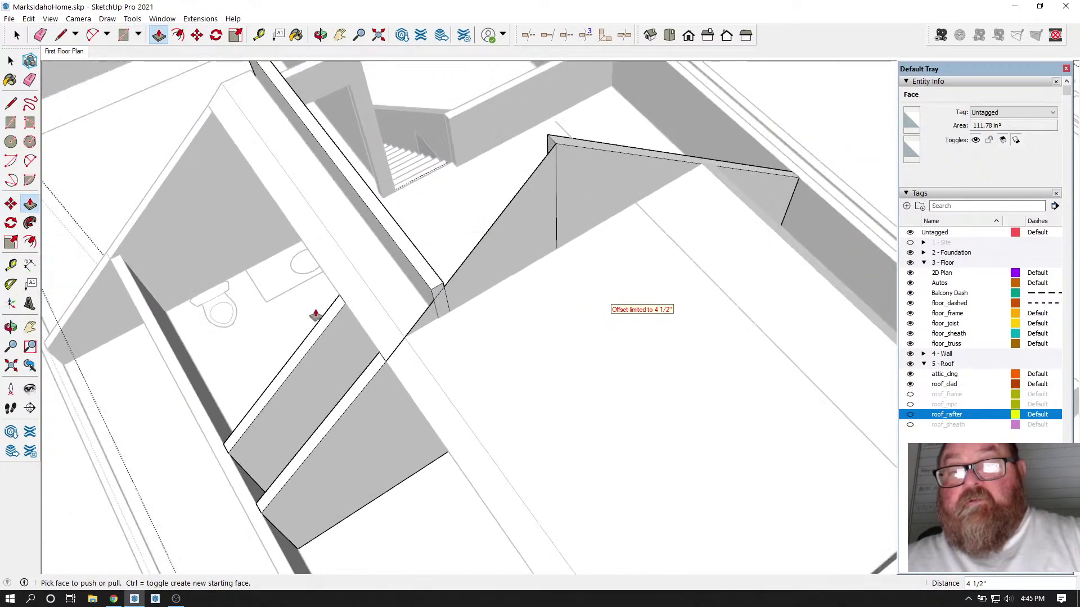
scroll(405, 308, up, 1)
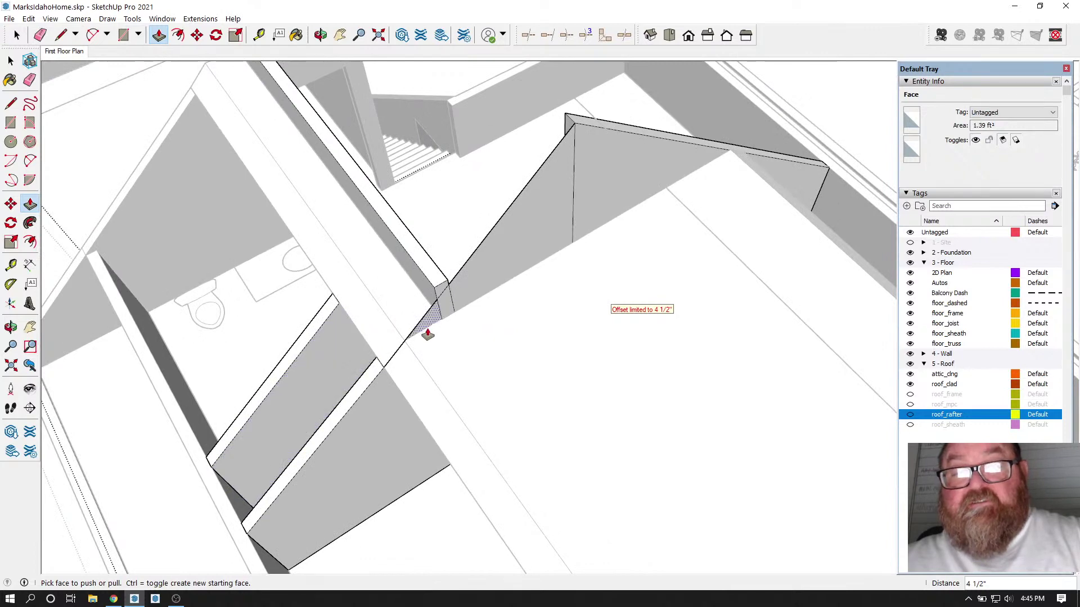
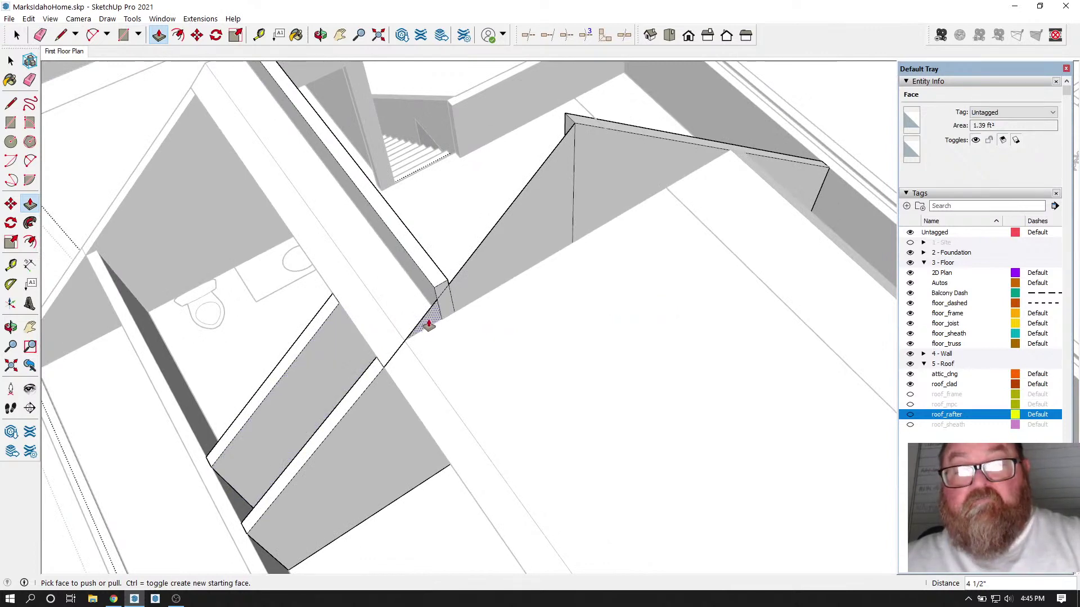
click(571, 141)
click(567, 121)
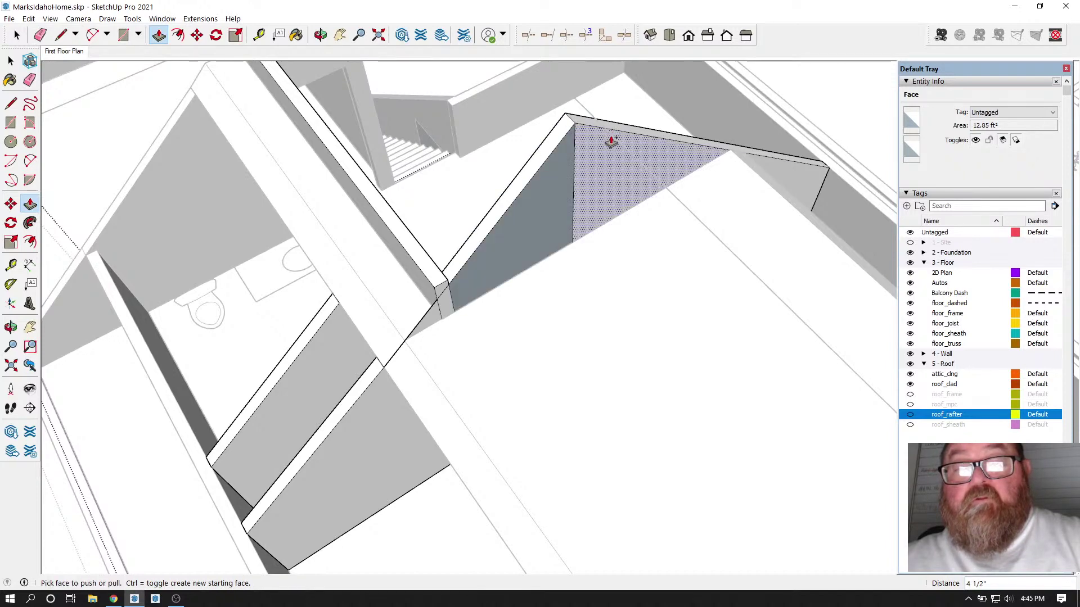
Step: Erase the leftover edges at the wall corner and the vertical seam in the newly filled gable wall
scroll(423, 332, up, 3)
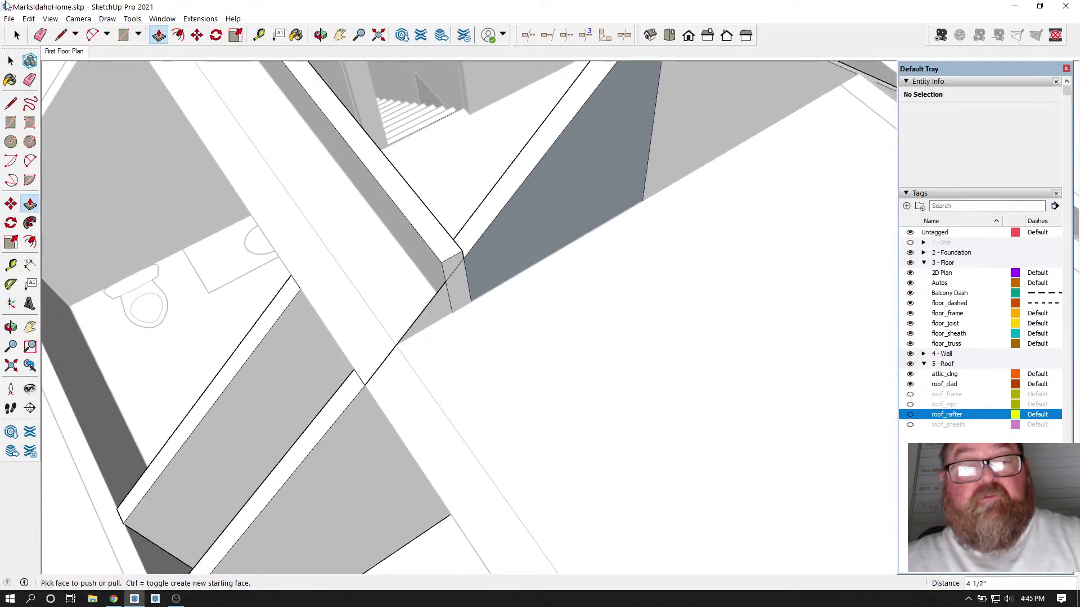
click(40, 35)
scroll(496, 344, up, 1)
click(417, 288)
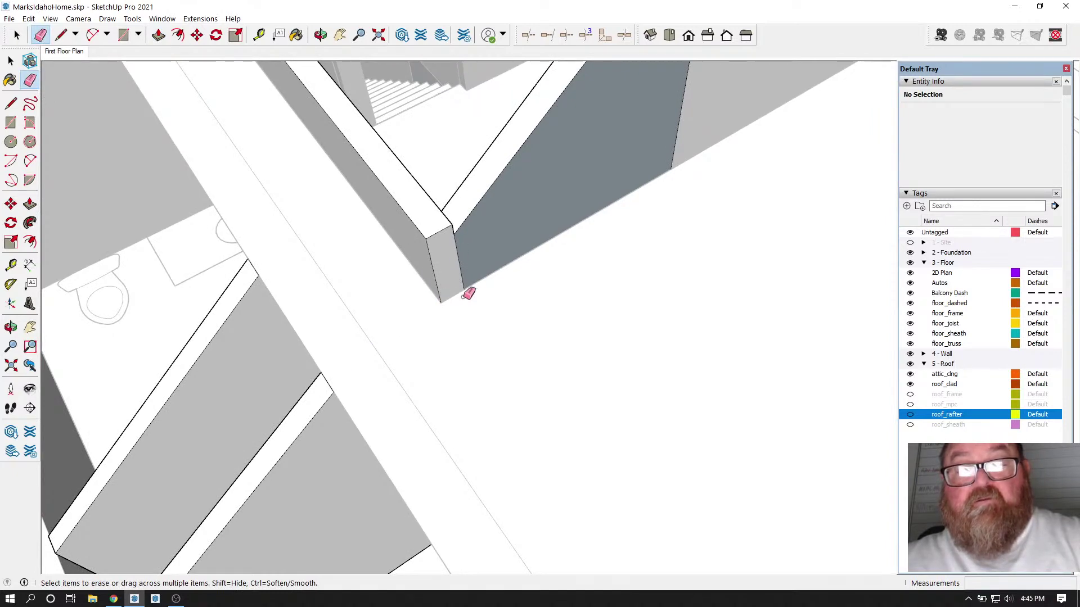
scroll(473, 343, down, 1)
scroll(579, 158, down, 1)
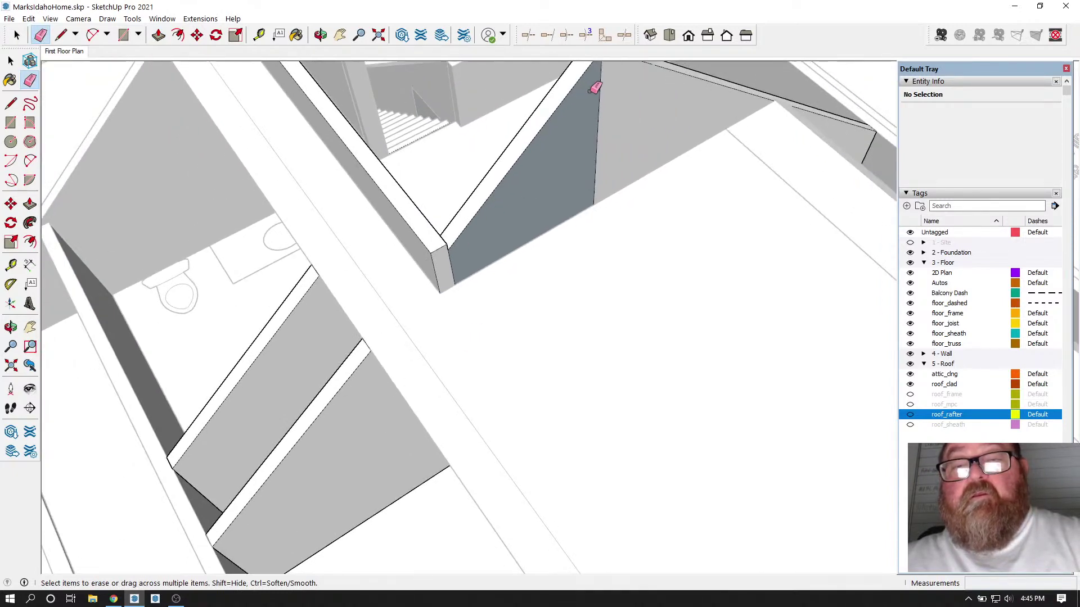
scroll(499, 281, down, 1)
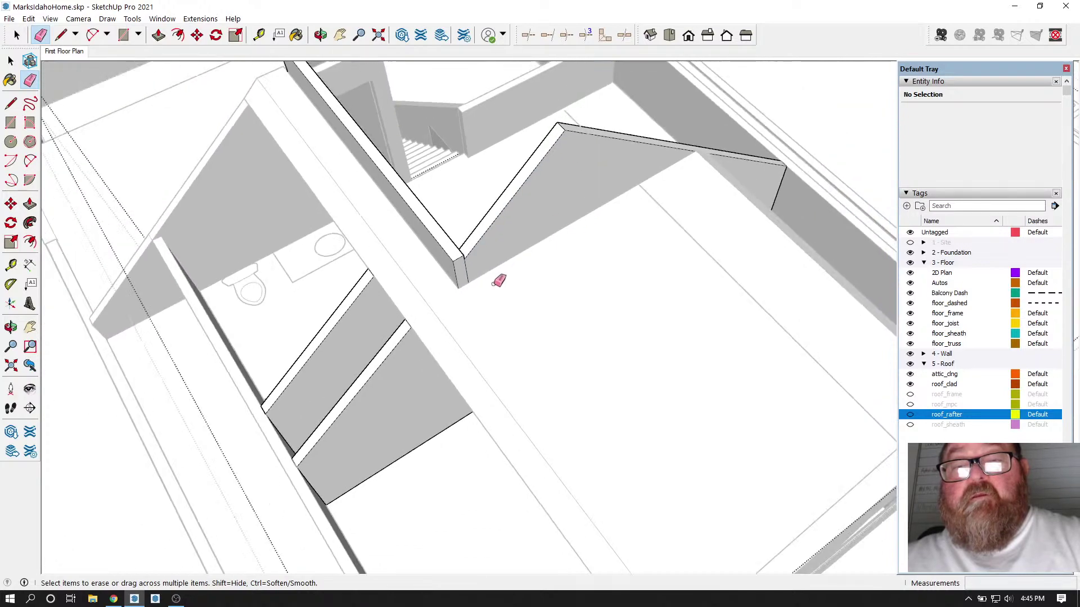
Step: Erase the leftover vertical and horizontal edges above the two door openings on the gable wall's other side
click(320, 35)
mouse_move(489, 277)
mouse_down()
mouse_move(614, 253)
mouse_move(613, 227)
mouse_up()
drag(527, 220, 371, 330)
drag(523, 313, 520, 168)
scroll(562, 194, up, 5)
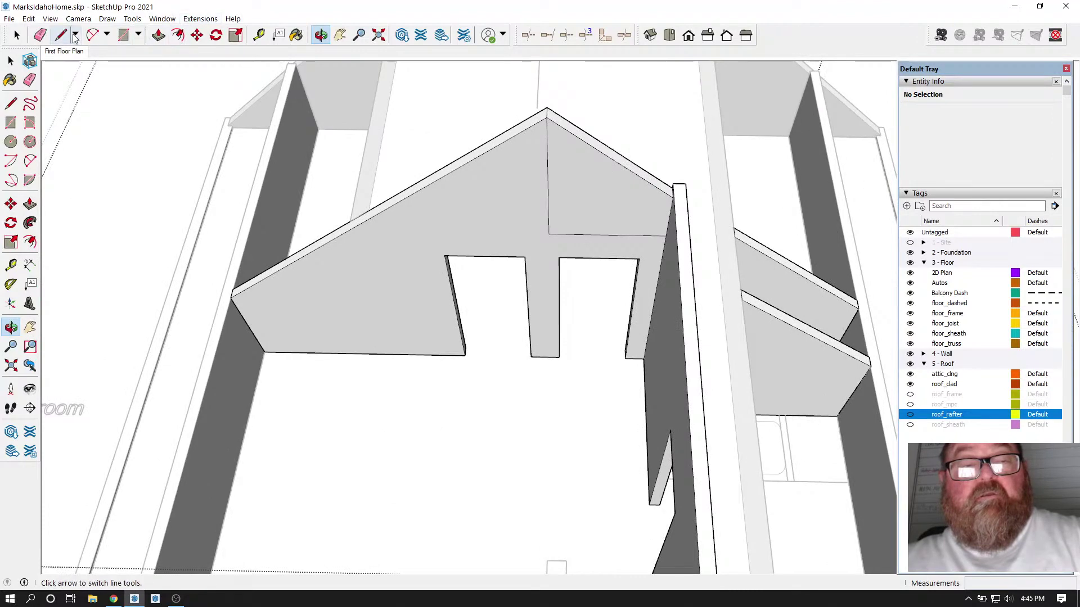
click(40, 35)
scroll(540, 217, up, 2)
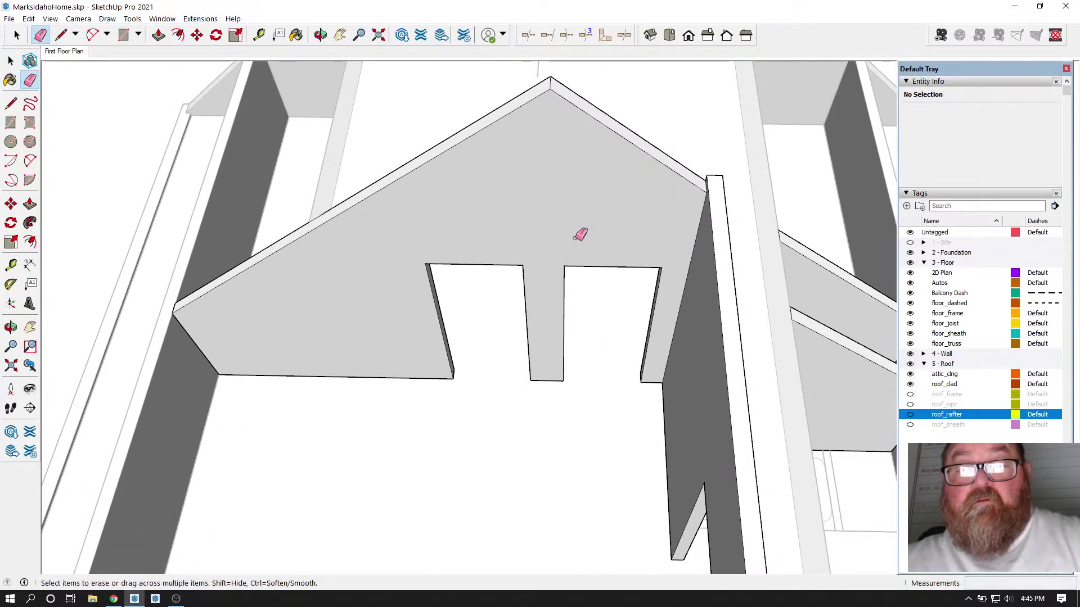
Step: Close the wall group and delete the stray 12' 4 1/2" edge running between the two gable peaks
click(320, 38)
mouse_move(345, 159)
mouse_down()
mouse_move(764, 244)
mouse_move(549, 369)
mouse_up()
scroll(545, 381, down, 1)
drag(653, 383, 574, 178)
scroll(625, 113, up, 5)
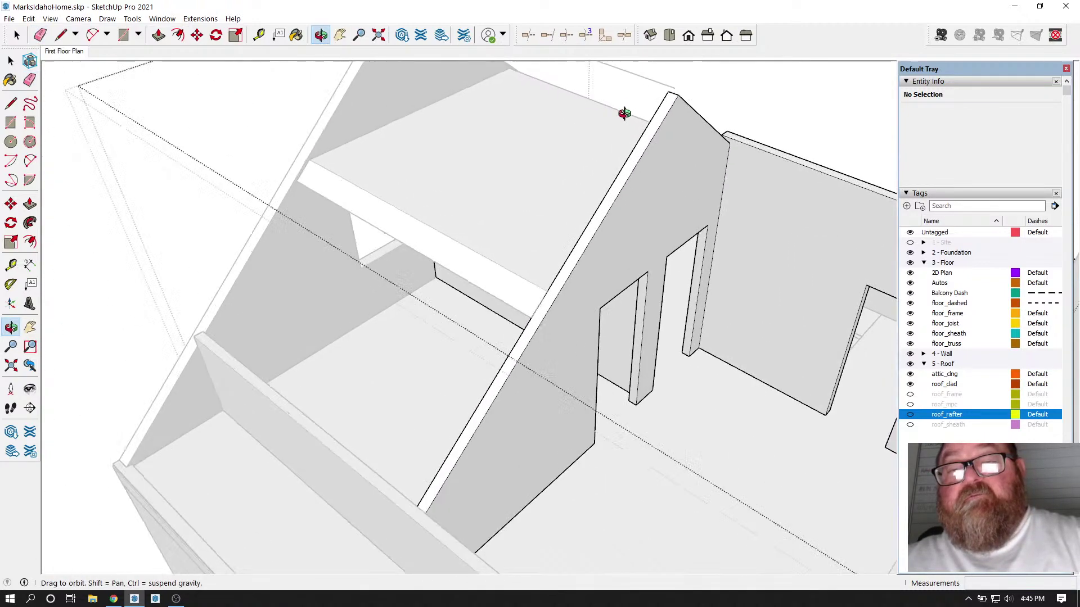
drag(682, 219, 598, 235)
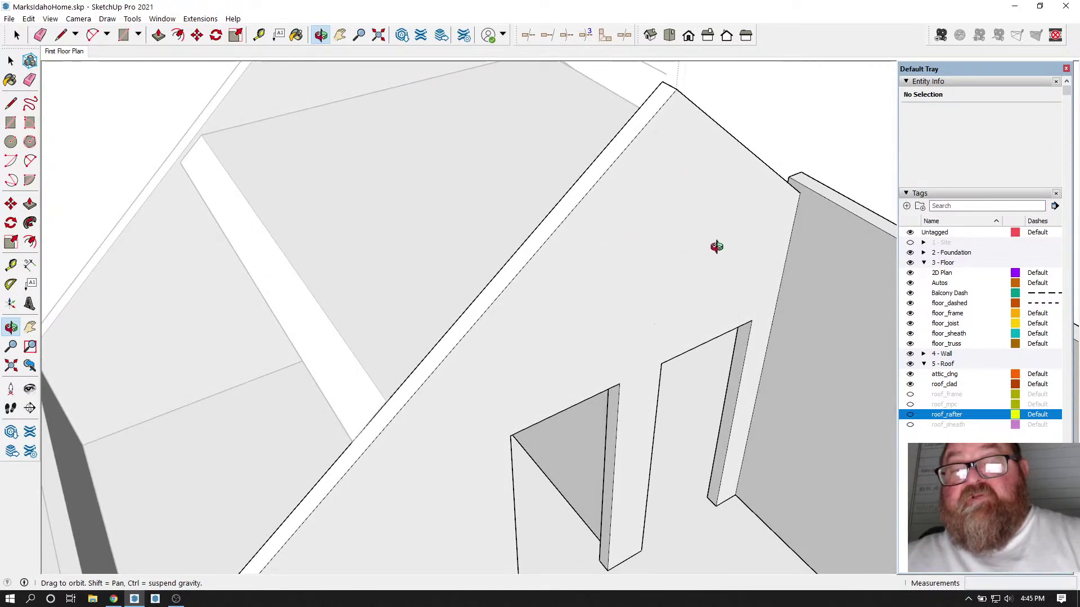
drag(577, 273, 658, 330)
click(10, 60)
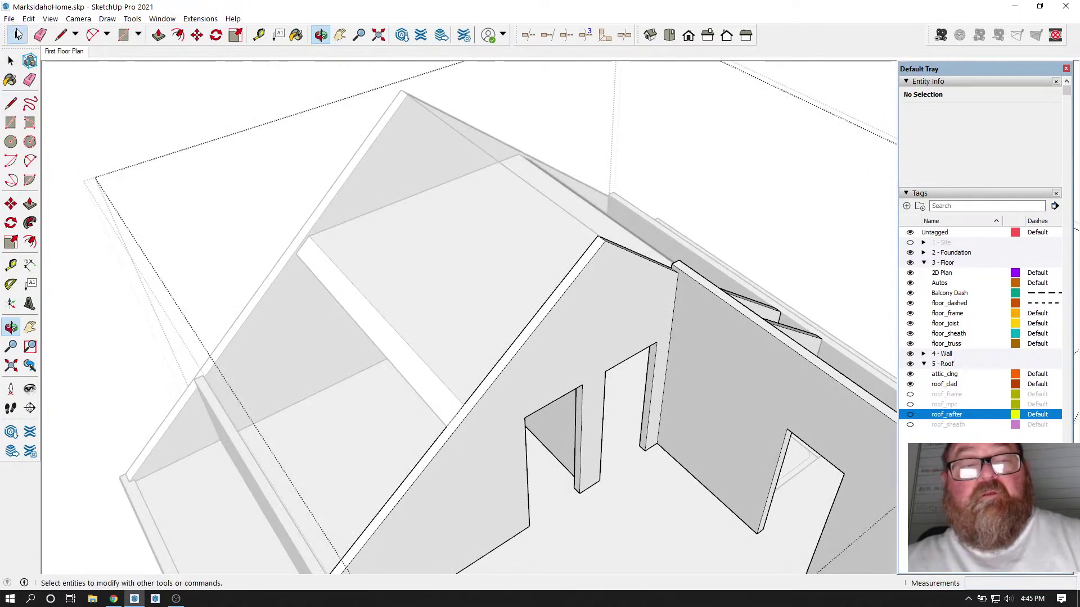
click(17, 35)
scroll(287, 217, down, 3)
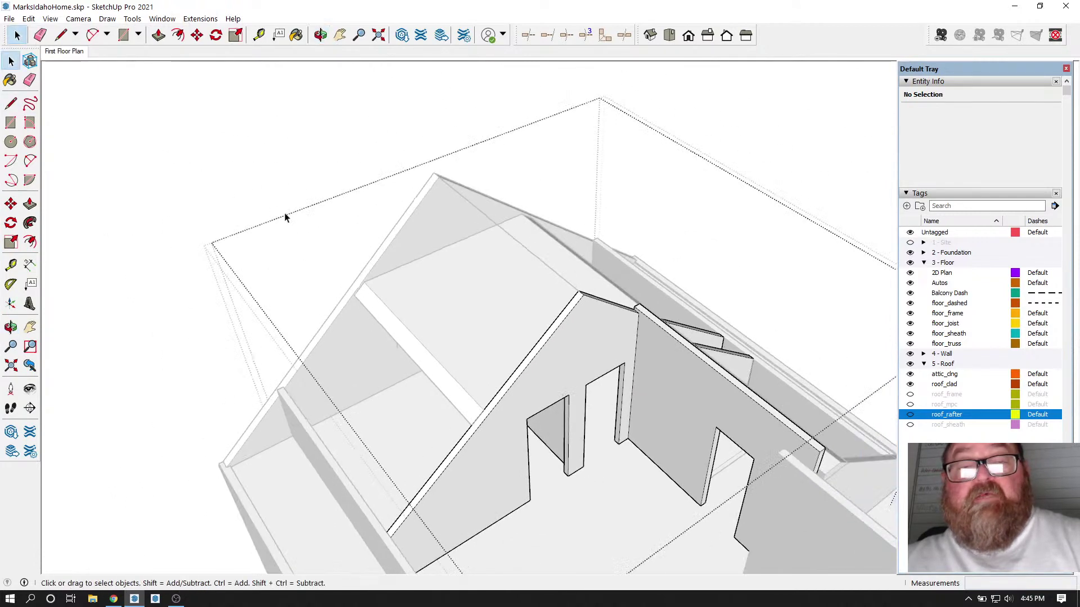
click(471, 208)
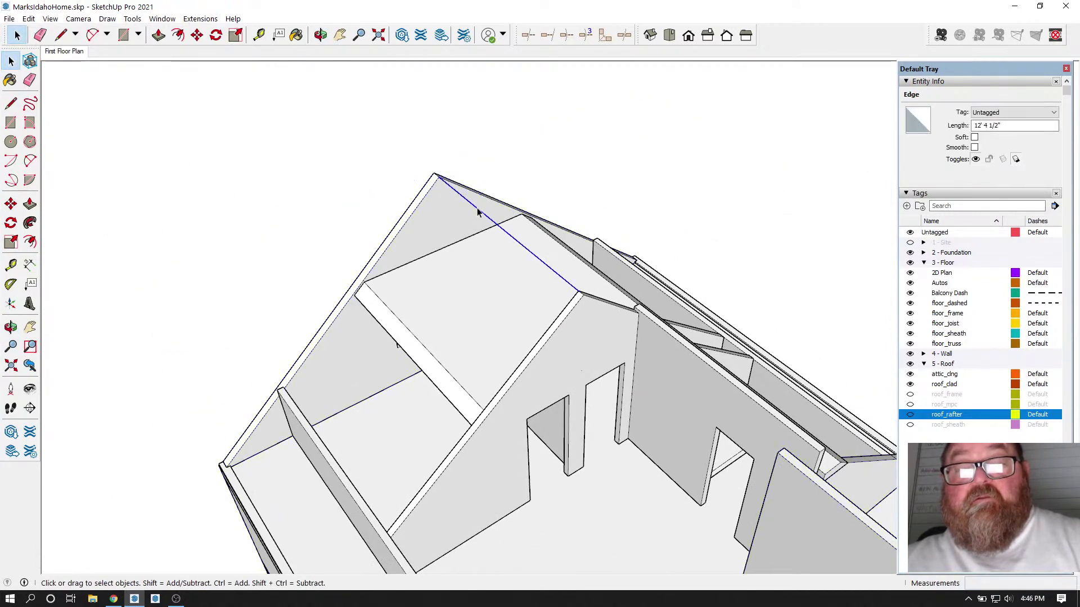
key(Delete)
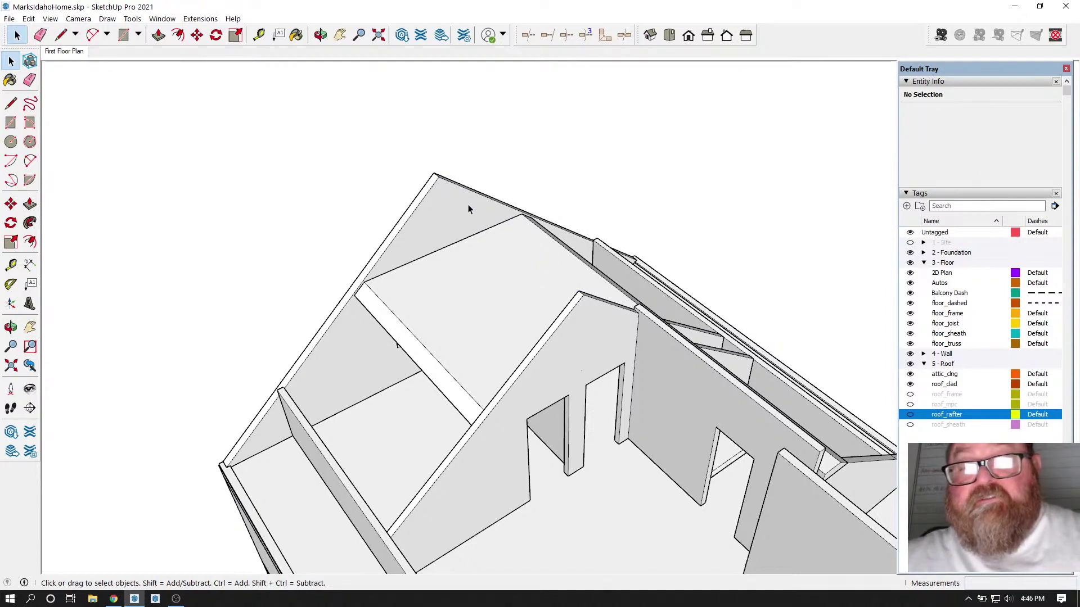
Step: Open the attic ceiling slab group and push its end face back 4 1/2" to clear the sloped doorway wall
click(321, 34)
drag(489, 237, 456, 289)
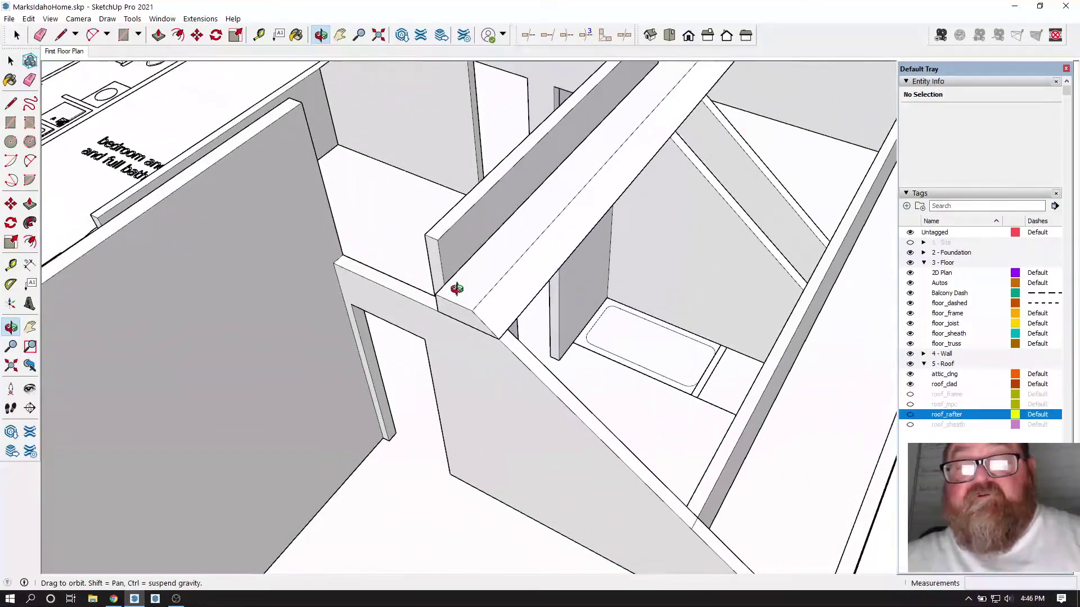
click(17, 35)
scroll(464, 310, up, 1)
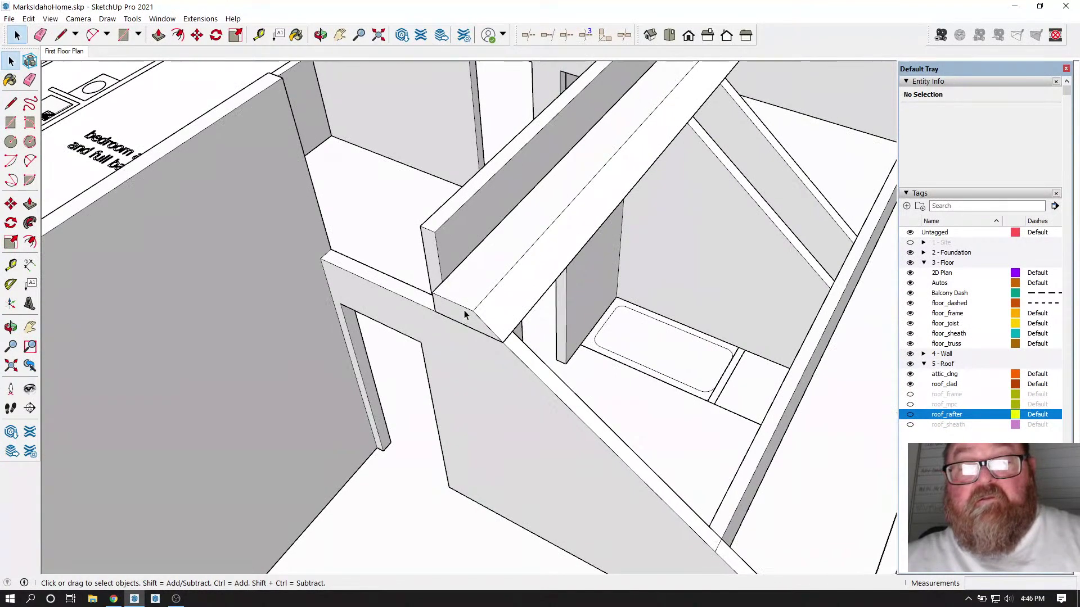
click(464, 311)
double_click(464, 312)
key(p)
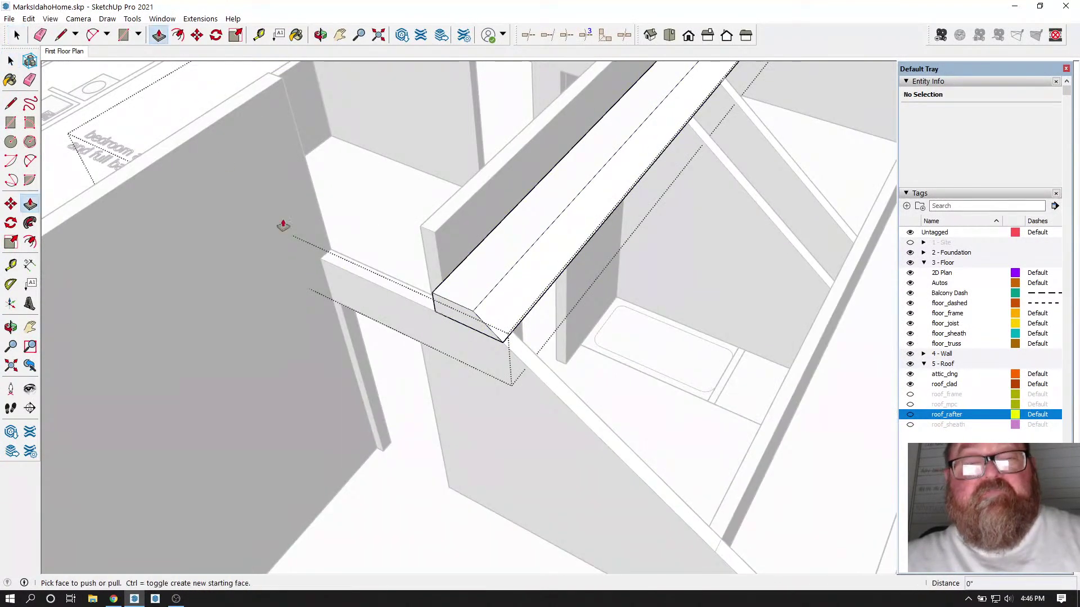
click(438, 310)
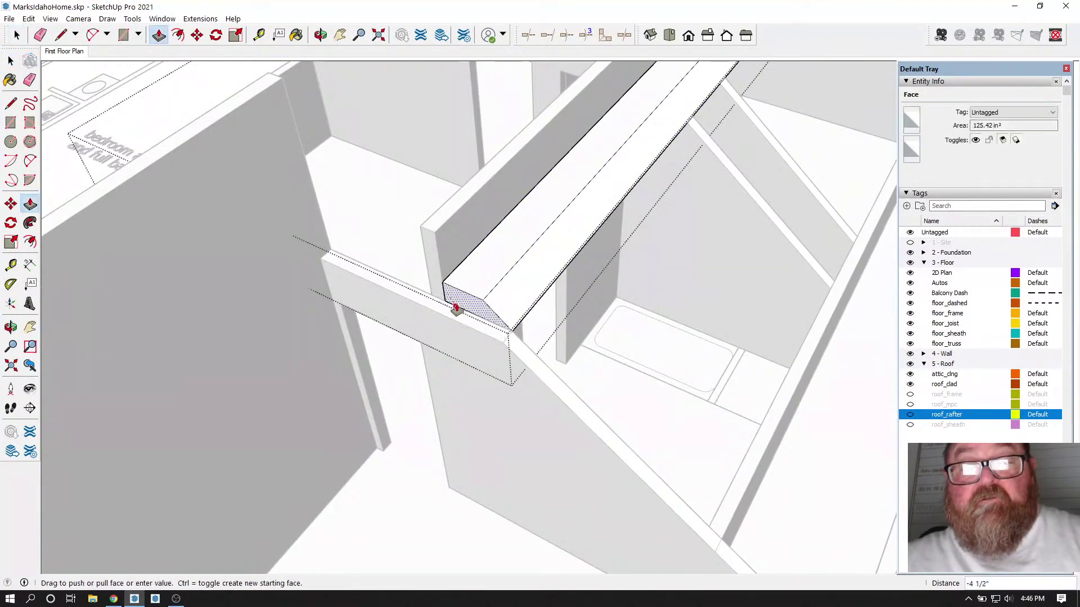
click(508, 336)
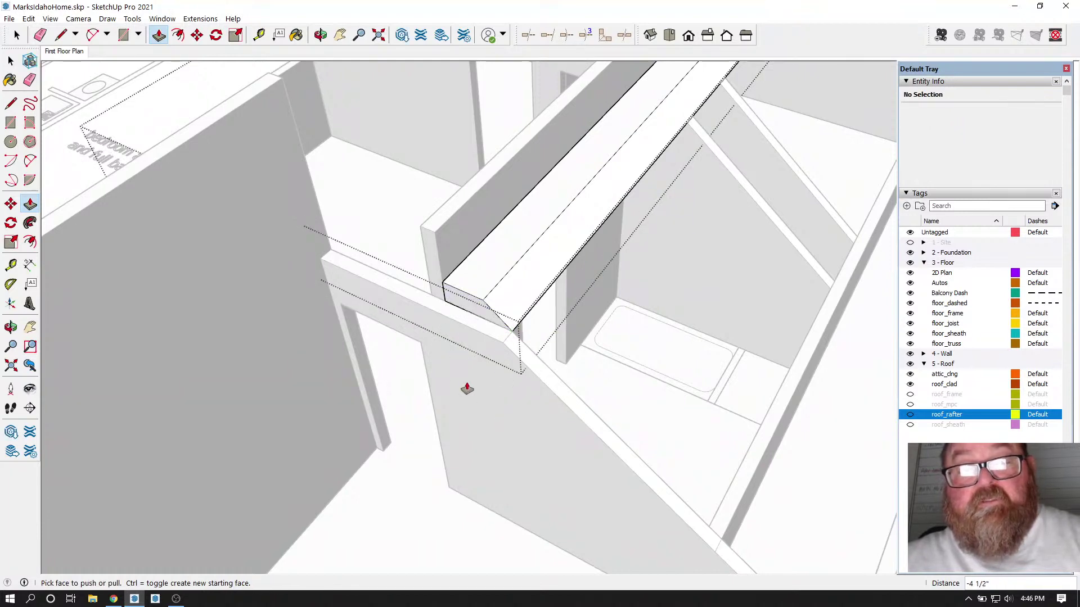
scroll(350, 346, up, 1)
key(space)
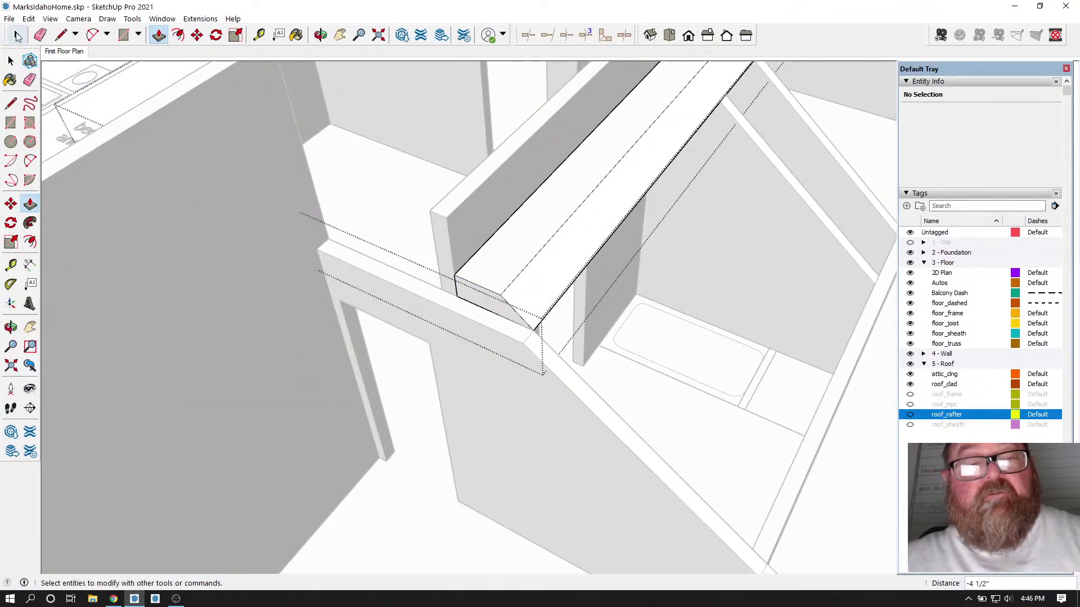
scroll(315, 426, down, 4)
click(800, 170)
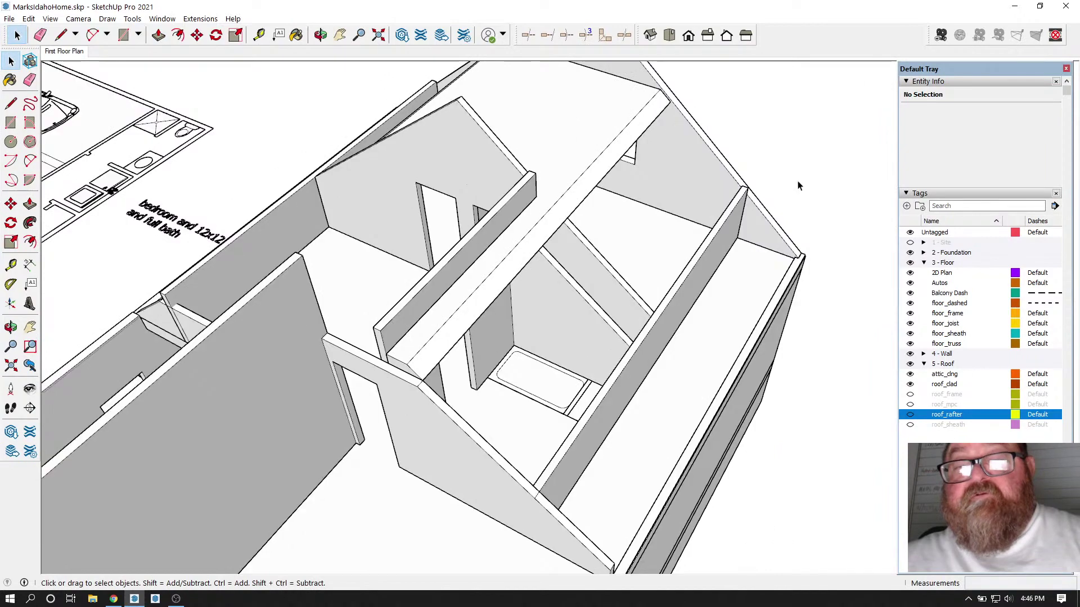
Step: Open the wall_scheme group for editing and select the large face of the sloped doorway wall
scroll(812, 195, down, 3)
scroll(501, 374, up, 3)
click(506, 328)
scroll(503, 321, up, 2)
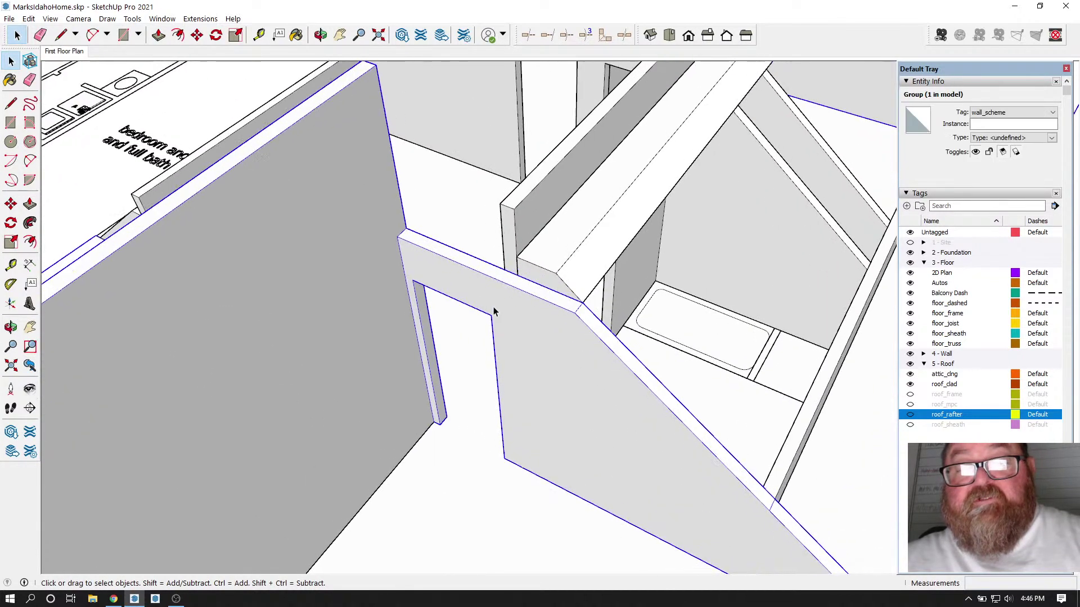
double_click(491, 296)
click(474, 291)
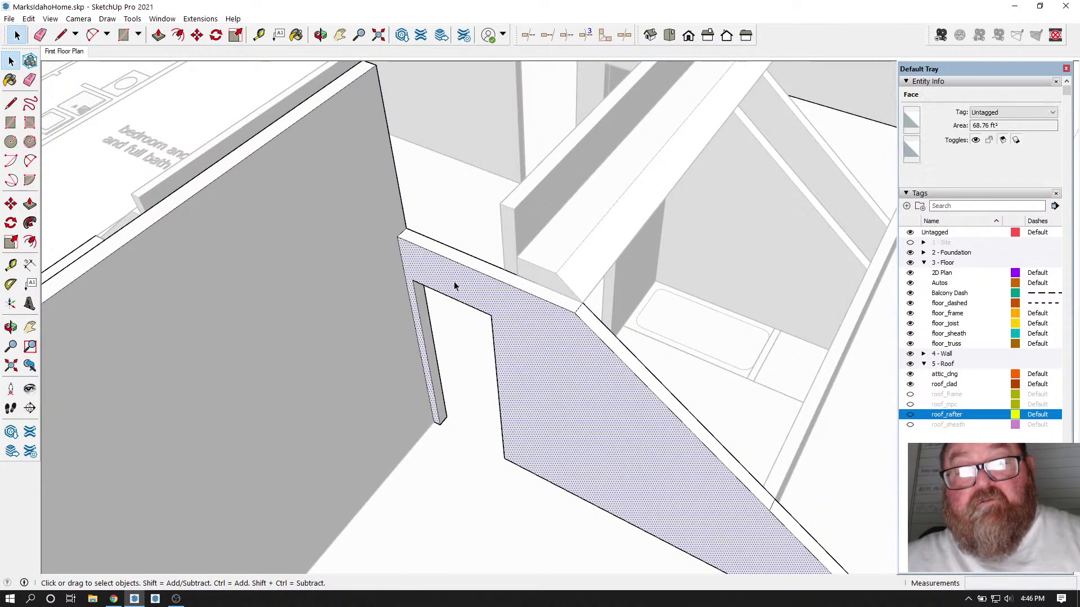
click(60, 35)
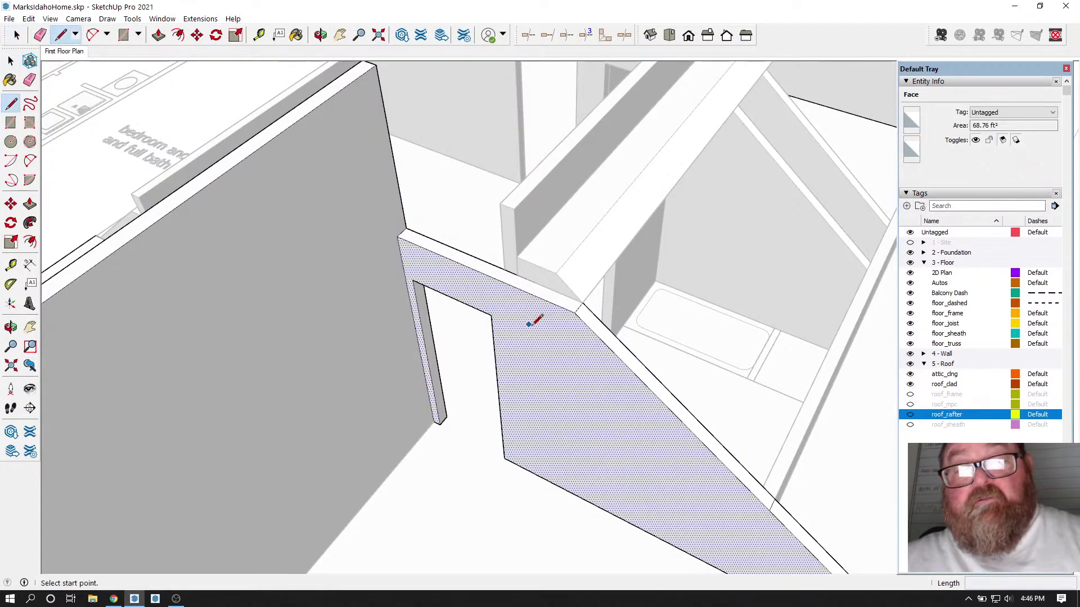
click(574, 313)
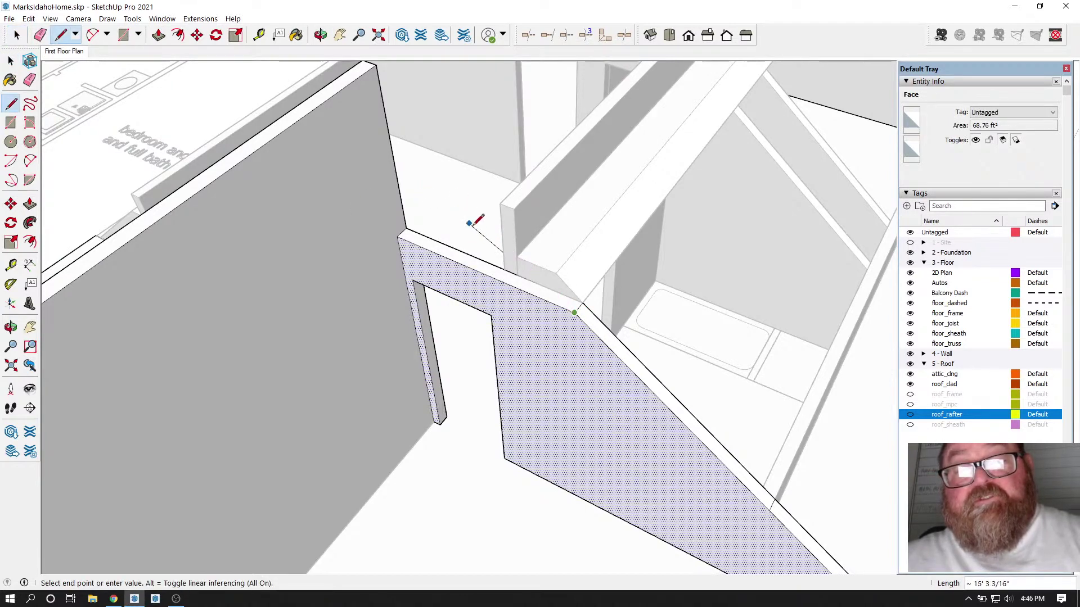
click(599, 340)
Step: Push/Pull the flat wall top above the doorway up about 2' 13/16"
key(p)
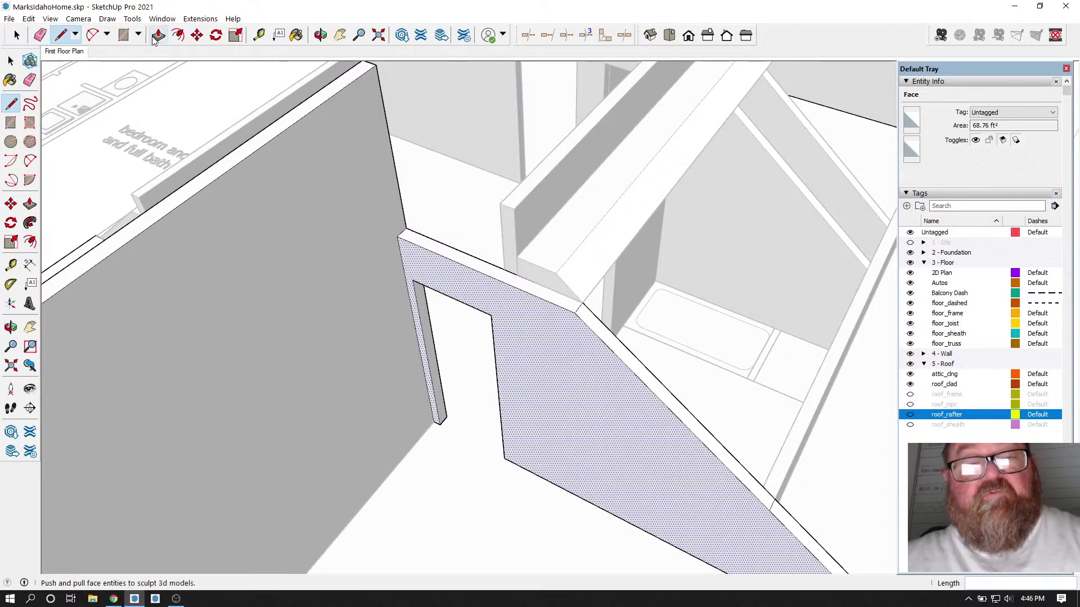
click(407, 241)
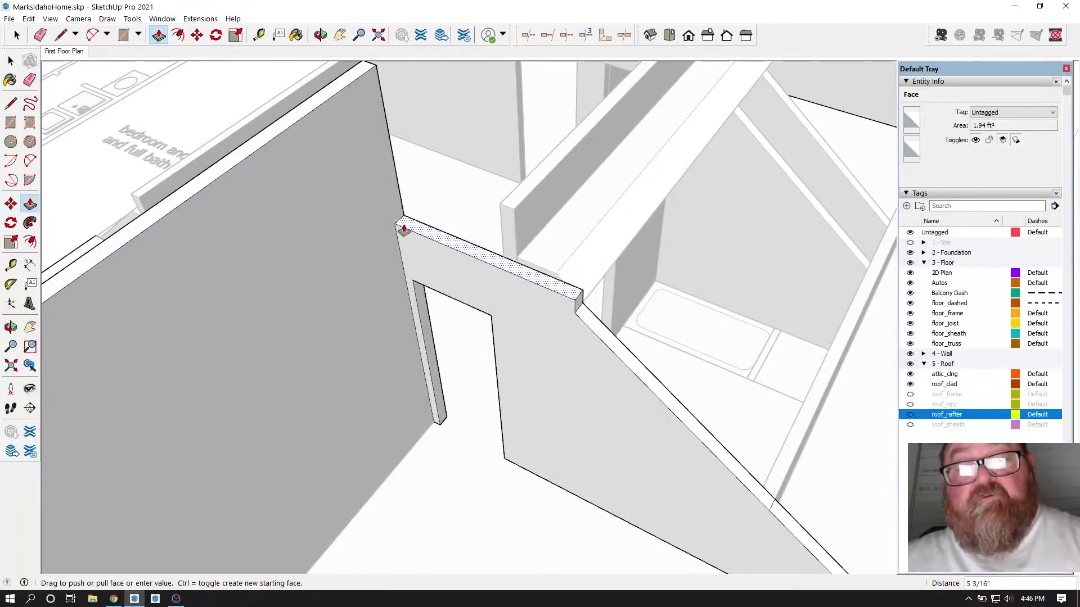
click(505, 210)
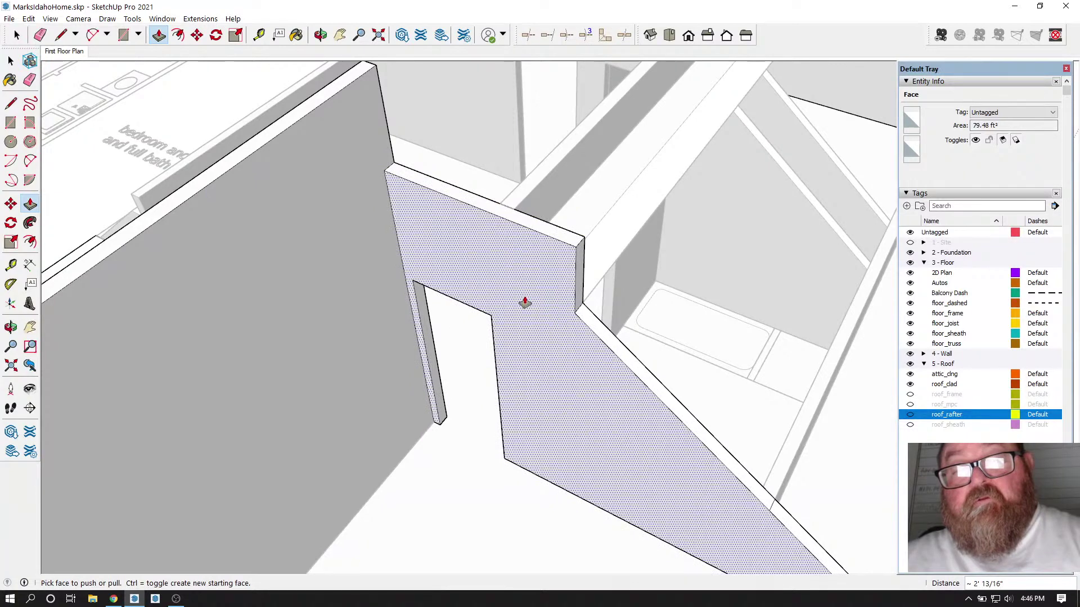
Step: Trim the raised wall's corner along the slope with a line about 3' 5 7/8" long and a 4 1/2" push, and erase the leftover seam
key(l)
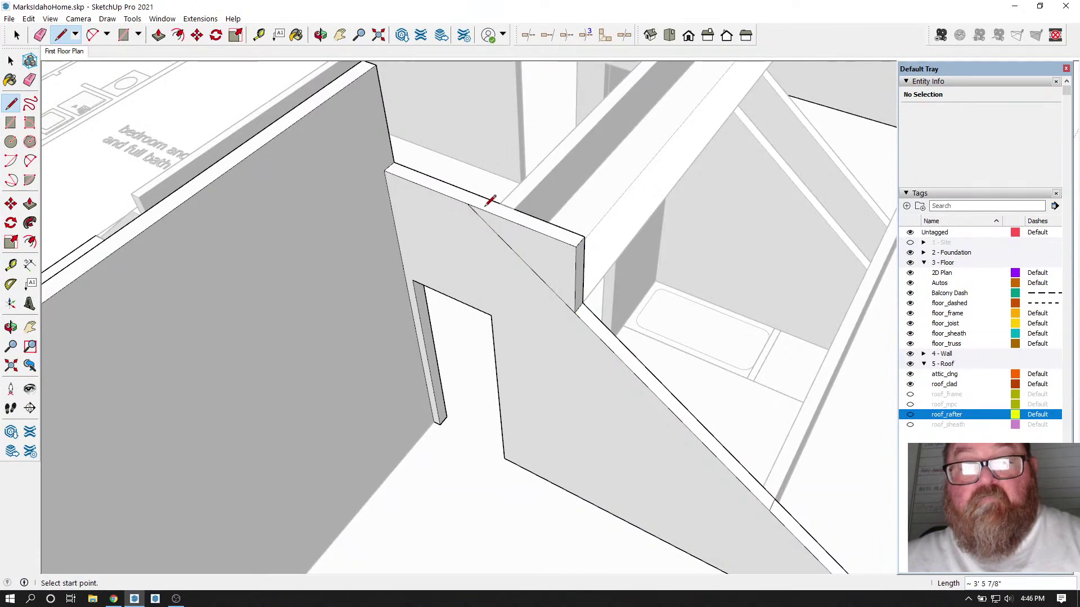
click(159, 35)
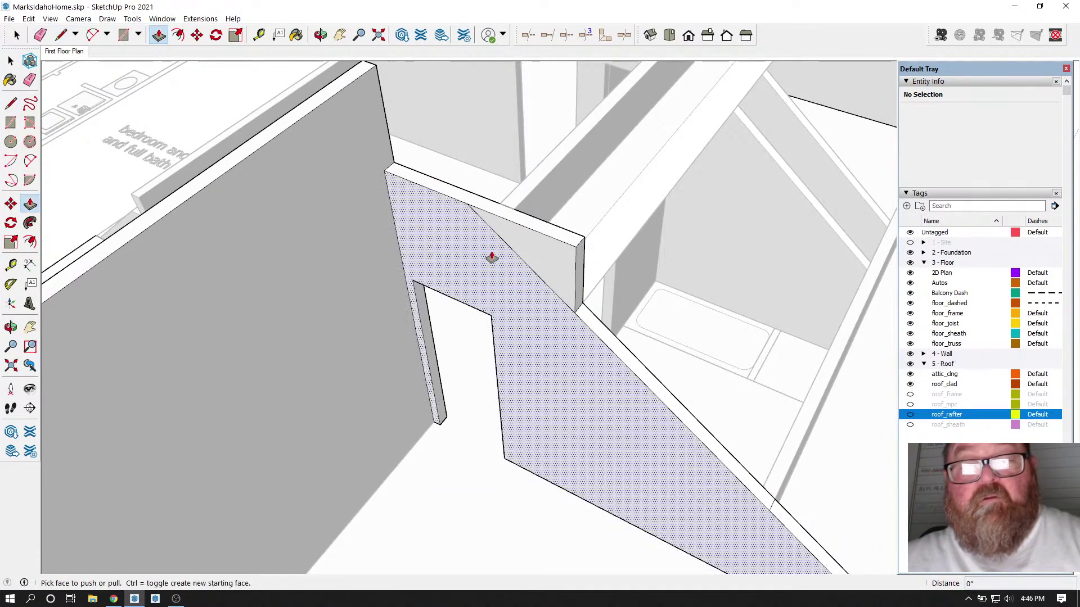
click(533, 253)
click(548, 248)
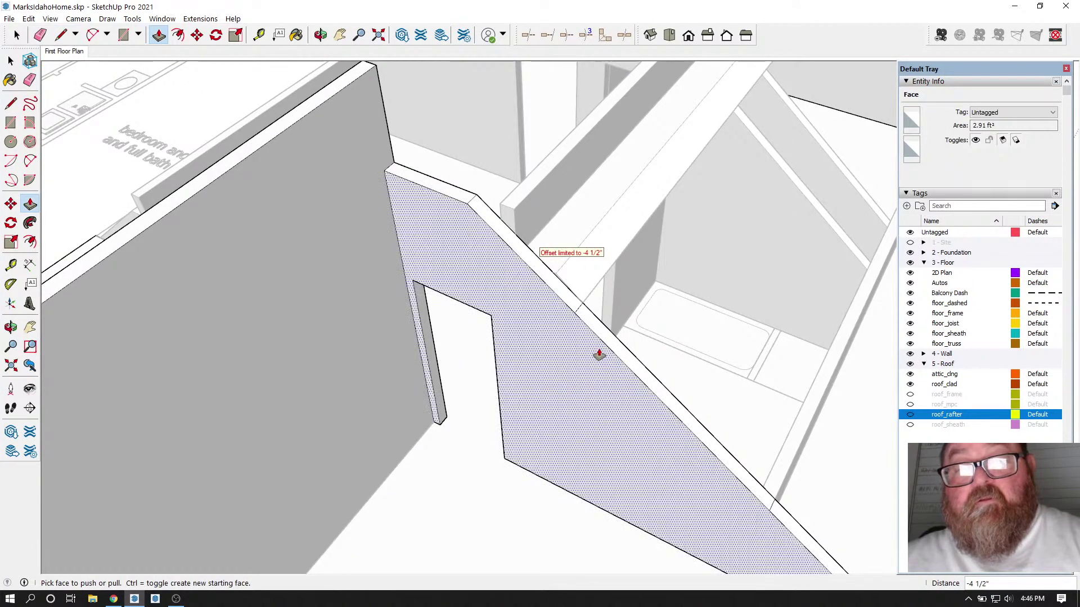
click(41, 35)
scroll(592, 297, up, 2)
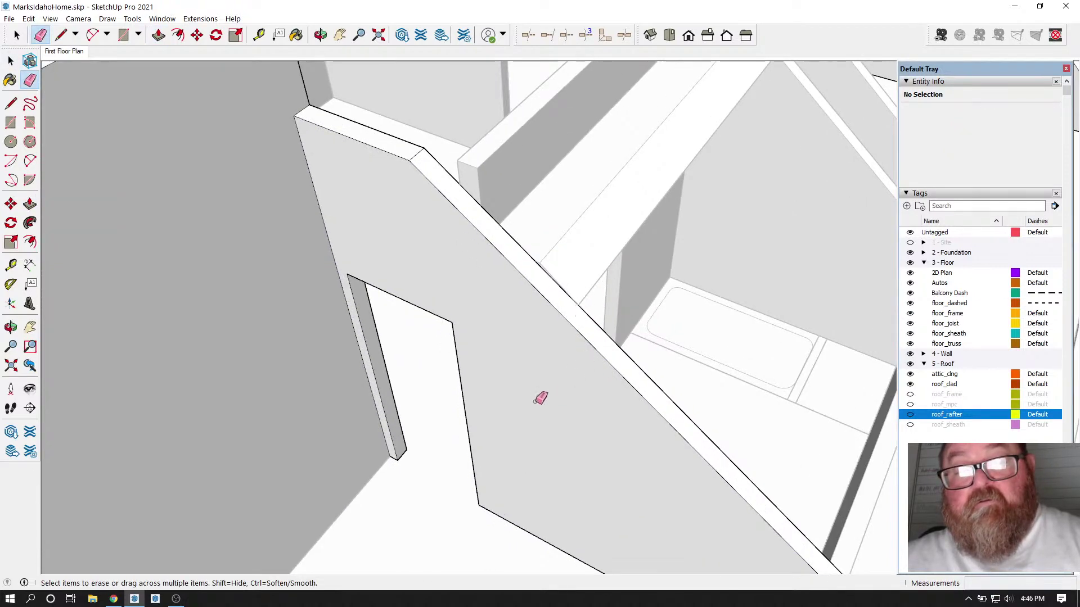
Step: Examine the raised doorway wall, the rooms around it and the open upper-floor slab edge from several sides
scroll(539, 400, down, 3)
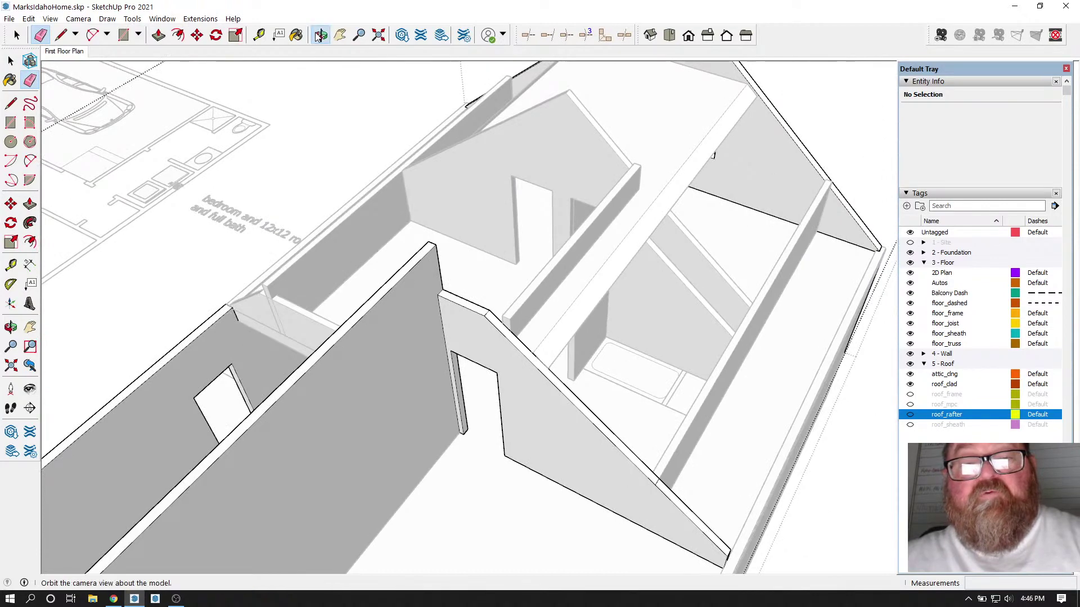
click(320, 35)
mouse_move(590, 357)
mouse_down()
mouse_move(354, 357)
mouse_move(661, 373)
mouse_move(330, 374)
mouse_move(643, 372)
mouse_up()
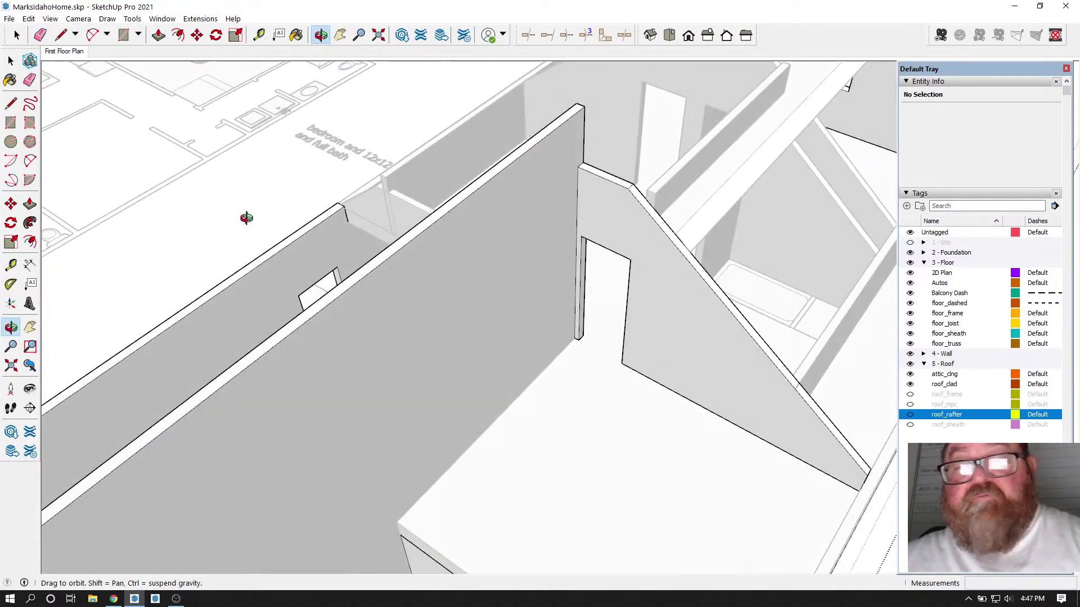
click(17, 35)
scroll(280, 357, down, 2)
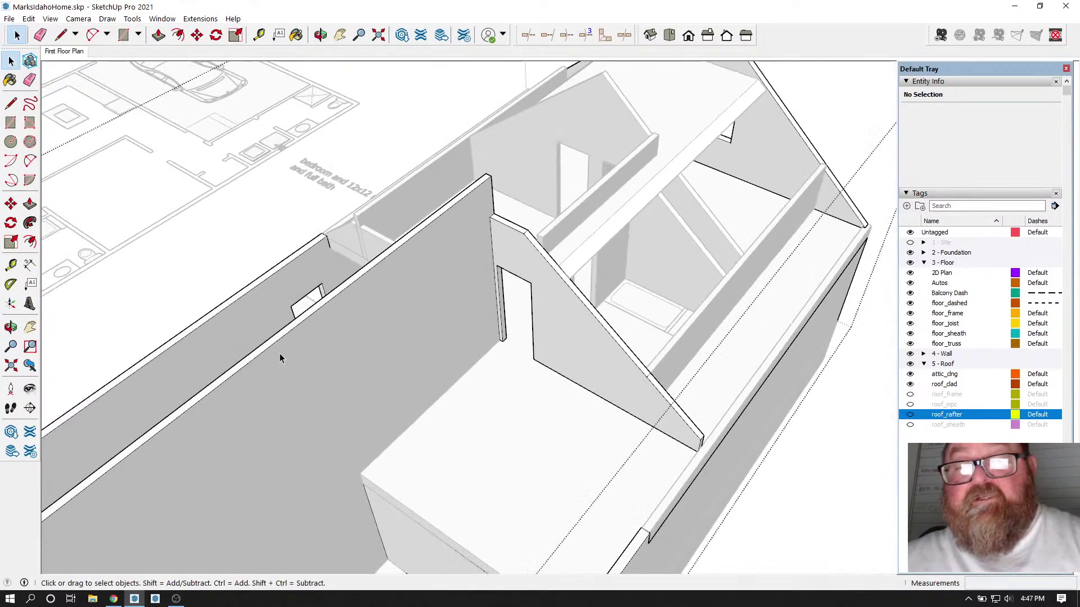
scroll(281, 357, down, 1)
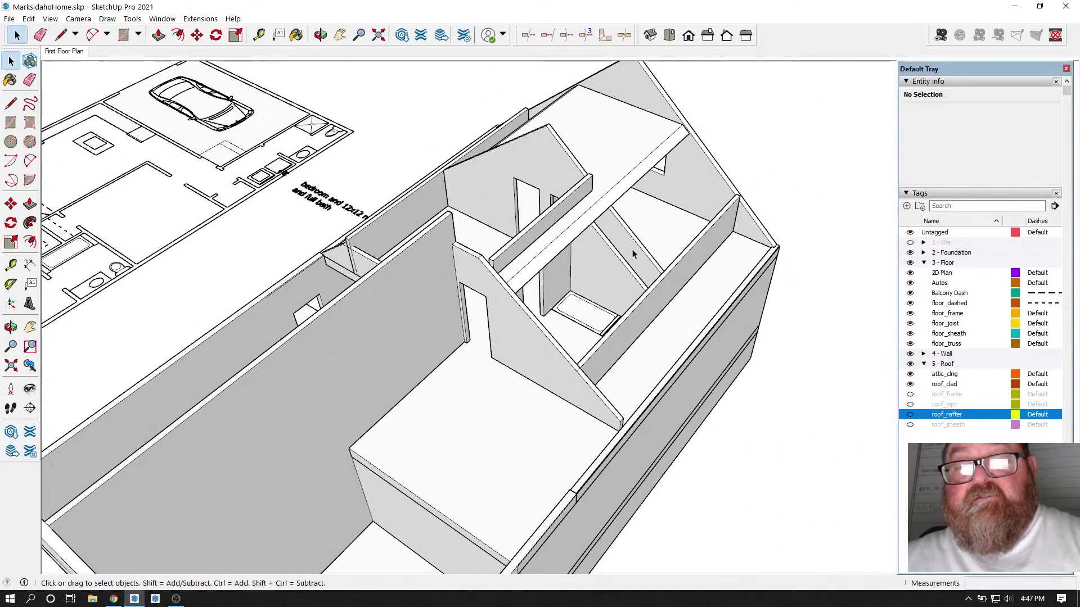
scroll(510, 368, up, 2)
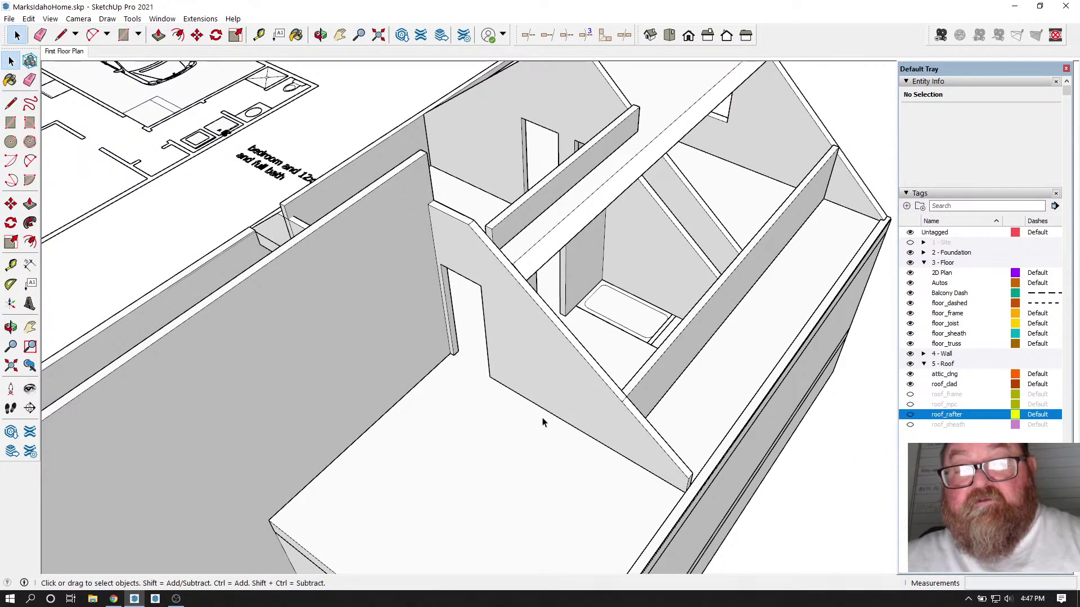
scroll(543, 423, down, 1)
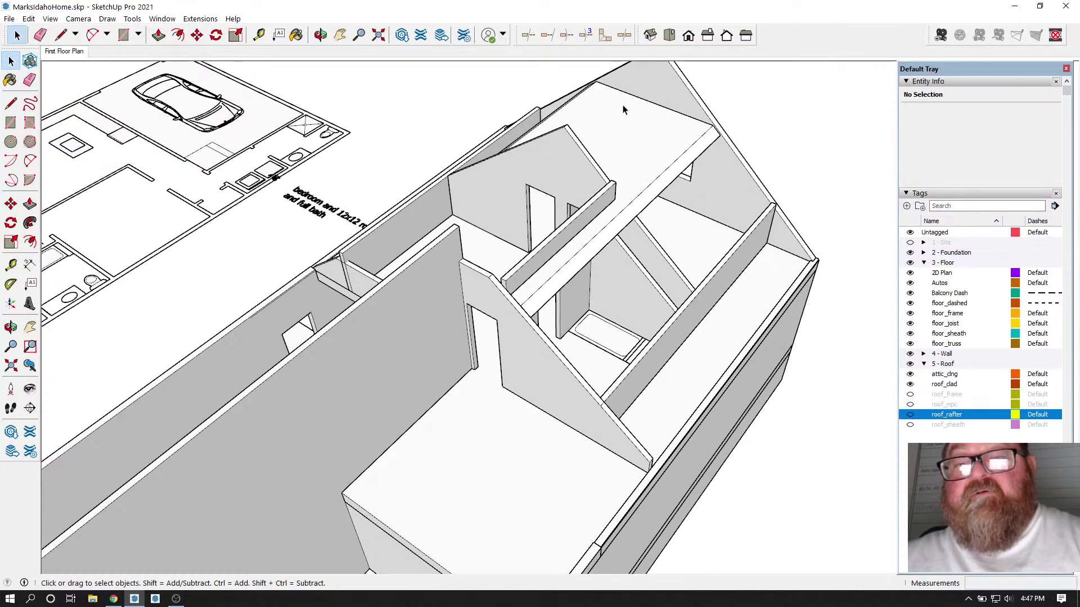
click(320, 35)
drag(478, 270, 455, 447)
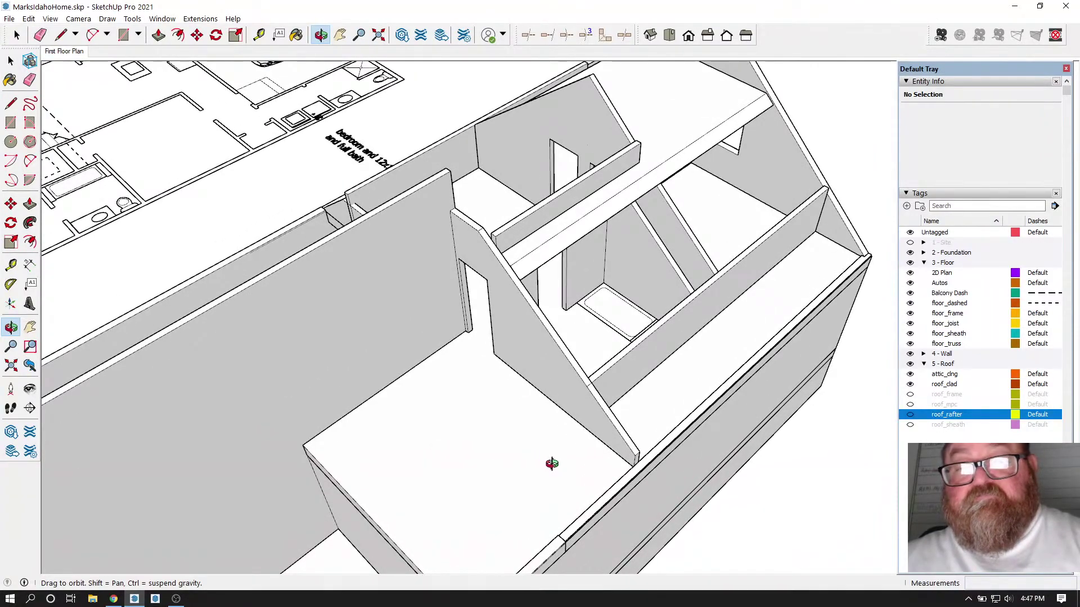
drag(552, 464, 635, 414)
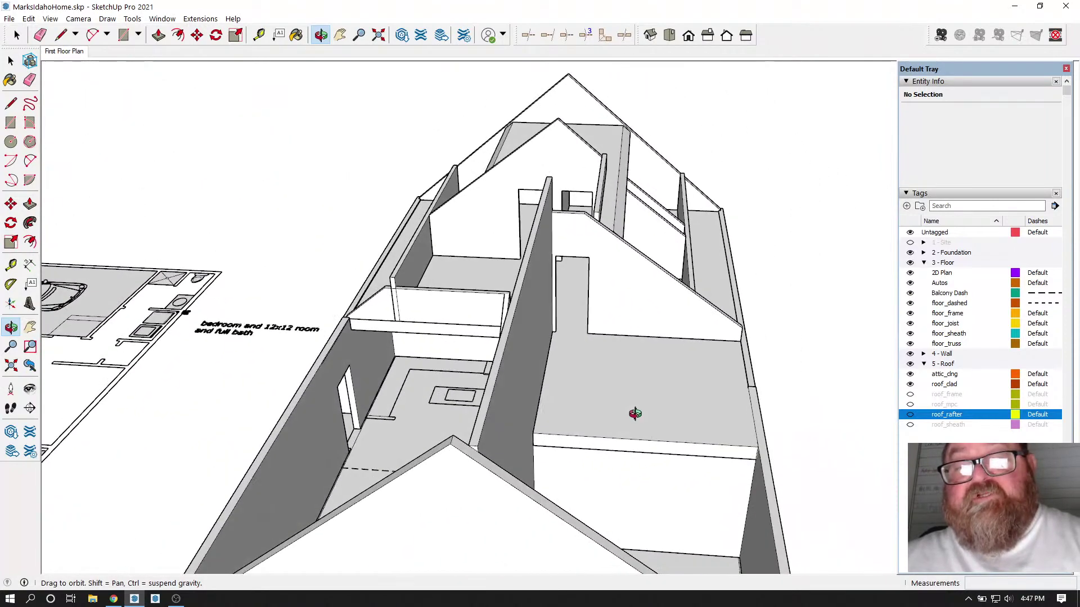
drag(619, 362, 499, 362)
drag(575, 374, 427, 297)
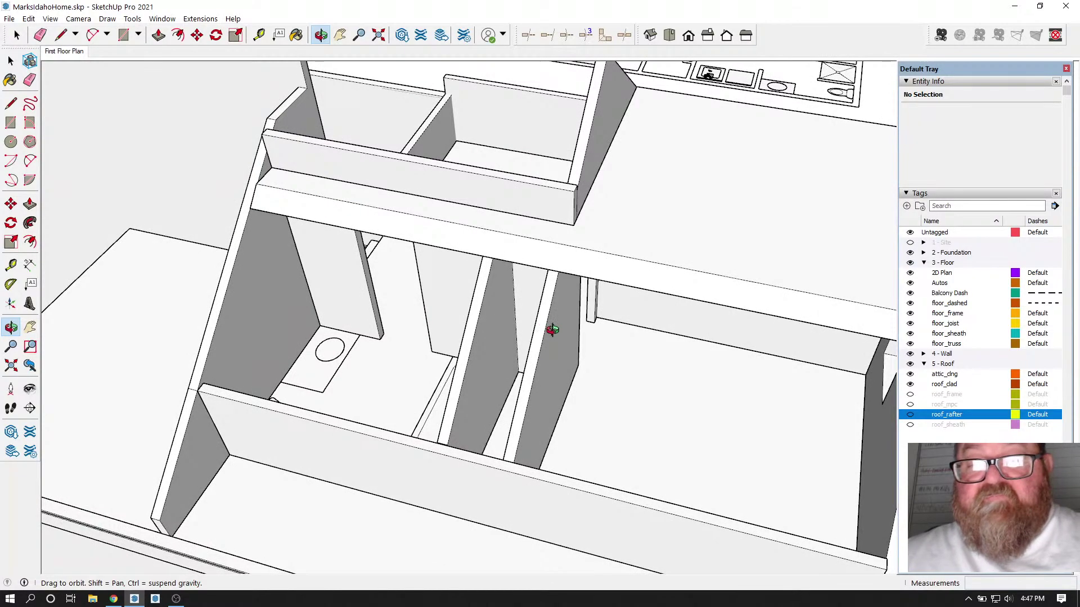
drag(539, 340, 642, 350)
scroll(571, 350, down, 3)
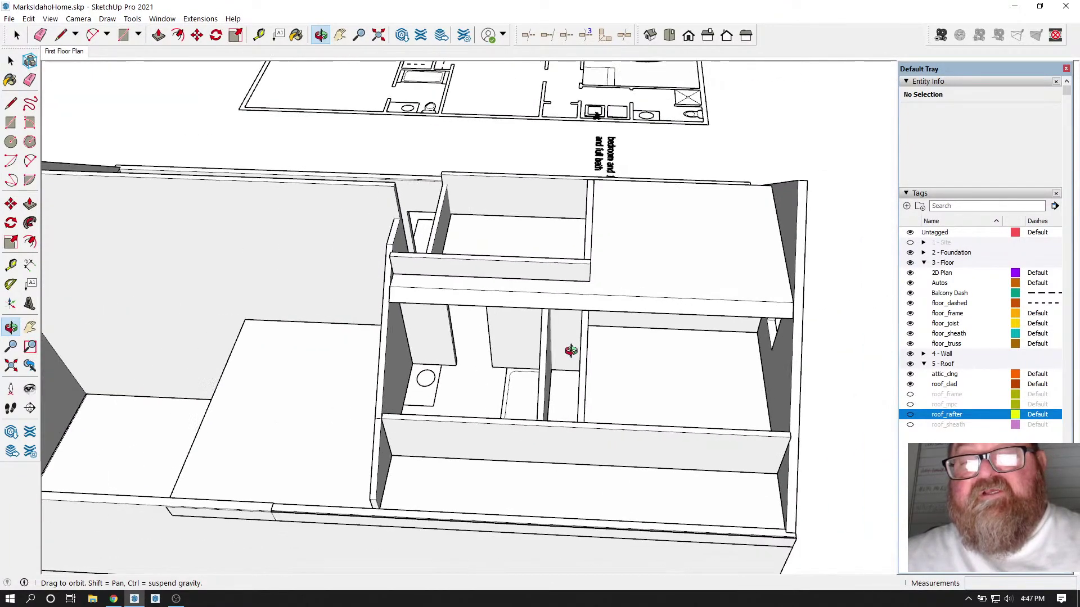
drag(460, 332, 588, 338)
middle_drag(589, 338, 703, 318)
middle_drag(547, 304, 727, 306)
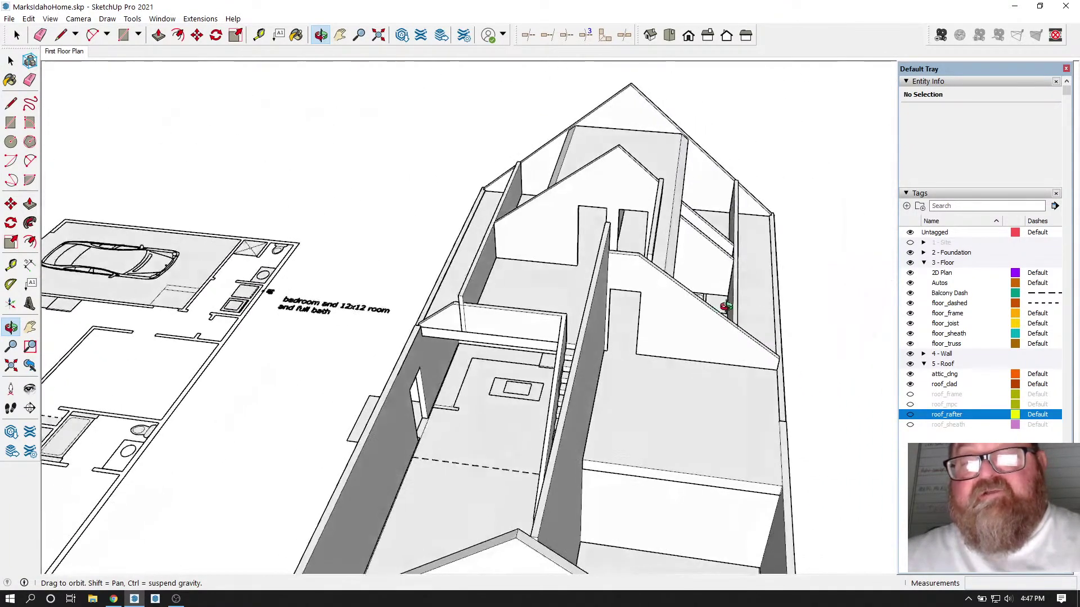
drag(641, 295, 328, 444)
drag(483, 425, 613, 415)
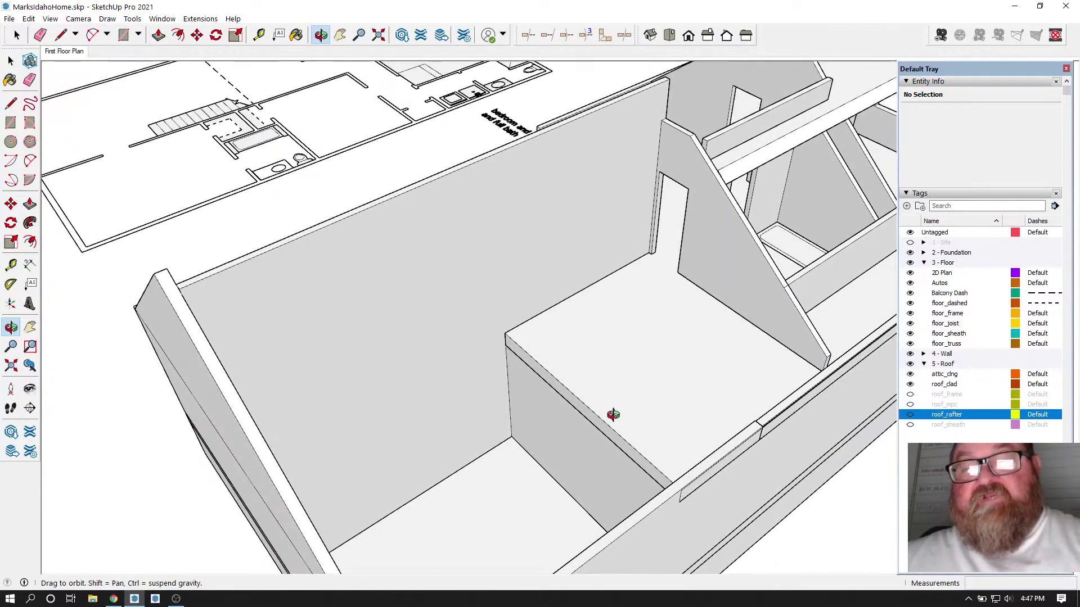
Step: Open the wall group and place a vertical guide on the tall interior wall, in line with the upper-floor slab's exposed end corner
click(11, 60)
double_click(424, 287)
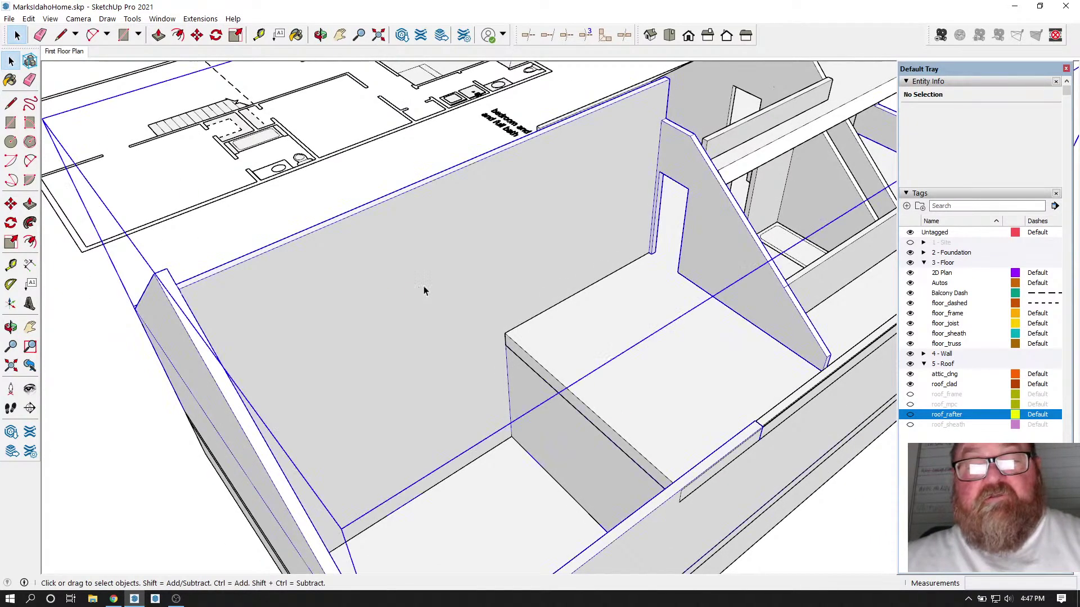
middle_drag(424, 289, 463, 305)
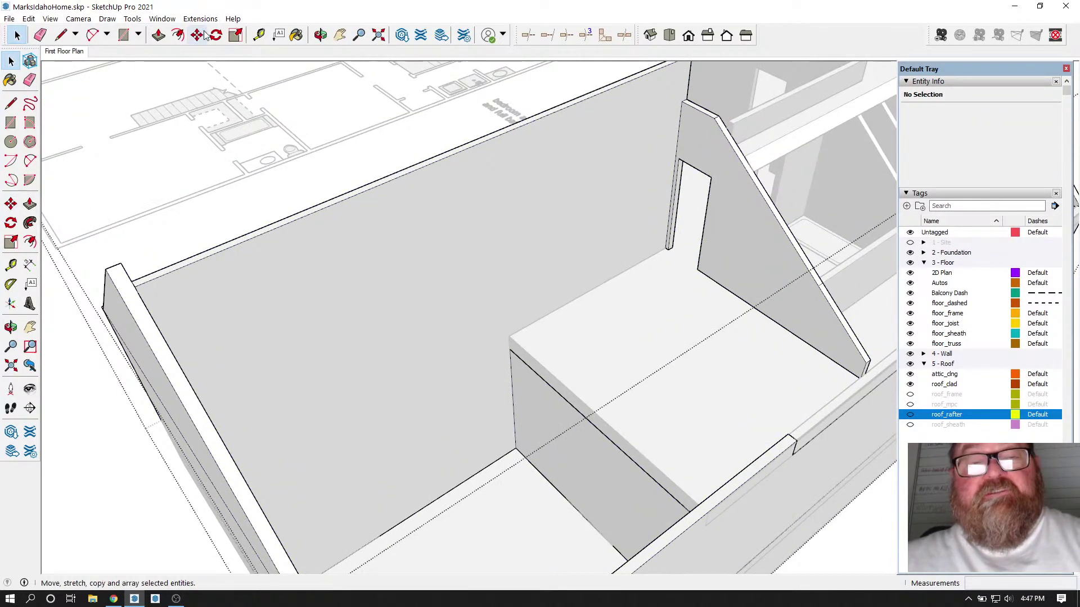
click(259, 35)
scroll(471, 337, up, 2)
scroll(506, 354, up, 1)
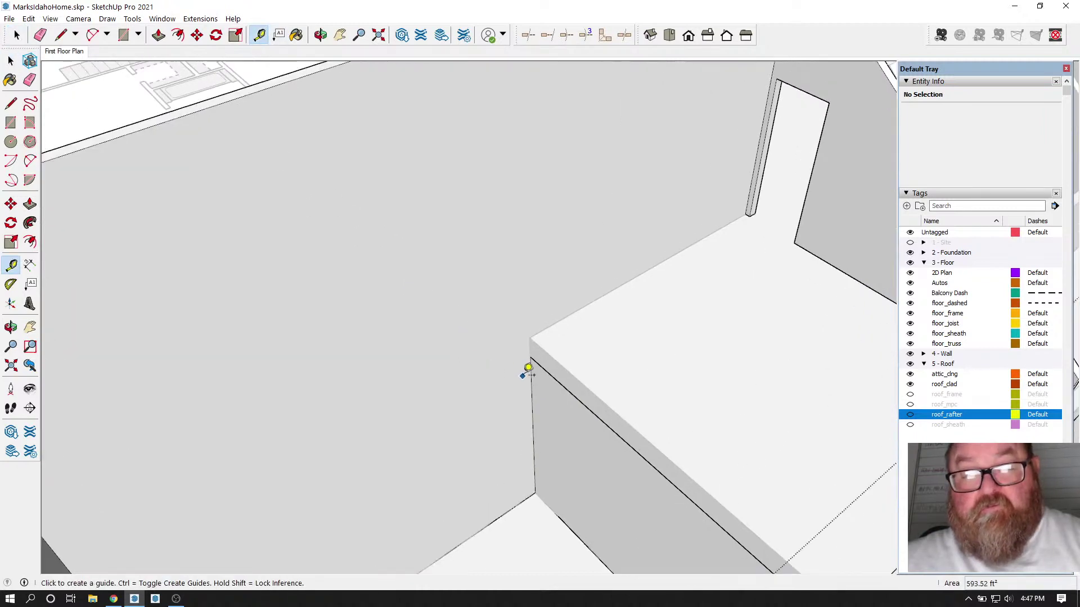
click(531, 372)
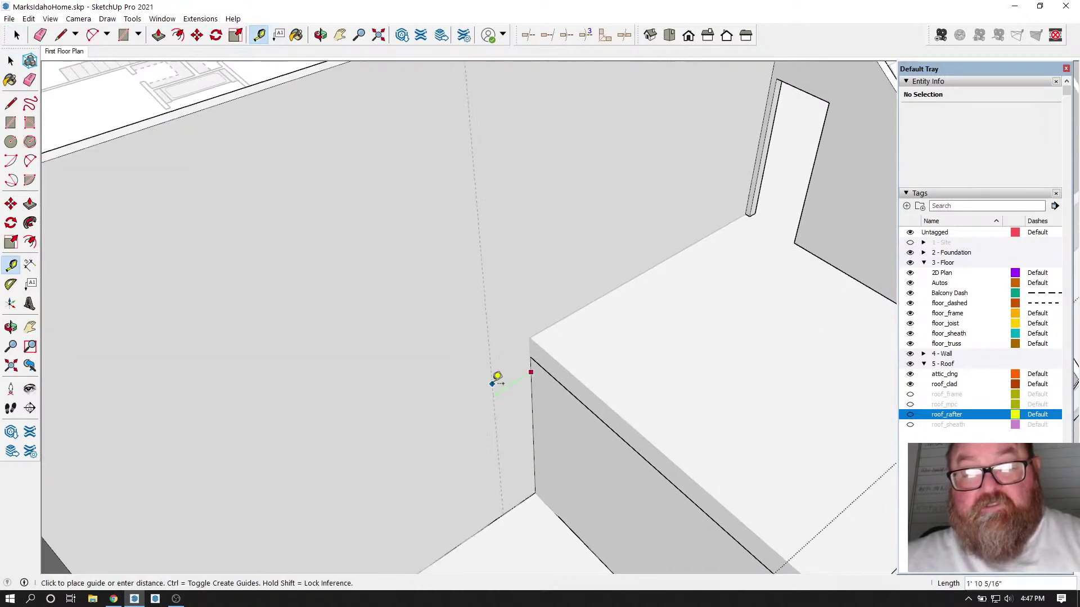
click(531, 357)
scroll(418, 360, down, 4)
scroll(509, 392, up, 3)
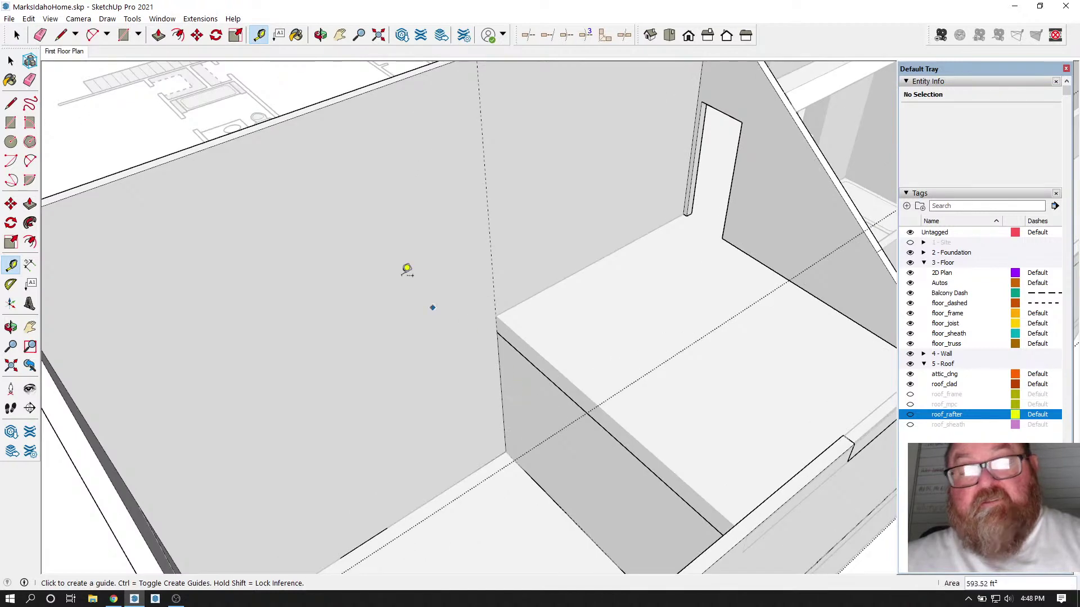
click(17, 36)
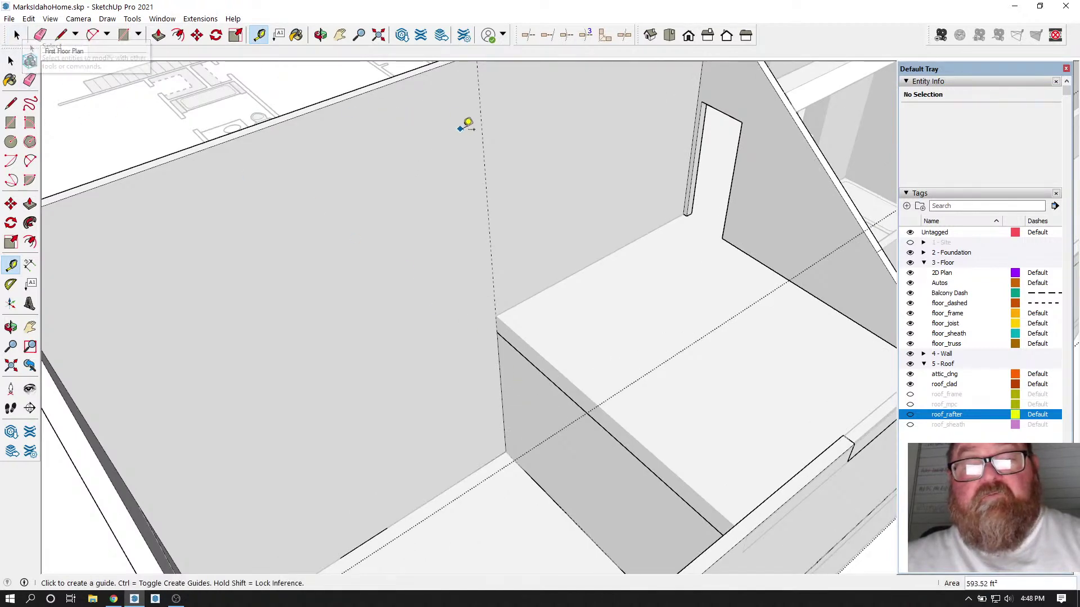
Step: Place a second vertical guide on the tall wall, offset 4.5" from the first toward the sloped doorway wall
click(482, 129)
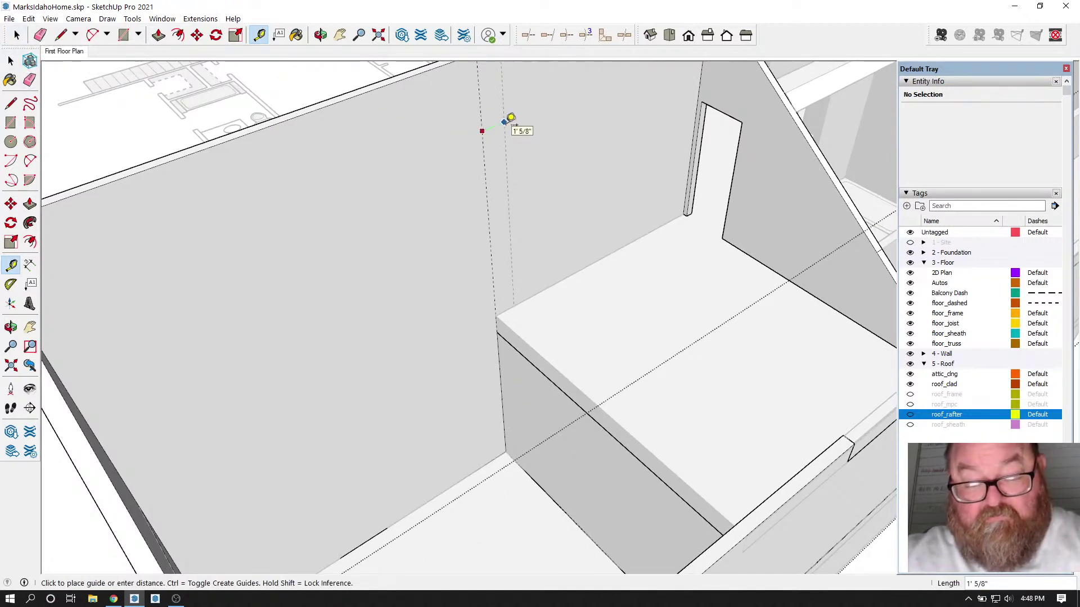
text(4.5)
key(Return)
scroll(510, 118, down, 2)
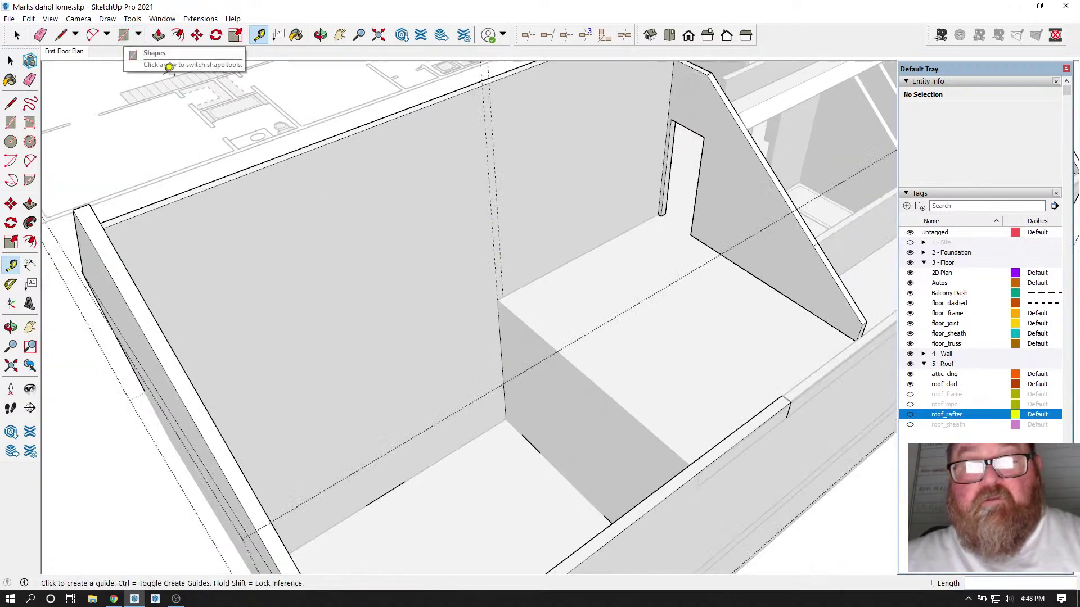
click(17, 35)
Step: Close the wall group, open the upper-floor slab group and push its end face back 4 1/2"
middle_drag(506, 365, 847, 505)
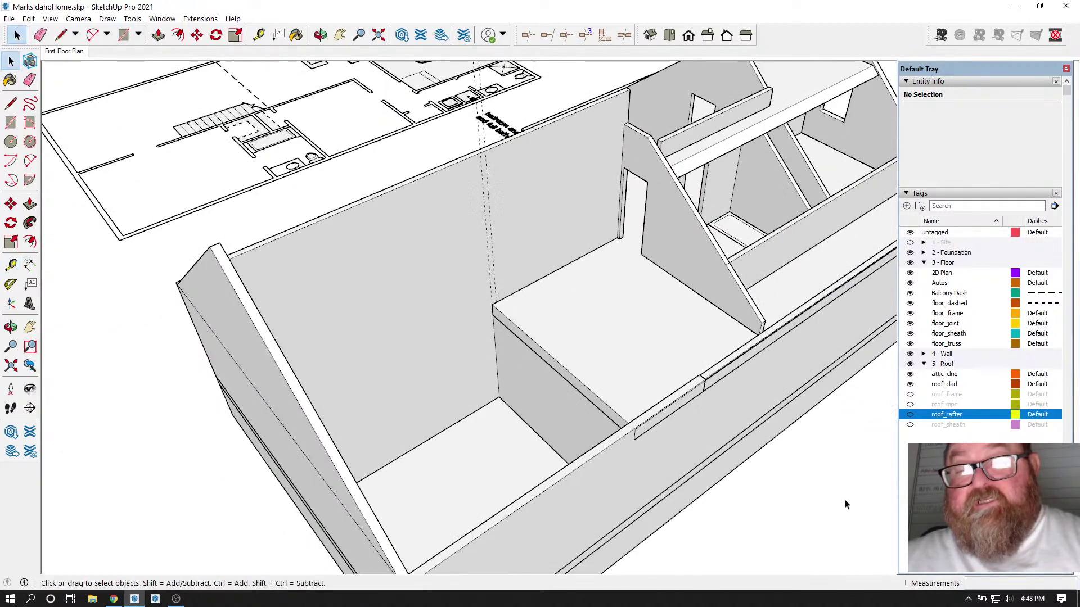
double_click(559, 333)
scroll(518, 366, up, 2)
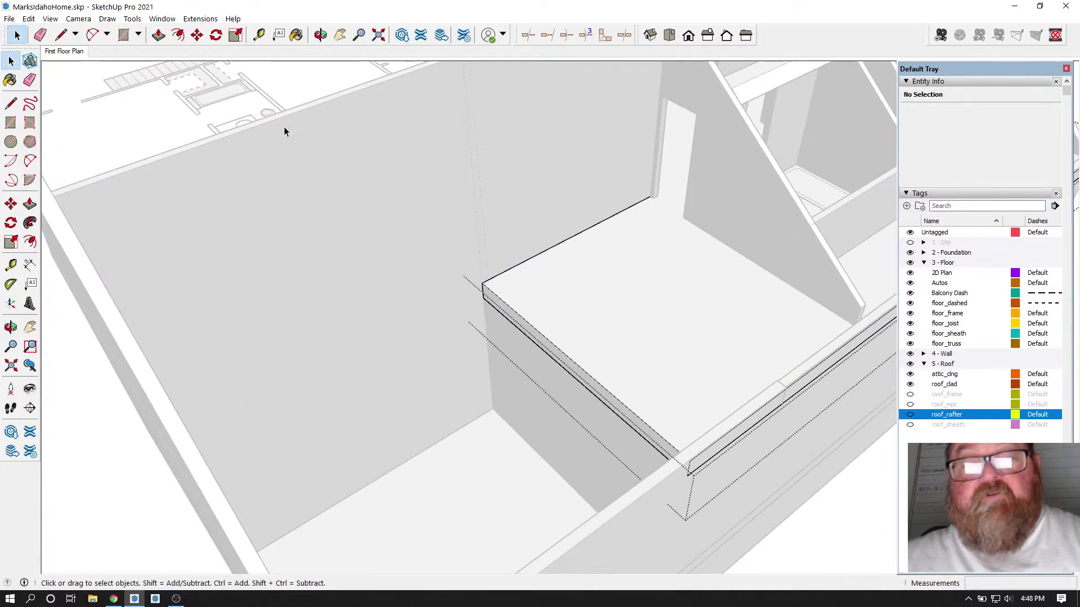
click(158, 35)
click(499, 313)
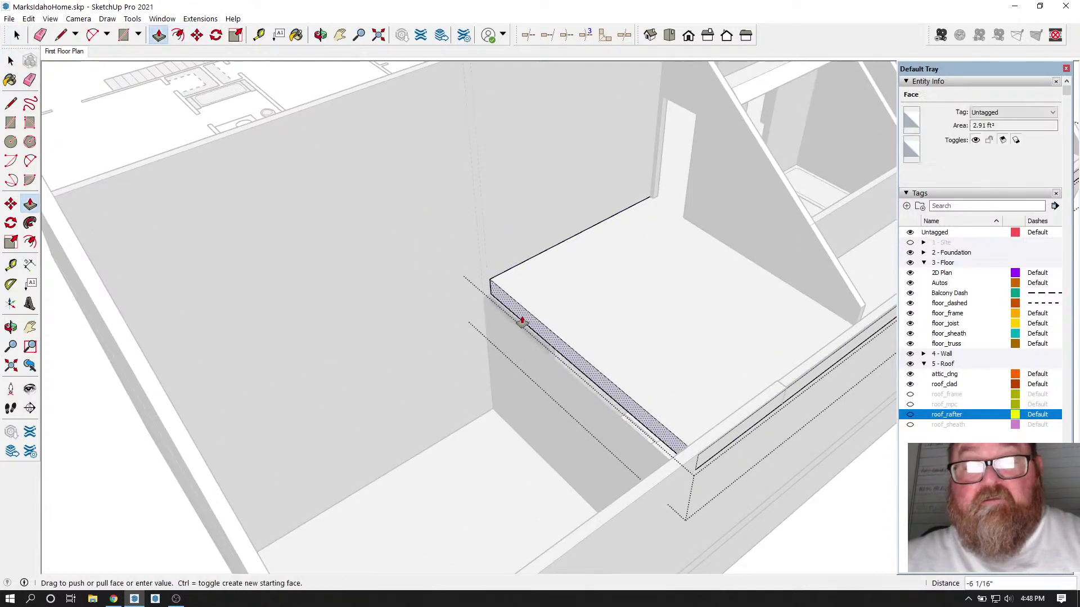
click(558, 359)
scroll(483, 451, down, 3)
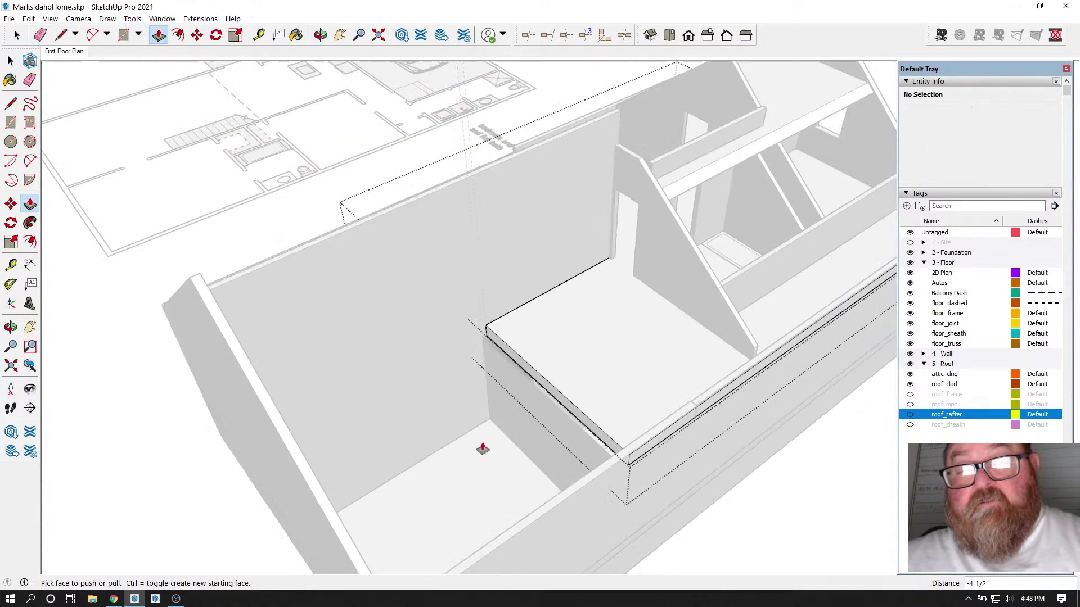
Step: Push the slab's end face back about another 1' 6 5/16" to uncover the wall tops below, and close the group
scroll(514, 386, up, 5)
scroll(521, 388, up, 3)
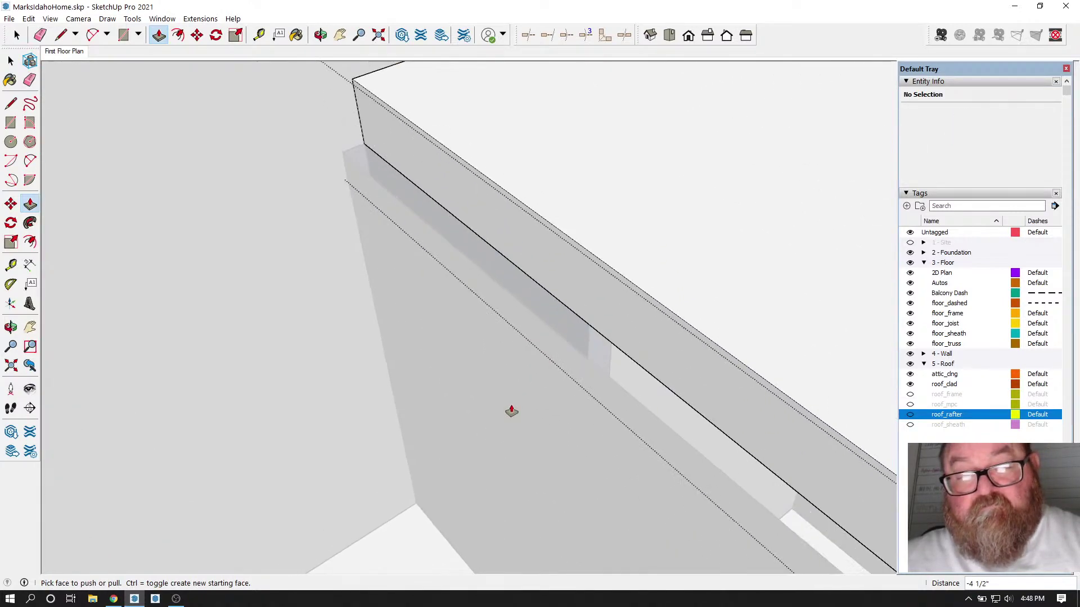
scroll(422, 402, down, 2)
click(557, 306)
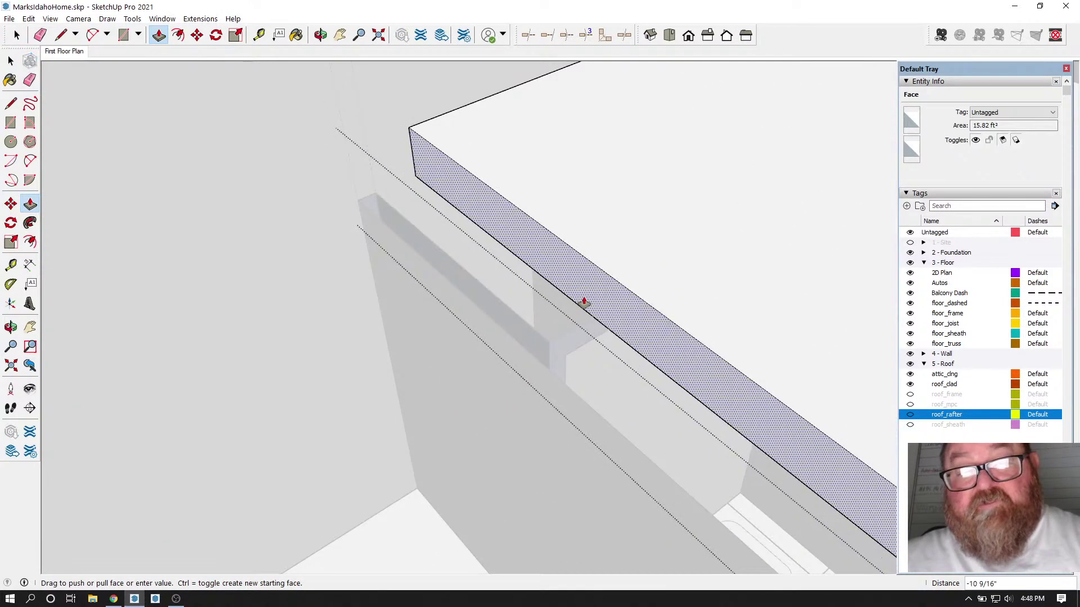
click(641, 332)
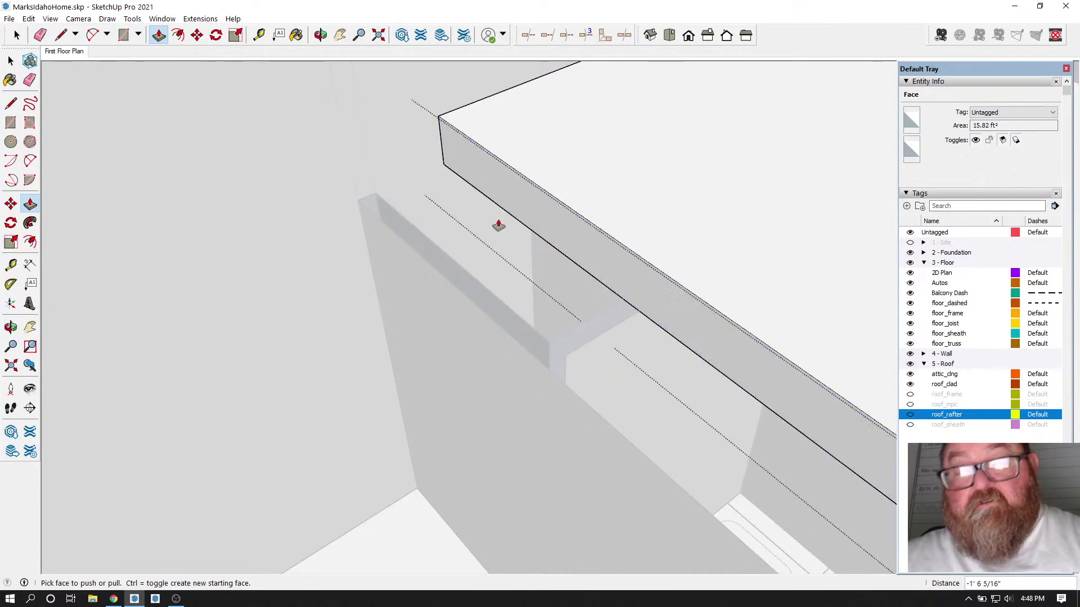
click(319, 34)
drag(465, 152, 289, 329)
key(space)
scroll(610, 360, down, 5)
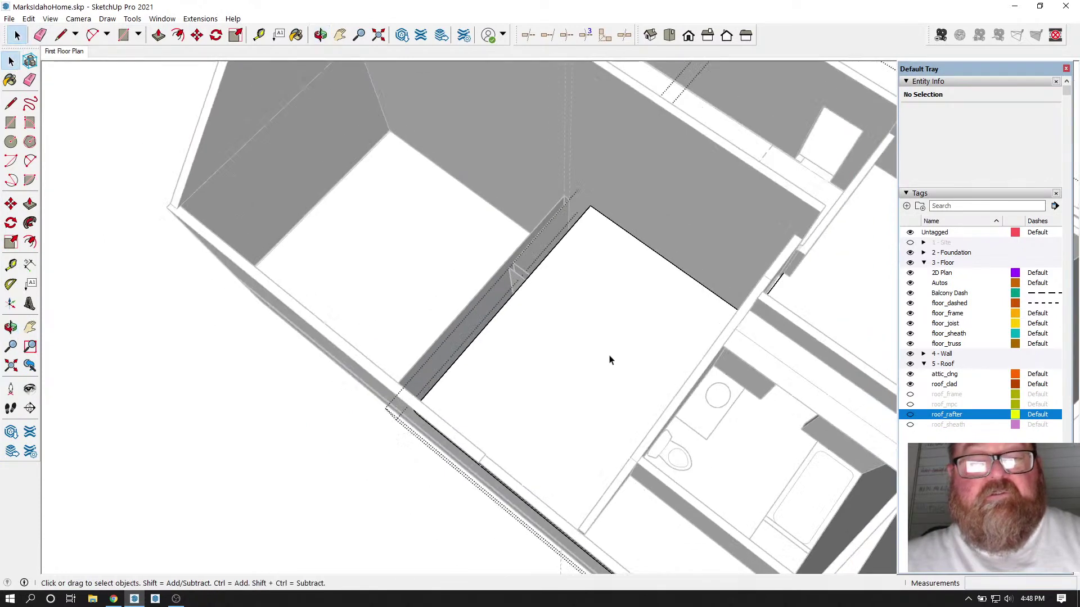
scroll(472, 332, up, 3)
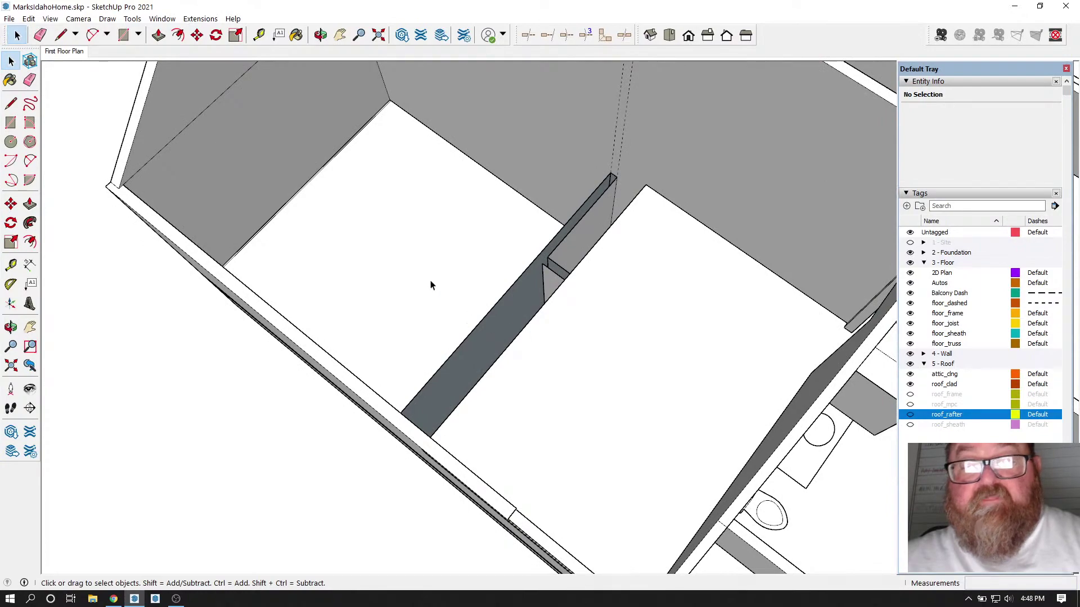
Step: Reopen the upper-floor slab group and push its end face back past the bathroom to uncover the walls below
drag(371, 315, 742, 309)
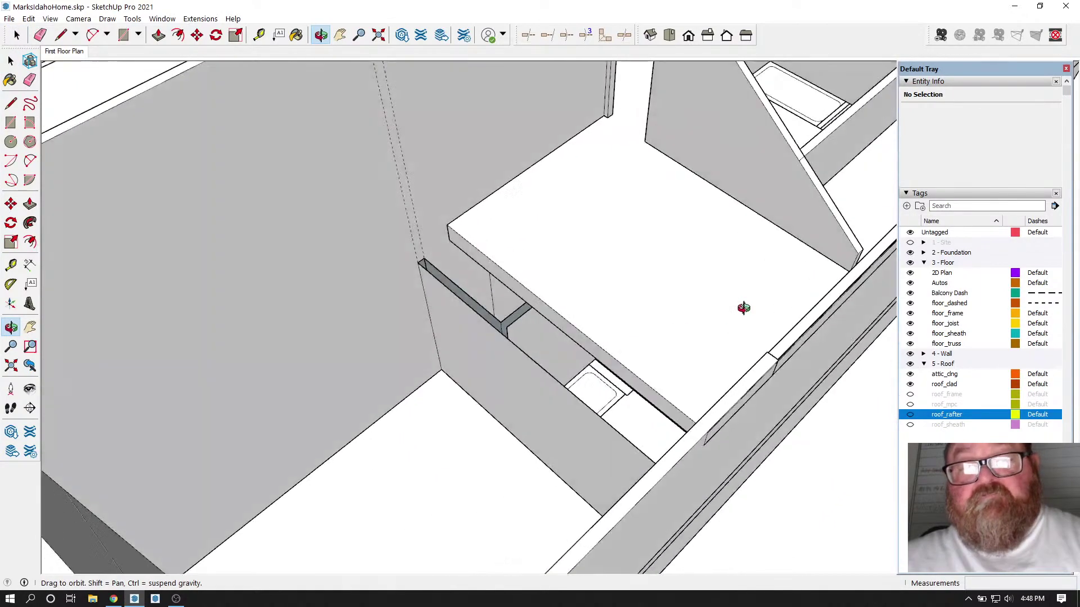
scroll(637, 316, up, 1)
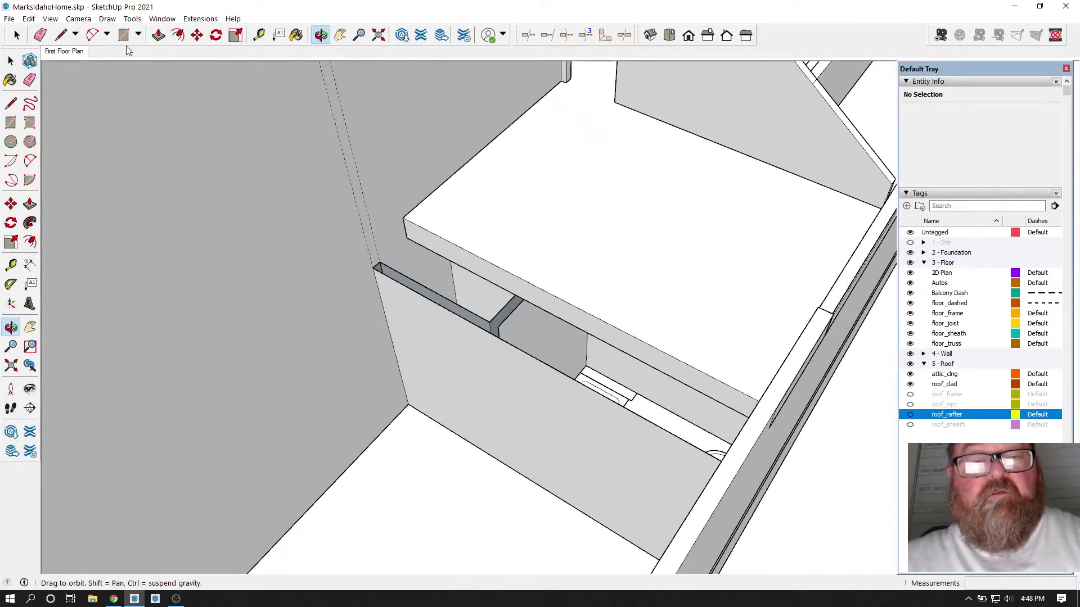
click(15, 35)
double_click(567, 229)
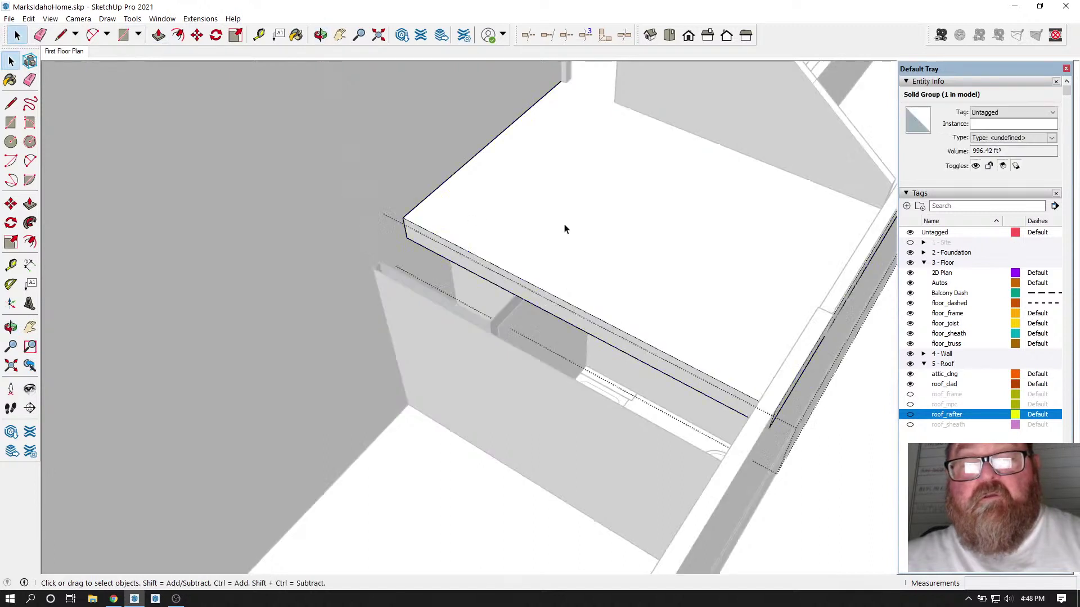
click(159, 35)
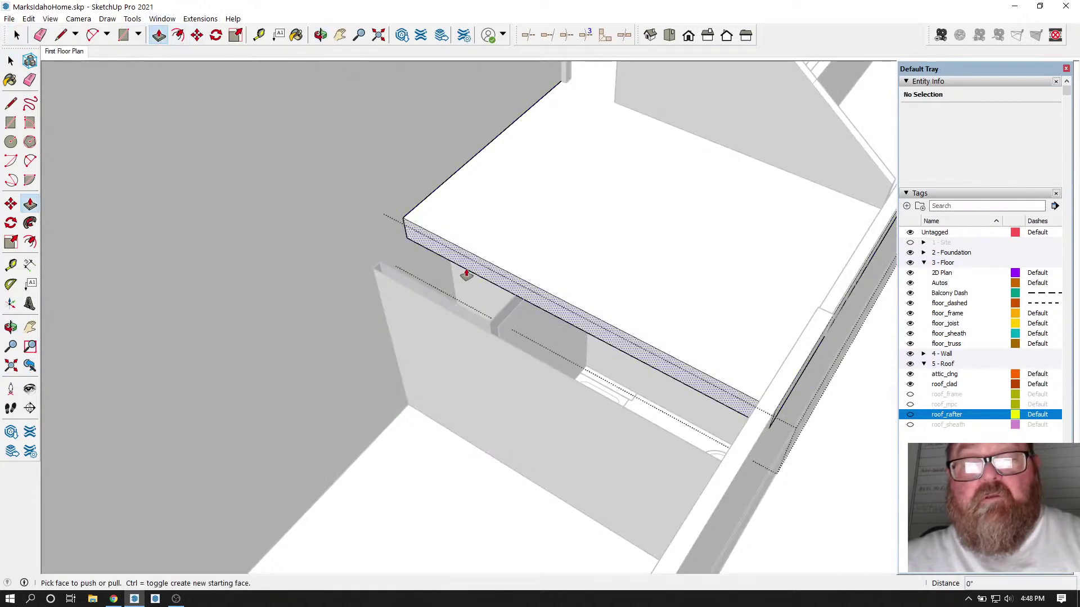
drag(466, 273, 653, 216)
click(321, 35)
drag(345, 73, 154, 383)
drag(368, 154, 419, 304)
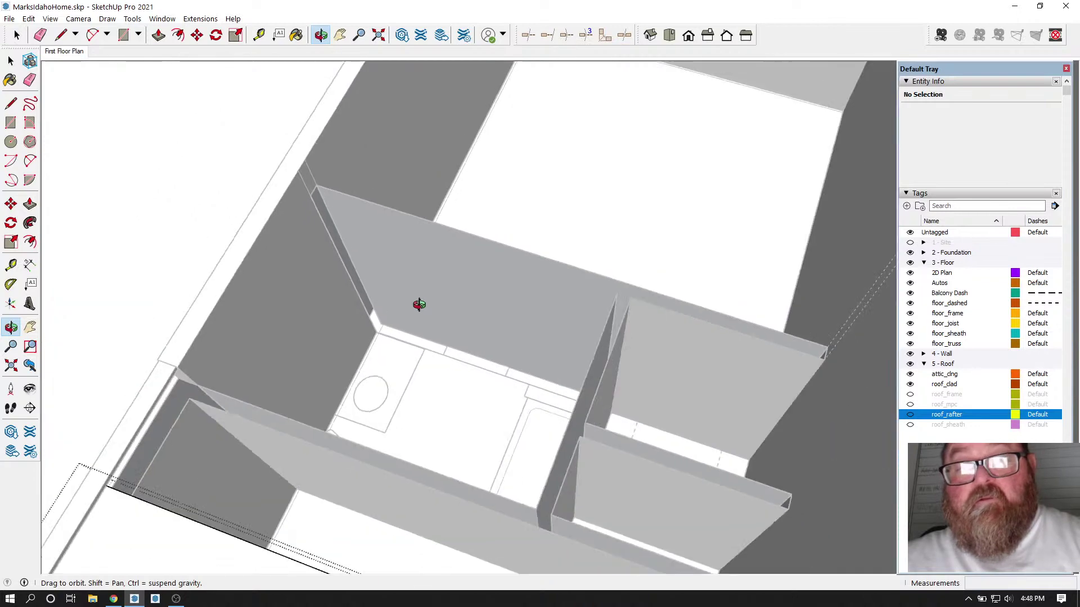
drag(501, 339, 566, 302)
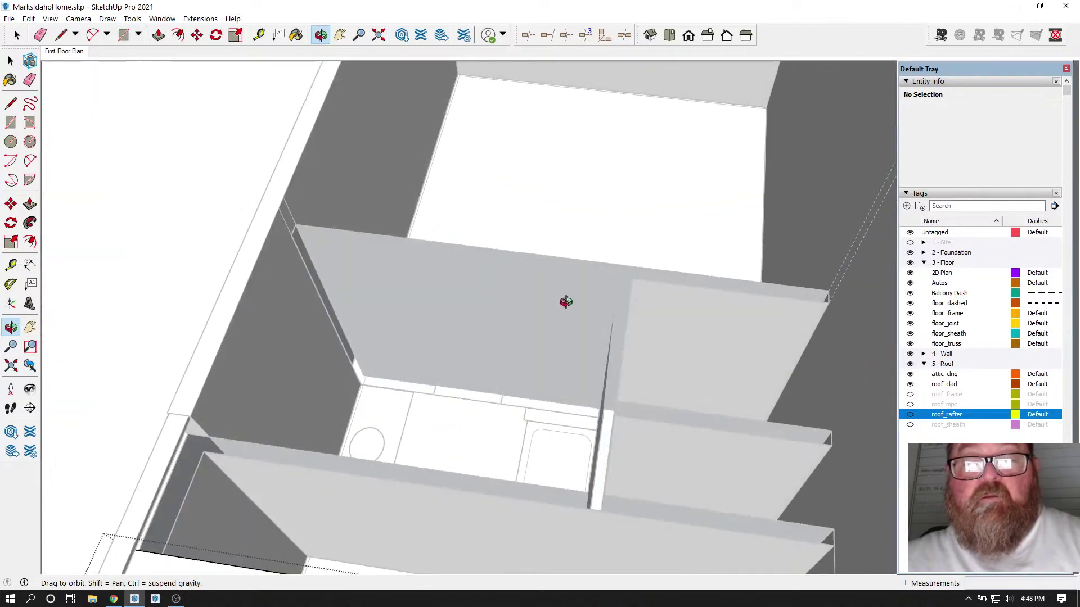
Step: Open the wall group and draw the missing bathroom-side top edge of the wall between the bathroom and the large room
click(11, 61)
scroll(589, 369, down, 4)
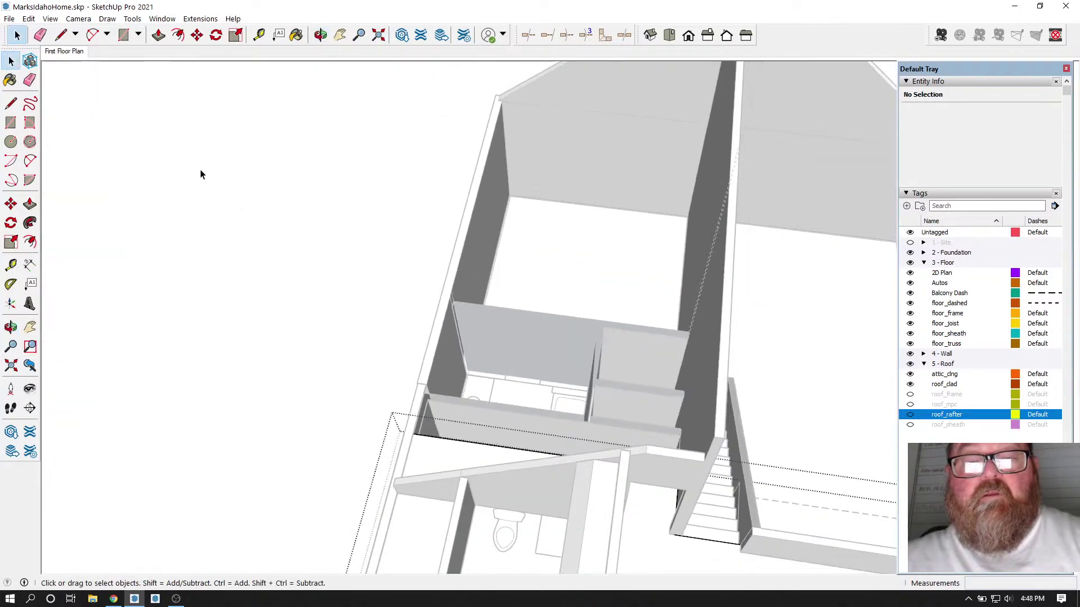
scroll(315, 236, up, 2)
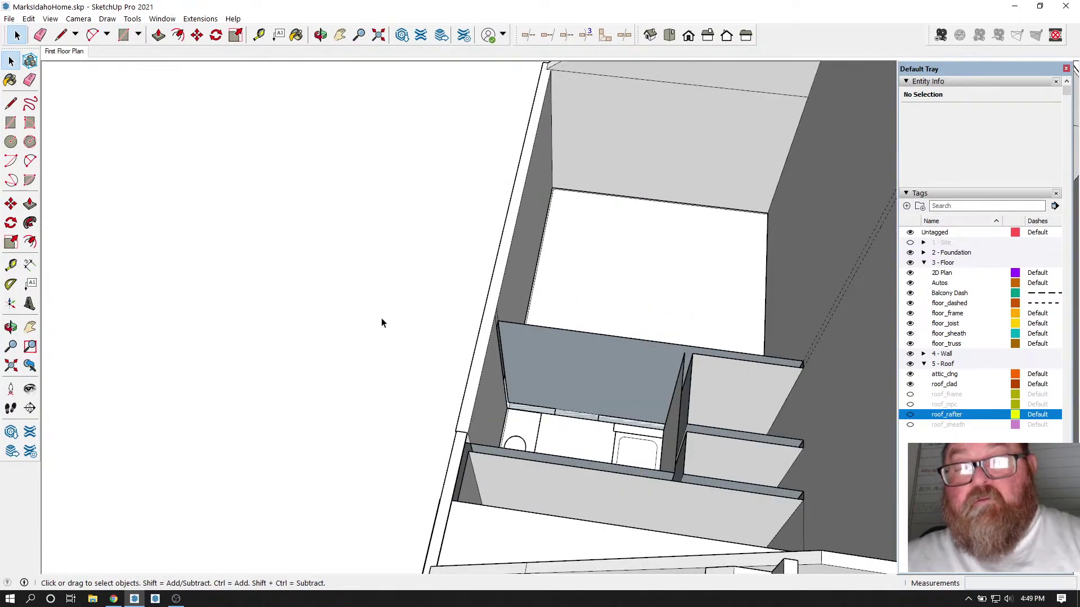
scroll(559, 370, down, 2)
scroll(586, 356, up, 2)
click(586, 356)
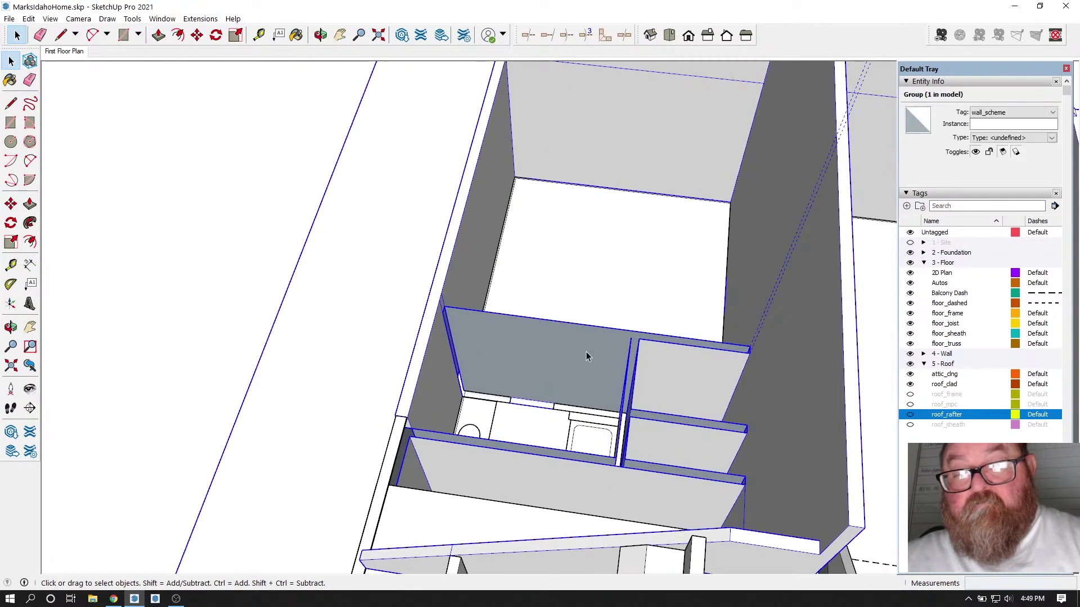
triple_click(586, 352)
scroll(586, 356, up, 3)
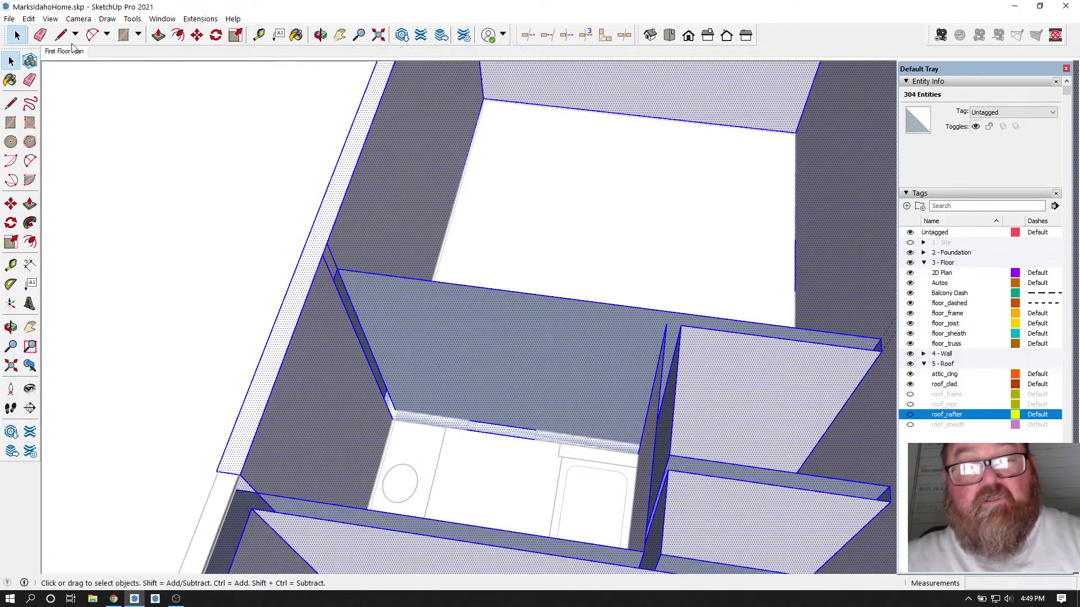
click(60, 35)
scroll(394, 276, up, 3)
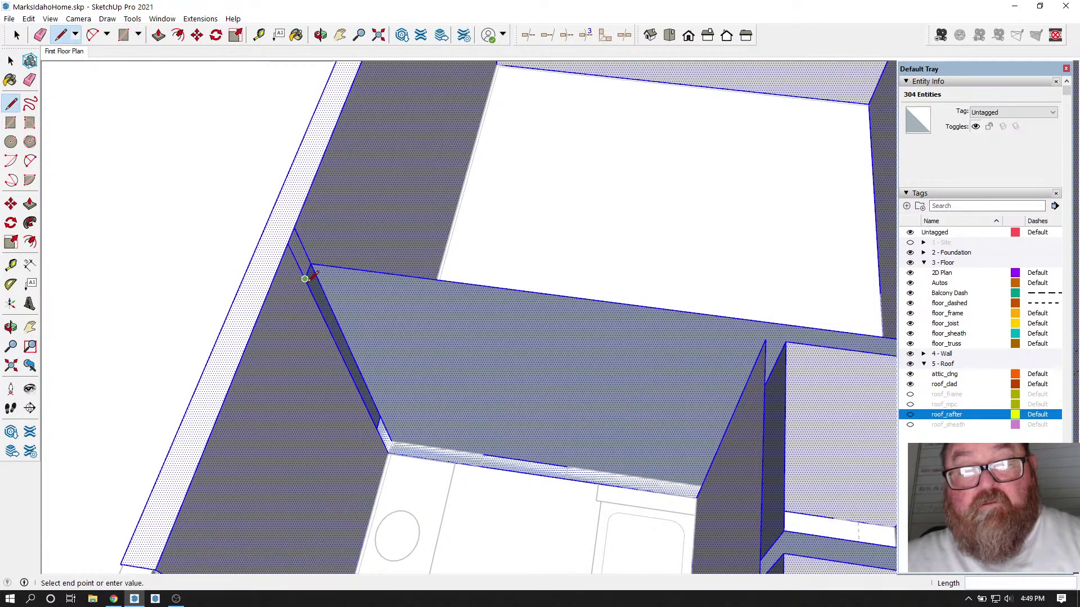
click(766, 339)
scroll(398, 259, down, 2)
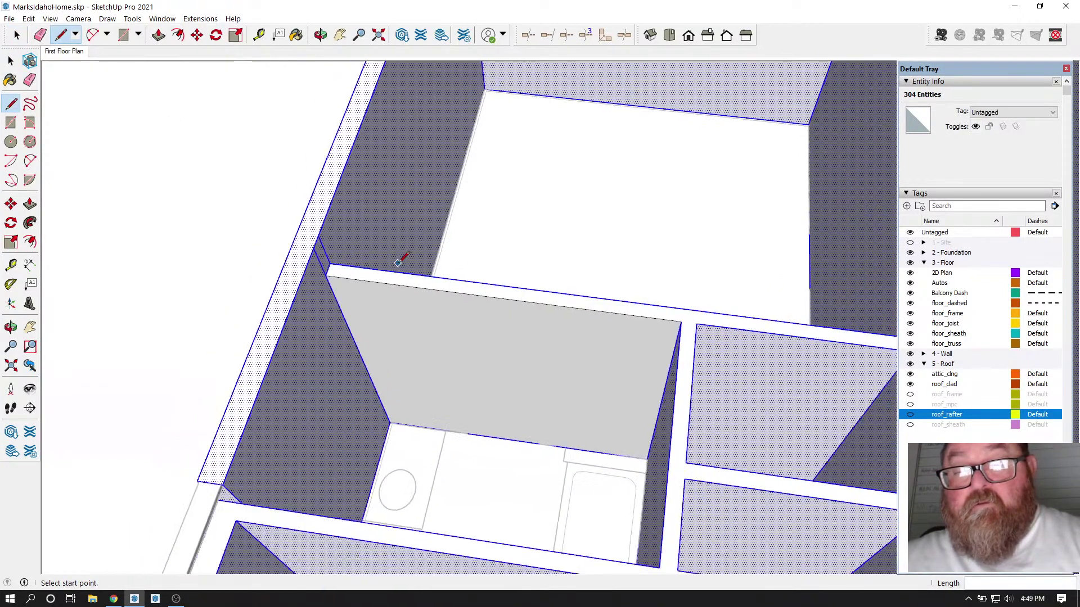
Step: Close the wall group
click(320, 34)
drag(542, 340, 653, 294)
drag(310, 320, 248, 212)
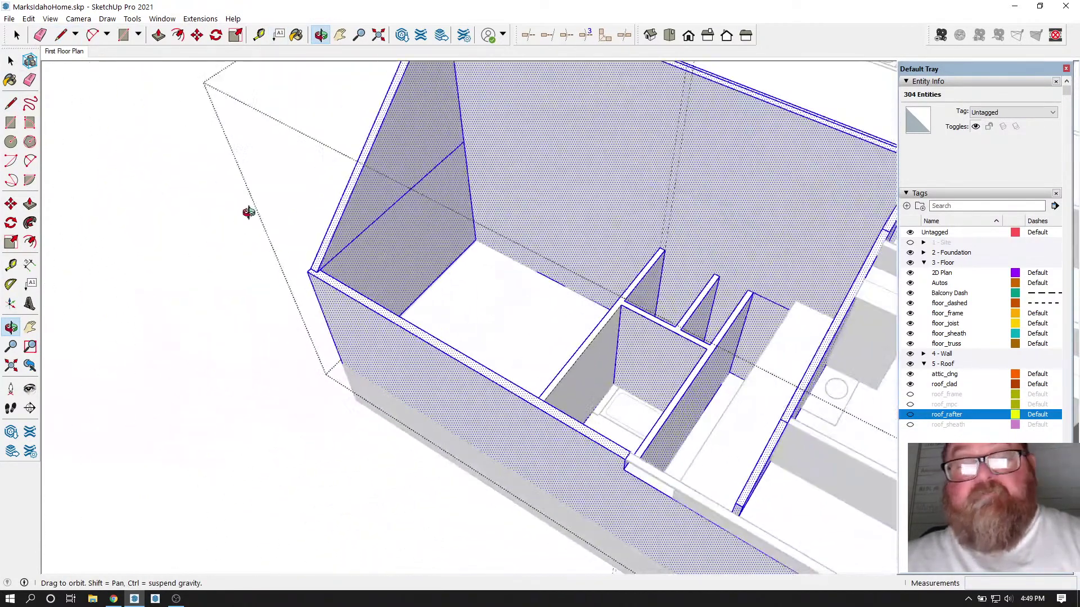
key(space)
click(150, 187)
middle_drag(151, 188, 188, 234)
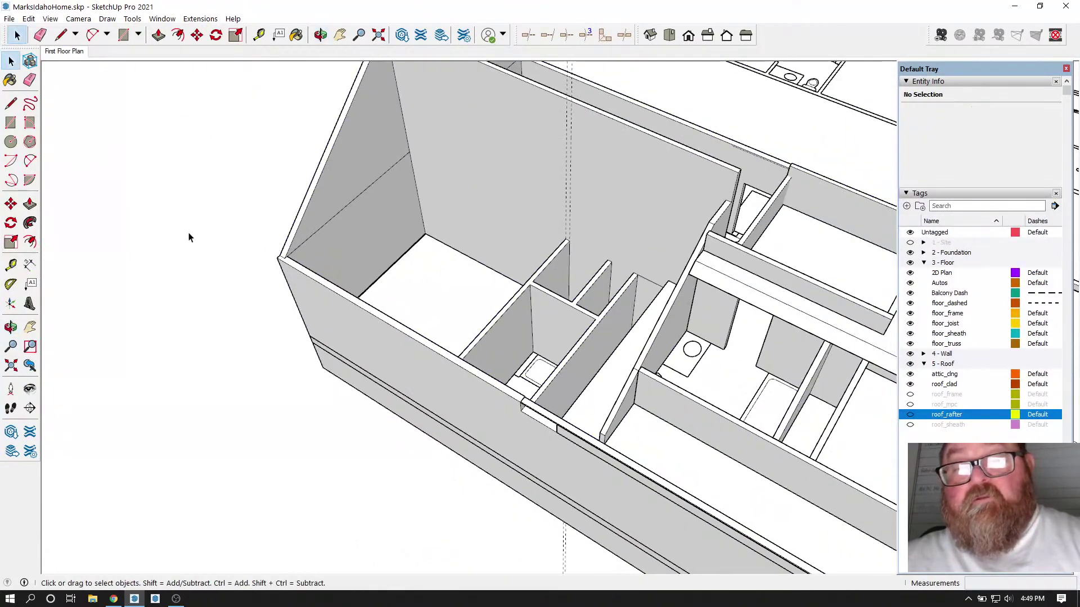
Step: Reopen the wall group and draw a short edge across the junction between the bathroom's cross wall and the large room's wall
click(321, 35)
drag(338, 64, 639, 264)
click(16, 35)
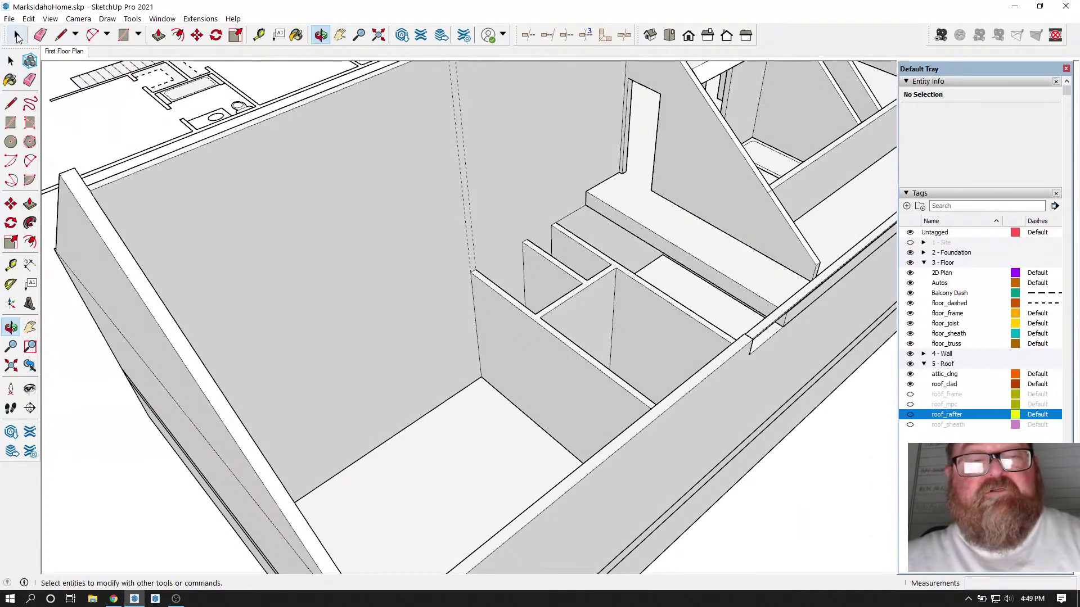
scroll(590, 315, up, 5)
click(511, 342)
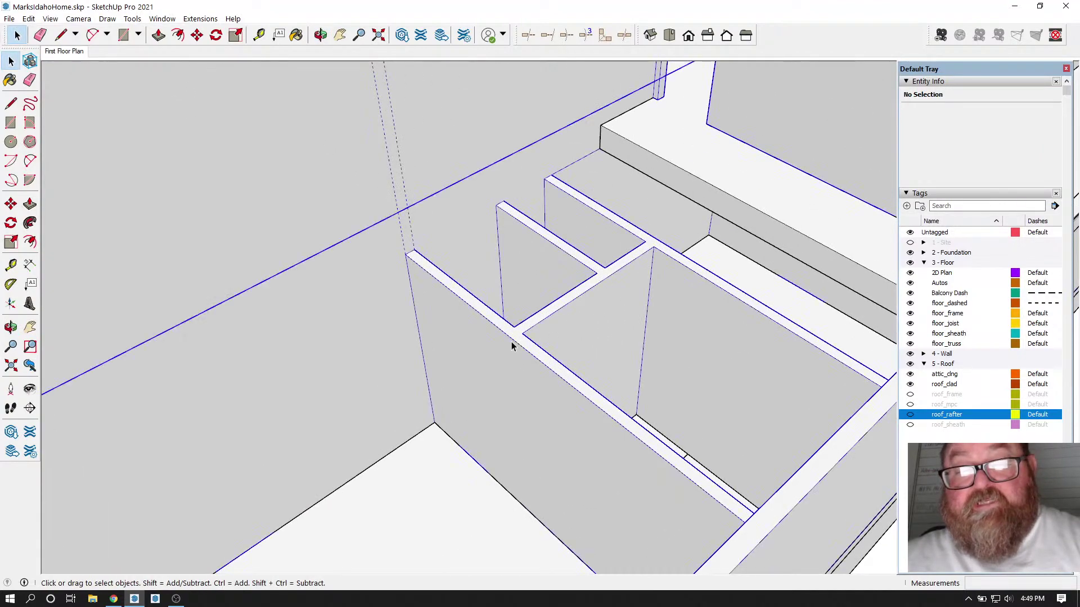
double_click(511, 342)
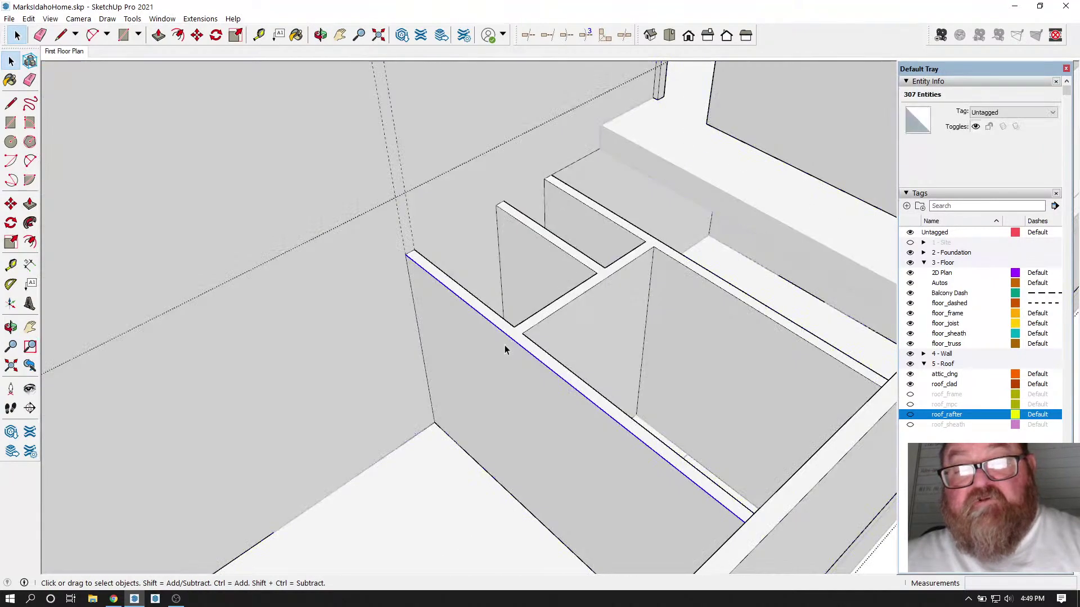
click(505, 345)
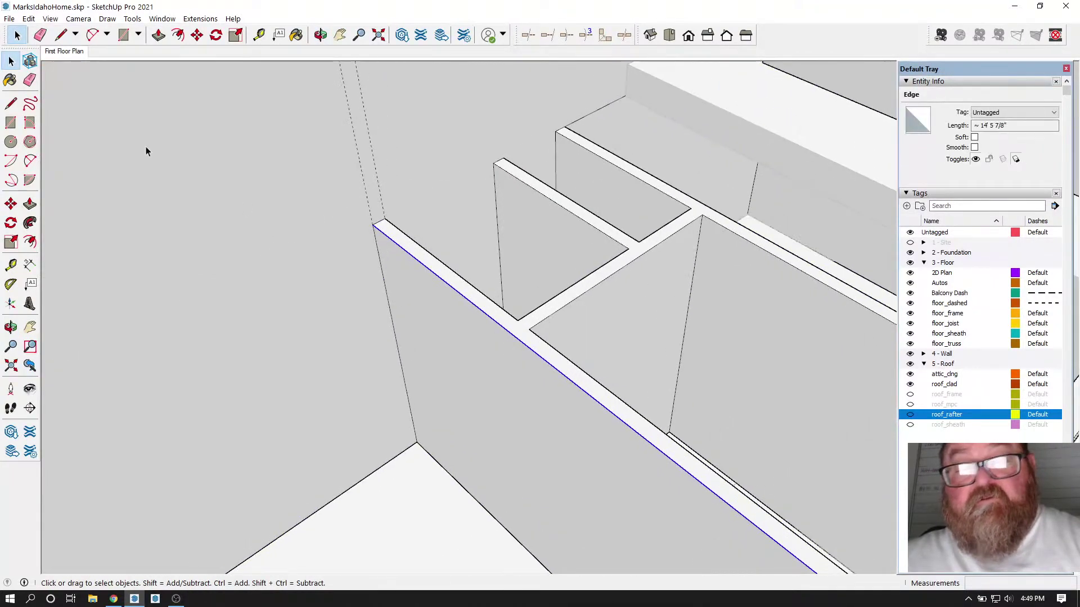
click(60, 35)
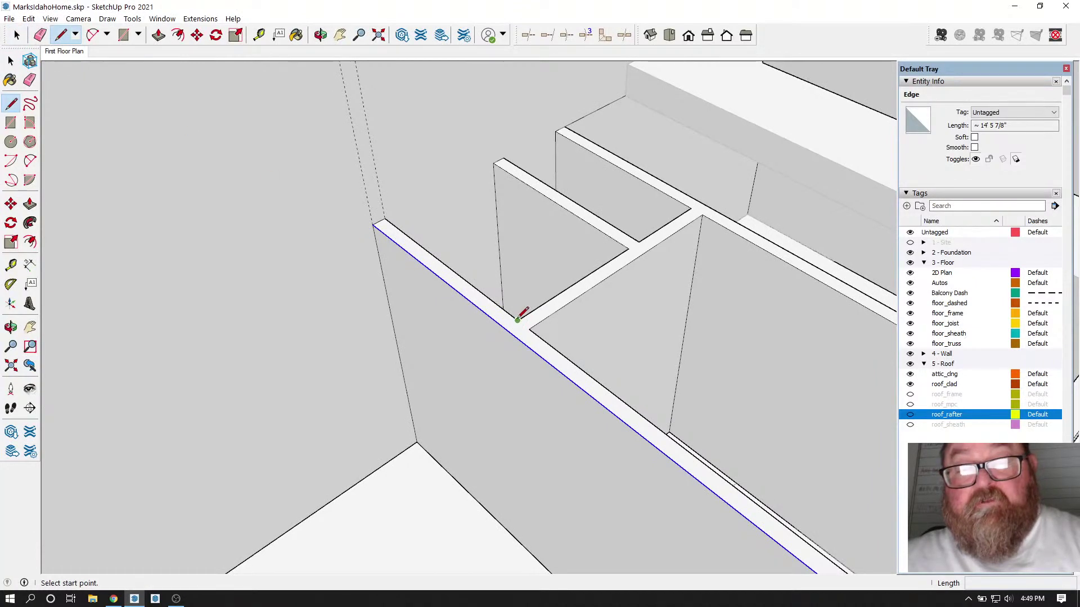
click(517, 320)
scroll(555, 378, down, 3)
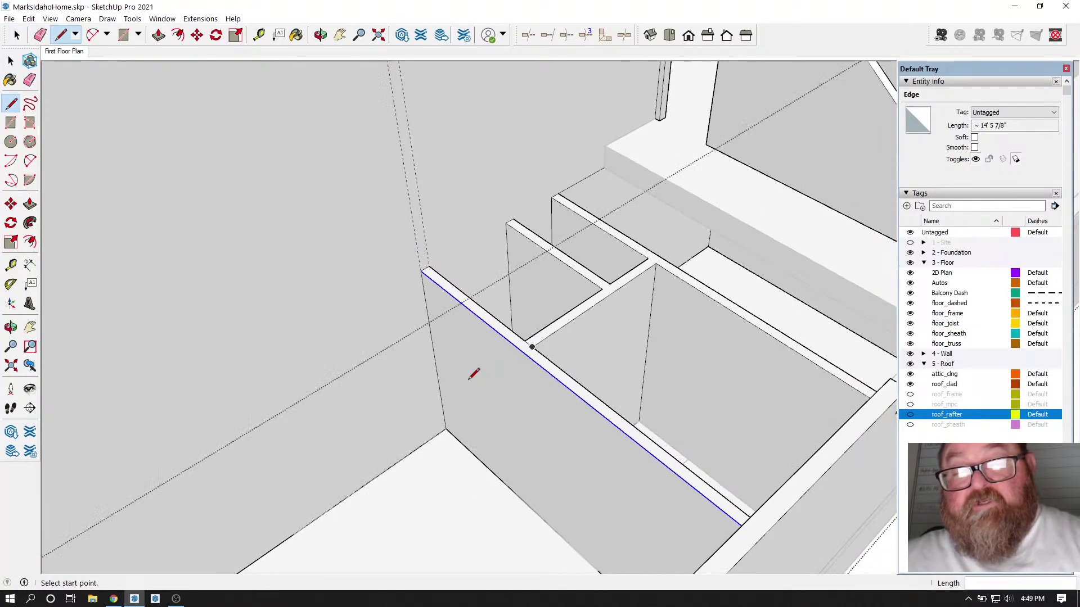
scroll(458, 345, down, 2)
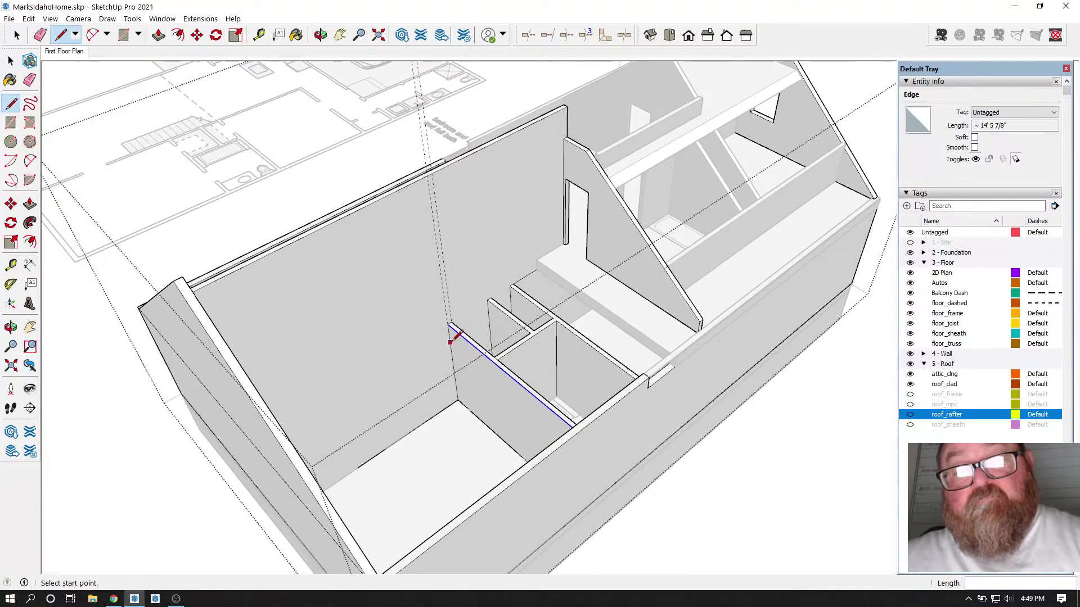
Step: Push/Pull the top face of the wall between the bathroom and the large room up 1' 2 1/8"
key(space)
key(p)
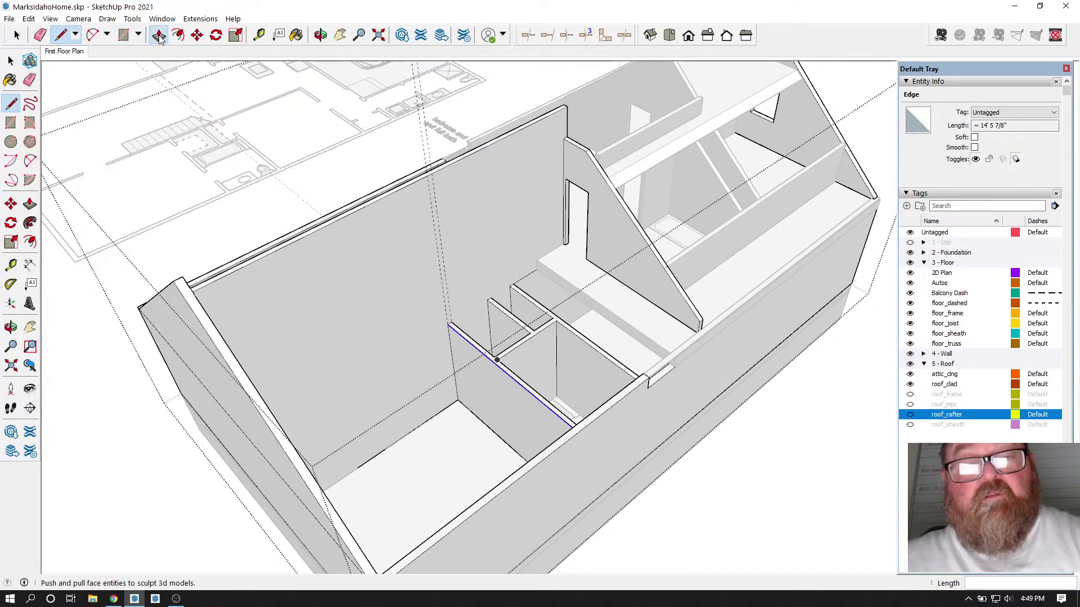
drag(450, 327, 446, 307)
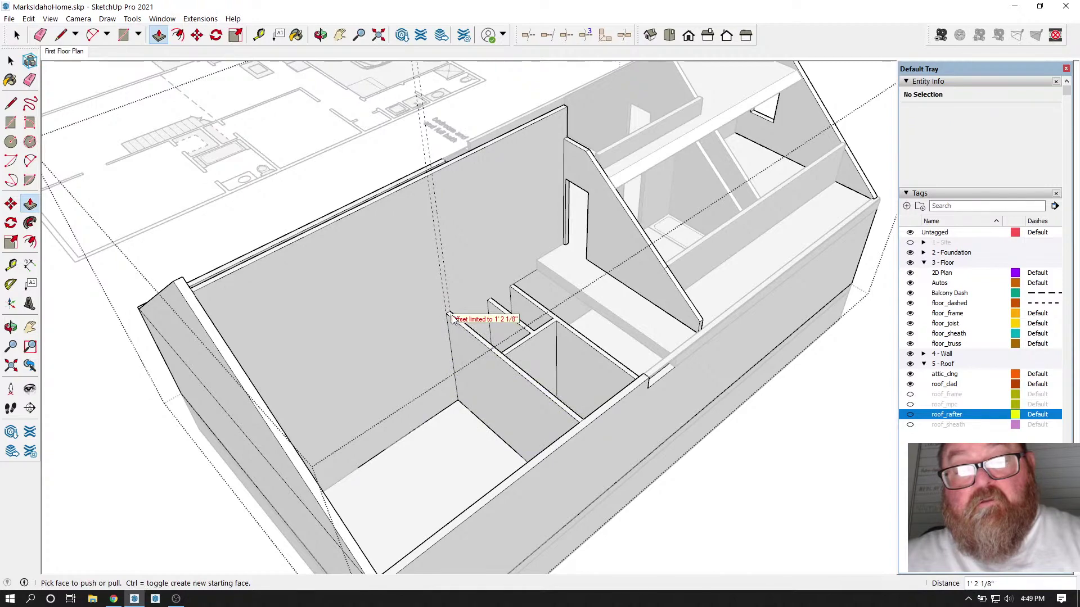
Step: Draw a reference line from the low outer corner of the sloped doorway wall, parallel to the outer wall, past the bathroom wall's end
scroll(446, 307, up, 2)
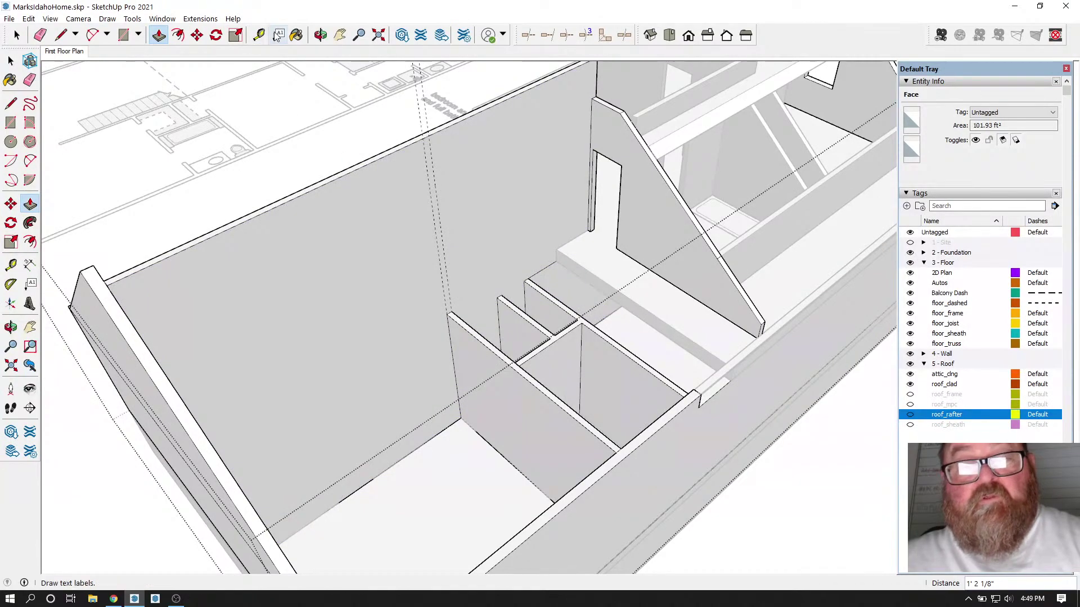
click(321, 35)
drag(531, 239, 525, 204)
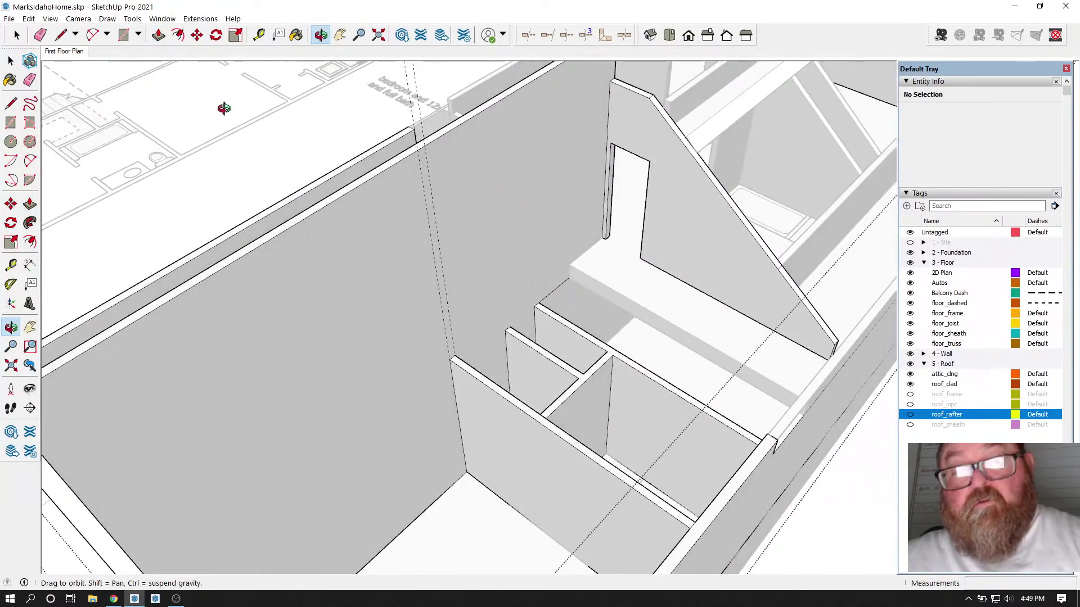
drag(413, 146, 541, 389)
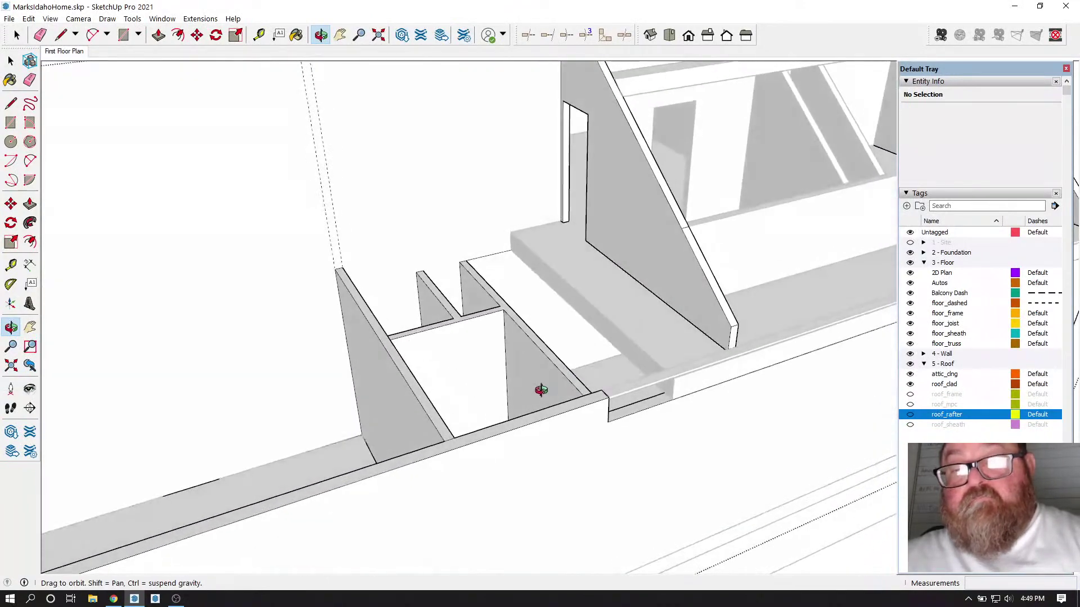
click(60, 34)
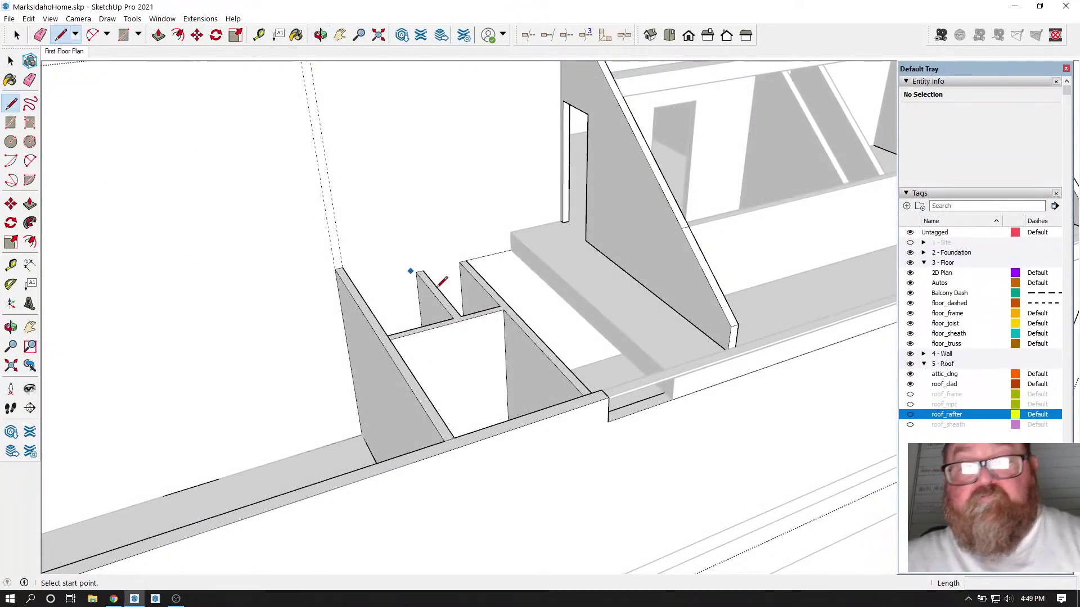
click(730, 327)
click(377, 434)
middle_drag(377, 434, 443, 444)
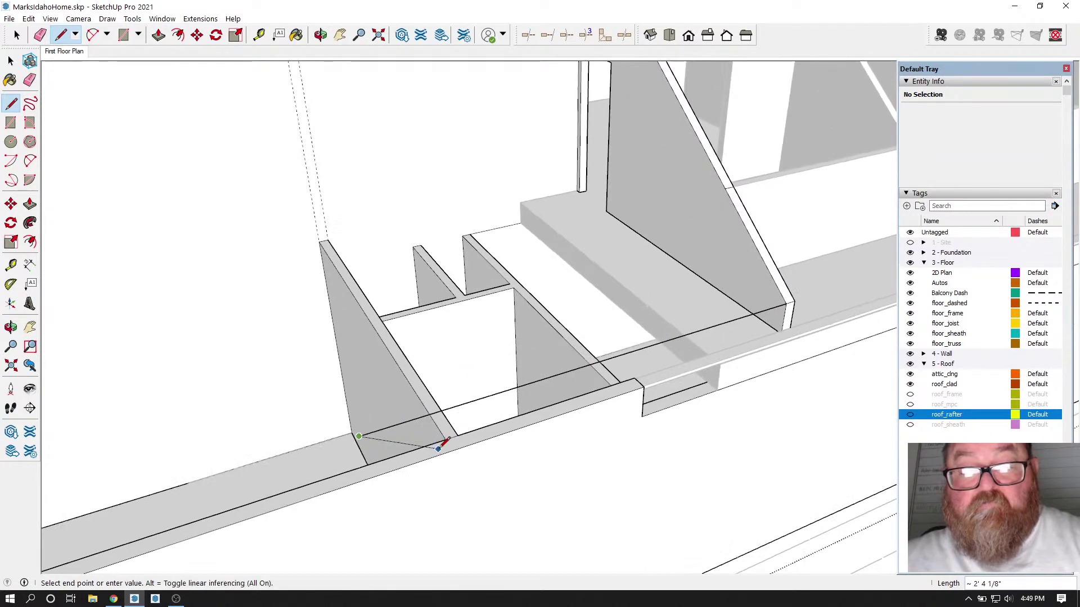
key(Escape)
Step: Draw the bathroom wall's triangular extension: 1' 5/16" up to the reference line, sloping to the tall wall's top guide, and down to the wall
scroll(423, 434, up, 5)
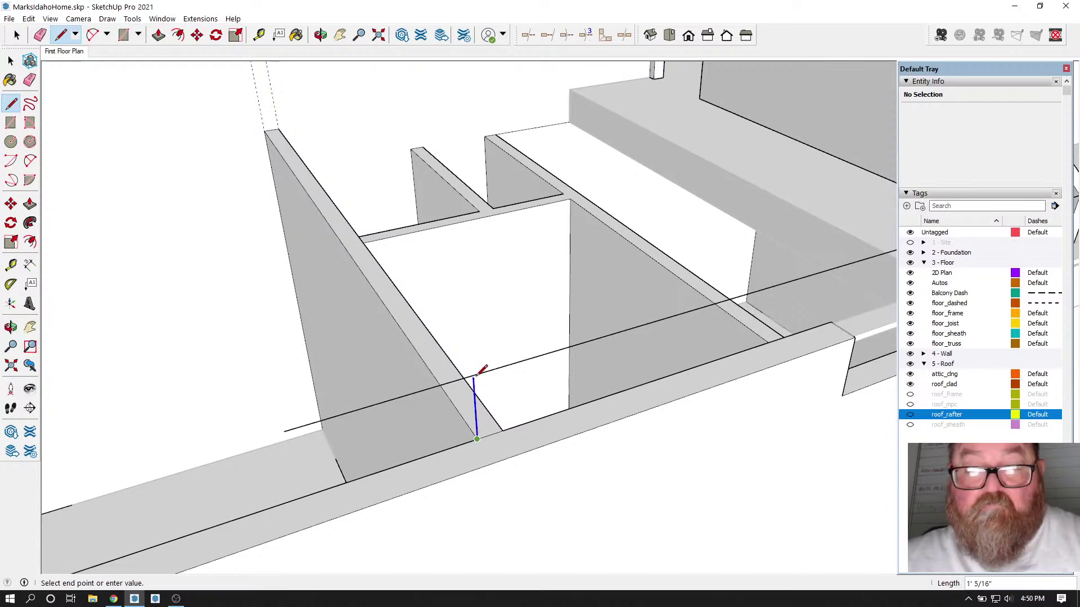
middle_drag(301, 434, 541, 470)
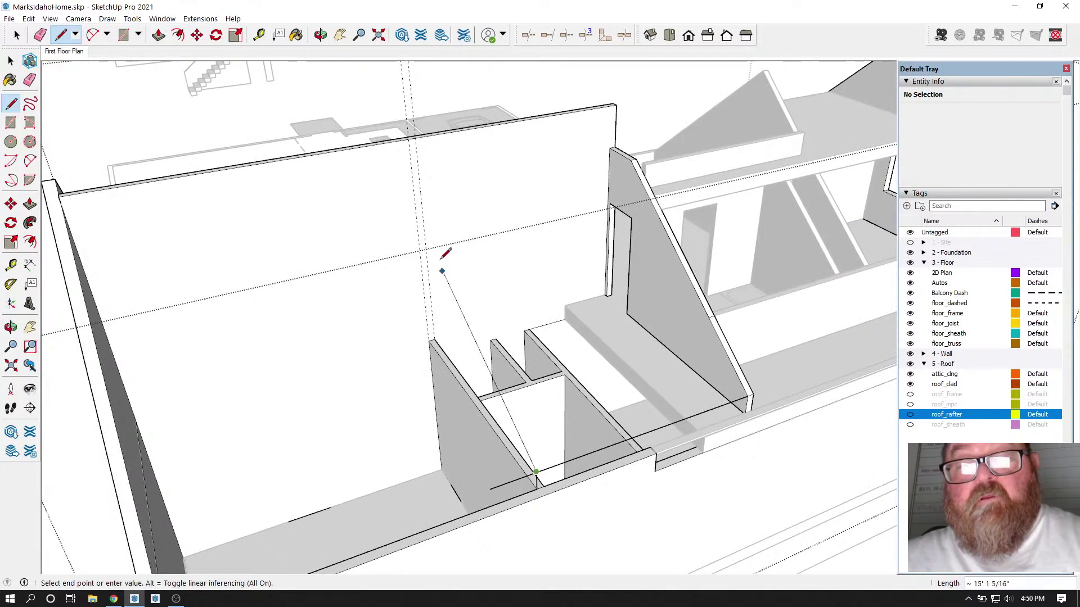
click(409, 138)
click(428, 335)
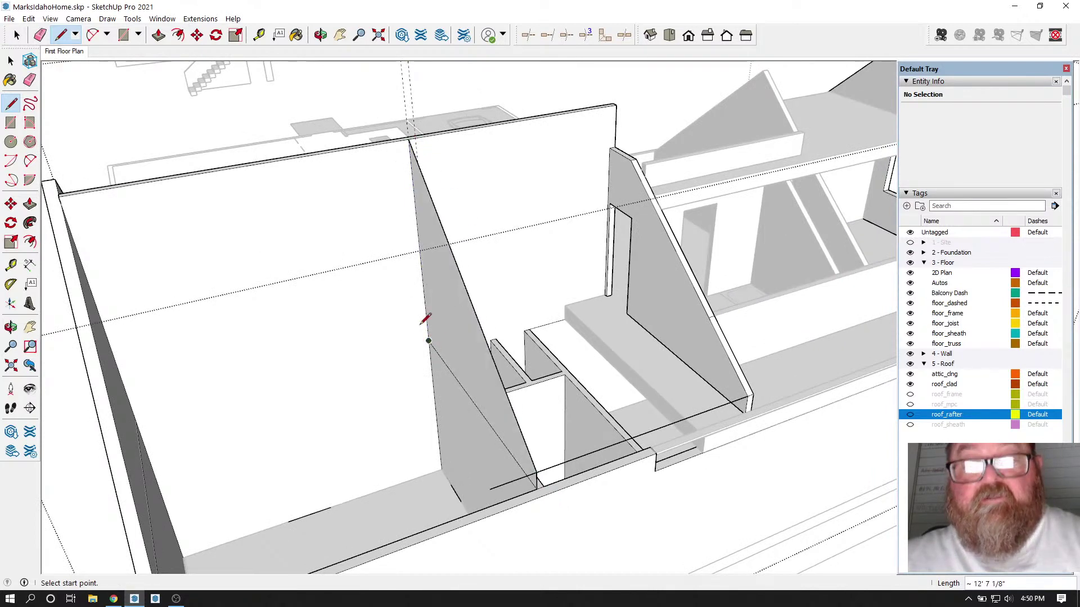
Step: Push/Pull the new triangular face 4 1/2" to the second guide to match the wall's thickness
click(158, 35)
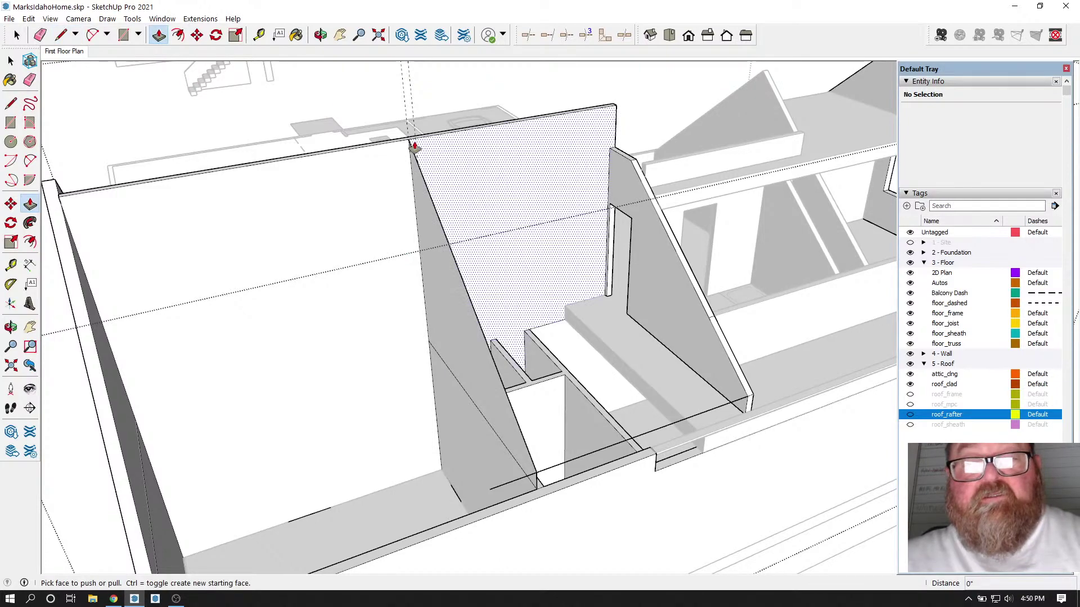
scroll(407, 143, up, 4)
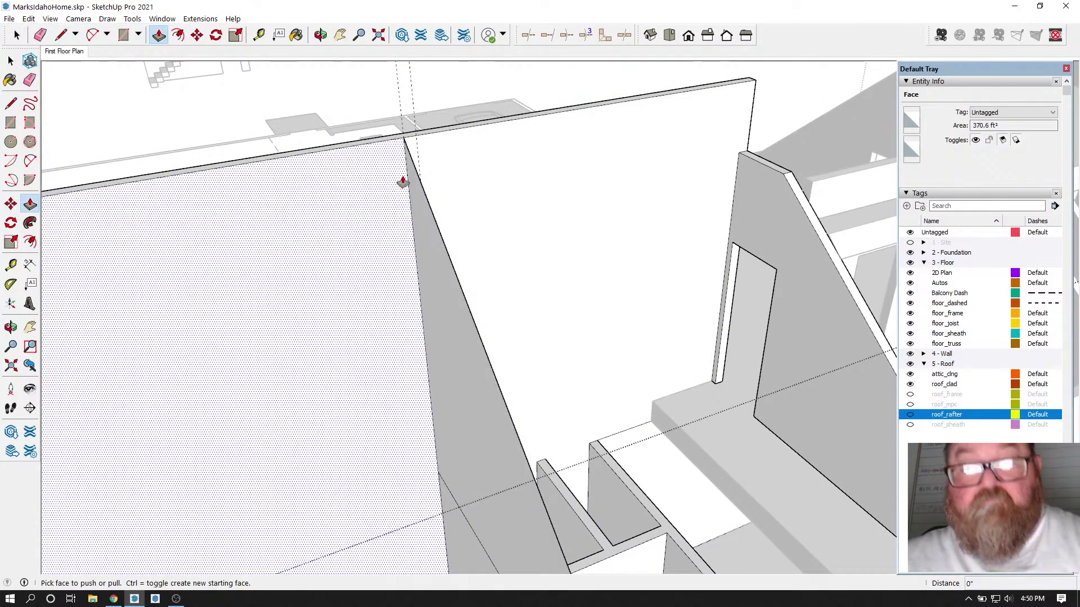
click(405, 174)
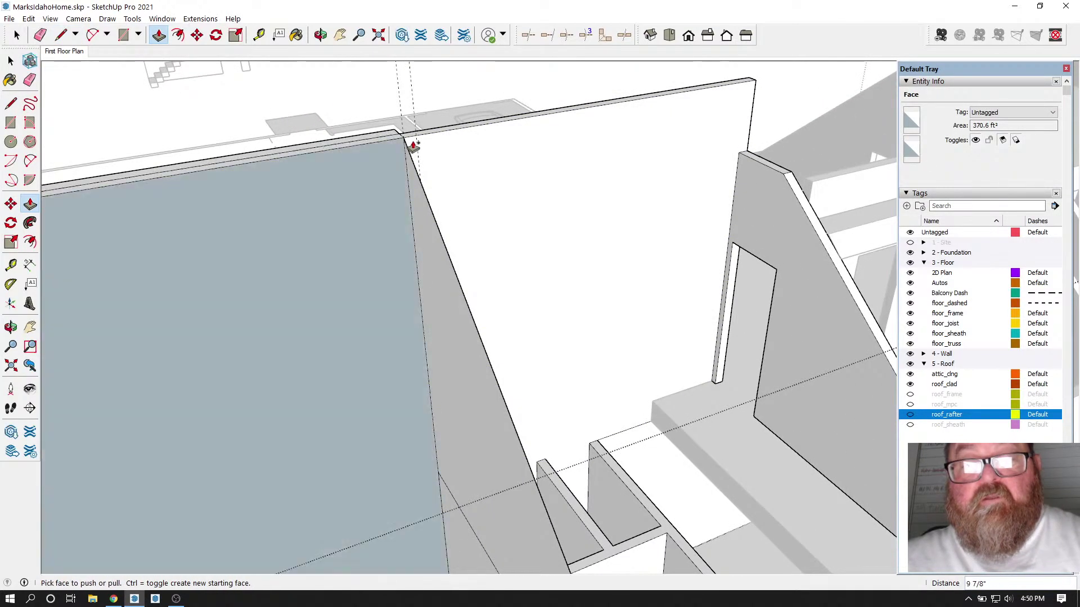
click(413, 146)
click(409, 168)
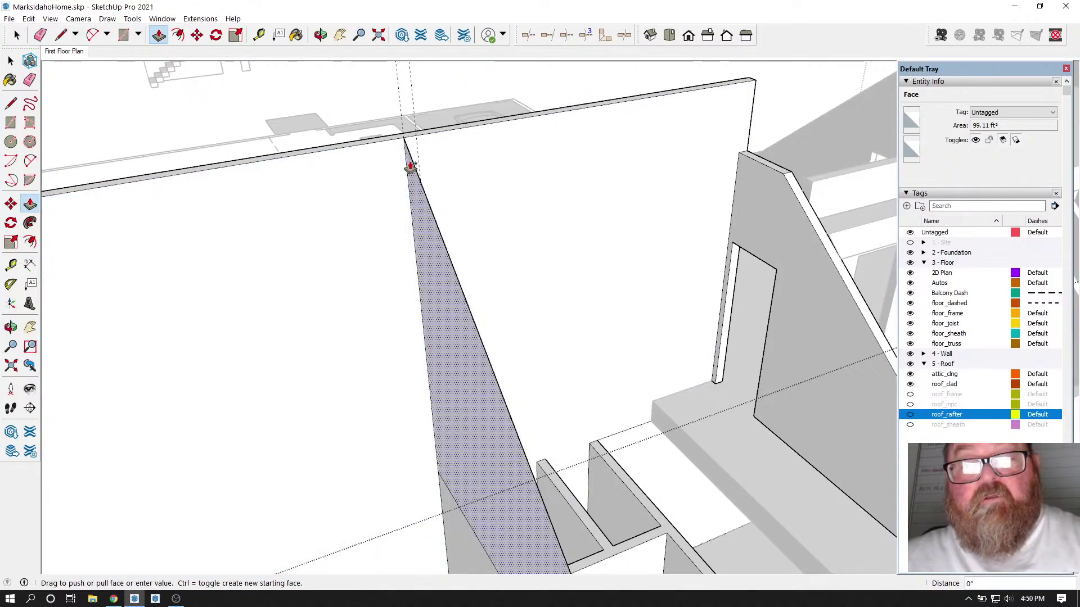
click(411, 143)
scroll(428, 160, down, 3)
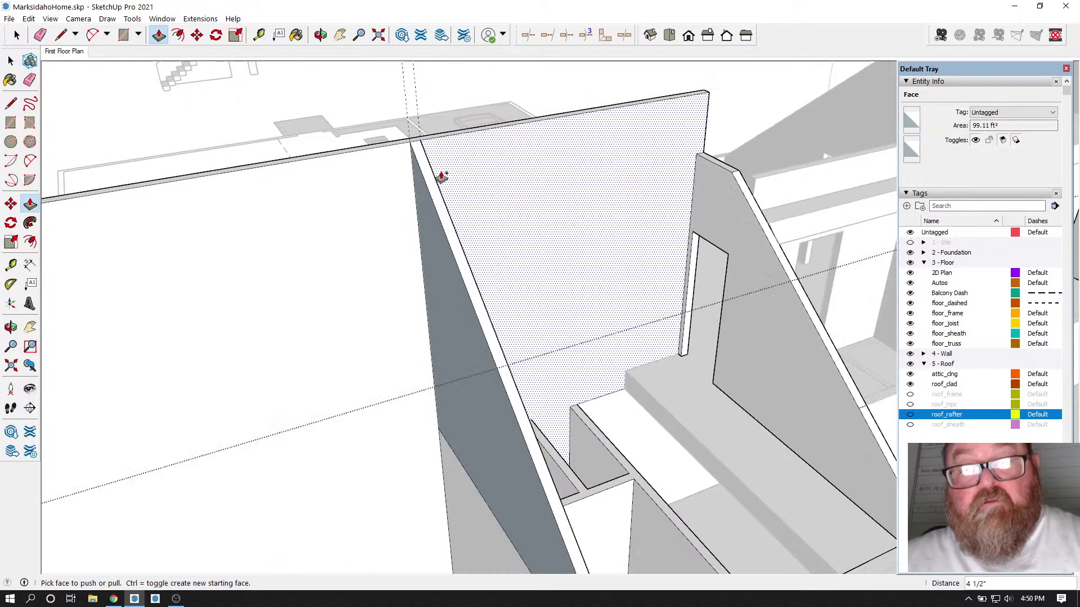
Step: Reverse the triangular face toward the large room and erase the edge separating it from the wall face below
scroll(425, 377, up, 2)
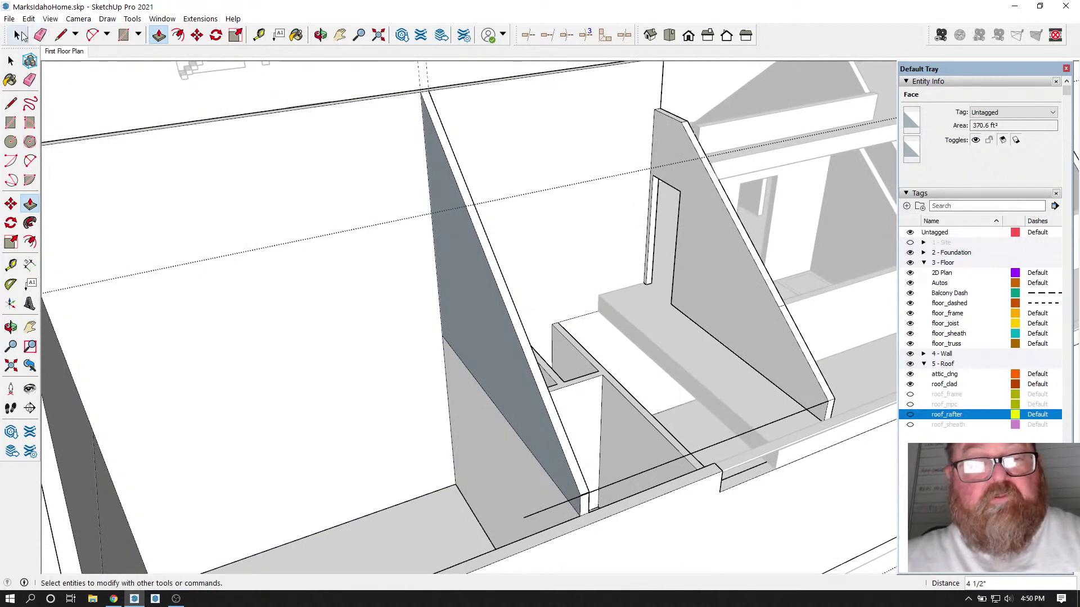
click(17, 35)
right_click(455, 246)
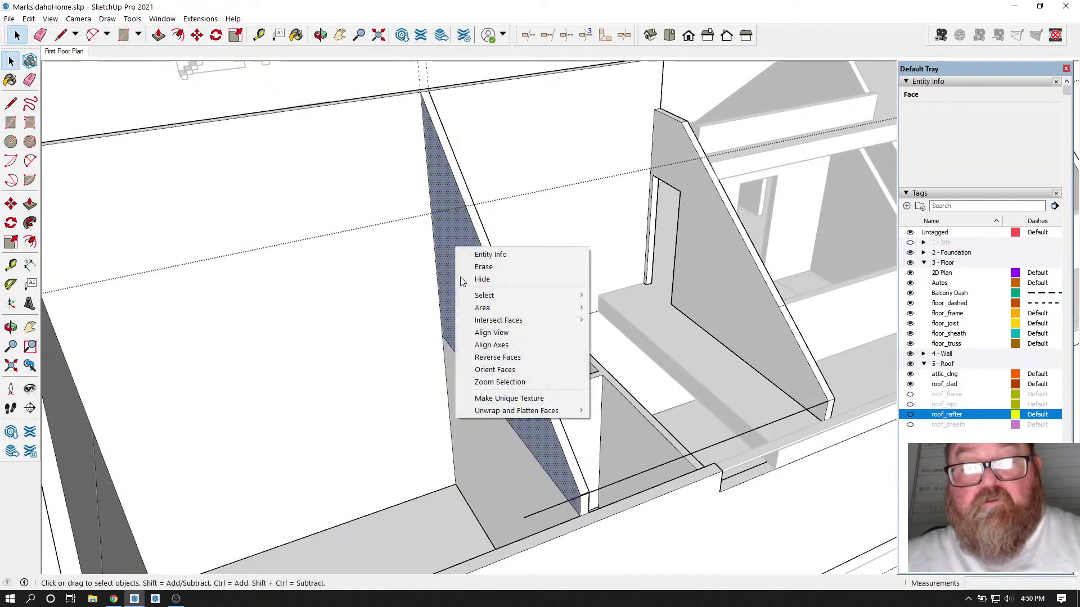
click(473, 356)
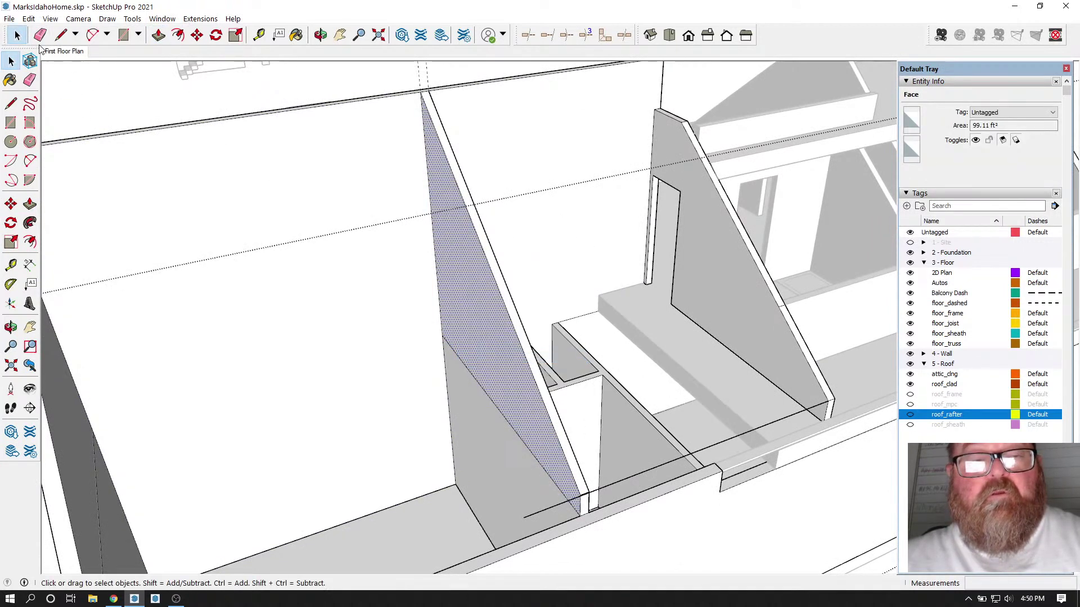
click(40, 35)
scroll(441, 400, up, 4)
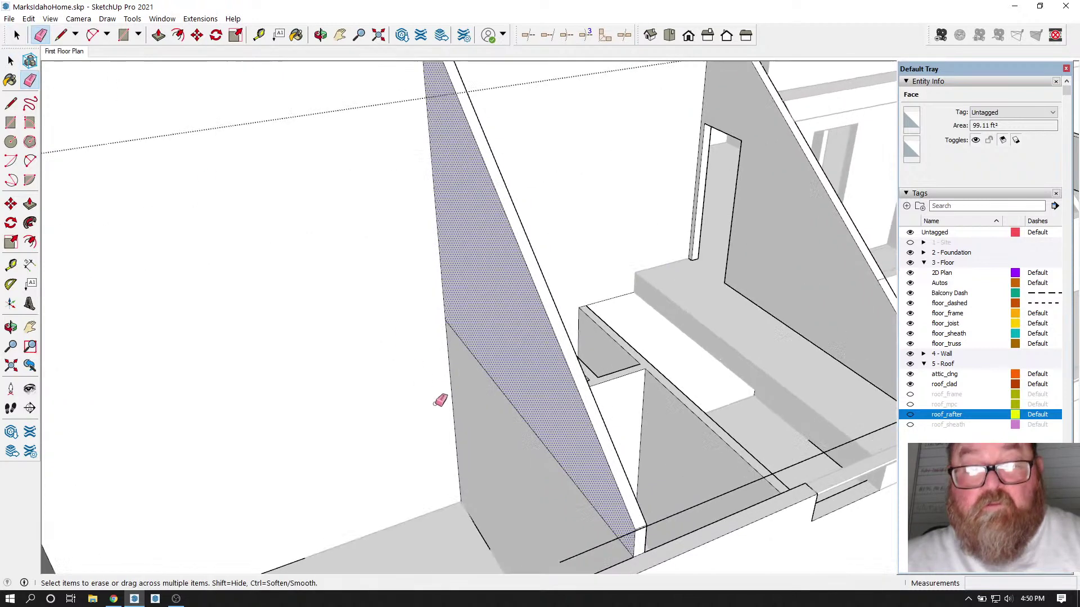
click(552, 426)
scroll(507, 413, down, 4)
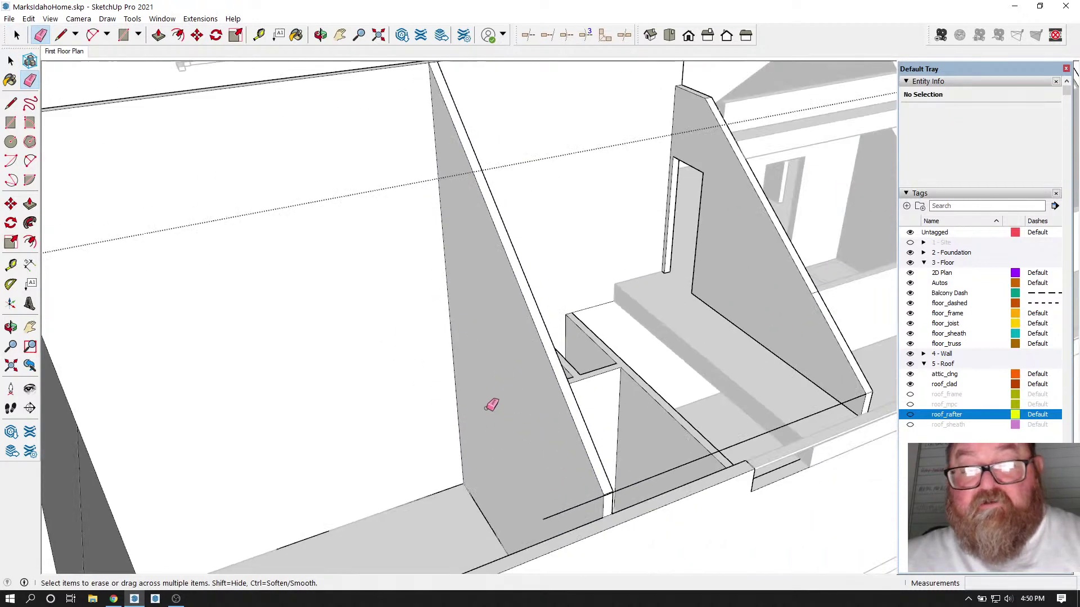
Step: Erase the leftover reference line running past the low end of the sloped bathroom wall
click(599, 468)
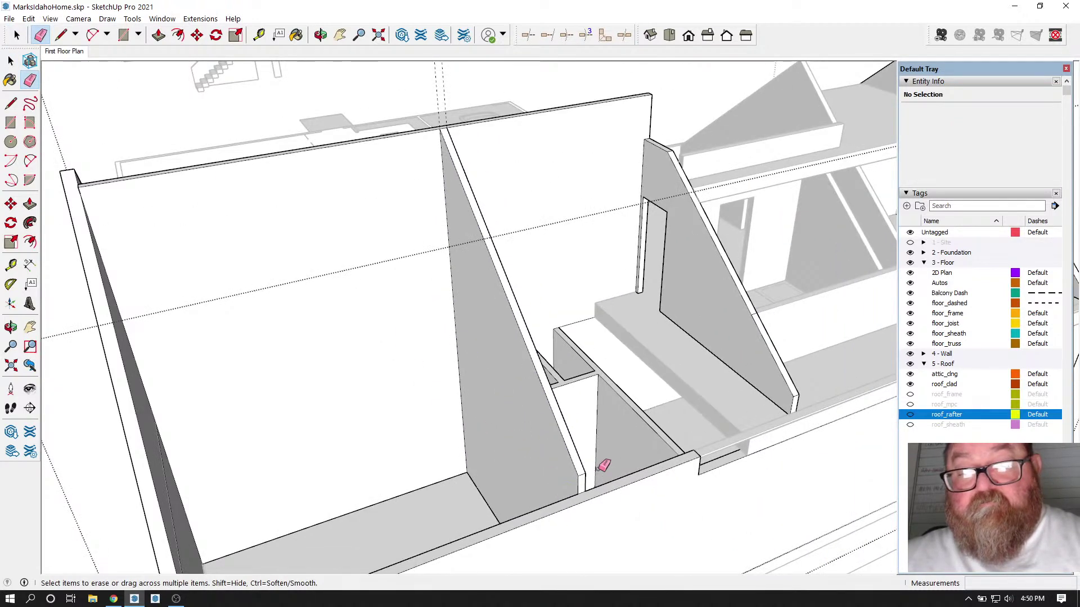
key(space)
scroll(337, 340, down, 2)
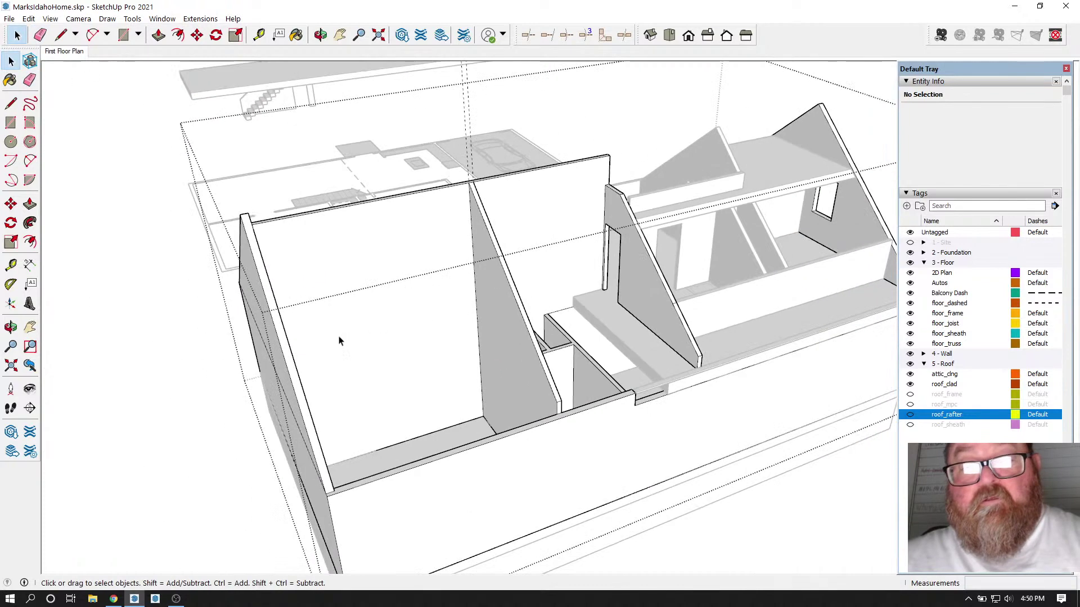
Step: Push/Pull the upper-floor slab's exposed end face 8' 11 13/16" to meet the sloped bathroom wall
scroll(562, 378, up, 3)
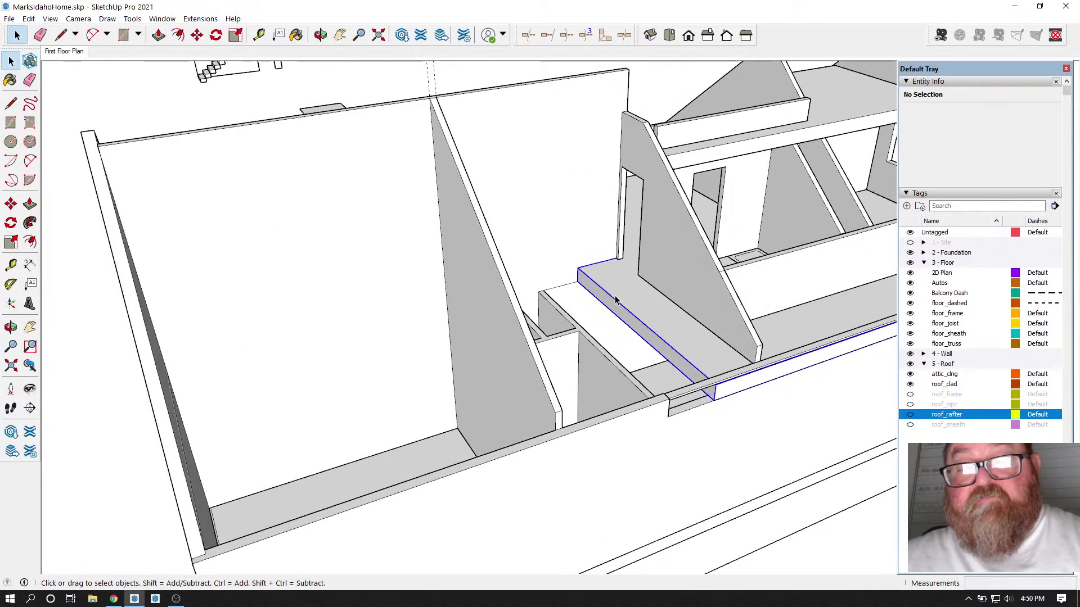
scroll(613, 302, up, 2)
key(p)
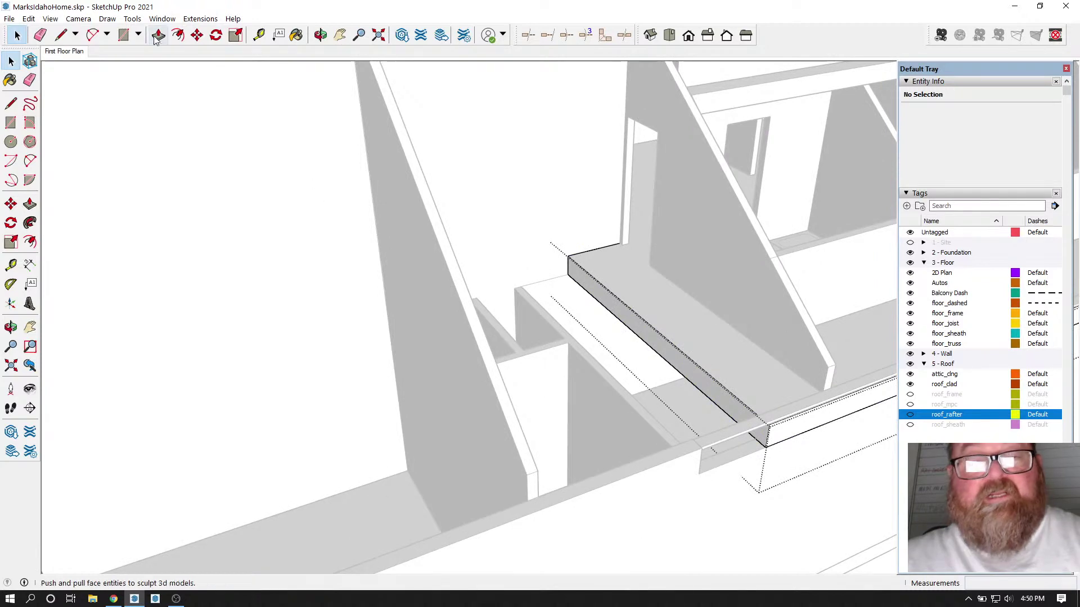
drag(589, 284, 541, 477)
scroll(608, 473, down, 5)
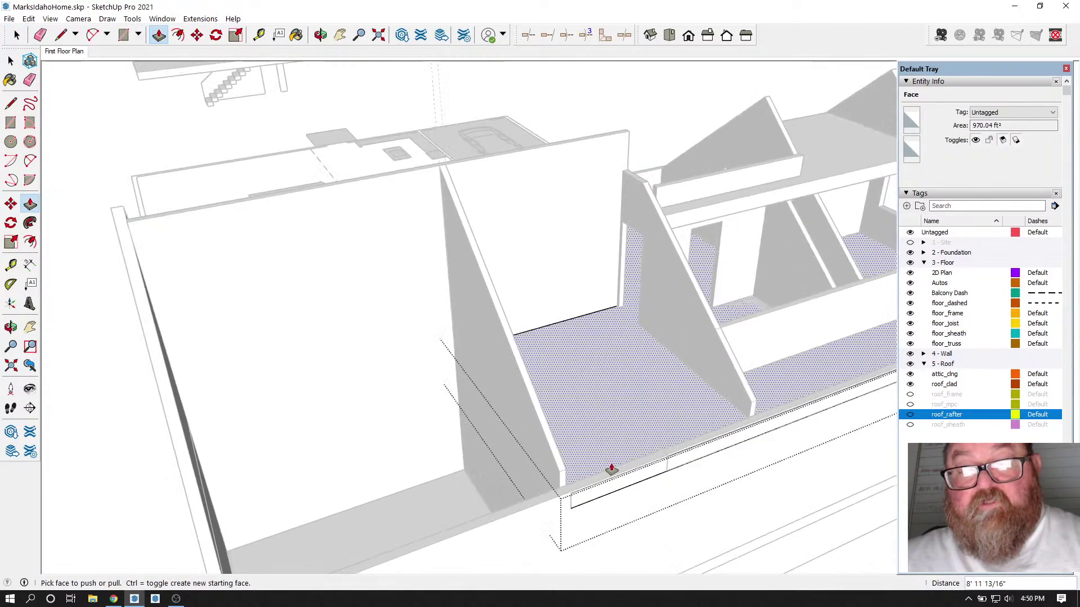
click(16, 38)
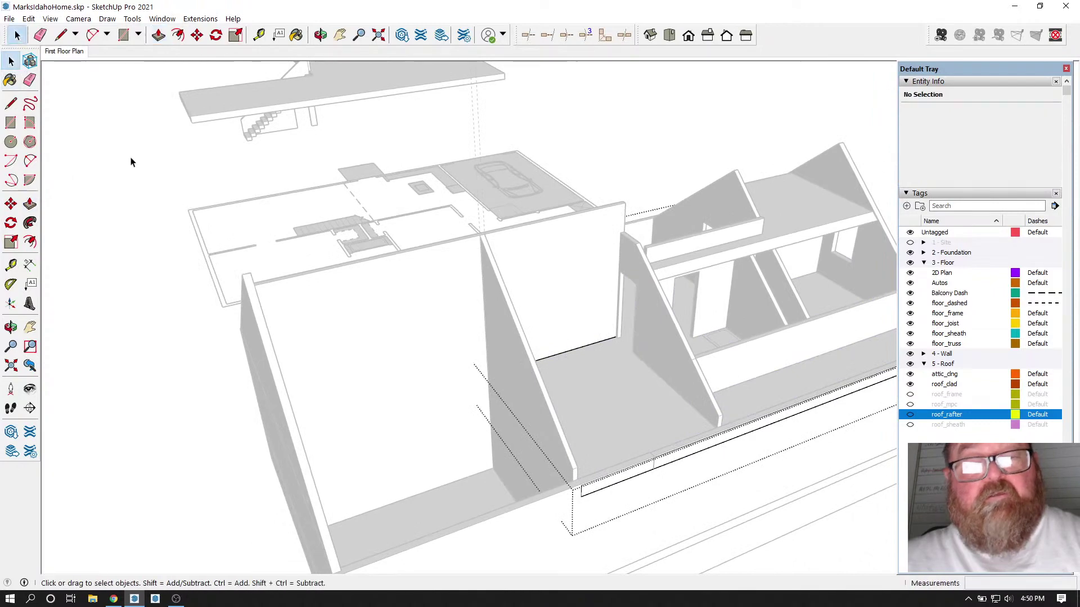
scroll(345, 438, up, 4)
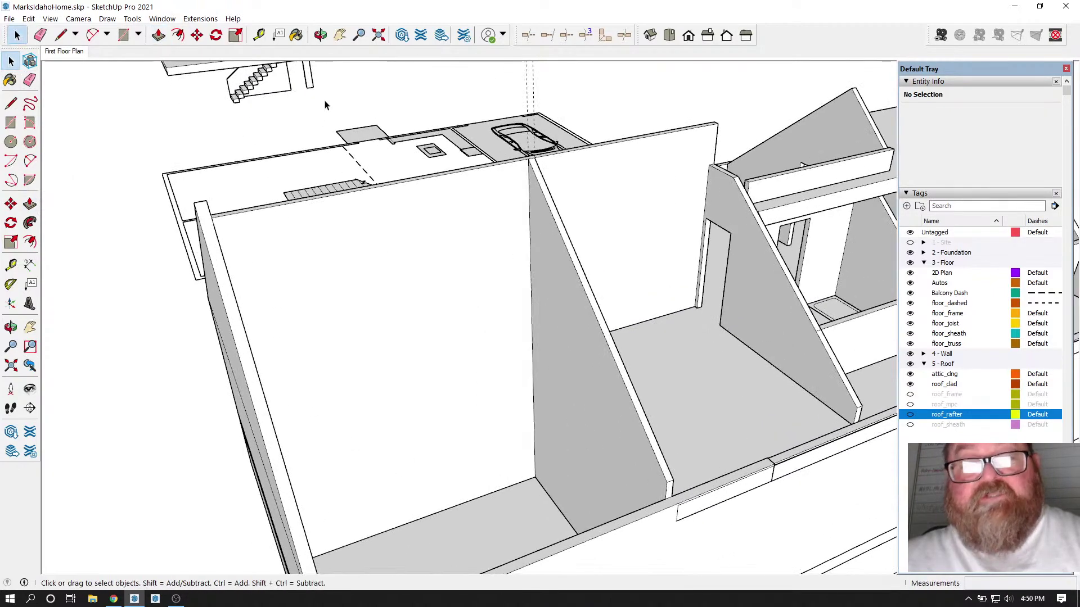
Step: Open the wall group and delete the seam edge across the gable wall's inner face in the end room
click(320, 35)
drag(417, 315, 127, 324)
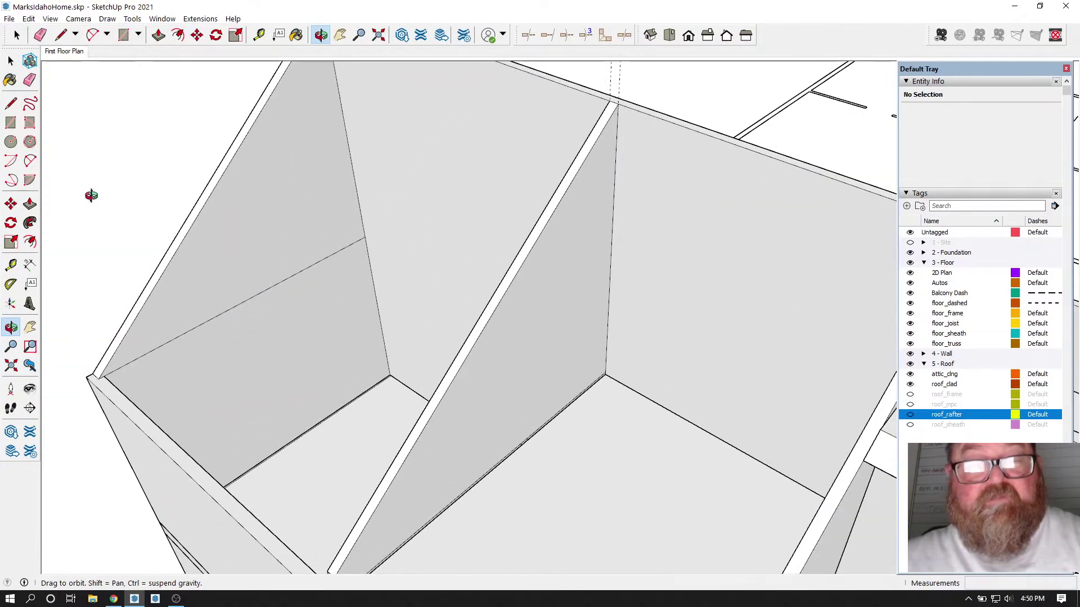
click(16, 35)
click(279, 289)
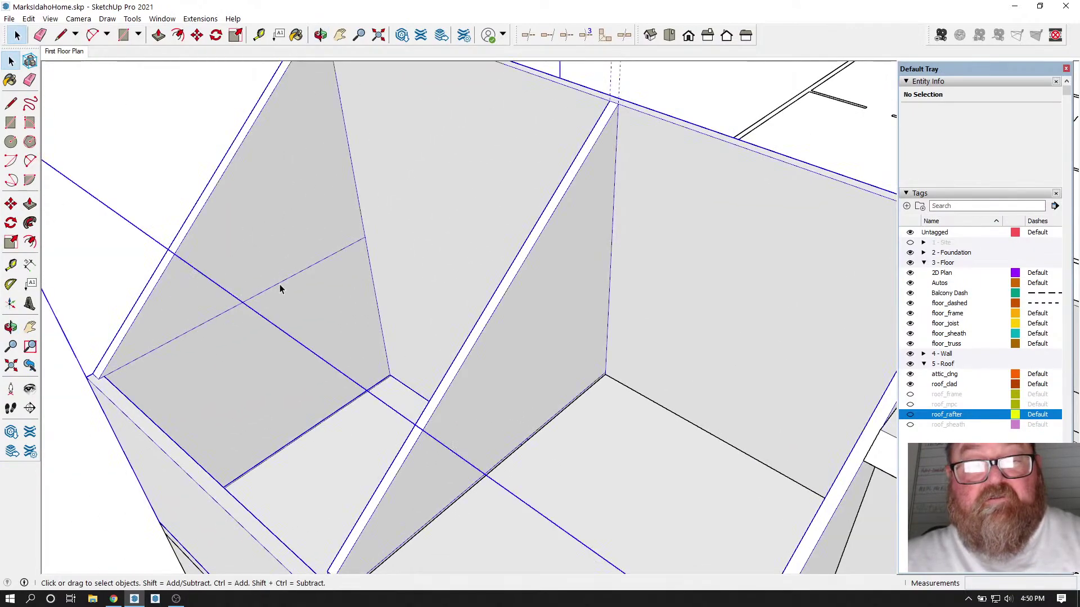
double_click(280, 286)
click(284, 282)
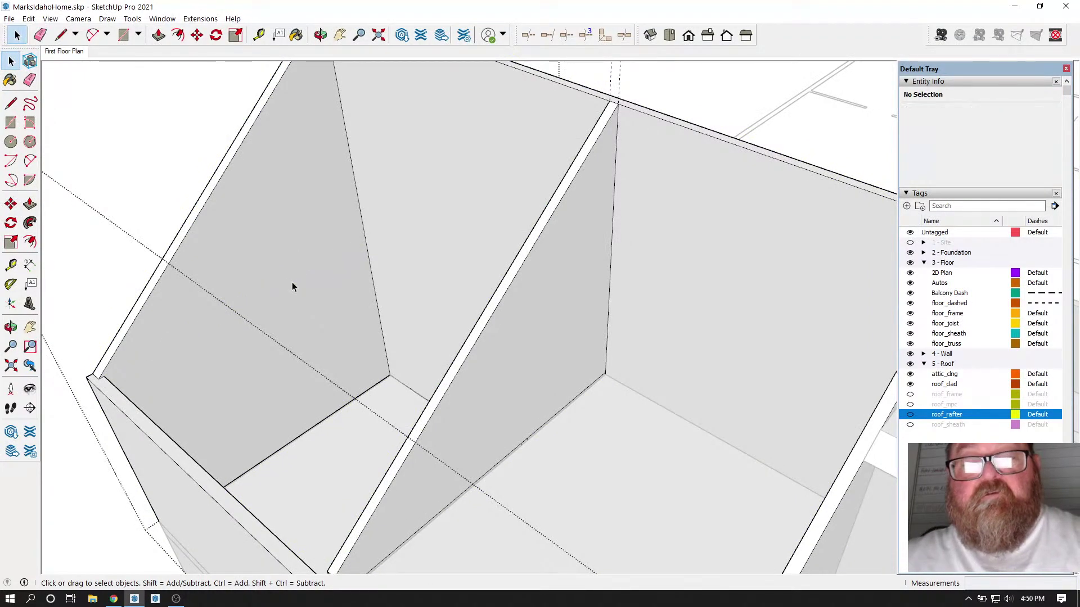
Step: Erase the horizontal seam edge across the gable's inner face on the stair side of the tall central wall
scroll(292, 283, down, 2)
click(320, 35)
drag(450, 284, 181, 309)
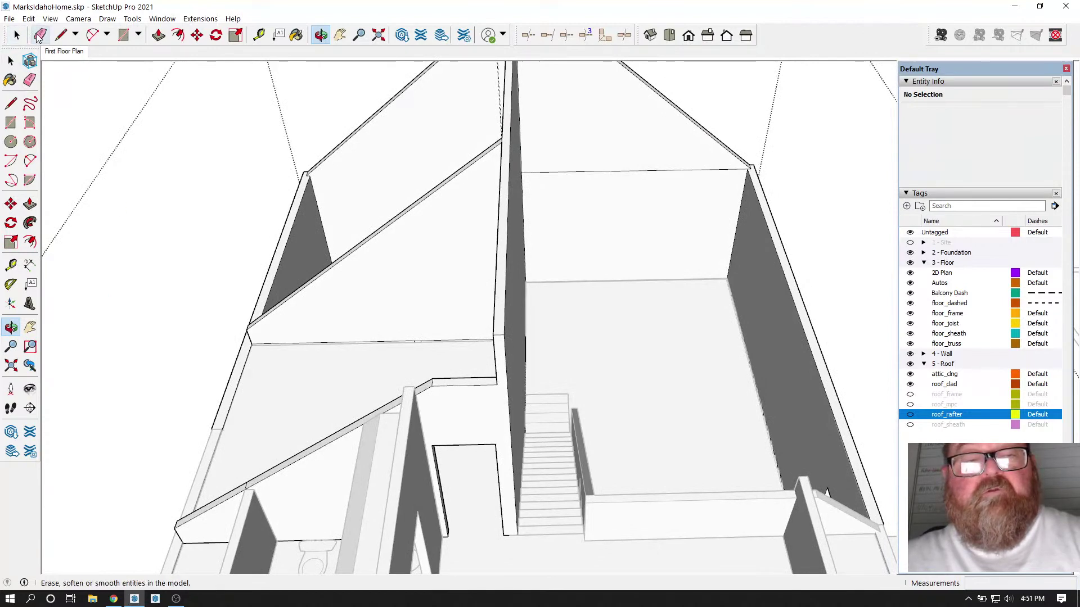
click(30, 79)
click(573, 170)
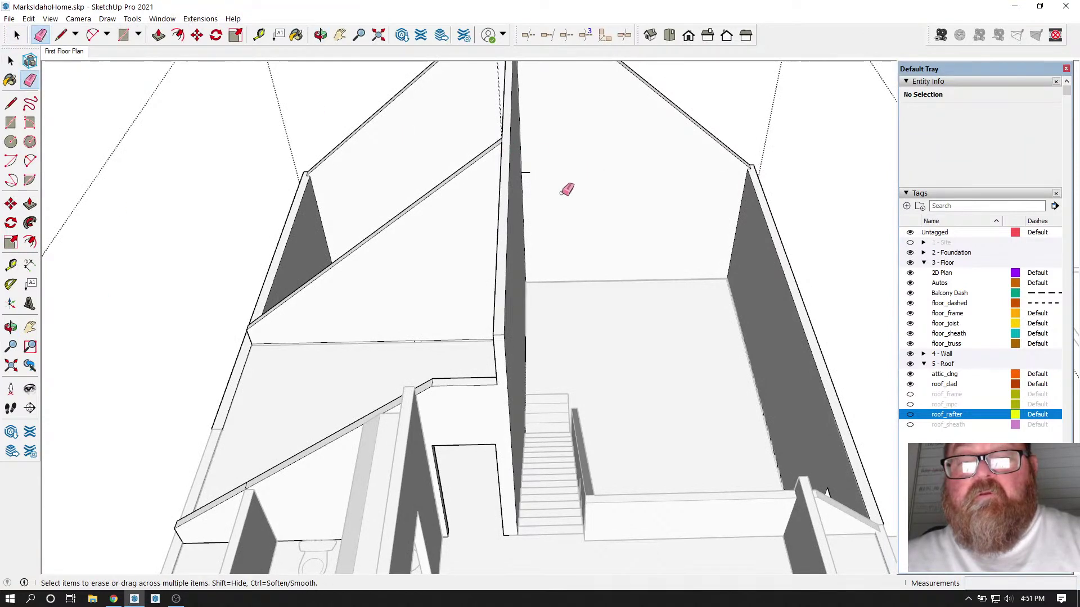
mouse_move(570, 185)
middle_down()
mouse_move(383, 111)
mouse_move(374, 135)
middle_up()
Step: Close the wall group and delete all guides from the model
click(321, 35)
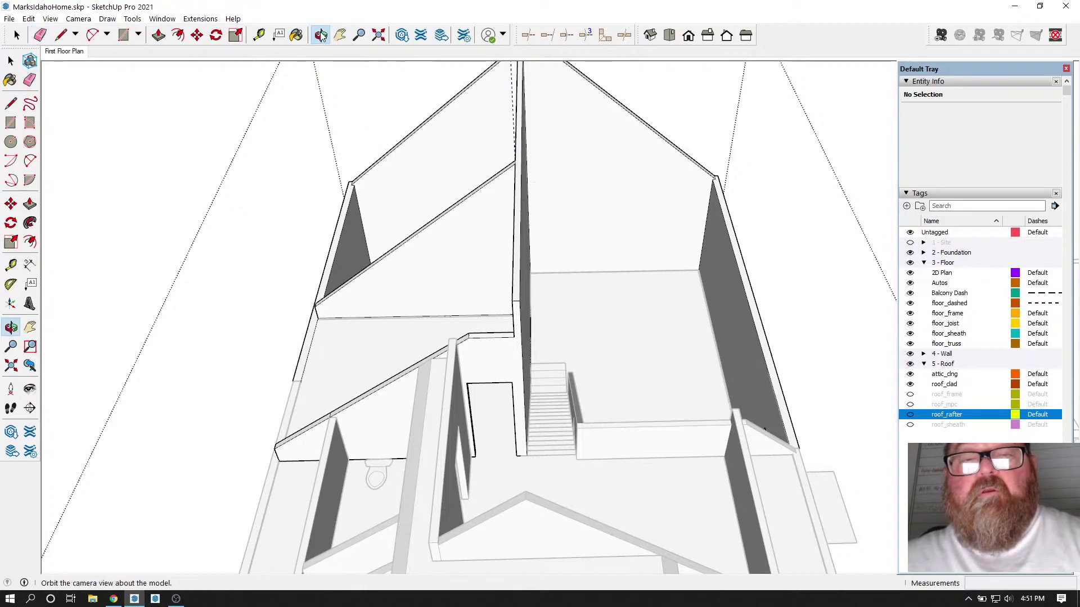
mouse_move(427, 169)
mouse_down()
mouse_move(549, 270)
mouse_move(335, 265)
mouse_move(680, 344)
mouse_move(311, 369)
mouse_move(349, 359)
mouse_move(291, 330)
mouse_move(487, 390)
mouse_up()
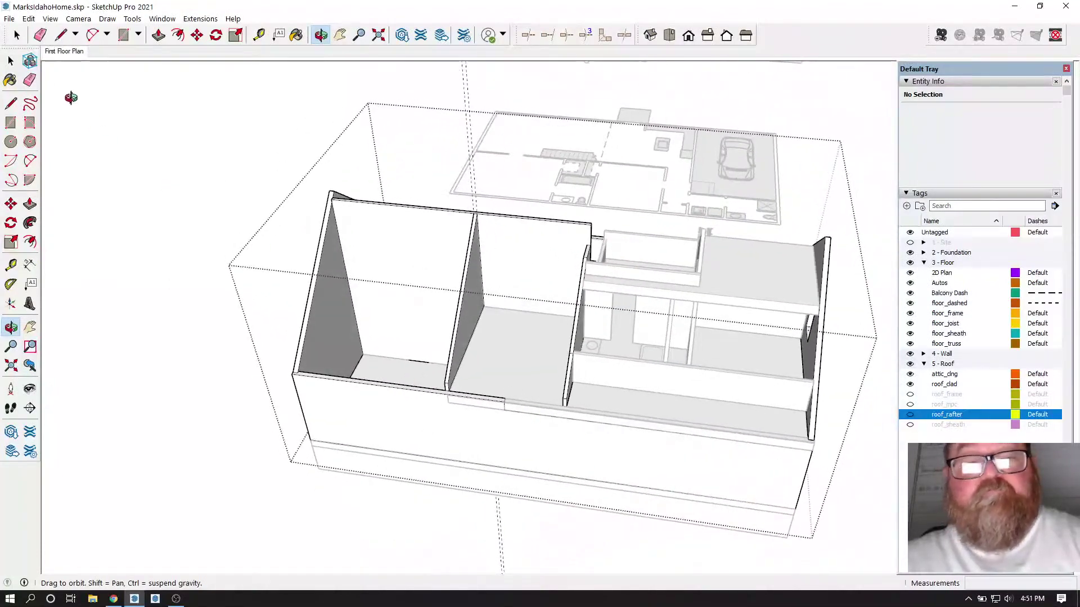
key(space)
key(e)
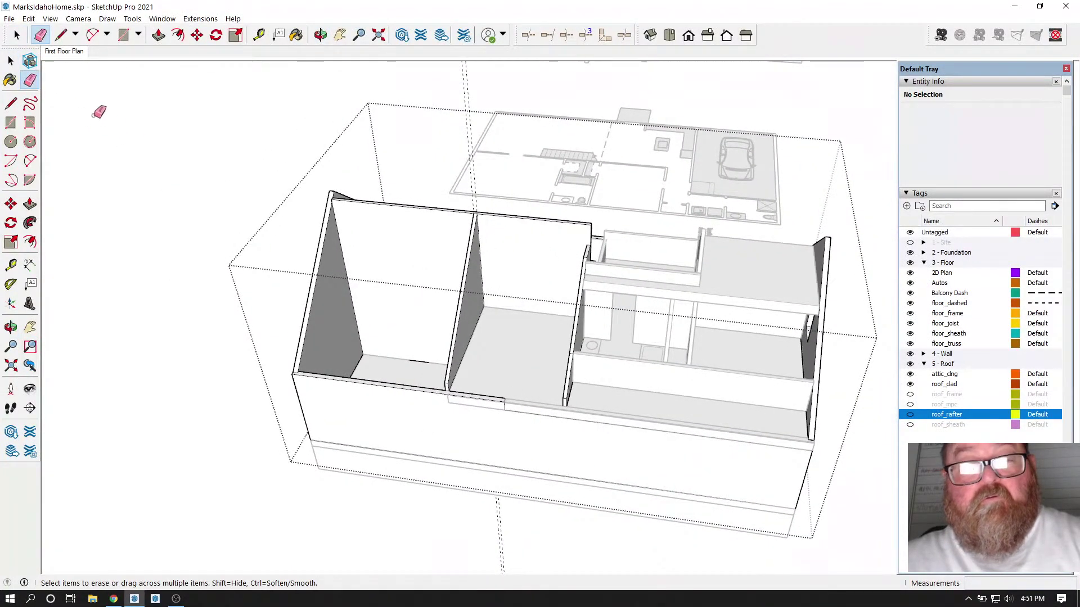
click(16, 35)
click(221, 219)
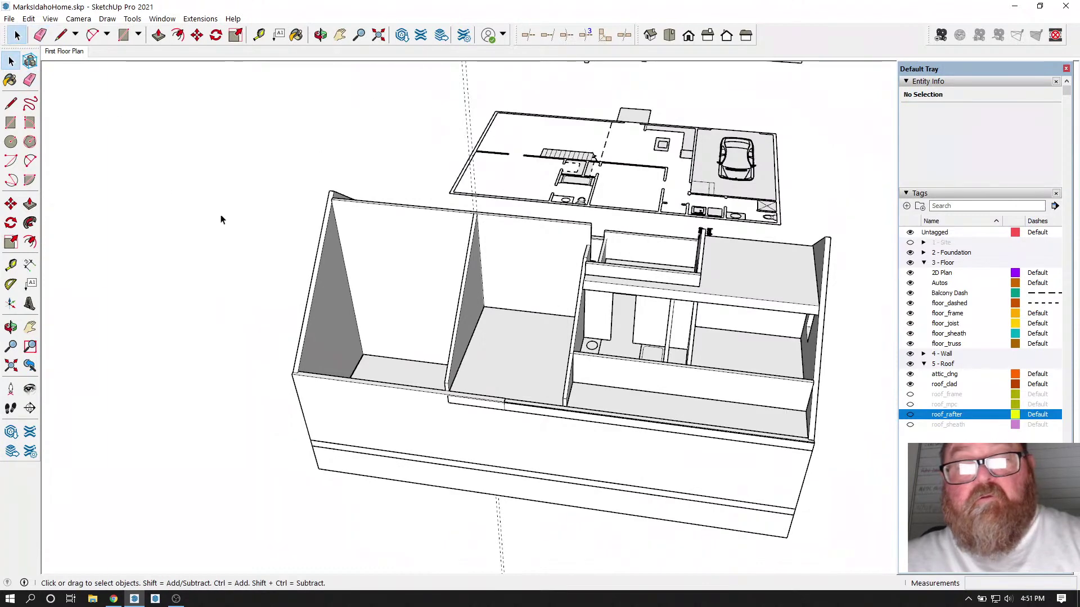
scroll(221, 219, up, 1)
click(28, 18)
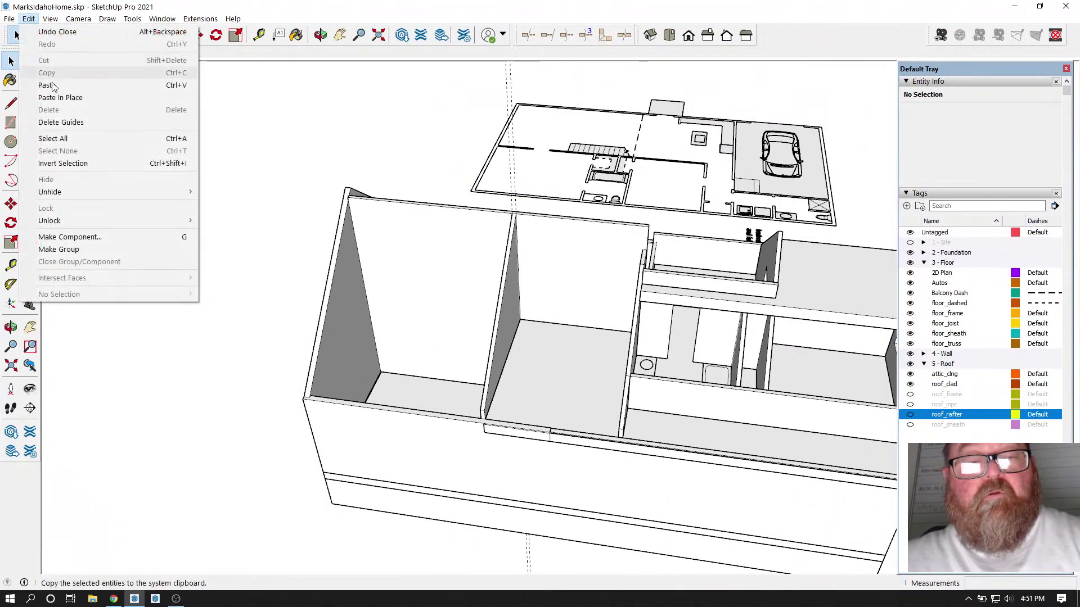
click(60, 122)
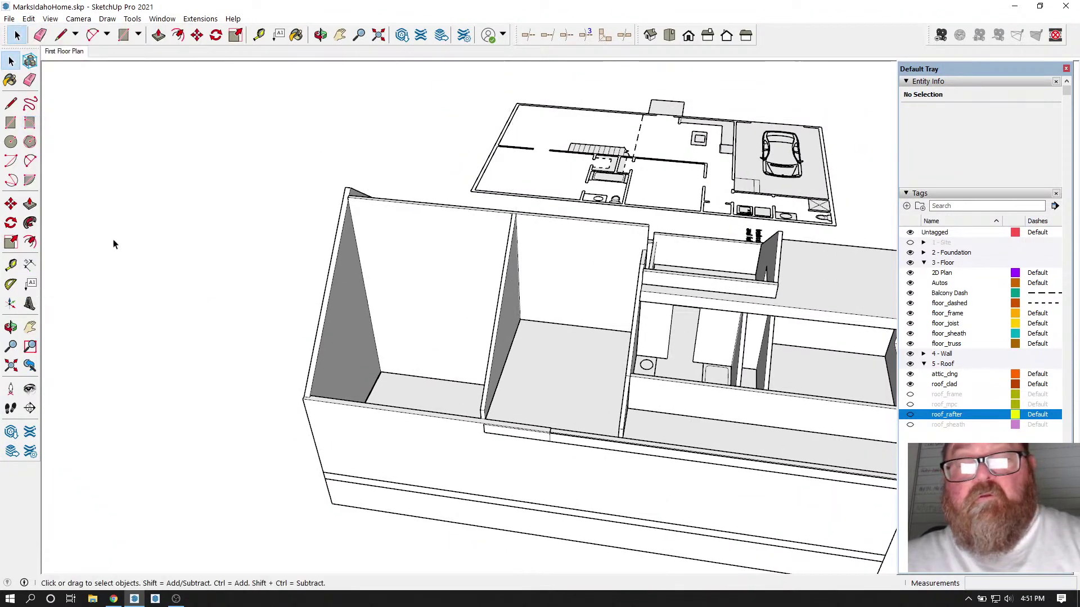
Step: Push/Pull the end face of the long low upper-floor wall back 4 1/2" so it stops at the balcony half wall
scroll(113, 243, down, 1)
click(320, 35)
drag(562, 253, 865, 326)
scroll(564, 175, up, 6)
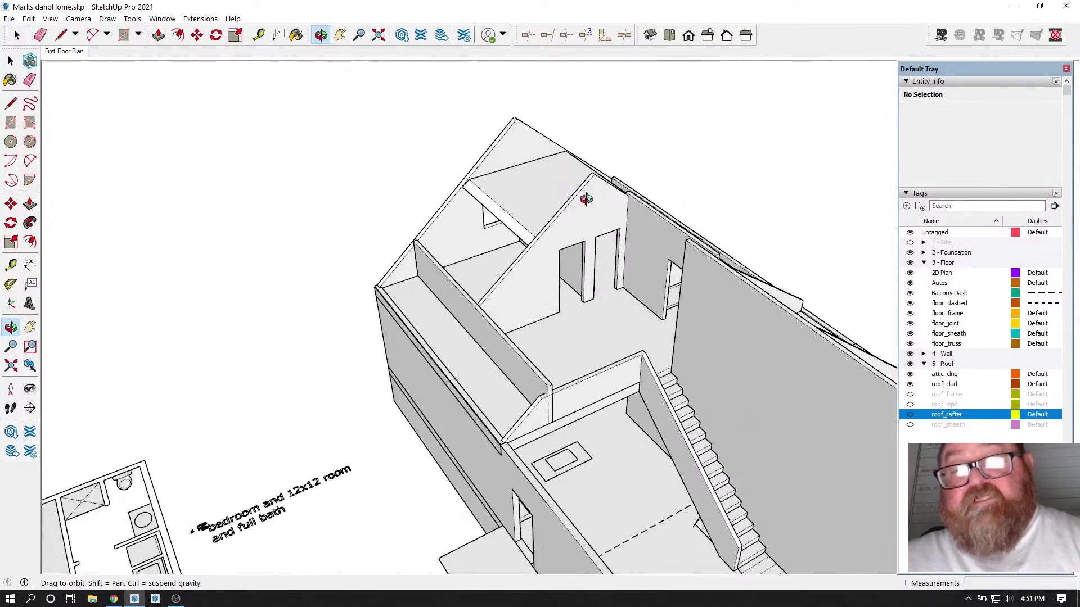
scroll(492, 212, down, 2)
scroll(682, 451, down, 2)
scroll(608, 424, up, 6)
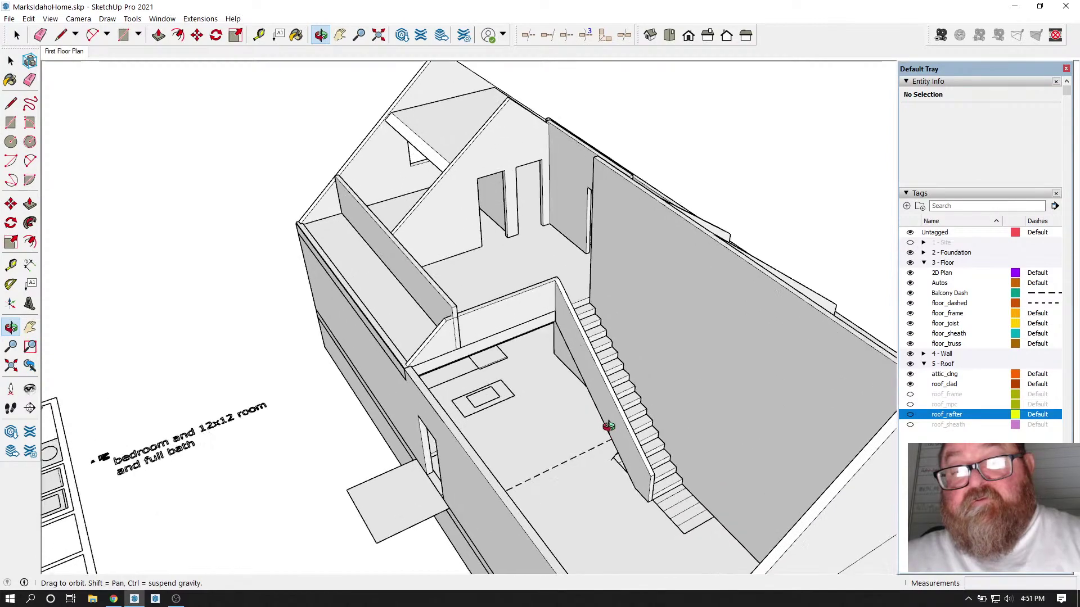
scroll(570, 287, up, 5)
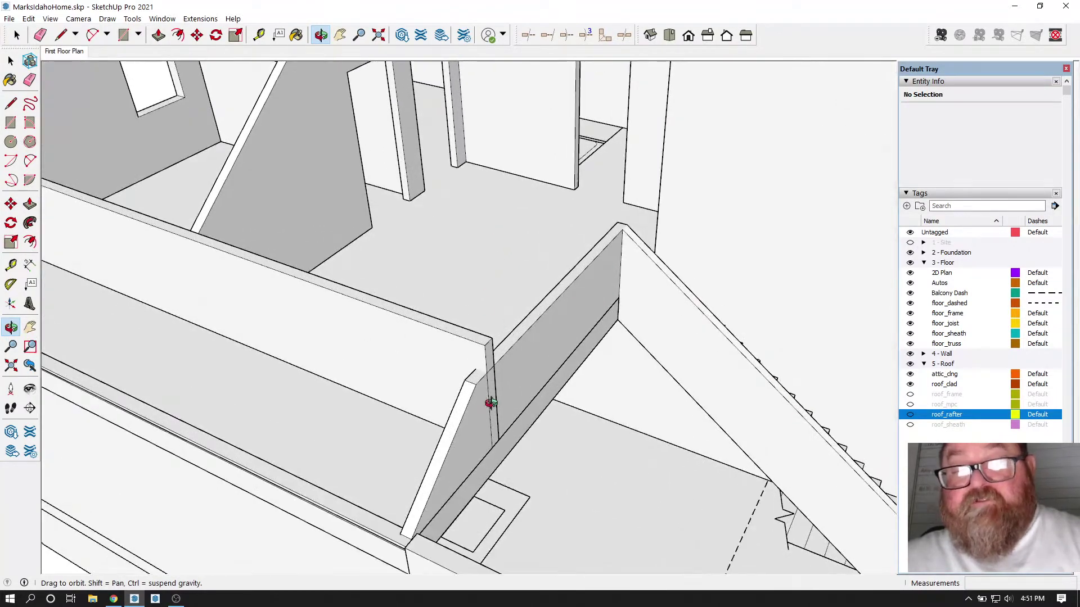
scroll(492, 398, up, 5)
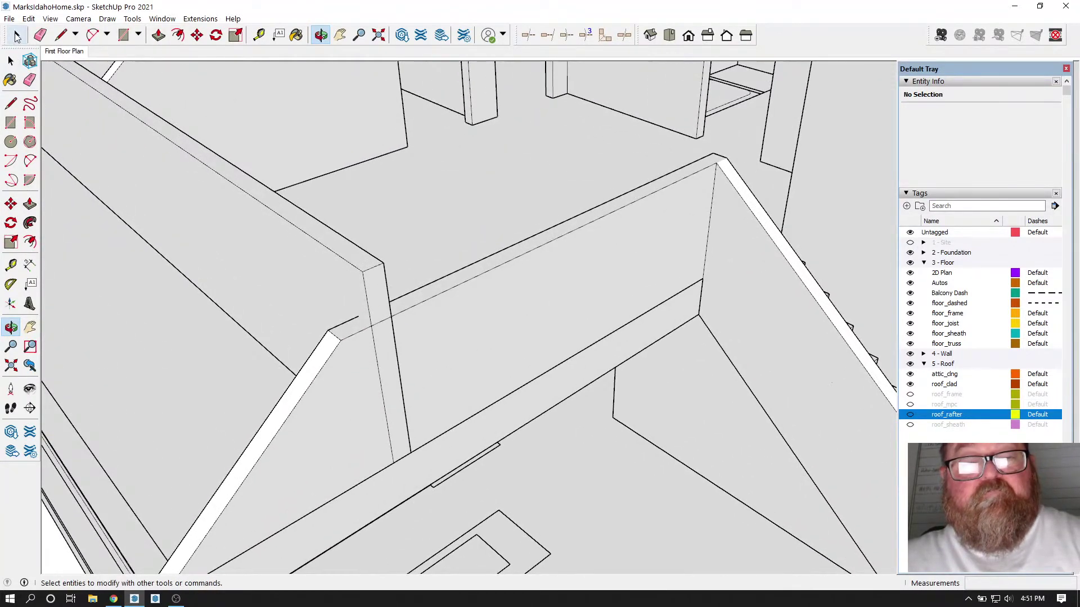
click(10, 60)
double_click(370, 280)
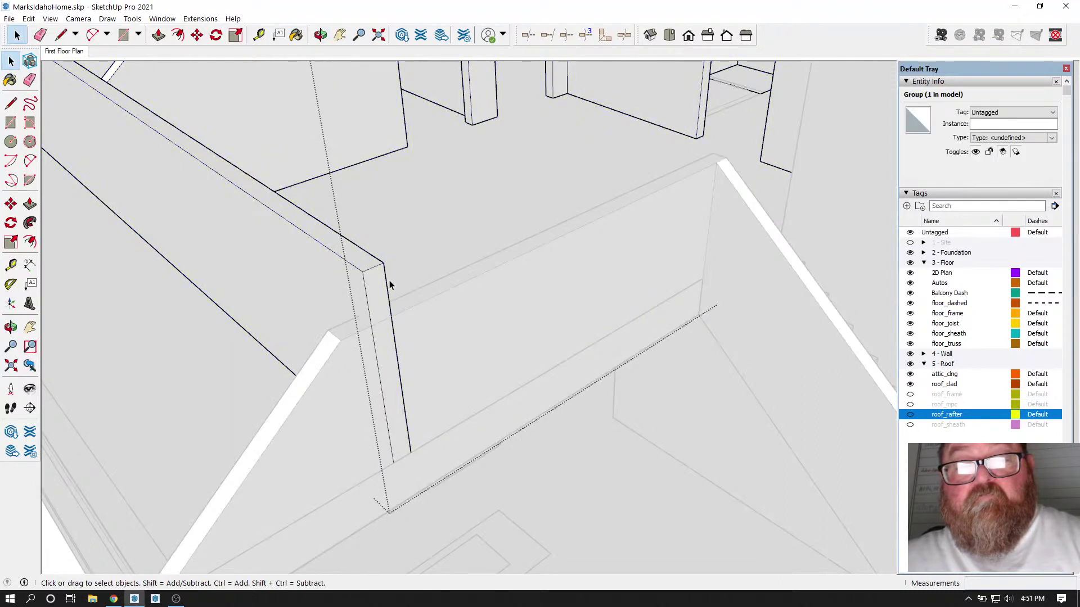
click(159, 36)
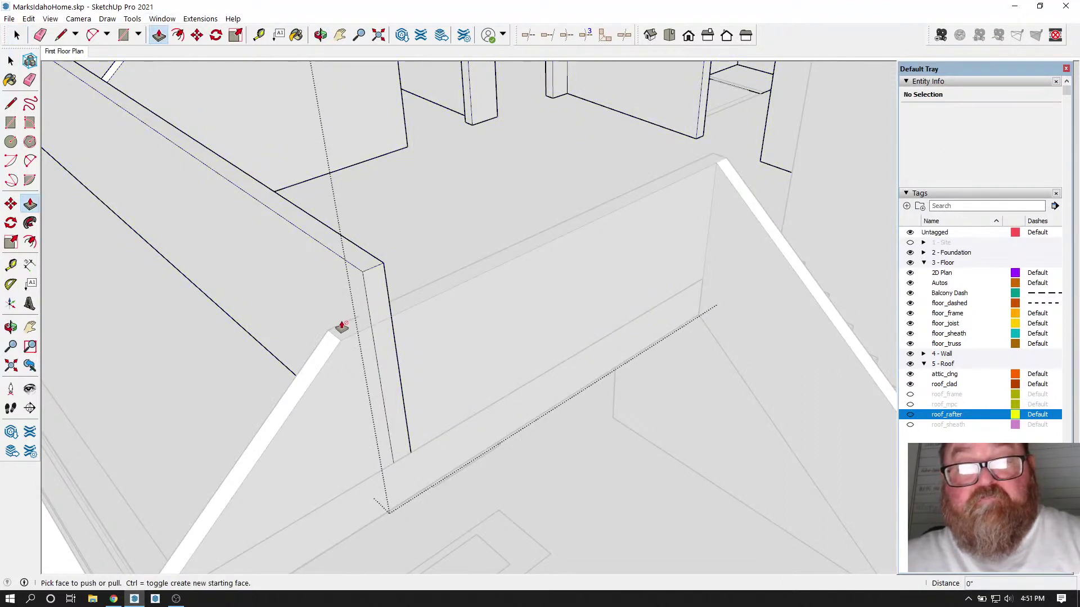
click(16, 36)
double_click(295, 259)
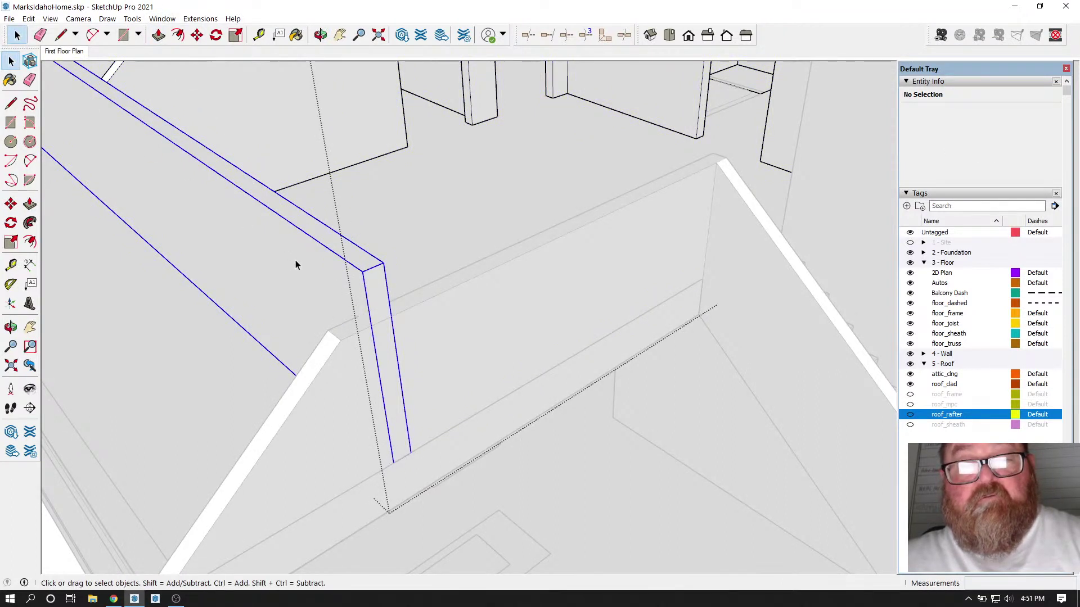
click(159, 35)
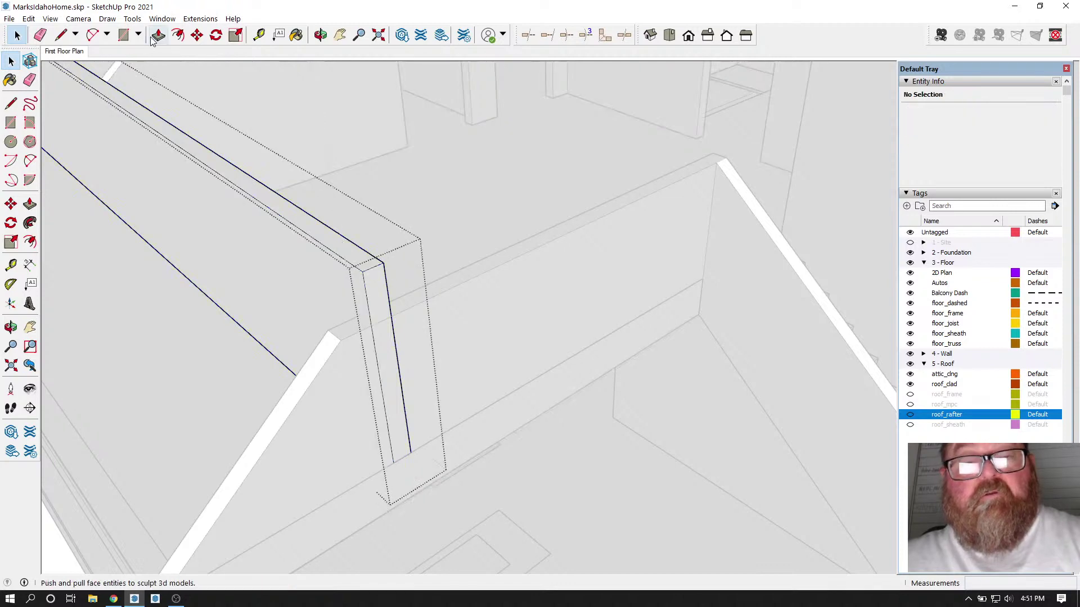
click(375, 310)
click(326, 333)
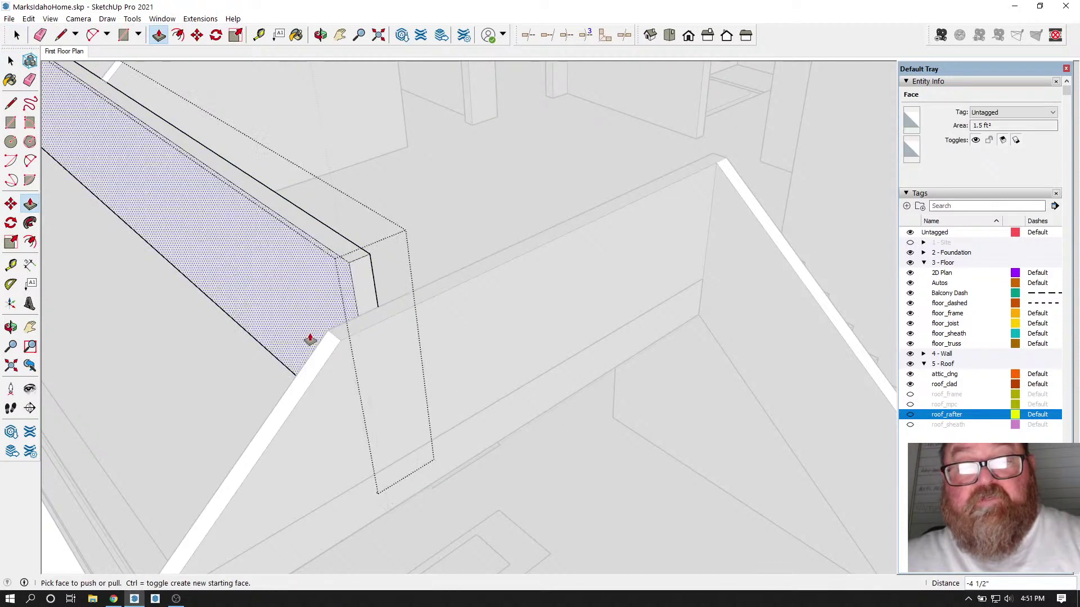
click(16, 36)
click(481, 309)
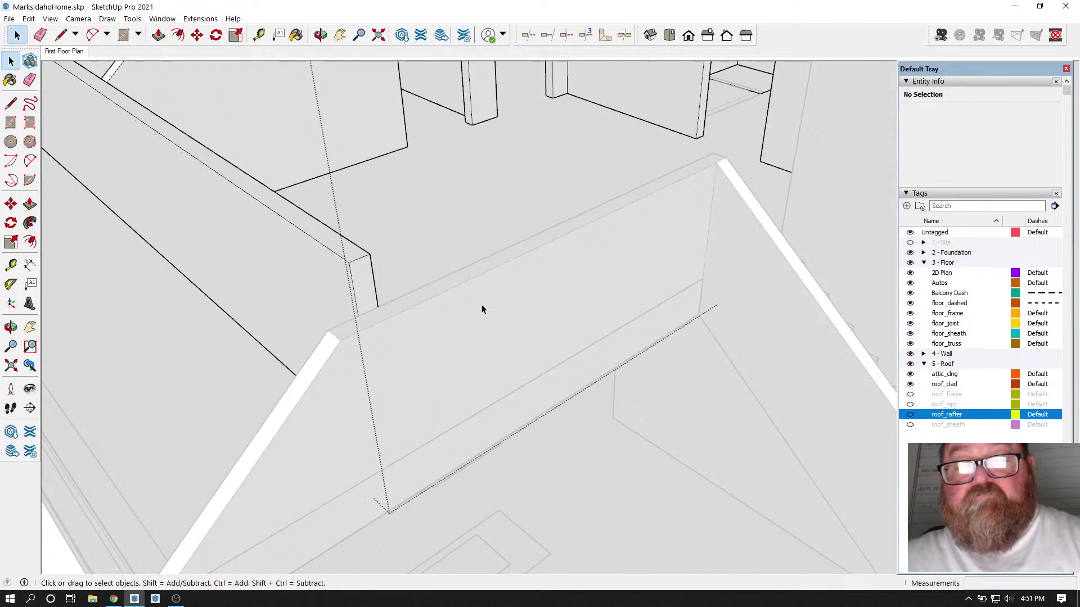
scroll(378, 346, down, 2)
scroll(328, 349, down, 5)
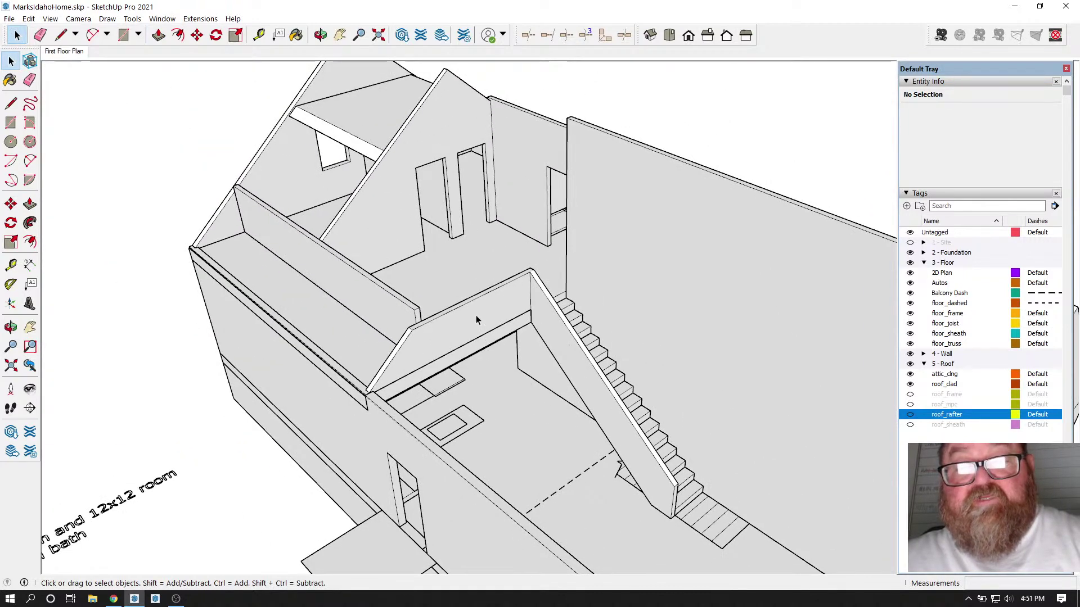
click(476, 315)
scroll(427, 337, up, 2)
scroll(429, 323, down, 2)
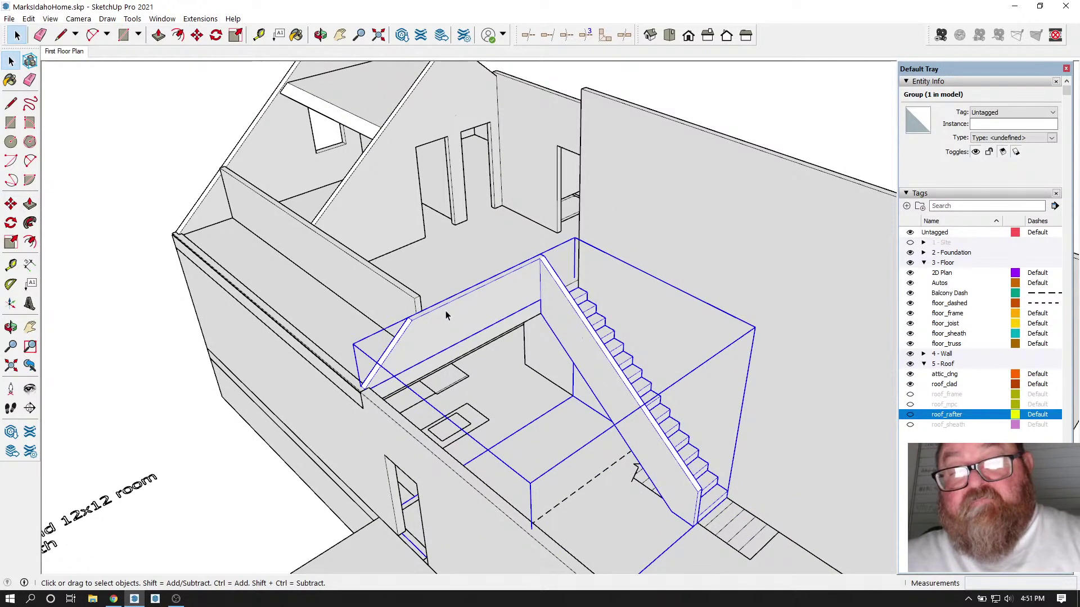
scroll(445, 315, down, 1)
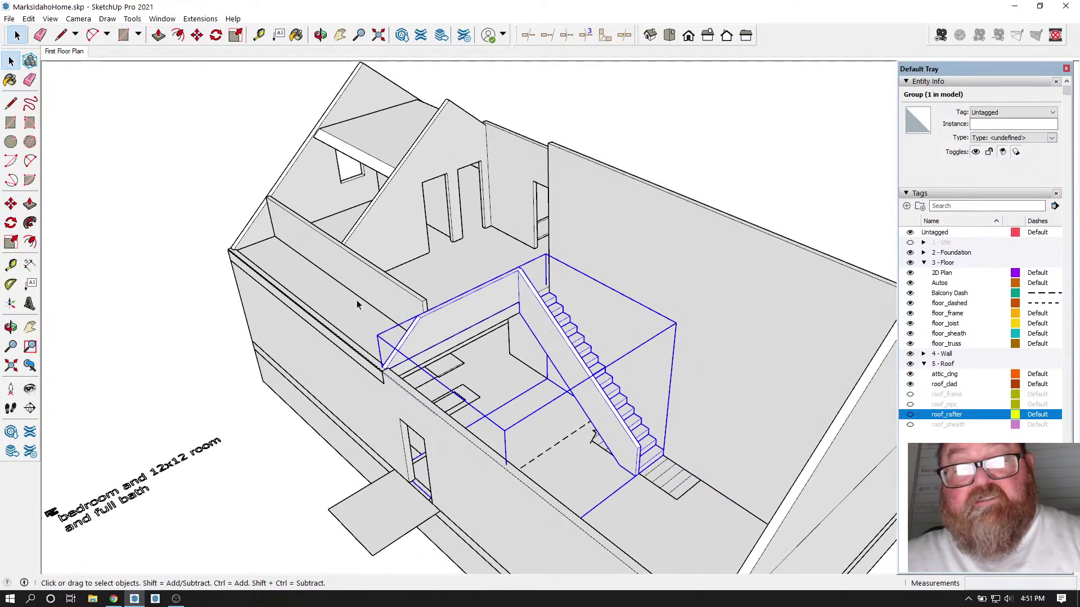
right_click(426, 334)
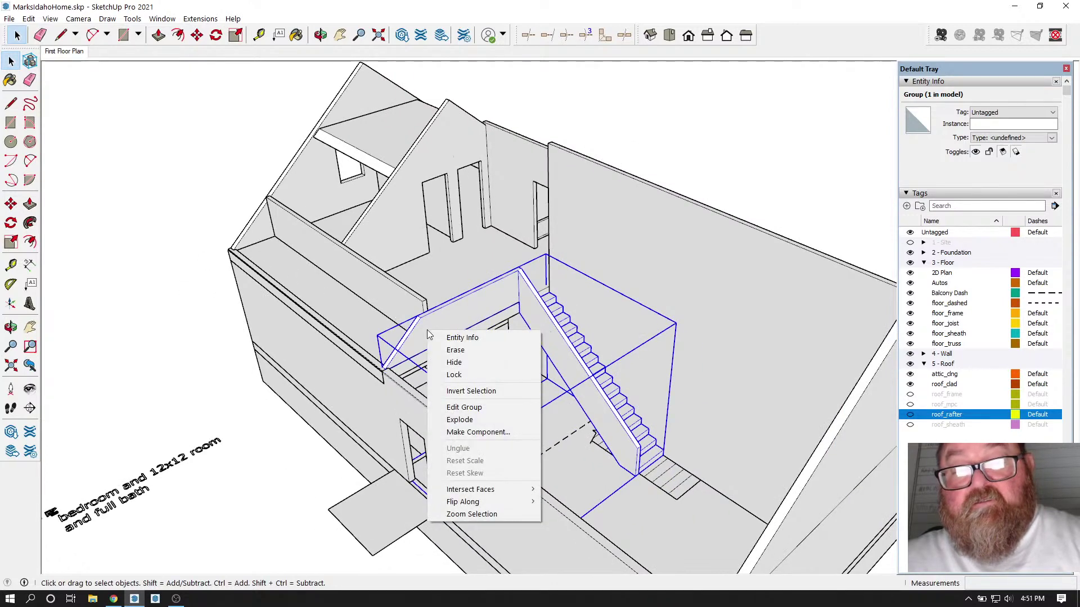
click(466, 406)
click(201, 168)
Step: Explode the group containing the balcony half wall and the staircase
scroll(484, 227, down, 2)
scroll(485, 236, up, 1)
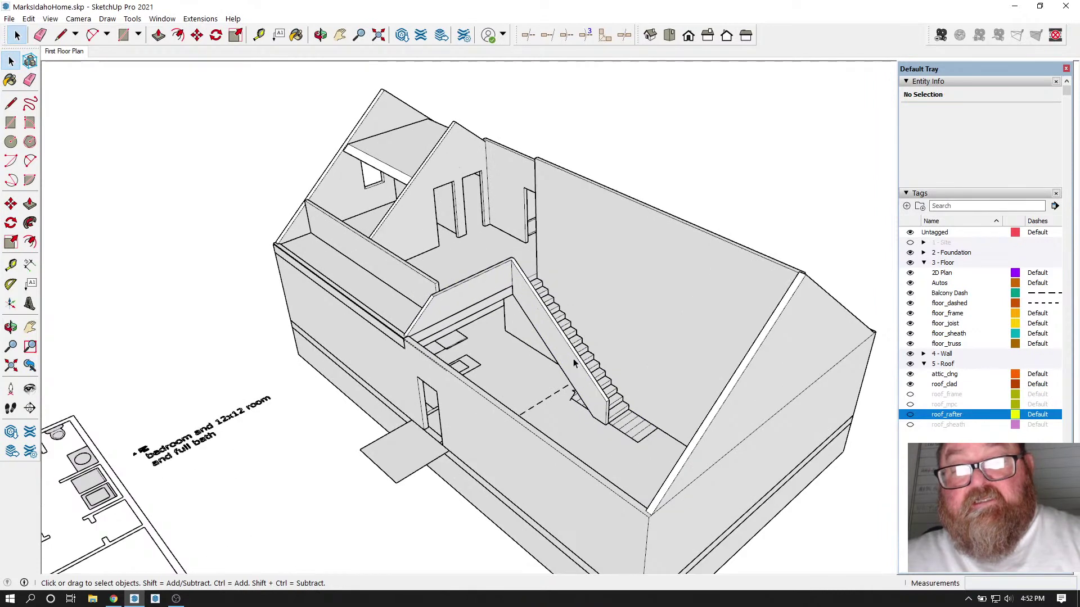
scroll(473, 287, up, 3)
click(473, 286)
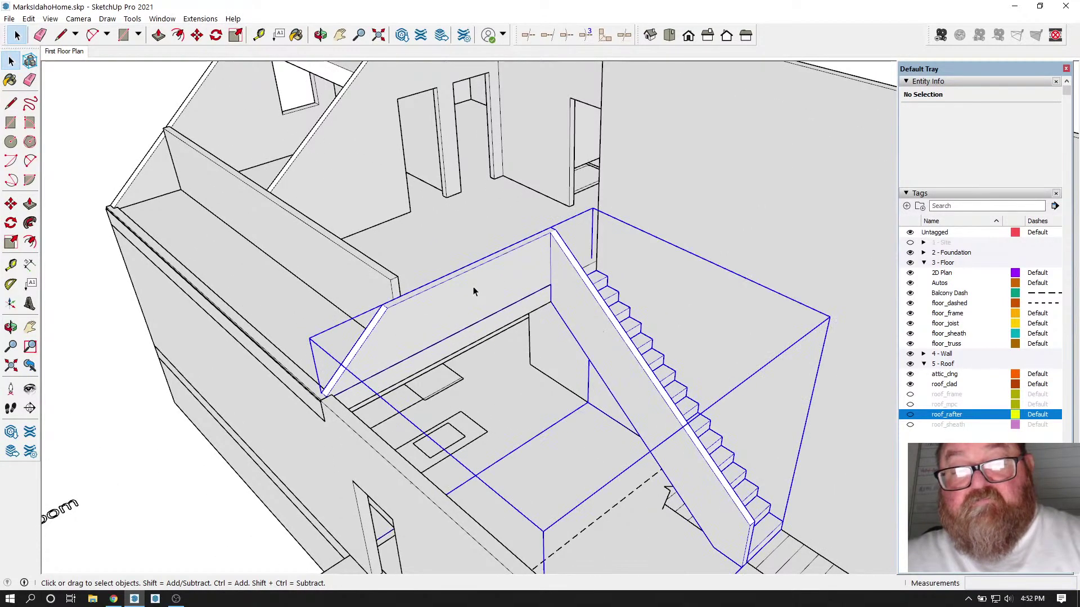
right_click(473, 285)
click(495, 375)
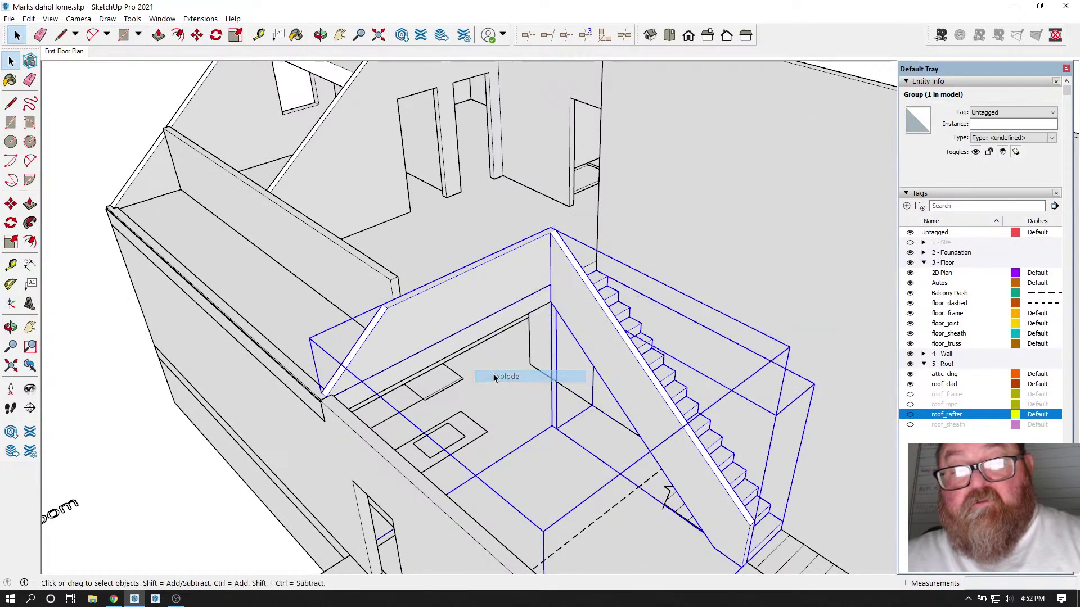
Step: Open the balcony half wall group for editing at the top of its sloped end
click(491, 314)
scroll(492, 321, down, 2)
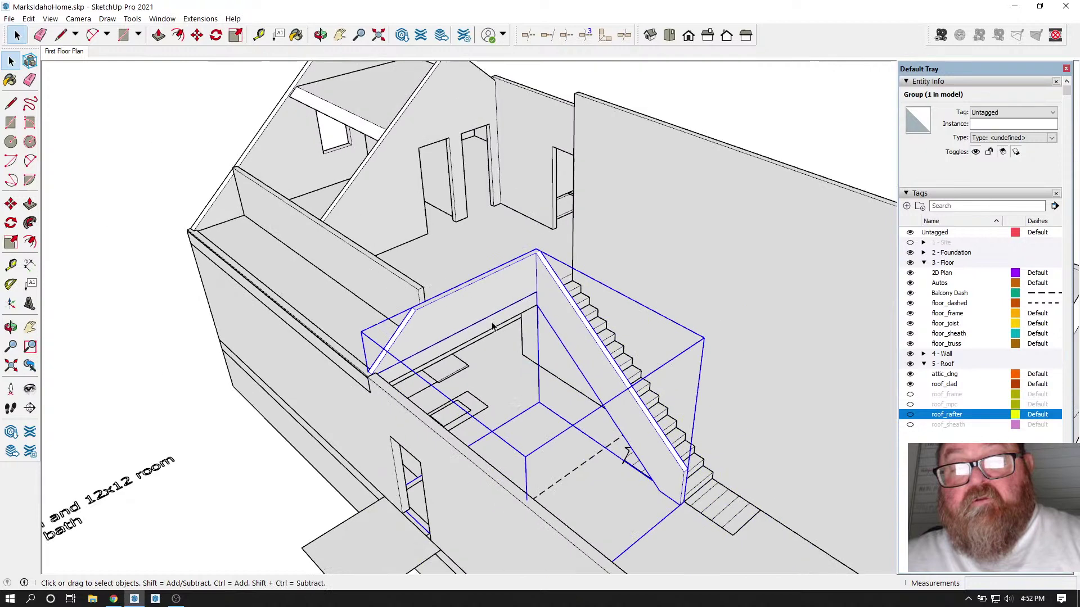
click(161, 116)
scroll(416, 329, up, 1)
click(441, 314)
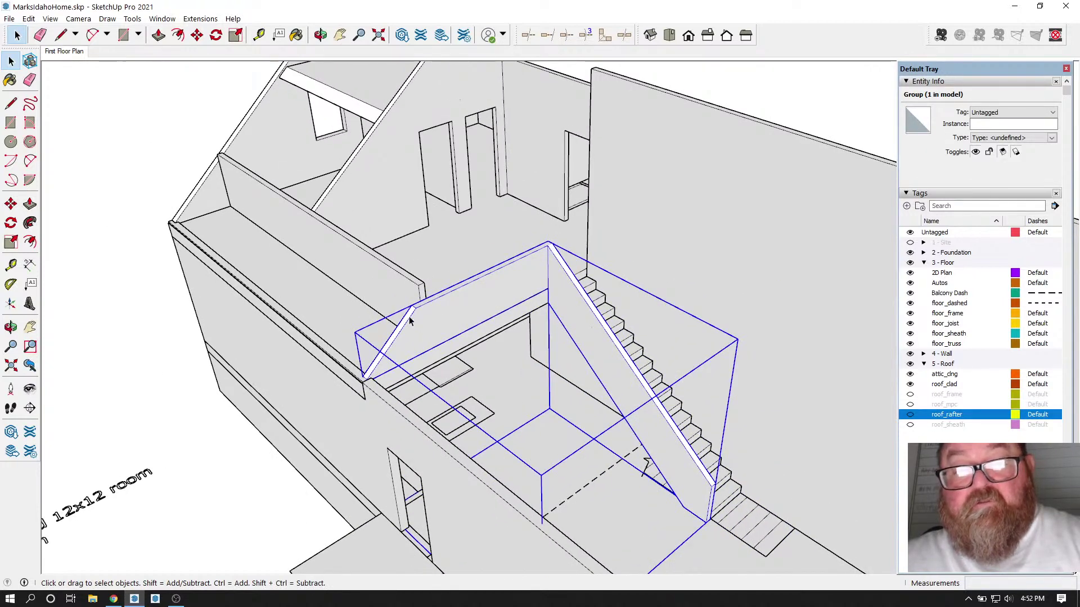
scroll(410, 321, up, 4)
double_click(423, 306)
scroll(439, 294, up, 2)
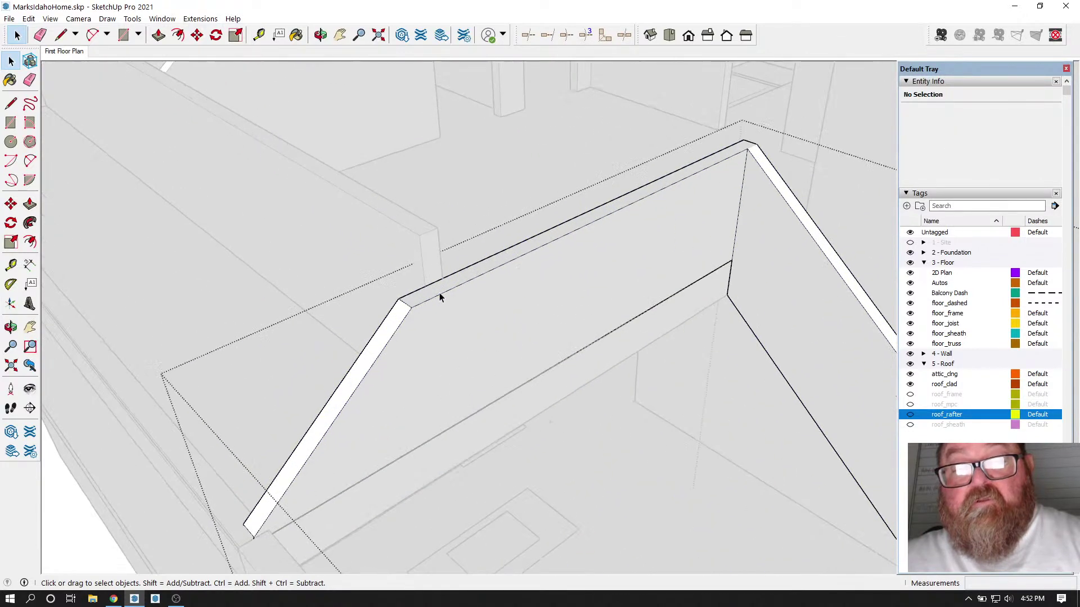
Step: Draw a triangle on the half wall's top, extending about 1' 2 3/8" along the slope and about 9 3/16" down beside the adjoining low wall
click(60, 35)
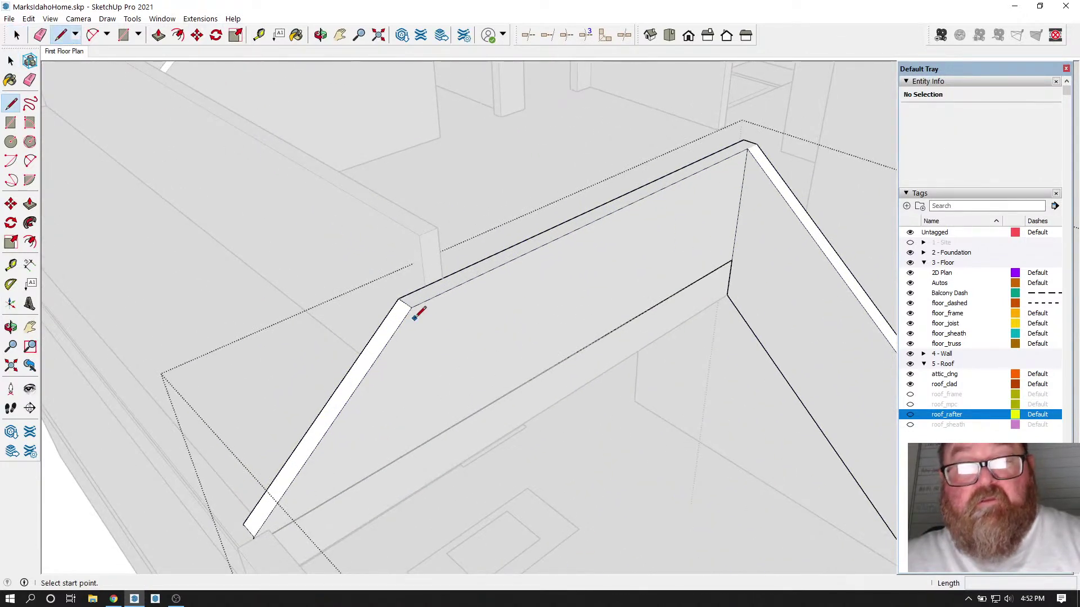
click(398, 299)
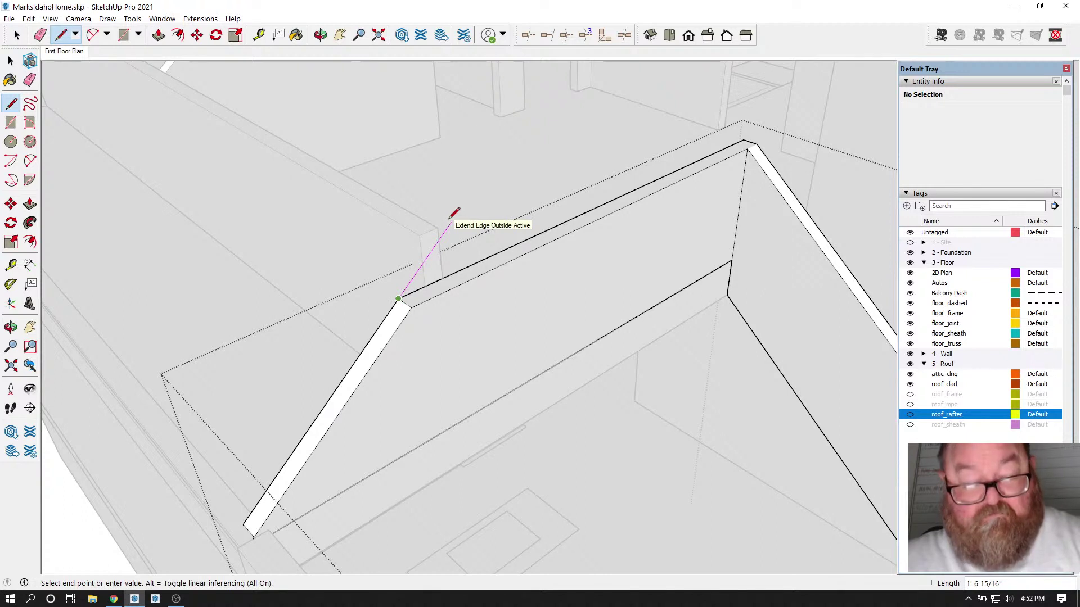
click(439, 241)
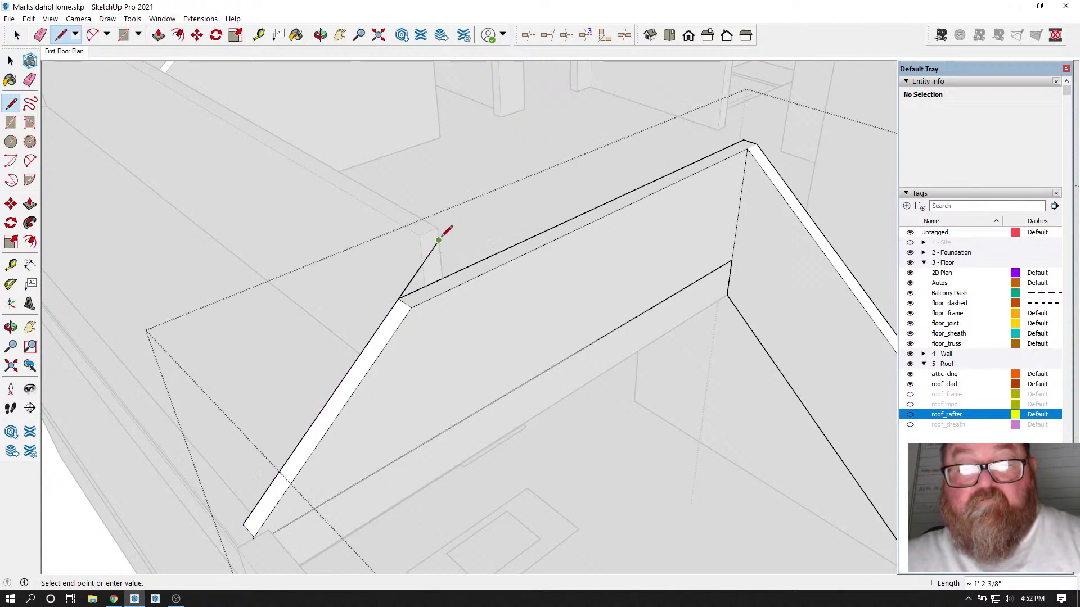
click(442, 277)
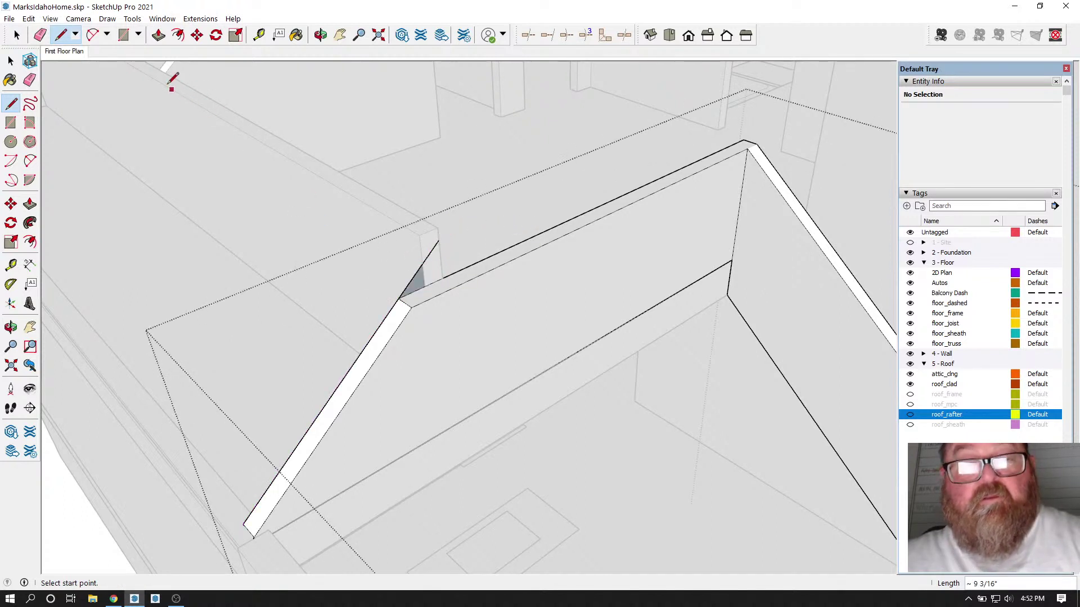
Step: Push/Pull the triangular face 4 1/2" to the half wall's full thickness and erase the leftover seam edge
click(159, 35)
click(422, 293)
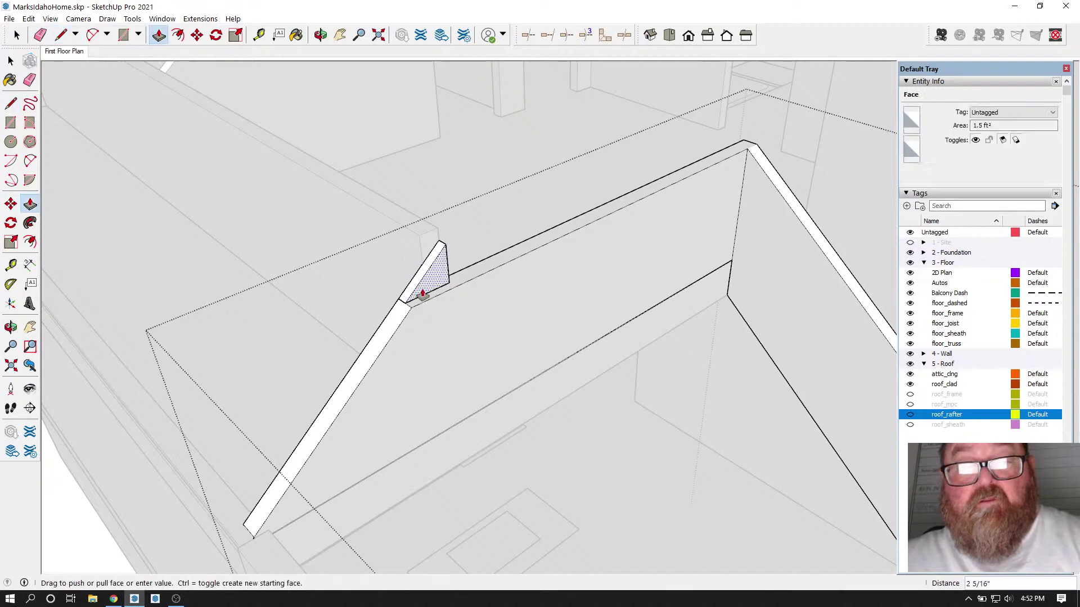
click(417, 308)
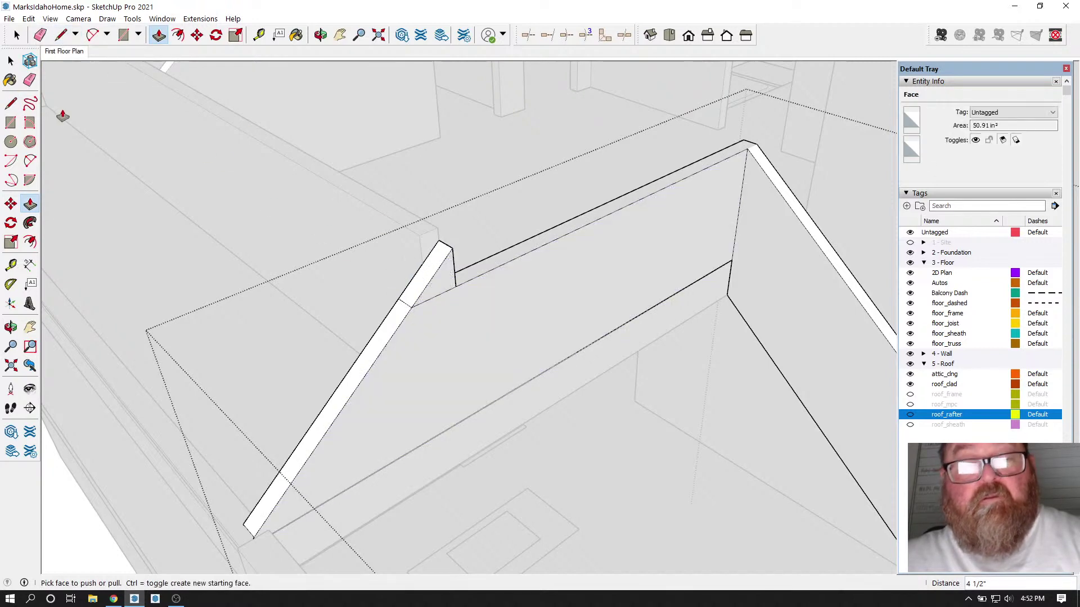
key(e)
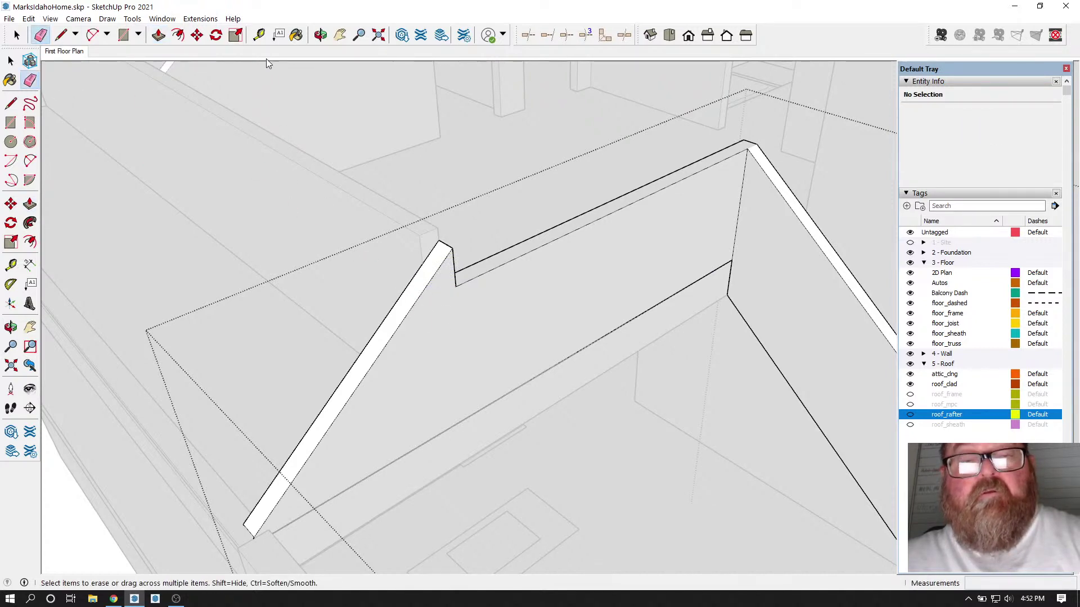
Step: Examine the half wall's raised corner and its junction with the stair wall from several angles
click(321, 35)
drag(501, 289, 306, 323)
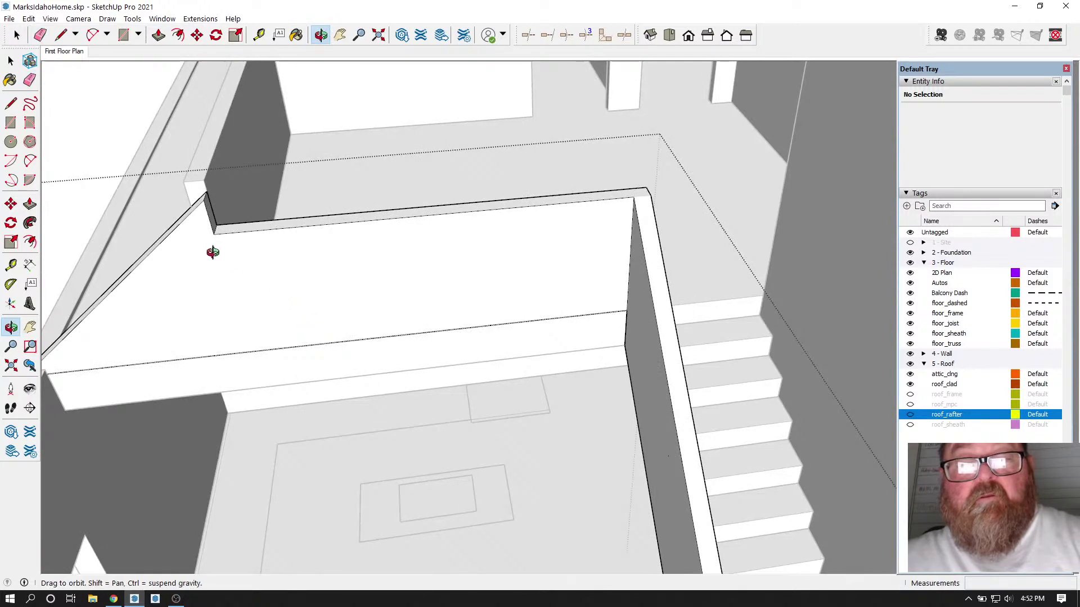
drag(213, 253, 507, 220)
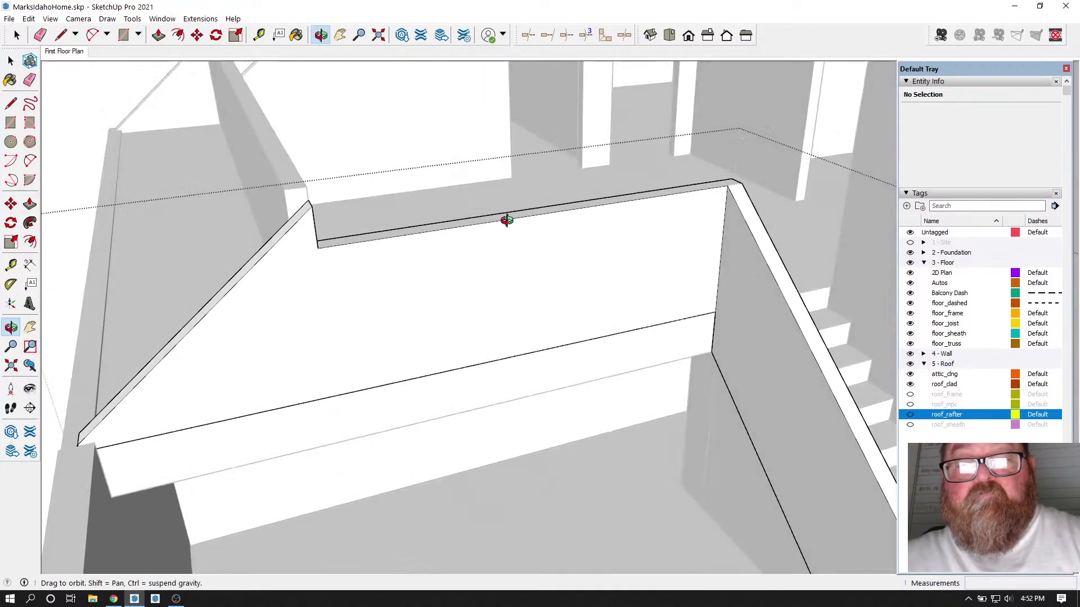
drag(244, 282, 224, 305)
drag(281, 288, 443, 296)
scroll(452, 280, up, 4)
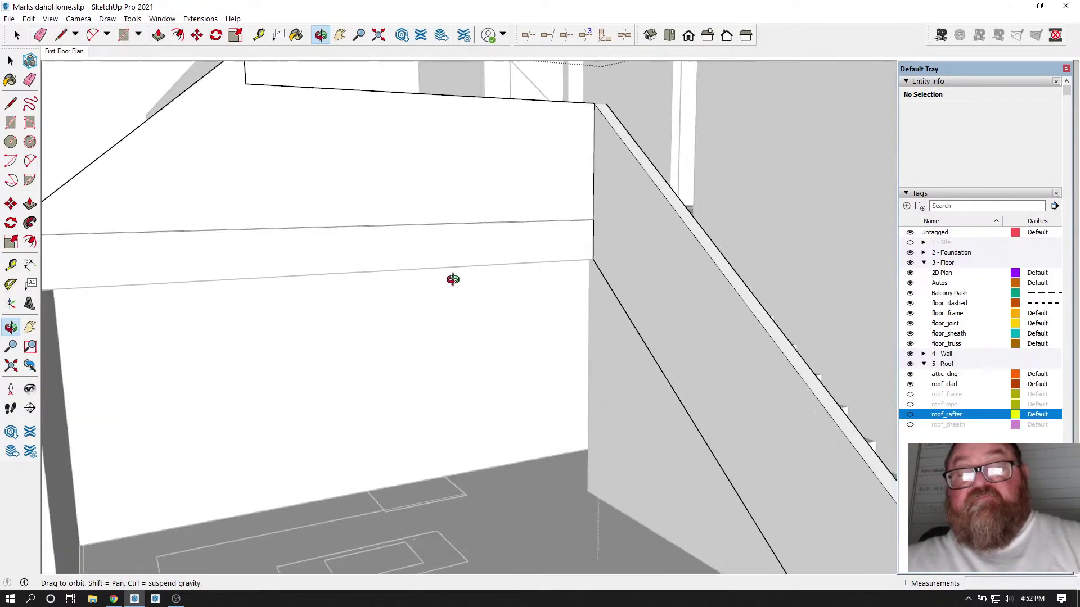
drag(464, 379, 425, 362)
scroll(419, 383, down, 2)
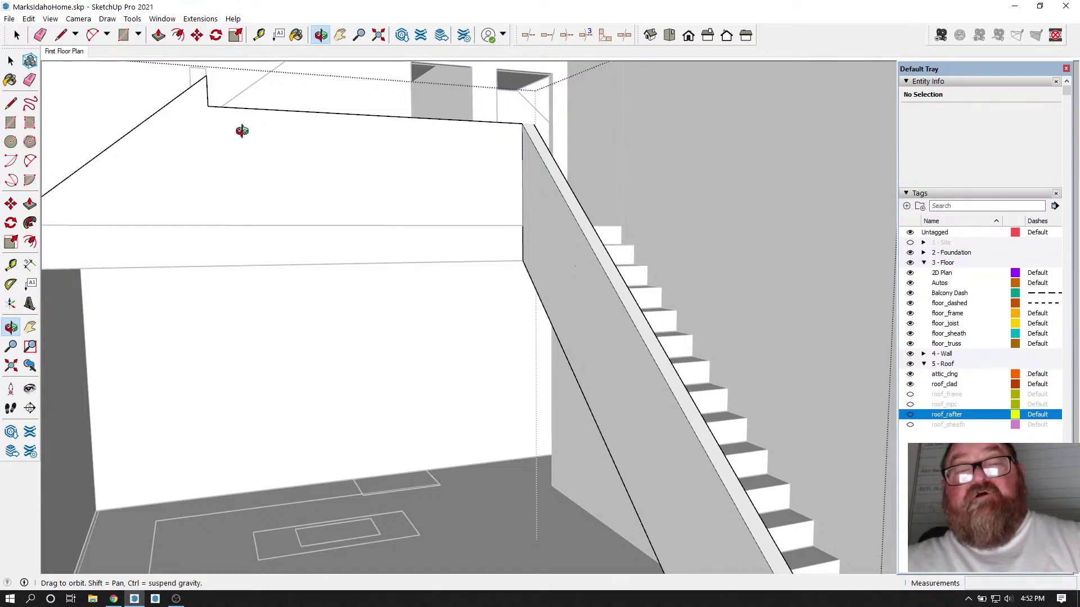
drag(242, 131, 321, 144)
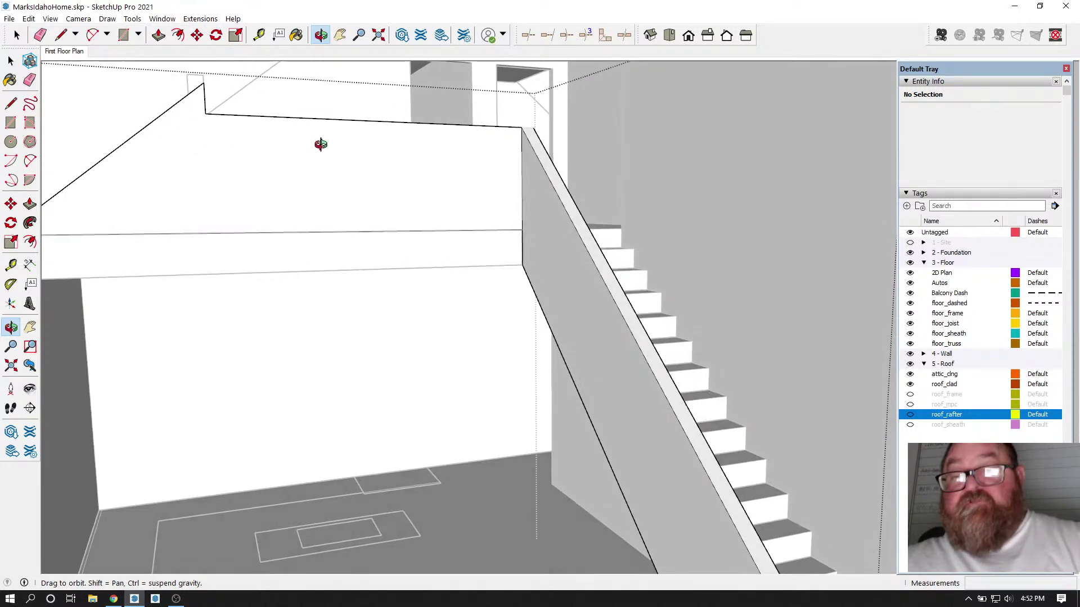
Step: Temporarily show the roof_rafter tag to compare the half wall's sloped top with the rafters
click(910, 415)
drag(354, 196, 496, 416)
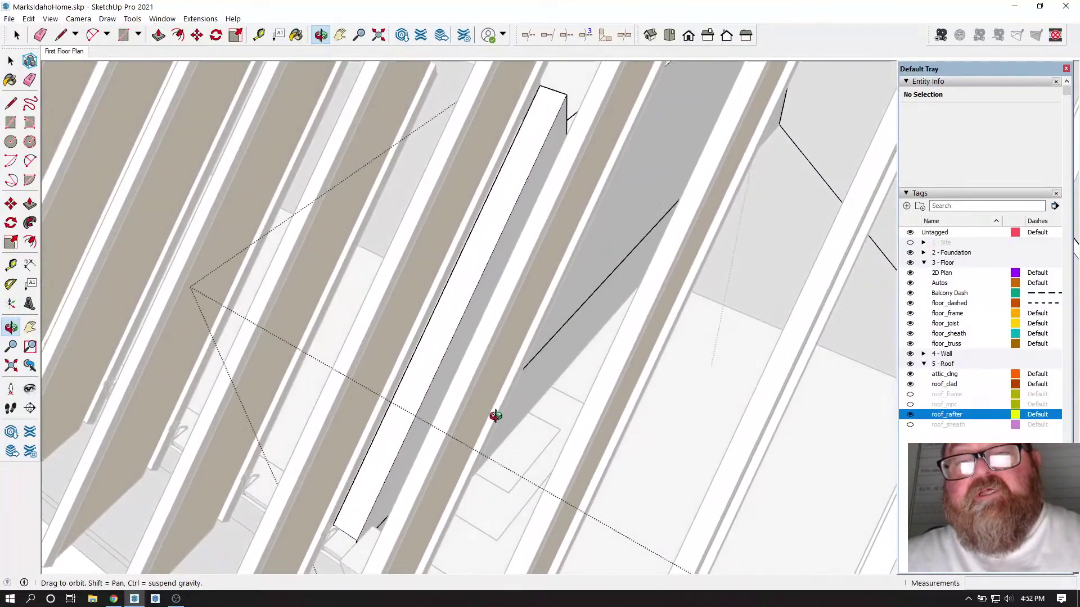
drag(457, 337, 560, 391)
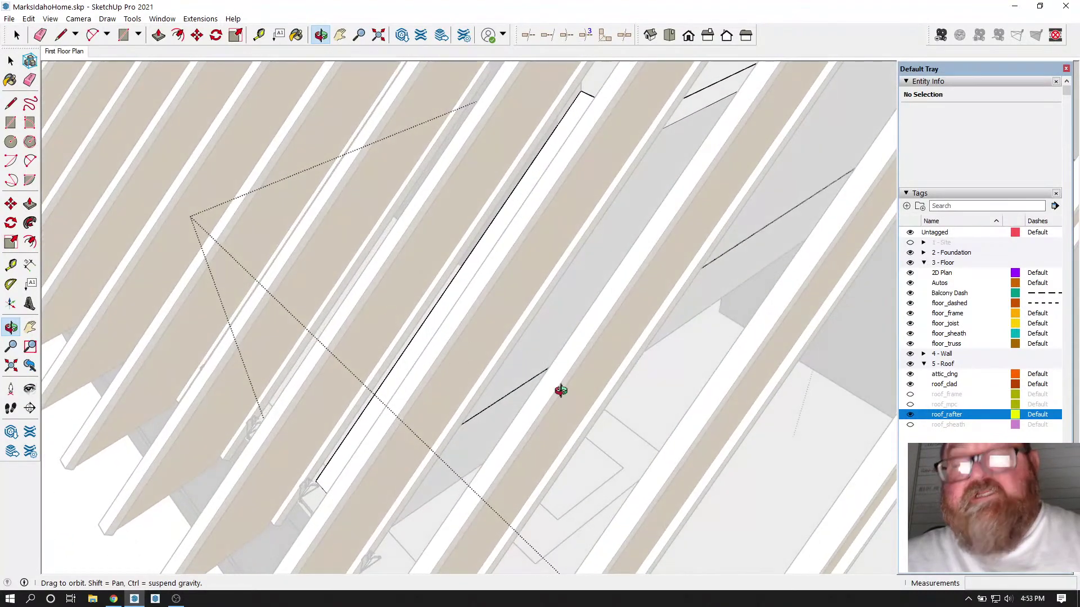
click(910, 415)
click(13, 35)
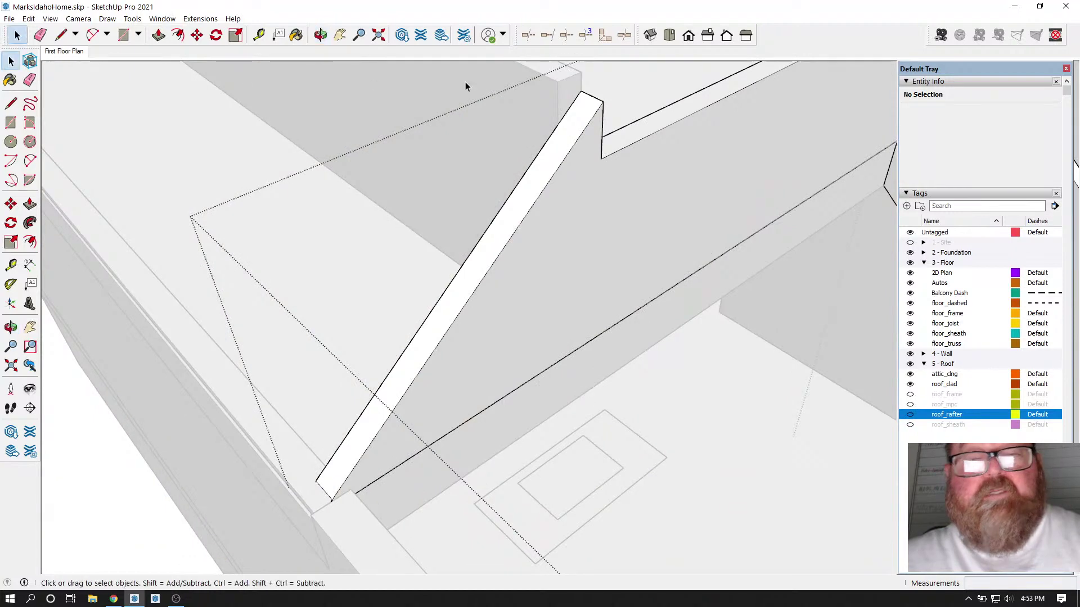
click(597, 103)
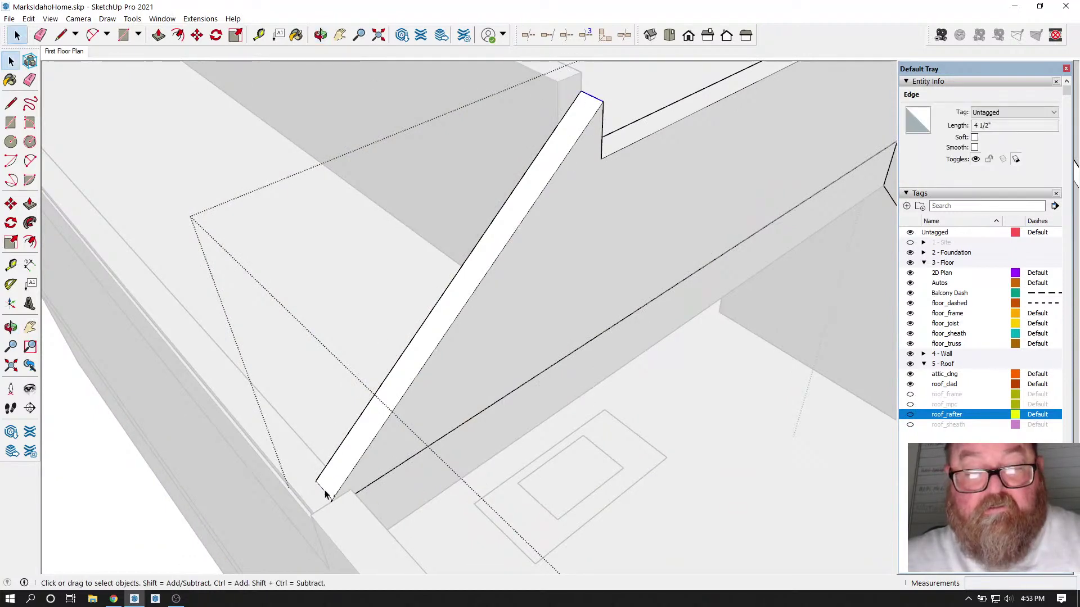
click(197, 35)
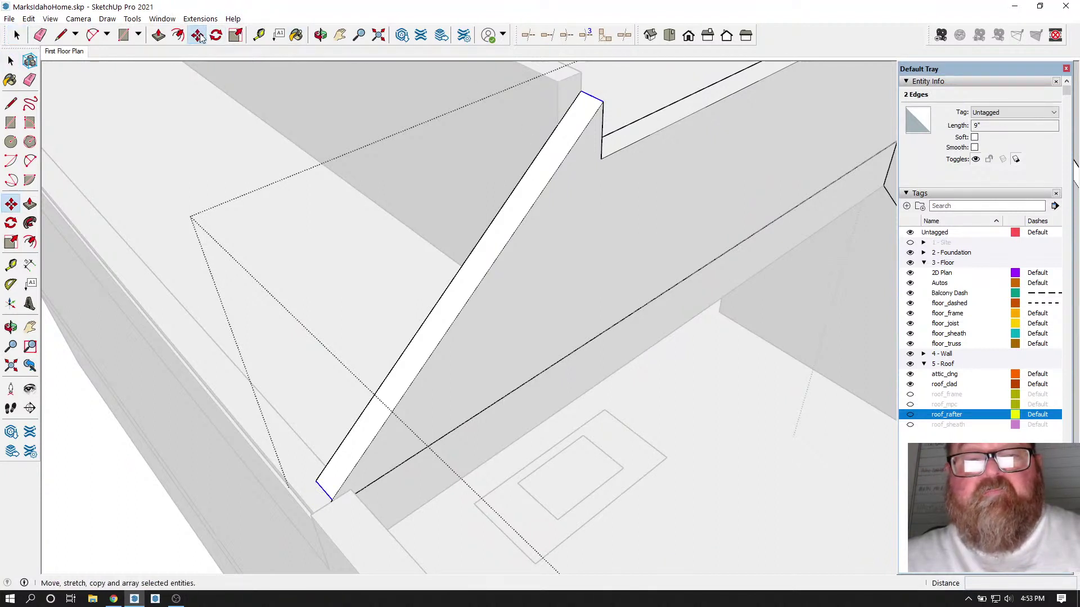
click(578, 89)
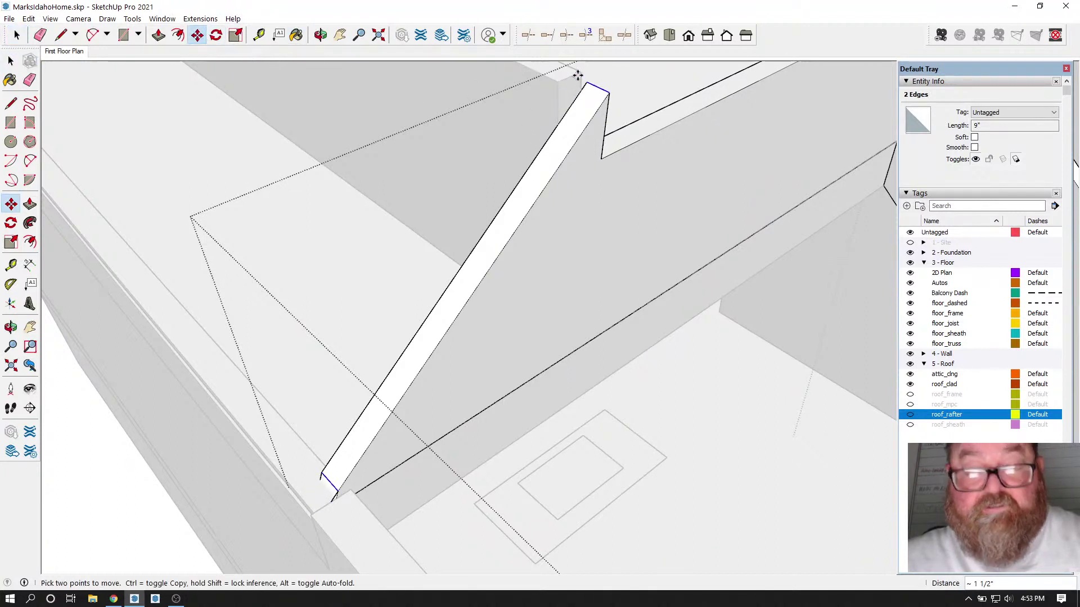
key(Escape)
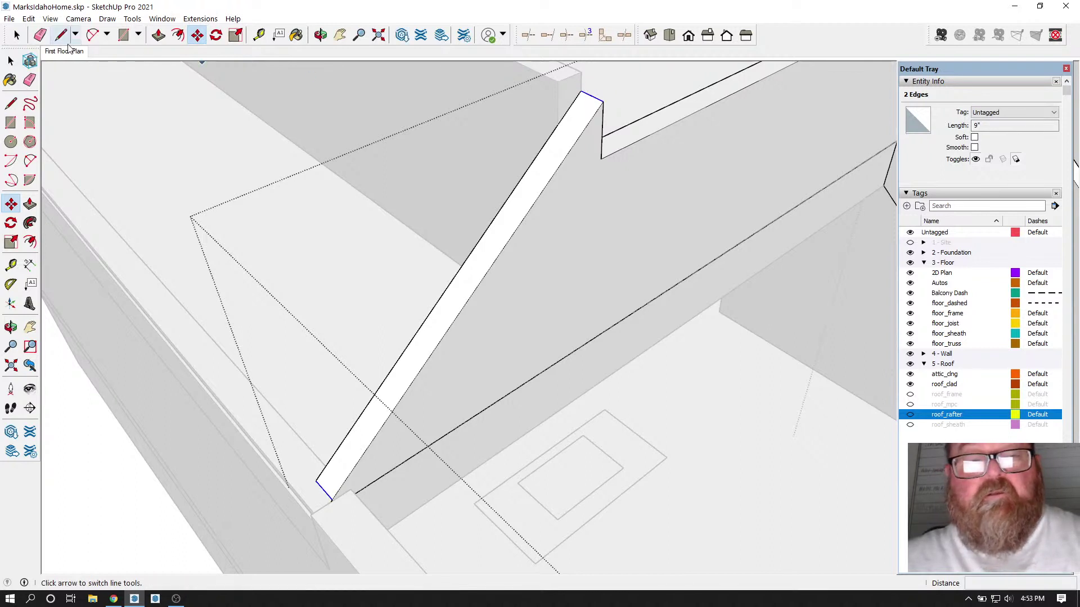
key(space)
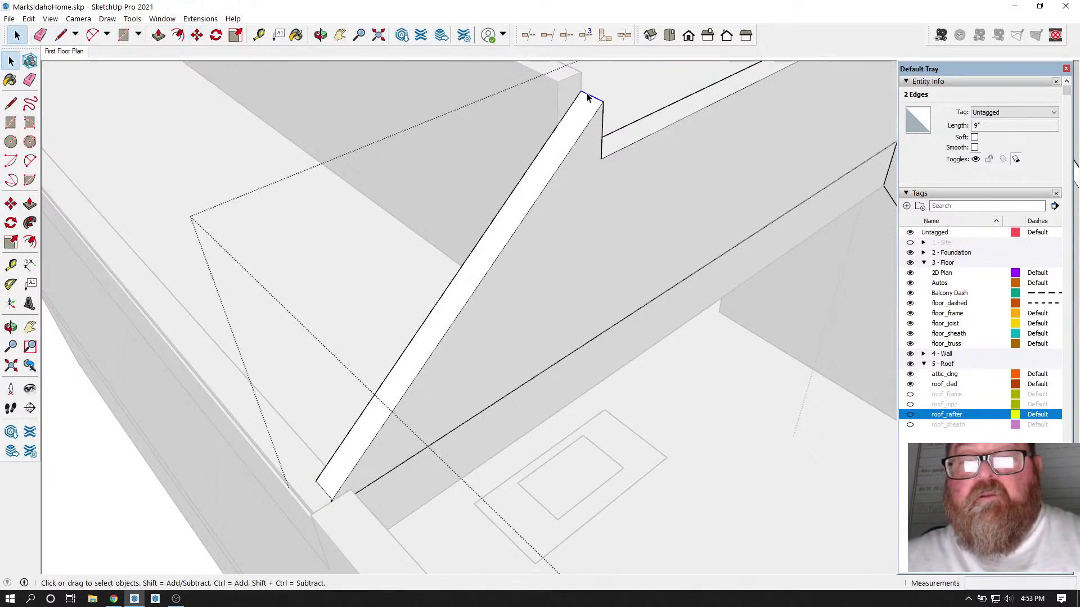
click(197, 35)
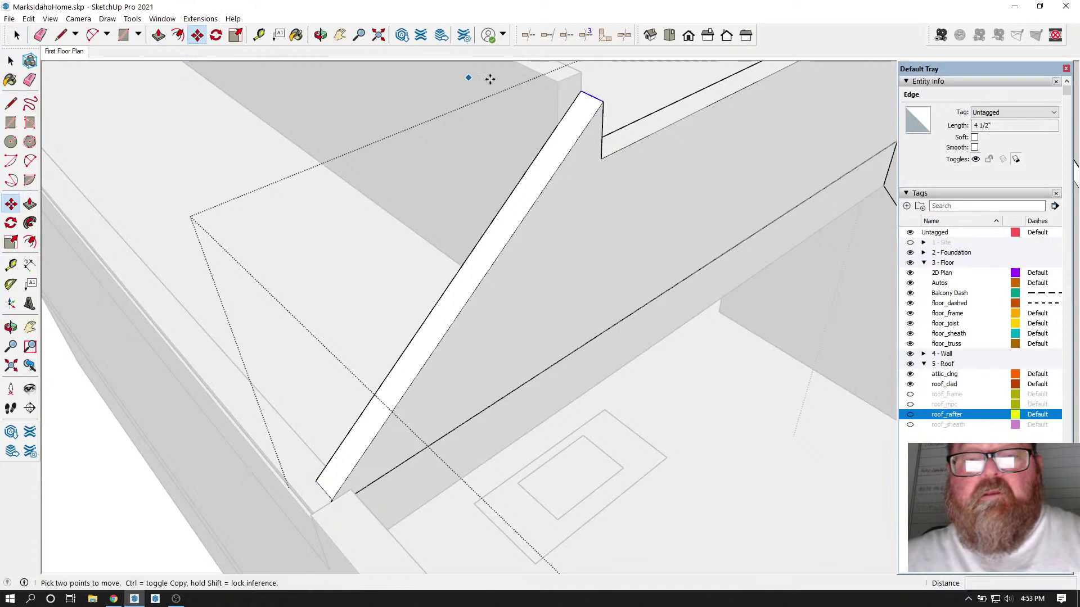
click(582, 94)
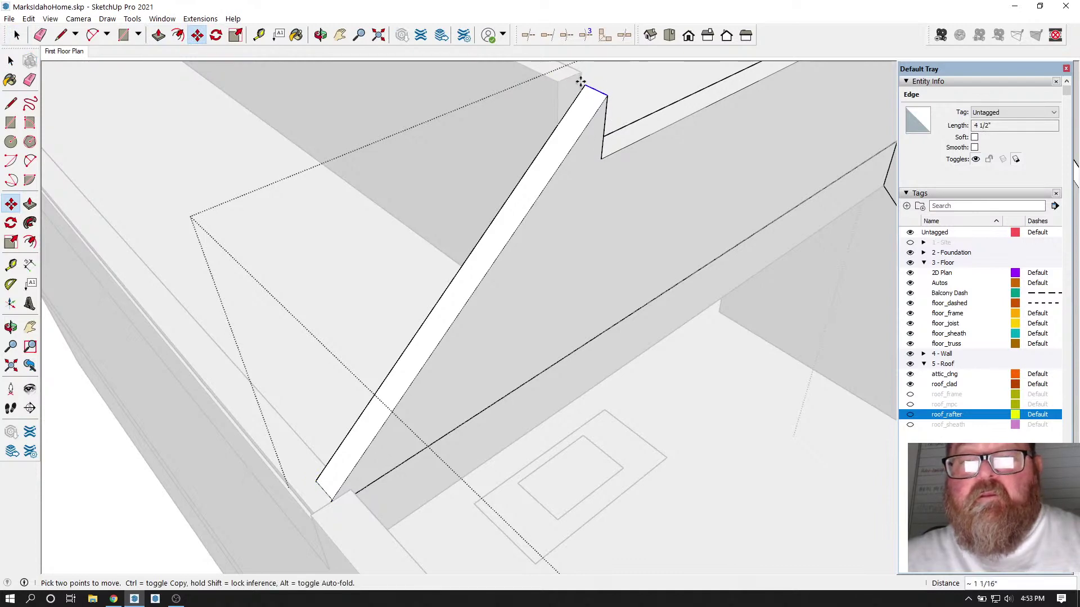
key(Escape)
Step: Draw edges 4 1/2" across from the low wall's top corner, down to the half wall's raised end, and about 5' 9 15/16" down the slope
click(321, 34)
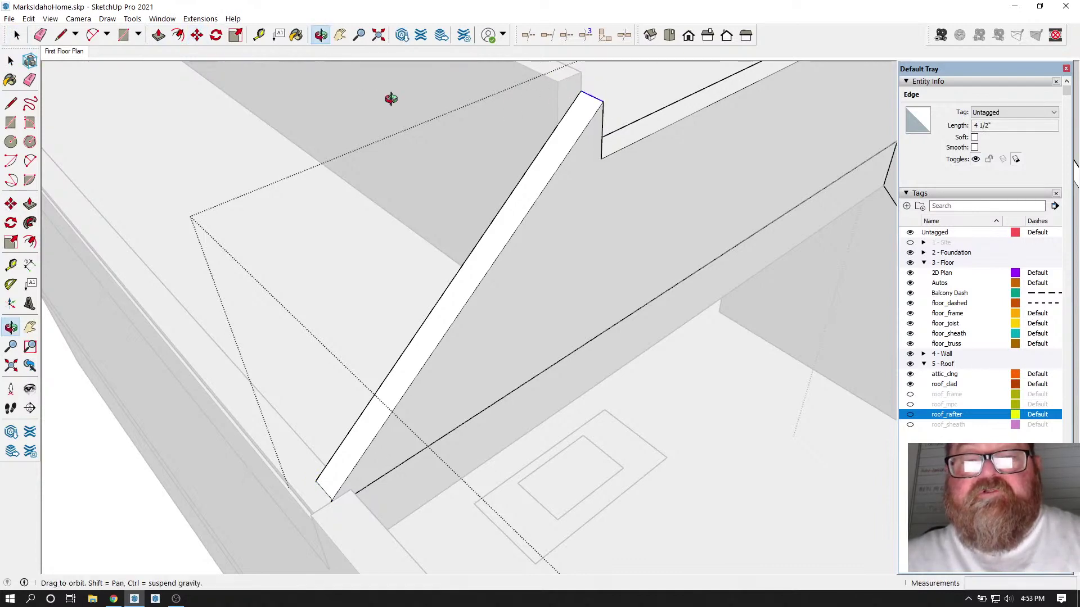
drag(386, 101, 274, 182)
drag(523, 249, 583, 296)
click(17, 35)
click(17, 35)
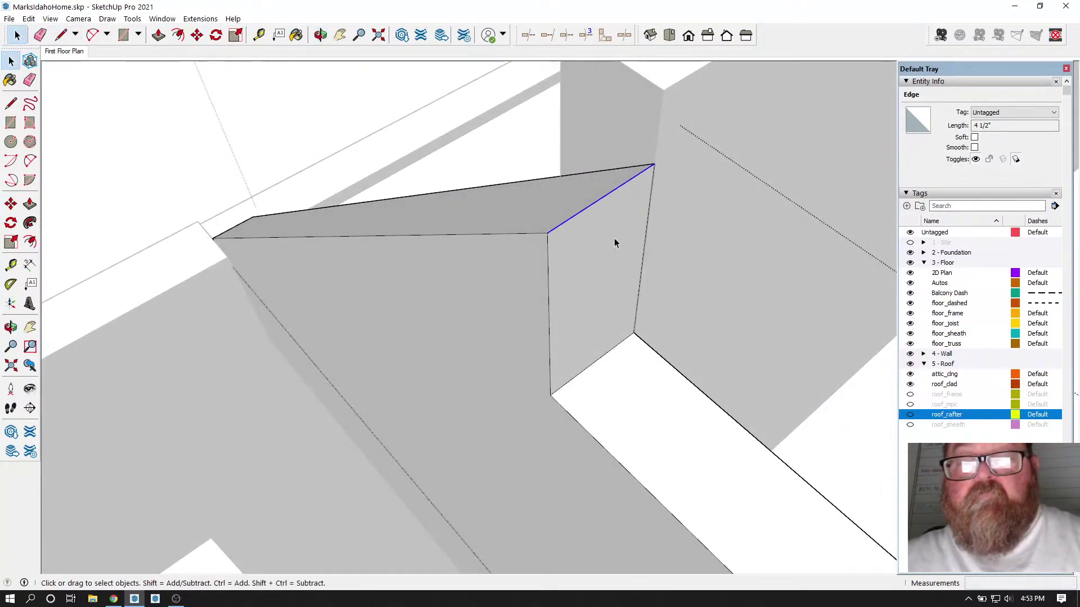
scroll(521, 223, down, 1)
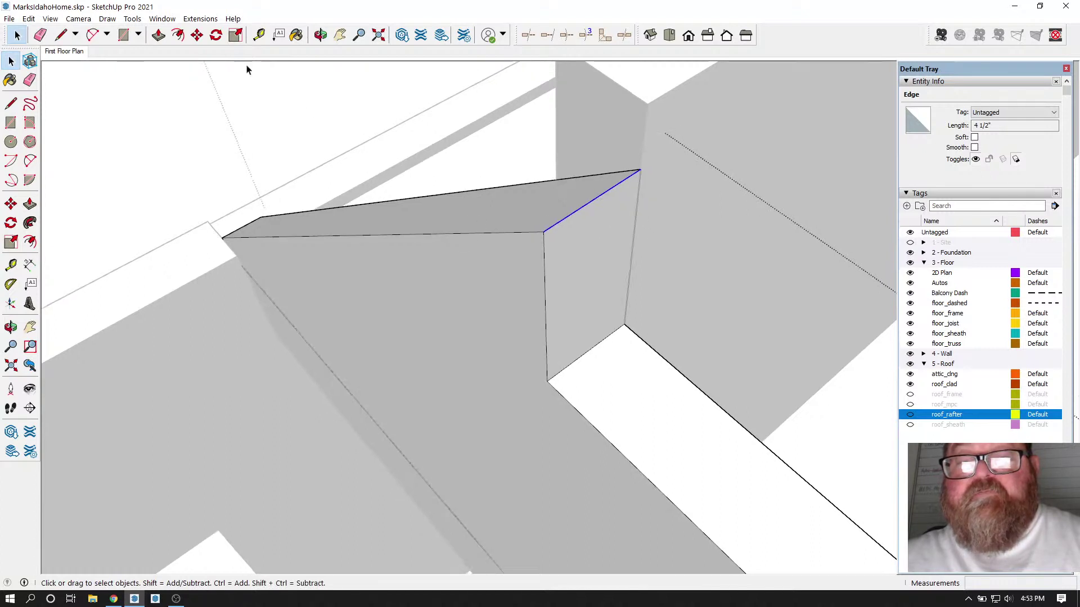
click(197, 35)
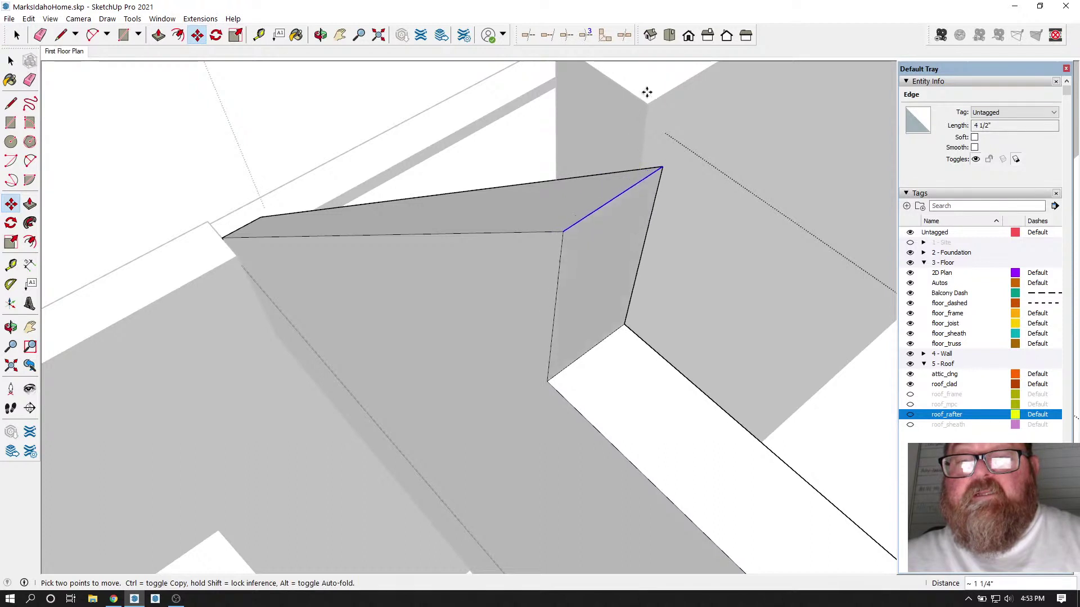
key(Escape)
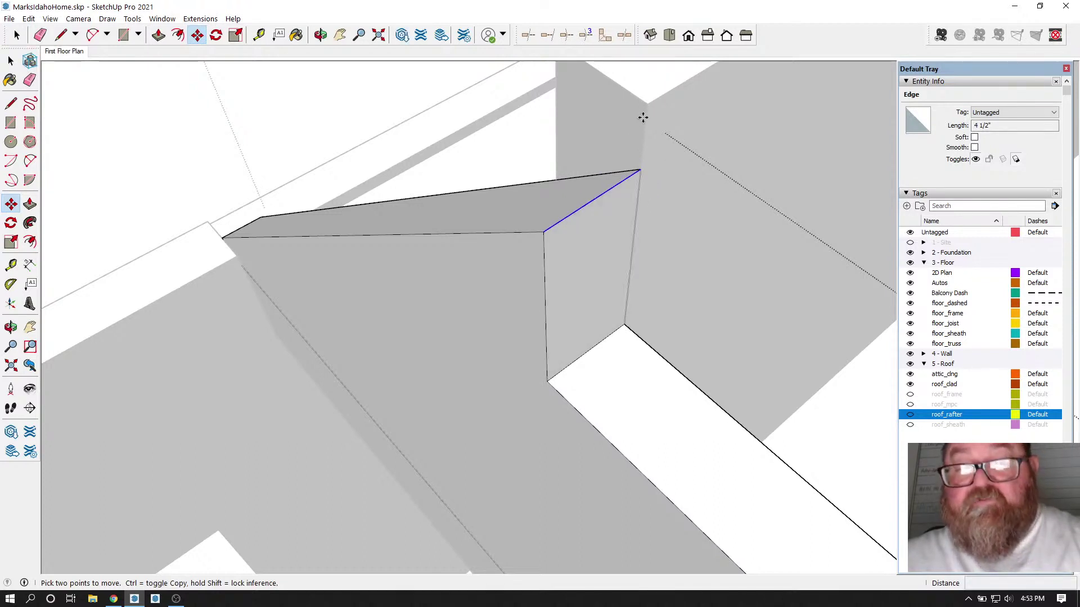
click(60, 35)
click(640, 169)
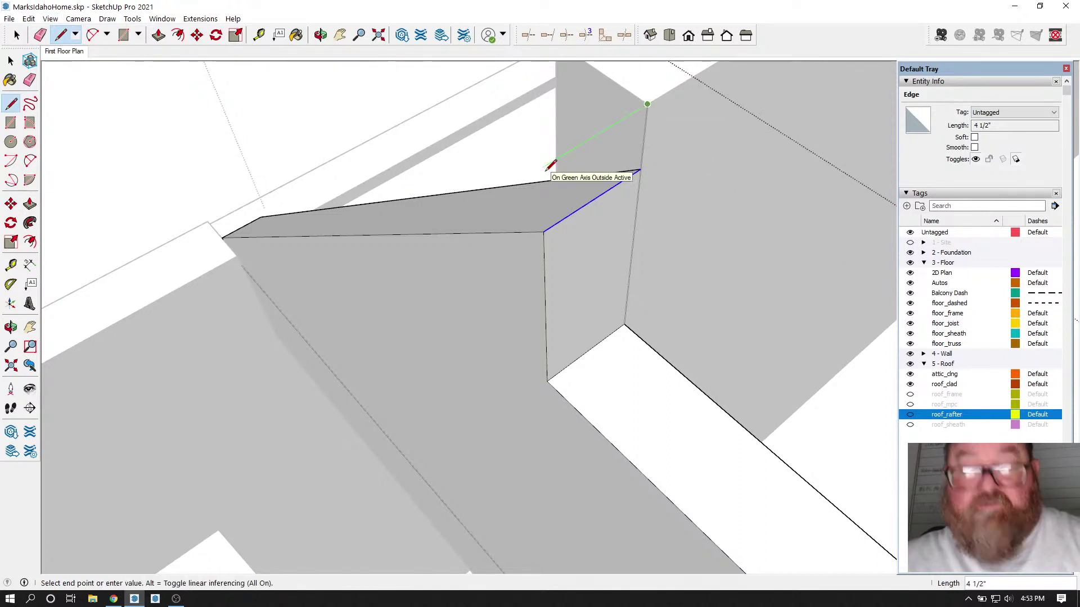
key(shift)
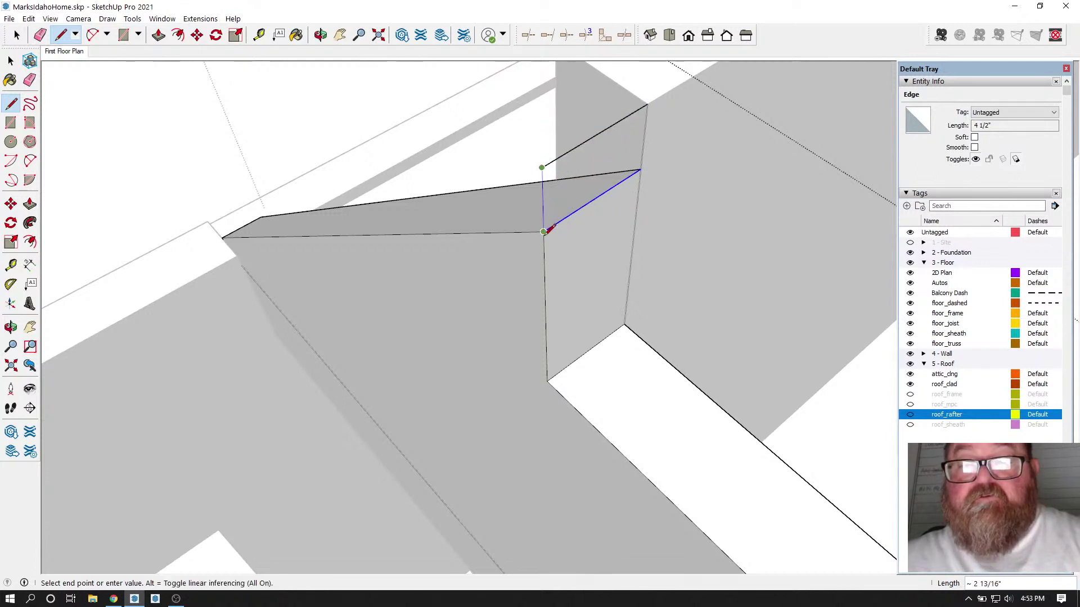
click(546, 230)
click(541, 167)
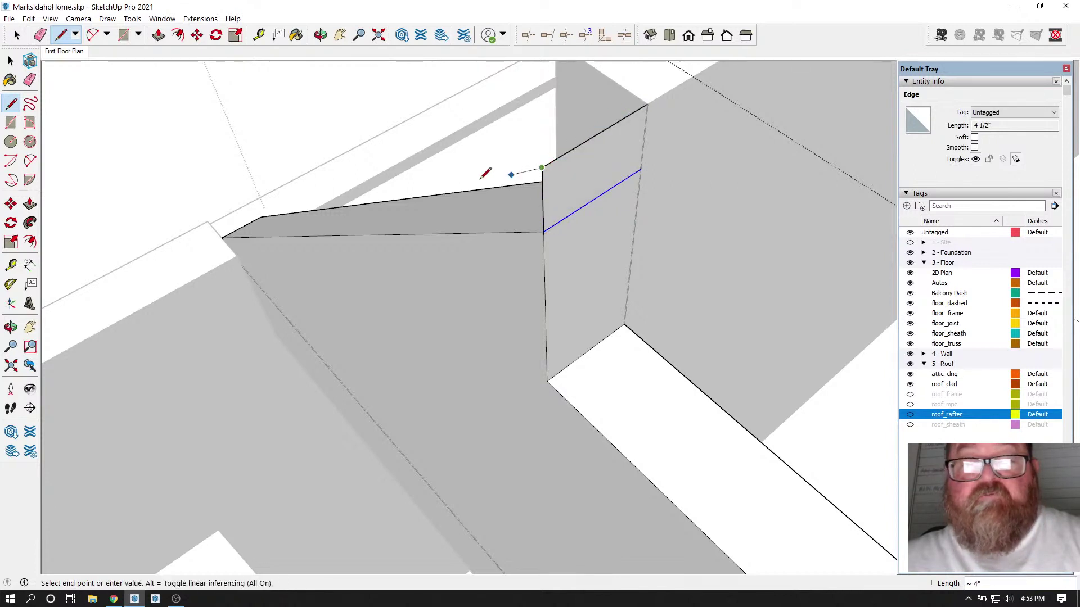
click(224, 238)
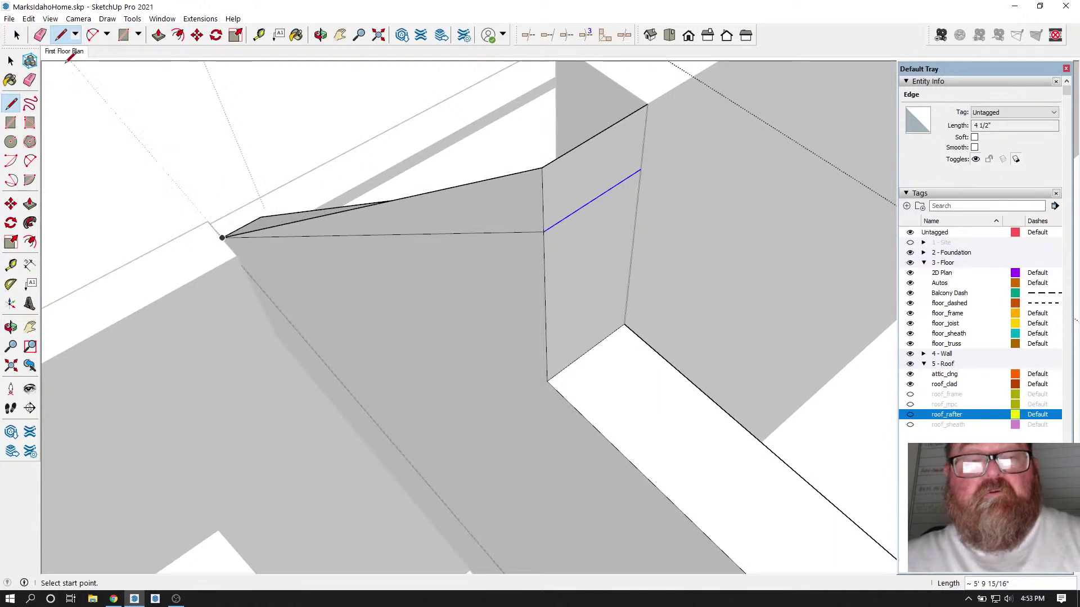
Step: Erase the leftover seam edges on the half wall's side and end faces below its raised corner
click(40, 35)
click(499, 229)
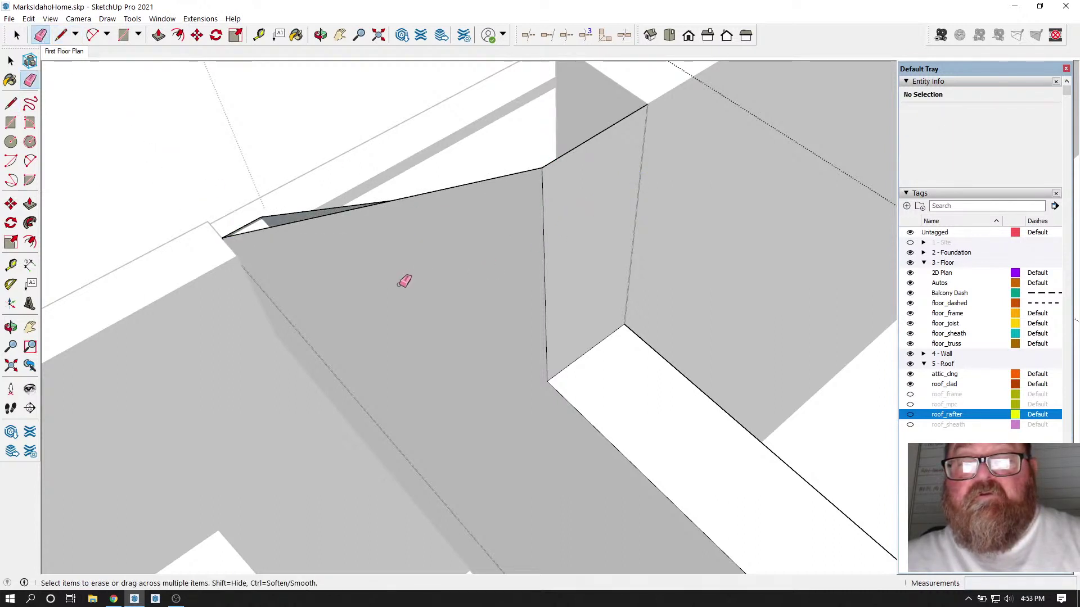
Step: Draw an edge down the slope from the low wall's top corner to the half wall's lower end, closing its sloped top
click(378, 34)
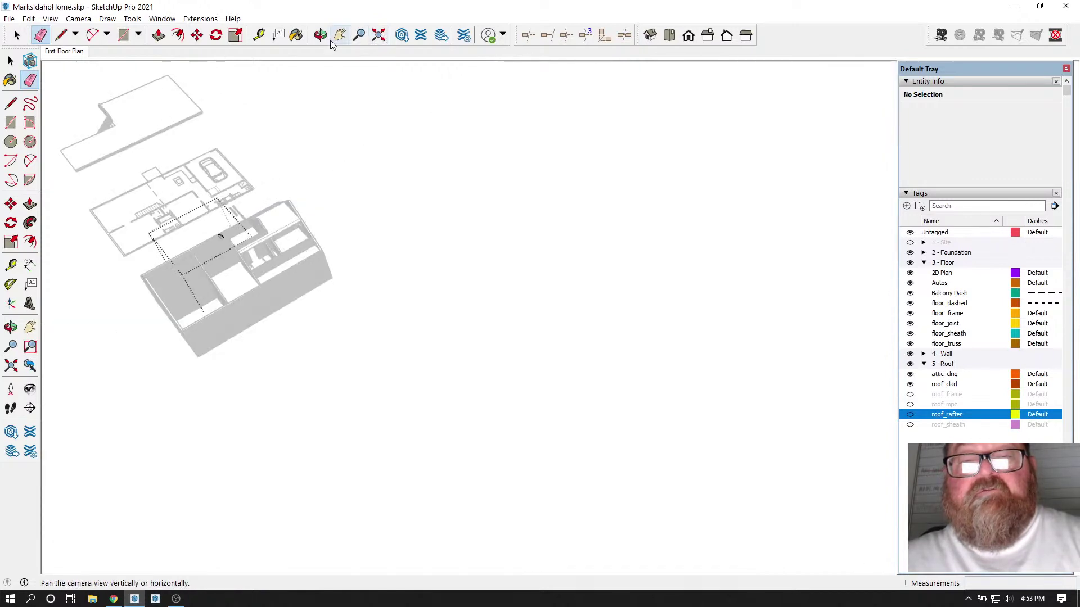
scroll(221, 226, up, 1)
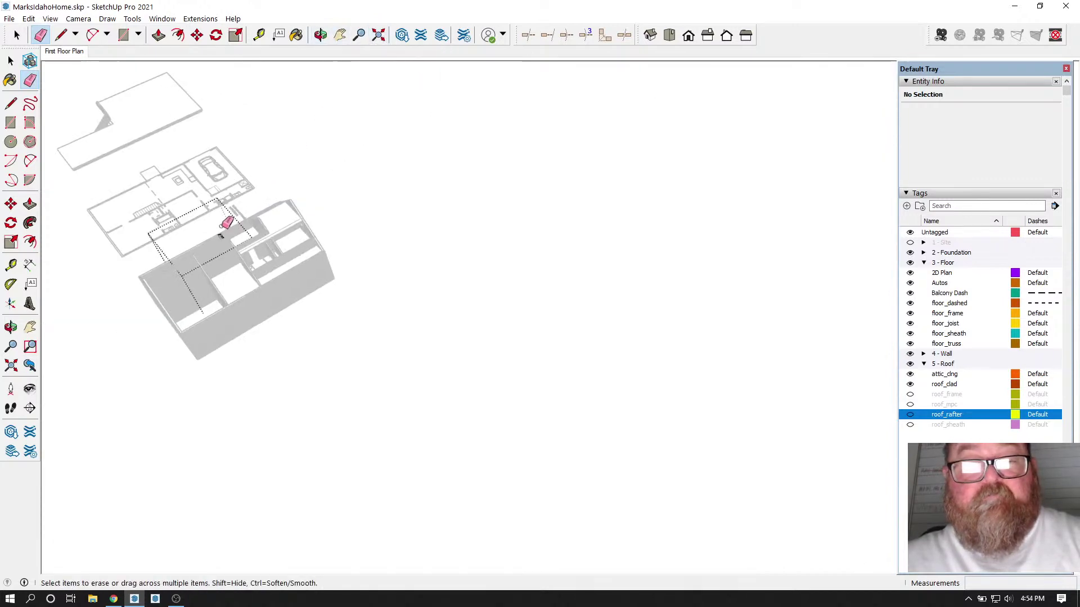
scroll(212, 233, up, 5)
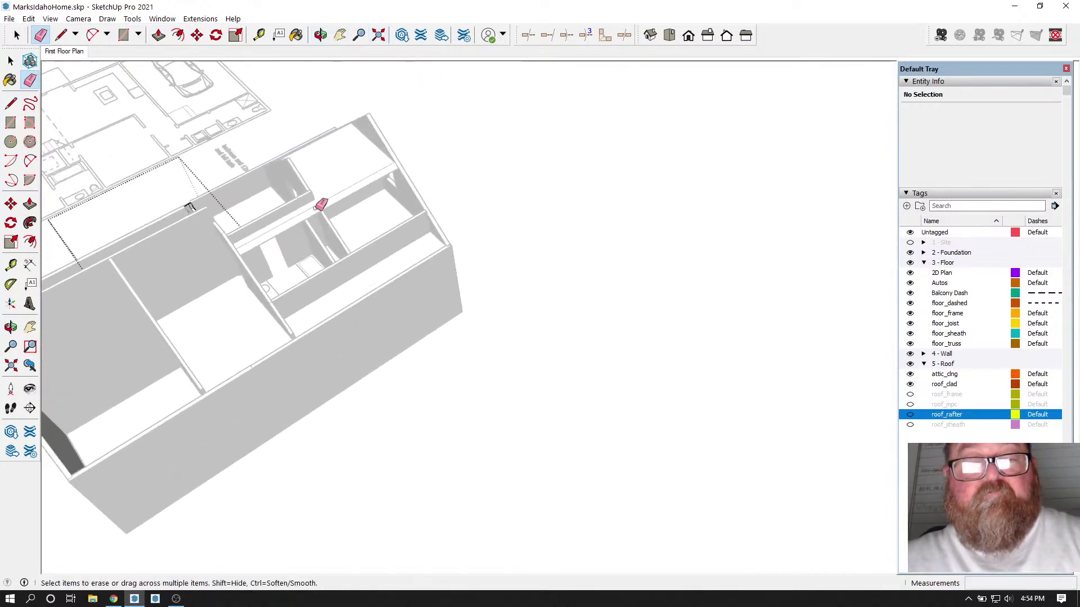
click(318, 35)
drag(326, 121, 600, 564)
scroll(641, 540, up, 5)
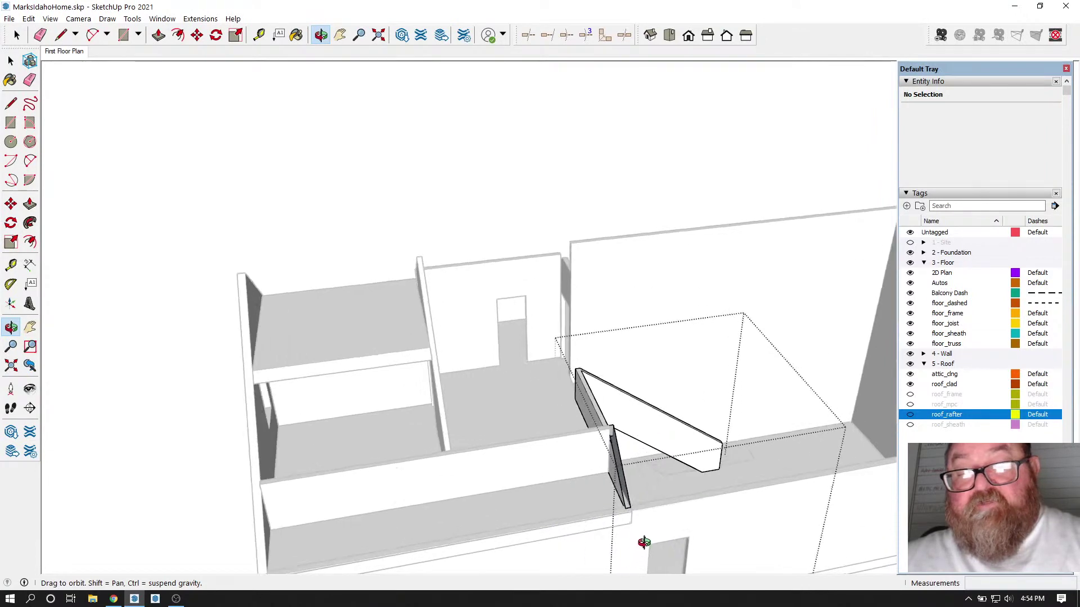
scroll(630, 516, up, 2)
drag(613, 499, 759, 508)
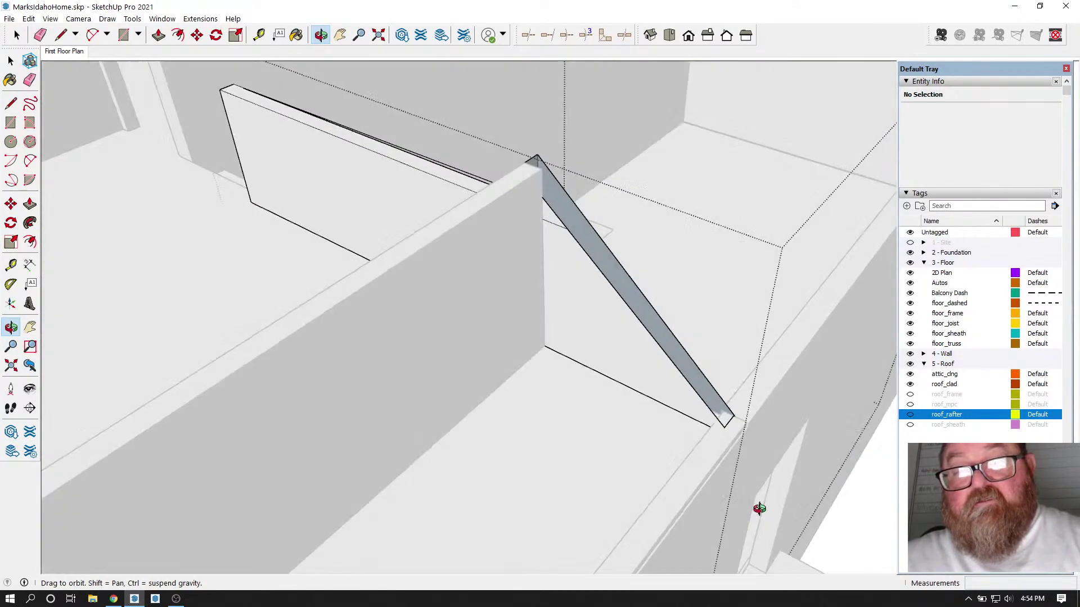
scroll(579, 197, up, 4)
drag(578, 192, 410, 217)
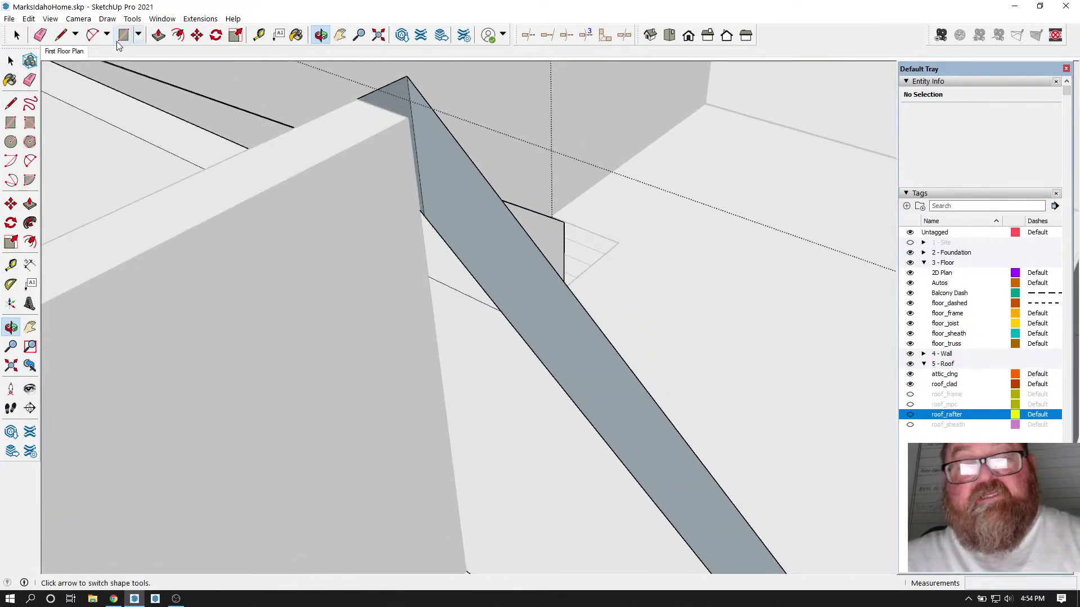
click(63, 35)
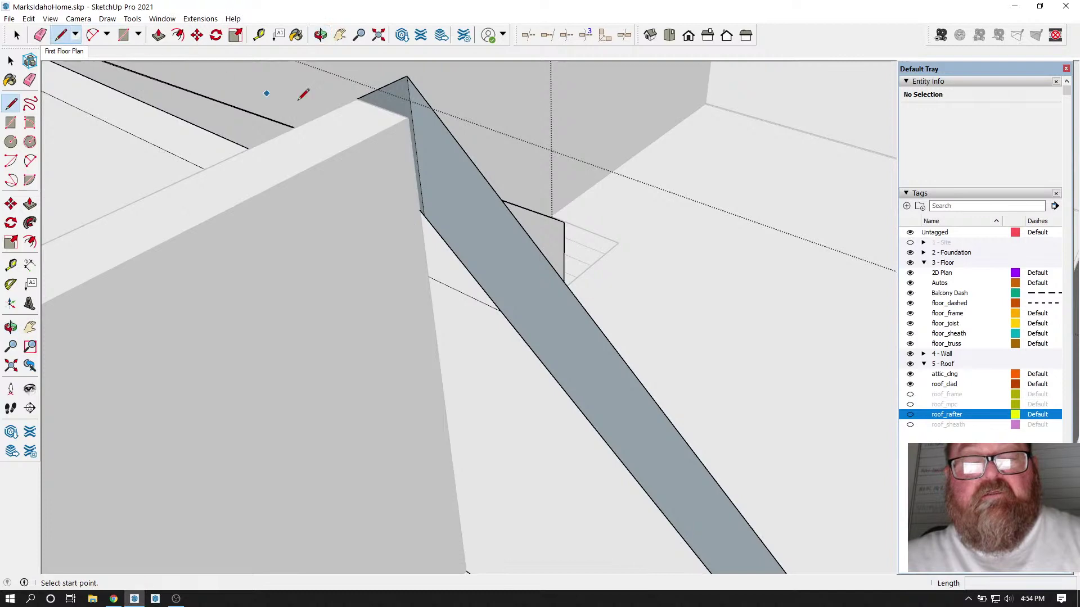
scroll(365, 98, down, 1)
click(362, 96)
scroll(362, 96, down, 1)
scroll(633, 366, down, 3)
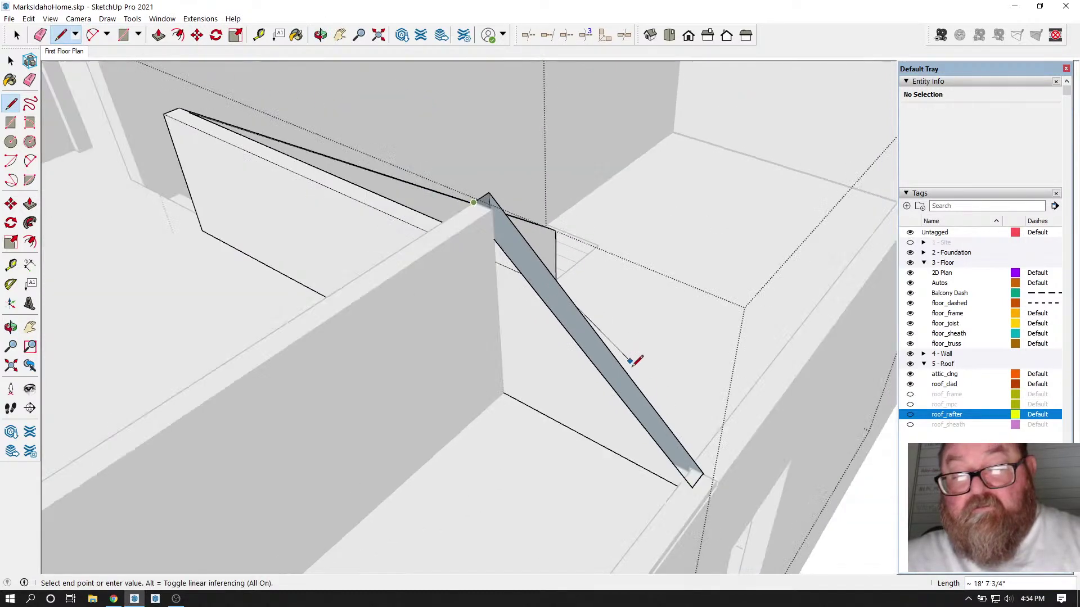
click(692, 479)
Step: Erase the extra edges just beneath the half wall's sloped top
scroll(474, 241, up, 2)
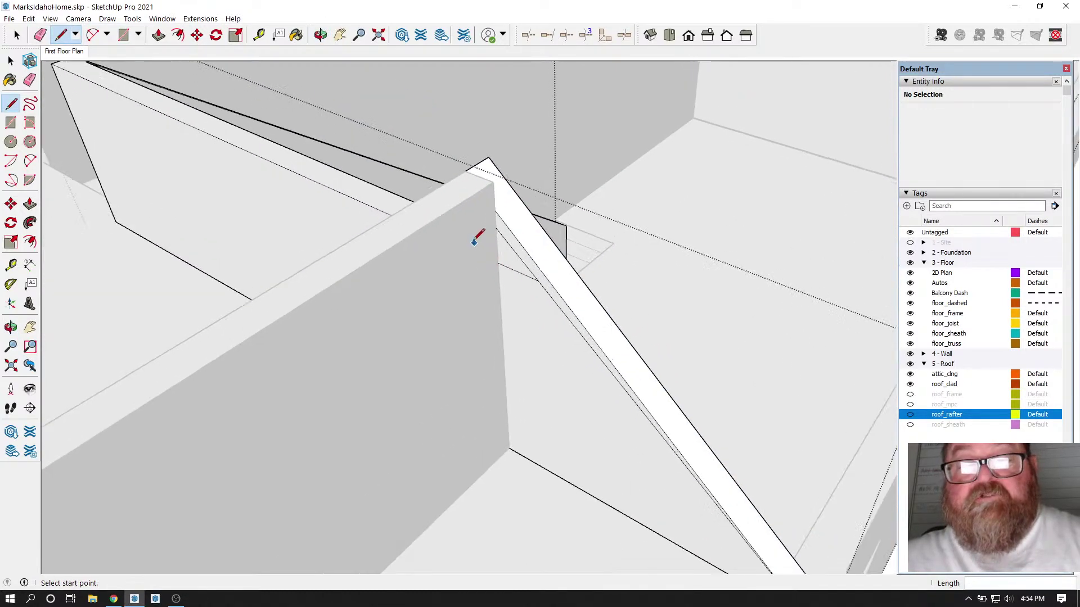
click(40, 35)
scroll(459, 217, up, 1)
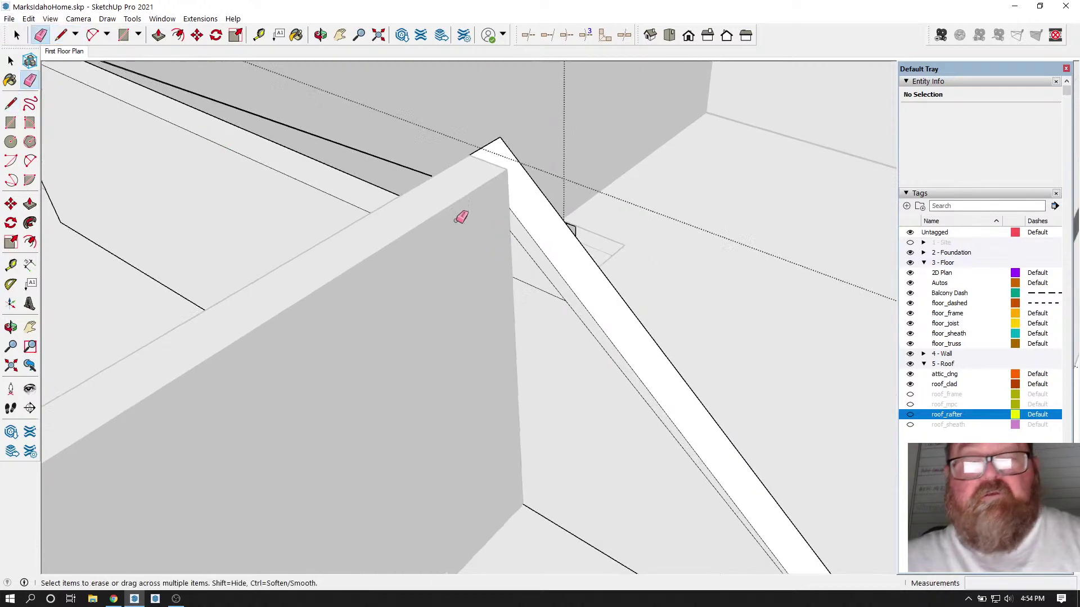
click(544, 292)
click(569, 305)
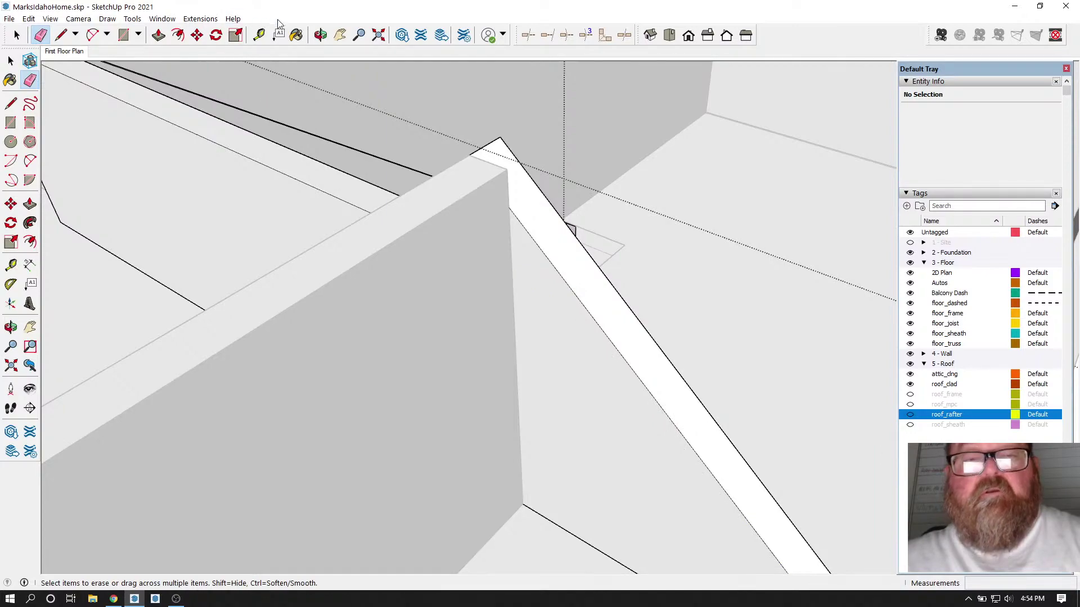
Step: Leave the half wall group and examine the balcony, stairs and sloped half wall from several angles
click(321, 35)
mouse_move(315, 247)
mouse_down()
mouse_move(468, 314)
mouse_move(354, 236)
mouse_move(270, 236)
mouse_move(245, 278)
mouse_move(208, 306)
mouse_move(336, 291)
mouse_move(237, 306)
mouse_move(407, 306)
mouse_move(556, 328)
mouse_up()
scroll(557, 328, down, 5)
key(space)
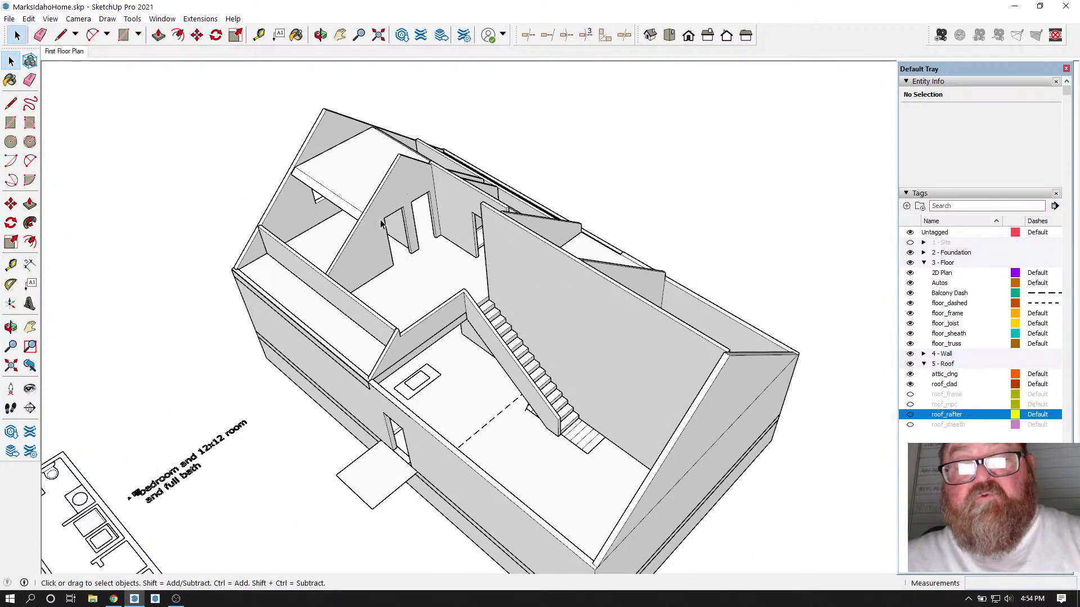
scroll(381, 224, down, 1)
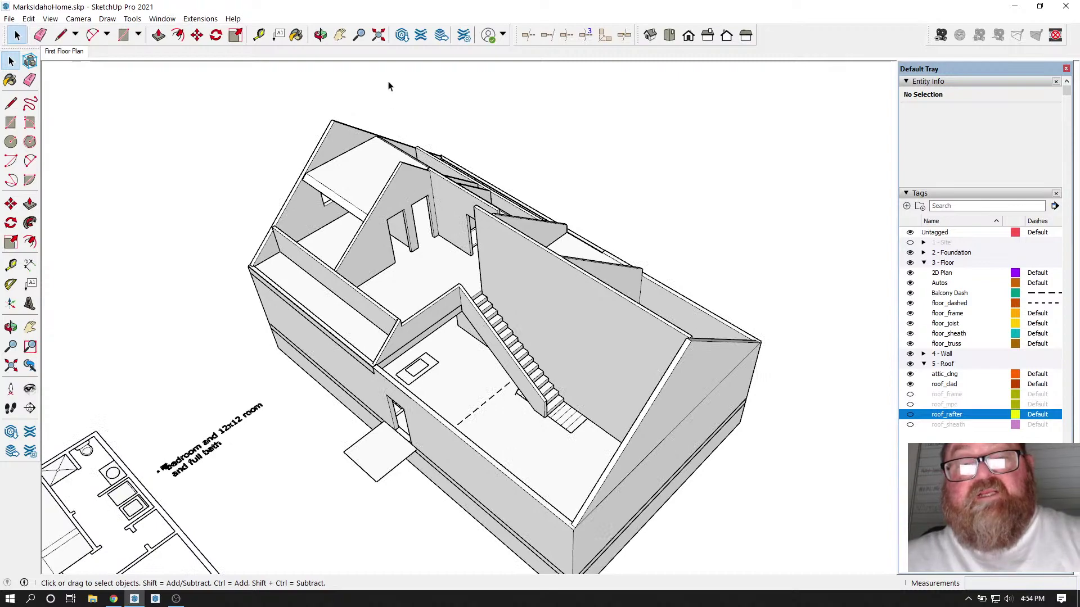
click(320, 37)
drag(468, 287, 525, 200)
scroll(470, 318, up, 4)
drag(497, 335, 538, 412)
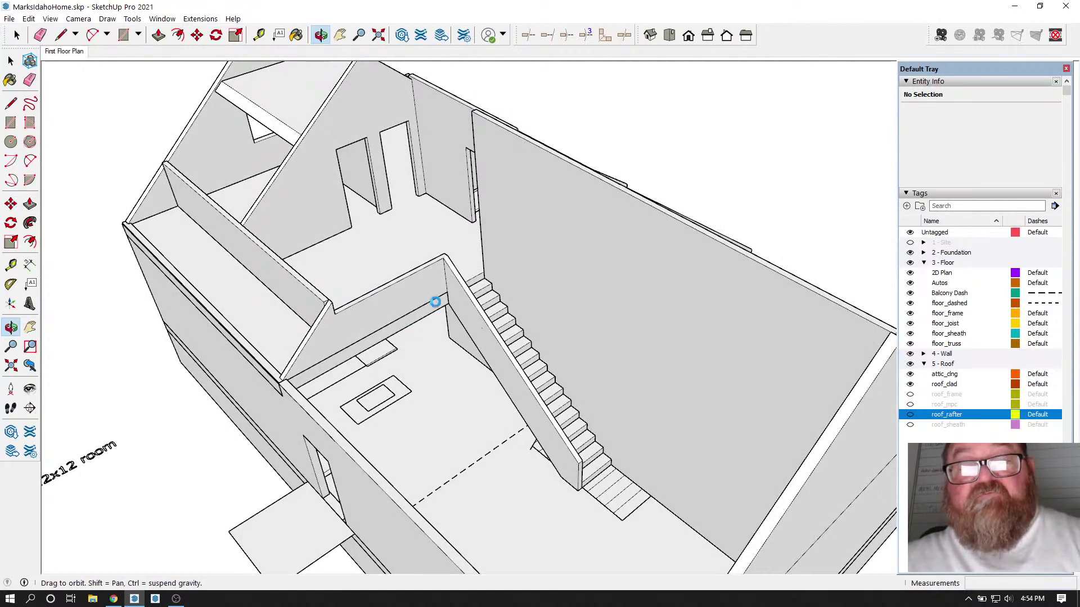
drag(417, 301, 442, 377)
drag(422, 264, 416, 233)
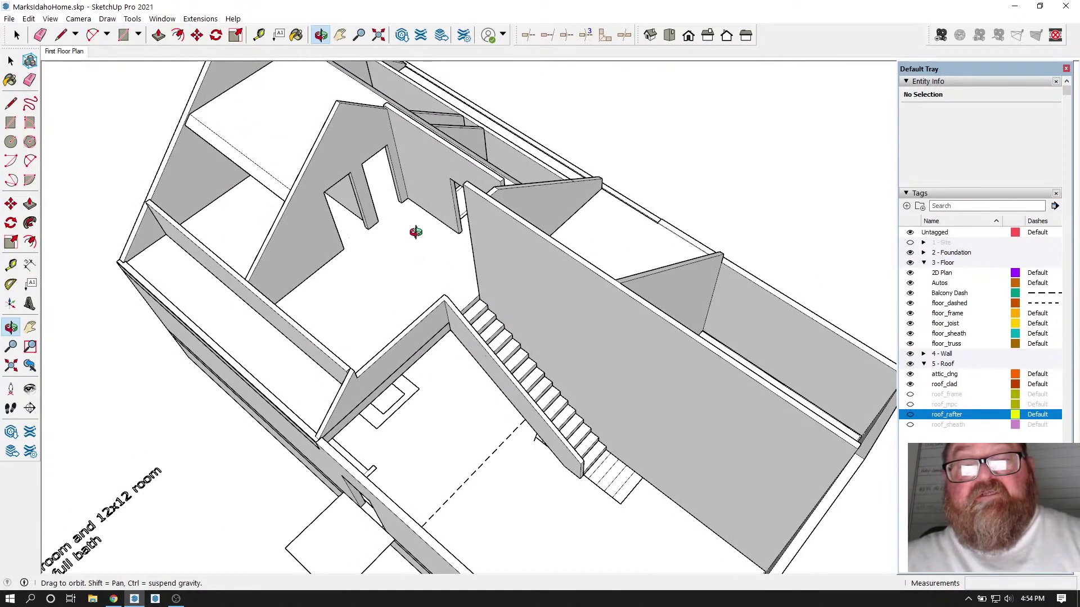
Step: Examine the upper-floor rooms and compare them with the bedroom, 12x12 room and full bath note
drag(493, 177, 296, 137)
scroll(289, 126, up, 5)
drag(442, 296, 407, 352)
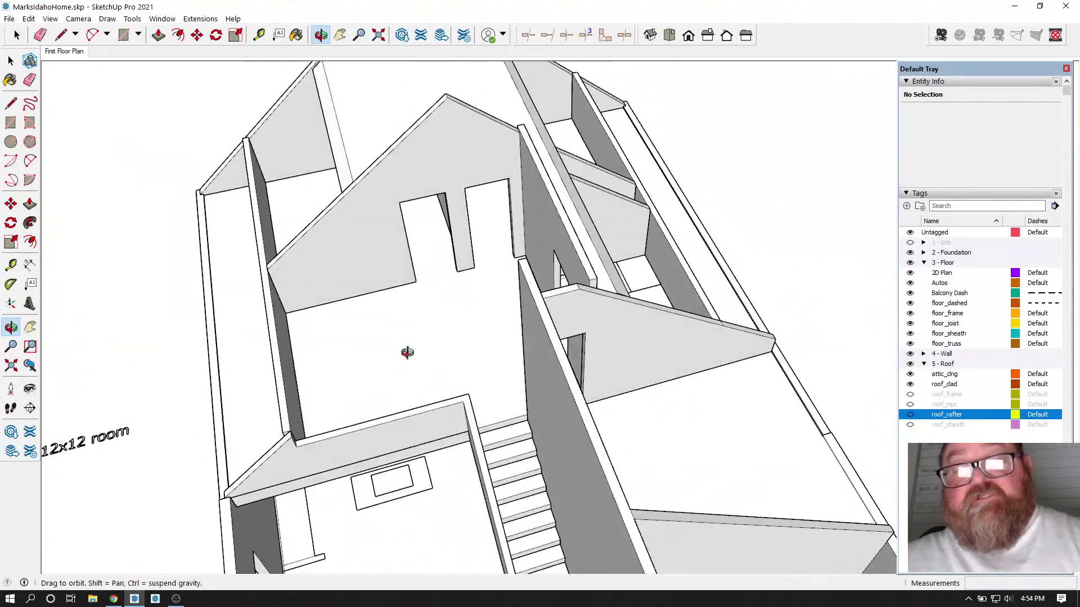
drag(714, 448, 646, 446)
scroll(220, 337, up, 6)
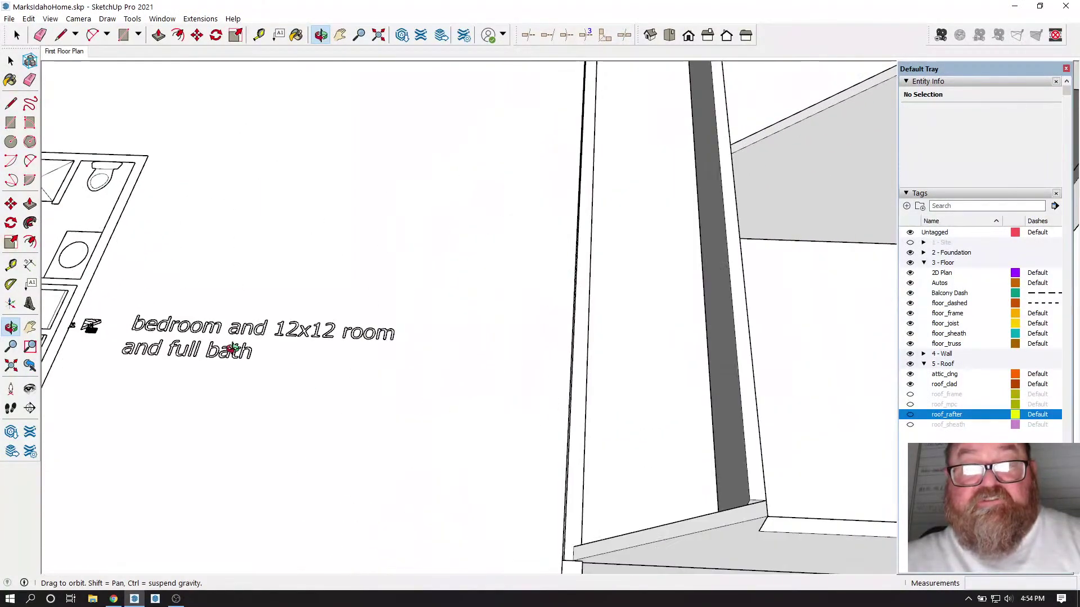
scroll(218, 351, down, 8)
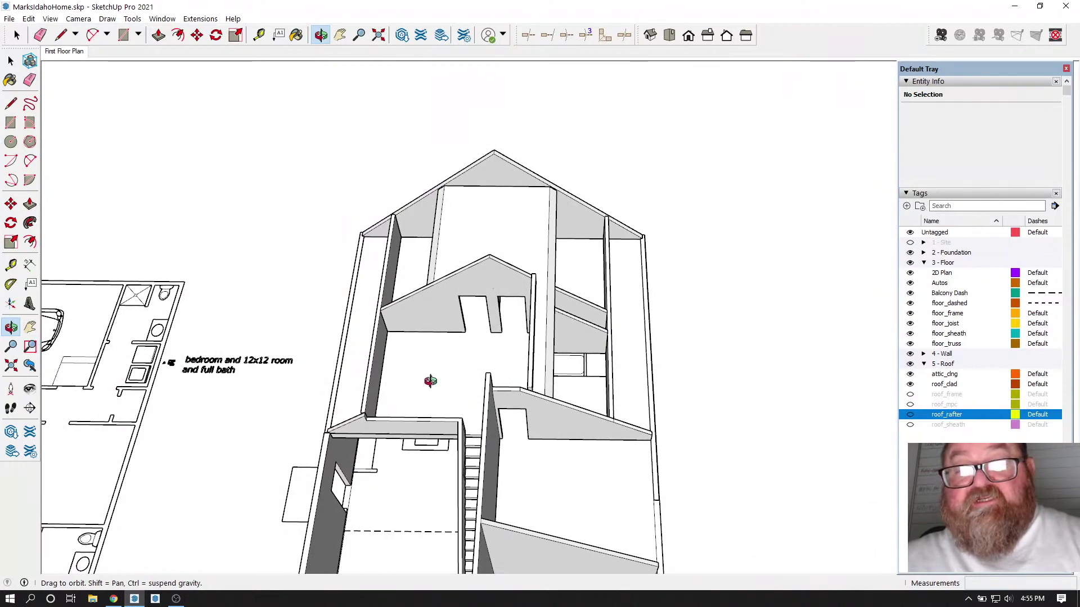
drag(433, 381, 497, 264)
drag(544, 318, 403, 304)
scroll(555, 323, up, 6)
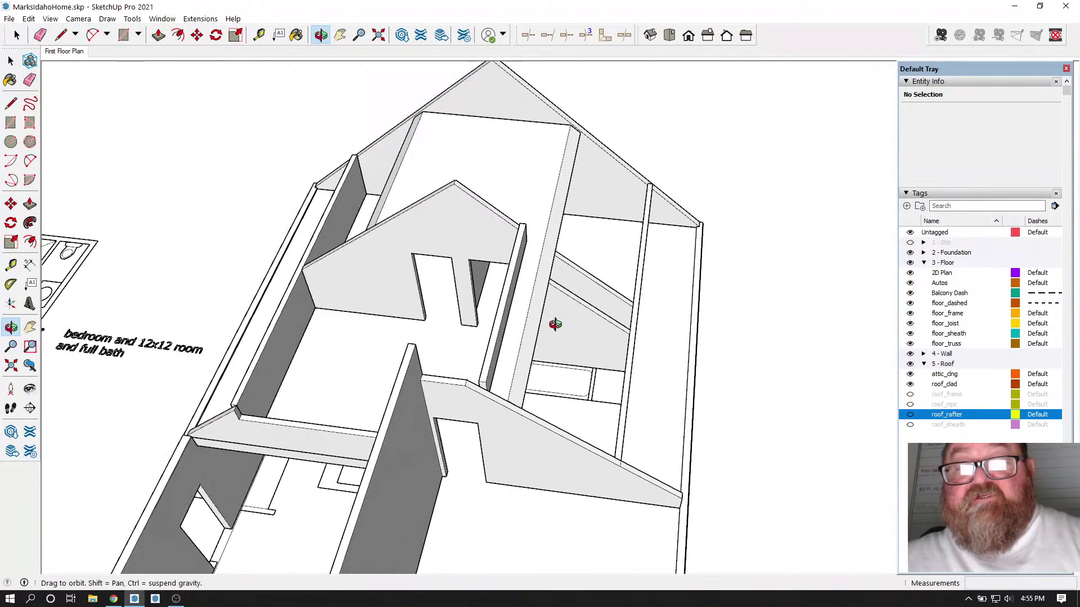
scroll(574, 325, down, 1)
scroll(625, 307, down, 8)
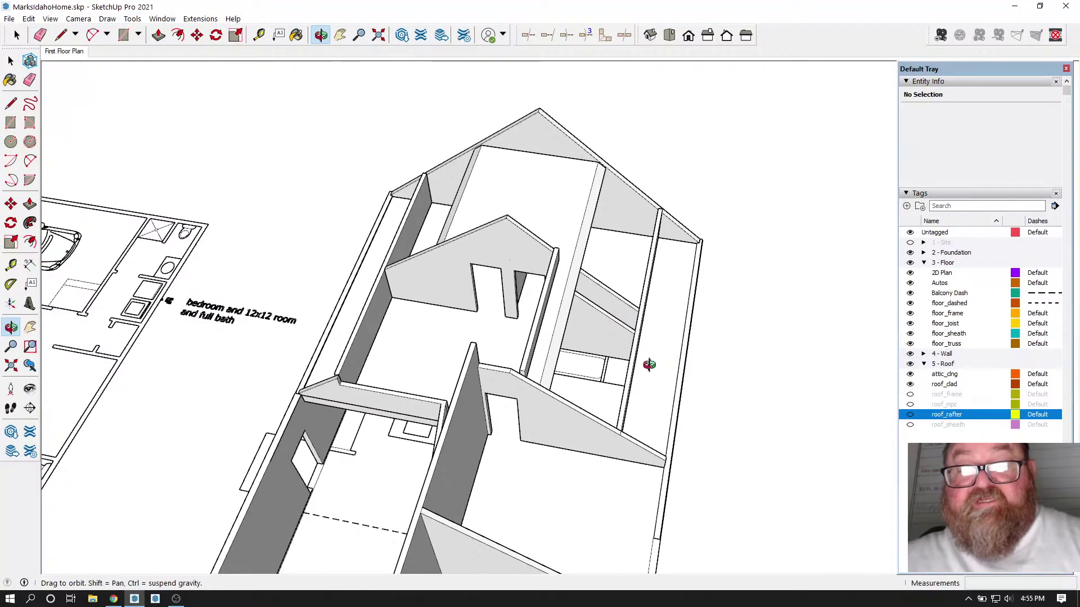
Step: Select the upper-floor slab's top face inside its group to check its area, and leave the group
key(space)
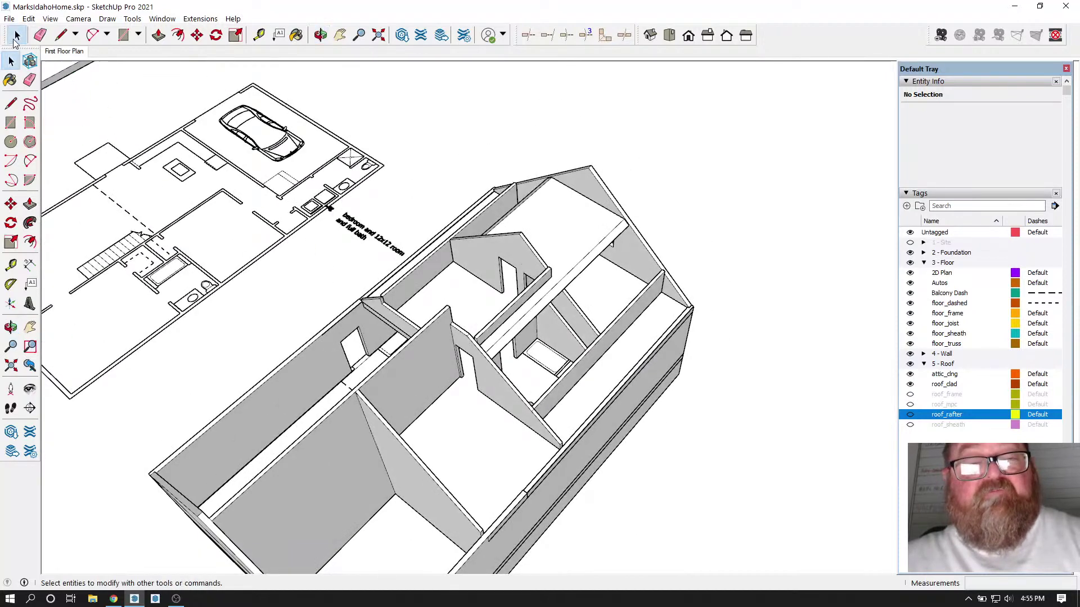
double_click(475, 432)
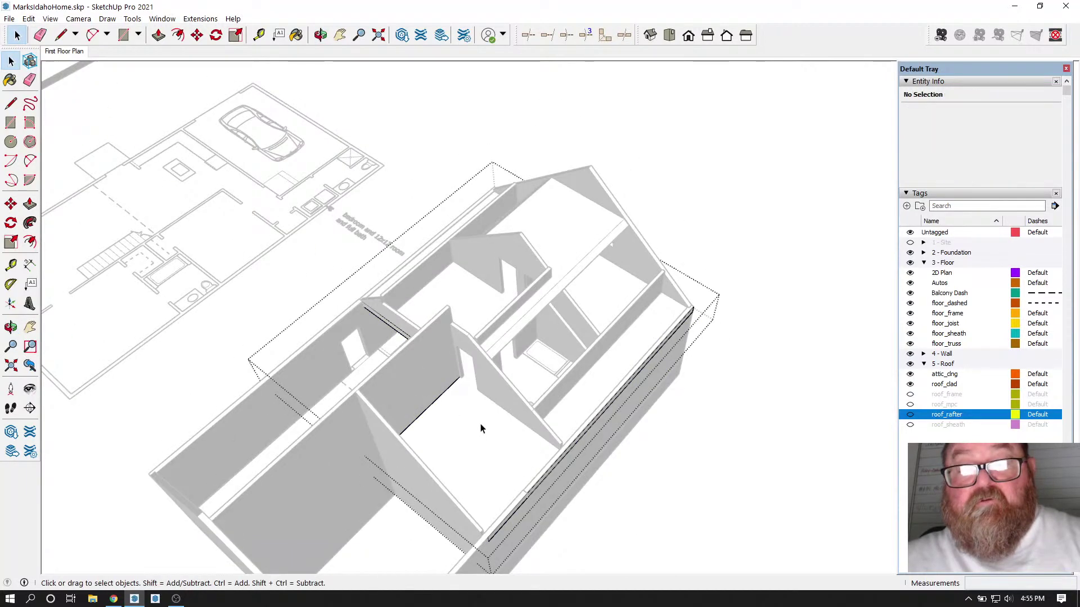
click(477, 433)
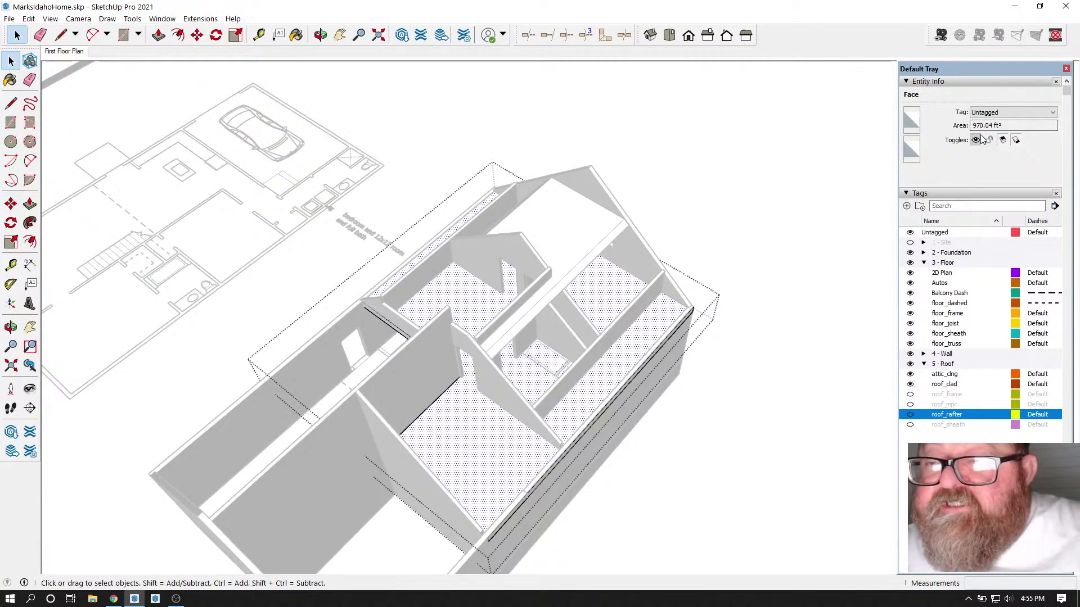
click(681, 204)
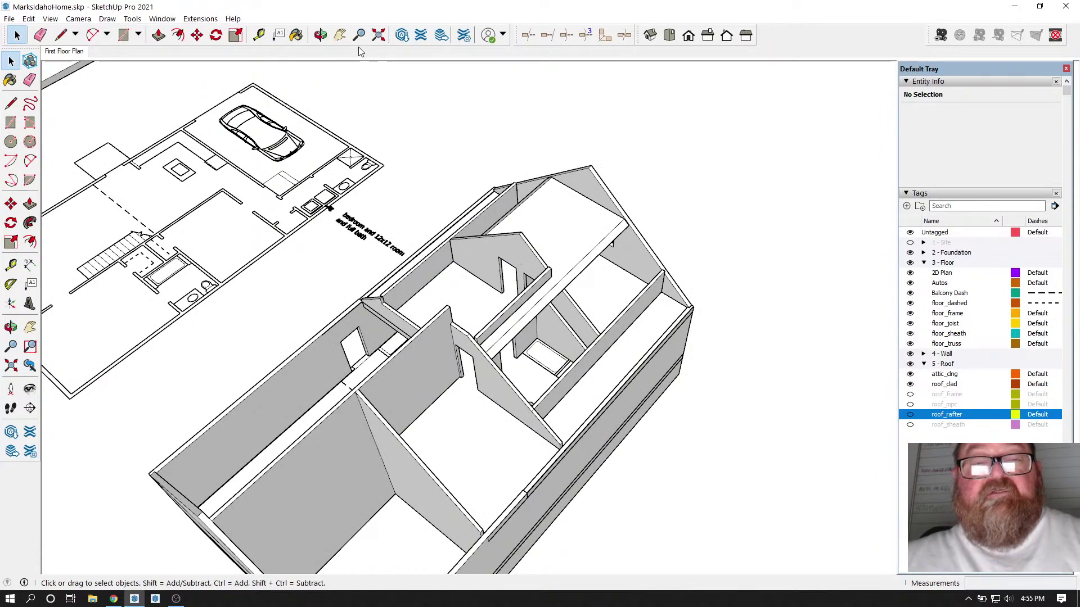
Step: Examine the attic floor slab, the wall protruding above it and the bathroom walls below from several angles
click(320, 35)
mouse_move(518, 278)
mouse_down()
mouse_move(495, 368)
mouse_move(555, 377)
mouse_move(463, 373)
mouse_move(448, 346)
mouse_move(593, 205)
mouse_move(593, 292)
mouse_move(576, 256)
mouse_move(552, 376)
mouse_move(507, 261)
mouse_up()
scroll(457, 371, up, 5)
drag(640, 175, 544, 203)
drag(398, 256, 482, 191)
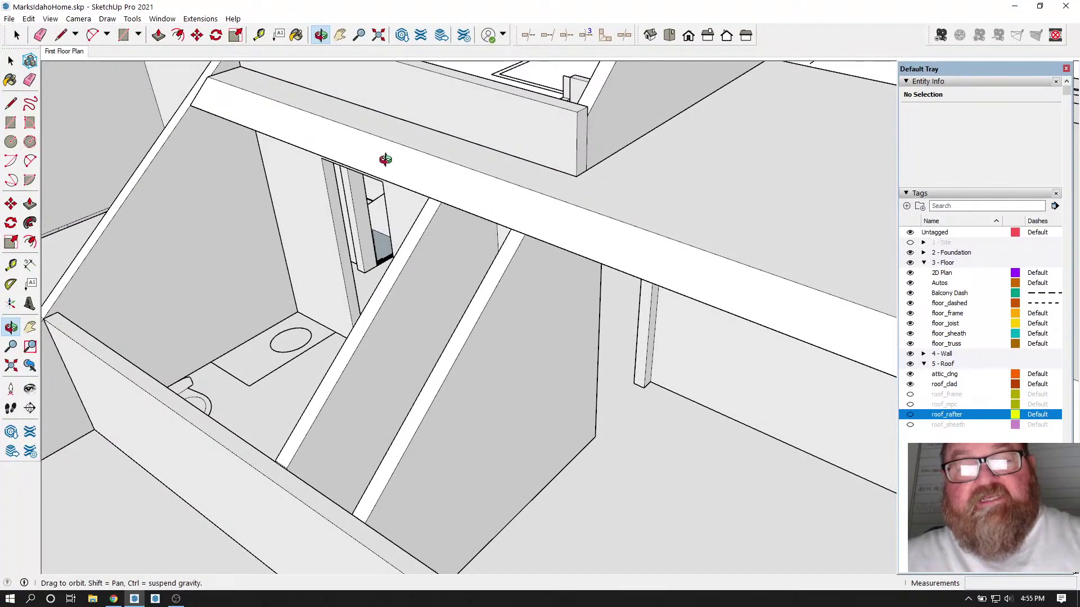
drag(385, 160, 639, 259)
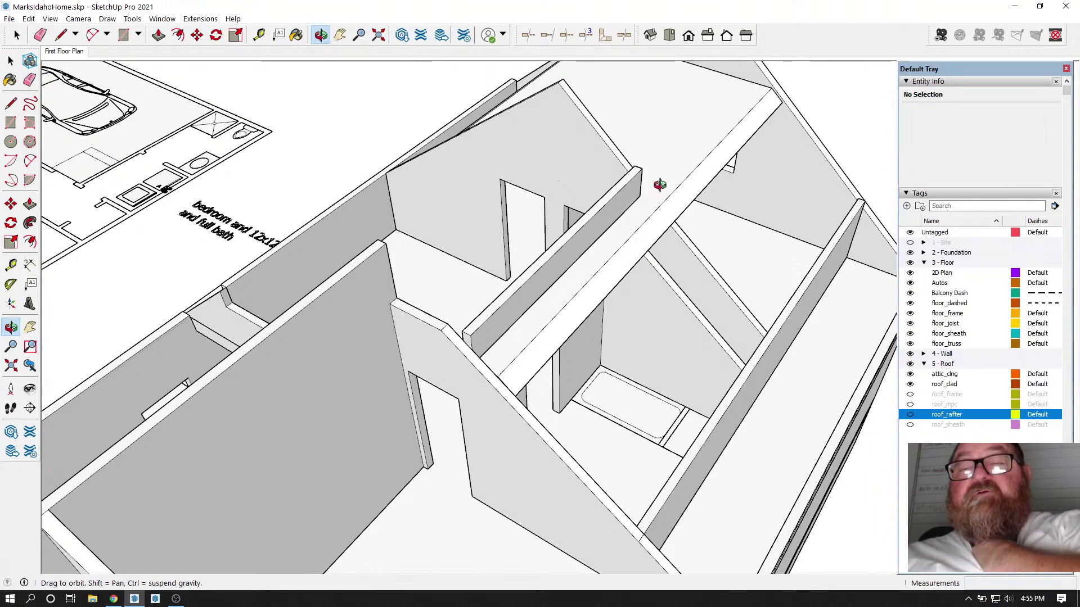
scroll(617, 191, up, 8)
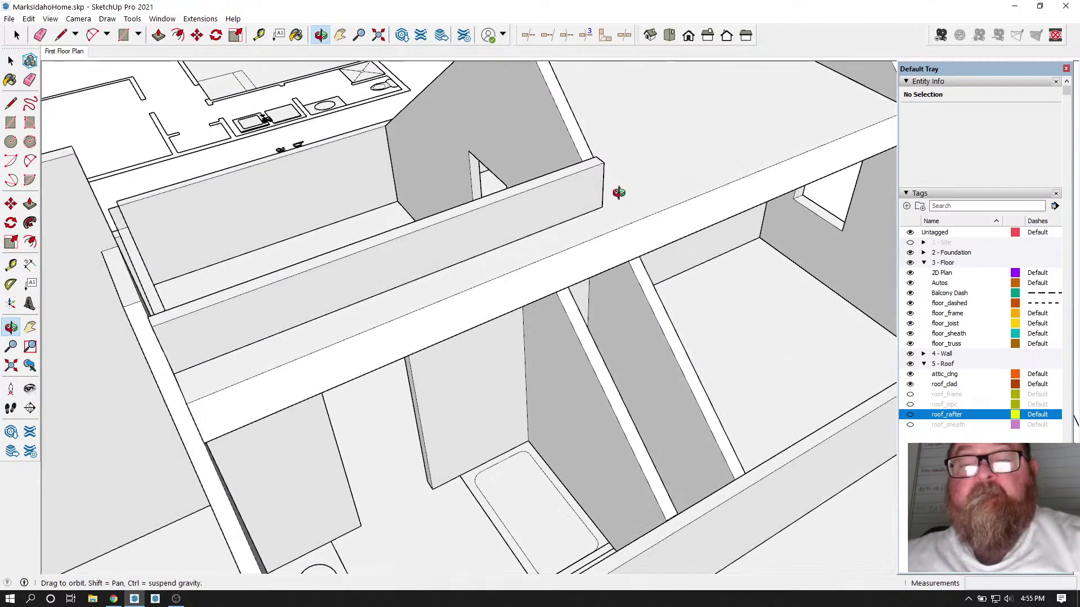
scroll(630, 206, up, 3)
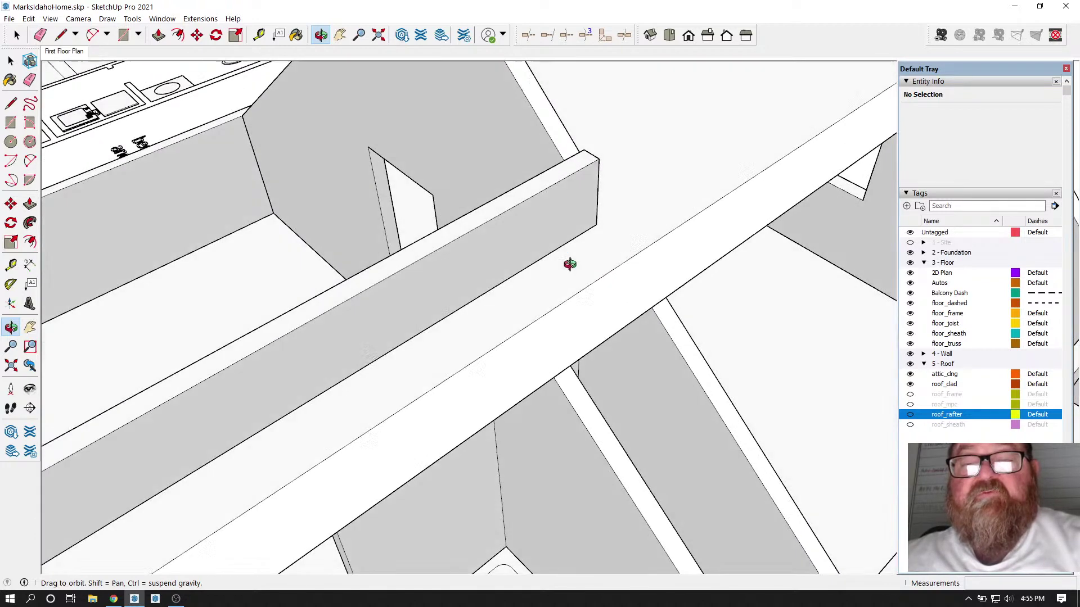
Step: Draw an upright rectangular outline about 1' 4 13/16" wide and 1' 5 9/16" high from the attic wall's end edge using lines
click(137, 35)
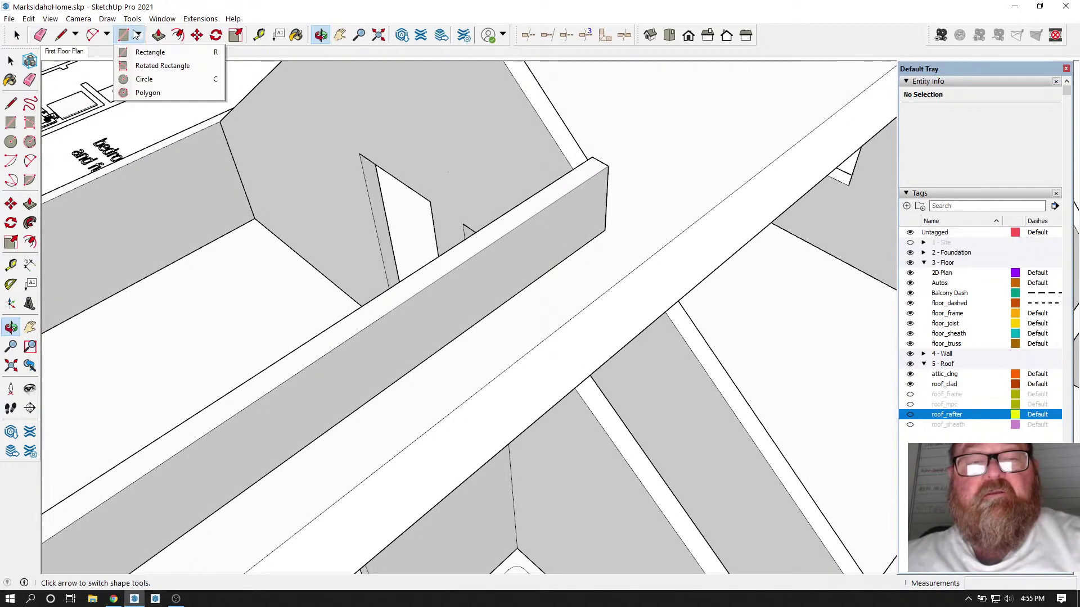
scroll(622, 194, up, 1)
scroll(621, 195, up, 1)
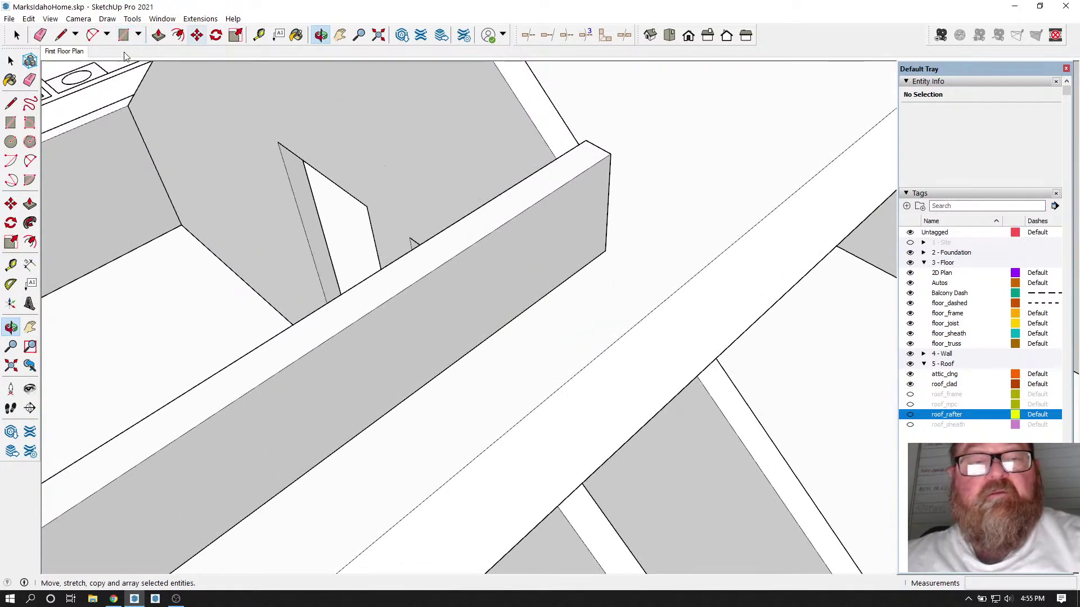
click(123, 34)
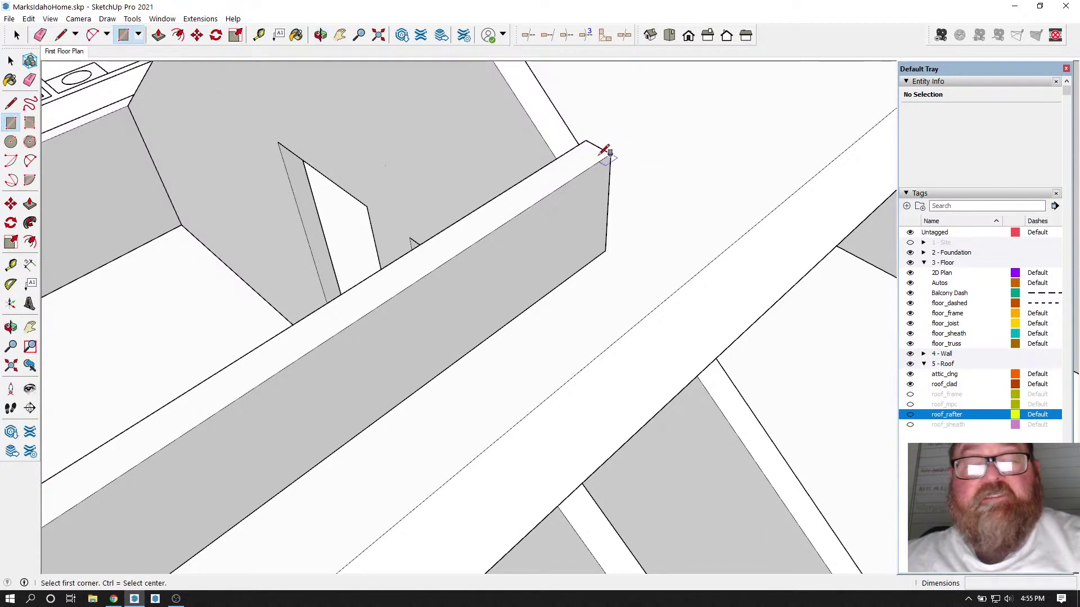
click(61, 35)
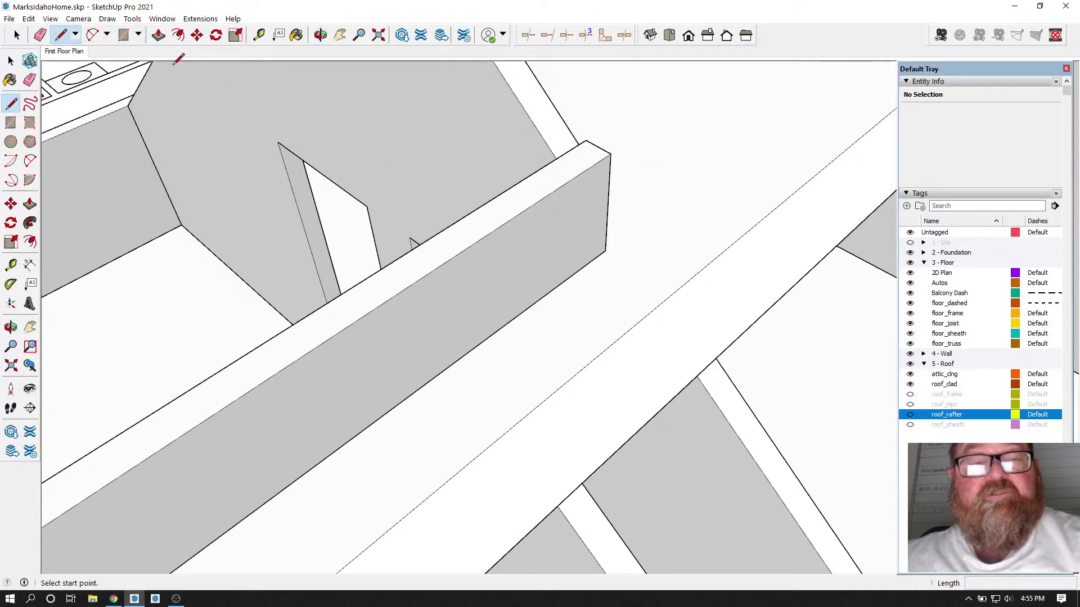
click(610, 155)
key(Right)
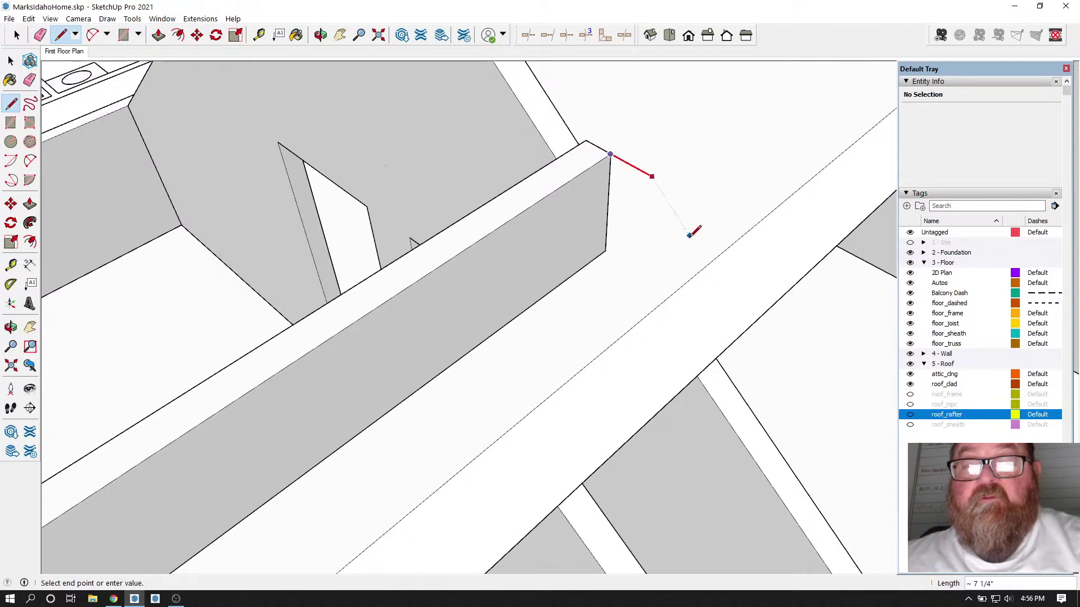
key(Right)
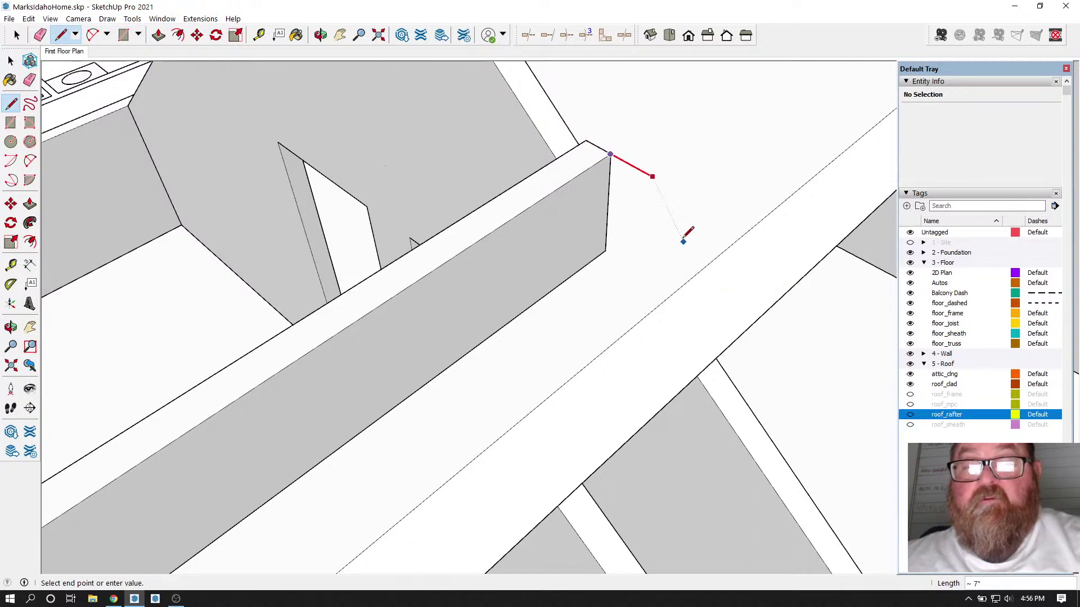
click(712, 210)
key(Up)
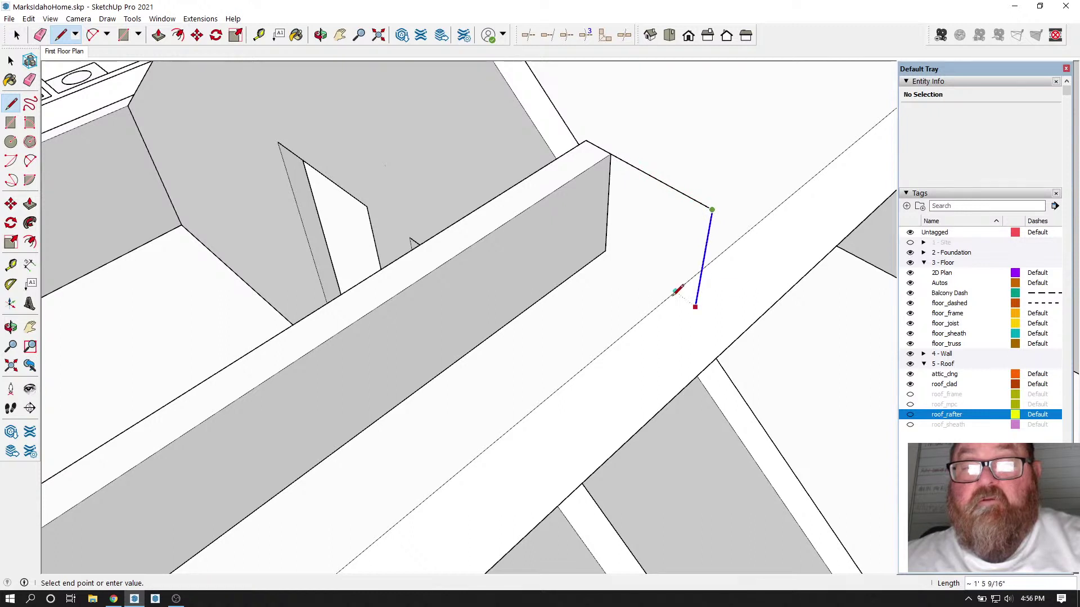
click(615, 243)
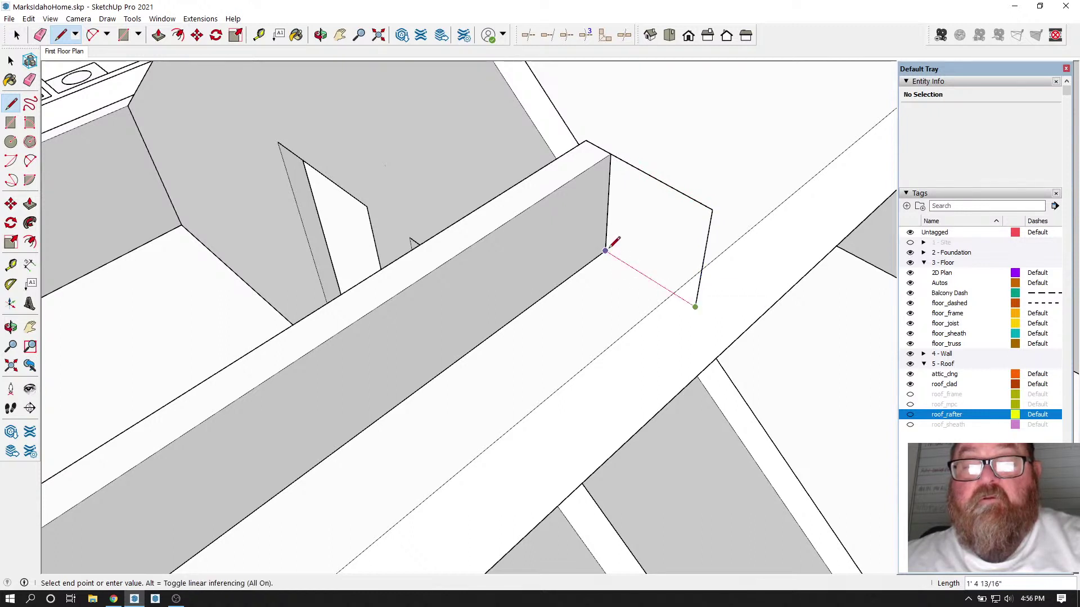
click(605, 251)
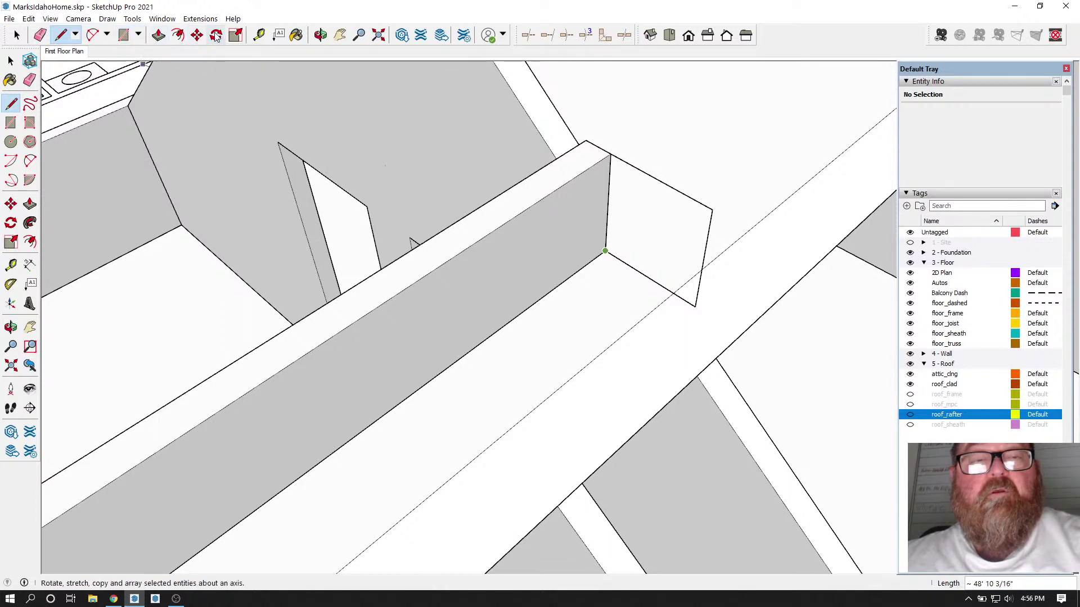
Step: Place a guide 6" from the attic wall's vertical end edge across the outline
click(259, 35)
click(606, 229)
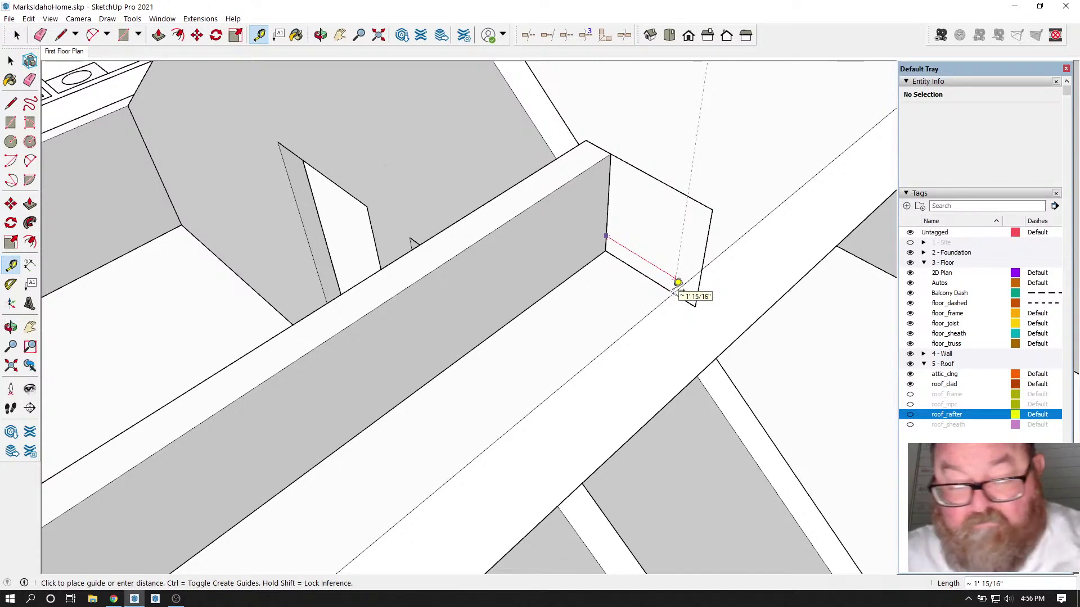
key(Return)
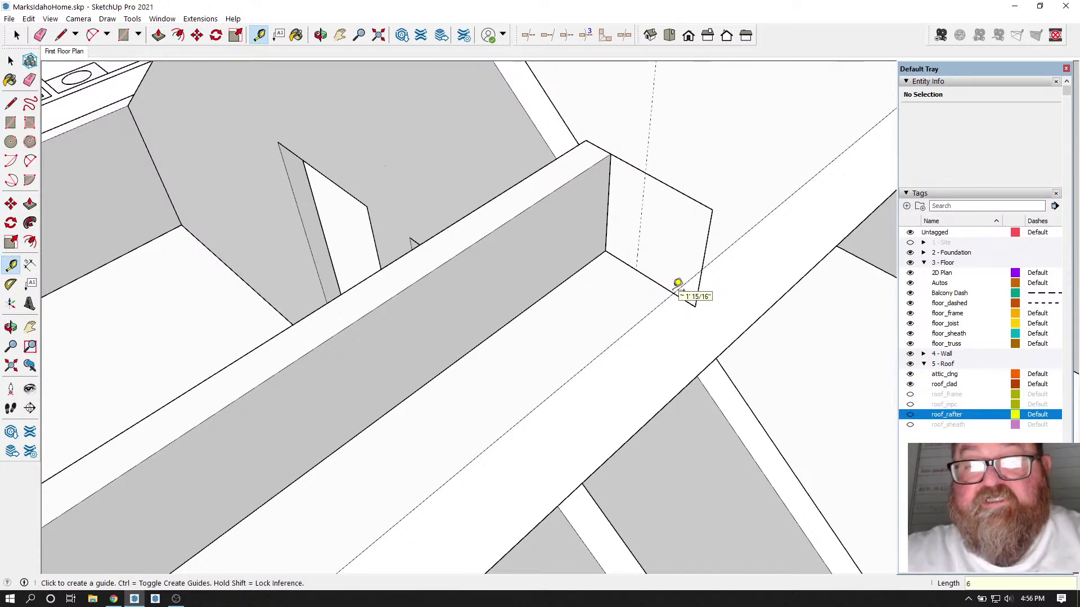
Step: Trace the vertical edge between the attic wall and the outline to close the outline into a face
click(138, 35)
click(164, 79)
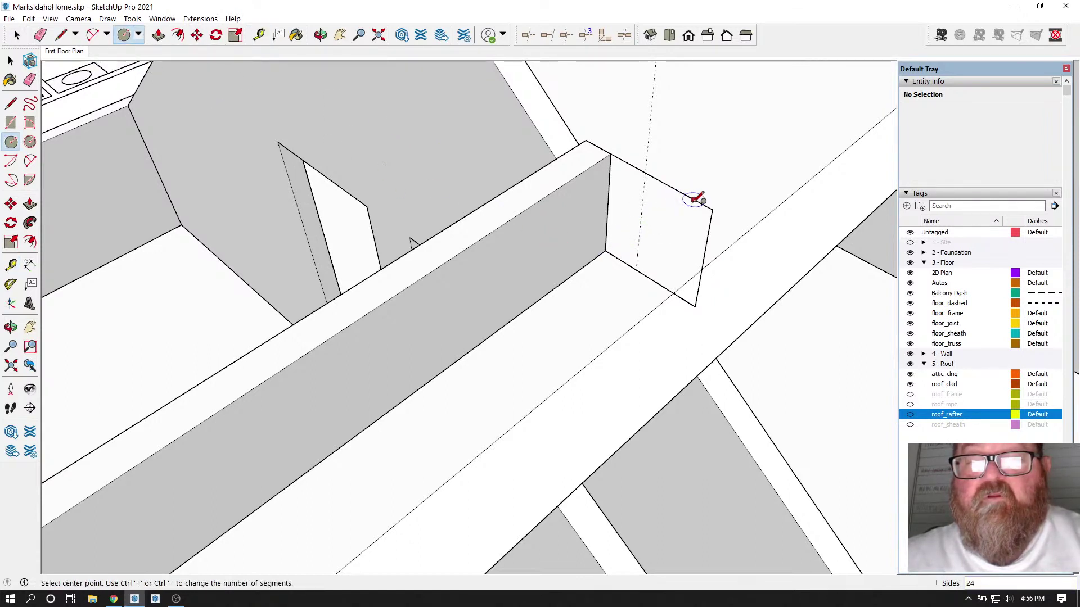
click(106, 35)
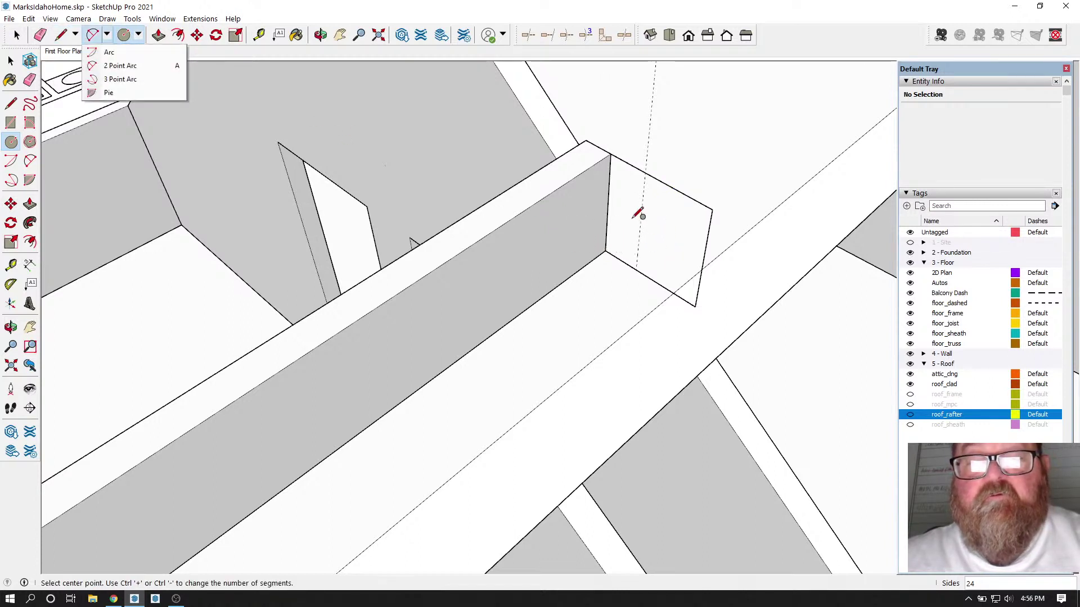
click(321, 35)
drag(581, 210, 507, 245)
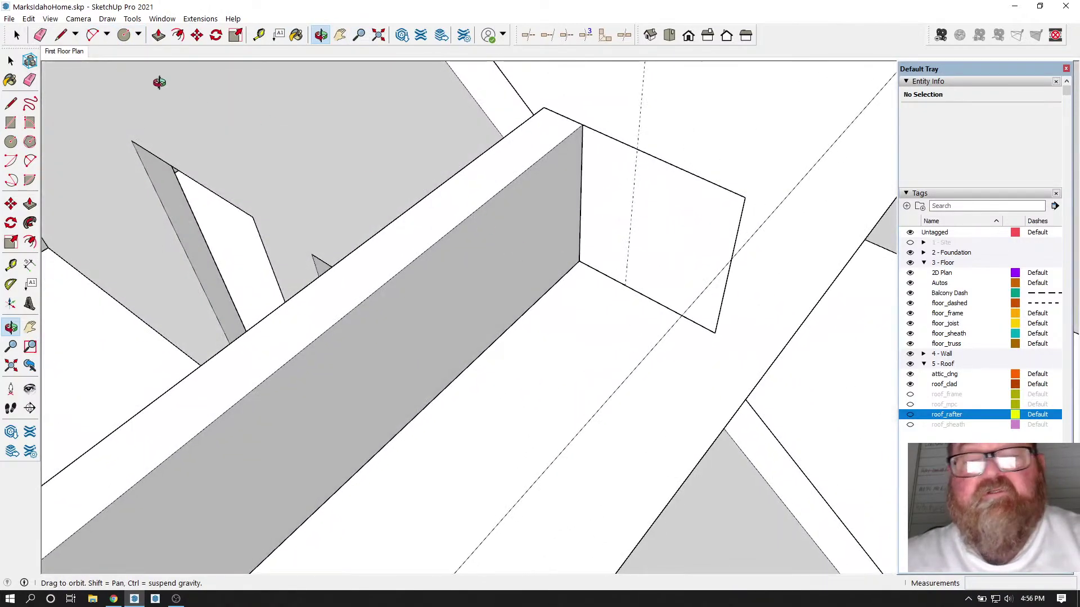
click(61, 36)
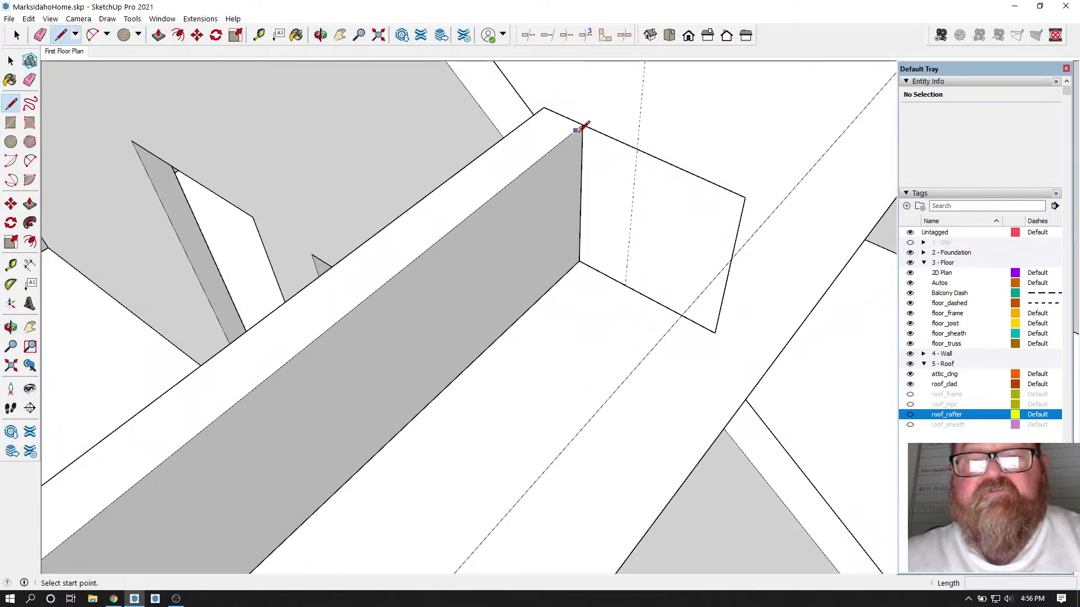
click(582, 126)
click(579, 260)
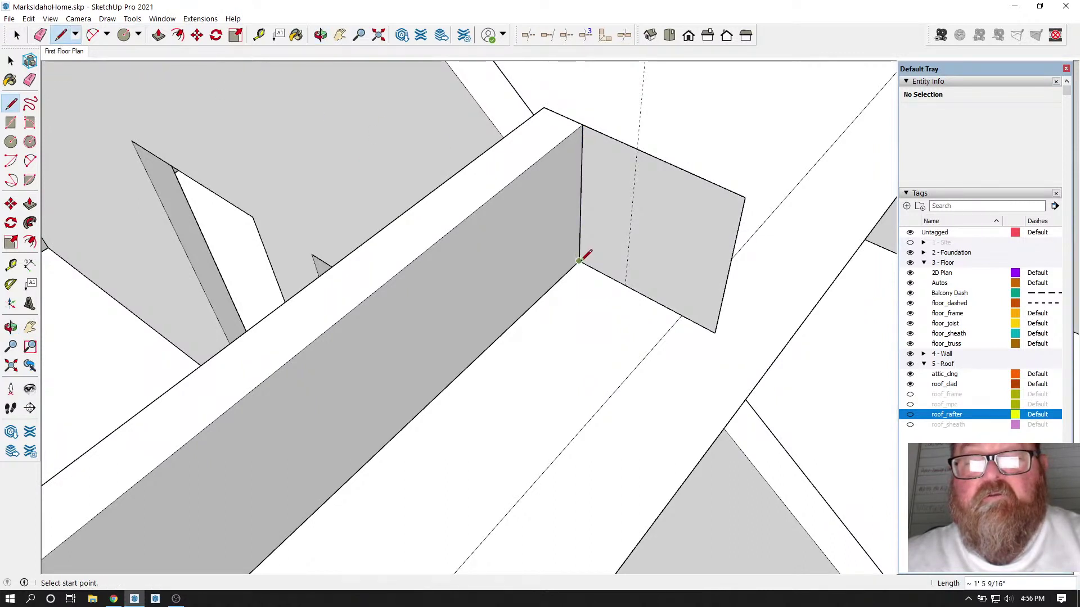
Step: Try a circle of 3" radius centred on the guide in the rectangular face, and undo it
click(124, 35)
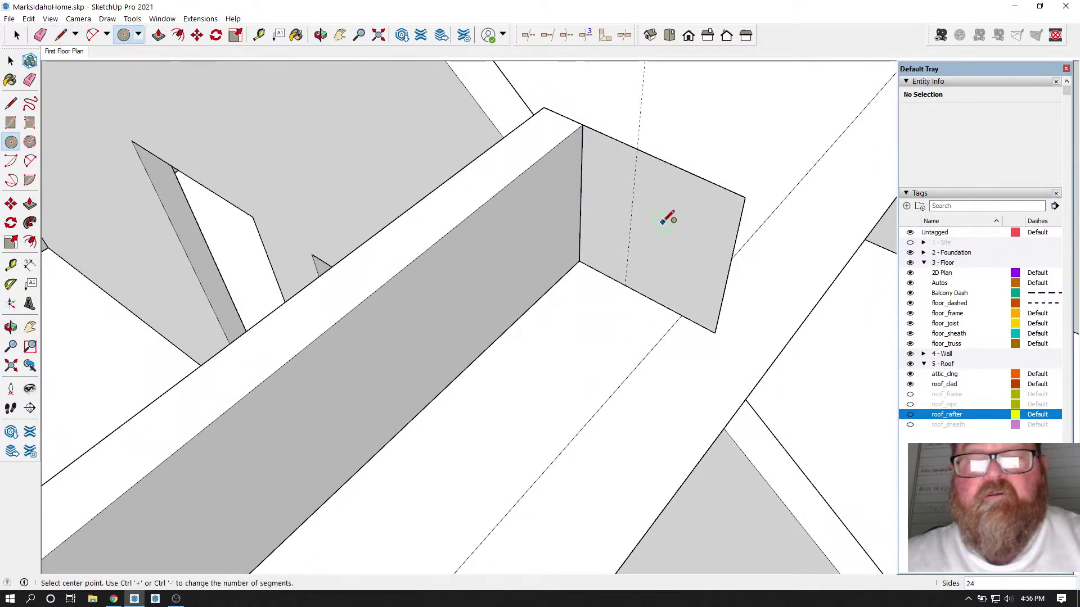
click(629, 236)
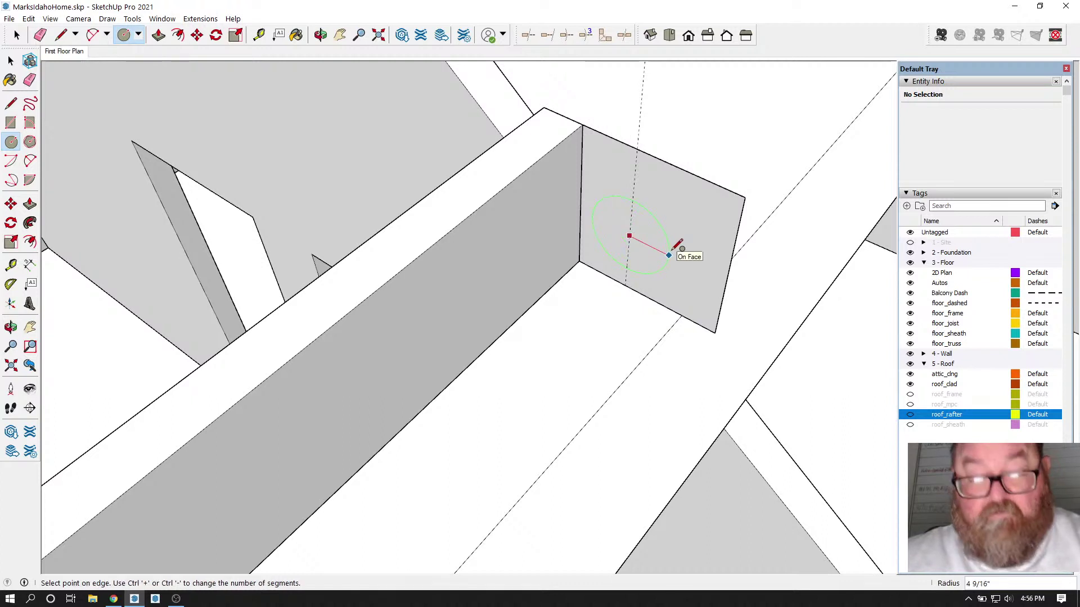
text(3)
key(Return)
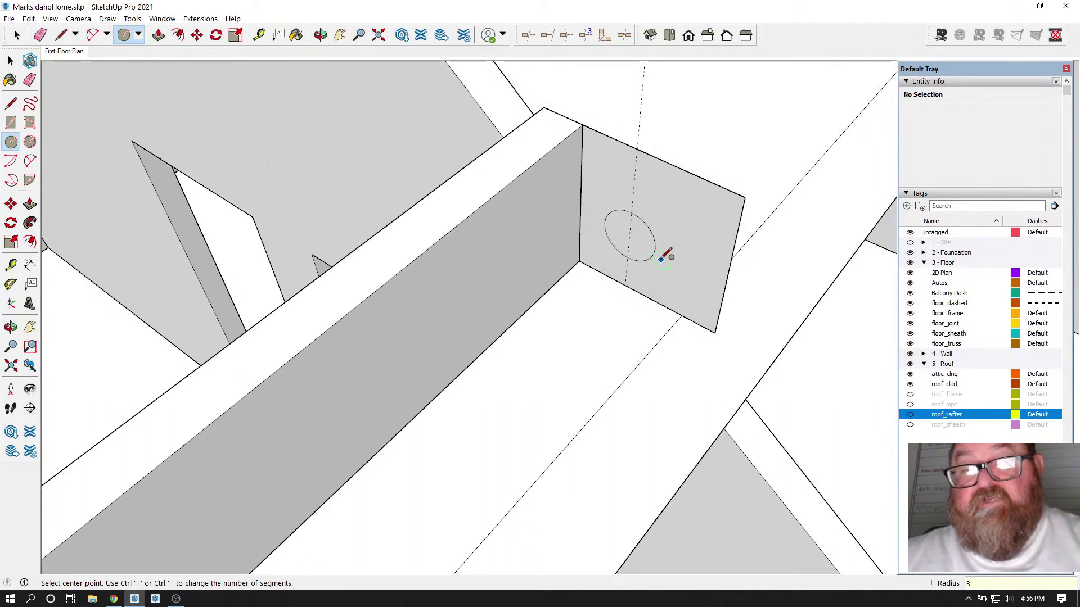
scroll(630, 265, up, 3)
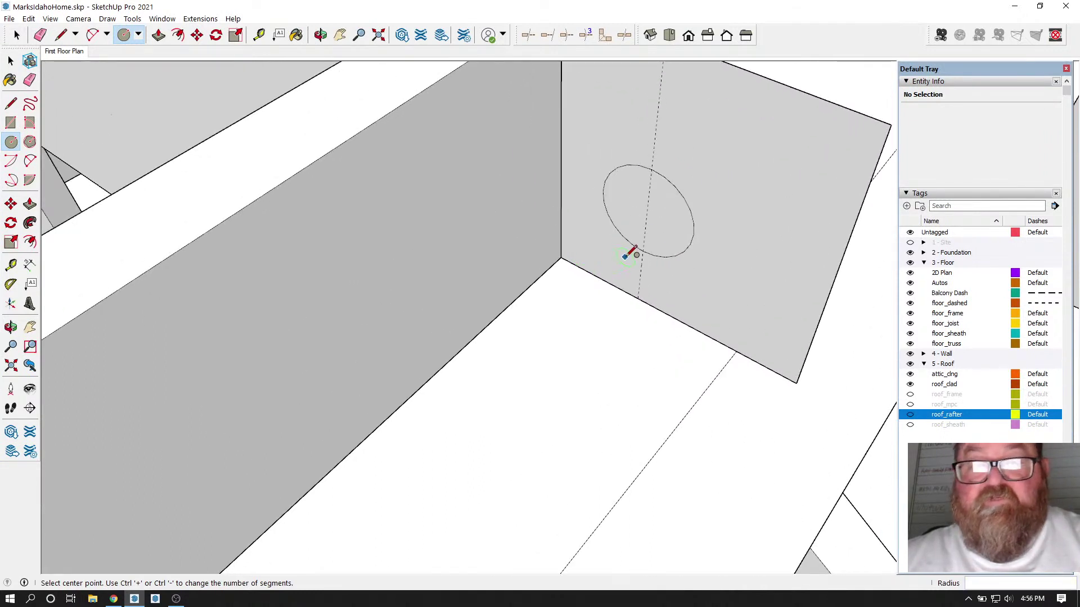
key(ctrl+z)
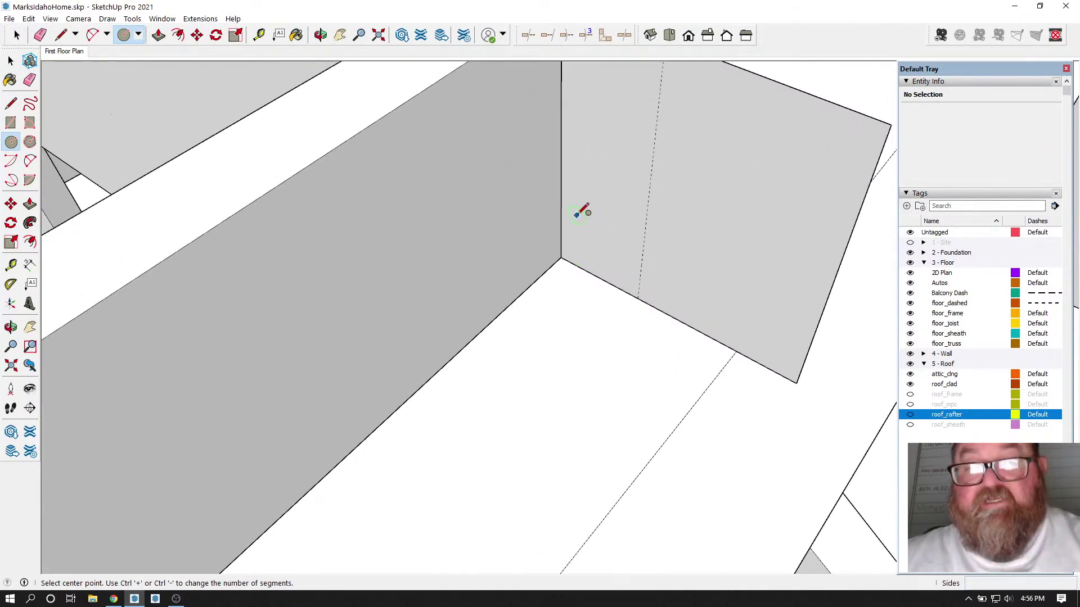
Step: Draw a circle of 4" radius centred on the guide and extrude it about 11 11/16" along the attic wall
click(645, 235)
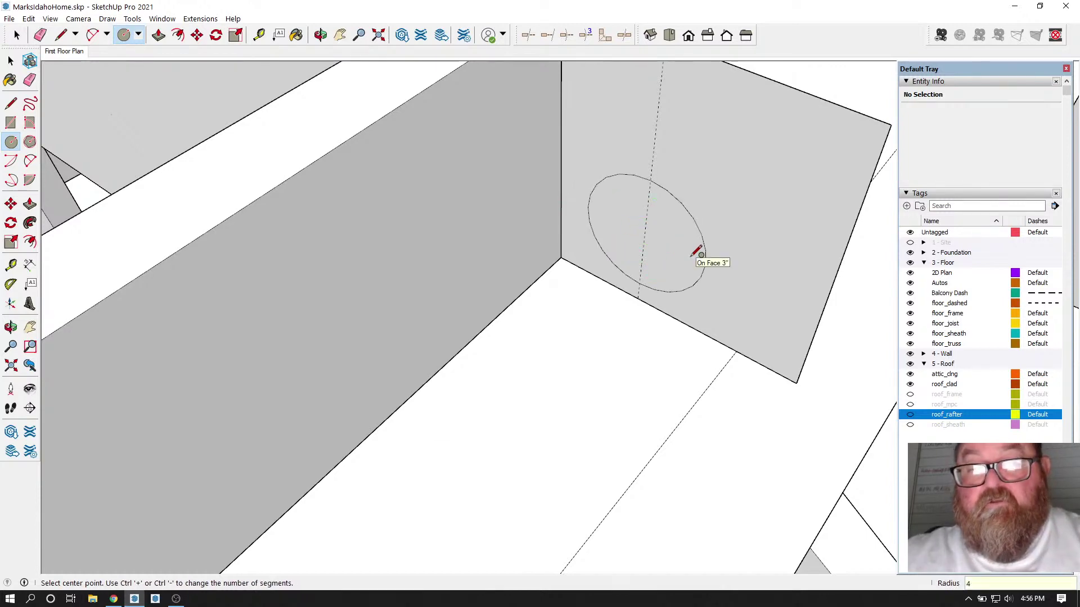
key(p)
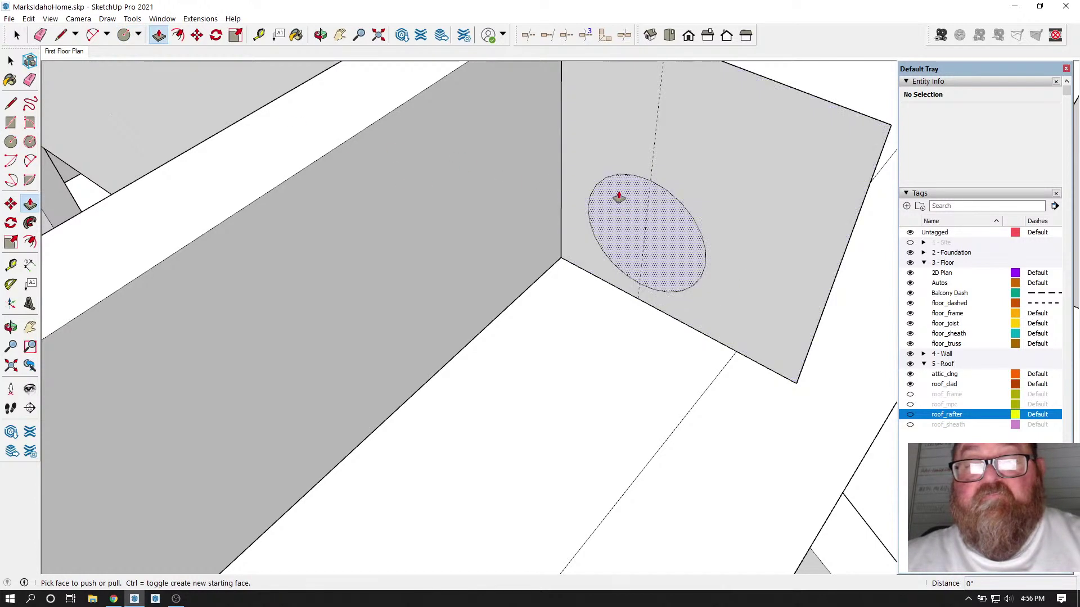
drag(619, 192, 477, 290)
scroll(687, 205, down, 6)
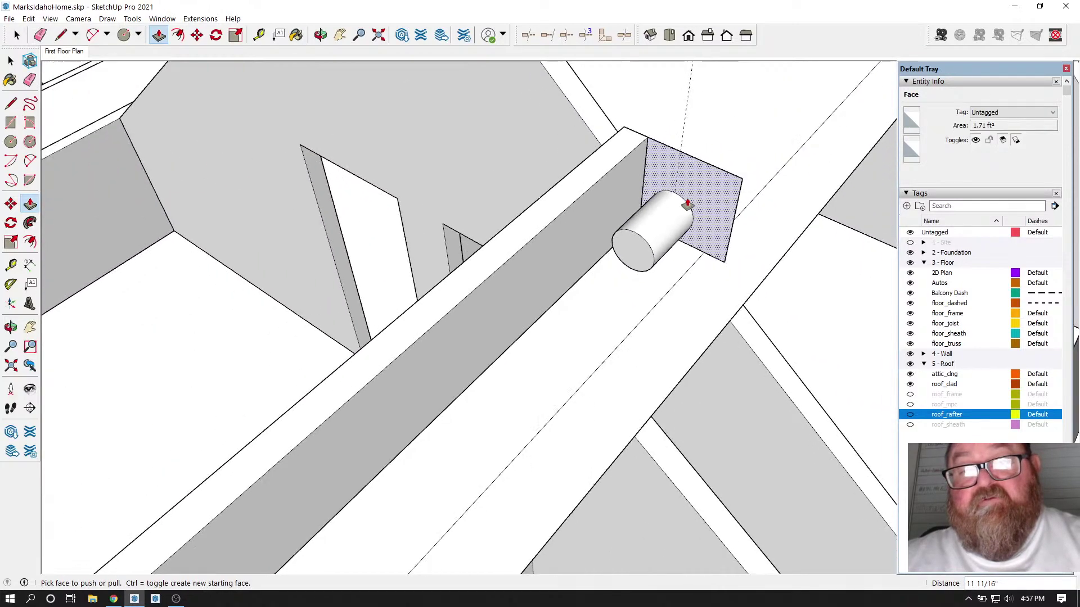
Step: Undo the extruded cylinder, its circle, the guide and the rectangular face beside the attic wall
click(321, 35)
drag(393, 214, 669, 263)
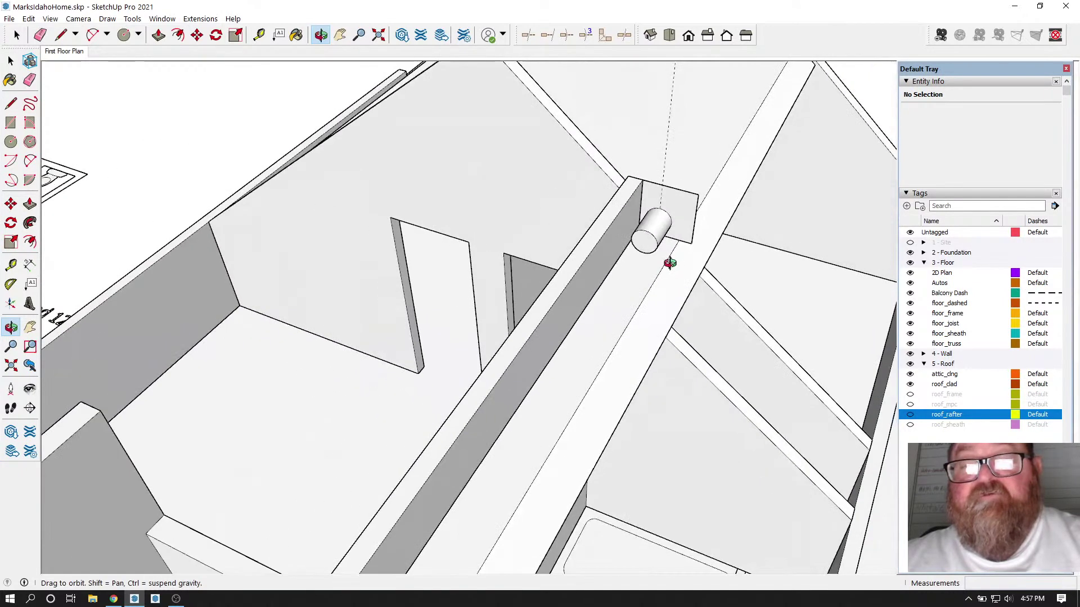
key(ctrl+z)
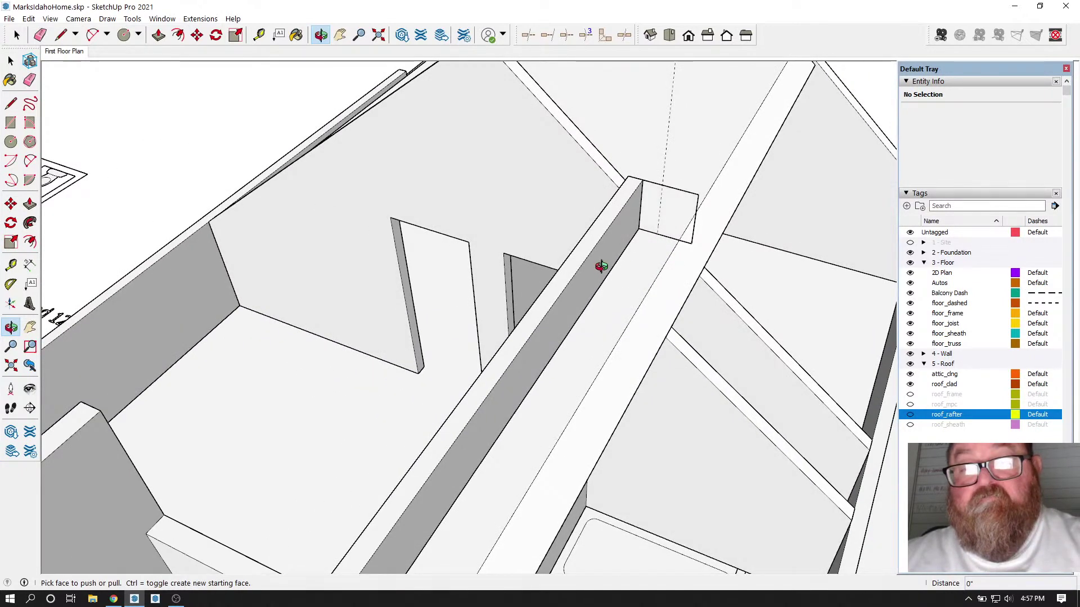
scroll(601, 266, down, 5)
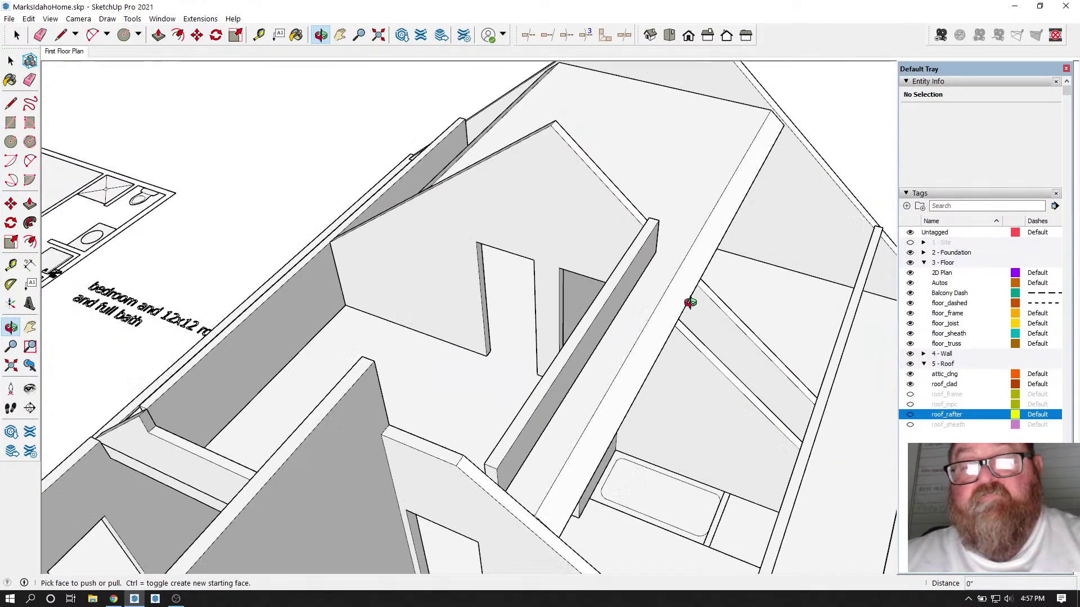
Step: Examine the upper-floor rooms, attic slab, stairs and sloped walls from several angles
drag(330, 58, 321, 368)
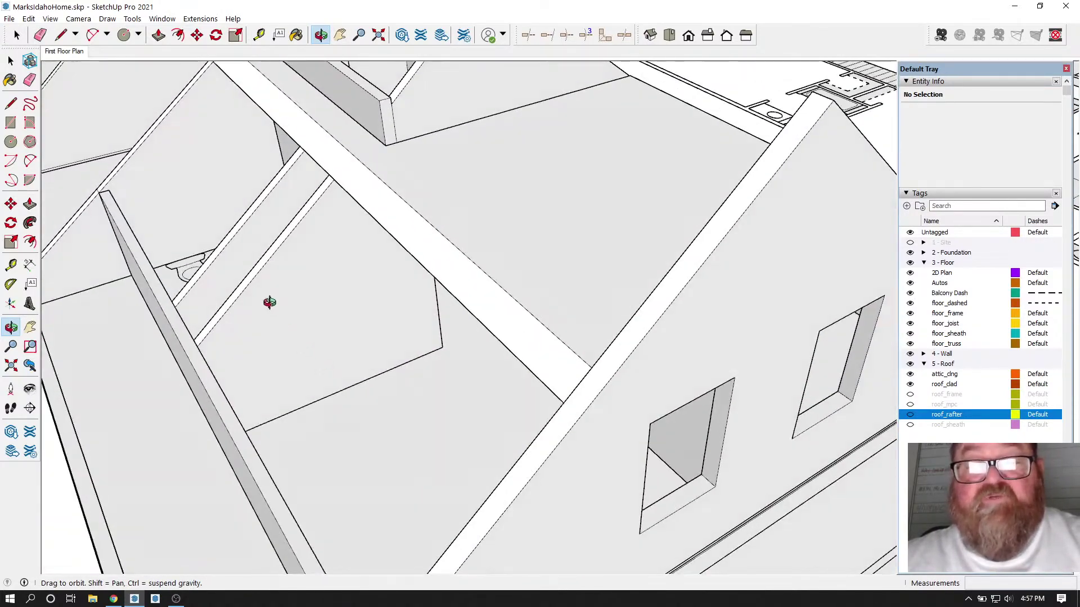
scroll(270, 302, up, 3)
drag(380, 273, 789, 351)
drag(410, 313, 711, 302)
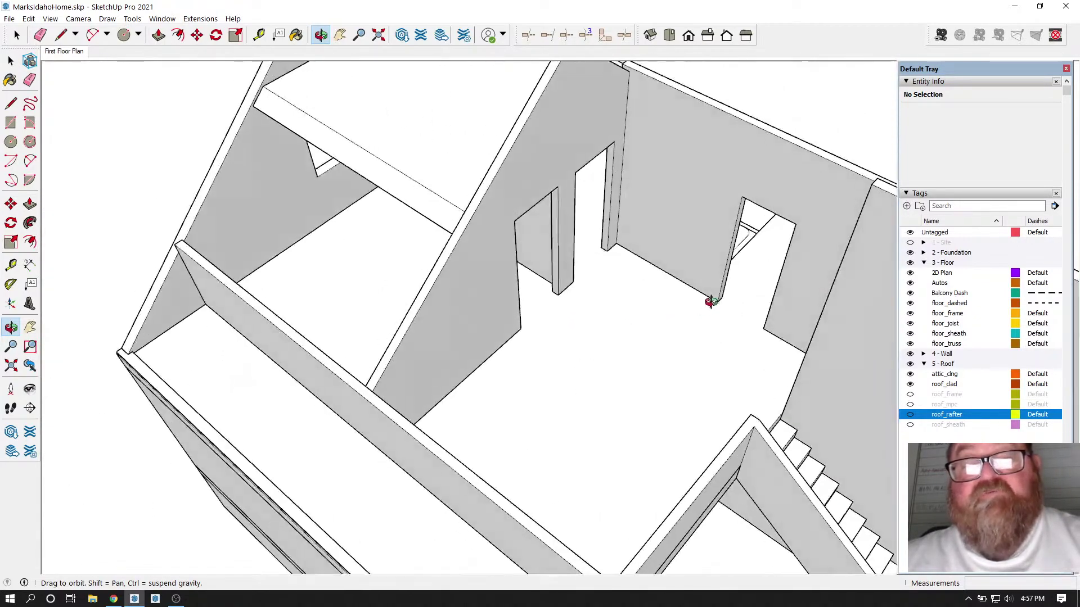
drag(491, 338, 372, 300)
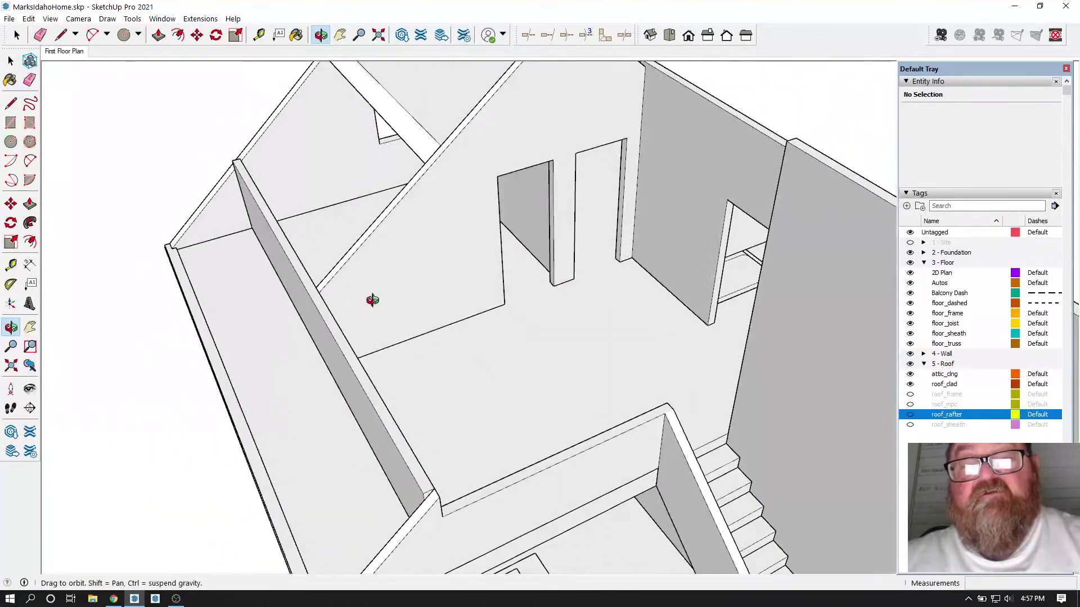
drag(431, 316, 308, 324)
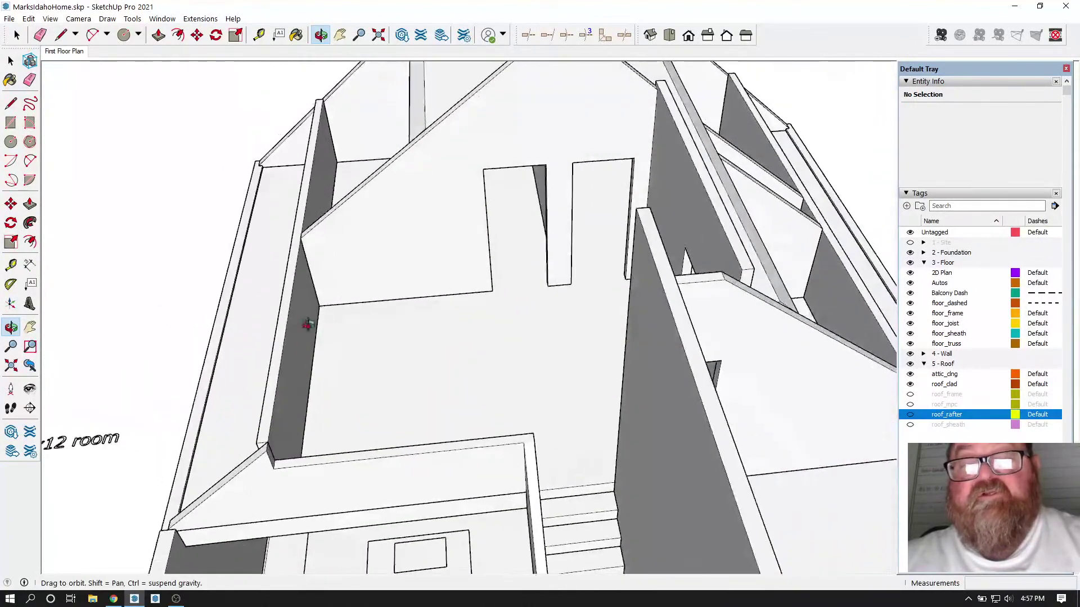
drag(416, 304, 406, 238)
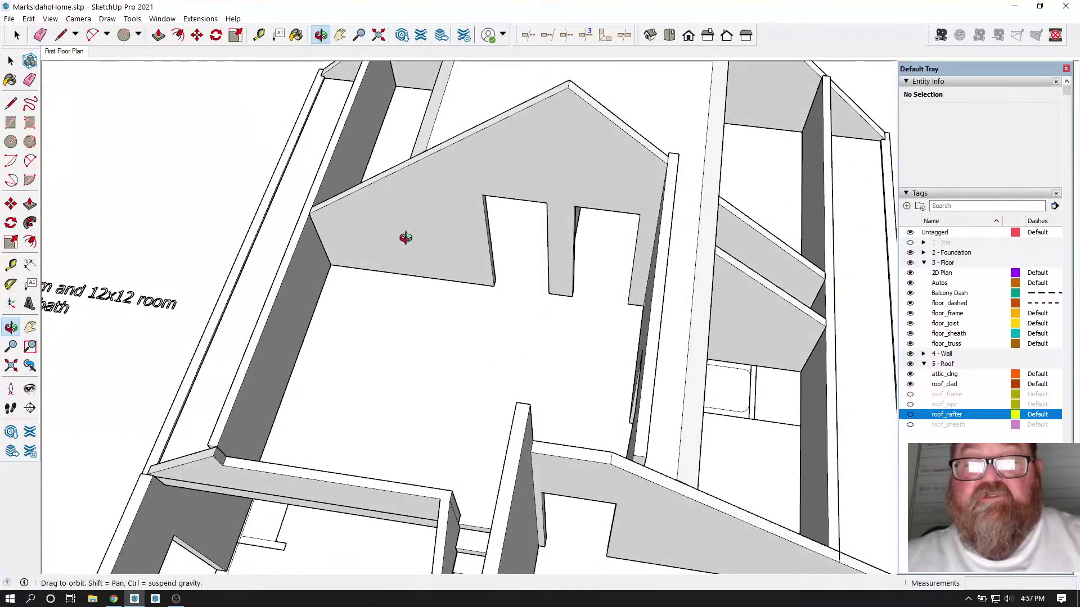
Step: Measure the upper-floor room beside the stairs in both directions with the Tape Measure, without placing guides
drag(381, 297, 378, 250)
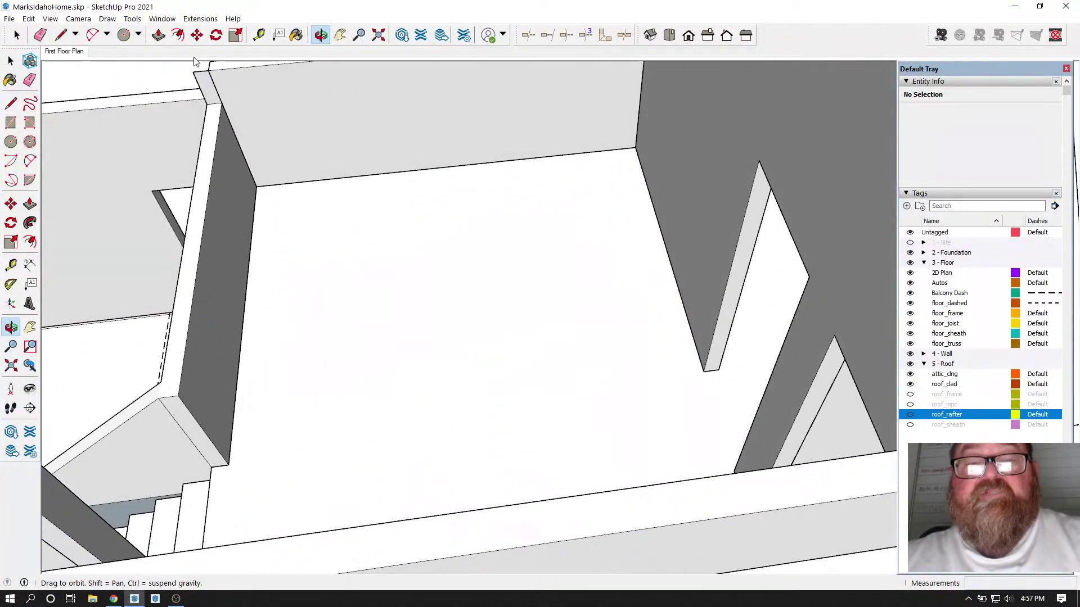
click(258, 34)
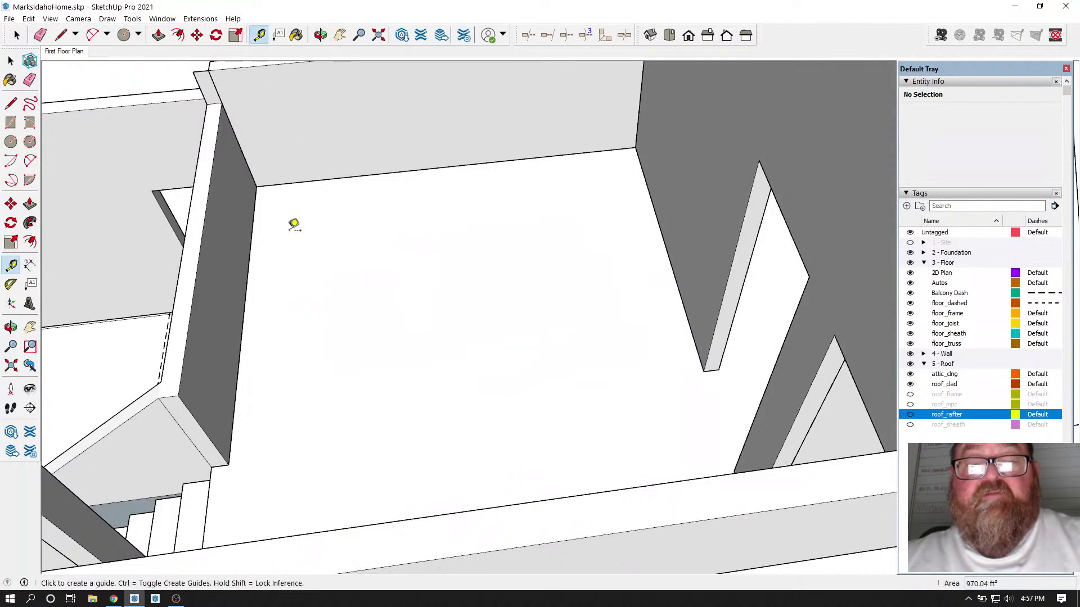
click(256, 248)
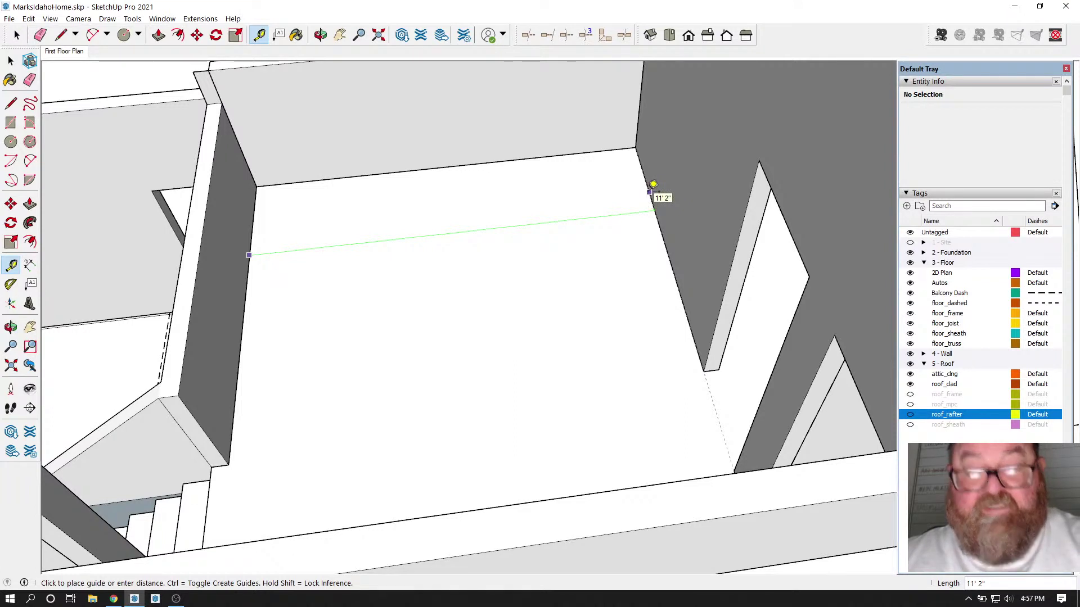
key(Escape)
click(442, 167)
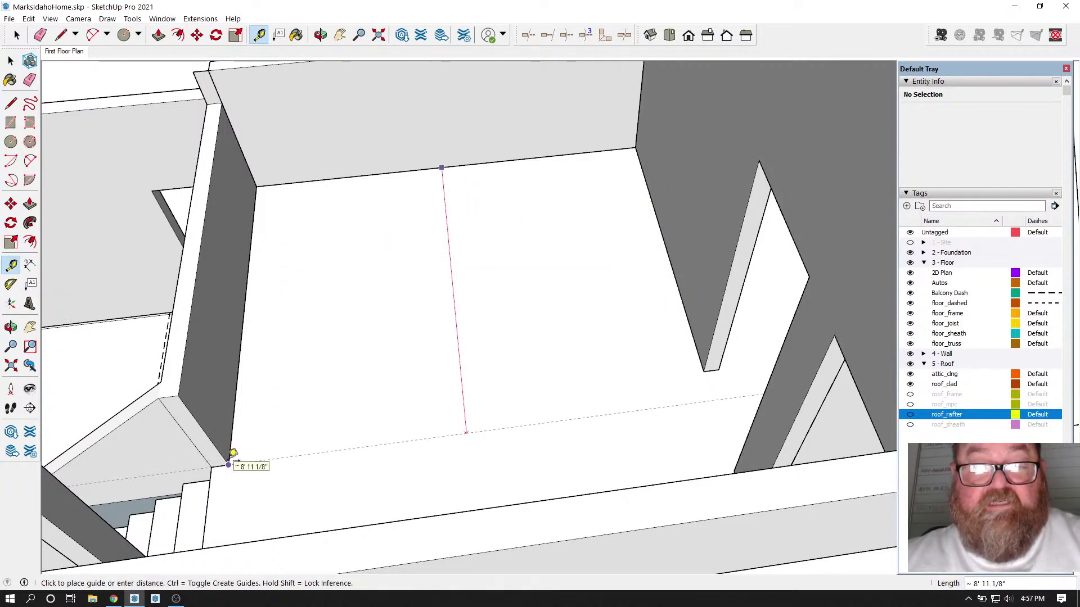
key(Escape)
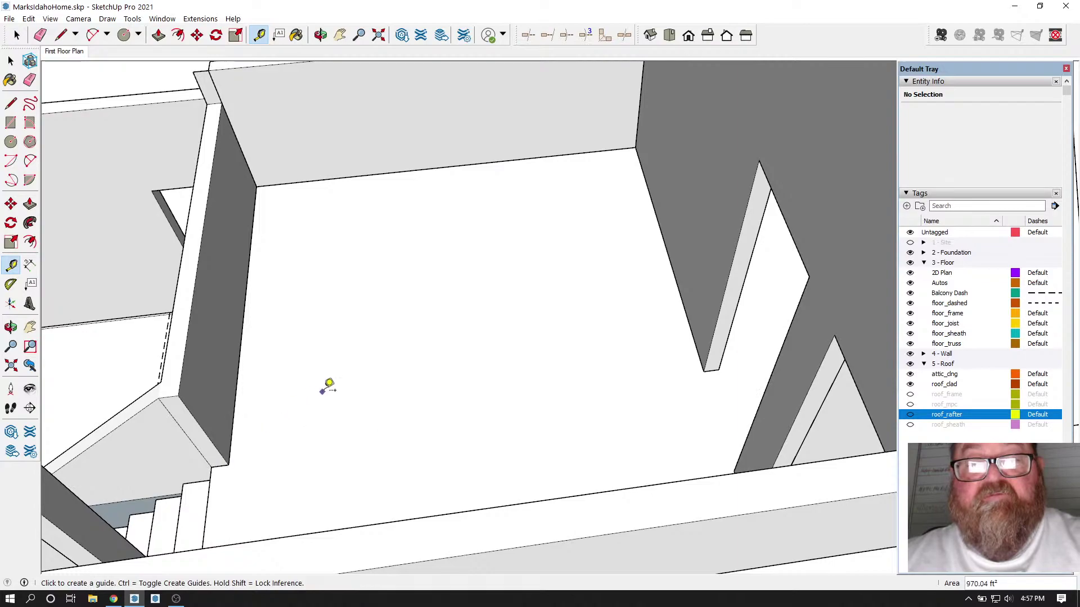
Step: Examine the upper-floor landing room, its door openings, the knee wall and the stairs down to the ground floor
click(320, 35)
drag(320, 180, 546, 311)
drag(428, 340, 514, 360)
scroll(495, 393, up, 3)
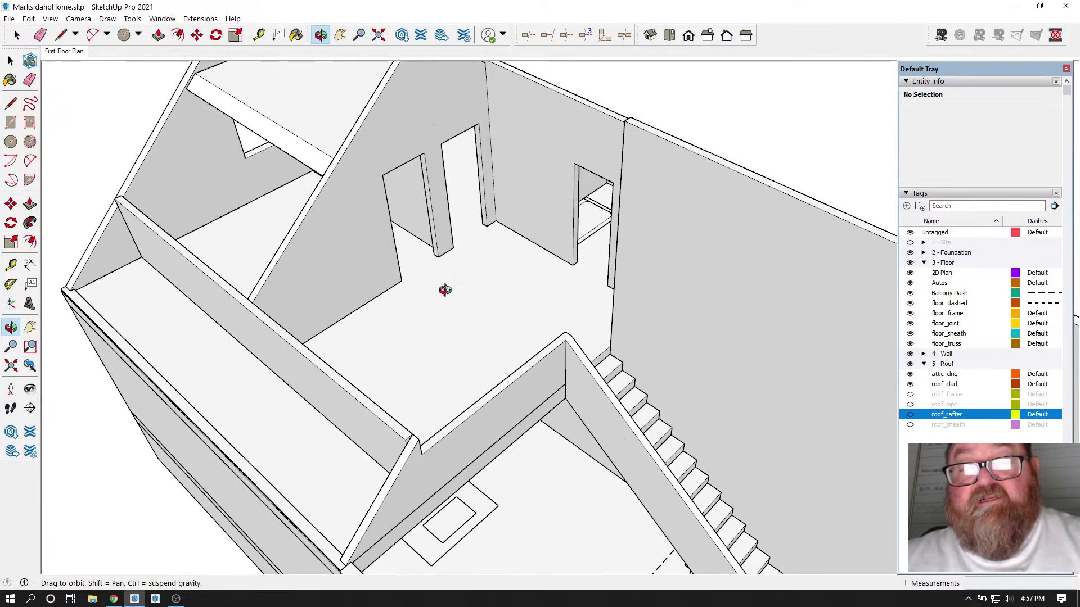
drag(445, 289, 392, 341)
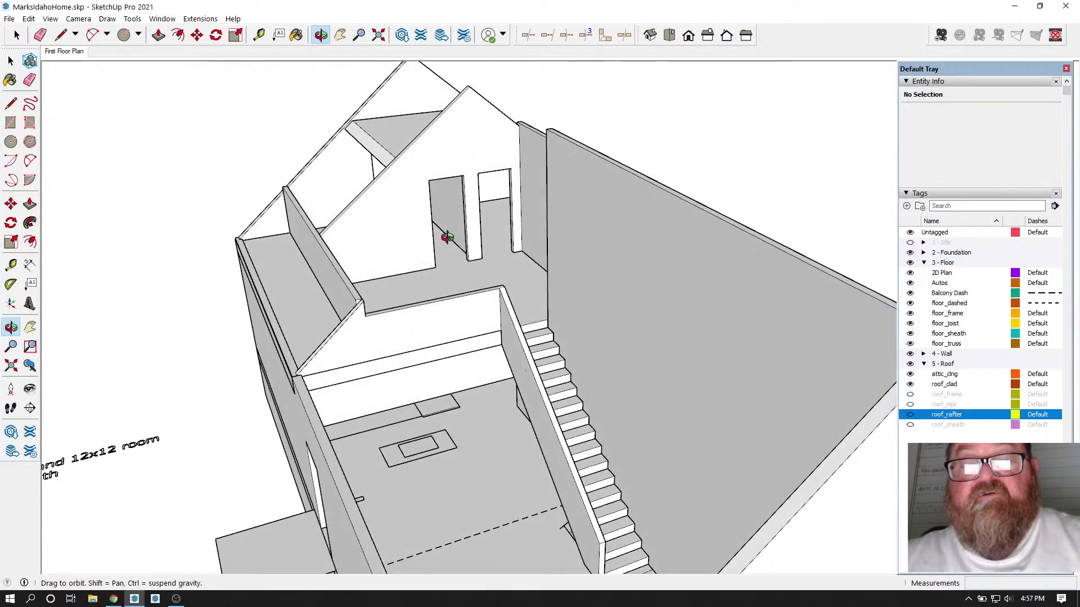
drag(447, 237, 419, 241)
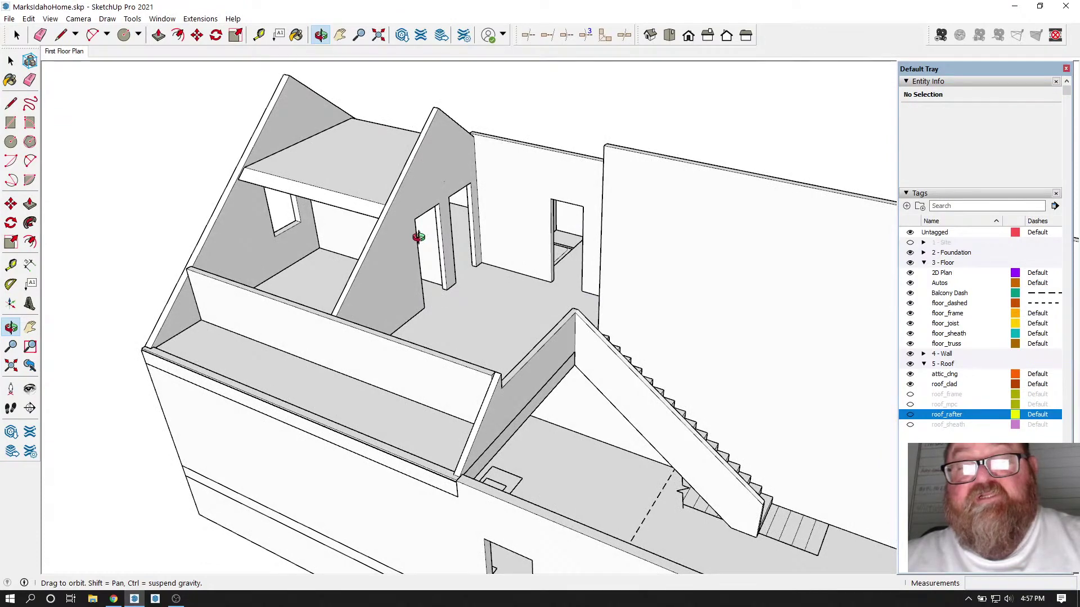
drag(564, 315, 487, 282)
drag(427, 308, 440, 352)
drag(629, 388, 408, 217)
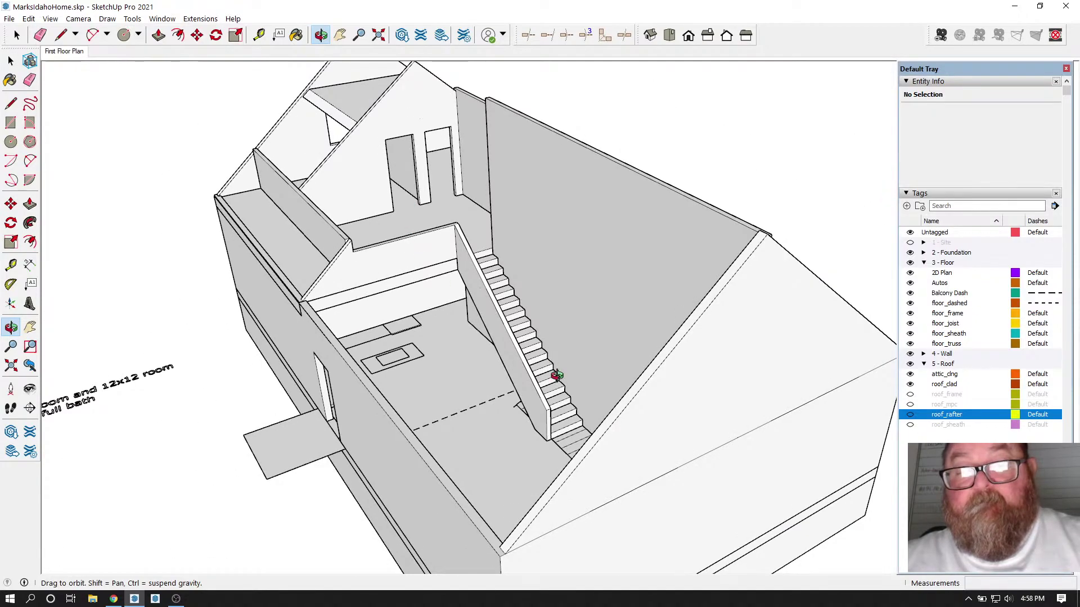
drag(556, 375, 549, 400)
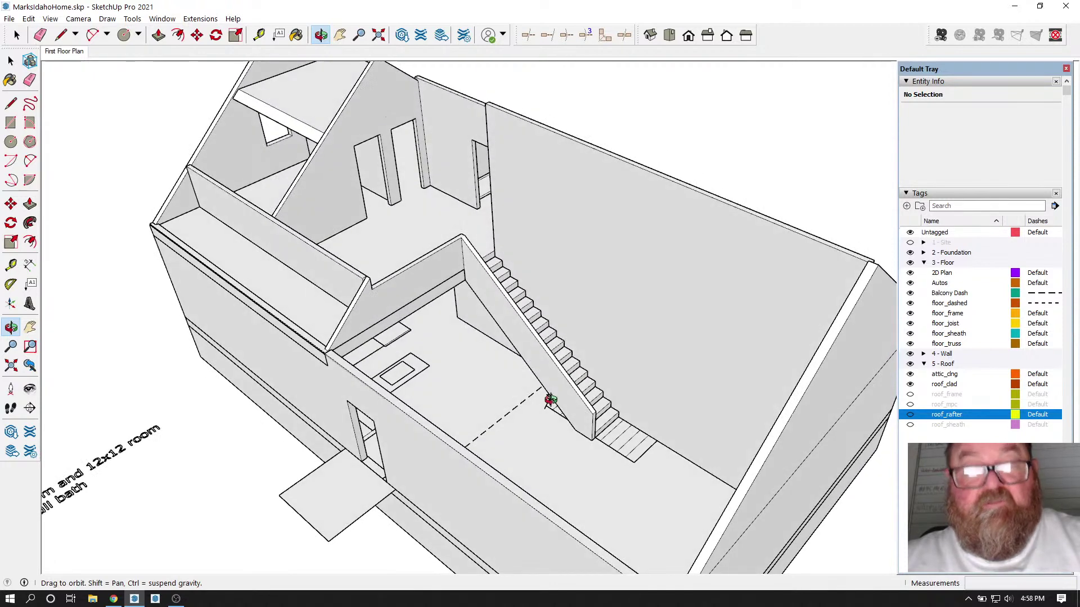
Step: Check the live chat on the YouTube Studio page in Chrome twice, returning to the SketchUp model each time
click(119, 600)
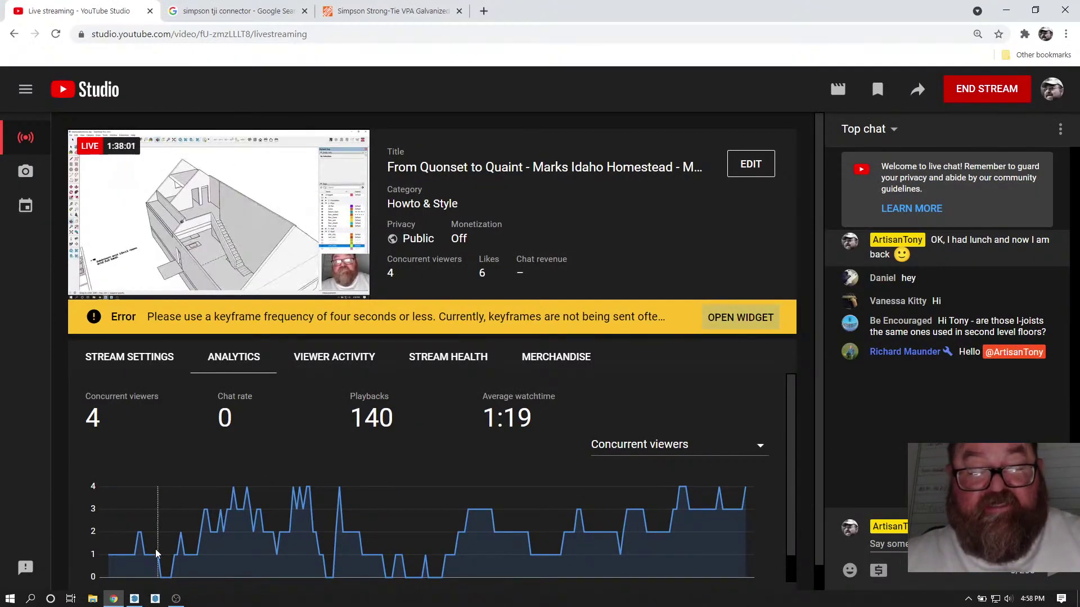
click(132, 600)
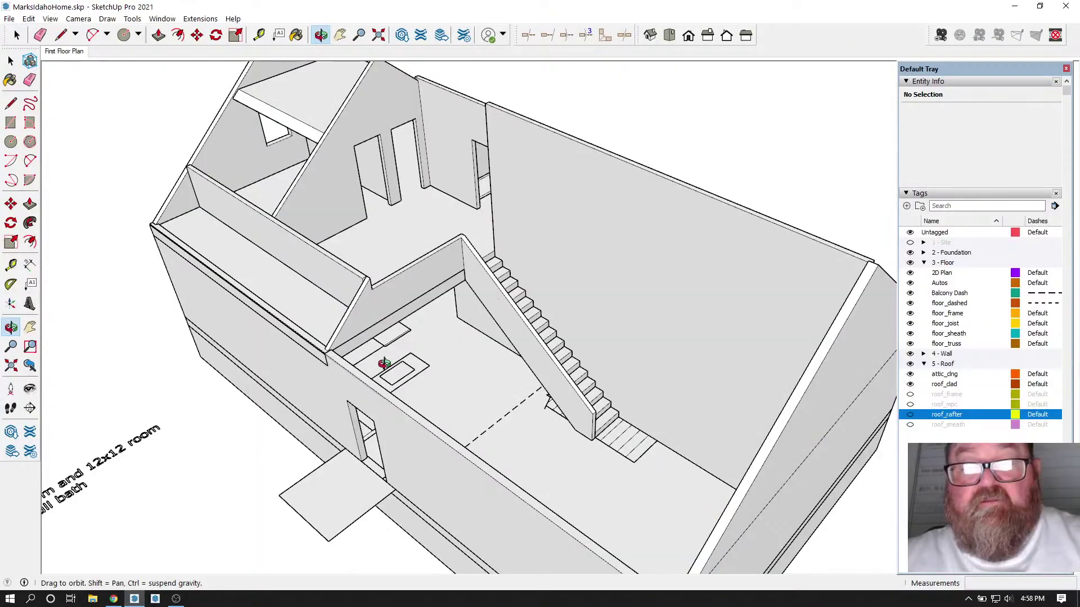
click(115, 599)
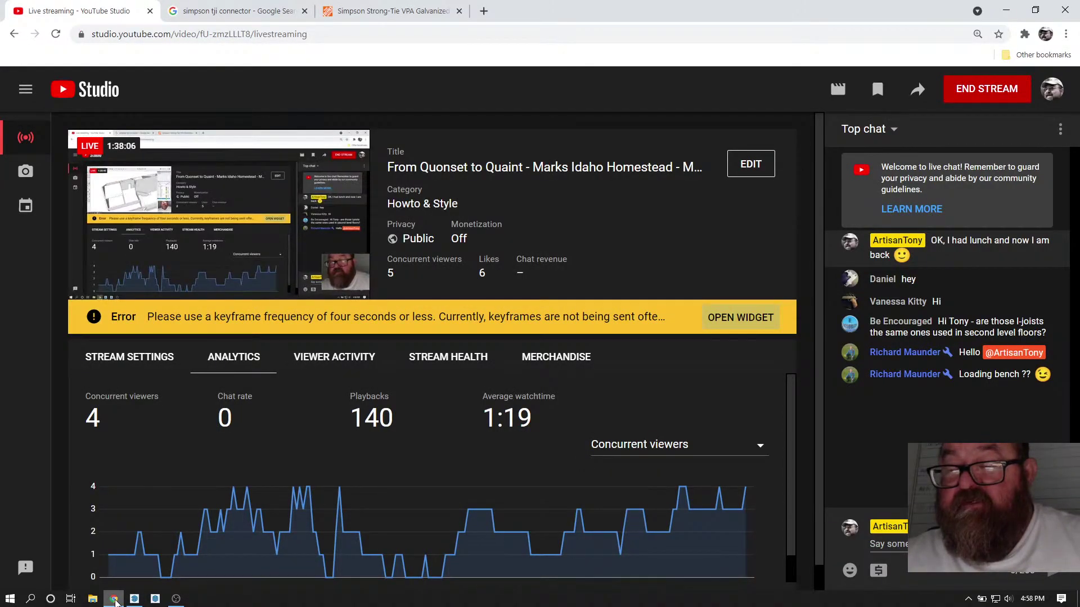
click(133, 600)
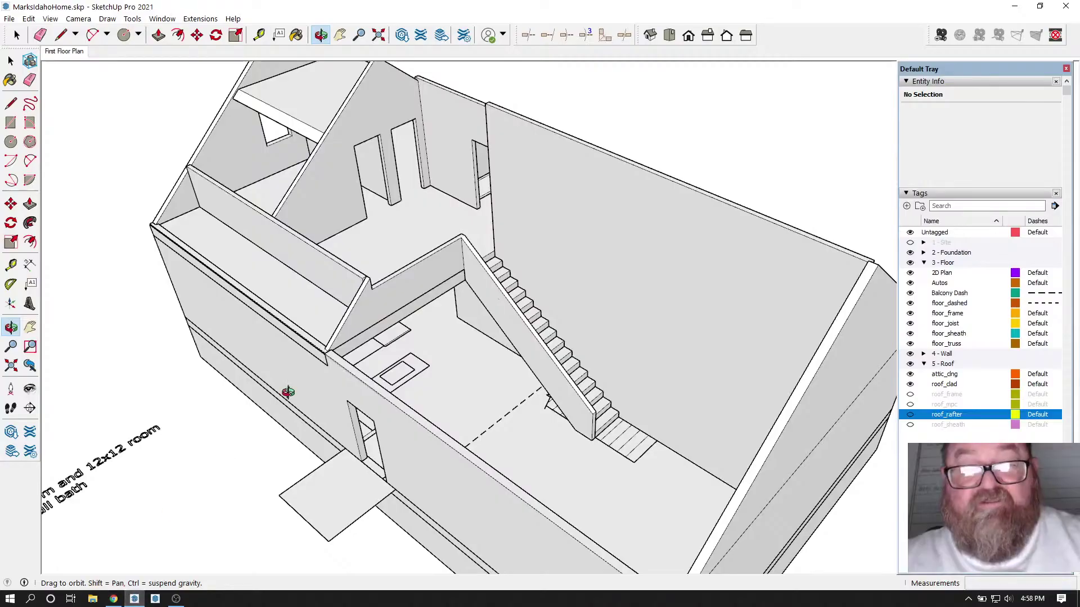
Step: Inspect the open upper-floor area between the knee wall, the gabled partition and the stairs up close
drag(445, 245, 455, 176)
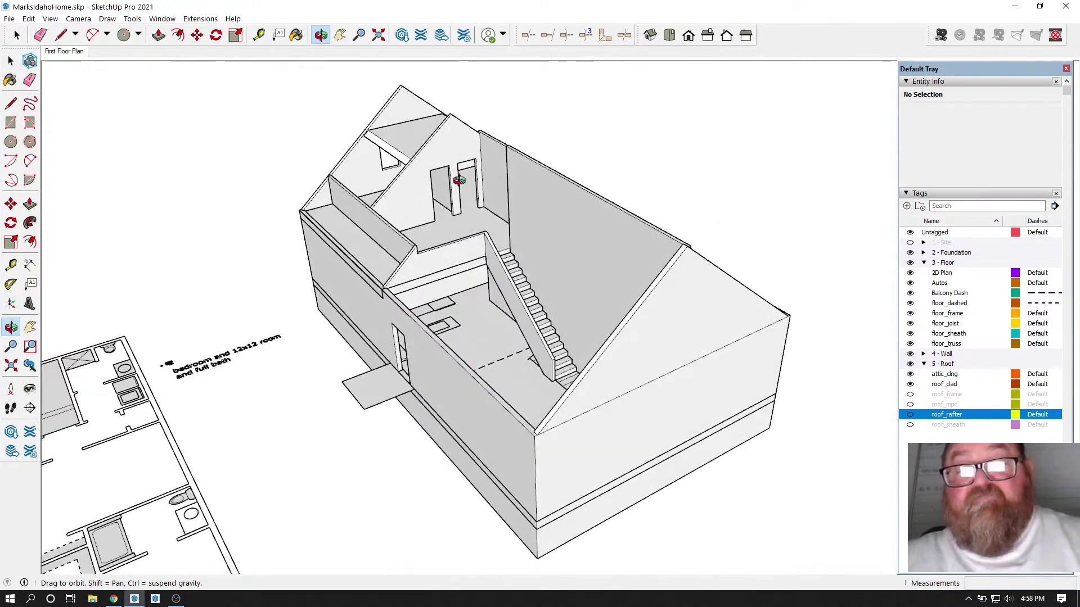
scroll(458, 171, up, 3)
scroll(450, 212, up, 4)
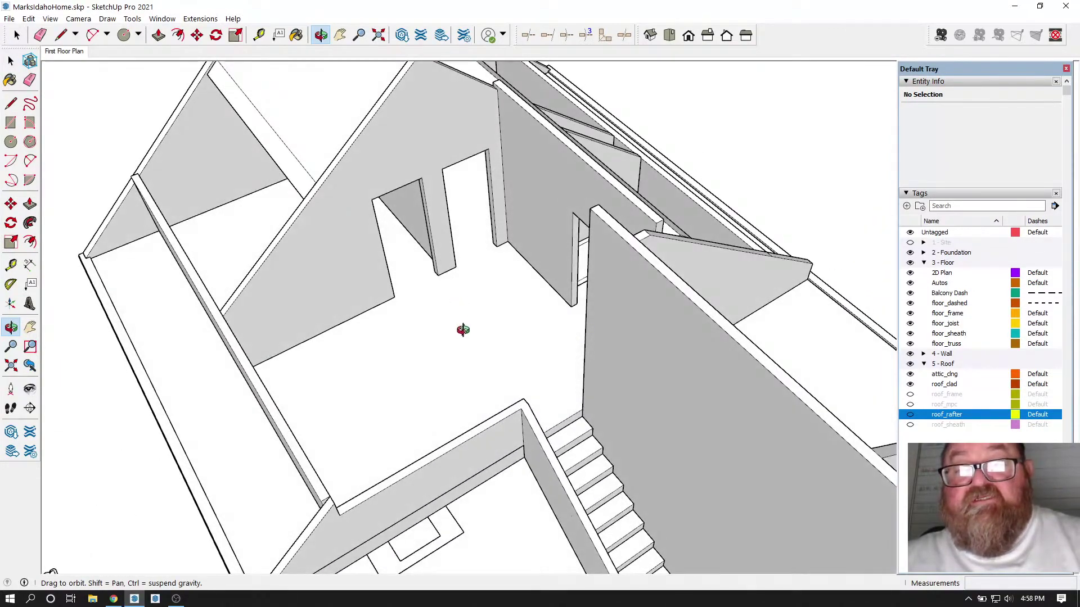
scroll(467, 344, down, 4)
scroll(588, 309, down, 3)
scroll(135, 481, up, 5)
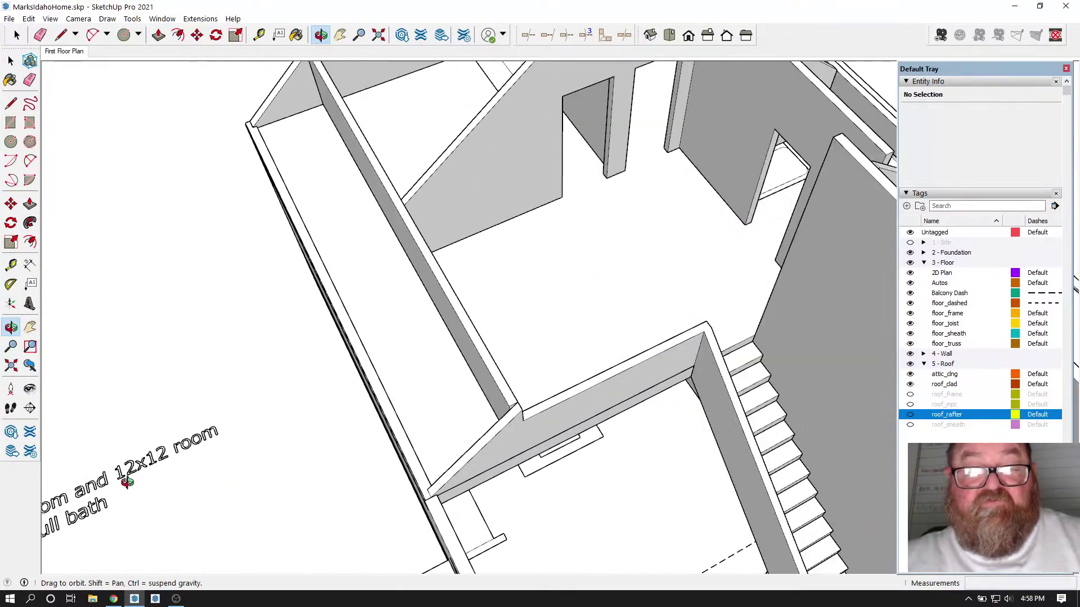
scroll(127, 482, up, 1)
scroll(265, 405, down, 3)
scroll(475, 325, down, 6)
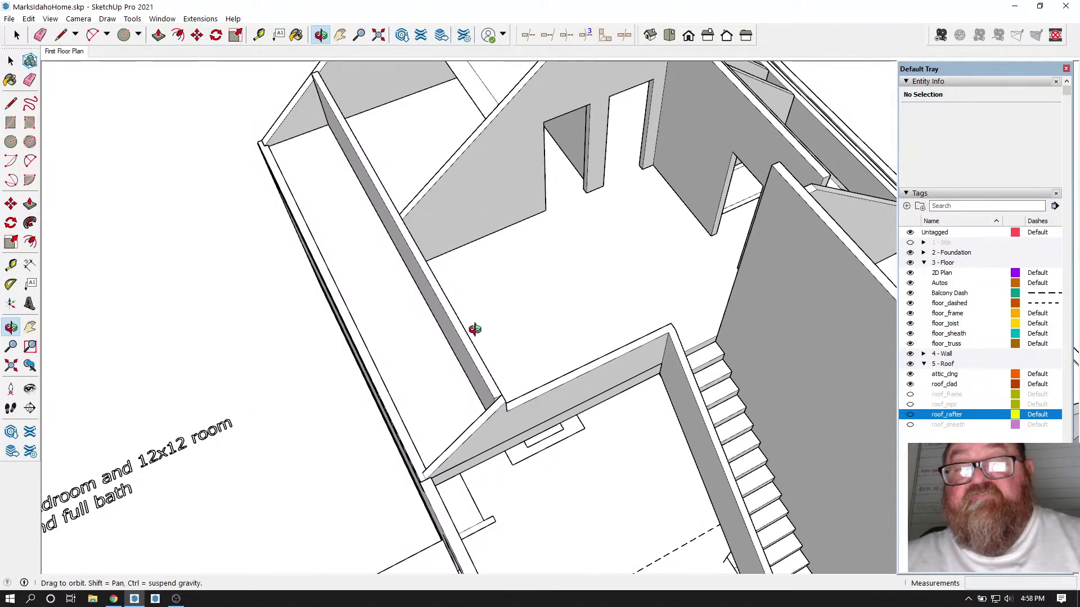
Step: Examine the attic slab, the bedroom beneath it and the sloped partition walls from the front and side
drag(388, 293, 279, 297)
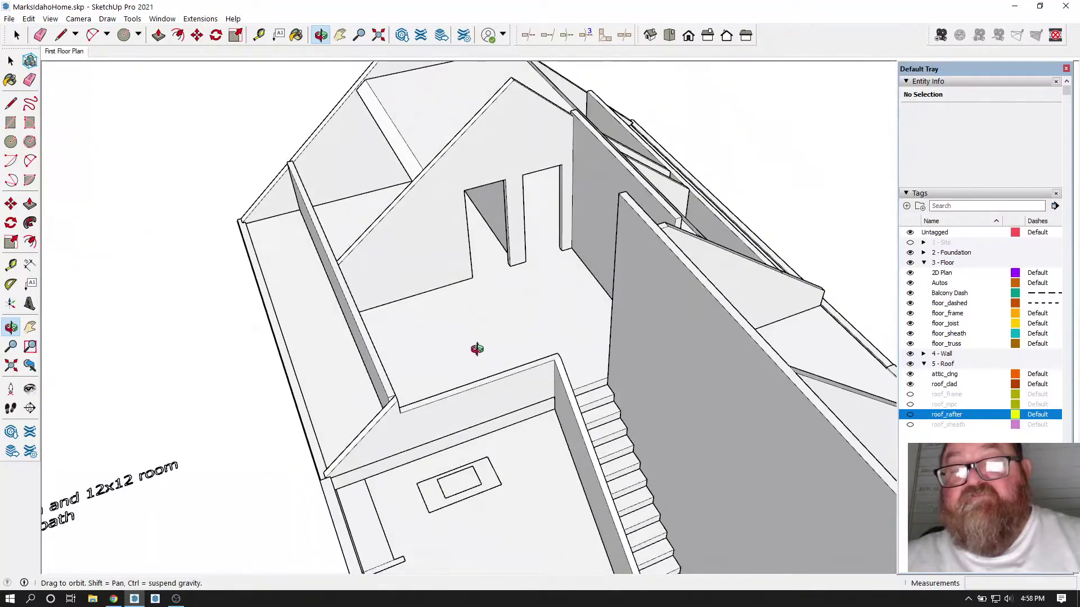
drag(477, 349, 456, 330)
mouse_move(345, 342)
mouse_down()
mouse_move(335, 338)
mouse_move(349, 363)
mouse_move(355, 338)
mouse_up()
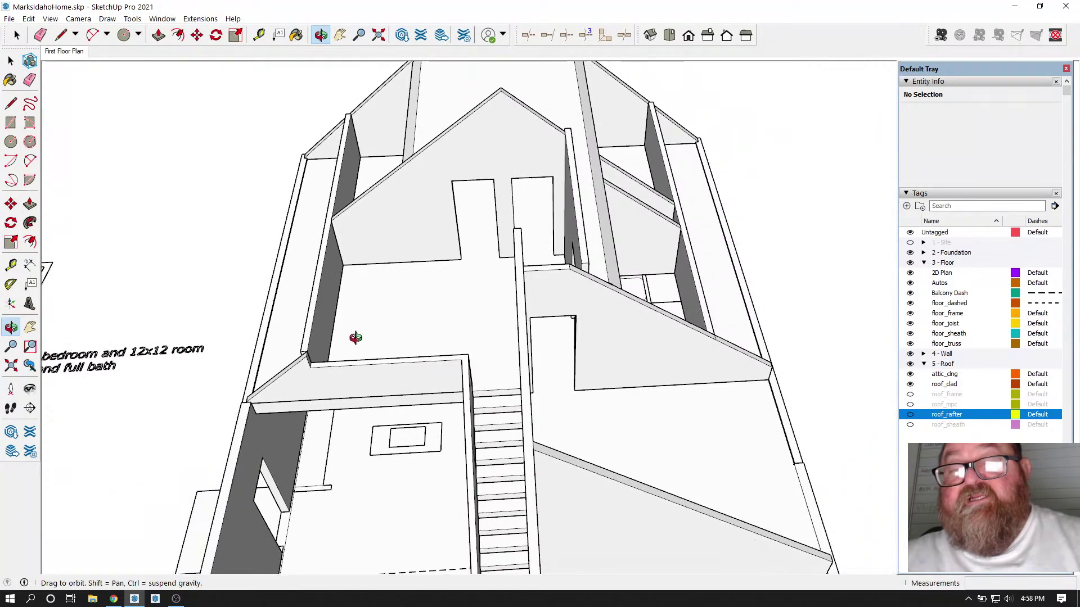
drag(502, 308, 407, 308)
drag(537, 185, 539, 215)
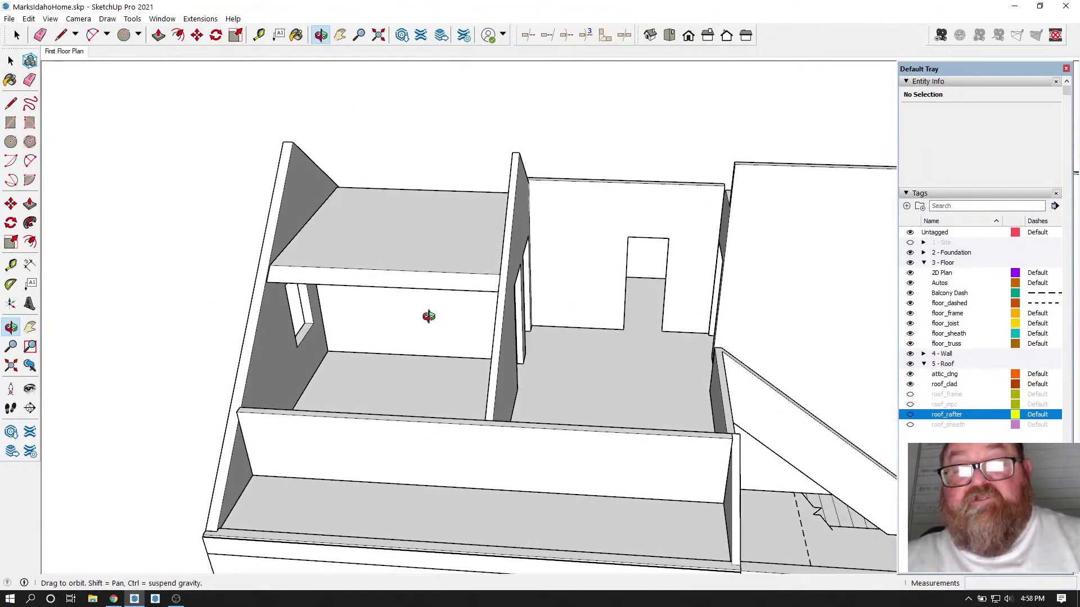
drag(429, 245, 317, 383)
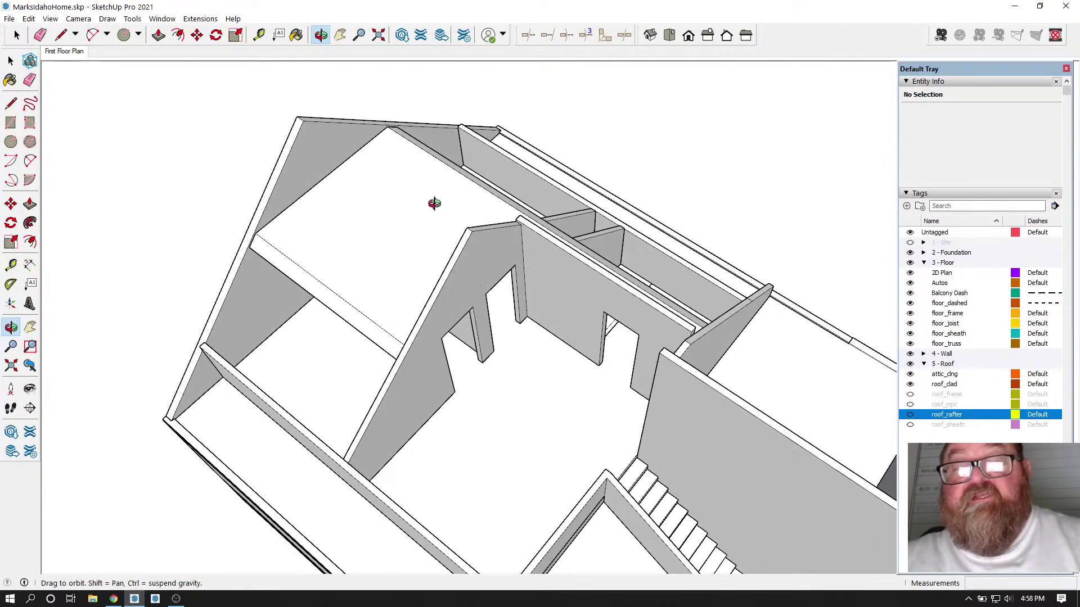
drag(434, 204, 538, 273)
scroll(602, 500, up, 5)
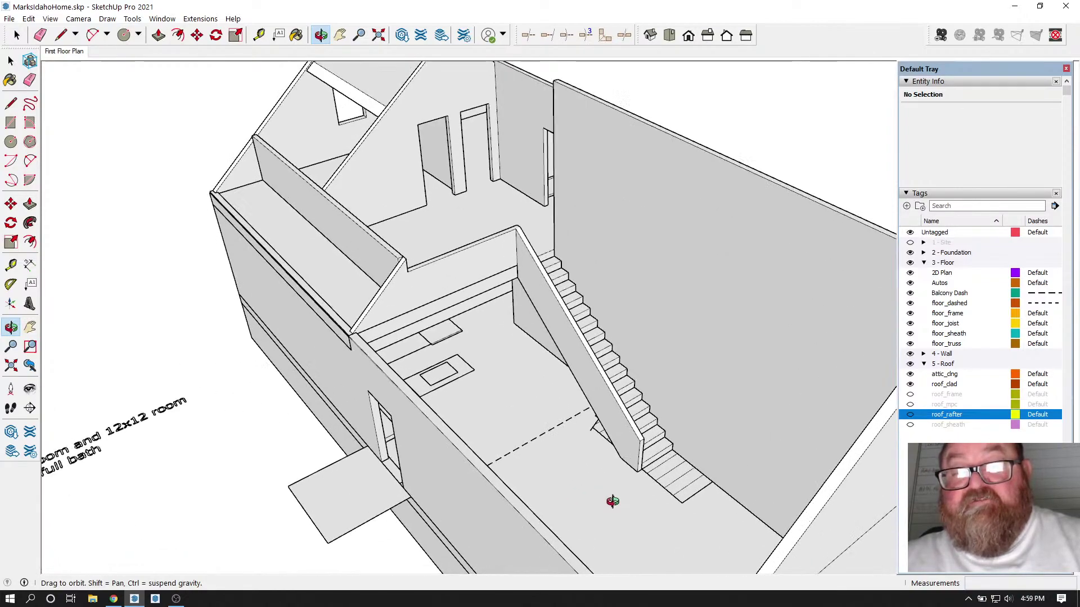
Step: Examine the ground-floor kitchen and living area below the upper-floor edge and beside the stairs
scroll(368, 341, up, 3)
scroll(368, 342, up, 4)
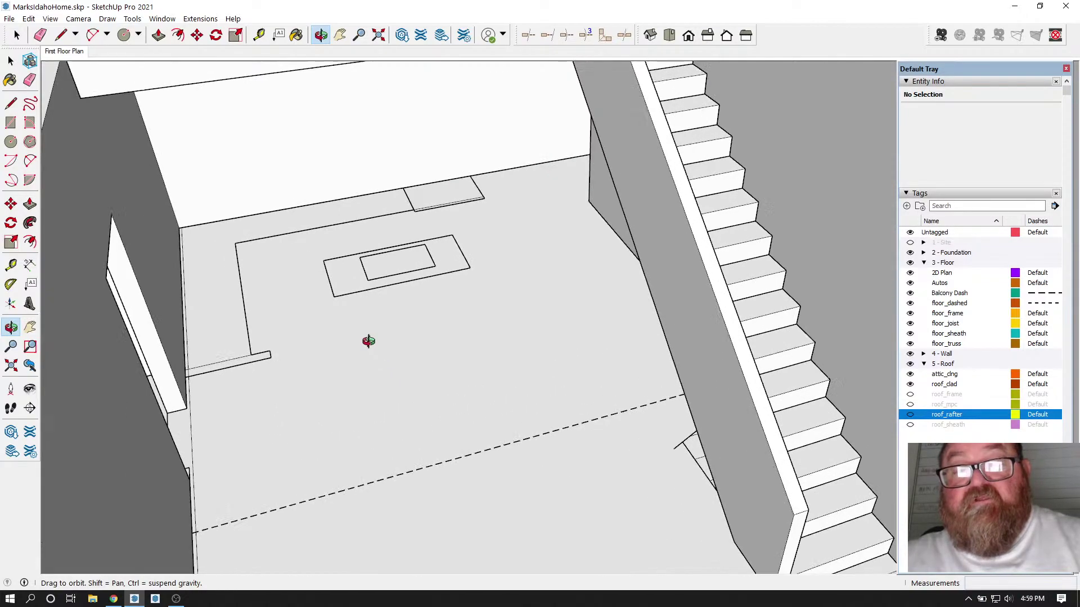
drag(359, 279, 600, 421)
drag(626, 368, 644, 417)
drag(598, 341, 644, 307)
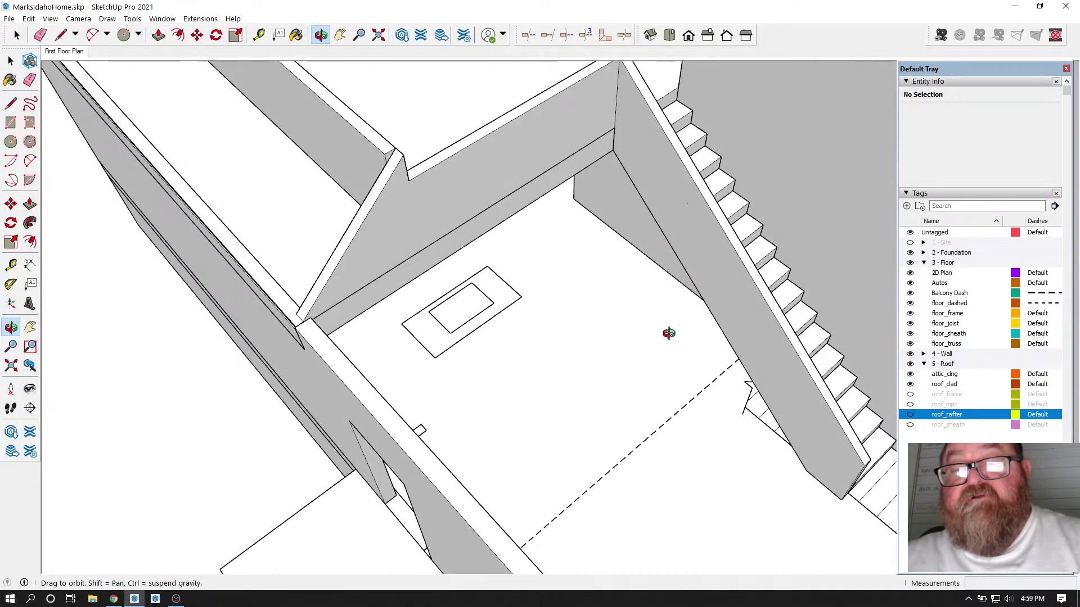
drag(669, 333, 444, 348)
Step: Review the 2D ground-floor plan with its garage, kitchen, bathrooms and stairs beside the 3D house
scroll(731, 427, down, 4)
scroll(337, 340, up, 5)
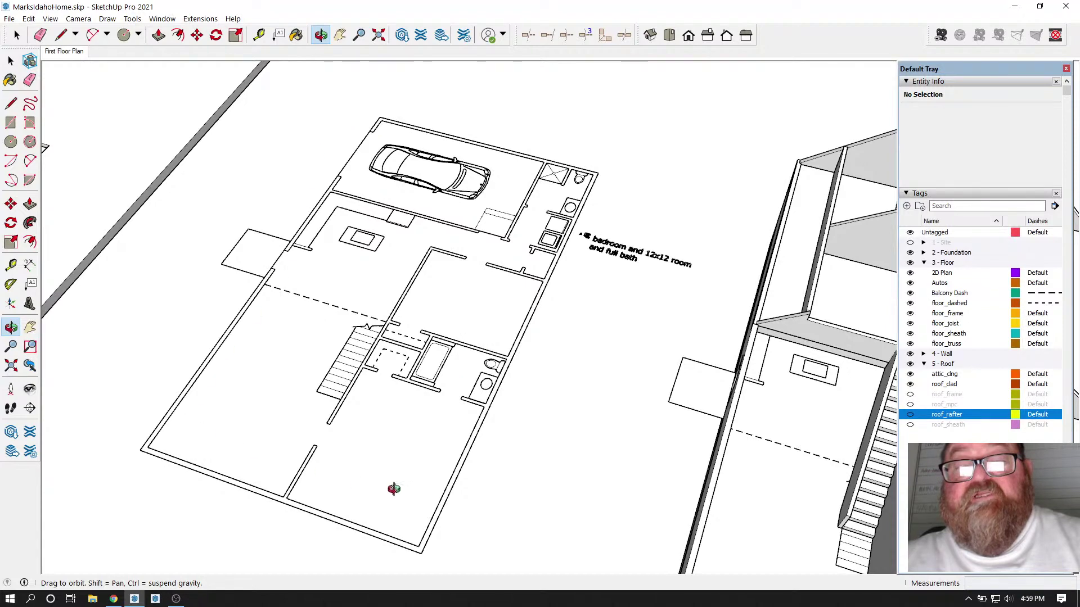
drag(394, 489, 480, 327)
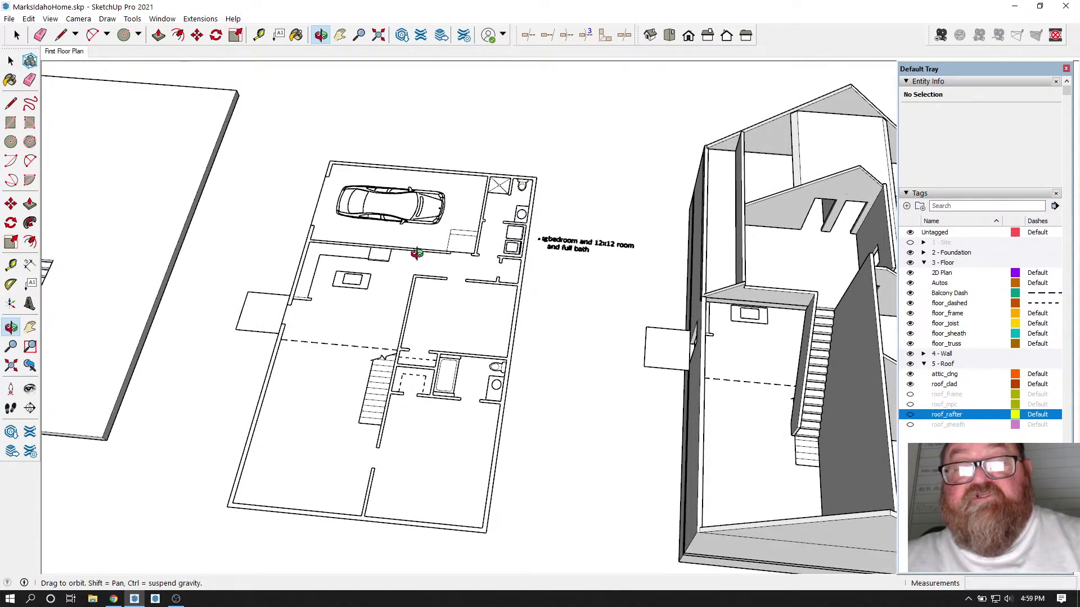
scroll(347, 227, up, 3)
scroll(333, 308, down, 2)
scroll(333, 308, down, 4)
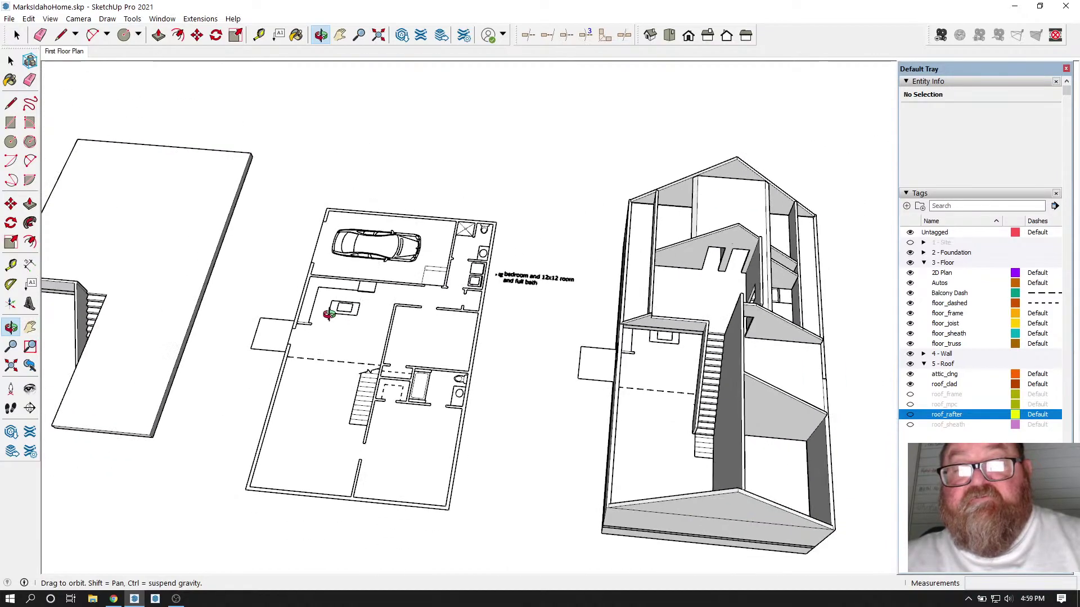
Step: Make the roof_mpc, roof_frame, roof_rafter and roof_sheath tags visible on the house
drag(511, 357, 563, 315)
scroll(598, 268, up, 3)
scroll(598, 267, up, 3)
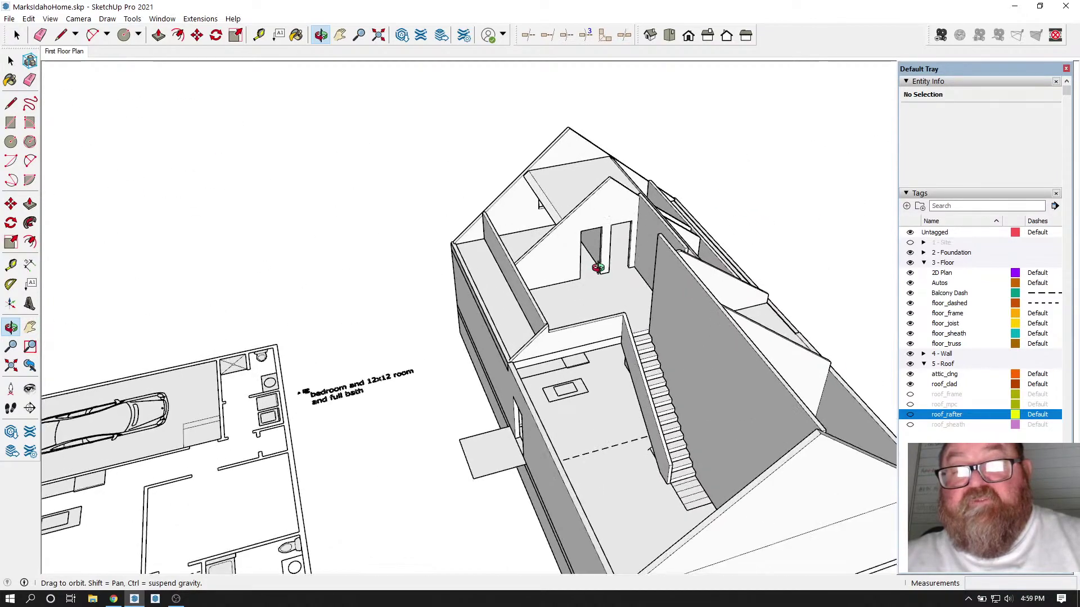
drag(454, 304, 497, 240)
scroll(572, 275, down, 2)
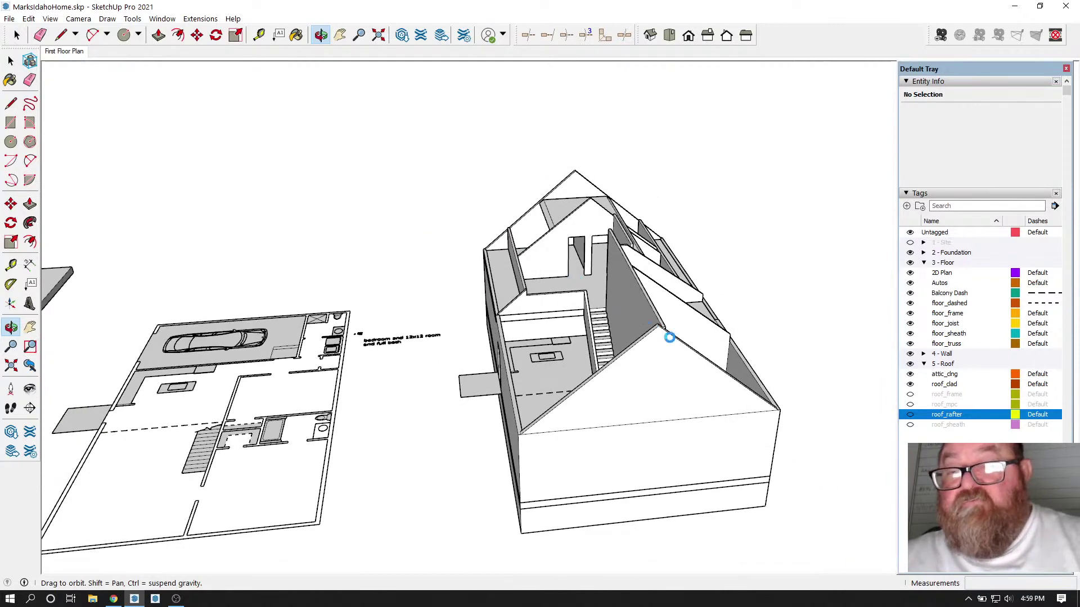
click(911, 405)
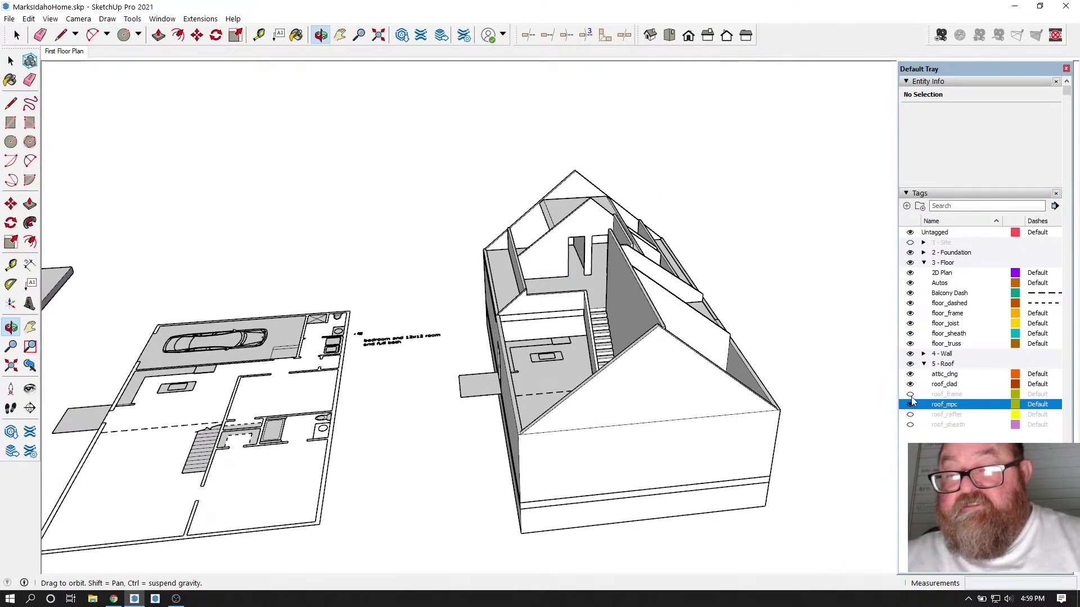
click(911, 396)
click(911, 415)
click(911, 426)
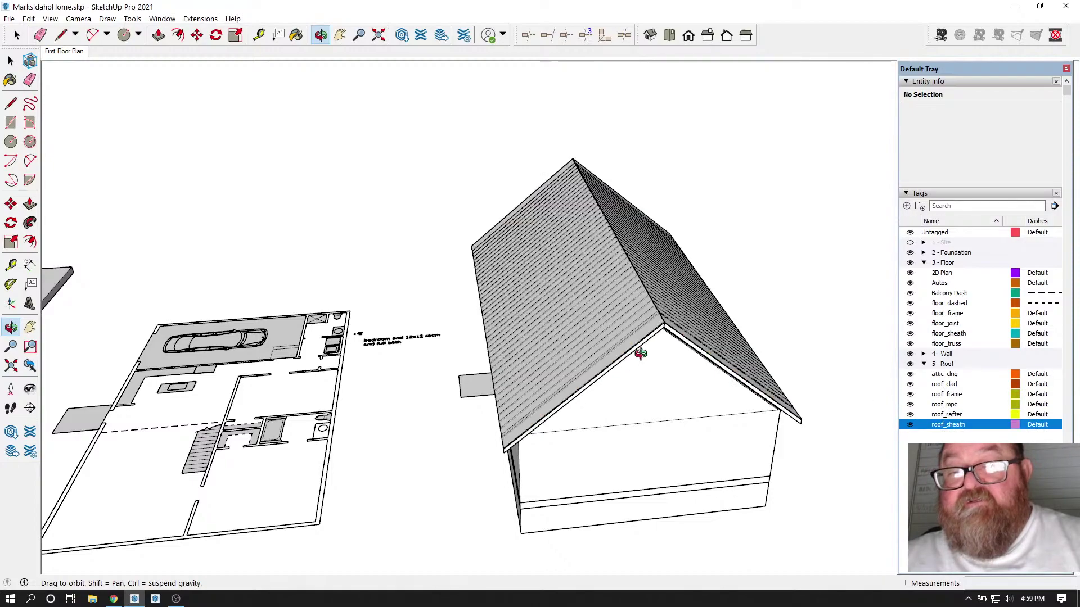
Step: Look over the roofed house beside the floor plan, and switch to the YouTube Studio live chat in Chrome
drag(598, 346, 561, 409)
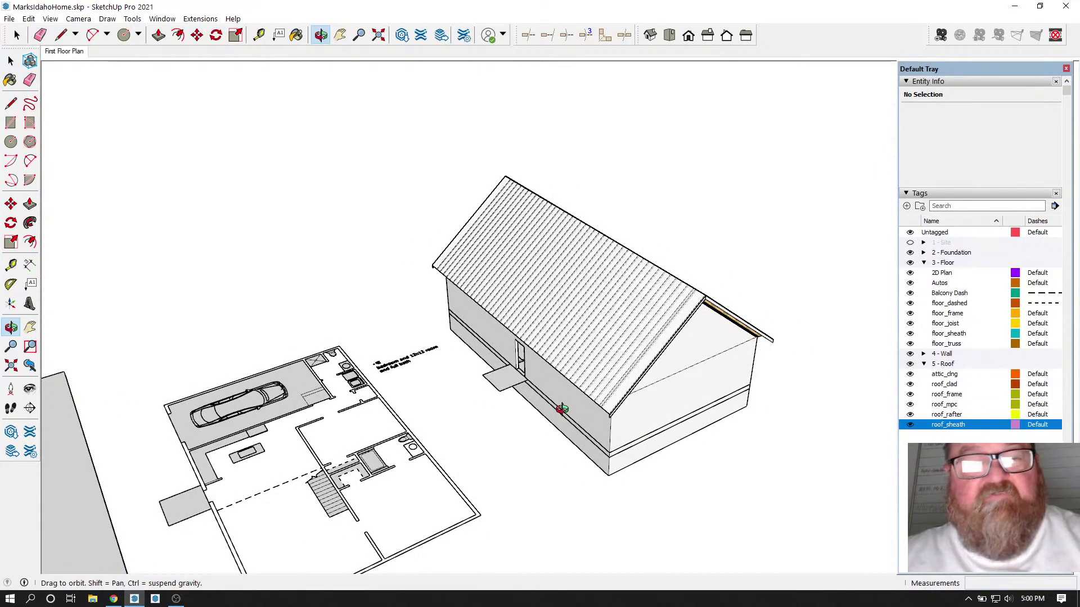
drag(631, 351, 429, 374)
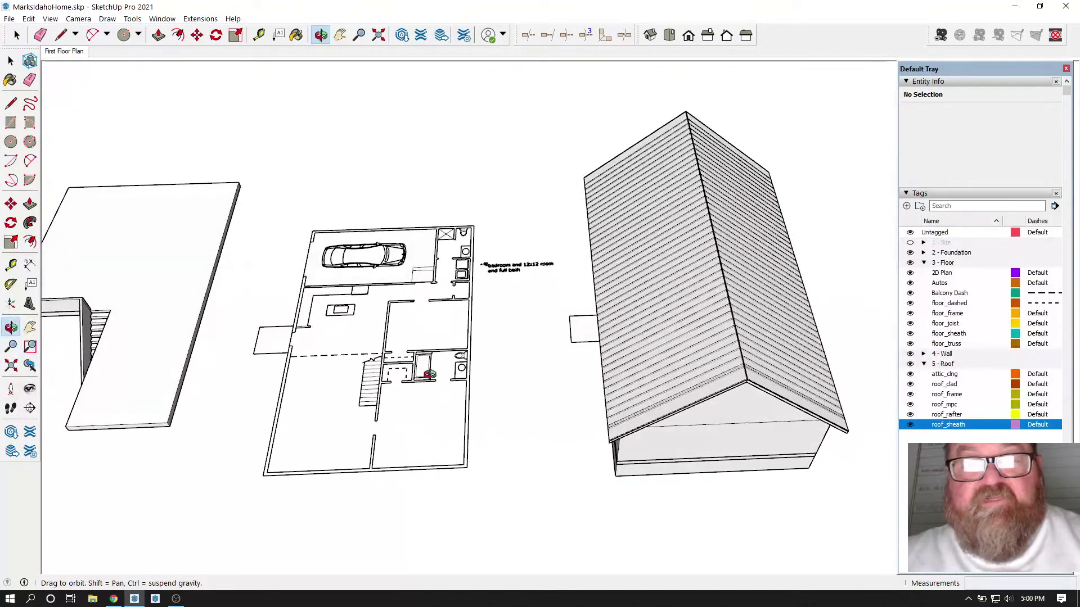
click(114, 599)
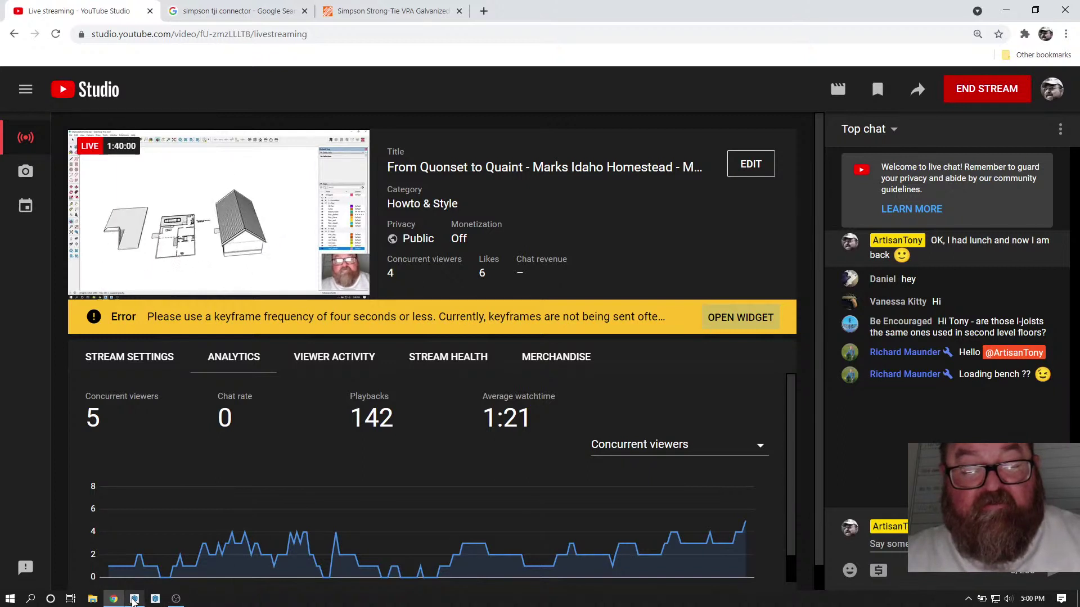
Step: Switch back to SketchUp and review the roofed house beside the 2D ground-floor plan from several angles
click(134, 600)
drag(421, 304, 468, 161)
drag(612, 245, 765, 287)
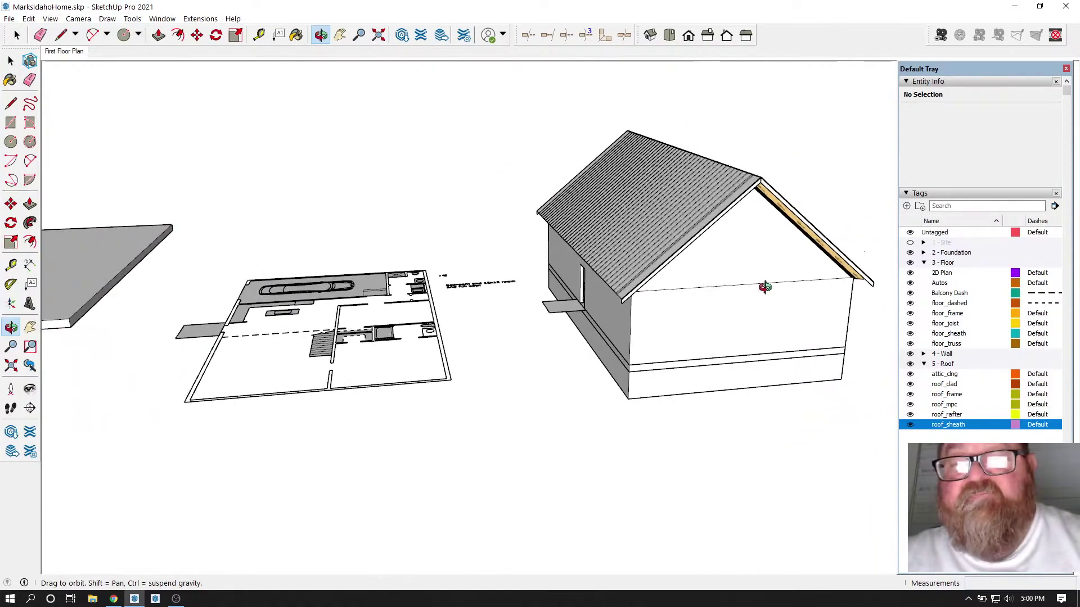
drag(650, 304, 568, 338)
drag(678, 260, 337, 333)
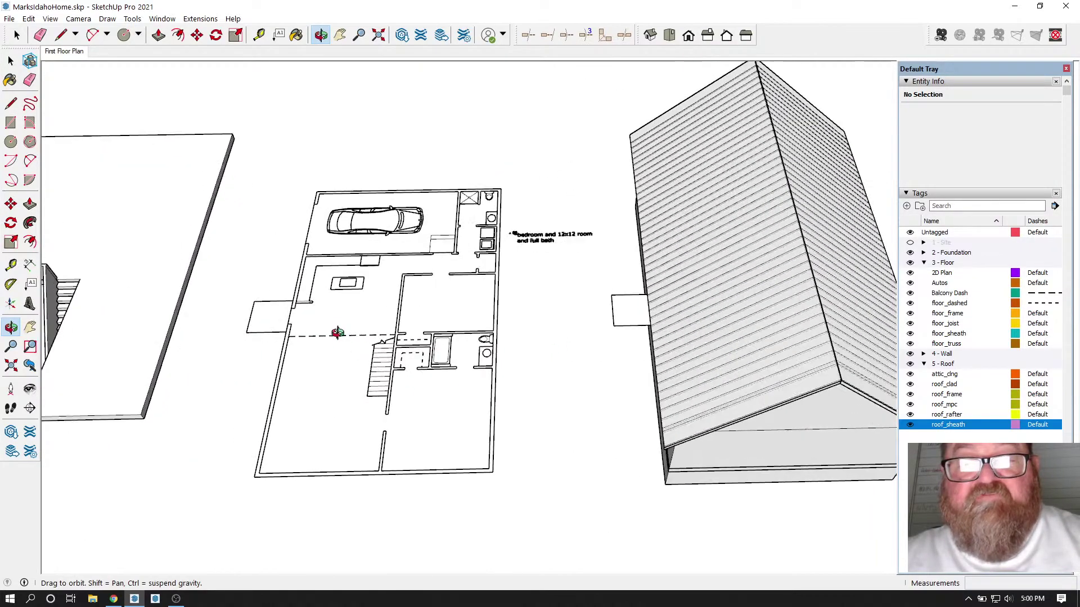
scroll(438, 243, up, 3)
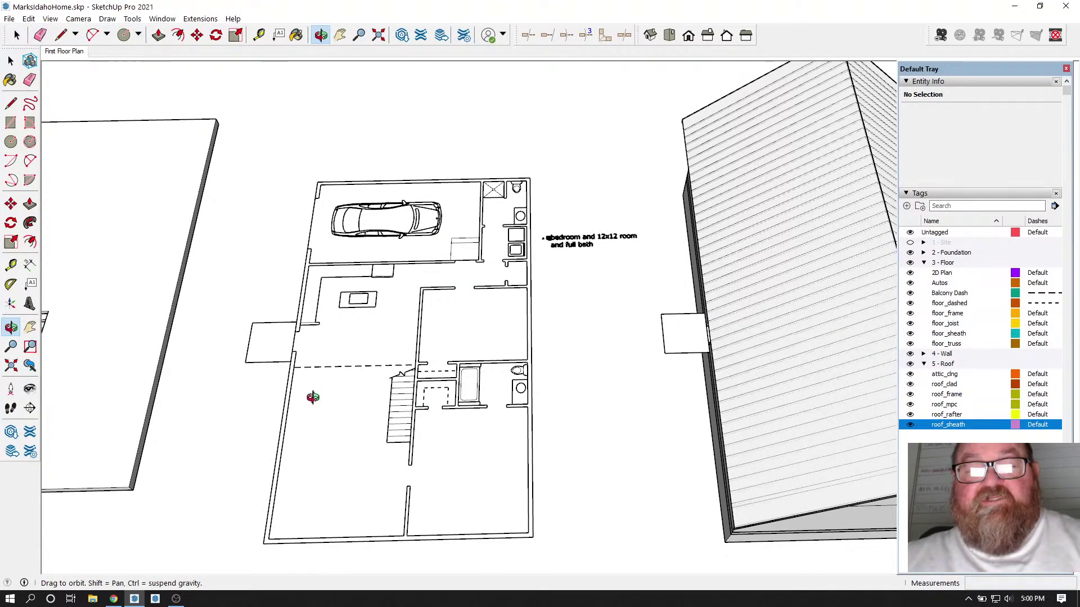
drag(489, 332, 683, 267)
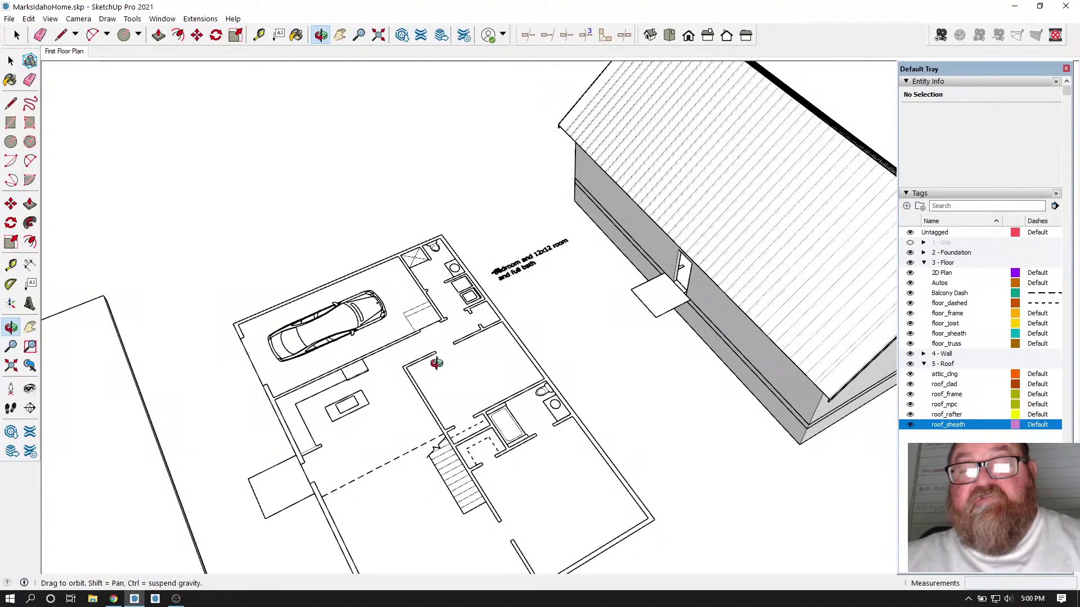
scroll(376, 329, down, 3)
drag(377, 328, 601, 212)
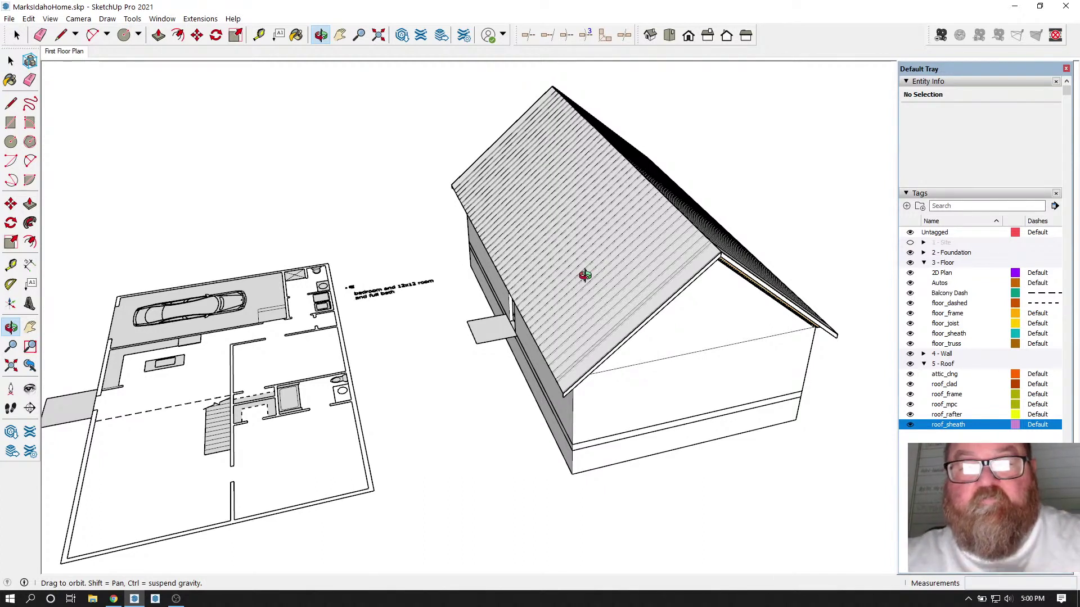
Step: Hide the roof_sheath, roof_rafter and roof_mpc tags to open up the house interior
click(910, 426)
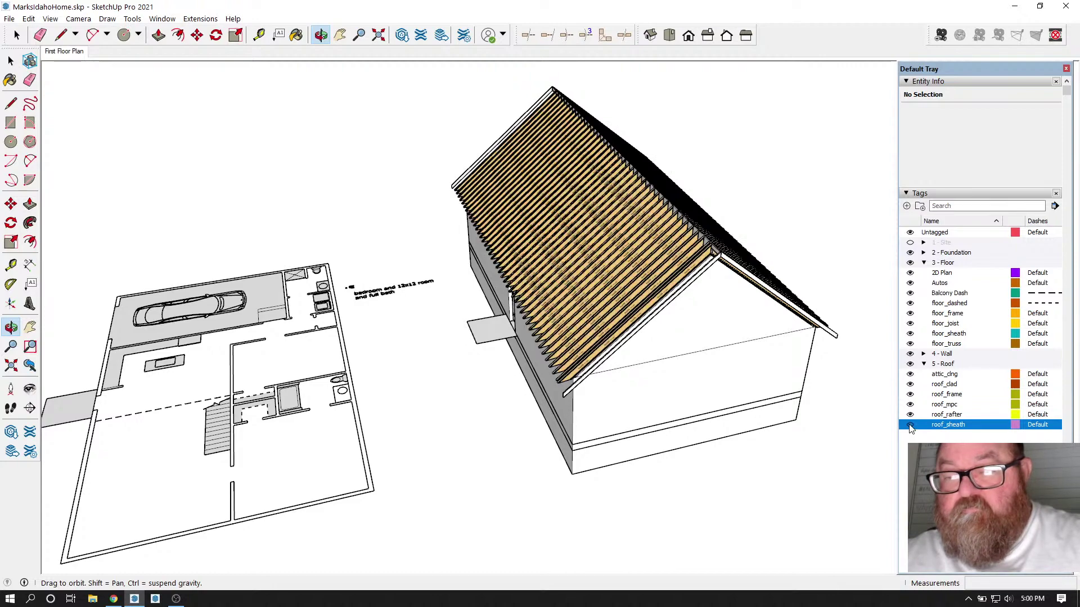
click(911, 415)
click(910, 406)
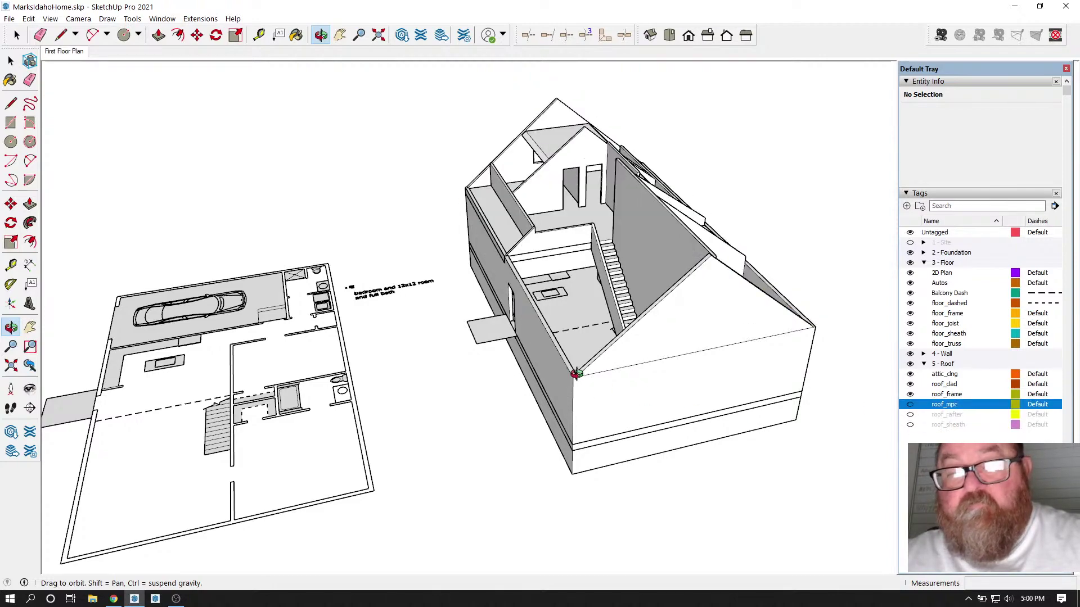
Step: Examine the upper-floor rooms, knee wall, stairs and open living area inside the unroofed house
drag(577, 374, 658, 437)
scroll(610, 173, up, 8)
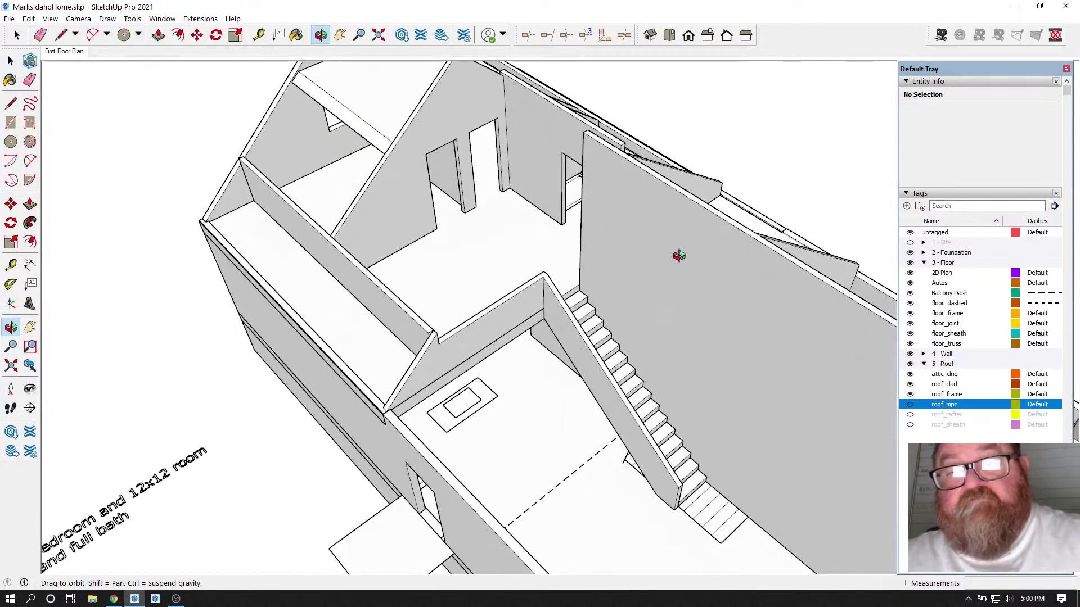
middle_drag(679, 256, 766, 241)
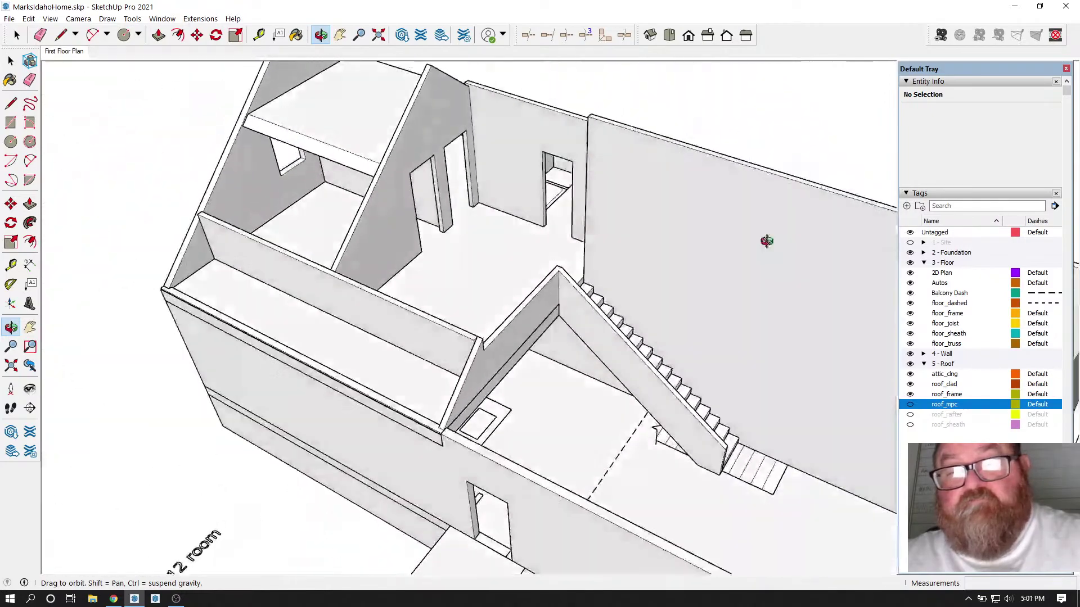
scroll(360, 206, down, 2)
drag(489, 301, 444, 333)
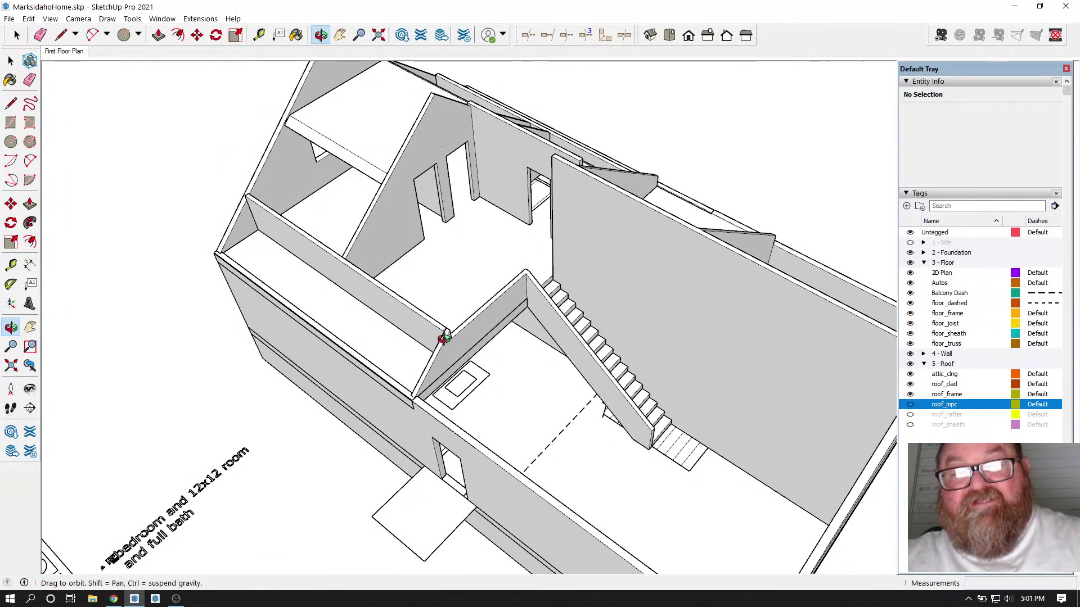
drag(444, 336, 553, 267)
scroll(553, 266, down, 3)
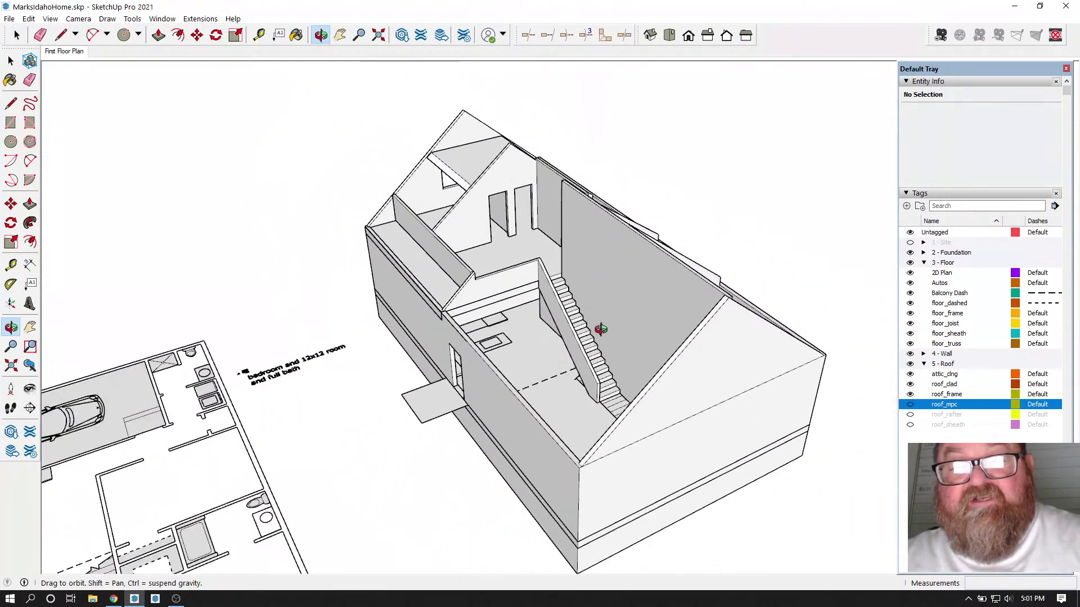
drag(641, 365, 564, 328)
scroll(641, 336, down, 1)
drag(639, 352, 586, 384)
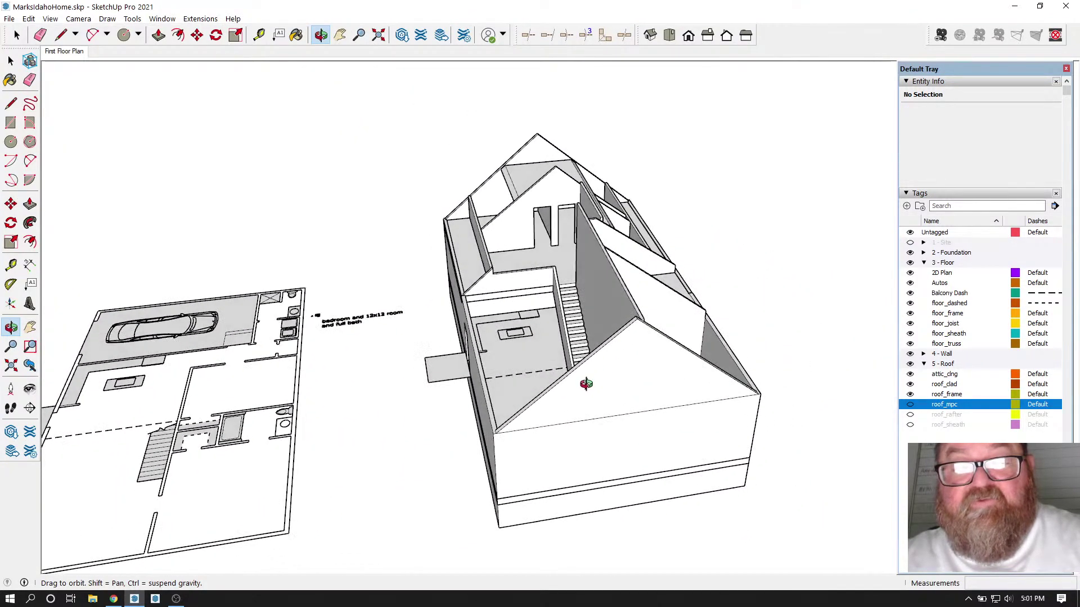
Step: Compare the ground-floor plan's garage, kitchen and bathrooms with the upper floor of the open 3D house
drag(746, 367, 342, 340)
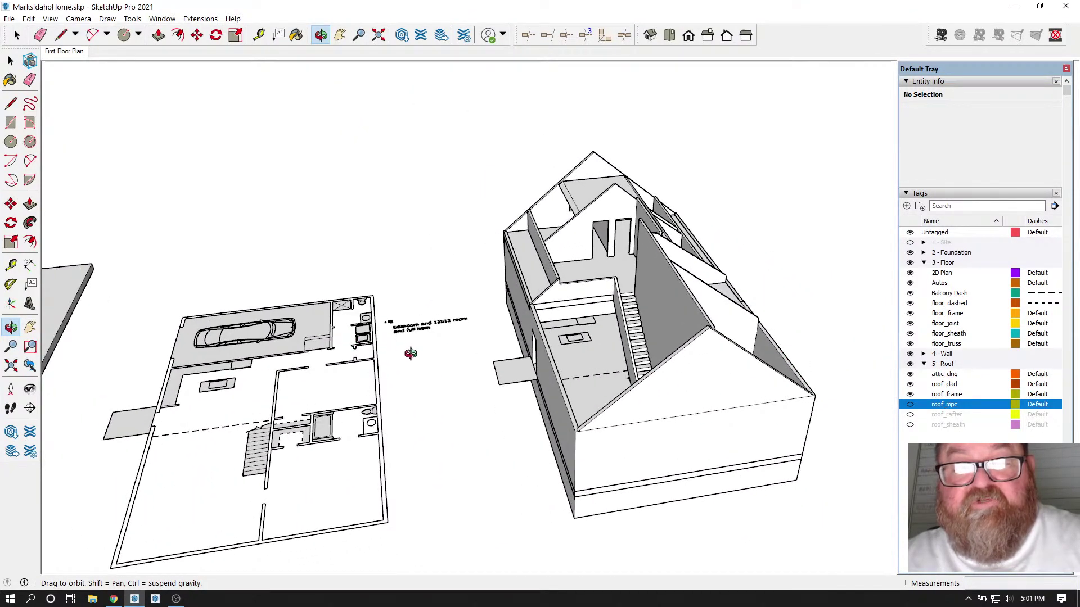
drag(602, 329, 799, 343)
scroll(338, 351, up, 2)
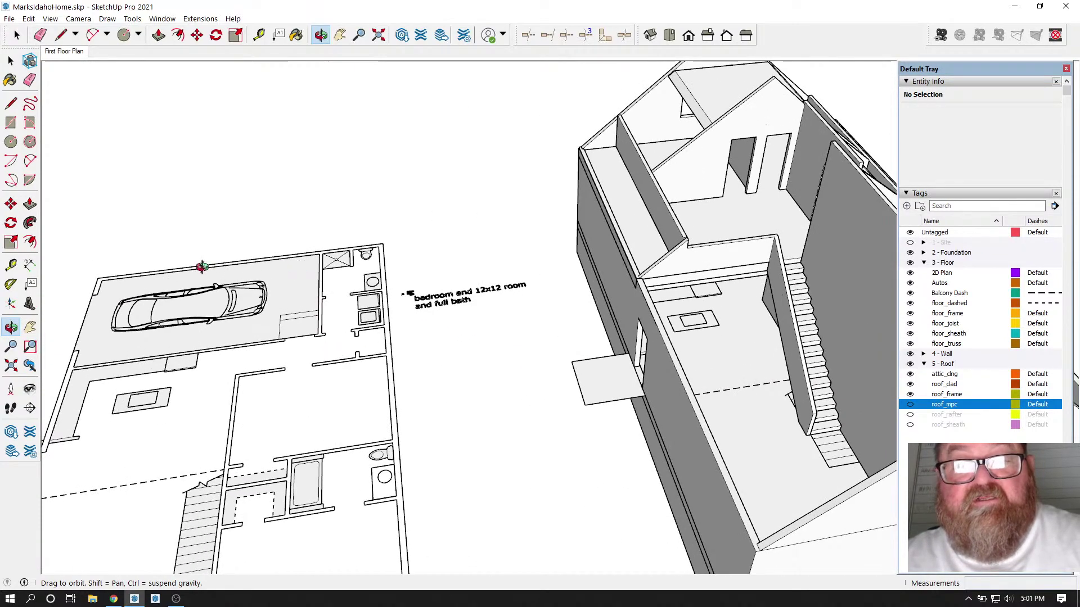
scroll(352, 335, down, 1)
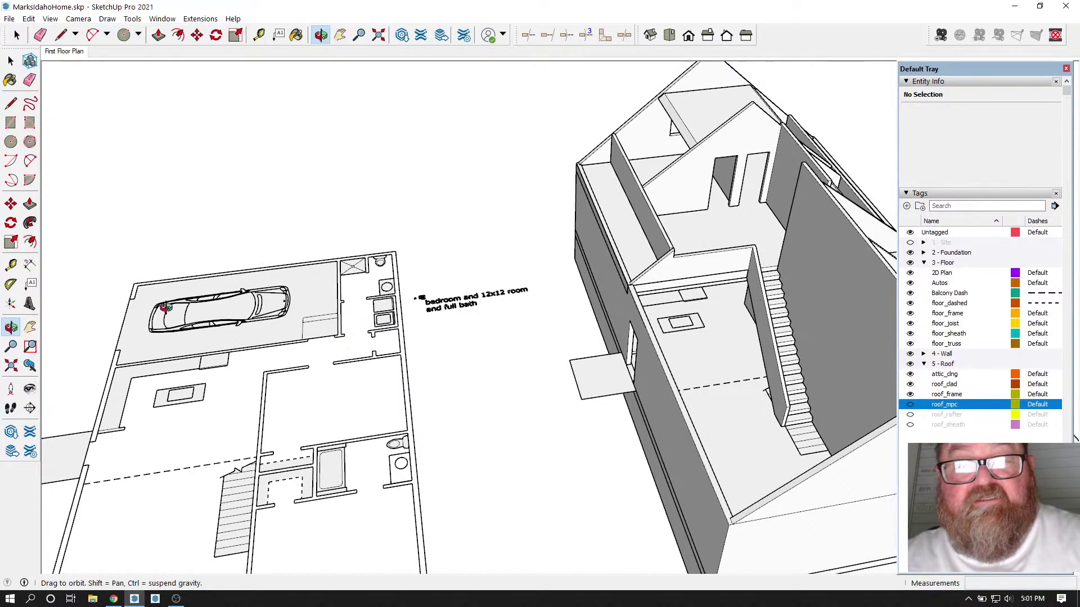
scroll(556, 316, down, 2)
drag(650, 313, 796, 327)
scroll(659, 337, up, 3)
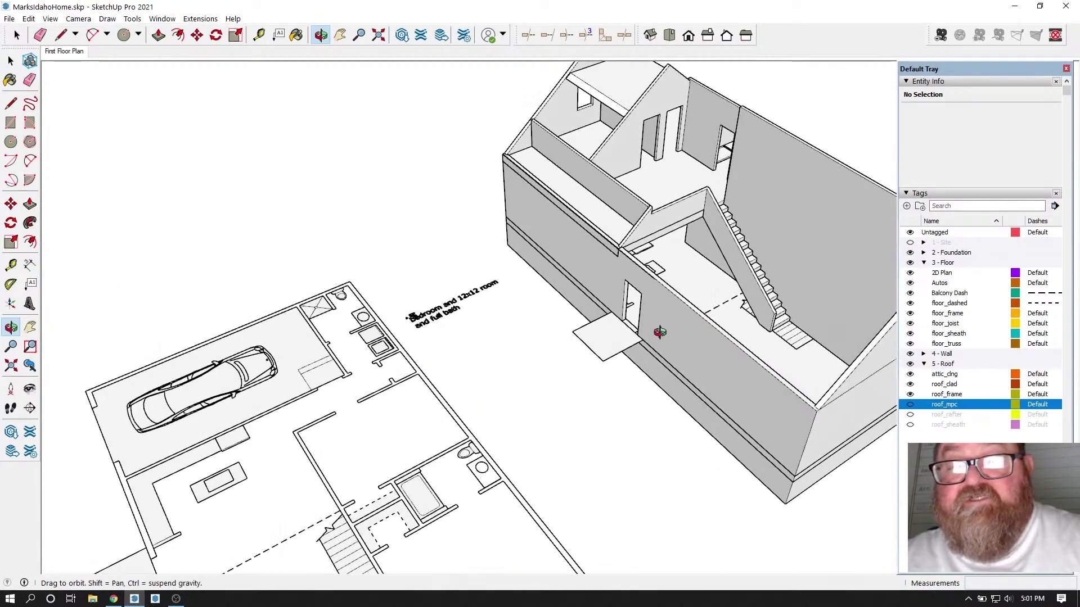
scroll(716, 390, down, 3)
drag(668, 282, 459, 368)
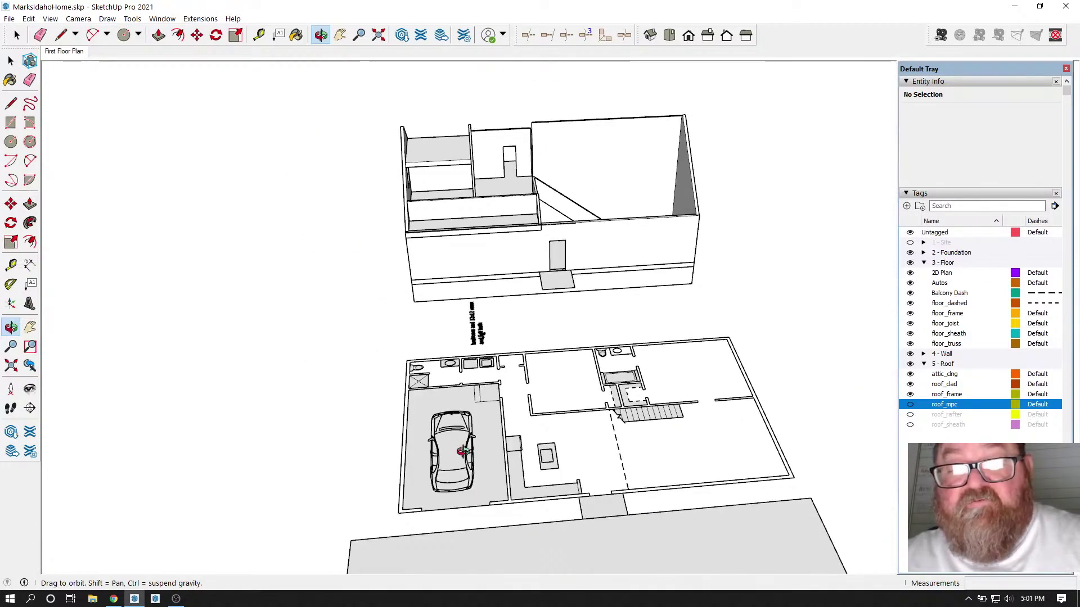
scroll(492, 453, up, 3)
drag(493, 453, 440, 333)
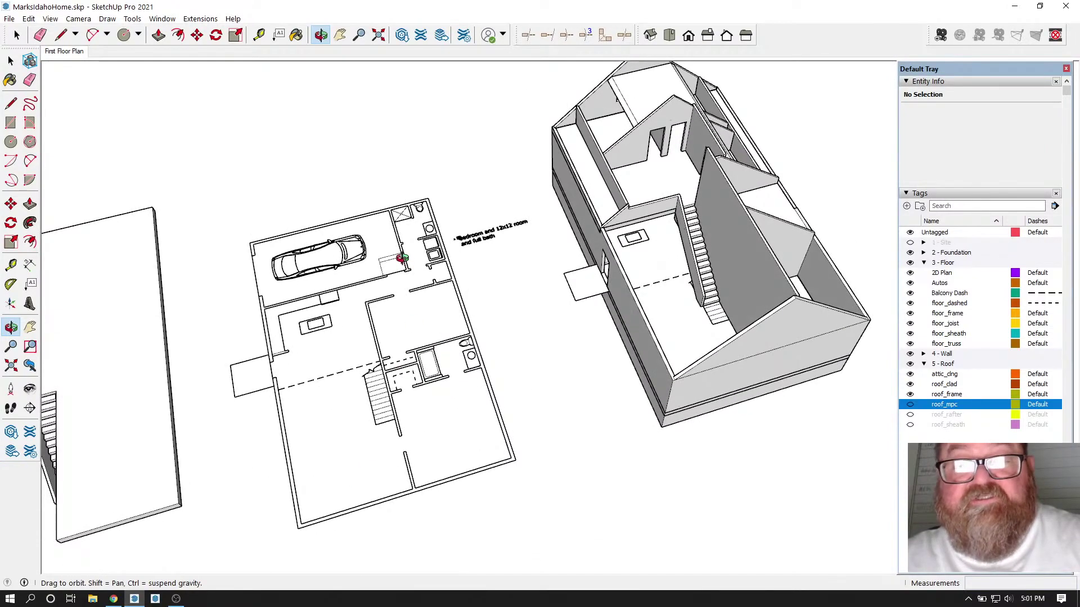
Step: Examine the kitchen island, entry and stairs up close, then check OBS and the YouTube Studio live chat in Chrome
scroll(738, 188, up, 5)
drag(761, 242, 405, 434)
drag(496, 448, 723, 373)
scroll(565, 306, up, 3)
scroll(562, 294, up, 1)
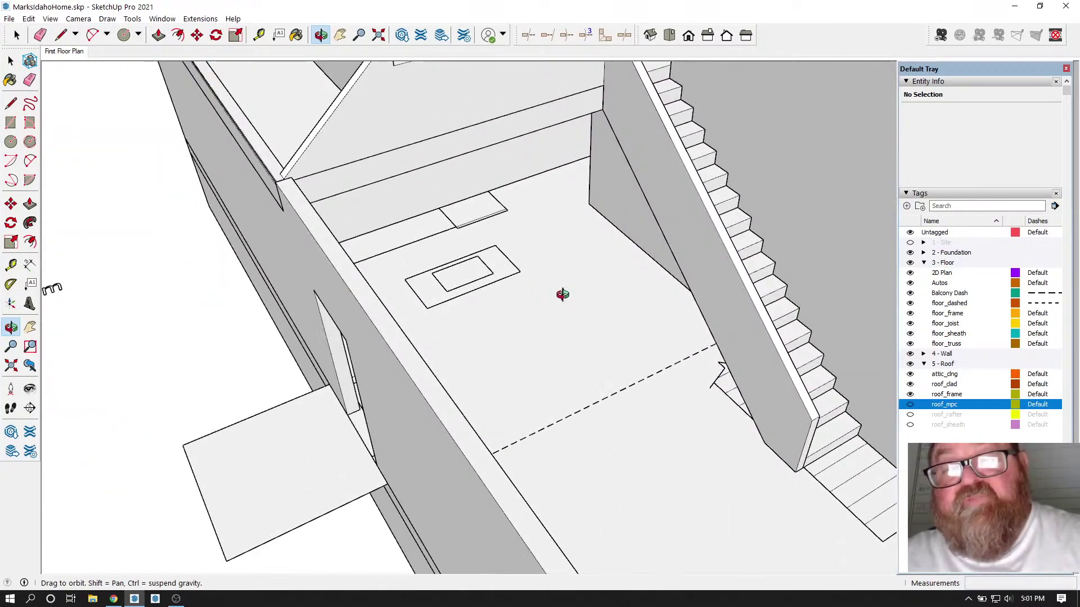
drag(563, 294, 479, 313)
drag(386, 342, 423, 438)
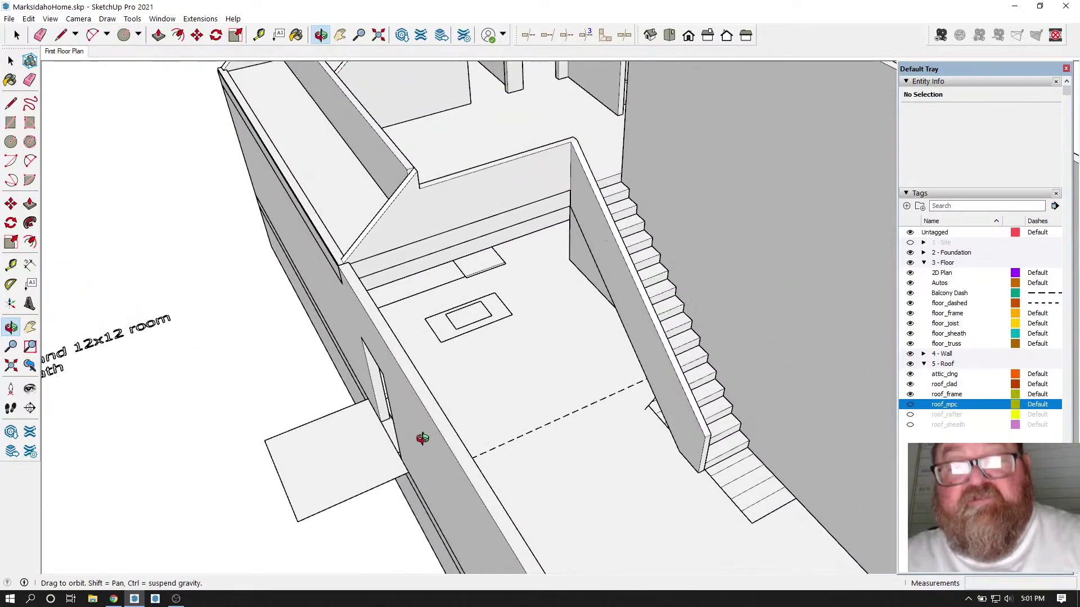
click(176, 599)
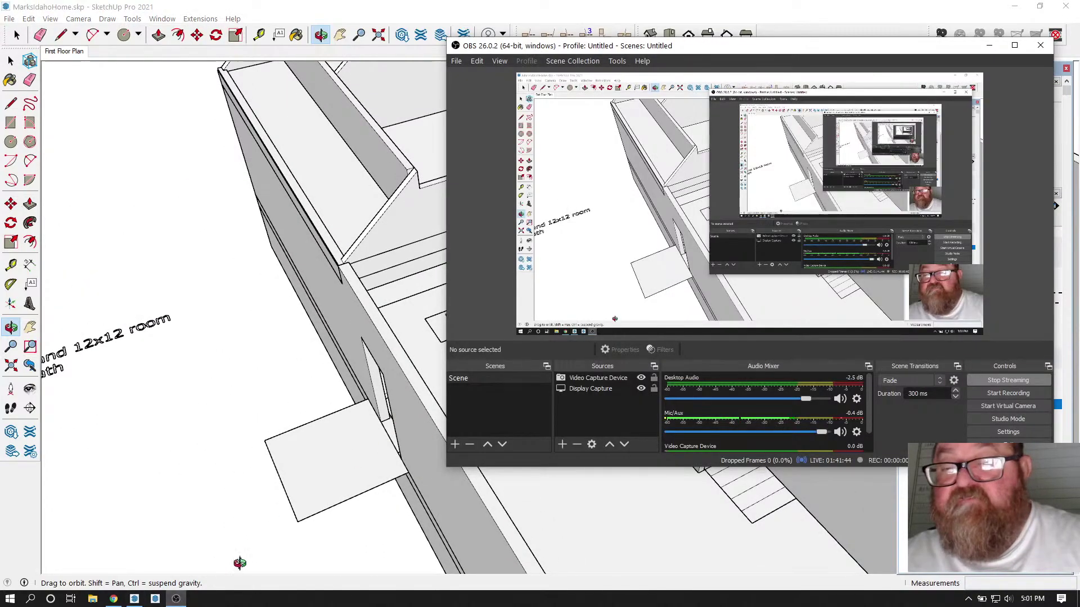
click(113, 599)
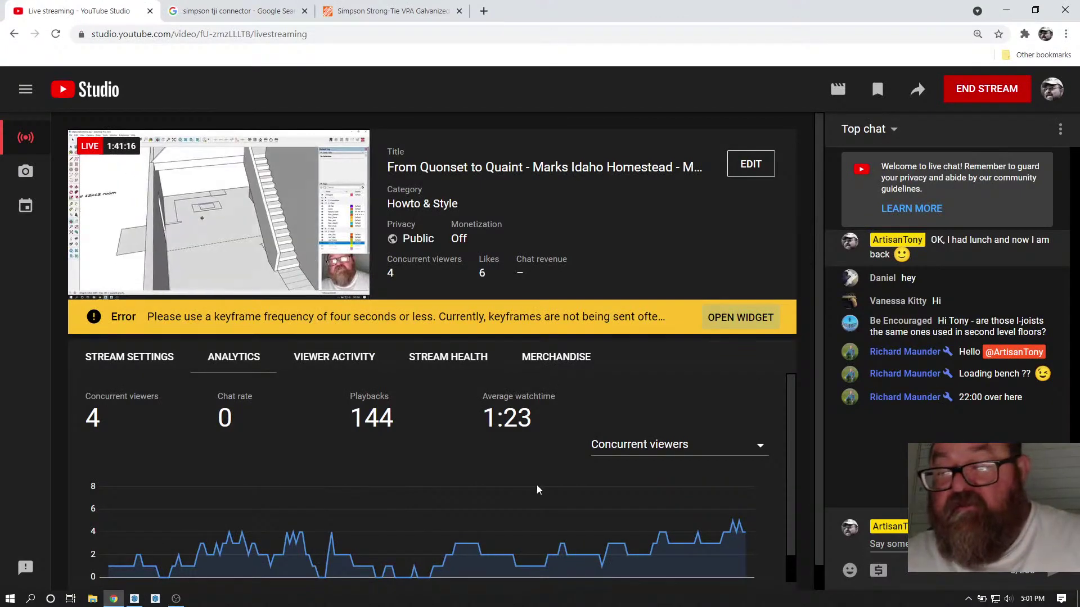